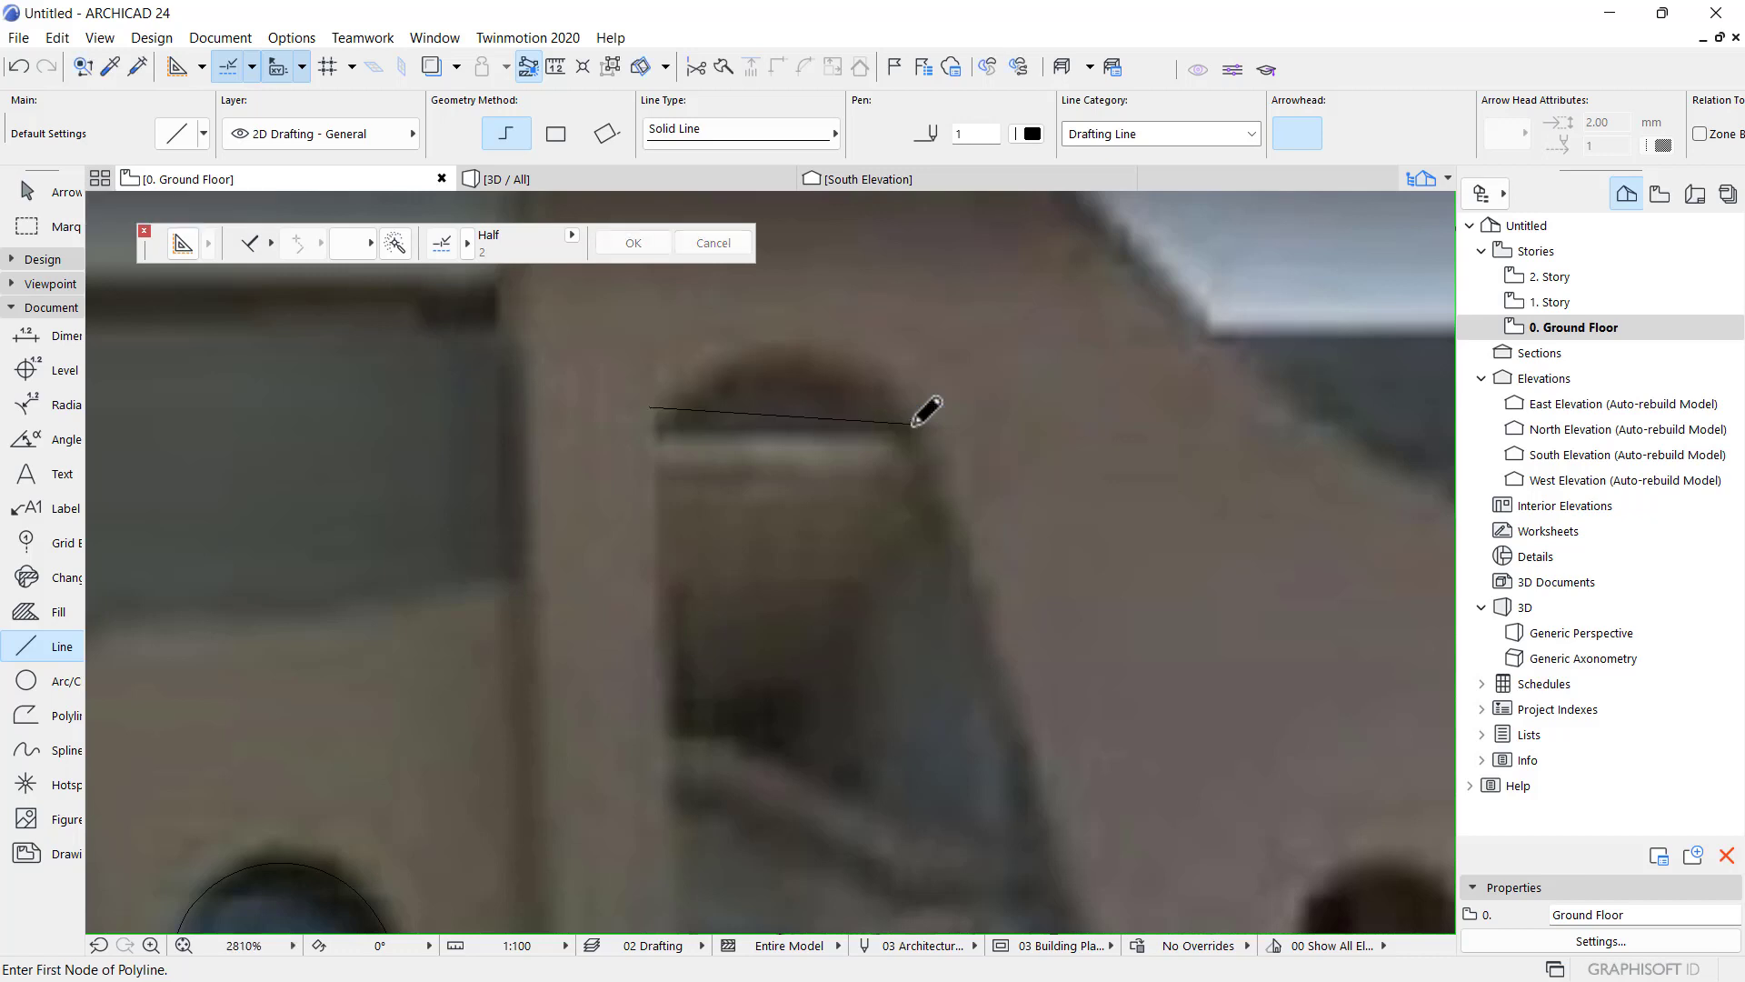
- Draw the slanted right side and the near-vertical left side of the tall stair window down from its upper edge
{"action": "scroll", "coordinate": [915, 421], "scroll_direction": "down", "scroll_amount": 4}
{"action": "left_click", "coordinate": [913, 423]}
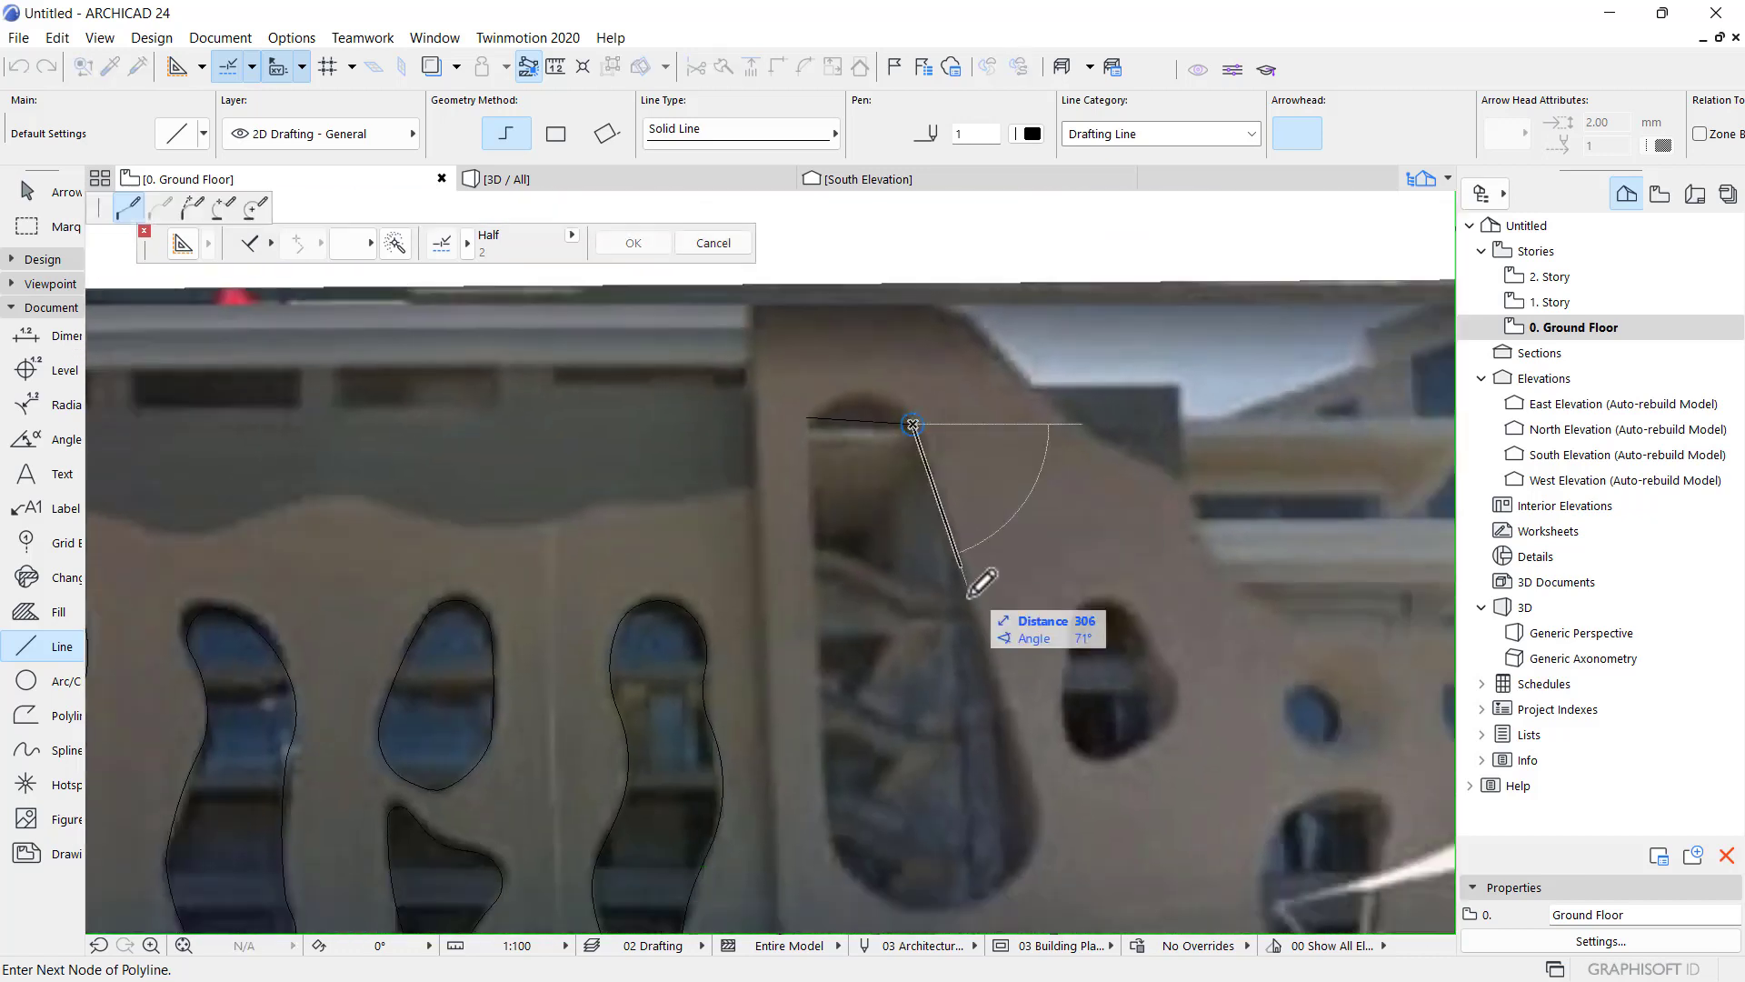
{"action": "double_click", "coordinate": [1045, 784]}
{"action": "scroll", "coordinate": [1037, 688], "scroll_direction": "down", "scroll_amount": 2}
{"action": "scroll", "coordinate": [881, 539], "scroll_direction": "up", "scroll_amount": 2}
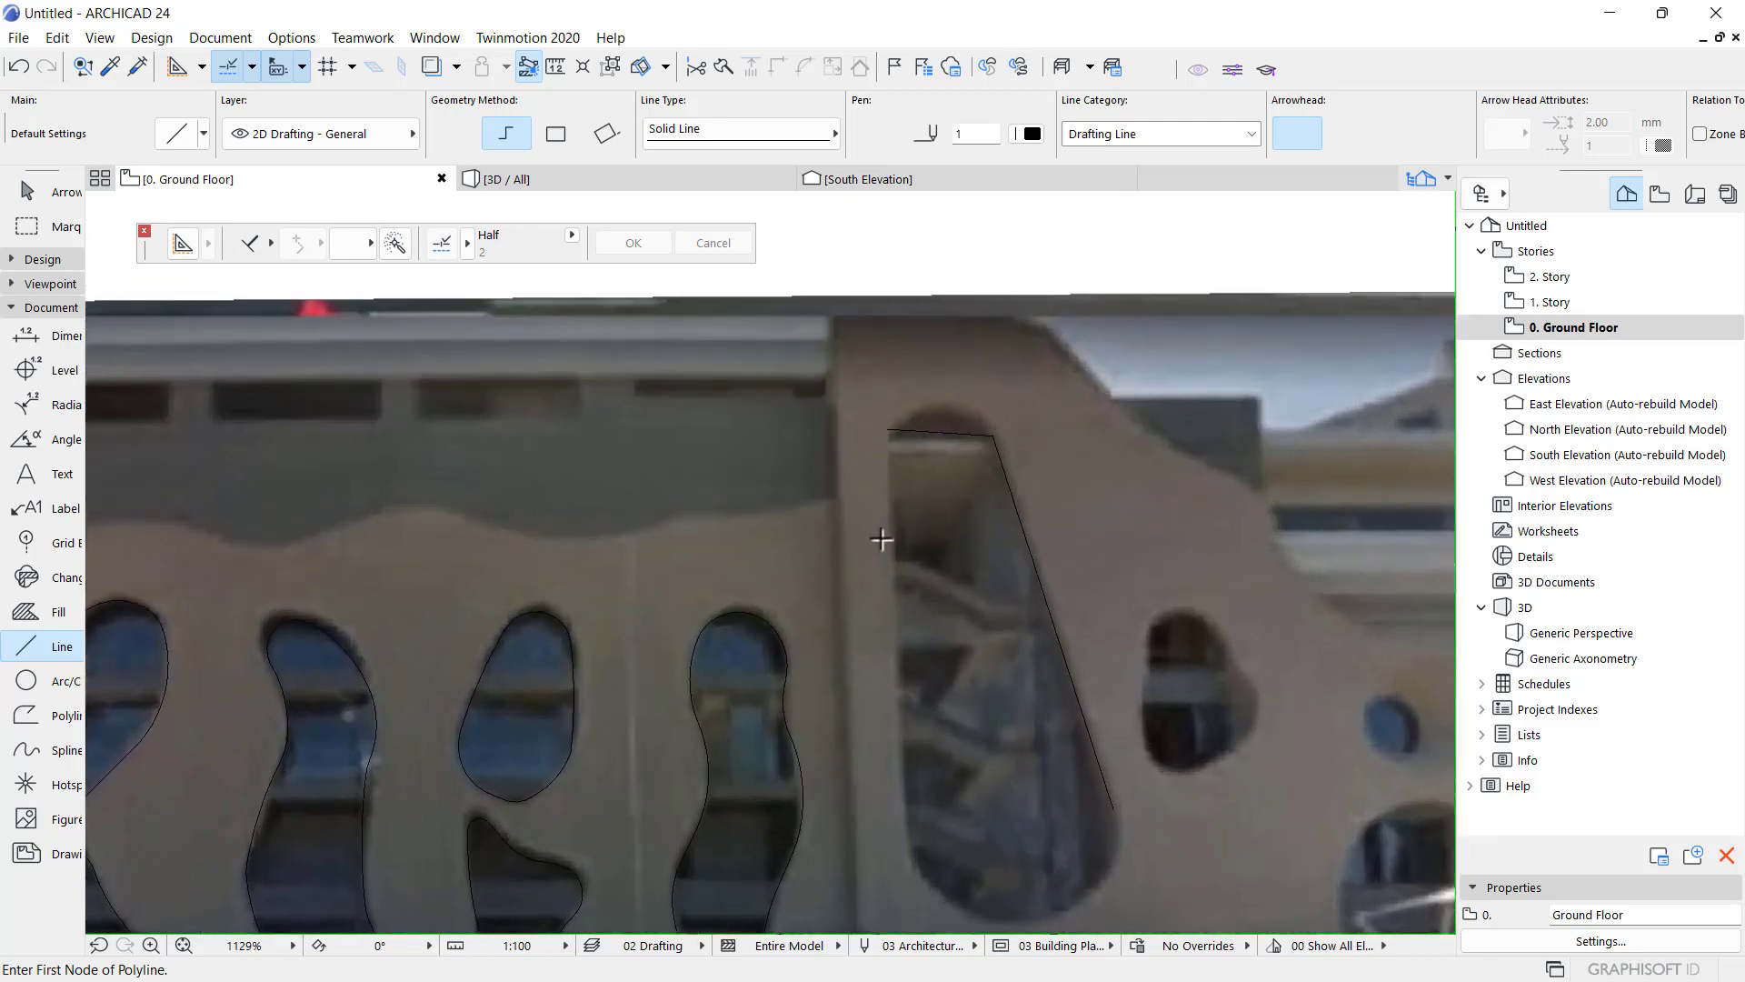
{"action": "left_click", "coordinate": [888, 428]}
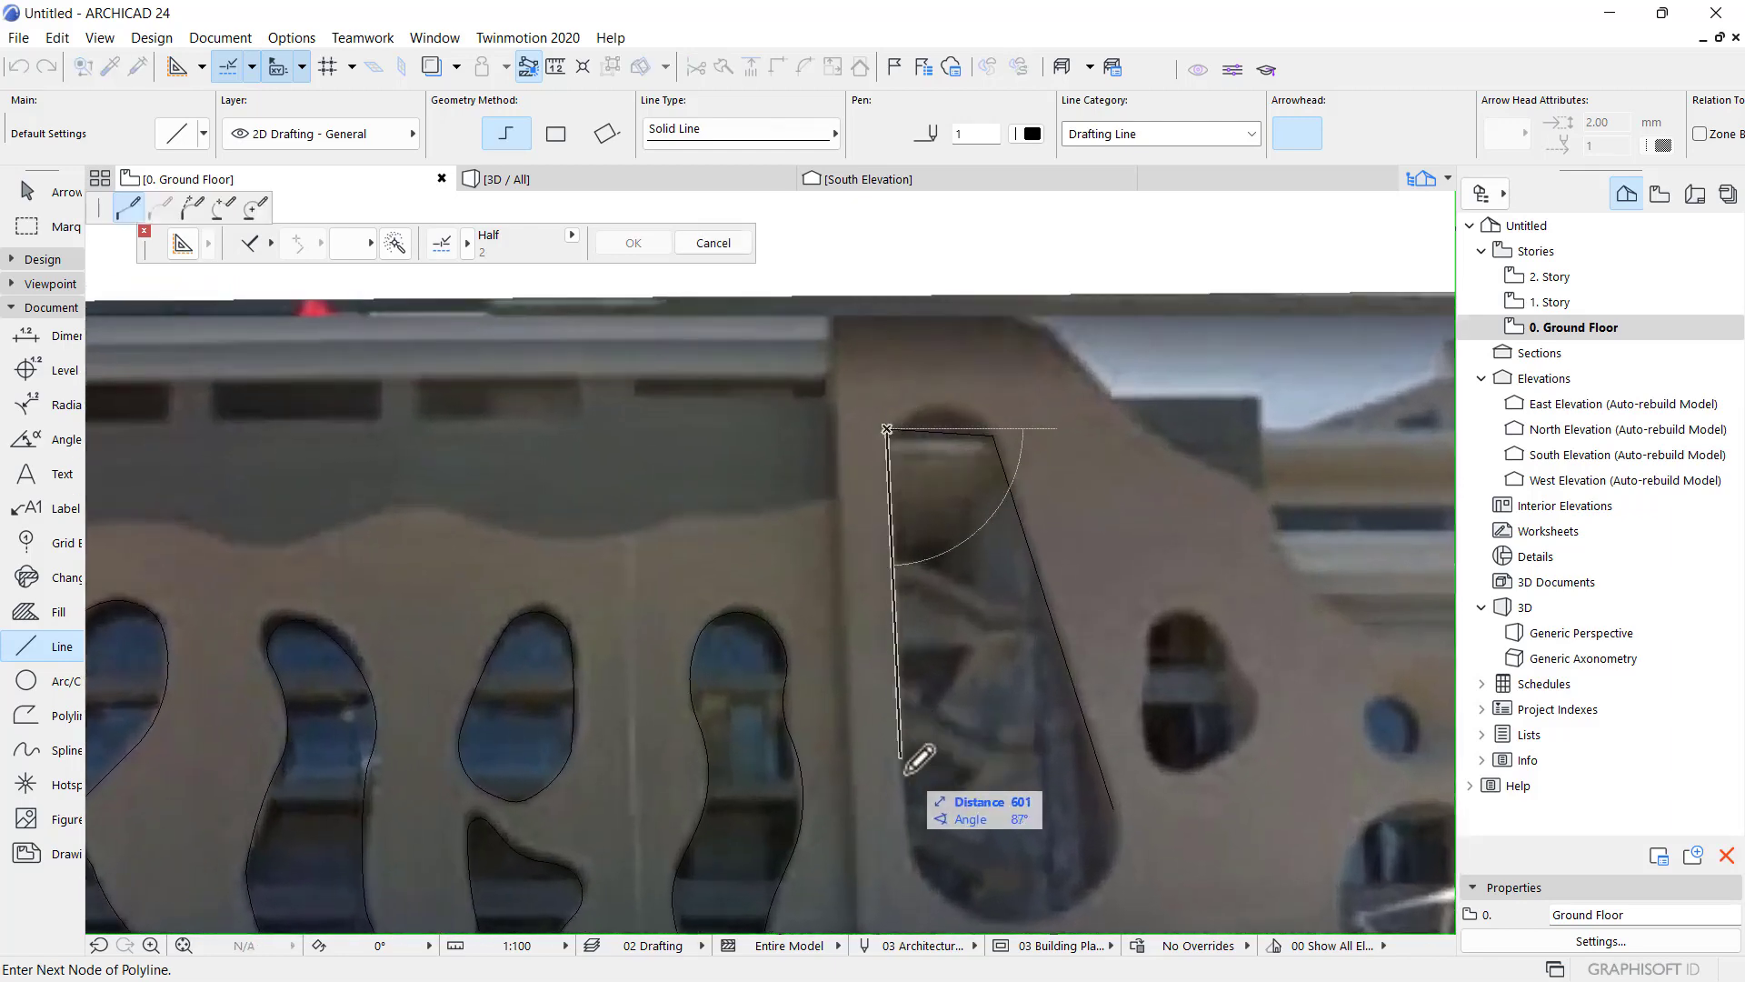
{"action": "double_click", "coordinate": [912, 859]}
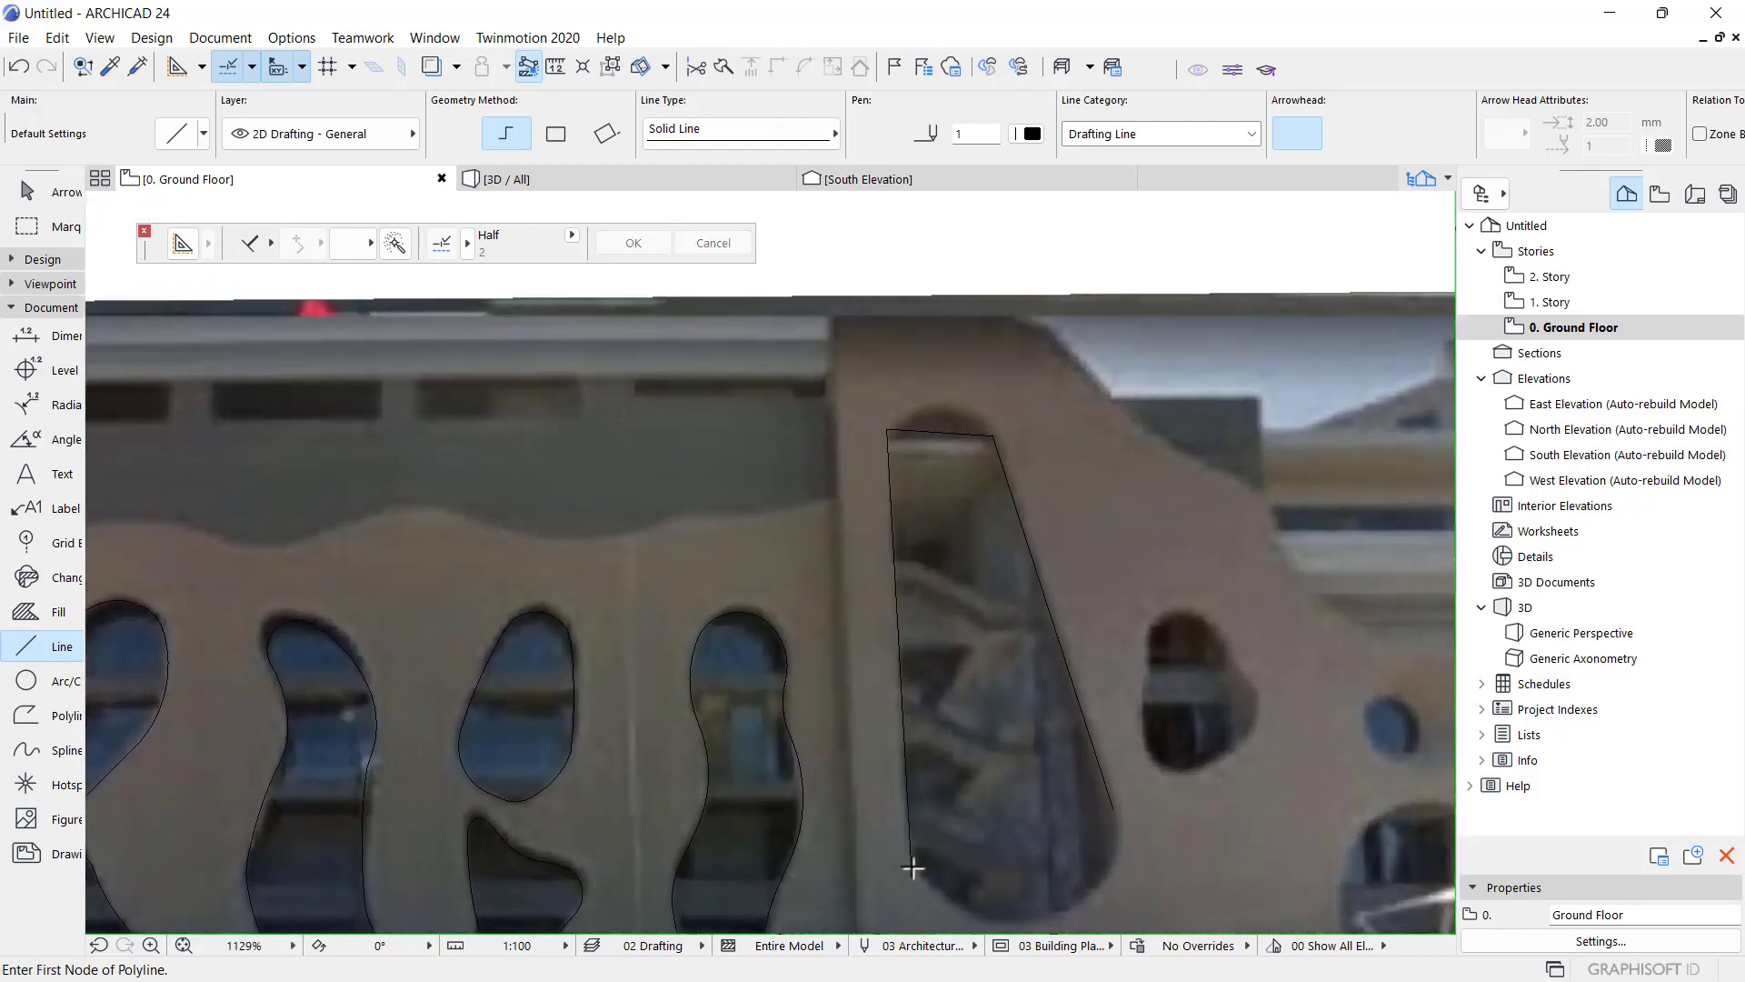
- Close the tall window outline with a lower line about 367 long joining its two sides
{"action": "scroll", "coordinate": [911, 864], "scroll_direction": "up", "scroll_amount": 2}
{"action": "scroll", "coordinate": [912, 797], "scroll_direction": "down", "scroll_amount": 1}
{"action": "left_click", "coordinate": [908, 809]}
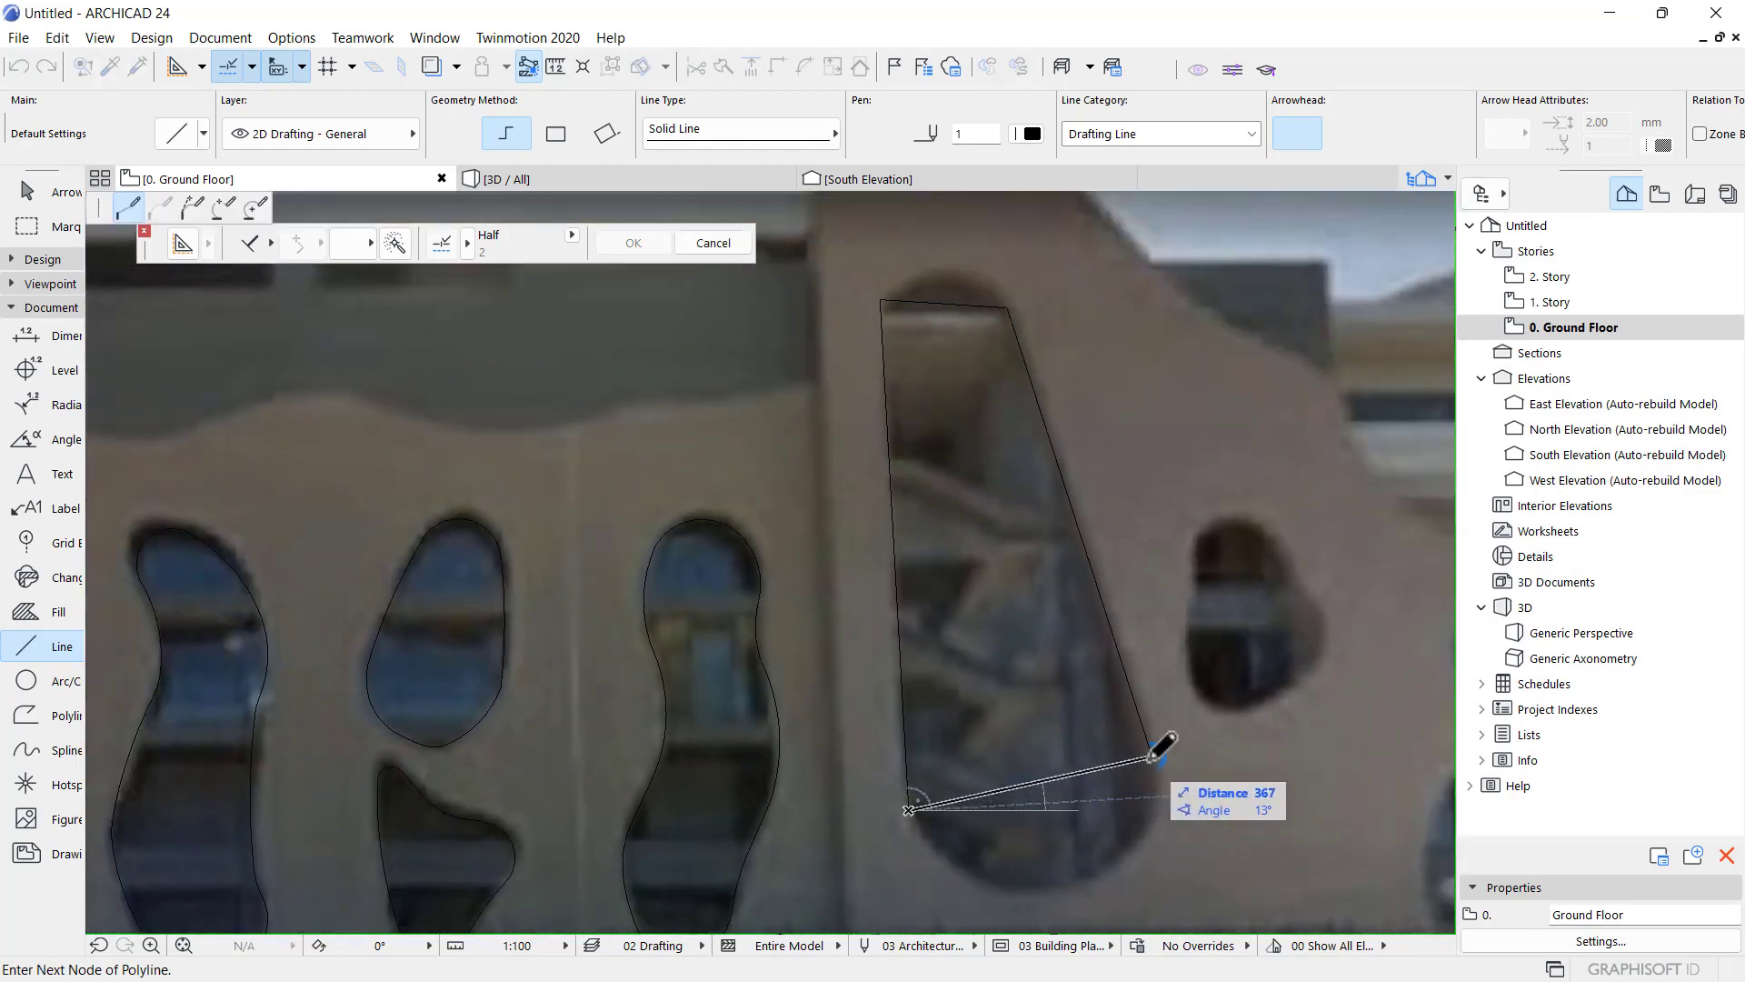
{"action": "double_click", "coordinate": [1153, 754]}
{"action": "scroll", "coordinate": [1006, 690], "scroll_direction": "down", "scroll_amount": 3}
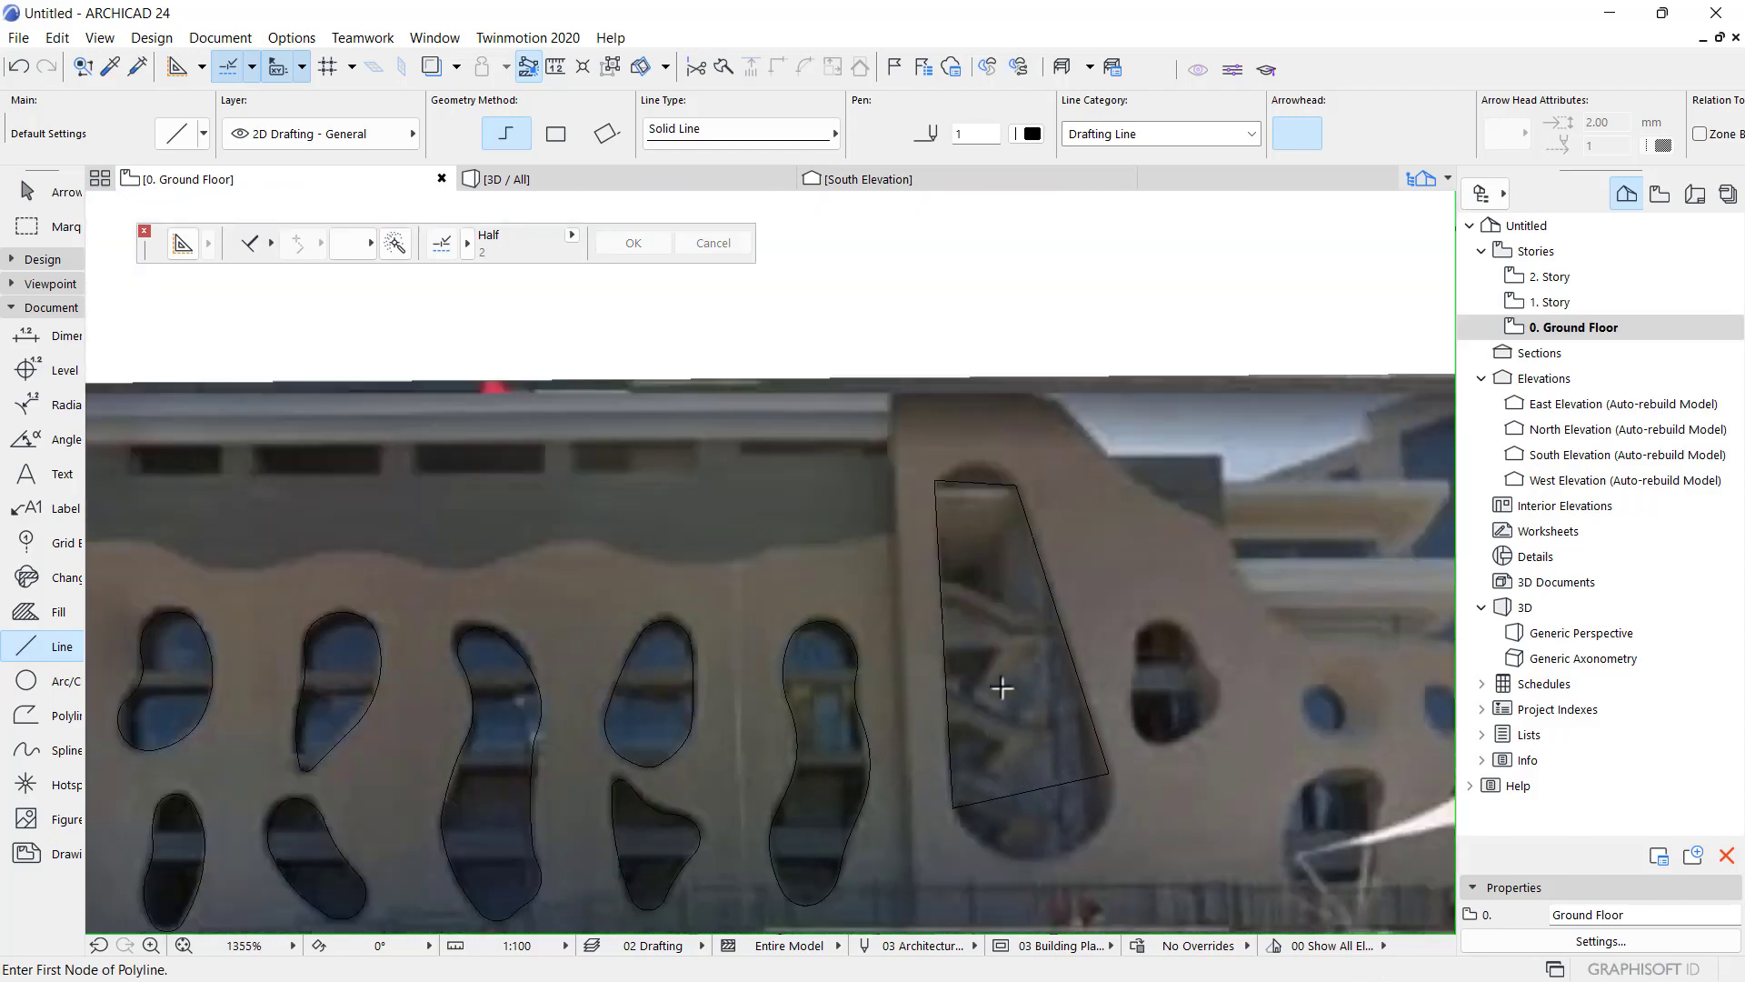
{"action": "scroll", "coordinate": [1196, 799], "scroll_direction": "up", "scroll_amount": 2}
{"action": "scroll", "coordinate": [1073, 590], "scroll_direction": "down", "scroll_amount": 2}
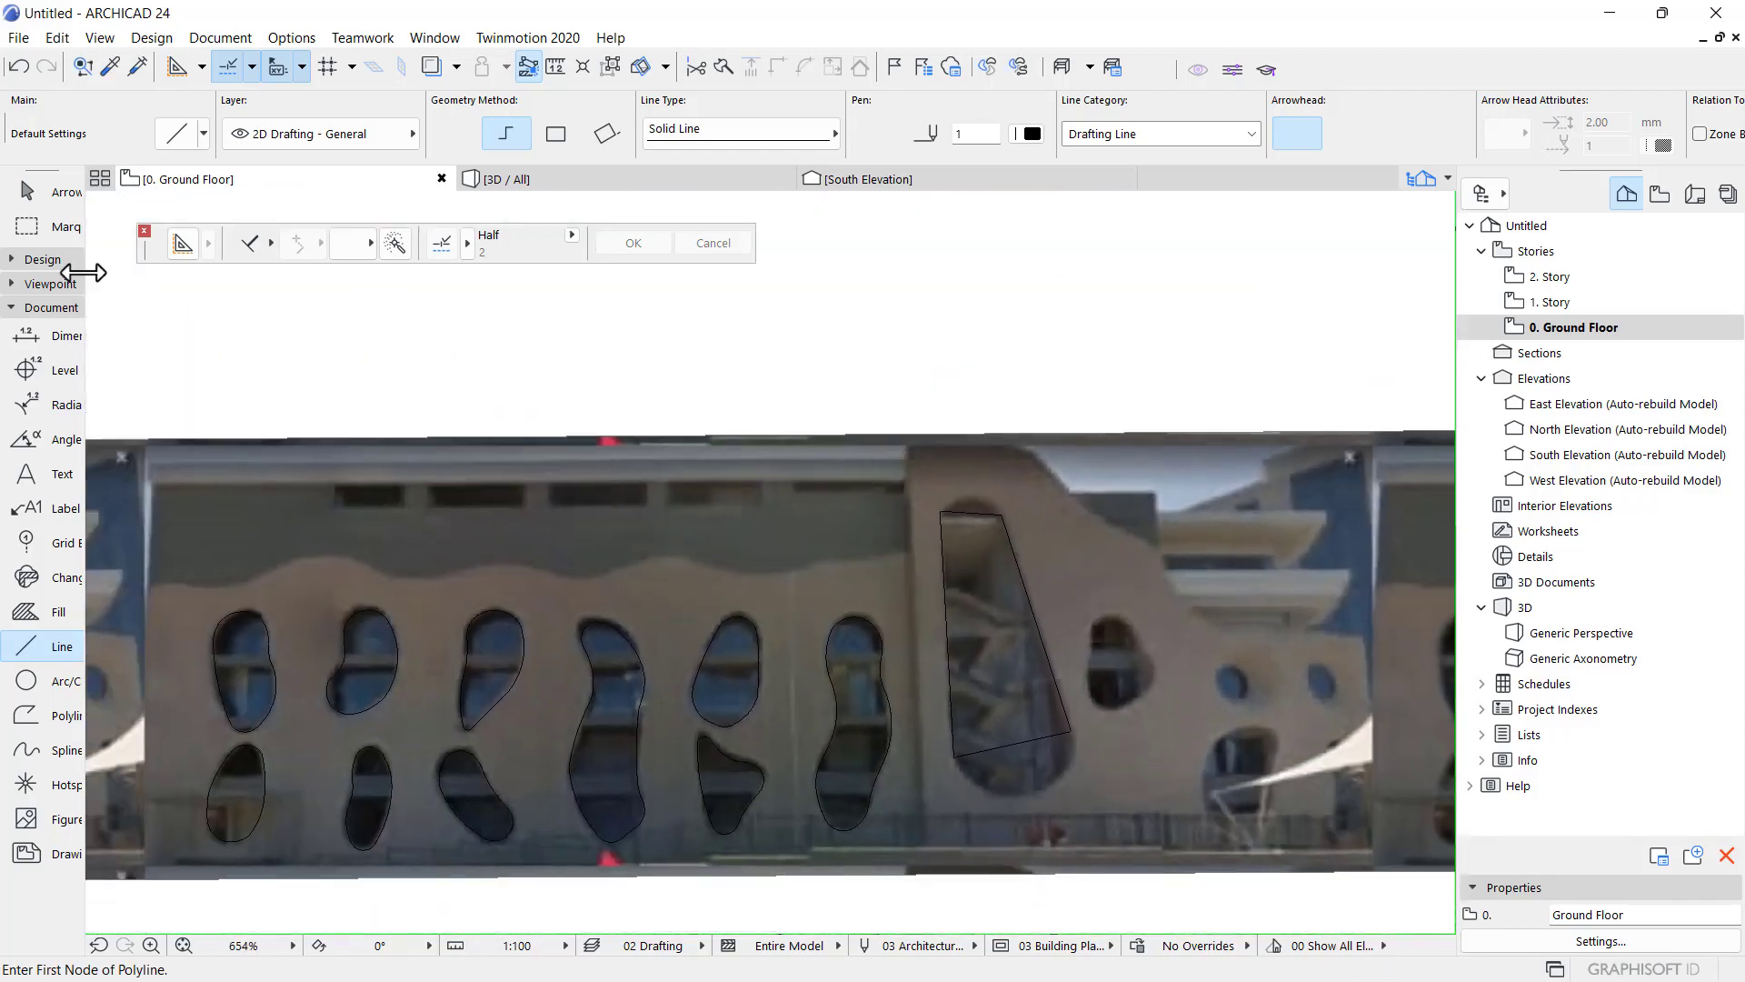
- Curve the tall window's upper edge upward into an arc following the photo
{"action": "left_click", "coordinate": [43, 195]}
{"action": "scroll", "coordinate": [966, 565], "scroll_direction": "up", "scroll_amount": 5}
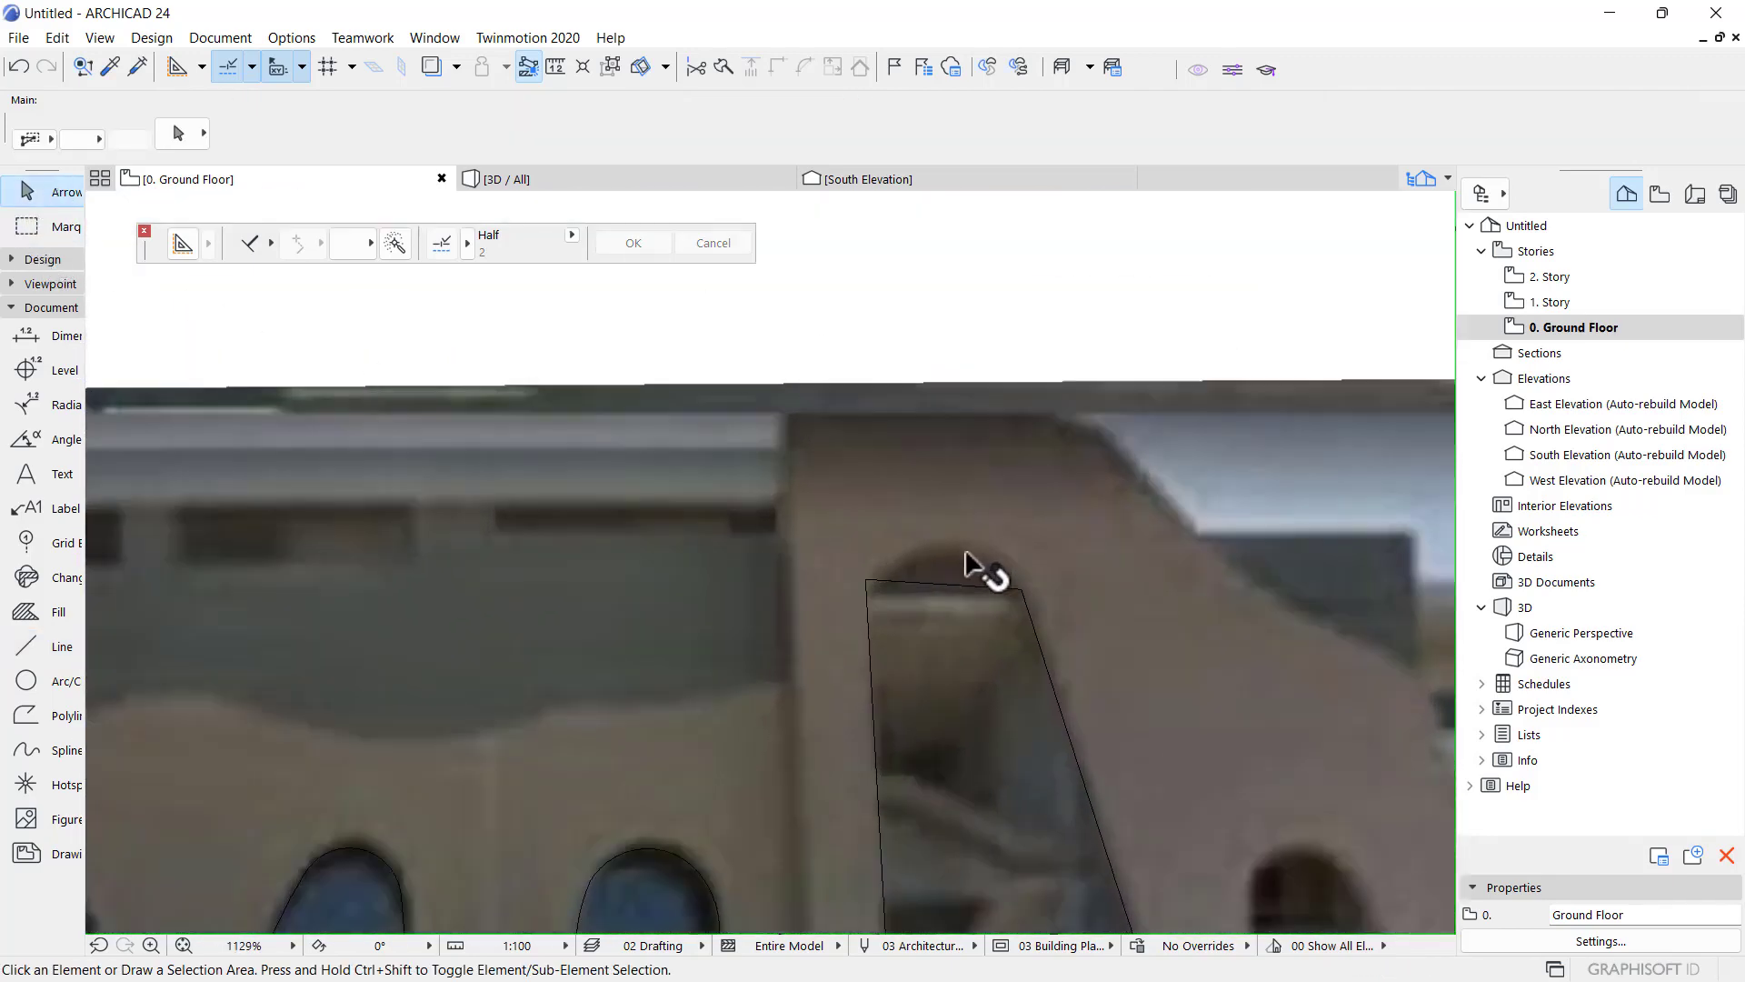
{"action": "left_click", "coordinate": [947, 624]}
{"action": "left_click", "coordinate": [927, 623]}
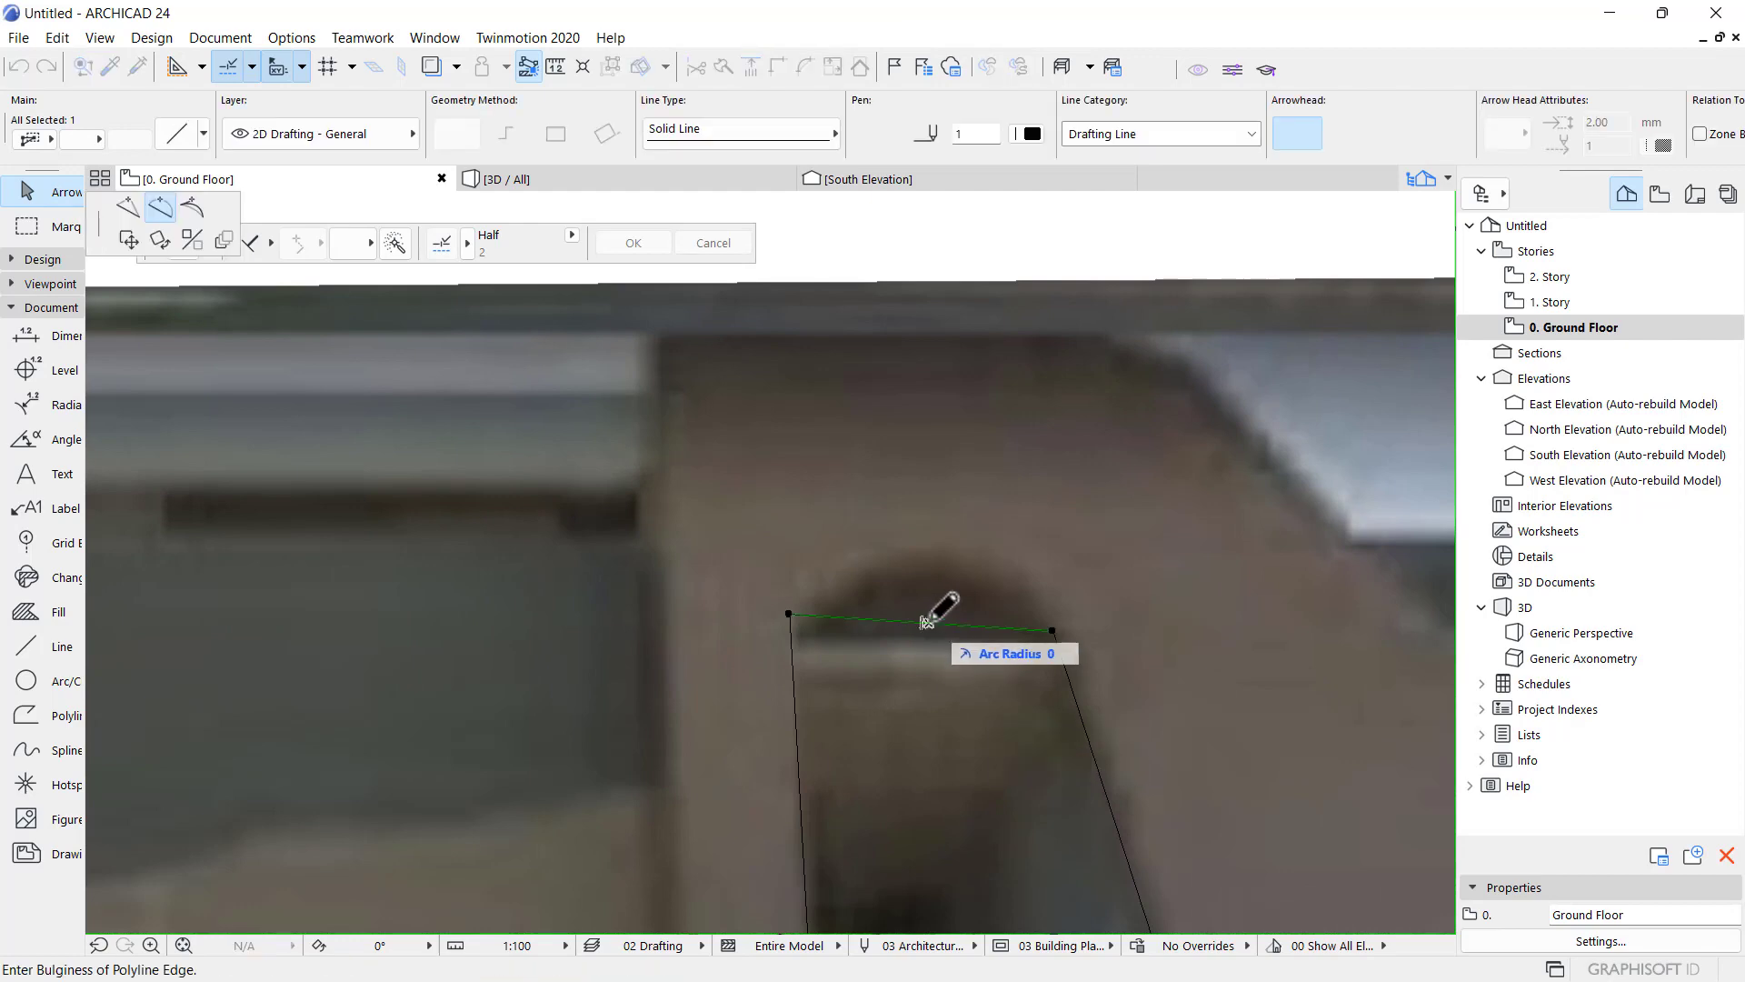
{"action": "left_click", "coordinate": [945, 556]}
{"action": "scroll", "coordinate": [955, 506], "scroll_direction": "down", "scroll_amount": 2}
{"action": "scroll", "coordinate": [957, 506], "scroll_direction": "down", "scroll_amount": 5}
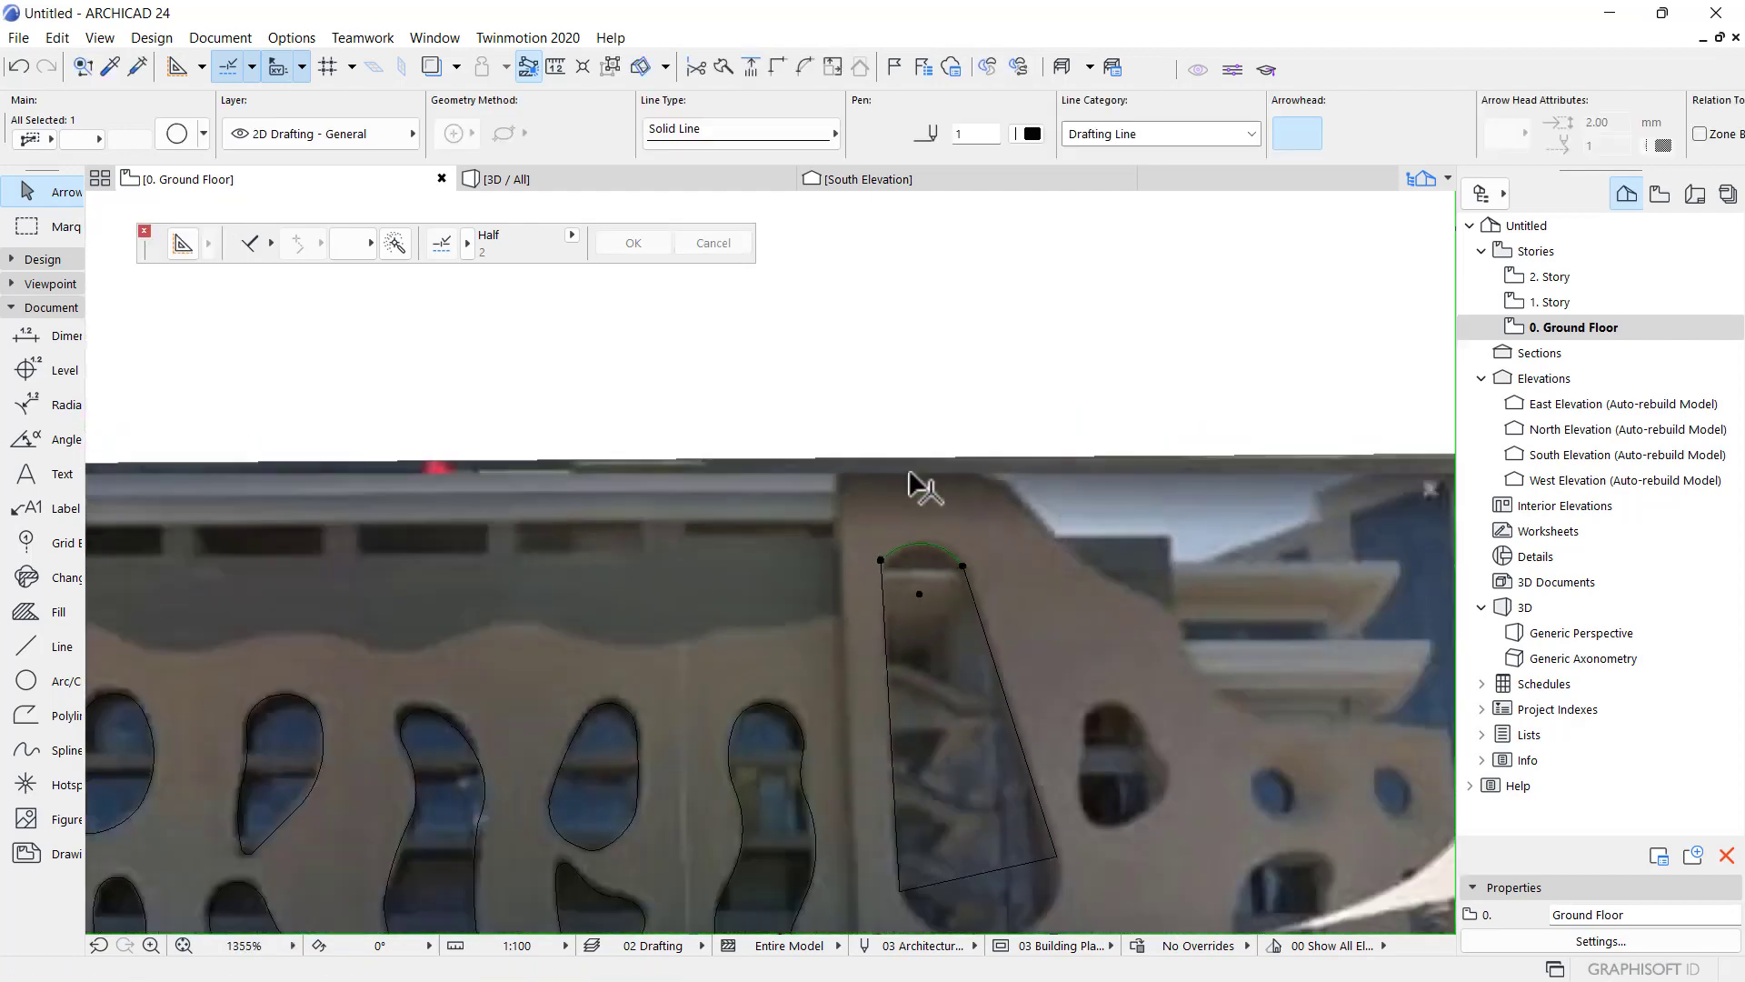
- Curve the tall window's lower edge downward into an arc with a radius of about 186
{"action": "scroll", "coordinate": [950, 778], "scroll_direction": "up", "scroll_amount": 2}
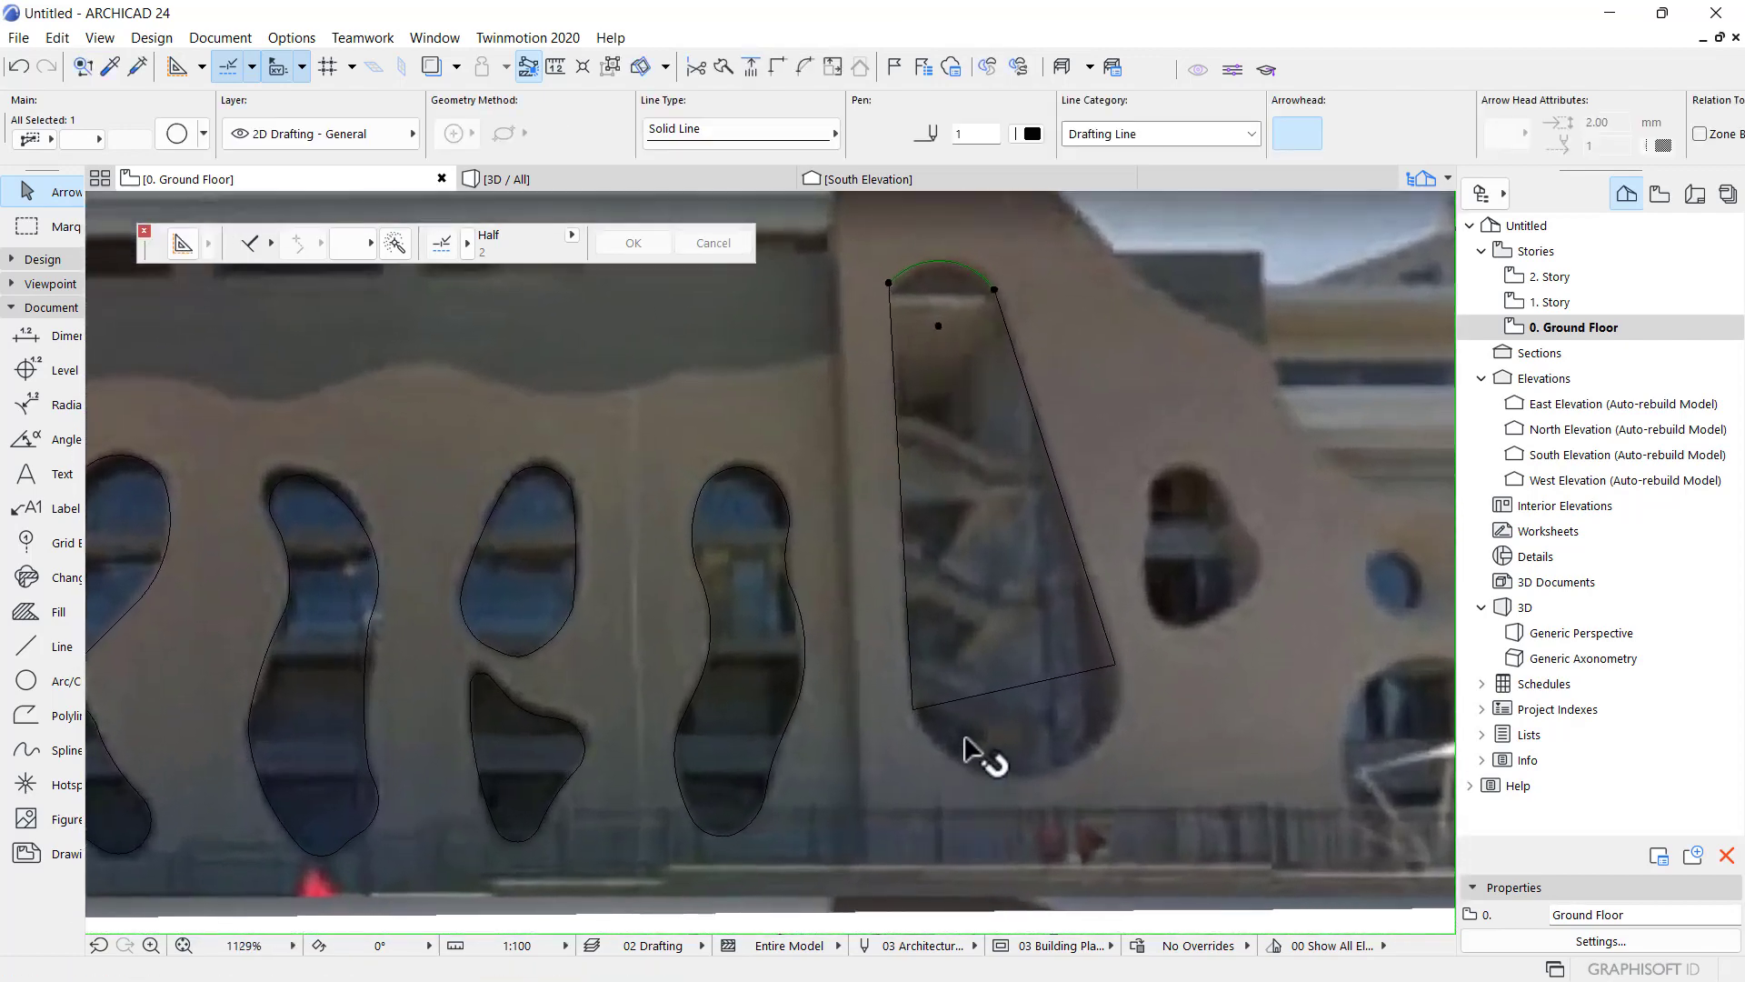
{"action": "left_click", "coordinate": [1000, 708]}
{"action": "left_click", "coordinate": [1018, 686]}
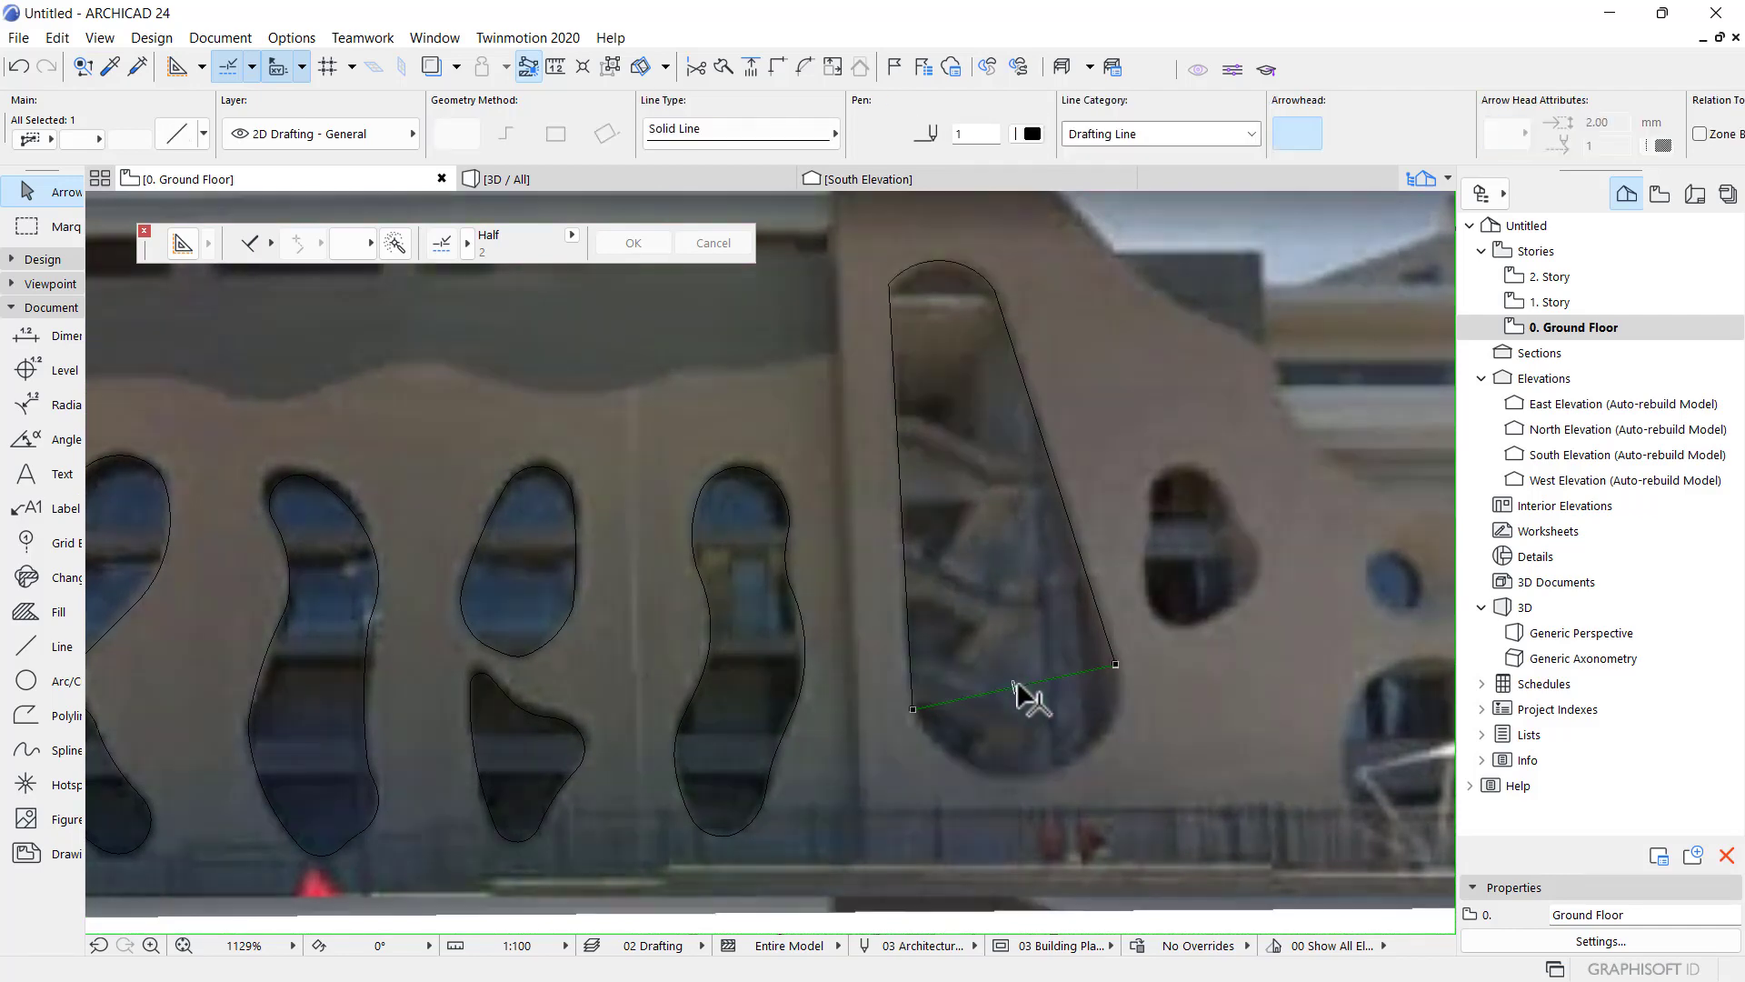
{"action": "left_click", "coordinate": [1014, 687]}
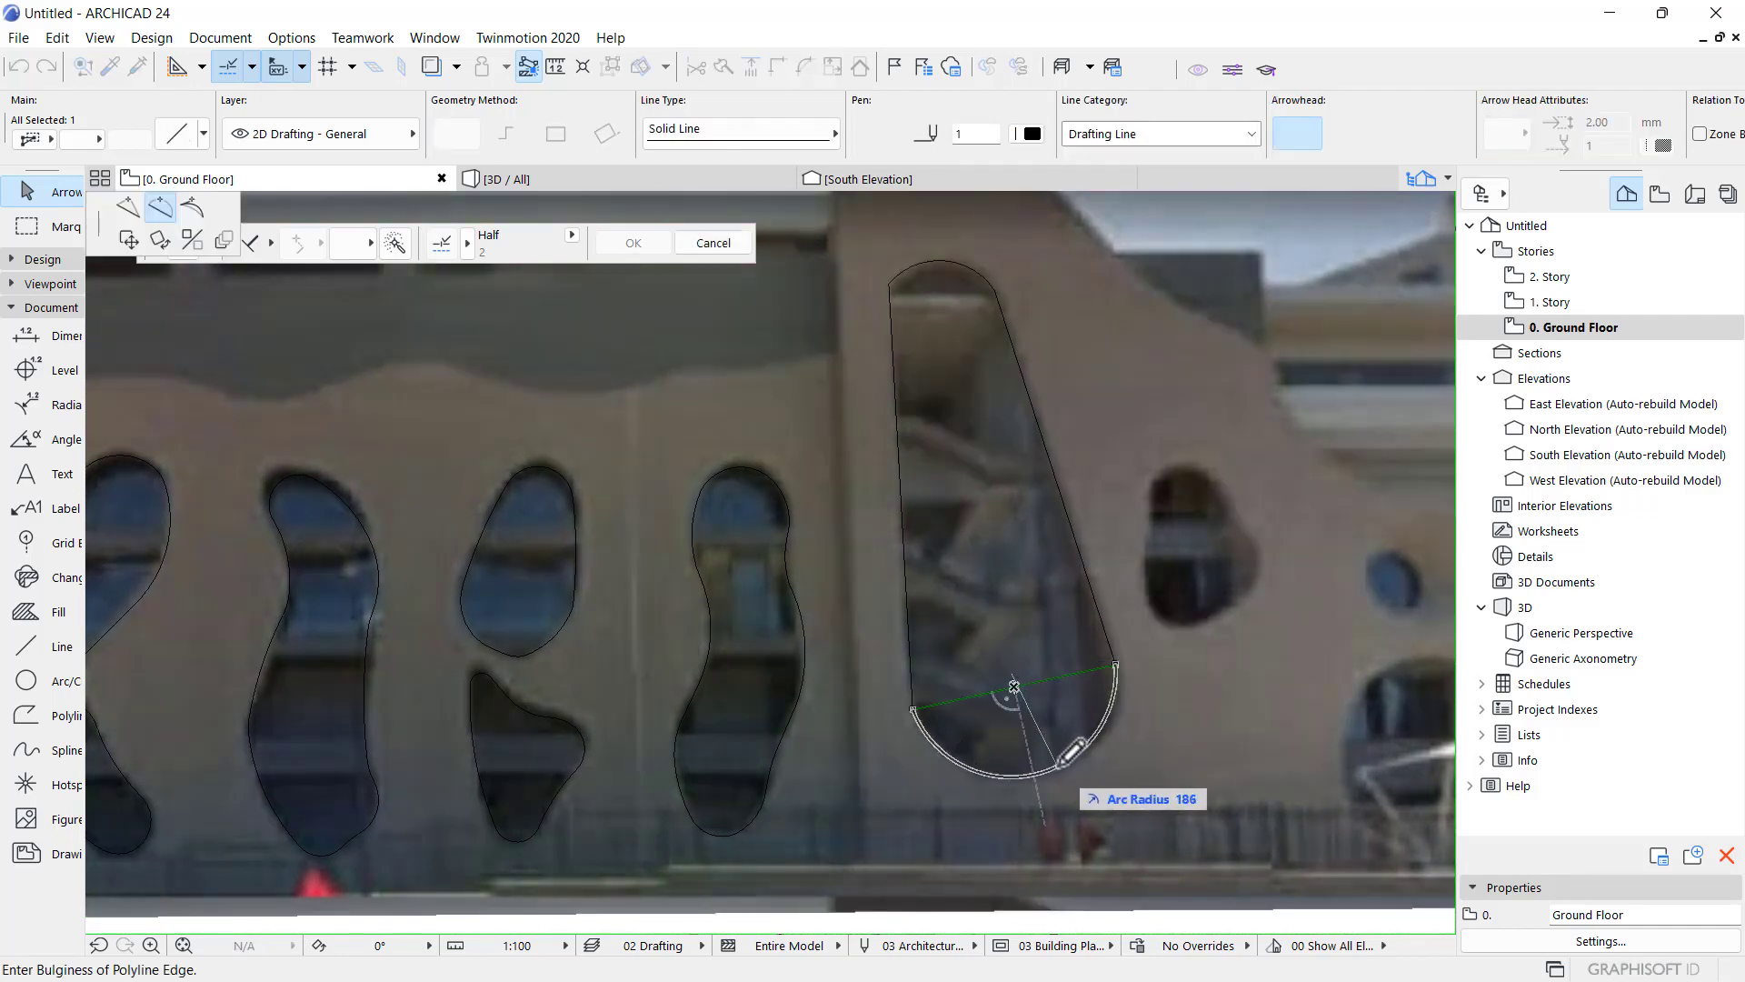
{"action": "left_click", "coordinate": [1060, 764]}
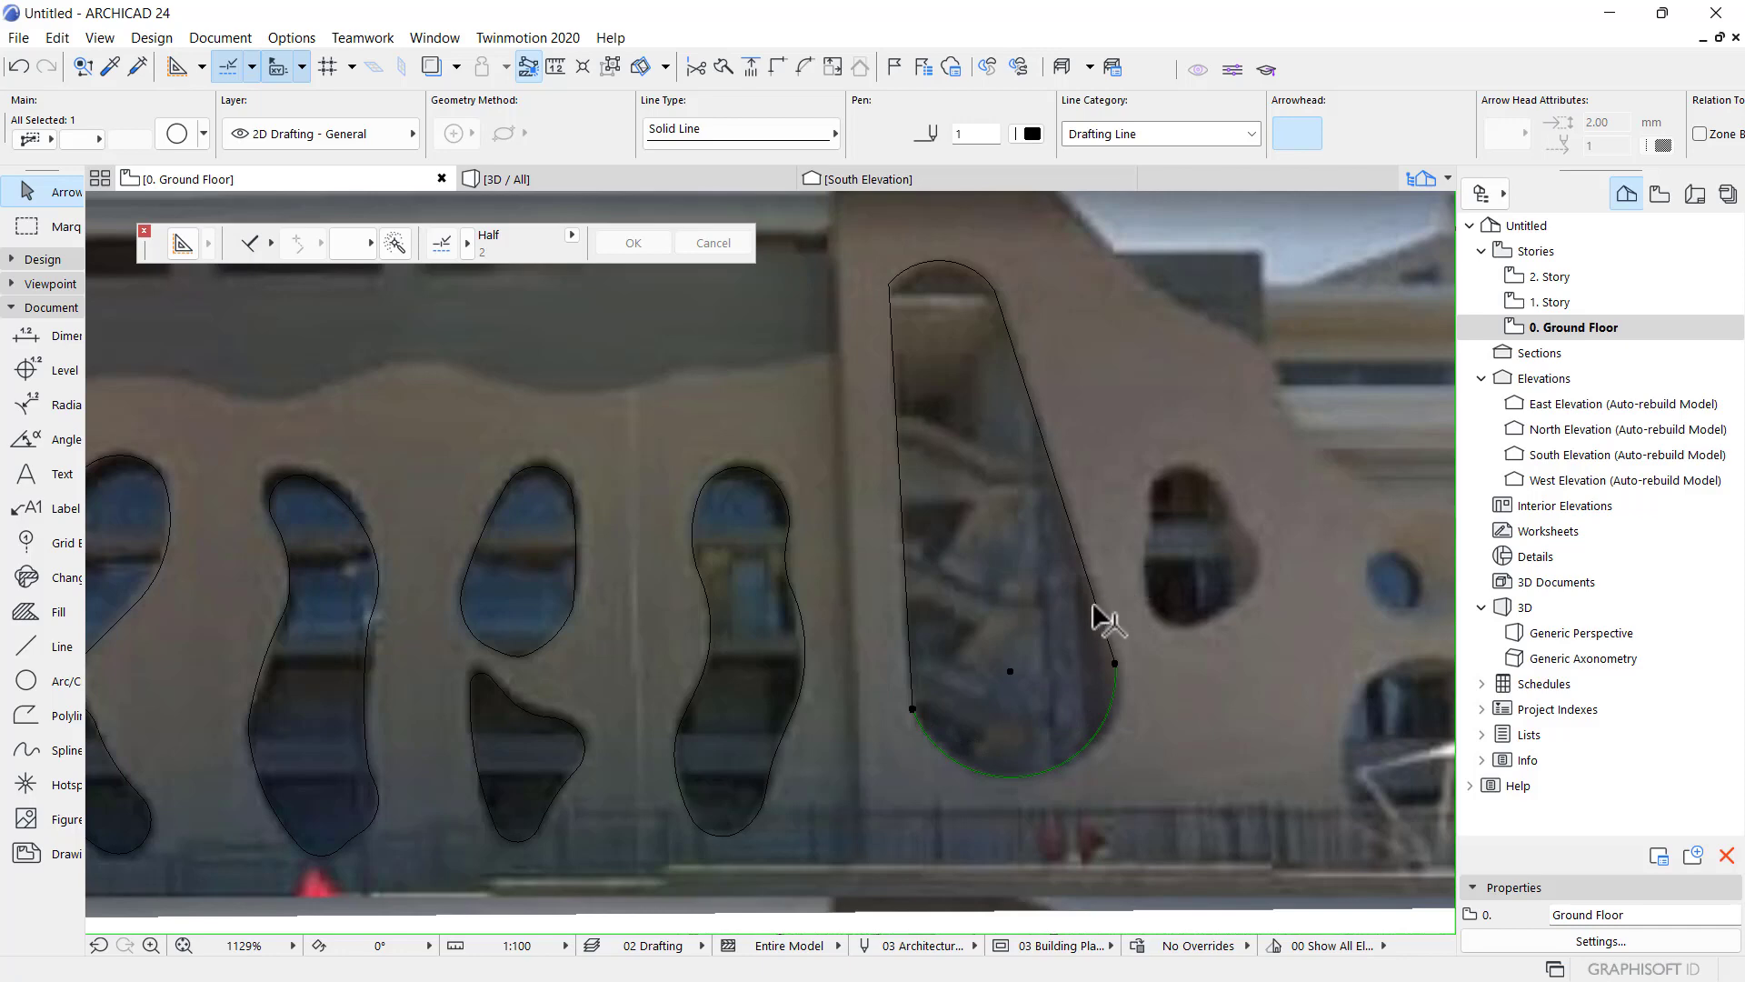
{"action": "scroll", "coordinate": [915, 300], "scroll_direction": "up", "scroll_amount": 3}
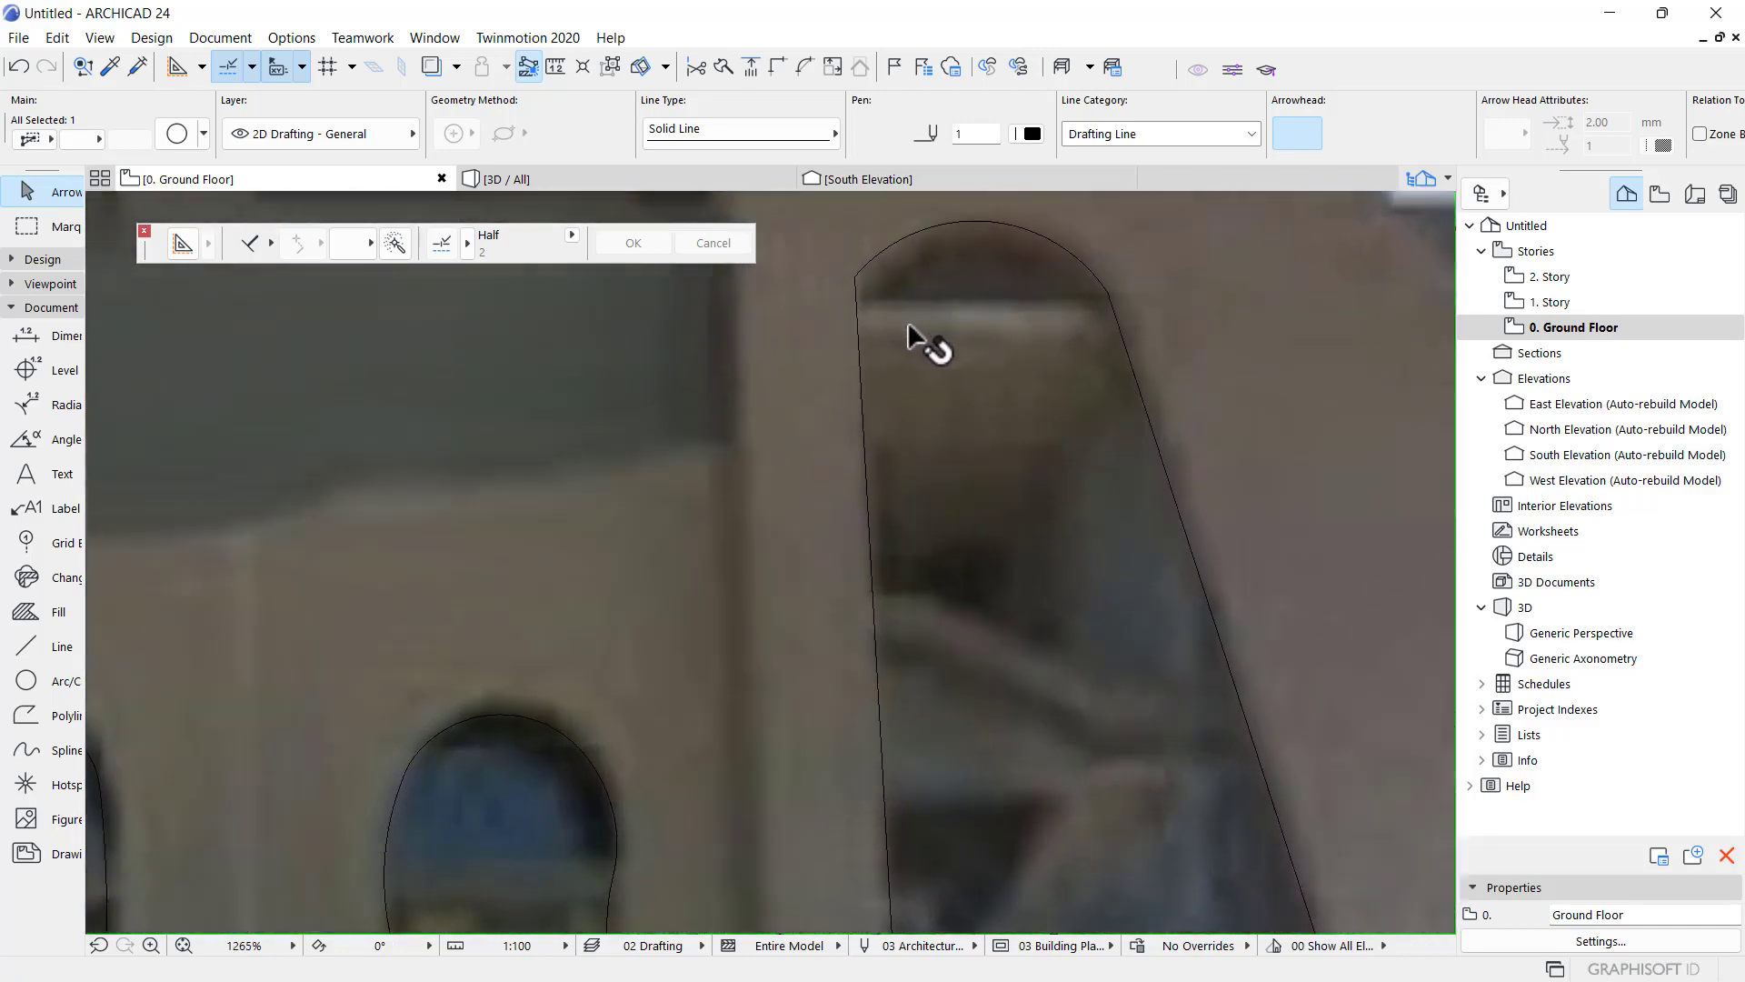
{"action": "scroll", "coordinate": [926, 347], "scroll_direction": "down", "scroll_amount": 3}
{"action": "scroll", "coordinate": [918, 332], "scroll_direction": "down", "scroll_amount": 2}
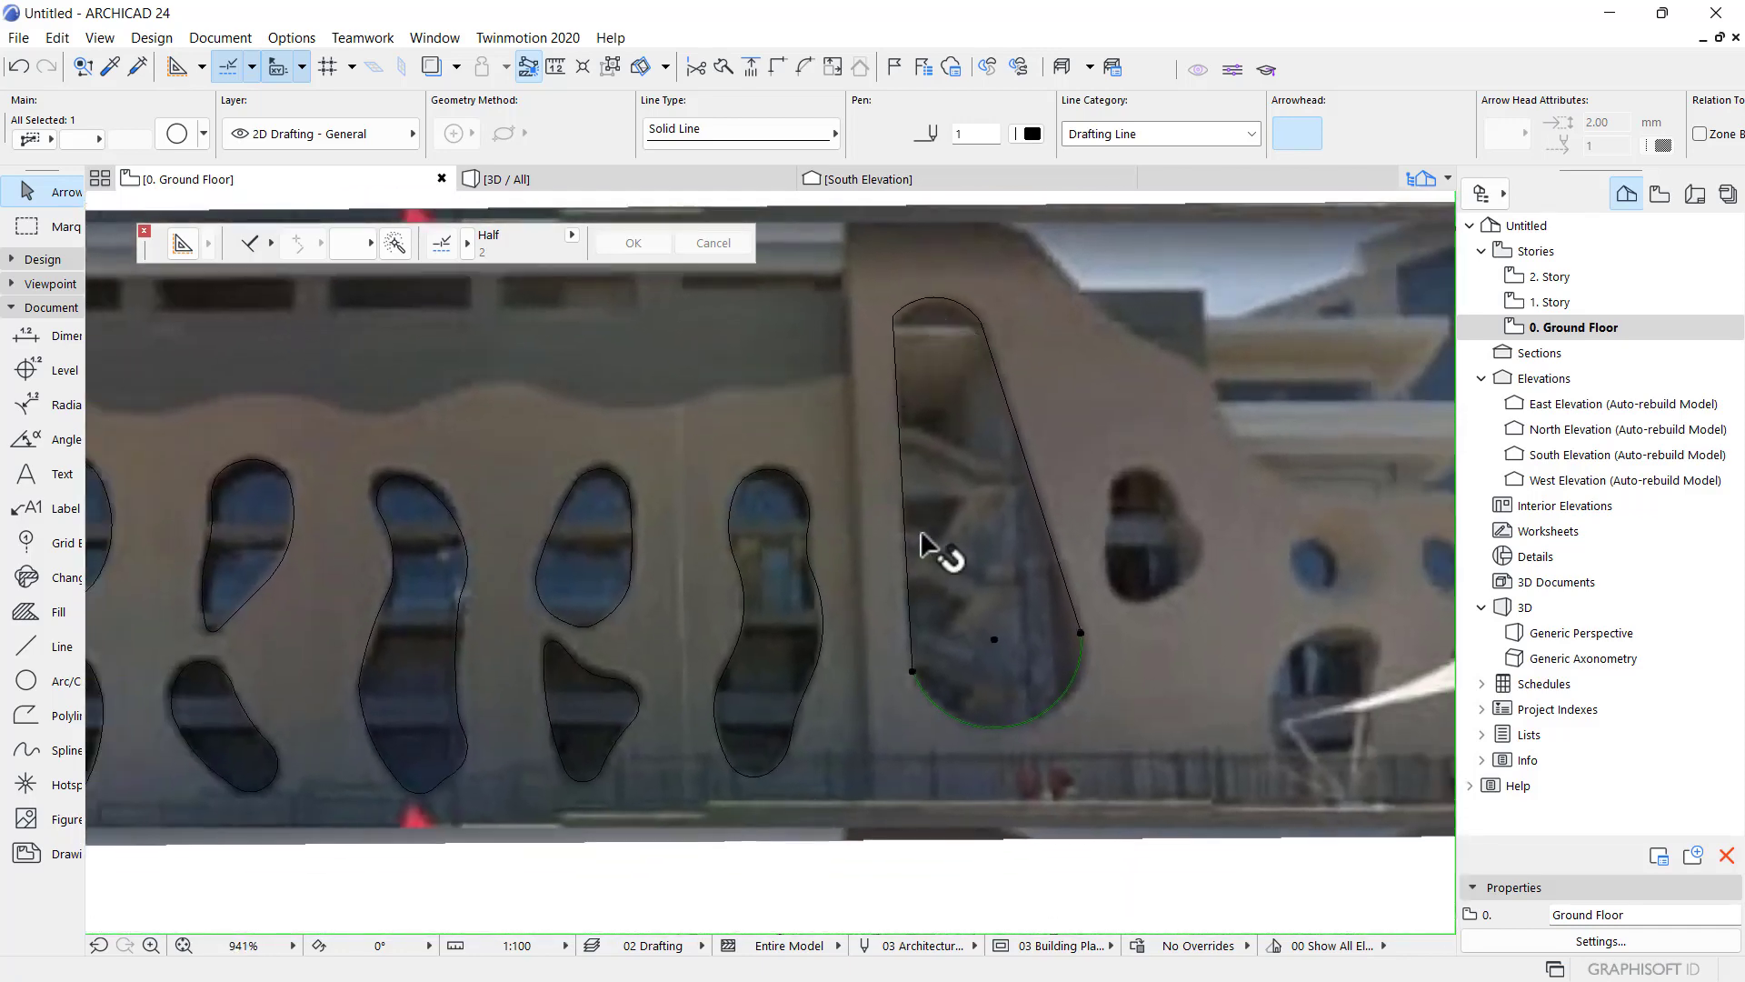
{"action": "scroll", "coordinate": [921, 544], "scroll_direction": "down", "scroll_amount": 5}
{"action": "scroll", "coordinate": [577, 474], "scroll_direction": "up", "scroll_amount": 4}
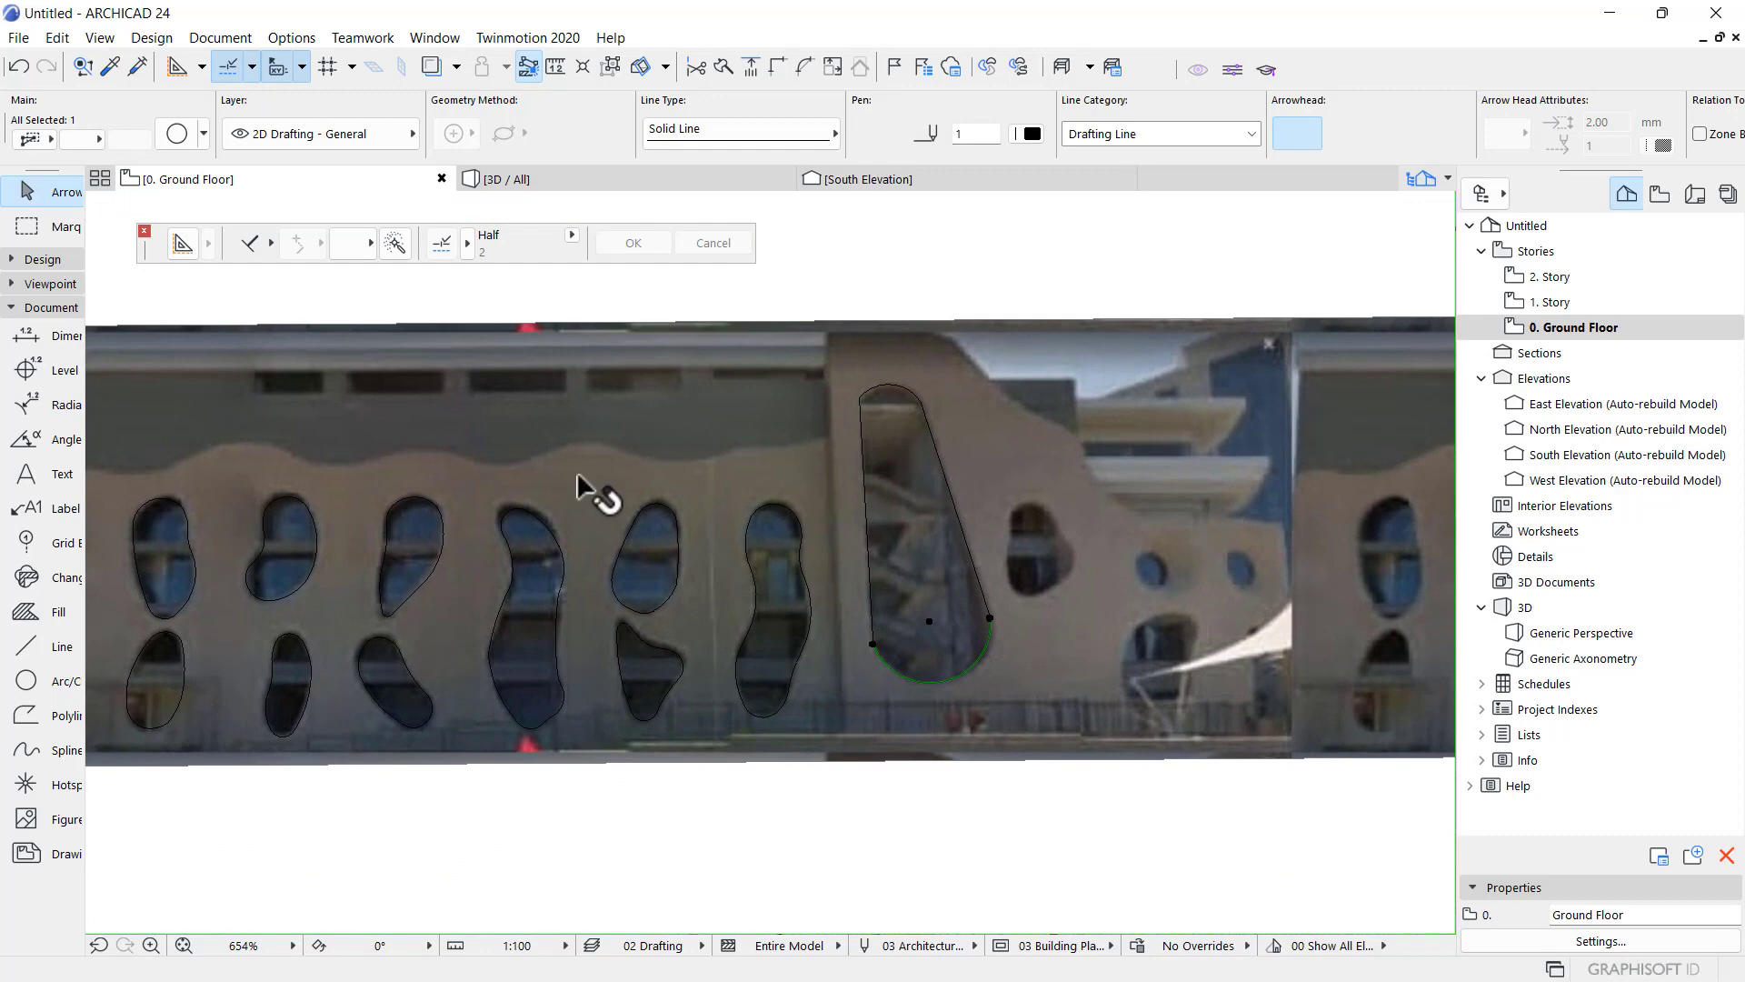
{"action": "left_click", "coordinate": [24, 648]}
{"action": "key", "text": "Escape"}
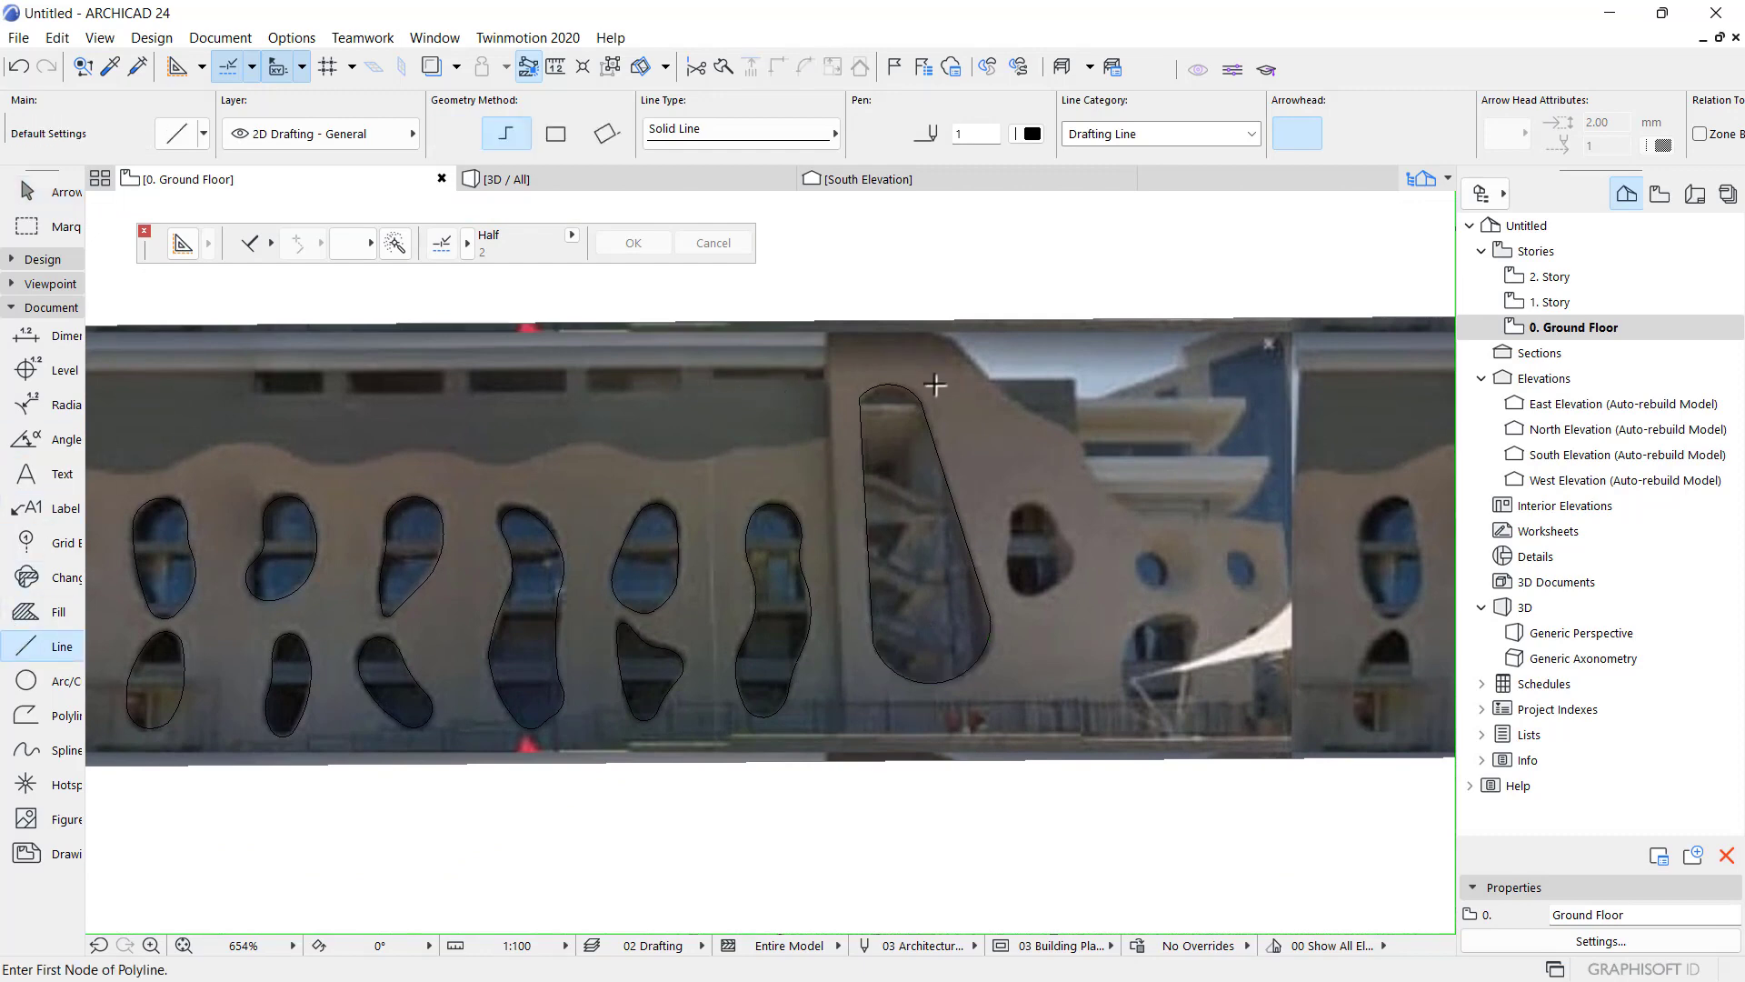
- Try to fillet the tall window's upper-left corner with a radius of 100 and undo it
{"action": "scroll", "coordinate": [935, 378], "scroll_direction": "up", "scroll_amount": 8}
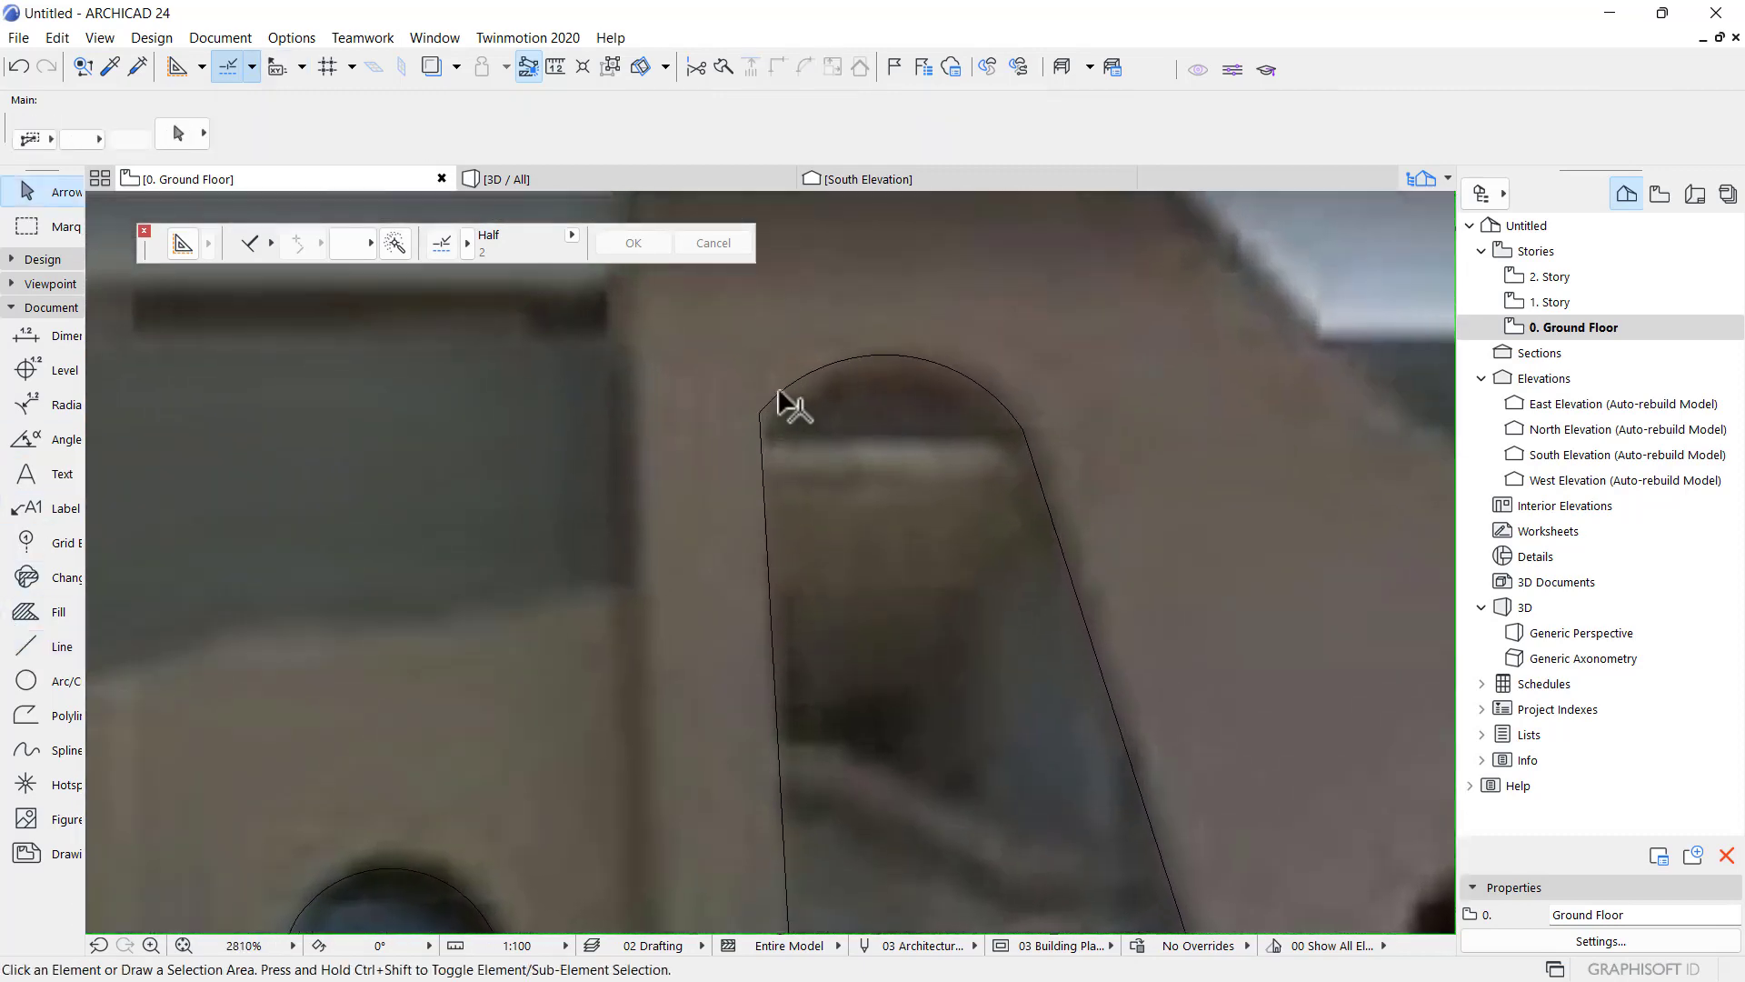
{"action": "left_click", "coordinate": [777, 386]}
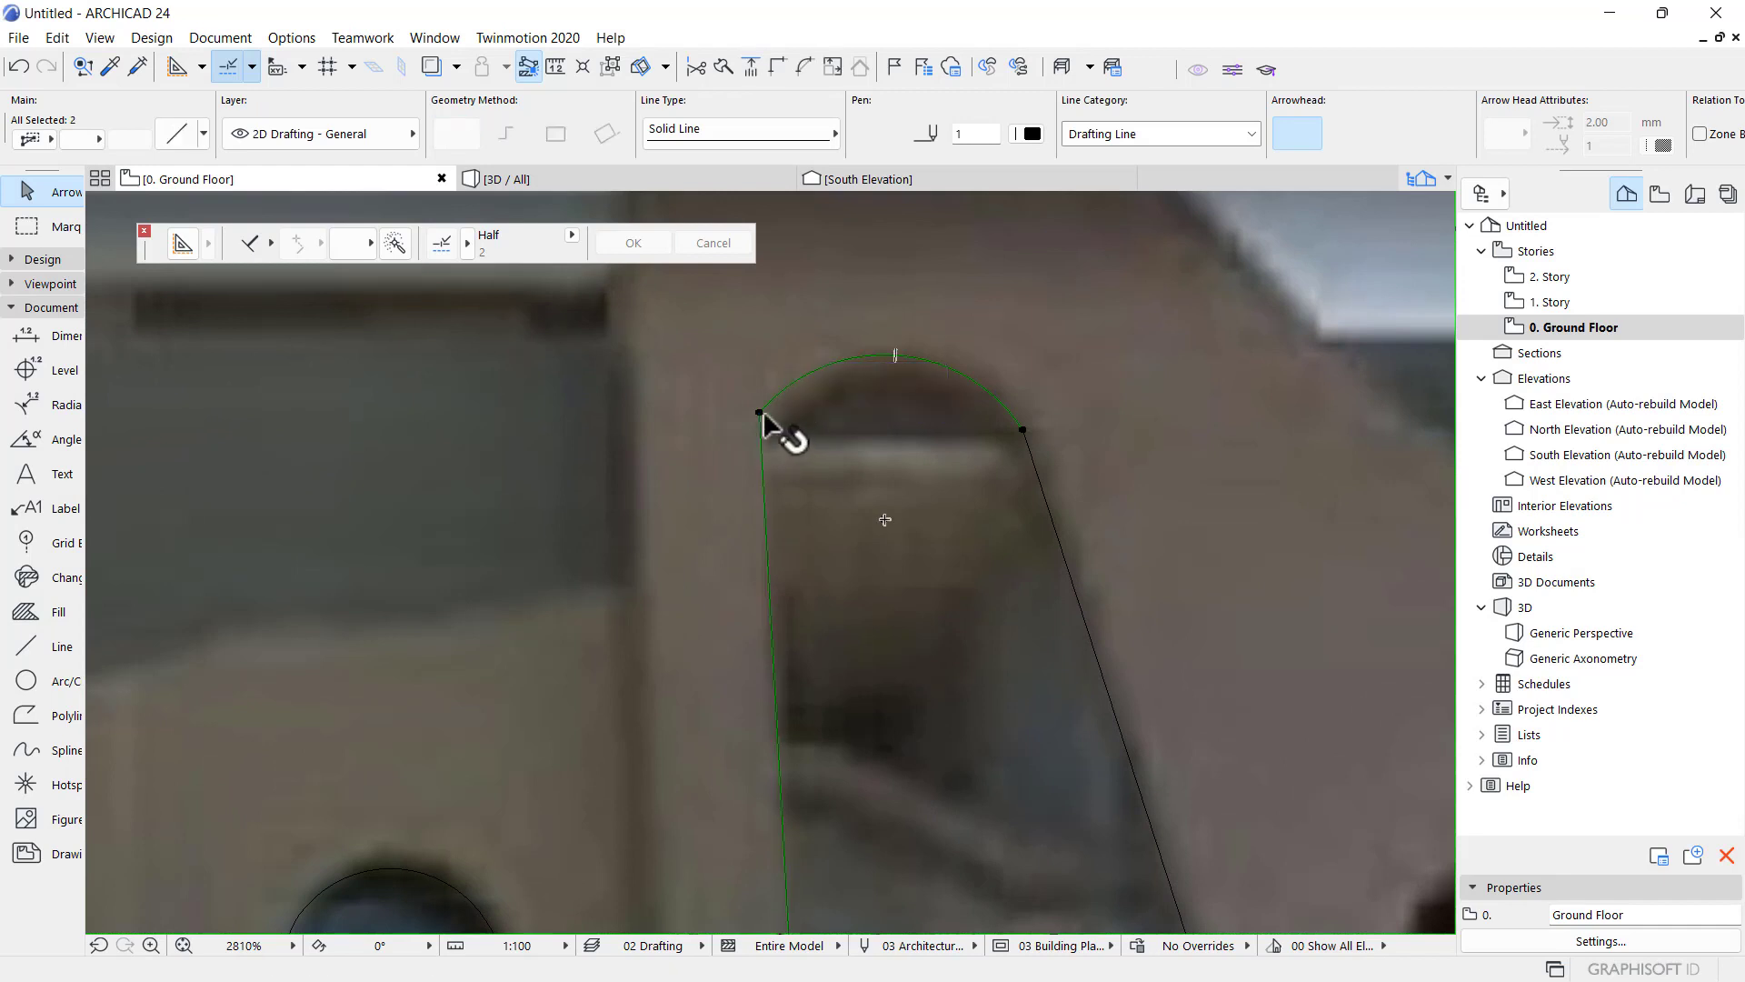
{"action": "left_click", "coordinate": [762, 416]}
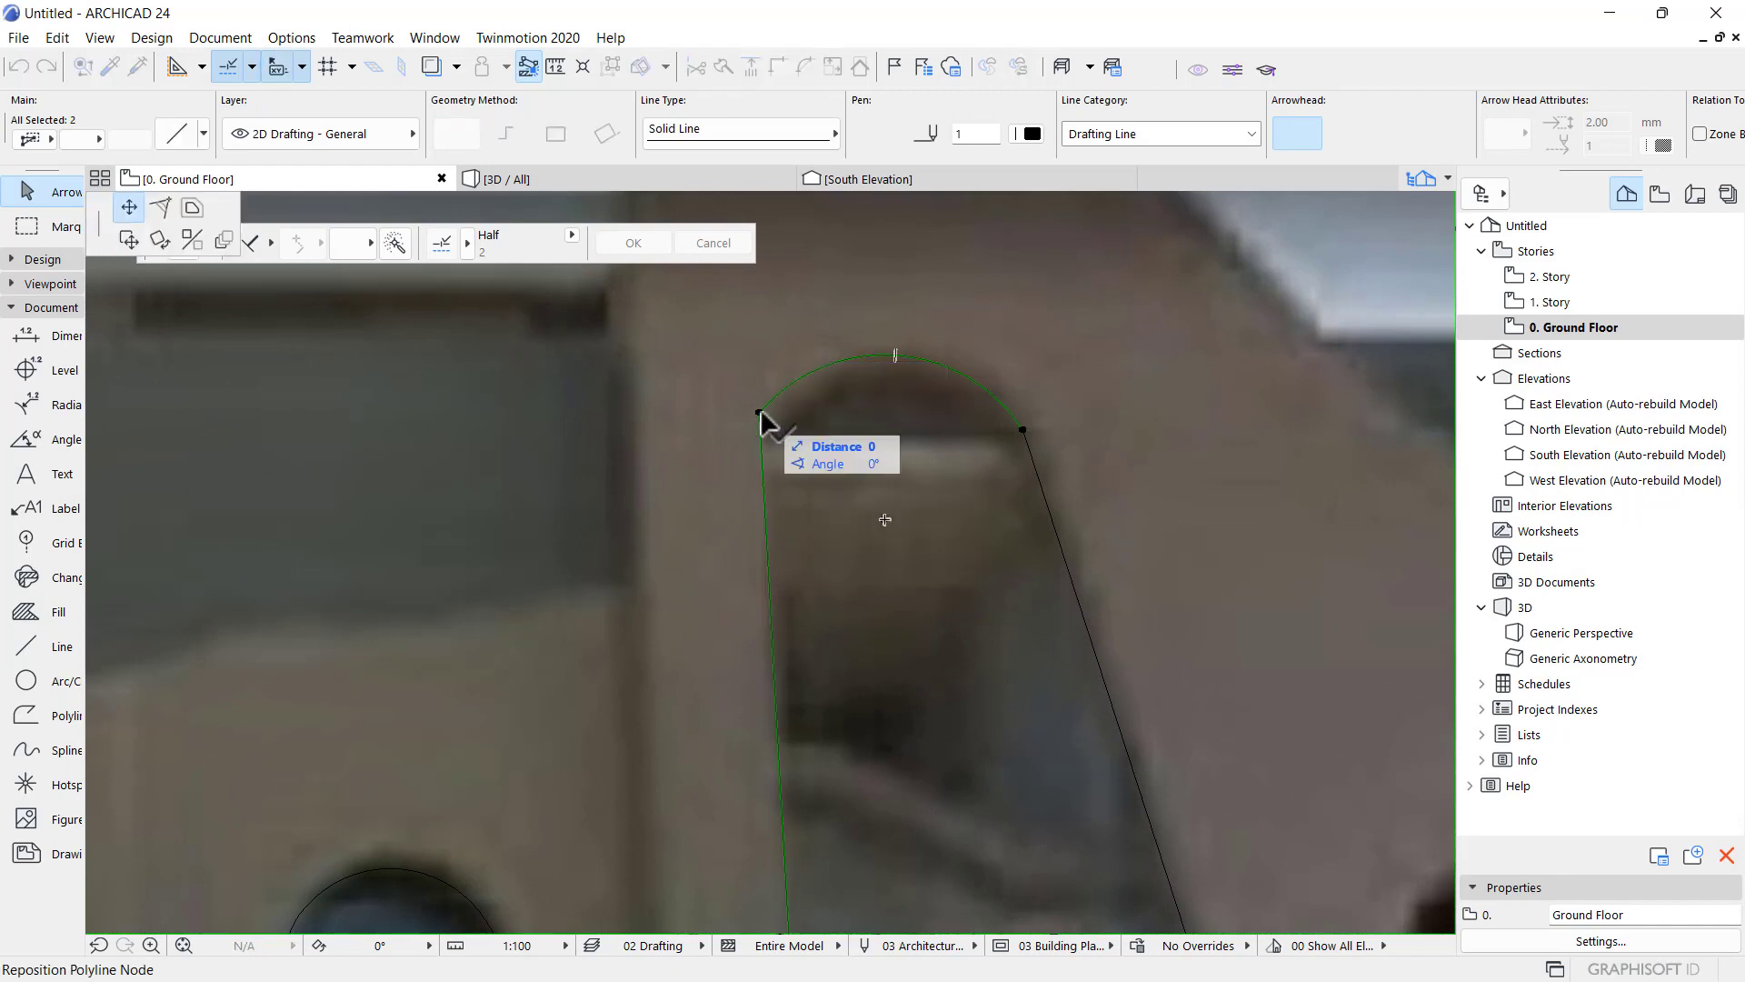
{"action": "left_click", "coordinate": [161, 209]}
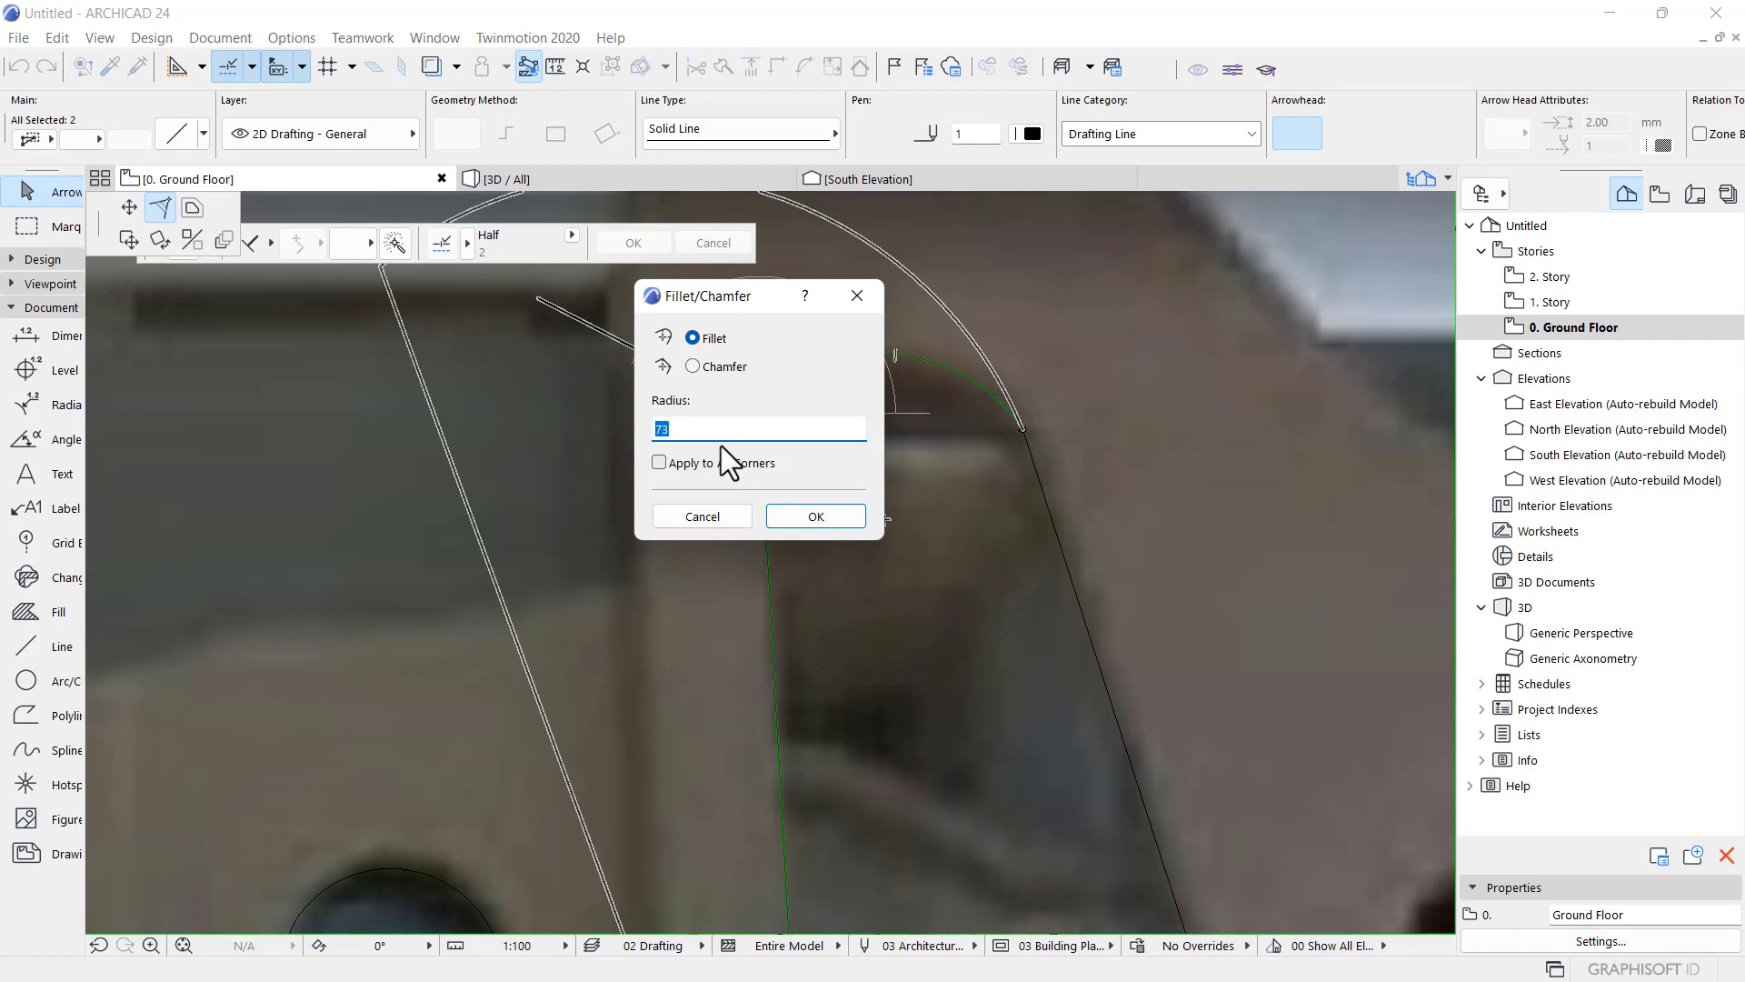
{"action": "type", "text": "100"}
{"action": "left_click", "coordinate": [829, 514]}
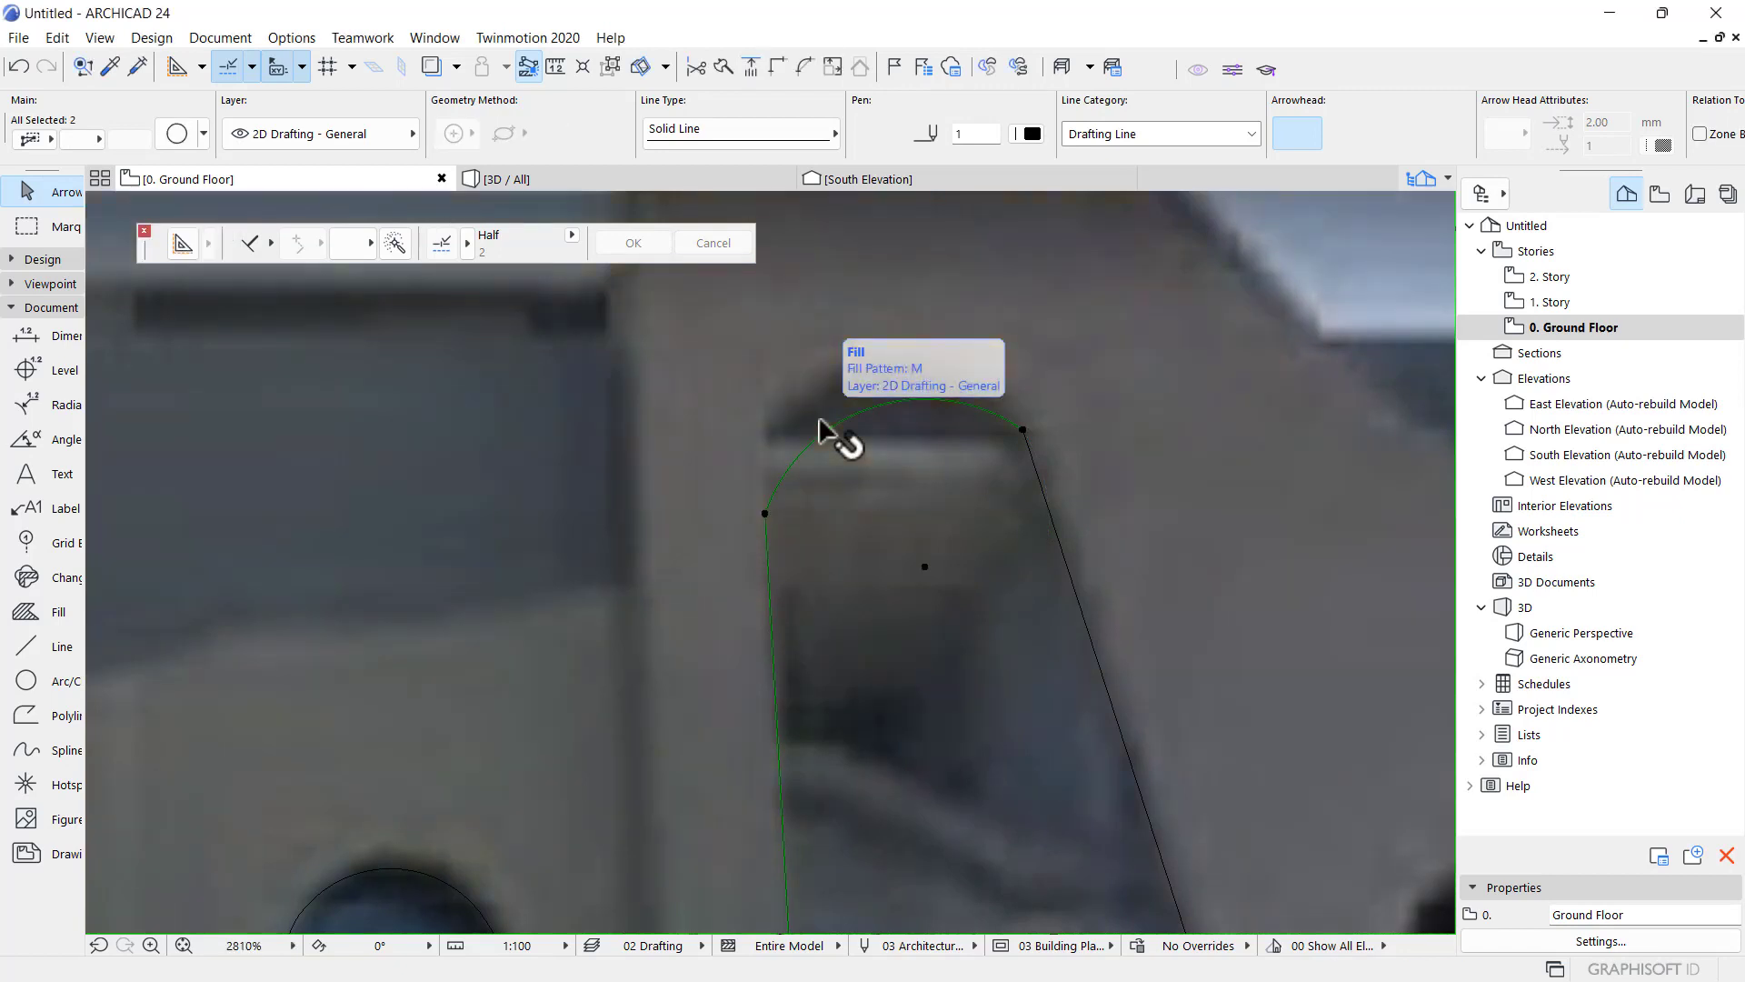
{"action": "key", "text": "ctrl+z"}
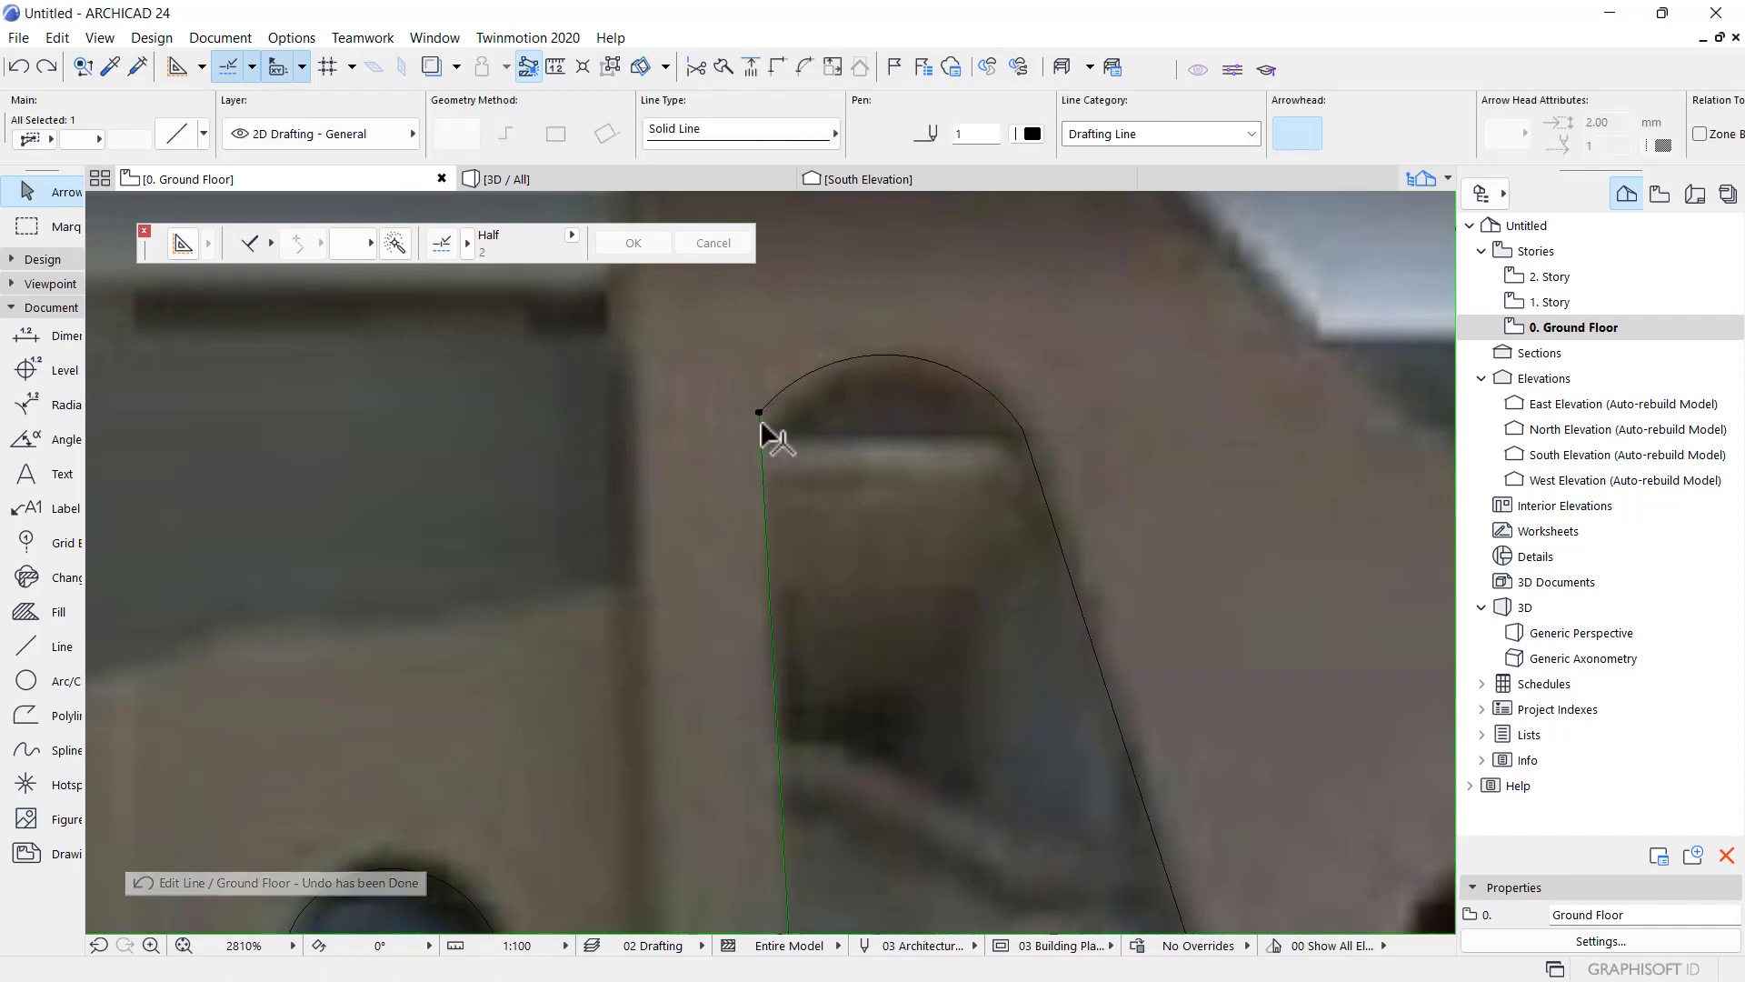
- Shorten the tall window's left side slightly at its upper end and turn the top arc into a straight edge
{"action": "left_click_drag", "start_coordinate": [762, 418], "coordinate": [763, 464]}
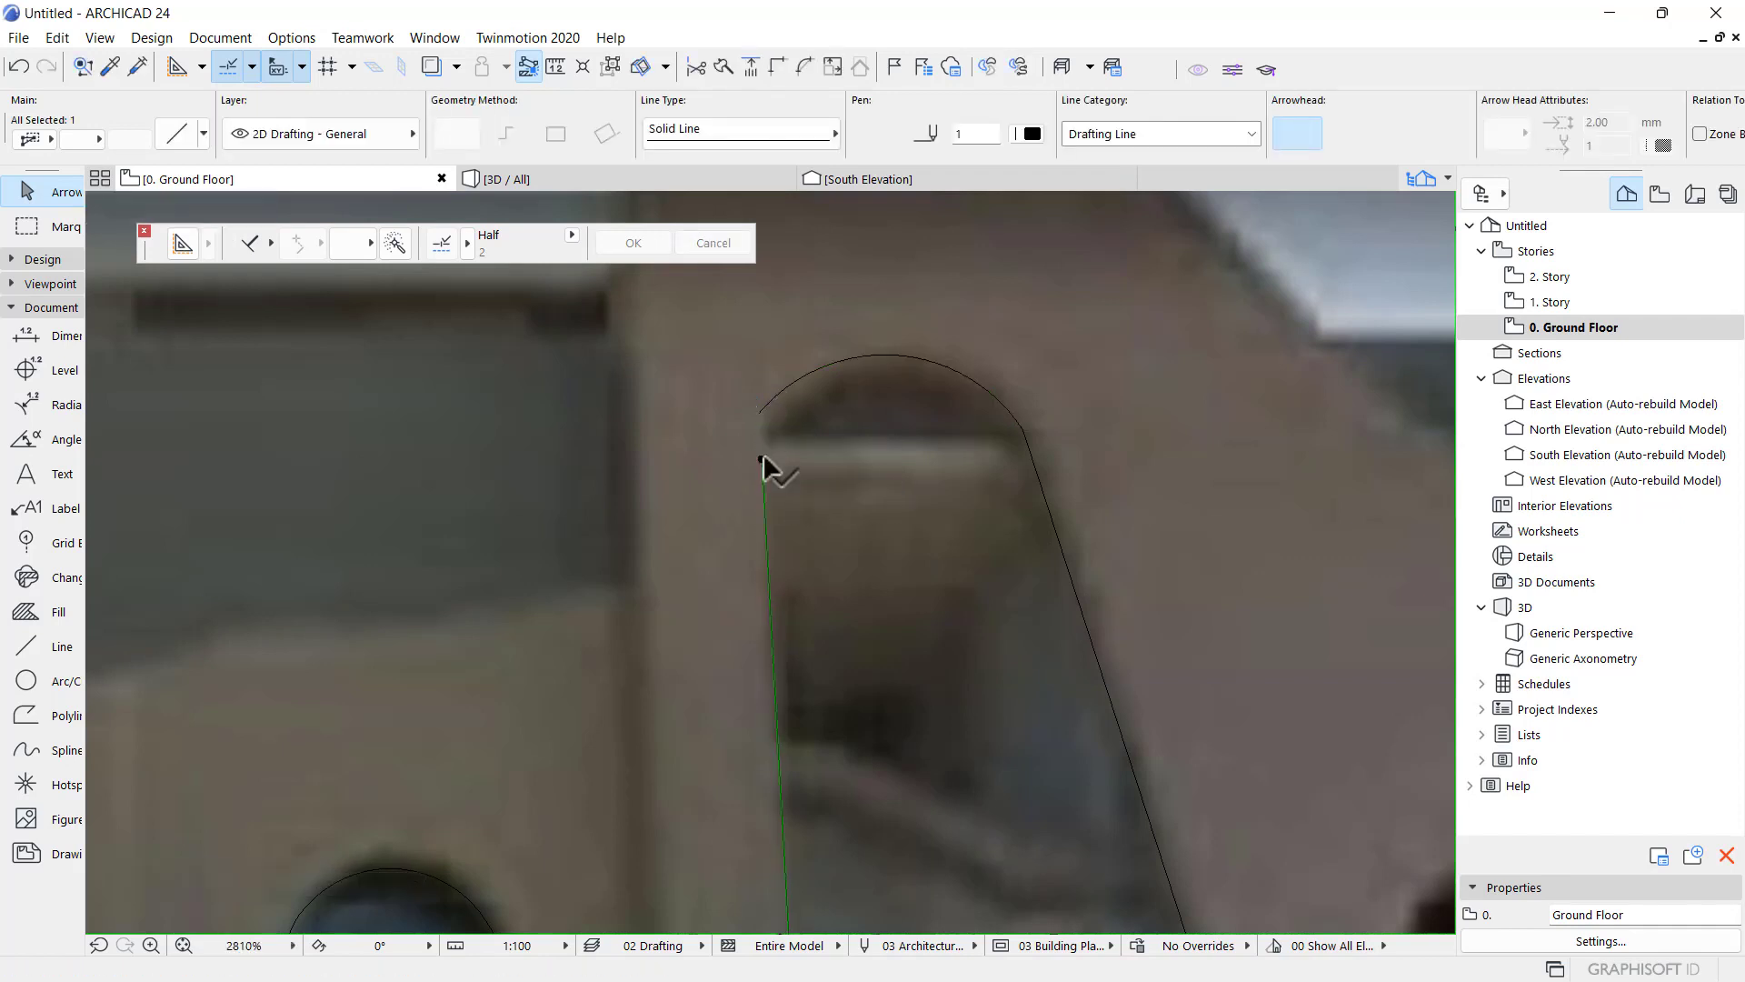
{"action": "key", "text": "Escape"}
{"action": "left_click", "coordinate": [833, 372]}
{"action": "left_click", "coordinate": [854, 357]}
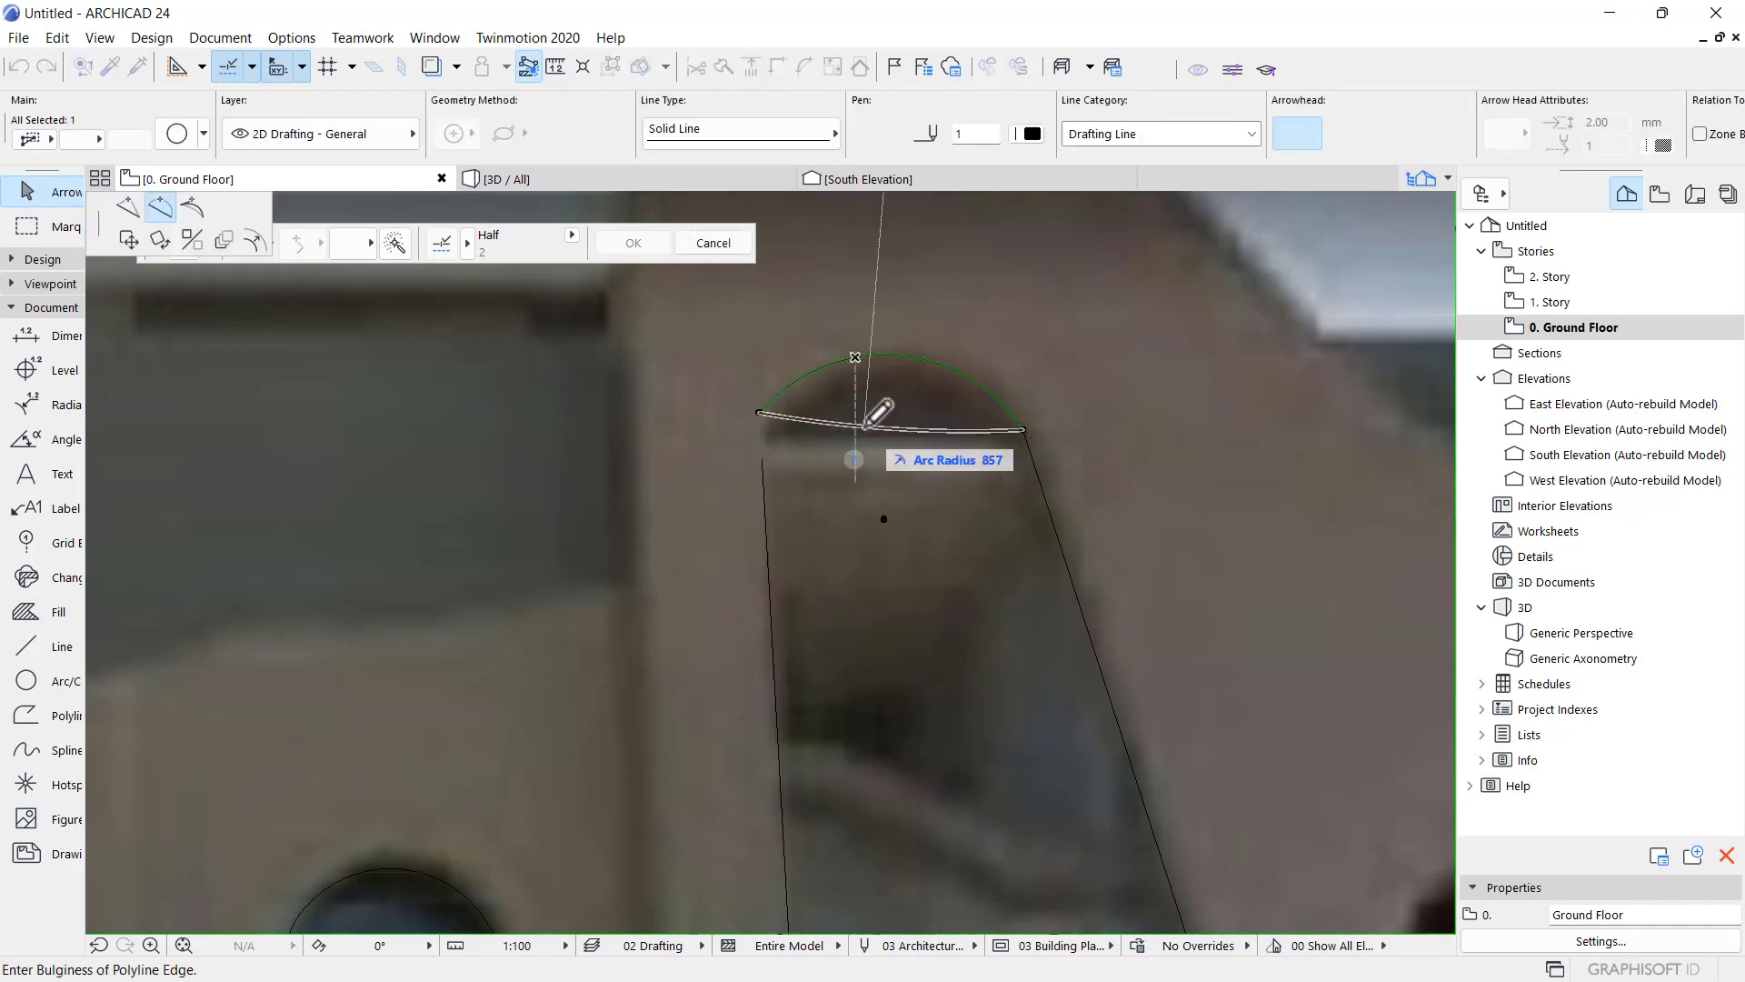
{"action": "left_click", "coordinate": [128, 209]}
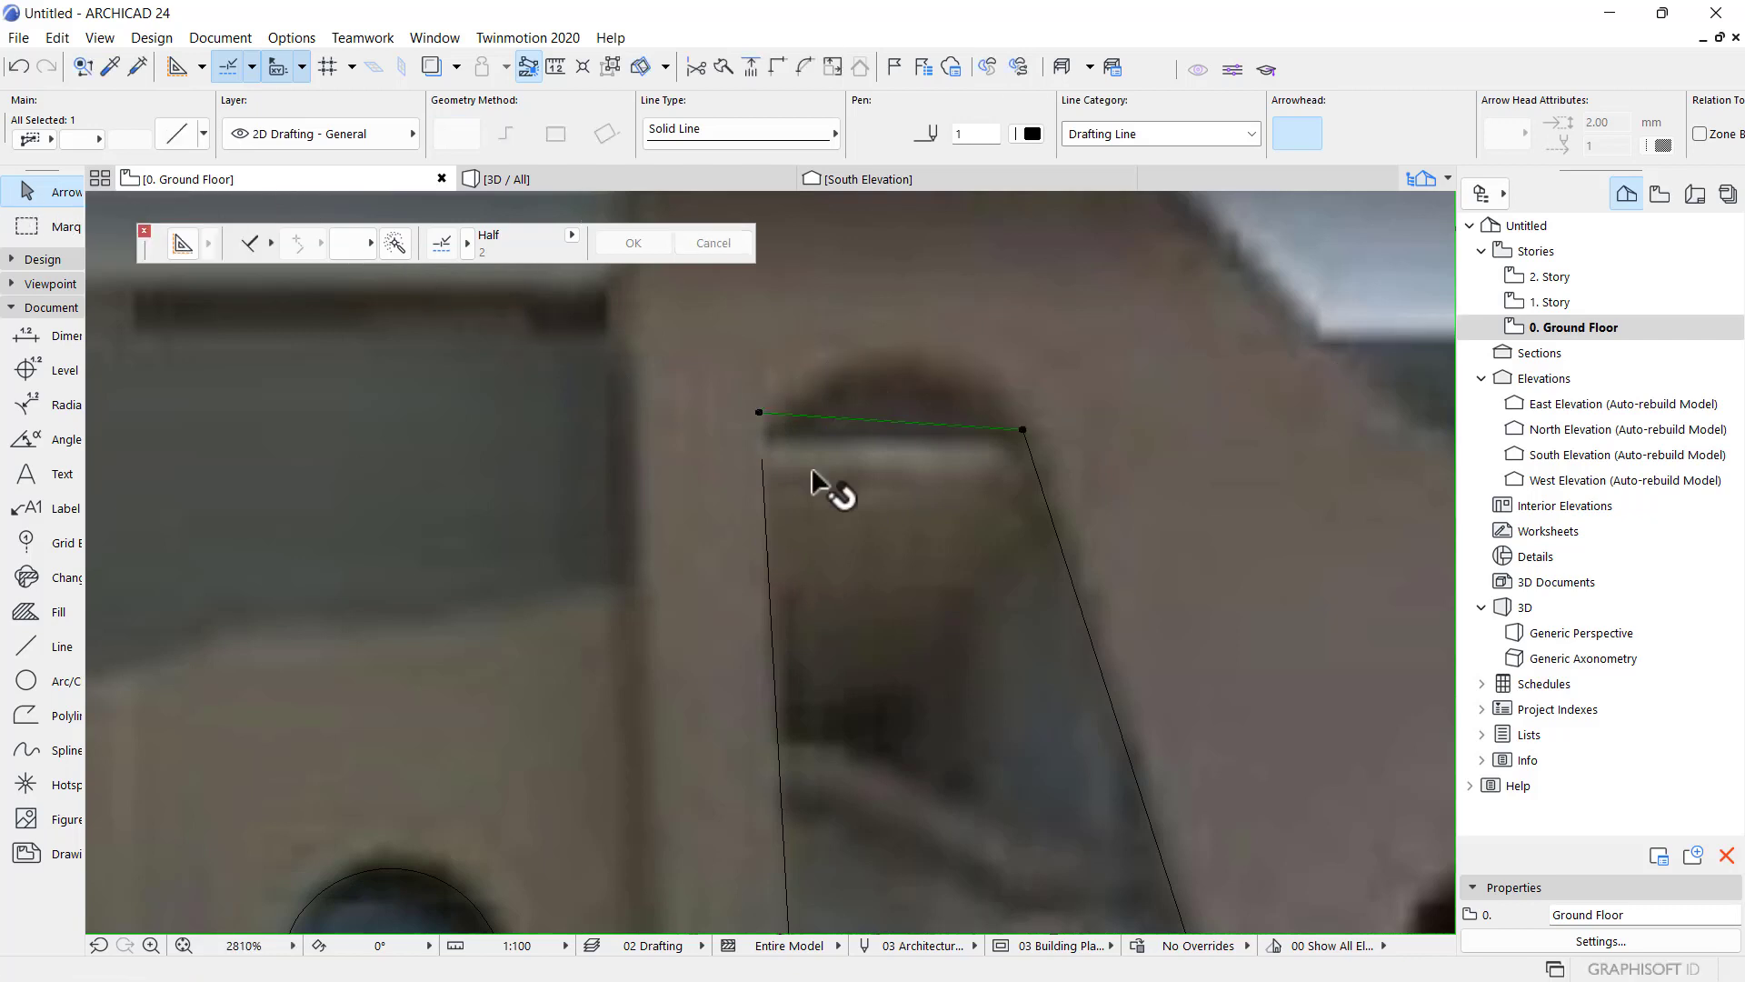
- Stretch the top edge's left end to meet the shortened left side and bend the edge into an arc of about 100 radius
{"action": "left_click", "coordinate": [760, 412]}
{"action": "left_click", "coordinate": [762, 459]}
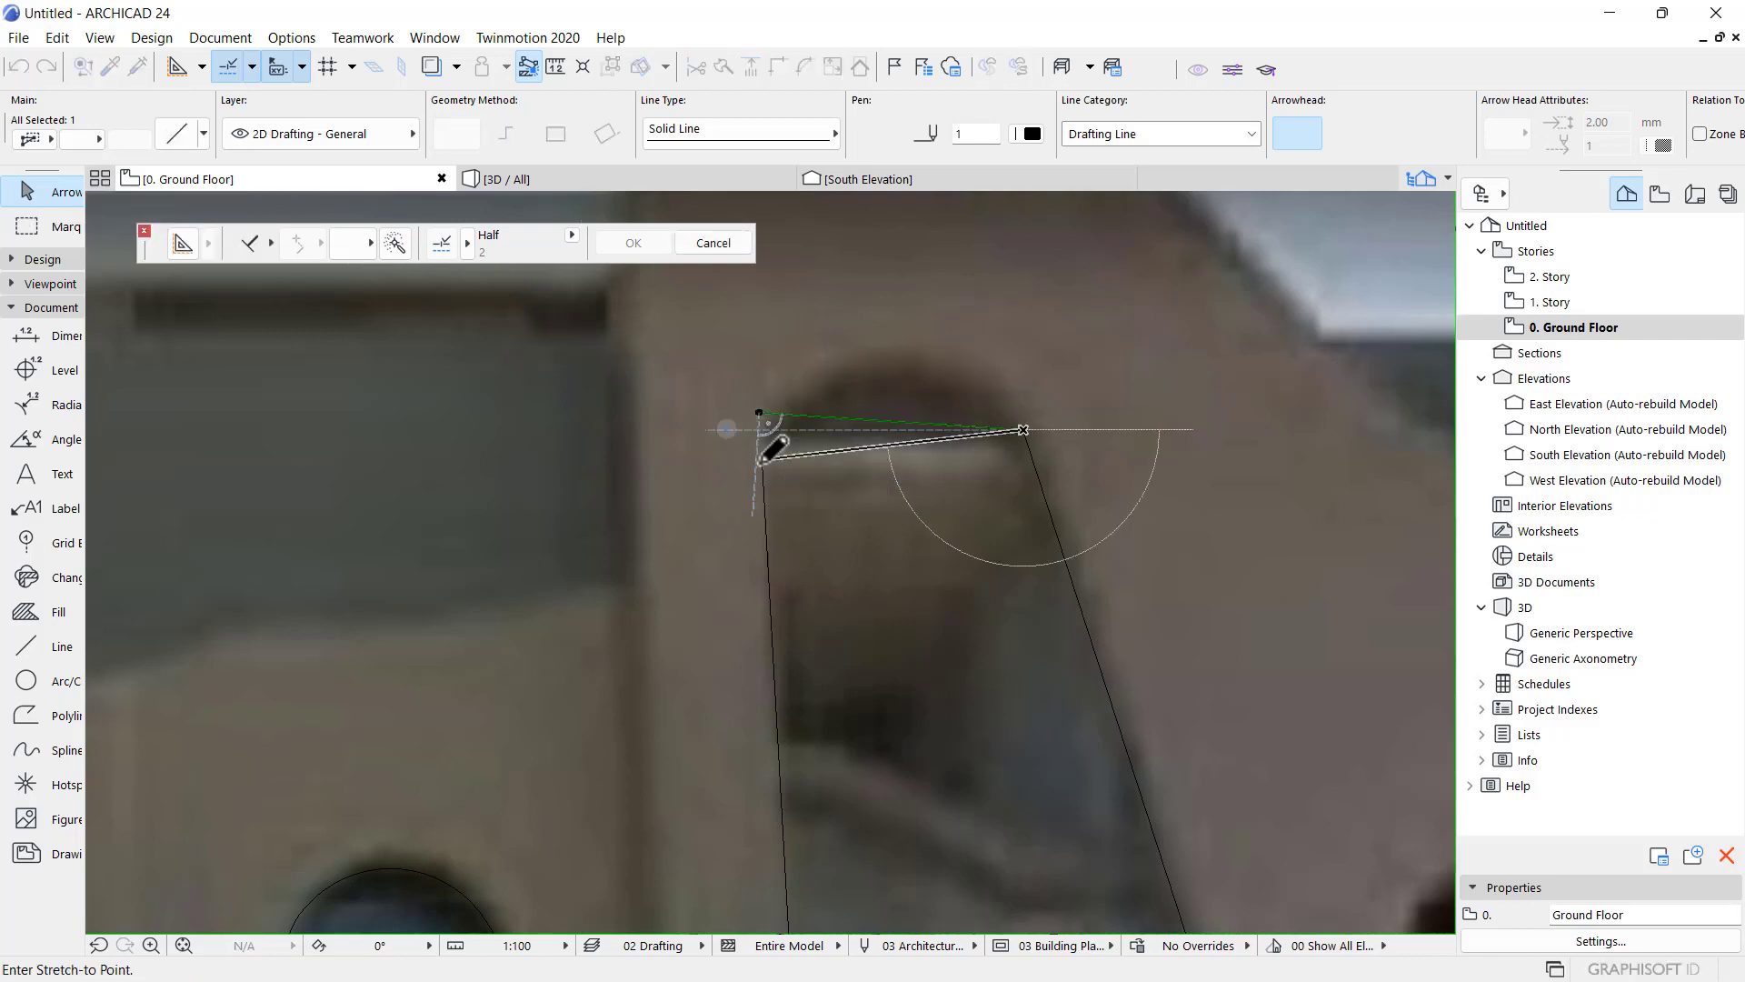
{"action": "left_click", "coordinate": [892, 445]}
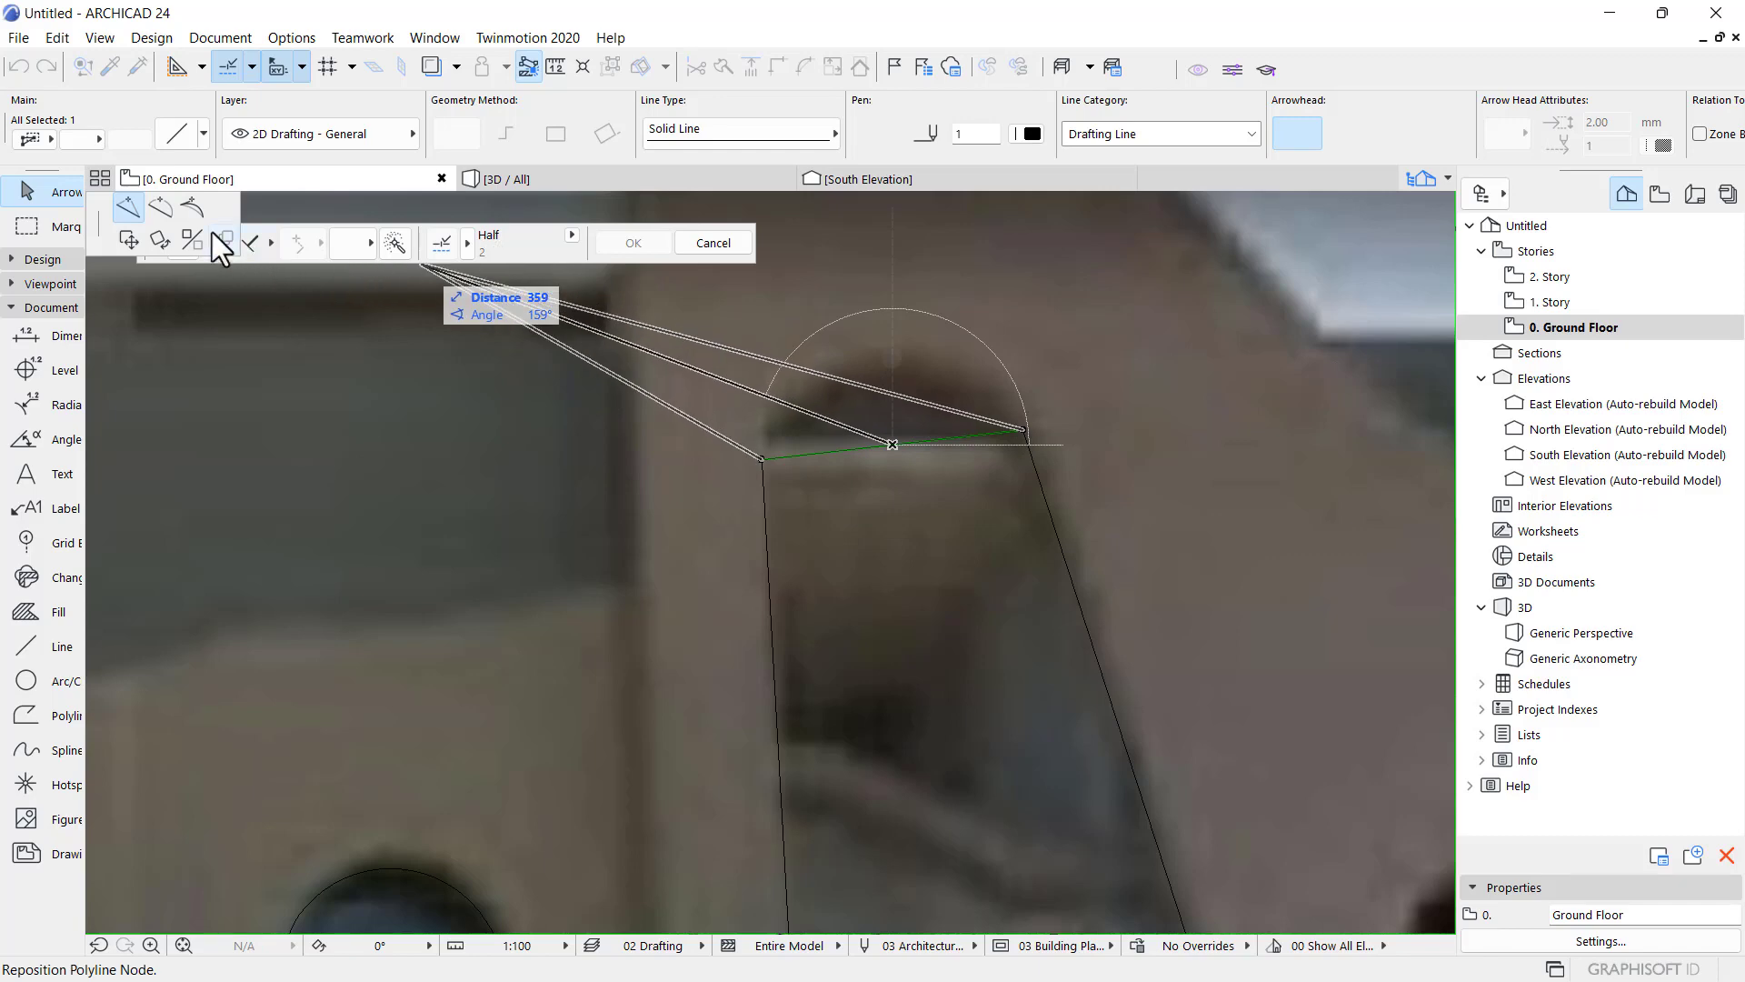
{"action": "left_click", "coordinate": [159, 209]}
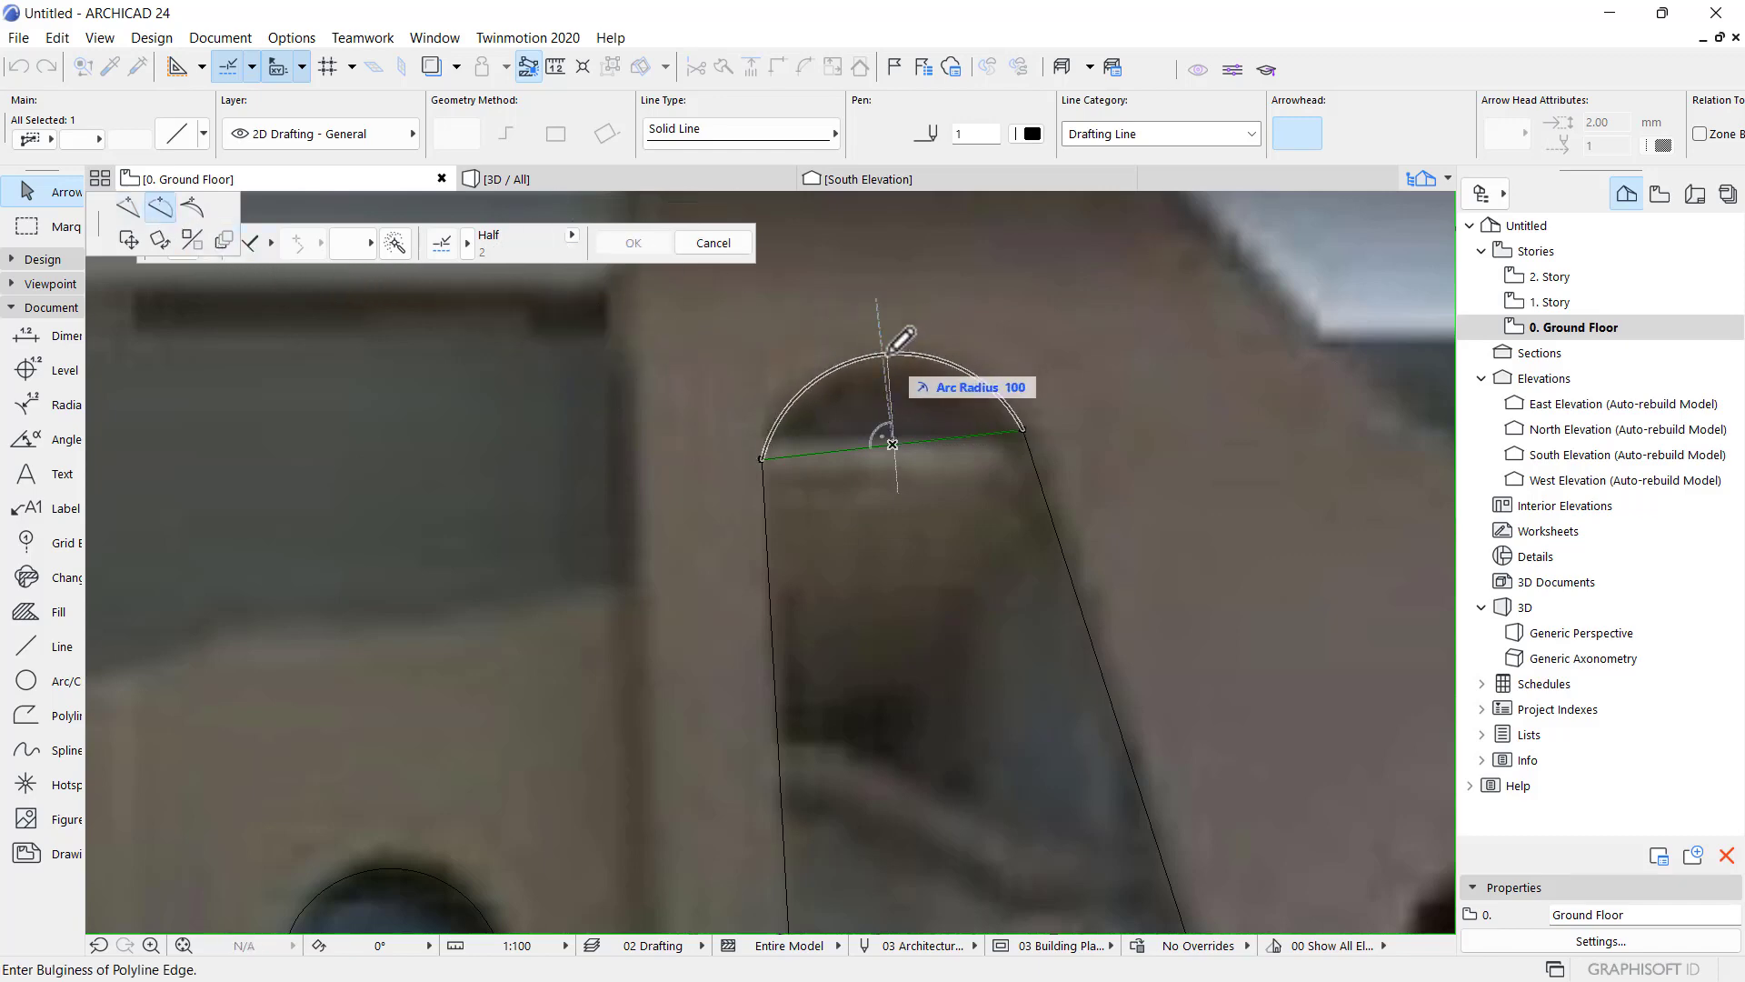
{"action": "left_click", "coordinate": [900, 340]}
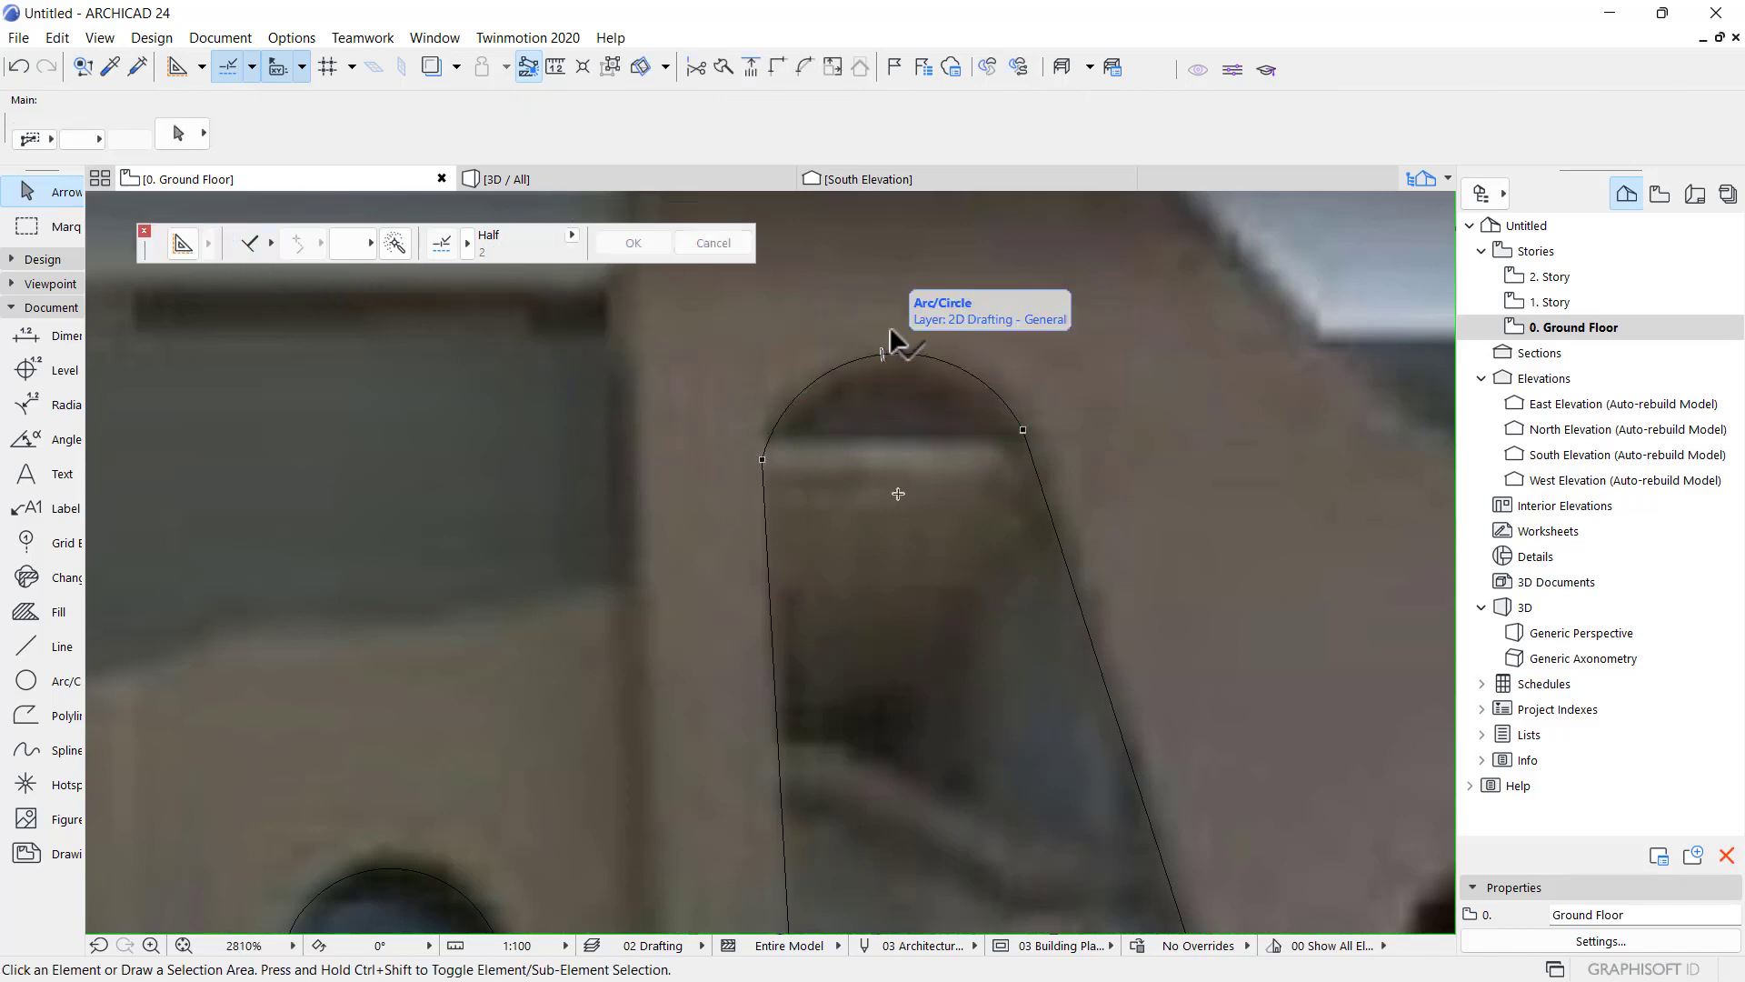
- Fillet the corner between the top arc and the left side of the tall window with a radius of 97
{"action": "scroll", "coordinate": [857, 397], "scroll_direction": "down", "scroll_amount": 3}
{"action": "scroll", "coordinate": [857, 401], "scroll_direction": "up", "scroll_amount": 3}
{"action": "left_click", "coordinate": [834, 373]}
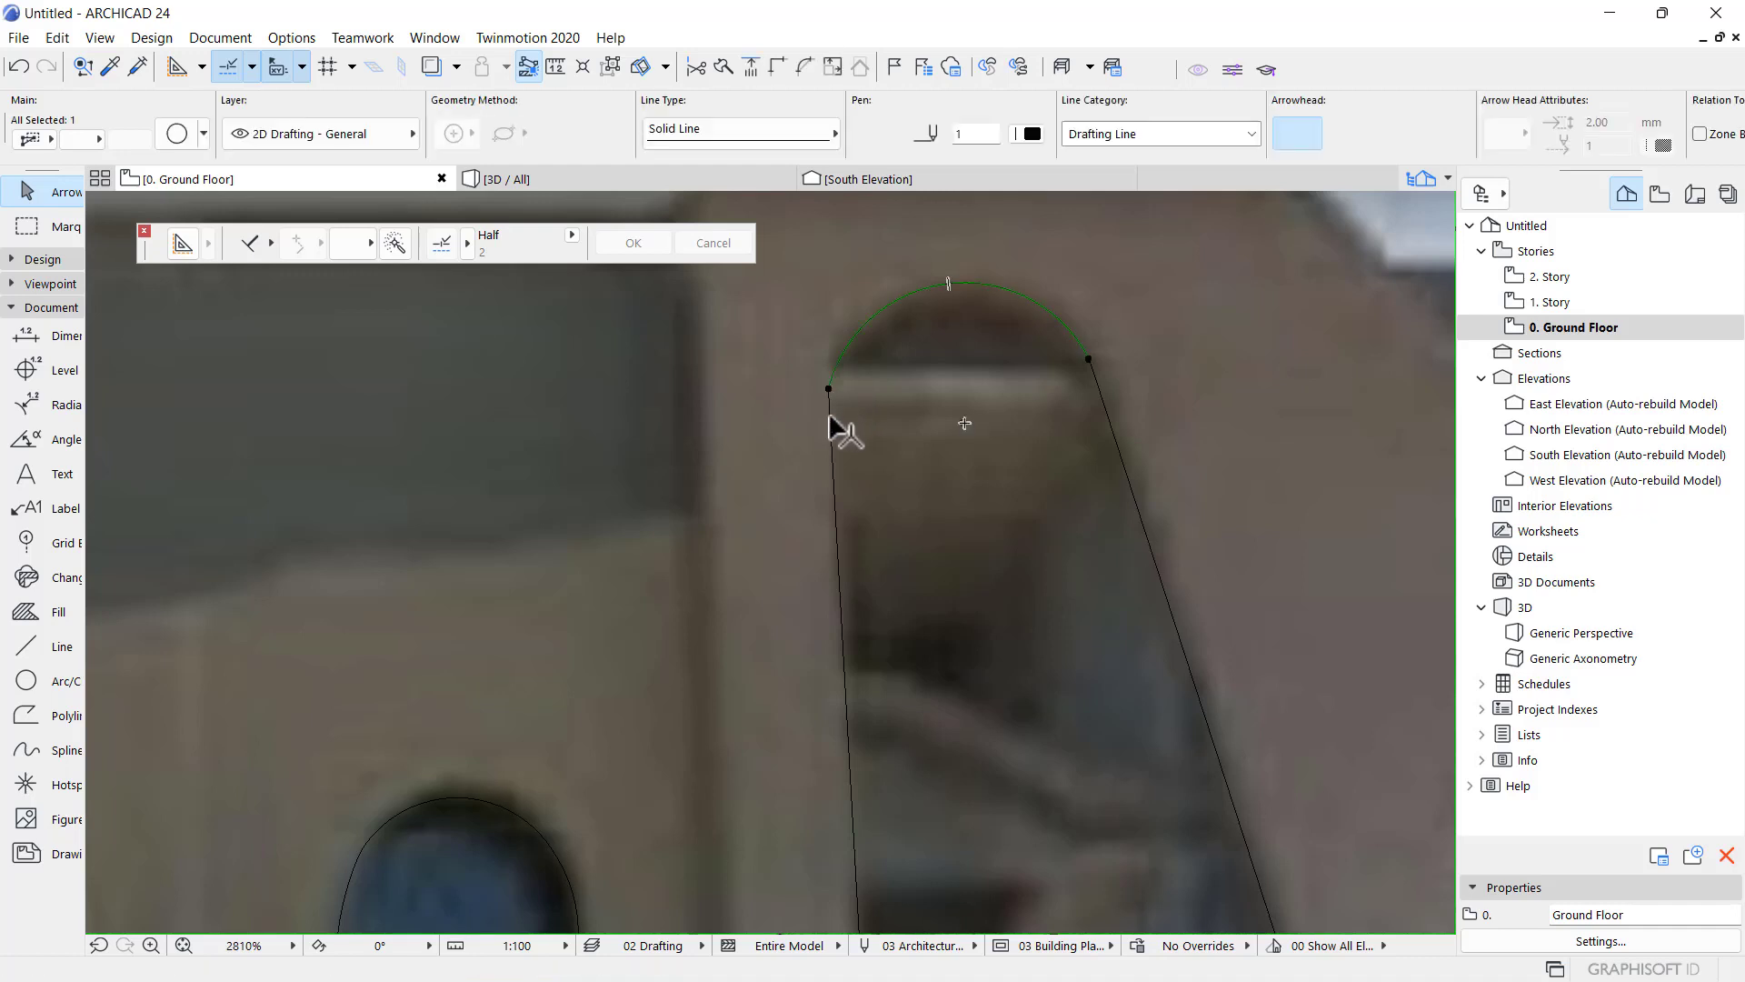
{"action": "left_click", "coordinate": [828, 389]}
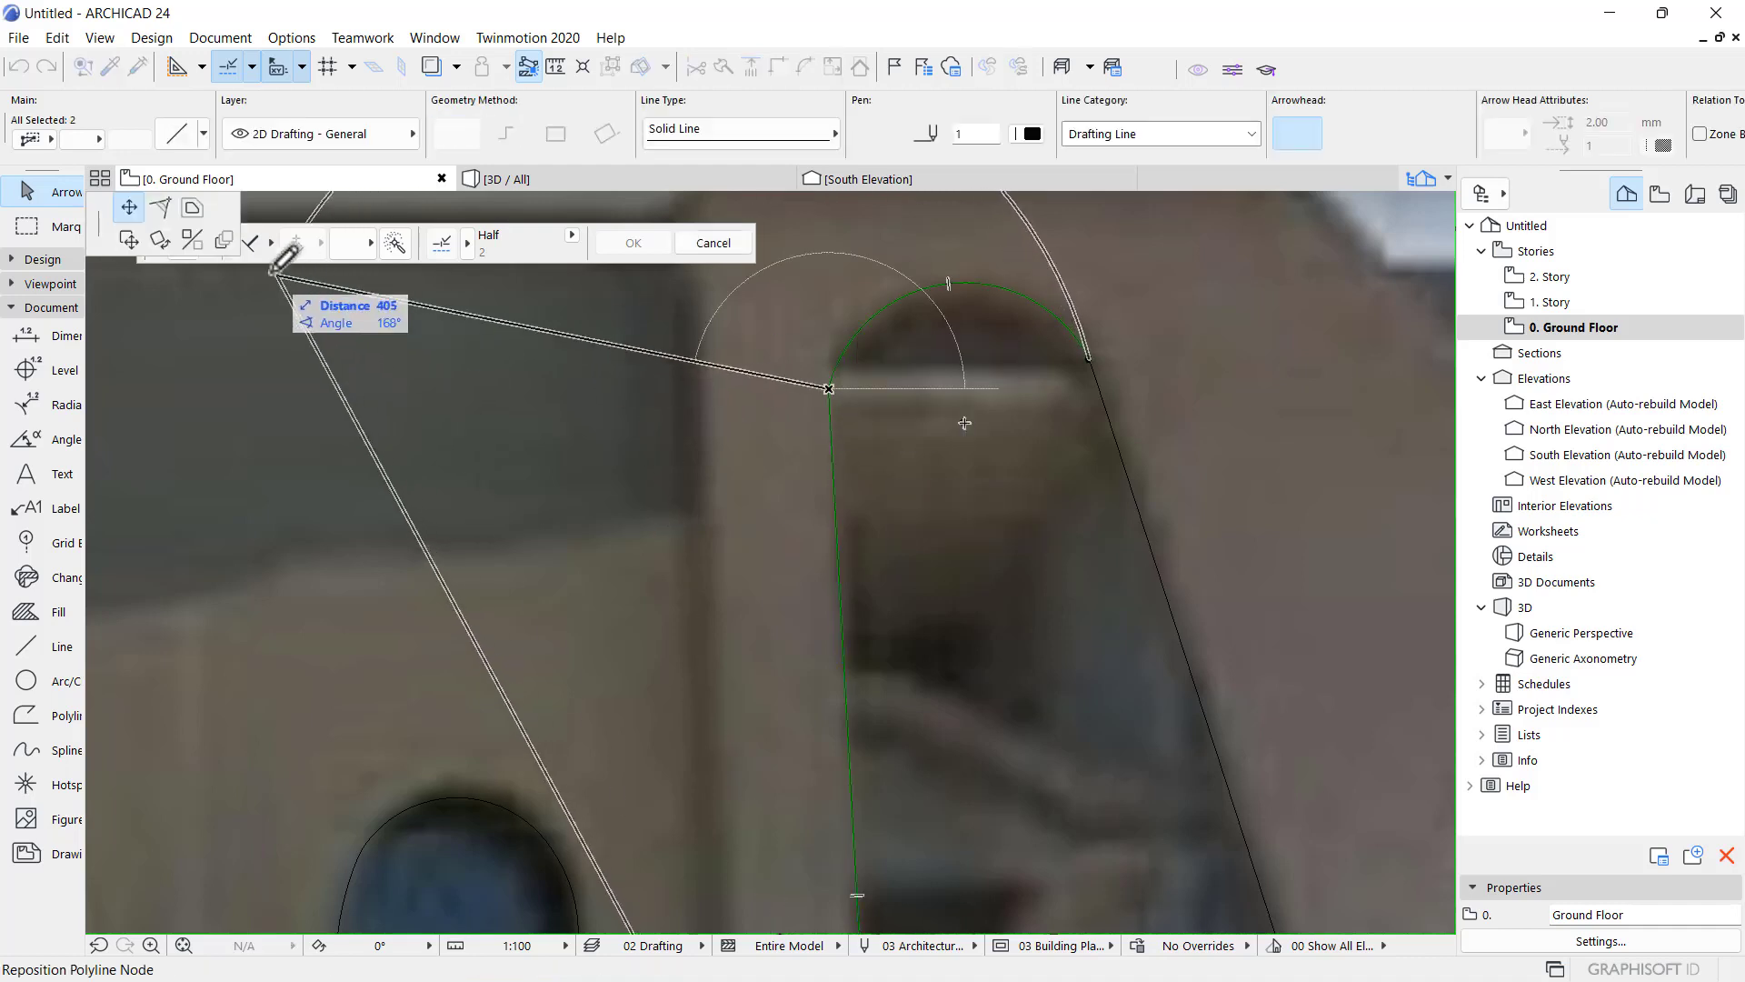
{"action": "left_click", "coordinate": [153, 209]}
{"action": "left_click", "coordinate": [853, 493]}
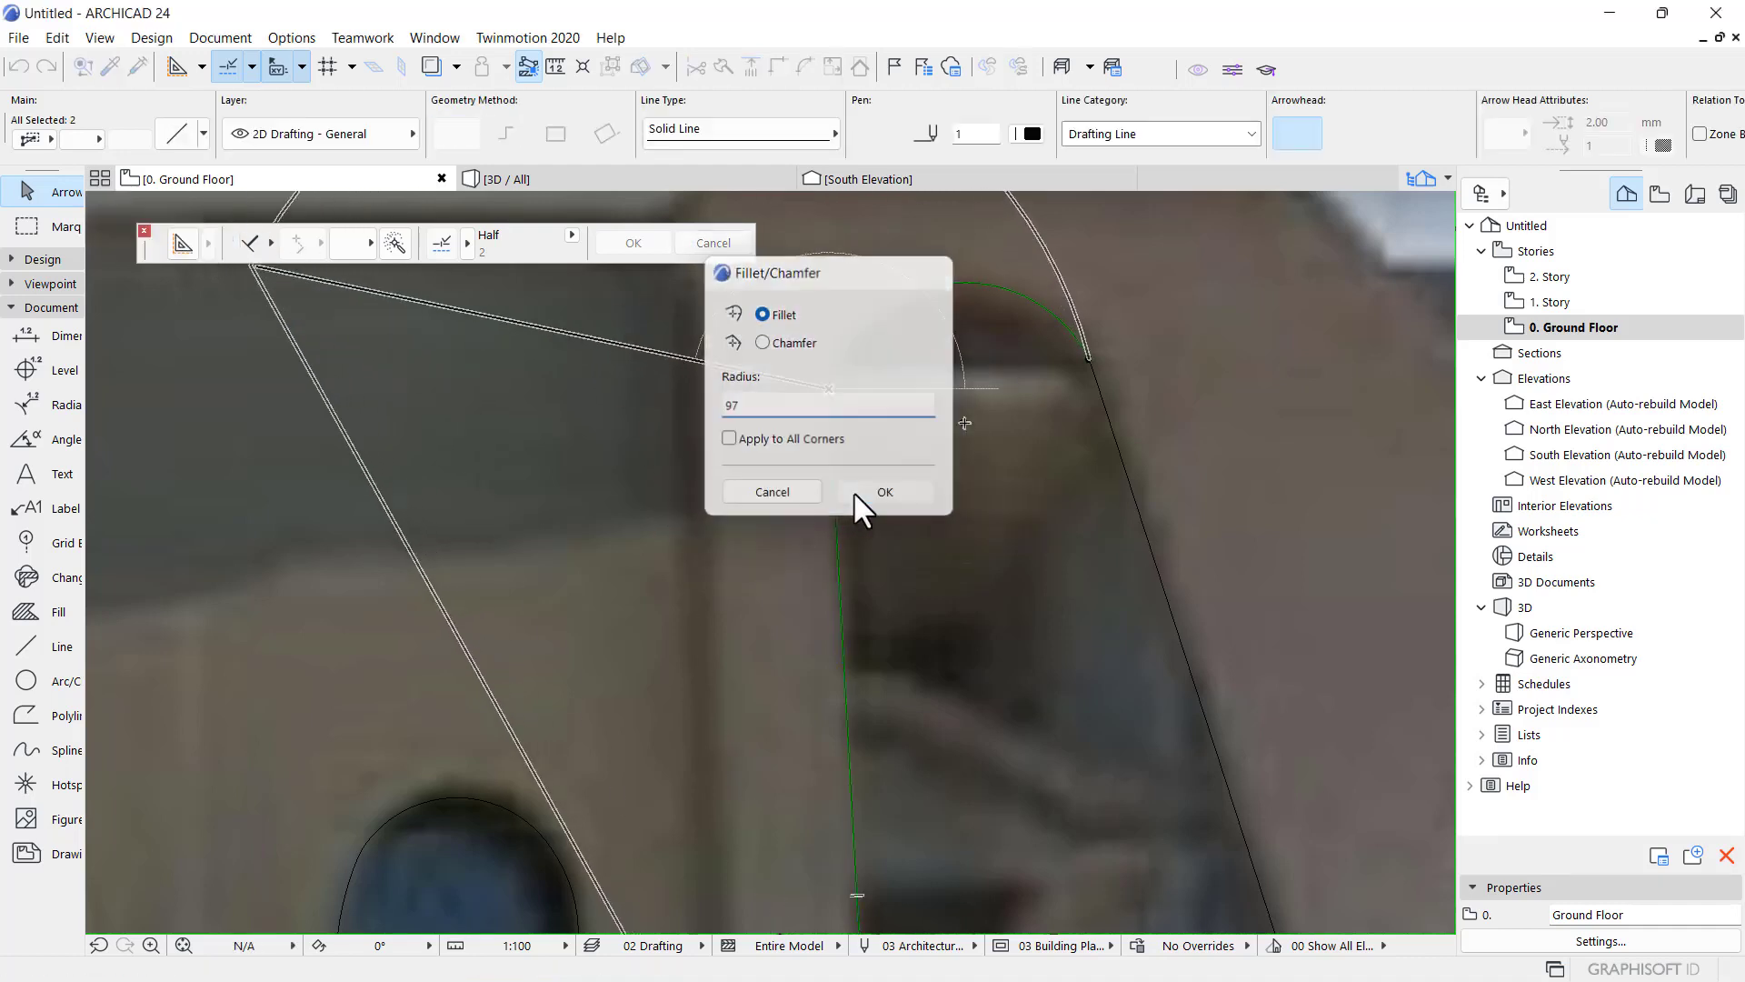
{"action": "key", "text": "Escape"}
{"action": "scroll", "coordinate": [851, 434], "scroll_direction": "down", "scroll_amount": 2}
{"action": "scroll", "coordinate": [810, 467], "scroll_direction": "down", "scroll_amount": 2}
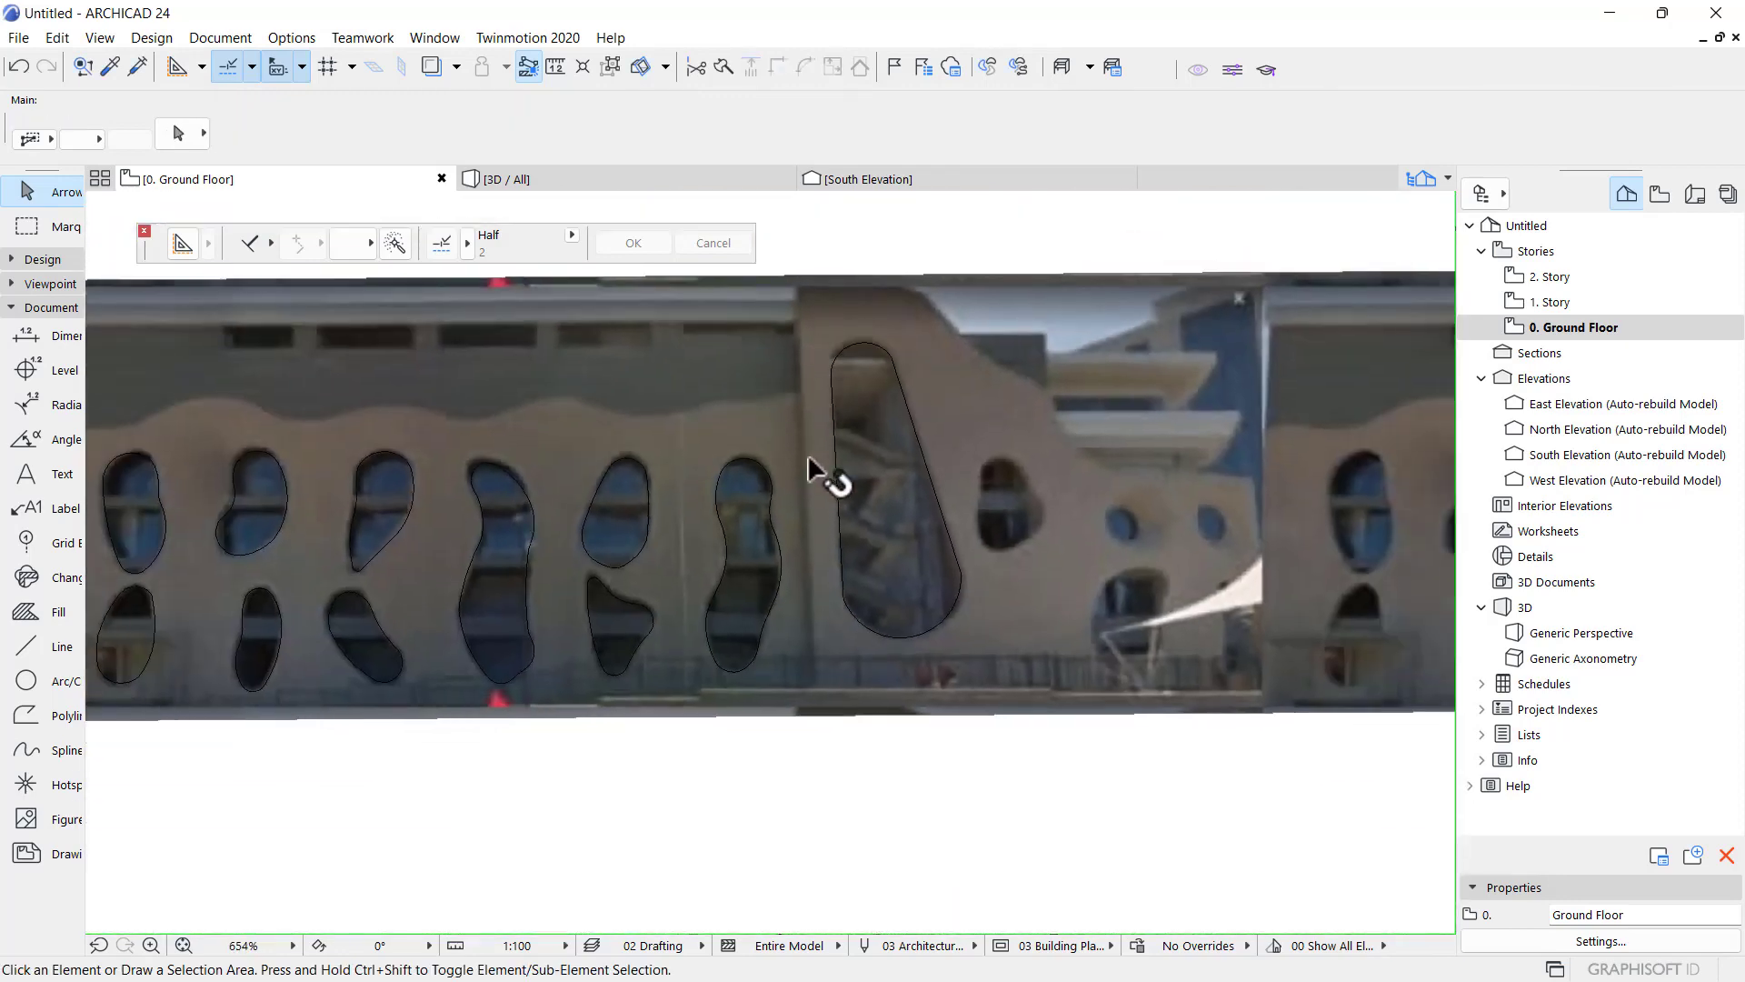
- Fillet the corner between the tall window's slanted right side and its bottom arc with a radius of 100
{"action": "scroll", "coordinate": [888, 624], "scroll_direction": "up", "scroll_amount": 5}
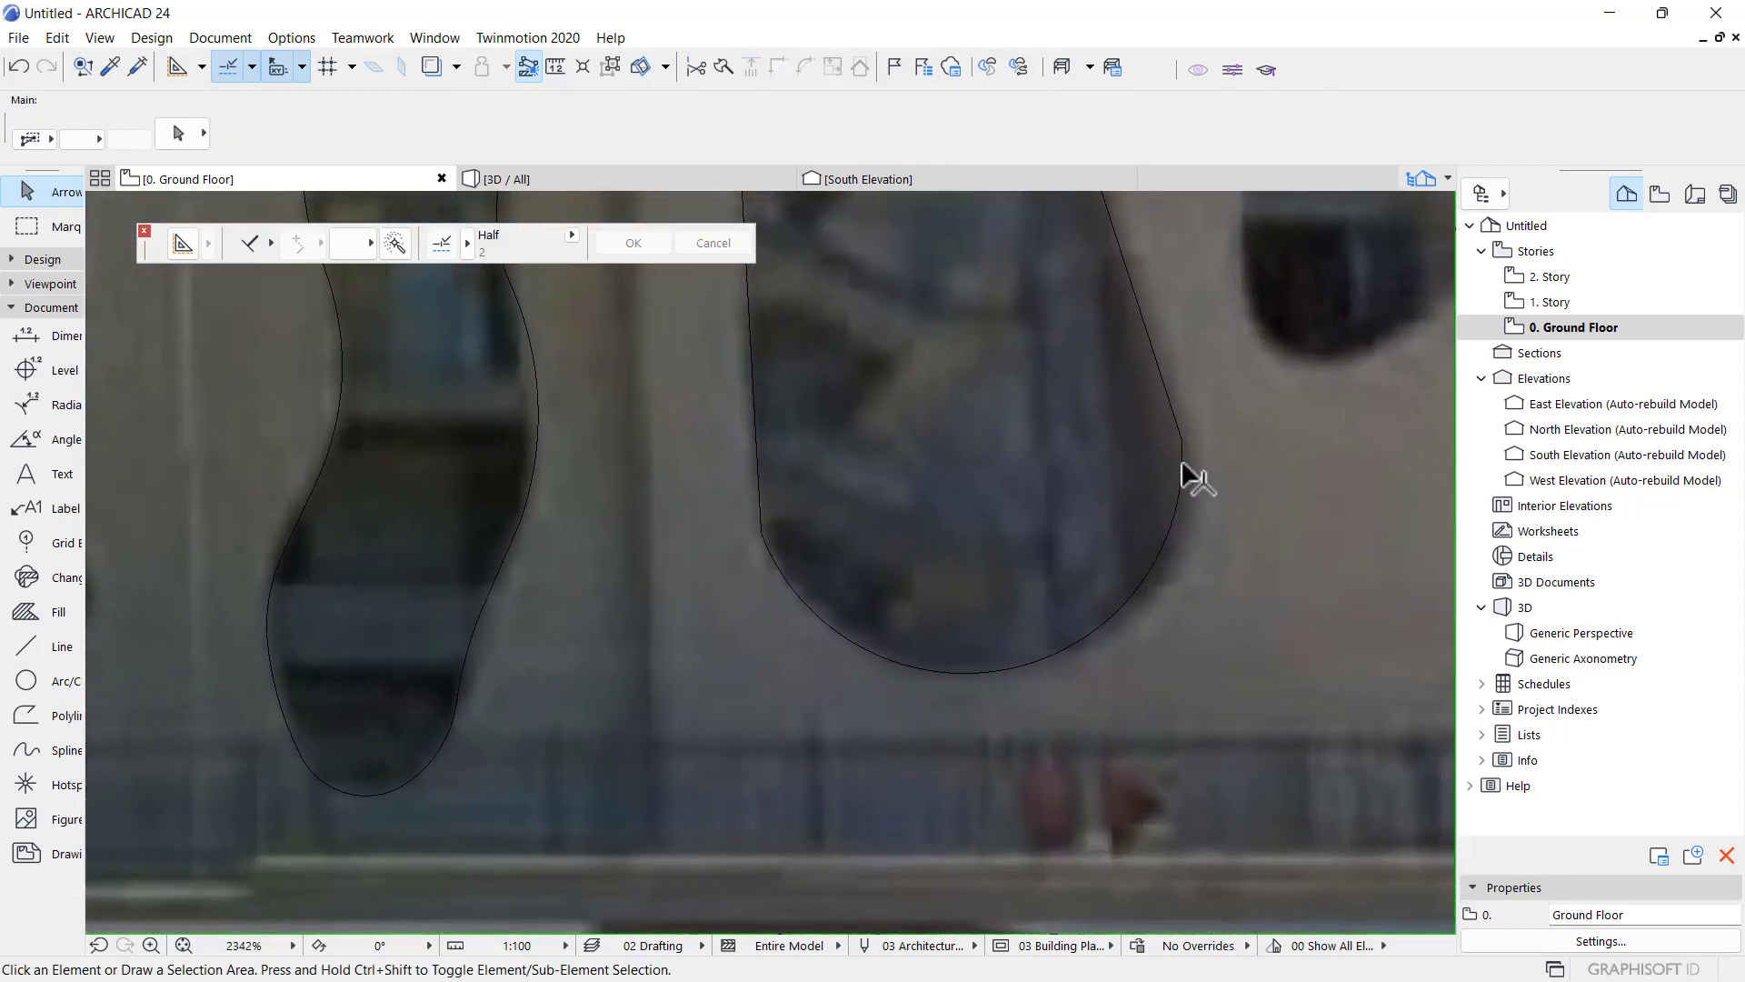
{"action": "left_click", "coordinate": [1178, 427]}
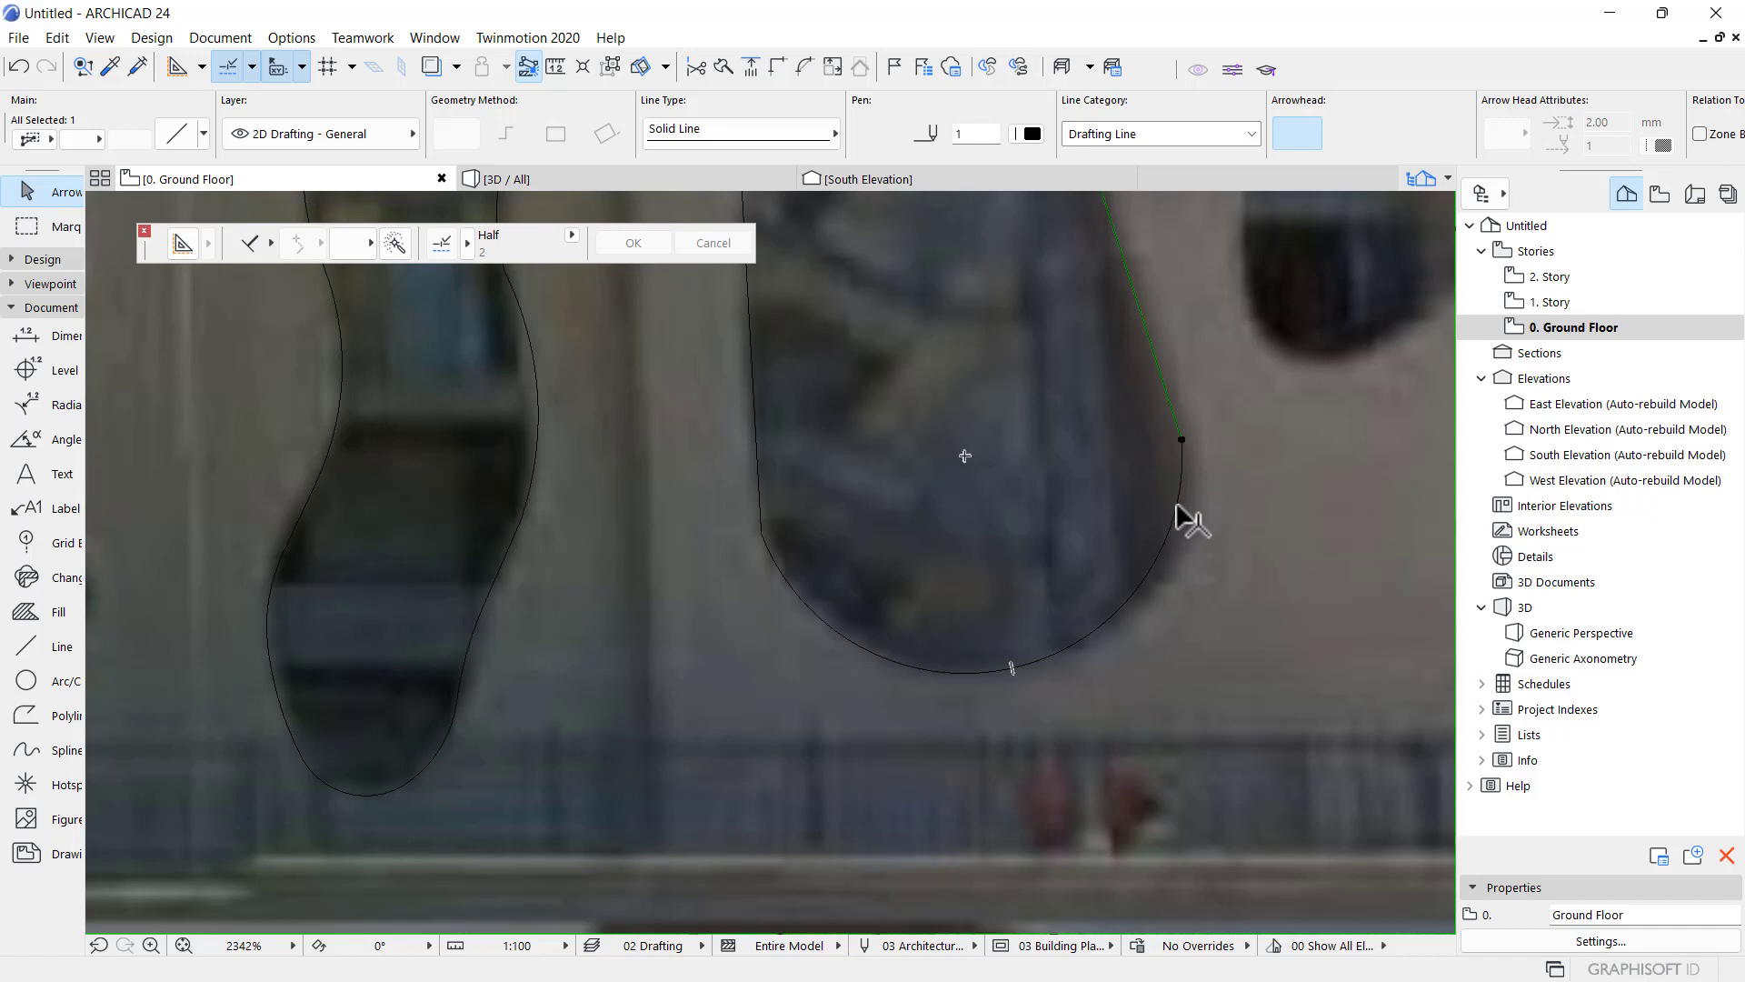
{"action": "left_click", "coordinate": [1179, 515], "text": "shift"}
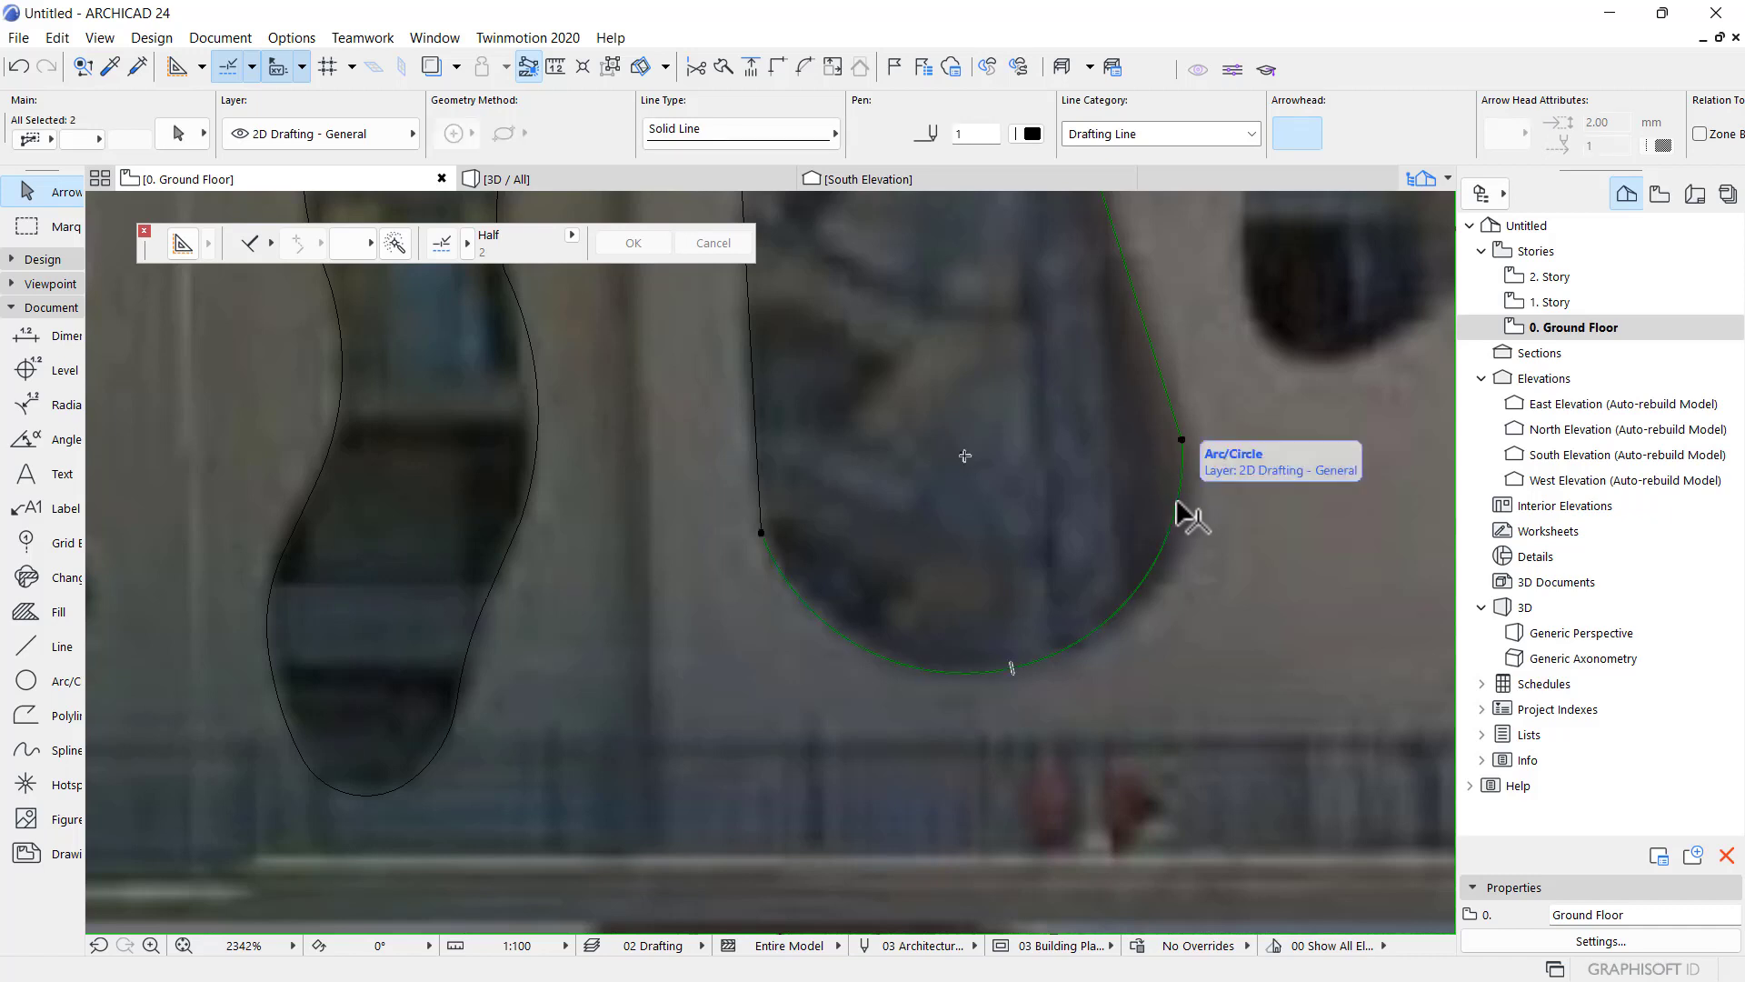
{"action": "left_click", "coordinate": [1182, 440]}
{"action": "left_click", "coordinate": [160, 208]}
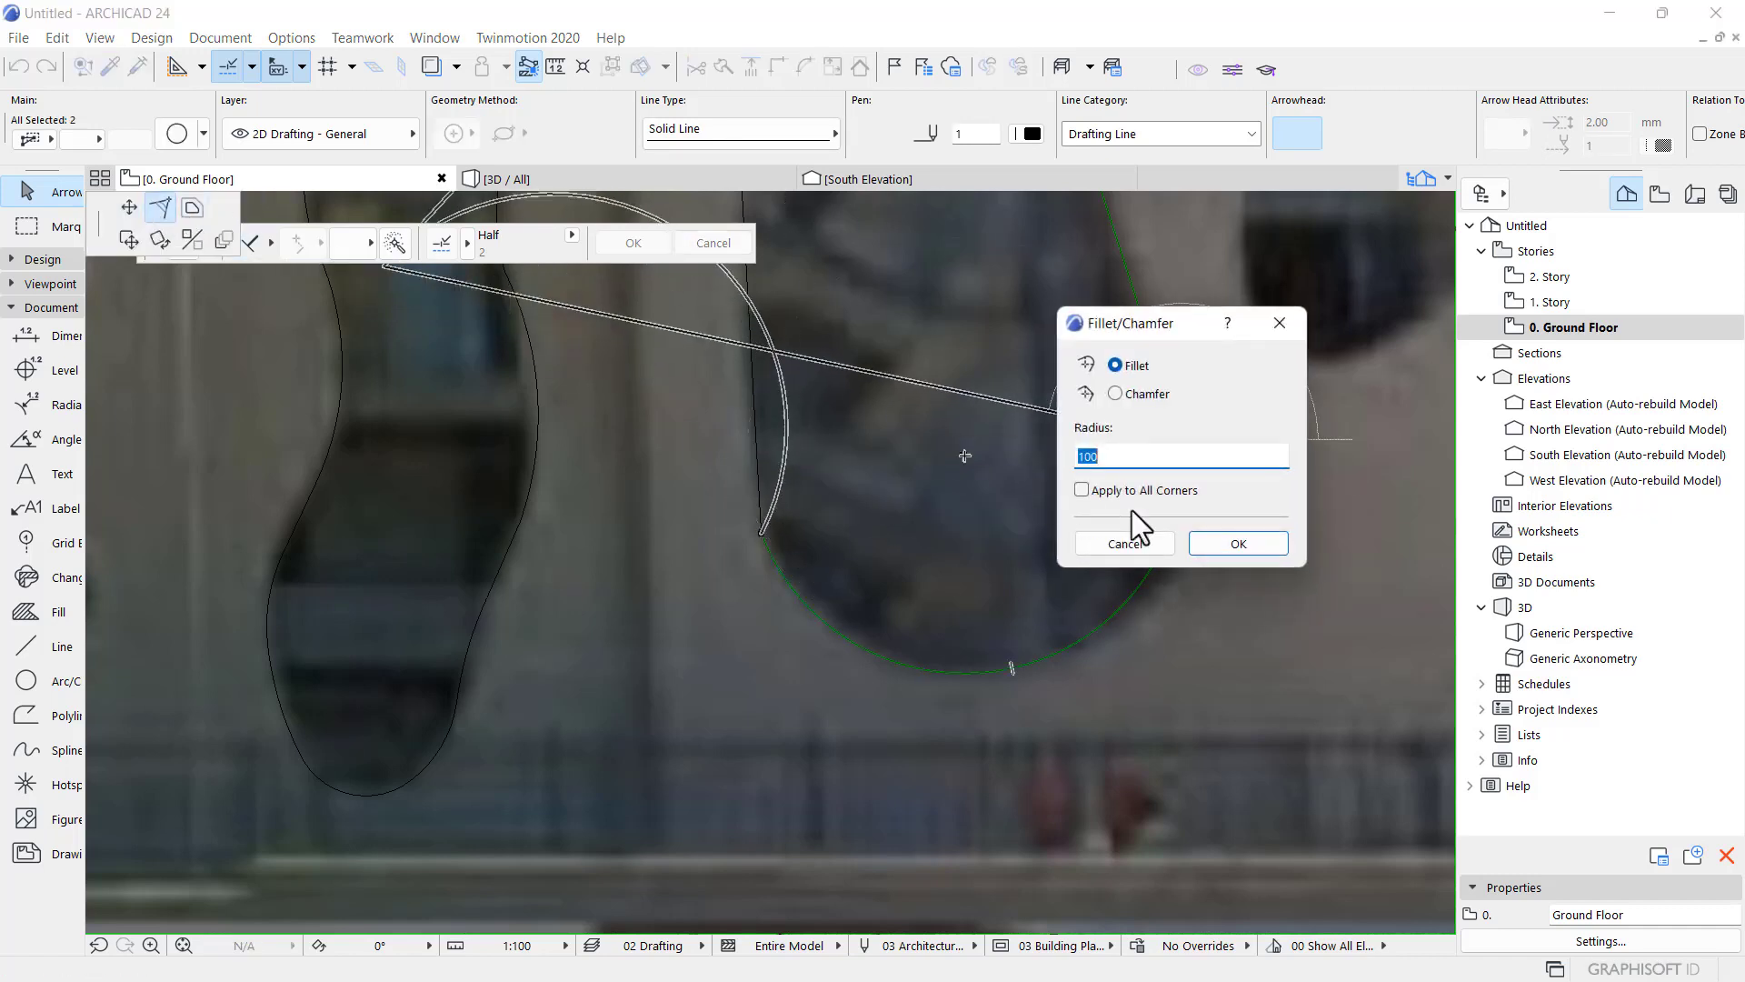
{"action": "left_click", "coordinate": [1263, 547]}
{"action": "scroll", "coordinate": [674, 557], "scroll_direction": "down", "scroll_amount": 3}
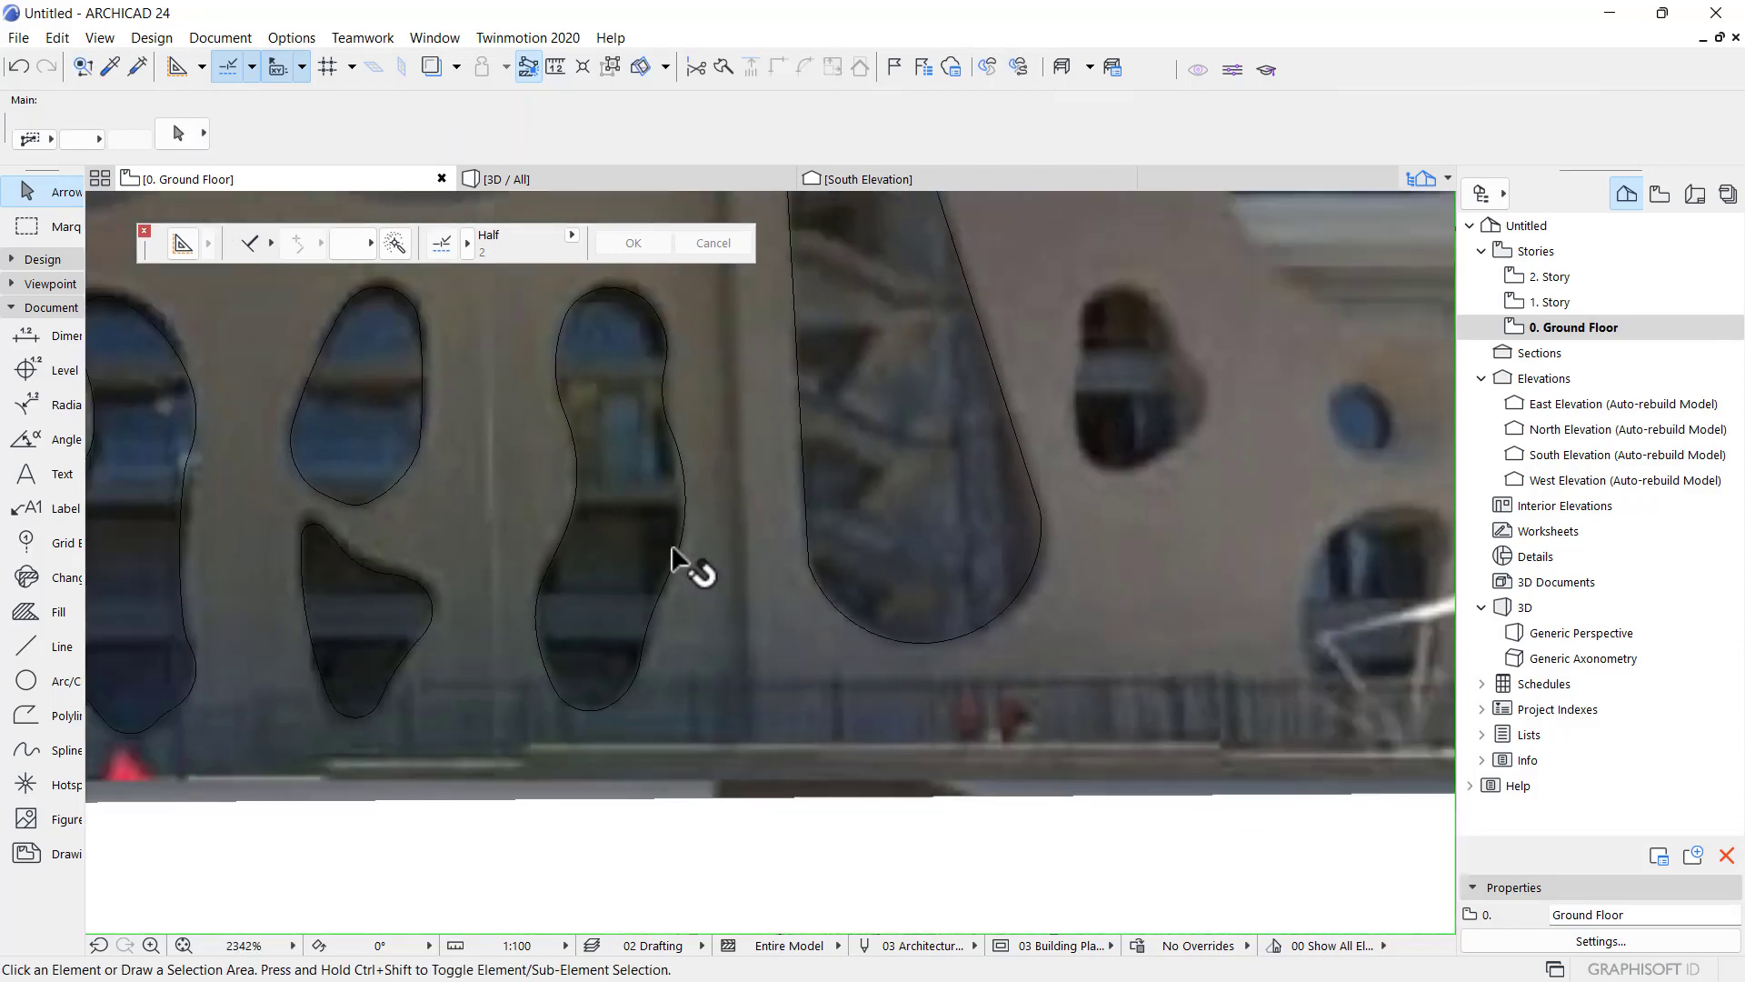
- Fillet the corner between the tall window's left side and its bottom arc with a radius of 100
{"action": "scroll", "coordinate": [792, 565], "scroll_direction": "up", "scroll_amount": 3}
{"action": "left_click", "coordinate": [826, 524]}
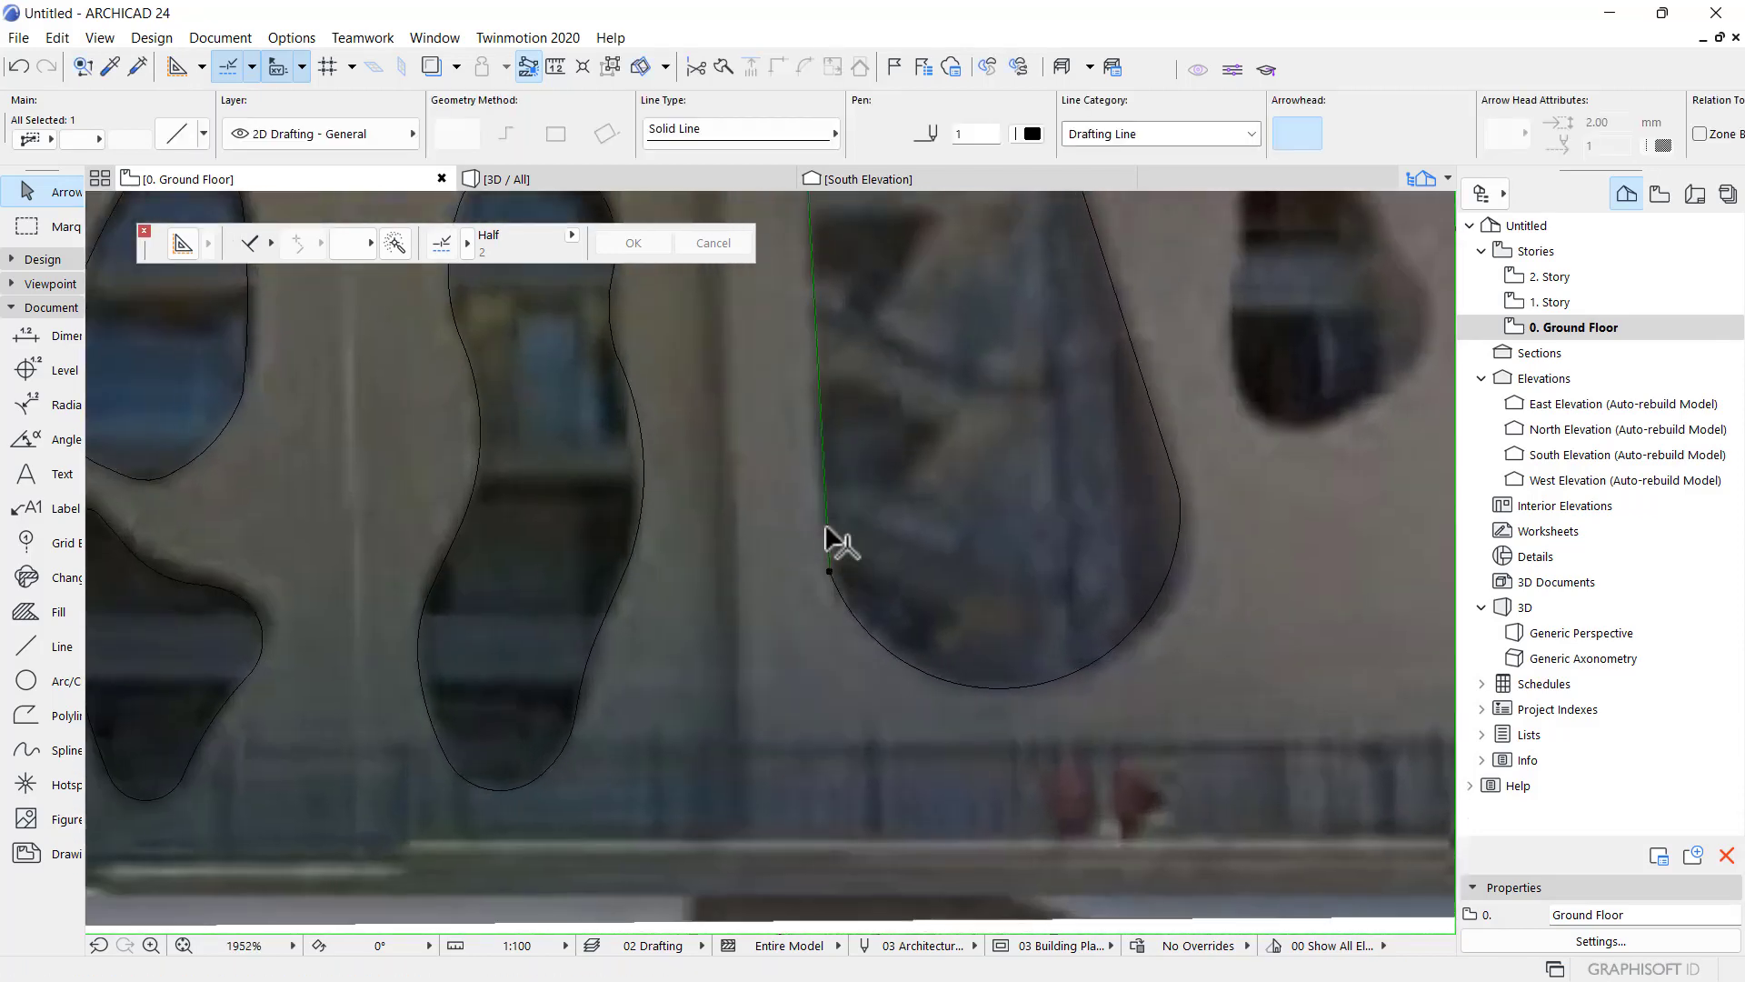
{"action": "left_click", "coordinate": [840, 587], "text": "shift"}
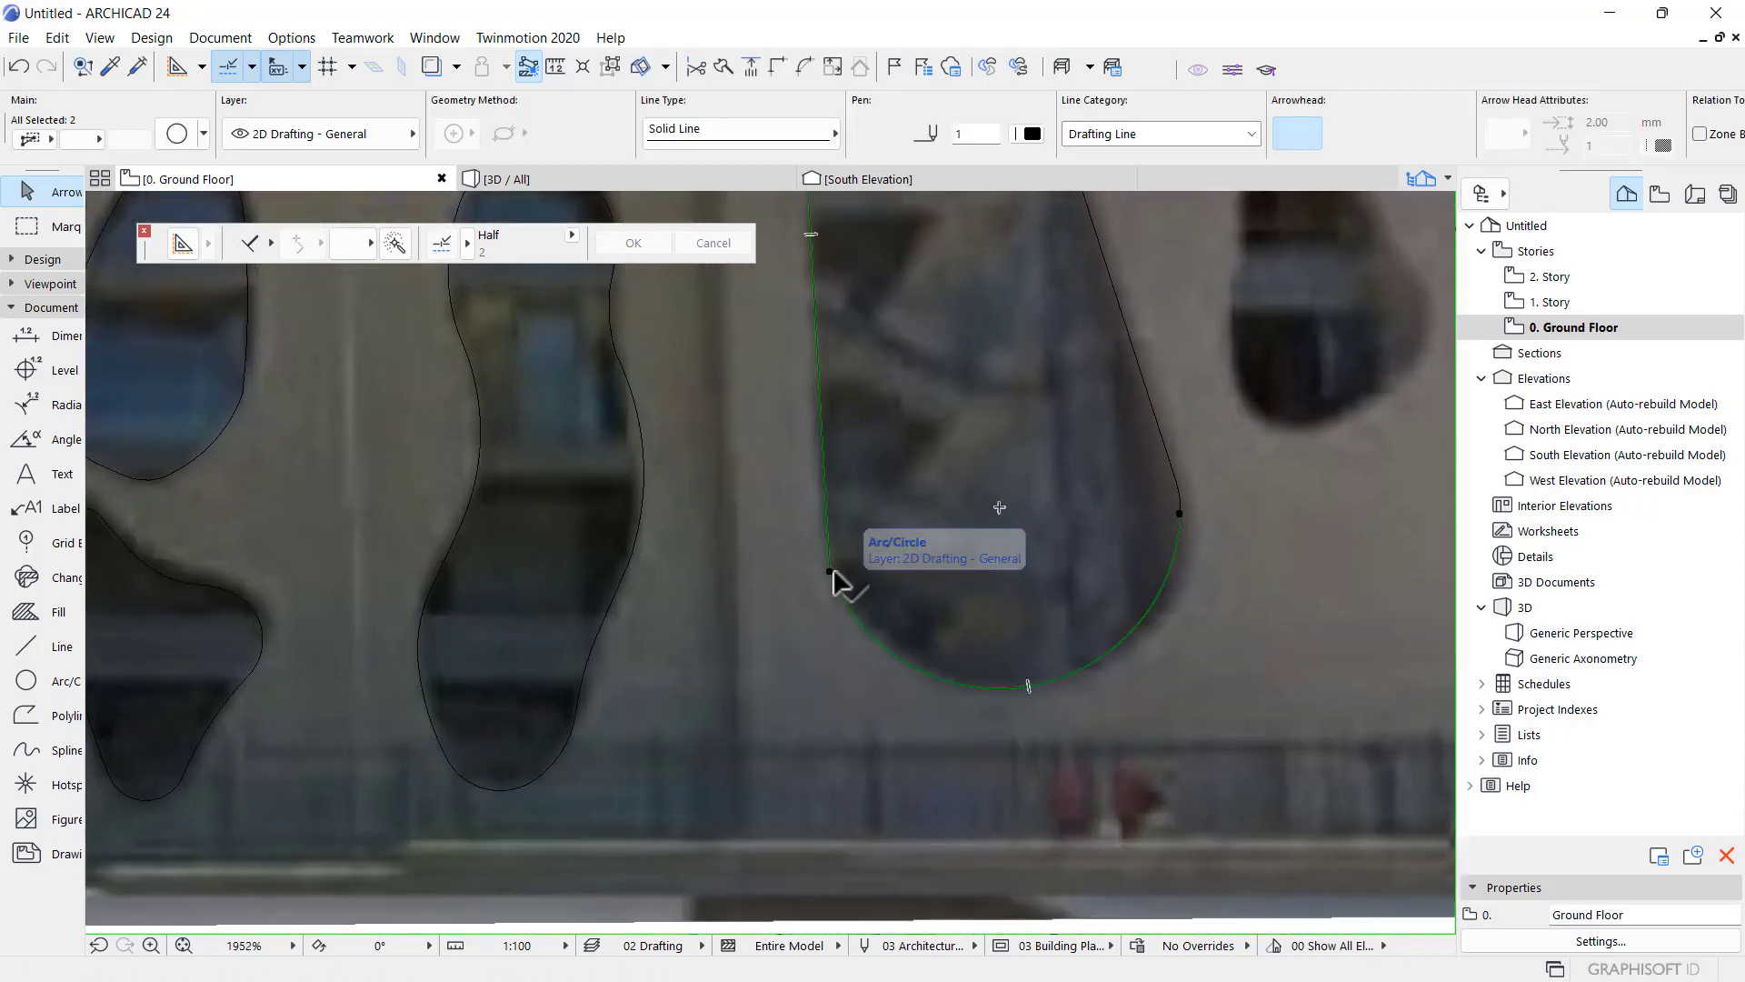
{"action": "left_click", "coordinate": [829, 570]}
{"action": "left_click", "coordinate": [160, 208]}
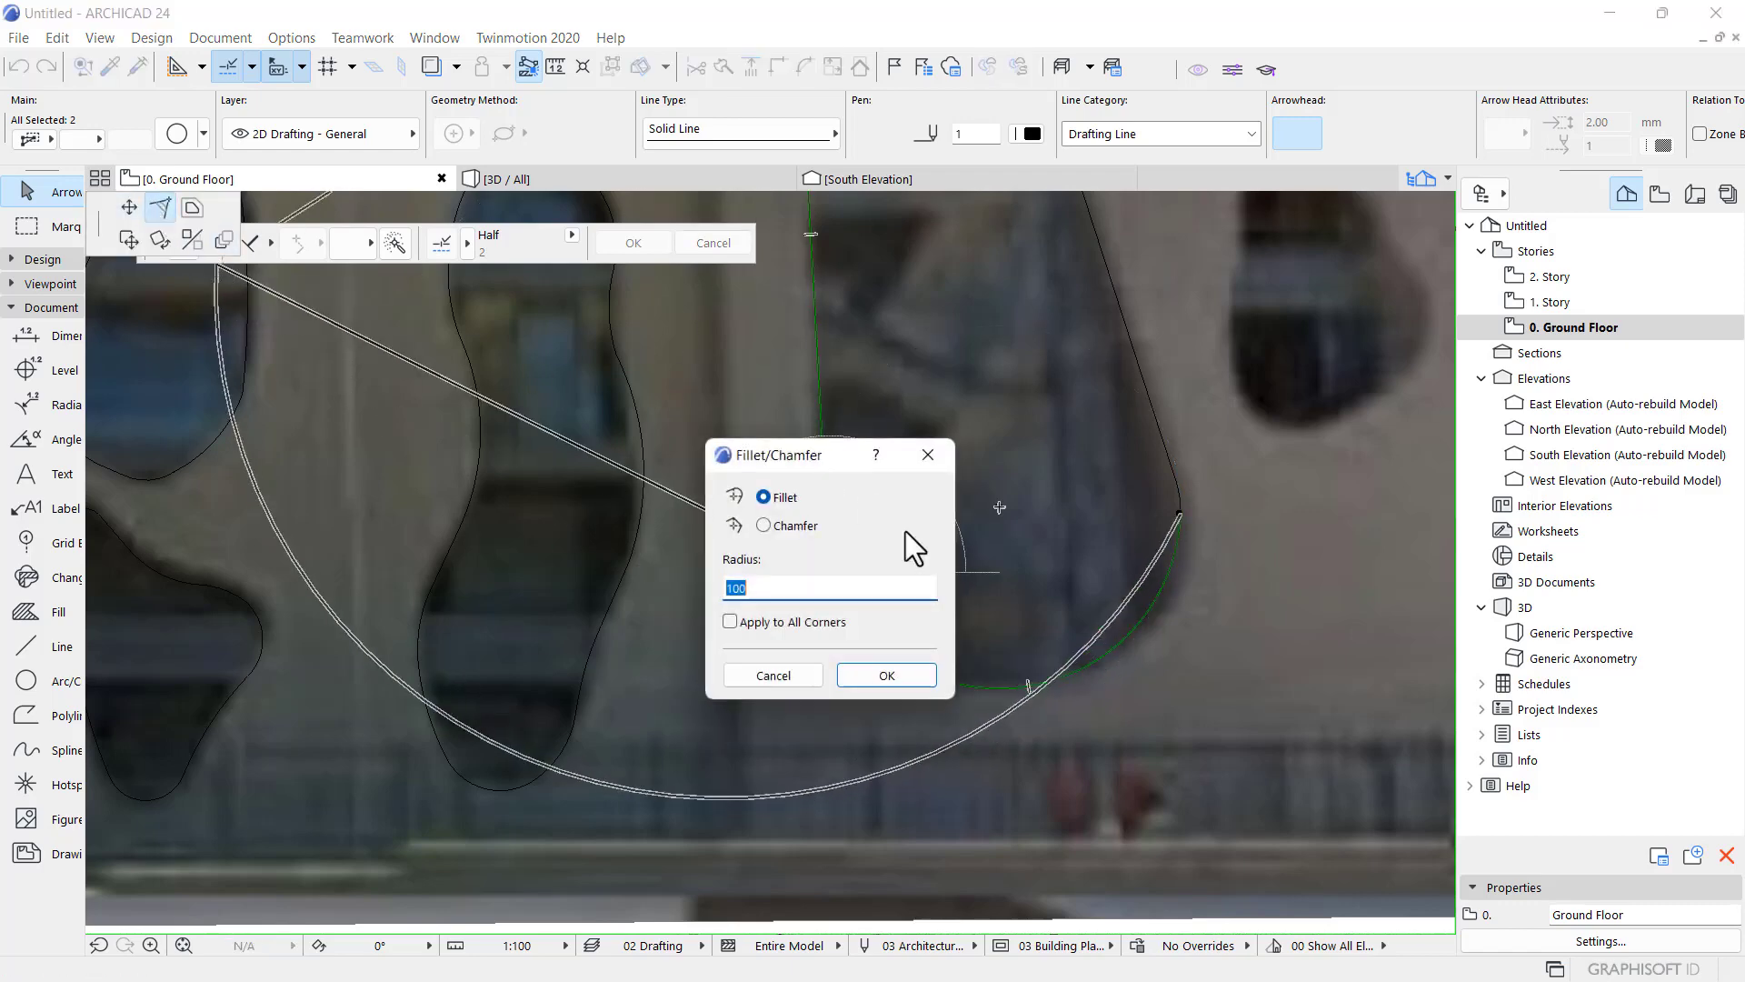
{"action": "left_click", "coordinate": [903, 673]}
{"action": "scroll", "coordinate": [927, 537], "scroll_direction": "down", "scroll_amount": 5}
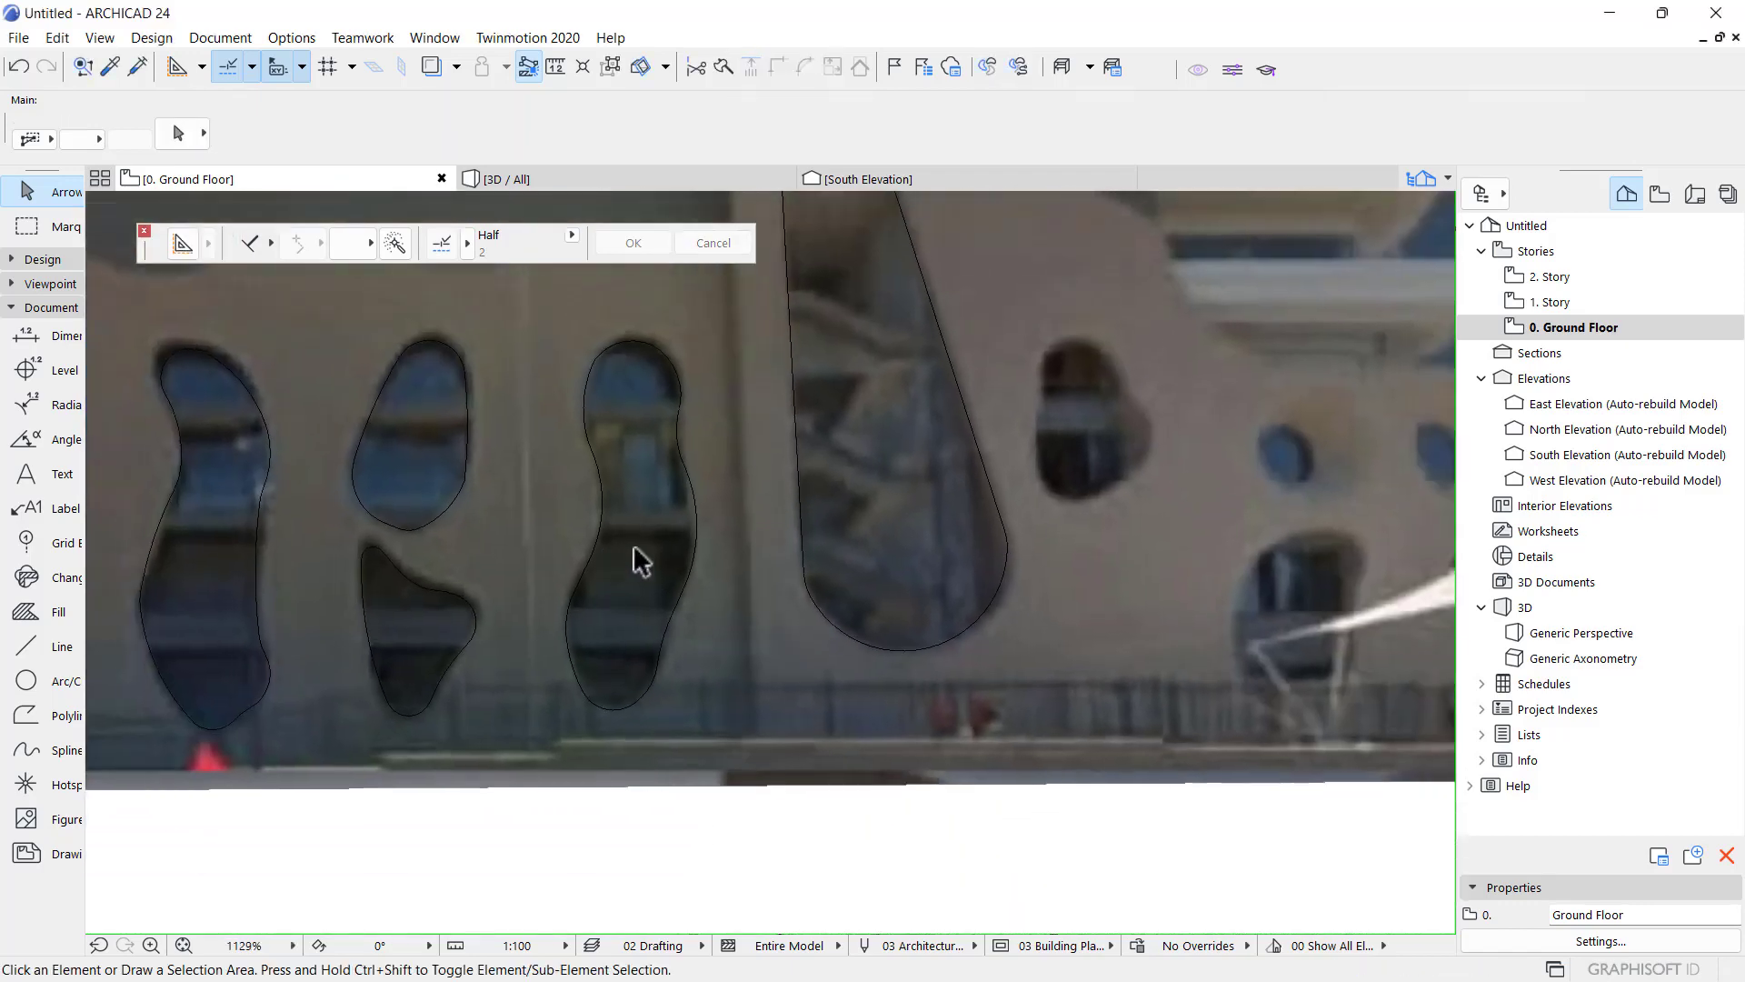
{"action": "scroll", "coordinate": [1001, 442], "scroll_direction": "up", "scroll_amount": 3}
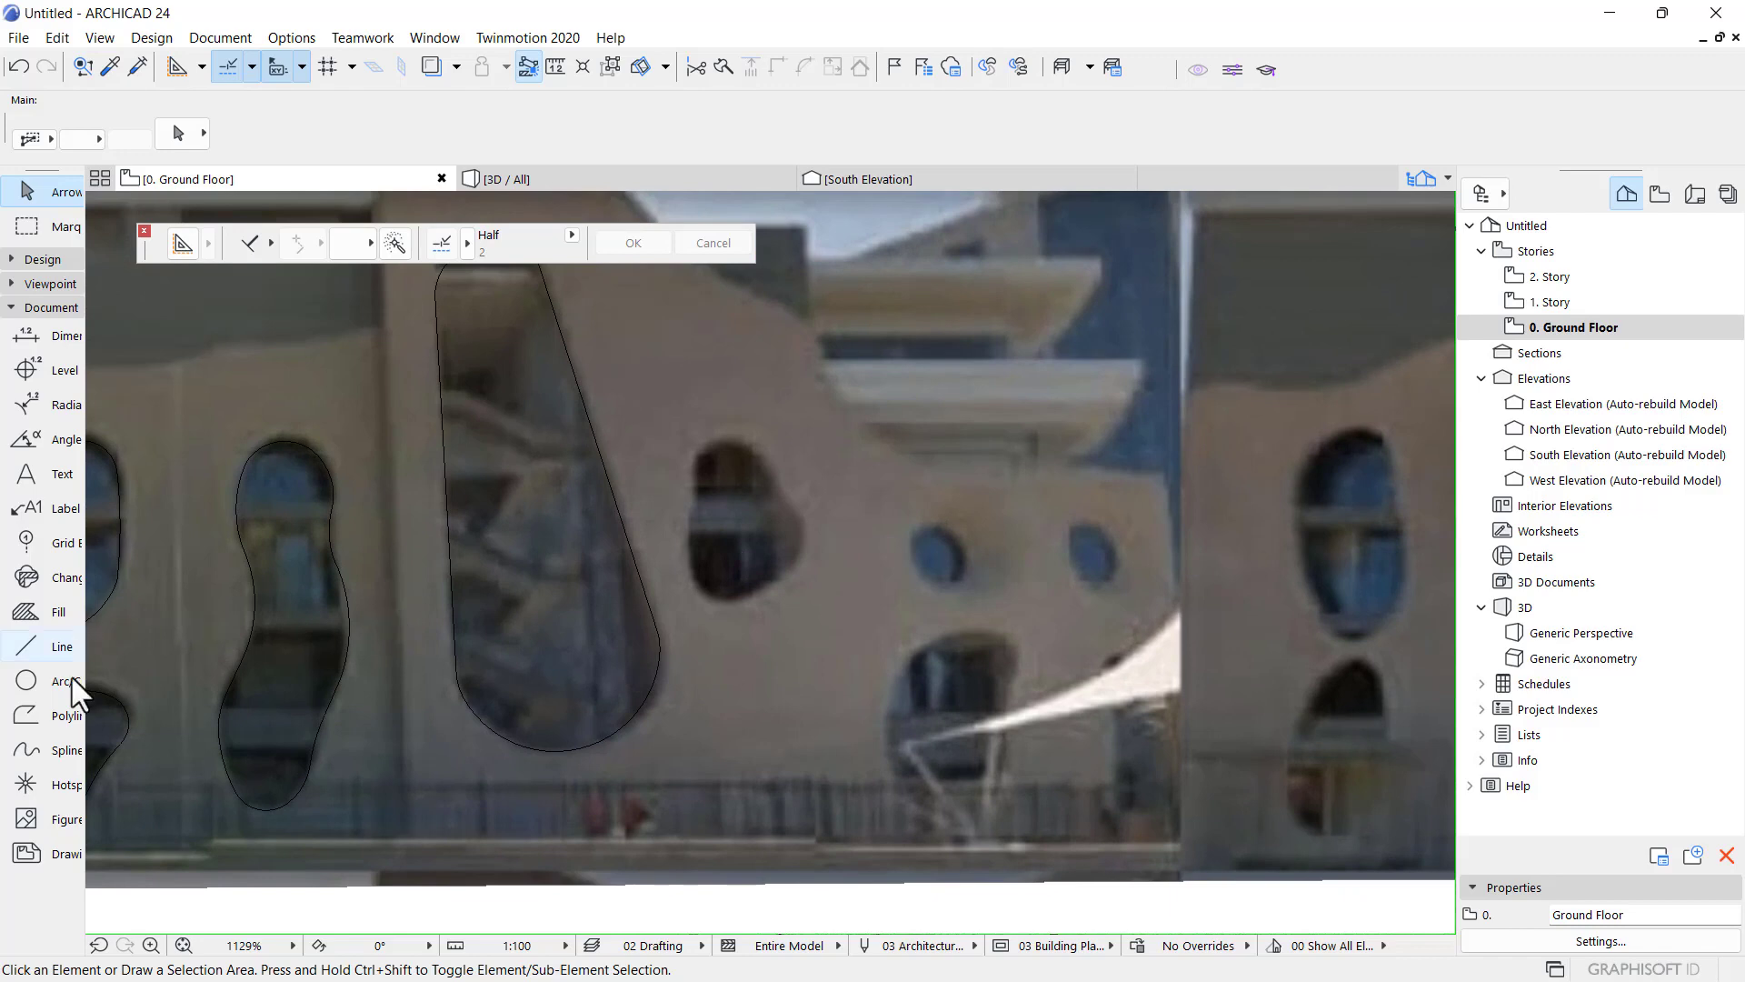
{"action": "left_click", "coordinate": [46, 646]}
{"action": "scroll", "coordinate": [736, 465], "scroll_direction": "up", "scroll_amount": 3}
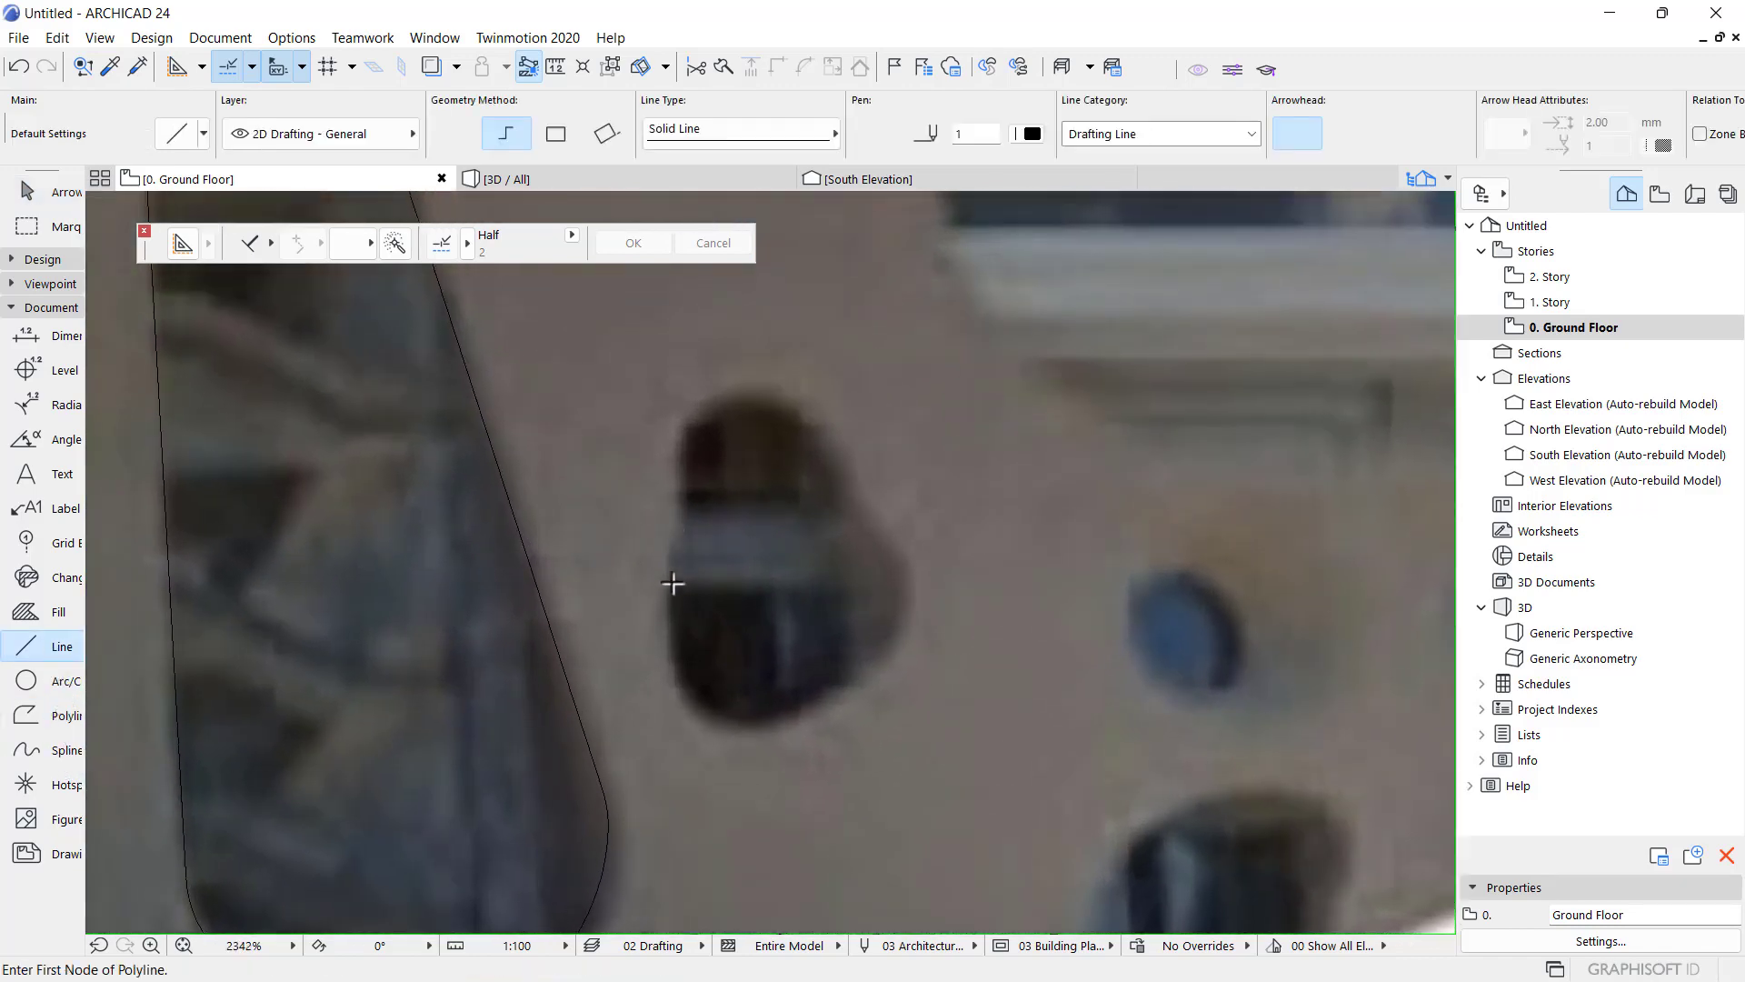
{"action": "left_click", "coordinate": [672, 584]}
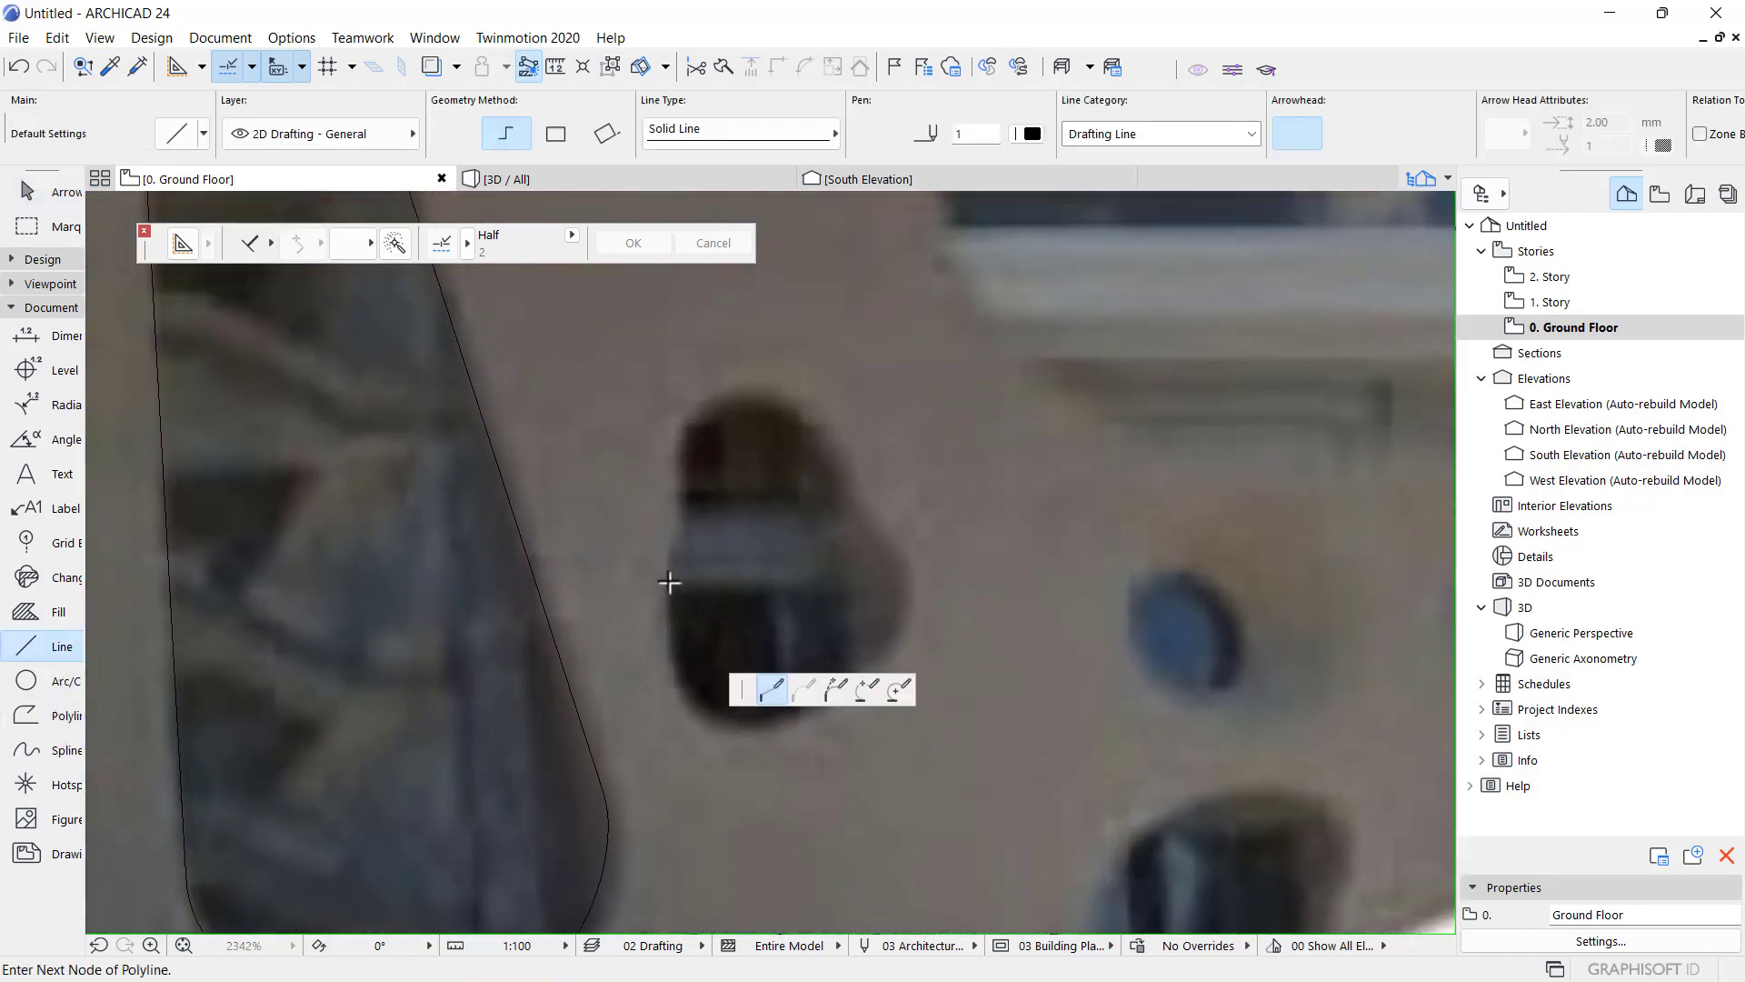
{"action": "key", "text": "Escape"}
{"action": "scroll", "coordinate": [810, 619], "scroll_direction": "down", "scroll_amount": 6}
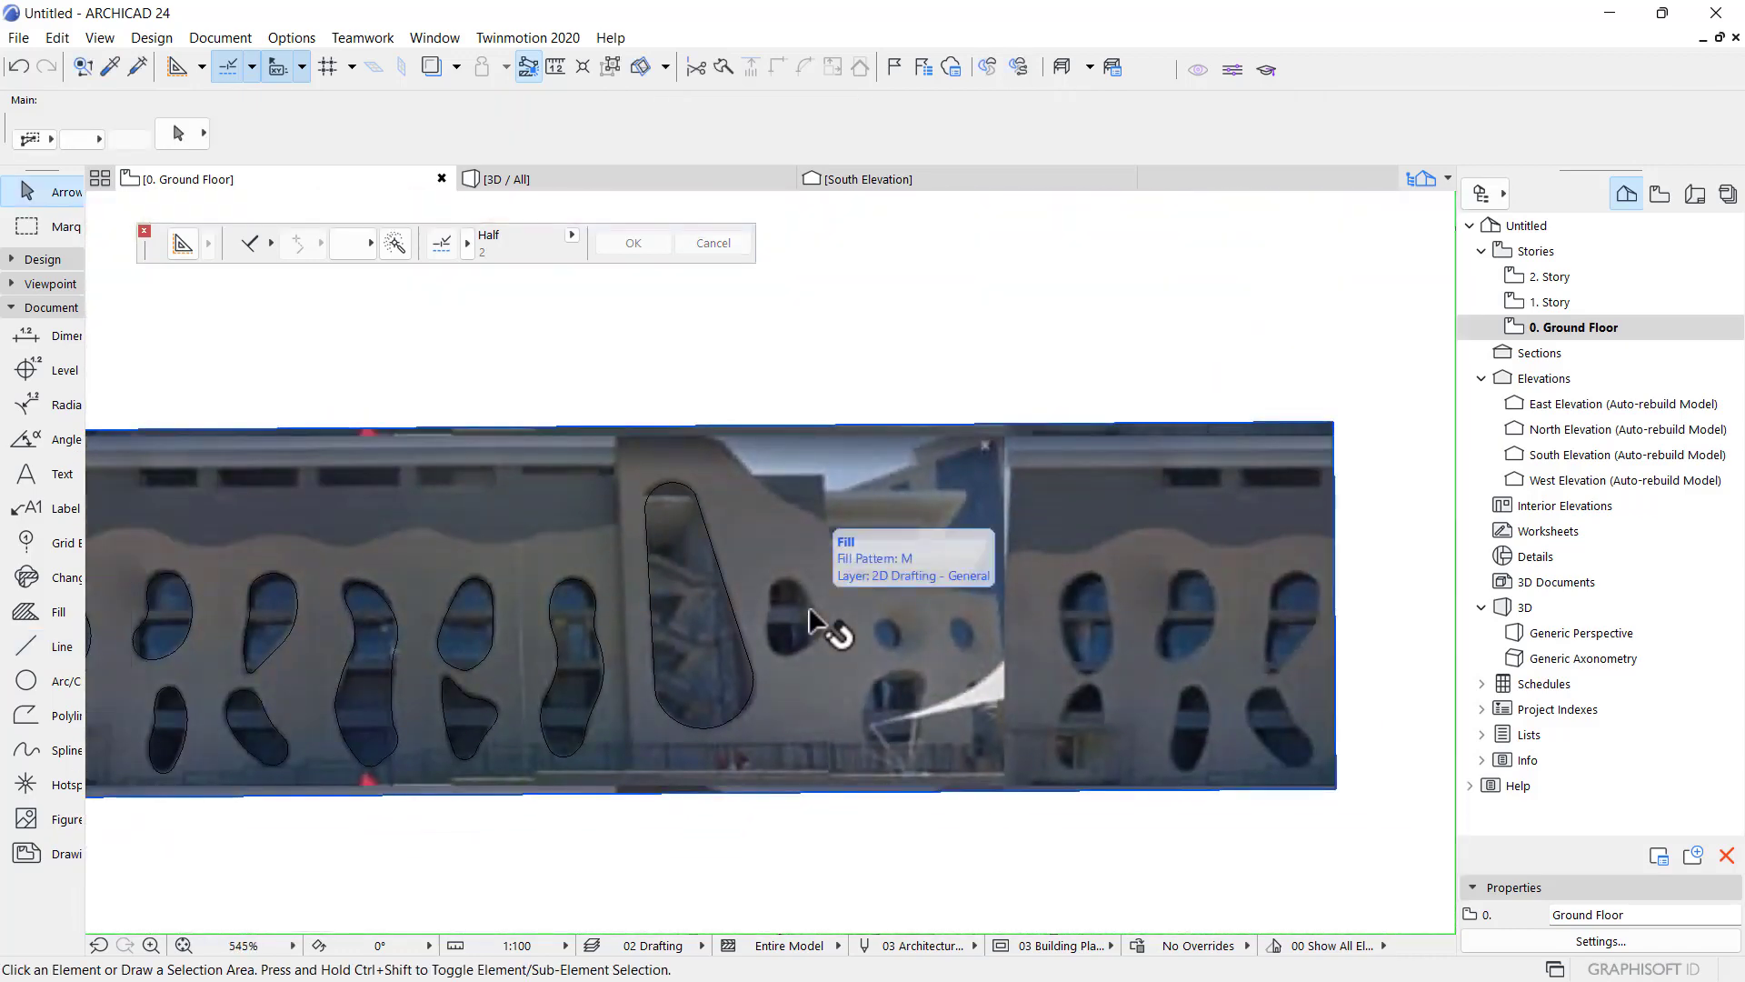
{"action": "scroll", "coordinate": [804, 605], "scroll_direction": "up", "scroll_amount": 3}
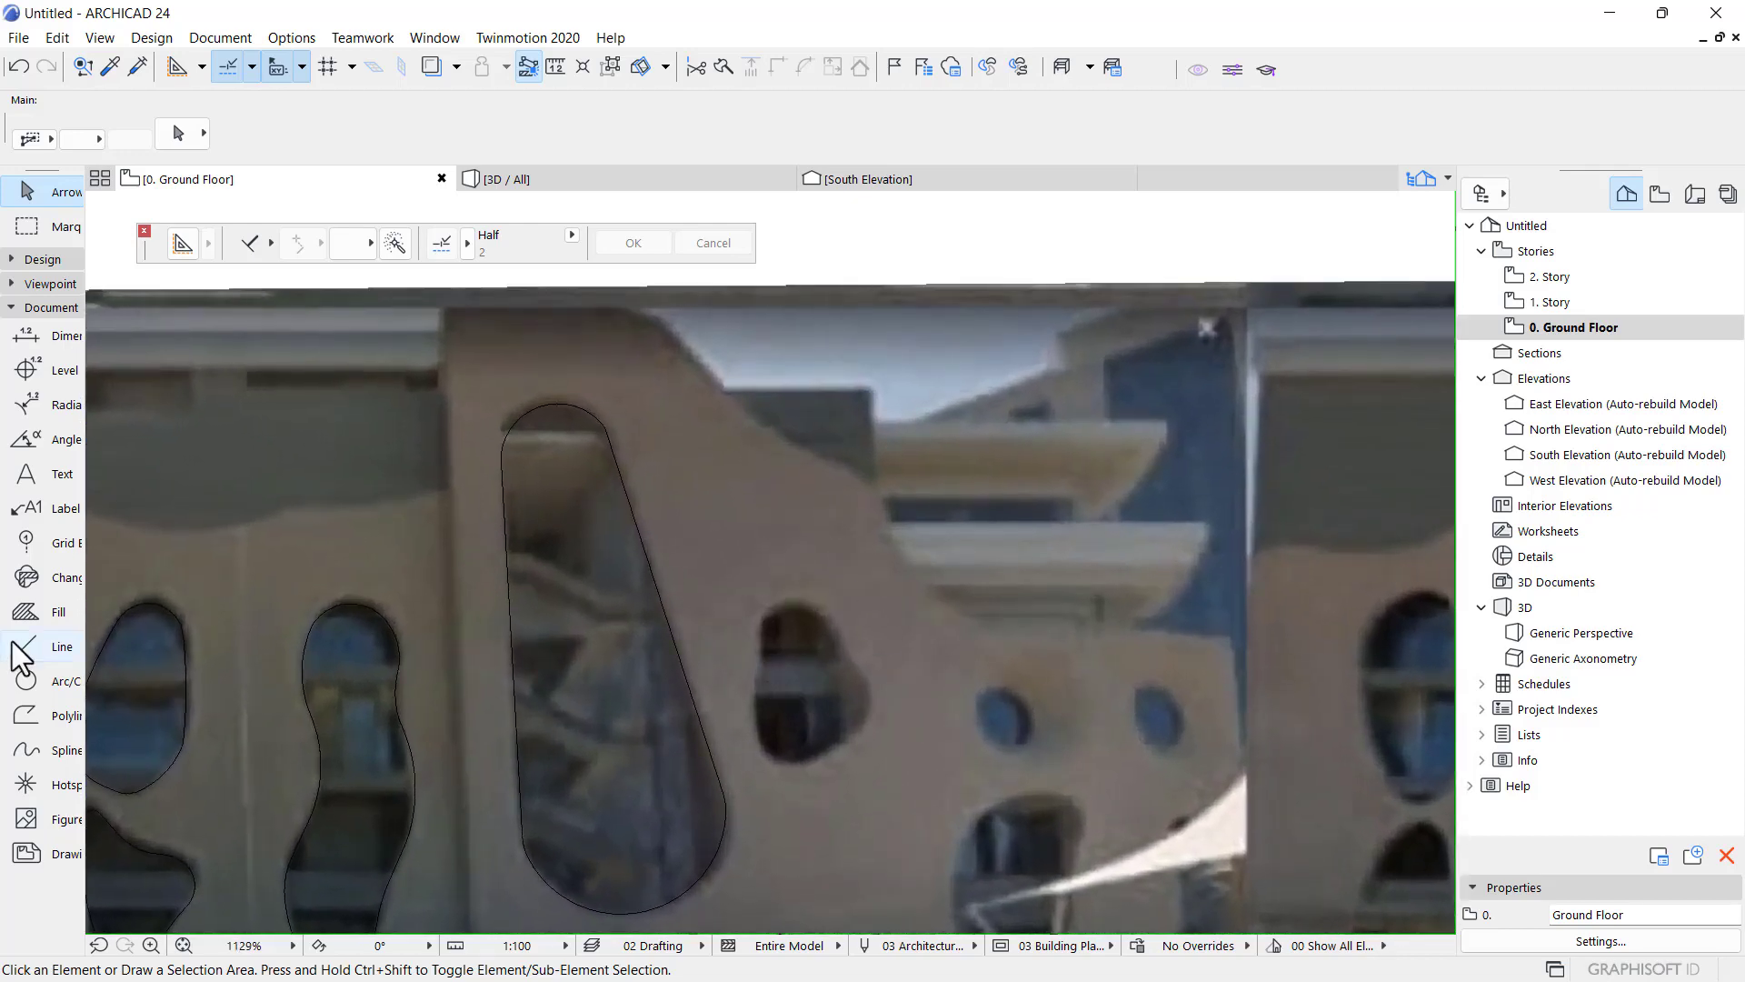
{"action": "left_click", "coordinate": [21, 655]}
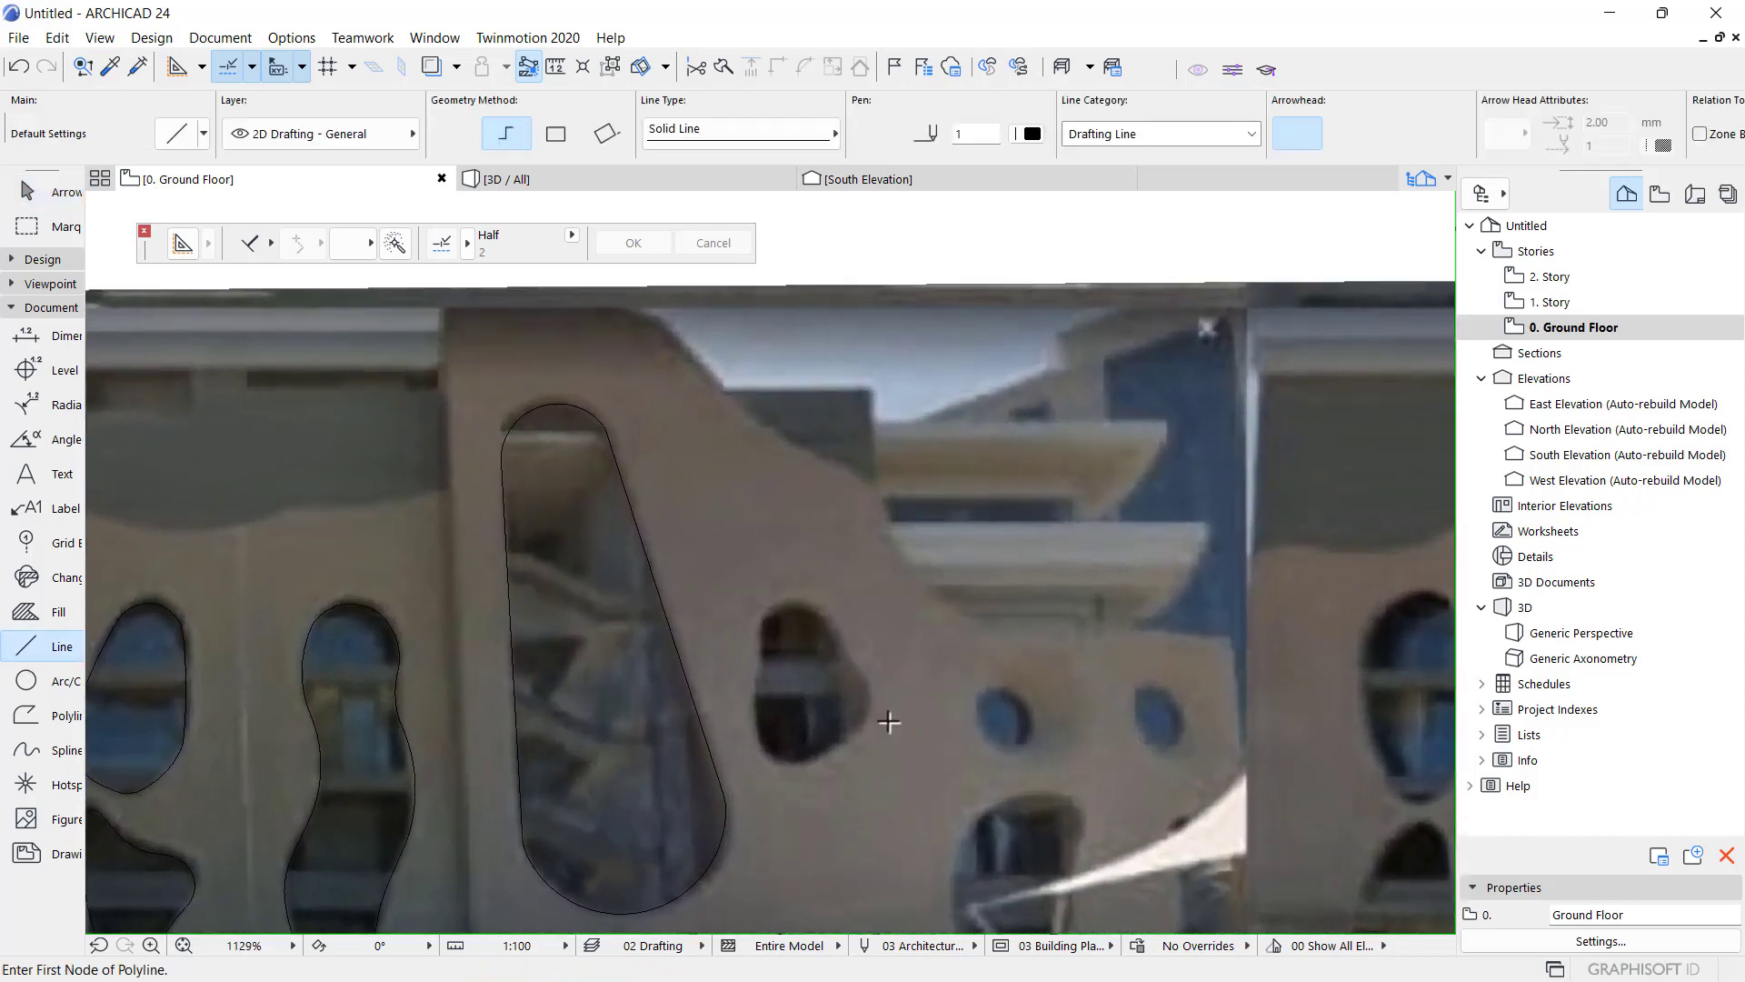
{"action": "scroll", "coordinate": [888, 631], "scroll_direction": "up", "scroll_amount": 2}
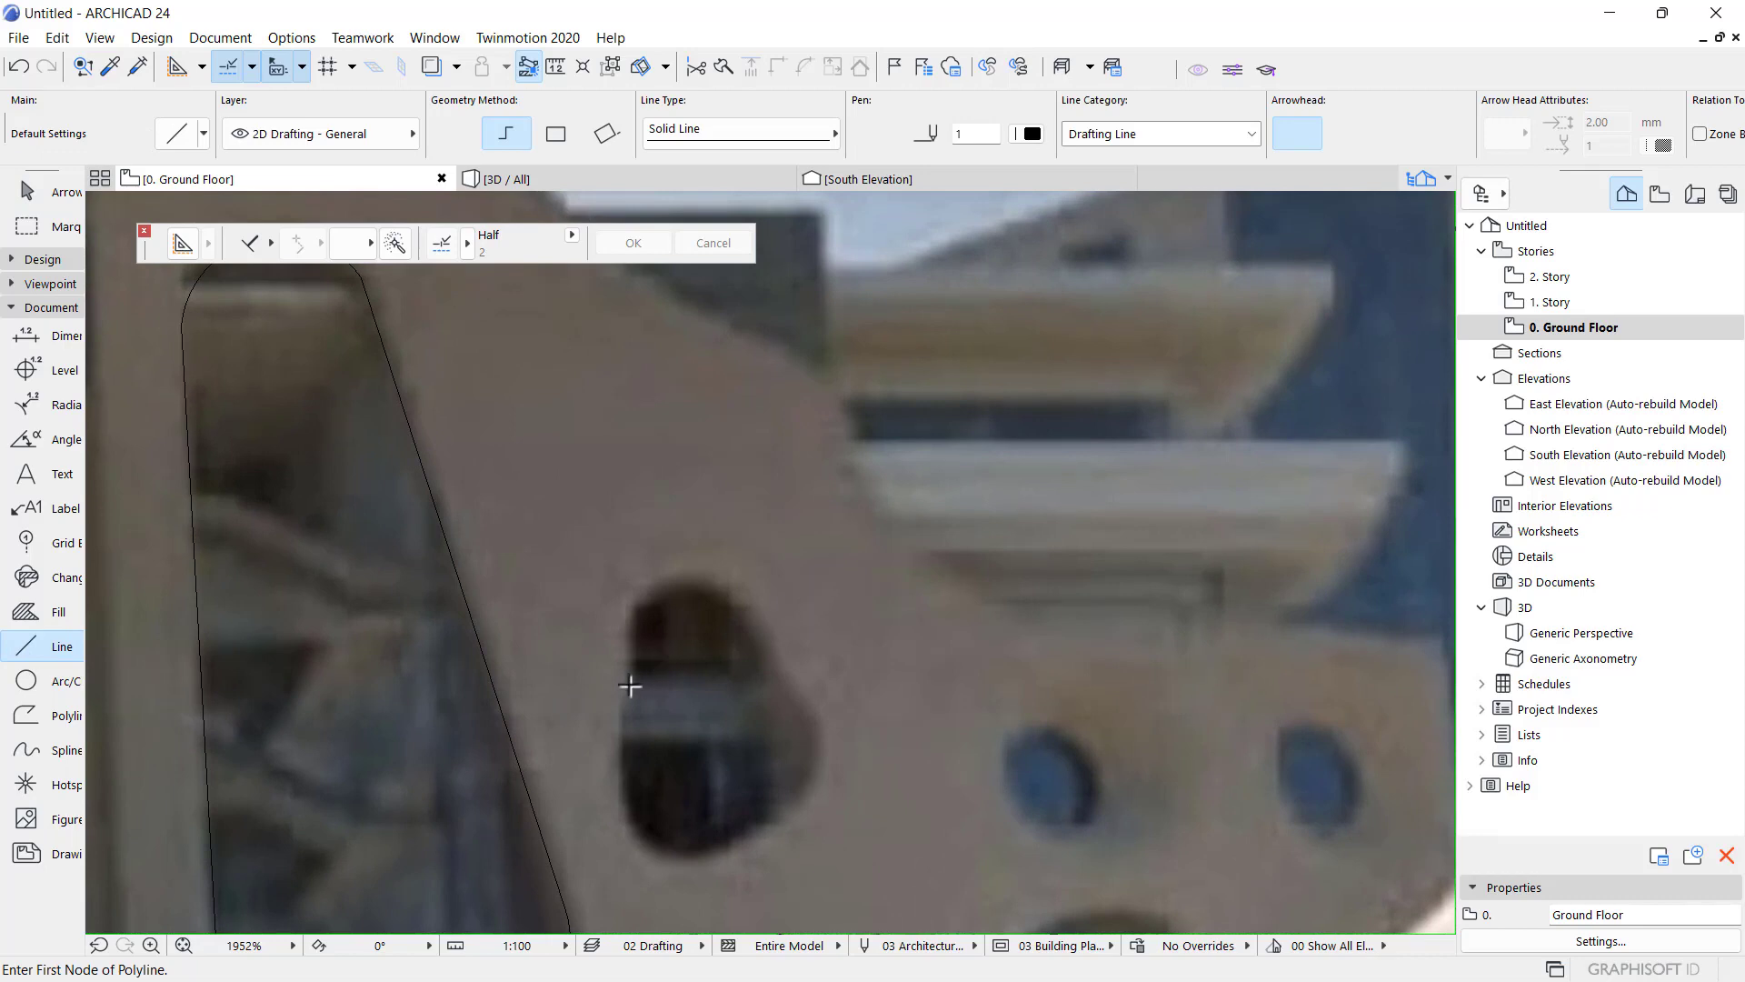
{"action": "left_click", "coordinate": [629, 684]}
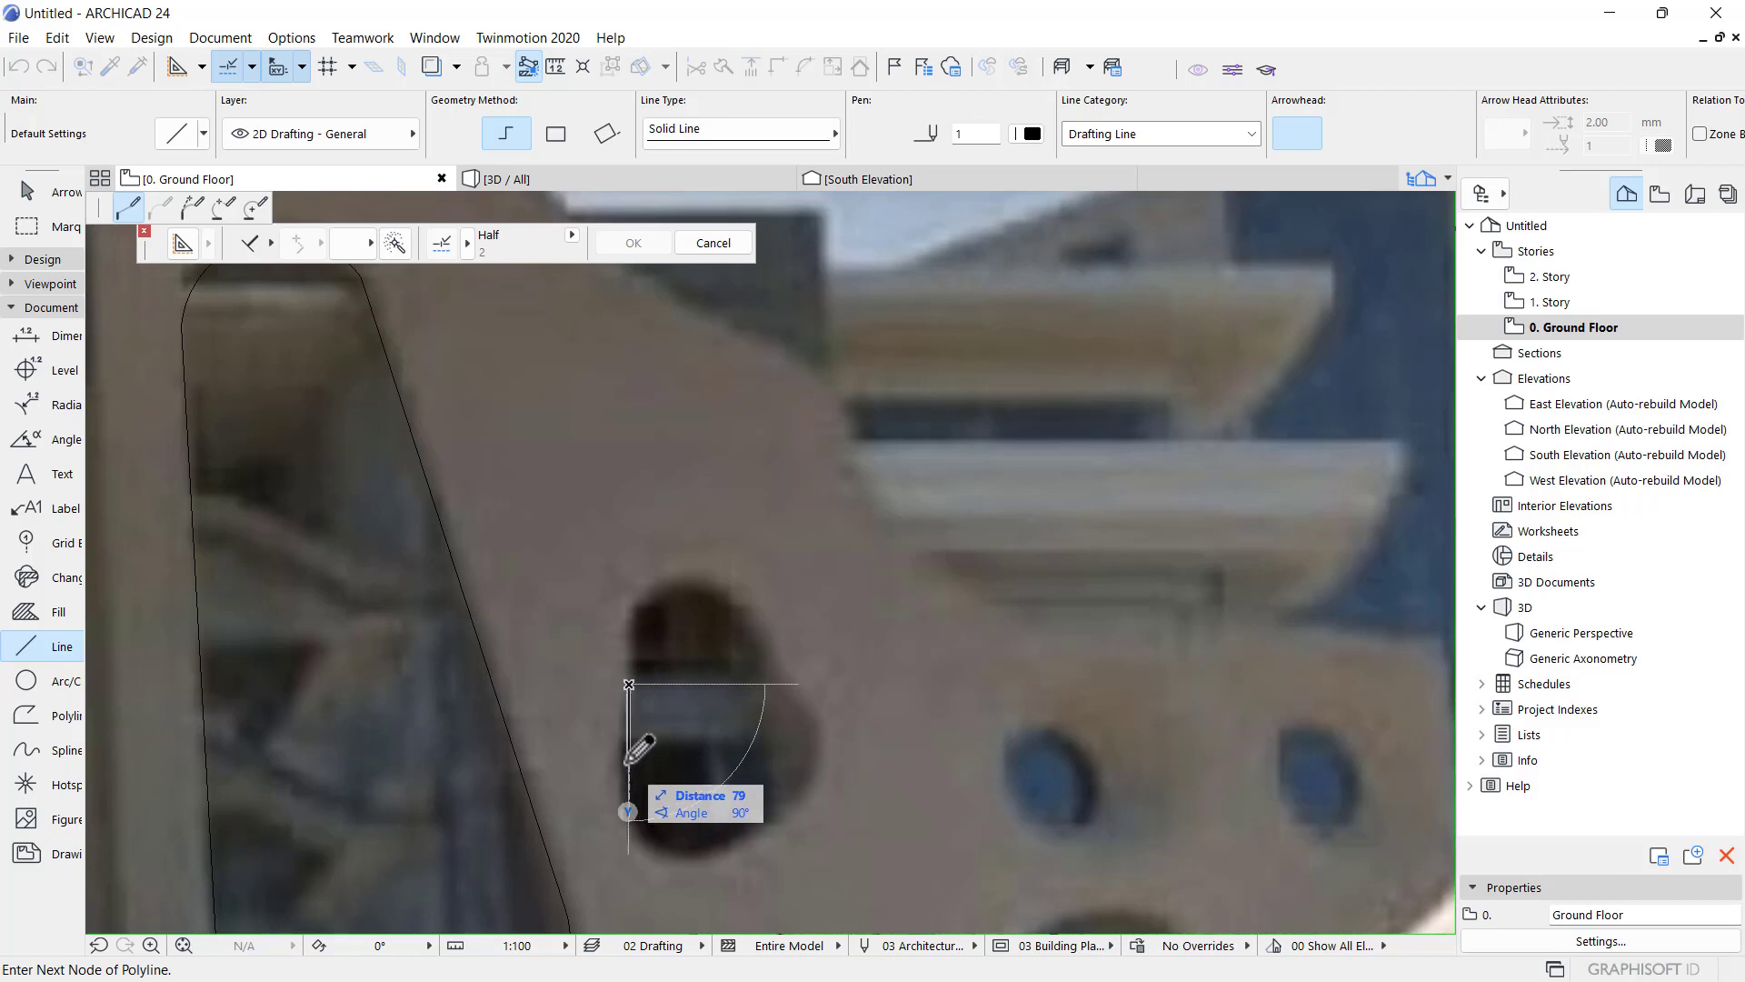
{"action": "scroll", "coordinate": [652, 631], "scroll_direction": "up", "scroll_amount": 3}
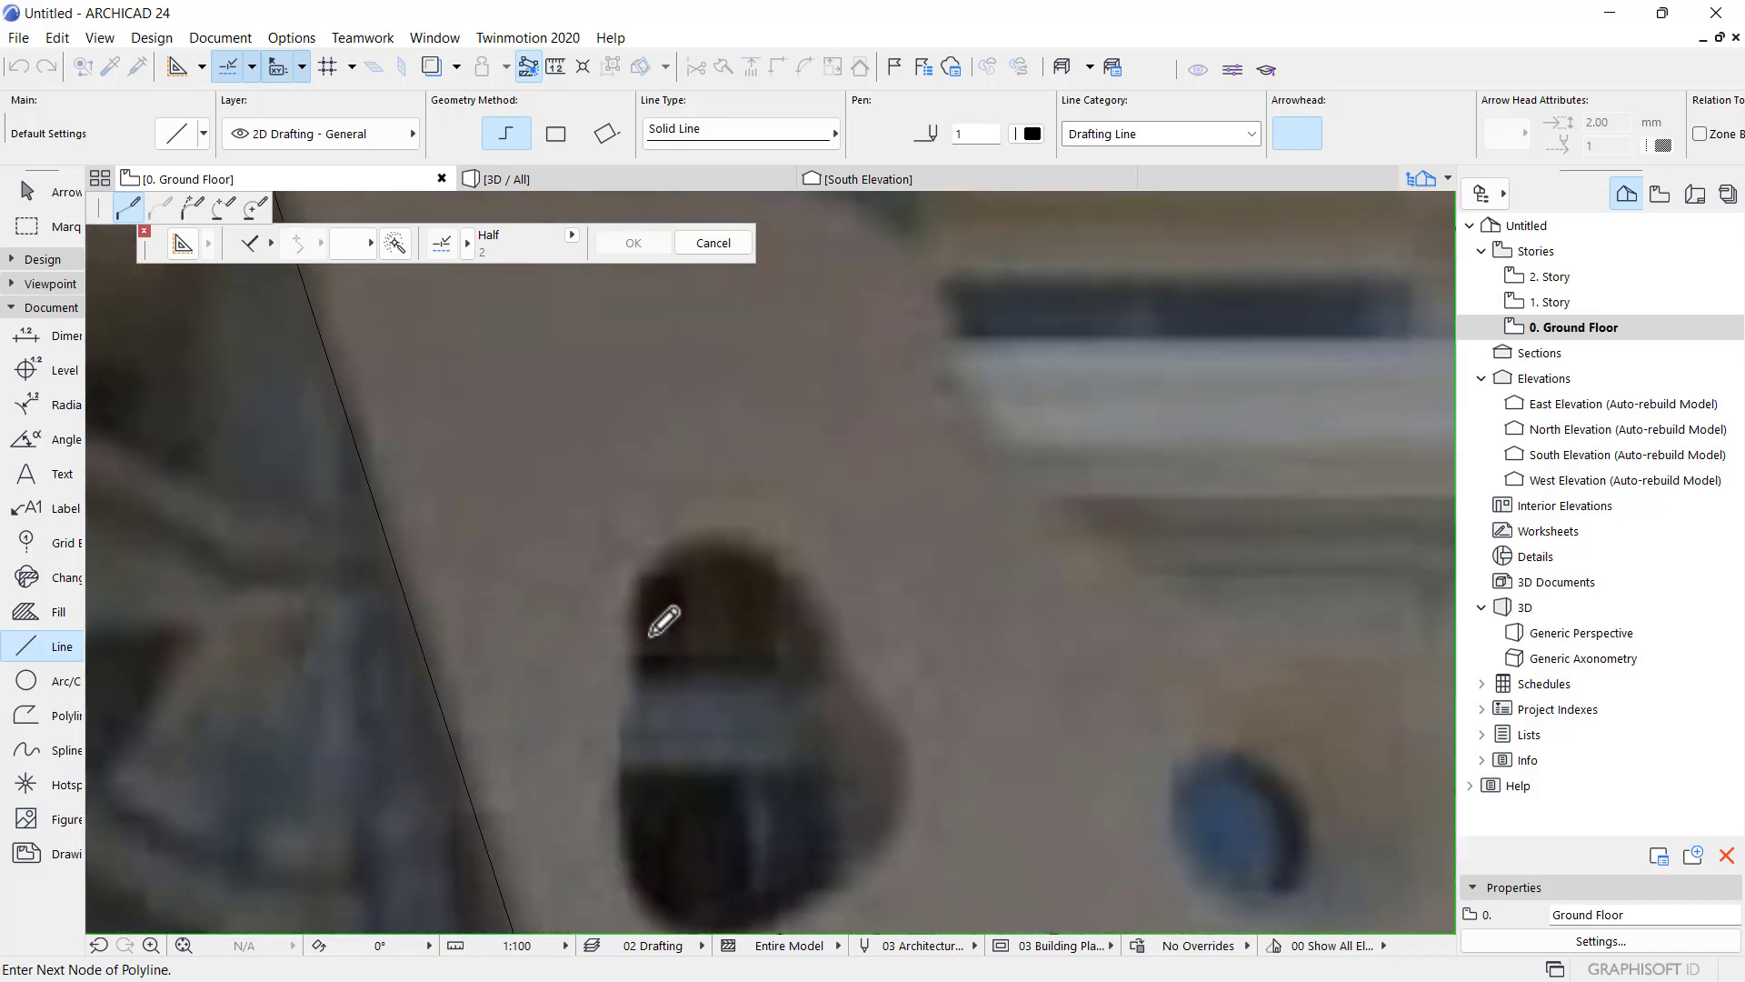
{"action": "key", "text": "Escape"}
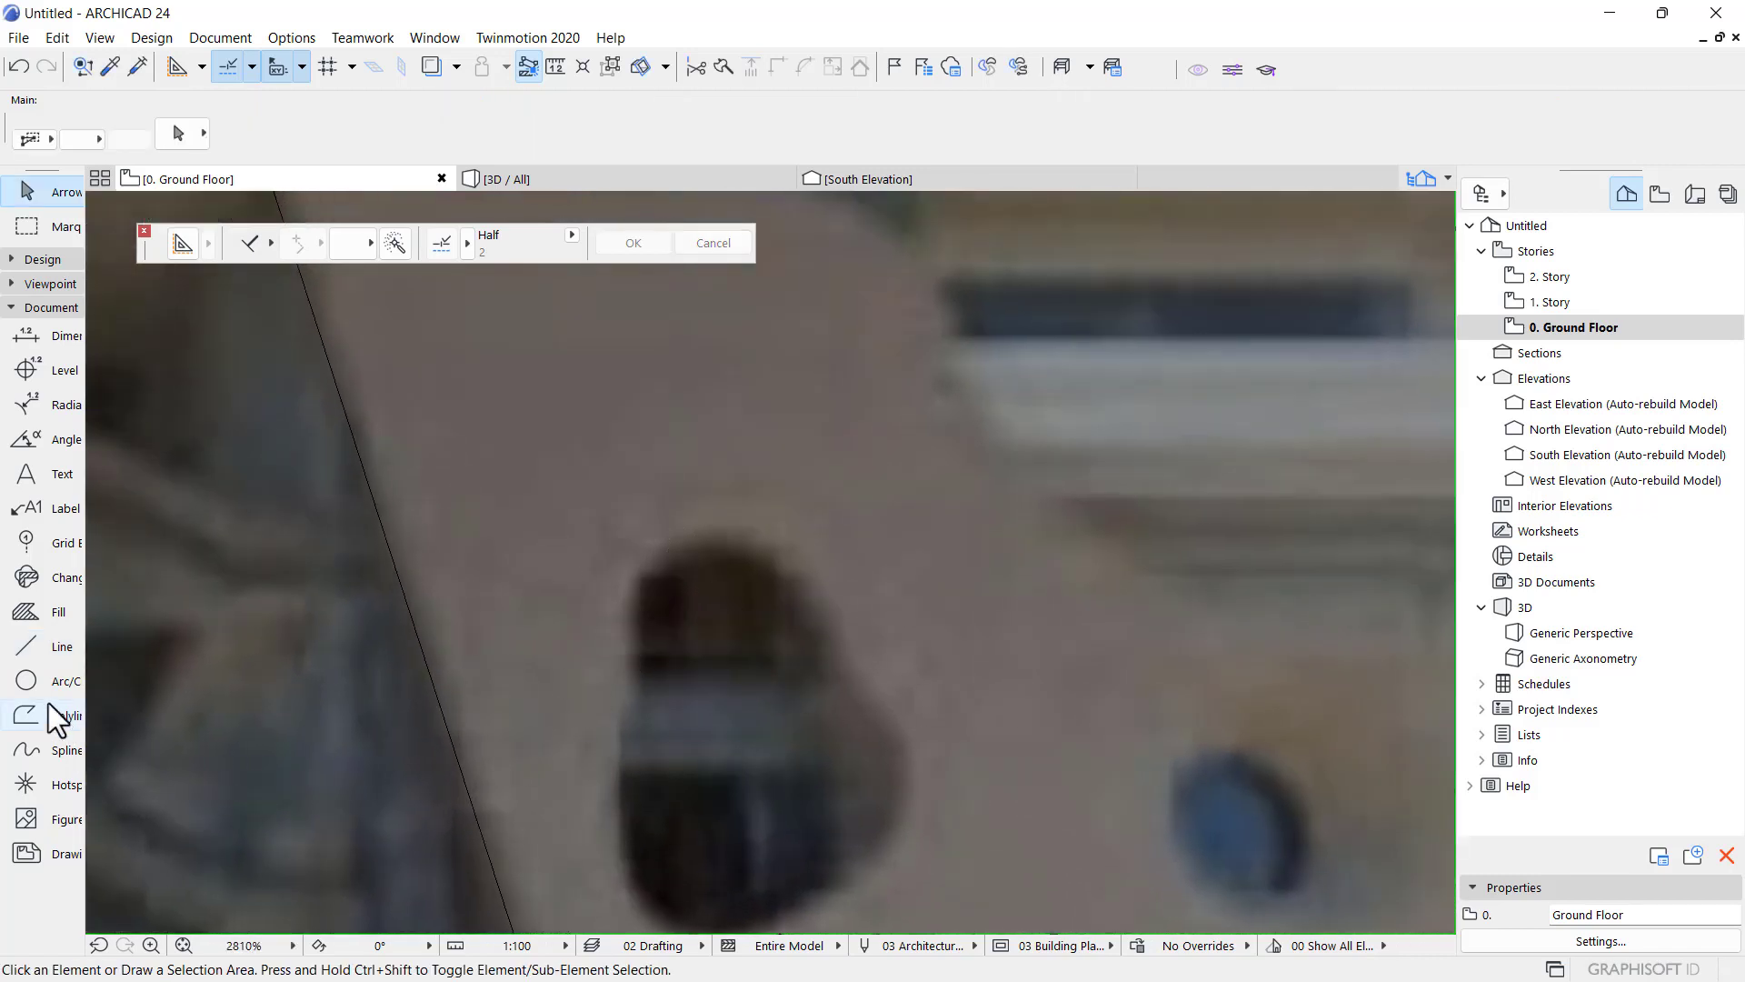
- Trace the top edge and right side of the small window beside the tall one with connected straight lines
{"action": "left_click", "coordinate": [36, 647]}
{"action": "left_click", "coordinate": [635, 588]}
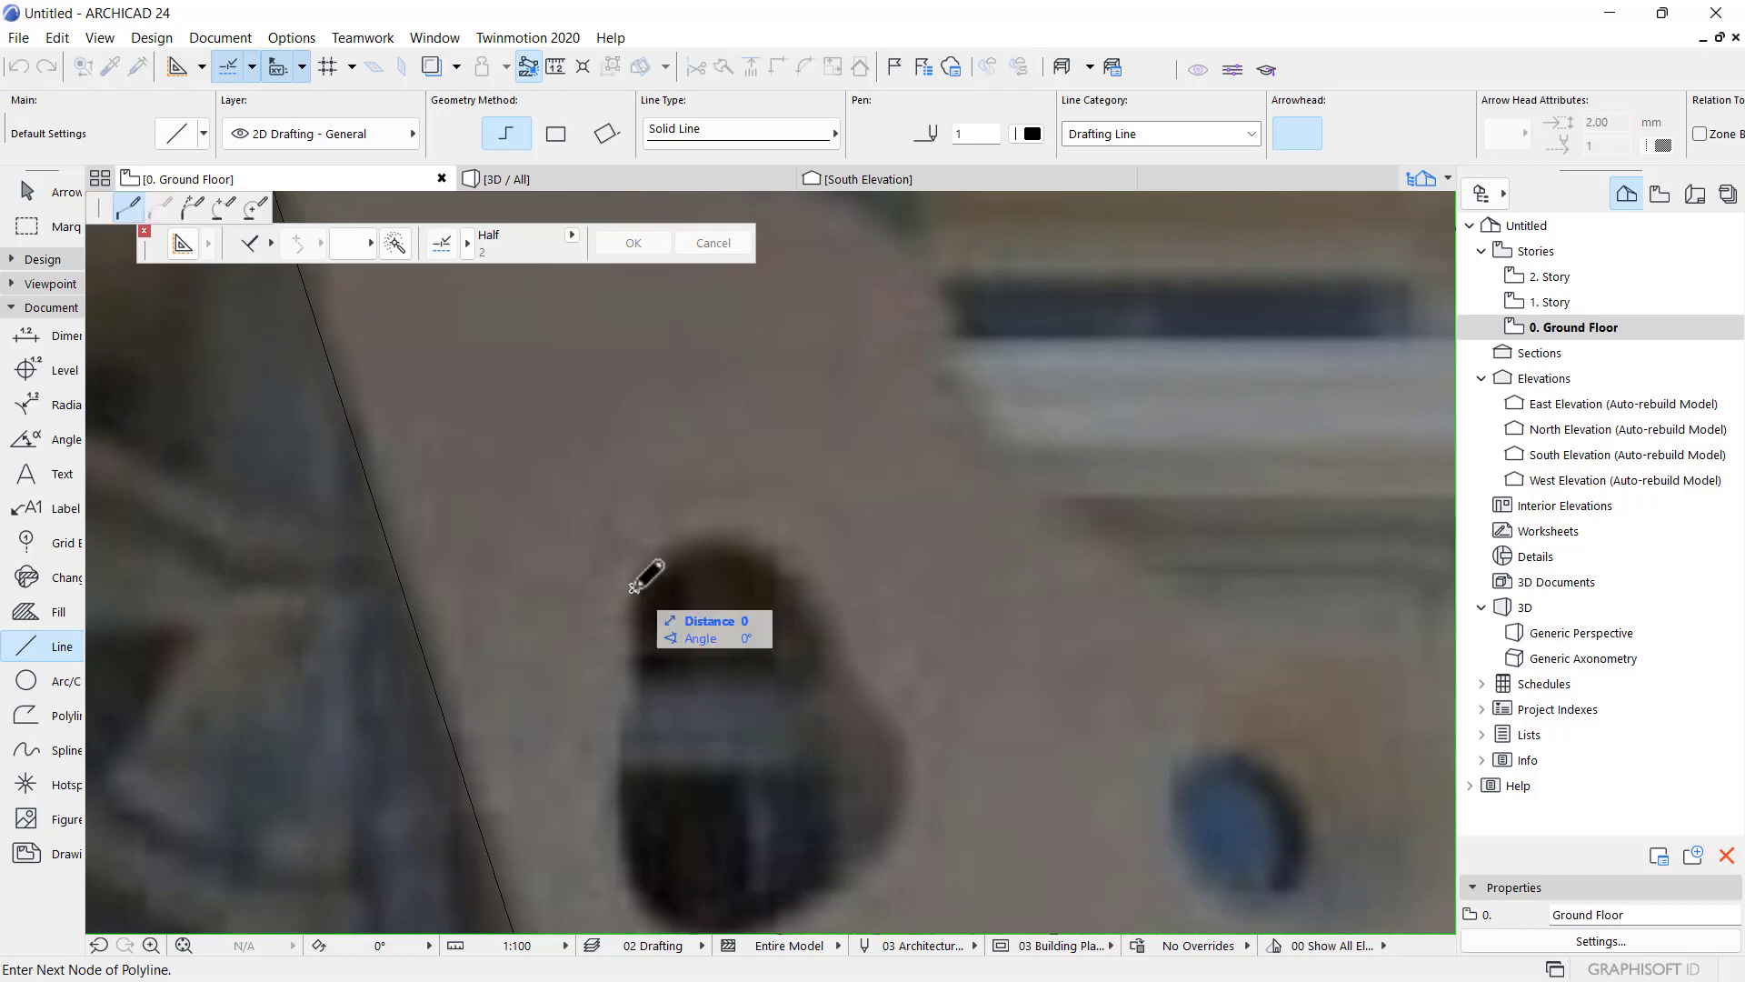
{"action": "left_click", "coordinate": [800, 588]}
{"action": "scroll", "coordinate": [800, 587], "scroll_direction": "down", "scroll_amount": 5}
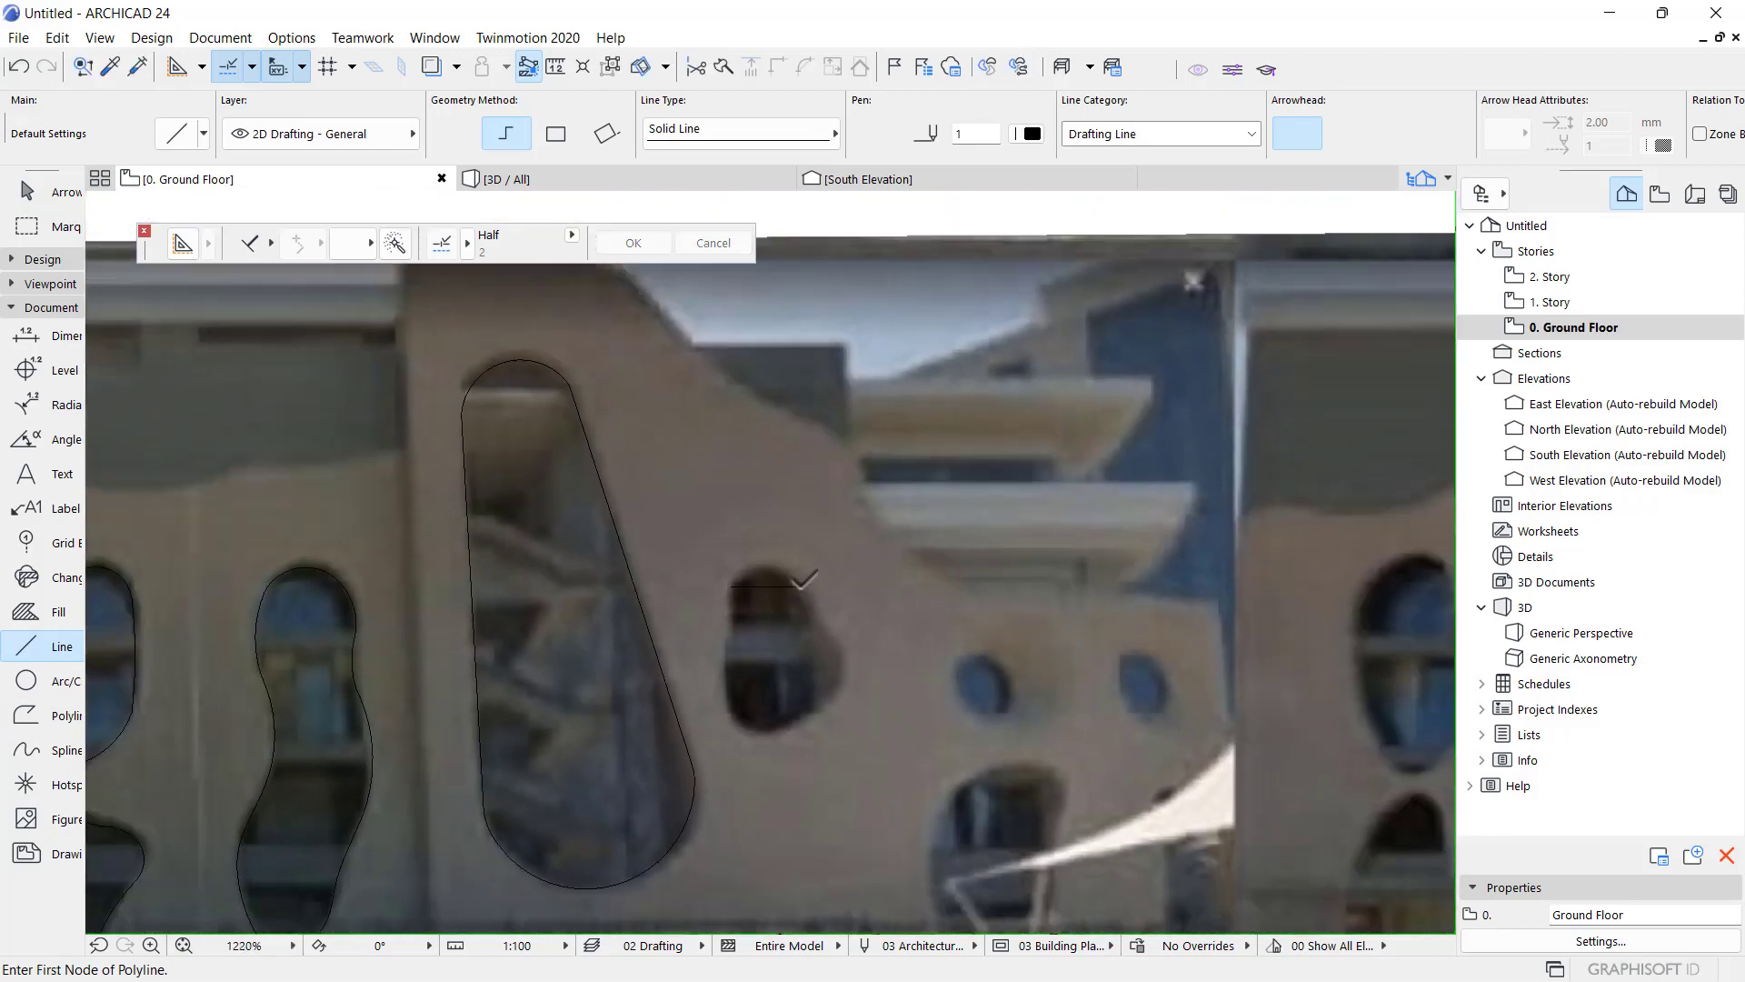
{"action": "scroll", "coordinate": [800, 588], "scroll_direction": "up", "scroll_amount": 3}
{"action": "left_click", "coordinate": [800, 587]}
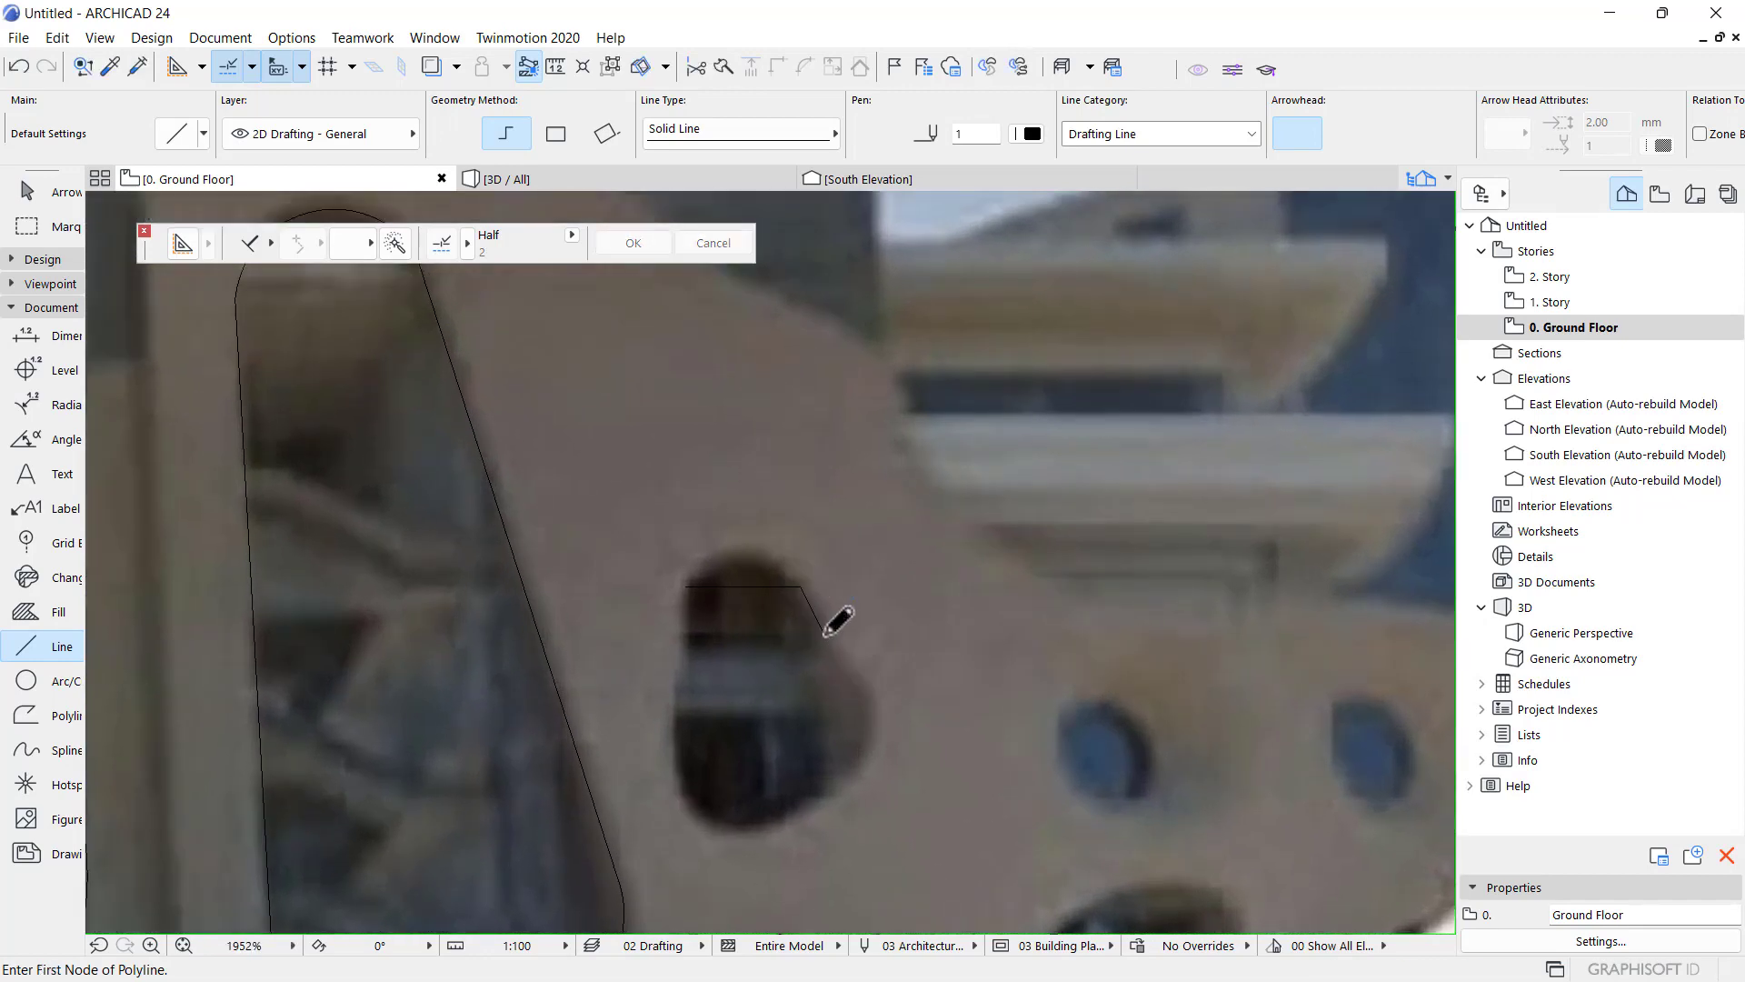
{"action": "left_click", "coordinate": [824, 634]}
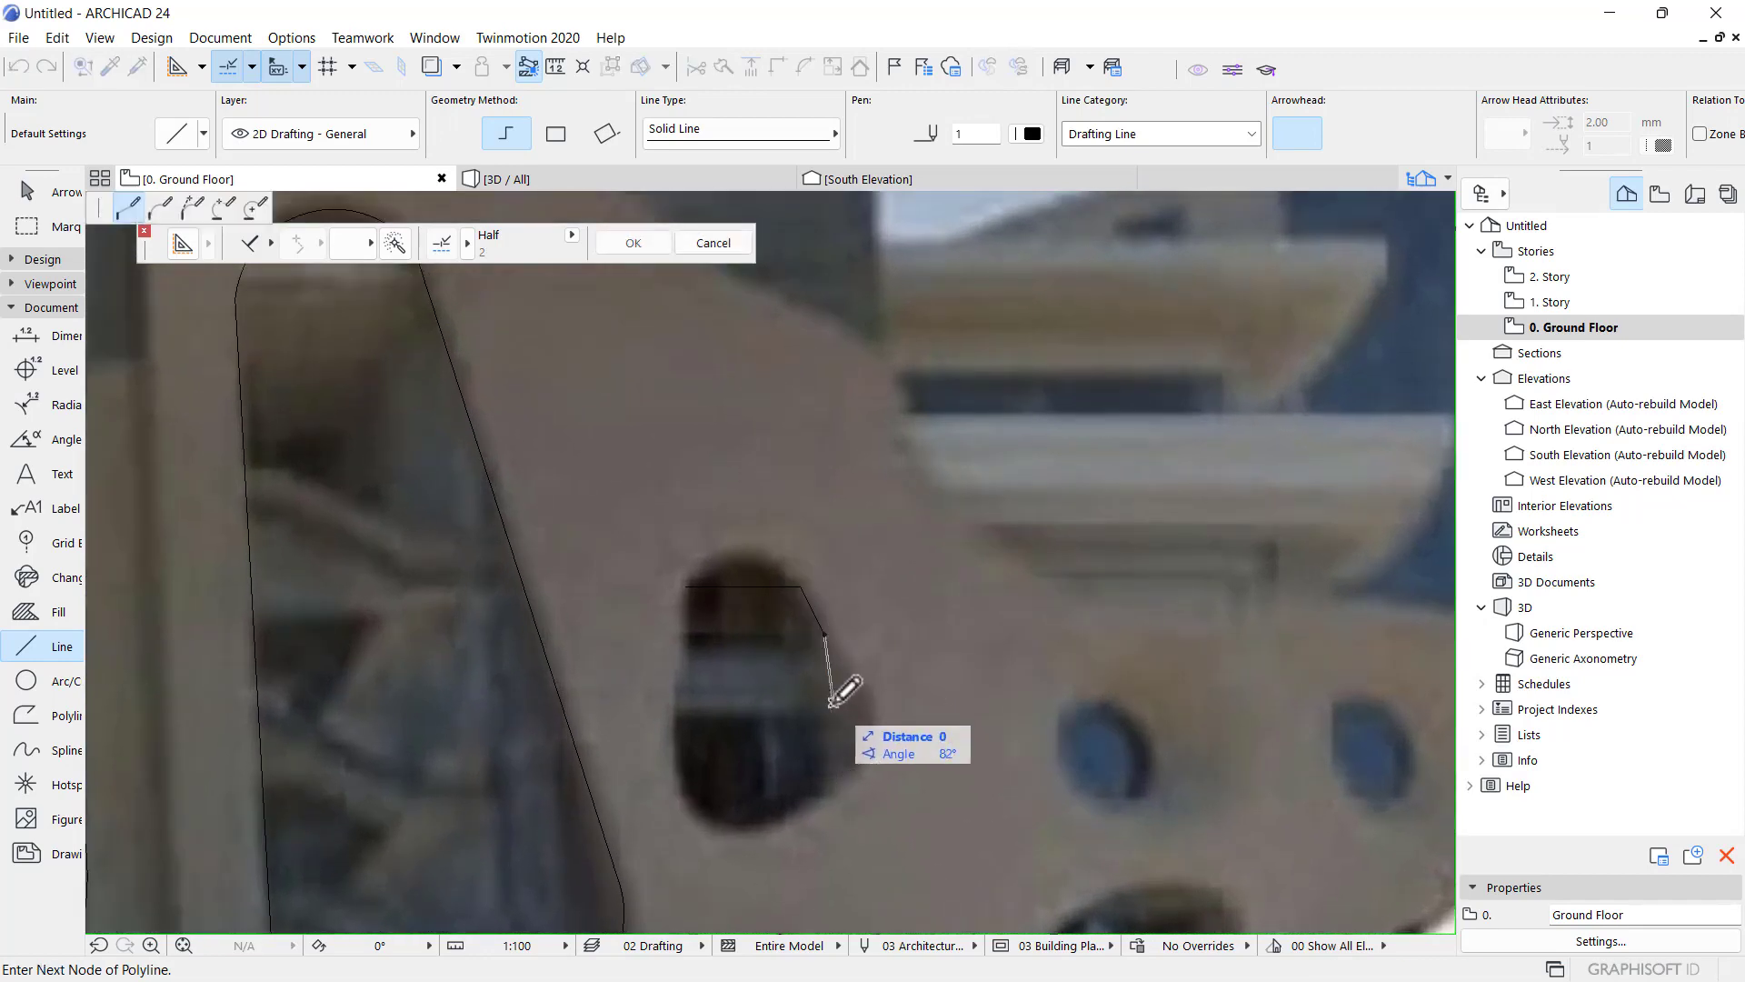
{"action": "left_click", "coordinate": [833, 702]}
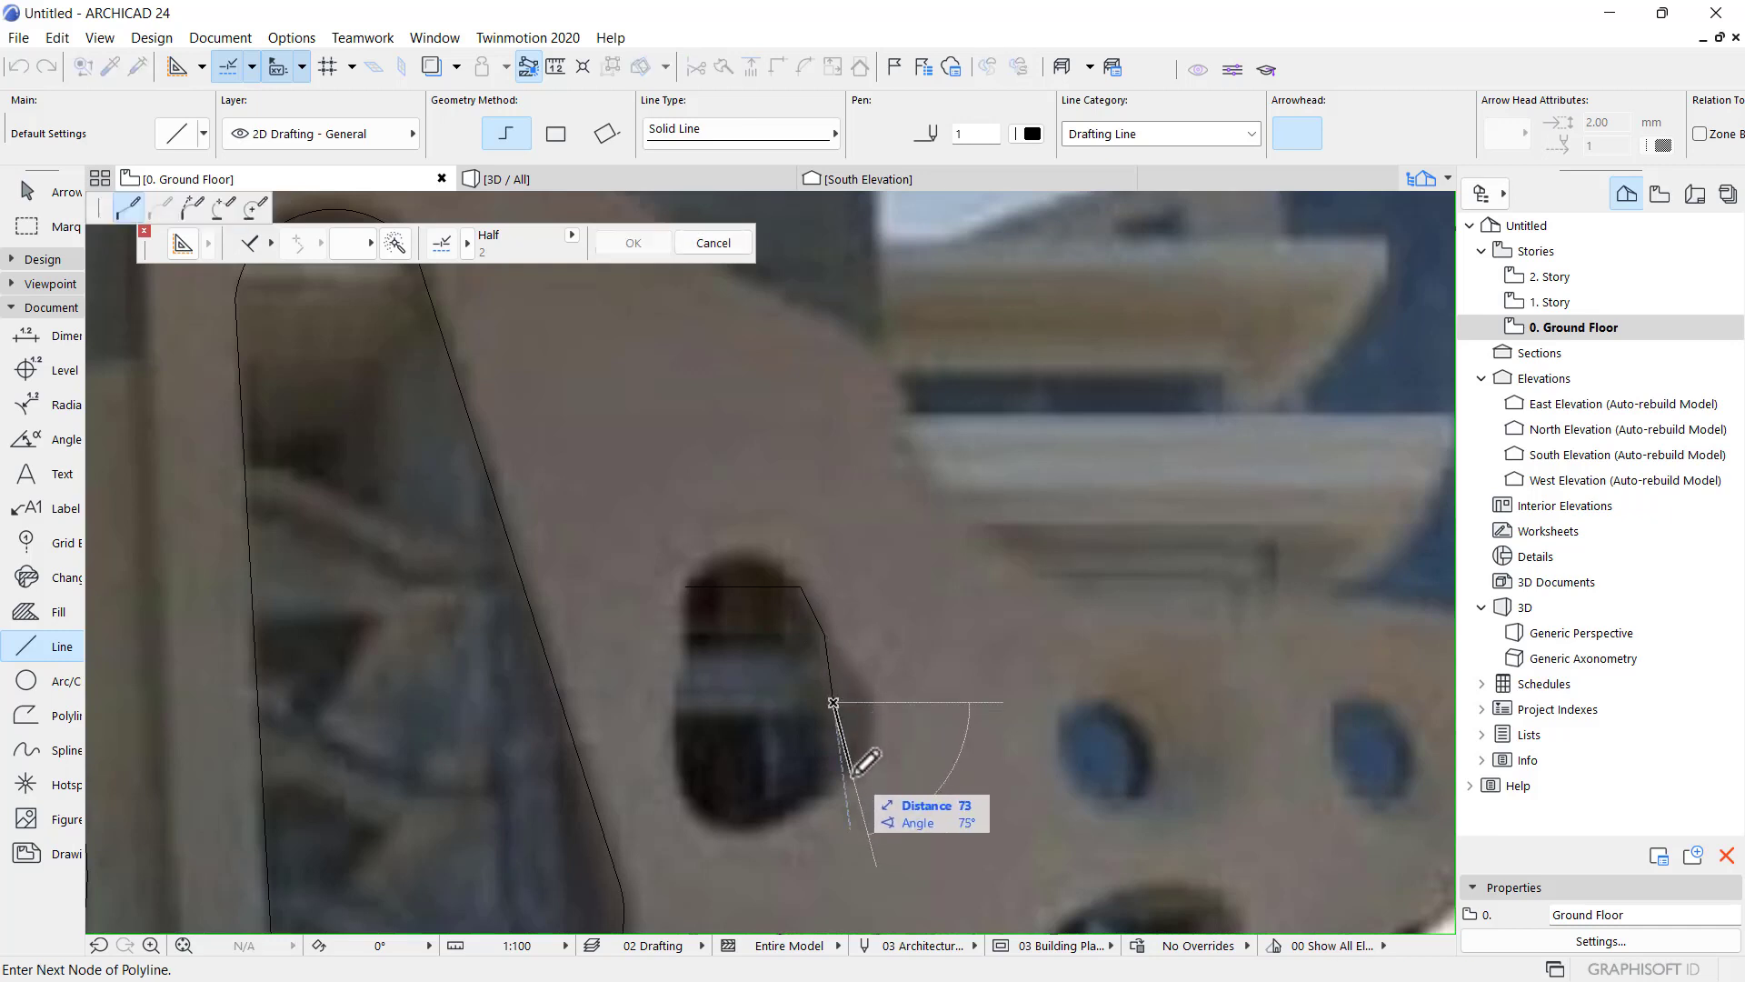
{"action": "left_click", "coordinate": [842, 779]}
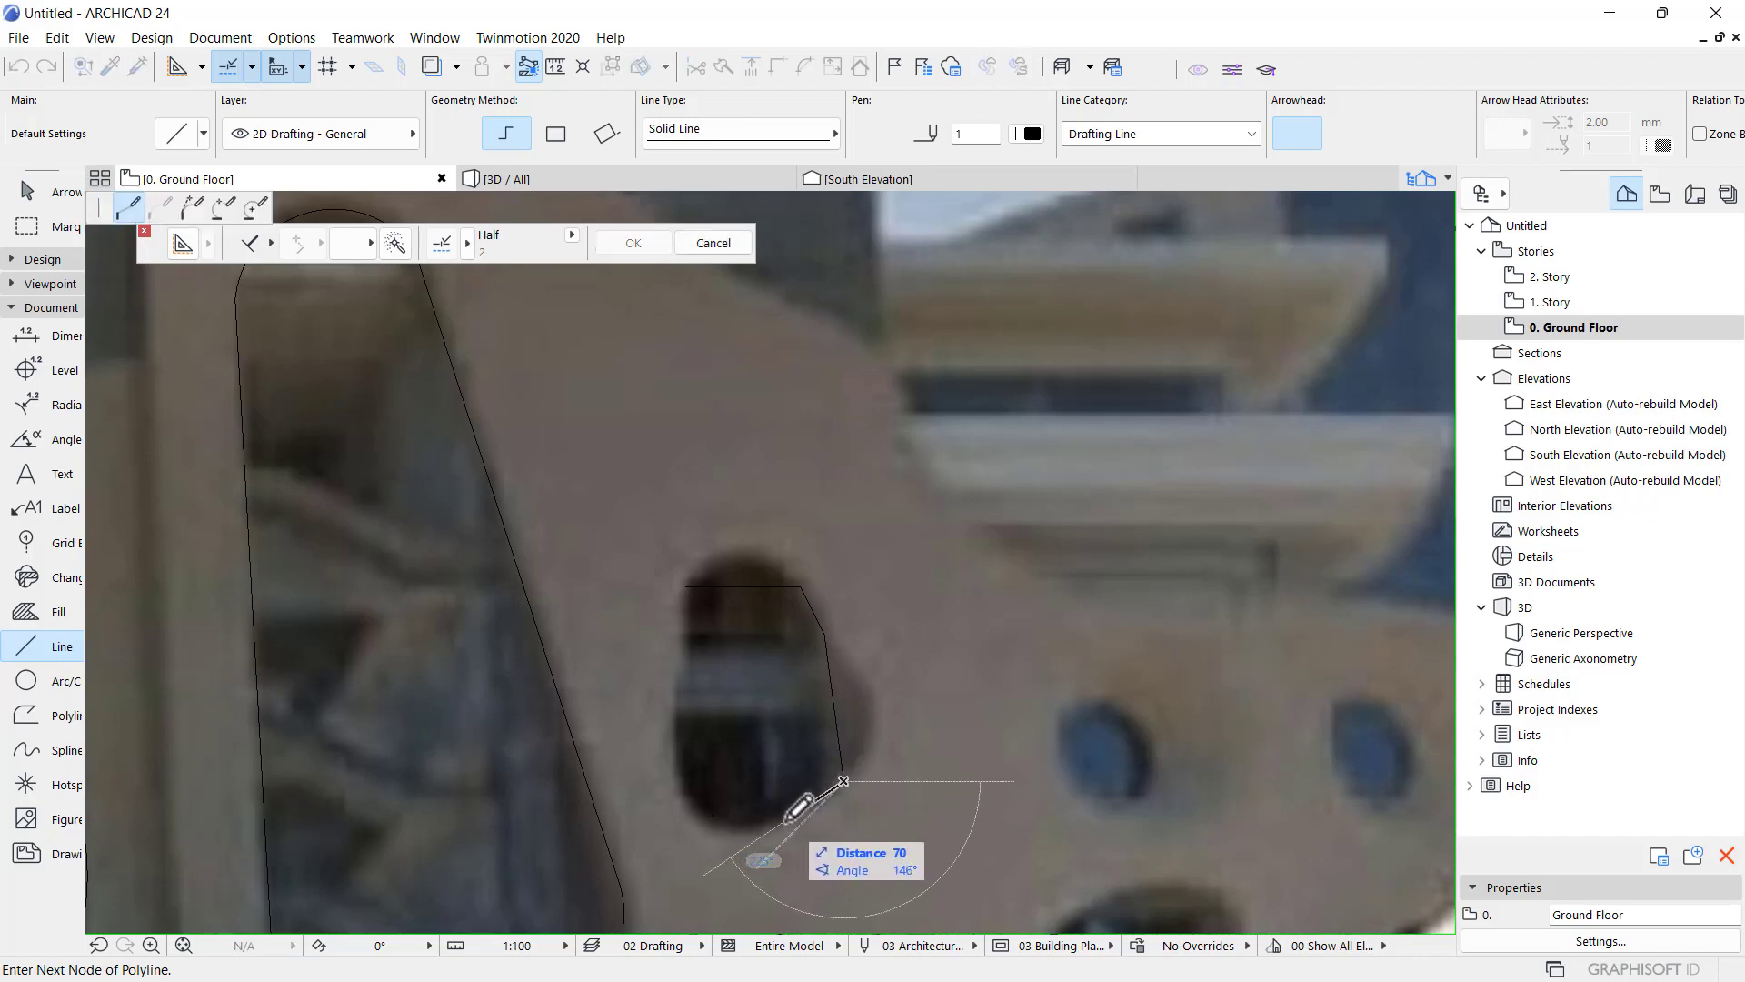
- Close the small window's outline with straight lines along its bottom and up its left side to the top edge
{"action": "left_click", "coordinate": [783, 822]}
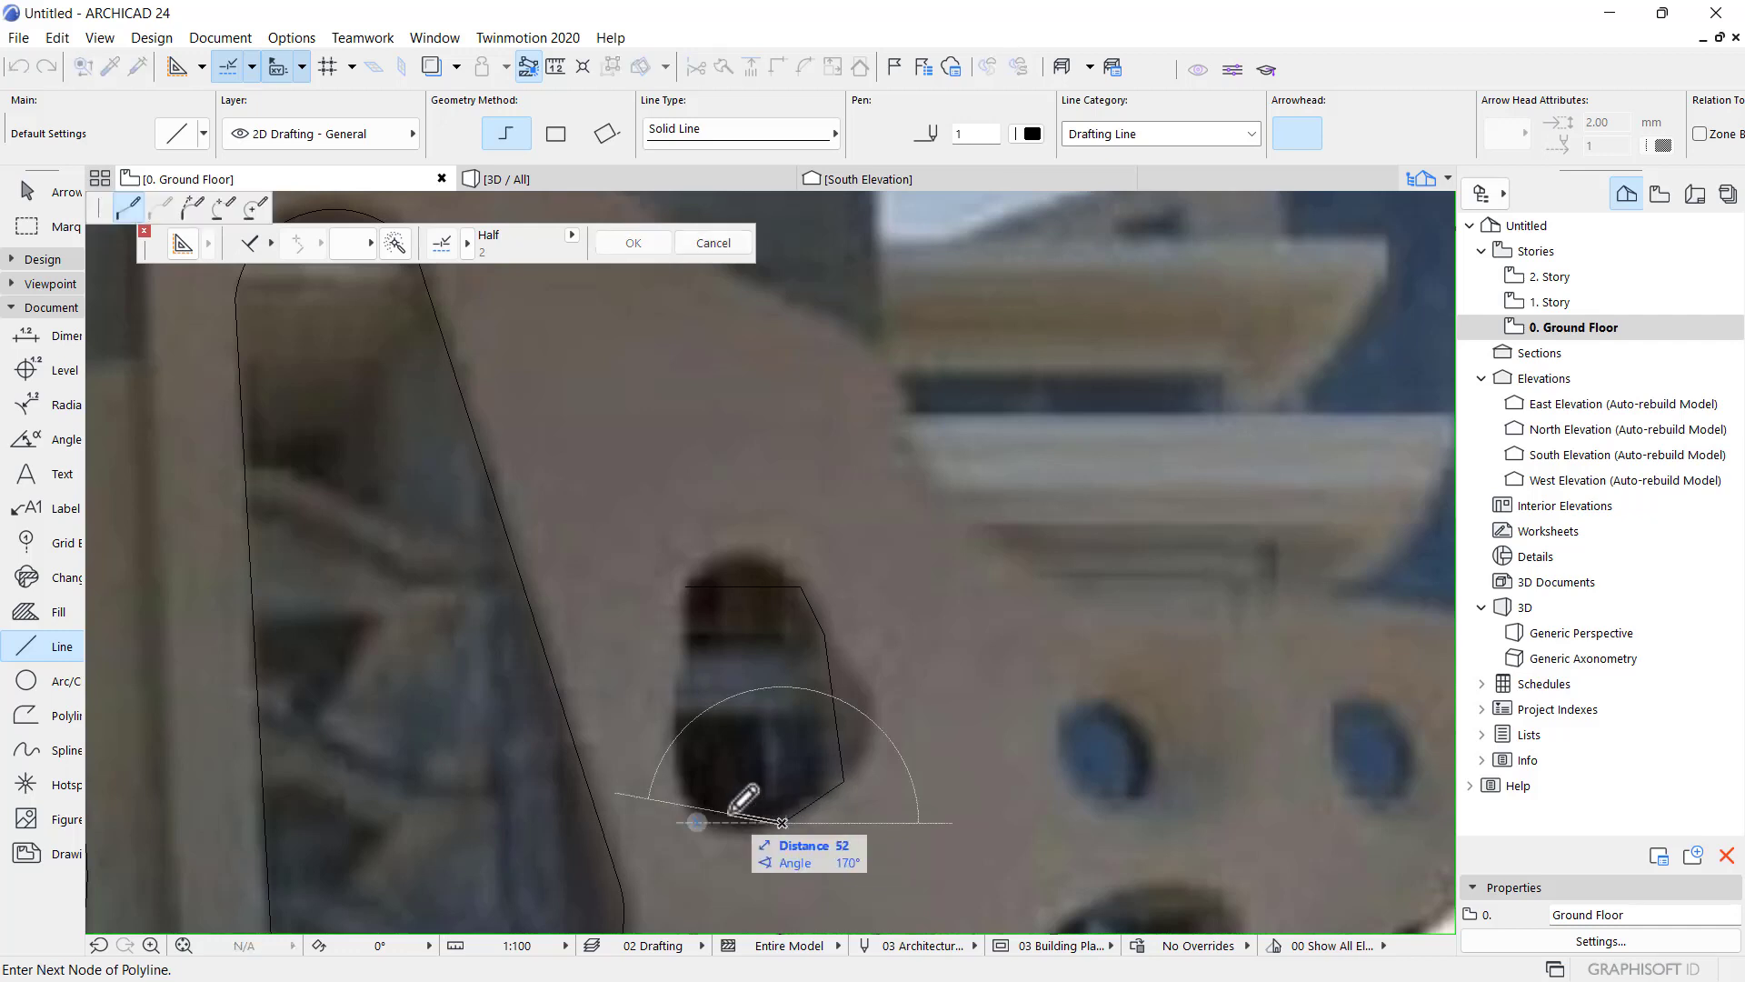
{"action": "left_click", "coordinate": [678, 787]}
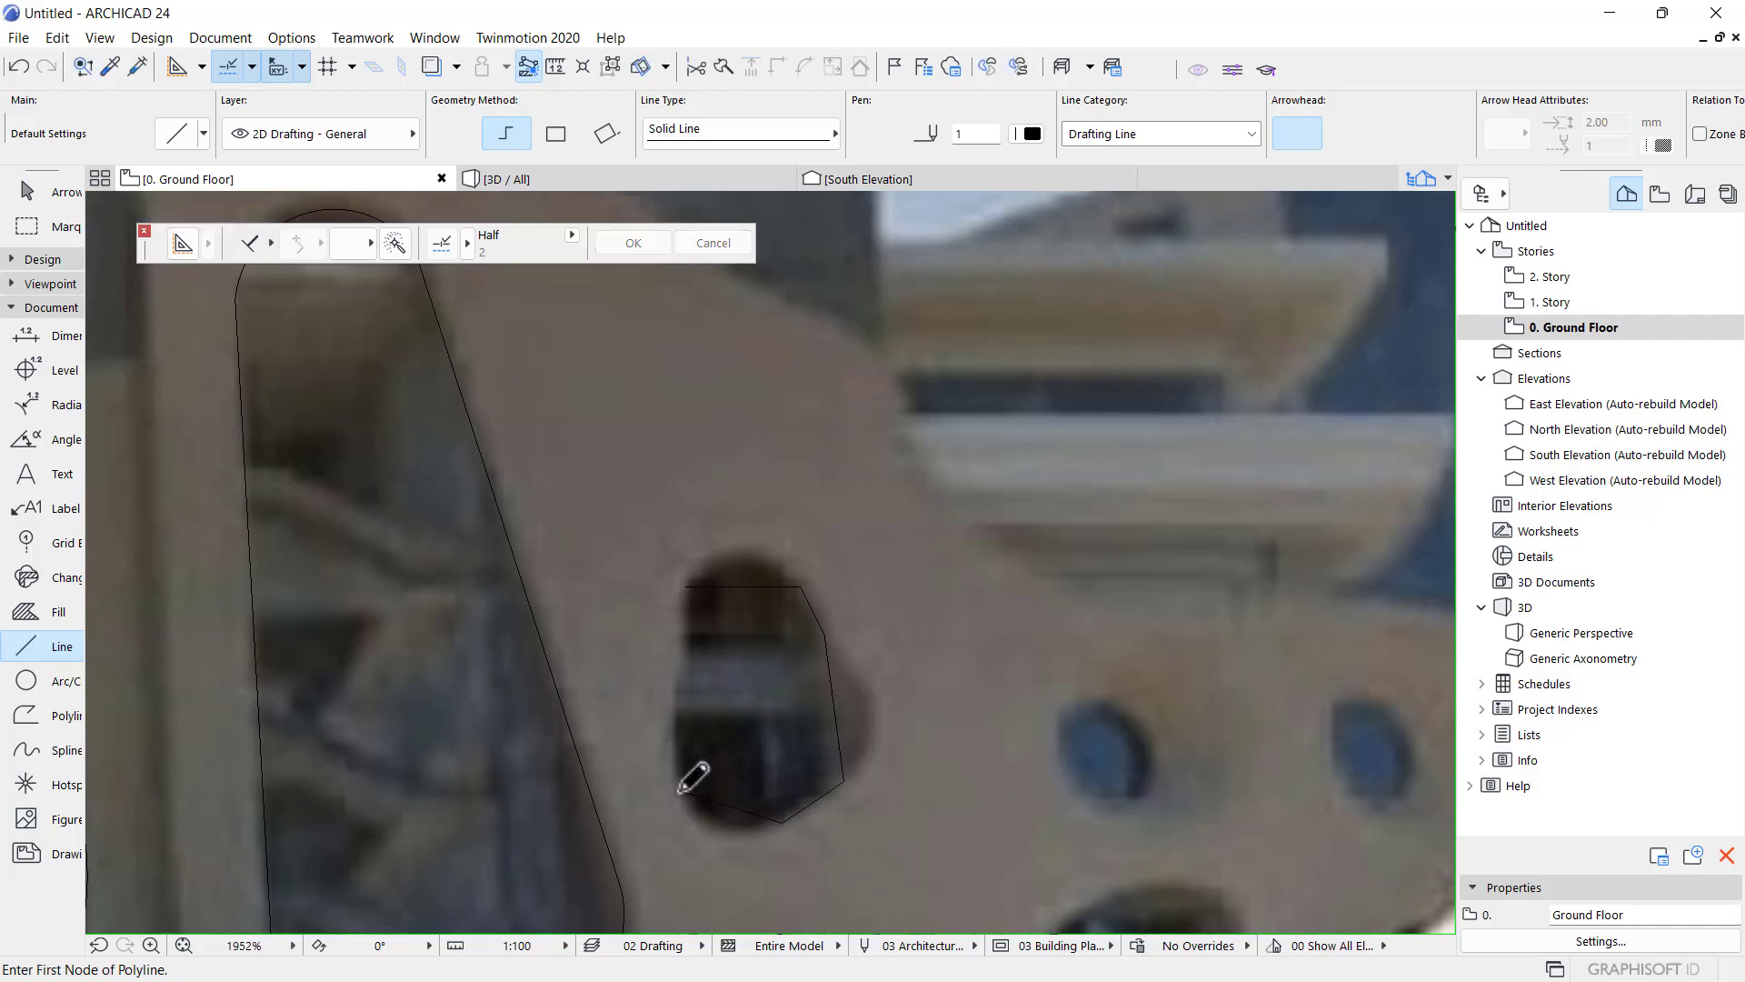
{"action": "left_click", "coordinate": [679, 788]}
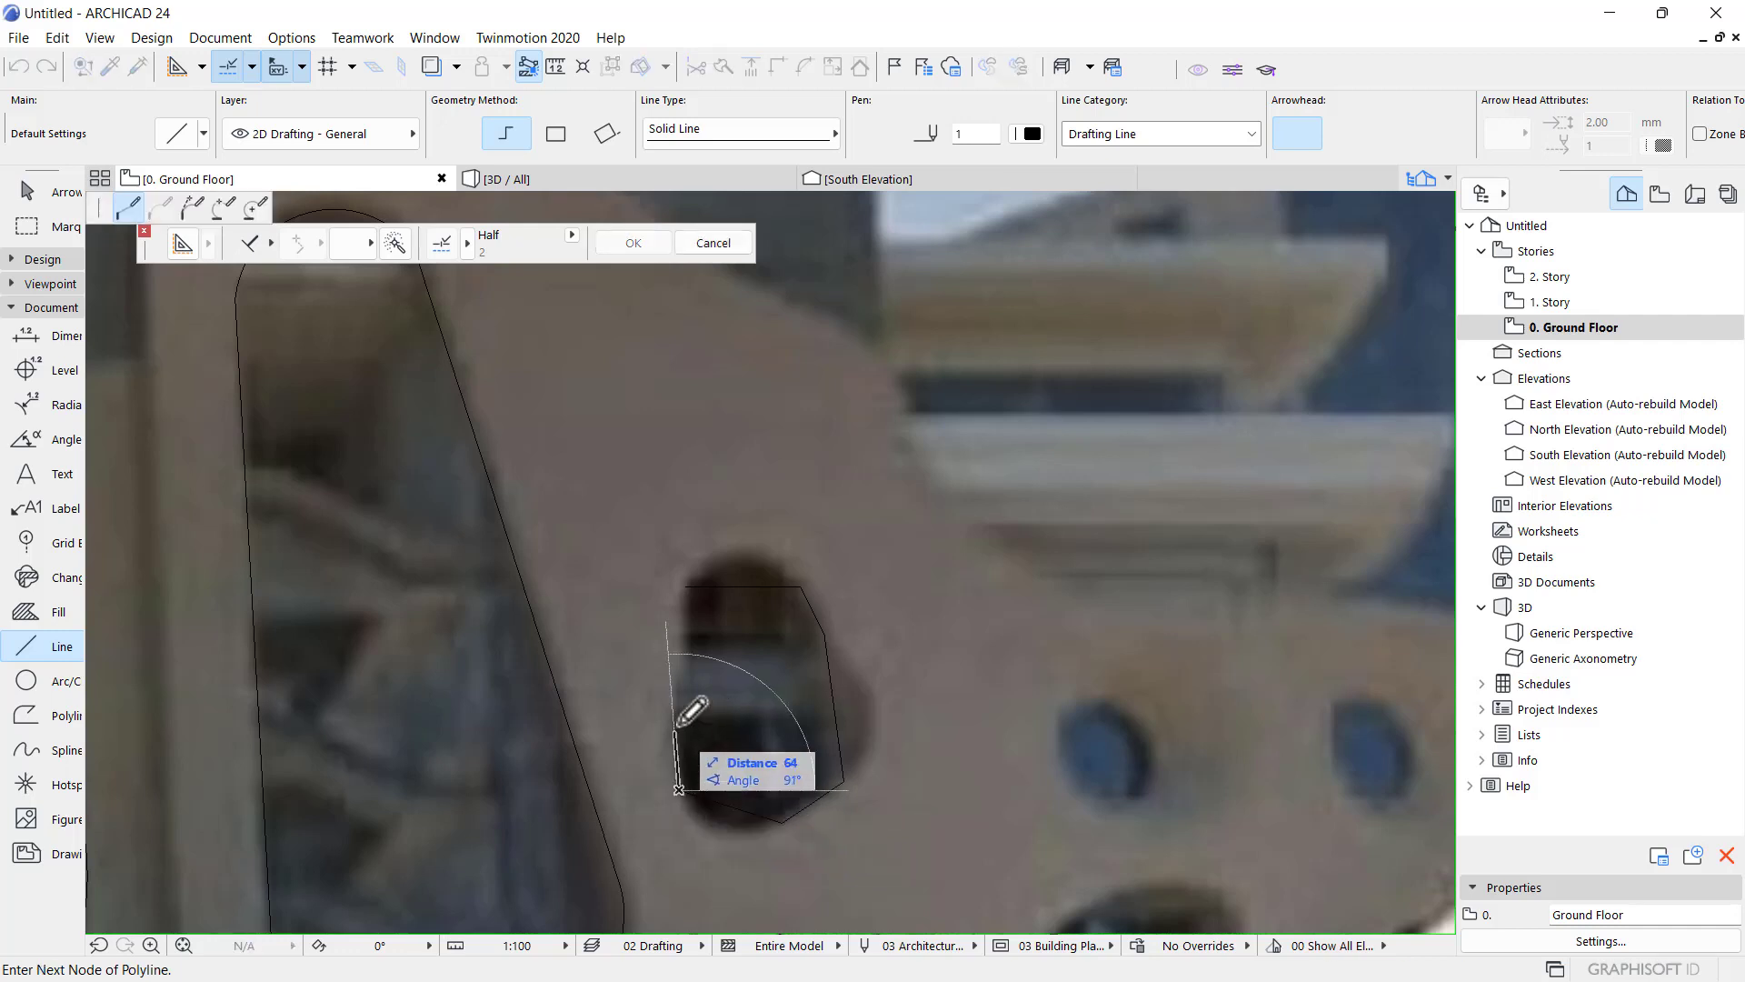
{"action": "double_click", "coordinate": [679, 674]}
{"action": "left_click", "coordinate": [679, 674]}
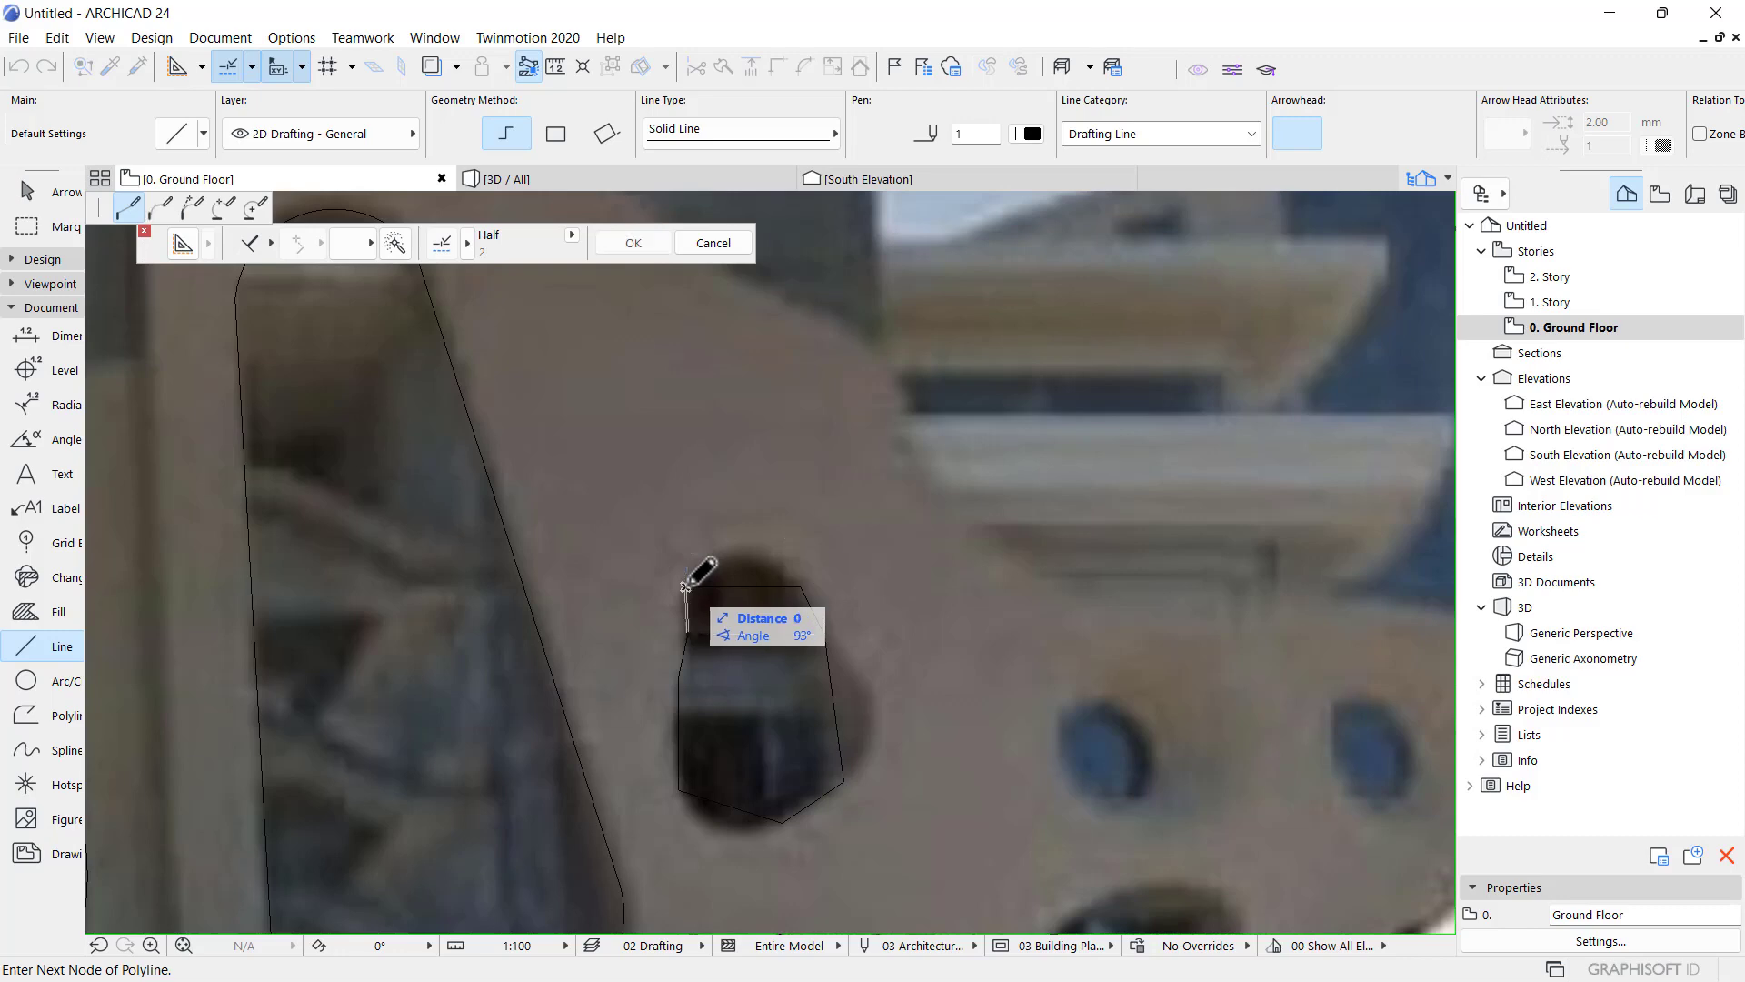
{"action": "double_click", "coordinate": [685, 587]}
{"action": "key", "text": "Escape"}
- Bend the small window's straight top edge upward into an arc that follows the rounded opening in the photo
{"action": "scroll", "coordinate": [732, 599], "scroll_direction": "up", "scroll_amount": 4}
{"action": "left_click", "coordinate": [761, 573]}
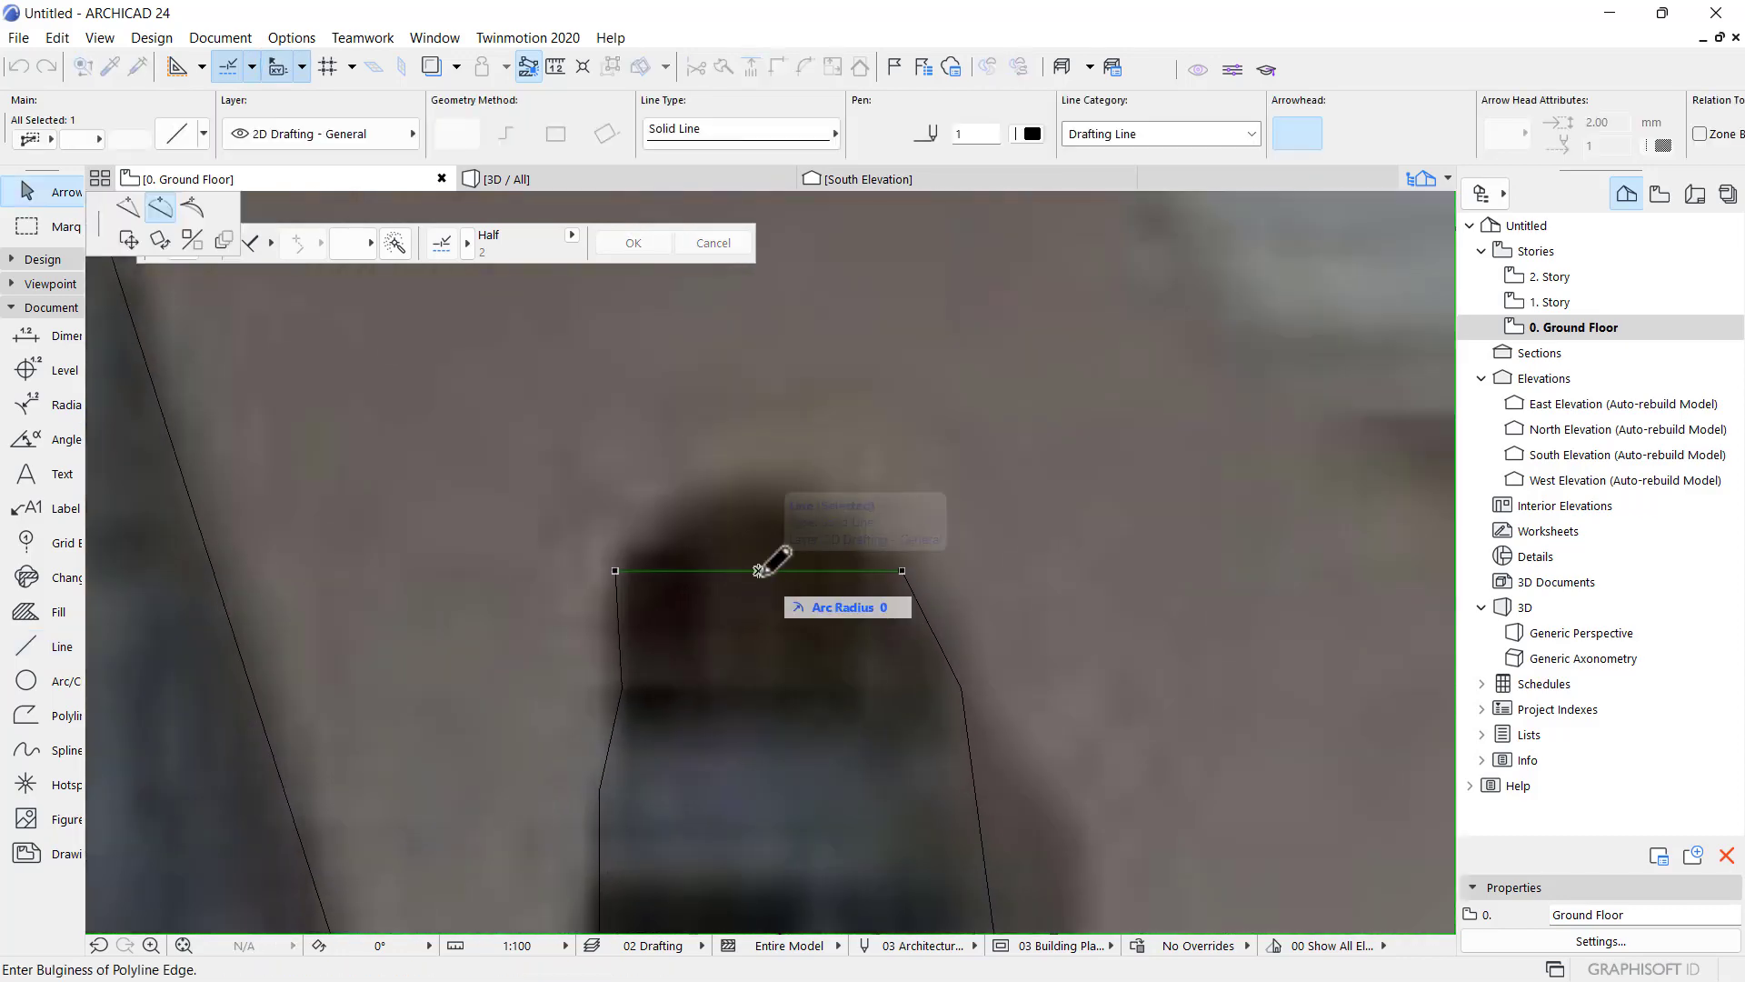
{"action": "left_click", "coordinate": [759, 494]}
{"action": "scroll", "coordinate": [758, 494], "scroll_direction": "down", "scroll_amount": 4}
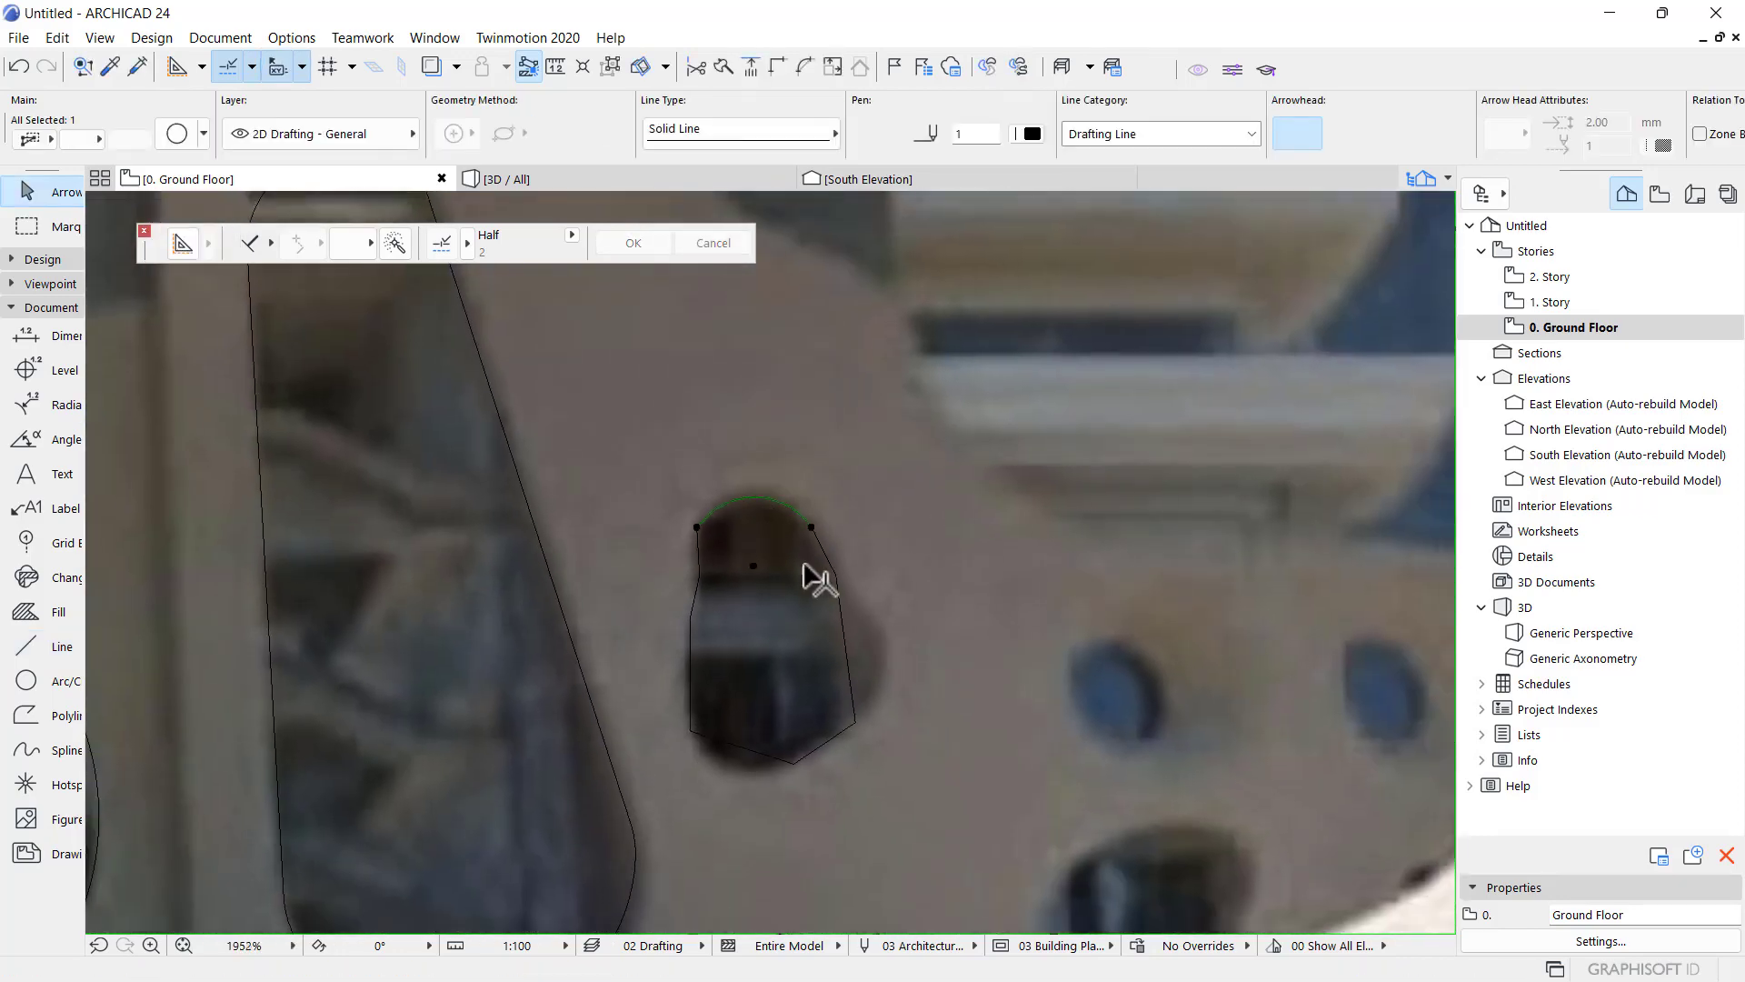
- Bend the short upper-right edge of the small window slightly inward into an arc
{"action": "scroll", "coordinate": [823, 557], "scroll_direction": "up", "scroll_amount": 4}
{"action": "left_click", "coordinate": [794, 528]}
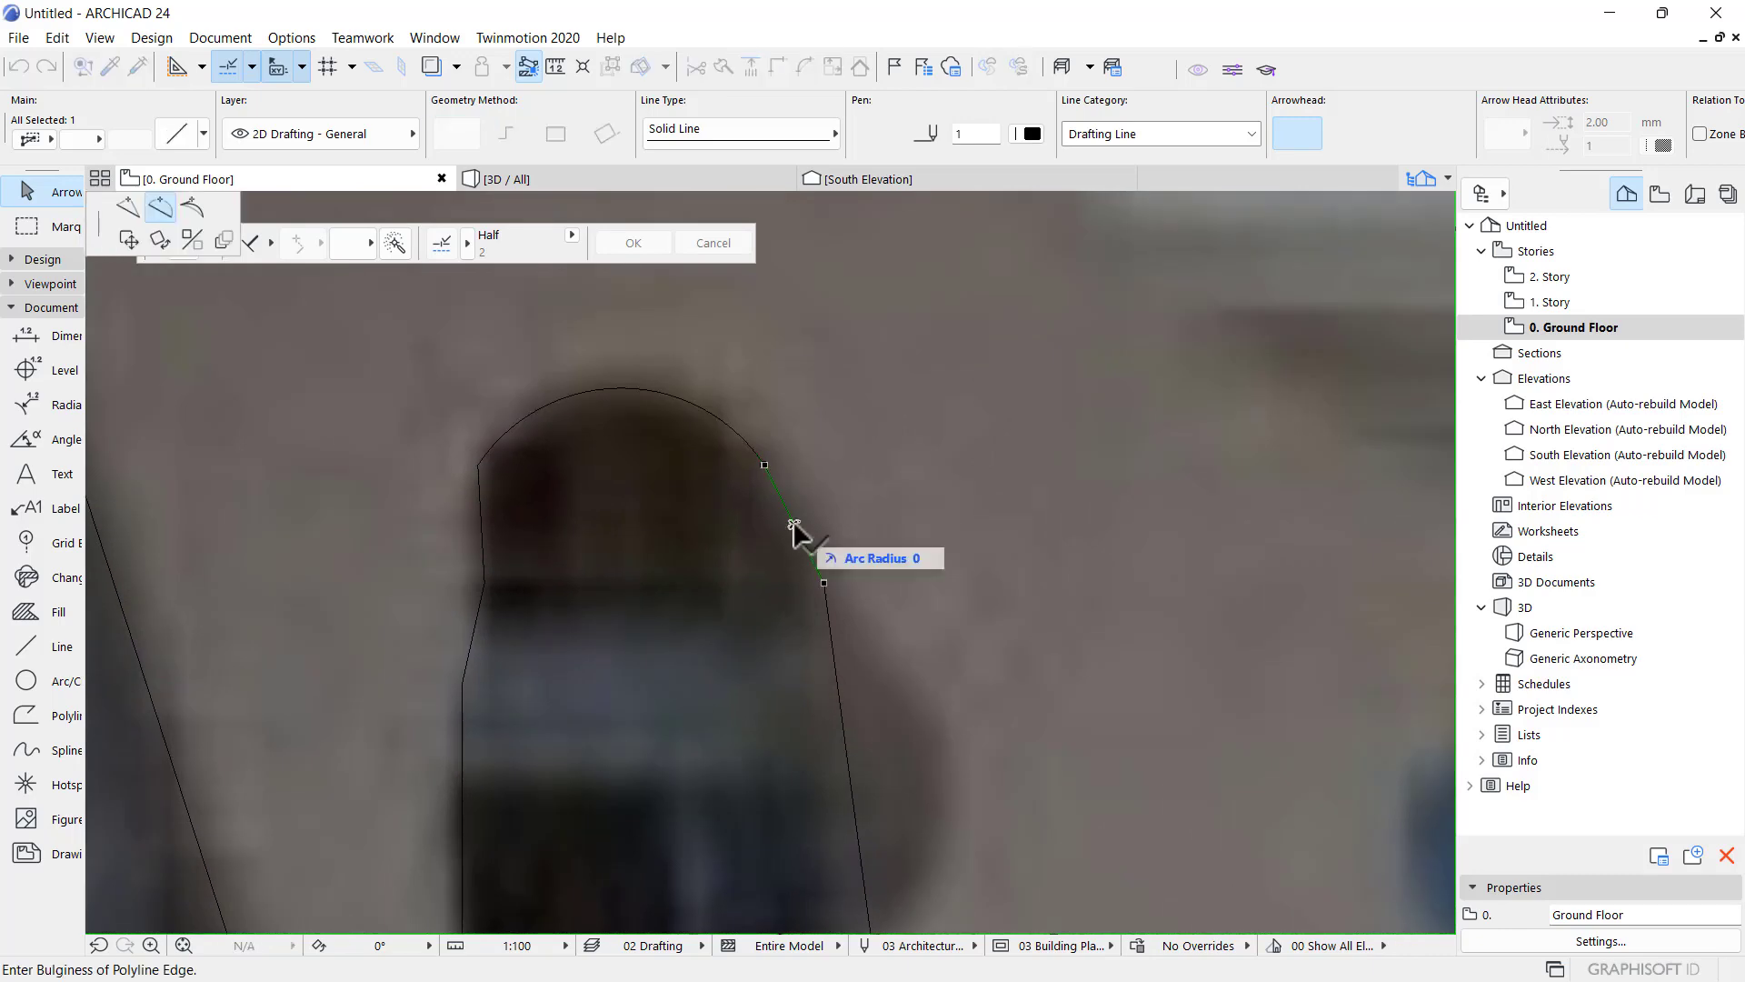
{"action": "left_click", "coordinate": [800, 518]}
{"action": "scroll", "coordinate": [830, 631], "scroll_direction": "down", "scroll_amount": 4}
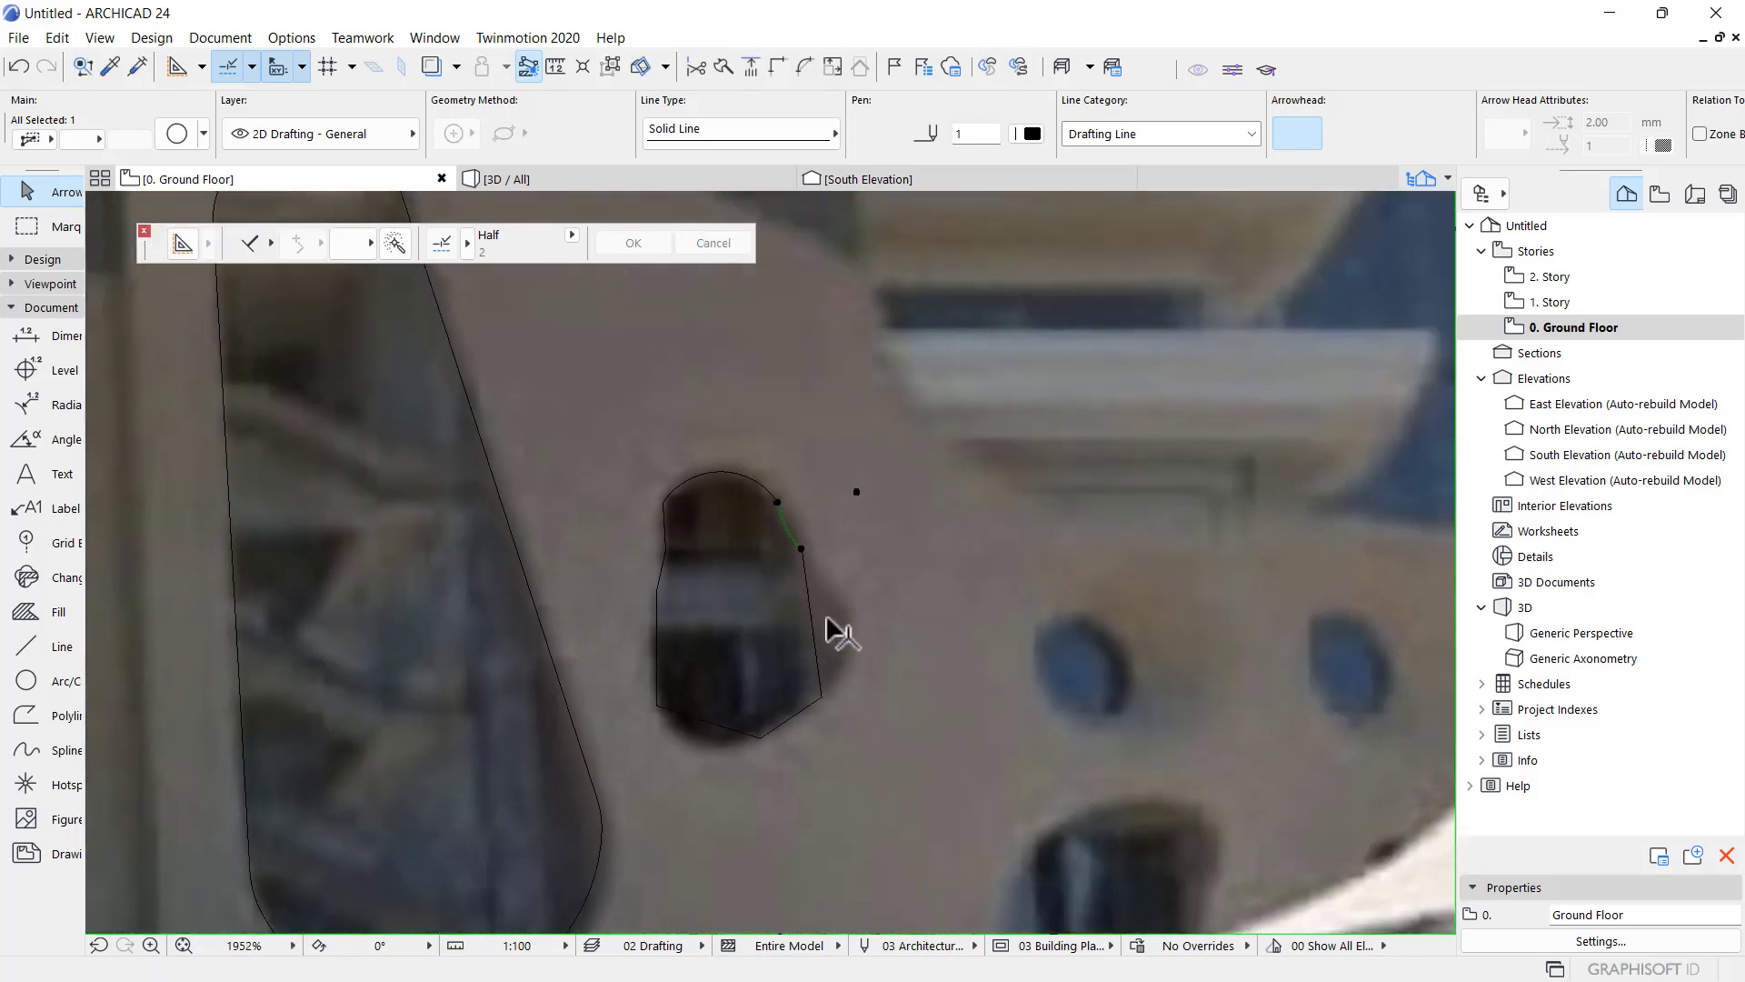
- Bend the small window's short right-hand segment below the upper-right arc inward into an arc
{"action": "scroll", "coordinate": [811, 623], "scroll_direction": "up", "scroll_amount": 4}
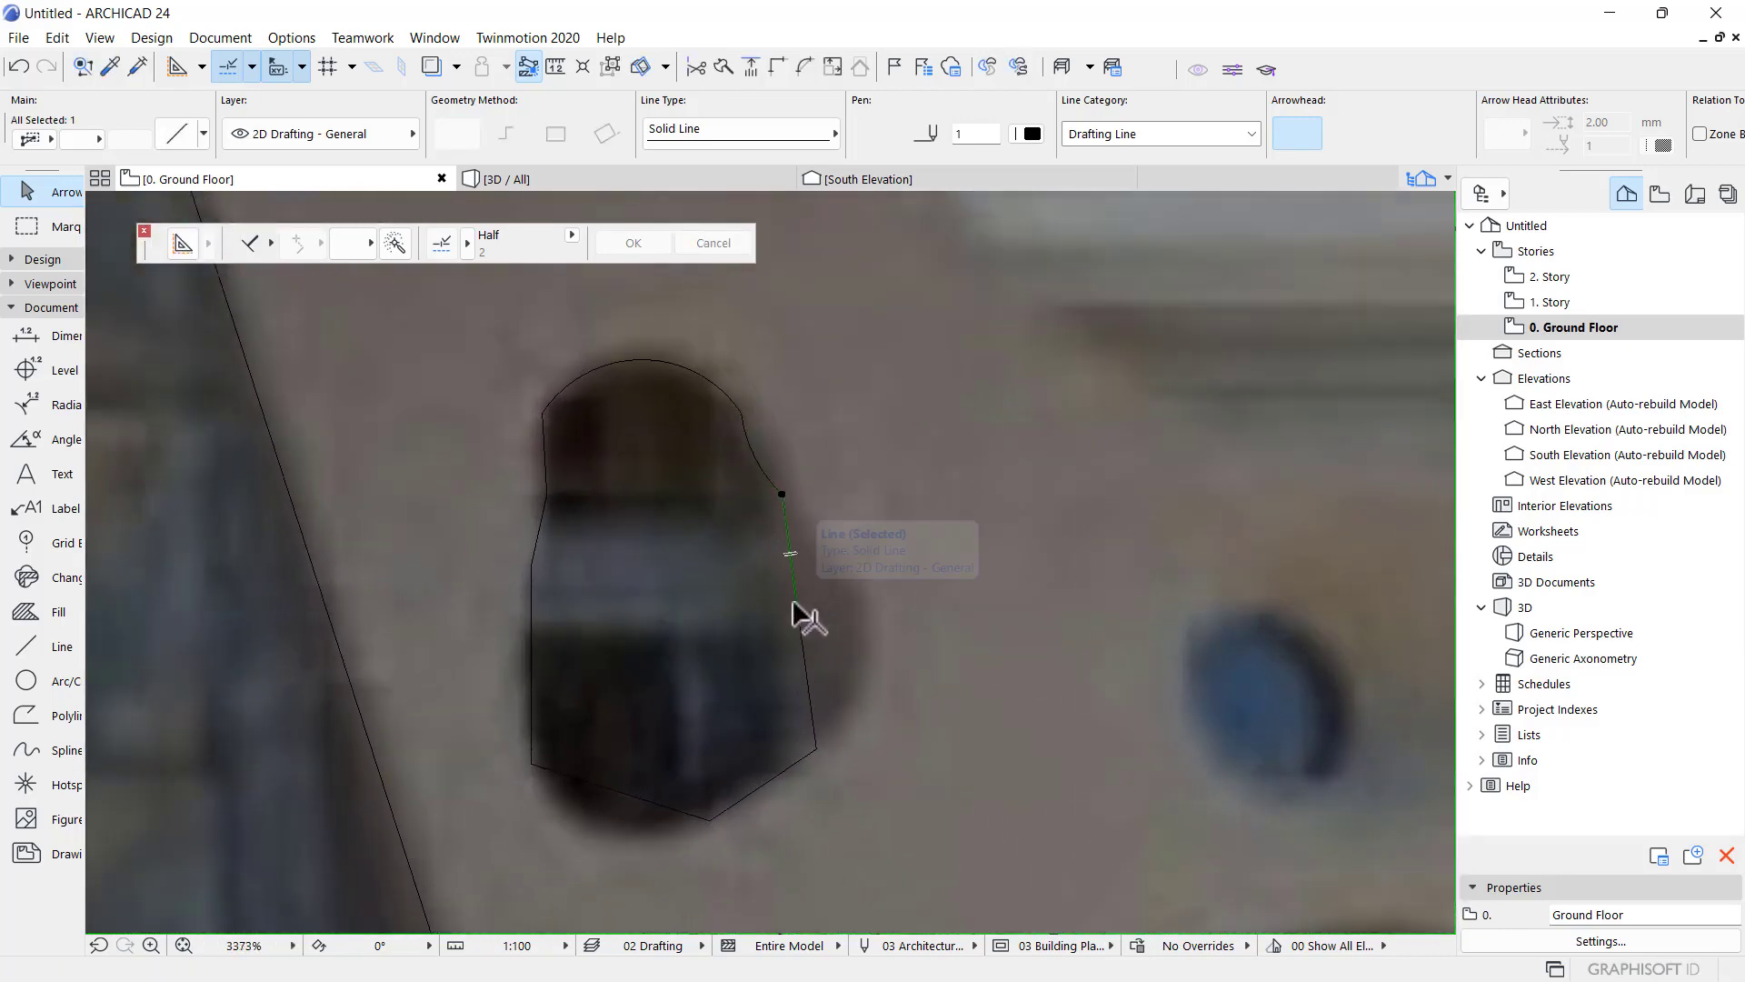
{"action": "left_click", "coordinate": [797, 612]}
{"action": "left_click", "coordinate": [792, 574]}
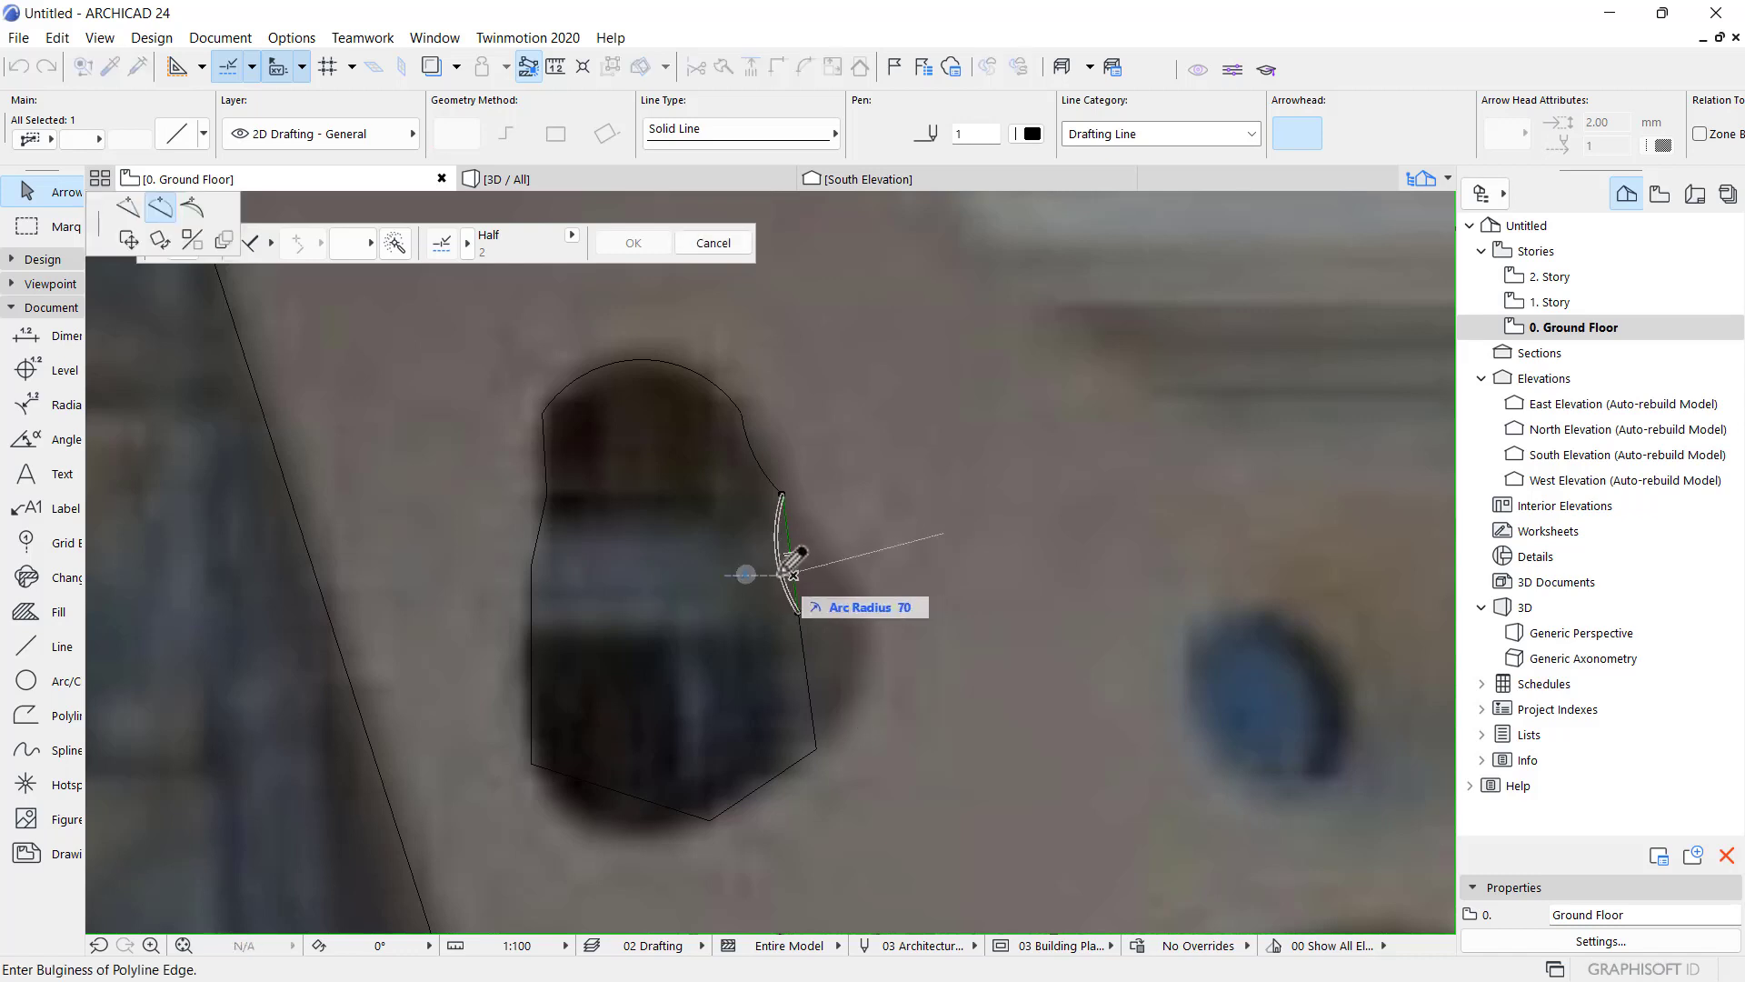
{"action": "left_click", "coordinate": [773, 563]}
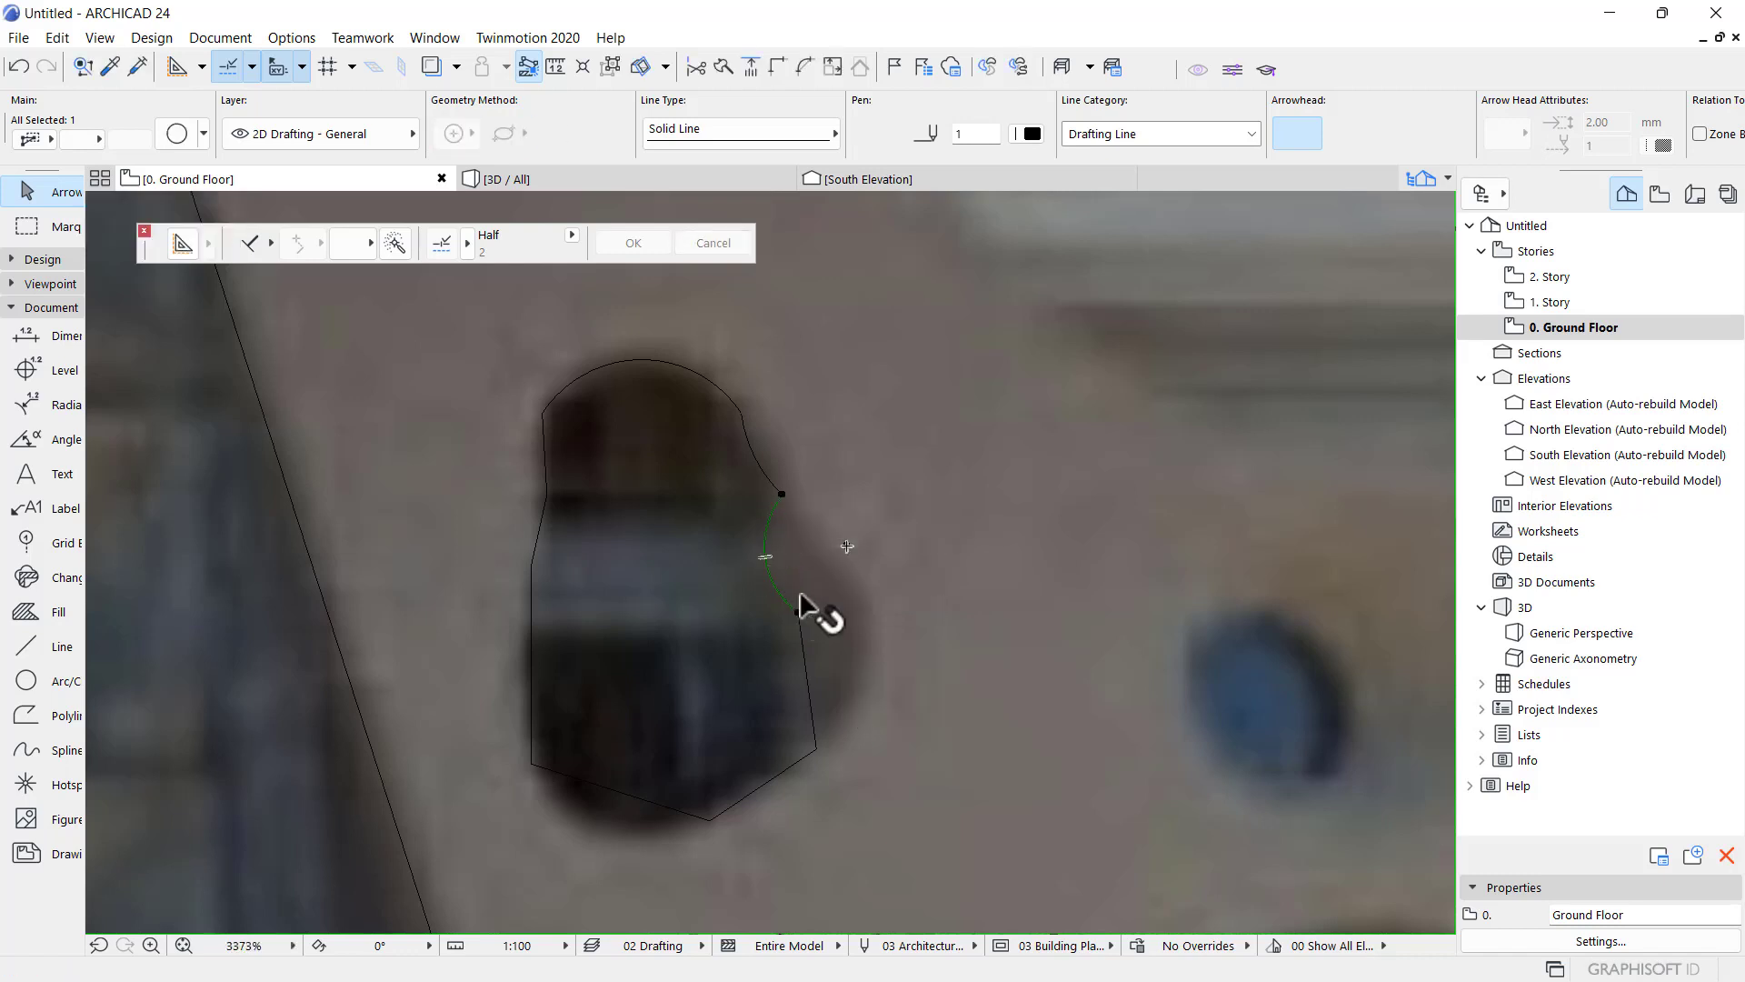
- Bend the small window's straight lower-right side outward into an arc that follows the bulge in the photo
{"action": "left_click", "coordinate": [805, 689]}
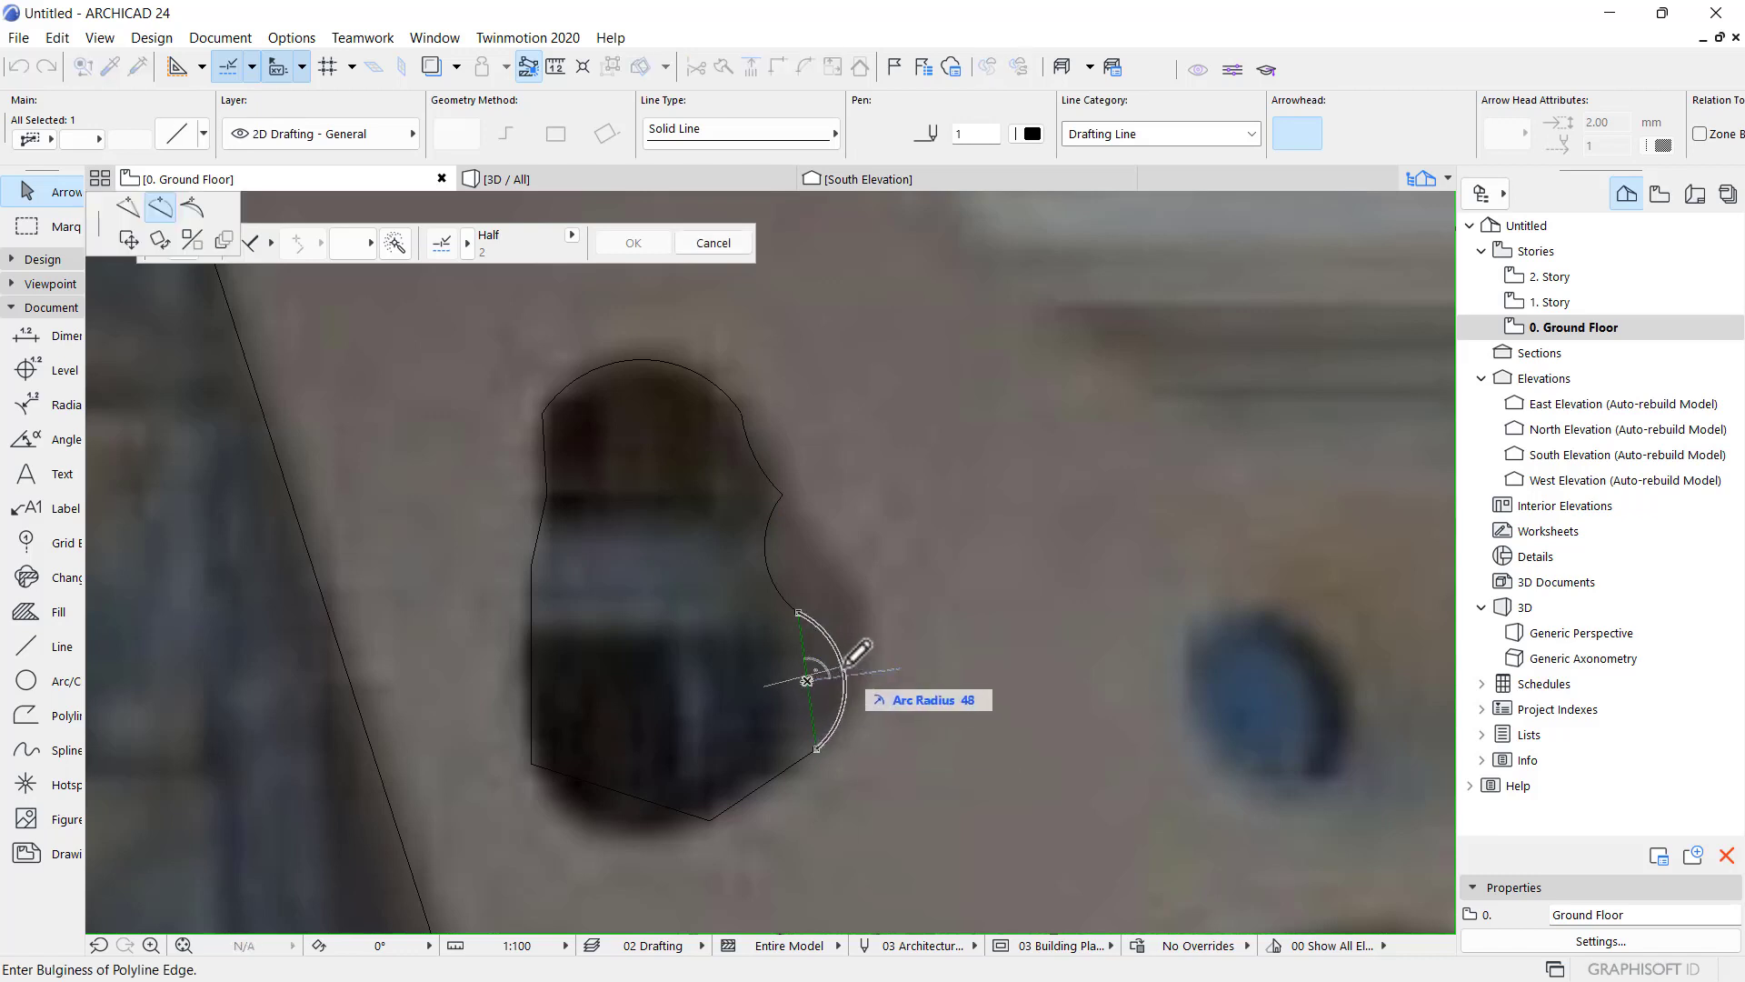
{"action": "key", "text": "Escape"}
{"action": "left_click", "coordinate": [811, 683]}
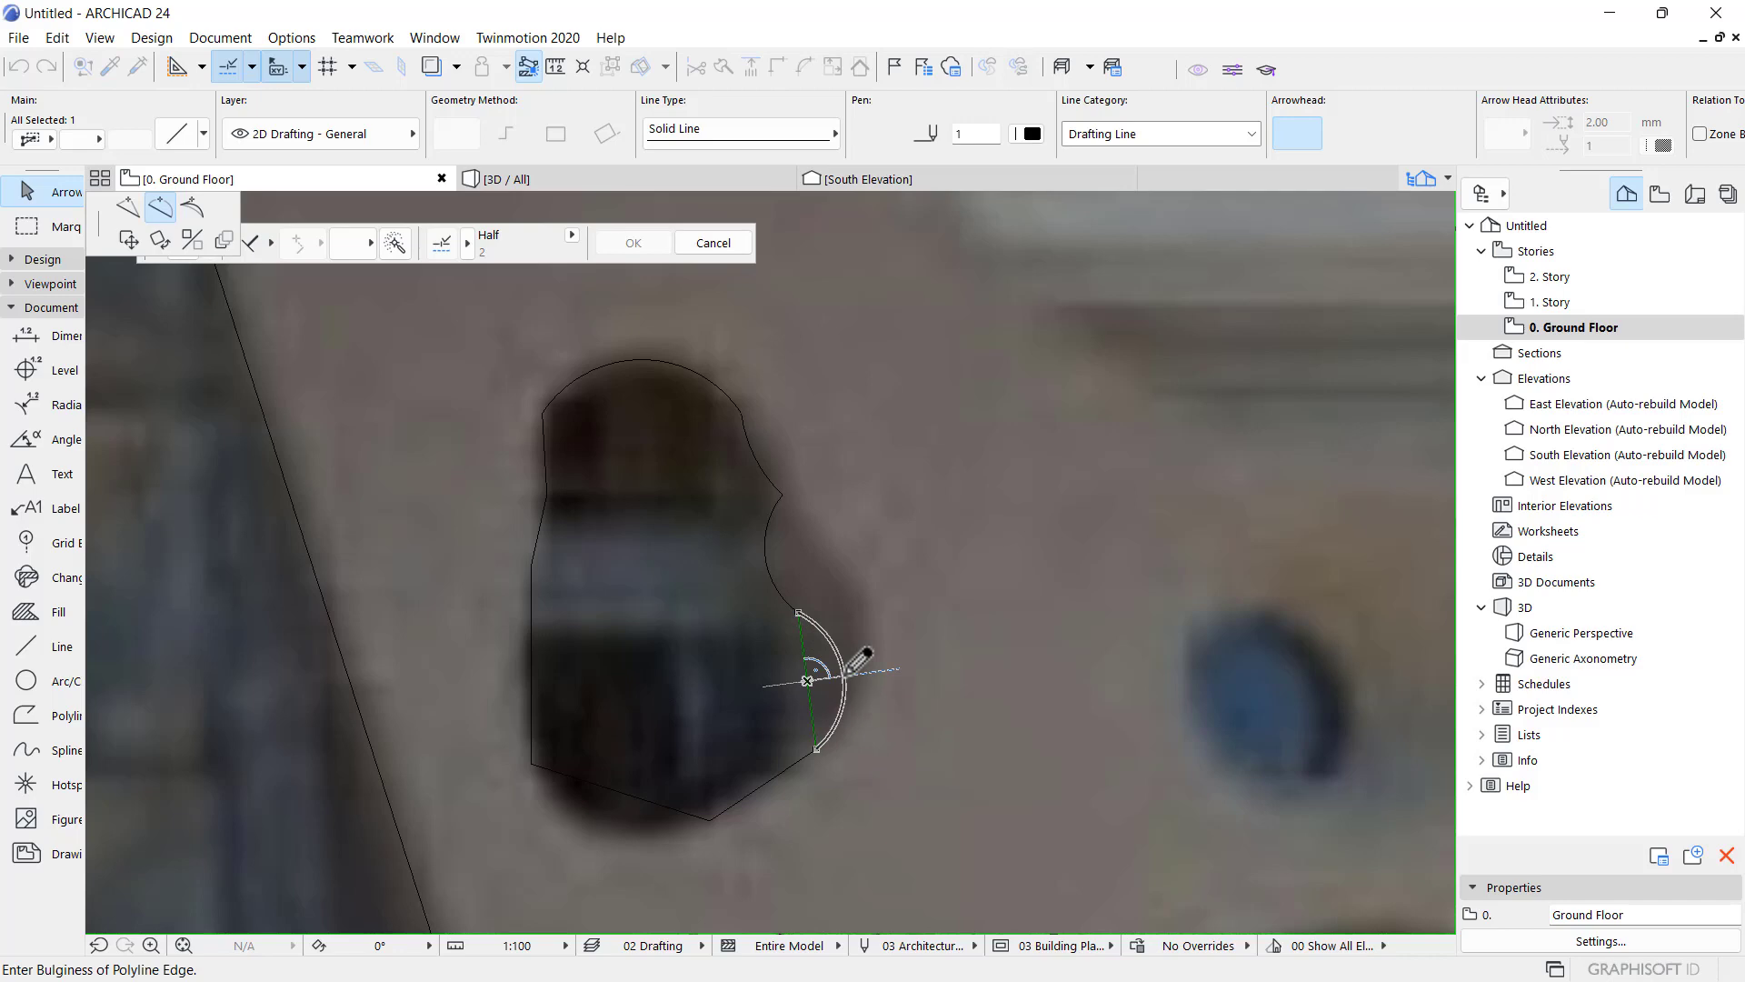
{"action": "left_click", "coordinate": [848, 675]}
{"action": "scroll", "coordinate": [818, 582], "scroll_direction": "down", "scroll_amount": 3}
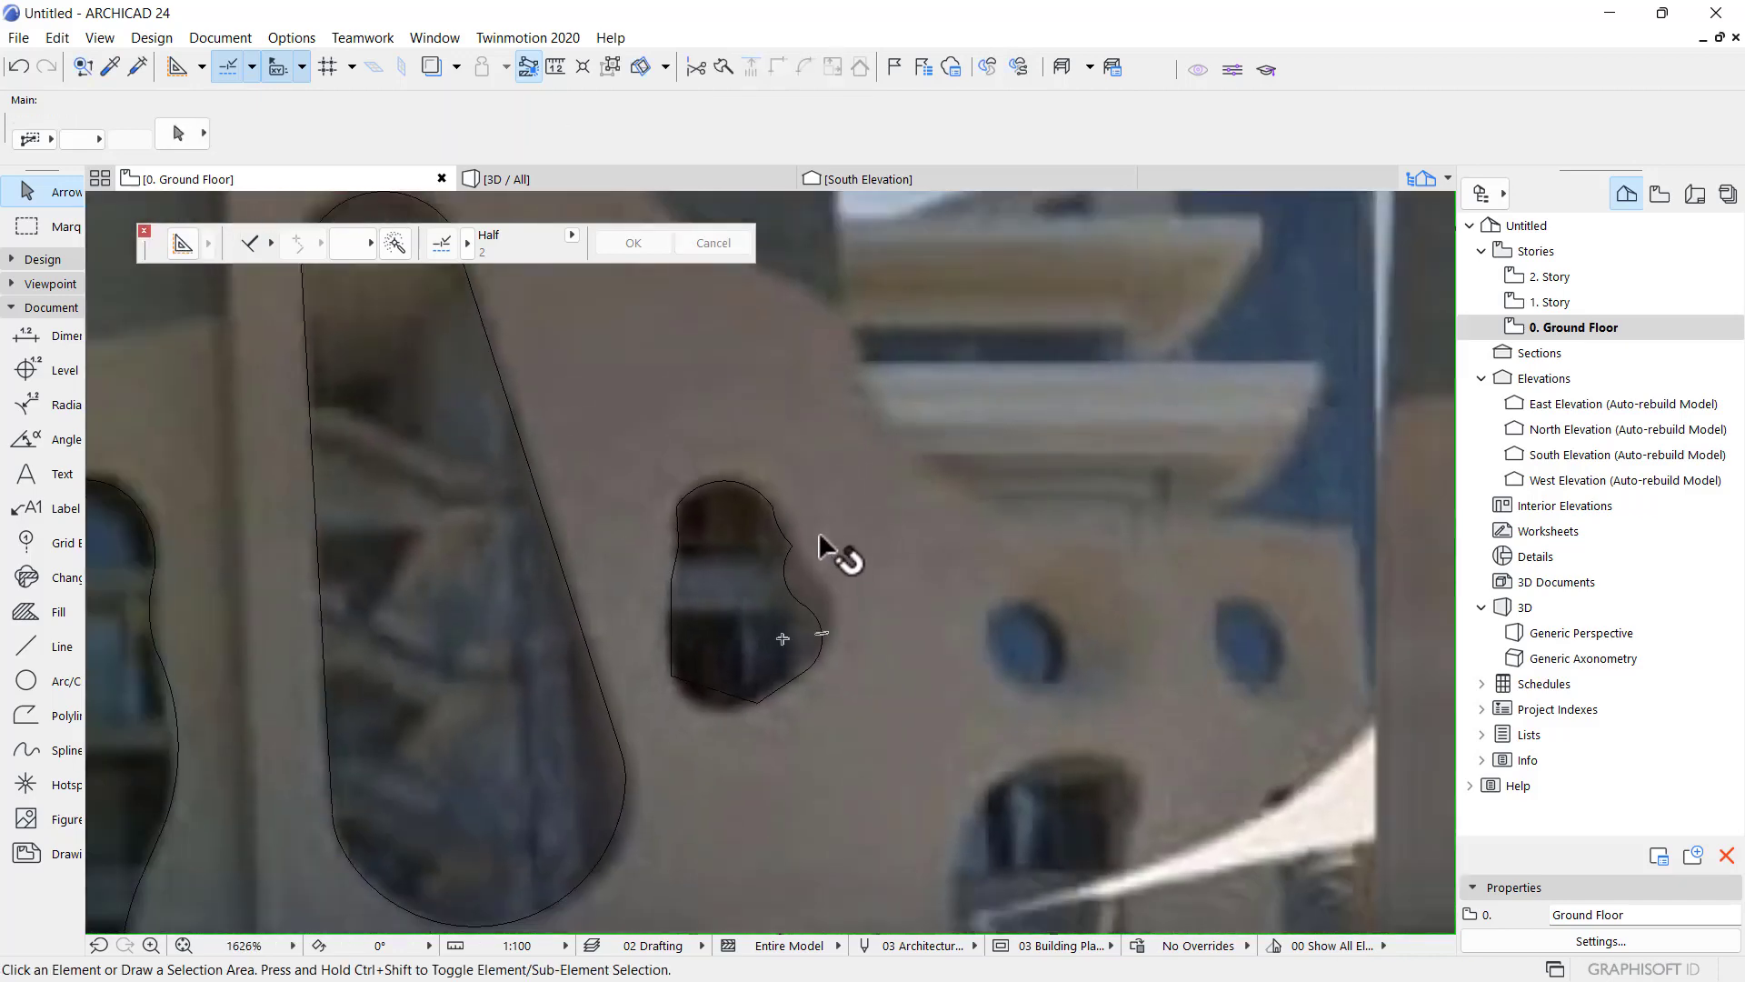
- Return the concave middle segment on the right side to a straight line and stretch its upper end up onto the upper-right arc
{"action": "scroll", "coordinate": [818, 550], "scroll_direction": "up", "scroll_amount": 5}
{"action": "left_click", "coordinate": [774, 569]}
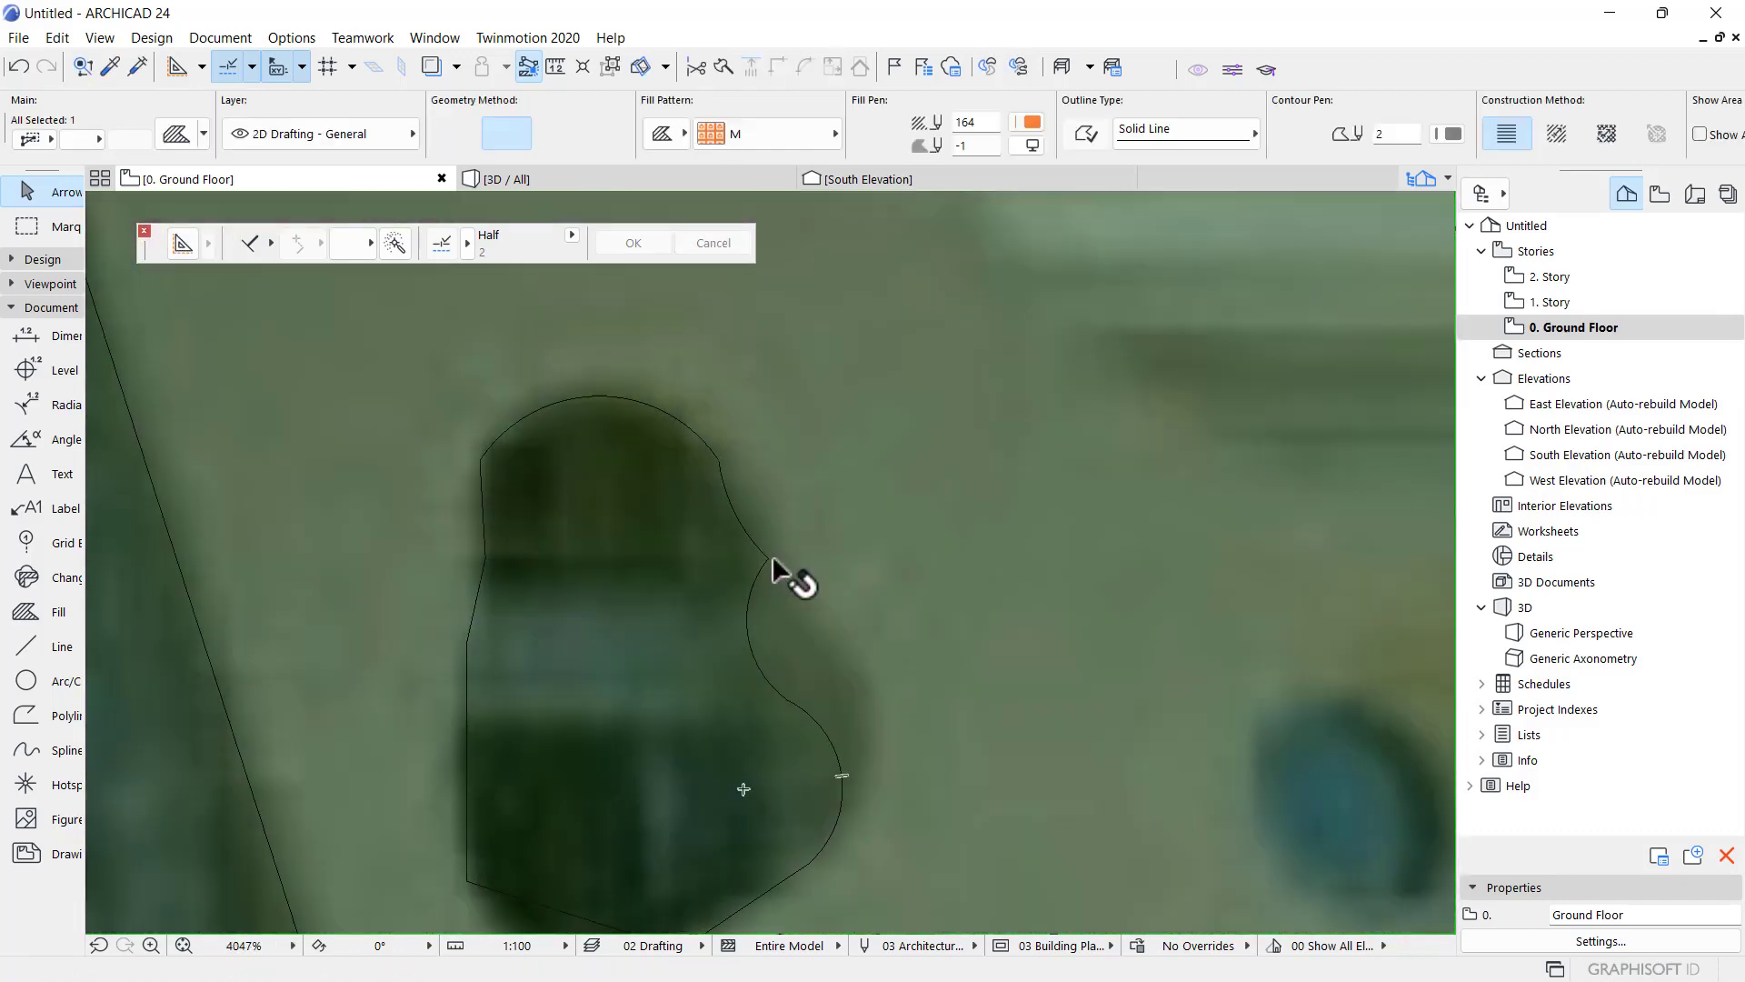
{"action": "key", "text": "Escape"}
{"action": "left_click", "coordinate": [768, 558]}
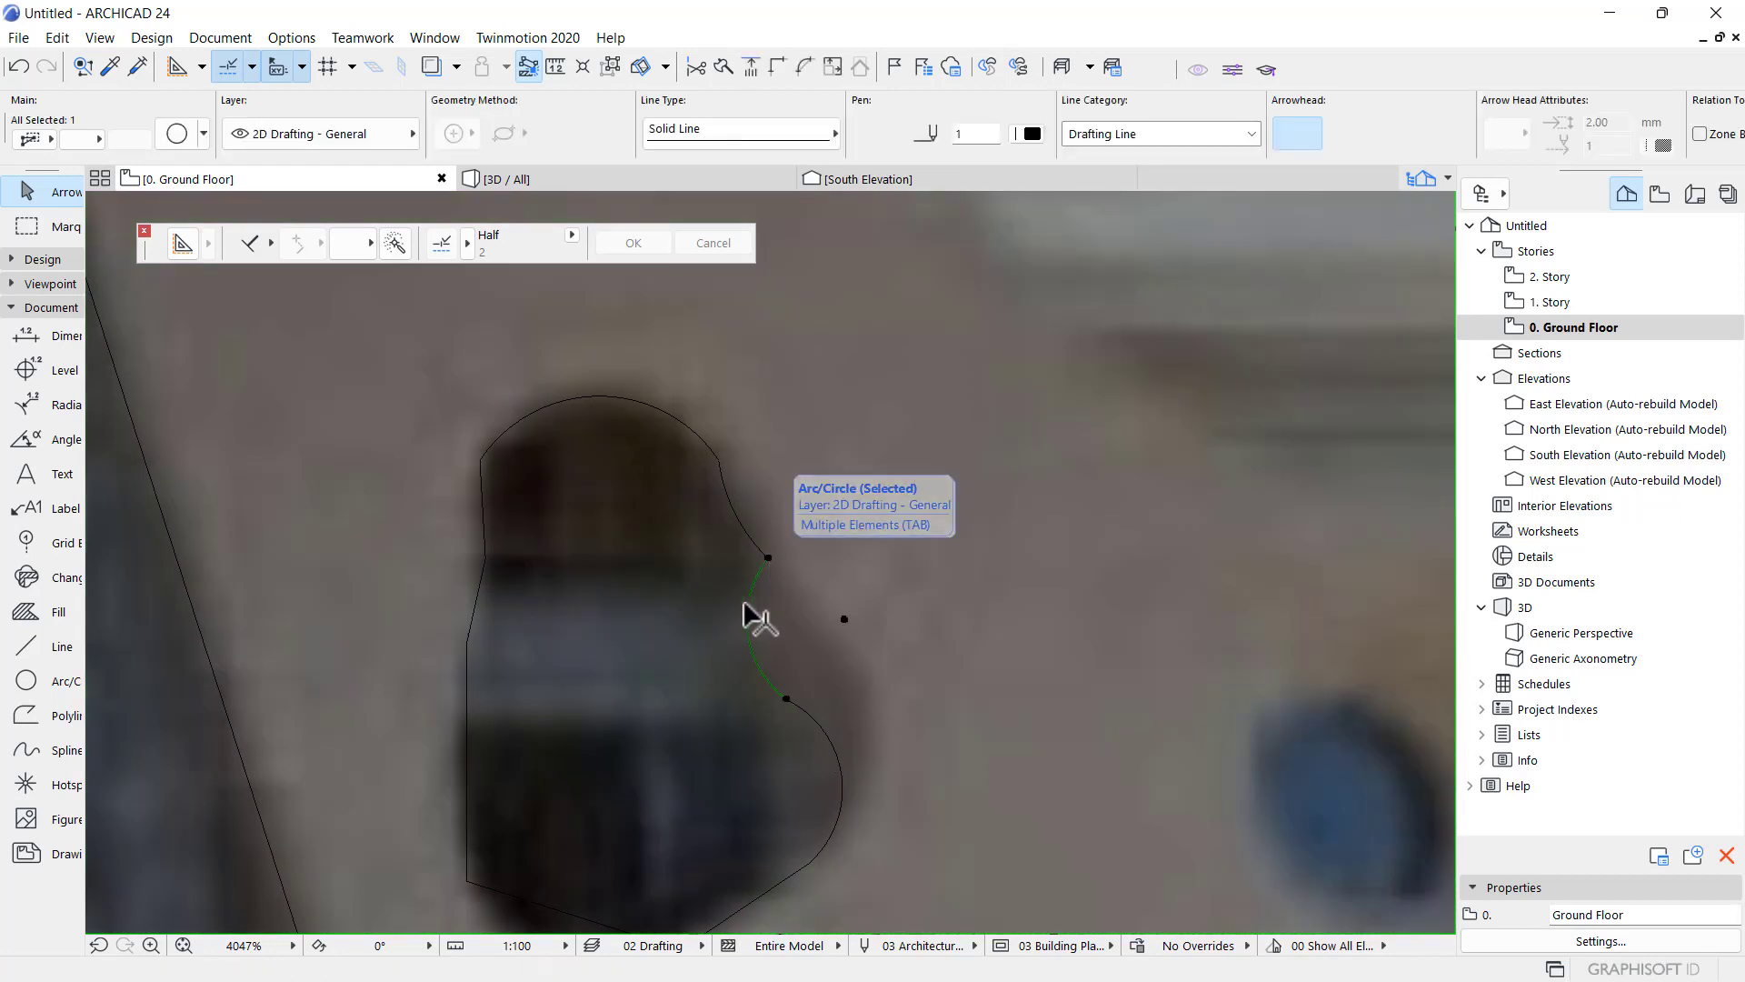
{"action": "left_click", "coordinate": [749, 643]}
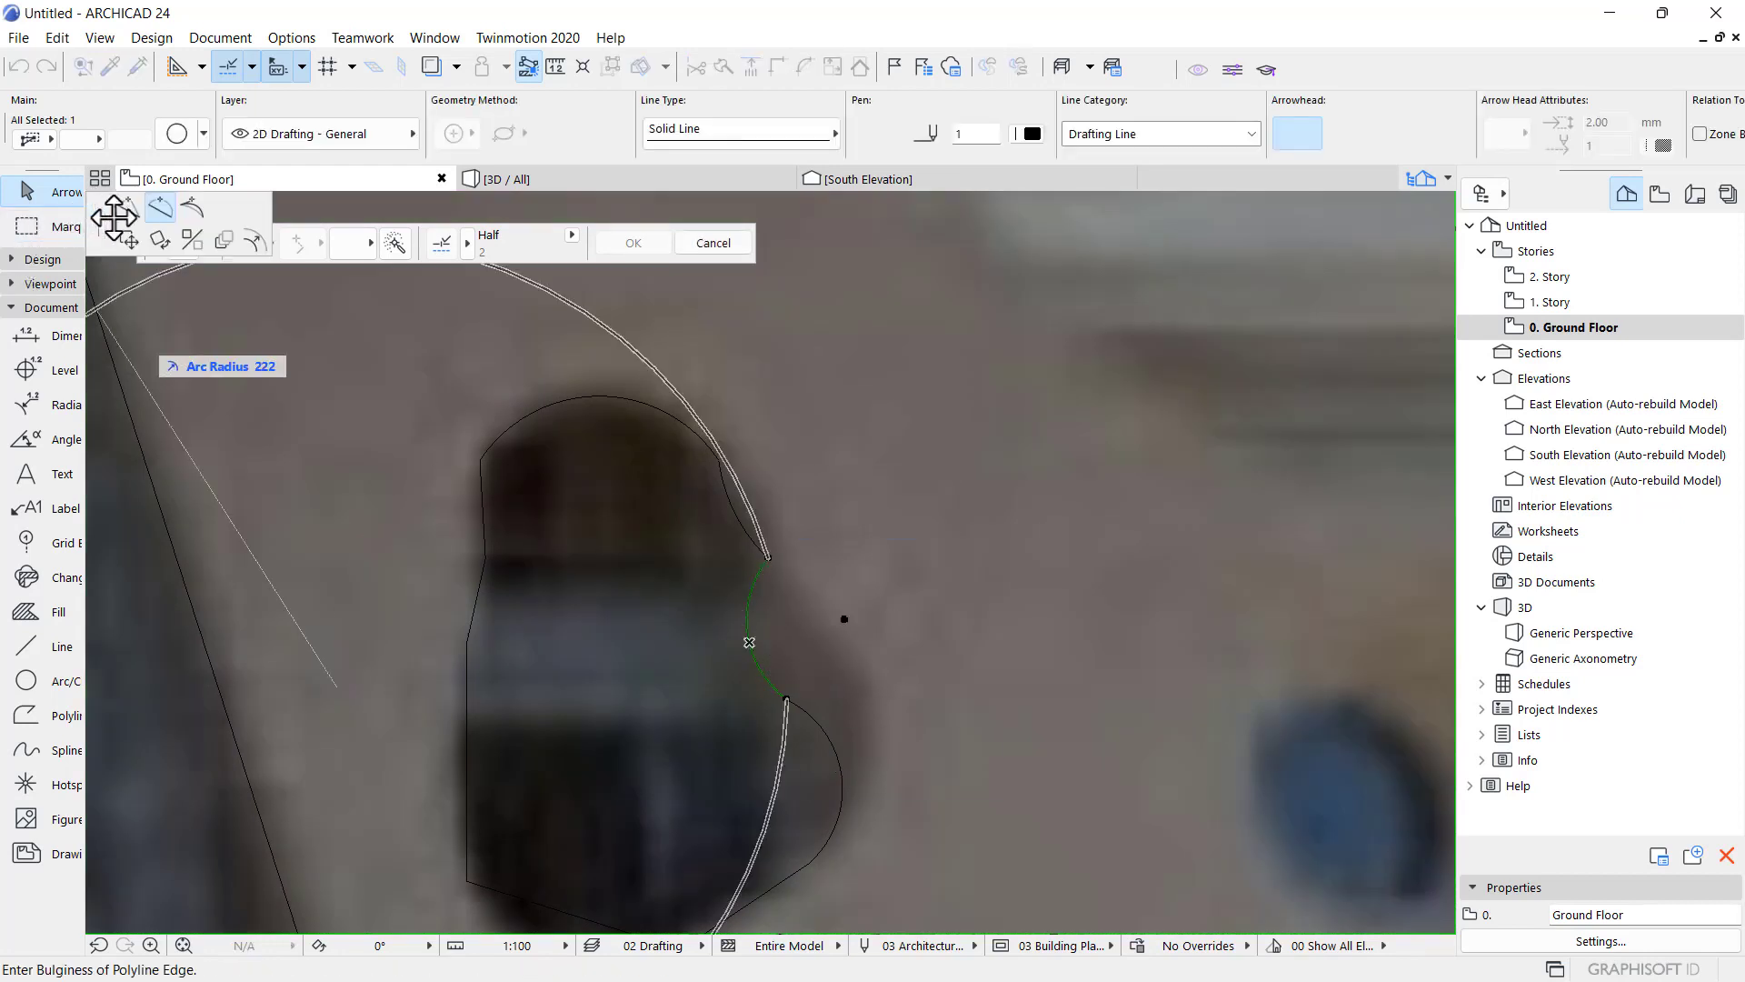
{"action": "left_click", "coordinate": [114, 218]}
{"action": "left_click", "coordinate": [769, 558]}
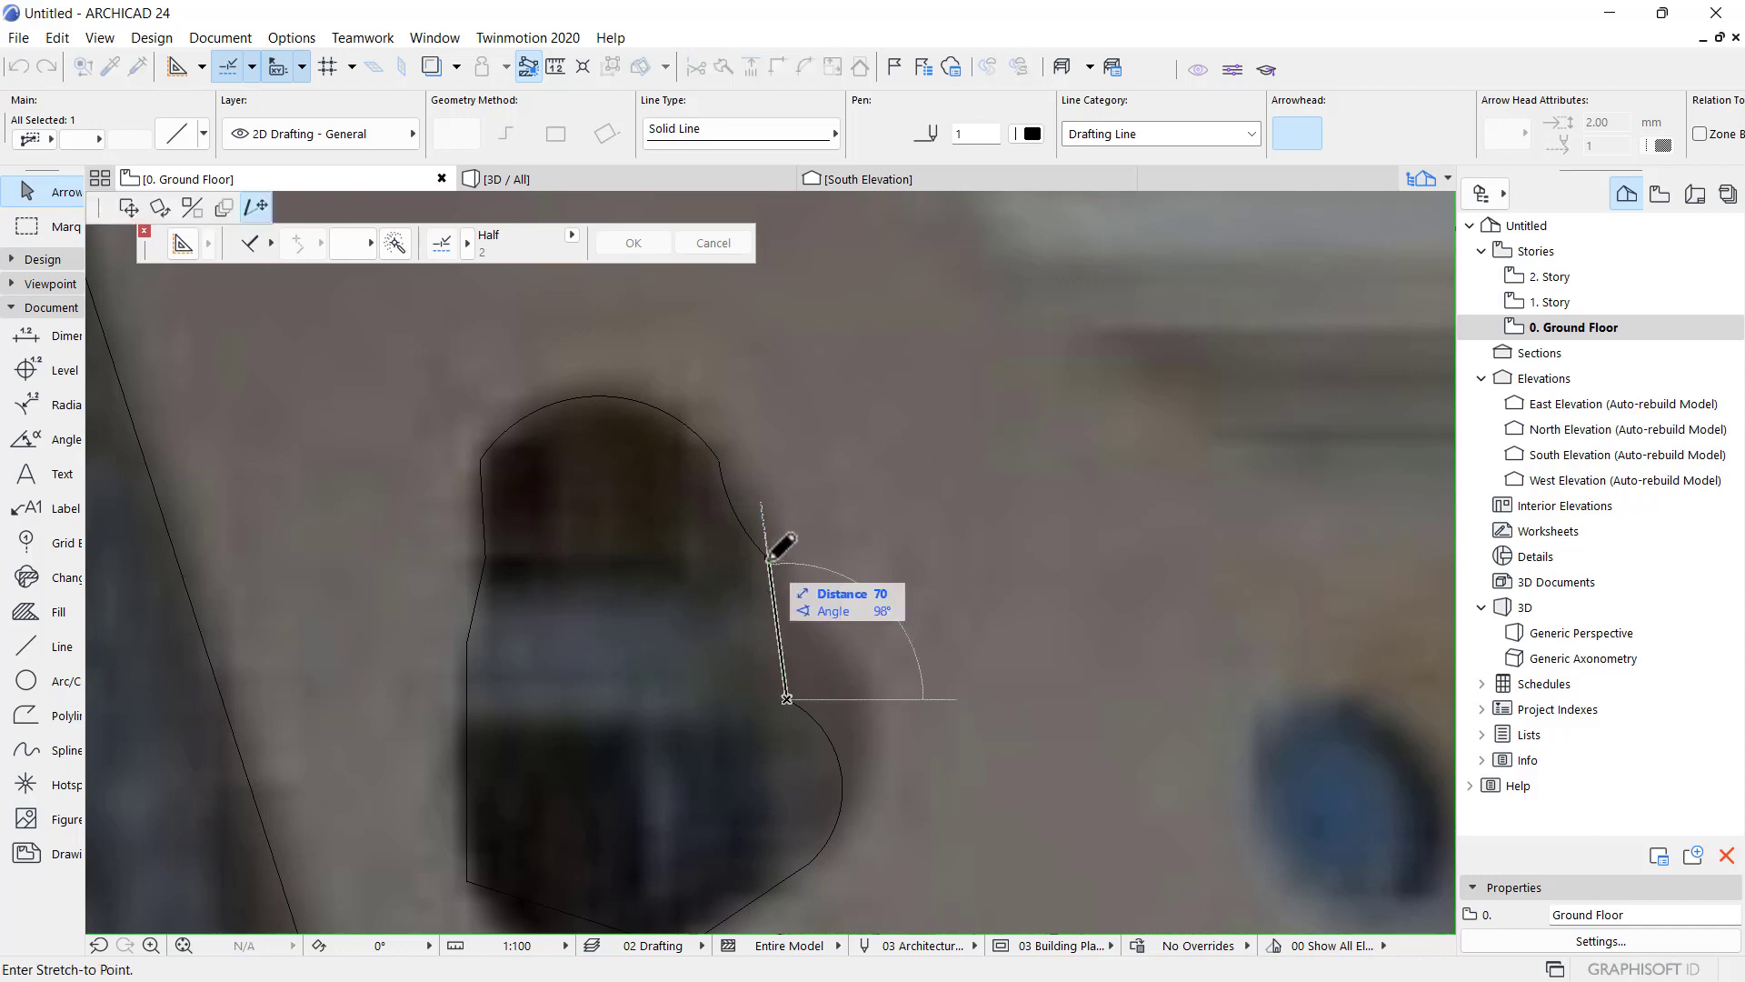
{"action": "left_click", "coordinate": [735, 512]}
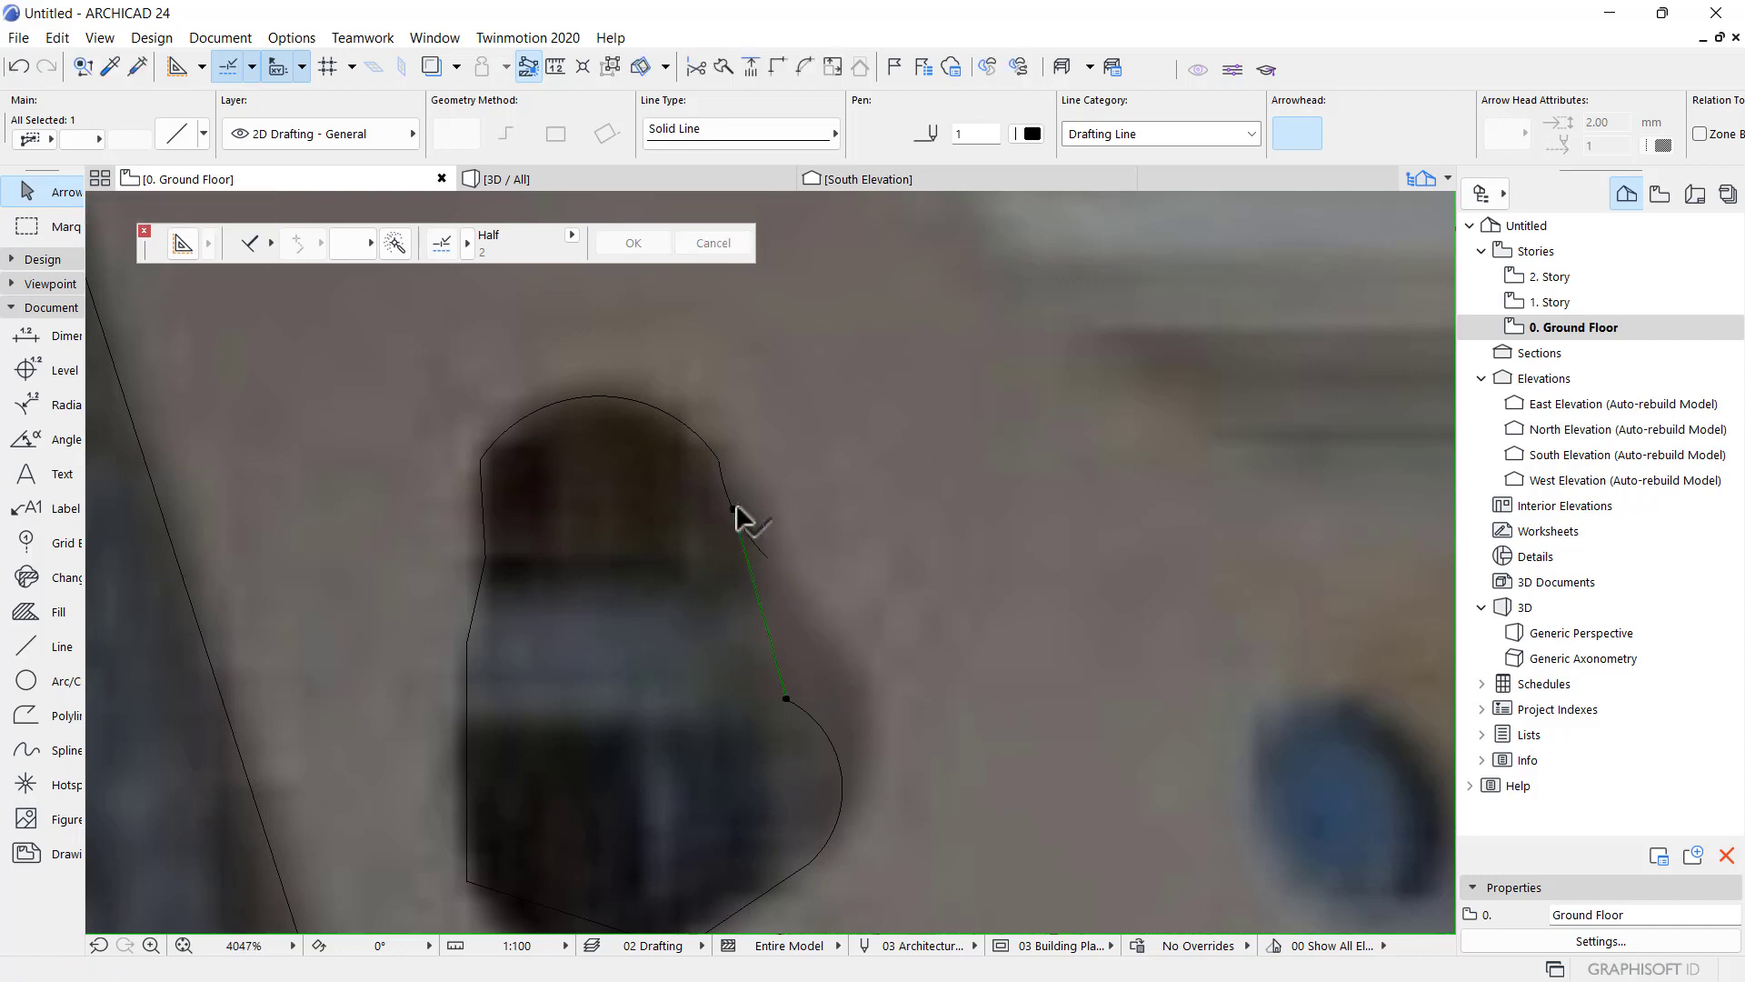
- Bend the lengthened right-side line inward into a concave arc leading down to the lower-right bulge
{"action": "left_click", "coordinate": [762, 616]}
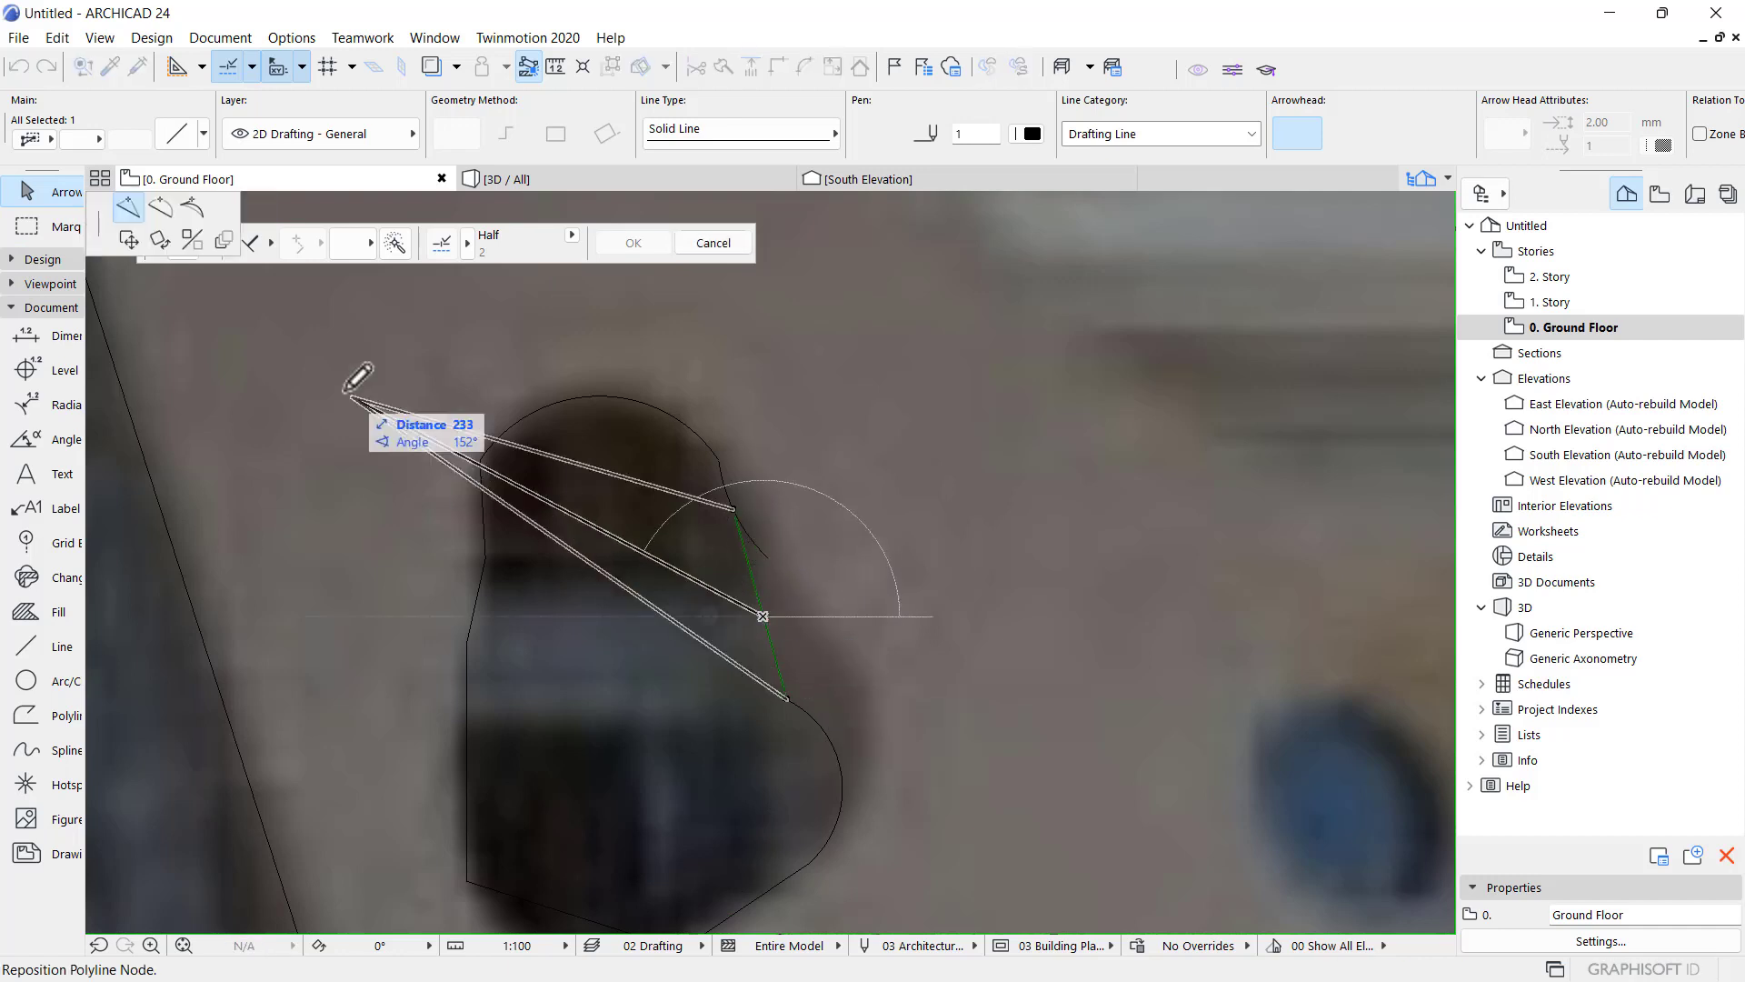
{"action": "left_click", "coordinate": [160, 207]}
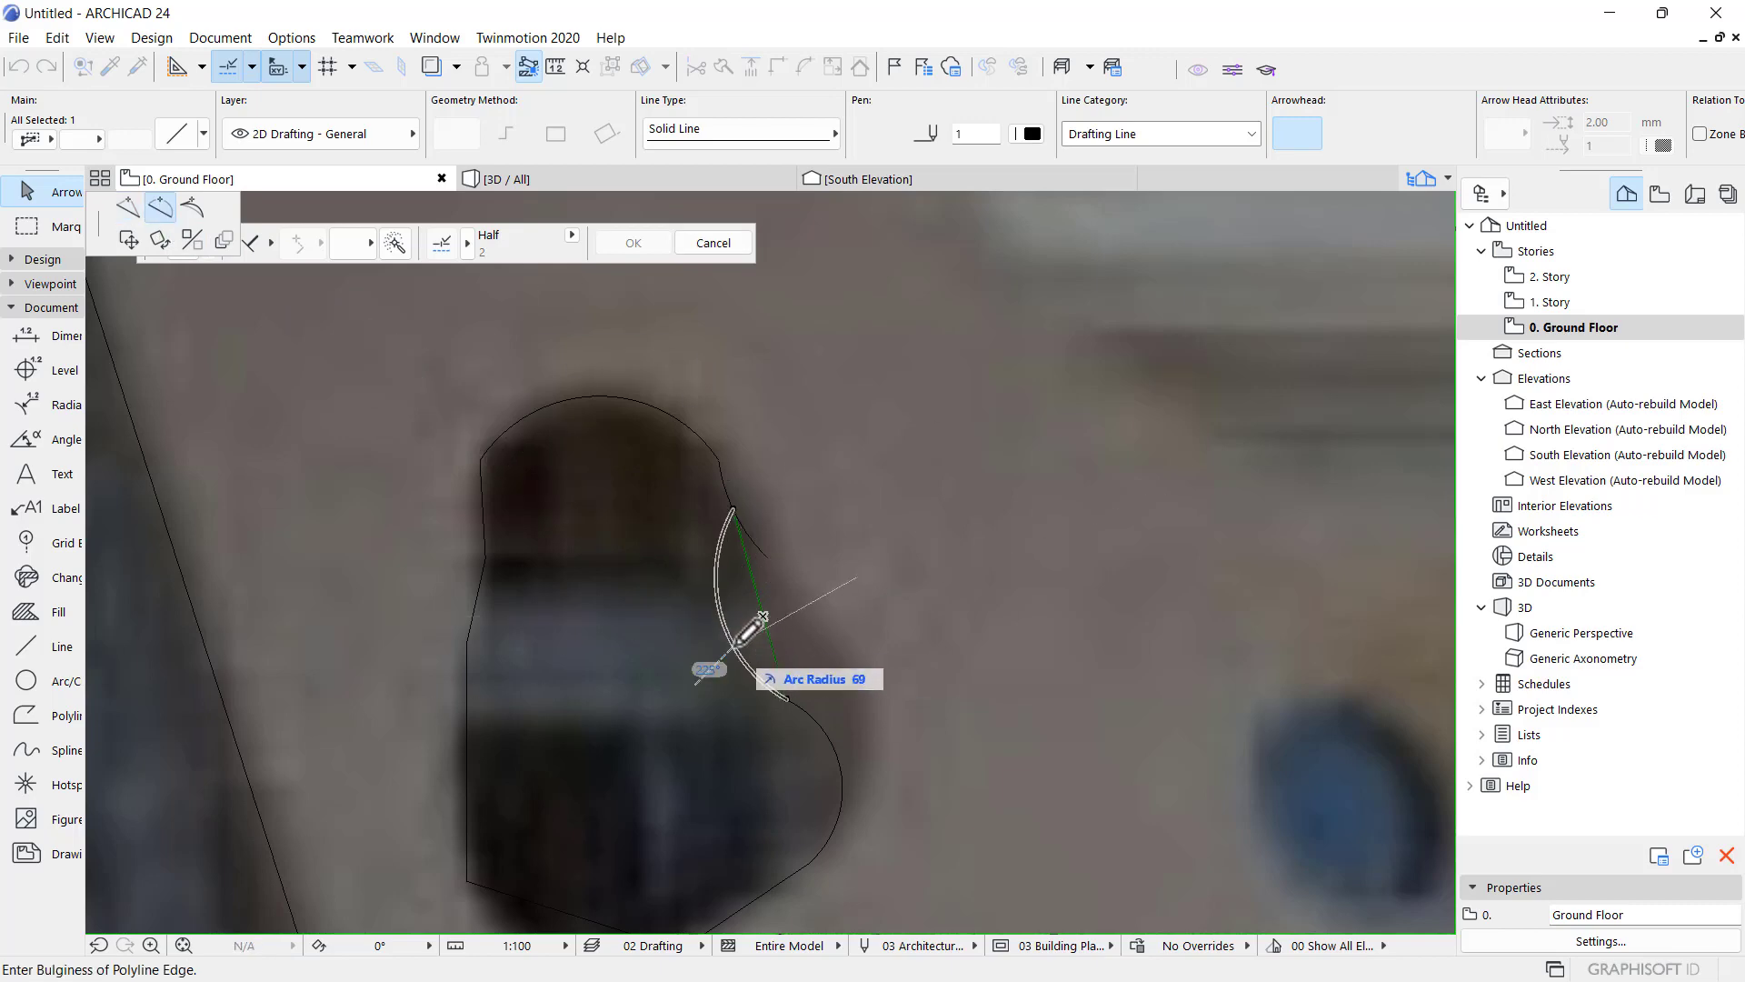
{"action": "scroll", "coordinate": [787, 675], "scroll_direction": "down", "scroll_amount": 3}
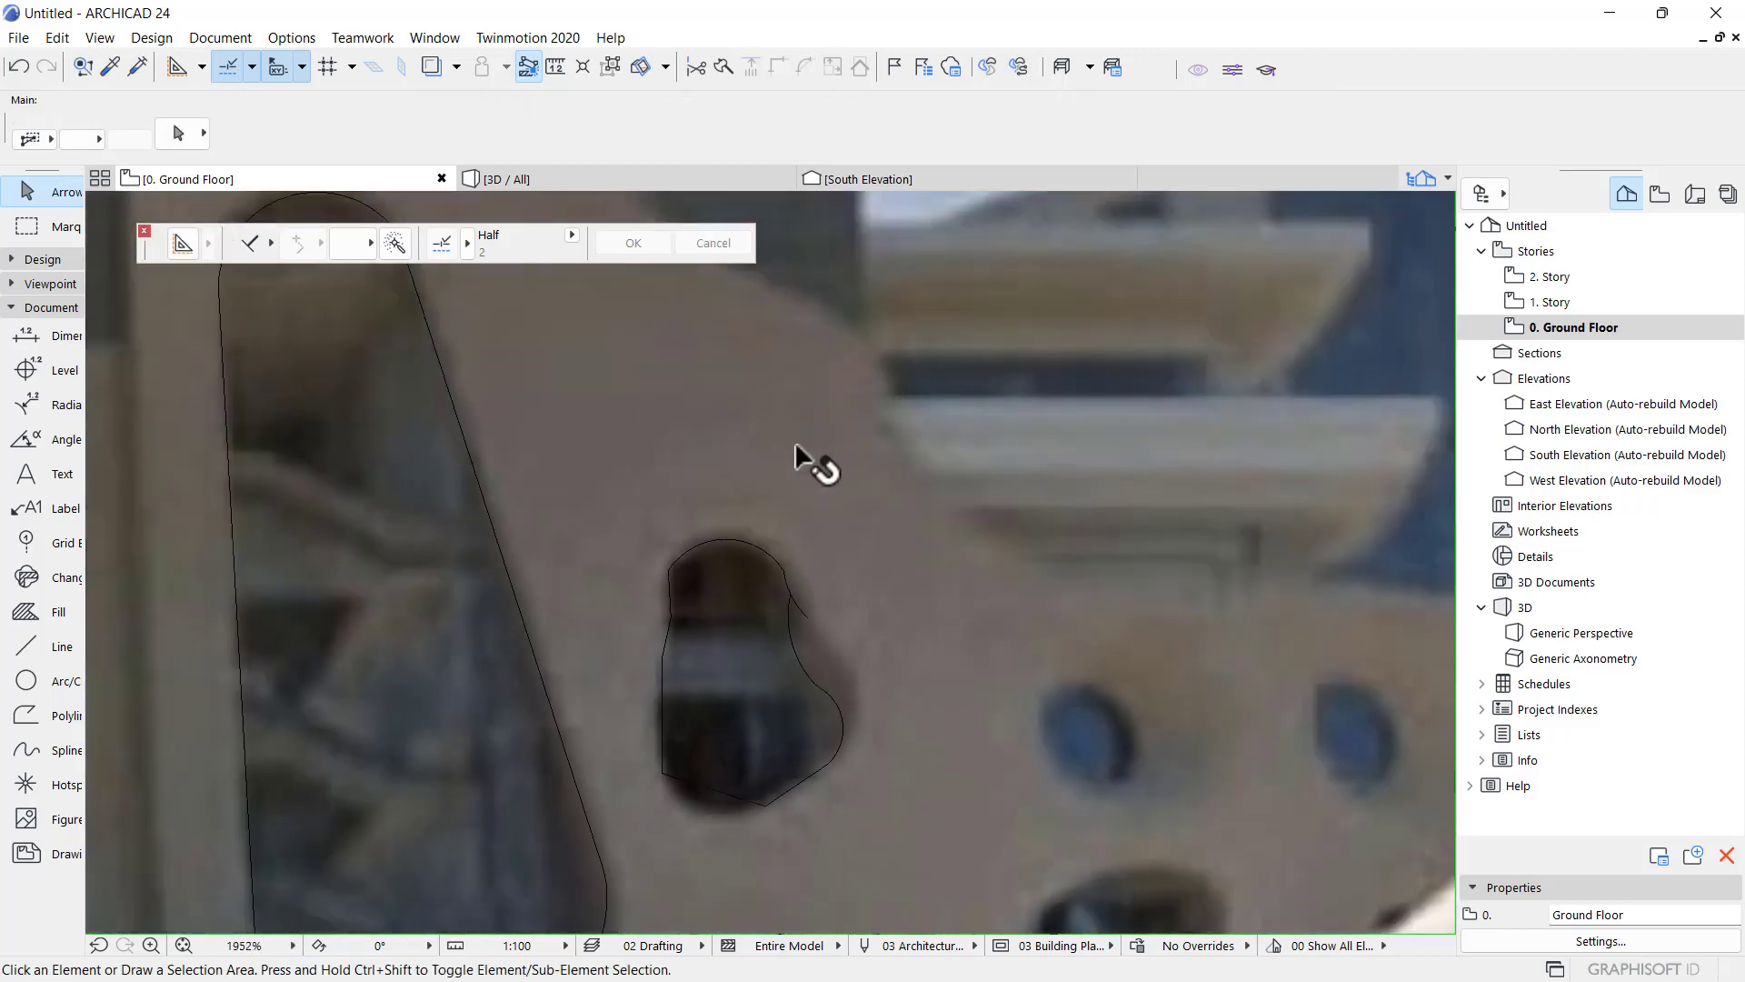
- Pull the protruding lower end of the upper-right arc back to its junction with the concave right-side arc
{"action": "scroll", "coordinate": [785, 474], "scroll_direction": "up", "scroll_amount": 5}
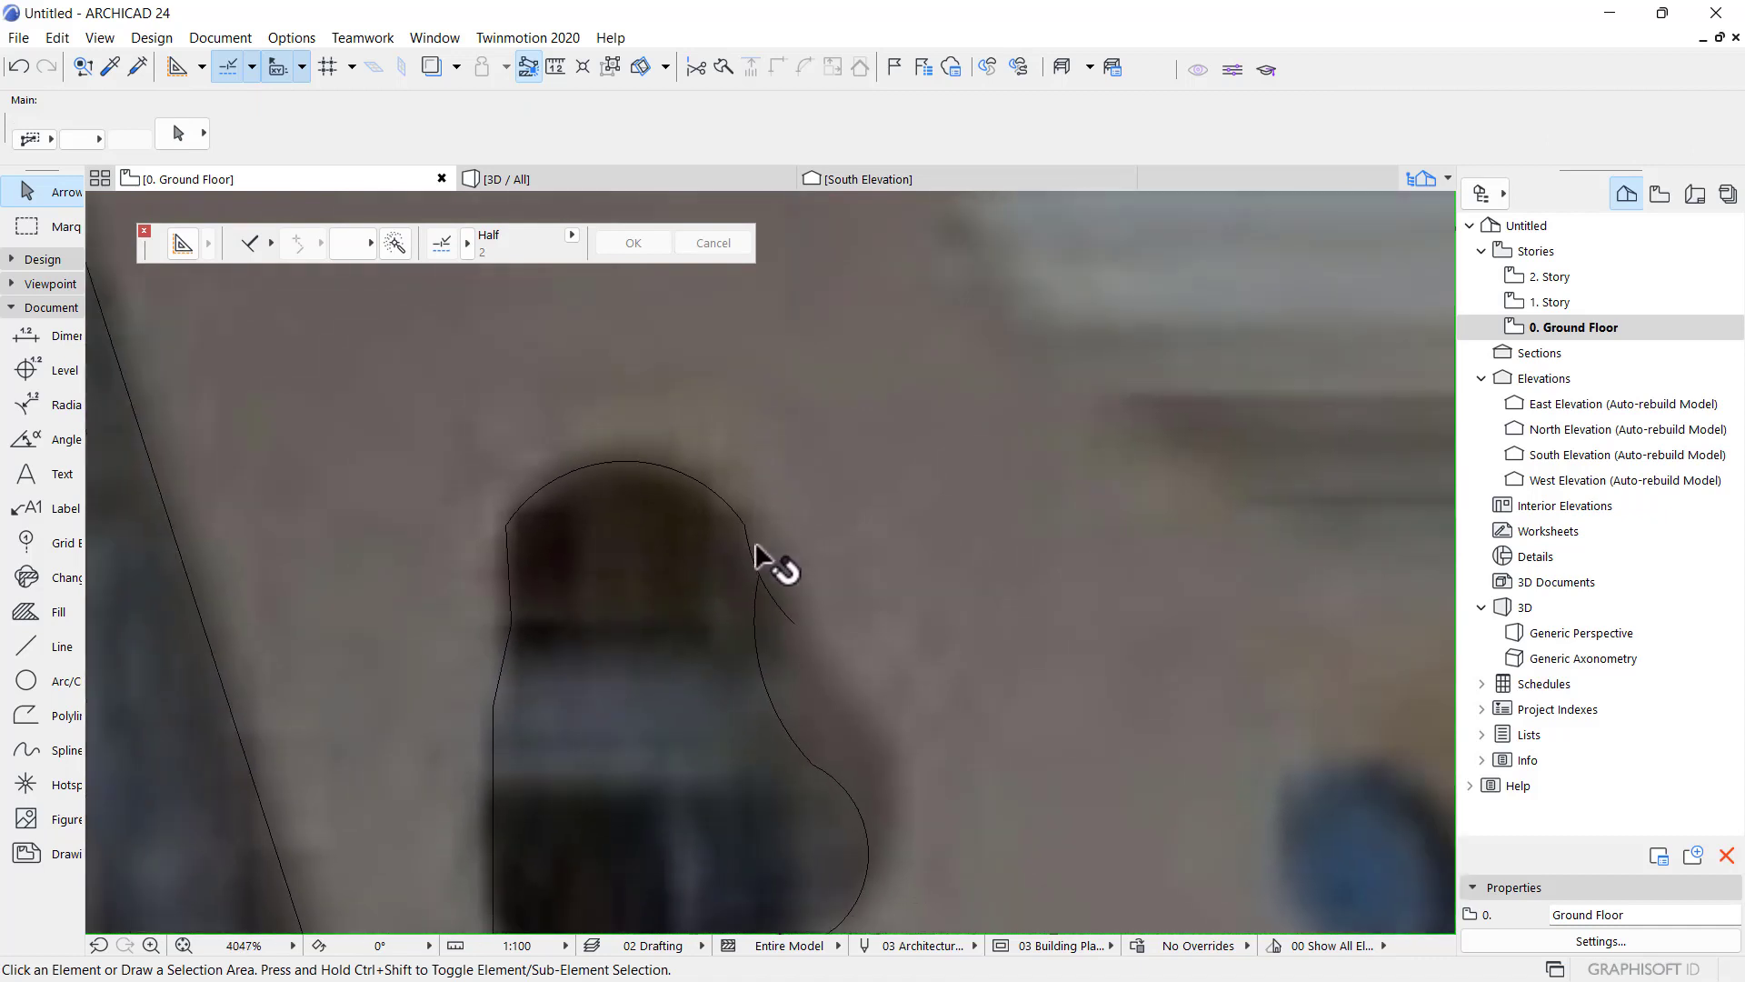
{"action": "scroll", "coordinate": [764, 581], "scroll_direction": "up", "scroll_amount": 1}
{"action": "left_click", "coordinate": [789, 626]}
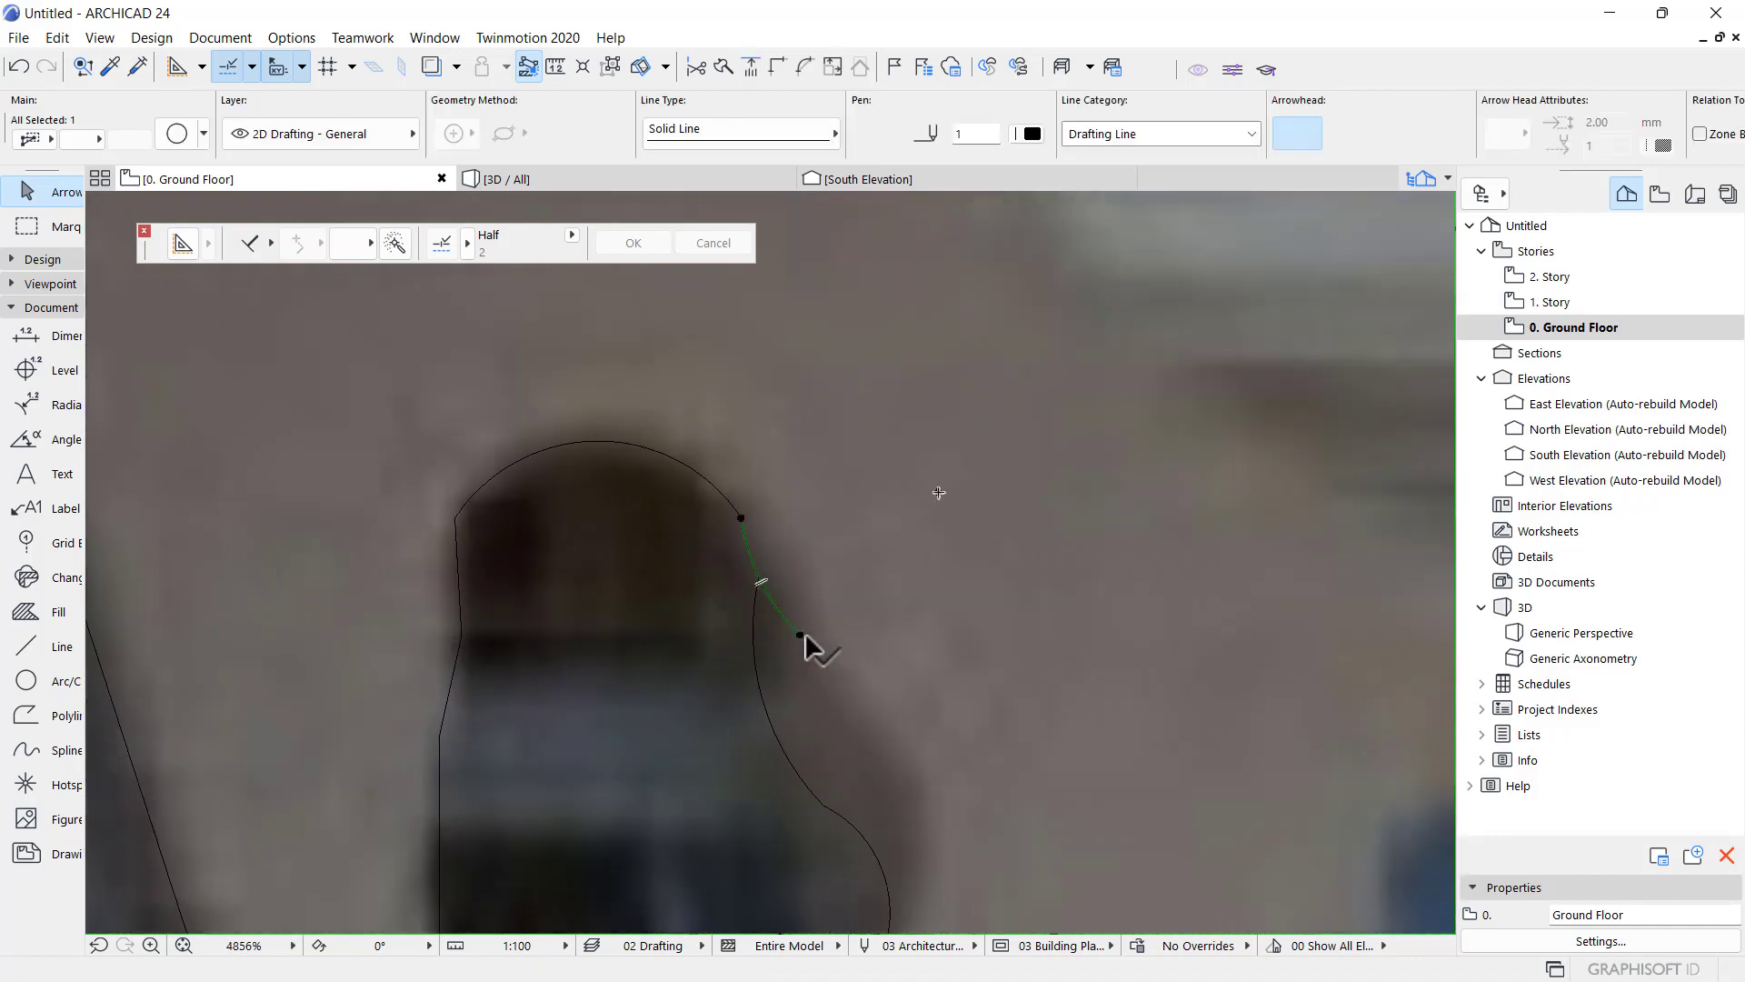
{"action": "left_click", "coordinate": [801, 635]}
{"action": "left_click", "coordinate": [761, 581]}
- Bend the shortened upper-right arc outward so it continues the window's rounded top into the right side
{"action": "scroll", "coordinate": [762, 582], "scroll_direction": "up", "scroll_amount": 5}
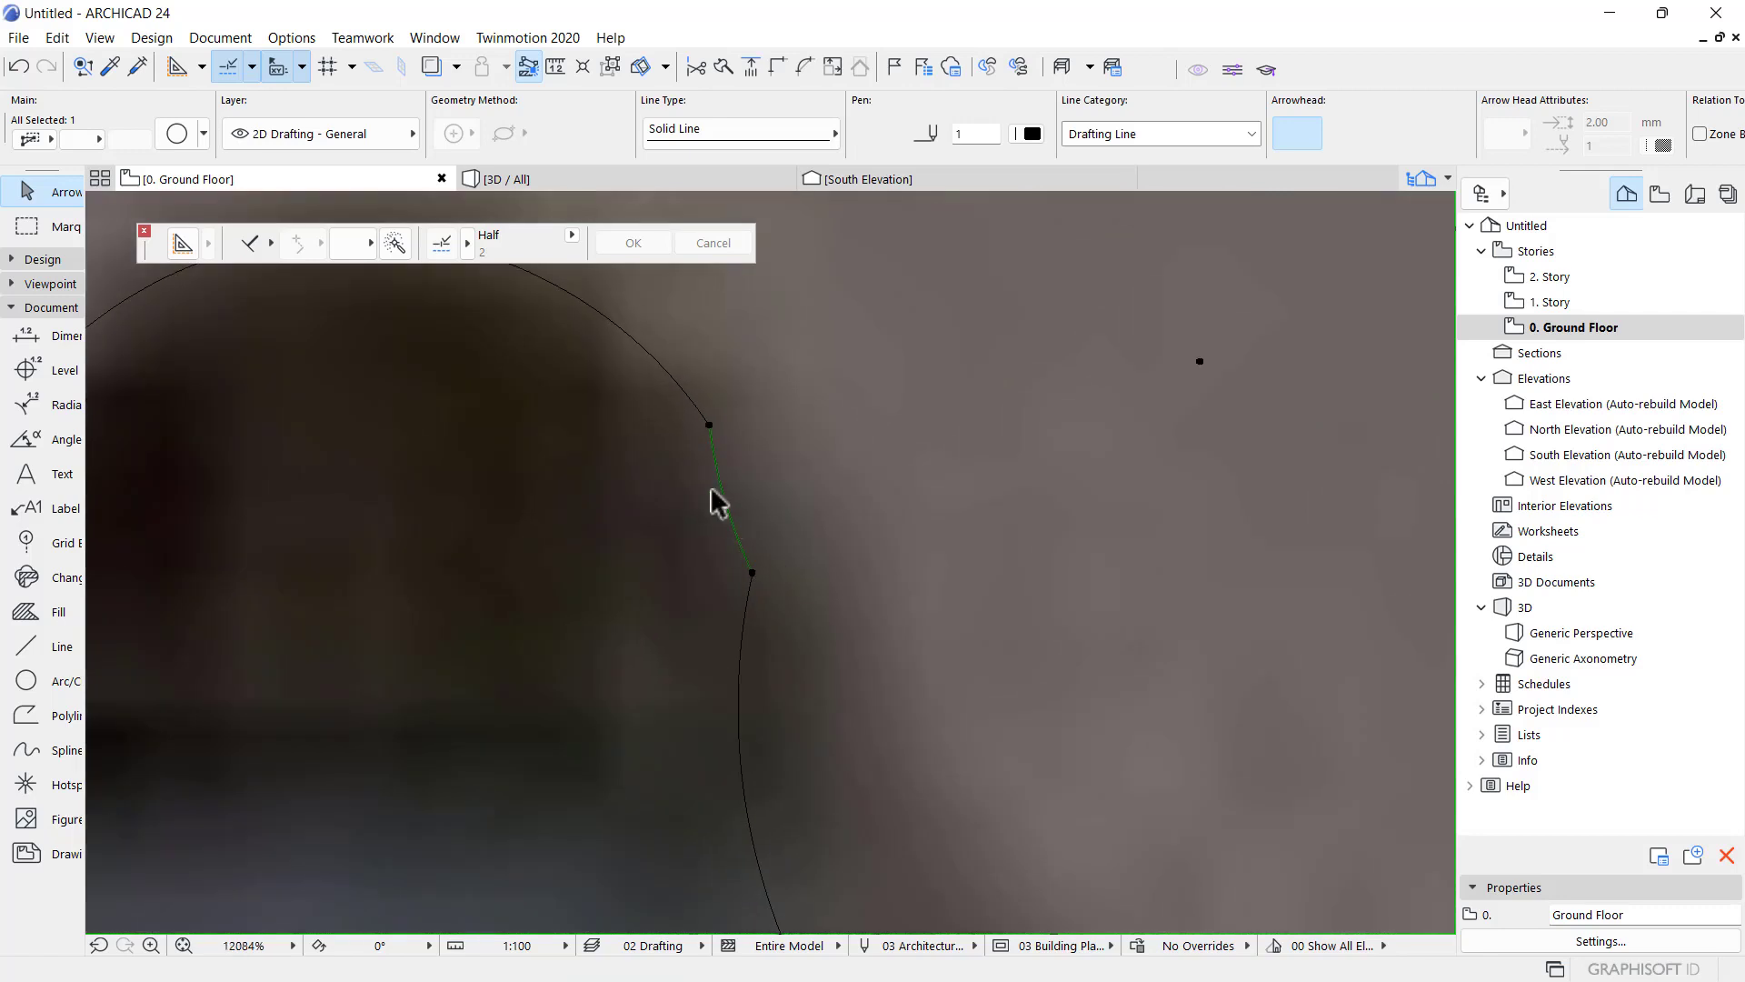
{"action": "left_click", "coordinate": [723, 498]}
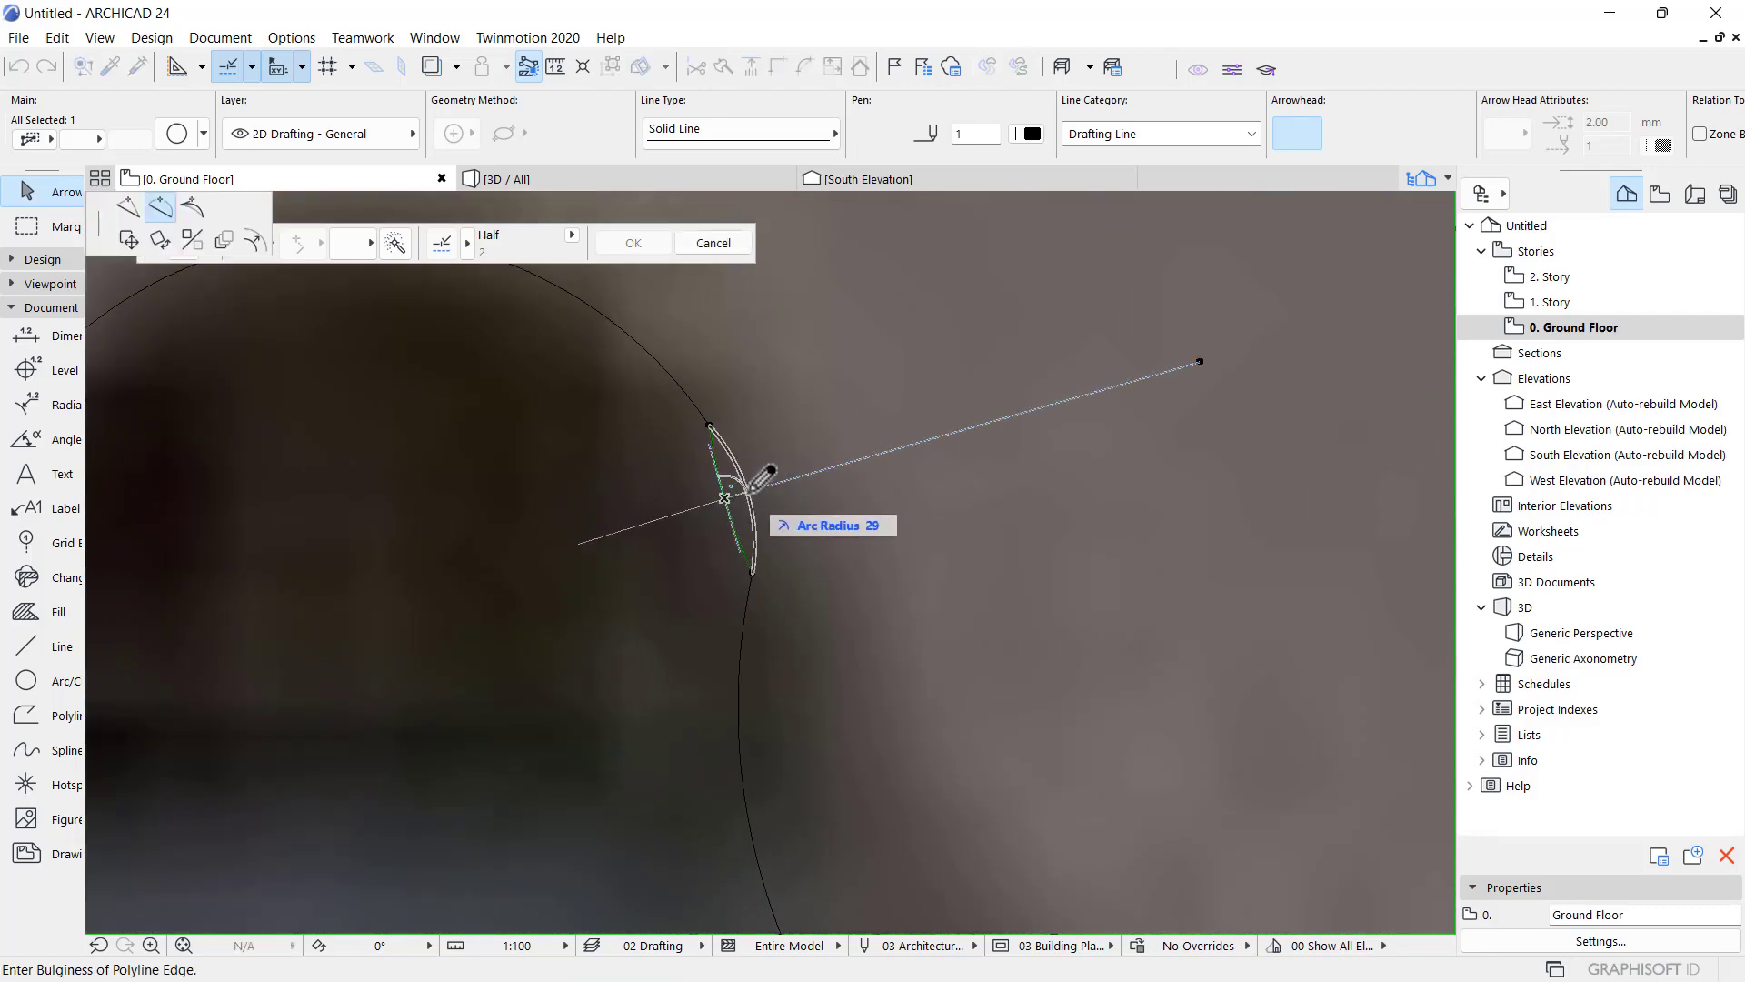
{"action": "left_click", "coordinate": [762, 475]}
{"action": "scroll", "coordinate": [791, 509], "scroll_direction": "down", "scroll_amount": 10}
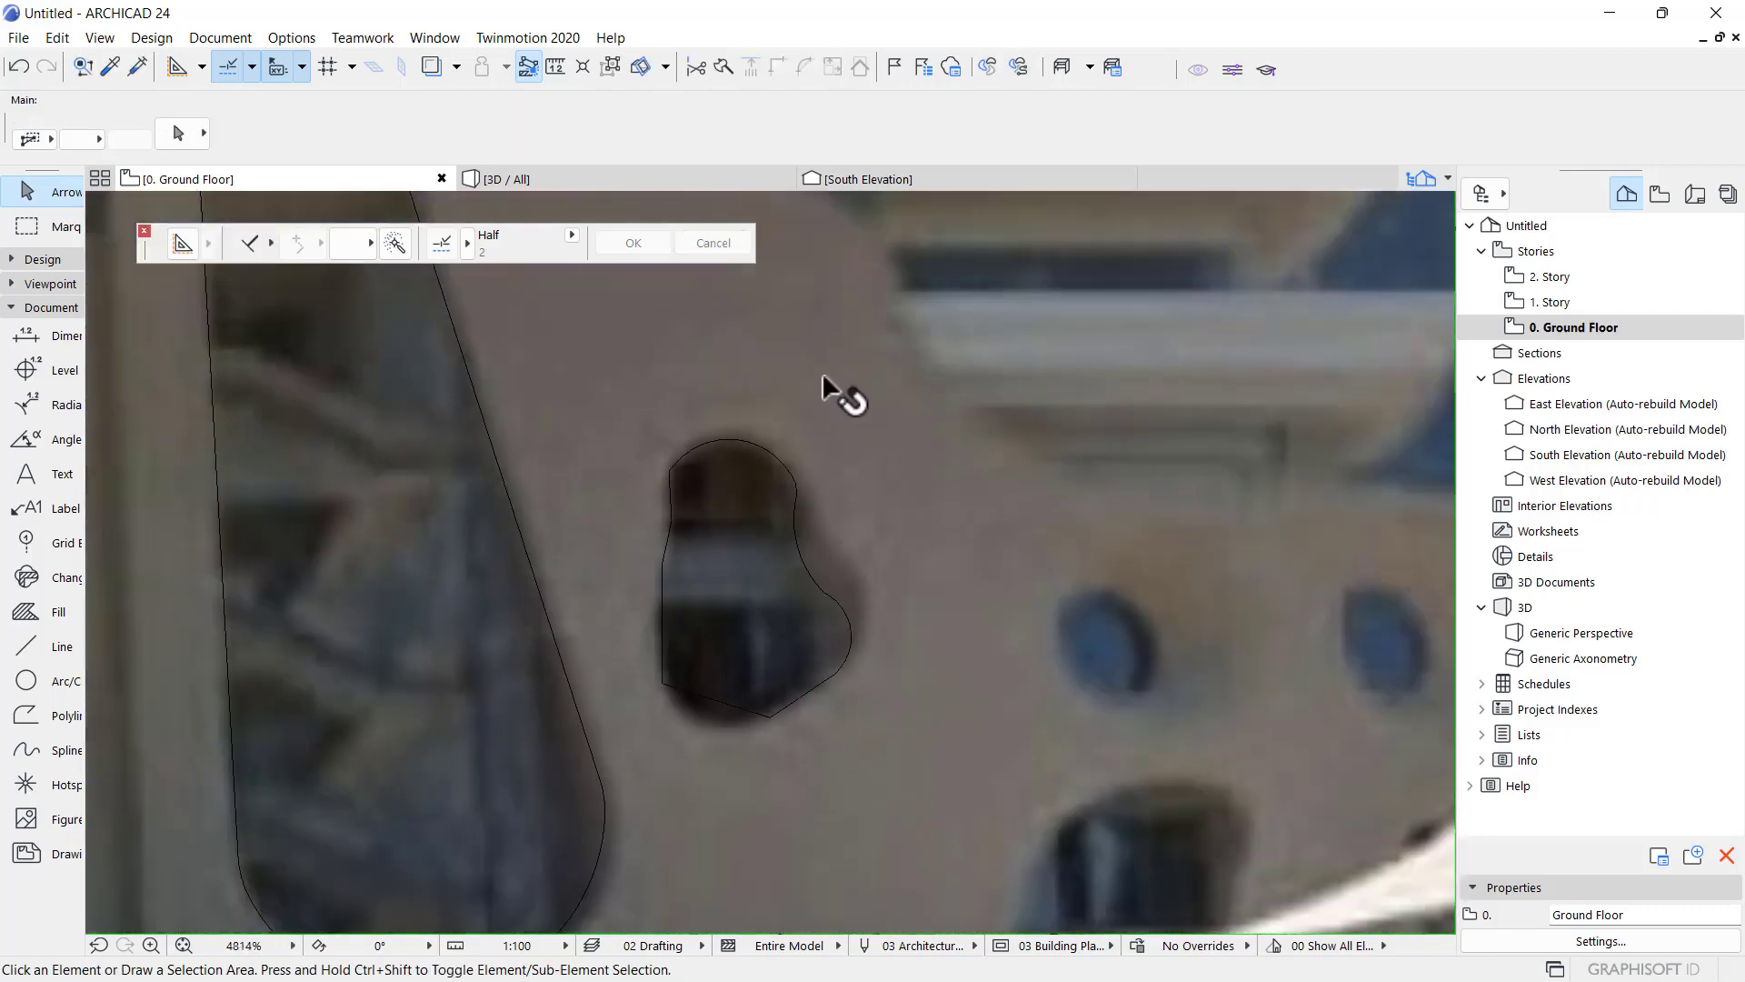
- Bend the small window's slanted bottom-left line downward into an arc that follows the rounded base in the photo
{"action": "scroll", "coordinate": [831, 607], "scroll_direction": "up", "scroll_amount": 3}
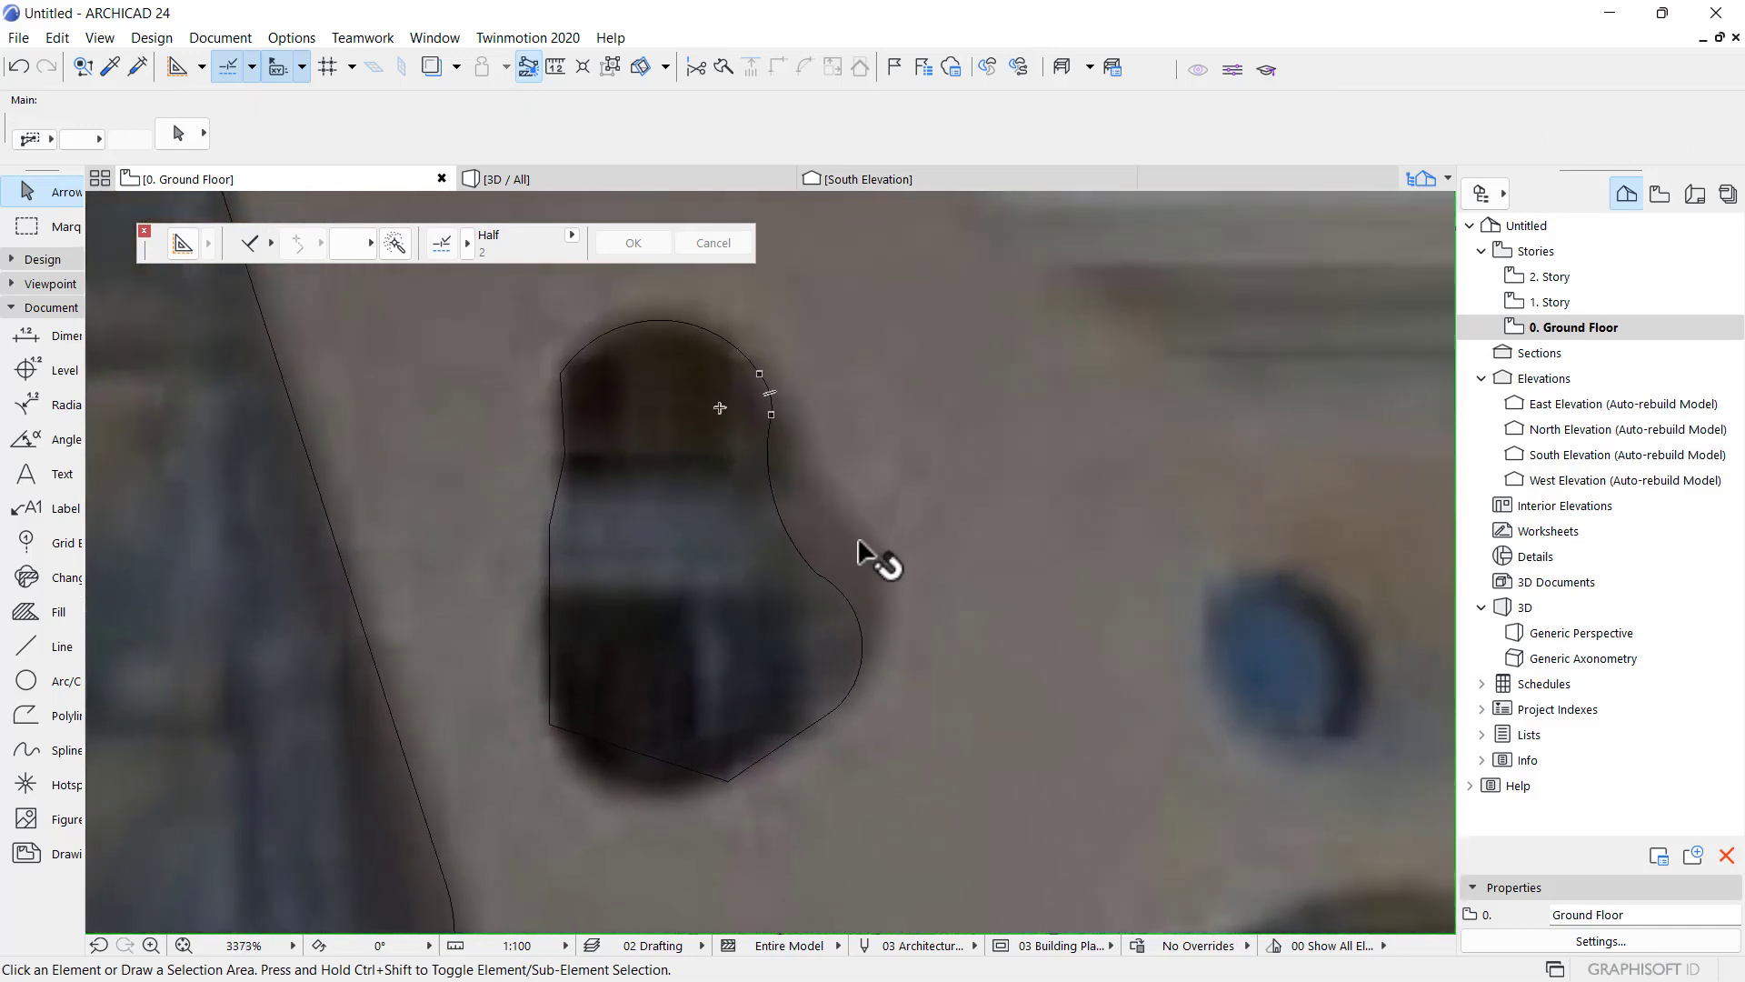
{"action": "scroll", "coordinate": [864, 637], "scroll_direction": "up", "scroll_amount": 3}
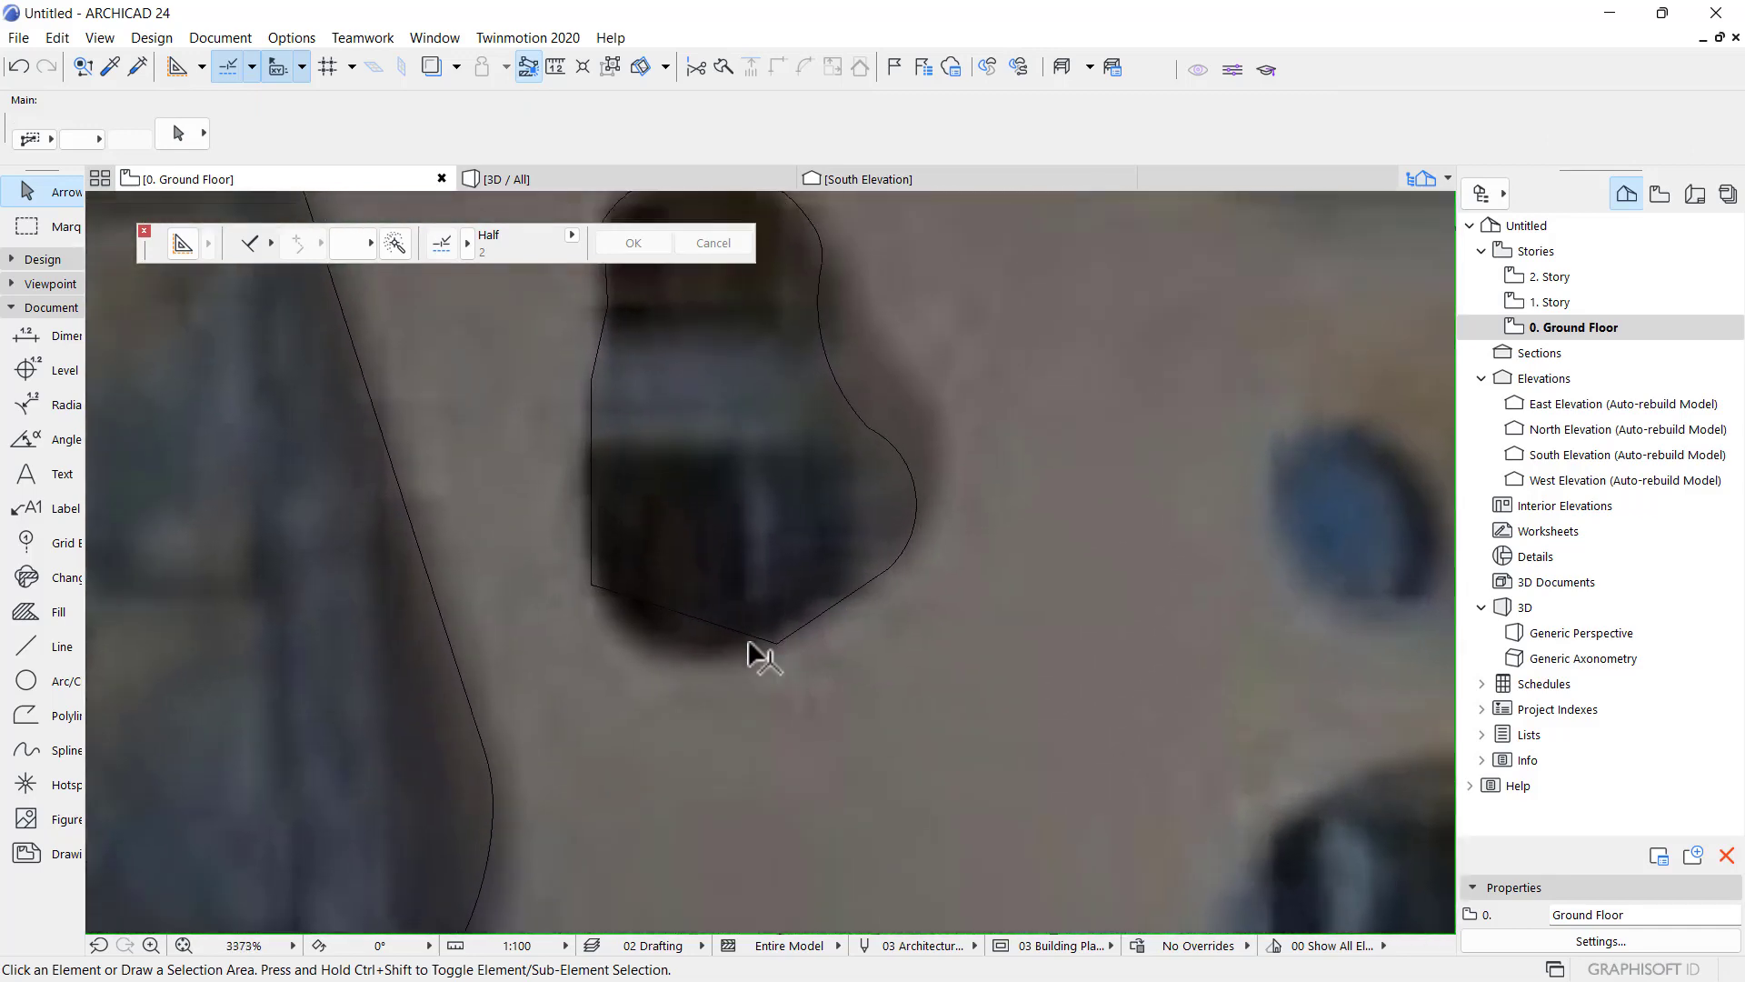
{"action": "left_click", "coordinate": [701, 614]}
{"action": "left_click", "coordinate": [678, 606]}
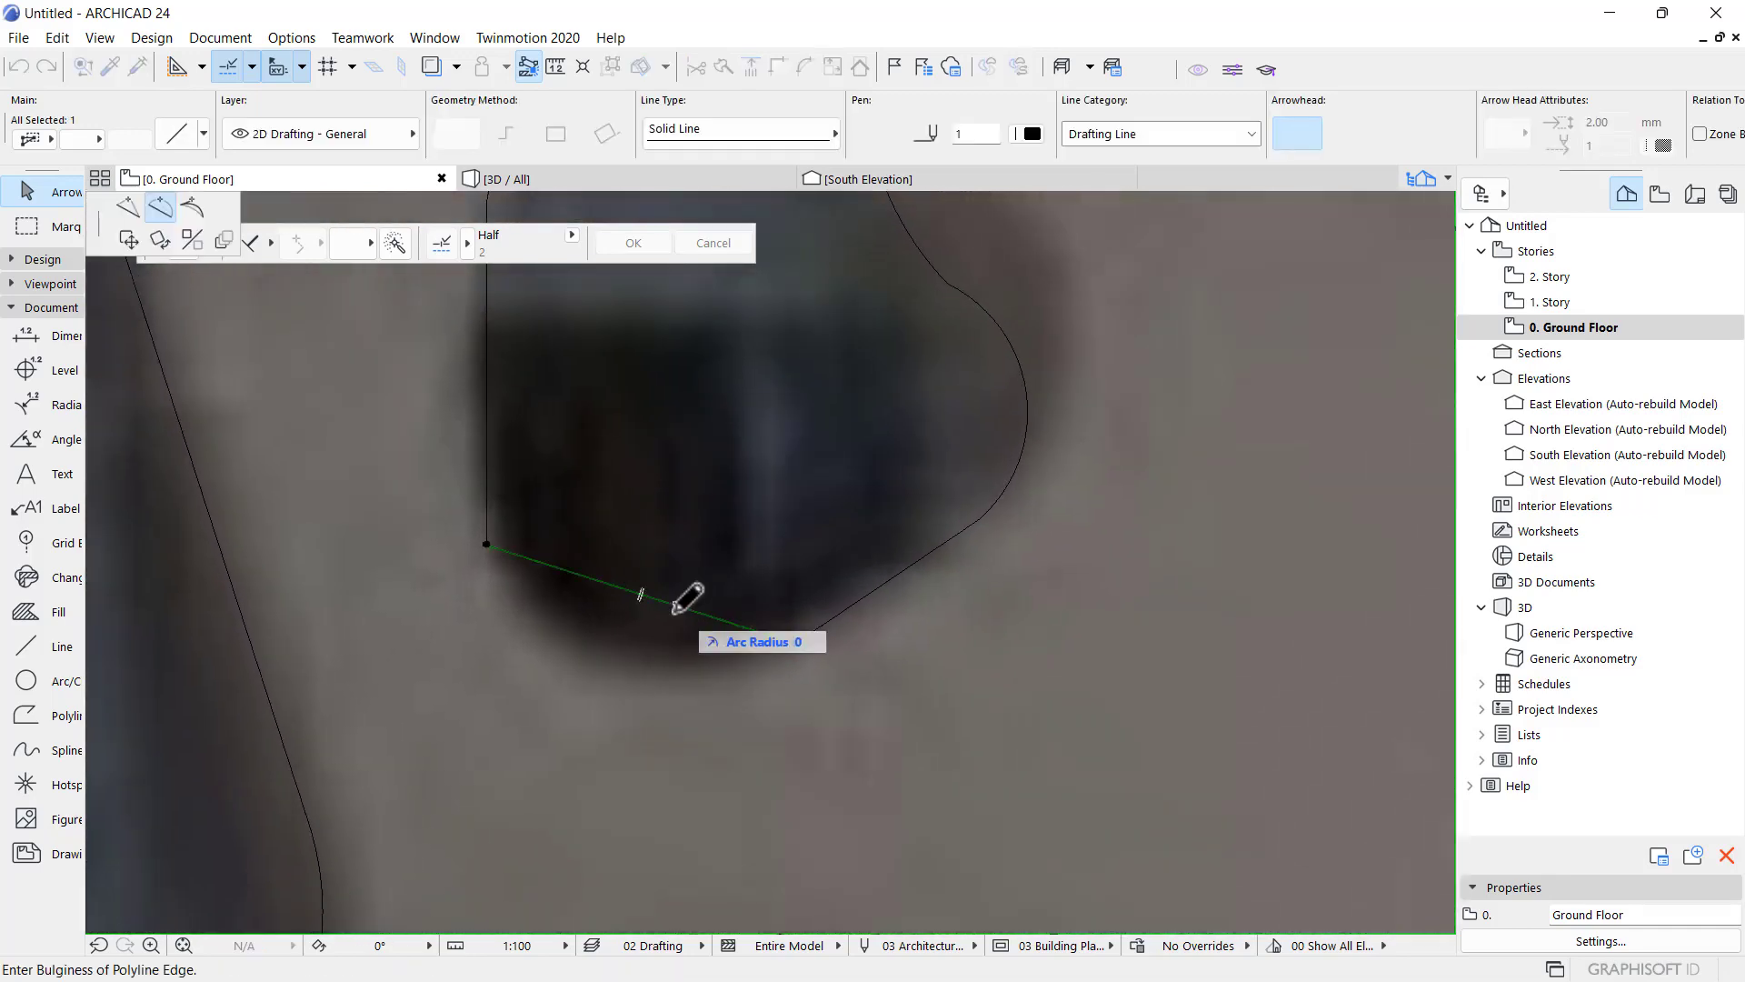
{"action": "left_click", "coordinate": [640, 669]}
{"action": "scroll", "coordinate": [695, 726], "scroll_direction": "down", "scroll_amount": 5}
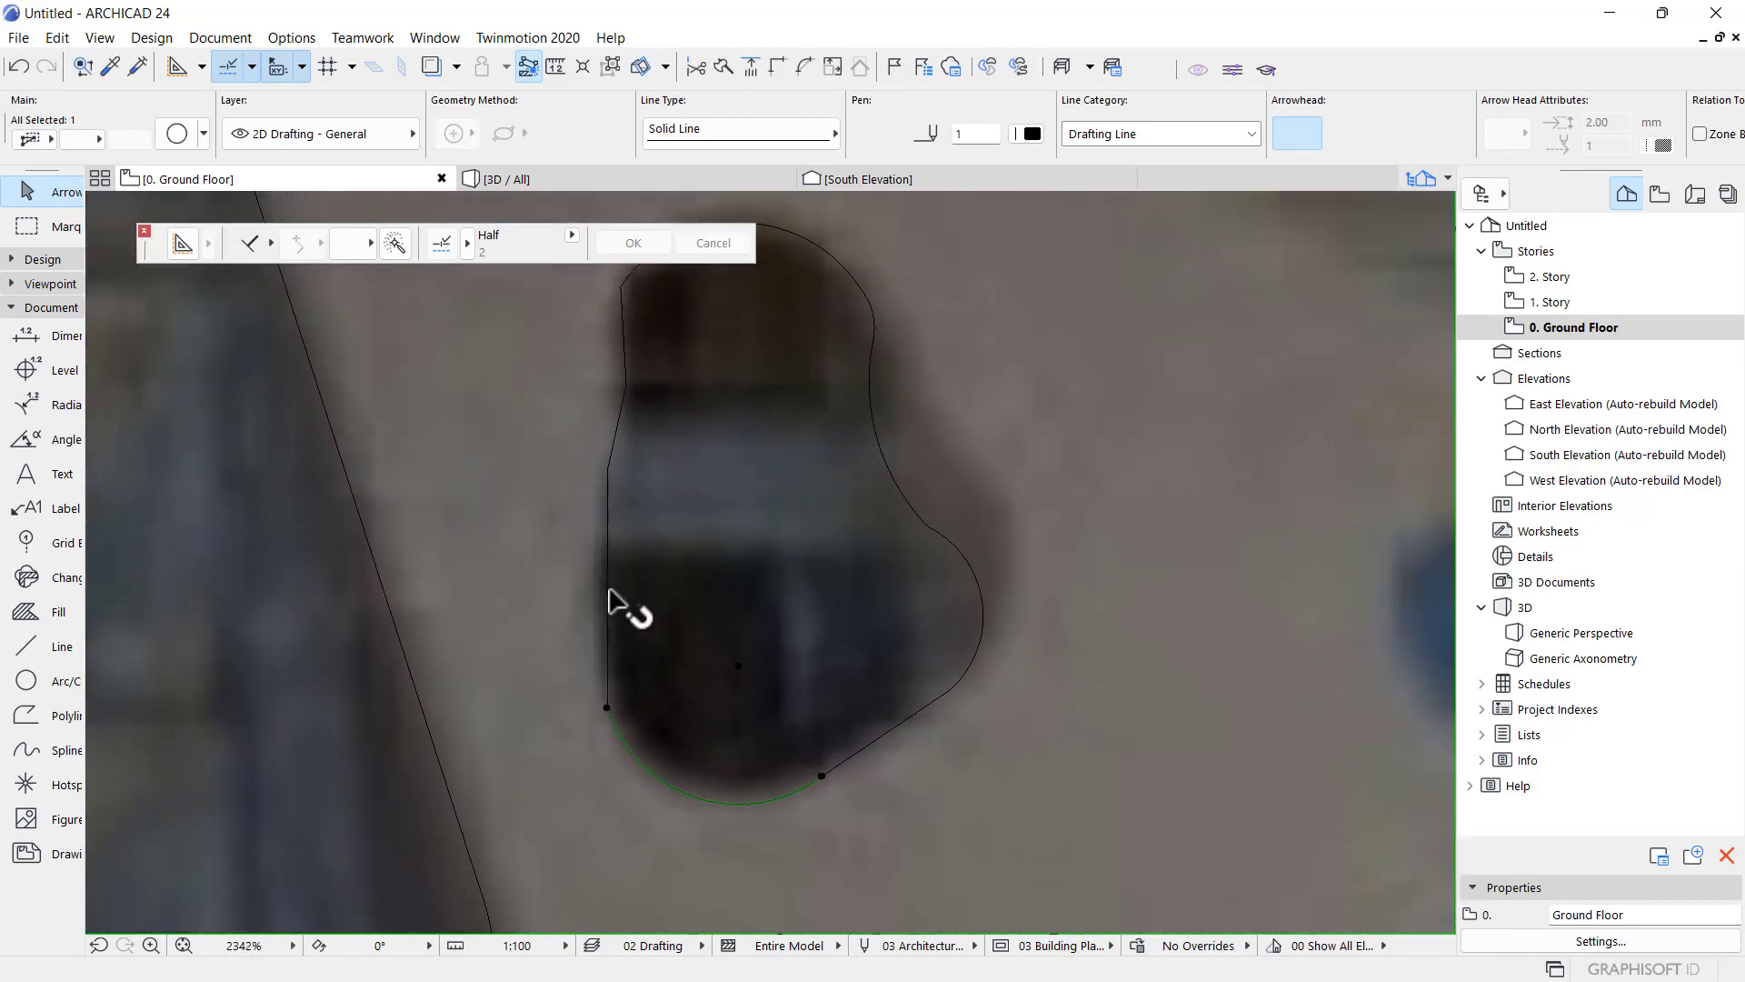
- Bend the long lower-left side slightly outward and the short slanted segment above it inward to the right as arcs
{"action": "left_click", "coordinate": [607, 586]}
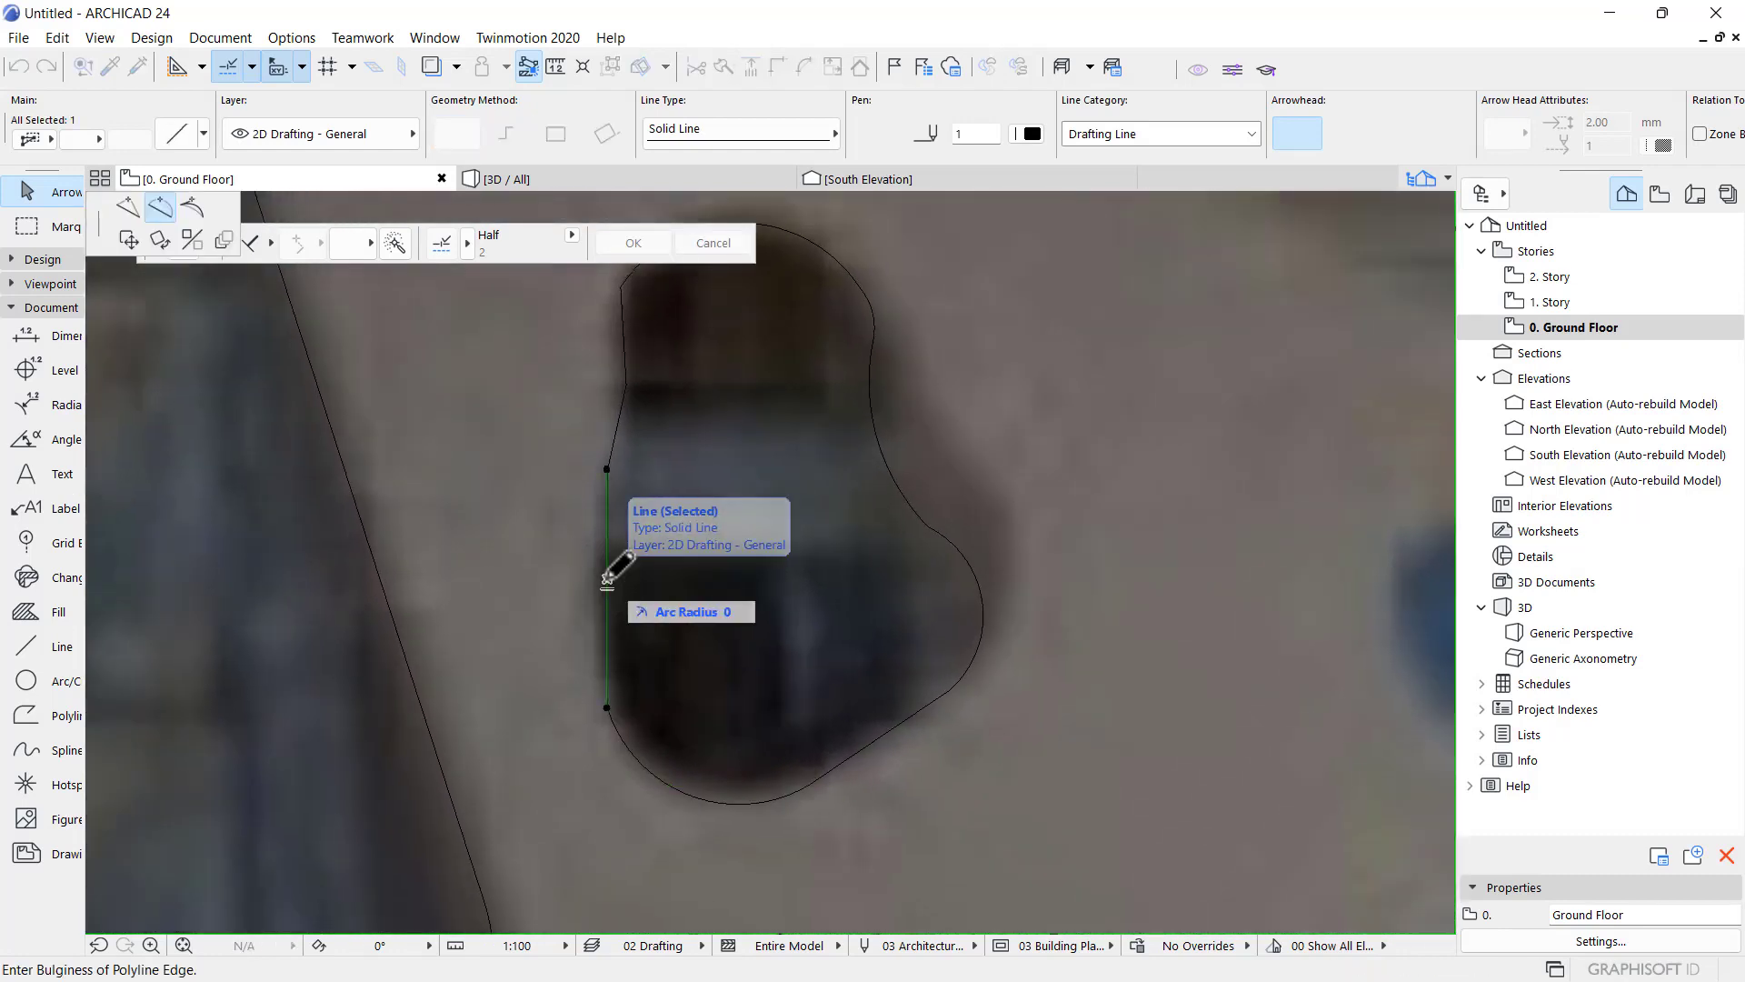
{"action": "left_click", "coordinate": [607, 573]}
{"action": "scroll", "coordinate": [628, 491], "scroll_direction": "up", "scroll_amount": 4}
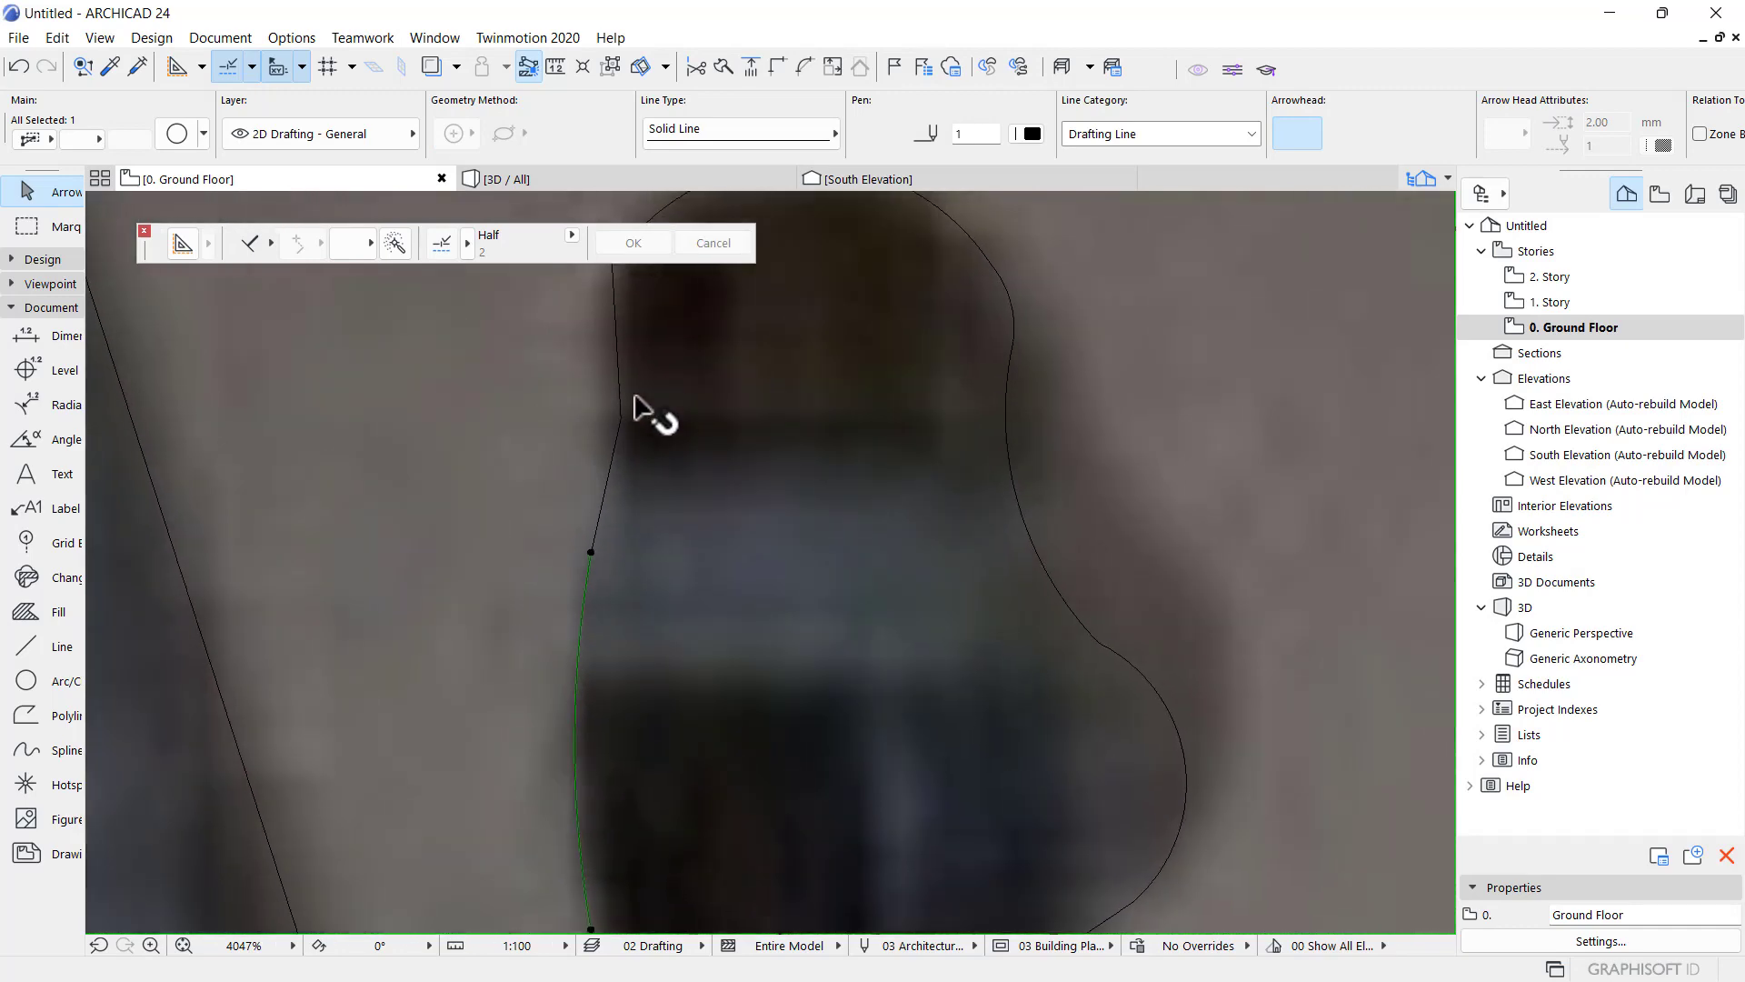
{"action": "left_click", "coordinate": [598, 531]}
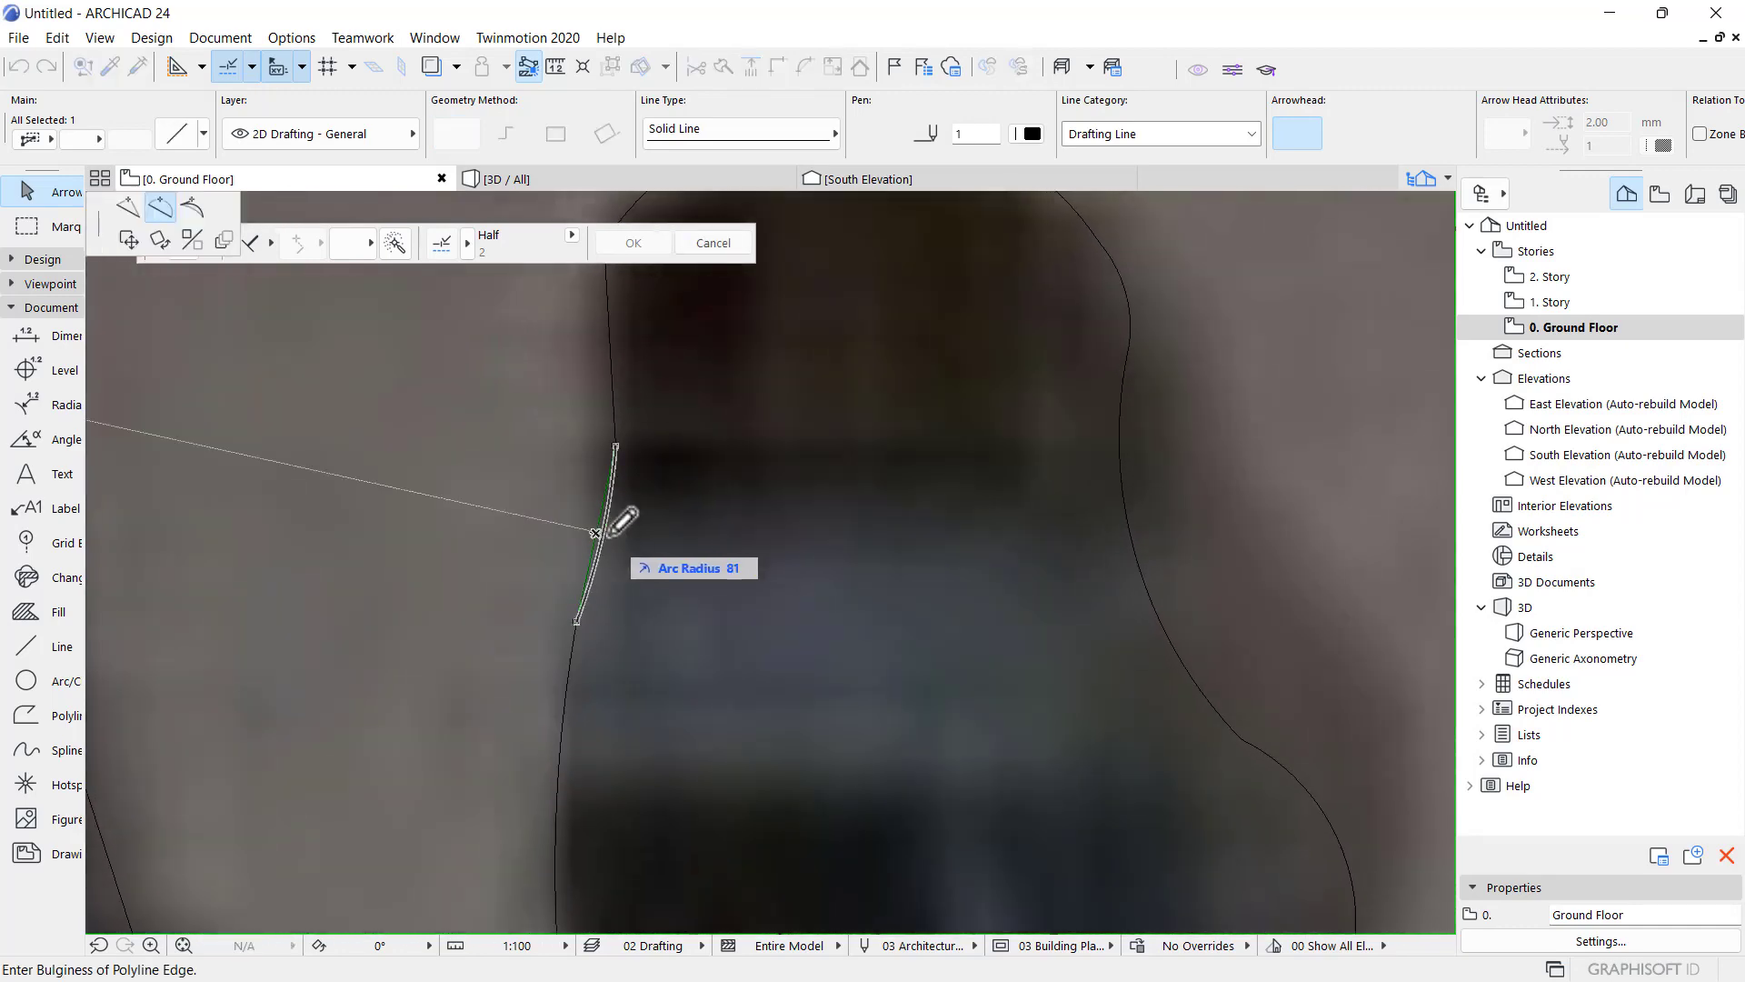
{"action": "left_click", "coordinate": [621, 520]}
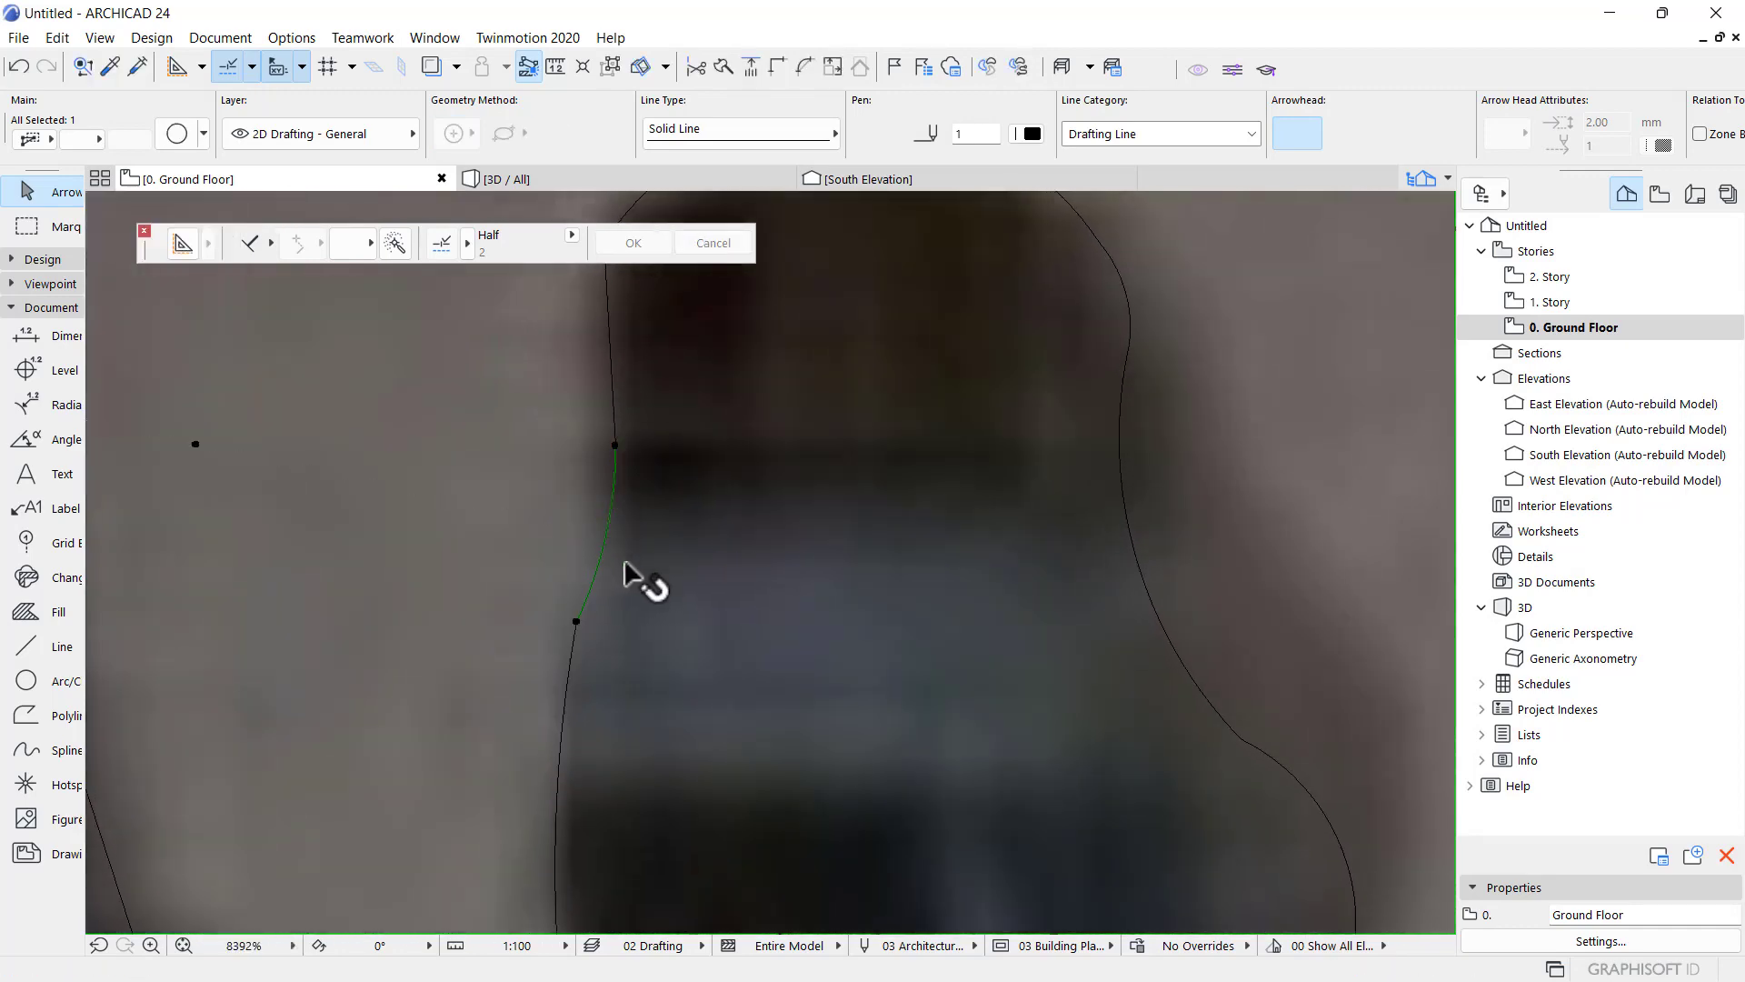
{"action": "scroll", "coordinate": [635, 537], "scroll_direction": "down", "scroll_amount": 2}
- Try bending the small window's straight upper-left edge outward into an arc, and undo the change
{"action": "left_click", "coordinate": [621, 521]}
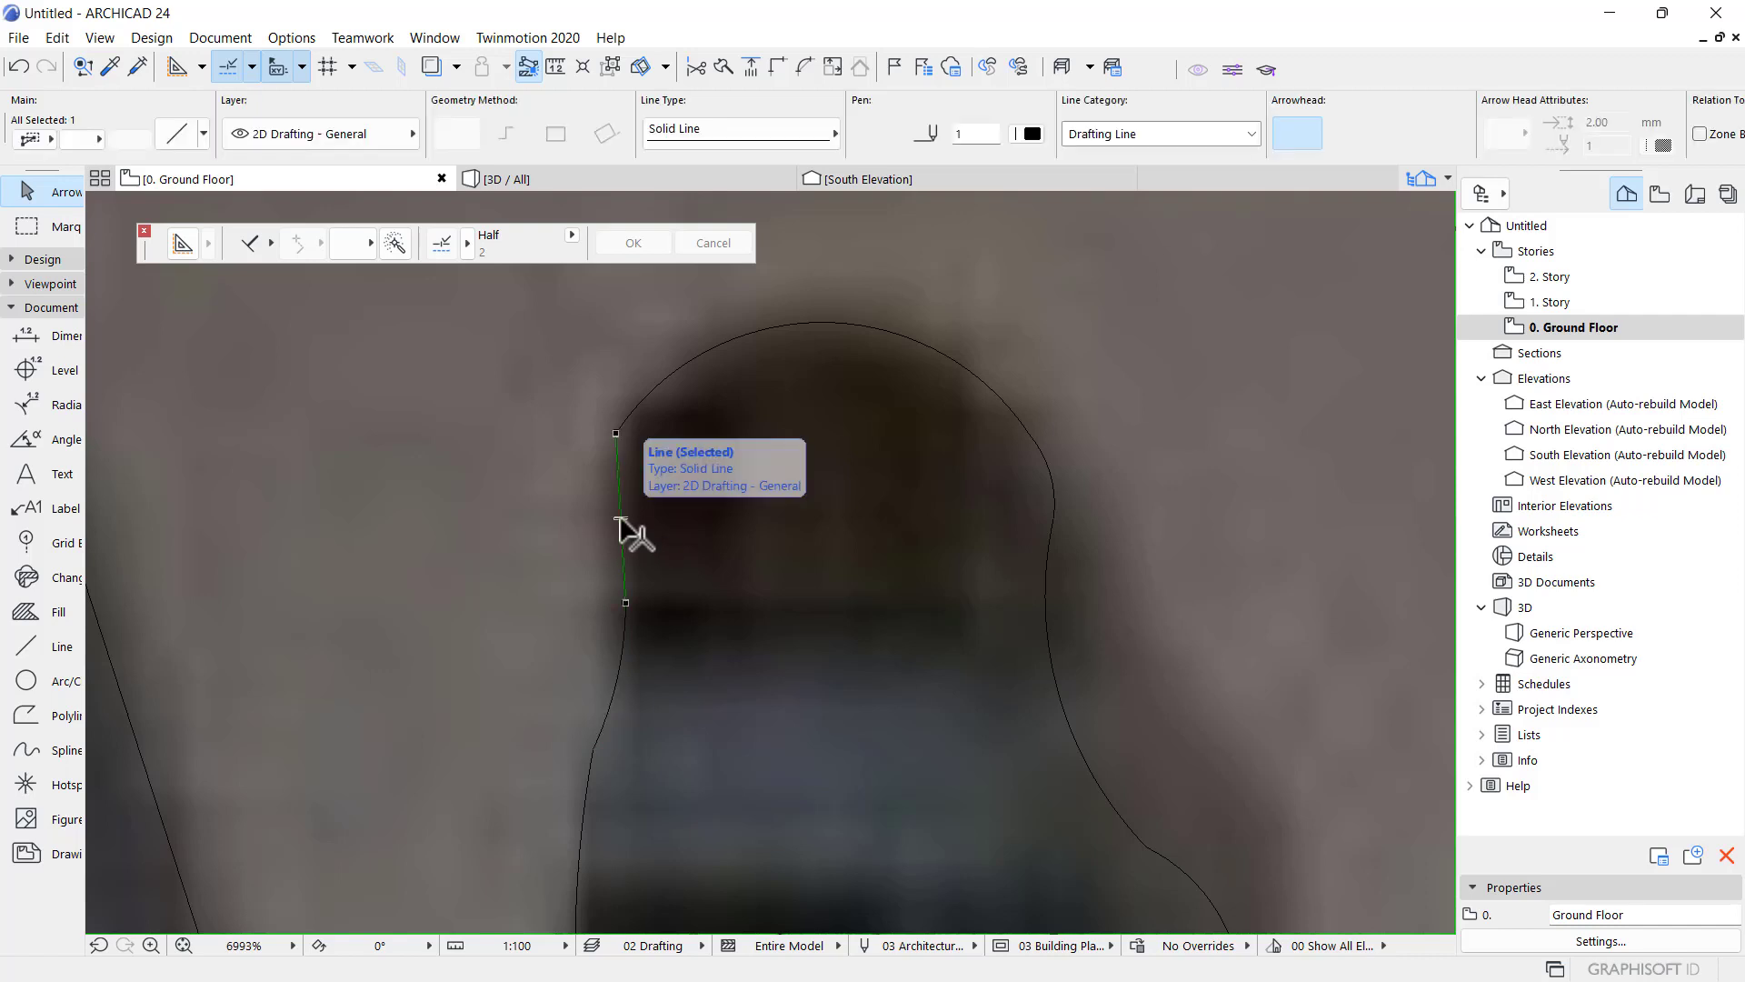
{"action": "left_click", "coordinate": [619, 517]}
{"action": "left_click", "coordinate": [622, 505]}
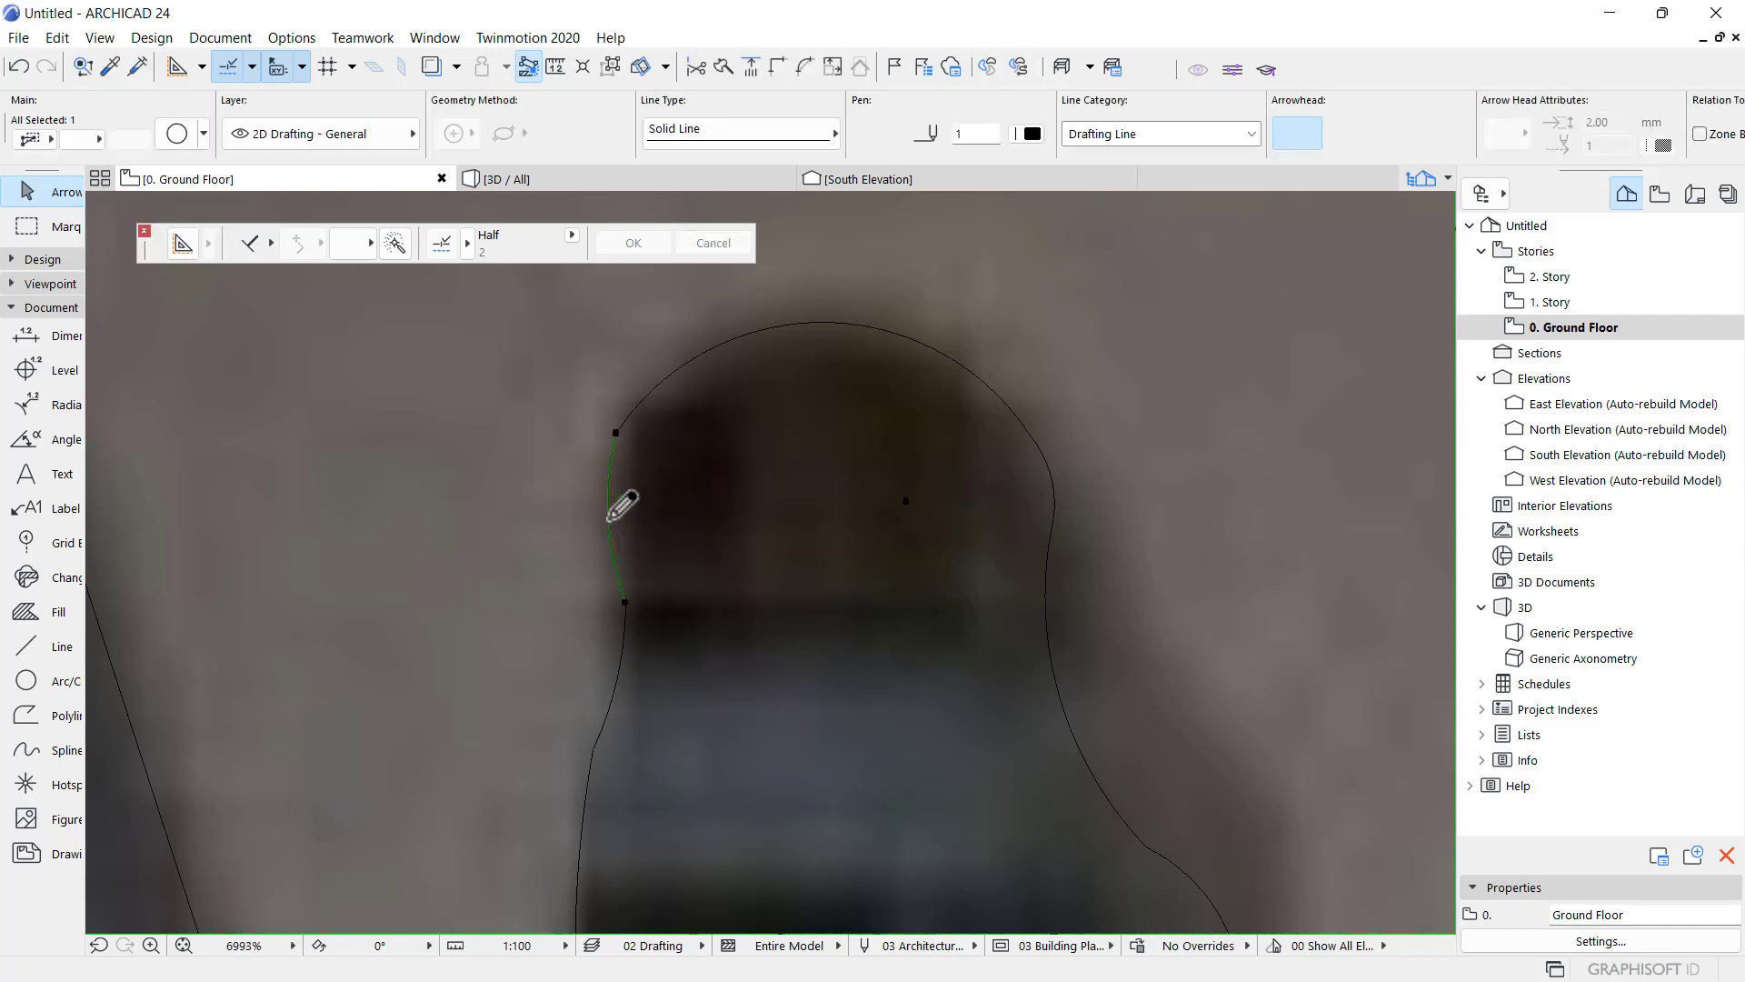
{"action": "key", "text": "Escape"}
{"action": "scroll", "coordinate": [686, 436], "scroll_direction": "down", "scroll_amount": 4}
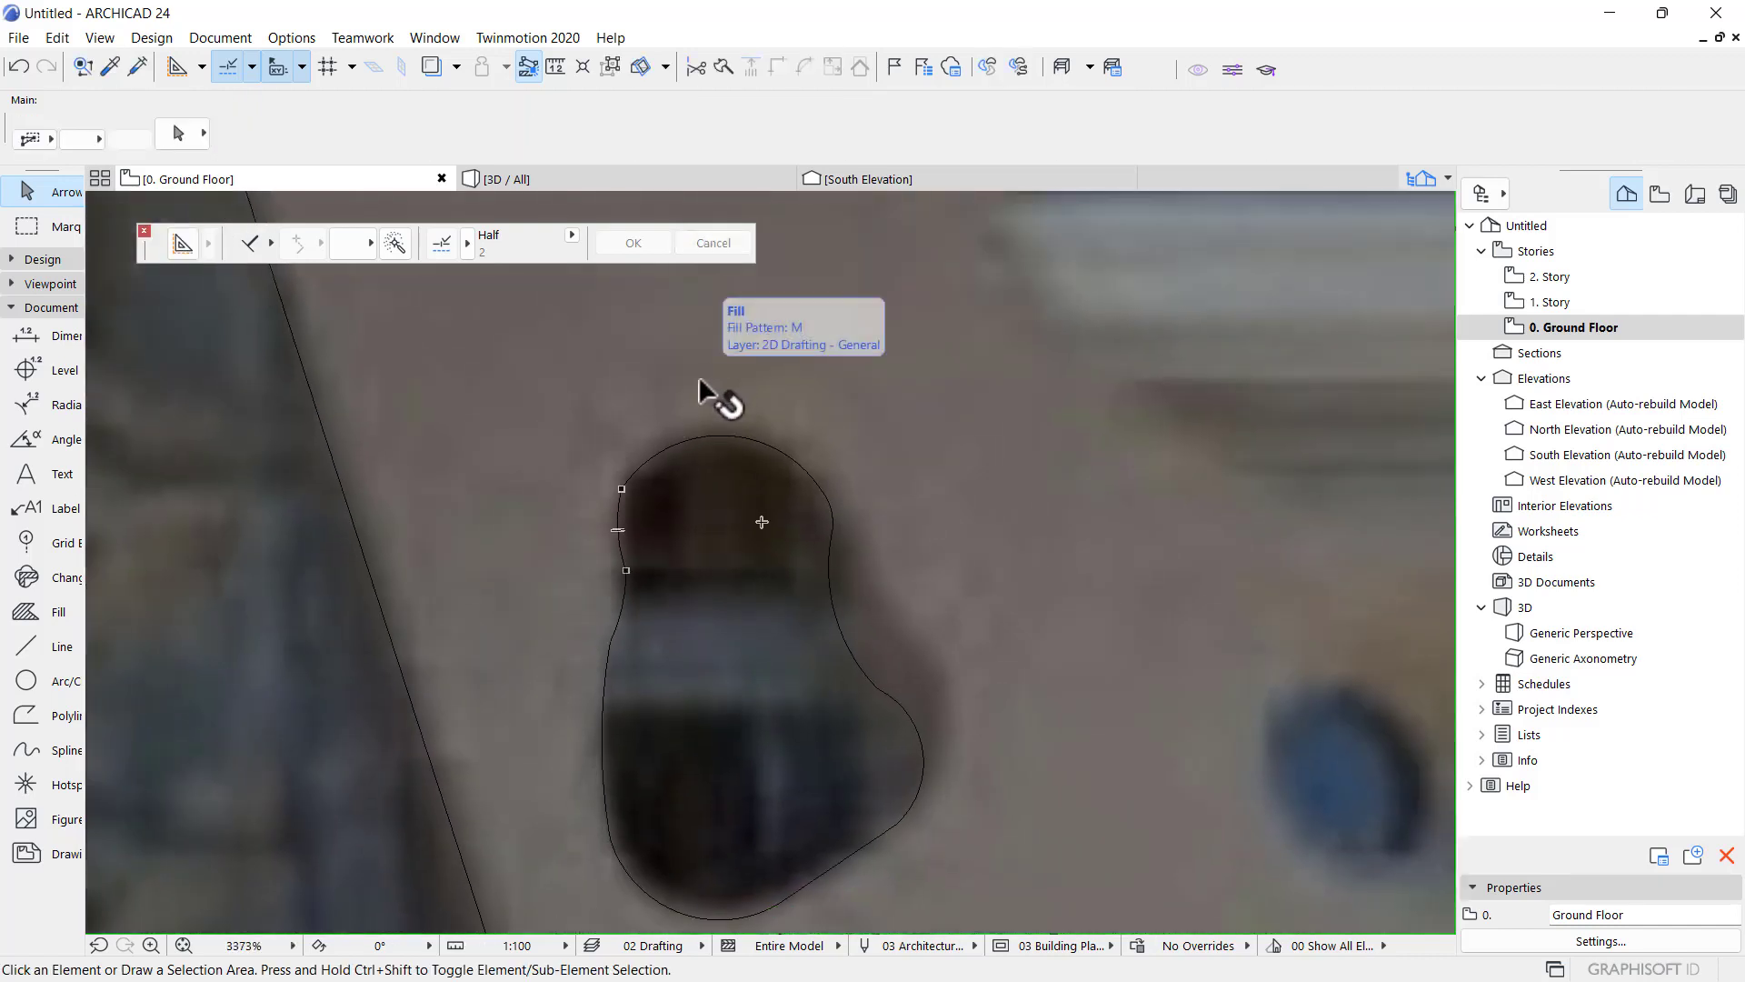
{"action": "key", "text": "ctrl+z"}
- Bend the straight upper-left edge outward again into an arc joining the rounded top and the waist
{"action": "scroll", "coordinate": [642, 538], "scroll_direction": "up", "scroll_amount": 4}
{"action": "left_click", "coordinate": [607, 510]}
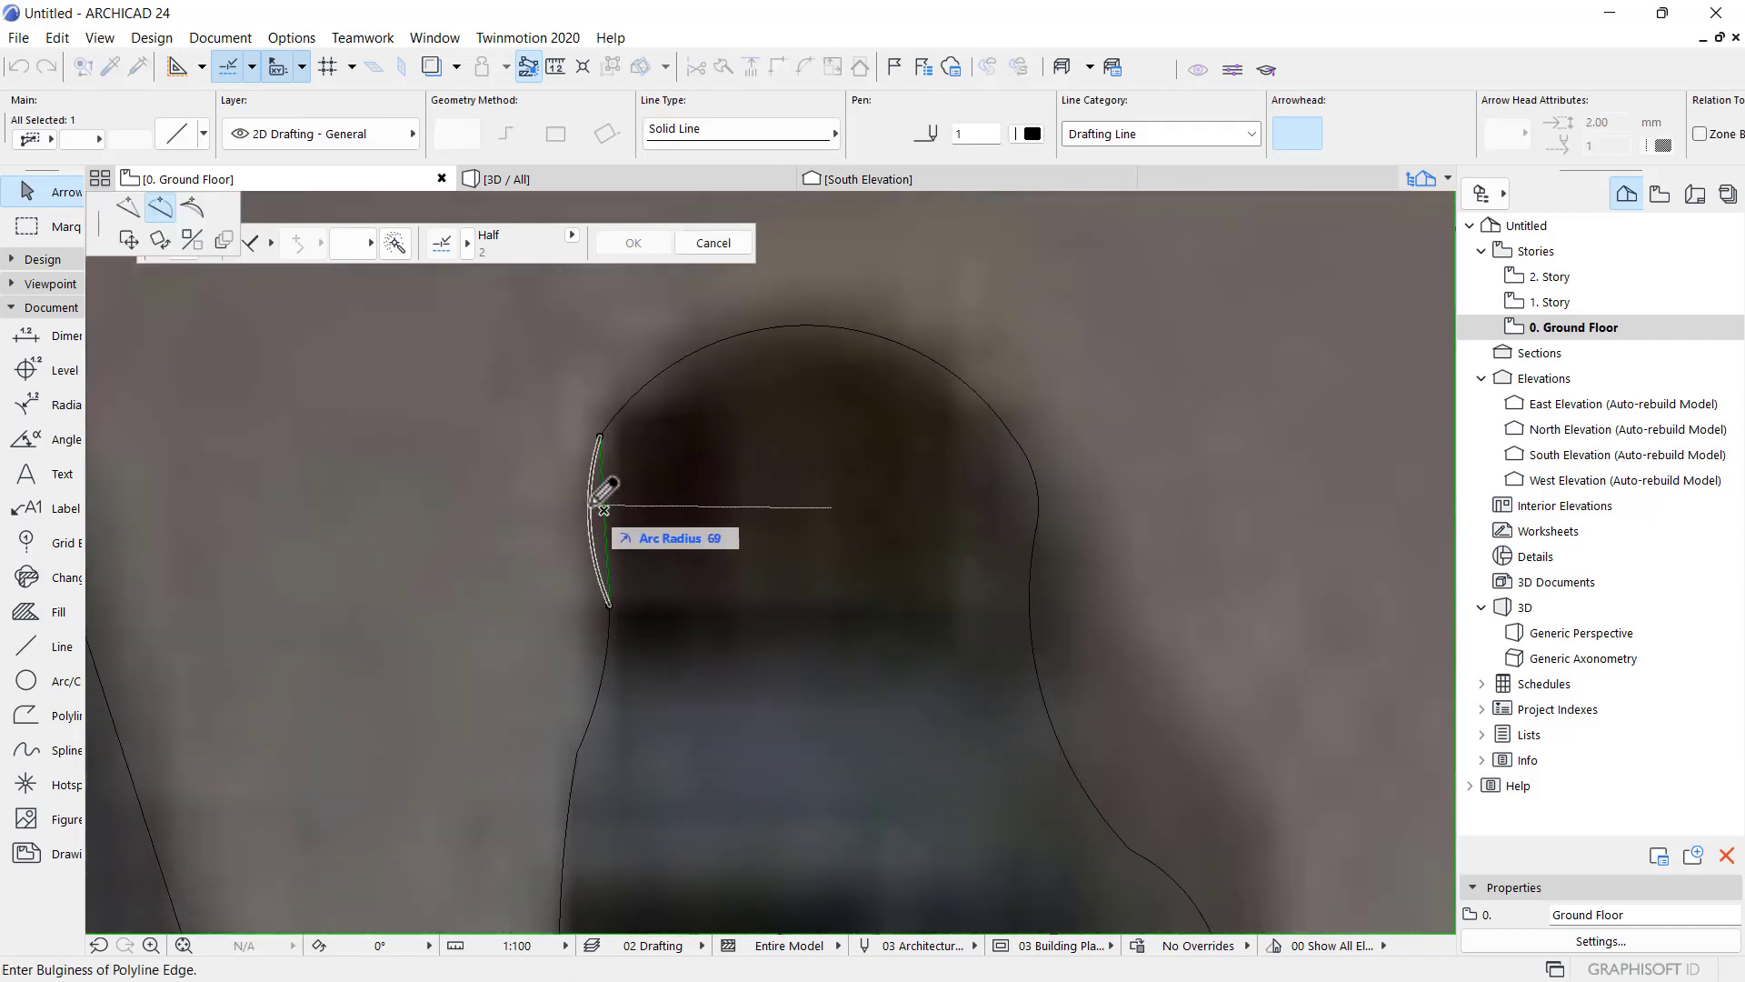
{"action": "left_click", "coordinate": [602, 509]}
{"action": "scroll", "coordinate": [688, 451], "scroll_direction": "down", "scroll_amount": 5}
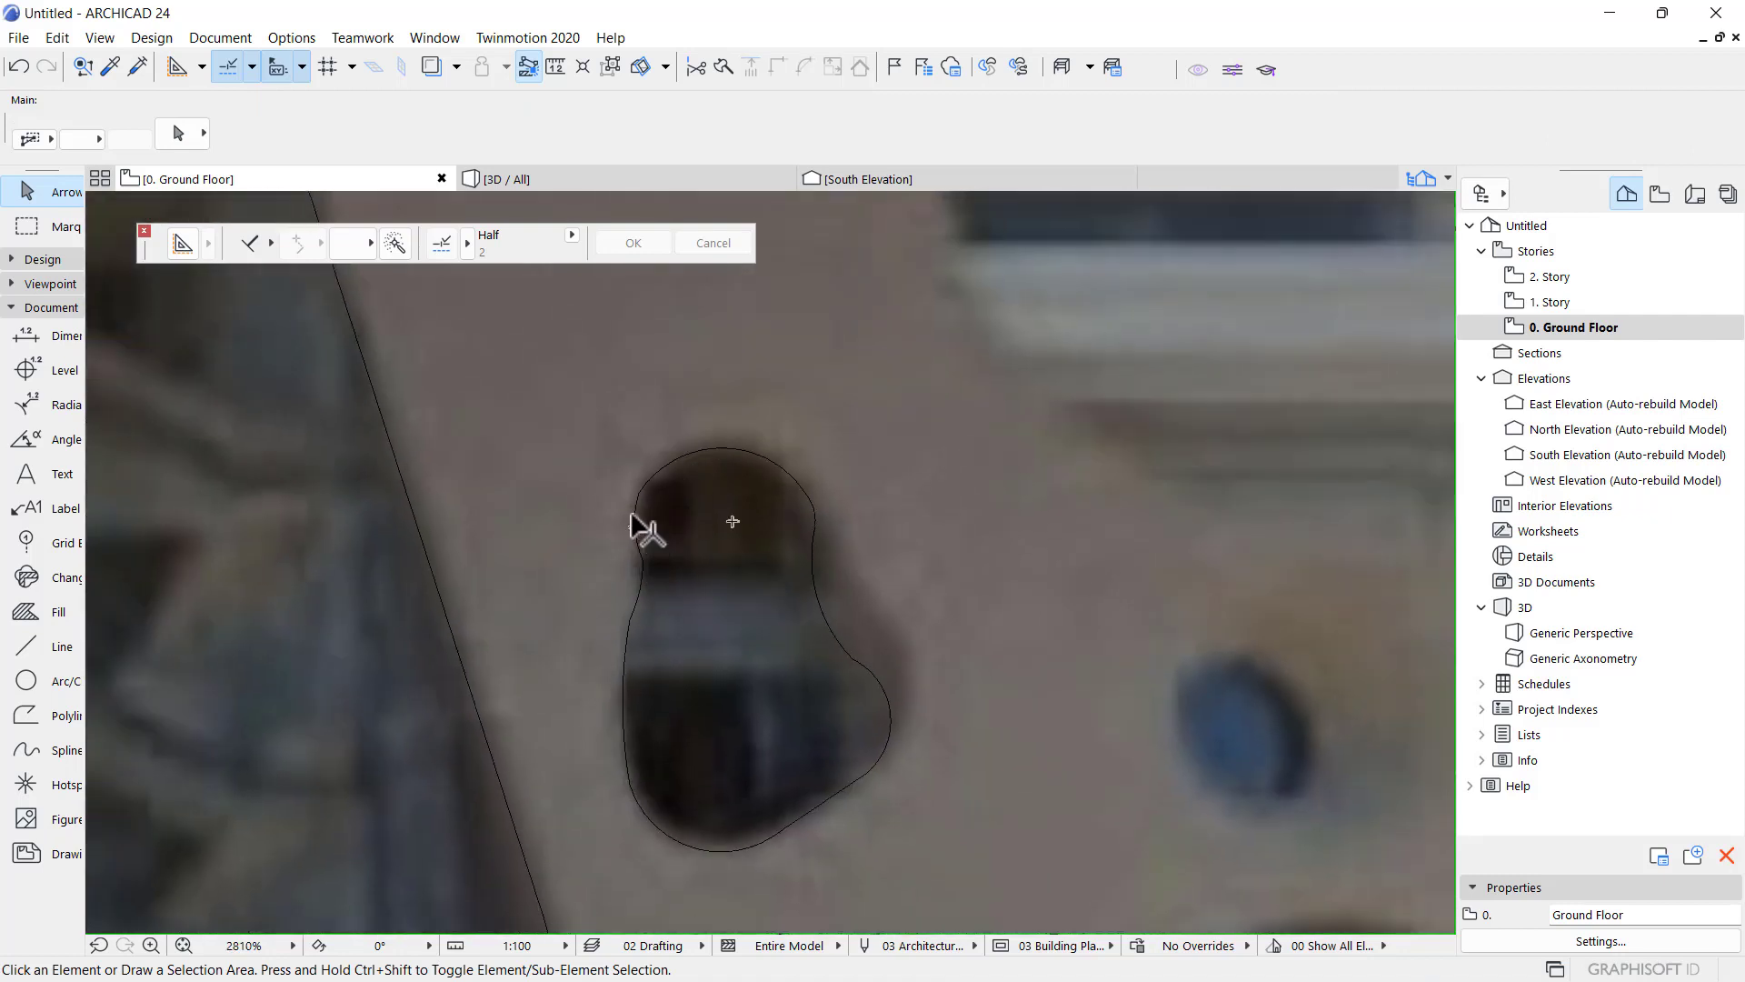
- Replace the small window's upper-left arc by straightening the short waist arc below it and stretching it up to the rounded top's left end
{"action": "left_click", "coordinate": [636, 586]}
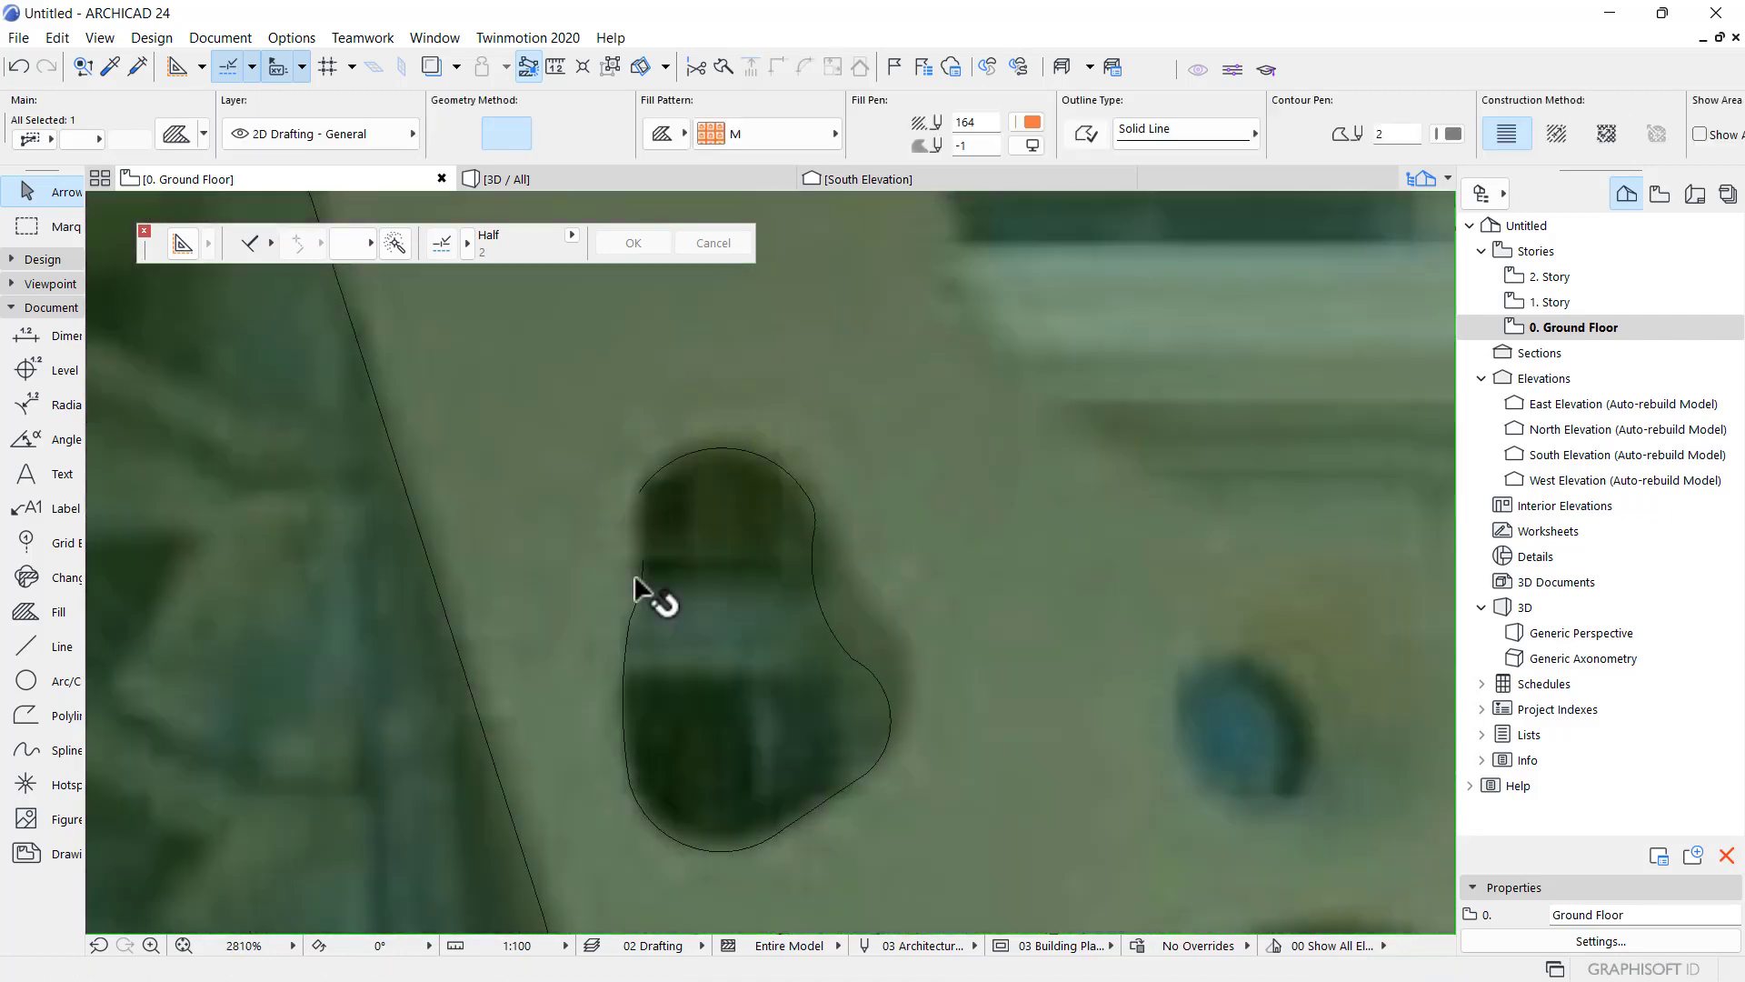
{"action": "left_click", "coordinate": [639, 591]}
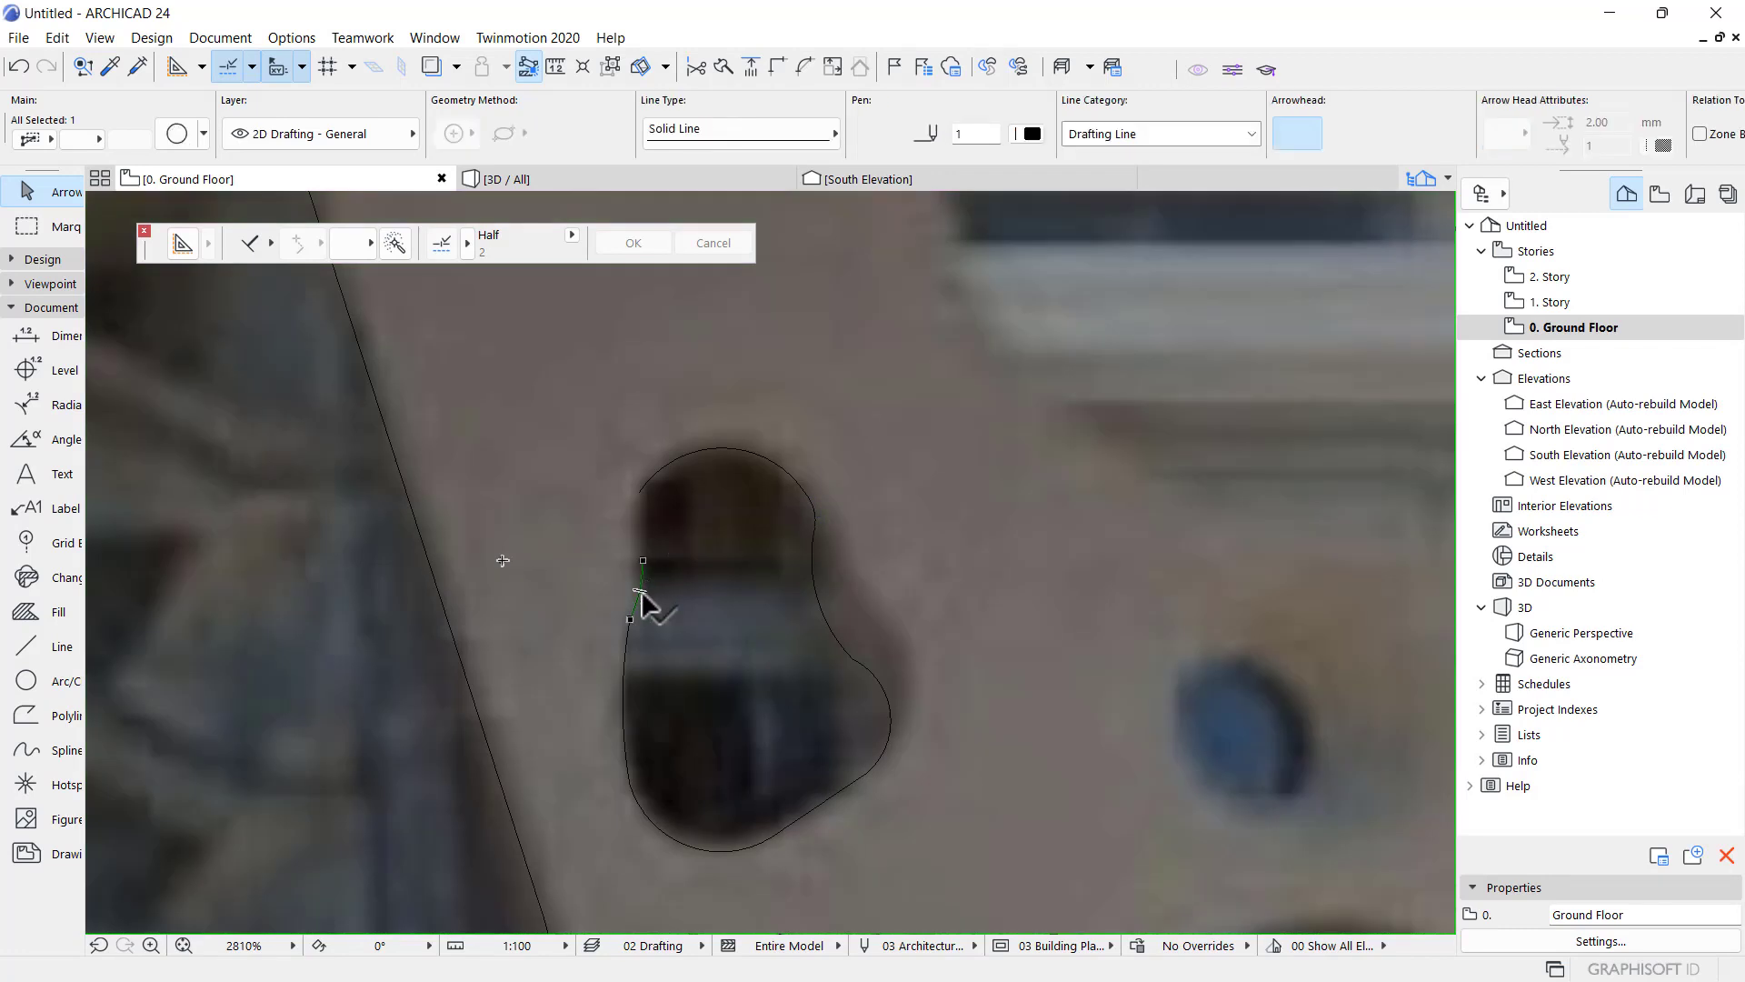
{"action": "scroll", "coordinate": [520, 489], "scroll_direction": "up", "scroll_amount": 4}
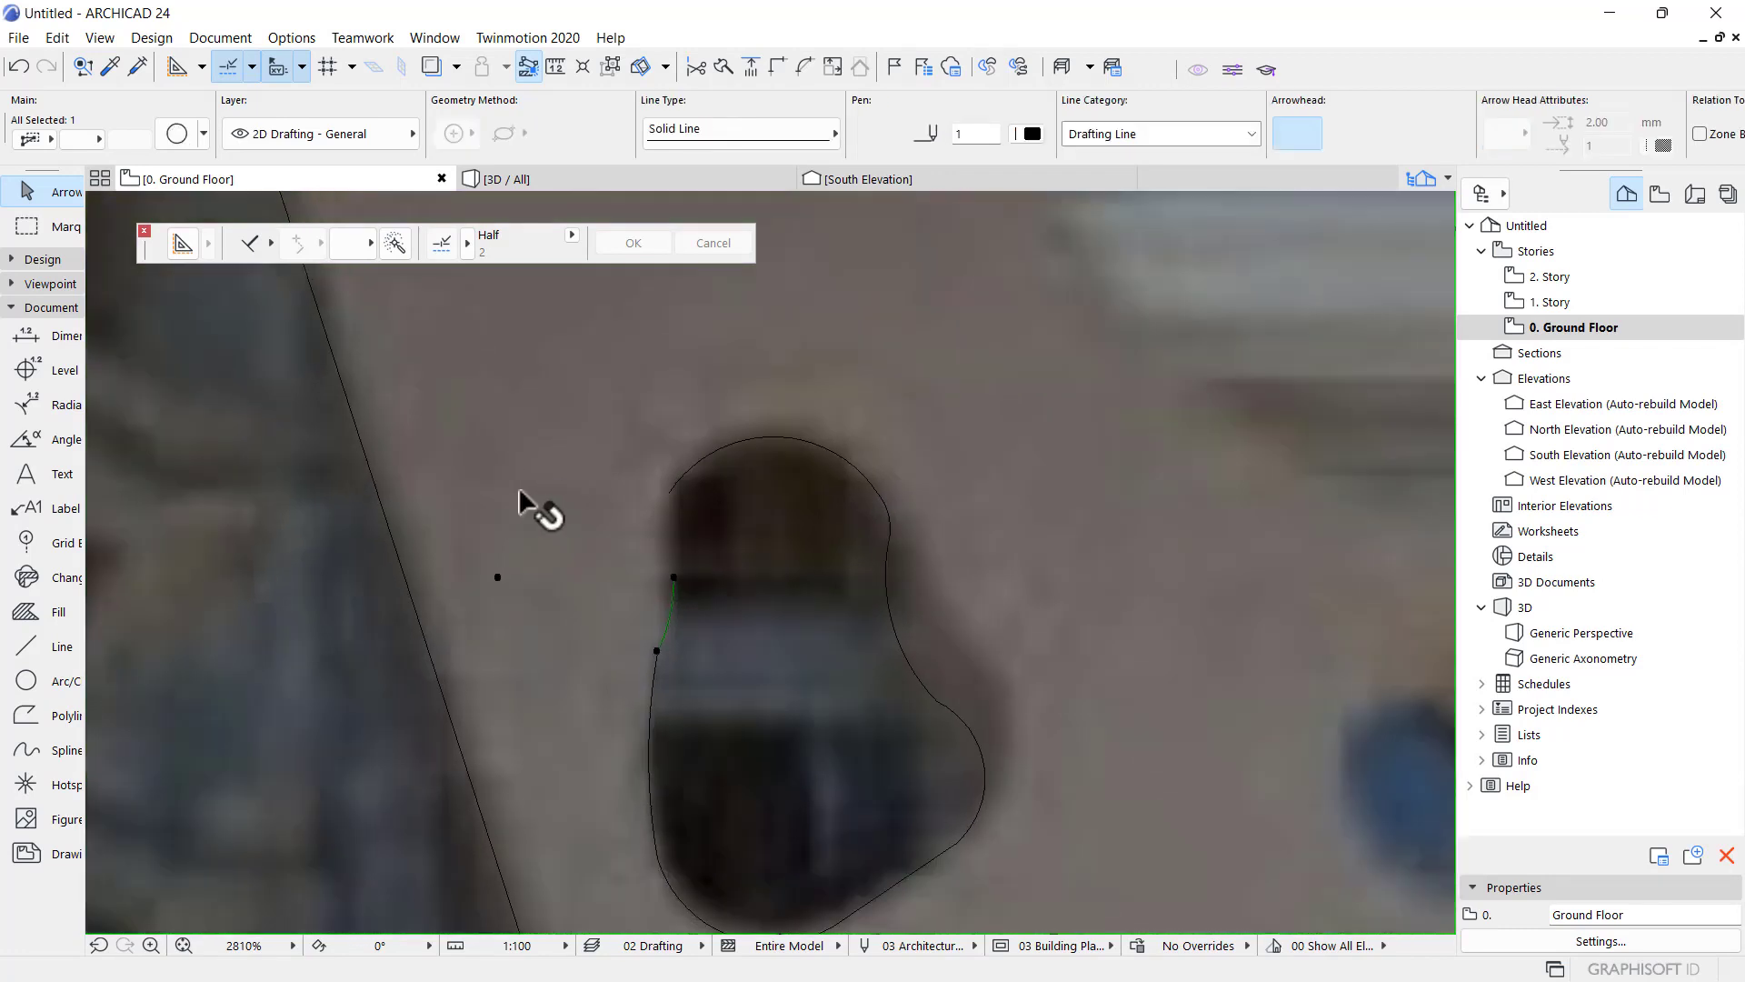
{"action": "left_click", "coordinate": [771, 697]}
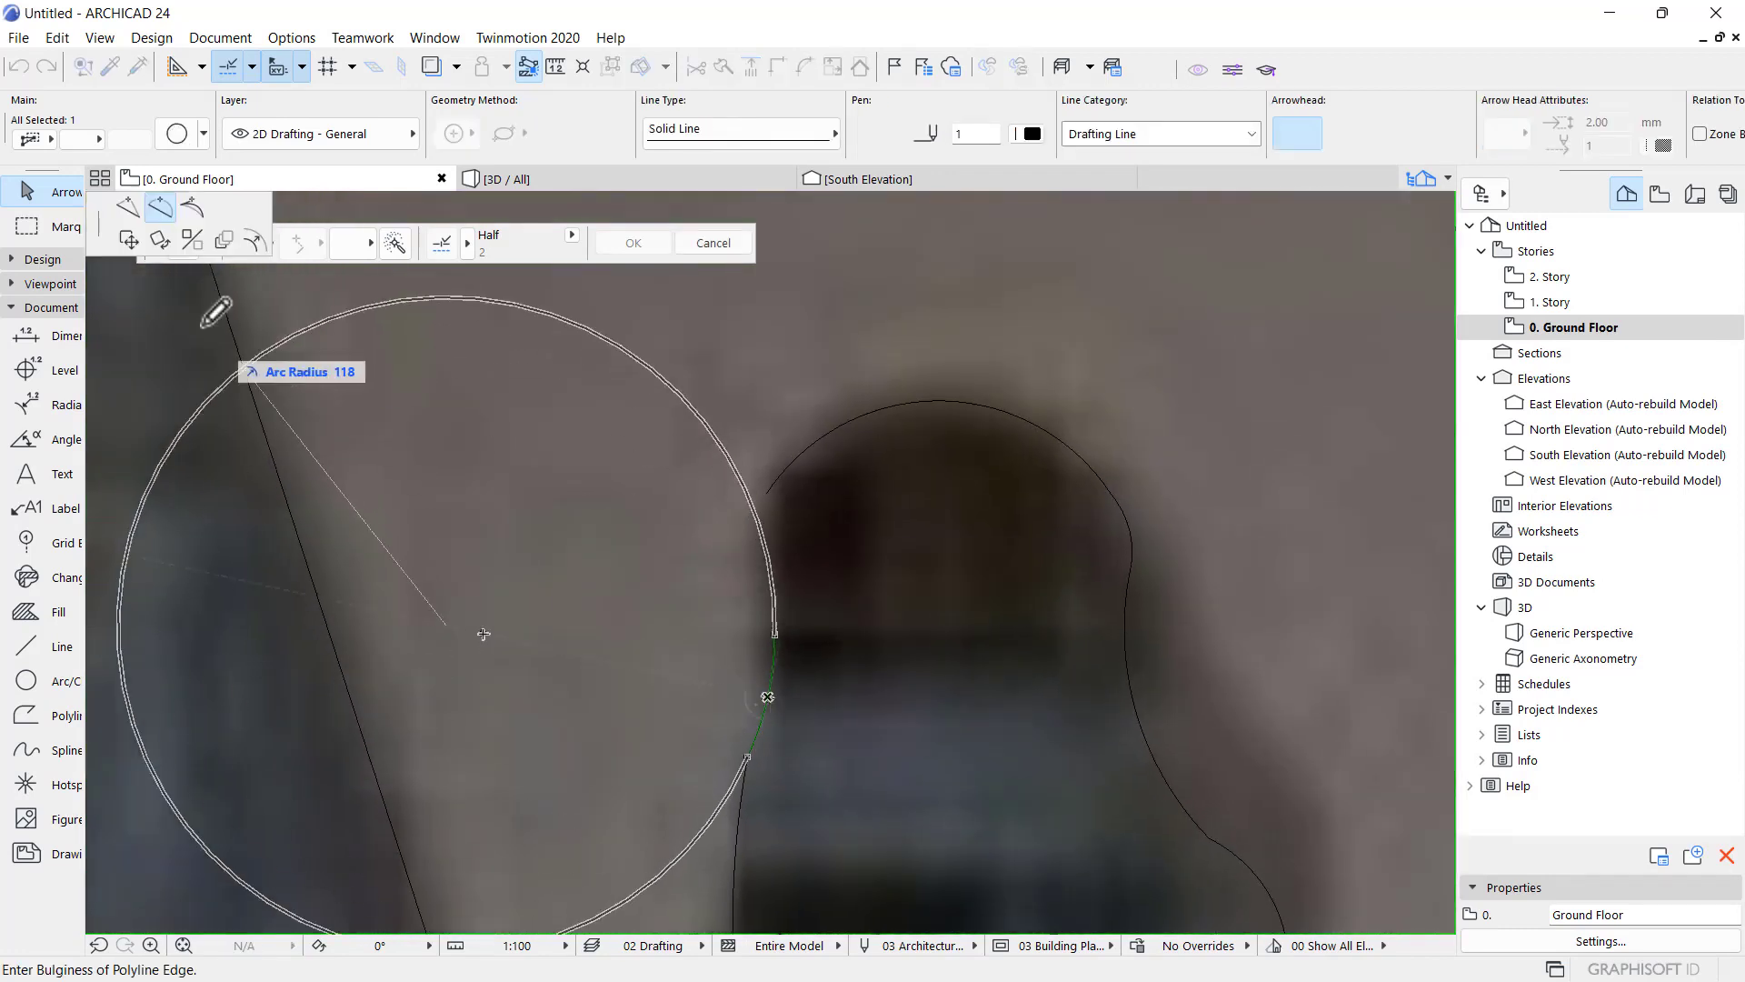
{"action": "left_click", "coordinate": [120, 210]}
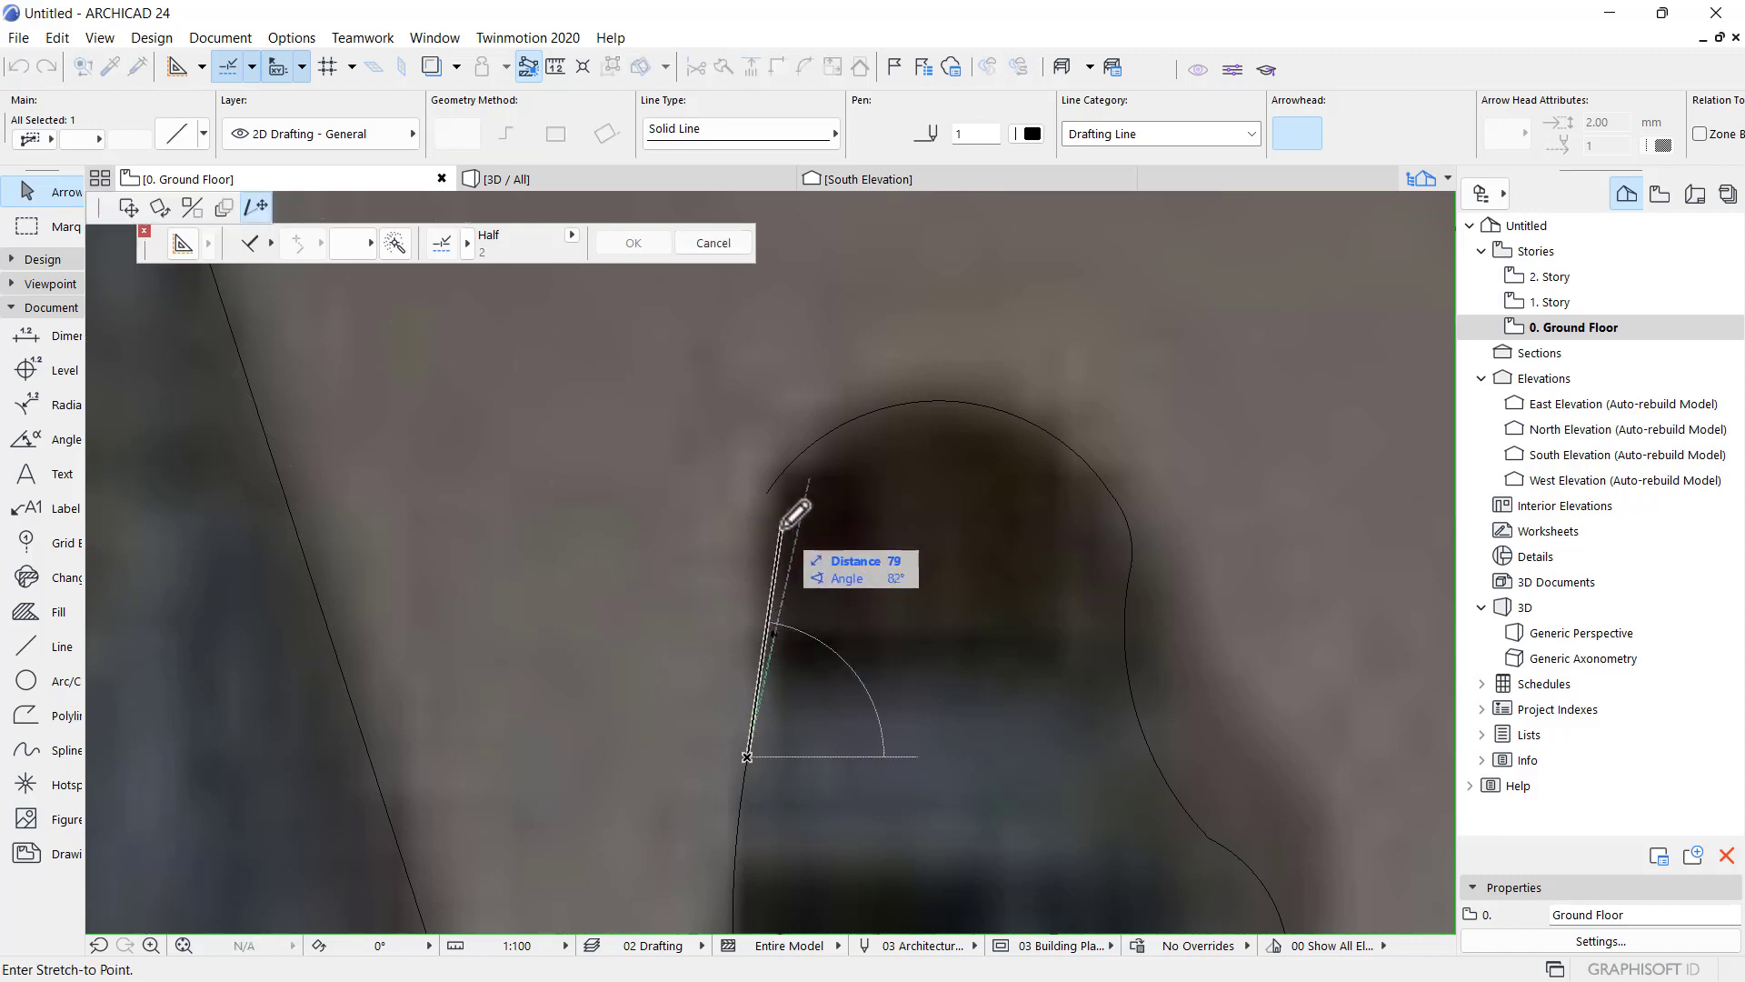
{"action": "left_click", "coordinate": [766, 493]}
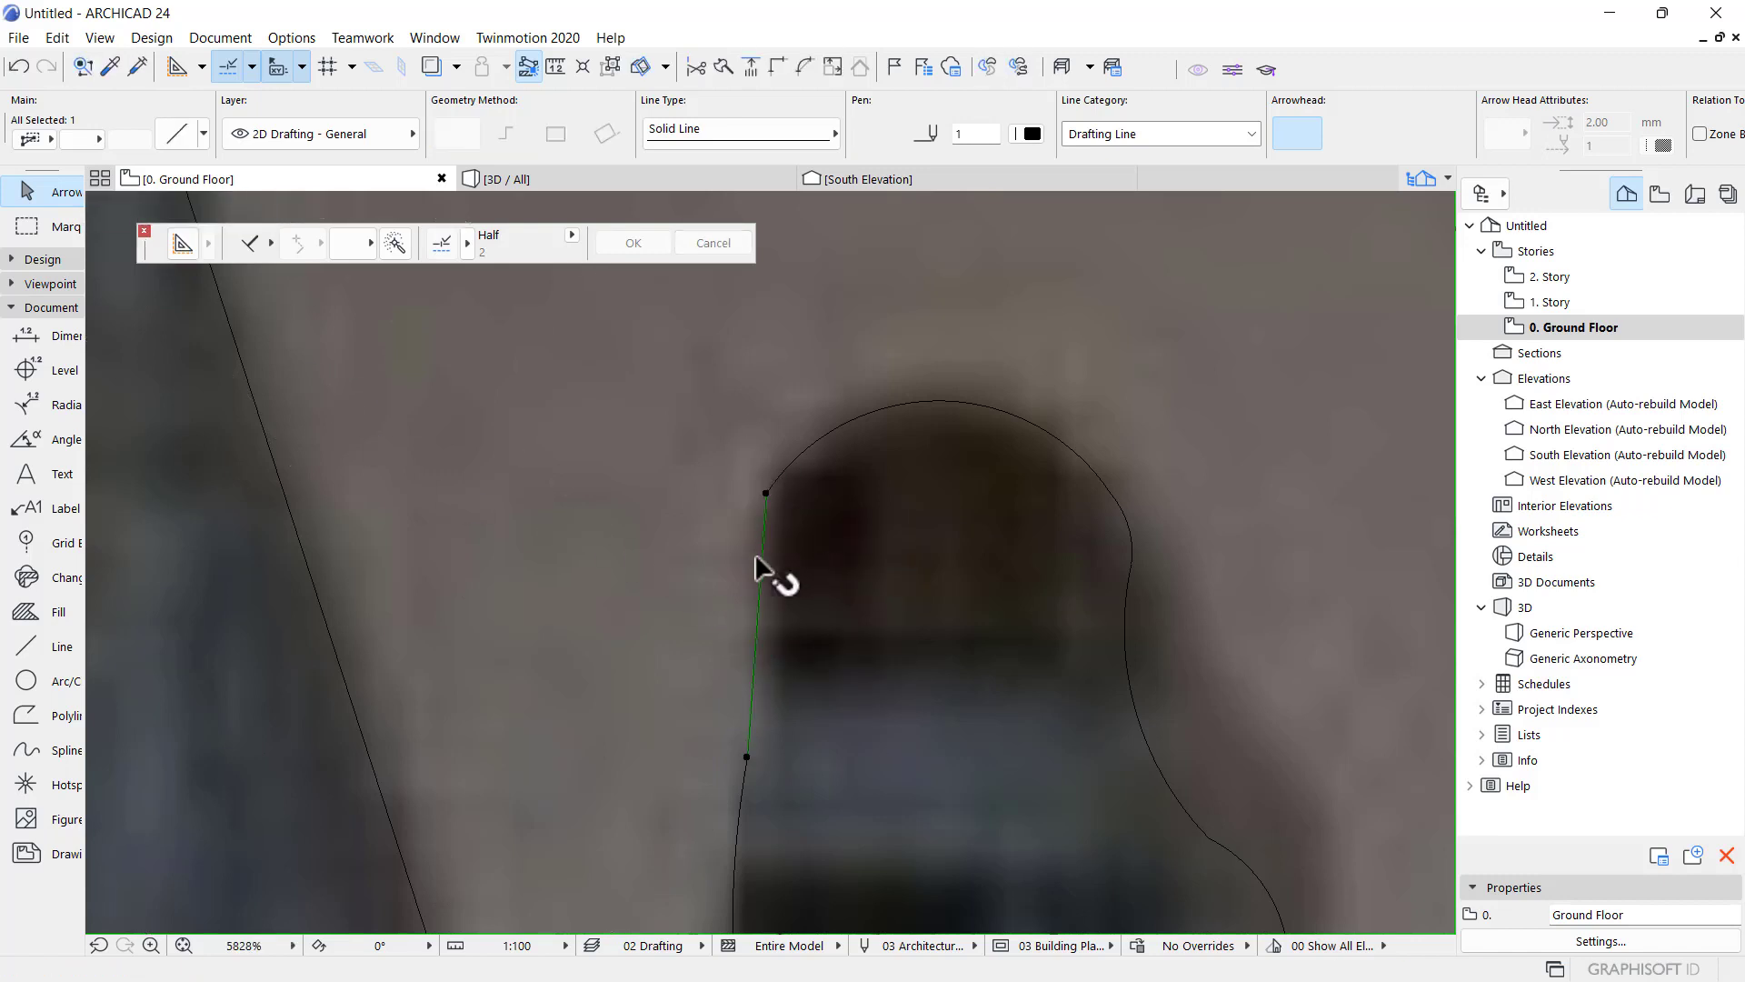
- Bend the straight upper-left edge of the small window slightly inward into an arc along the waist
{"action": "left_click", "coordinate": [758, 625]}
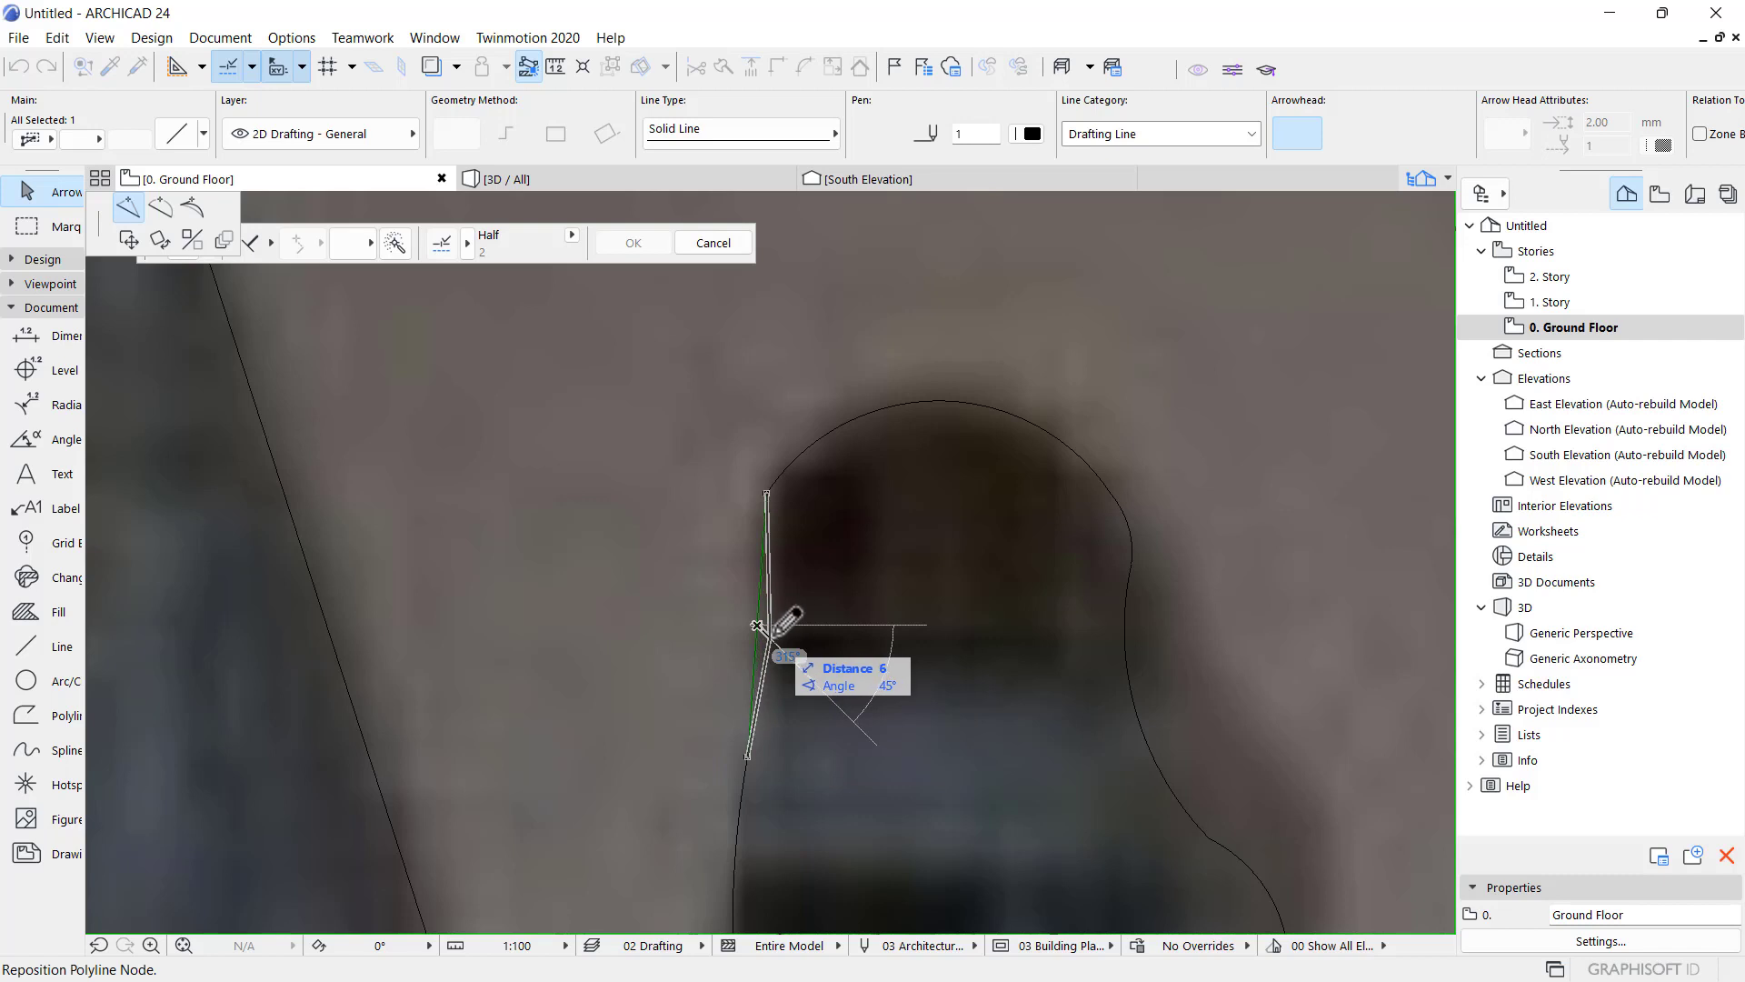
{"action": "left_click", "coordinate": [166, 215]}
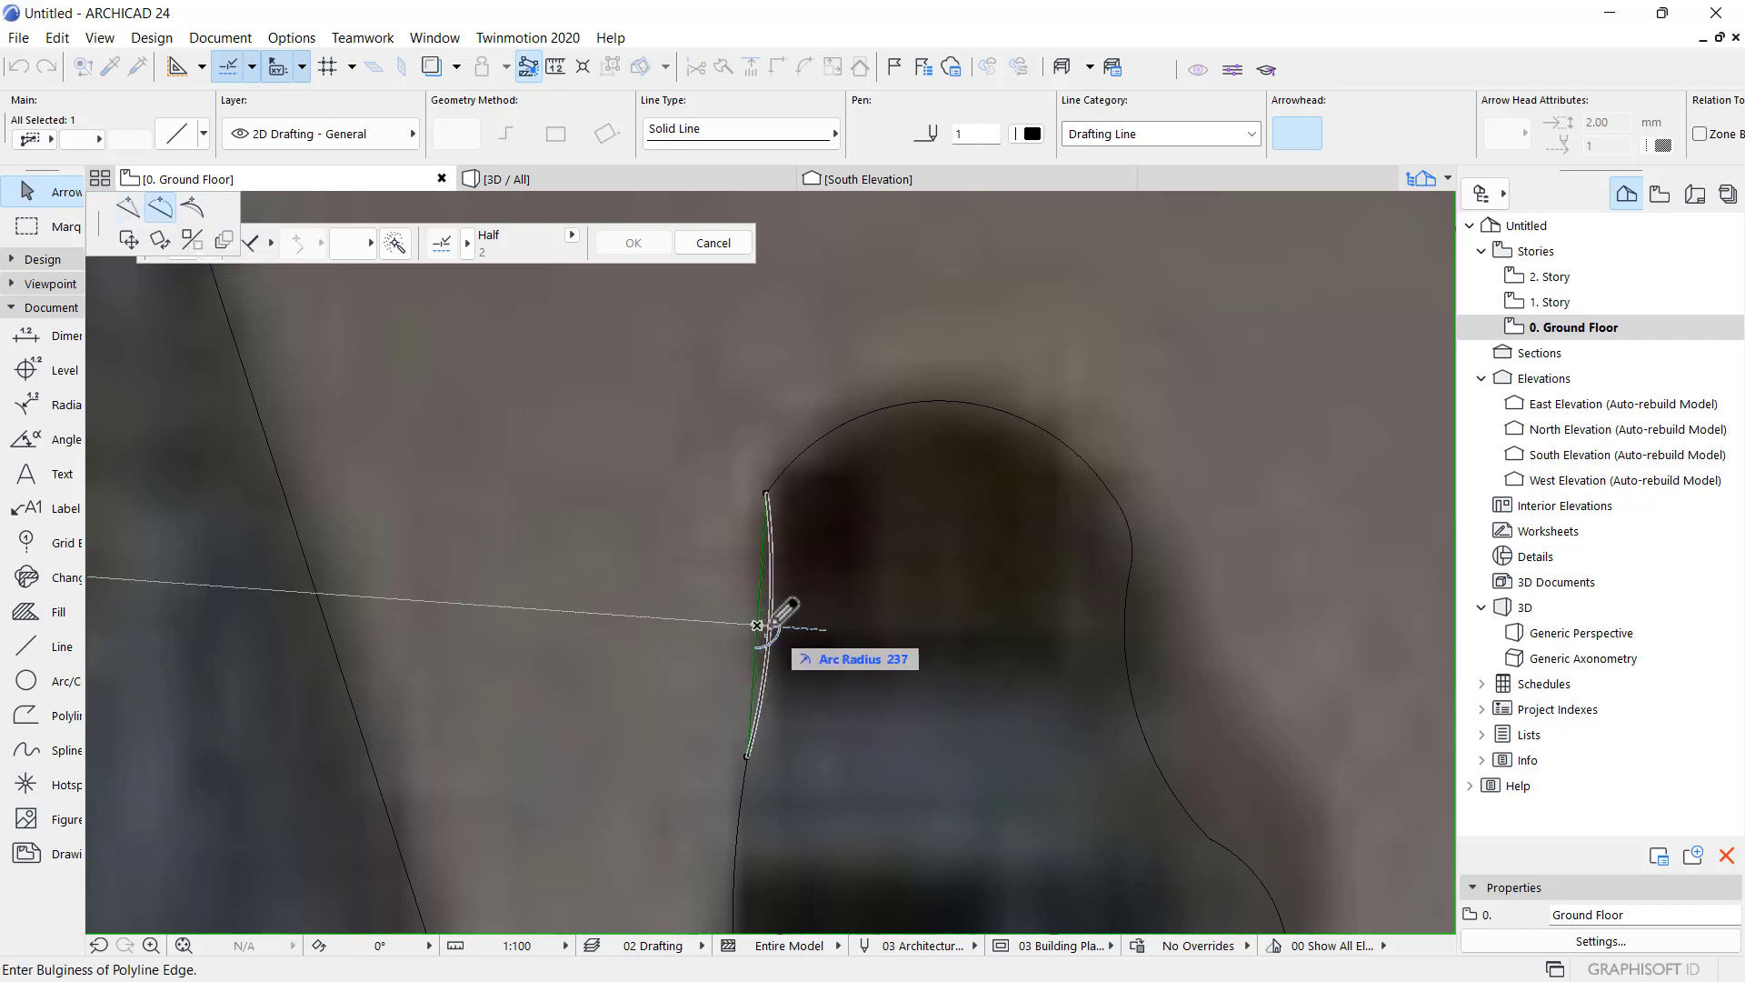
{"action": "left_click", "coordinate": [778, 640]}
{"action": "scroll", "coordinate": [786, 455], "scroll_direction": "down", "scroll_amount": 2}
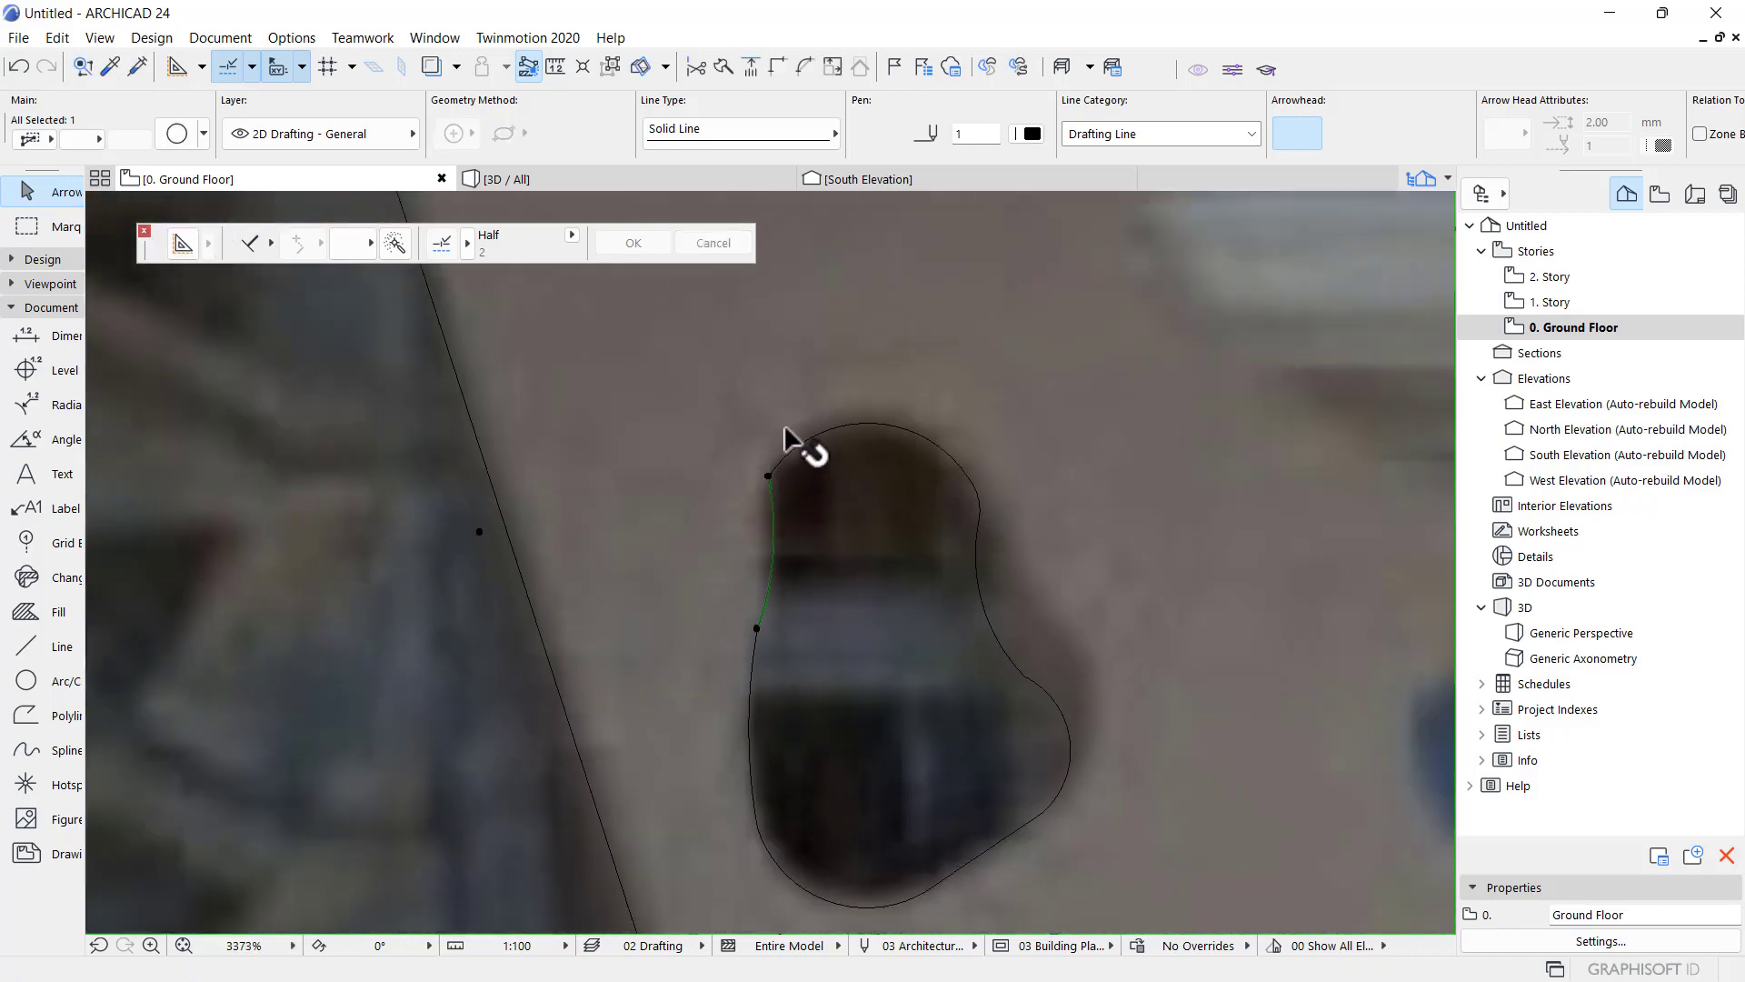
{"action": "scroll", "coordinate": [819, 418], "scroll_direction": "down", "scroll_amount": 3}
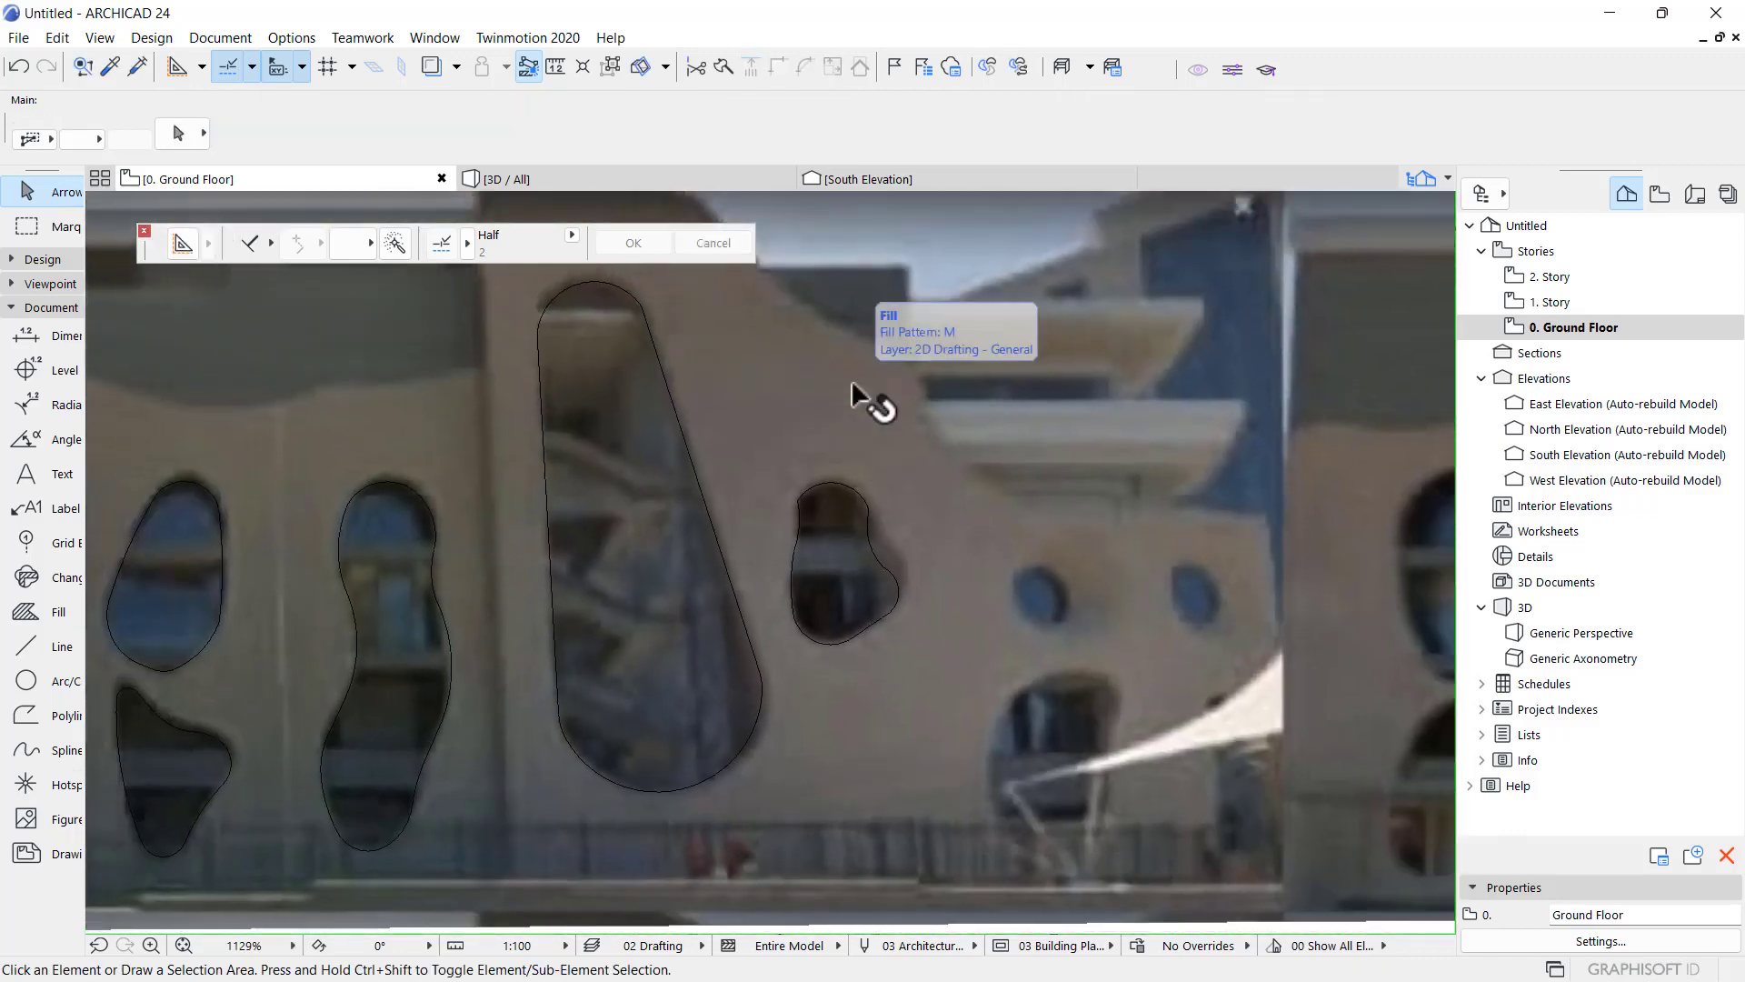
- Fillet the small window's upper-left corner between the rounded top and the waist arc with a radius of 62
{"action": "scroll", "coordinate": [795, 493], "scroll_direction": "up", "scroll_amount": 5}
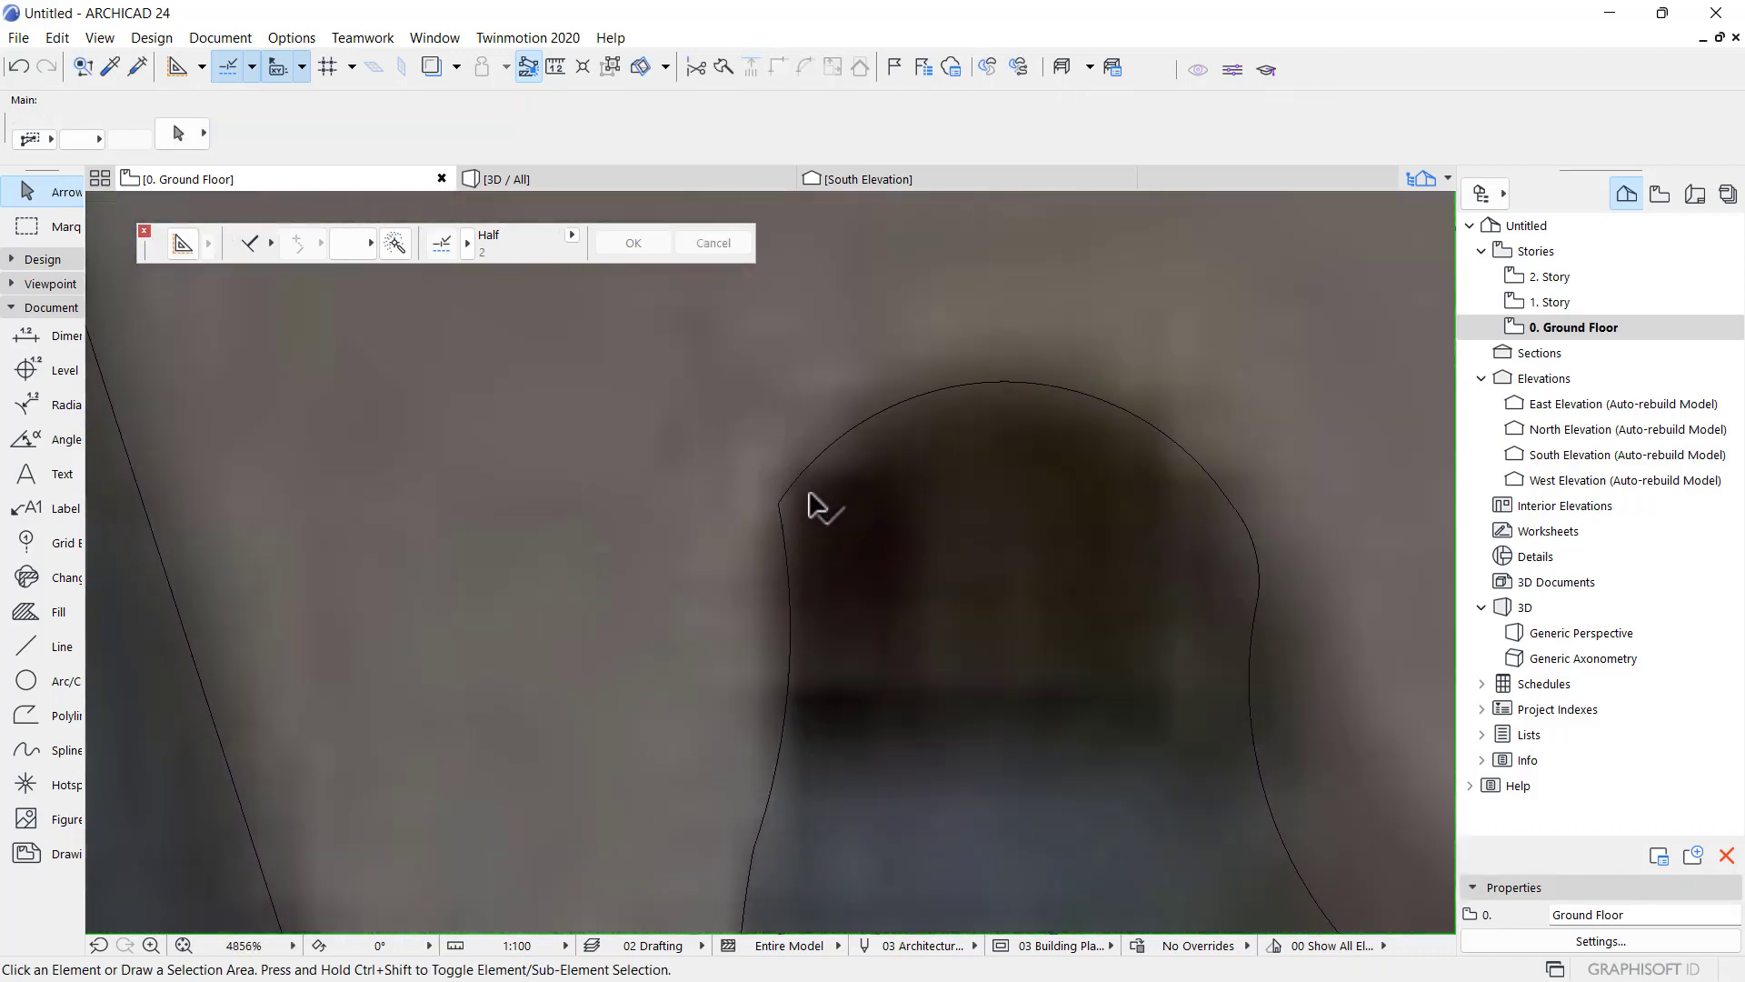
{"action": "left_click", "coordinate": [789, 488]}
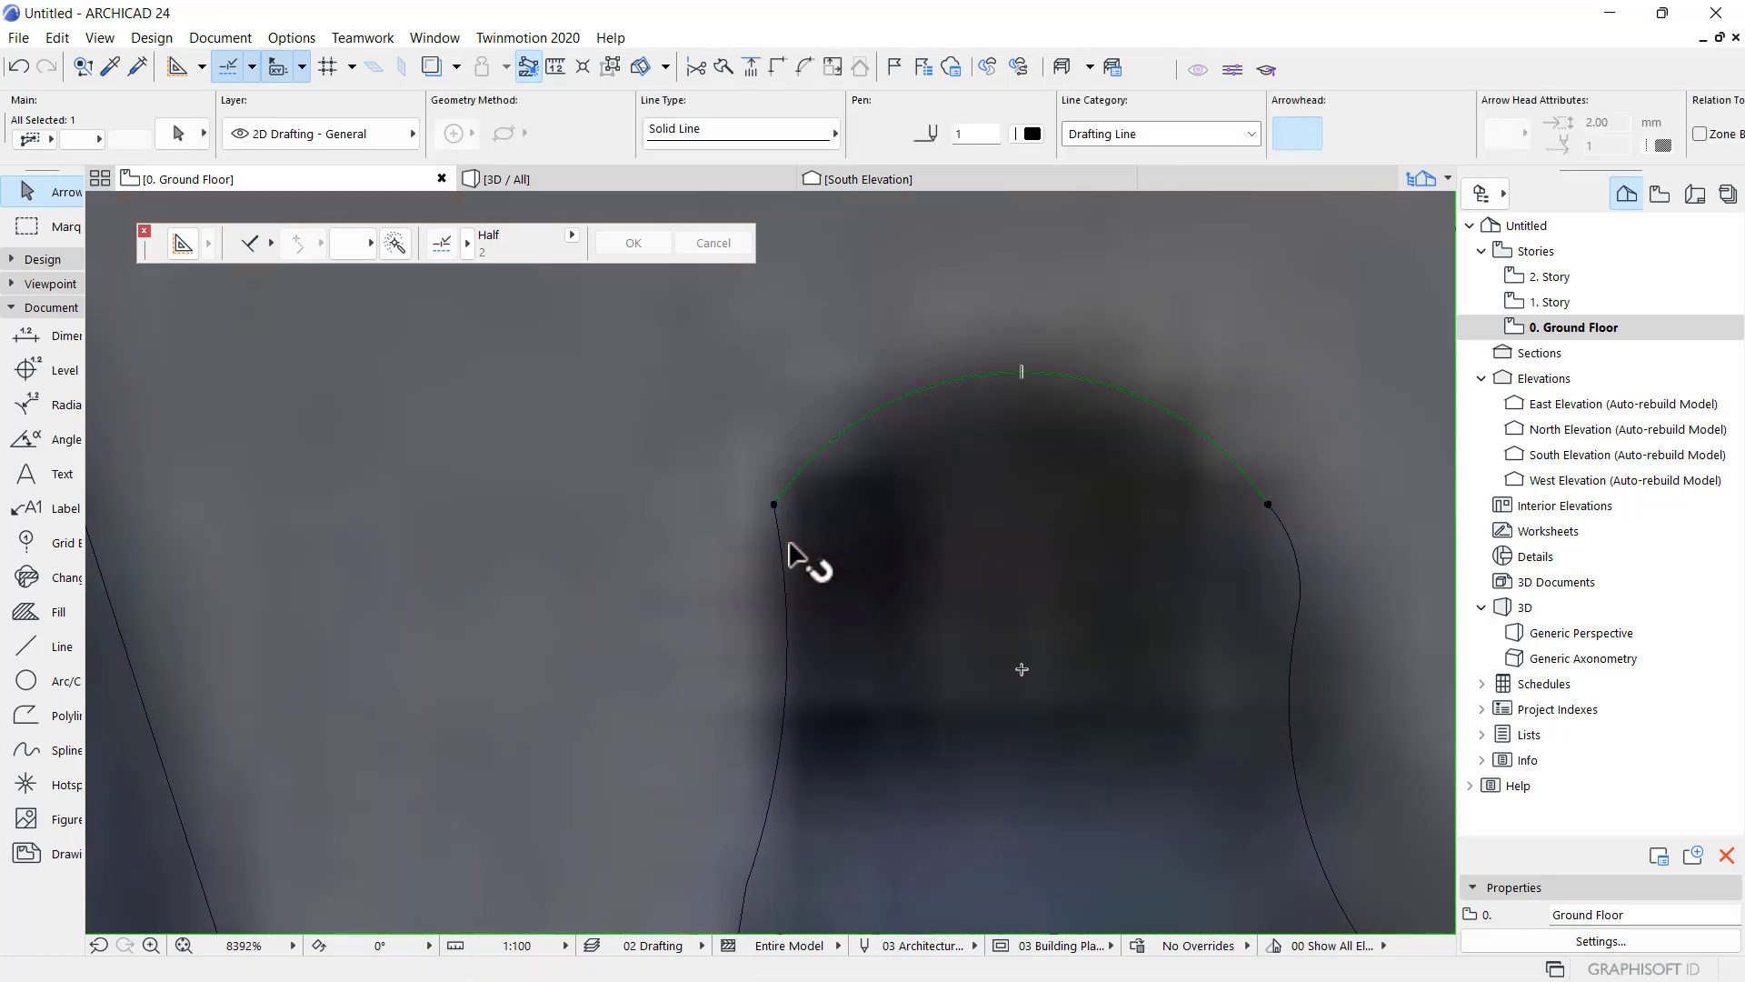
{"action": "left_click", "coordinate": [774, 504]}
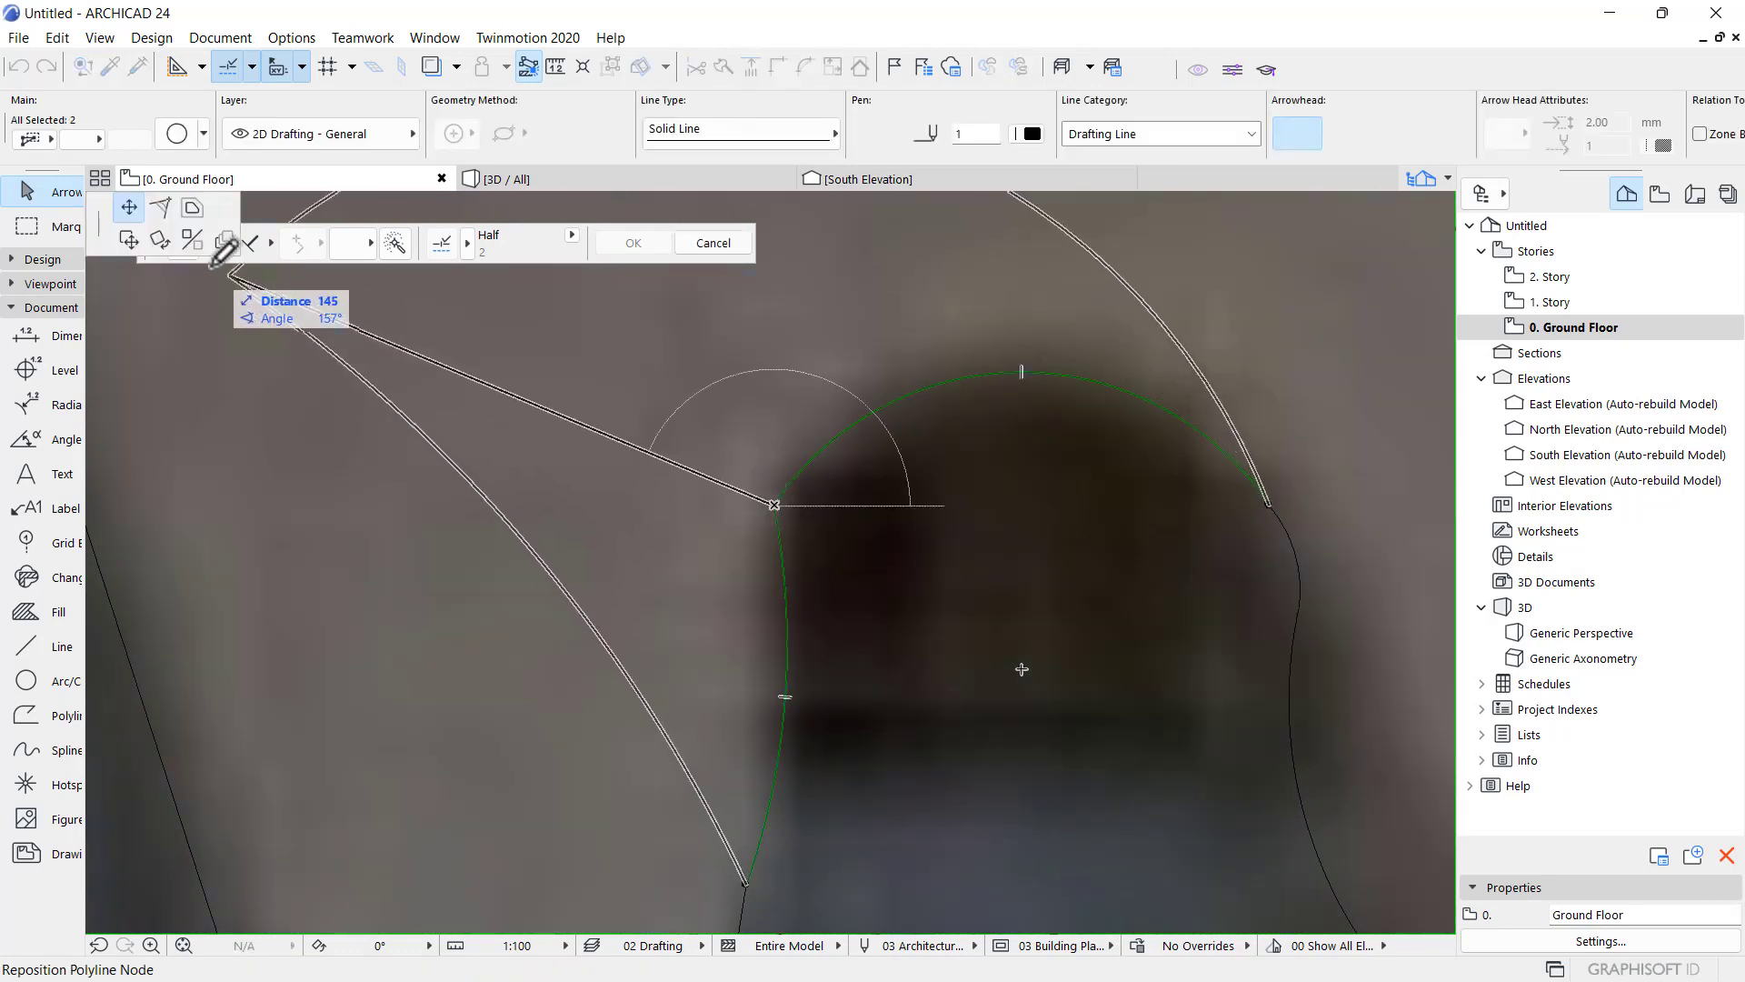
{"action": "left_click", "coordinate": [160, 207]}
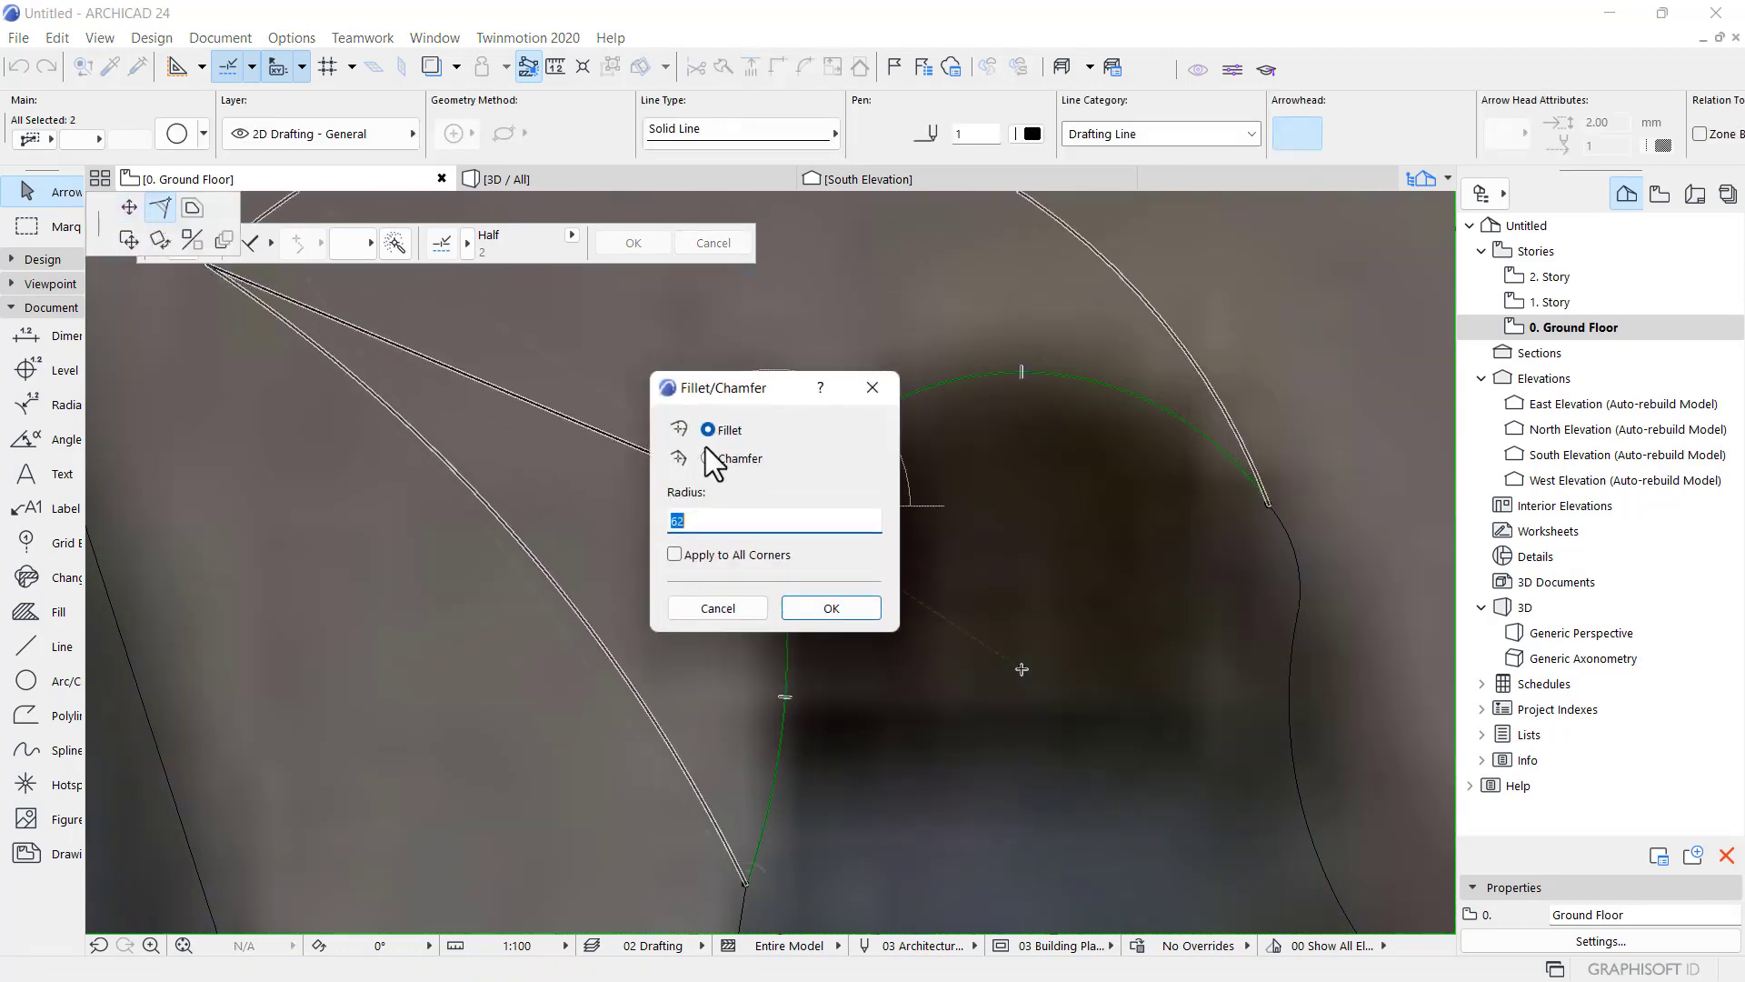
{"action": "left_click", "coordinate": [830, 608]}
{"action": "scroll", "coordinate": [844, 483], "scroll_direction": "down", "scroll_amount": 3}
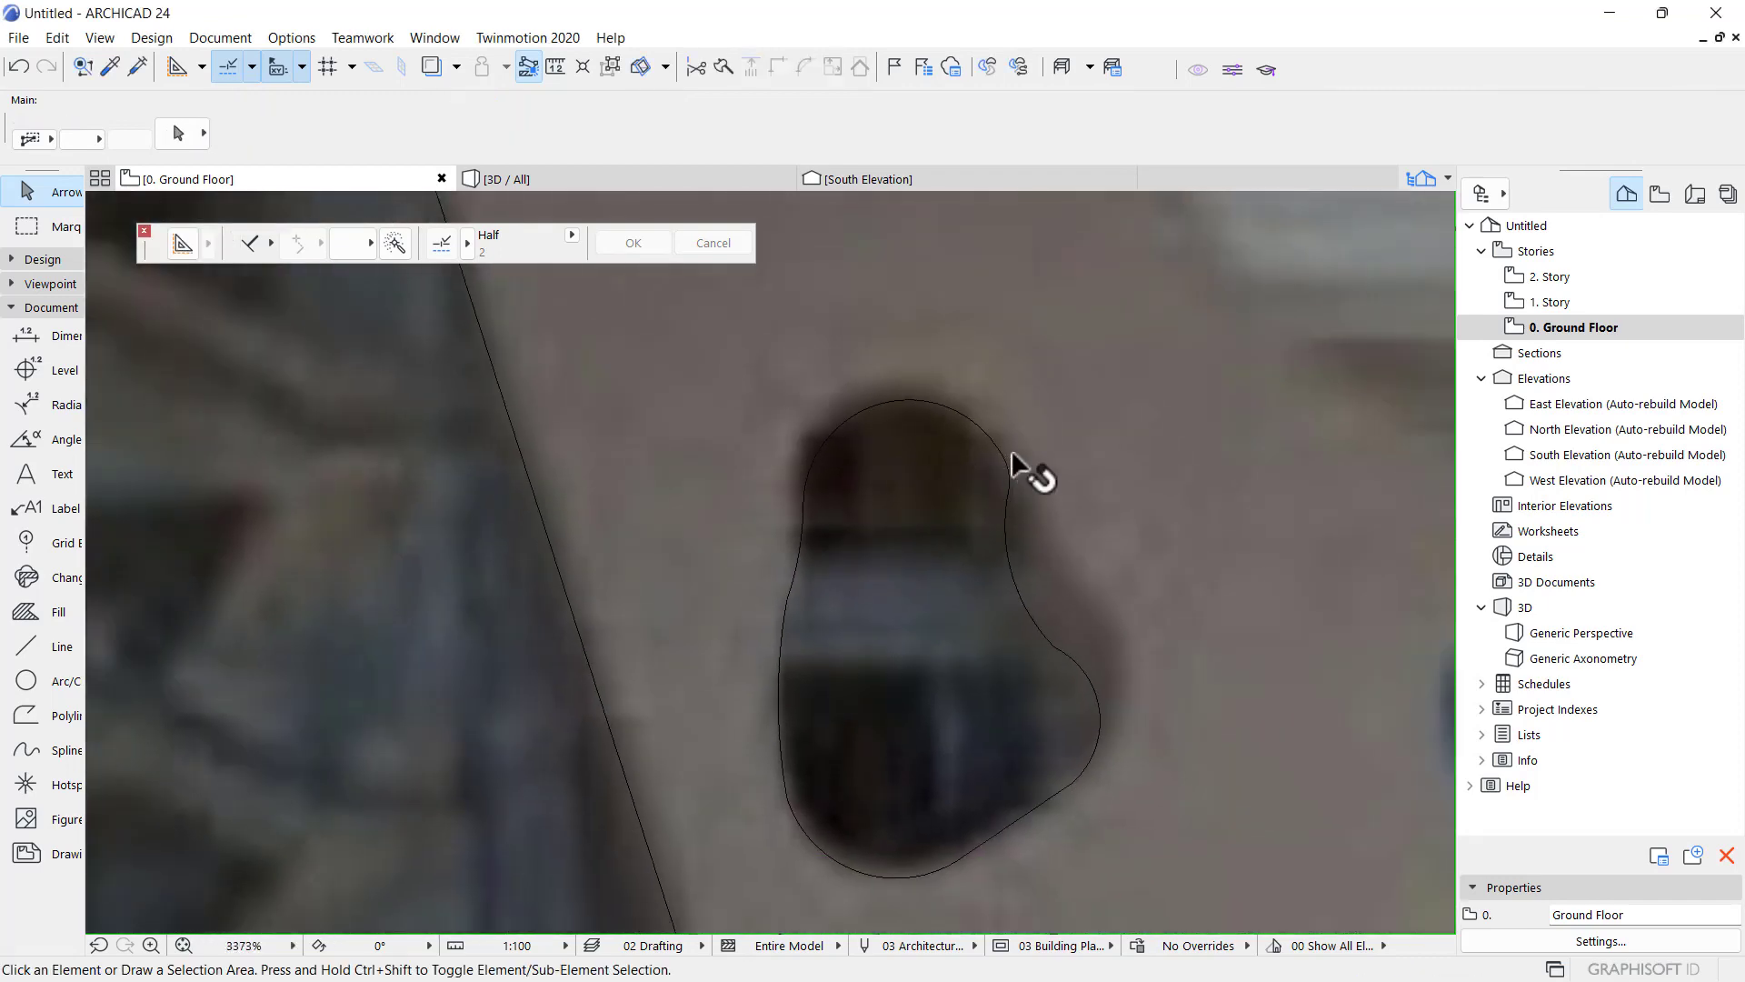
- Fillet the corner between the right waist arc and the lower-right bulge with a radius of 62
{"action": "scroll", "coordinate": [1107, 690], "scroll_direction": "up", "scroll_amount": 2}
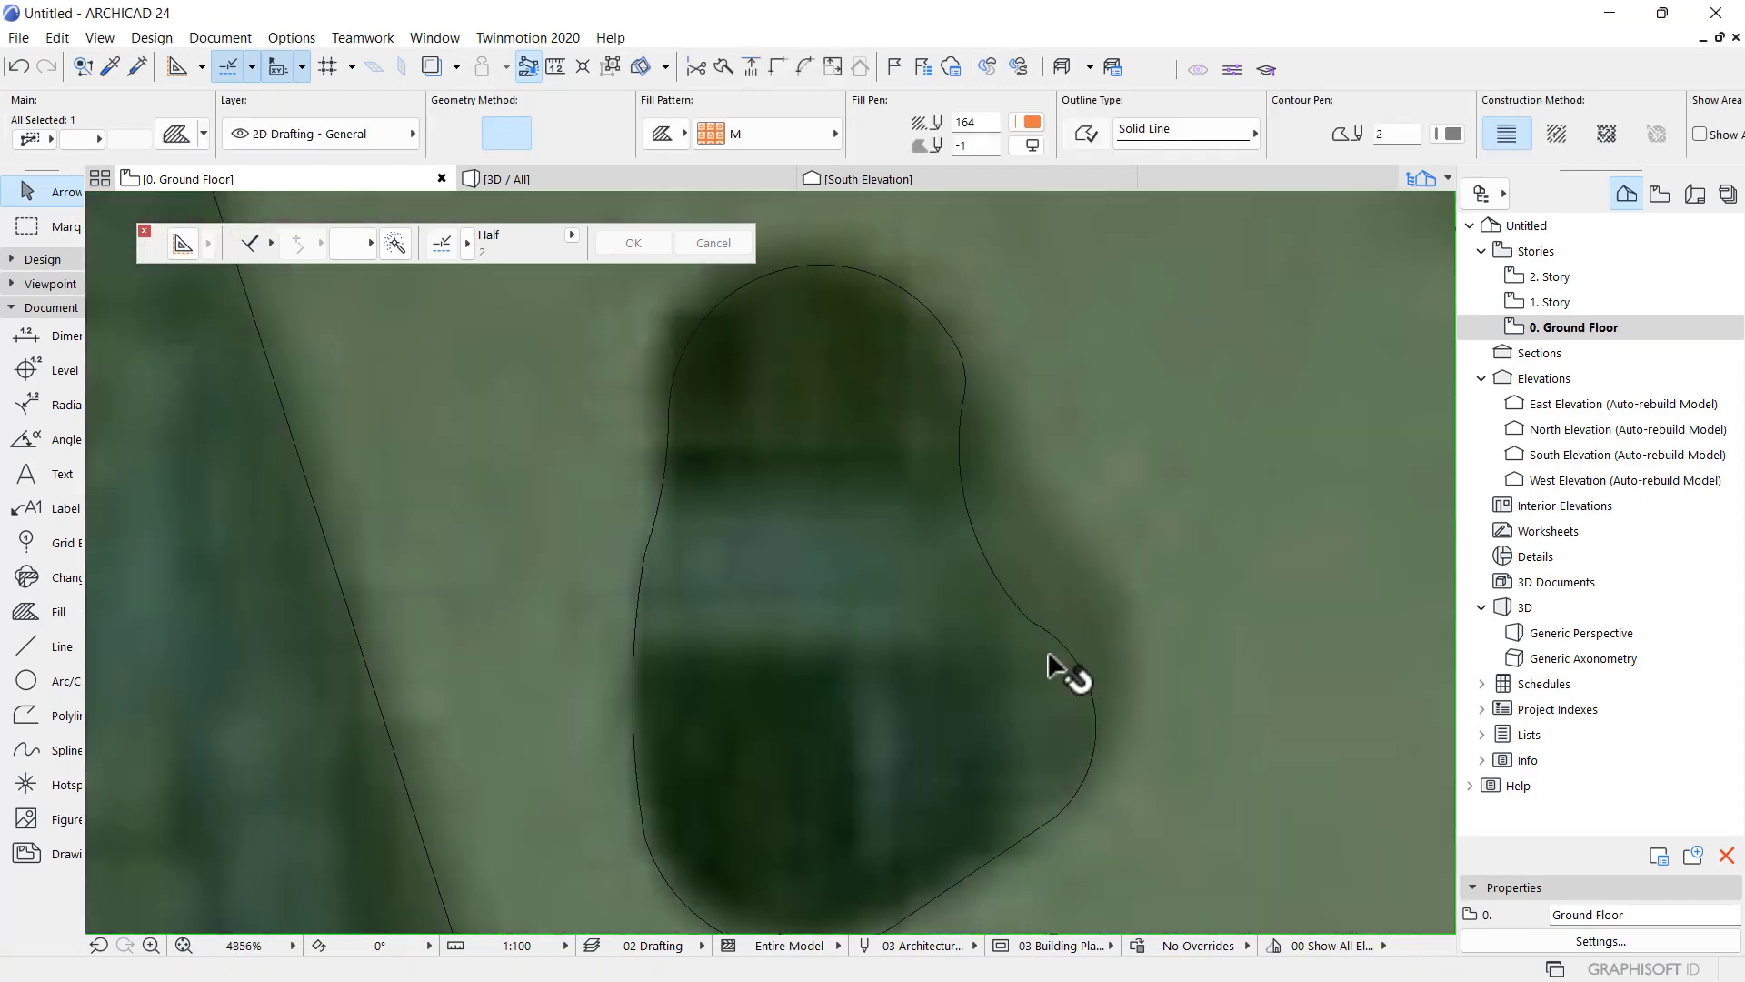
{"action": "scroll", "coordinate": [1045, 668], "scroll_direction": "up", "scroll_amount": 4}
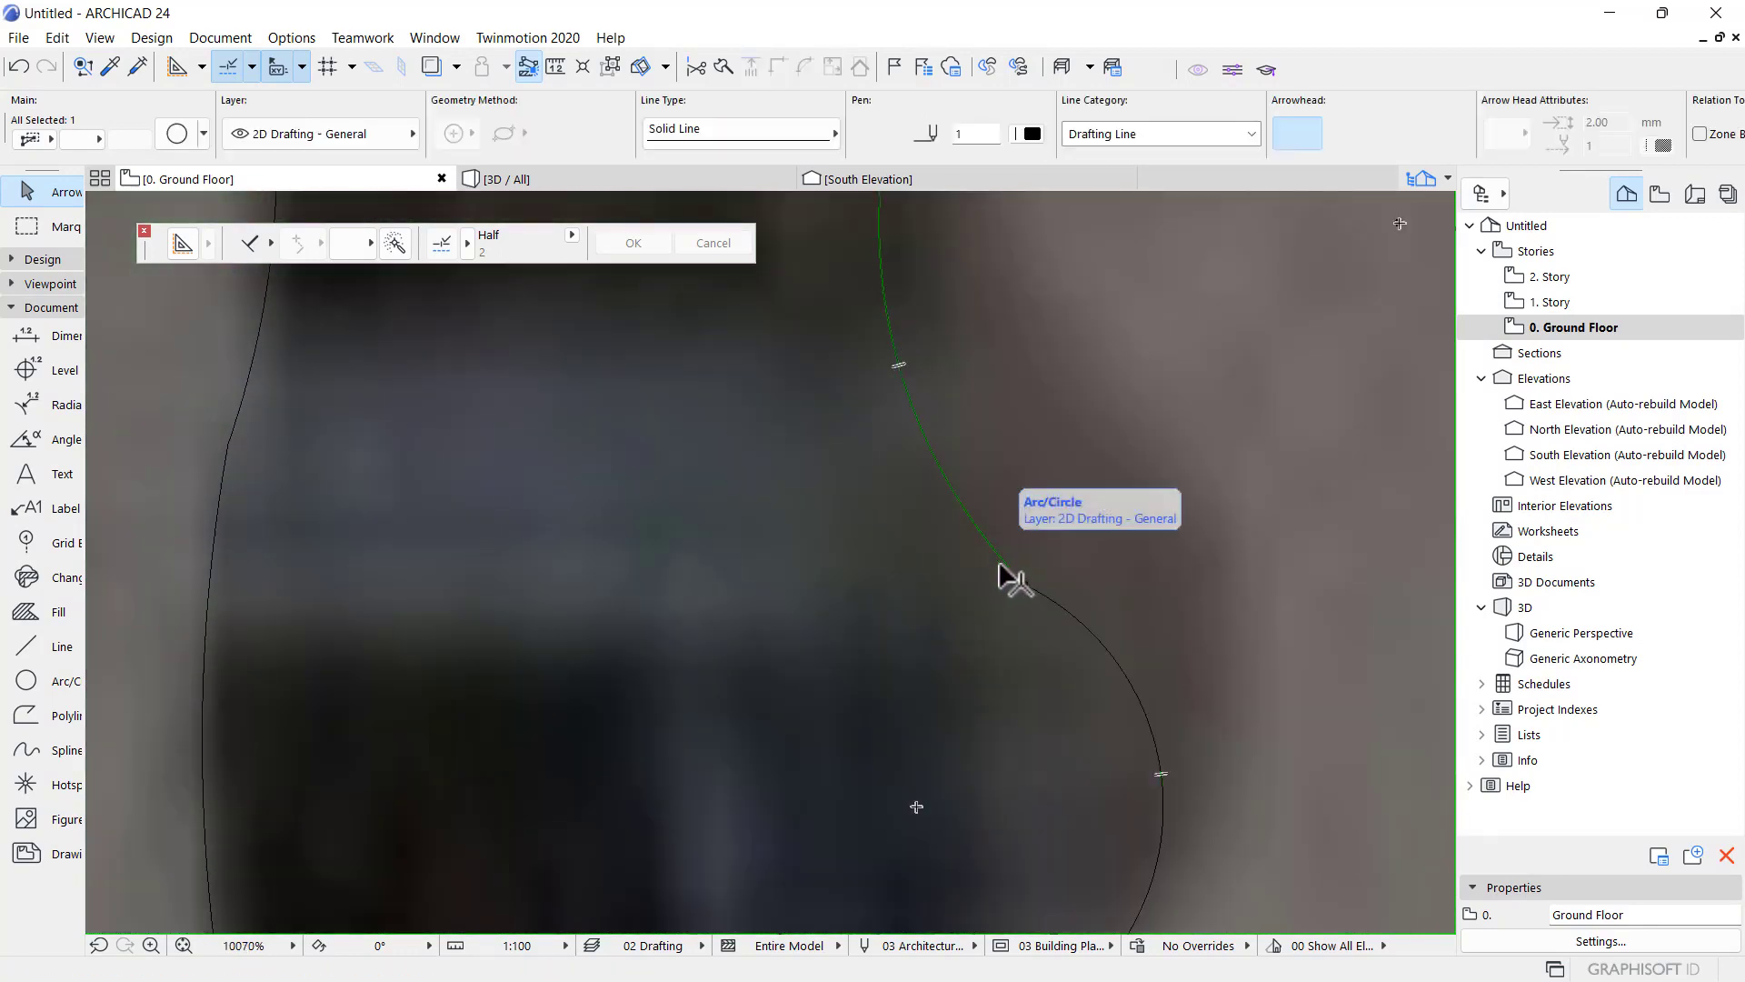
{"action": "left_click", "coordinate": [1024, 583]}
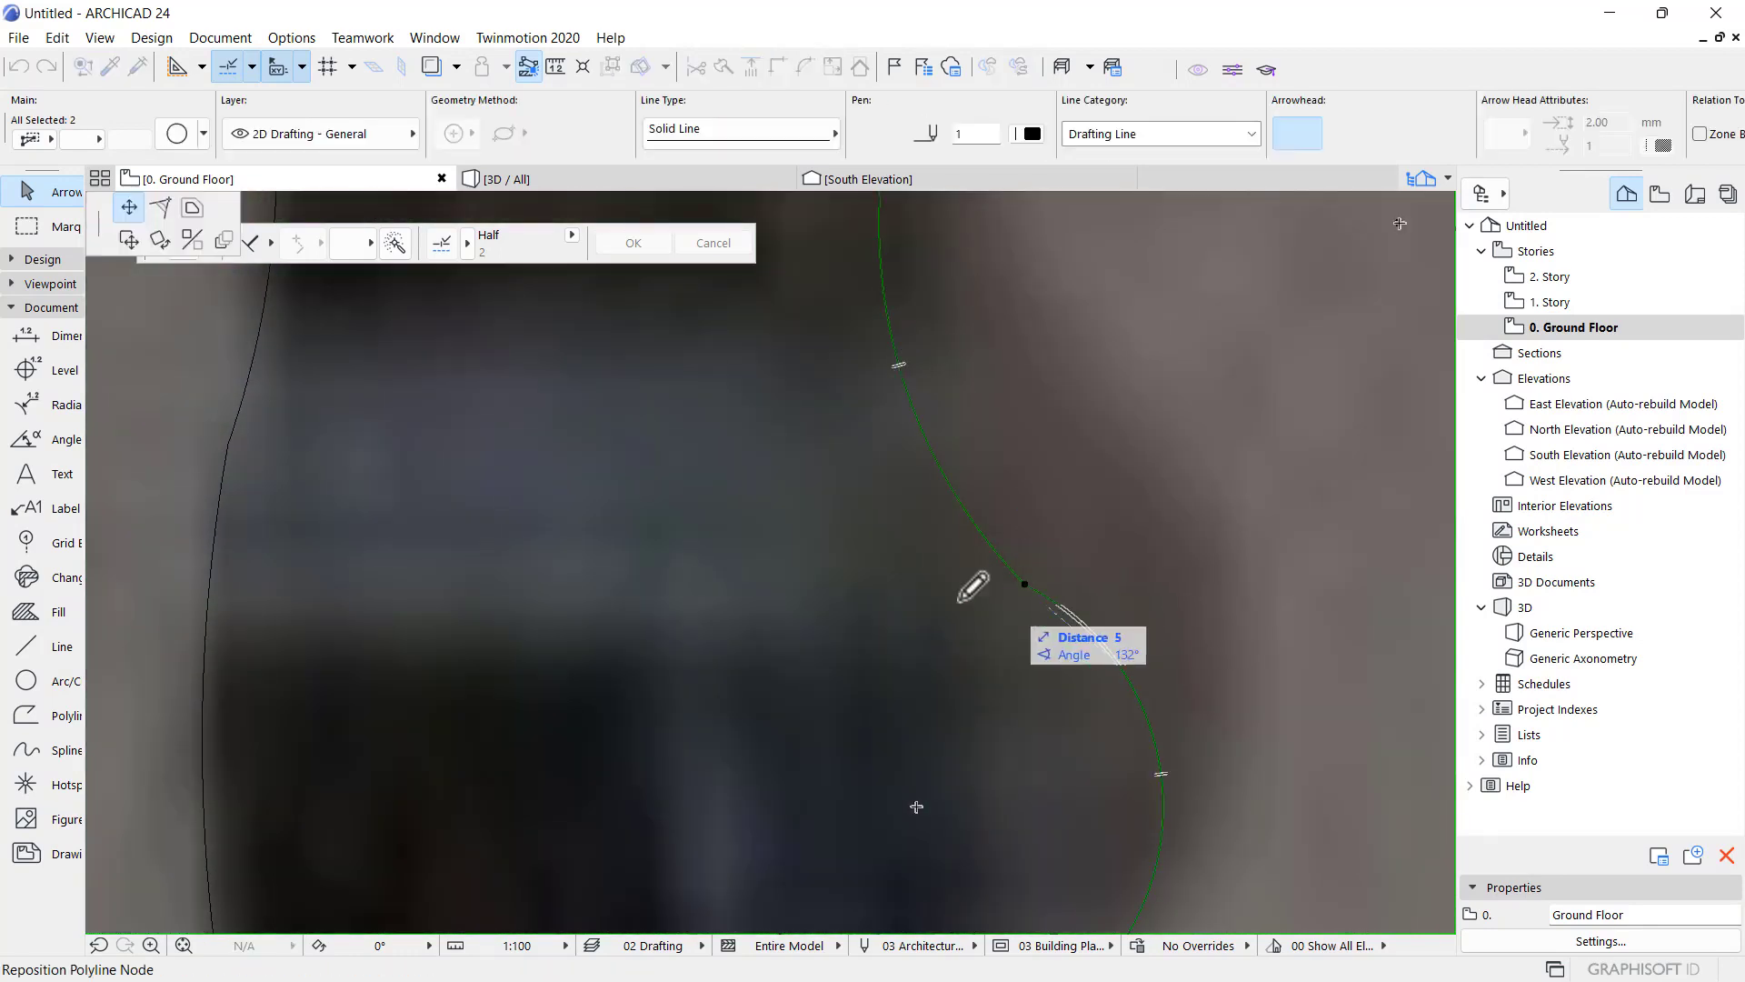
{"action": "left_click", "coordinate": [169, 207]}
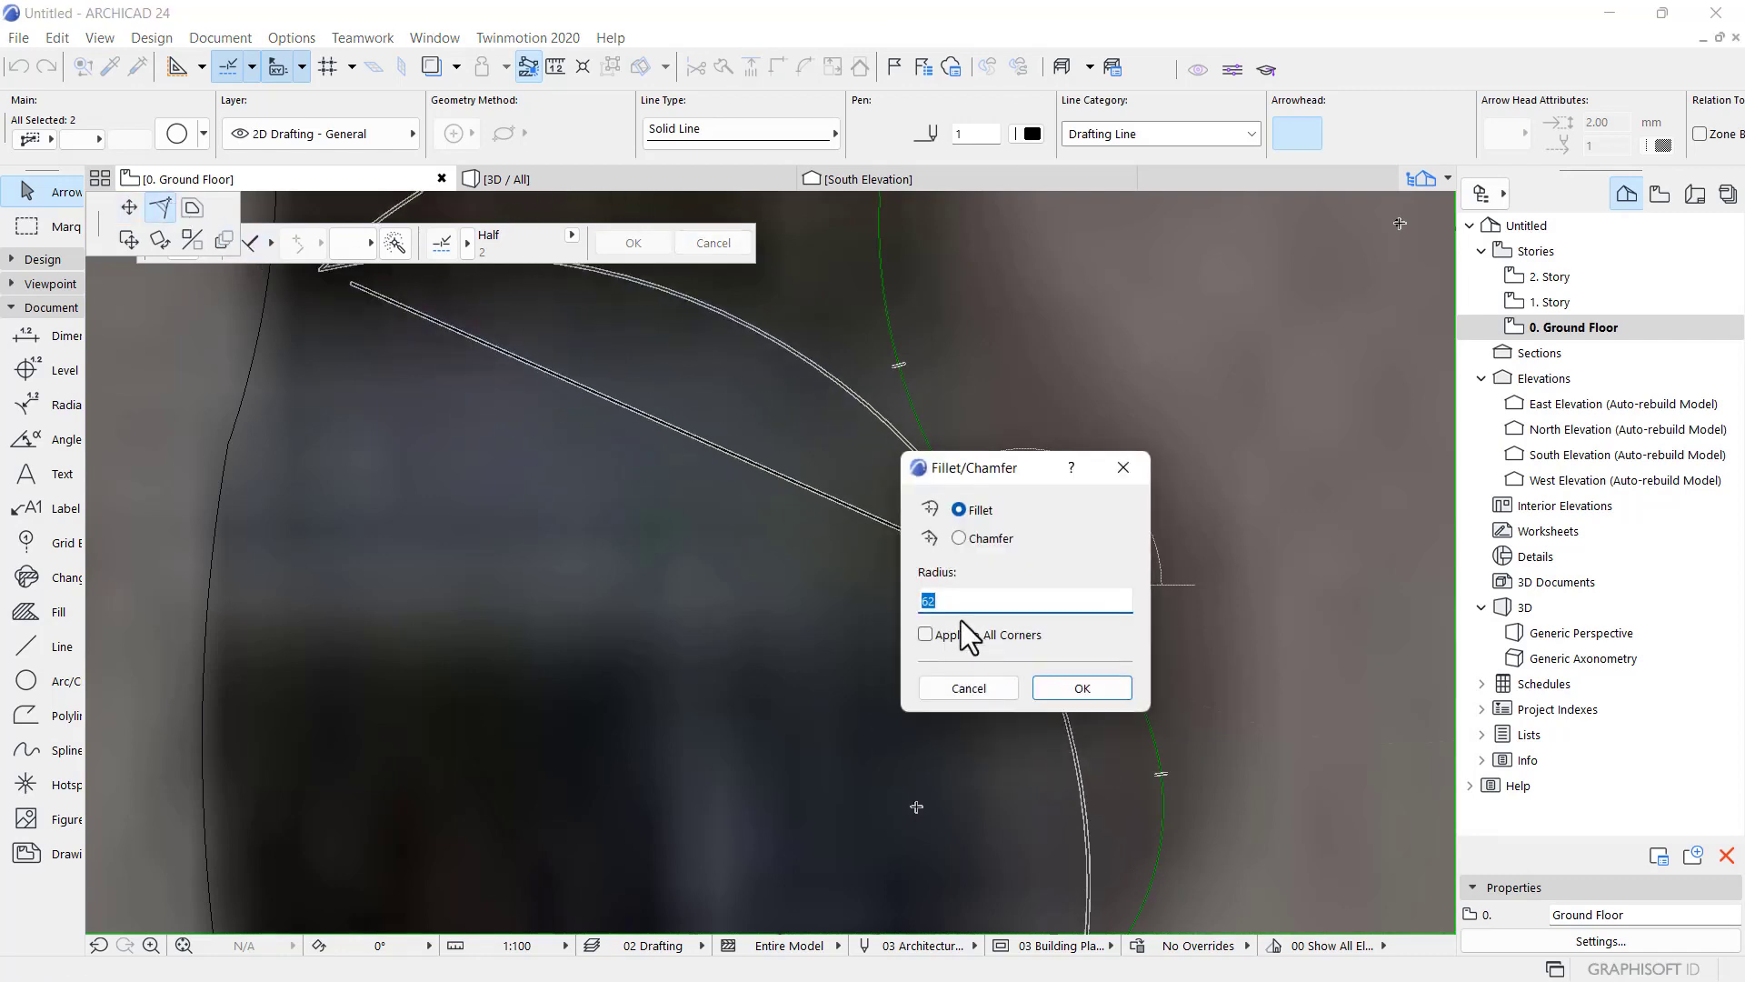
{"action": "key", "text": "Return"}
{"action": "scroll", "coordinate": [1054, 473], "scroll_direction": "up", "scroll_amount": 6}
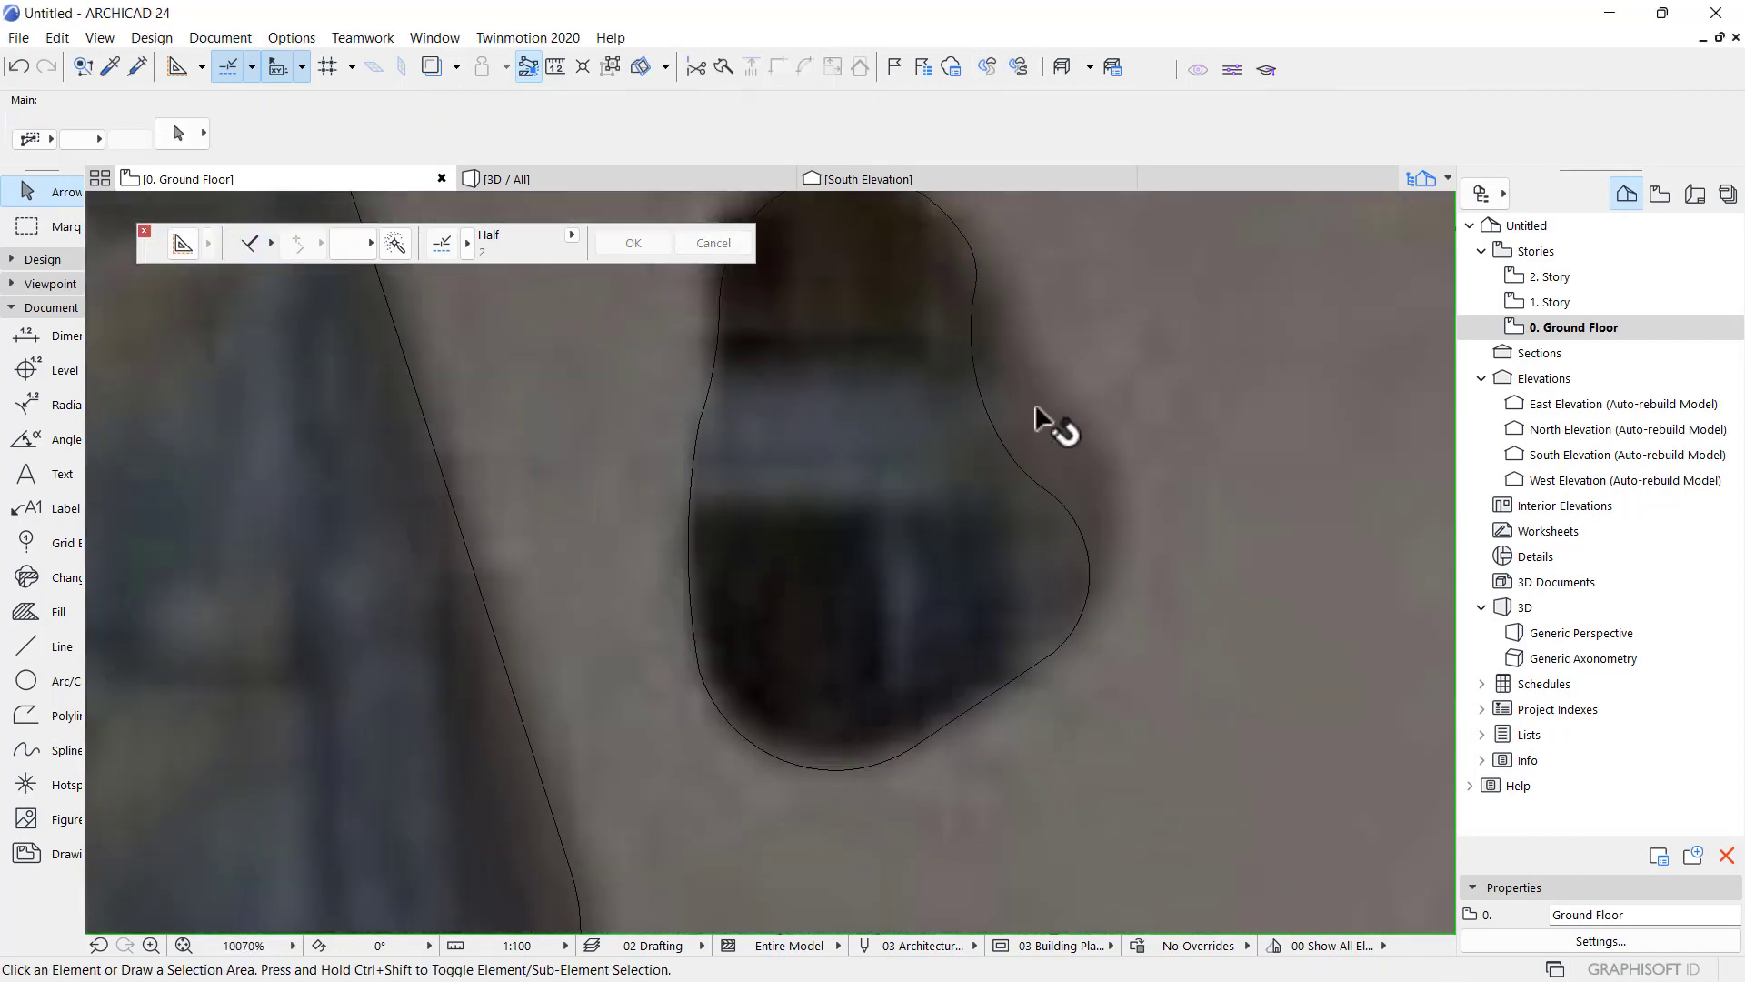
- Fillet the corner where the small window's slanted lower-right line meets the rounded base arc
{"action": "scroll", "coordinate": [1054, 636], "scroll_direction": "up", "scroll_amount": 3}
{"action": "left_click", "coordinate": [1047, 586]}
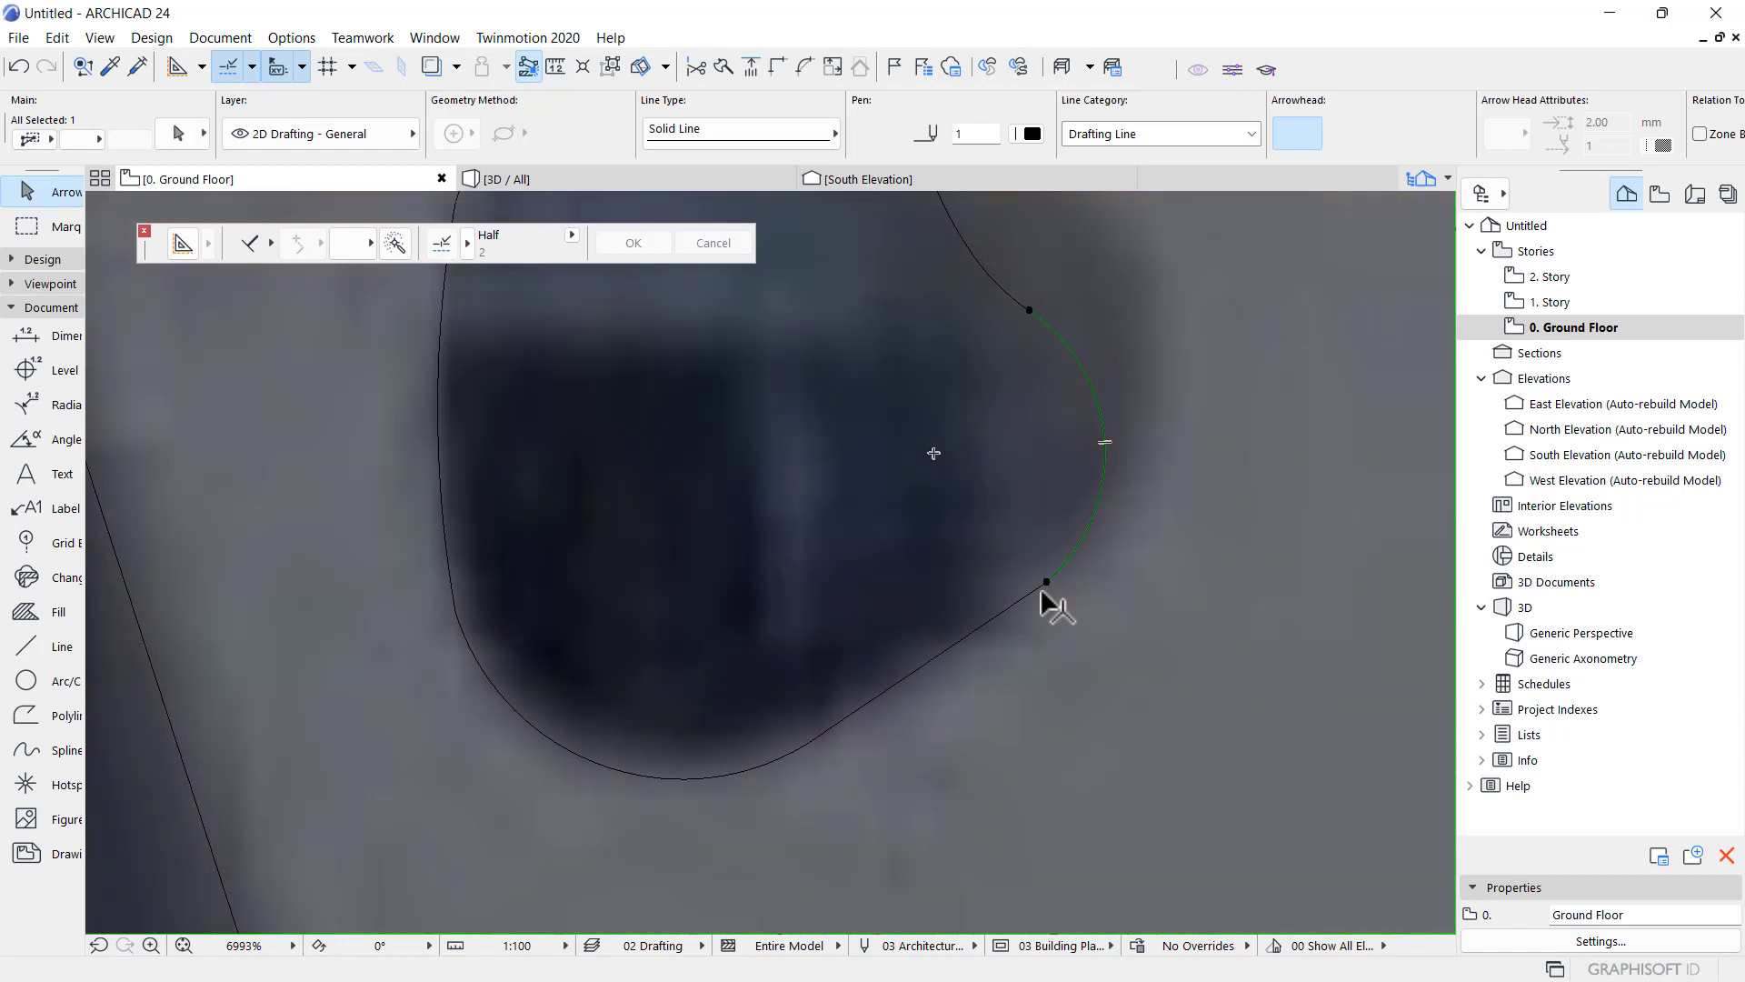
{"action": "left_click", "coordinate": [823, 741]}
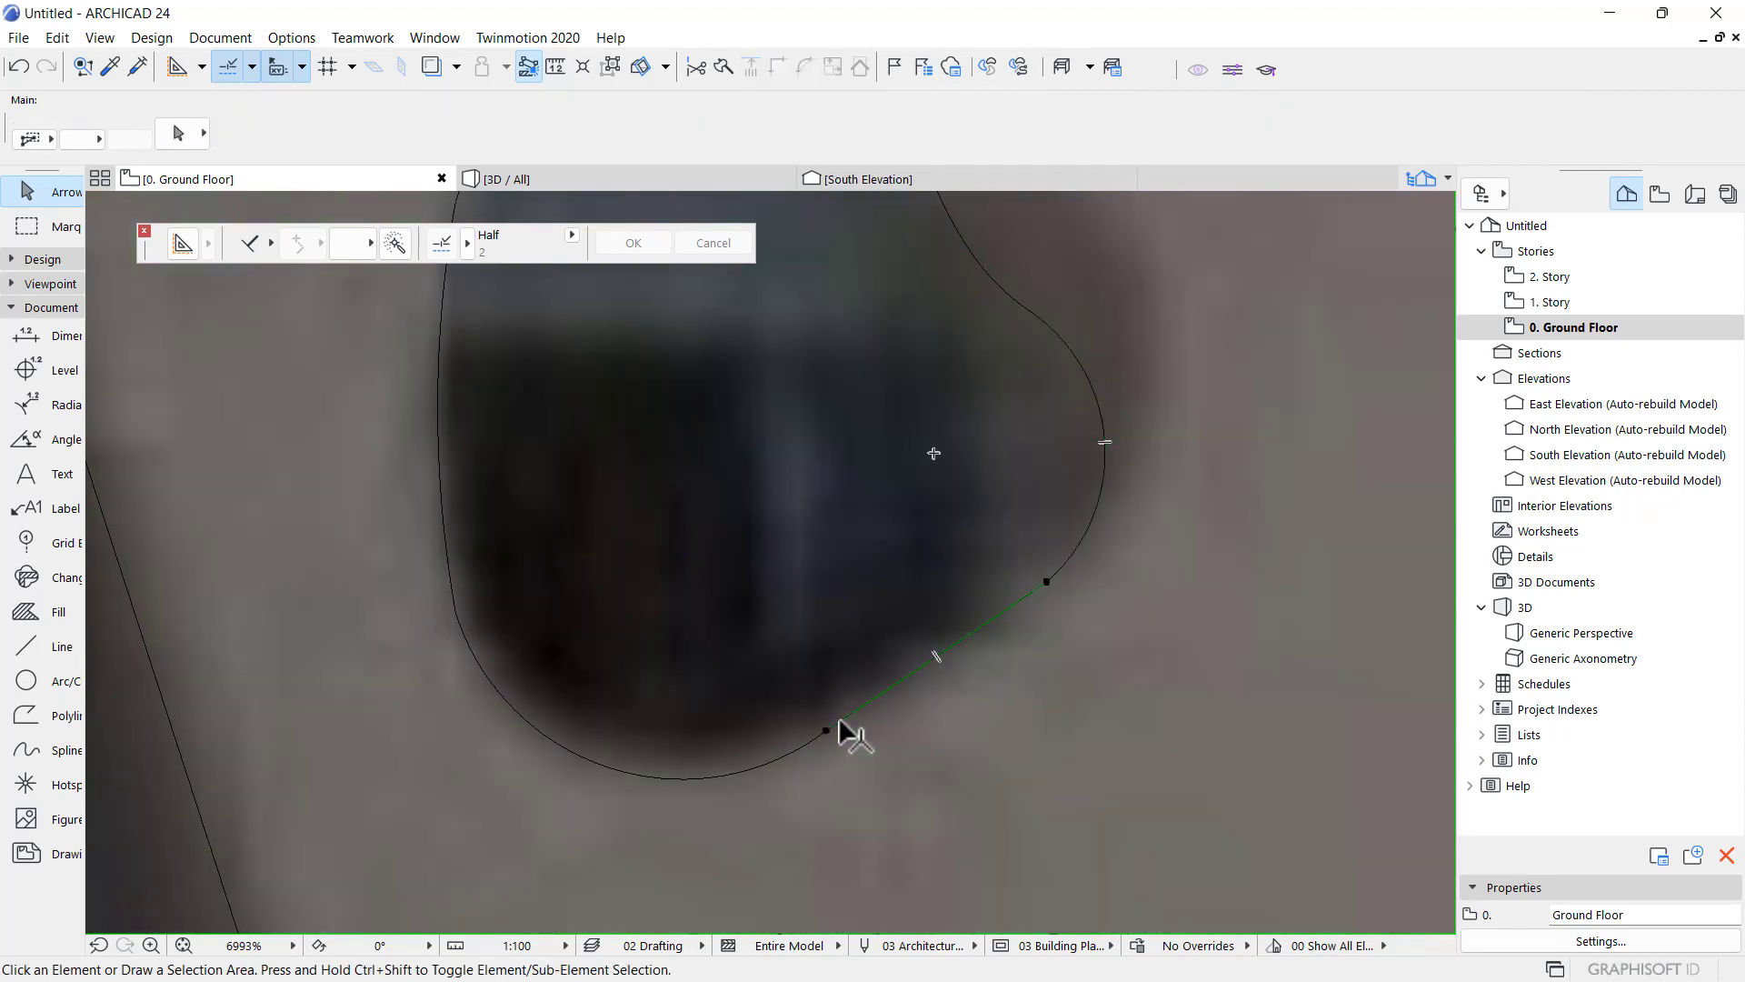
{"action": "left_click", "coordinate": [810, 752], "text": "shift"}
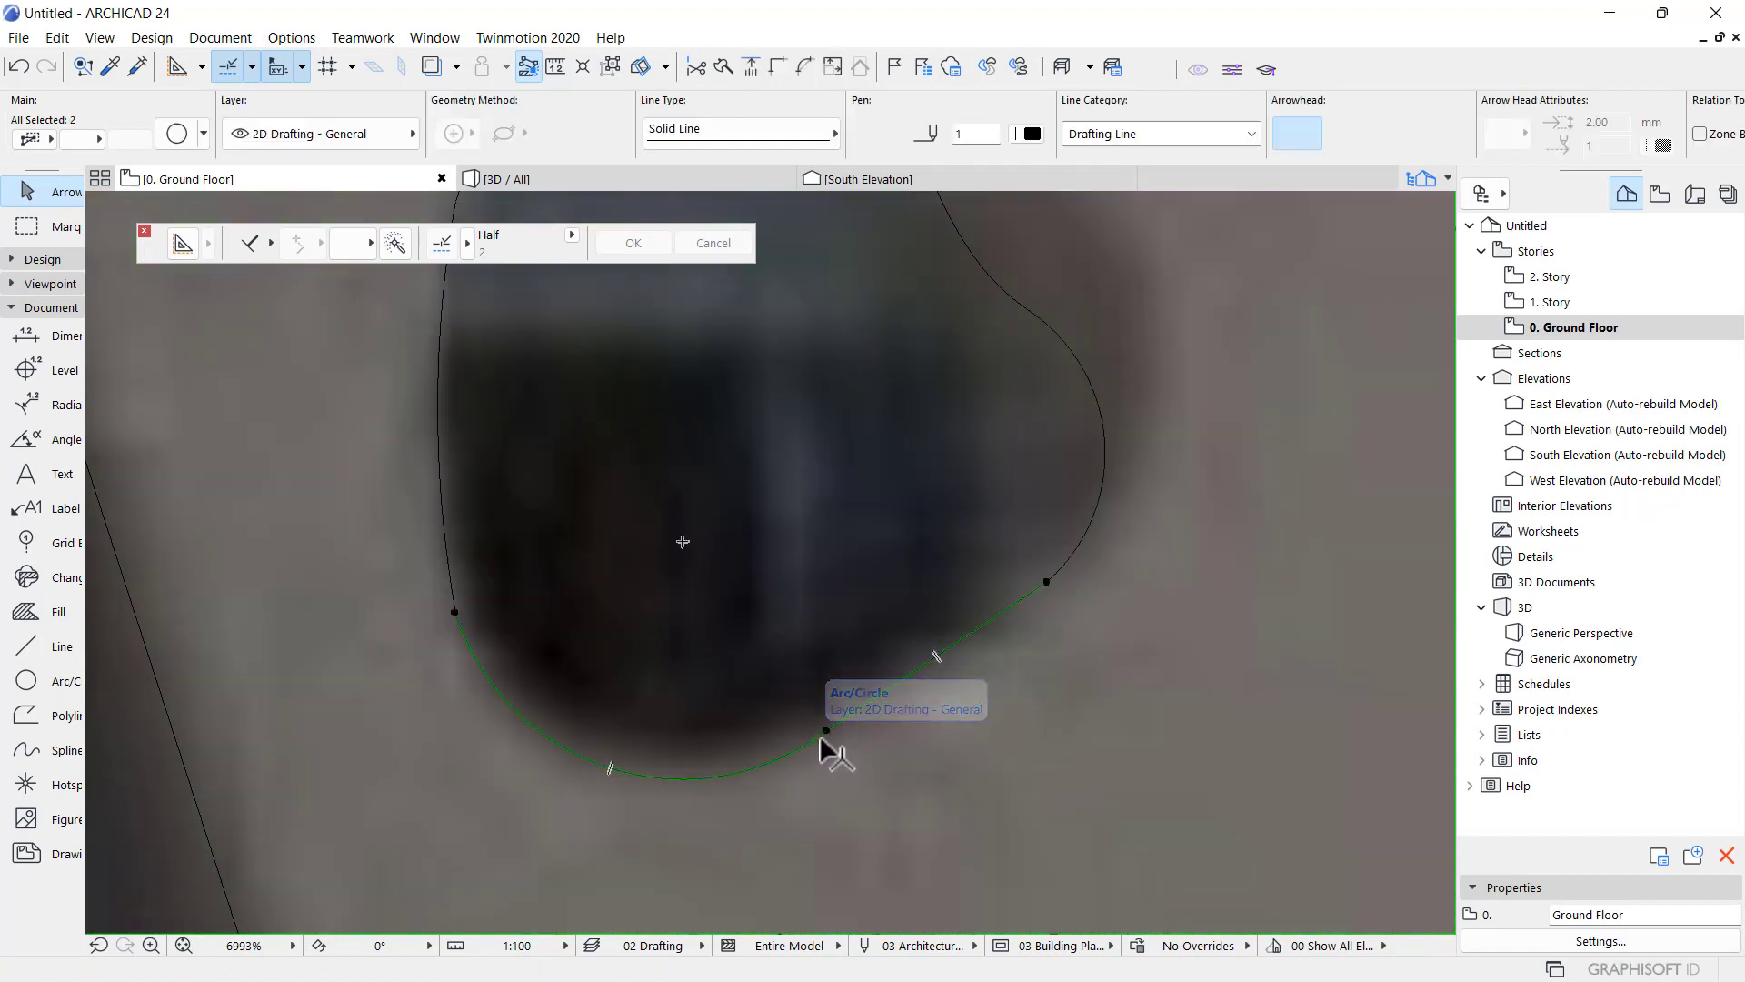
{"action": "left_click", "coordinate": [826, 730]}
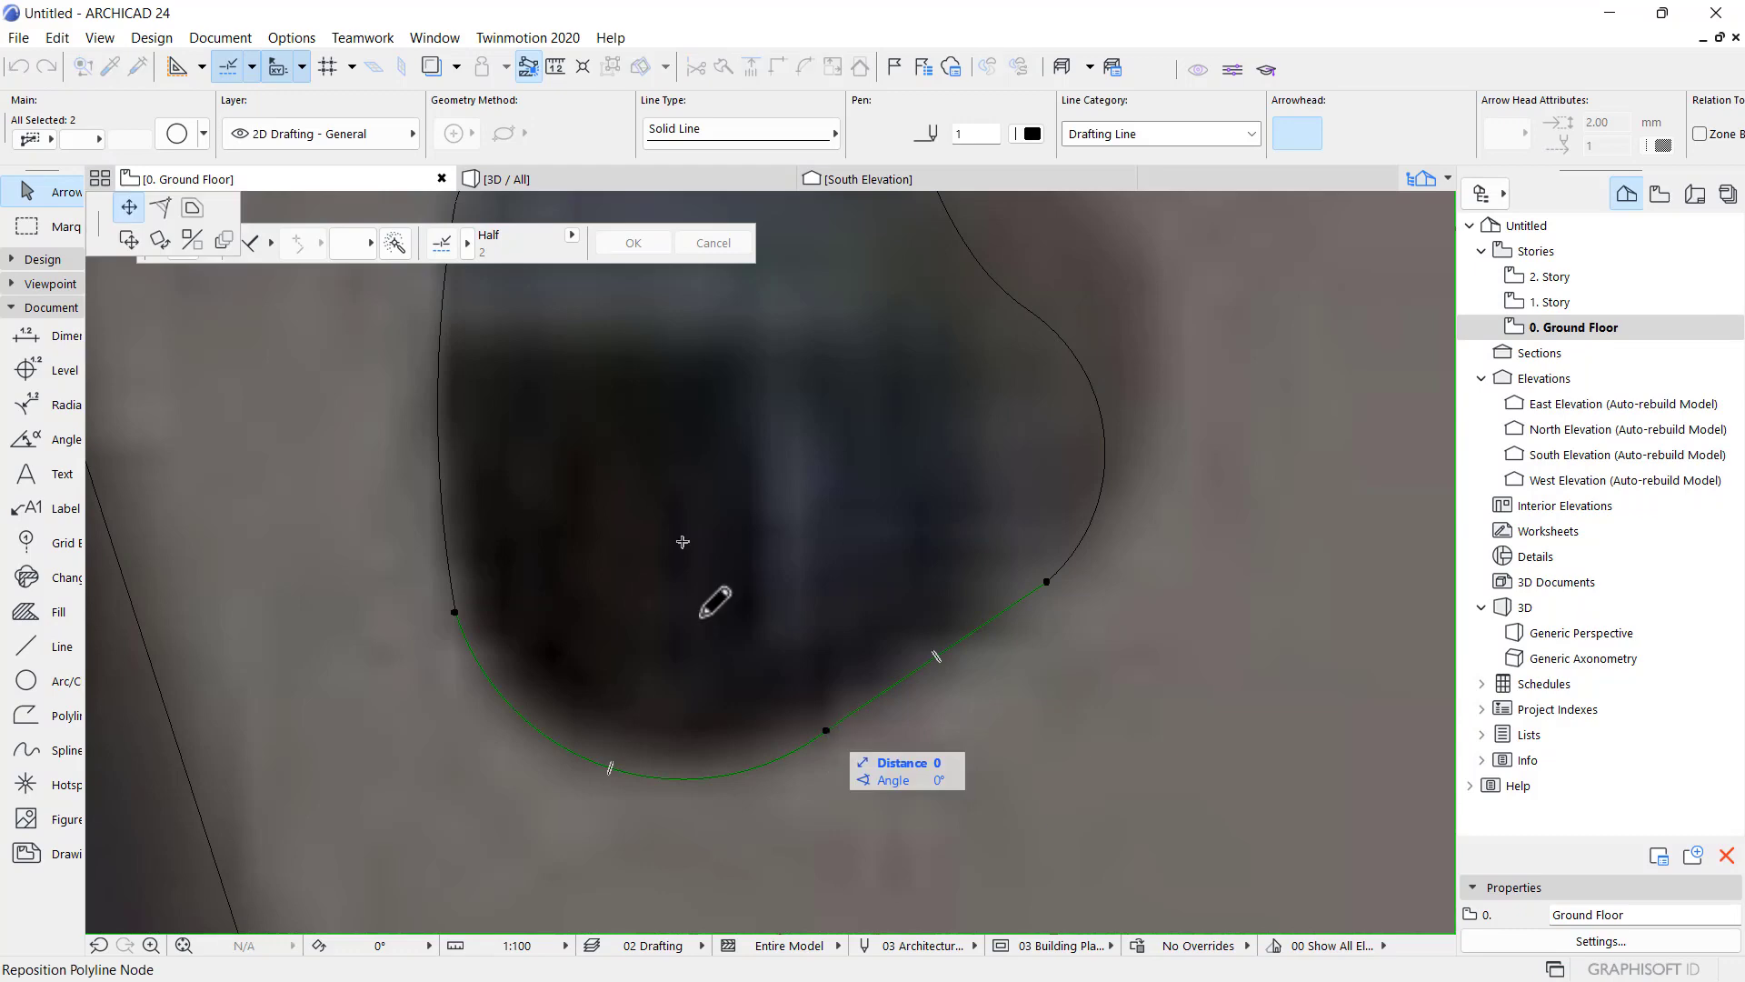
{"action": "left_click", "coordinate": [161, 208]}
{"action": "left_click", "coordinate": [882, 834]}
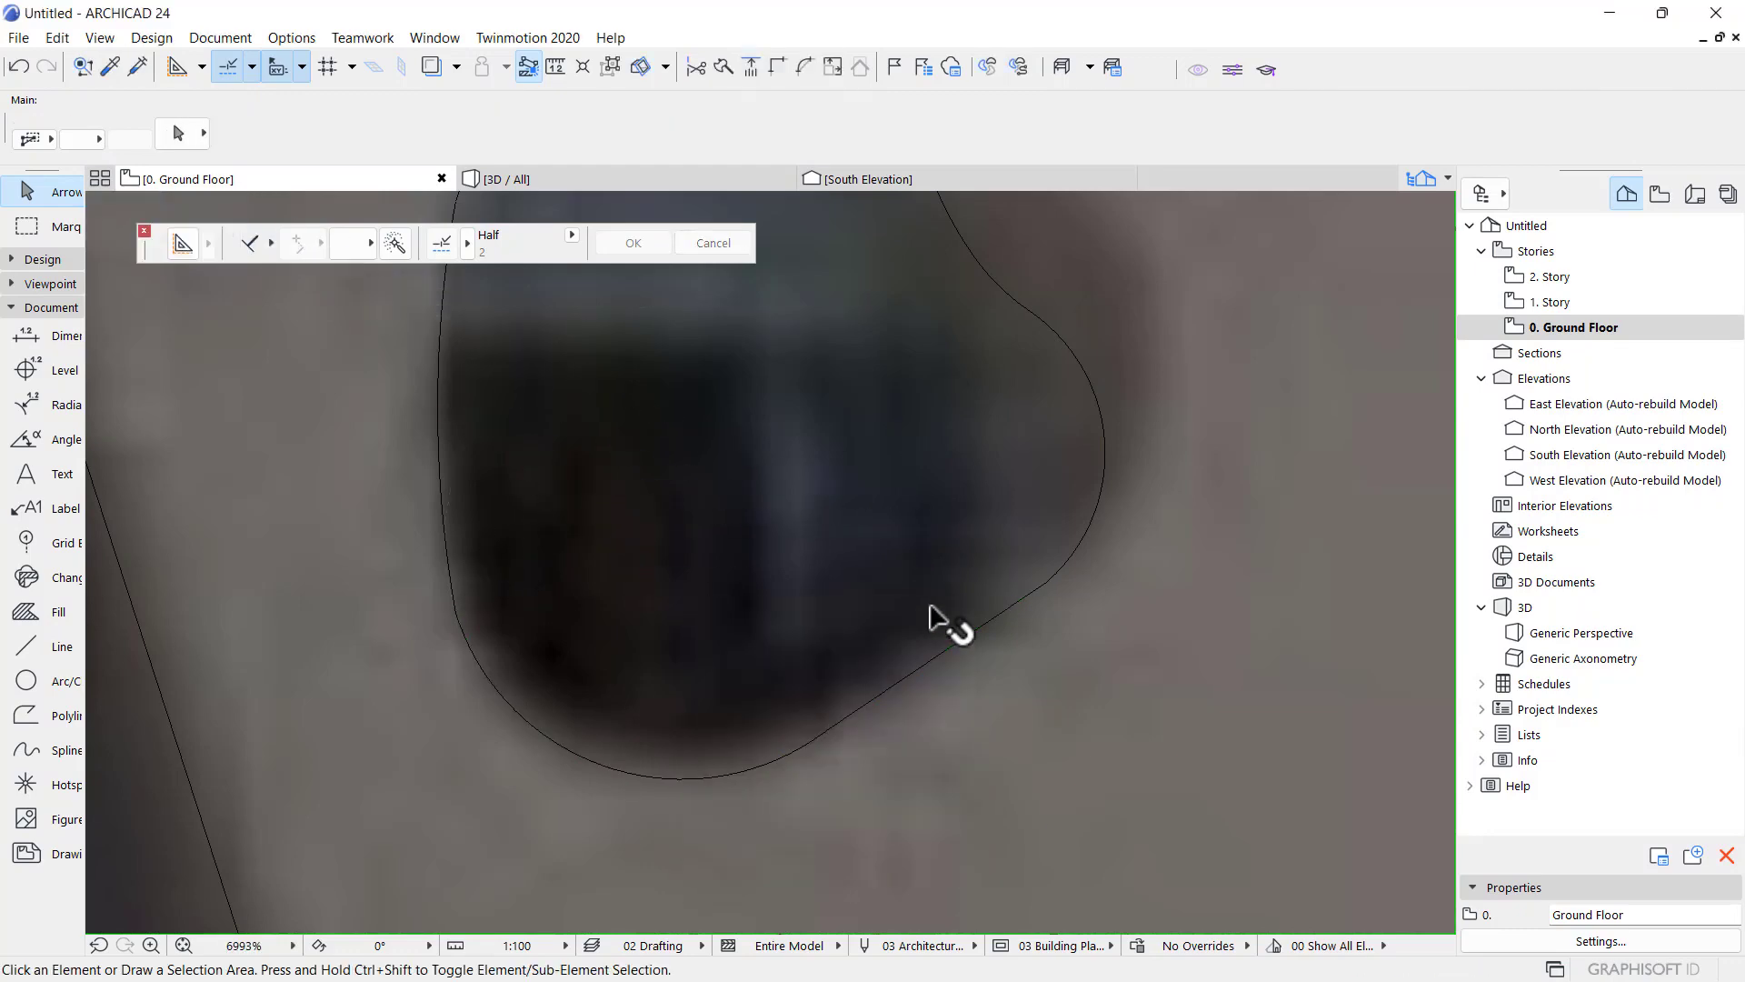
{"action": "scroll", "coordinate": [909, 609], "scroll_direction": "up", "scroll_amount": 5}
- Draw a closed five-sided line outline with a peaked top around the low opening partly covered by the white sail
{"action": "scroll", "coordinate": [791, 470], "scroll_direction": "down", "scroll_amount": 6}
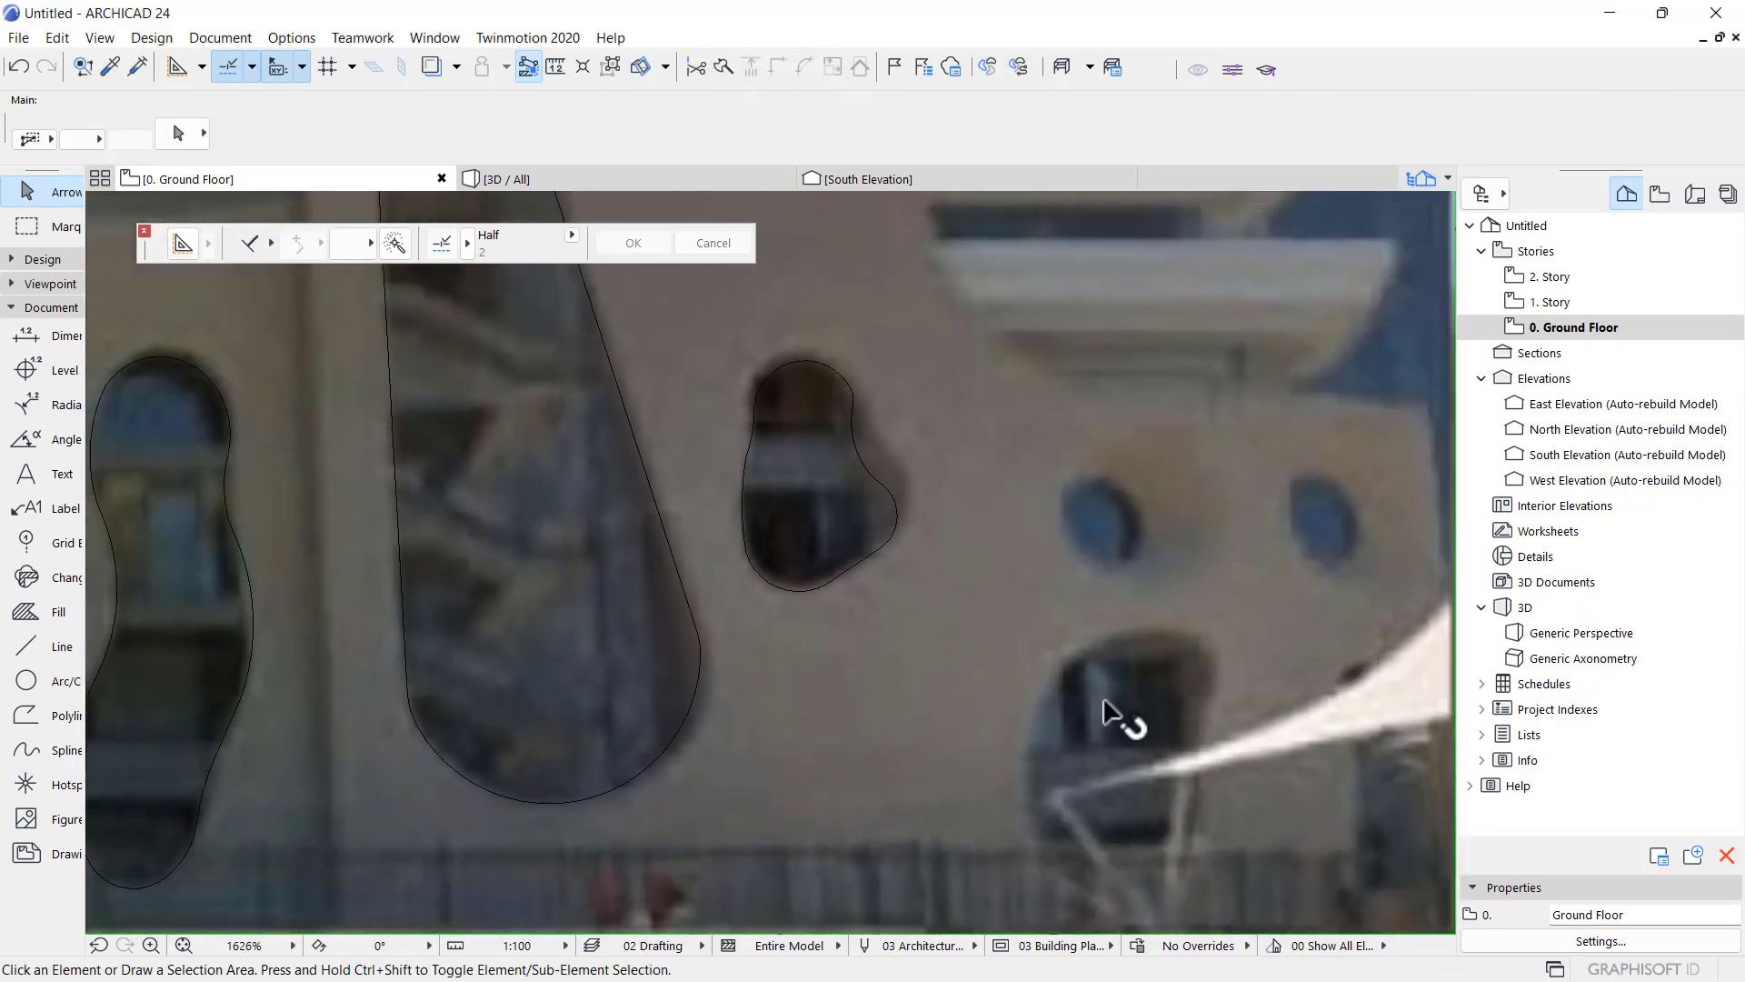
{"action": "scroll", "coordinate": [1083, 760], "scroll_direction": "up", "scroll_amount": 5}
{"action": "scroll", "coordinate": [1000, 617], "scroll_direction": "down", "scroll_amount": 1}
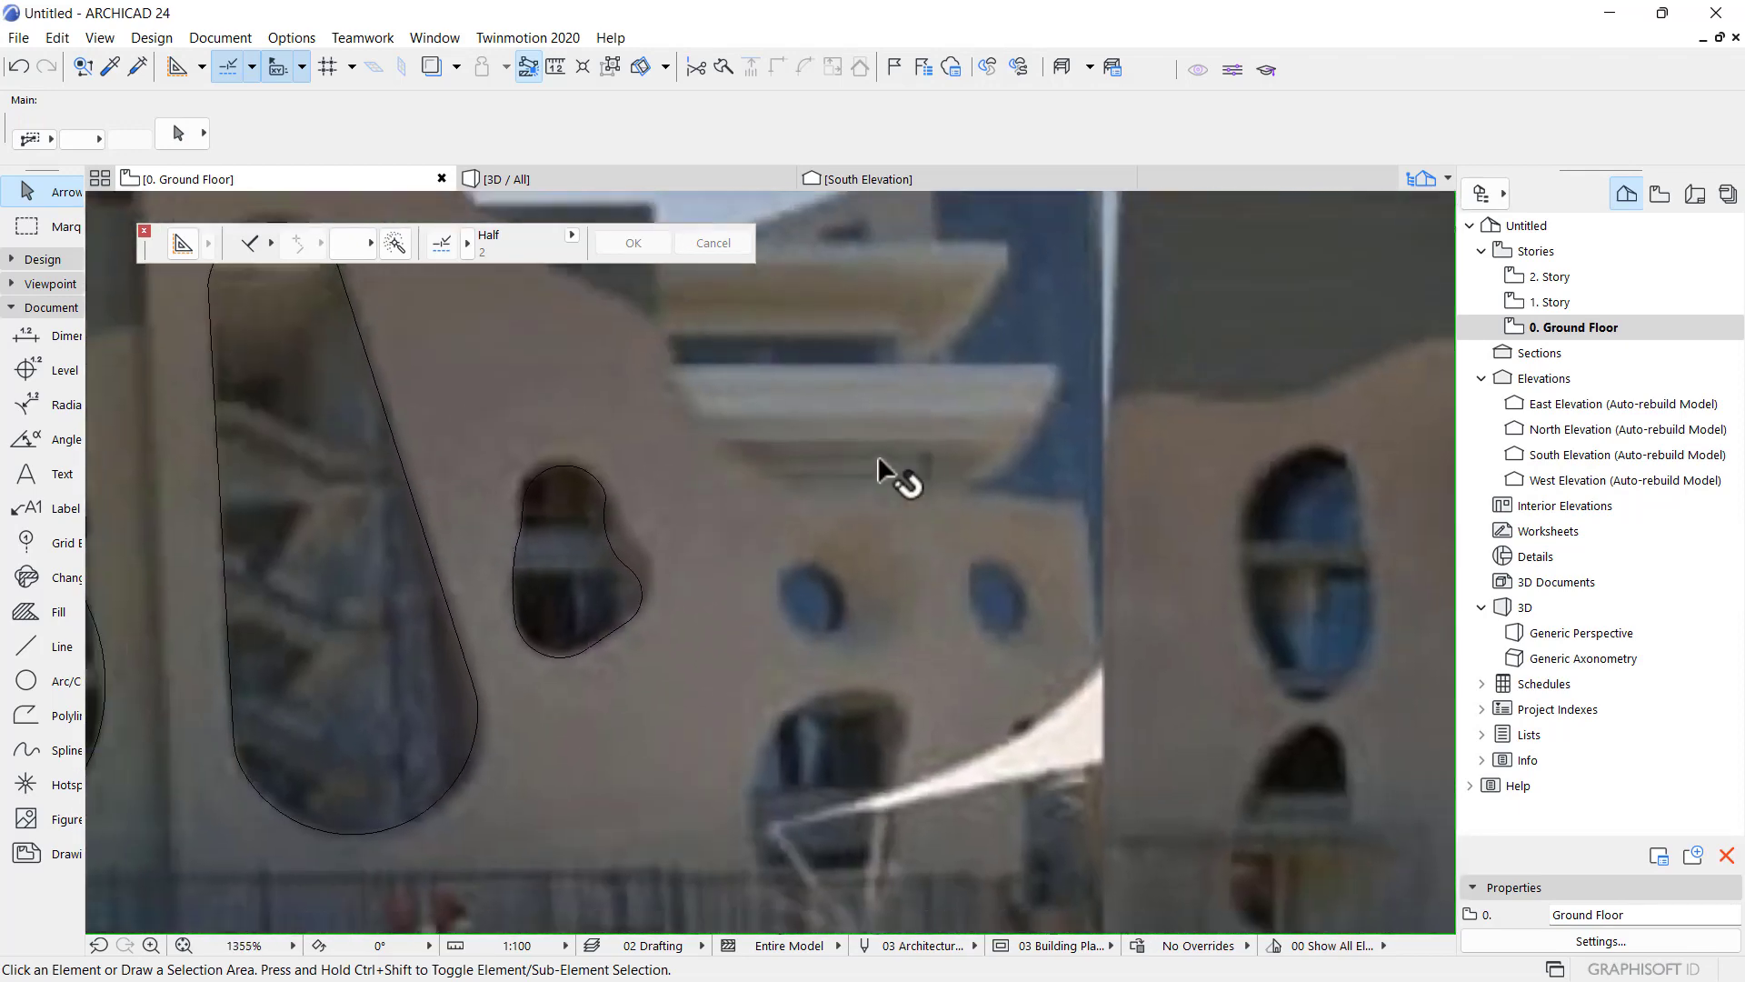
{"action": "left_click", "coordinate": [36, 641]}
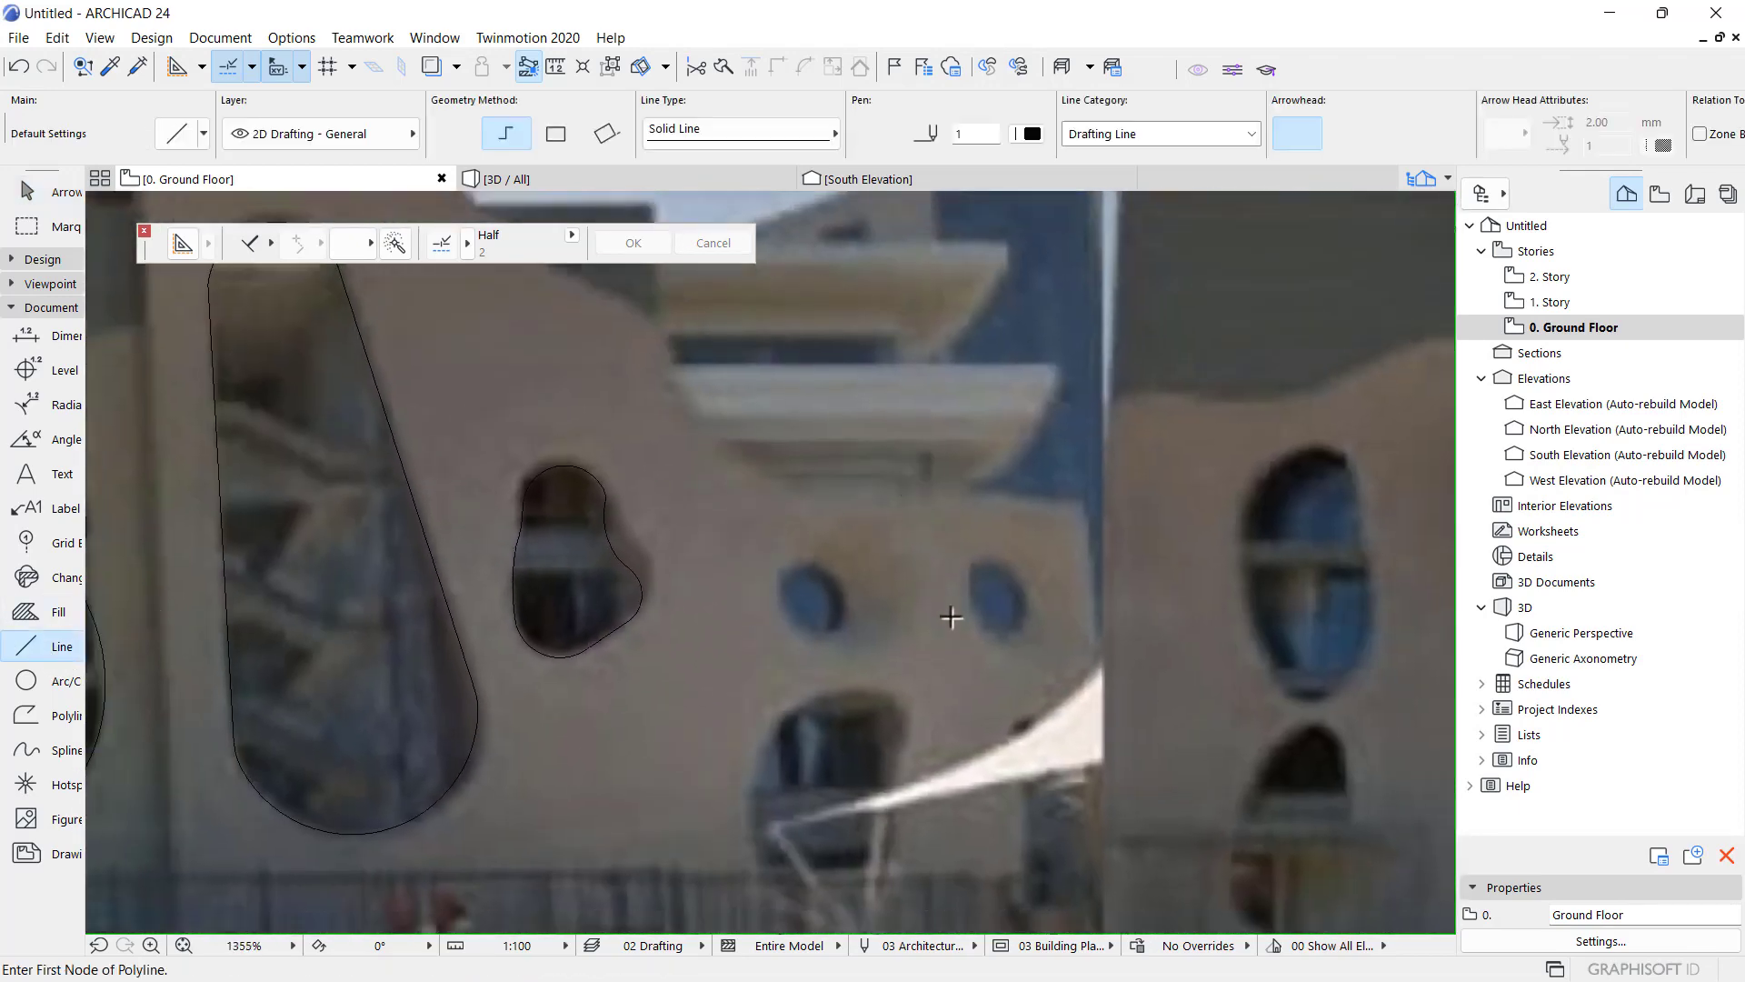
{"action": "scroll", "coordinate": [946, 600], "scroll_direction": "up", "scroll_amount": 5}
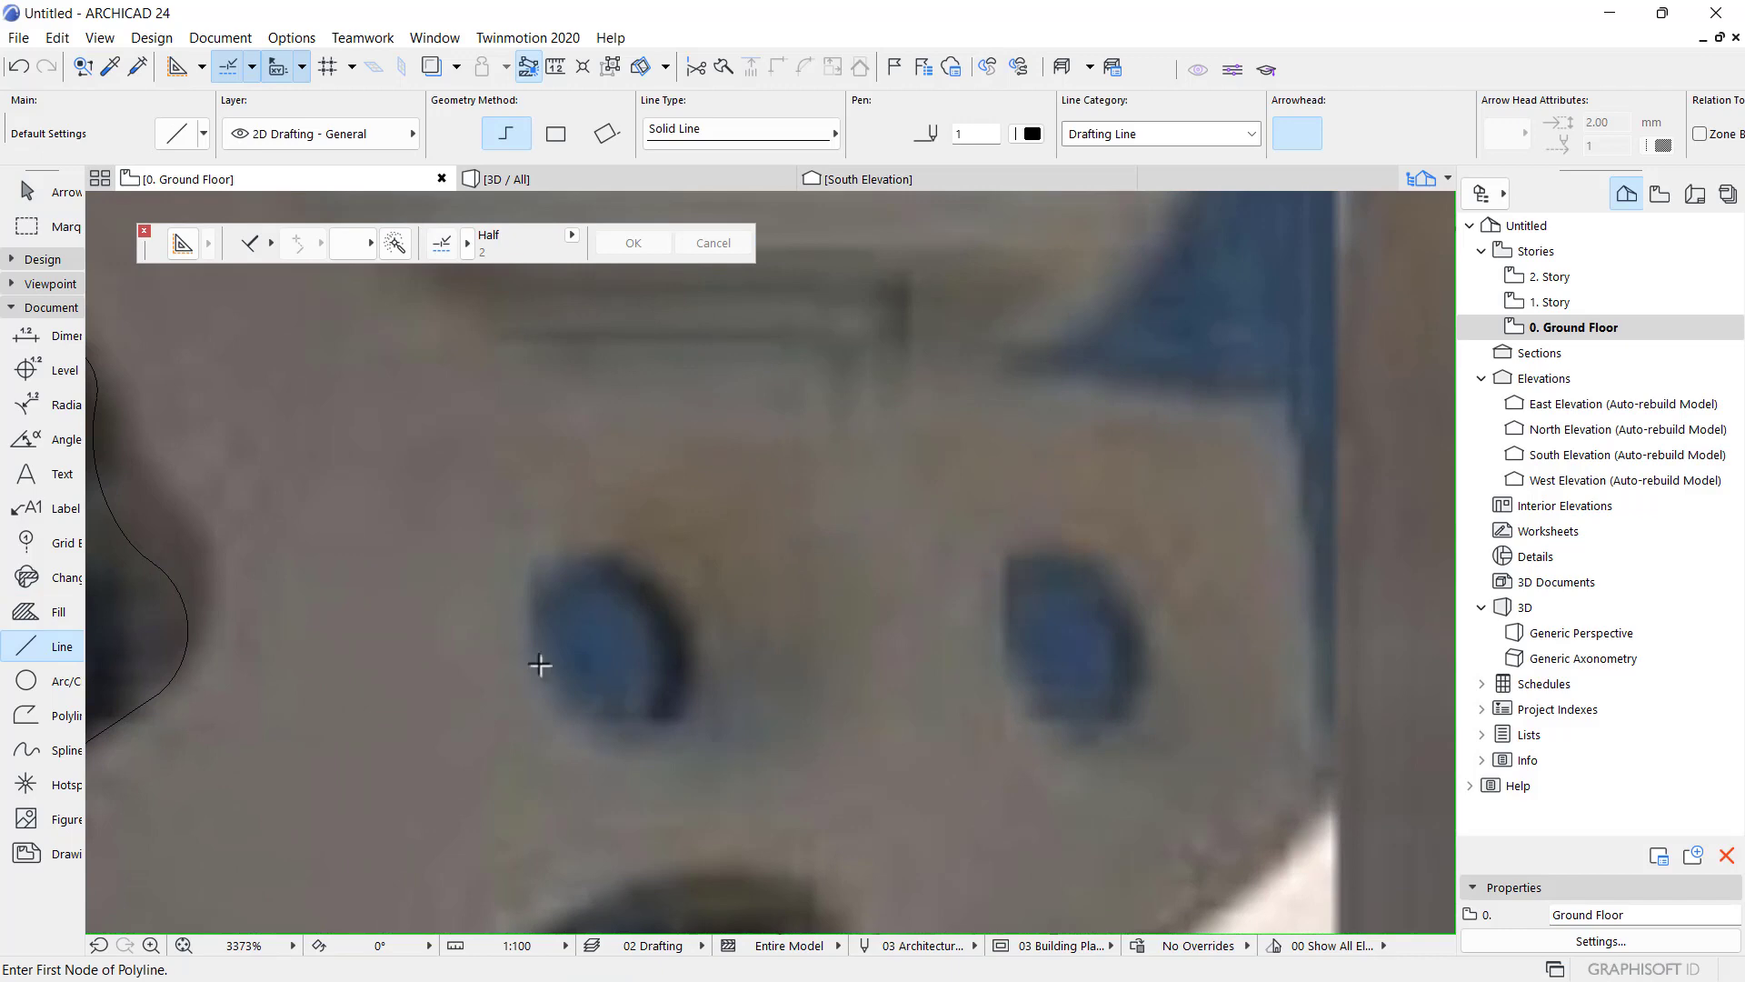
{"action": "scroll", "coordinate": [698, 626], "scroll_direction": "down", "scroll_amount": 15}
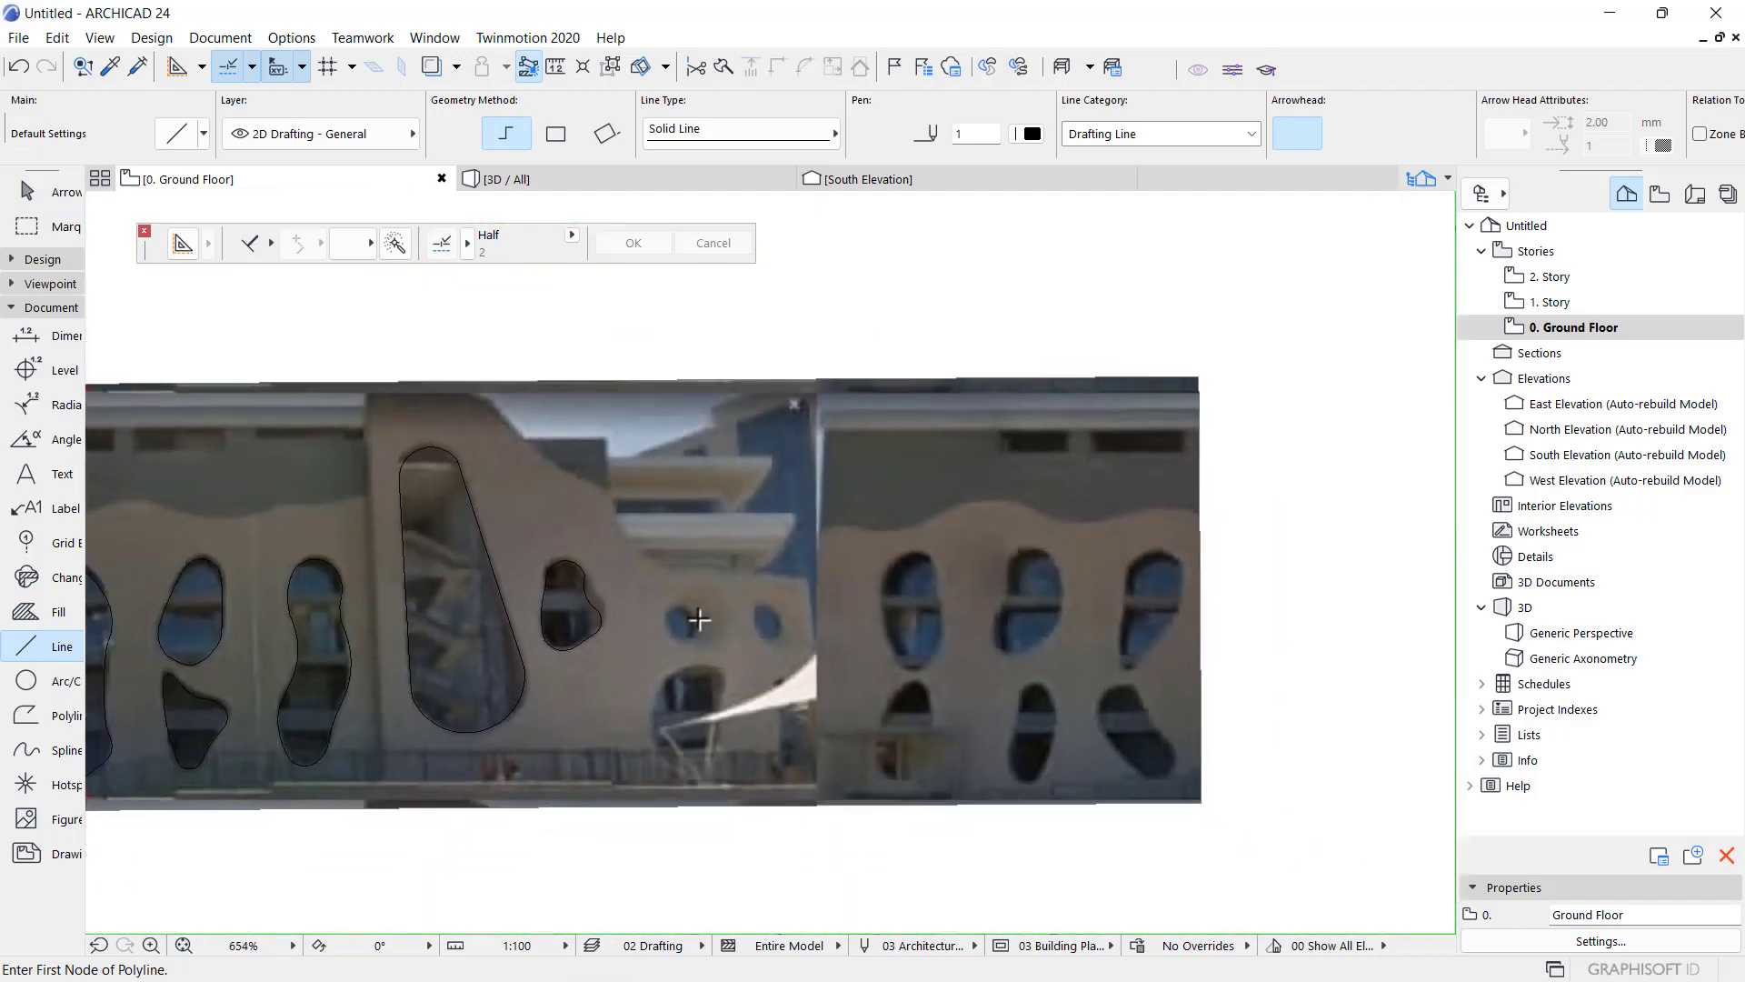
{"action": "scroll", "coordinate": [698, 620], "scroll_direction": "up", "scroll_amount": 7}
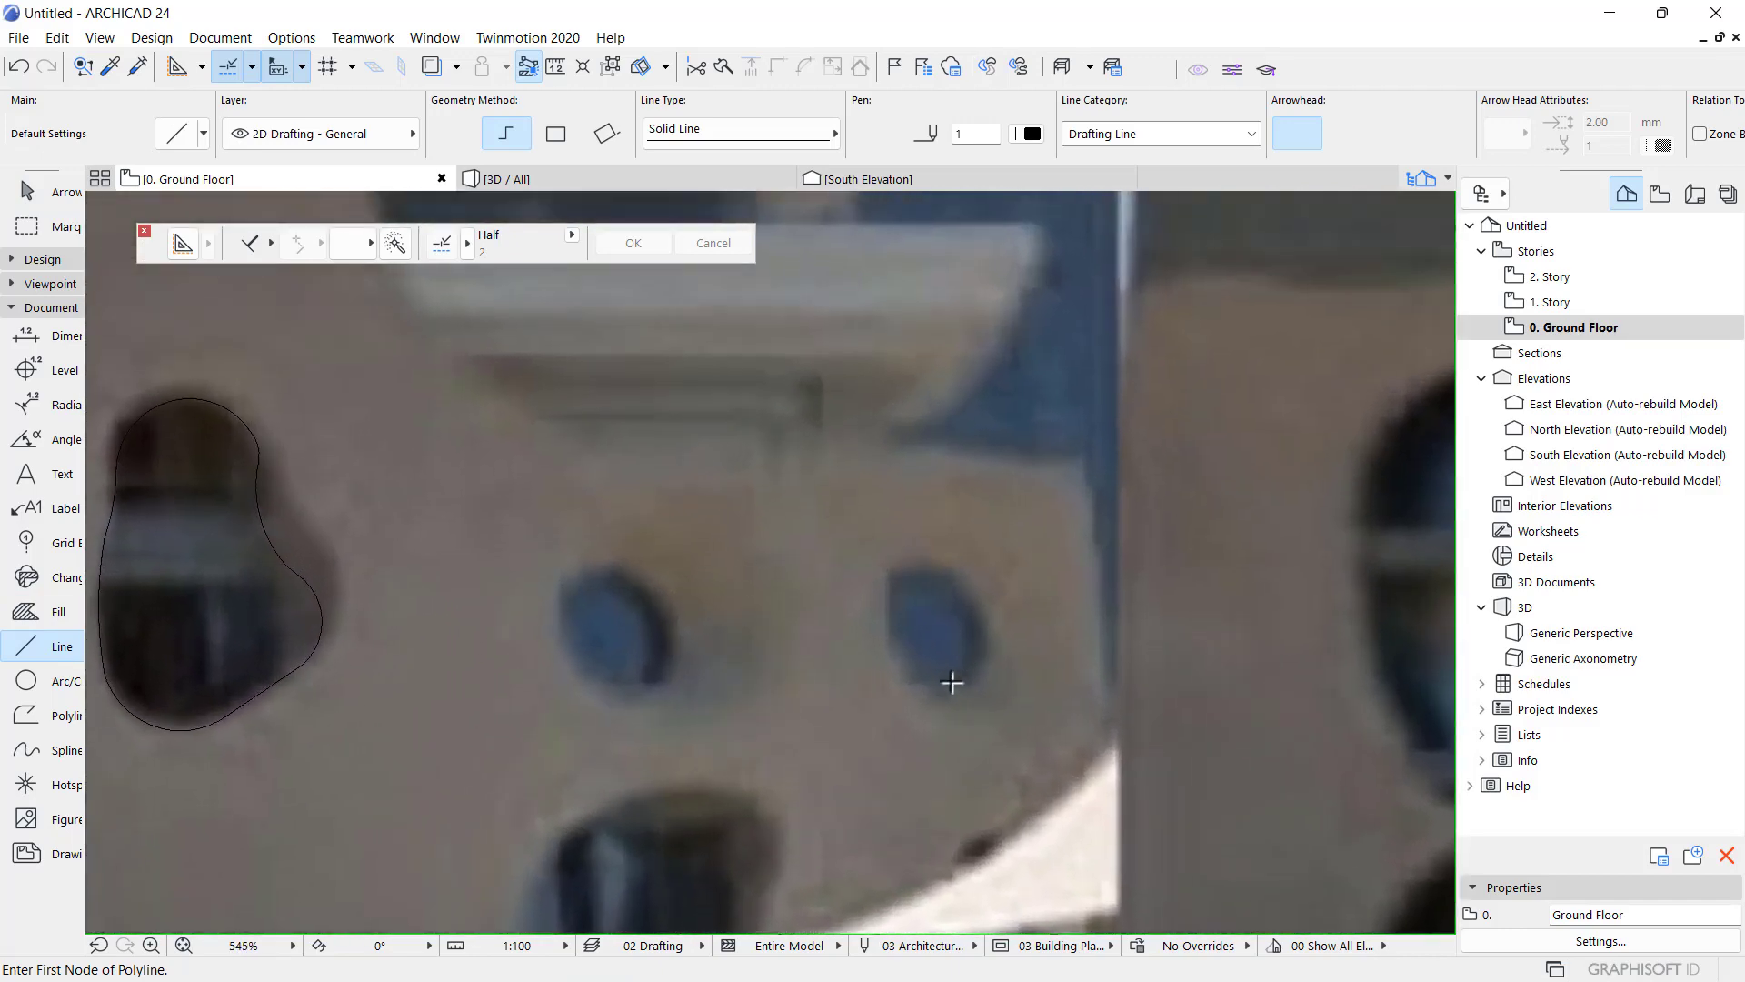
{"action": "scroll", "coordinate": [932, 567], "scroll_direction": "down", "scroll_amount": 5}
{"action": "scroll", "coordinate": [927, 573], "scroll_direction": "up", "scroll_amount": 11}
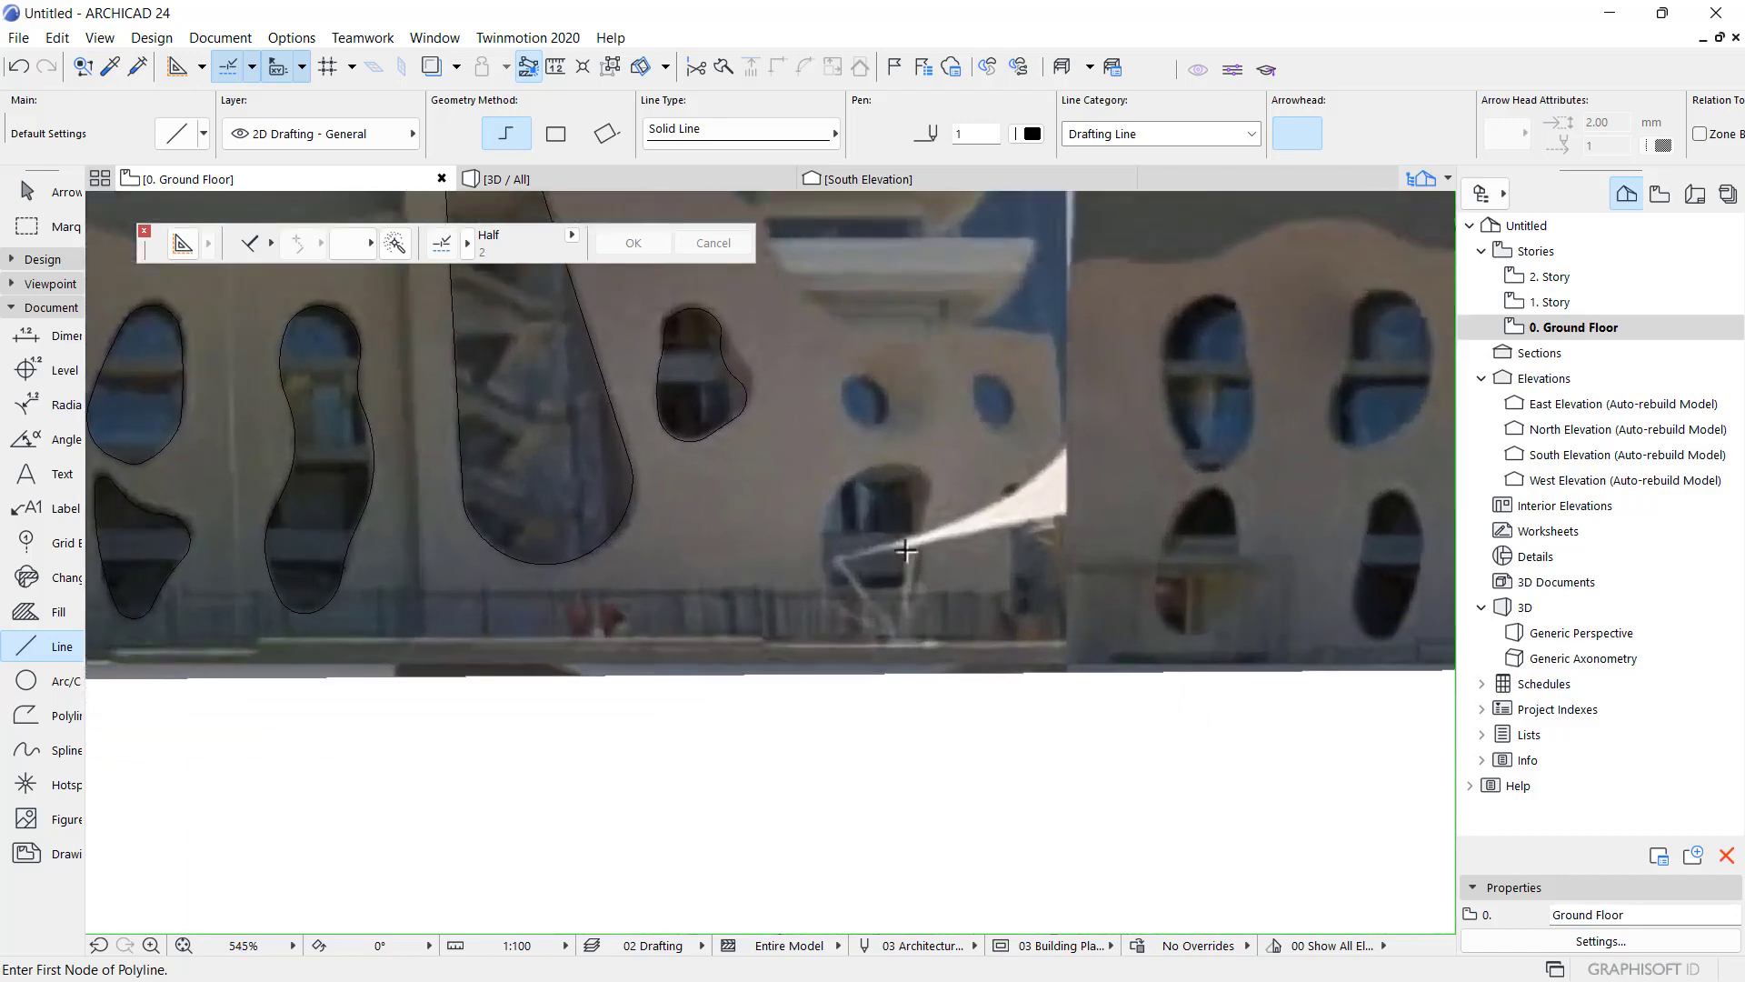
{"action": "scroll", "coordinate": [941, 592], "scroll_direction": "down", "scroll_amount": 10}
{"action": "scroll", "coordinate": [941, 595], "scroll_direction": "up", "scroll_amount": 6}
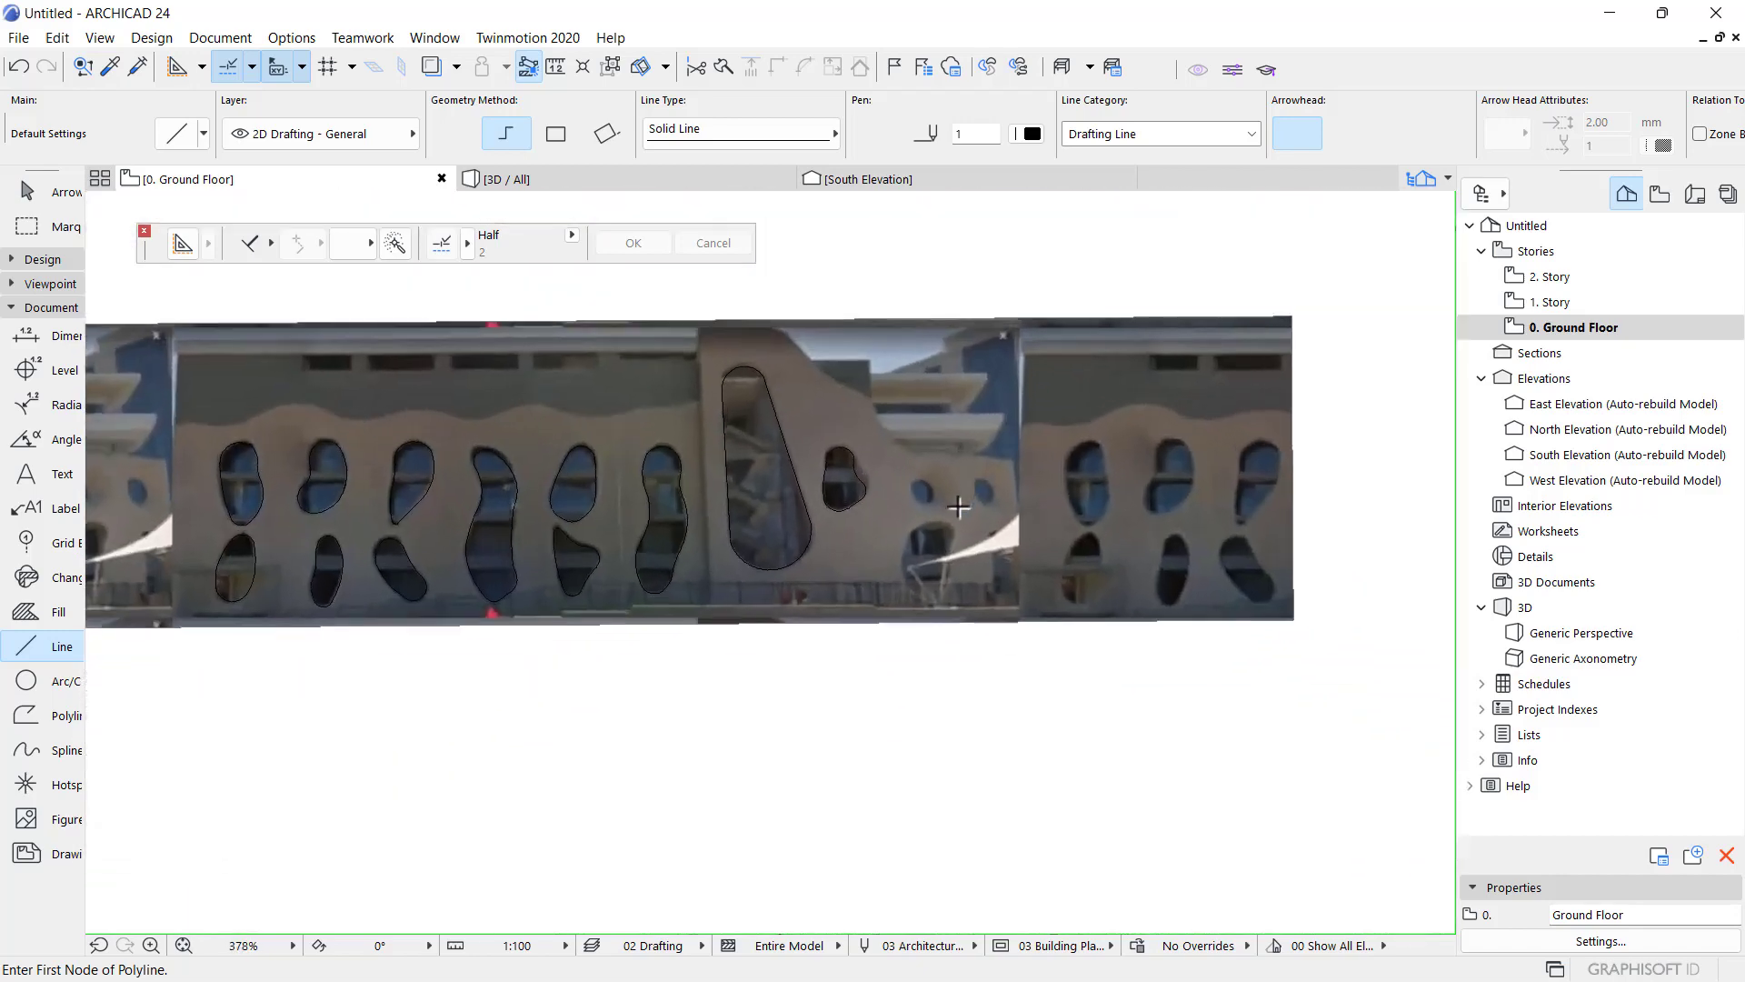
{"action": "scroll", "coordinate": [941, 597], "scroll_direction": "up", "scroll_amount": 4}
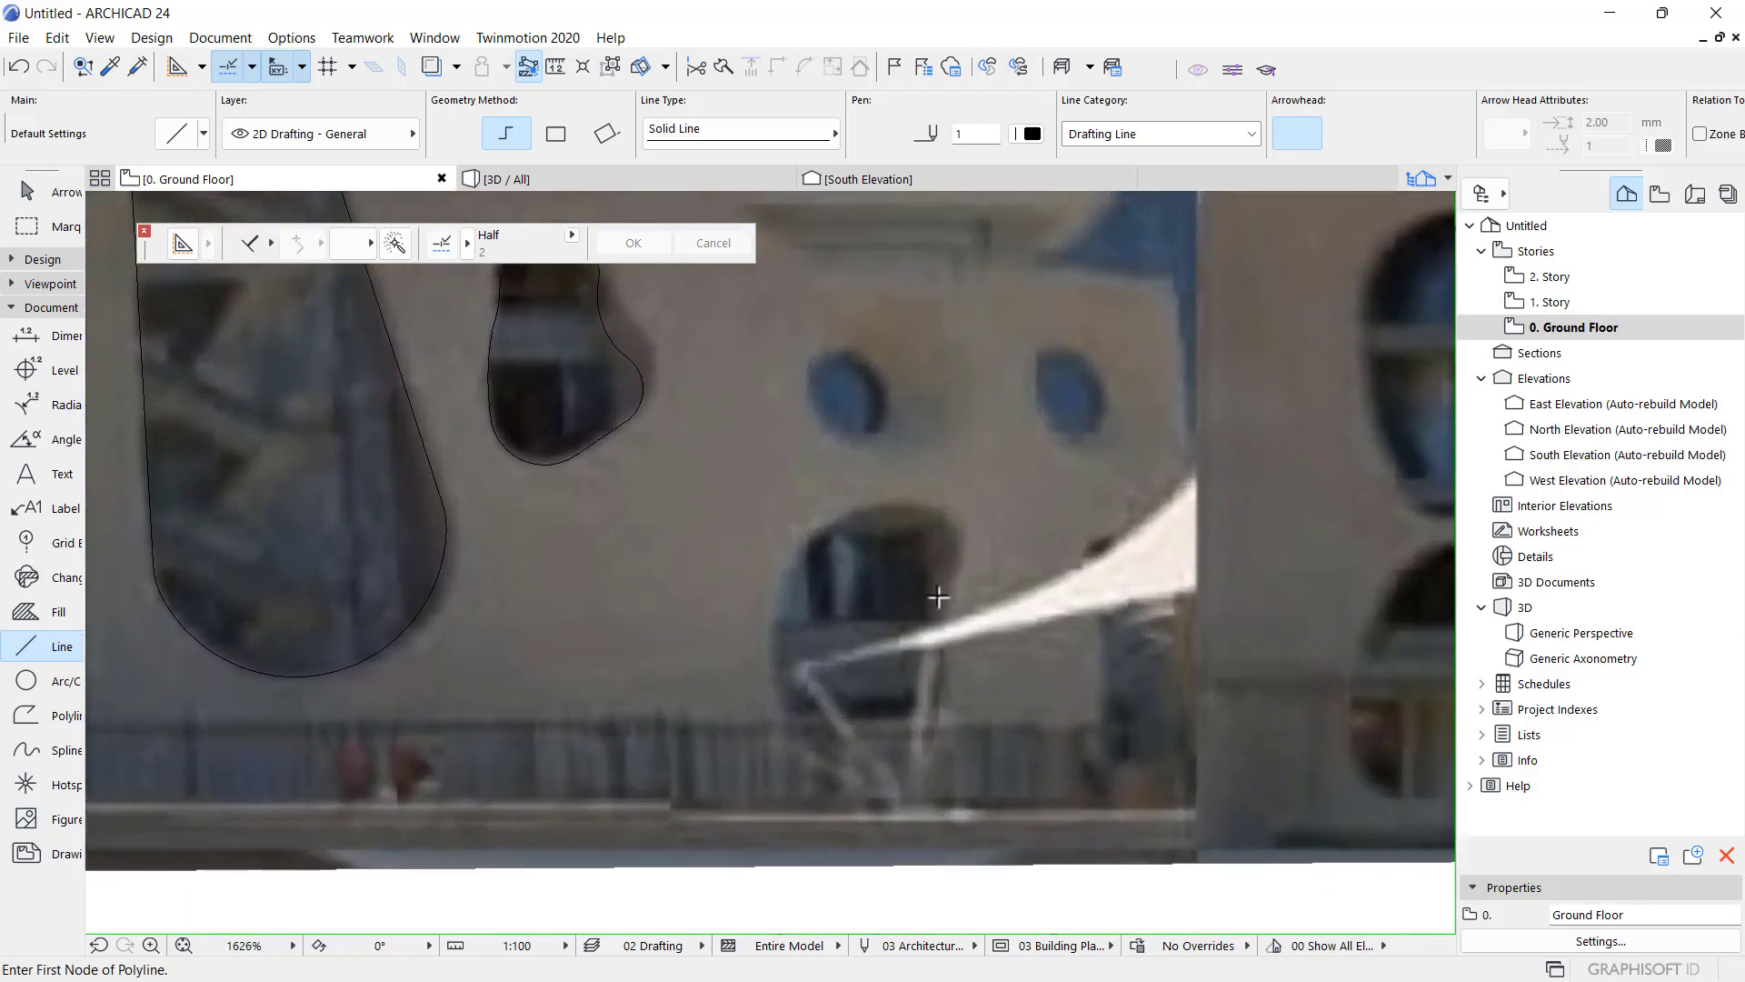
{"action": "left_click", "coordinate": [941, 581]}
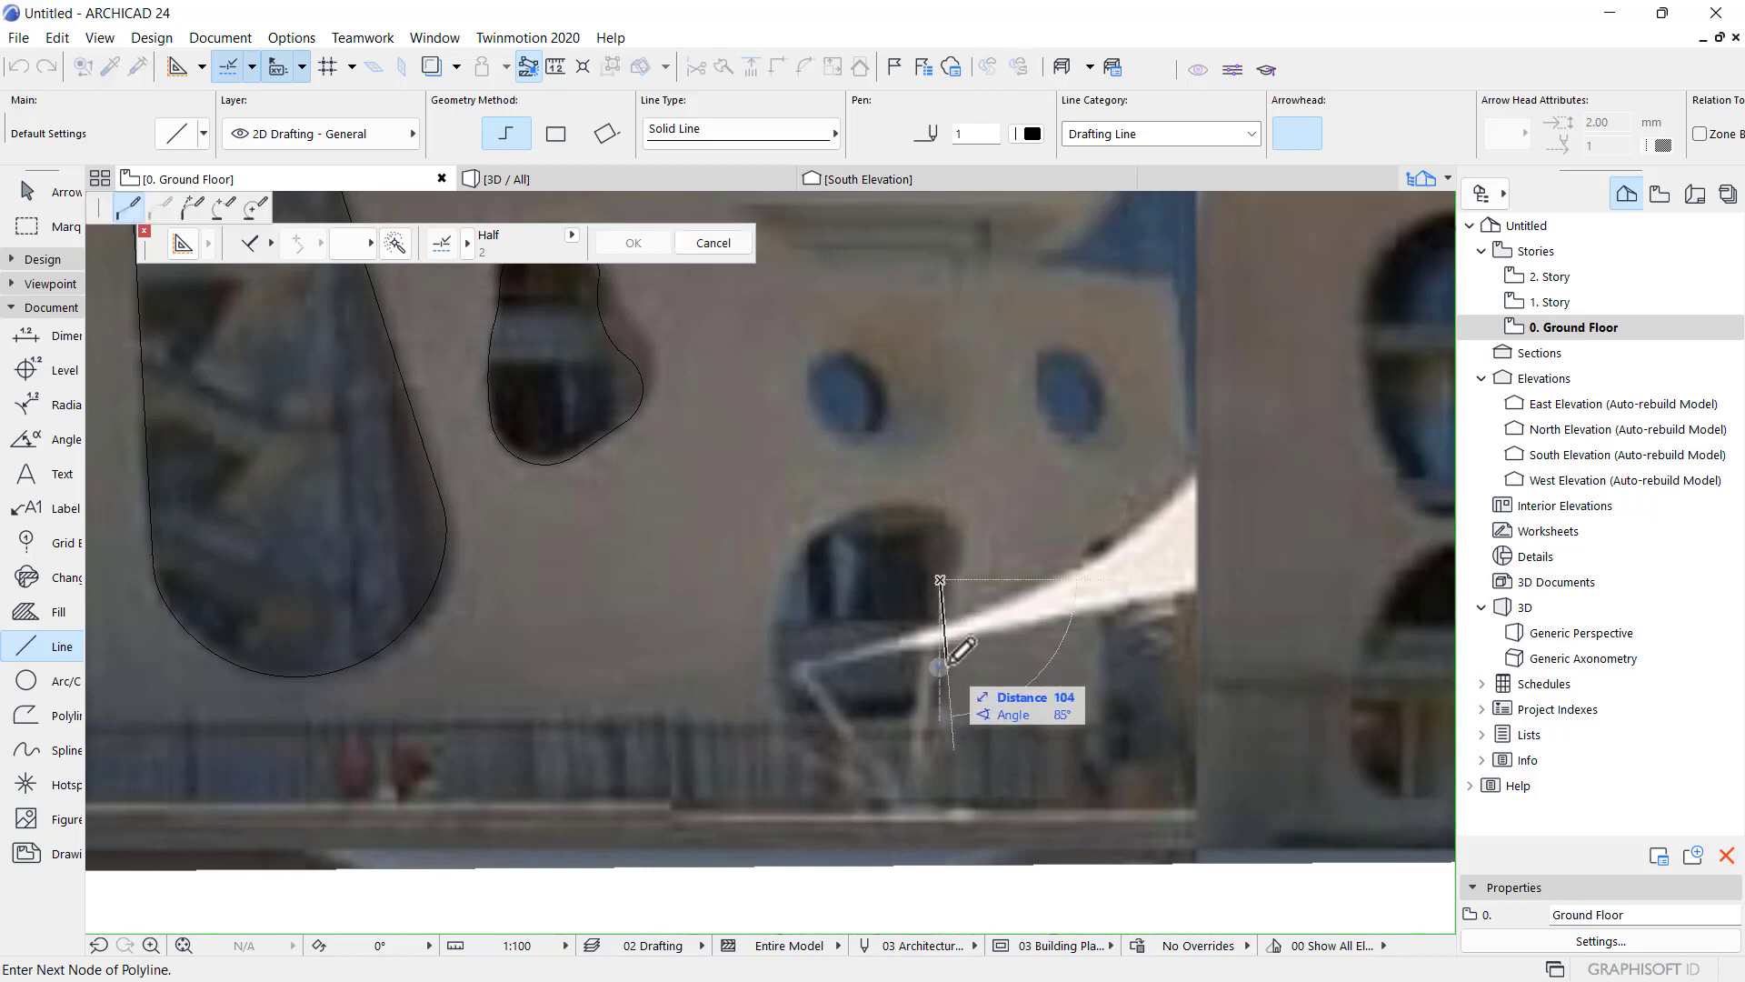
{"action": "left_click", "coordinate": [941, 709]}
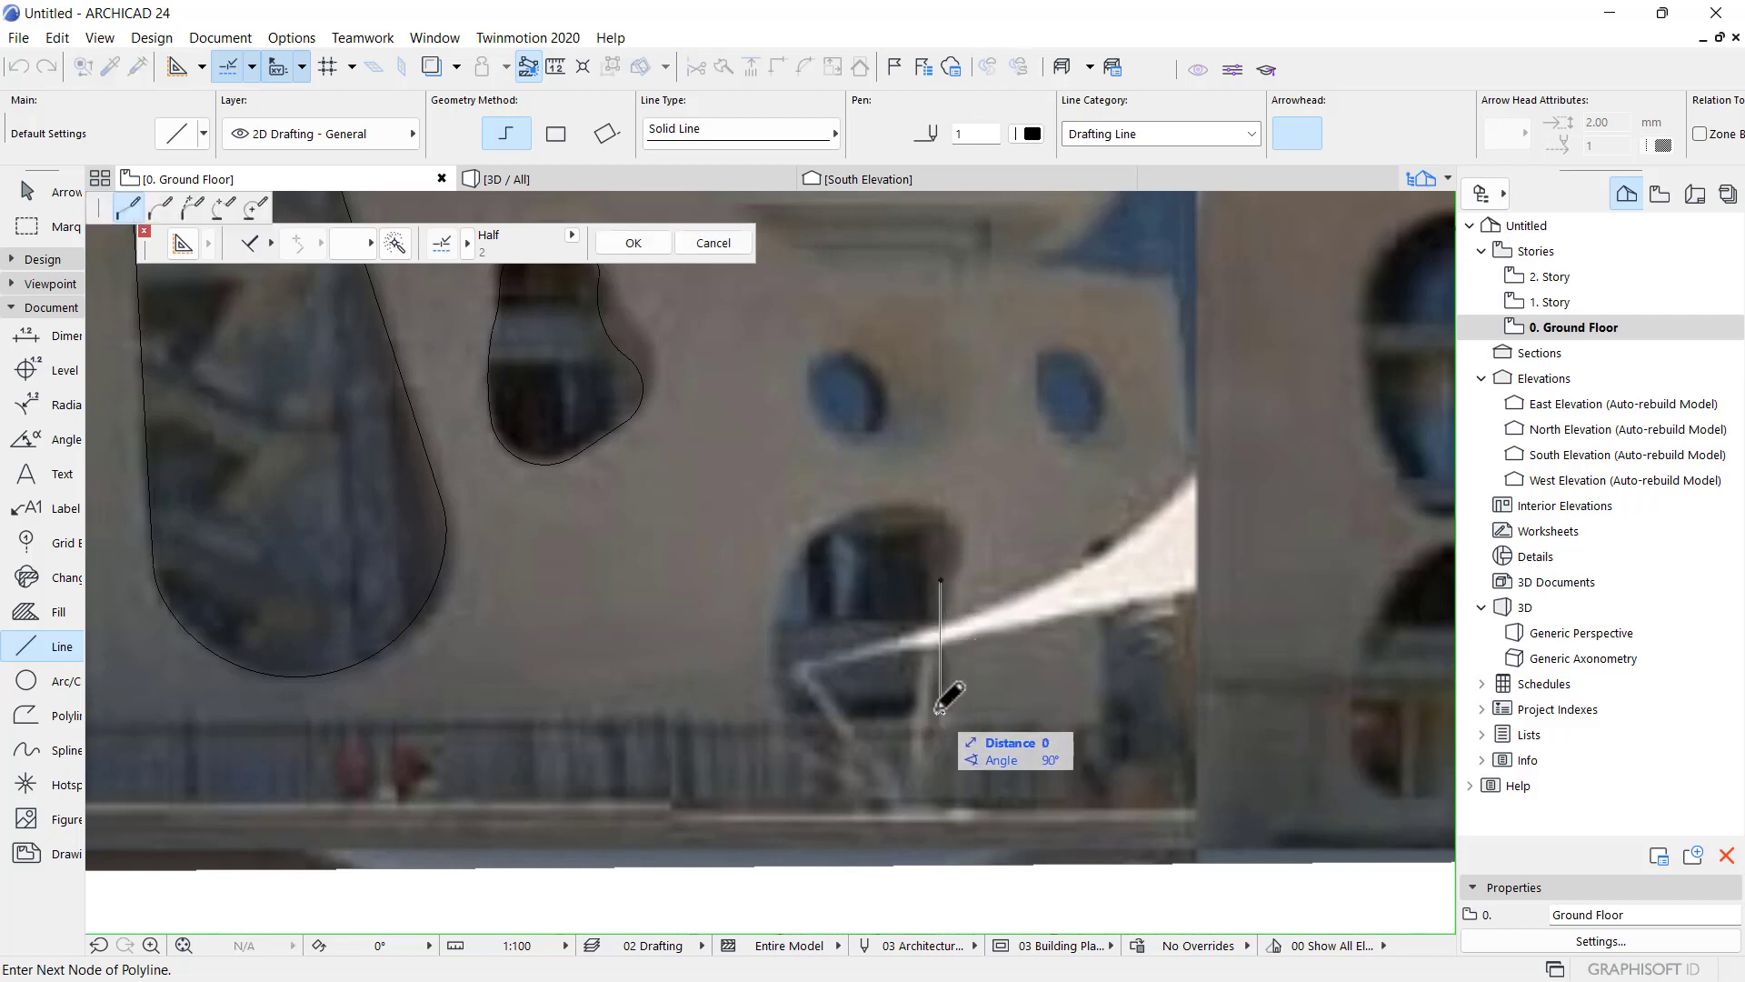
{"action": "left_click", "coordinate": [788, 709]}
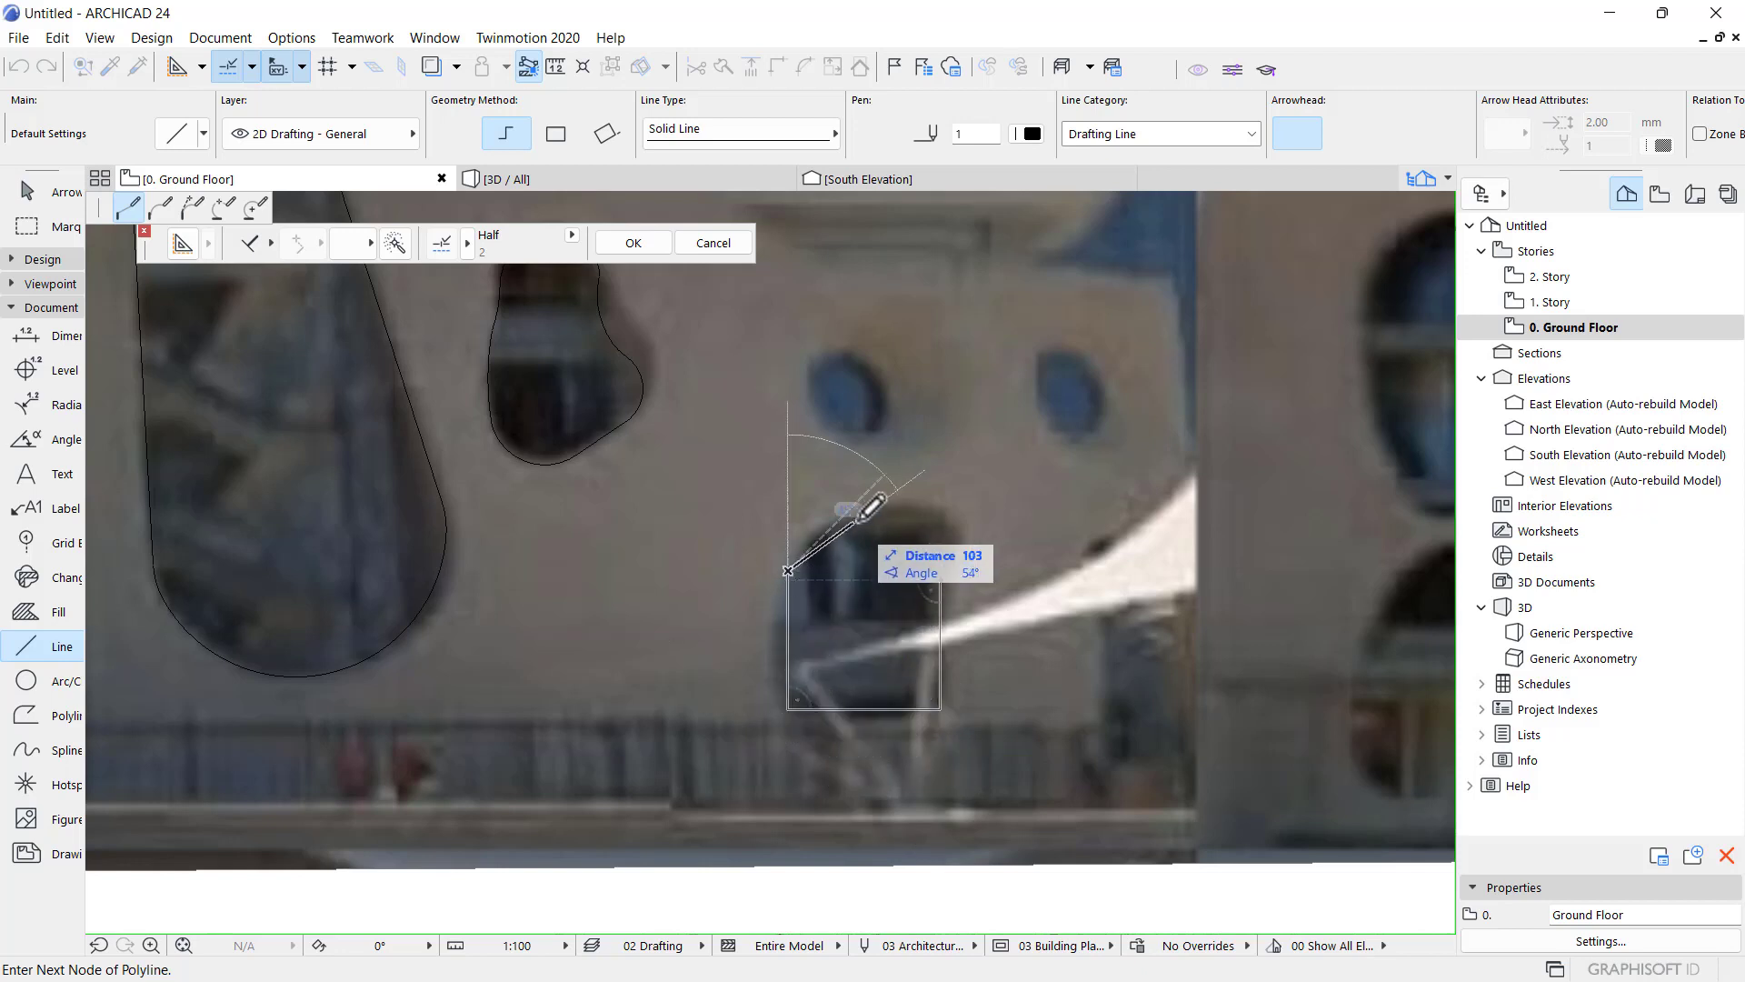
{"action": "left_click", "coordinate": [887, 506]}
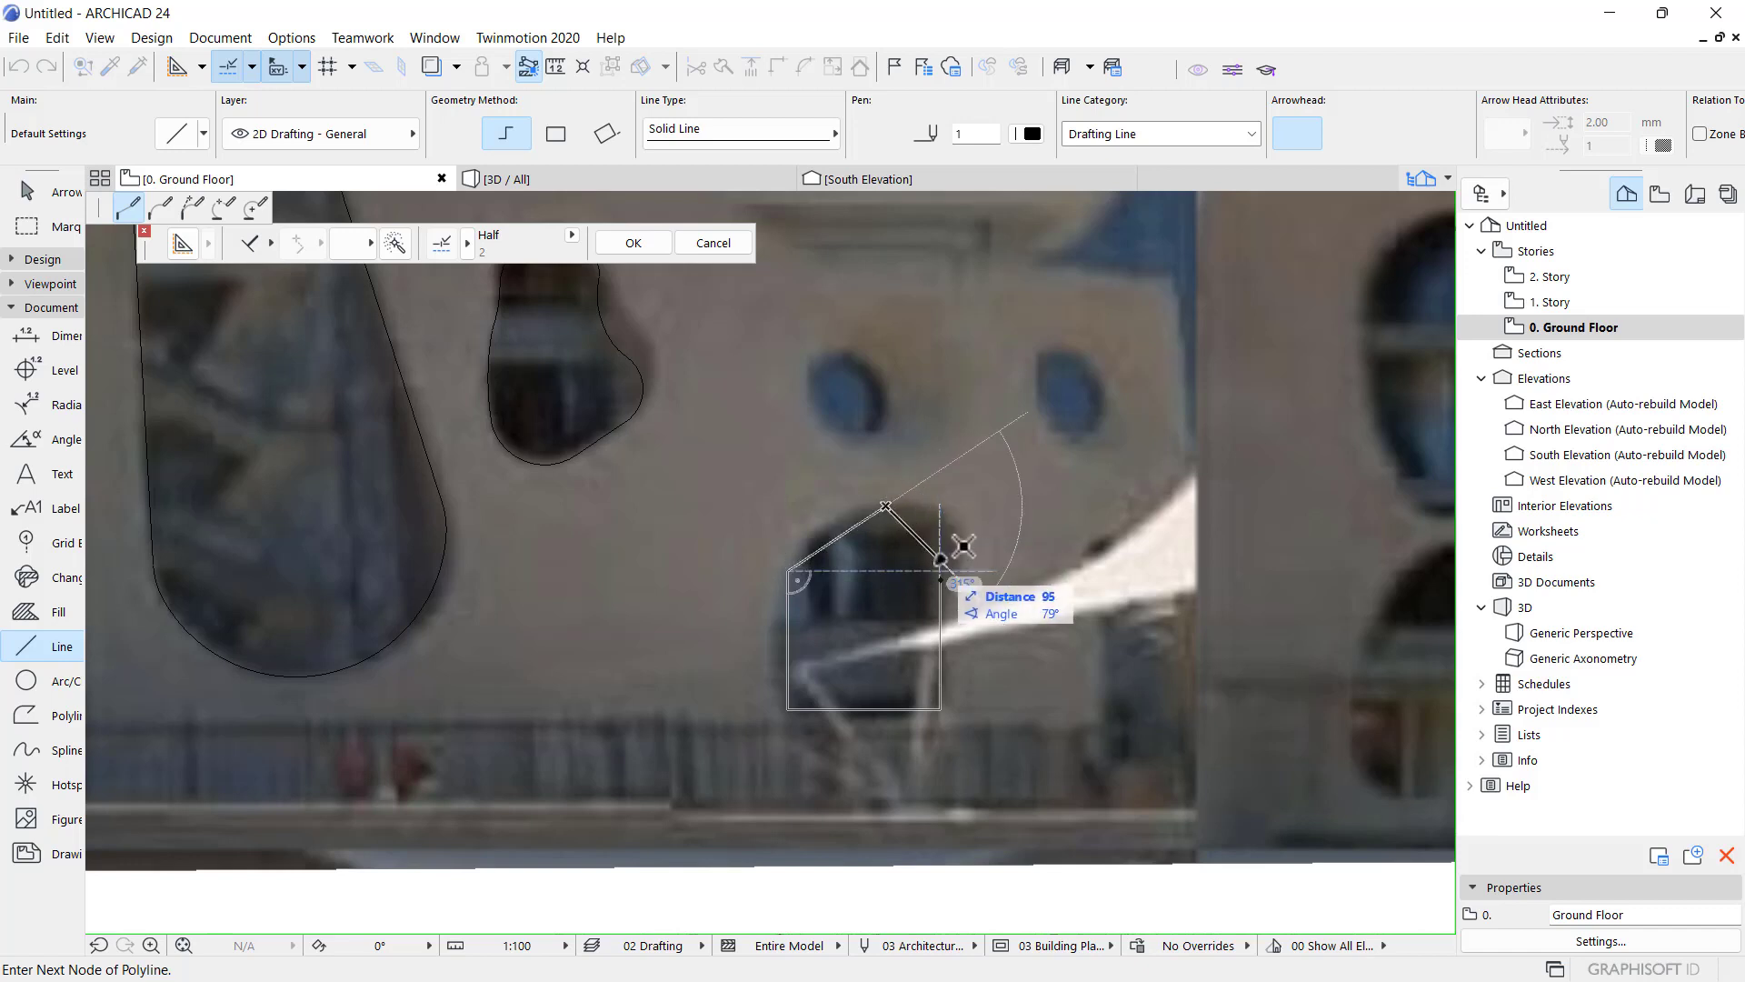
{"action": "left_click", "coordinate": [940, 573]}
{"action": "scroll", "coordinate": [940, 572], "scroll_direction": "up", "scroll_amount": 2}
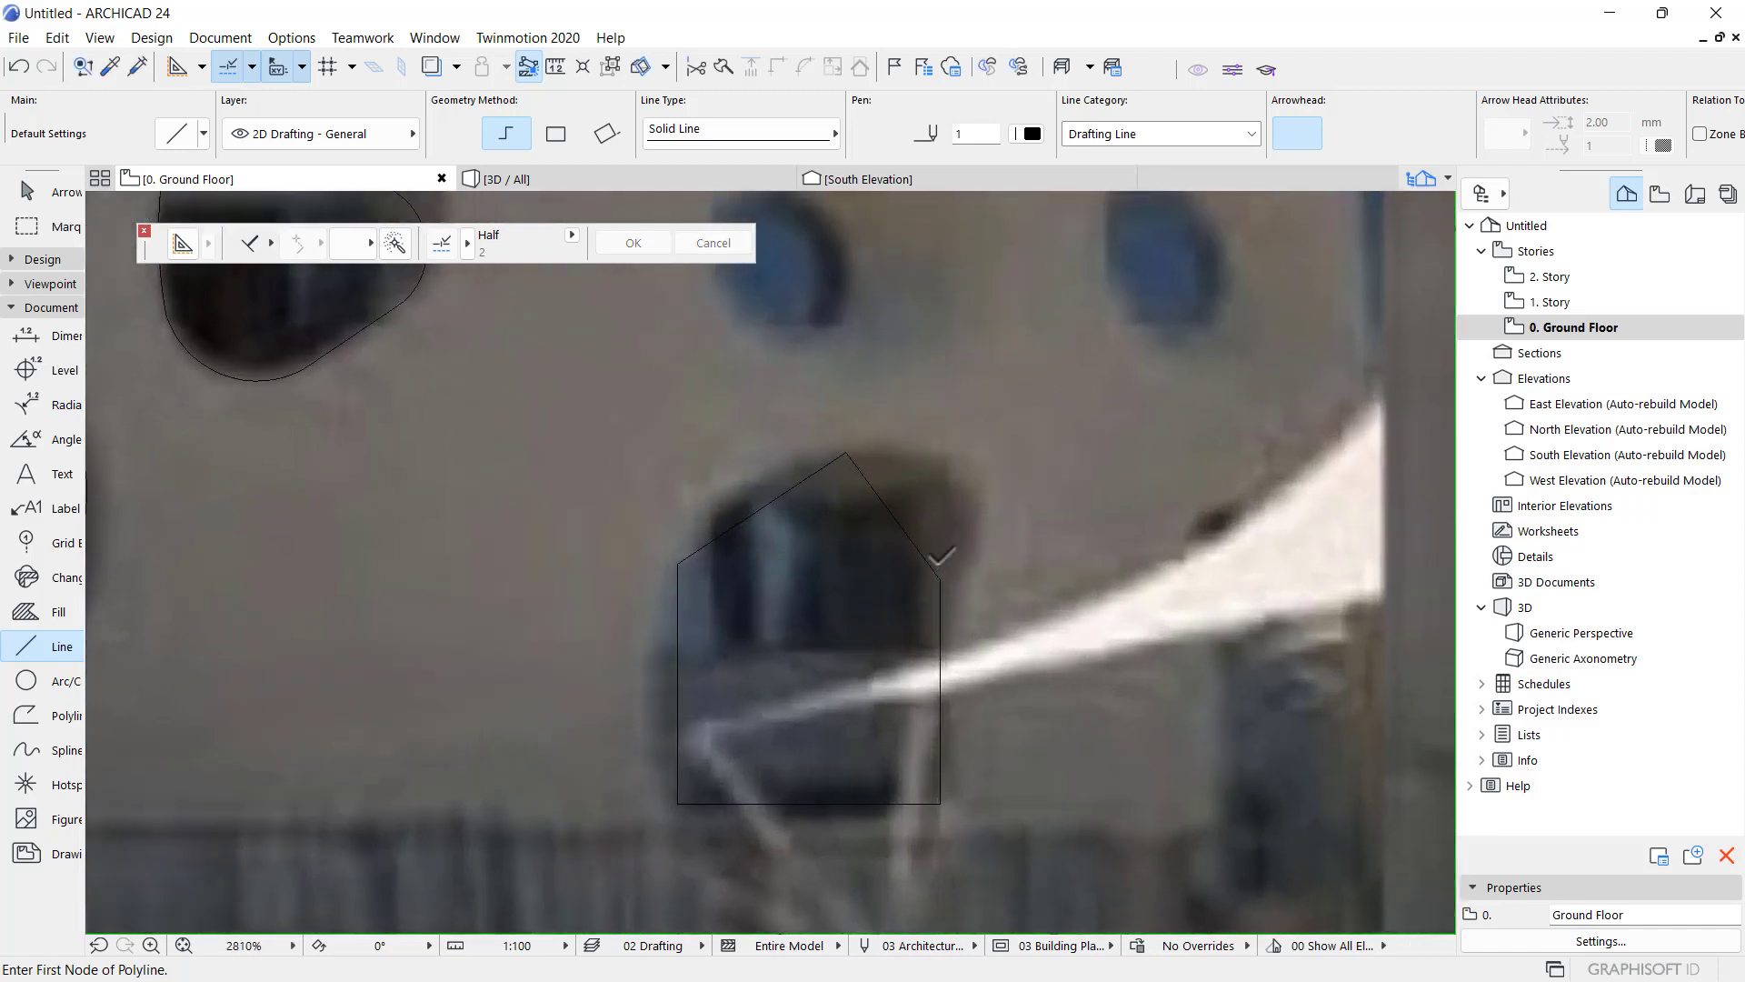
- Suspend grouping and bend the new outline's short slanted upper-right edge outward into an arc over the opening's rounded top
{"action": "key", "text": "Escape"}
{"action": "left_click", "coordinate": [907, 535]}
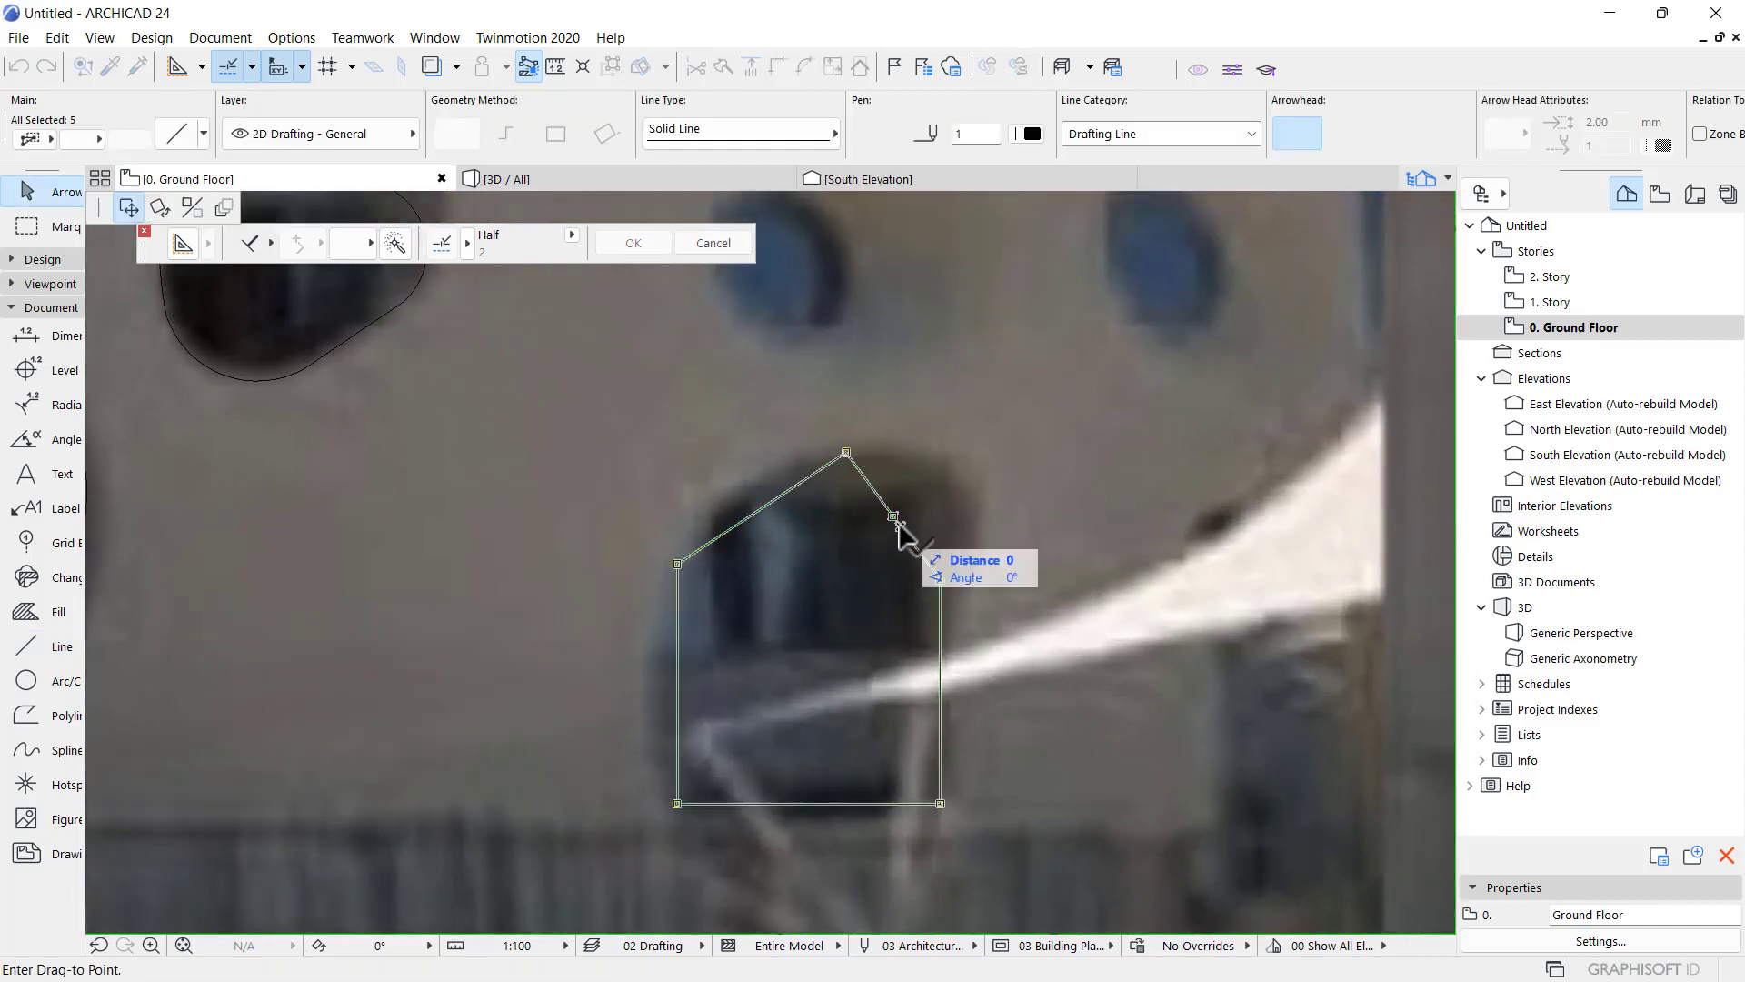
{"action": "left_click", "coordinate": [617, 67]}
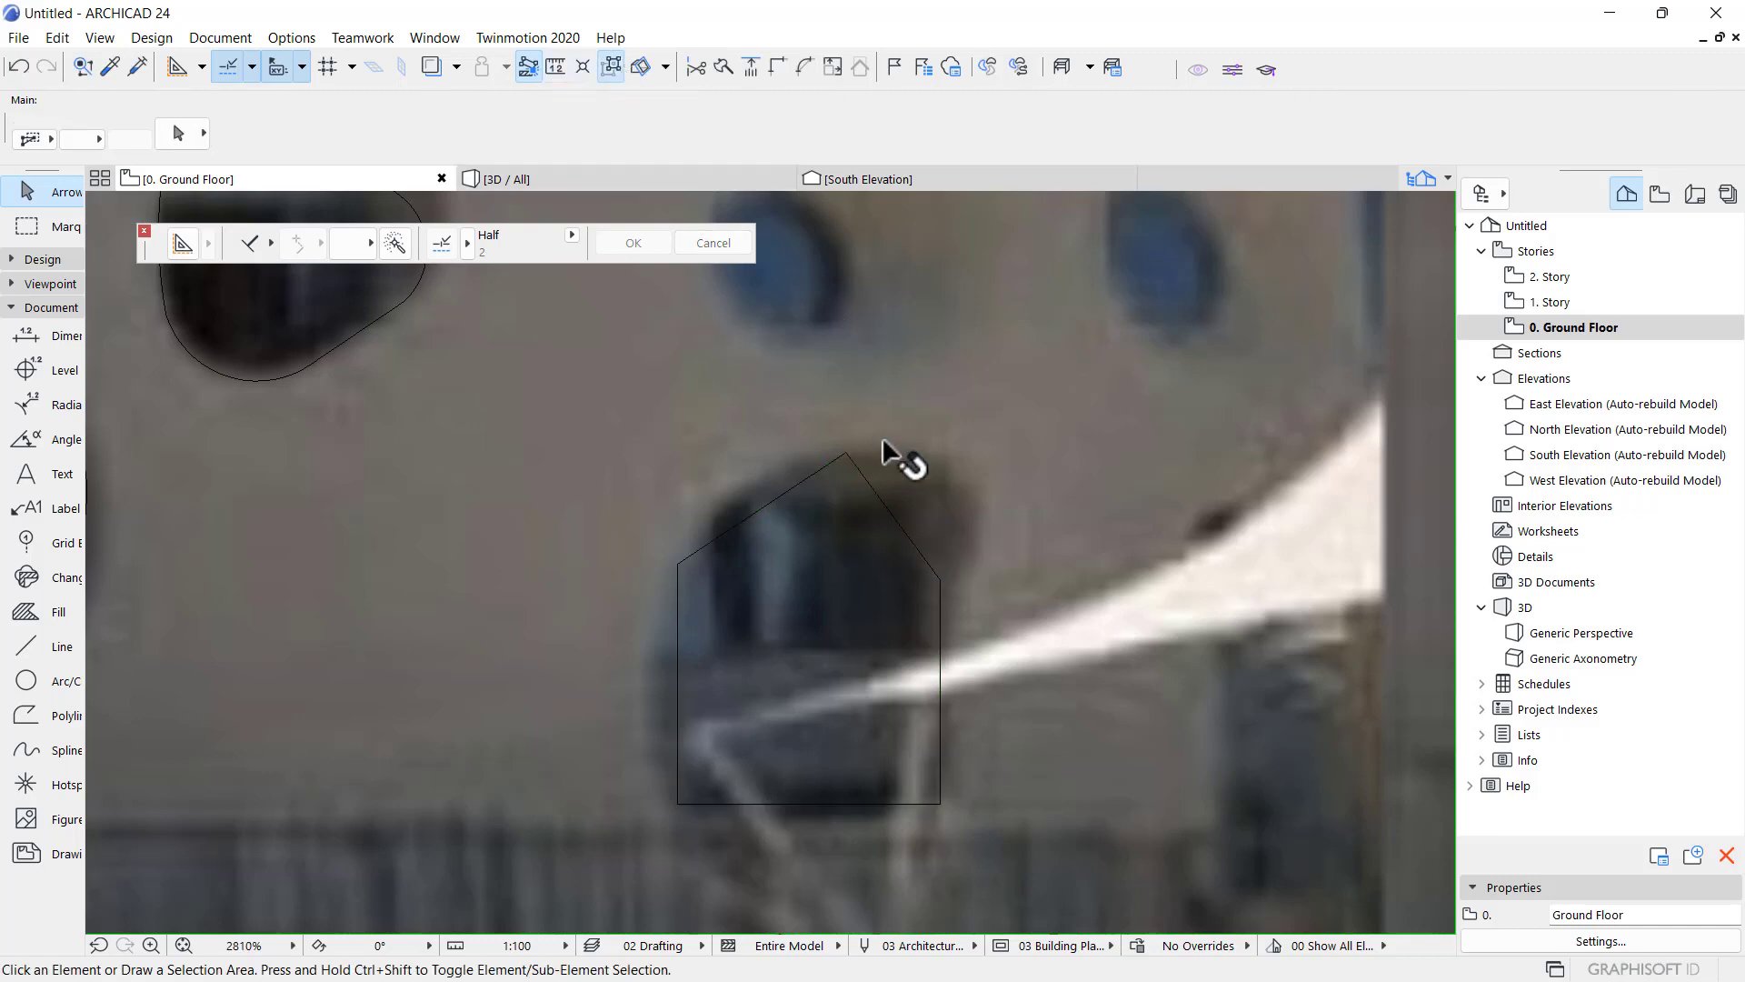
{"action": "left_click", "coordinate": [894, 516]}
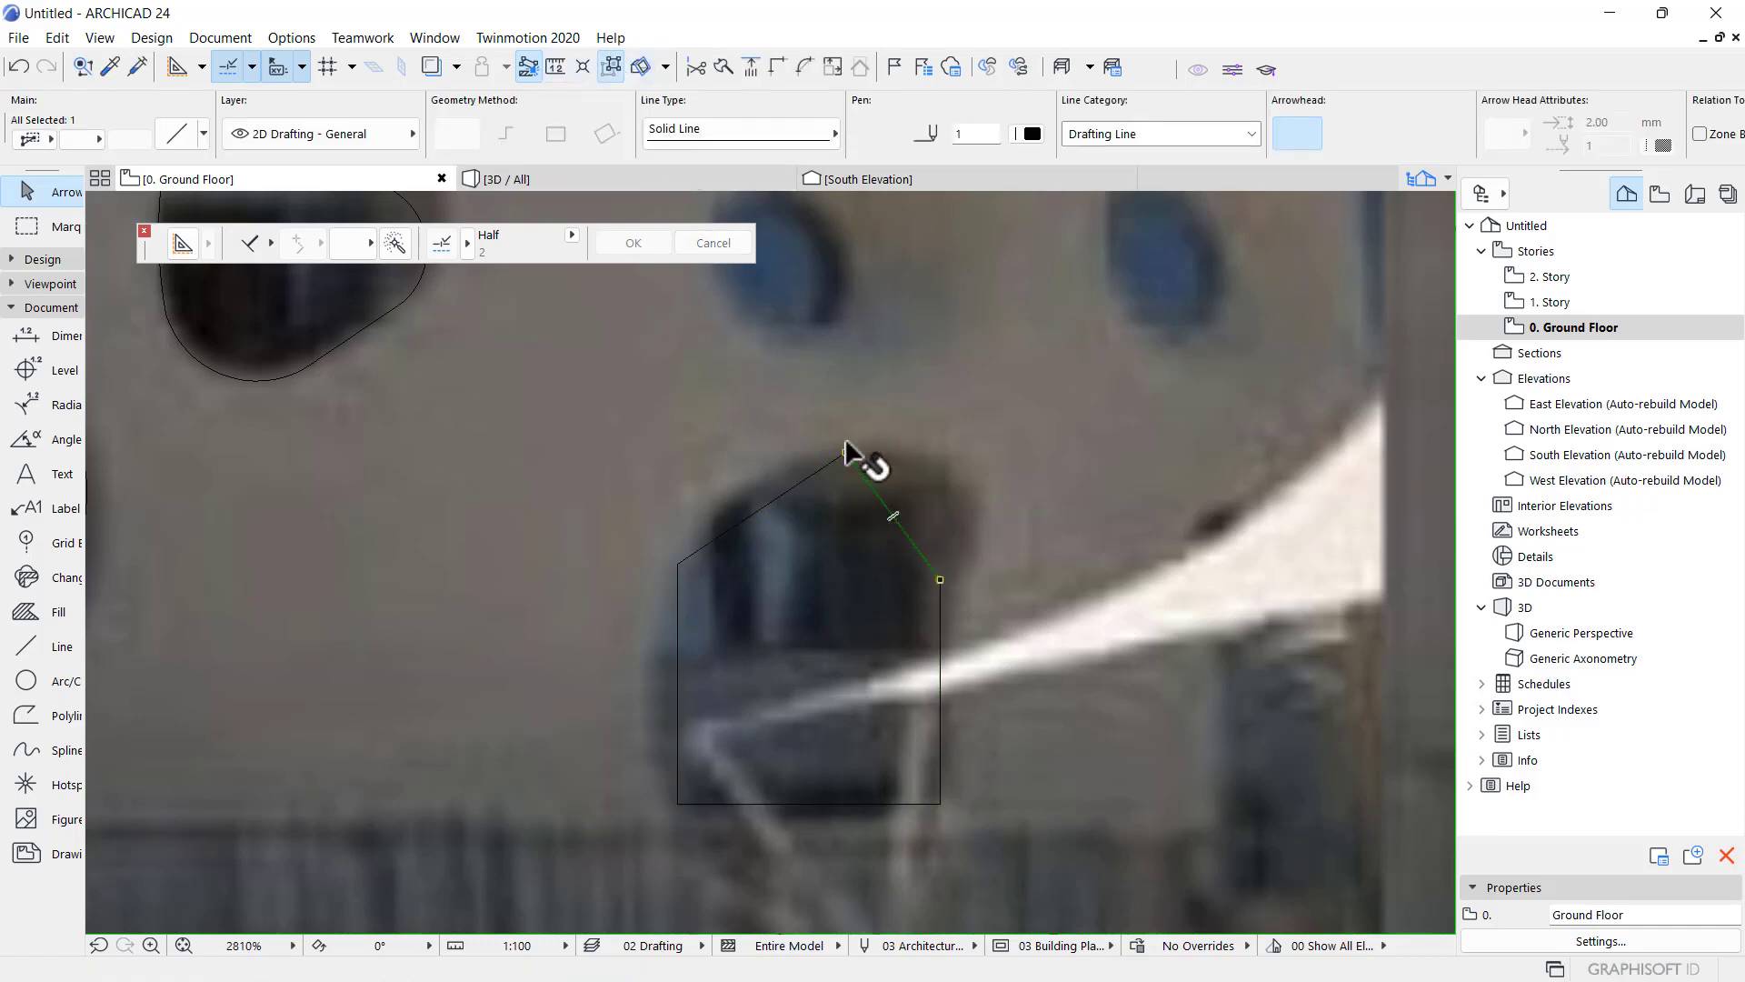
{"action": "left_click", "coordinate": [894, 517]}
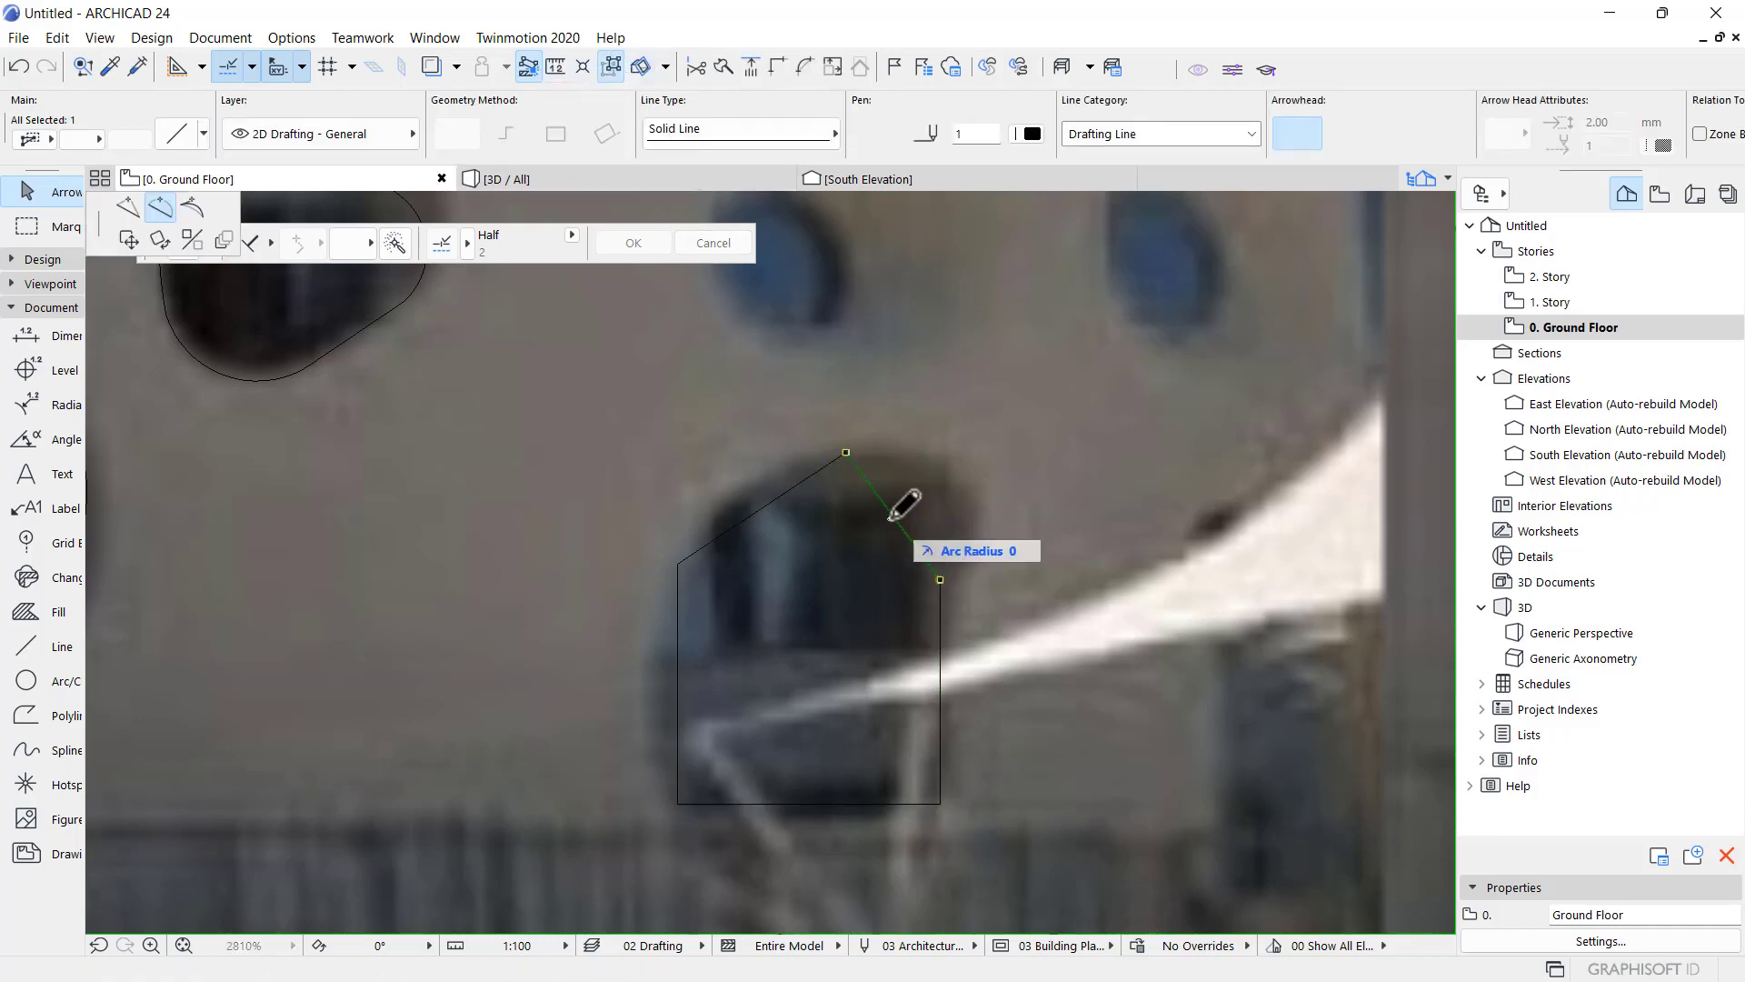
{"action": "left_click", "coordinate": [945, 476]}
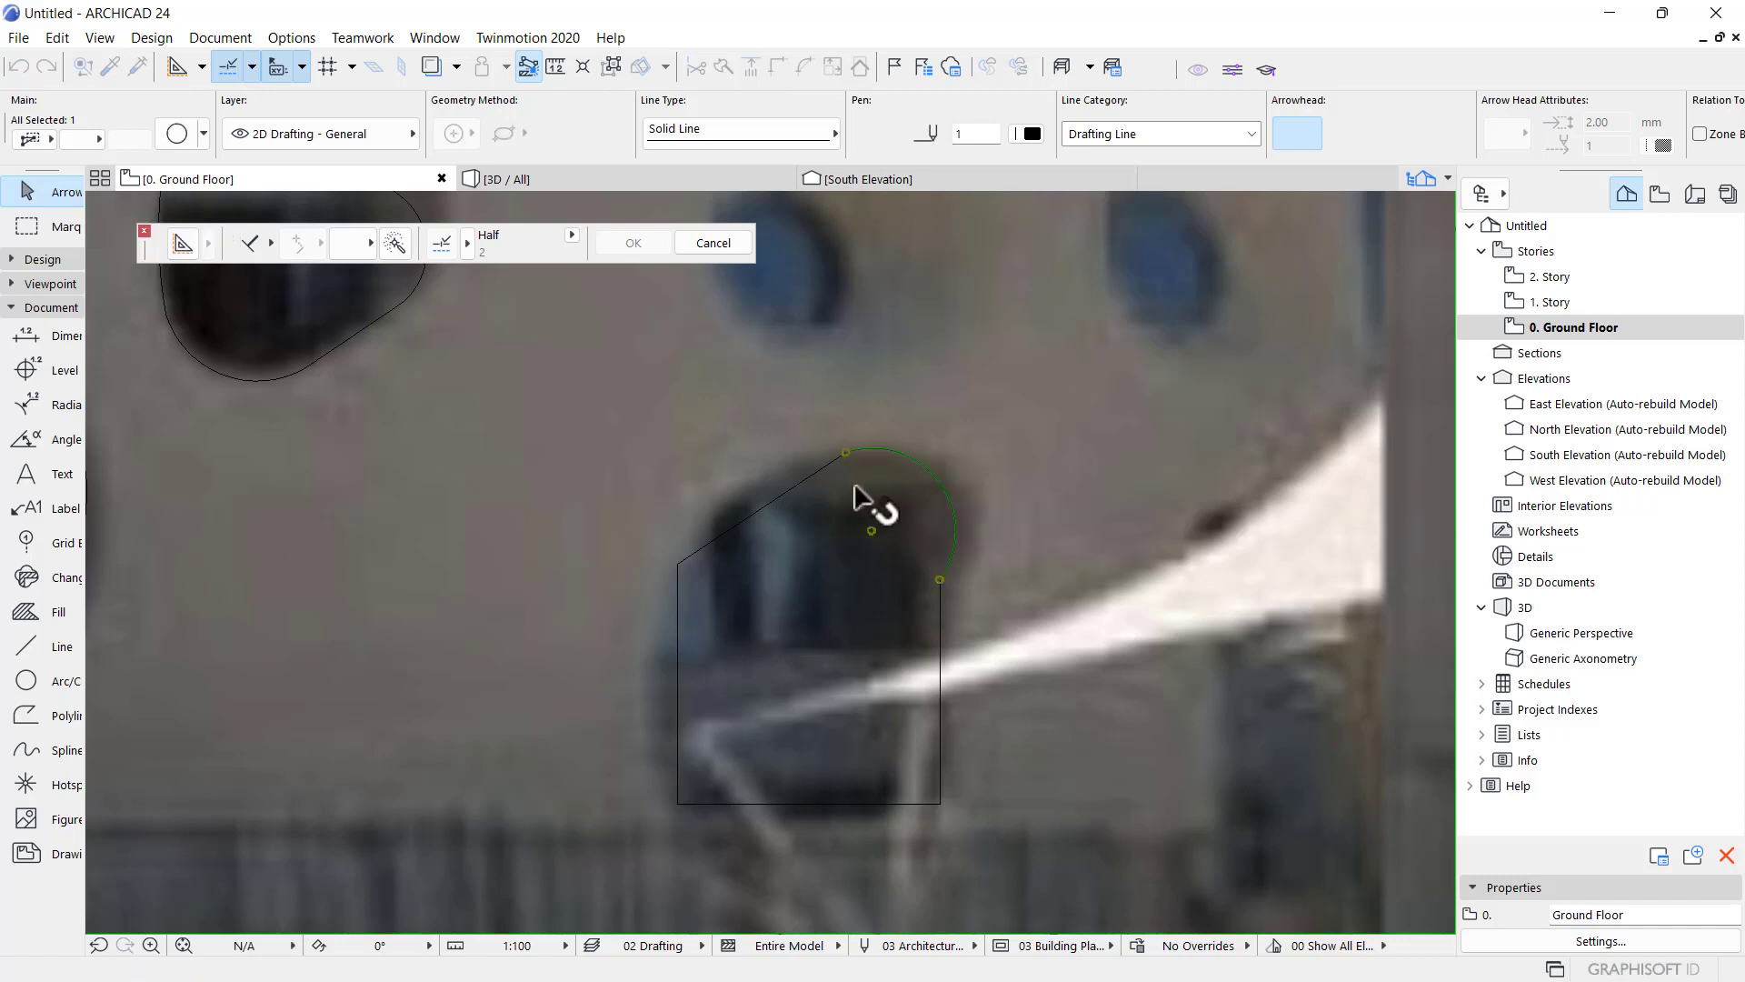
- Bend the outline's slanted upper-left edge and its vertical left edge outward into arcs along the opening
{"action": "left_click", "coordinate": [768, 500]}
{"action": "left_click", "coordinate": [771, 499]}
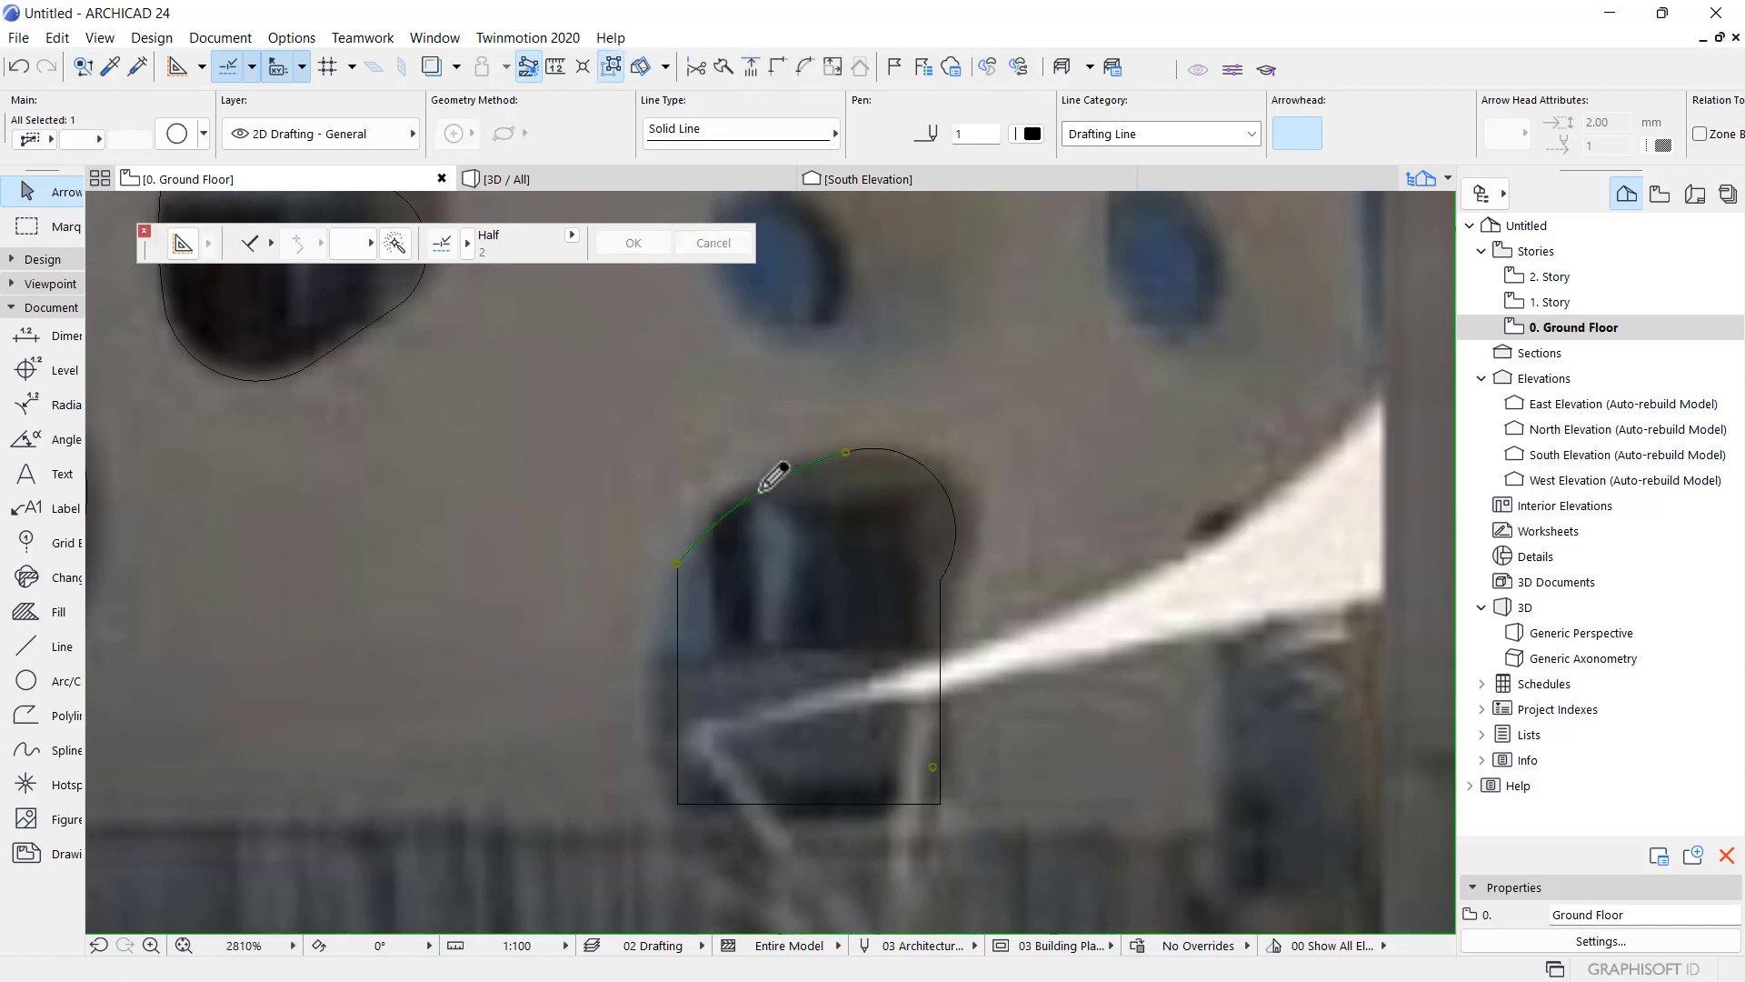
{"action": "left_click", "coordinate": [677, 685]}
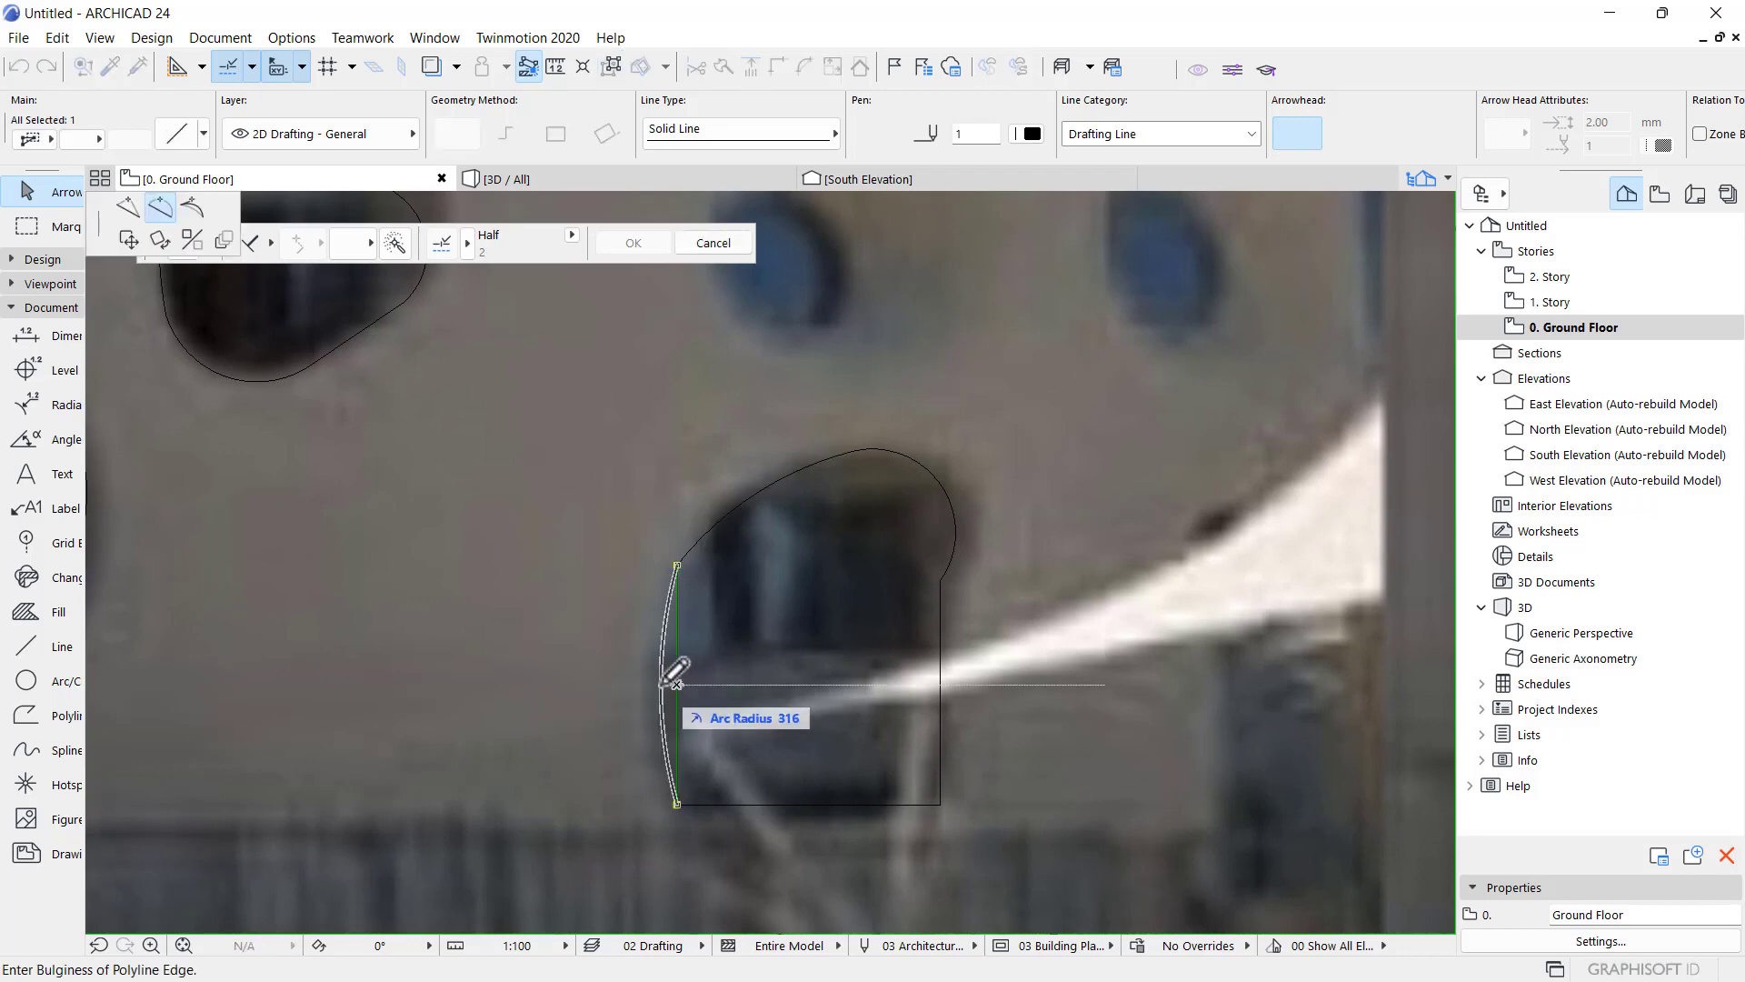
{"action": "left_click", "coordinate": [671, 677]}
- Bend the outline's horizontal bottom edge downward into a deep rounded arc
{"action": "scroll", "coordinate": [740, 701], "scroll_direction": "down", "scroll_amount": 3}
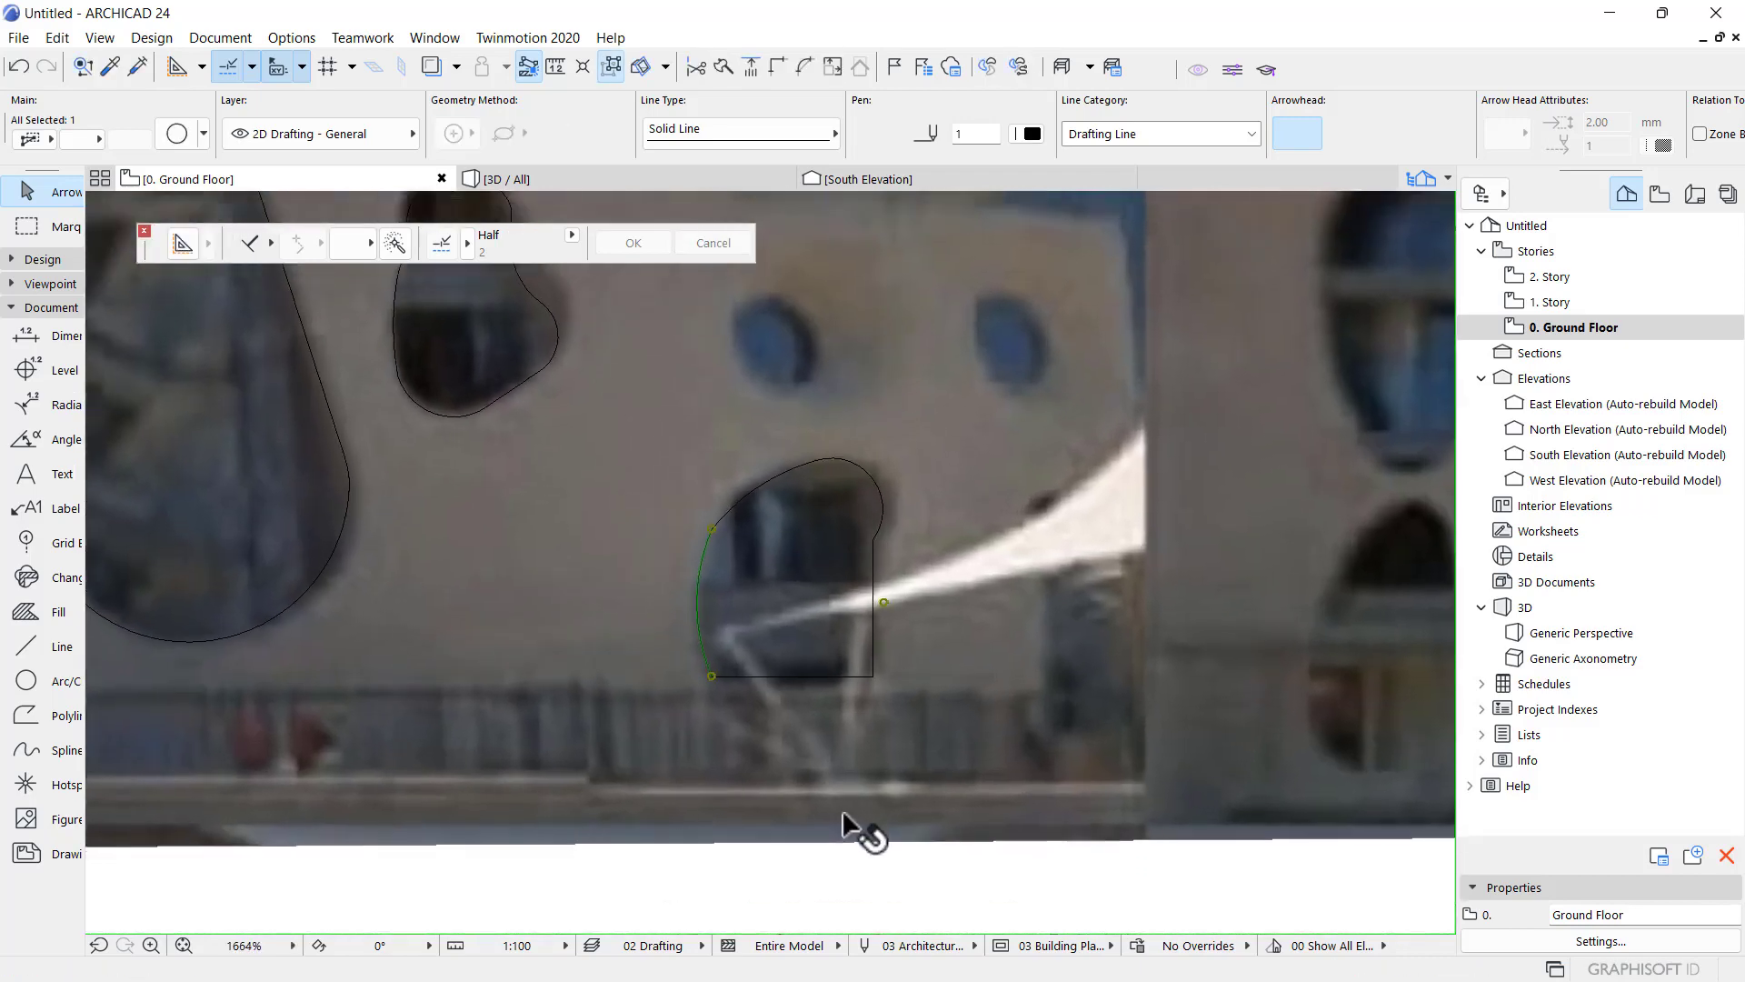
{"action": "scroll", "coordinate": [858, 826], "scroll_direction": "up", "scroll_amount": 4}
{"action": "left_click", "coordinate": [744, 546]}
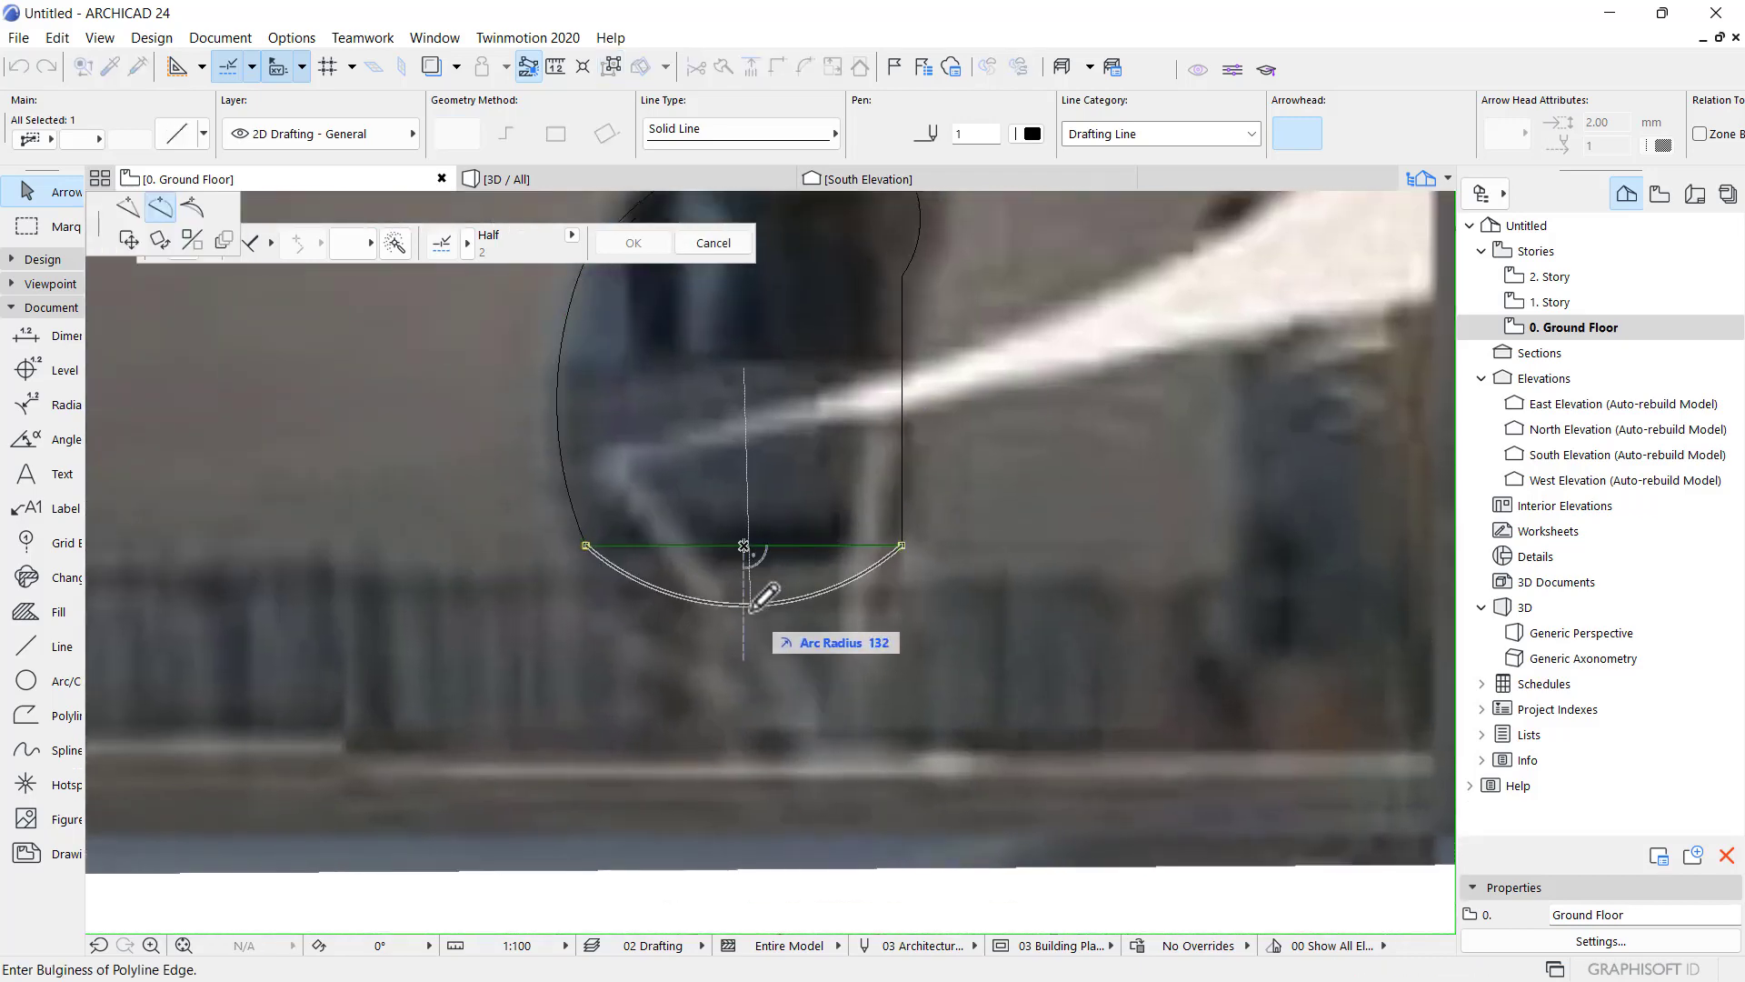
{"action": "left_click", "coordinate": [751, 637]}
- Bend the outline's vertical right edge inward into an arc with a radius of about 233
{"action": "scroll", "coordinate": [905, 527], "scroll_direction": "down", "scroll_amount": 3}
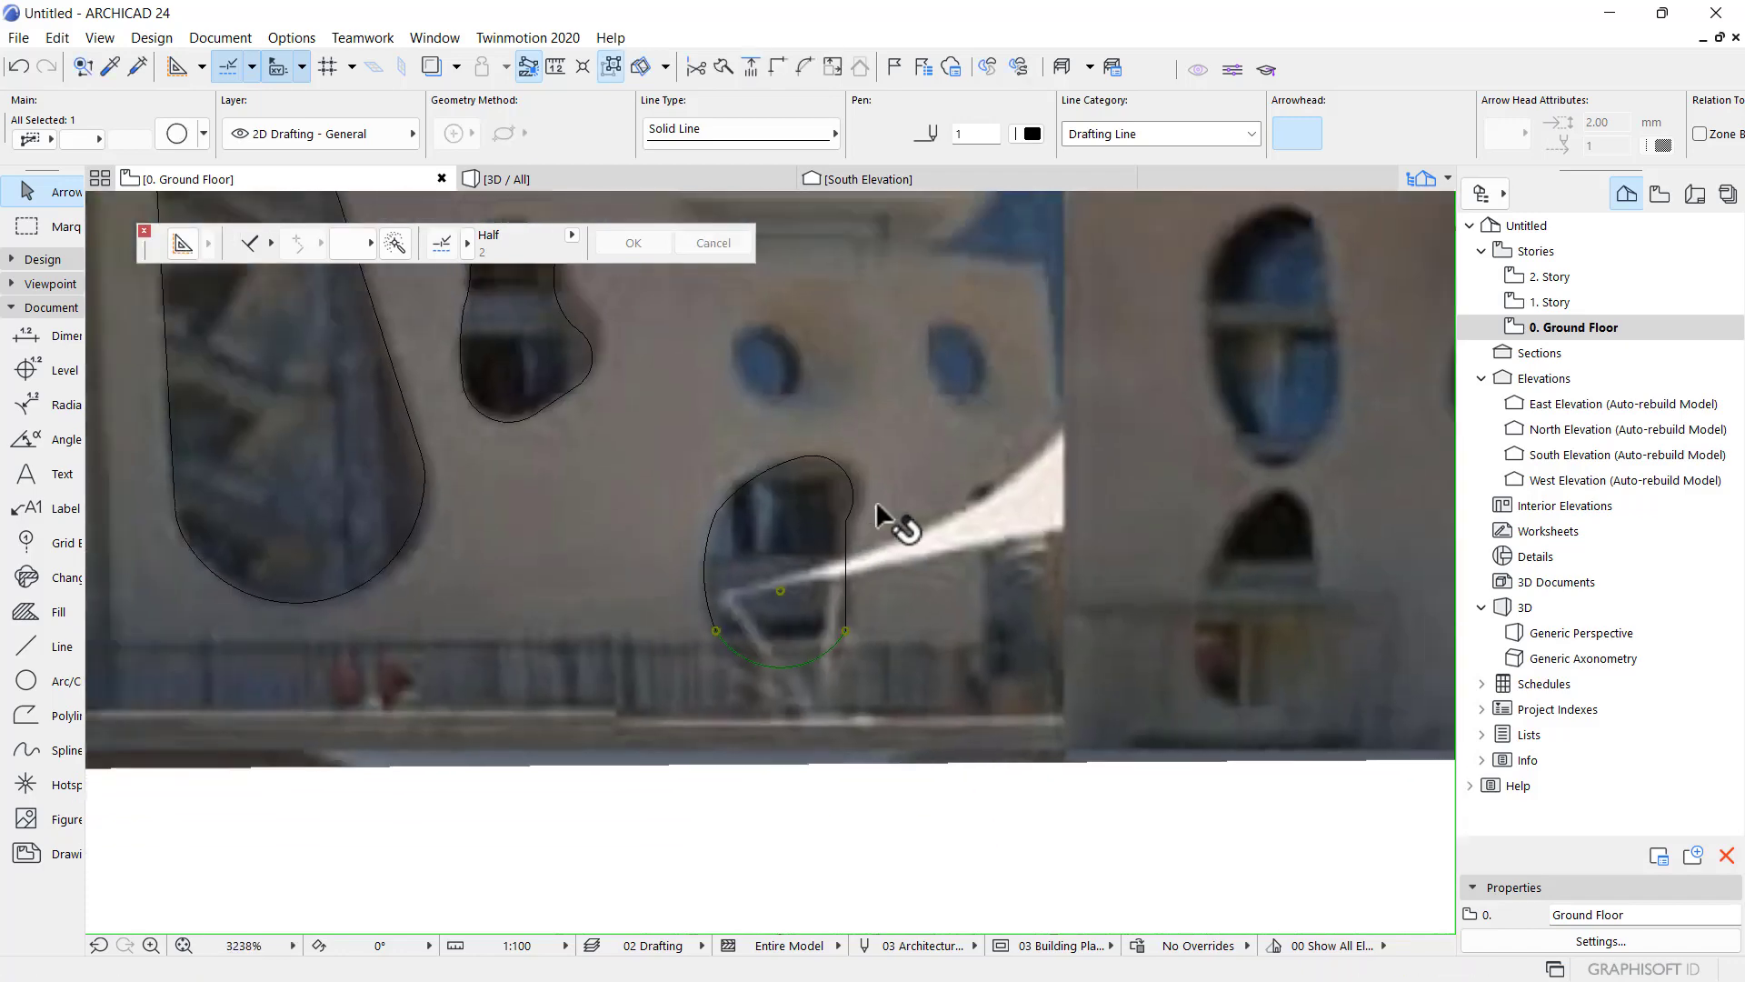
{"action": "scroll", "coordinate": [838, 634], "scroll_direction": "up", "scroll_amount": 2}
{"action": "left_click", "coordinate": [800, 627]}
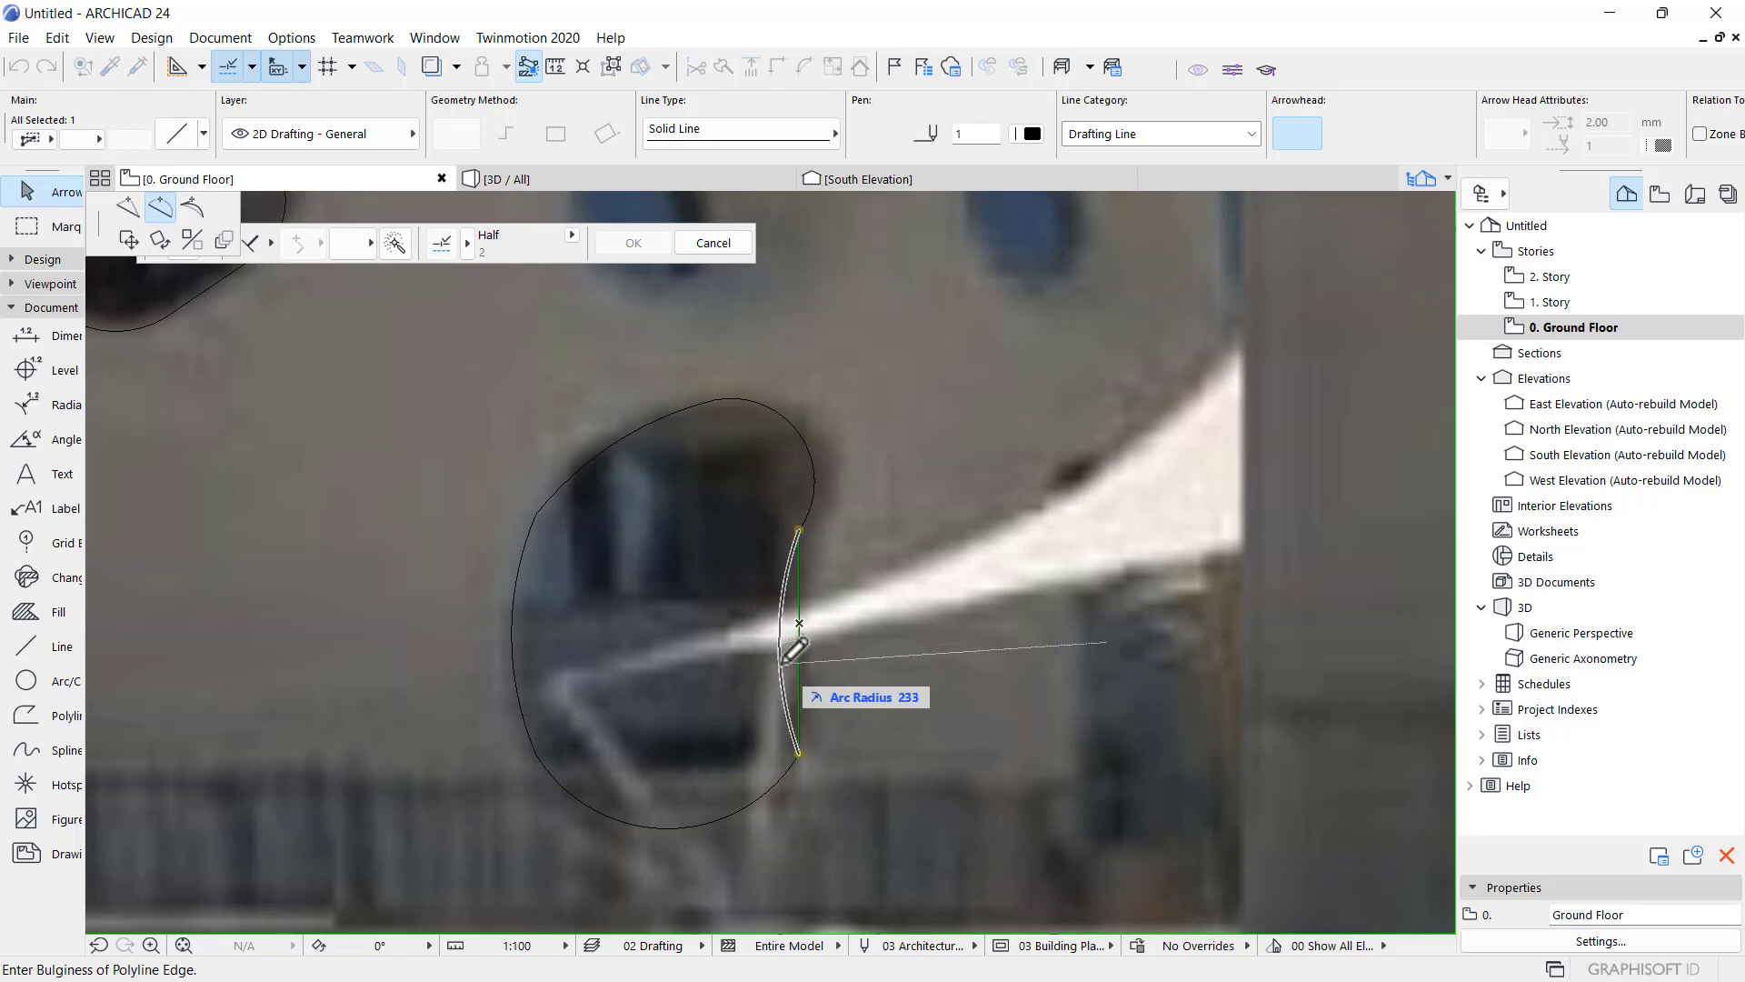
{"action": "left_click", "coordinate": [780, 662]}
{"action": "key", "text": "Escape"}
- Fillet the lower-right corner between the inward right arc and the rounded base with a radius of 145
{"action": "scroll", "coordinate": [771, 494], "scroll_direction": "down", "scroll_amount": 3}
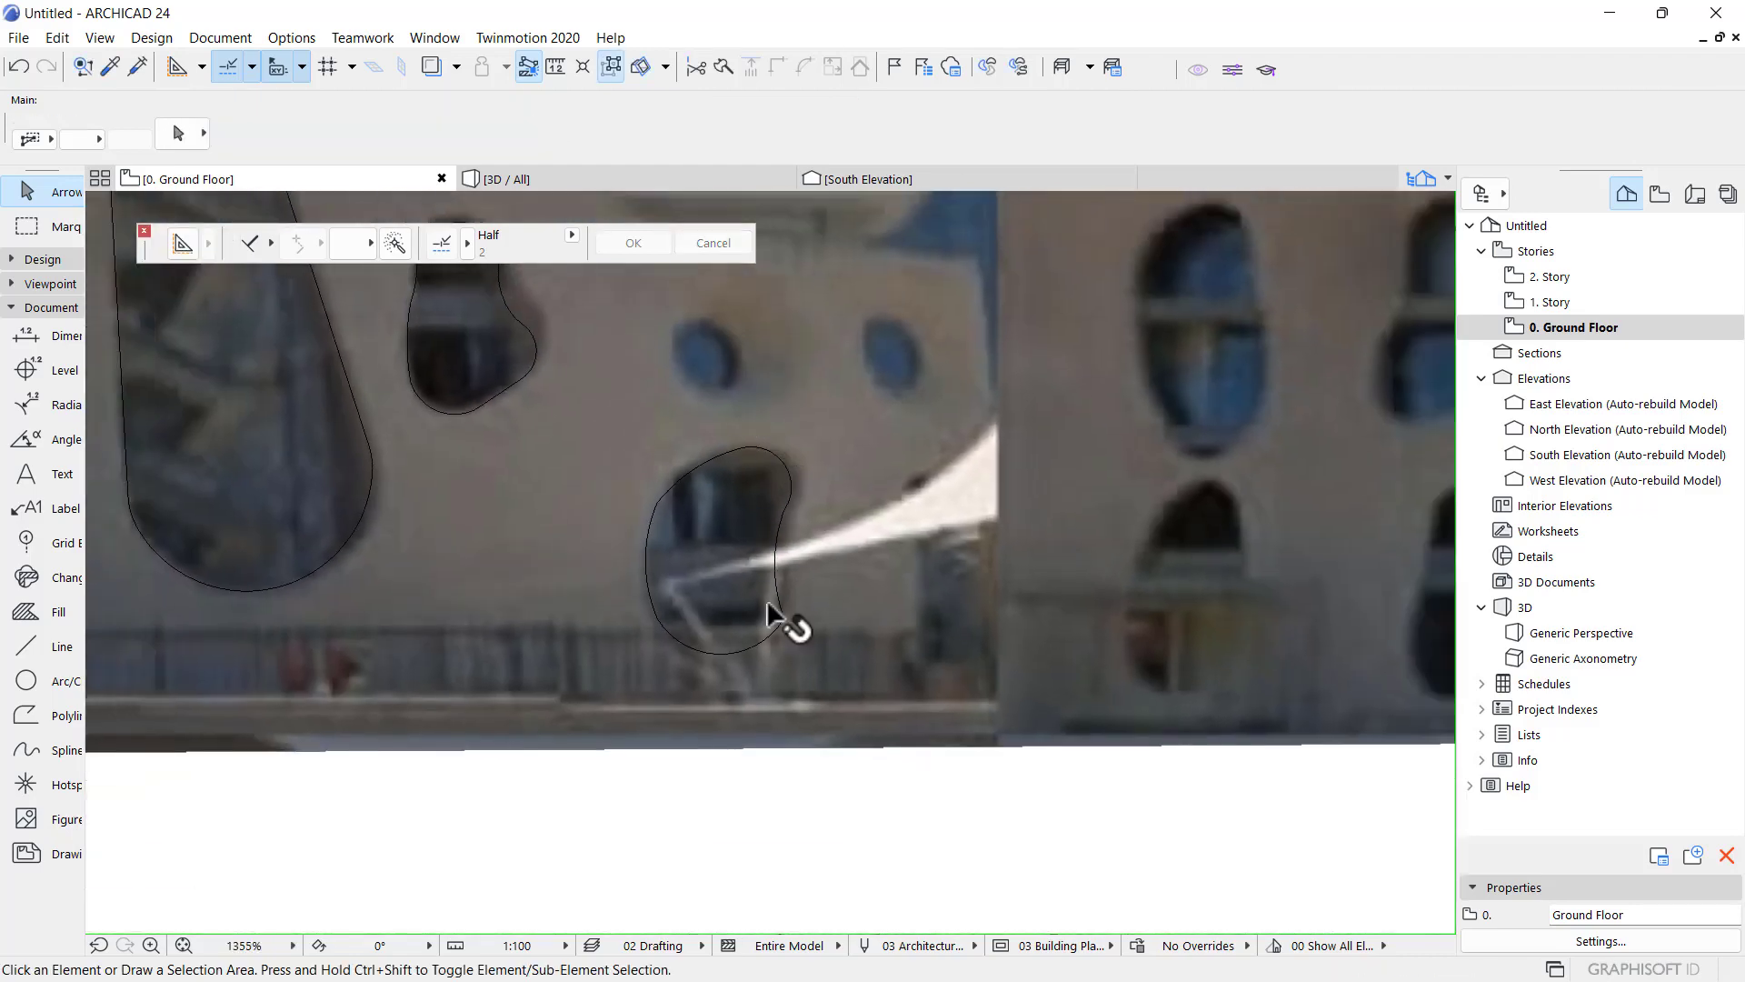
{"action": "scroll", "coordinate": [778, 640], "scroll_direction": "up", "scroll_amount": 3}
{"action": "scroll", "coordinate": [776, 638], "scroll_direction": "up", "scroll_amount": 1}
{"action": "left_click", "coordinate": [783, 576]}
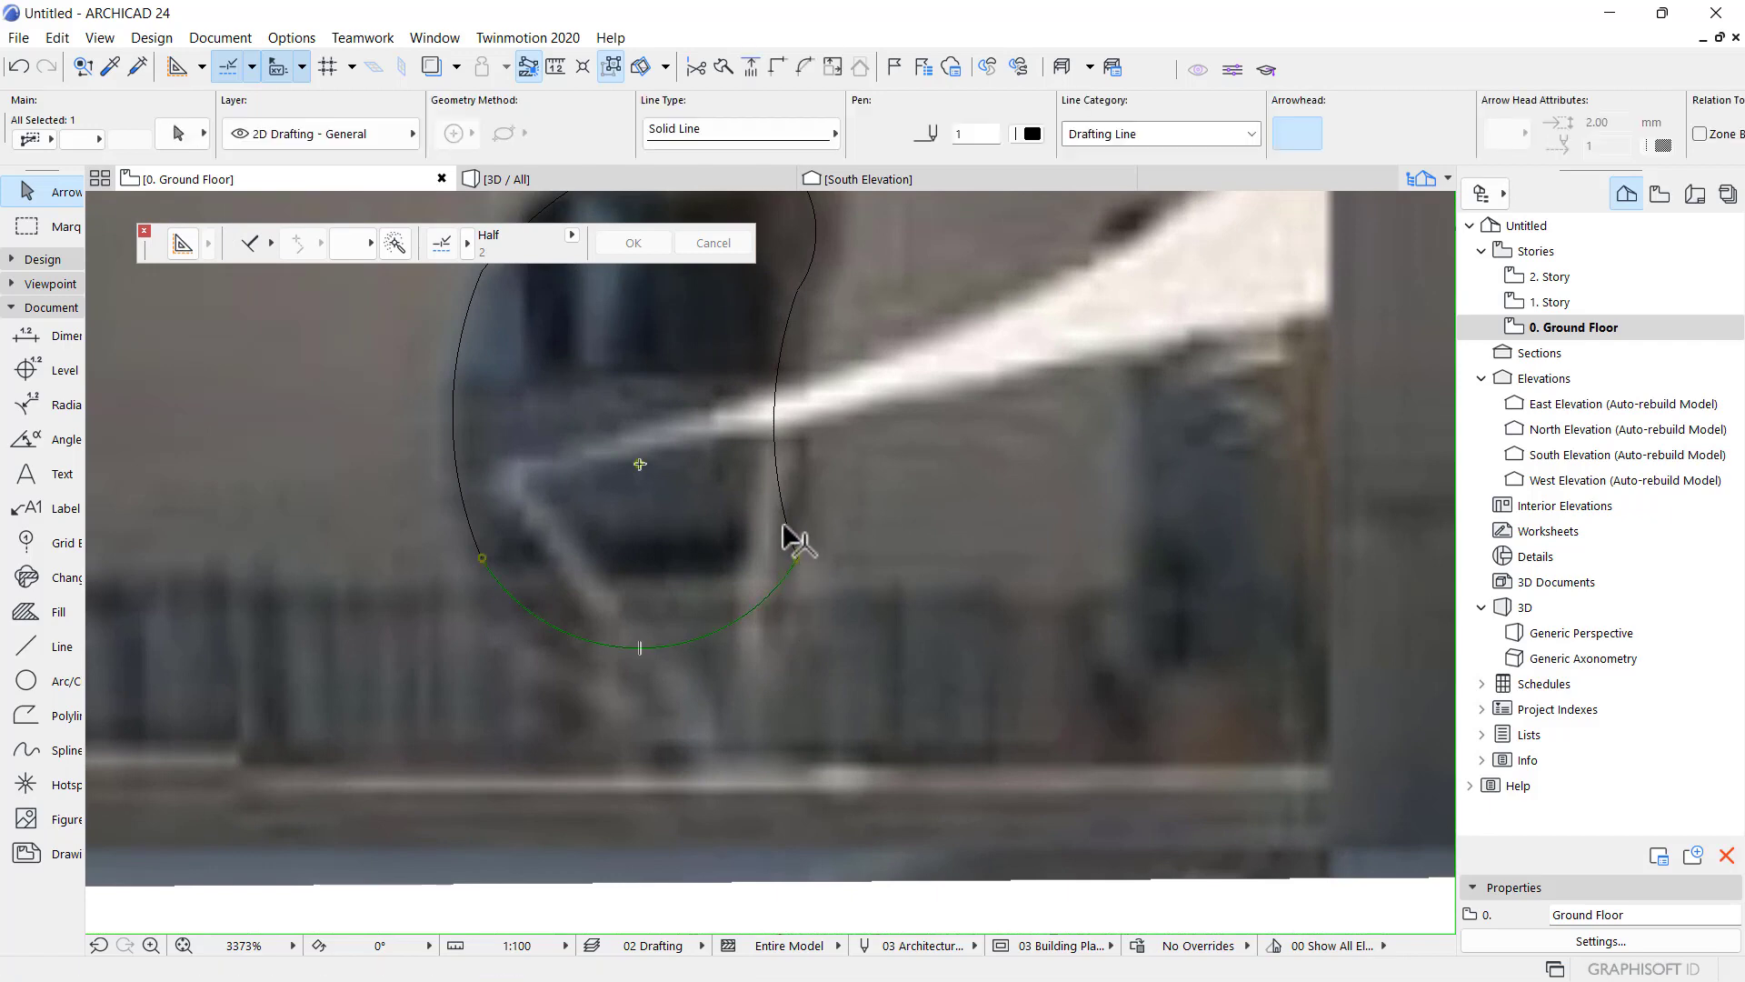
{"action": "left_click", "coordinate": [797, 558]}
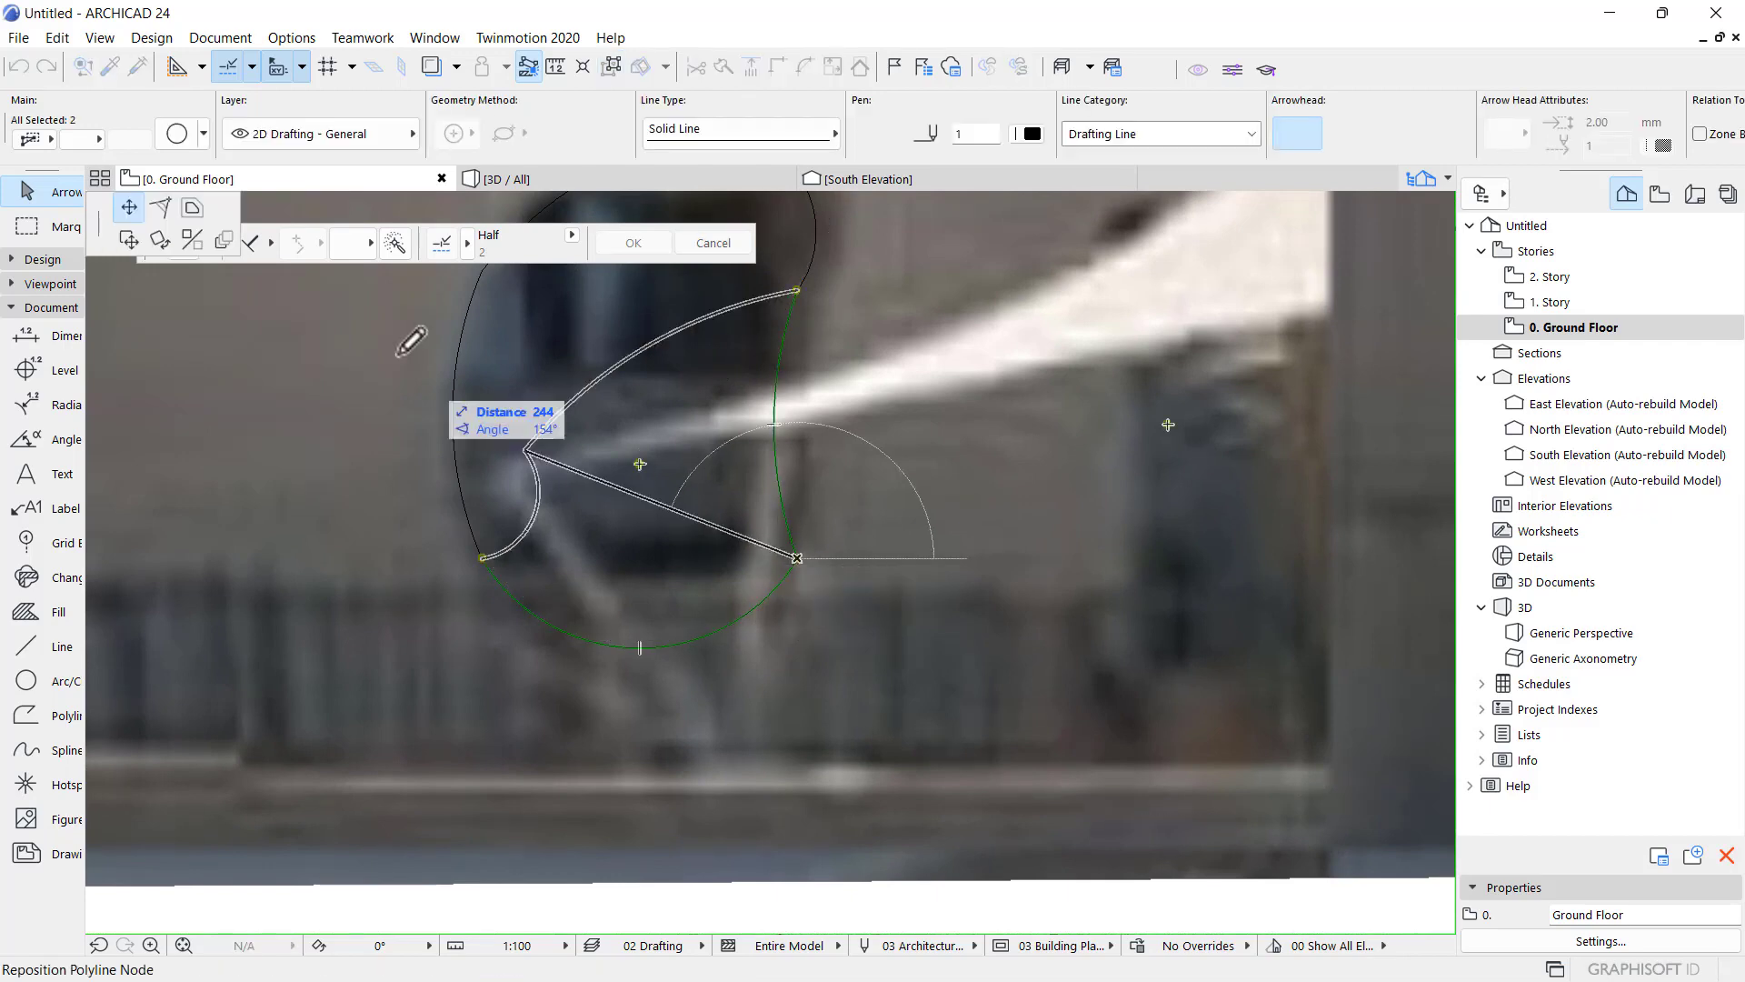
{"action": "left_click", "coordinate": [160, 207]}
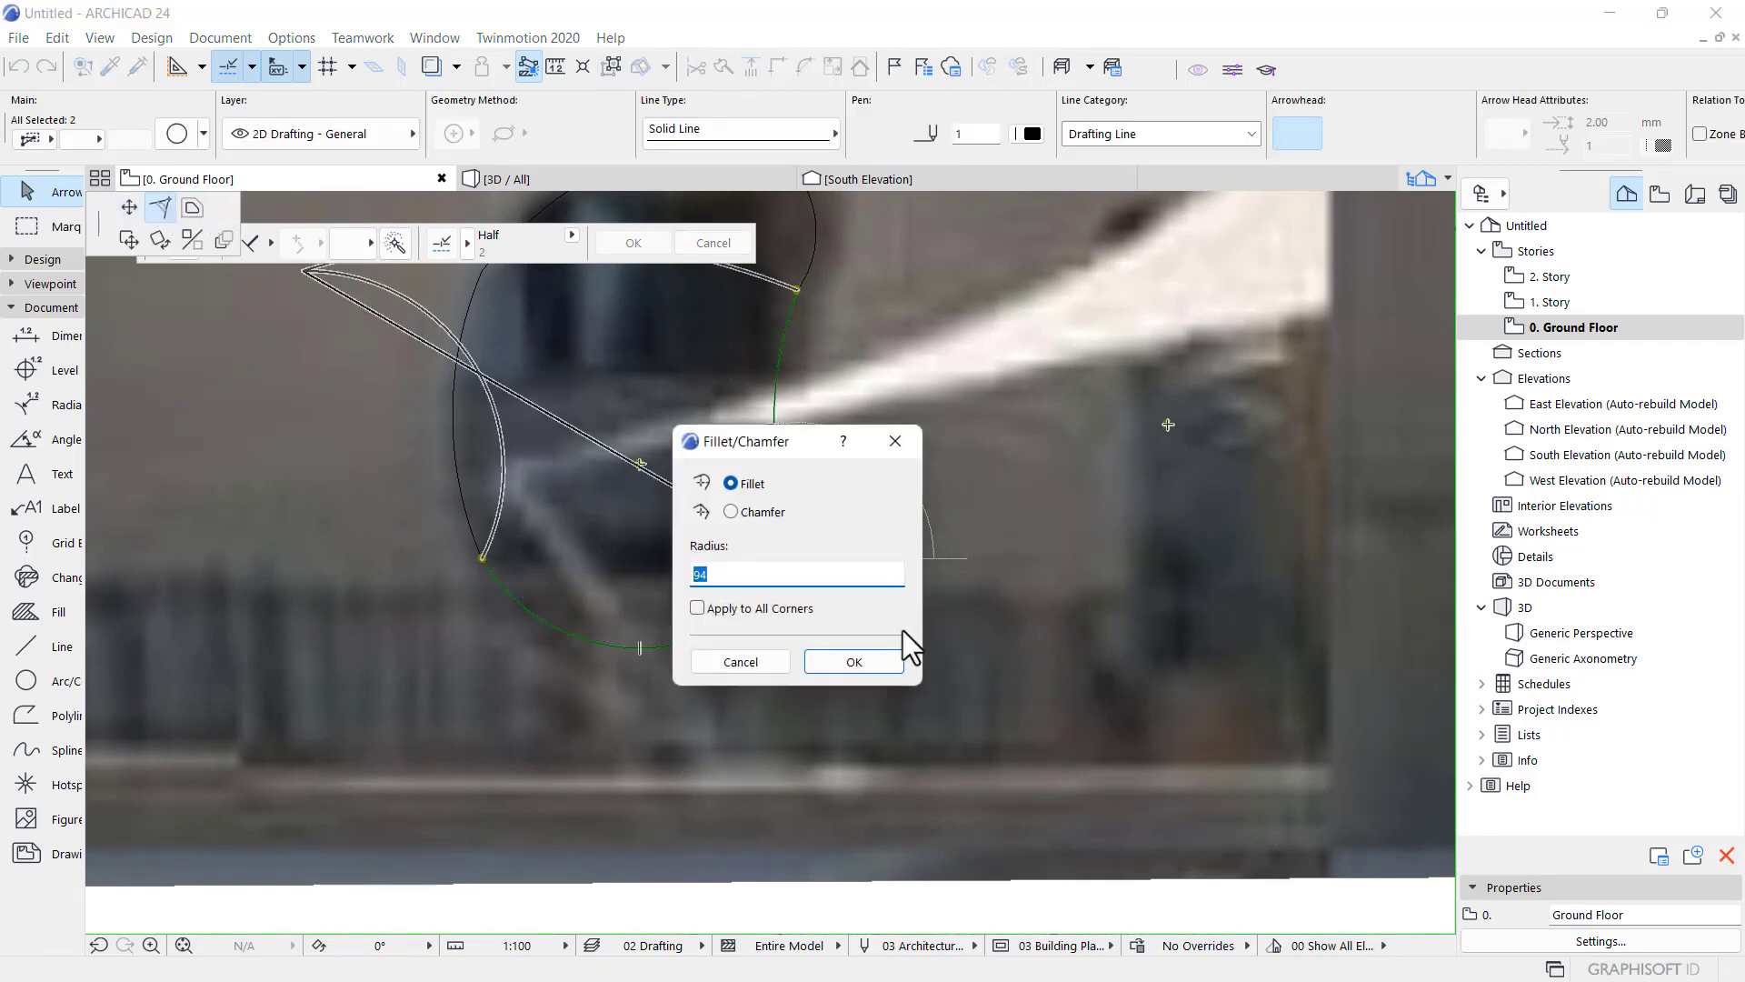
{"action": "type", "text": "145"}
{"action": "left_click", "coordinate": [854, 661]}
{"action": "left_click", "coordinate": [799, 479]}
- Fillet the outline's upper-left corner between the slanted top arc and the left side arc
{"action": "scroll", "coordinate": [818, 643], "scroll_direction": "down", "scroll_amount": 3}
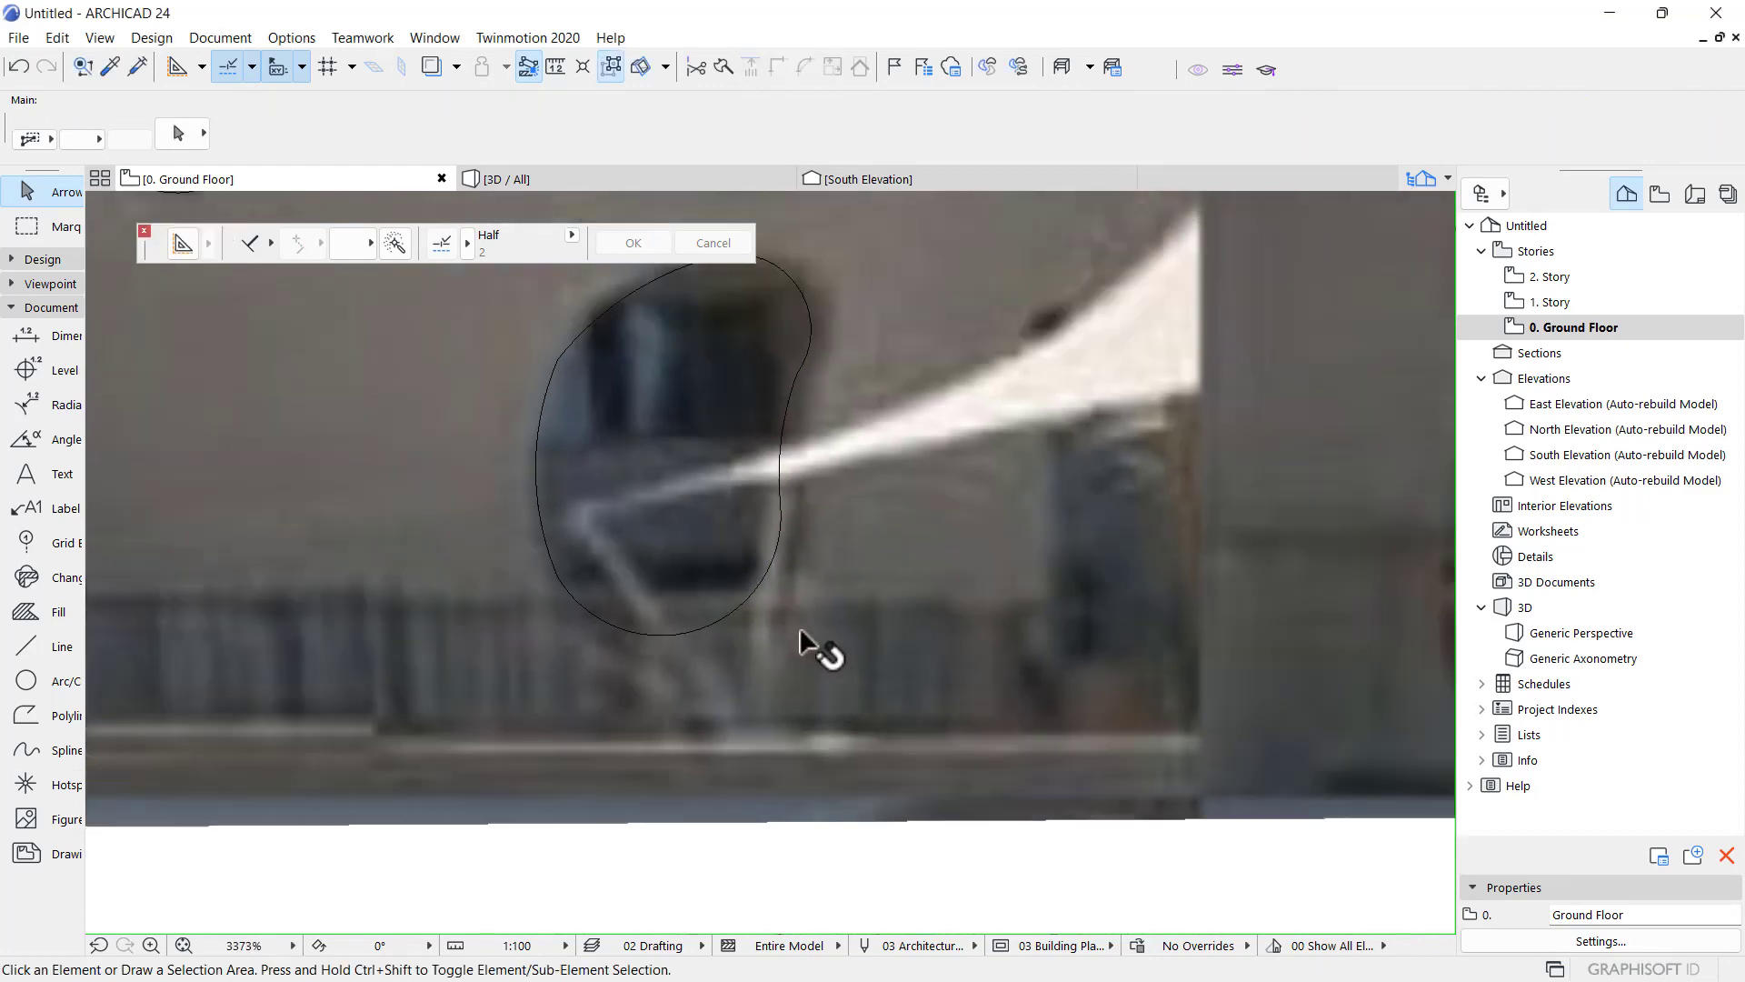
{"action": "scroll", "coordinate": [614, 419], "scroll_direction": "up", "scroll_amount": 4}
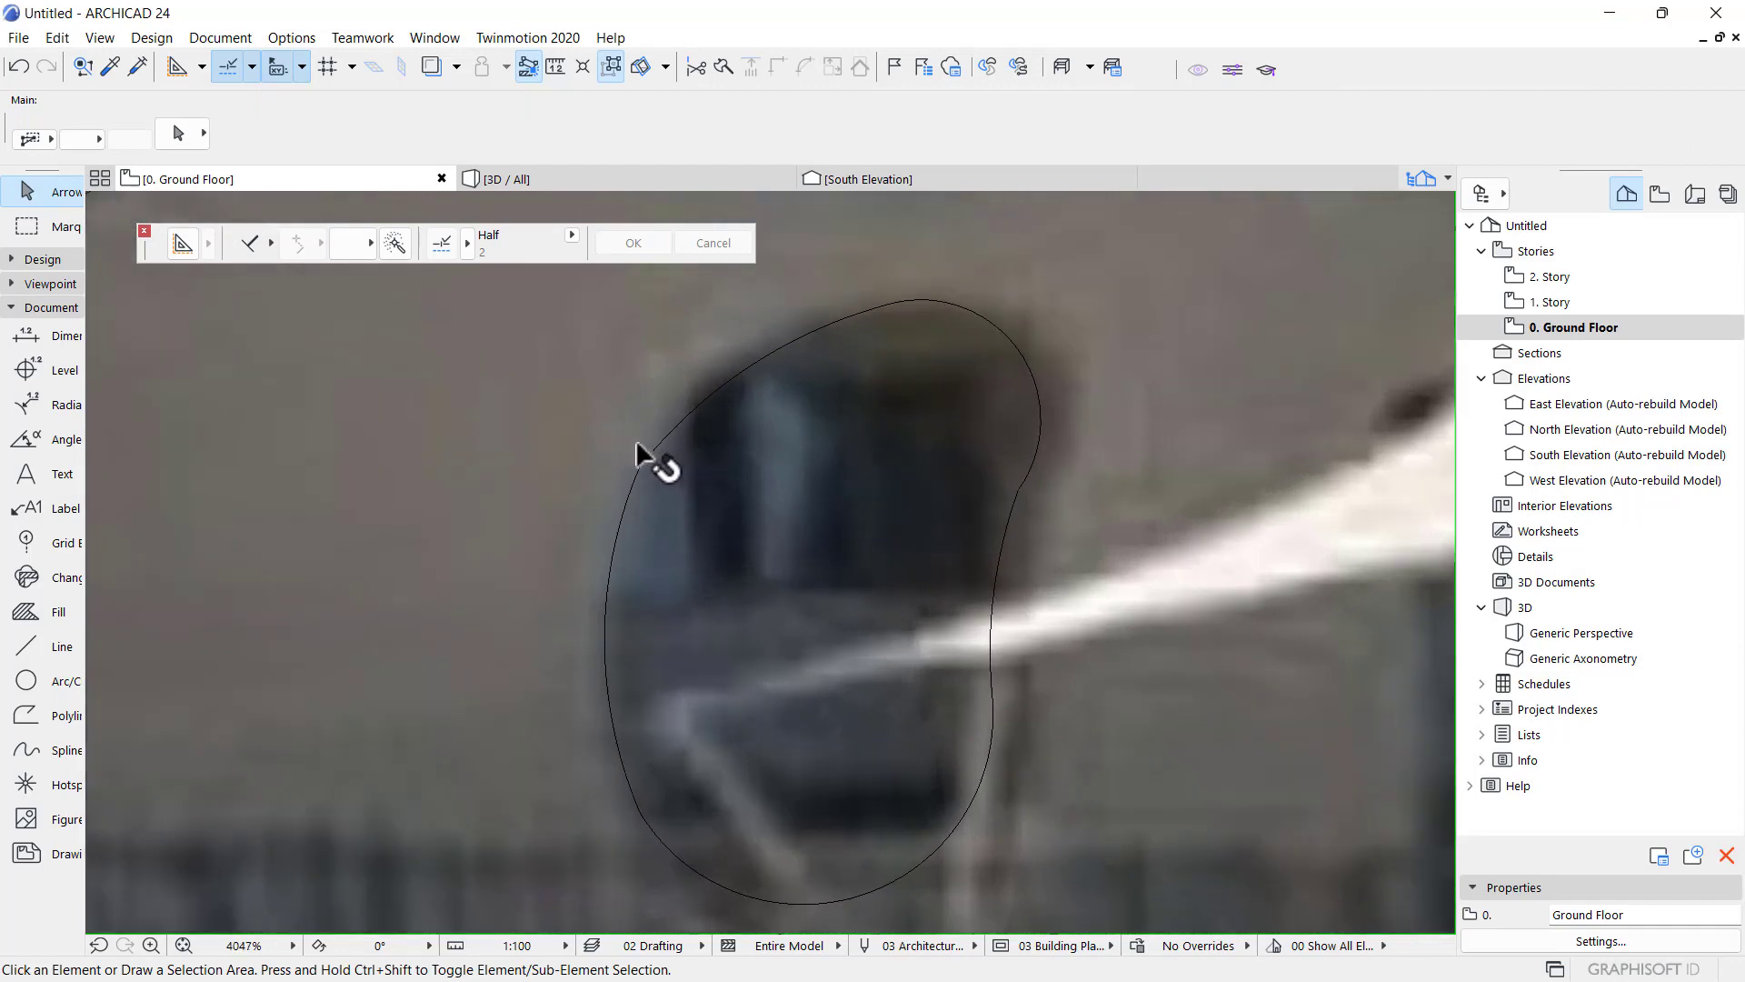
{"action": "left_click", "coordinate": [653, 448]}
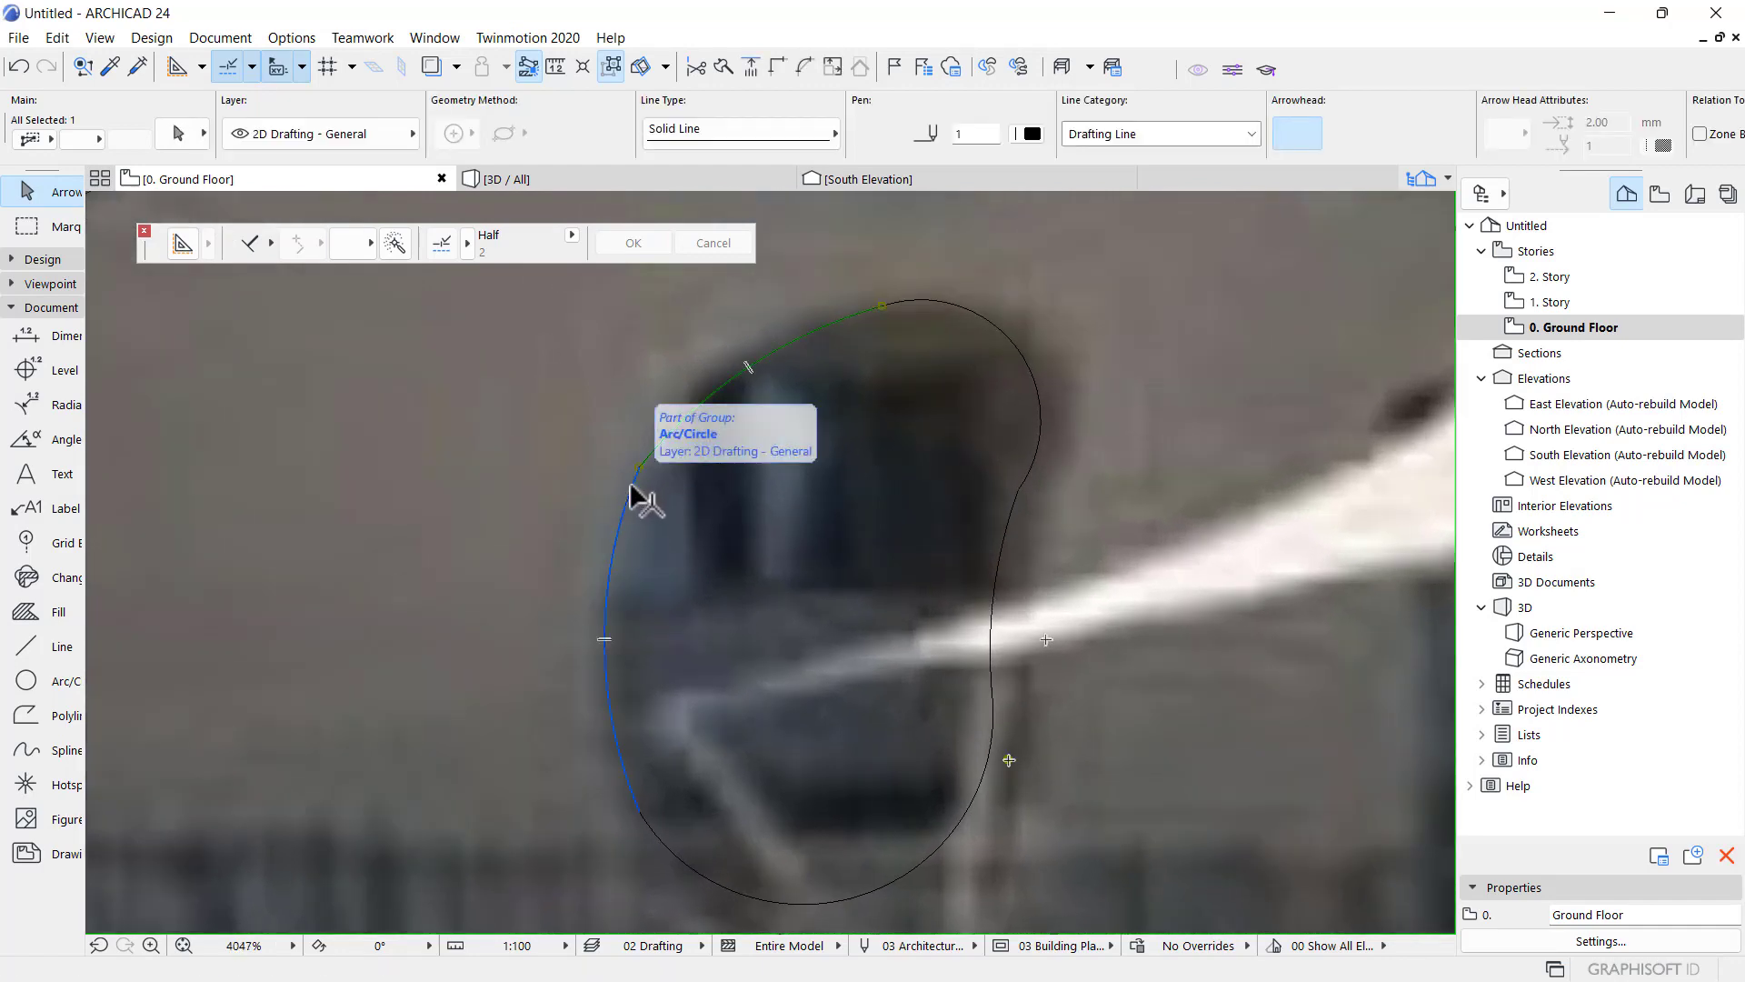
{"action": "left_click", "coordinate": [641, 468]}
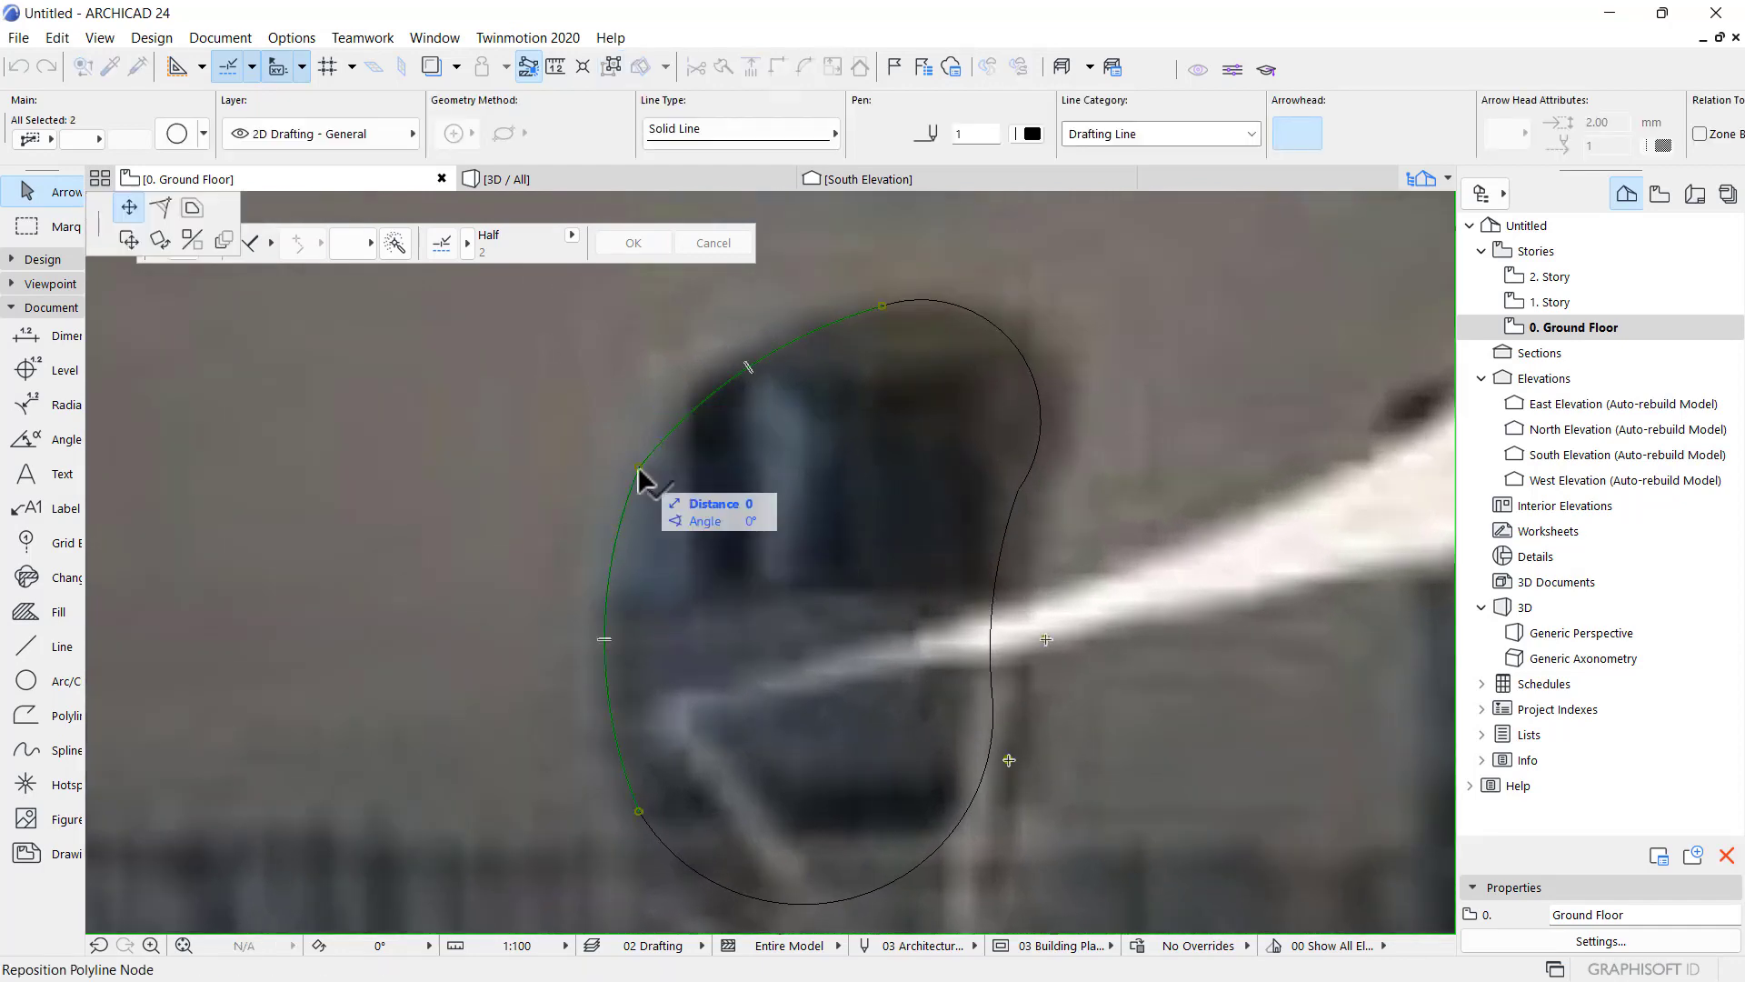
{"action": "left_click", "coordinate": [160, 209]}
{"action": "left_click", "coordinate": [671, 576]}
{"action": "scroll", "coordinate": [663, 515], "scroll_direction": "down", "scroll_amount": 5}
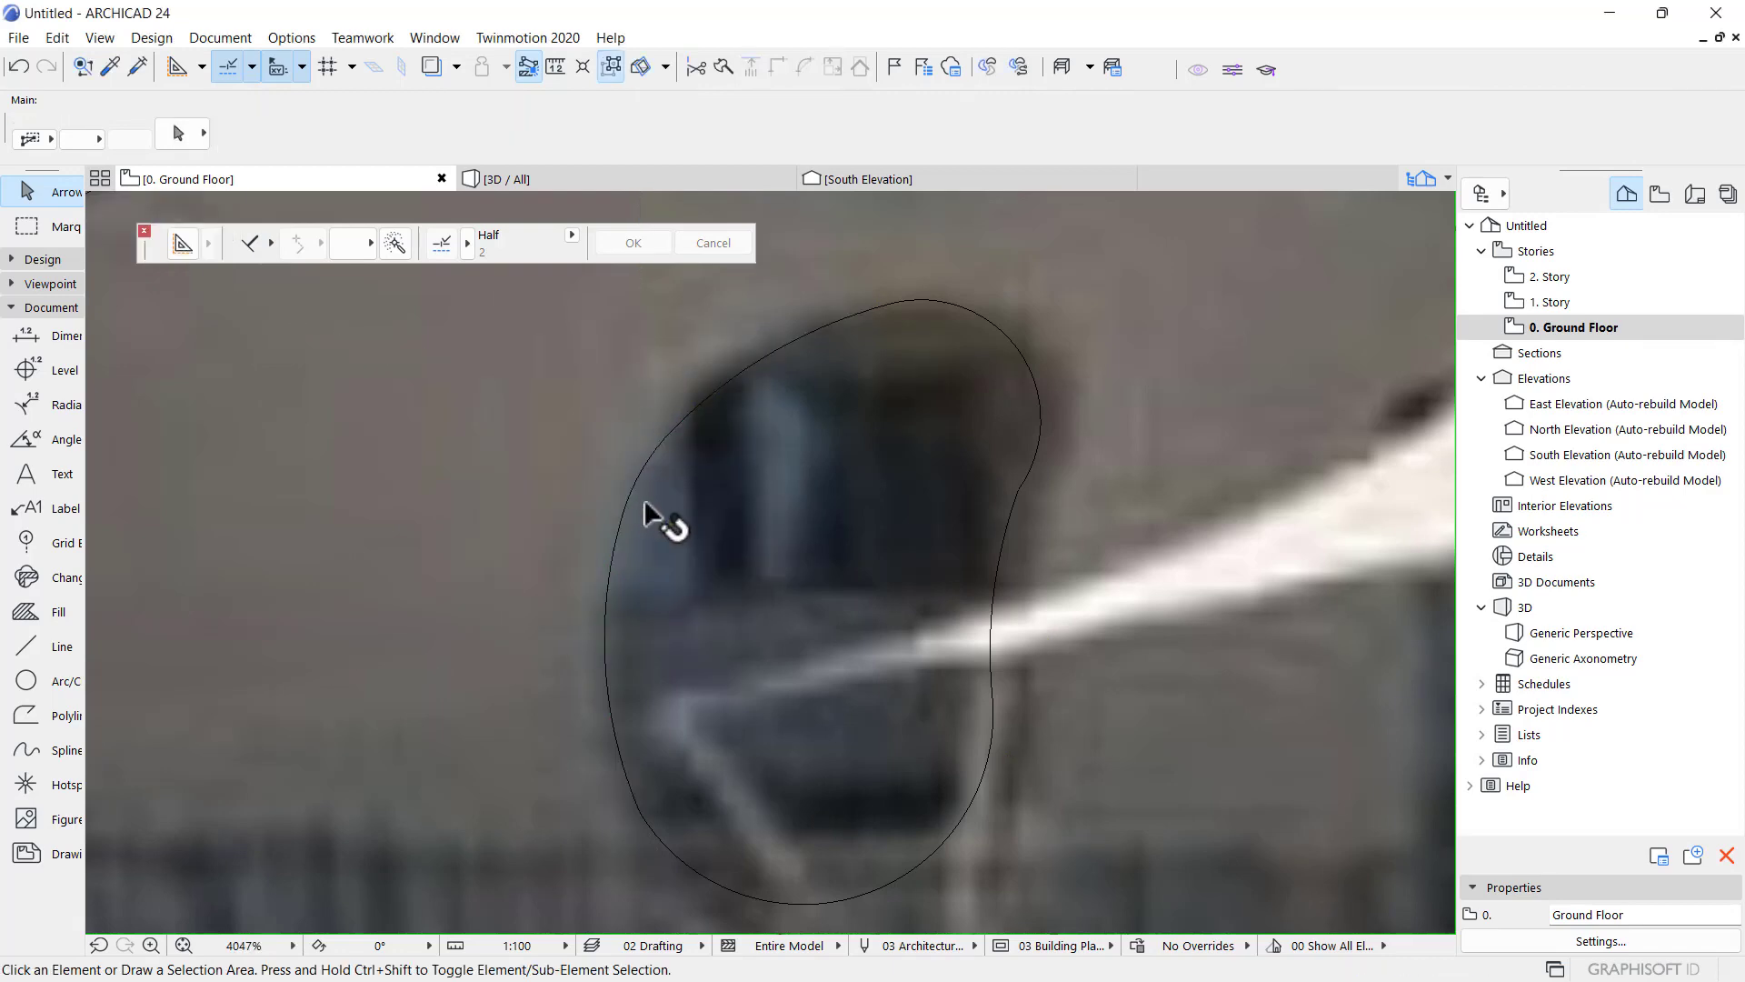
{"action": "scroll", "coordinate": [662, 436], "scroll_direction": "down", "scroll_amount": 3}
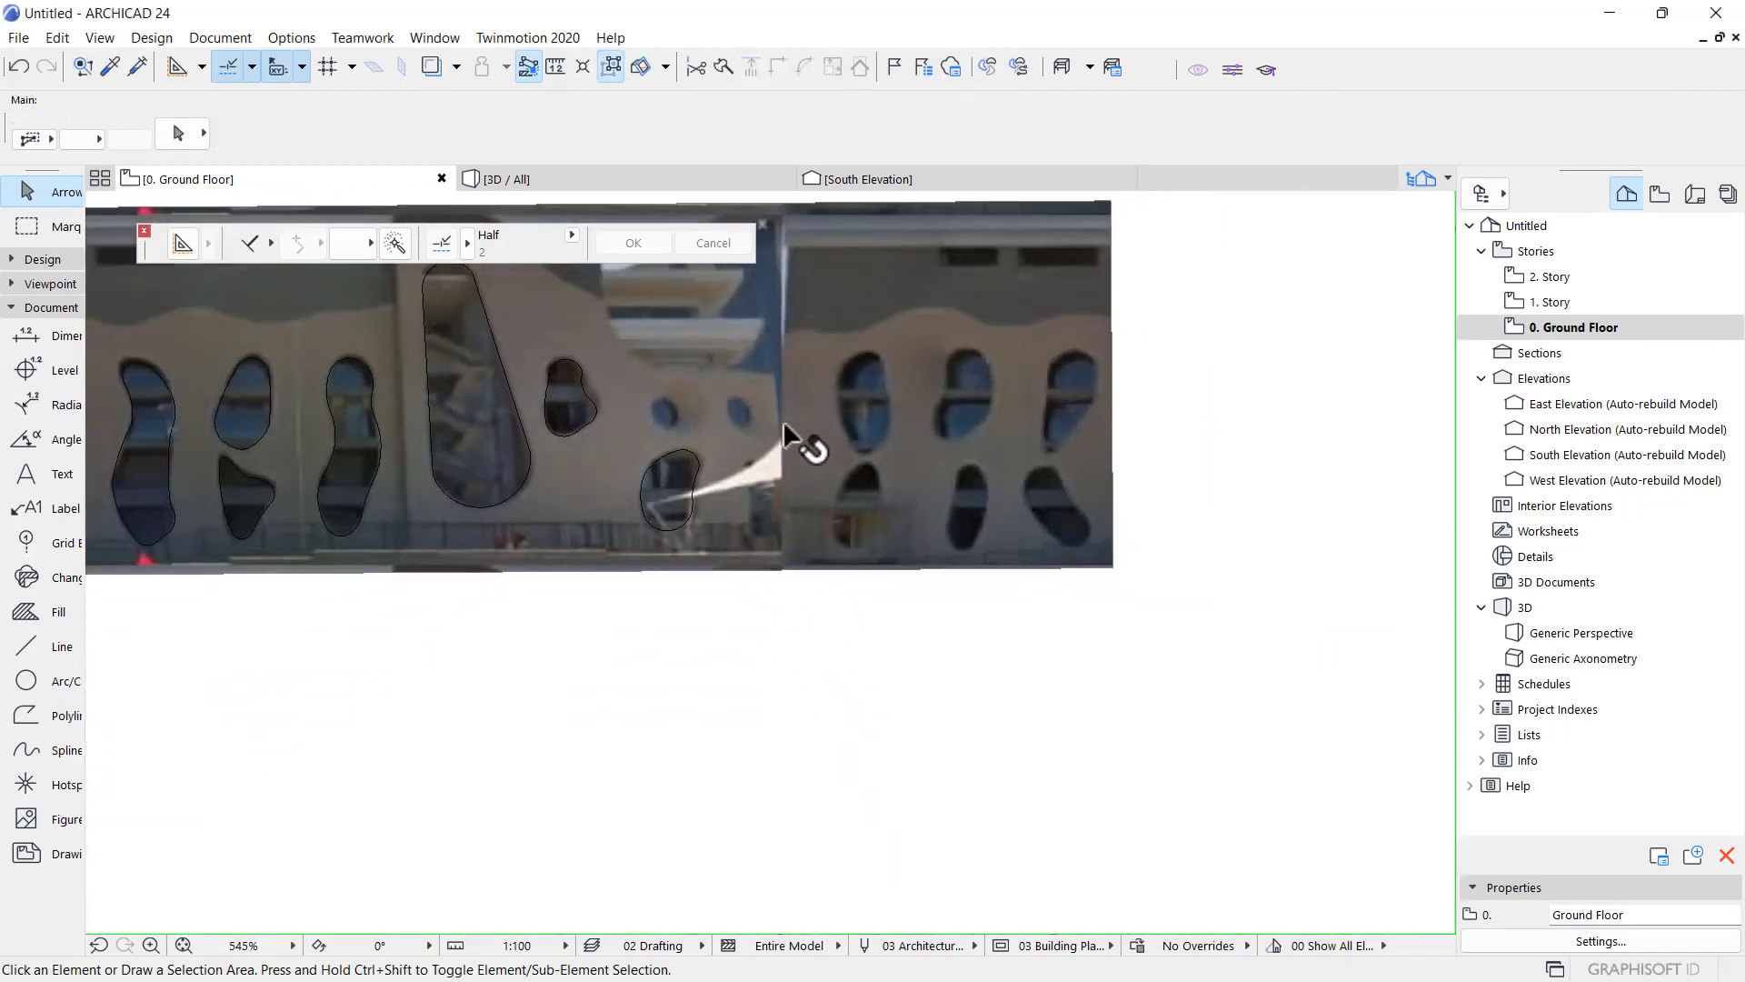
- Draw a circle over the left one of the two small round windows beside the tall slanted opening, centred on the window
{"action": "scroll", "coordinate": [771, 536], "scroll_direction": "up", "scroll_amount": 8}
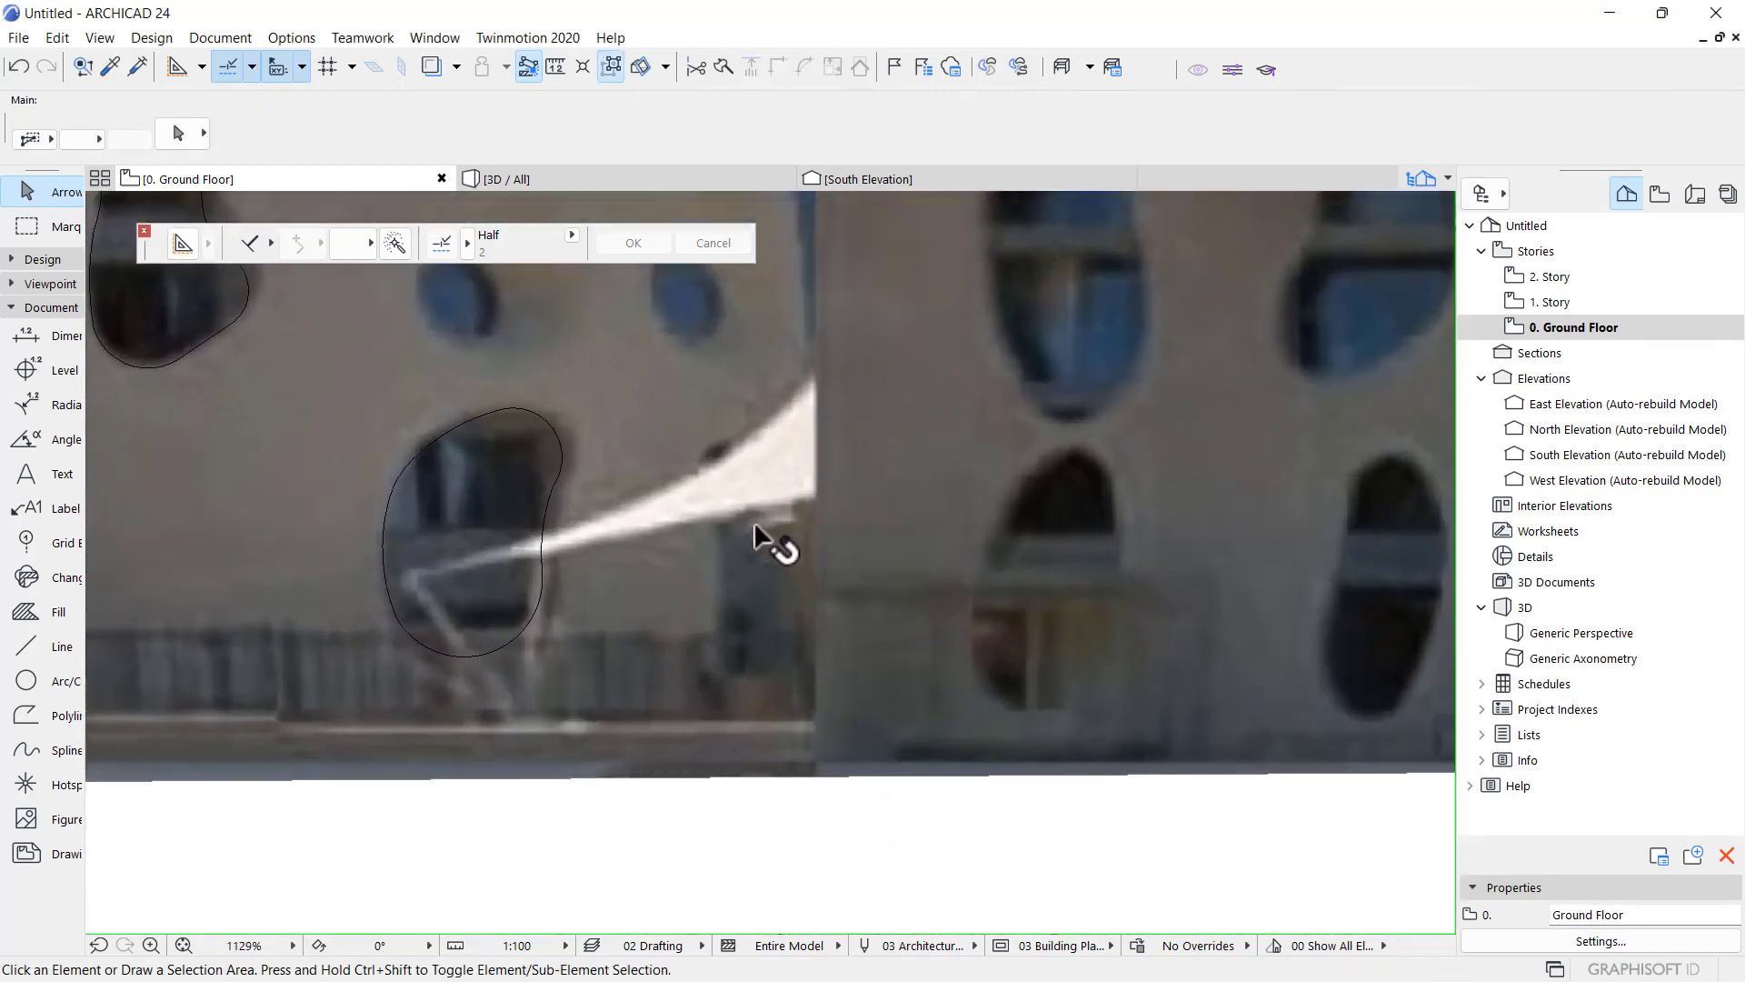
{"action": "scroll", "coordinate": [757, 528], "scroll_direction": "down", "scroll_amount": 3}
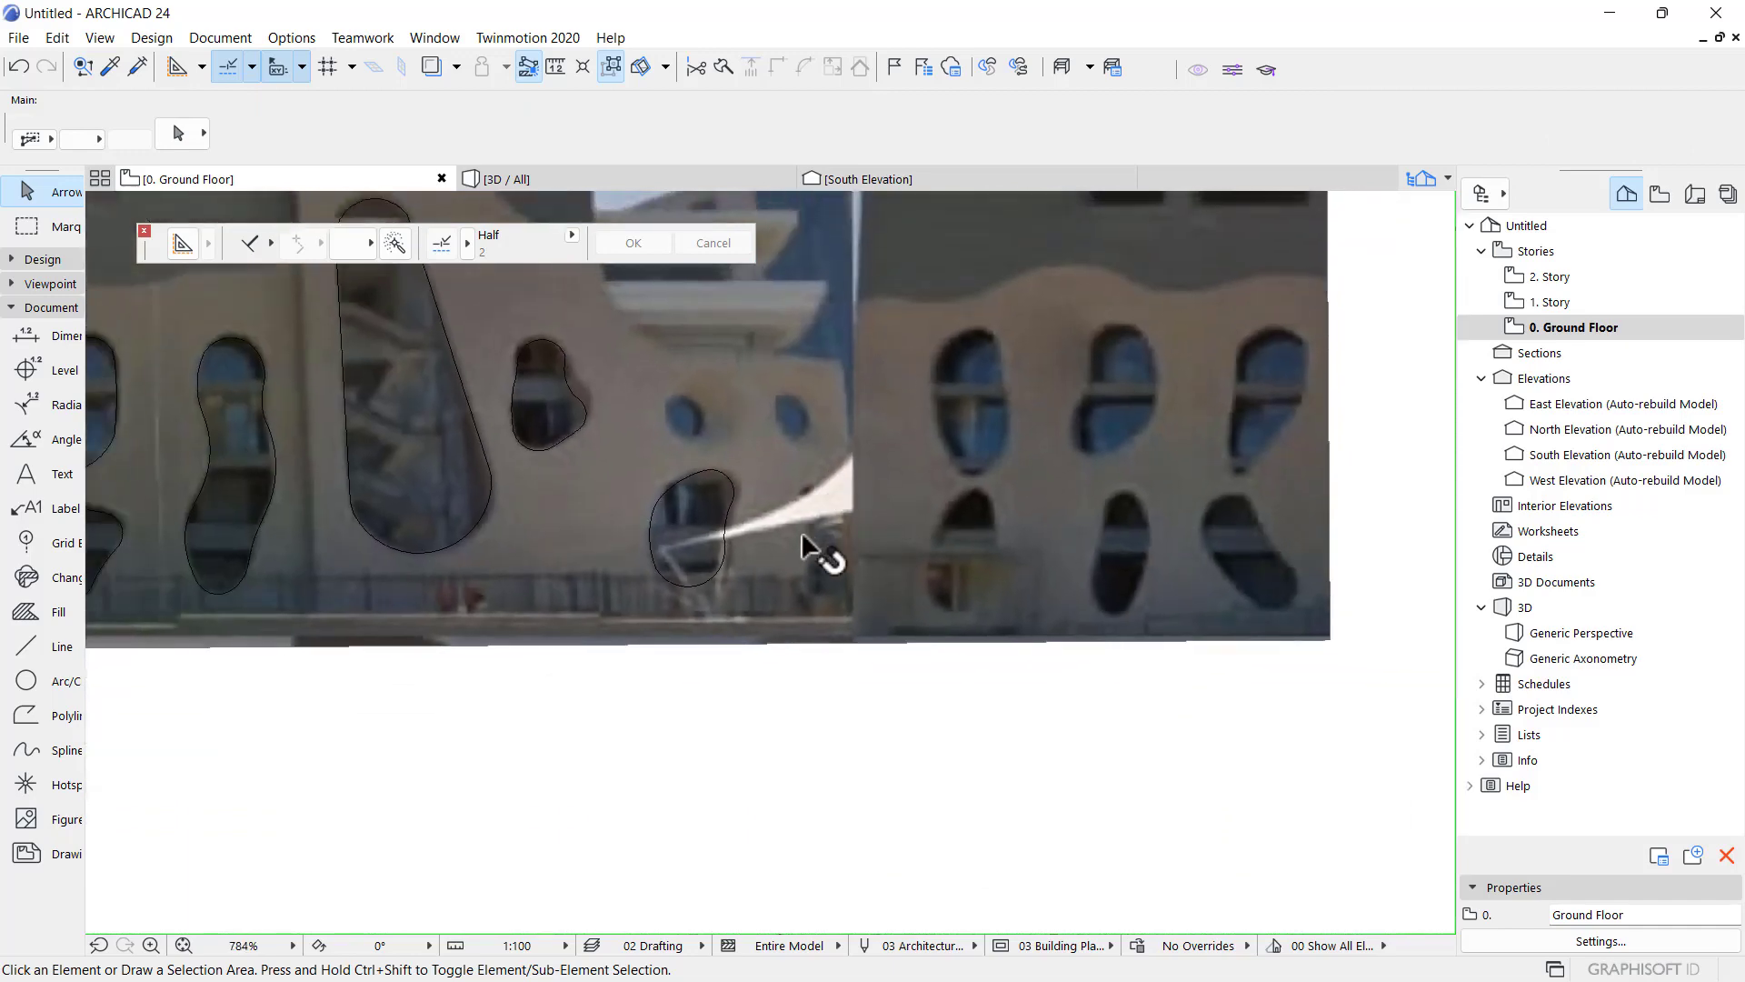
{"action": "scroll", "coordinate": [818, 607], "scroll_direction": "down", "scroll_amount": 3}
{"action": "scroll", "coordinate": [825, 586], "scroll_direction": "up", "scroll_amount": 3}
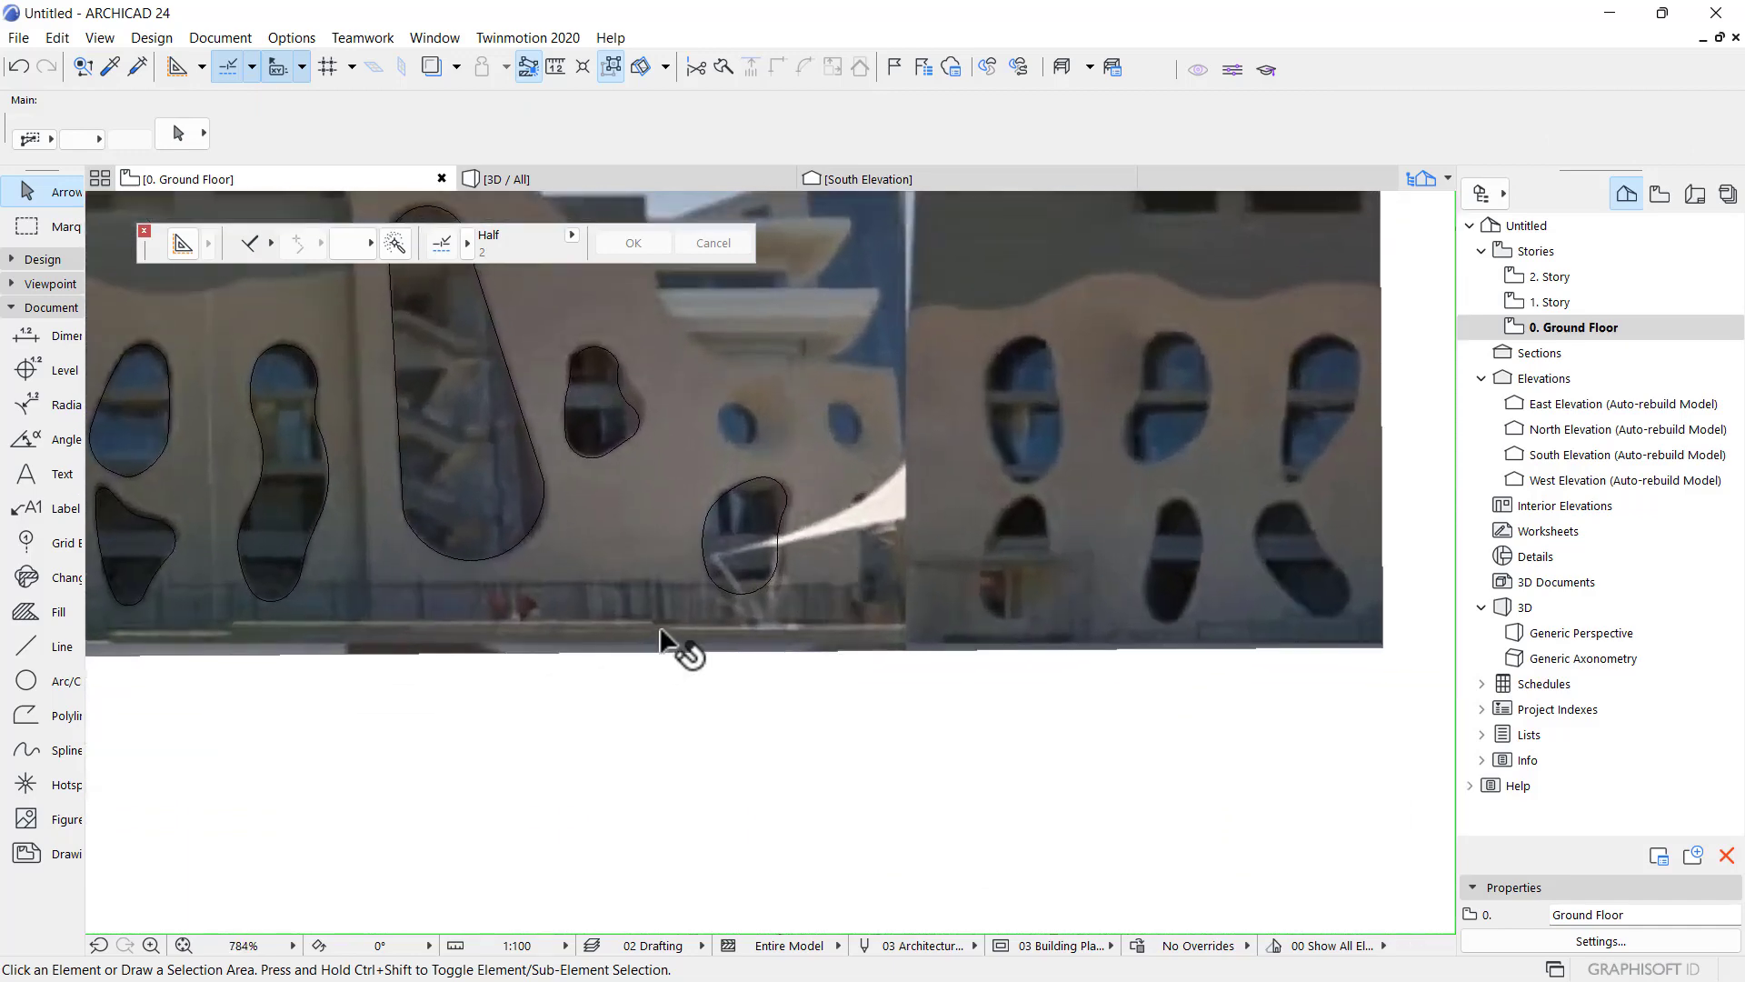
{"action": "left_click", "coordinate": [54, 681]}
{"action": "scroll", "coordinate": [745, 442], "scroll_direction": "up", "scroll_amount": 3}
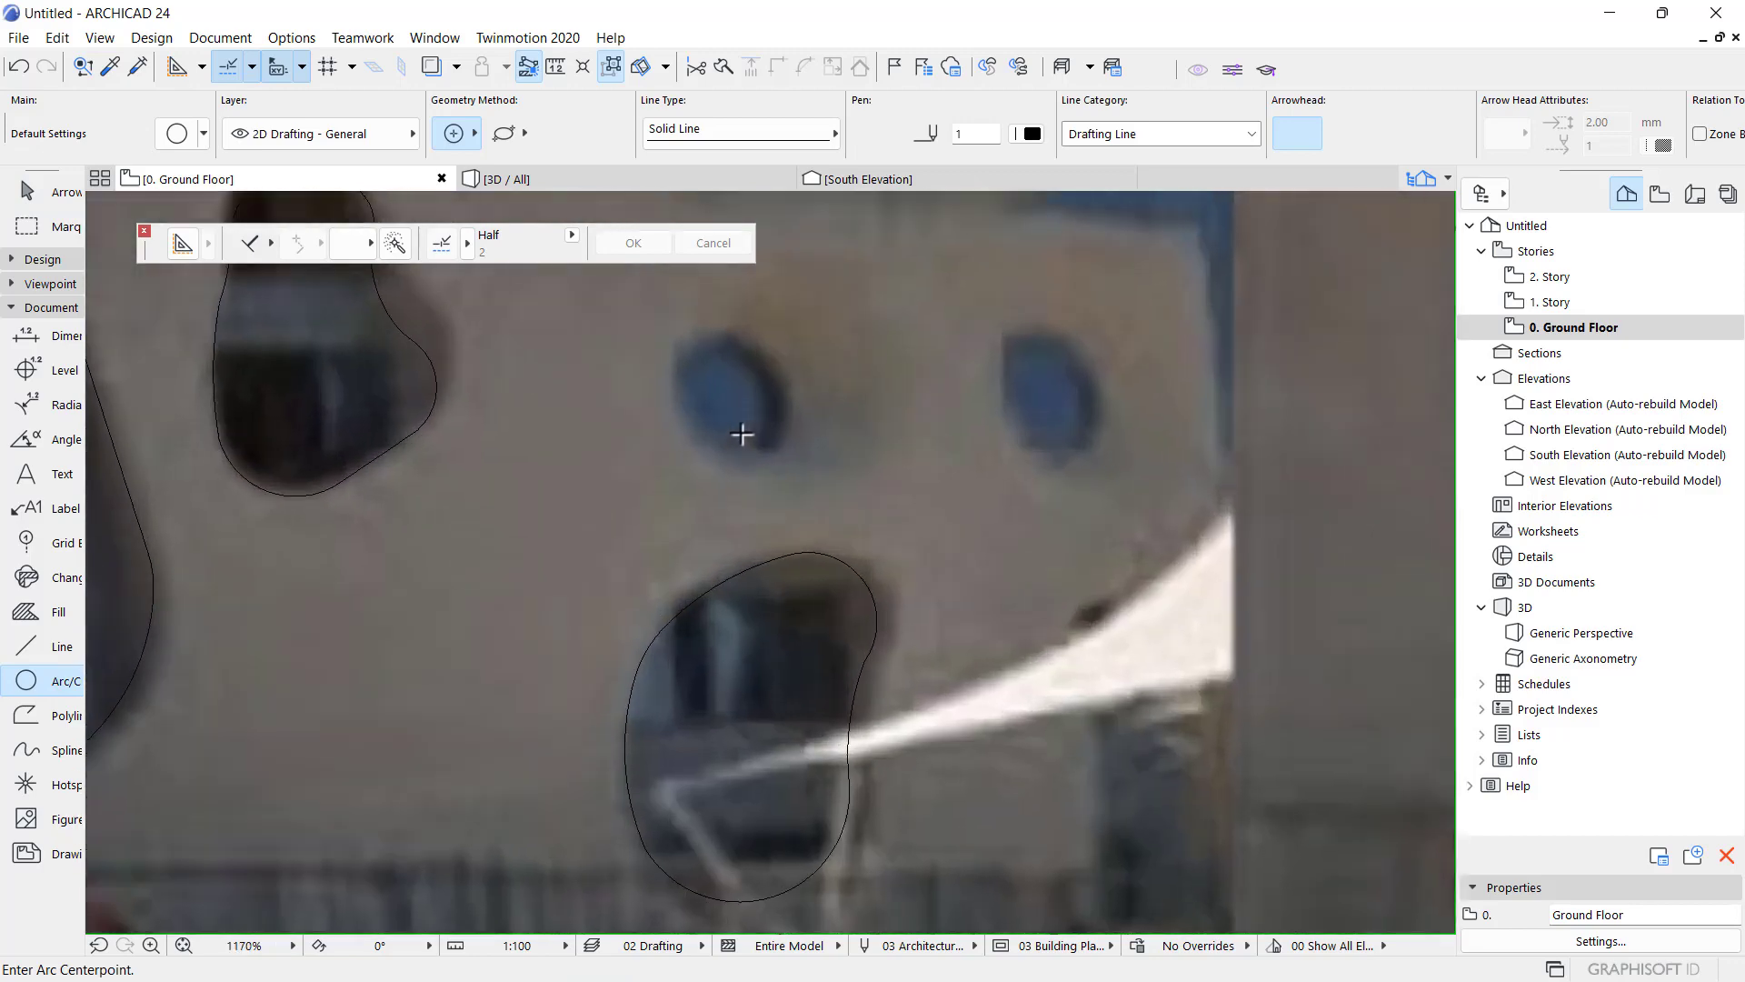
{"action": "left_click", "coordinate": [729, 394]}
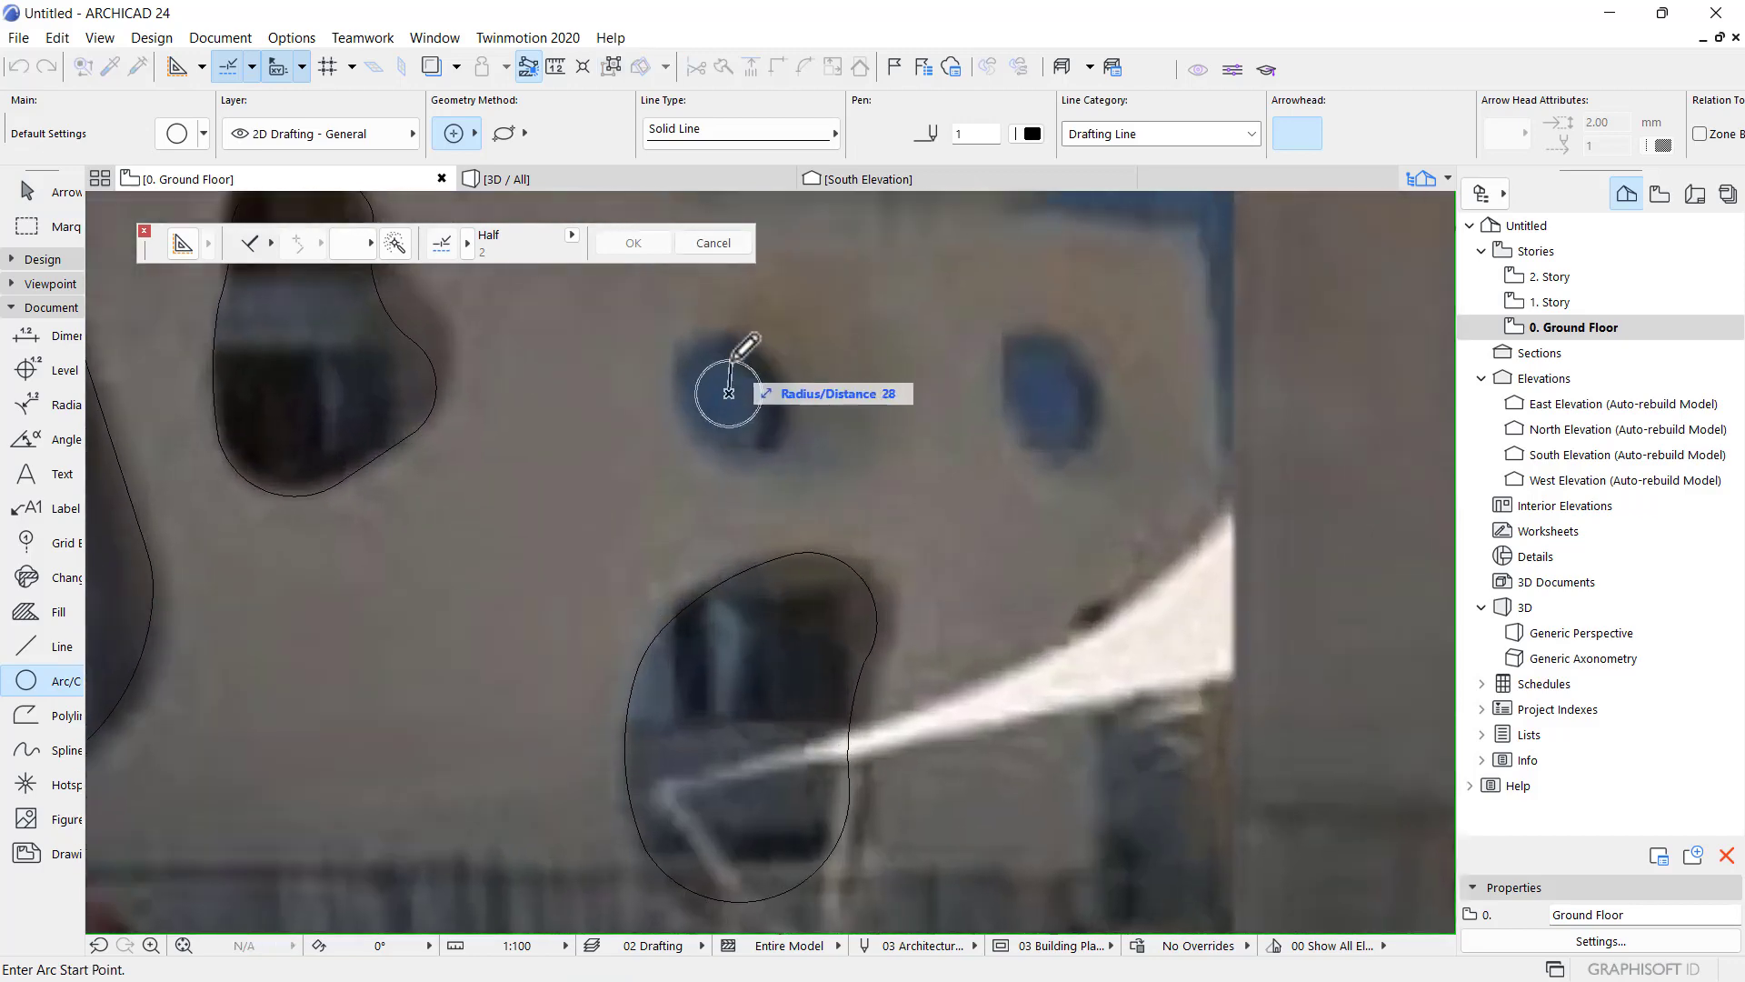
{"action": "left_click", "coordinate": [739, 332]}
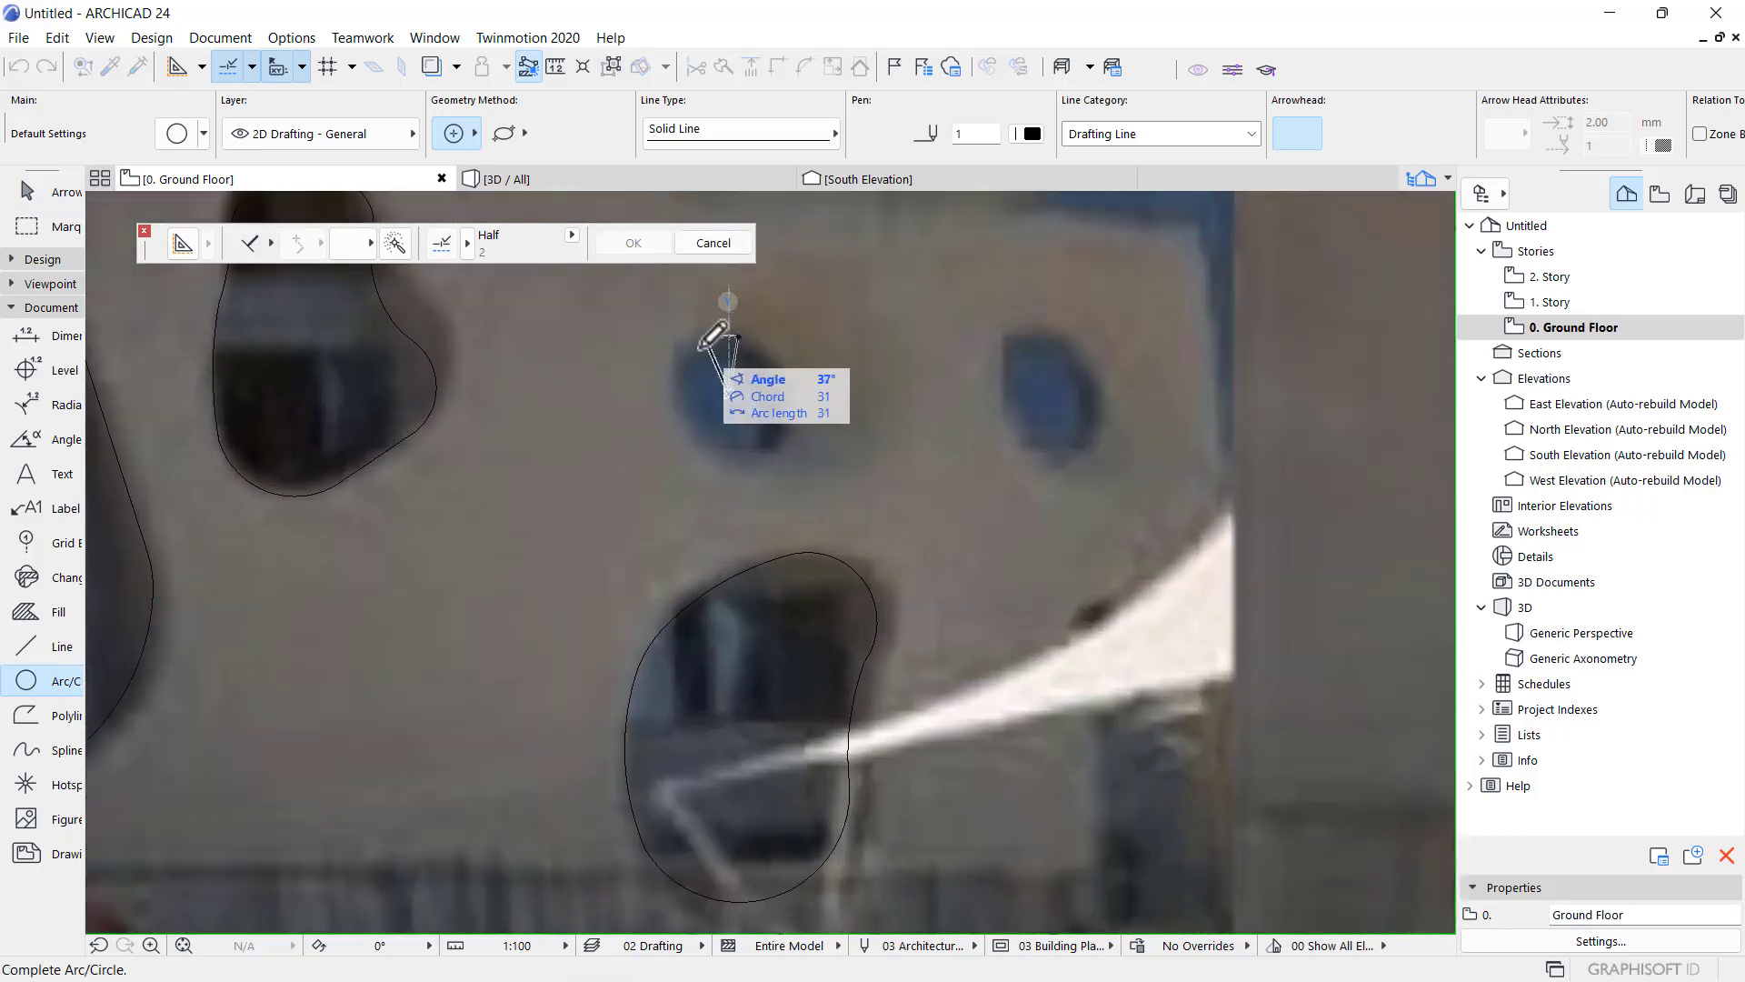
{"action": "left_click", "coordinate": [741, 331]}
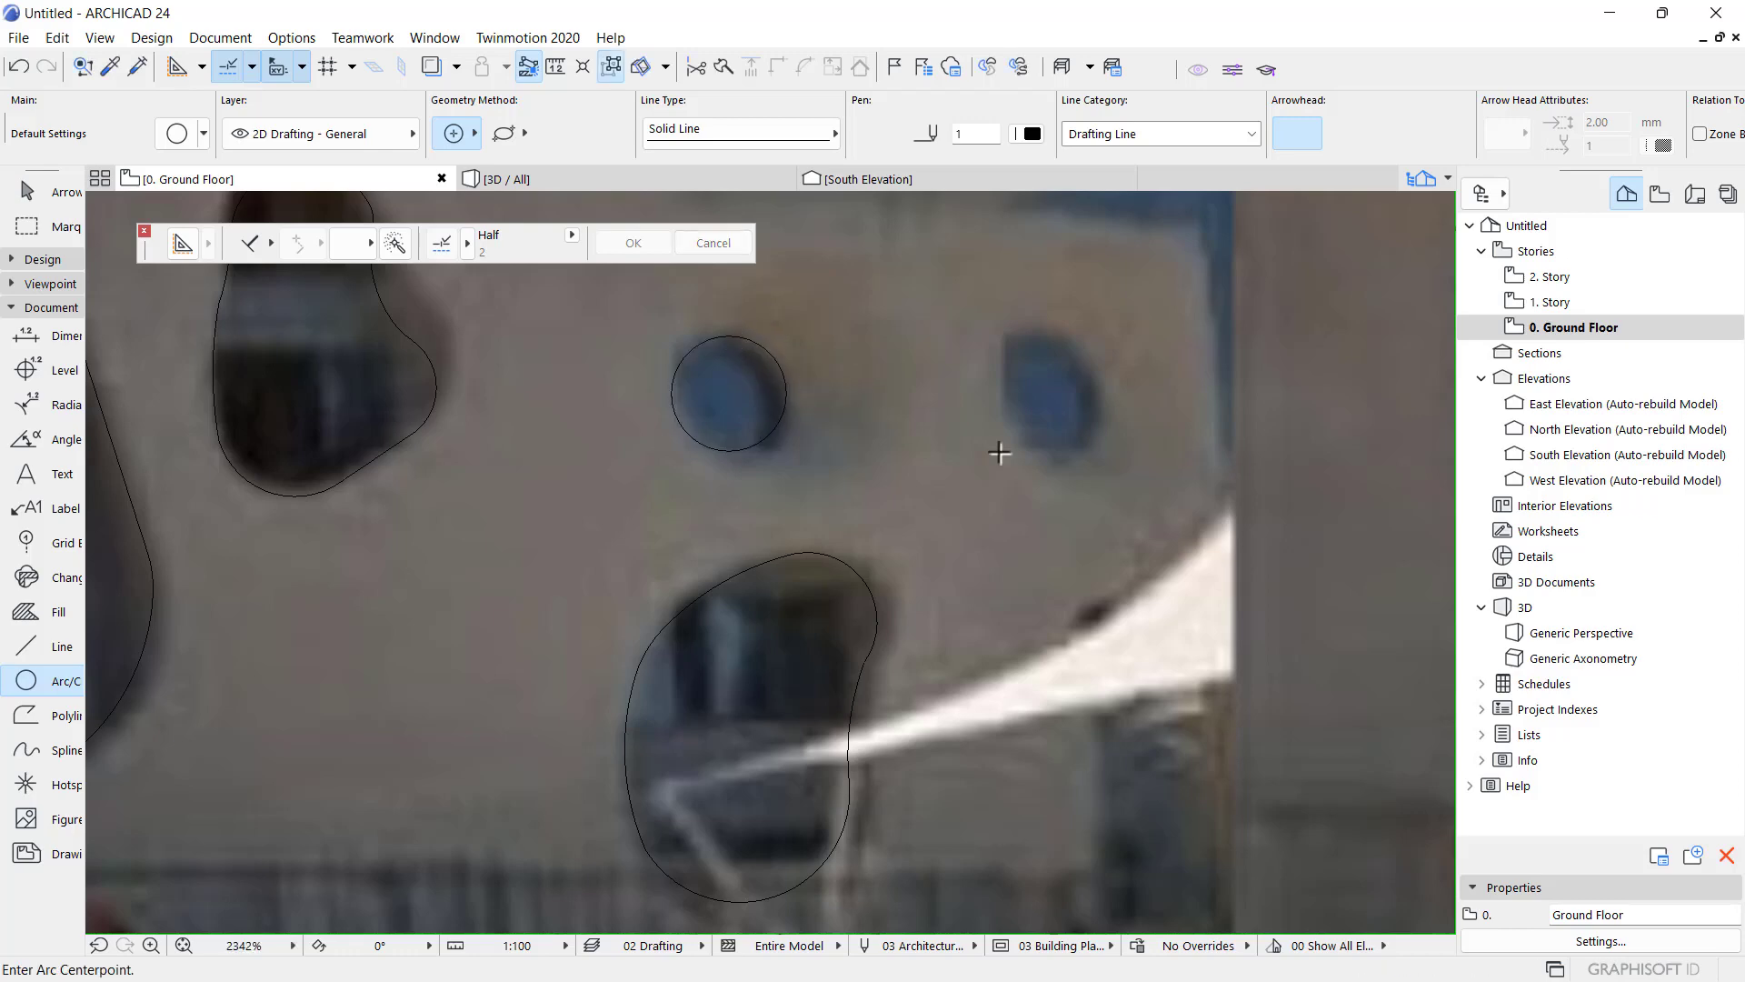
- Draw a matching full circle centred on the right one of the two small round windows
{"action": "left_click", "coordinate": [1051, 389]}
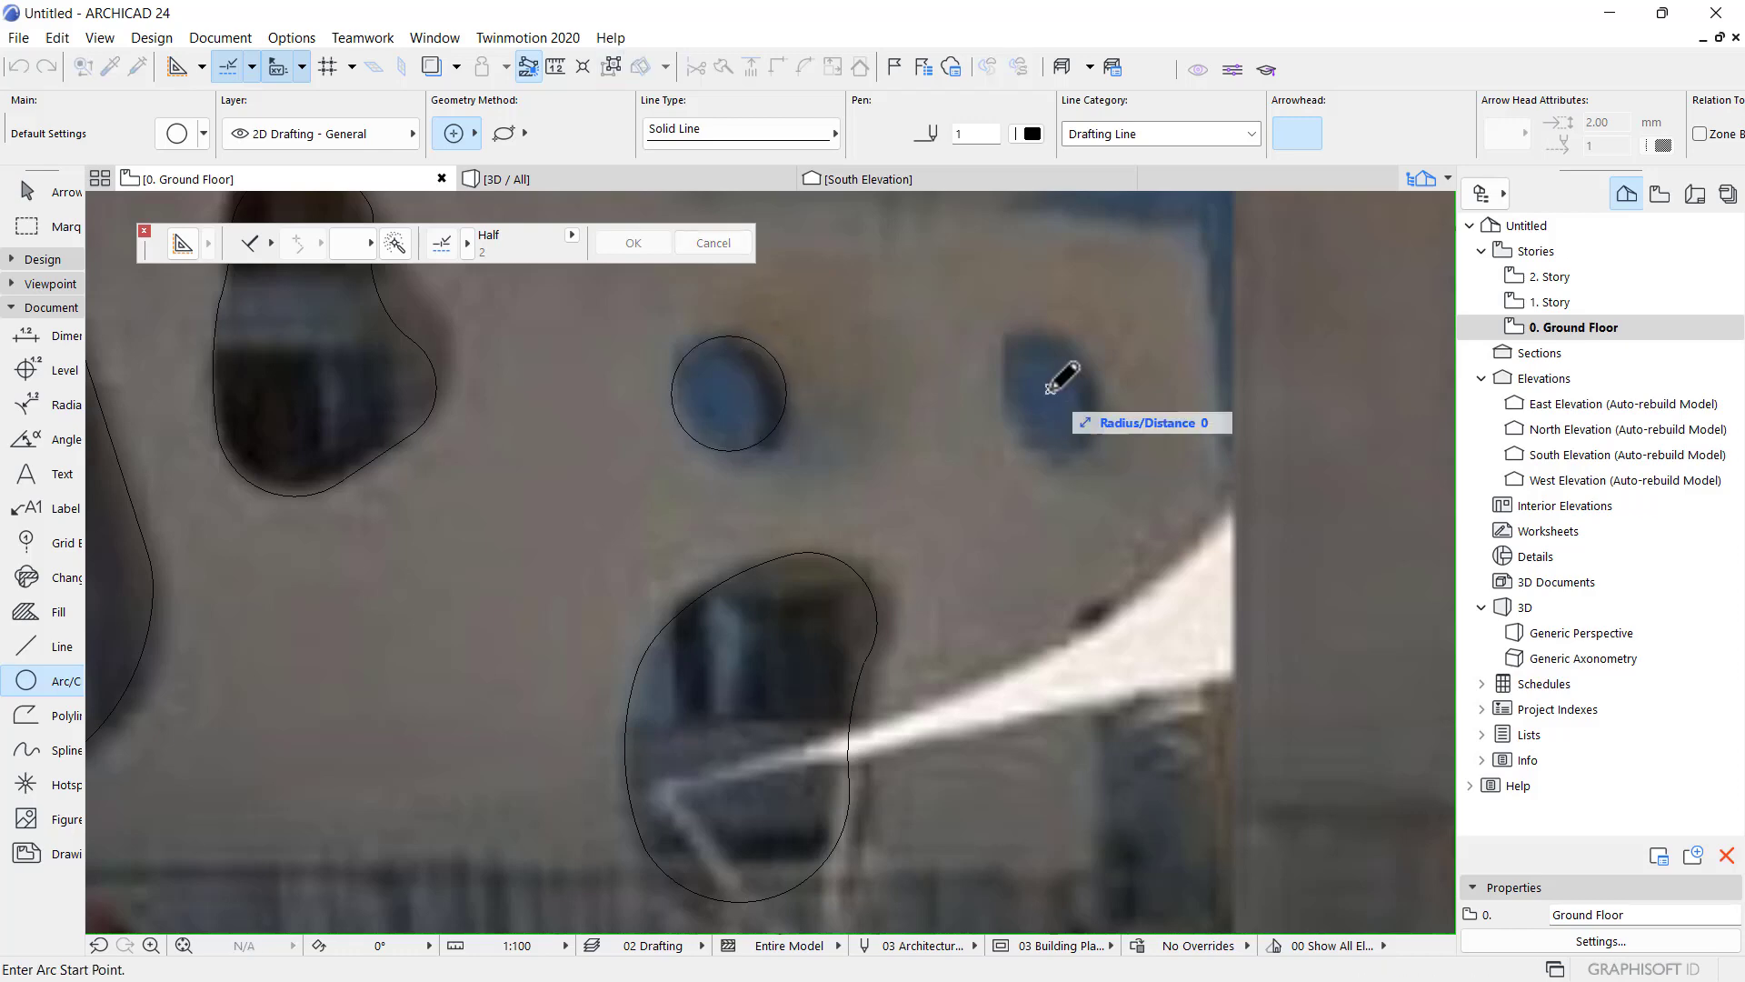
{"action": "left_click", "coordinate": [1055, 326]}
{"action": "left_click", "coordinate": [1054, 326]}
- Start a chained line at the middle facade's left edge and trace the wavy parapet top to above the second upper window
{"action": "scroll", "coordinate": [1069, 608], "scroll_direction": "down", "scroll_amount": 3}
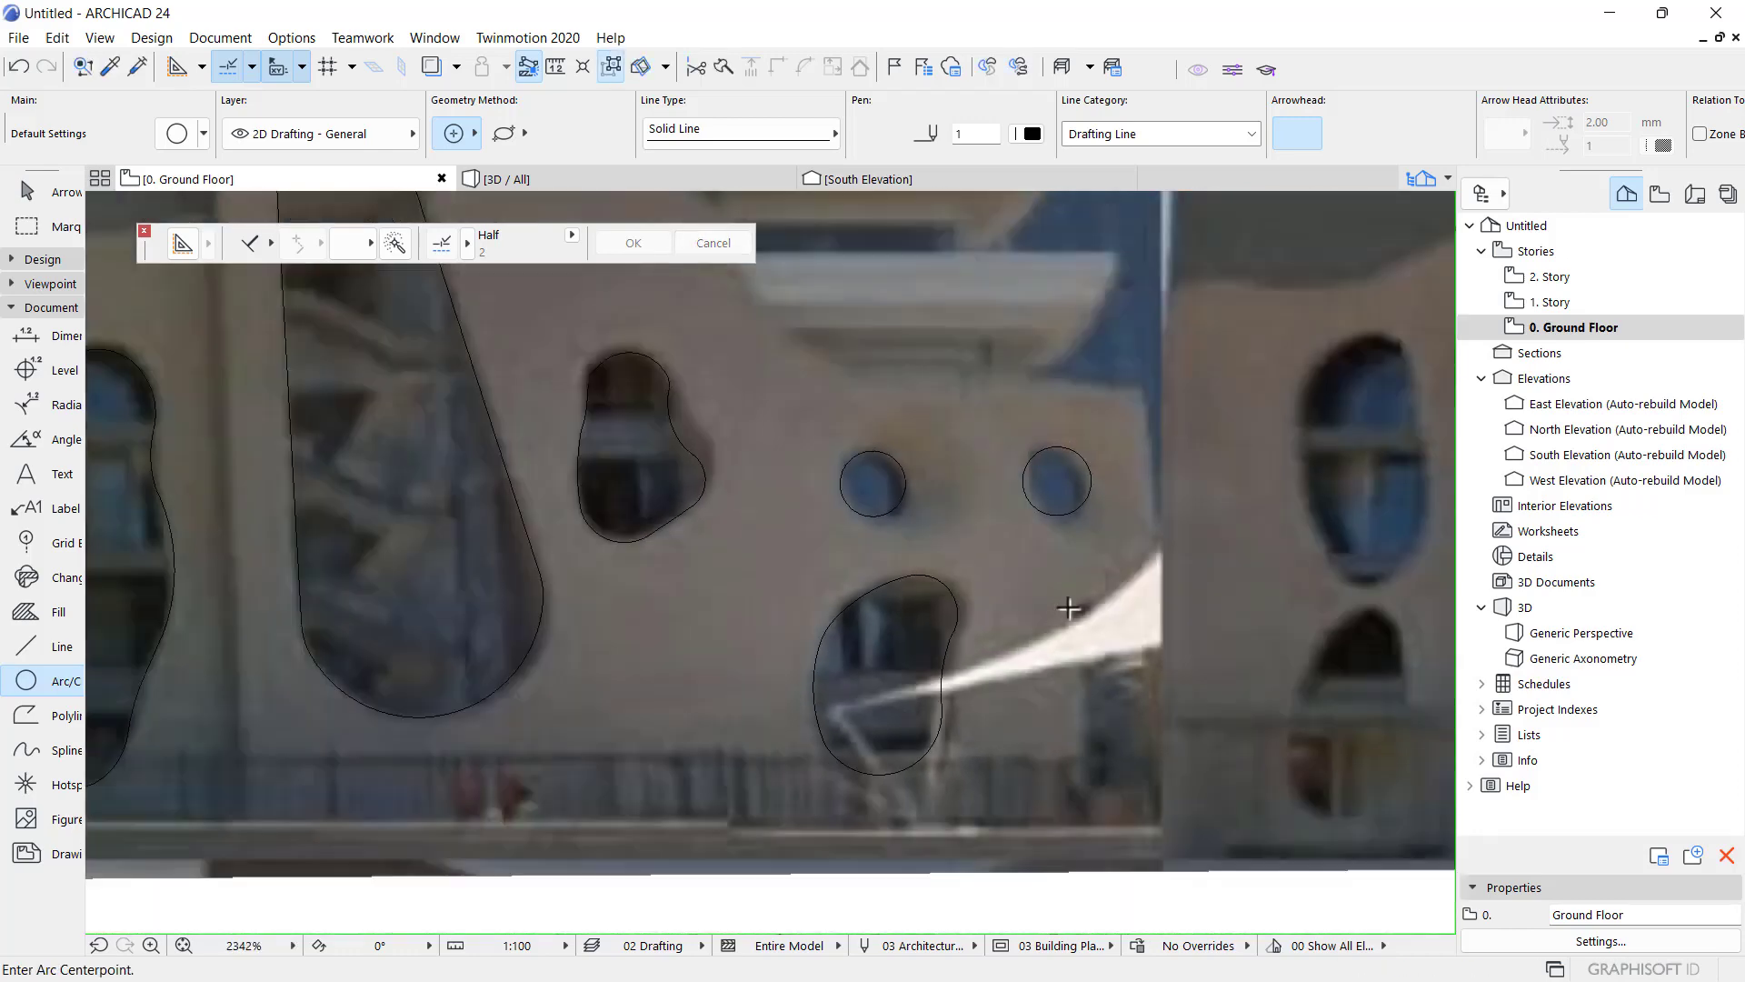
{"action": "scroll", "coordinate": [1065, 563], "scroll_direction": "down", "scroll_amount": 3}
{"action": "scroll", "coordinate": [1082, 536], "scroll_direction": "down", "scroll_amount": 3}
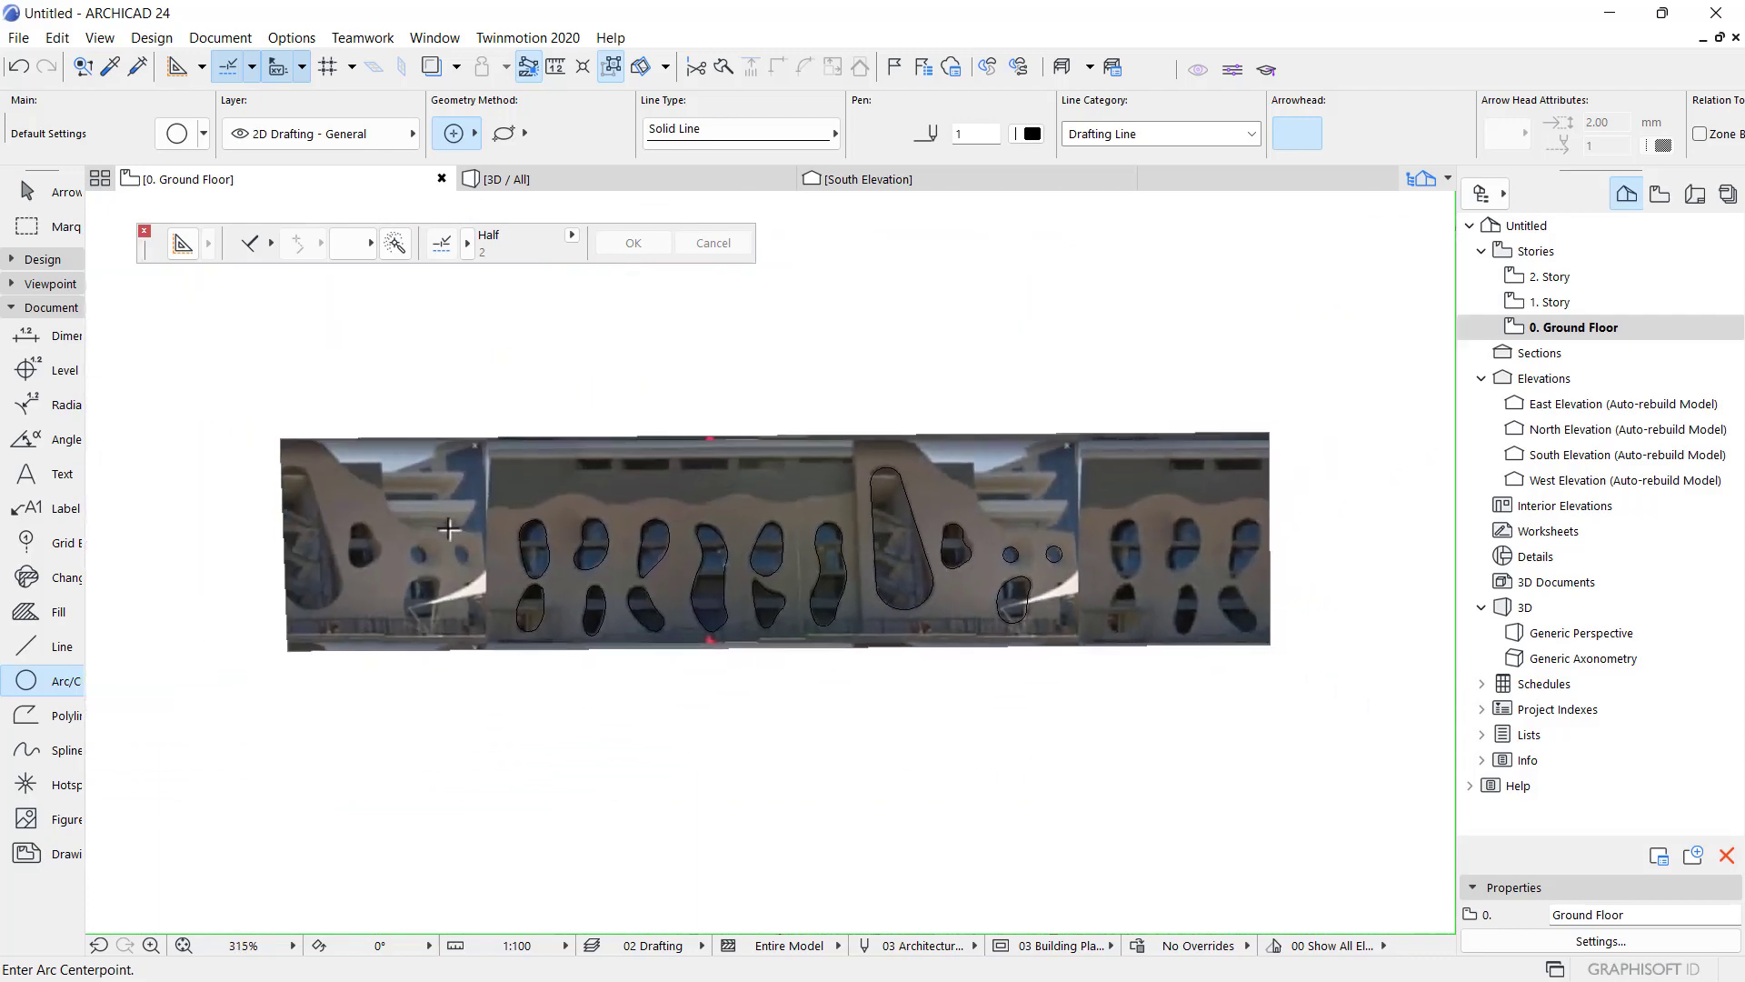
{"action": "left_click", "coordinate": [30, 647]}
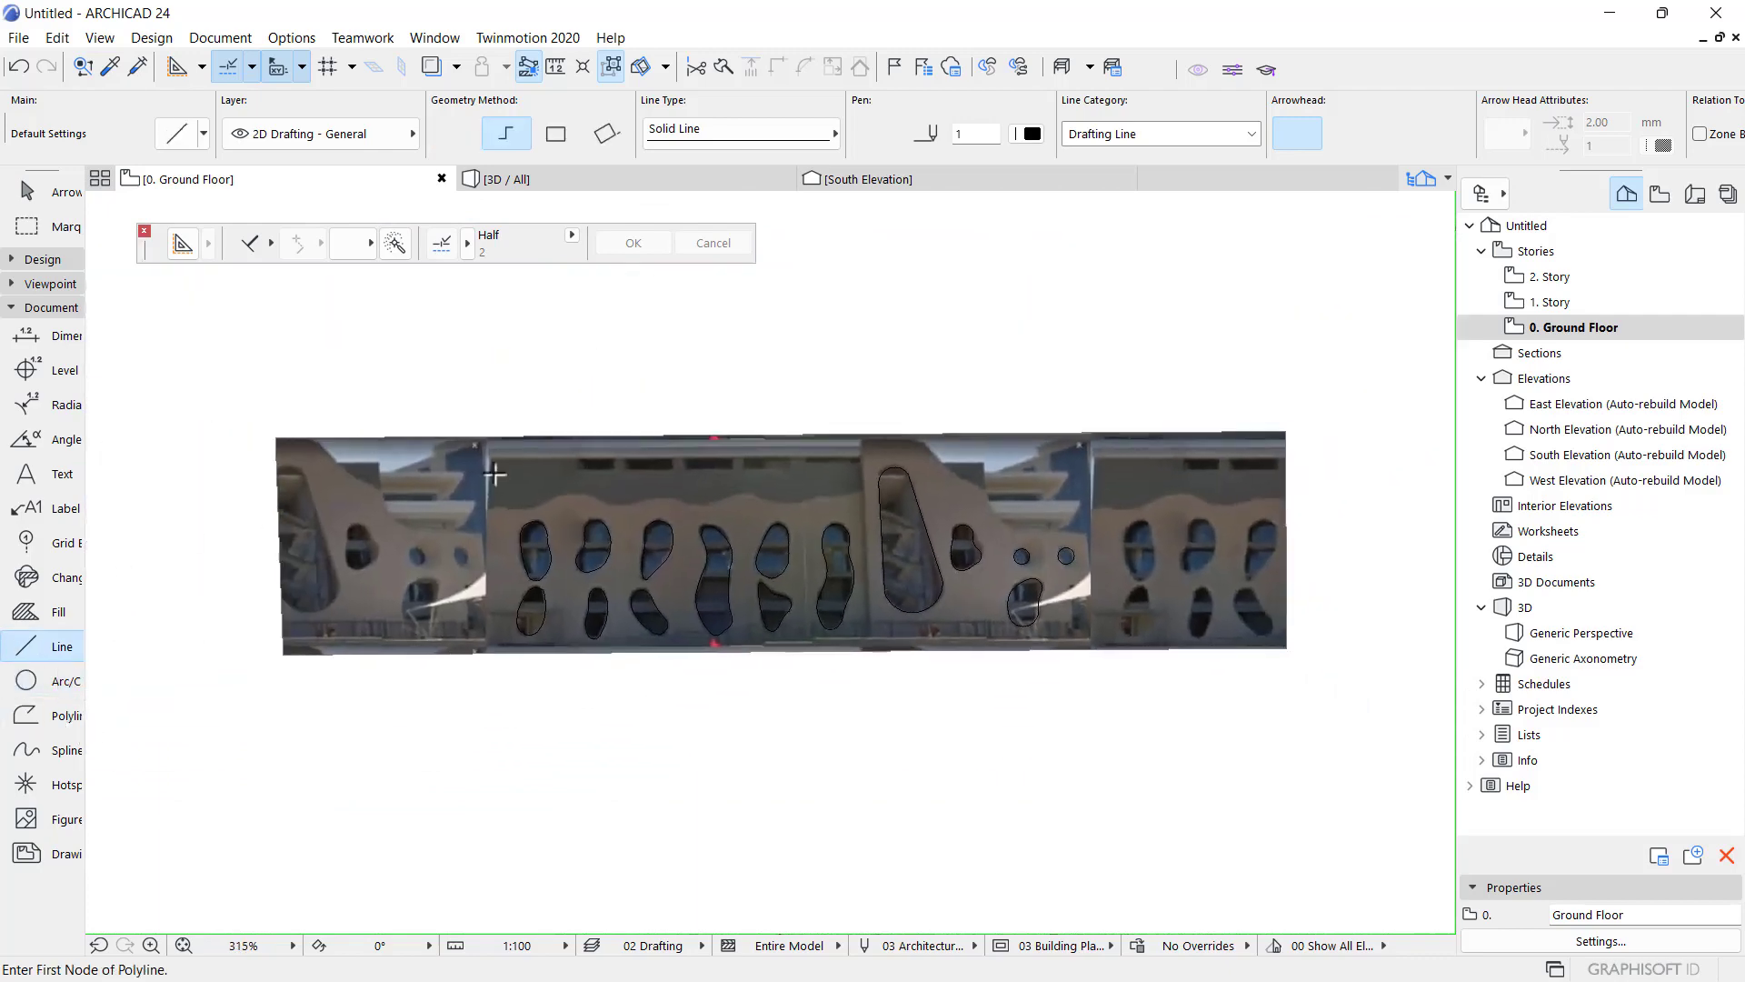
{"action": "scroll", "coordinate": [491, 545], "scroll_direction": "up", "scroll_amount": 5}
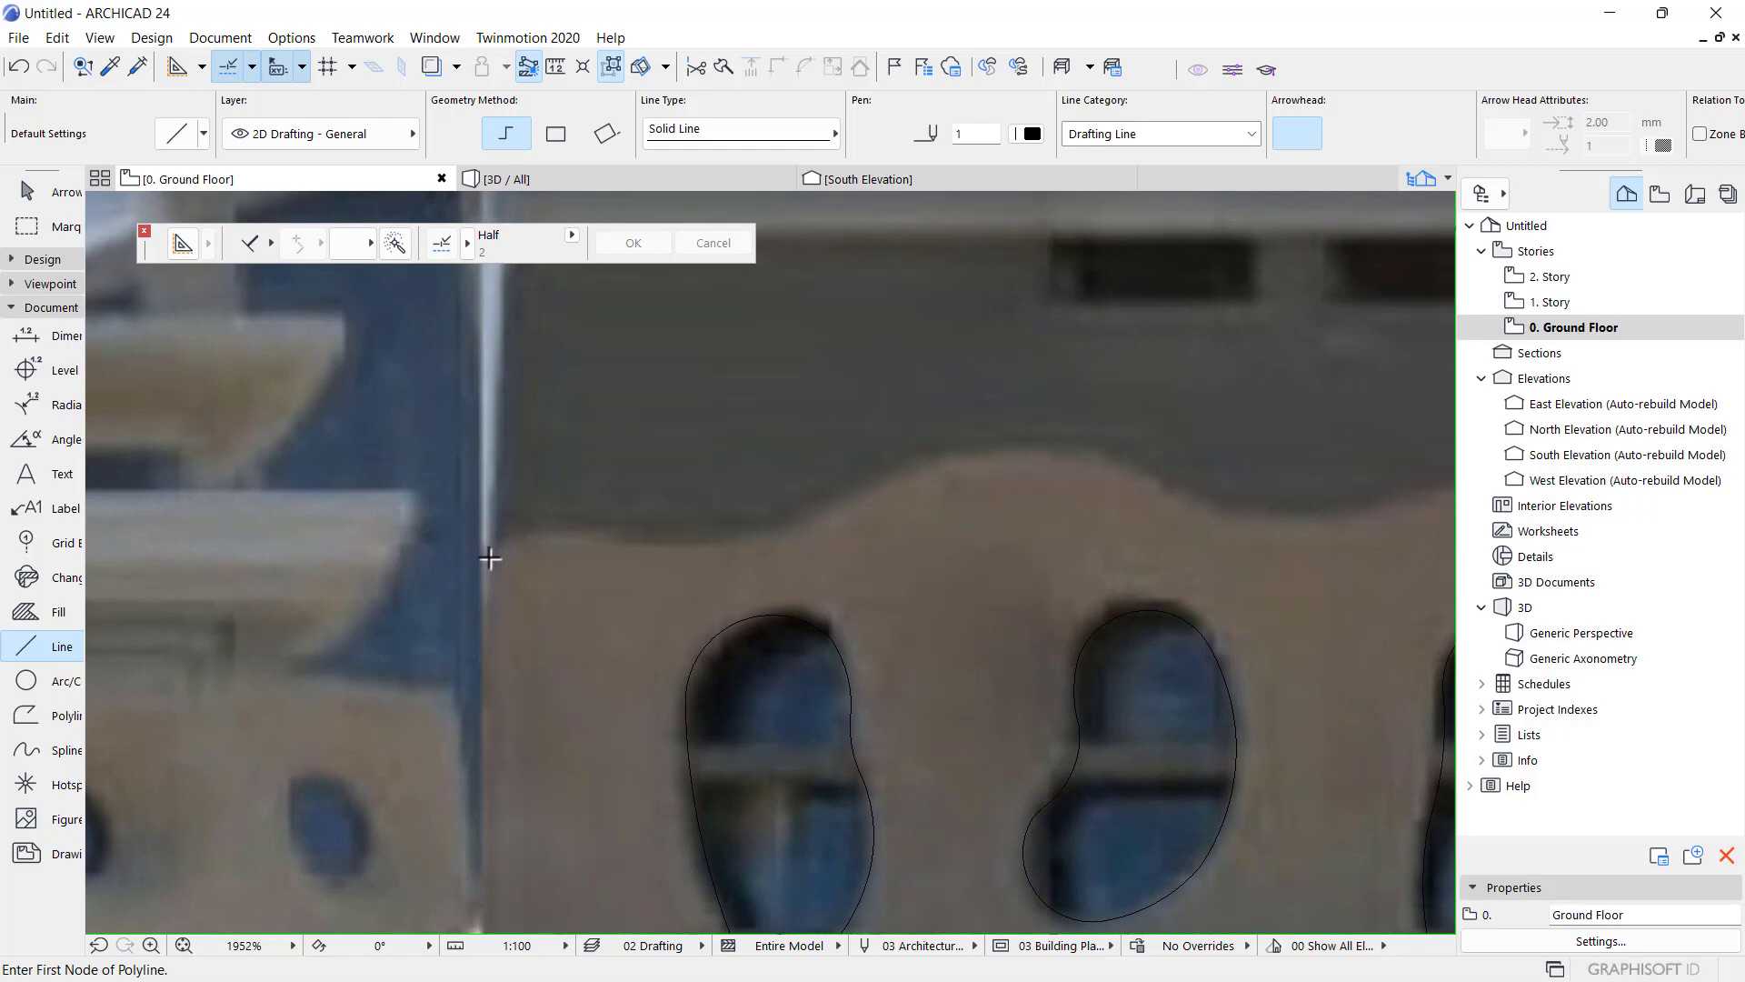
{"action": "left_click", "coordinate": [489, 558]}
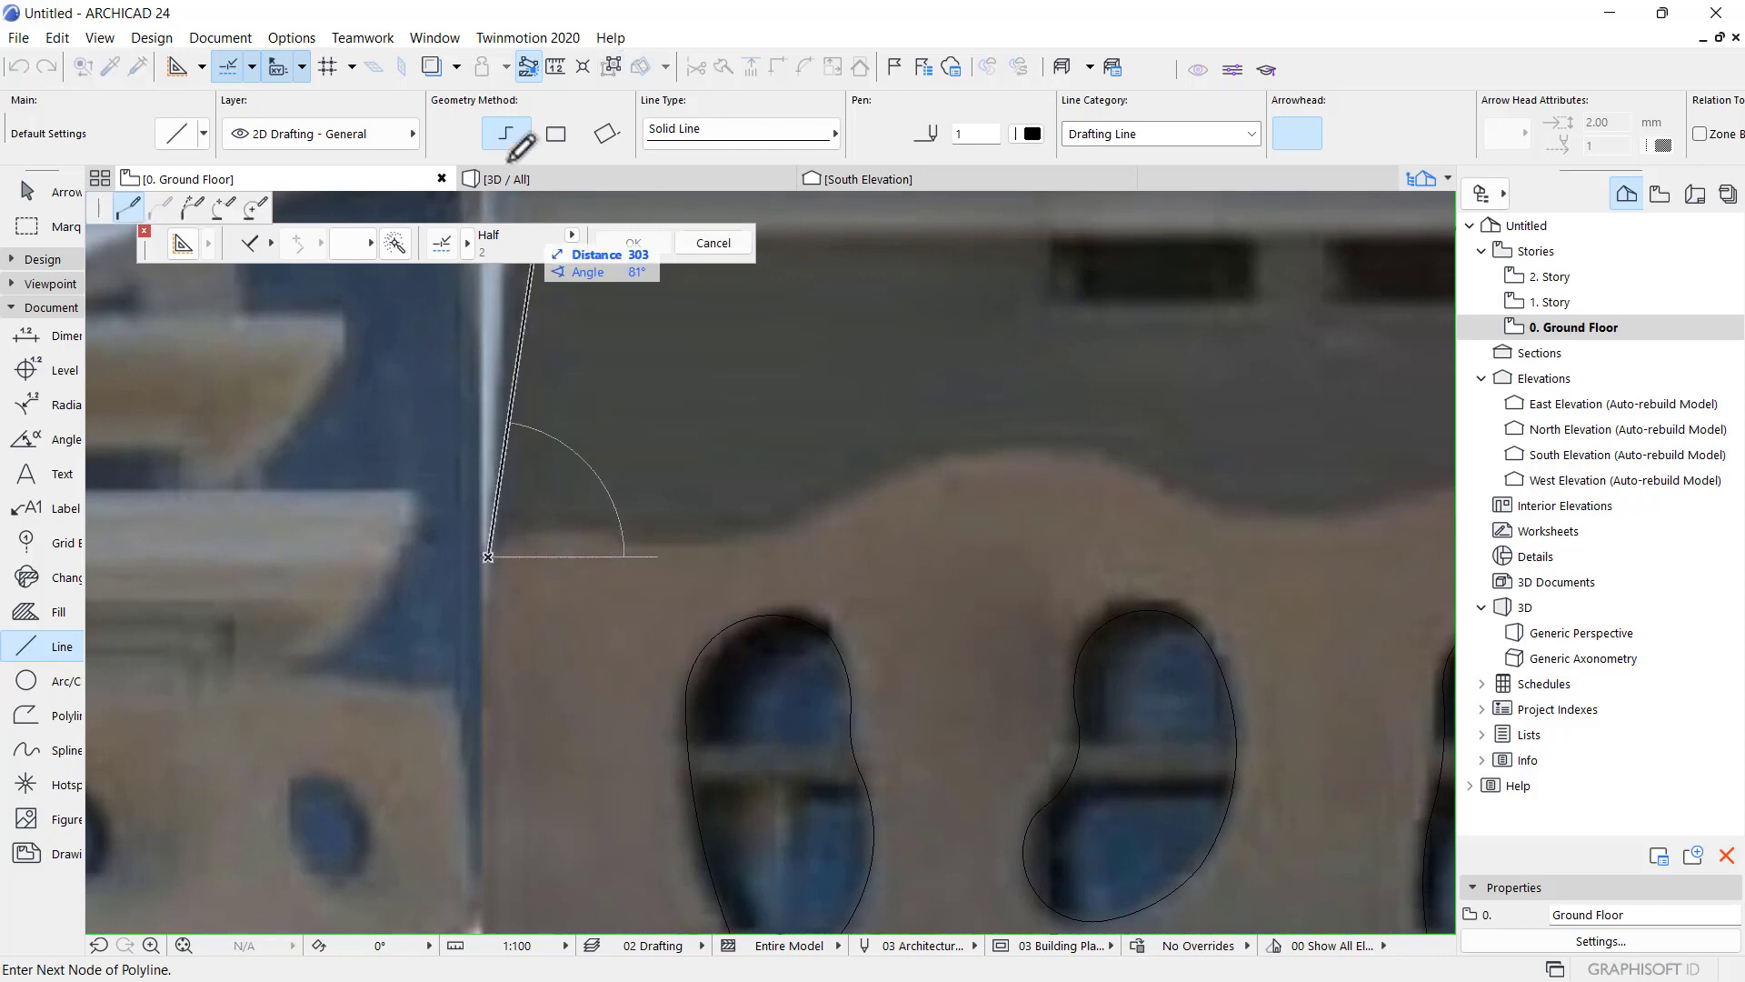
{"action": "left_click", "coordinate": [615, 540]}
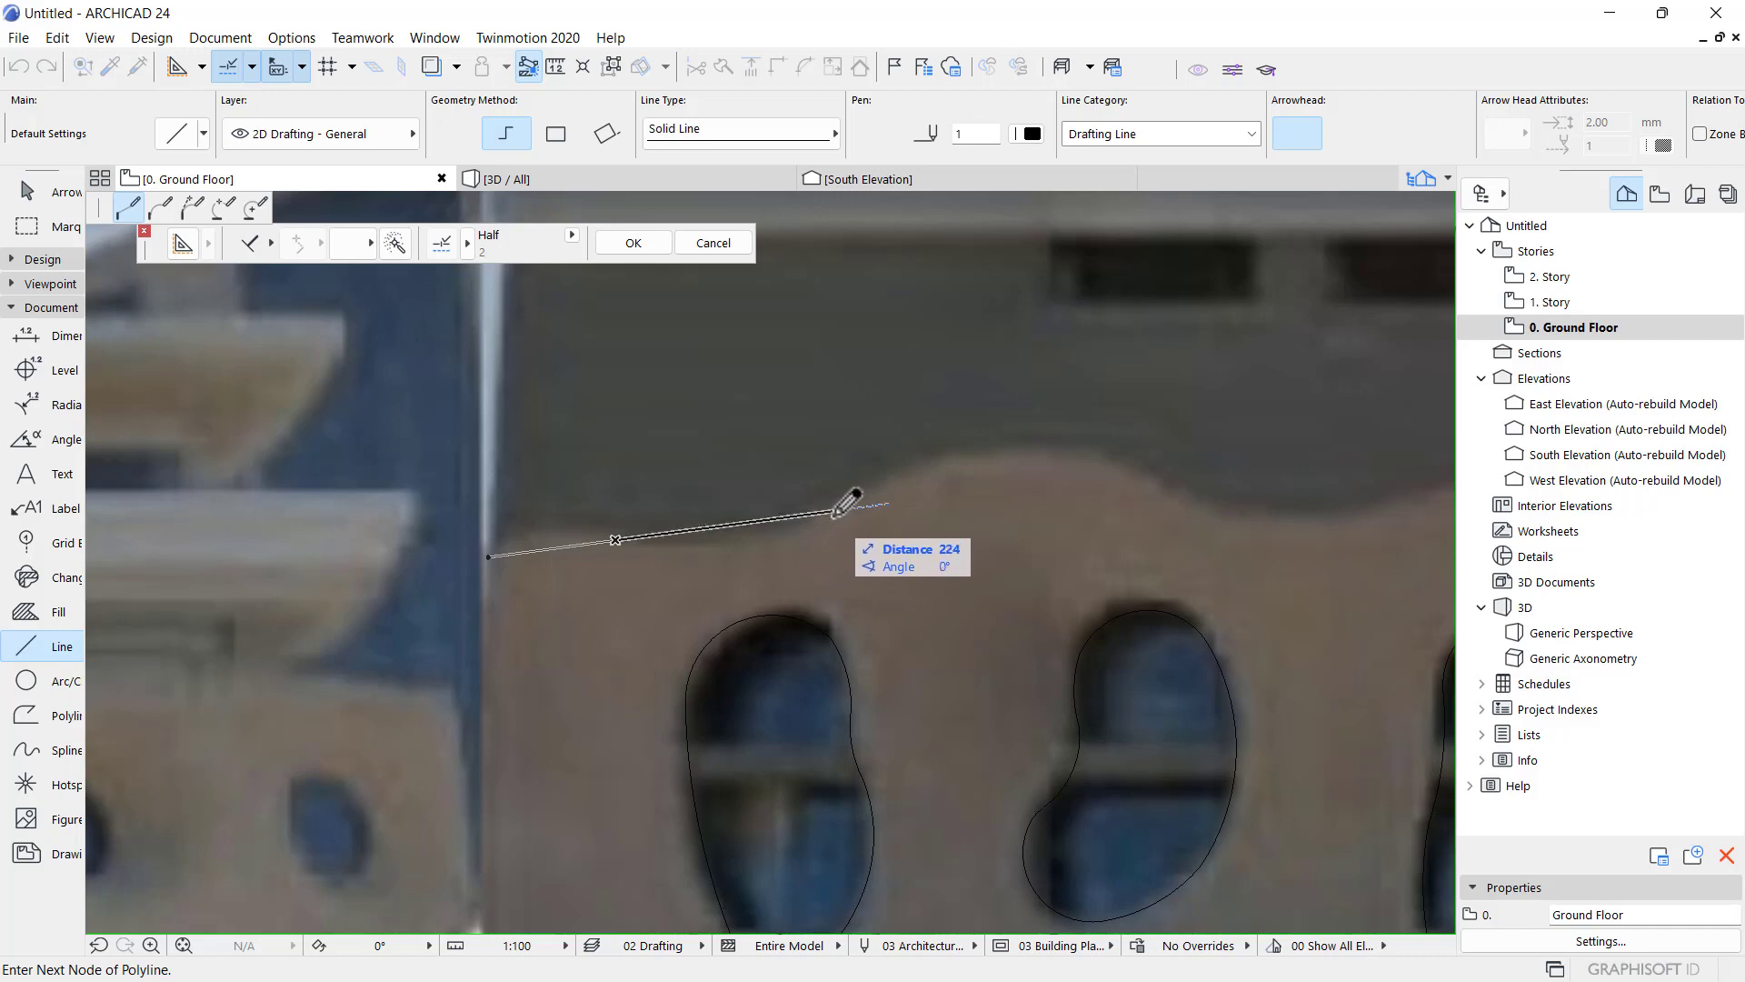
{"action": "scroll", "coordinate": [840, 500], "scroll_direction": "down", "scroll_amount": 3}
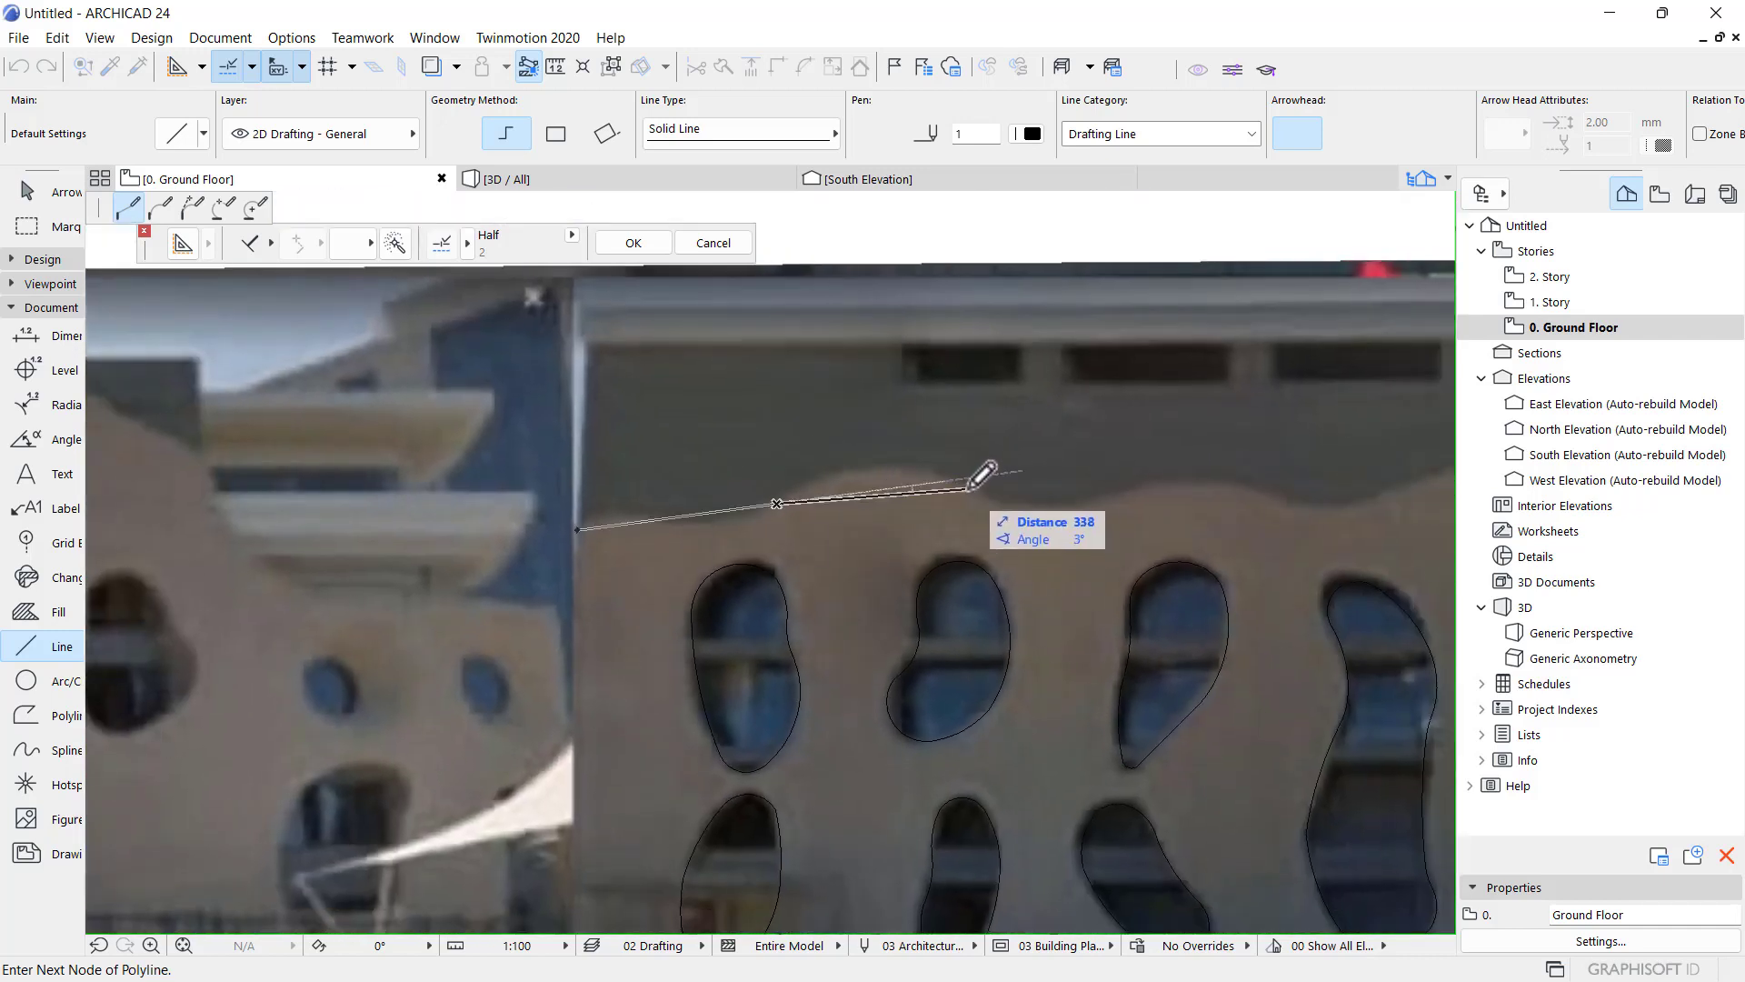
{"action": "left_click", "coordinate": [969, 488]}
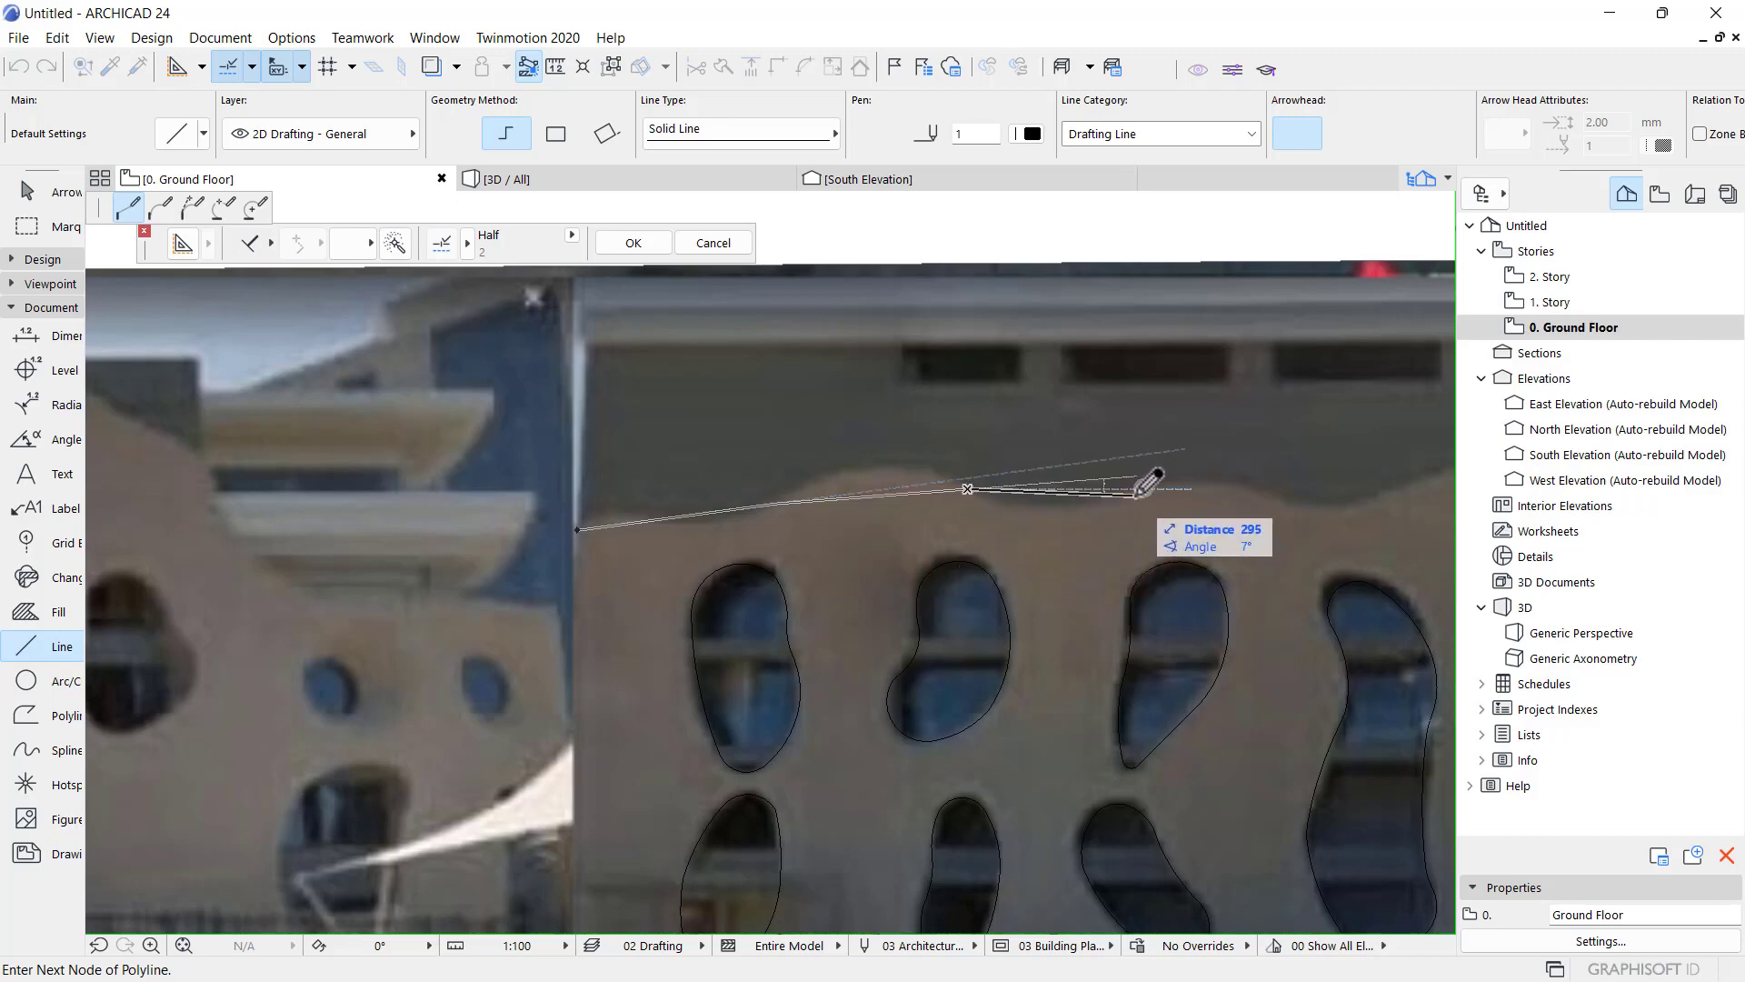
- Continue the chained line along the parapet, ending with a horizontal segment above the fifth upper window
{"action": "scroll", "coordinate": [604, 495], "scroll_direction": "down", "scroll_amount": 4}
{"action": "scroll", "coordinate": [681, 557], "scroll_direction": "up", "scroll_amount": 5}
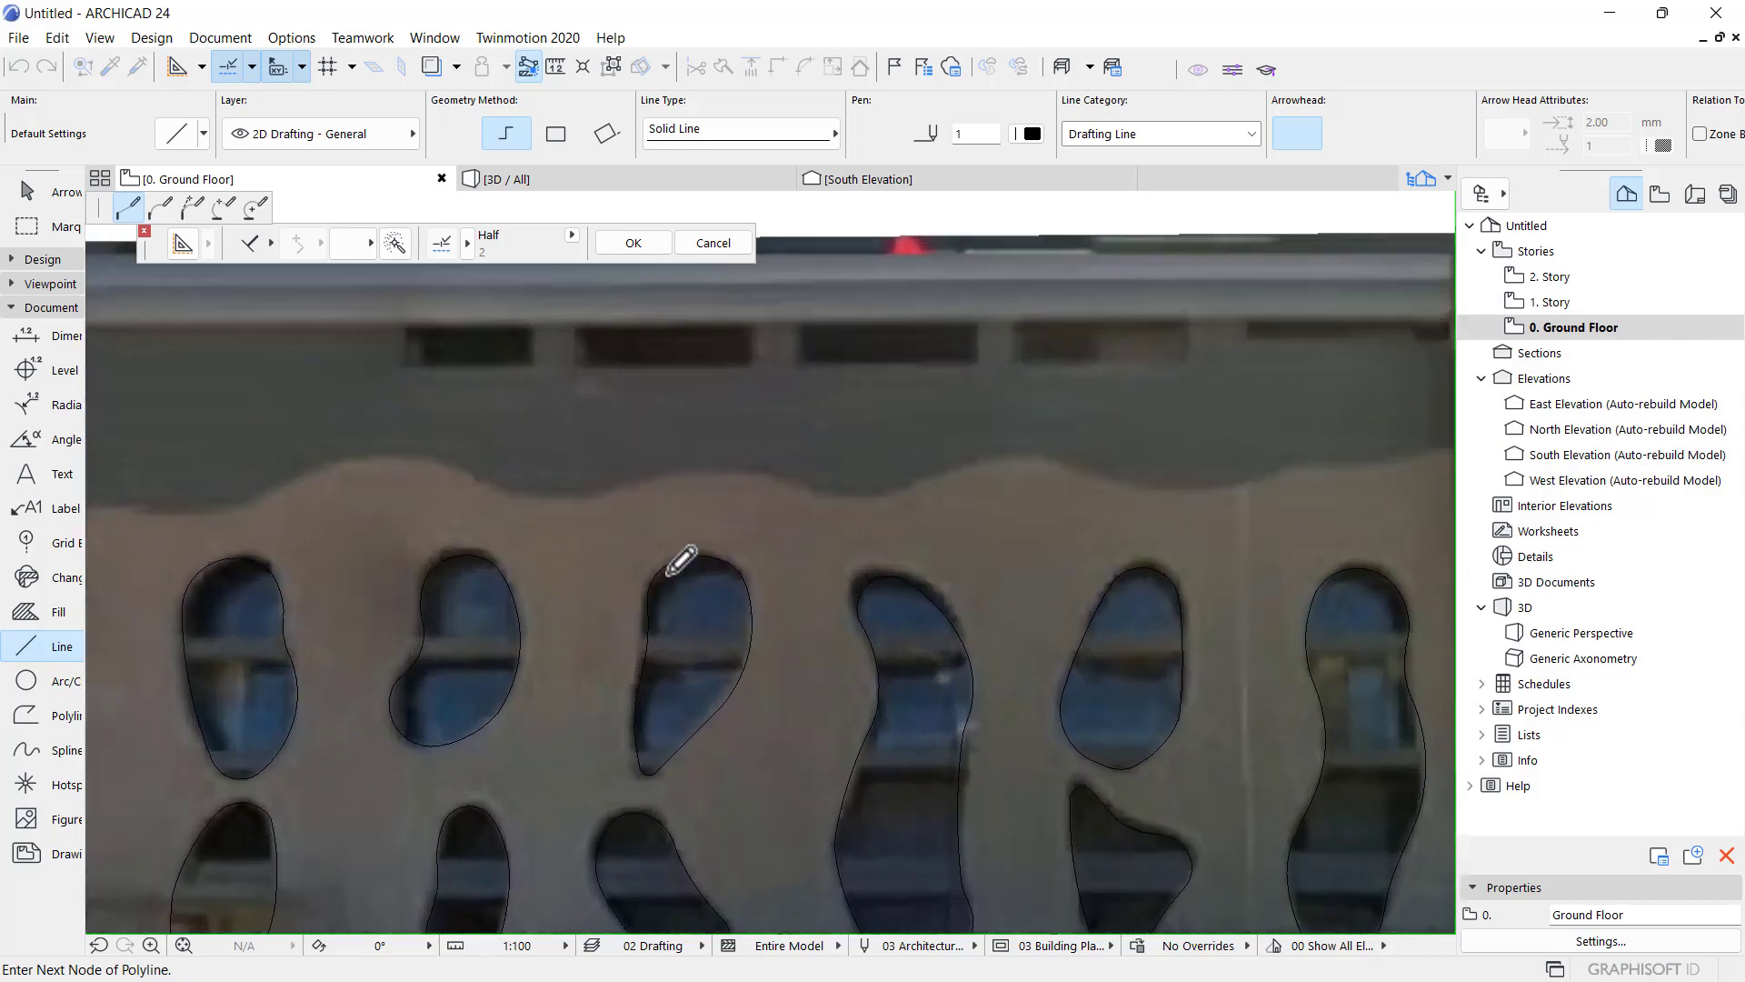
{"action": "left_click", "coordinate": [821, 480]}
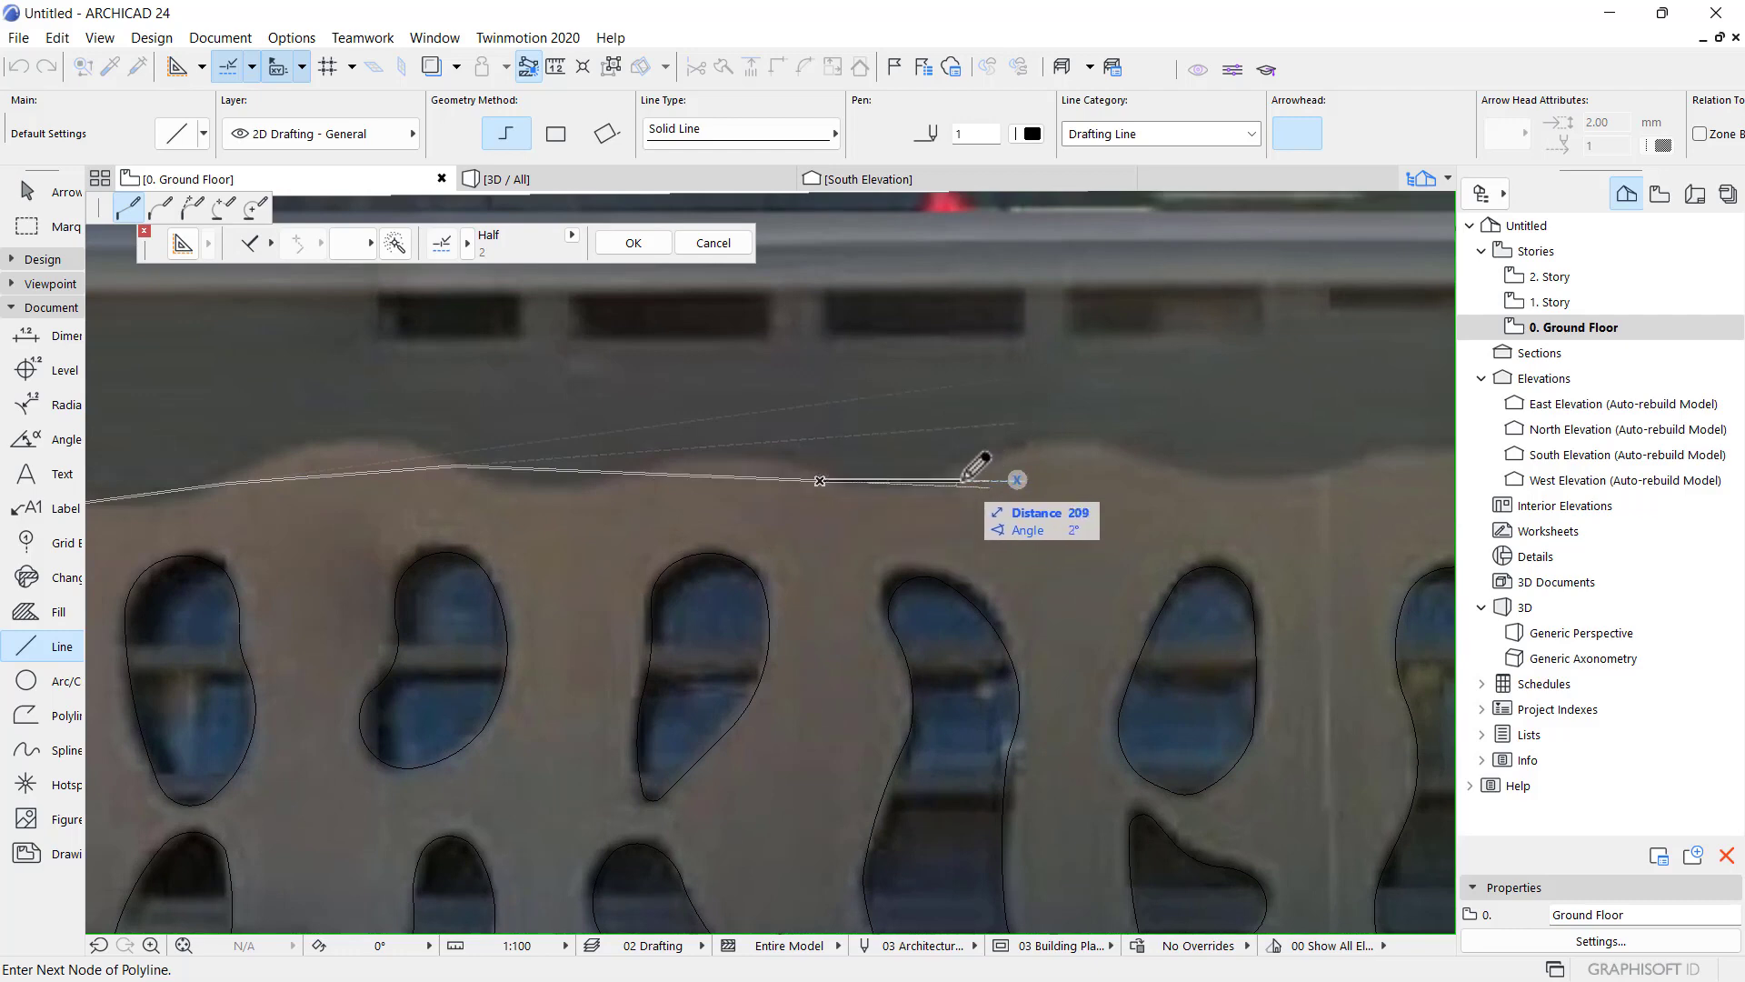
{"action": "scroll", "coordinate": [947, 468], "scroll_direction": "down", "scroll_amount": 3}
{"action": "scroll", "coordinate": [962, 467], "scroll_direction": "up", "scroll_amount": 3}
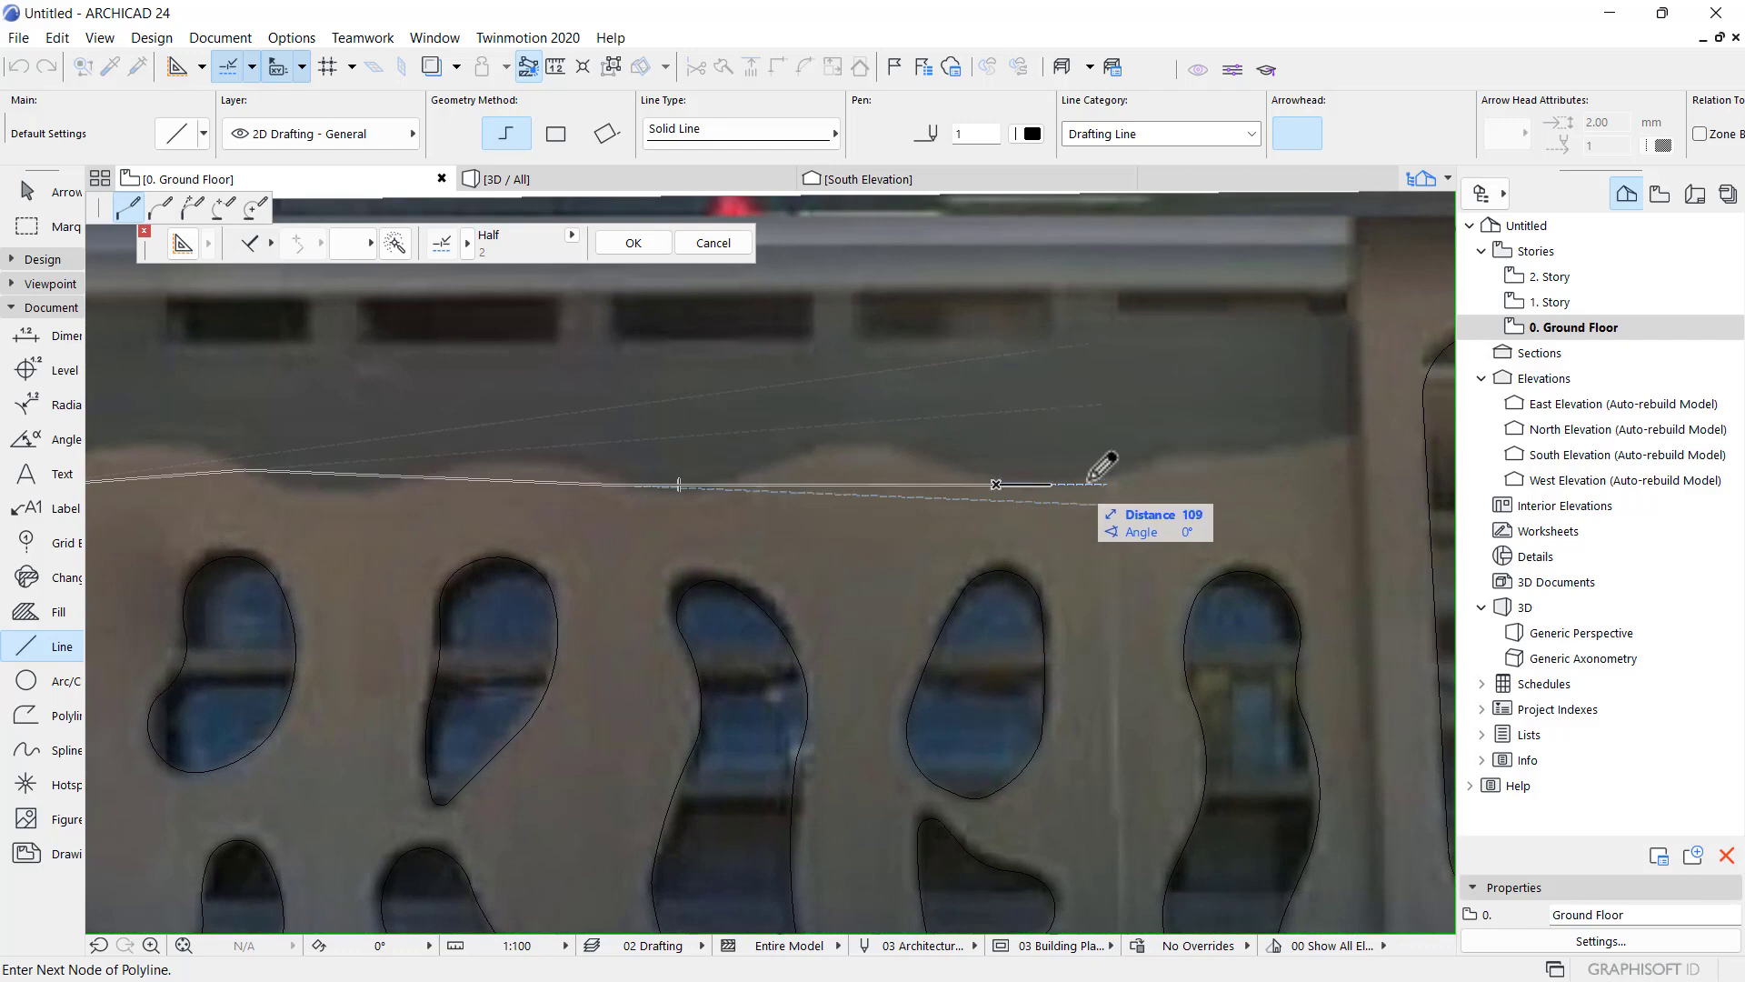
{"action": "scroll", "coordinate": [882, 445], "scroll_direction": "down", "scroll_amount": 3}
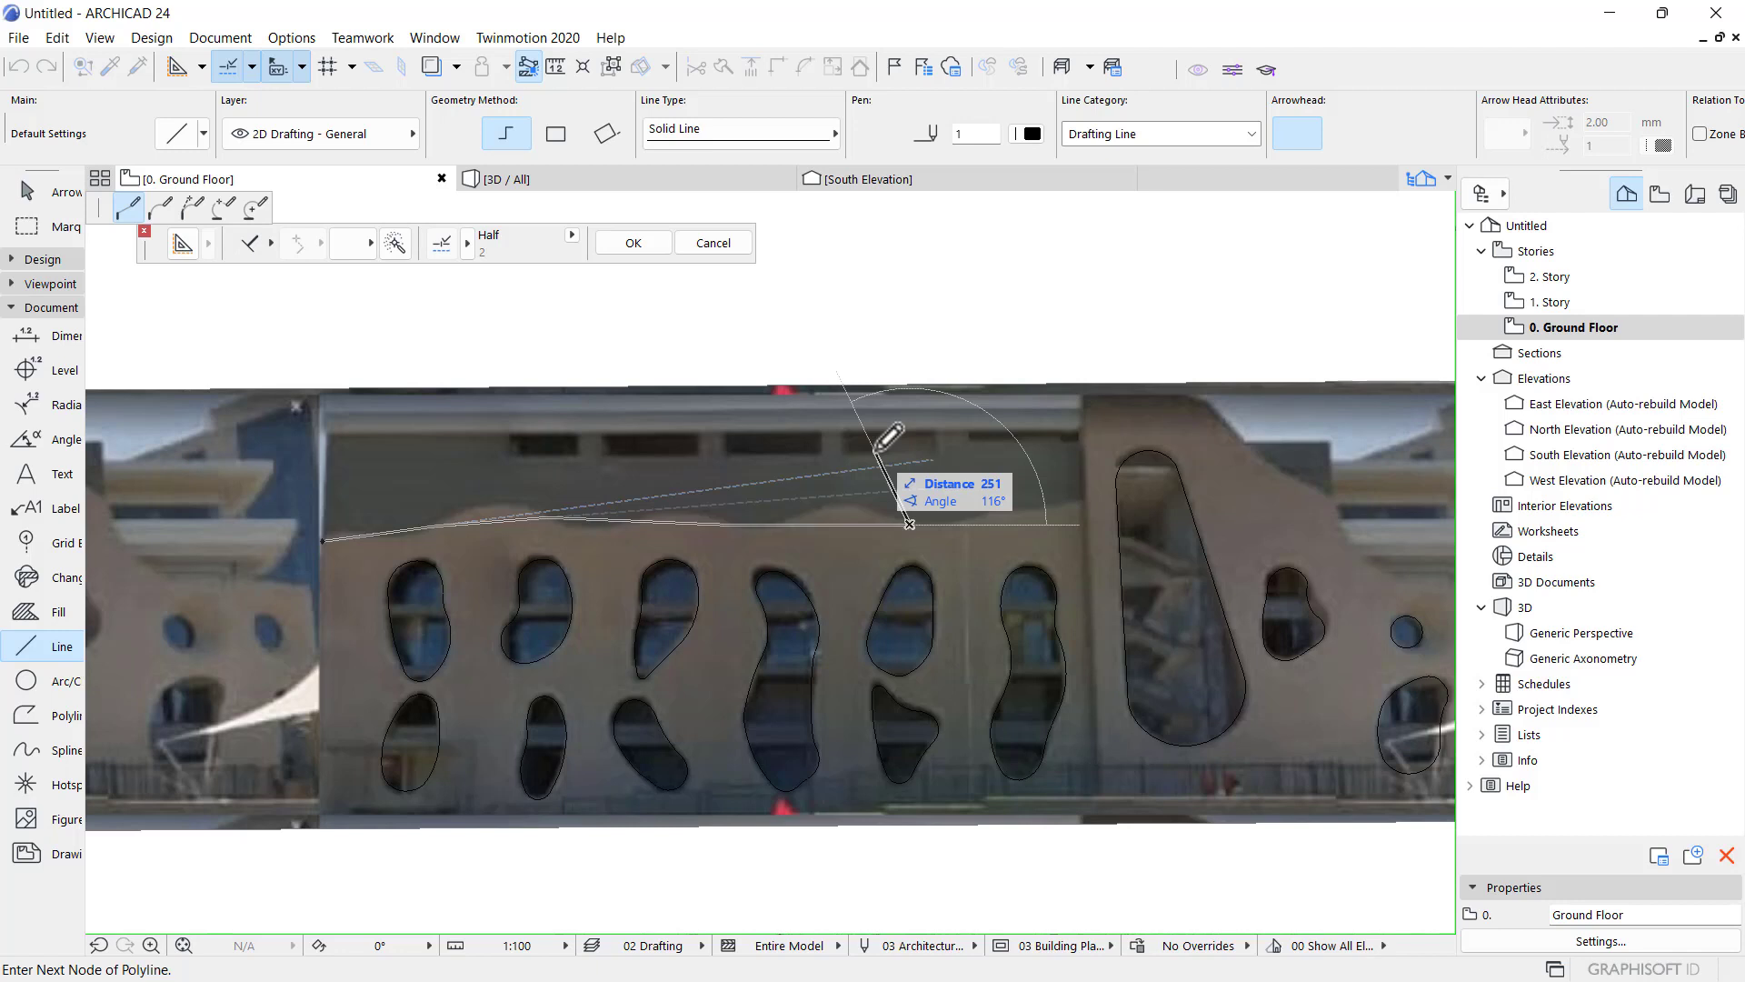
{"action": "scroll", "coordinate": [909, 481], "scroll_direction": "up", "scroll_amount": 3}
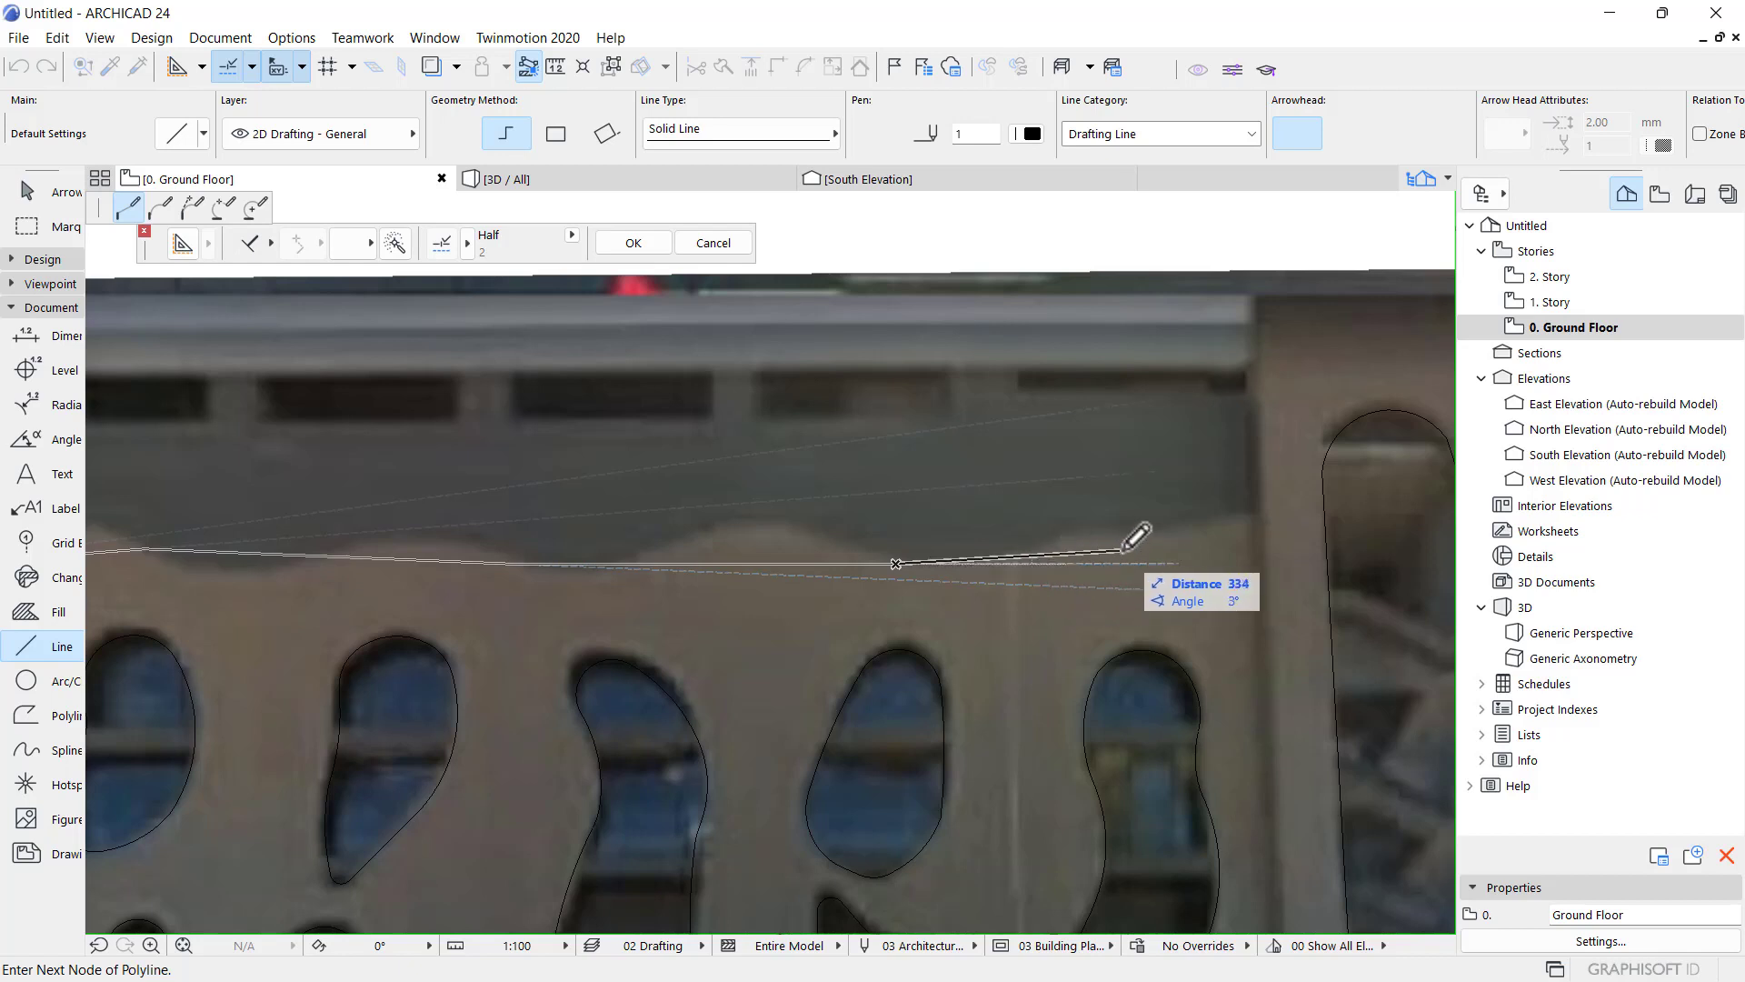
- Extend the chained line gently upward in short segments above the sixth upper window, following the parapet toward the tower wall
{"action": "left_click", "coordinate": [1047, 551]}
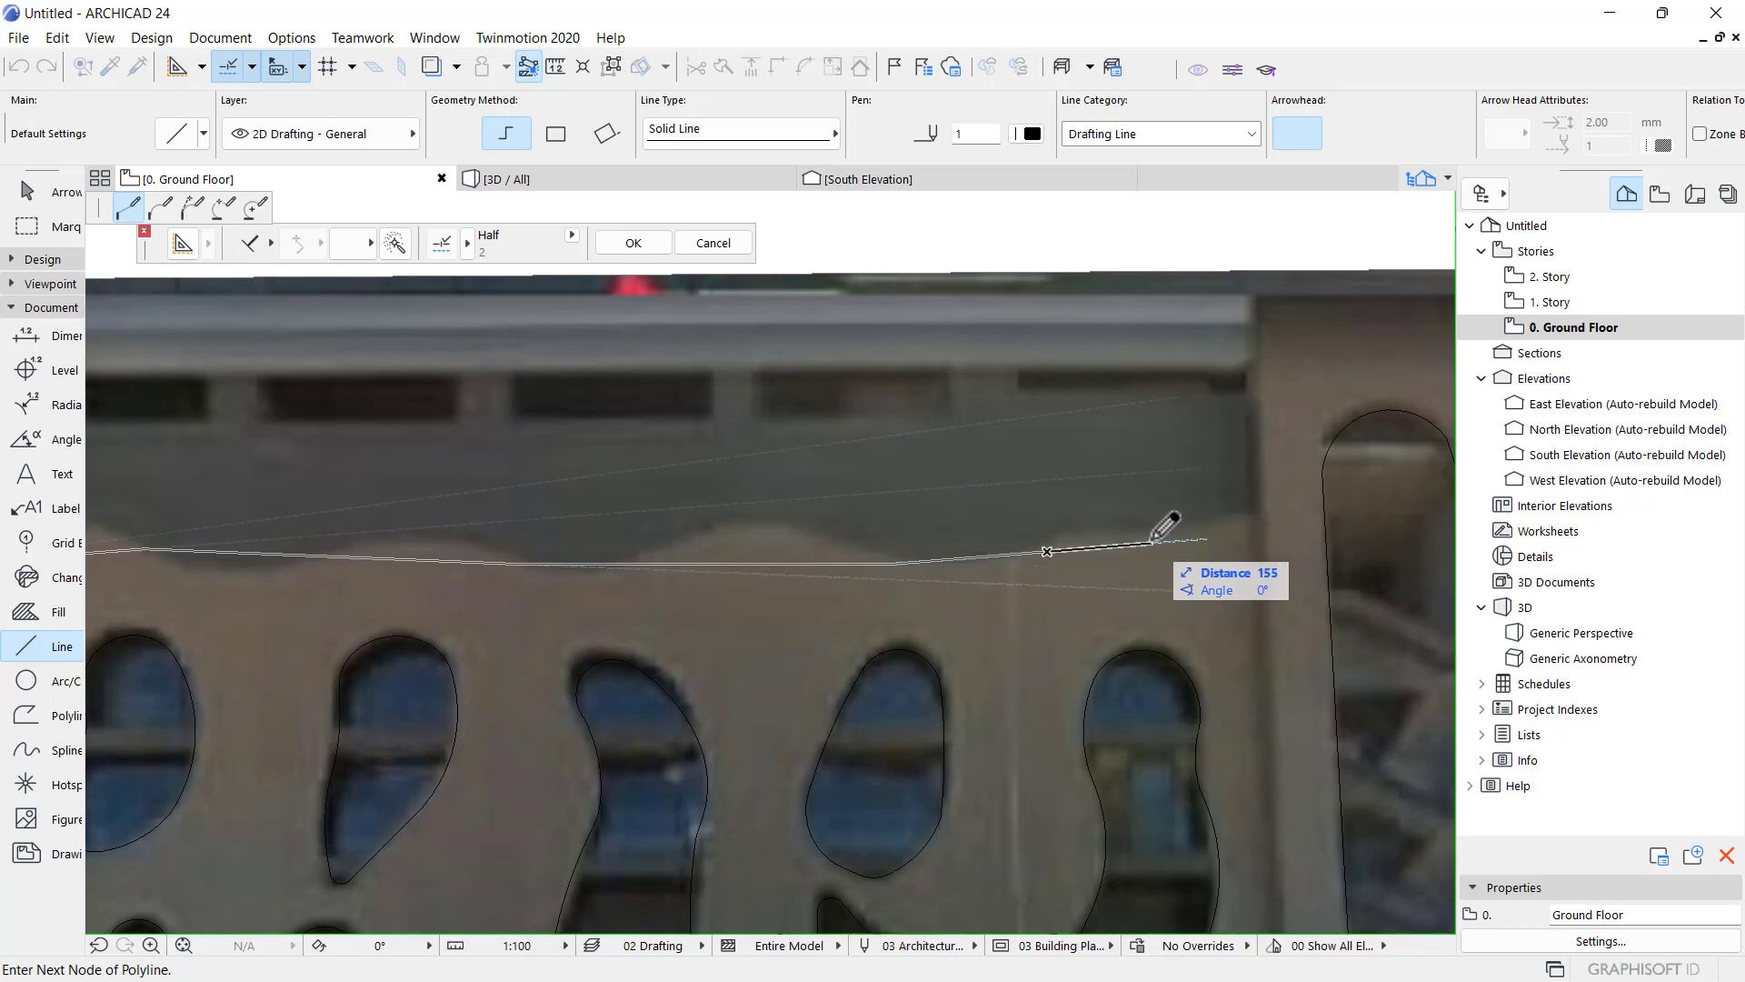
{"action": "left_click", "coordinate": [1159, 532]}
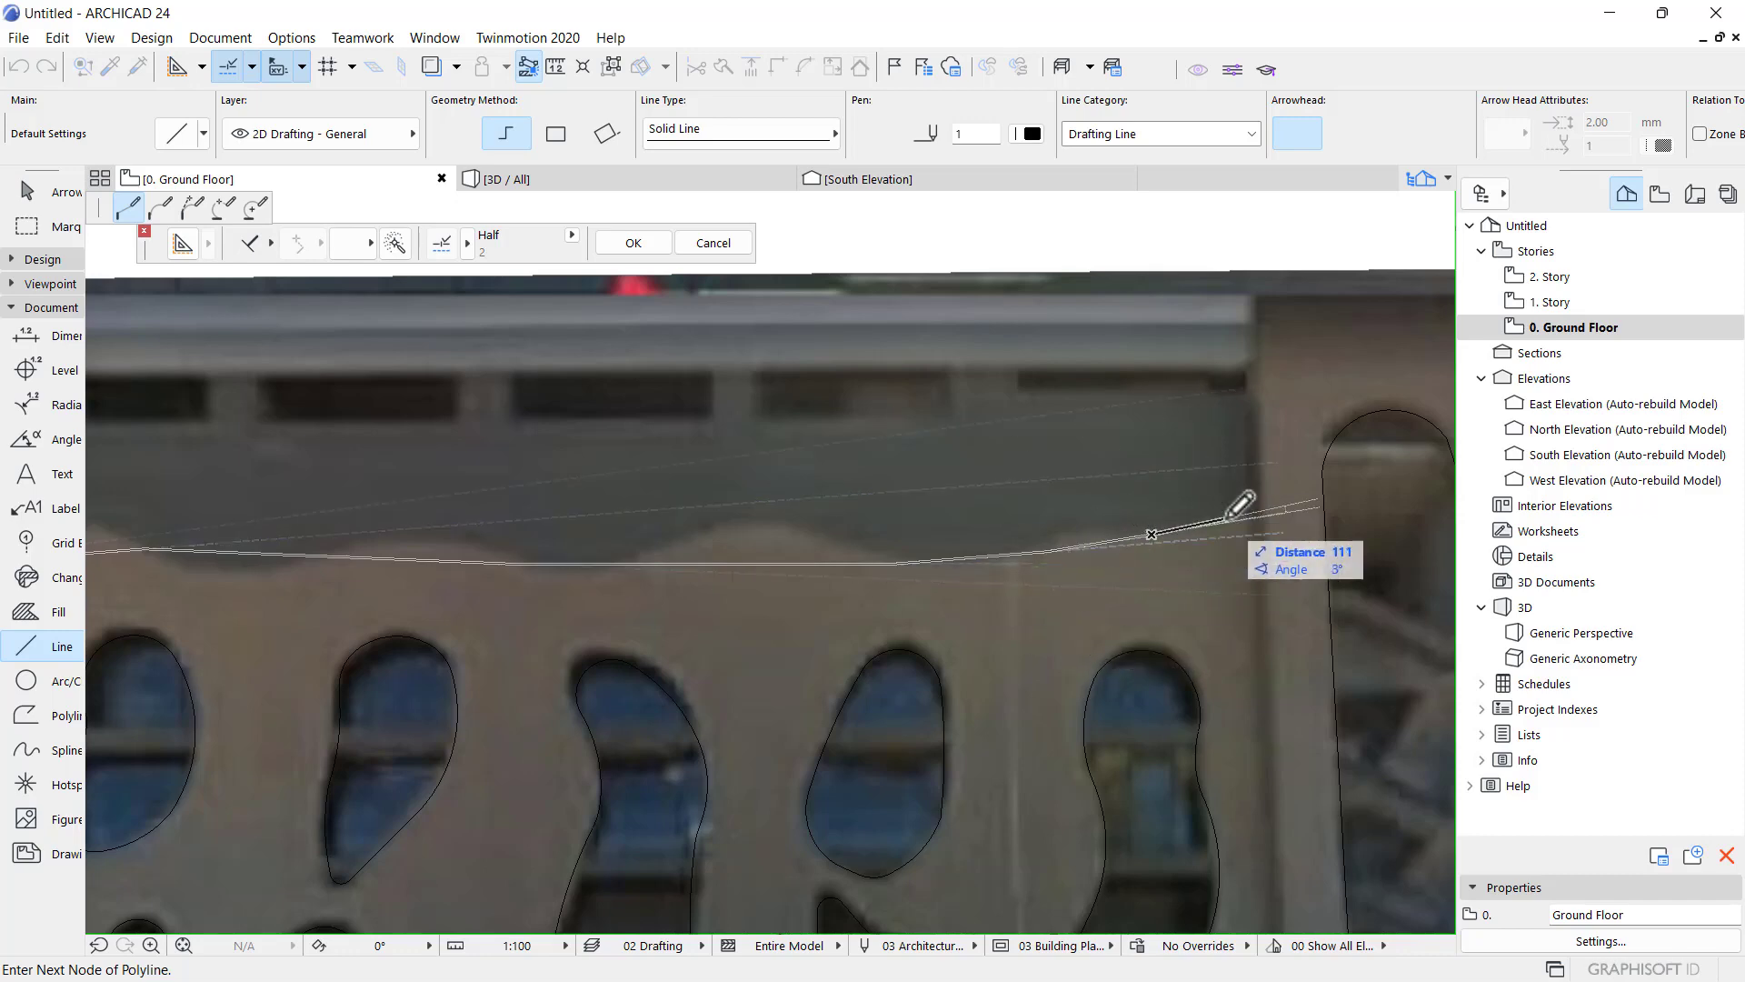
{"action": "scroll", "coordinate": [1223, 499], "scroll_direction": "down", "scroll_amount": 3}
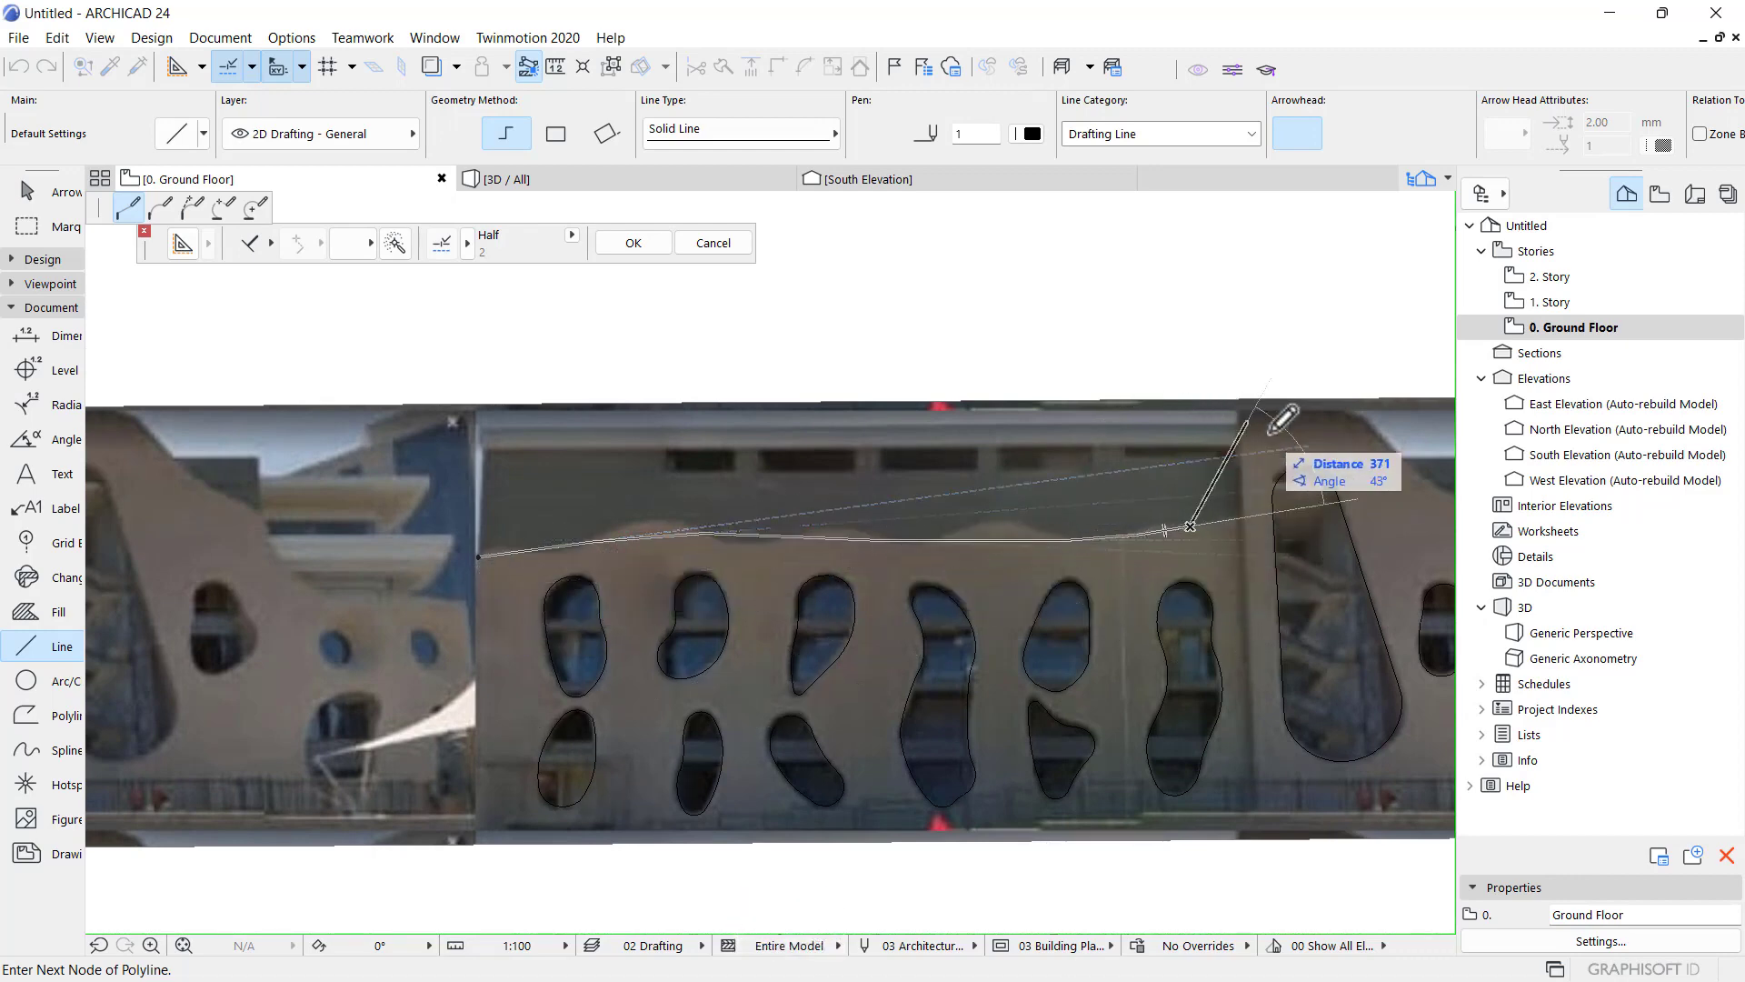
{"action": "scroll", "coordinate": [1258, 493], "scroll_direction": "up", "scroll_amount": 5}
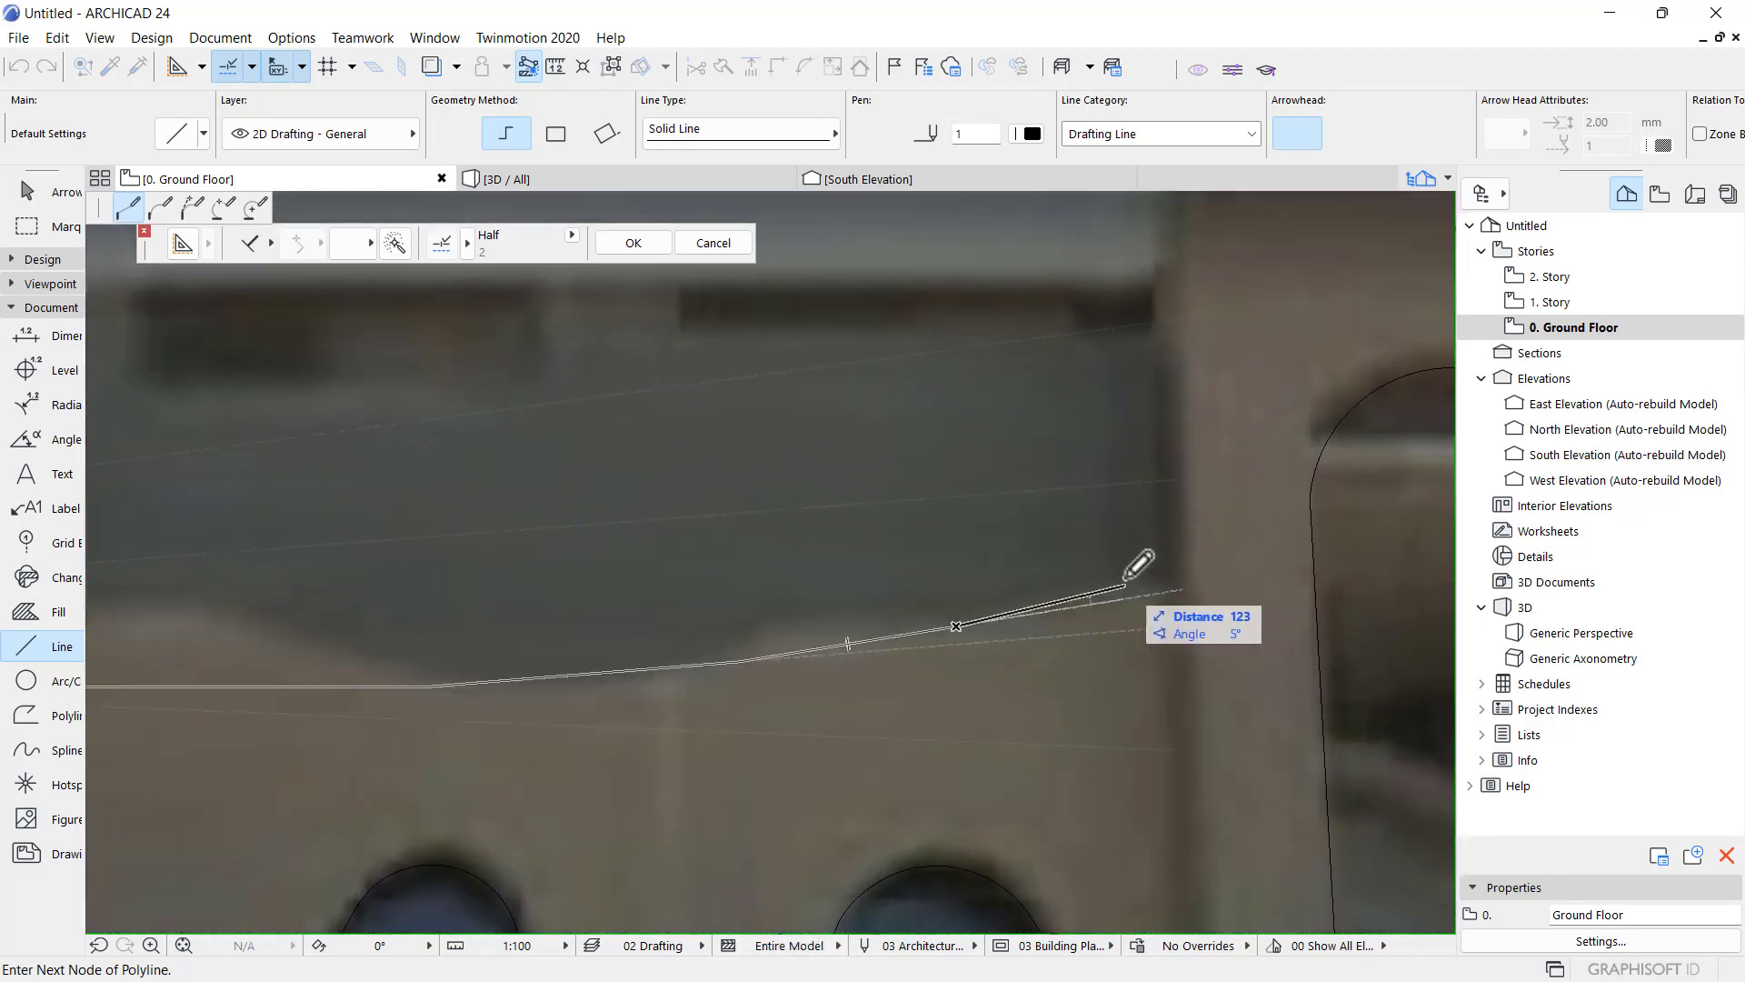
{"action": "scroll", "coordinate": [909, 576], "scroll_direction": "down", "scroll_amount": 5}
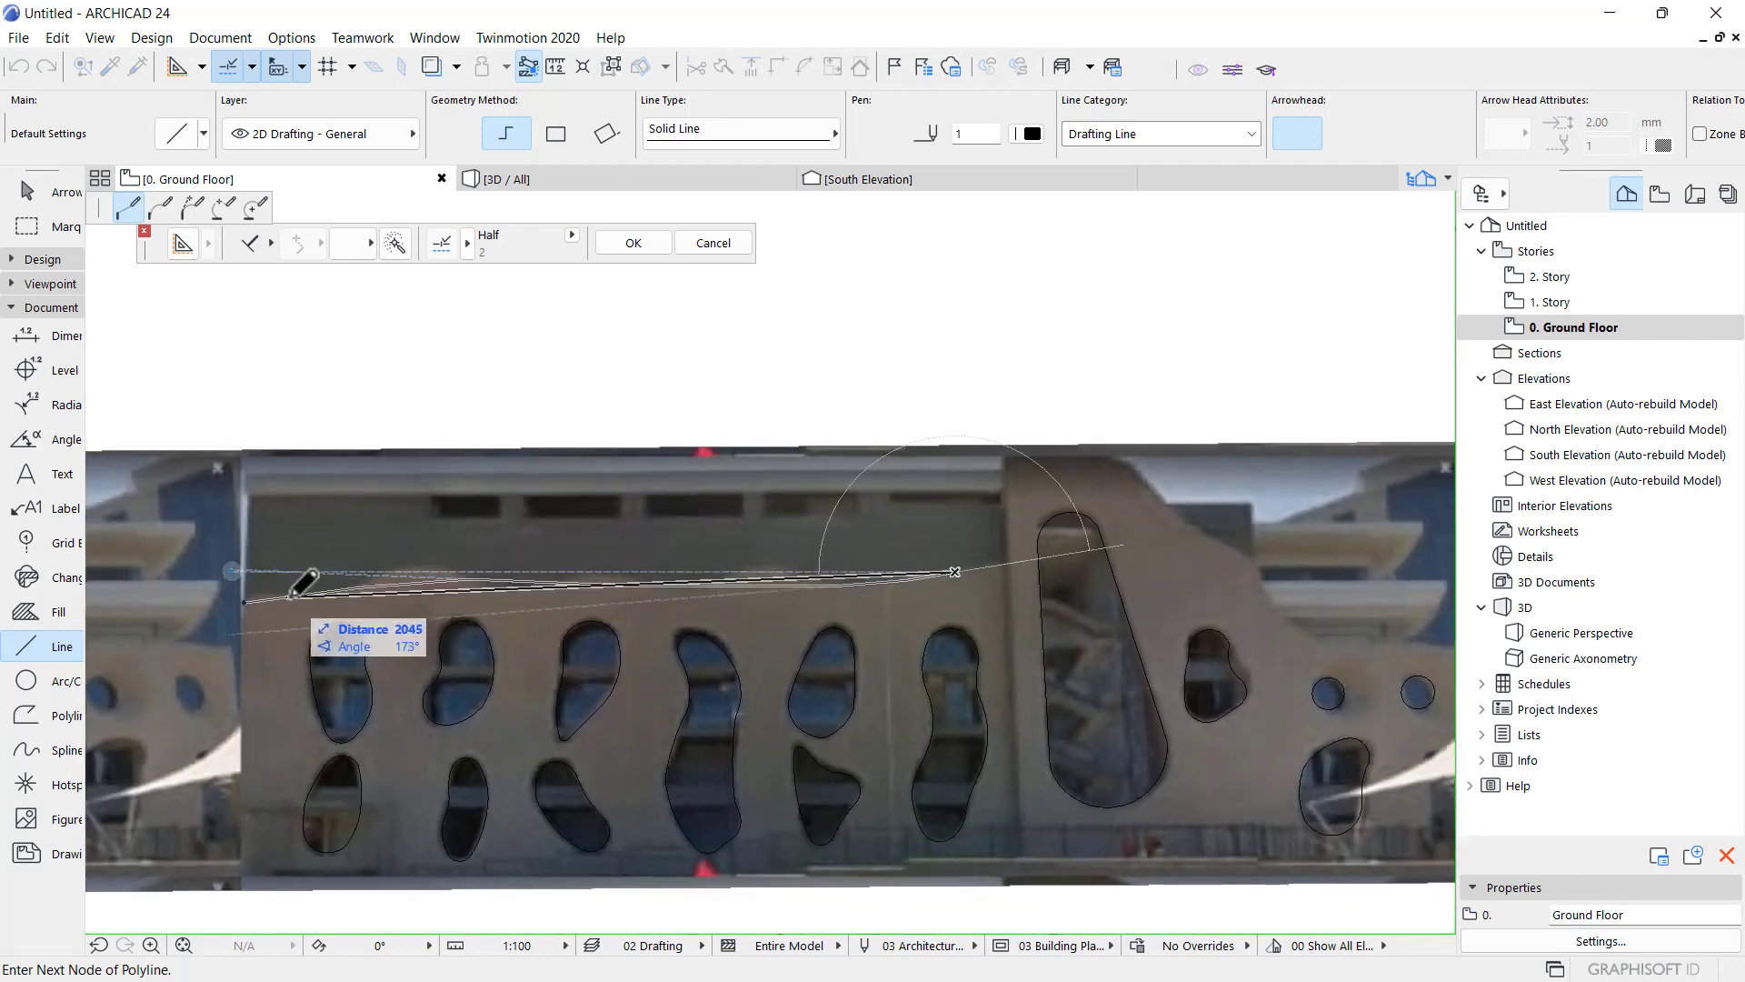
{"action": "scroll", "coordinate": [994, 572], "scroll_direction": "up", "scroll_amount": 5}
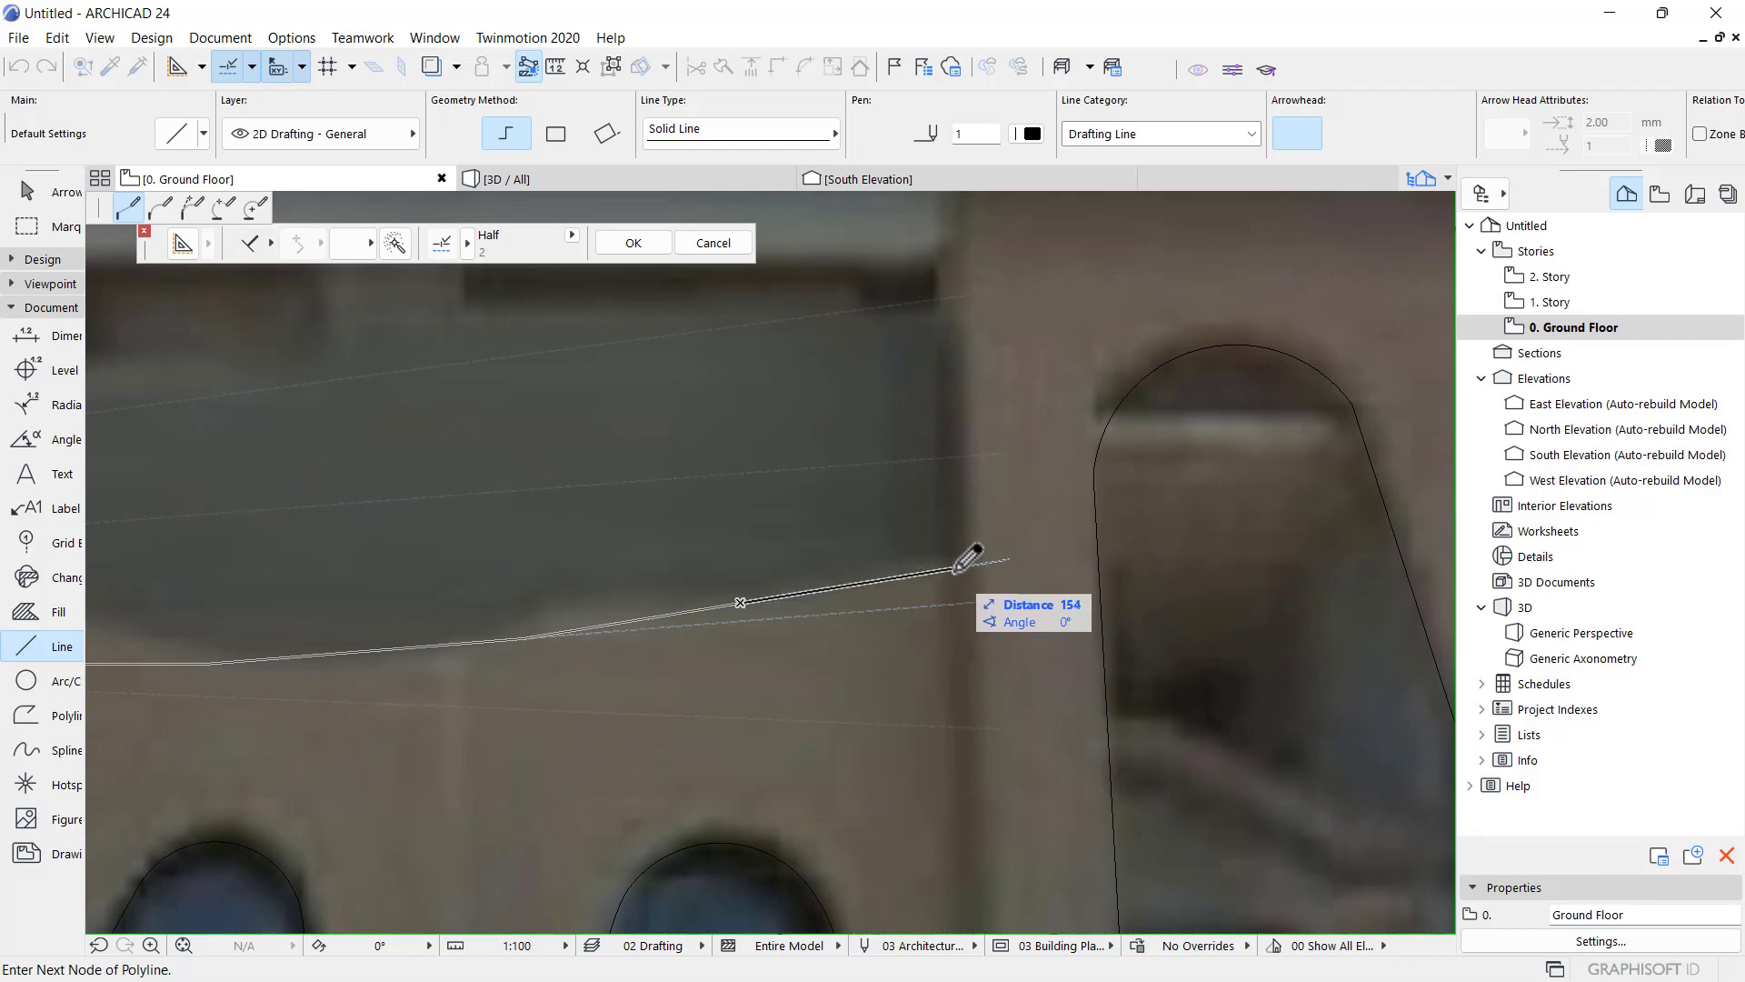
{"action": "scroll", "coordinate": [966, 561], "scroll_direction": "down", "scroll_amount": 5}
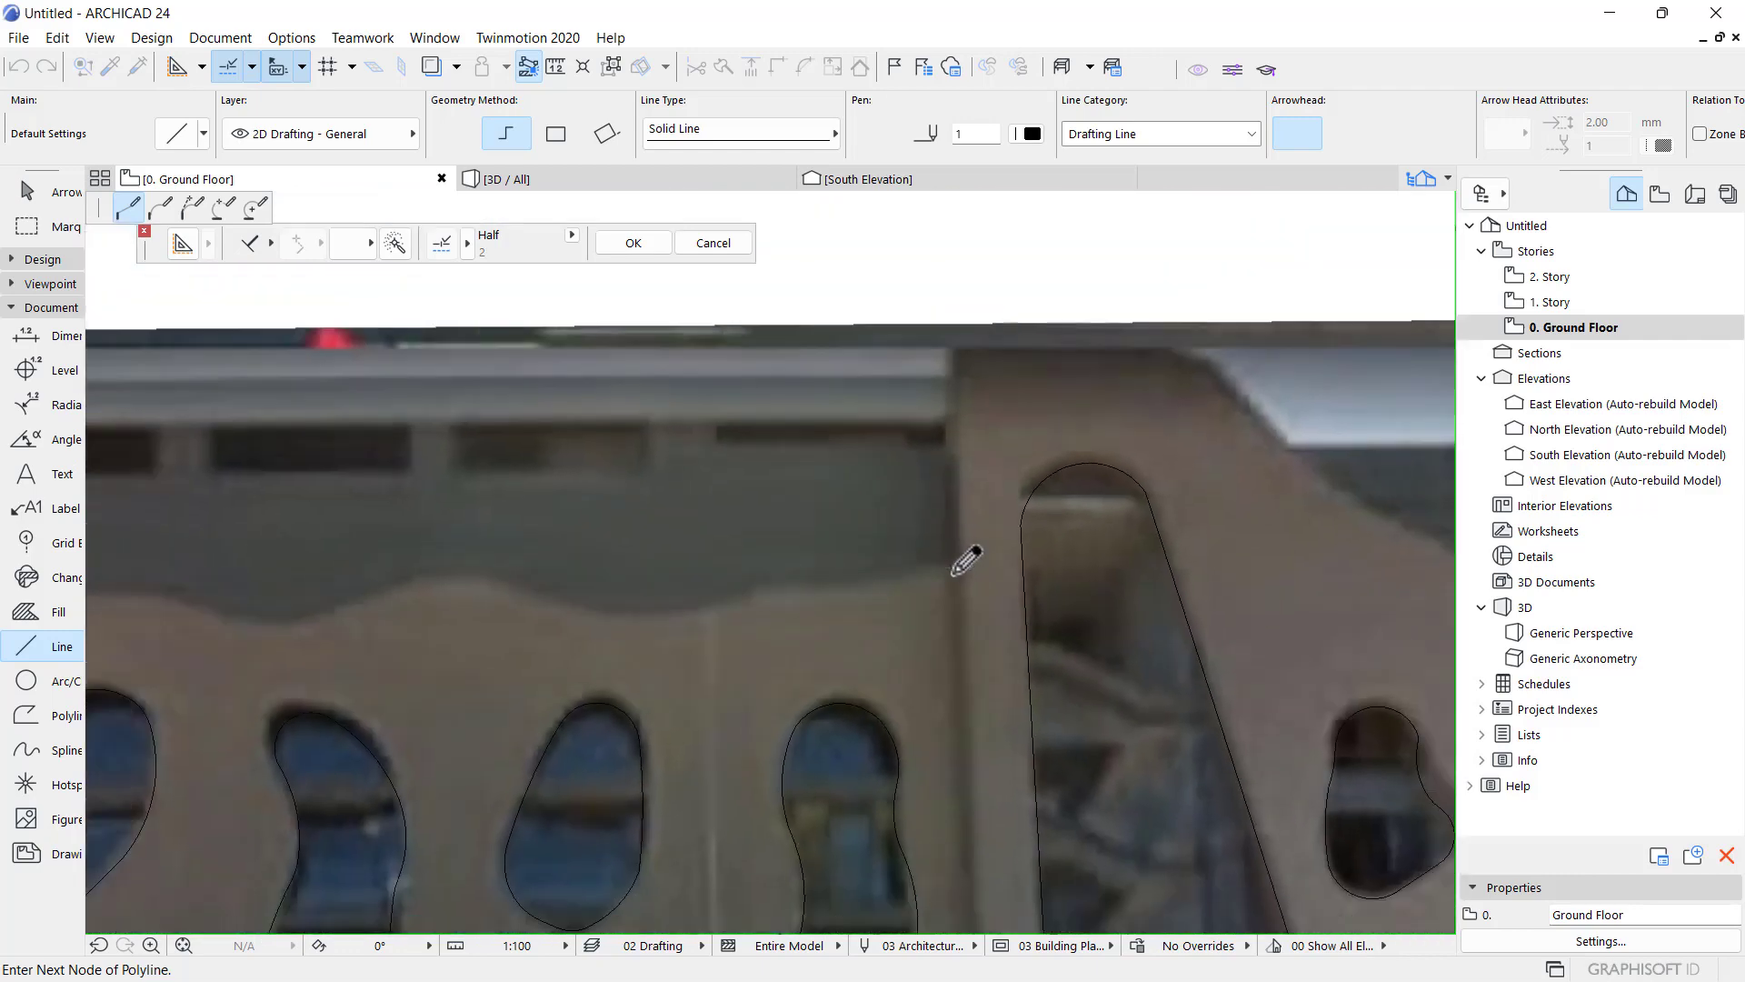
{"action": "scroll", "coordinate": [880, 621], "scroll_direction": "up", "scroll_amount": 4}
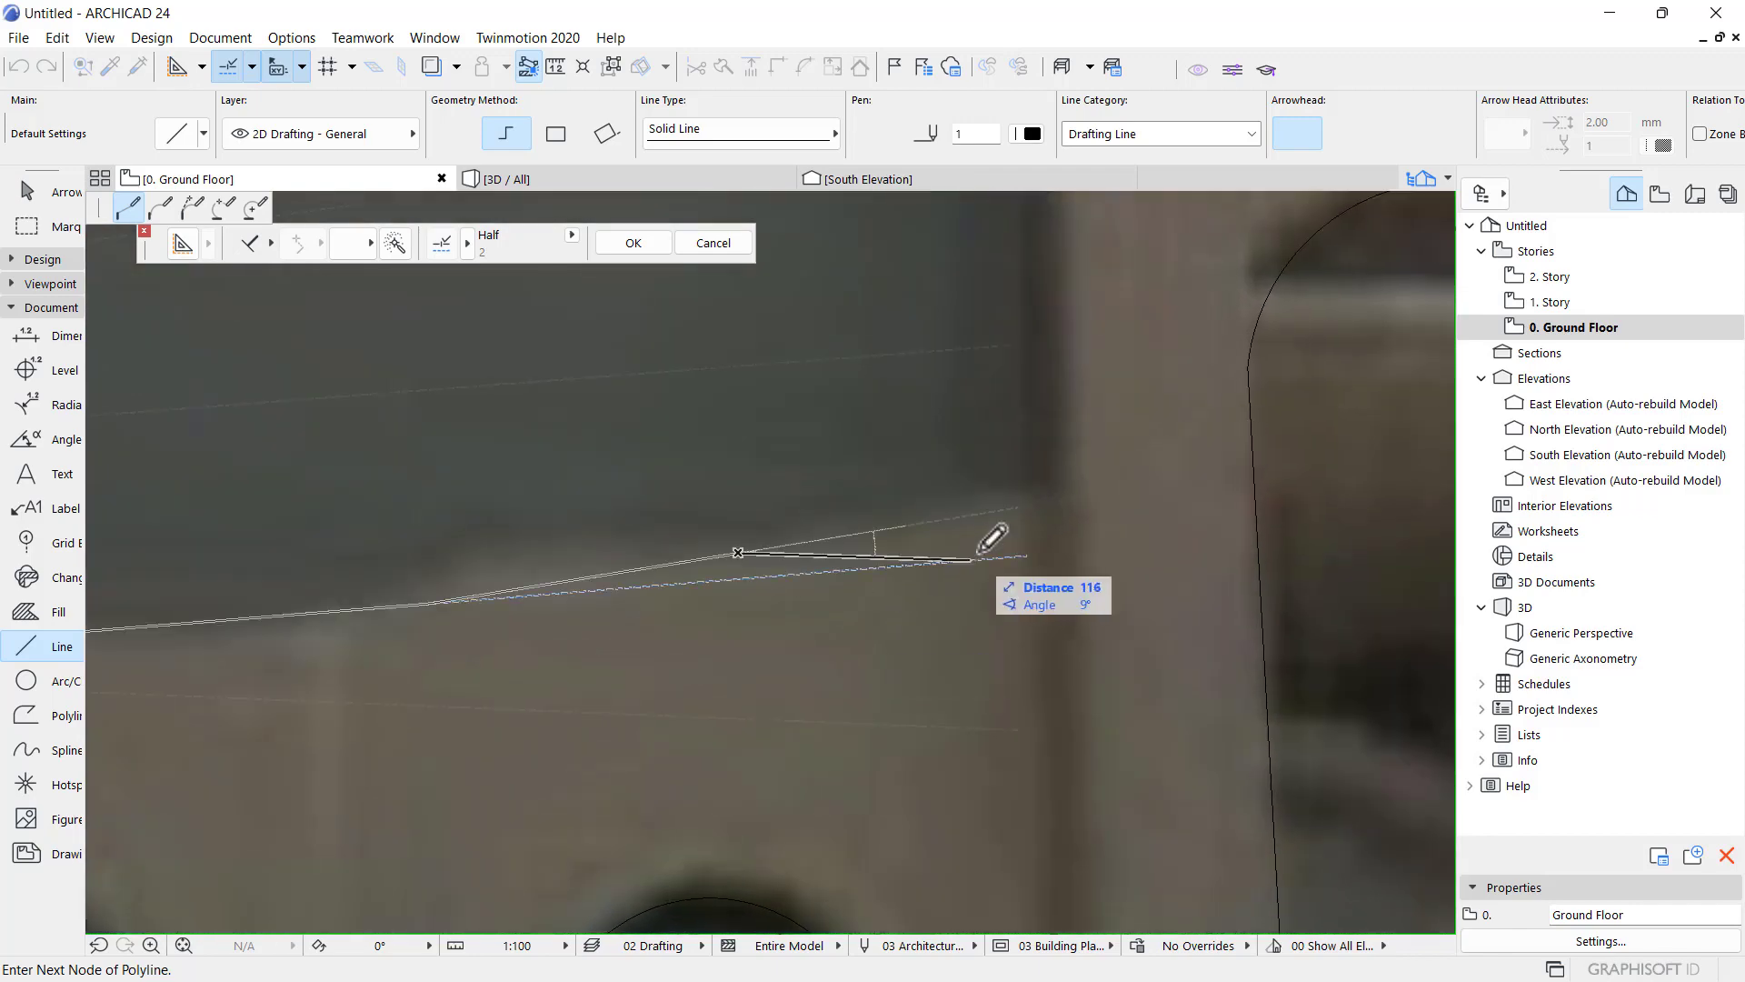
{"action": "scroll", "coordinate": [1036, 545], "scroll_direction": "down", "scroll_amount": 4}
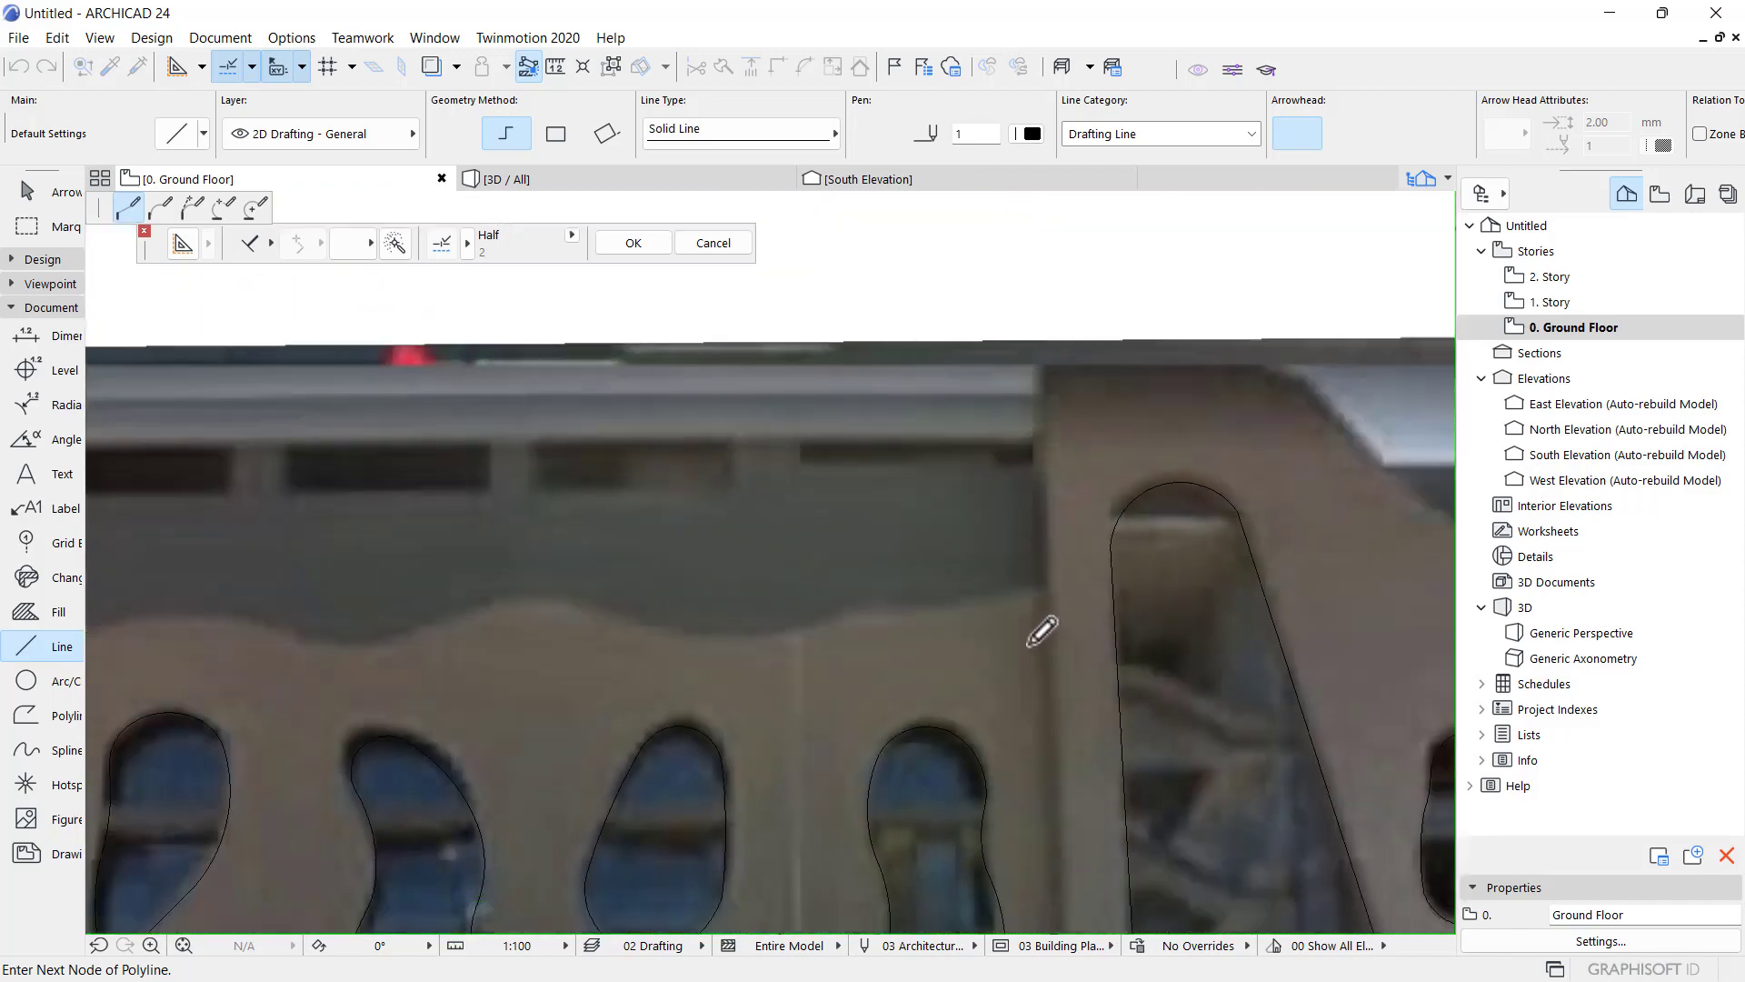
- Extend the chained line straight up at the tower wall, then diagonally down across the tower's top to its sloping edge
{"action": "scroll", "coordinate": [1157, 545], "scroll_direction": "up", "scroll_amount": 2}
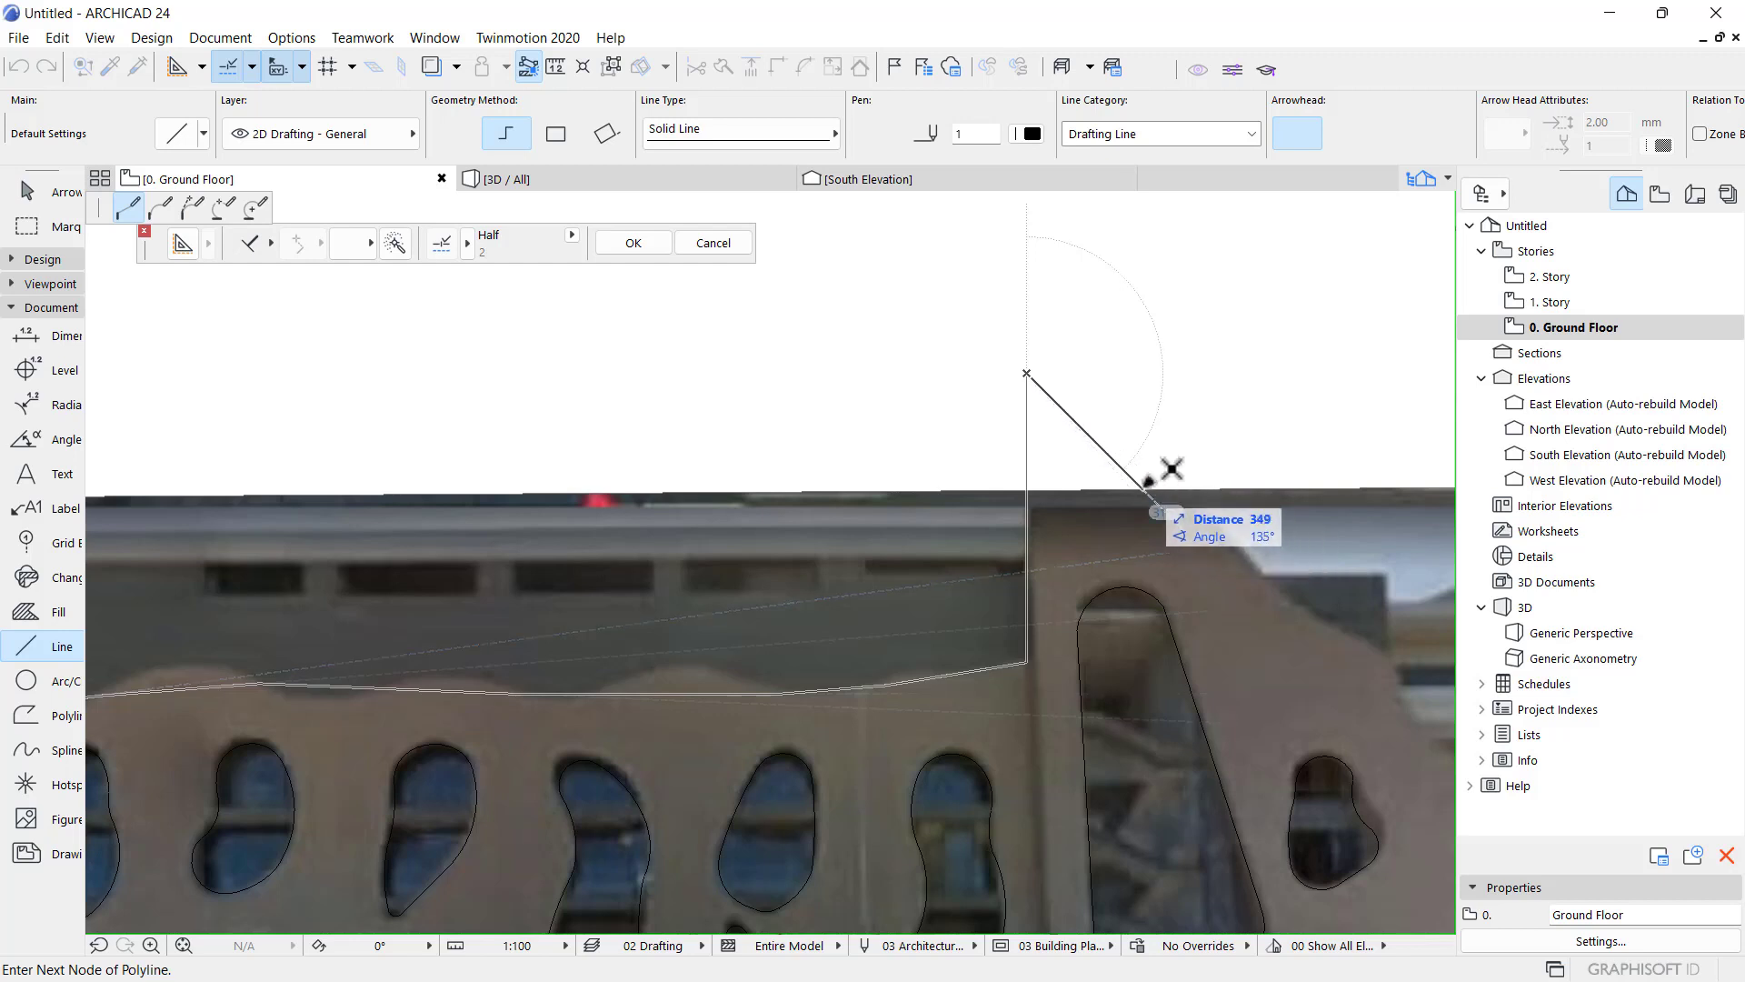
{"action": "left_click", "coordinate": [1142, 490]}
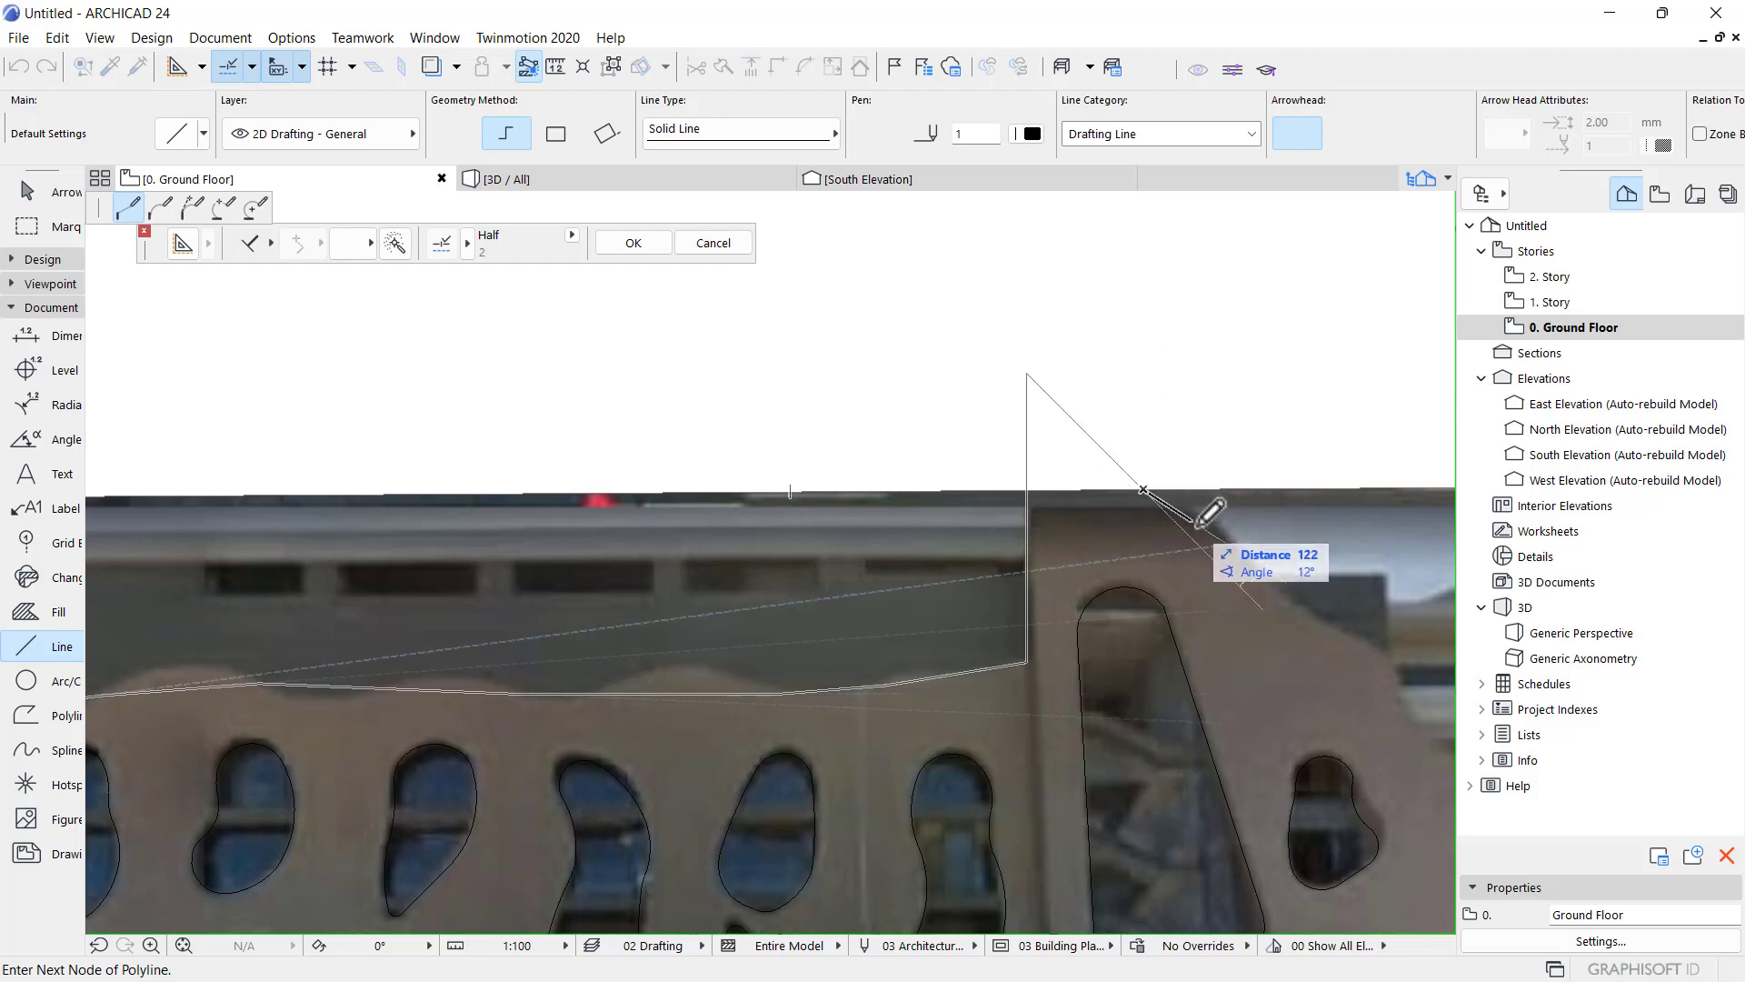
{"action": "left_click", "coordinate": [1250, 578]}
{"action": "scroll", "coordinate": [765, 458], "scroll_direction": "down", "scroll_amount": 4}
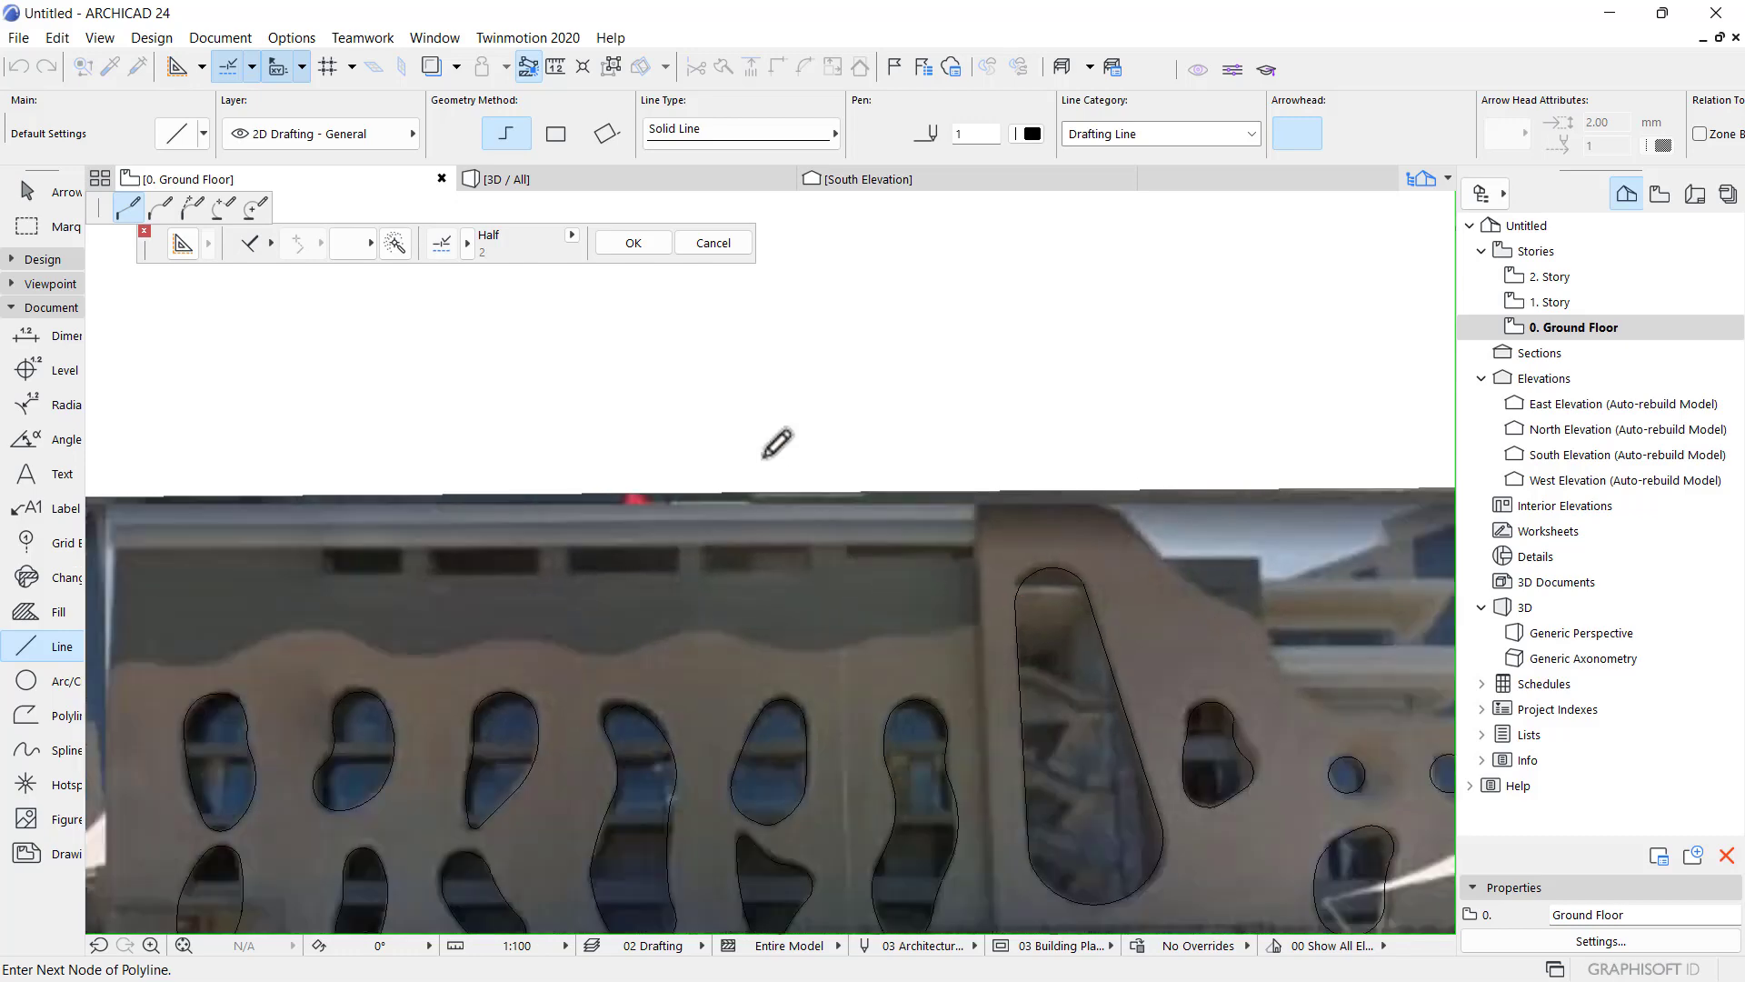
- Trace the tower's sloping roofline down in short segments and continue along the edge above the two small round windows
{"action": "scroll", "coordinate": [909, 537], "scroll_direction": "up", "scroll_amount": 6}
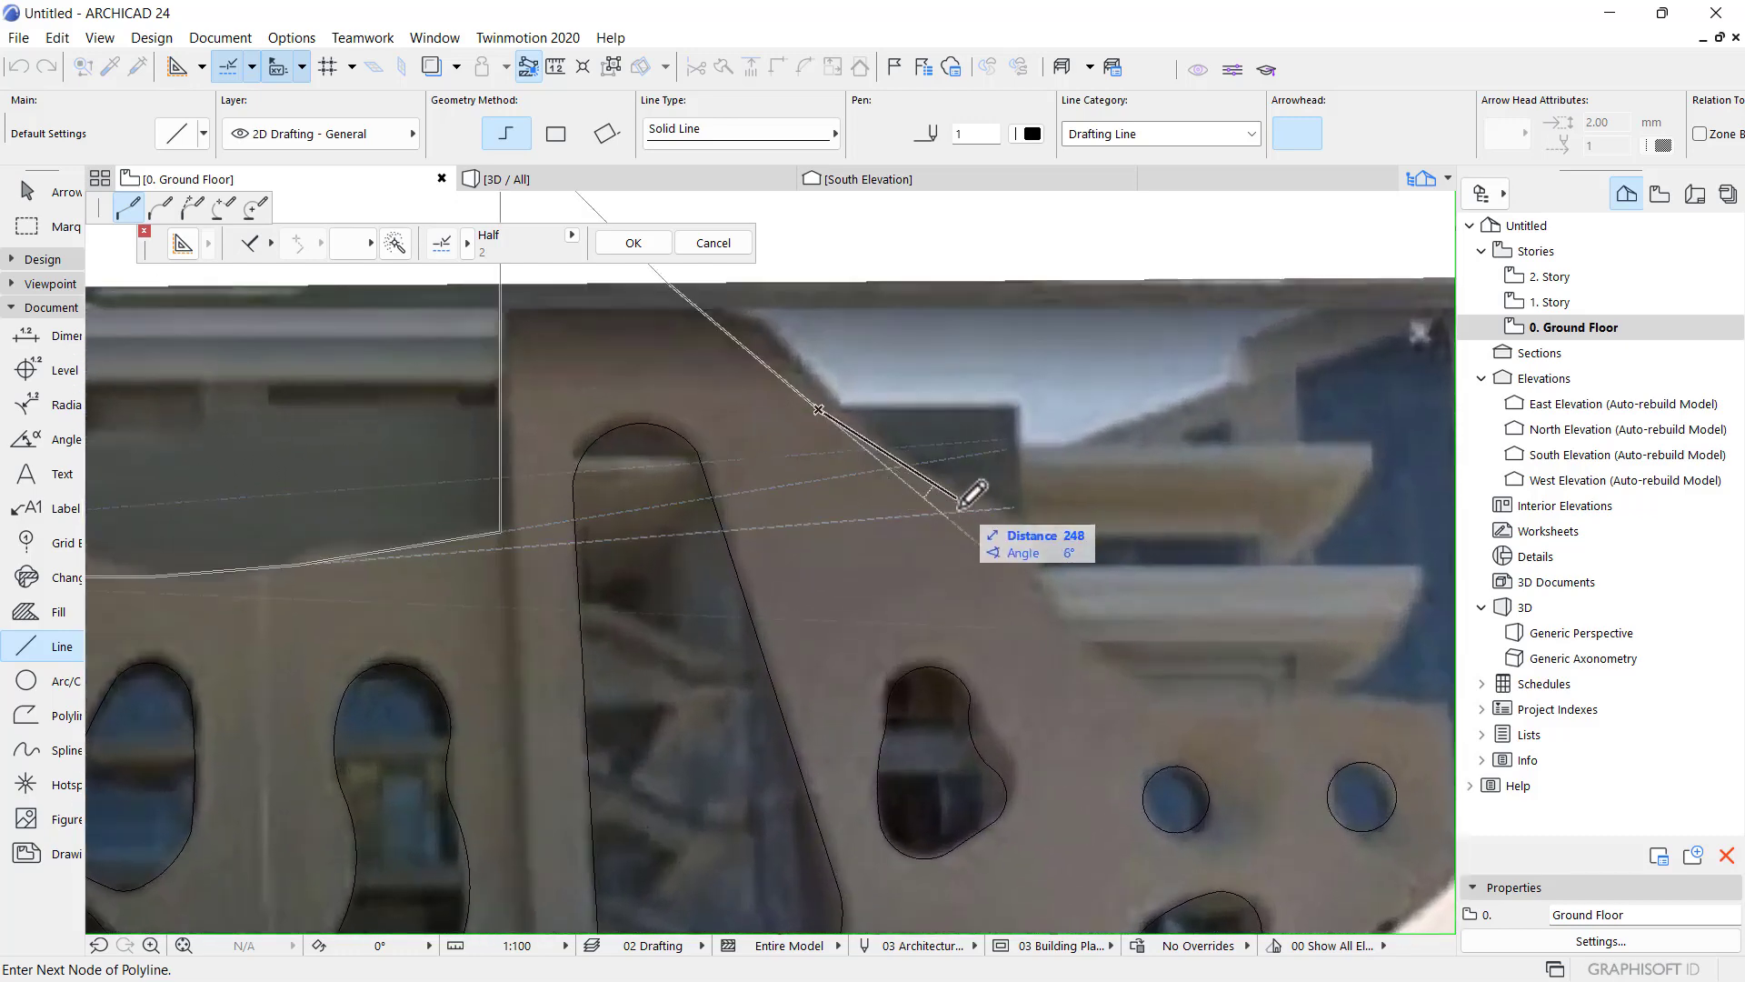
{"action": "left_click", "coordinate": [949, 503]}
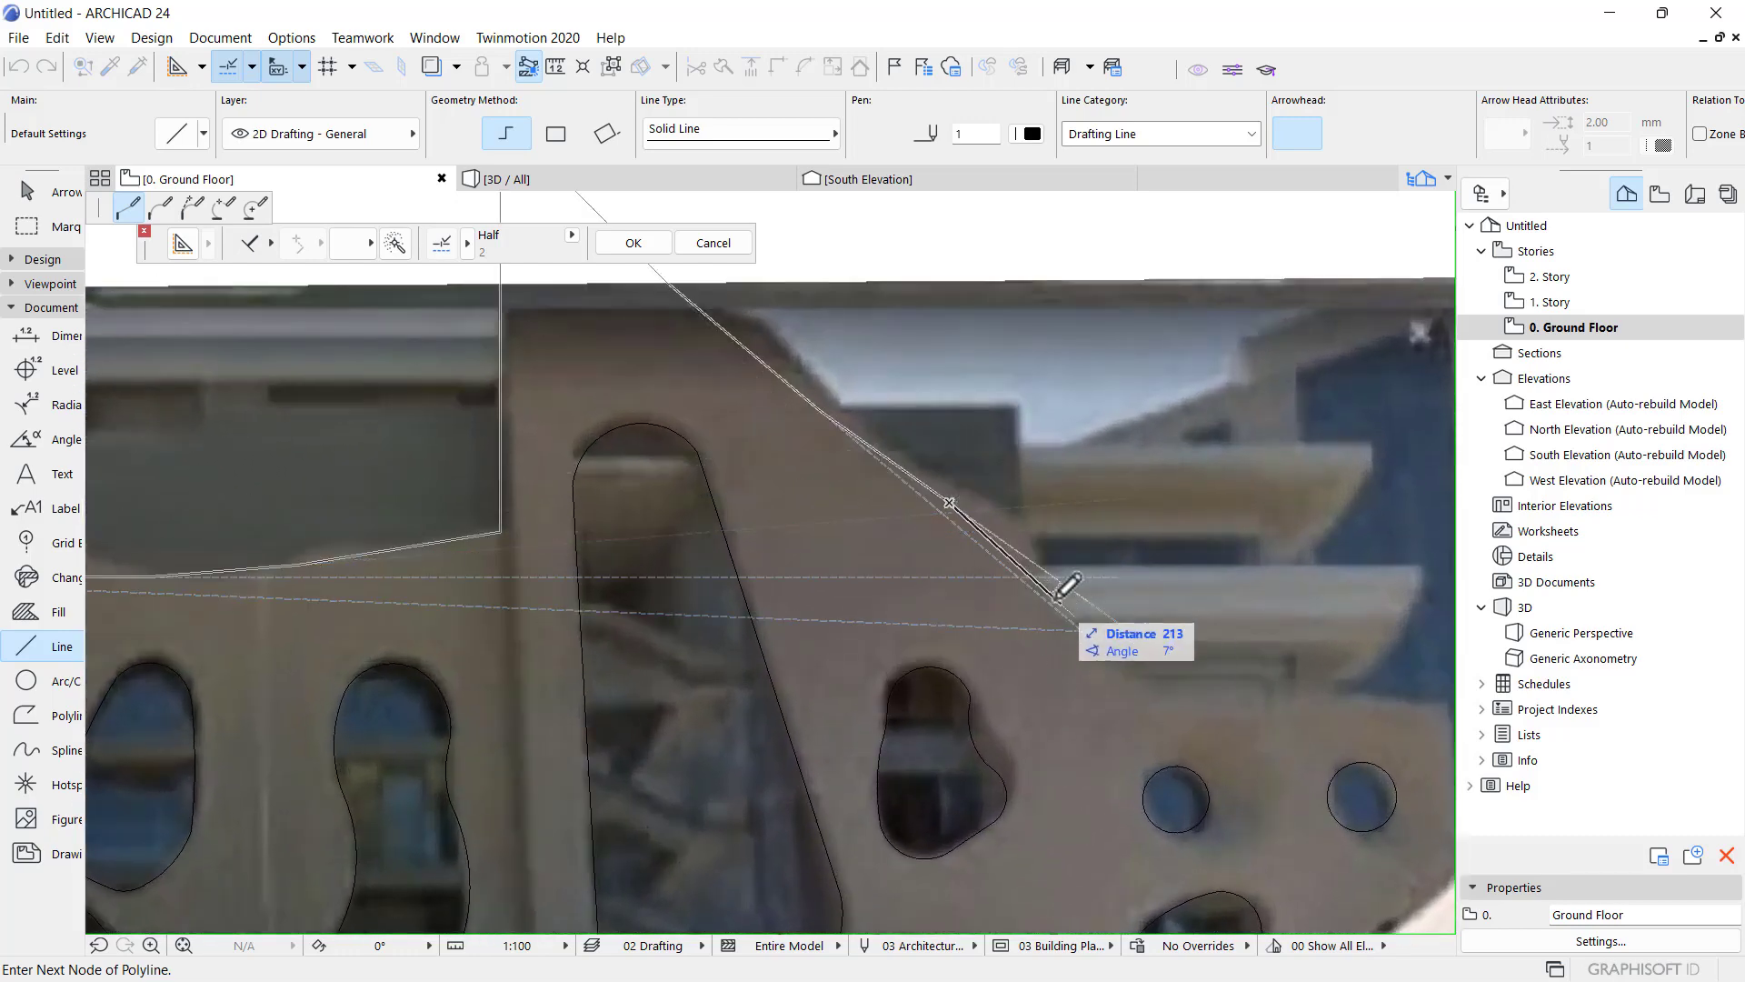
{"action": "left_click", "coordinate": [1029, 585]}
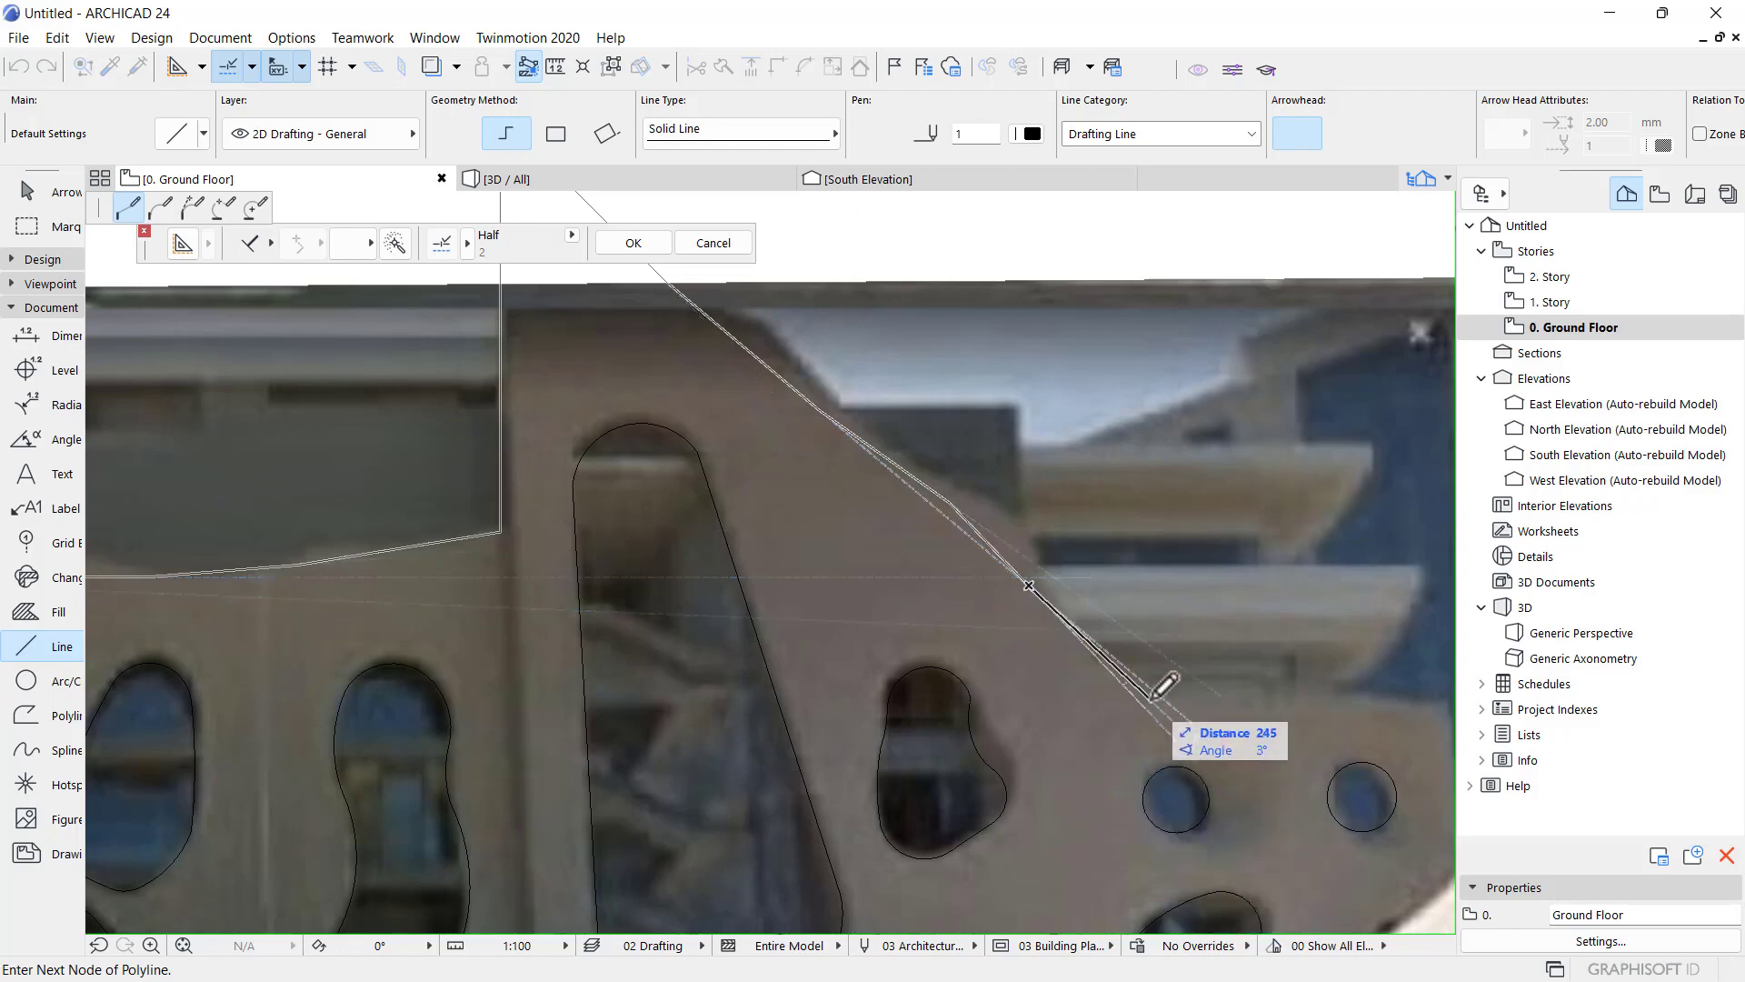
{"action": "scroll", "coordinate": [1121, 647], "scroll_direction": "down", "scroll_amount": 3}
{"action": "scroll", "coordinate": [1120, 647], "scroll_direction": "up", "scroll_amount": 3}
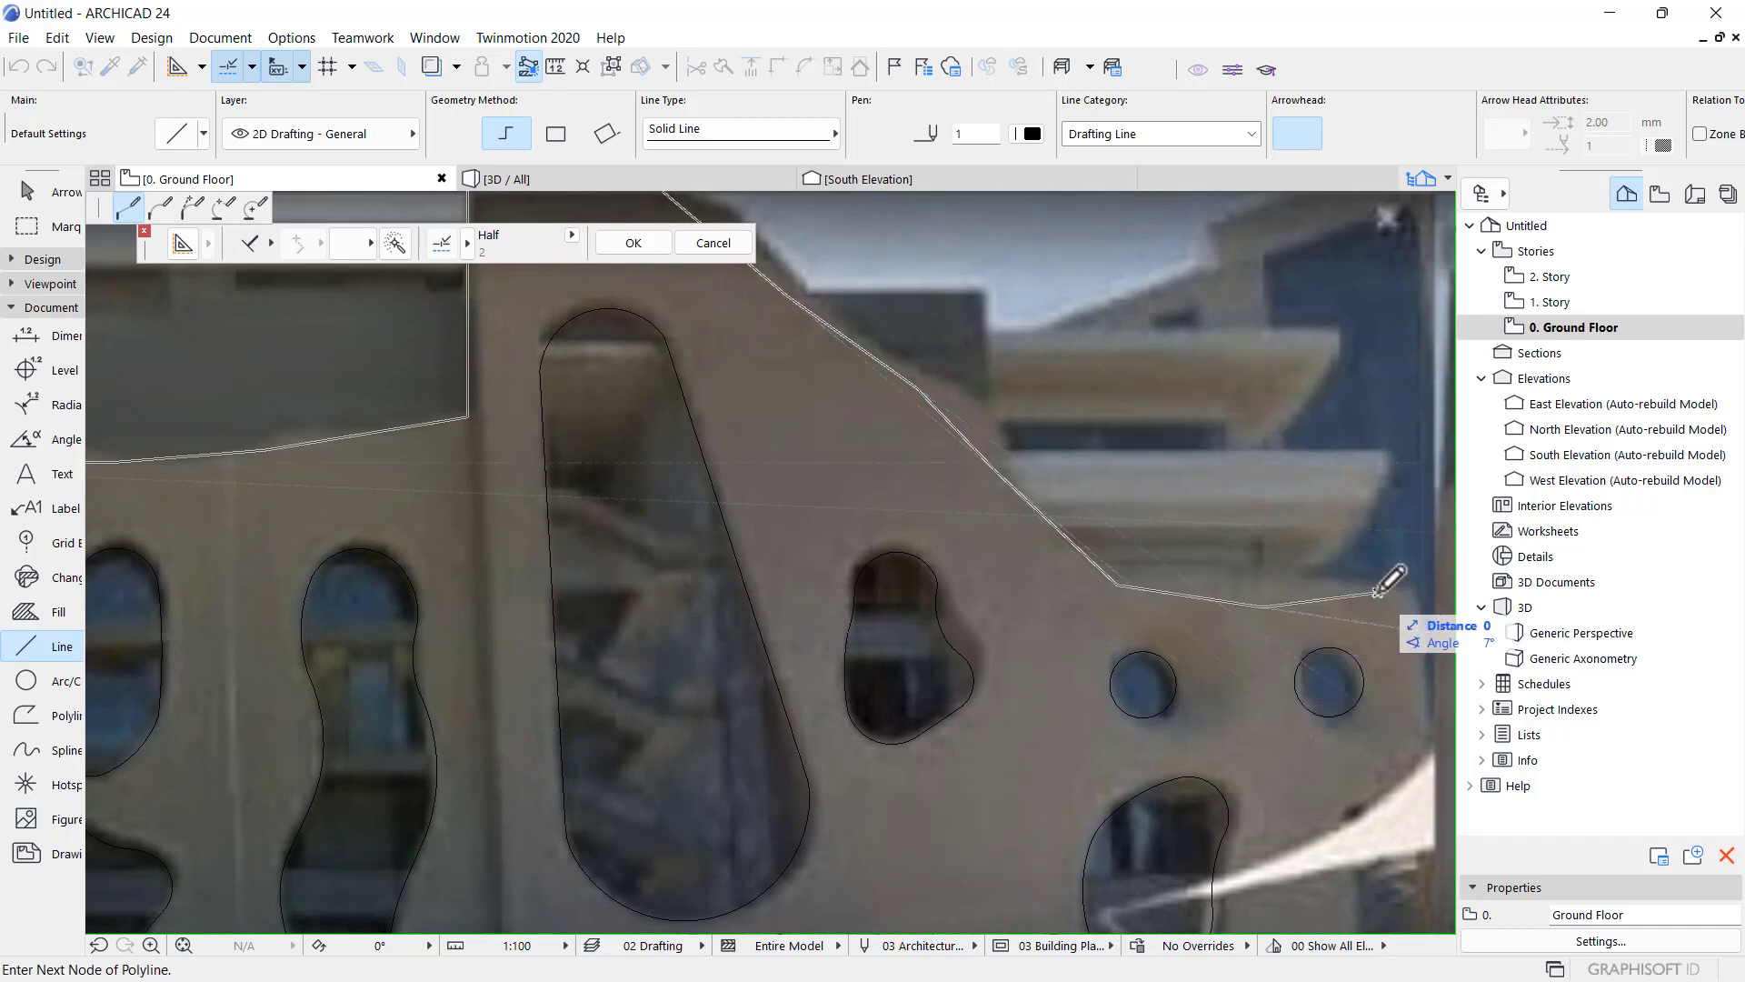
- End the chained line at the facade's edge beyond the second small round window and finish the outline
{"action": "scroll", "coordinate": [1377, 591], "scroll_direction": "down", "scroll_amount": 3}
{"action": "scroll", "coordinate": [1368, 509], "scroll_direction": "up", "scroll_amount": 3}
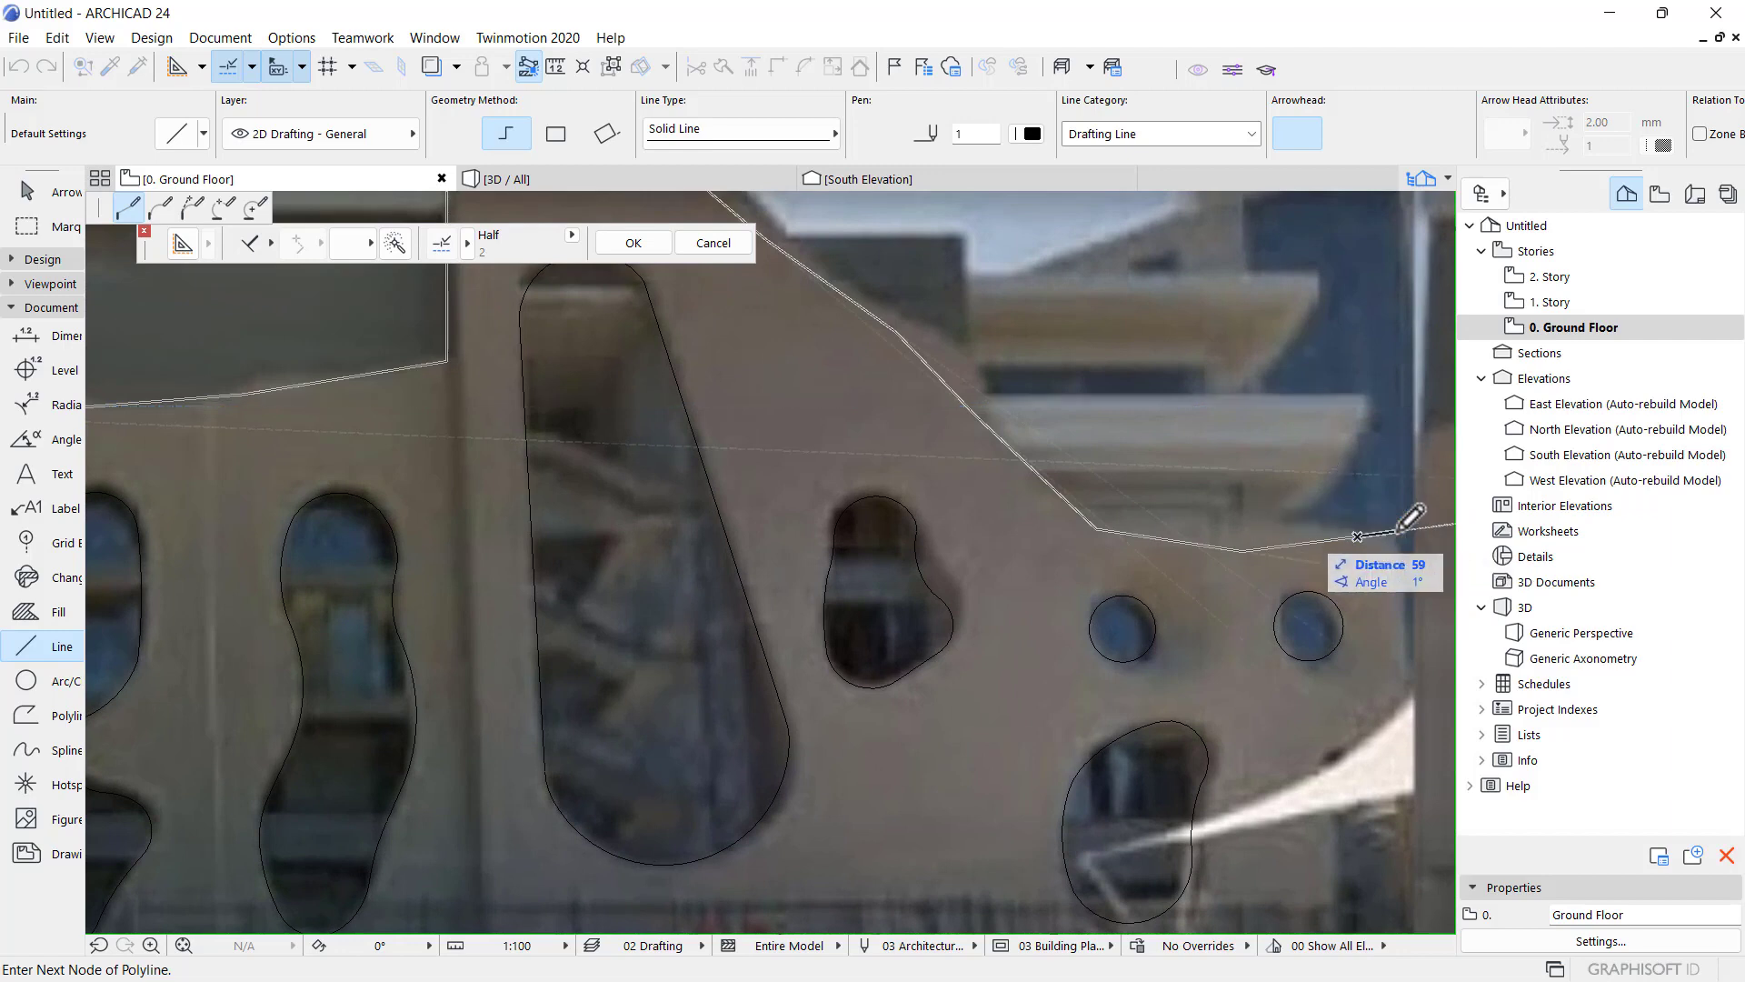
{"action": "left_click", "coordinate": [1398, 531]}
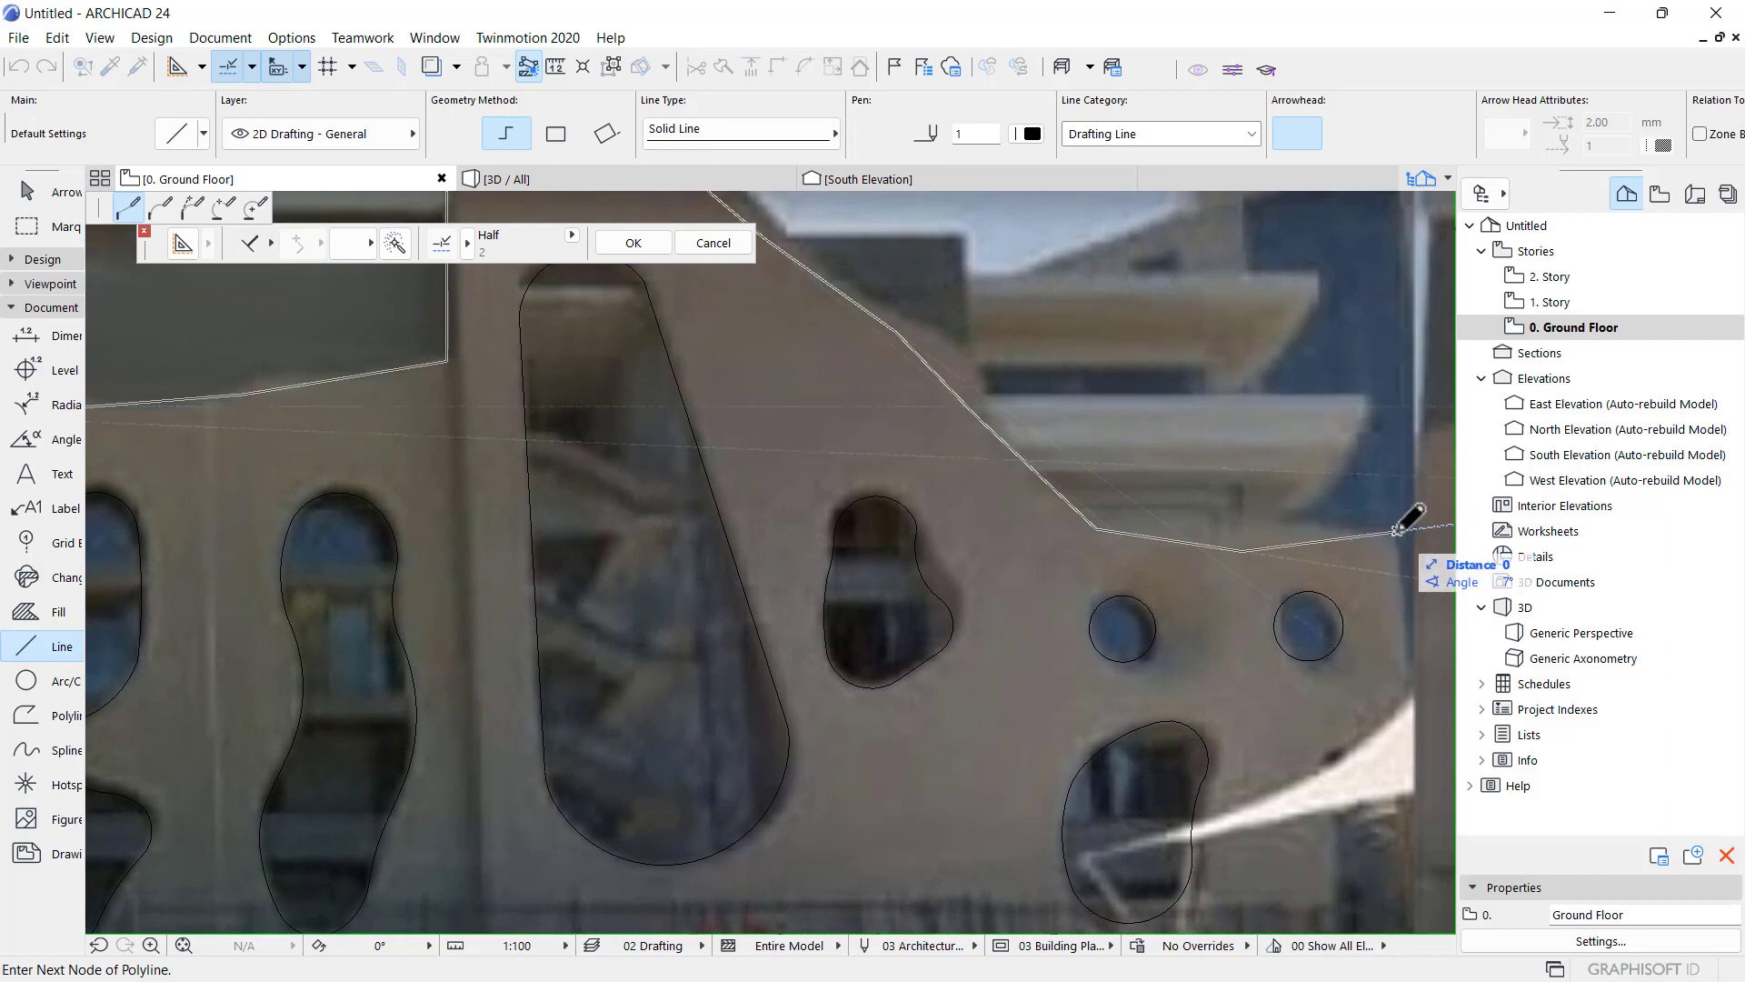
{"action": "left_click", "coordinate": [1398, 531]}
{"action": "scroll", "coordinate": [1410, 607], "scroll_direction": "down", "scroll_amount": 6}
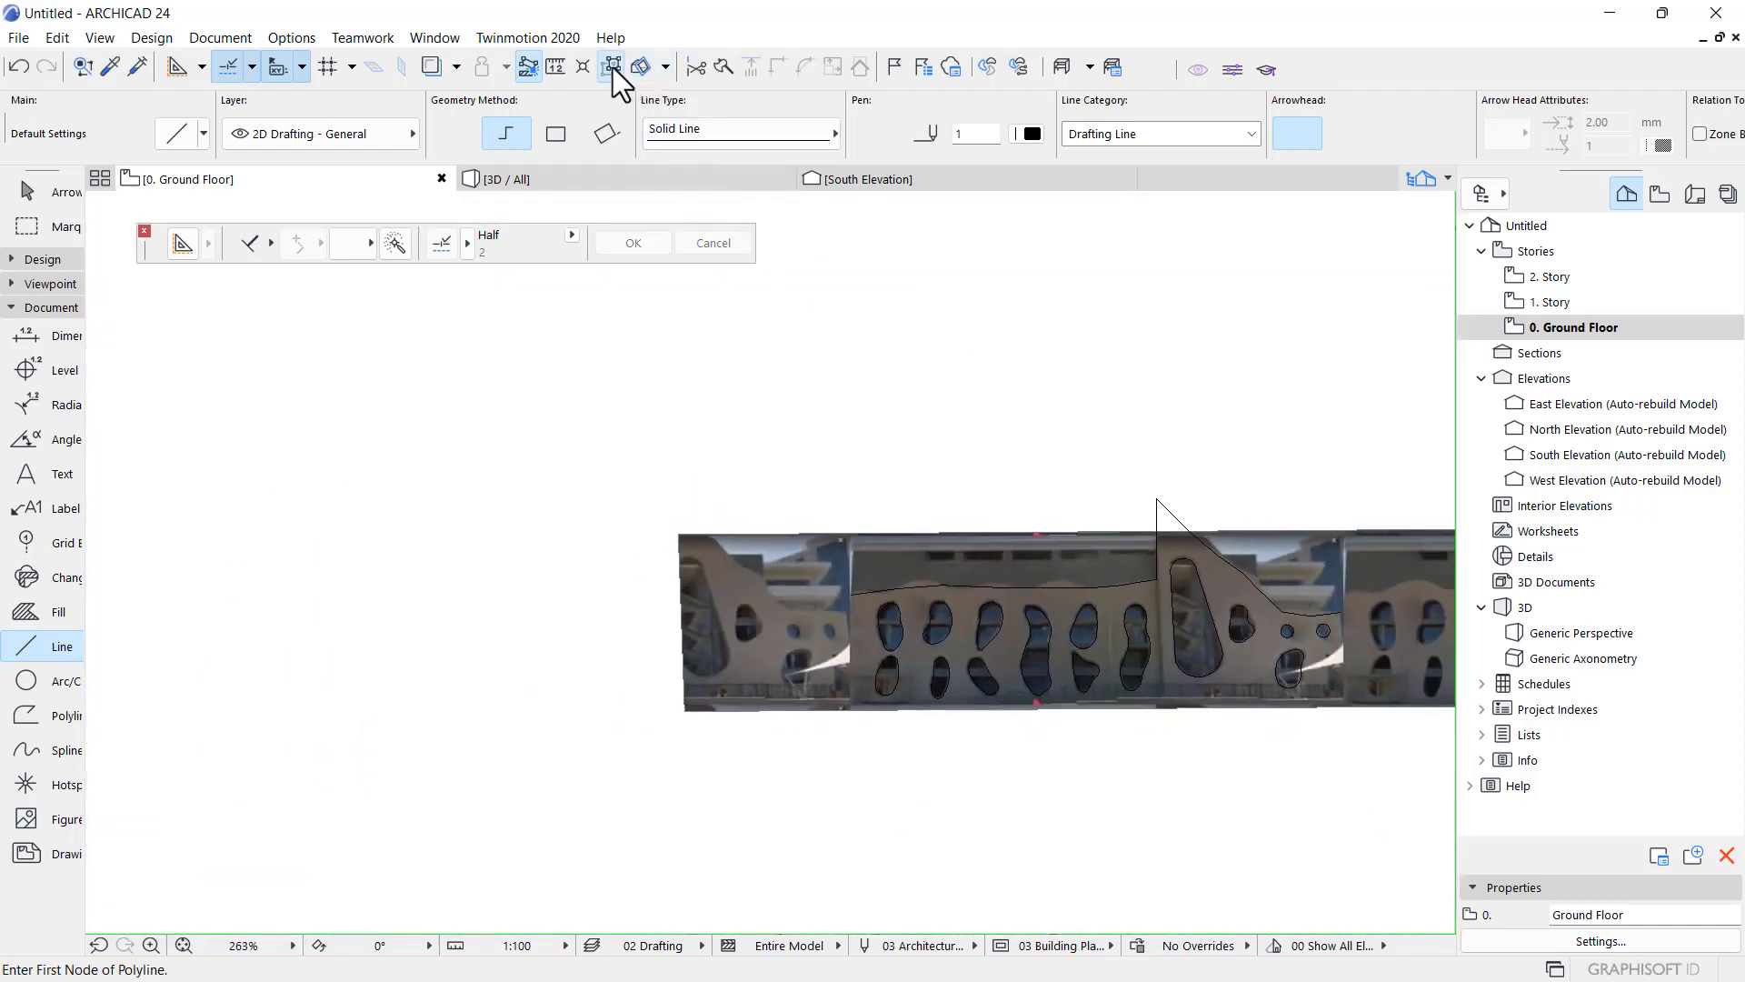
- Curve the first parapet segment upward and the second one downward into arcs that follow the photo's wavy edge
{"action": "scroll", "coordinate": [1110, 604], "scroll_direction": "up", "scroll_amount": 10}
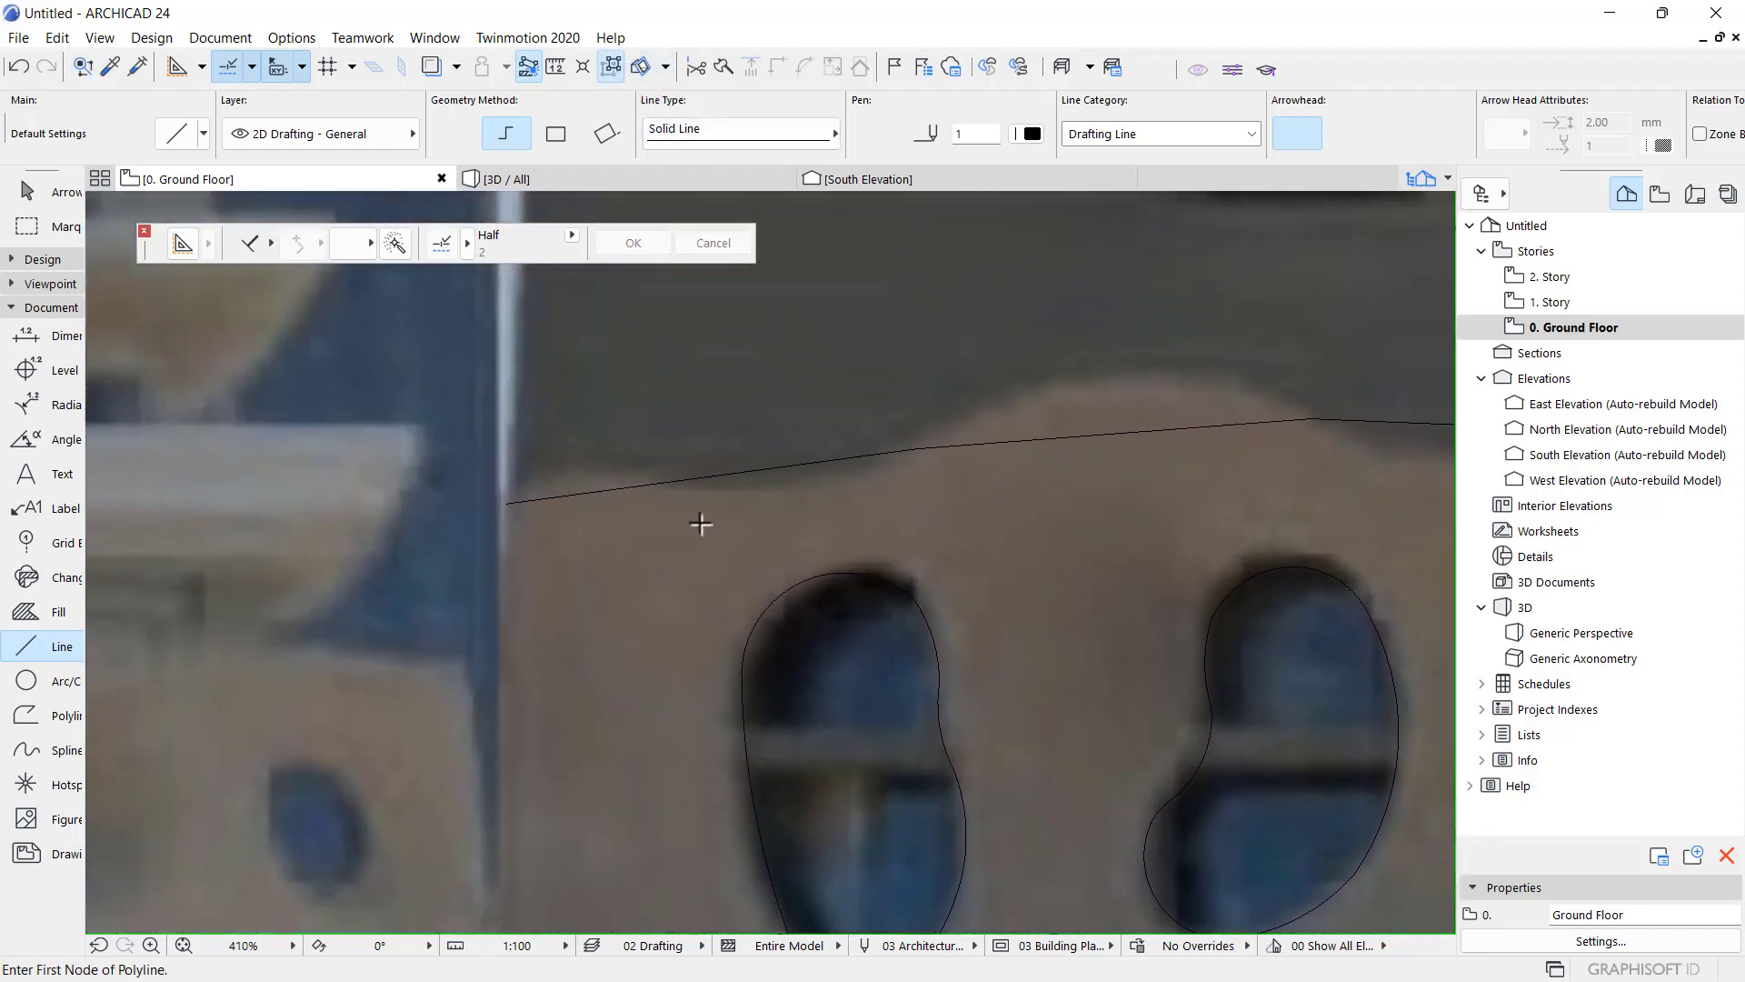
{"action": "key", "text": "Escape"}
{"action": "left_click", "coordinate": [605, 490]}
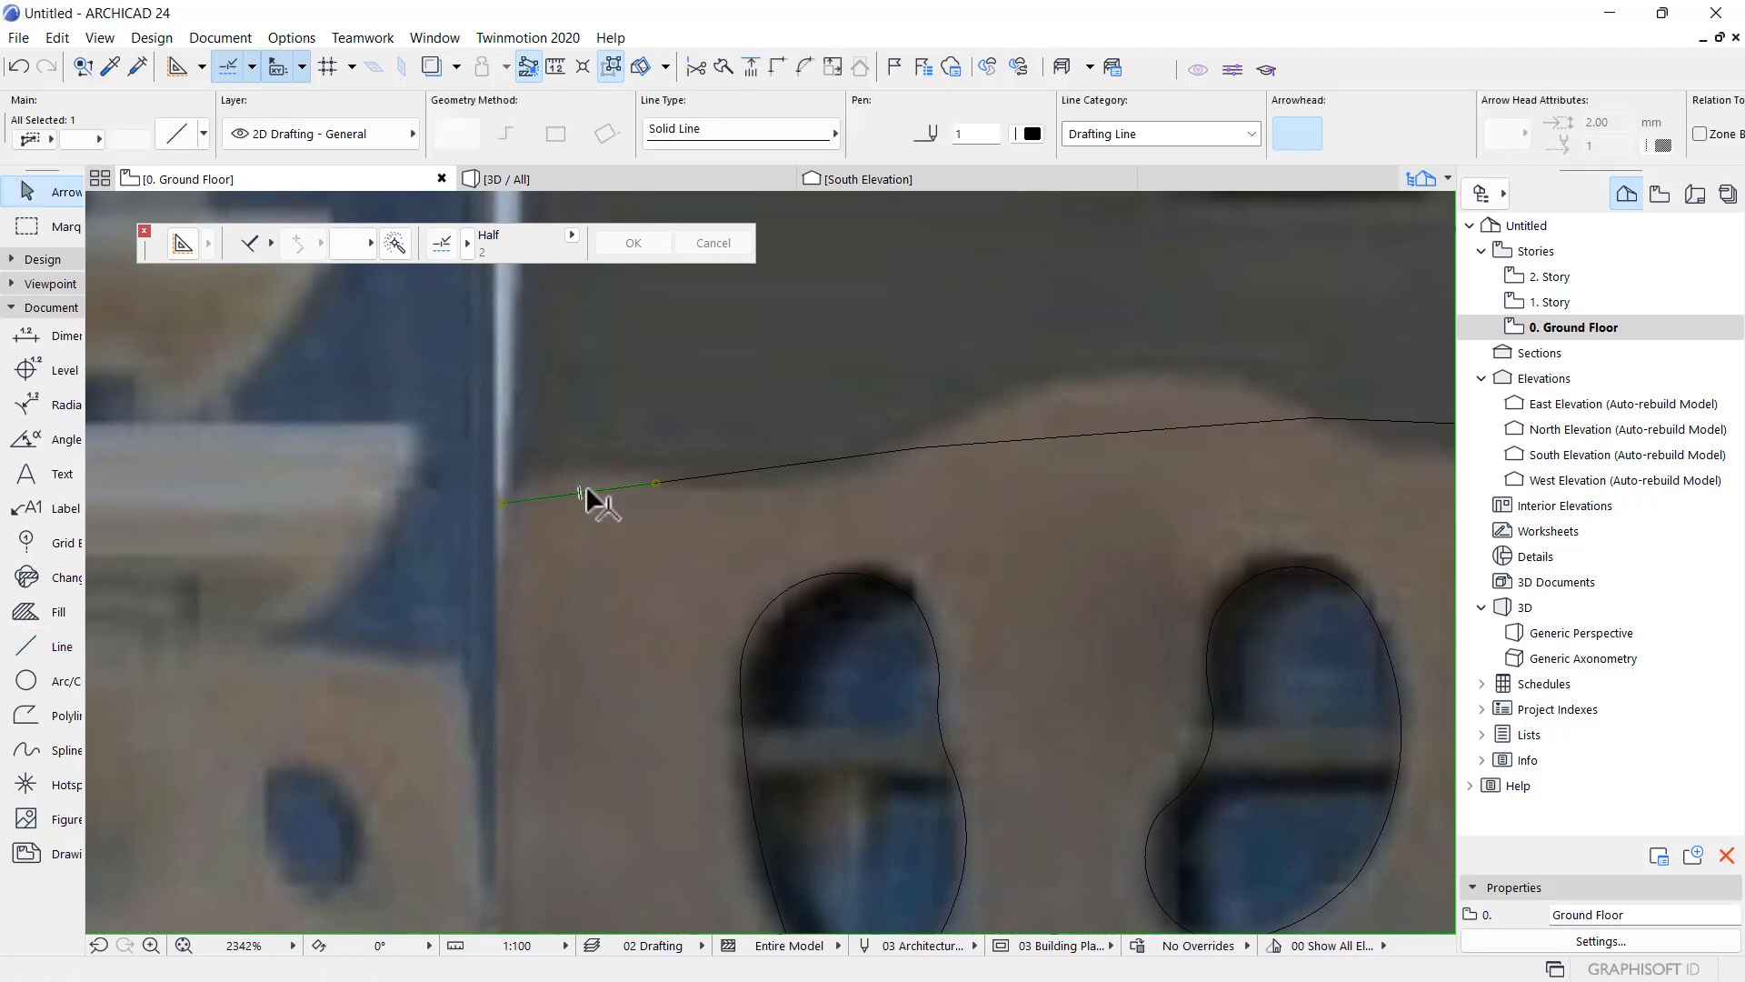
{"action": "left_click", "coordinate": [582, 492]}
{"action": "left_click", "coordinate": [586, 492]}
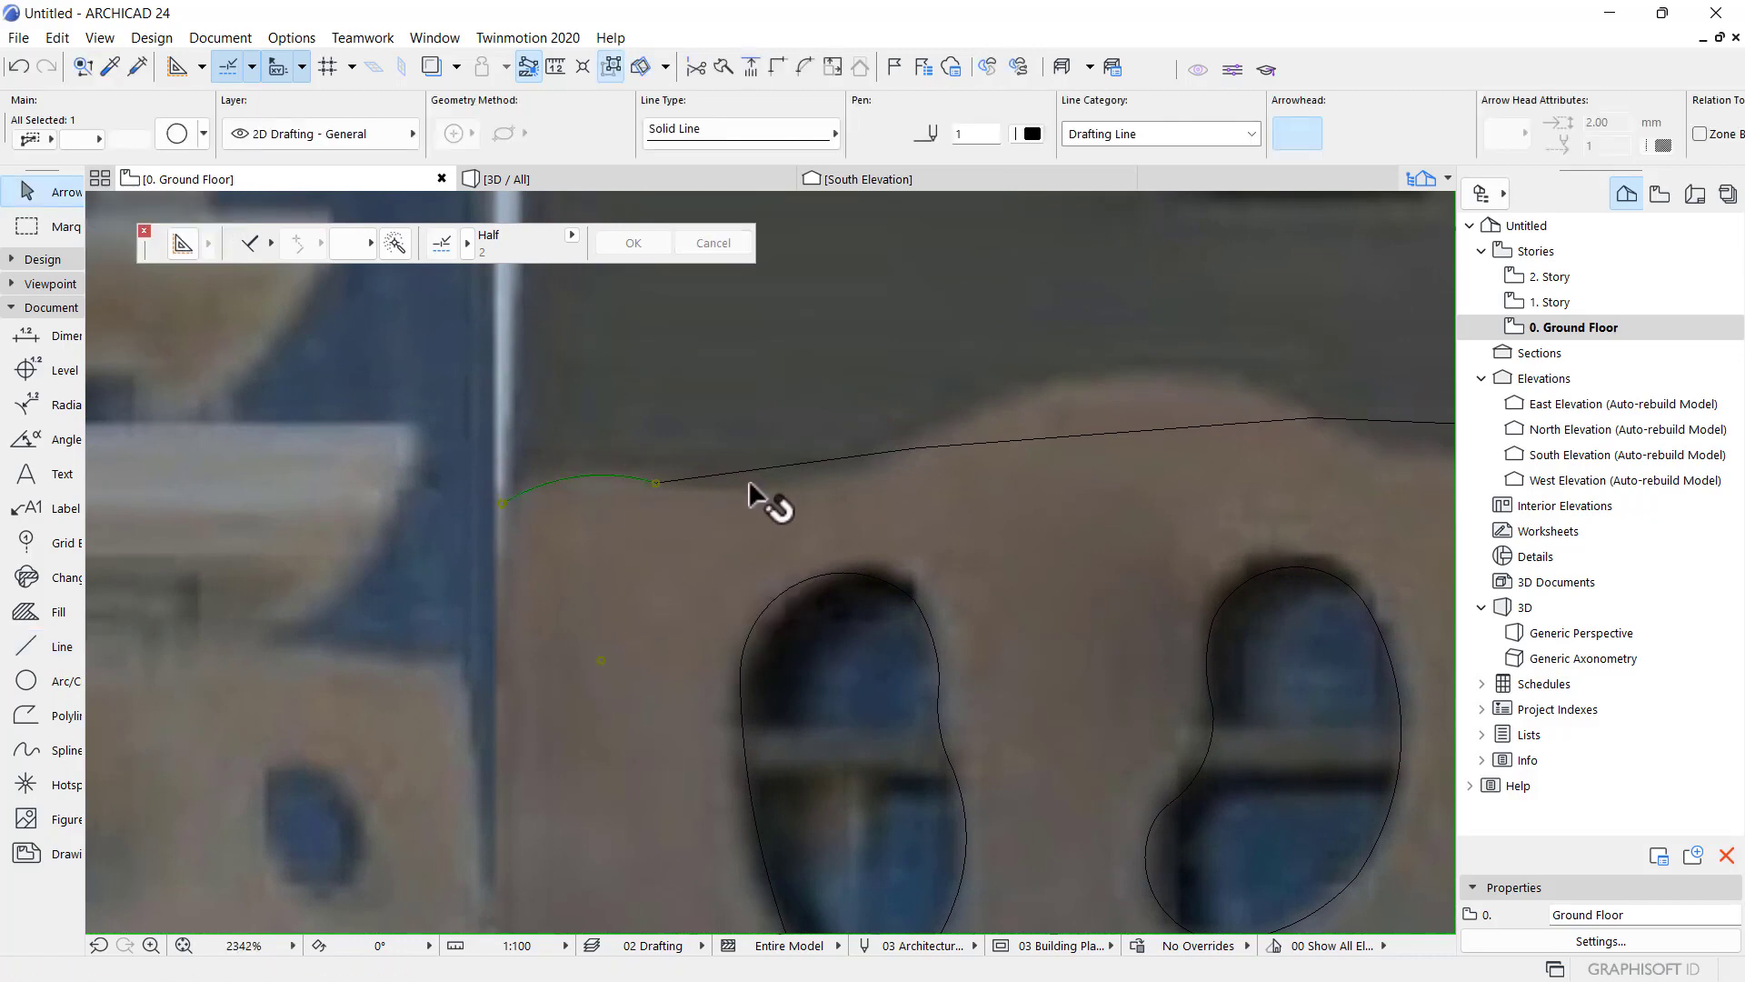
{"action": "left_click", "coordinate": [776, 467]}
{"action": "left_click", "coordinate": [790, 489]}
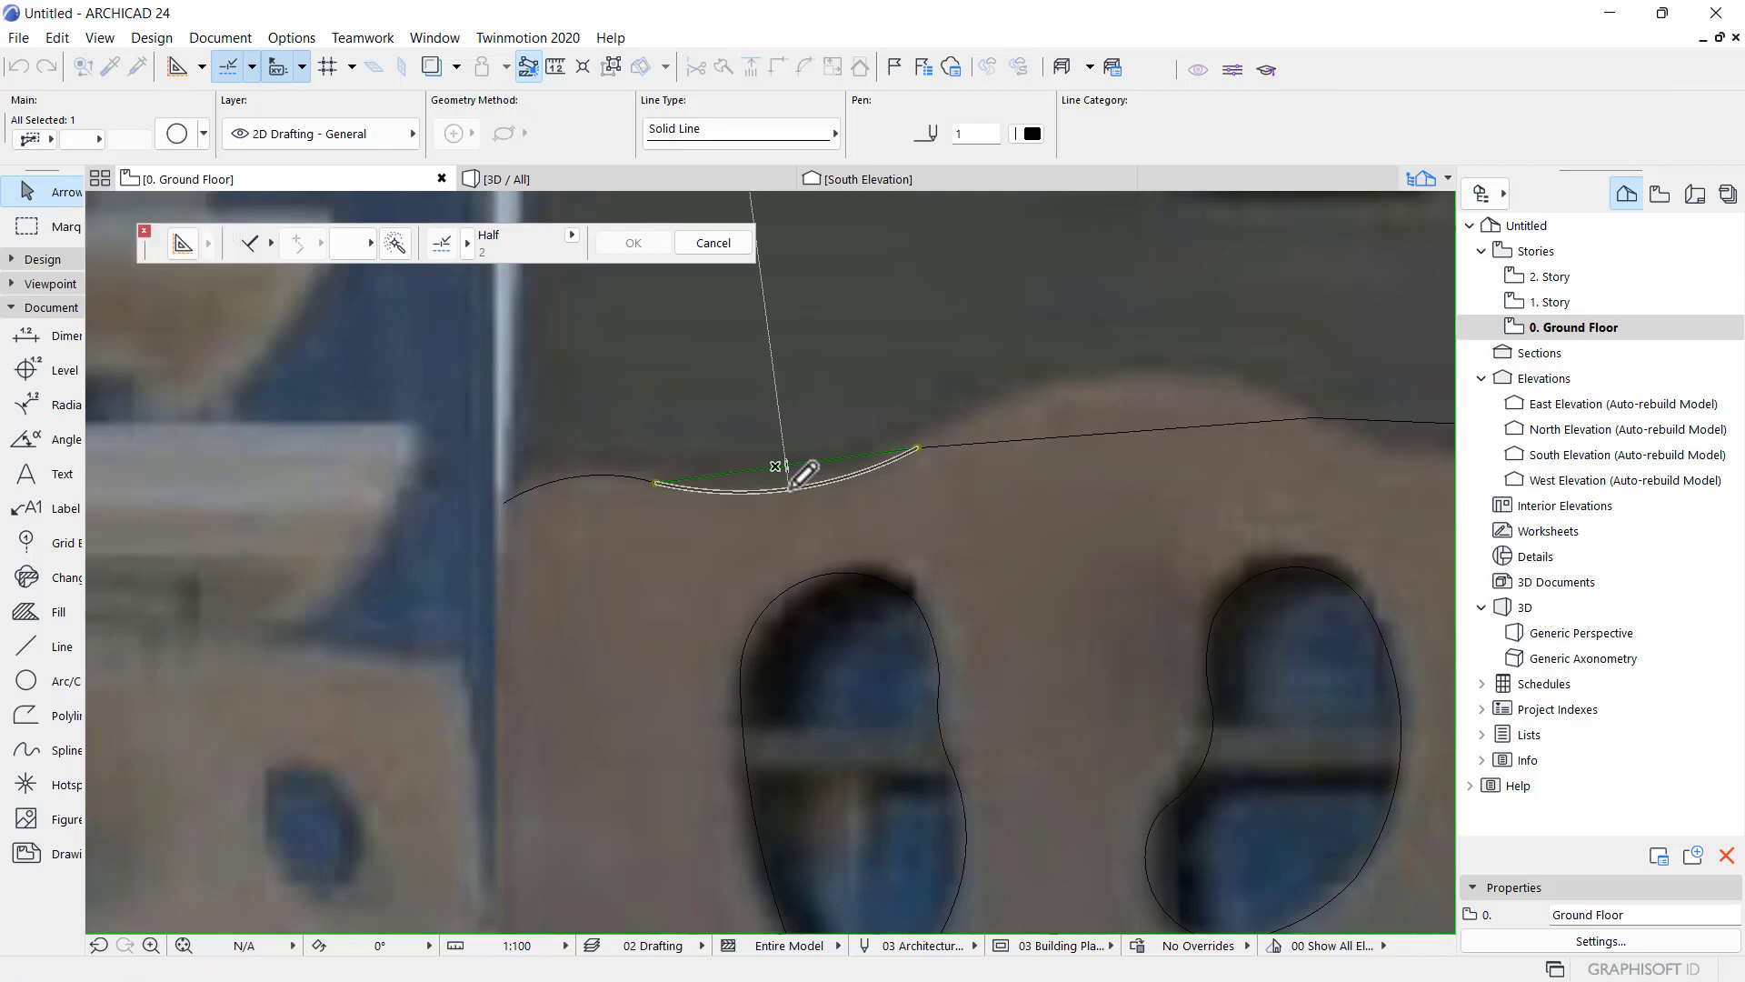
- Curve the third parapet segment upward and the fourth downward, giving the fourth an arc radius of about 335
{"action": "left_click", "coordinate": [1141, 435]}
{"action": "scroll", "coordinate": [1146, 353], "scroll_direction": "up", "scroll_amount": 3}
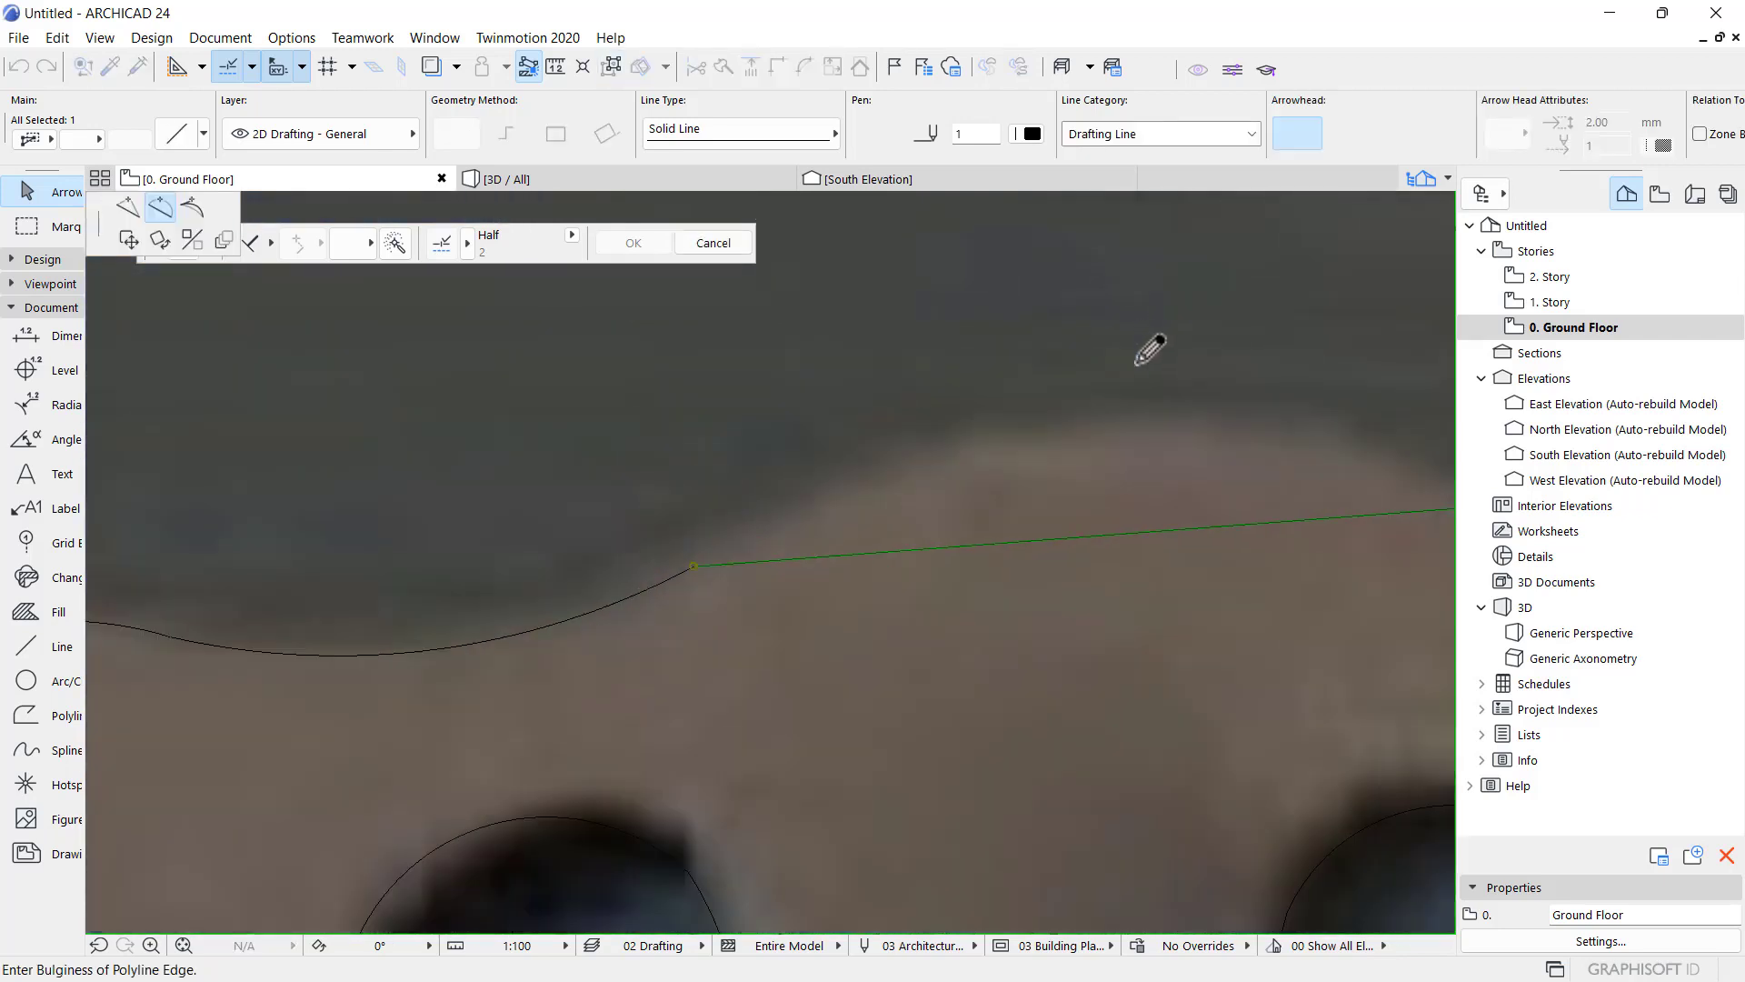
{"action": "scroll", "coordinate": [1136, 366], "scroll_direction": "up", "scroll_amount": 2}
{"action": "scroll", "coordinate": [473, 675], "scroll_direction": "down", "scroll_amount": 2}
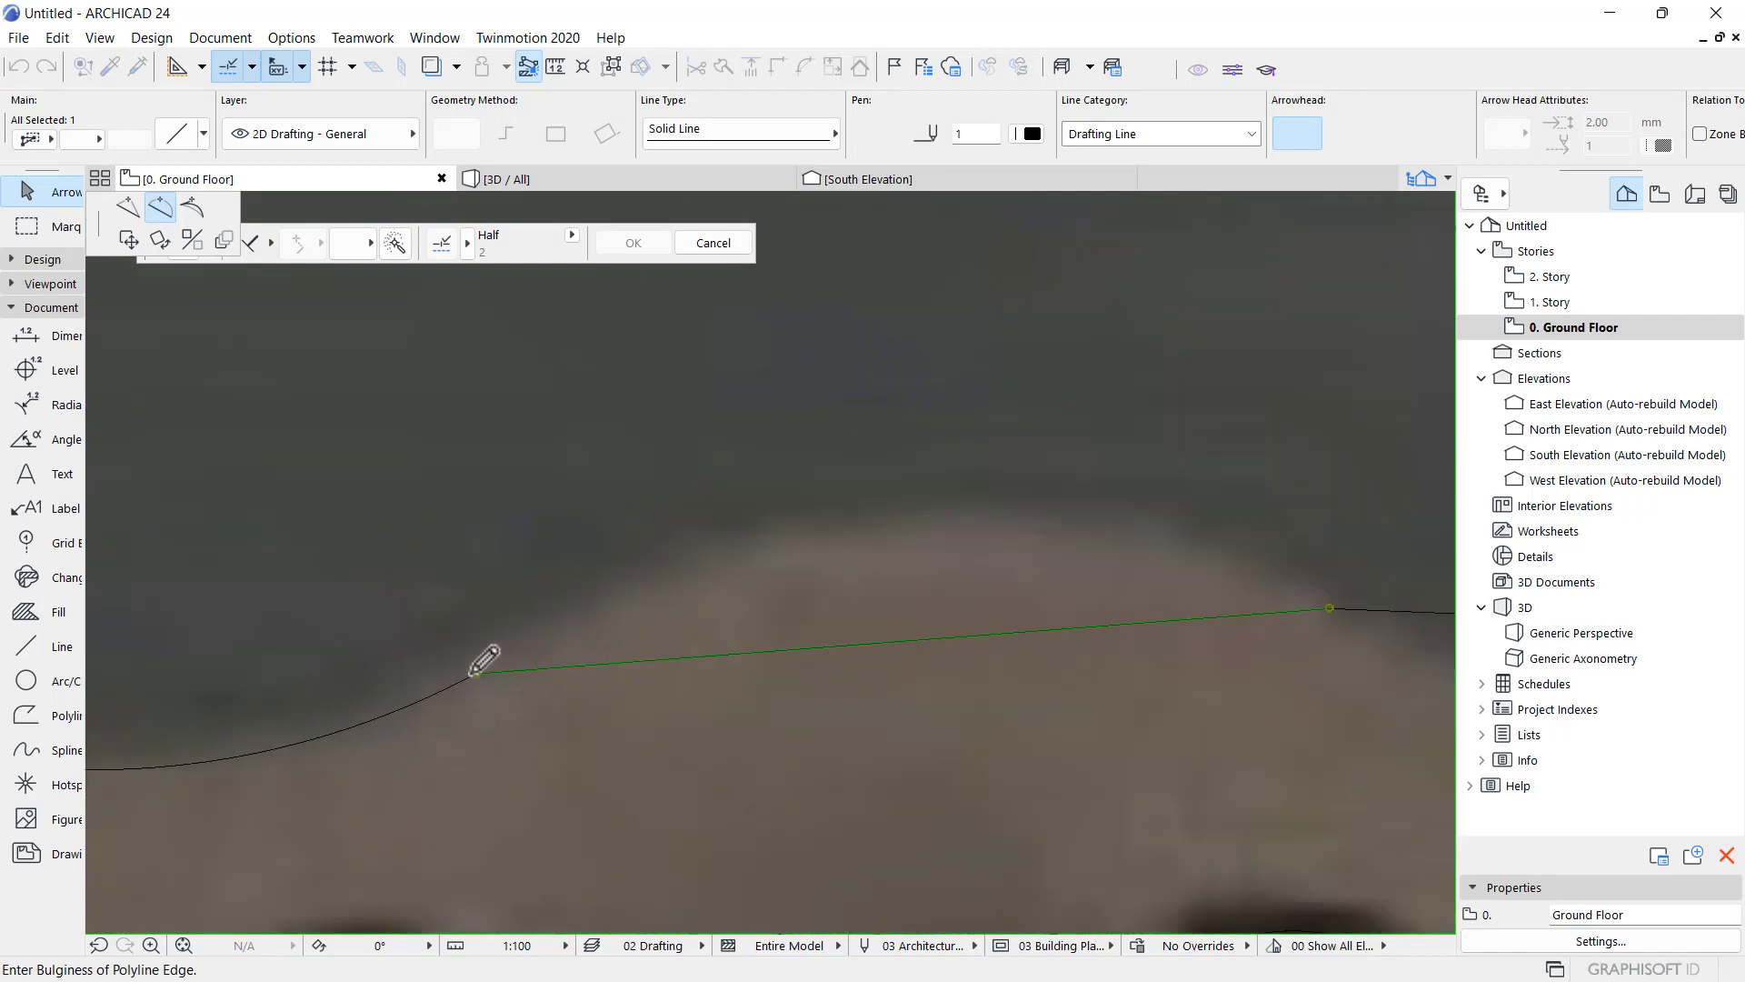
{"action": "scroll", "coordinate": [621, 596], "scroll_direction": "down", "scroll_amount": 3}
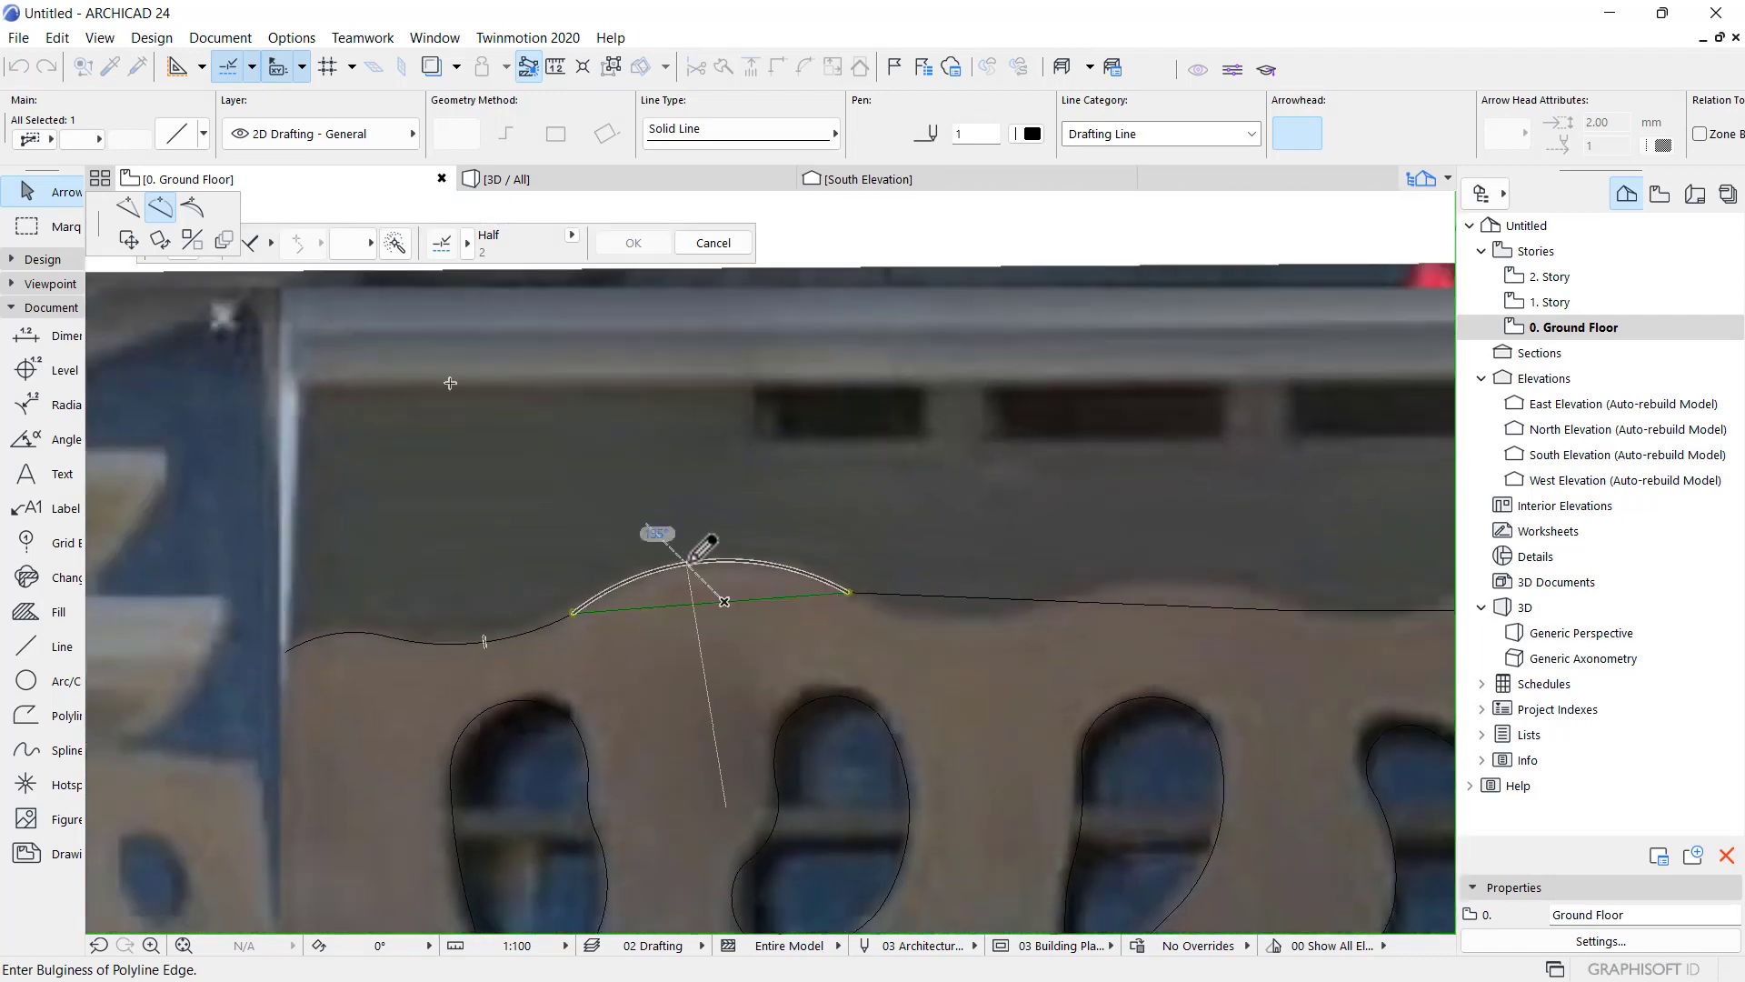
{"action": "left_click", "coordinate": [691, 561]}
{"action": "left_click", "coordinate": [959, 602]}
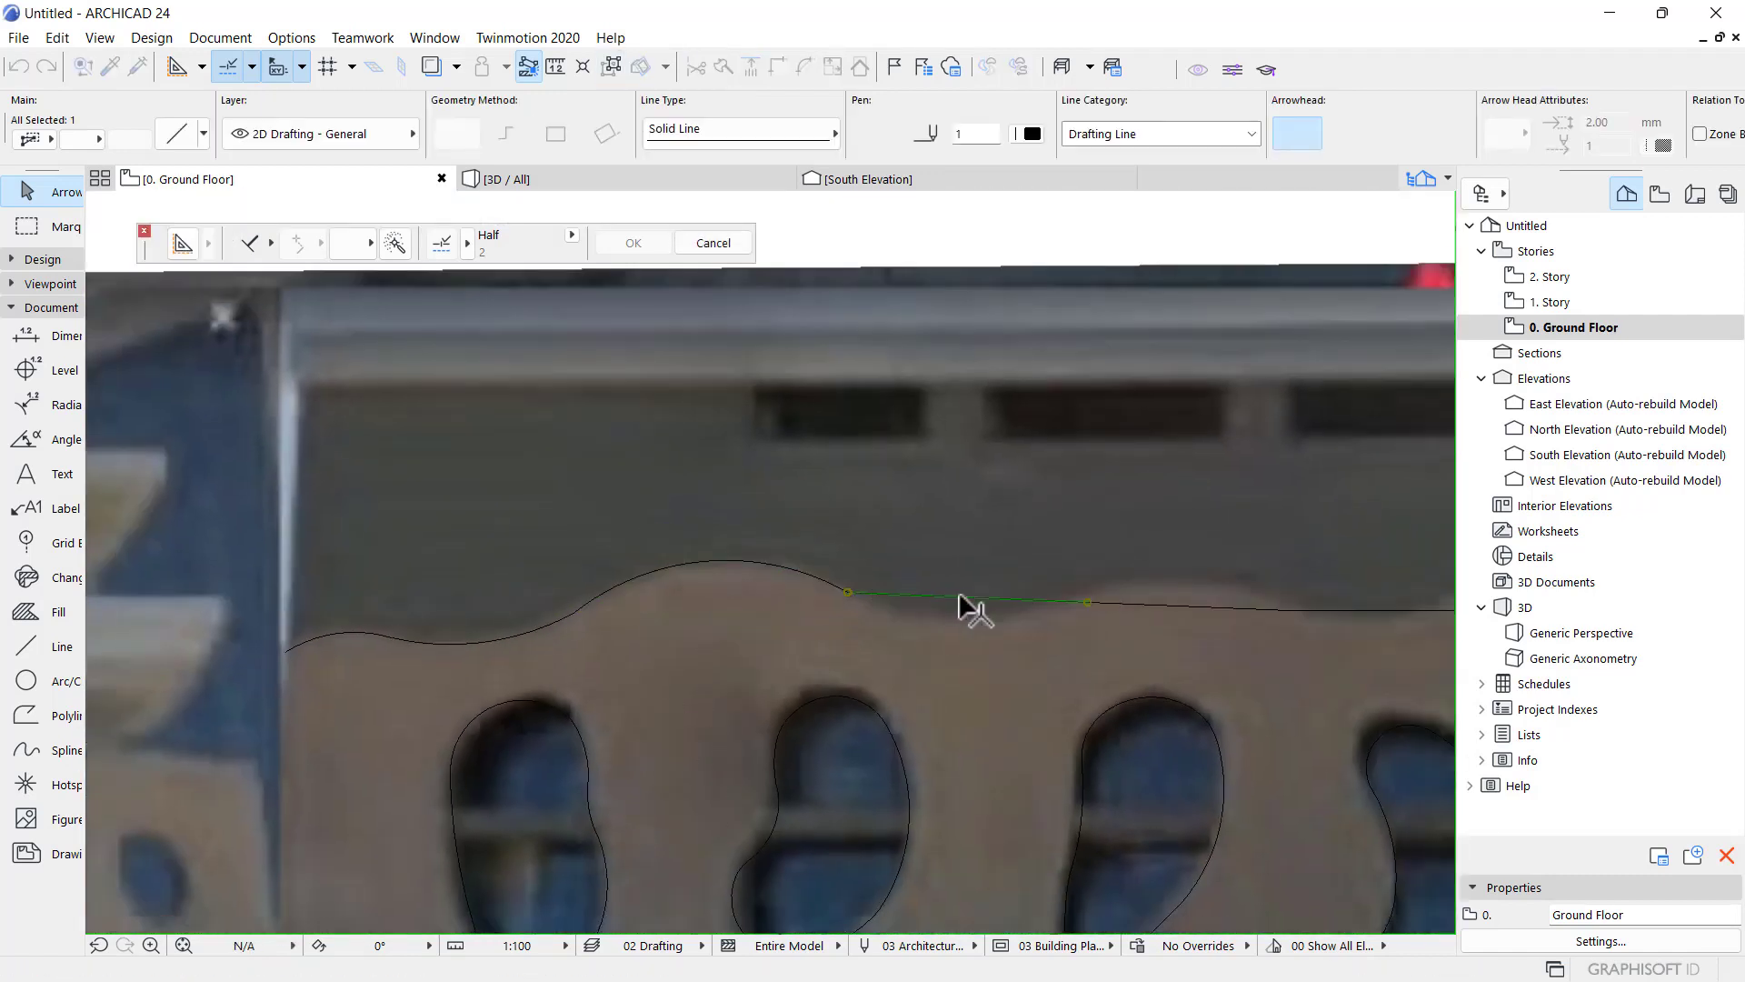
{"action": "left_click", "coordinate": [969, 598]}
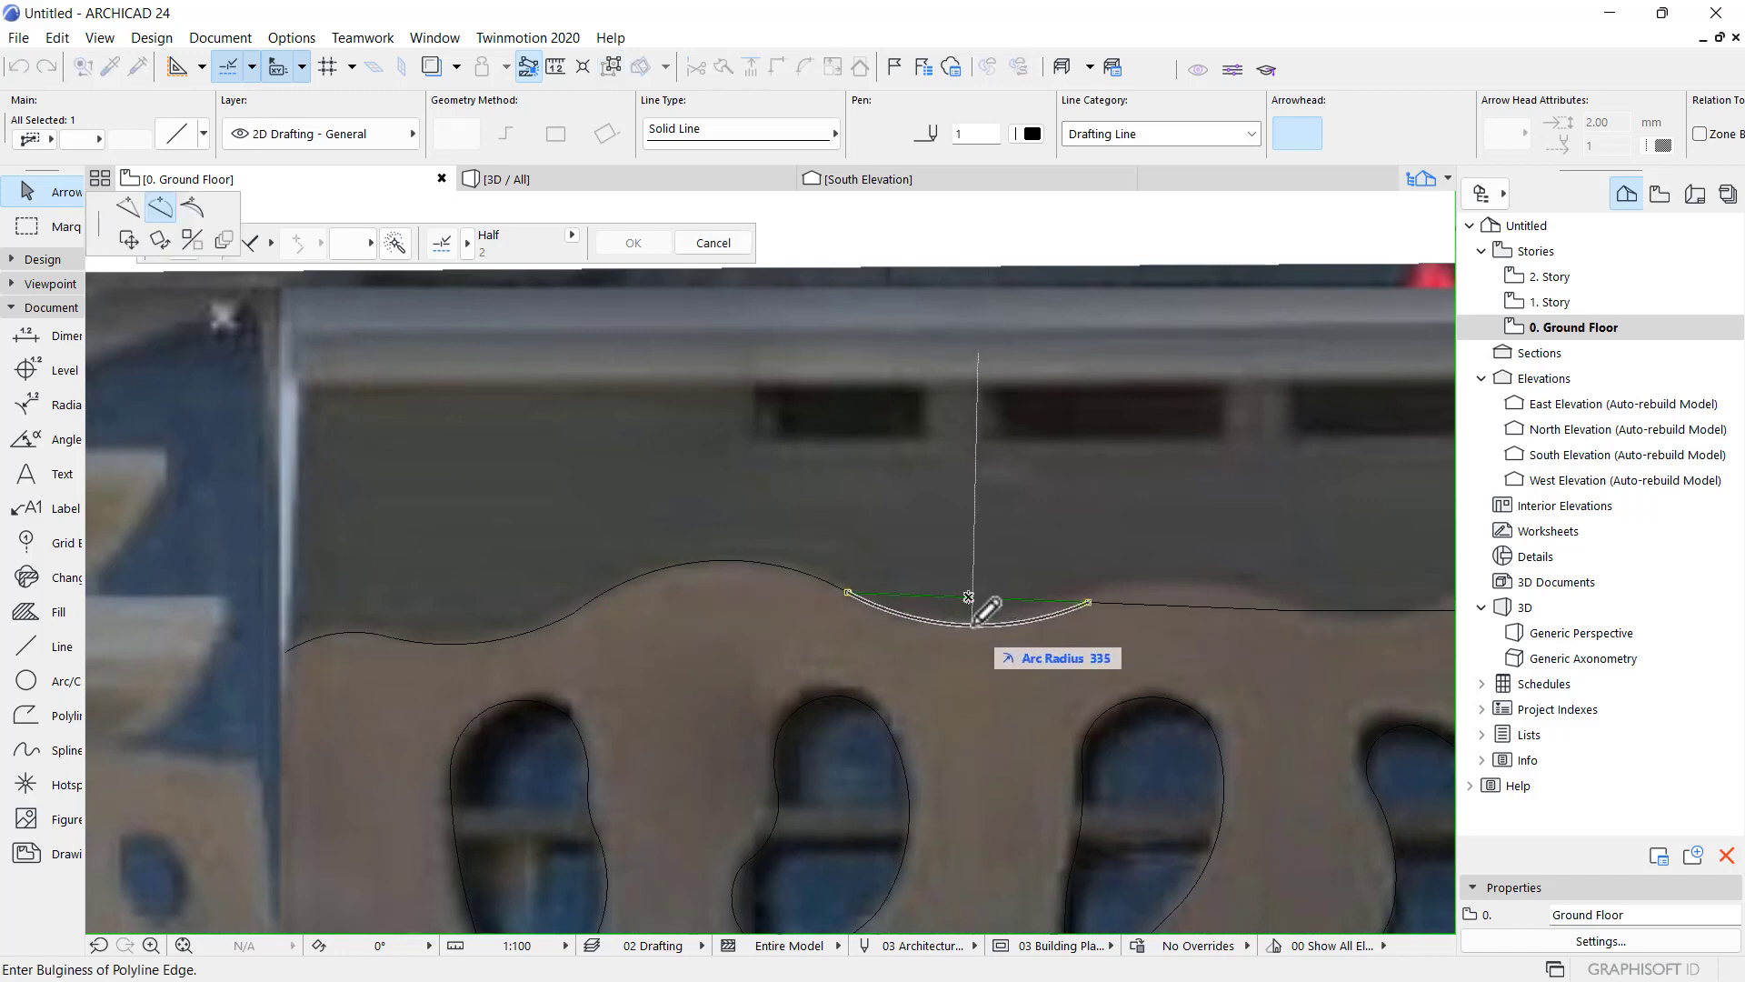
{"action": "left_click", "coordinate": [976, 623]}
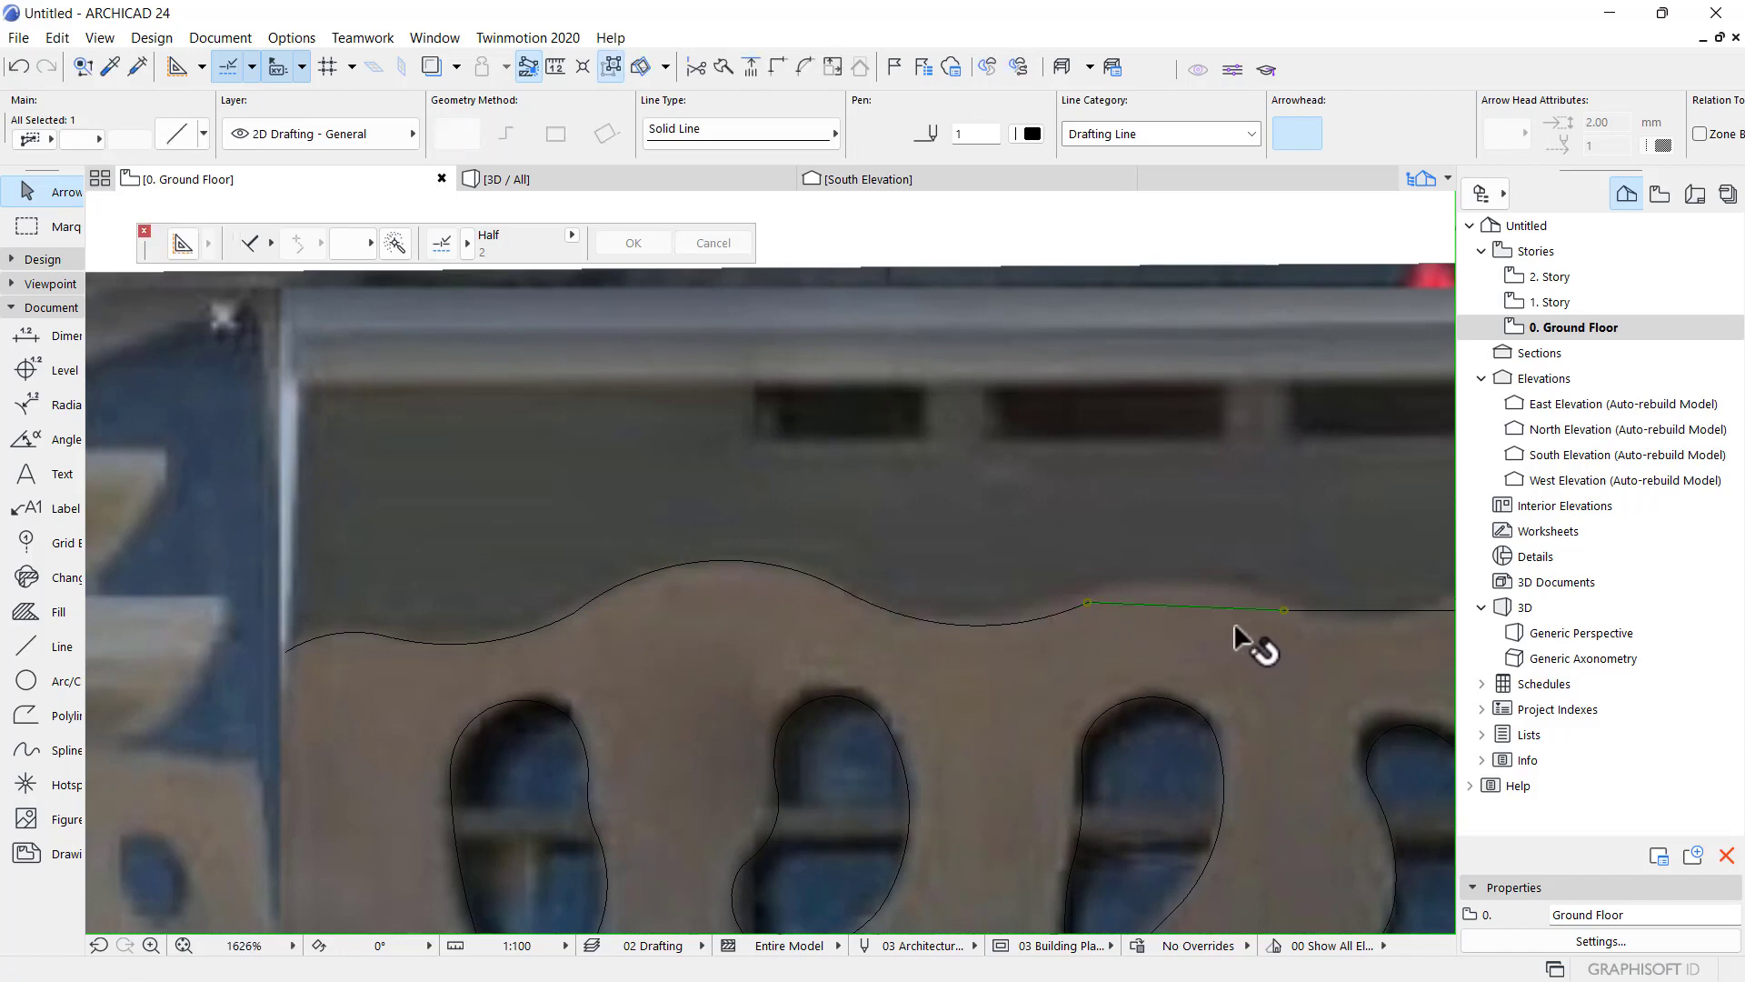
- Curve the parapet segment above the third upper window upward and the one following it downward to match the photo
{"action": "left_click", "coordinate": [1197, 607]}
{"action": "left_click", "coordinate": [1200, 549]}
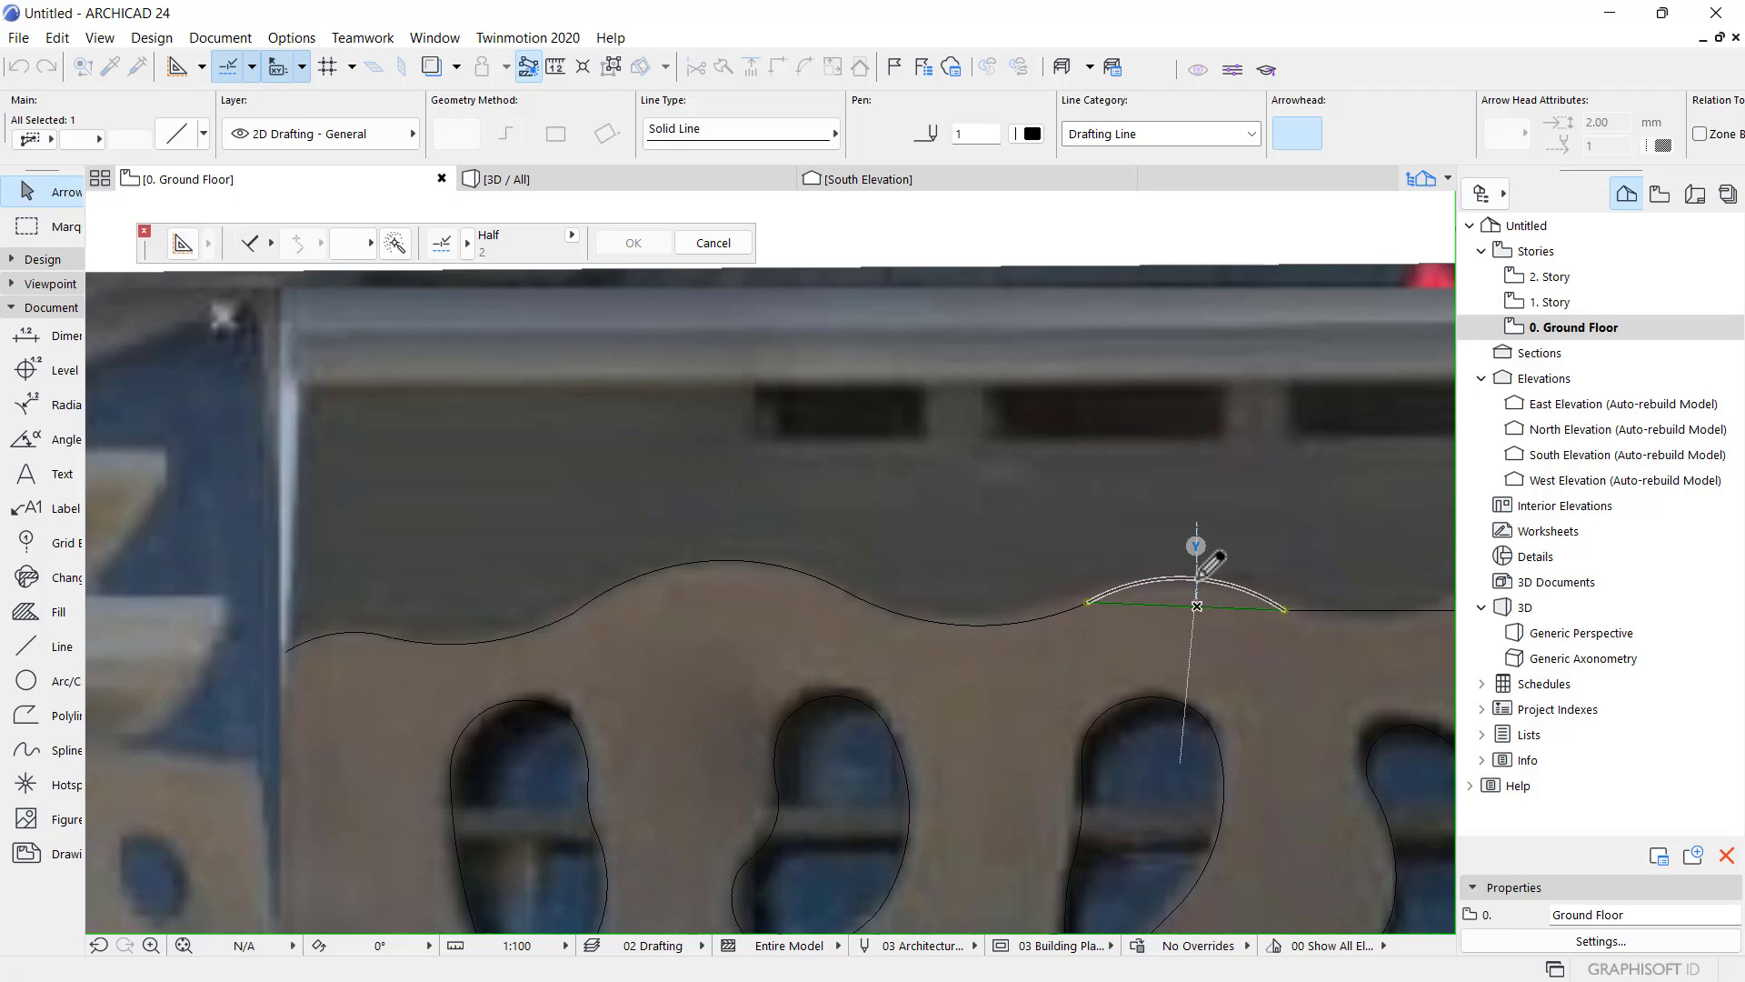
{"action": "scroll", "coordinate": [829, 423], "scroll_direction": "down", "scroll_amount": 3}
{"action": "scroll", "coordinate": [1075, 557], "scroll_direction": "up", "scroll_amount": 2}
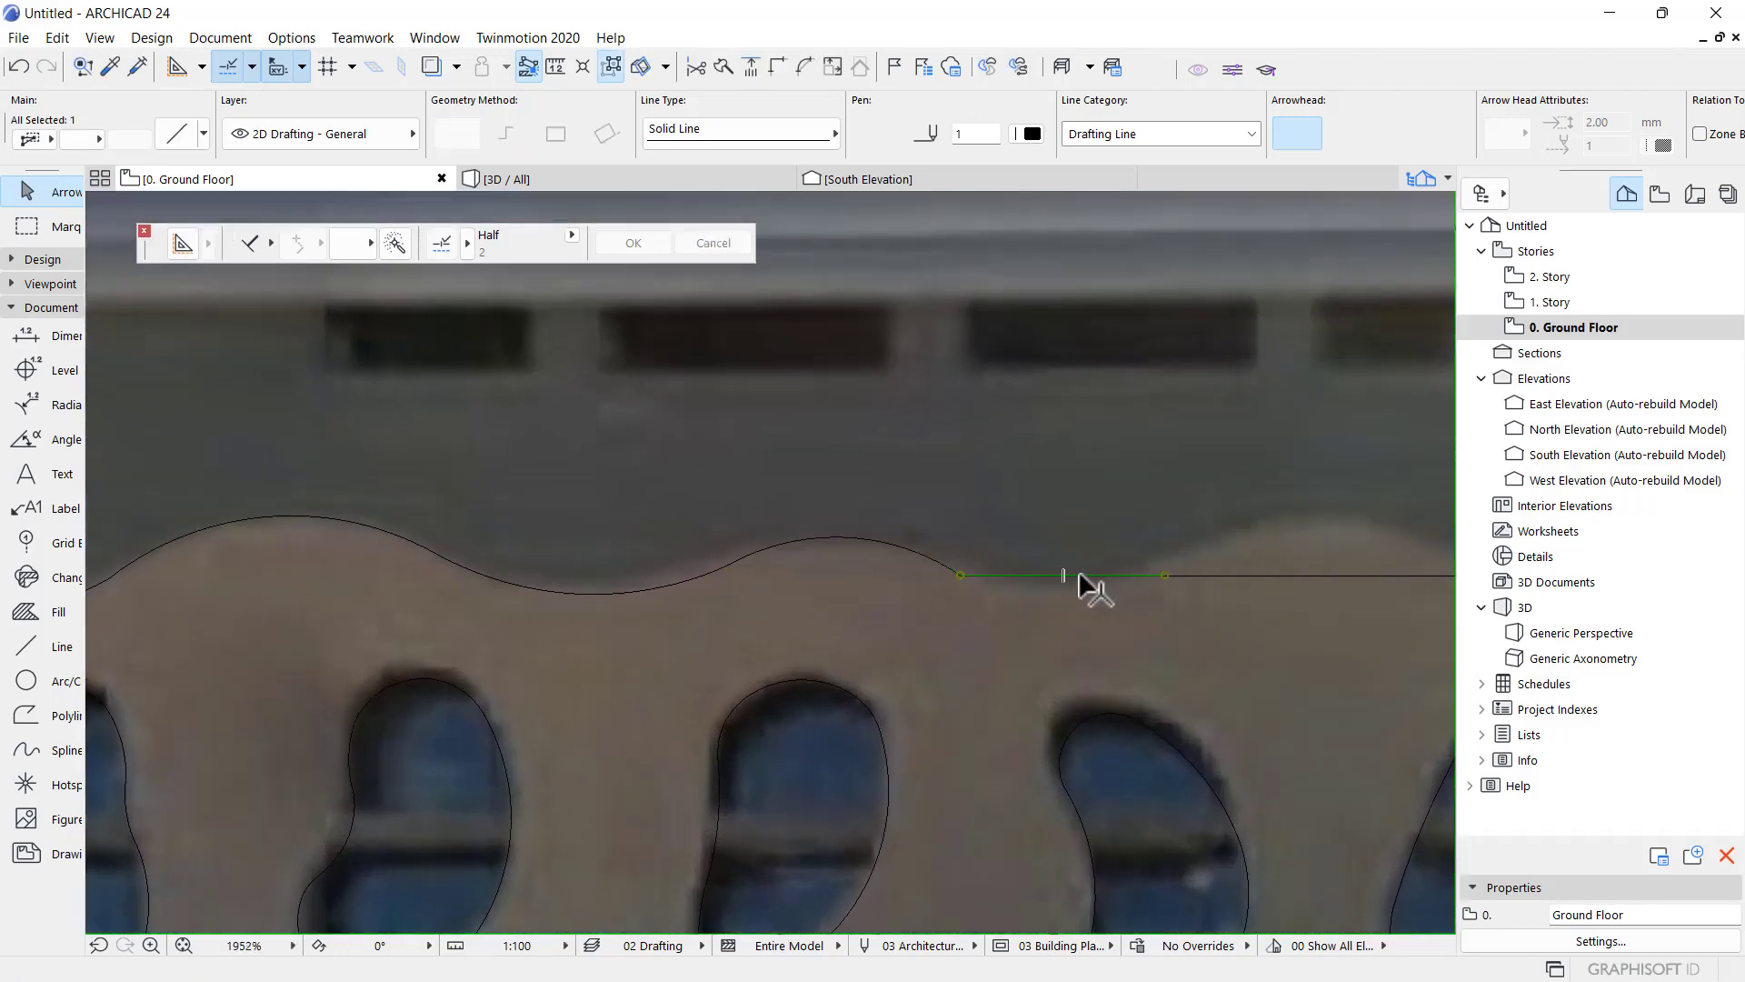
{"action": "left_click", "coordinate": [1080, 574]}
{"action": "left_click", "coordinate": [1082, 602]}
- Curve the horizontal parapet segment between the fourth and fifth upper windows upward and the adjoining segment toward the tower downward
{"action": "scroll", "coordinate": [733, 522], "scroll_direction": "down", "scroll_amount": 3}
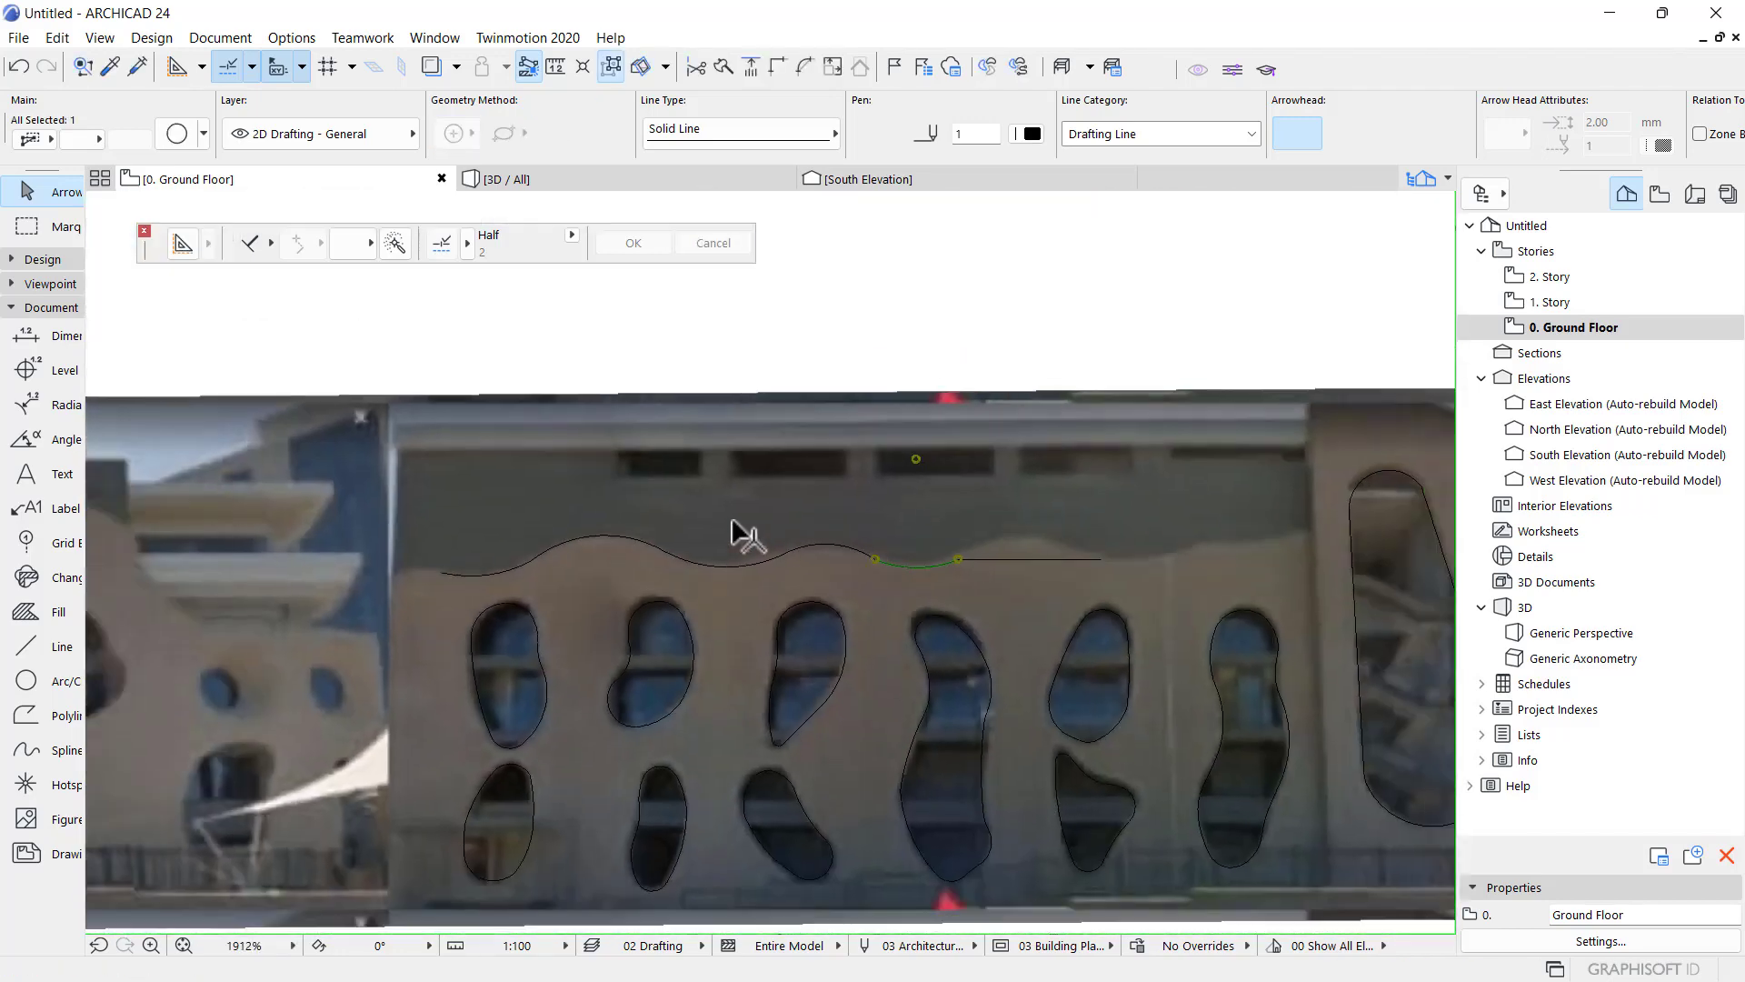
{"action": "scroll", "coordinate": [1076, 563], "scroll_direction": "up", "scroll_amount": 3}
{"action": "left_click", "coordinate": [965, 565]}
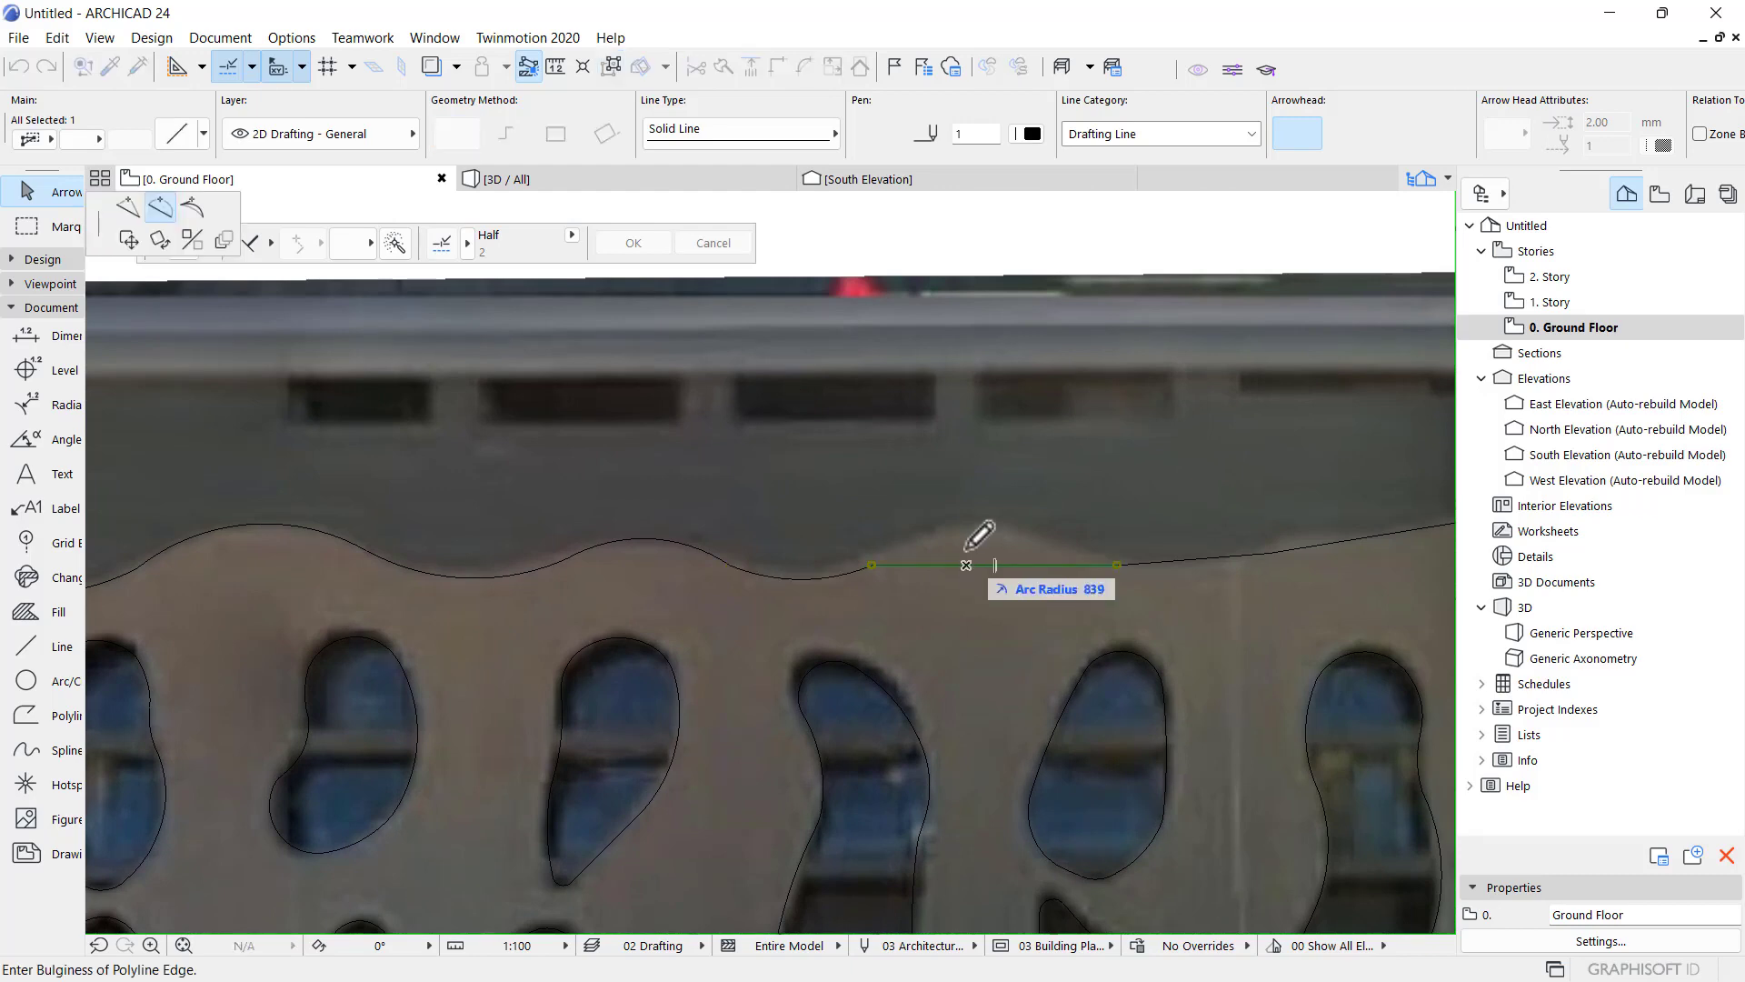
{"action": "left_click", "coordinate": [969, 527]}
{"action": "scroll", "coordinate": [1300, 582], "scroll_direction": "up", "scroll_amount": 2}
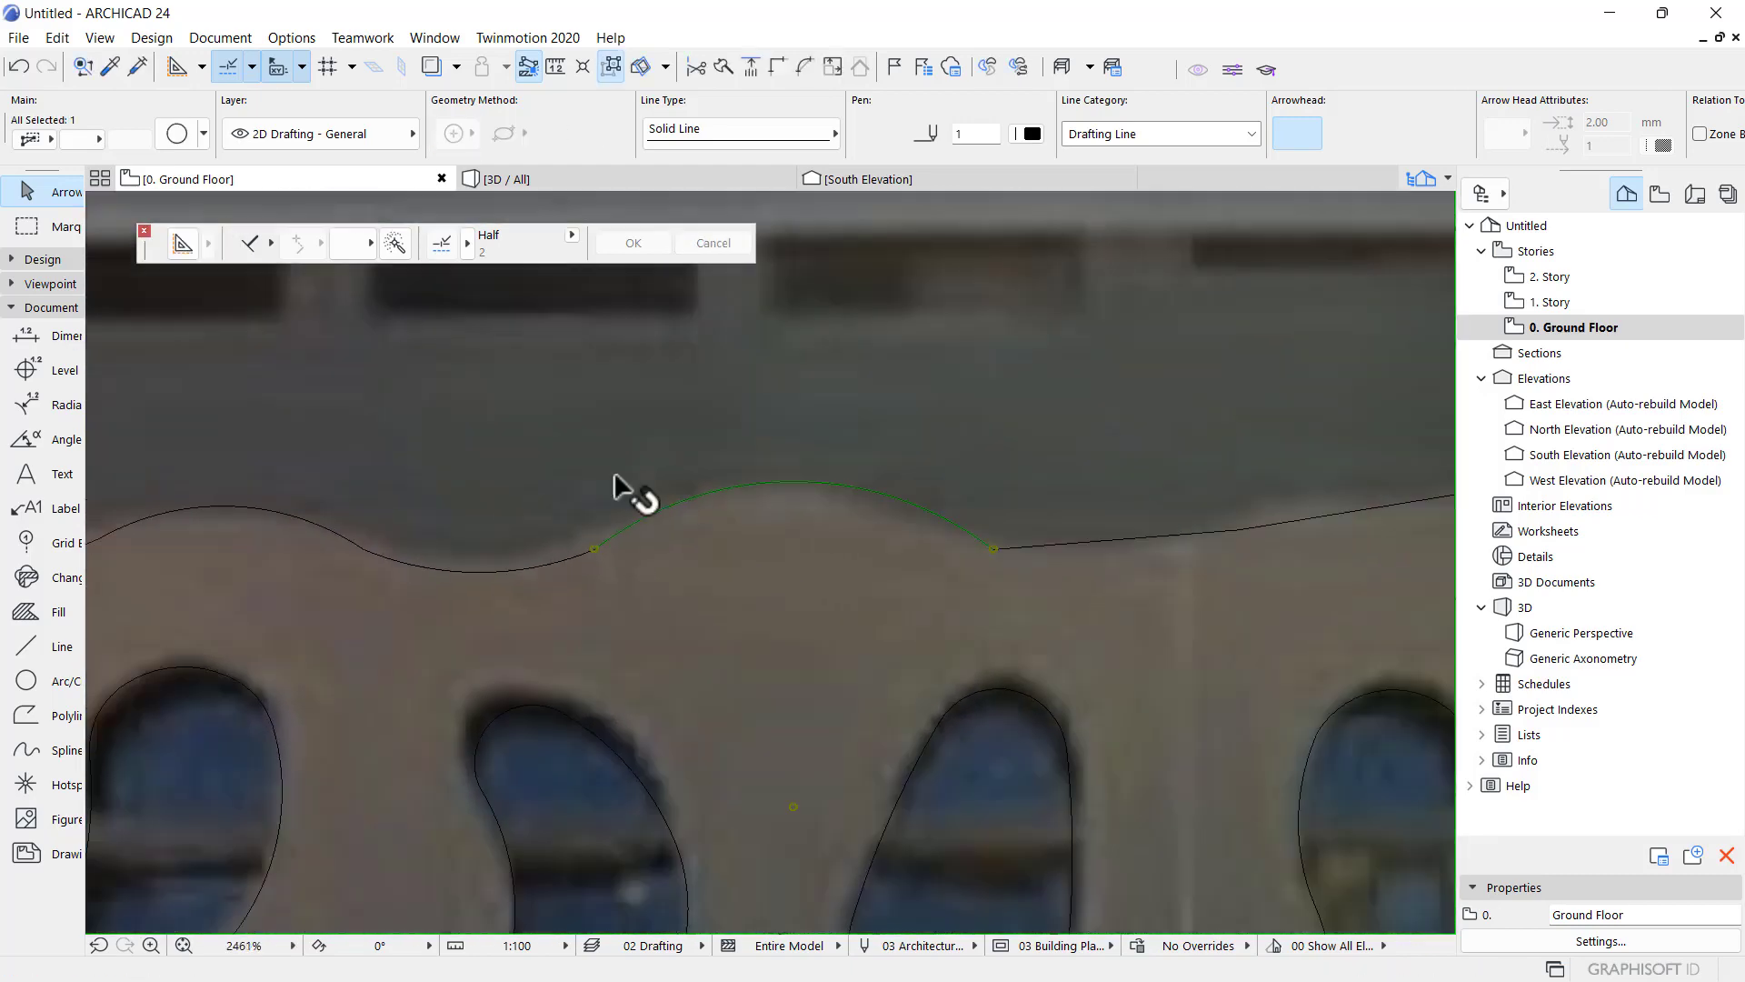
{"action": "scroll", "coordinate": [509, 486], "scroll_direction": "down", "scroll_amount": 2}
{"action": "left_click", "coordinate": [893, 523]}
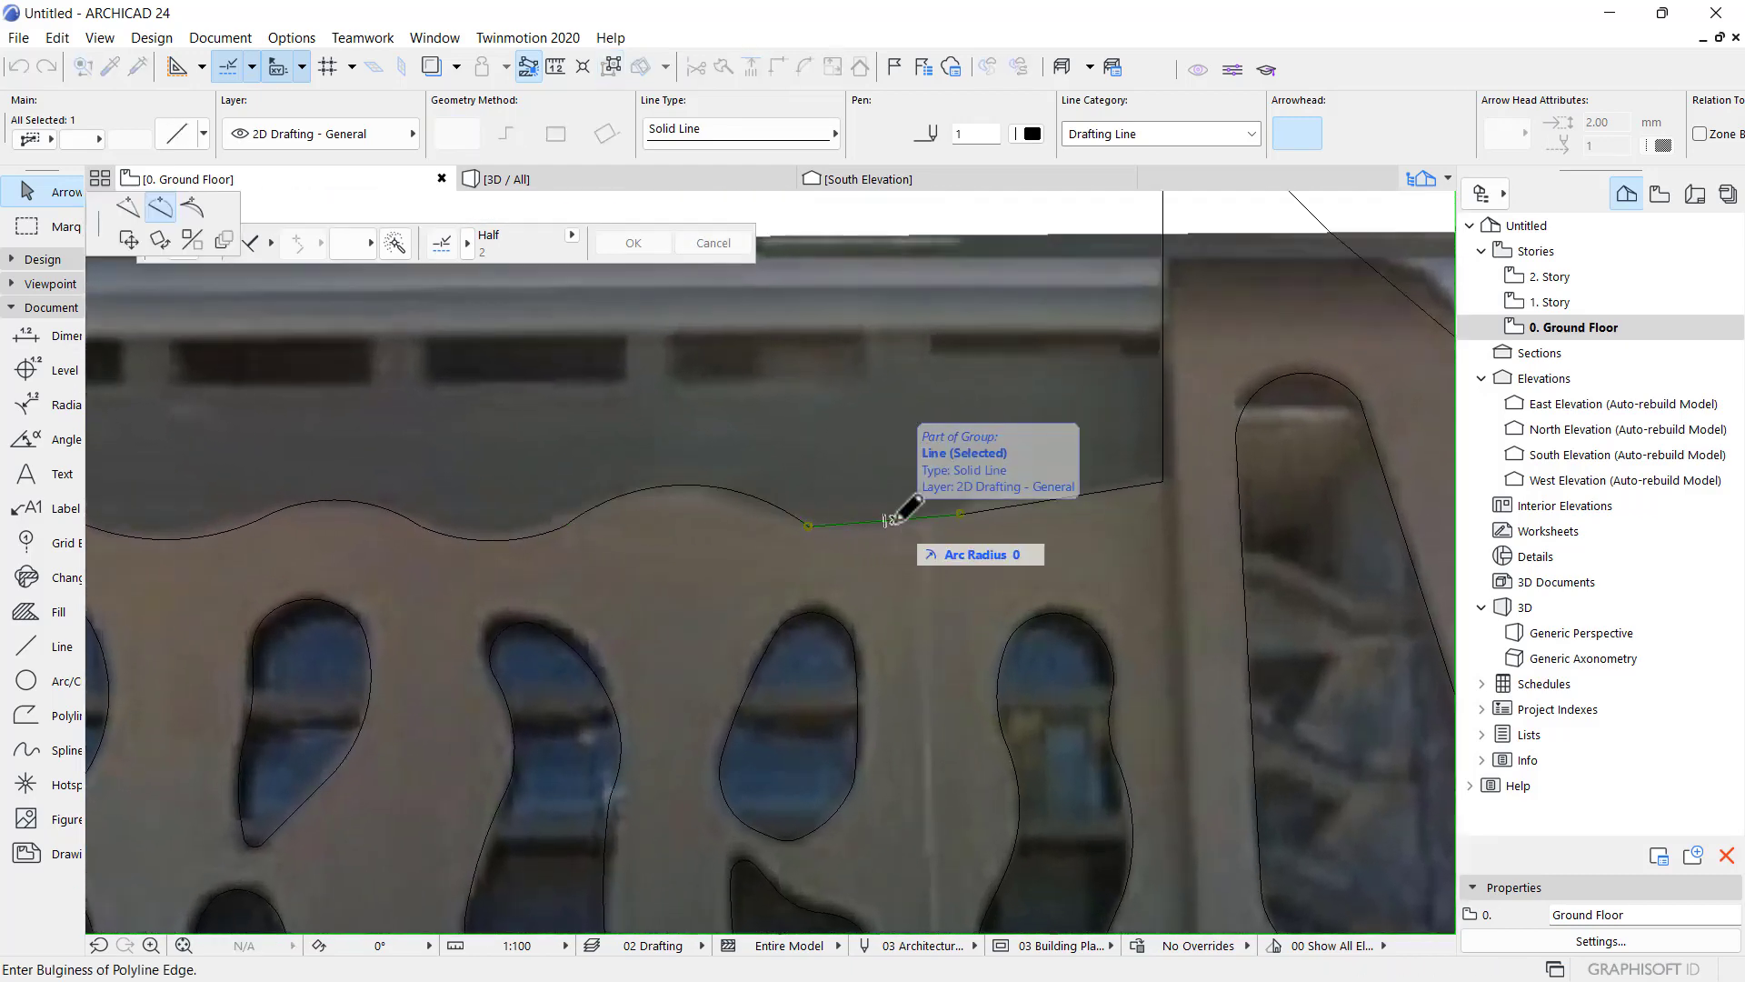
{"action": "left_click", "coordinate": [912, 523]}
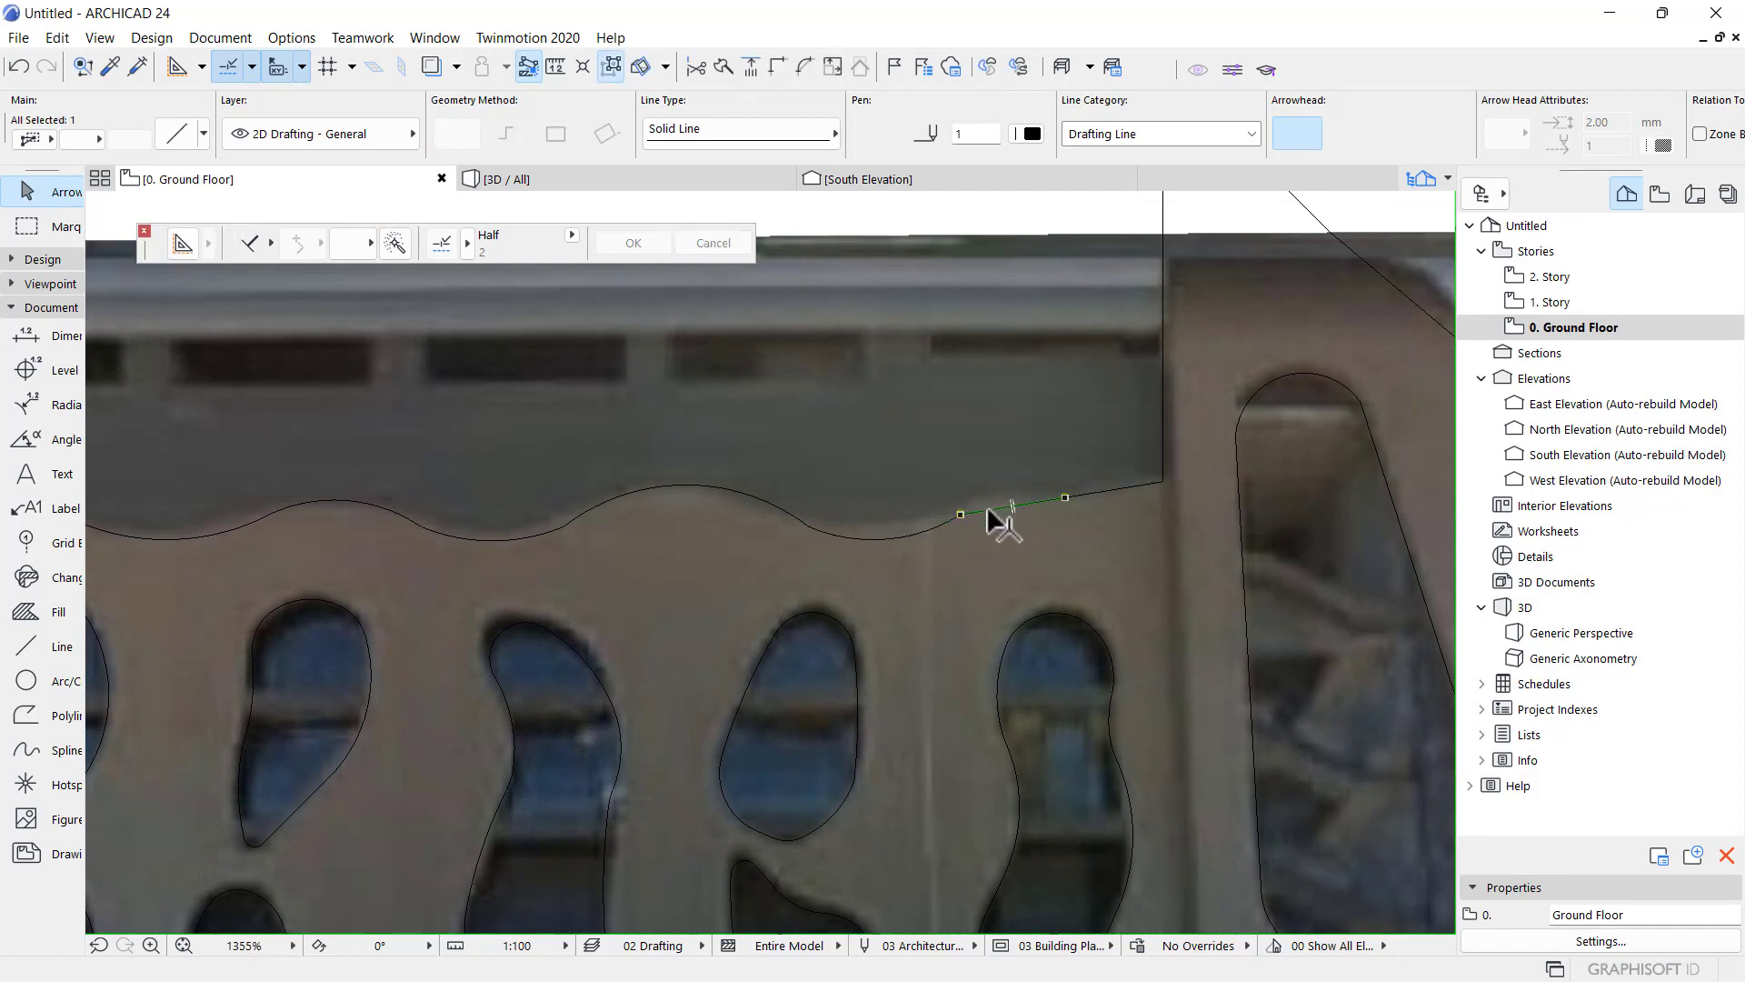
- Curve the parapet segment above the sixth upper window upward and the last one at the tower wall downward, then clear the selection
{"action": "left_click", "coordinate": [988, 510]}
{"action": "left_click", "coordinate": [996, 488]}
{"action": "scroll", "coordinate": [1064, 487], "scroll_direction": "up", "scroll_amount": 3}
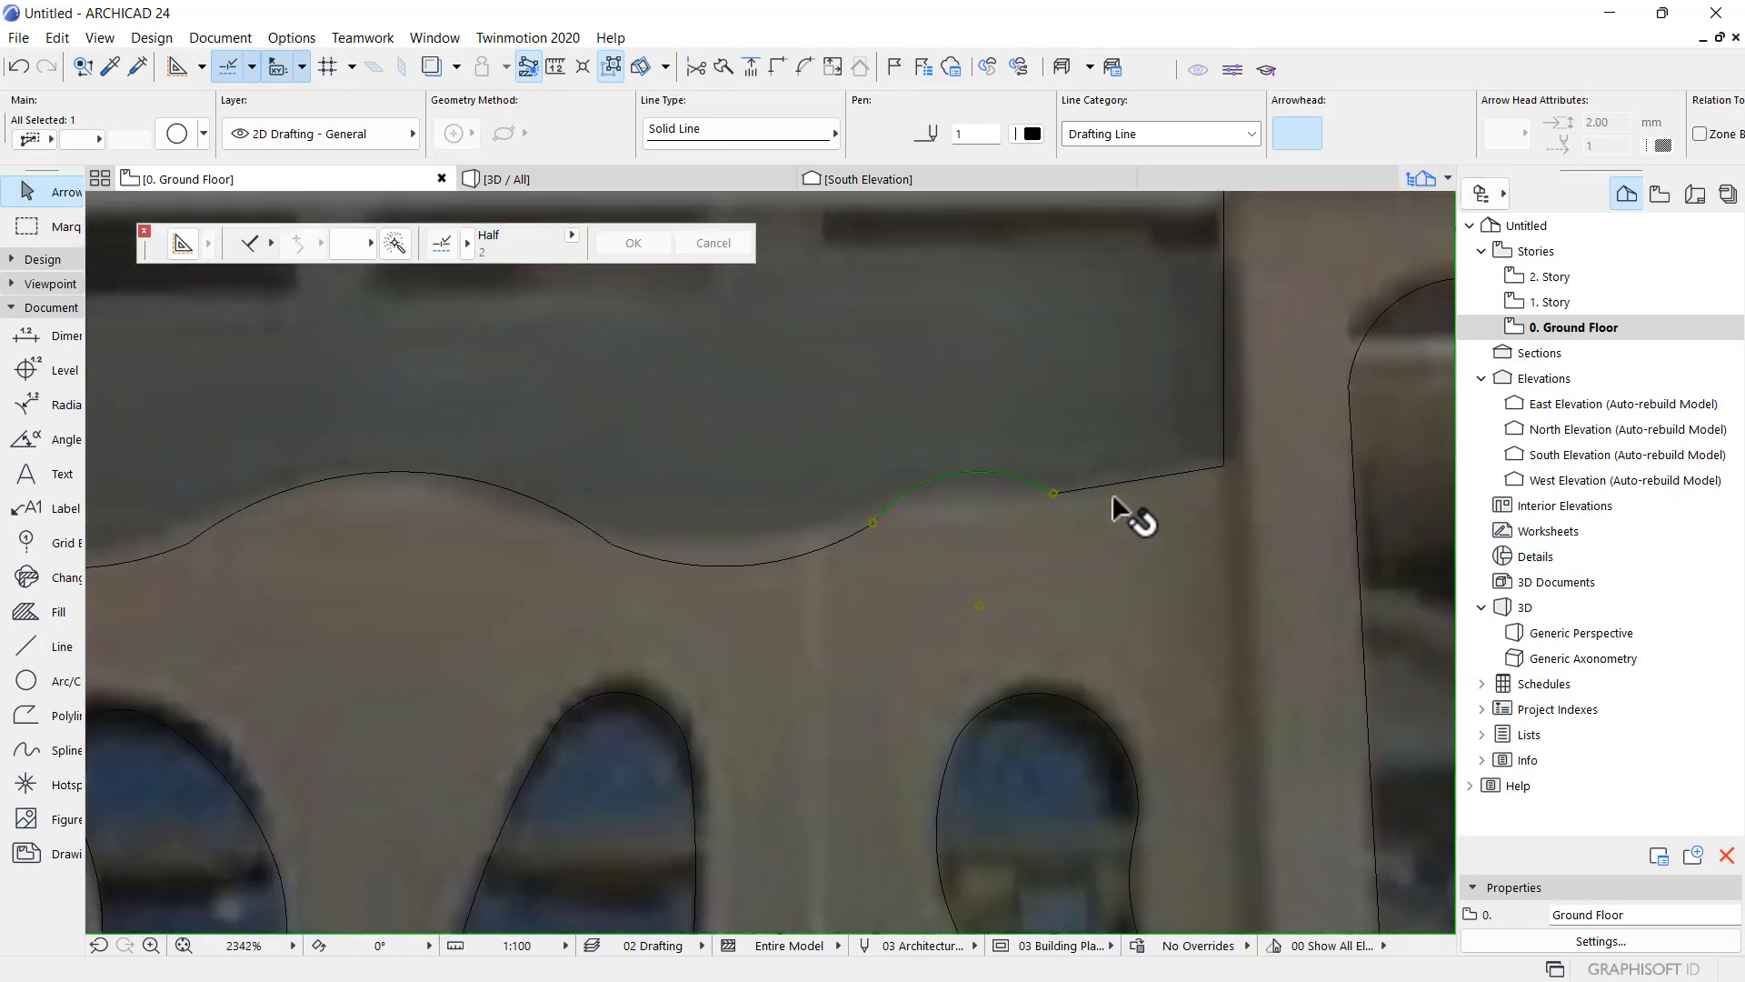
{"action": "left_click", "coordinate": [1129, 480]}
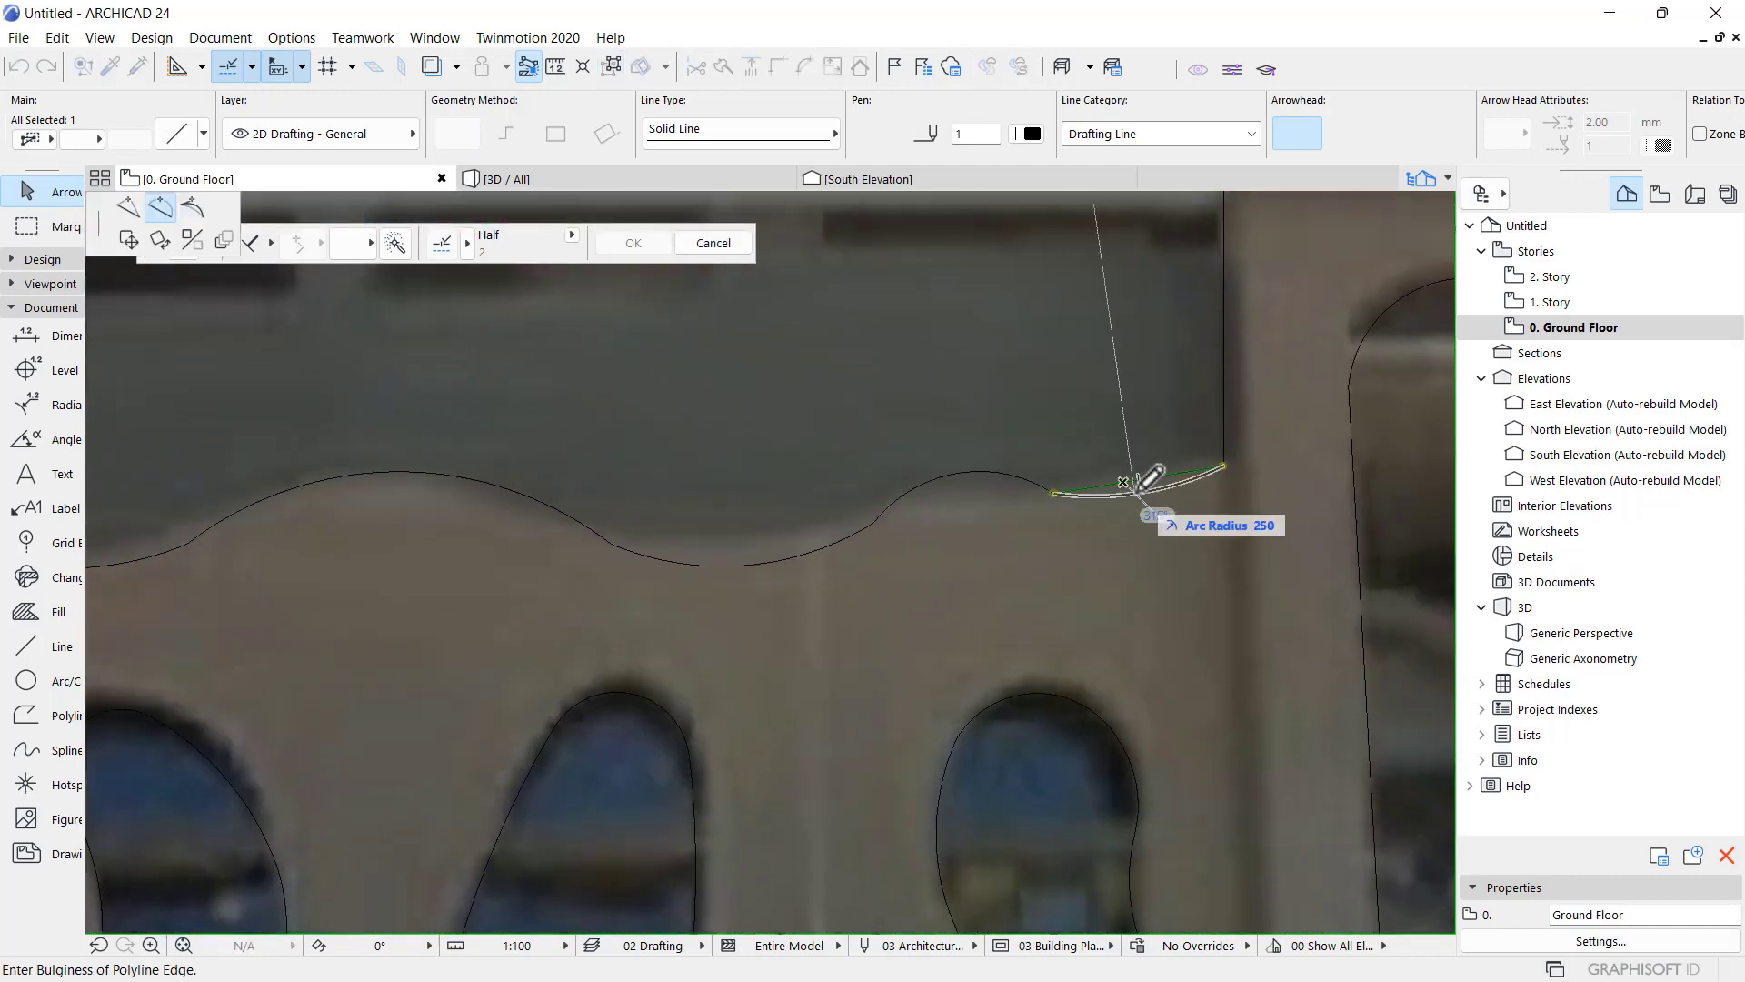
{"action": "left_click", "coordinate": [1151, 493]}
{"action": "scroll", "coordinate": [1121, 542], "scroll_direction": "down", "scroll_amount": 4}
{"action": "scroll", "coordinate": [1029, 607], "scroll_direction": "down", "scroll_amount": 3}
{"action": "key", "text": "Escape"}
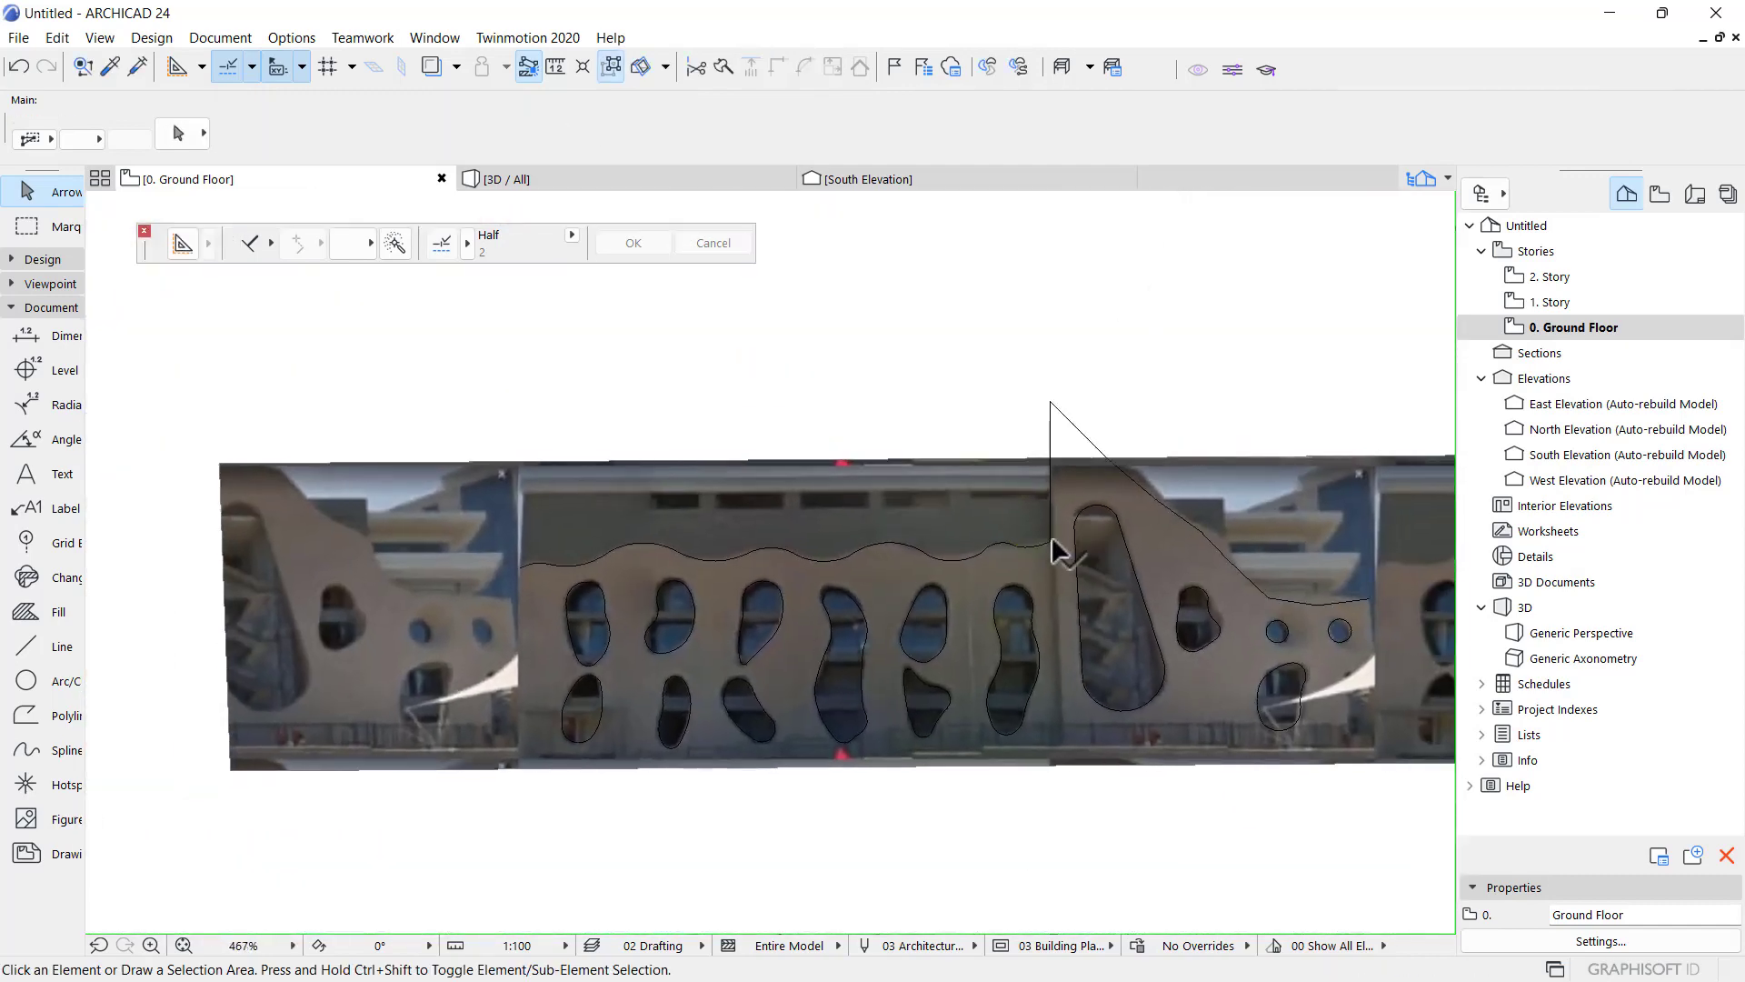
- Curve the tower's uppermost sloping roofline segment inward and the segment just below it outward along the photo
{"action": "scroll", "coordinate": [1051, 540], "scroll_direction": "up", "scroll_amount": 5}
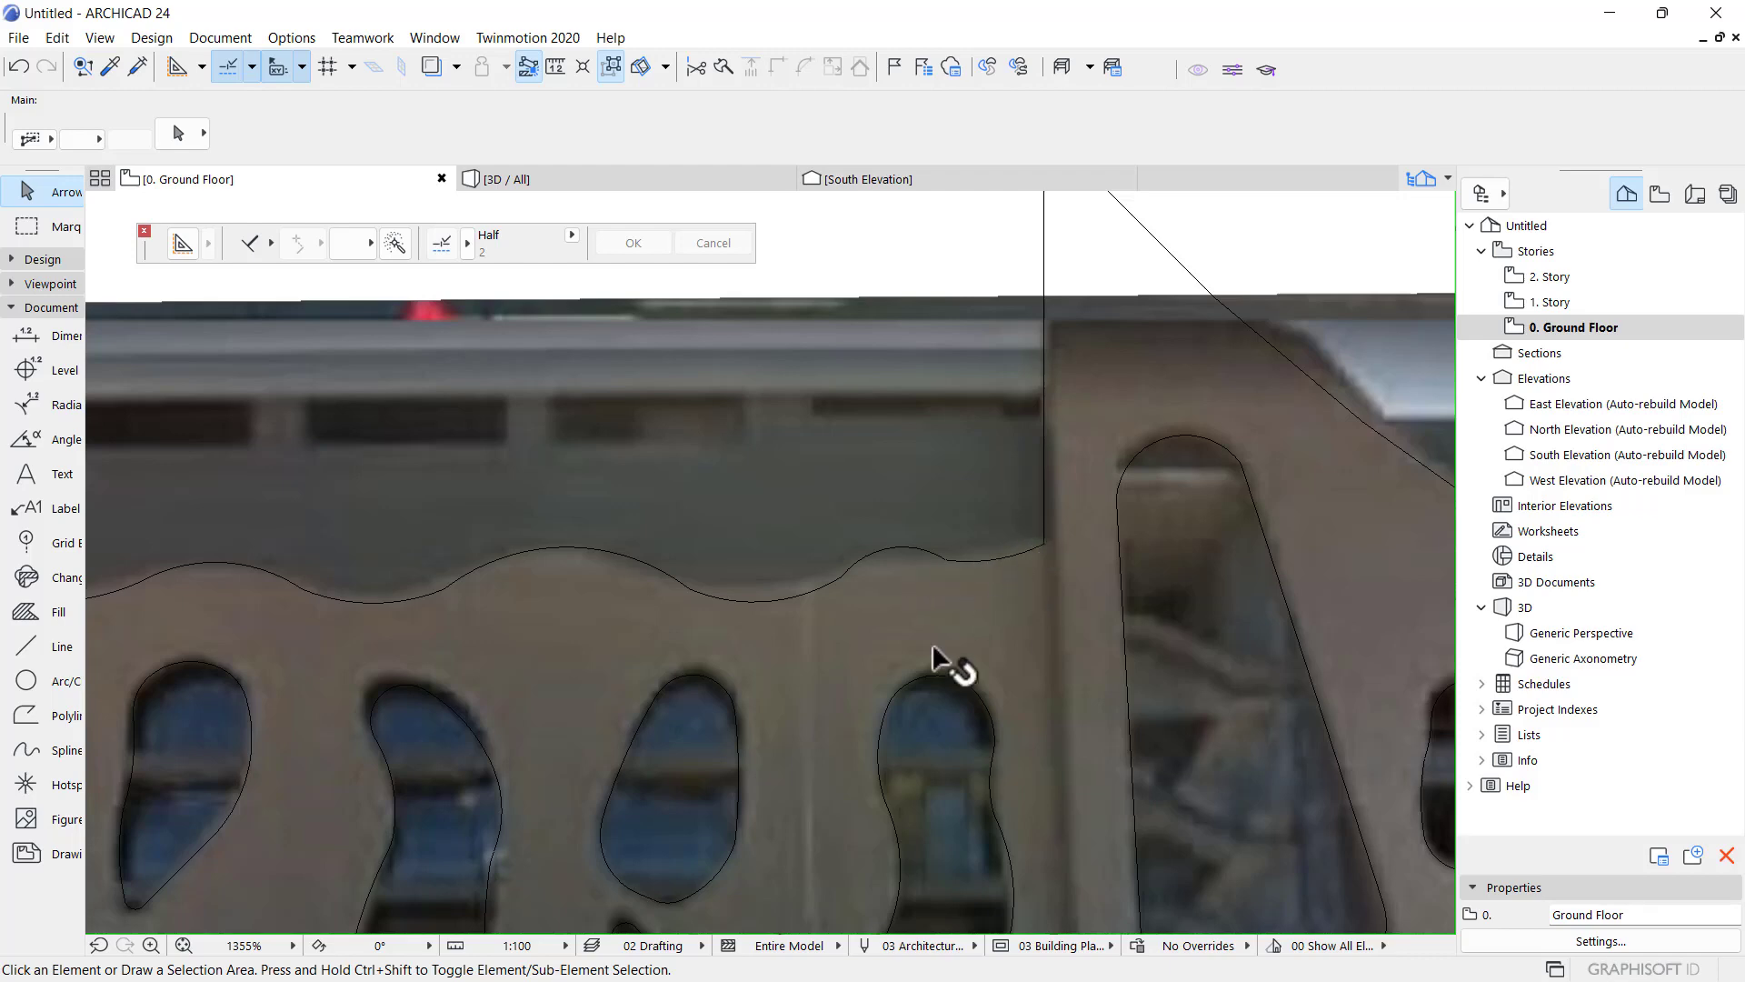
{"action": "scroll", "coordinate": [967, 487], "scroll_direction": "down", "scroll_amount": 3}
{"action": "scroll", "coordinate": [1033, 565], "scroll_direction": "up", "scroll_amount": 4}
{"action": "left_click", "coordinate": [1009, 567]}
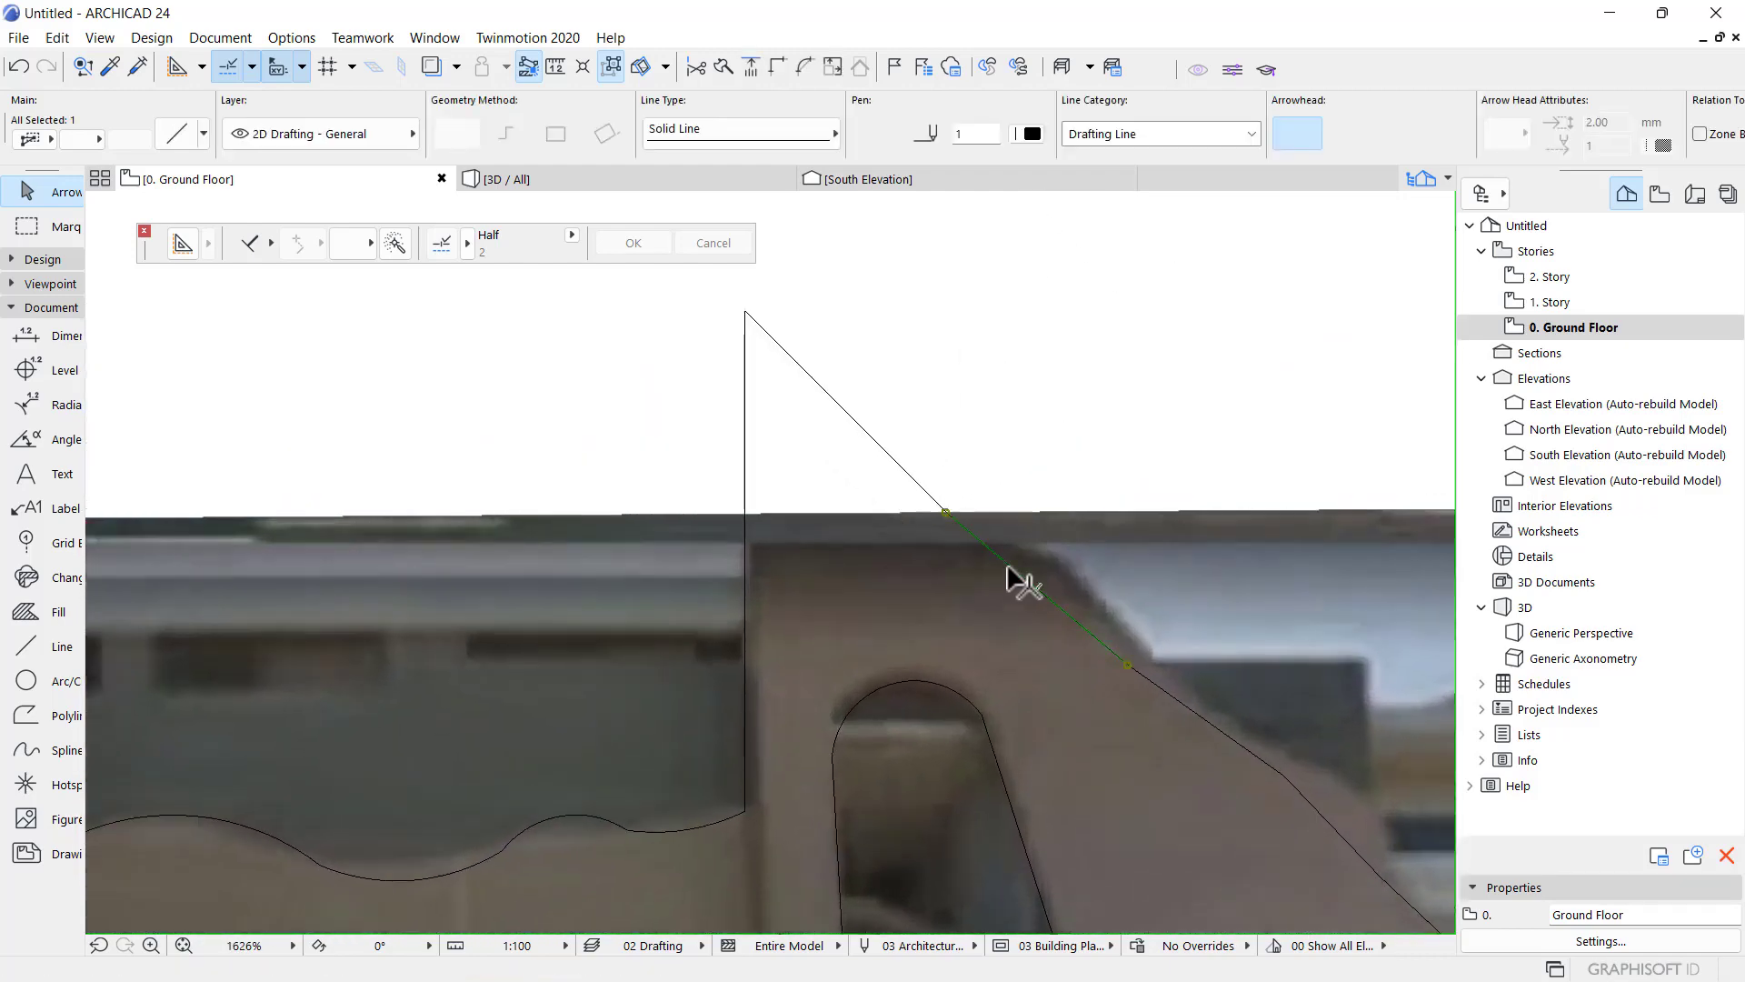
{"action": "left_click", "coordinate": [900, 466]}
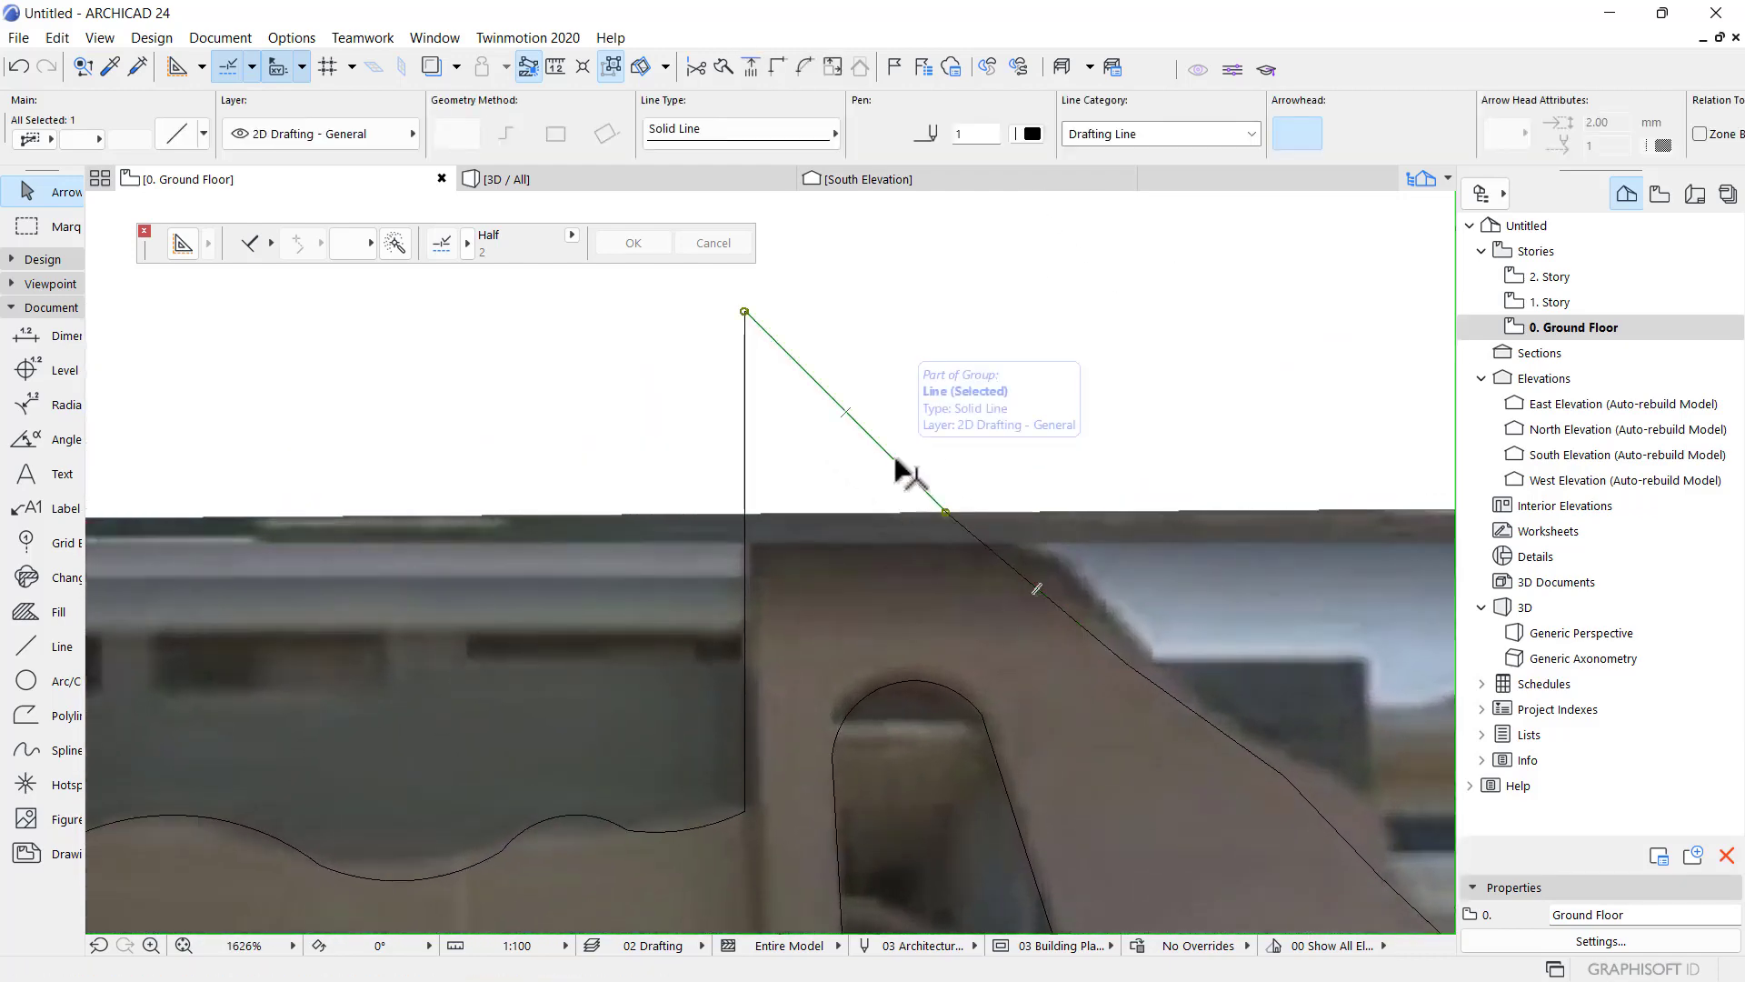
{"action": "left_click", "coordinate": [895, 461]}
{"action": "left_click", "coordinate": [878, 466]}
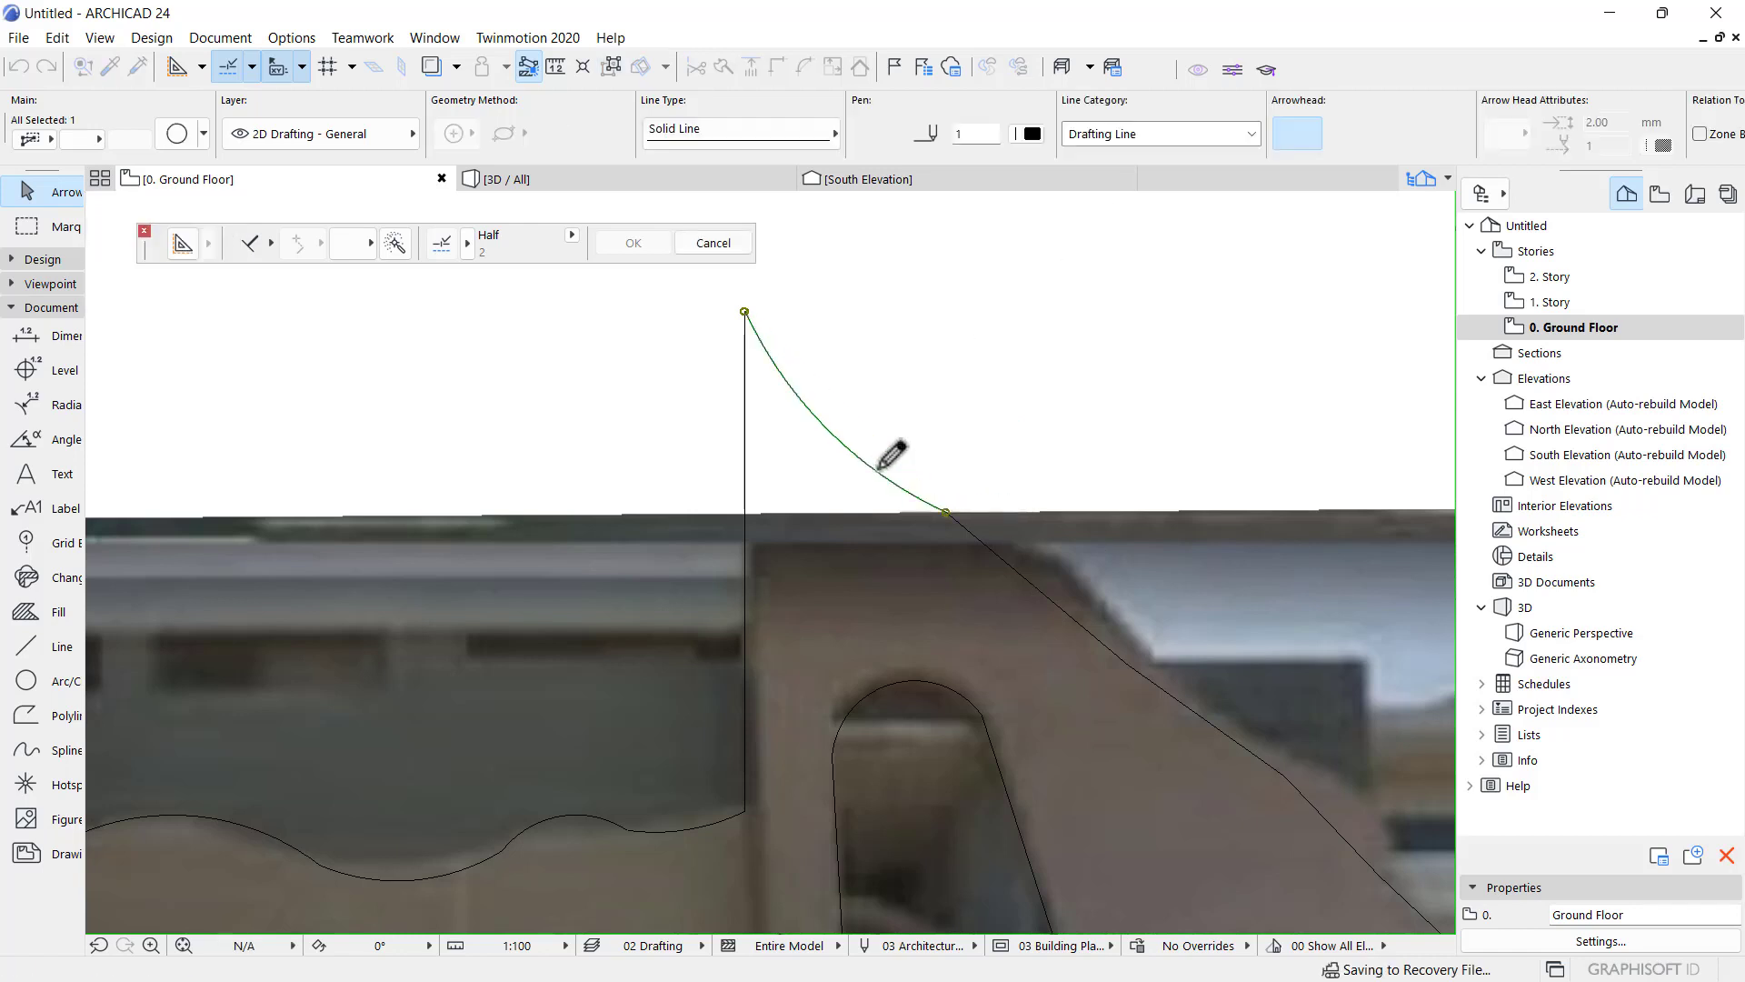
{"action": "left_click", "coordinate": [1037, 593]}
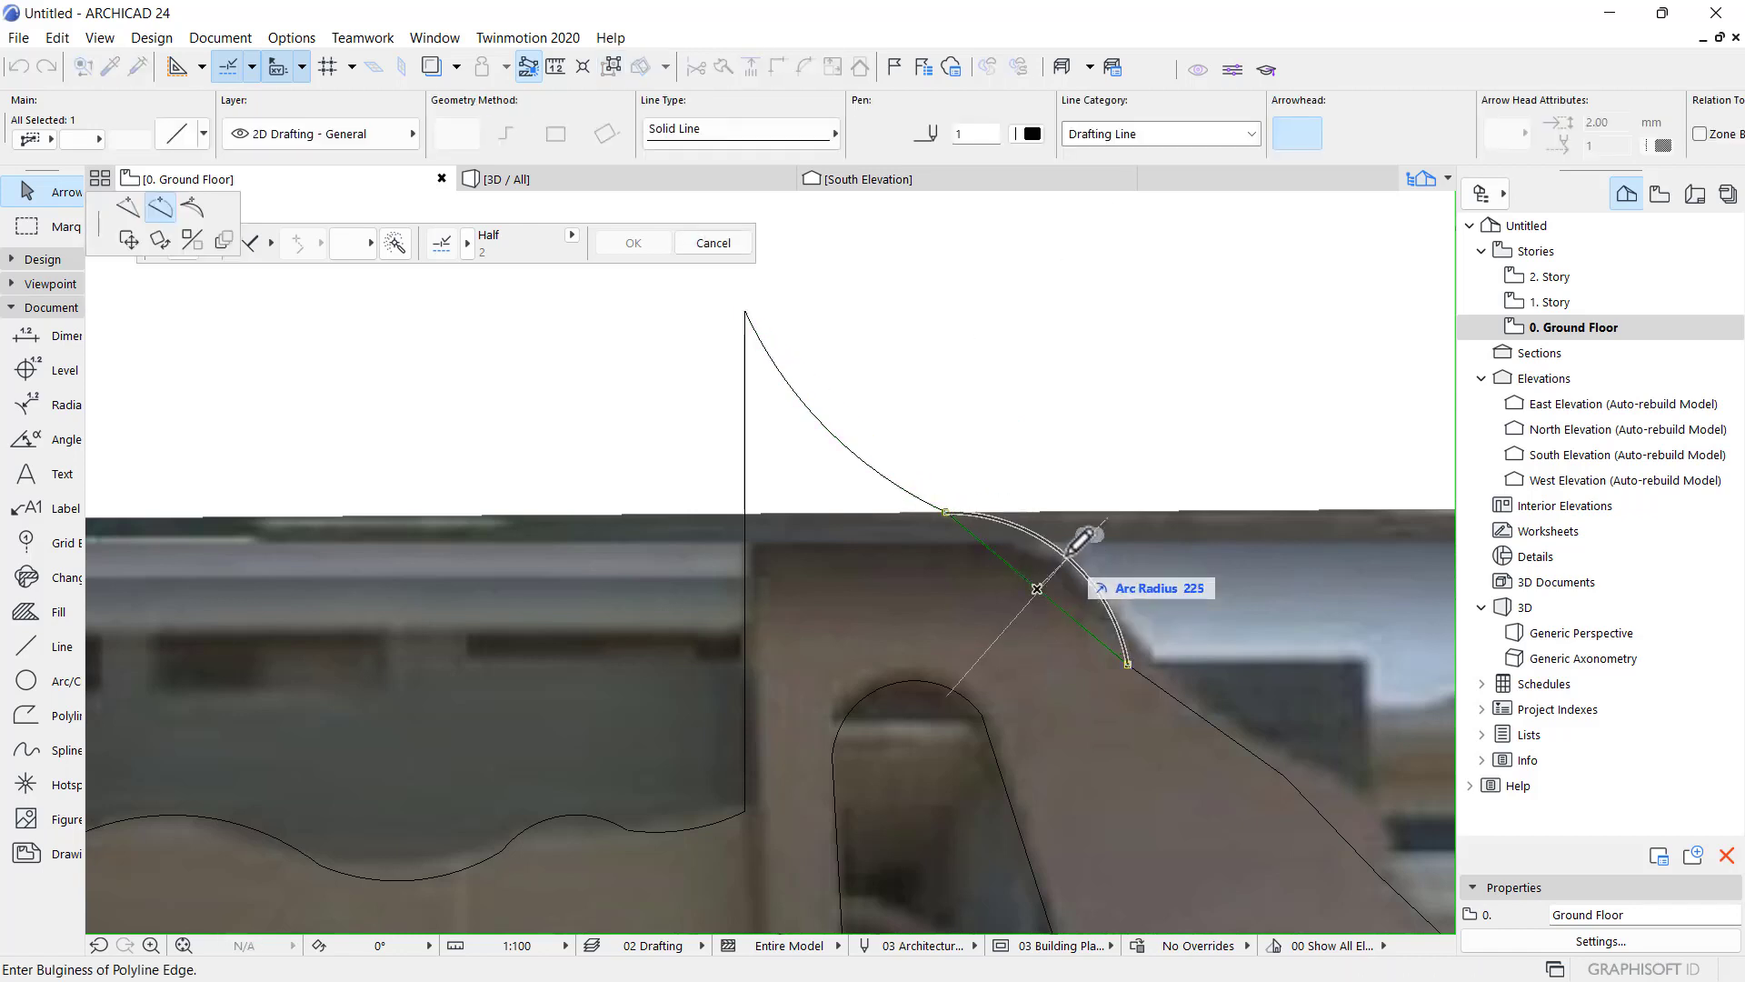
{"action": "left_click", "coordinate": [1082, 582]}
- Curve the tower's third sloping roofline segment inward and the fourth outward, giving the fourth an arc radius of about 114
{"action": "scroll", "coordinate": [1158, 643], "scroll_direction": "down", "scroll_amount": 3}
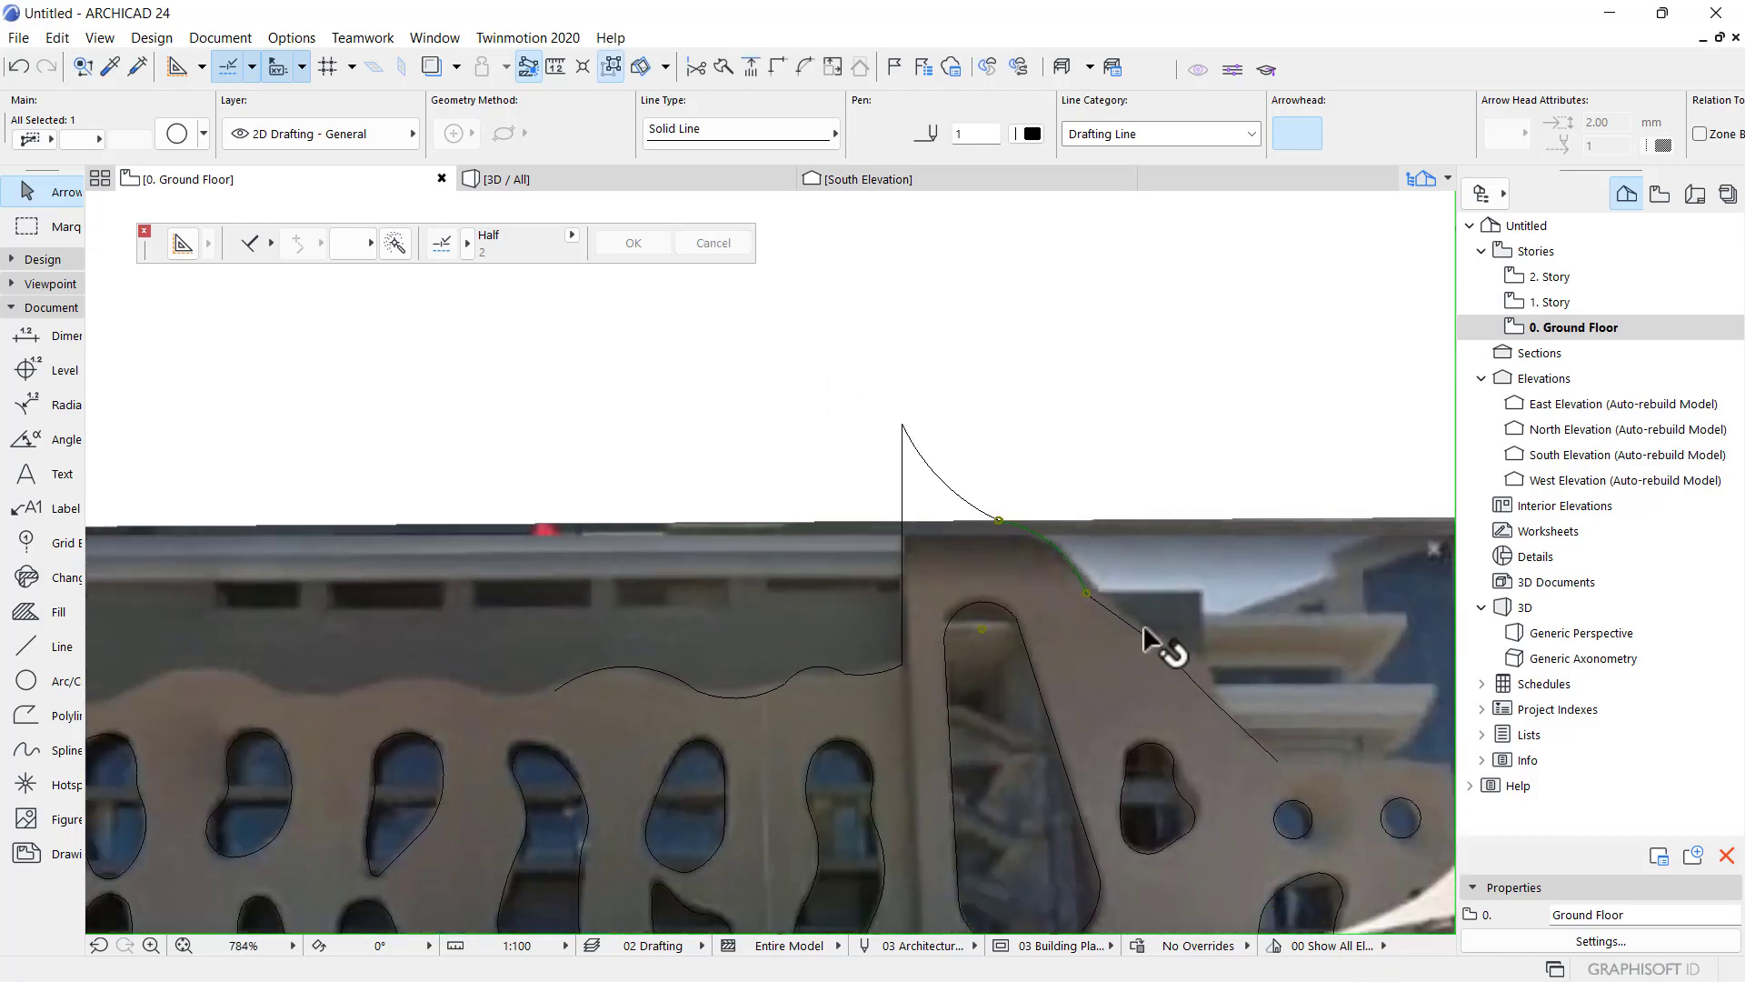
{"action": "scroll", "coordinate": [1105, 631], "scroll_direction": "up", "scroll_amount": 3}
{"action": "left_click", "coordinate": [1105, 627]}
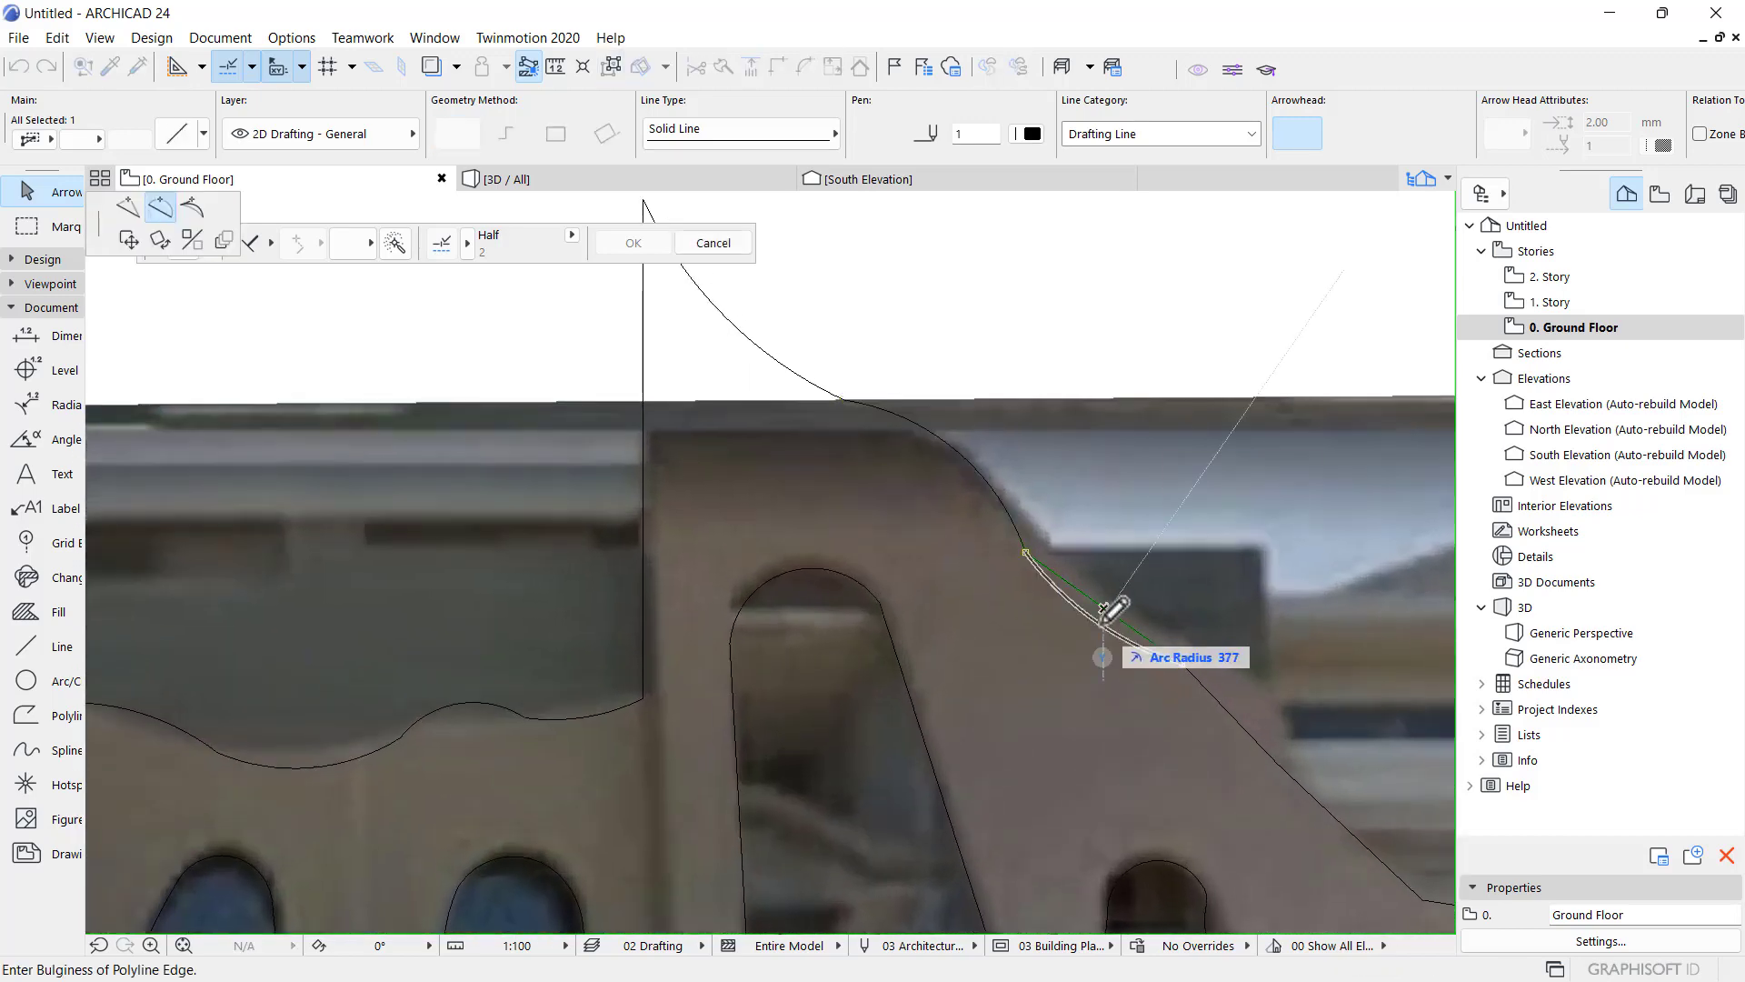
{"action": "left_click", "coordinate": [1103, 631]}
{"action": "scroll", "coordinate": [1103, 631], "scroll_direction": "down", "scroll_amount": 3}
{"action": "scroll", "coordinate": [1034, 648], "scroll_direction": "up", "scroll_amount": 2}
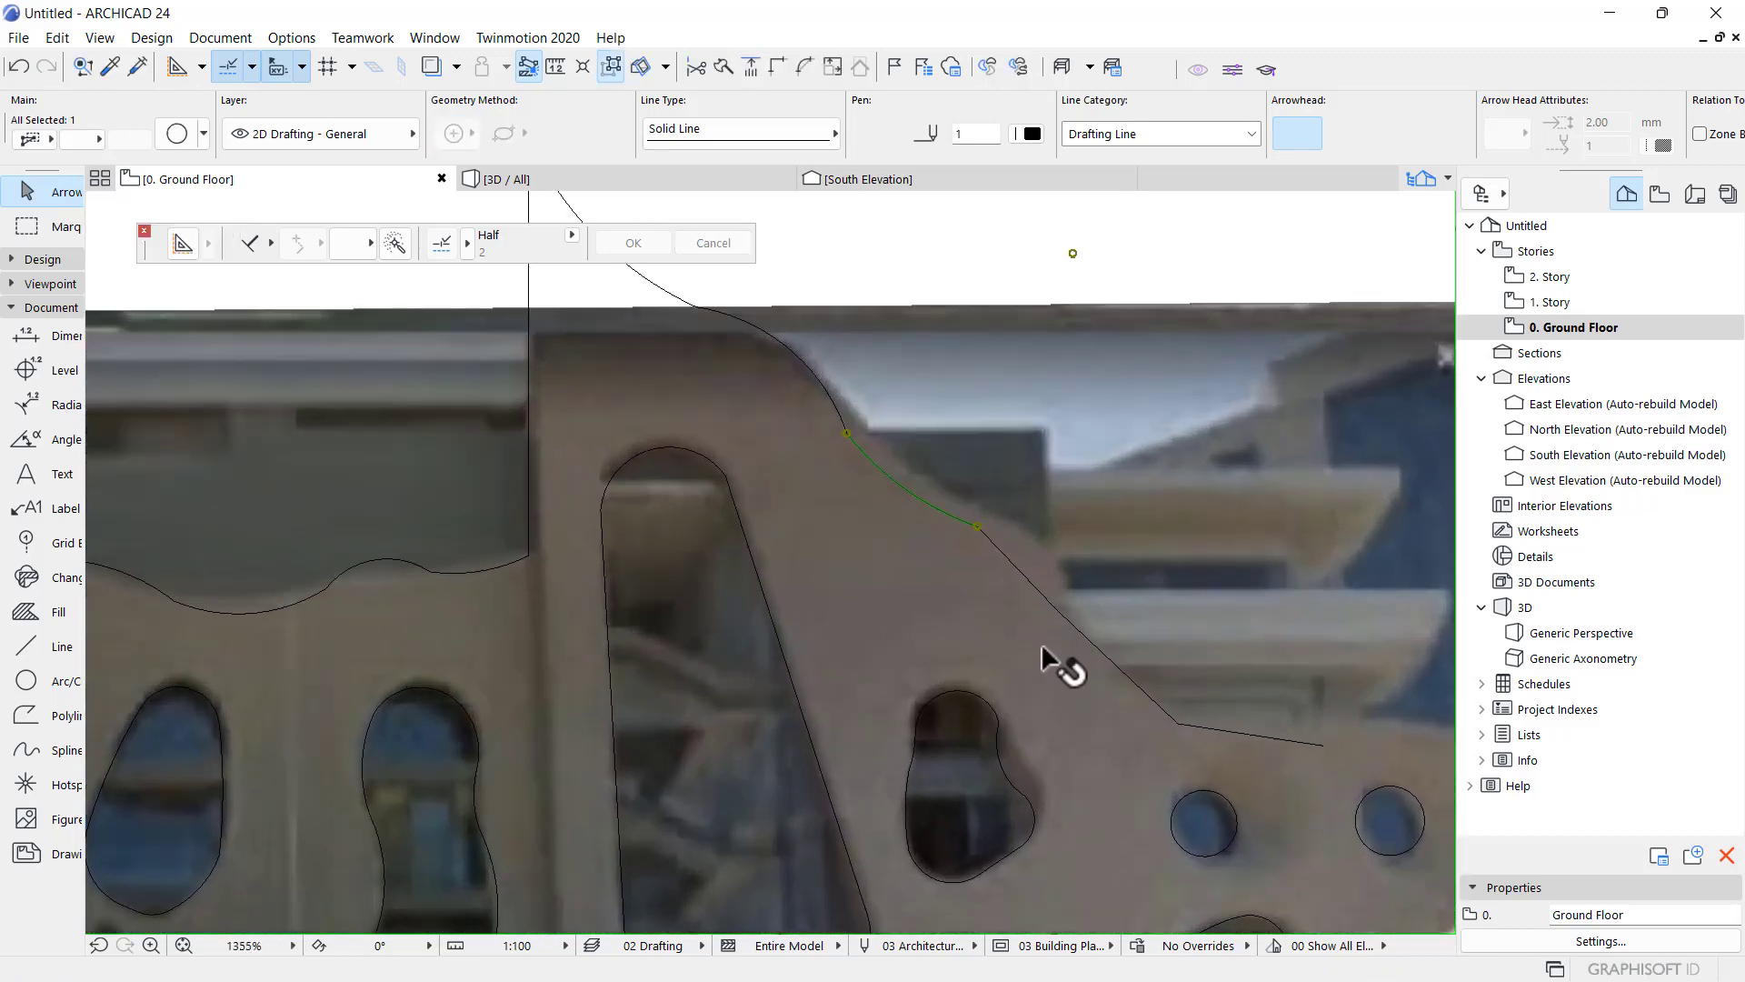
{"action": "left_click", "coordinate": [1030, 580]}
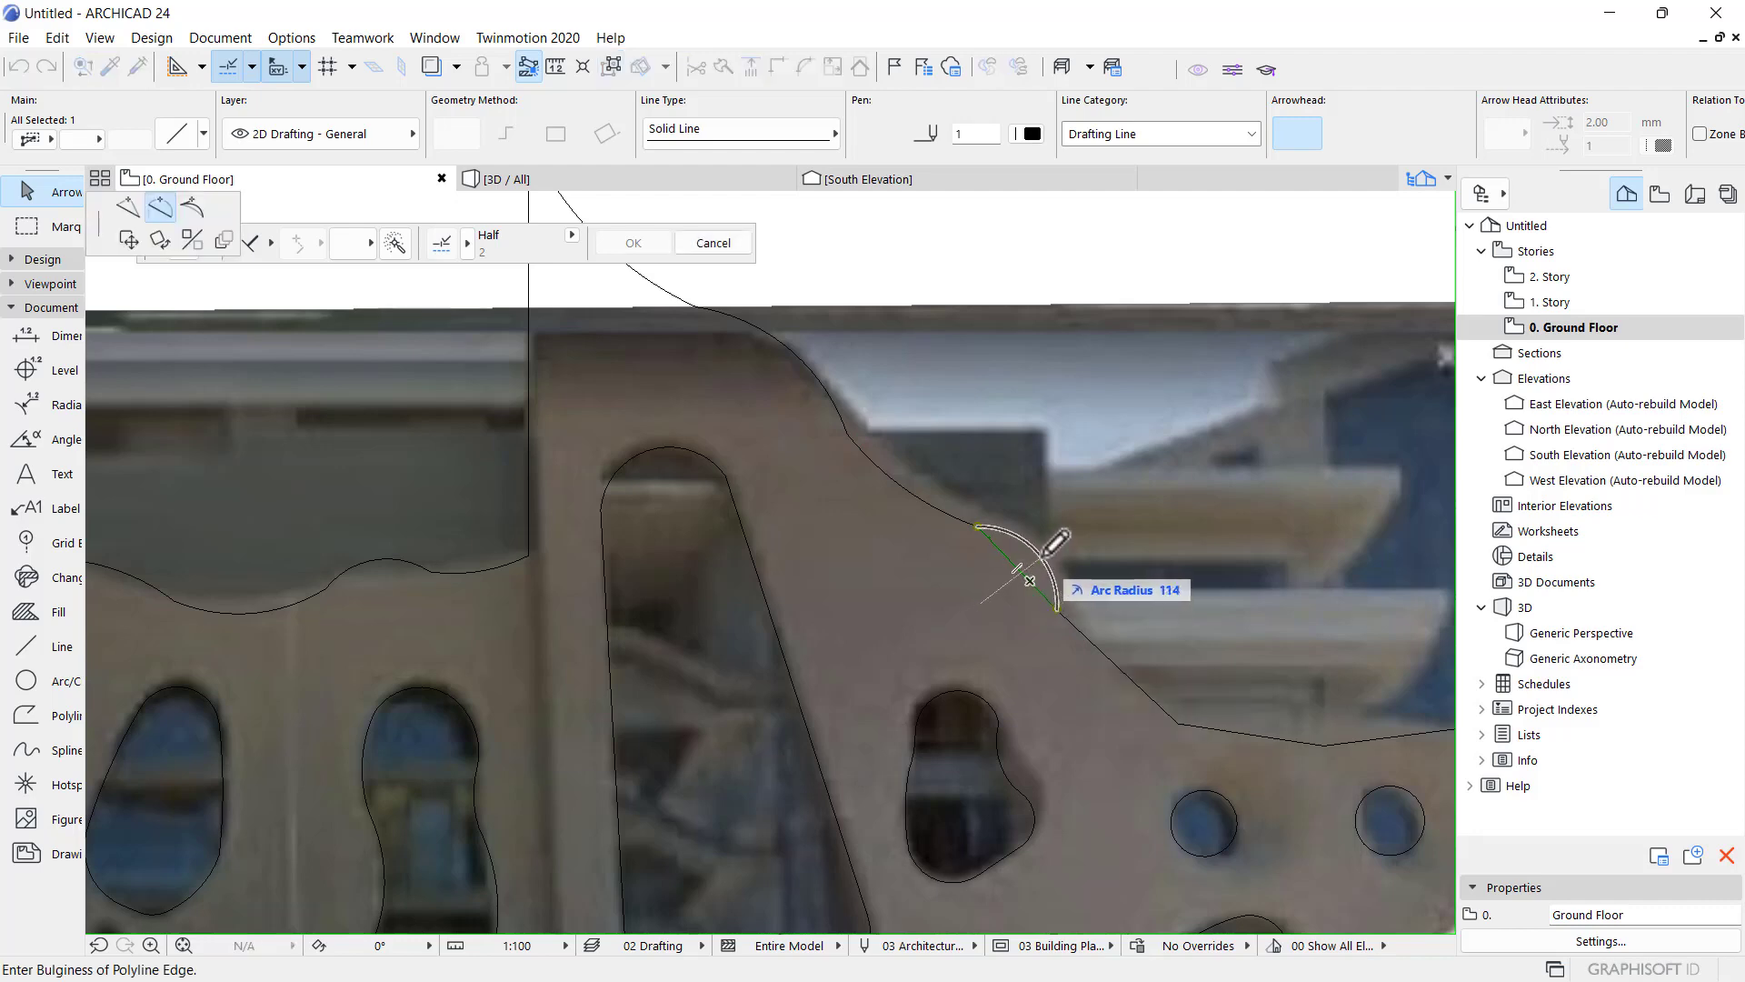
{"action": "left_click", "coordinate": [1045, 563]}
- Deepen the inward curve of the tower's third sloping roofline segment
{"action": "scroll", "coordinate": [1091, 557], "scroll_direction": "down", "scroll_amount": 2}
{"action": "scroll", "coordinate": [1095, 677], "scroll_direction": "up", "scroll_amount": 1}
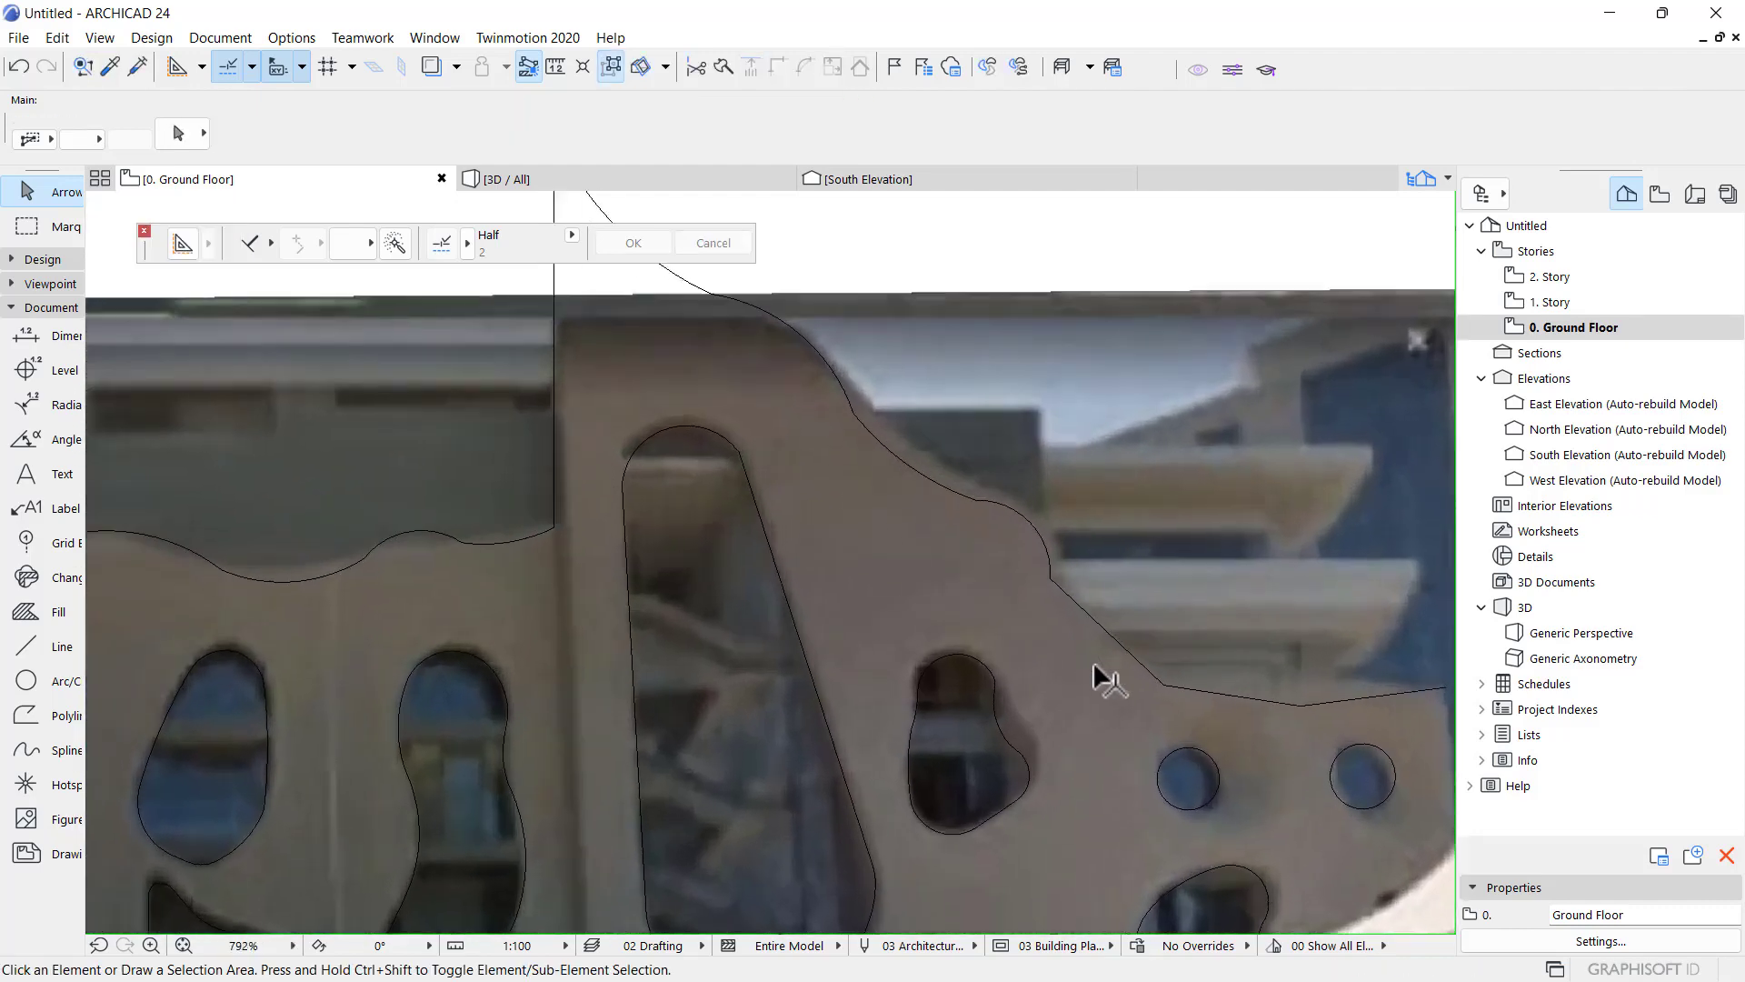
{"action": "scroll", "coordinate": [1095, 678], "scroll_direction": "up", "scroll_amount": 2}
{"action": "left_click", "coordinate": [899, 464]}
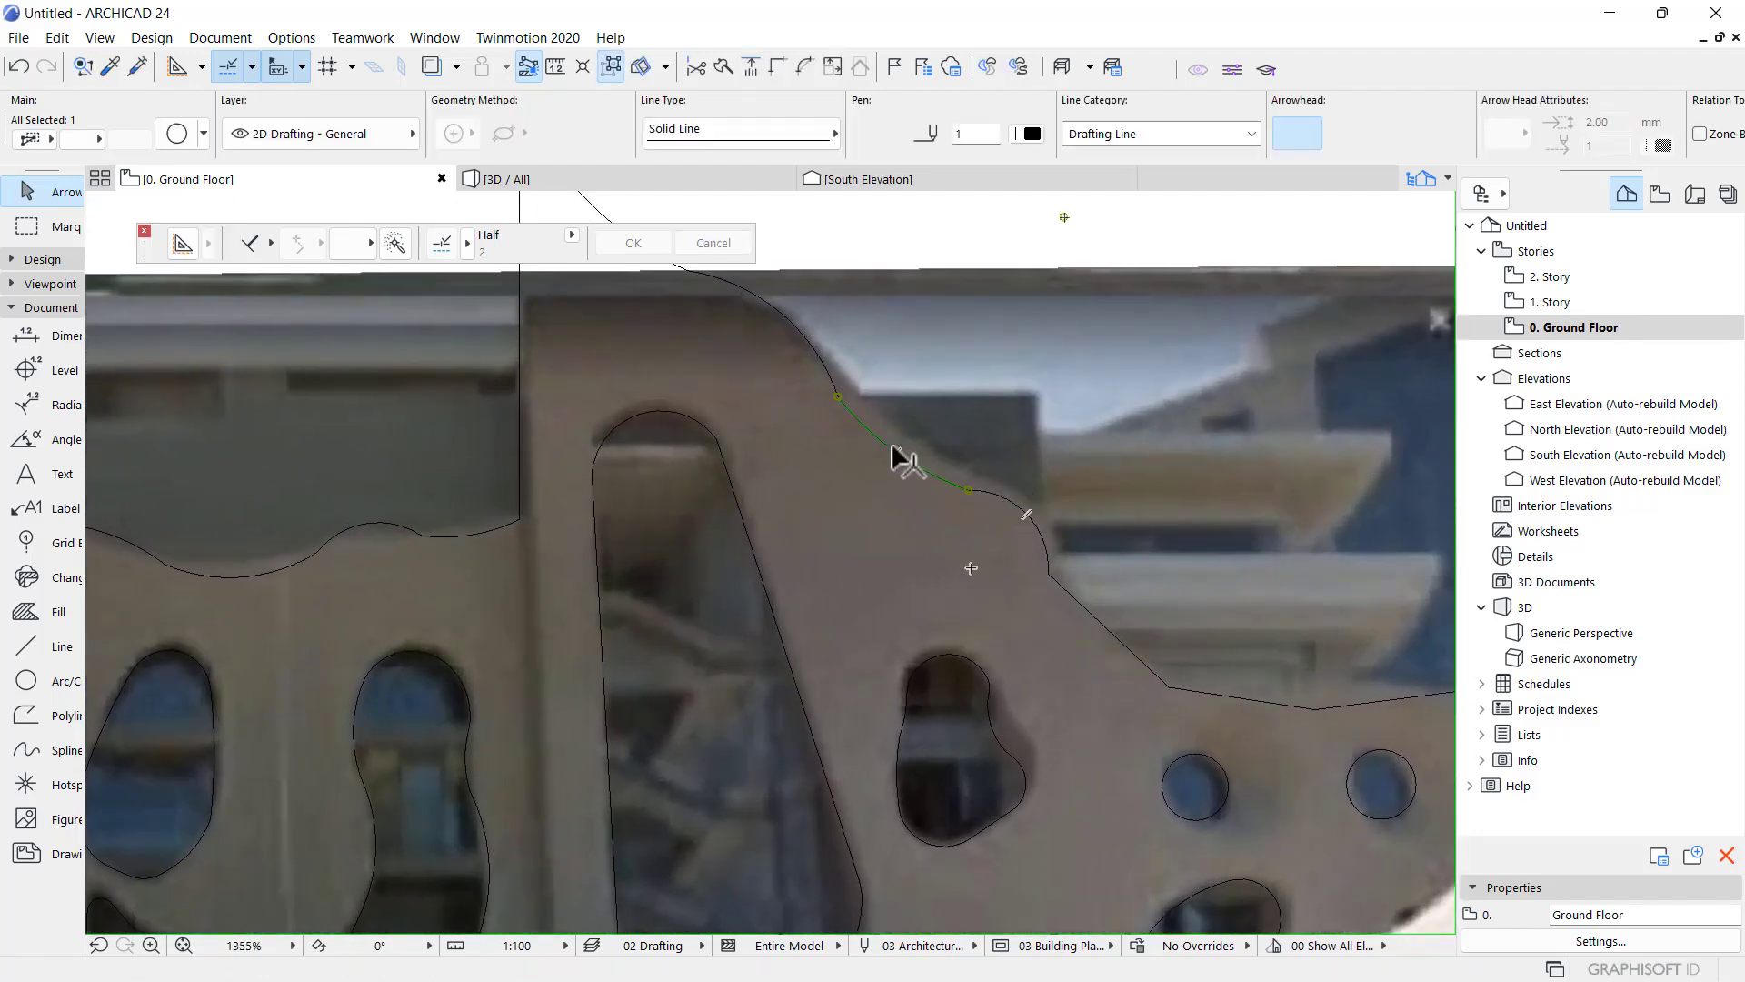
{"action": "left_click", "coordinate": [896, 452]}
{"action": "left_click", "coordinate": [891, 463]}
- Curve the straight roofline segment above the left small round window inward, then clear the selection
{"action": "scroll", "coordinate": [994, 527], "scroll_direction": "down", "scroll_amount": 2}
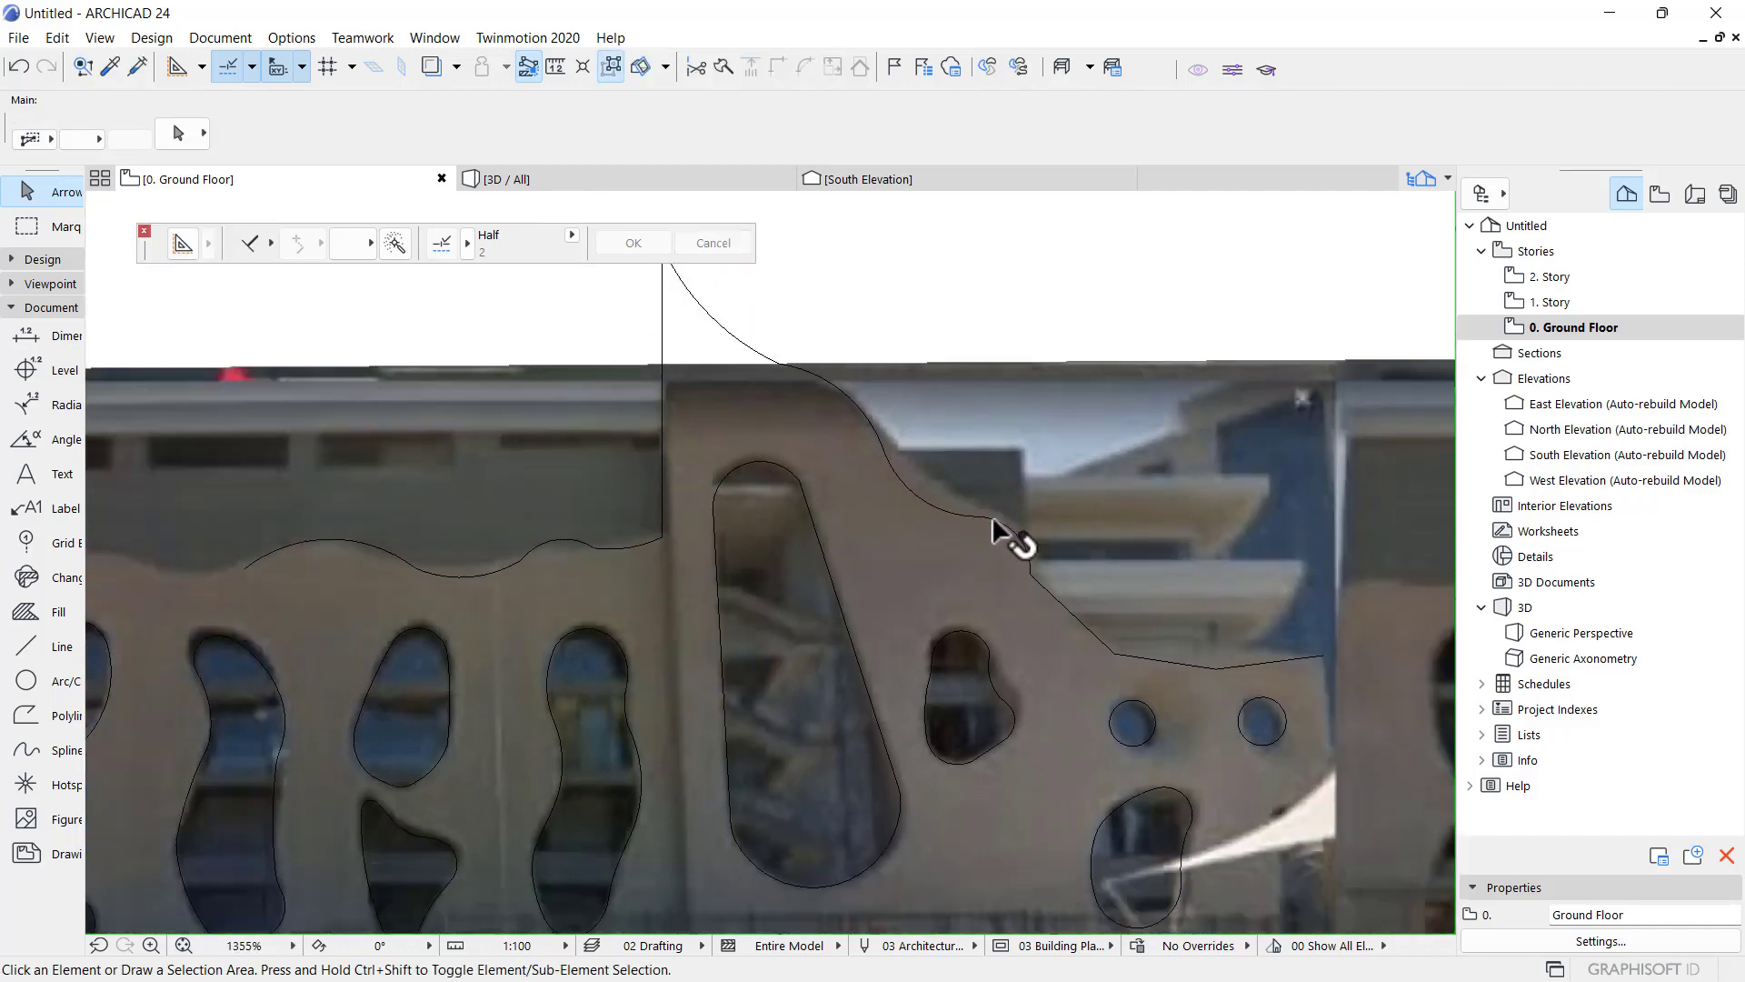
{"action": "scroll", "coordinate": [1075, 639], "scroll_direction": "up", "scroll_amount": 2}
{"action": "left_click", "coordinate": [1061, 609]}
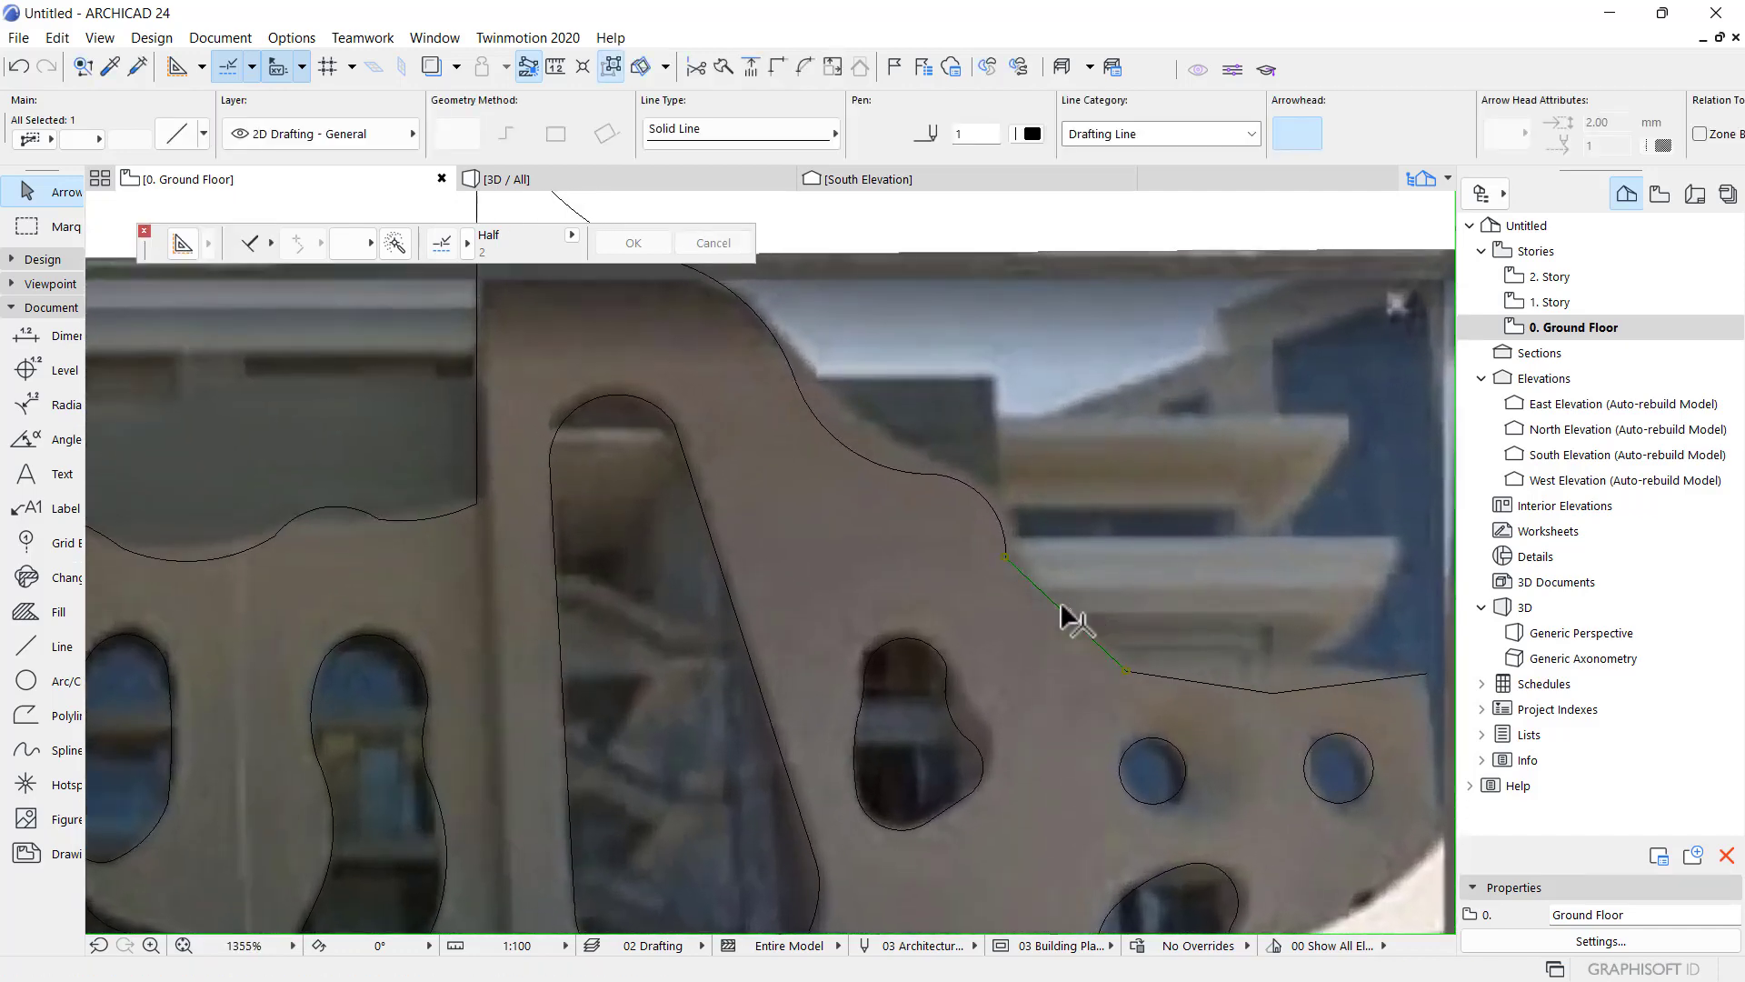
{"action": "left_click", "coordinate": [1064, 612]}
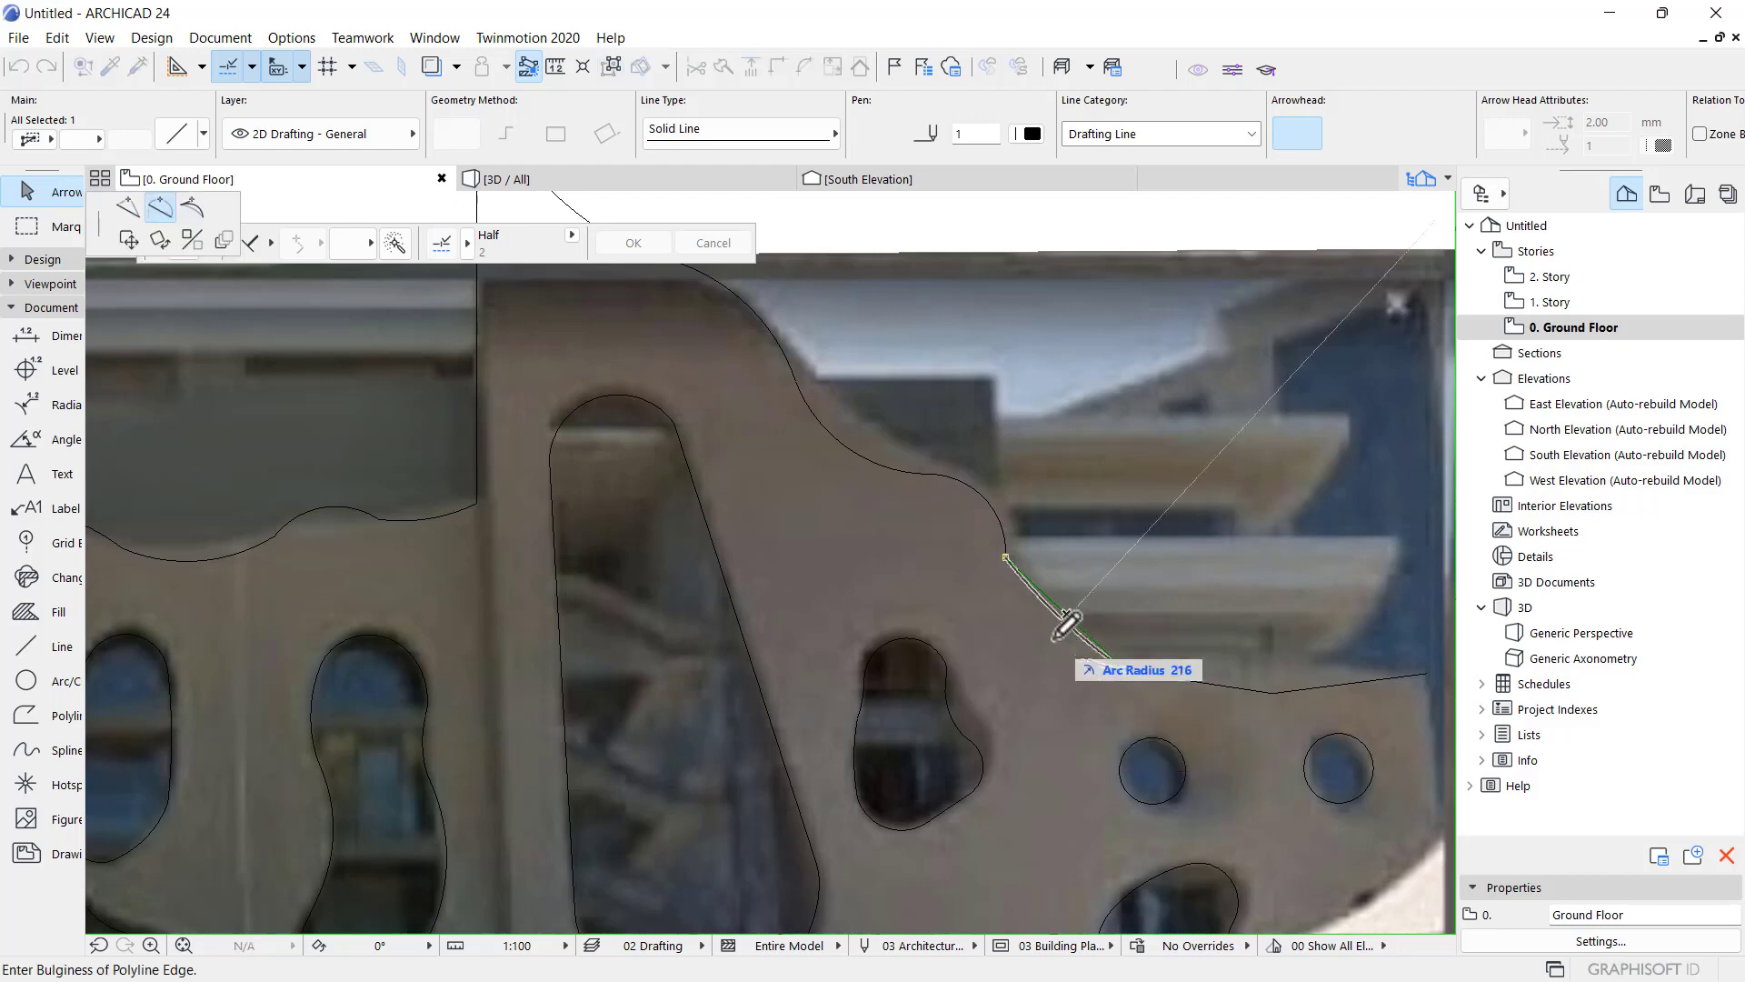
{"action": "left_click", "coordinate": [1055, 627]}
{"action": "key", "text": "Escape"}
- Inspect the traced roofline and window outlines along the whole facade against the reference photo
{"action": "scroll", "coordinate": [978, 549], "scroll_direction": "down", "scroll_amount": 2}
{"action": "scroll", "coordinate": [1147, 688], "scroll_direction": "up", "scroll_amount": 2}
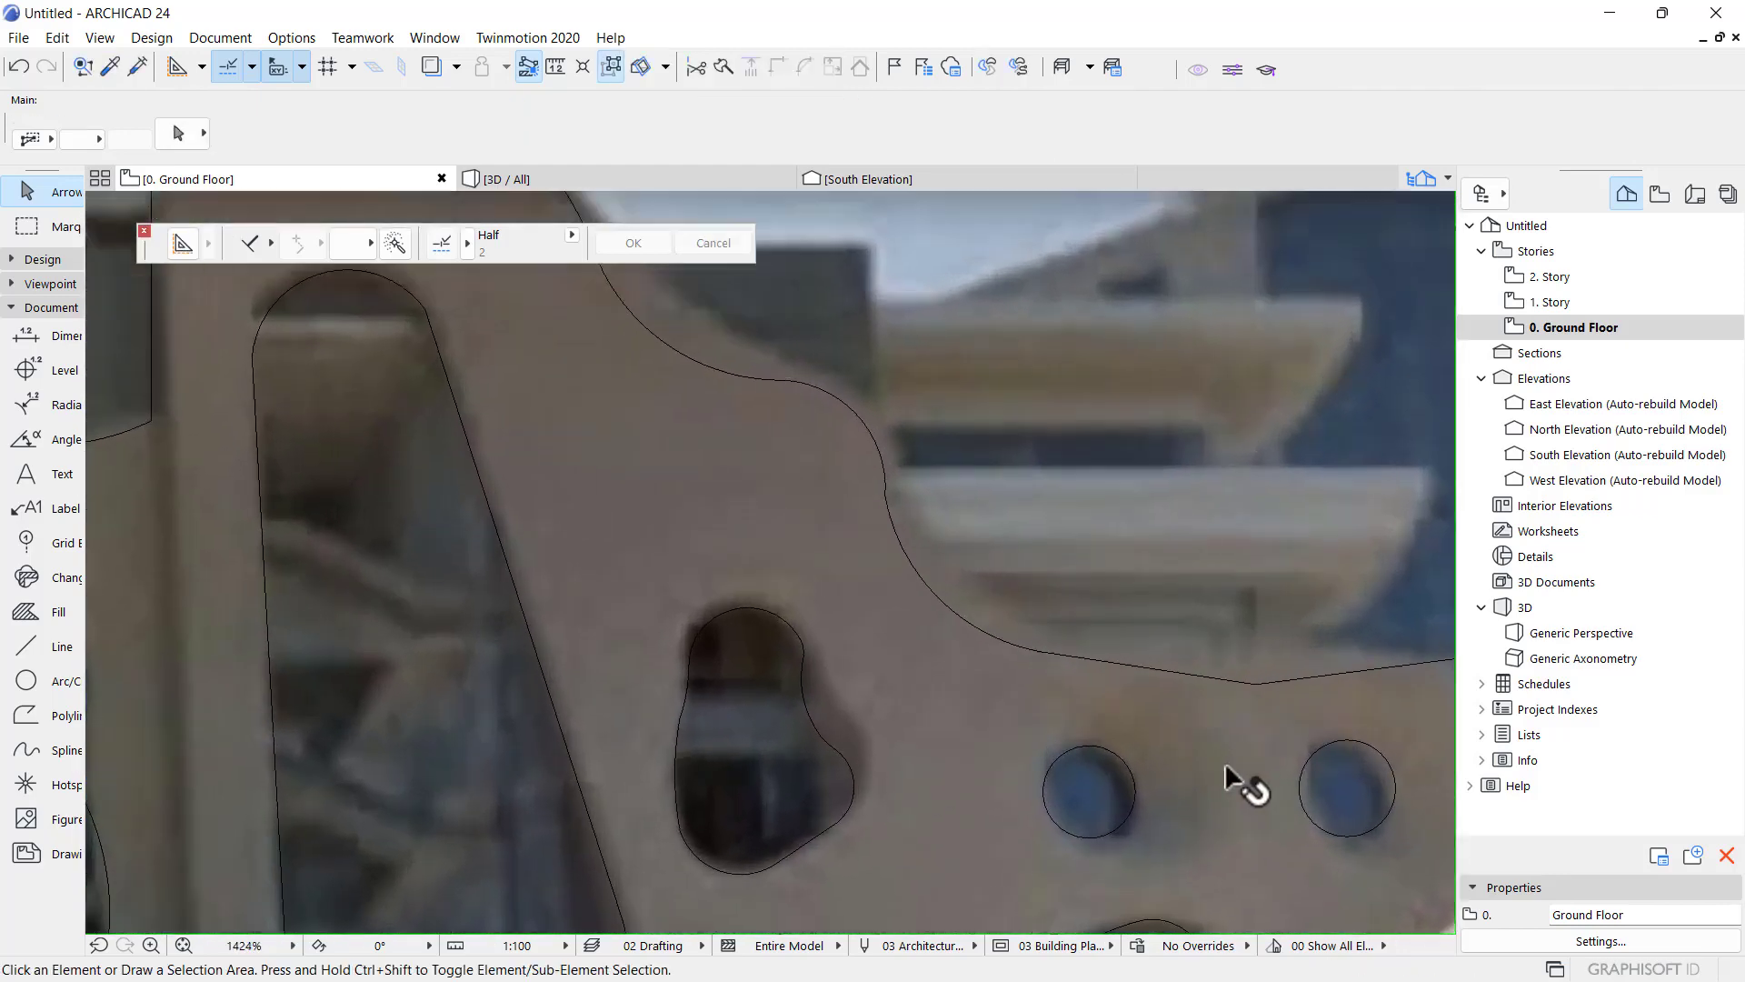
{"action": "scroll", "coordinate": [865, 549], "scroll_direction": "down", "scroll_amount": 2}
{"action": "scroll", "coordinate": [1175, 618], "scroll_direction": "down", "scroll_amount": 3}
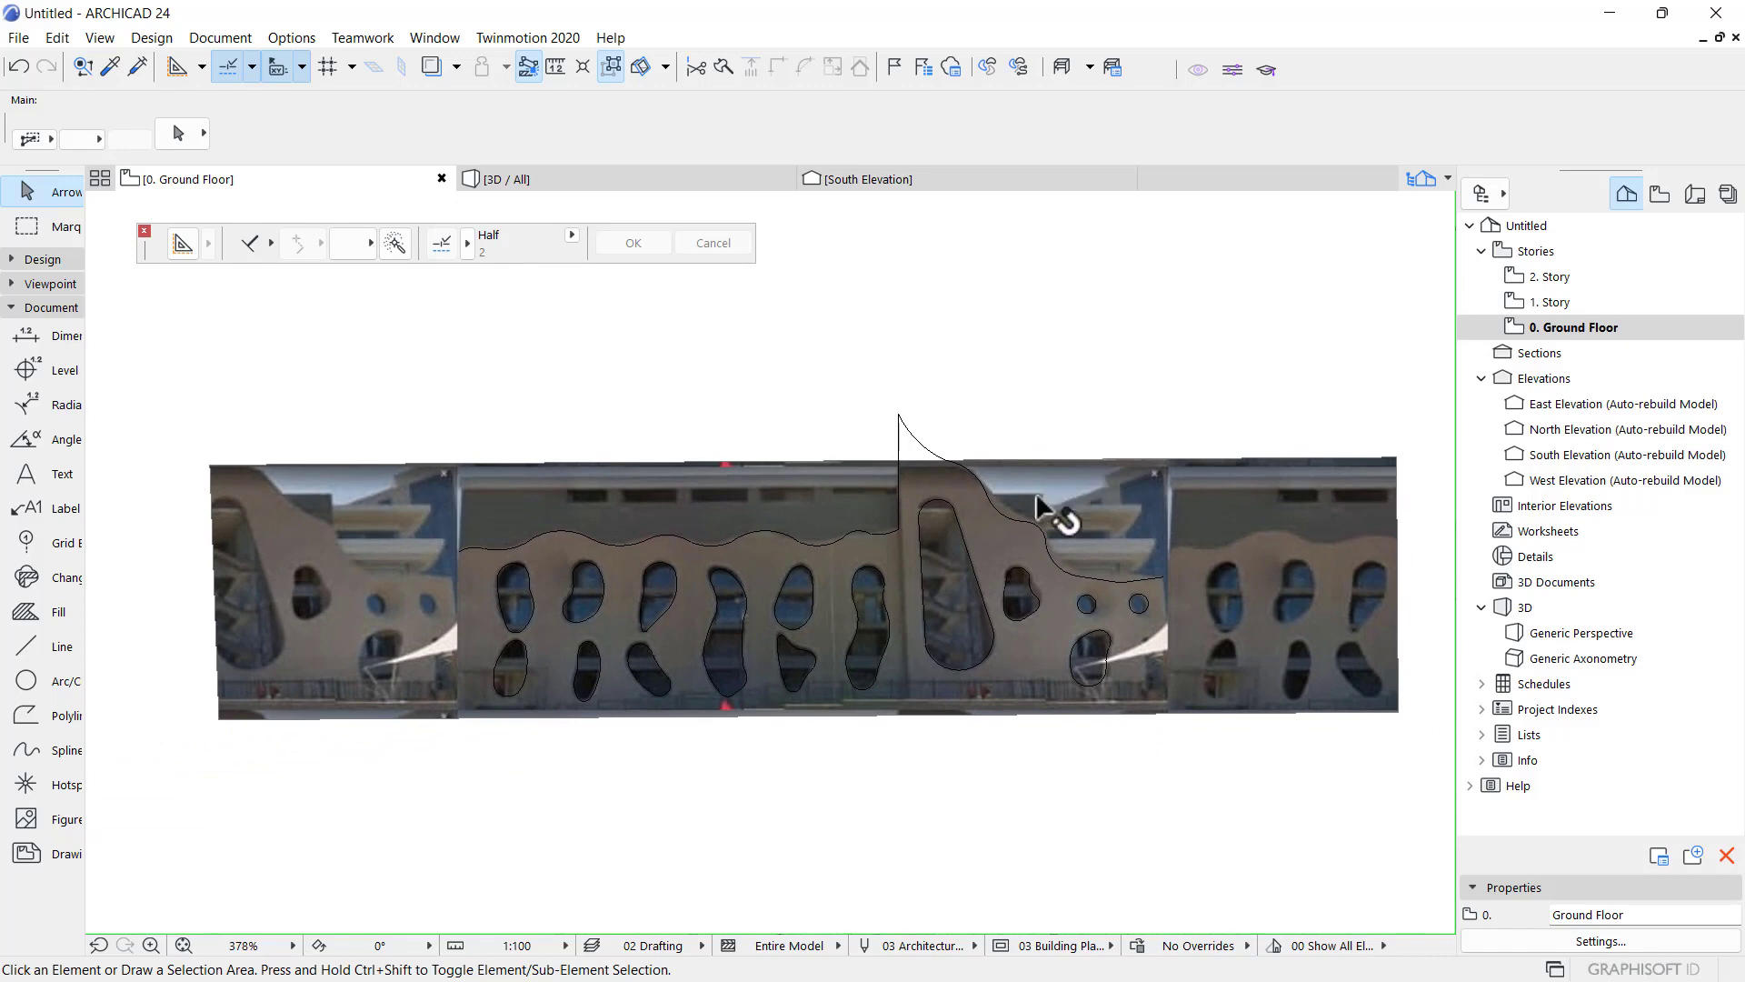
{"action": "scroll", "coordinate": [1021, 537], "scroll_direction": "up", "scroll_amount": 3}
{"action": "scroll", "coordinate": [1021, 537], "scroll_direction": "down", "scroll_amount": 2}
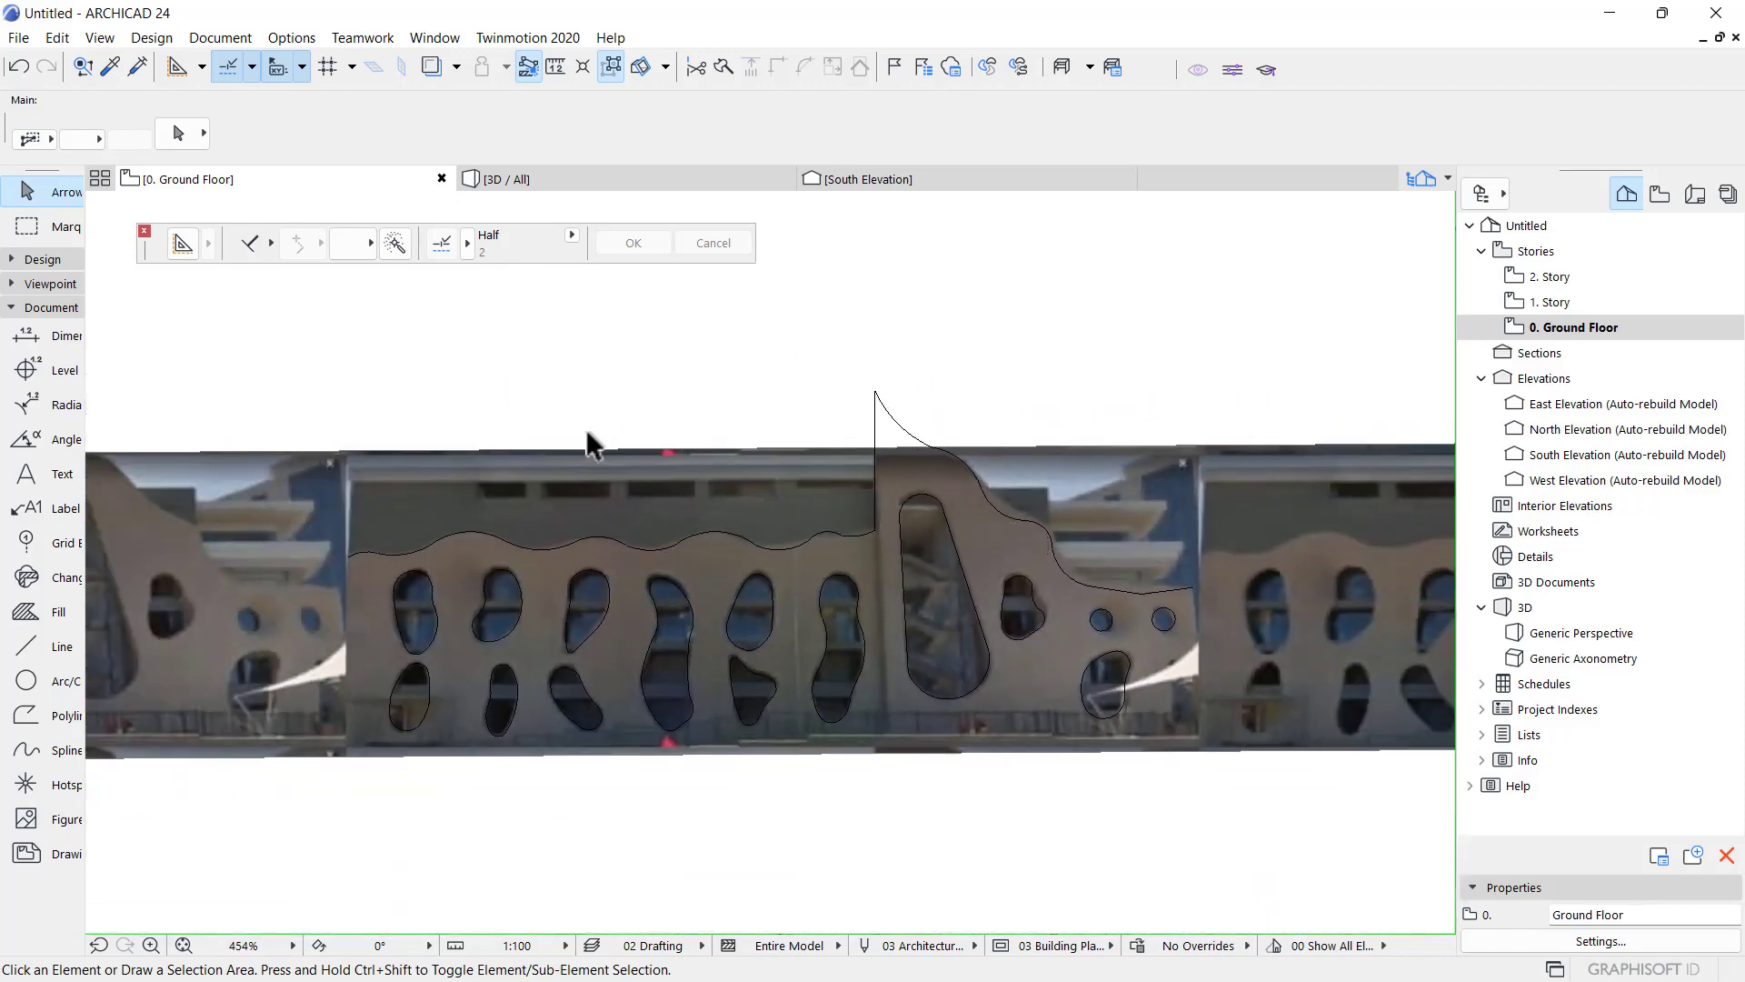
{"action": "scroll", "coordinate": [368, 518], "scroll_direction": "up", "scroll_amount": 1}
{"action": "scroll", "coordinate": [358, 538], "scroll_direction": "up", "scroll_amount": 5}
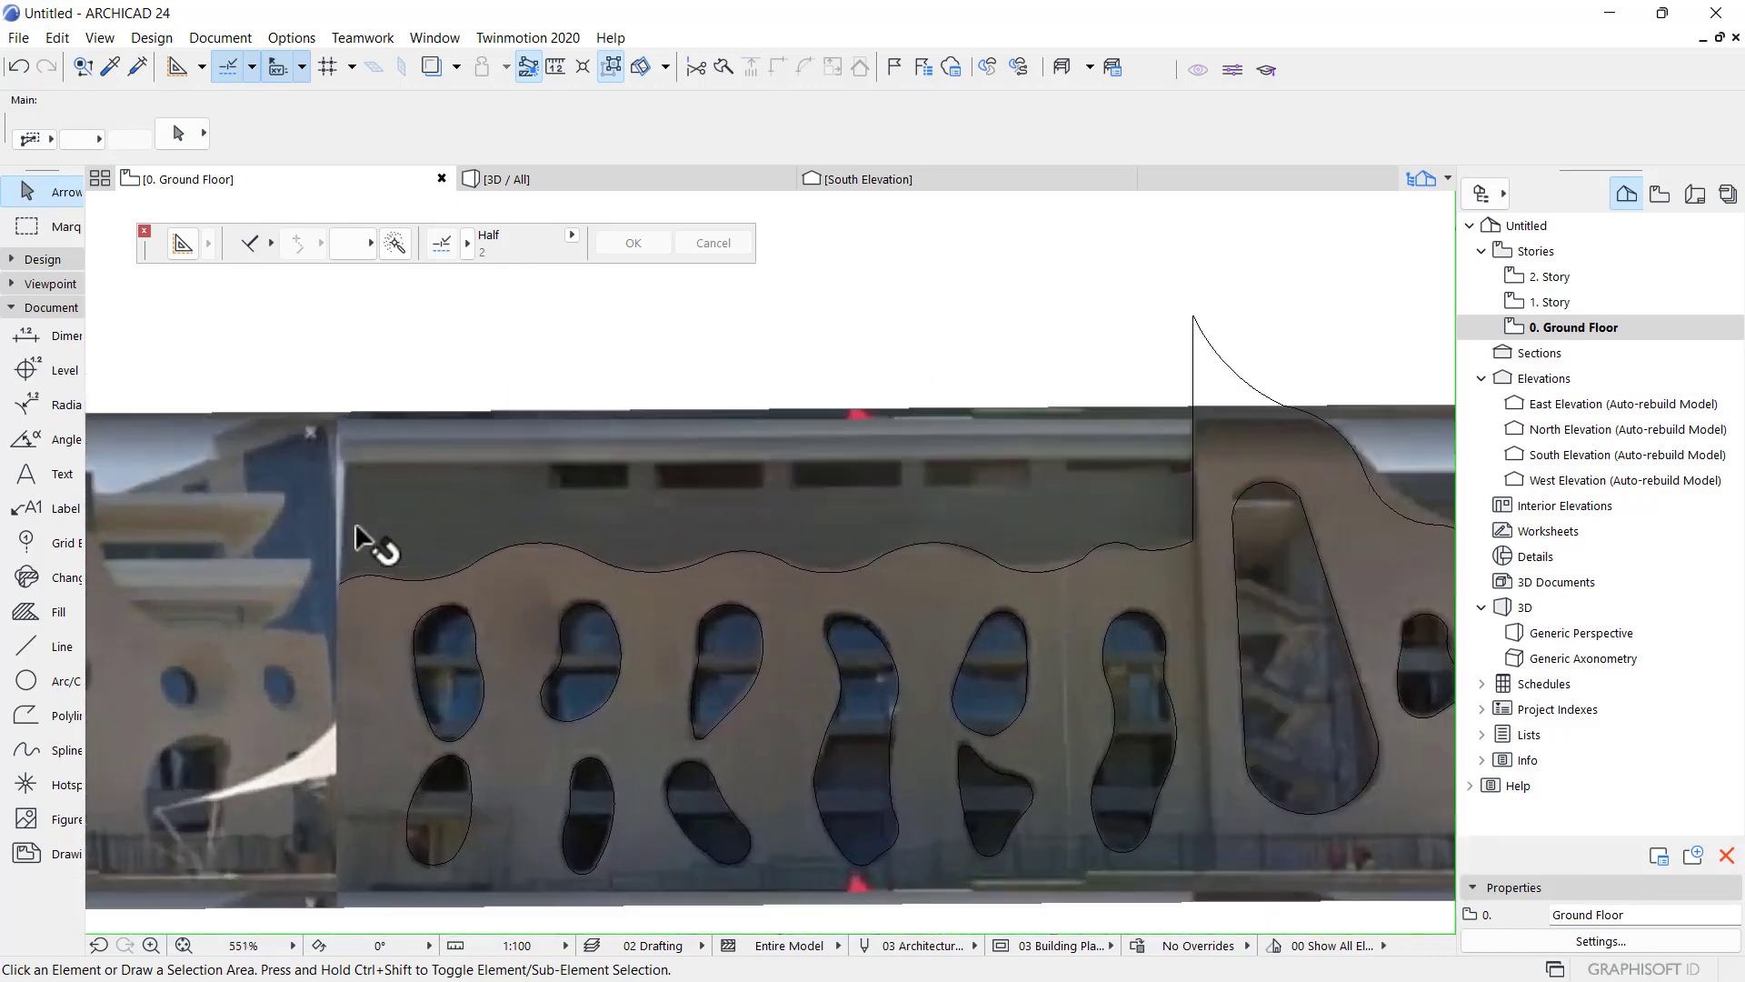
{"action": "scroll", "coordinate": [359, 556], "scroll_direction": "down", "scroll_amount": 6}
{"action": "scroll", "coordinate": [673, 476], "scroll_direction": "down", "scroll_amount": 1}
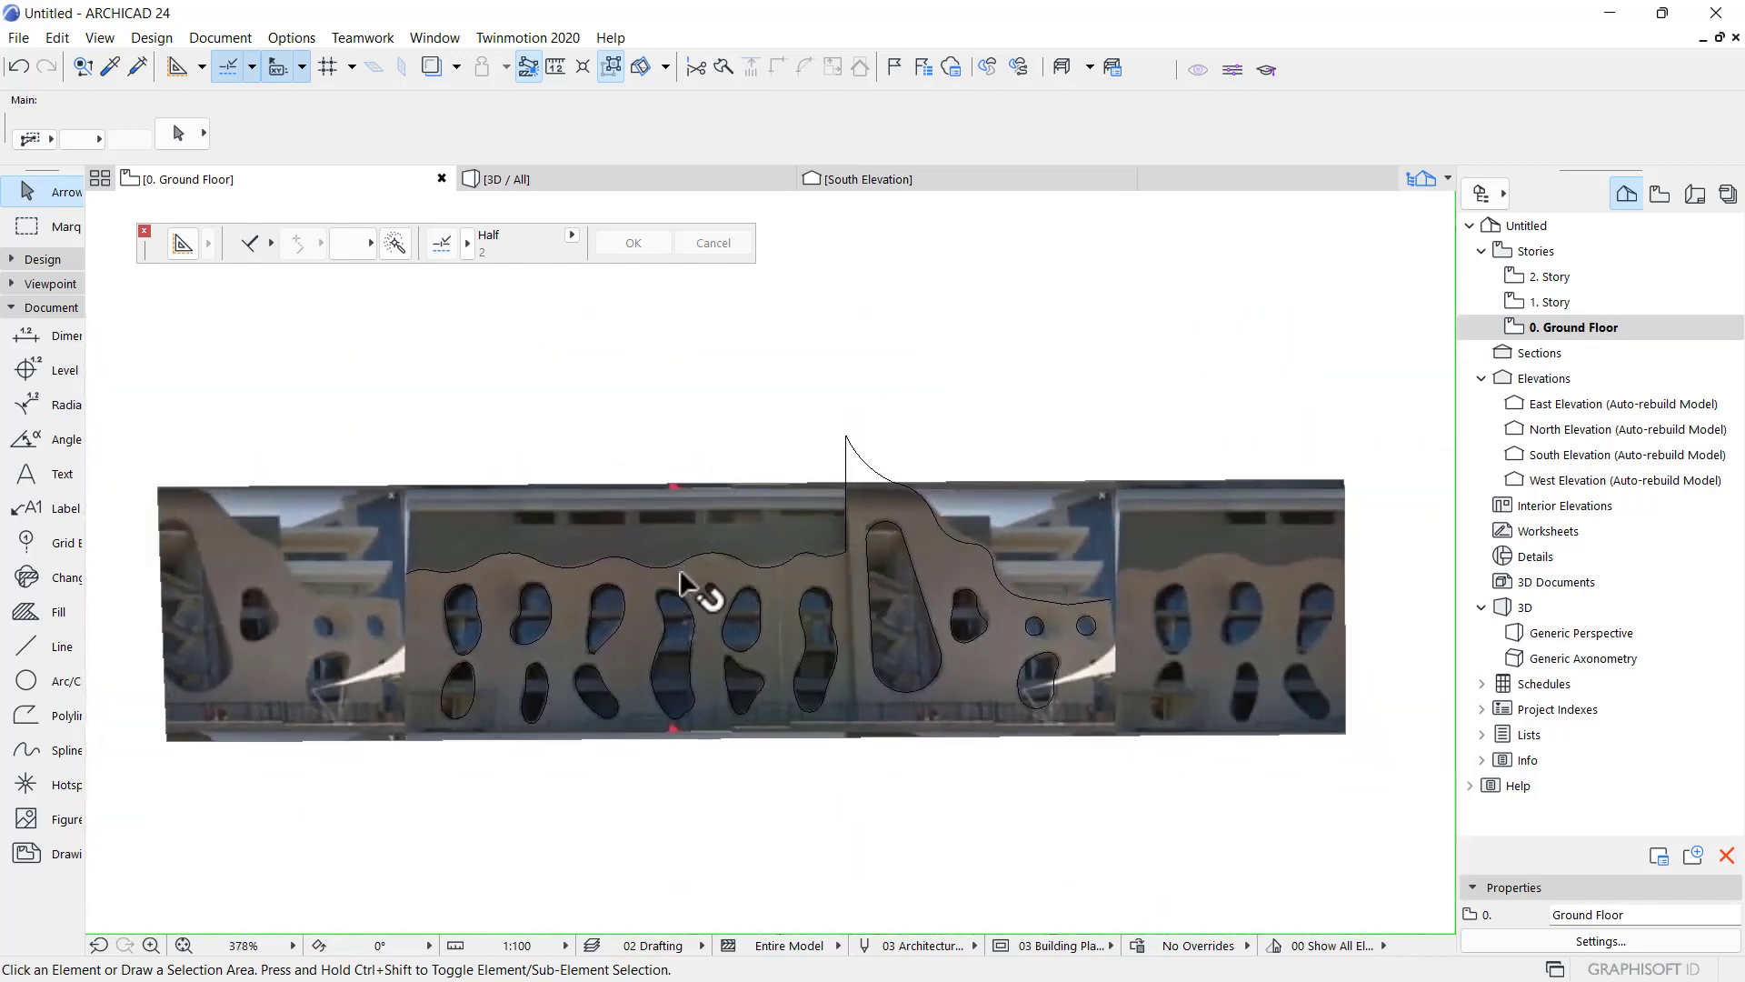
- Delete the reference photo fill from the ground floor plan, keeping only the traced outlines
{"action": "left_click", "coordinate": [353, 542]}
{"action": "scroll", "coordinate": [1015, 498], "scroll_direction": "down", "scroll_amount": 3}
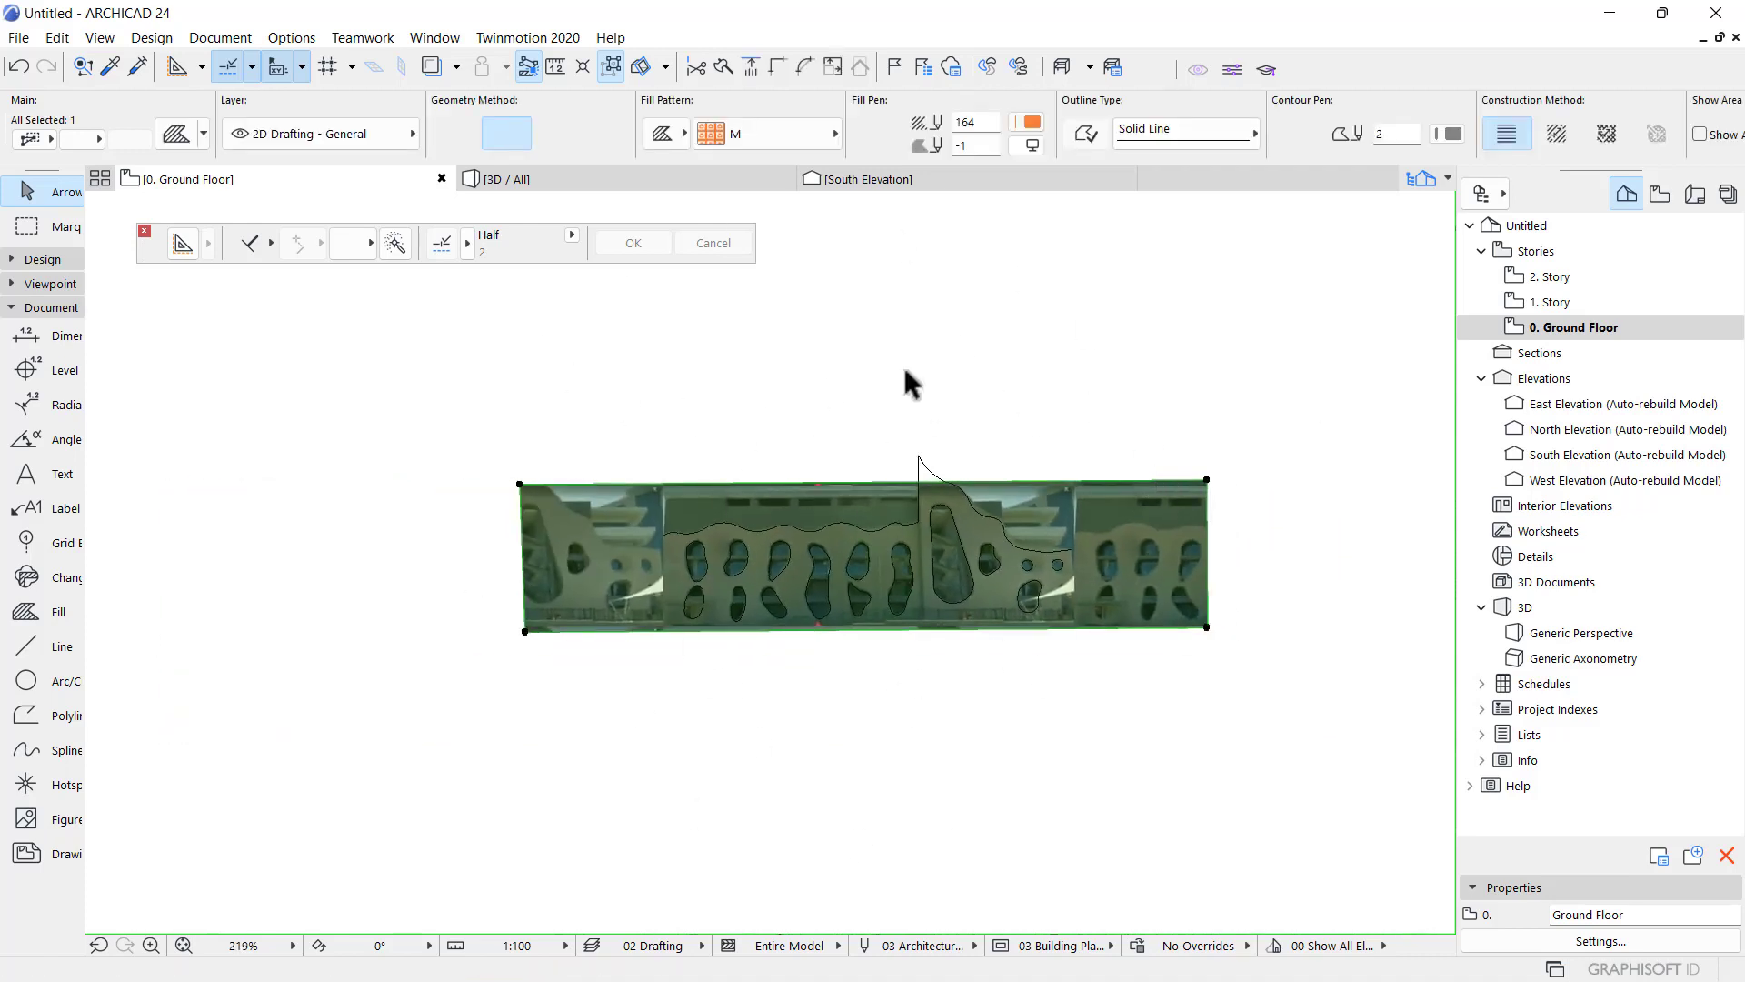
{"action": "scroll", "coordinate": [920, 618], "scroll_direction": "up", "scroll_amount": 3}
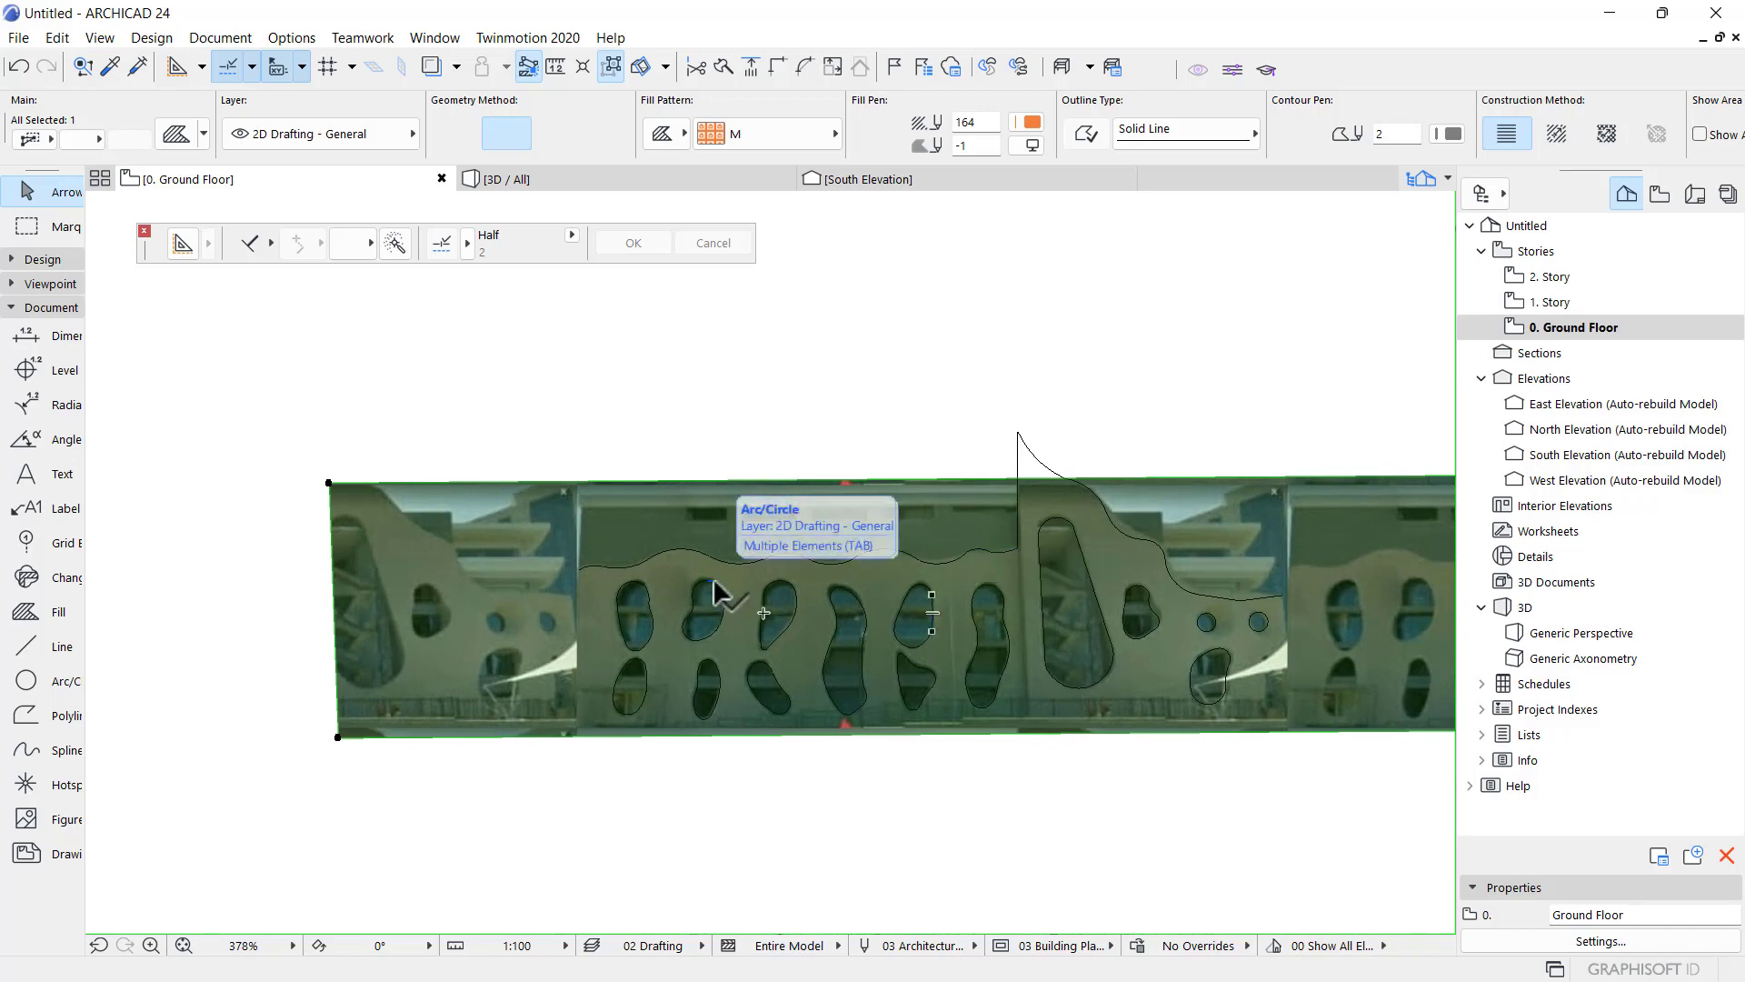
{"action": "key", "text": "Delete"}
{"action": "scroll", "coordinate": [1124, 654], "scroll_direction": "up", "scroll_amount": 3}
{"action": "scroll", "coordinate": [751, 596], "scroll_direction": "down", "scroll_amount": 3}
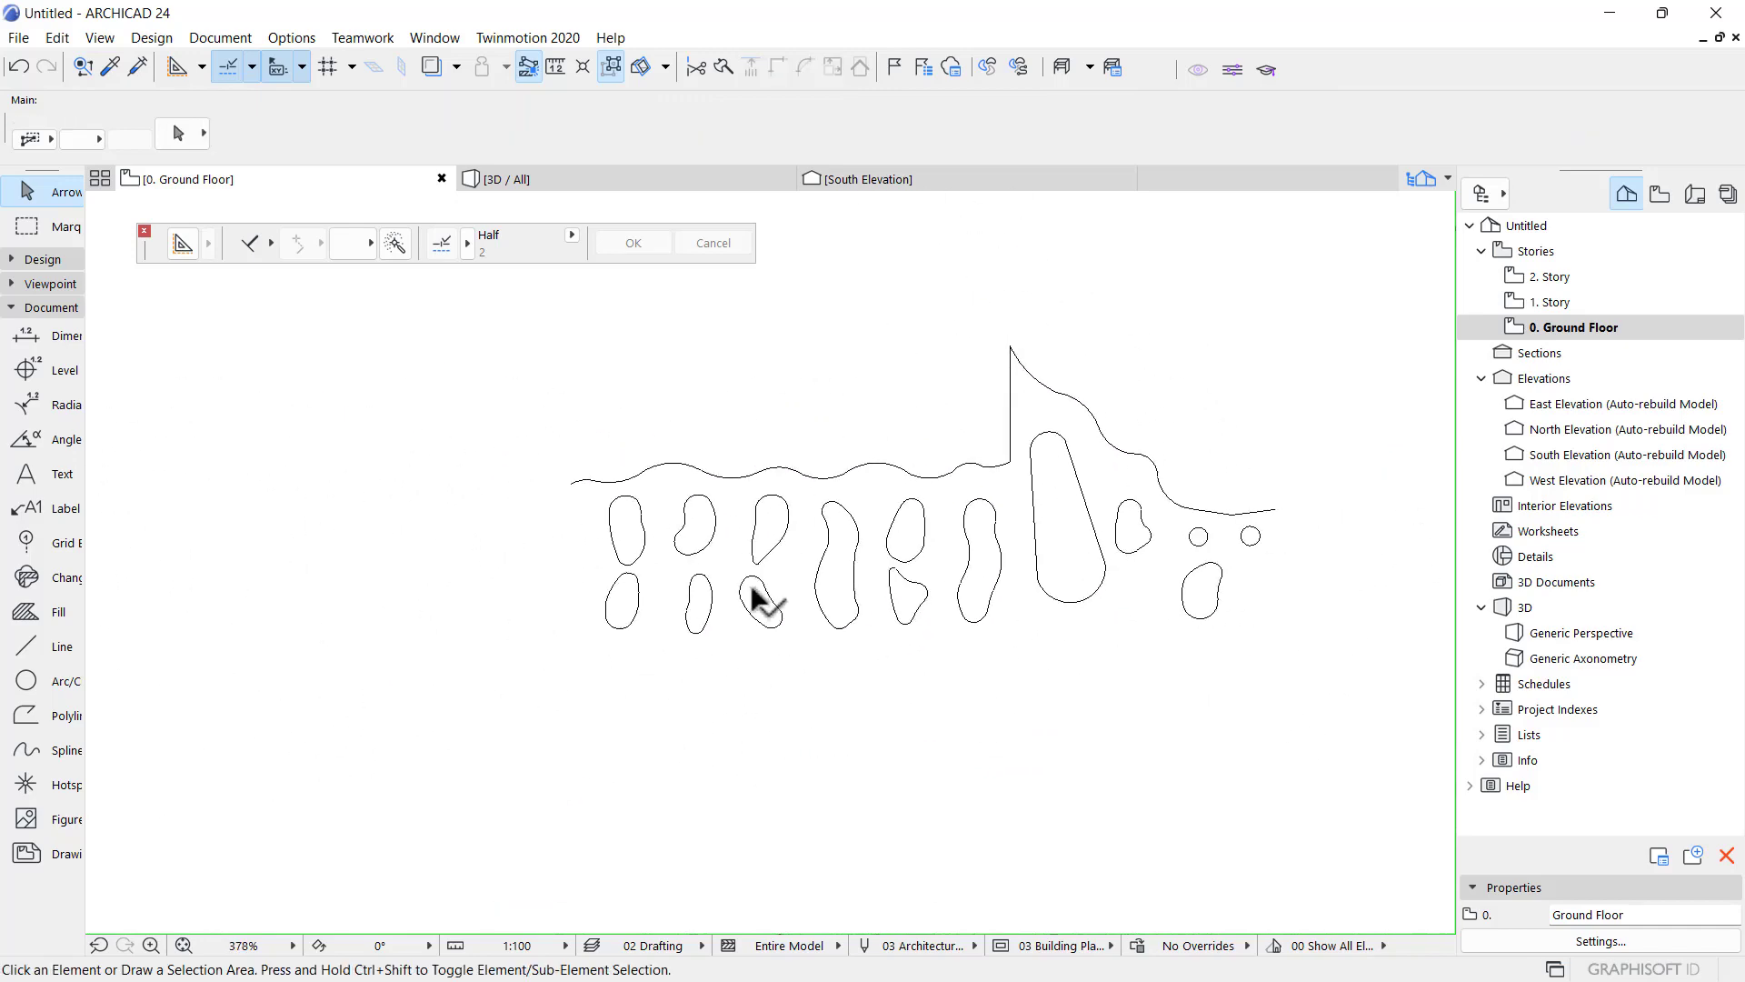
- Create slabs from all the traced window outlines, including the tower opening and the two small circles, using the Slab tool's Magic Wand
{"action": "scroll", "coordinate": [705, 585], "scroll_direction": "up", "scroll_amount": 5}
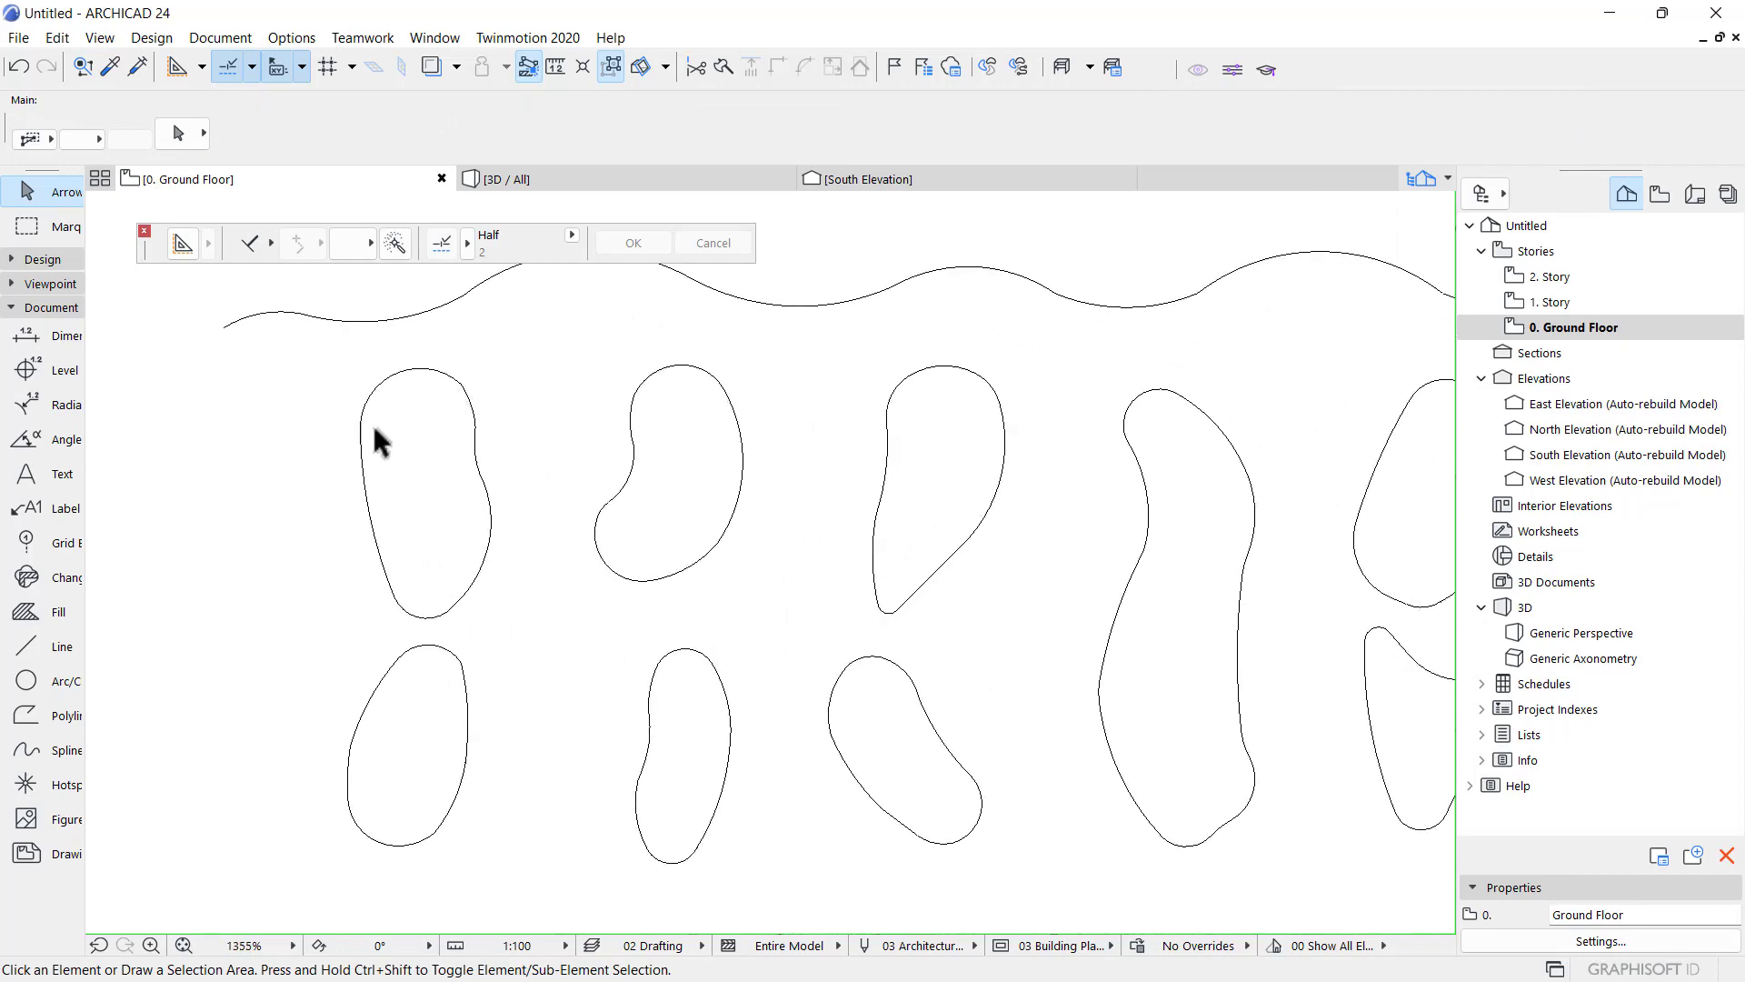
{"action": "scroll", "coordinate": [451, 618], "scroll_direction": "down", "scroll_amount": 3}
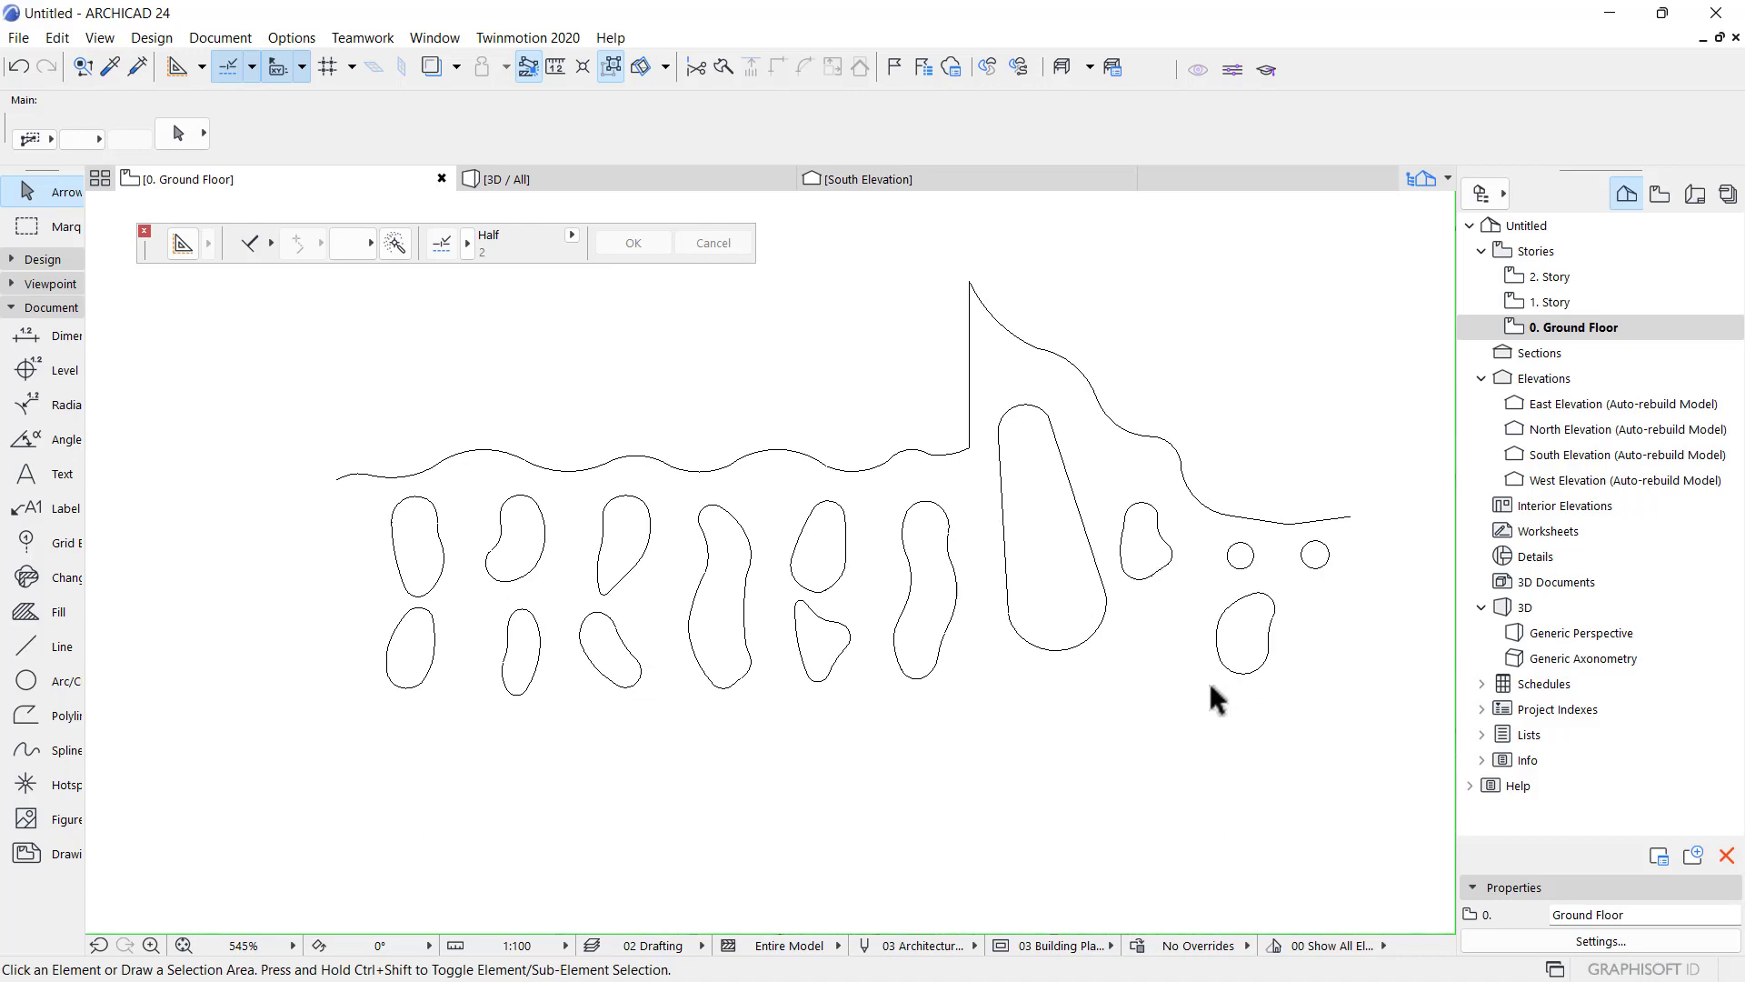
{"action": "left_click", "coordinate": [42, 258]}
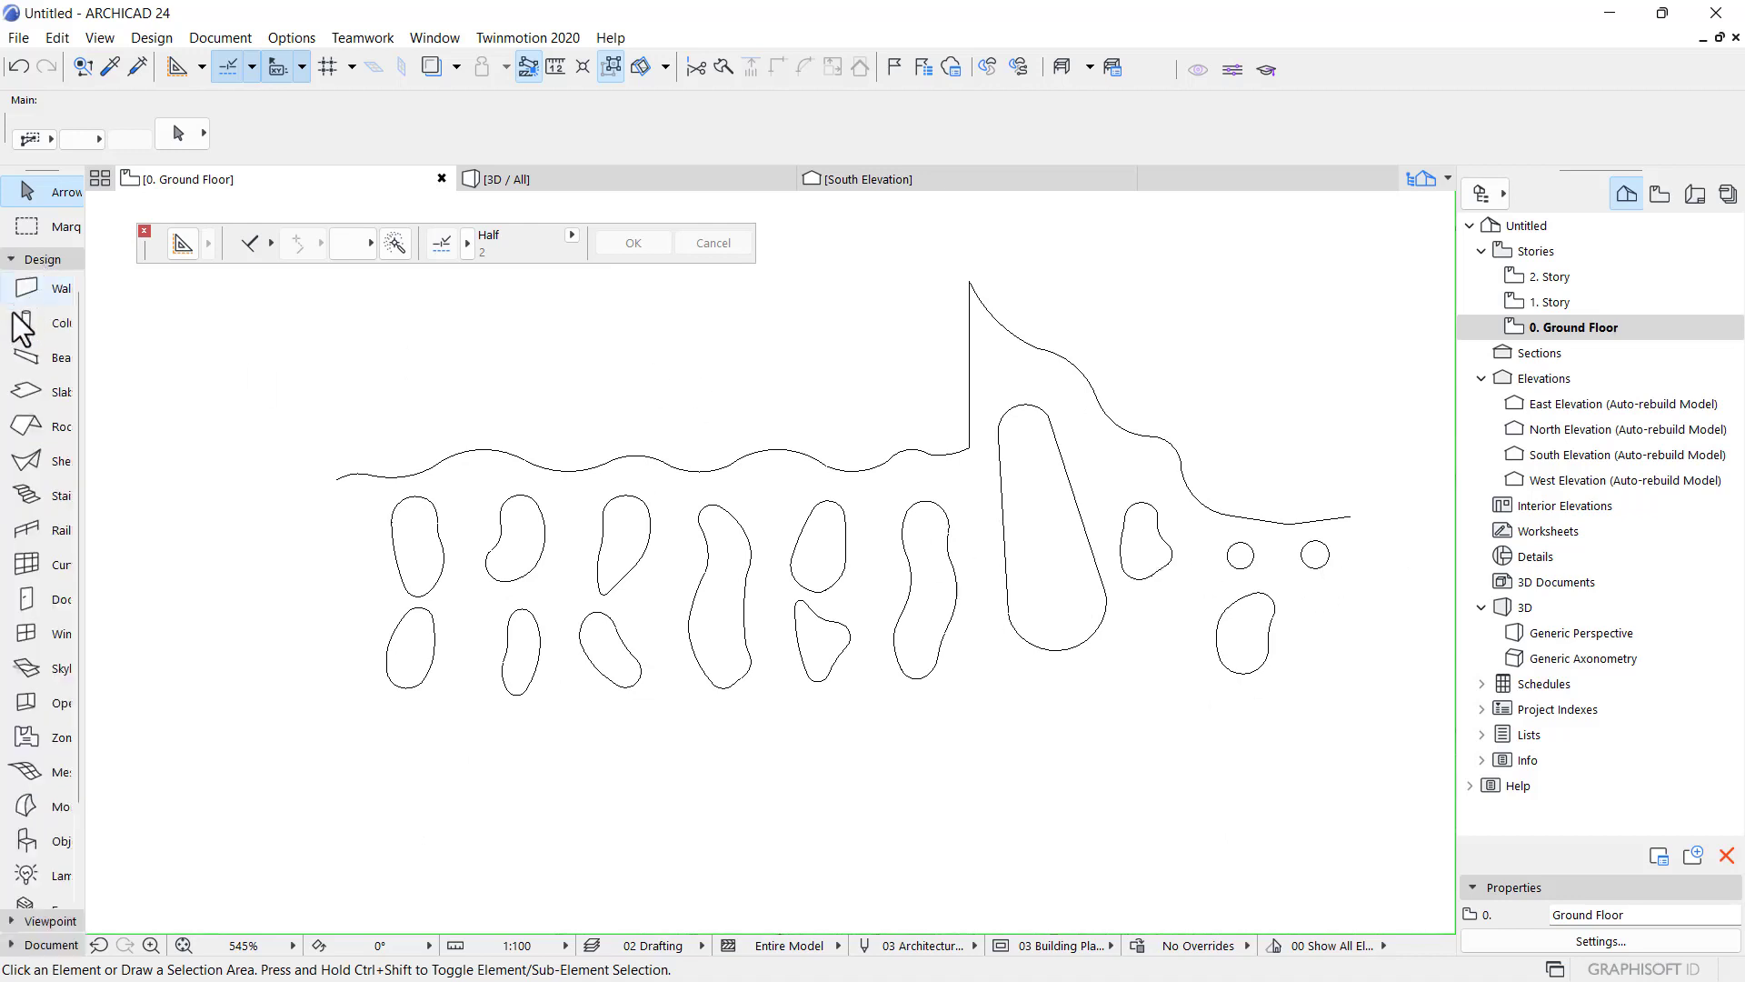
{"action": "left_click", "coordinate": [41, 390]}
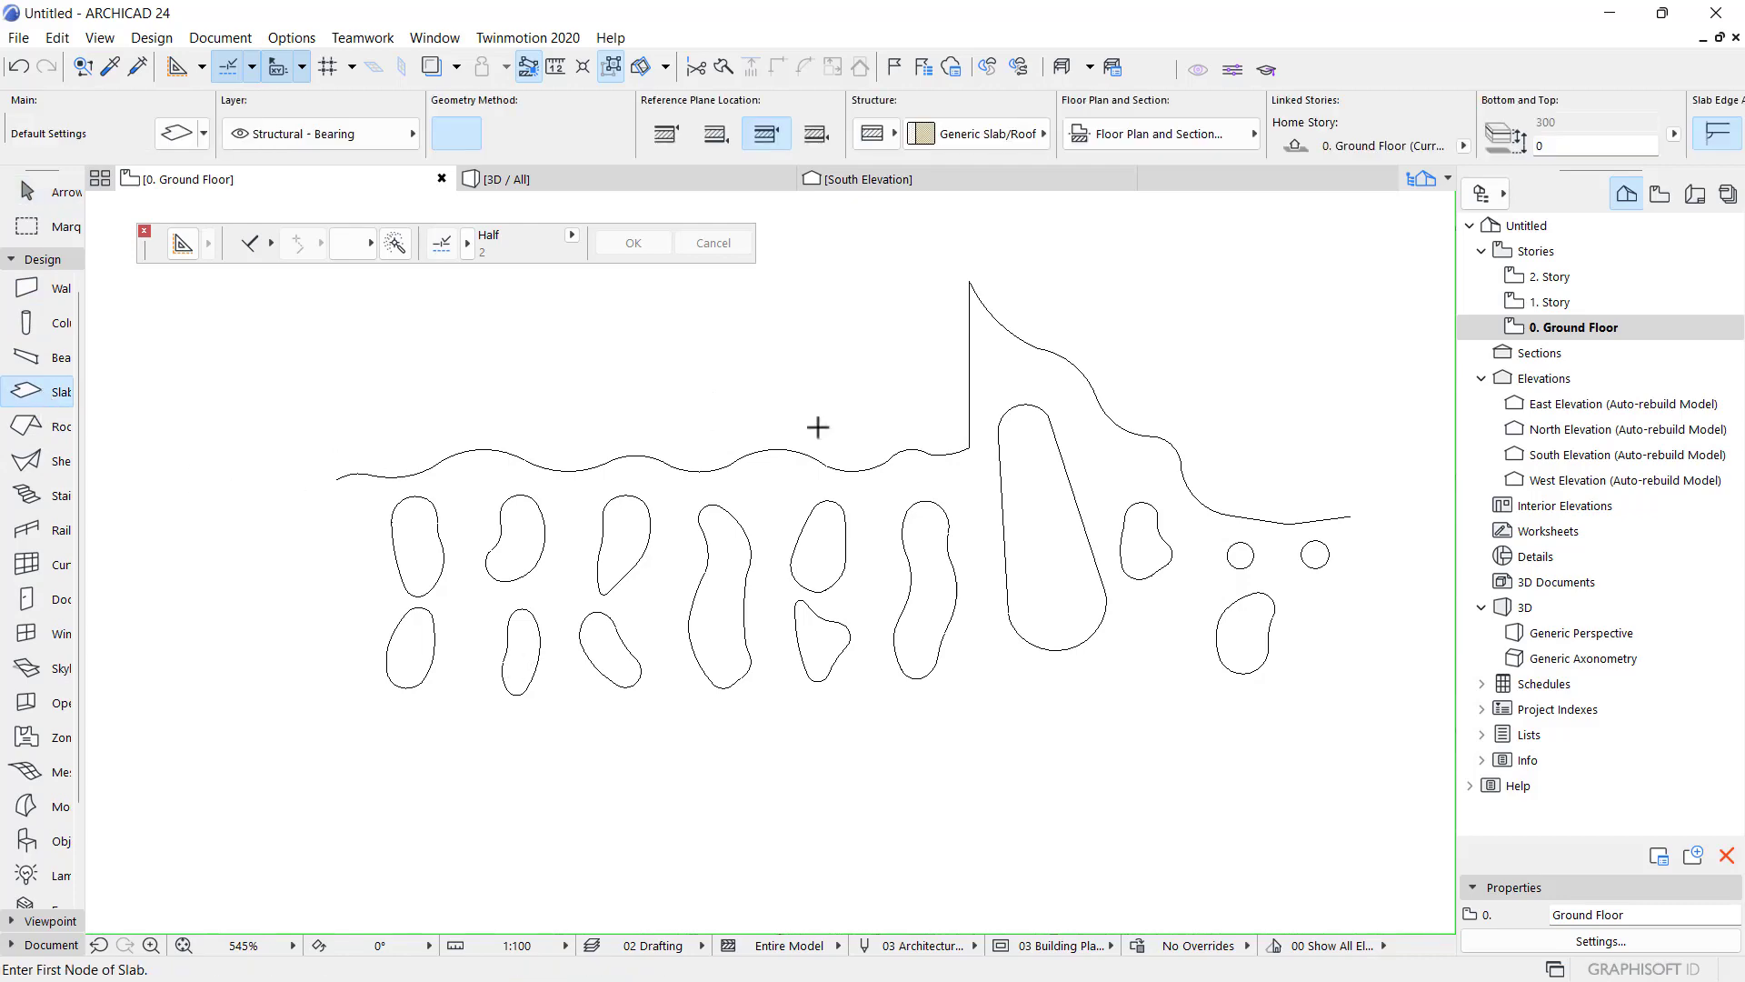
{"action": "scroll", "coordinate": [713, 542], "scroll_direction": "down", "scroll_amount": 2}
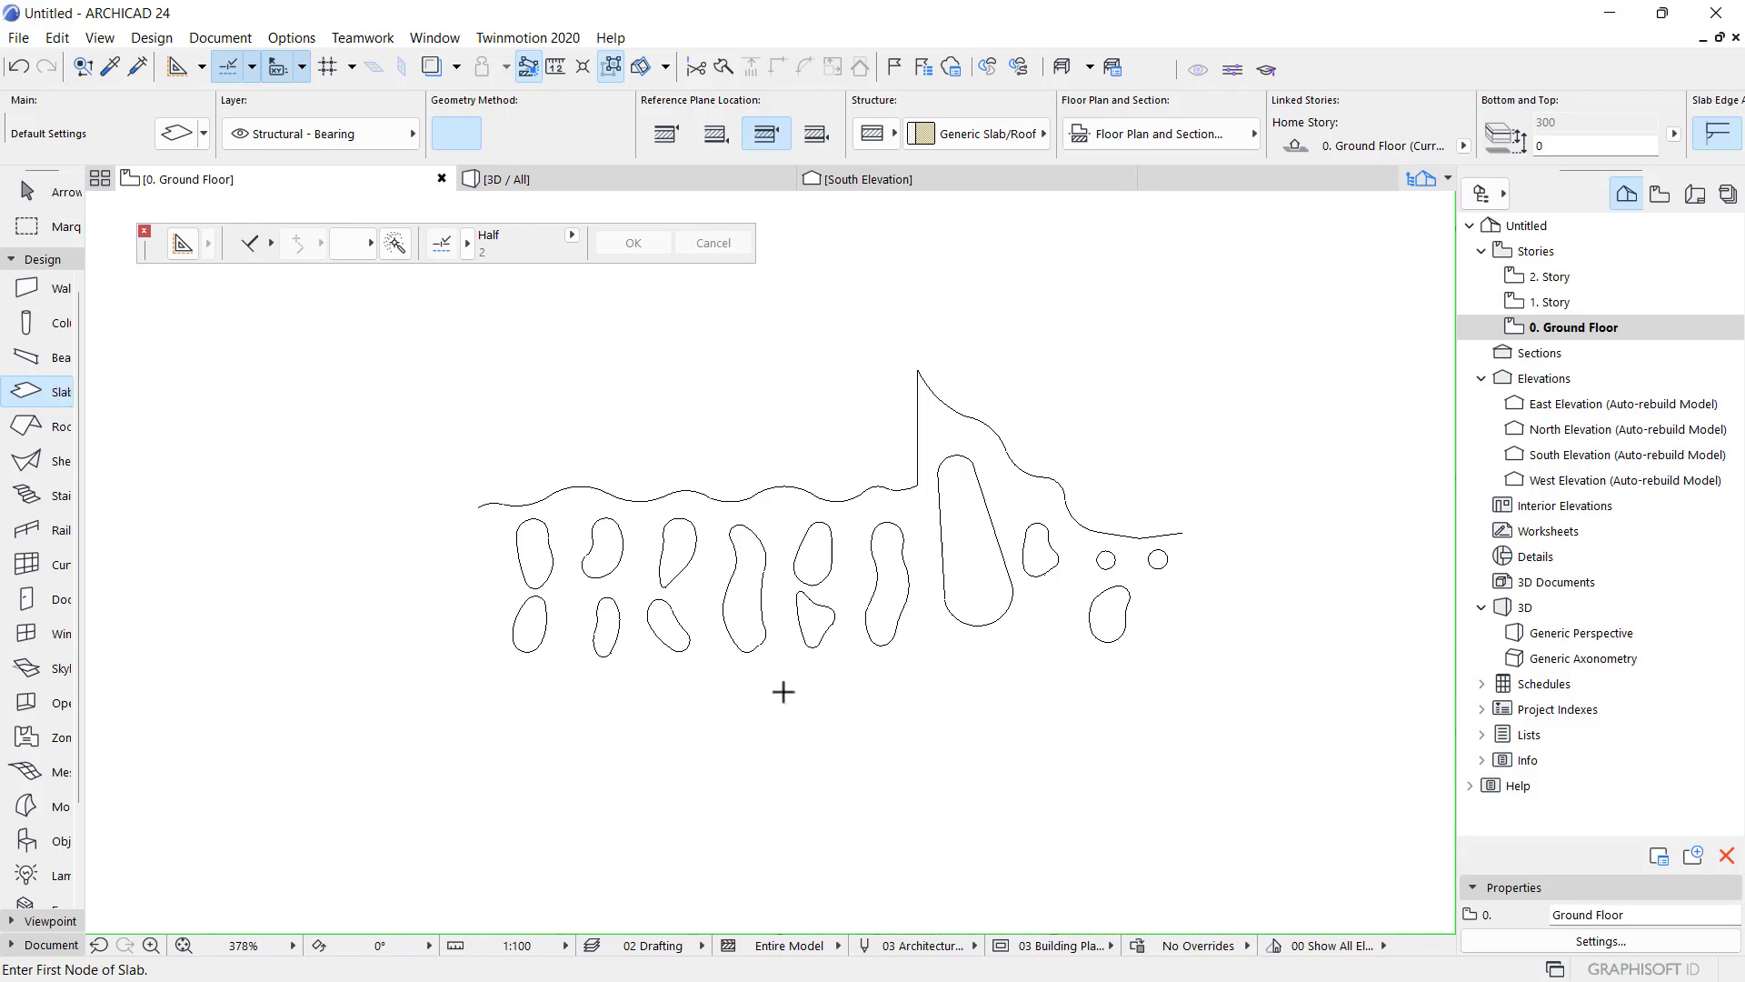
{"action": "scroll", "coordinate": [596, 591], "scroll_direction": "up", "scroll_amount": 1}
{"action": "scroll", "coordinate": [599, 589], "scroll_direction": "up", "scroll_amount": 3}
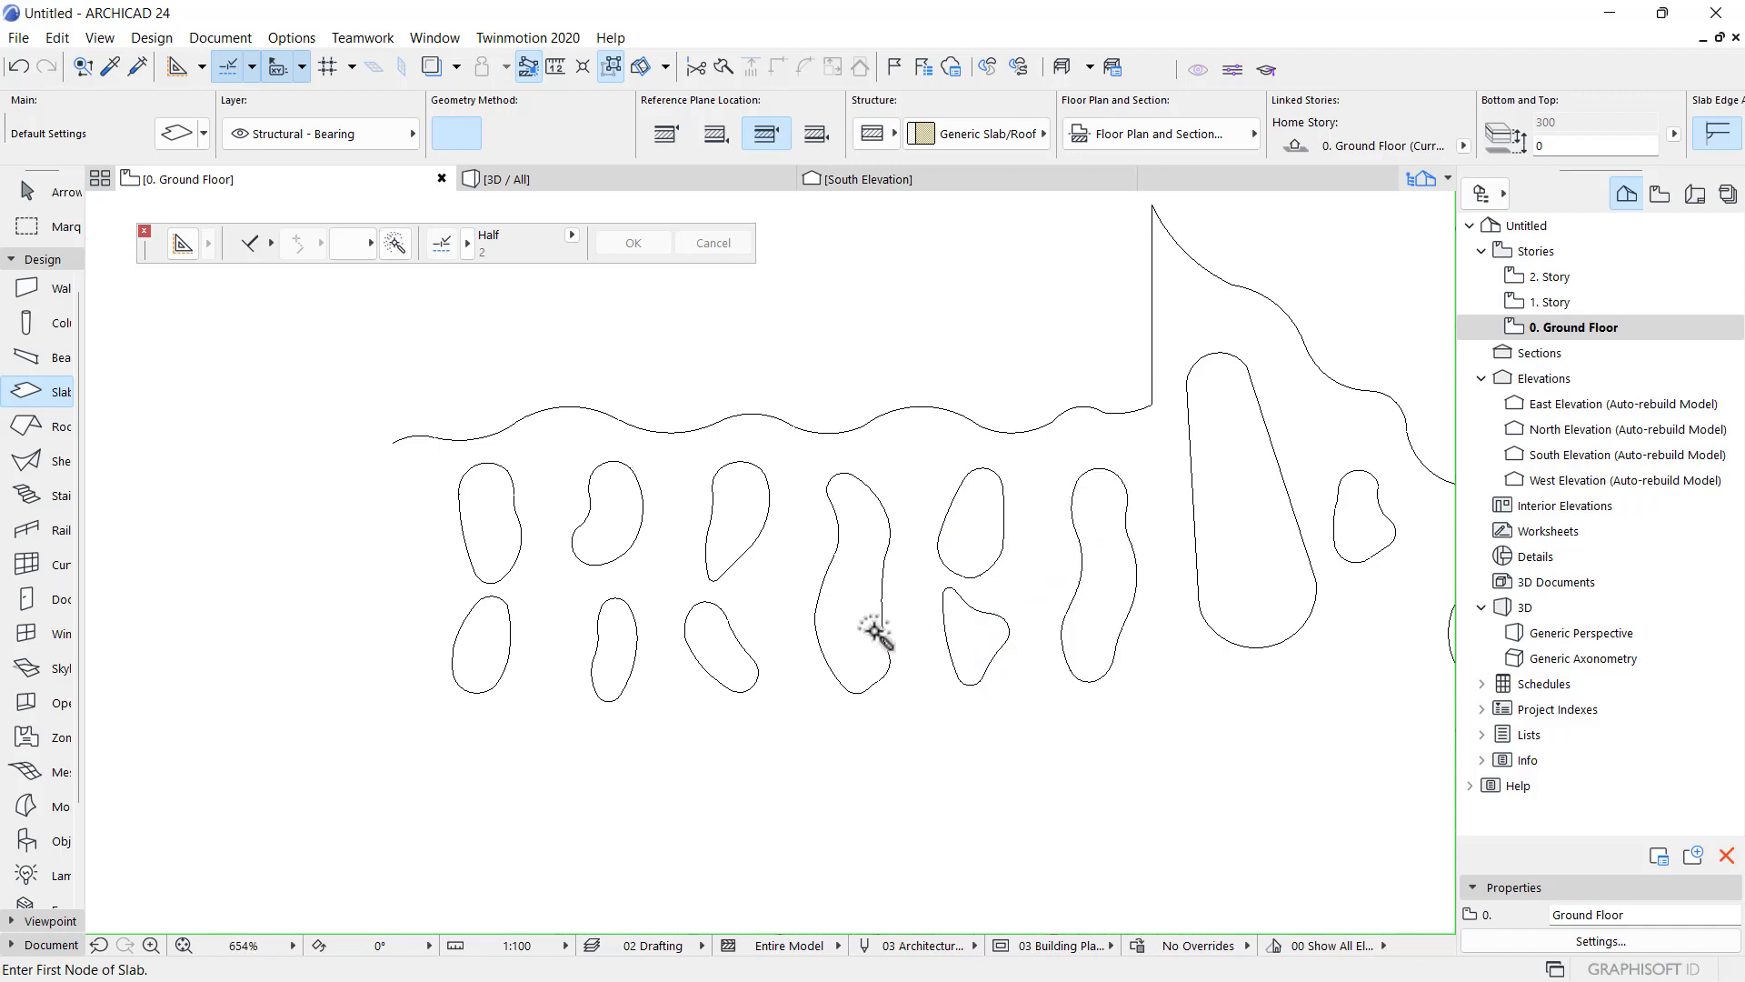
{"action": "scroll", "coordinate": [645, 597], "scroll_direction": "down", "scroll_amount": 3}
{"action": "scroll", "coordinate": [993, 604], "scroll_direction": "up", "scroll_amount": 3}
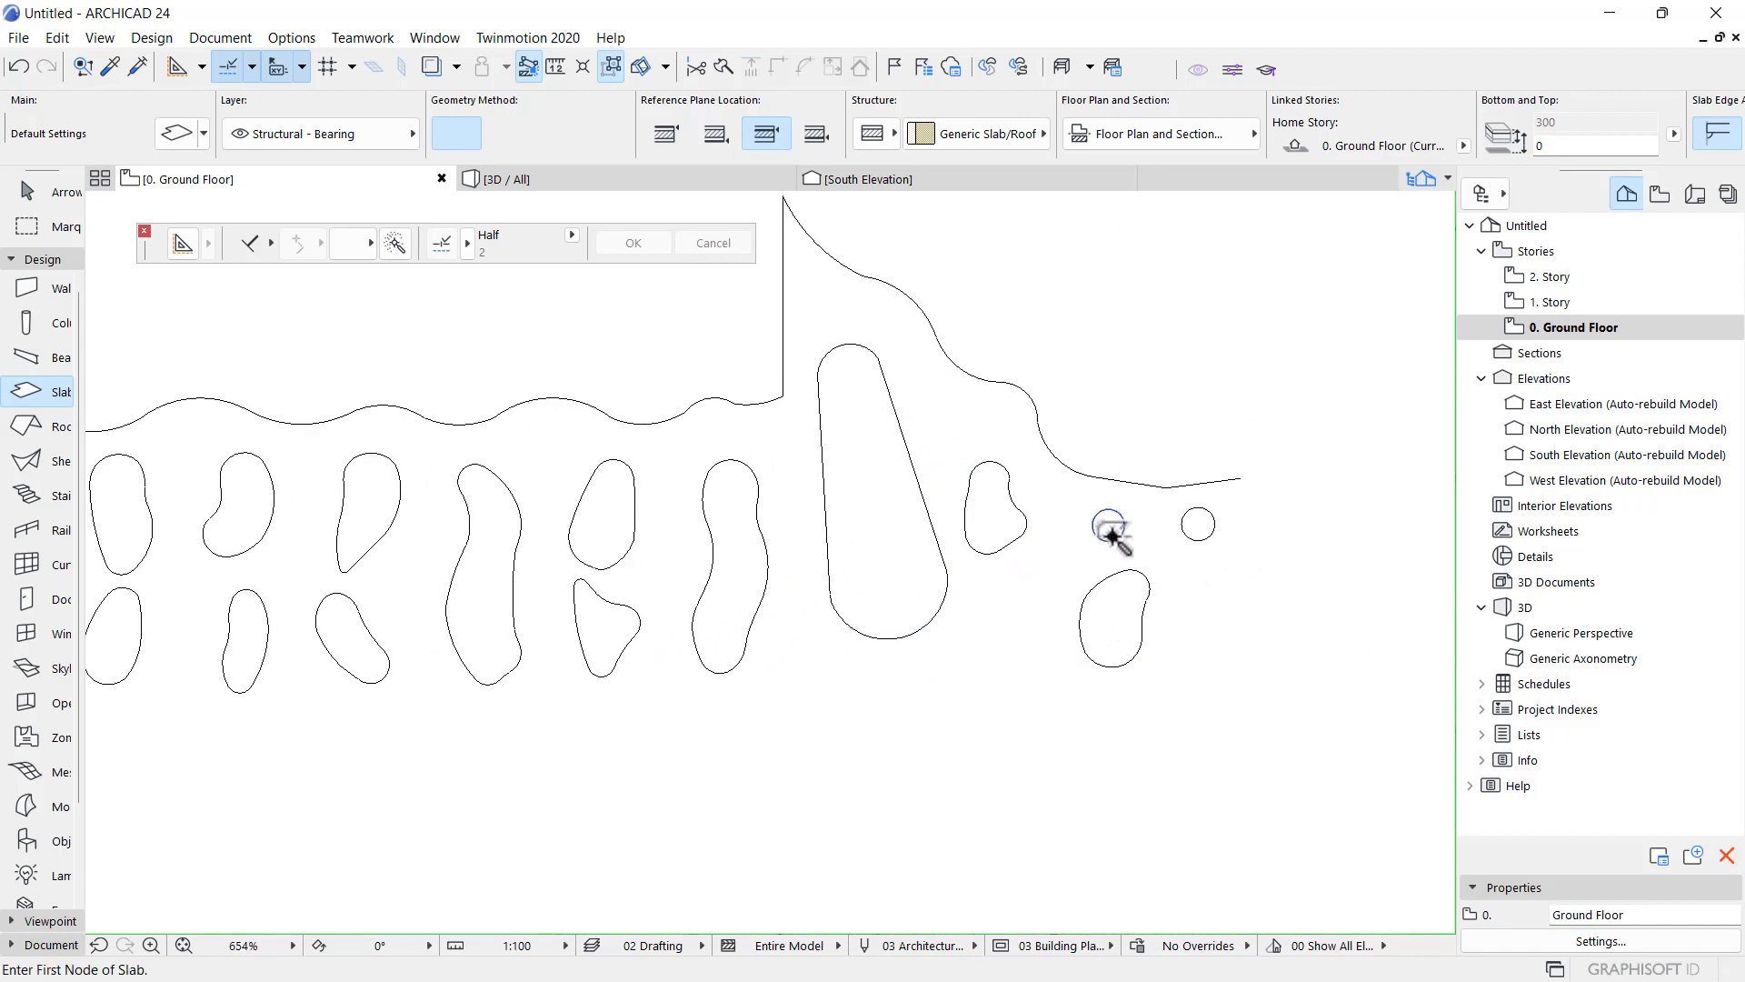
{"action": "scroll", "coordinate": [1198, 526], "scroll_direction": "down", "scroll_amount": 3}
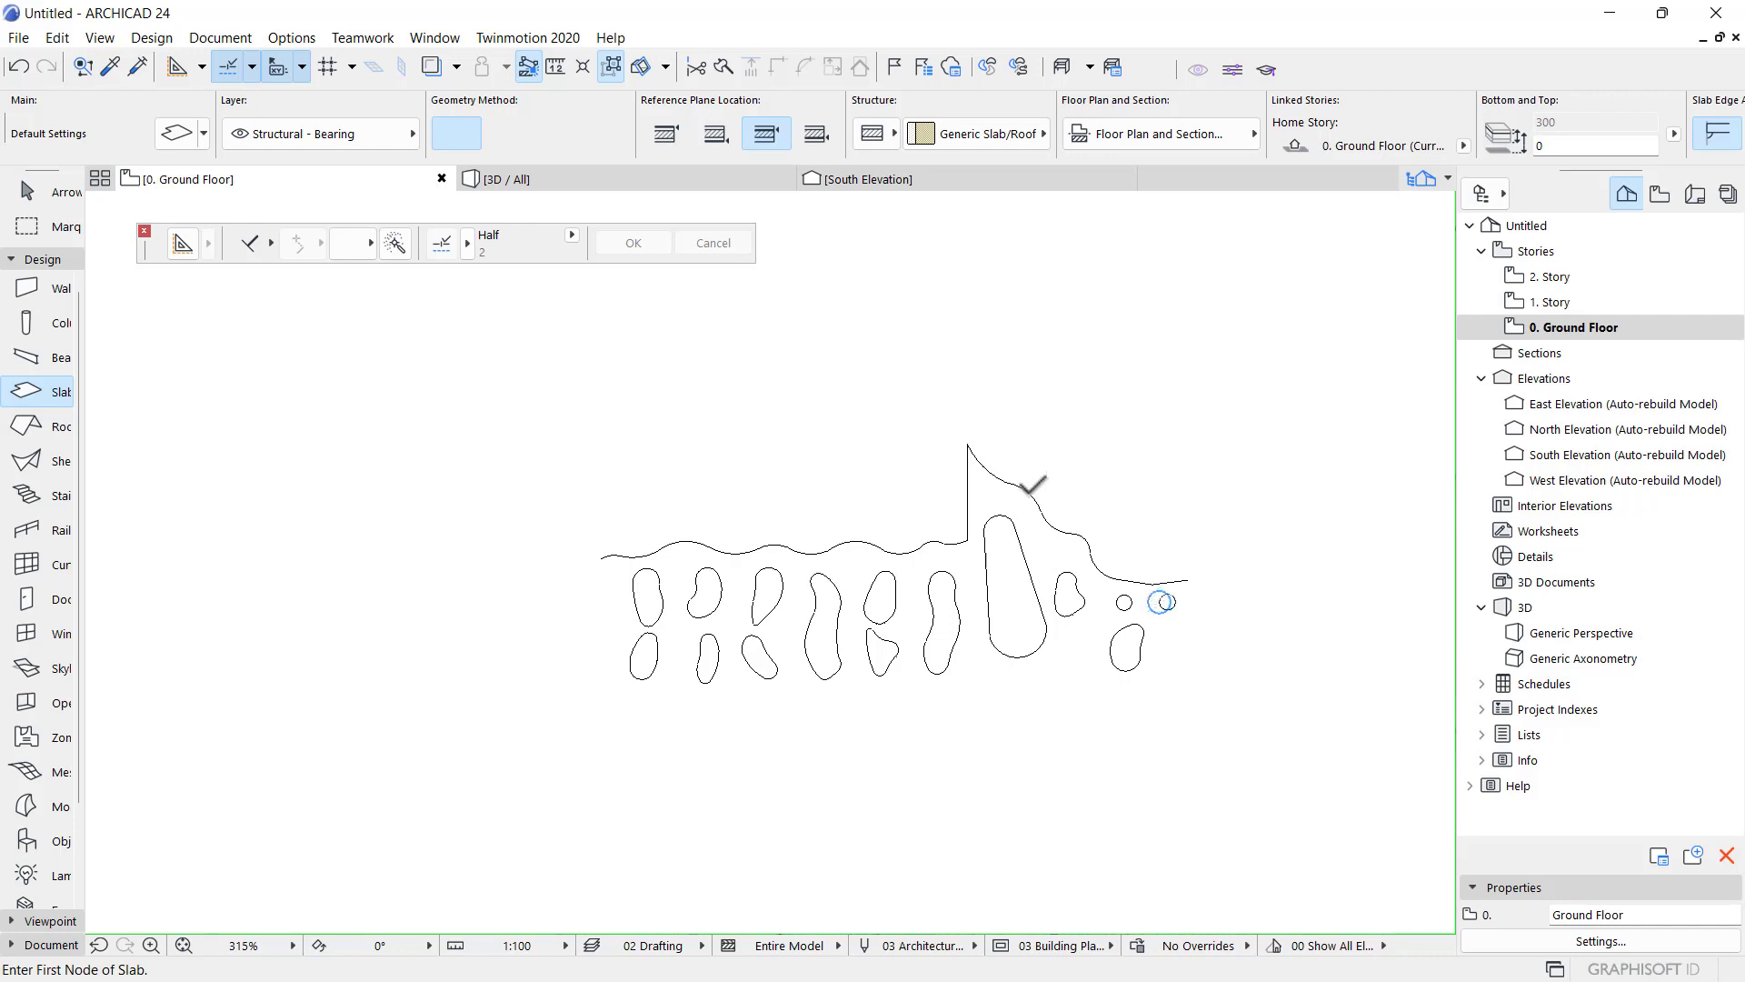
- Inspect the window slabs in the 3D view from above, then return to the ground floor plan
{"action": "left_click", "coordinate": [640, 182]}
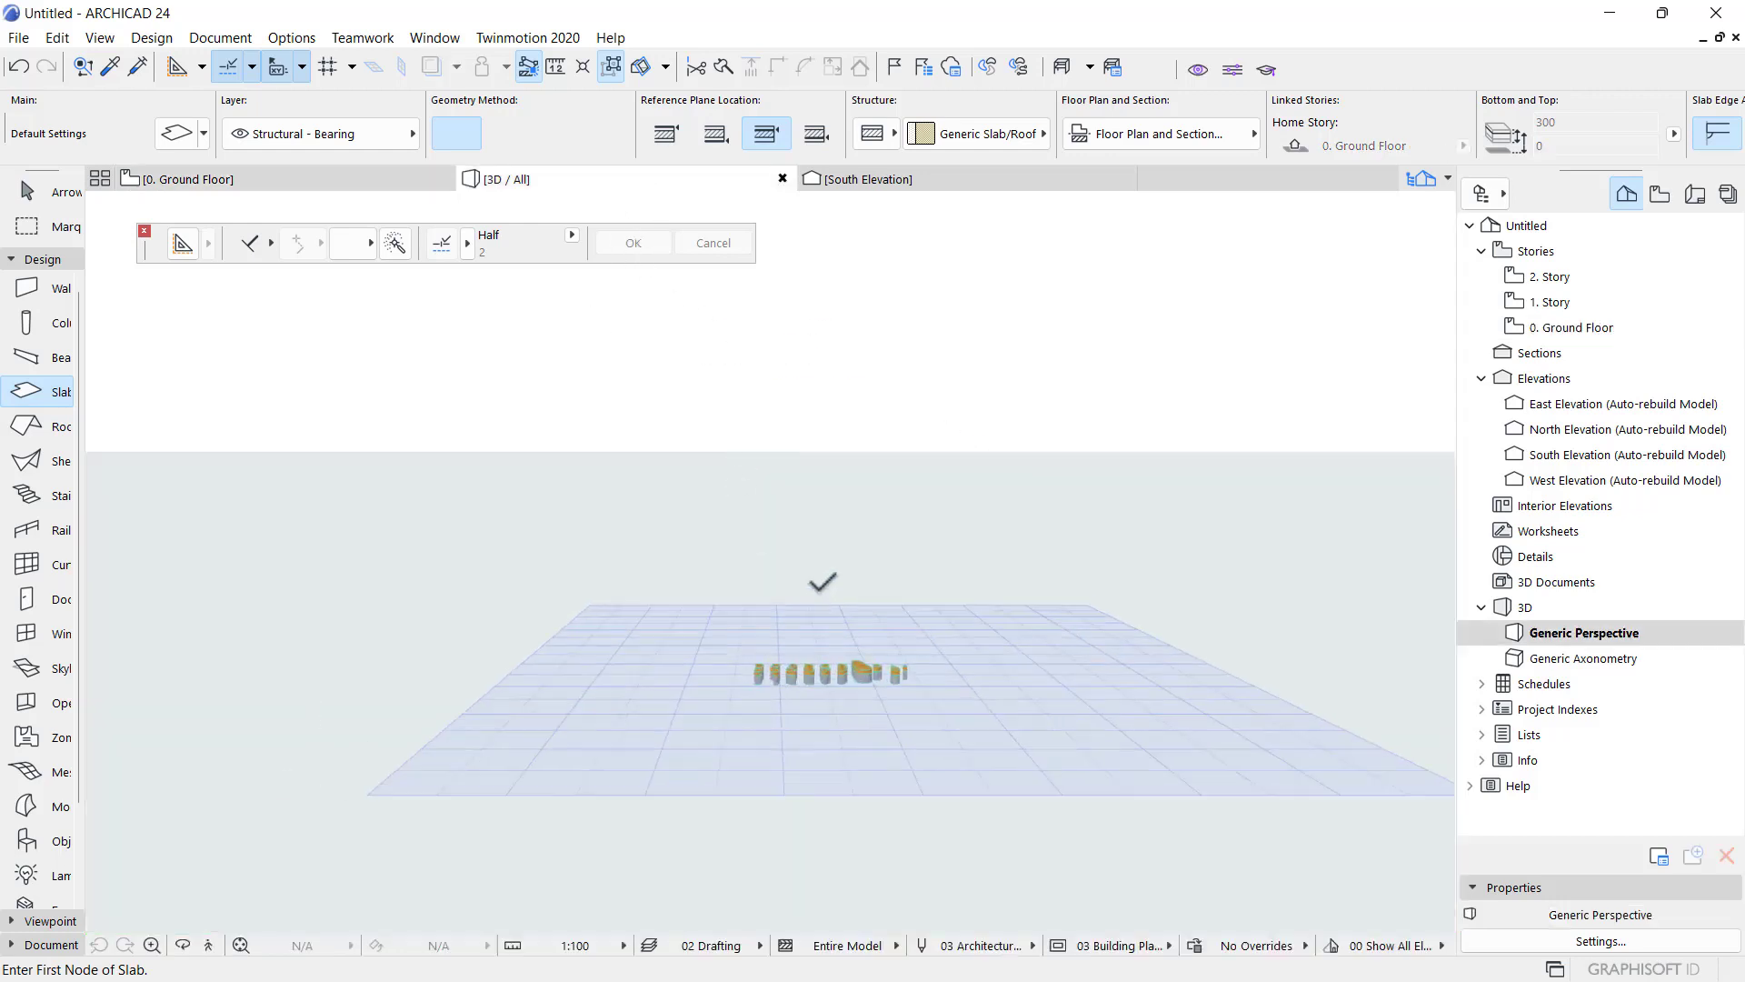
{"action": "middle_click_drag", "start_coordinate": [826, 611], "coordinate": [510, 420], "text": "shift"}
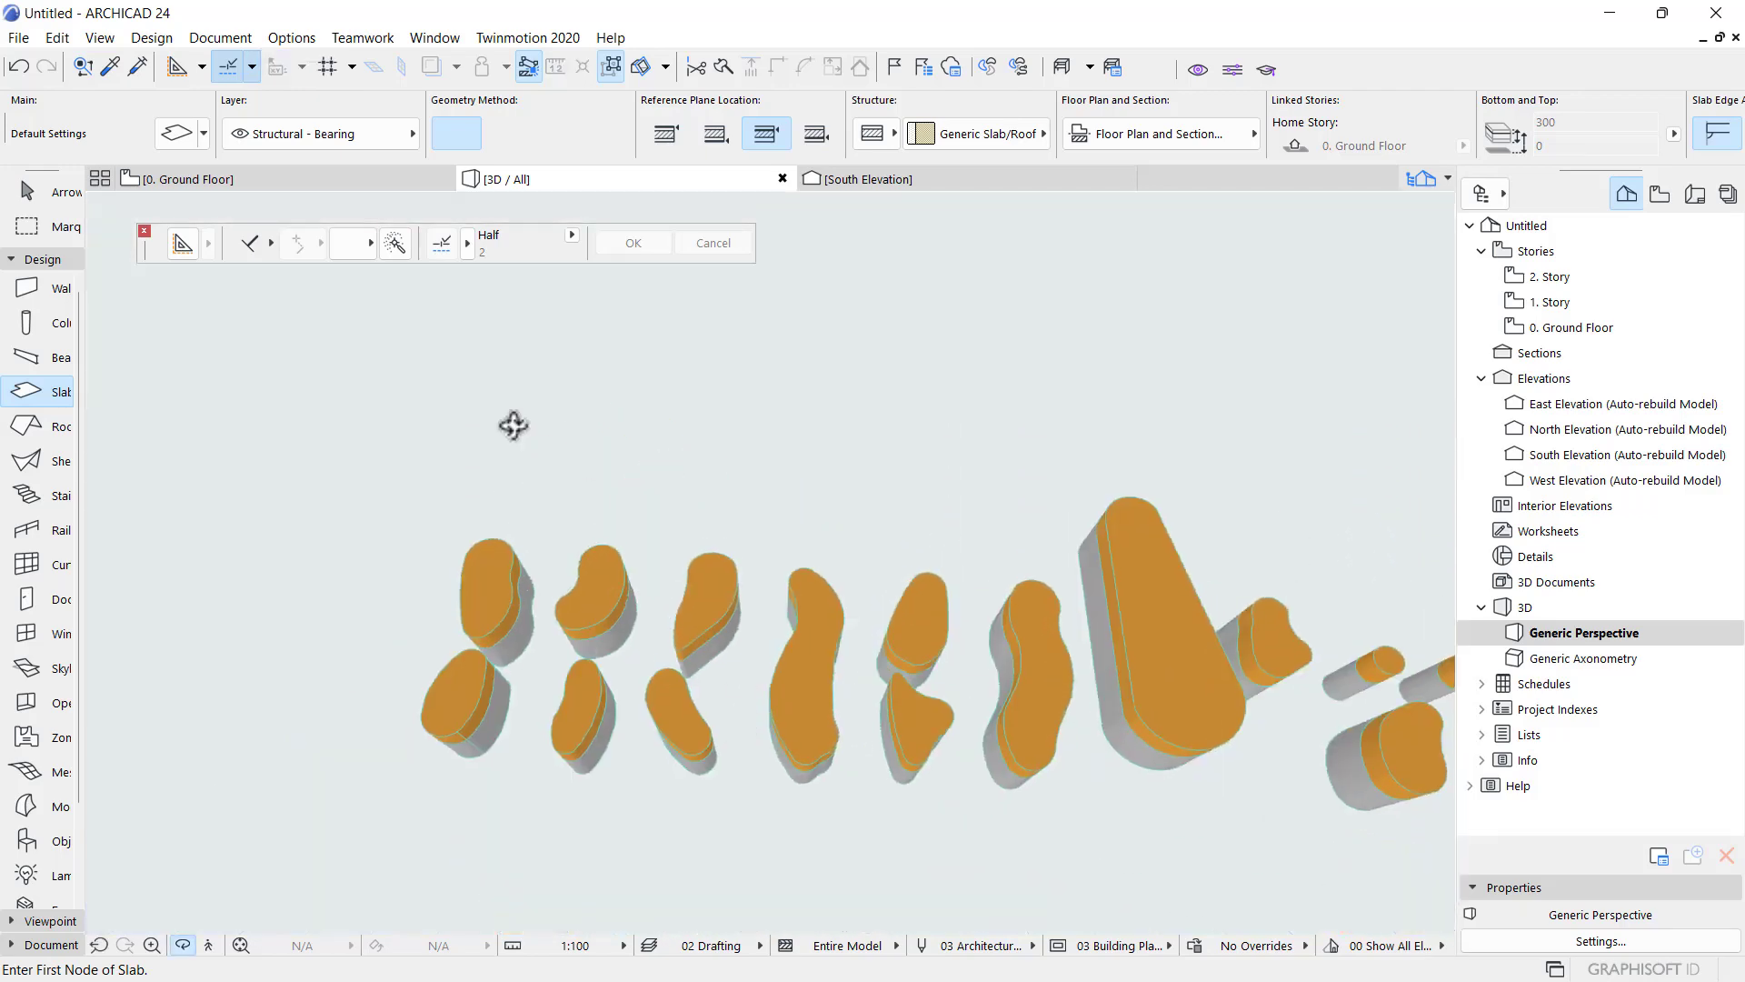
{"action": "left_click", "coordinate": [191, 181]}
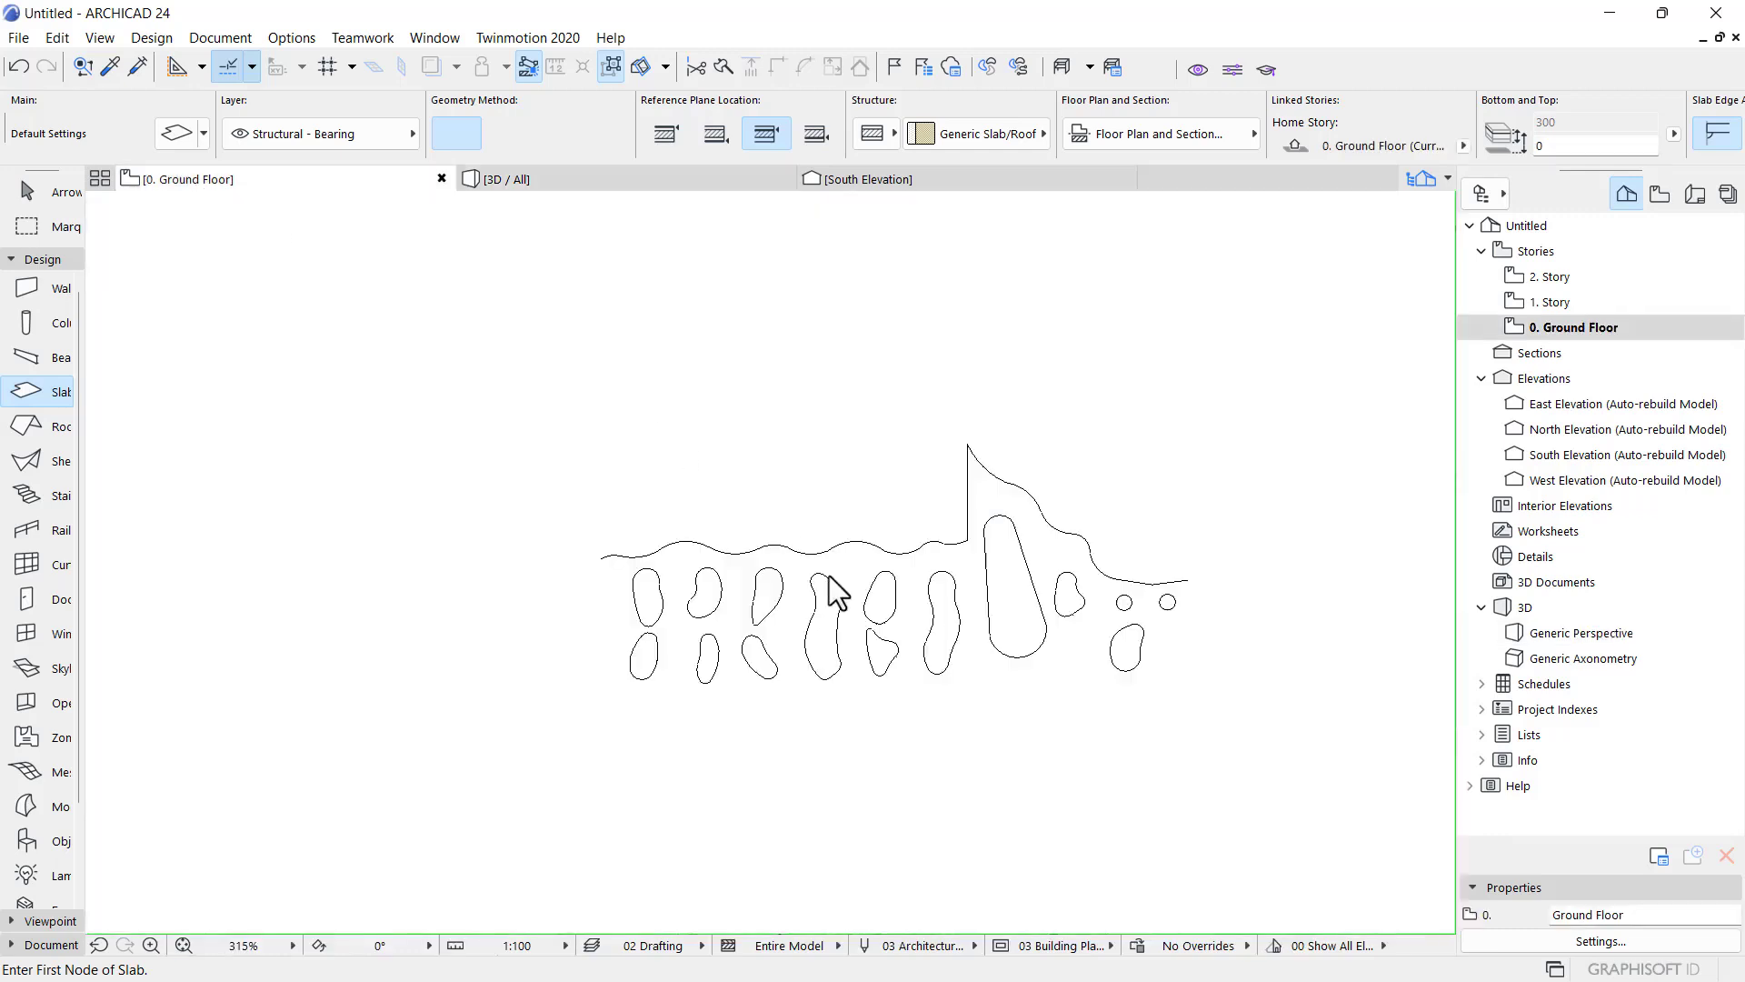
- Select the six window slabs in the facade's first three columns, starting from its low western end
{"action": "key", "text": "Escape"}
{"action": "left_click", "coordinate": [661, 602]}
{"action": "scroll", "coordinate": [691, 654], "scroll_direction": "up", "scroll_amount": 3}
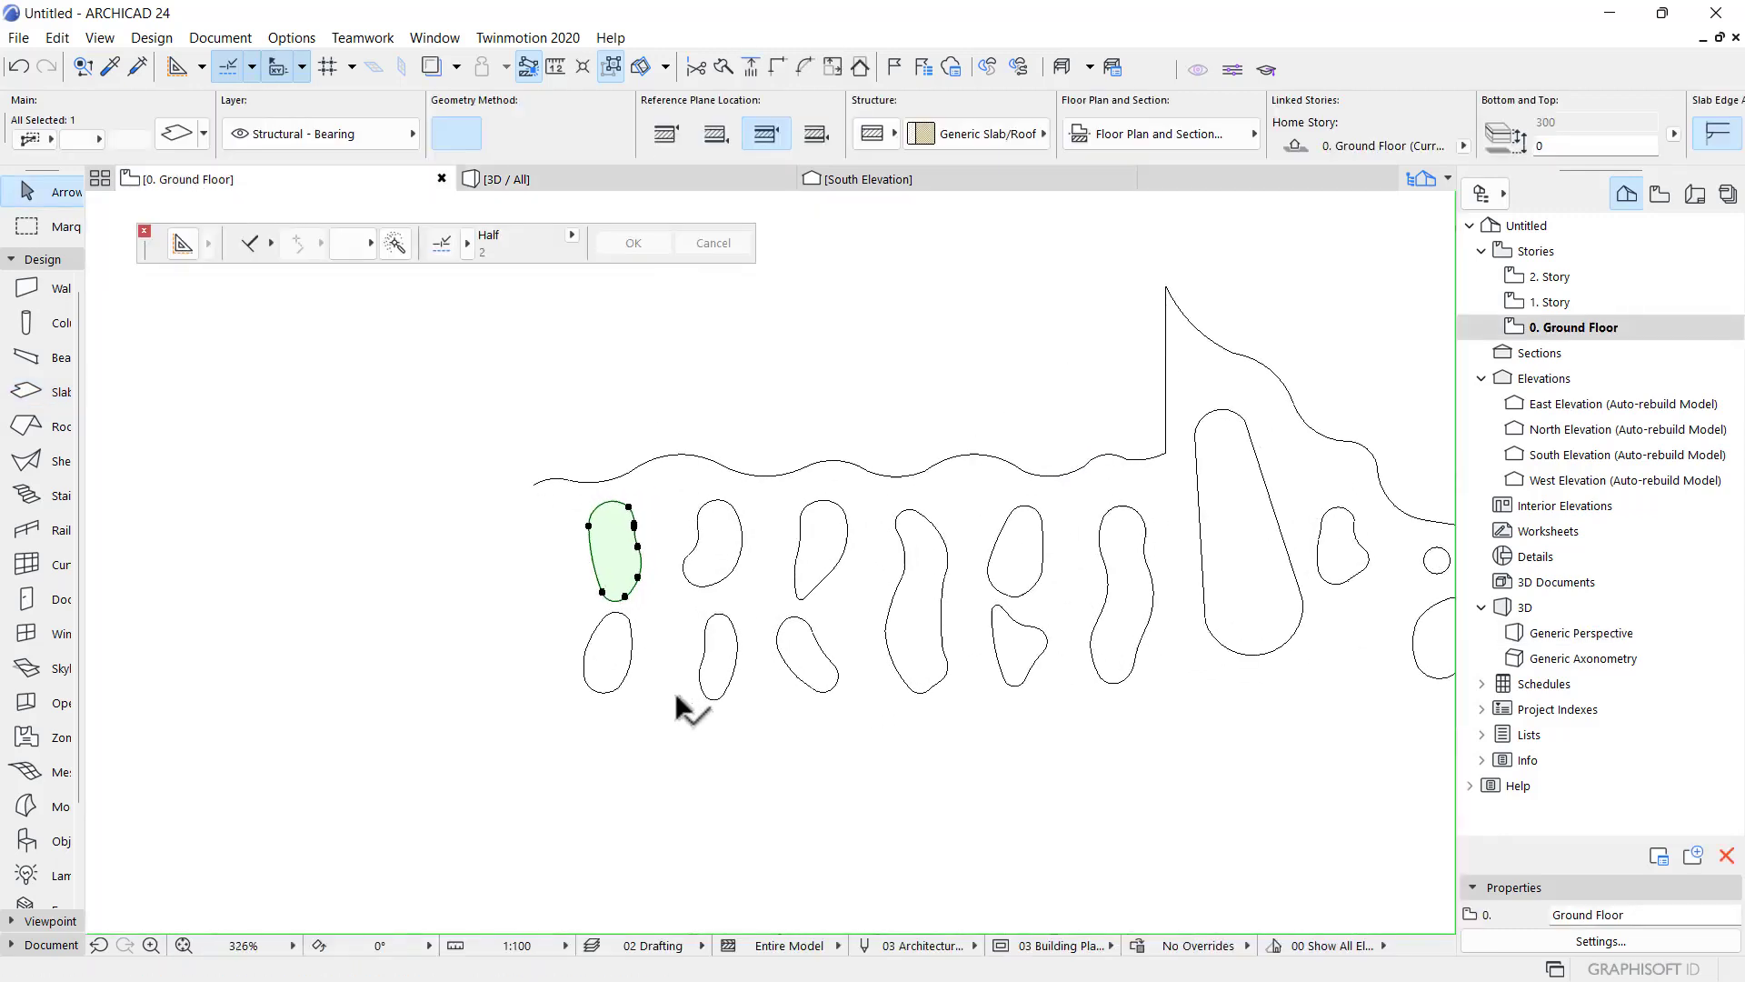
{"action": "scroll", "coordinate": [618, 623], "scroll_direction": "up", "scroll_amount": 5}
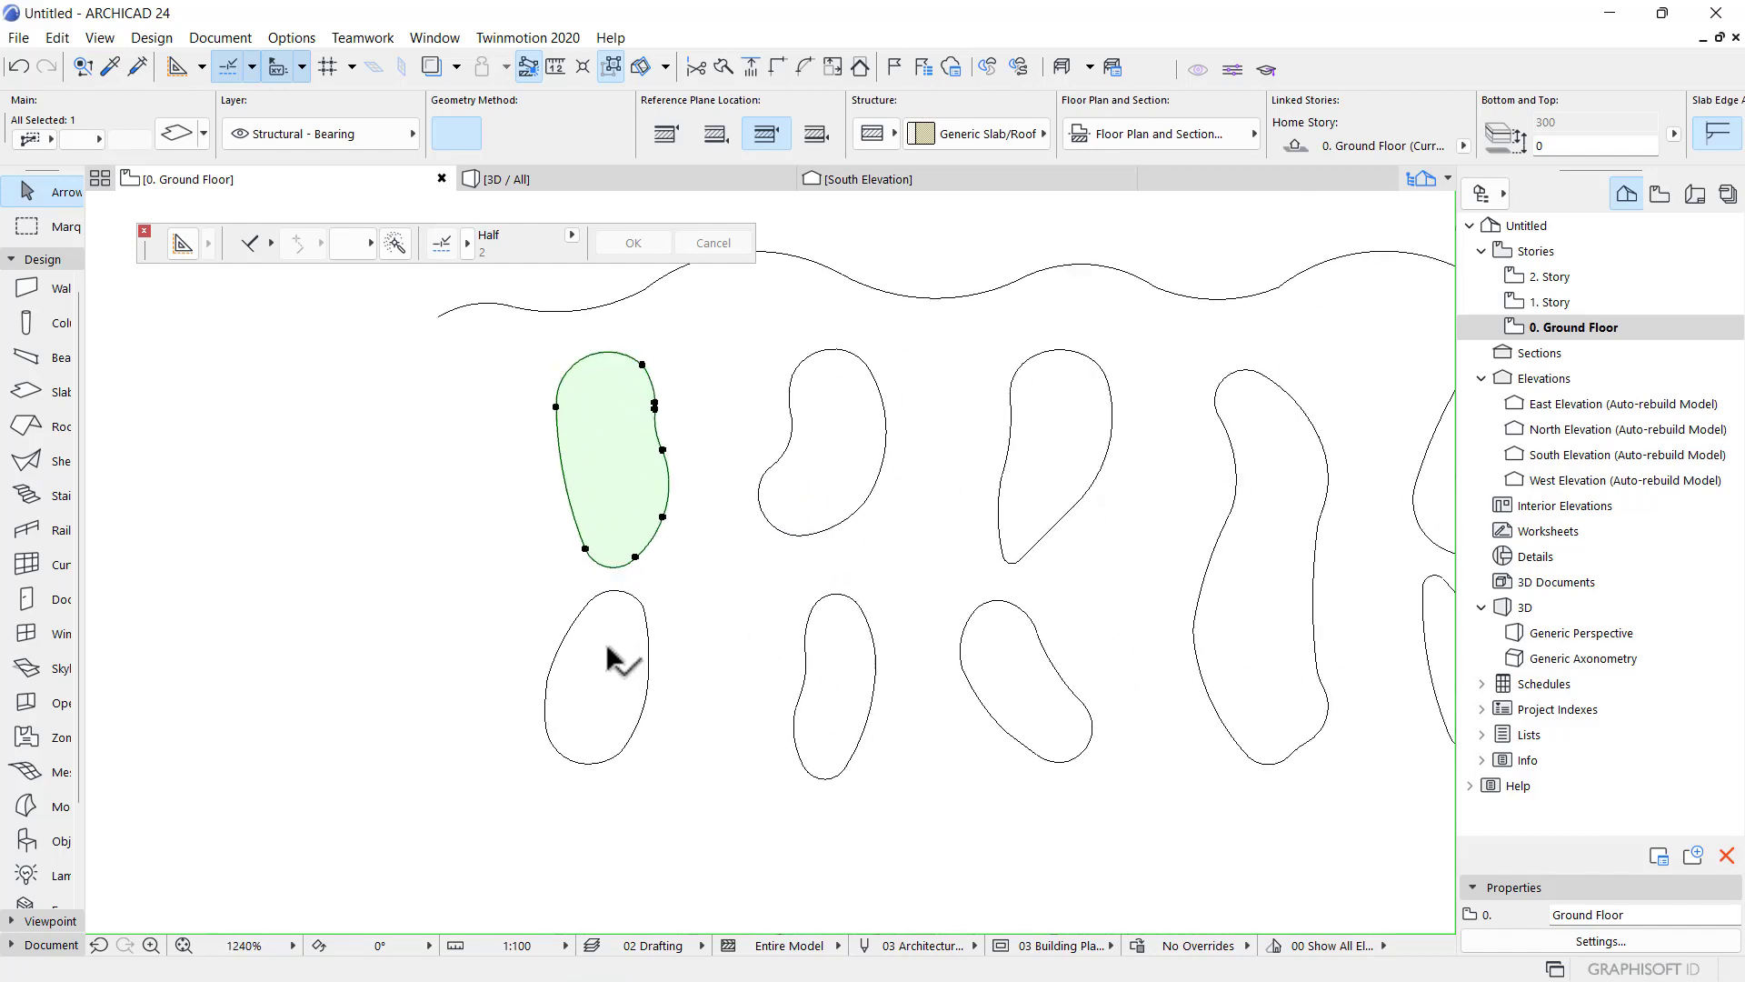
{"action": "left_click", "coordinate": [603, 700], "text": "shift"}
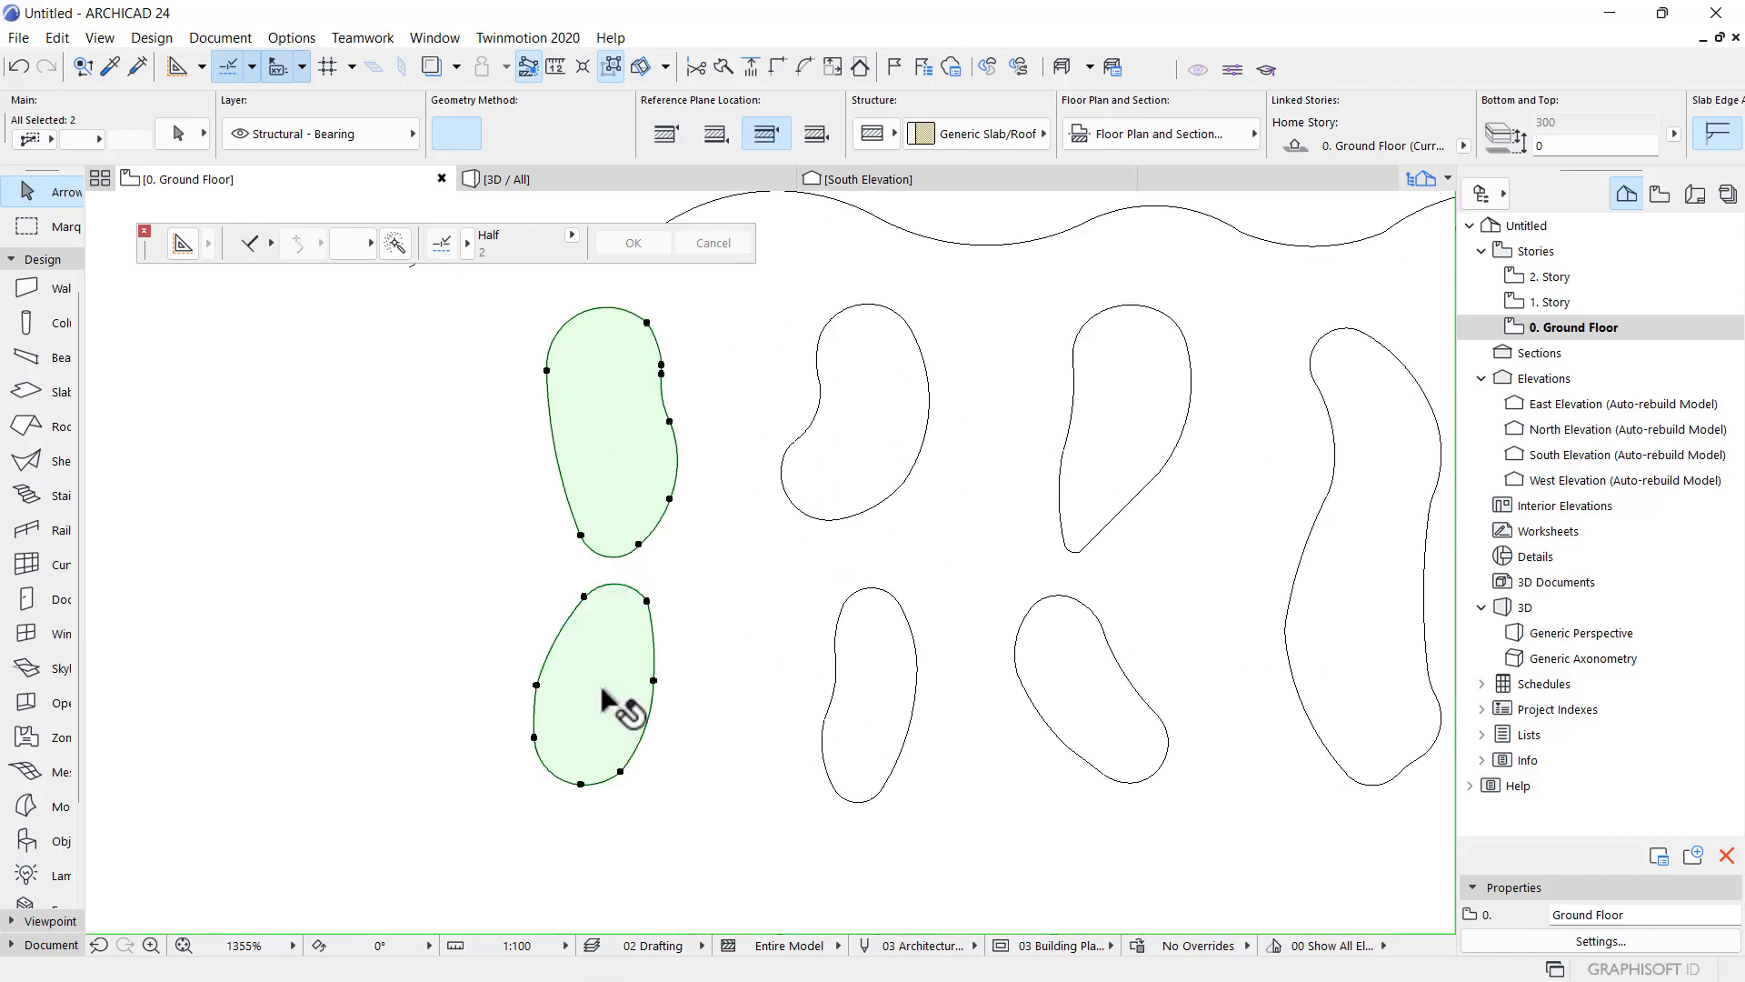
{"action": "left_click", "coordinate": [868, 439], "text": "shift"}
{"action": "left_click", "coordinate": [864, 652], "text": "shift"}
{"action": "left_click", "coordinate": [1112, 416], "text": "shift"}
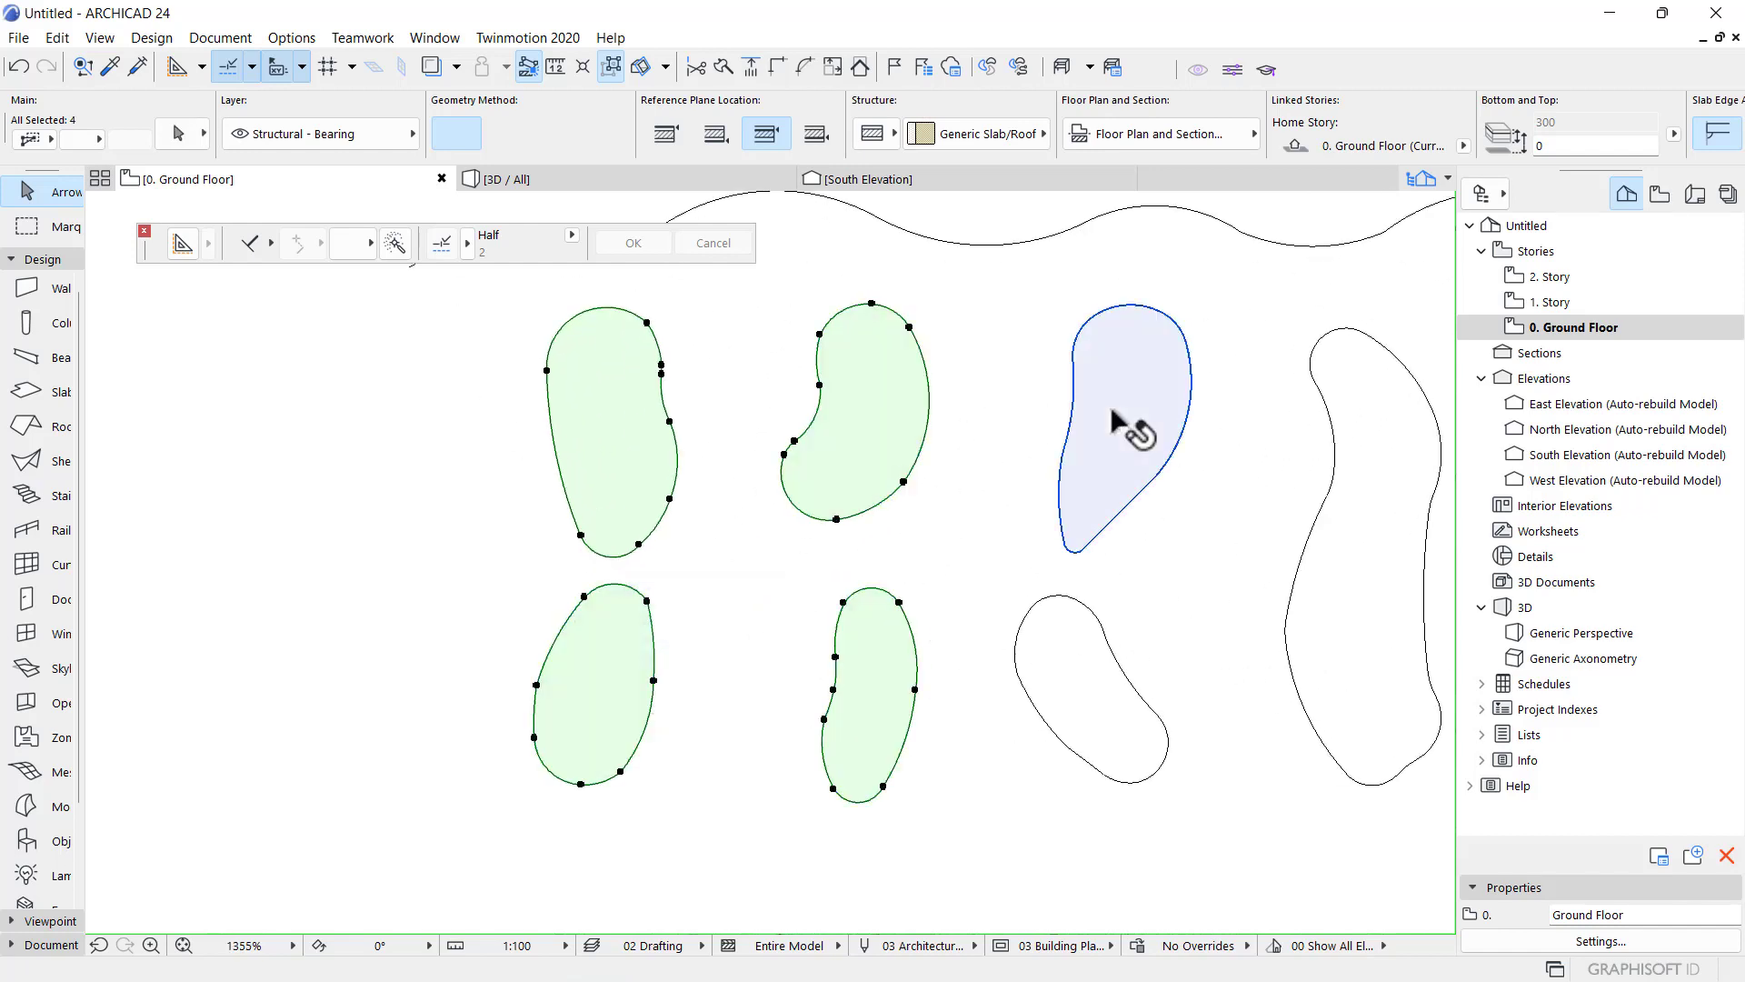
{"action": "left_click", "coordinate": [1086, 714], "text": "shift"}
{"action": "scroll", "coordinate": [633, 600], "scroll_direction": "down", "scroll_amount": 5}
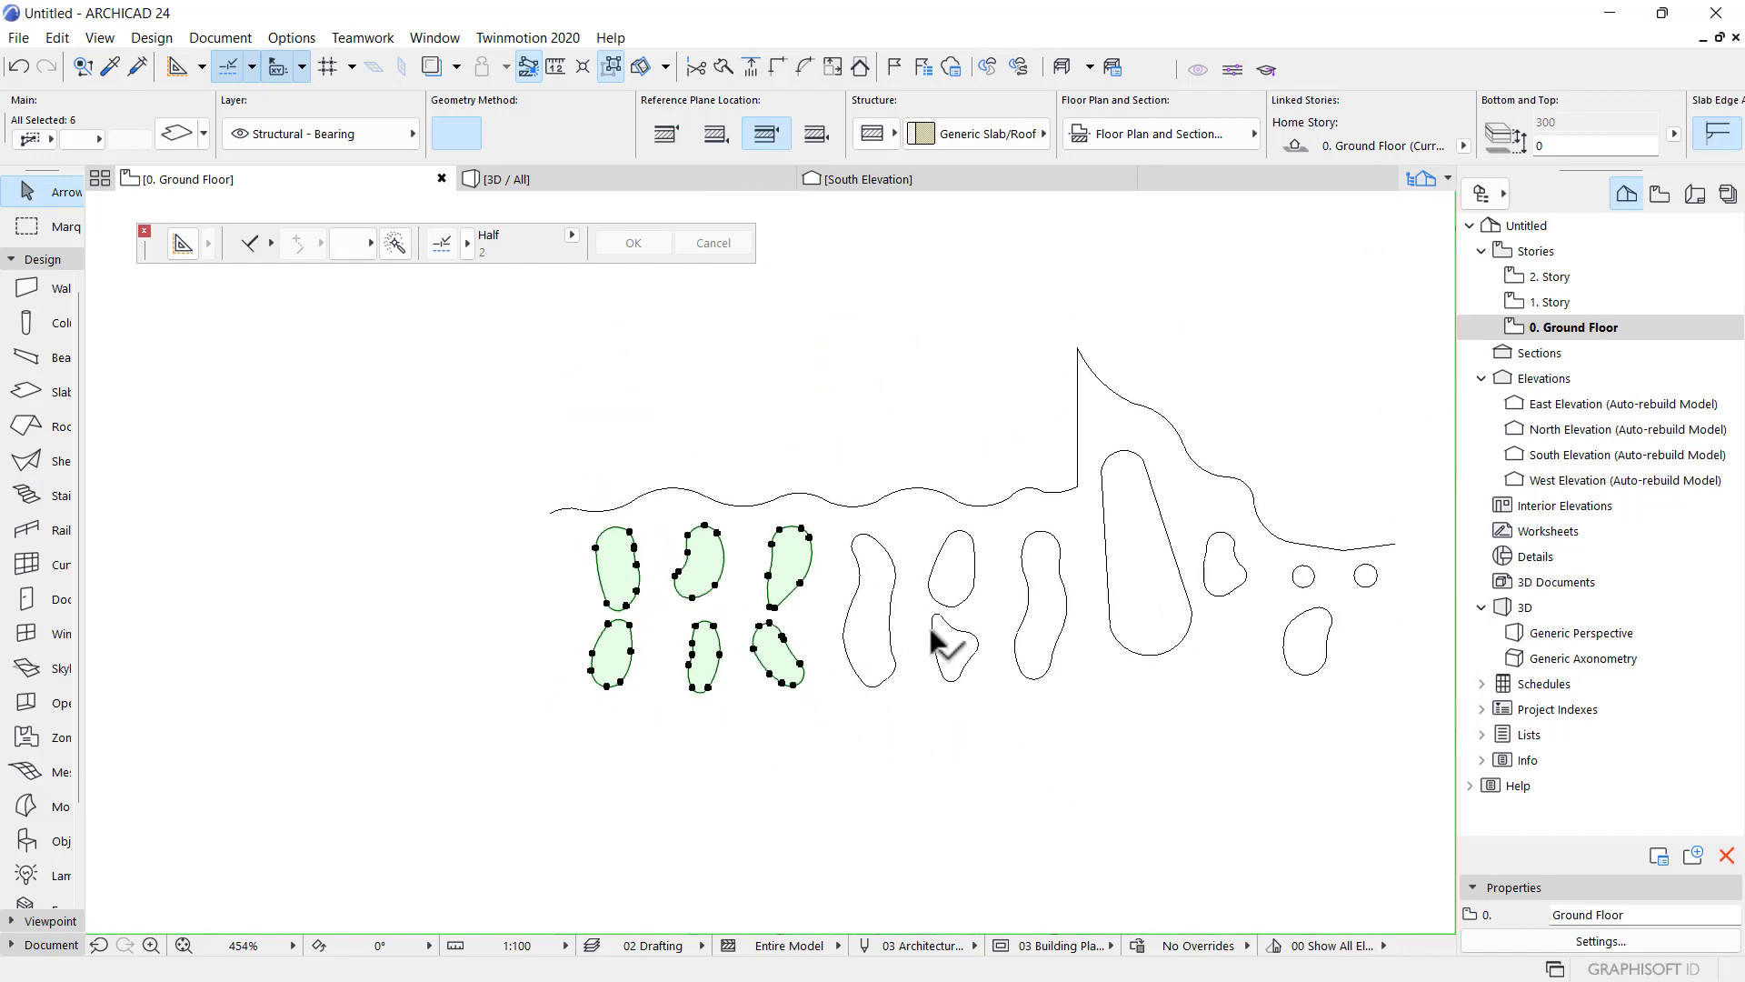
- Add the four window slabs between the third column and the tower to the selection
{"action": "left_click", "coordinate": [892, 609], "text": "shift"}
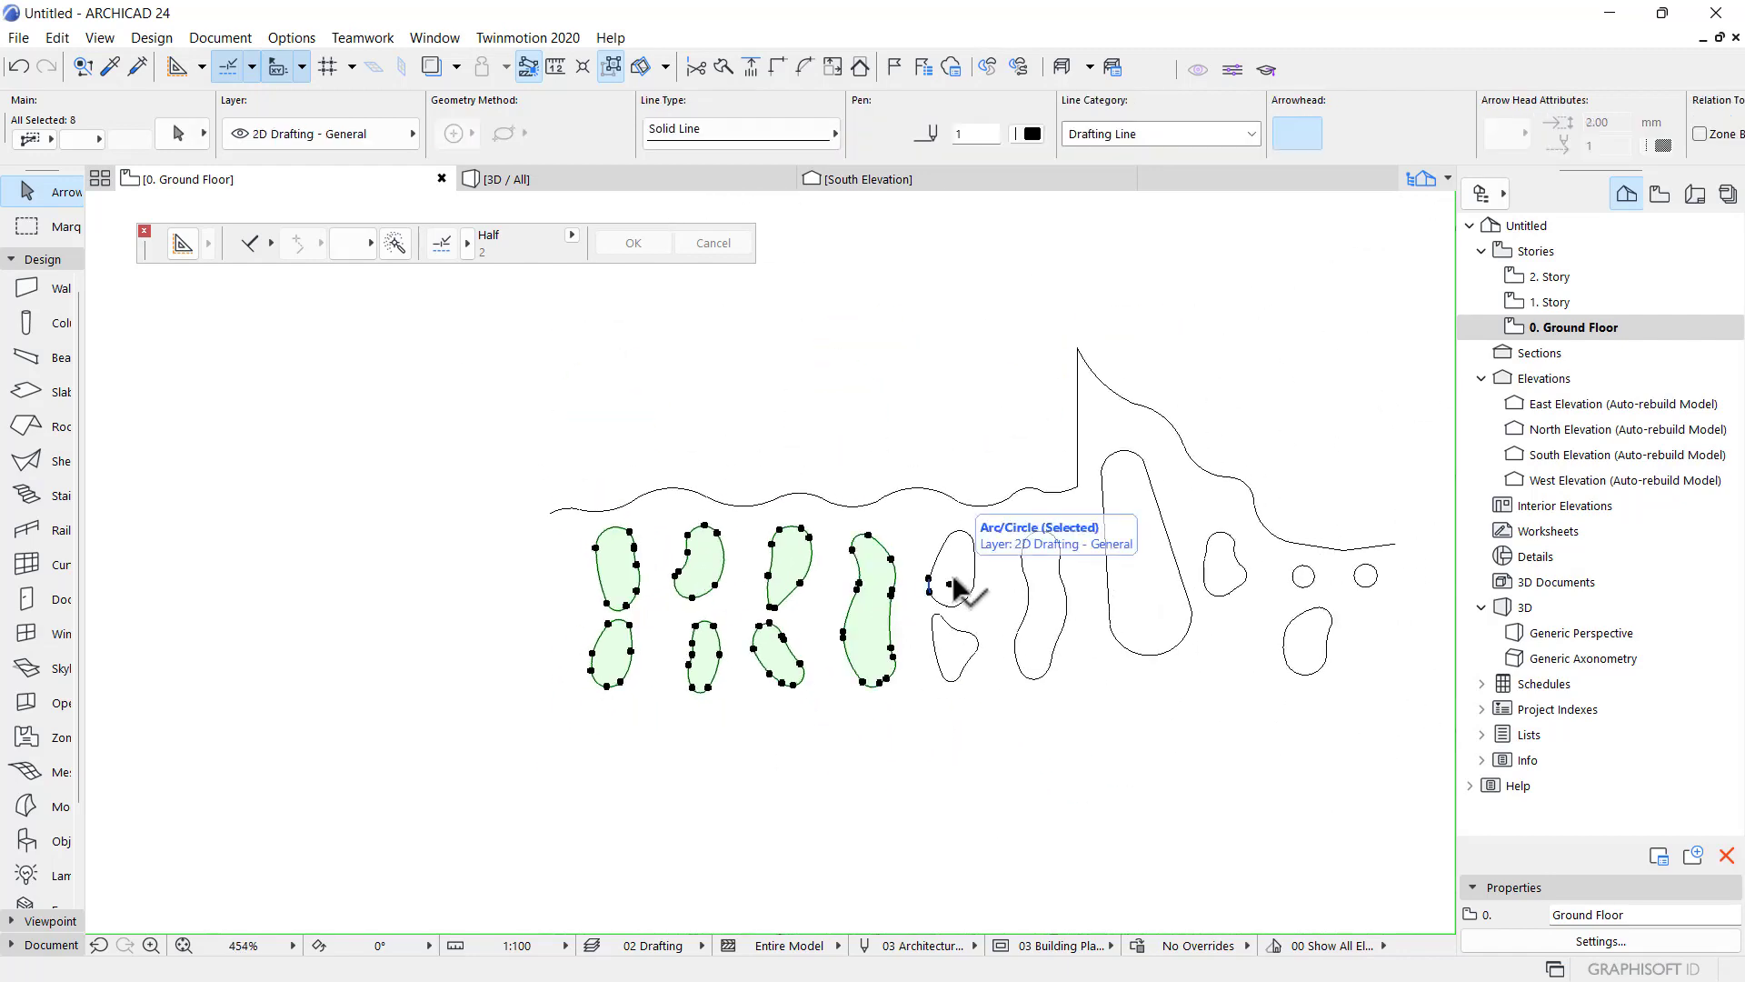
{"action": "left_click", "coordinate": [953, 580], "text": "shift"}
{"action": "scroll", "coordinate": [955, 572], "scroll_direction": "up", "scroll_amount": 3}
{"action": "left_click", "coordinate": [963, 544], "text": "shift"}
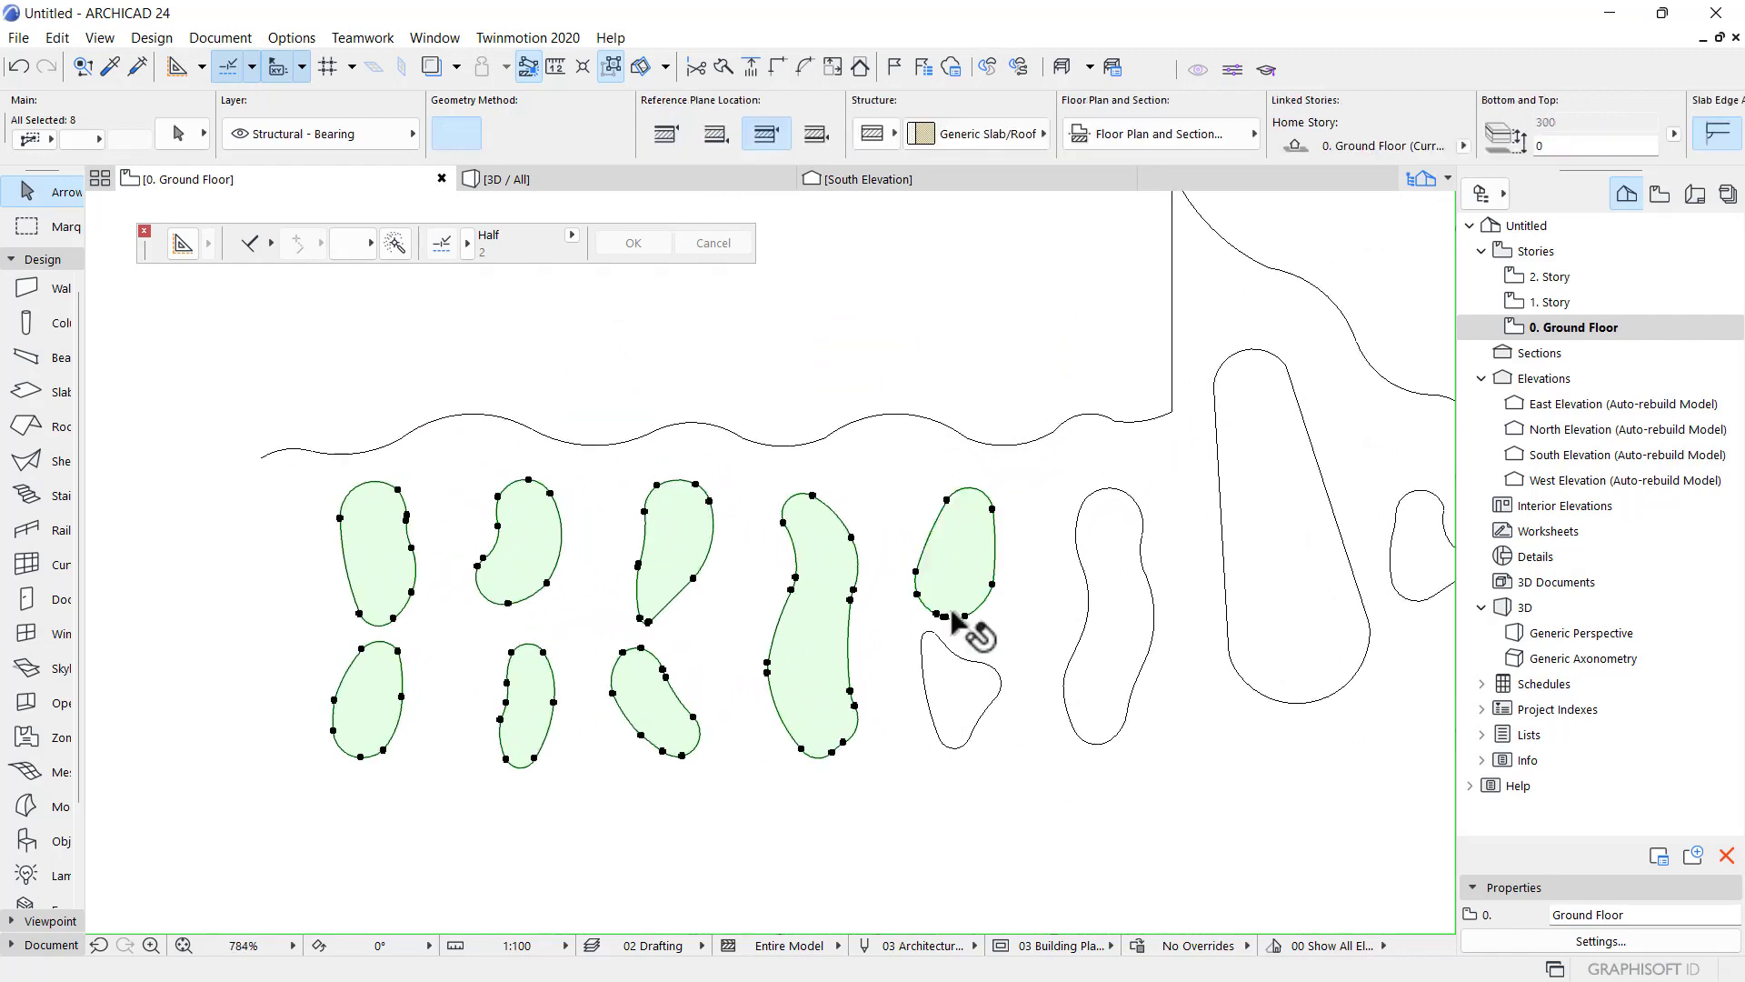
{"action": "left_click", "coordinate": [970, 711], "text": "shift"}
{"action": "left_click", "coordinate": [1118, 546], "text": "shift"}
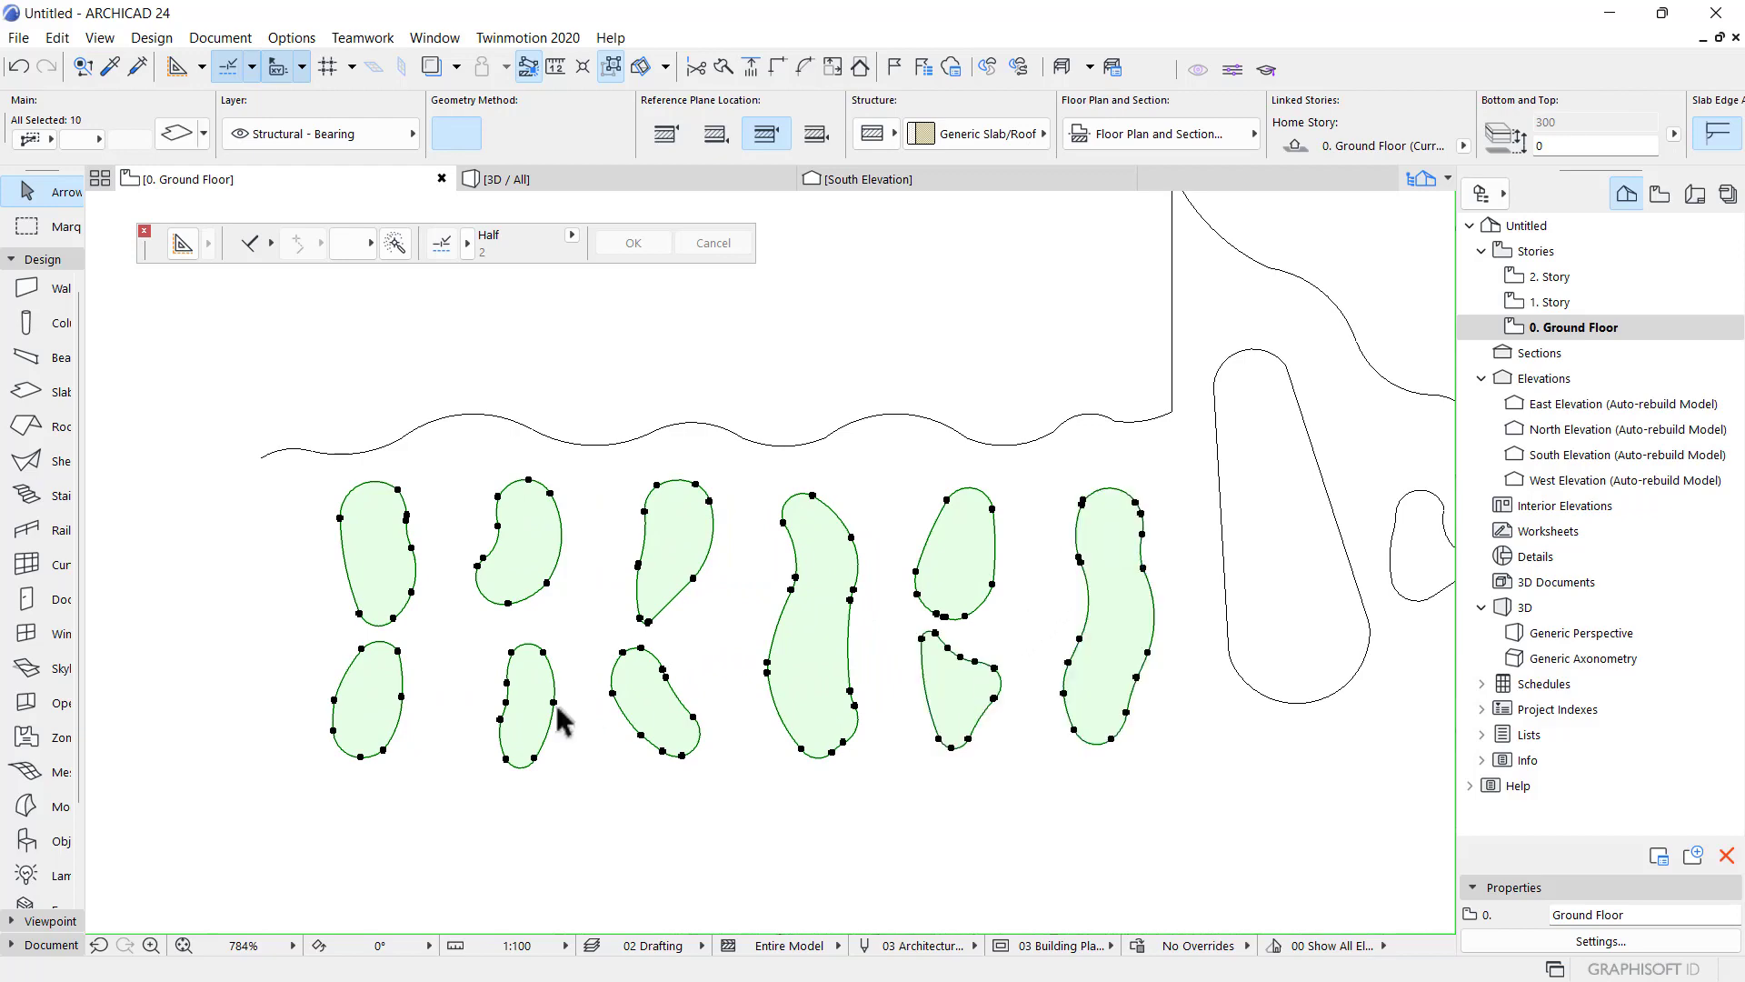
- Add the tall tower slab, the small window slab beside it and the one below the circles to the selection
{"action": "scroll", "coordinate": [557, 713], "scroll_direction": "down", "scroll_amount": 3}
{"action": "left_click", "coordinate": [956, 653], "text": "shift"}
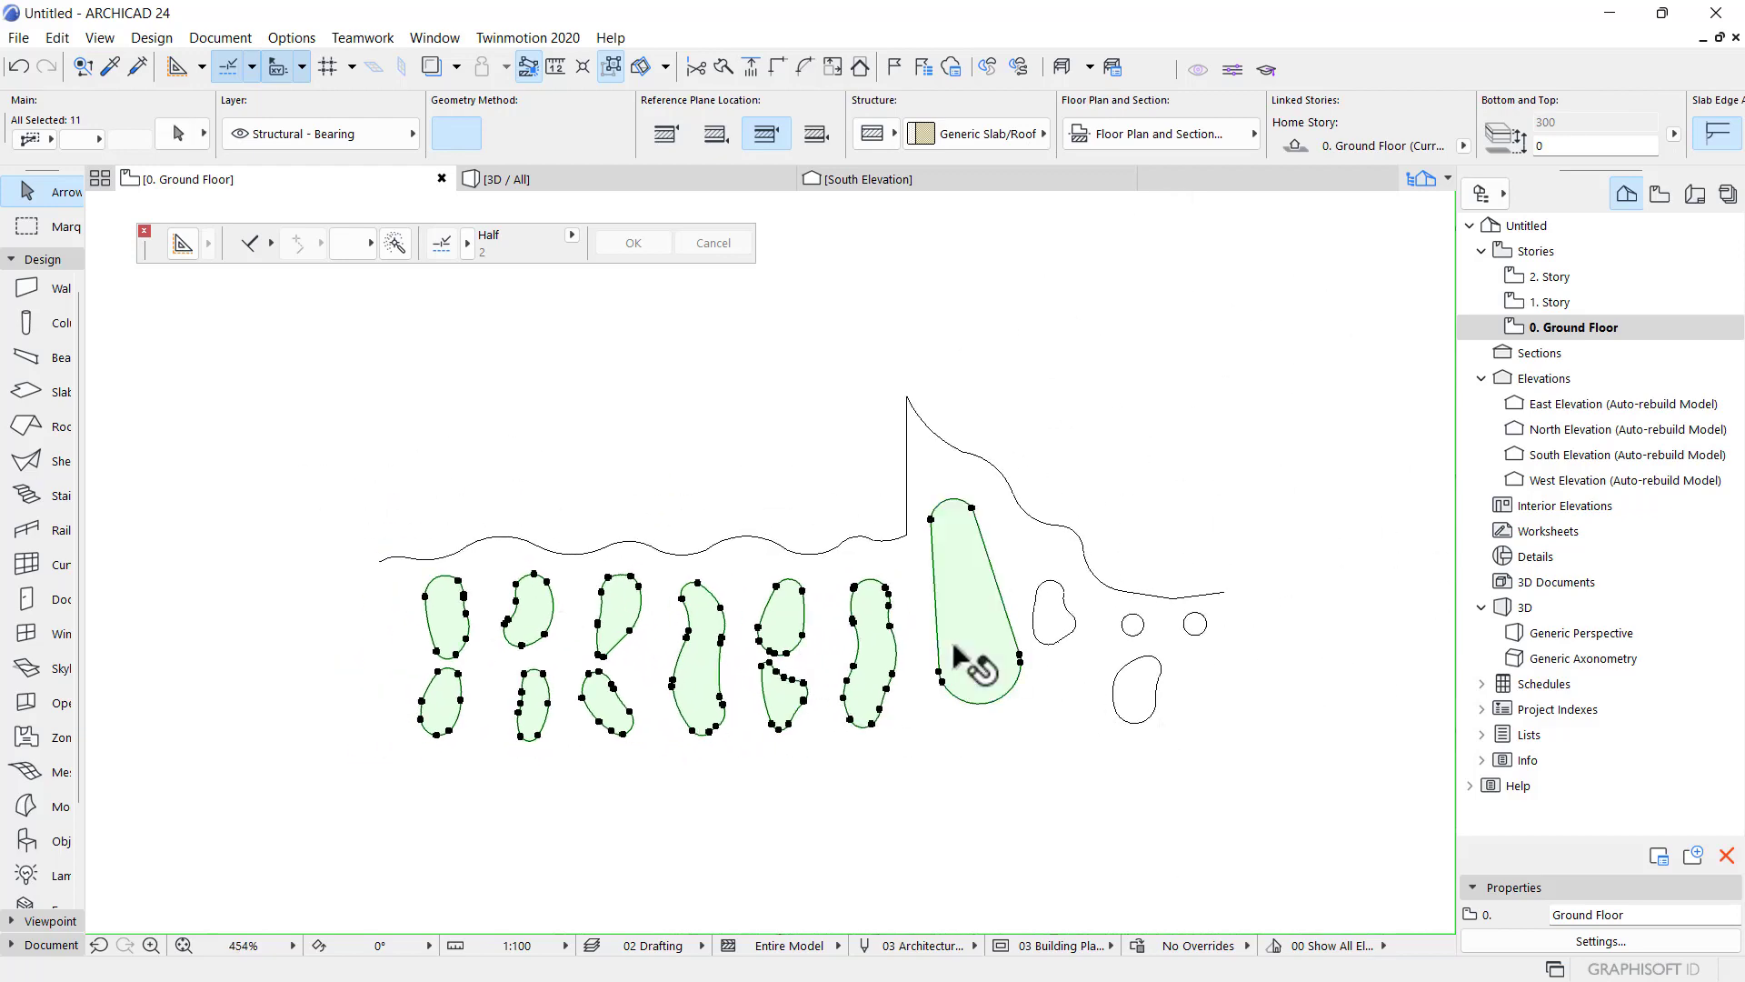
{"action": "left_click", "coordinate": [1059, 629], "text": "shift"}
{"action": "left_click", "coordinate": [1137, 691], "text": "shift"}
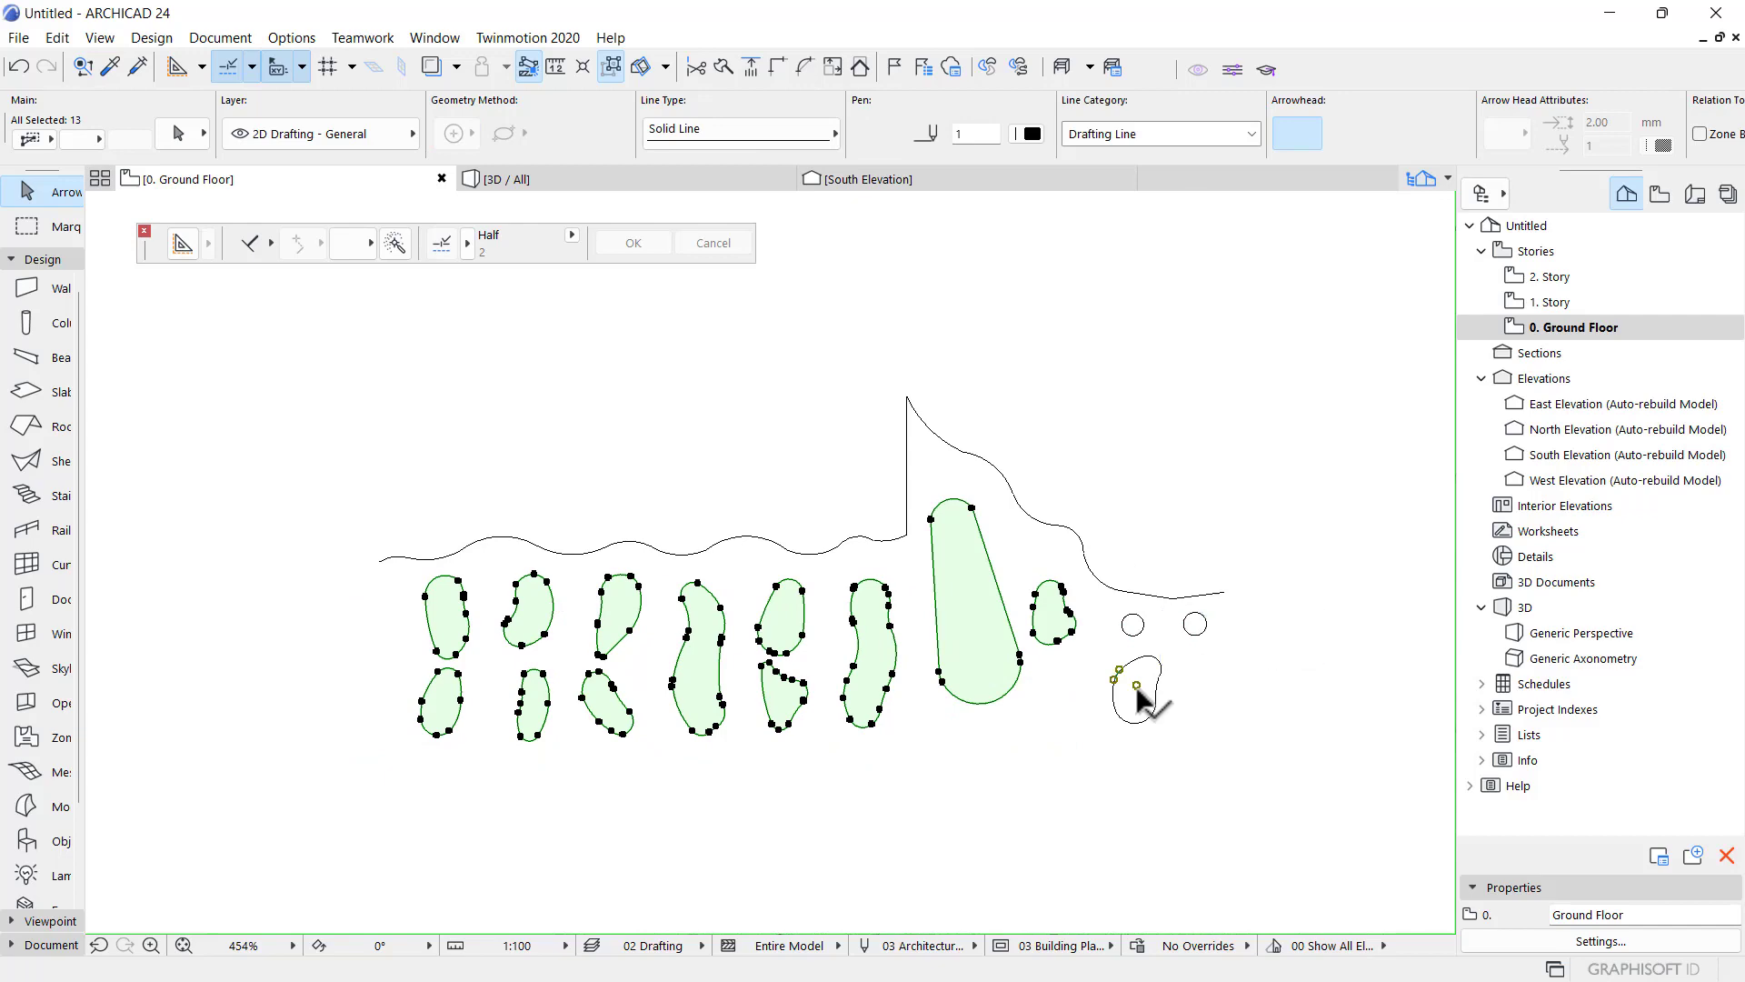
{"action": "left_click", "coordinate": [1137, 688], "text": "shift"}
{"action": "scroll", "coordinate": [1141, 695], "scroll_direction": "up", "scroll_amount": 3}
{"action": "left_click", "coordinate": [1155, 661], "text": "shift"}
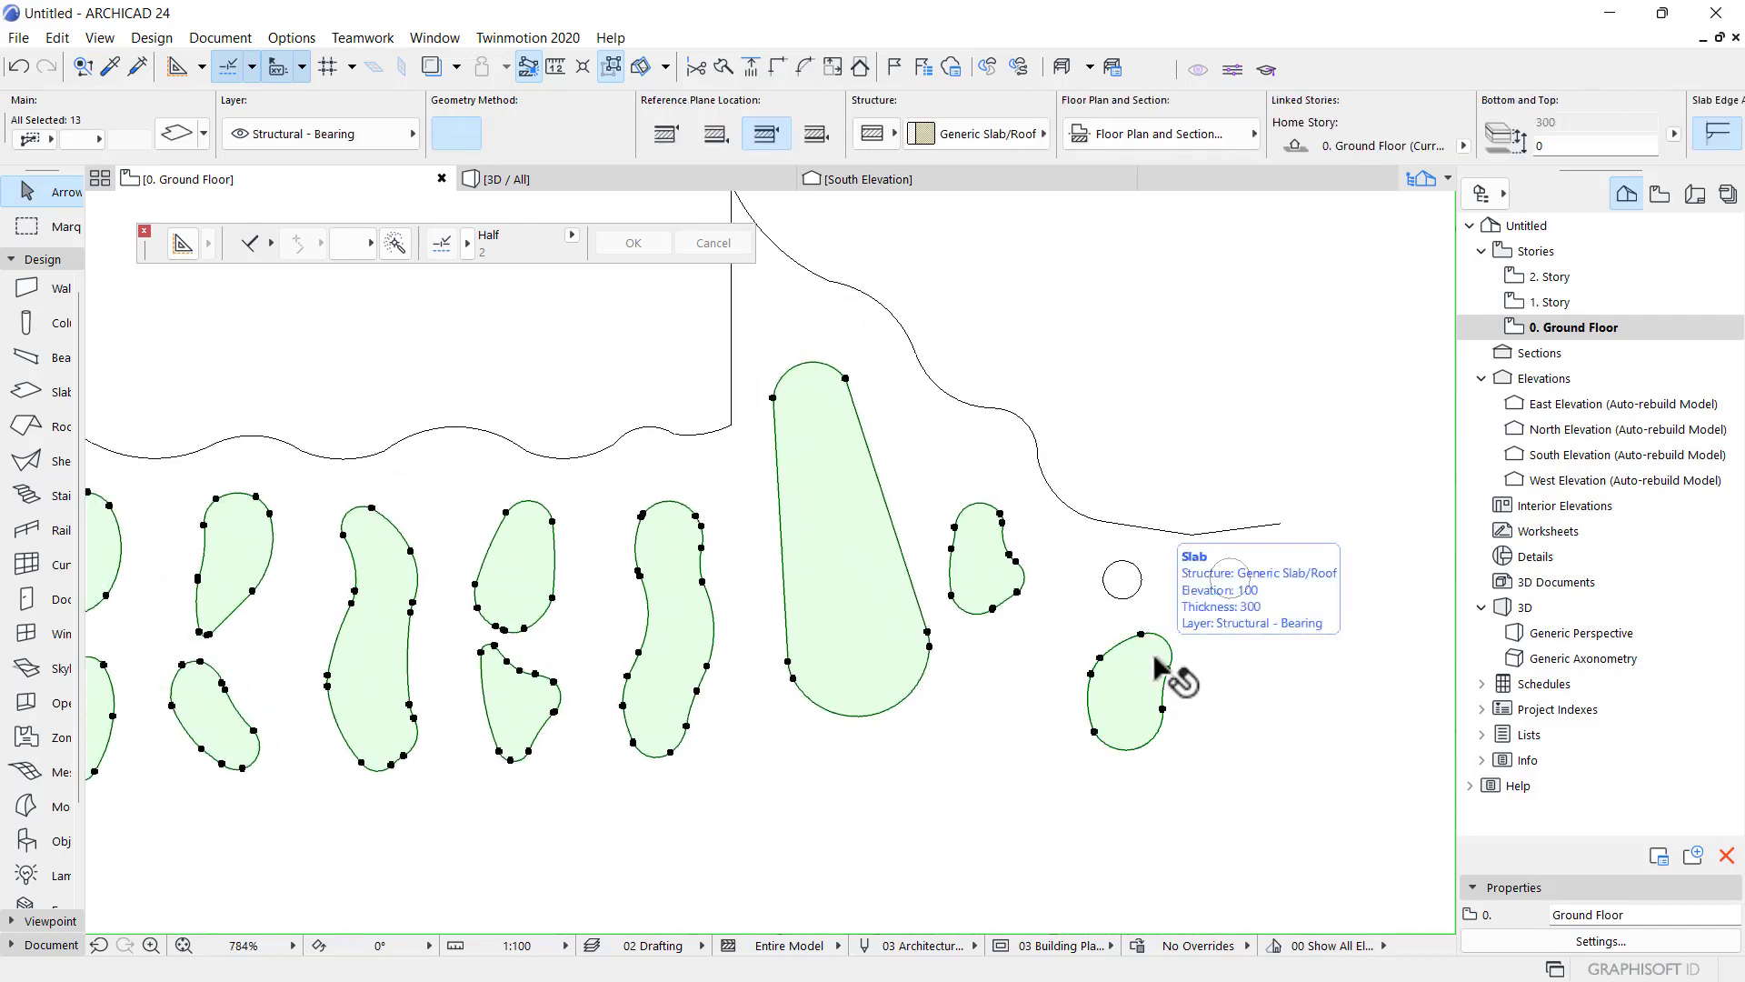
- Add the slabs of the two small circular openings to the selection, leaving out the circle outlines
{"action": "left_click", "coordinate": [1139, 586], "text": "shift"}
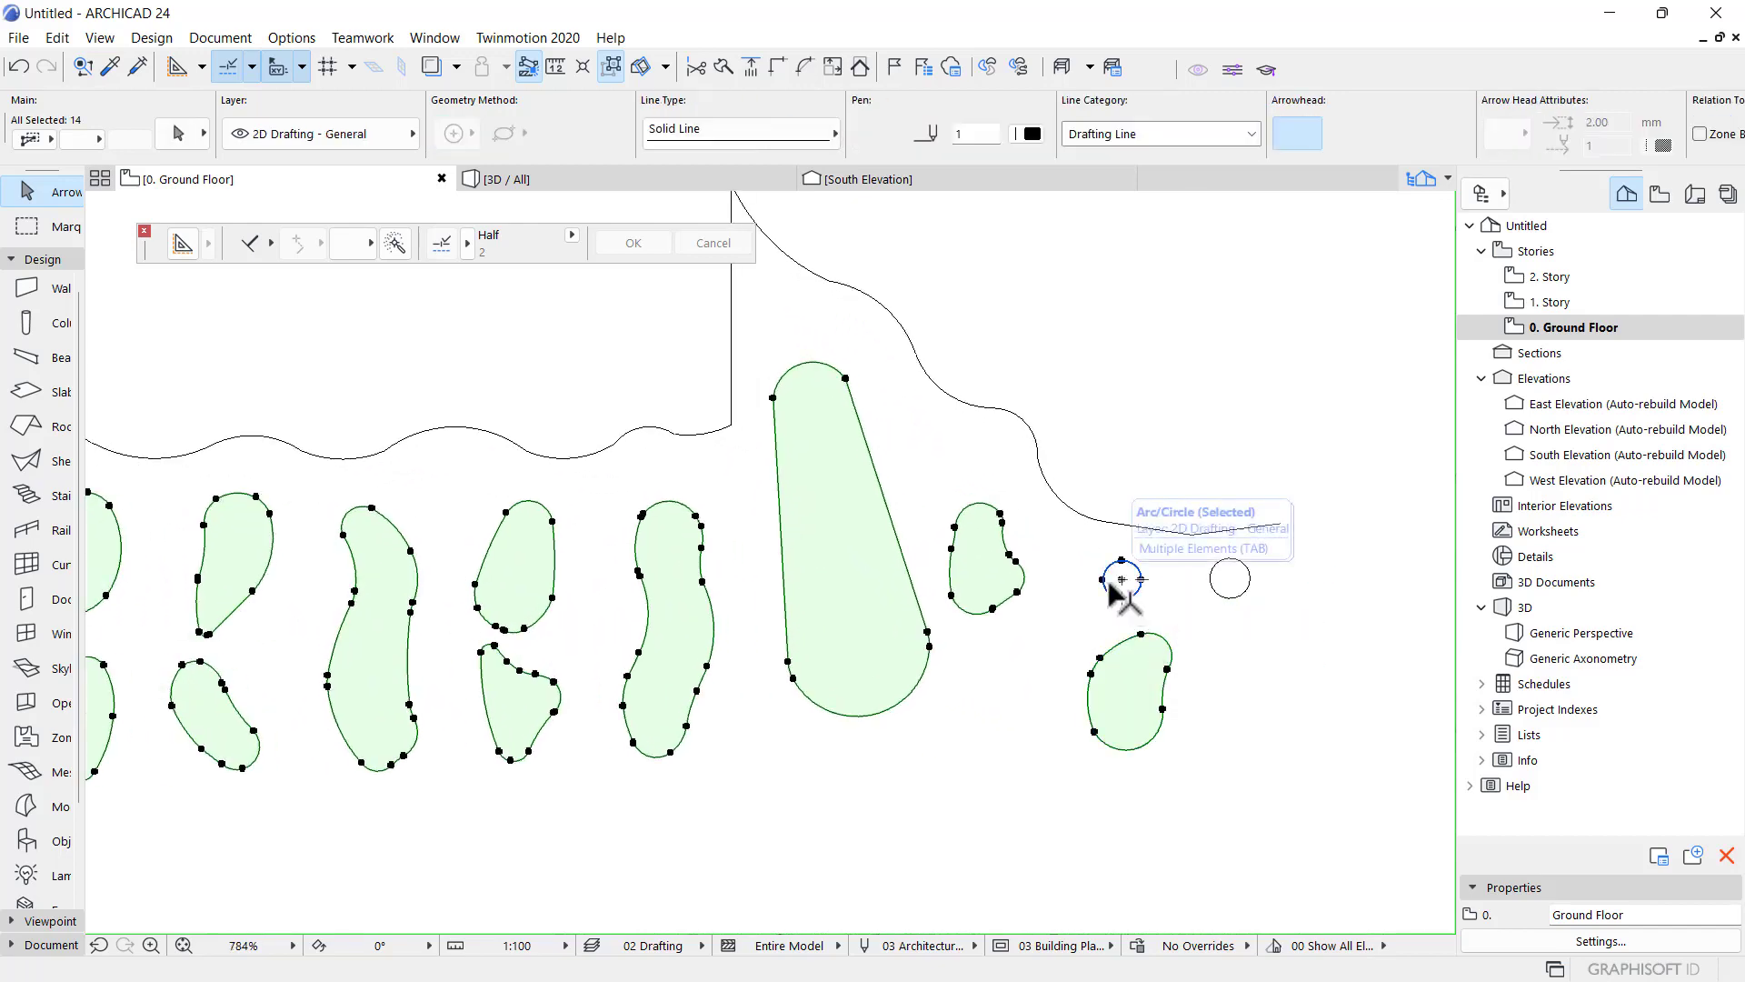
{"action": "scroll", "coordinate": [1138, 587], "scroll_direction": "up", "scroll_amount": 5}
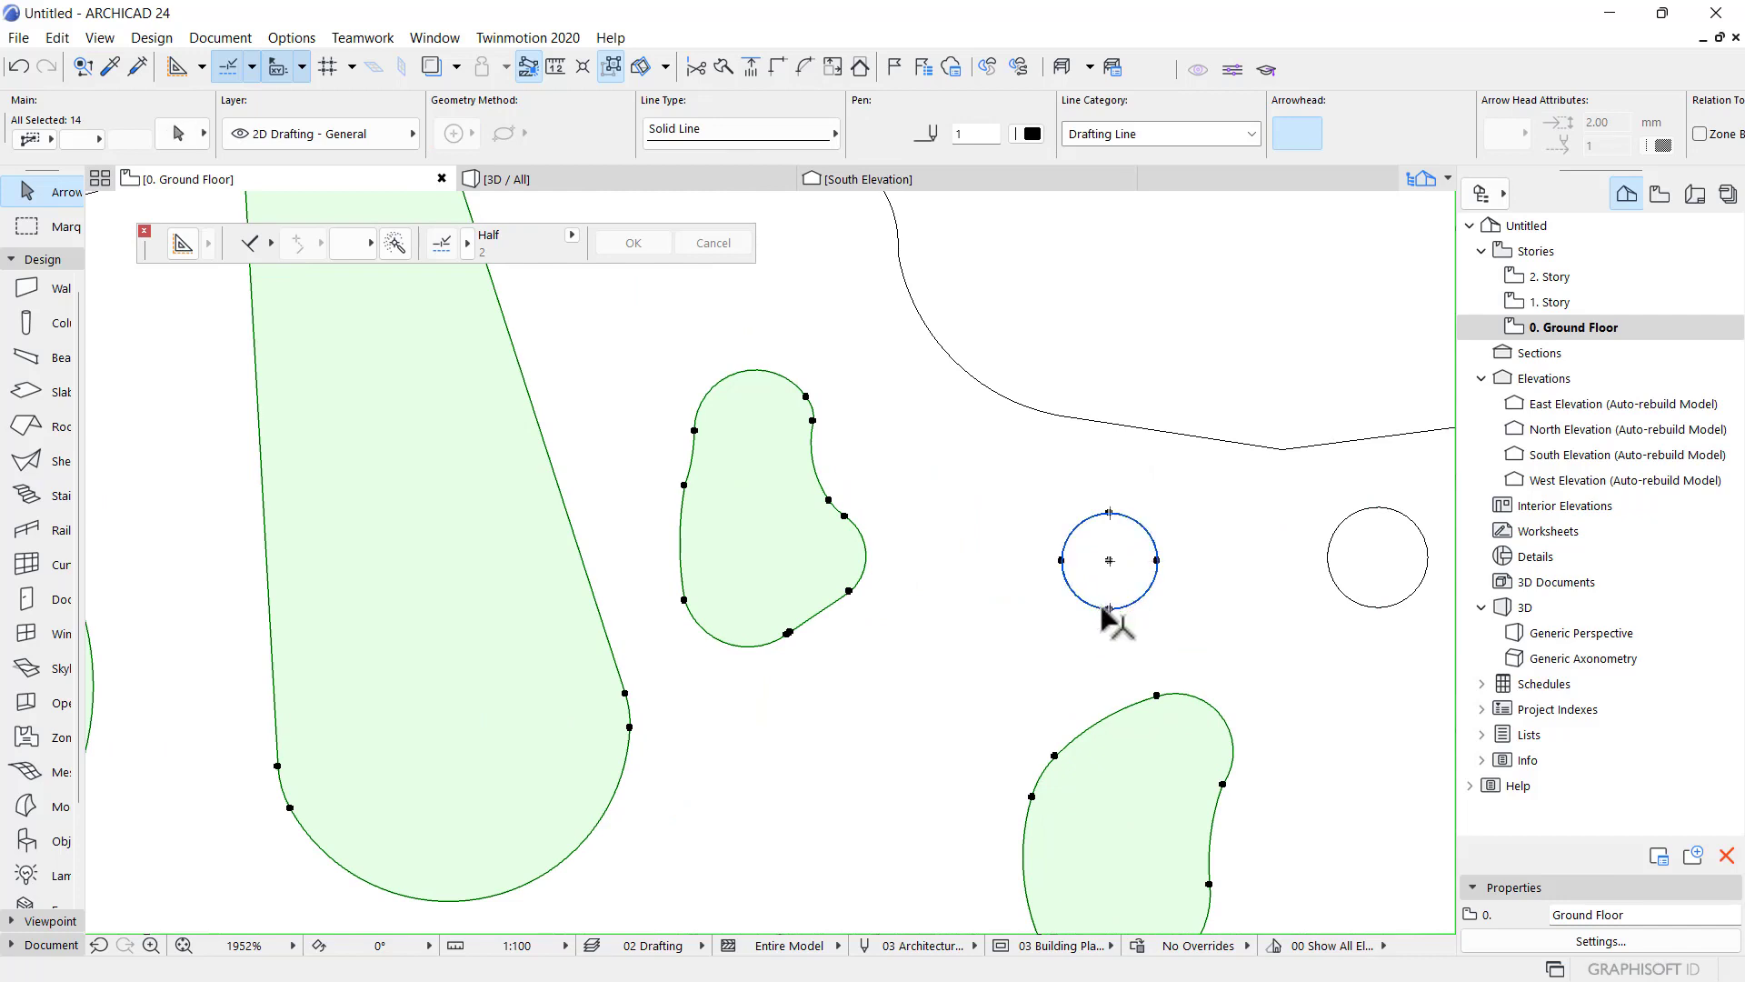
{"action": "left_click", "coordinate": [1110, 609], "text": "shift"}
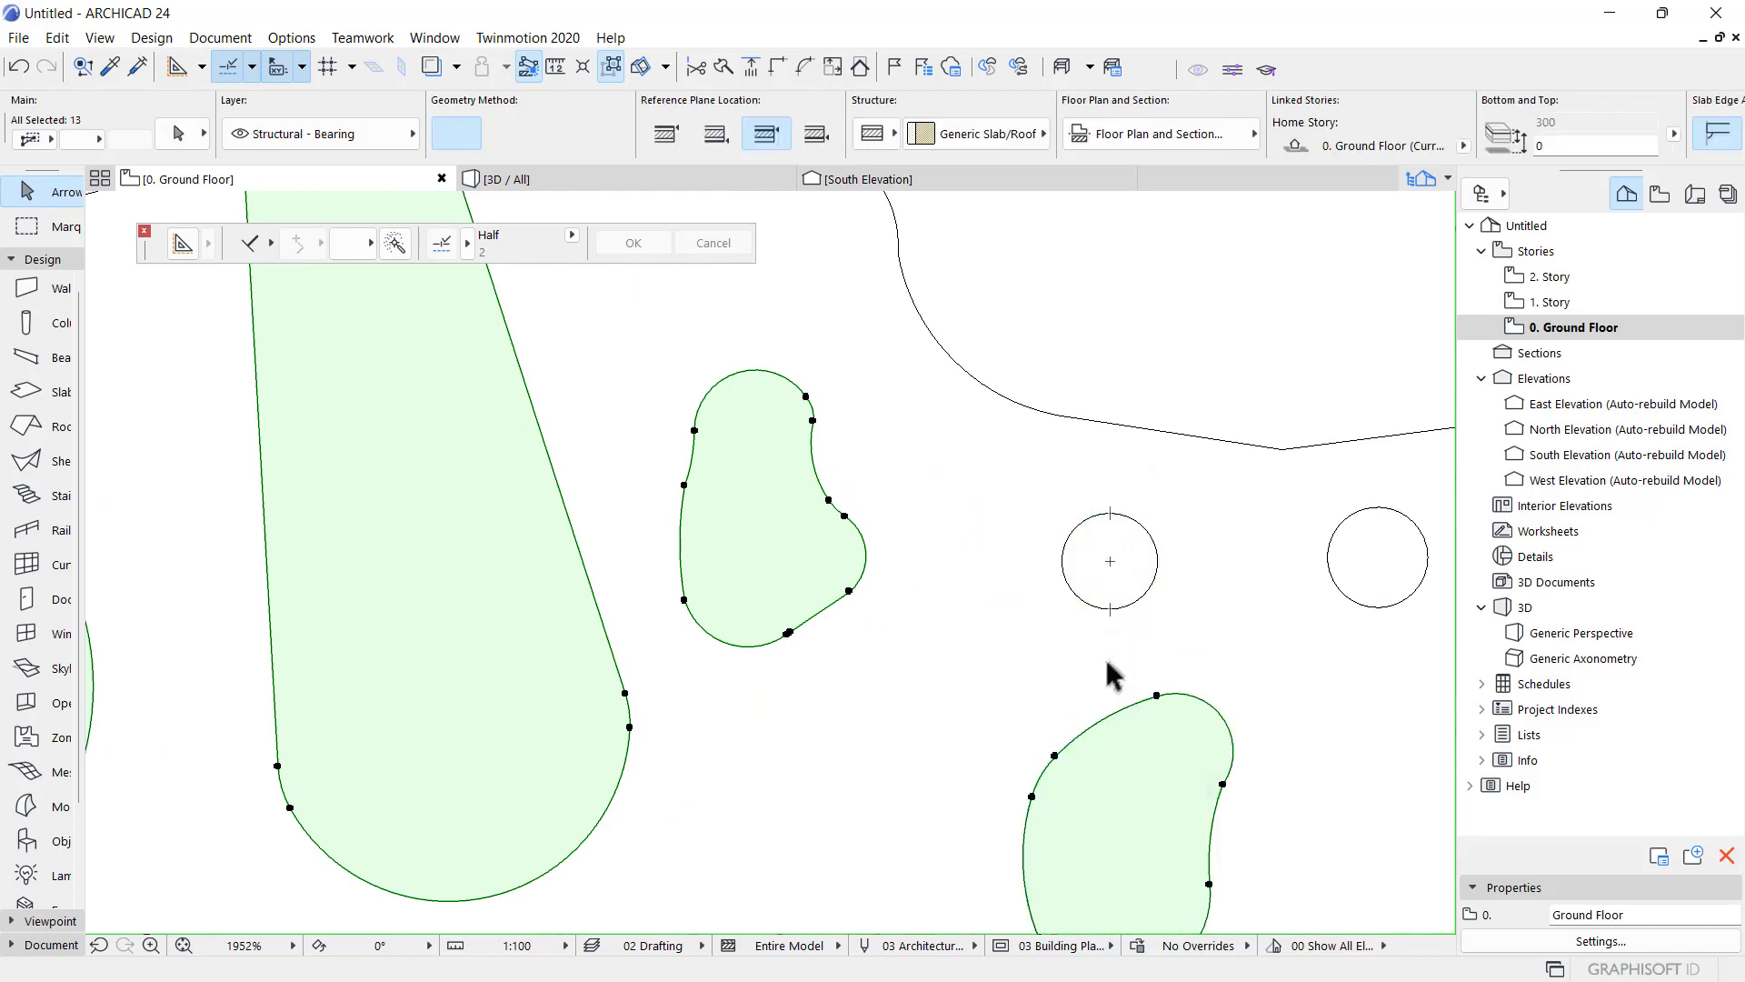
{"action": "left_click", "coordinate": [1118, 558], "text": "shift"}
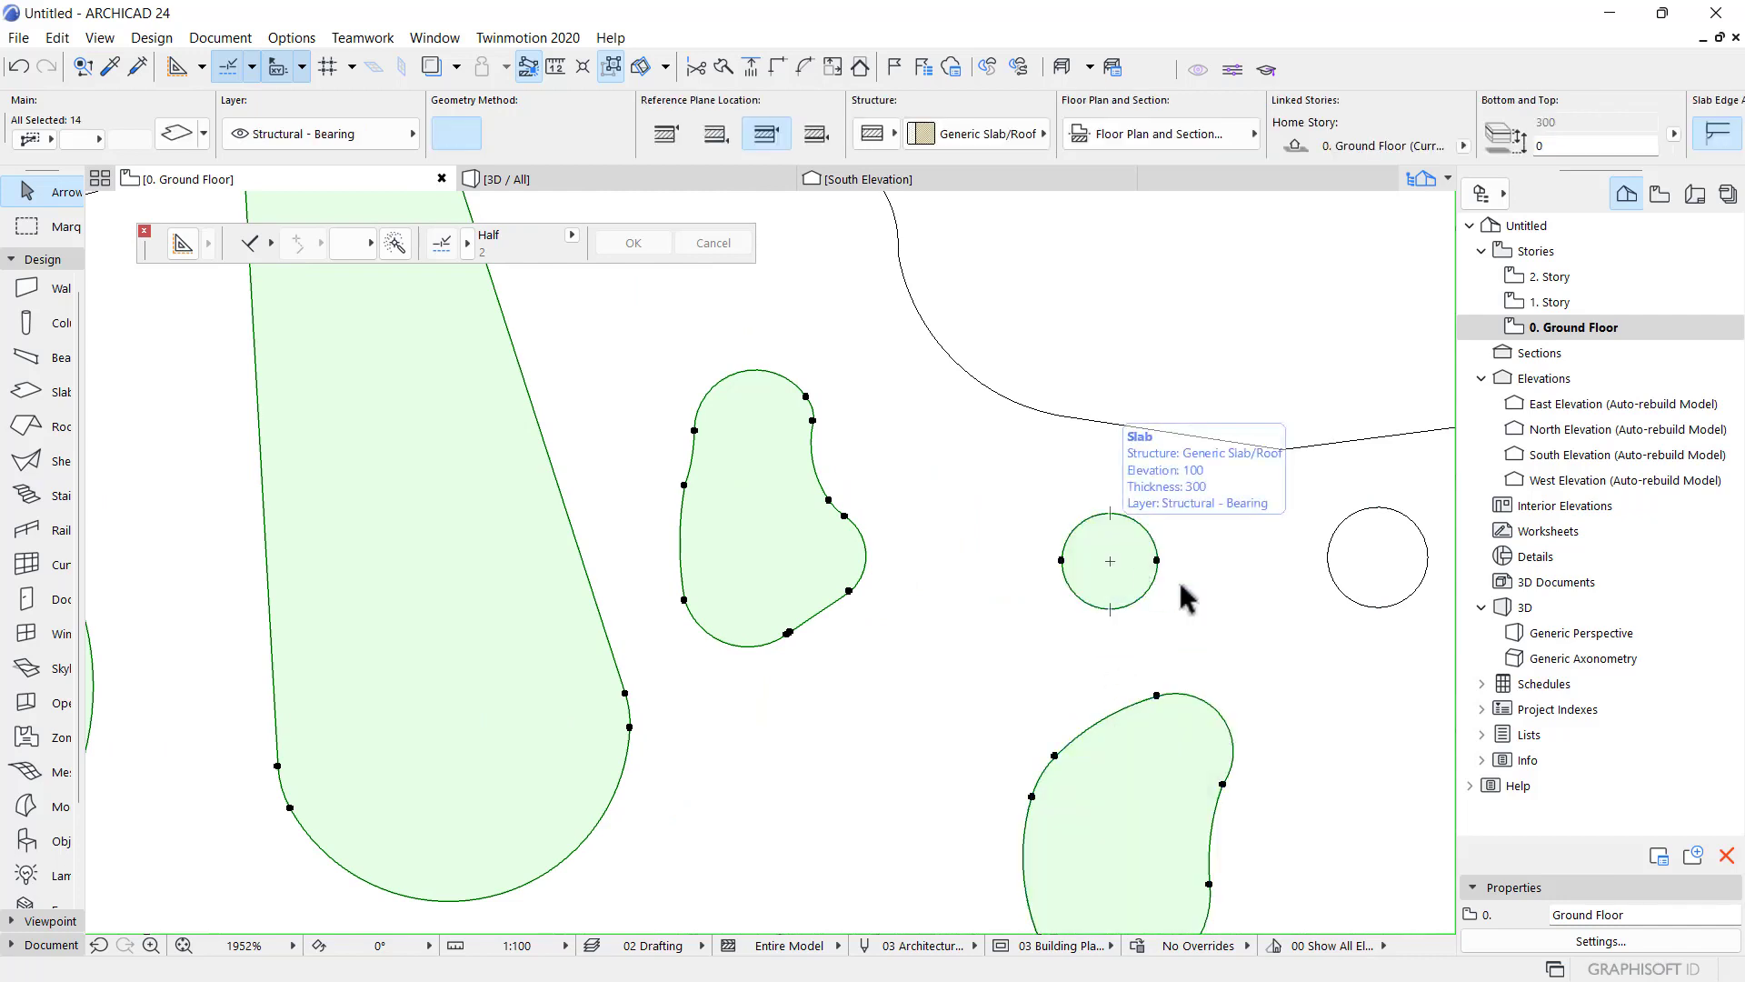
{"action": "left_click", "coordinate": [1377, 556], "text": "shift"}
{"action": "scroll", "coordinate": [1326, 601], "scroll_direction": "down", "scroll_amount": 8}
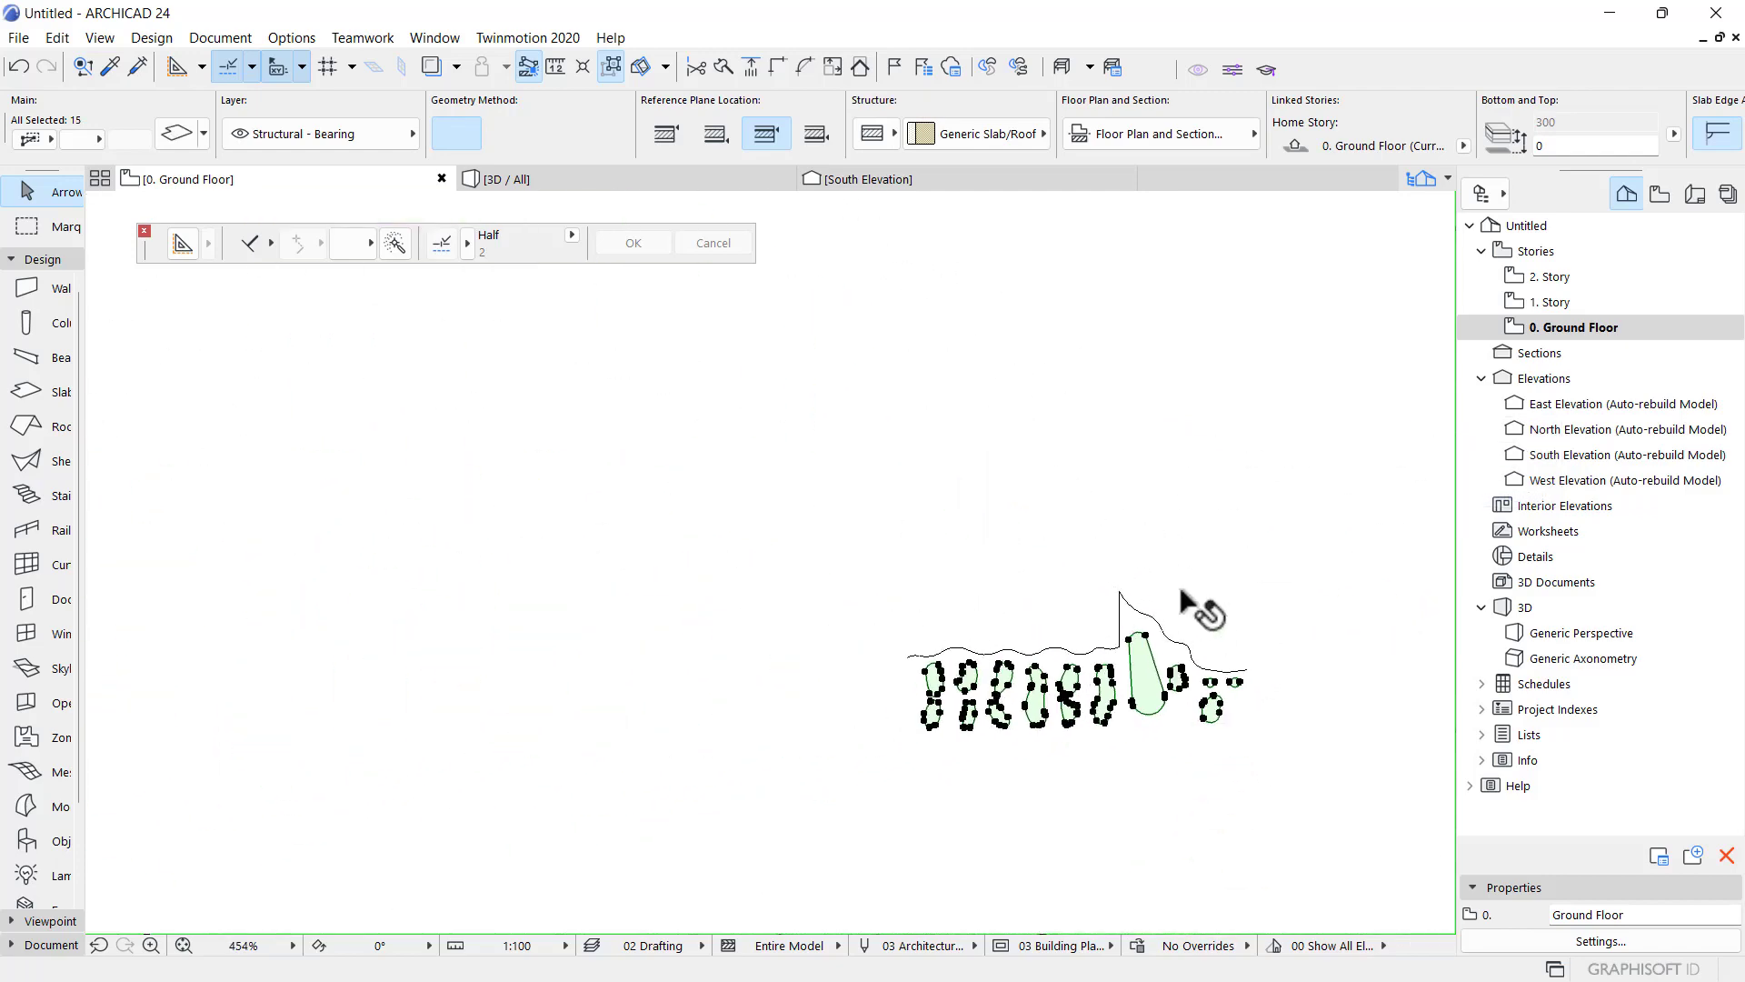
{"action": "scroll", "coordinate": [1181, 592], "scroll_direction": "down", "scroll_amount": 5}
{"action": "scroll", "coordinate": [1149, 763], "scroll_direction": "up", "scroll_amount": 5}
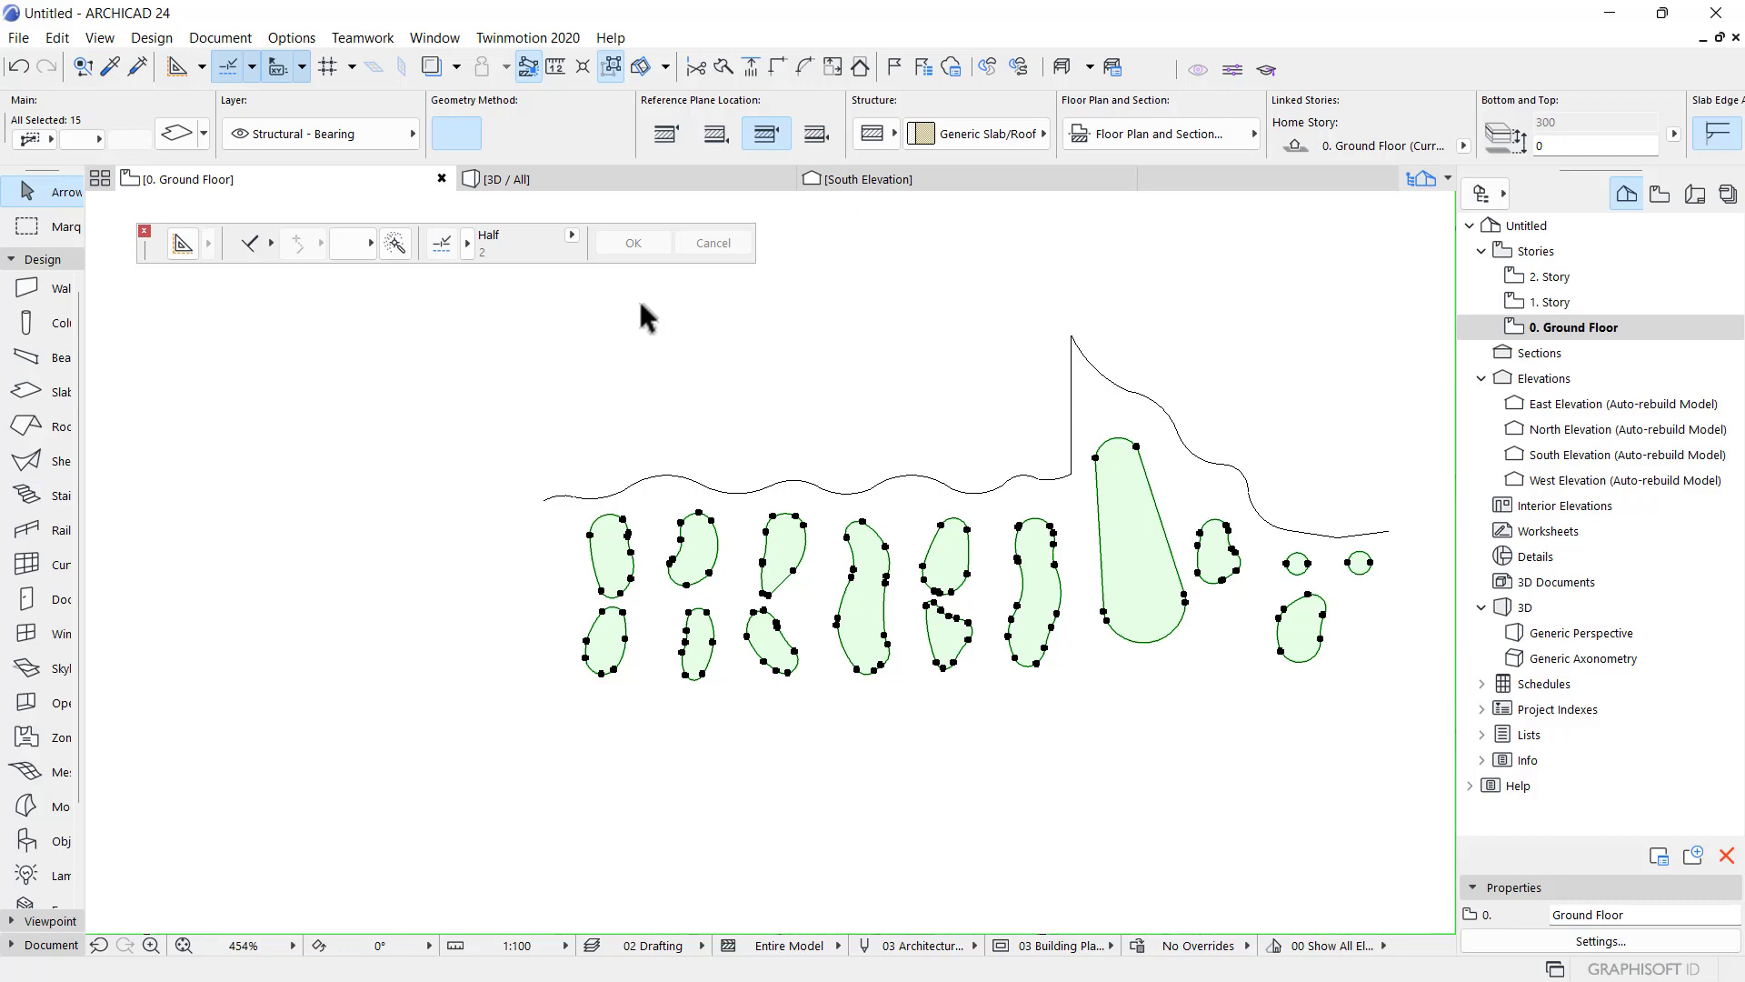
- Edit the ID of all the selected window slabs in the Slab Selection Settings and apply it
{"action": "key", "text": "ctrl+t"}
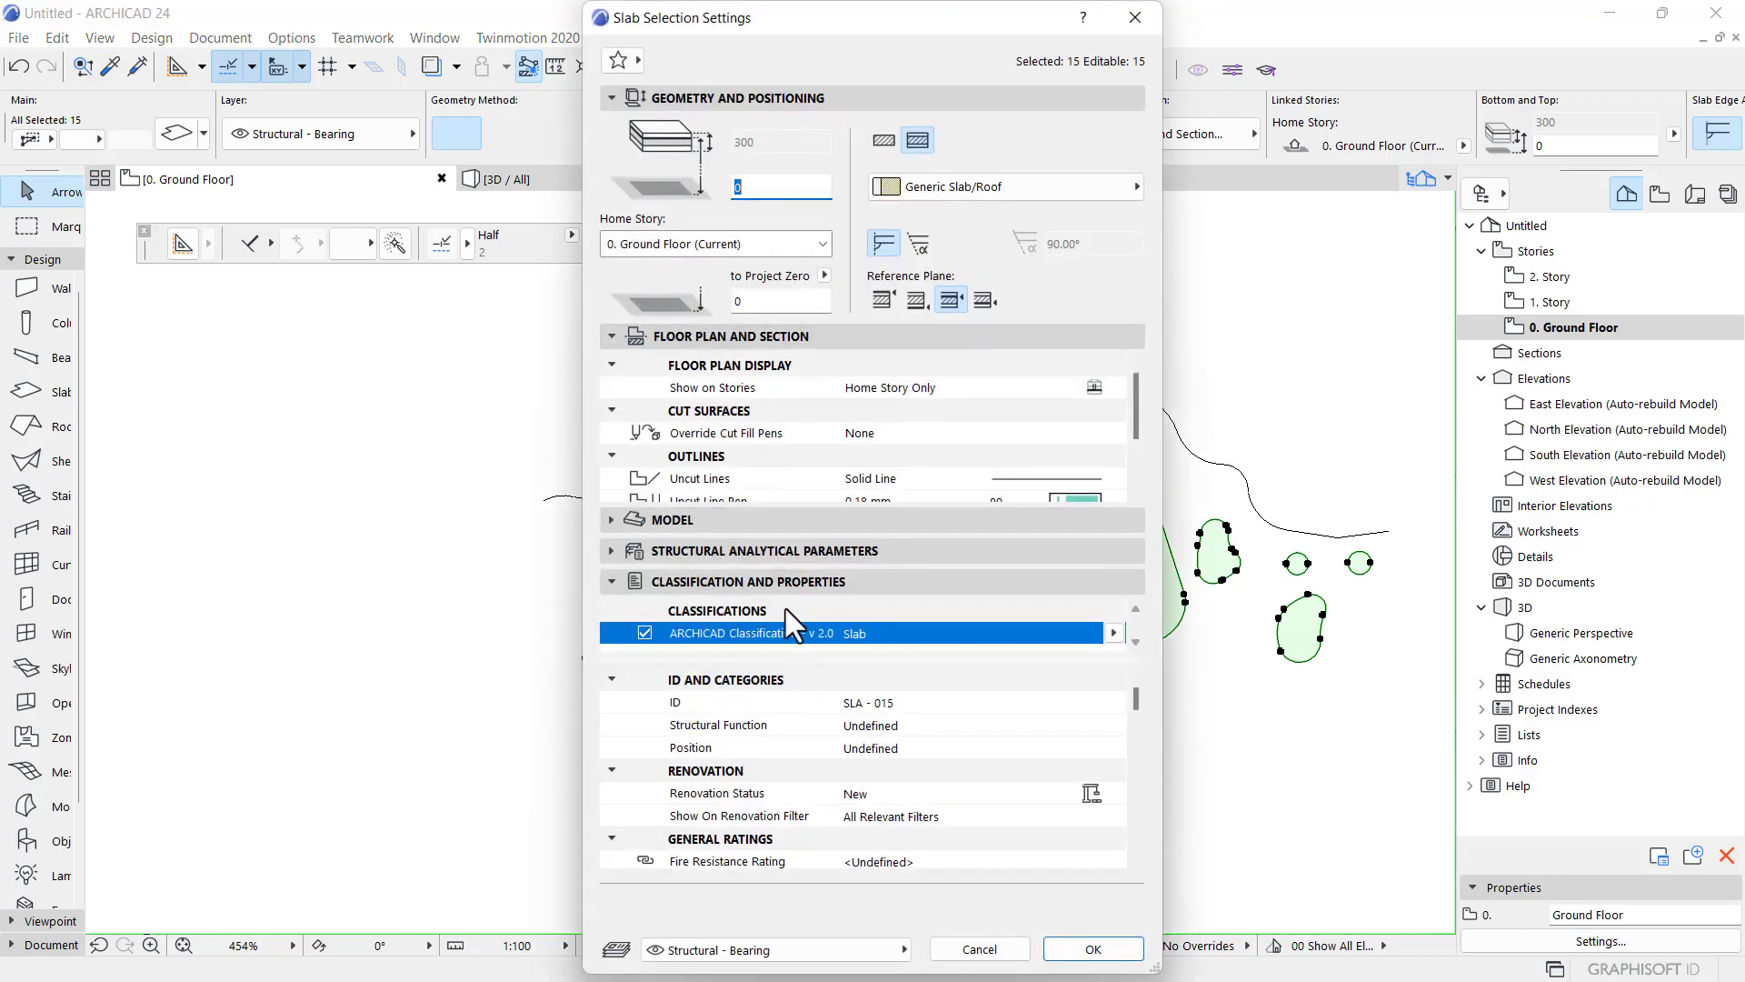
{"action": "left_click", "coordinate": [776, 586]}
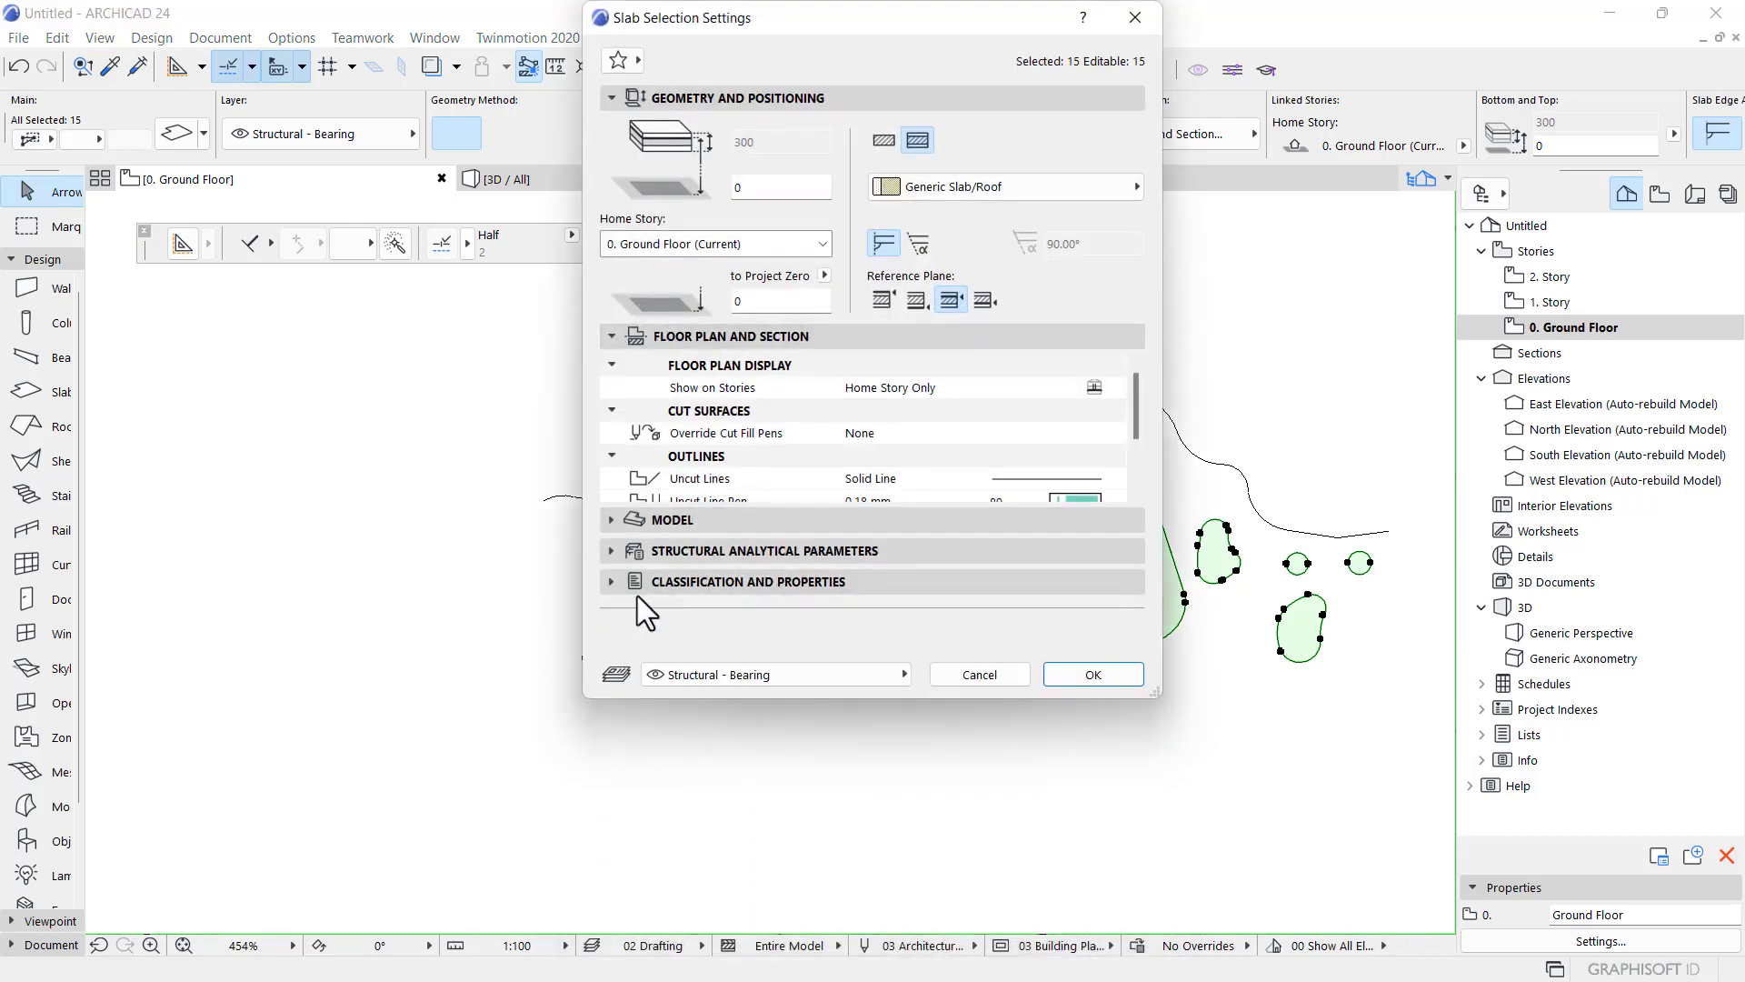
{"action": "left_click", "coordinate": [762, 582]}
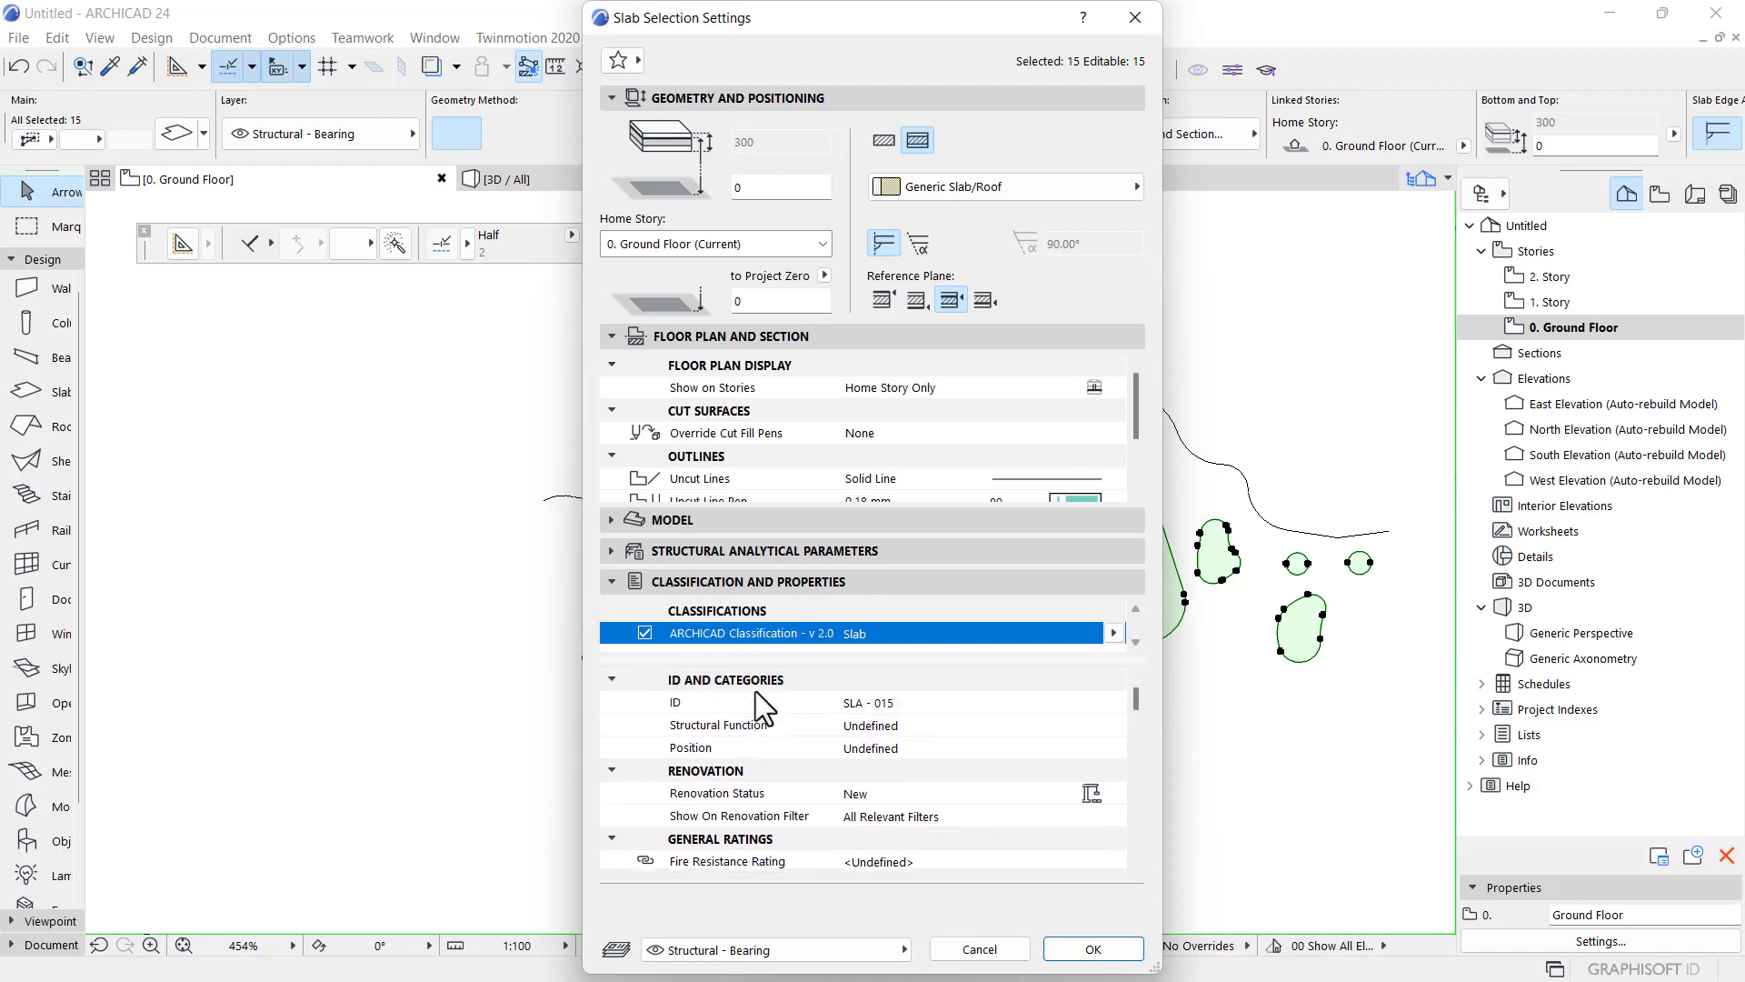
{"action": "left_click", "coordinate": [771, 703]}
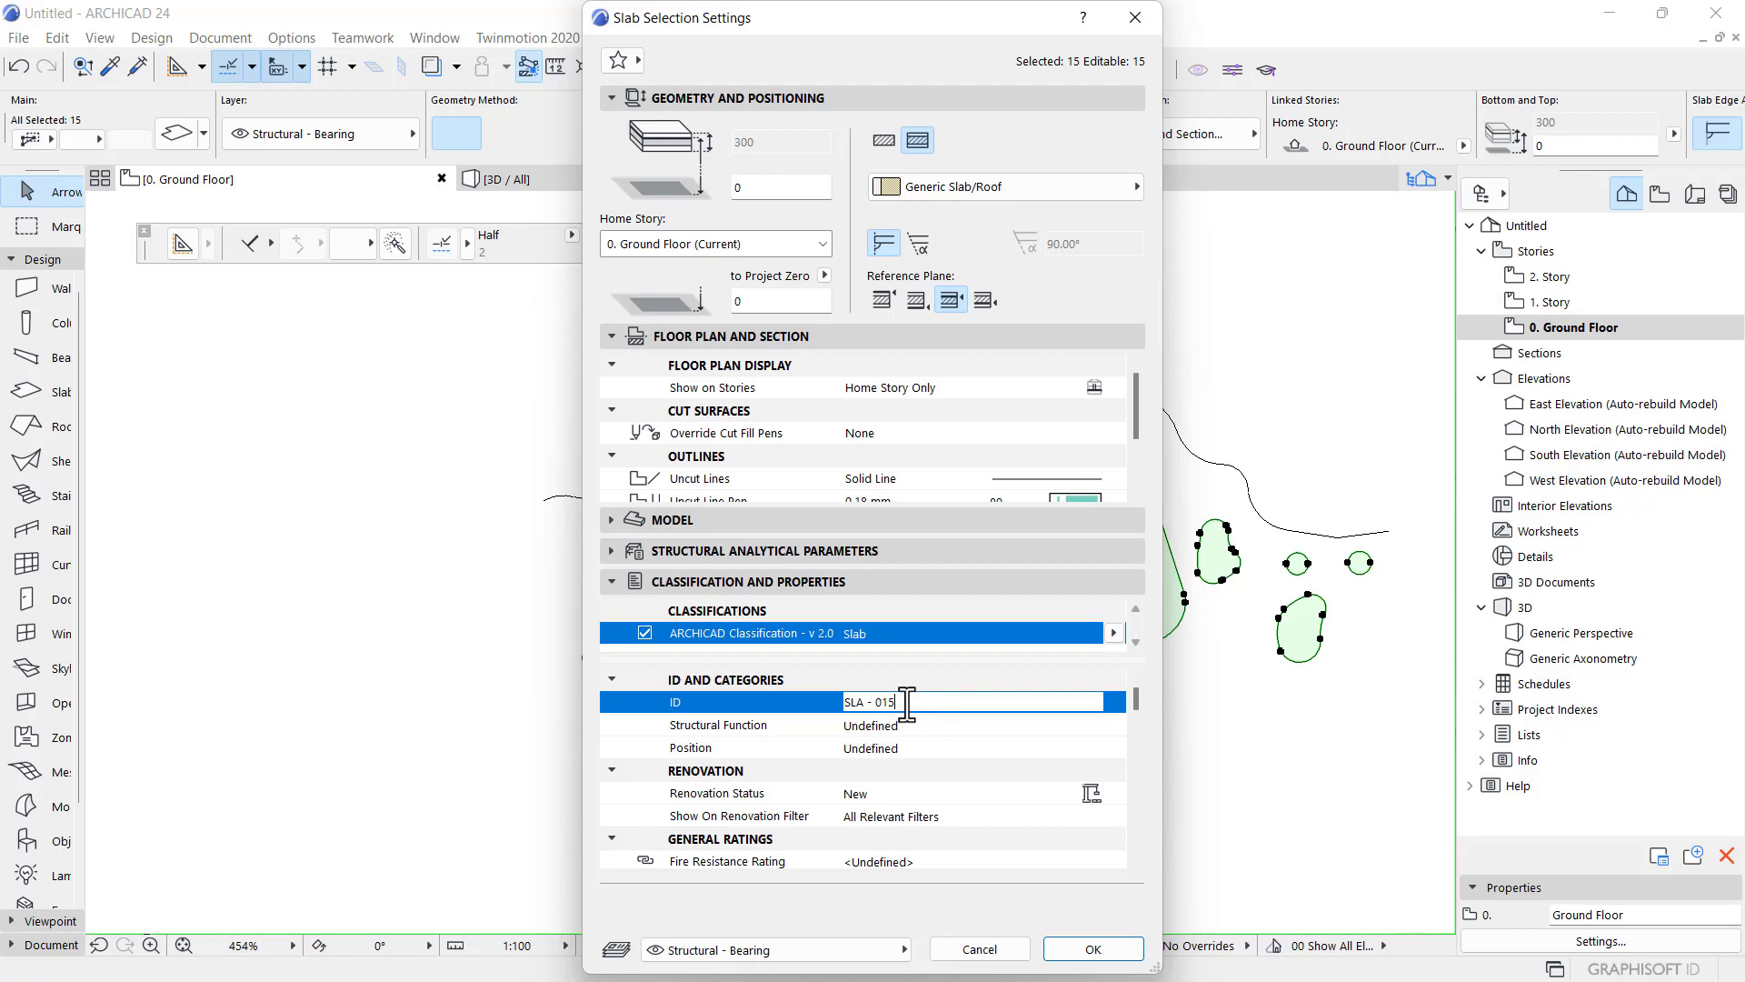
{"action": "left_click_drag", "start_coordinate": [909, 701], "coordinate": [836, 706]}
{"action": "left_click", "coordinate": [1093, 949]}
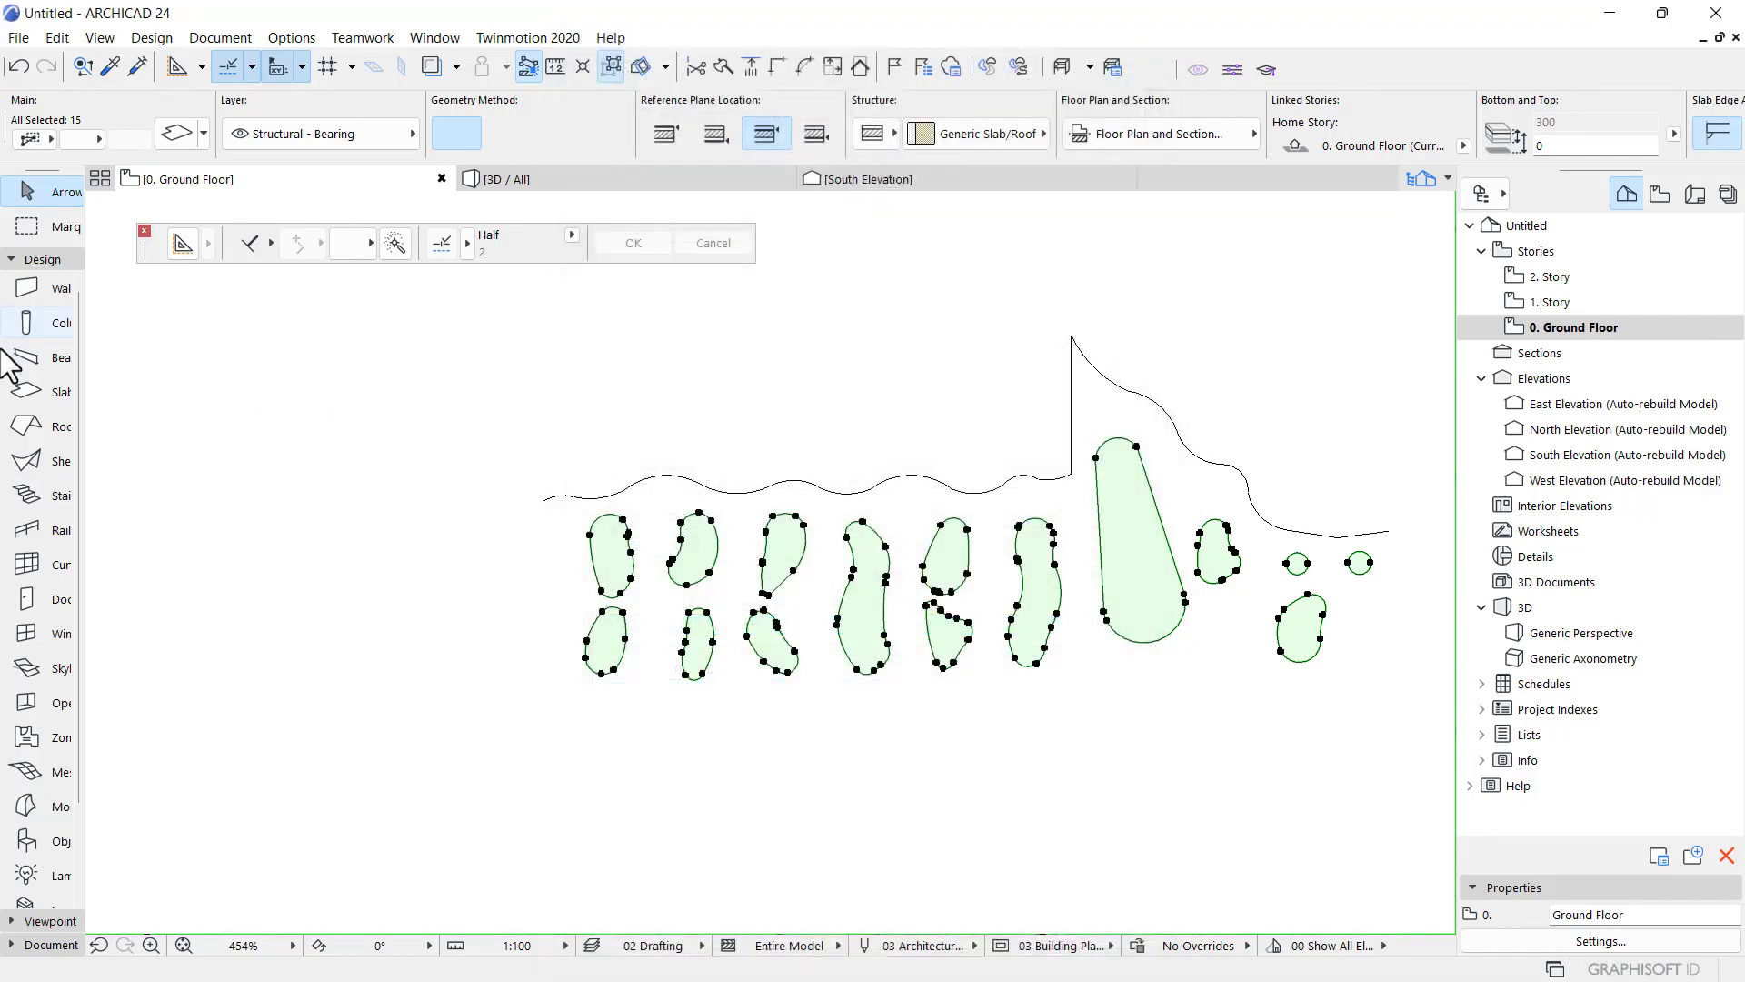
- Save the selected slabs as a window library part named MY WINDOW in the Embedded Library, keeping the default basic settings
{"action": "left_click", "coordinate": [19, 38]}
{"action": "mouse_move", "coordinate": [15, 68]}
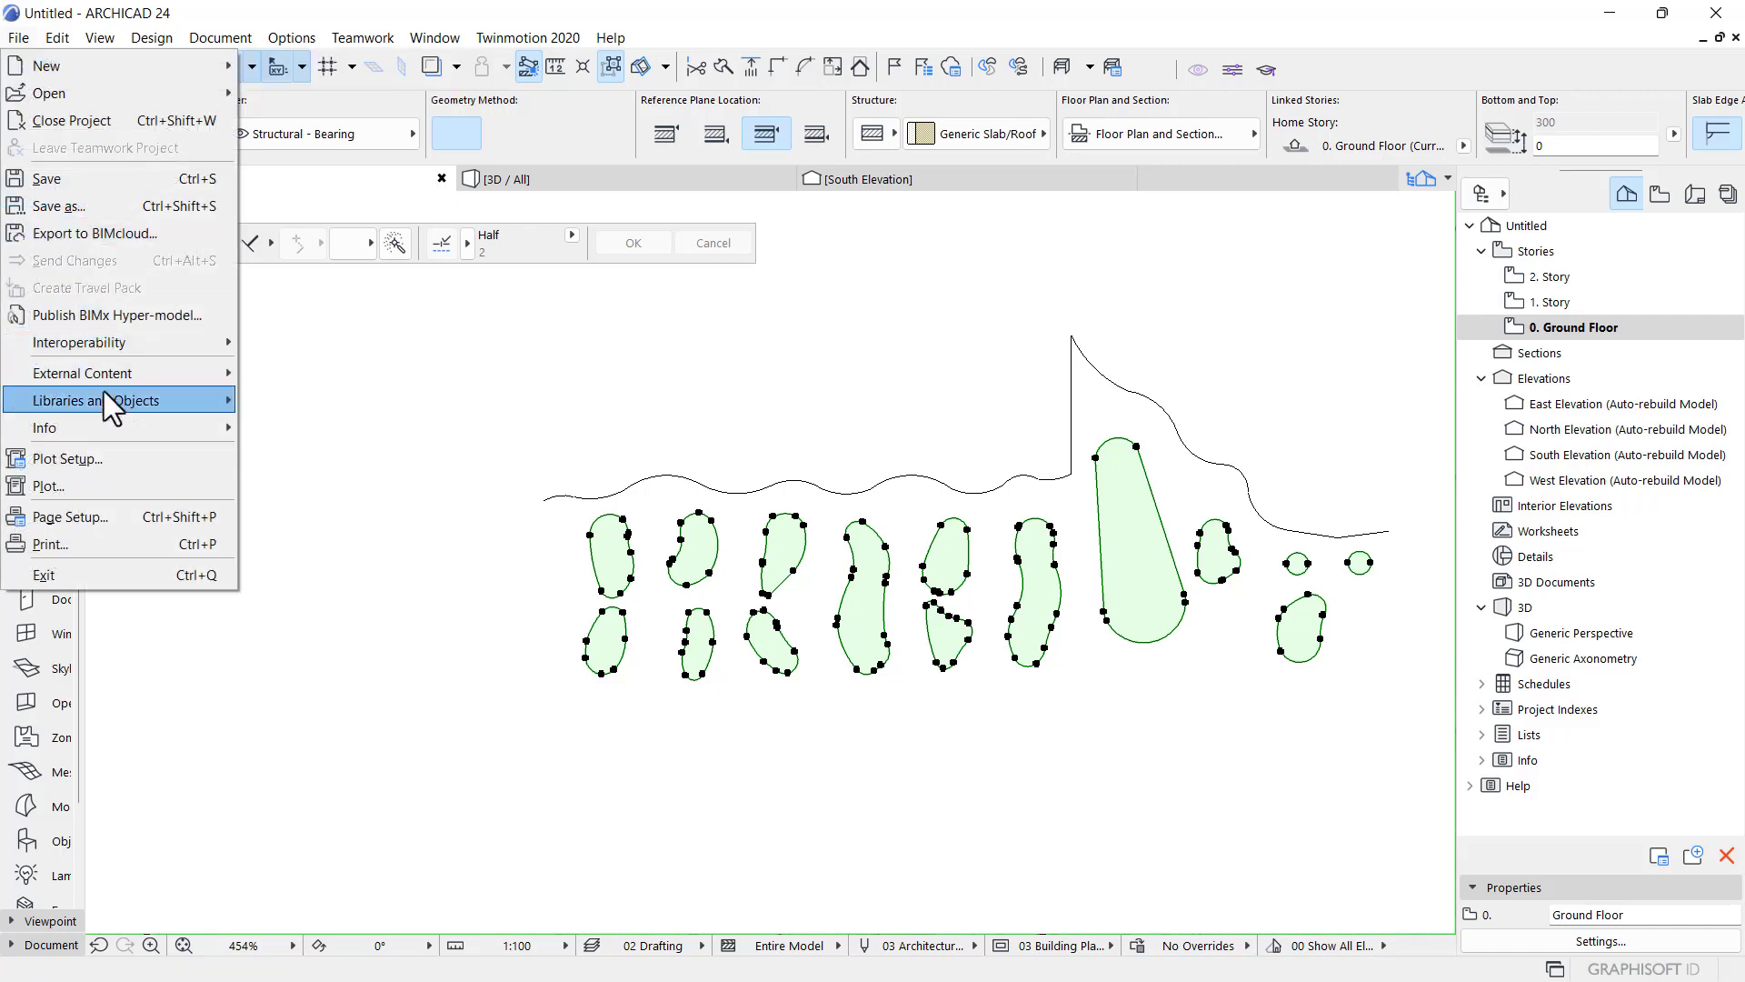
{"action": "mouse_move", "coordinate": [103, 405]}
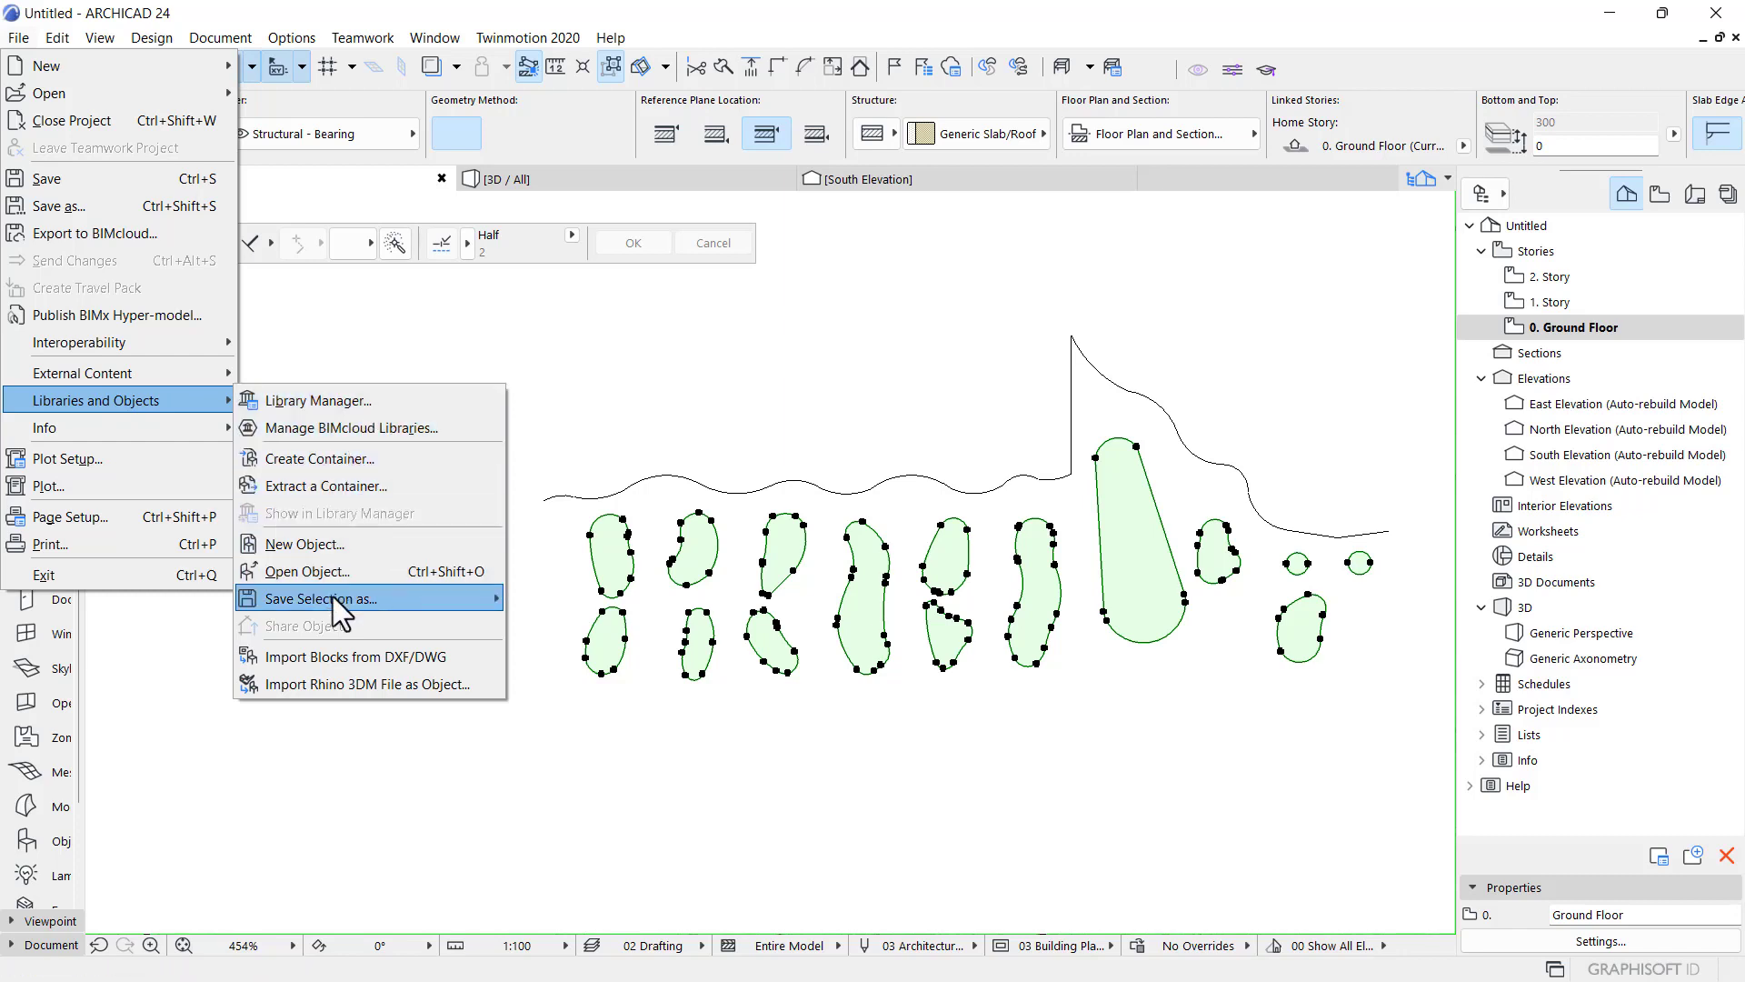
{"action": "mouse_move", "coordinate": [333, 597]}
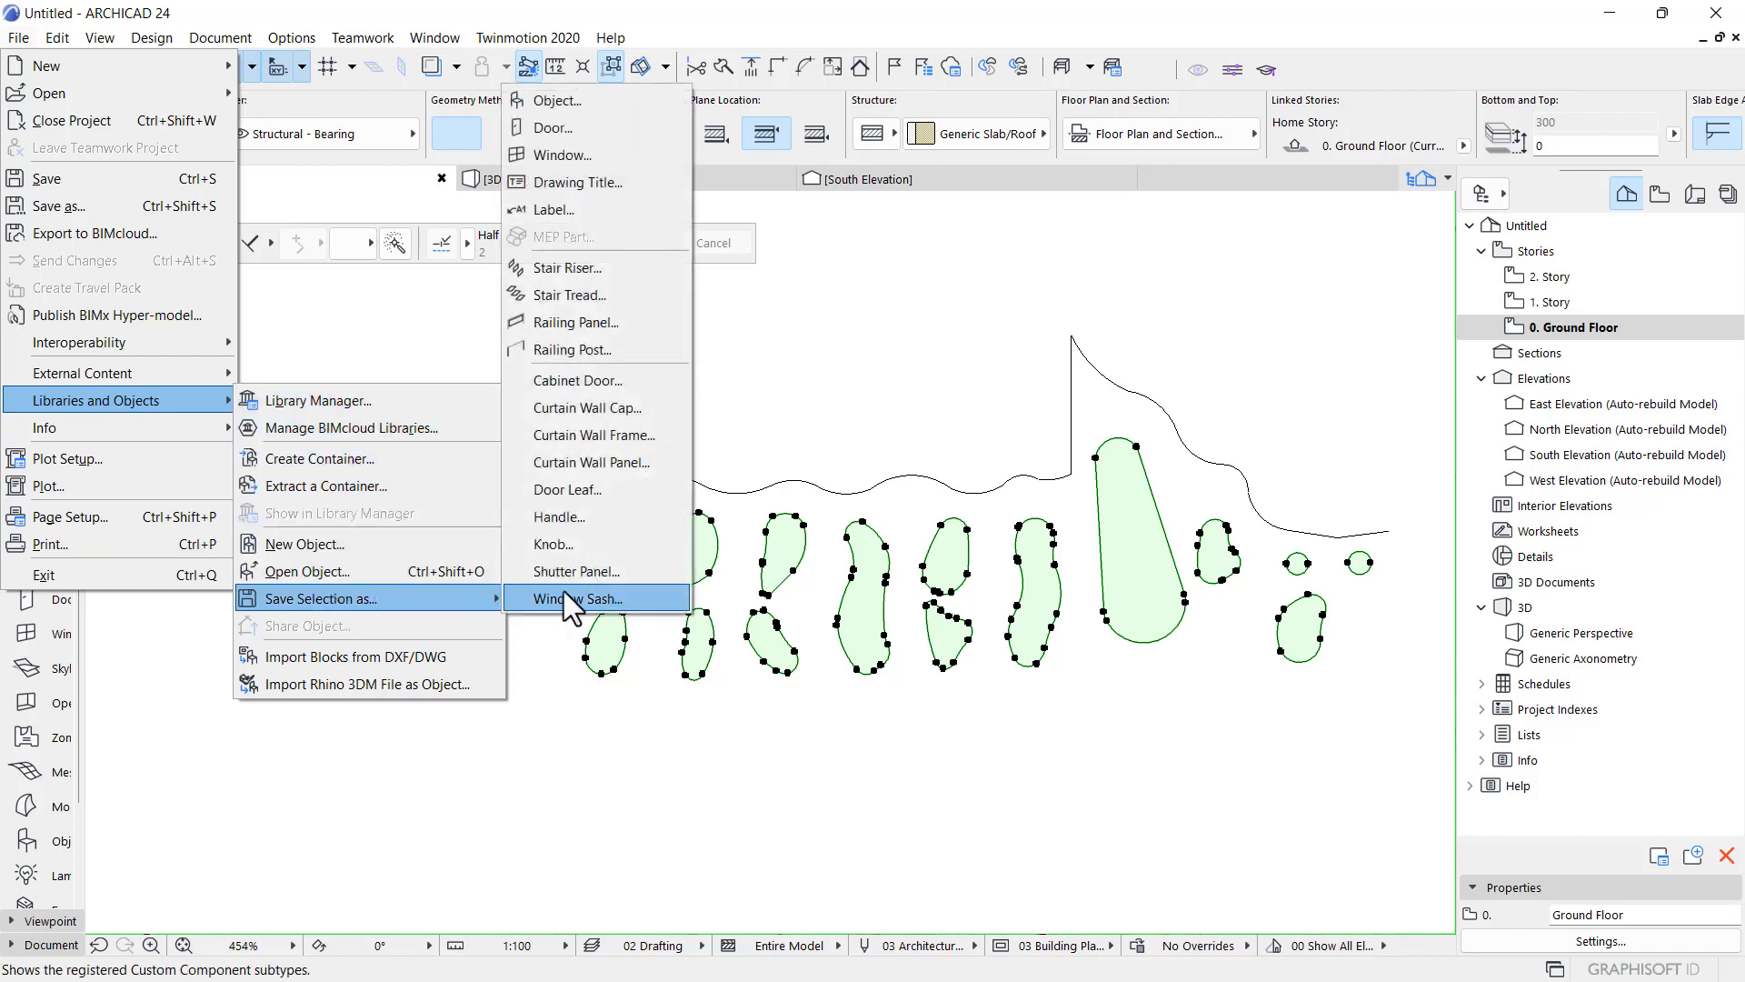
{"action": "left_click", "coordinate": [616, 158]}
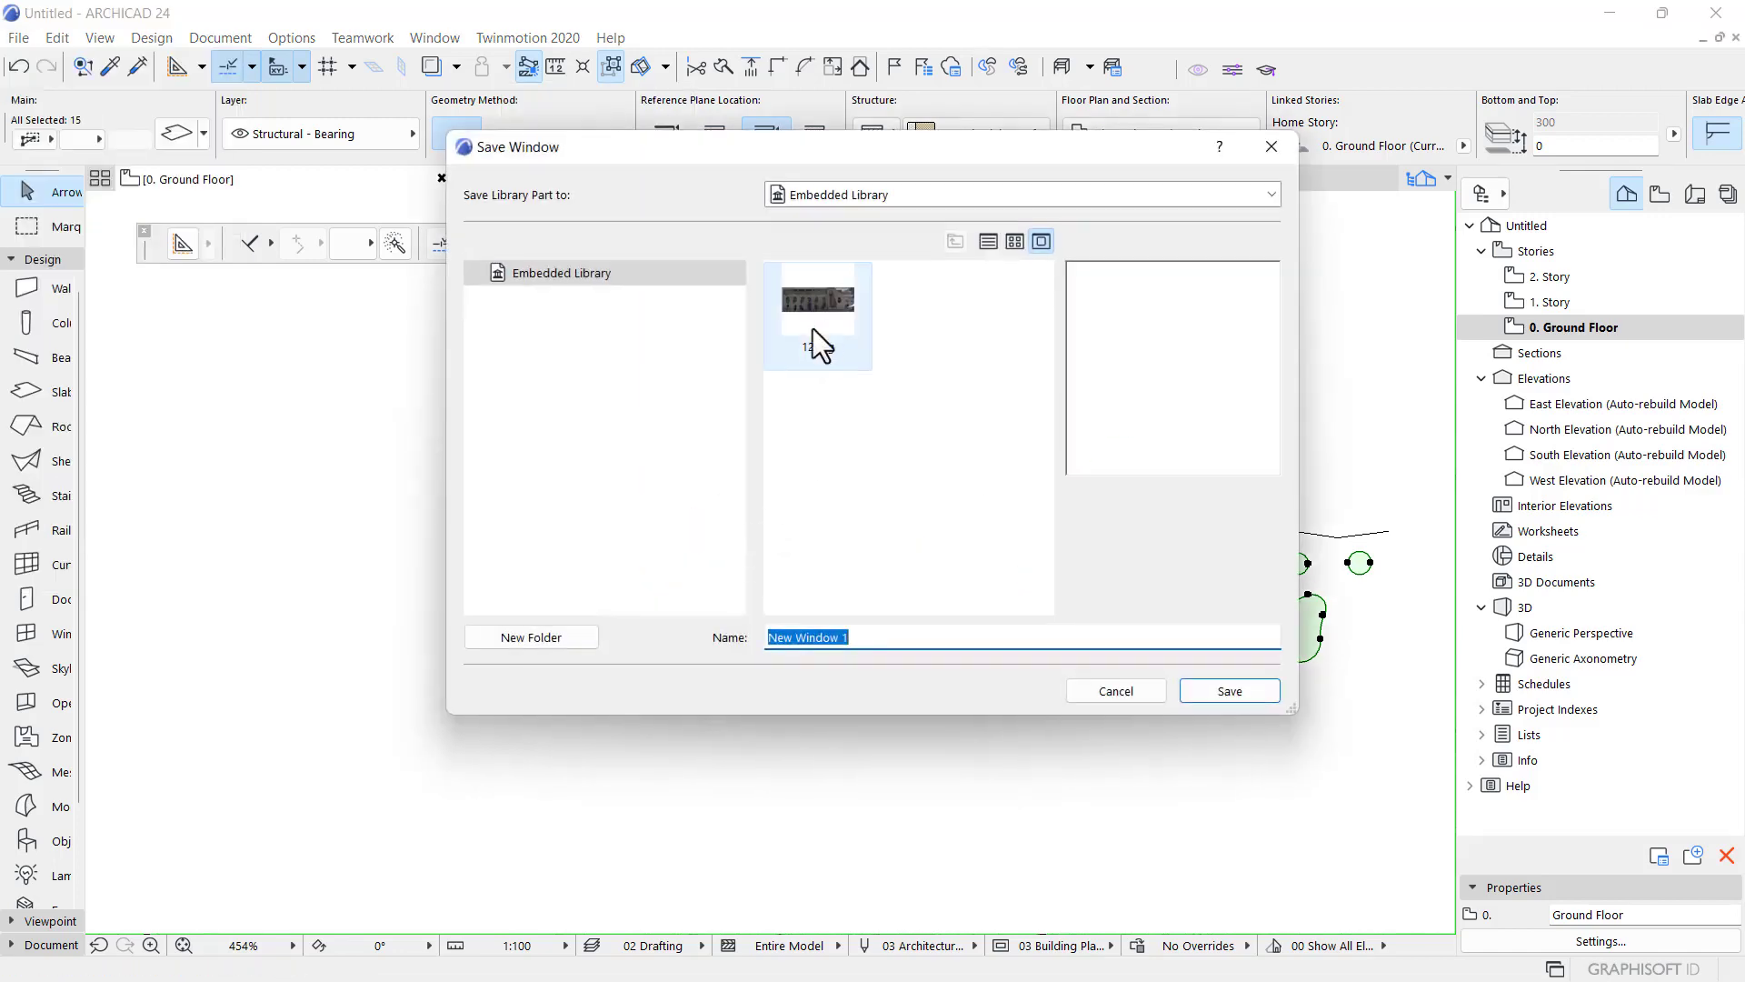
{"action": "left_click", "coordinate": [866, 642]}
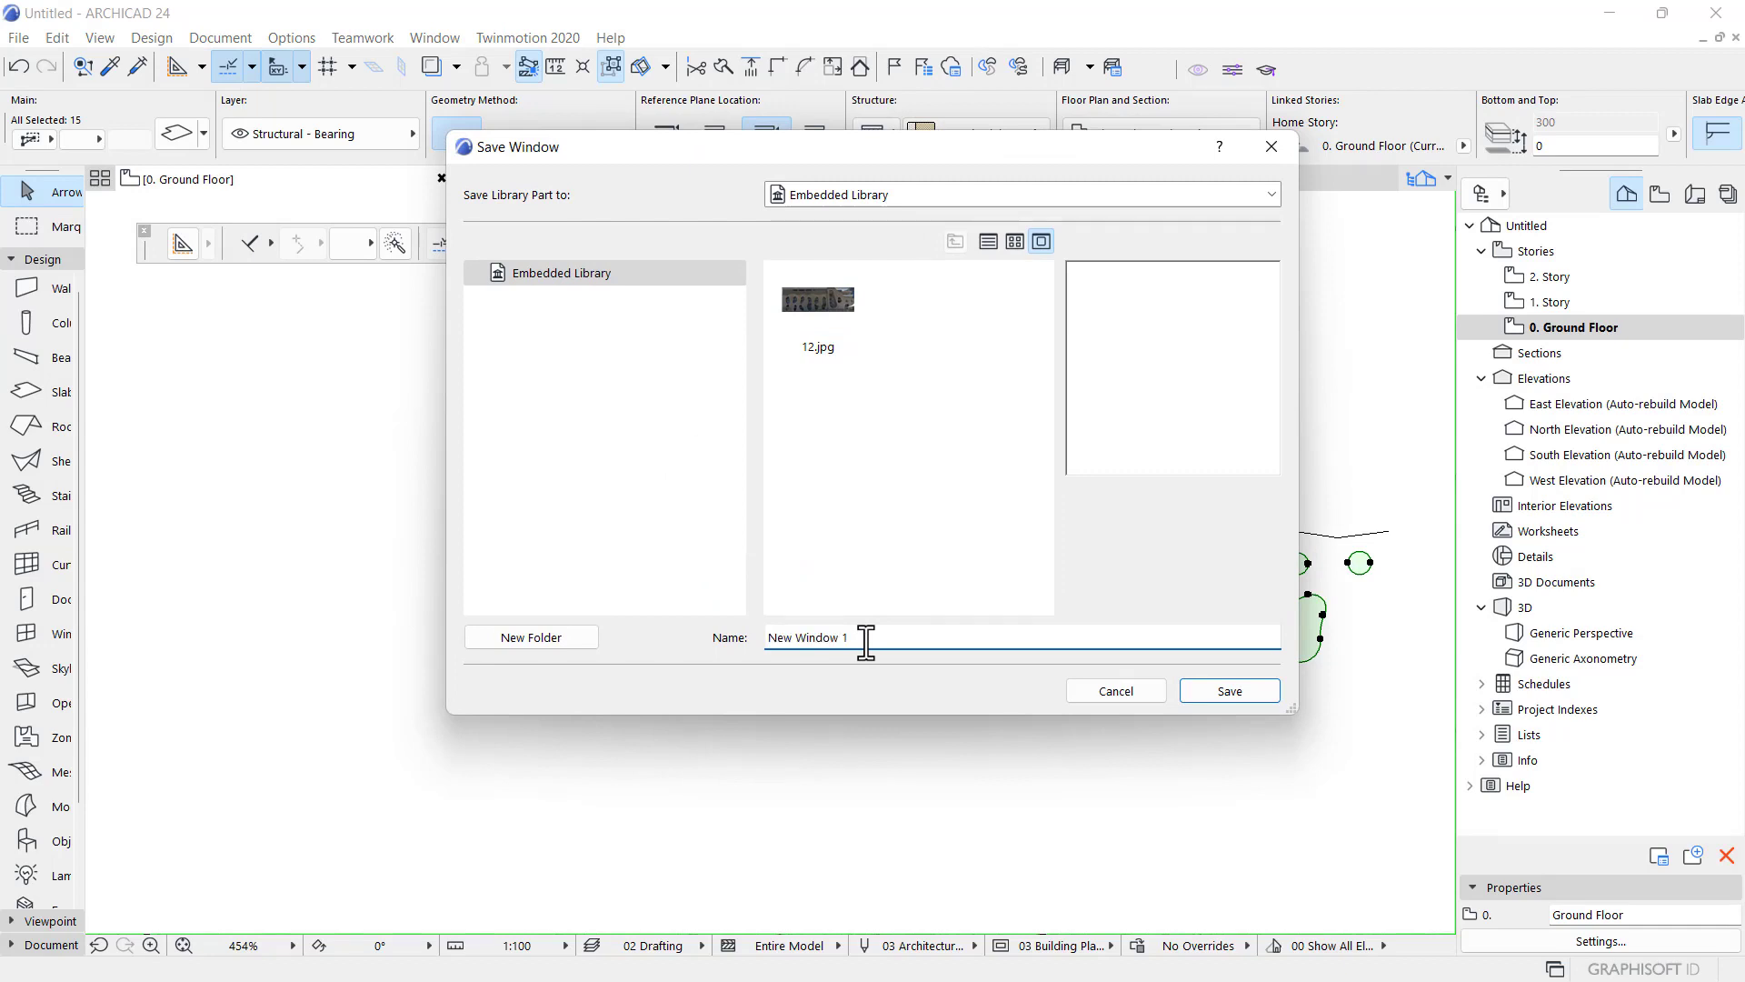
{"action": "left_click_drag", "start_coordinate": [866, 642], "coordinate": [841, 637]}
{"action": "left_click_drag", "start_coordinate": [847, 642], "coordinate": [762, 637]}
{"action": "type", "text": "MY WINDOW"}
{"action": "left_click", "coordinate": [1252, 693]}
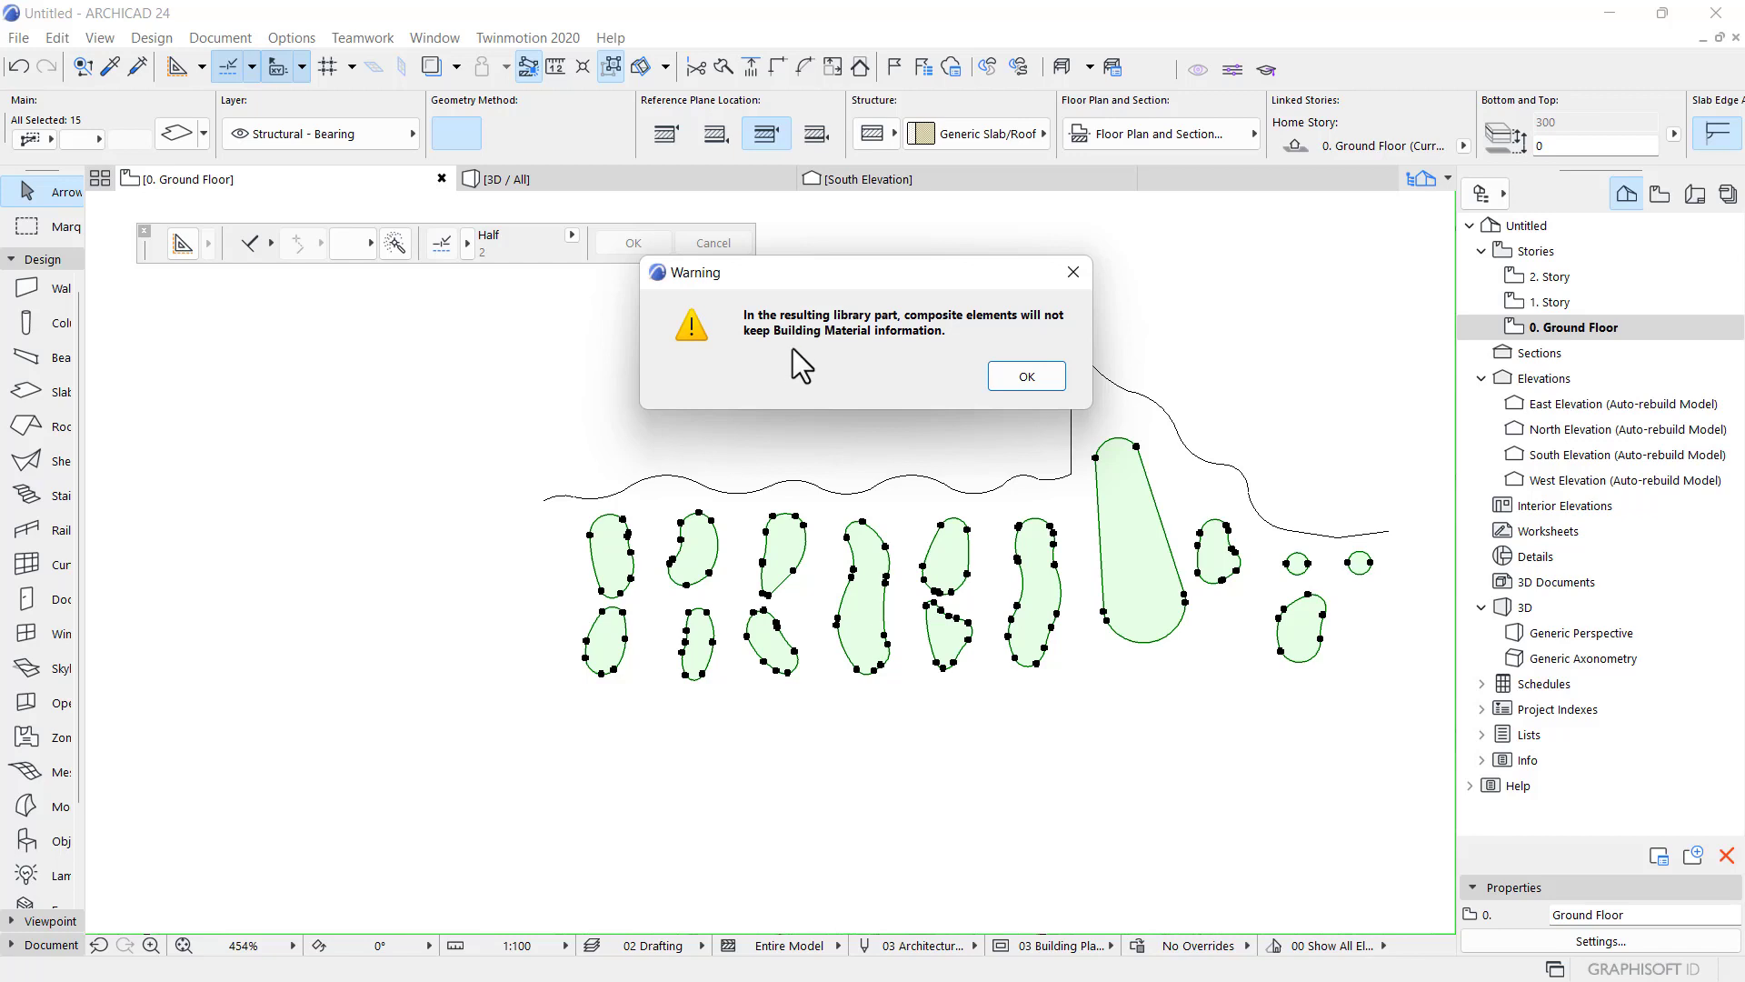
{"action": "left_click", "coordinate": [1015, 388]}
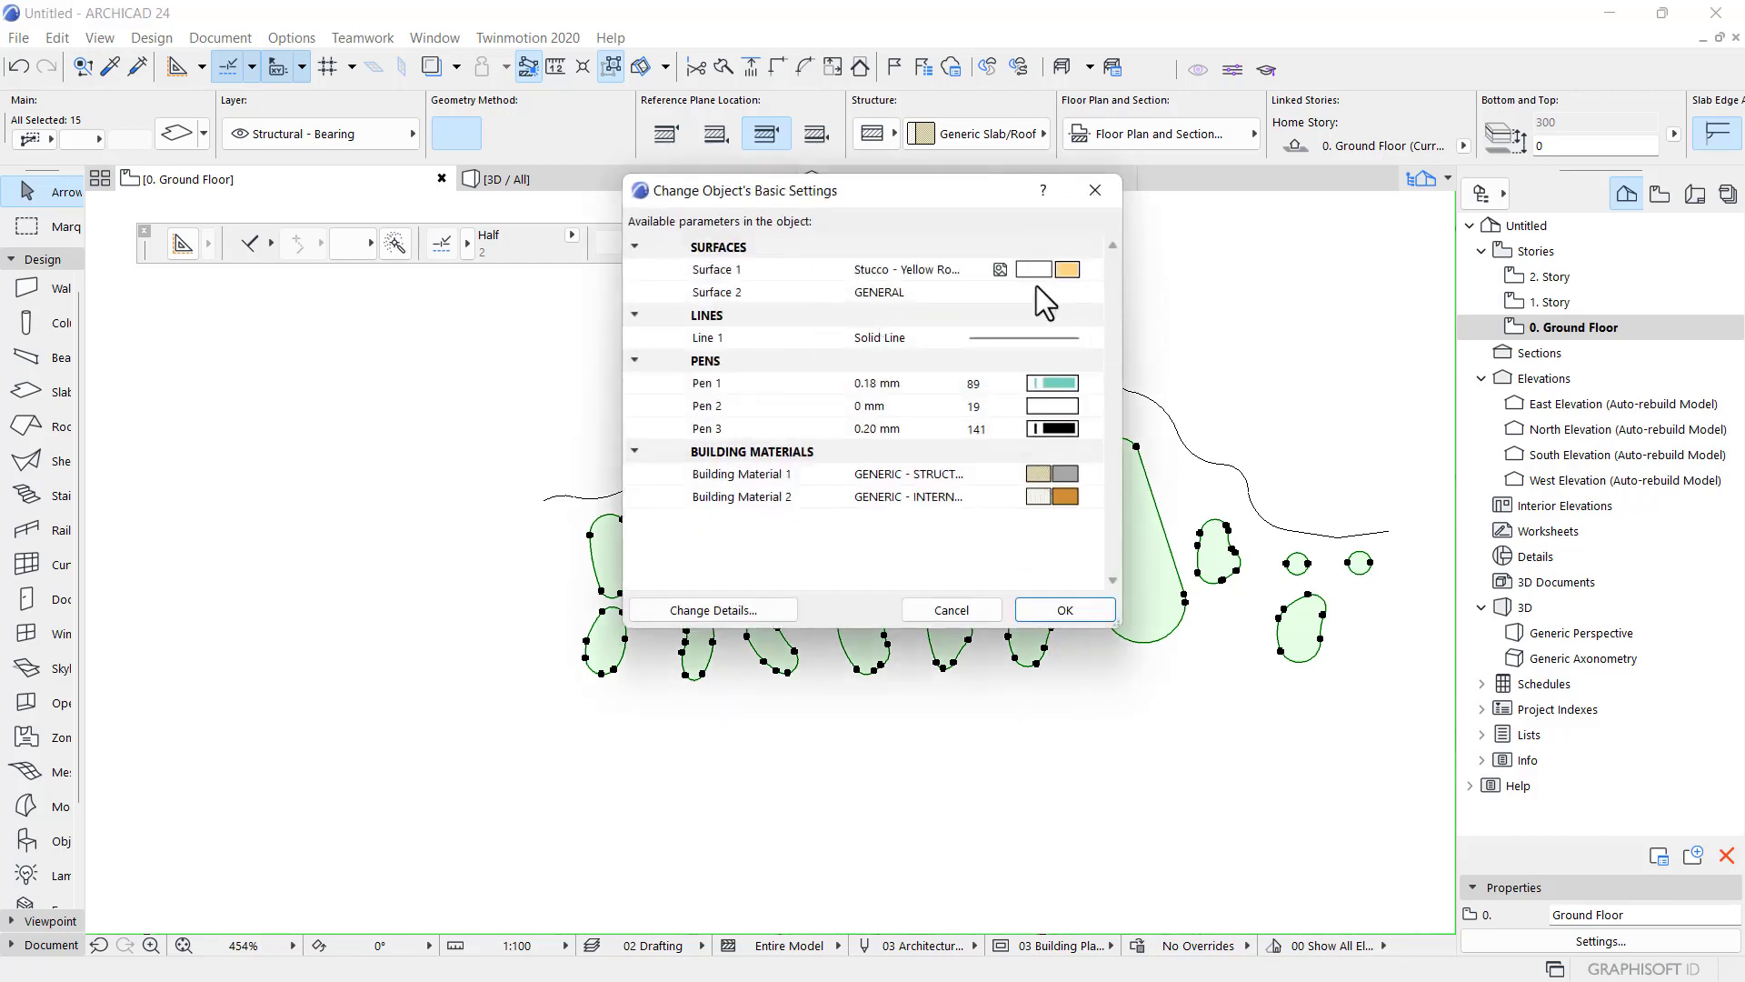
{"action": "left_click", "coordinate": [1059, 611]}
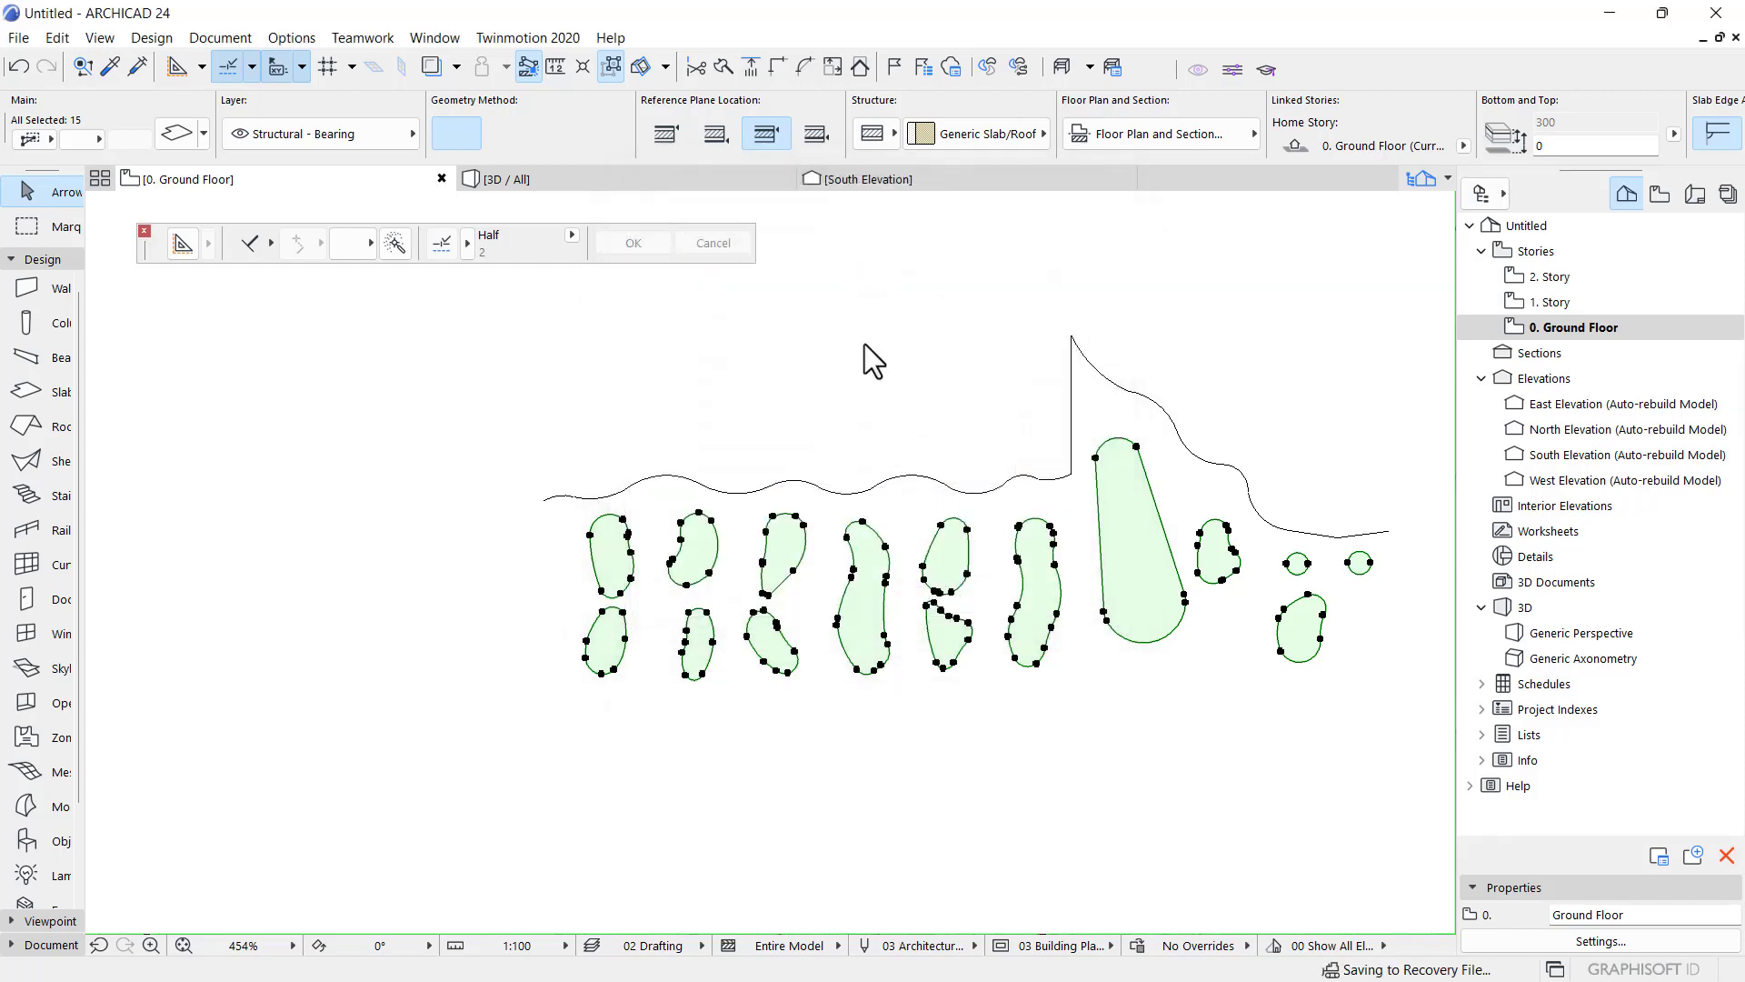
- Deselect the window slabs and draw a straight horizontal wall on the ground floor plan, in the empty area below the facade outline
{"action": "scroll", "coordinate": [823, 380], "scroll_direction": "down", "scroll_amount": 6}
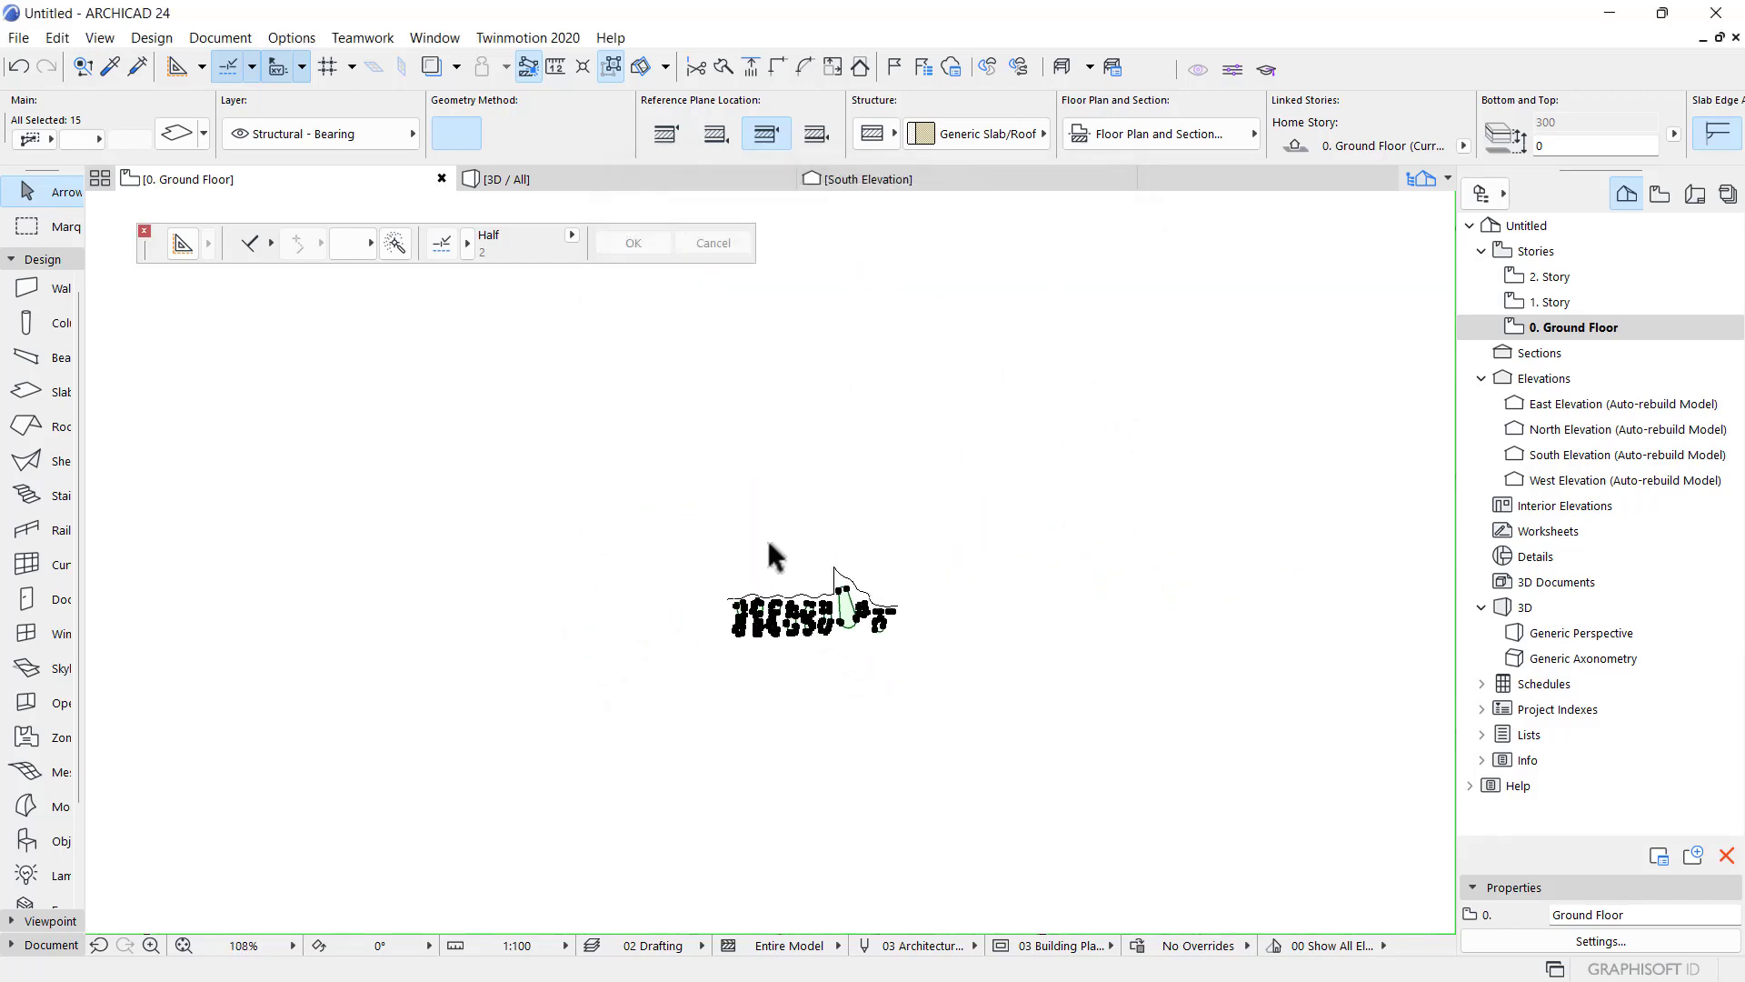
{"action": "left_click", "coordinate": [768, 546]}
{"action": "scroll", "coordinate": [822, 641], "scroll_direction": "up", "scroll_amount": 5}
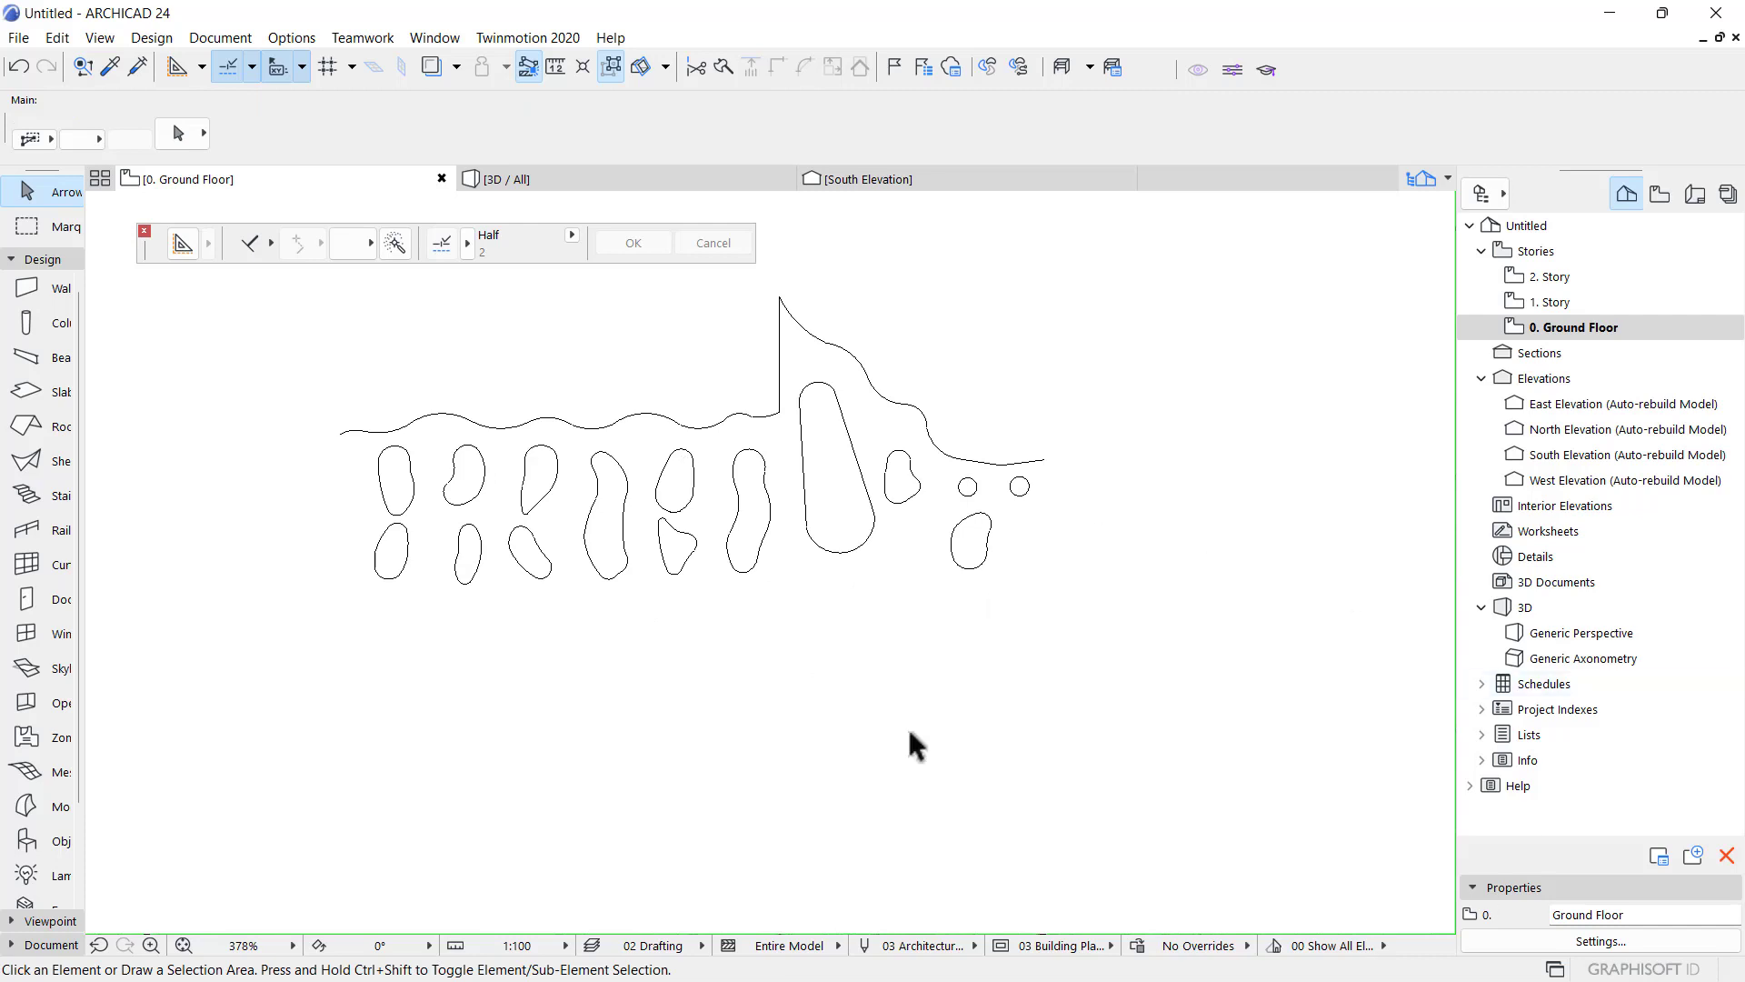
{"action": "scroll", "coordinate": [872, 673], "scroll_direction": "down", "scroll_amount": 6}
{"action": "scroll", "coordinate": [804, 618], "scroll_direction": "up", "scroll_amount": 1}
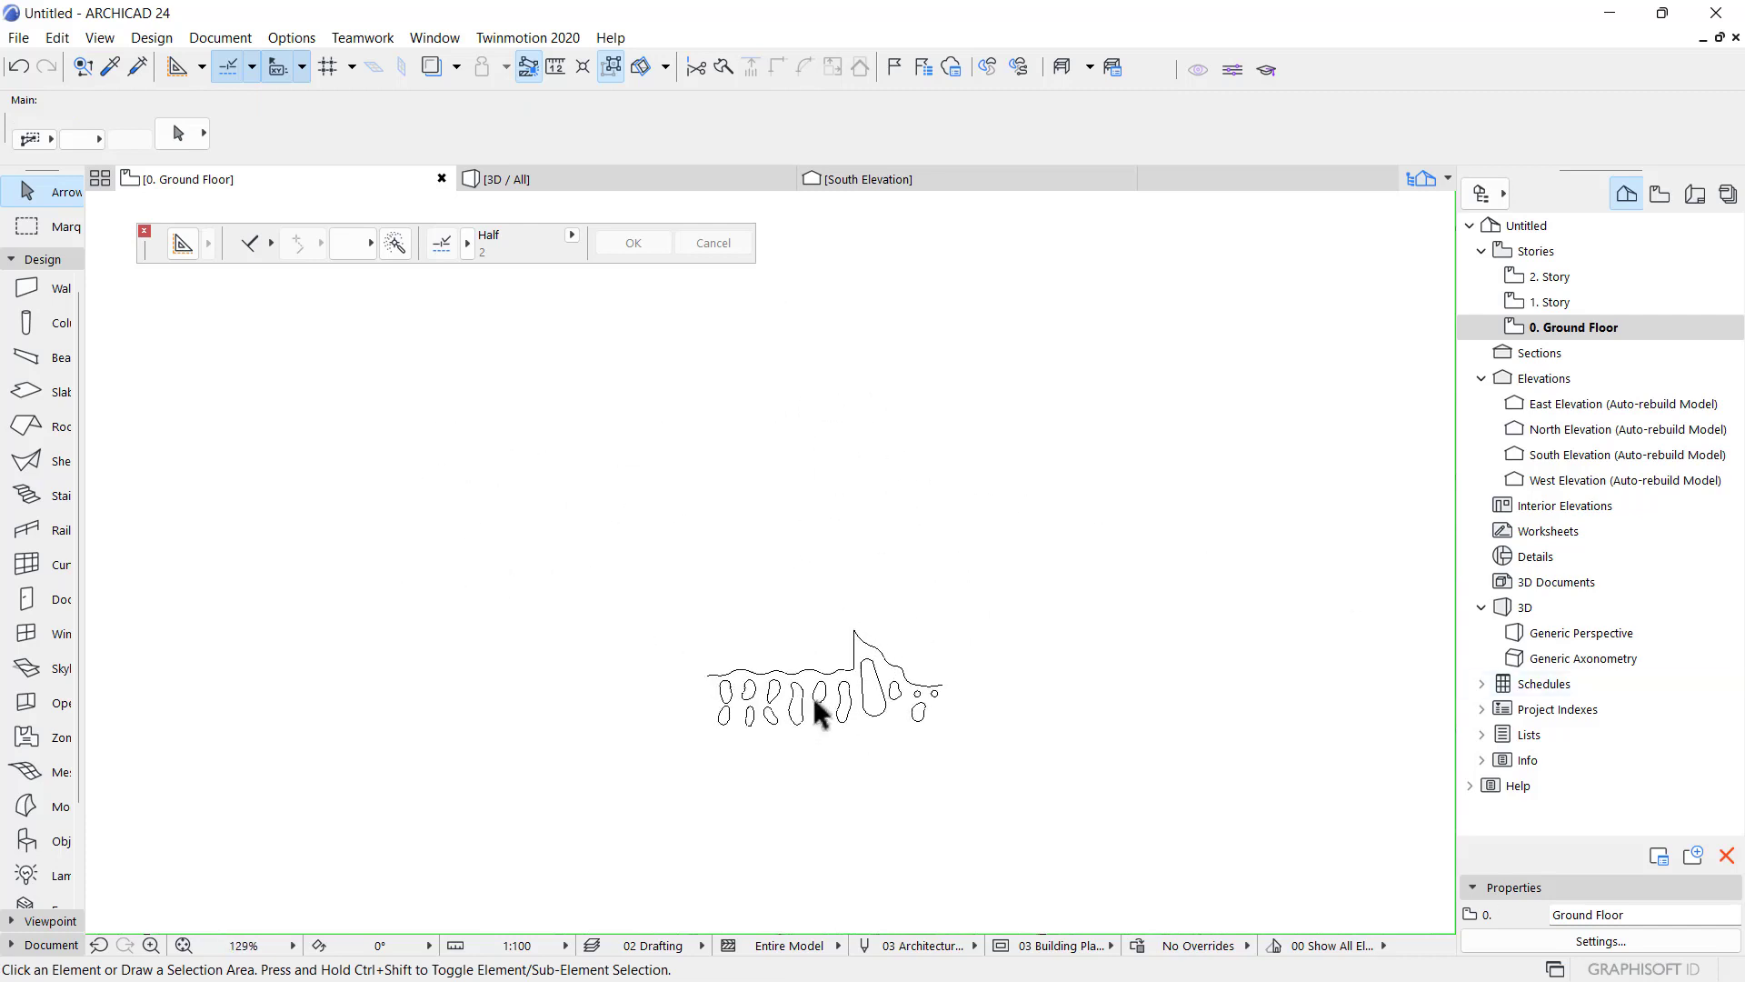
{"action": "scroll", "coordinate": [819, 636], "scroll_direction": "down", "scroll_amount": 8}
{"action": "scroll", "coordinate": [845, 598], "scroll_direction": "up", "scroll_amount": 5}
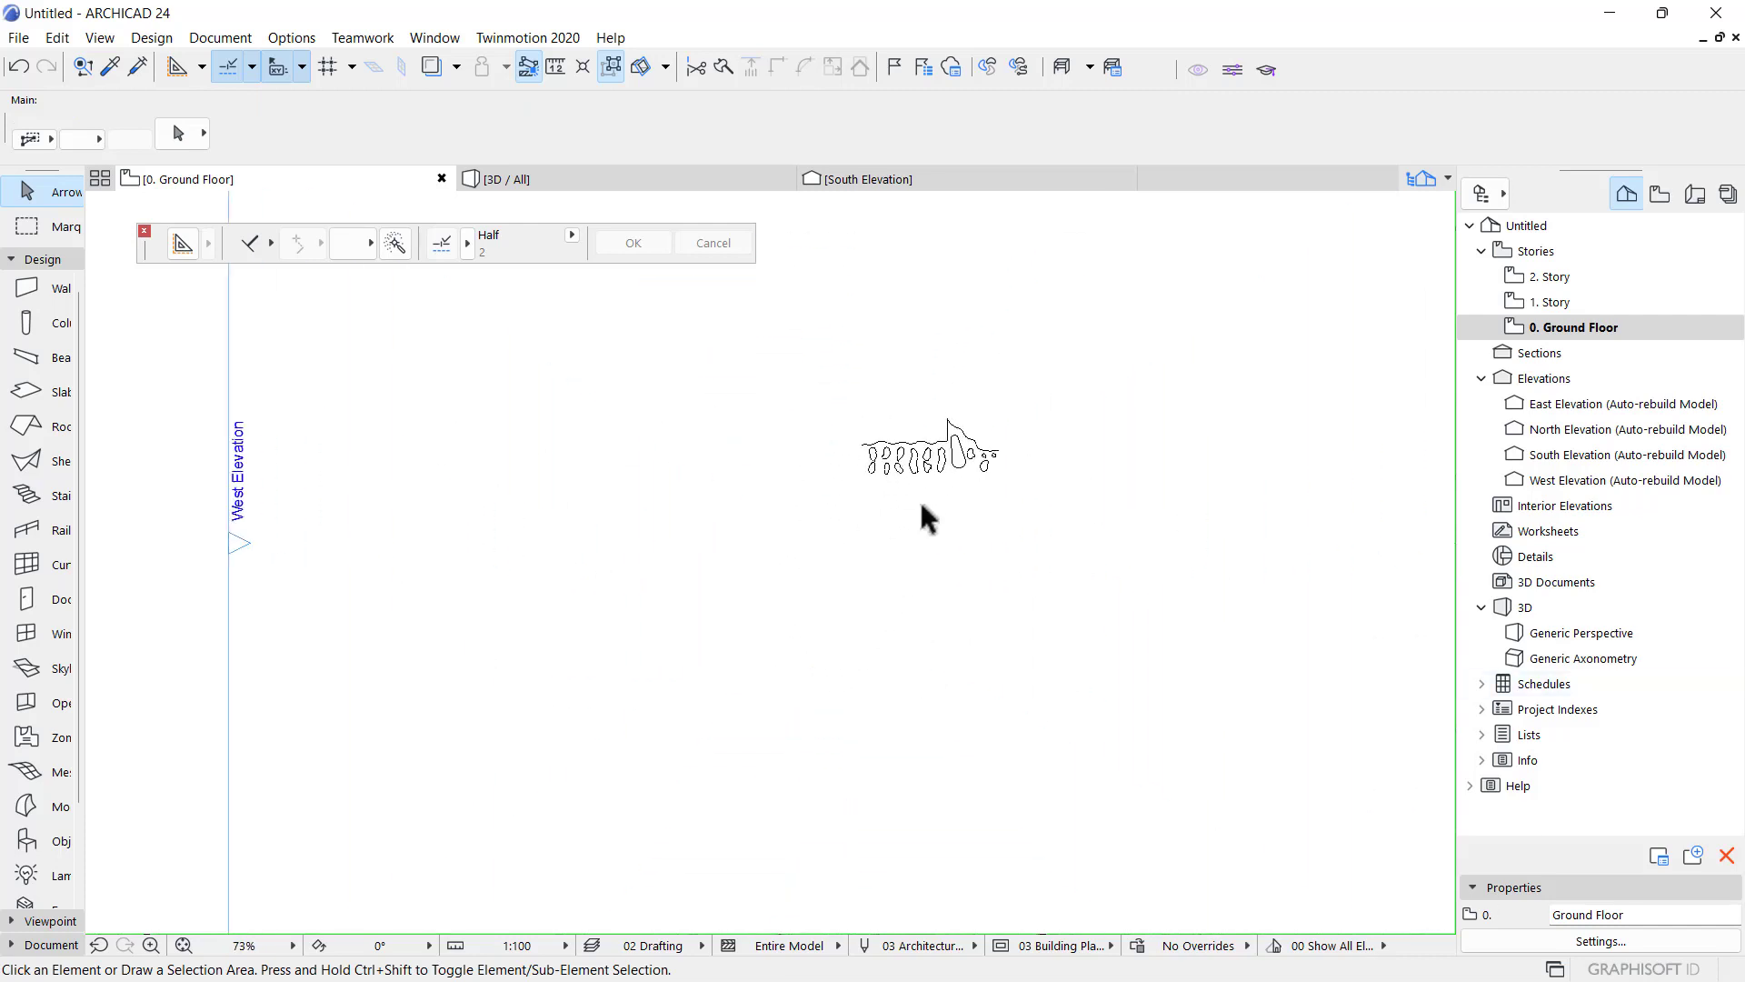
{"action": "left_click", "coordinate": [28, 291]}
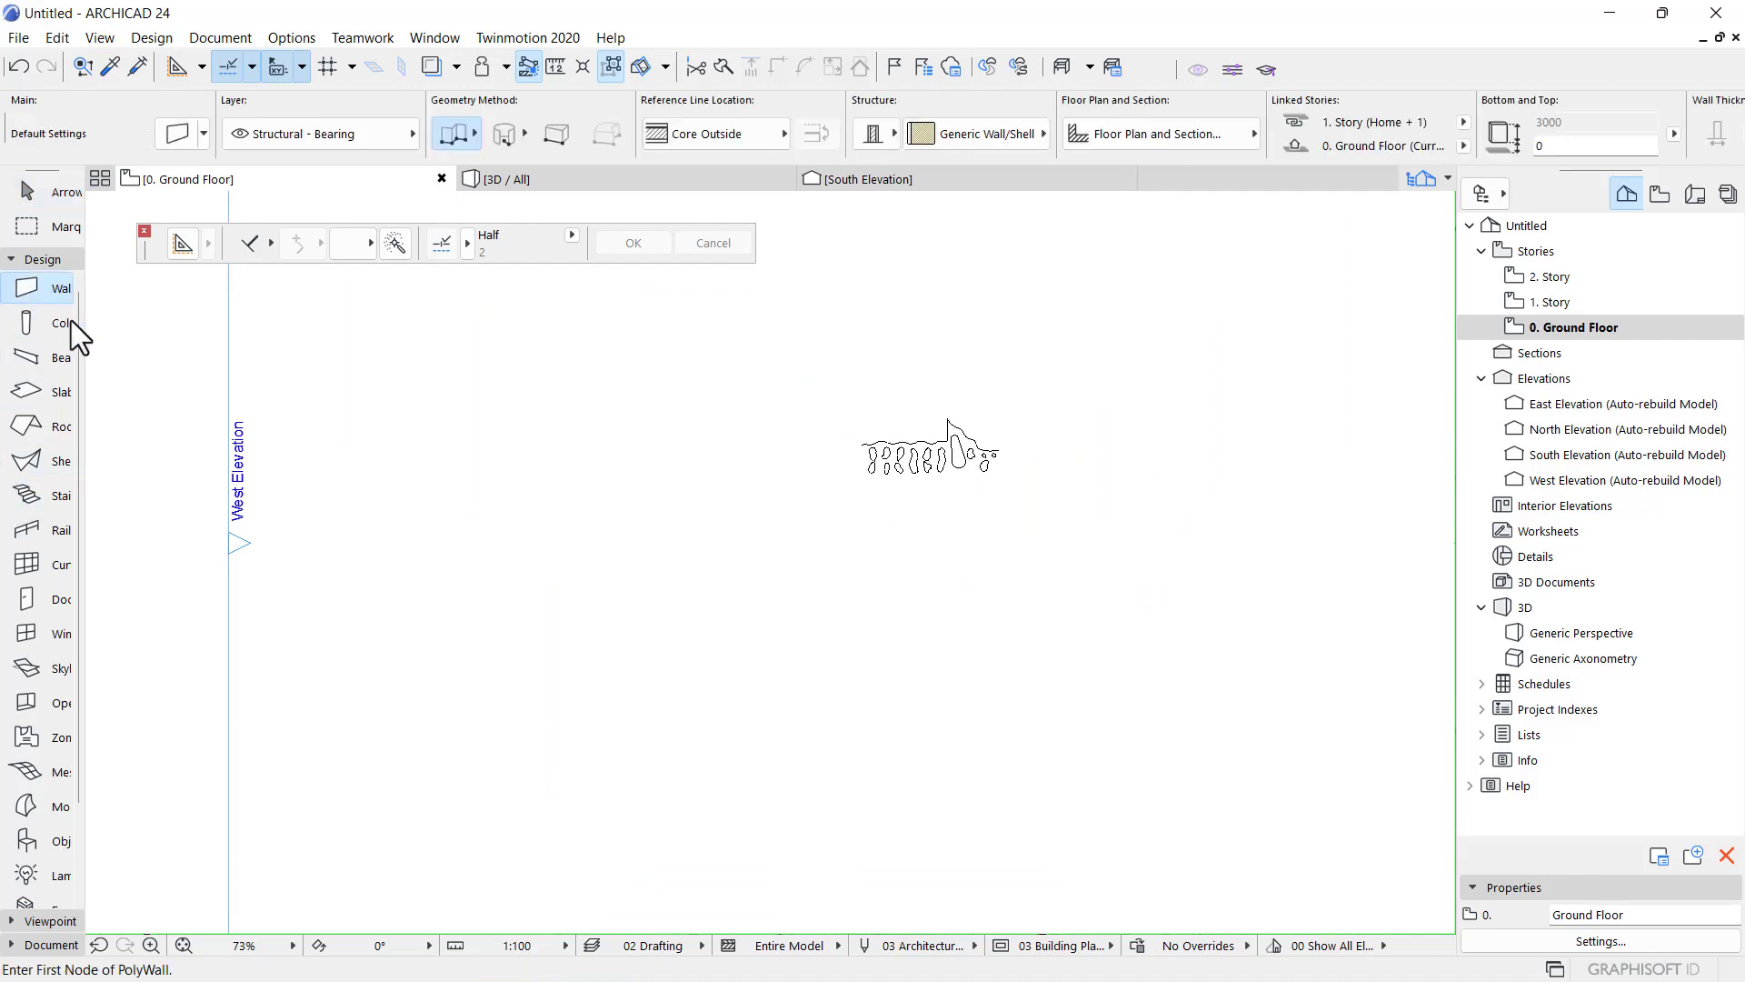
{"action": "left_click", "coordinate": [525, 612]}
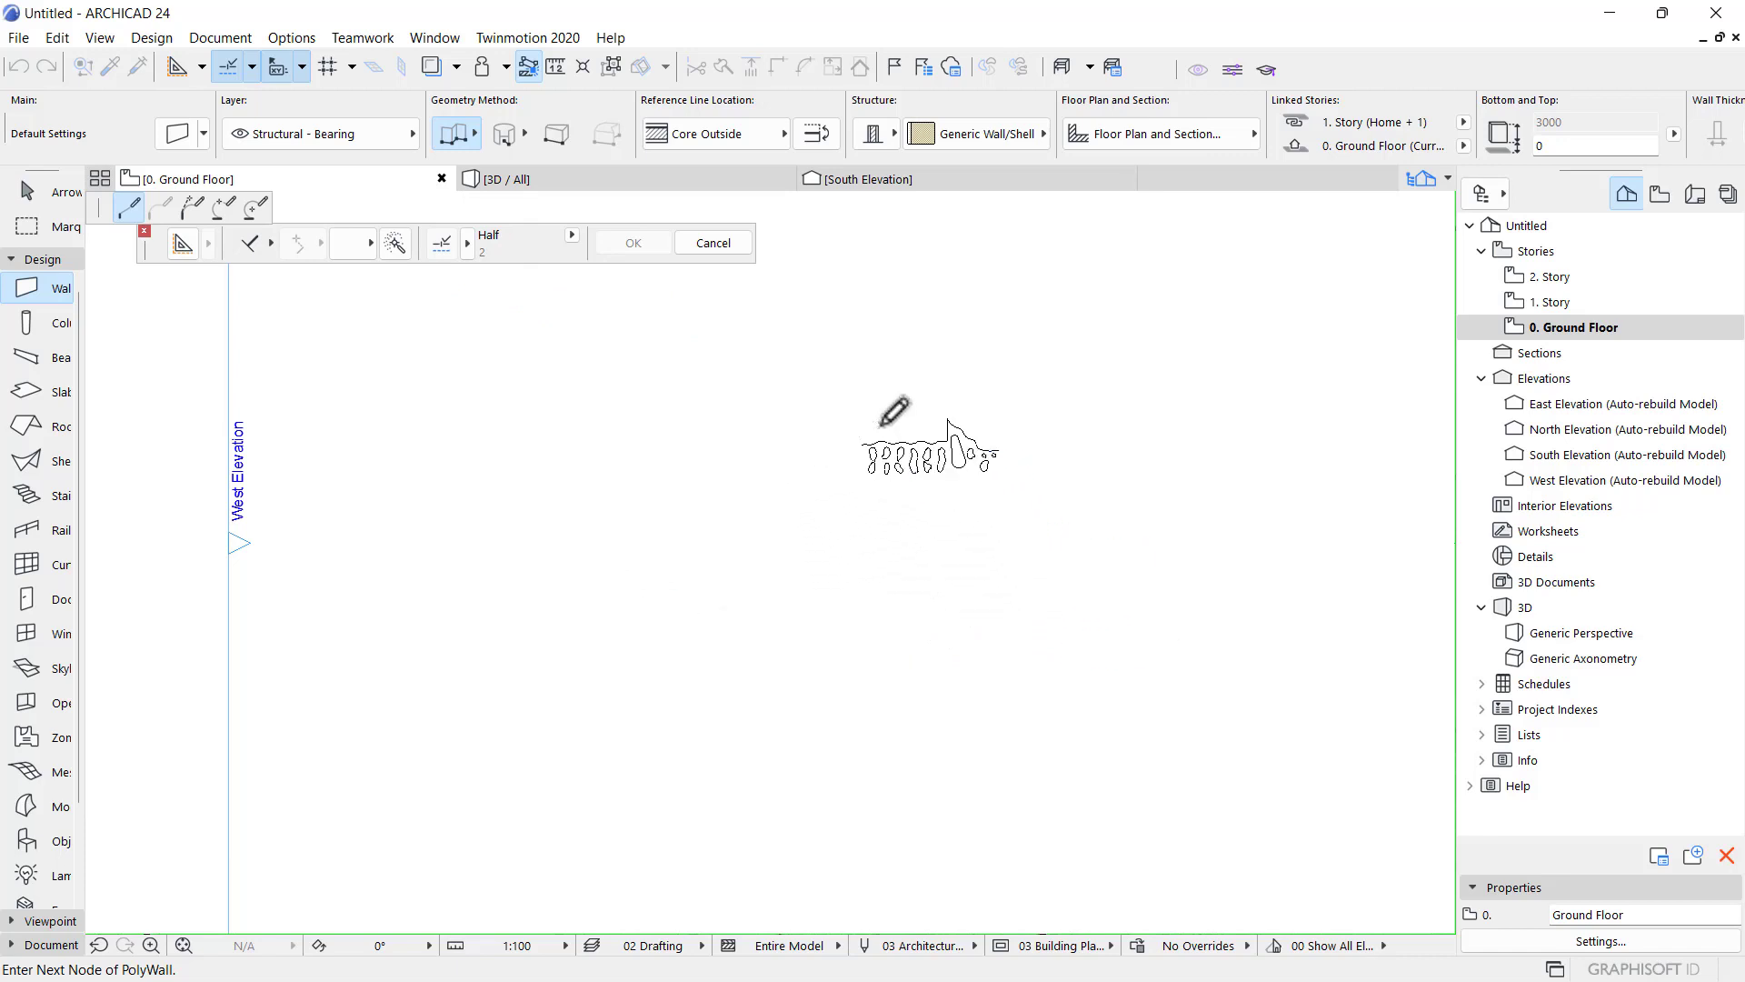
{"action": "scroll", "coordinate": [850, 450], "scroll_direction": "up", "scroll_amount": 3}
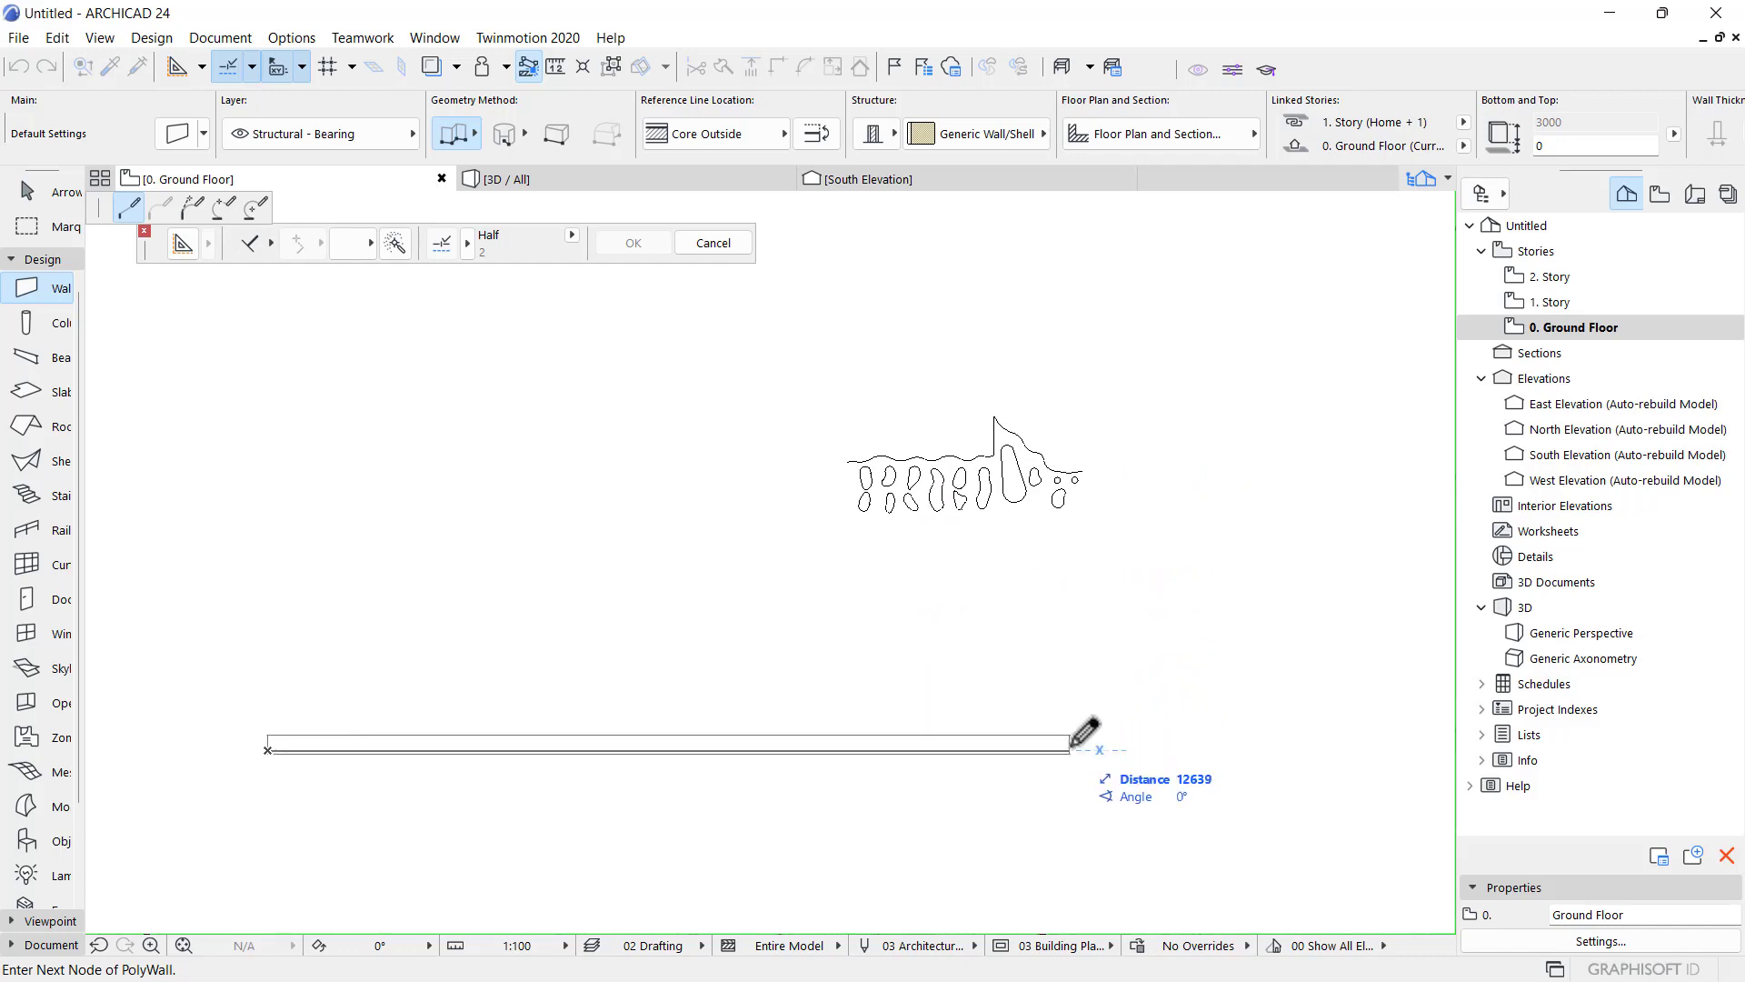
{"action": "type", "text": "3"}
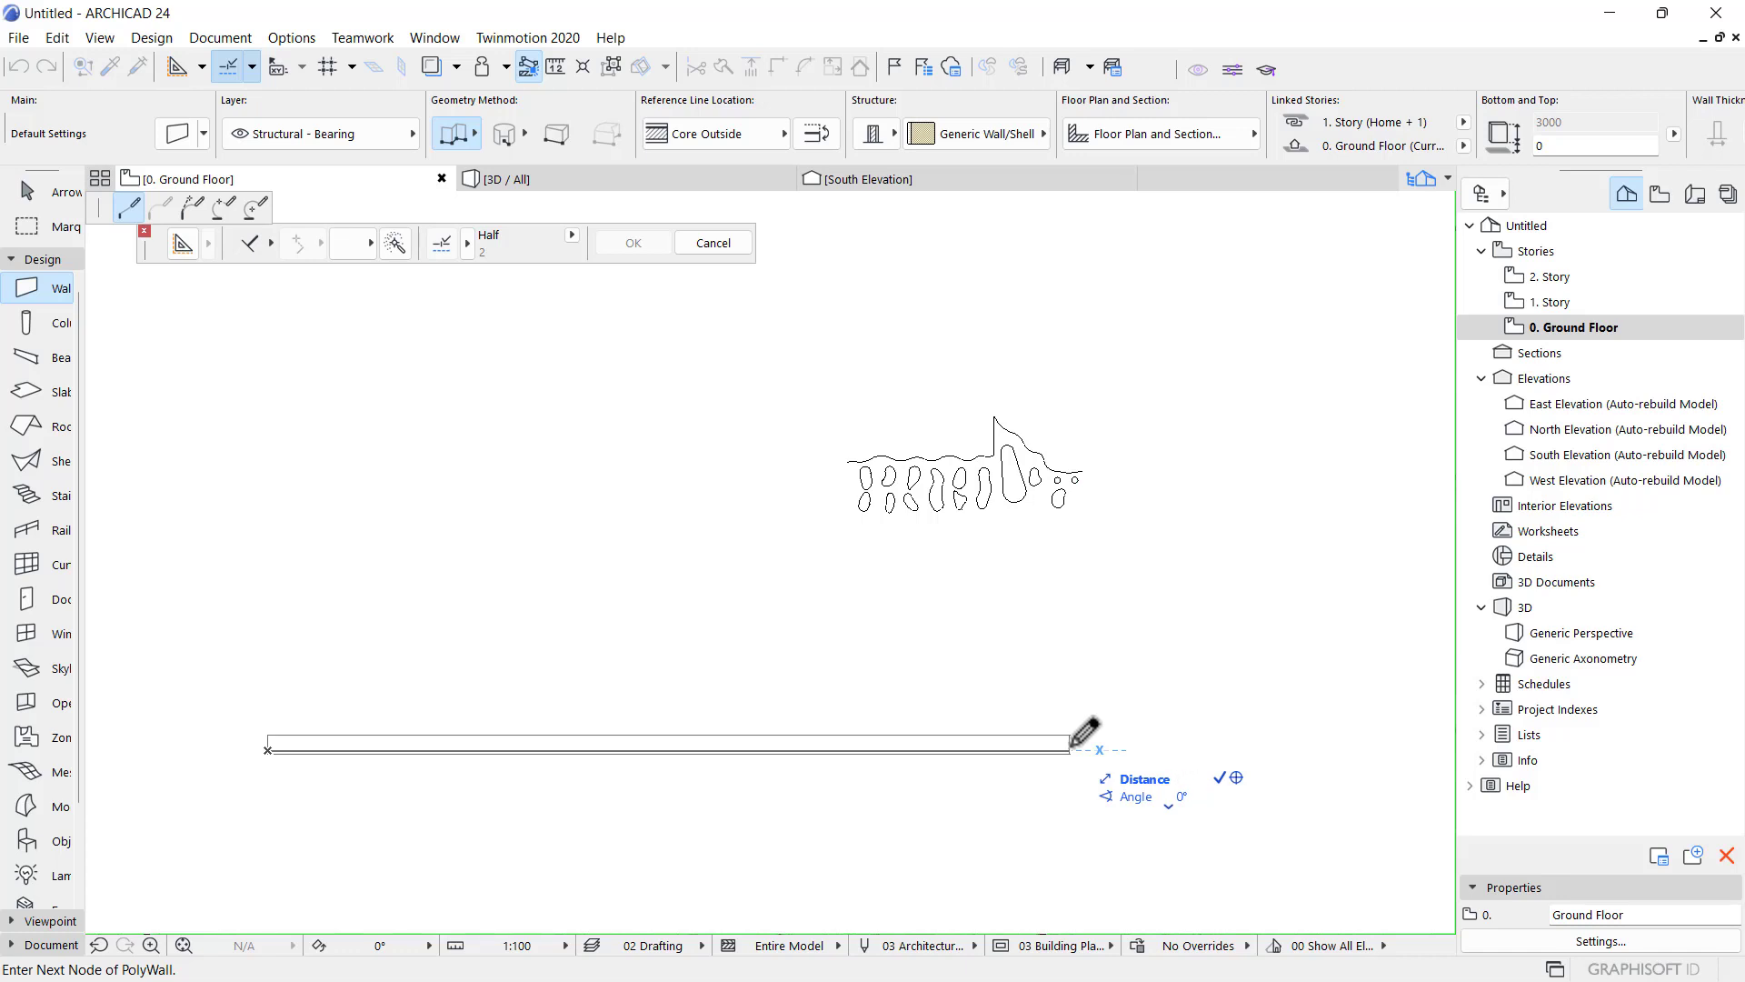
{"action": "key", "text": "Return"}
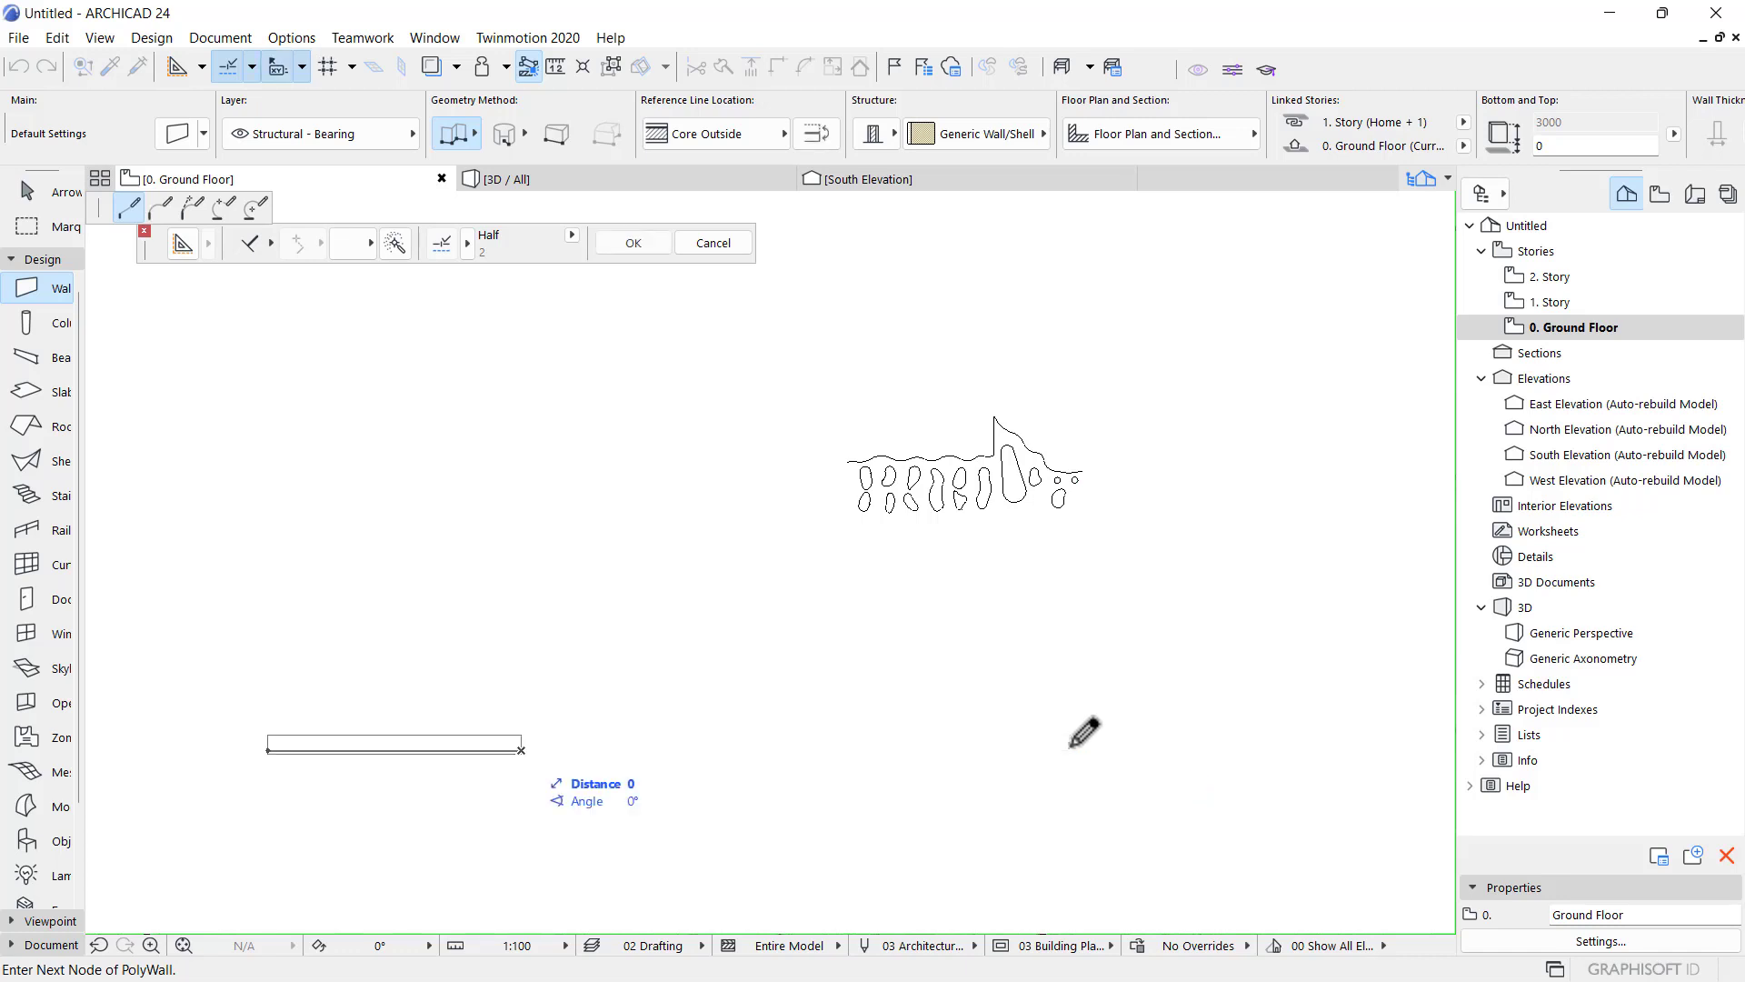
{"action": "key", "text": "Return"}
- Select the new wall and move it by its endpoint to a place directly below the facade outline
{"action": "left_click", "coordinate": [516, 746]}
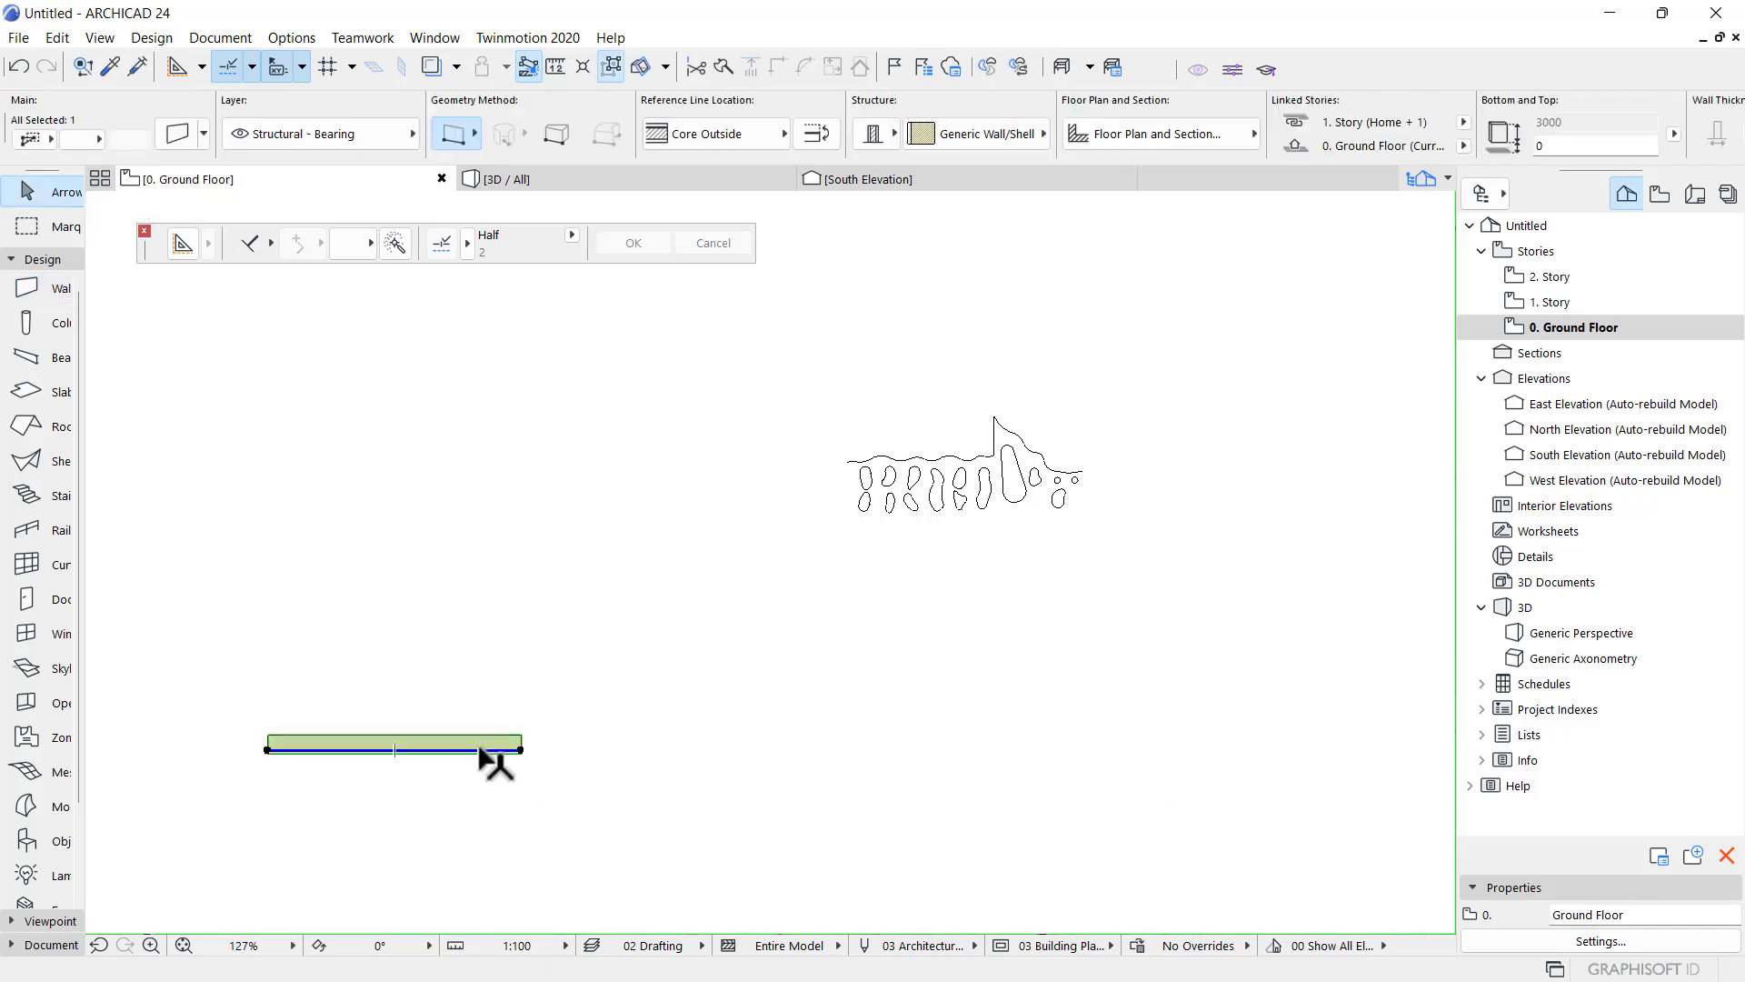
{"action": "left_click", "coordinate": [521, 751]}
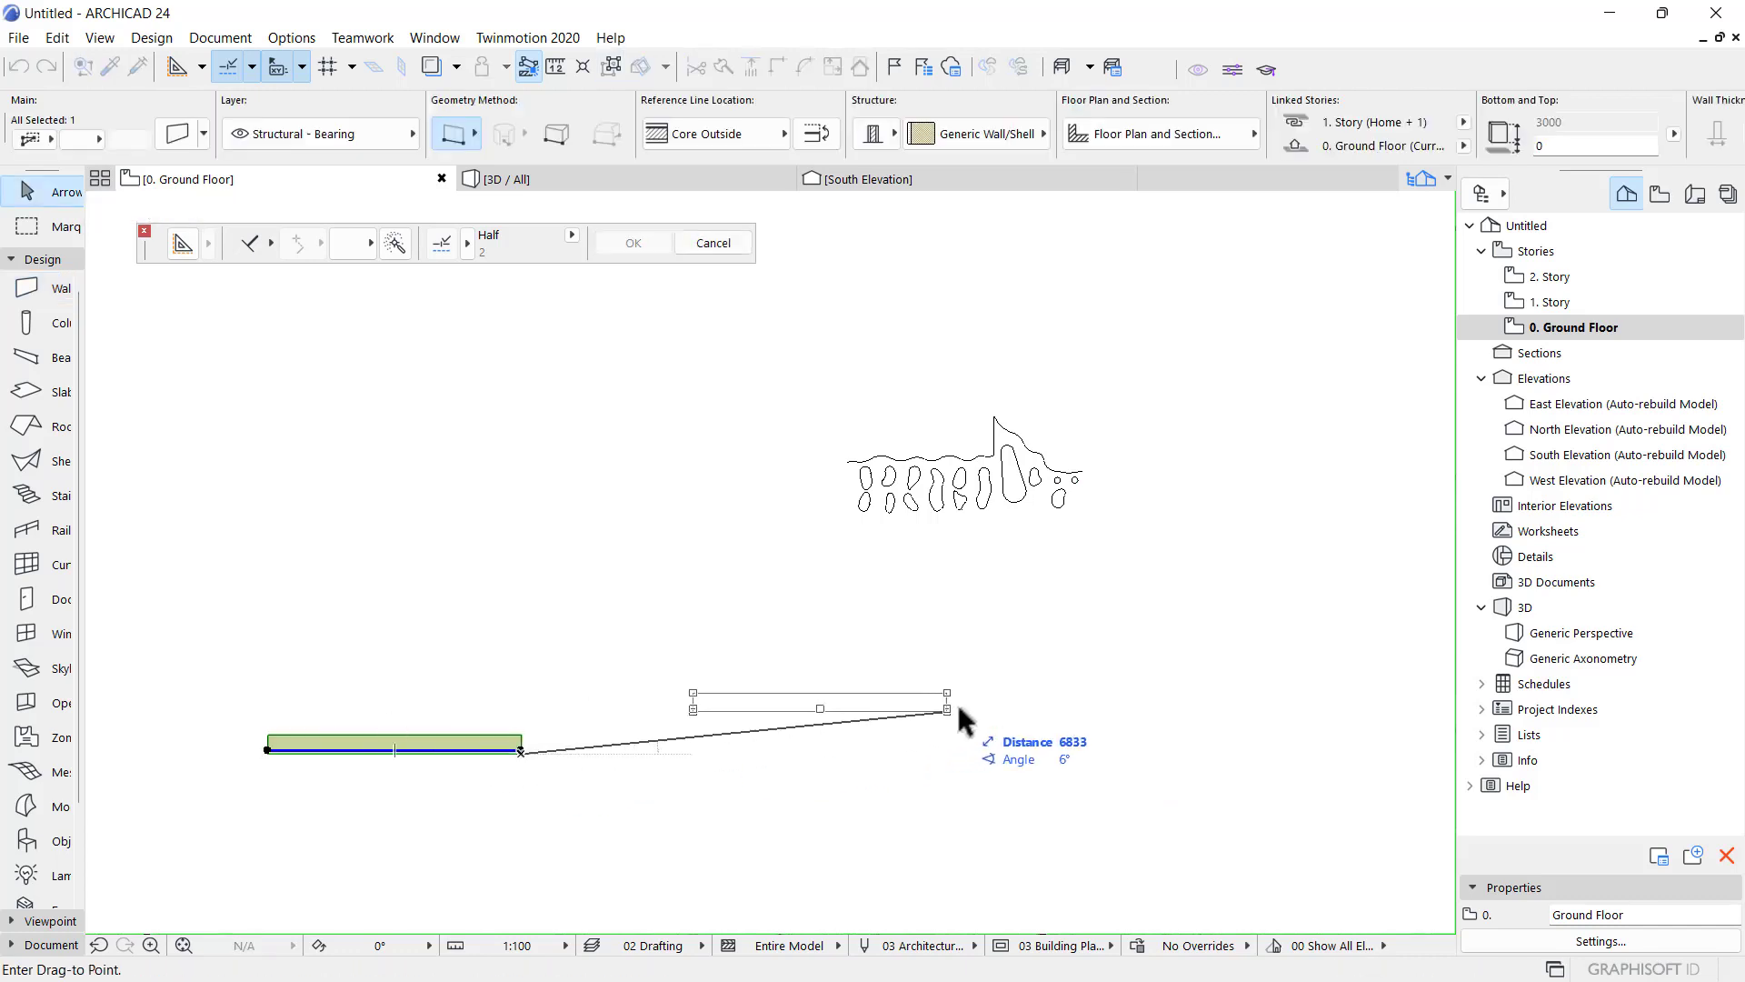
{"action": "left_click", "coordinate": [1008, 664]}
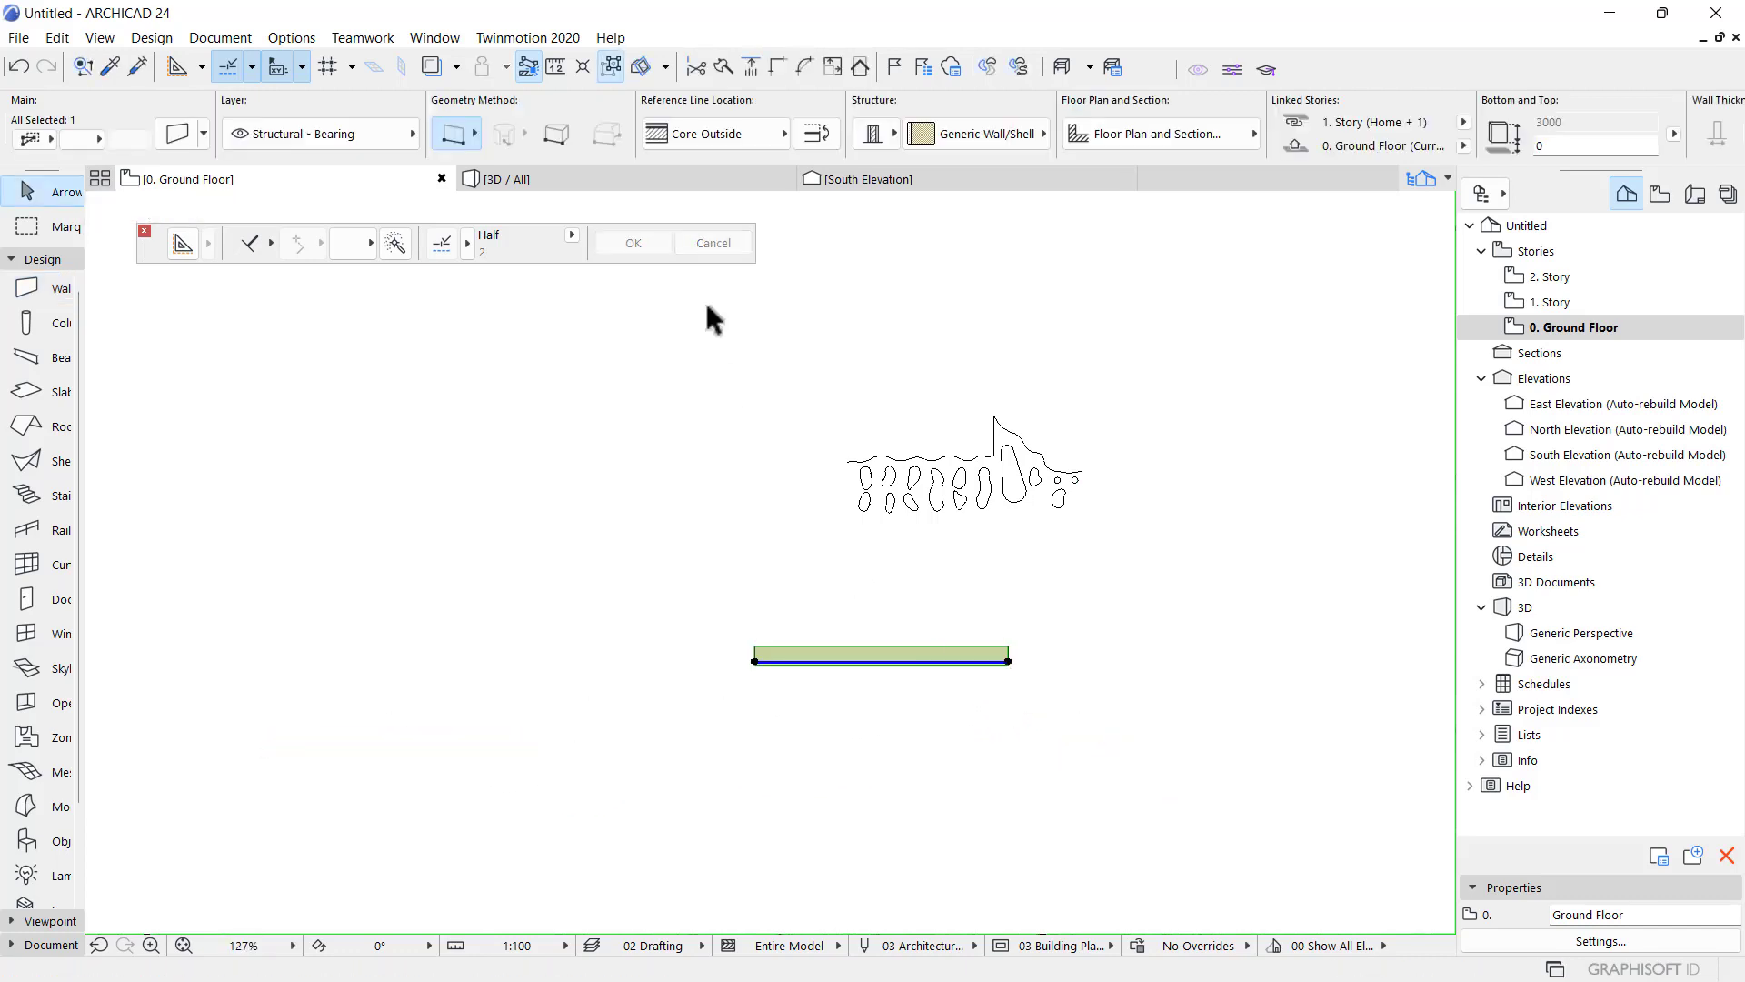
- Change the wall to a basic structure of GENERIC - STRUCTURAL, 75 mm thick, and deselect it
{"action": "double_click", "coordinate": [945, 652]}
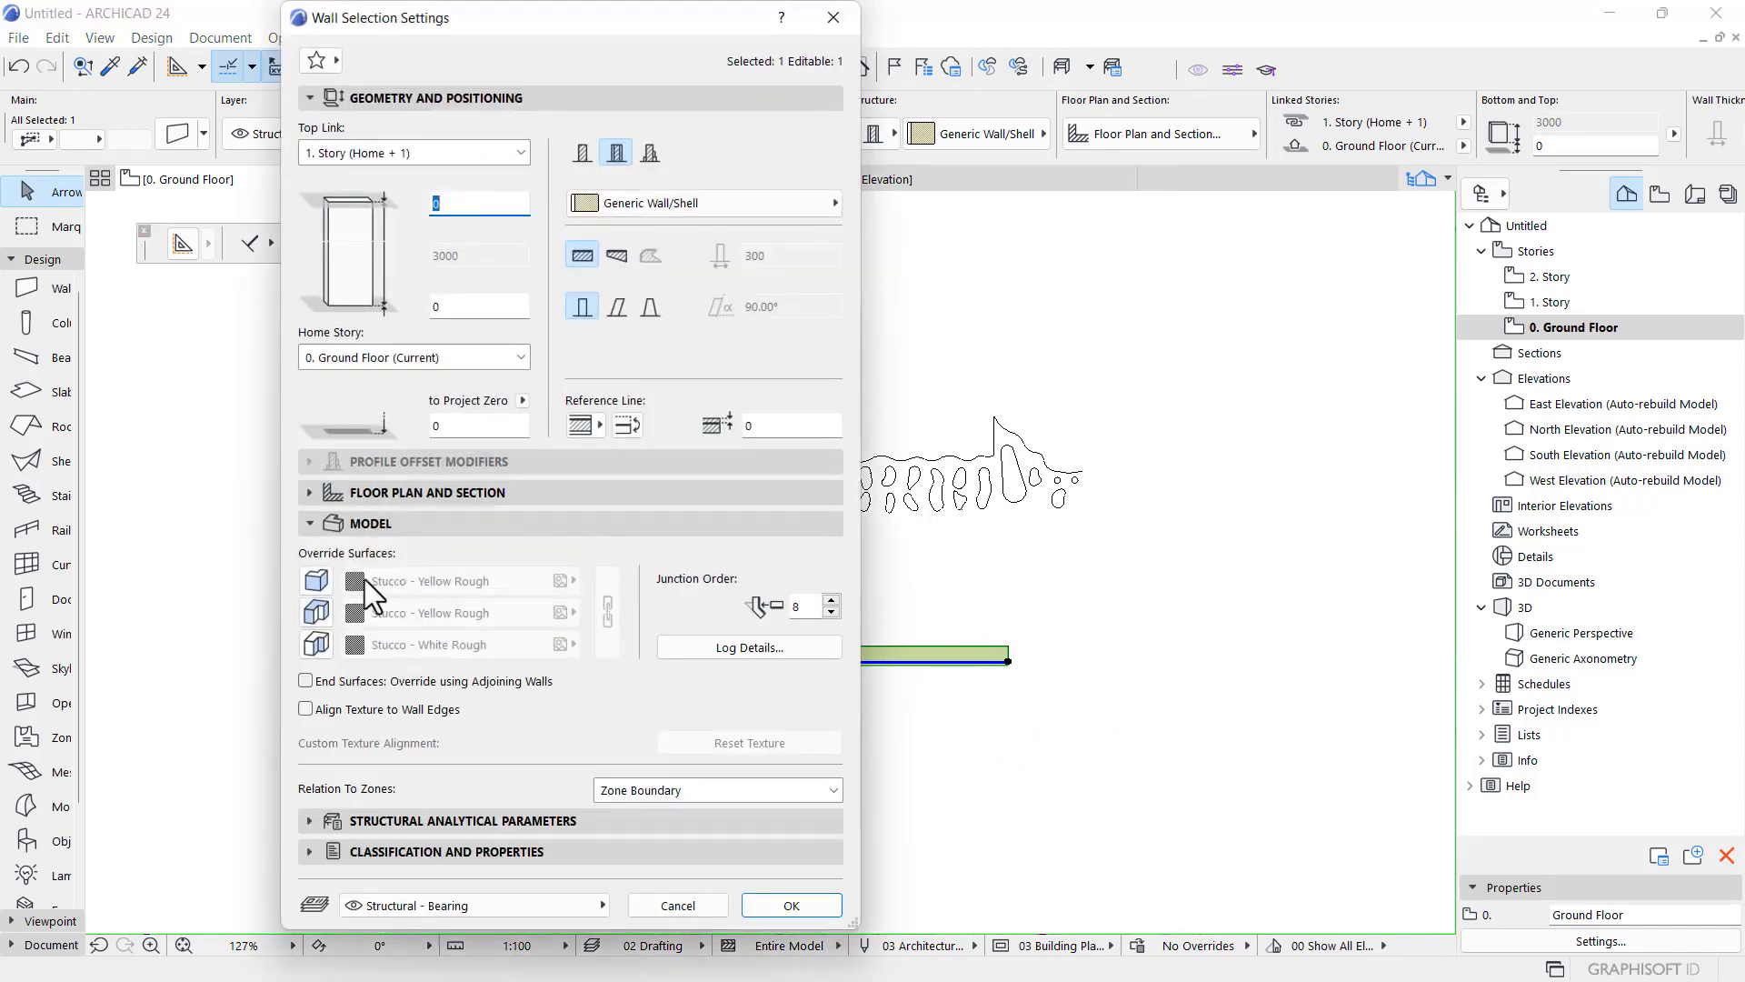
{"action": "left_click", "coordinate": [582, 152]}
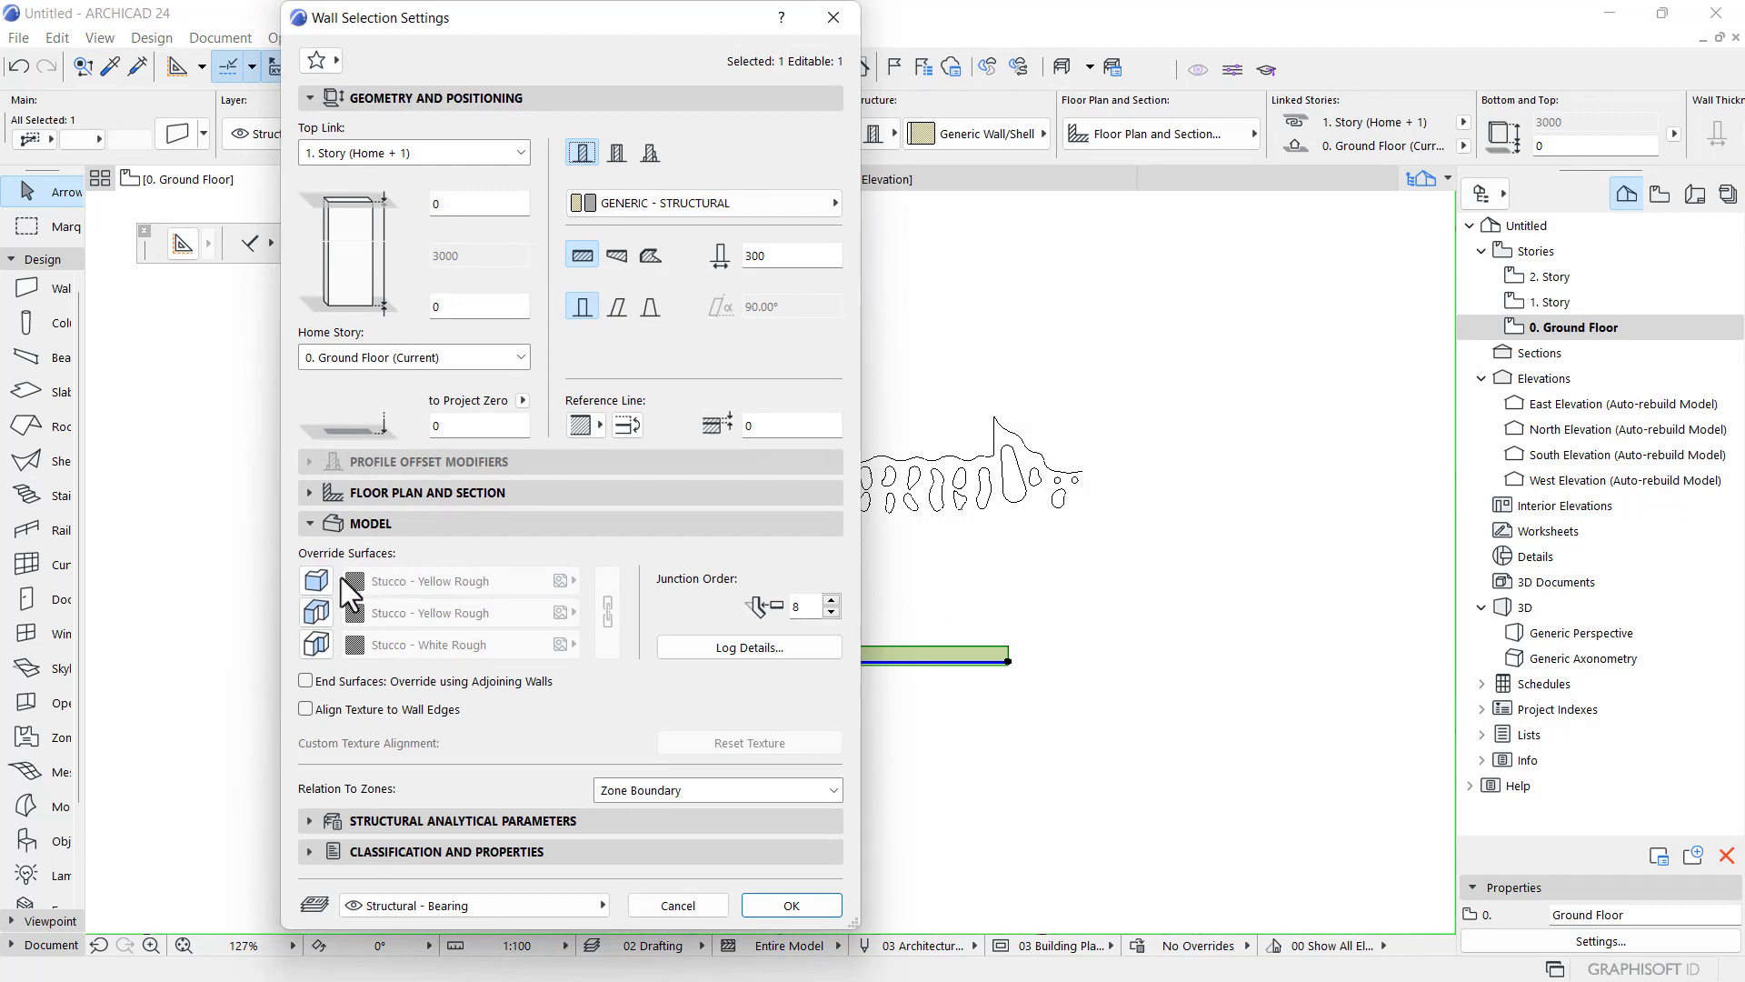
{"action": "left_click", "coordinate": [749, 260]}
{"action": "left_click", "coordinate": [792, 905]}
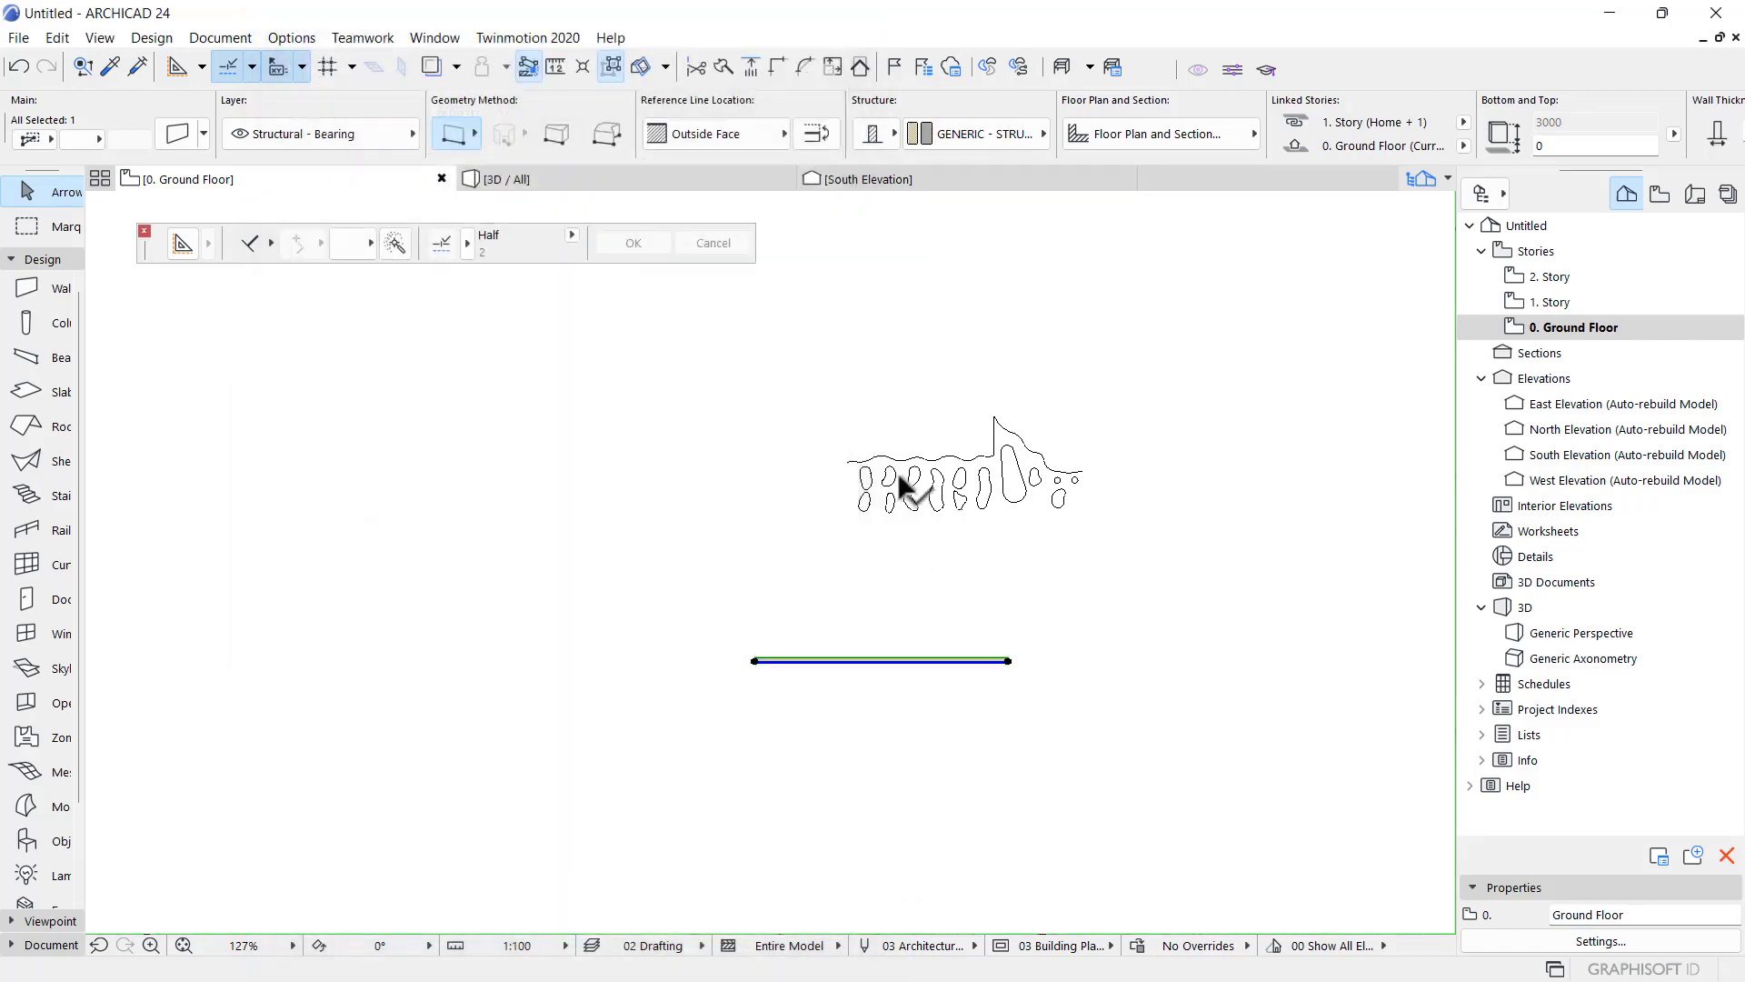
{"action": "scroll", "coordinate": [877, 591], "scroll_direction": "up", "scroll_amount": 3}
{"action": "left_click", "coordinate": [568, 542]}
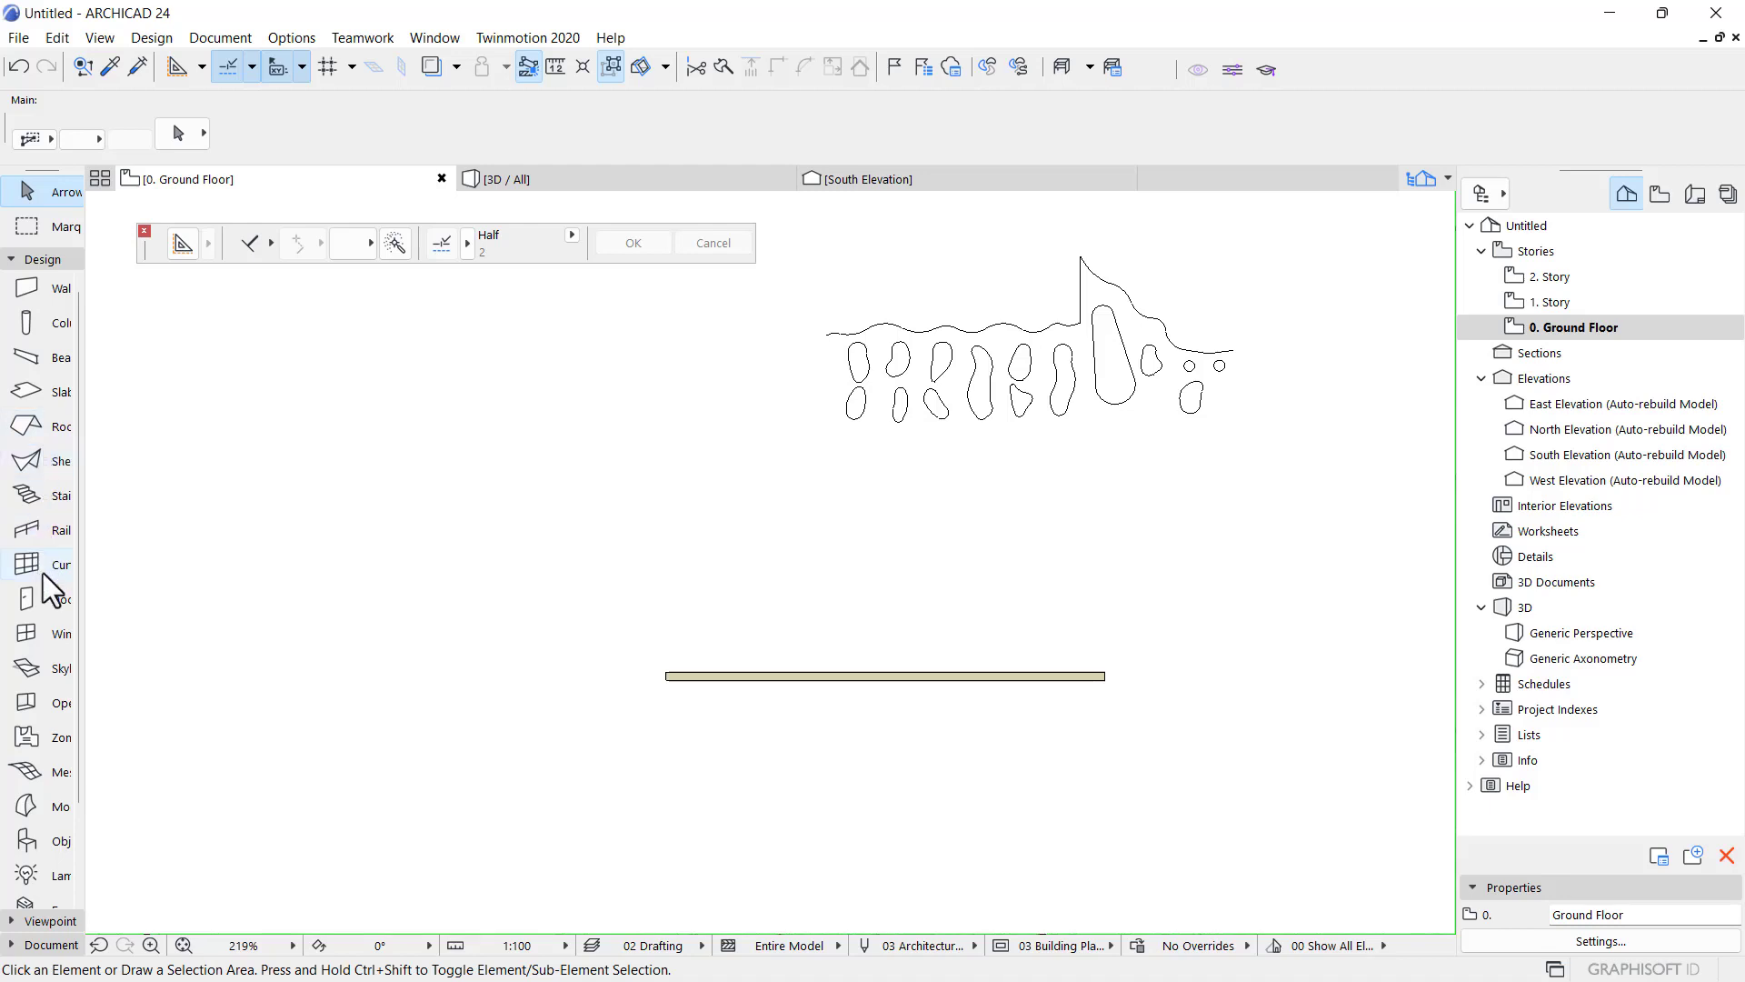
- Start the Window tool and pick MY WINDOW in its default settings by searching the library for MY
{"action": "scroll", "coordinate": [35, 542], "scroll_direction": "down", "scroll_amount": 2}
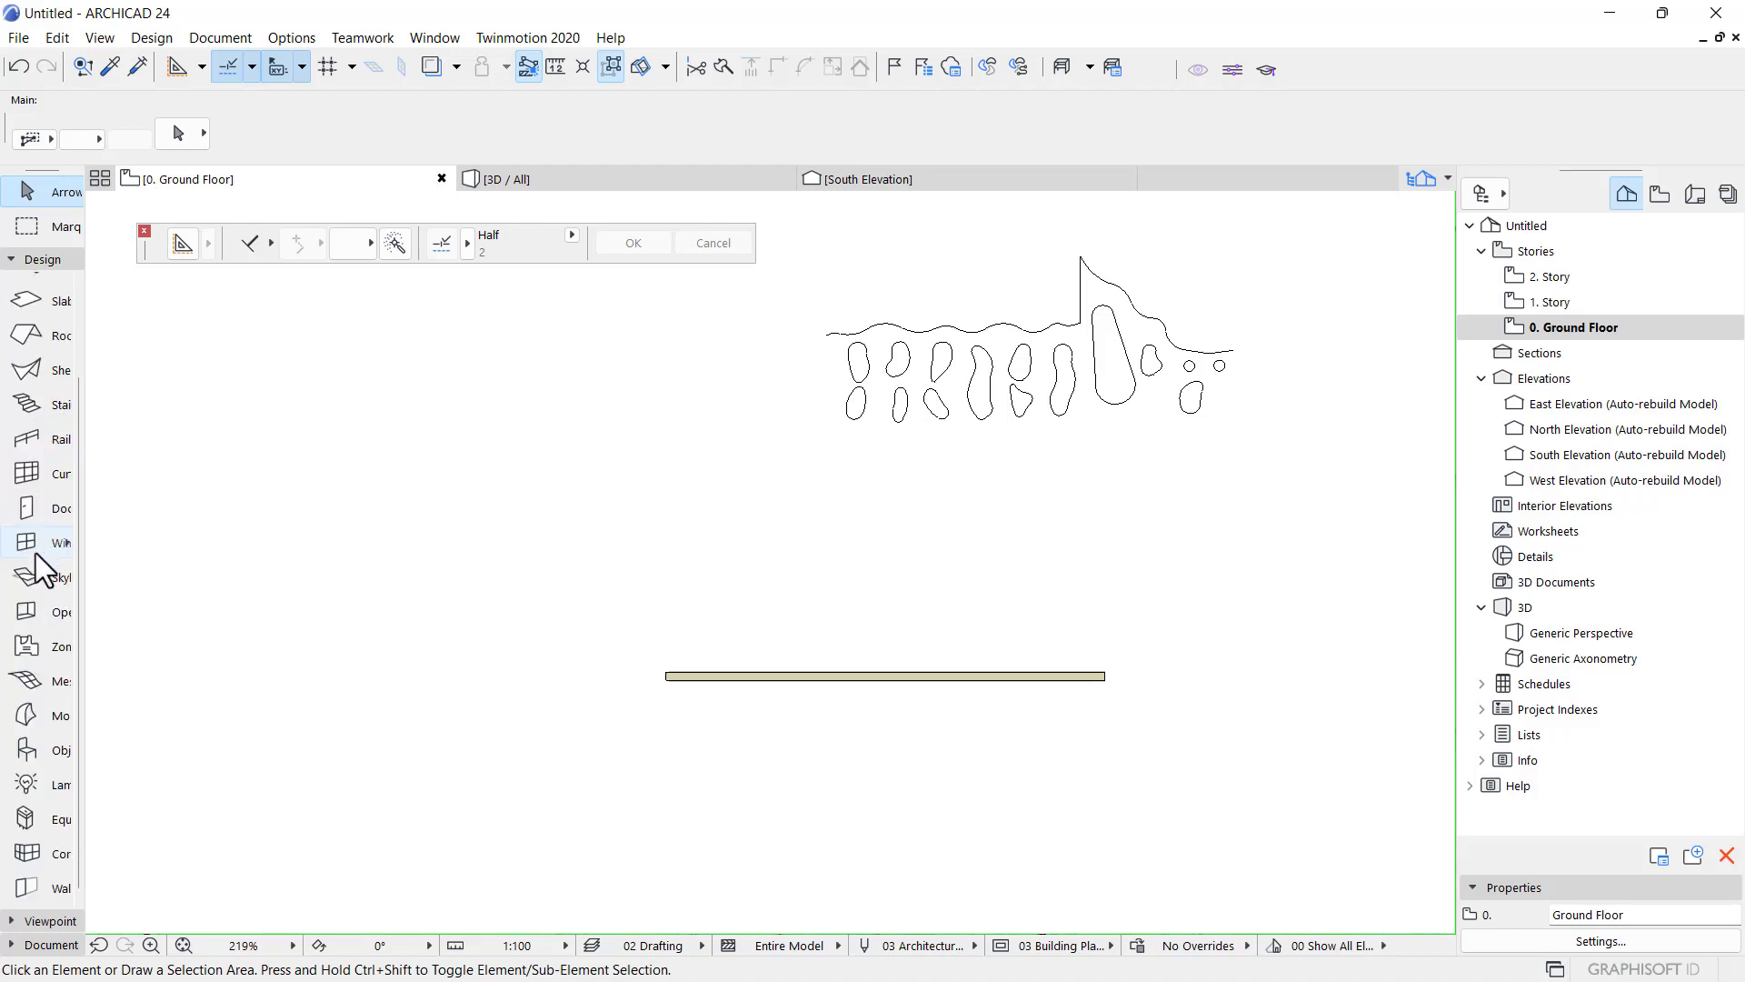
{"action": "left_click", "coordinate": [35, 544]}
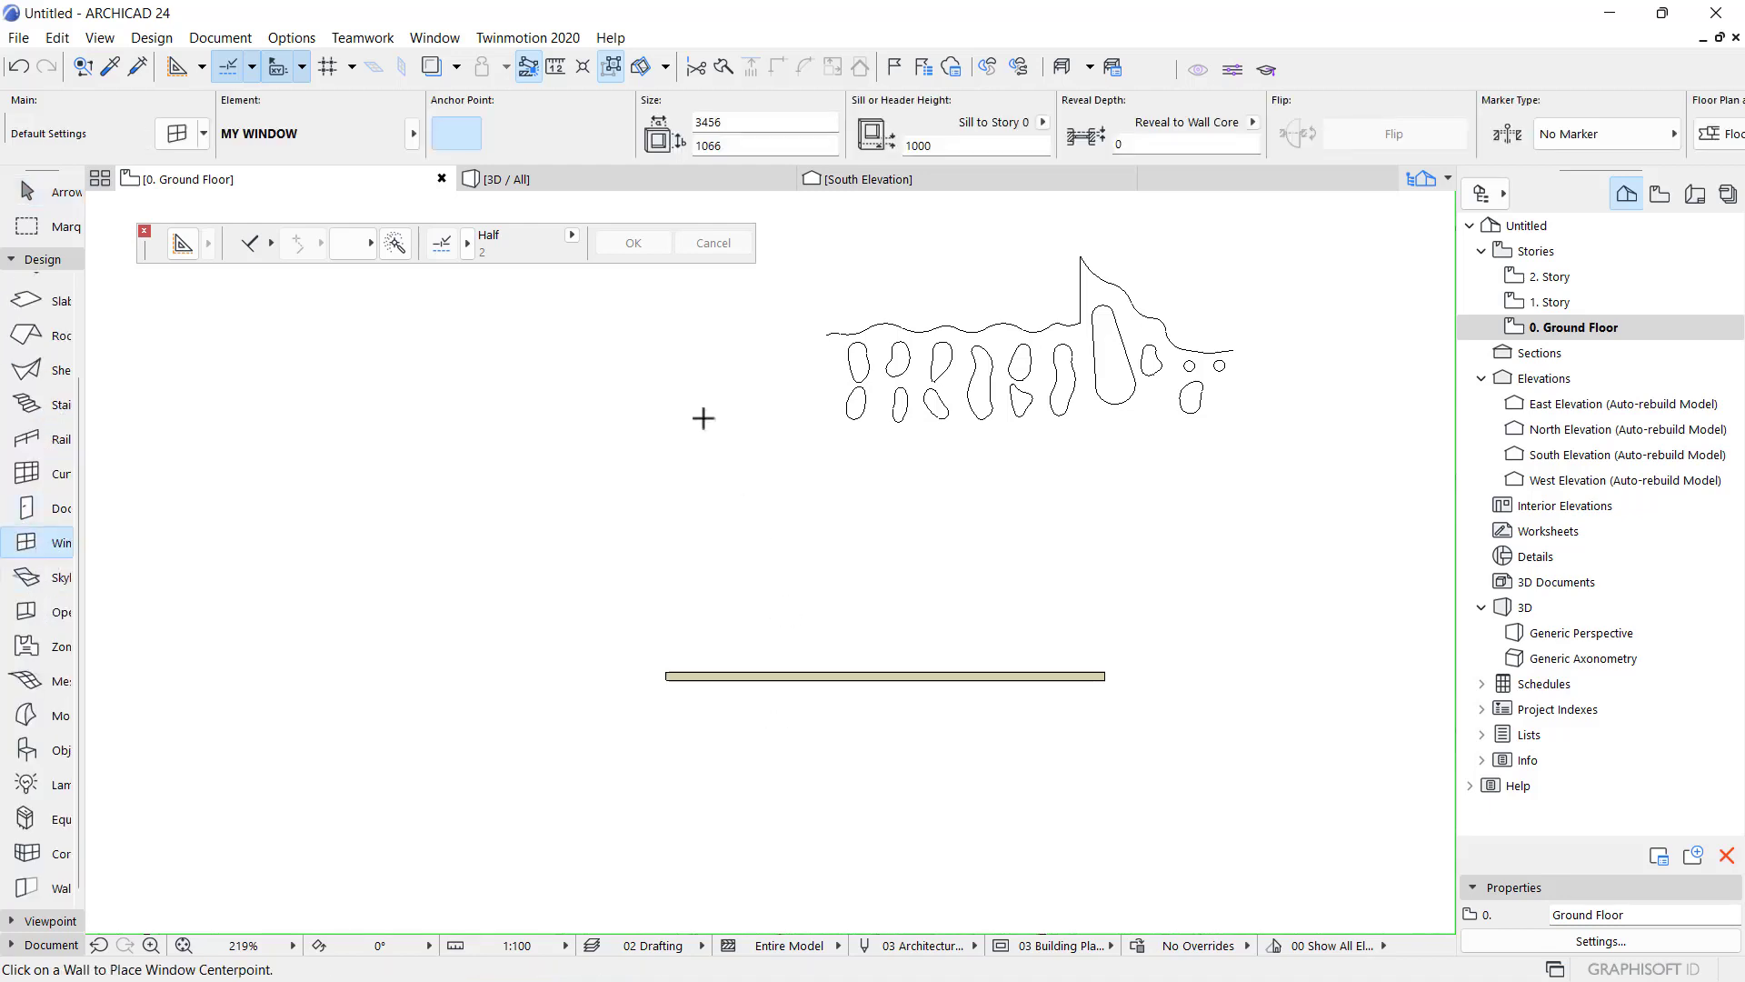
{"action": "double_click", "coordinate": [39, 543]}
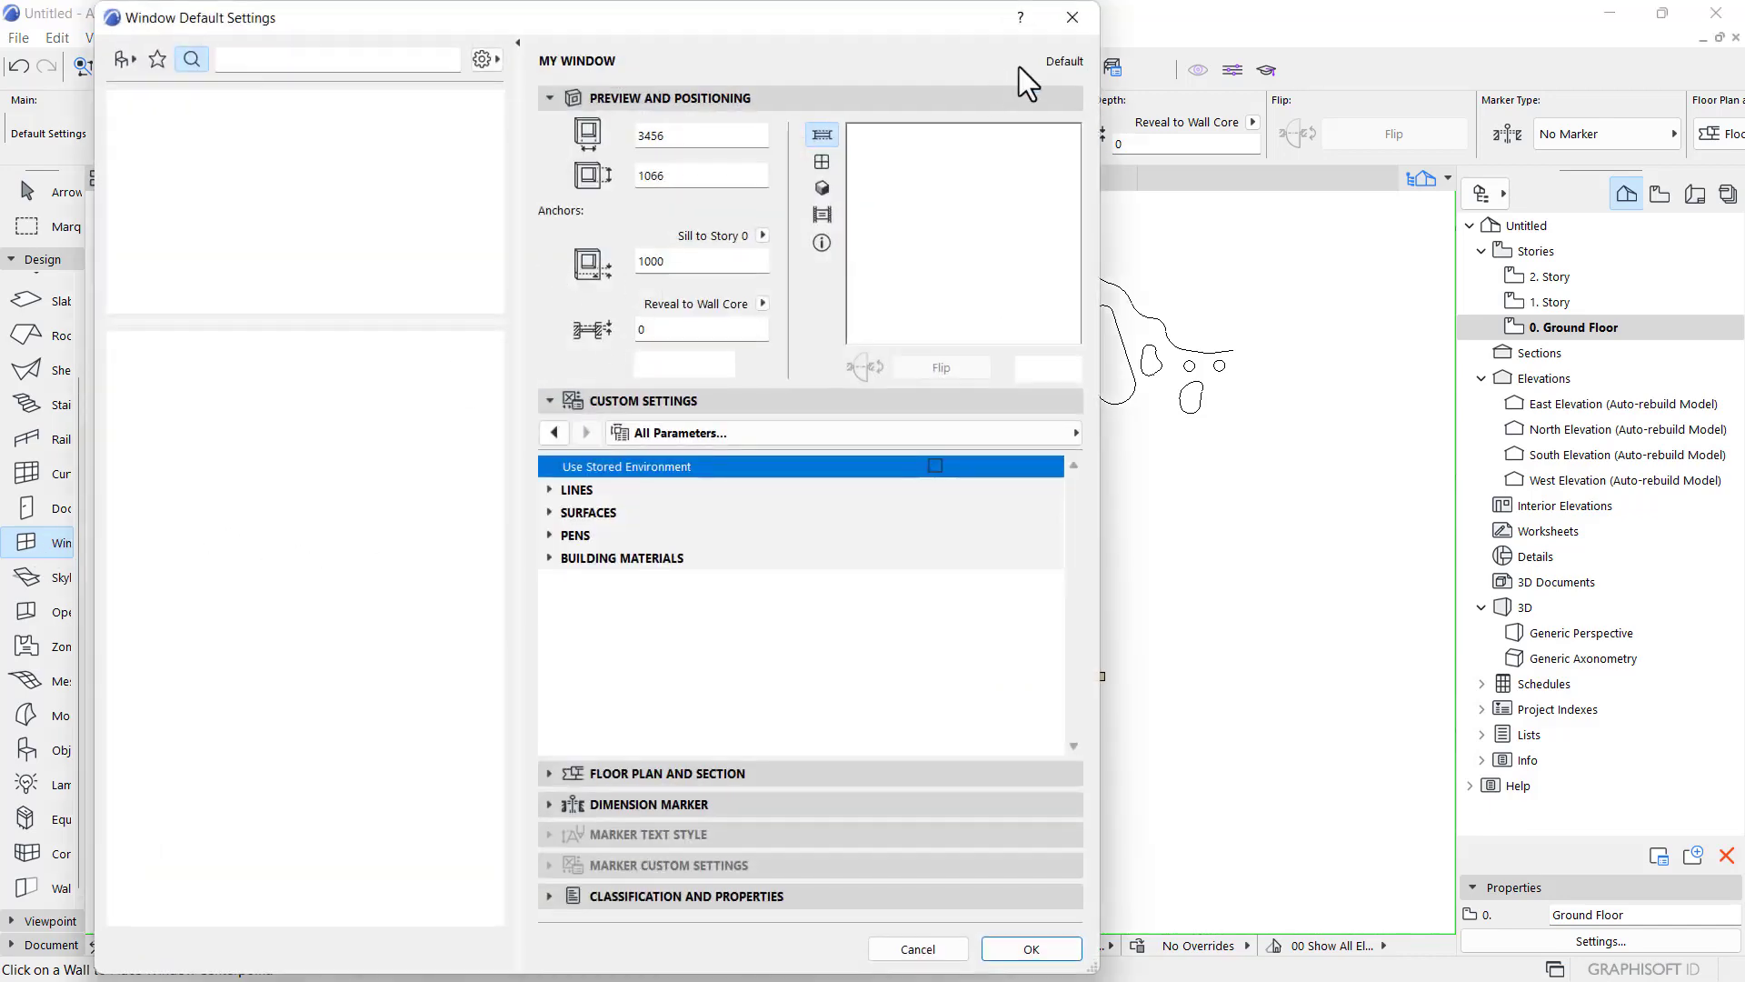
{"action": "left_click", "coordinate": [1071, 18]}
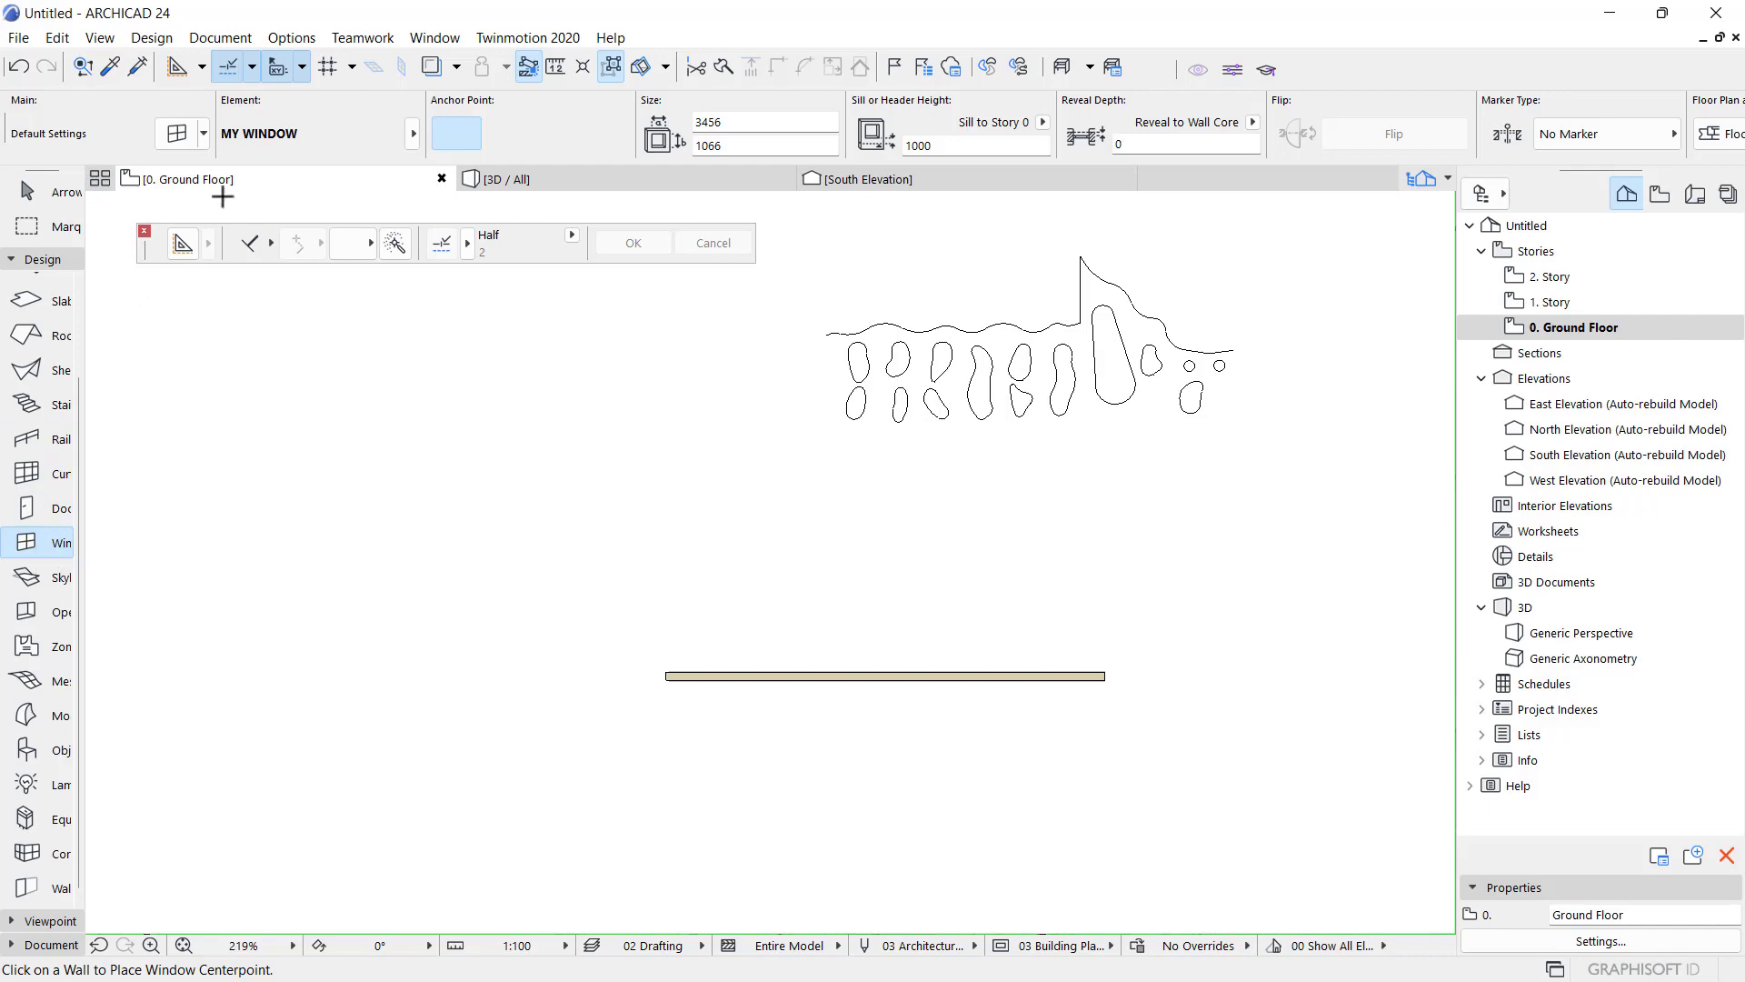
{"action": "double_click", "coordinate": [31, 549]}
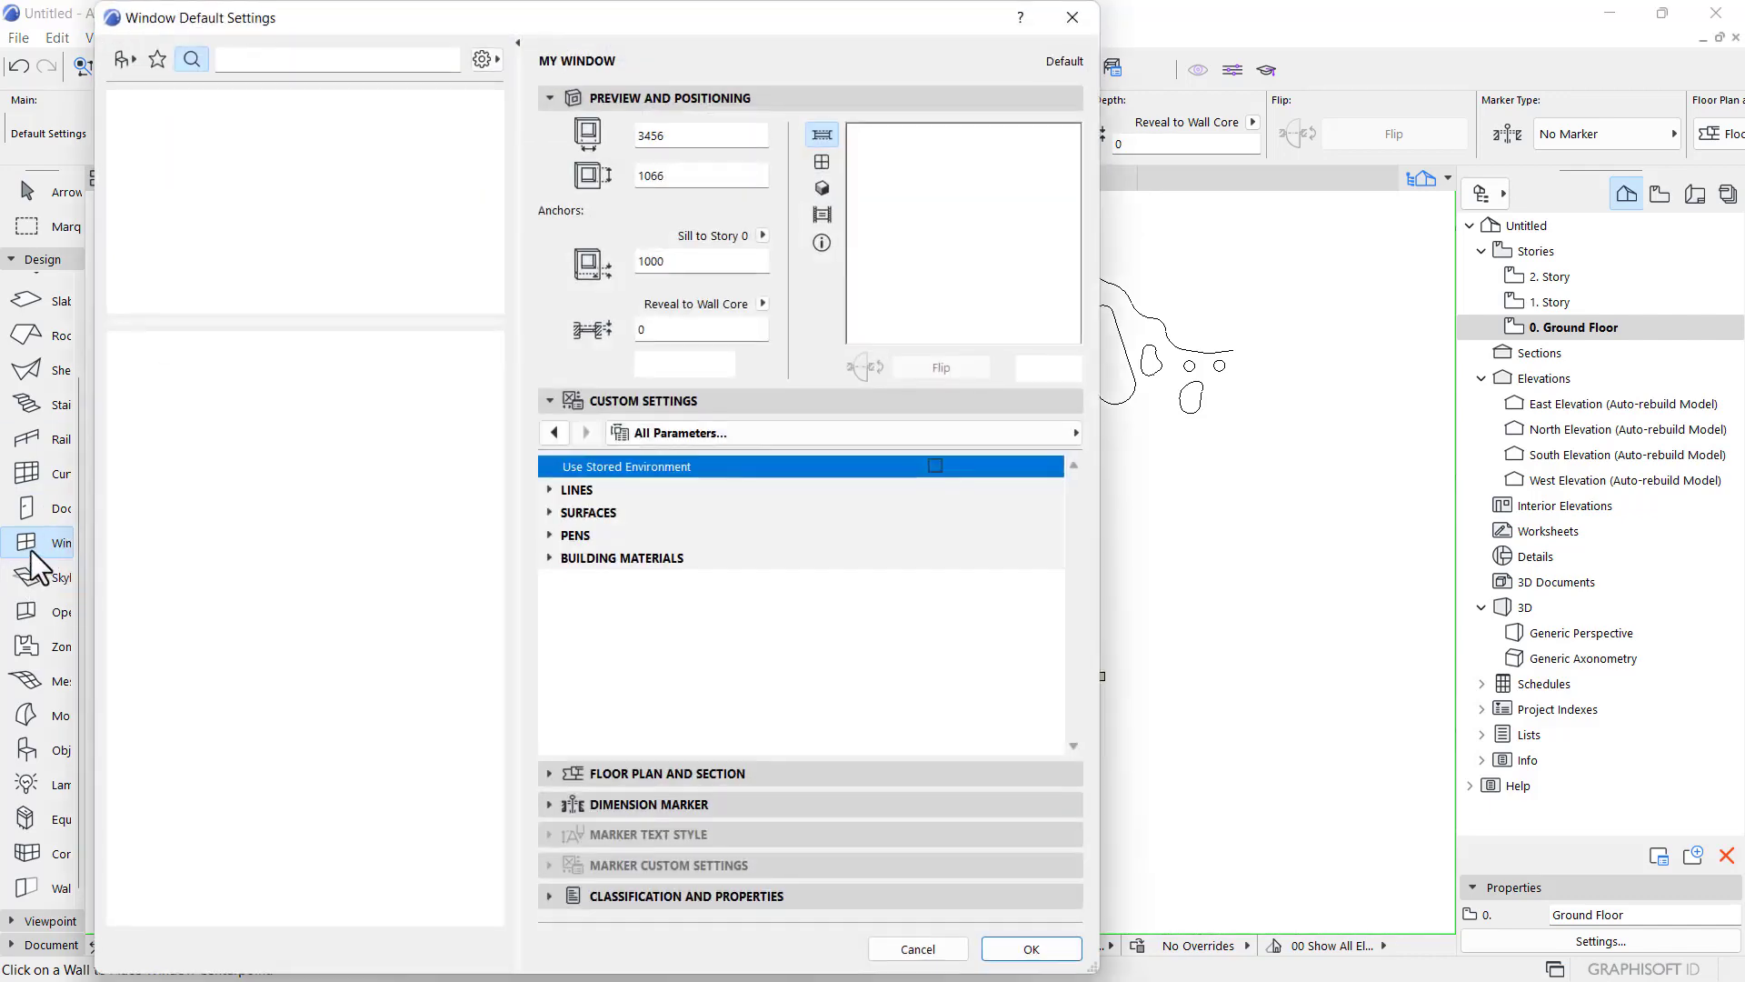
{"action": "left_click", "coordinate": [269, 64]}
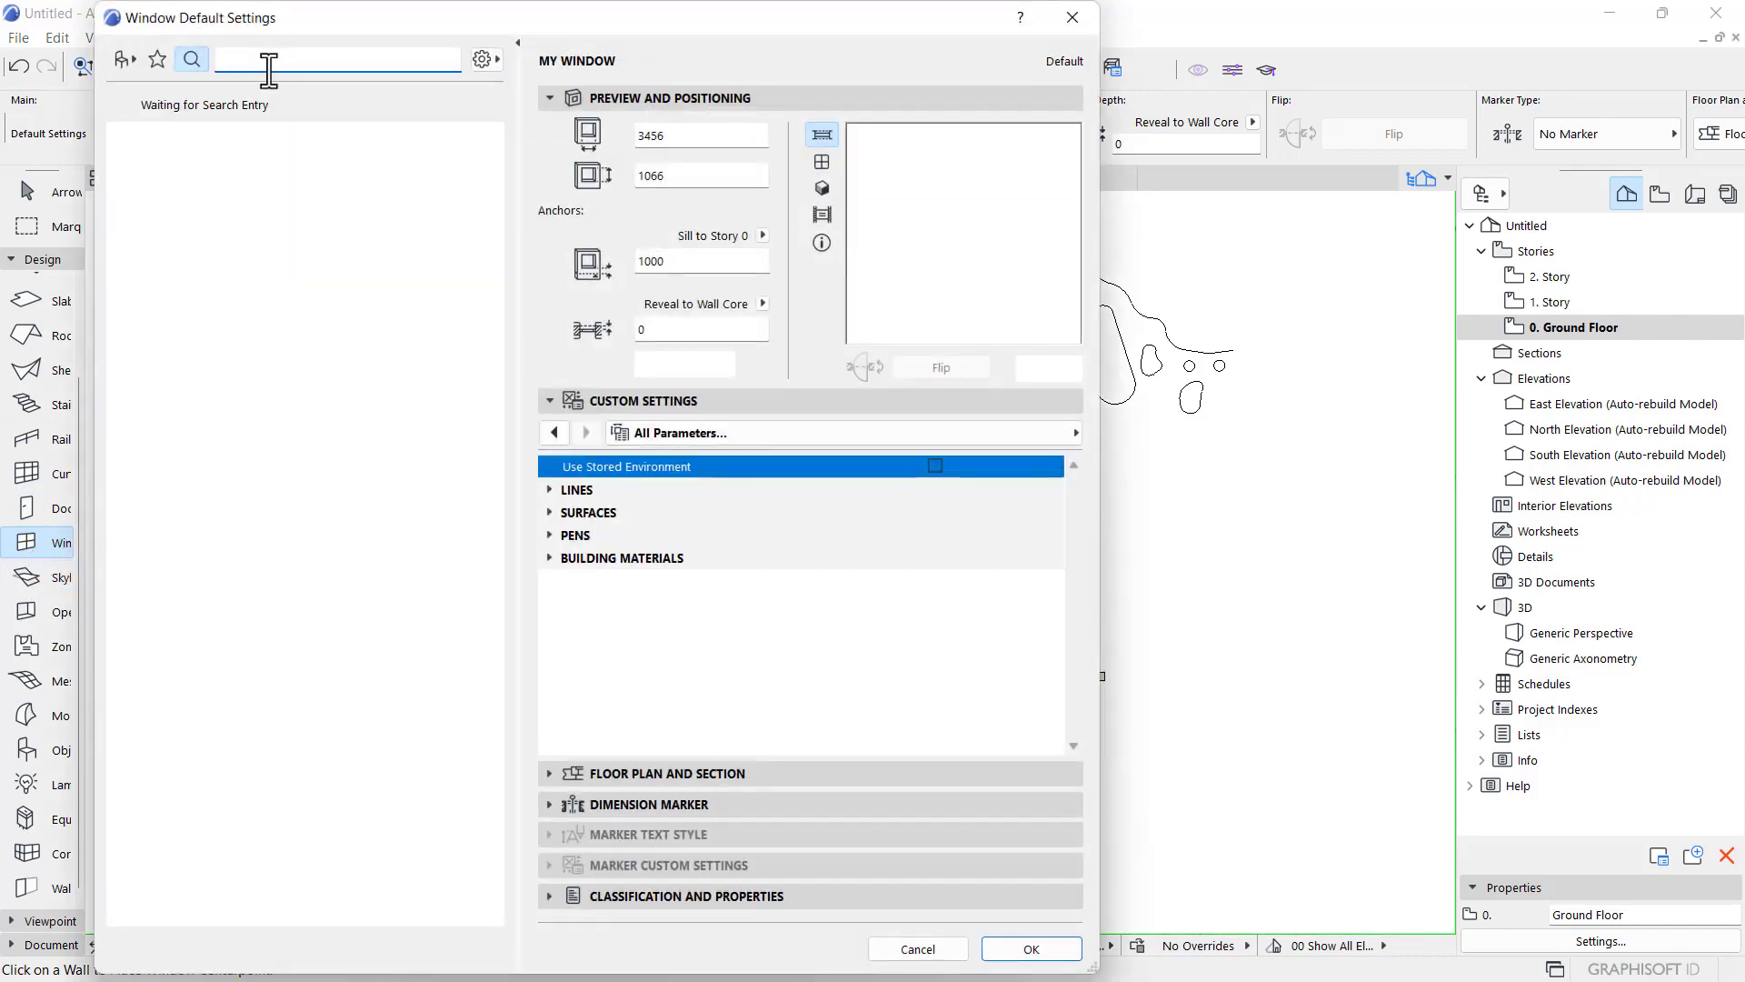
{"action": "type", "text": "MY"}
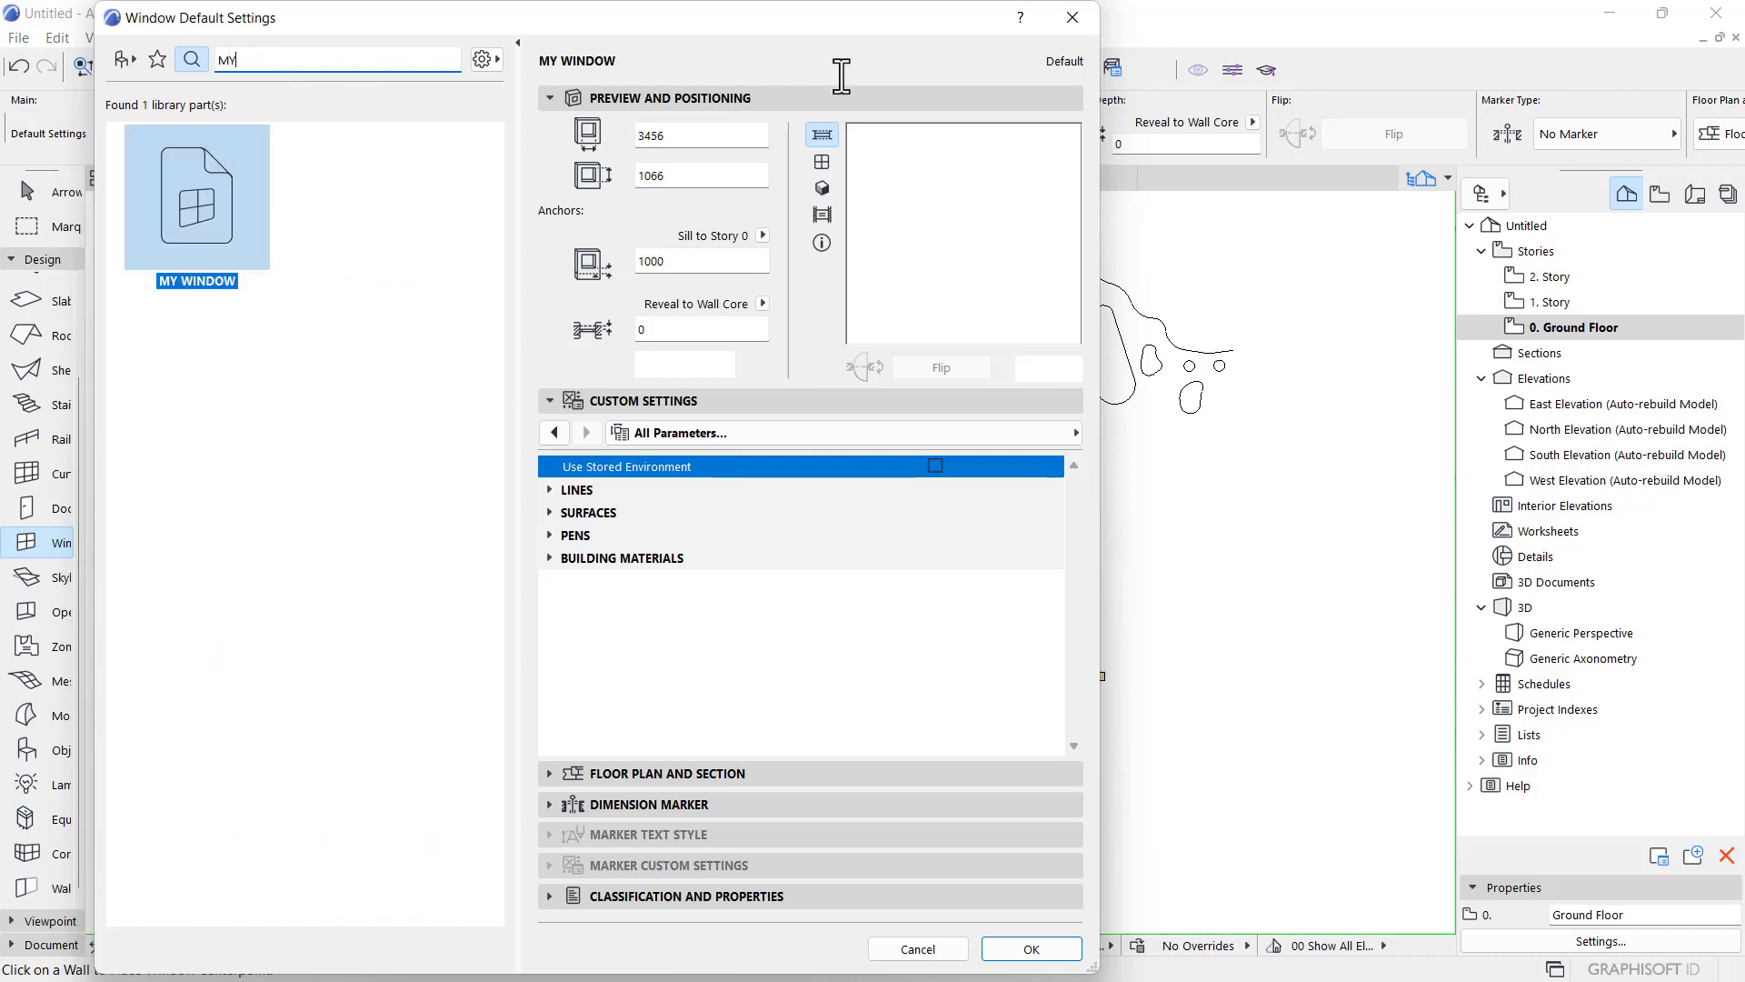
{"action": "left_click", "coordinate": [1036, 949]}
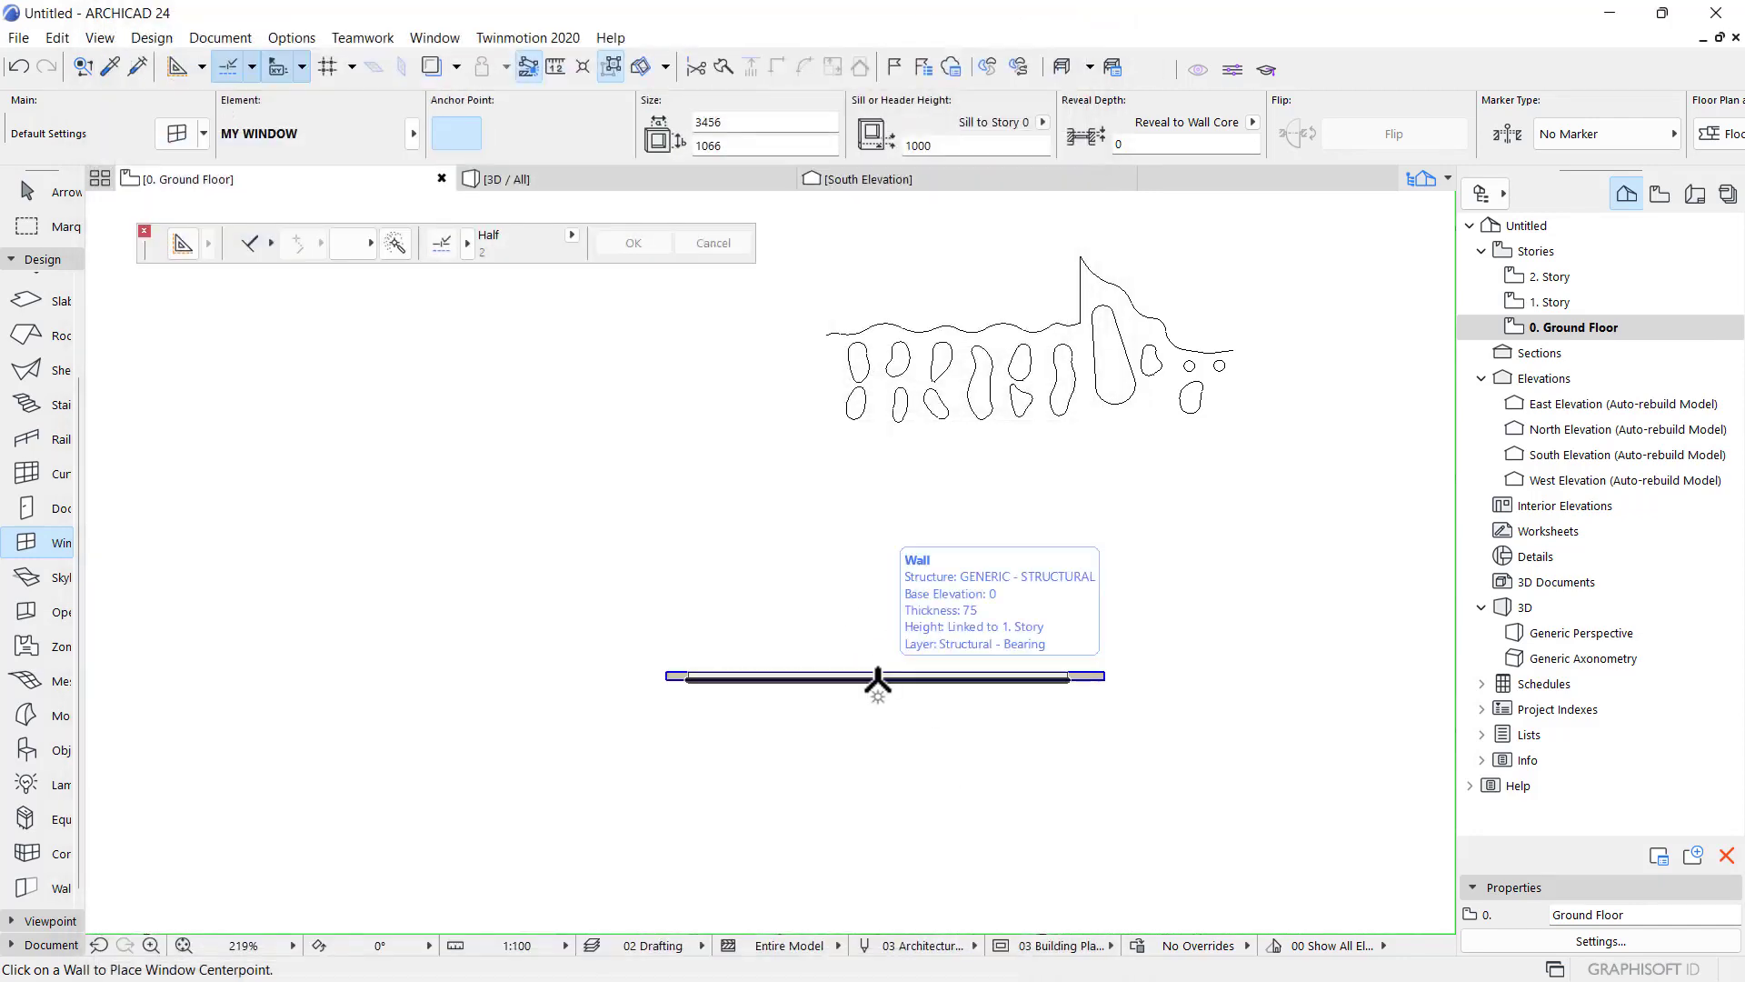
- Set the default window height to 200 mm and place MY WINDOW at the middle of the wall
{"action": "scroll", "coordinate": [868, 666], "scroll_direction": "up", "scroll_amount": 4}
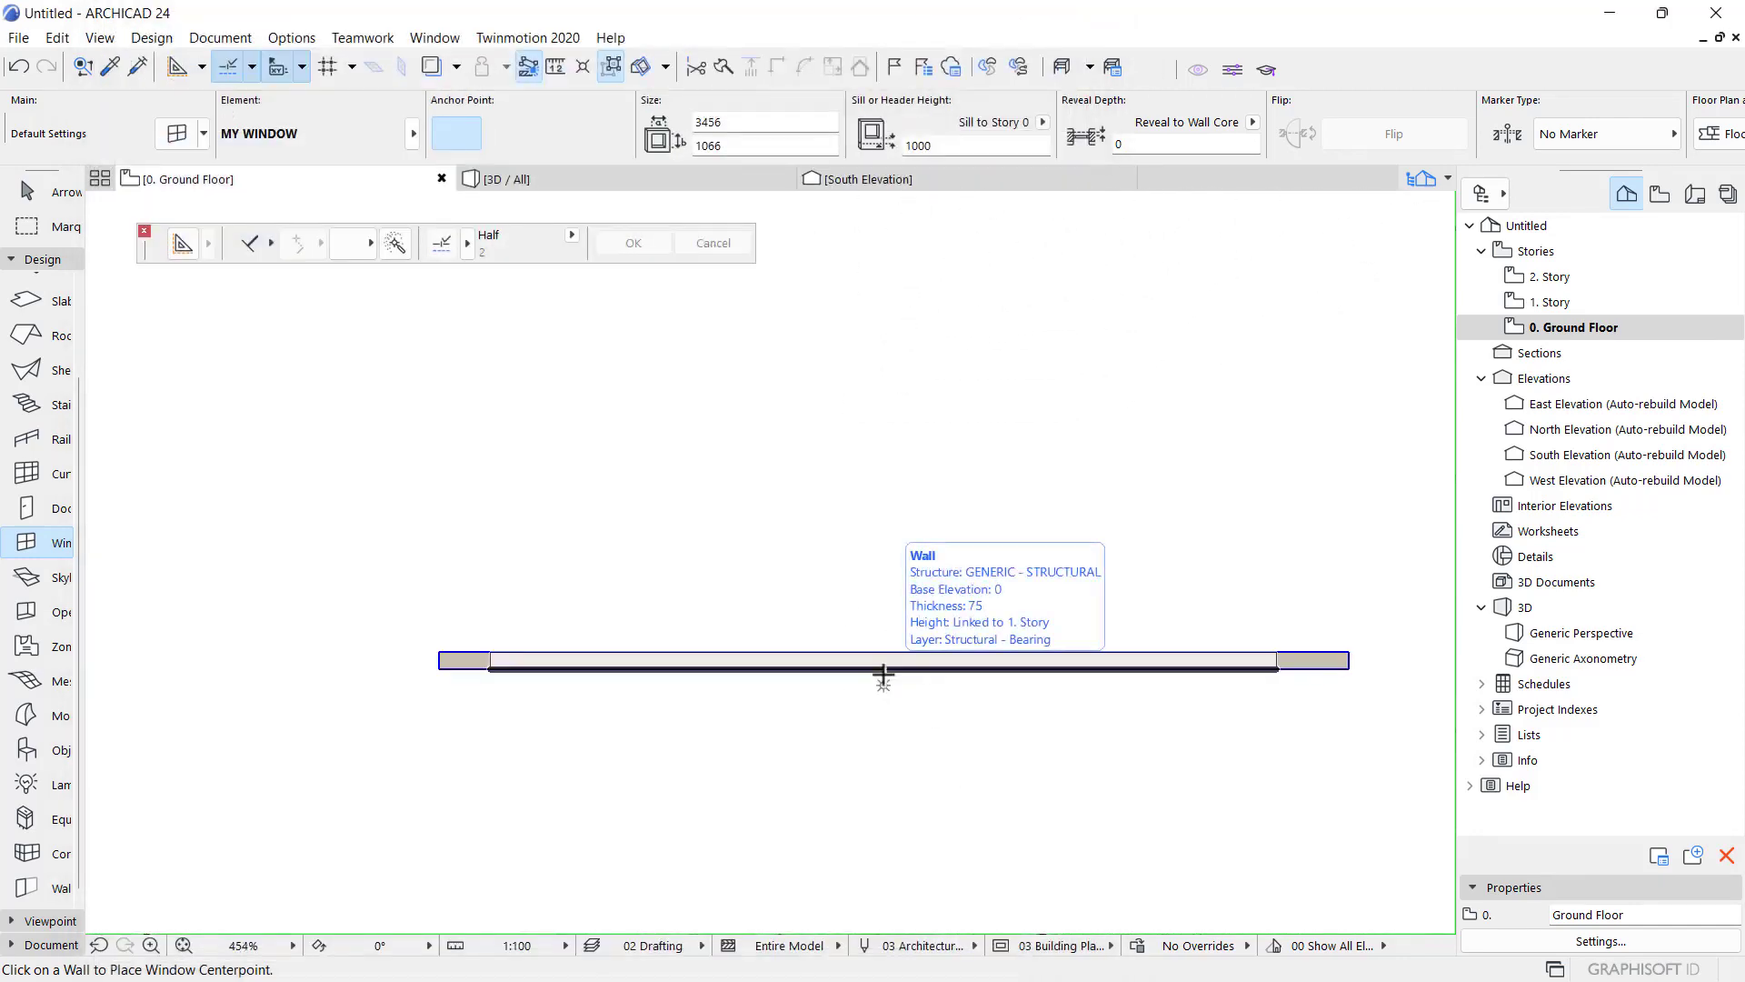
{"action": "double_click", "coordinate": [47, 547]}
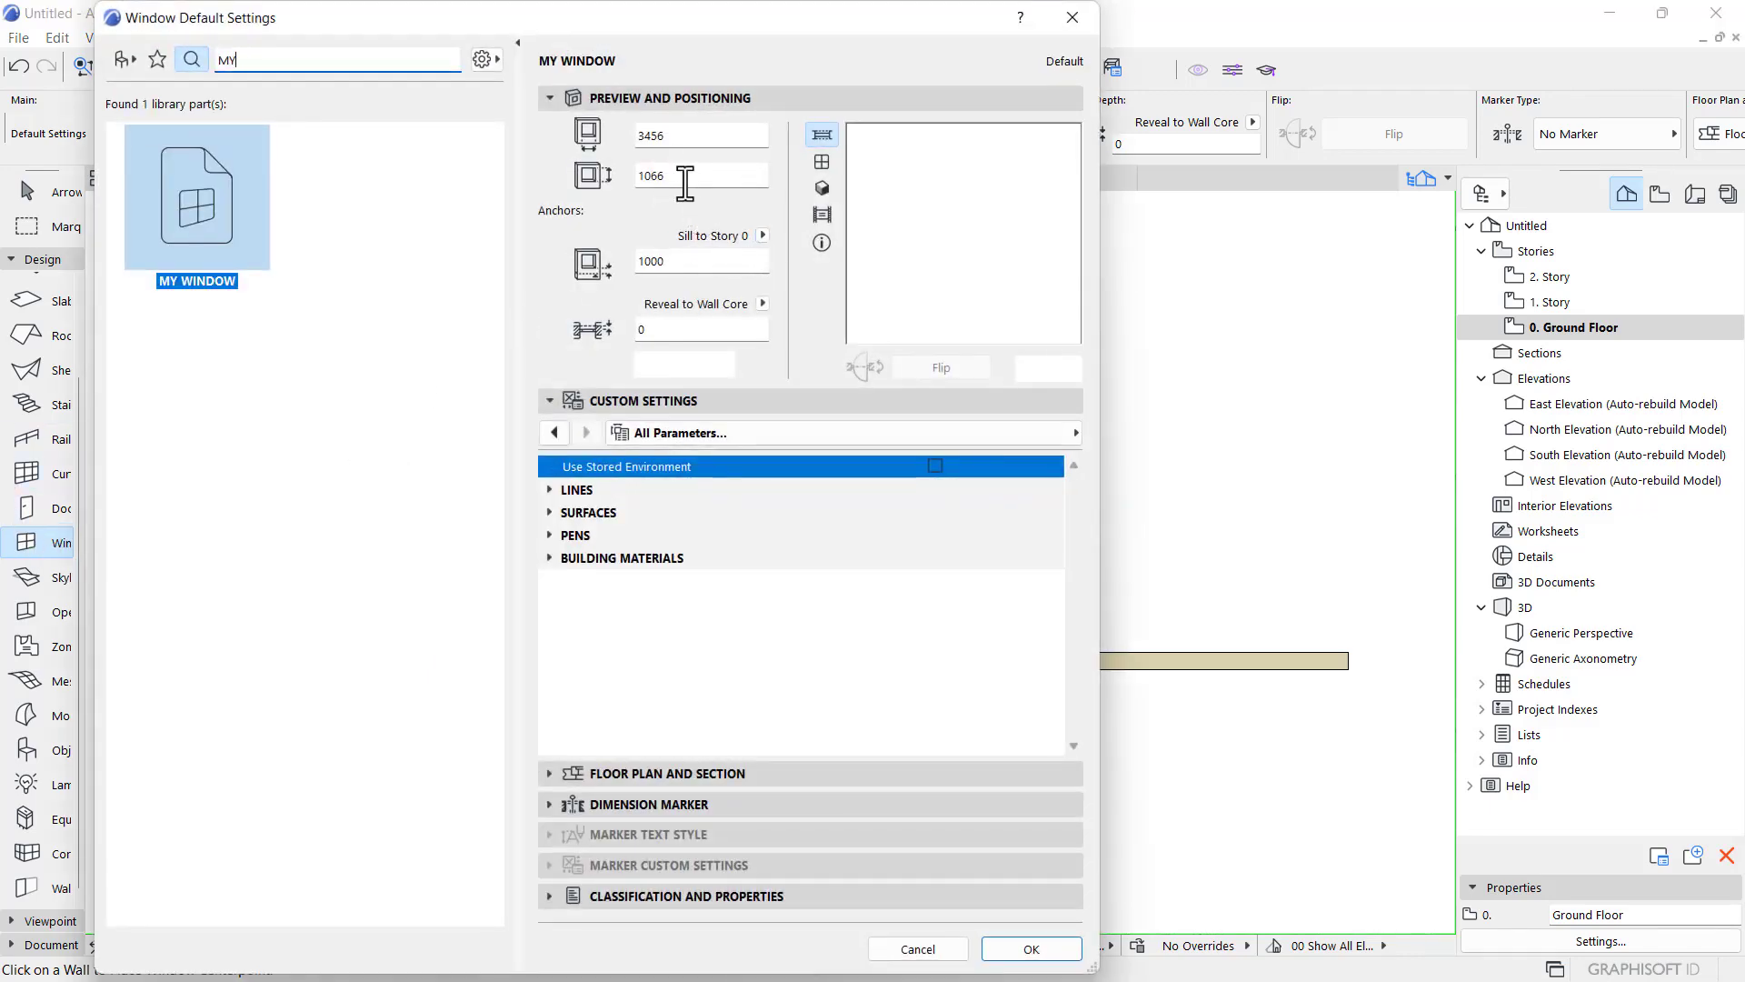
{"action": "left_click_drag", "start_coordinate": [684, 183], "coordinate": [627, 187]}
{"action": "left_click", "coordinate": [1031, 949]}
{"action": "left_click", "coordinate": [896, 662]}
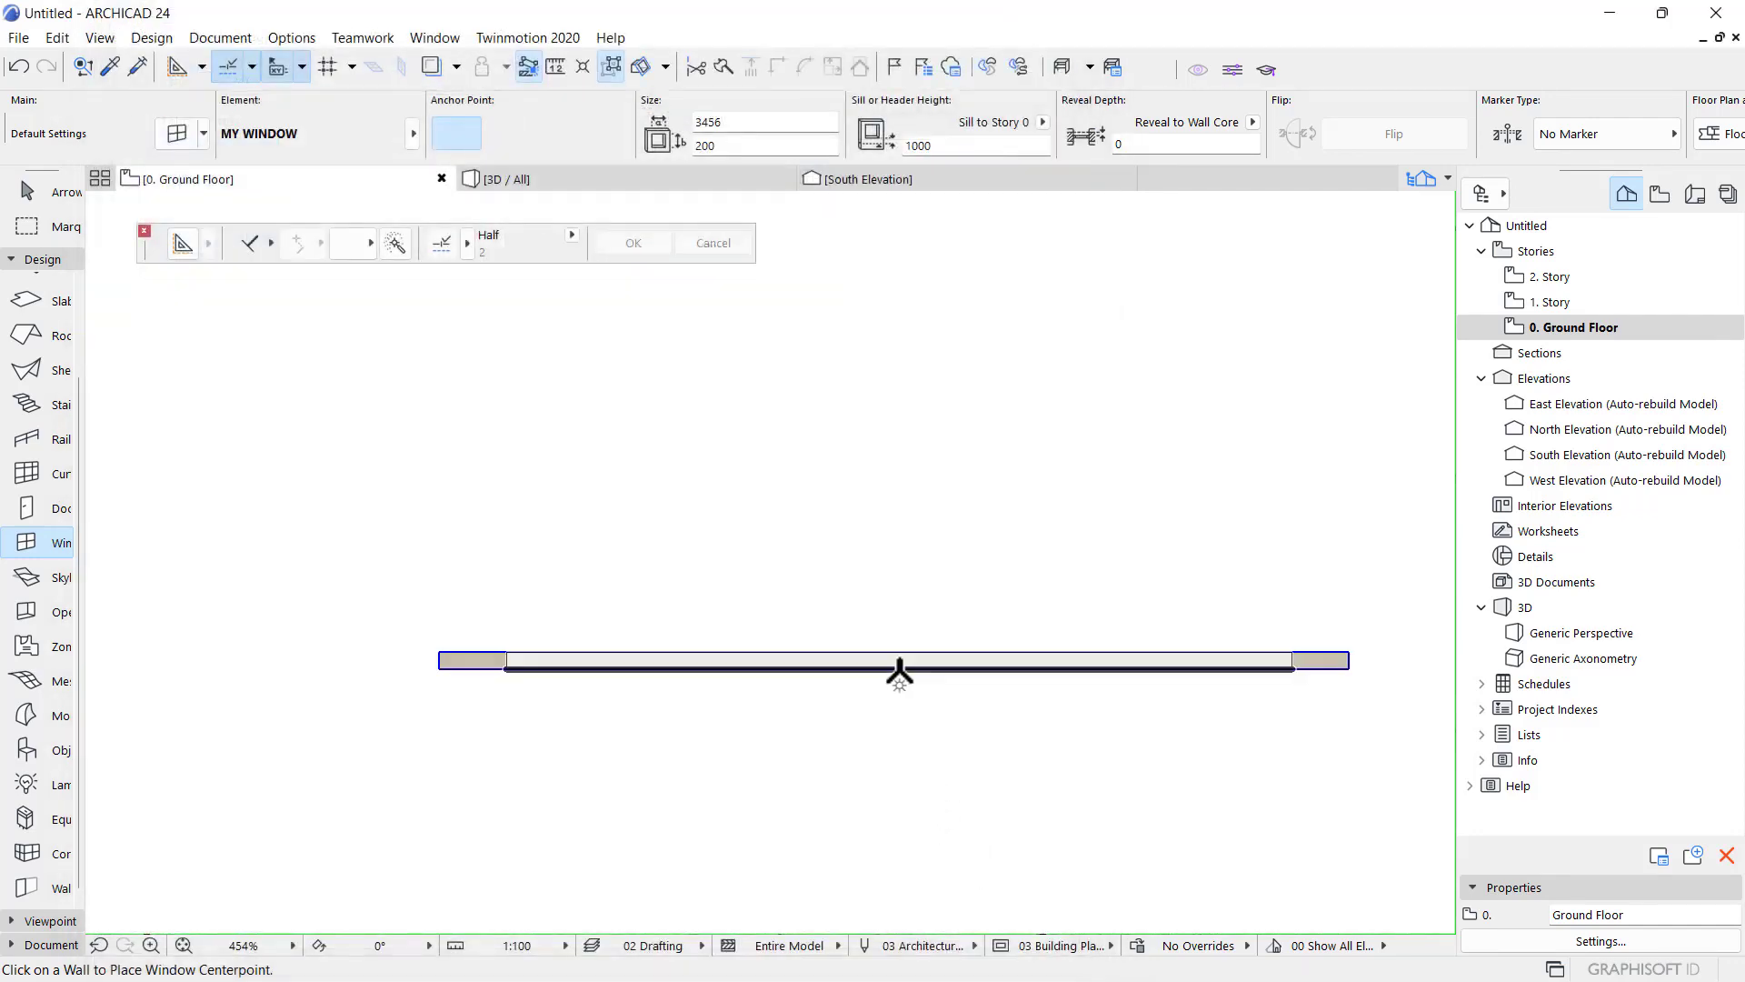
{"action": "left_click", "coordinate": [894, 650]}
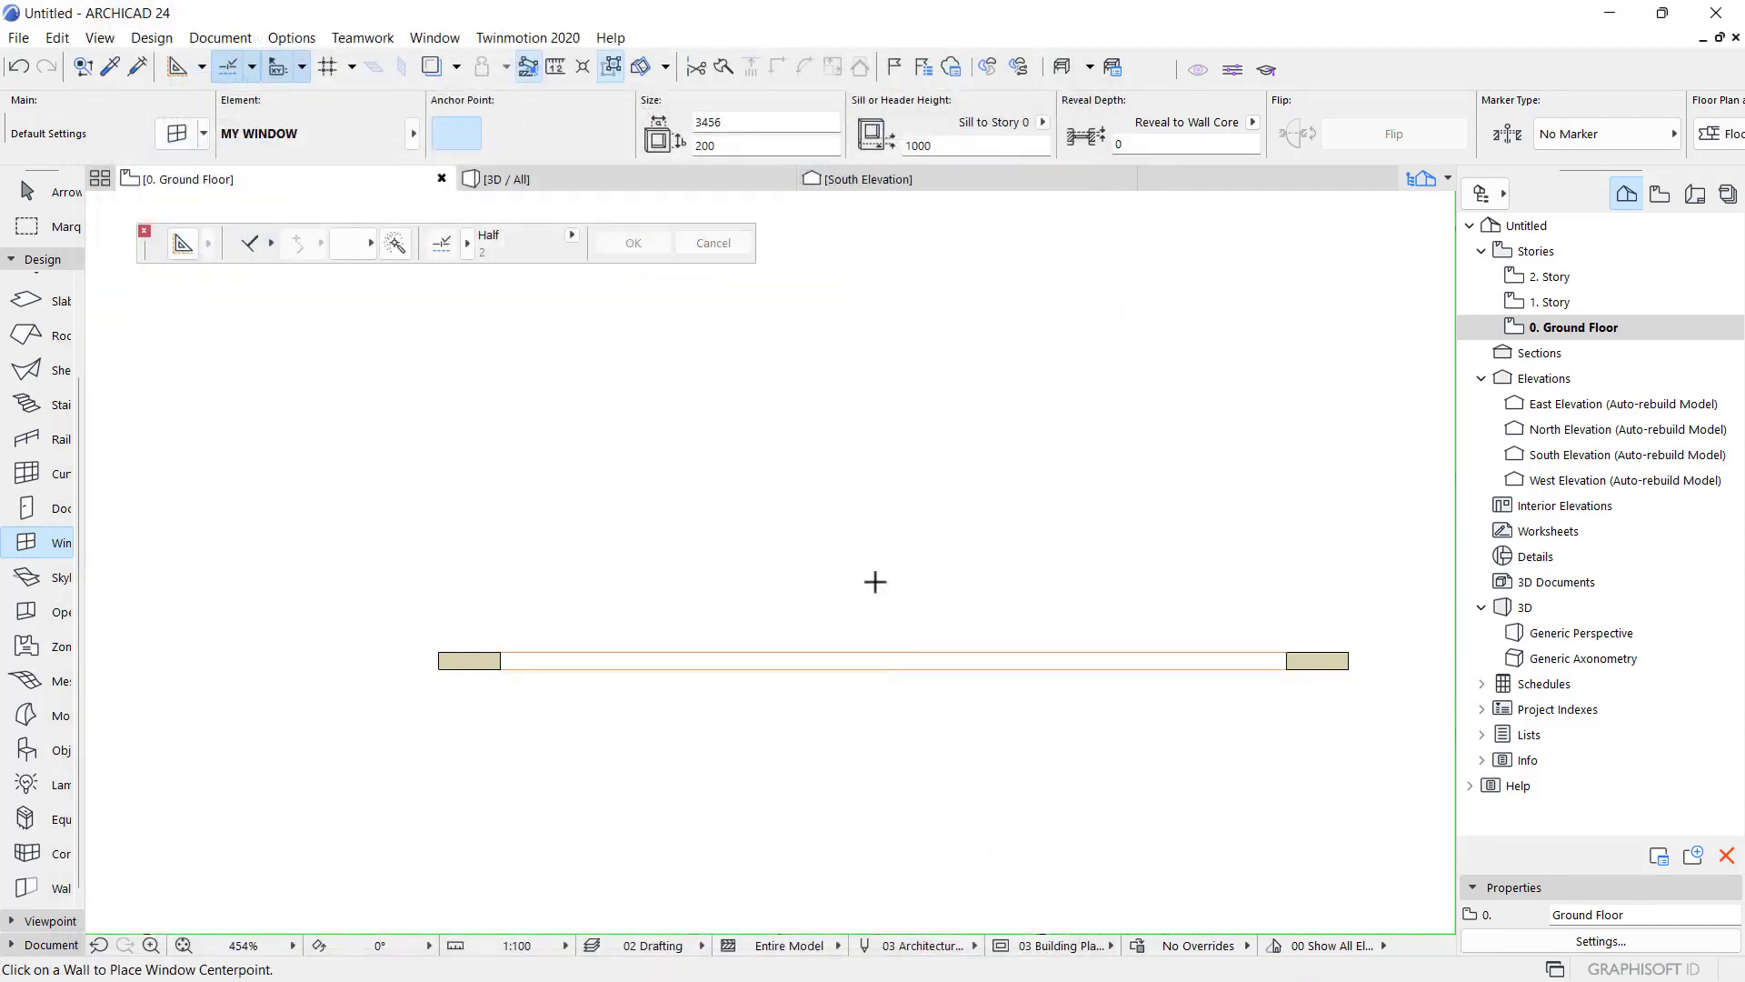
- Examine the wall with its window openings from several angles in 3D, and return to the ground floor plan without an active placement tool
{"action": "left_click", "coordinate": [597, 181]}
{"action": "scroll", "coordinate": [826, 654], "scroll_direction": "down", "scroll_amount": 6}
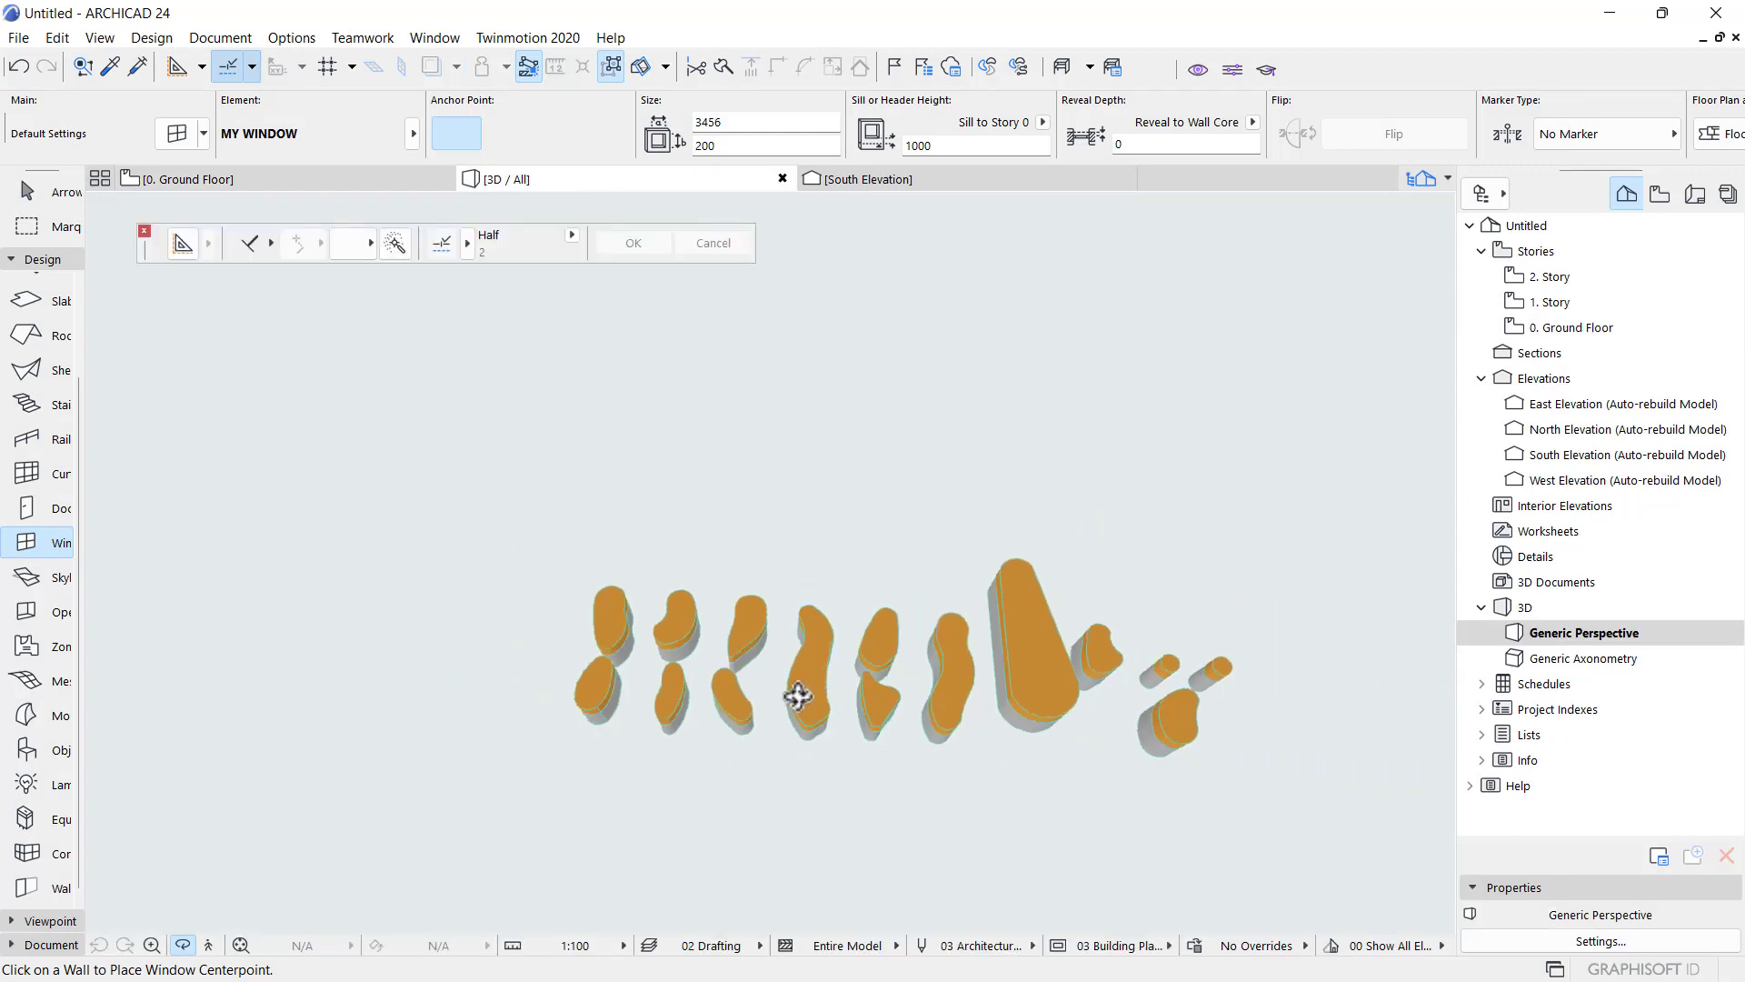
{"action": "mouse_move", "coordinate": [762, 787]}
{"action": "left_mouse_down"}
{"action": "mouse_move", "coordinate": [718, 760]}
{"action": "mouse_move", "coordinate": [752, 830]}
{"action": "mouse_move", "coordinate": [787, 682]}
{"action": "mouse_move", "coordinate": [800, 558]}
{"action": "mouse_move", "coordinate": [782, 538]}
{"action": "mouse_move", "coordinate": [179, 557]}
{"action": "mouse_move", "coordinate": [736, 663]}
{"action": "mouse_move", "coordinate": [366, 658]}
{"action": "mouse_move", "coordinate": [772, 768]}
{"action": "left_mouse_up"}
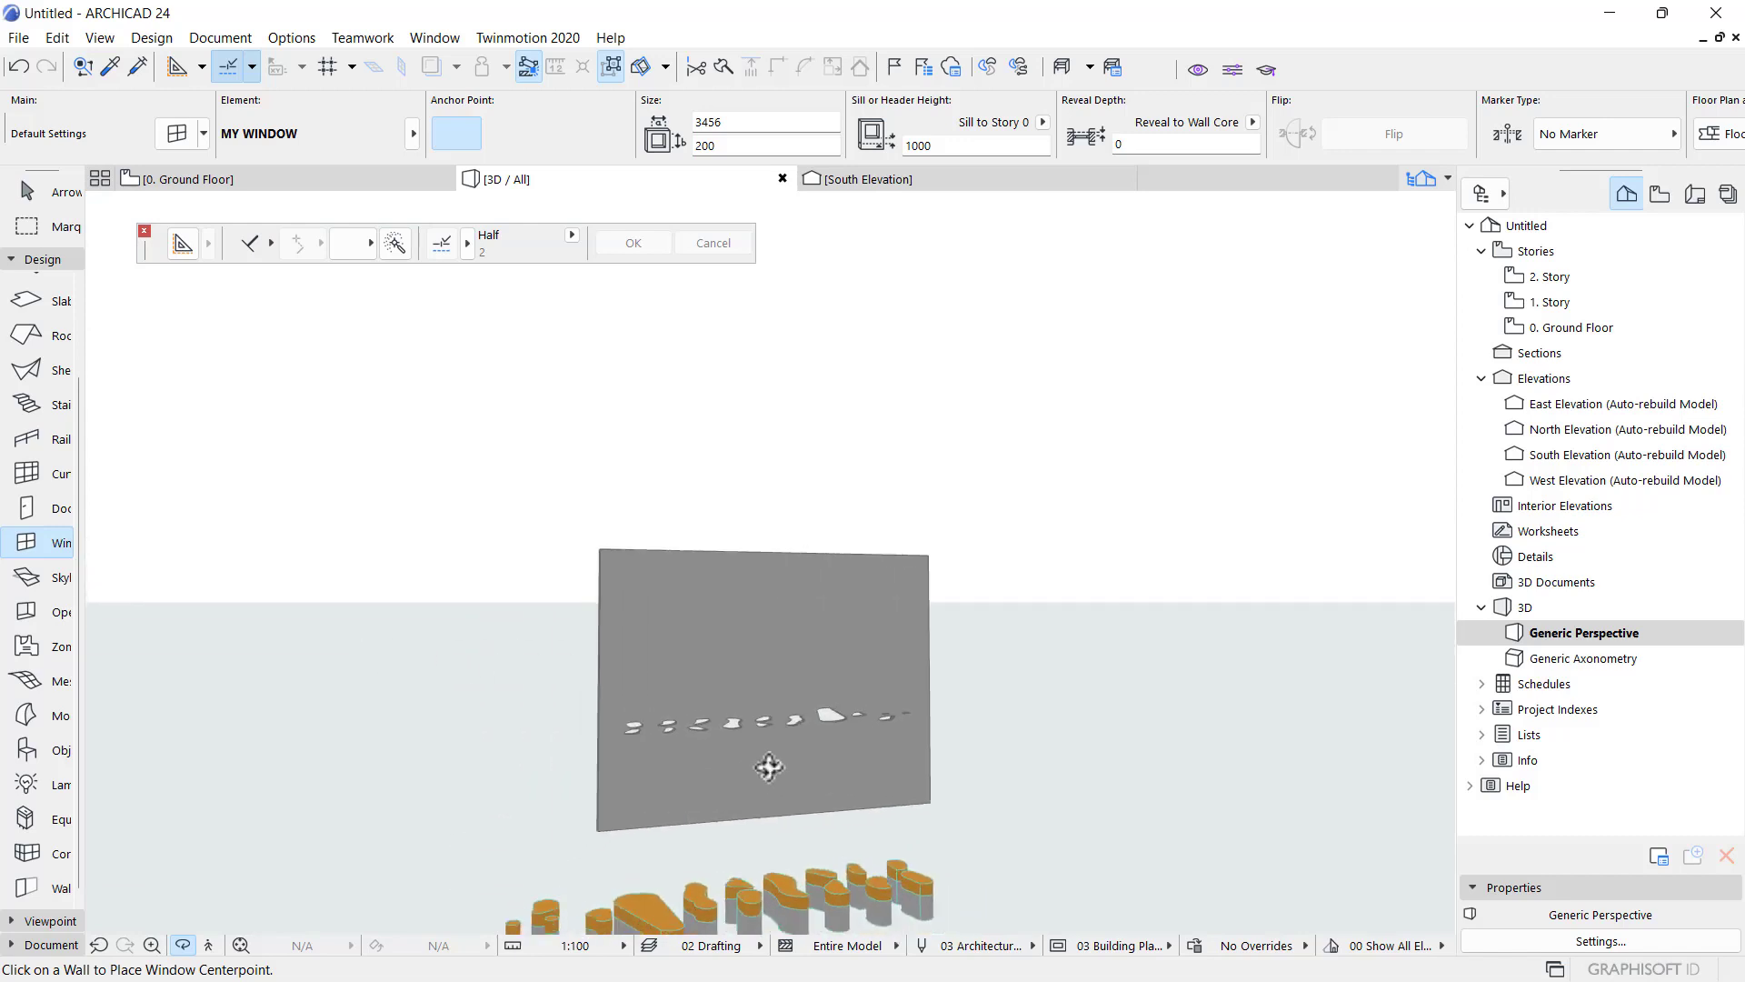
{"action": "scroll", "coordinate": [691, 709], "scroll_direction": "up", "scroll_amount": 5}
{"action": "left_click_drag", "start_coordinate": [703, 704], "coordinate": [797, 556]}
{"action": "middle_click_drag", "start_coordinate": [798, 556], "coordinate": [830, 716]}
{"action": "scroll", "coordinate": [825, 648], "scroll_direction": "down", "scroll_amount": 5}
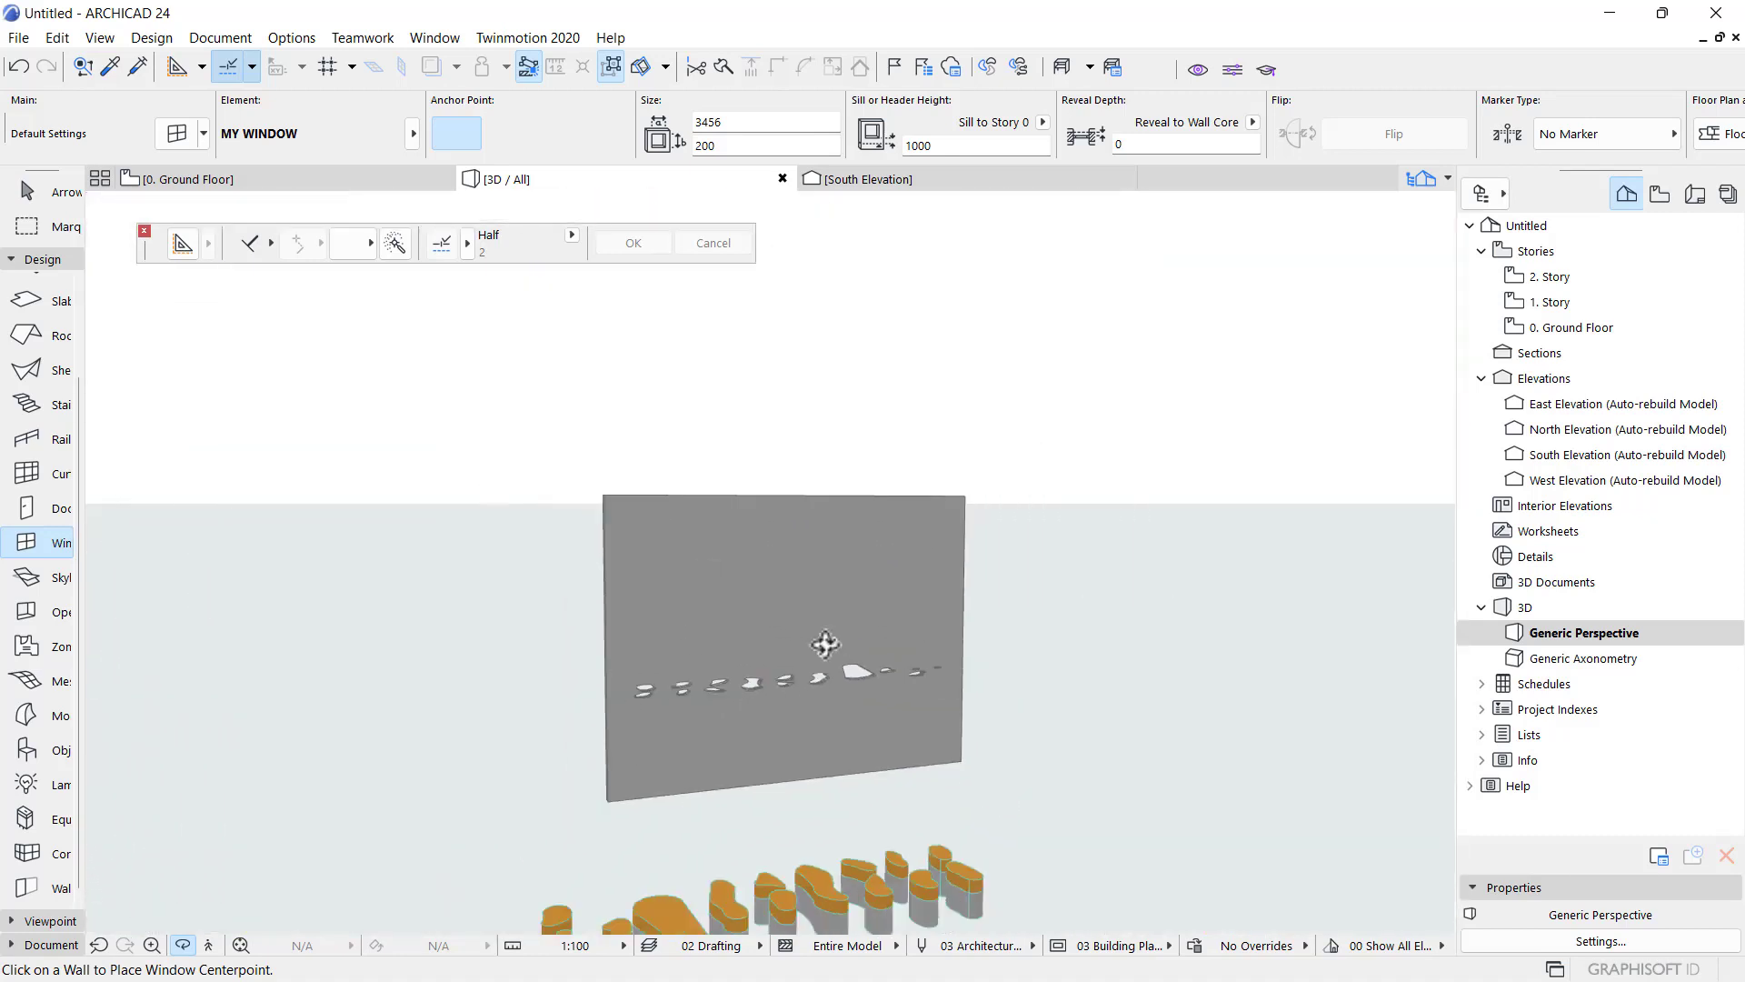
{"action": "left_click_drag", "start_coordinate": [573, 659], "coordinate": [573, 468]}
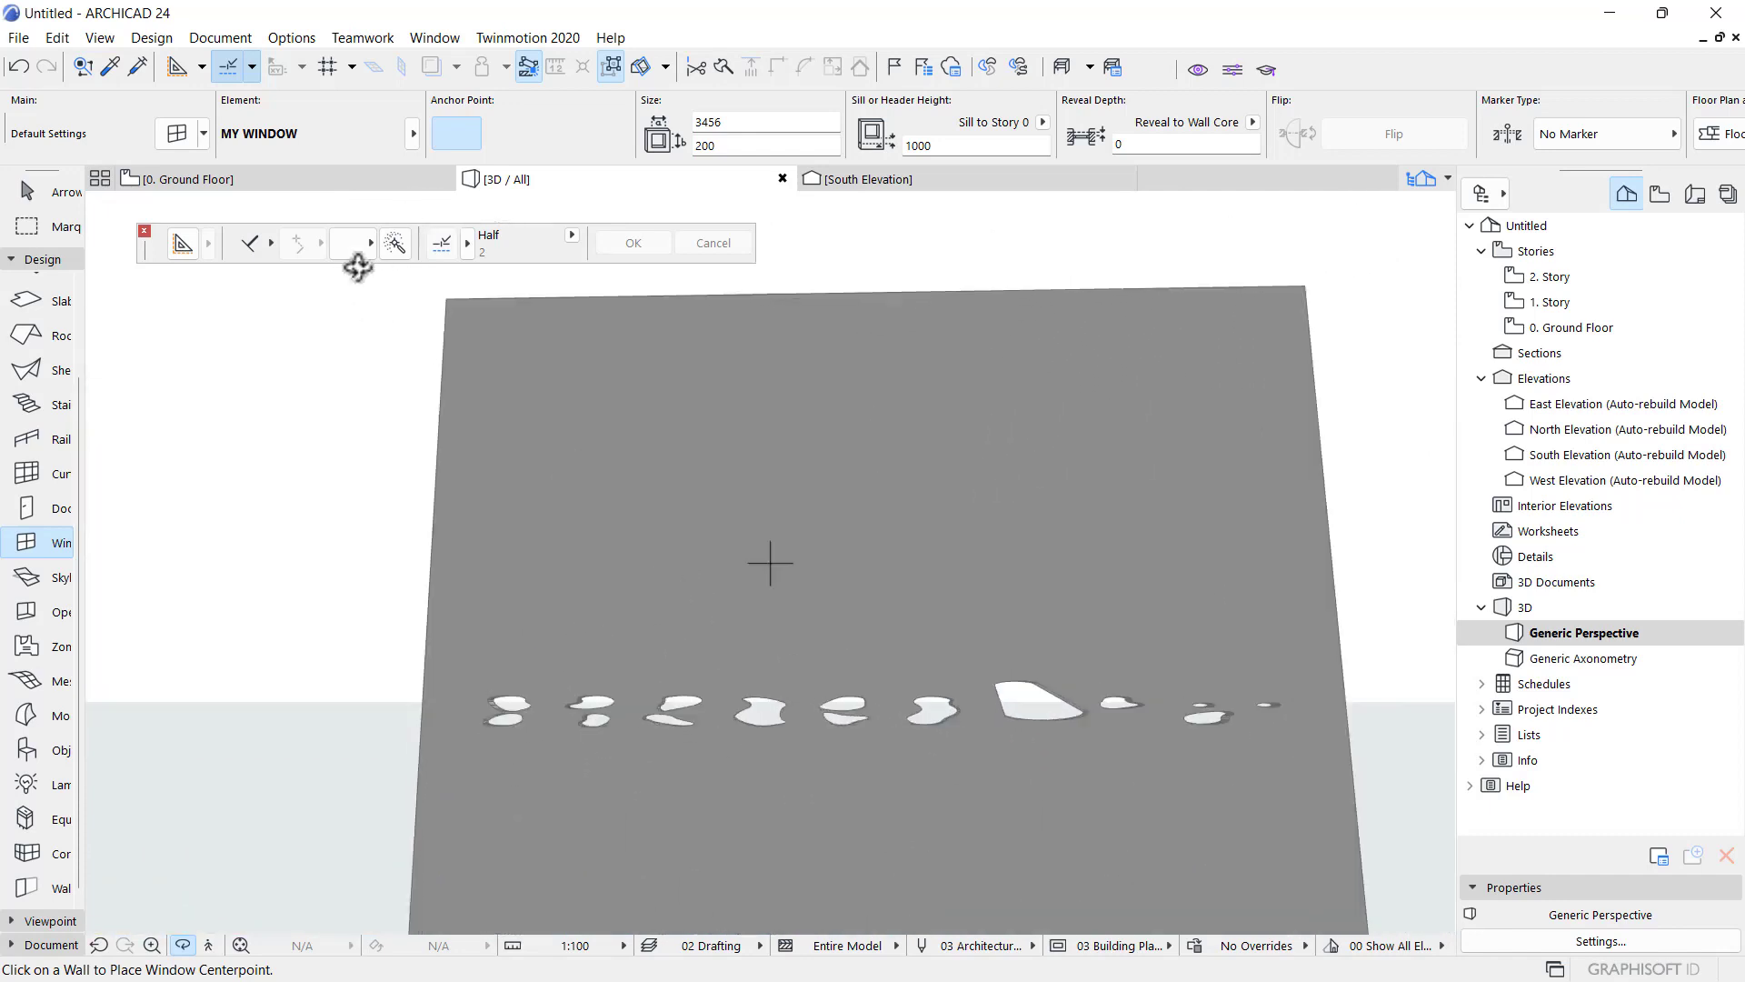
{"action": "mouse_move", "coordinate": [298, 185]}
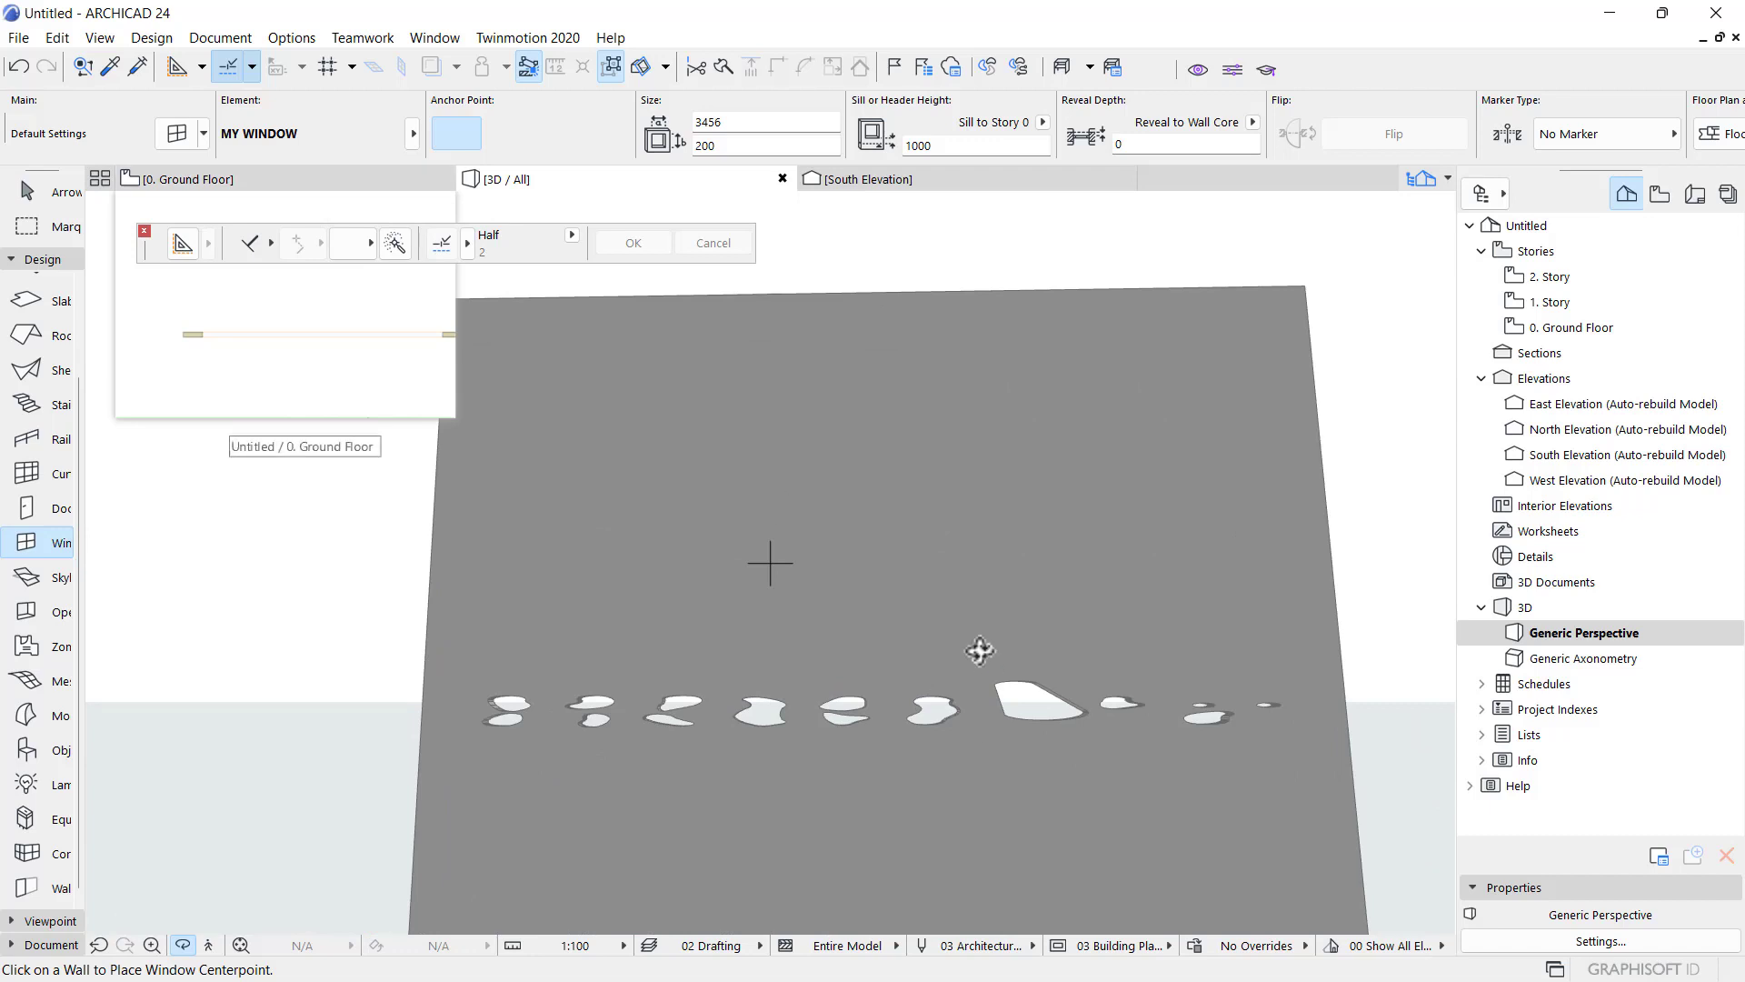
{"action": "left_click_drag", "start_coordinate": [981, 651], "coordinate": [861, 663]}
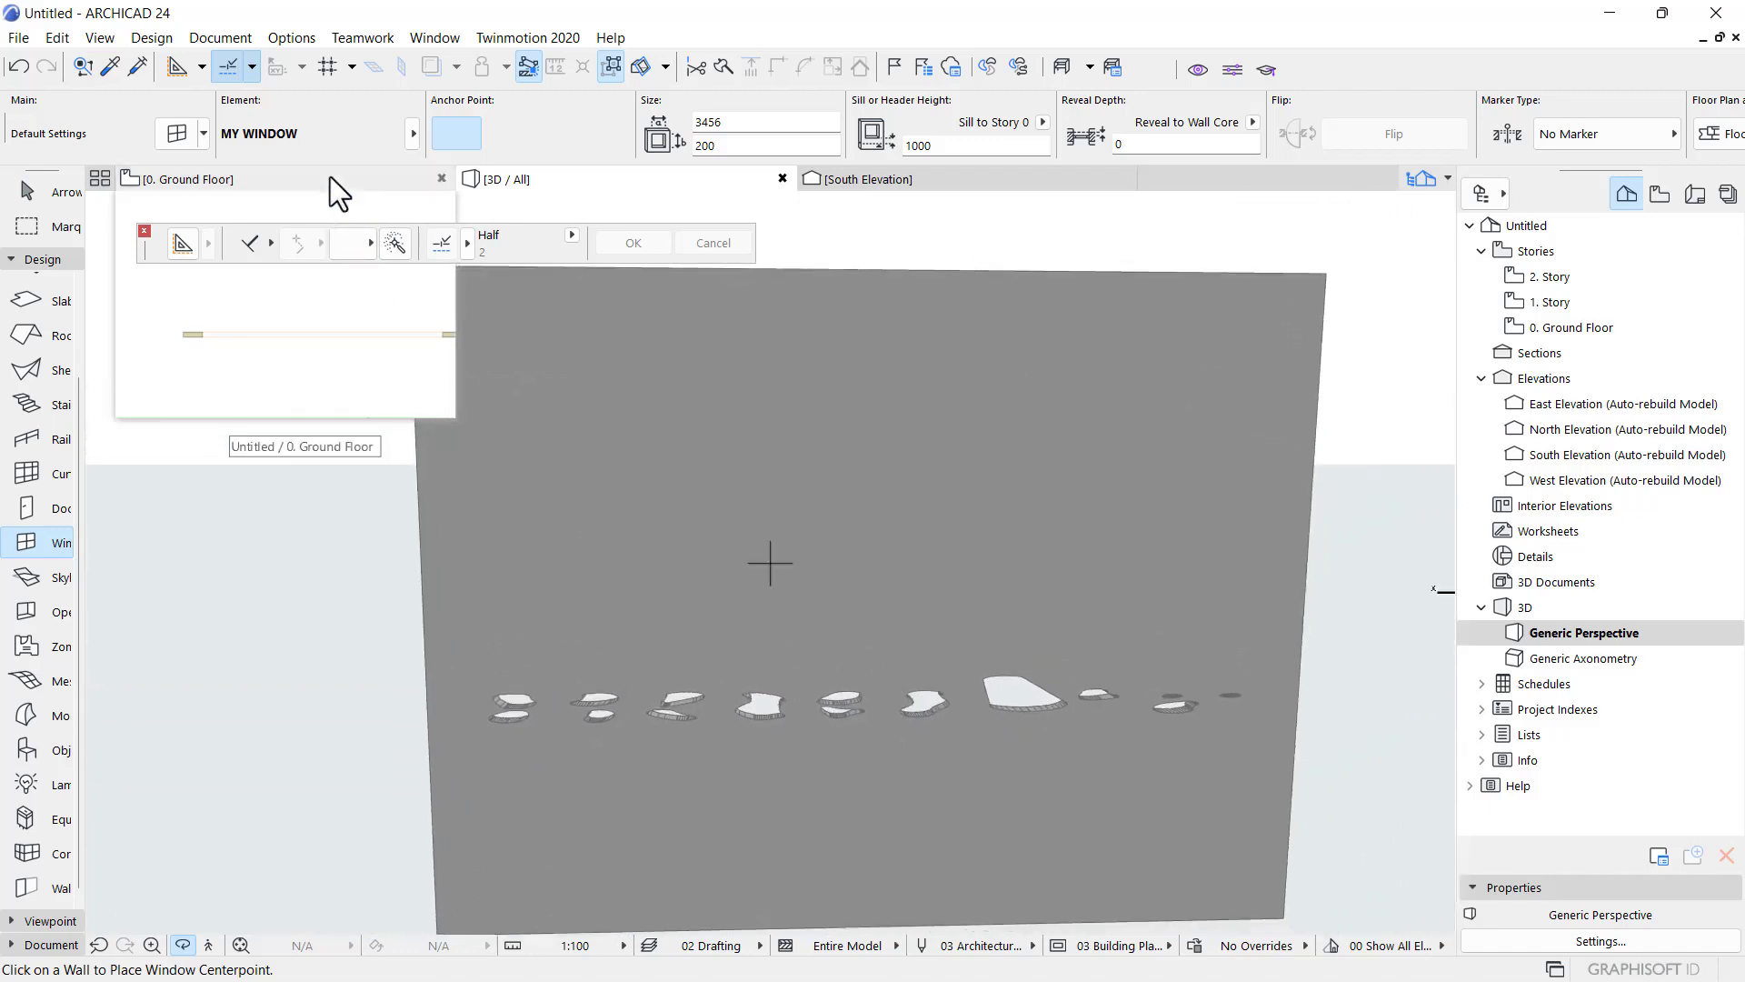
{"action": "left_click", "coordinate": [330, 176]}
{"action": "key", "text": "Escape"}
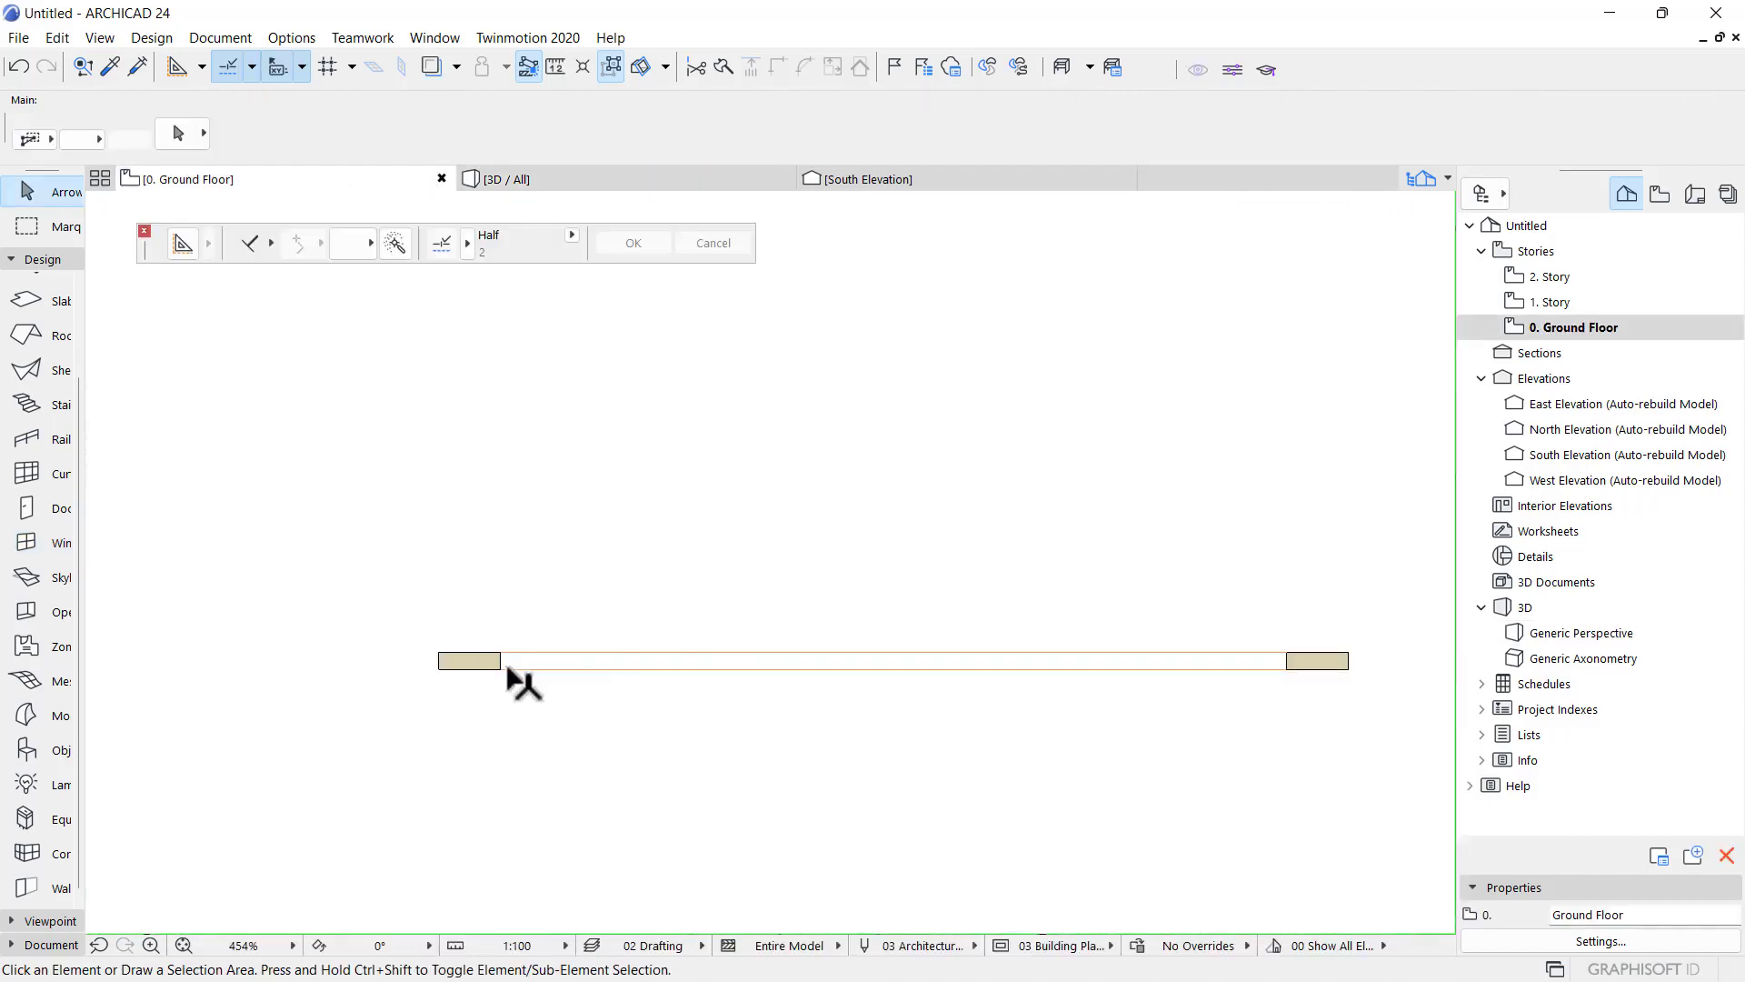
- Select the placed MY WINDOW and set its sill height to 200 mm and its height to 1283 mm
{"action": "left_click", "coordinate": [508, 671]}
{"action": "left_click", "coordinate": [500, 658]}
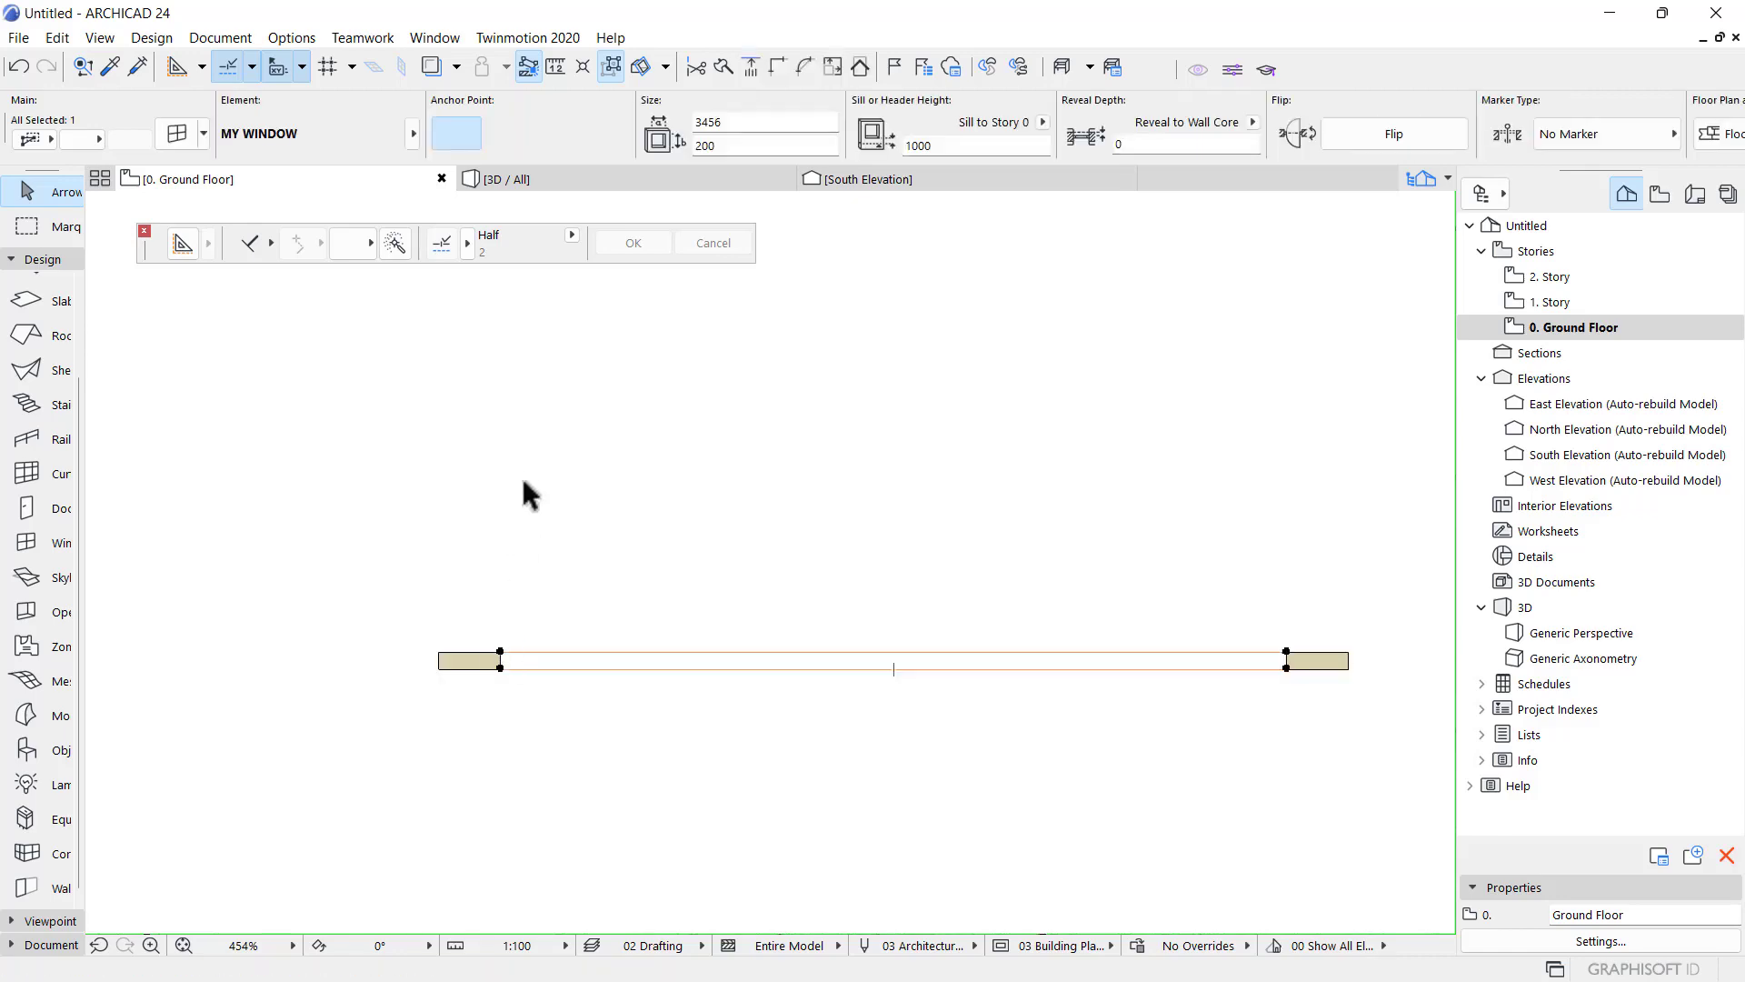
{"action": "key", "text": "ctrl+t"}
{"action": "type", "text": "MY"}
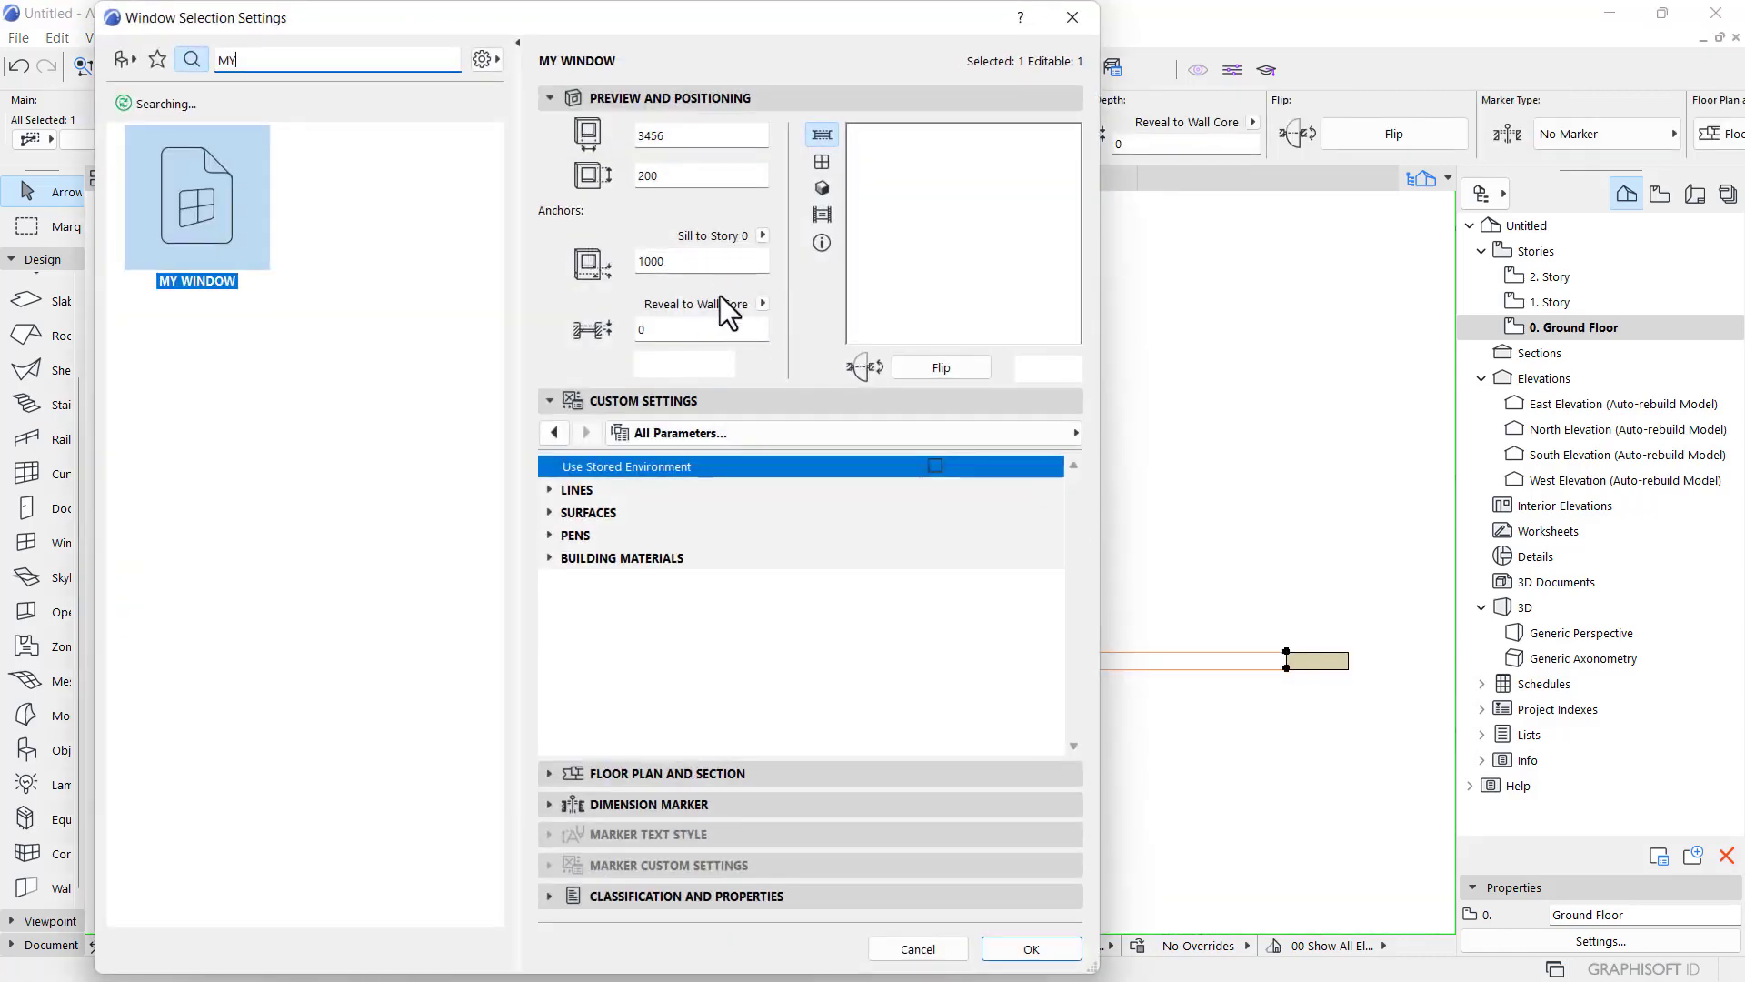
{"action": "left_click", "coordinate": [673, 175]}
{"action": "left_click", "coordinate": [676, 265]}
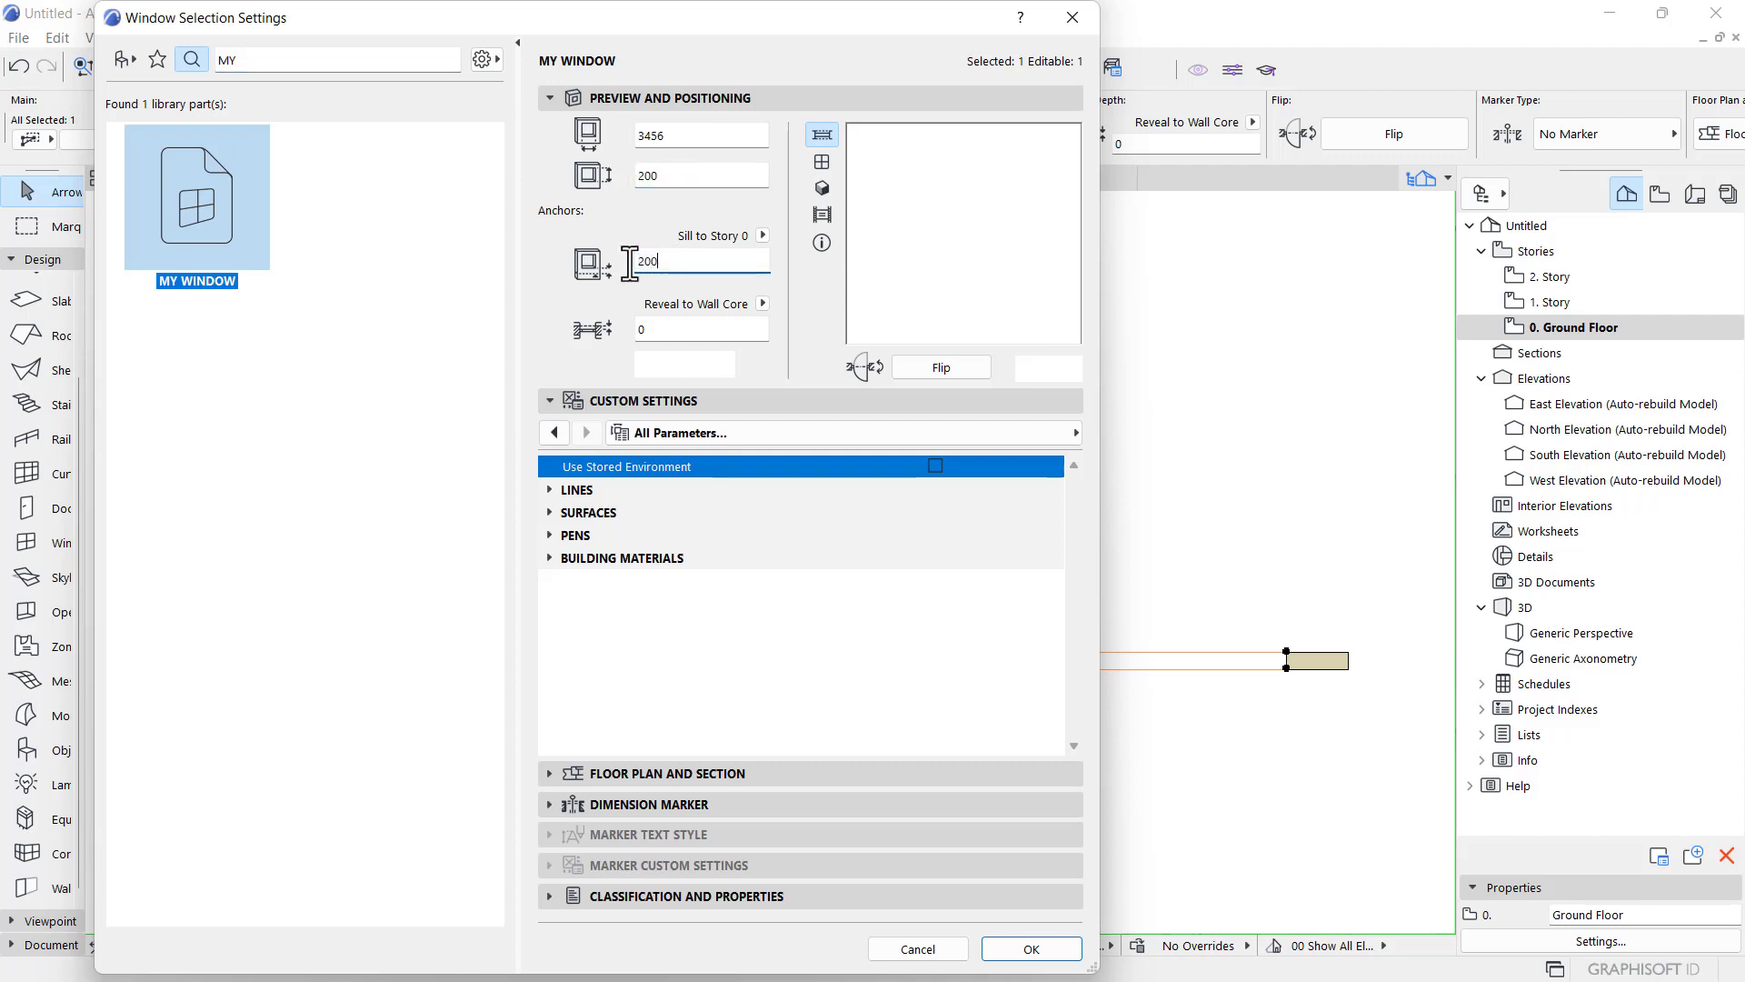
{"action": "left_click", "coordinate": [659, 176]}
{"action": "left_click", "coordinate": [1027, 948]}
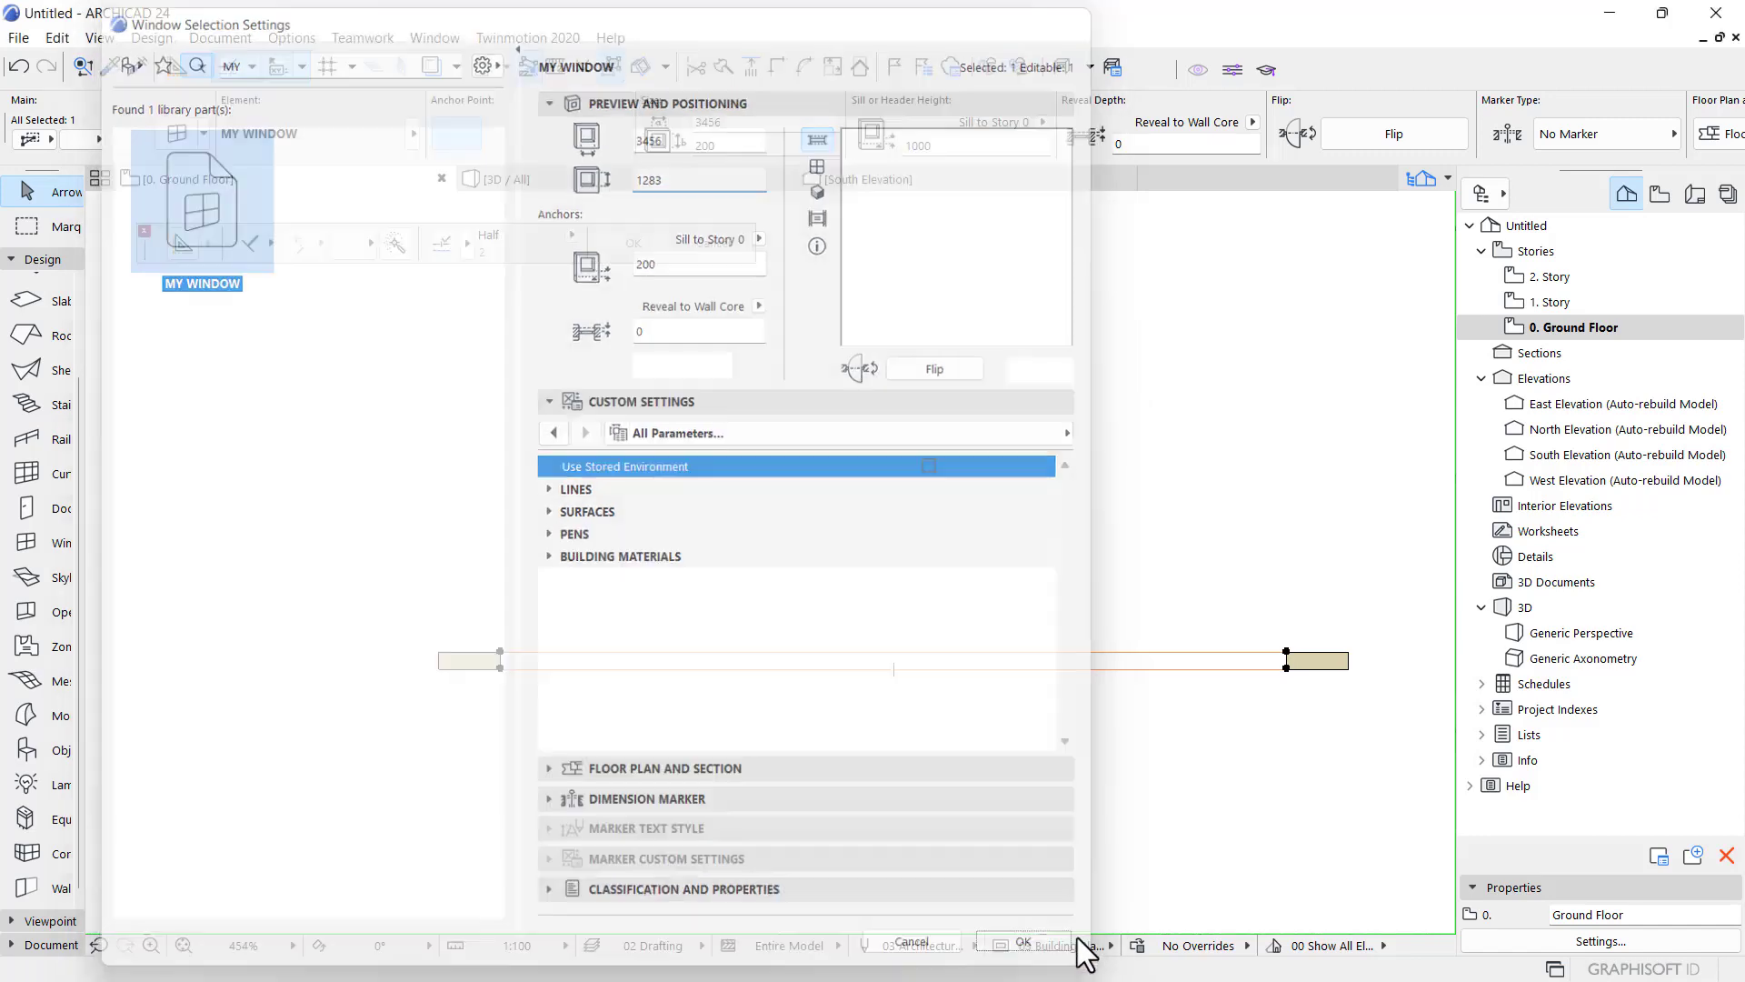
- Examine the resized window openings in 3D, and return to the ground floor plan with nothing selected
{"action": "left_click", "coordinate": [707, 183]}
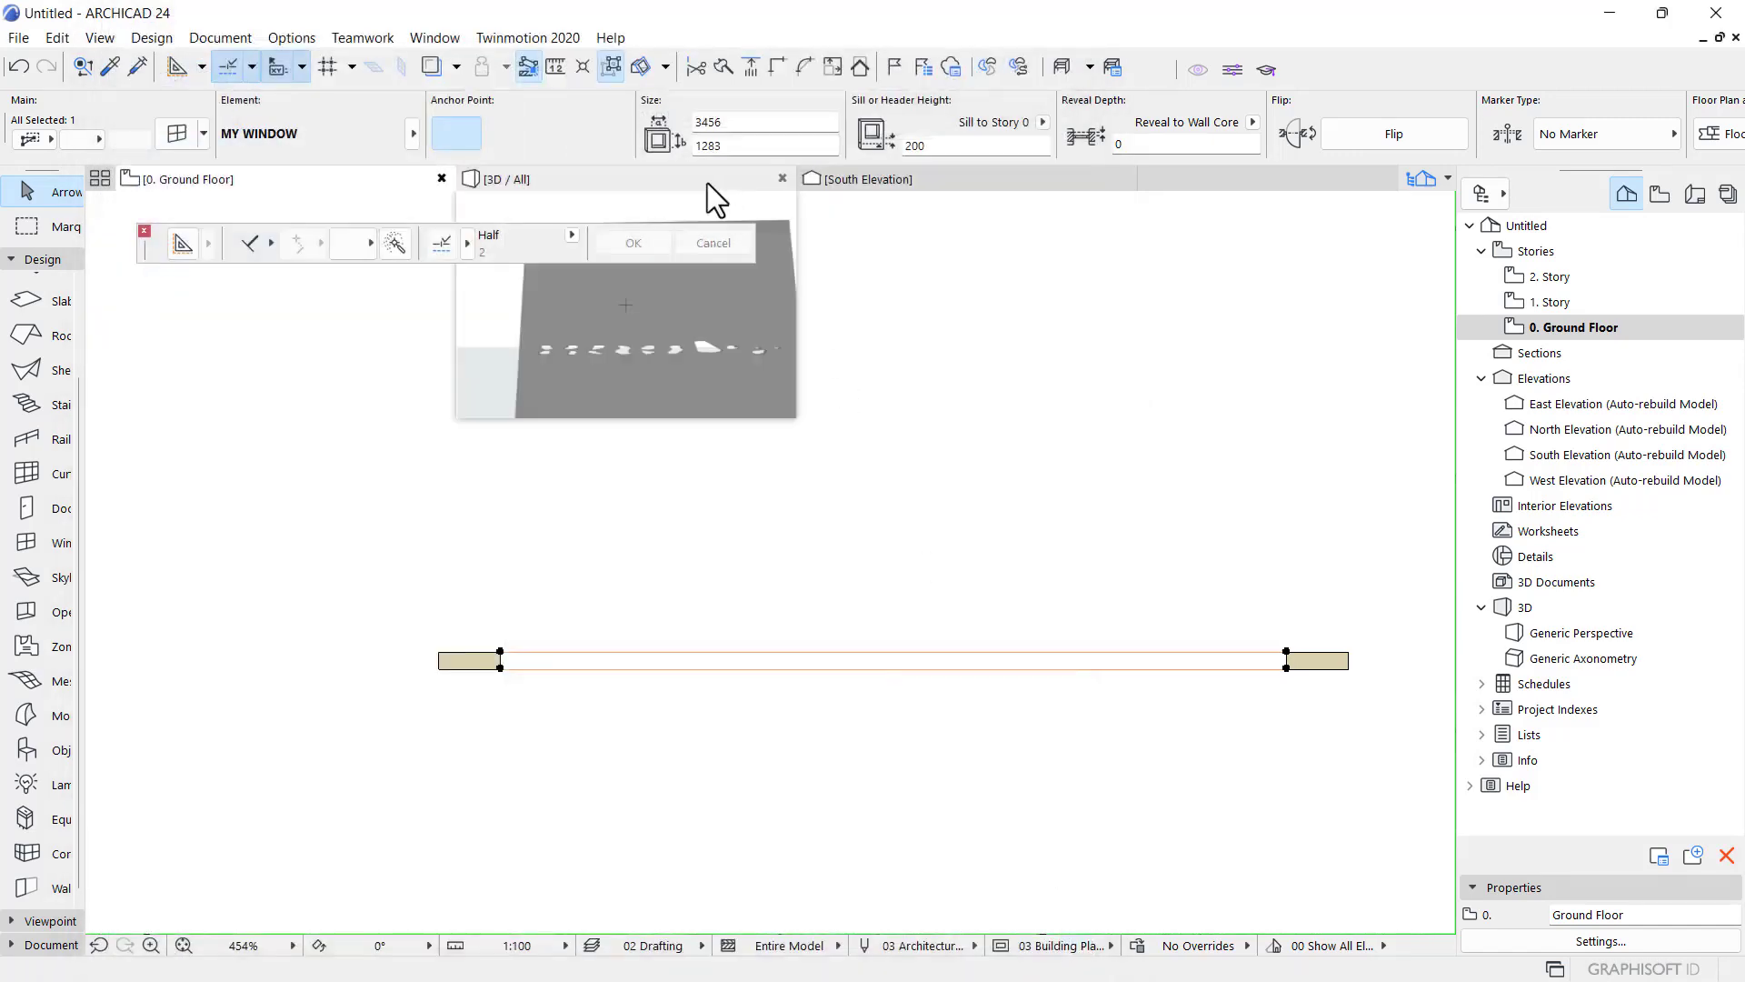
{"action": "scroll", "coordinate": [741, 490], "scroll_direction": "down", "scroll_amount": 8}
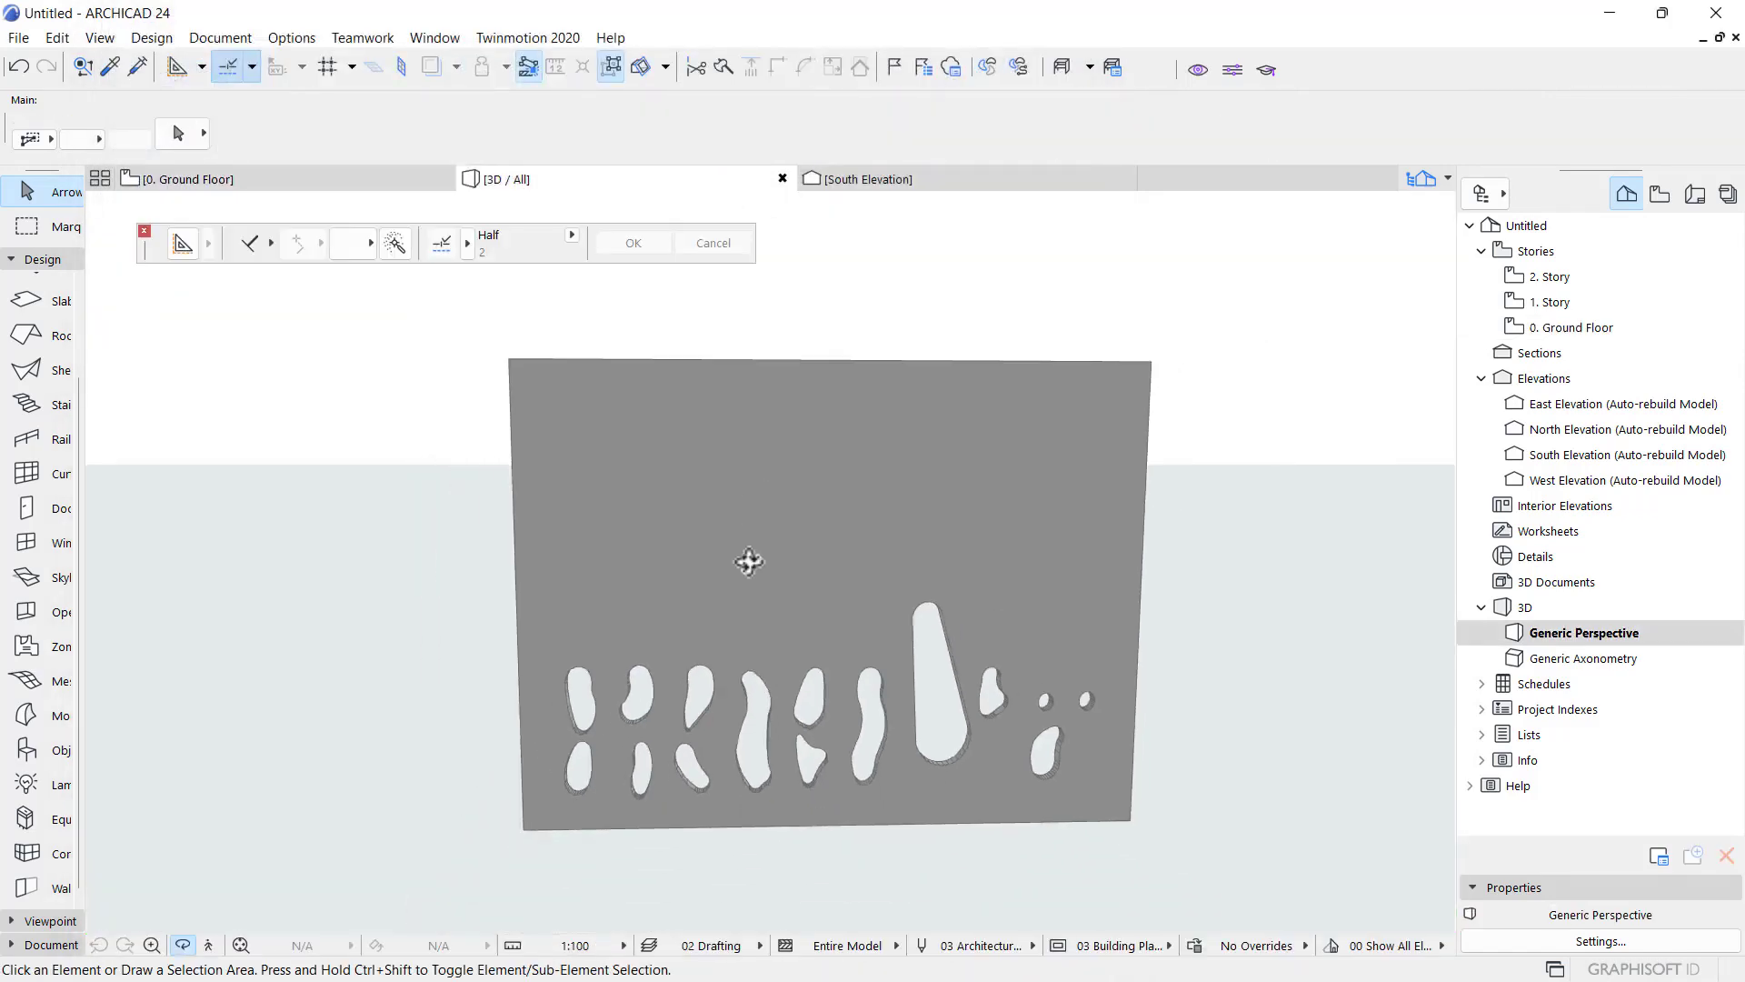
{"action": "scroll", "coordinate": [707, 602], "scroll_direction": "up", "scroll_amount": 8}
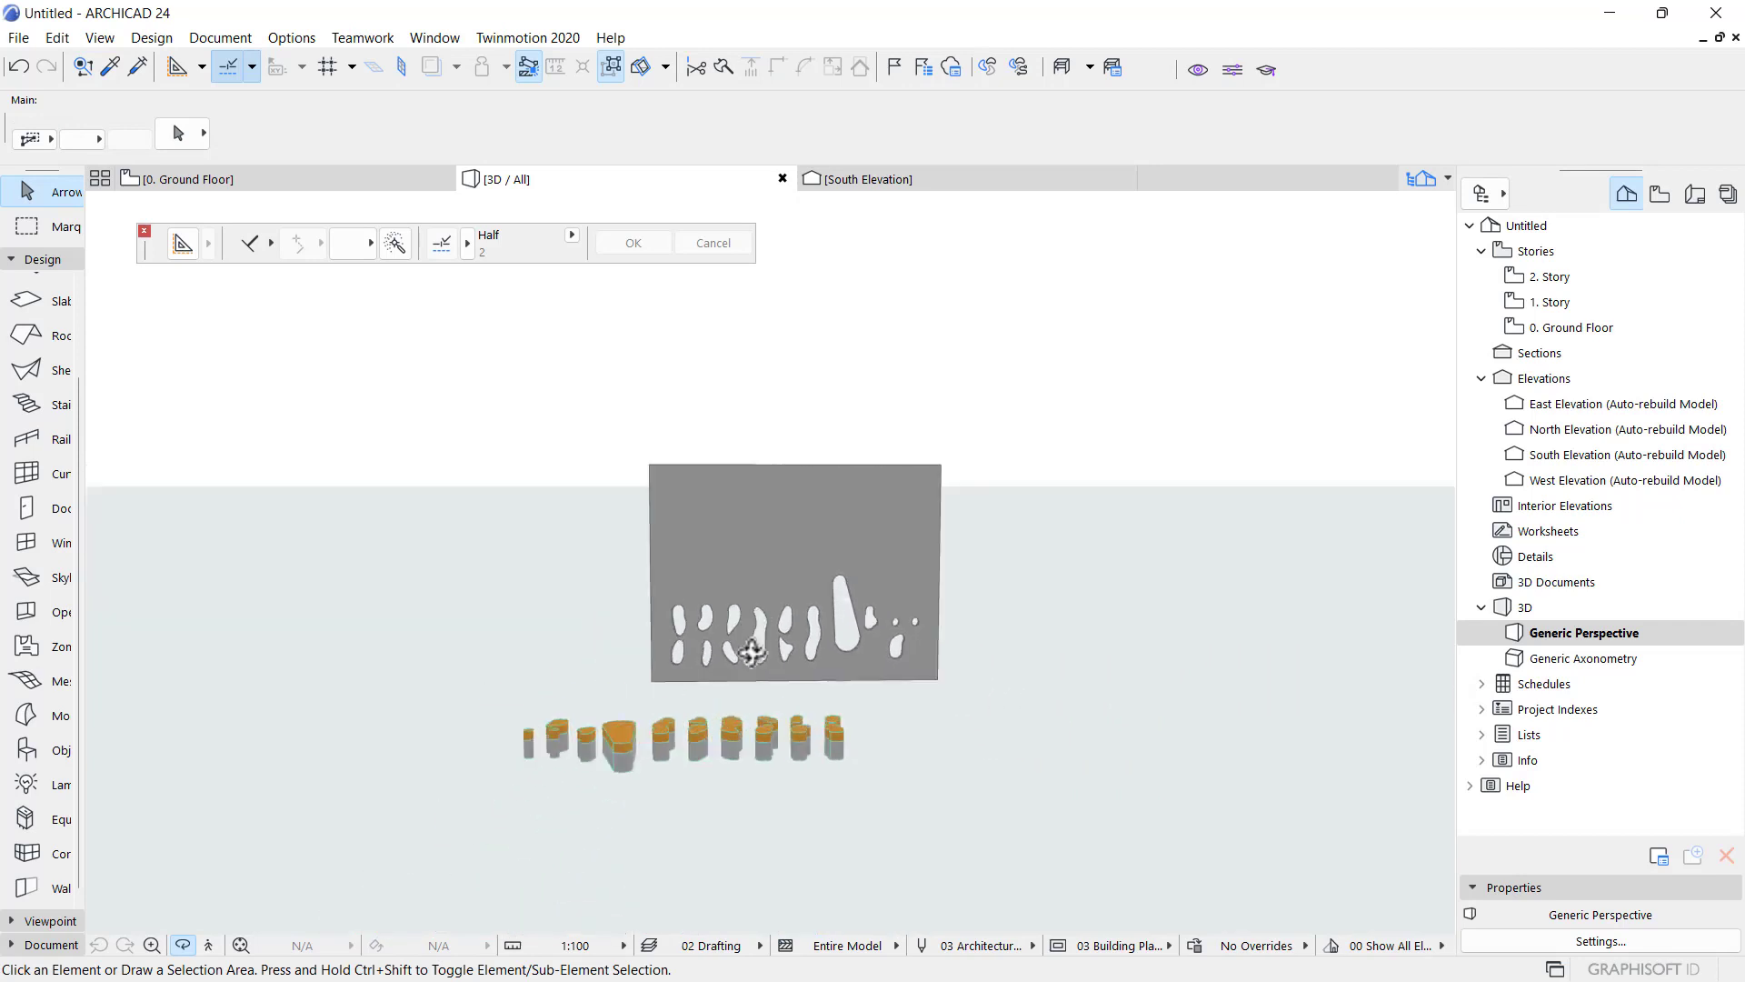
{"action": "left_click_drag", "start_coordinate": [489, 528], "coordinate": [660, 452]}
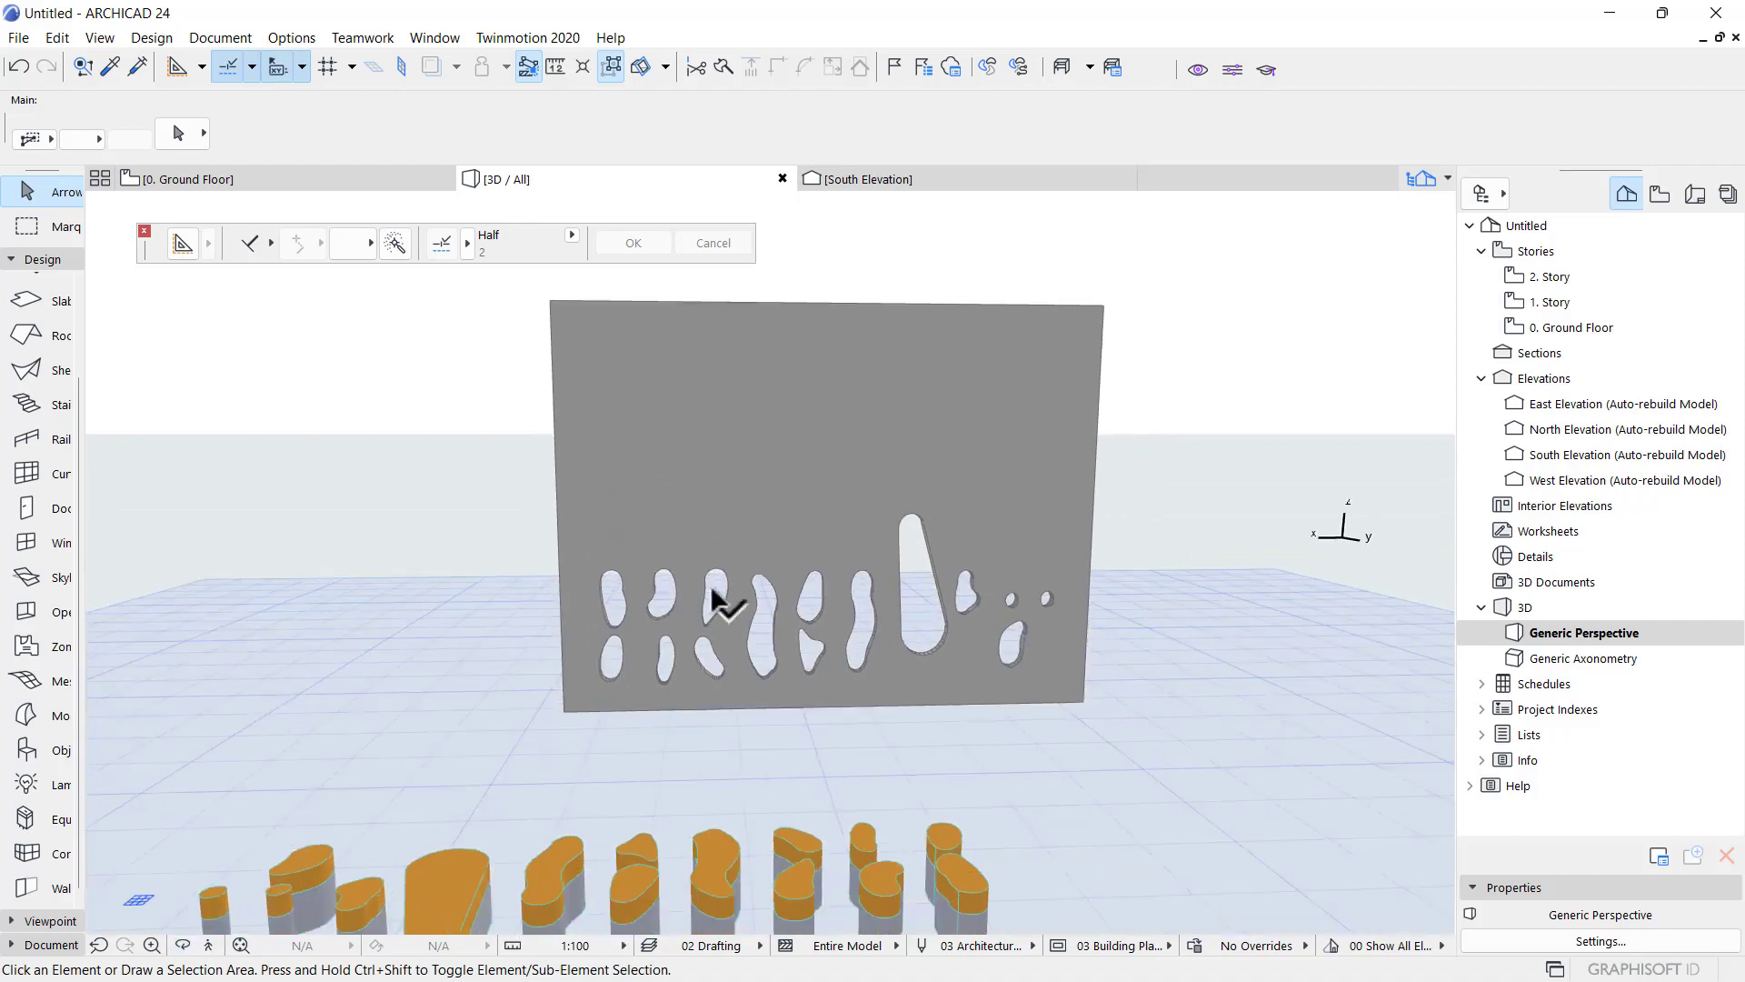
{"action": "scroll", "coordinate": [713, 577], "scroll_direction": "up", "scroll_amount": 2}
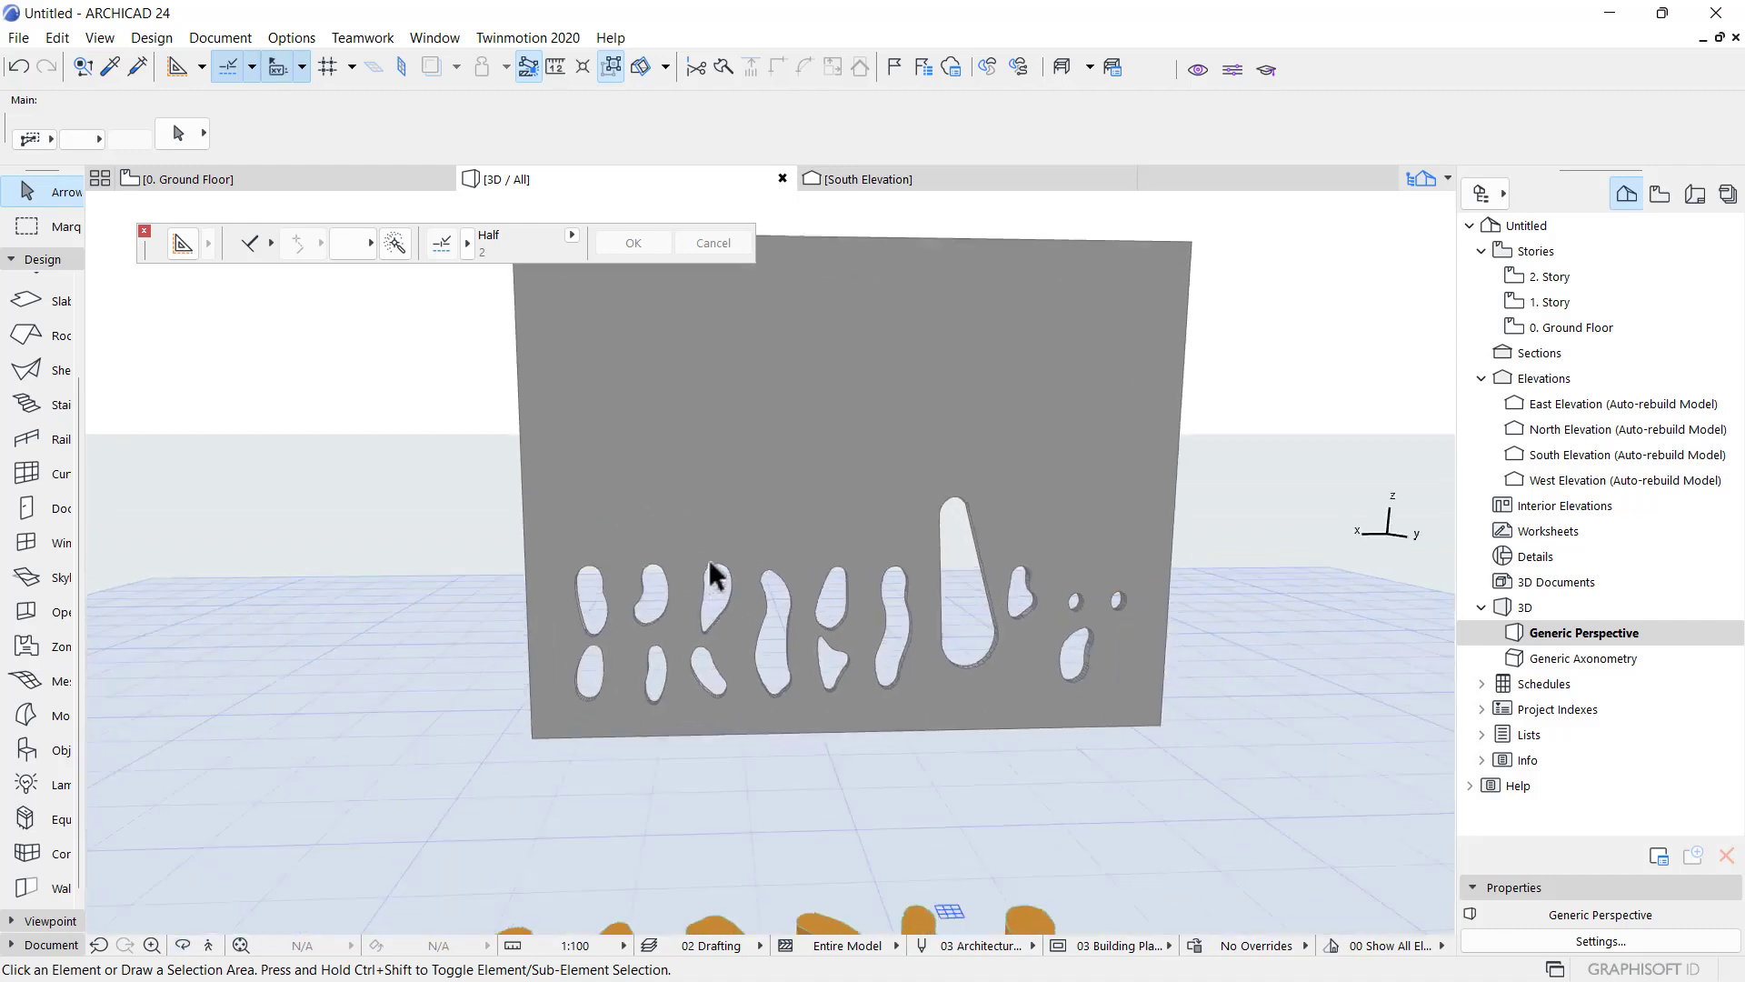
{"action": "left_click", "coordinate": [592, 634]}
{"action": "left_click", "coordinate": [300, 179]}
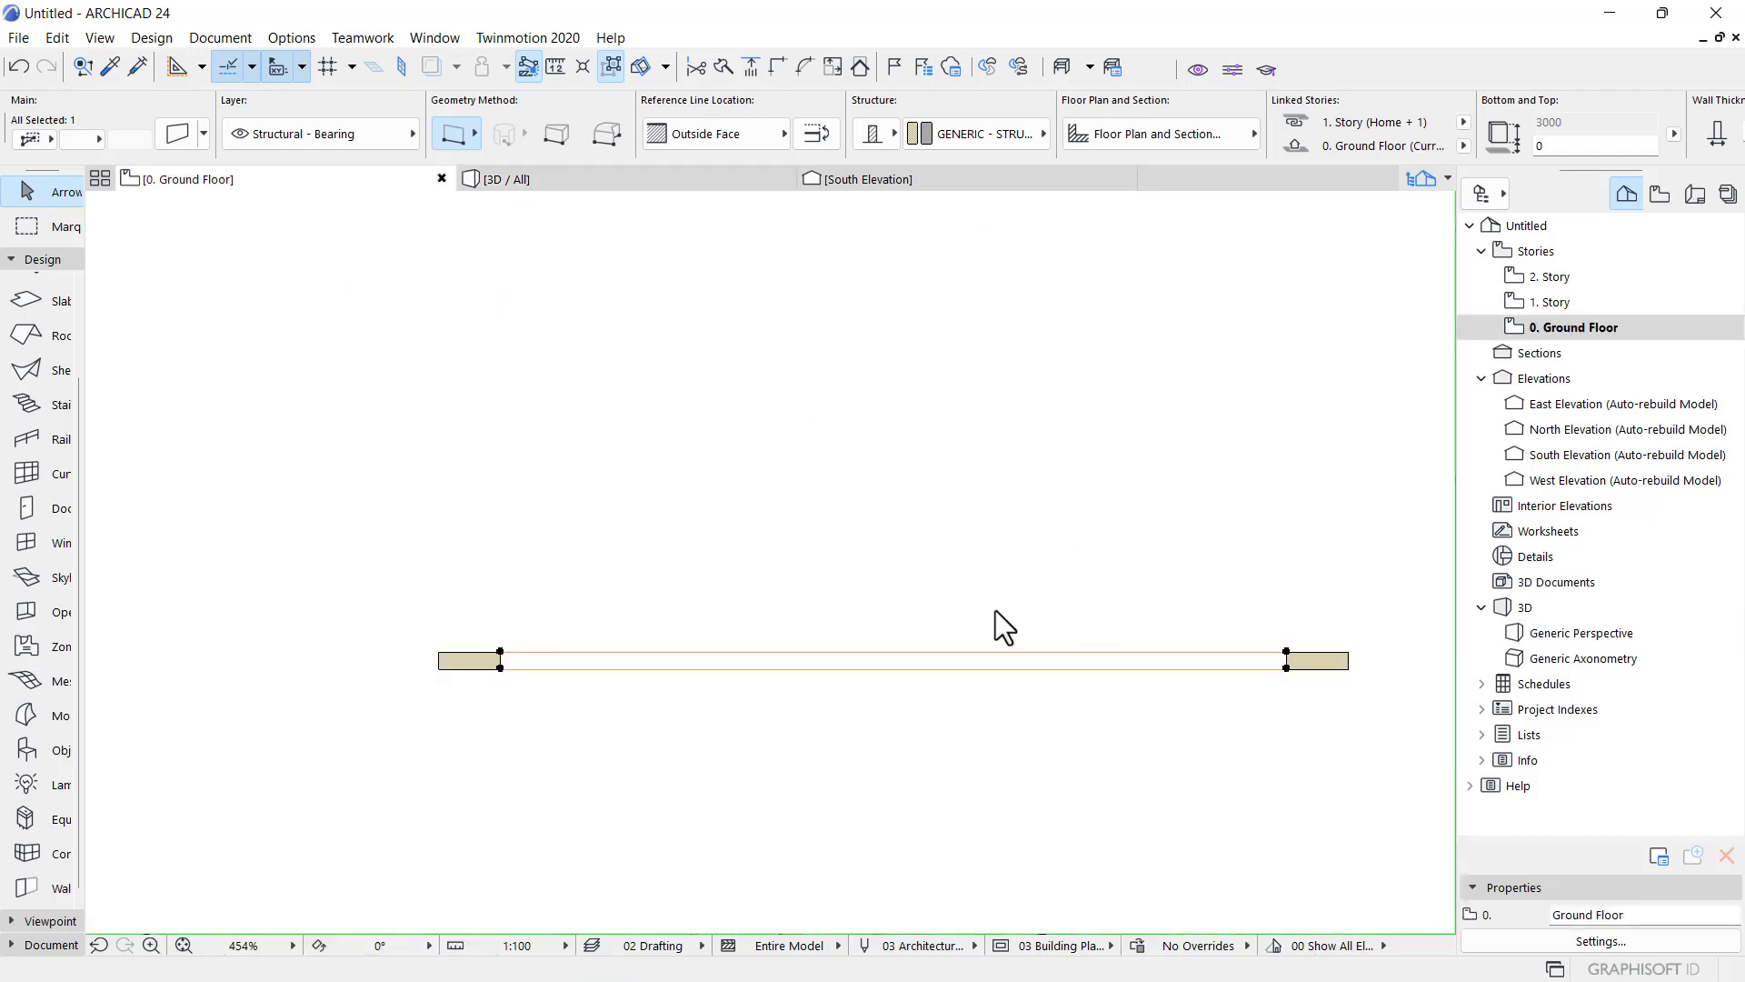
{"action": "left_click", "coordinate": [625, 571]}
{"action": "scroll", "coordinate": [603, 603], "scroll_direction": "down", "scroll_amount": 5}
{"action": "scroll", "coordinate": [600, 518], "scroll_direction": "up", "scroll_amount": 4}
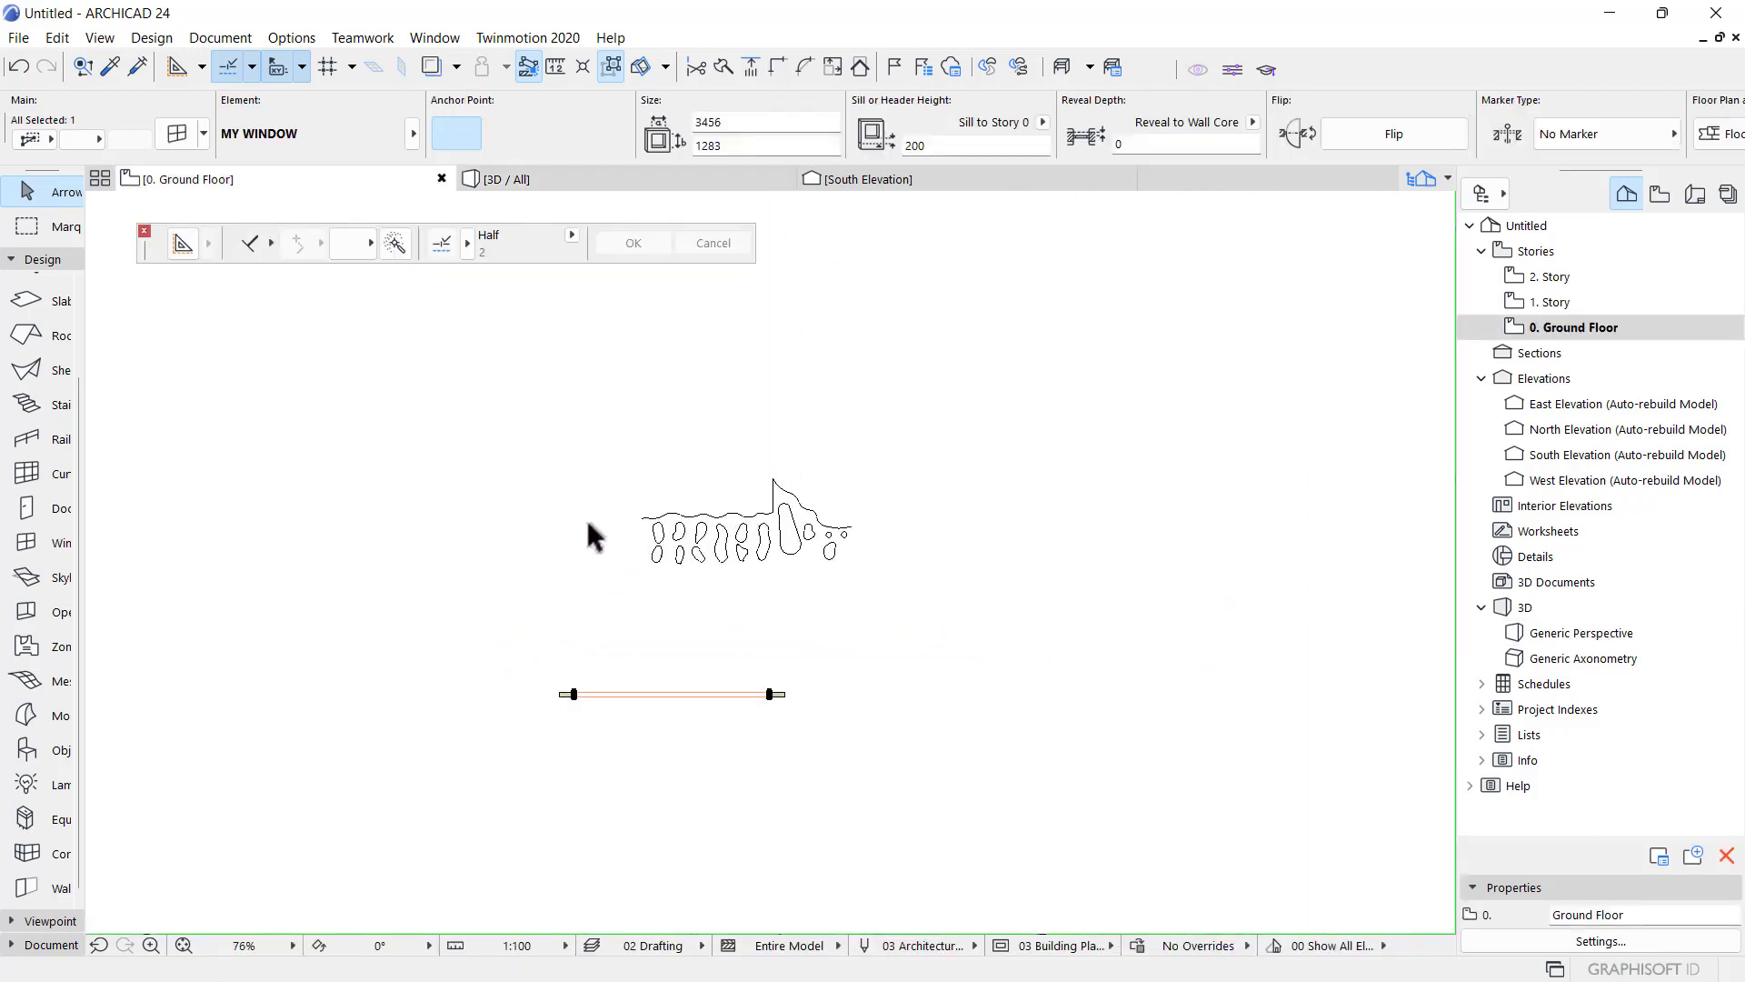
{"action": "key", "text": "Escape"}
- Start the Line tool with a solid line and locate the highest and lowest openings in the traced facade
{"action": "left_click", "coordinate": [43, 259]}
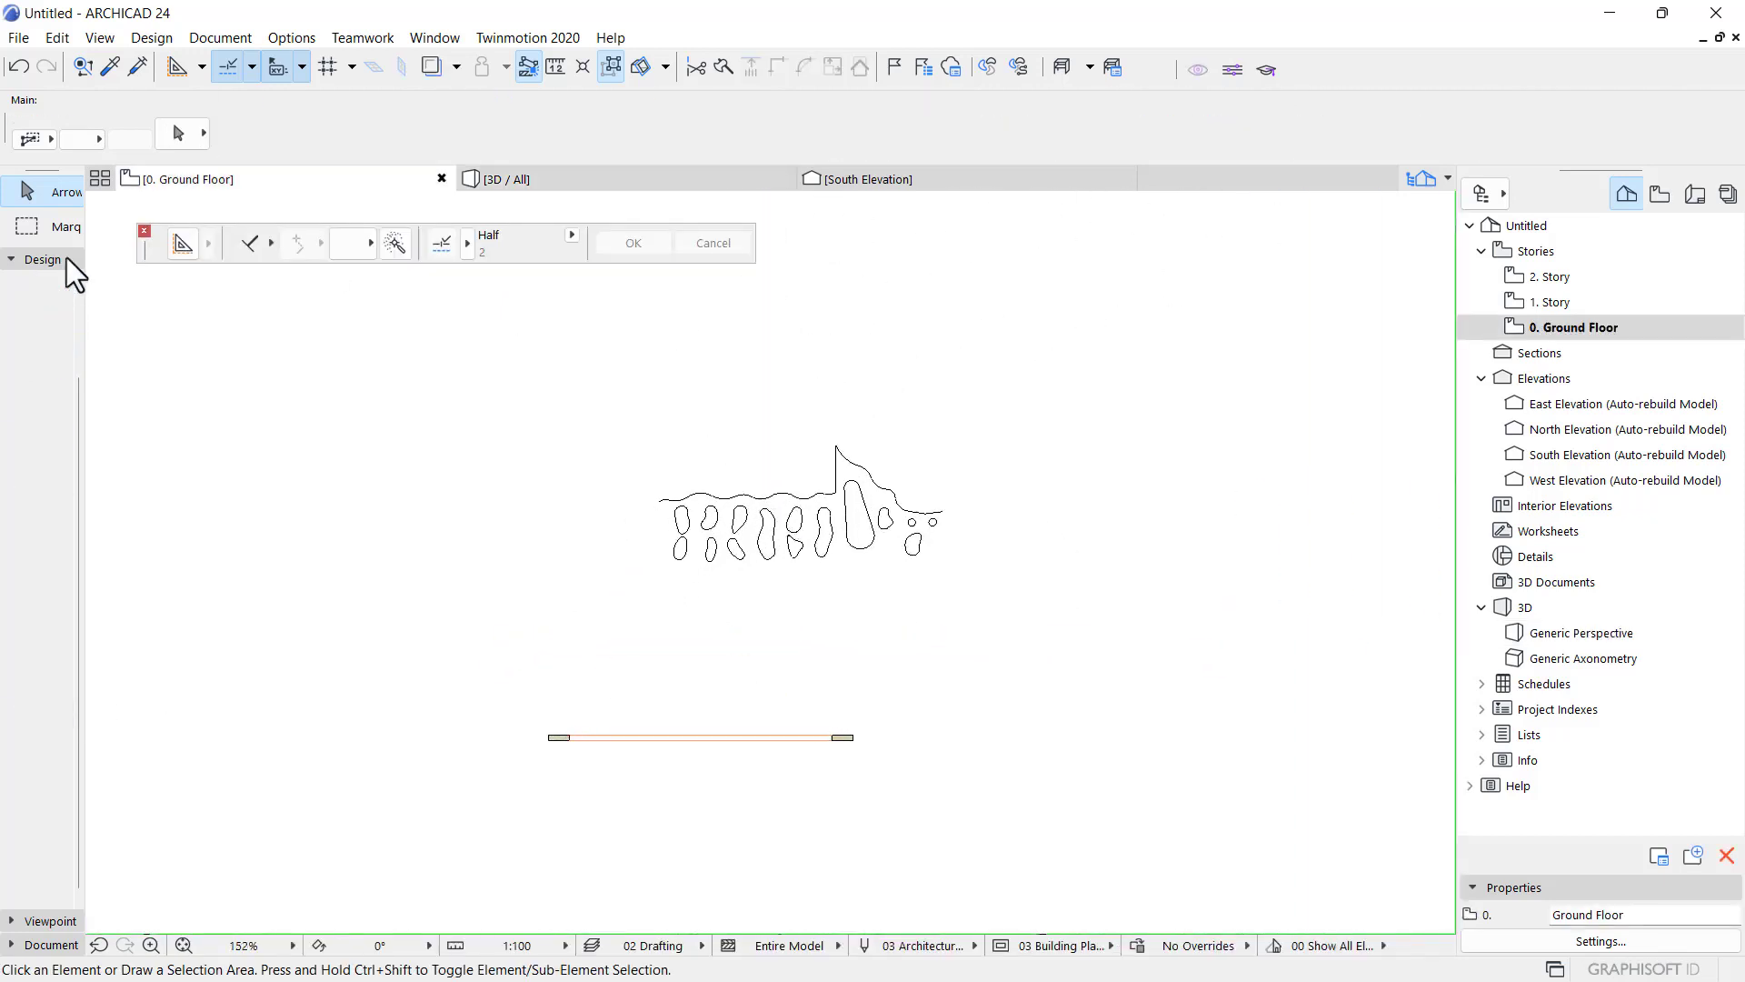
{"action": "left_click", "coordinate": [42, 307]}
{"action": "left_click", "coordinate": [66, 651]}
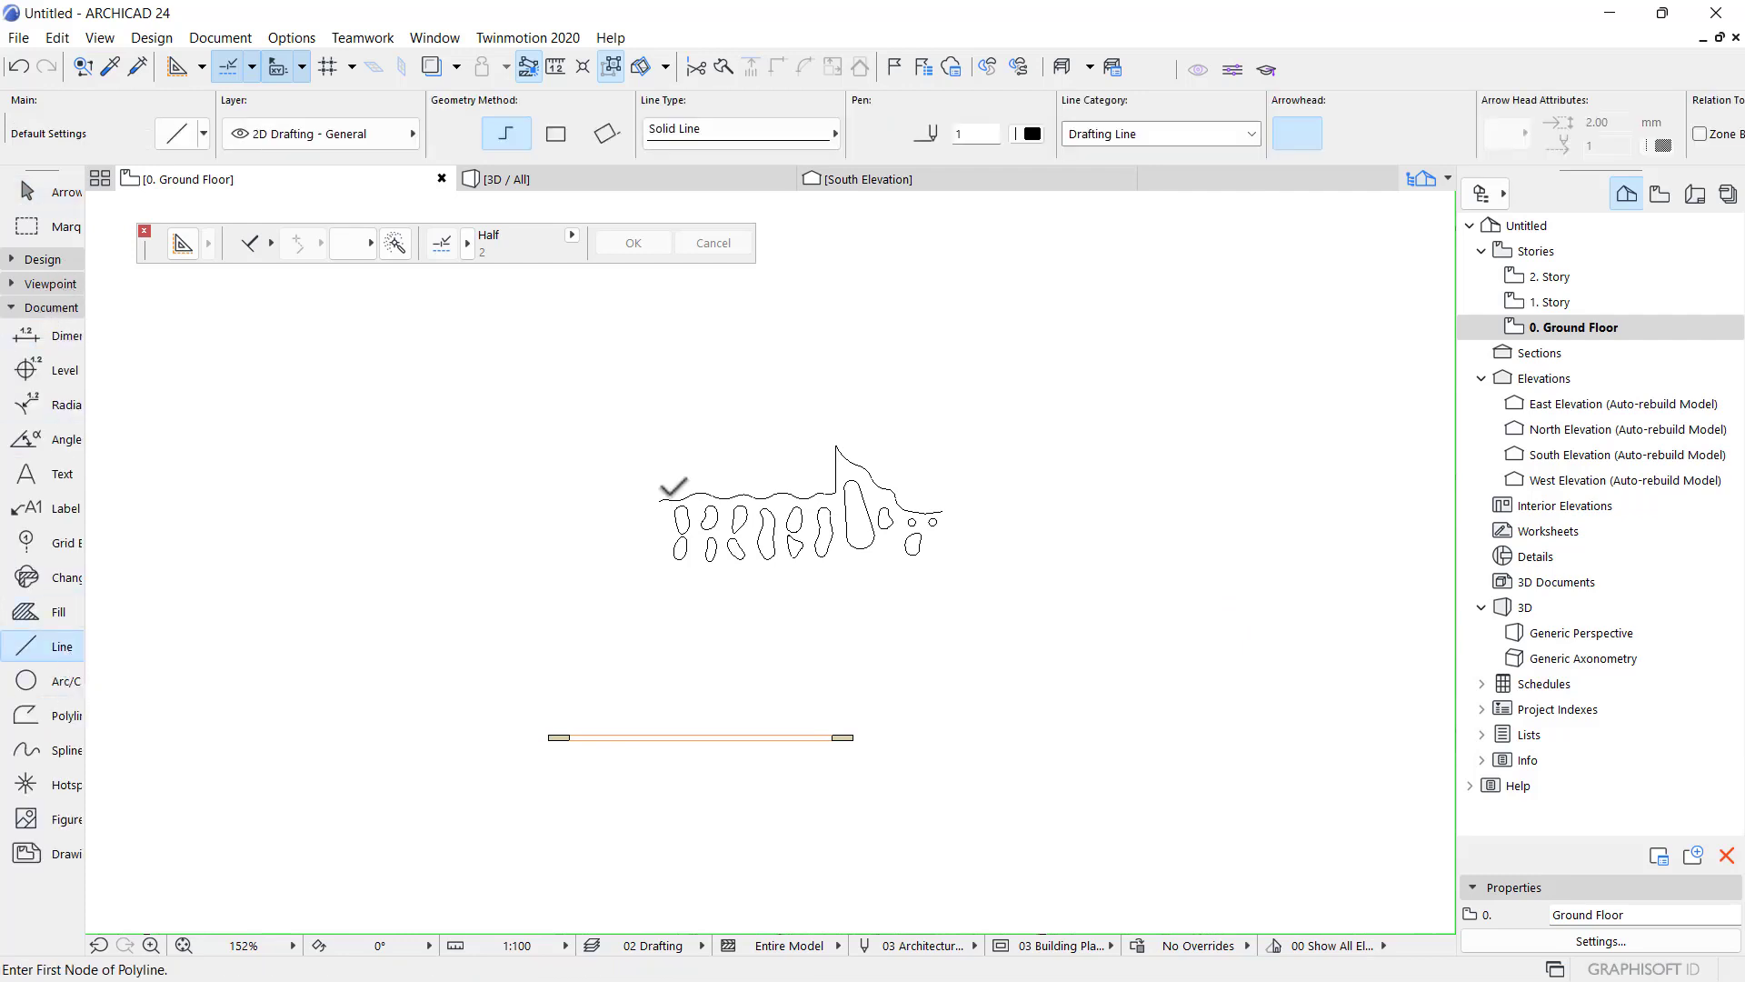
{"action": "scroll", "coordinate": [673, 555], "scroll_direction": "up", "scroll_amount": 8}
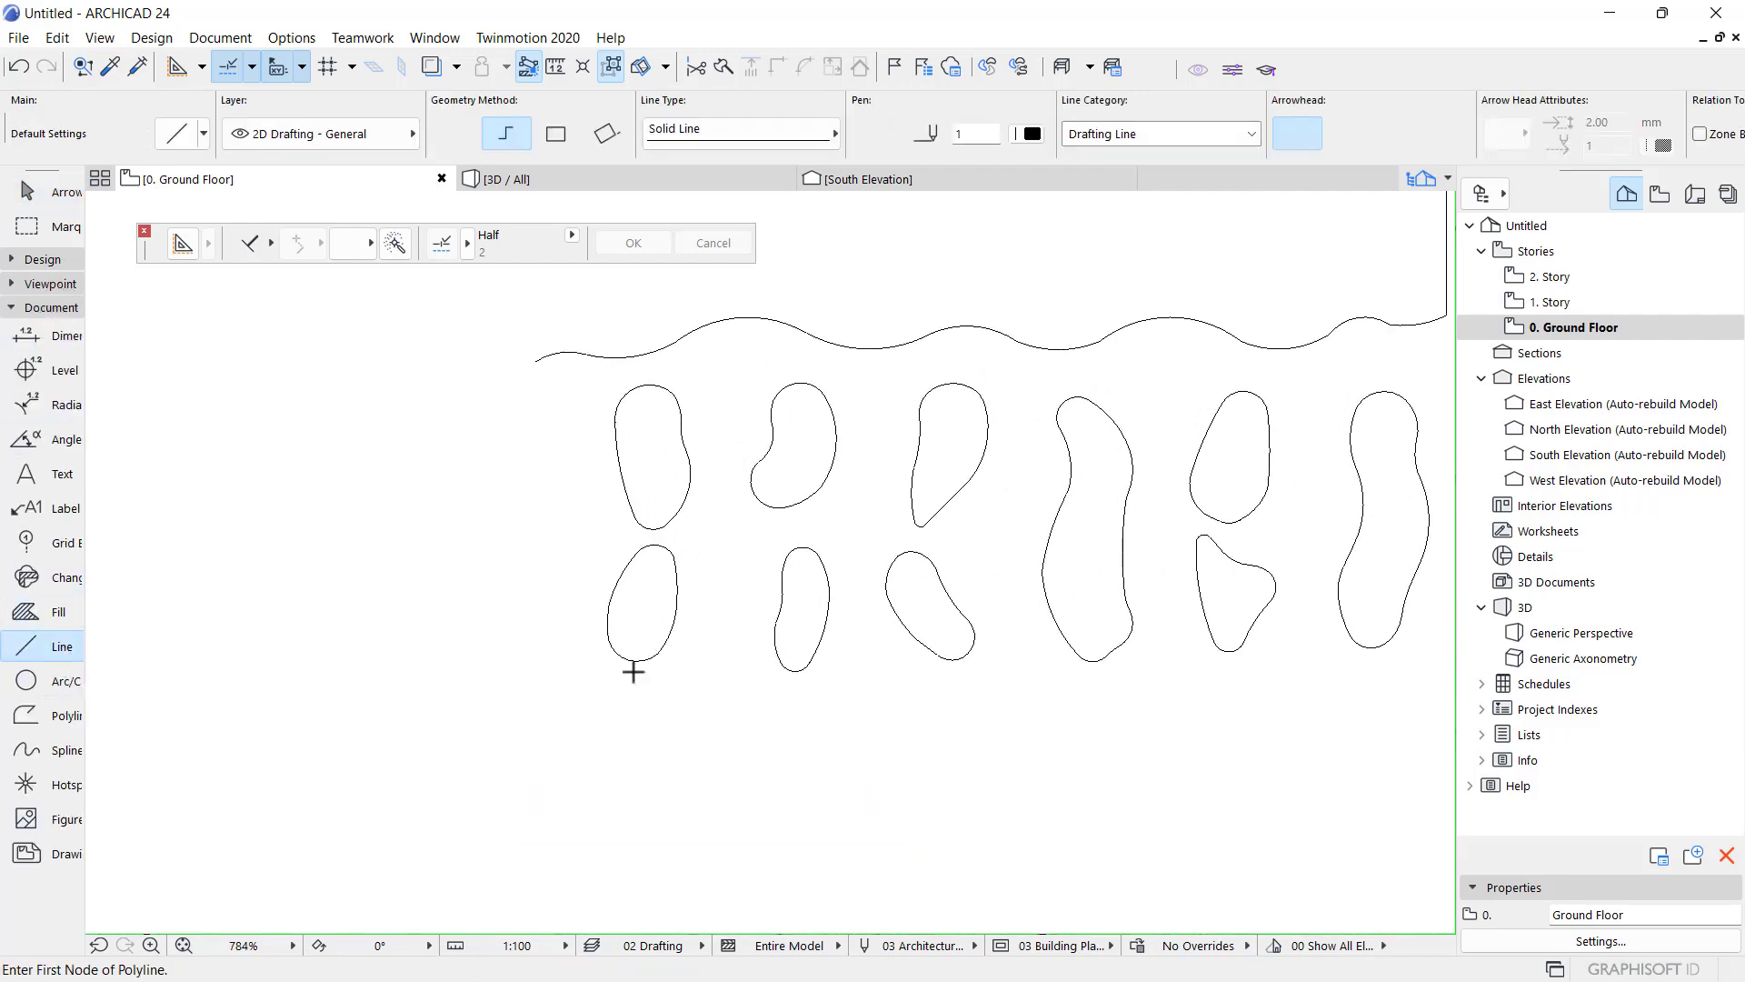
{"action": "scroll", "coordinate": [627, 591], "scroll_direction": "down", "scroll_amount": 6}
{"action": "scroll", "coordinate": [1009, 445], "scroll_direction": "up", "scroll_amount": 1}
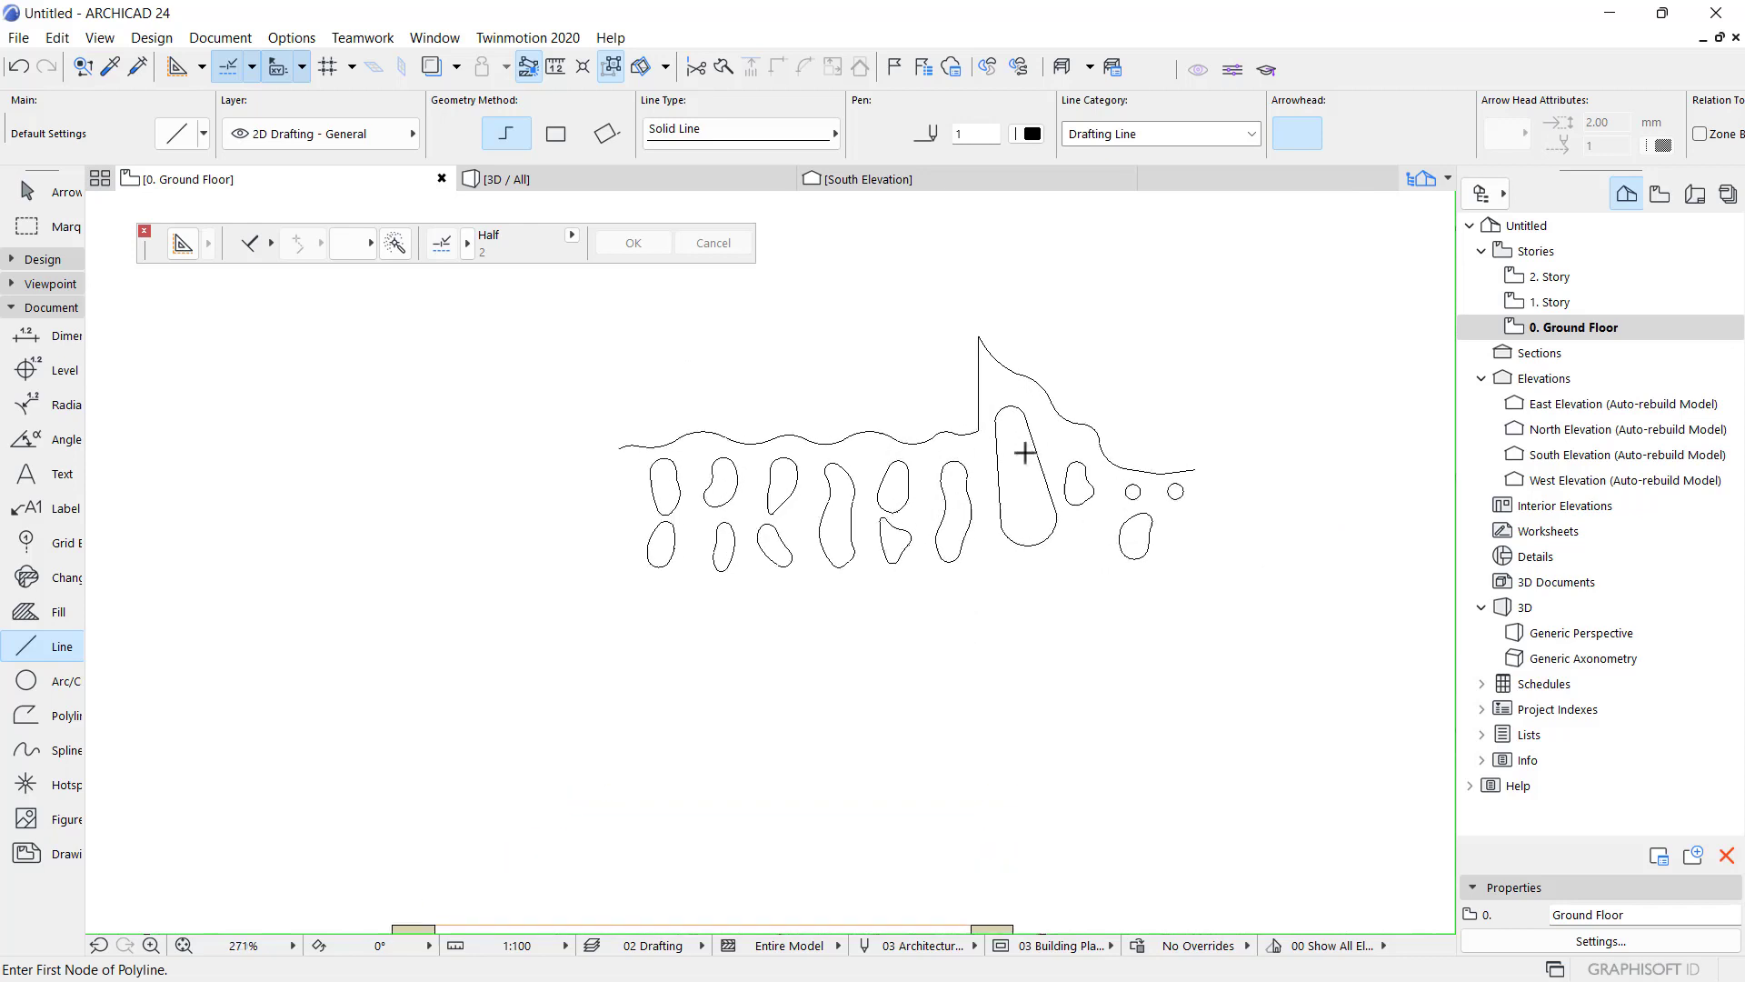
{"action": "scroll", "coordinate": [1025, 452], "scroll_direction": "up", "scroll_amount": 2}
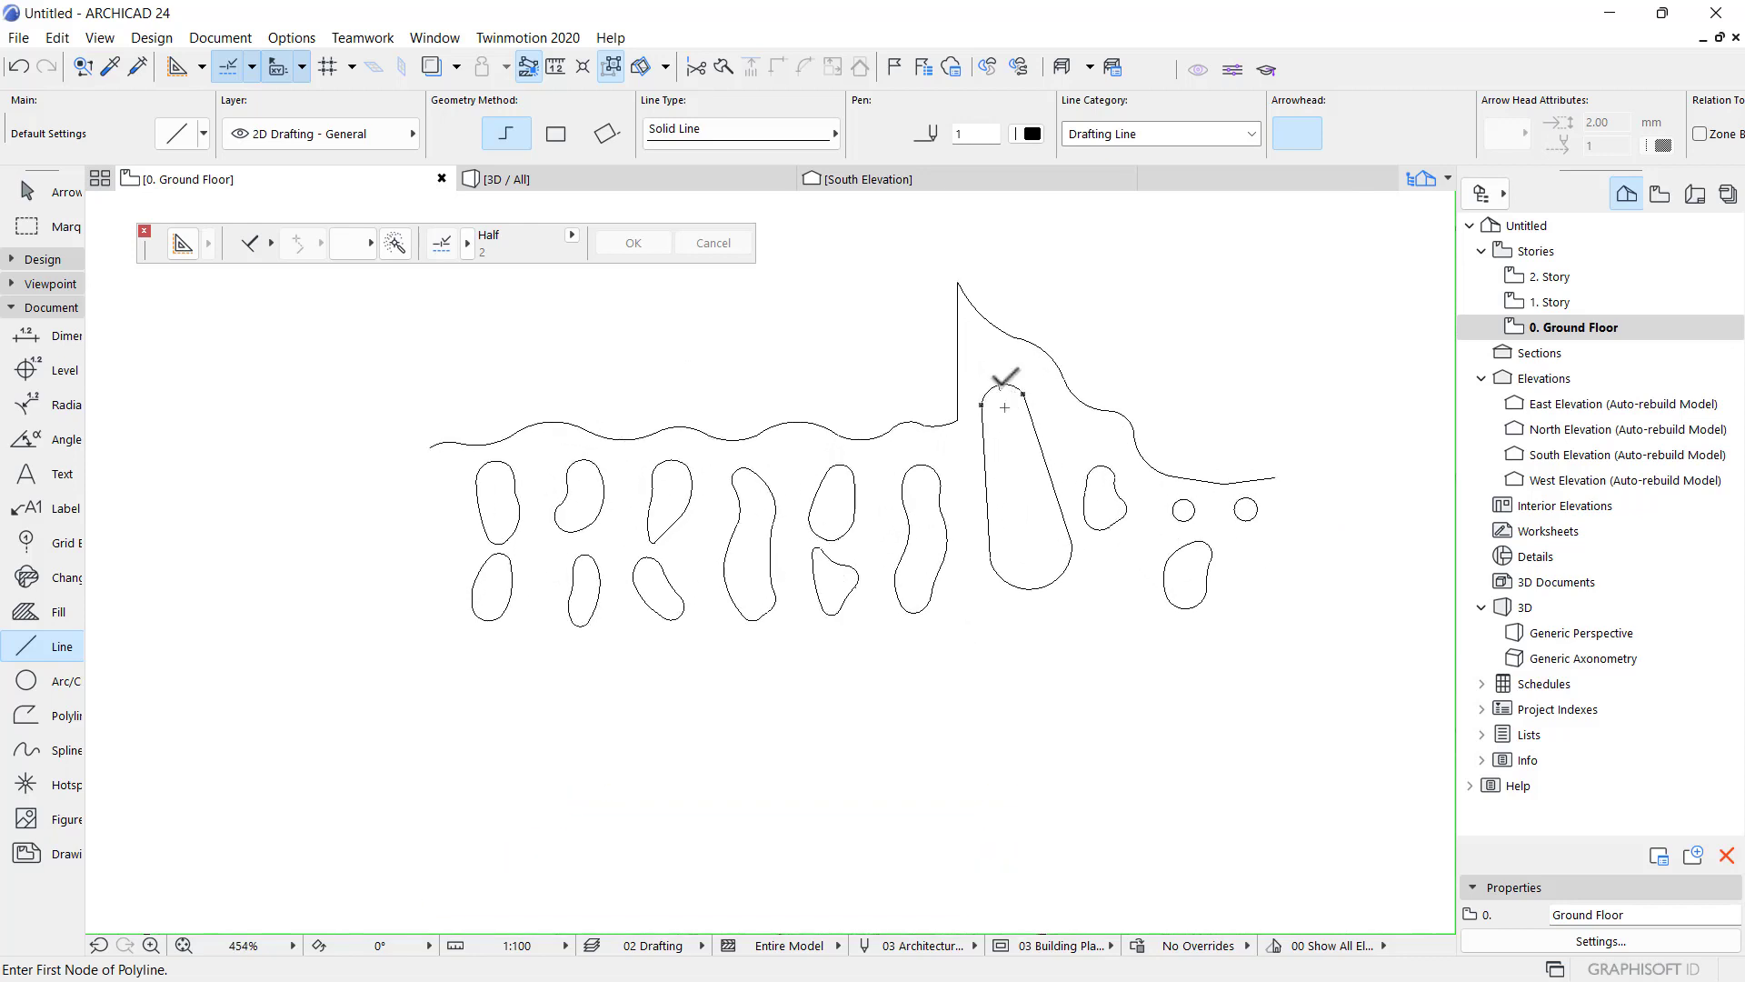
{"action": "left_click", "coordinate": [998, 383]}
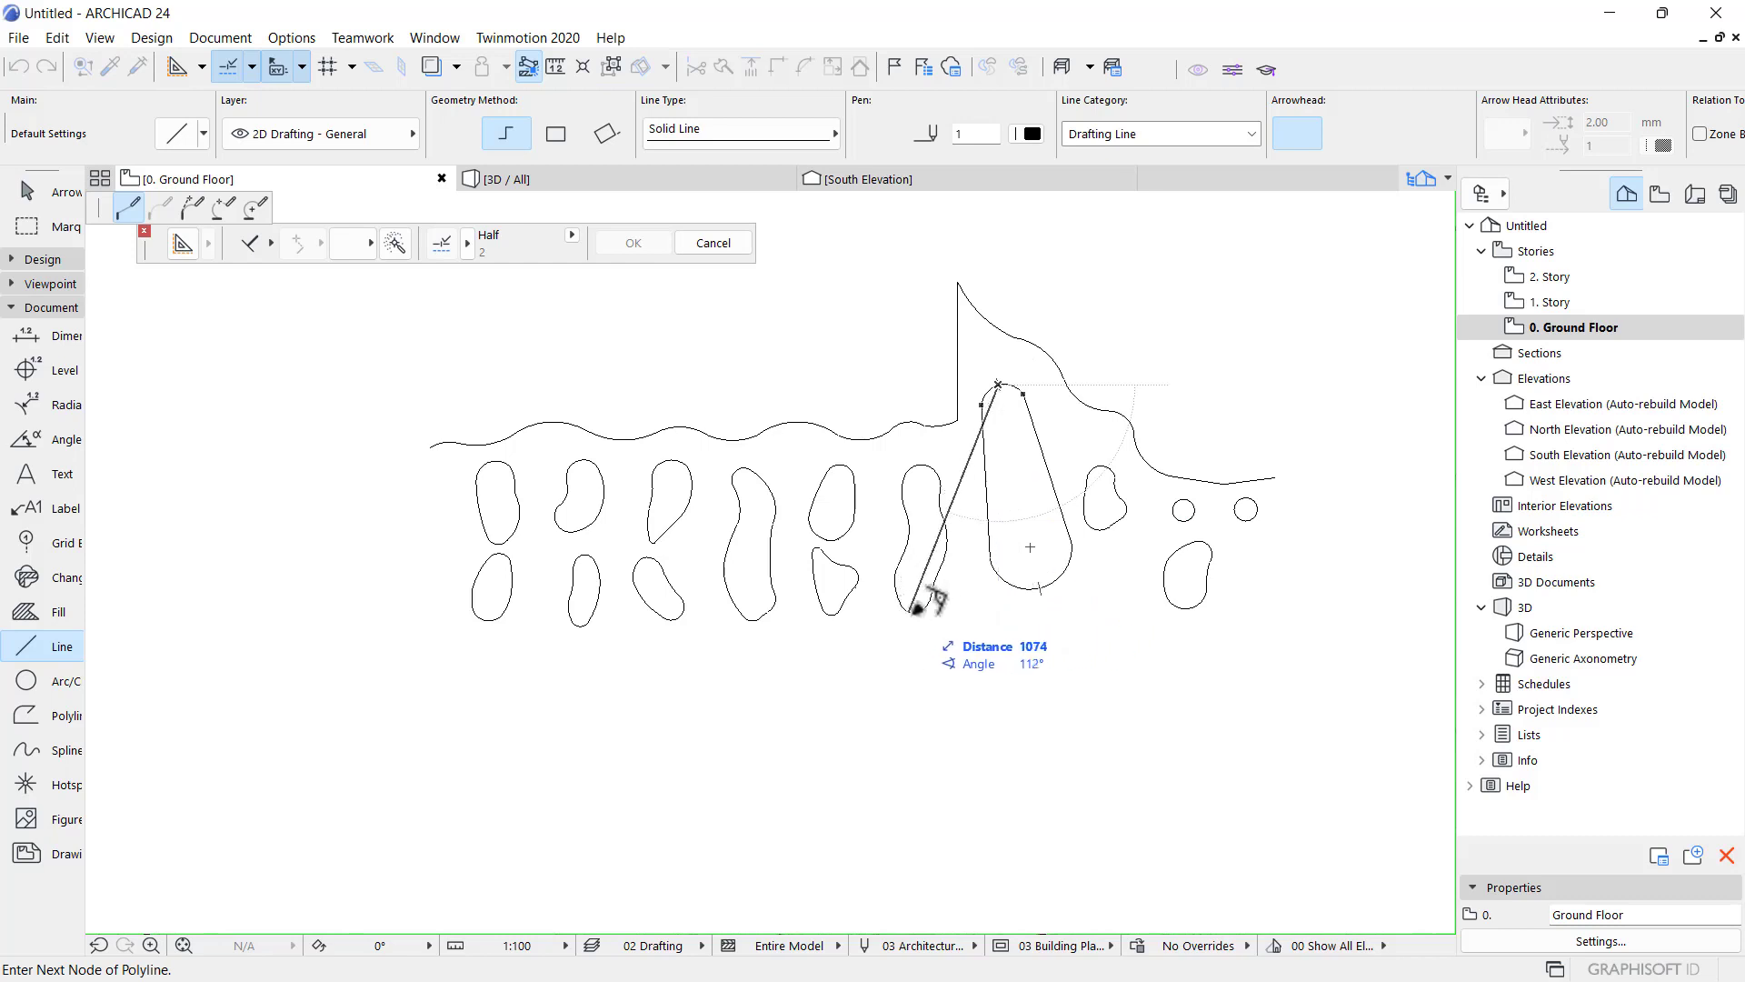
{"action": "scroll", "coordinate": [916, 609], "scroll_direction": "up", "scroll_amount": 1}
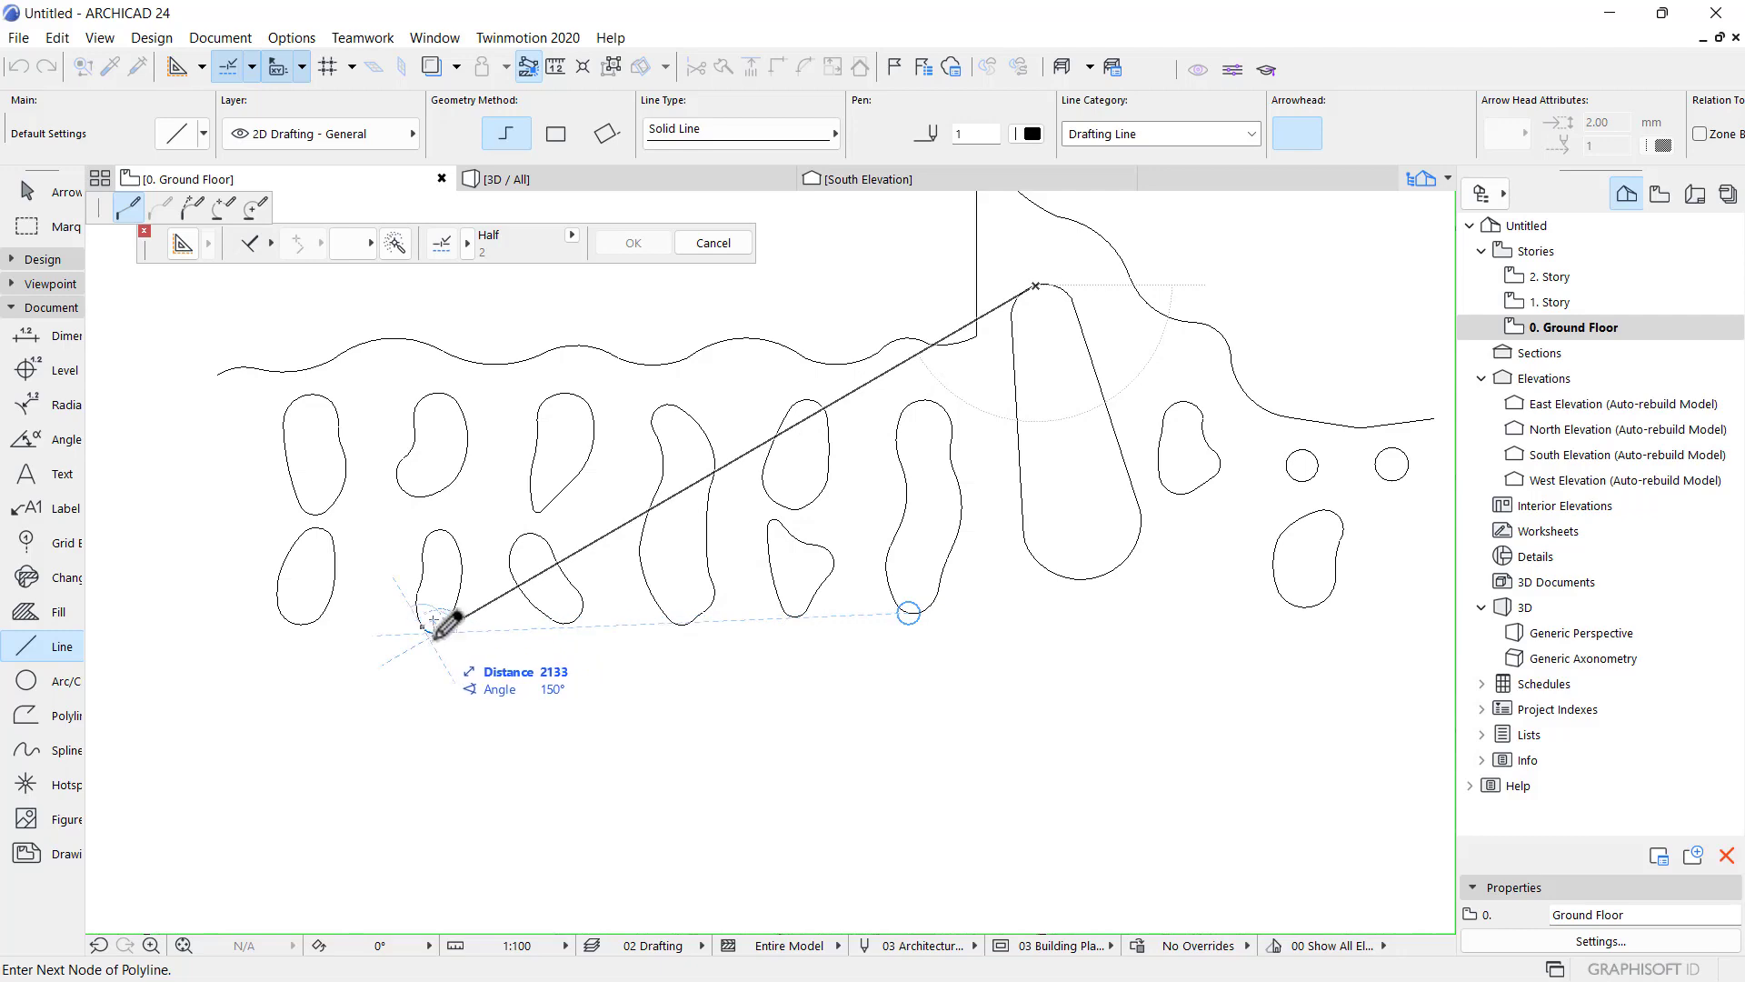
{"action": "scroll", "coordinate": [435, 633], "scroll_direction": "up", "scroll_amount": 1}
{"action": "scroll", "coordinate": [436, 641], "scroll_direction": "up", "scroll_amount": 3}
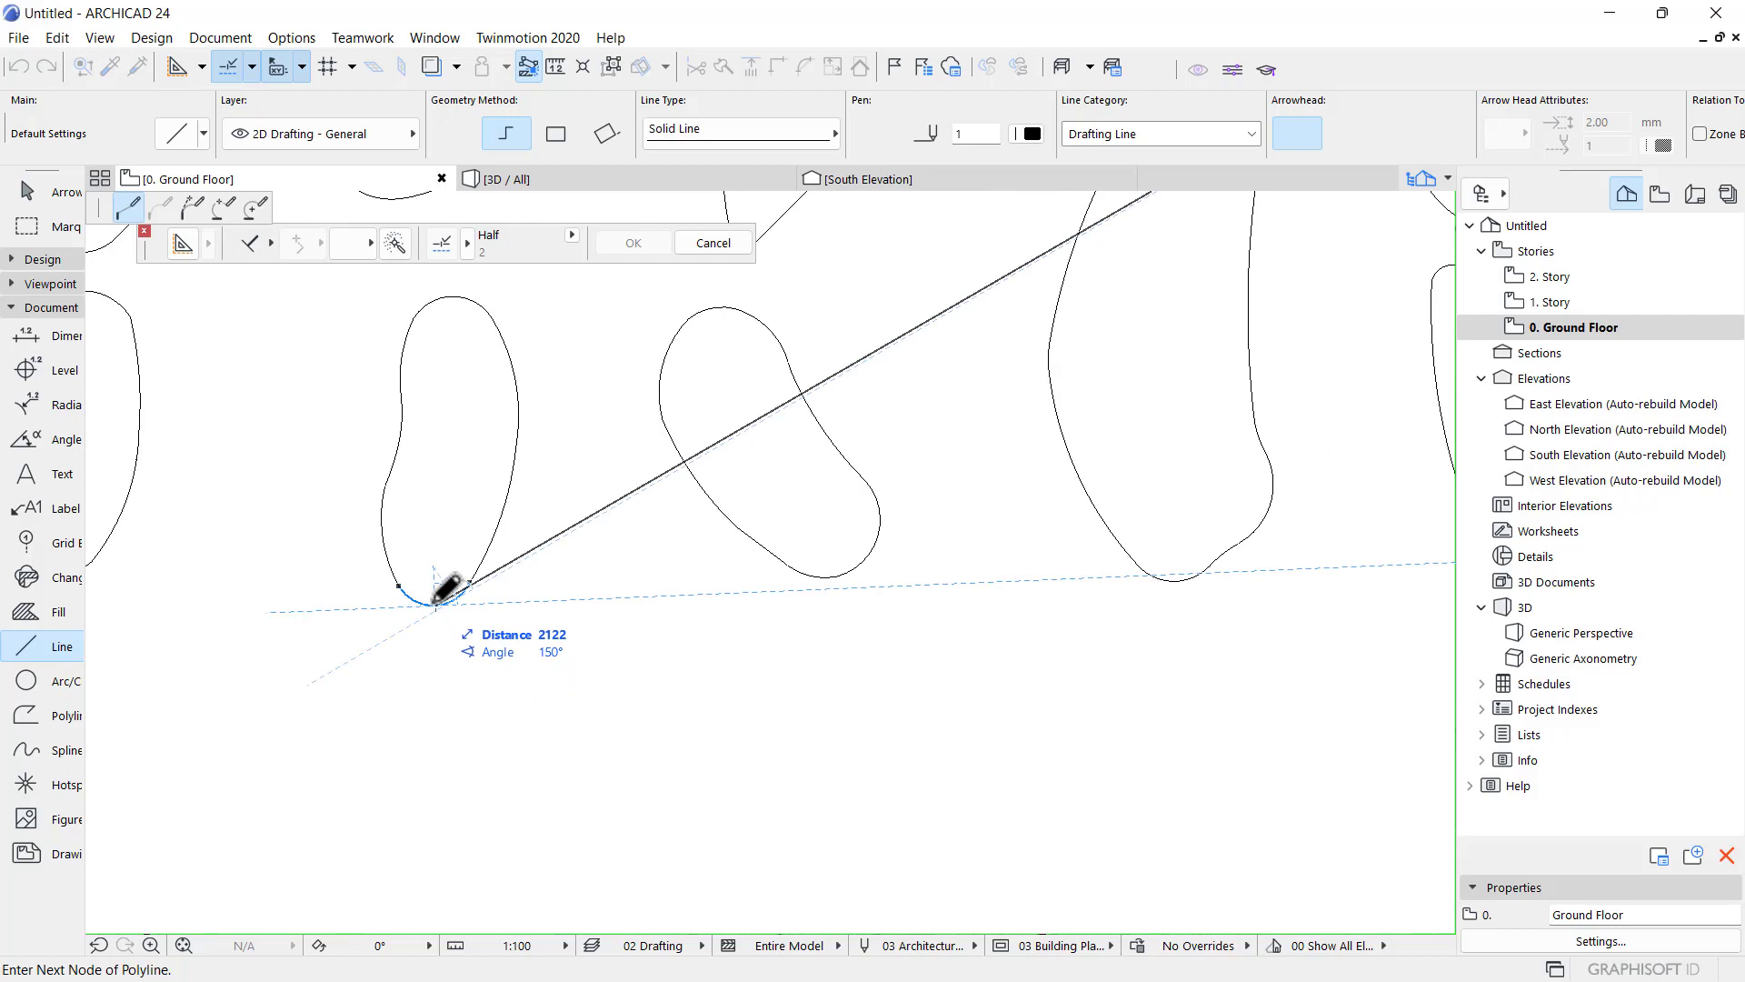
{"action": "scroll", "coordinate": [445, 589], "scroll_direction": "down", "scroll_amount": 3}
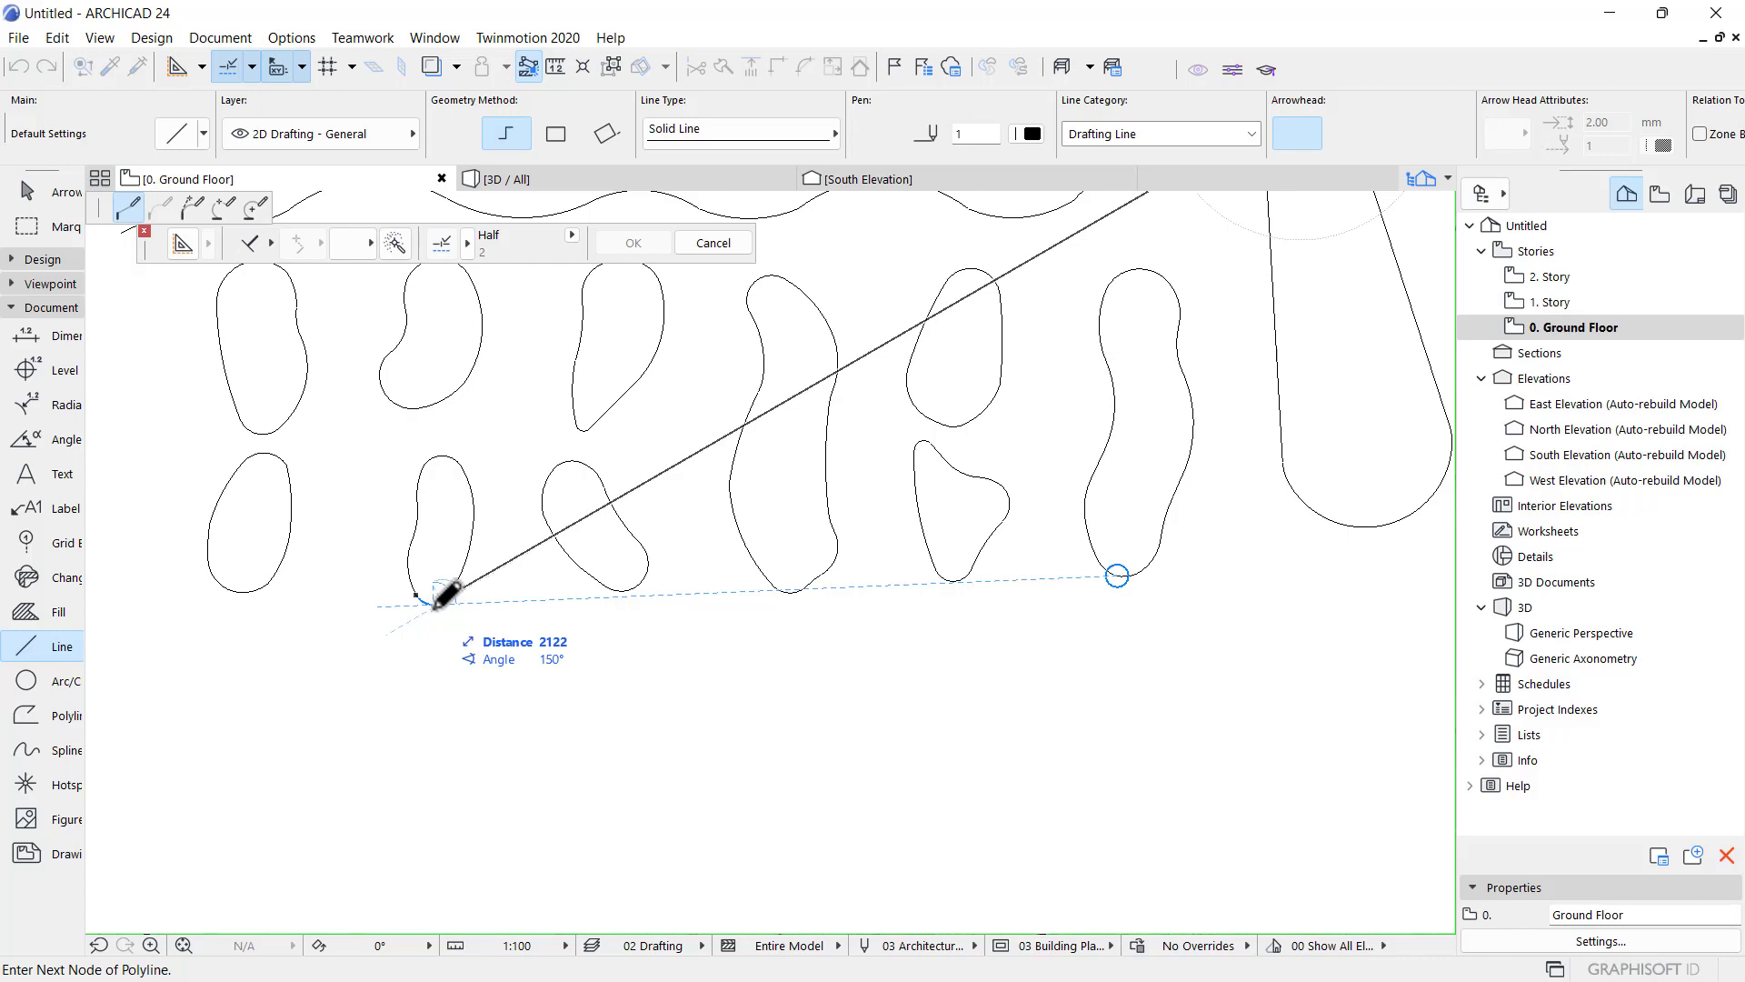
{"action": "scroll", "coordinate": [445, 596], "scroll_direction": "up", "scroll_amount": 3}
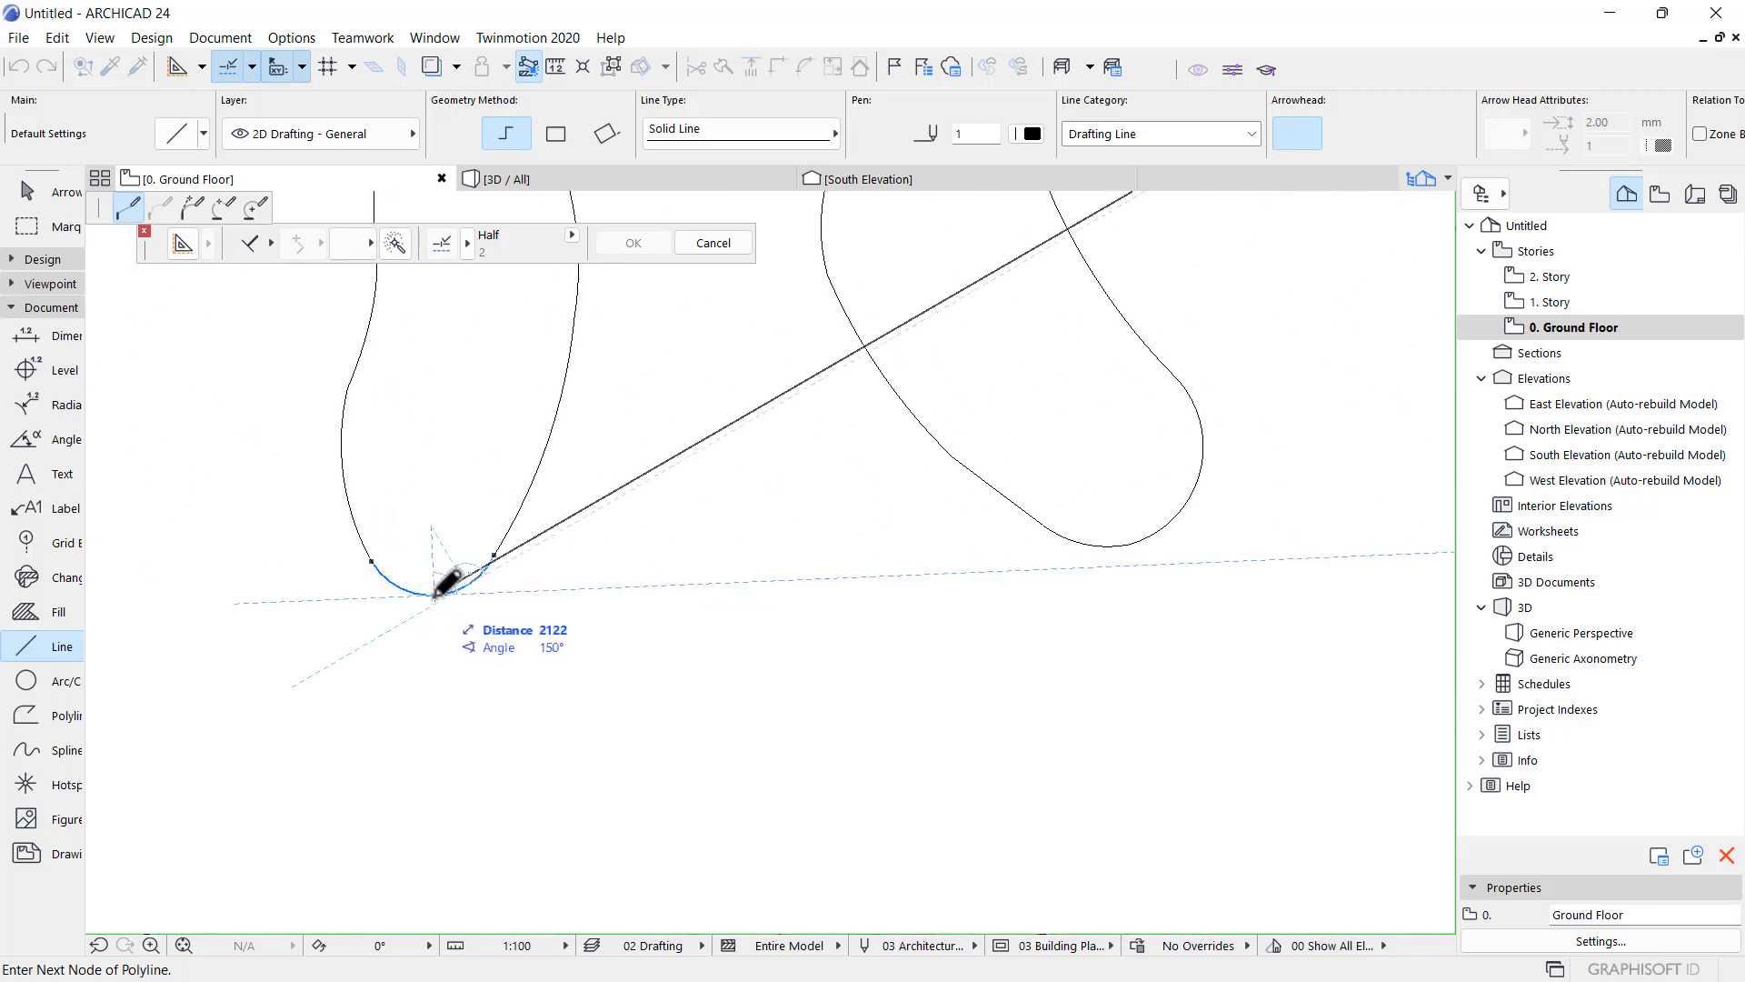
{"action": "scroll", "coordinate": [436, 592], "scroll_direction": "down", "scroll_amount": 3}
{"action": "key", "text": "Escape"}
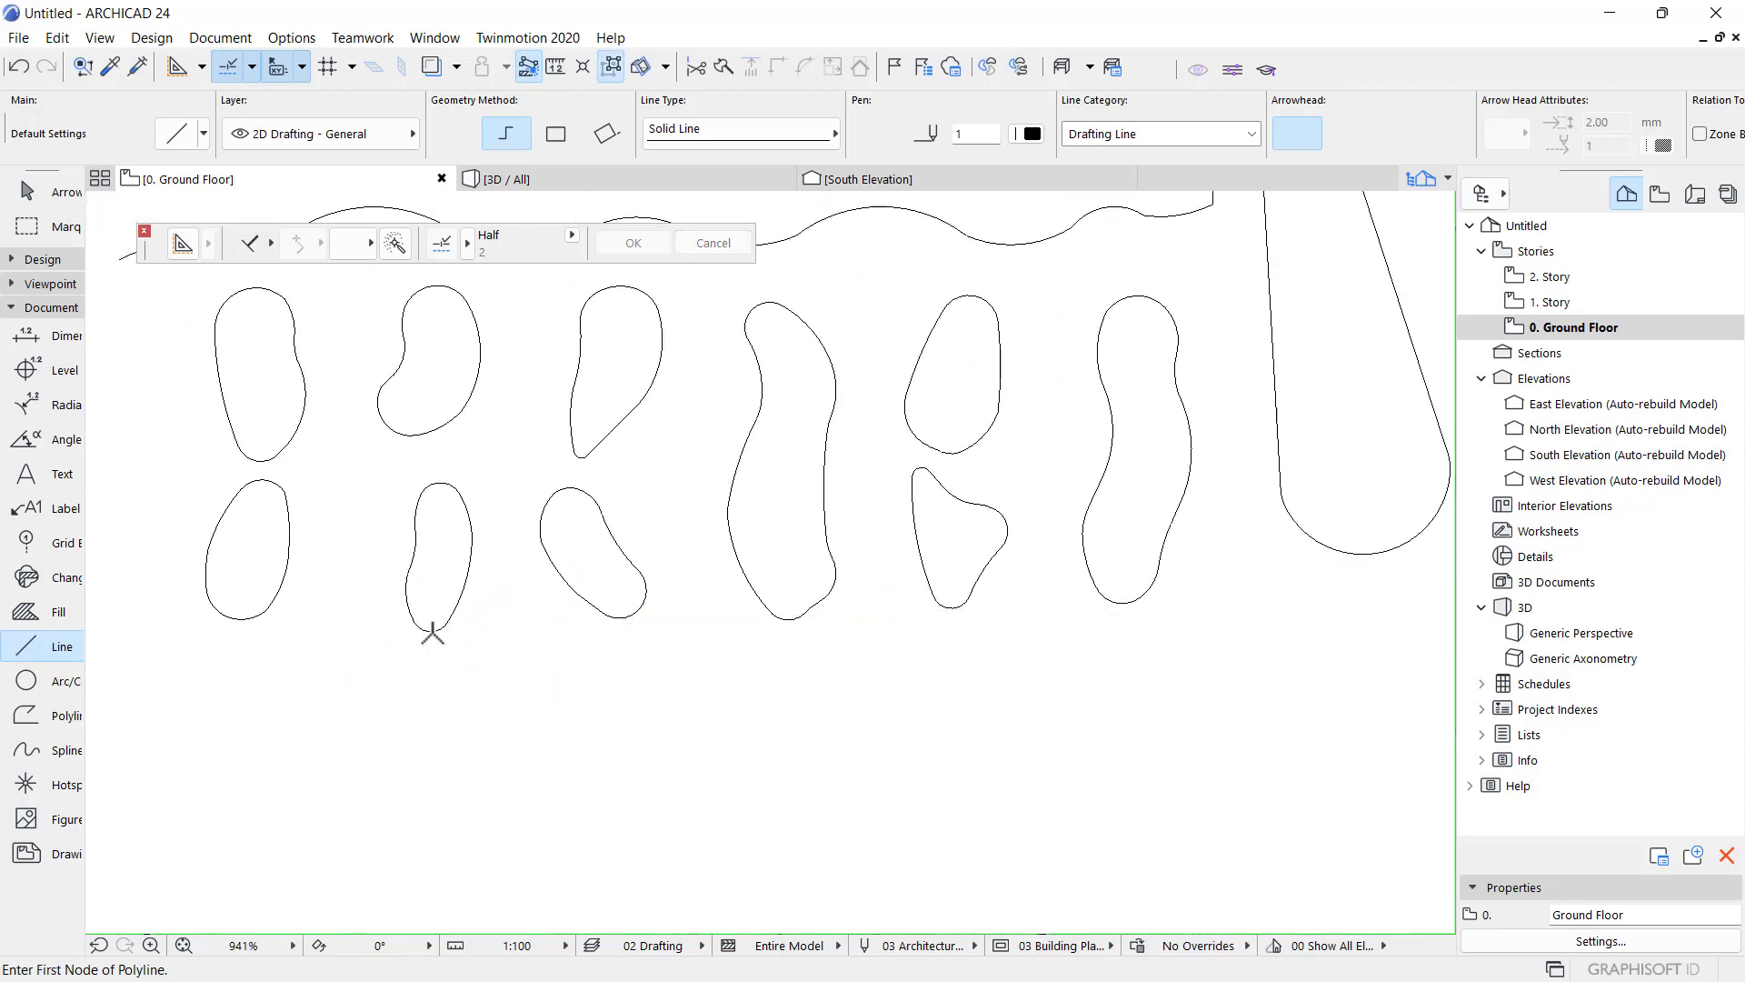
- Draw a horizontal reference line from the lowest opening's bottom past the tall opening, and measure vertically from the tall opening's top to it
{"action": "left_click", "coordinate": [433, 632]}
{"action": "scroll", "coordinate": [435, 618], "scroll_direction": "down", "scroll_amount": 4}
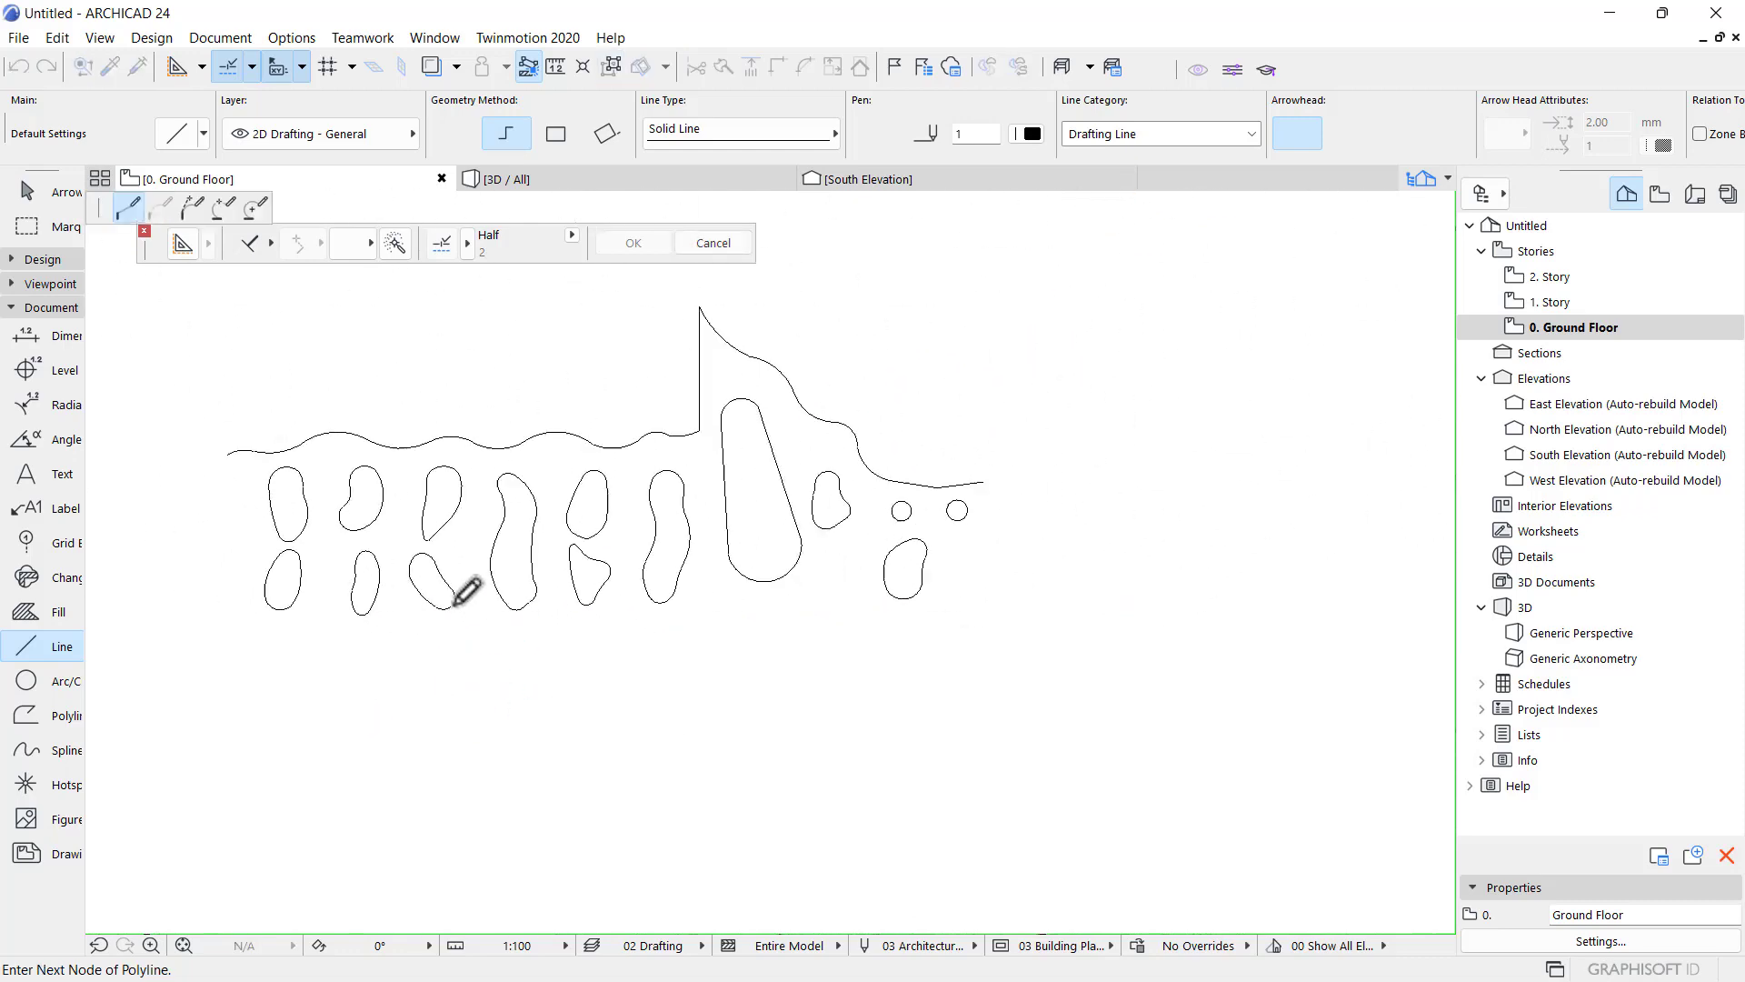
{"action": "double_click", "coordinate": [751, 610]}
{"action": "scroll", "coordinate": [727, 509], "scroll_direction": "up", "scroll_amount": 3}
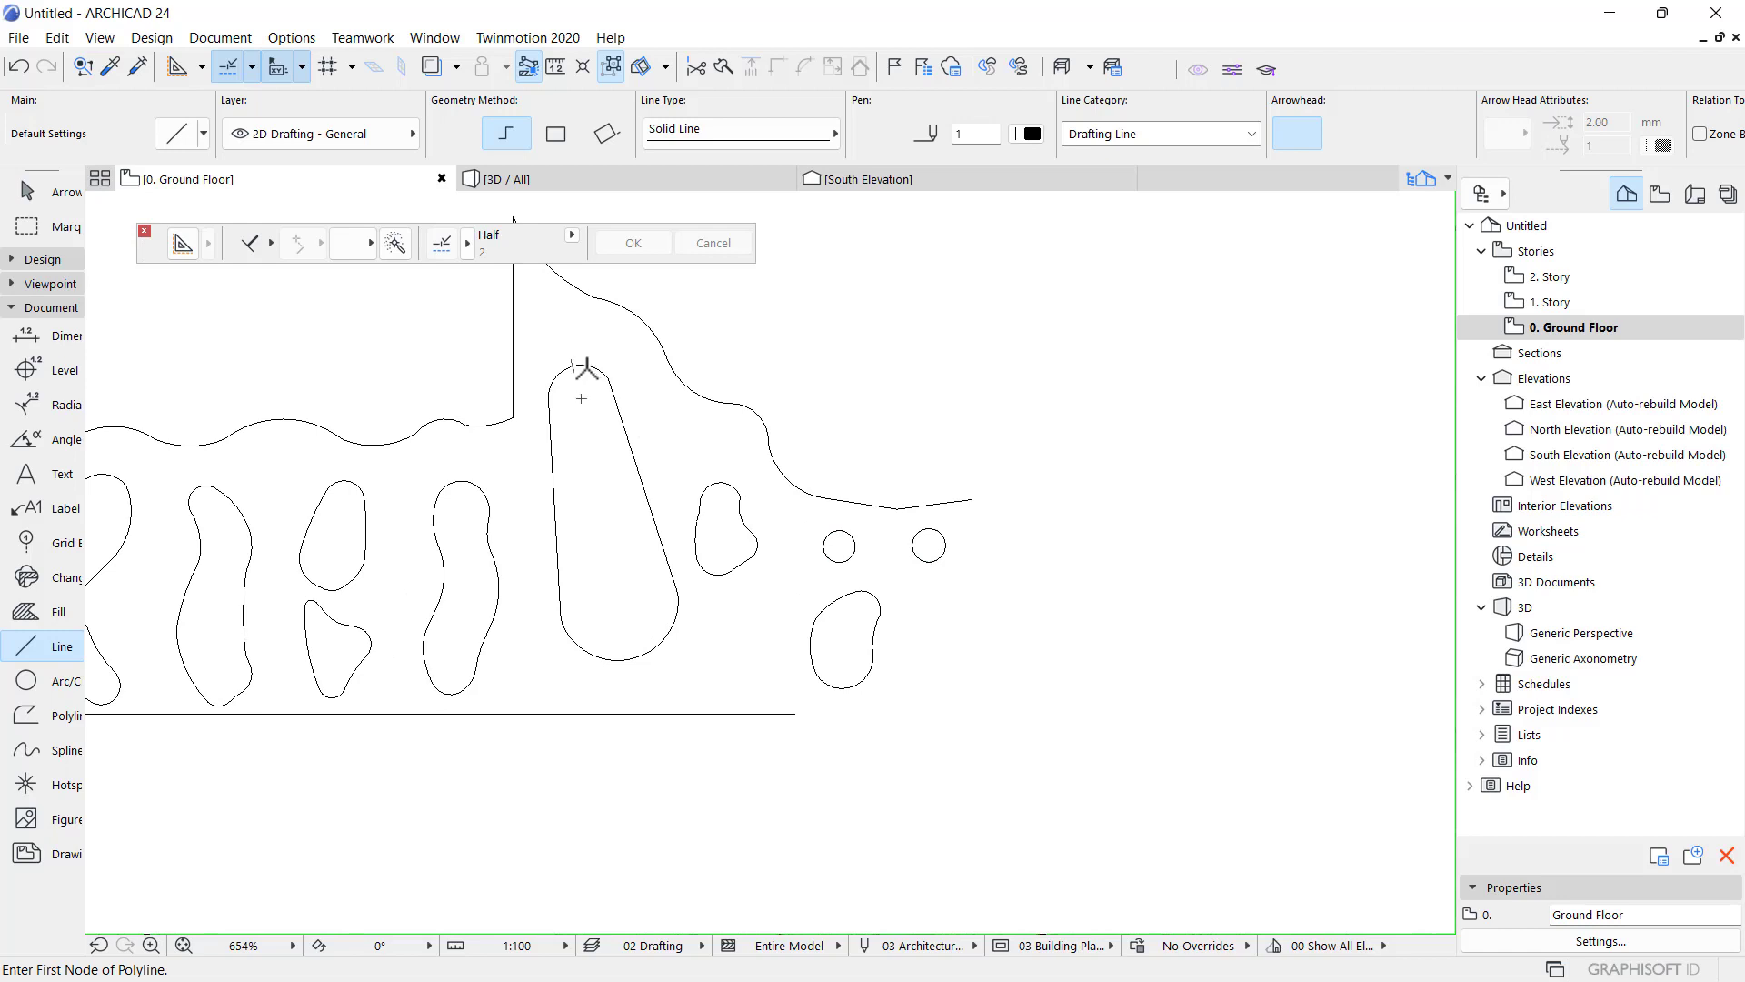
{"action": "left_click", "coordinate": [579, 365]}
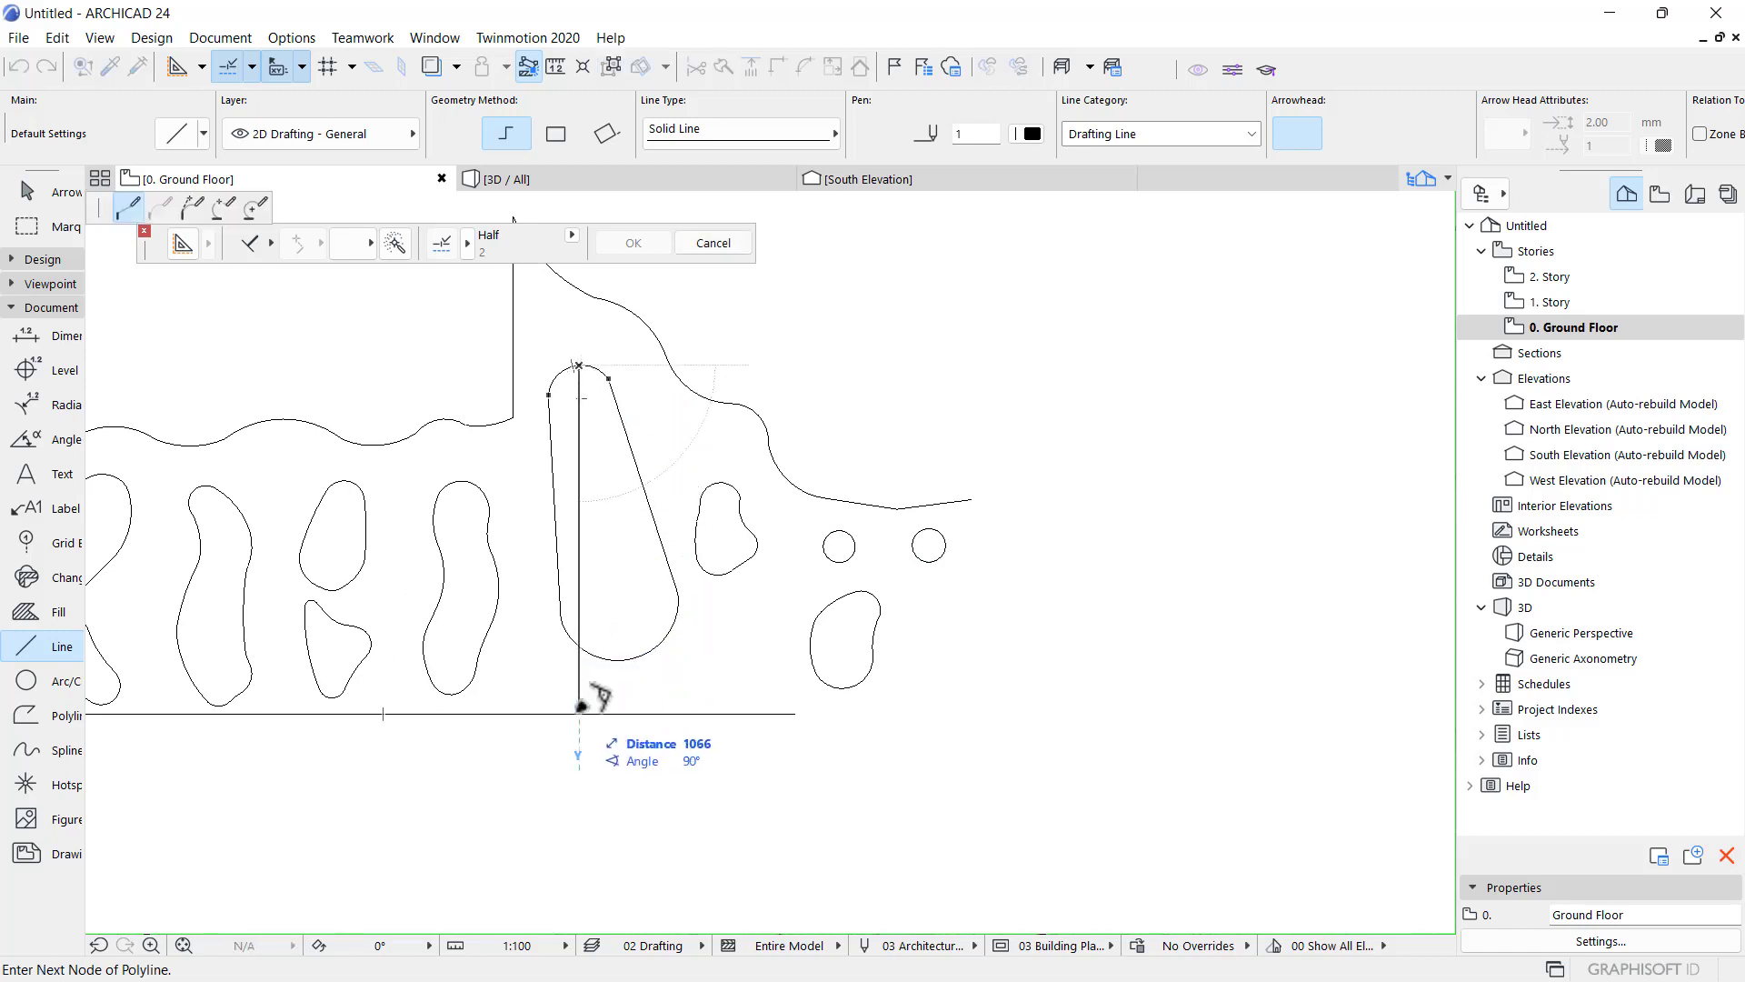
{"action": "key", "text": "Escape"}
{"action": "scroll", "coordinate": [545, 532], "scroll_direction": "down", "scroll_amount": 3}
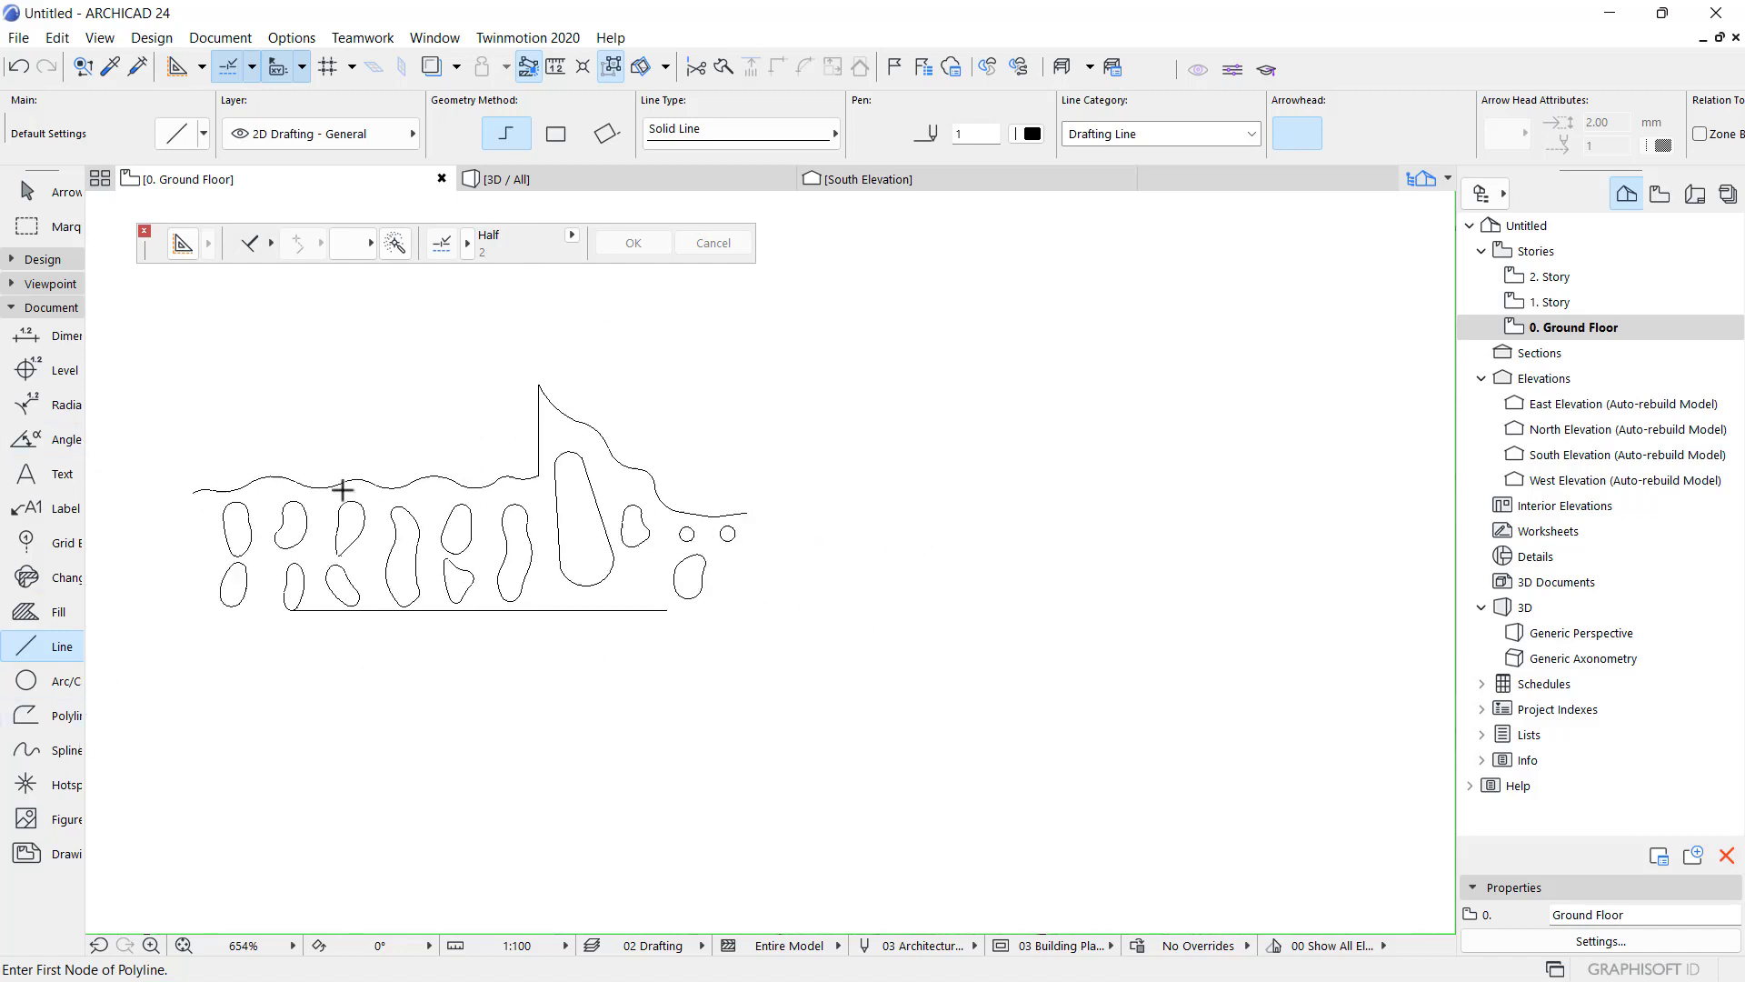
- Leave the Line tool, select MY WINDOW in the wall and set its height to 1066 mm
{"action": "scroll", "coordinate": [358, 417], "scroll_direction": "down", "scroll_amount": 5}
{"action": "scroll", "coordinate": [428, 522], "scroll_direction": "up", "scroll_amount": 4}
{"action": "key", "text": "Escape"}
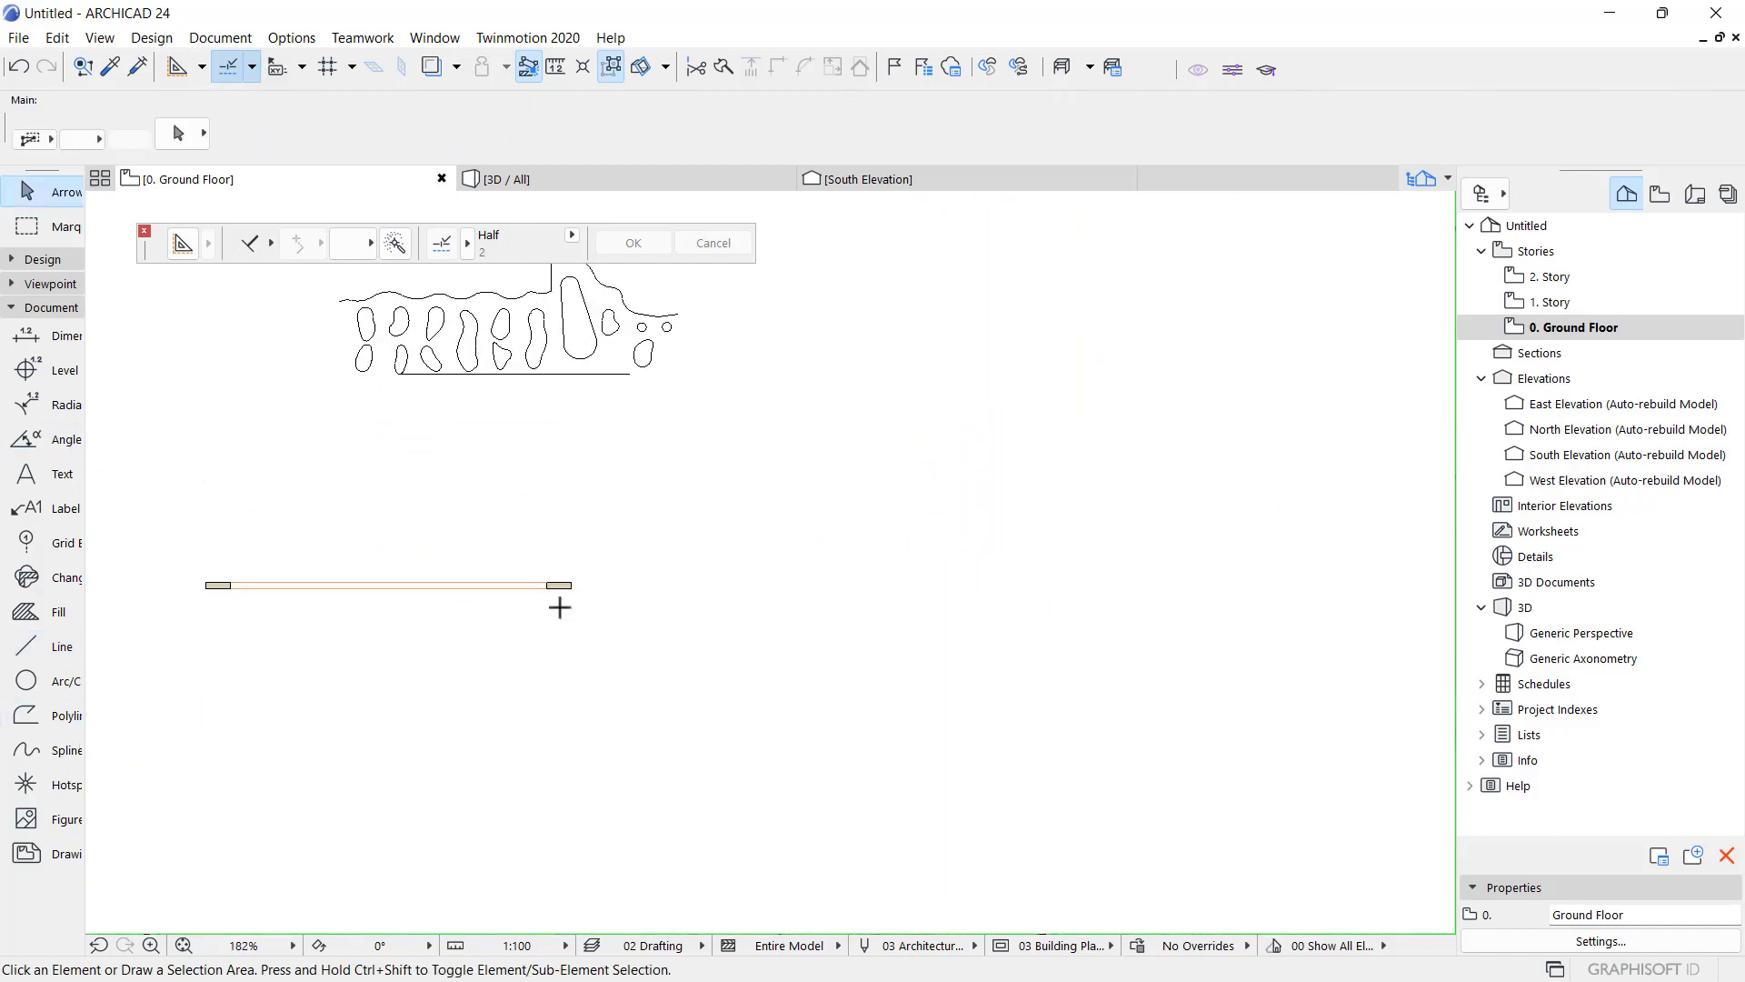
{"action": "left_click", "coordinate": [548, 588]}
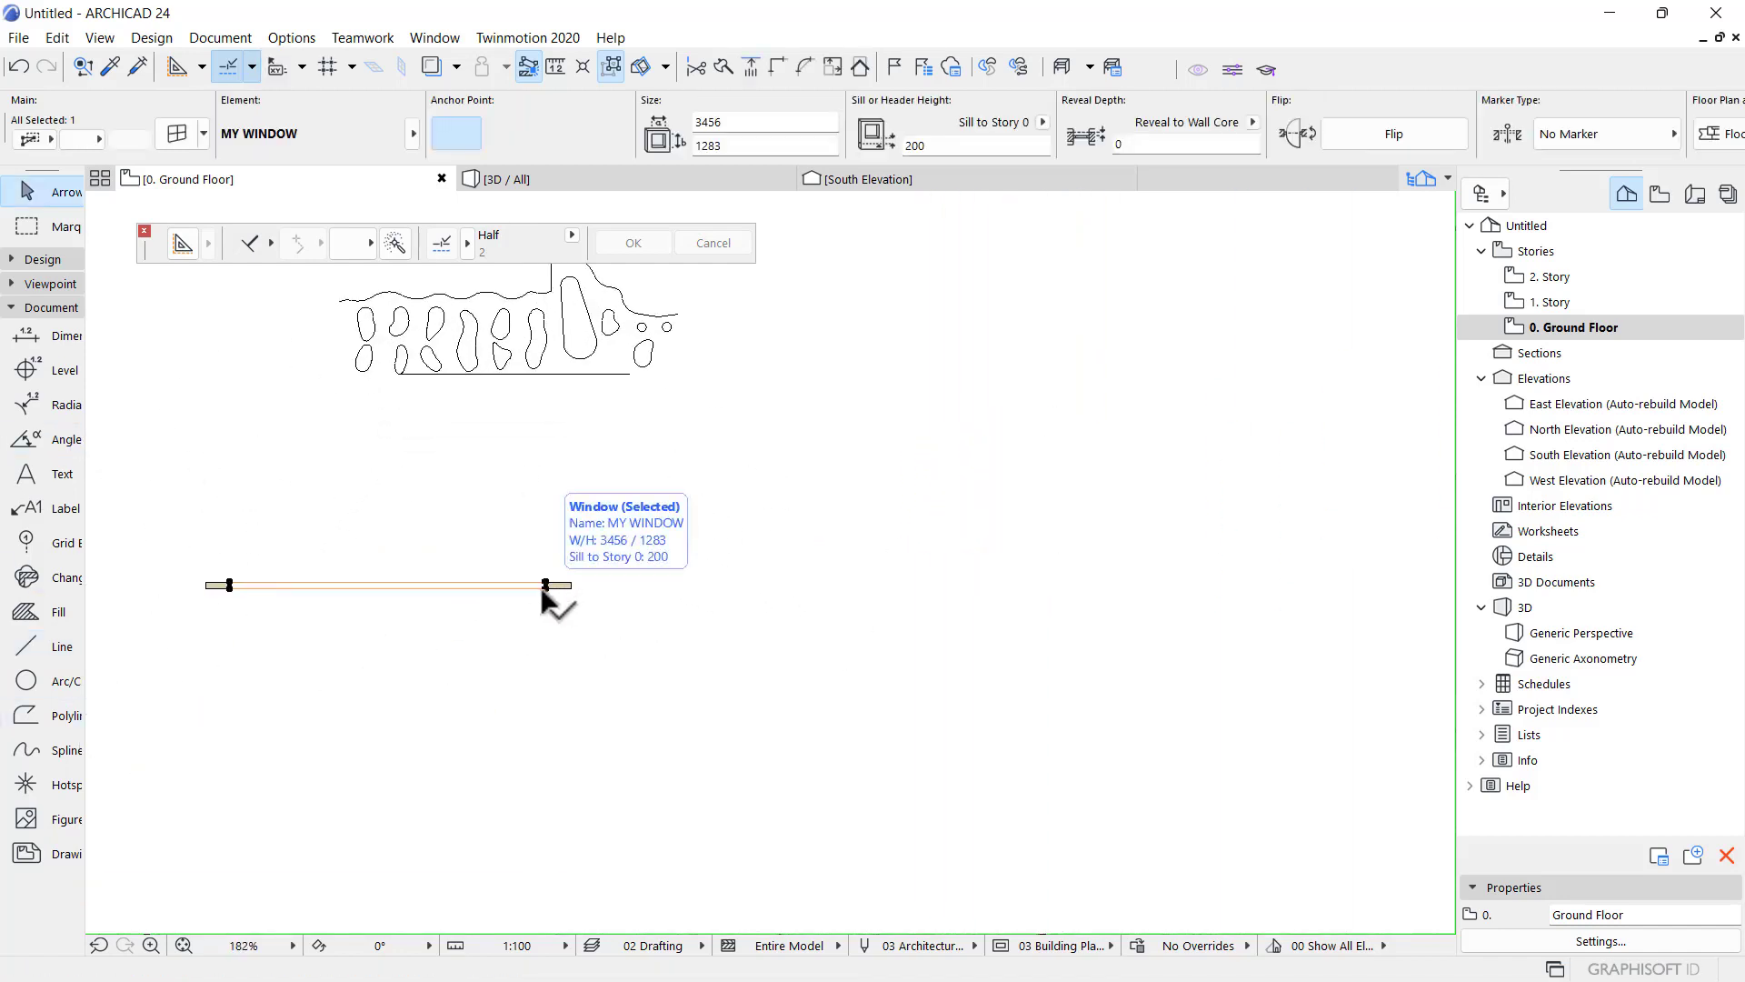
{"action": "key", "text": "ctrl+t"}
{"action": "left_click", "coordinate": [698, 175]}
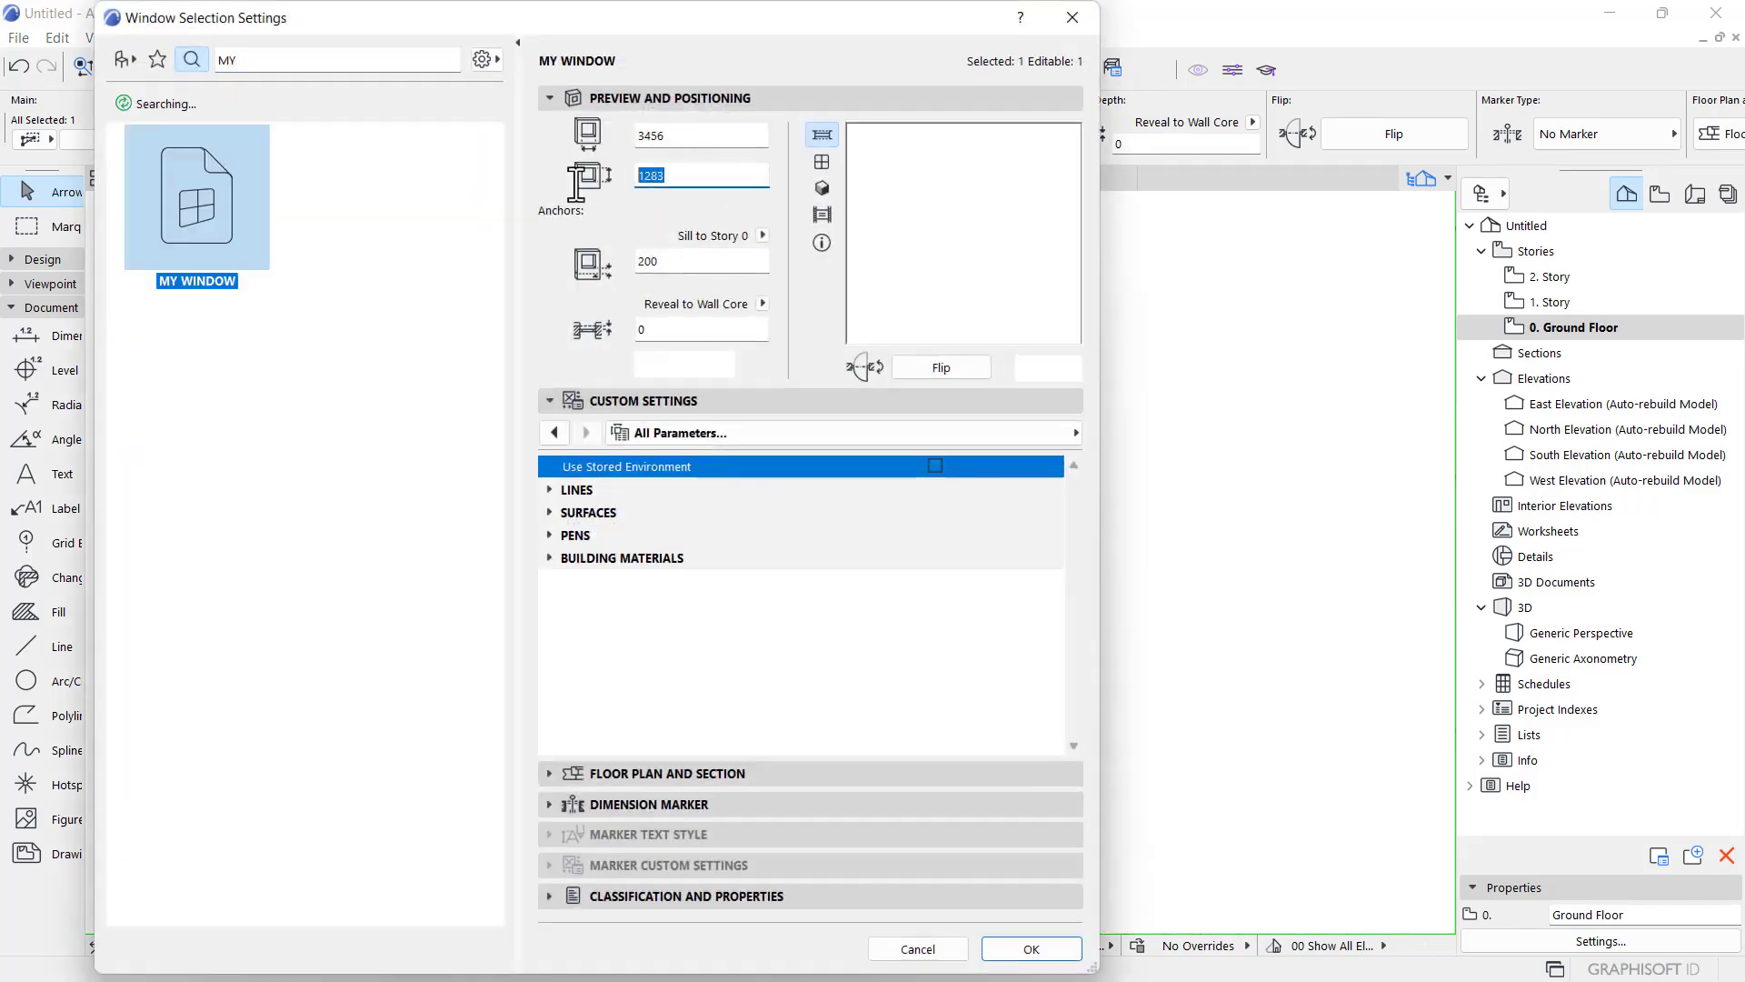
{"action": "type", "text": "1066"}
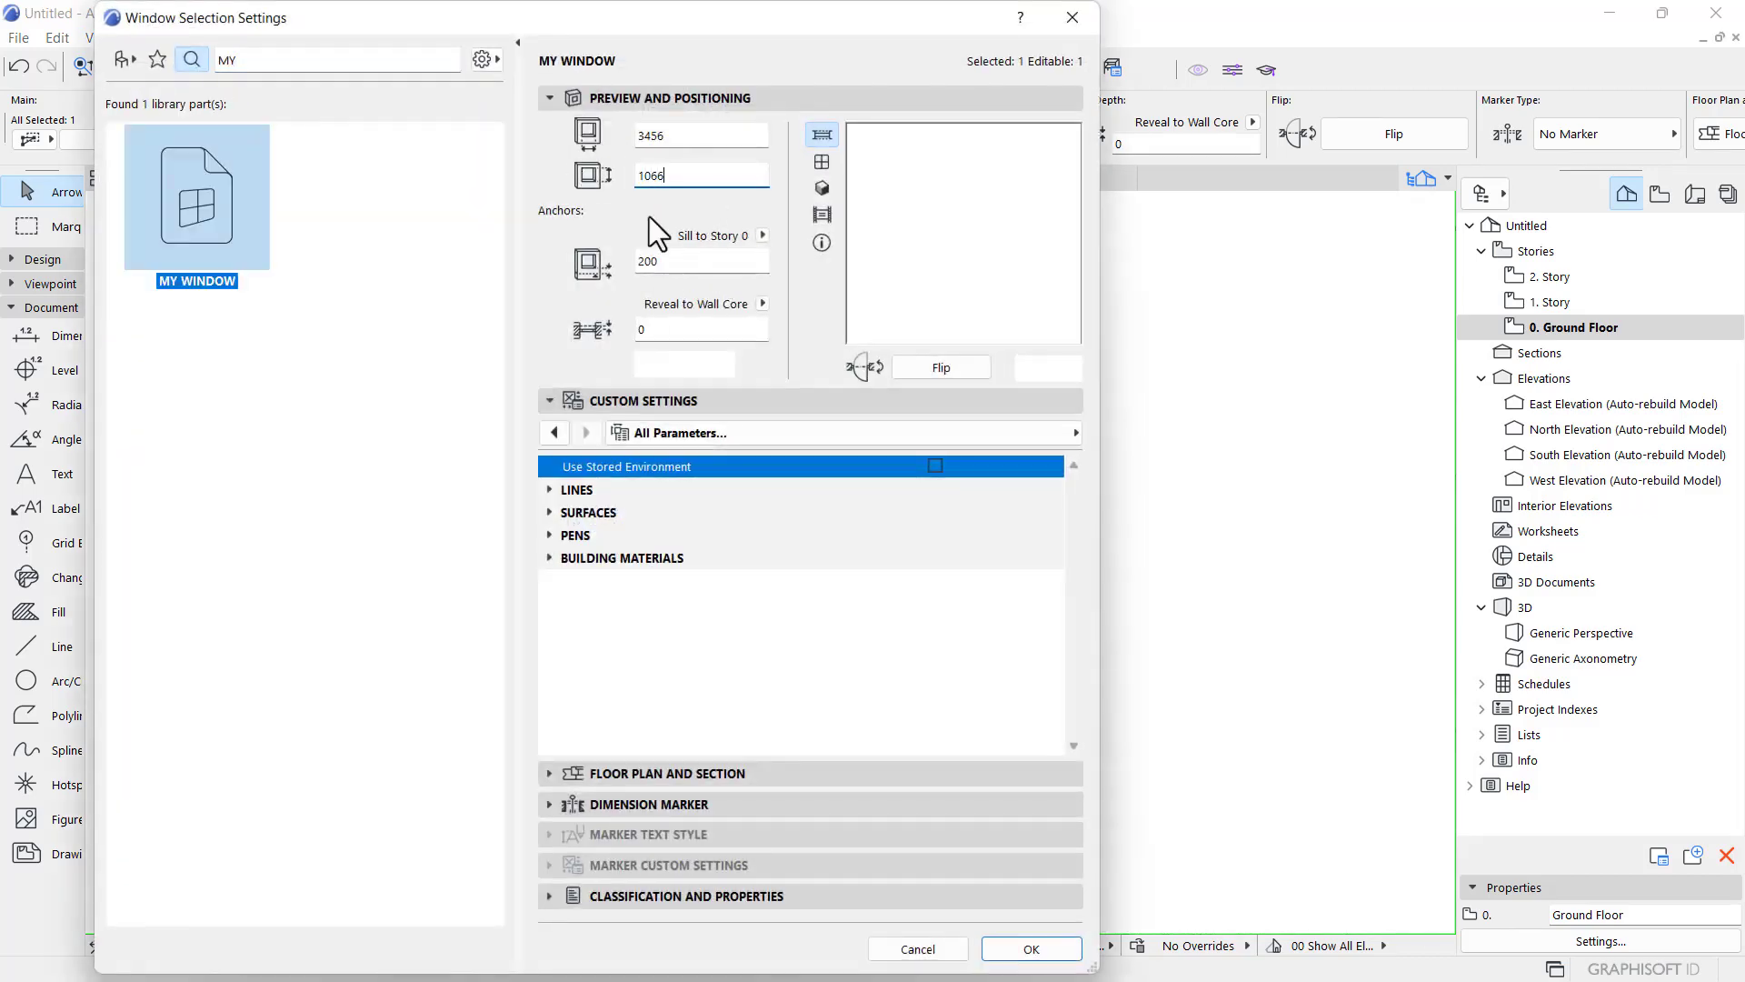
{"action": "left_click", "coordinate": [1036, 950]}
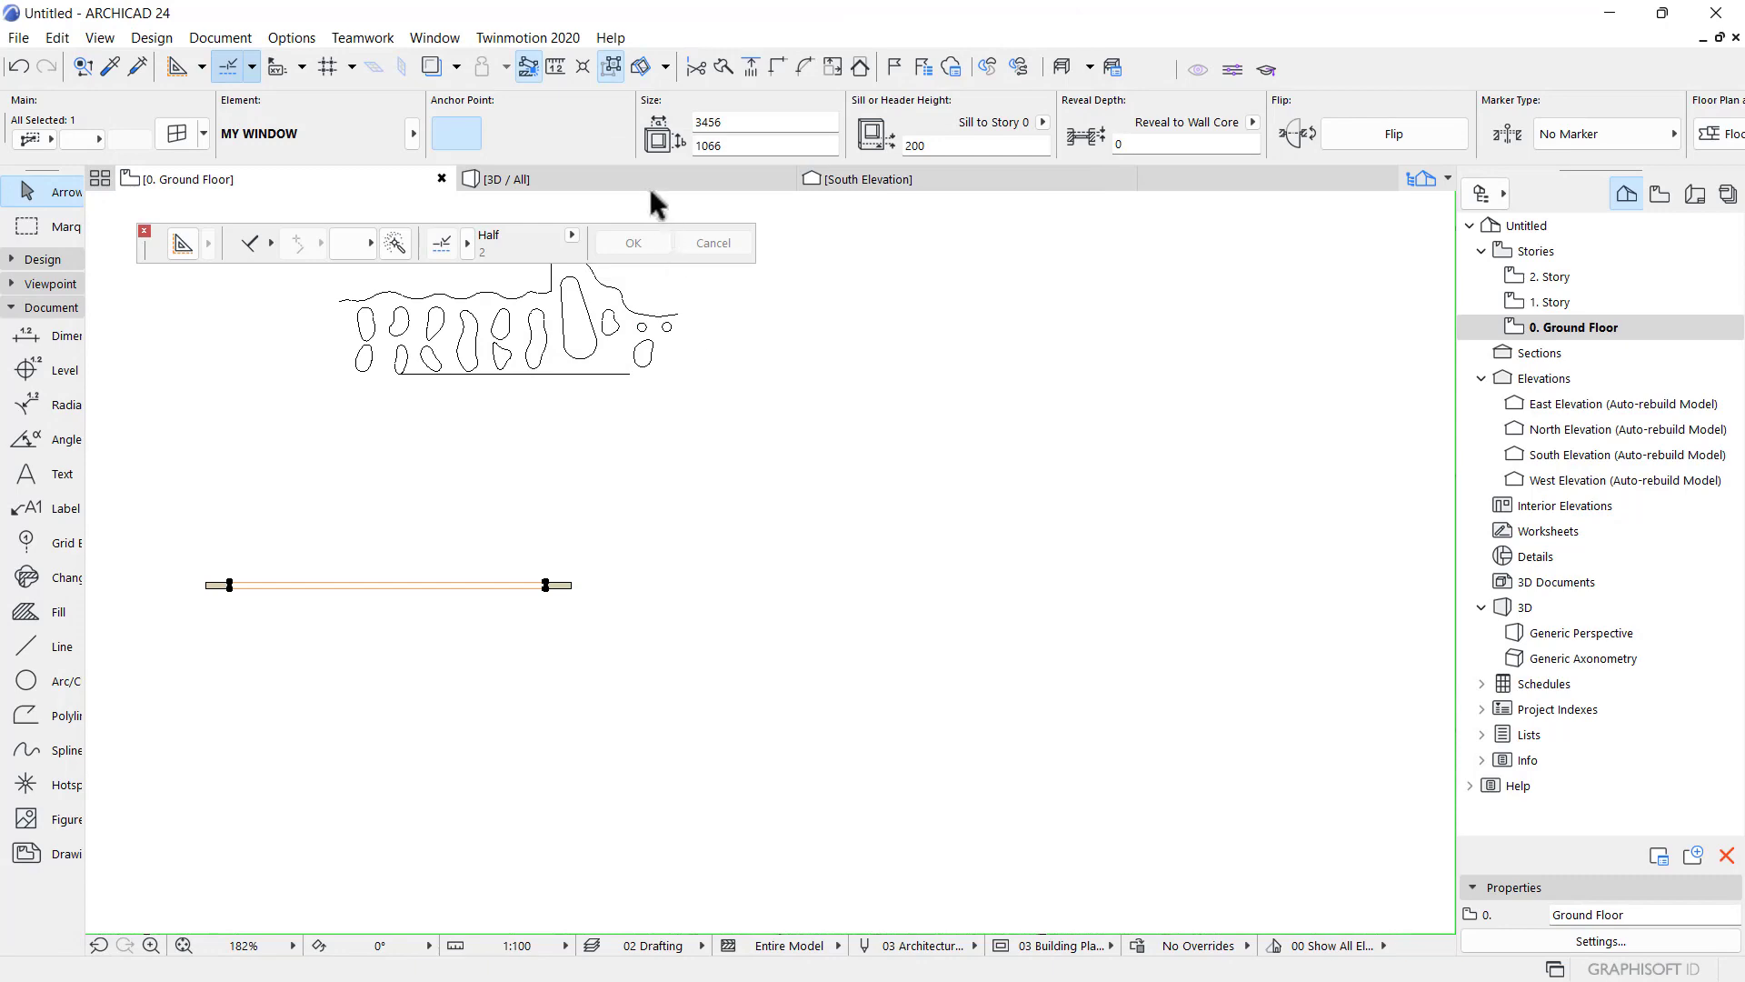
- Examine the wall's window openings in 3D, and return to the traced window outlines on the ground floor plan
{"action": "key", "text": "F3"}
{"action": "left_click", "coordinate": [788, 502]}
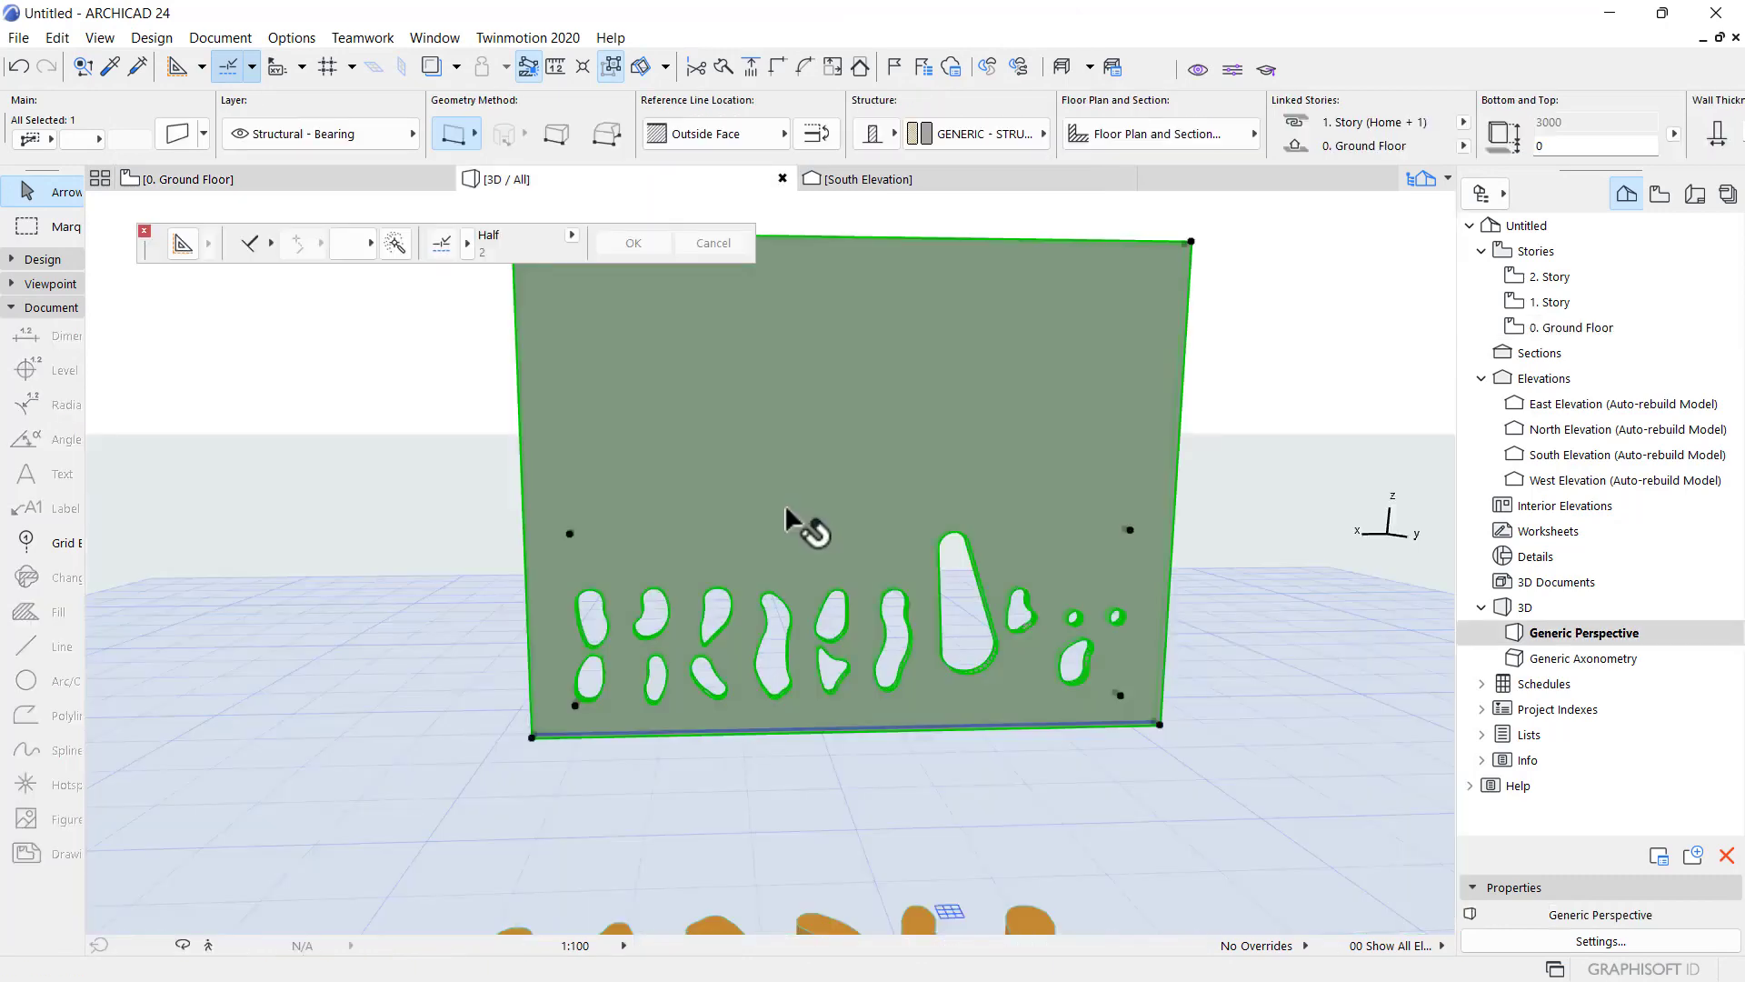
{"action": "middle_click_drag", "start_coordinate": [924, 506], "coordinate": [485, 555], "text": "shift"}
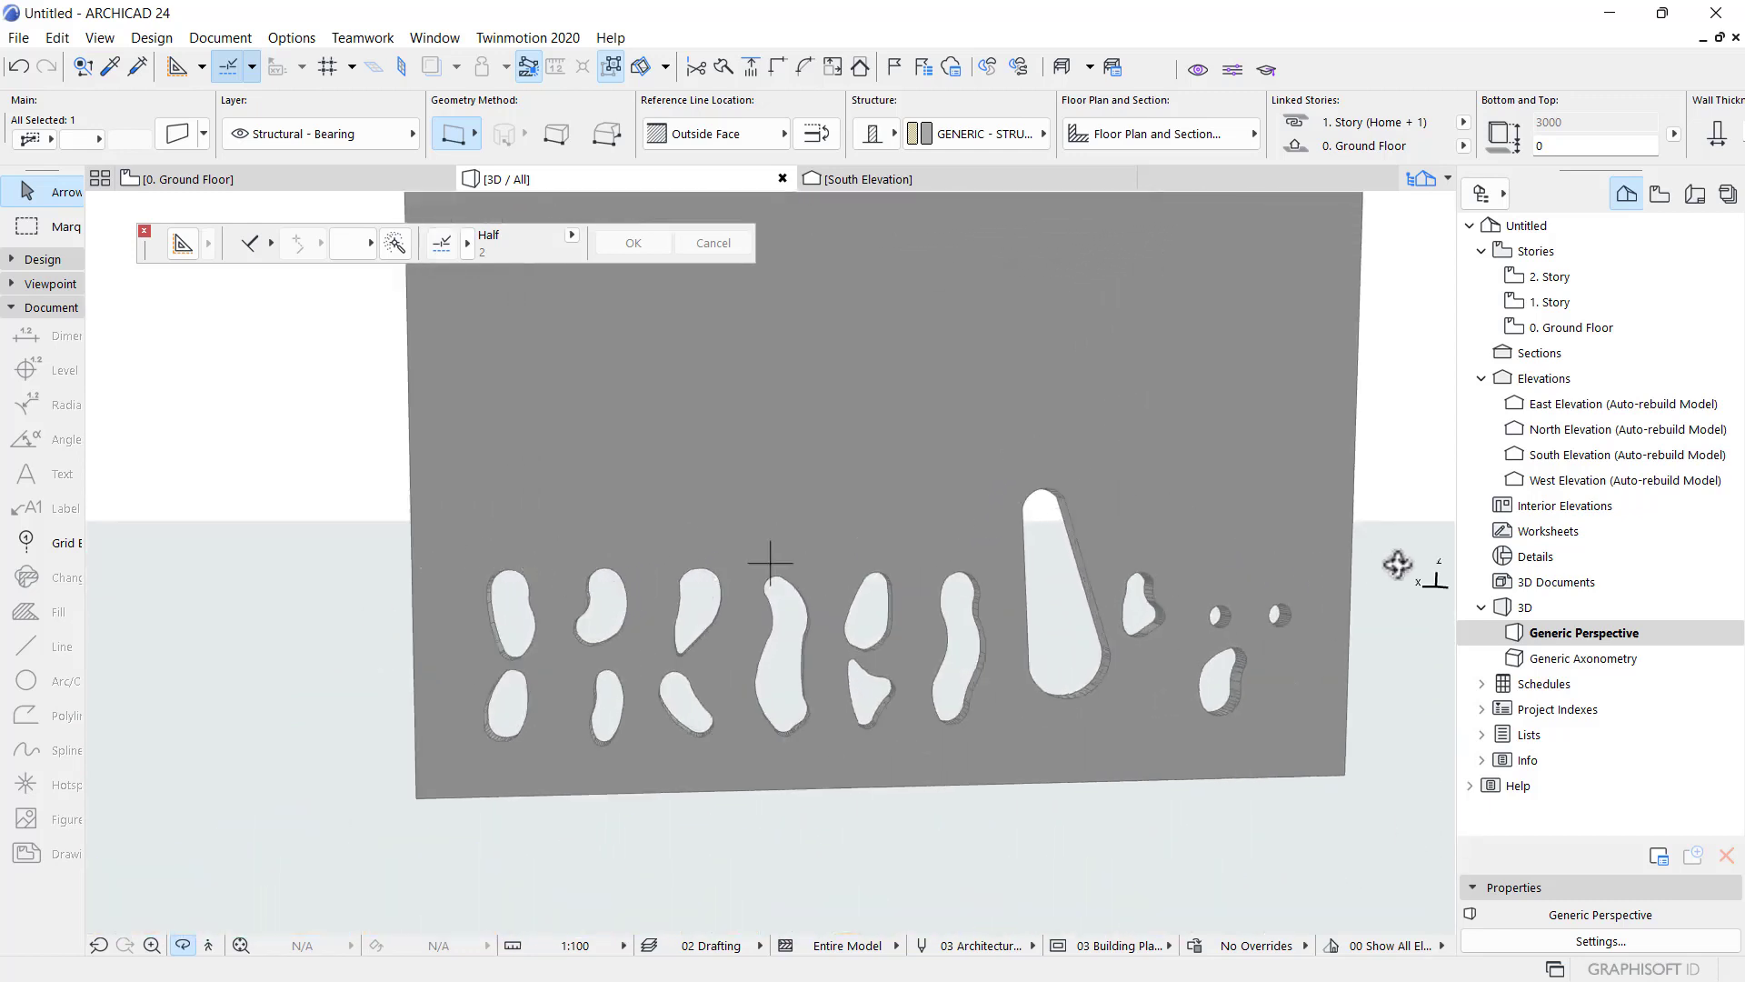
{"action": "scroll", "coordinate": [1072, 506], "scroll_direction": "down", "scroll_amount": 3}
{"action": "left_click", "coordinate": [248, 178]}
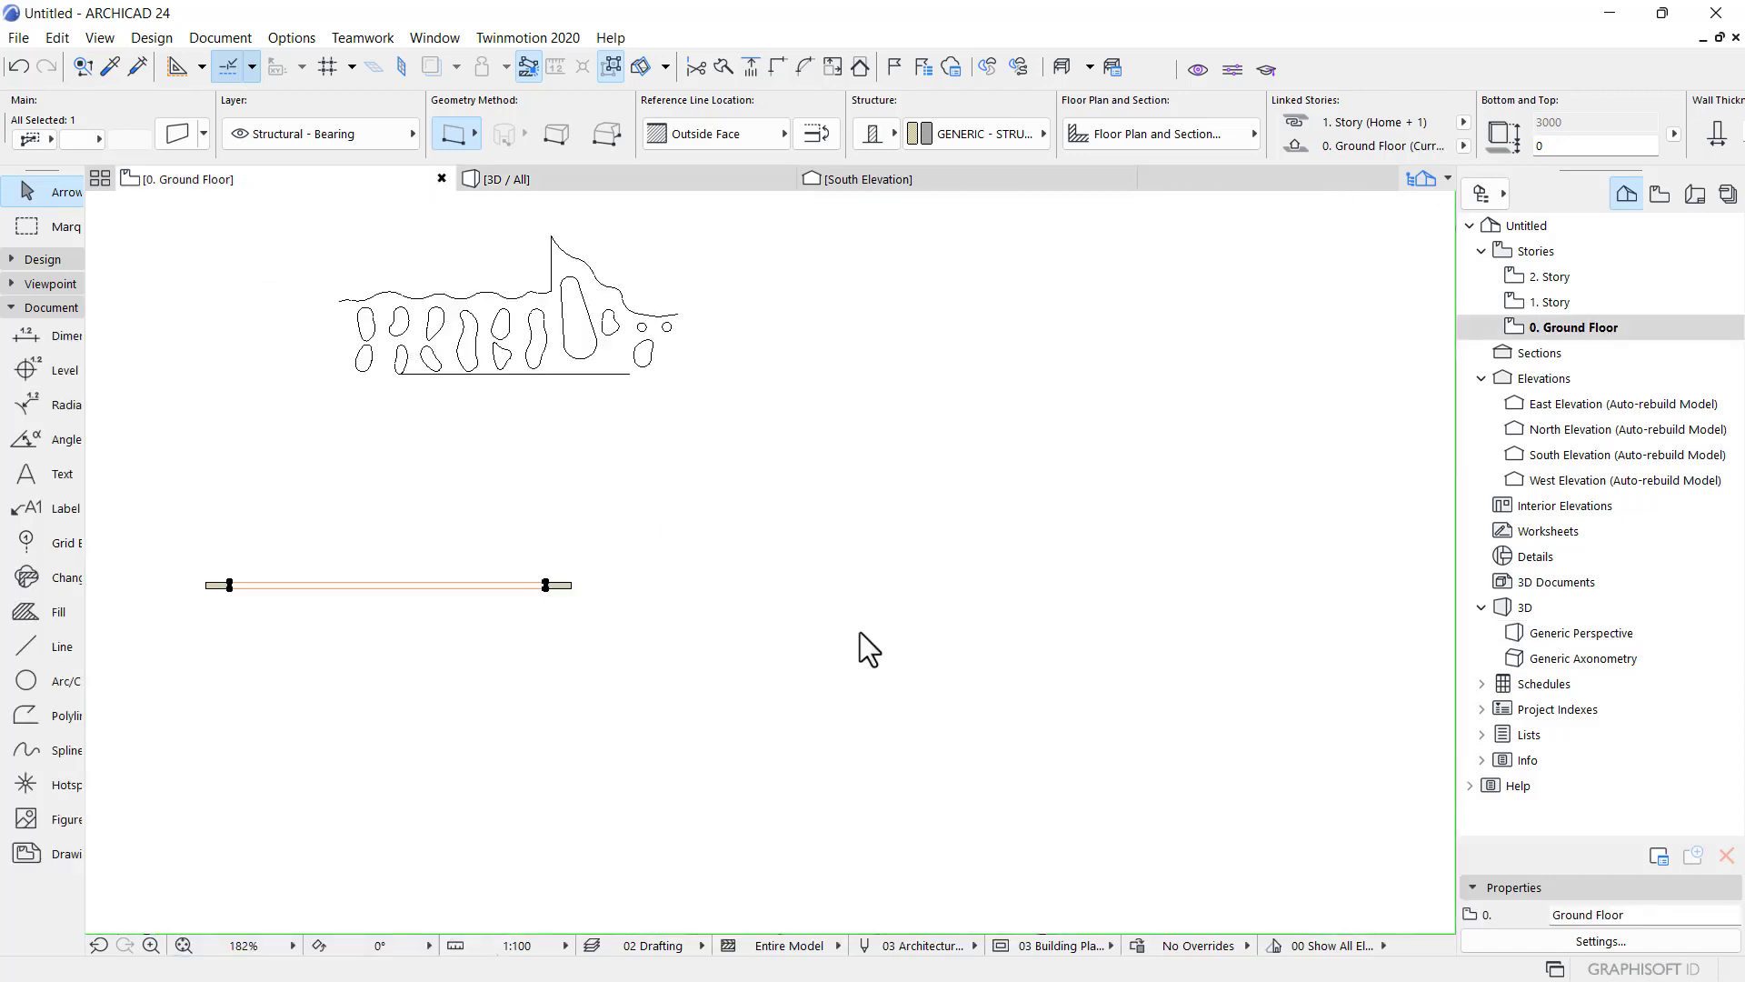
{"action": "middle_click_drag", "start_coordinate": [547, 342], "coordinate": [779, 494]}
{"action": "scroll", "coordinate": [779, 494], "scroll_direction": "down", "scroll_amount": 3}
{"action": "scroll", "coordinate": [647, 422], "scroll_direction": "up", "scroll_amount": 8}
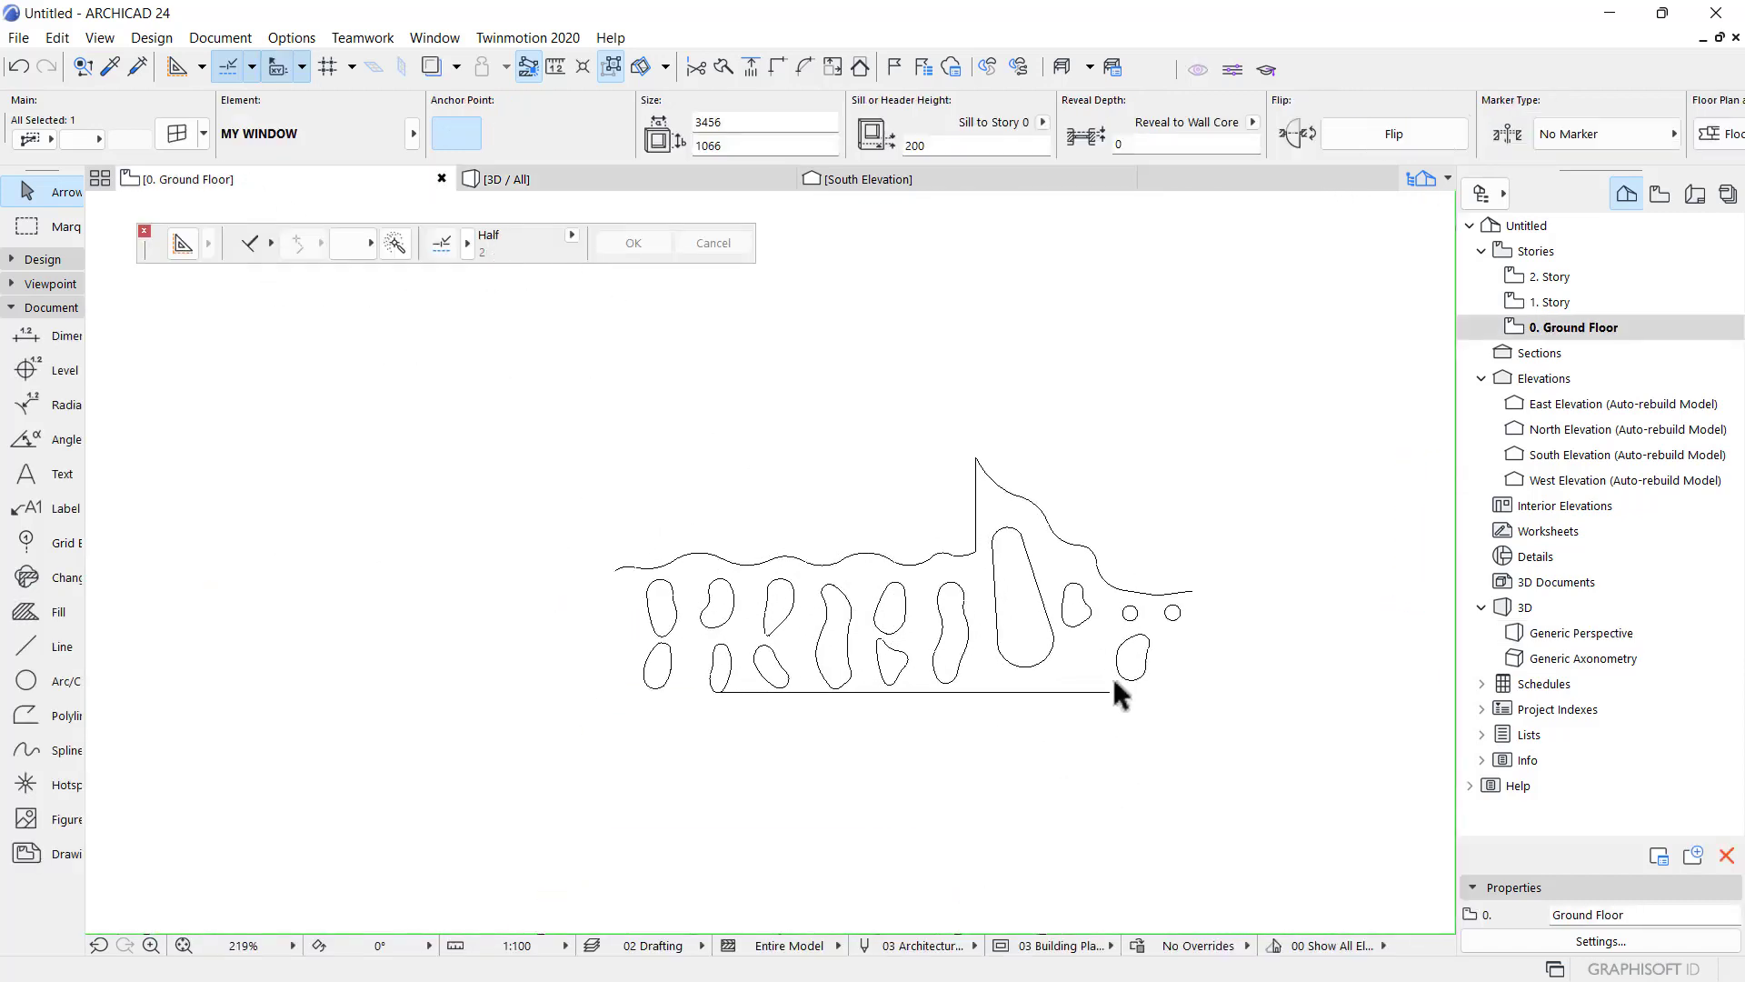
- Select the whole grouped roofline outline of the traced facade and move it up, clear of the window outlines
{"action": "key", "text": "Escape"}
{"action": "left_click", "coordinate": [987, 567]}
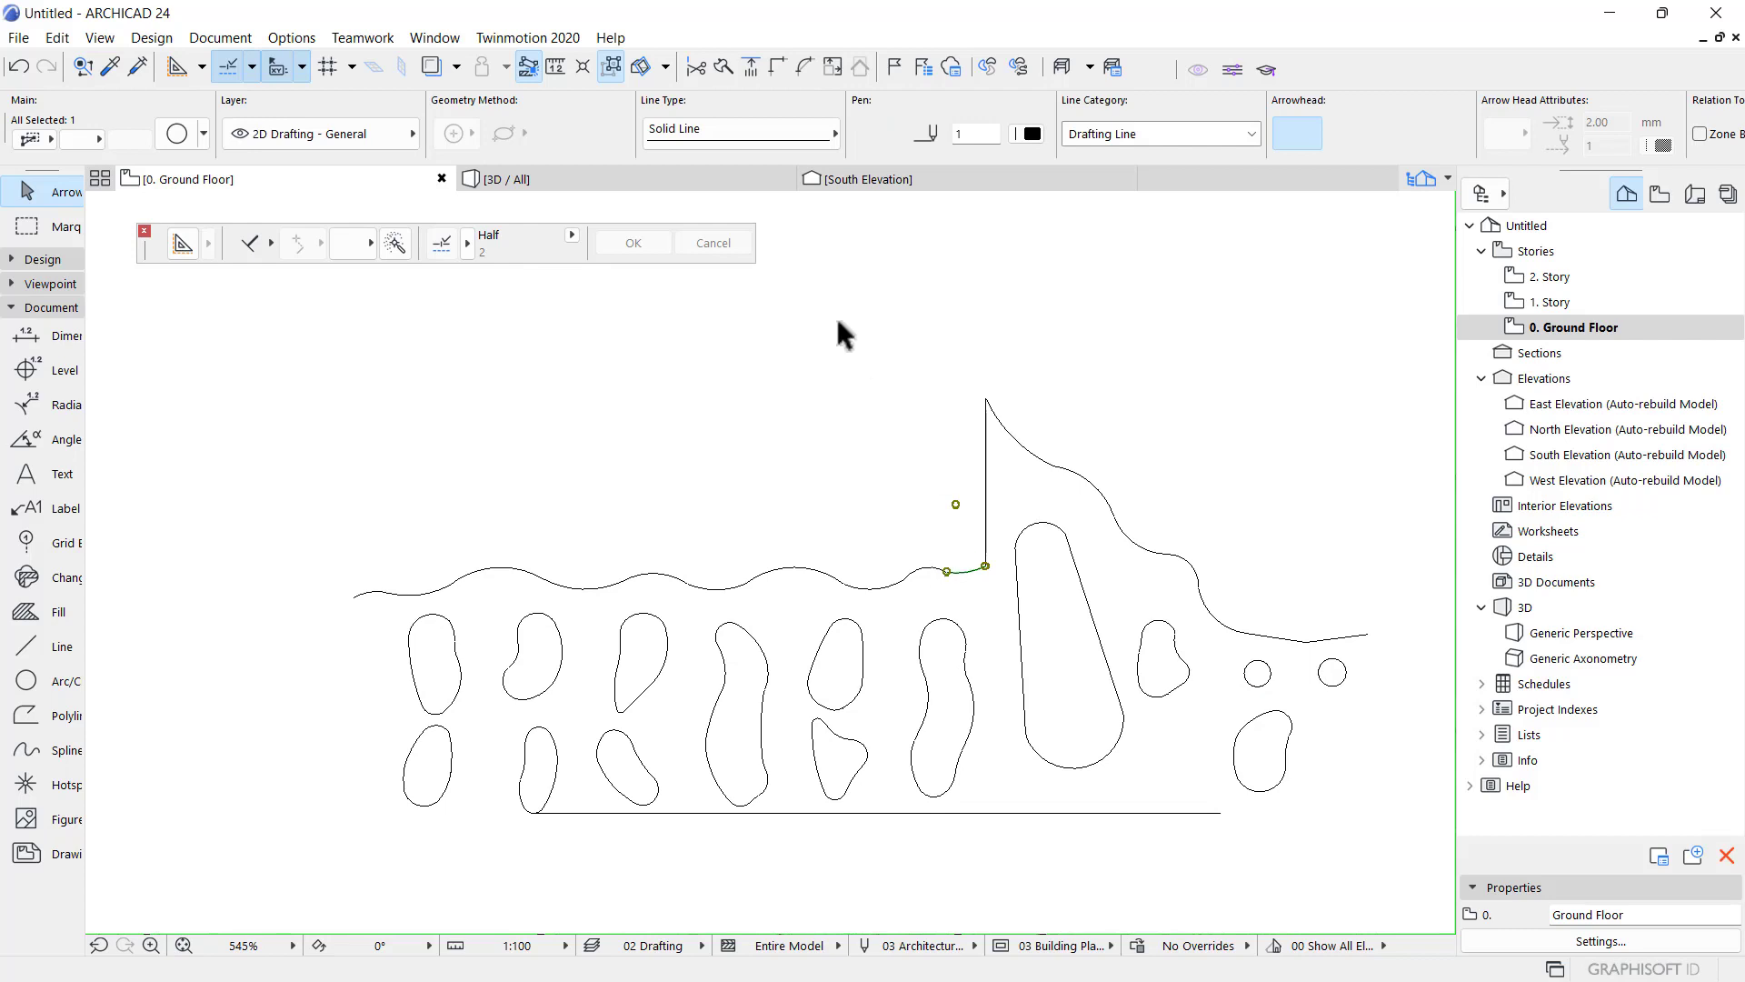
{"action": "left_click", "coordinate": [609, 70]}
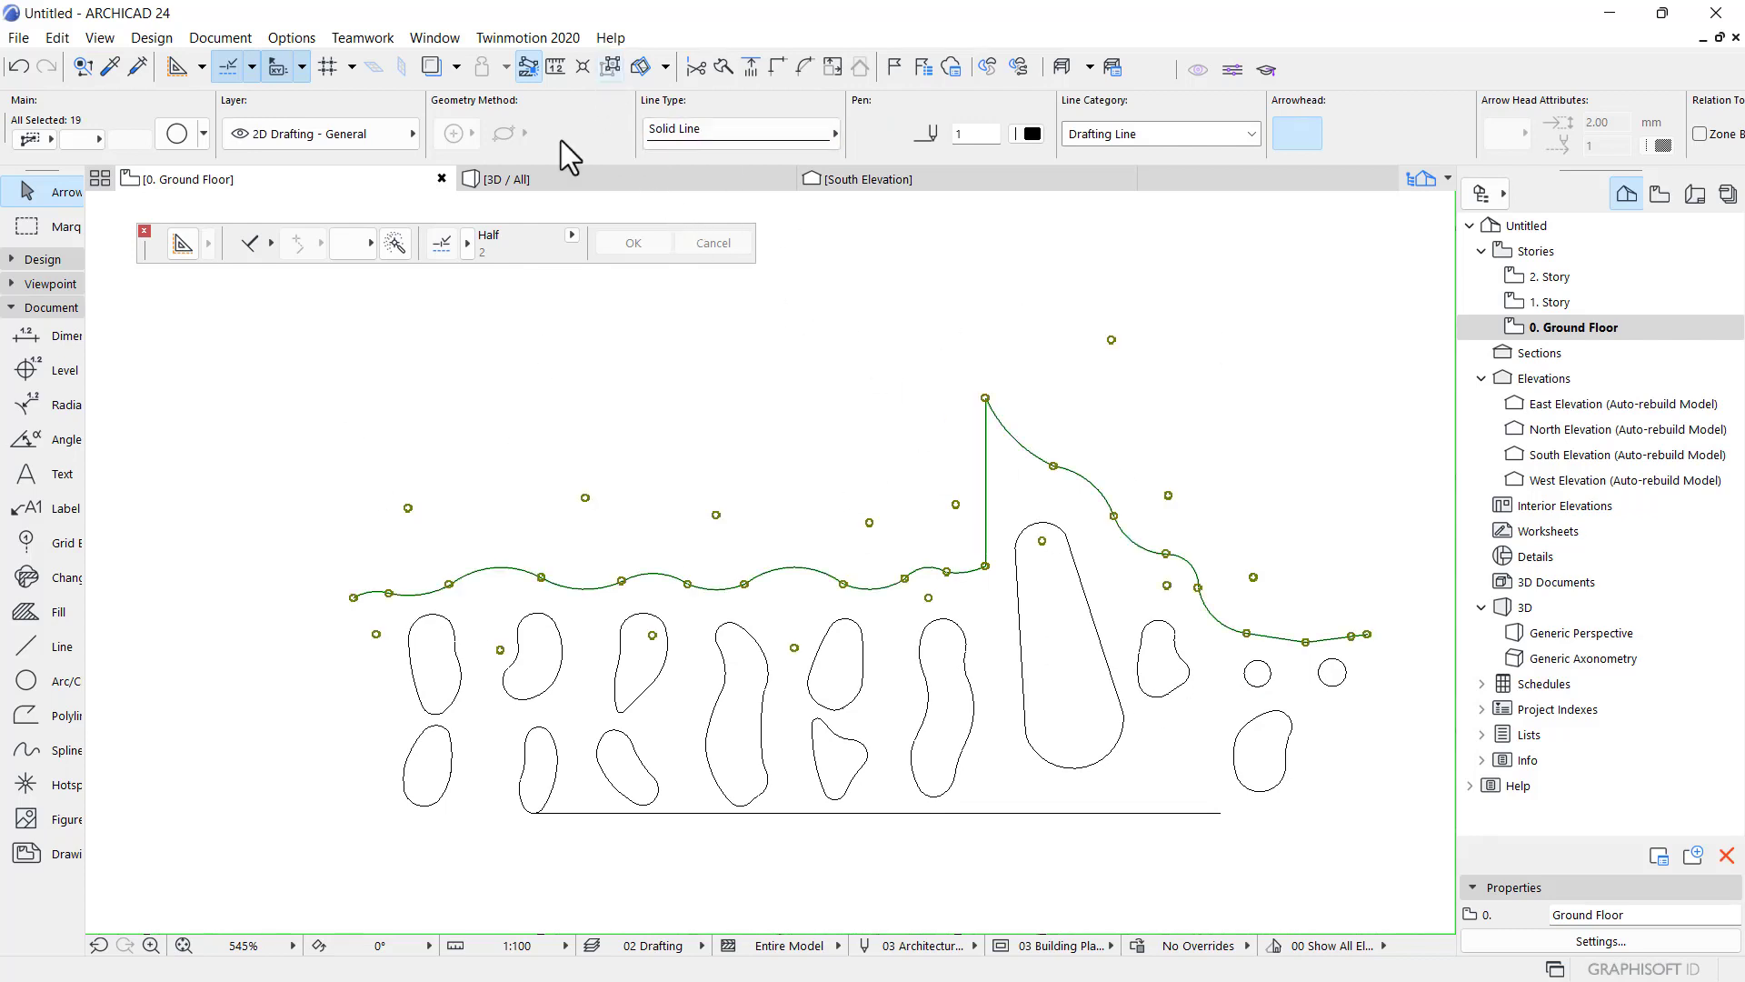
{"action": "scroll", "coordinate": [845, 440], "scroll_direction": "down", "scroll_amount": 2}
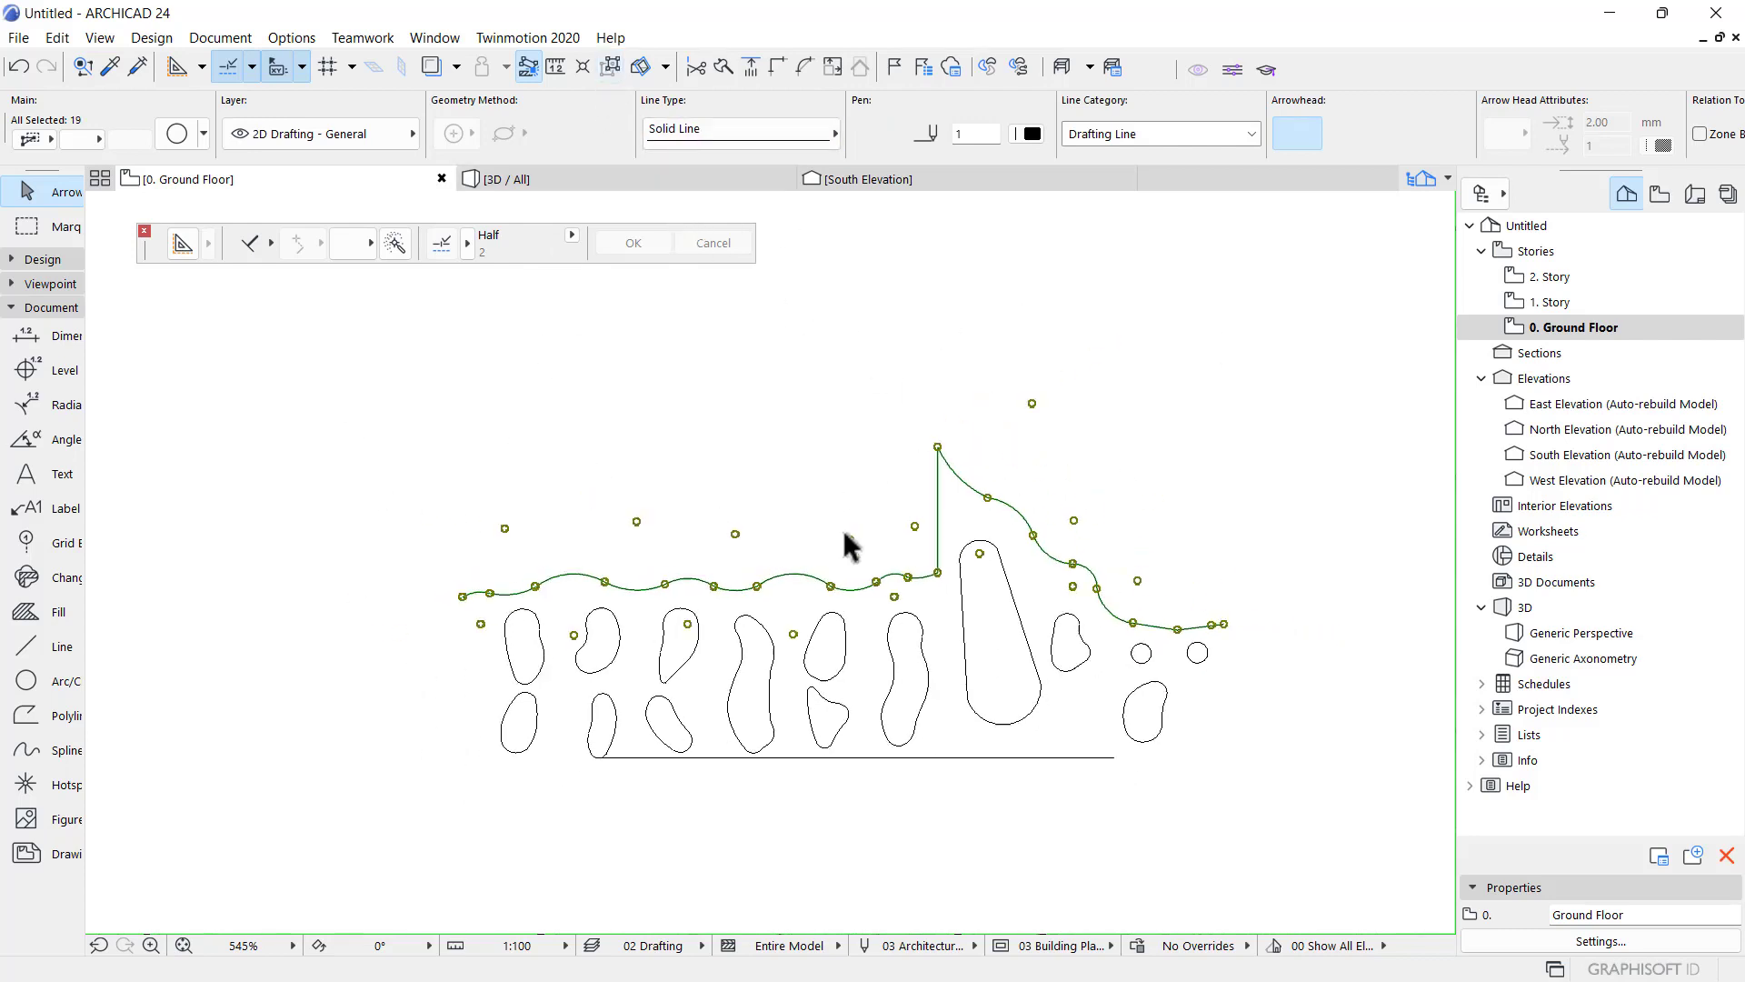
{"action": "left_click", "coordinate": [927, 458]}
{"action": "scroll", "coordinate": [853, 433], "scroll_direction": "down", "scroll_amount": 2}
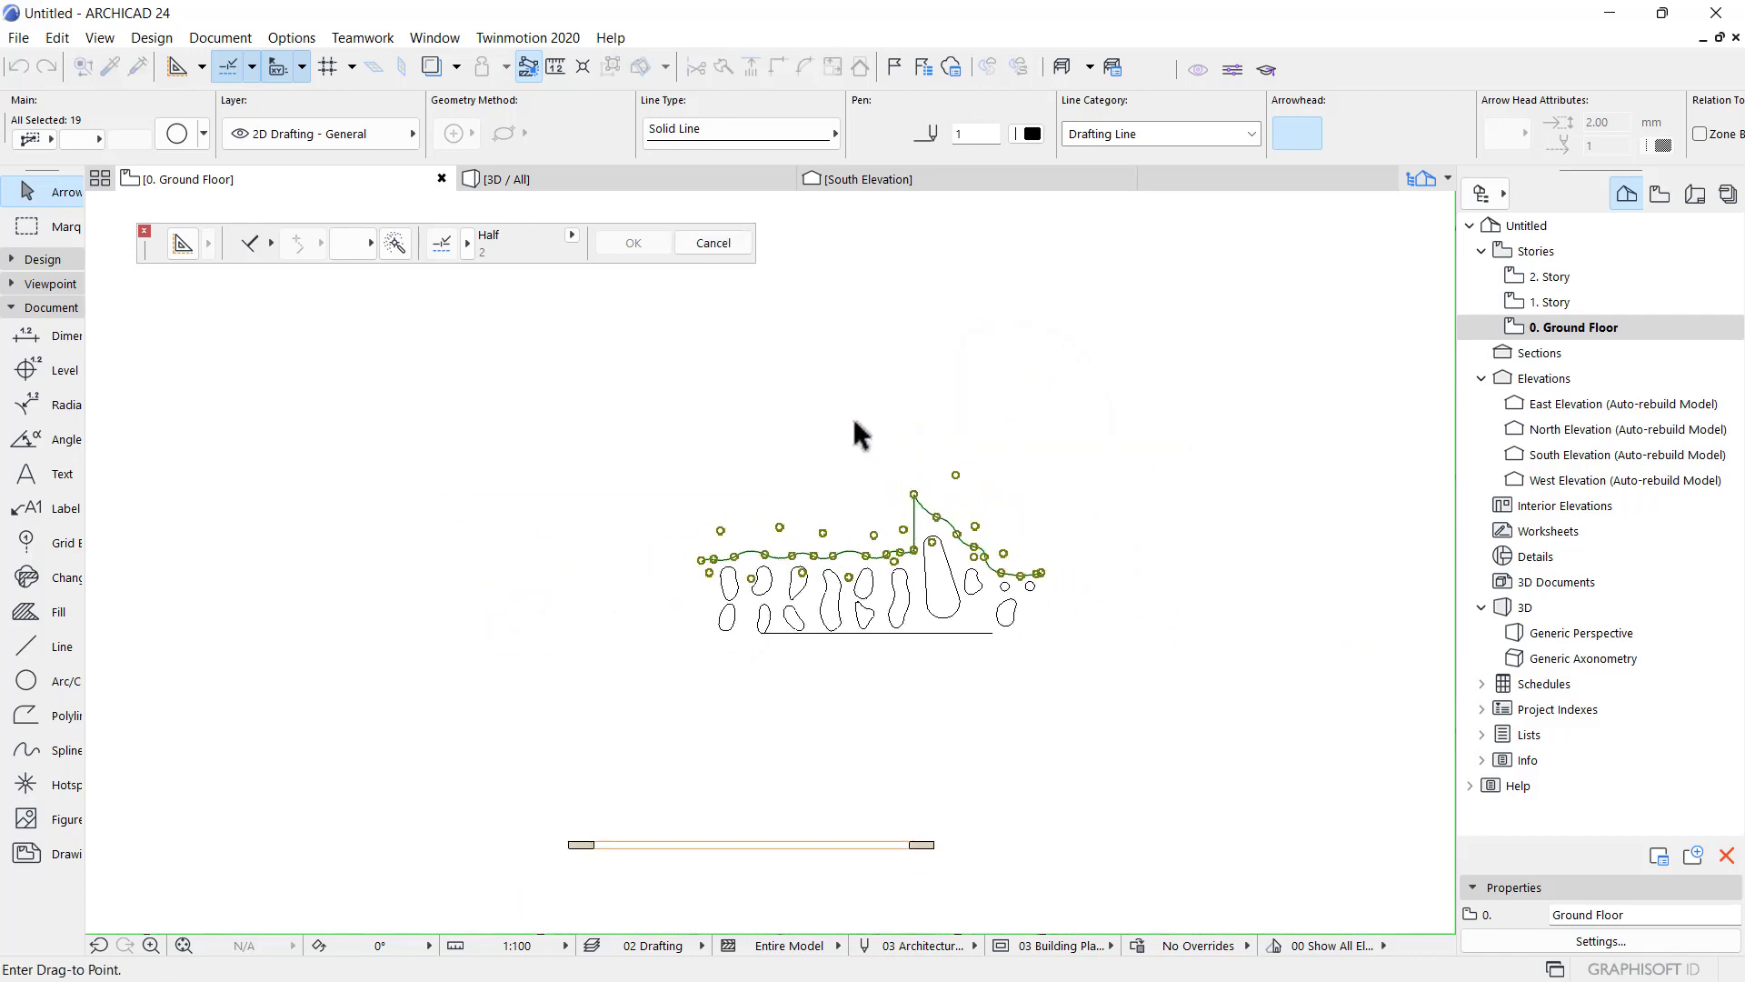
{"action": "left_click", "coordinate": [761, 424]}
{"action": "key", "text": "Escape"}
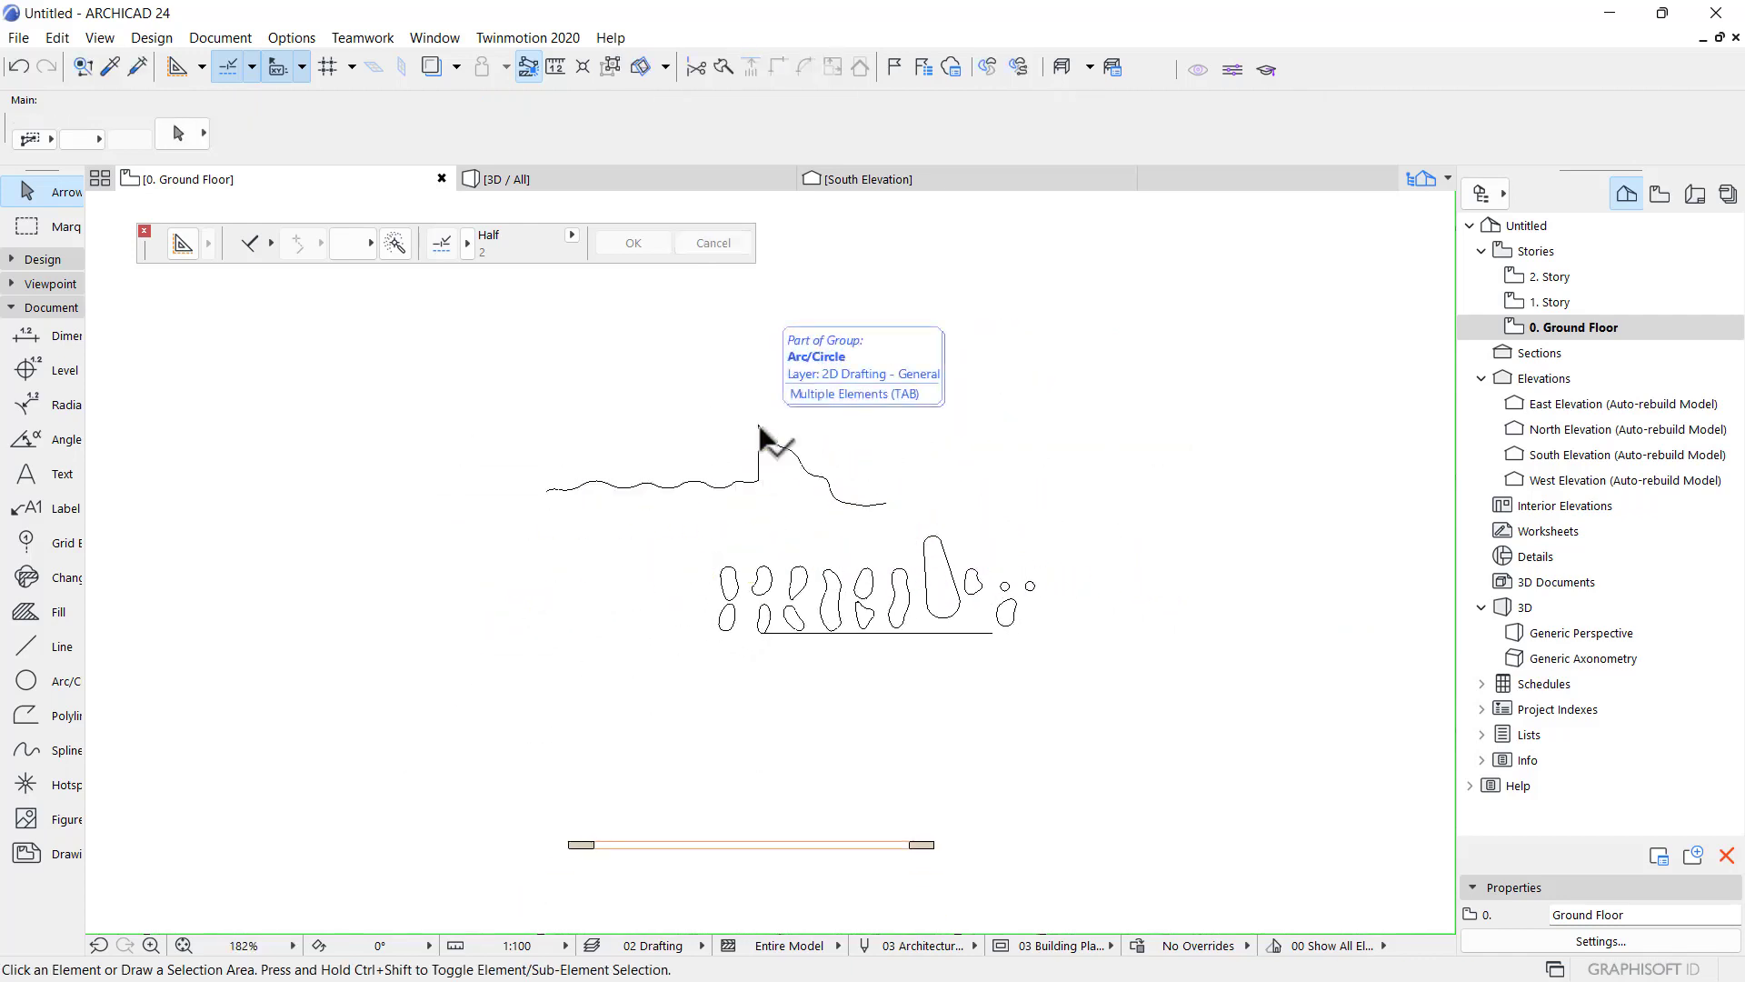
- Start the Shell tool with the extruded geometry method and the detailed construction method for the wavy roofline outline
{"action": "left_click", "coordinate": [759, 425]}
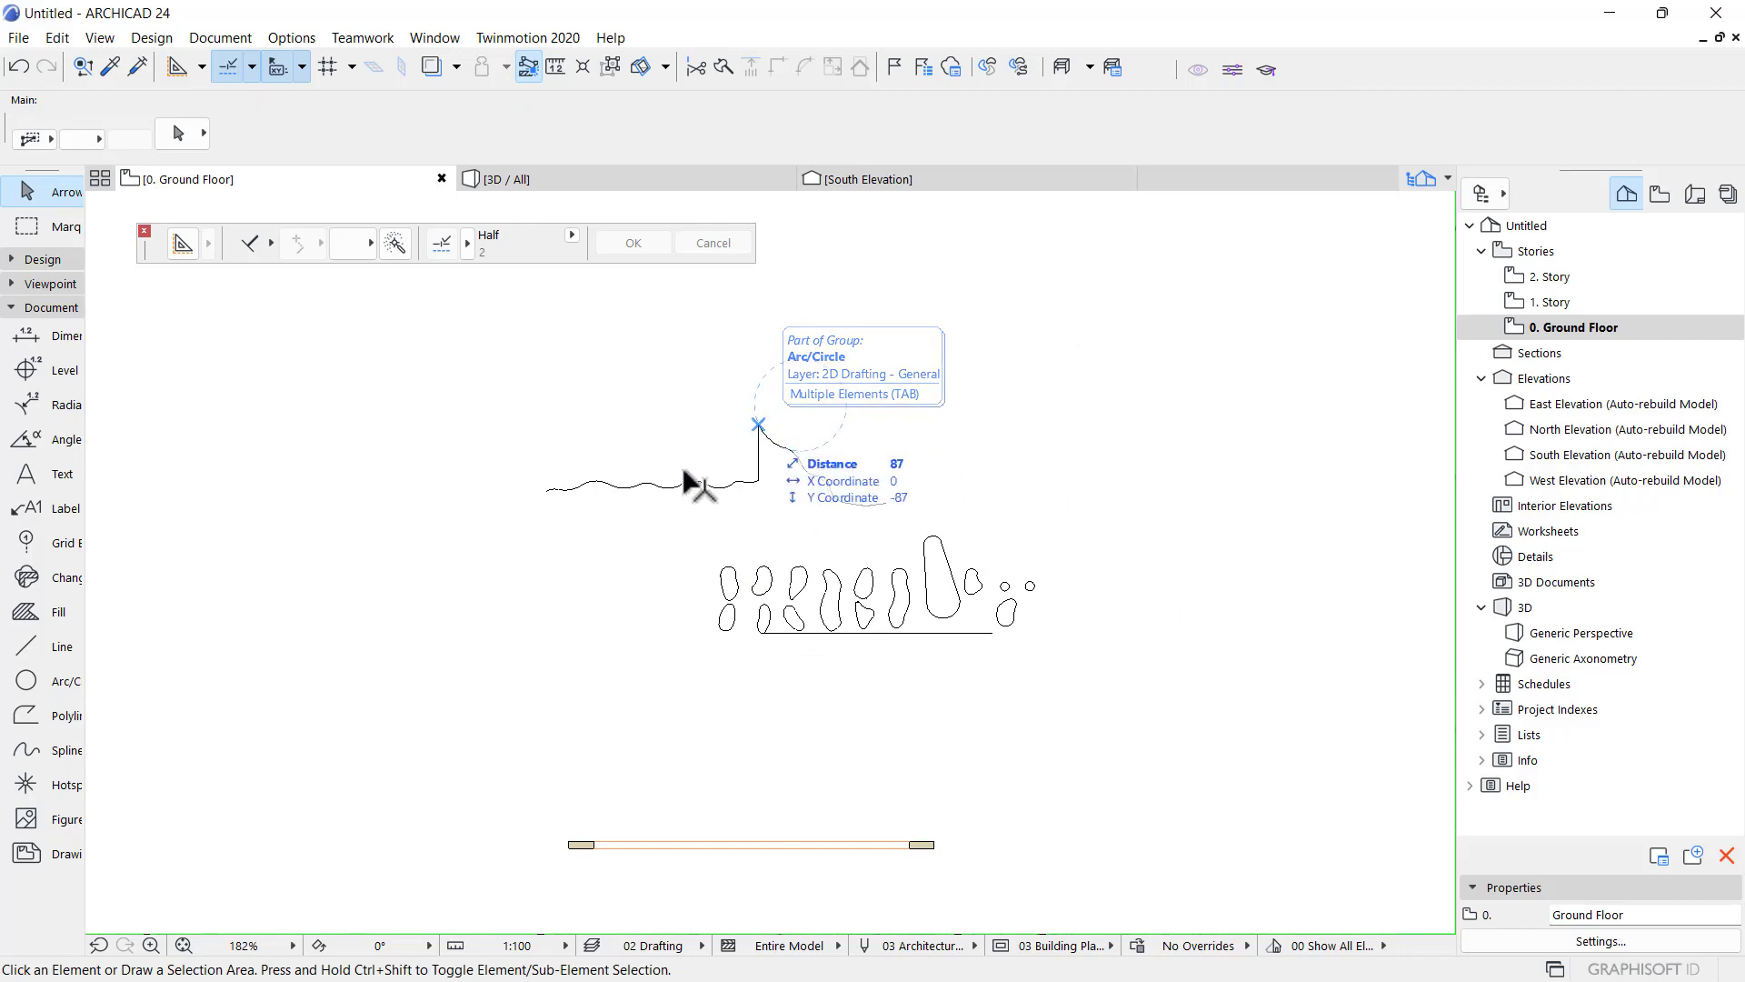
{"action": "scroll", "coordinate": [564, 515], "scroll_direction": "up", "scroll_amount": 5}
{"action": "left_click", "coordinate": [11, 260]}
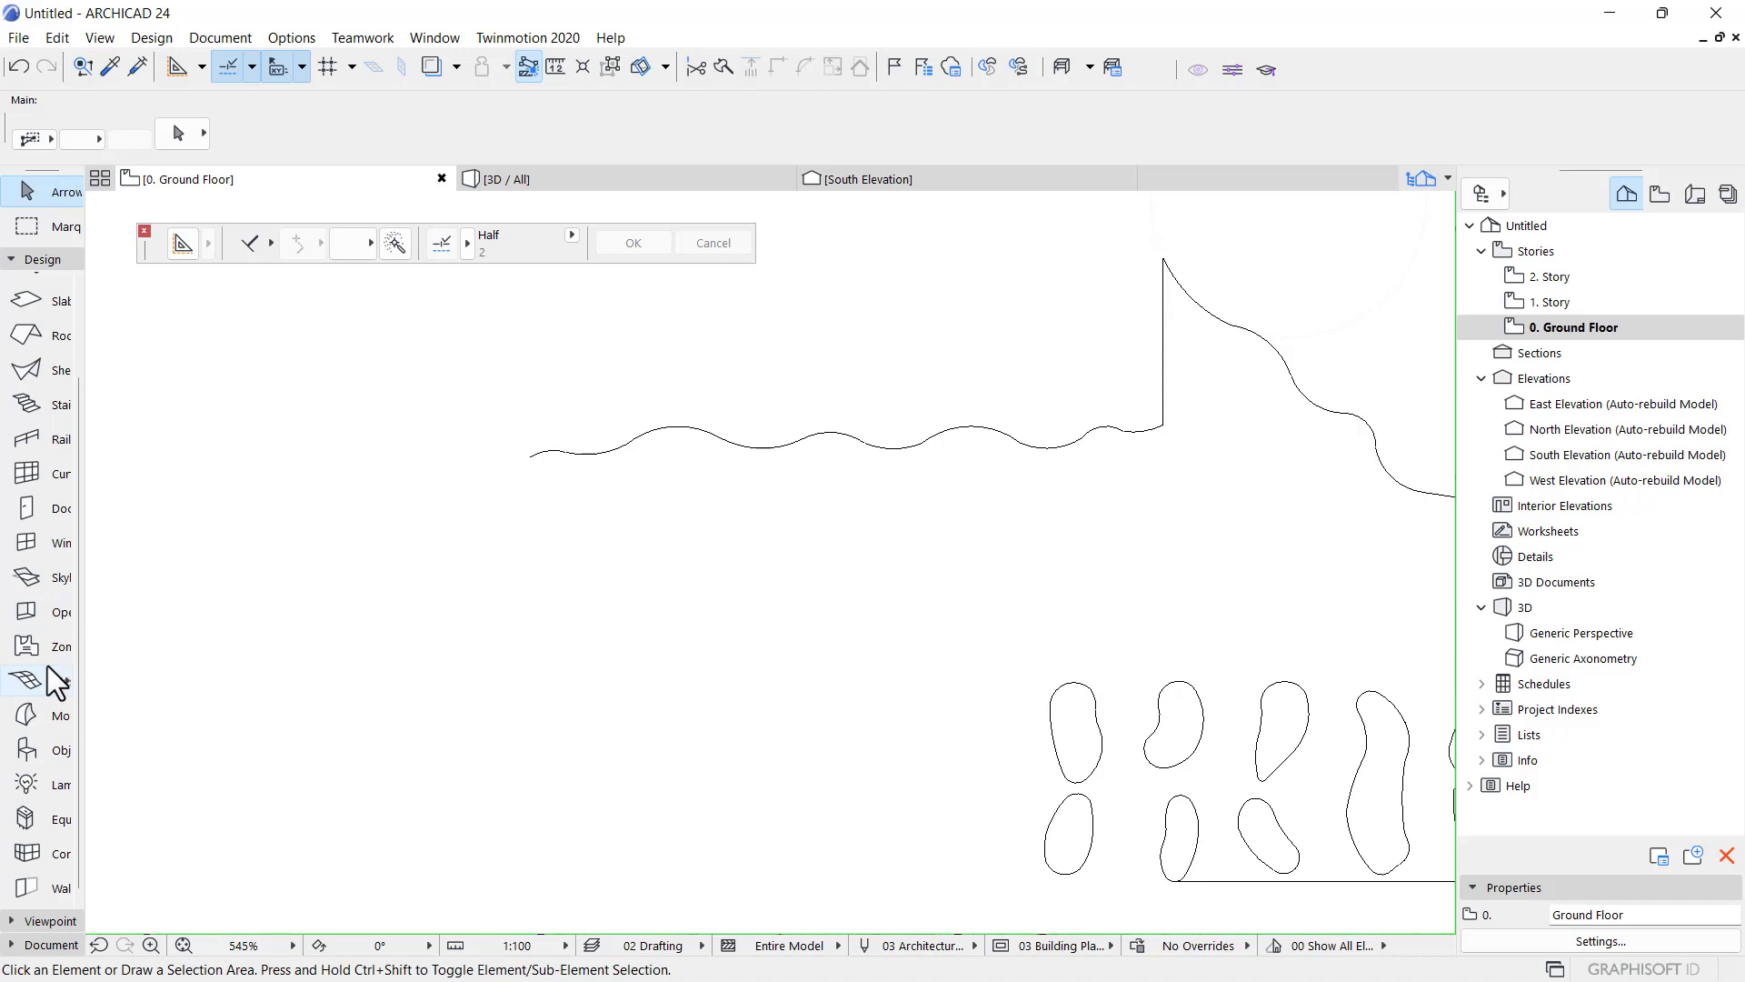
{"action": "scroll", "coordinate": [54, 809], "scroll_direction": "up", "scroll_amount": 2}
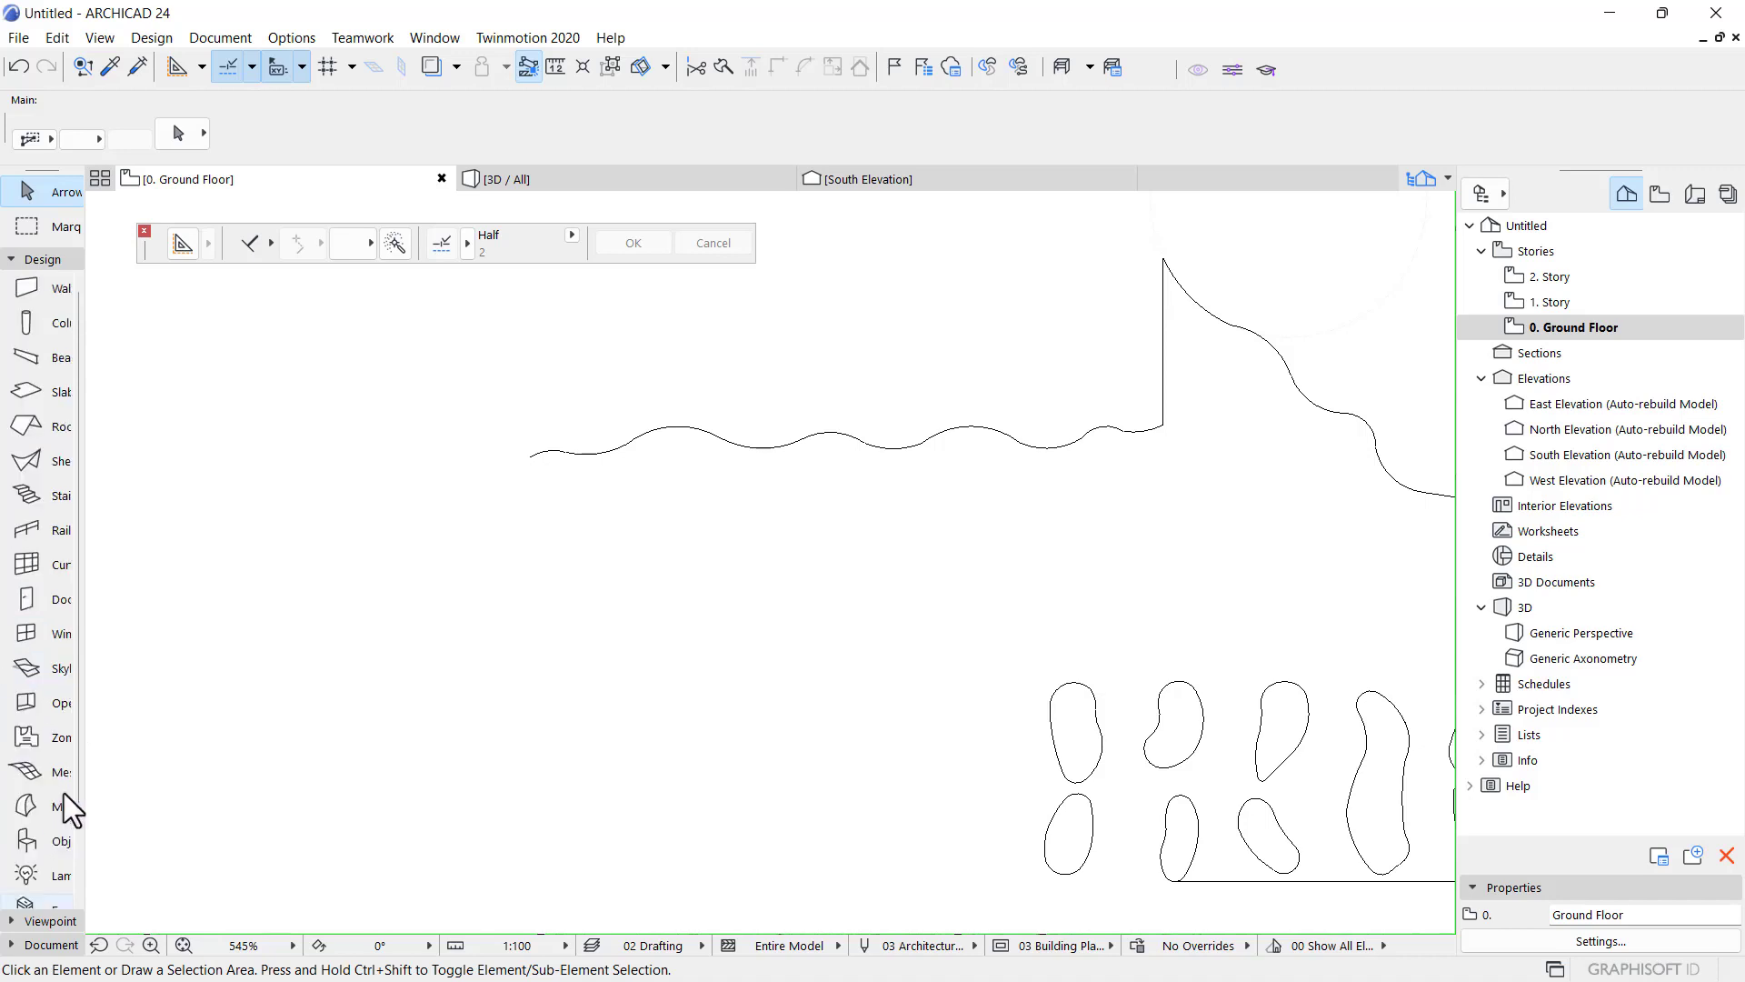
{"action": "left_click", "coordinate": [37, 464]}
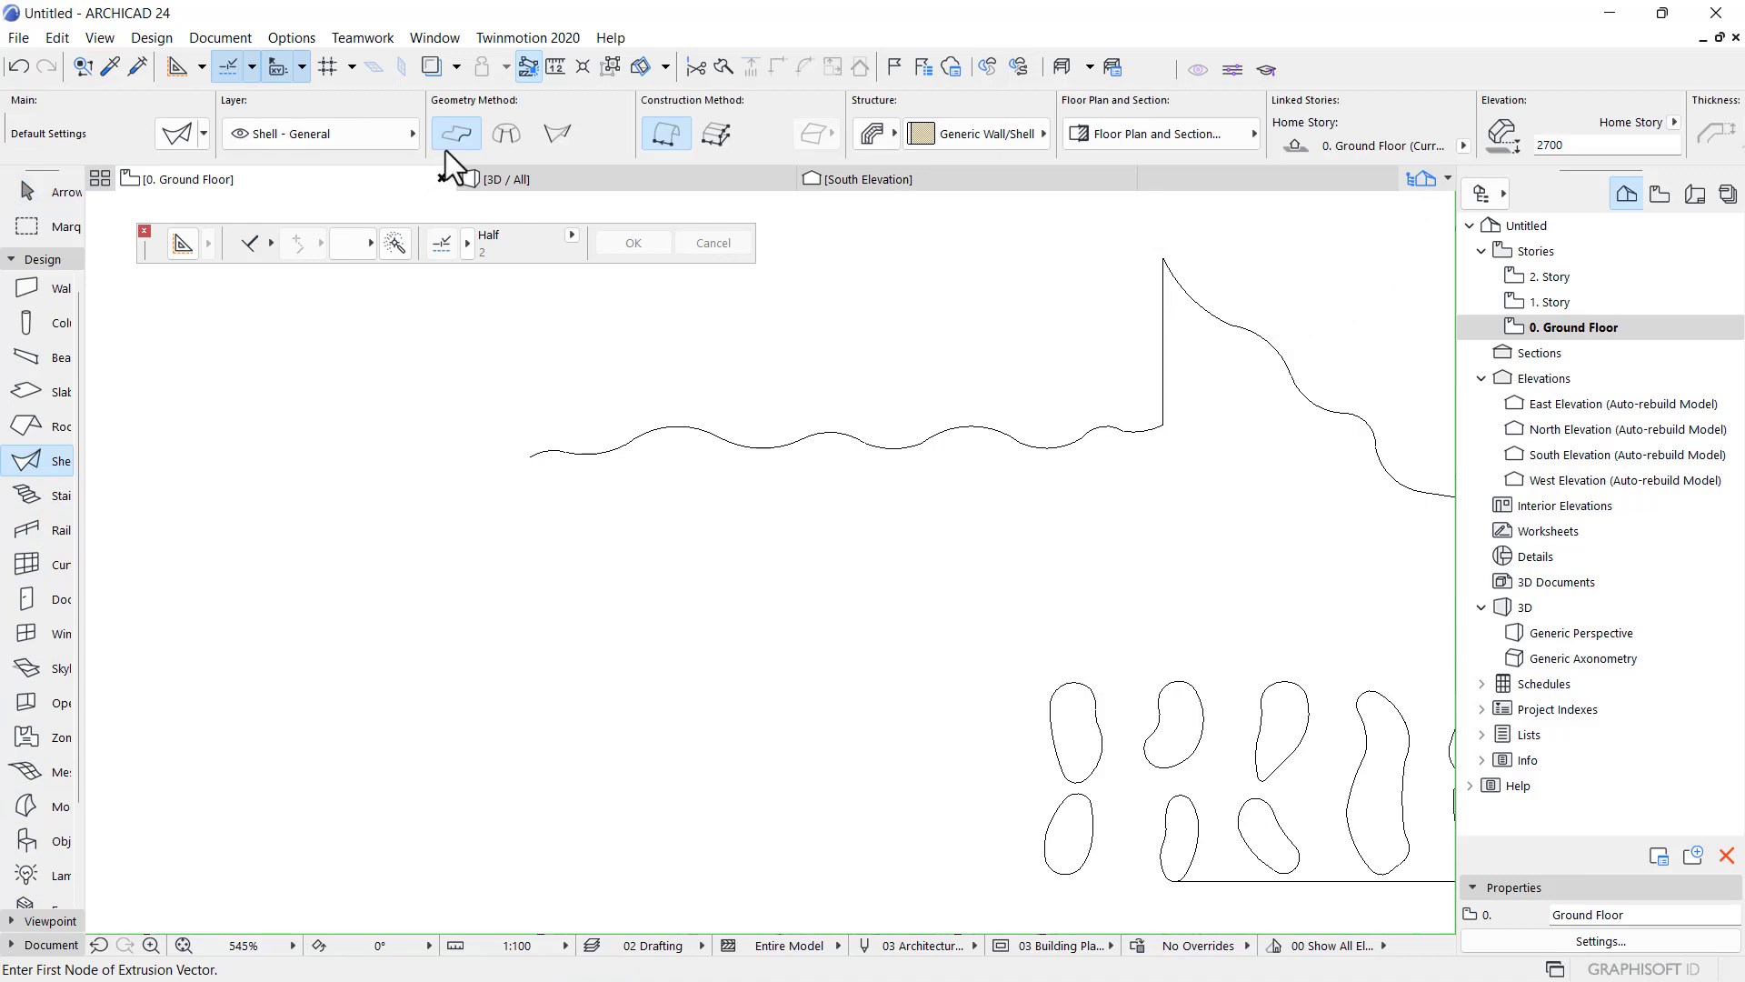
{"action": "left_click", "coordinate": [712, 134]}
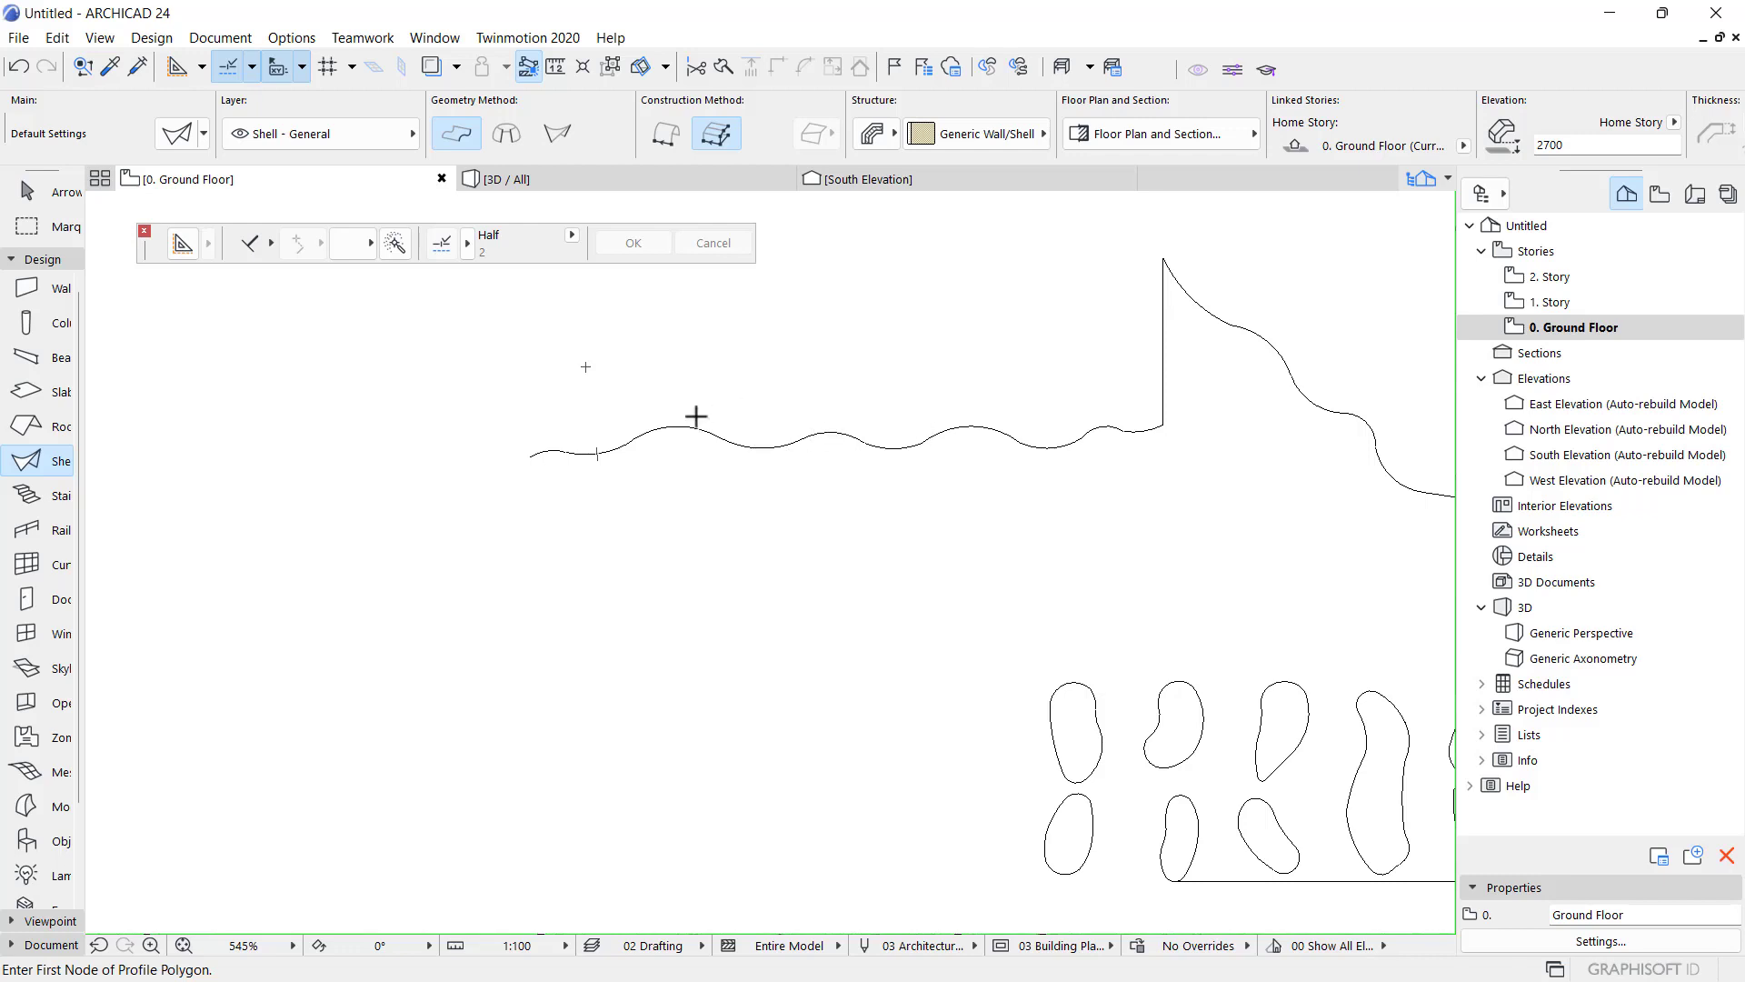
{"action": "left_click", "coordinate": [566, 447]}
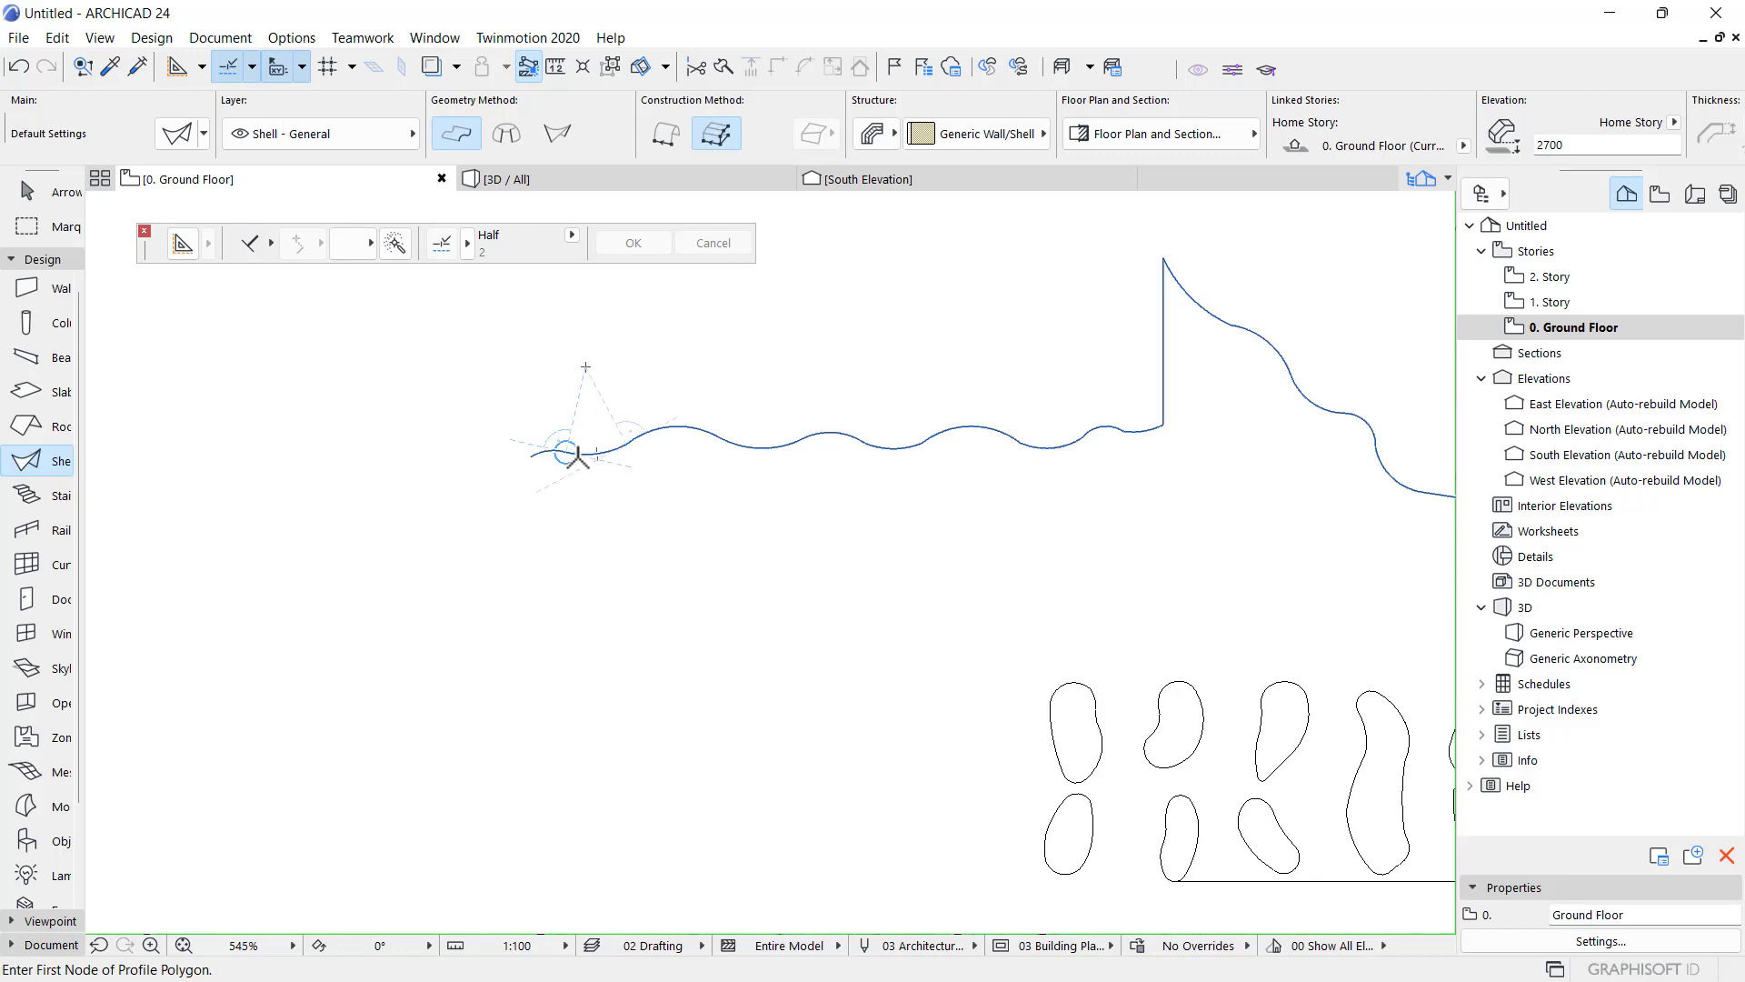
- Look over the roofline outline on the plan and examine the wall's window openings in 3D
{"action": "scroll", "coordinate": [577, 455], "scroll_direction": "down", "scroll_amount": 4}
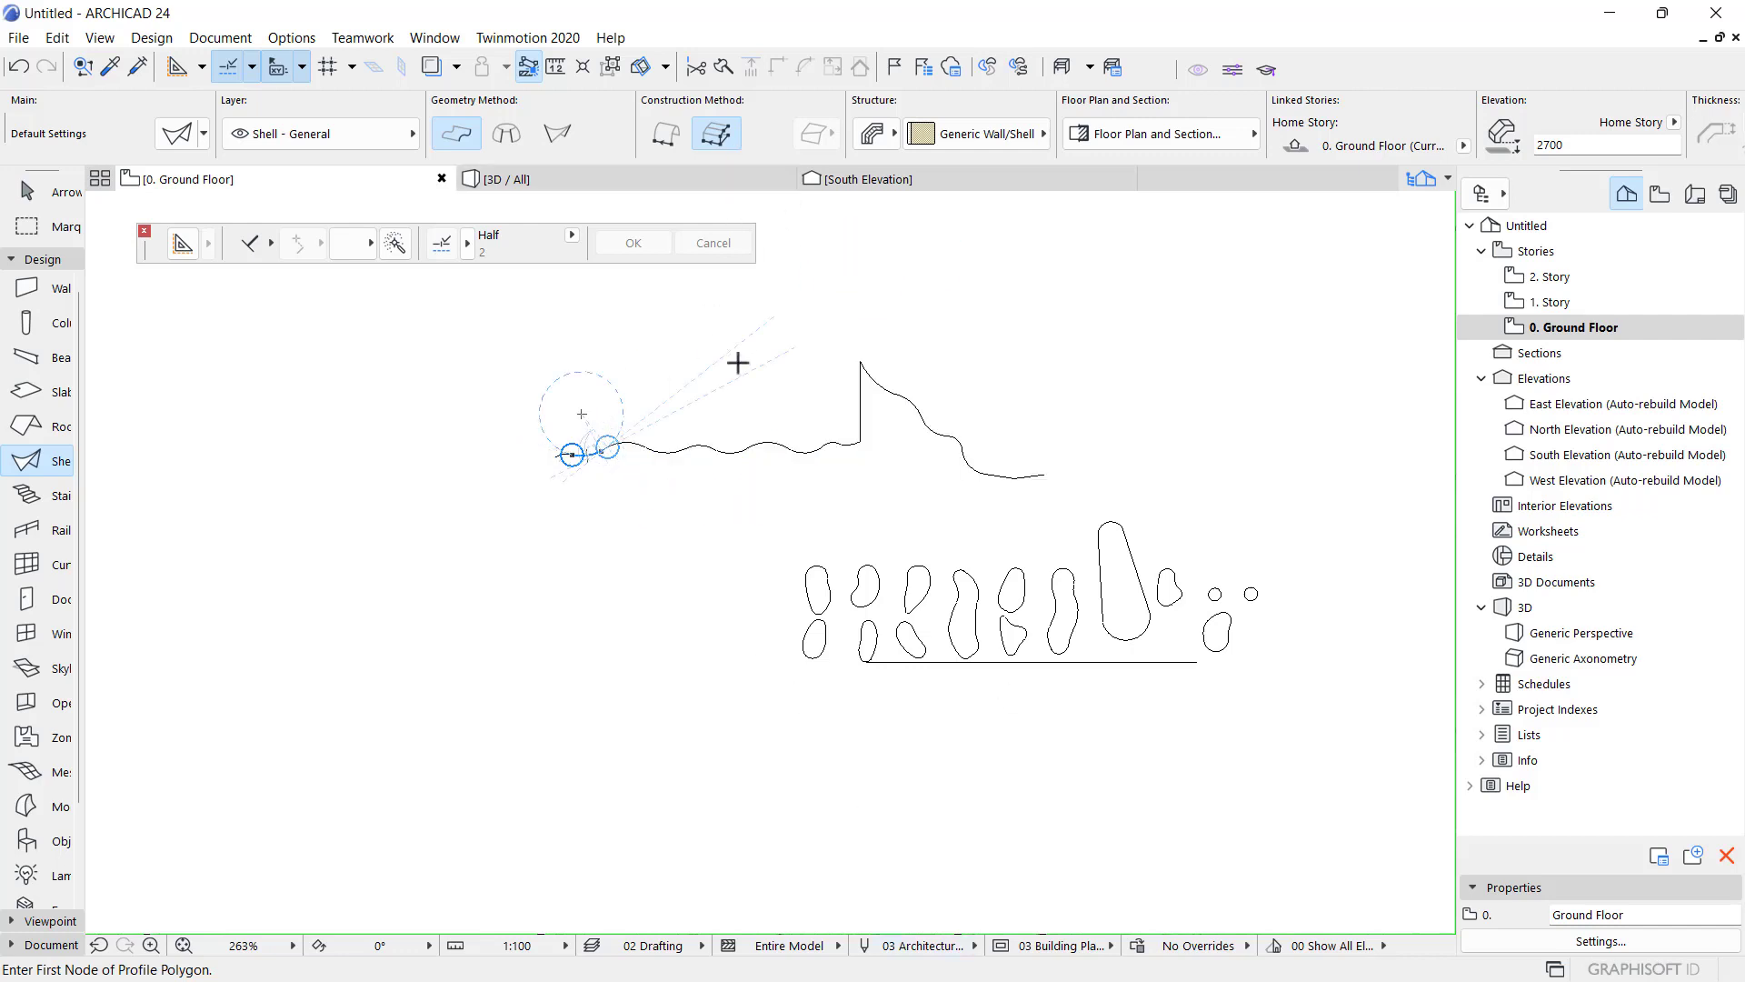
{"action": "scroll", "coordinate": [826, 398], "scroll_direction": "up", "scroll_amount": 5}
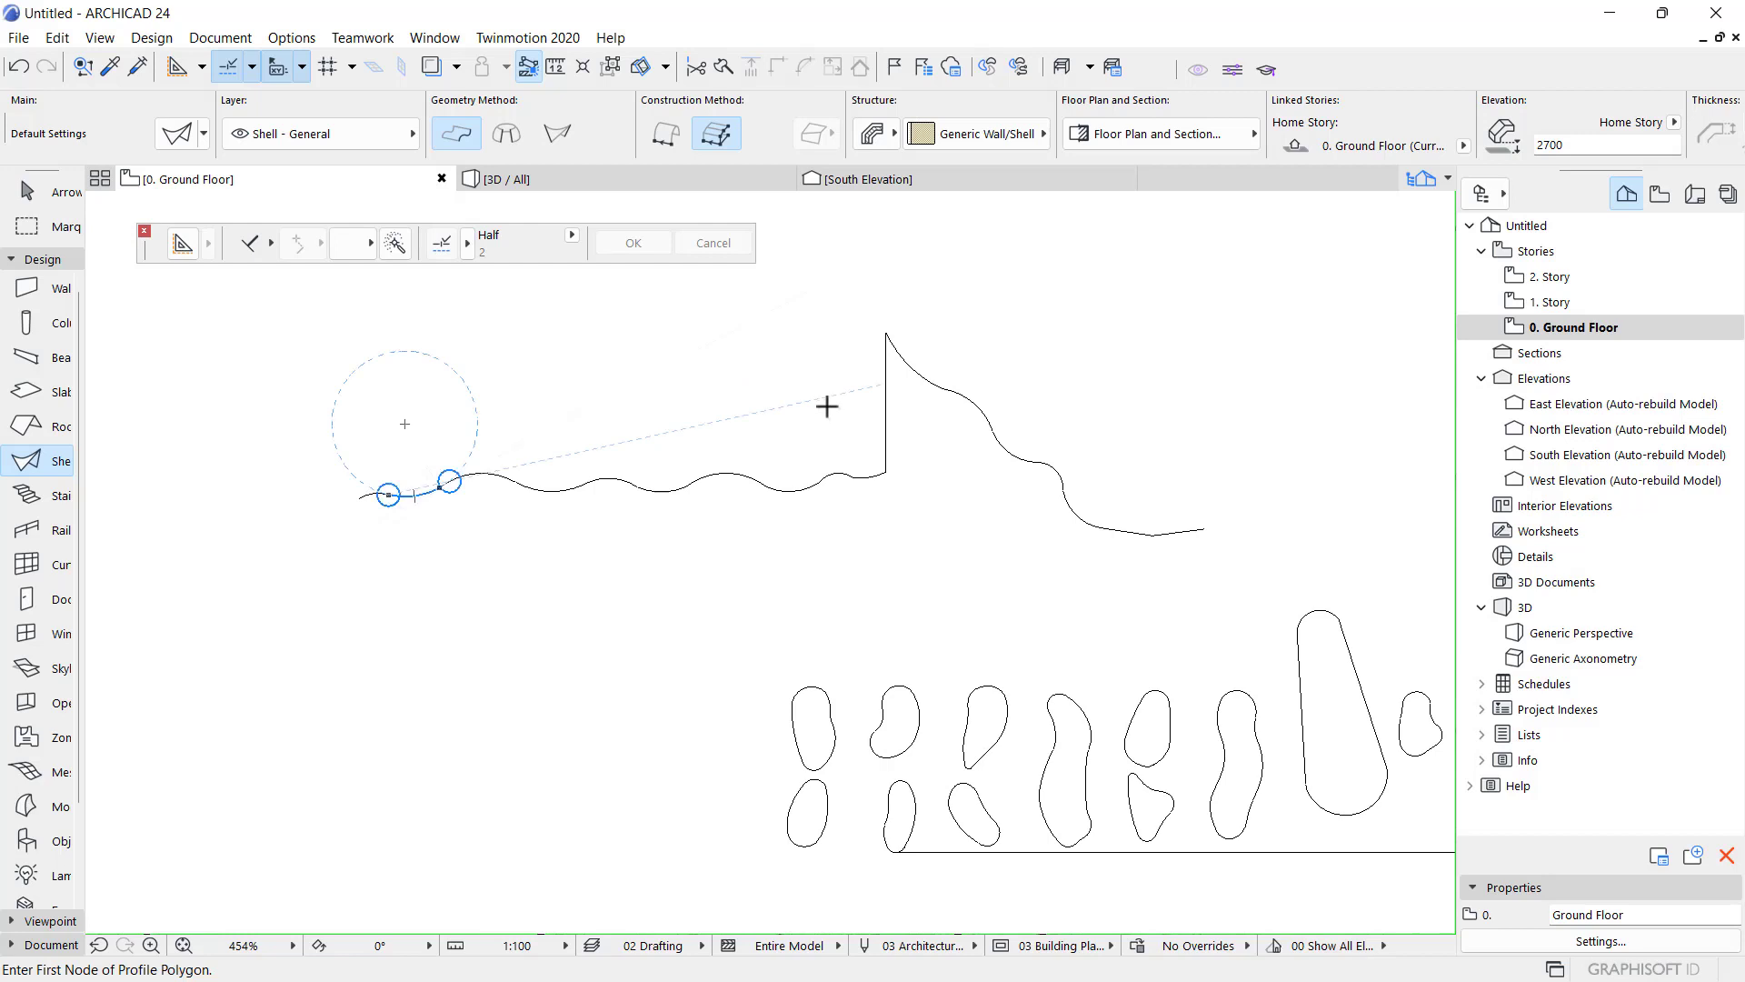
{"action": "scroll", "coordinate": [841, 391], "scroll_direction": "down", "scroll_amount": 3}
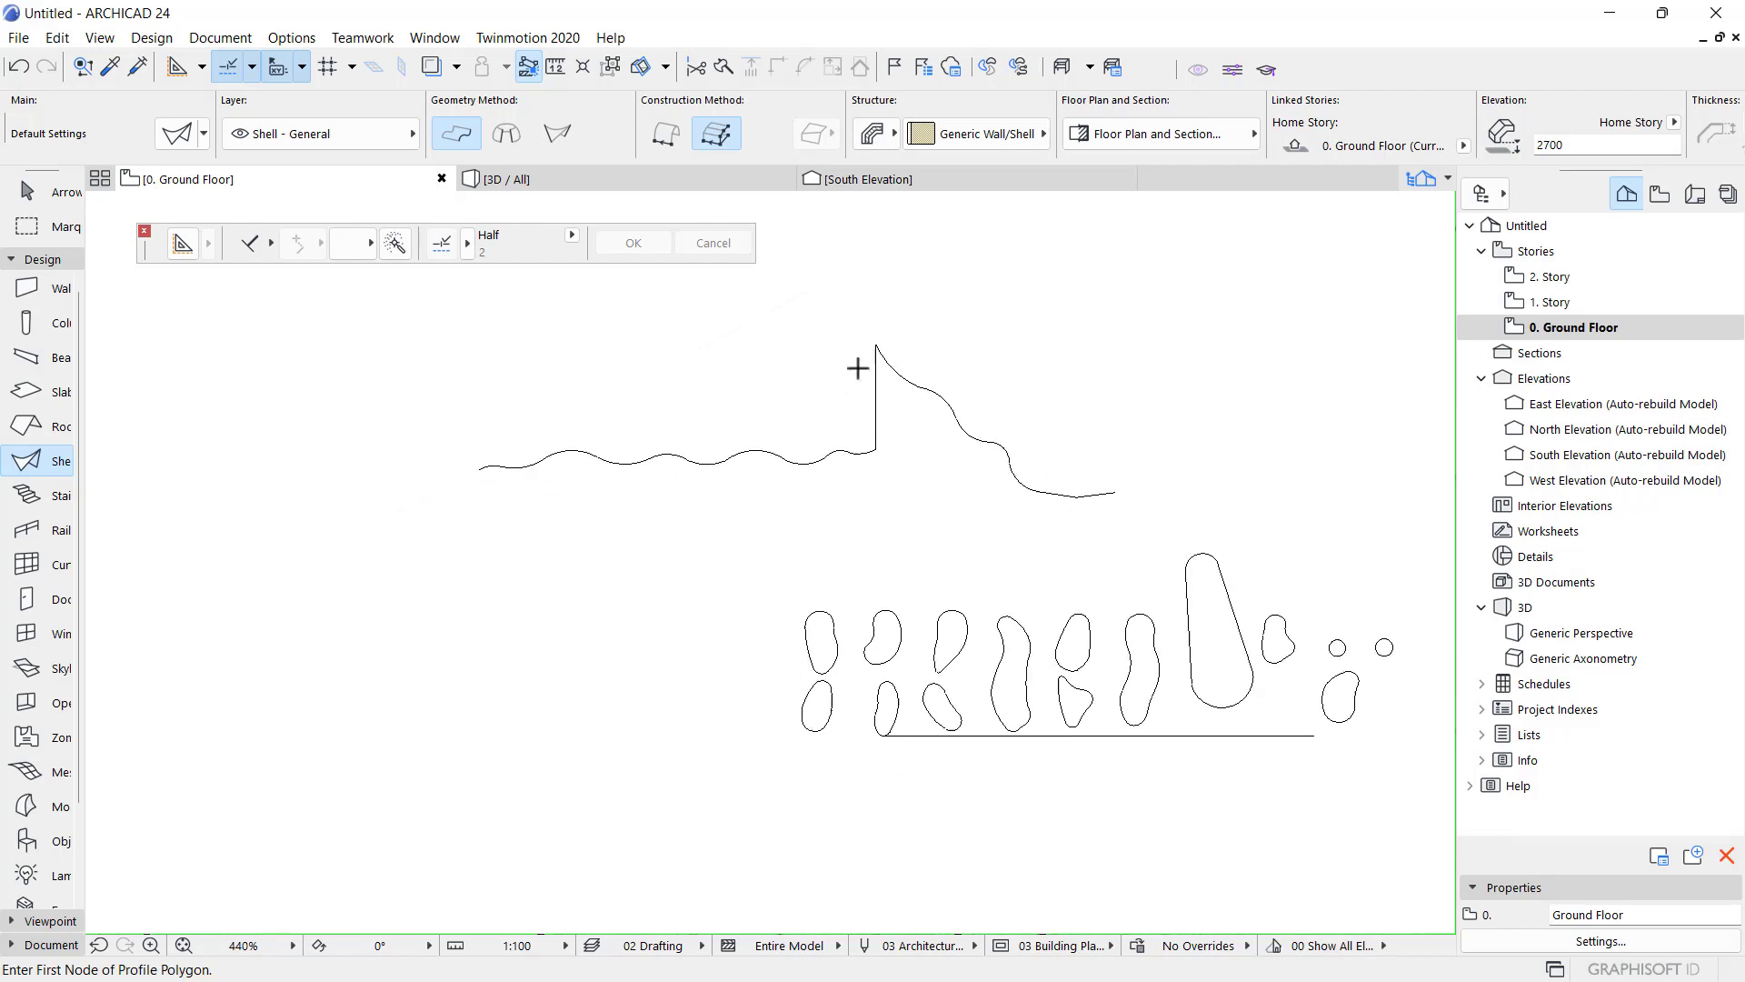
{"action": "left_click", "coordinate": [627, 180]}
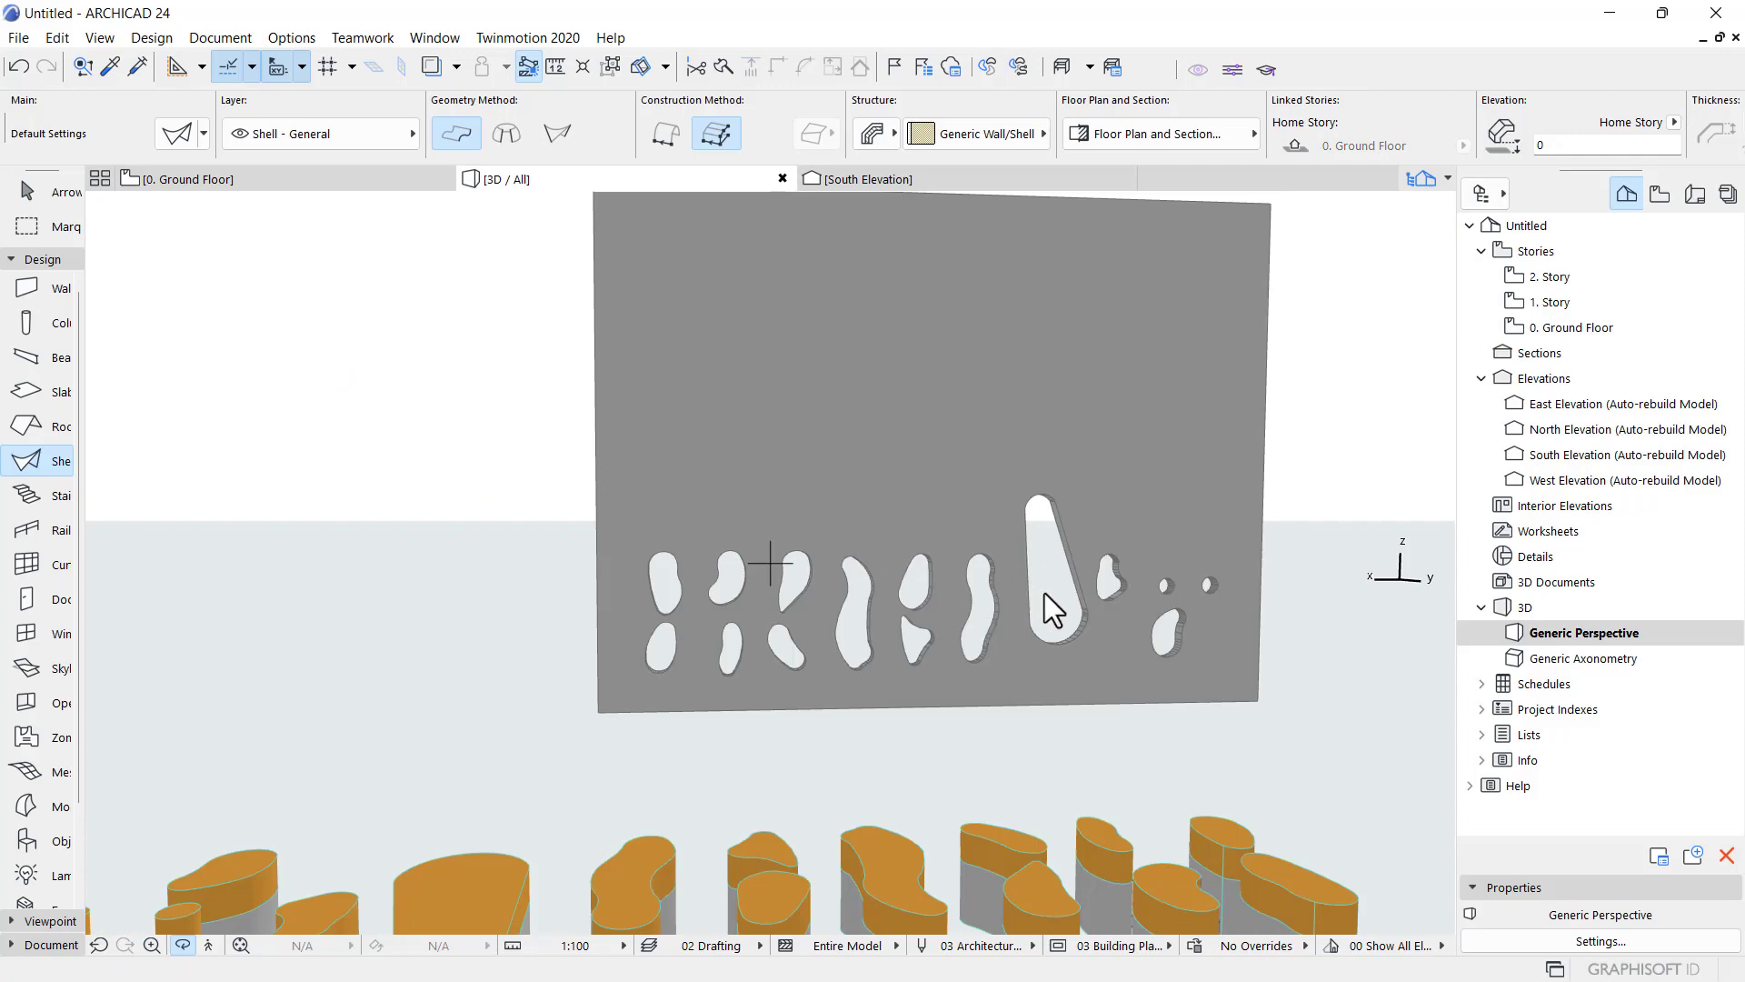
{"action": "scroll", "coordinate": [1044, 592], "scroll_direction": "up", "scroll_amount": 5}
{"action": "scroll", "coordinate": [1001, 560], "scroll_direction": "down", "scroll_amount": 6}
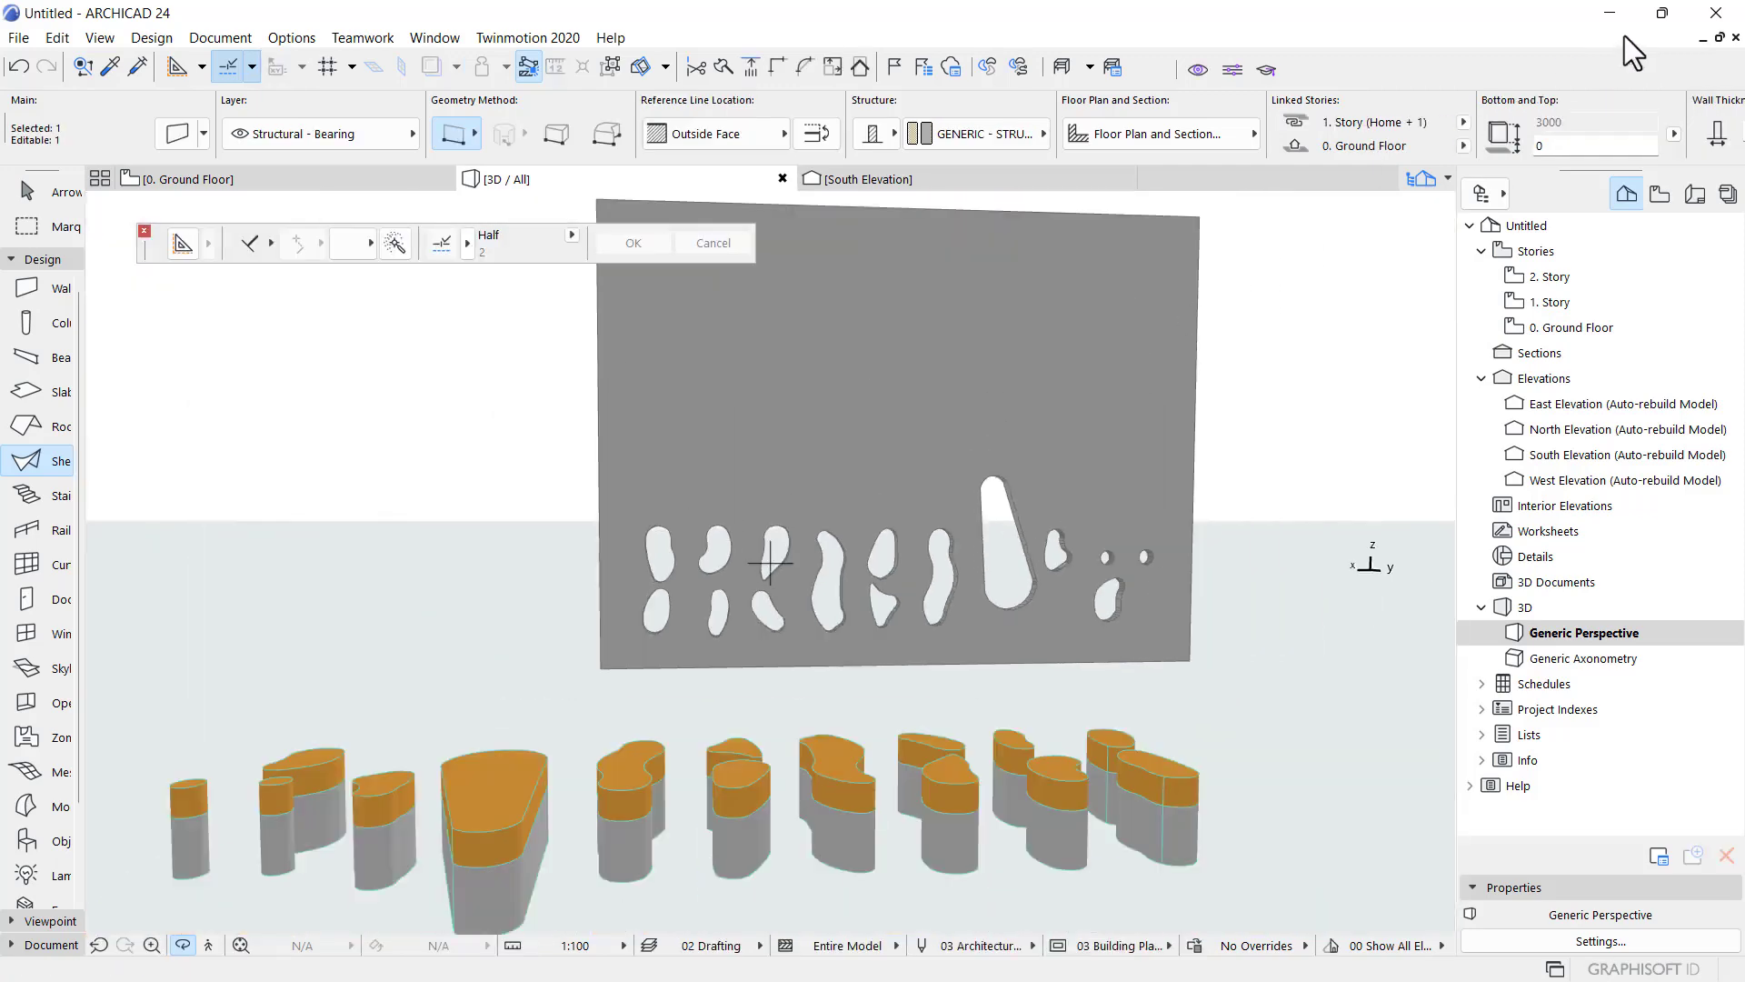
- Check the facade photo in IMG-20221102-WA0000.jpg, orbit the wall in ARCHICAD's 3D view to compare it, and return to the ground floor plan
{"action": "left_click", "coordinate": [1618, 9]}
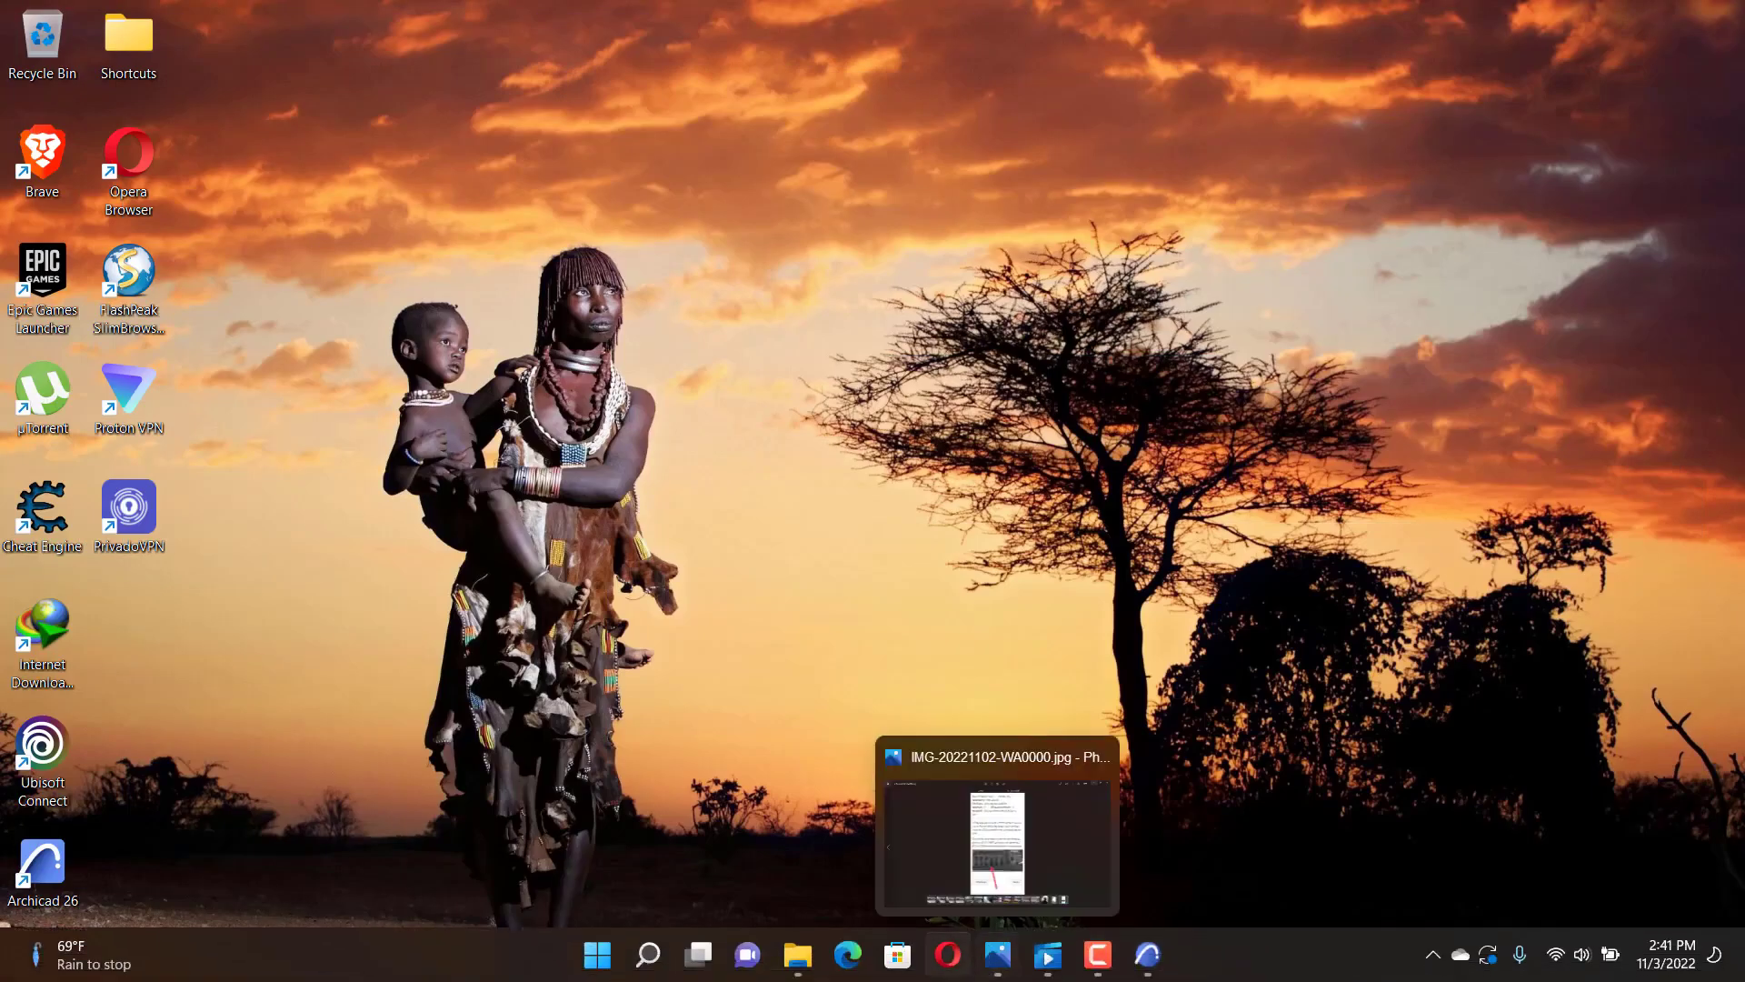
{"action": "left_click", "coordinate": [991, 953]}
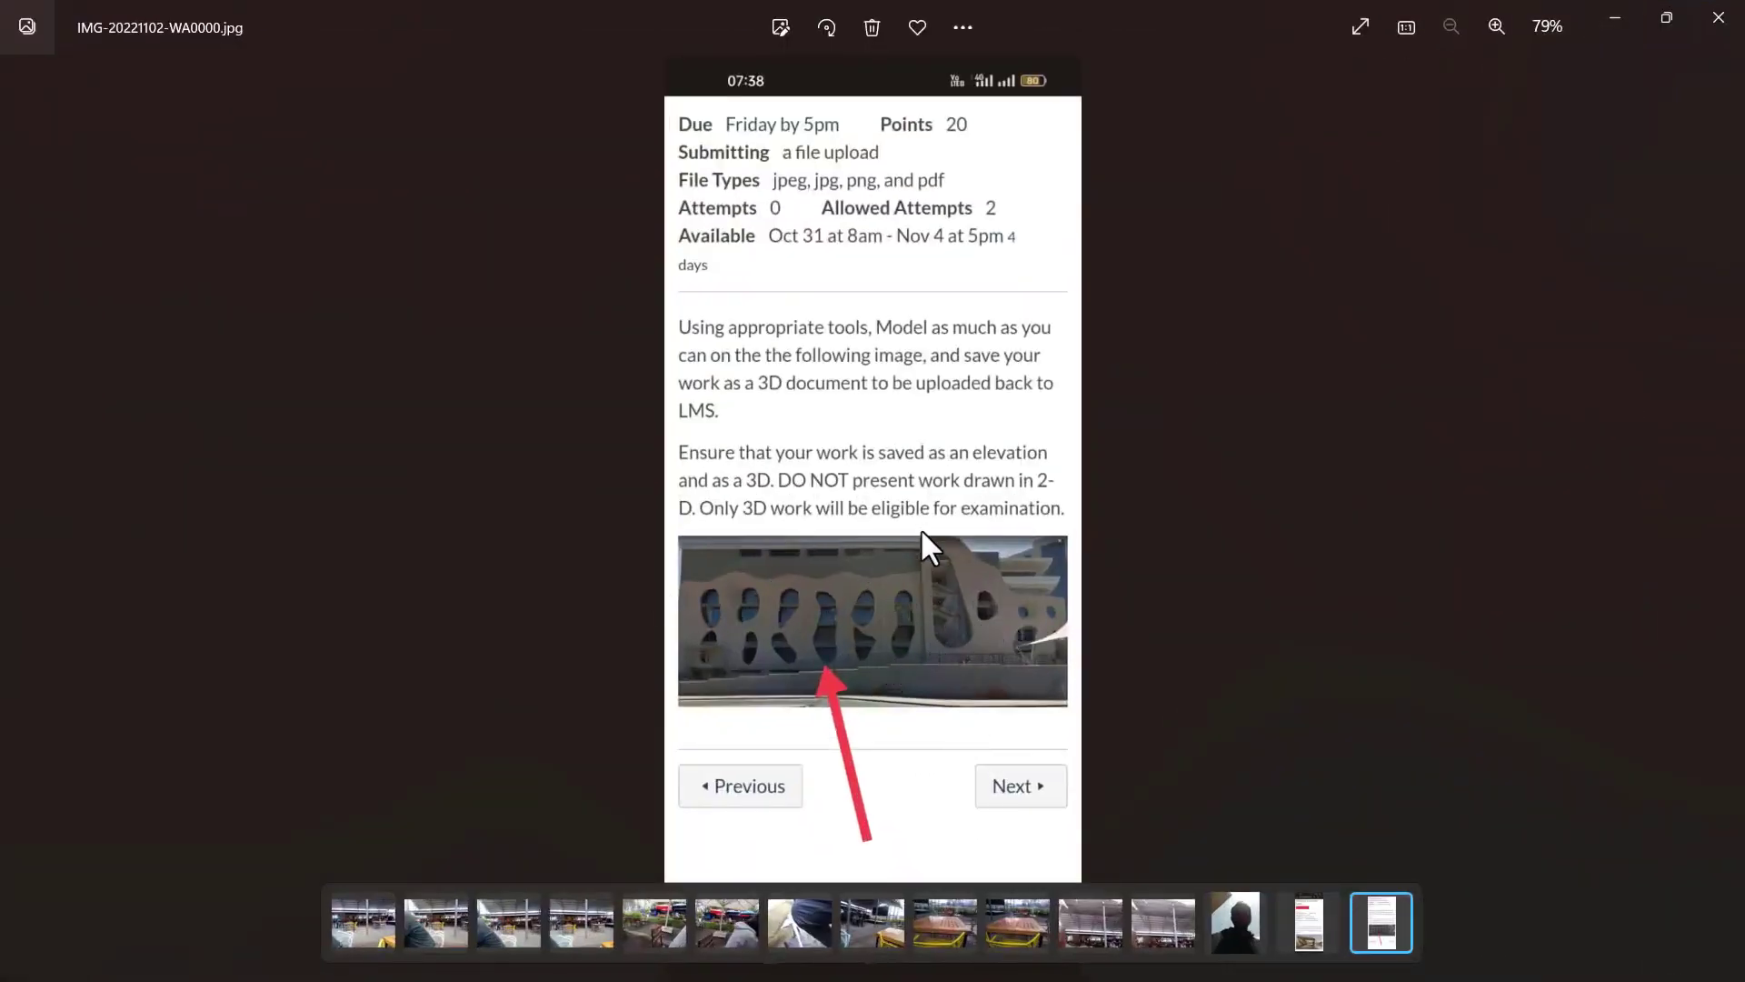
{"action": "left_click", "coordinate": [1602, 11]}
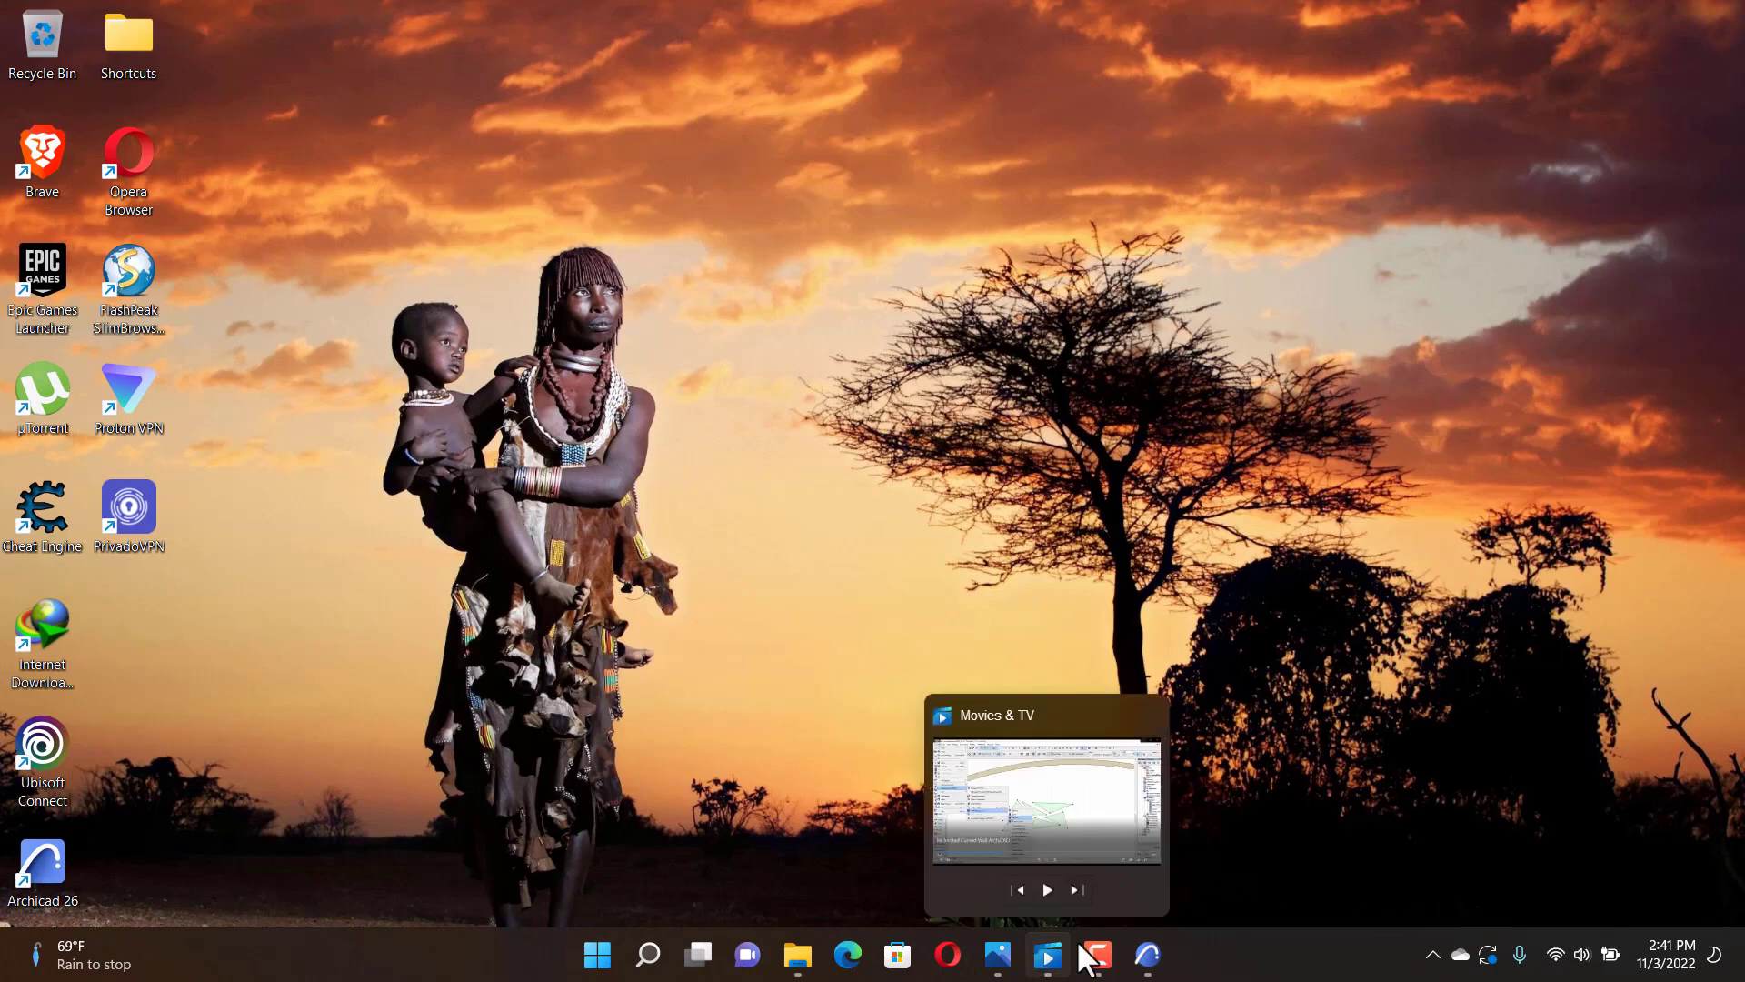
{"action": "left_click", "coordinate": [1147, 955]}
{"action": "left_click", "coordinate": [994, 526]}
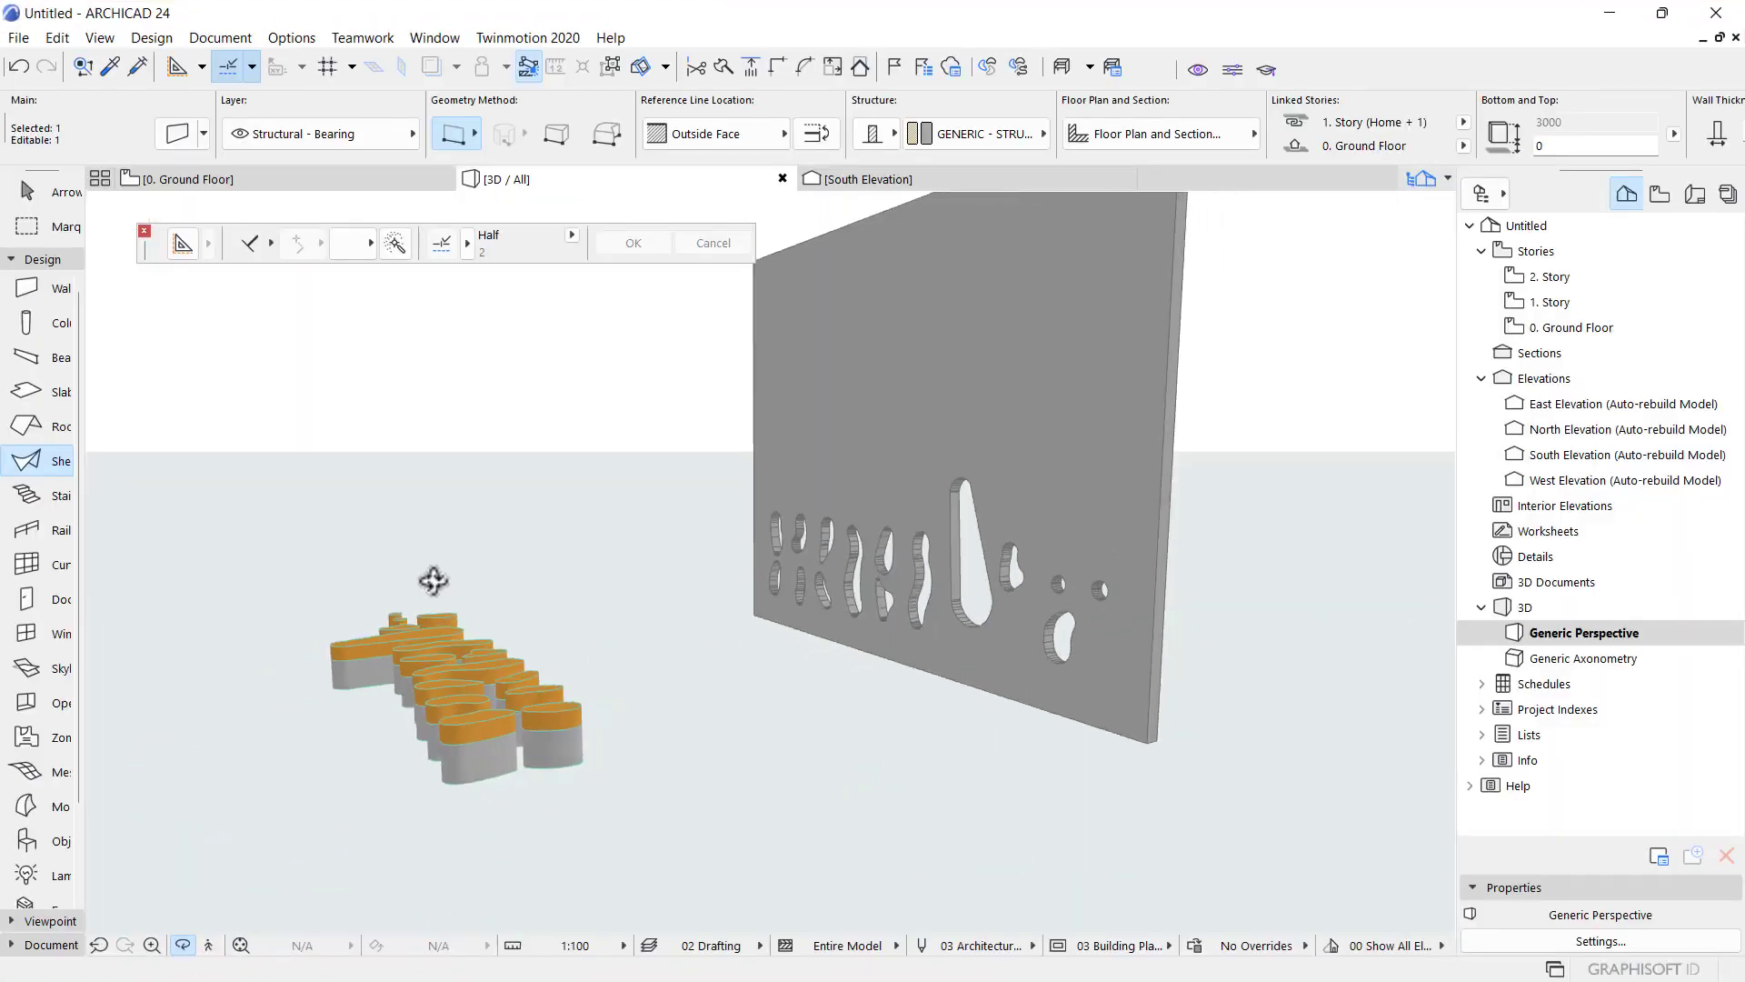
{"action": "middle_click_drag", "start_coordinate": [837, 561], "coordinate": [770, 563], "text": "shift"}
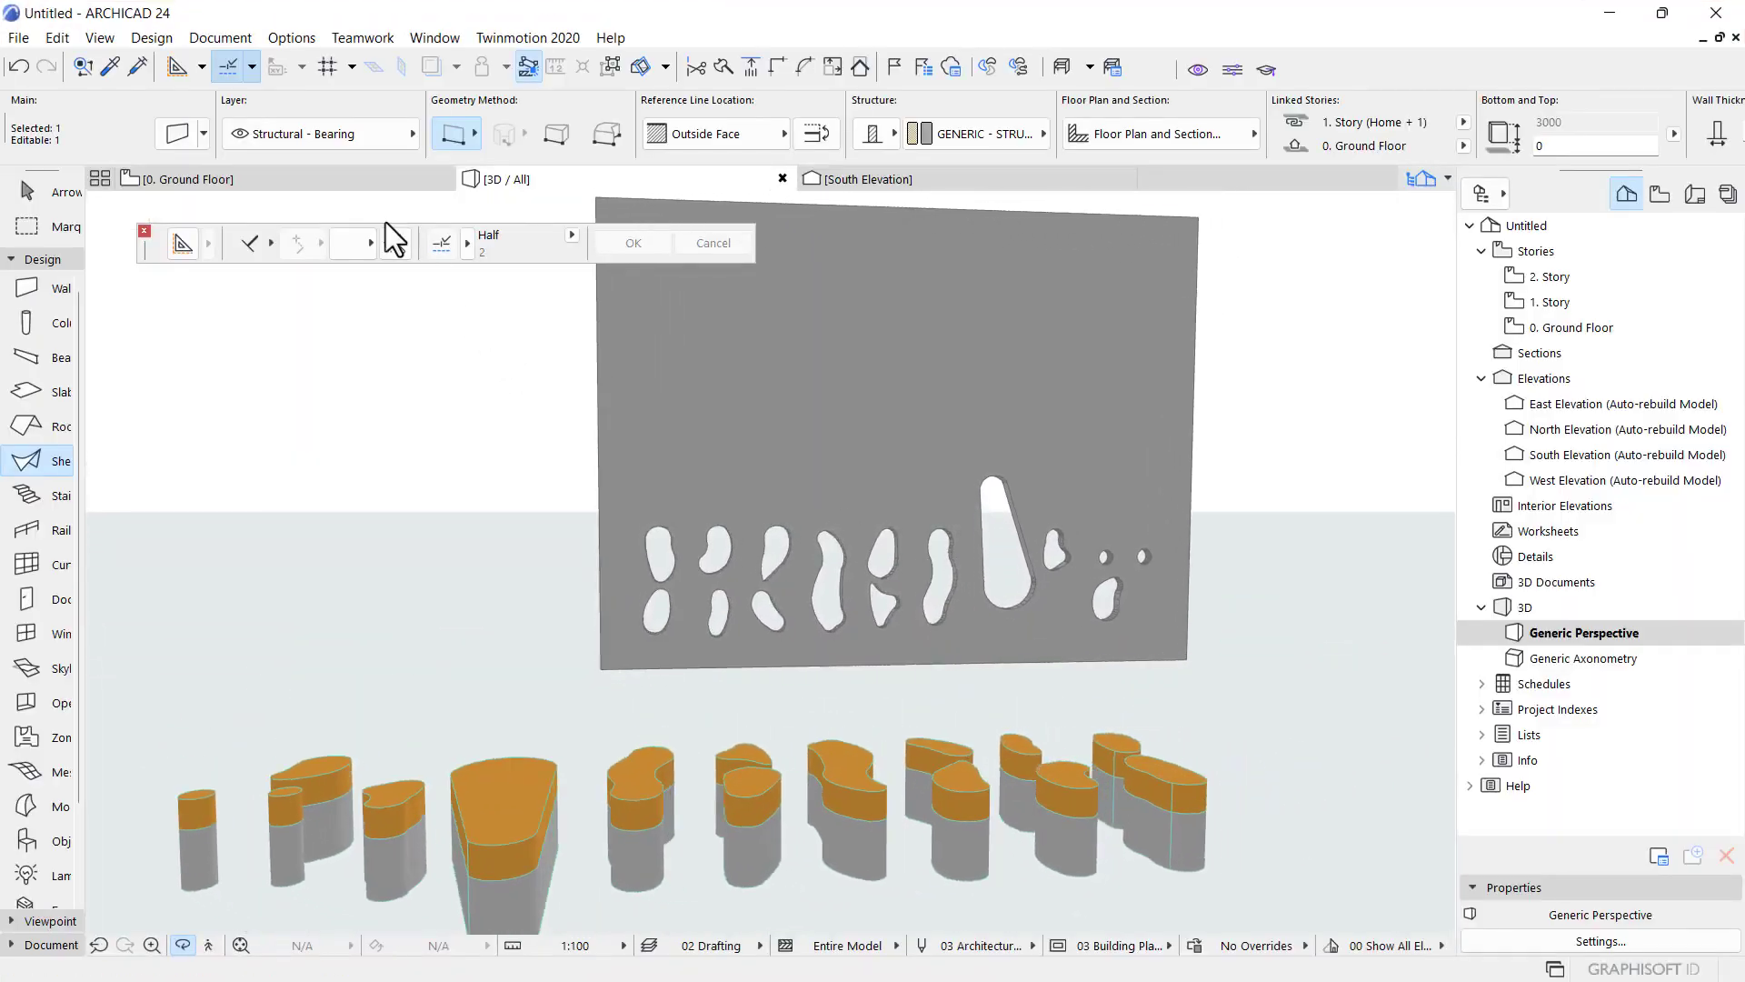
{"action": "left_click", "coordinate": [350, 179]}
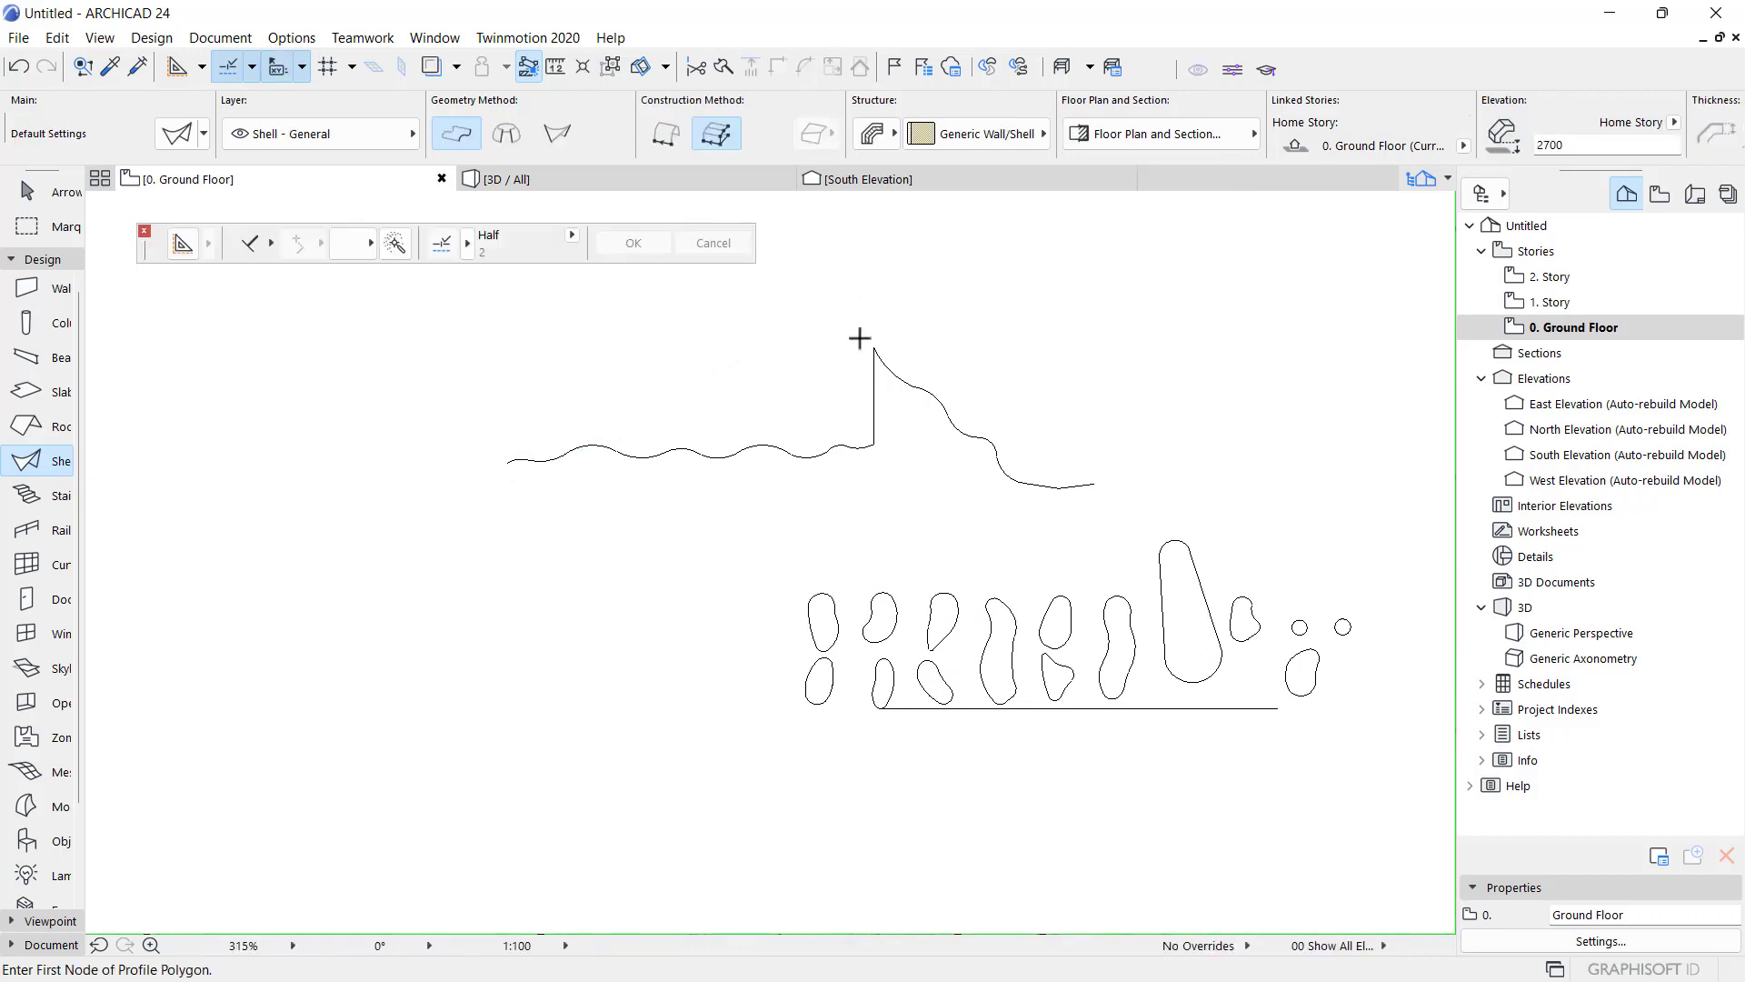
- Create an extruded shell along the roofline outline with the Magic Wand, using an extrusion length of 3000 mm
{"action": "scroll", "coordinate": [950, 449], "scroll_direction": "down", "scroll_amount": 6}
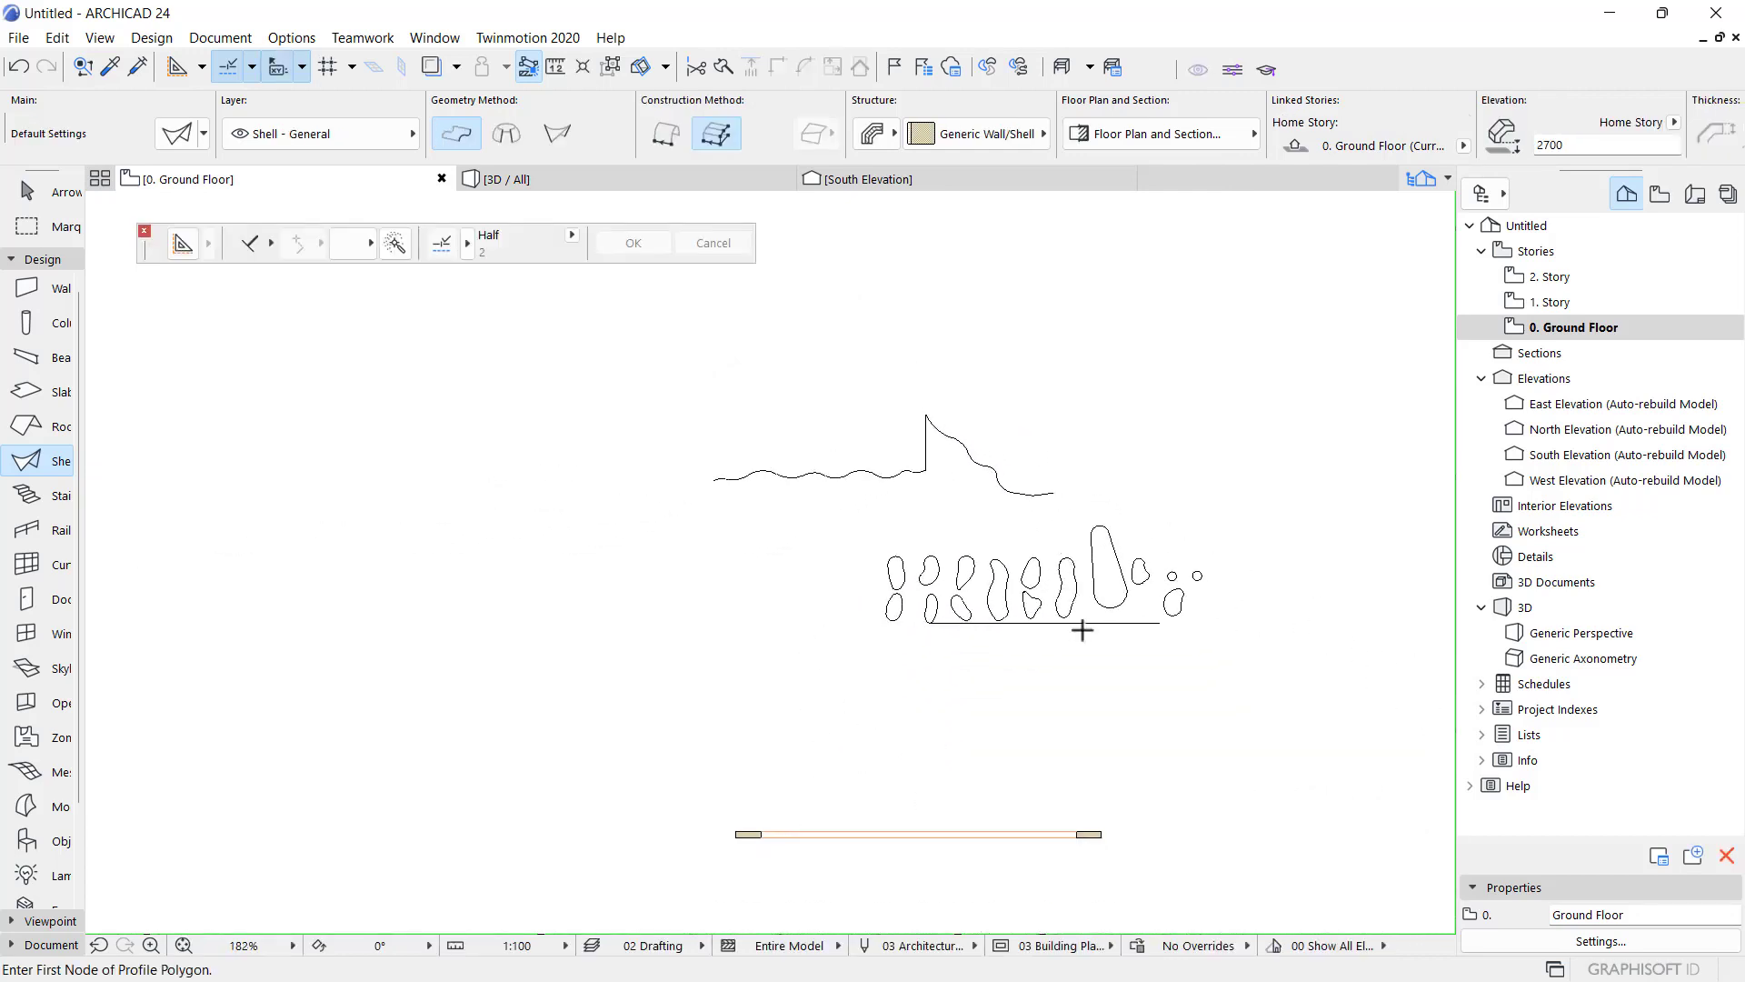
{"action": "scroll", "coordinate": [1060, 524], "scroll_direction": "up", "scroll_amount": 3}
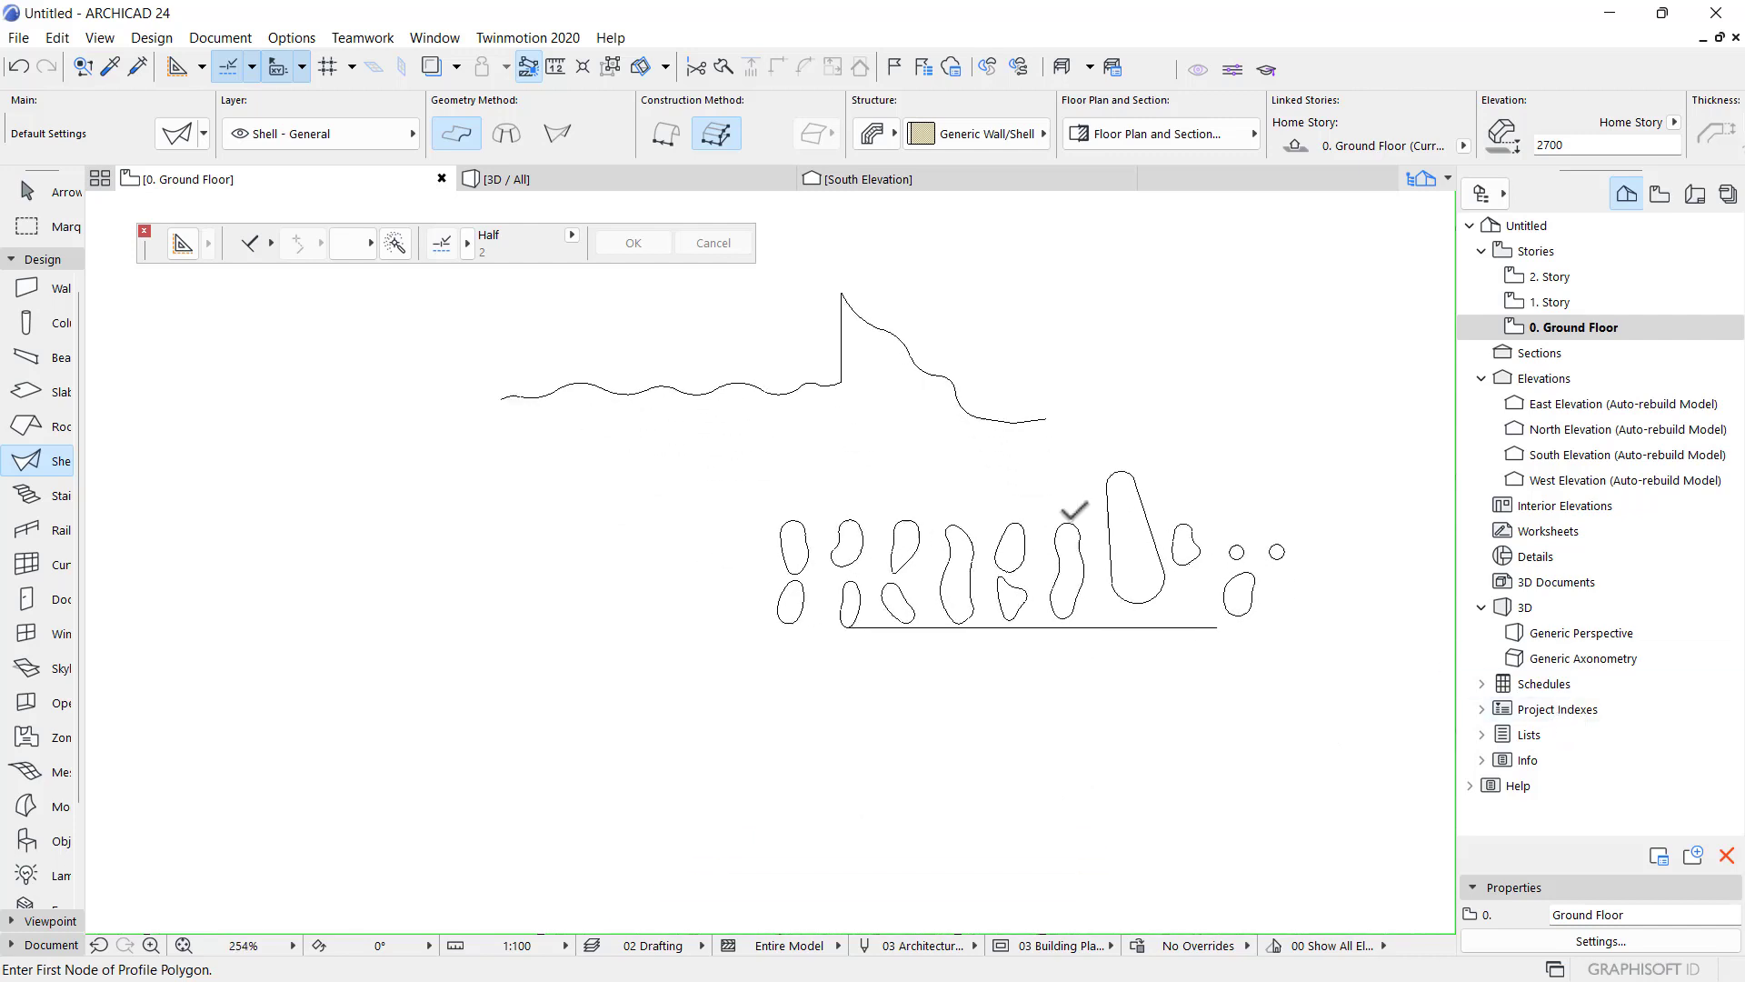
{"action": "scroll", "coordinate": [872, 385], "scroll_direction": "up", "scroll_amount": 1}
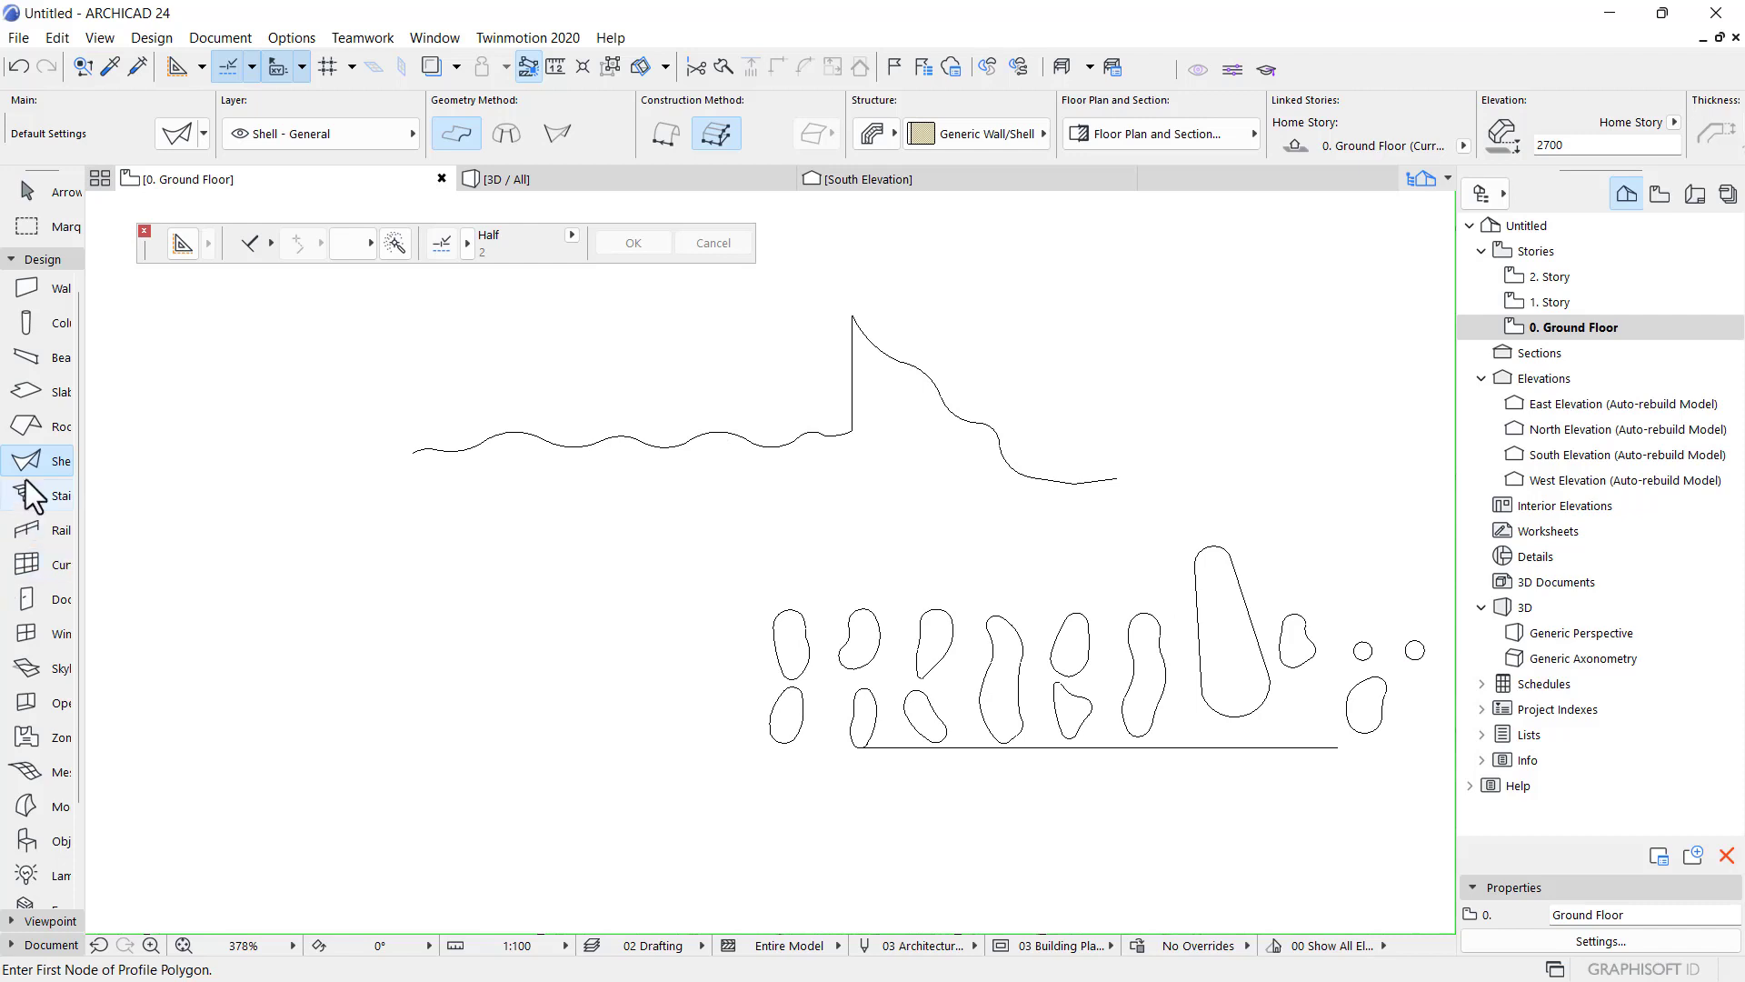
{"action": "left_click", "coordinate": [716, 448]}
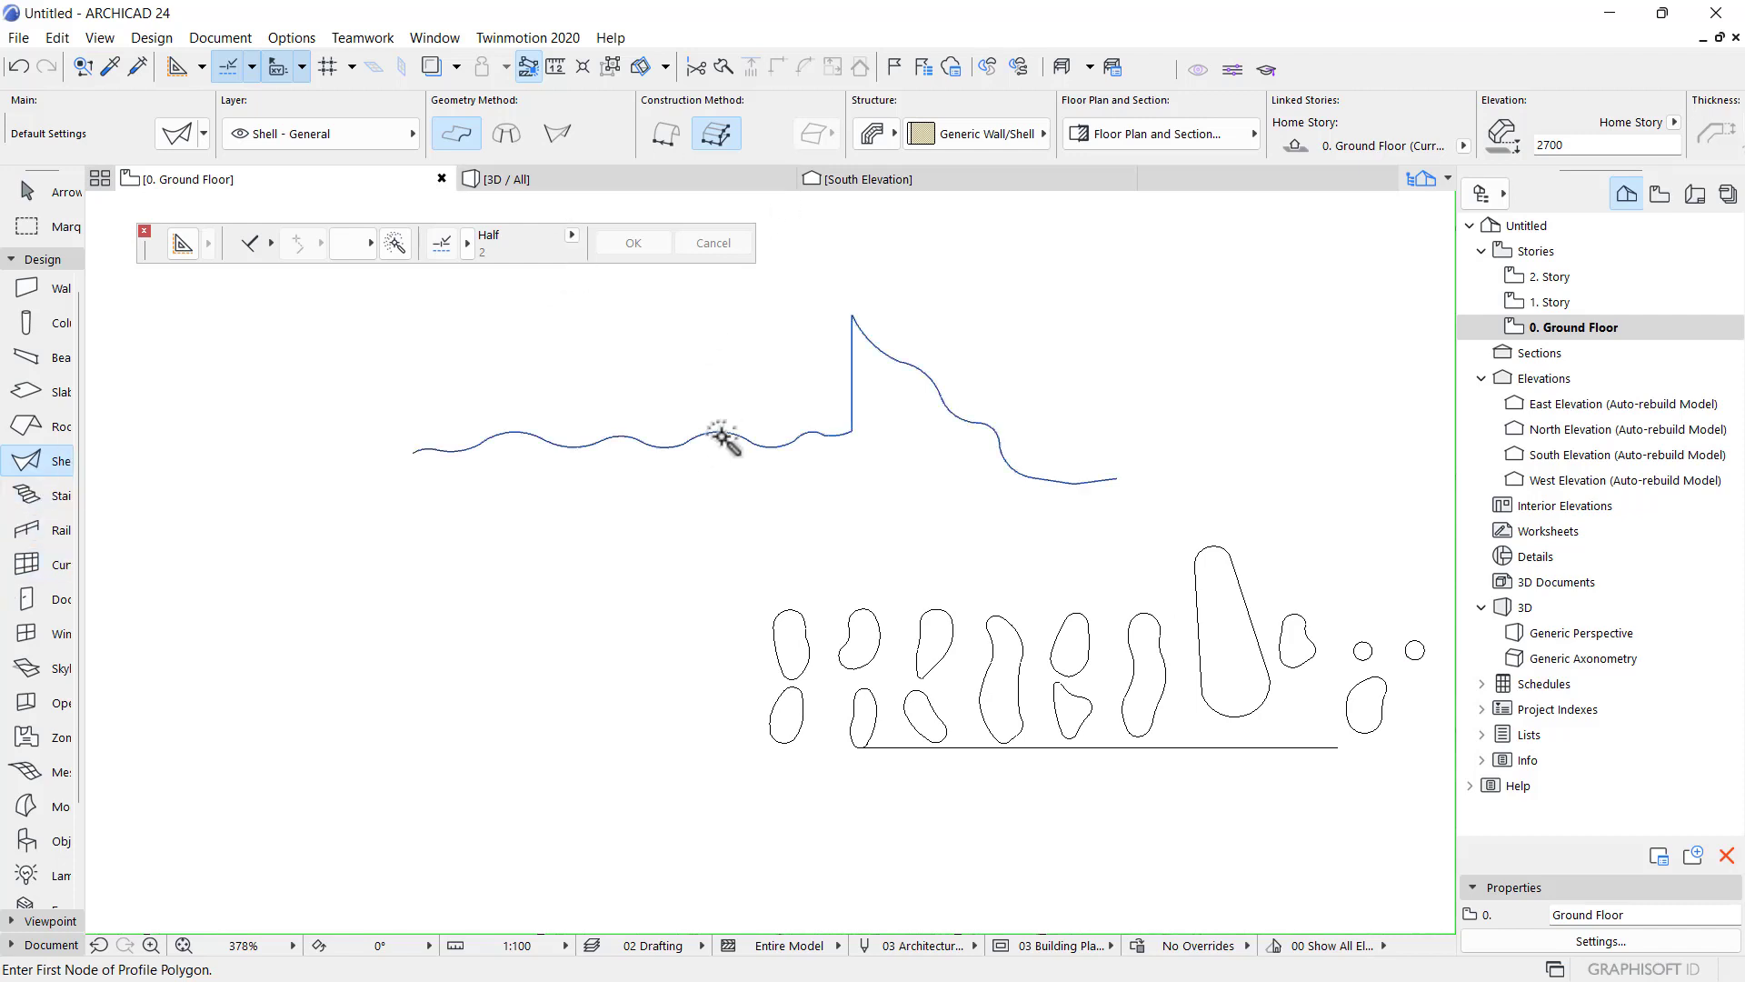
{"action": "left_click", "coordinate": [719, 489]}
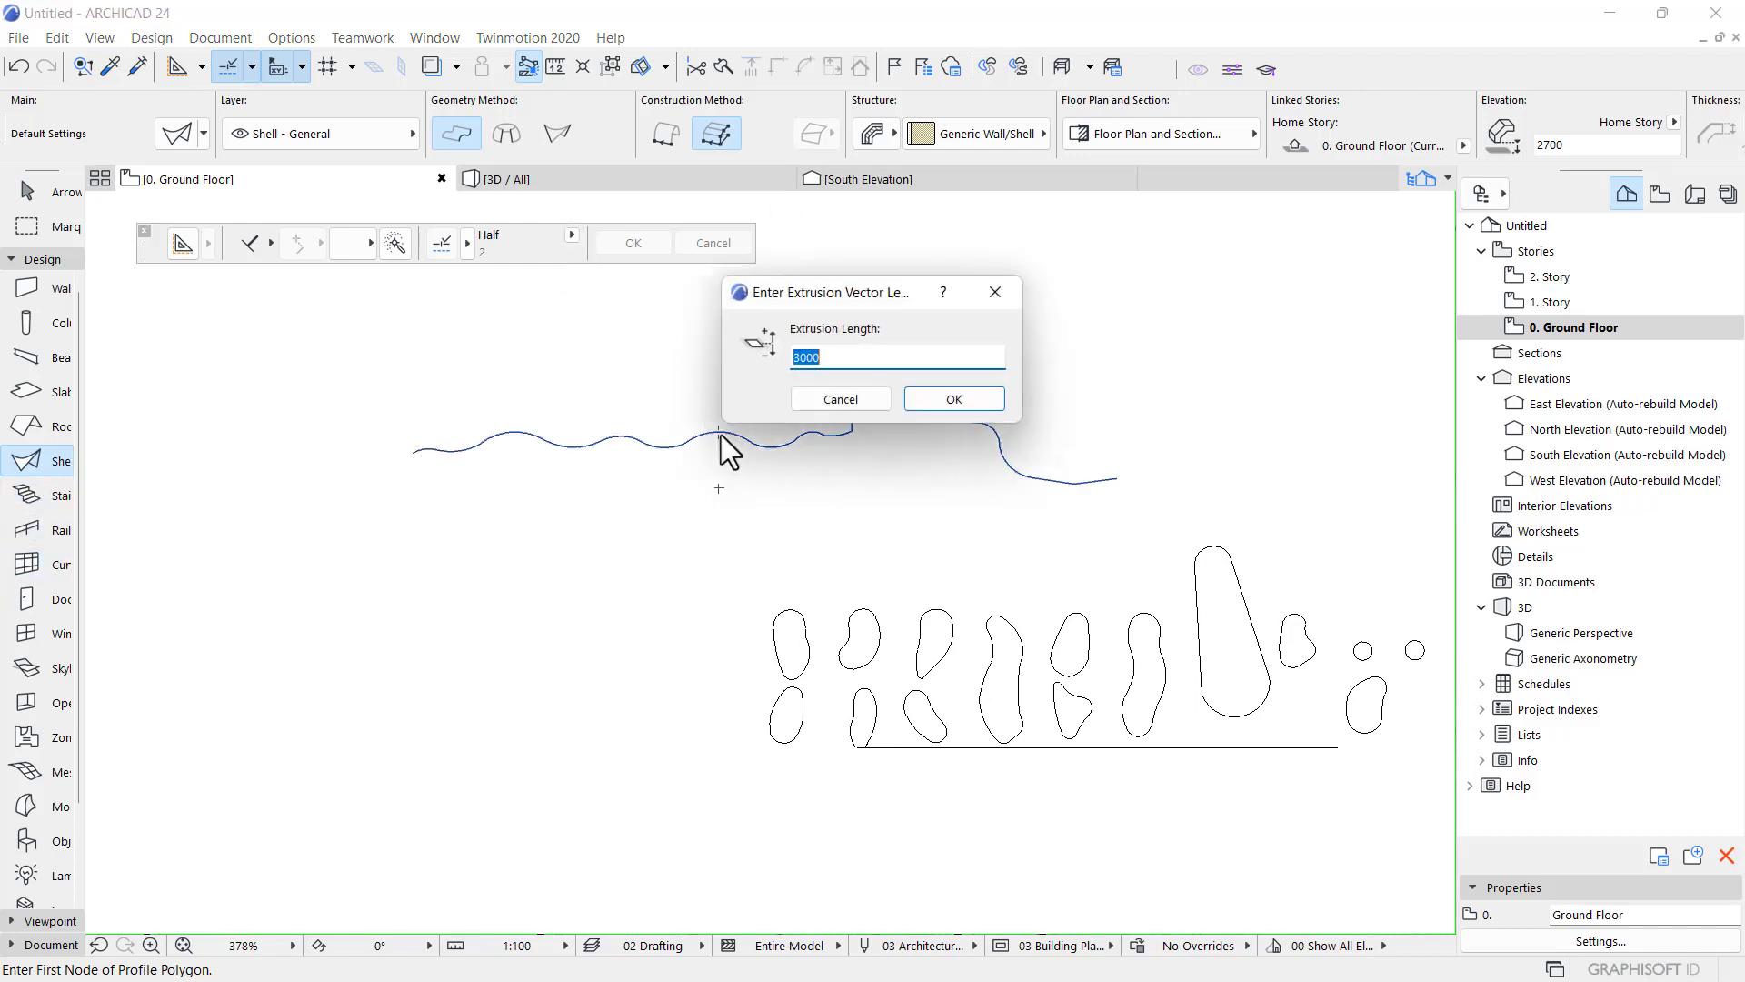
{"action": "left_click", "coordinate": [940, 398]}
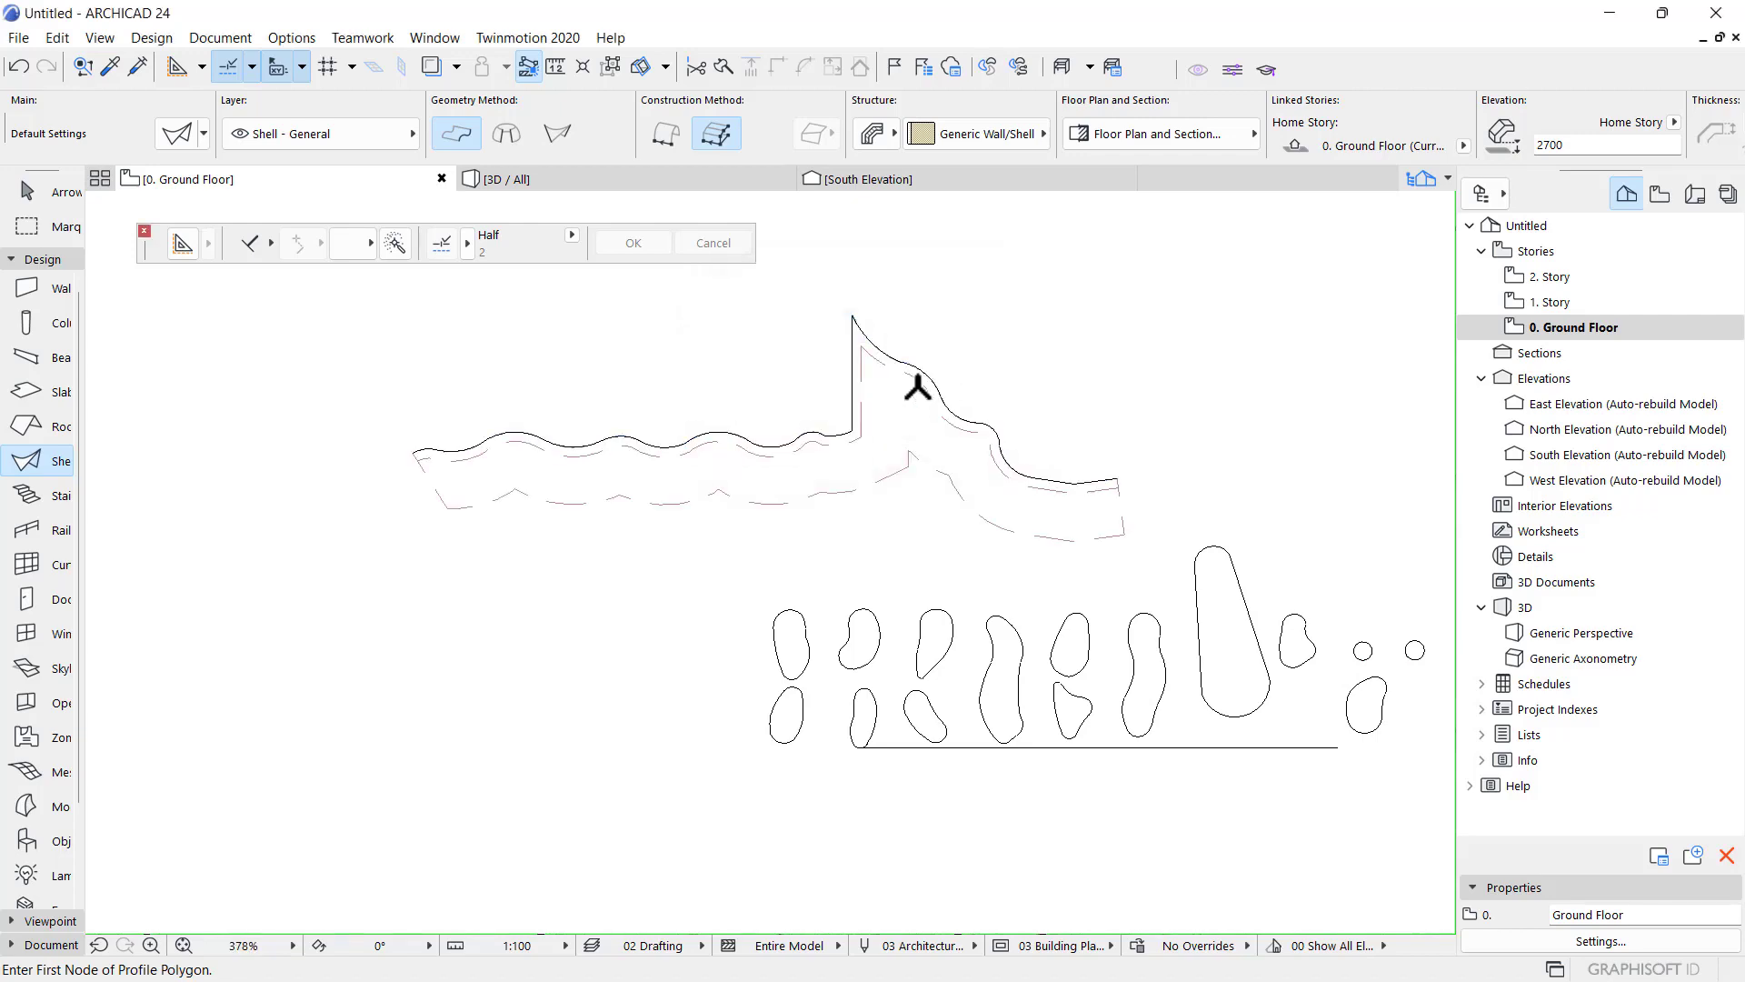
- Switch the roofline shell to the basic structure with Reinforced Concrete - Structural and change its thickness
{"action": "left_click", "coordinate": [906, 471]}
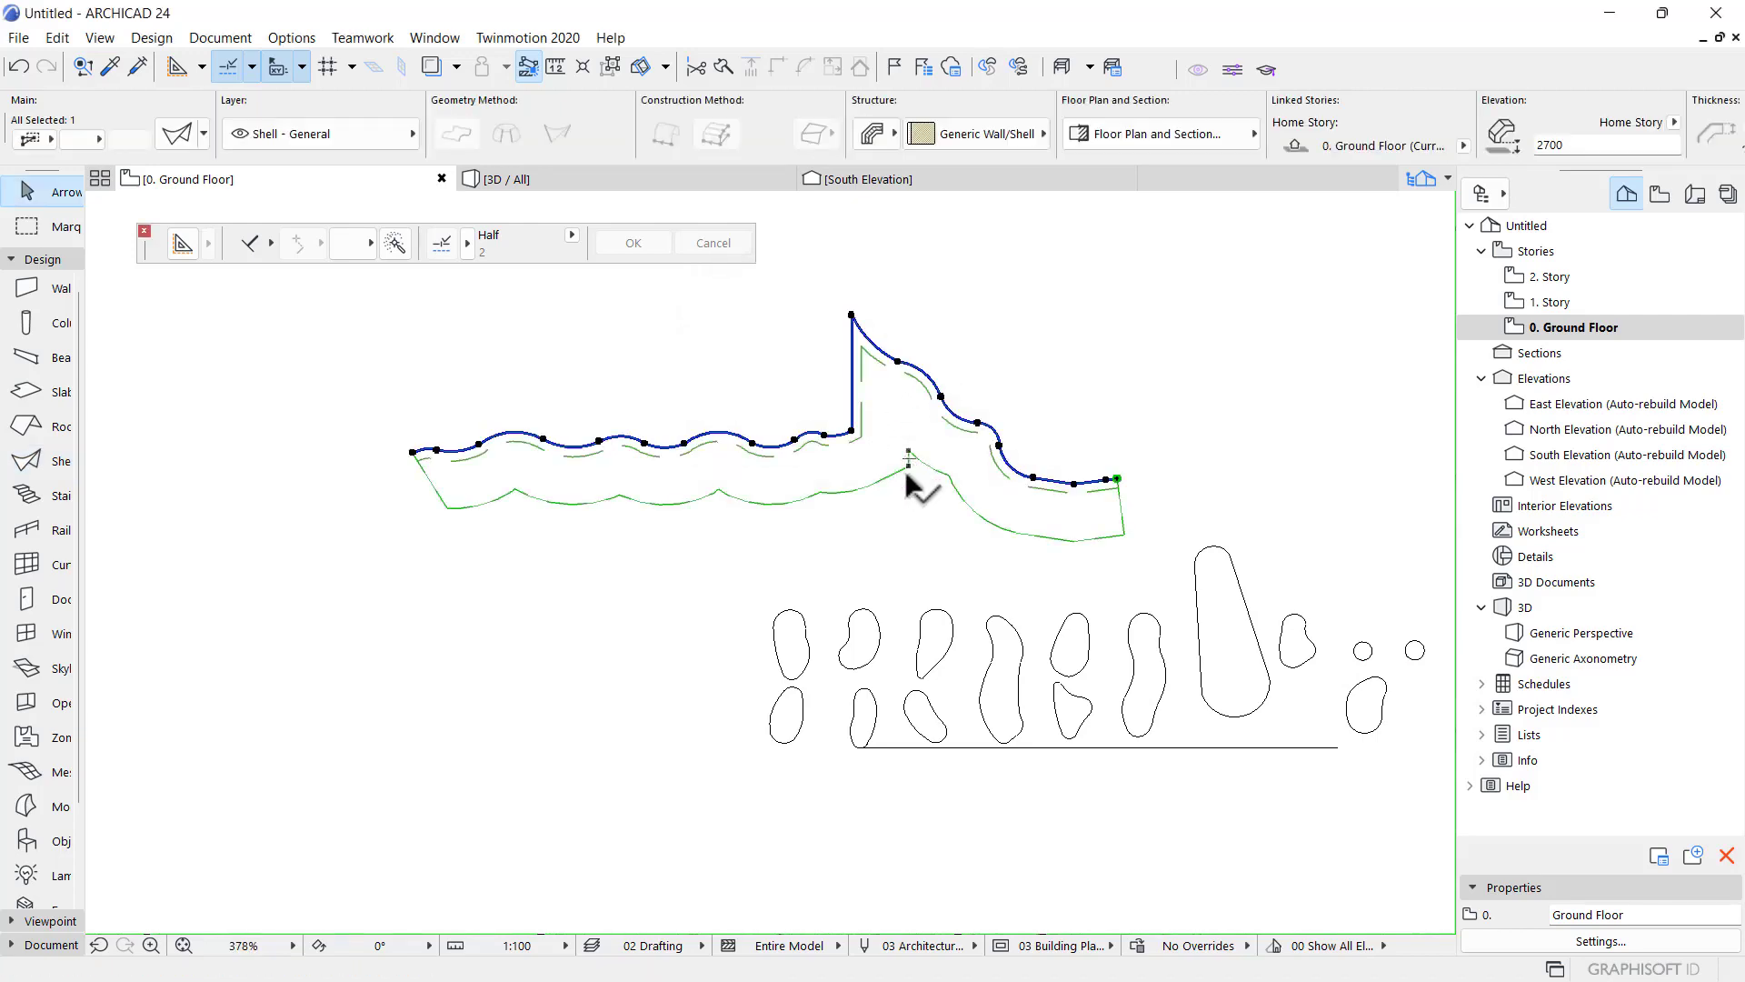
{"action": "key", "text": "ctrl+t"}
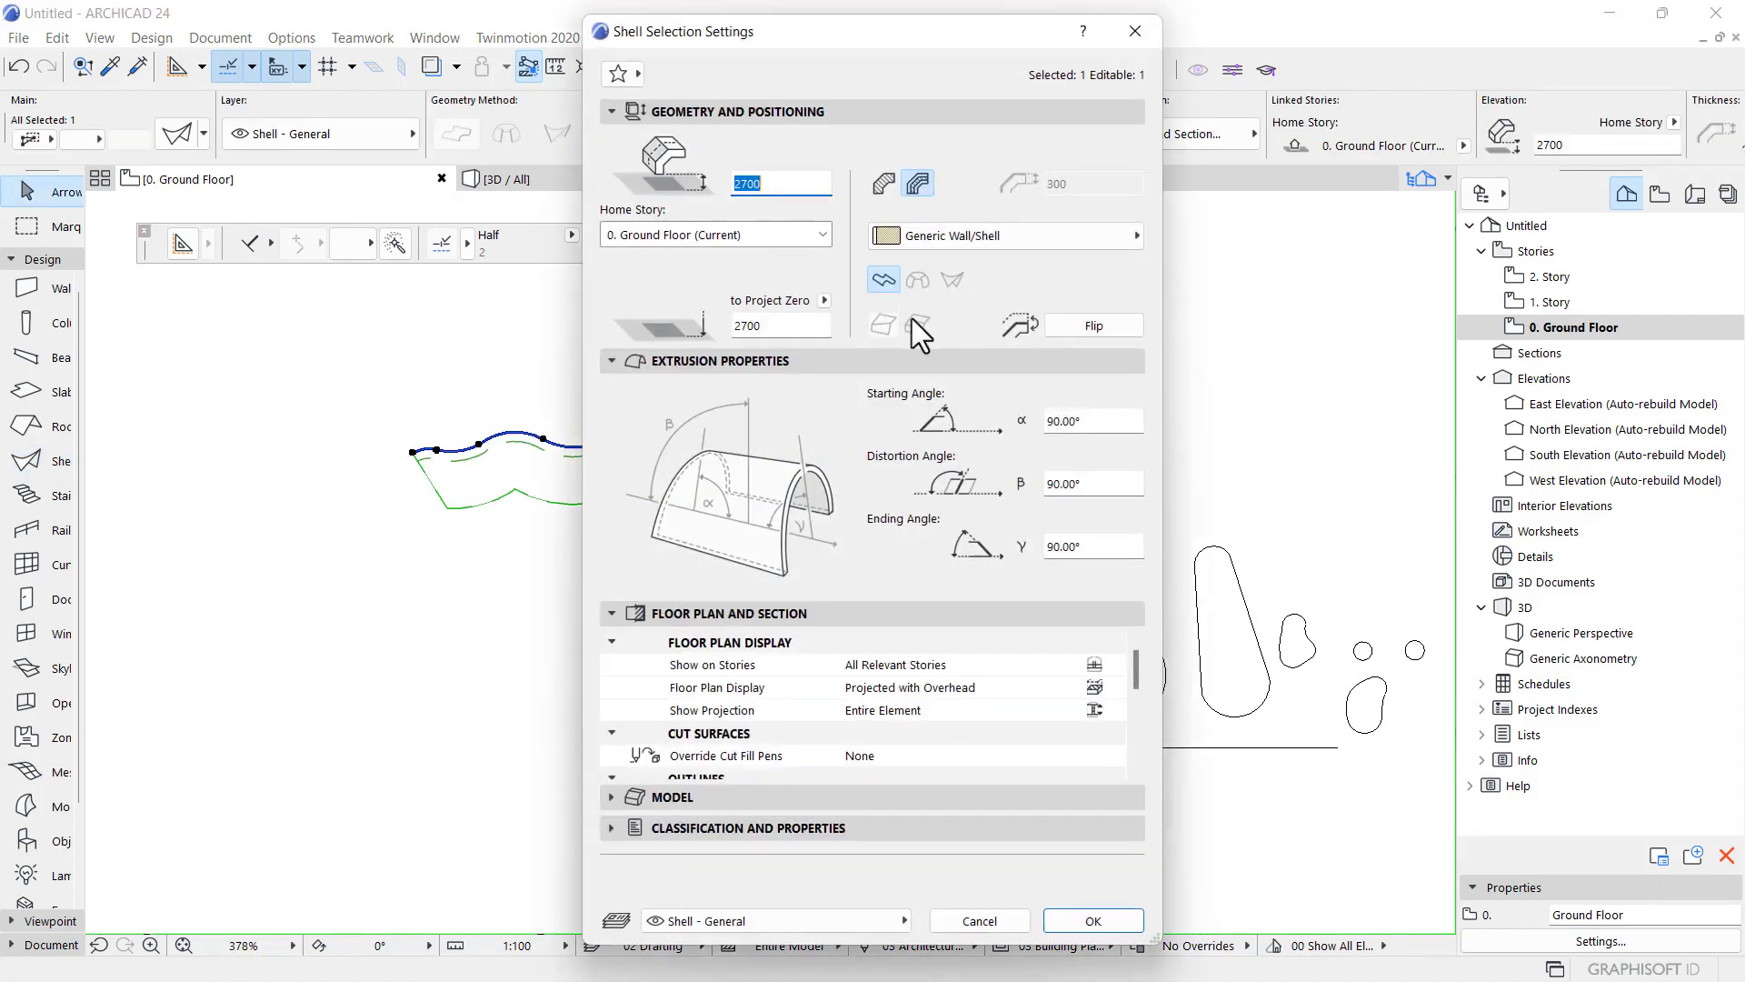
{"action": "left_click", "coordinate": [879, 178]}
{"action": "left_click", "coordinate": [1072, 185]}
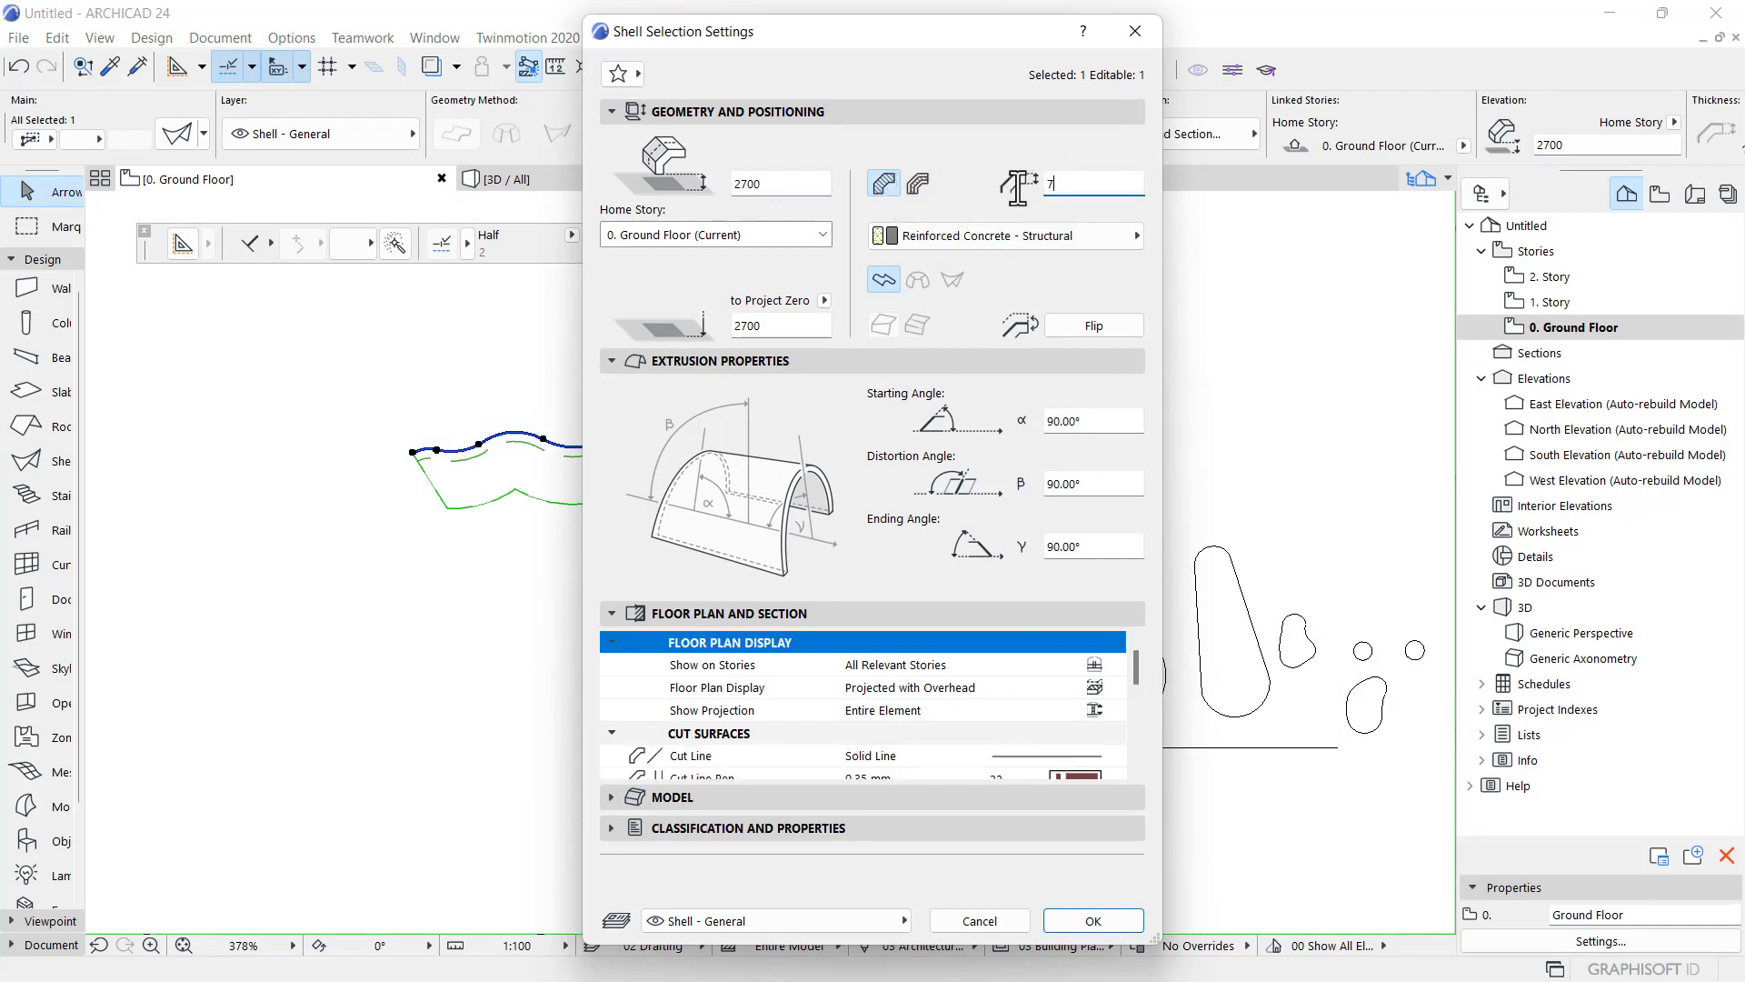
{"action": "left_click", "coordinate": [1084, 924]}
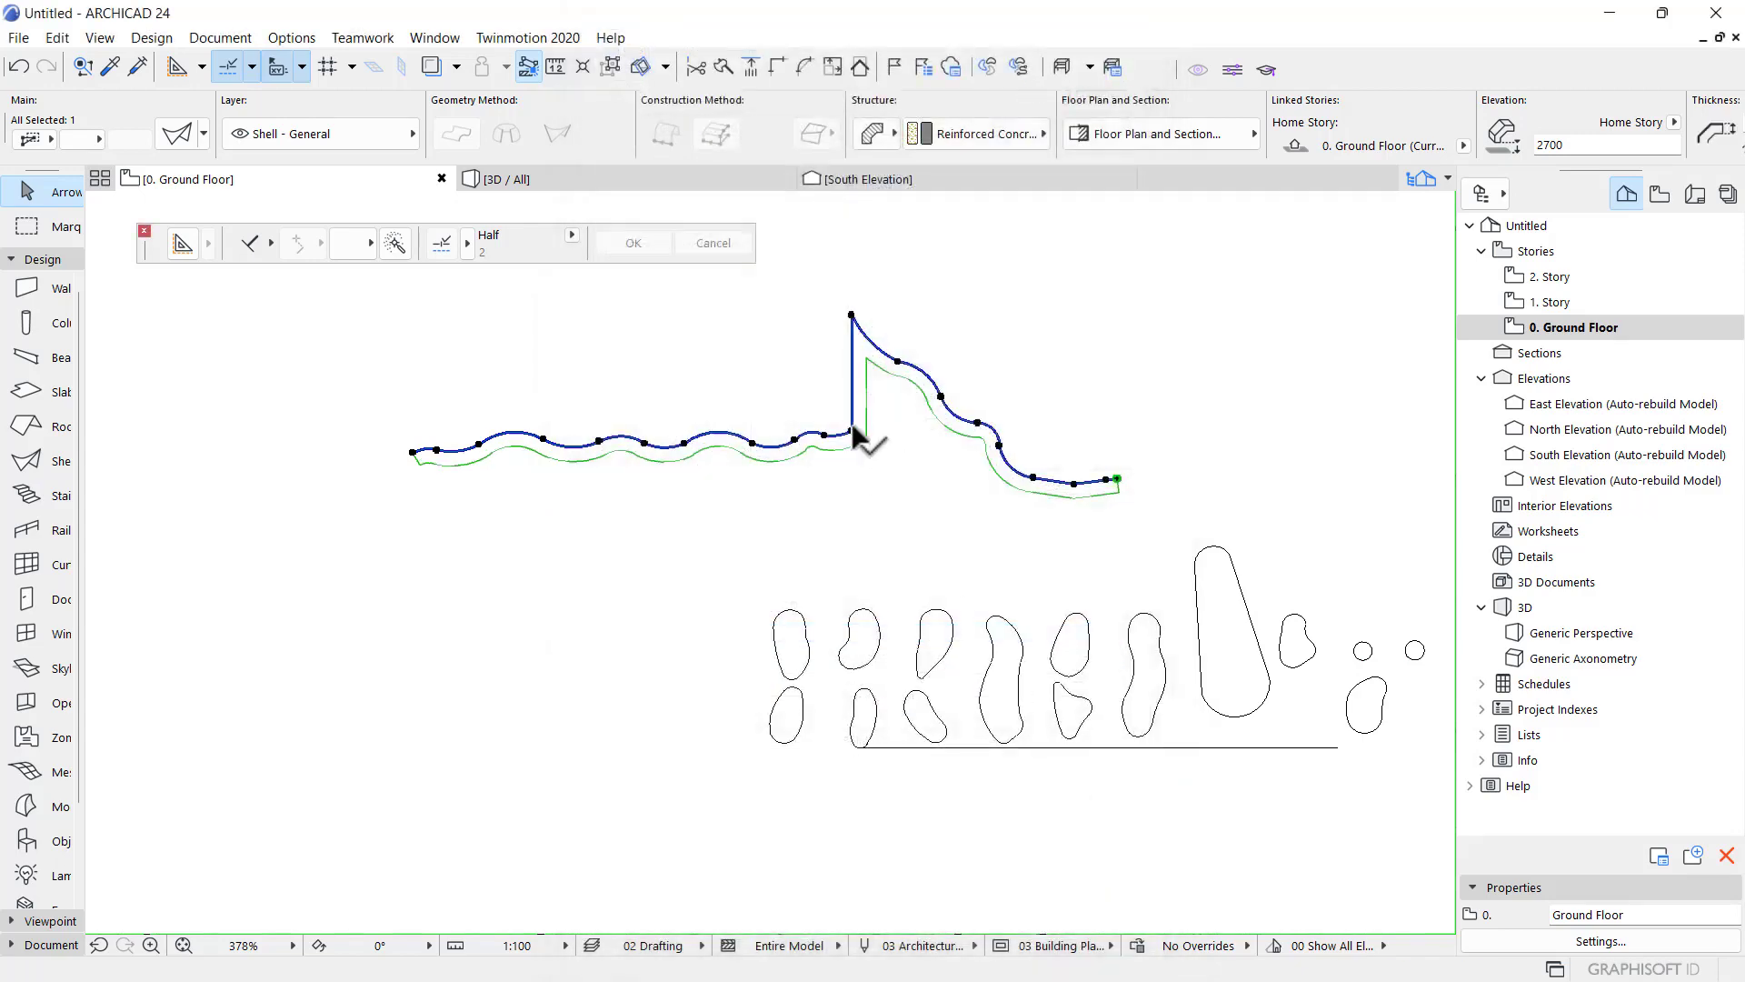
- Inspect the roofline shell's shape on the plan and open the 3D view of the model
{"action": "scroll", "coordinate": [834, 501], "scroll_direction": "down", "scroll_amount": 5}
{"action": "scroll", "coordinate": [834, 467], "scroll_direction": "up", "scroll_amount": 5}
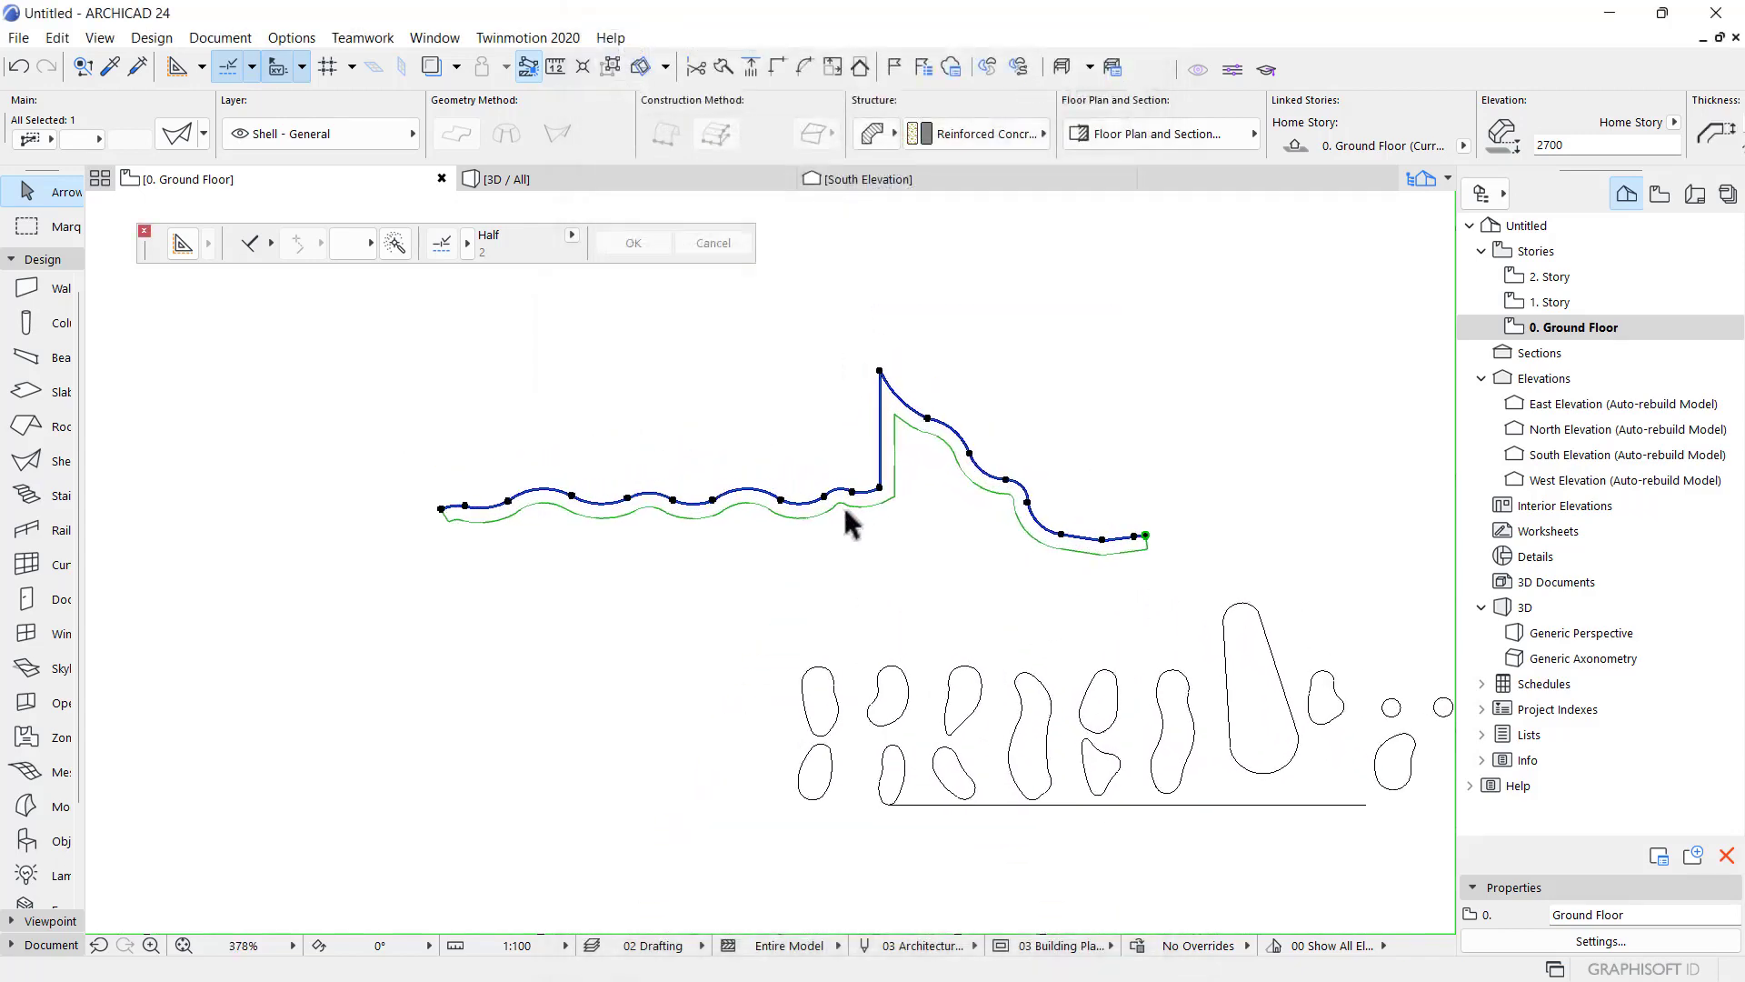
{"action": "scroll", "coordinate": [874, 459], "scroll_direction": "up", "scroll_amount": 1}
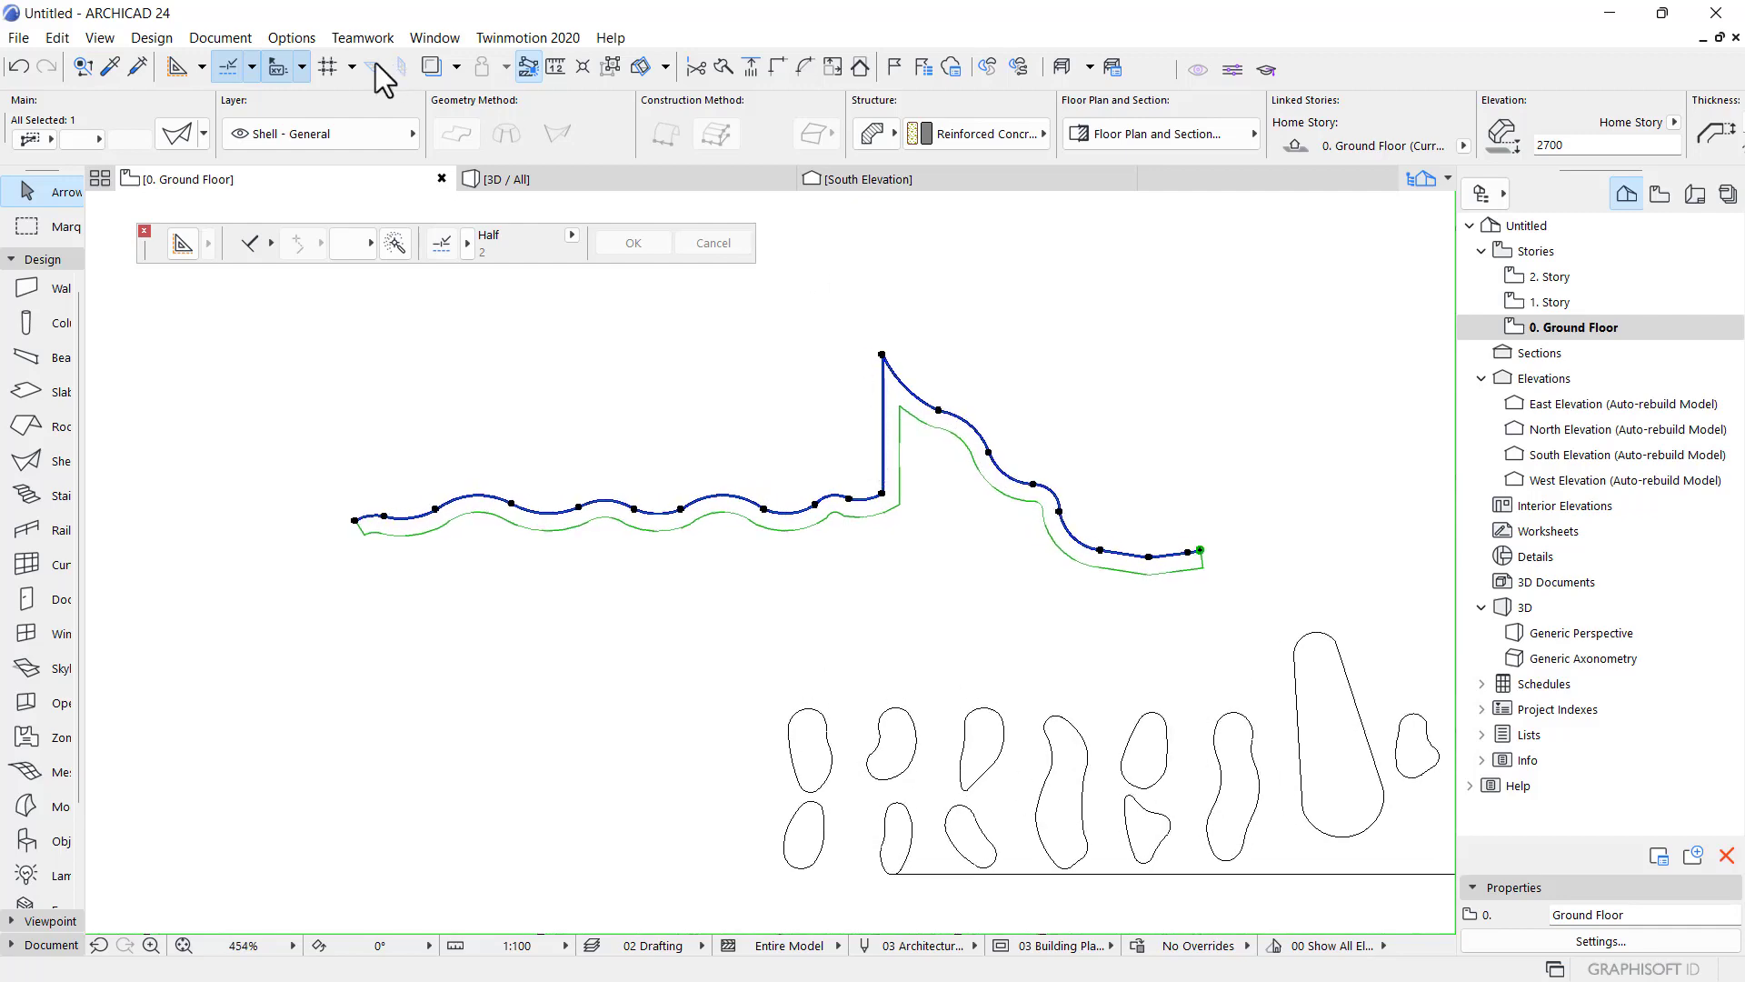
{"action": "left_click", "coordinate": [716, 179]}
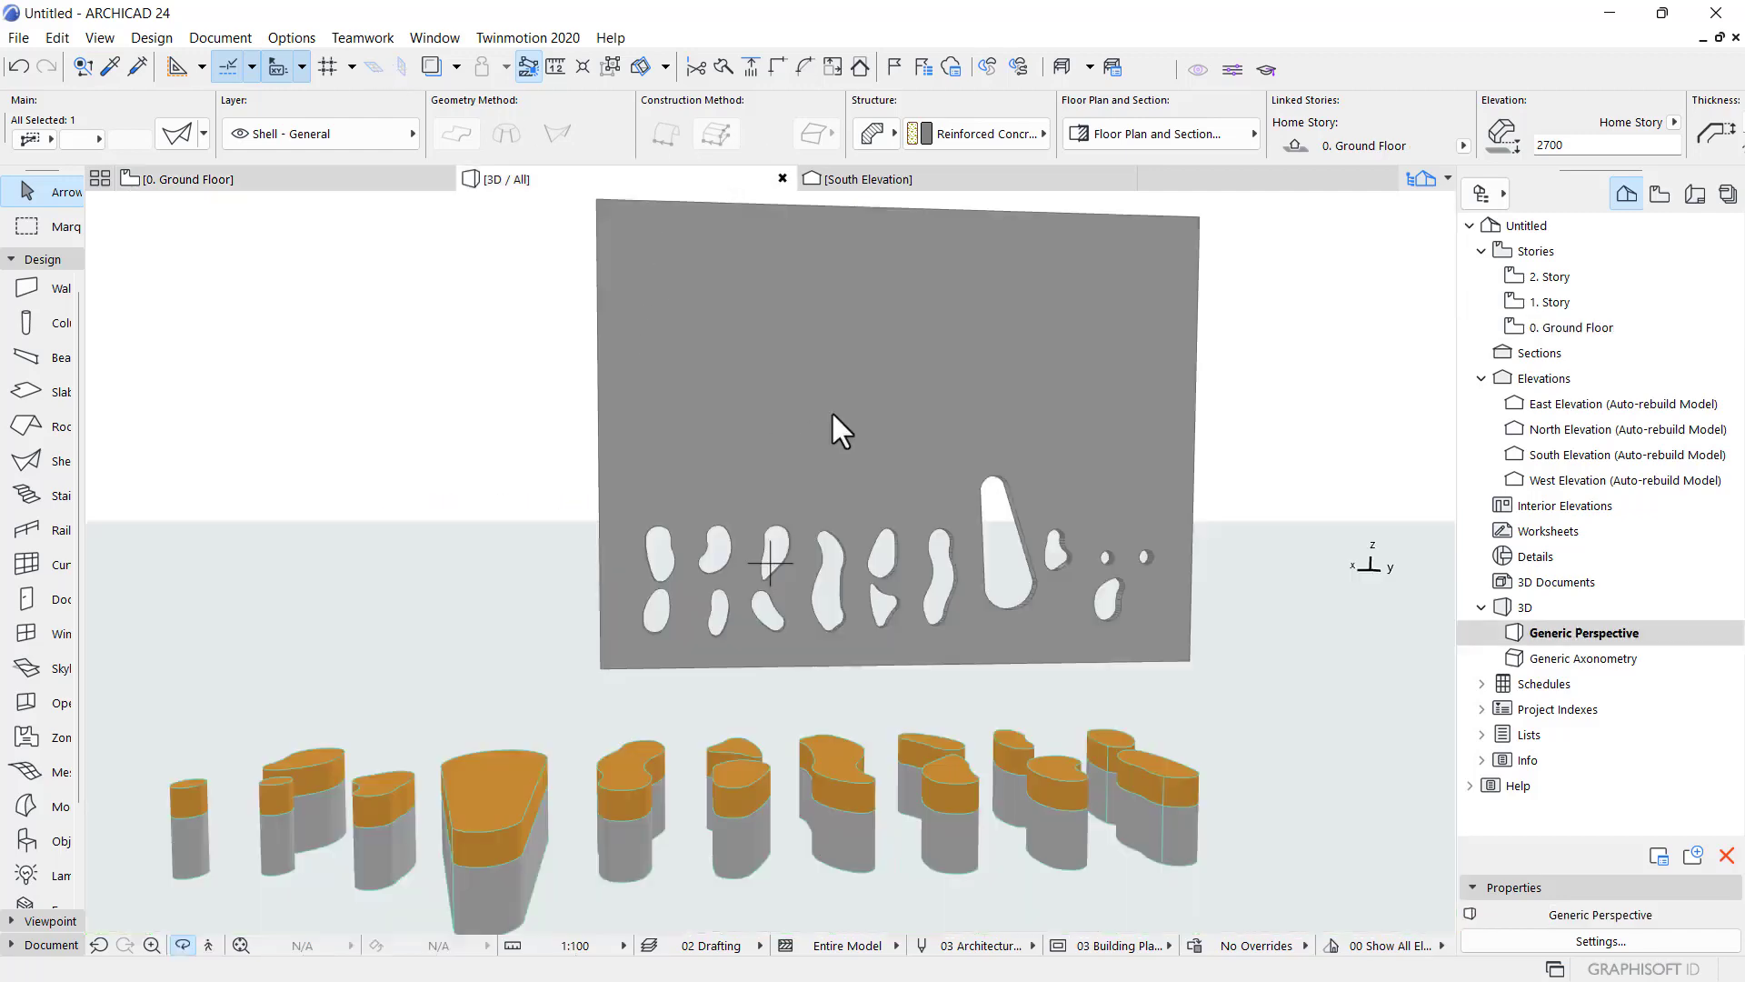
- Open the East Elevation from the project's elevations to view the upright curved shell beside the wall
{"action": "scroll", "coordinate": [814, 465], "scroll_direction": "down", "scroll_amount": 5}
{"action": "left_click_drag", "start_coordinate": [915, 375], "coordinate": [371, 491]}
{"action": "left_click_drag", "start_coordinate": [901, 434], "coordinate": [615, 421]}
{"action": "scroll", "coordinate": [626, 549], "scroll_direction": "down", "scroll_amount": 4}
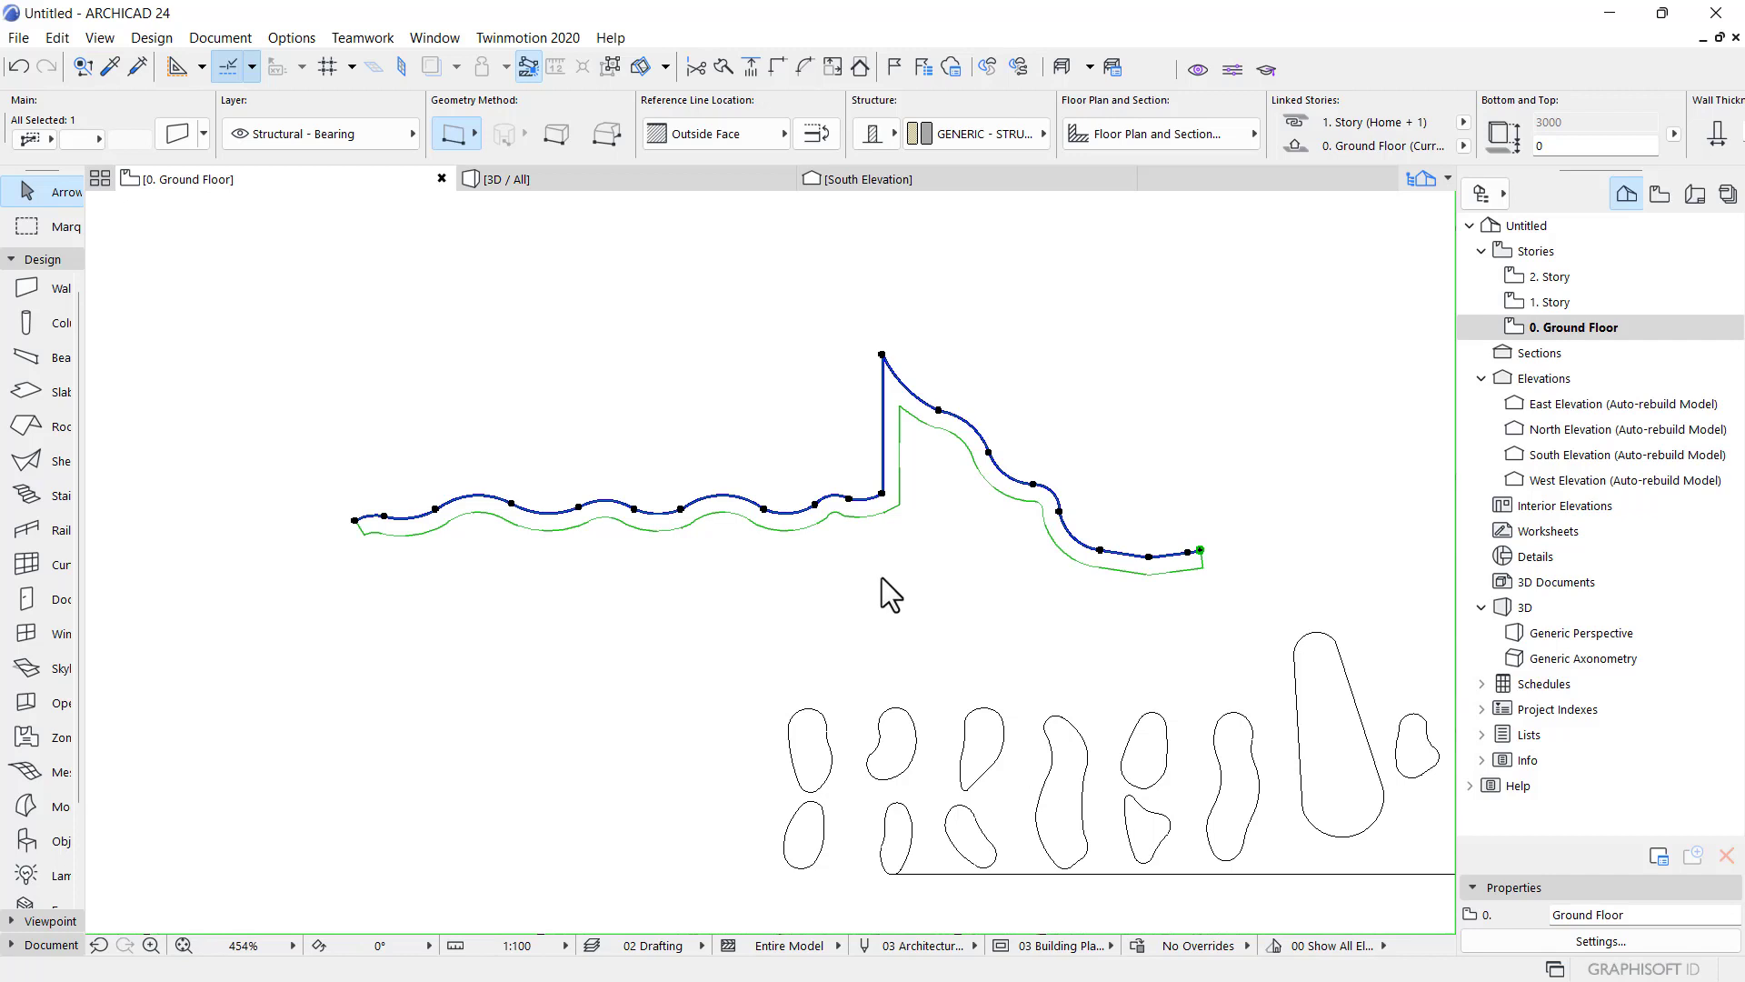
{"action": "scroll", "coordinate": [773, 499], "scroll_direction": "down", "scroll_amount": 7}
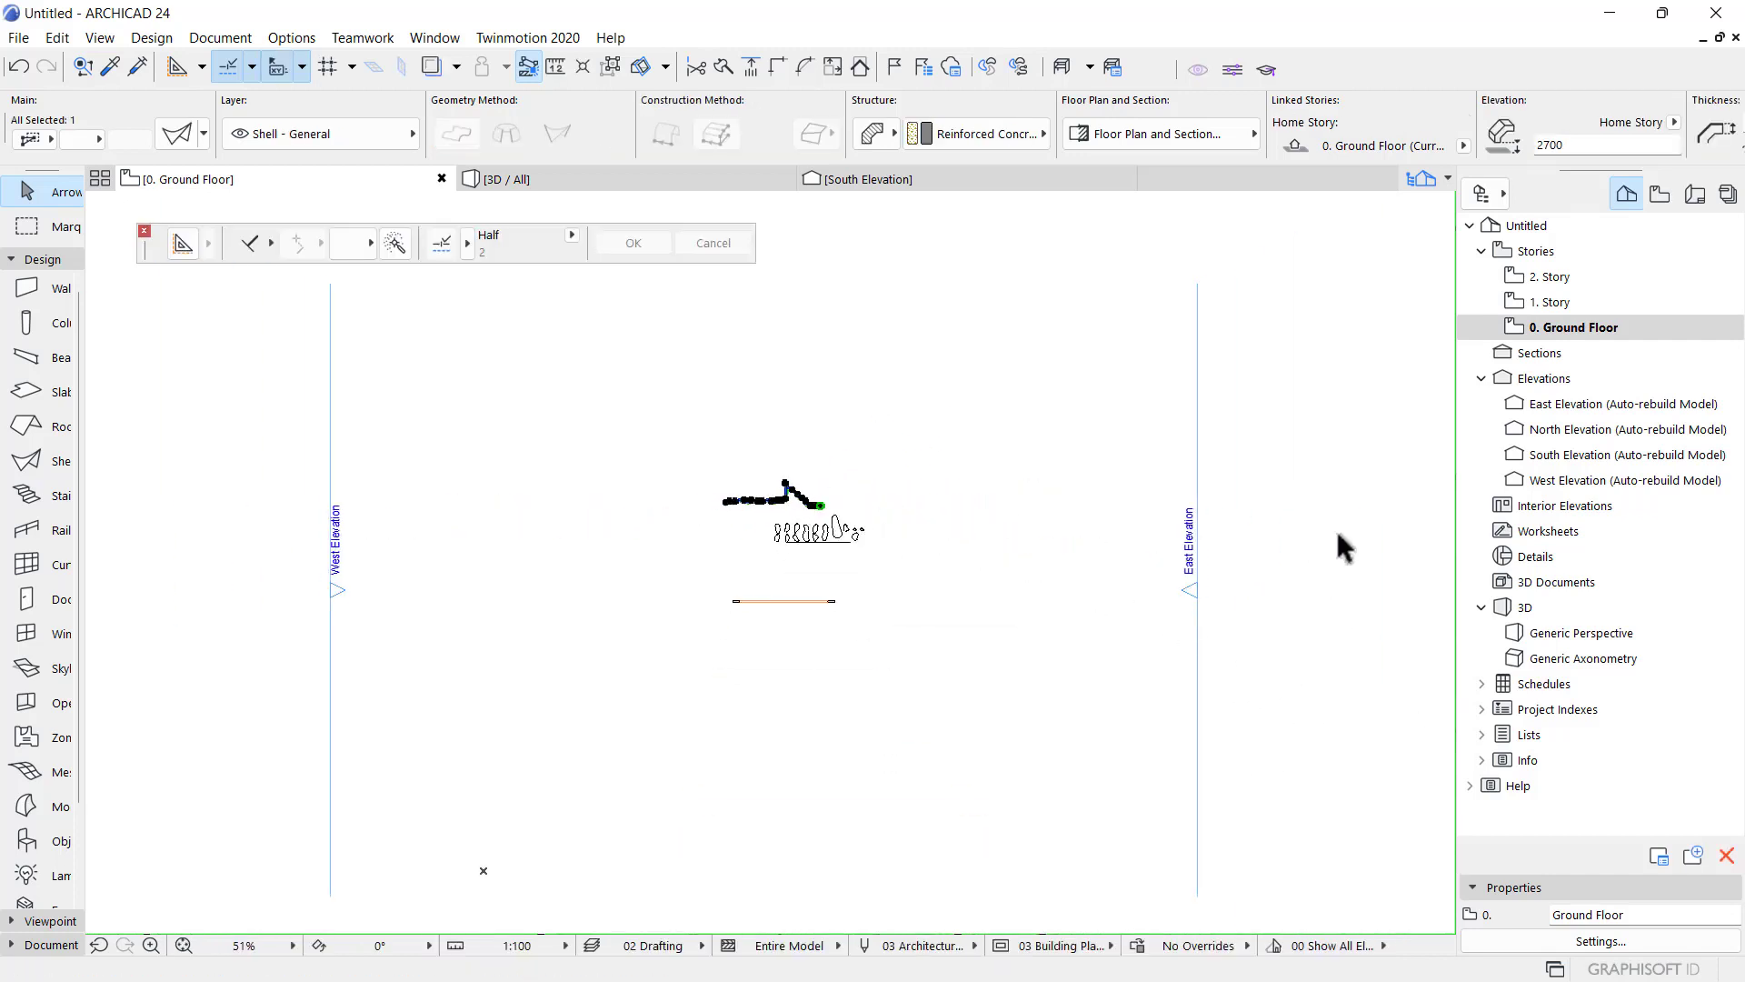
{"action": "double_click", "coordinate": [1600, 403]}
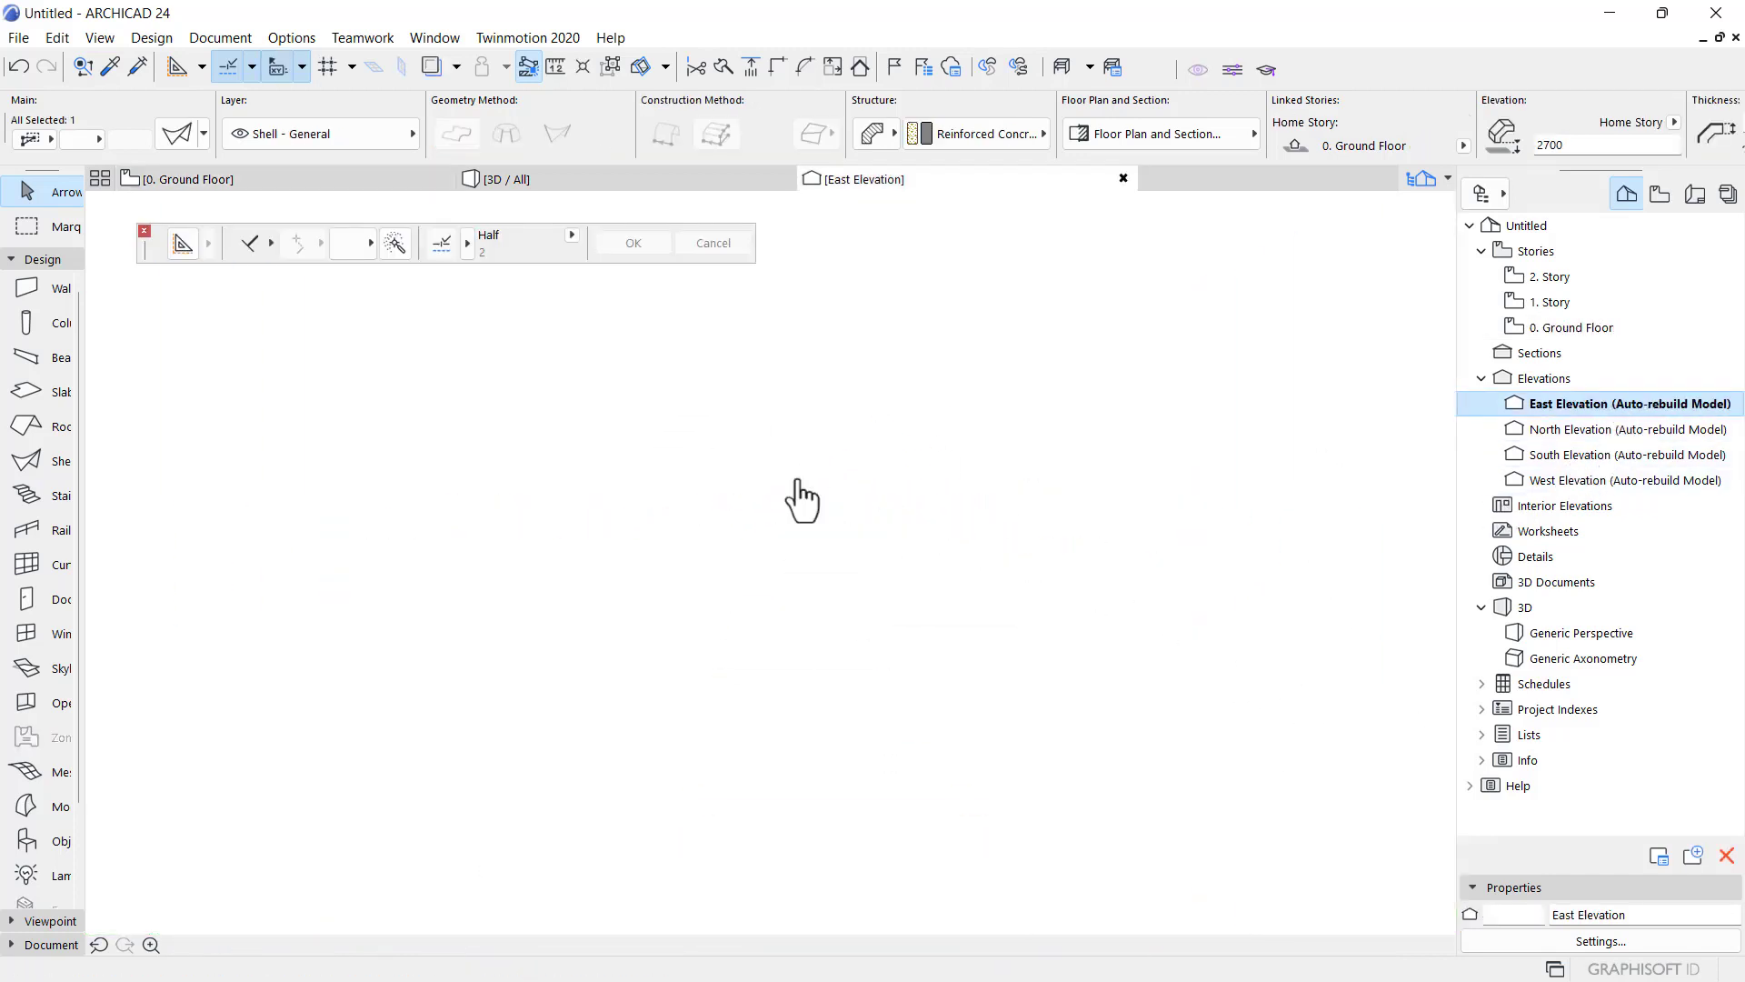
{"action": "scroll", "coordinate": [800, 509], "scroll_direction": "up", "scroll_amount": 5}
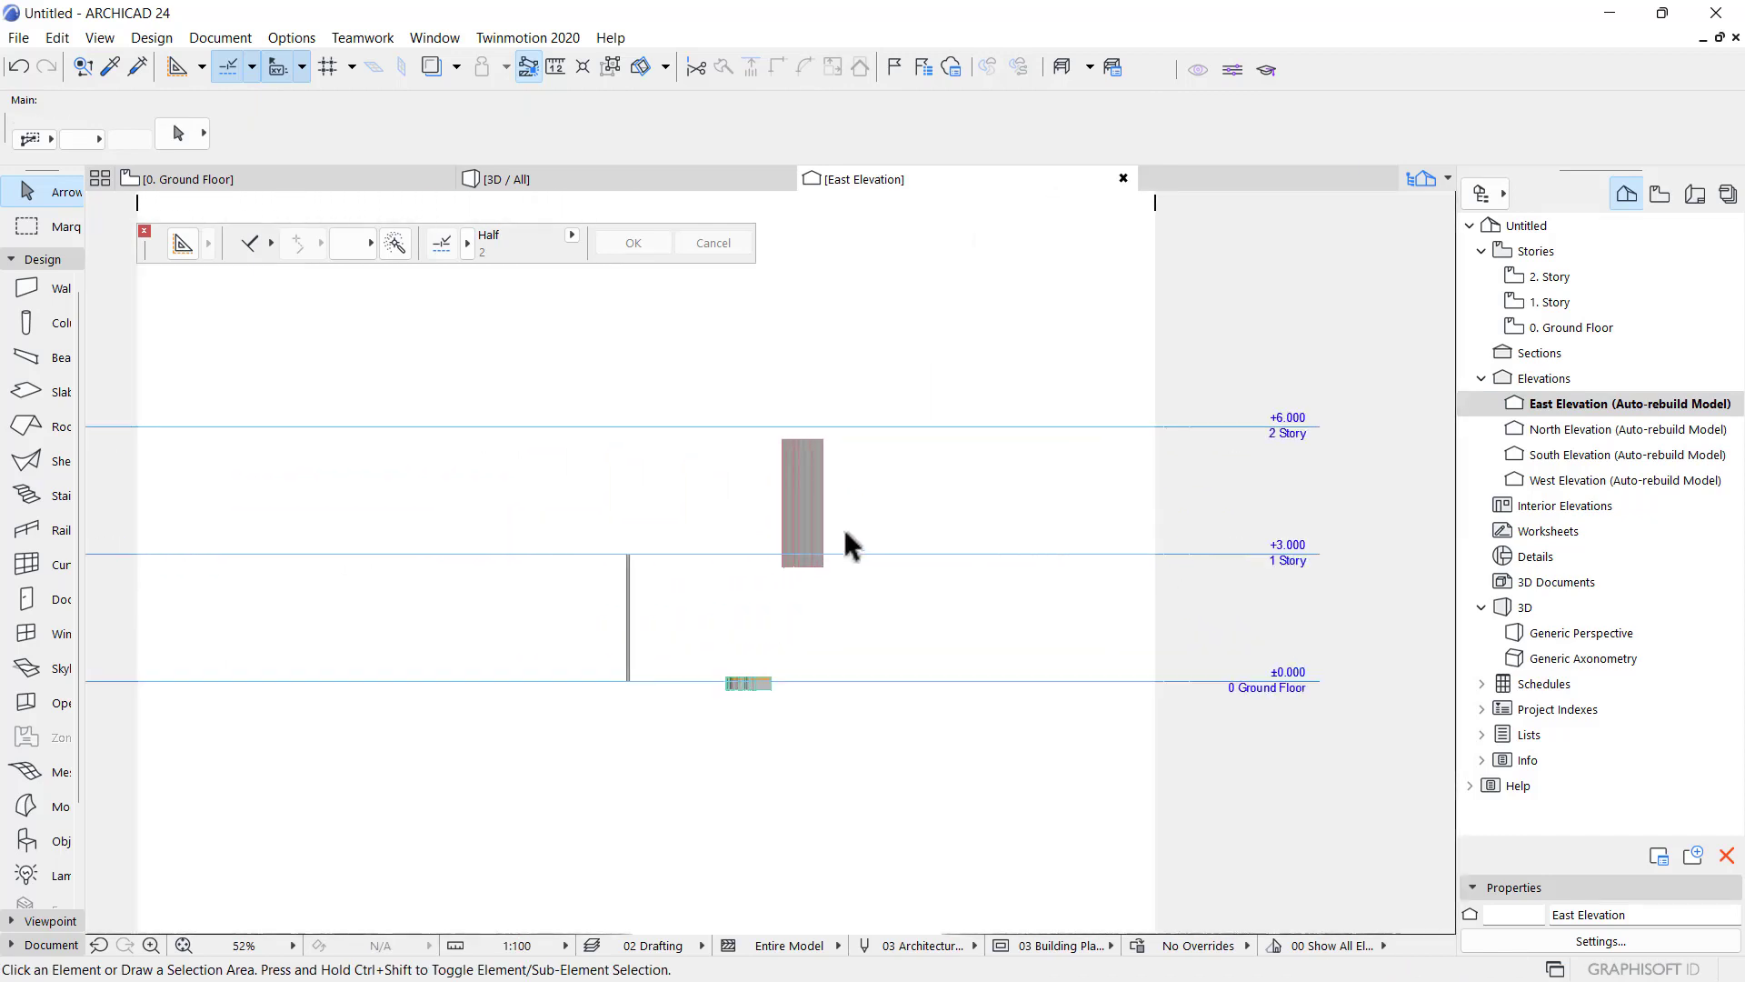
- Rotate the curved shell a quarter turn counterclockwise about its midpoint in the East Elevation so it lies horizontally
{"action": "left_click", "coordinate": [782, 477]}
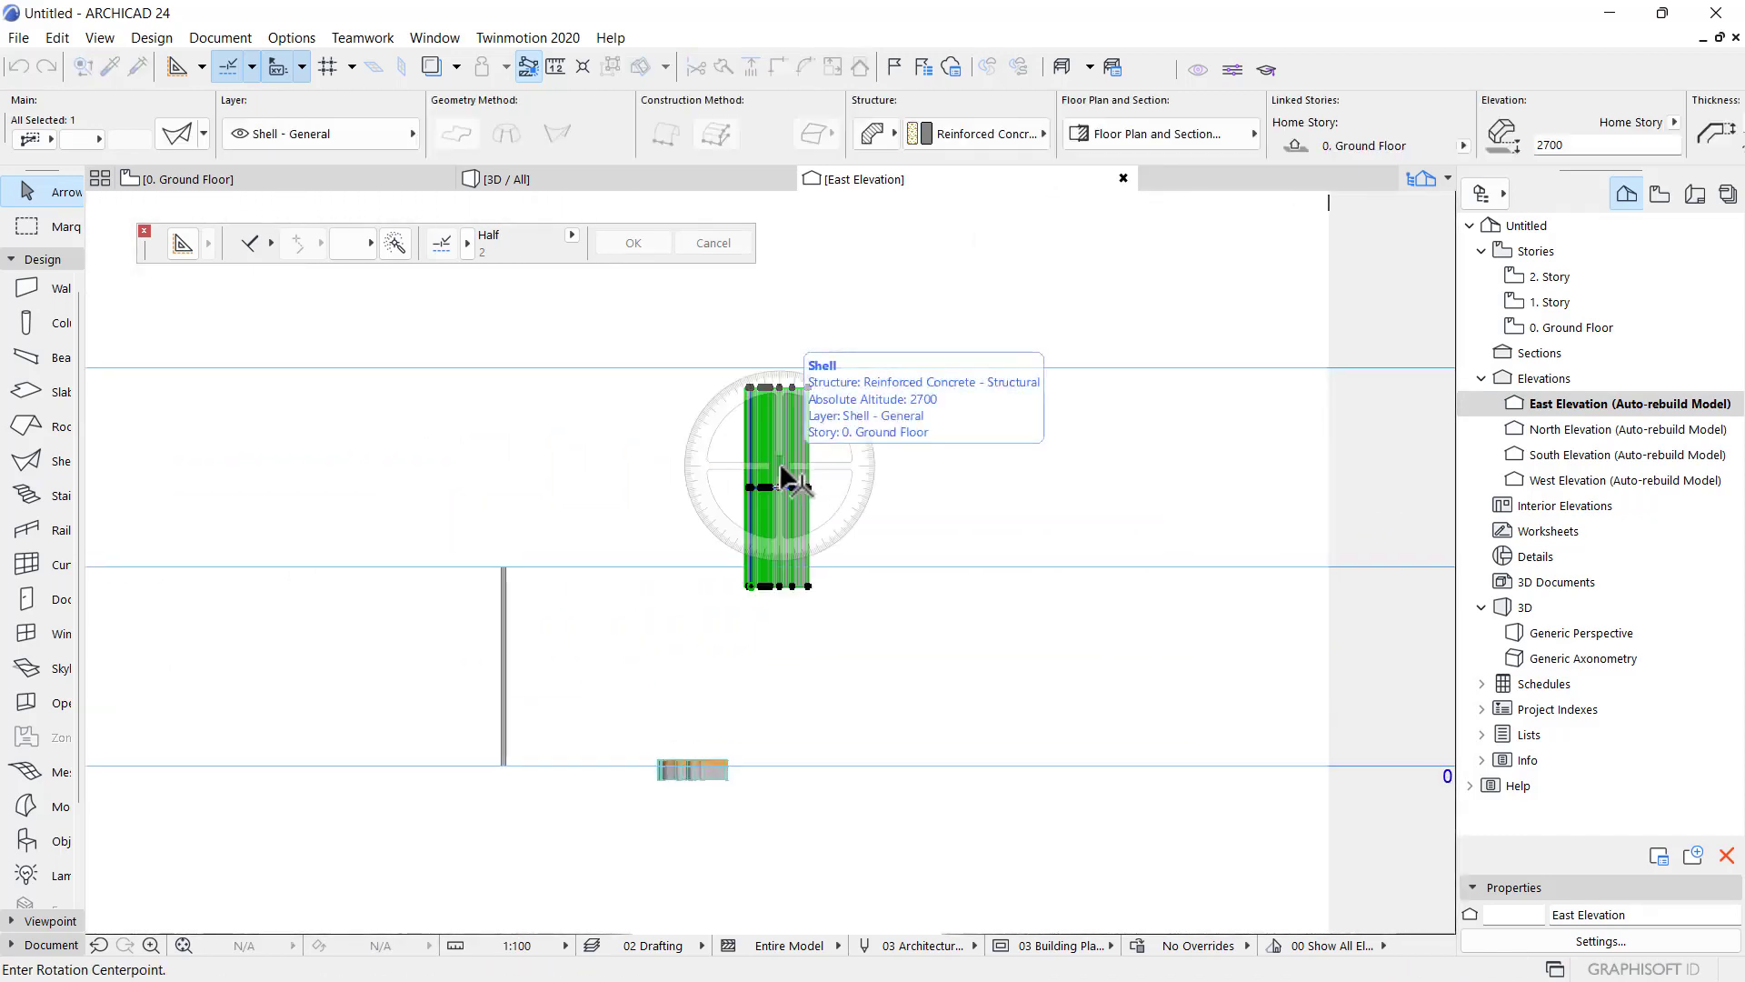
{"action": "scroll", "coordinate": [784, 472], "scroll_direction": "up", "scroll_amount": 3}
{"action": "key", "text": "ctrl+e"}
{"action": "left_click", "coordinate": [805, 450]}
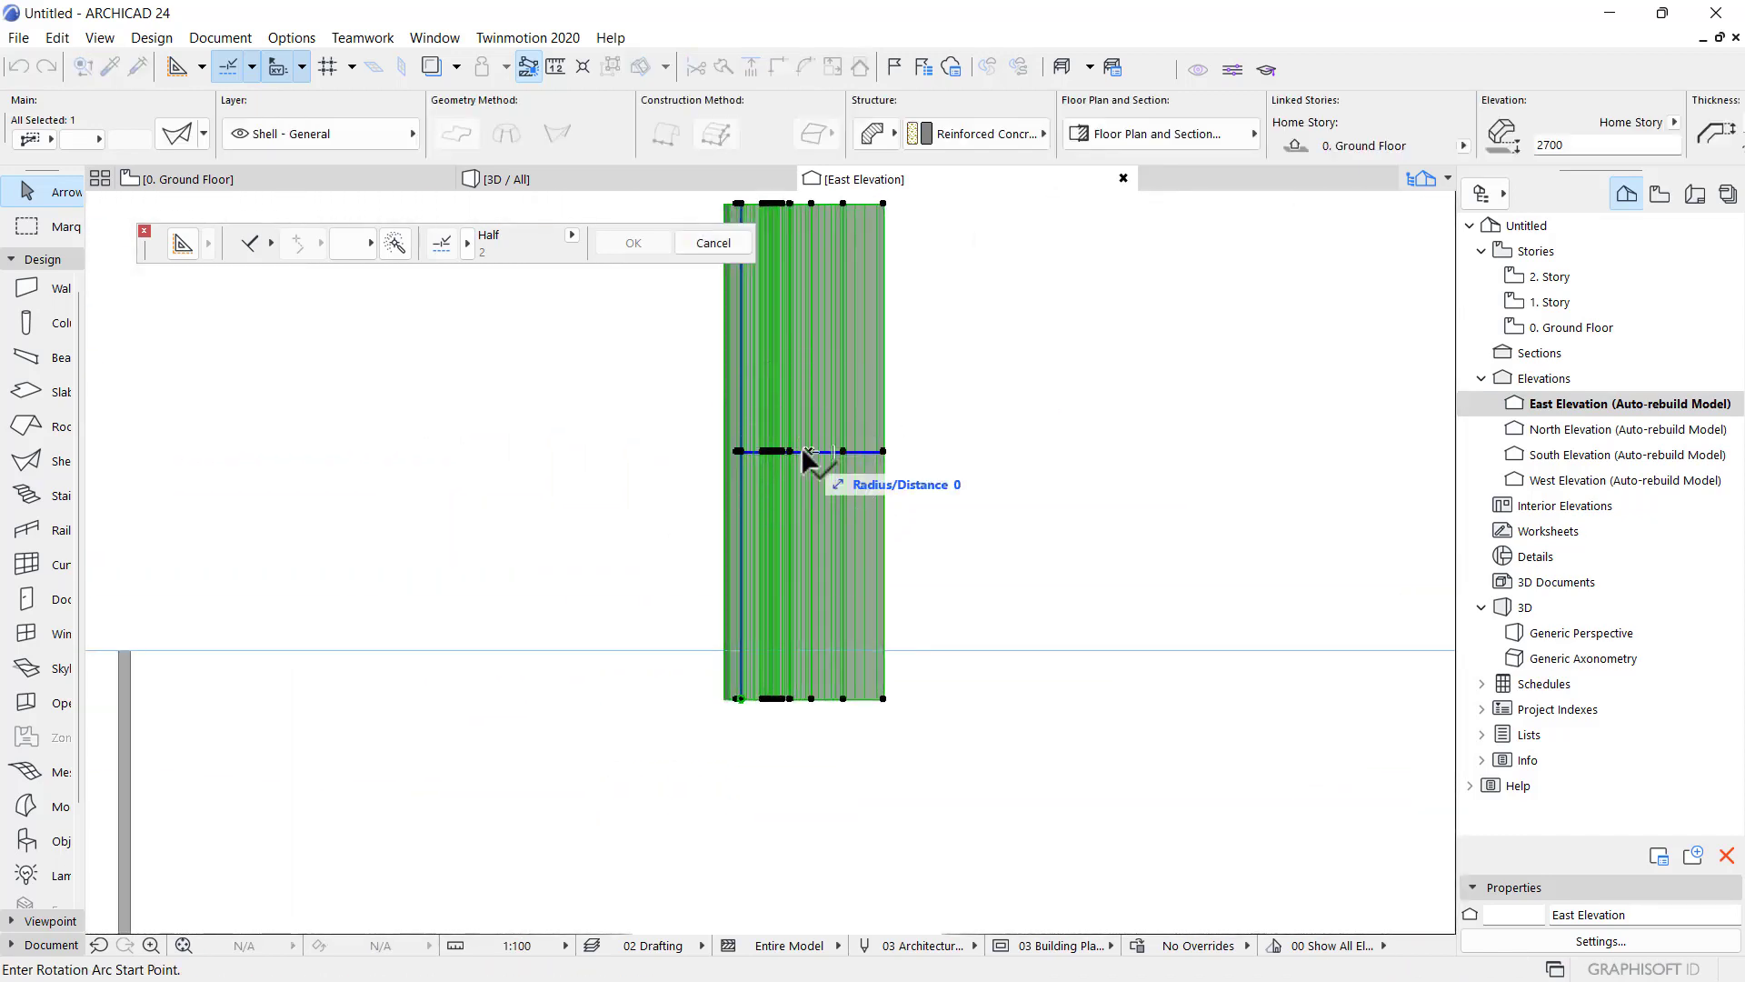
{"action": "left_click", "coordinate": [946, 451]}
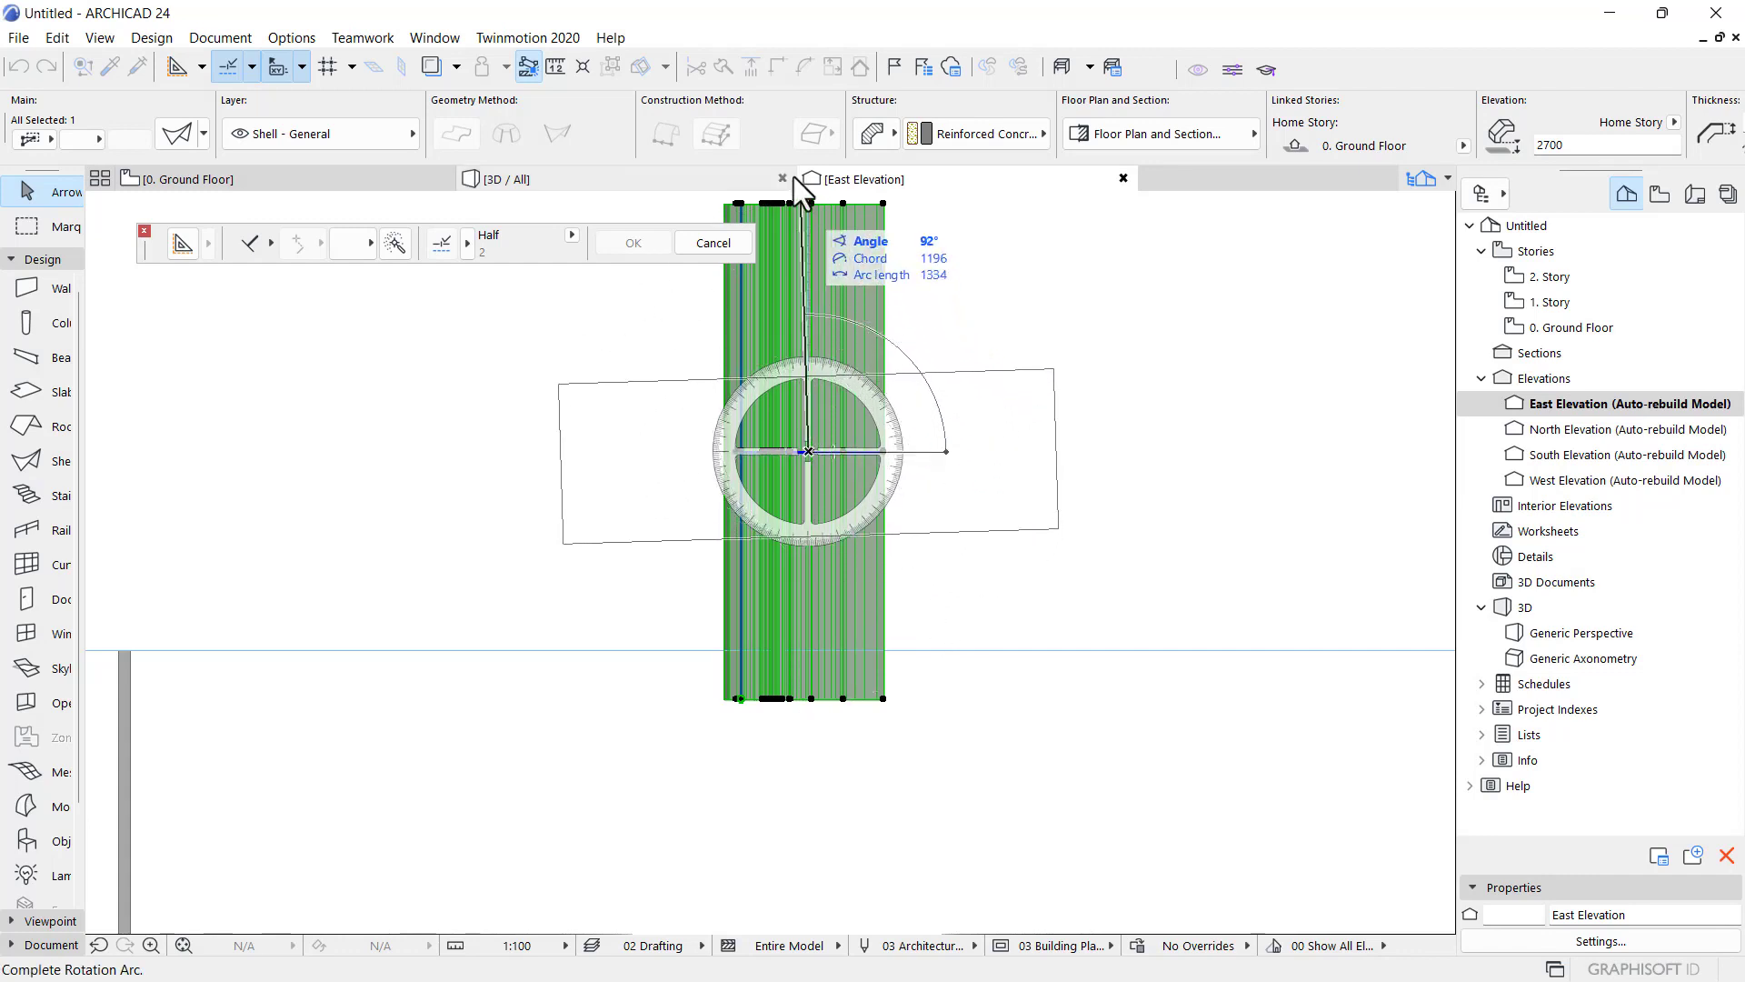
{"action": "scroll", "coordinate": [792, 244], "scroll_direction": "up", "scroll_amount": 2}
{"action": "scroll", "coordinate": [796, 329], "scroll_direction": "down", "scroll_amount": 3}
{"action": "middle_click_drag", "start_coordinate": [797, 329], "coordinate": [807, 434]}
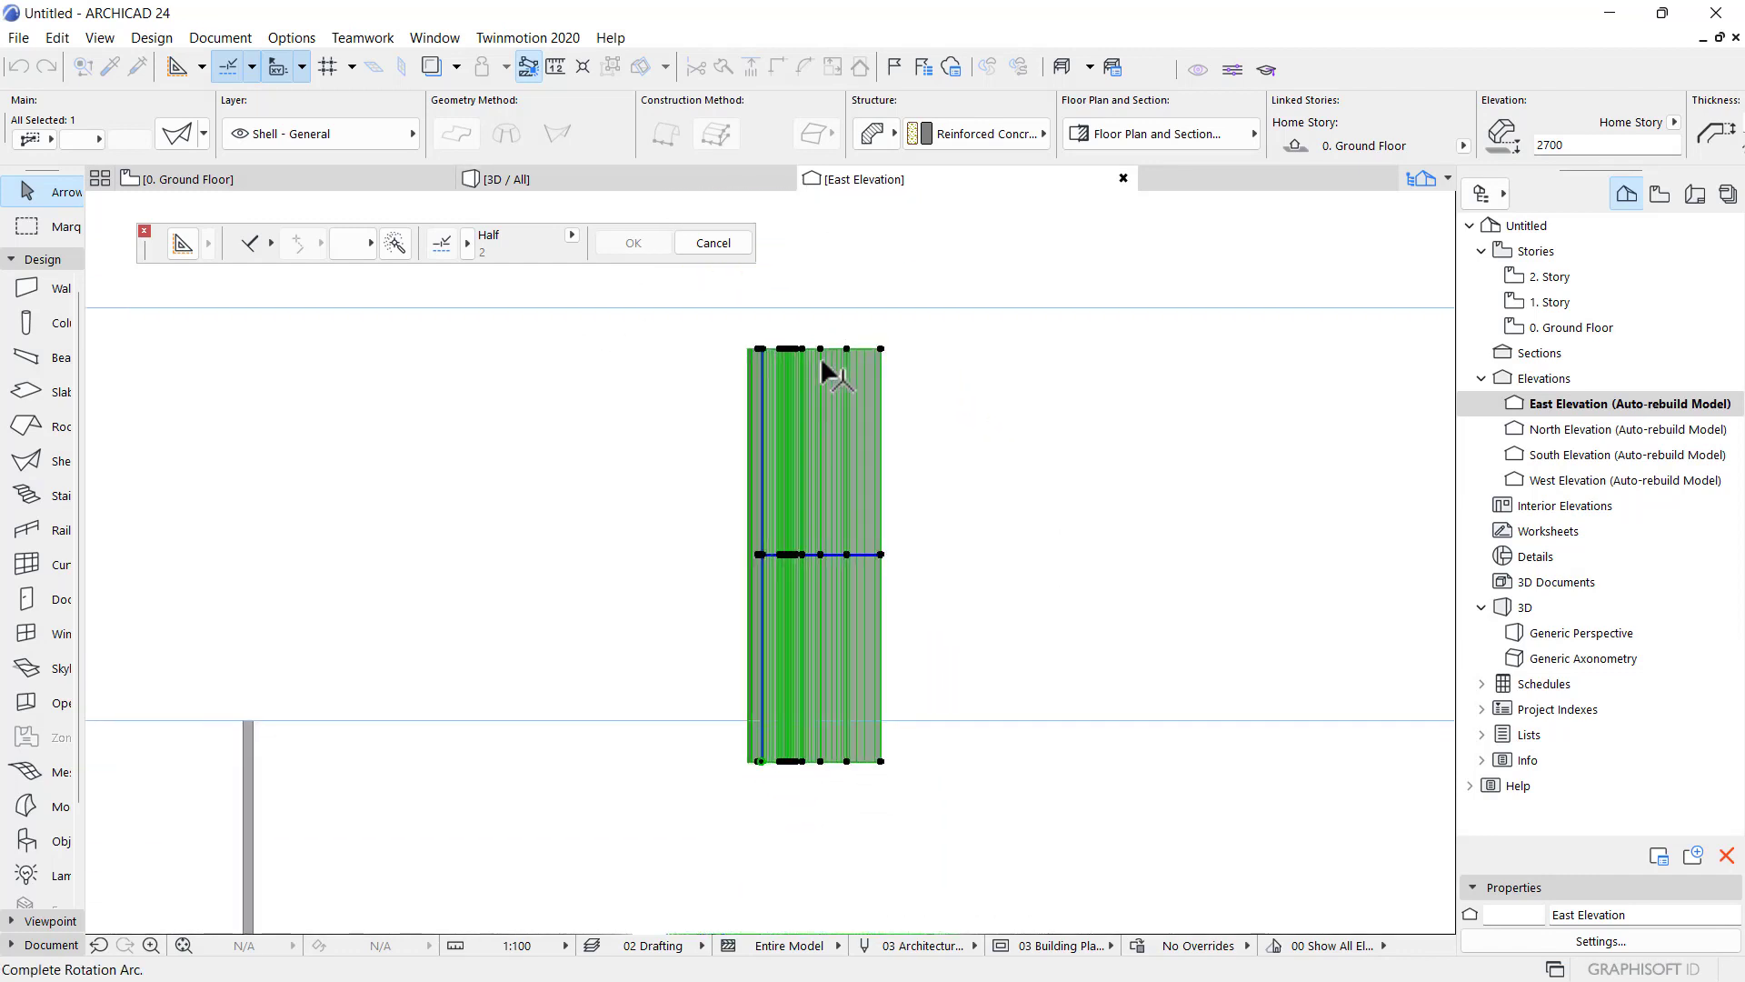
{"action": "left_click", "coordinate": [821, 298]}
- Lower the shell vertically in the East Elevation to an elevation of about 853 mm above the ground floor
{"action": "left_click", "coordinate": [716, 182]}
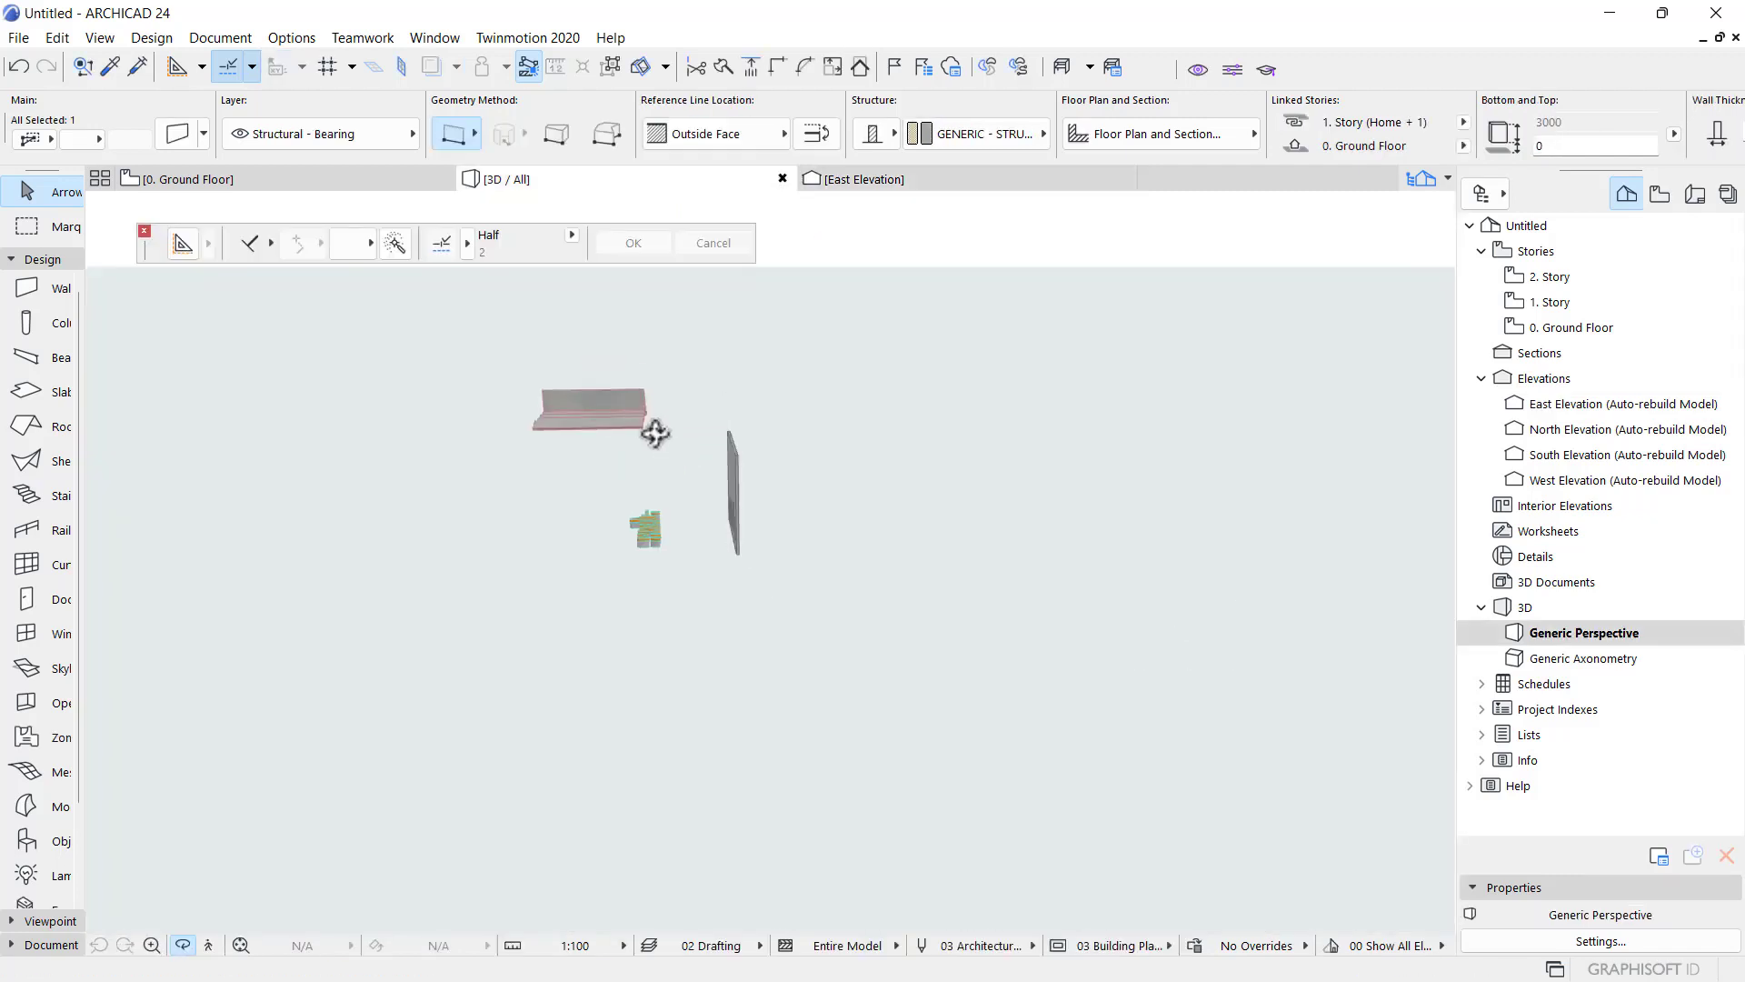
{"action": "middle_click_drag", "start_coordinate": [624, 452], "coordinate": [560, 397], "text": "shift"}
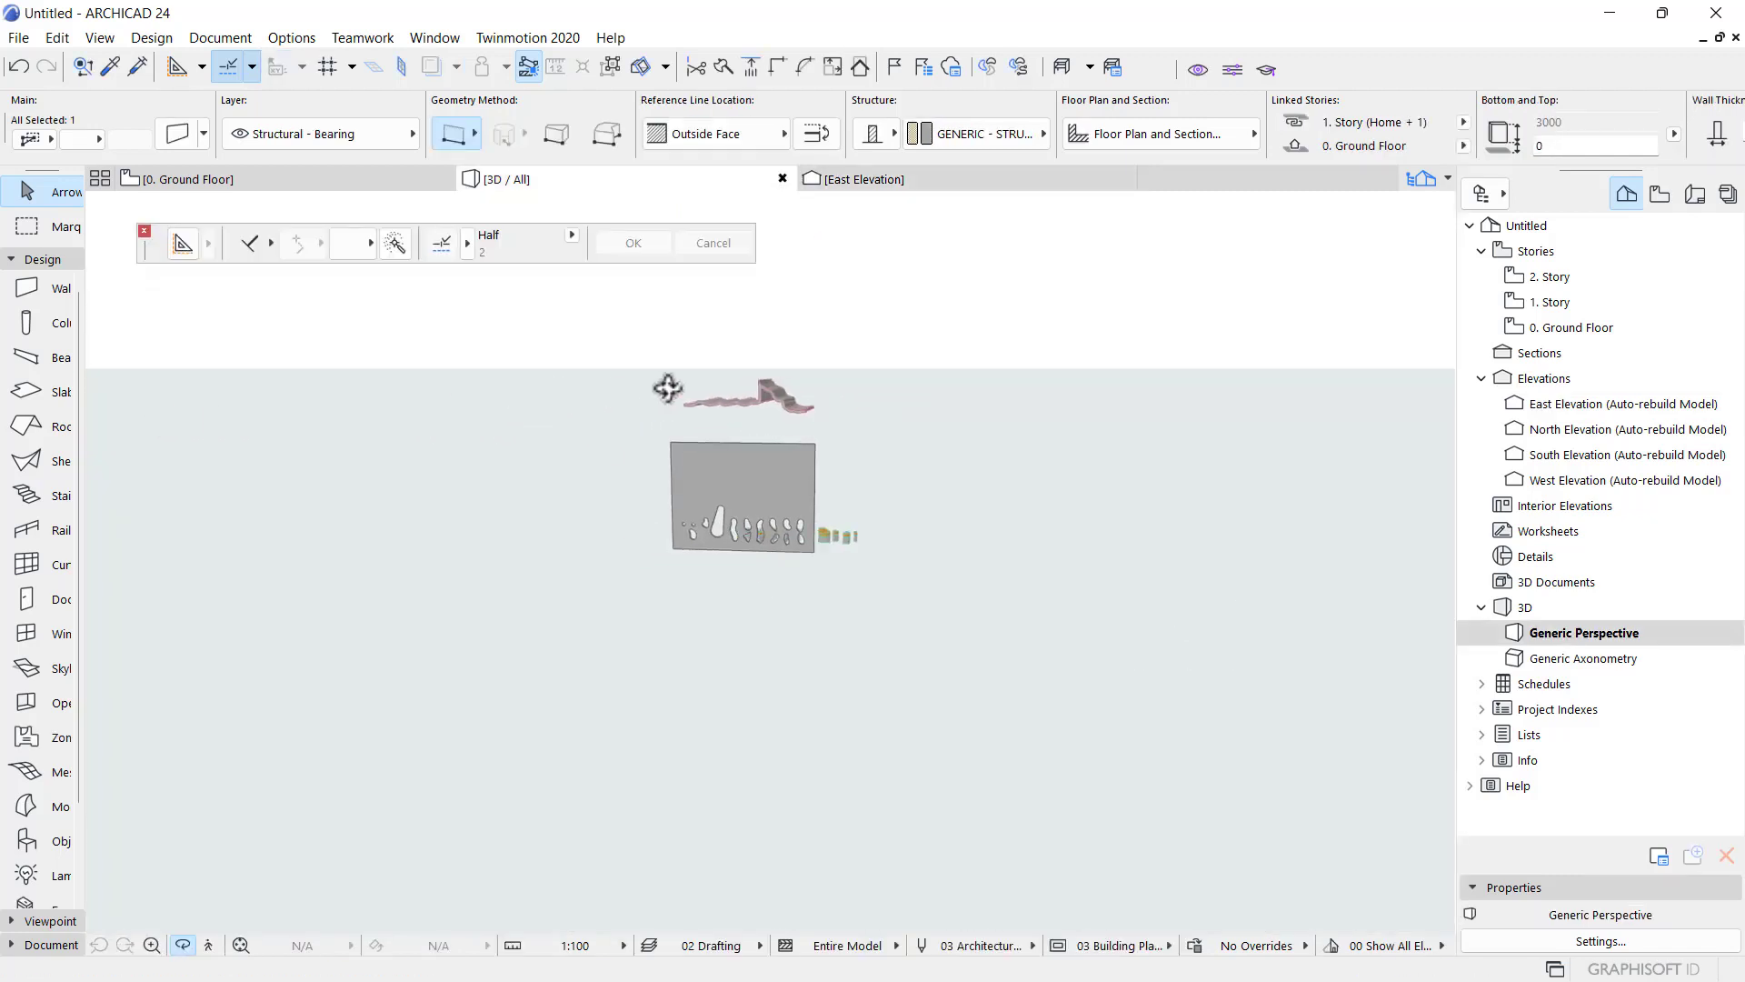
{"action": "middle_click_drag", "start_coordinate": [668, 389], "coordinate": [693, 468], "text": "shift"}
{"action": "middle_click_drag", "start_coordinate": [837, 222], "coordinate": [600, 365], "text": "shift"}
{"action": "left_click", "coordinate": [842, 191]}
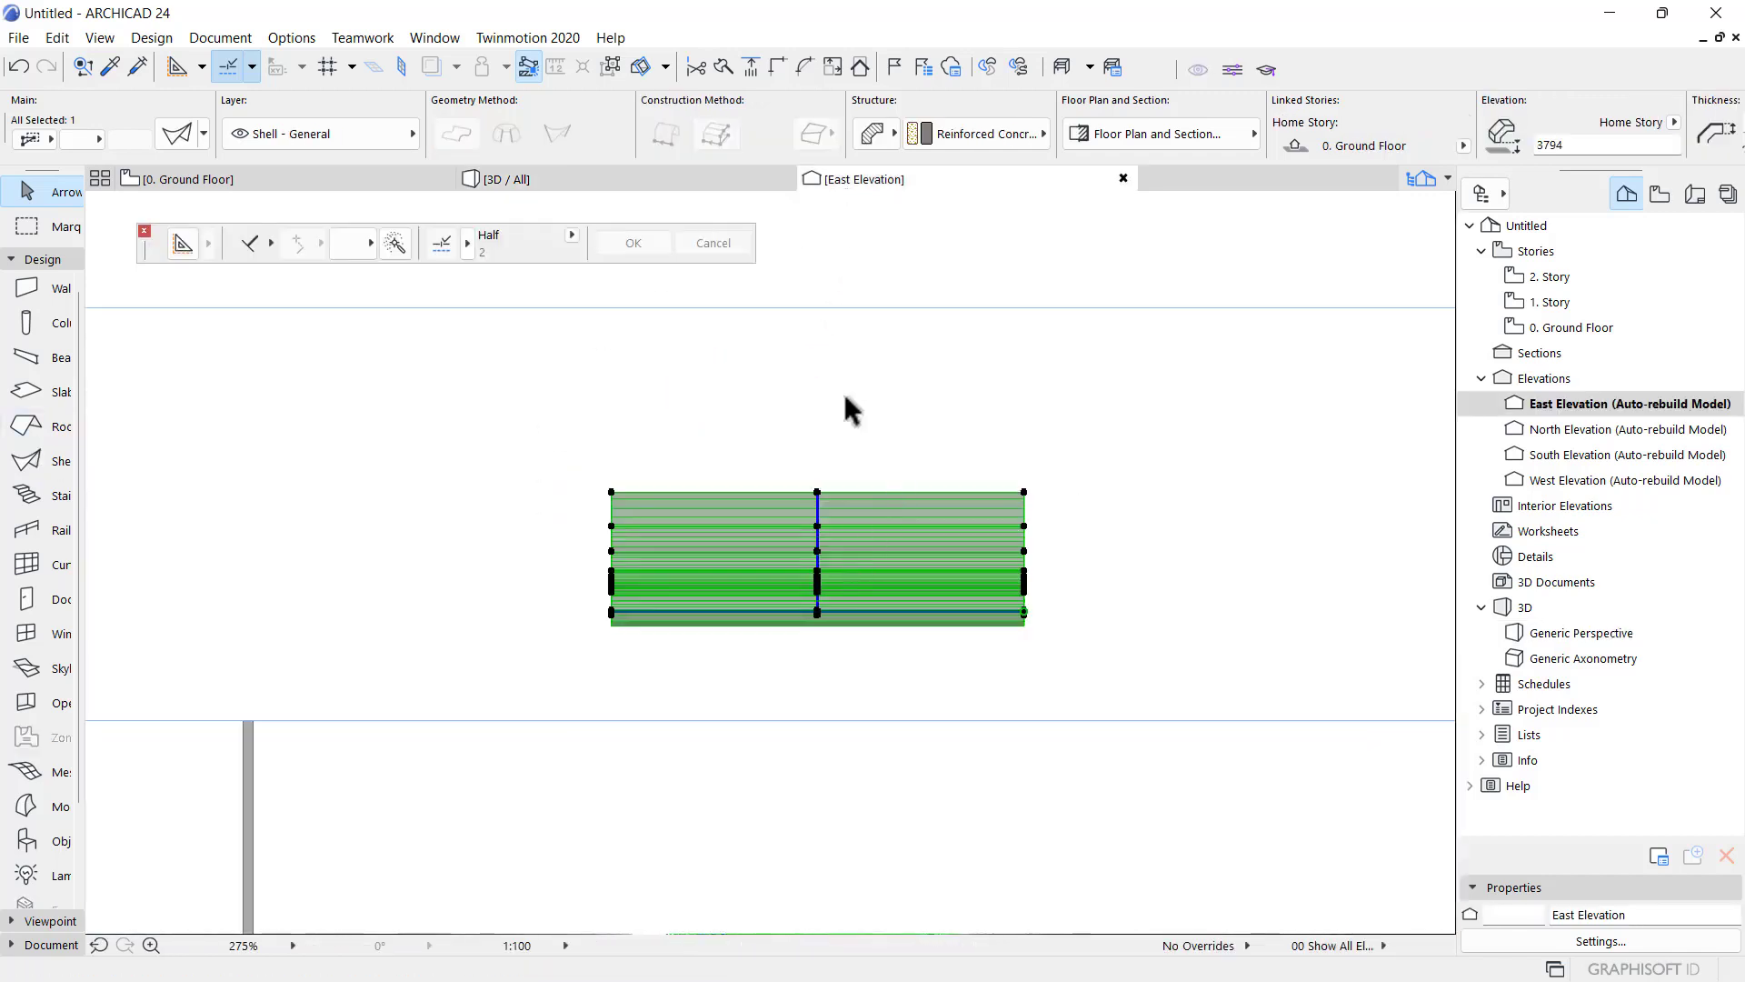
{"action": "scroll", "coordinate": [813, 445], "scroll_direction": "down", "scroll_amount": 5}
{"action": "left_click", "coordinate": [817, 498]}
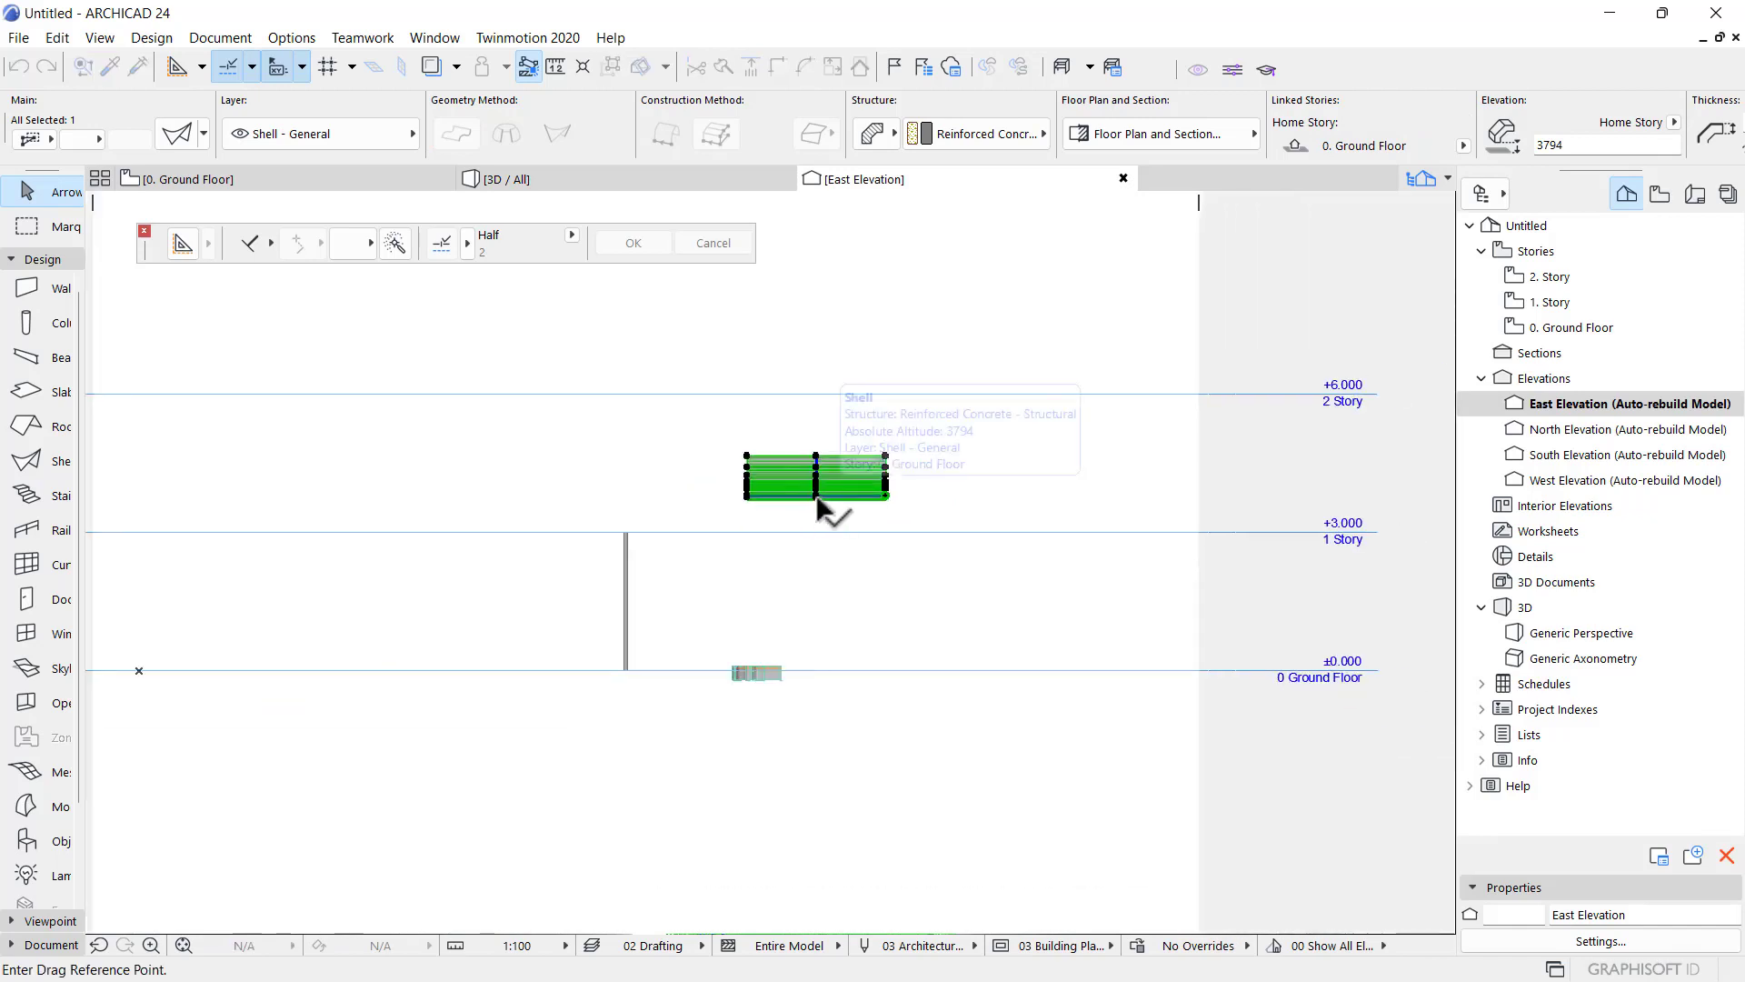
{"action": "left_click", "coordinate": [818, 634]}
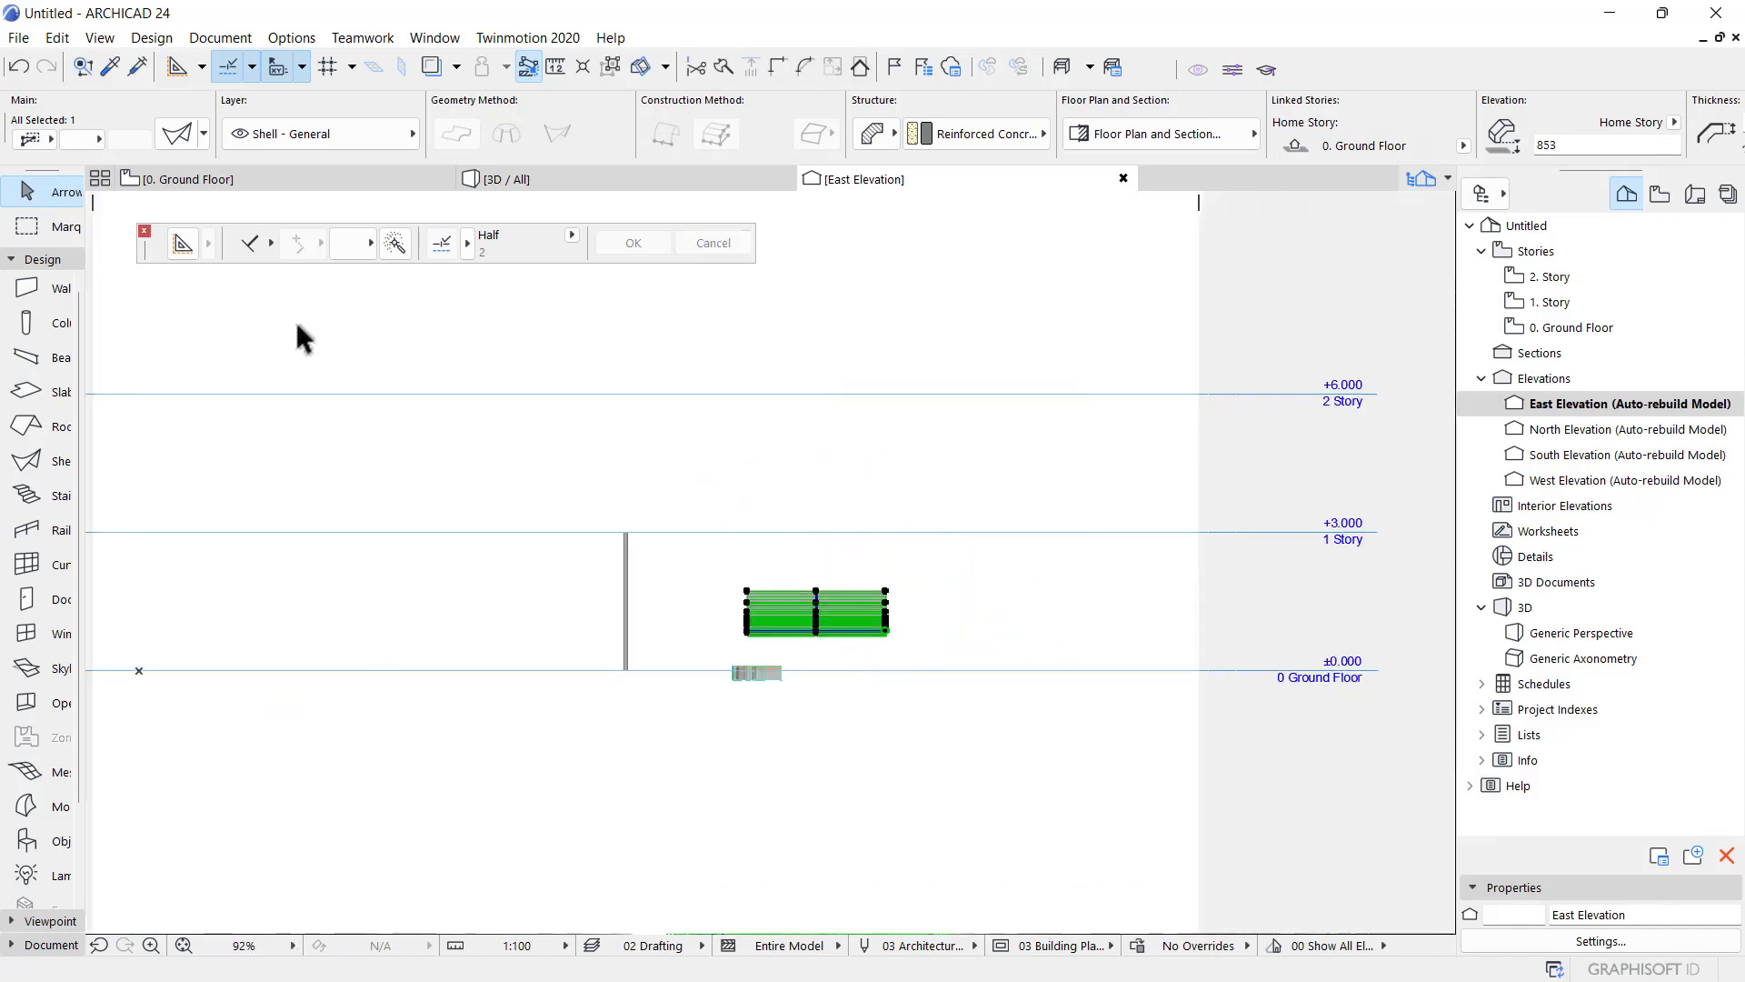
- Rotate the shell 180° about a point on its centre line in the ground floor plan
{"action": "left_click", "coordinate": [276, 184]}
{"action": "left_click", "coordinate": [825, 542]}
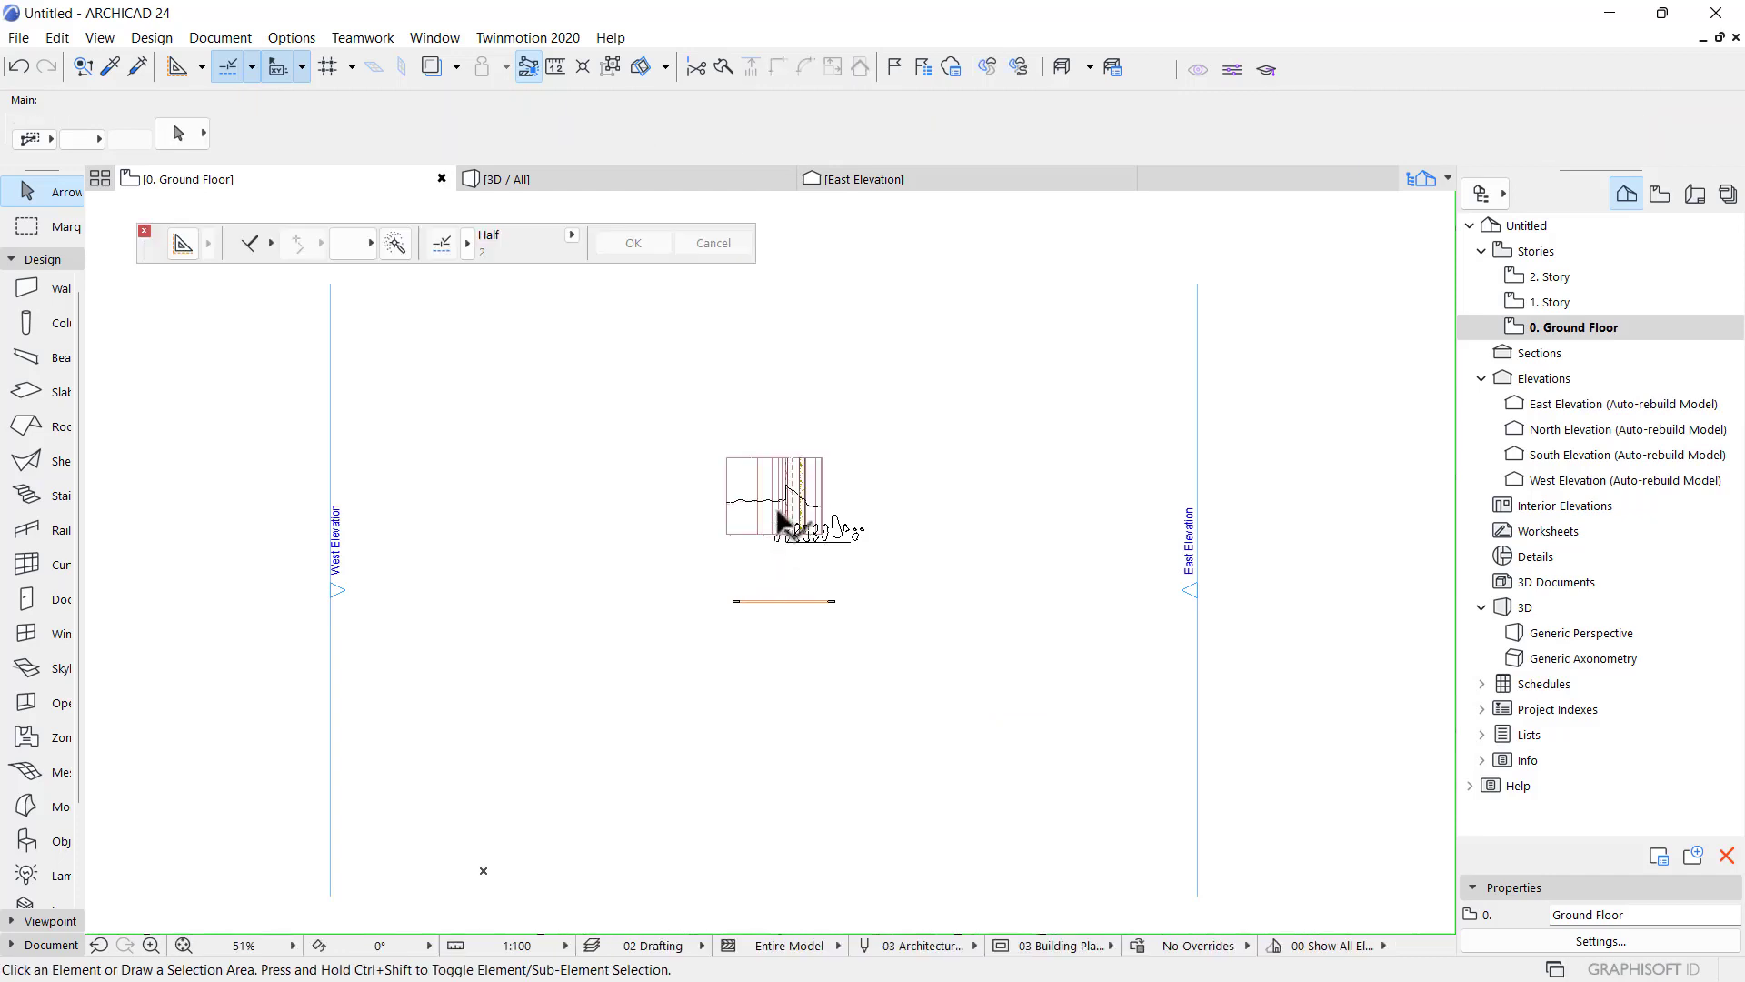
{"action": "scroll", "coordinate": [826, 543], "scroll_direction": "up", "scroll_amount": 6}
{"action": "scroll", "coordinate": [651, 536], "scroll_direction": "down", "scroll_amount": 2}
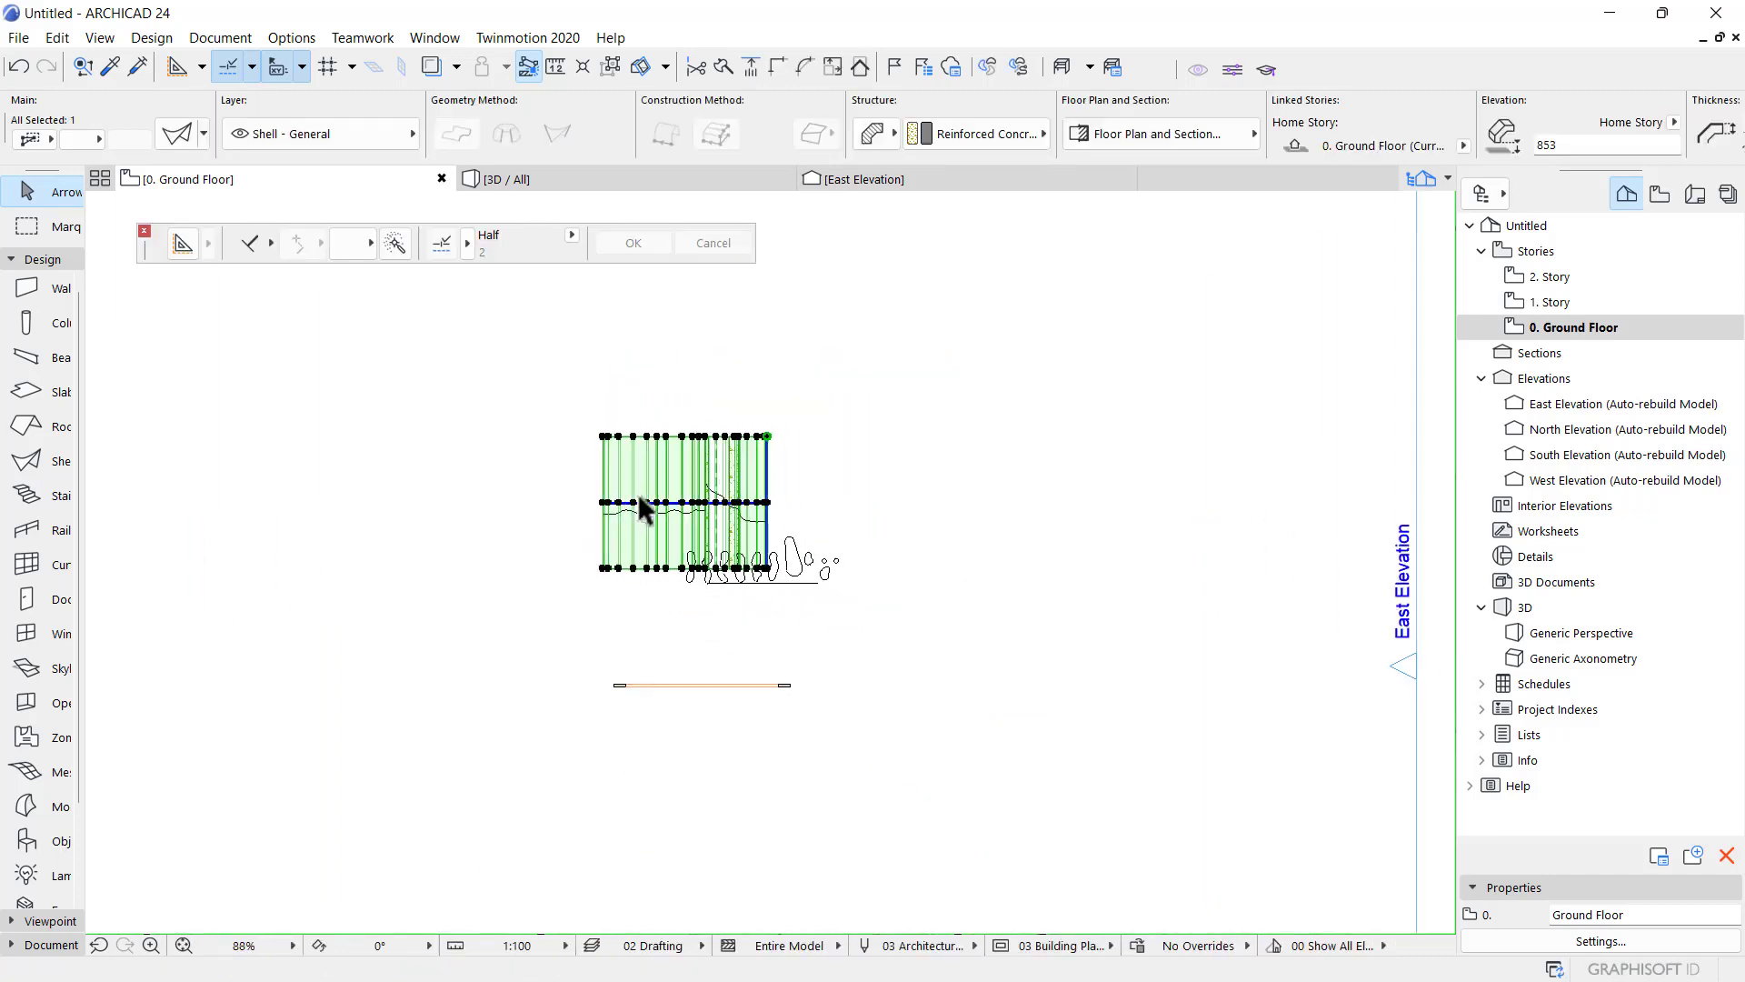
{"action": "scroll", "coordinate": [740, 520], "scroll_direction": "up", "scroll_amount": 2}
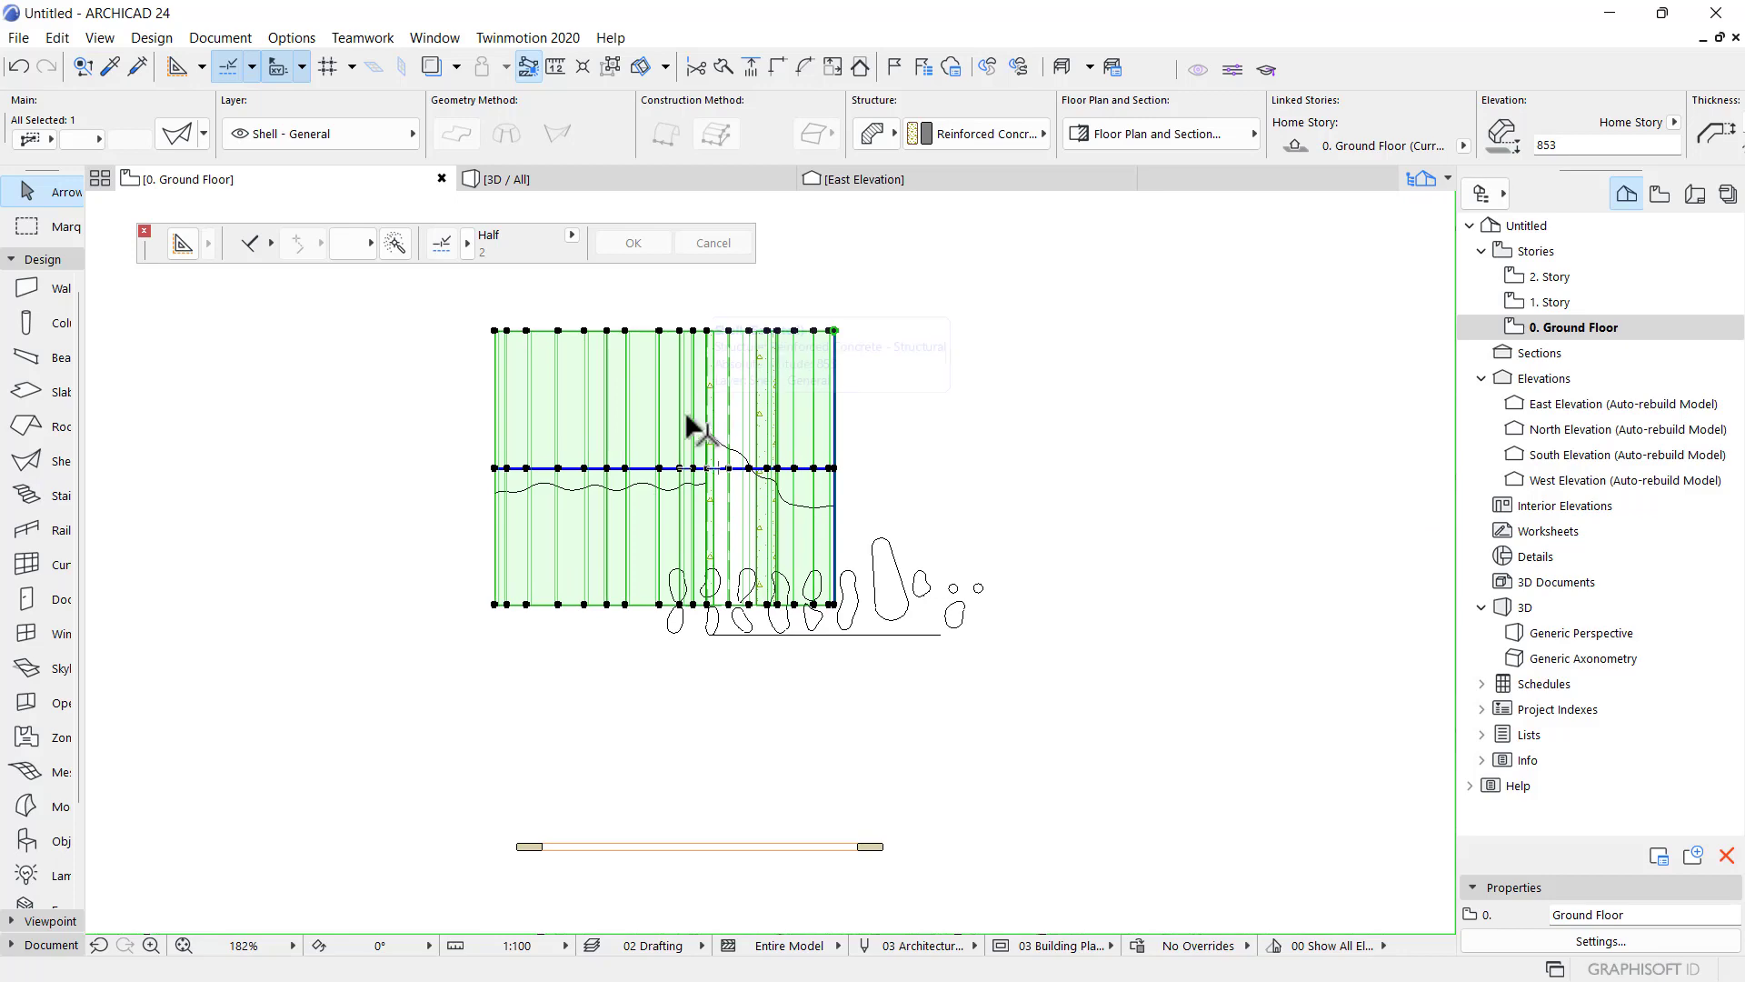
{"action": "key", "text": "ctrl+e"}
{"action": "scroll", "coordinate": [670, 462], "scroll_direction": "up", "scroll_amount": 1}
{"action": "left_click", "coordinate": [662, 461]}
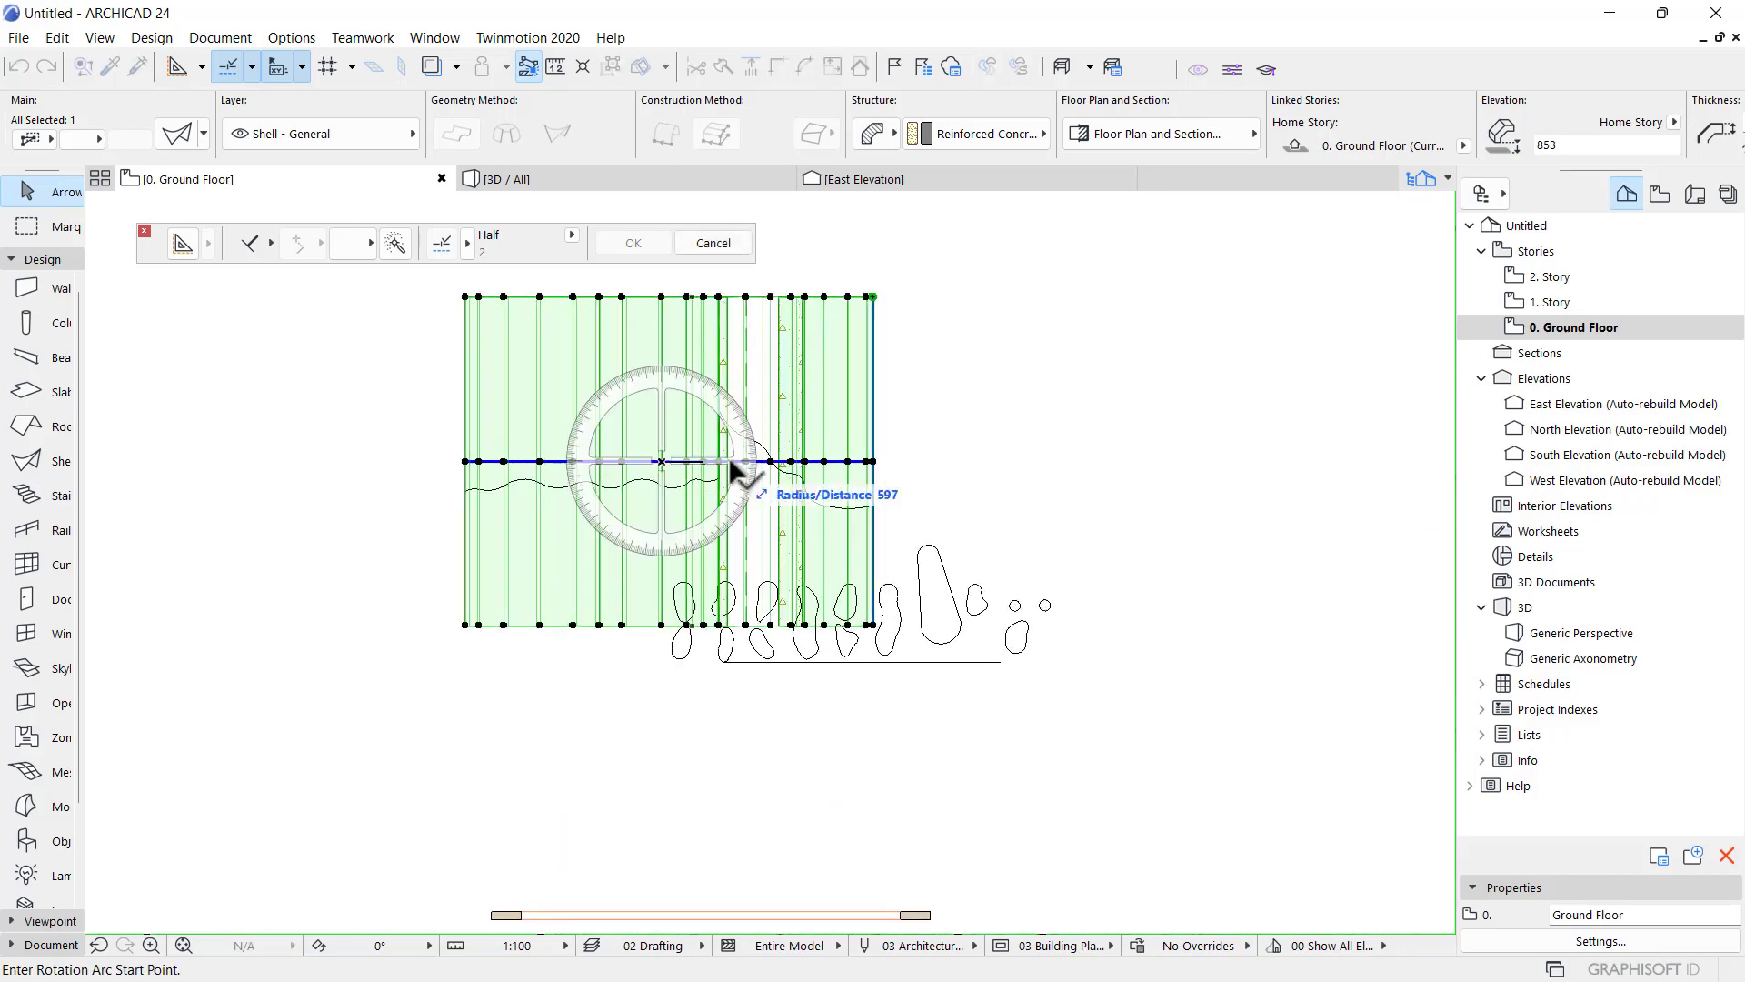
{"action": "left_click", "coordinate": [901, 460]}
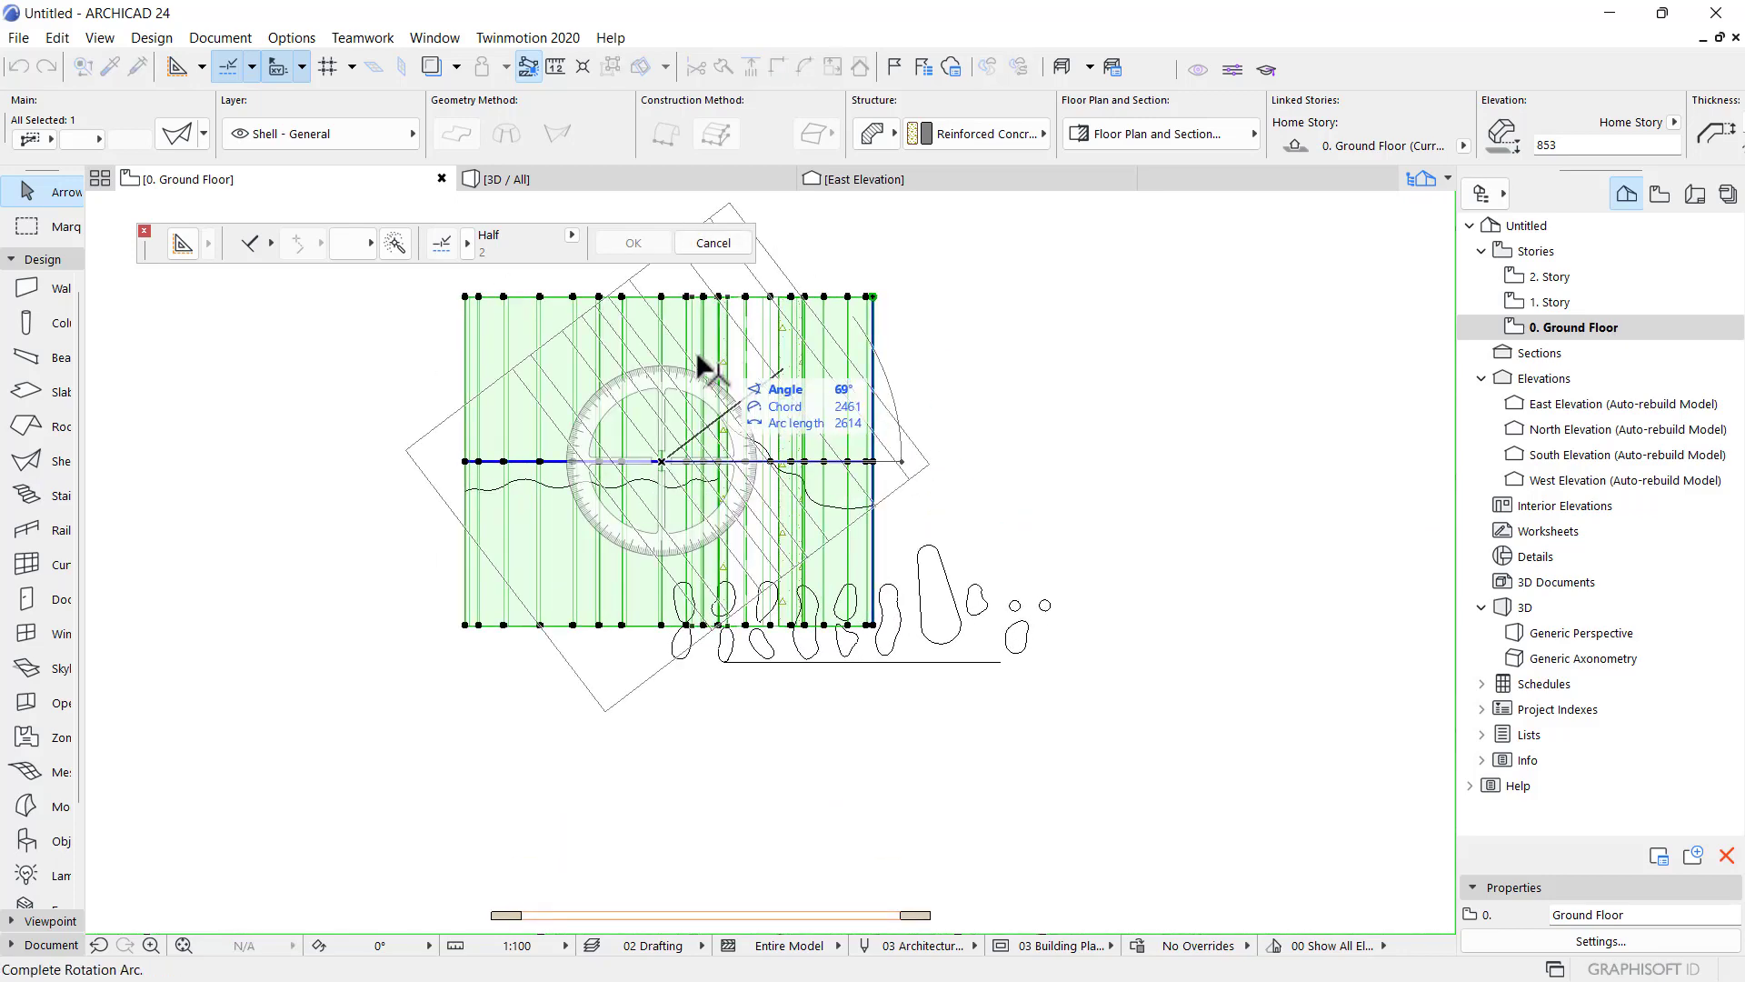
{"action": "left_click", "coordinate": [445, 463]}
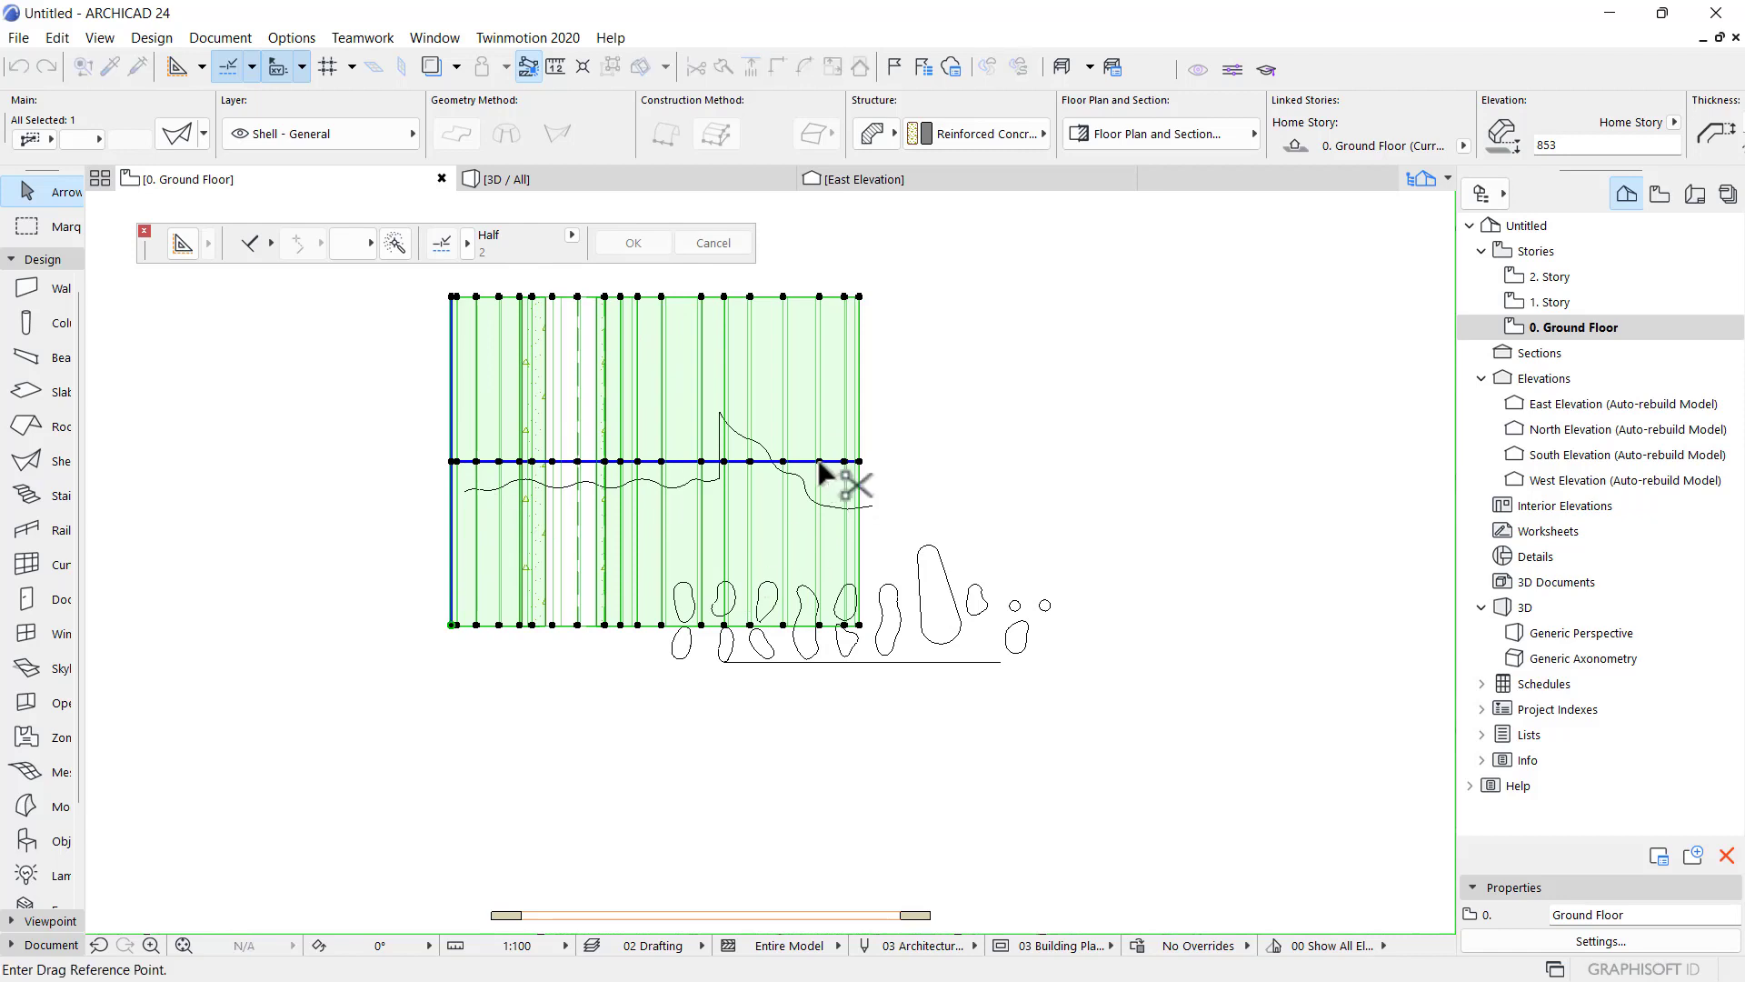
- Move the shell in plan by its end midpoint onto the matching end of the perforated wall
{"action": "left_click", "coordinate": [860, 462]}
{"action": "scroll", "coordinate": [865, 363], "scroll_direction": "down", "scroll_amount": 3}
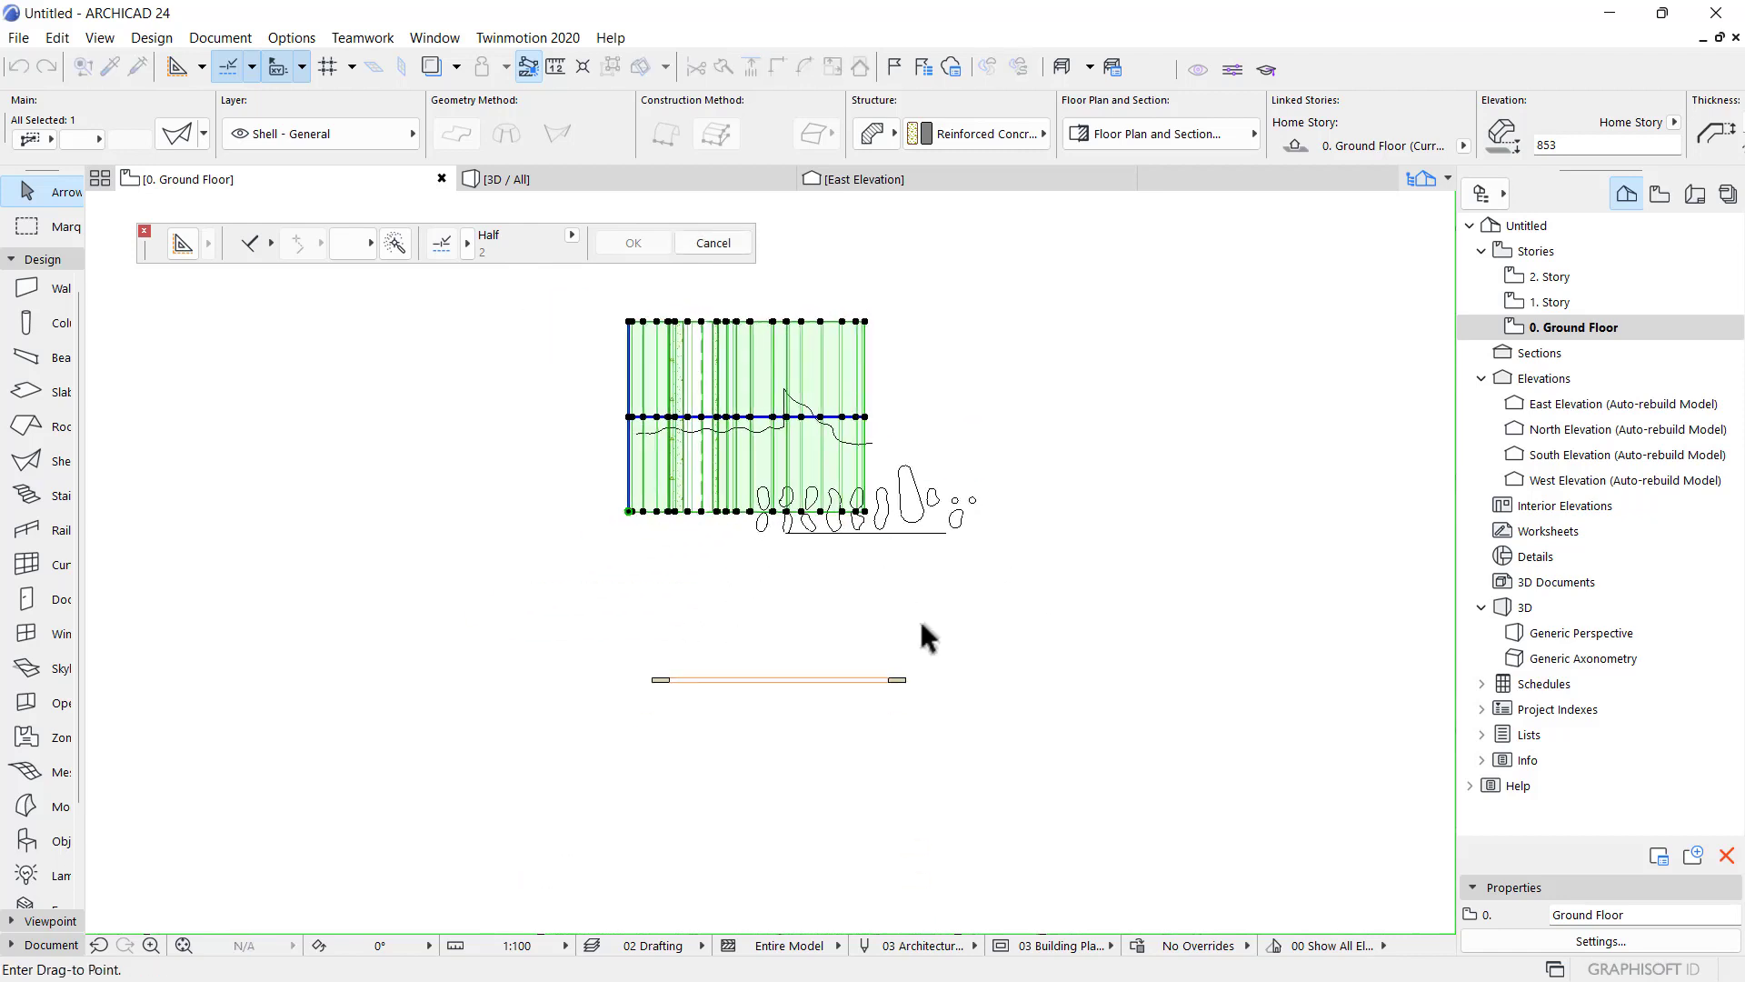
{"action": "scroll", "coordinate": [896, 690], "scroll_direction": "up", "scroll_amount": 5}
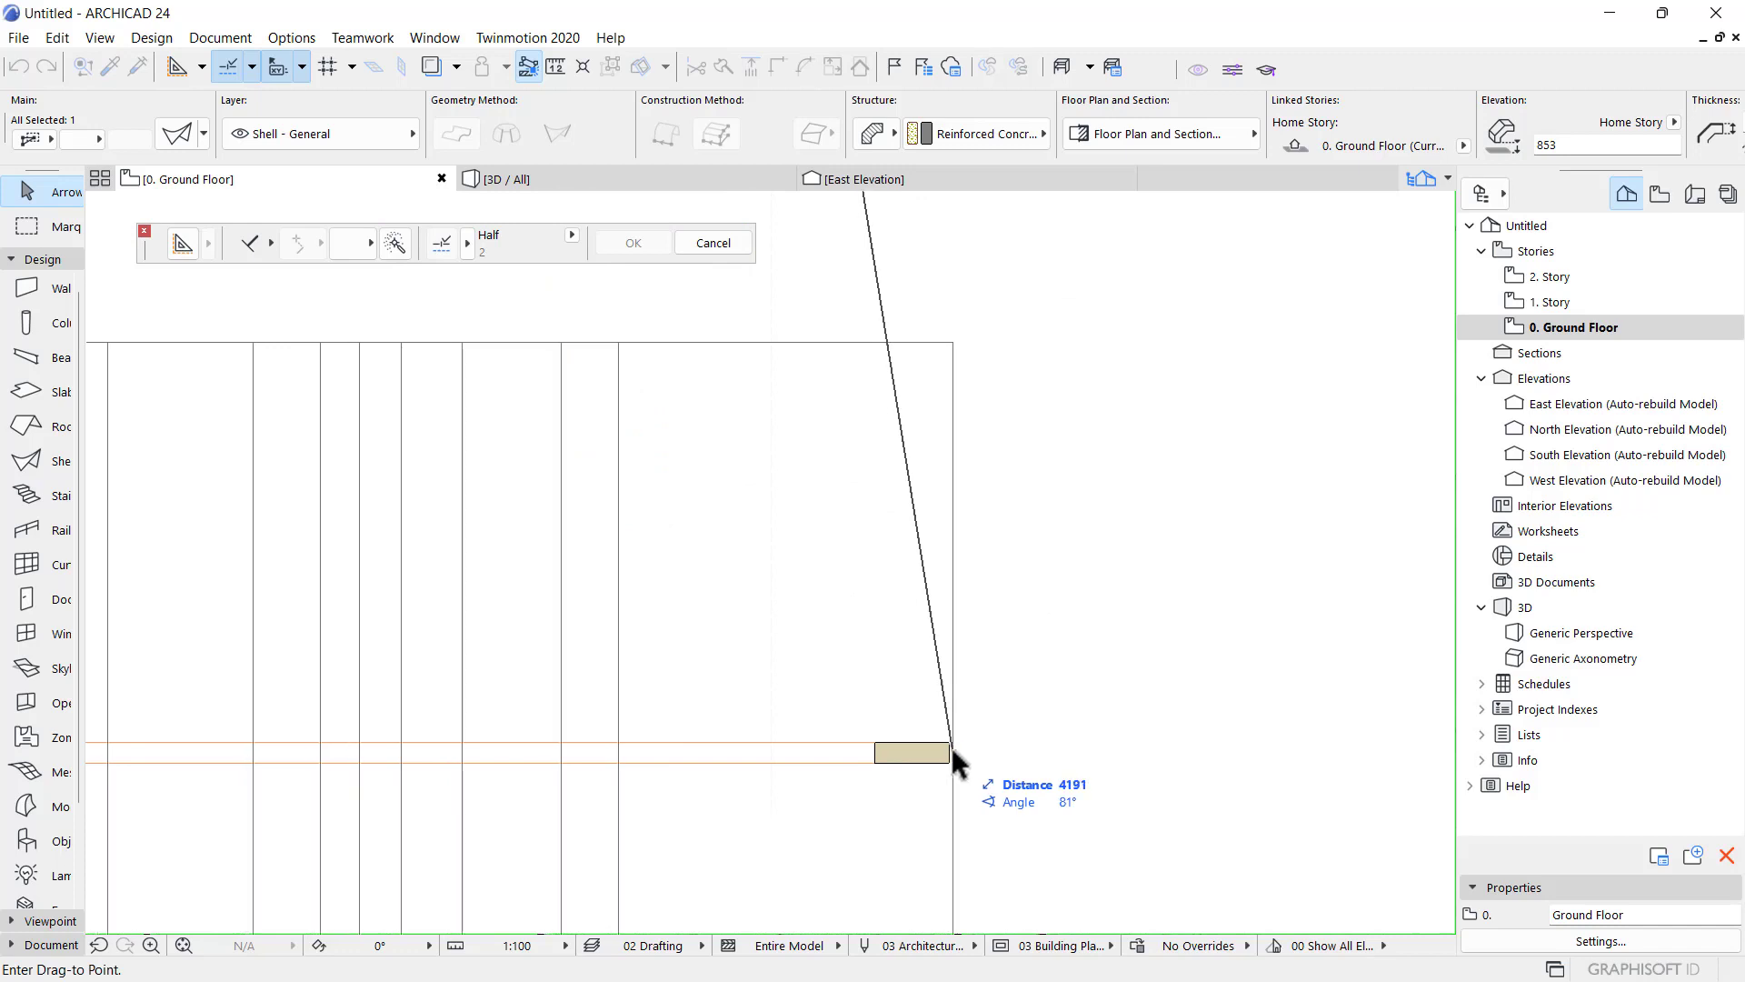
{"action": "left_click", "coordinate": [947, 752]}
{"action": "scroll", "coordinate": [964, 636], "scroll_direction": "down", "scroll_amount": 2}
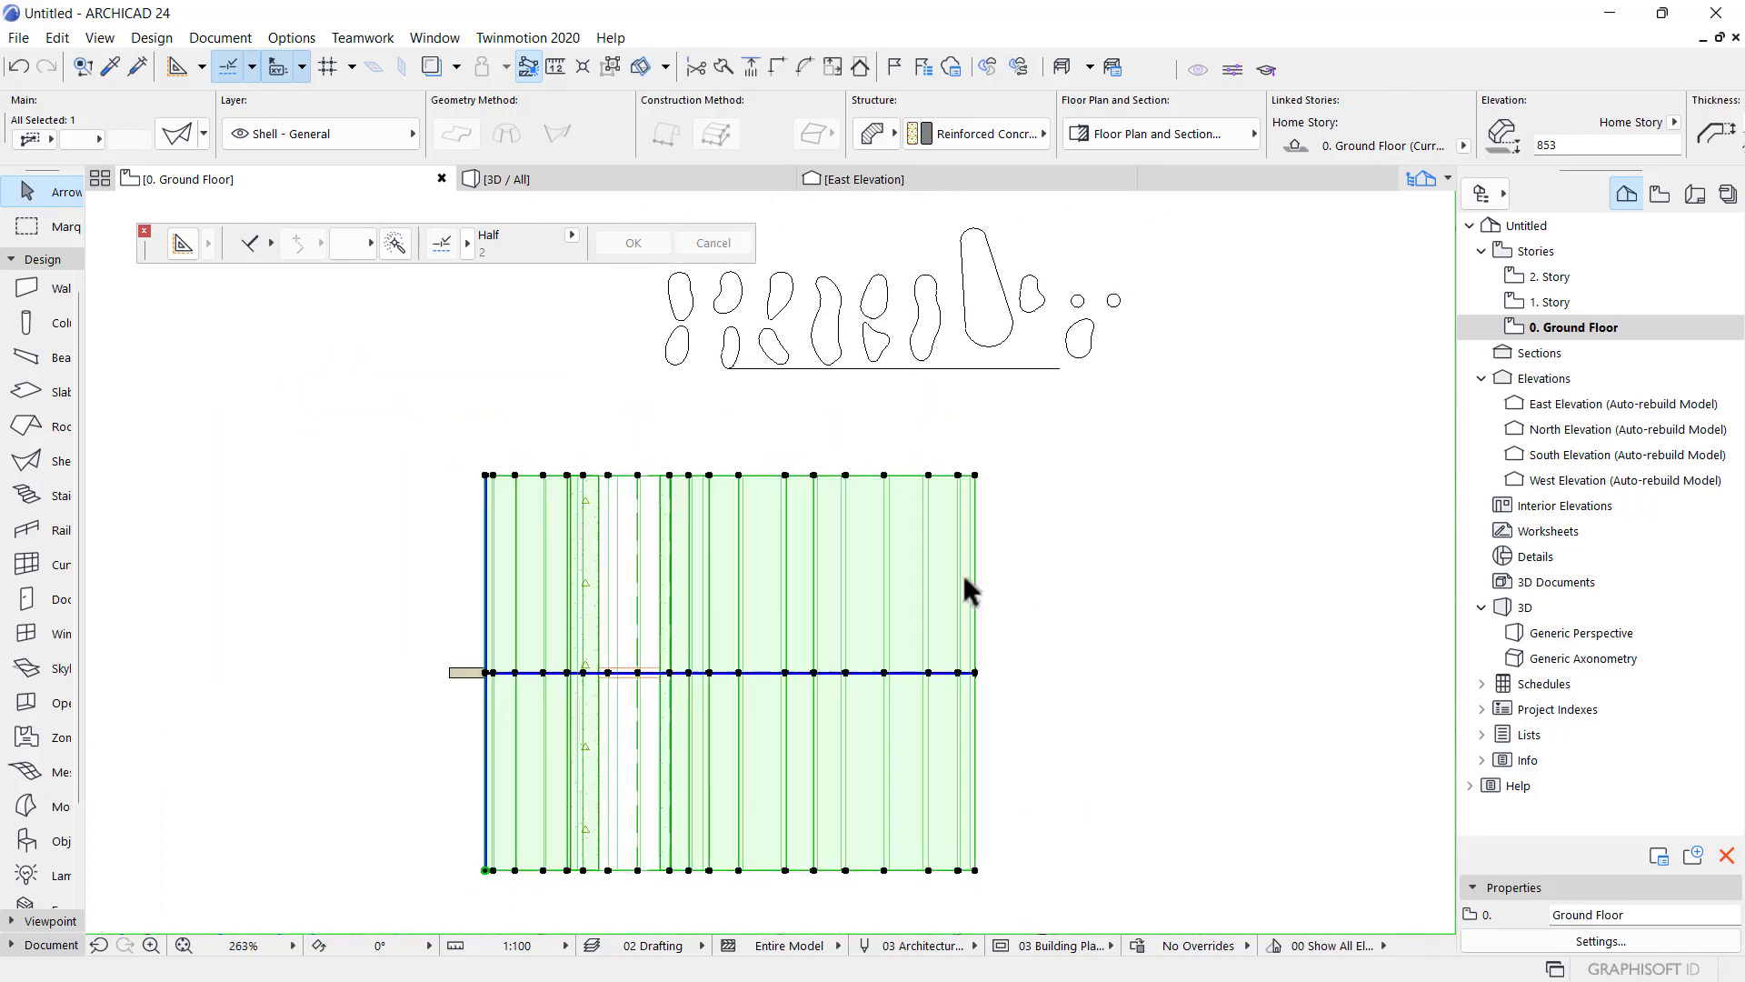
- Examine how the wavy shell crosses the perforated wall in the 3D view and return to the ground floor plan
{"action": "left_click", "coordinate": [689, 182]}
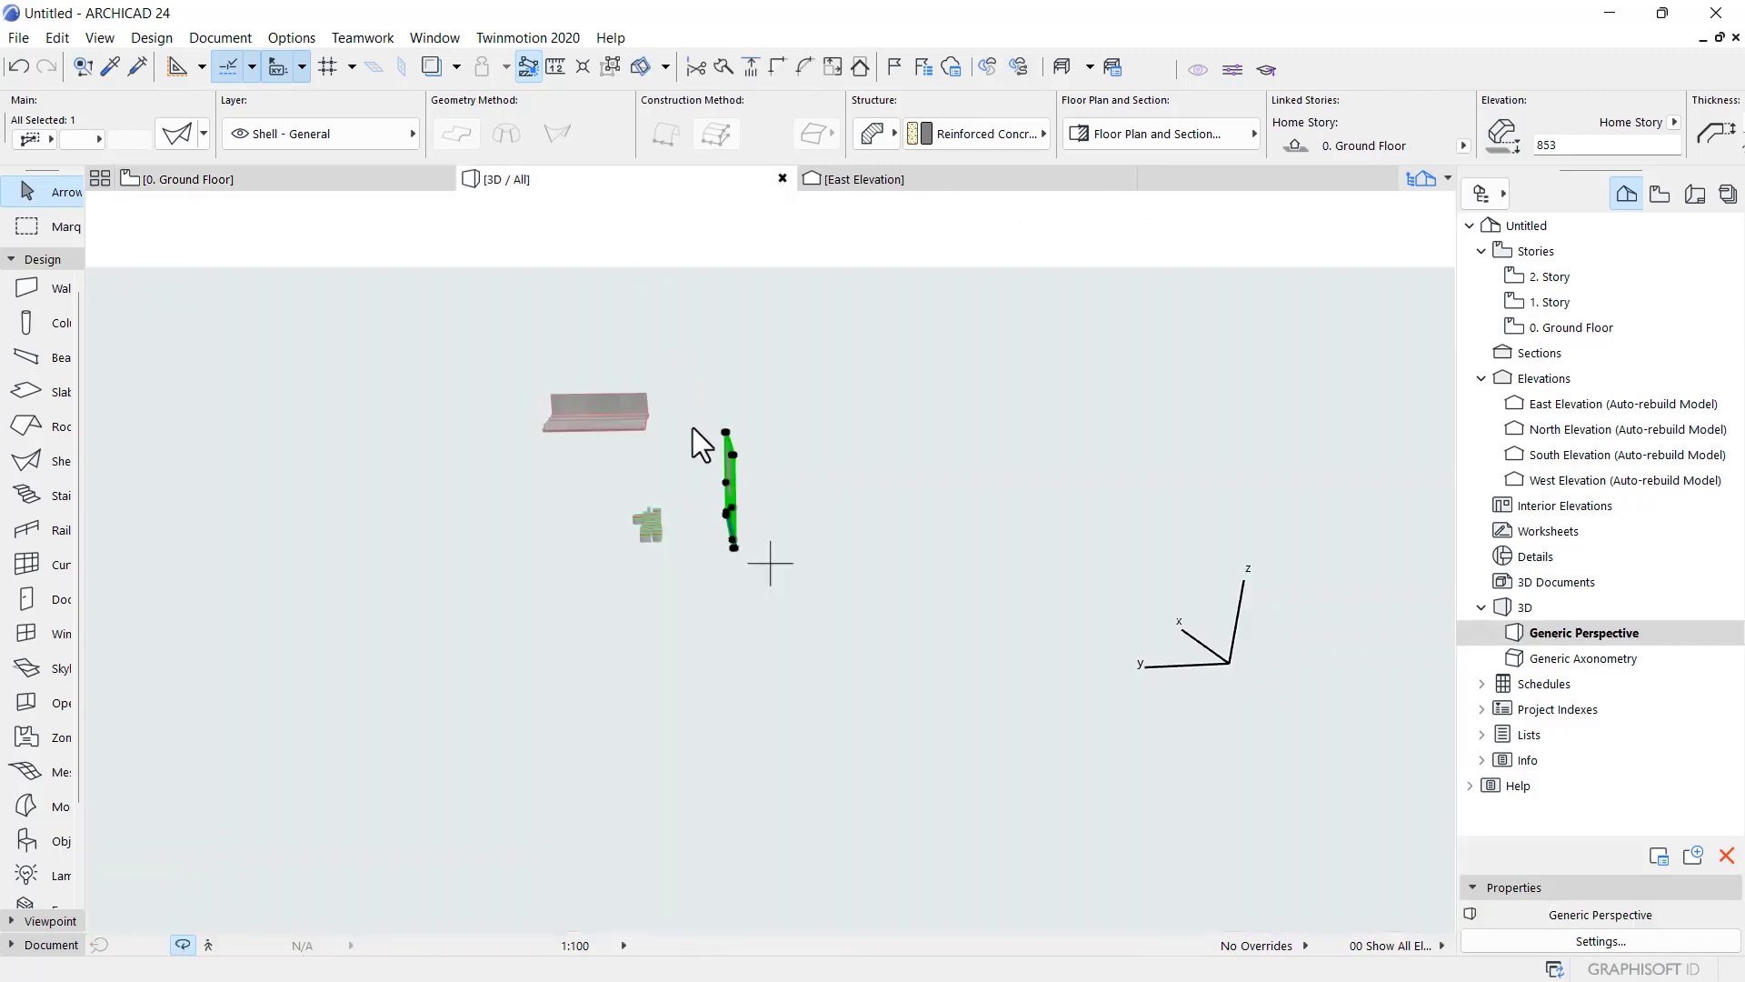
{"action": "scroll", "coordinate": [762, 543], "scroll_direction": "up", "scroll_amount": 2}
{"action": "scroll", "coordinate": [762, 543], "scroll_direction": "up", "scroll_amount": 3}
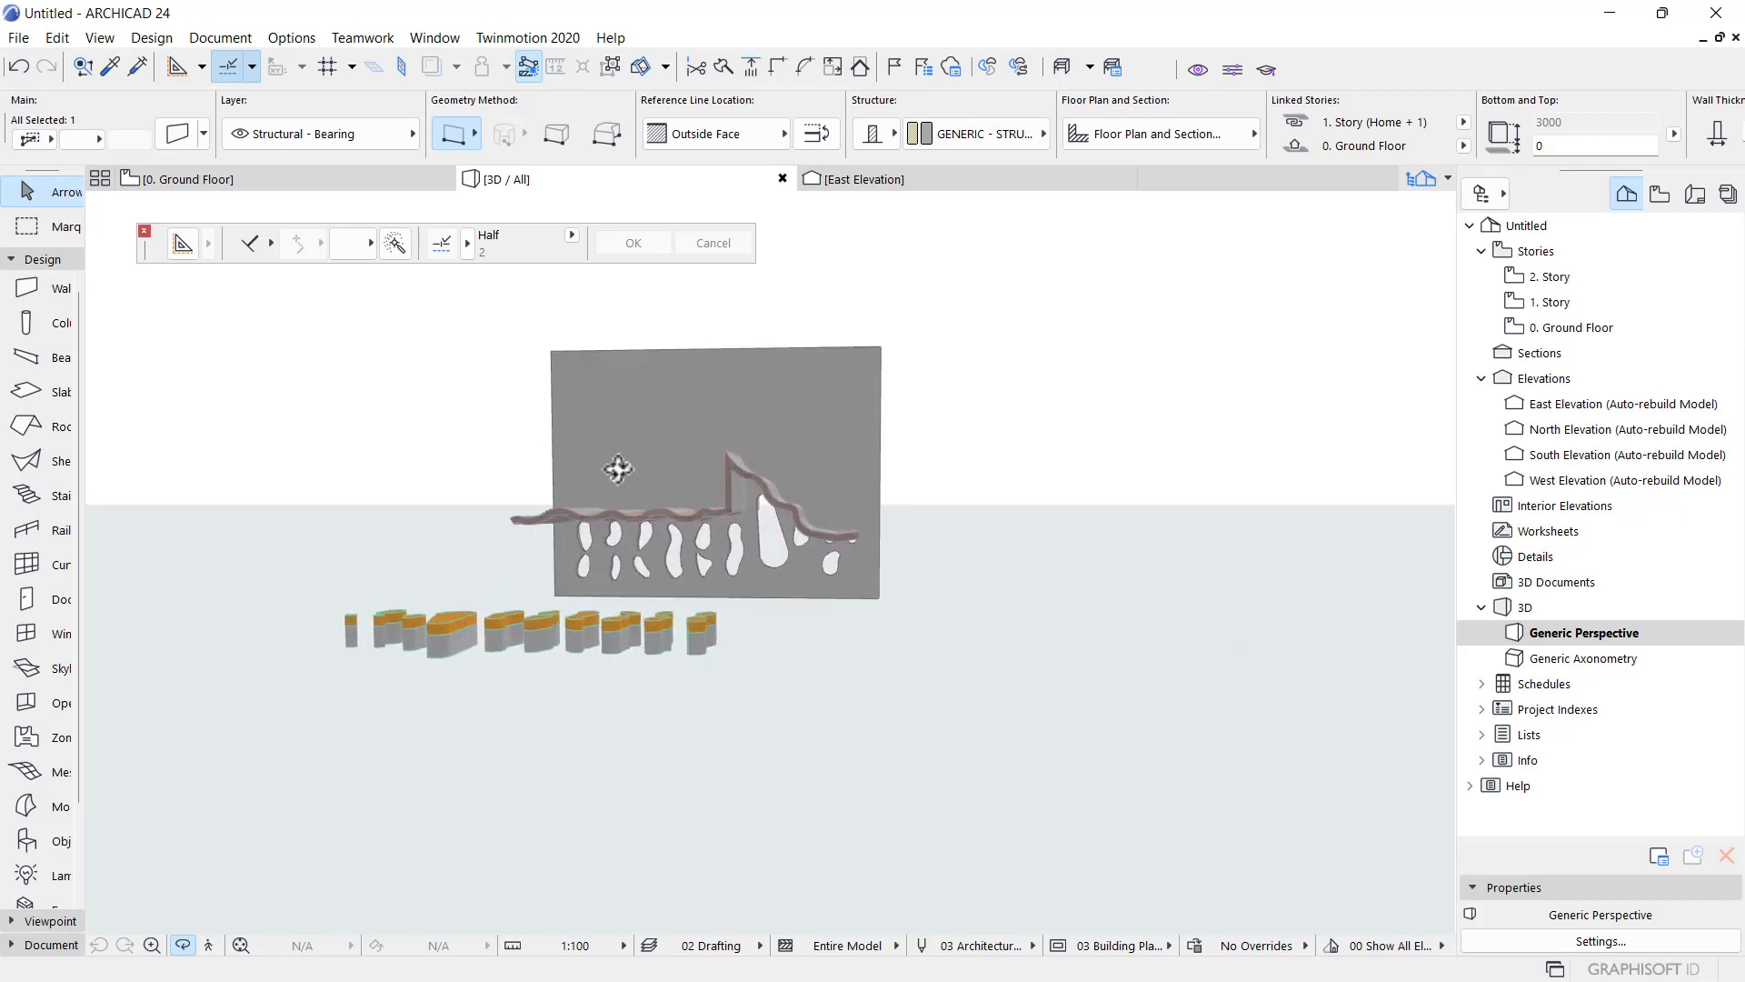
{"action": "mouse_move", "coordinate": [619, 469]}
{"action": "left_mouse_down"}
{"action": "mouse_move", "coordinate": [807, 463]}
{"action": "mouse_move", "coordinate": [465, 463]}
{"action": "mouse_move", "coordinate": [417, 483]}
{"action": "mouse_move", "coordinate": [728, 440]}
{"action": "mouse_move", "coordinate": [1079, 490]}
{"action": "mouse_move", "coordinate": [636, 546]}
{"action": "mouse_move", "coordinate": [381, 510]}
{"action": "mouse_move", "coordinate": [1064, 487]}
{"action": "mouse_move", "coordinate": [826, 518]}
{"action": "mouse_move", "coordinate": [891, 499]}
{"action": "mouse_move", "coordinate": [903, 532]}
{"action": "mouse_move", "coordinate": [1059, 491]}
{"action": "mouse_move", "coordinate": [1021, 640]}
{"action": "mouse_move", "coordinate": [809, 471]}
{"action": "mouse_move", "coordinate": [292, 324]}
{"action": "left_mouse_up"}
{"action": "scroll", "coordinate": [637, 547], "scroll_direction": "up", "scroll_amount": 3}
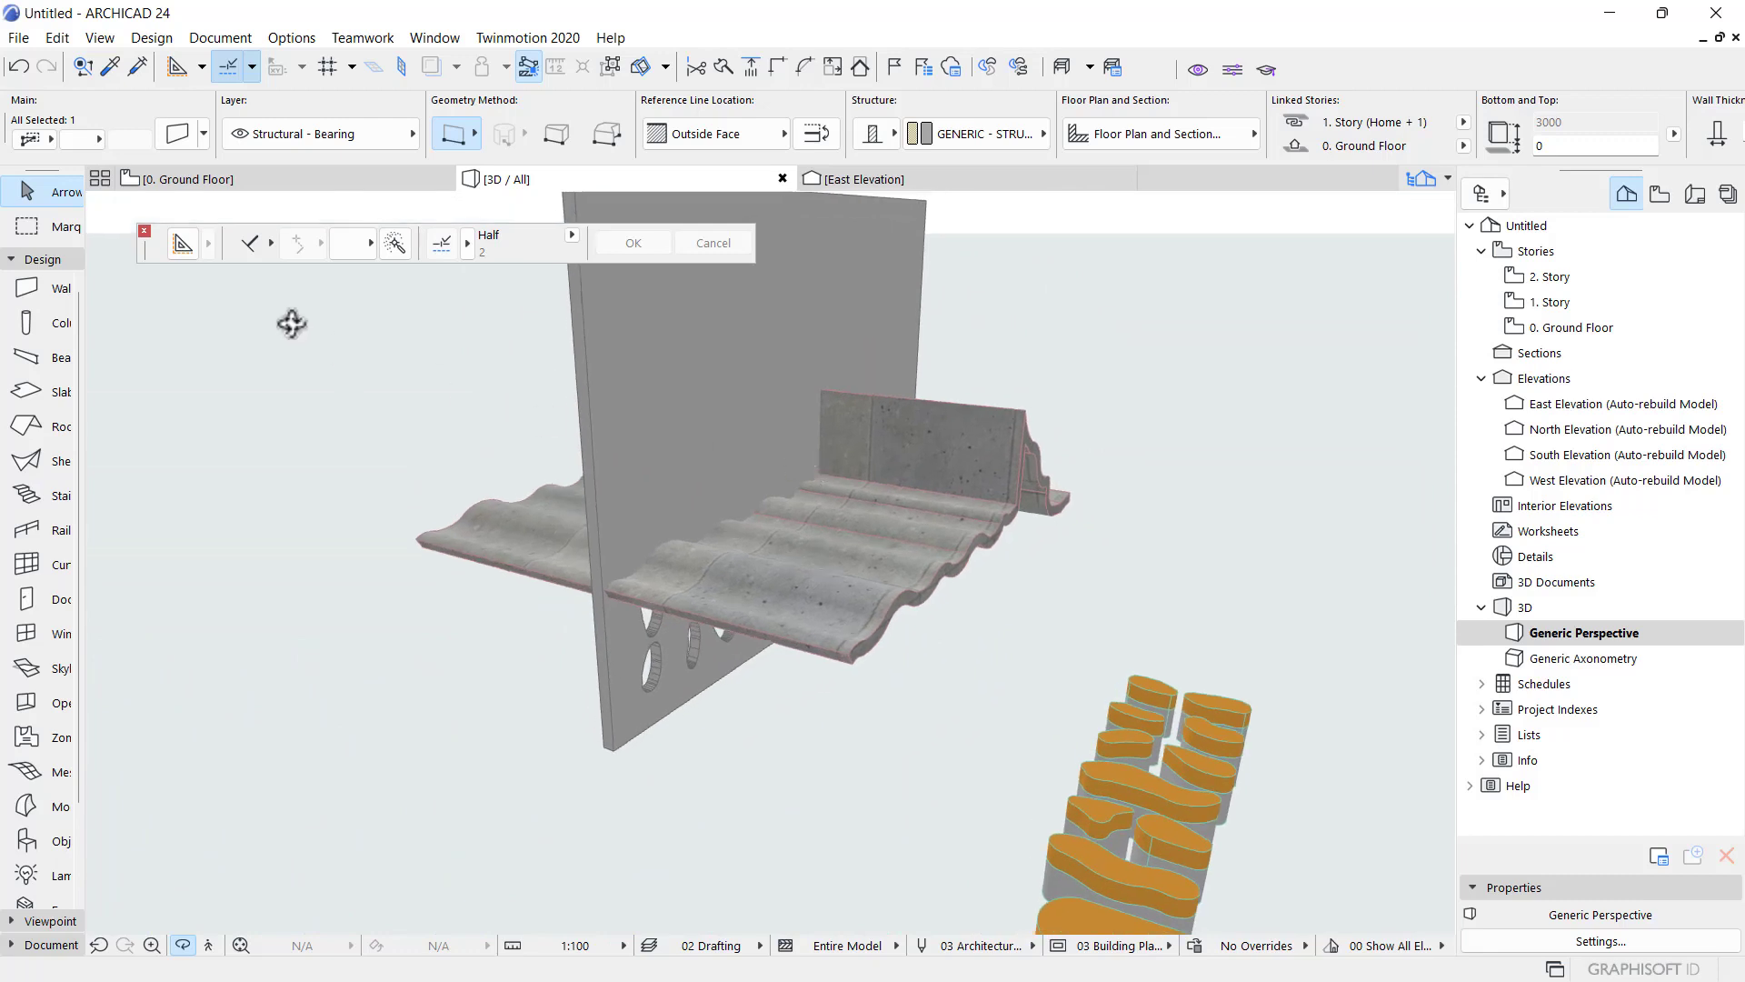
{"action": "left_click", "coordinate": [263, 182]}
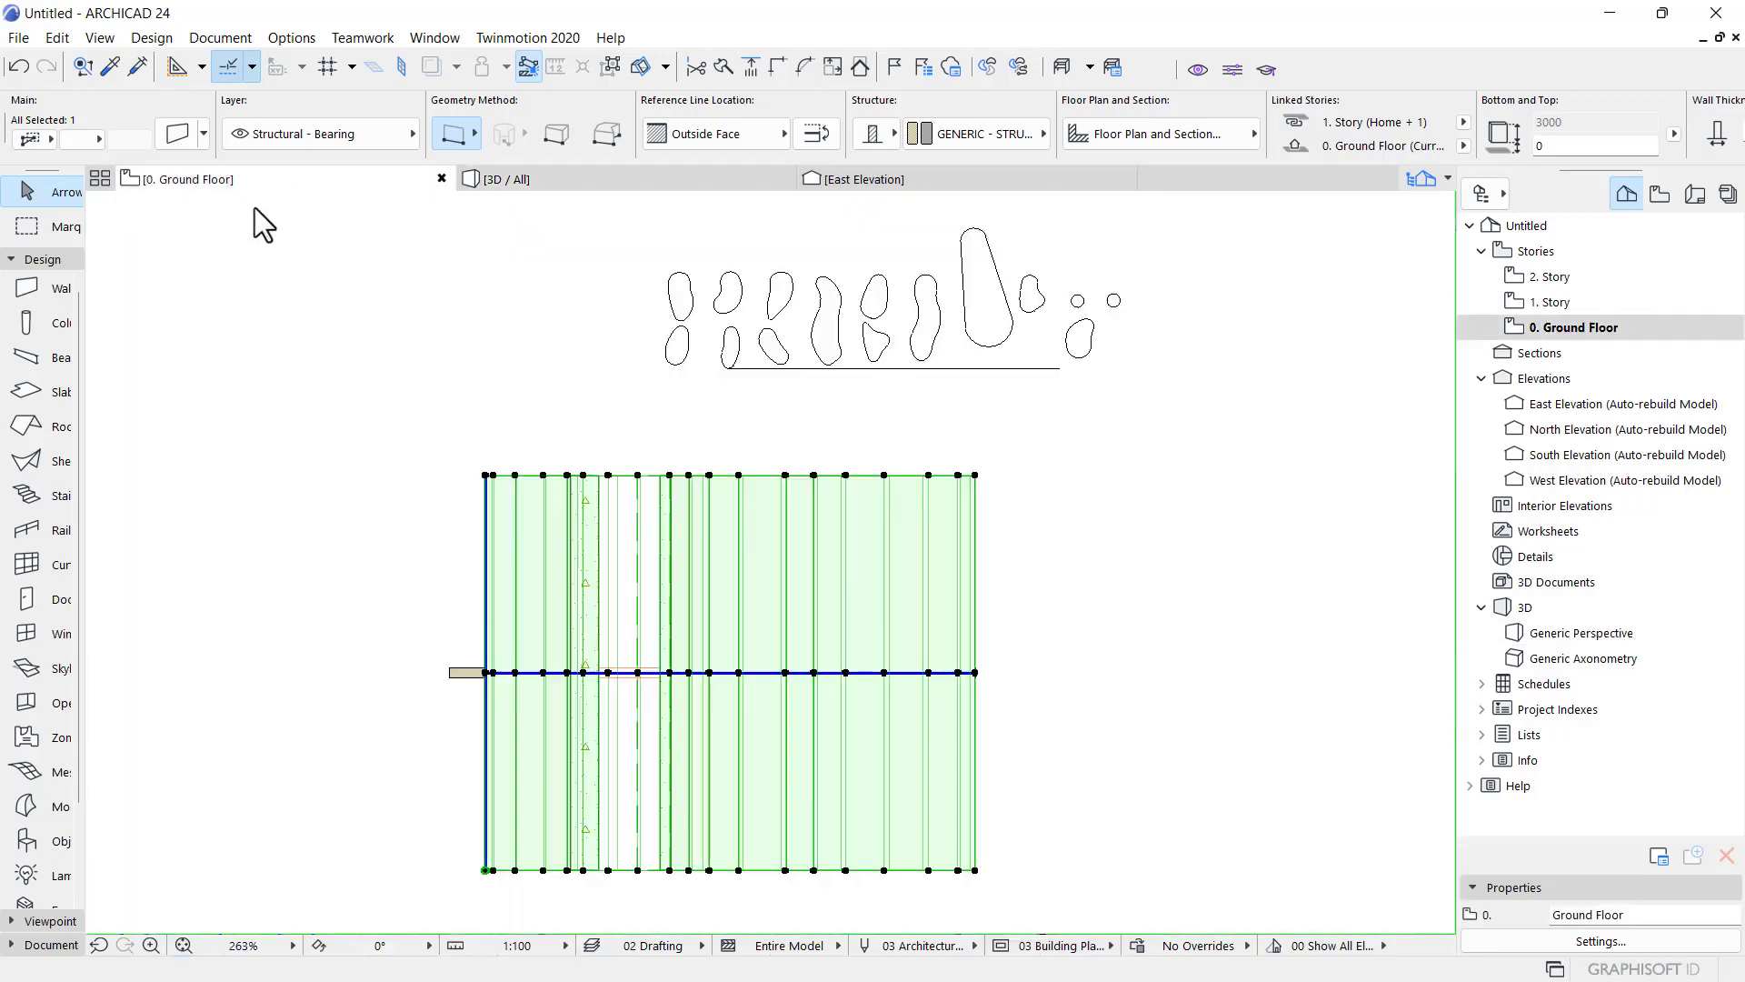
{"action": "left_click", "coordinate": [276, 37]}
{"action": "mouse_move", "coordinate": [315, 63]}
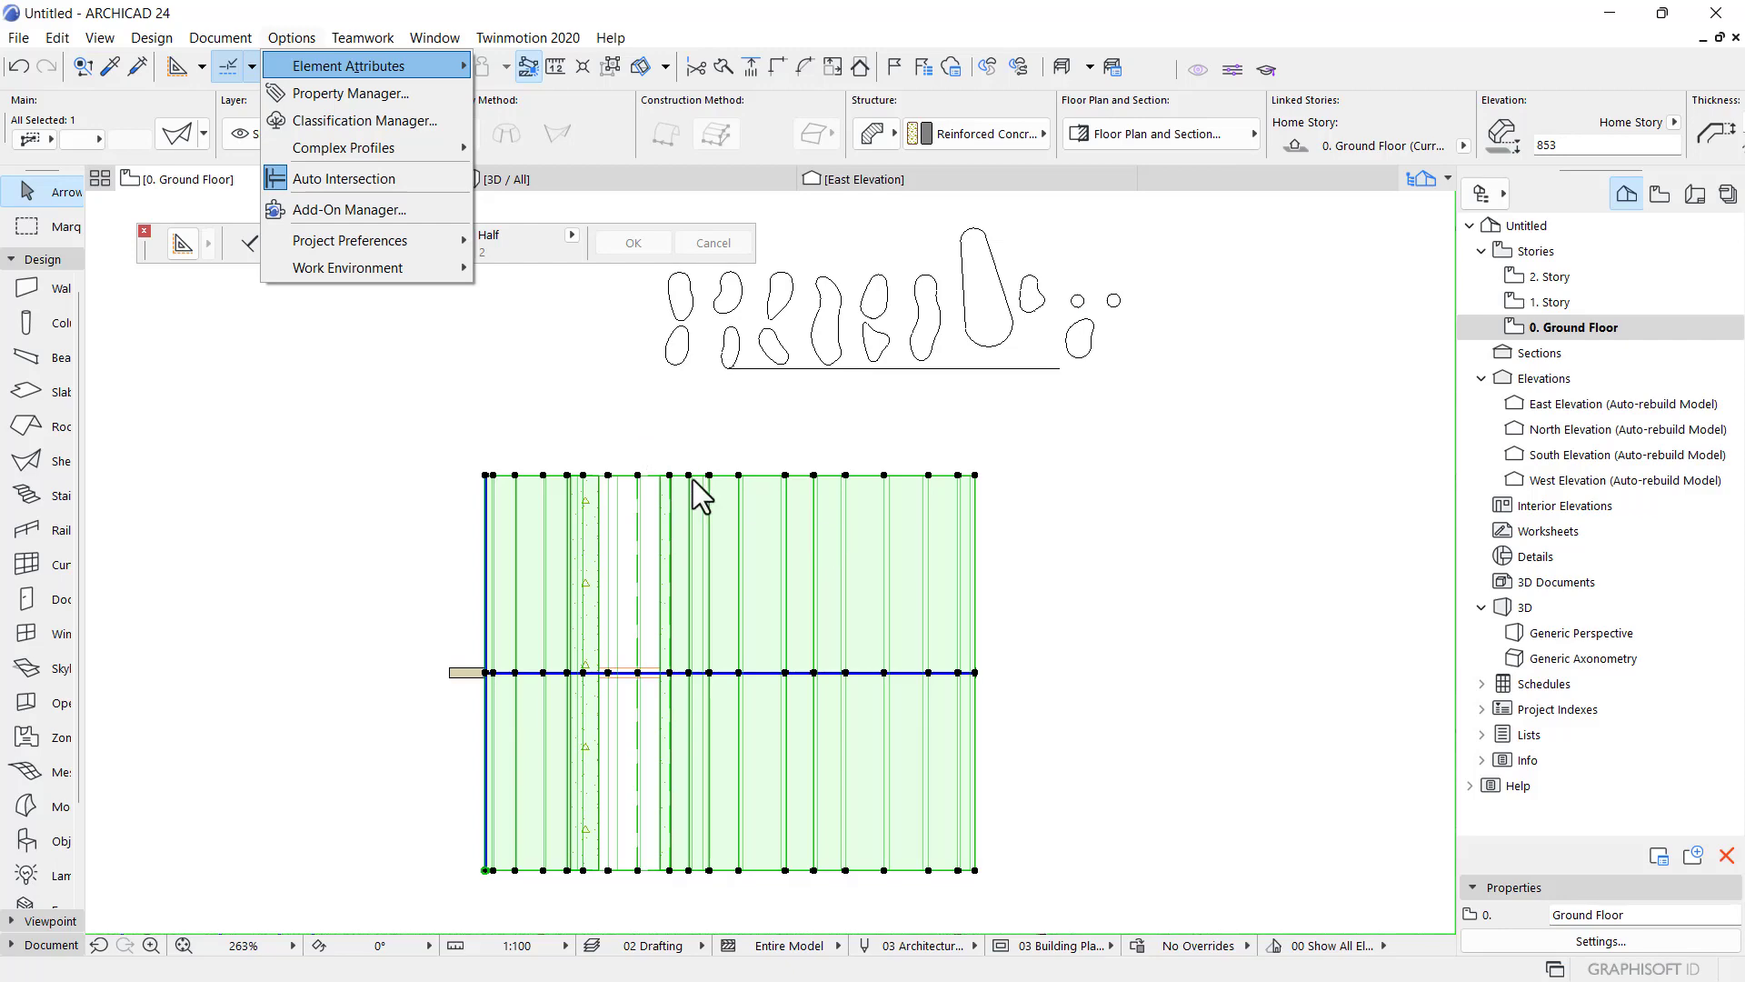
{"action": "left_click", "coordinate": [809, 500]}
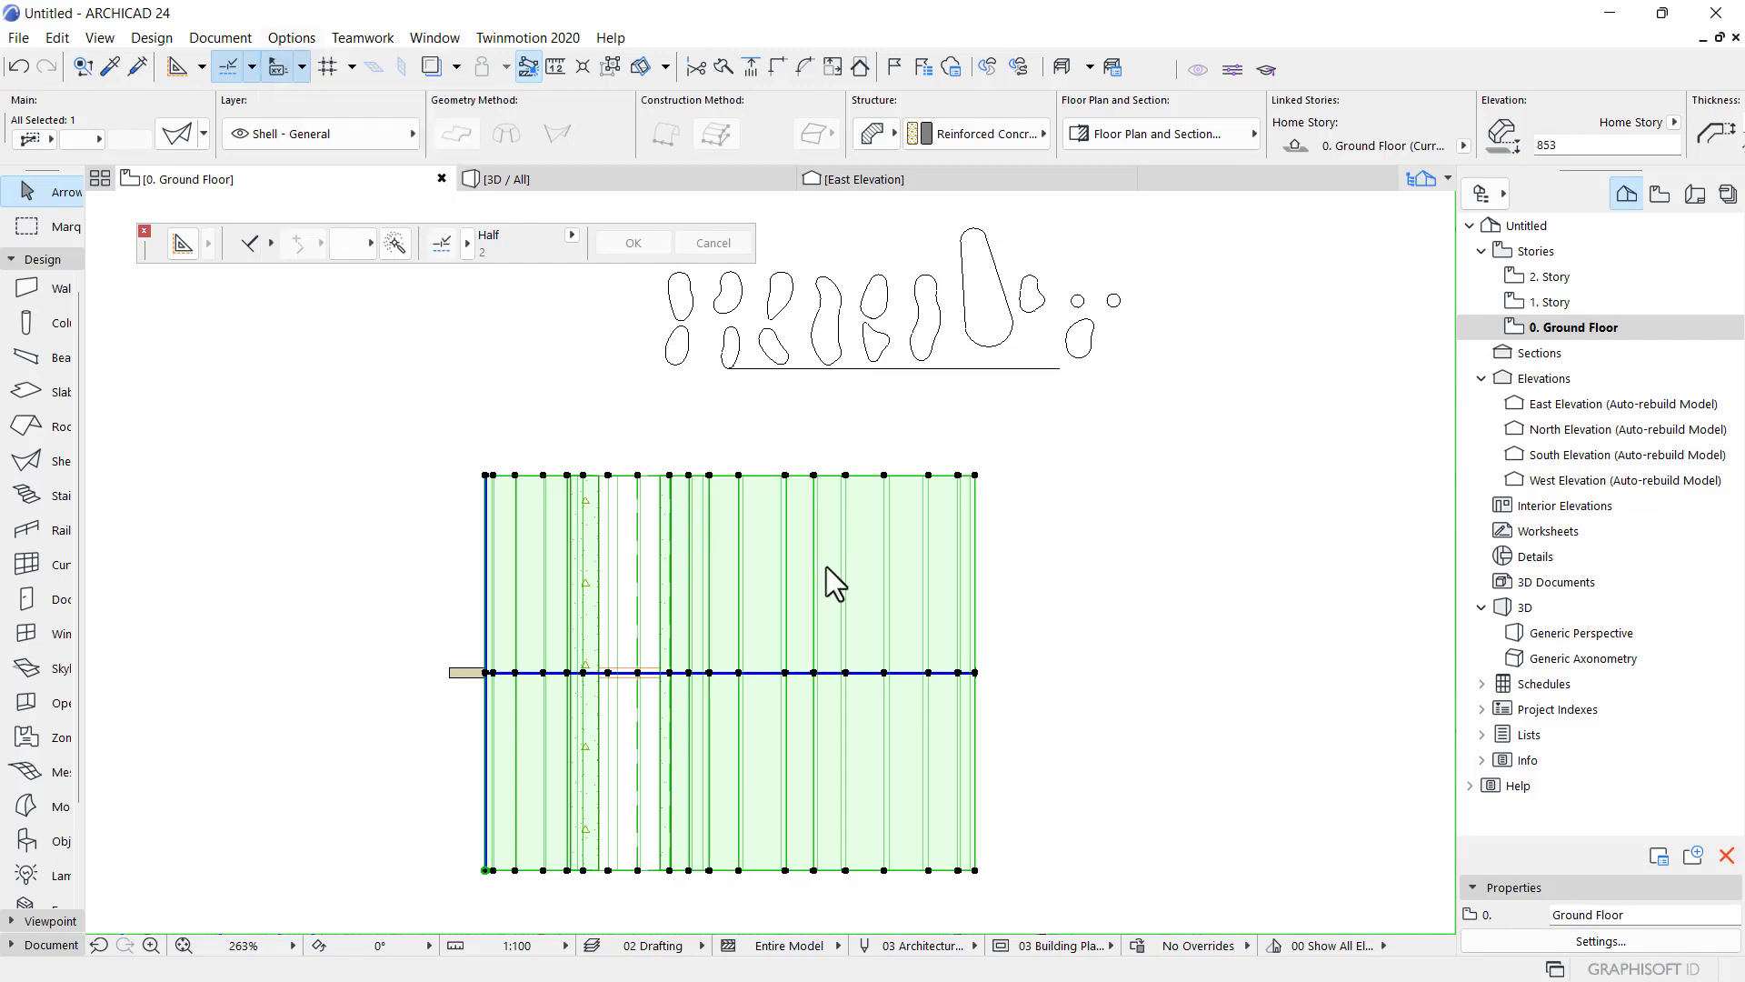
- Override all three surfaces of the selected shell with Paint - Glossy White in its selection settings
{"action": "left_click", "coordinate": [815, 498]}
{"action": "left_click", "coordinate": [825, 520]}
{"action": "double_click", "coordinate": [825, 520]}
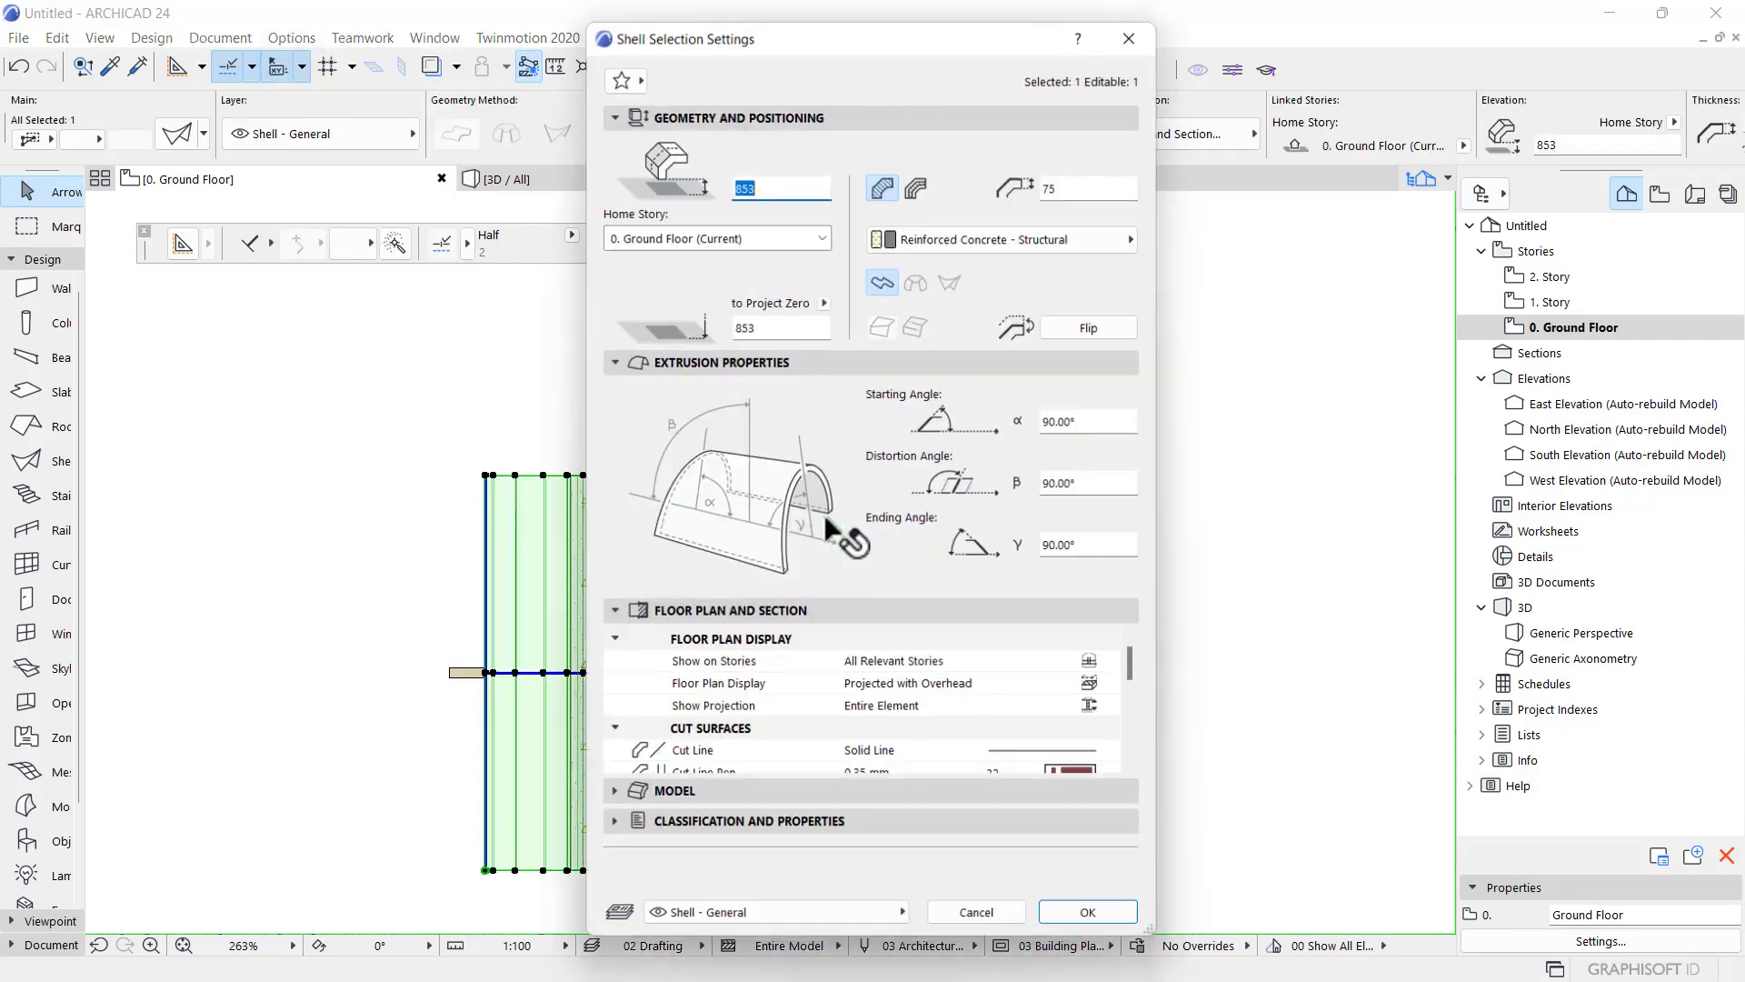
{"action": "left_click", "coordinate": [728, 797]}
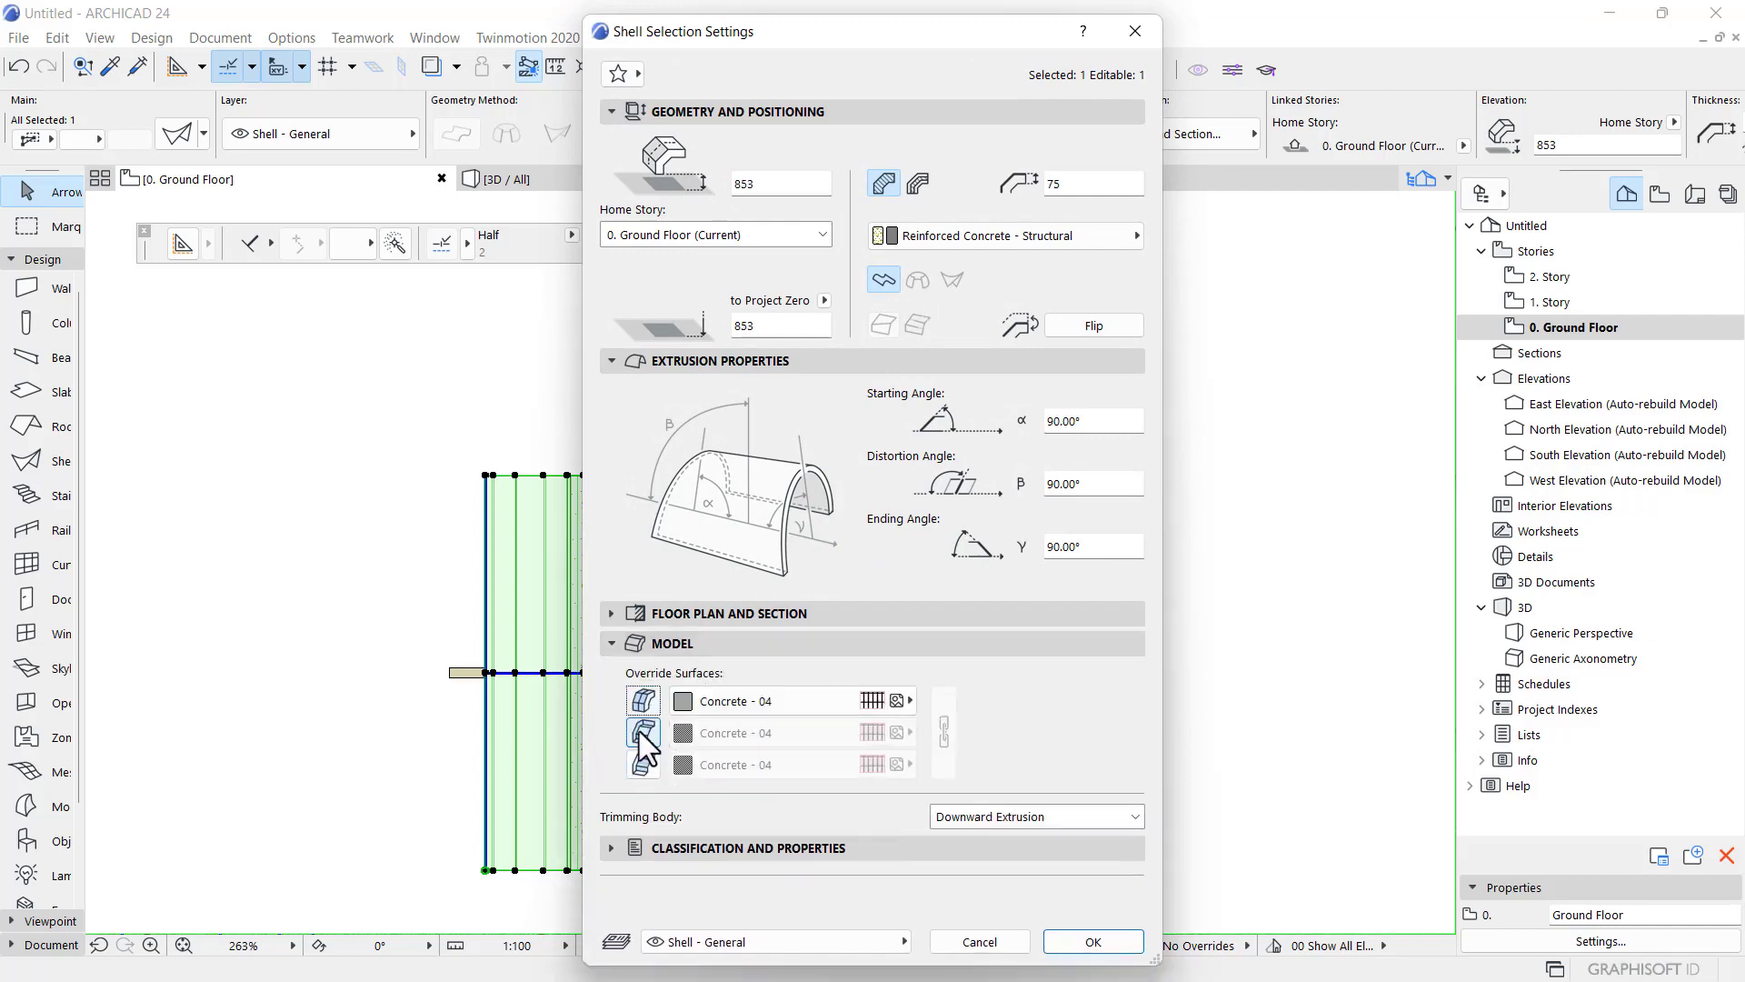
{"action": "left_click", "coordinate": [703, 701]}
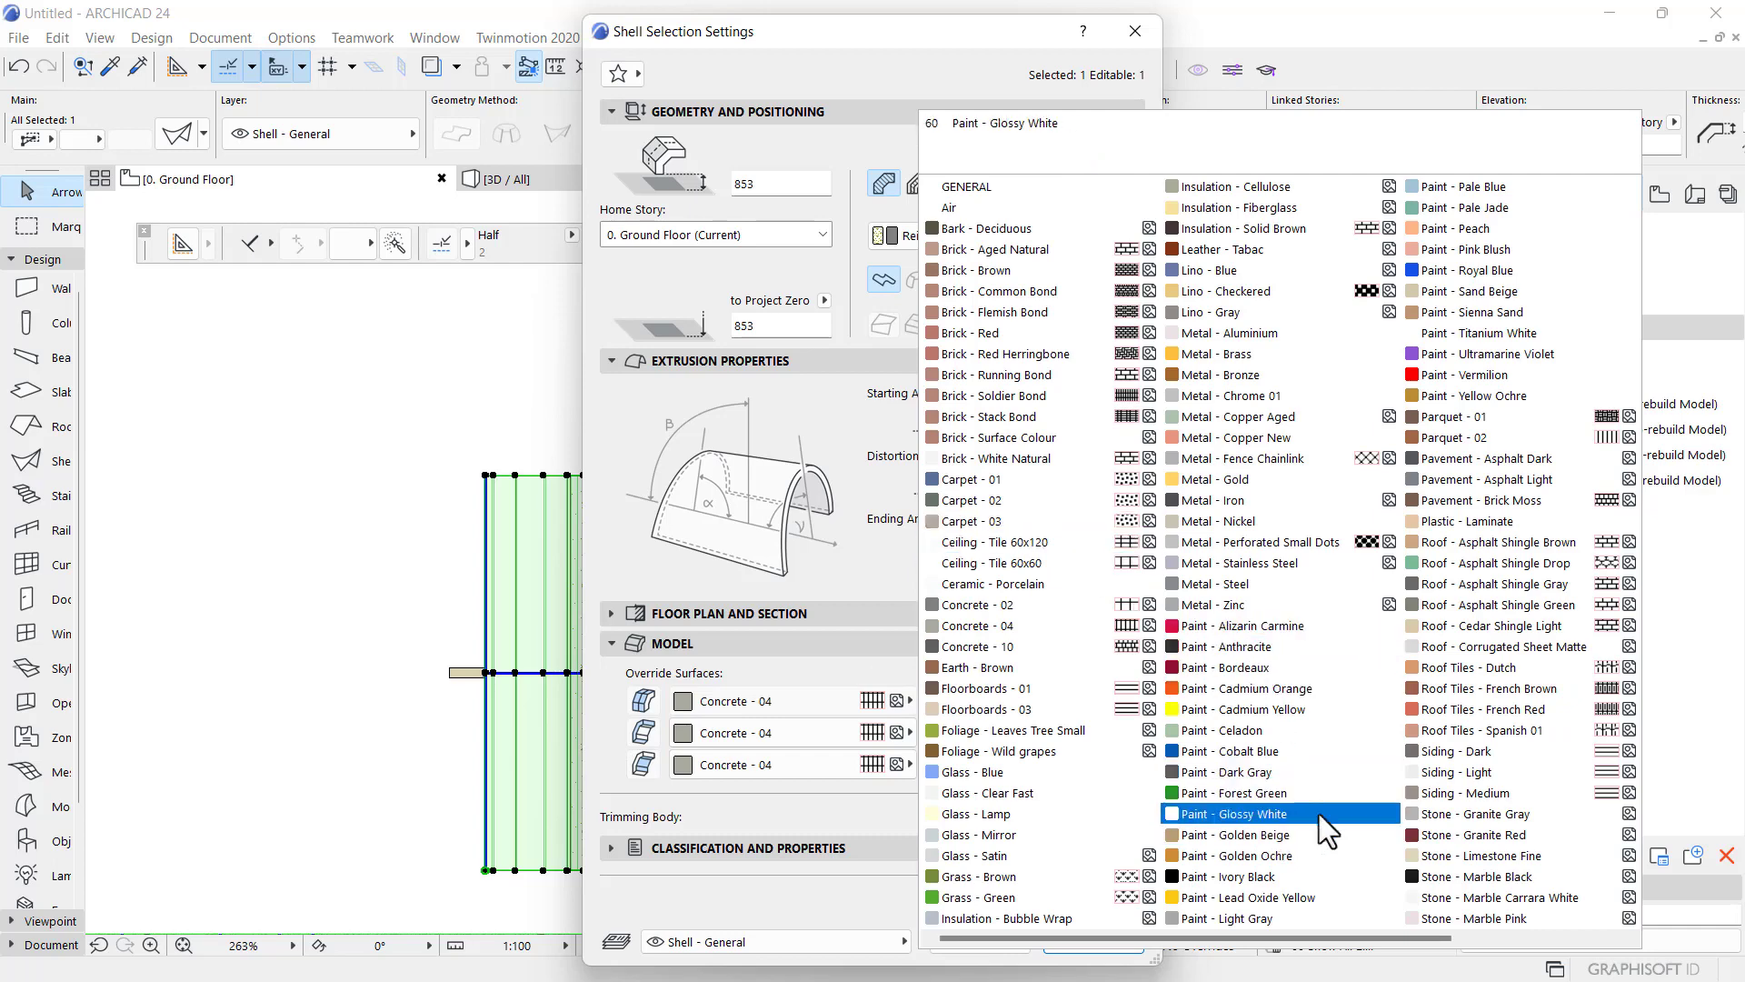
{"action": "left_click", "coordinate": [1263, 821]}
{"action": "left_click", "coordinate": [950, 704]}
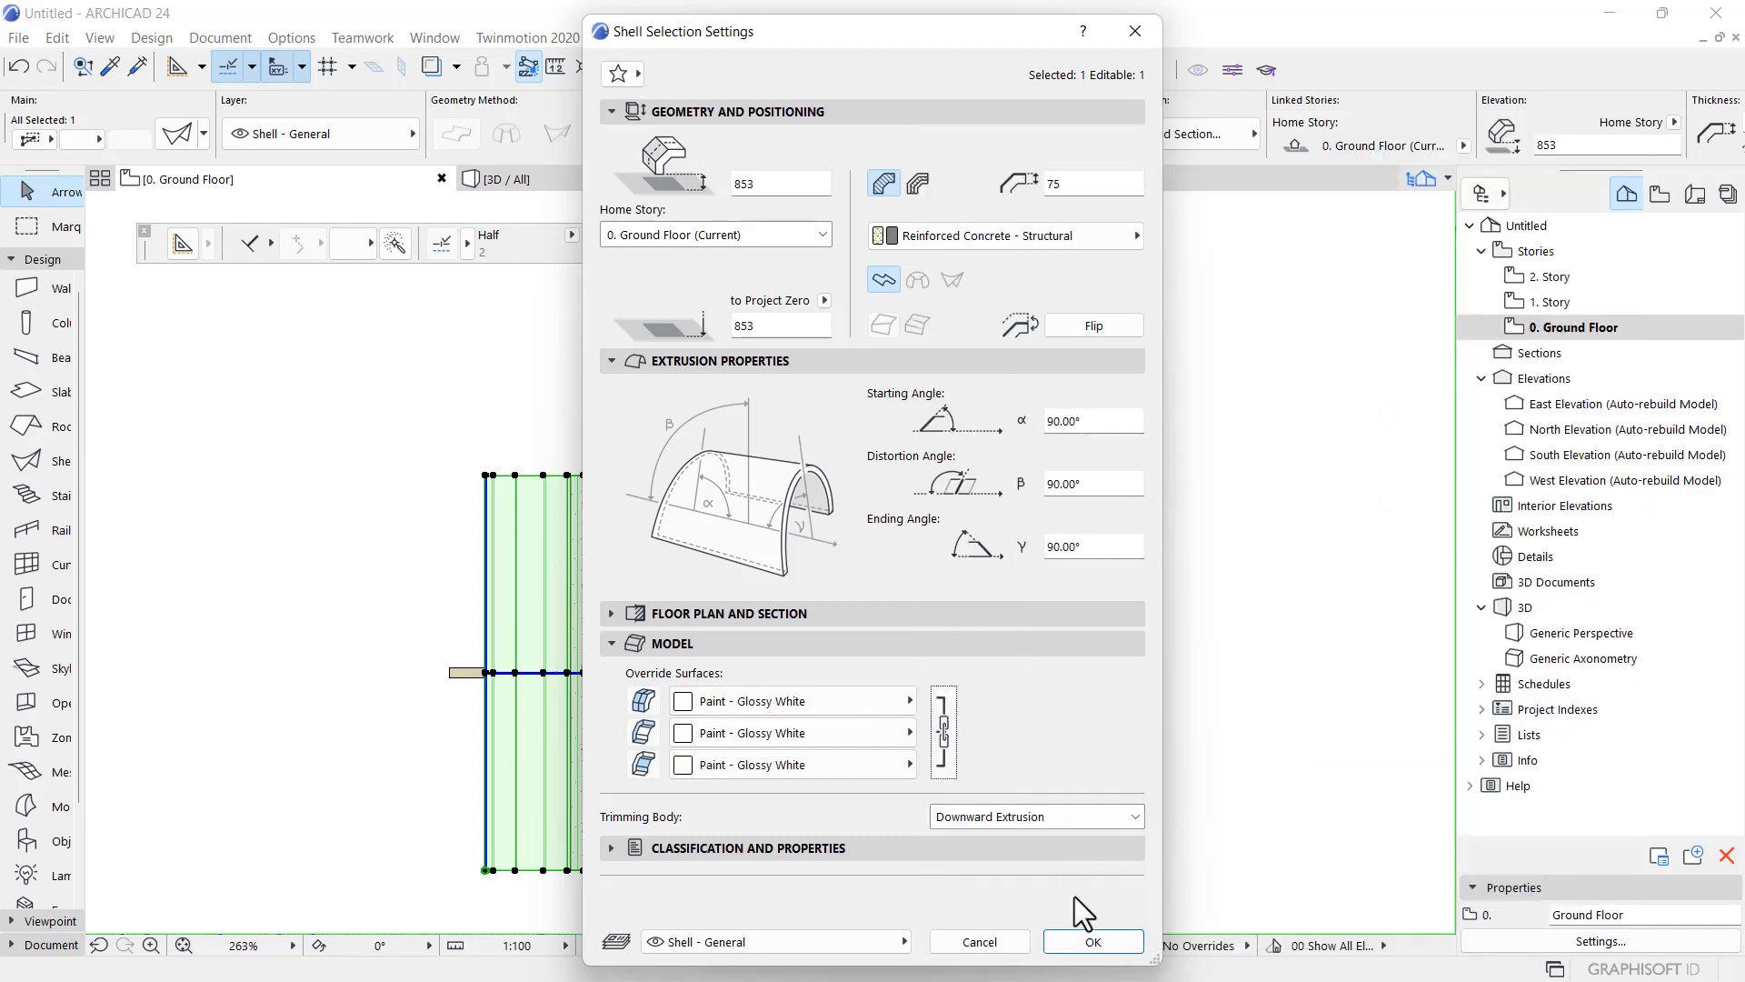
{"action": "left_click", "coordinate": [1092, 942]}
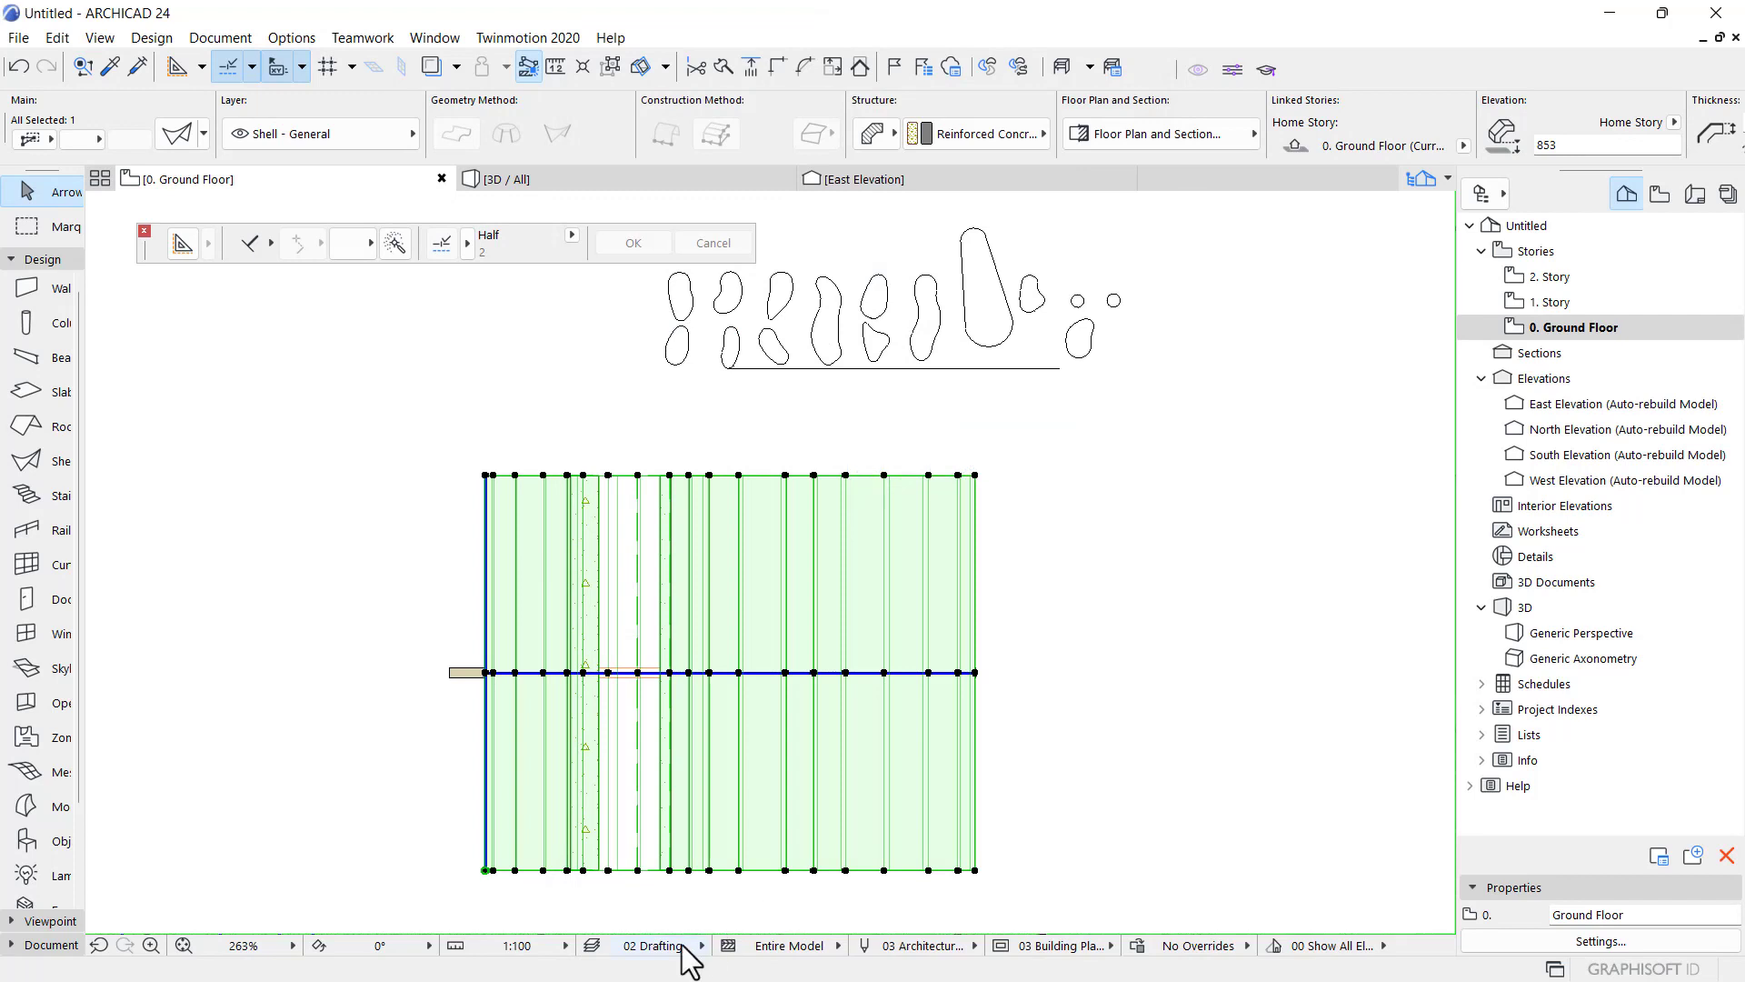
{"action": "left_click", "coordinate": [484, 870]}
{"action": "left_click", "coordinate": [128, 209]}
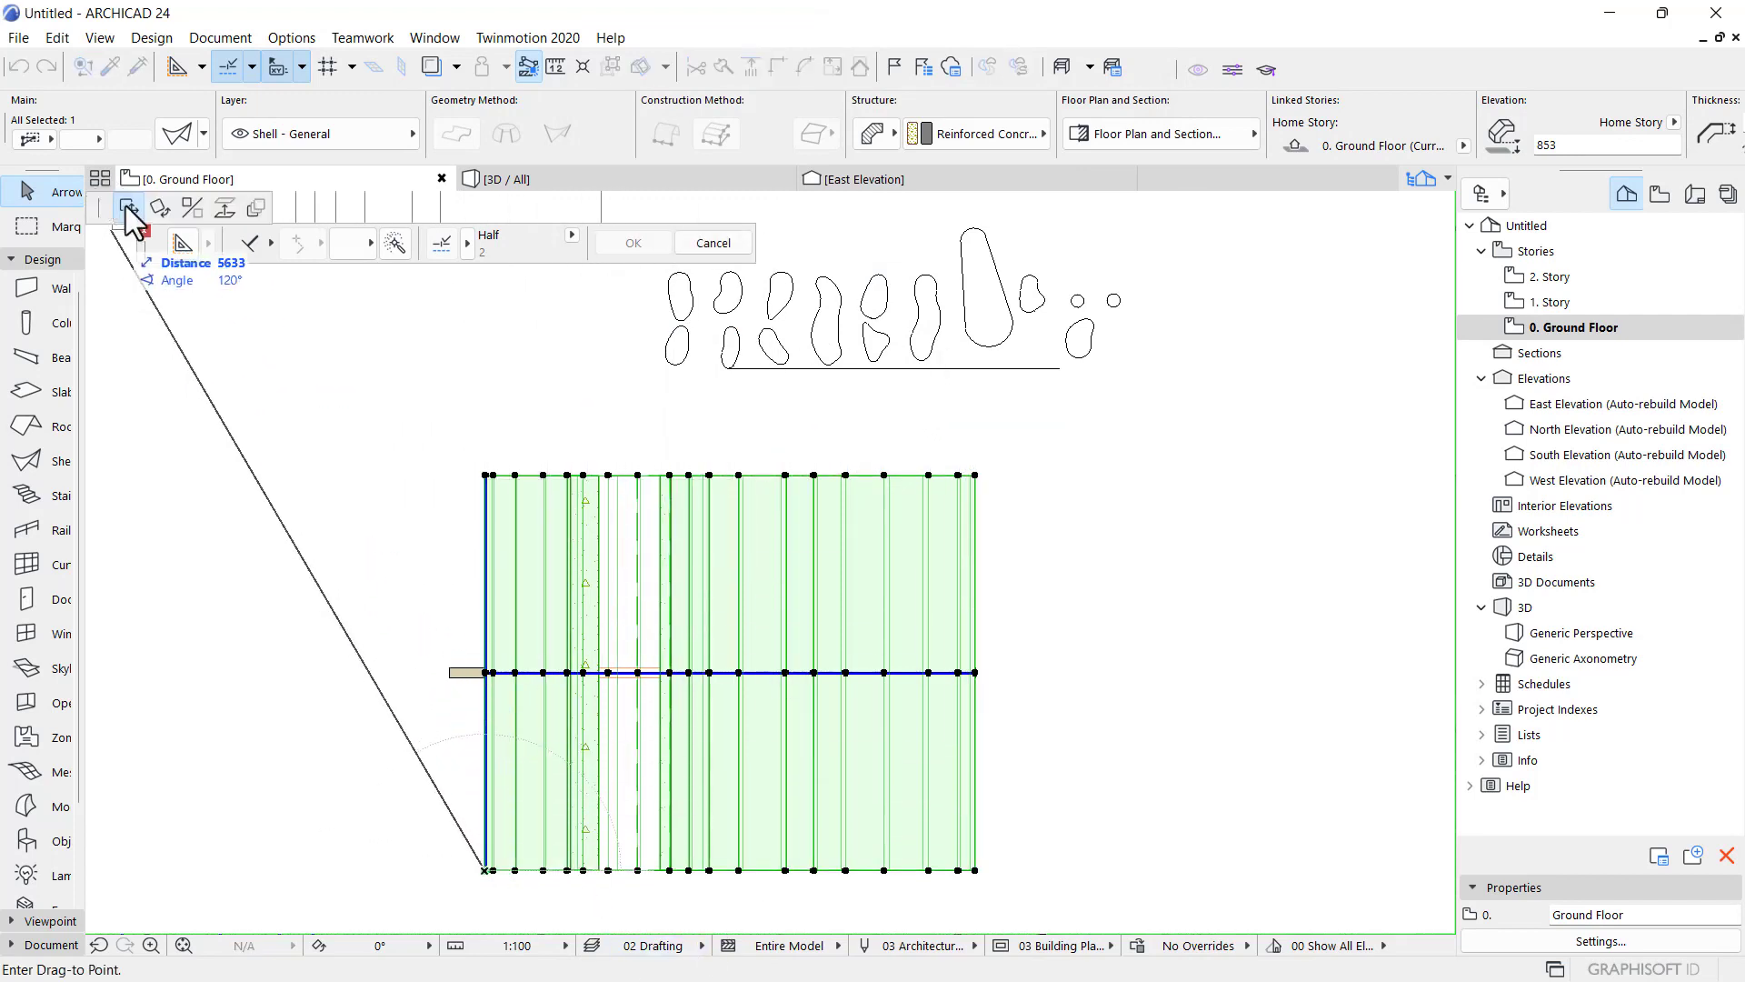
{"action": "key", "text": "Escape"}
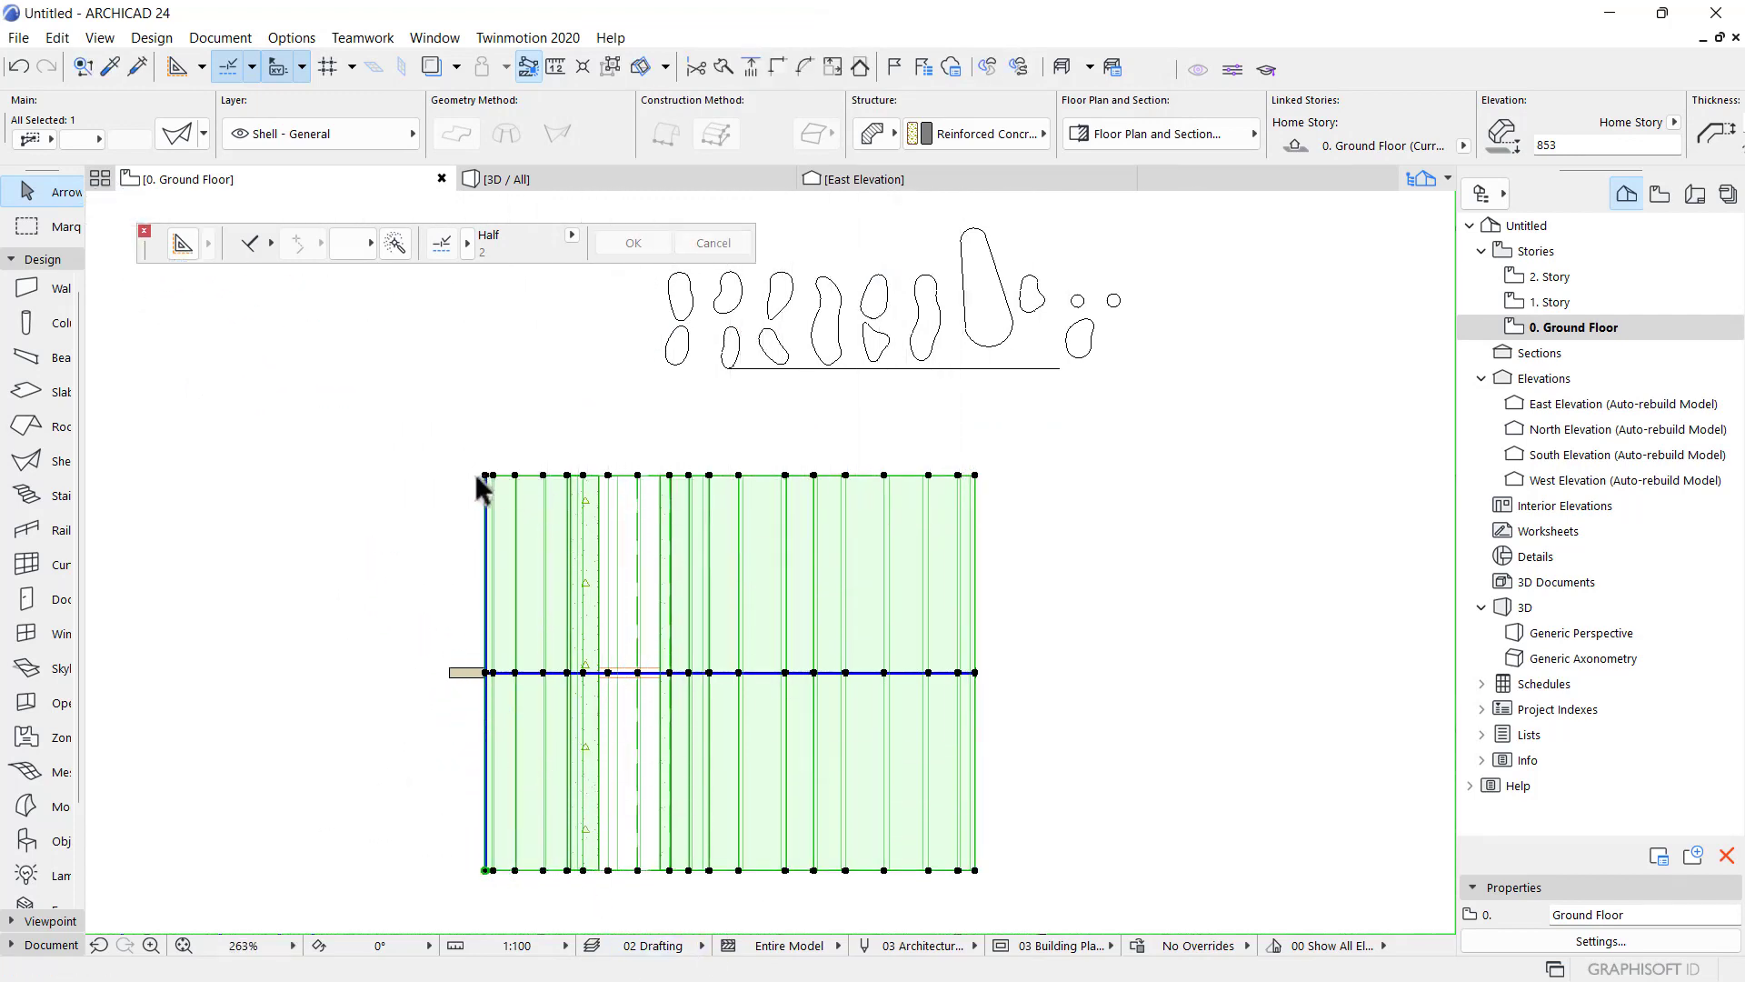
- Shorten the selected shell in plan by setting its extrusion length to 75
{"action": "left_click", "coordinate": [484, 474]}
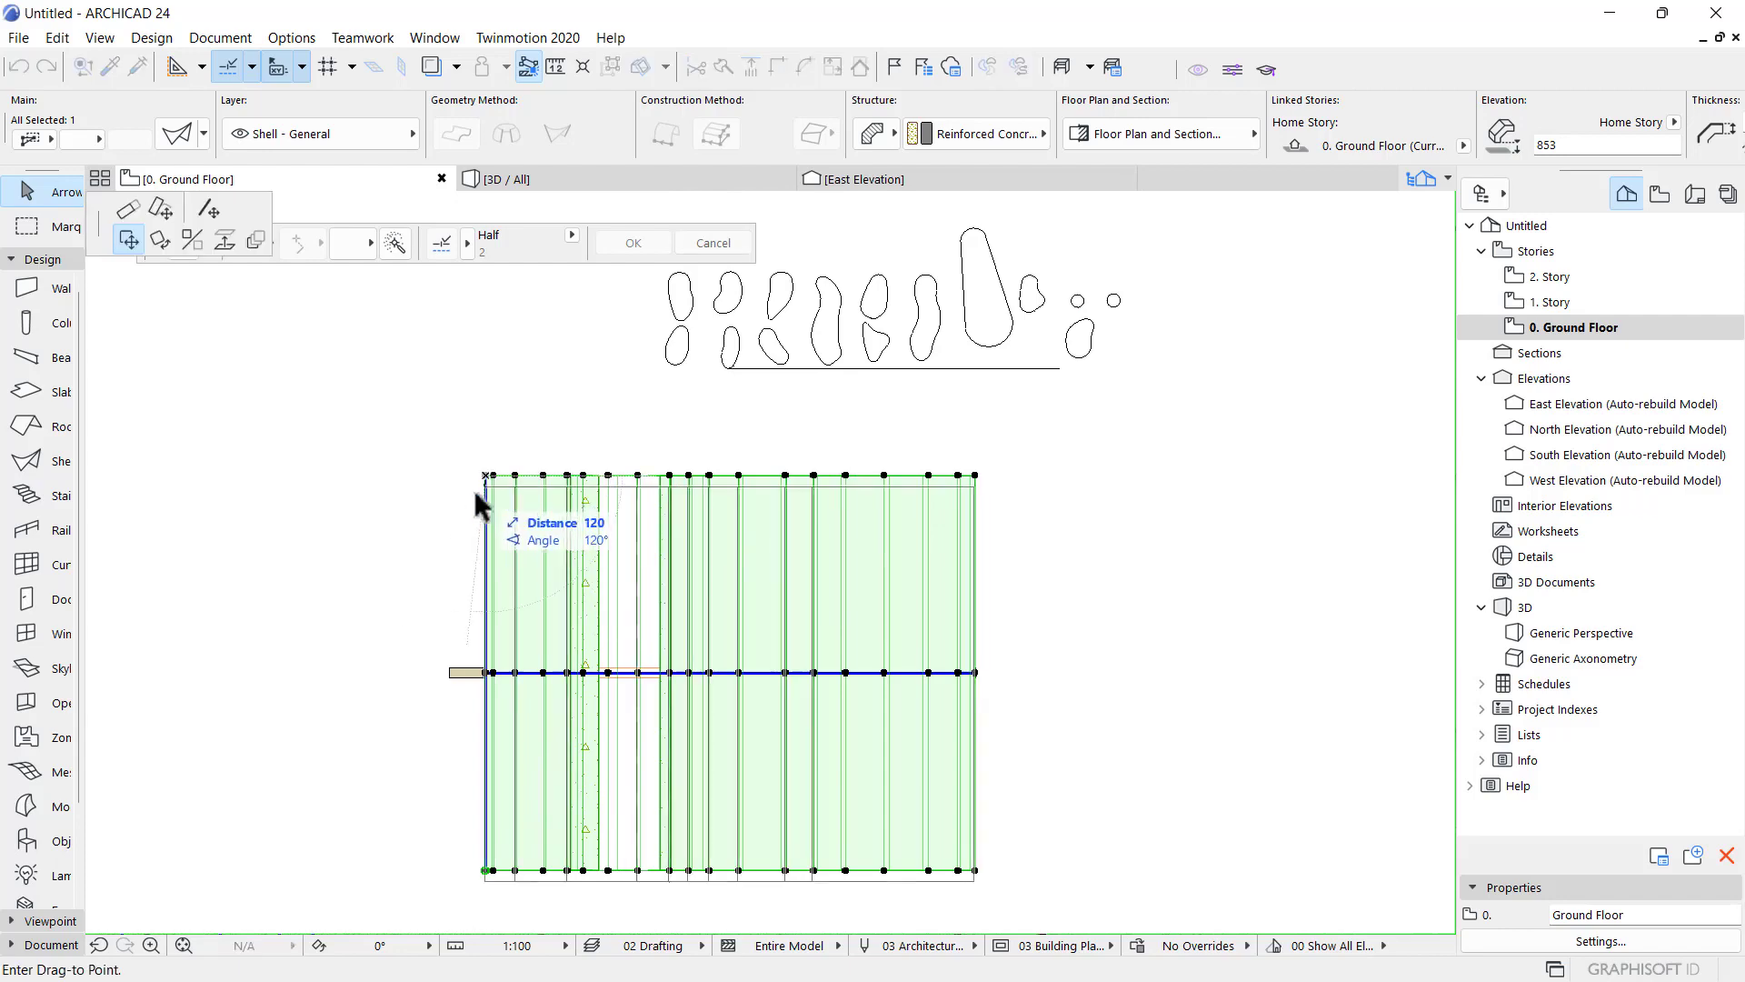
{"action": "left_click", "coordinate": [128, 208]}
{"action": "scroll", "coordinate": [537, 592], "scroll_direction": "up", "scroll_amount": 5}
{"action": "scroll", "coordinate": [522, 487], "scroll_direction": "down", "scroll_amount": 2}
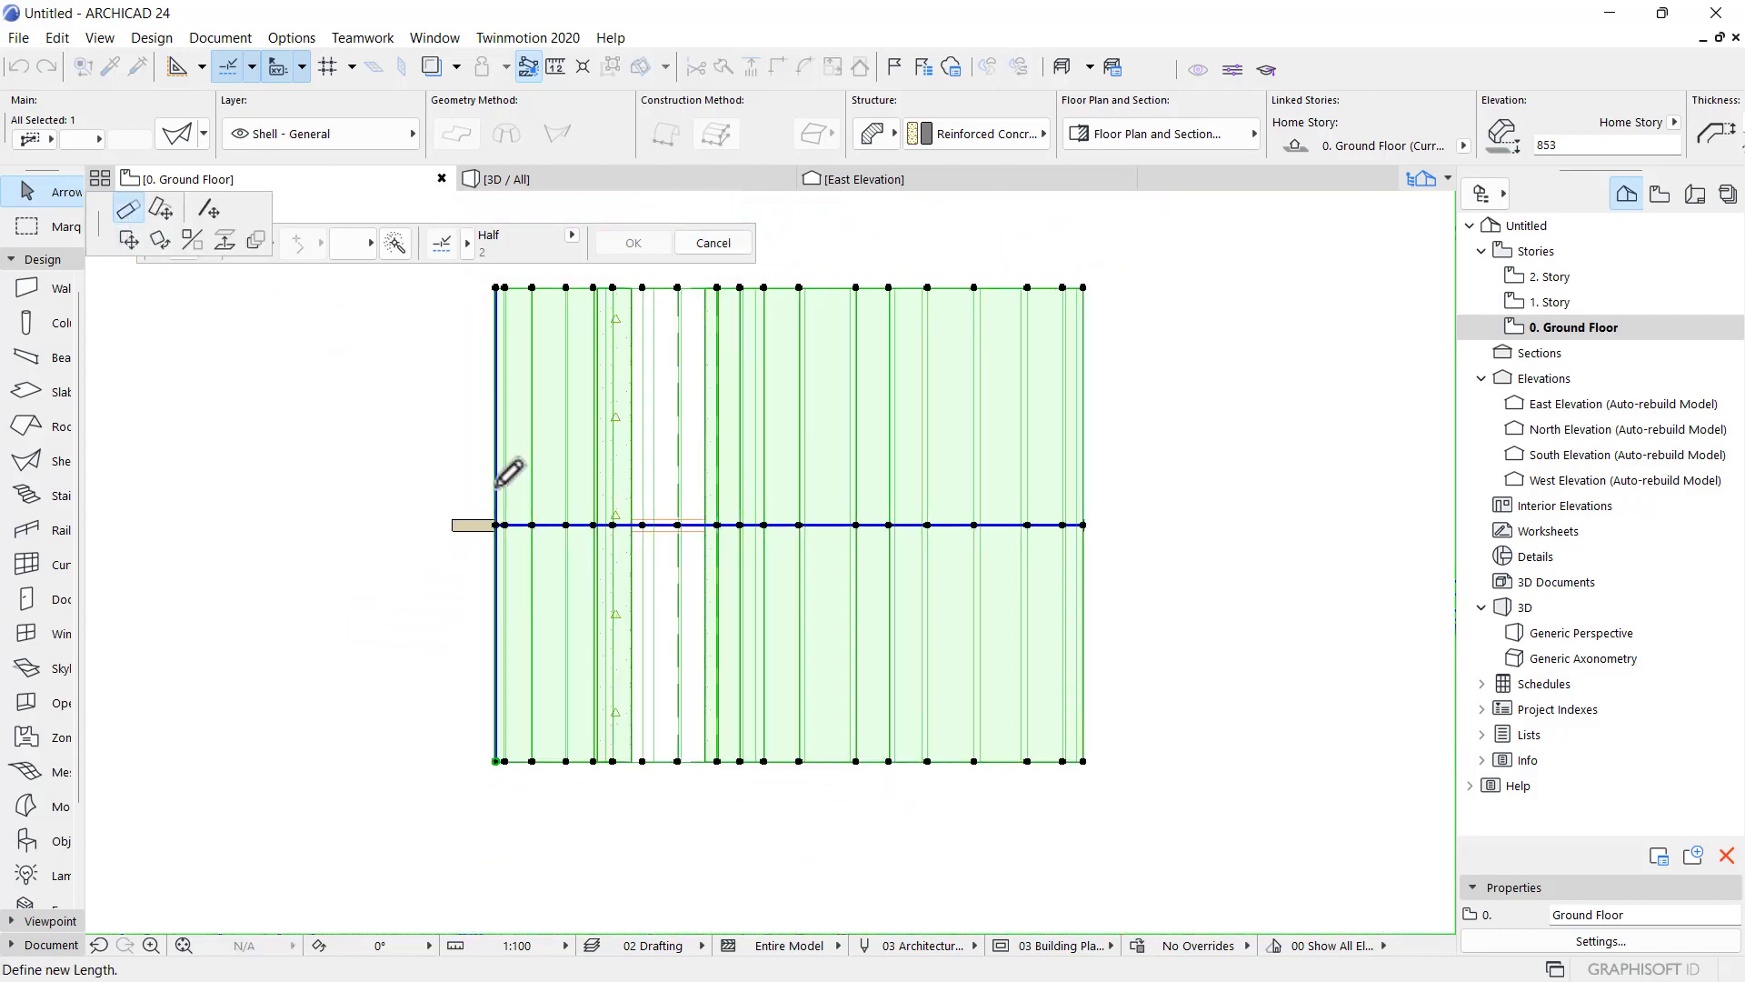
{"action": "scroll", "coordinate": [546, 754], "scroll_direction": "up", "scroll_amount": 2}
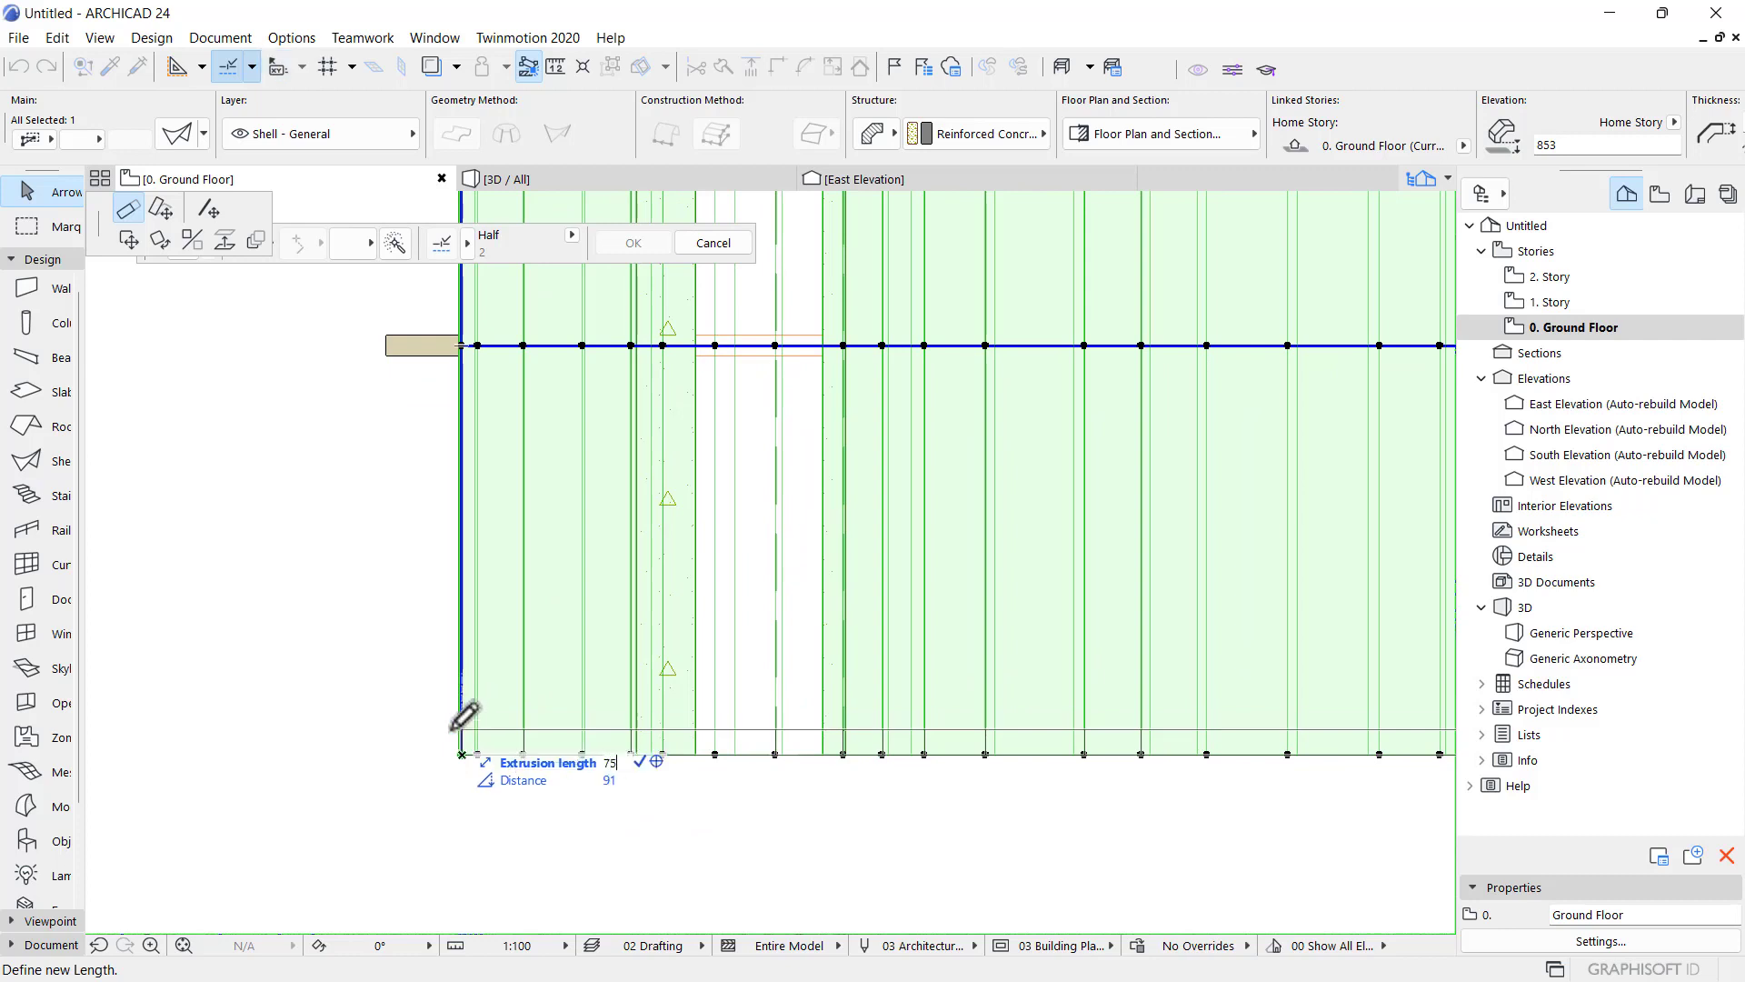
{"action": "key", "text": "Return"}
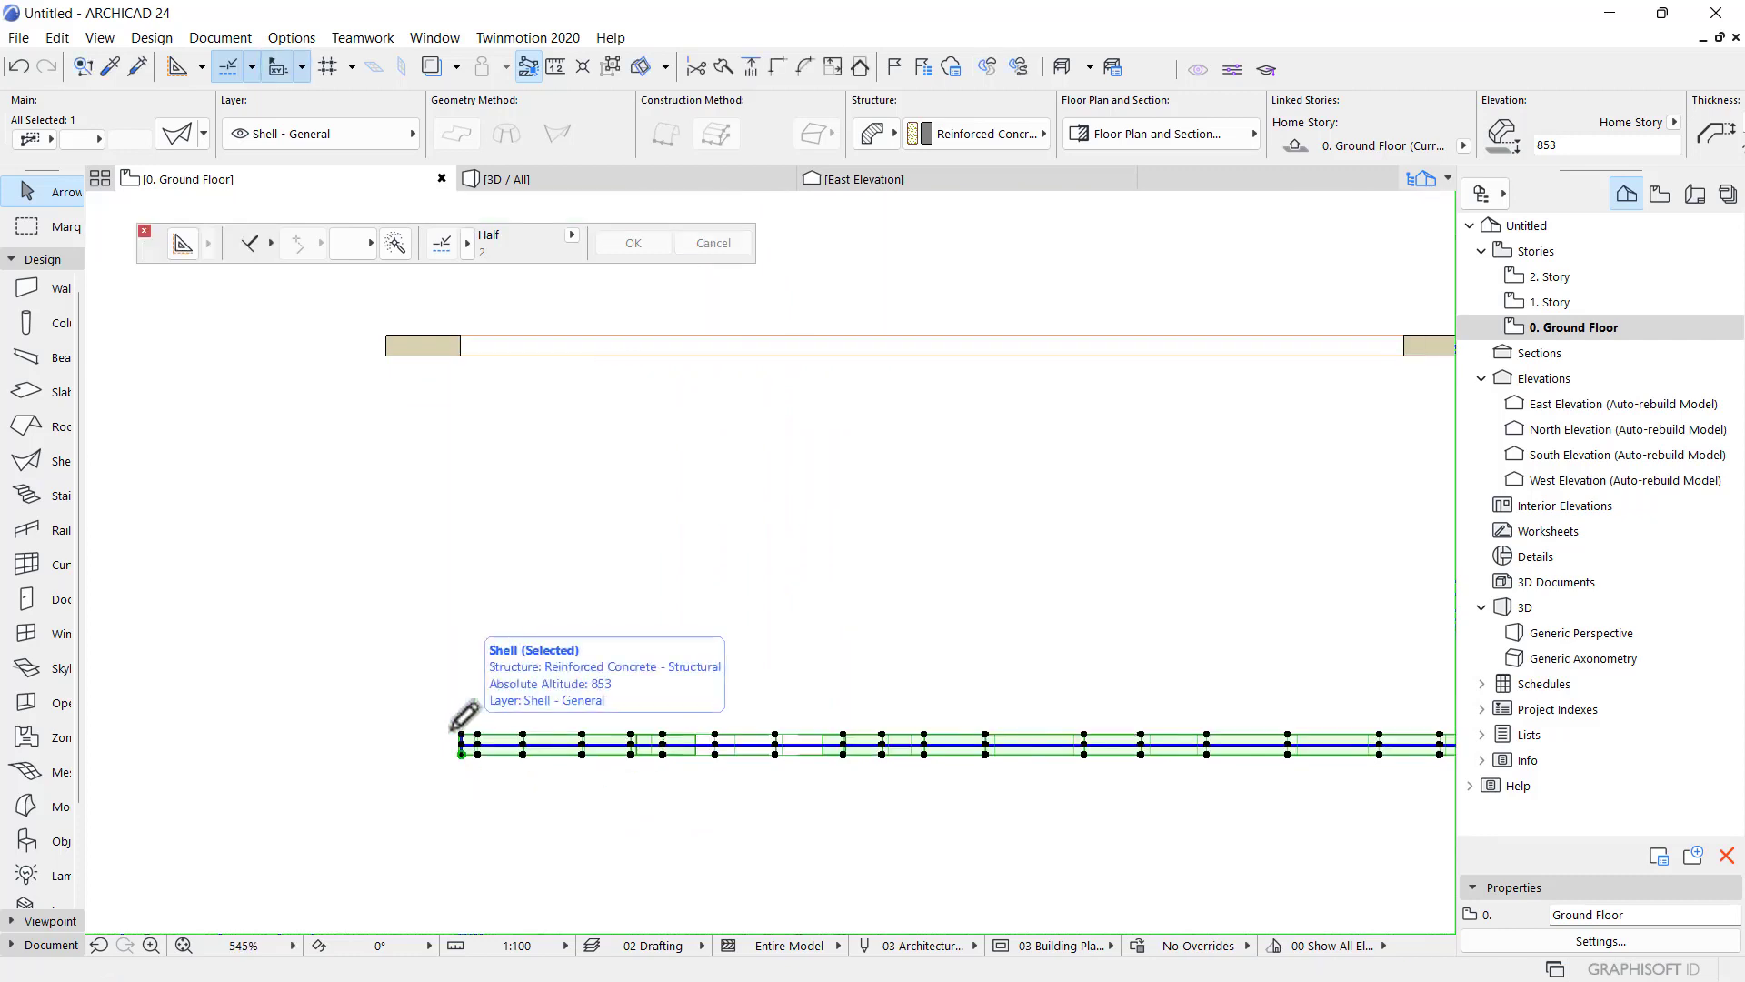
- Move the narrowed shell by its end midpoint from its current place onto the left end of the perforated wall in plan
{"action": "left_click", "coordinate": [461, 749]}
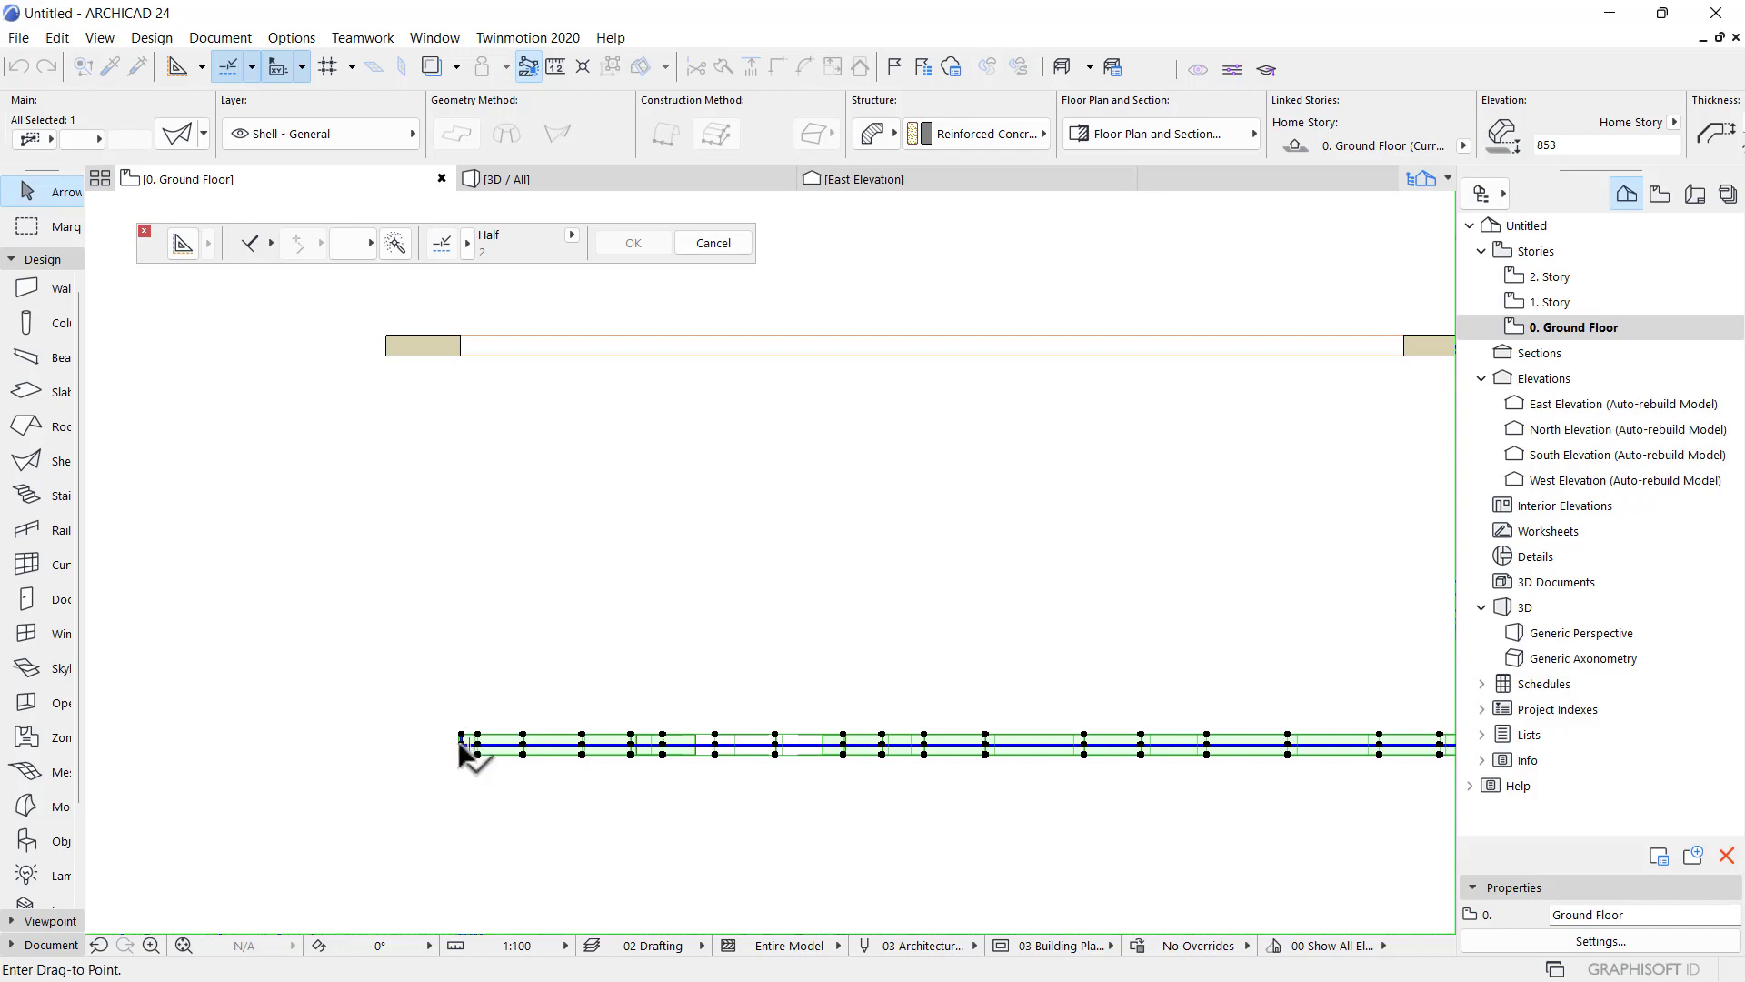
{"action": "scroll", "coordinate": [467, 749], "scroll_direction": "down", "scroll_amount": 2}
{"action": "scroll", "coordinate": [473, 529], "scroll_direction": "up", "scroll_amount": 2}
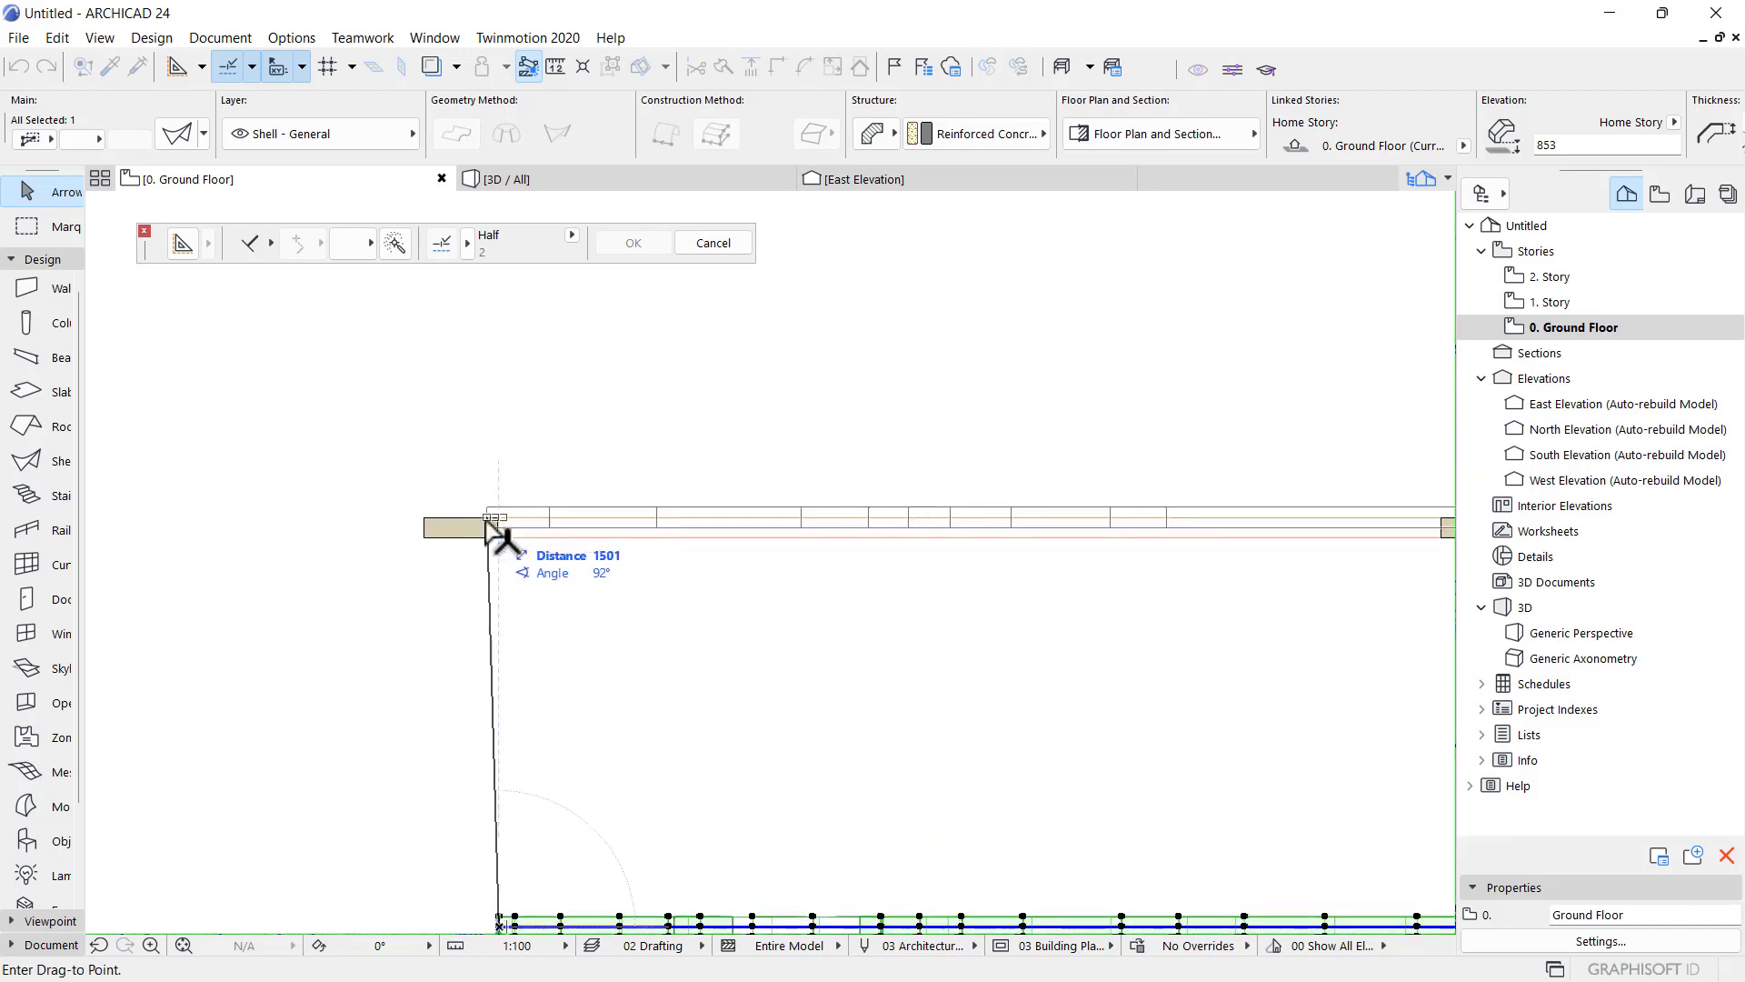
{"action": "scroll", "coordinate": [496, 539], "scroll_direction": "down", "scroll_amount": 1}
{"action": "scroll", "coordinate": [500, 544], "scroll_direction": "up", "scroll_amount": 2}
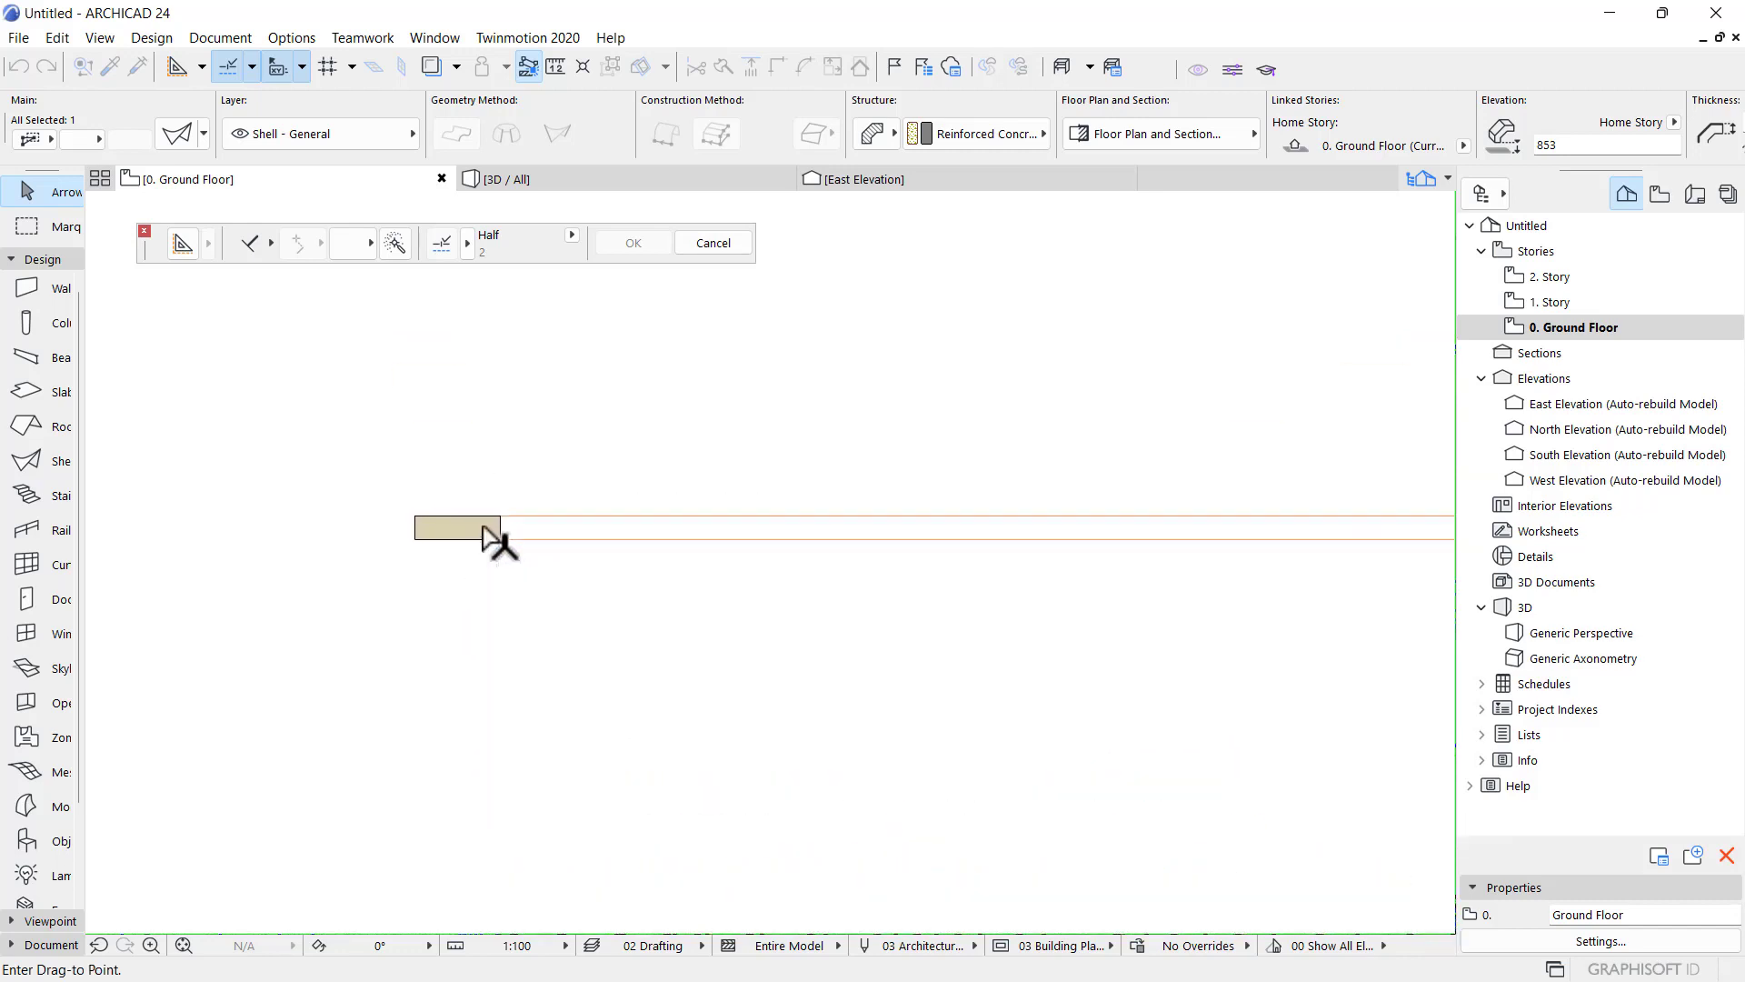
{"action": "left_click", "coordinate": [484, 527]}
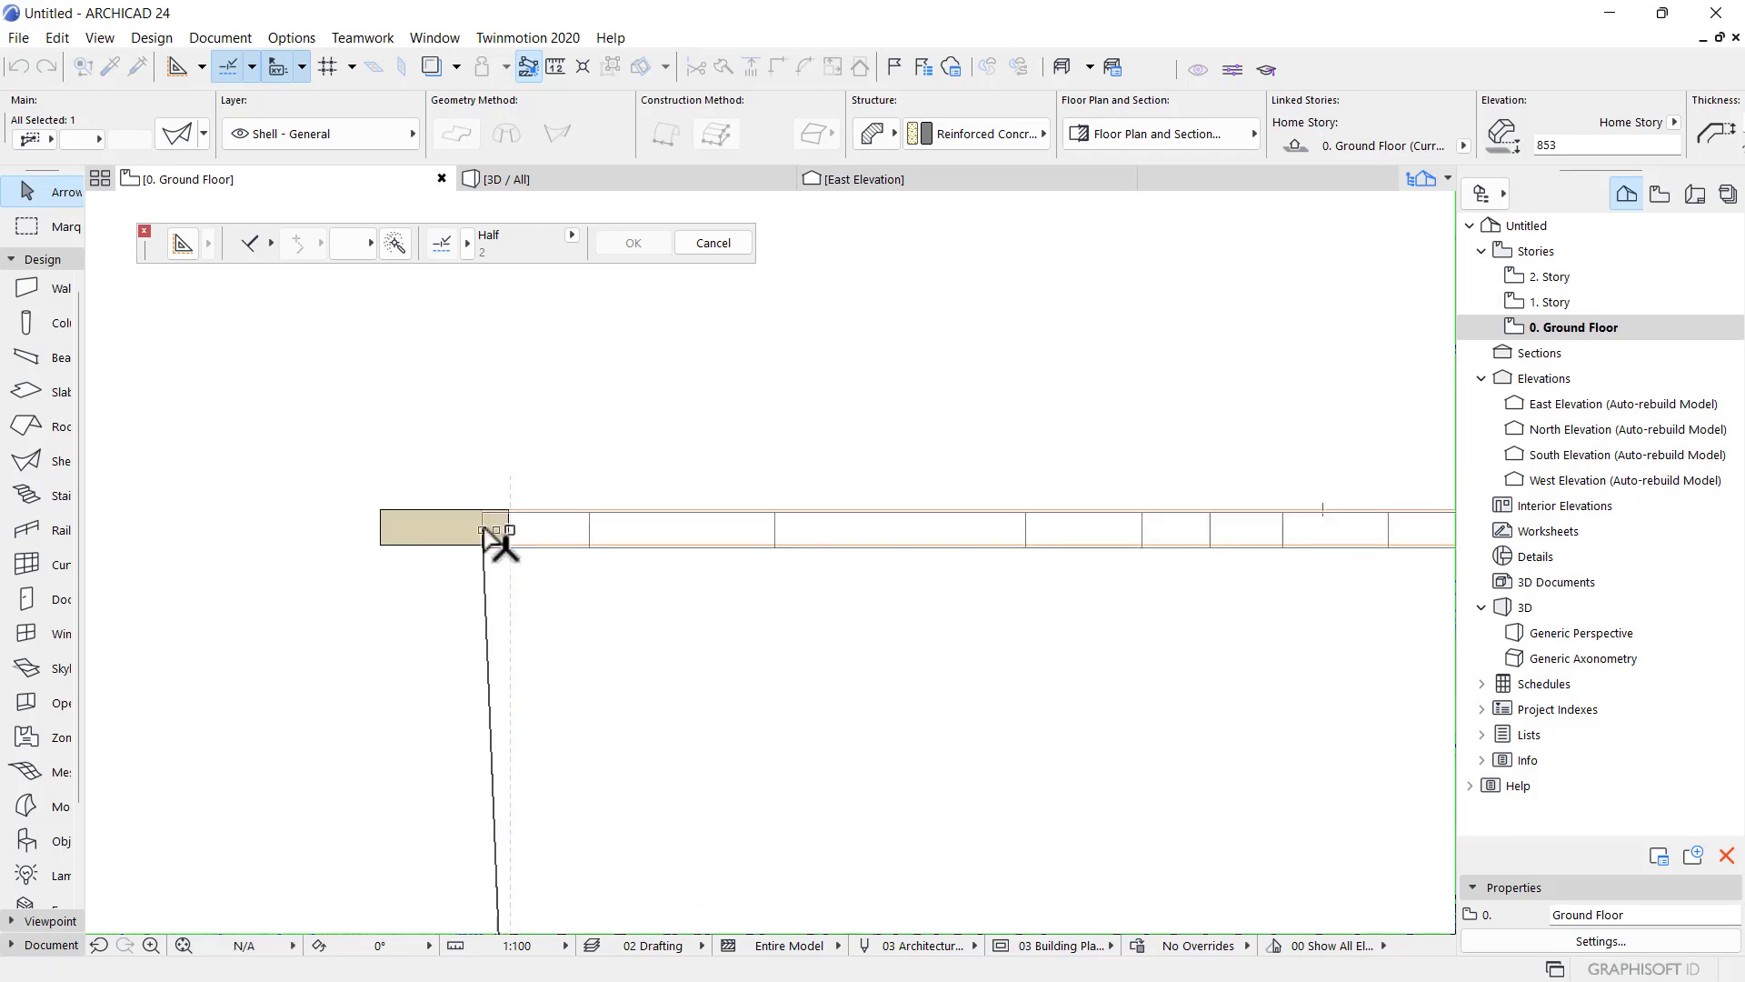
- Examine in the 3D view how the narrowed shell lines up with the perforated wall
{"action": "left_click", "coordinate": [724, 178]}
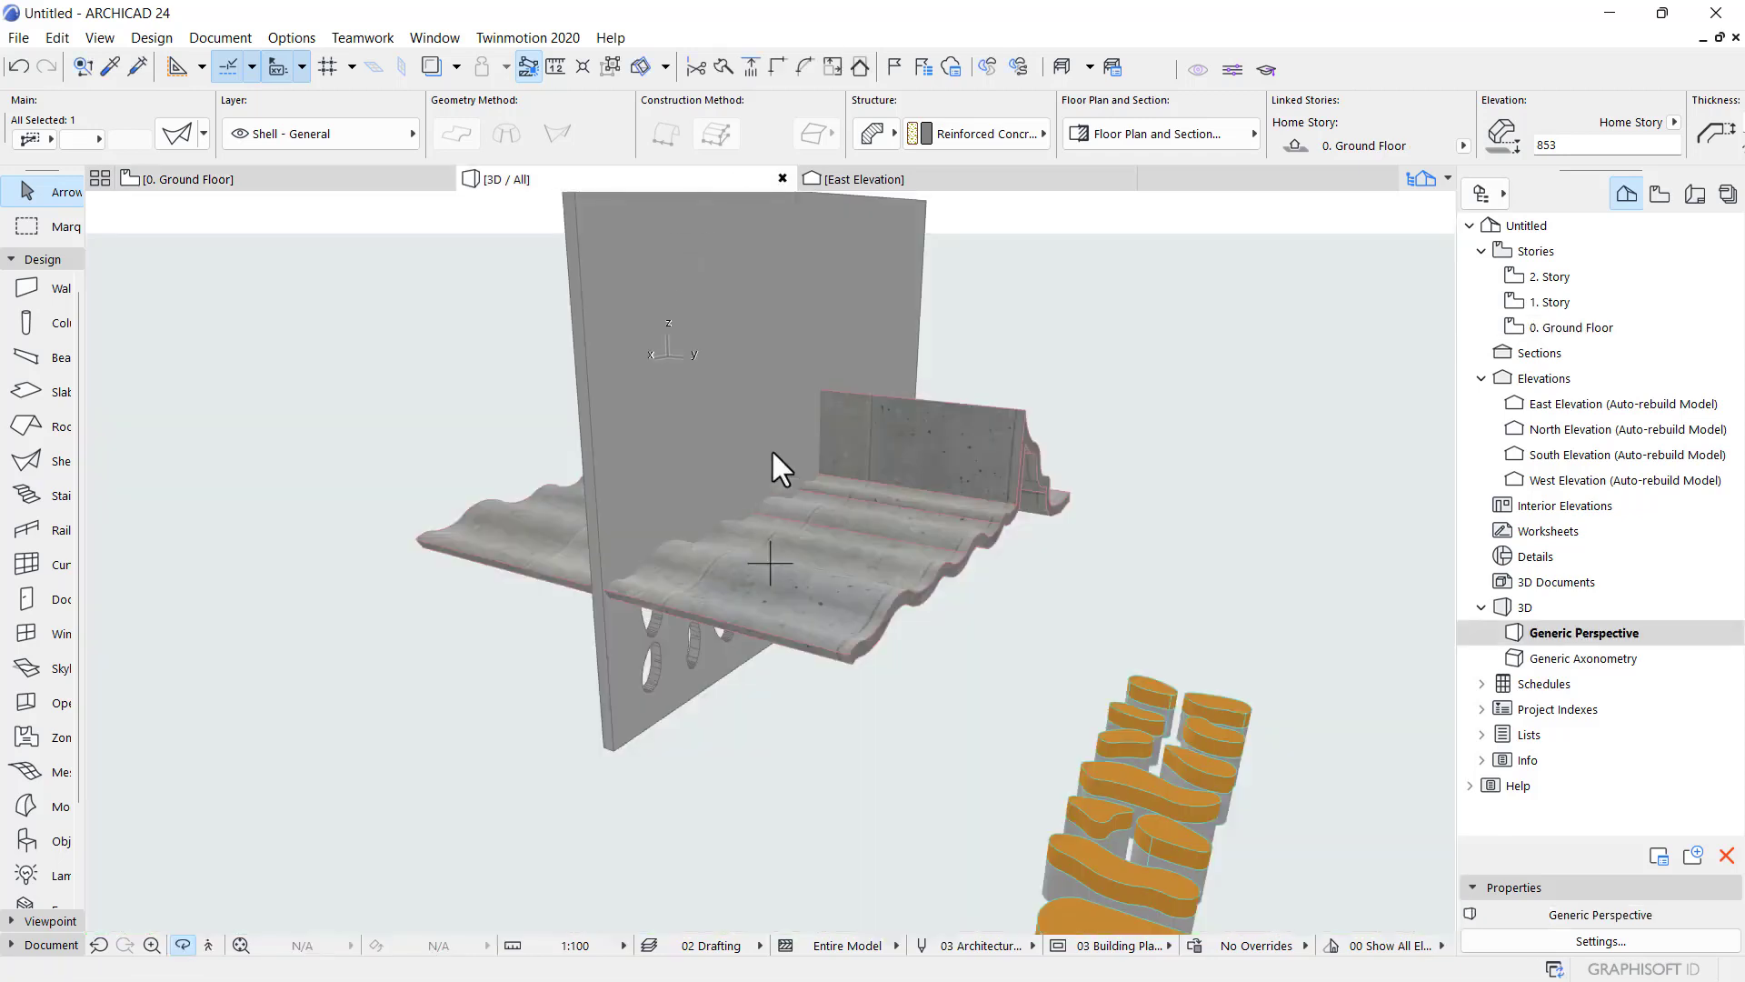
{"action": "scroll", "coordinate": [738, 506], "scroll_direction": "up", "scroll_amount": 2}
{"action": "scroll", "coordinate": [737, 506], "scroll_direction": "up", "scroll_amount": 1}
{"action": "scroll", "coordinate": [721, 557], "scroll_direction": "down", "scroll_amount": 3}
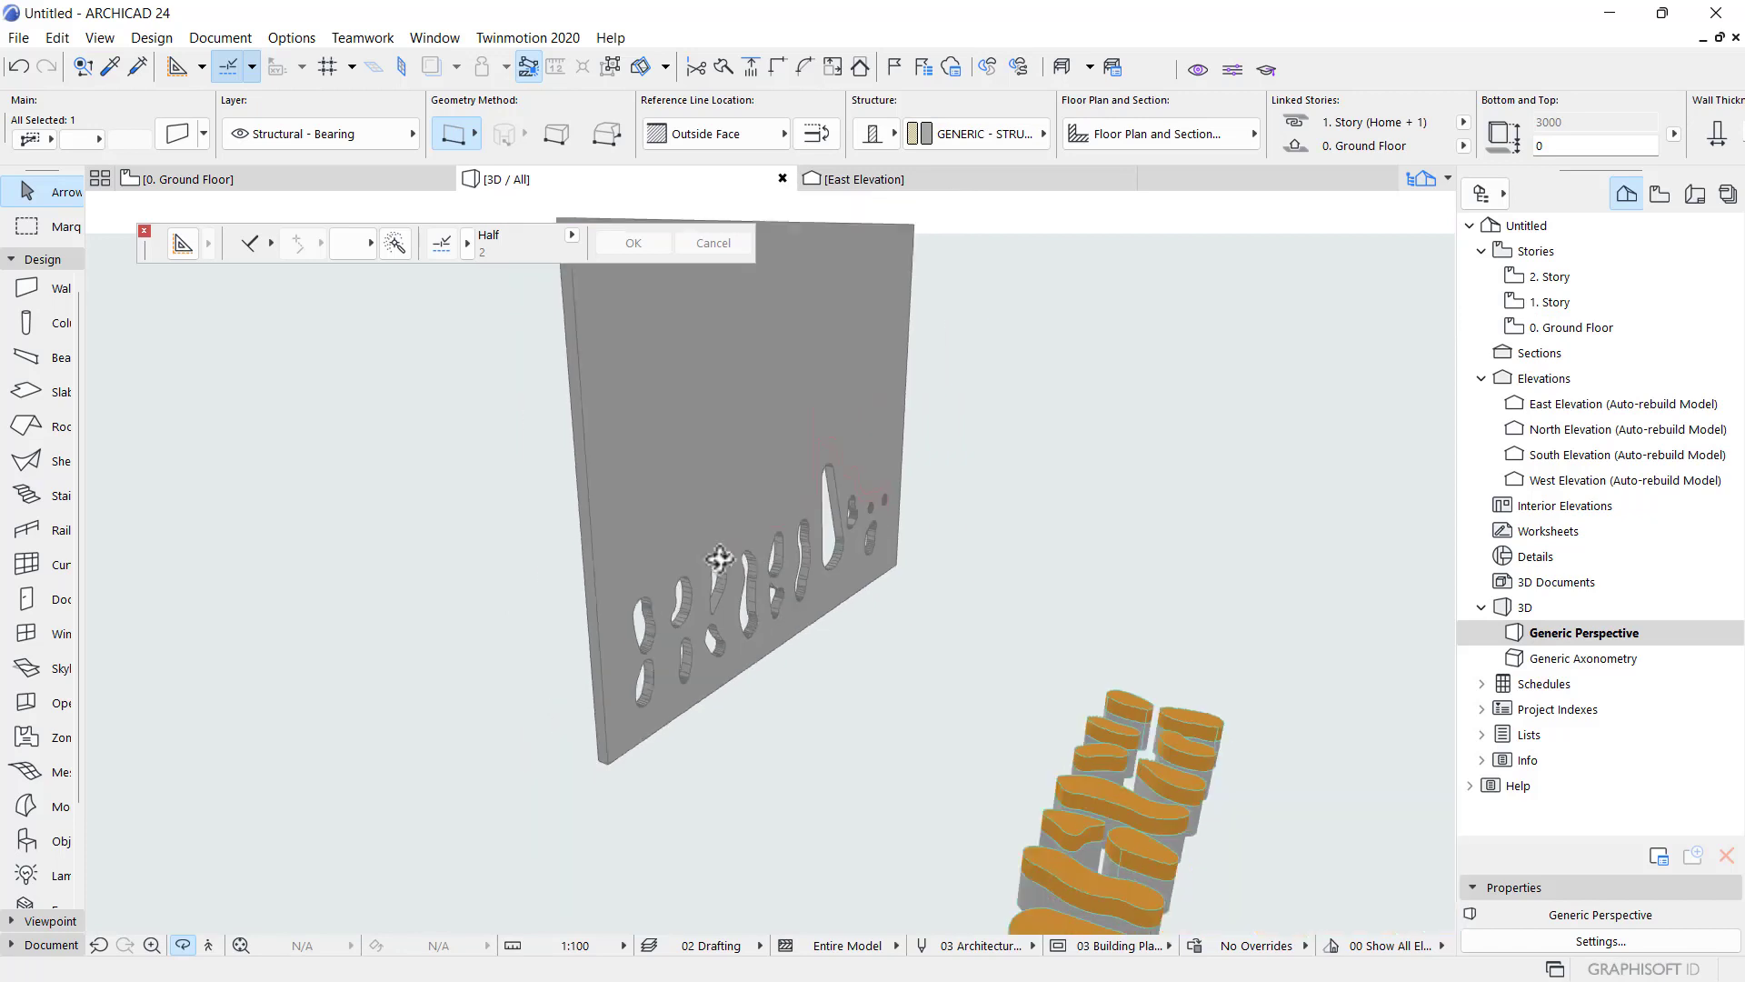
{"action": "left_click_drag", "start_coordinate": [721, 557], "coordinate": [591, 397]}
{"action": "left_click", "coordinate": [590, 386]}
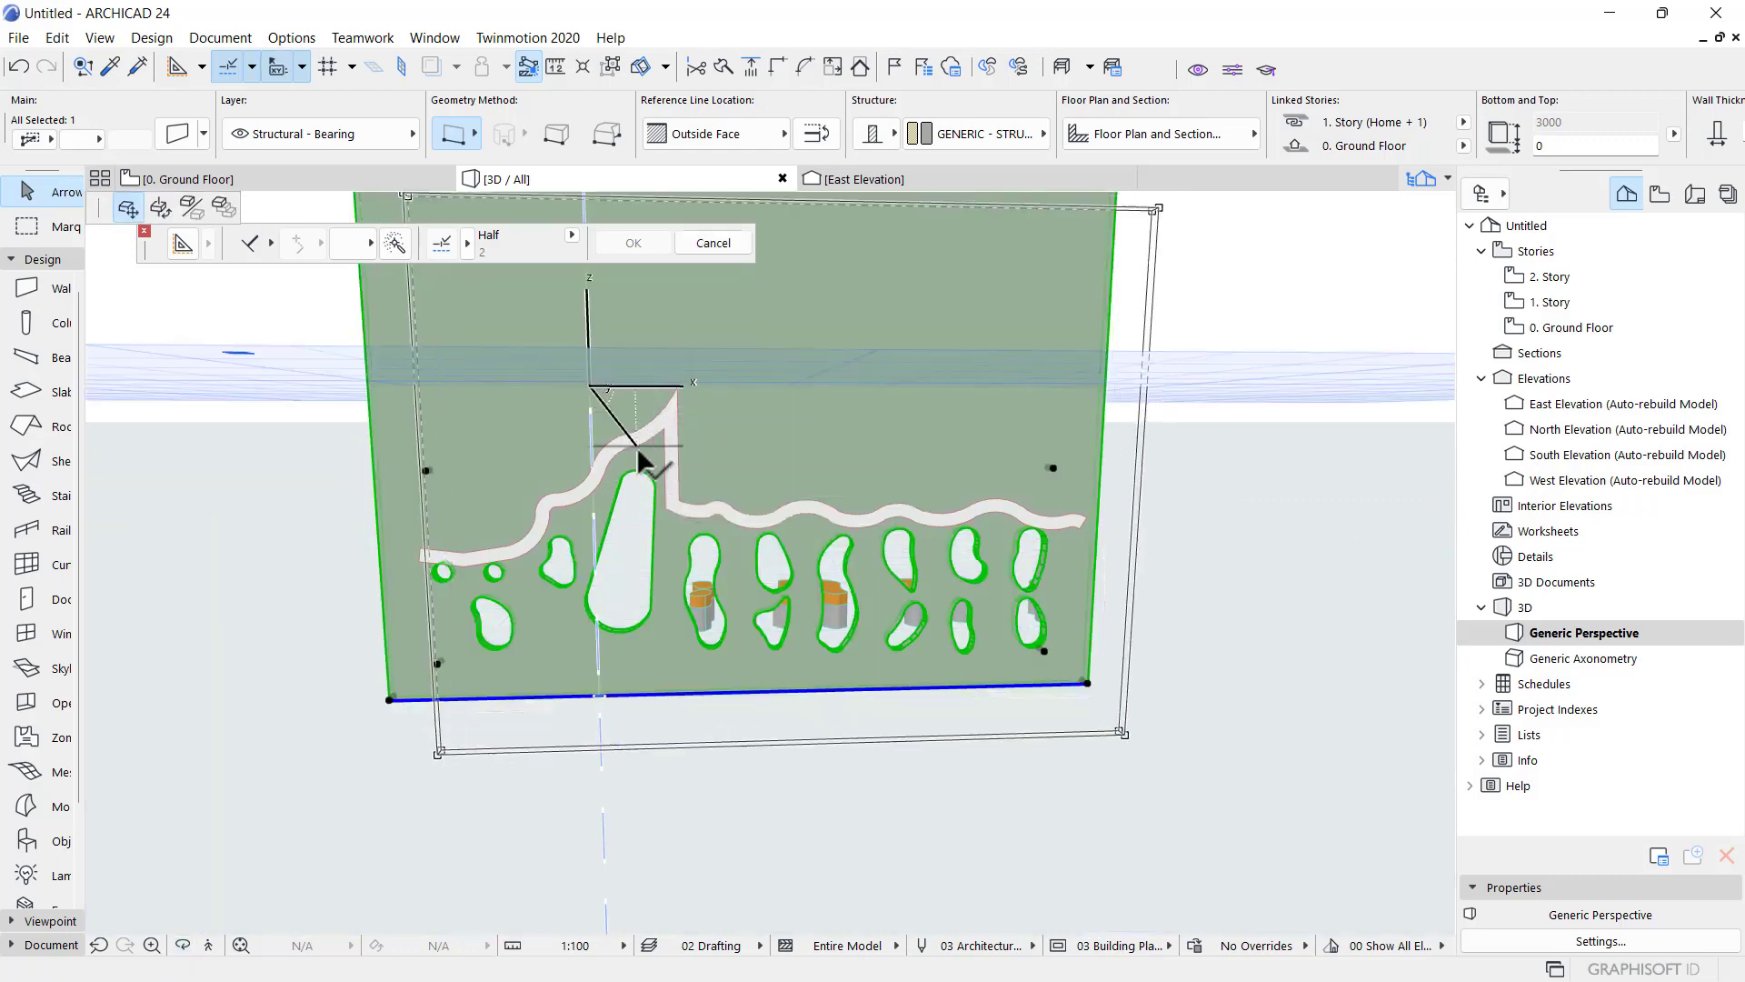
{"action": "key", "text": "Escape"}
{"action": "key", "text": "Escape"}
{"action": "left_click", "coordinate": [613, 450]}
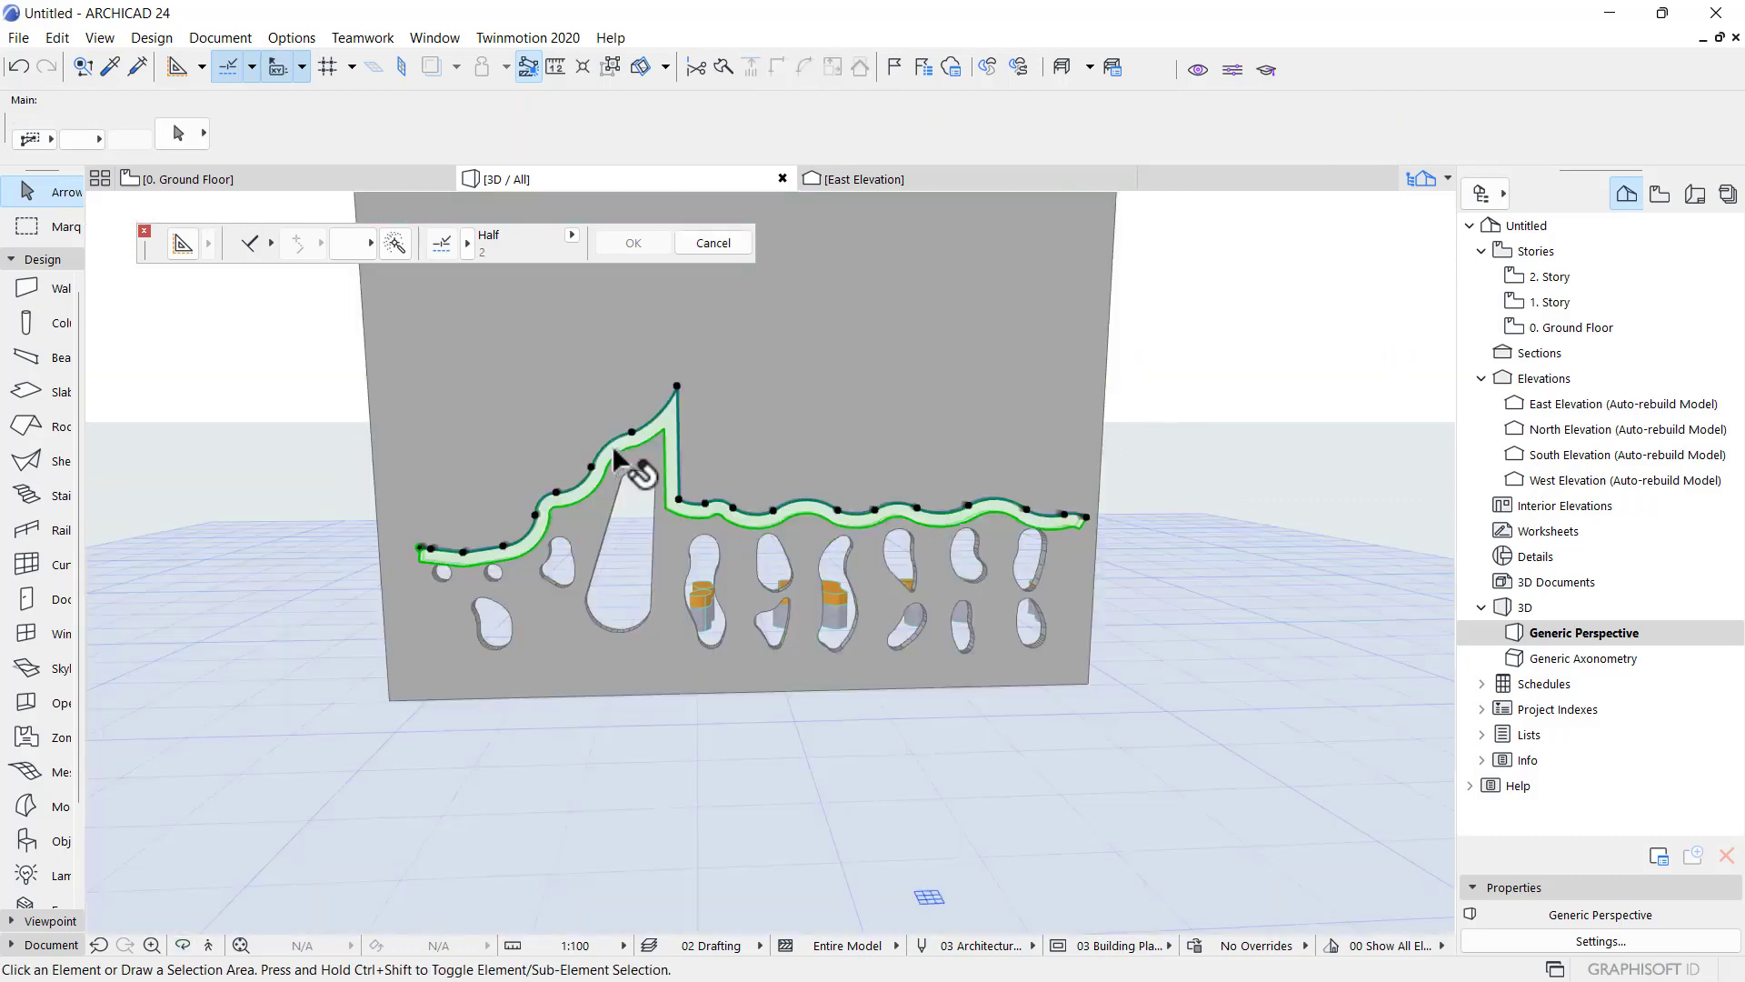
{"action": "left_click", "coordinate": [804, 393], "text": "shift"}
{"action": "right_click", "coordinate": [894, 368]}
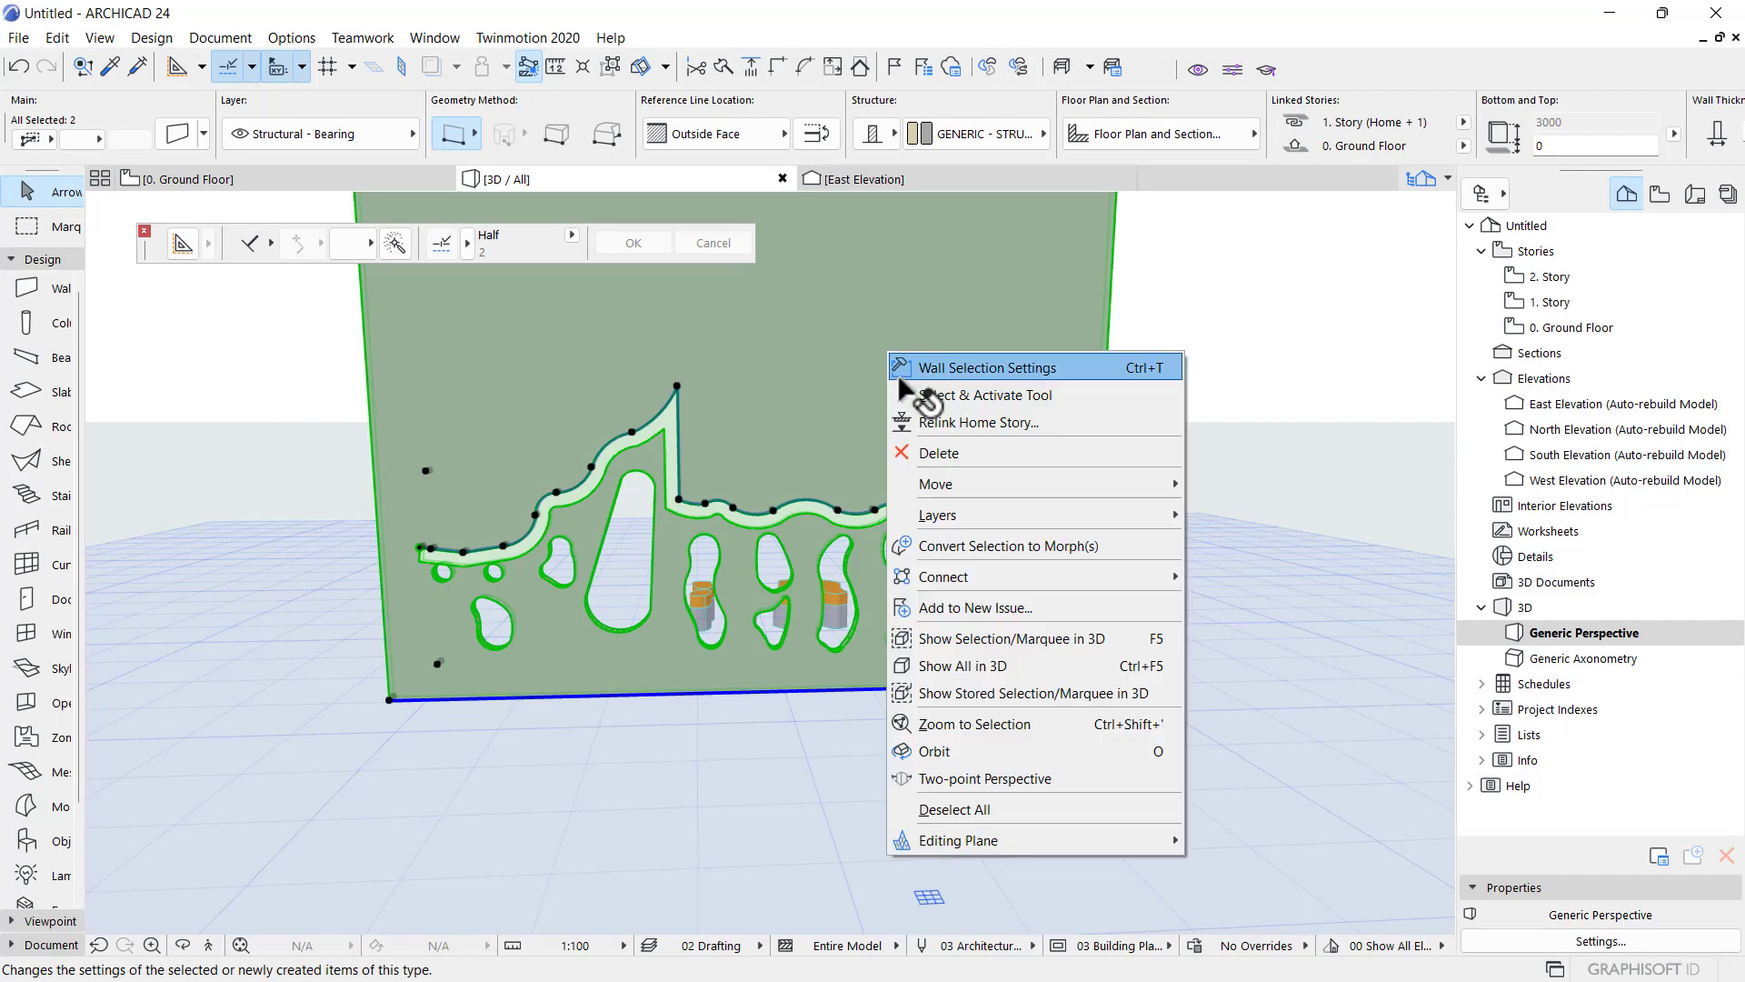
{"action": "left_click", "coordinate": [499, 543]}
- Move the shell by a distance of 5 at 90° in the ground floor plan to align its edge with the wall's face
{"action": "left_click", "coordinate": [298, 180]}
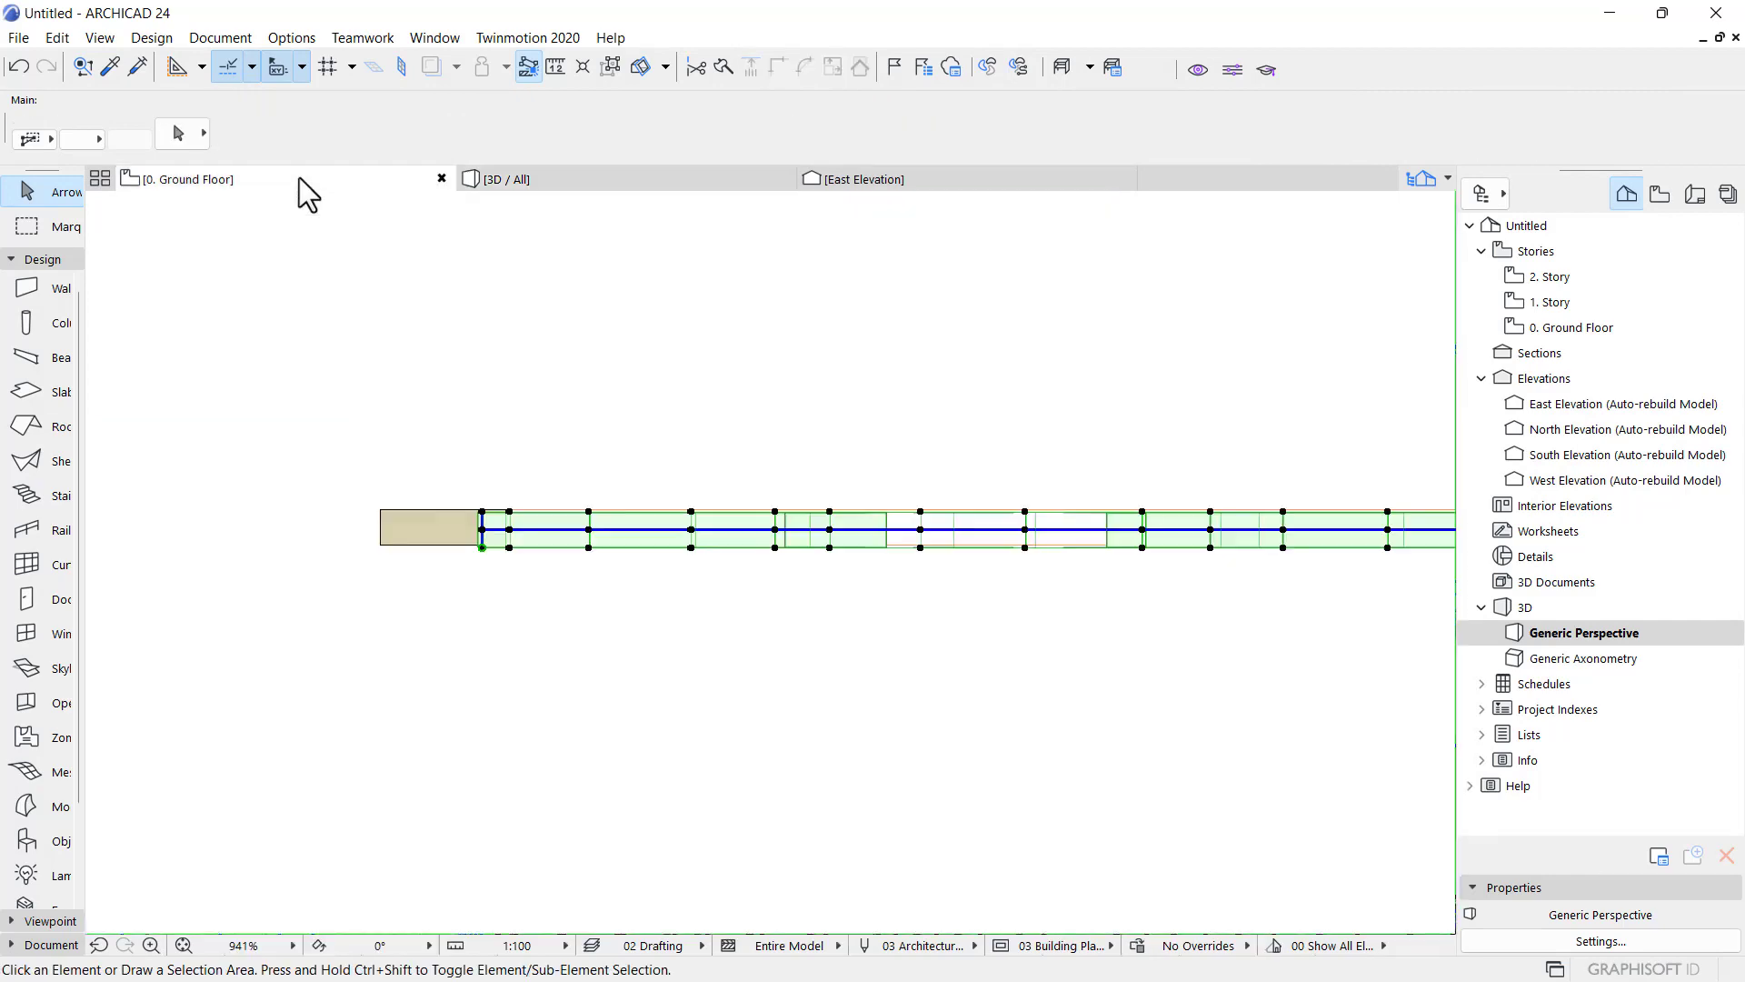
{"action": "left_click", "coordinate": [480, 510]}
{"action": "scroll", "coordinate": [480, 509], "scroll_direction": "up", "scroll_amount": 6}
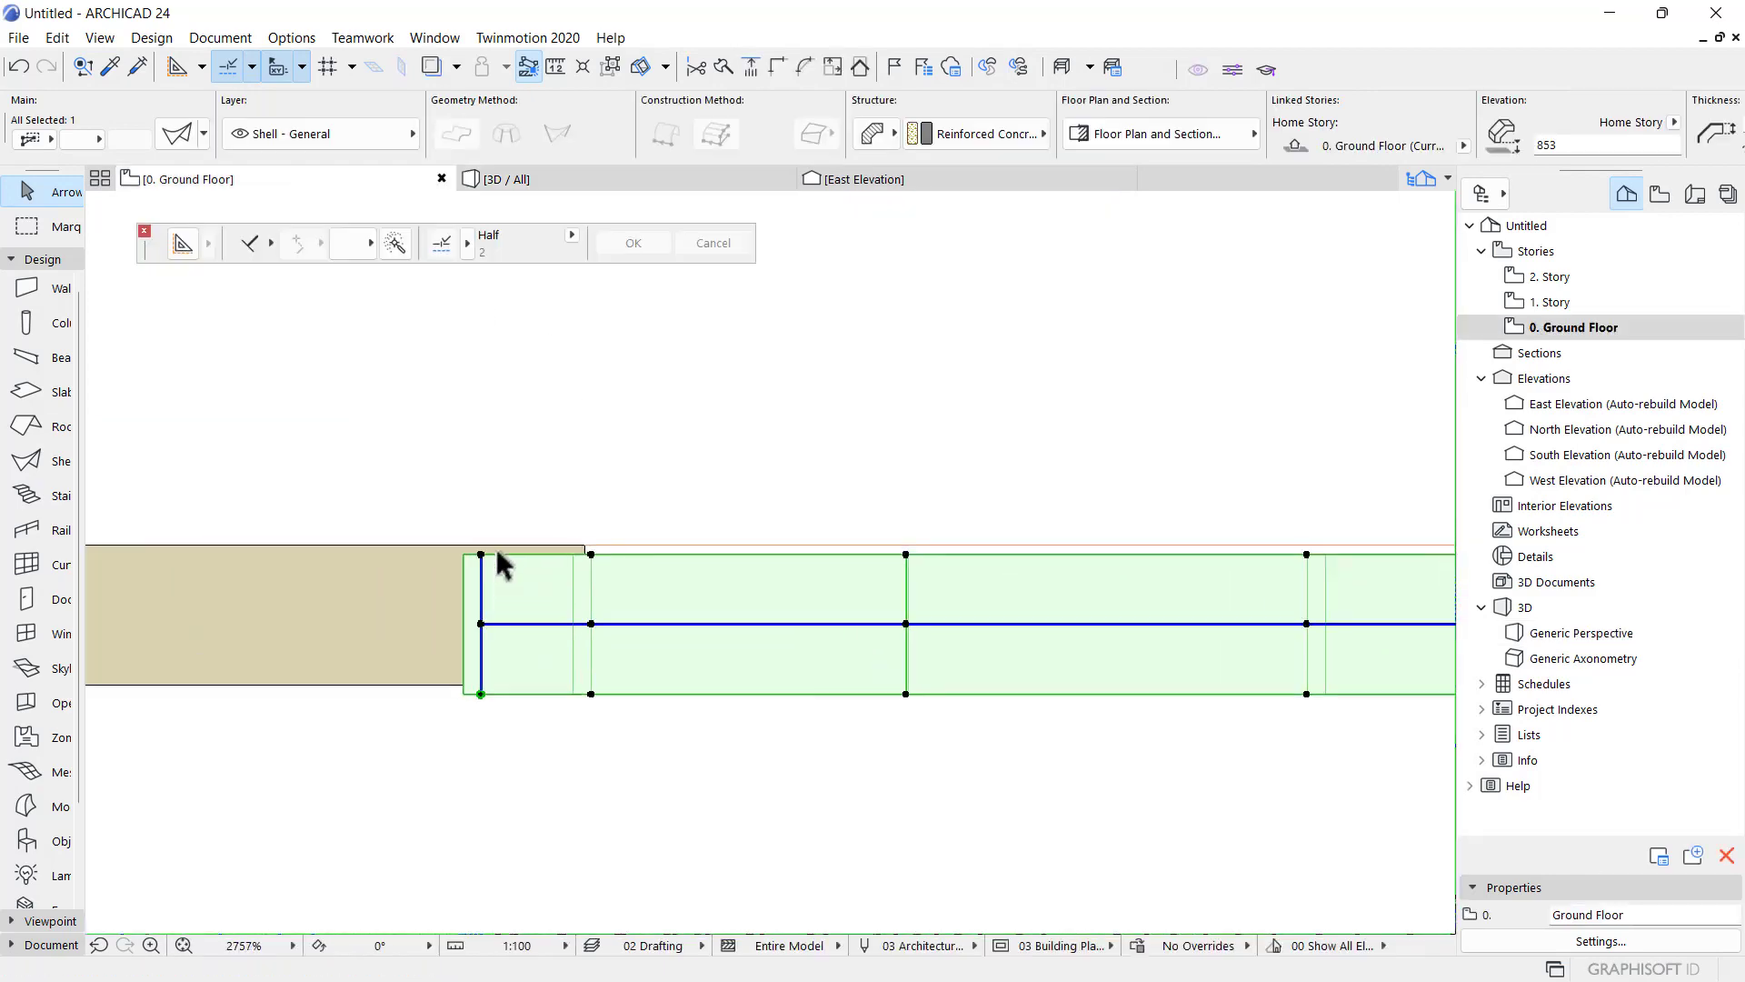
{"action": "key", "text": "ctrl+d"}
{"action": "scroll", "coordinate": [482, 558], "scroll_direction": "up", "scroll_amount": 3}
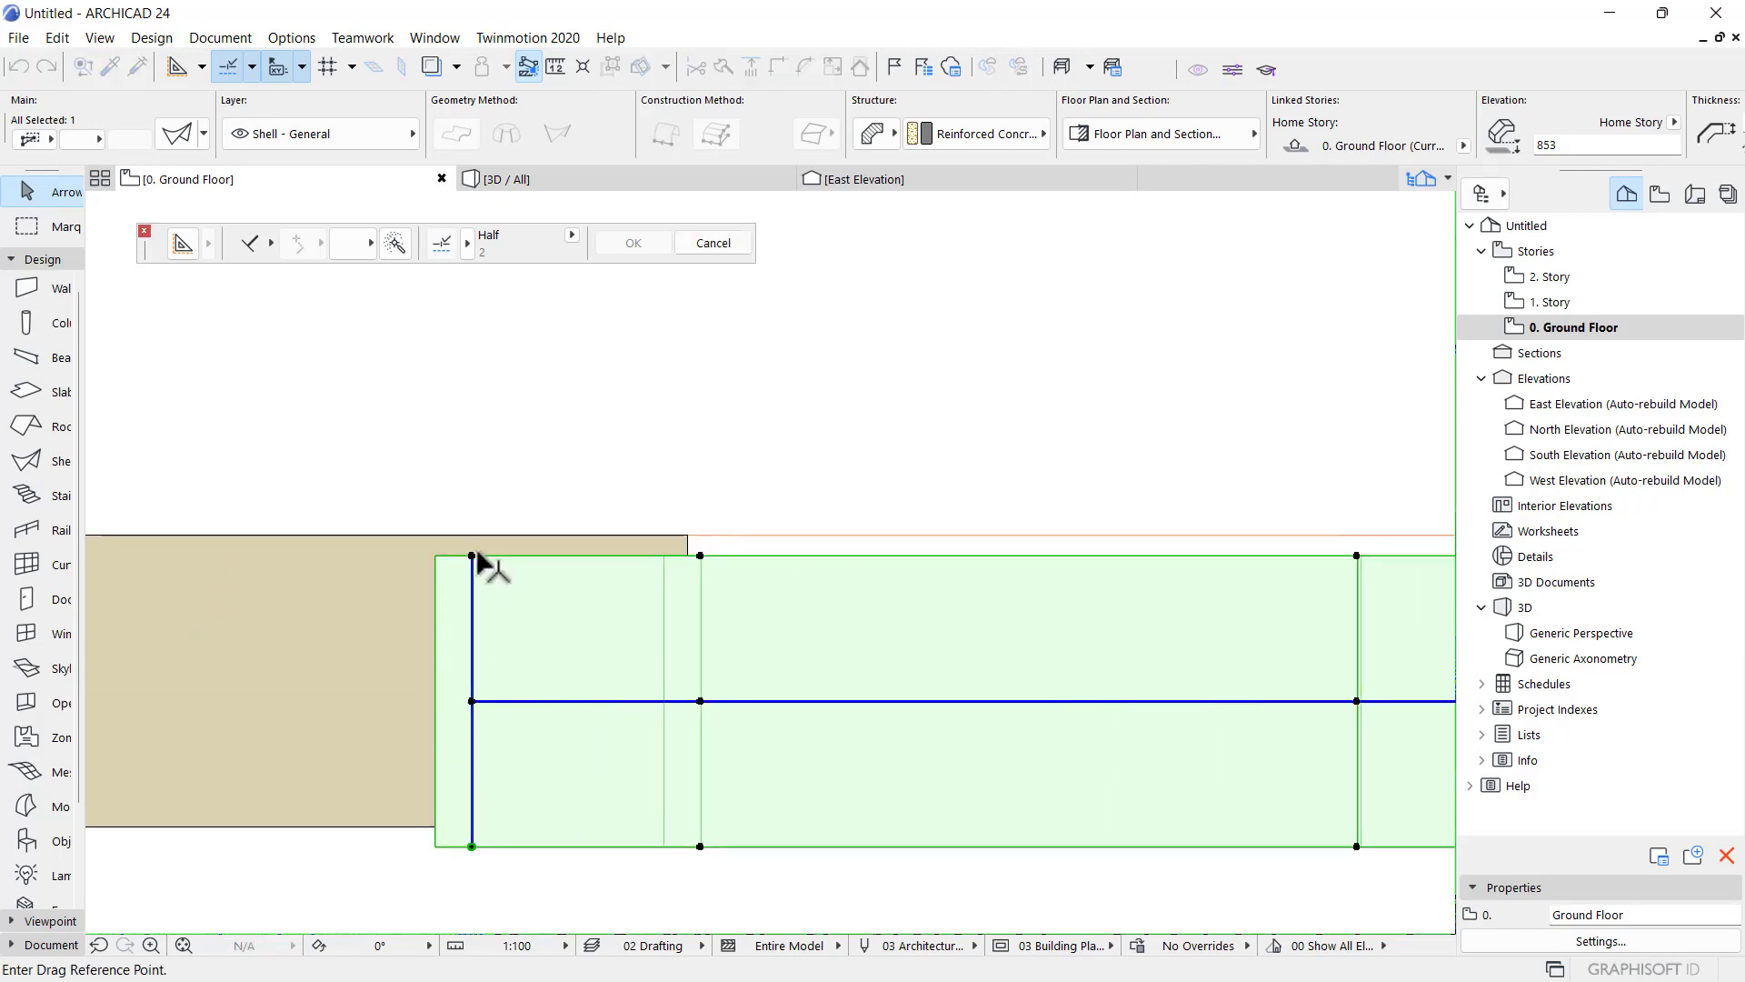
{"action": "left_click", "coordinate": [471, 554]}
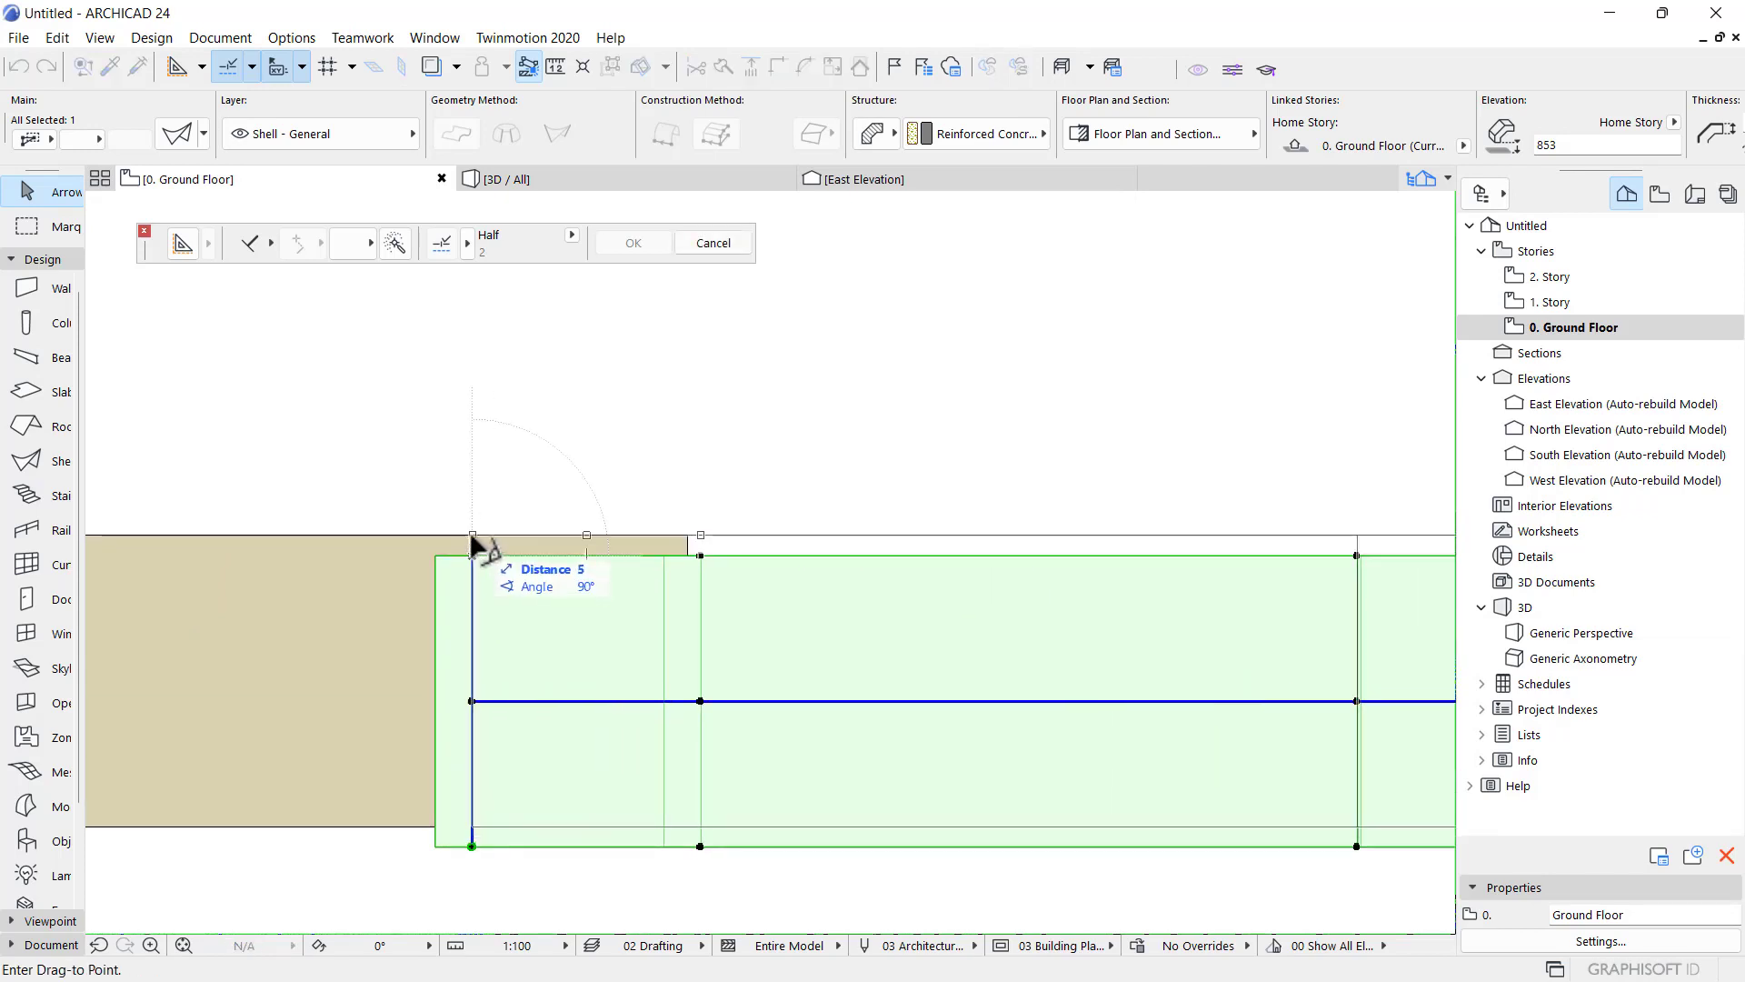
{"action": "left_click", "coordinate": [471, 534]}
- Select the perforated wall in plan and shorten its left end to meet the end of the shell
{"action": "scroll", "coordinate": [471, 545], "scroll_direction": "down", "scroll_amount": 11}
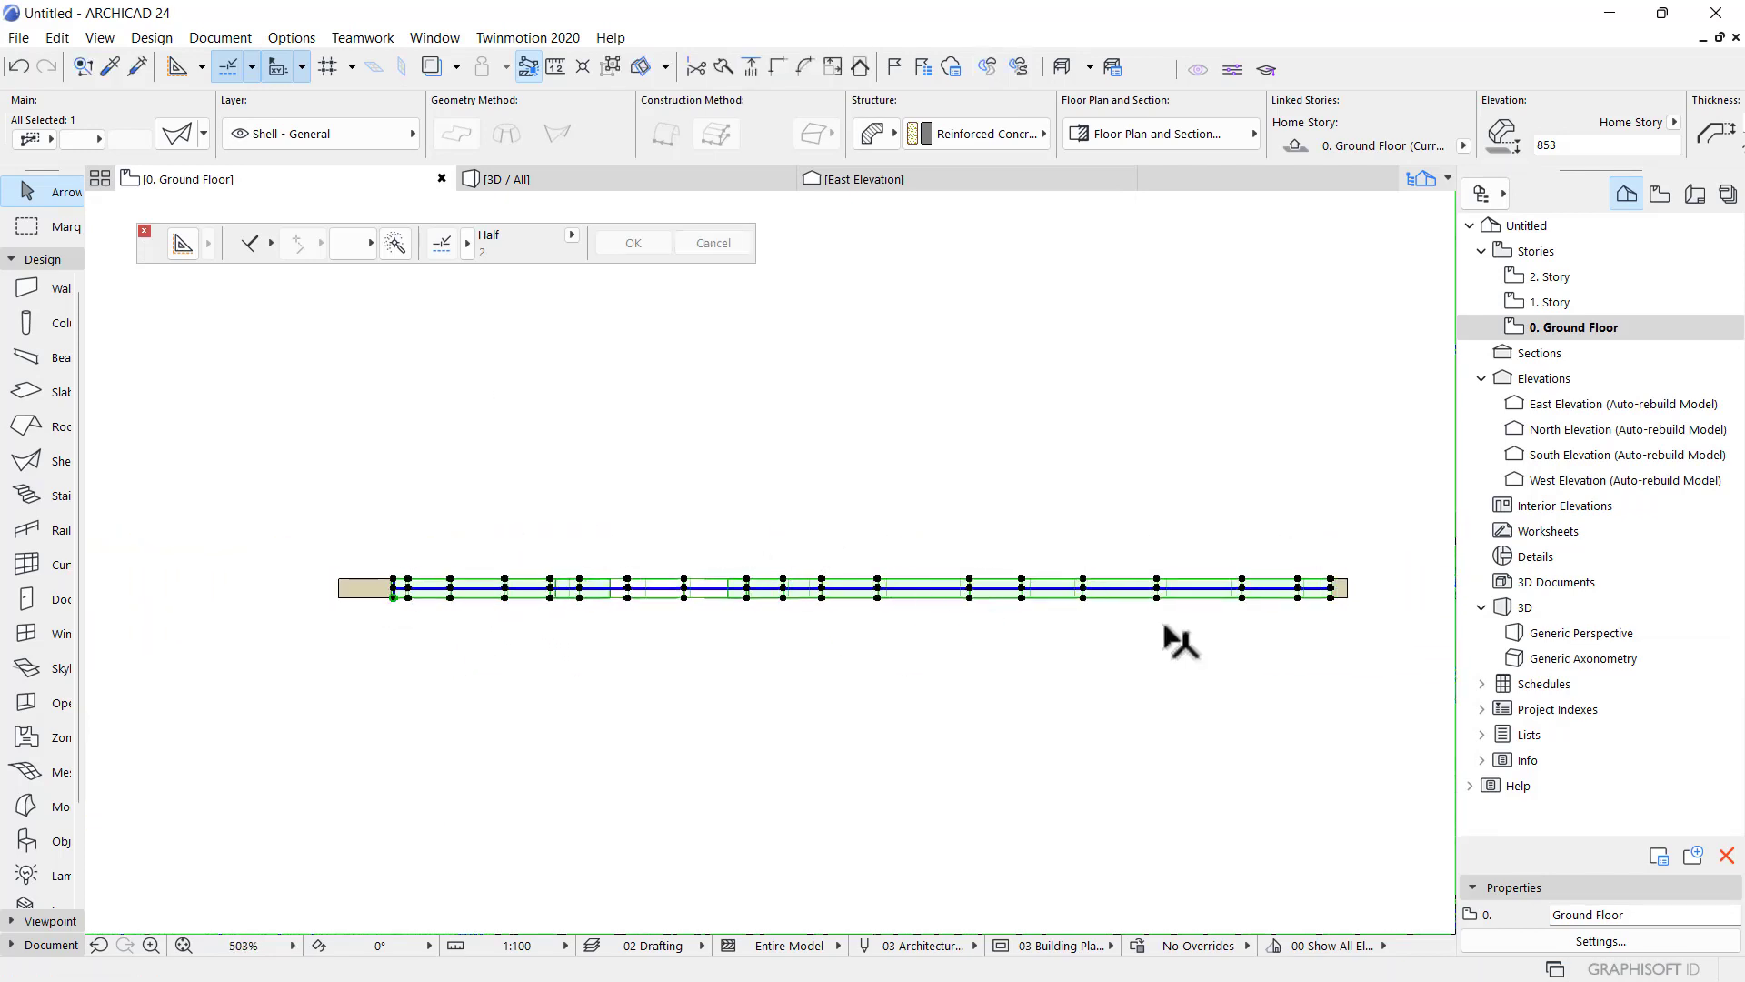
{"action": "scroll", "coordinate": [1294, 569], "scroll_direction": "up", "scroll_amount": 4}
{"action": "scroll", "coordinate": [811, 472], "scroll_direction": "down", "scroll_amount": 5}
{"action": "scroll", "coordinate": [432, 518], "scroll_direction": "up", "scroll_amount": 4}
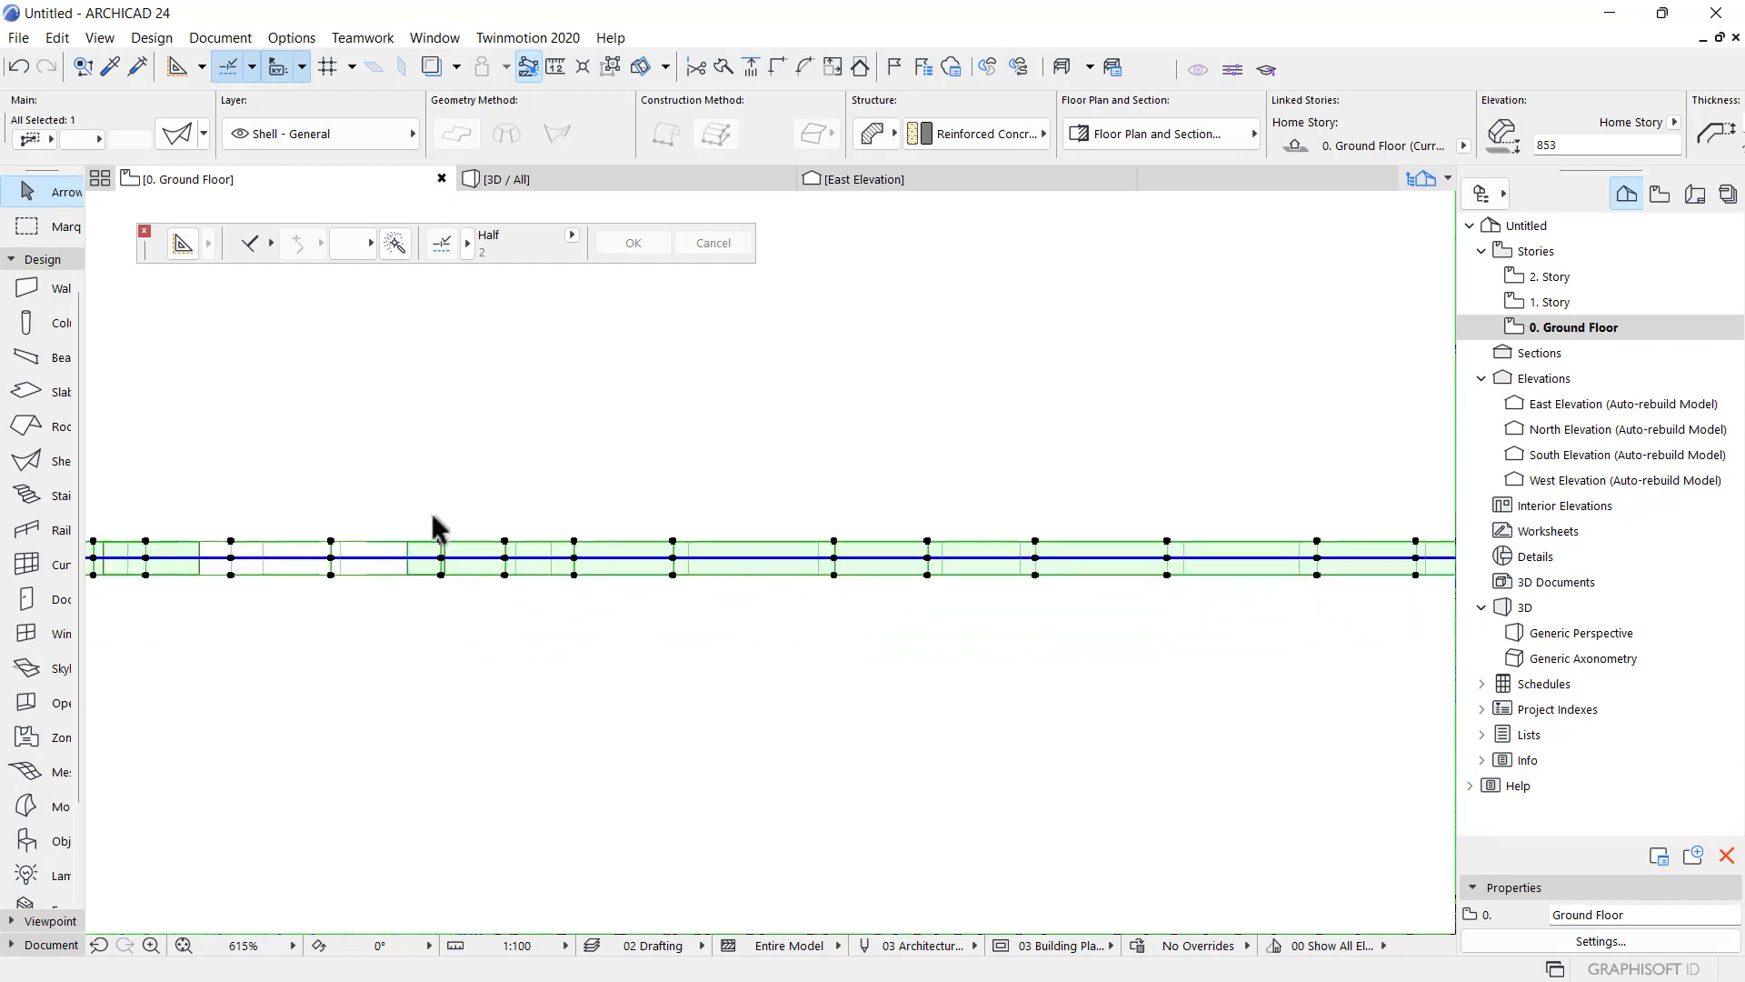
{"action": "scroll", "coordinate": [438, 537], "scroll_direction": "down", "scroll_amount": 7}
{"action": "scroll", "coordinate": [438, 557], "scroll_direction": "up", "scroll_amount": 2}
{"action": "scroll", "coordinate": [445, 510], "scroll_direction": "up", "scroll_amount": 5}
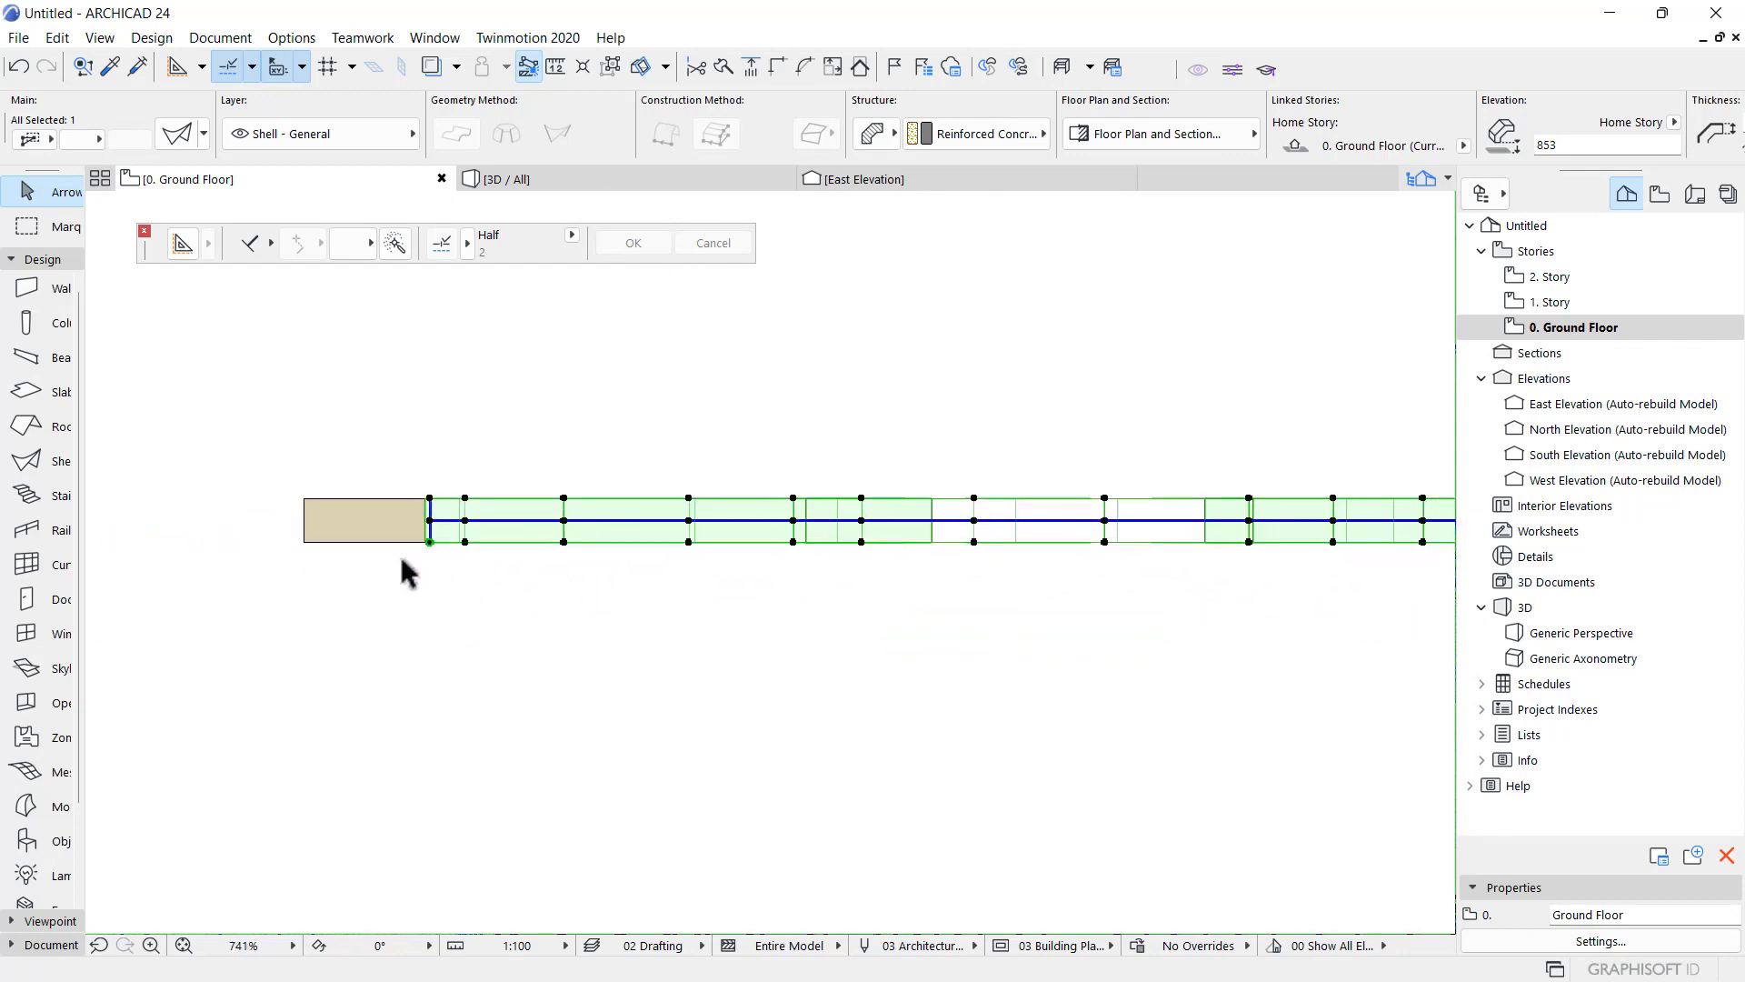
{"action": "scroll", "coordinate": [260, 501], "scroll_direction": "up", "scroll_amount": 2}
{"action": "left_click", "coordinate": [255, 500]}
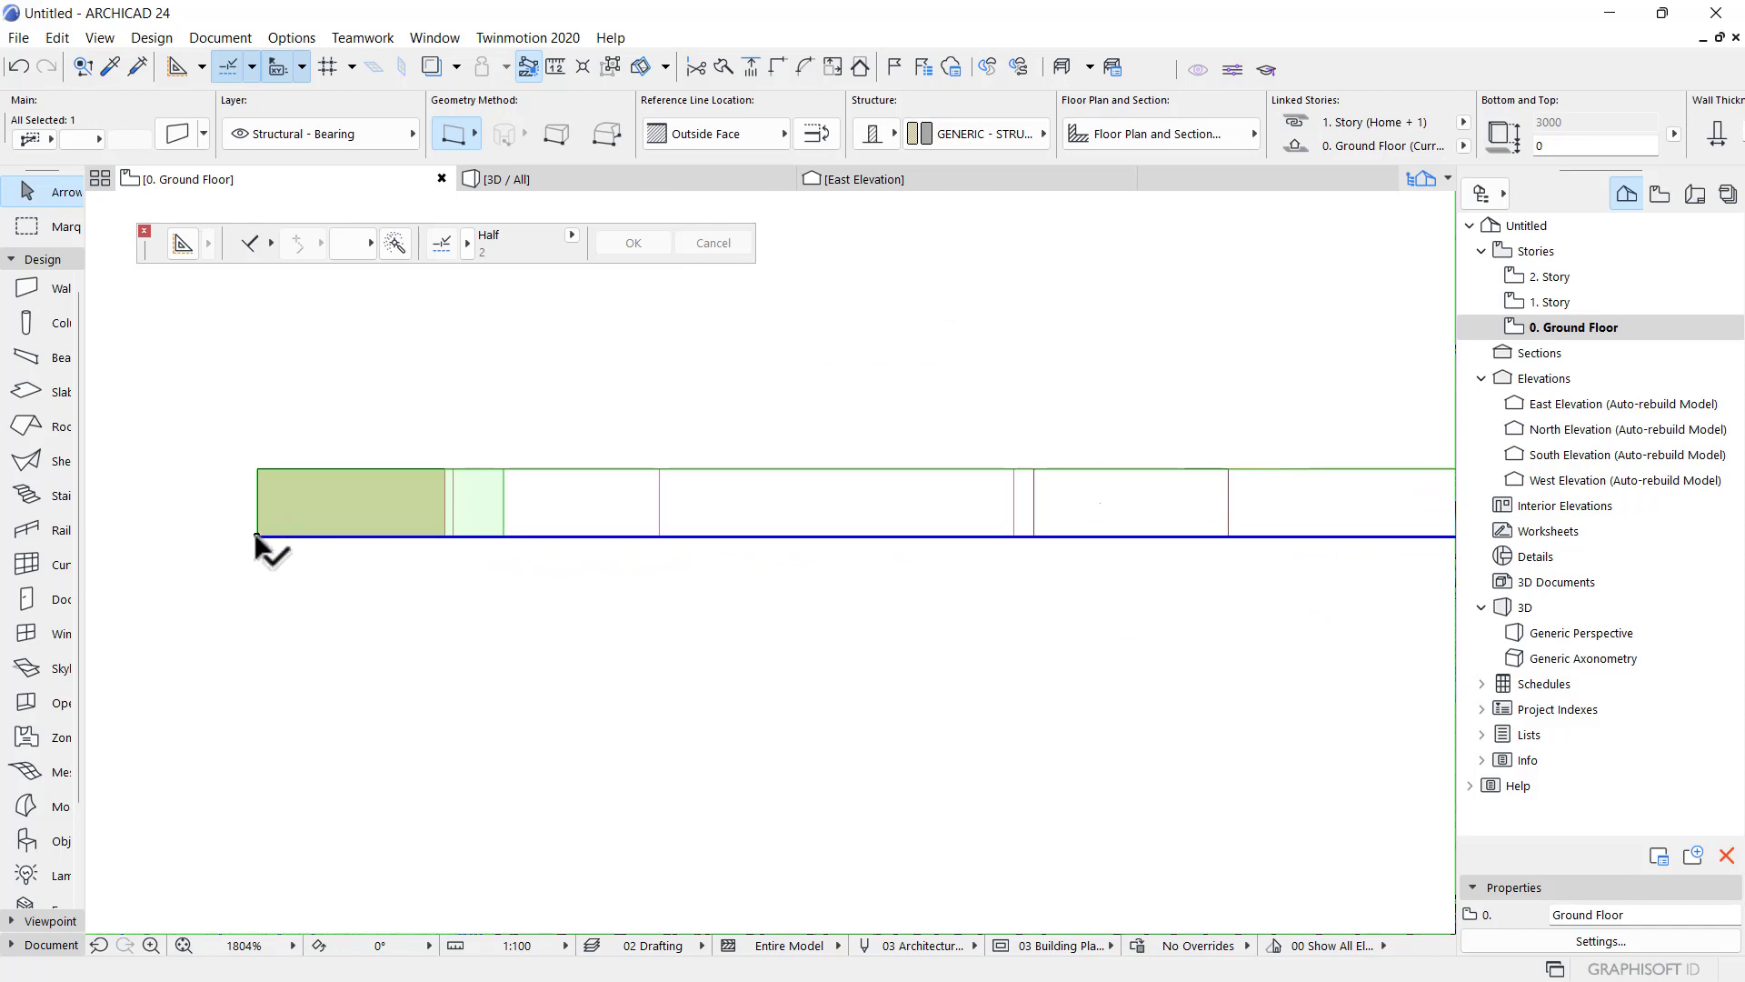
{"action": "left_click", "coordinate": [257, 536]}
{"action": "left_click", "coordinate": [460, 535]}
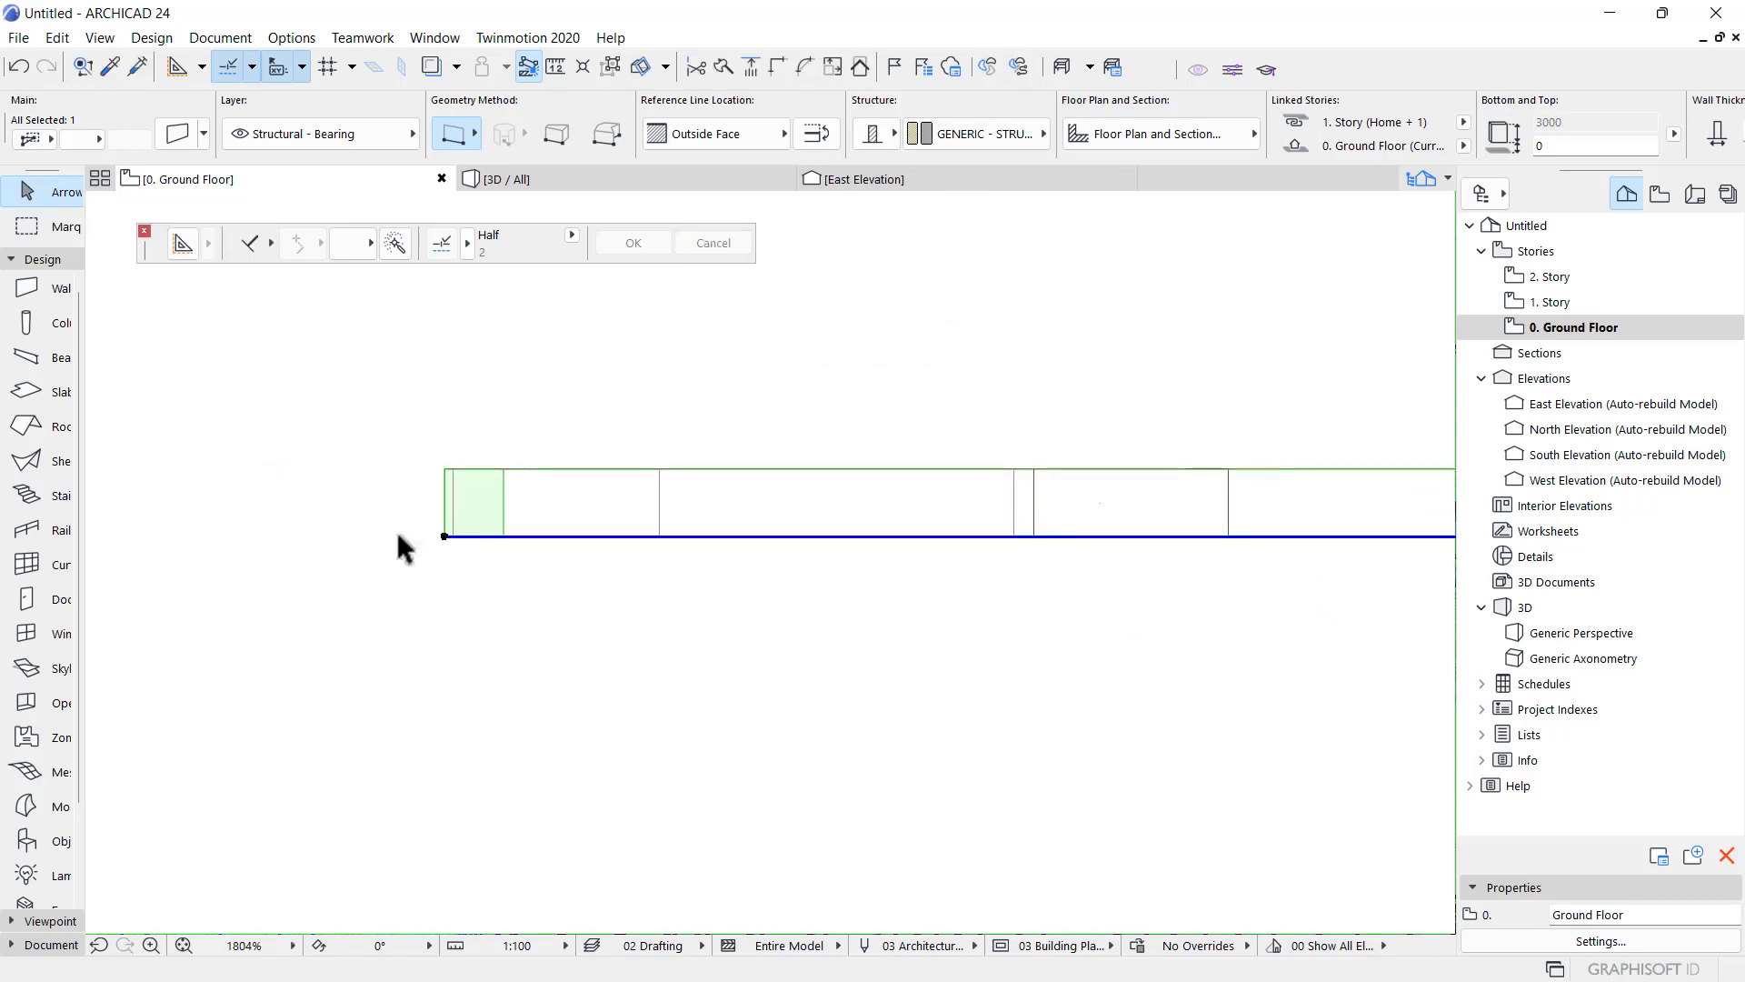
- Shorten the right end of the perforated wall in plan to meet the shell's other end
{"action": "scroll", "coordinate": [346, 509], "scroll_direction": "down", "scroll_amount": 5}
{"action": "scroll", "coordinate": [729, 545], "scroll_direction": "up", "scroll_amount": 5}
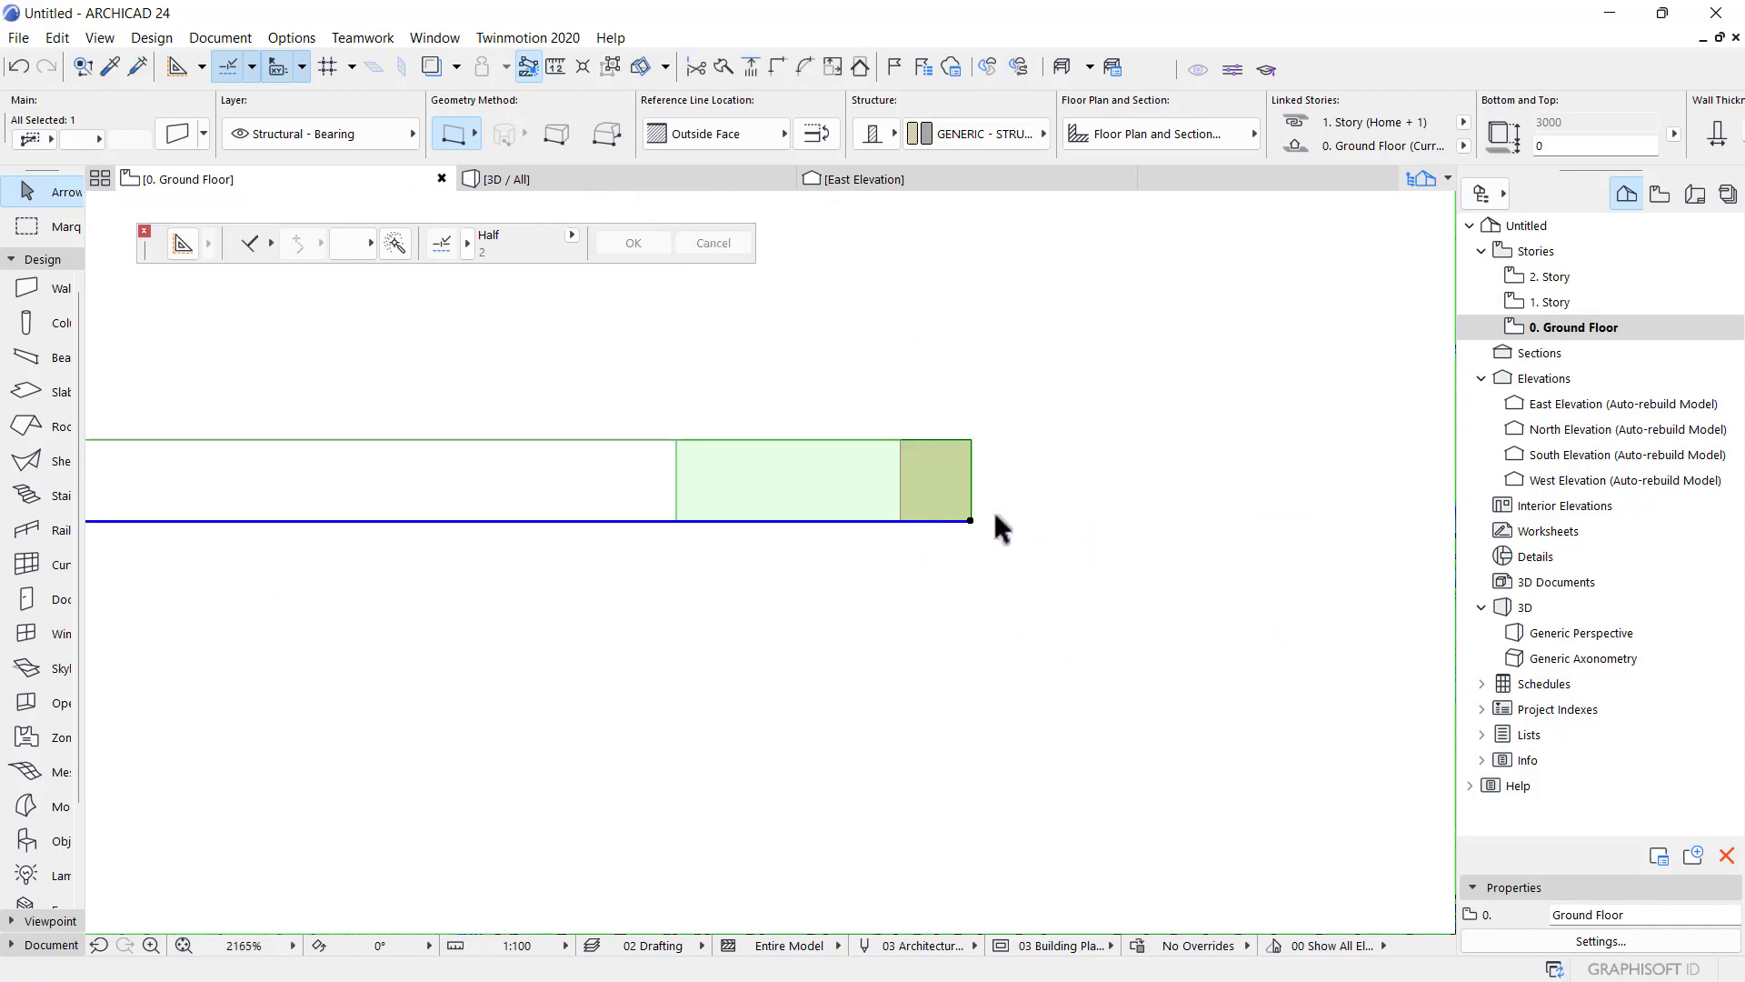
{"action": "left_click", "coordinate": [974, 522]}
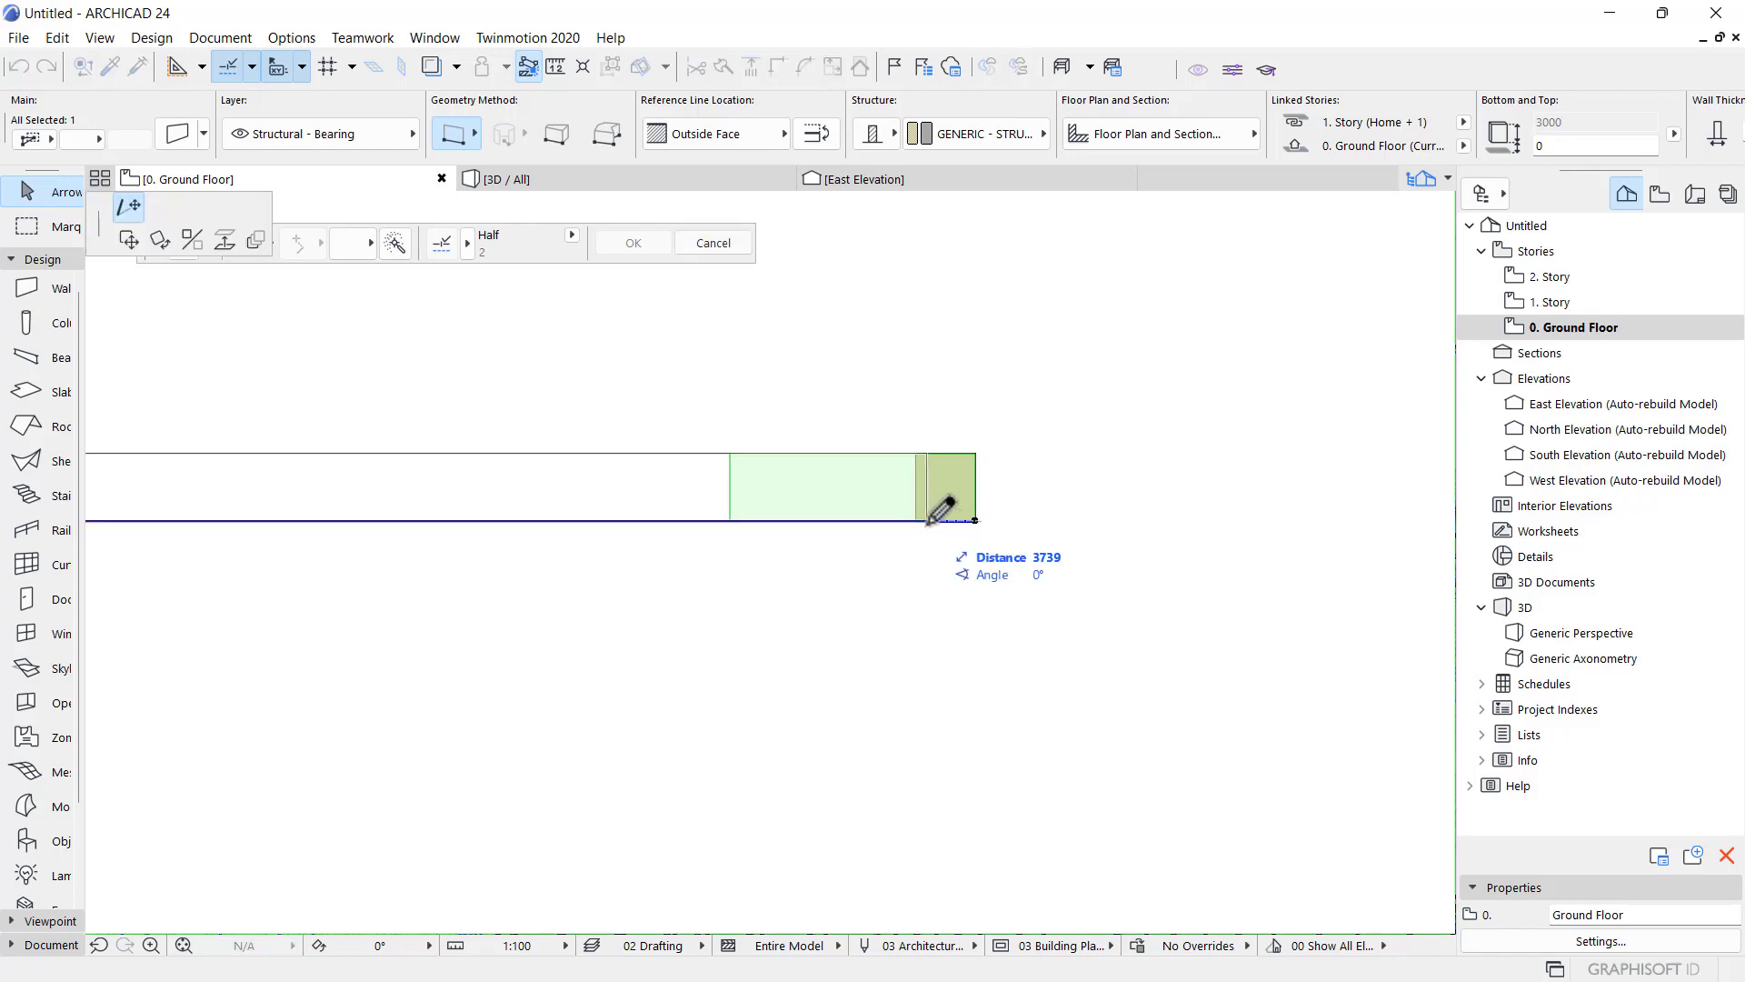
{"action": "left_click", "coordinate": [917, 521]}
- Examine both faces of the shortened wall and its overlap with the shell in the 3D view
{"action": "left_click", "coordinate": [730, 185]}
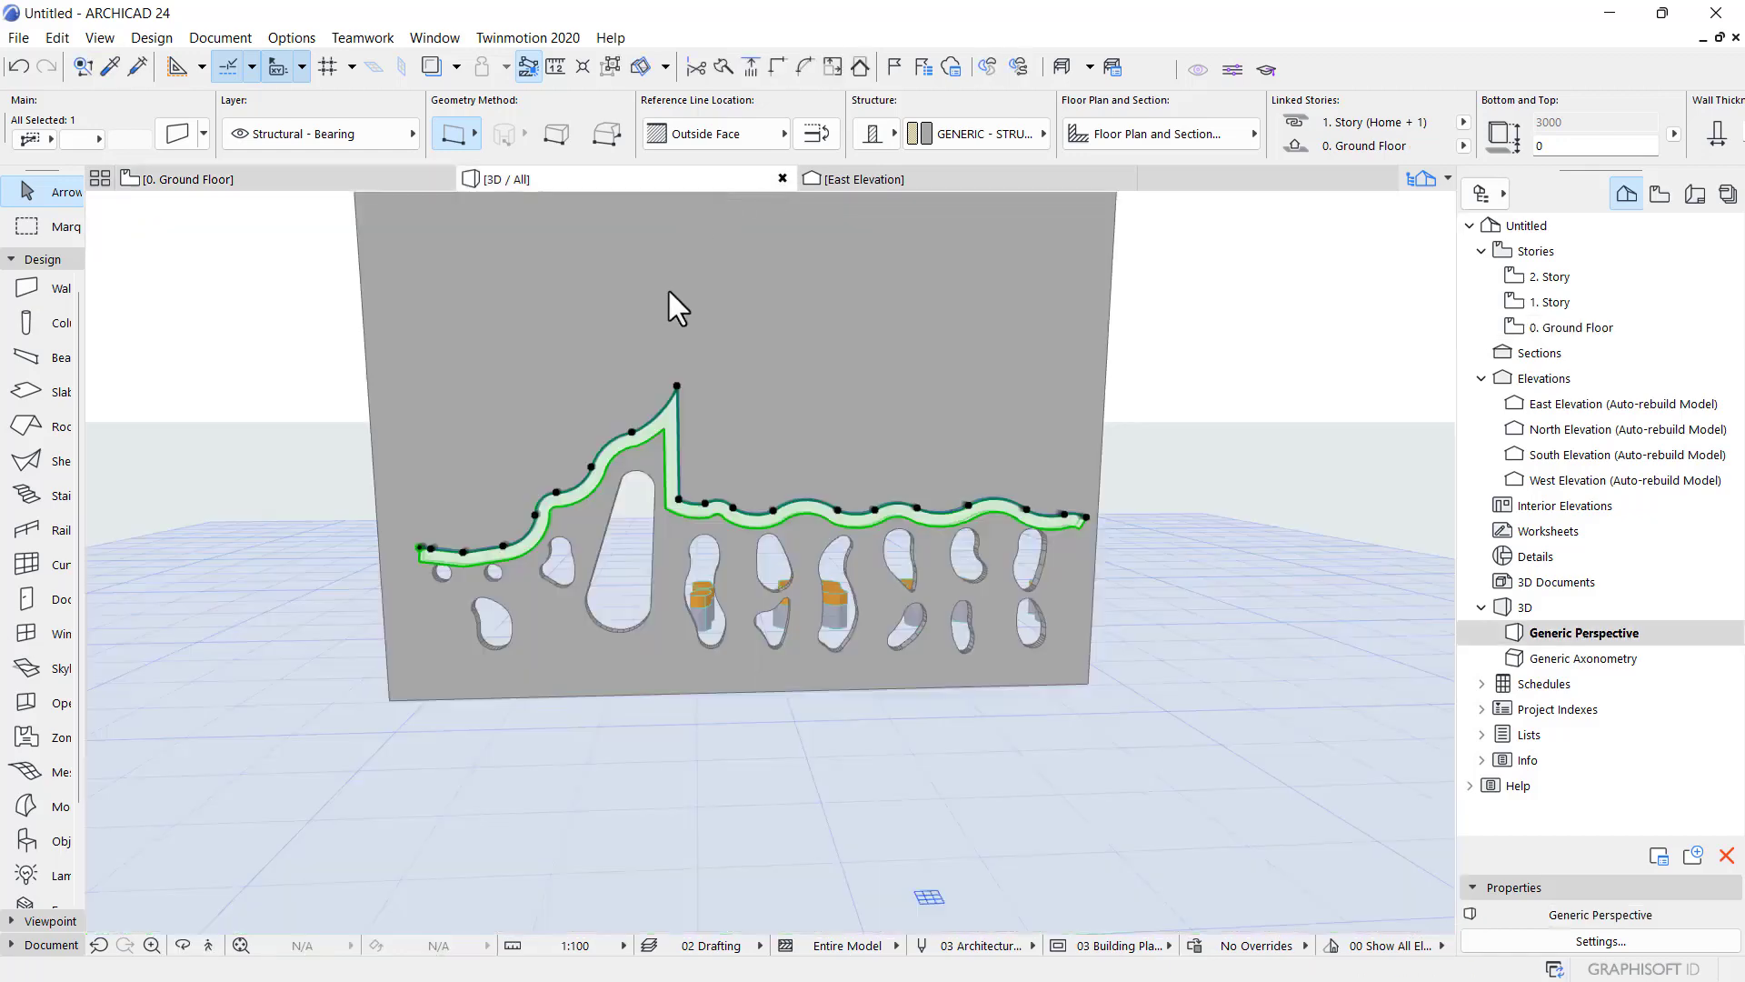
{"action": "key", "text": "Escape"}
{"action": "scroll", "coordinate": [683, 431], "scroll_direction": "up", "scroll_amount": 1}
{"action": "scroll", "coordinate": [698, 451], "scroll_direction": "down", "scroll_amount": 4}
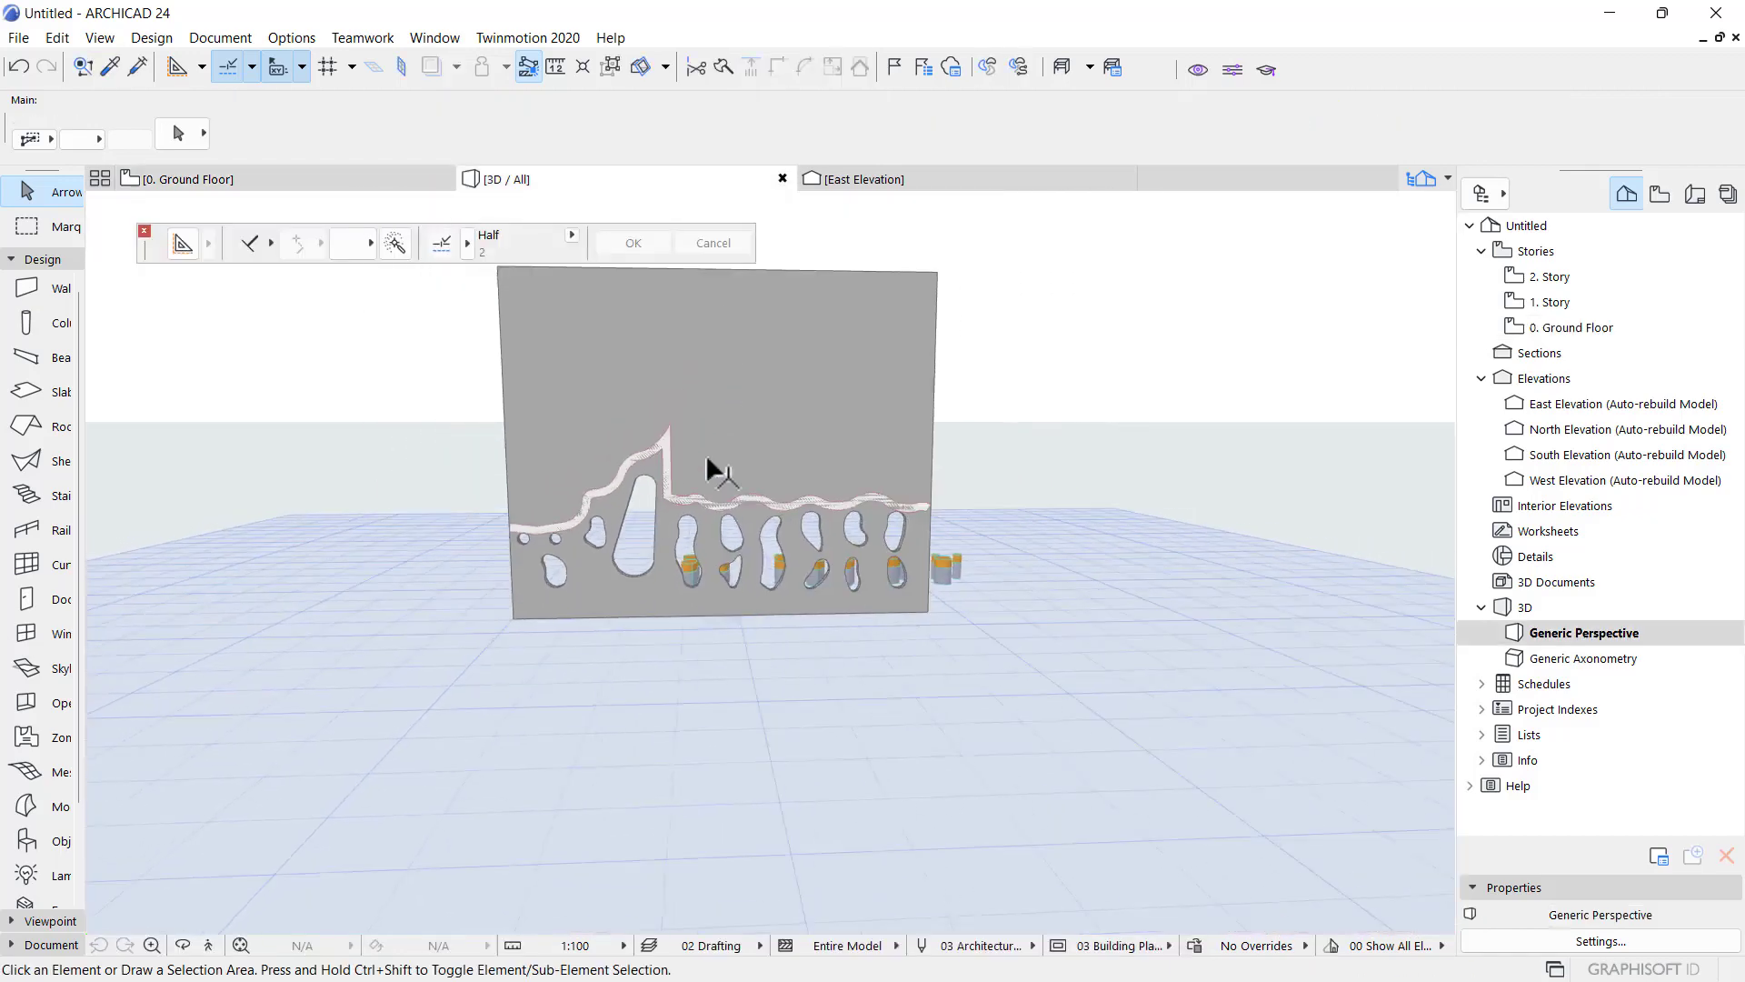
{"action": "scroll", "coordinate": [718, 496], "scroll_direction": "up", "scroll_amount": 4}
{"action": "scroll", "coordinate": [604, 438], "scroll_direction": "up", "scroll_amount": 1}
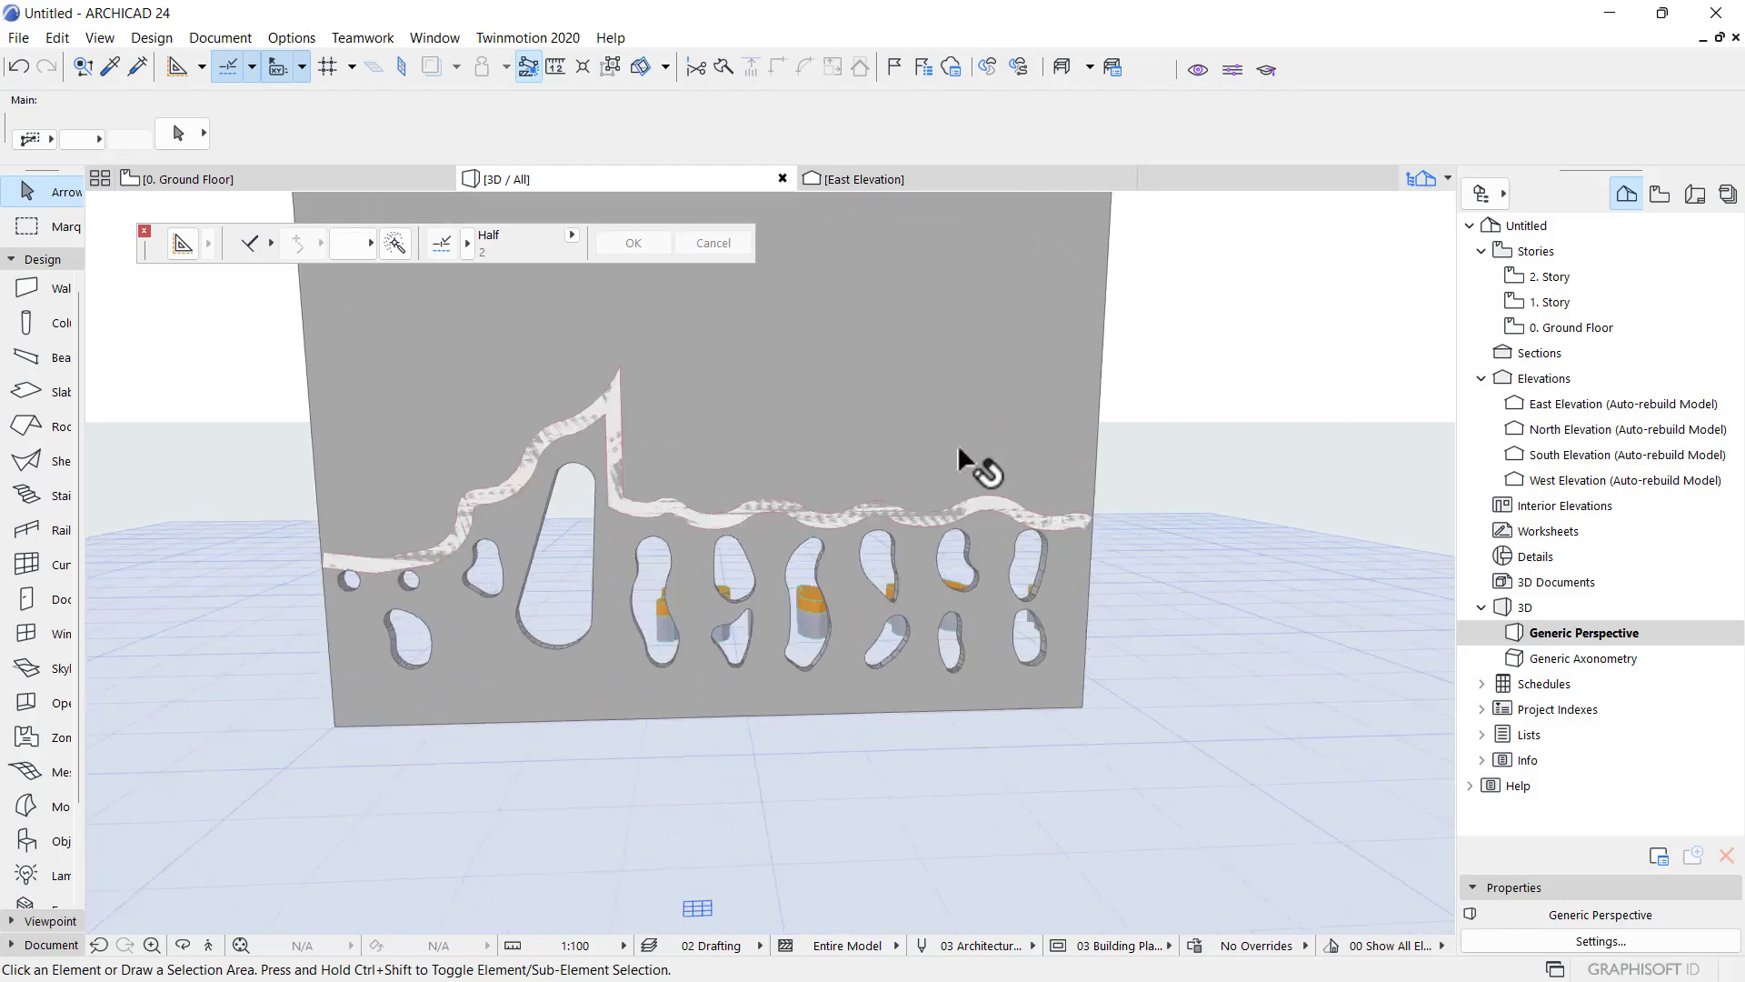
{"action": "middle_click_drag", "start_coordinate": [1006, 472], "coordinate": [861, 479], "text": "shift"}
{"action": "scroll", "coordinate": [712, 519], "scroll_direction": "up", "scroll_amount": 3}
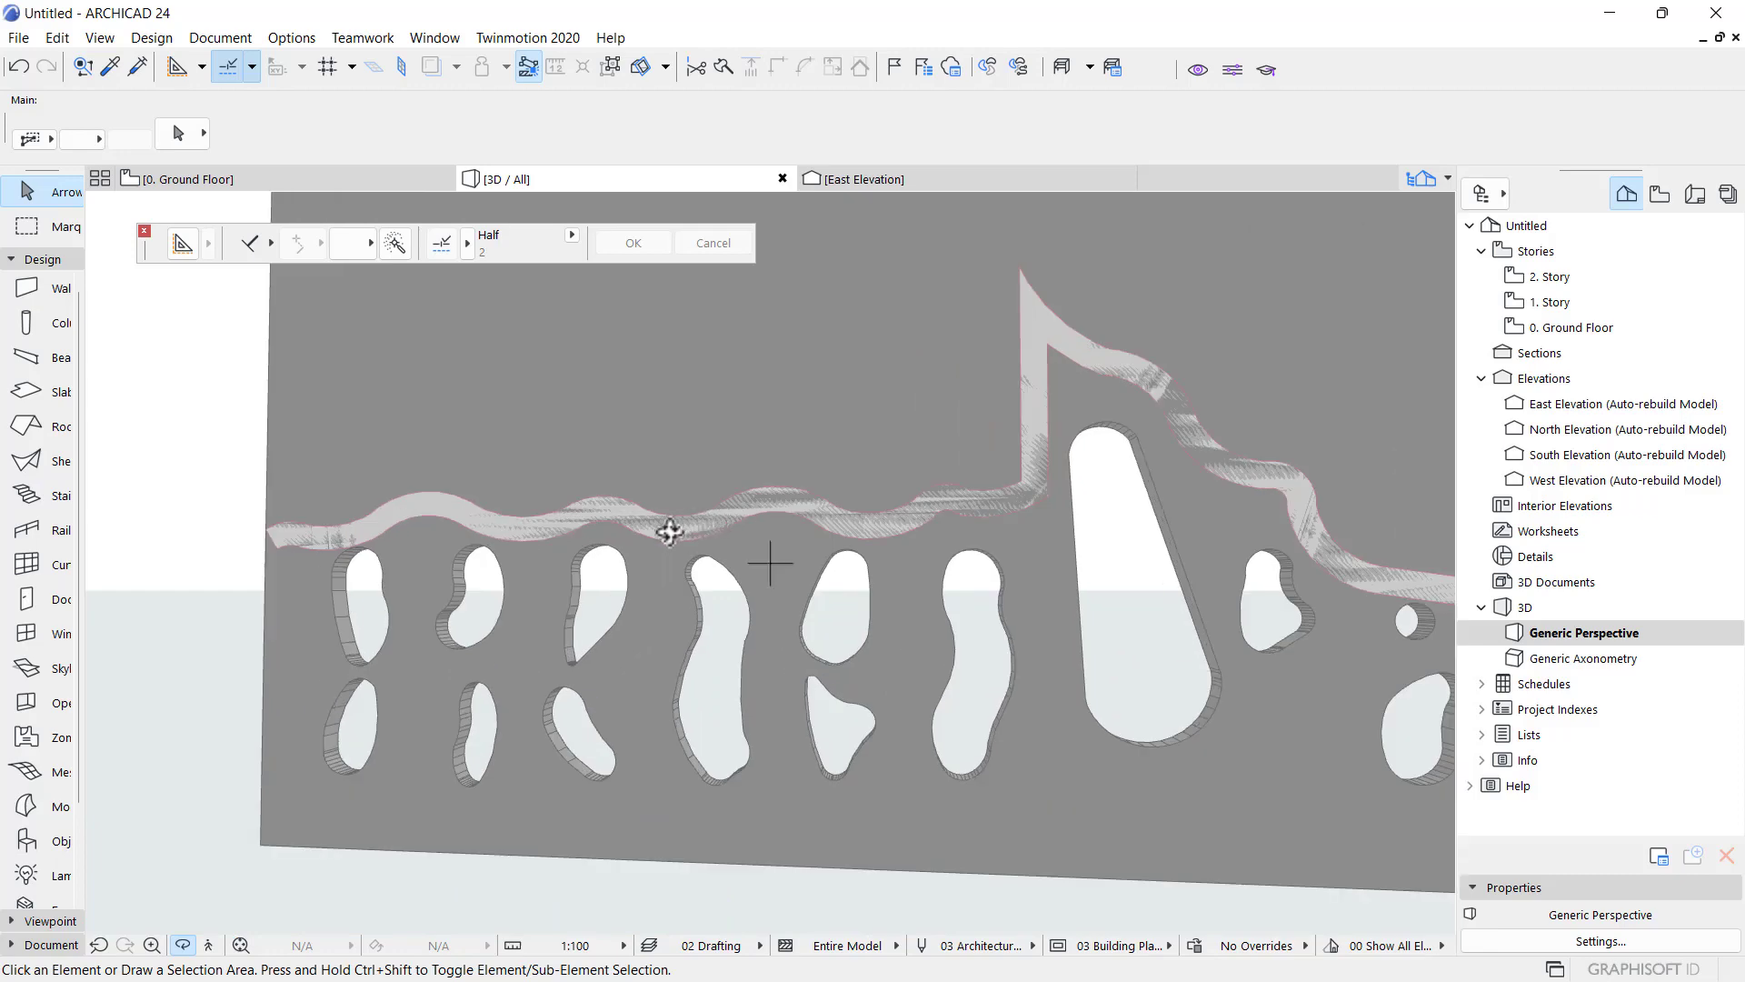
{"action": "mouse_move", "coordinate": [345, 544]}
{"action": "middle_mouse_down", "text": "shift"}
{"action": "mouse_move", "coordinate": [507, 518]}
{"action": "mouse_move", "coordinate": [368, 534]}
{"action": "middle_mouse_up", "text": "shift"}
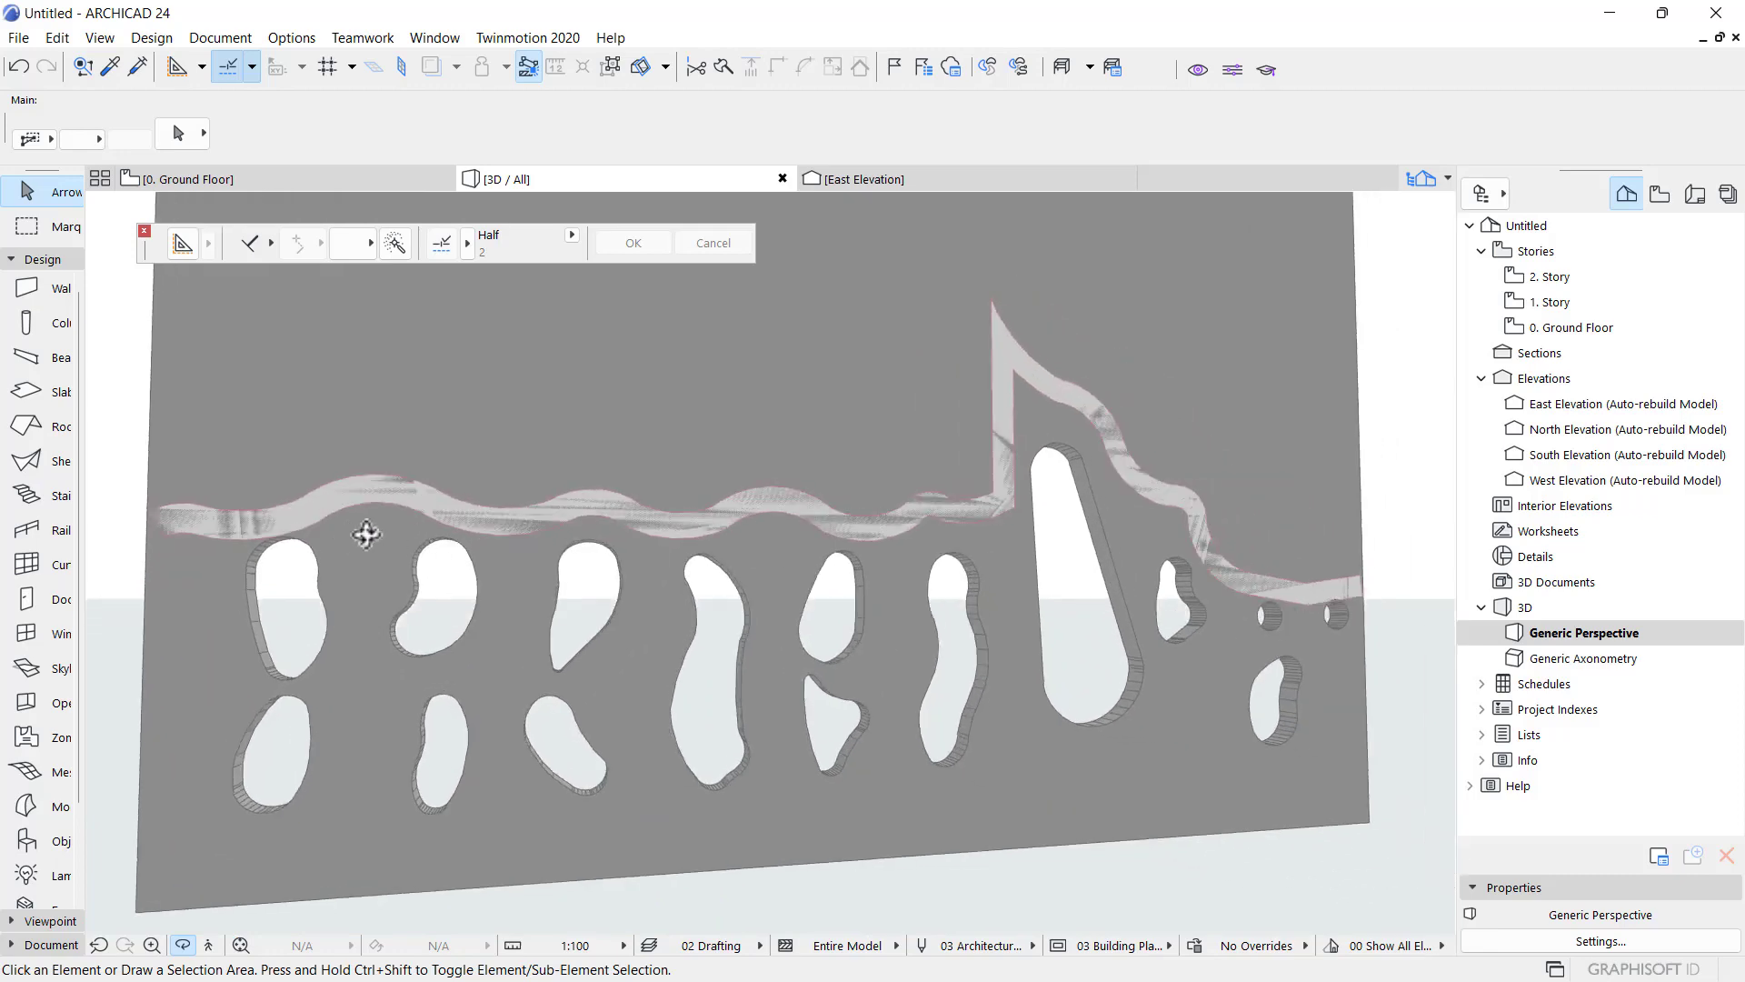
{"action": "scroll", "coordinate": [409, 538], "scroll_direction": "down", "scroll_amount": 3}
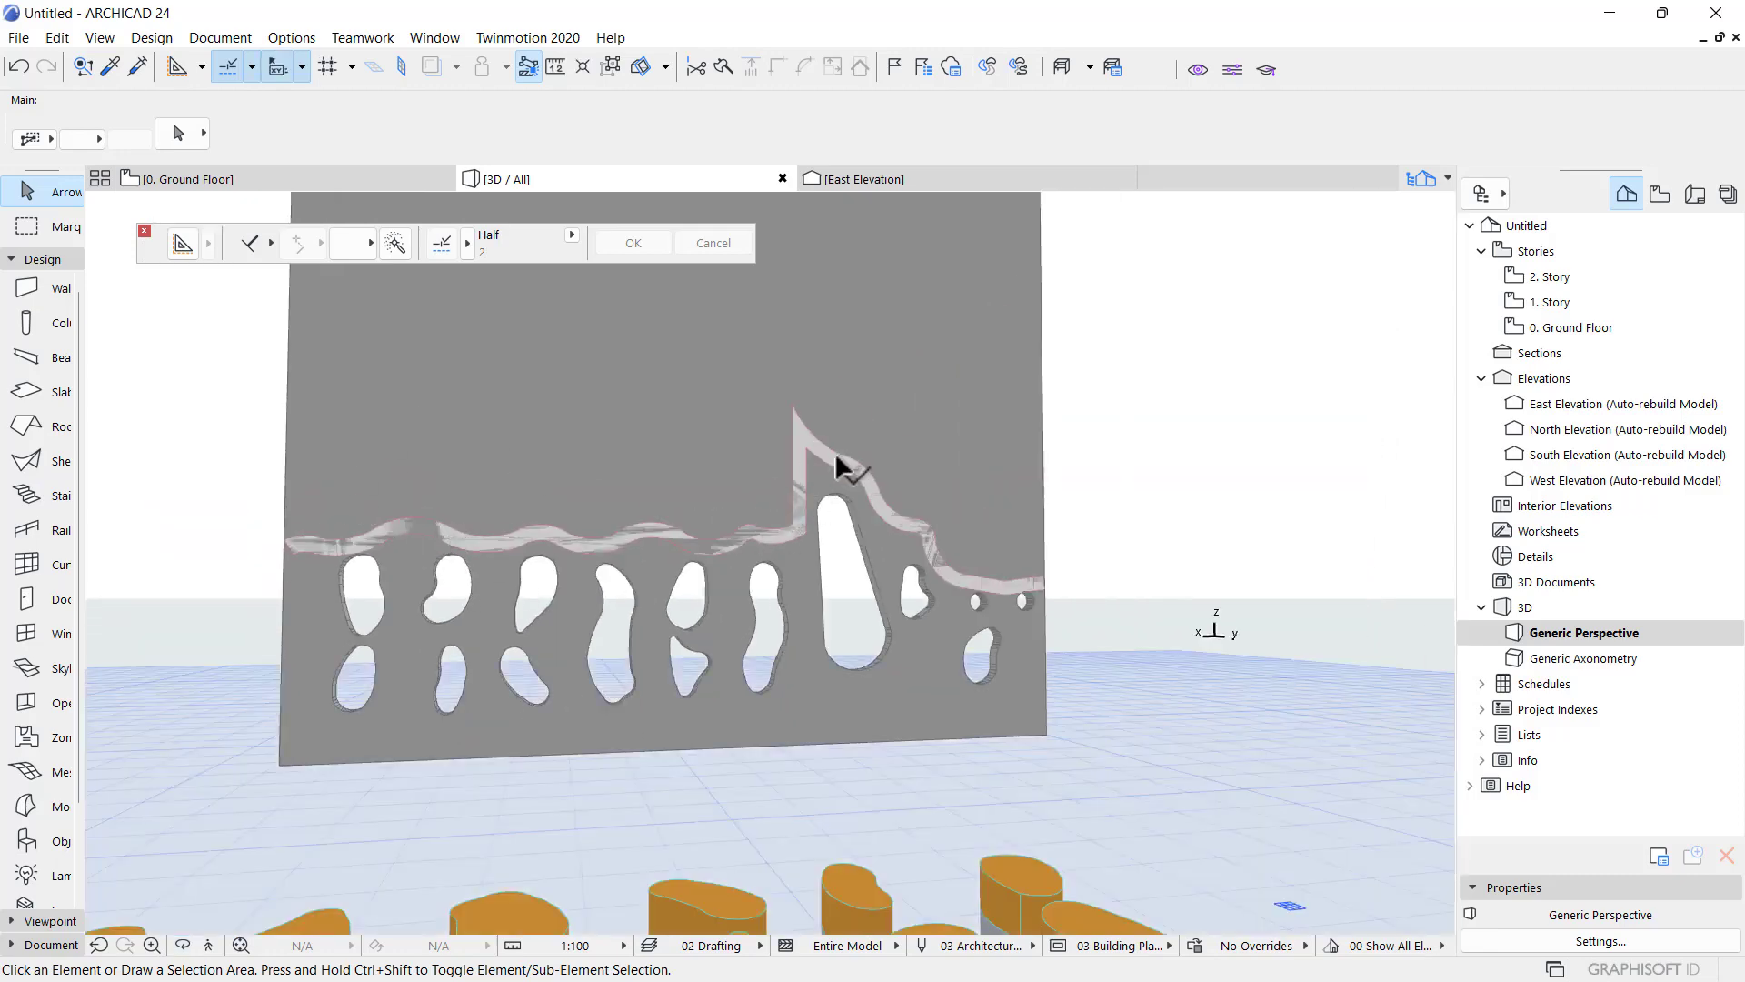
{"action": "scroll", "coordinate": [836, 457], "scroll_direction": "up", "scroll_amount": 2}
- Trim the perforated wall to the wavy shell with Trim Elements to Roof/Shell, keeping the part below the shell
{"action": "left_click", "coordinate": [831, 448]}
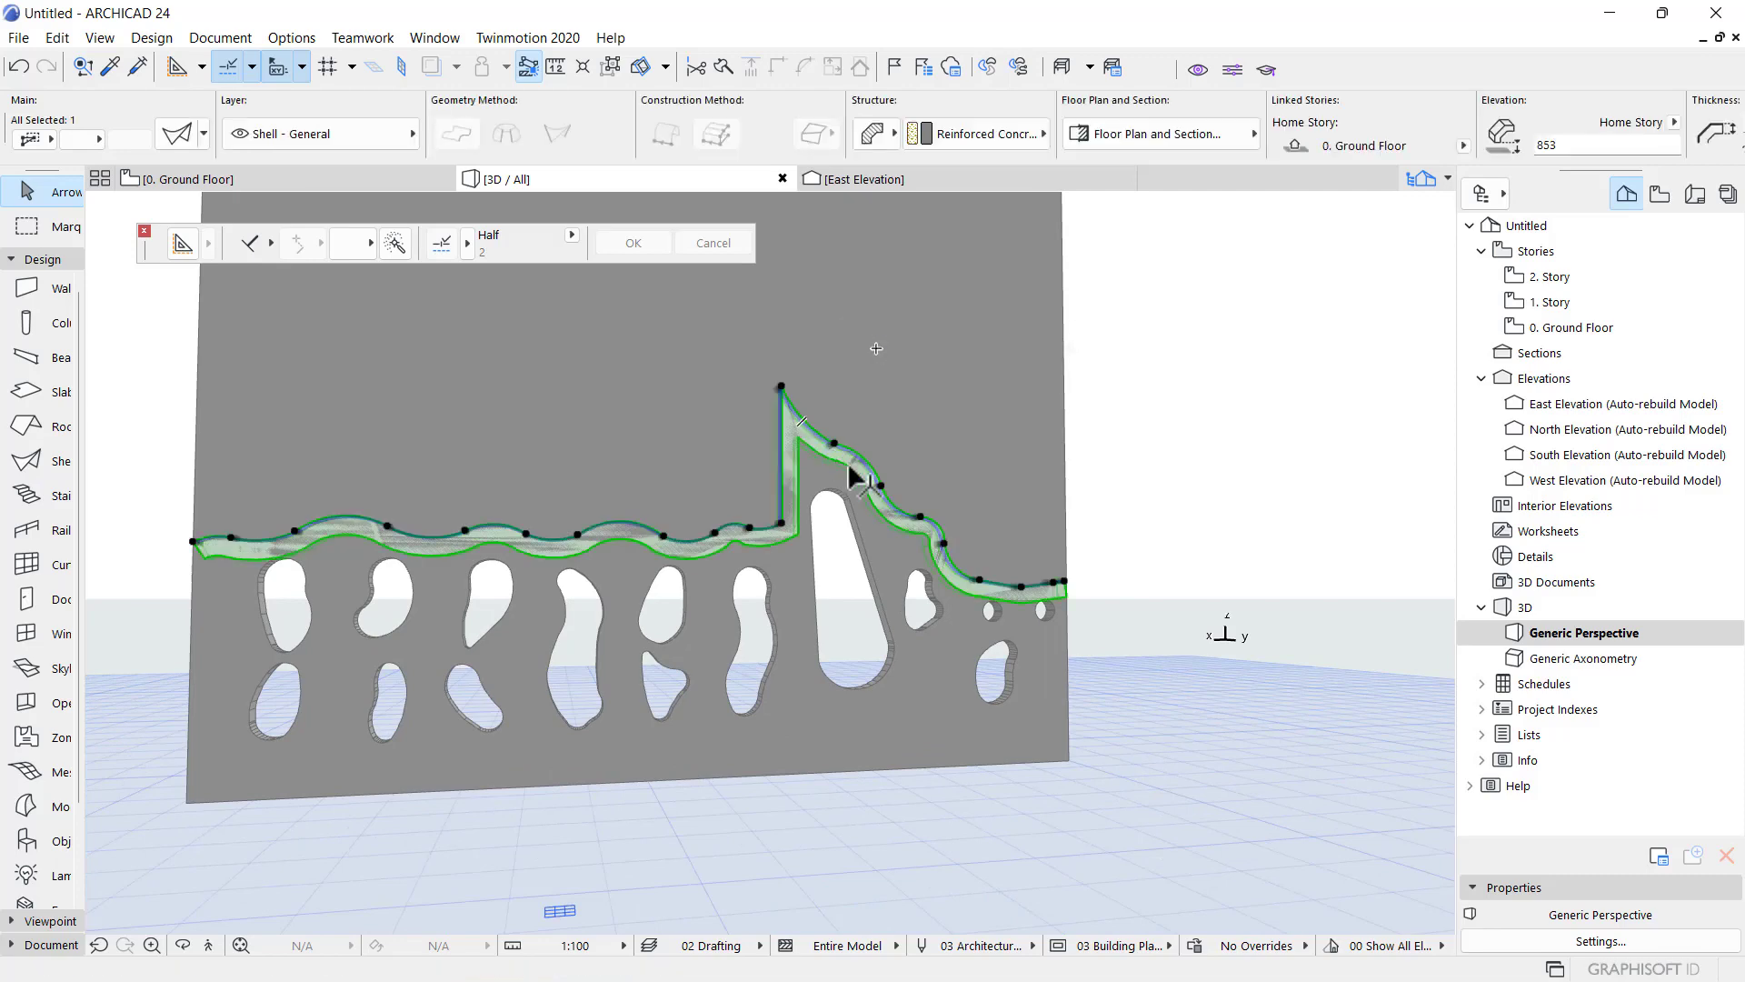
{"action": "left_click", "coordinate": [918, 402], "text": "shift"}
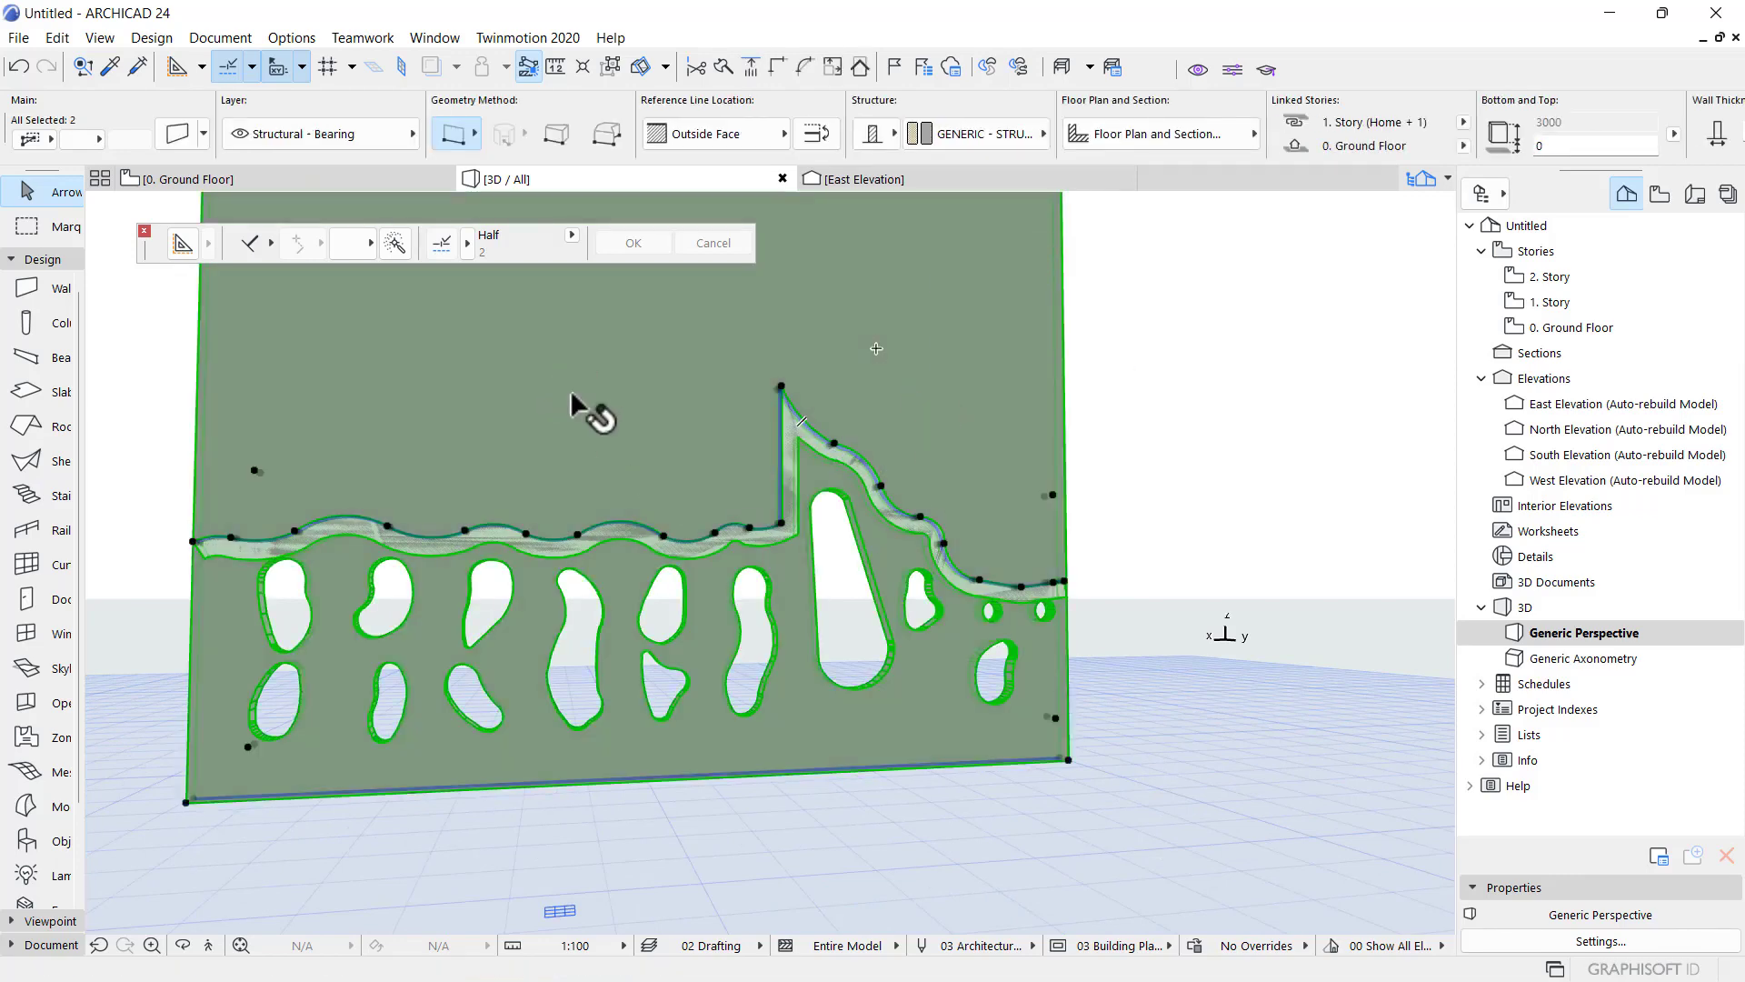
{"action": "right_click", "coordinate": [573, 395]}
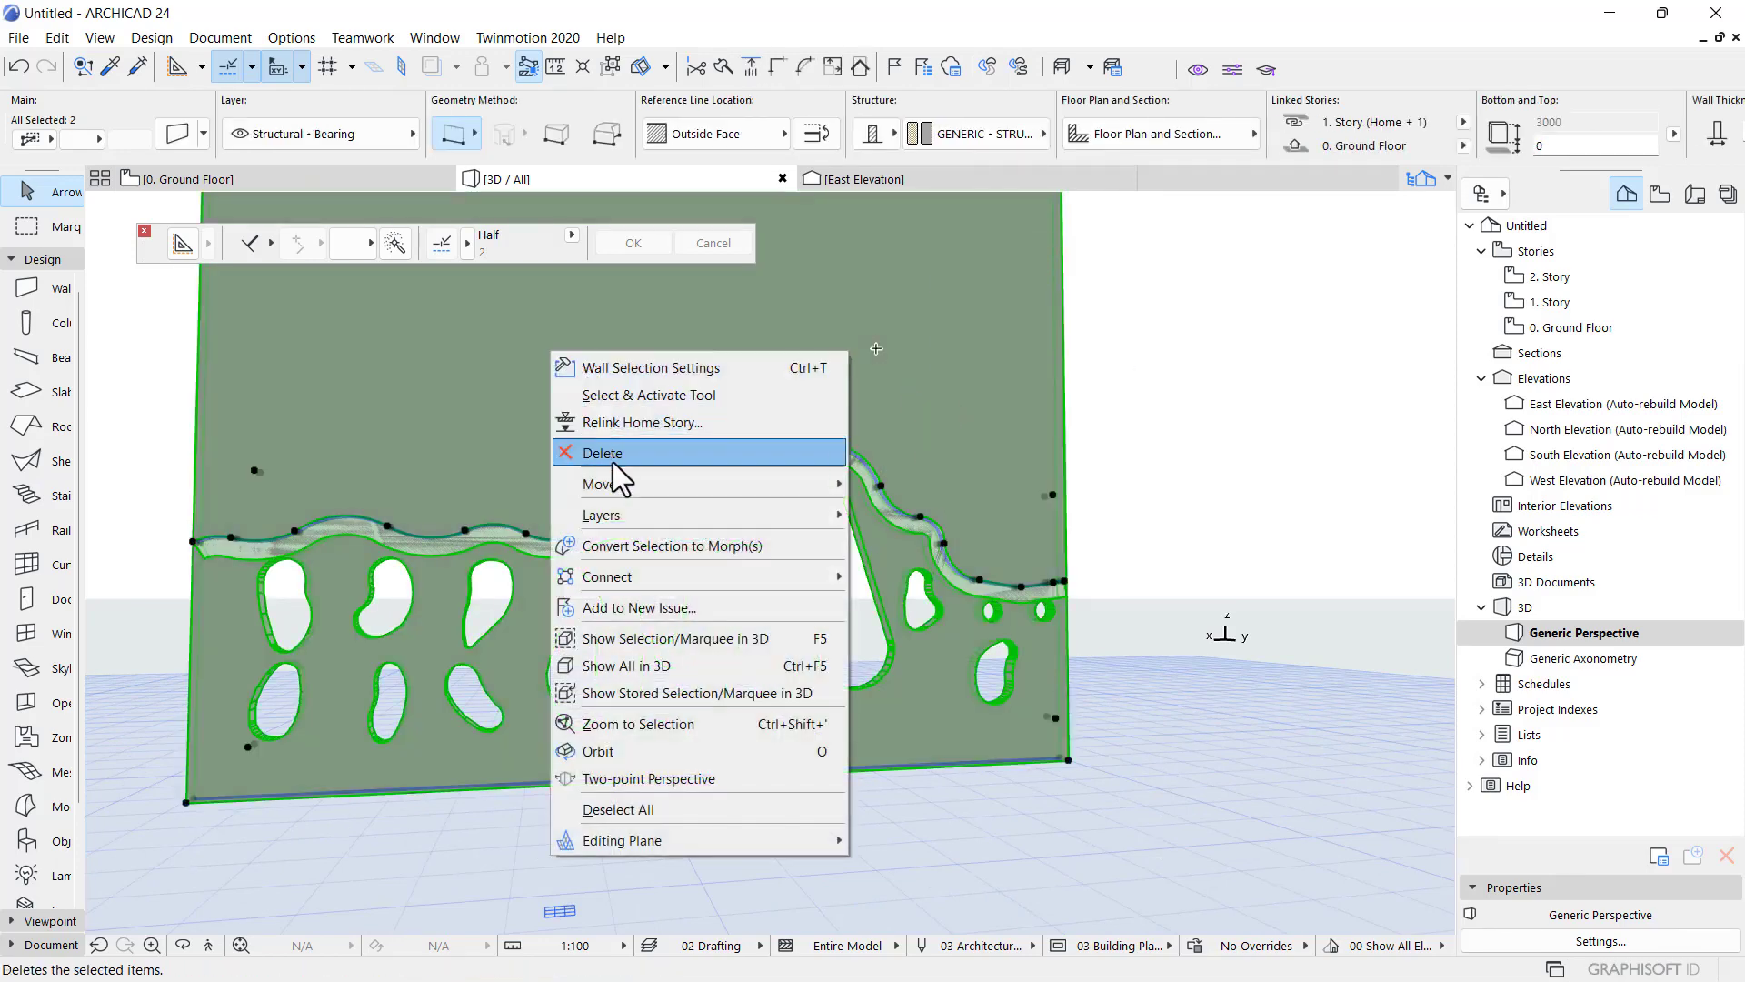
{"action": "mouse_move", "coordinate": [638, 569]}
{"action": "left_click", "coordinate": [936, 578]}
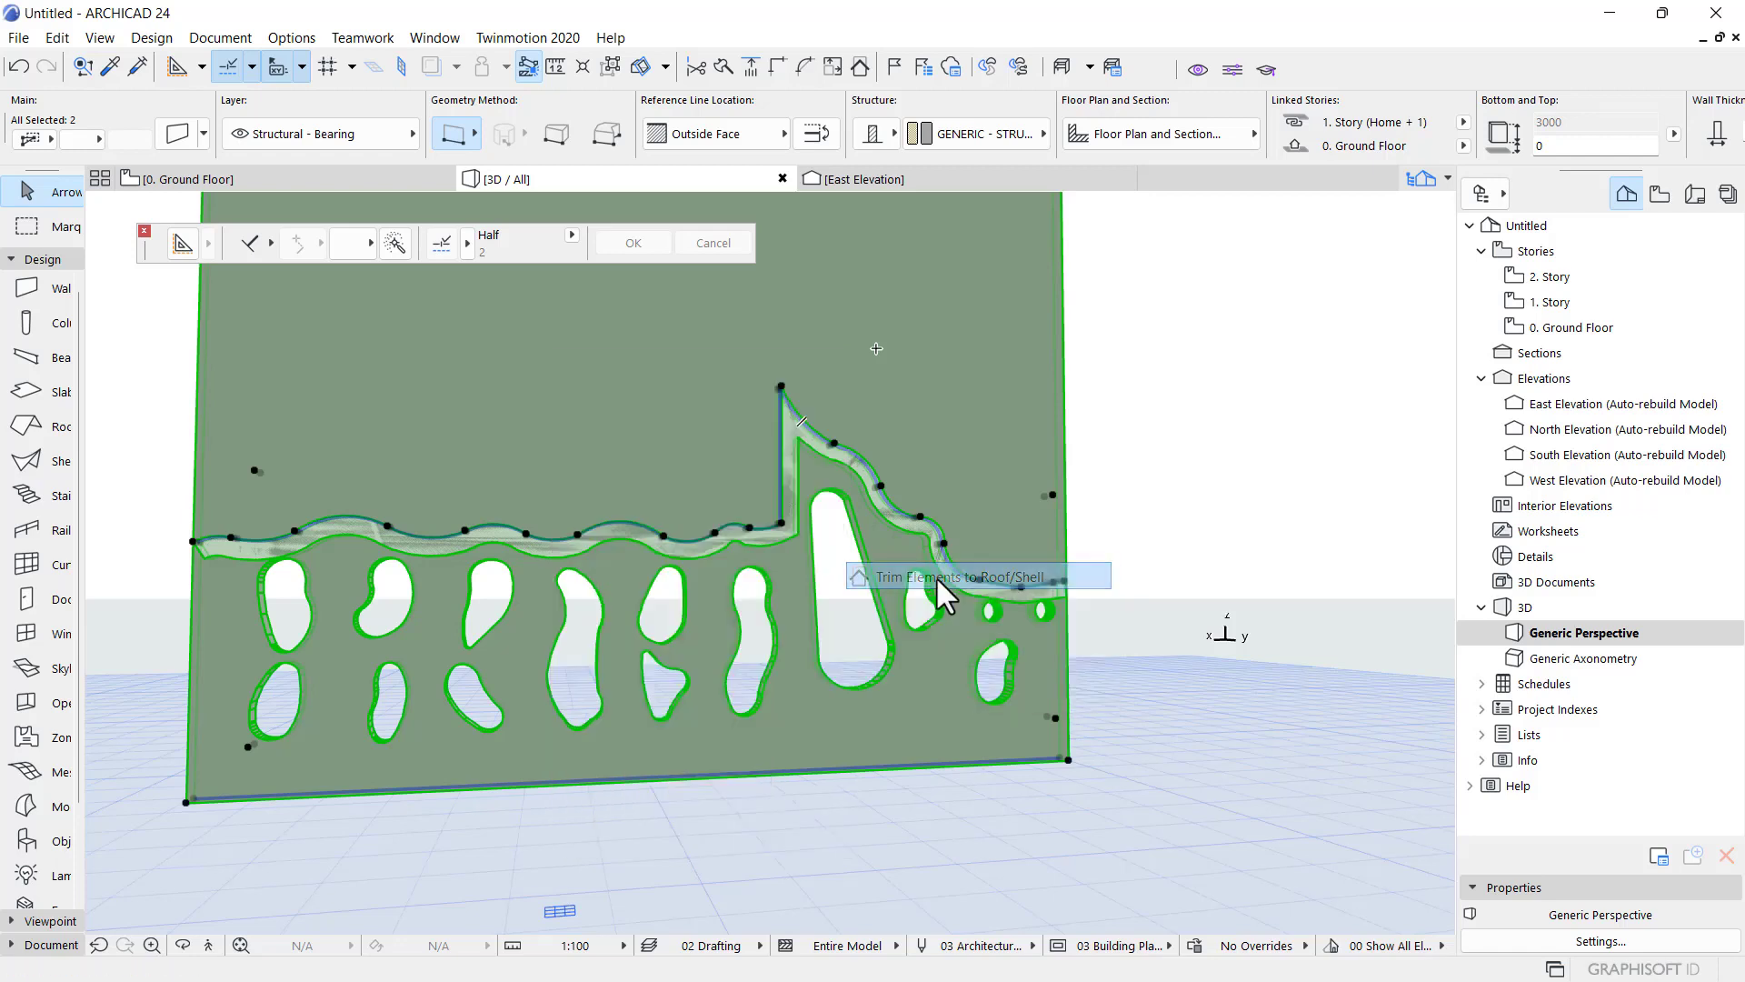
{"action": "left_click", "coordinate": [996, 409]}
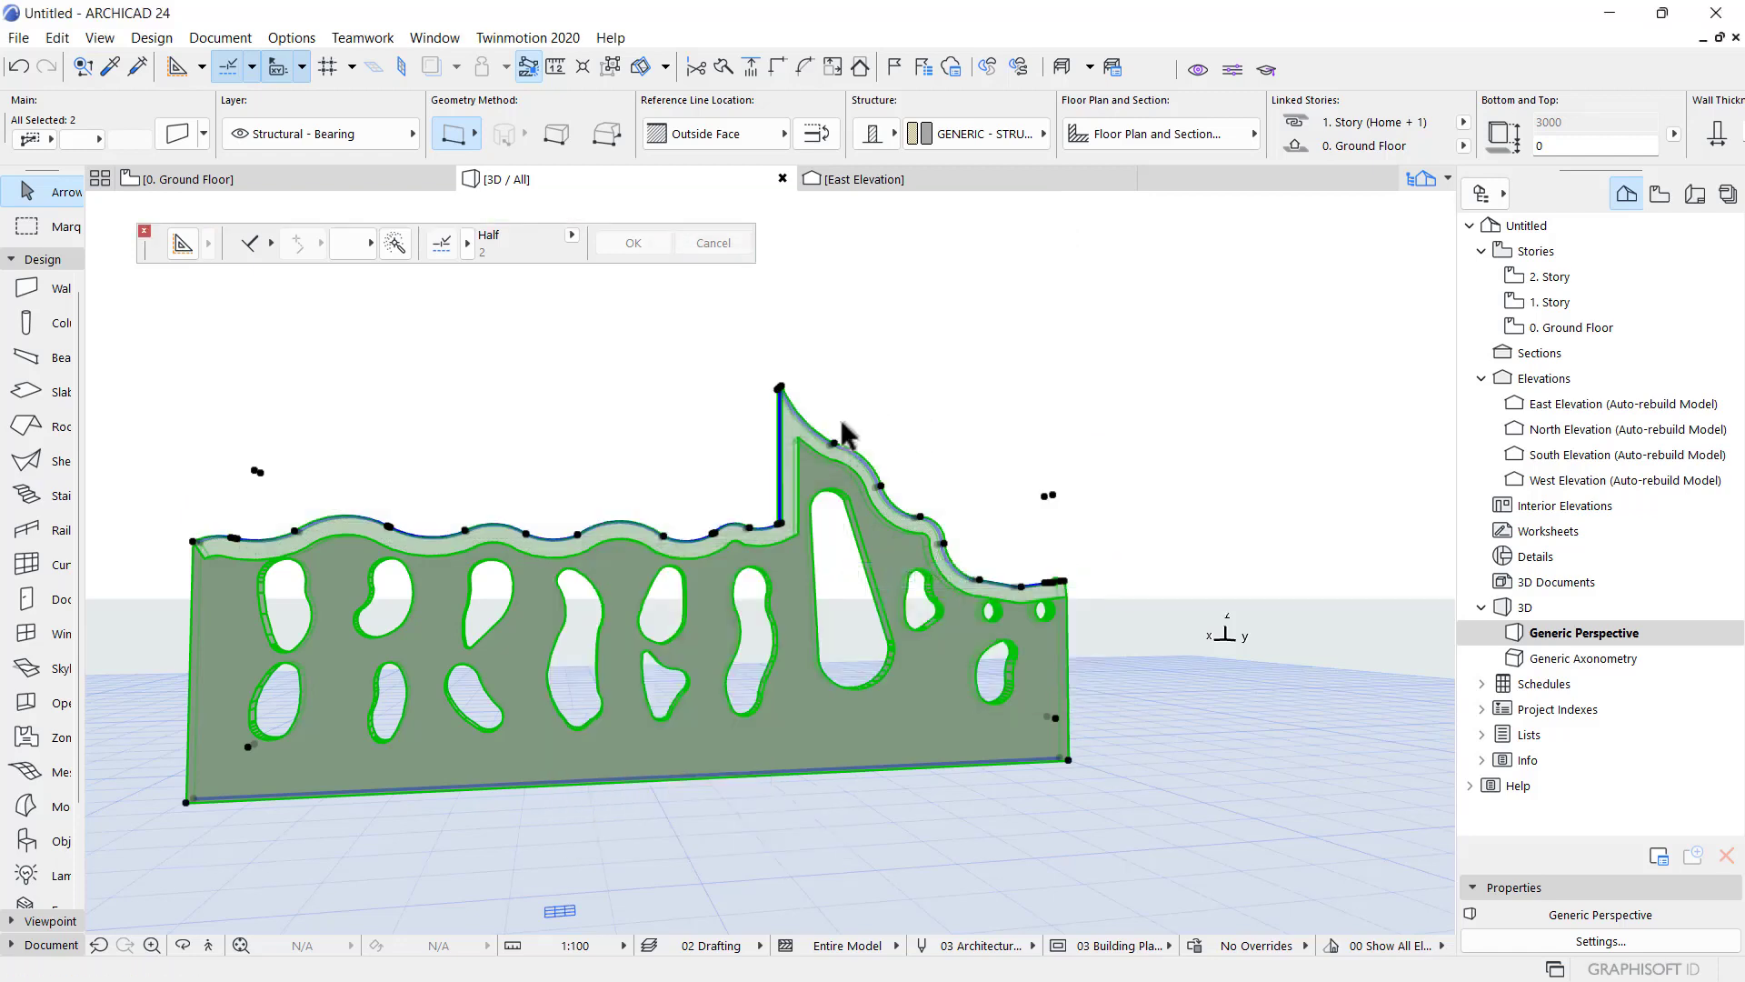
- Move the South Elevation line in the ground floor plan closer to the perforated wall
{"action": "middle_click_drag", "start_coordinate": [892, 446], "coordinate": [736, 409], "text": "shift"}
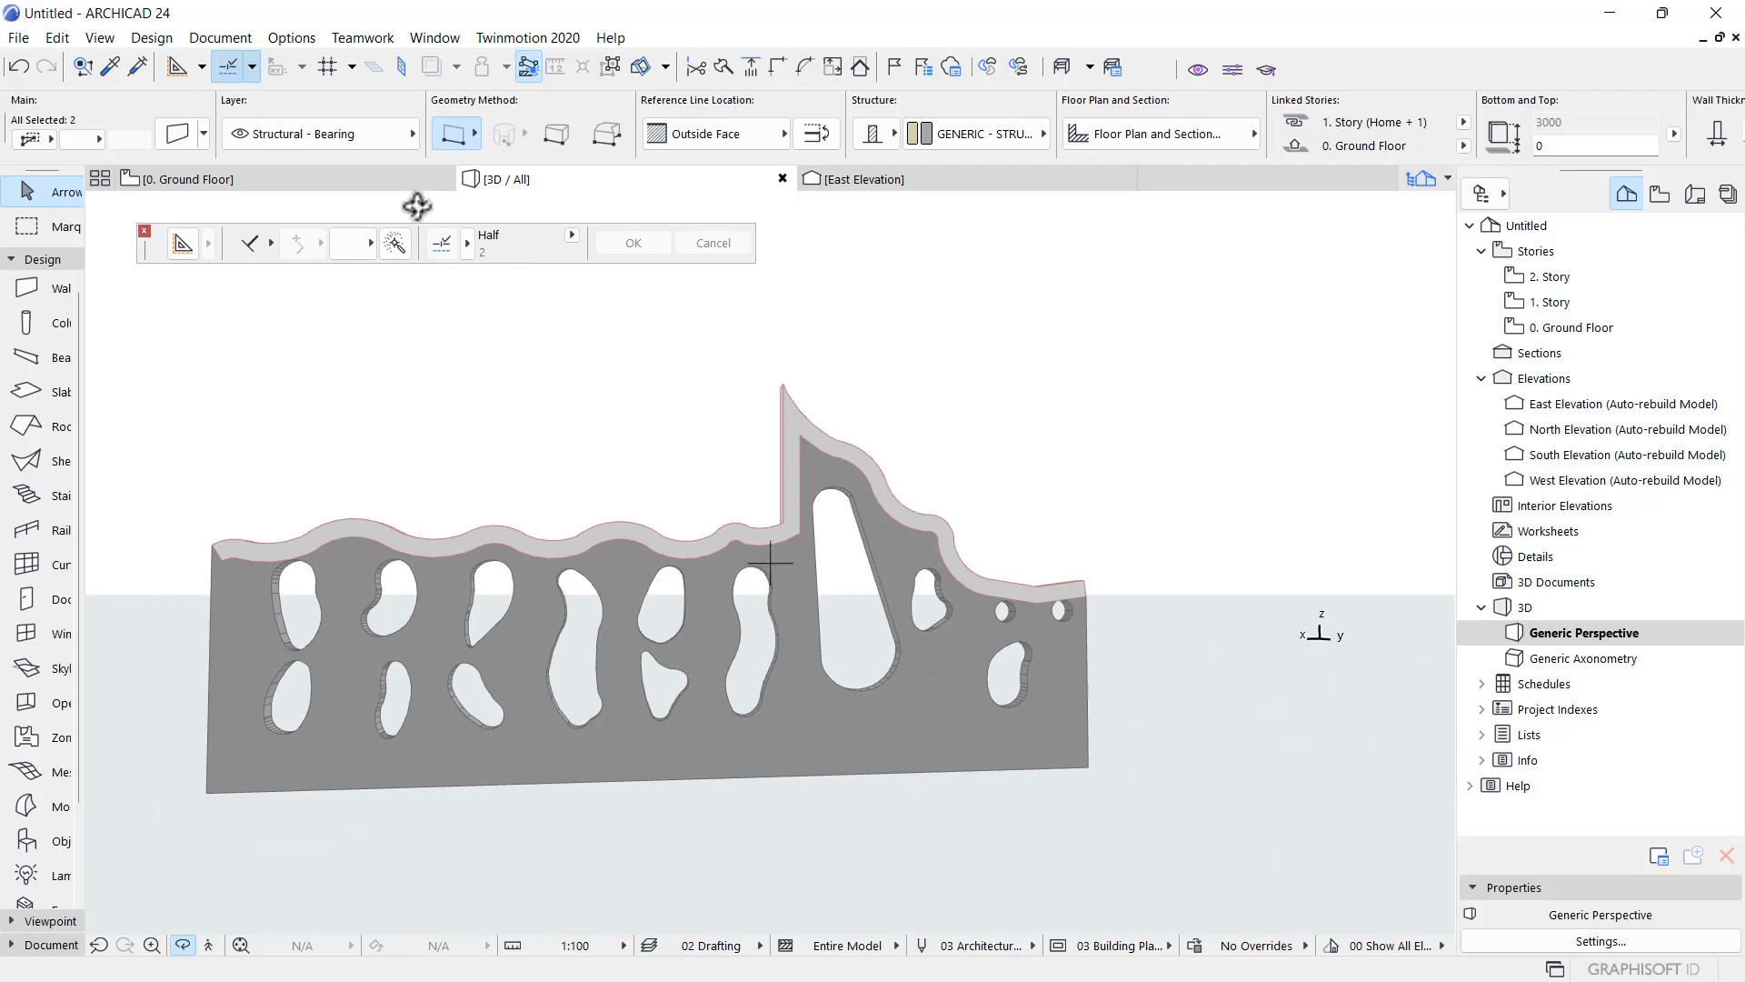
{"action": "left_click", "coordinate": [378, 180]}
{"action": "scroll", "coordinate": [959, 691], "scroll_direction": "down", "scroll_amount": 2}
{"action": "scroll", "coordinate": [962, 759], "scroll_direction": "down", "scroll_amount": 8}
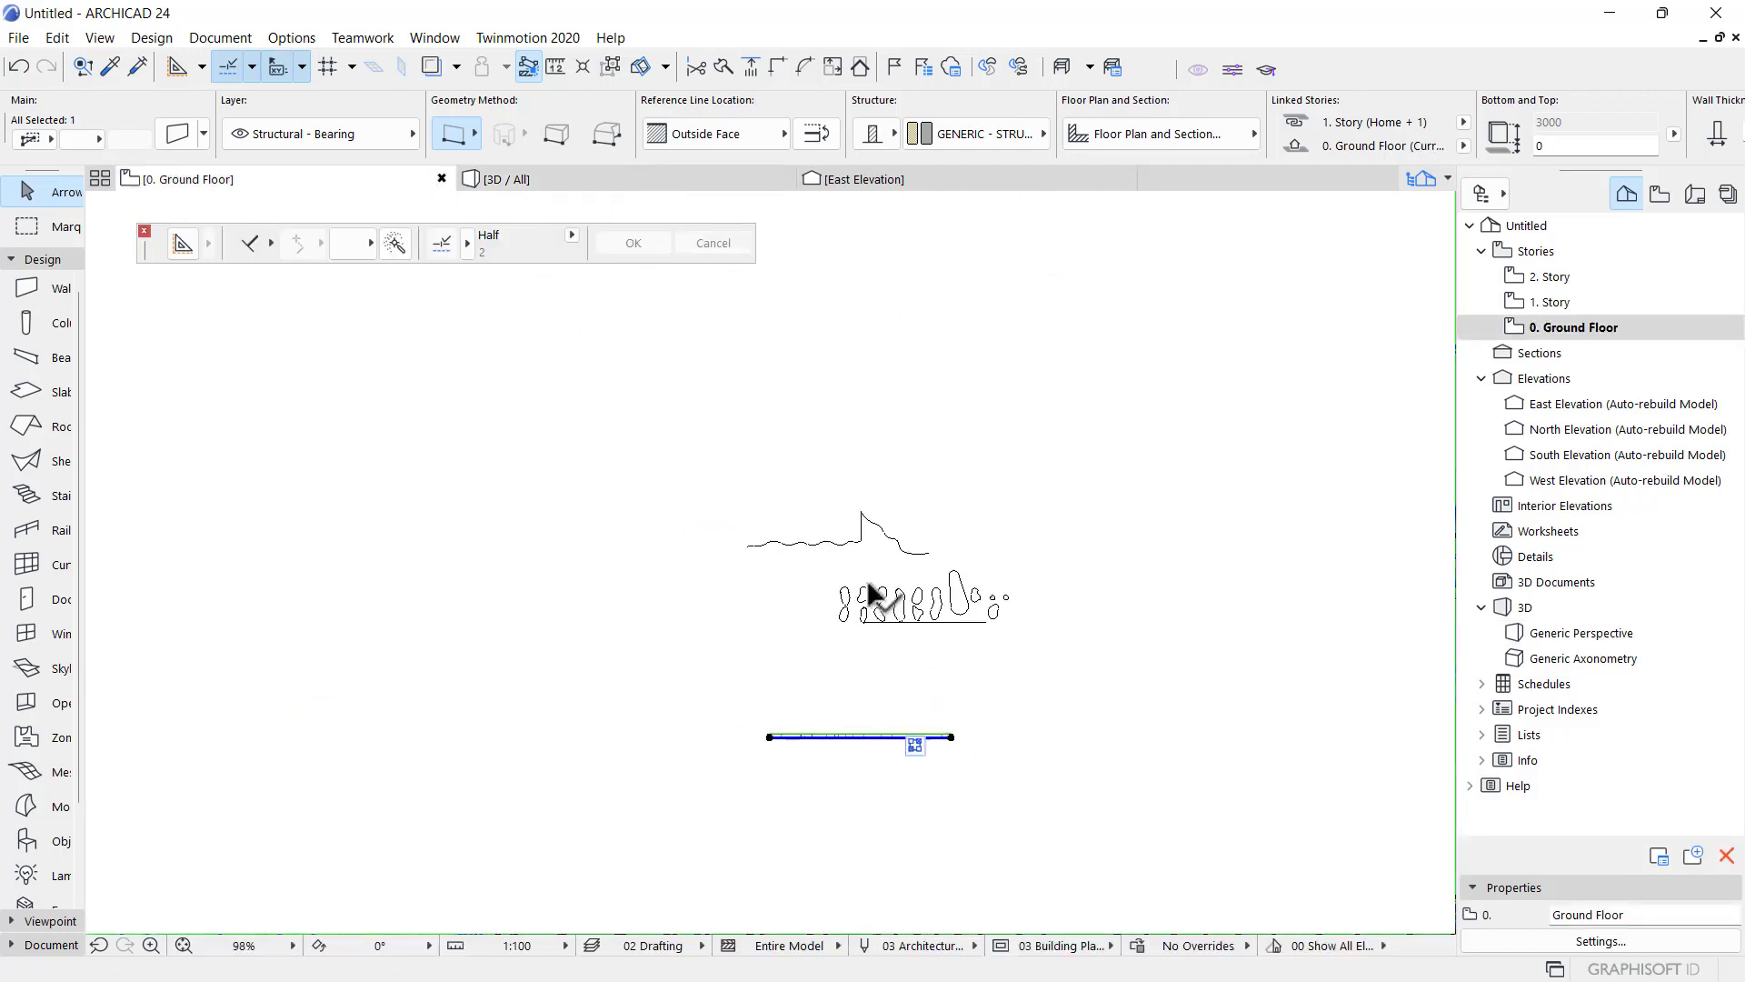
{"action": "scroll", "coordinate": [882, 665], "scroll_direction": "down", "scroll_amount": 3}
{"action": "scroll", "coordinate": [882, 822], "scroll_direction": "up", "scroll_amount": 4}
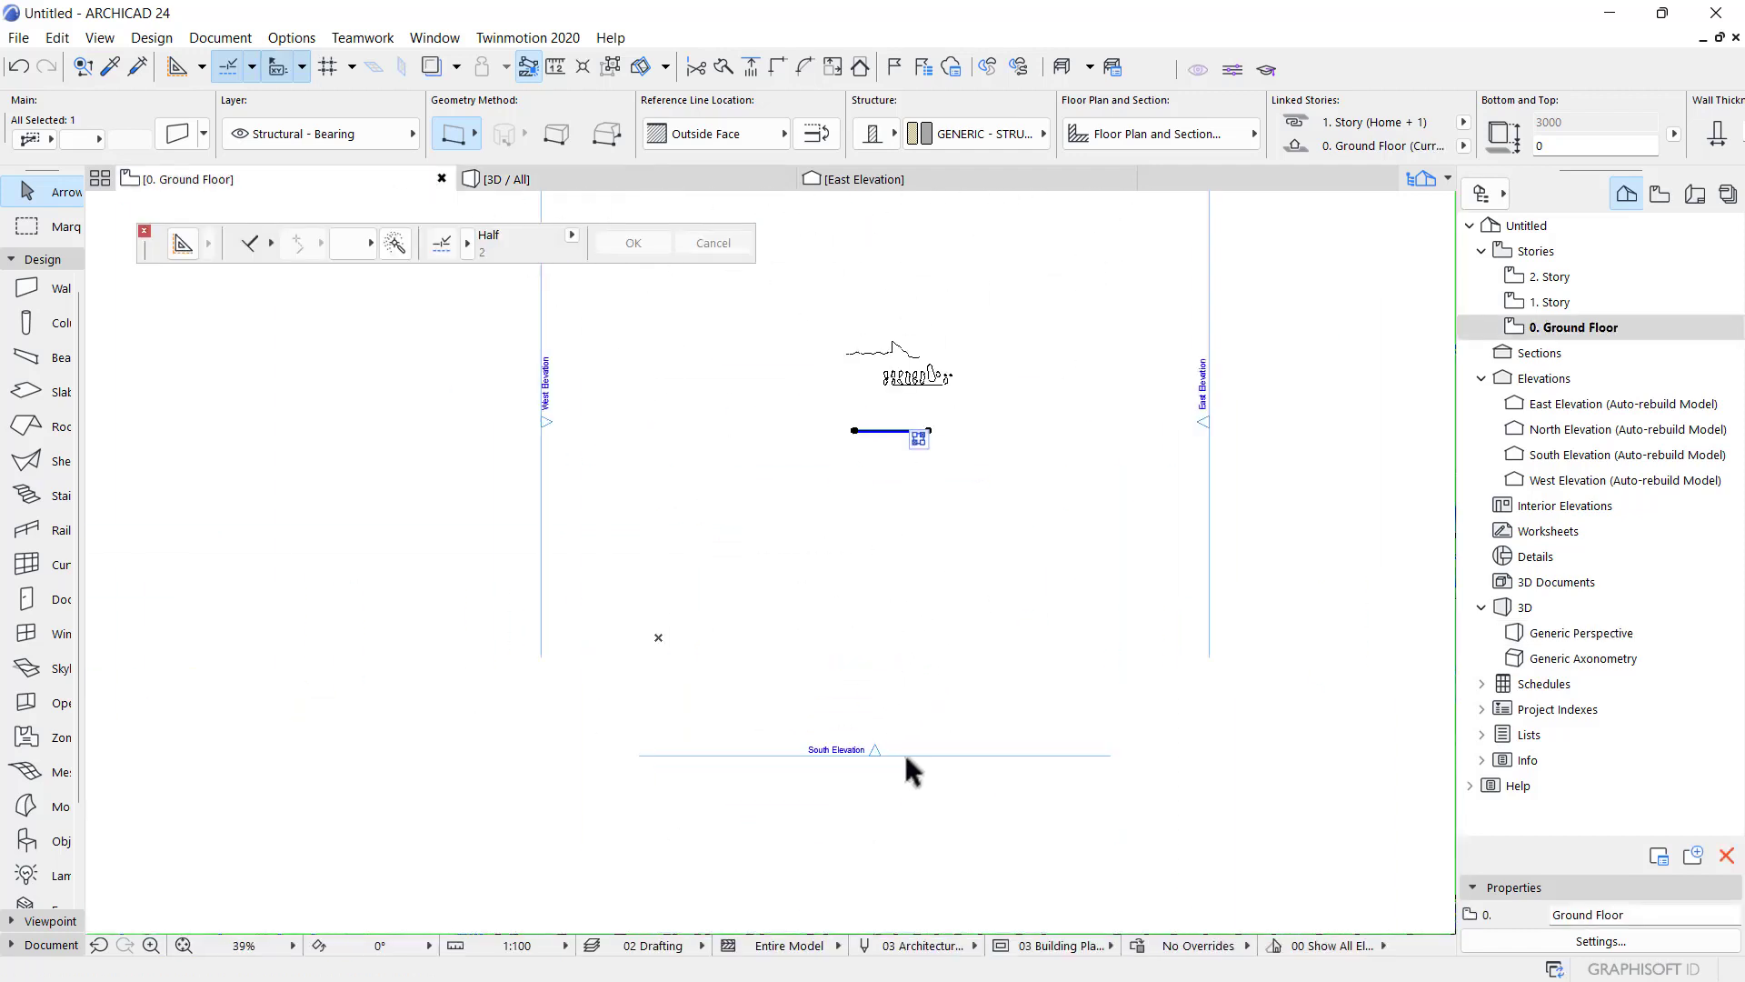
{"action": "left_click", "coordinate": [916, 754]}
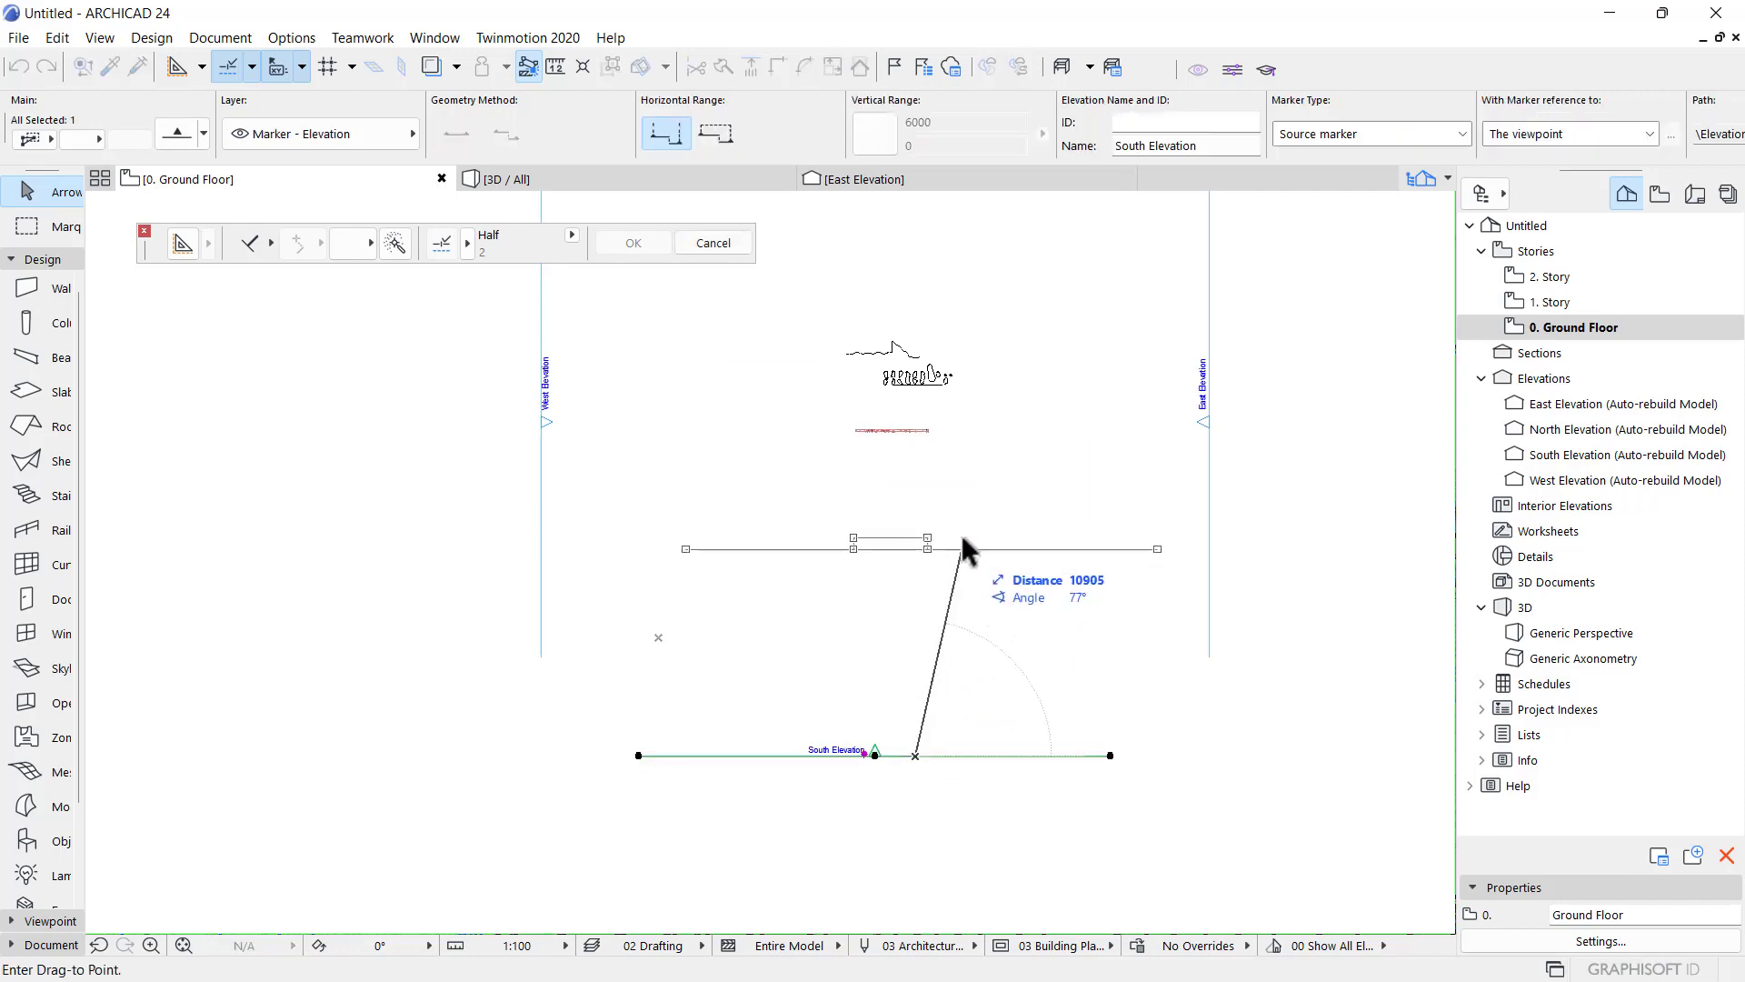
{"action": "left_click", "coordinate": [962, 488]}
{"action": "scroll", "coordinate": [958, 389], "scroll_direction": "up", "scroll_amount": 2}
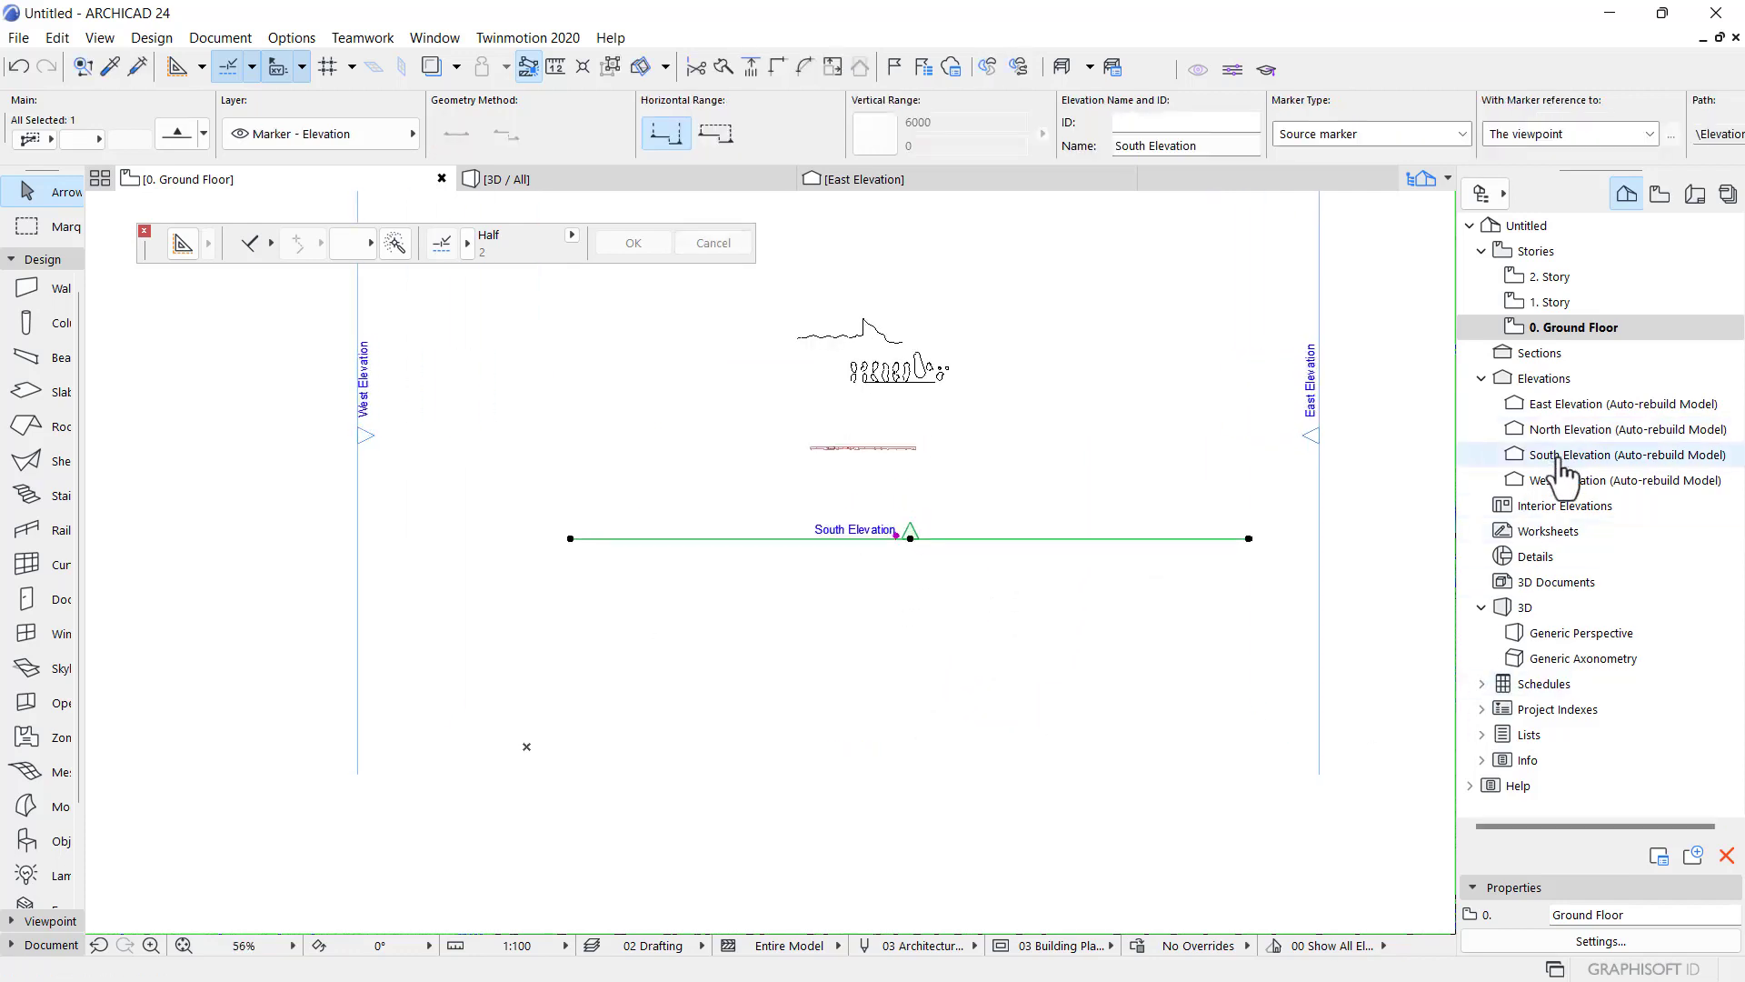
- Select the wavy shell in the South Elevation and move it straight up by about 132 mm
{"action": "double_click", "coordinate": [1558, 457]}
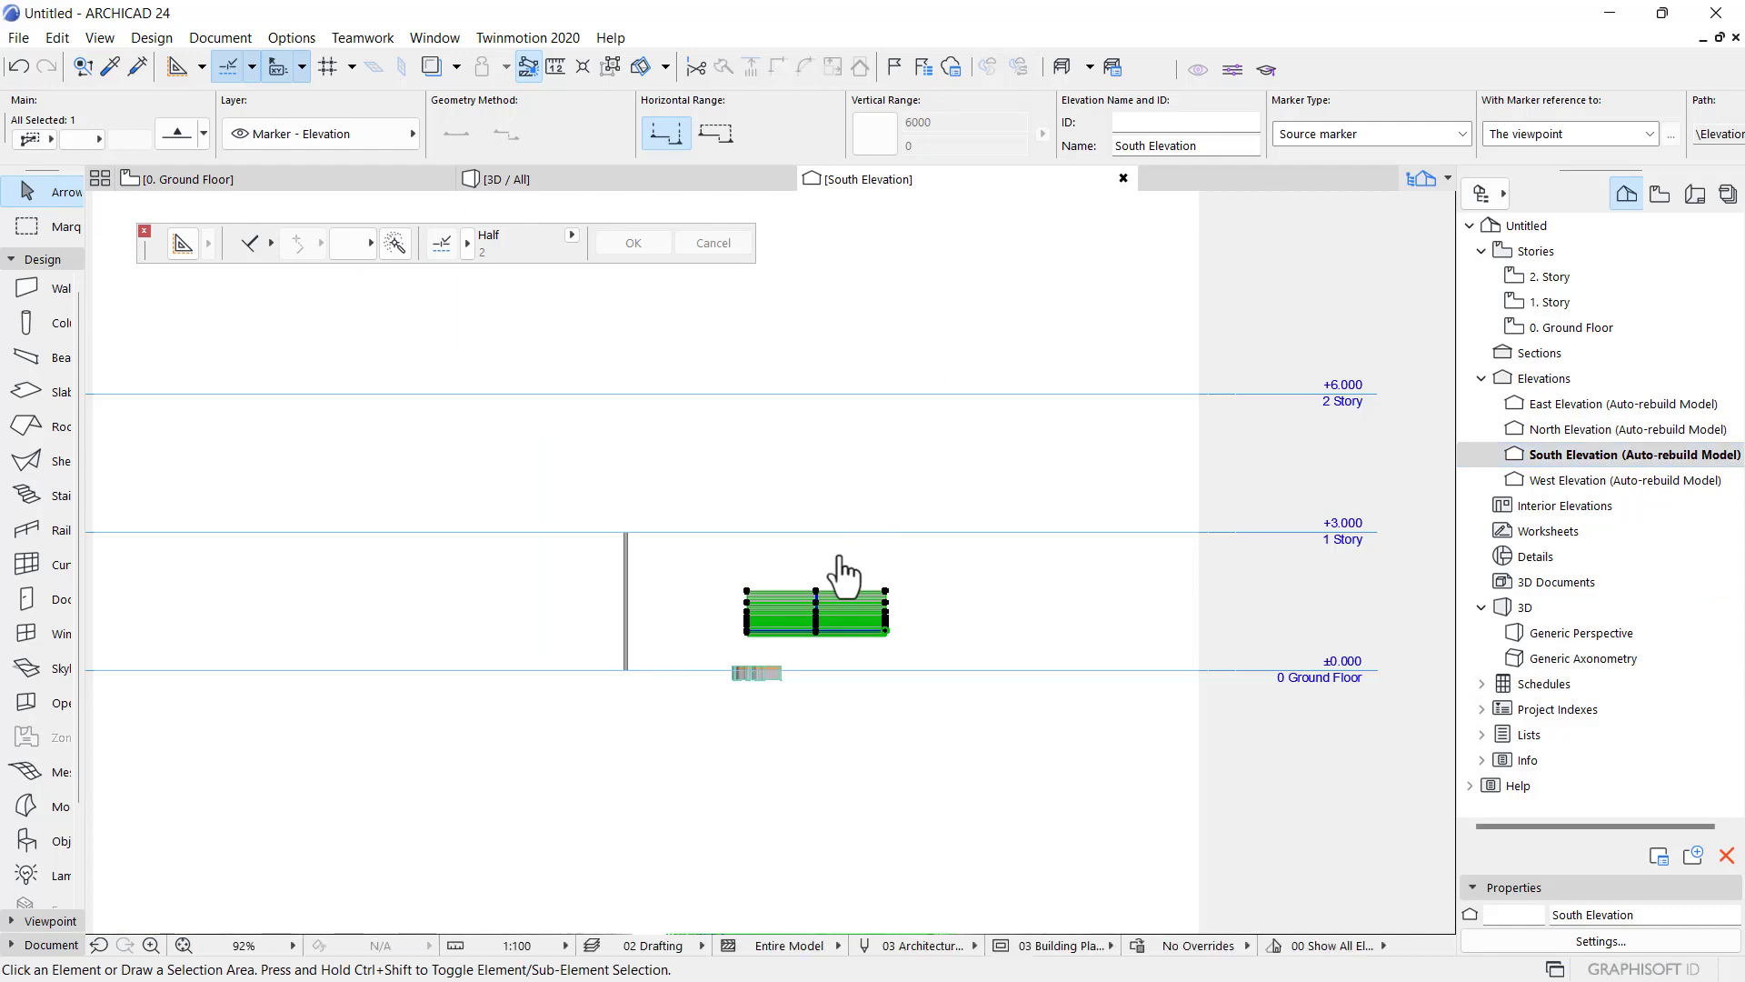
{"action": "scroll", "coordinate": [838, 556], "scroll_direction": "down", "scroll_amount": 4}
{"action": "scroll", "coordinate": [818, 576], "scroll_direction": "up", "scroll_amount": 10}
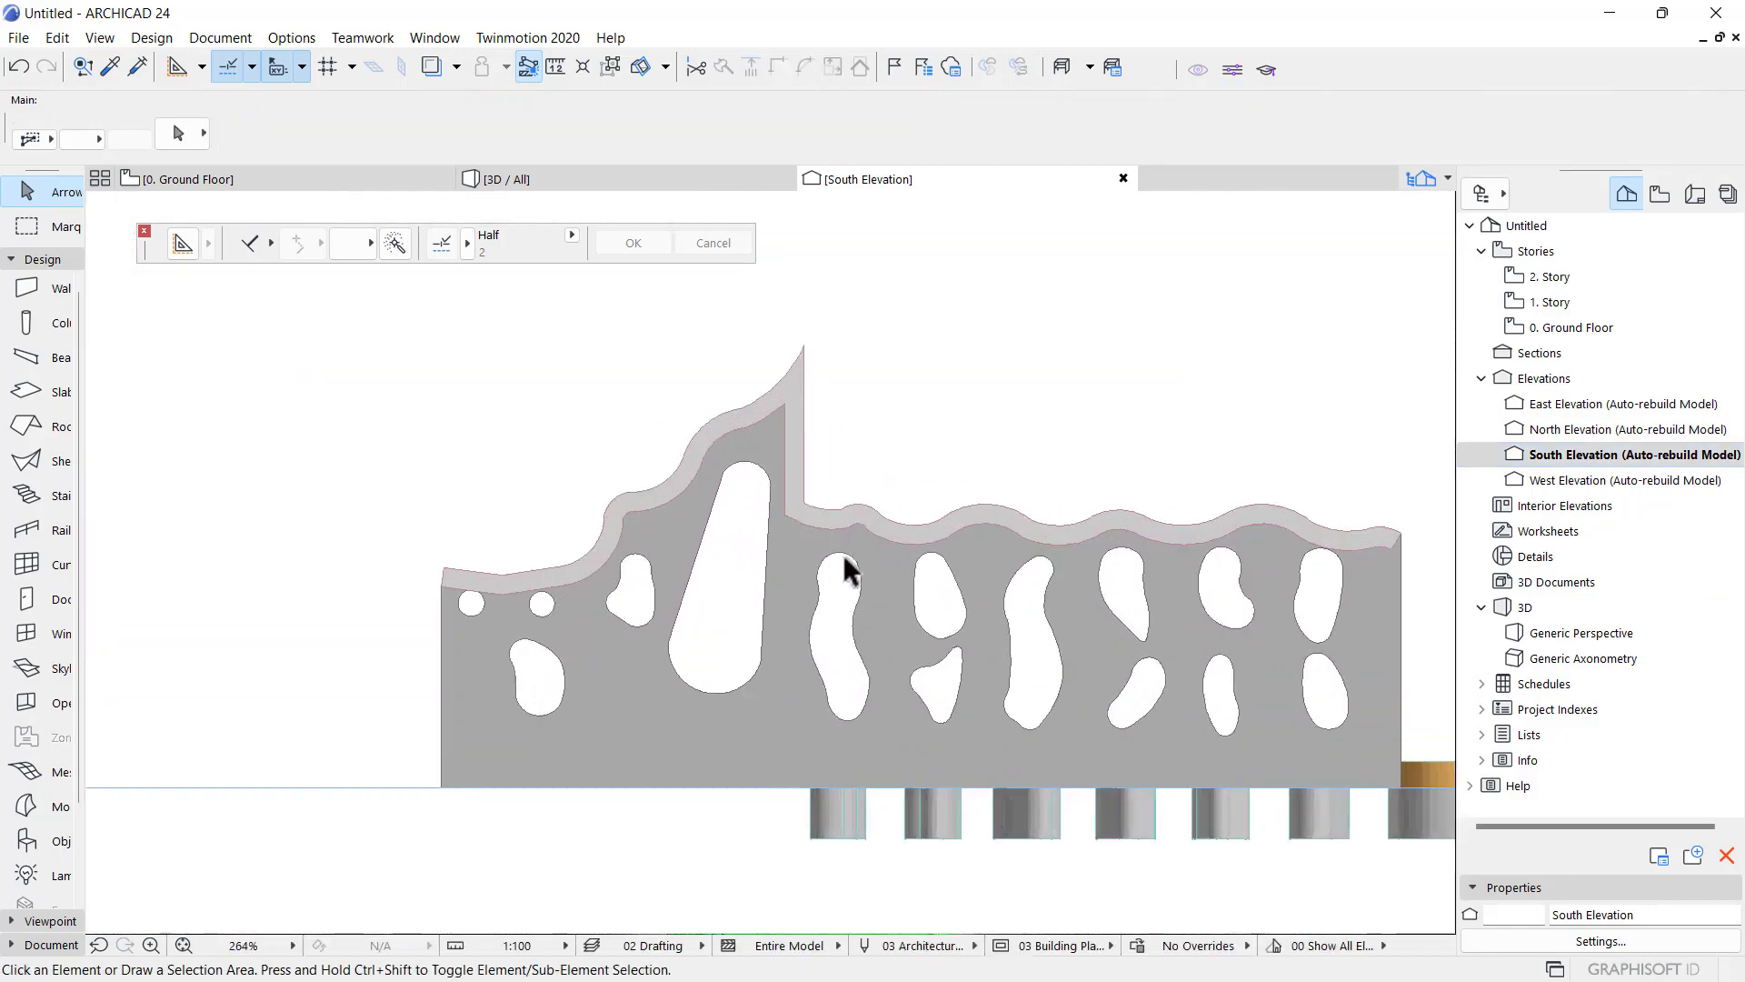
{"action": "left_click", "coordinate": [816, 506]}
{"action": "scroll", "coordinate": [1128, 488], "scroll_direction": "down", "scroll_amount": 3}
{"action": "scroll", "coordinate": [857, 498], "scroll_direction": "up", "scroll_amount": 6}
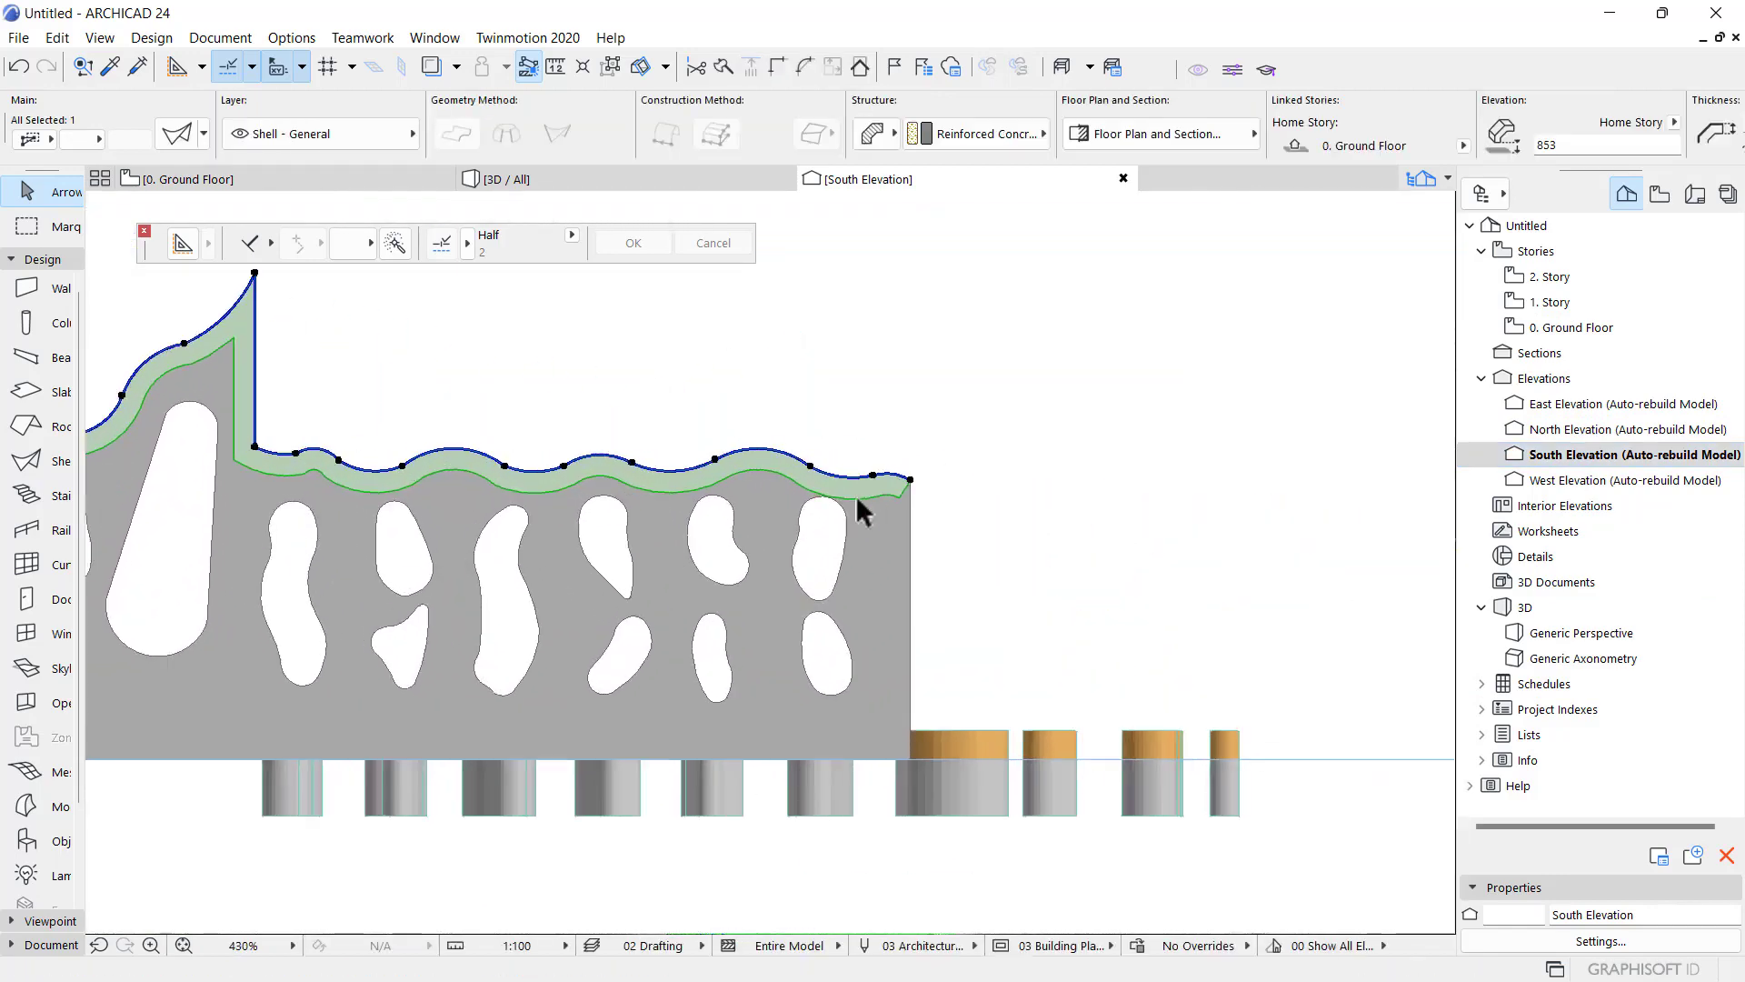
{"action": "scroll", "coordinate": [857, 498], "scroll_direction": "up", "scroll_amount": 3}
{"action": "left_click", "coordinate": [934, 475]}
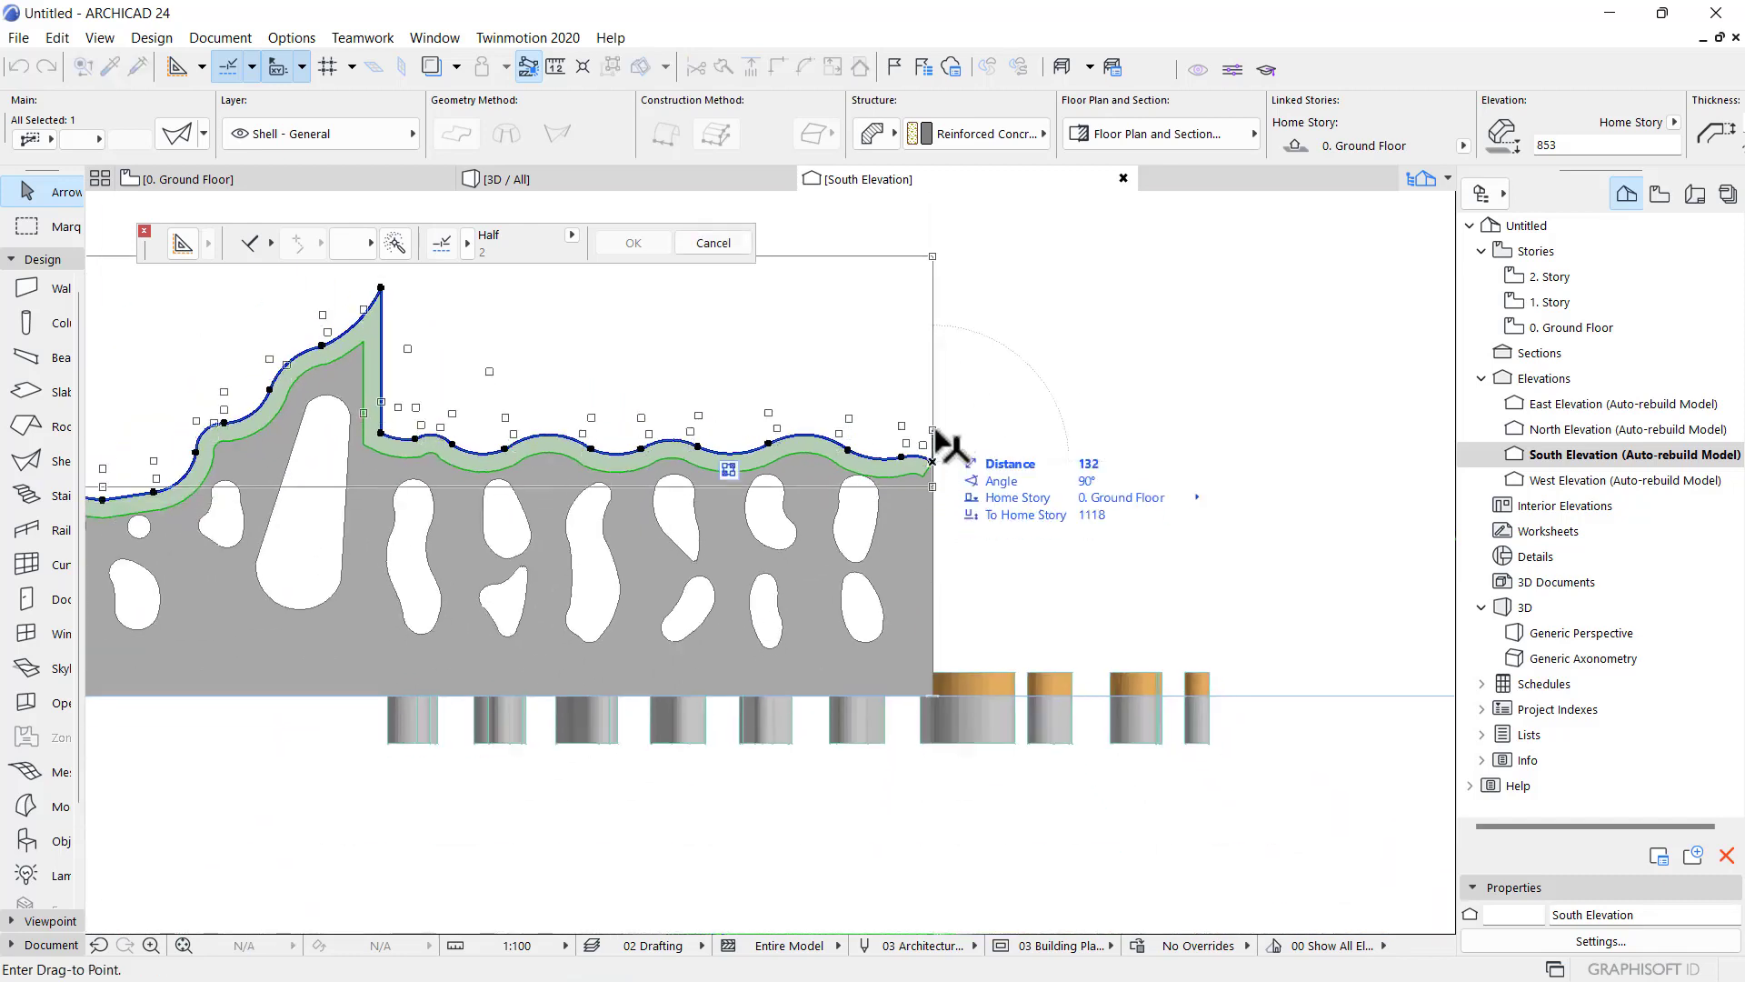
{"action": "left_click", "coordinate": [936, 432]}
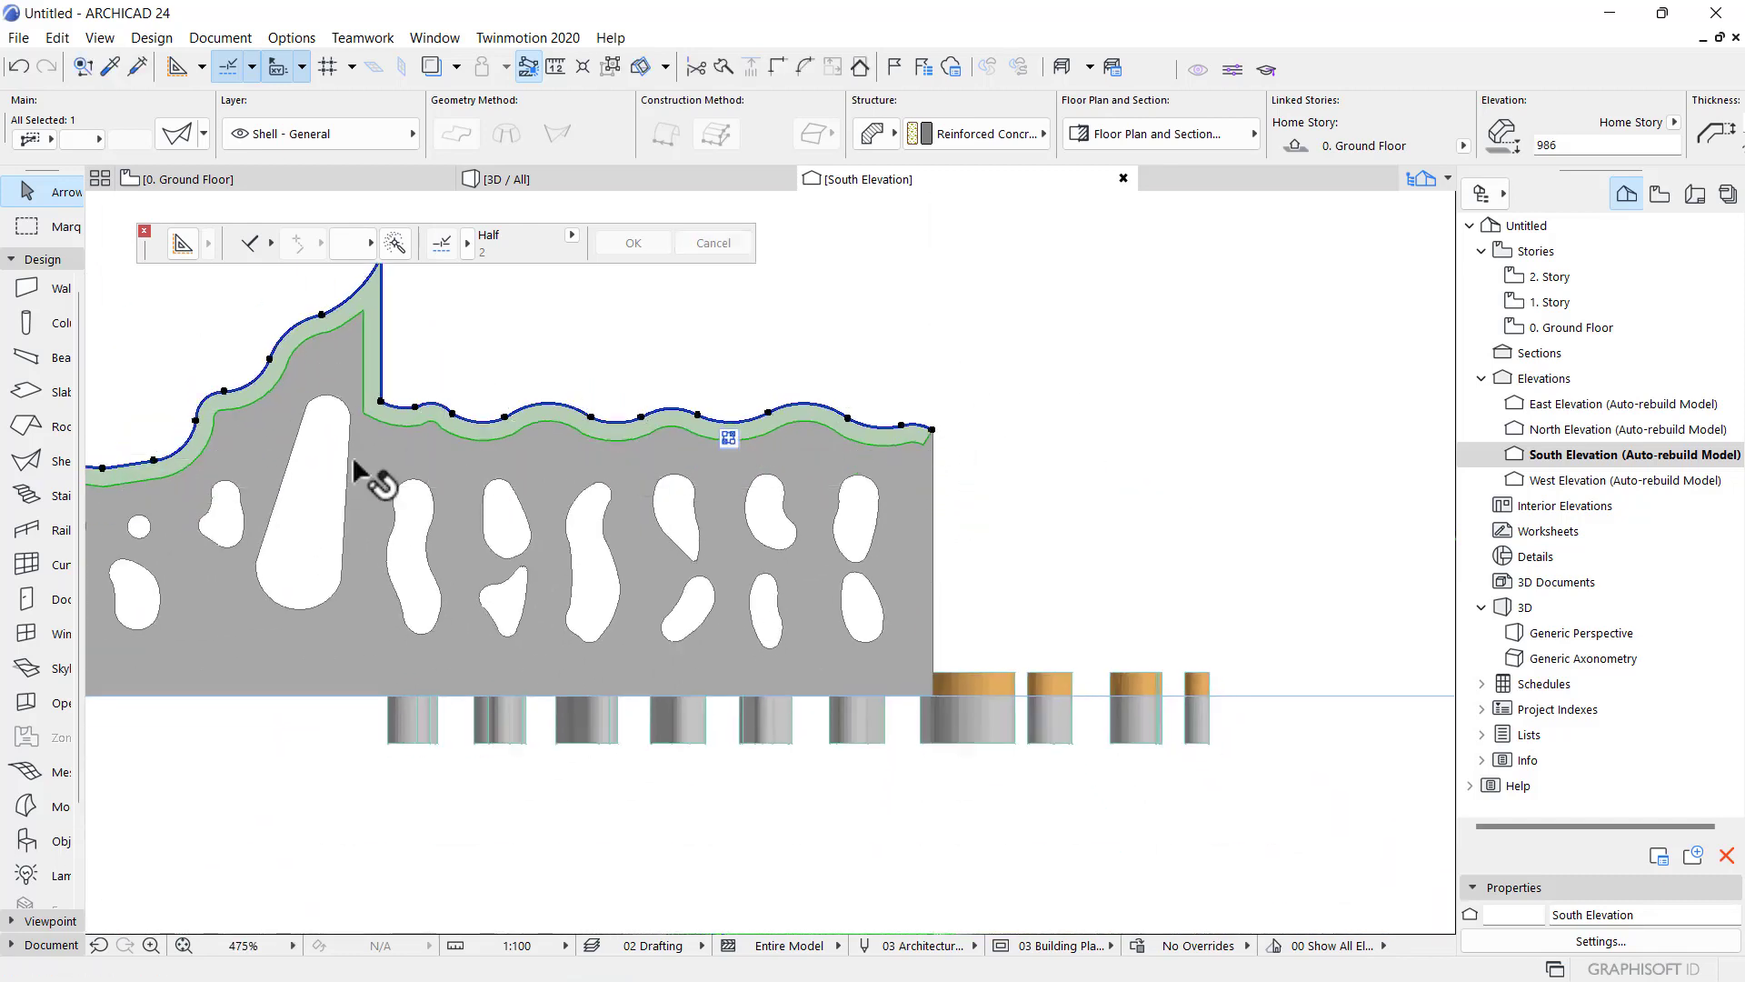
- Lower the wavy shell by about 76 mm and reduce its thickness in the shell settings
{"action": "scroll", "coordinate": [888, 487], "scroll_direction": "down", "scroll_amount": 3}
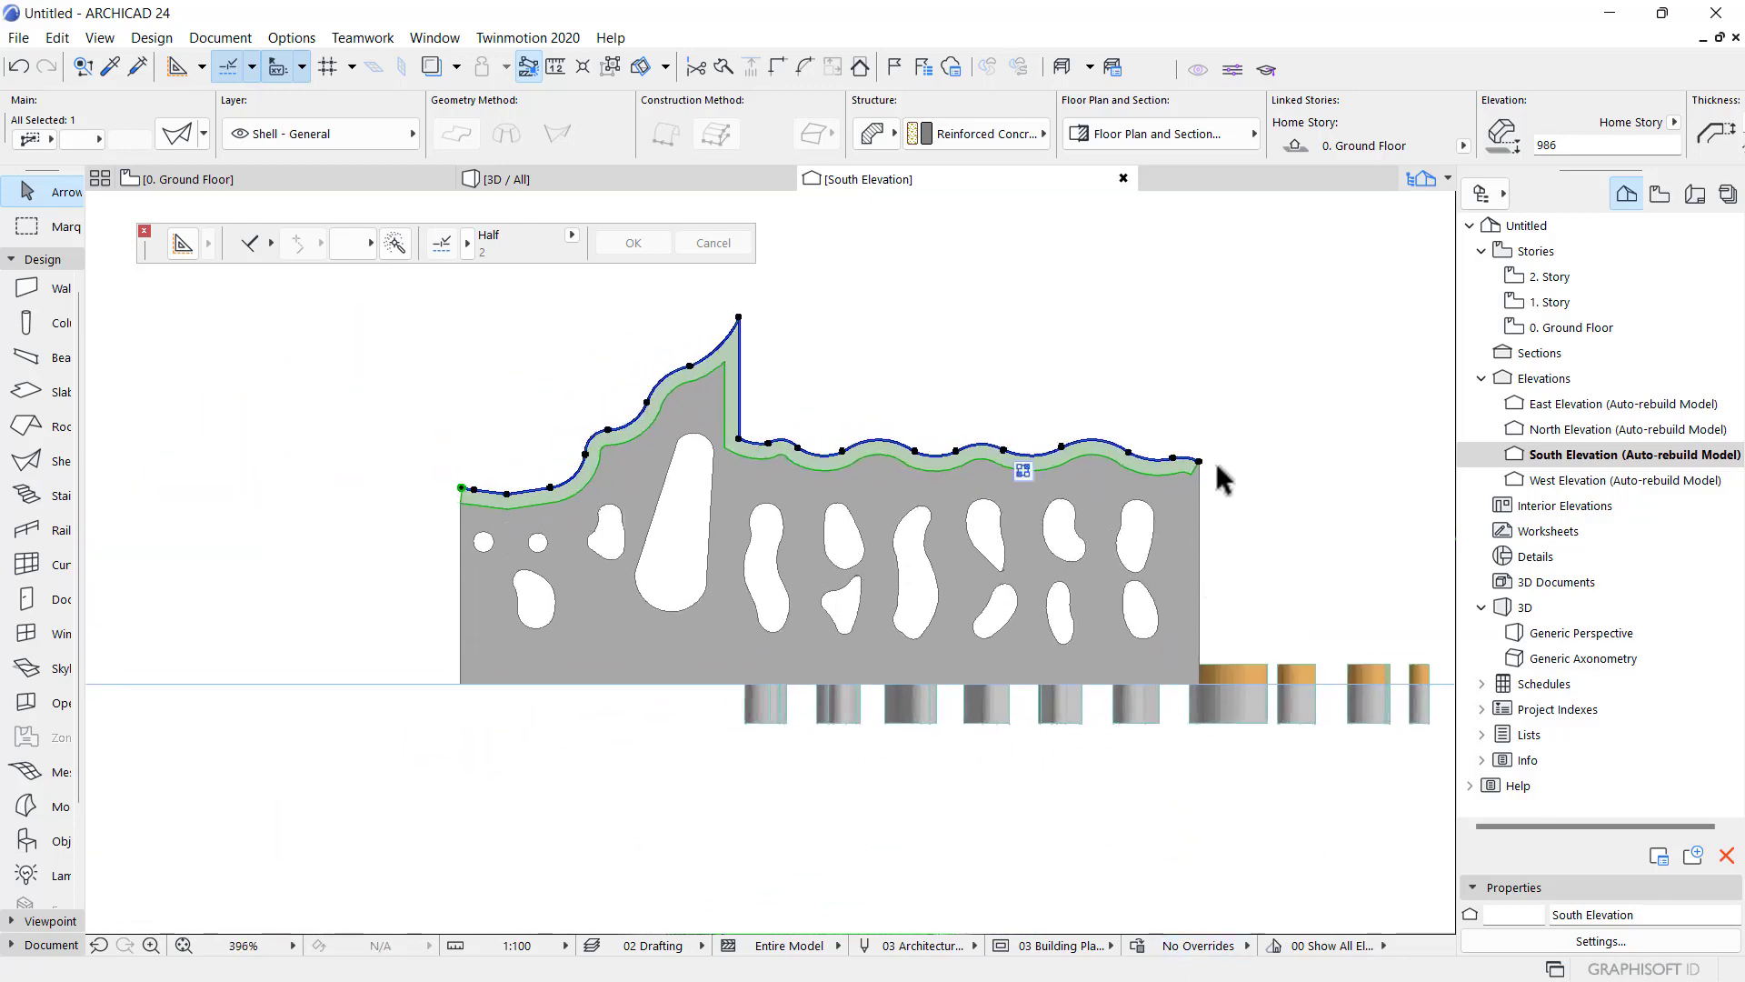
{"action": "scroll", "coordinate": [1214, 460], "scroll_direction": "up", "scroll_amount": 5}
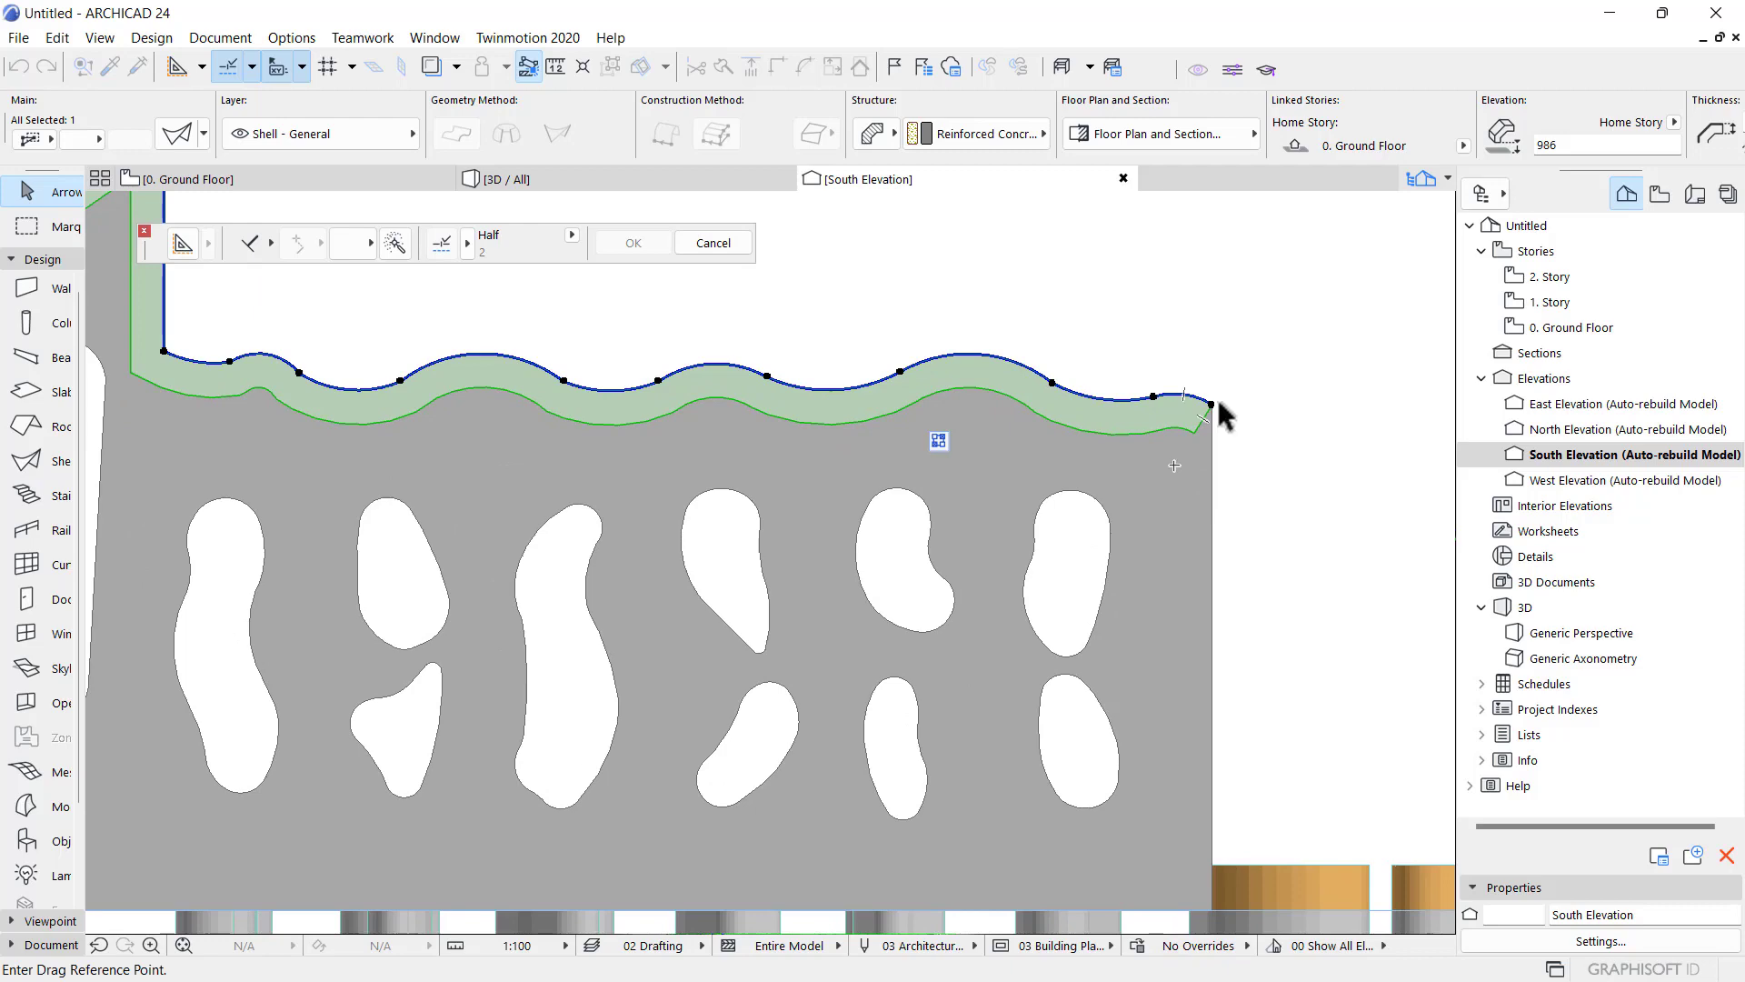
{"action": "left_click", "coordinate": [1212, 403]}
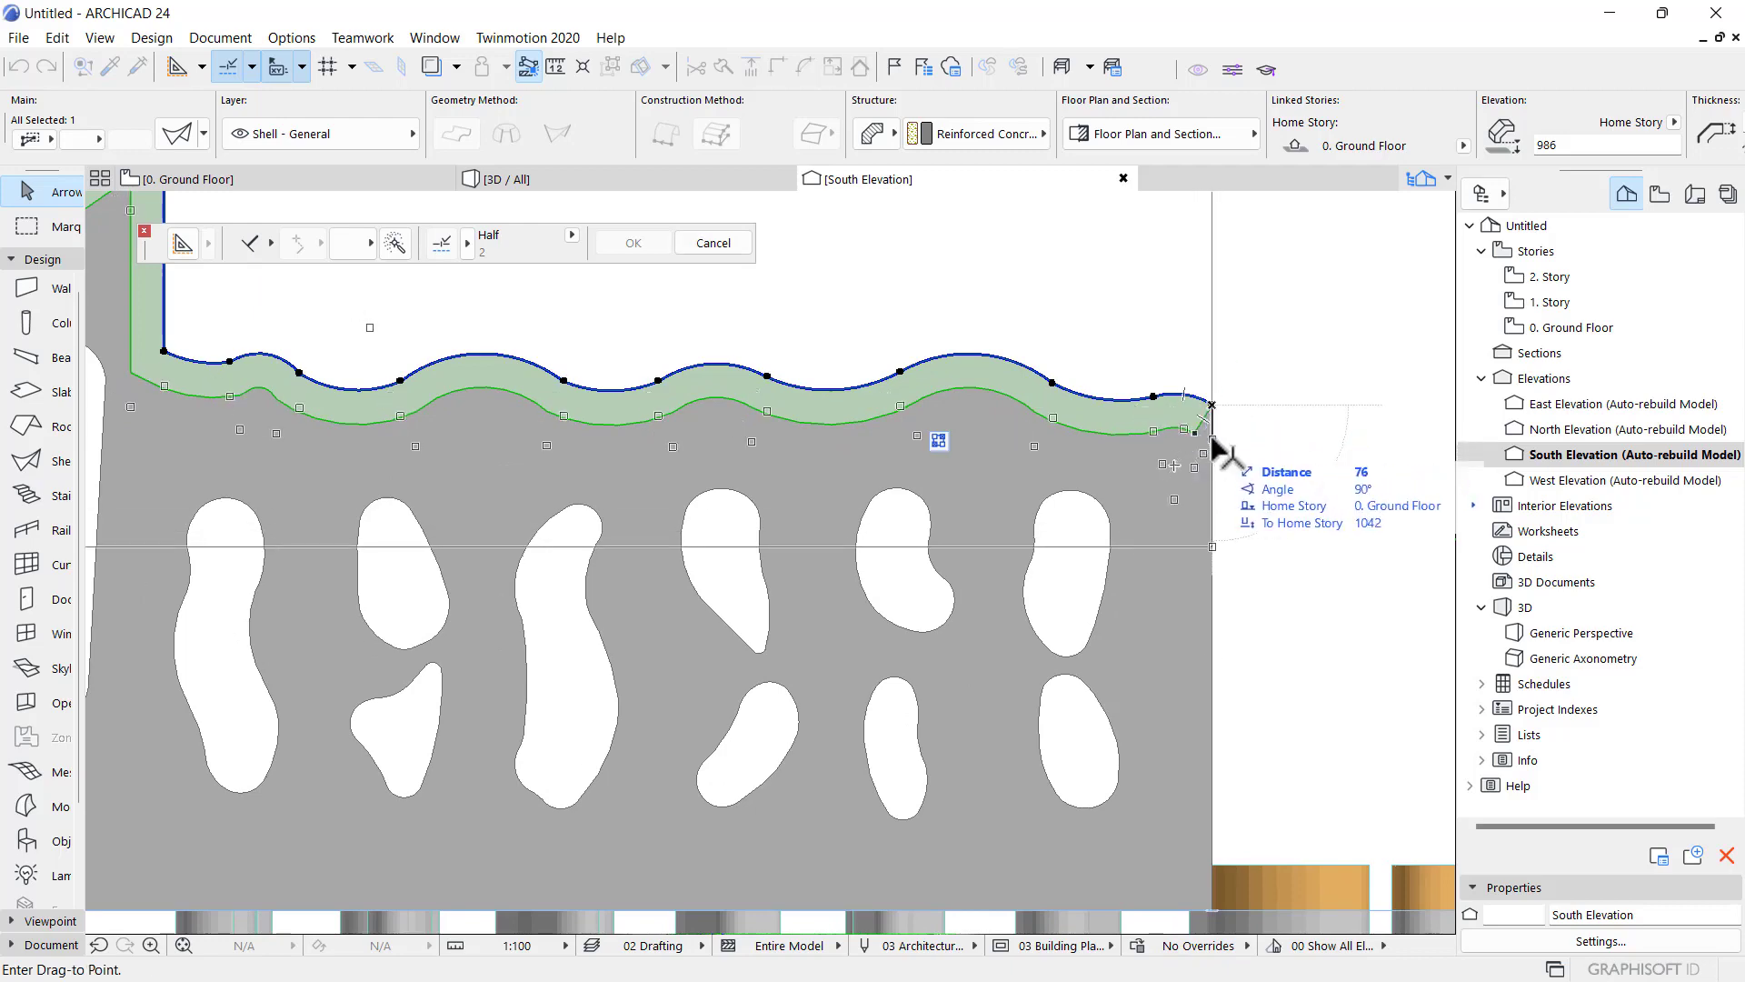
{"action": "left_click", "coordinate": [1213, 439]}
{"action": "scroll", "coordinate": [1211, 486], "scroll_direction": "down", "scroll_amount": 2}
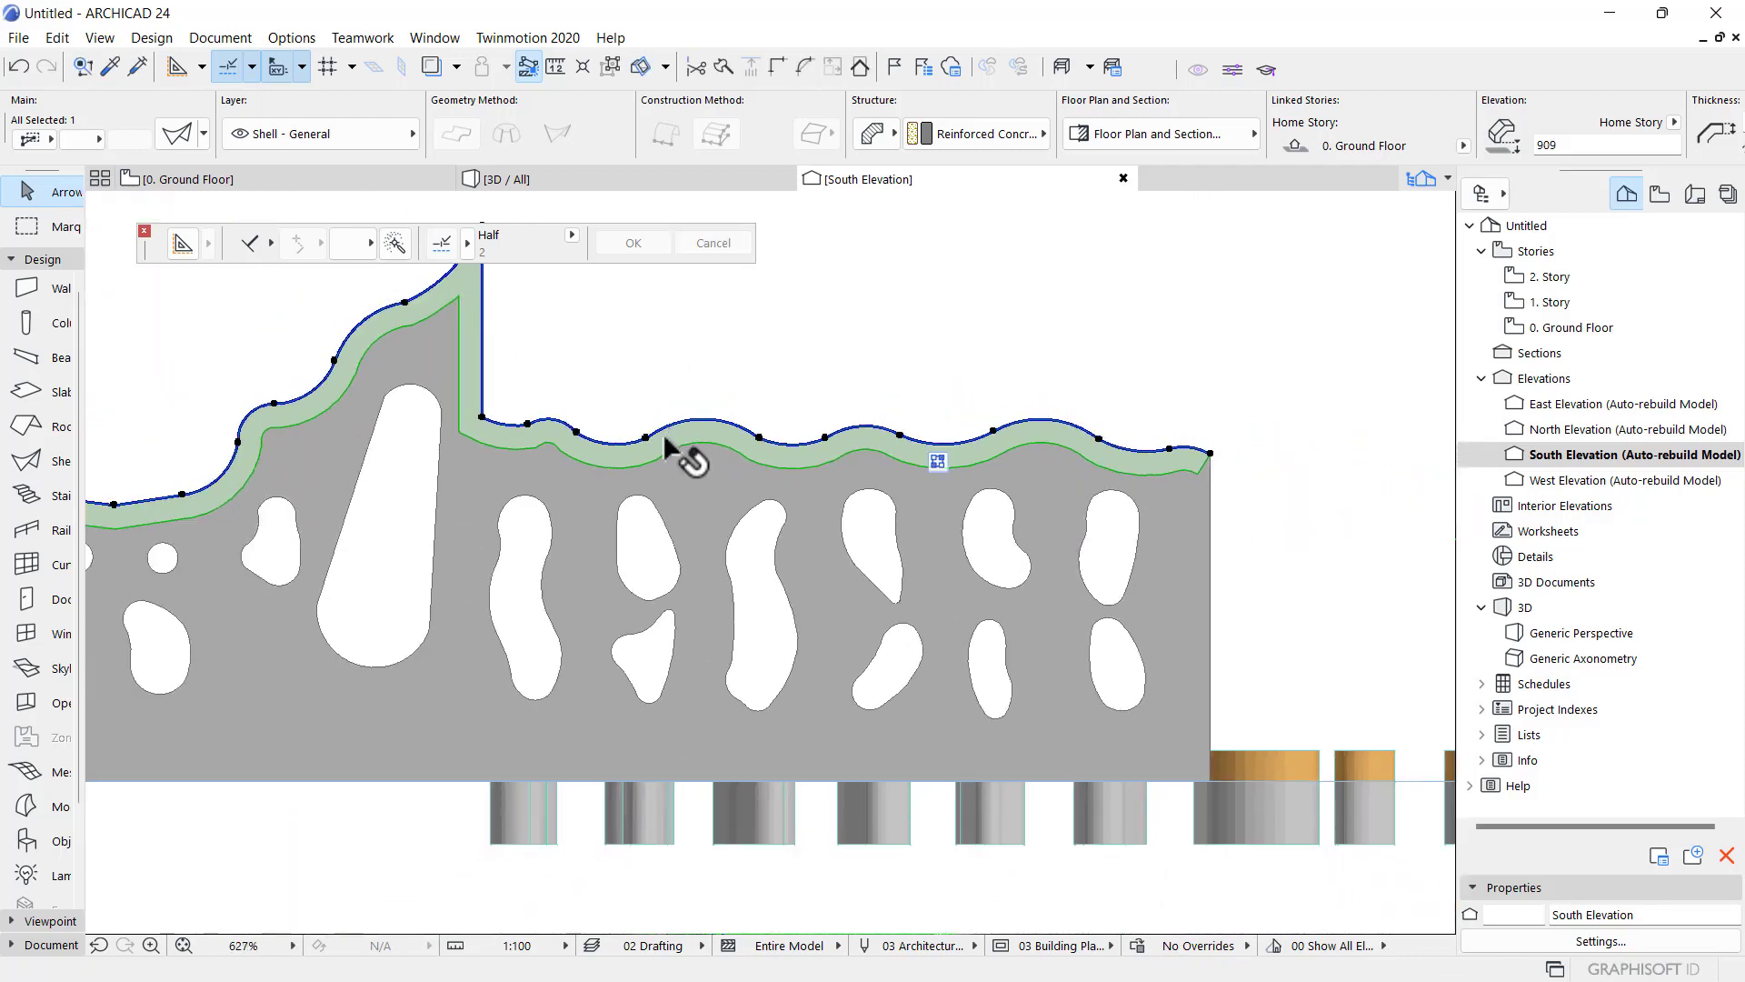
{"action": "double_click", "coordinate": [660, 434]}
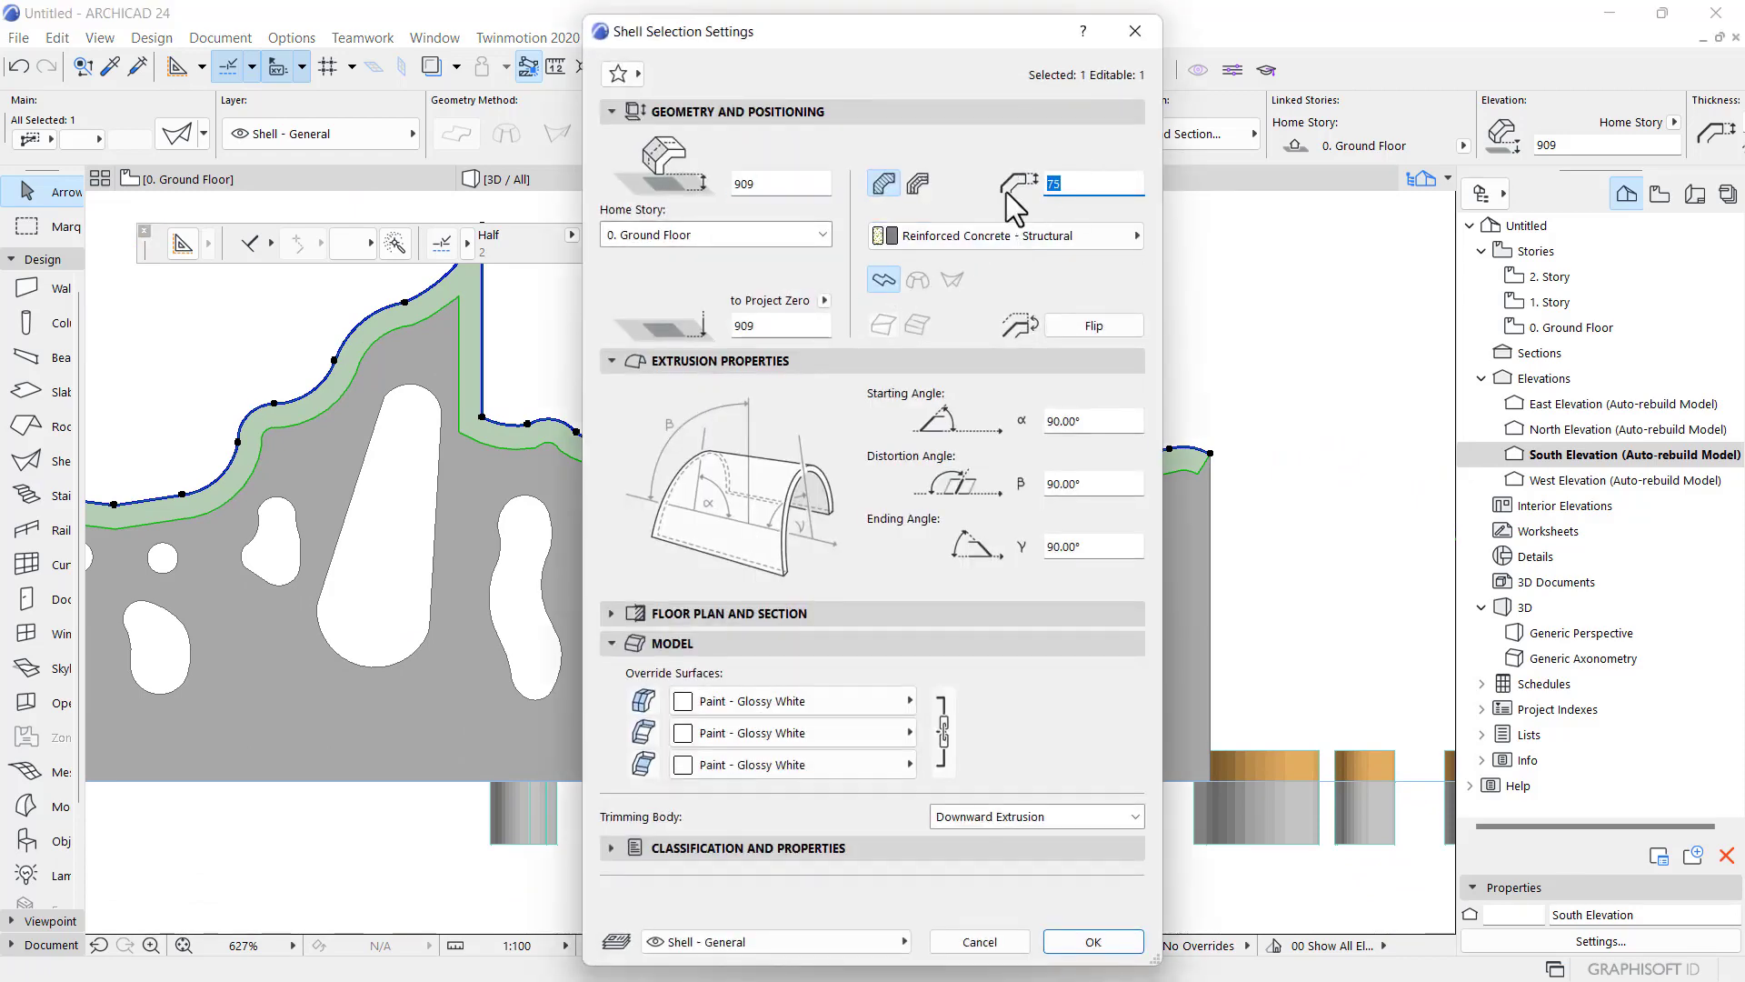
{"action": "left_click", "coordinate": [1117, 942]}
- Override all three surfaces of the perforated wall with linked Paint - Glossy White
{"action": "left_click", "coordinate": [703, 479]}
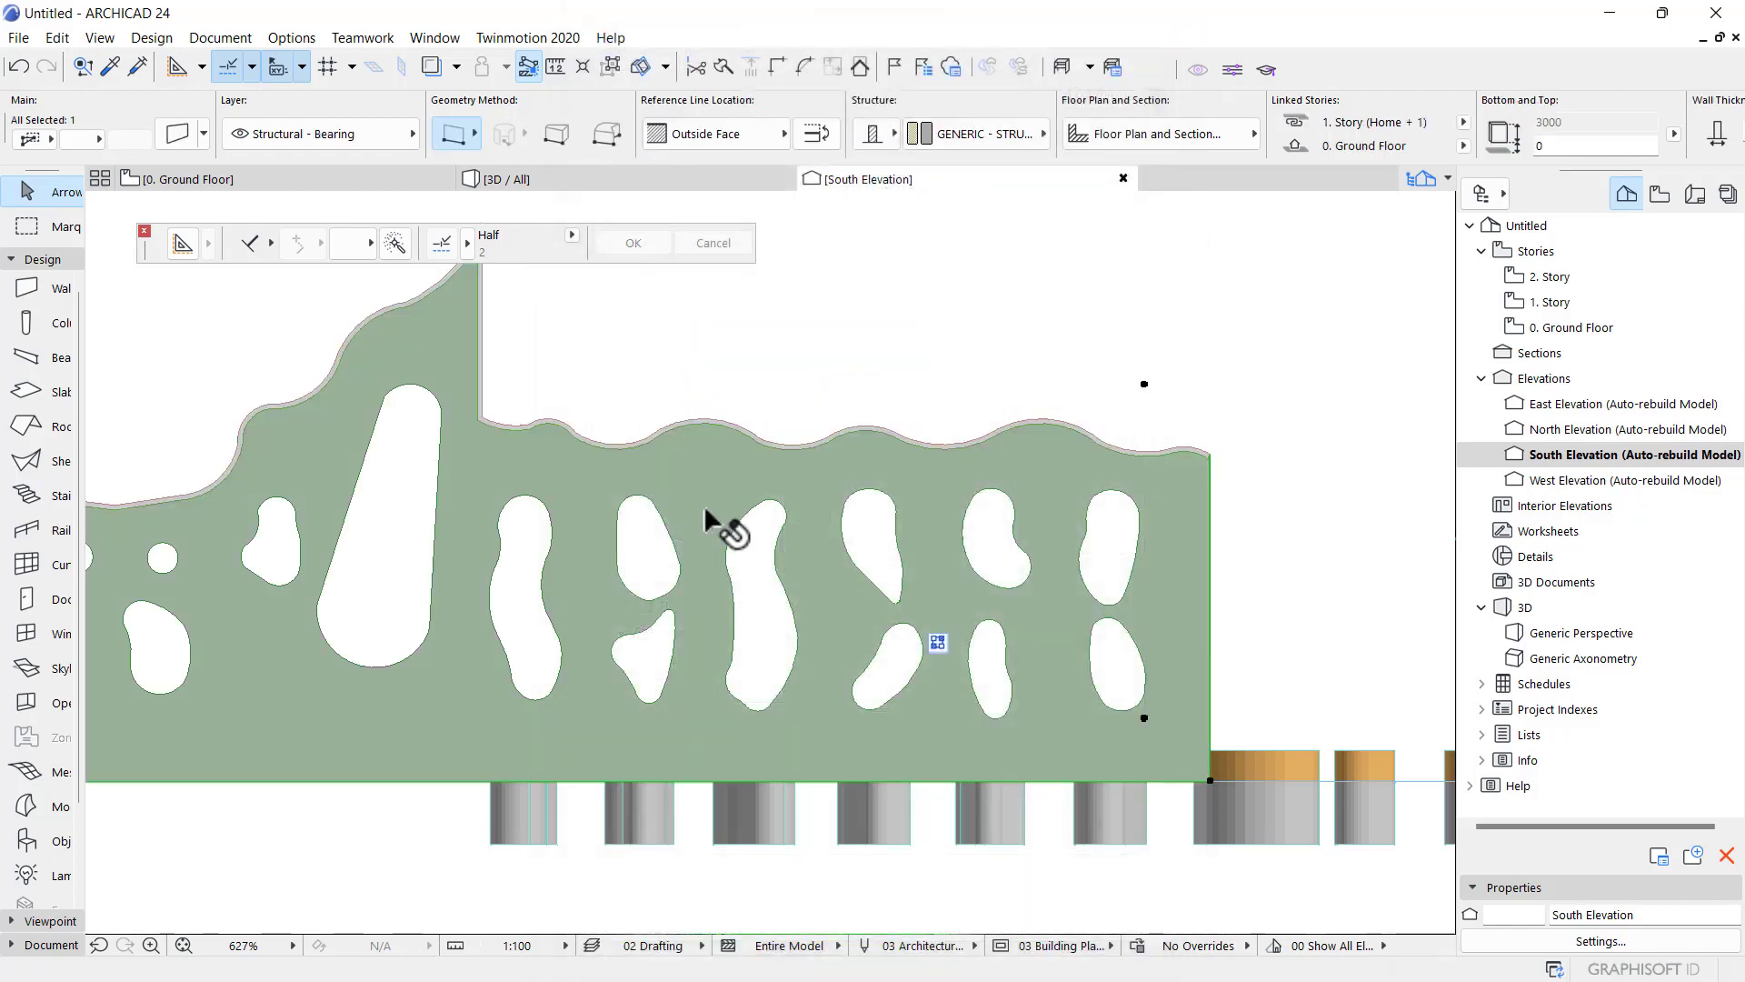
{"action": "double_click", "coordinate": [705, 511]}
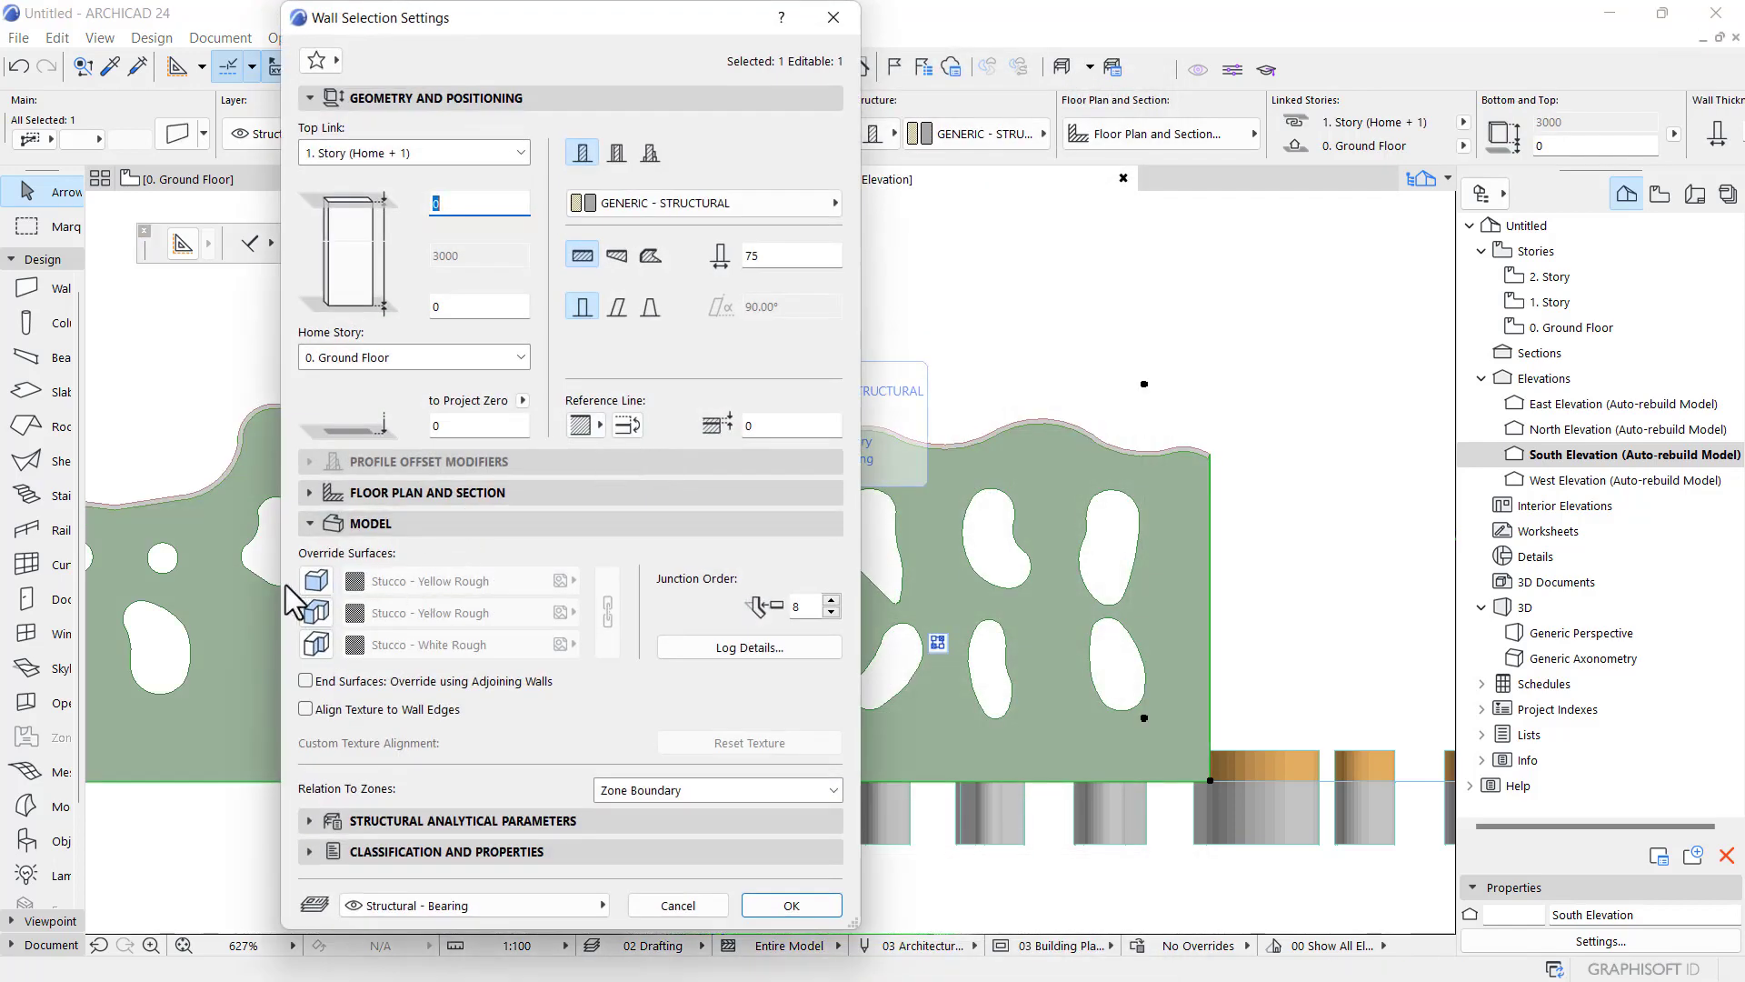
{"action": "left_click", "coordinate": [317, 587]}
{"action": "left_click", "coordinate": [427, 580]}
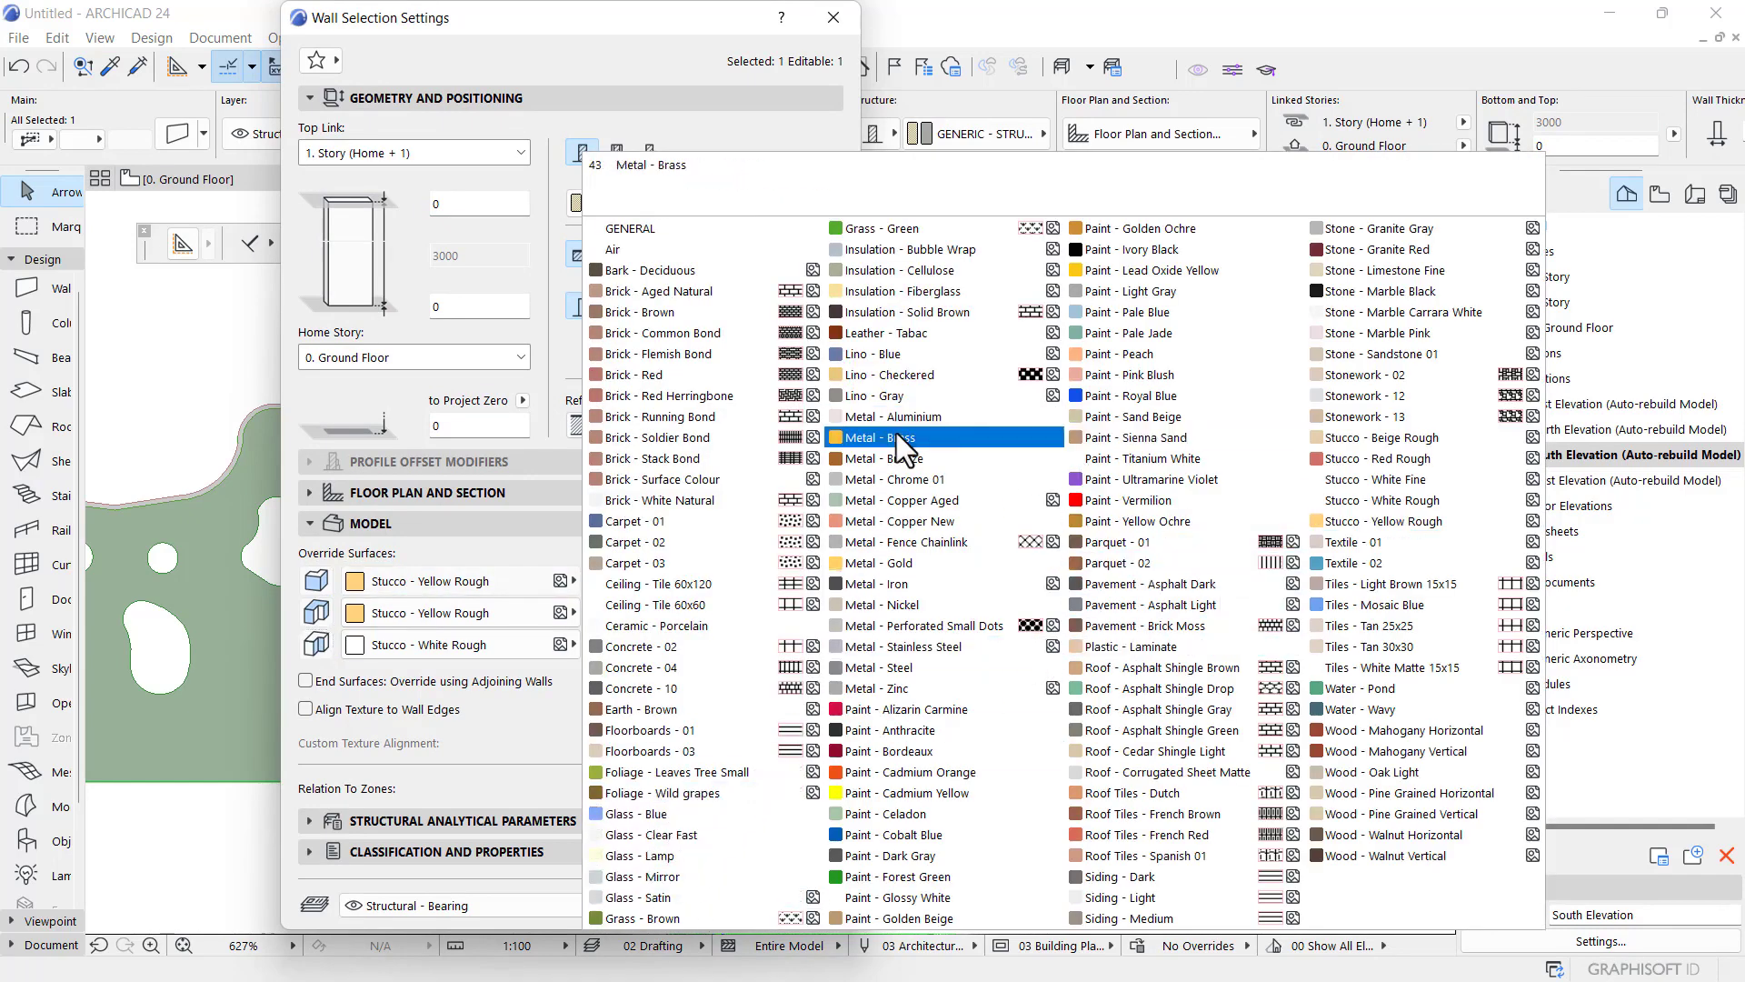
{"action": "left_click", "coordinate": [900, 898]}
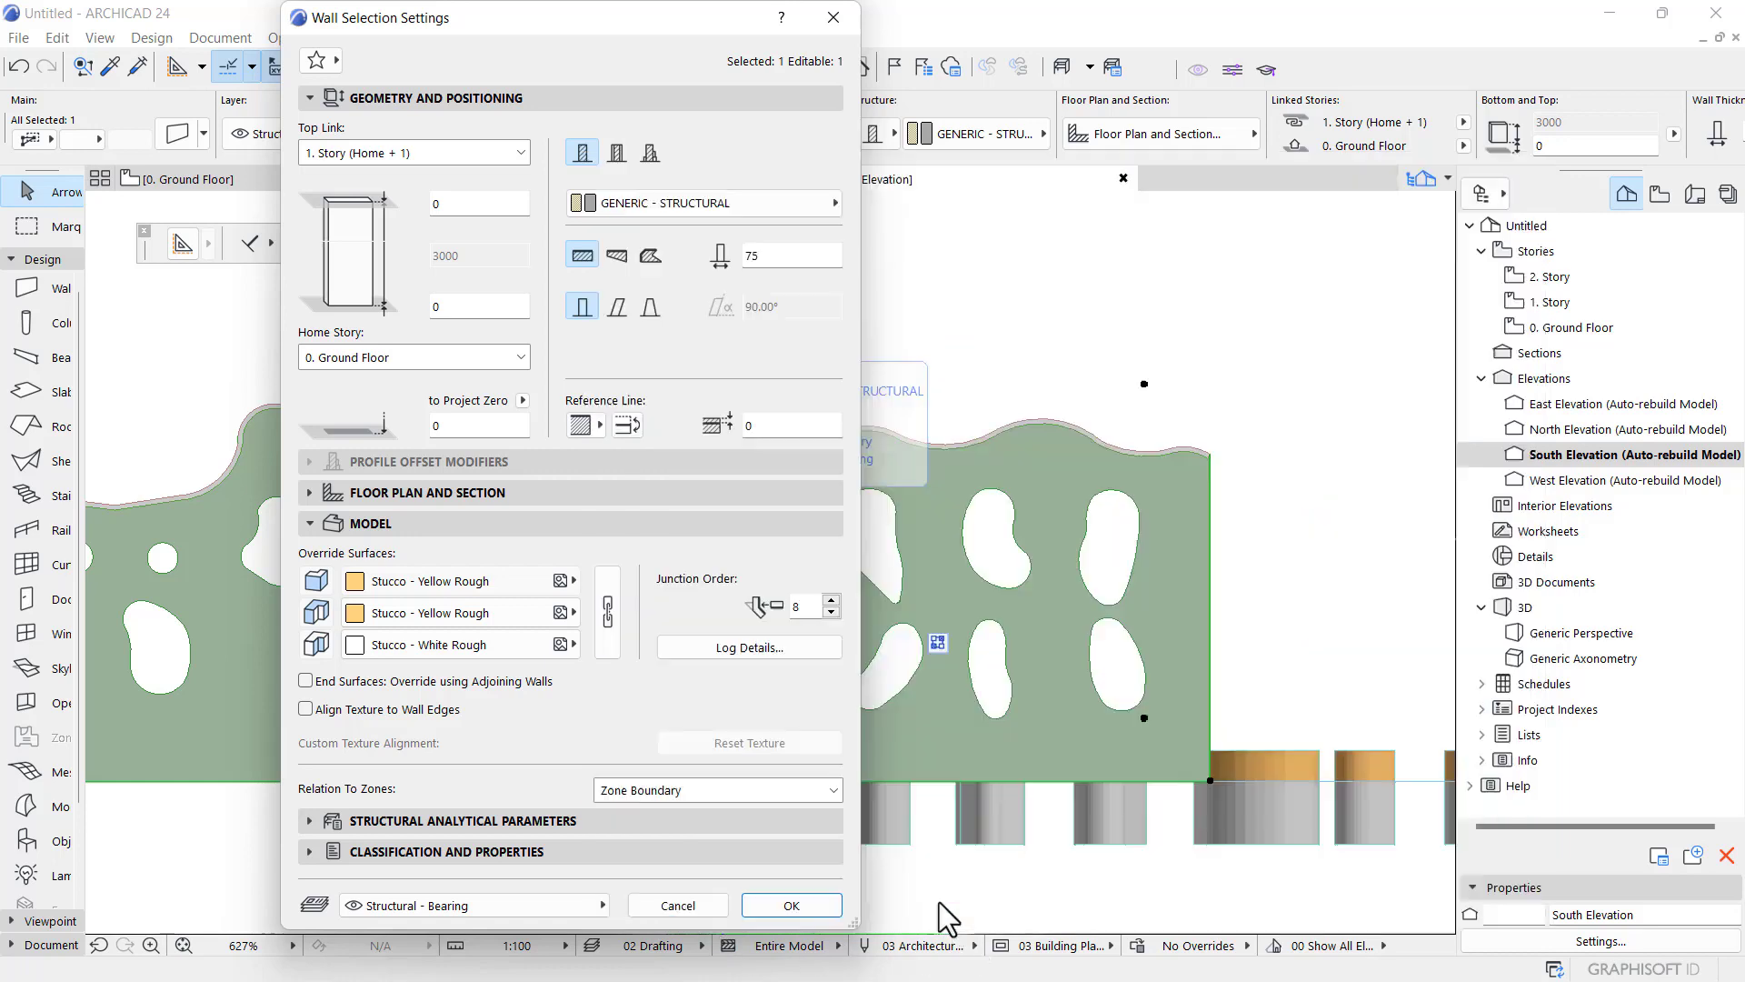
{"action": "left_click", "coordinate": [617, 612]}
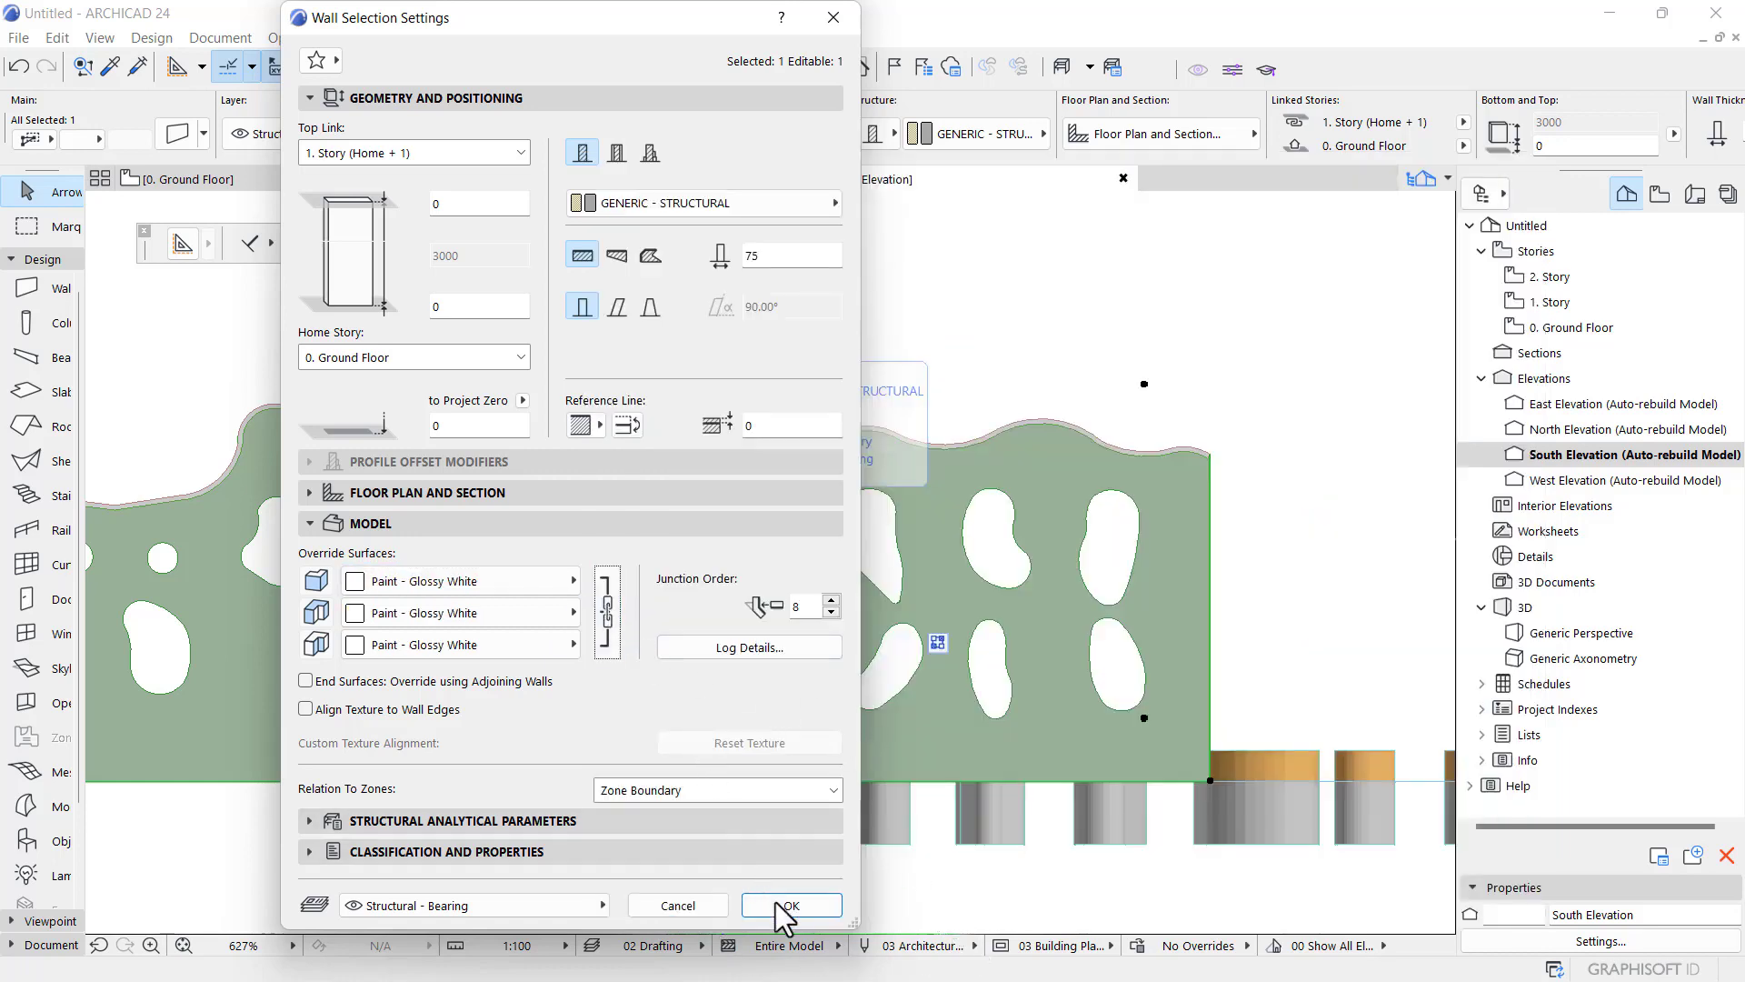
{"action": "left_click", "coordinate": [778, 905]}
- Examine the repainted wall and its thin wavy shell cap from several angles in the 3D view
{"action": "left_click", "coordinate": [736, 186]}
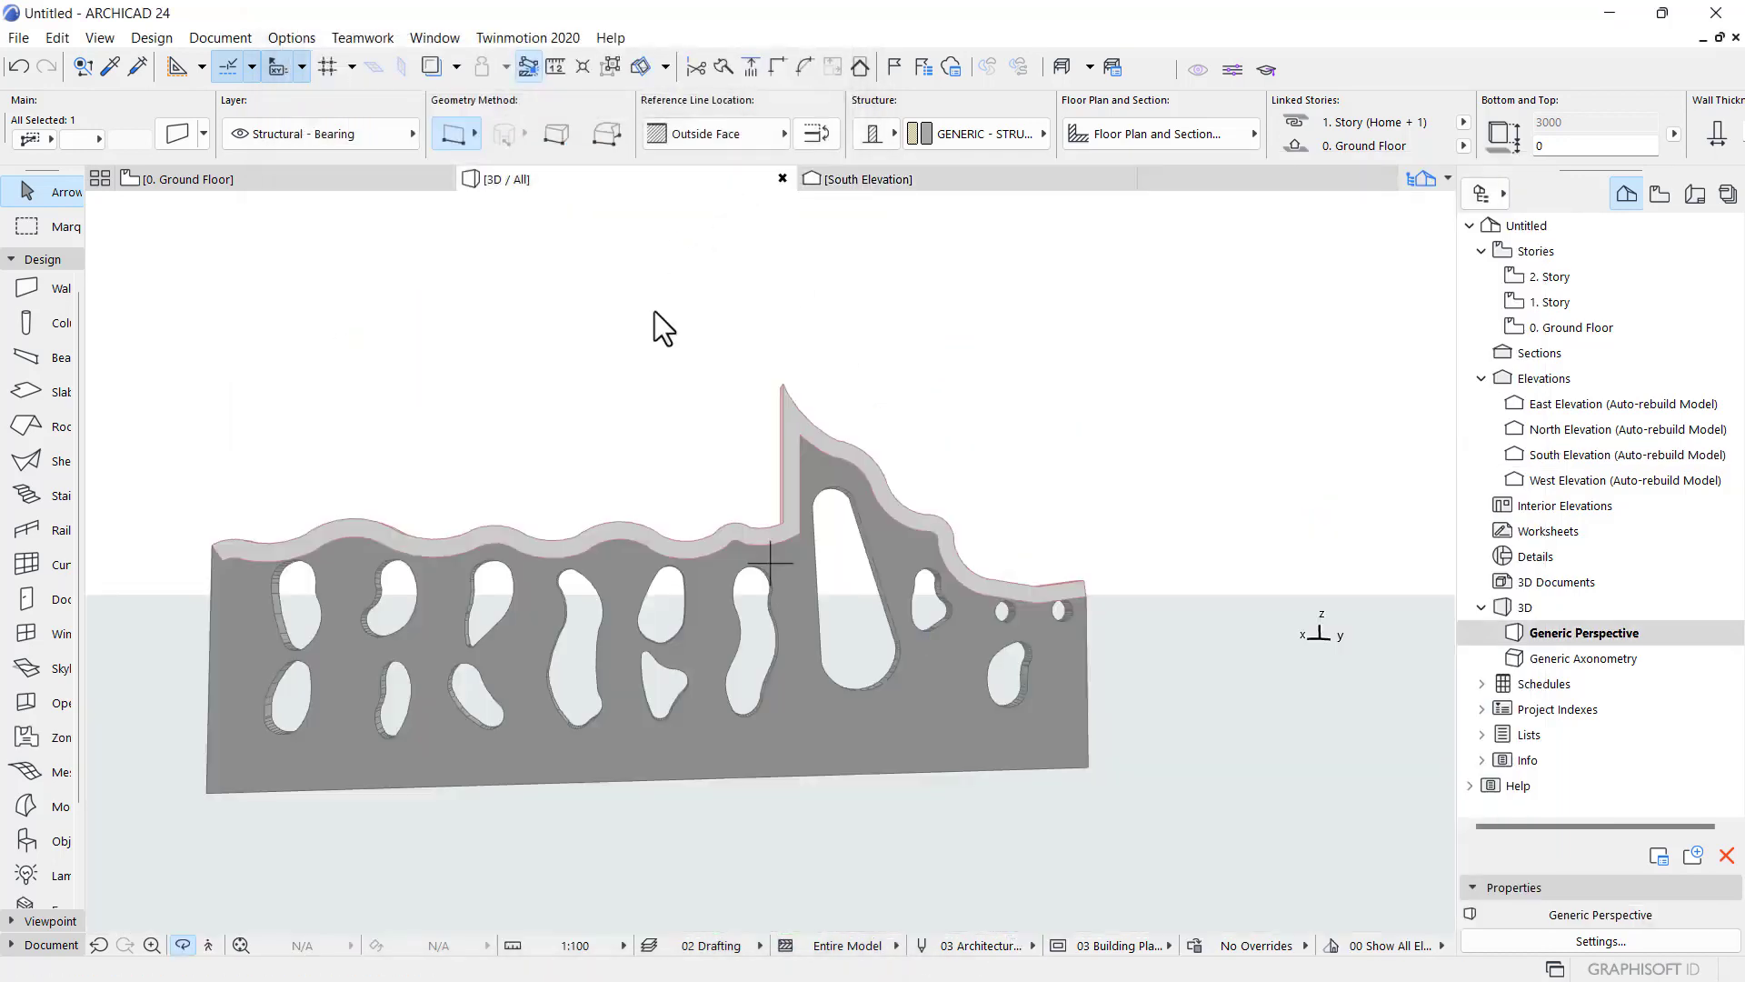
{"action": "scroll", "coordinate": [779, 586], "scroll_direction": "up", "scroll_amount": 4}
{"action": "left_click_drag", "start_coordinate": [619, 534], "coordinate": [664, 507]}
{"action": "mouse_move", "coordinate": [947, 628]}
{"action": "left_mouse_down"}
{"action": "mouse_move", "coordinate": [919, 467]}
{"action": "mouse_move", "coordinate": [685, 612]}
{"action": "mouse_move", "coordinate": [694, 740]}
{"action": "mouse_move", "coordinate": [776, 673]}
{"action": "mouse_move", "coordinate": [710, 592]}
{"action": "left_mouse_up"}
{"action": "scroll", "coordinate": [710, 592], "scroll_direction": "up", "scroll_amount": 3}
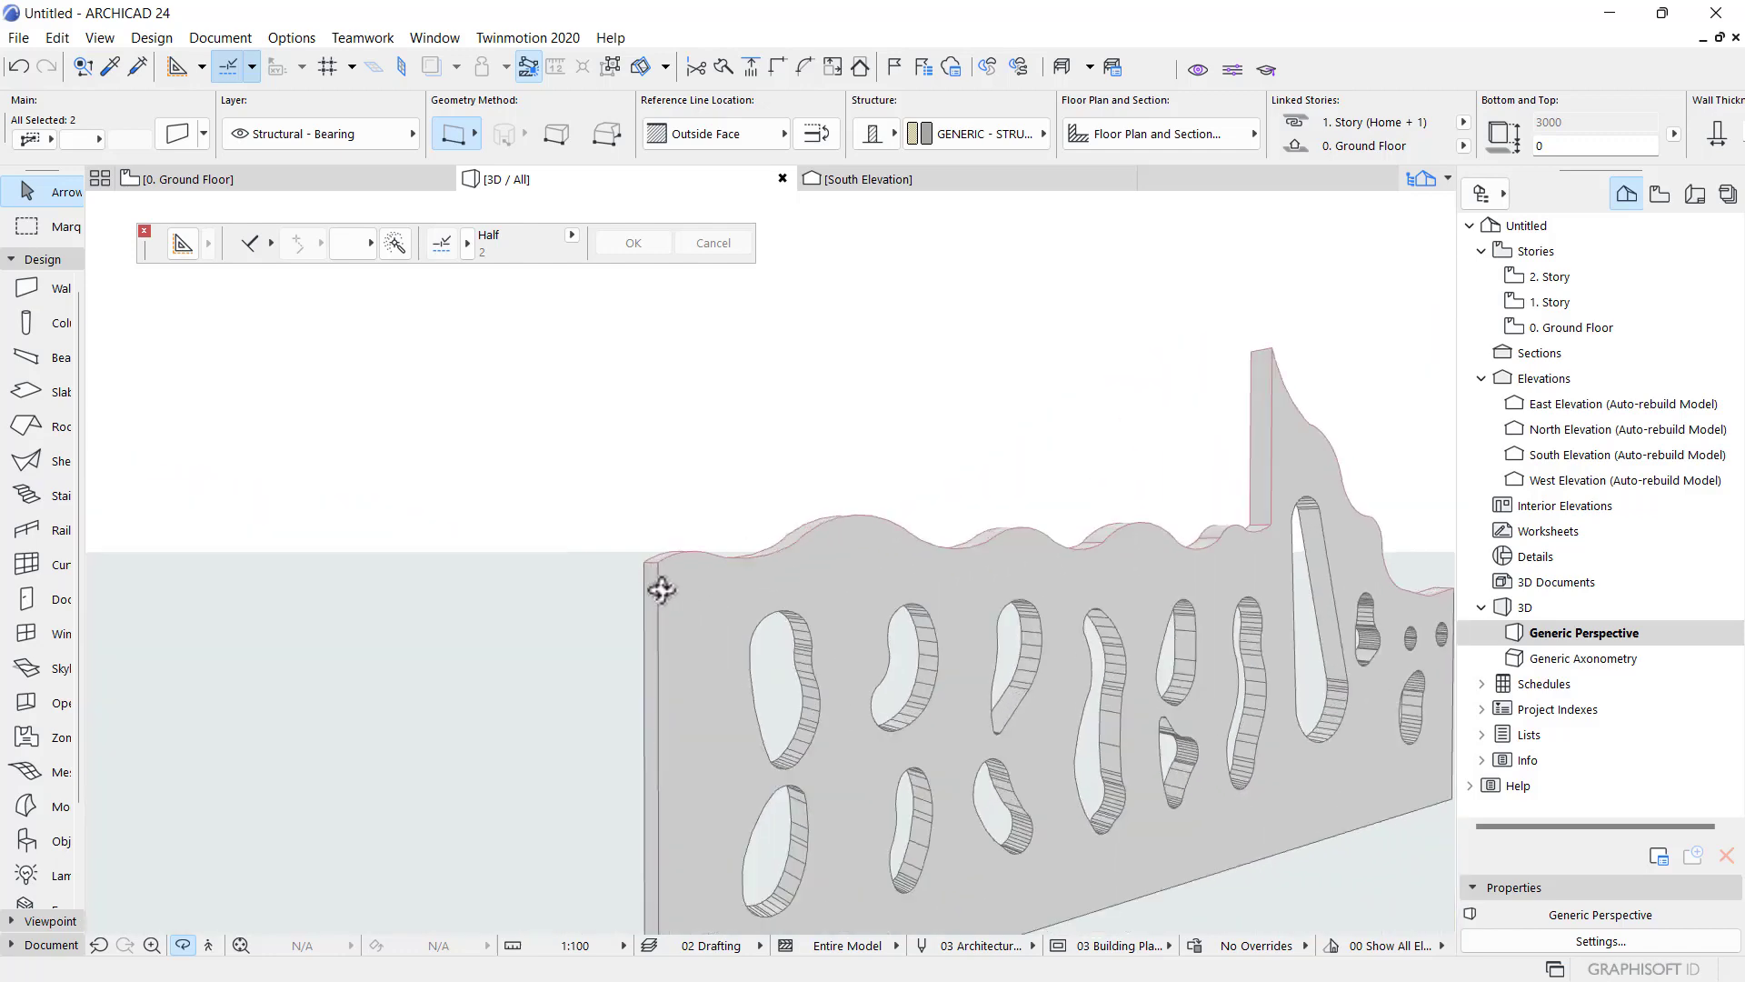
{"action": "left_click_drag", "start_coordinate": [901, 566], "coordinate": [674, 574]}
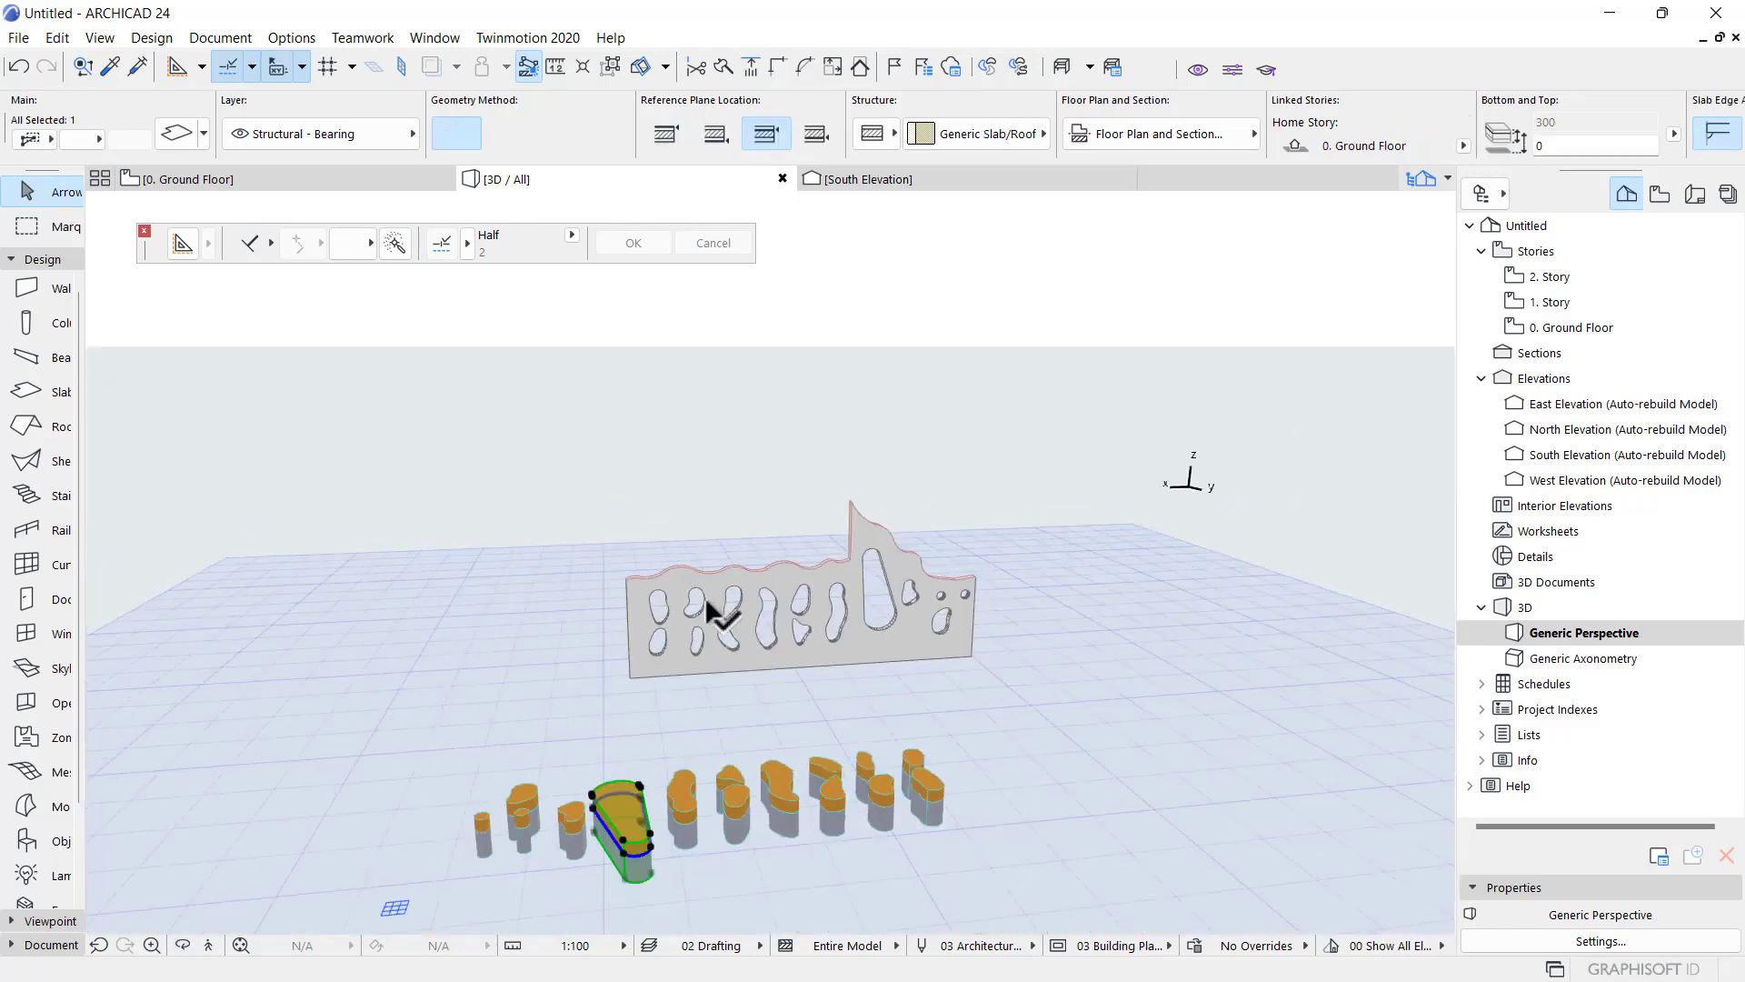
- Delete all the leftover orange-topped slabs standing in front of the perforated wall
{"action": "key", "text": "Escape"}
{"action": "left_click", "coordinate": [693, 806]}
{"action": "key", "text": "Delete"}
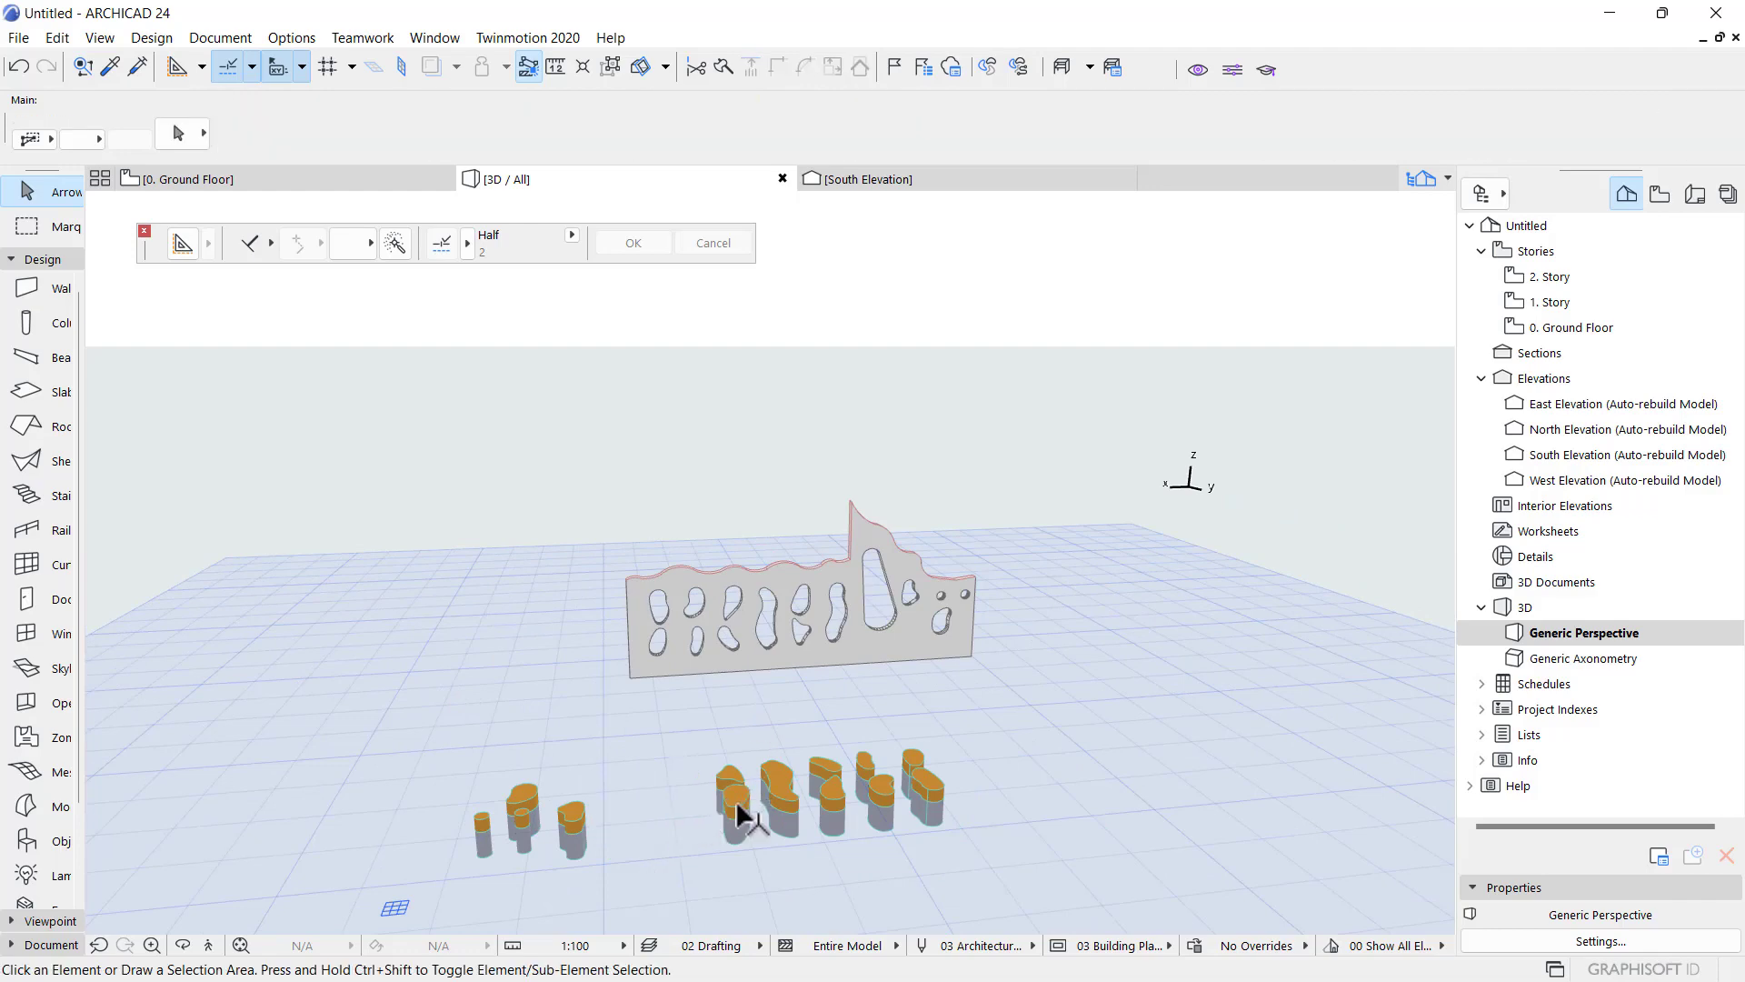
{"action": "left_click", "coordinate": [737, 805]}
{"action": "key", "text": "Delete"}
{"action": "left_click", "coordinate": [786, 803]}
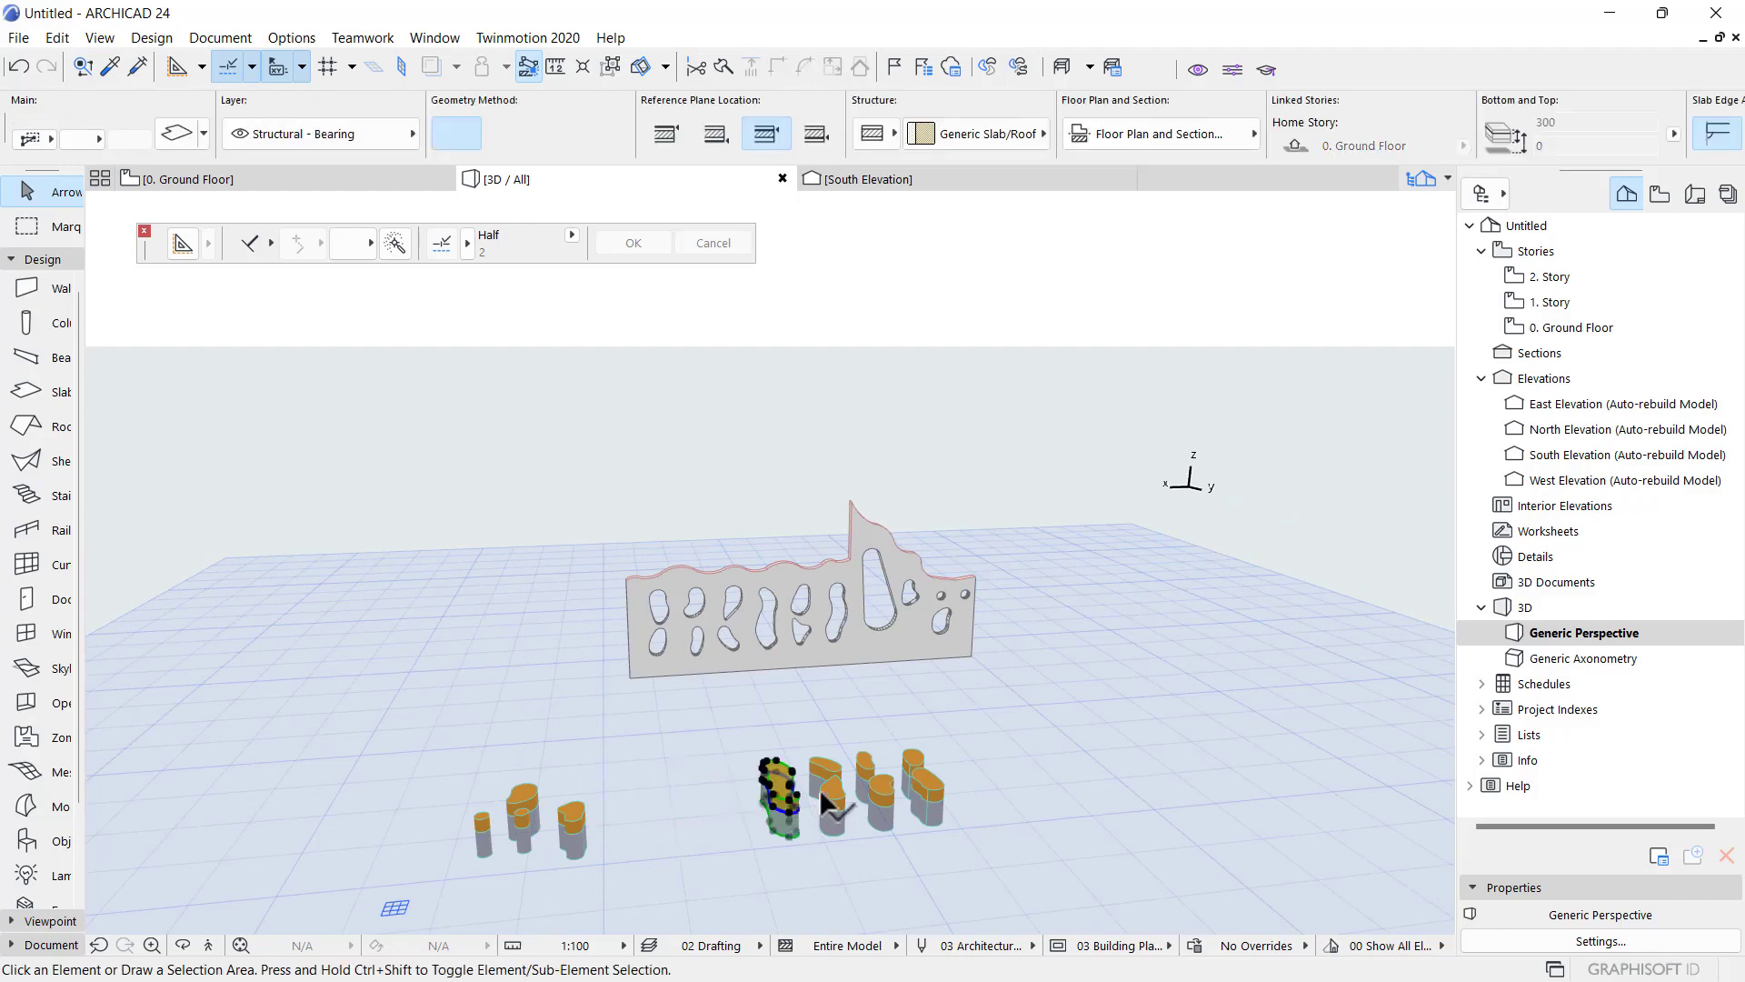
{"action": "key", "text": "Delete"}
{"action": "left_click", "coordinate": [828, 799]}
{"action": "key", "text": "Delete"}
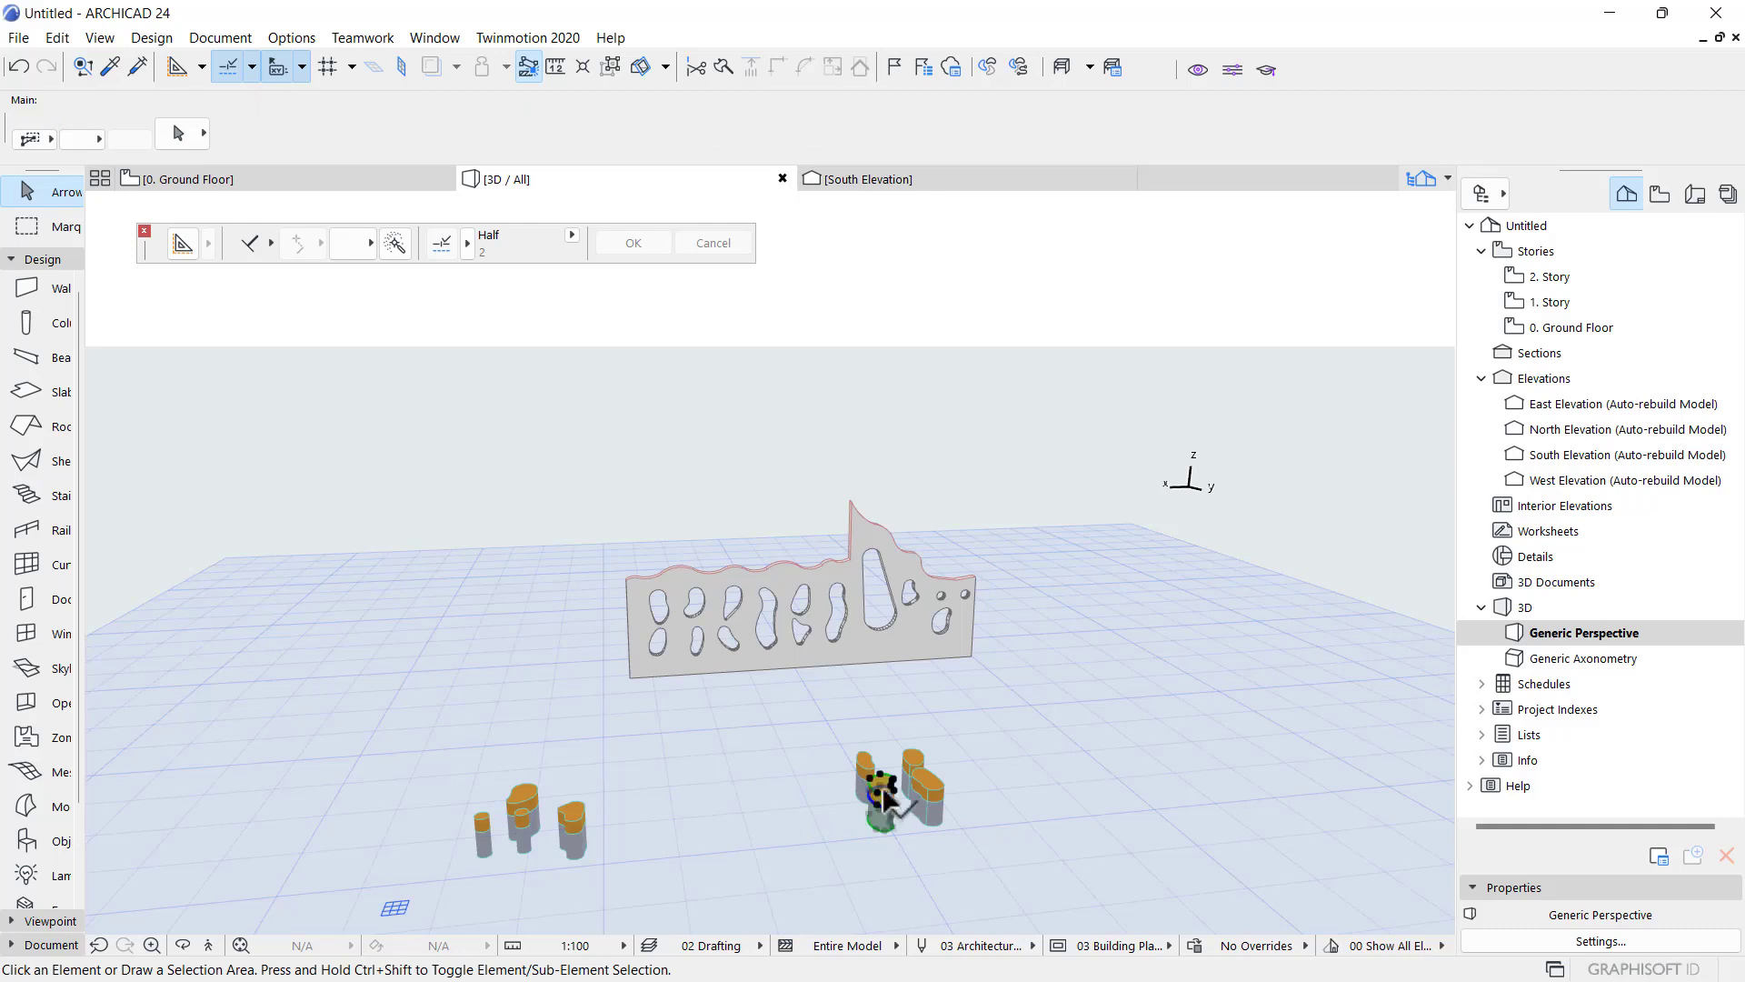
{"action": "left_click", "coordinate": [874, 780]}
{"action": "key", "text": "Delete"}
{"action": "left_click", "coordinate": [929, 791]}
{"action": "key", "text": "Delete"}
{"action": "left_click", "coordinate": [924, 765]}
{"action": "key", "text": "Delete"}
{"action": "left_click", "coordinate": [577, 811]}
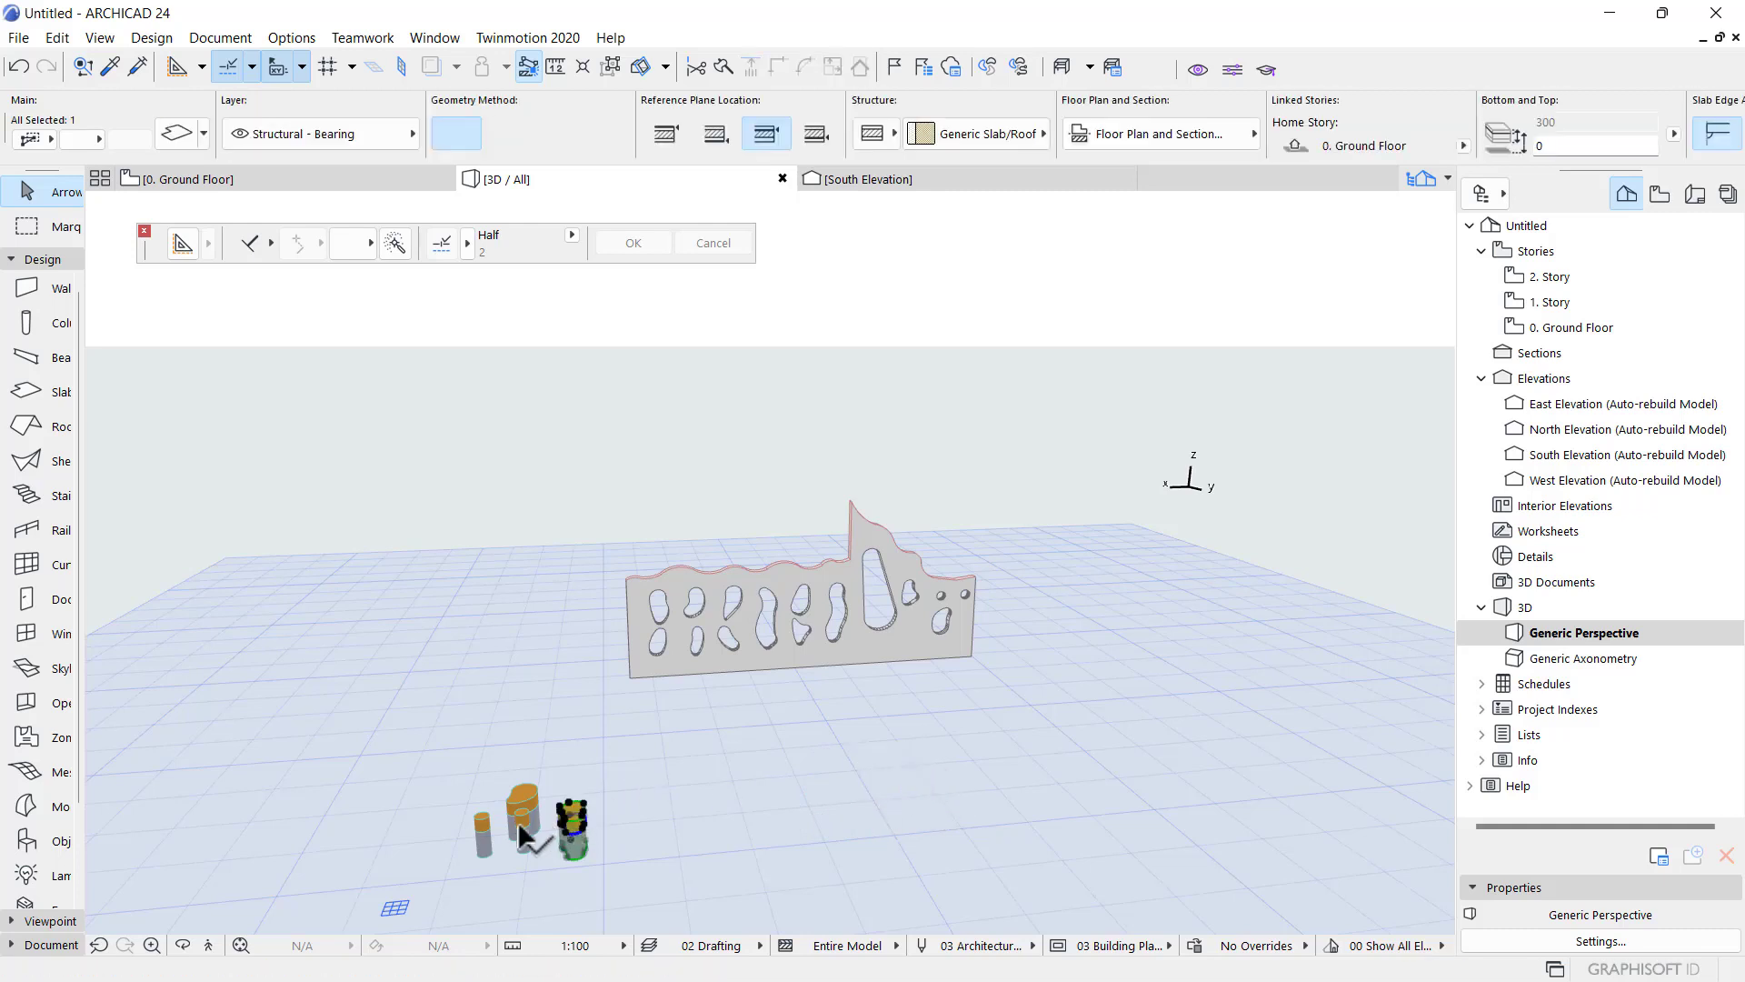
{"action": "key", "text": "Delete"}
{"action": "left_click", "coordinate": [523, 809]}
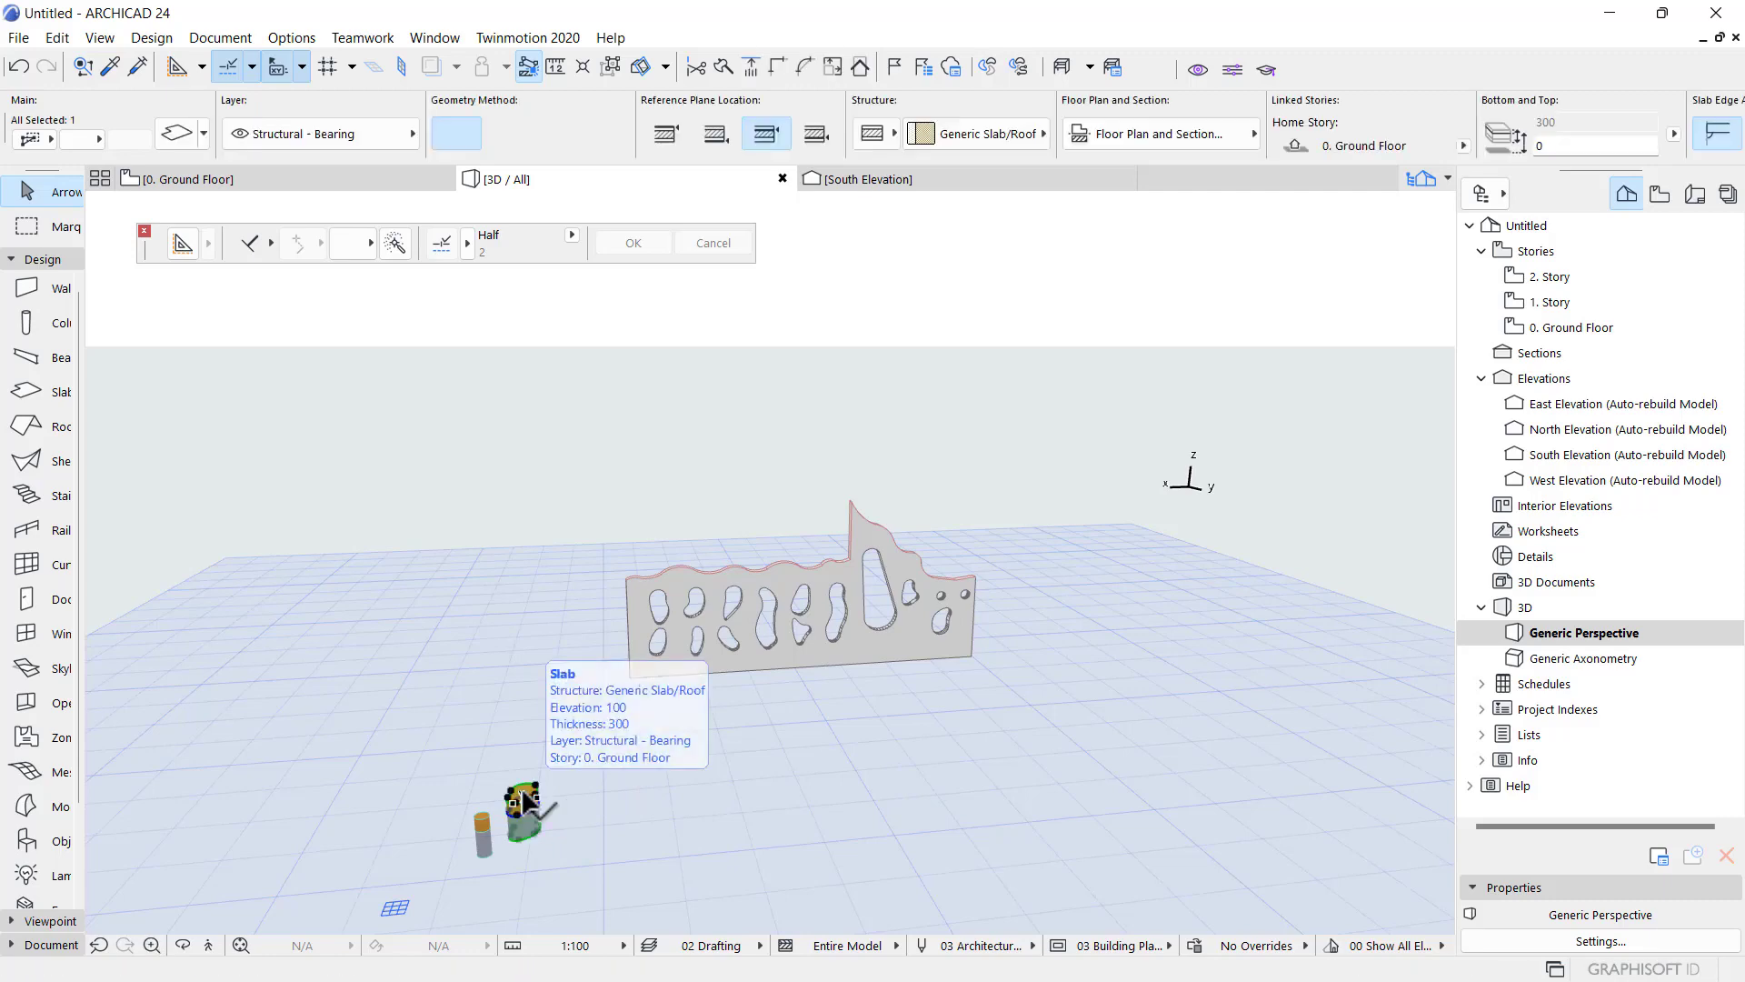
{"action": "key", "text": "Delete"}
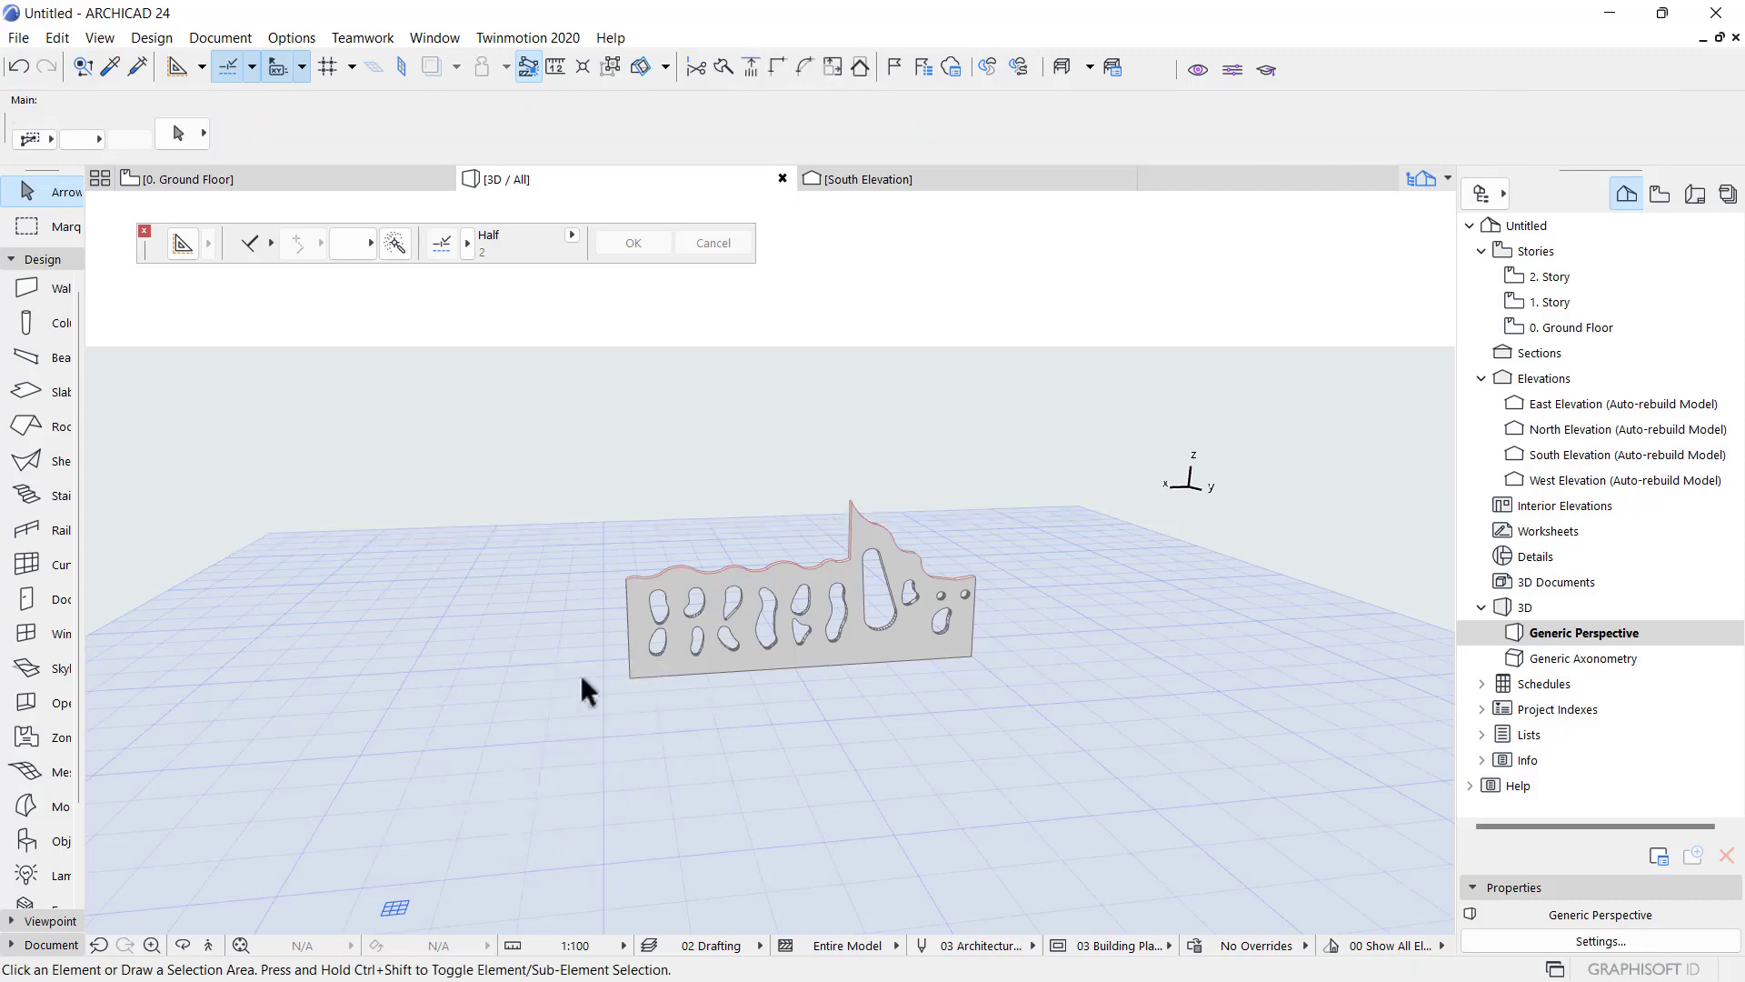
- Inspect the finished perforated wall in 3D from both ends, checking its openings and wavy top edge
{"action": "scroll", "coordinate": [769, 625], "scroll_direction": "up", "scroll_amount": 3}
{"action": "middle_click_drag", "start_coordinate": [776, 623], "coordinate": [974, 584], "text": "shift"}
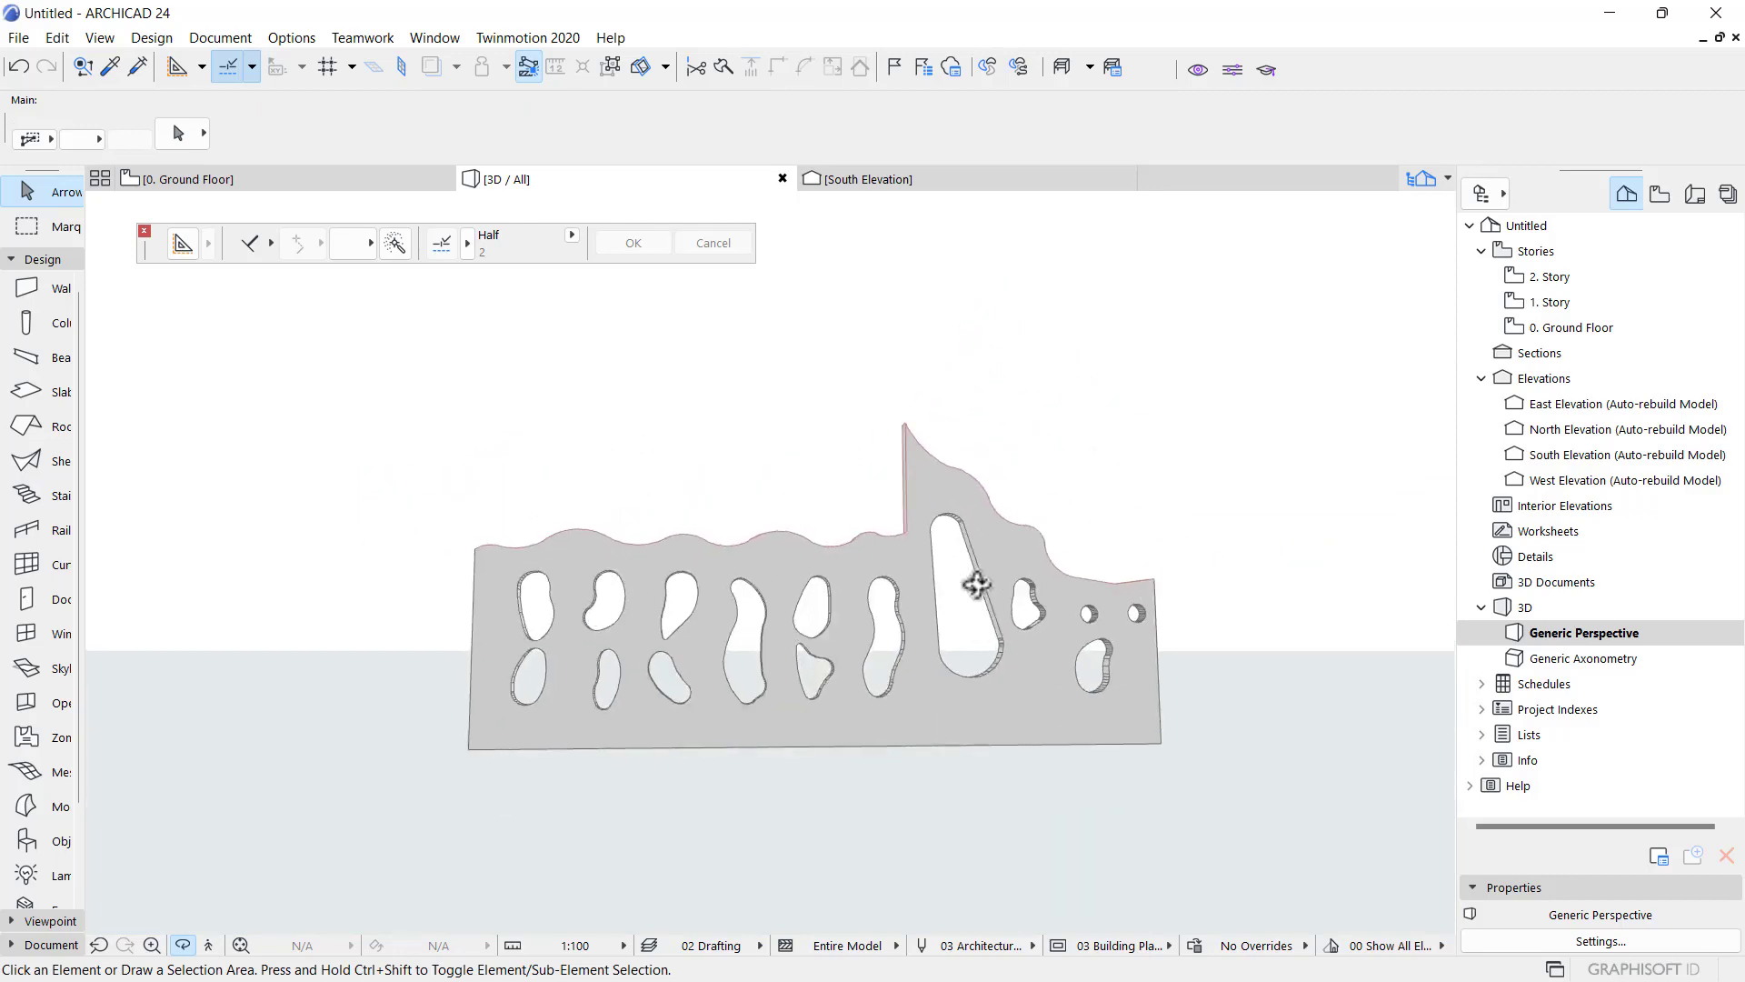
{"action": "scroll", "coordinate": [985, 673], "scroll_direction": "up", "scroll_amount": 4}
{"action": "middle_click_drag", "start_coordinate": [658, 667], "coordinate": [1006, 670], "text": "shift"}
{"action": "scroll", "coordinate": [1006, 670], "scroll_direction": "down", "scroll_amount": 4}
{"action": "scroll", "coordinate": [912, 694], "scroll_direction": "up", "scroll_amount": 2}
{"action": "middle_click_drag", "start_coordinate": [977, 546], "coordinate": [1188, 584], "text": "shift"}
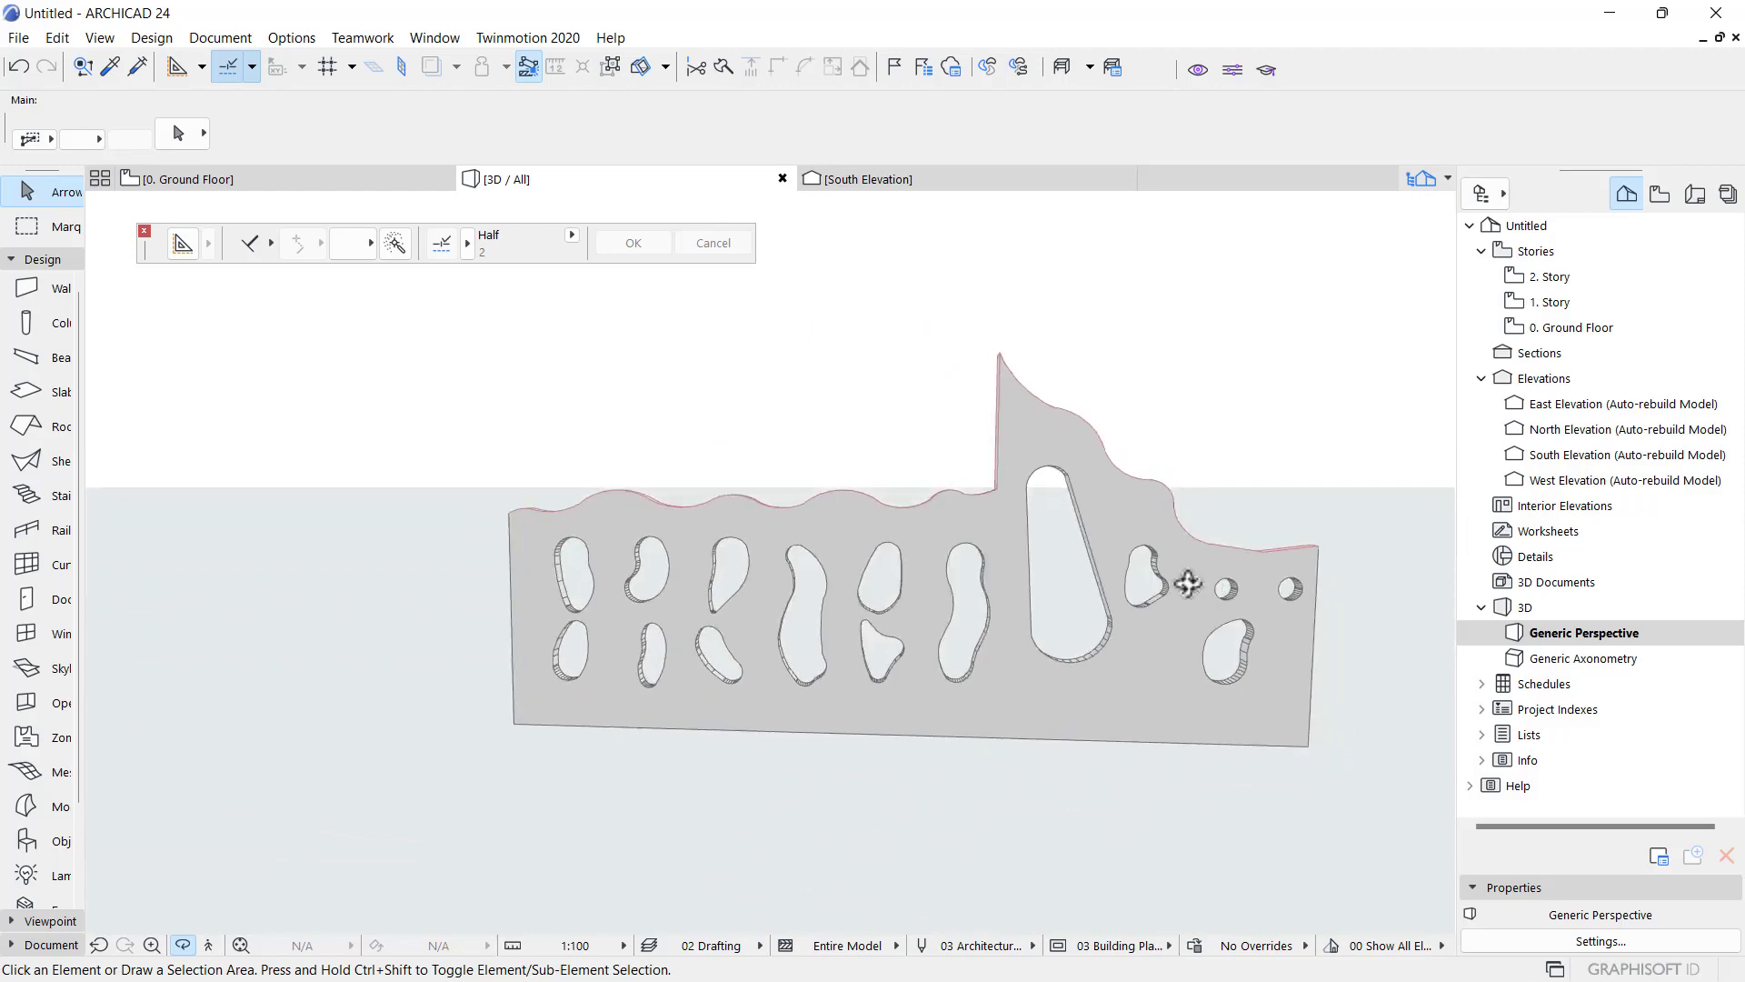
{"action": "scroll", "coordinate": [1130, 583], "scroll_direction": "up", "scroll_amount": 5}
{"action": "scroll", "coordinate": [1016, 537], "scroll_direction": "down", "scroll_amount": 4}
{"action": "middle_click_drag", "start_coordinate": [969, 446], "coordinate": [1009, 394], "text": "shift"}
{"action": "scroll", "coordinate": [946, 420], "scroll_direction": "up", "scroll_amount": 5}
{"action": "middle_click_drag", "start_coordinate": [880, 448], "coordinate": [928, 341], "text": "shift"}
{"action": "scroll", "coordinate": [918, 400], "scroll_direction": "down", "scroll_amount": 6}
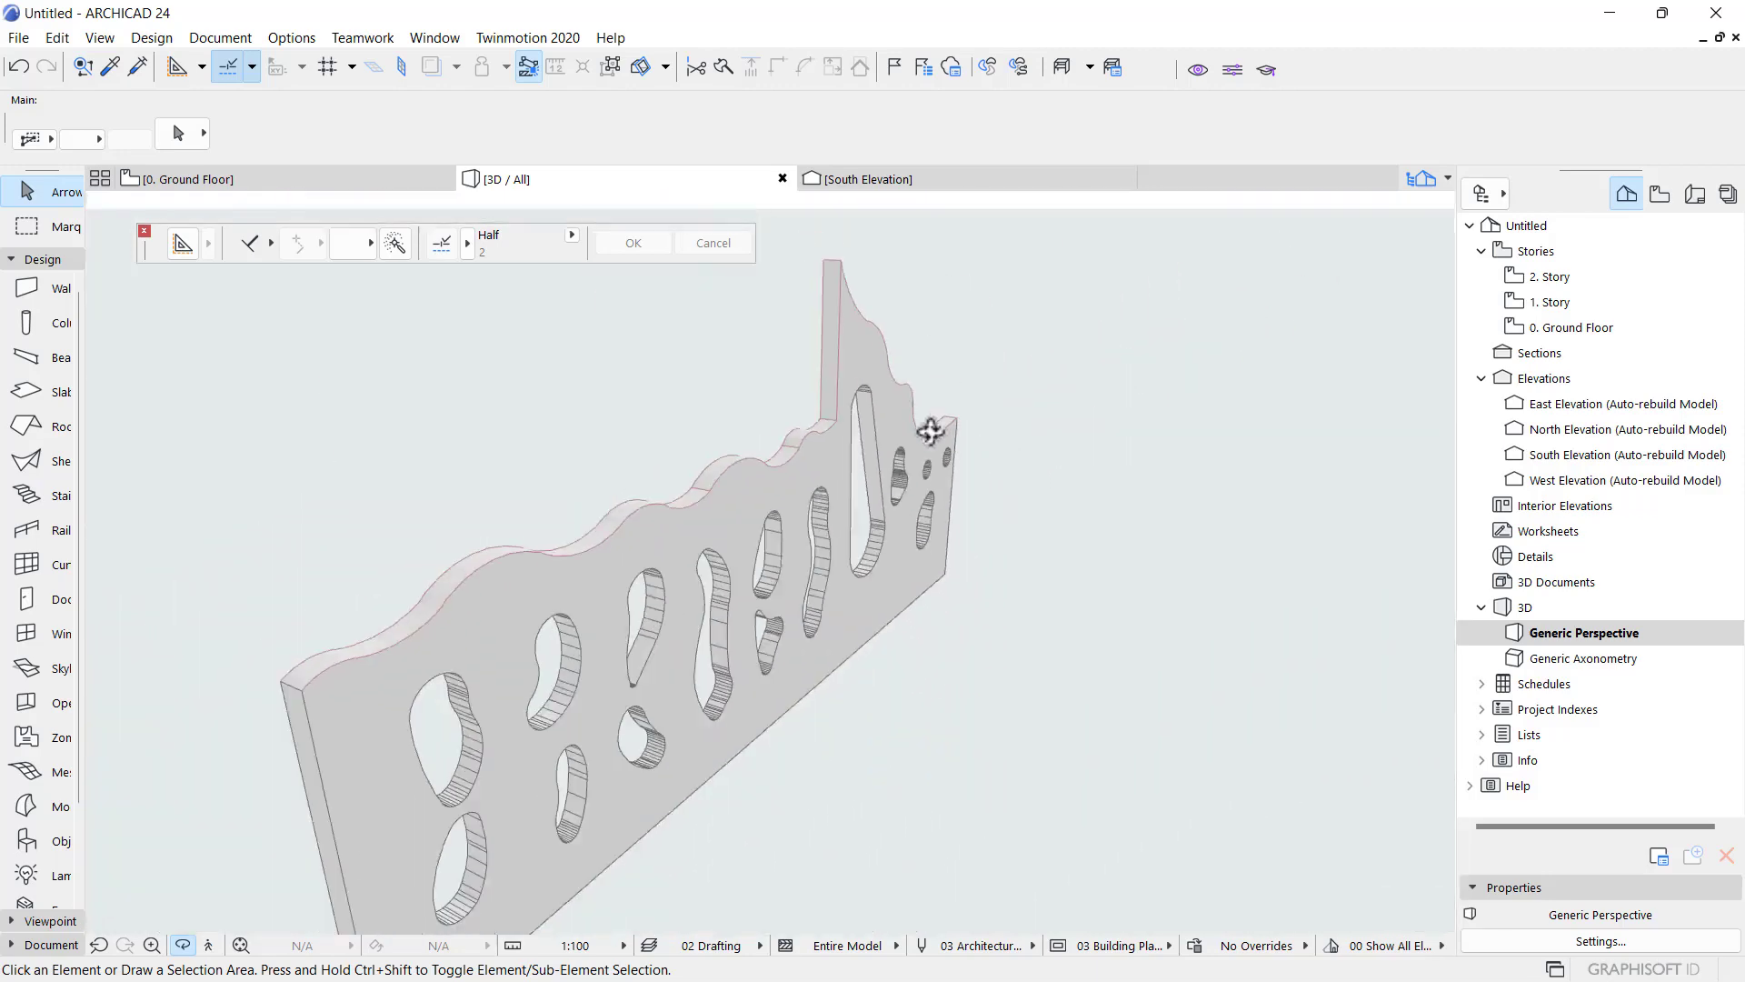
{"action": "scroll", "coordinate": [908, 445], "scroll_direction": "up", "scroll_amount": 4}
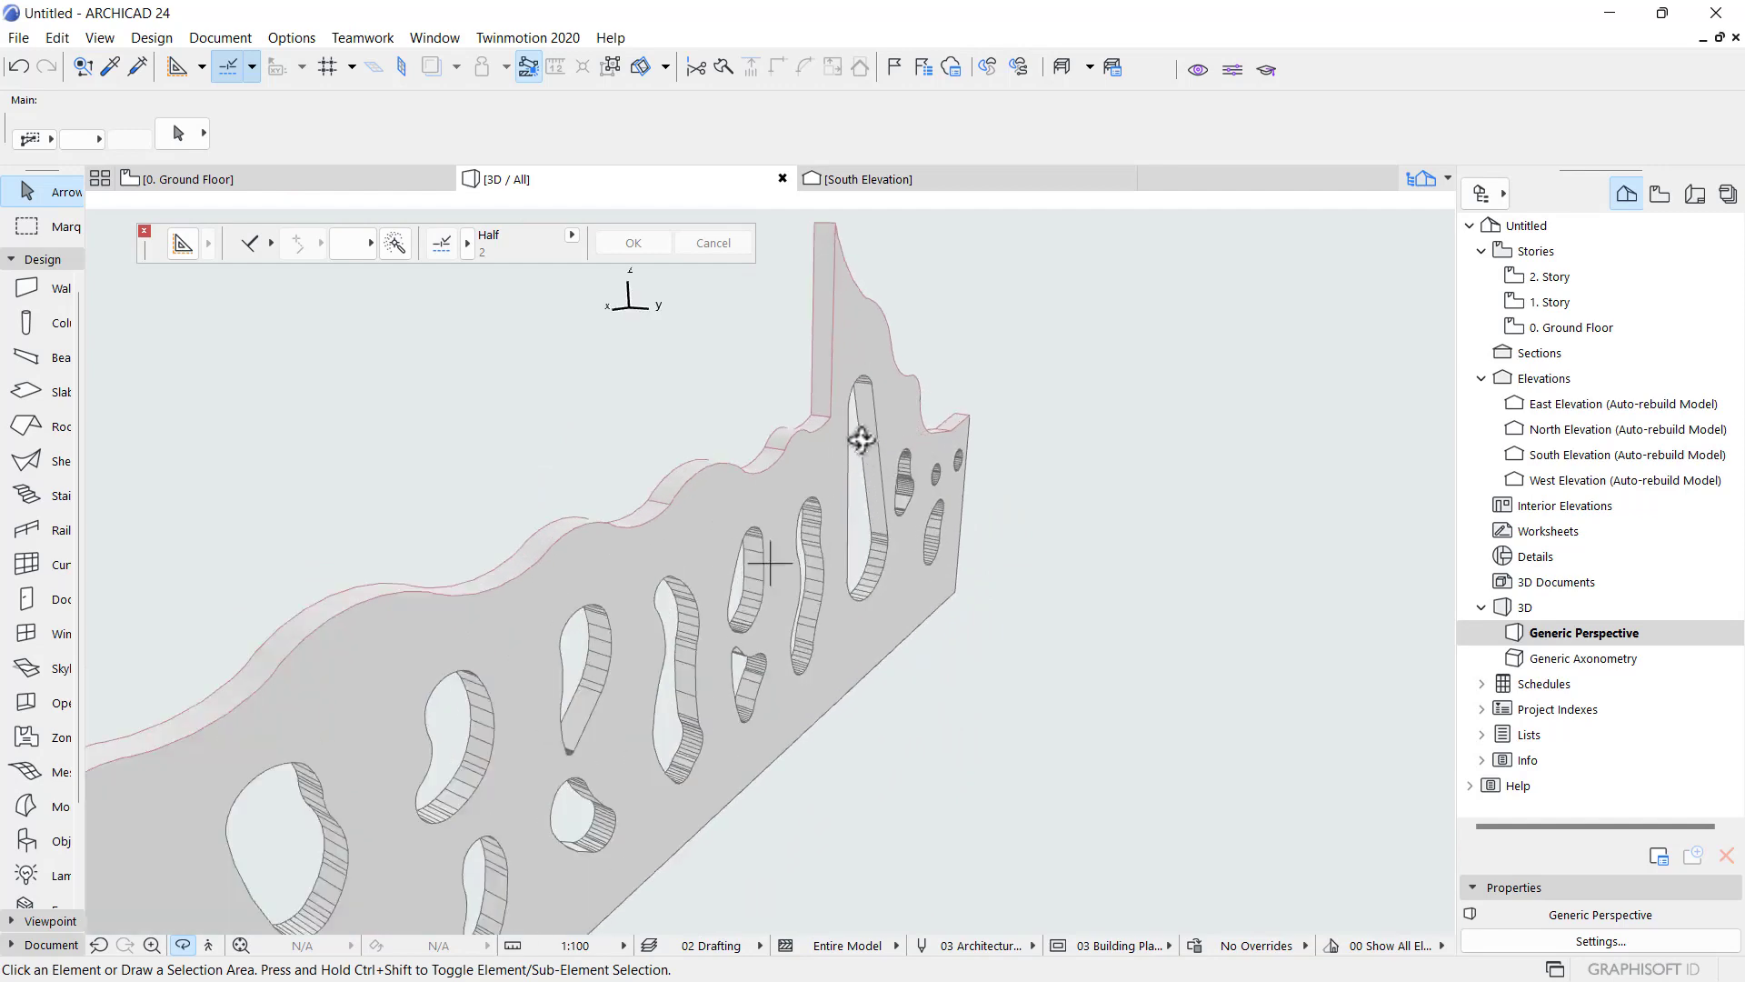
{"action": "middle_click_drag", "start_coordinate": [842, 516], "coordinate": [1183, 543], "text": "shift"}
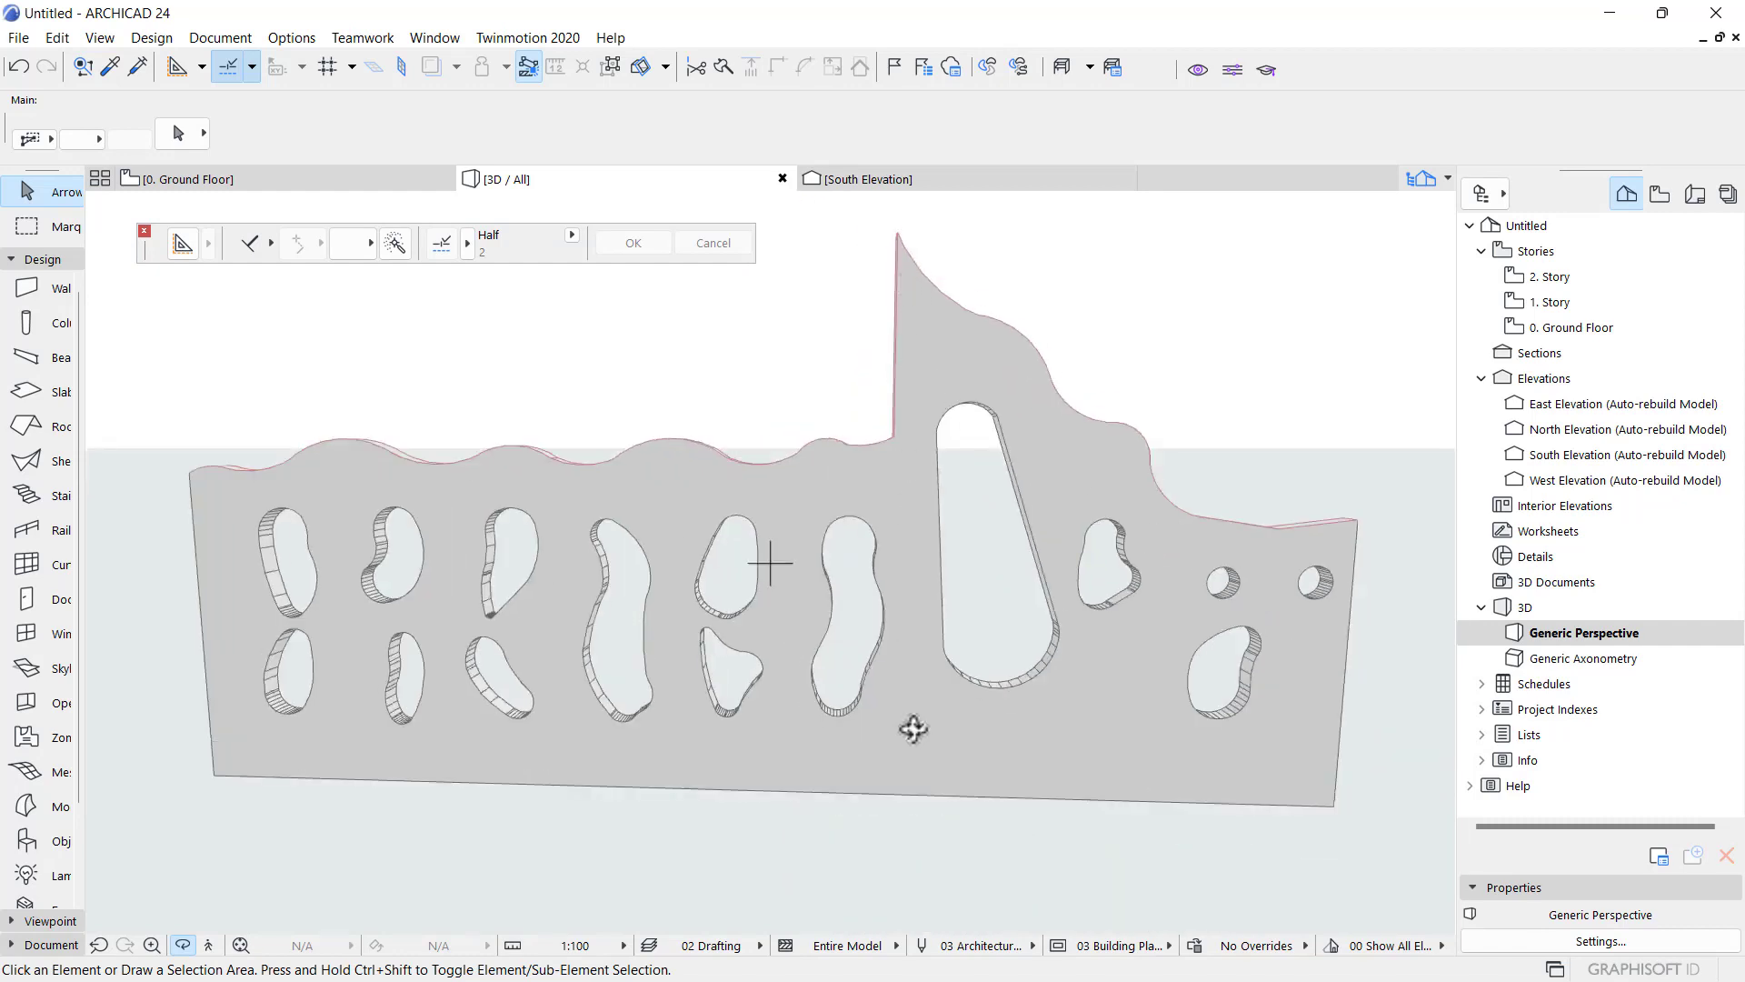
{"action": "middle_click_drag", "start_coordinate": [1266, 732], "coordinate": [1210, 569], "text": "shift"}
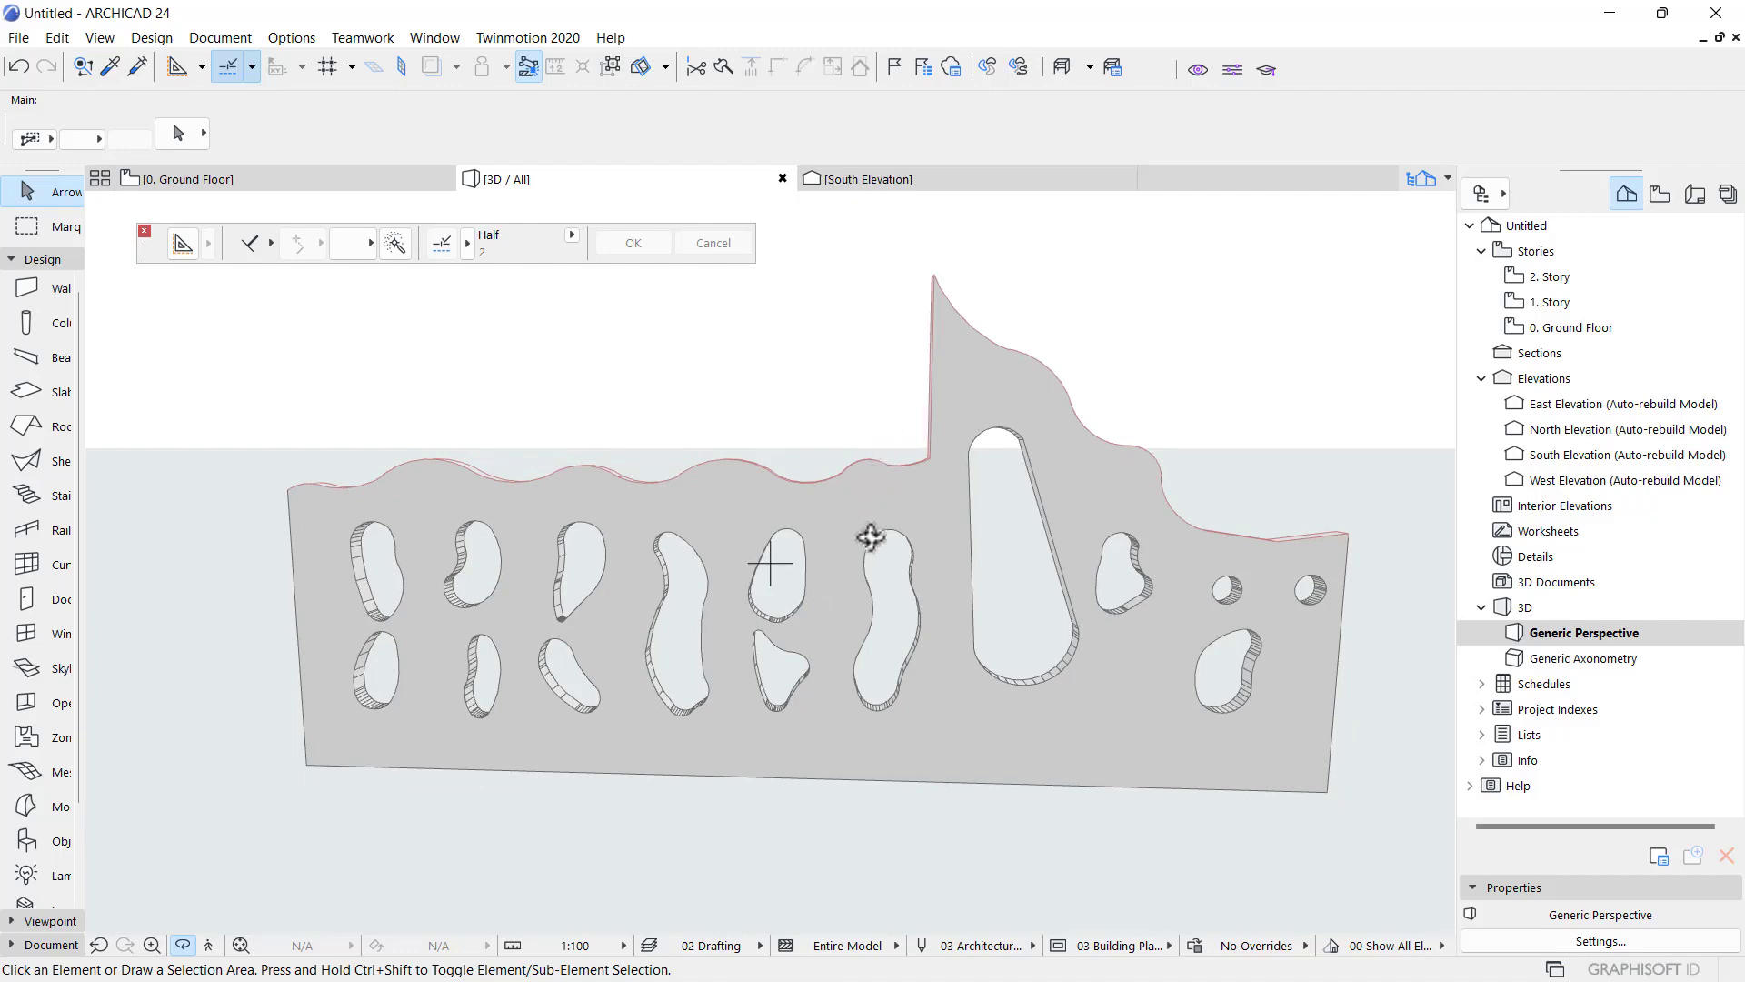
- Try to select the slabs used for the openings with selection rectangles around the opening shapes on the ground floor plan
{"action": "middle_click_drag", "start_coordinate": [870, 537], "coordinate": [440, 268], "text": "shift"}
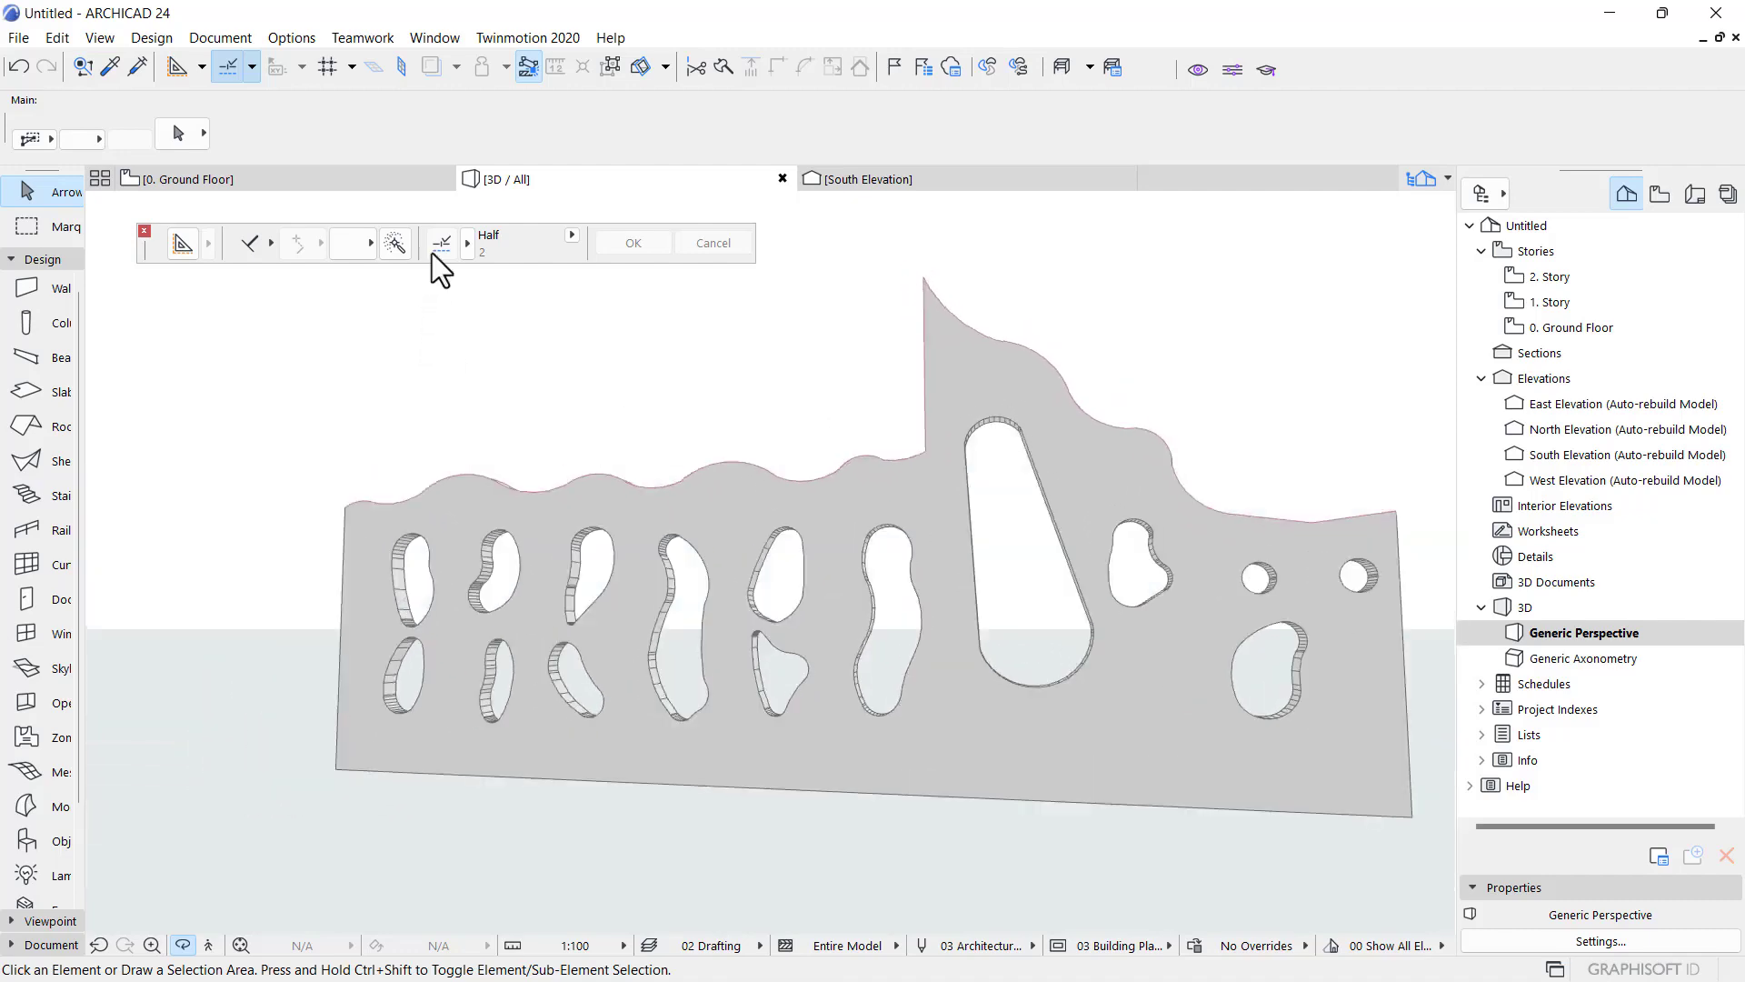
{"action": "left_click", "coordinate": [350, 181]}
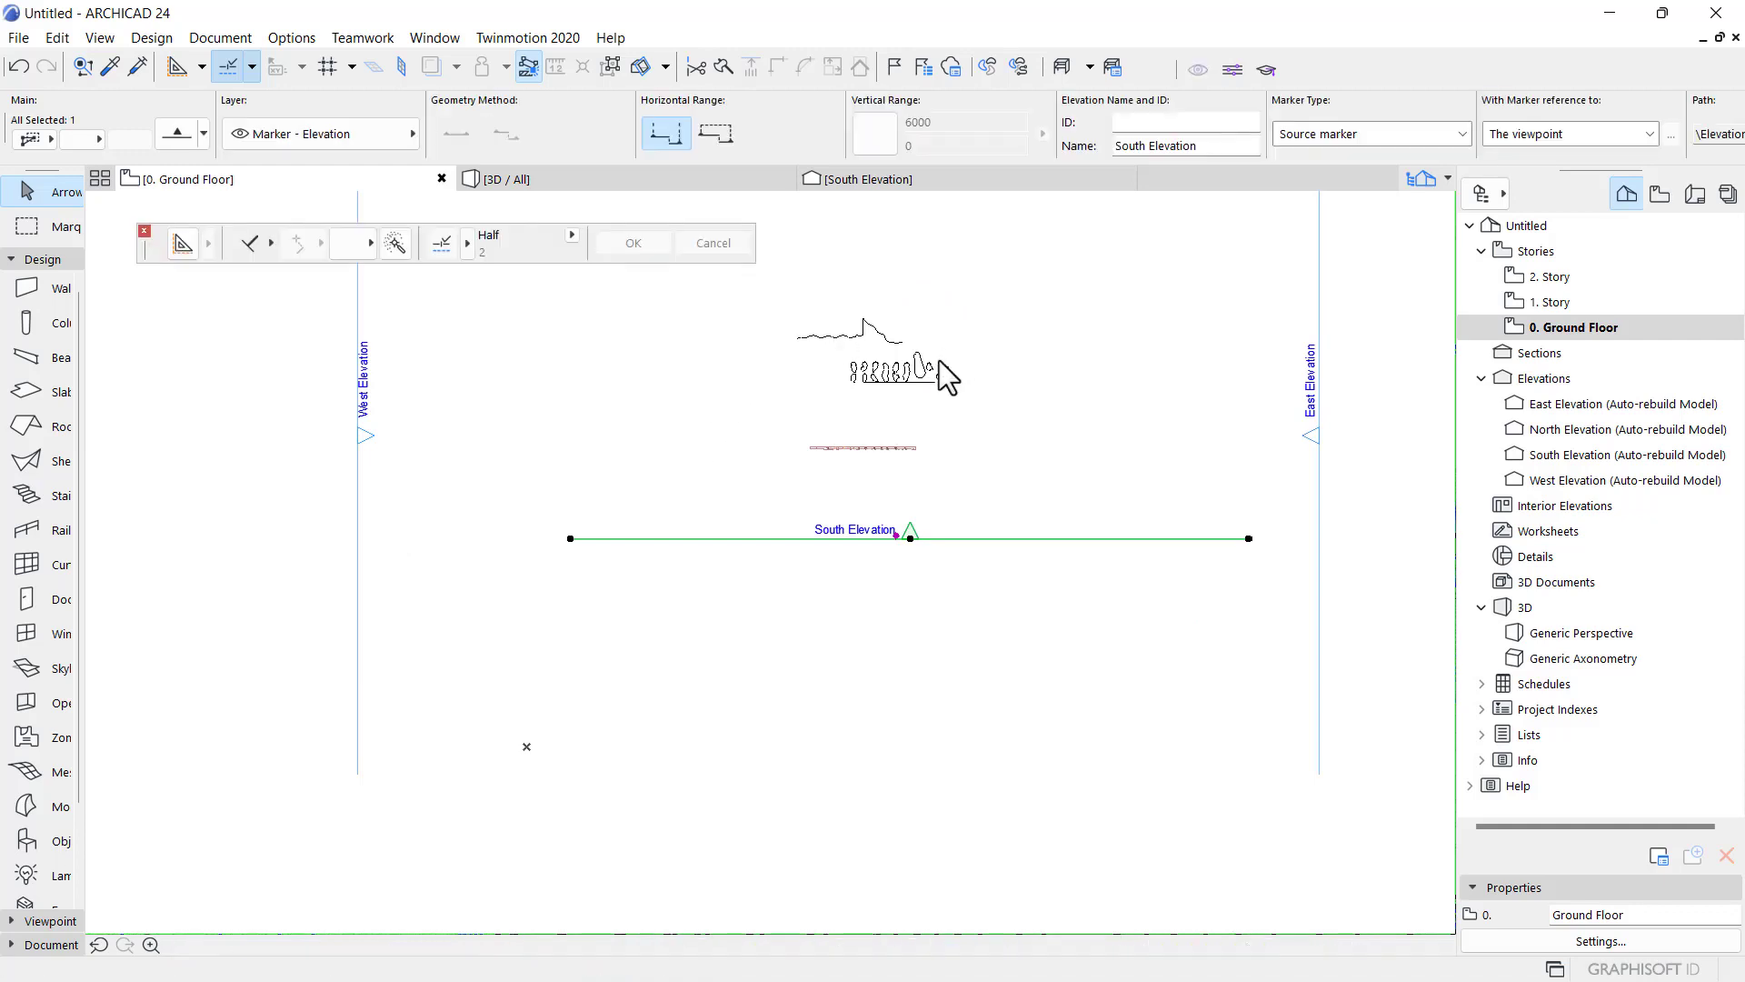
{"action": "scroll", "coordinate": [936, 380], "scroll_direction": "up", "scroll_amount": 5}
{"action": "scroll", "coordinate": [876, 318], "scroll_direction": "up", "scroll_amount": 1}
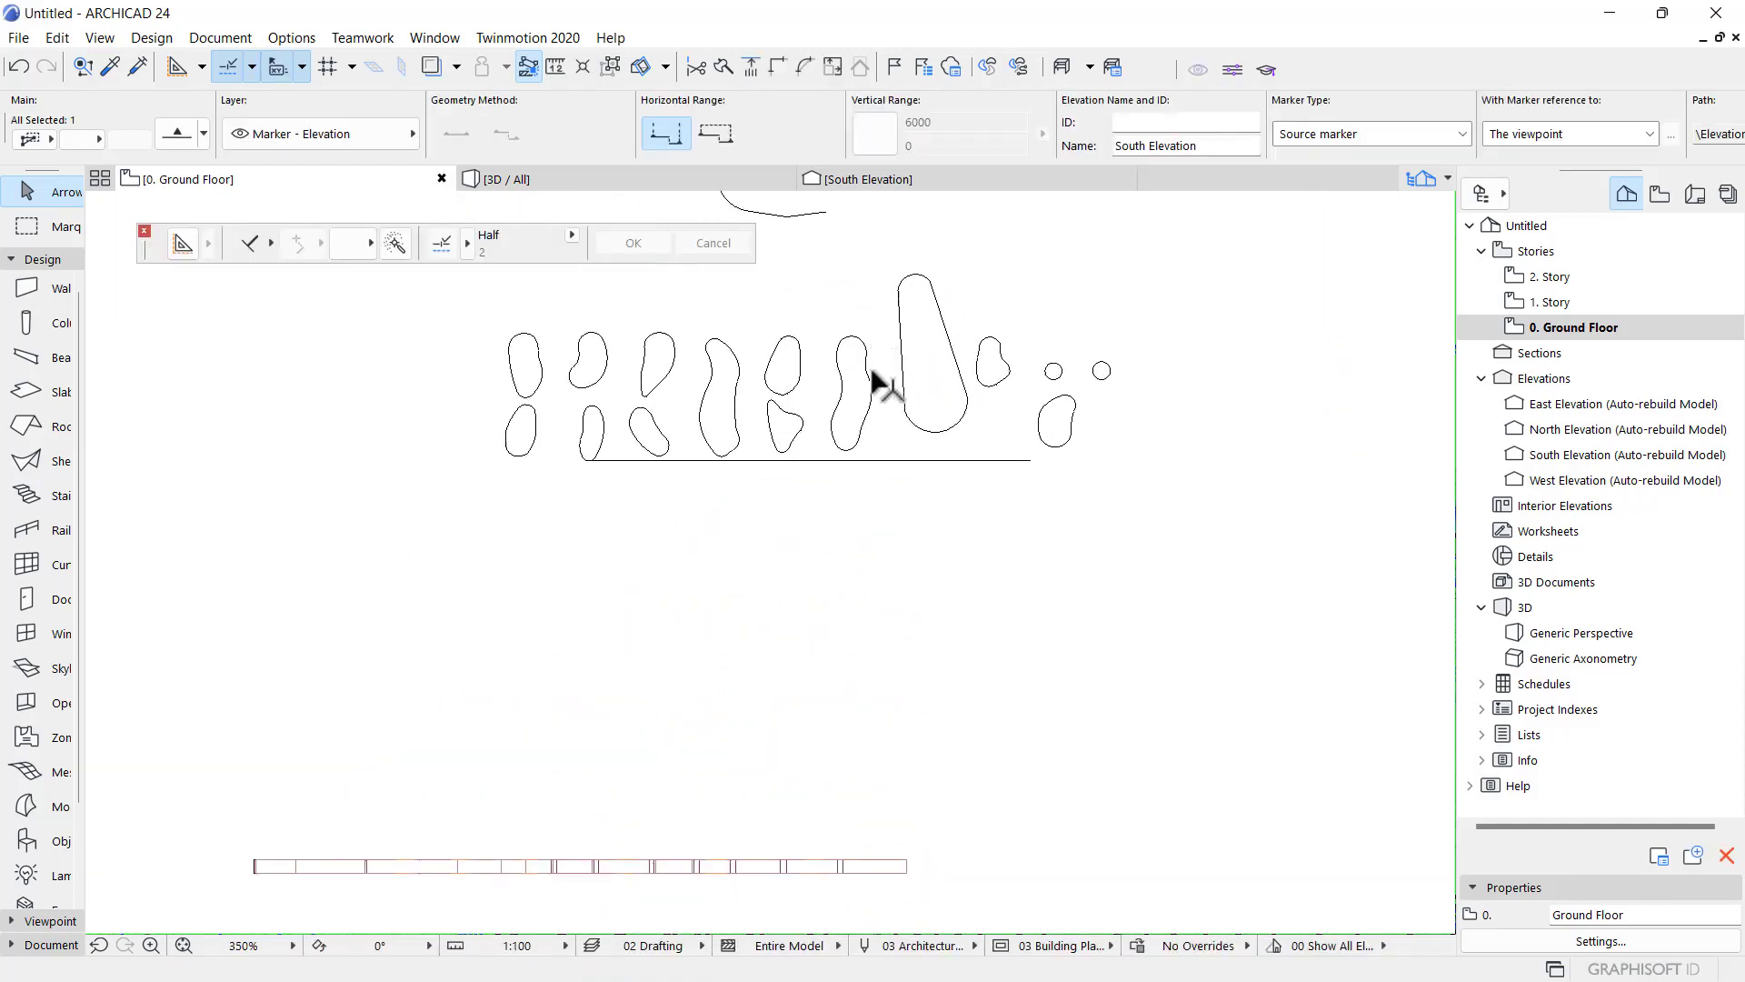
{"action": "key", "text": "Escape"}
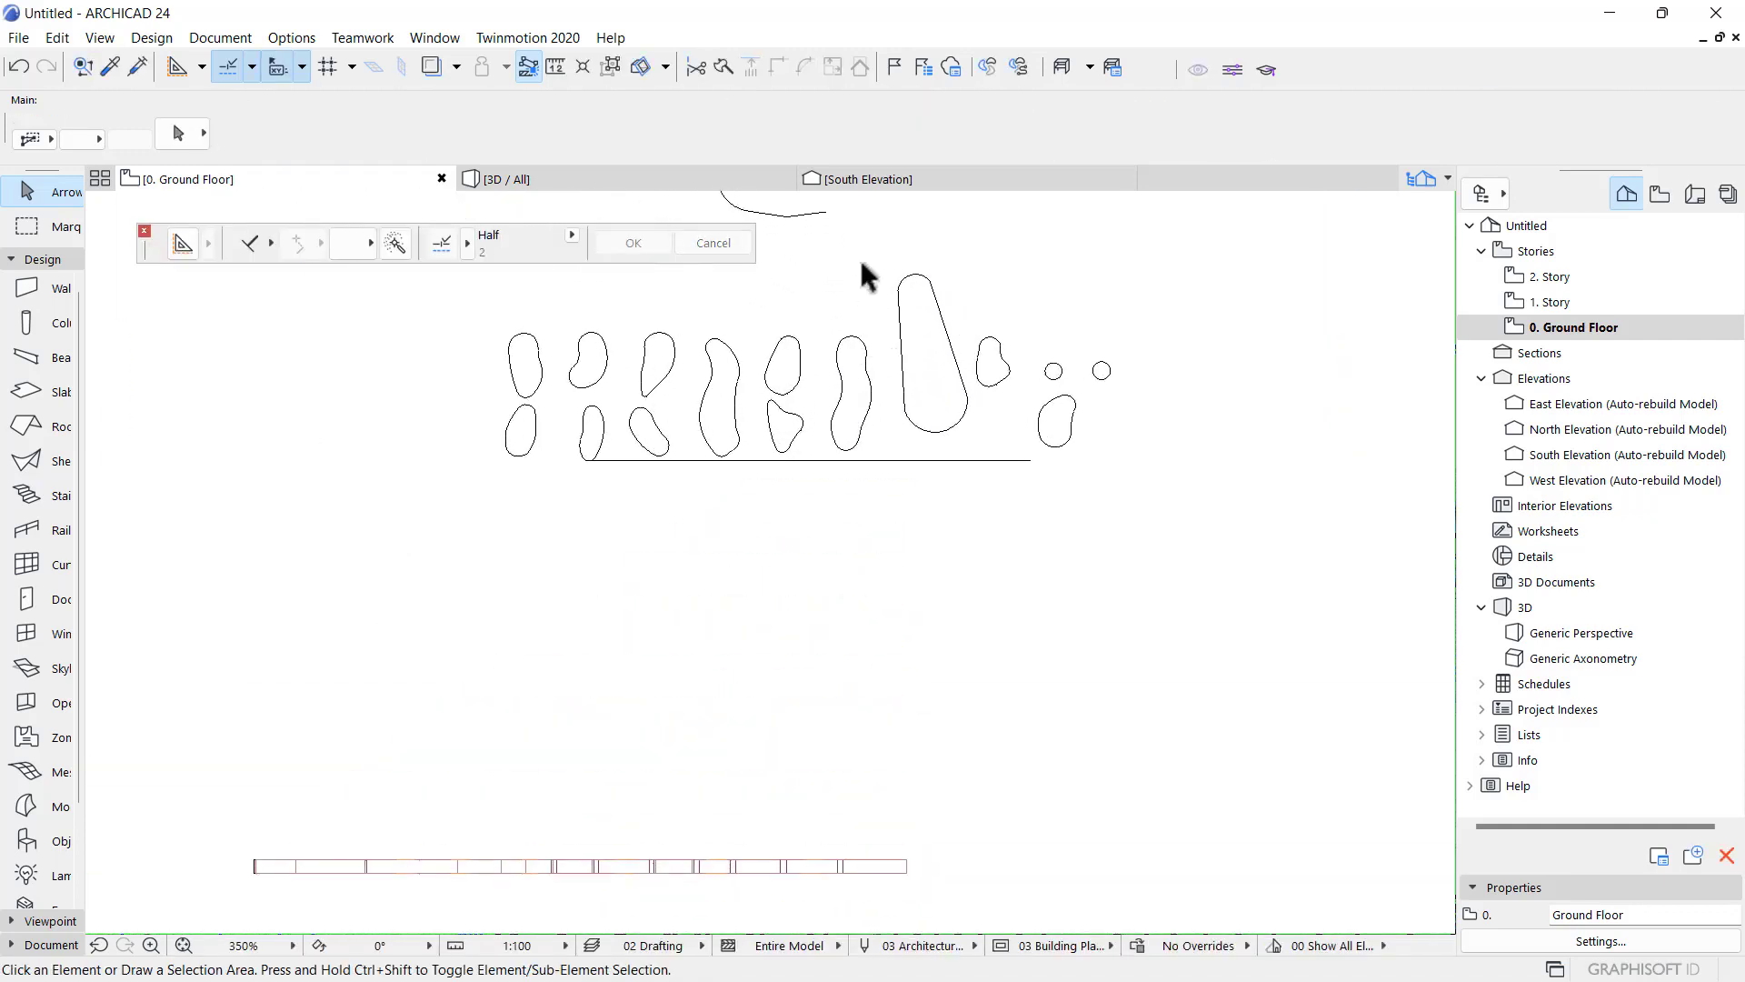
{"action": "left_click", "coordinate": [879, 220]}
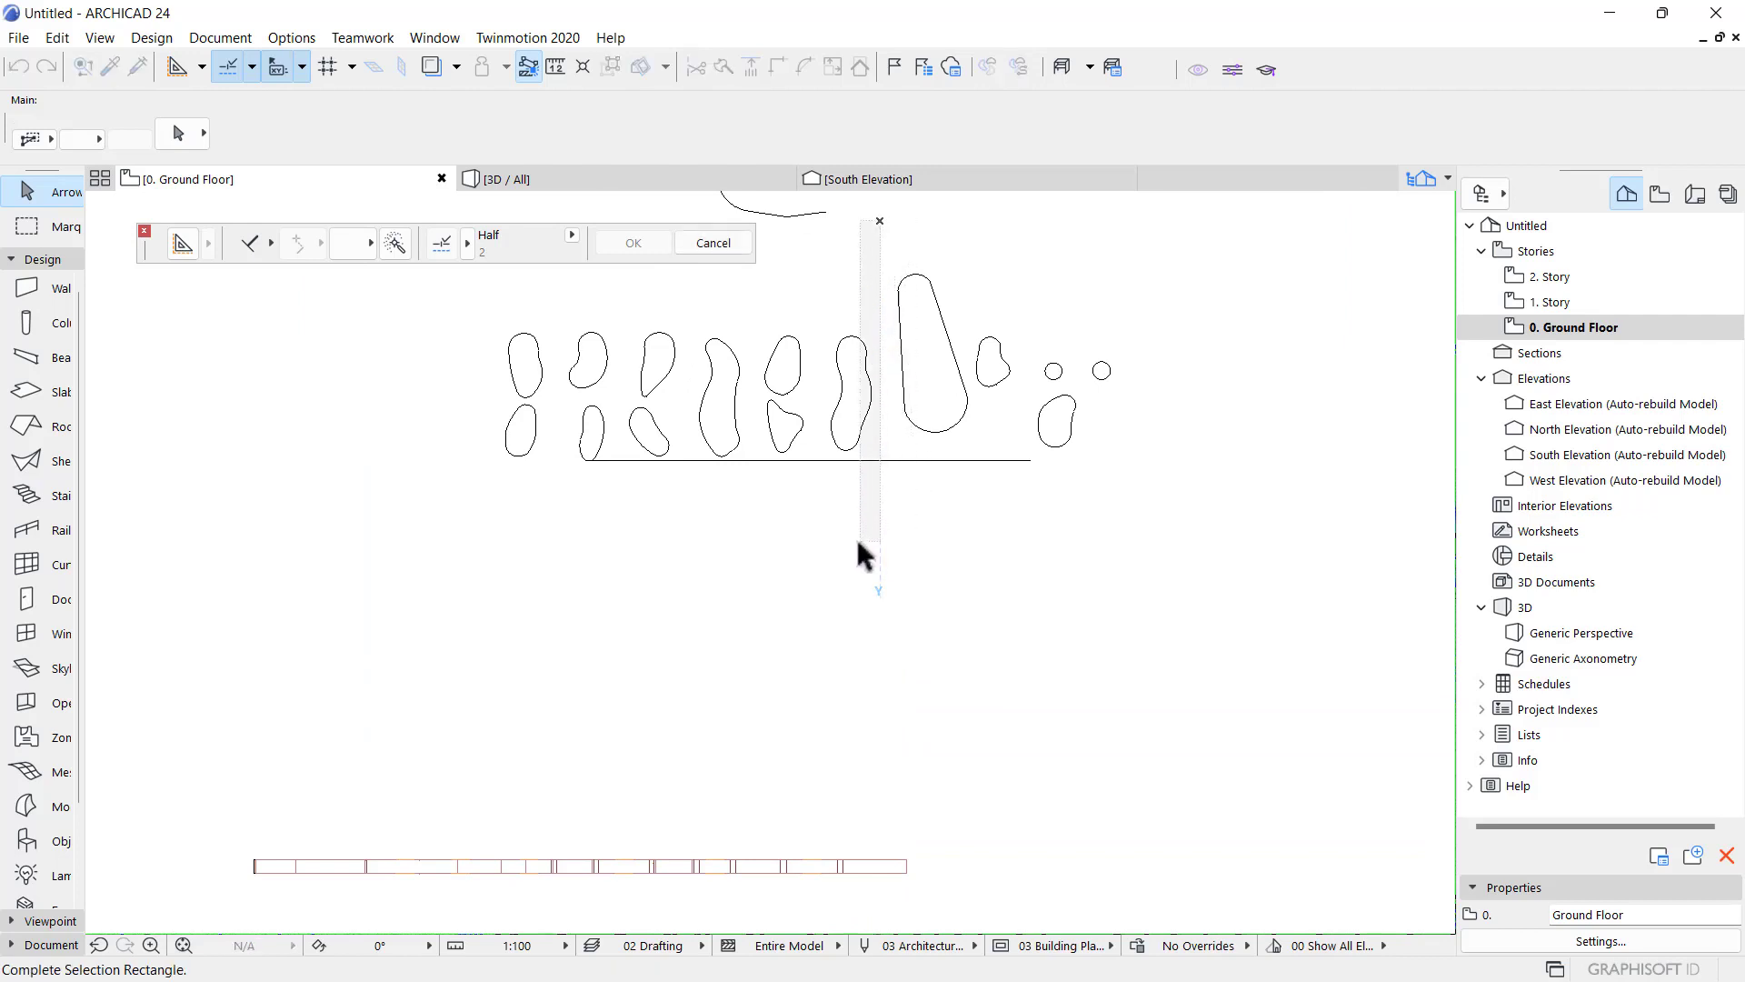
{"action": "left_click", "coordinate": [825, 405]}
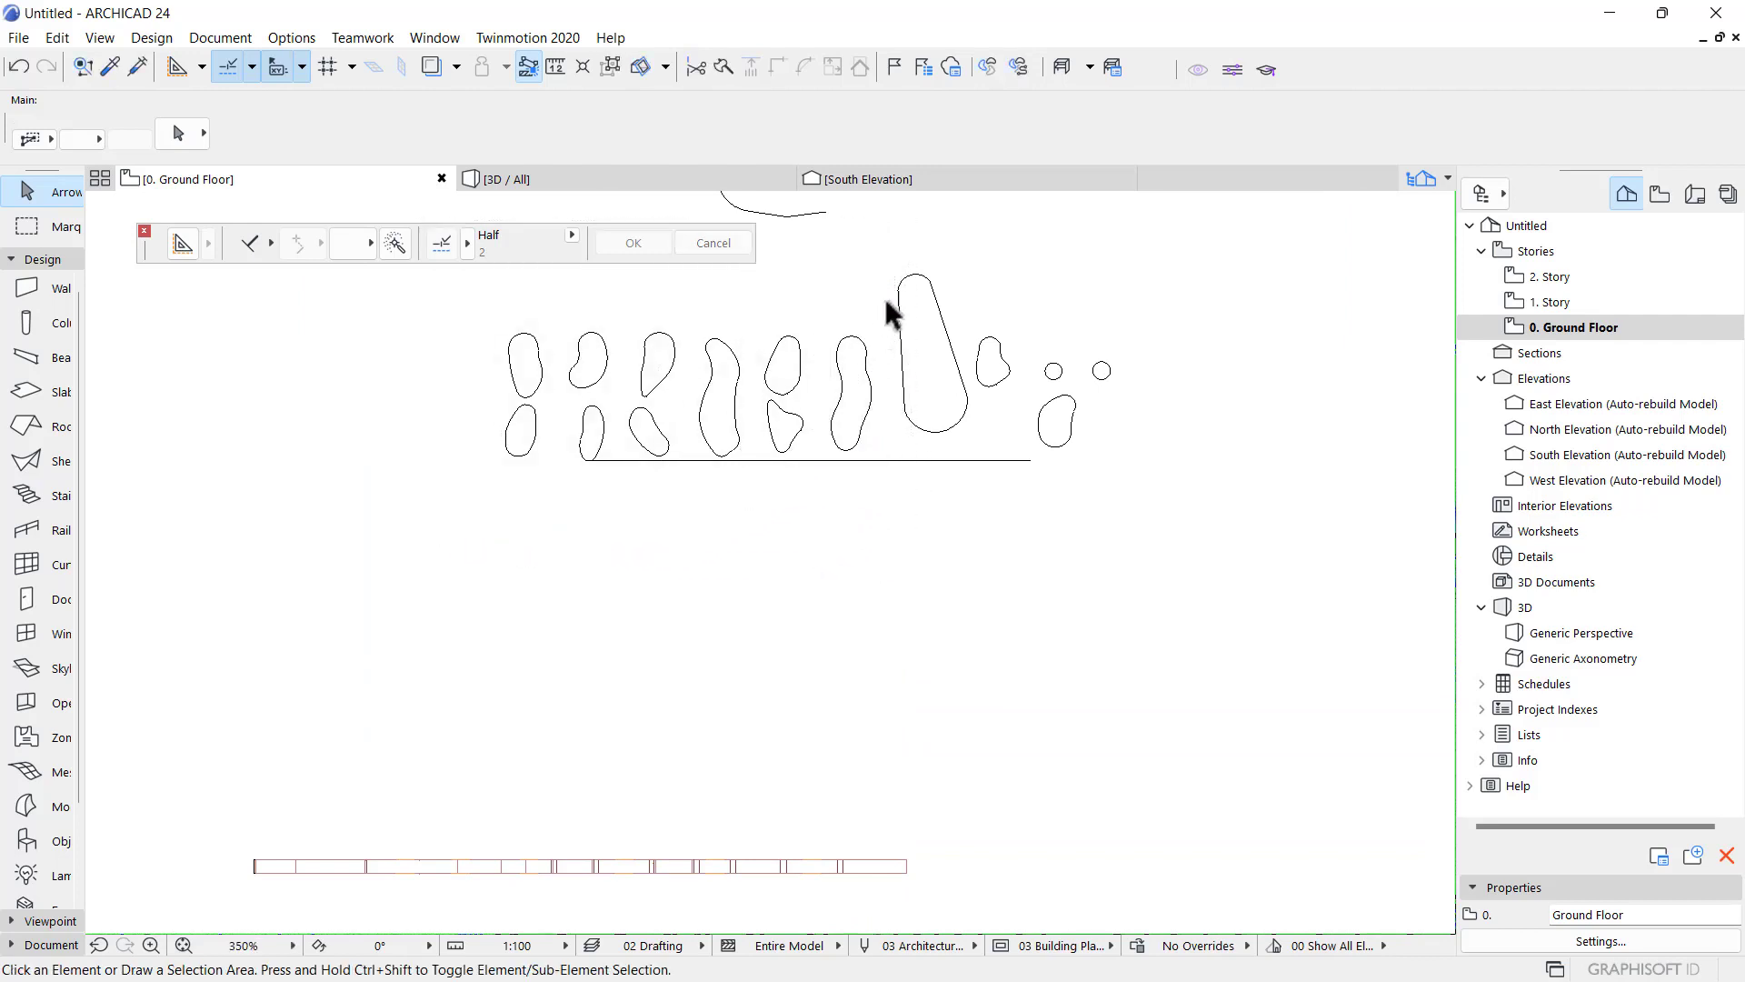
{"action": "left_click", "coordinate": [890, 239]}
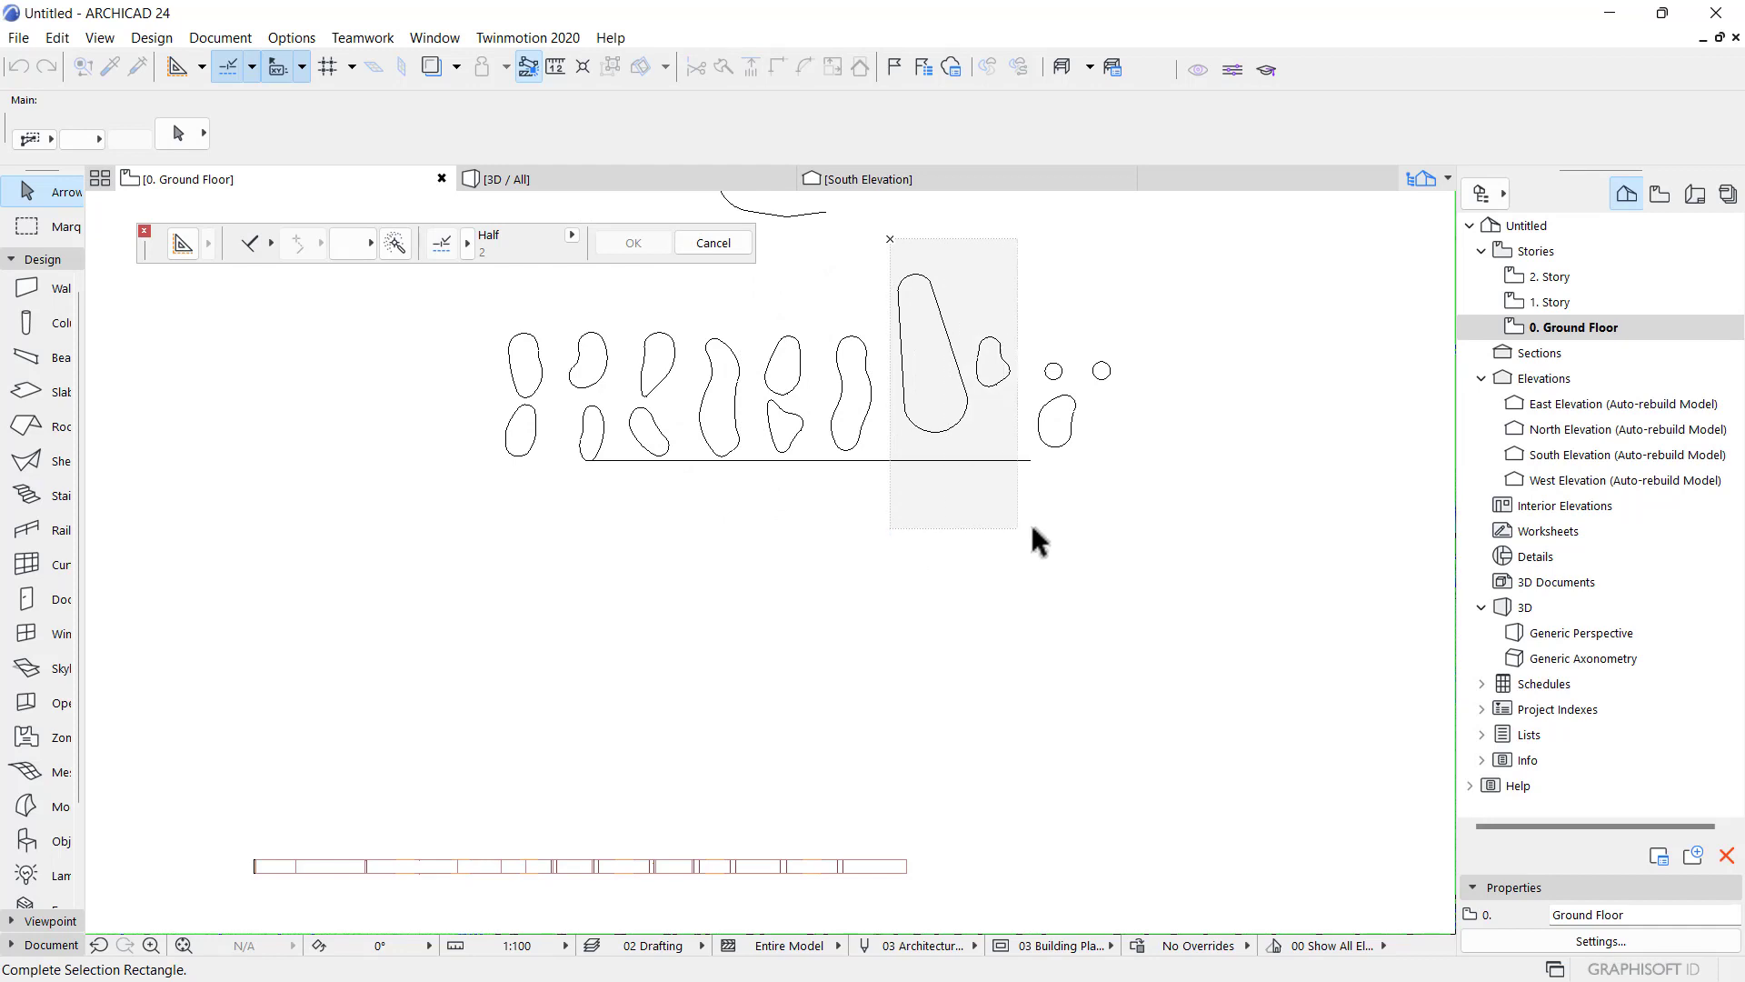
{"action": "left_click", "coordinate": [1113, 518]}
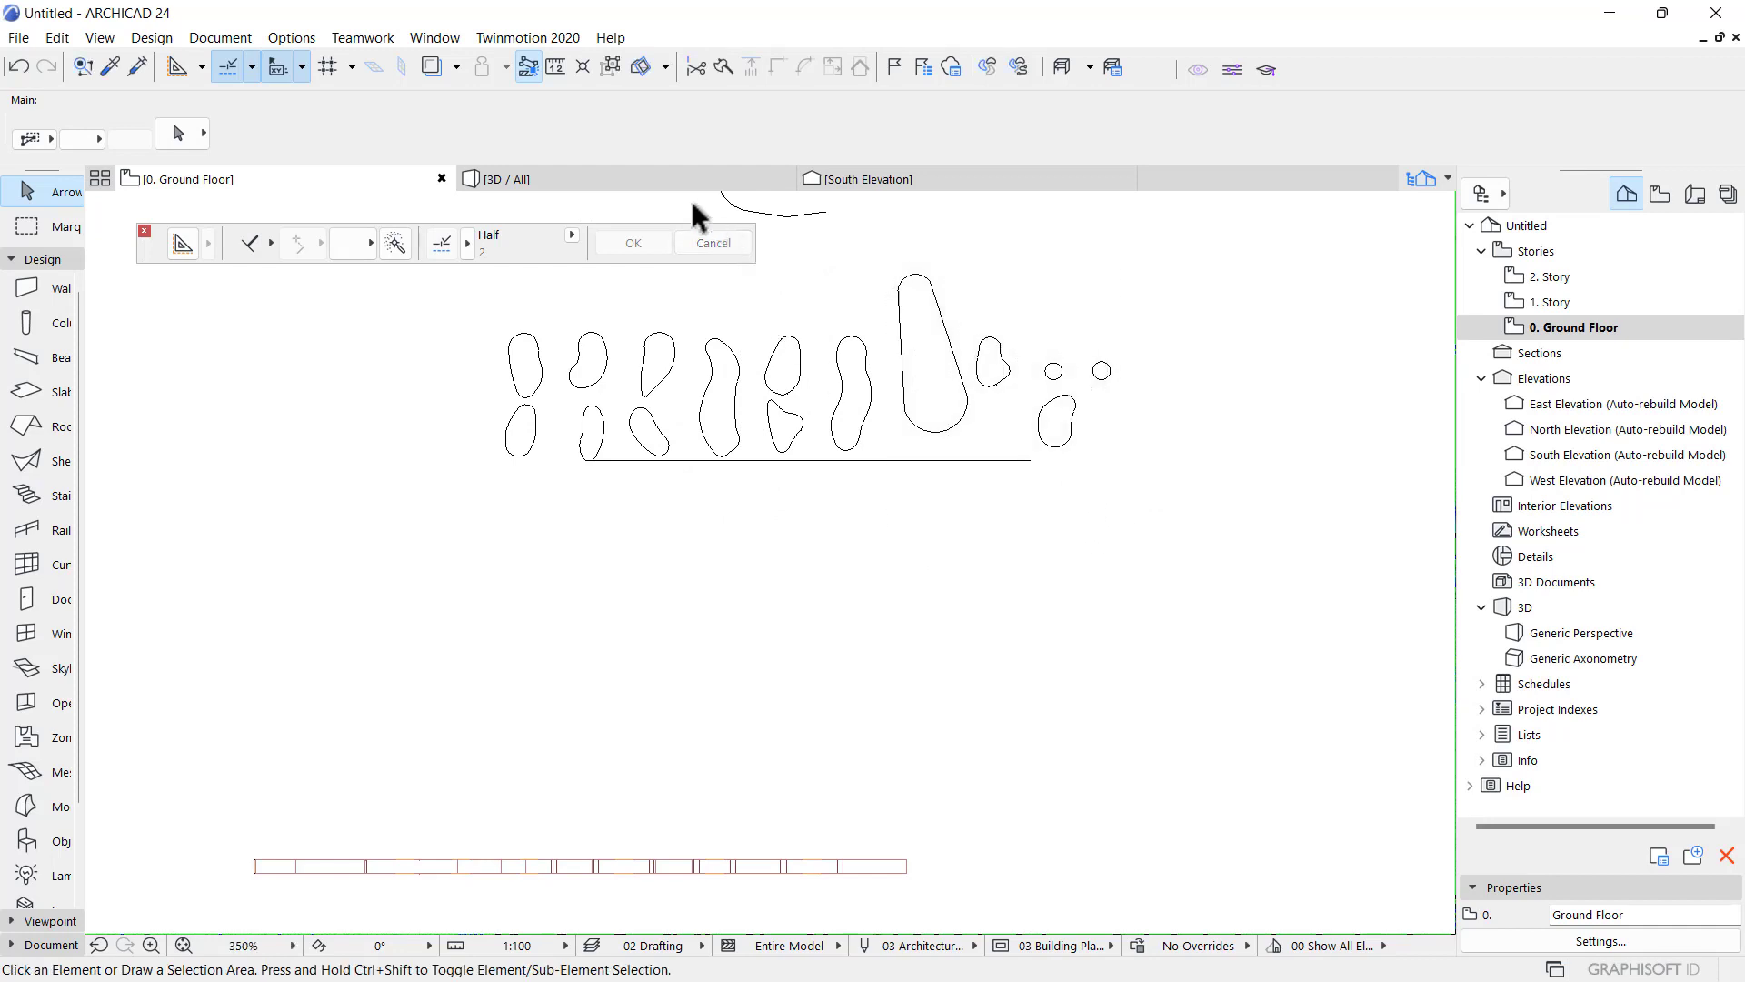
{"action": "left_click", "coordinate": [507, 314]}
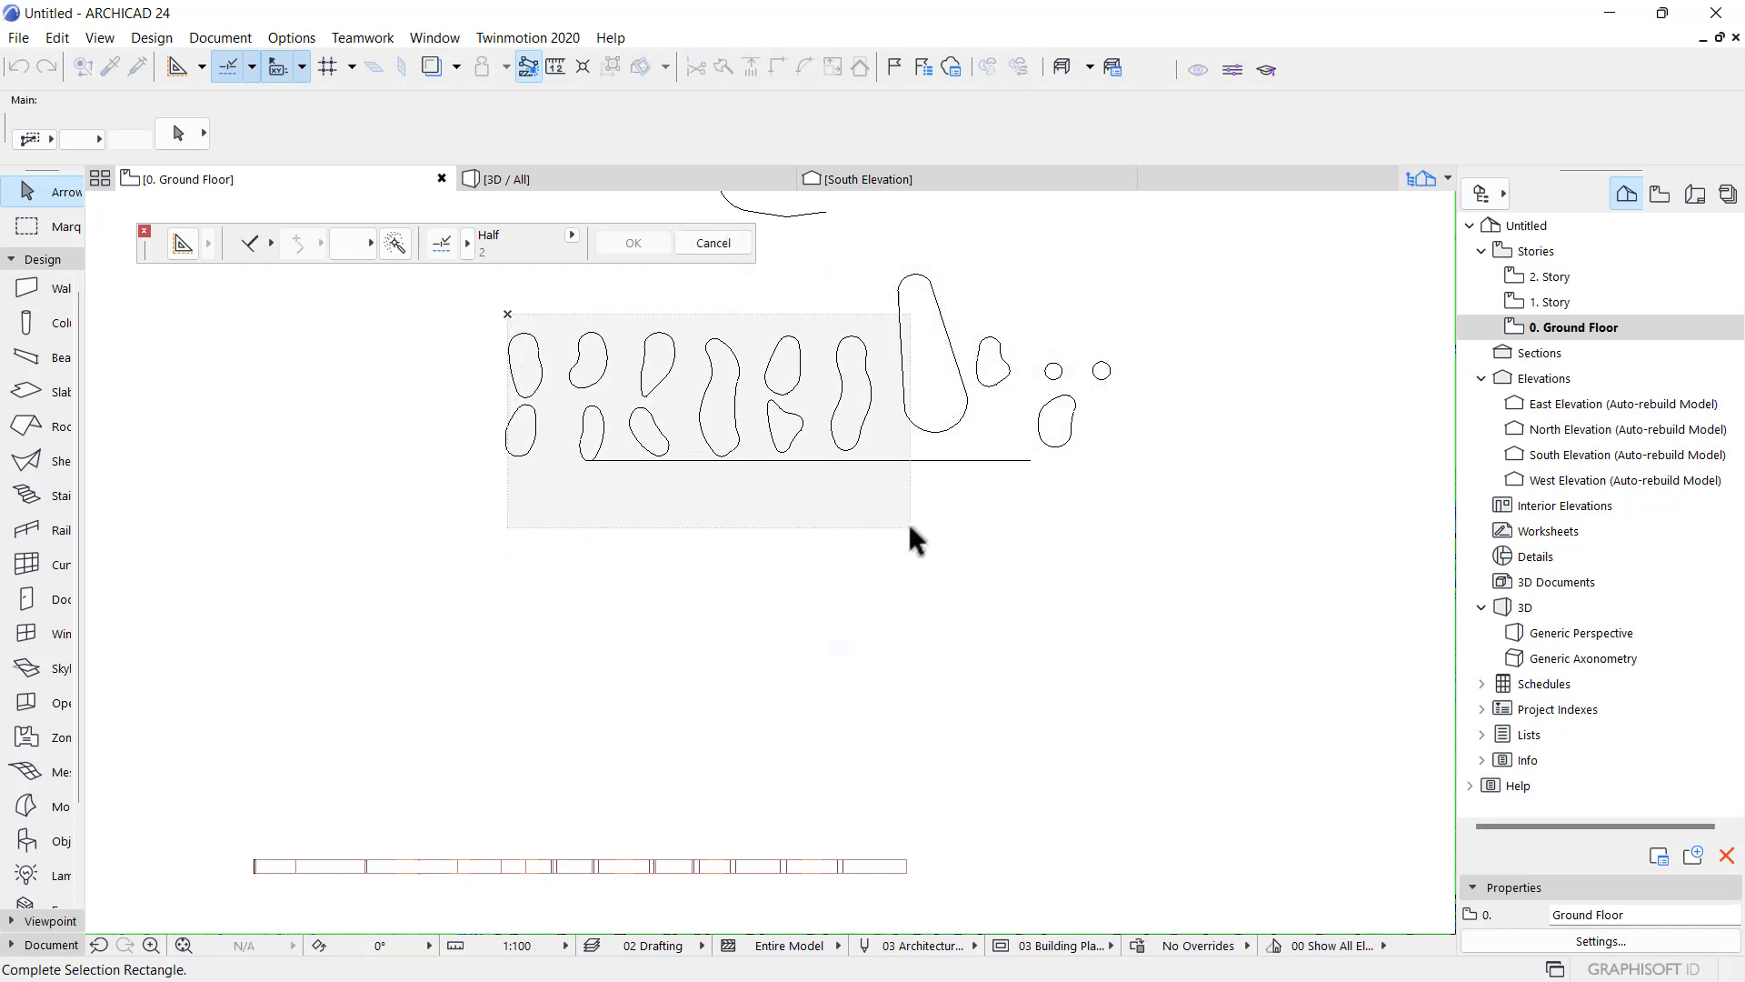
{"action": "left_click", "coordinate": [878, 487]}
{"action": "left_click", "coordinate": [892, 238]}
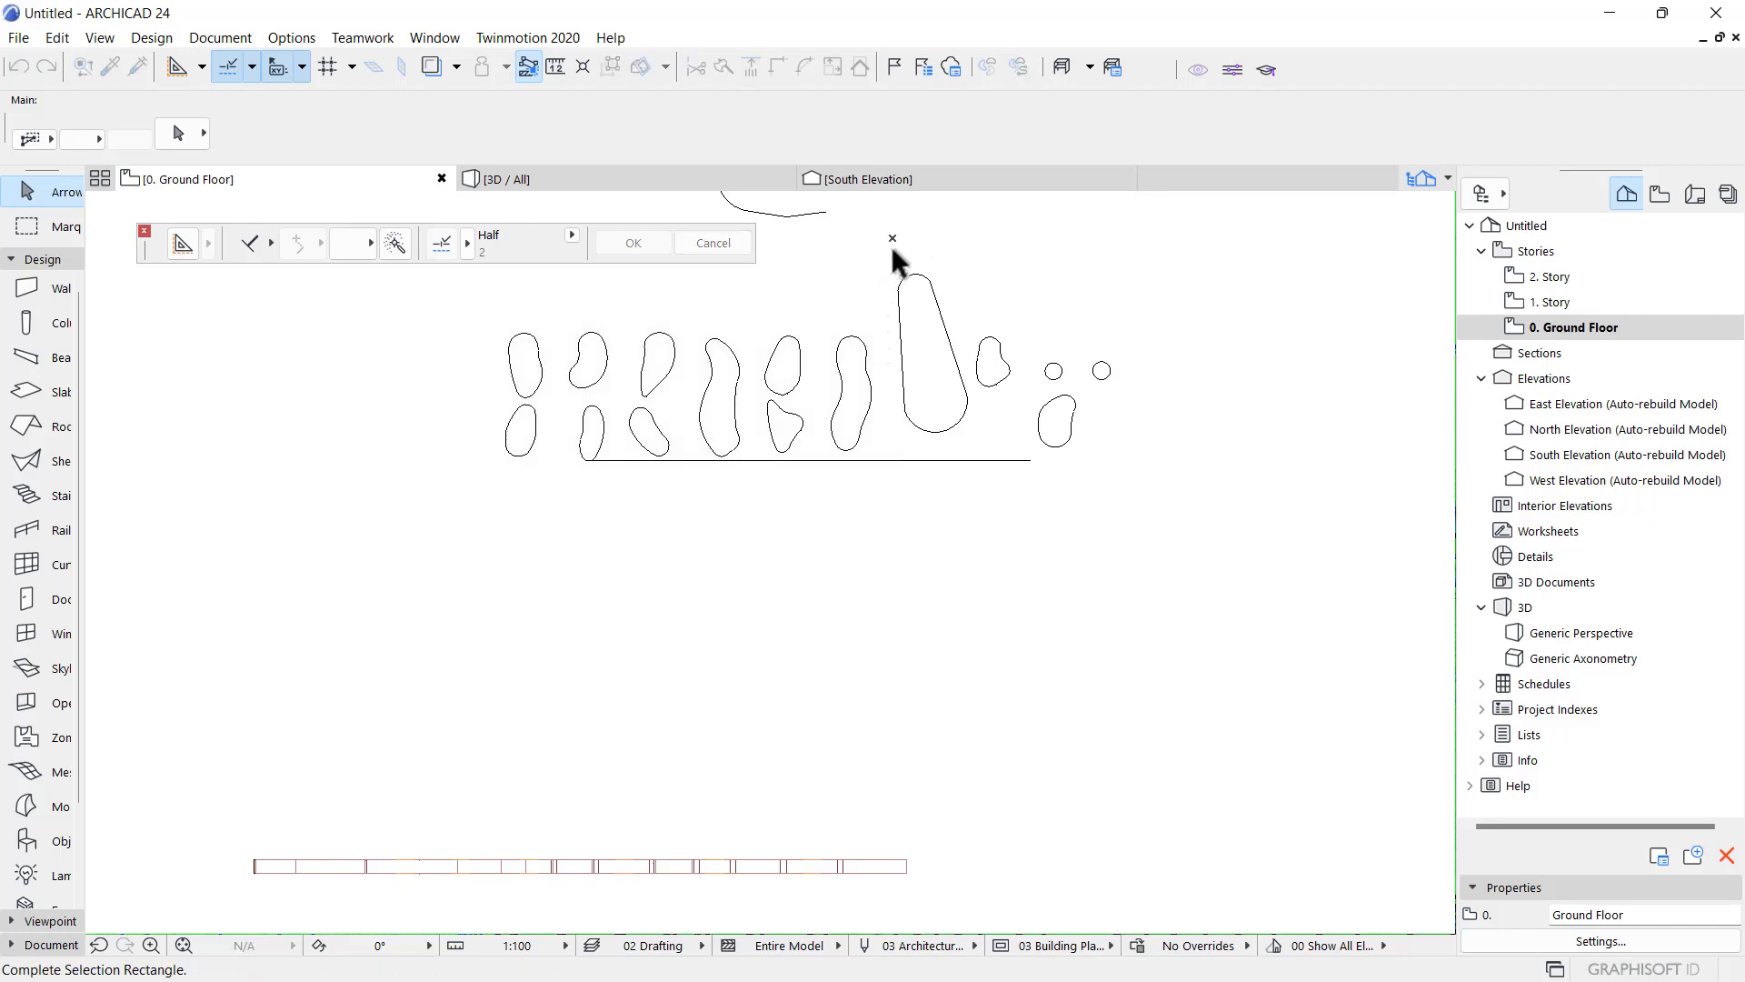
{"action": "left_click", "coordinate": [1190, 531]}
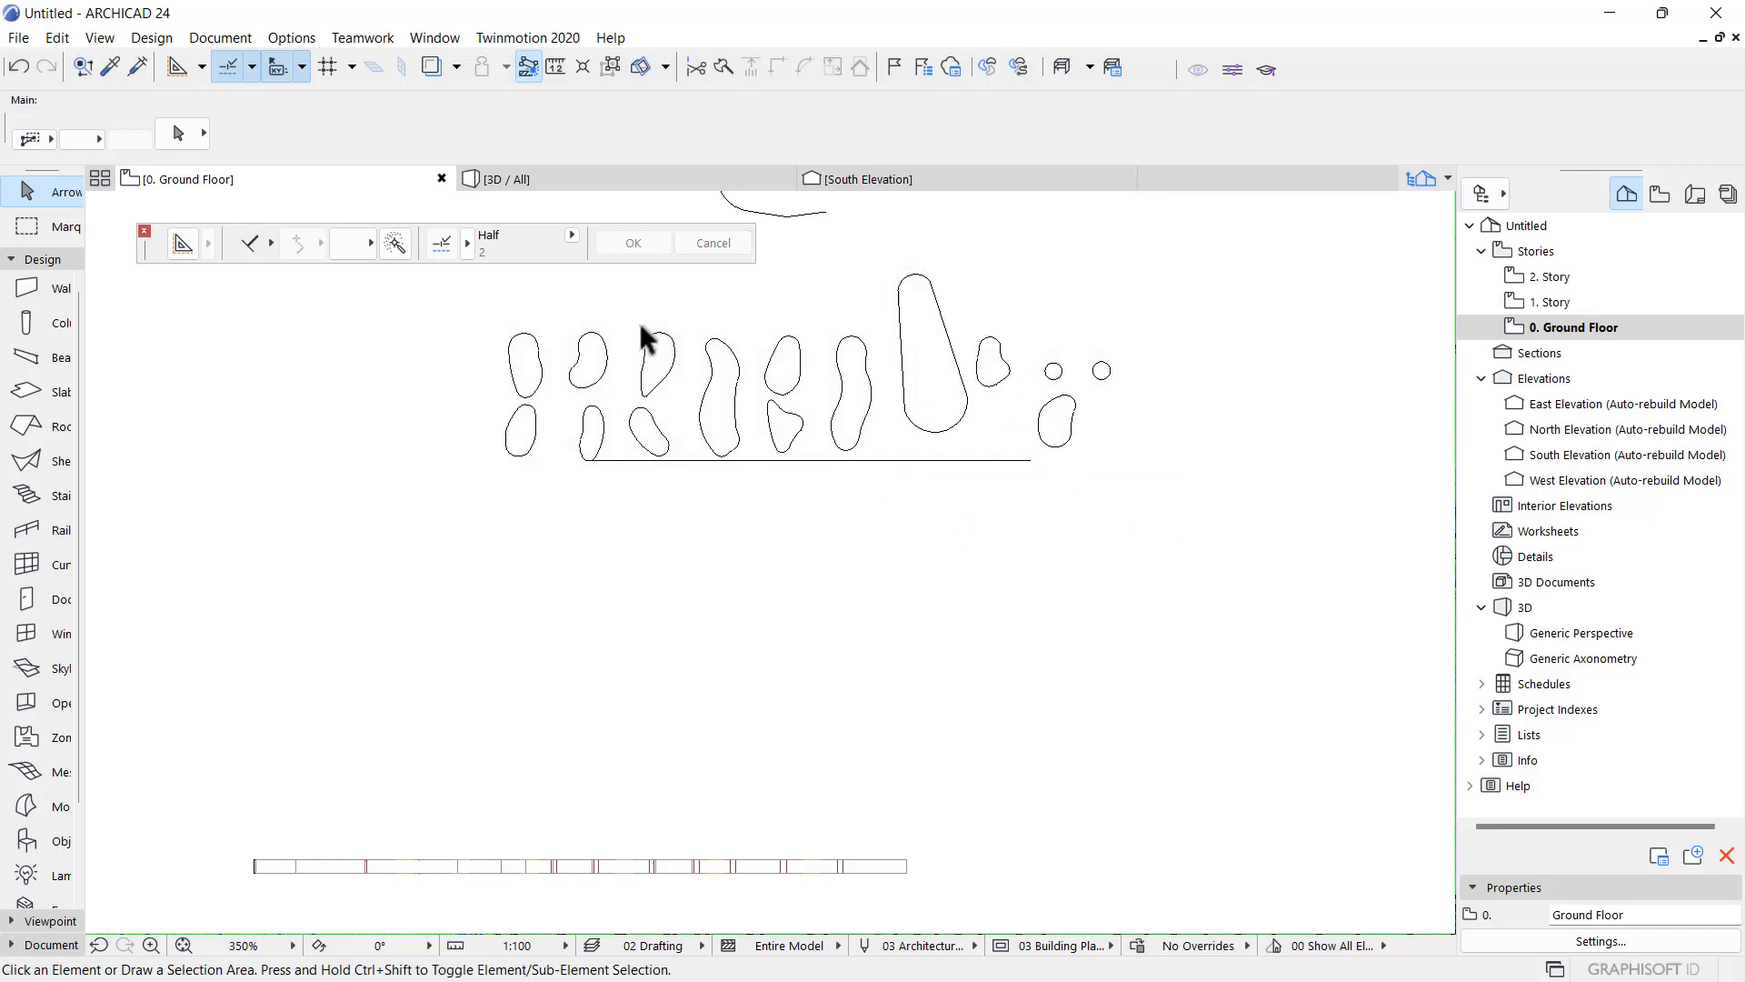
- Examine the perforated wall's wavy top edge in 3D and compare it with the opening outlines on the ground floor plan
{"action": "left_click", "coordinate": [611, 182]}
{"action": "middle_click_drag", "start_coordinate": [860, 473], "coordinate": [782, 510], "text": "shift"}
{"action": "scroll", "coordinate": [800, 611], "scroll_direction": "up", "scroll_amount": 5}
{"action": "scroll", "coordinate": [779, 487], "scroll_direction": "down", "scroll_amount": 8}
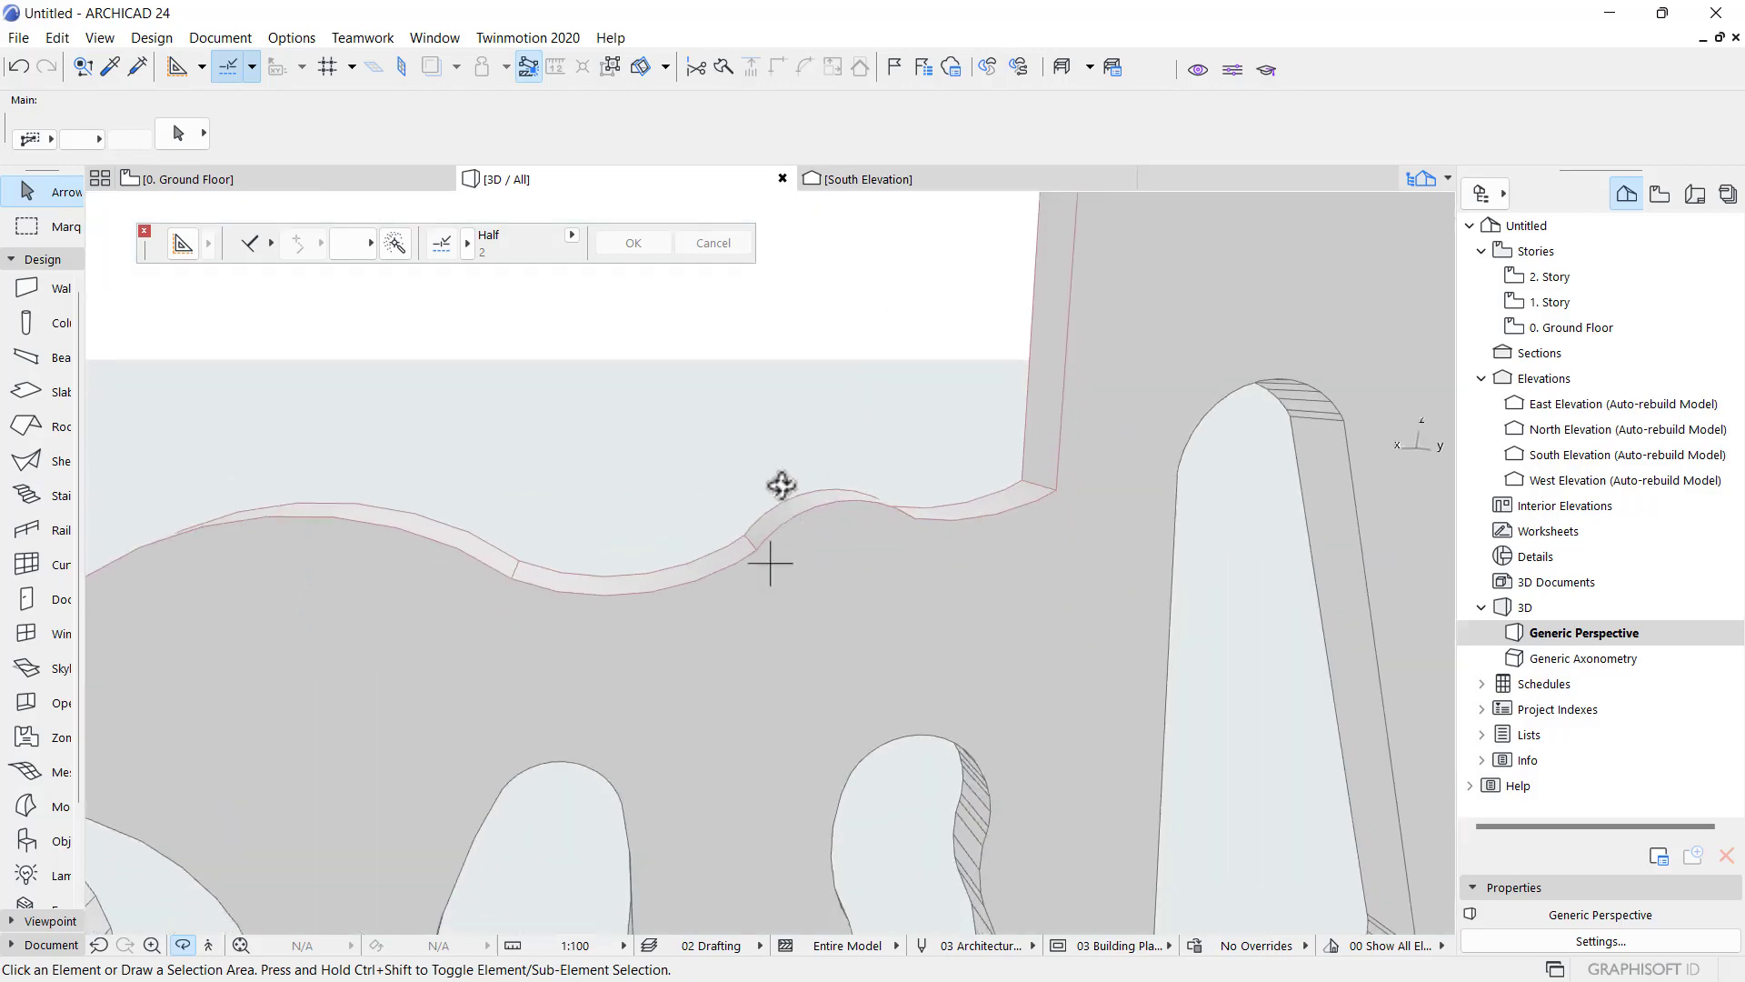
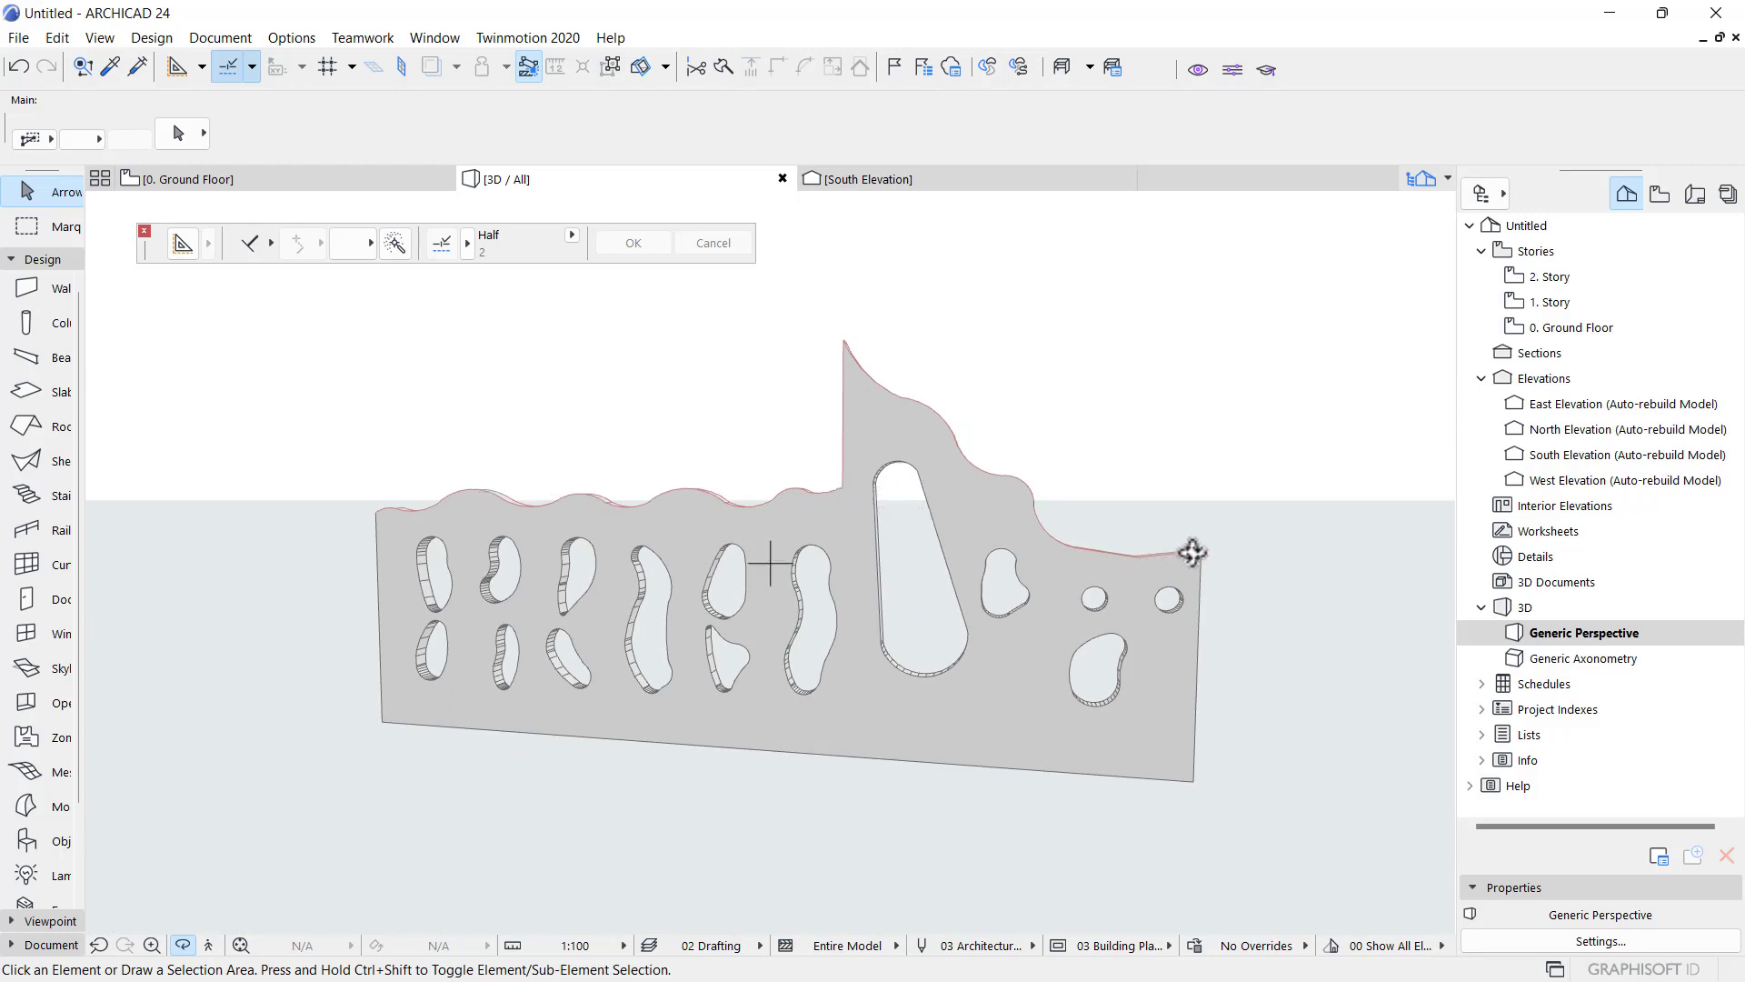
{"action": "middle_click_drag", "start_coordinate": [1193, 552], "coordinate": [581, 611], "text": "shift"}
{"action": "left_click", "coordinate": [312, 177]}
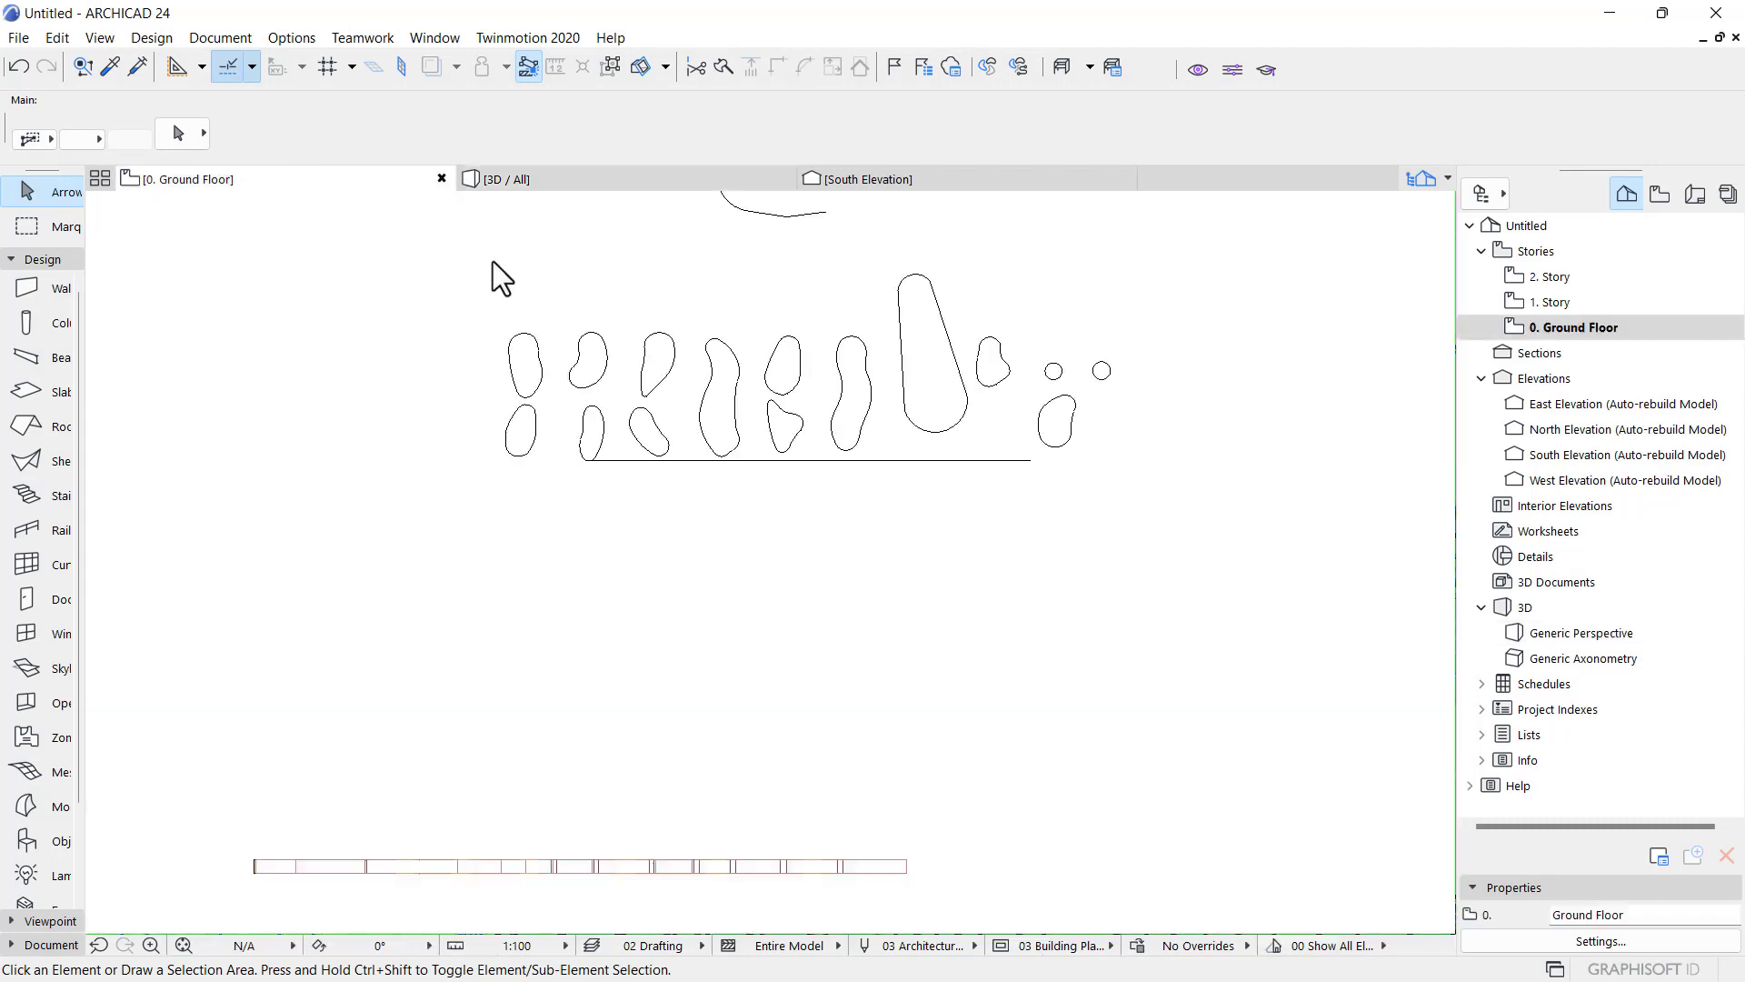
{"action": "scroll", "coordinate": [740, 354], "scroll_direction": "up", "scroll_amount": 2}
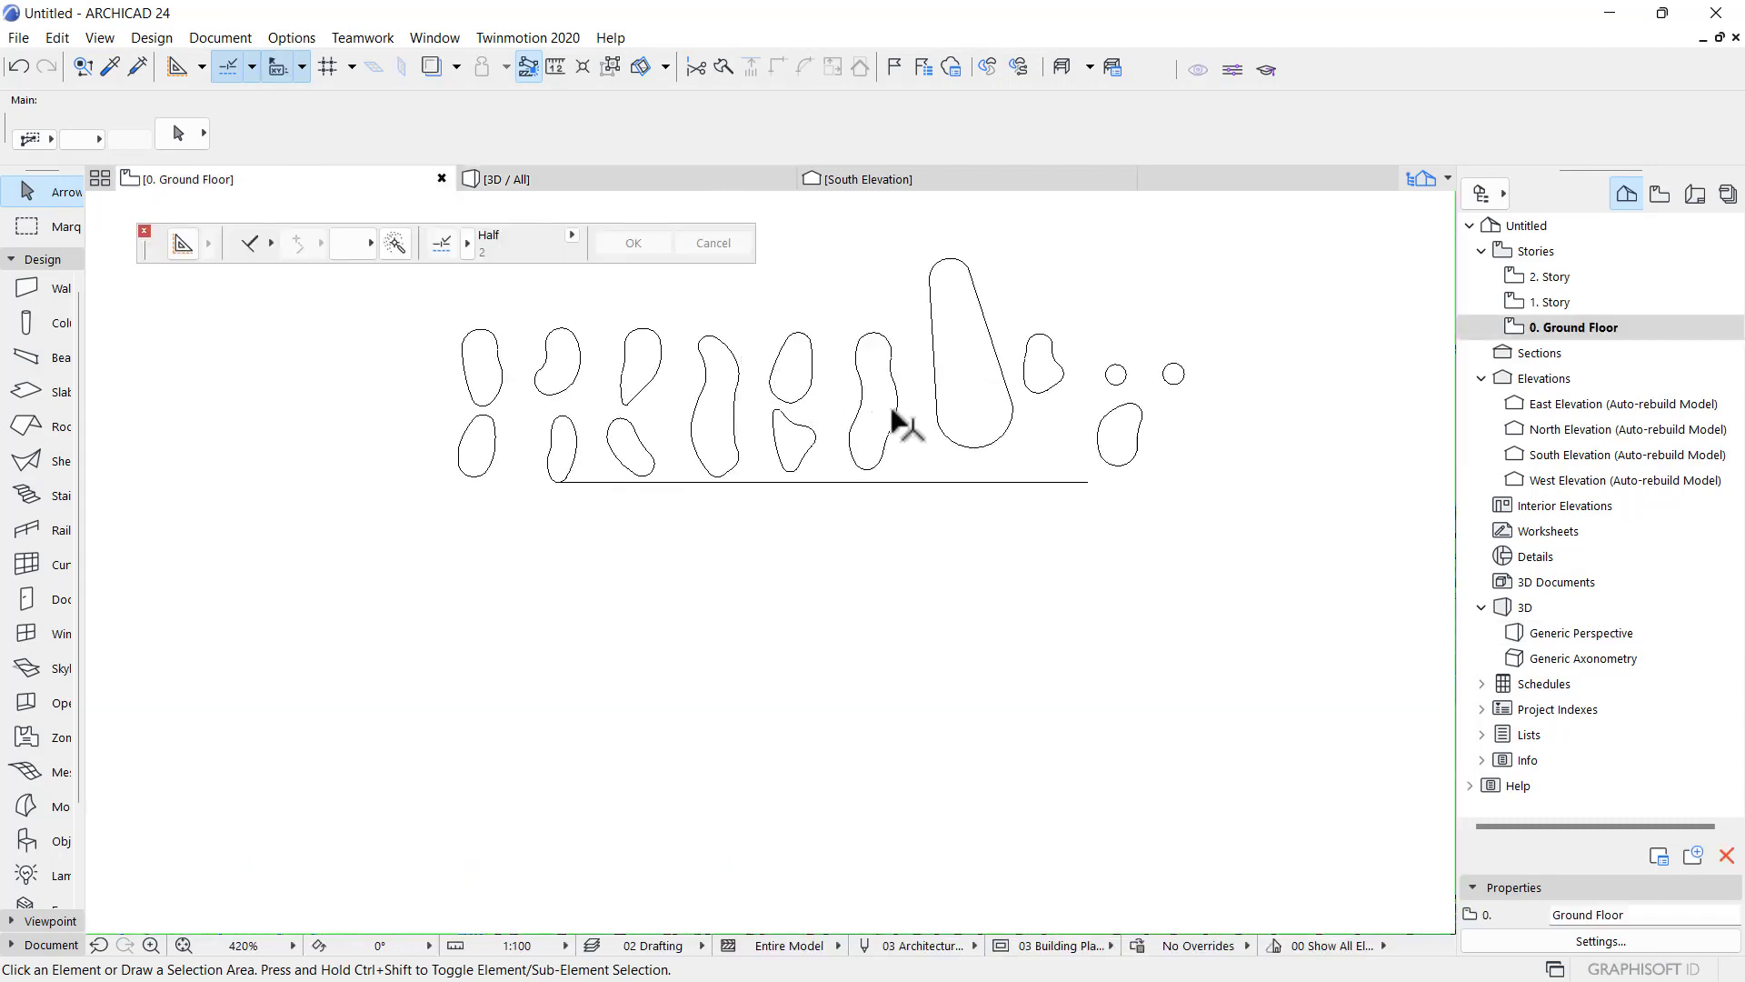
{"action": "scroll", "coordinate": [876, 509], "scroll_direction": "down", "scroll_amount": 8}
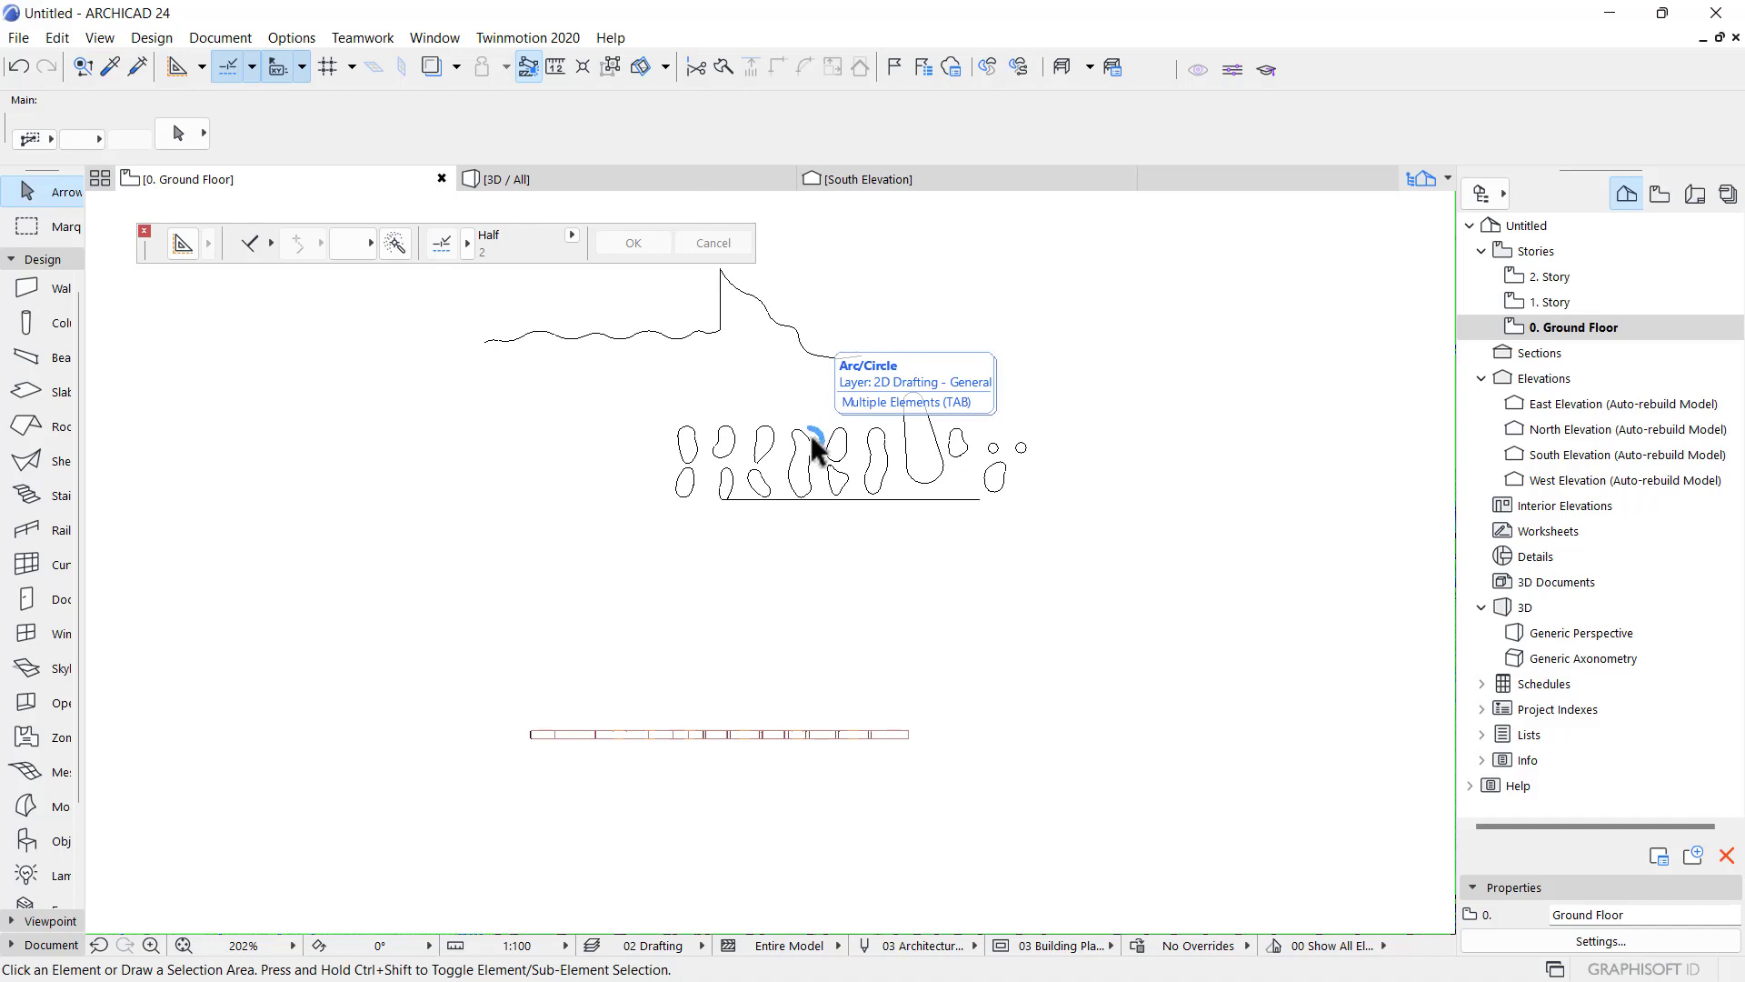
- Restore the deleted opening slabs by undoing their deletion, and redo the shell and wall changes undone along with it
{"action": "key", "text": "F3"}
{"action": "key", "text": "ctrl+z"}
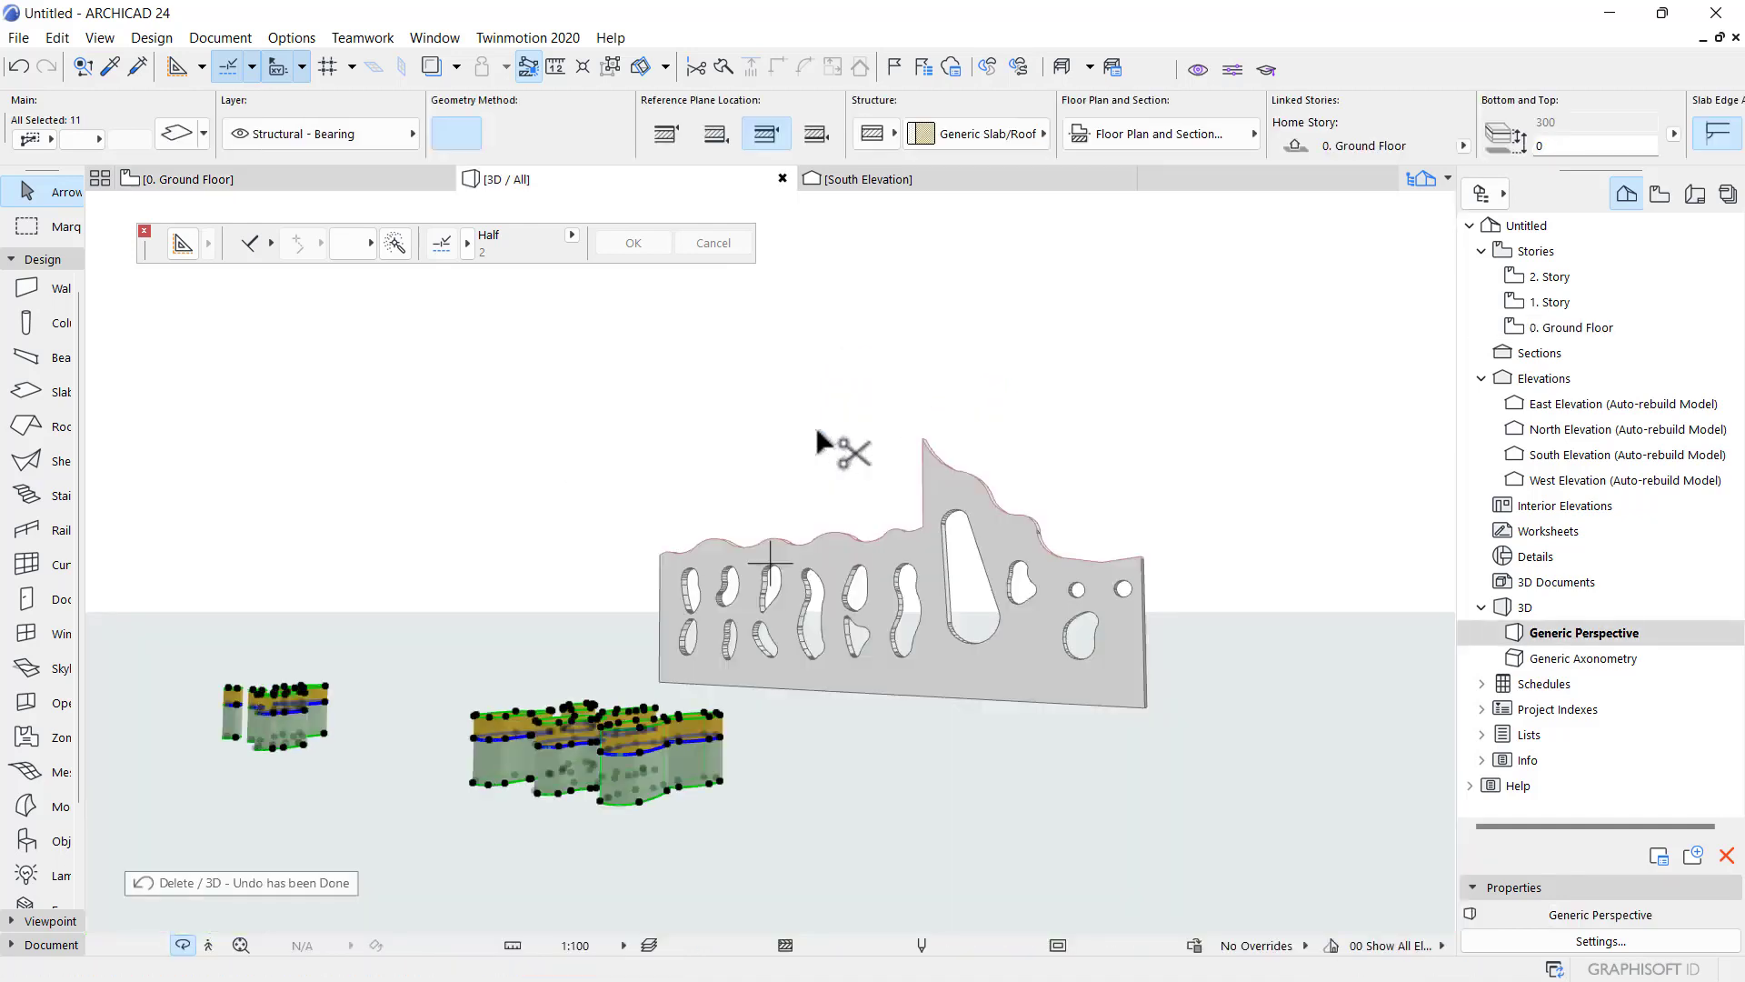
{"action": "key", "text": "ctrl+z"}
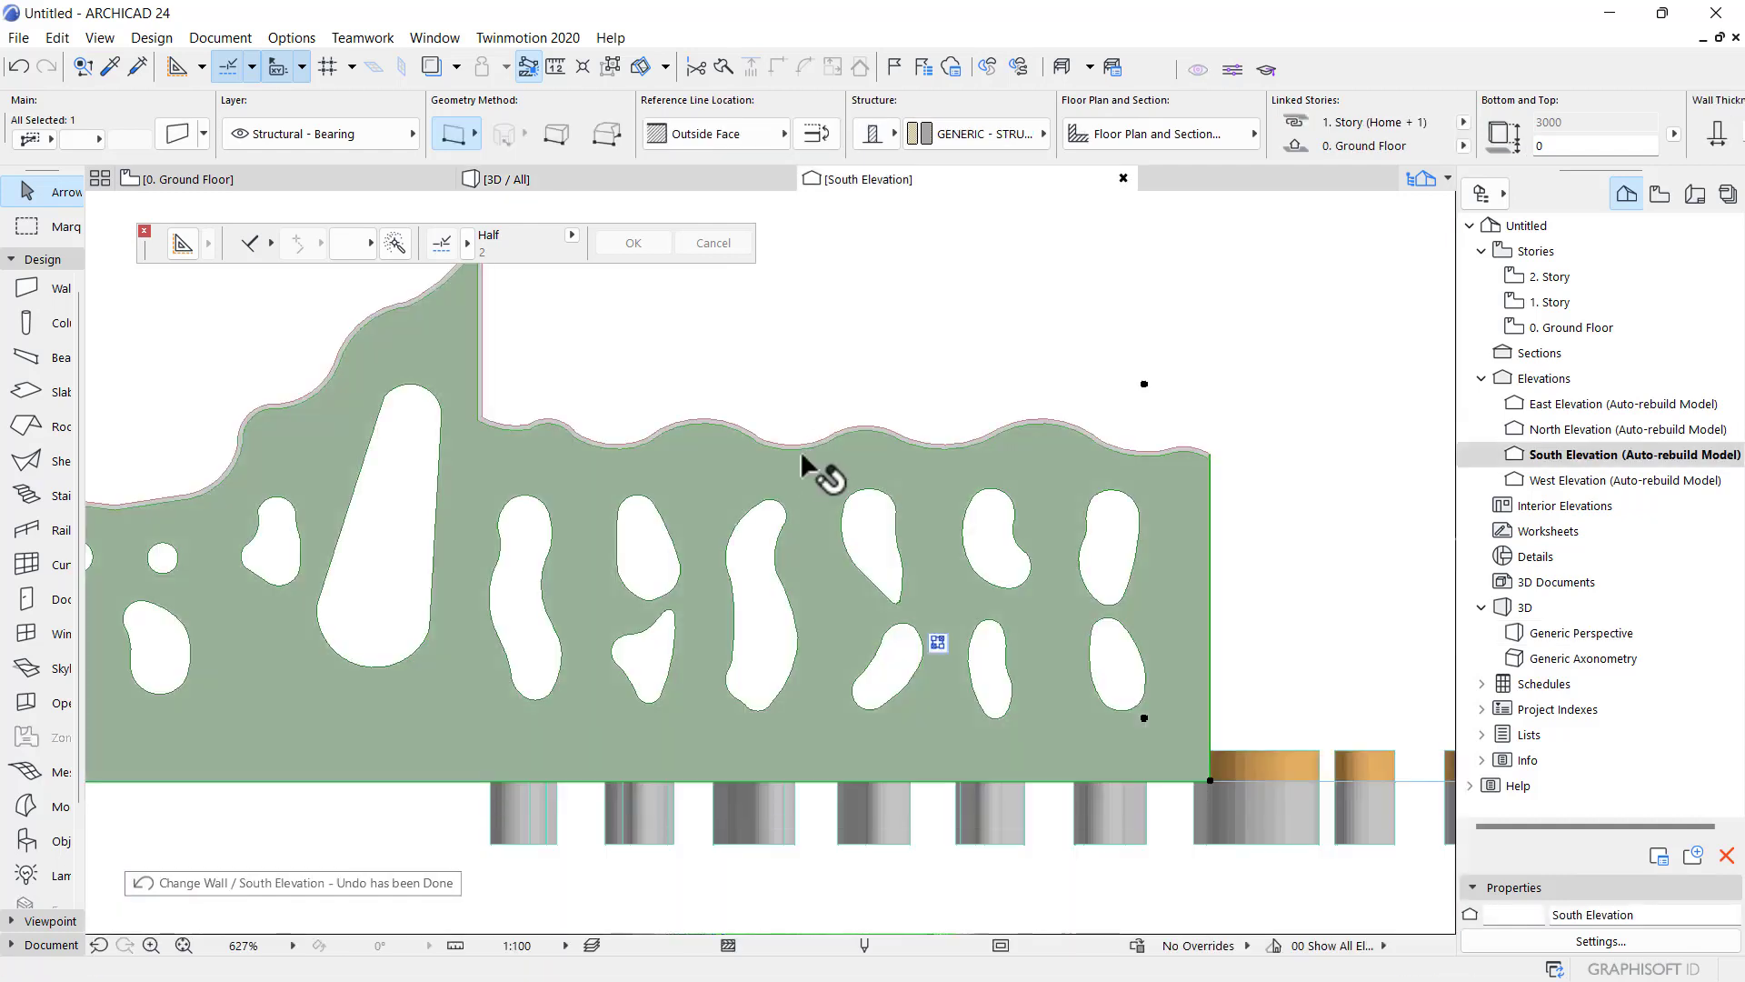
{"action": "key", "text": "ctrl+z"}
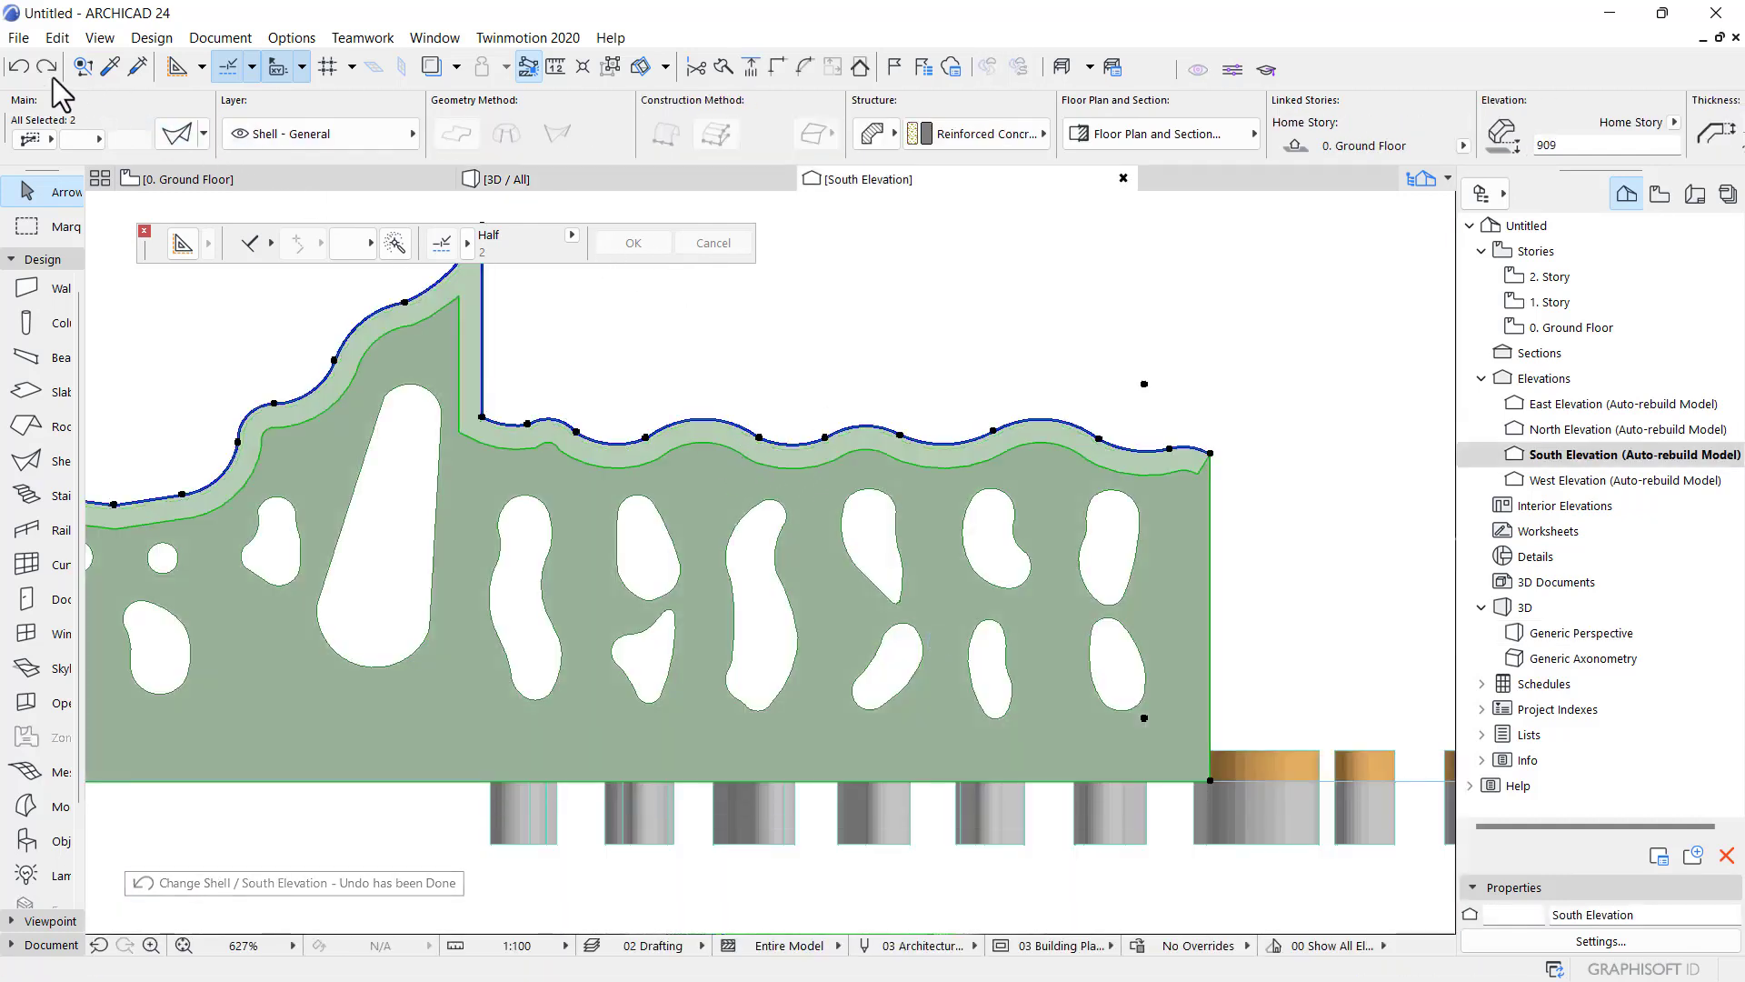
{"action": "left_click", "coordinate": [46, 67]}
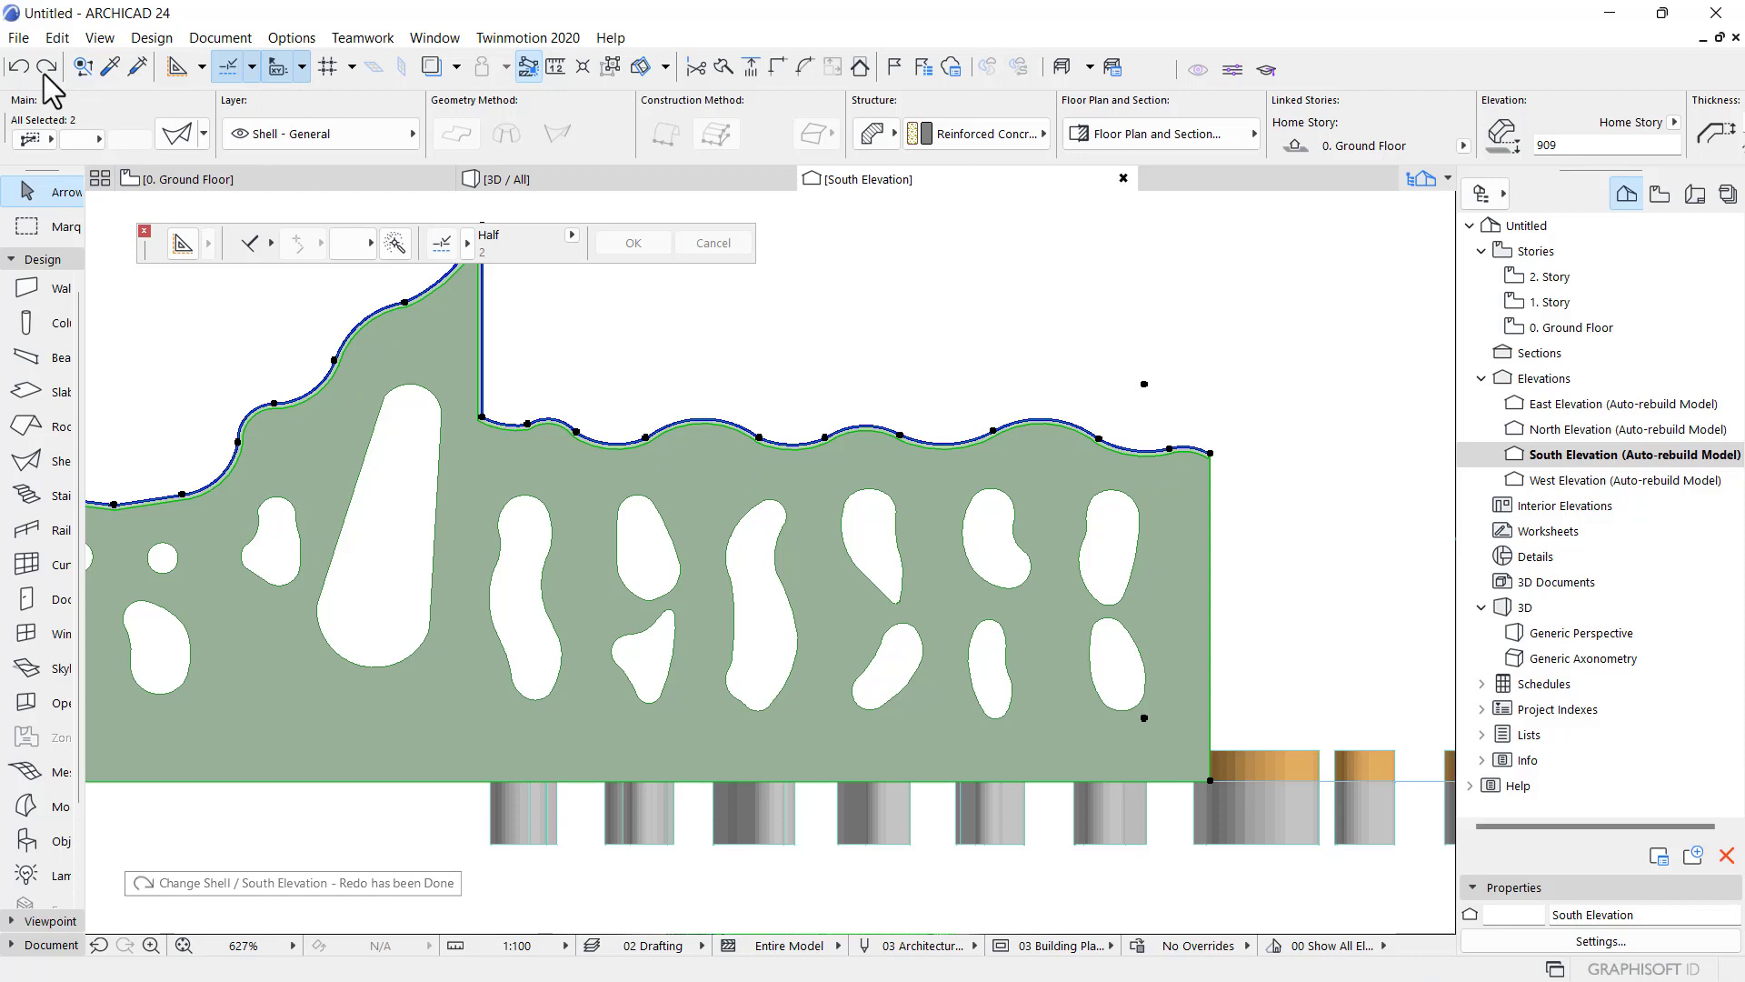
{"action": "left_click", "coordinate": [43, 73]}
{"action": "left_click", "coordinate": [674, 182]}
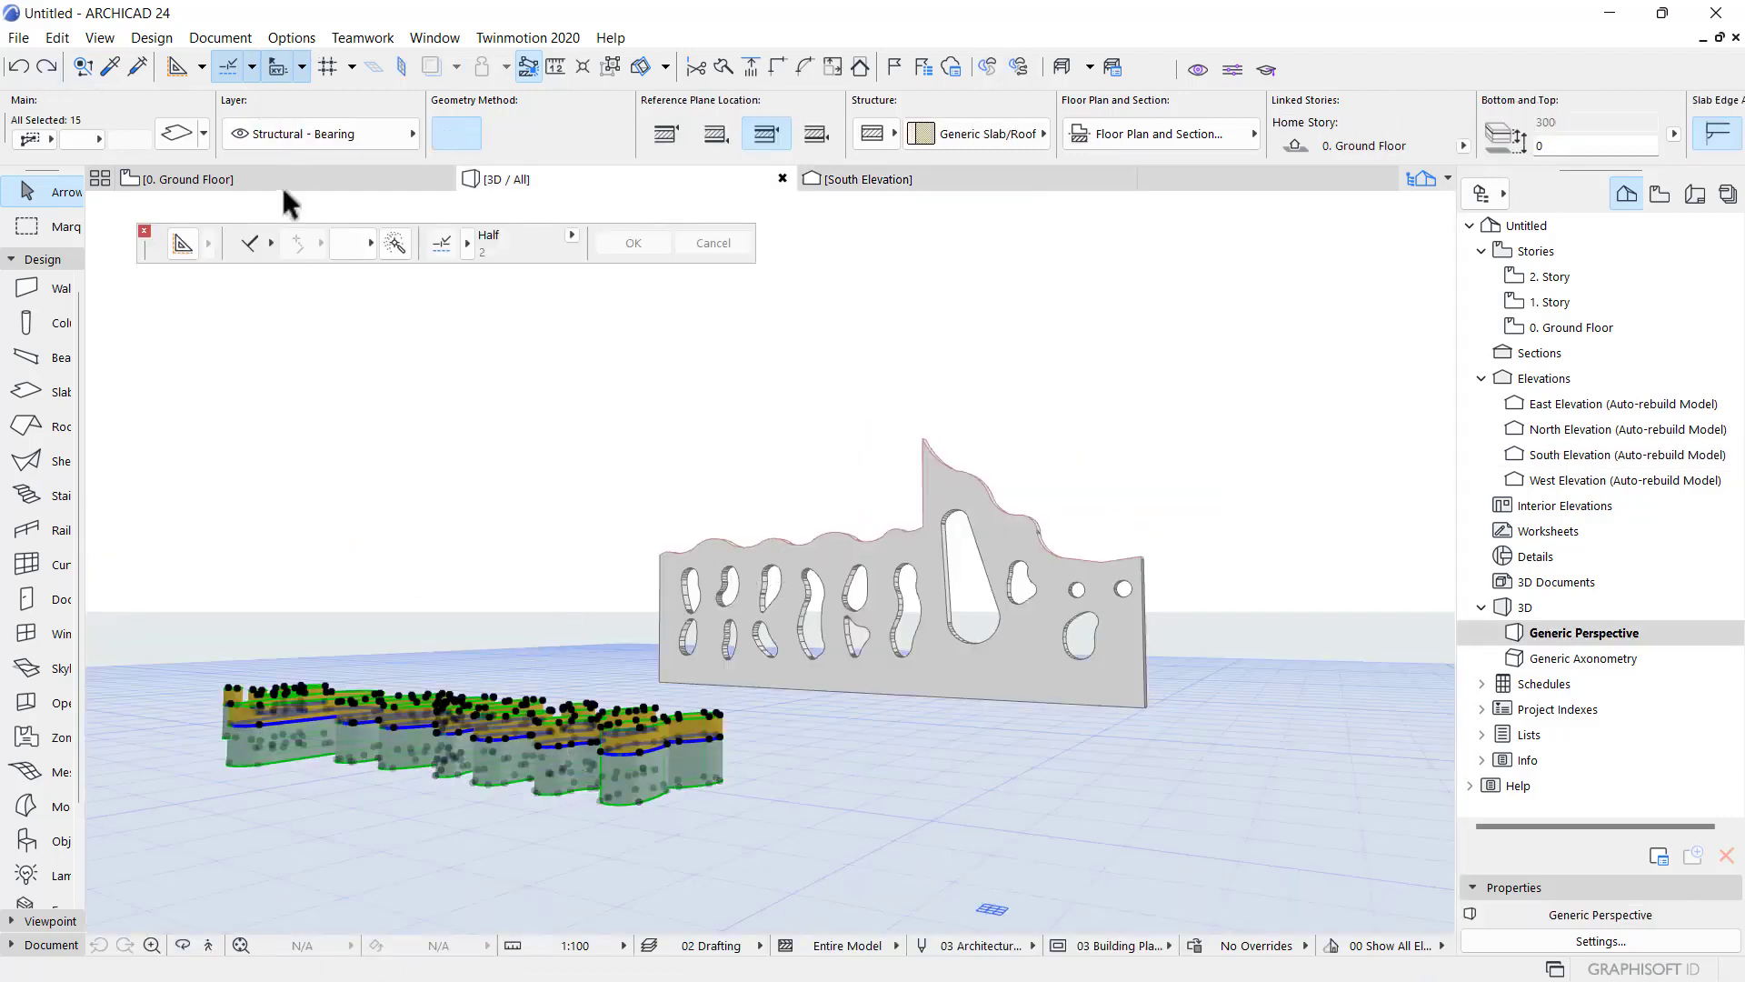
- Select the ten opening slabs on the ground floor plan, from the leftmost pair up to the tall wavy one beside the large tapered shape
{"action": "left_click", "coordinate": [283, 183]}
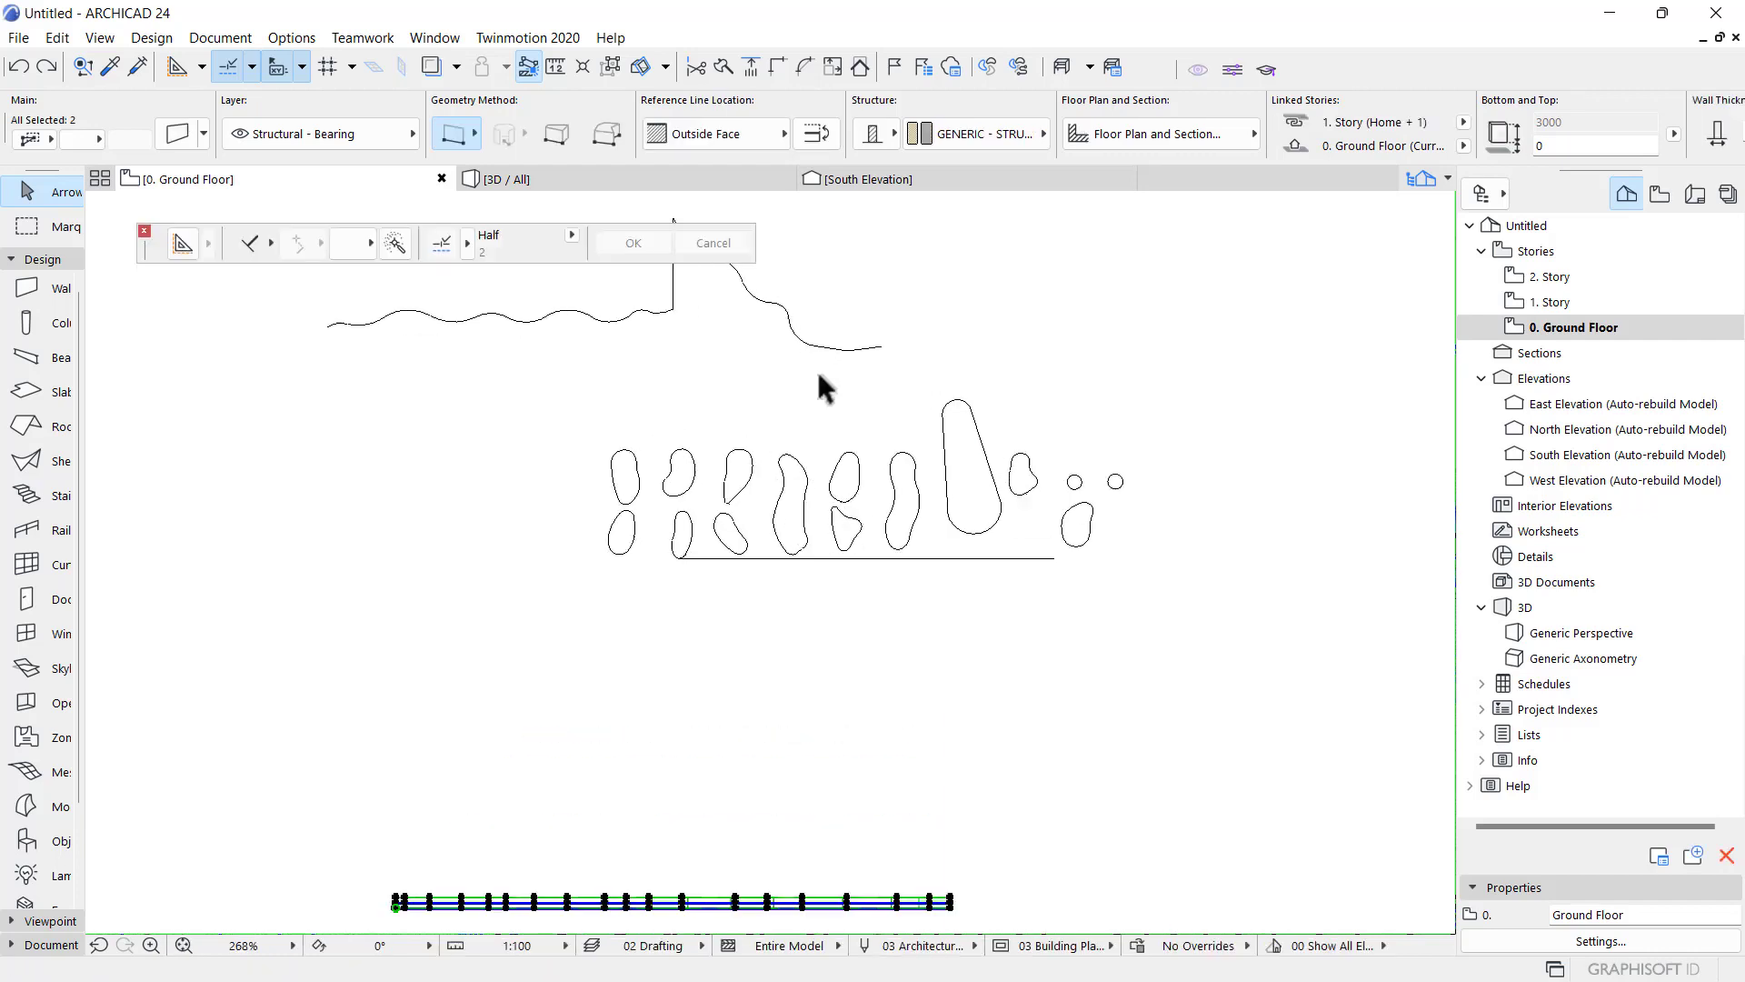
{"action": "scroll", "coordinate": [817, 368], "scroll_direction": "up", "scroll_amount": 3}
{"action": "left_click", "coordinate": [559, 545]}
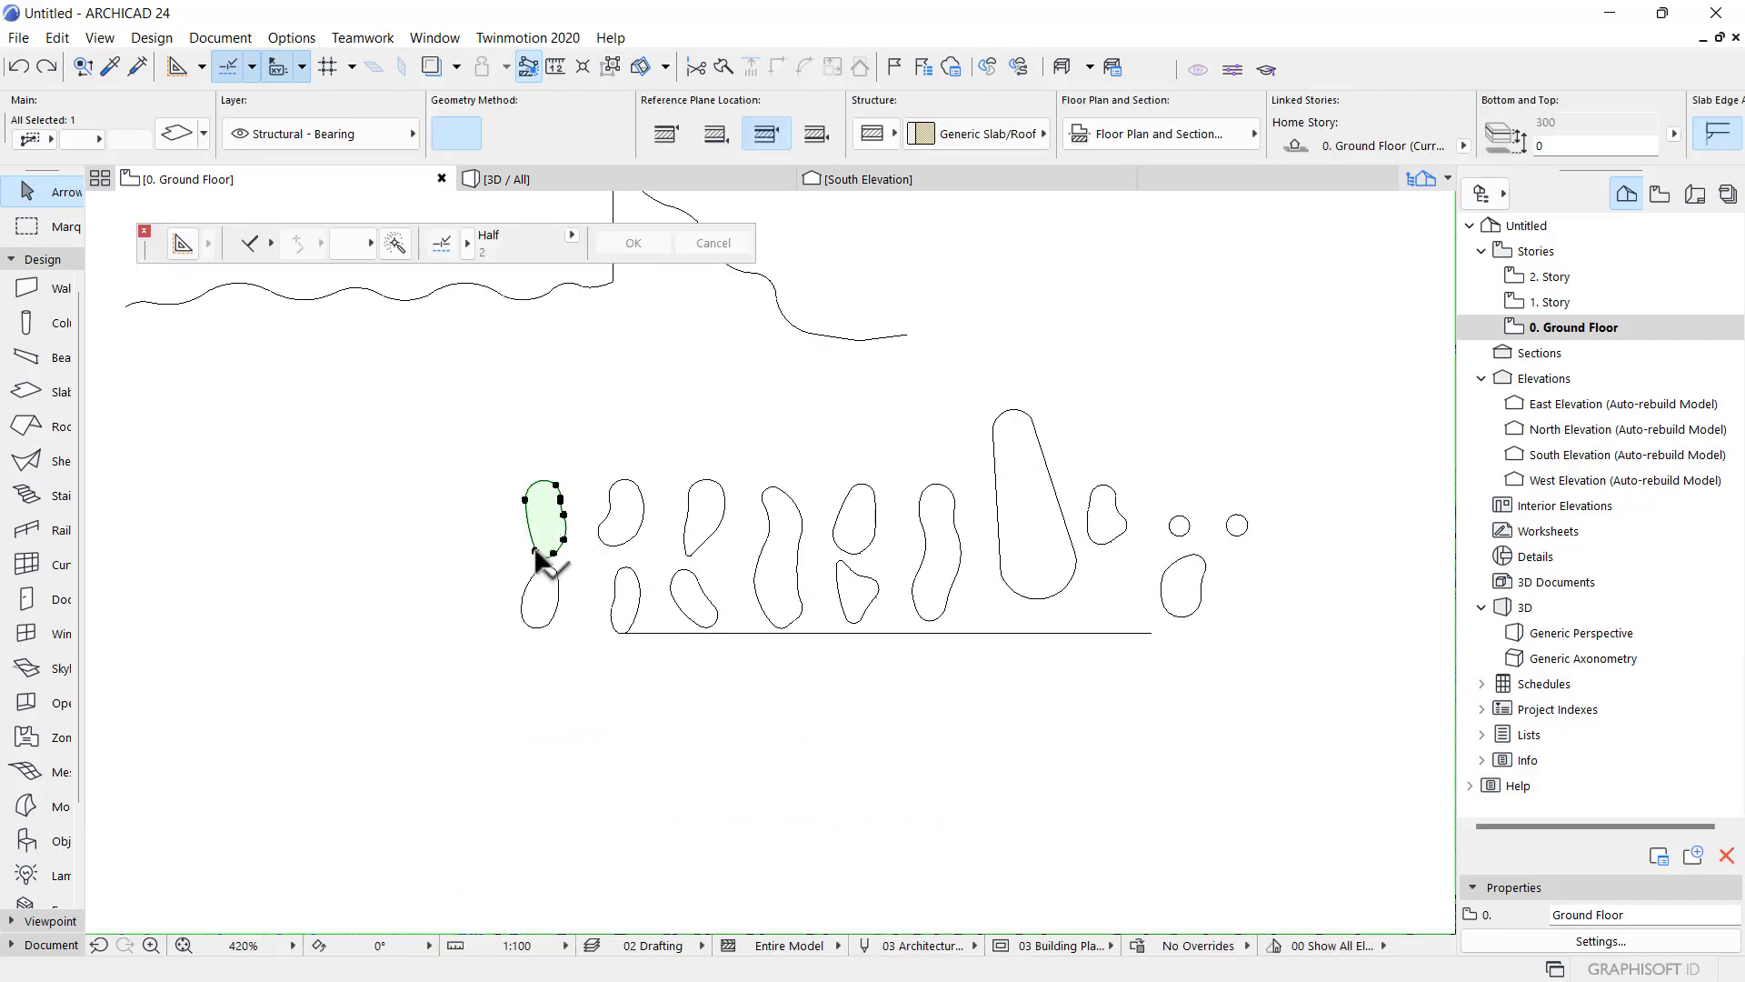
{"action": "left_click", "coordinate": [540, 619], "text": "shift"}
{"action": "key", "text": "Escape"}
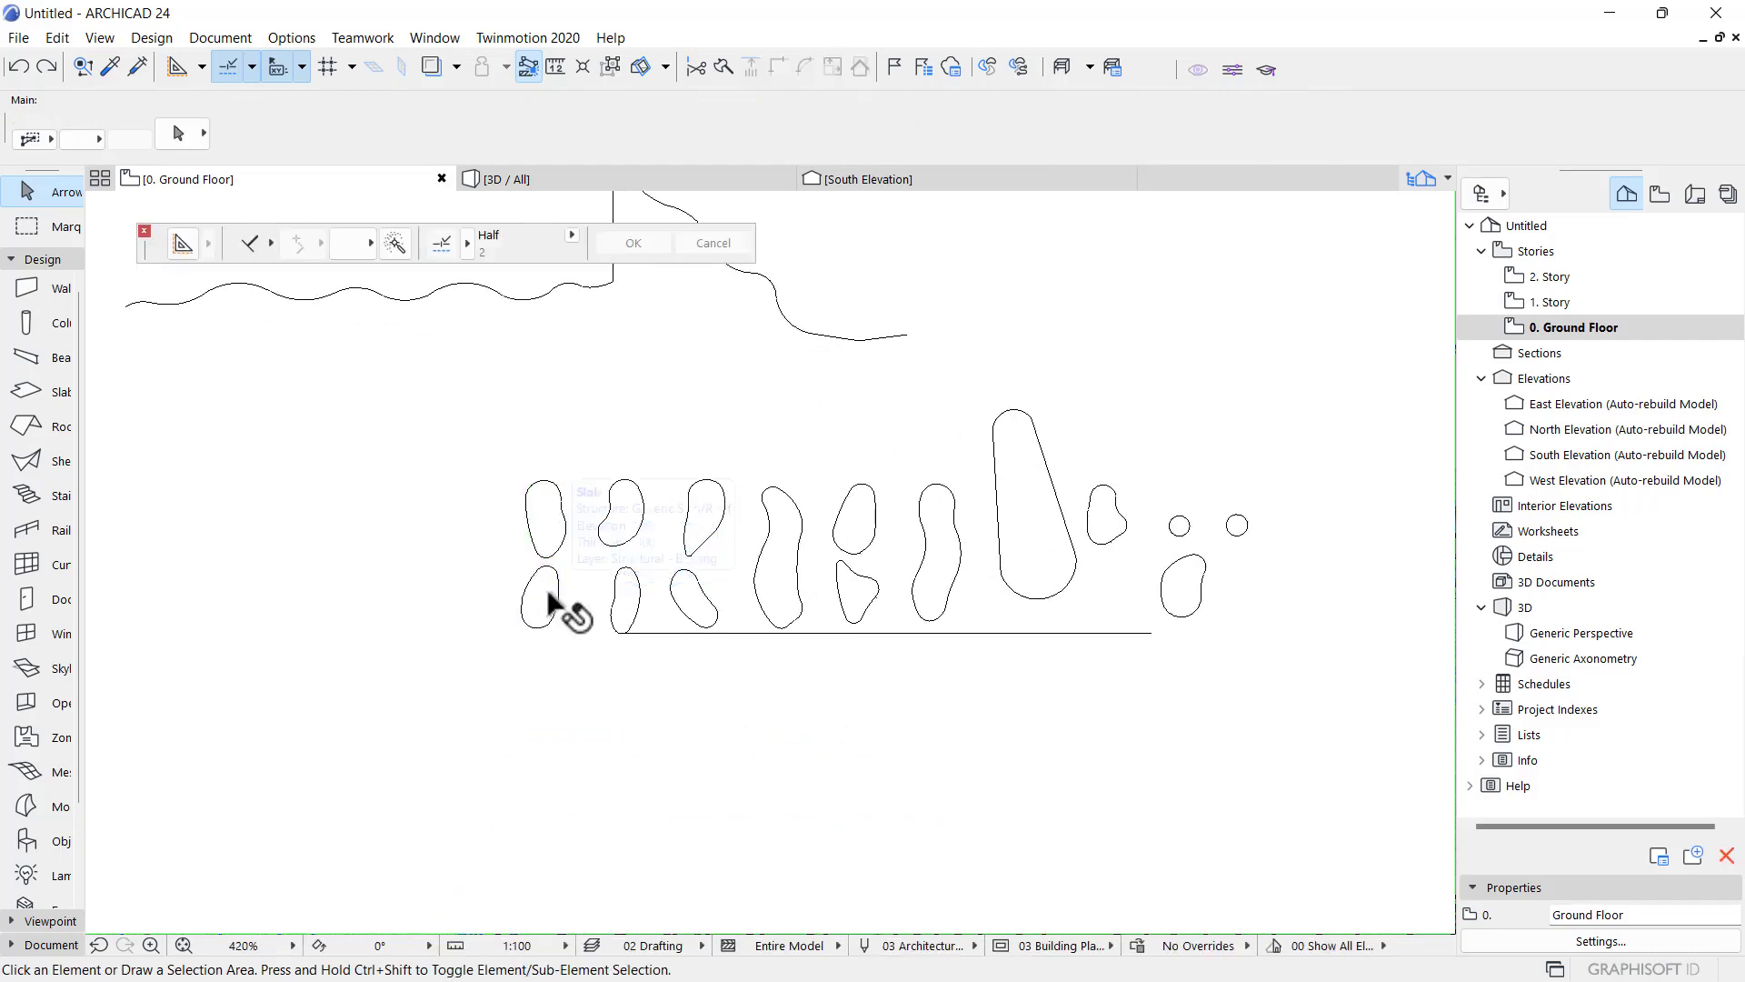
{"action": "left_click", "coordinate": [549, 596], "text": "shift"}
{"action": "left_click", "coordinate": [548, 517], "text": "shift"}
{"action": "left_click", "coordinate": [637, 520], "text": "shift"}
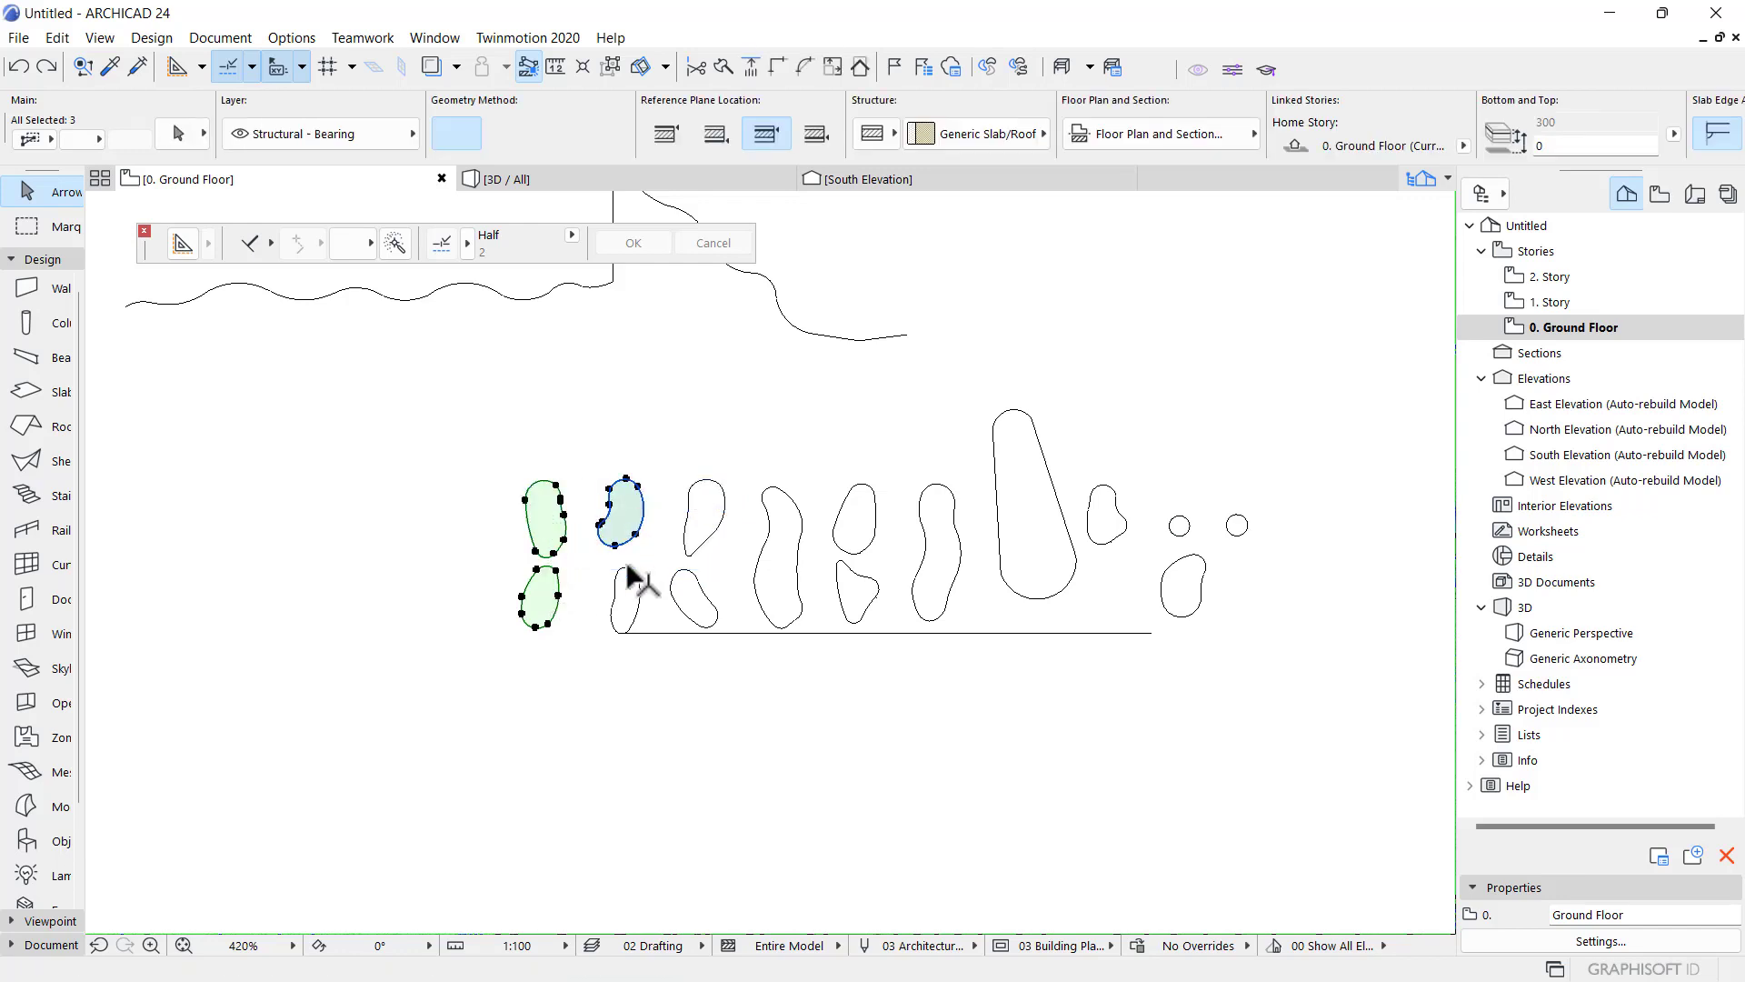
{"action": "left_click", "coordinate": [639, 593], "text": "shift"}
{"action": "left_click", "coordinate": [716, 618], "text": "shift"}
{"action": "left_click", "coordinate": [714, 535], "text": "shift"}
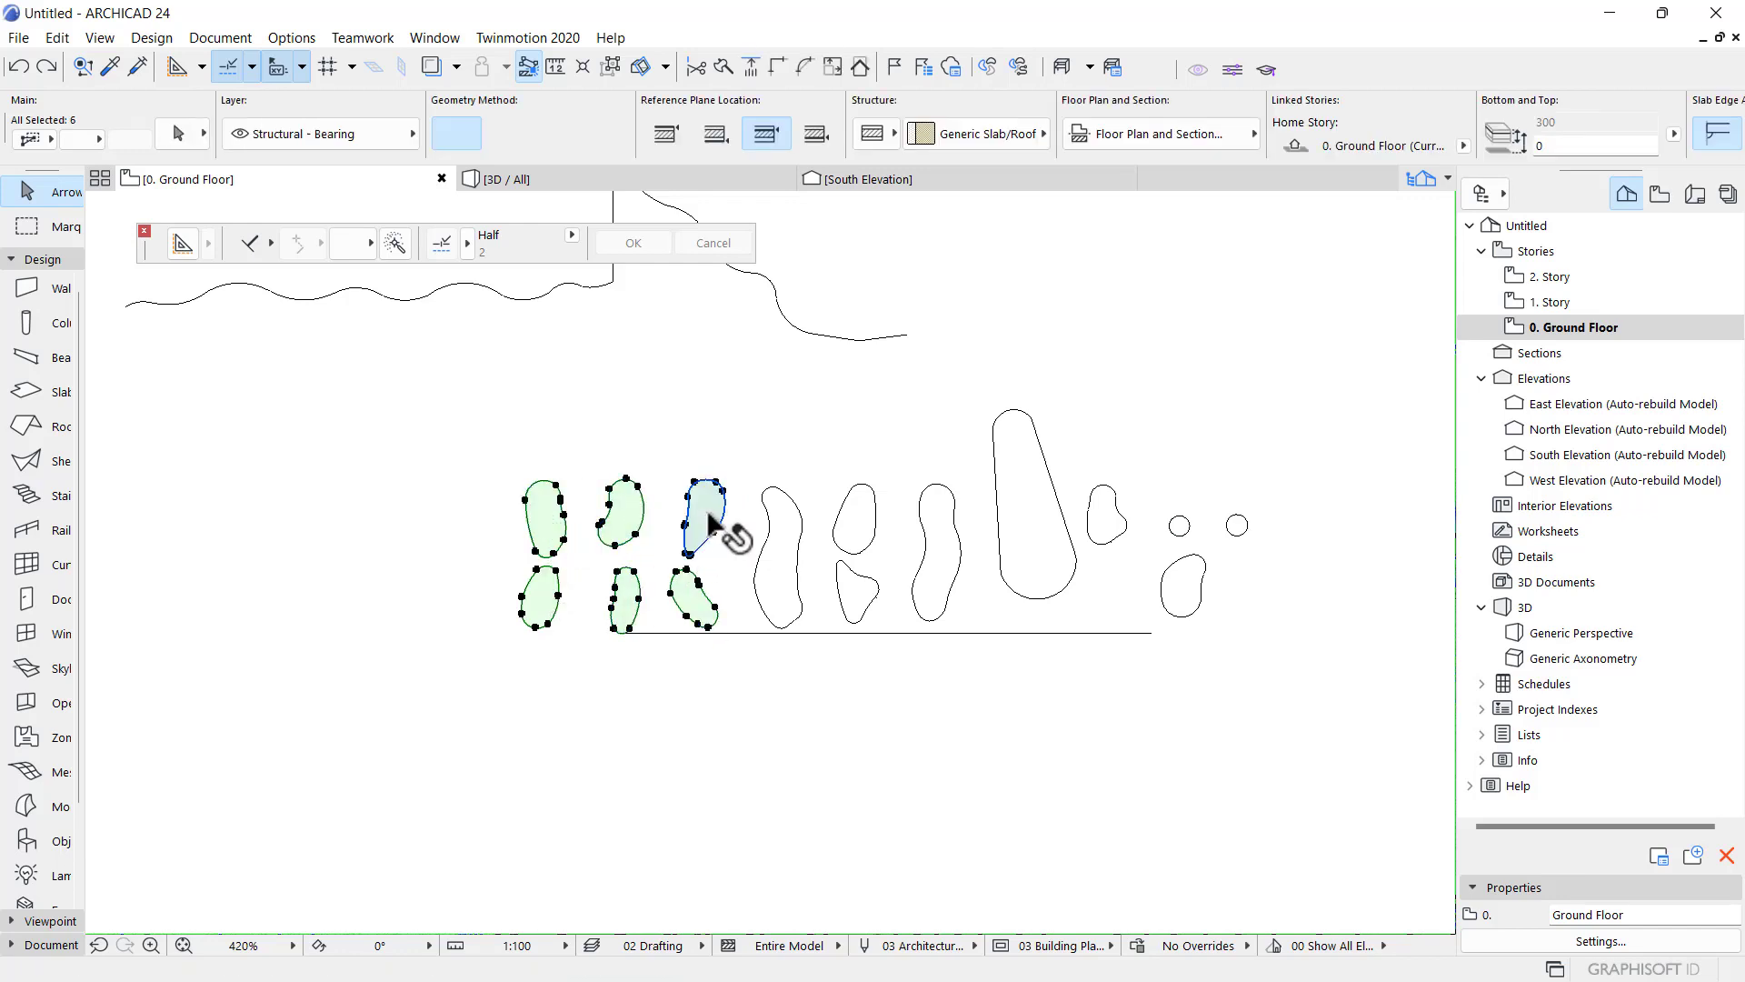
{"action": "left_click", "coordinate": [798, 559], "text": "shift"}
{"action": "left_click", "coordinate": [853, 516], "text": "shift"}
{"action": "left_click", "coordinate": [862, 589], "text": "shift"}
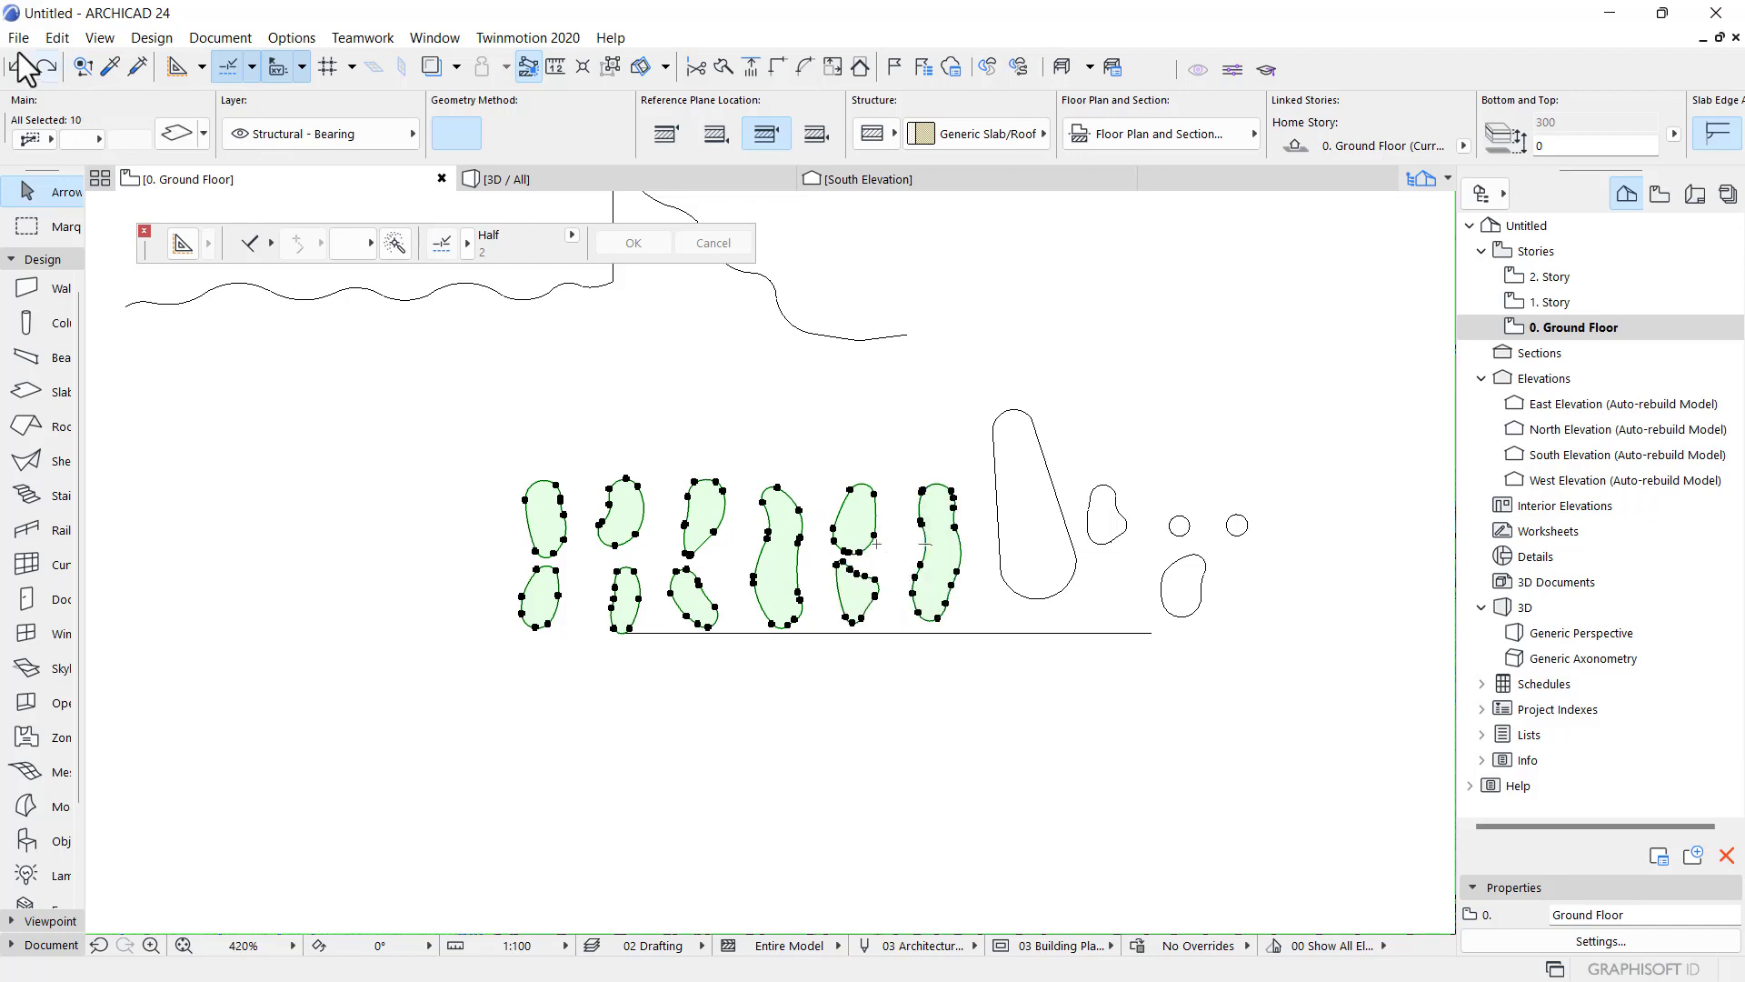
- Check the slab favorites and the selection settings of the ten selected slabs, including their ID, without changing anything
{"action": "left_click", "coordinate": [205, 130]}
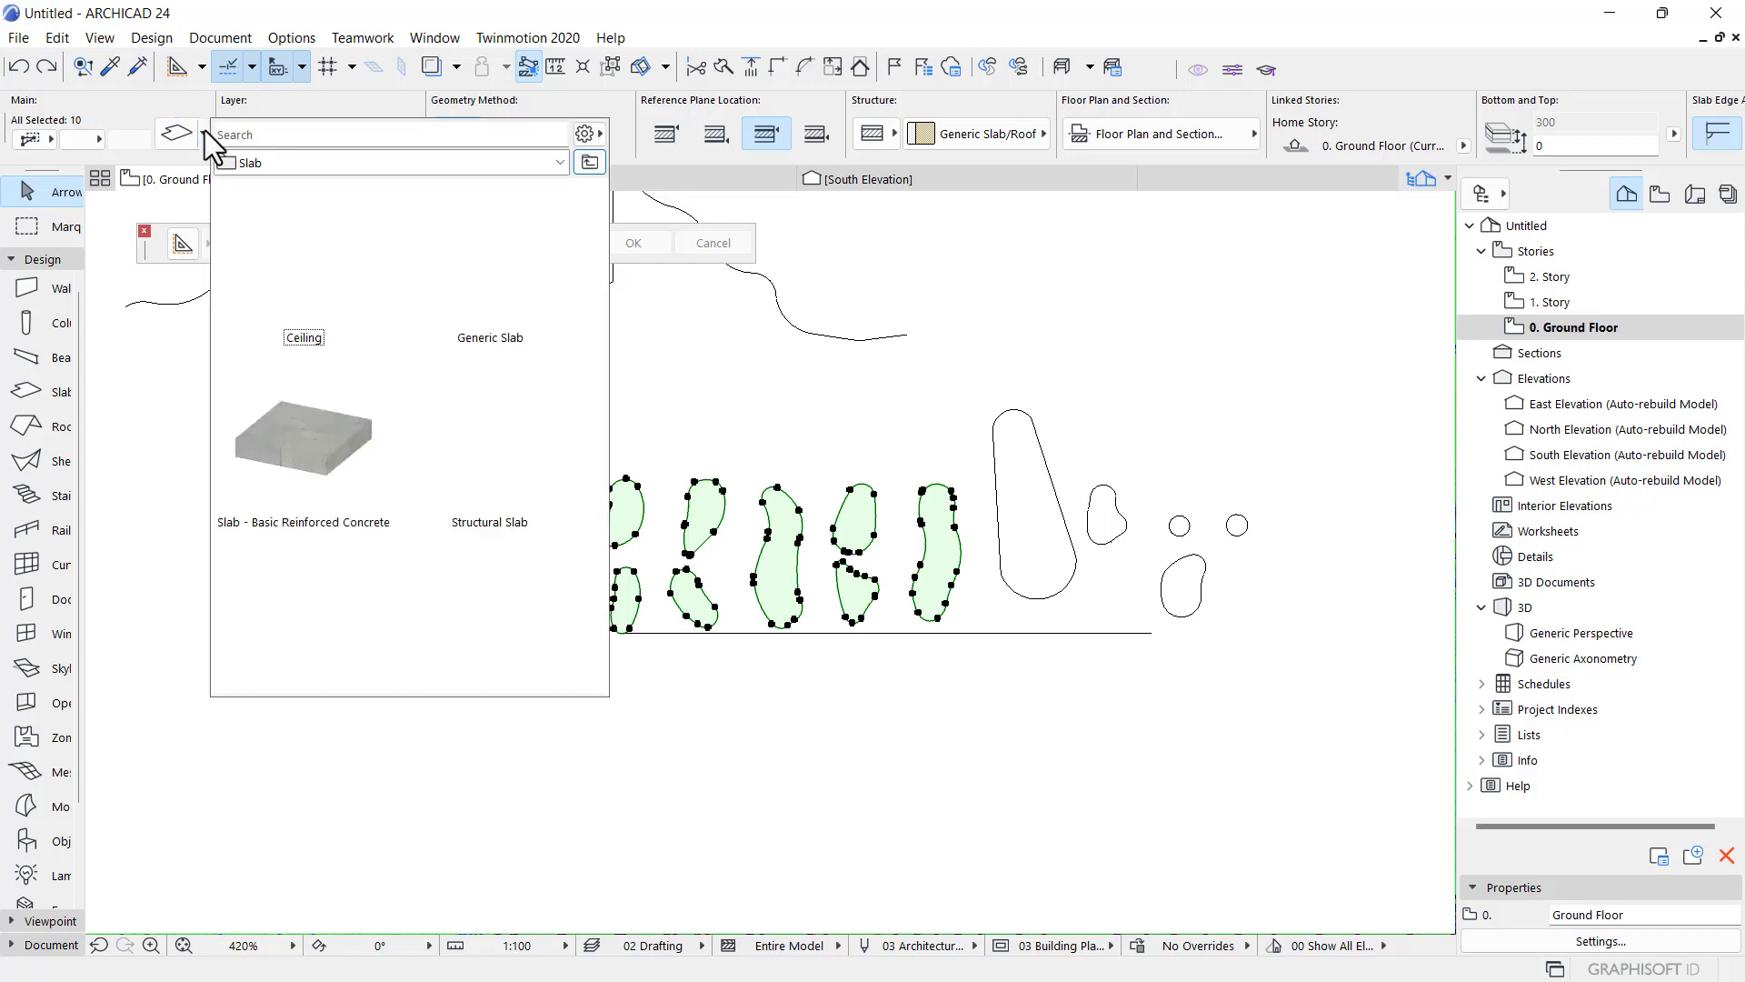
{"action": "left_click", "coordinate": [205, 129]}
{"action": "left_click", "coordinate": [204, 133]}
{"action": "left_click", "coordinate": [204, 133]}
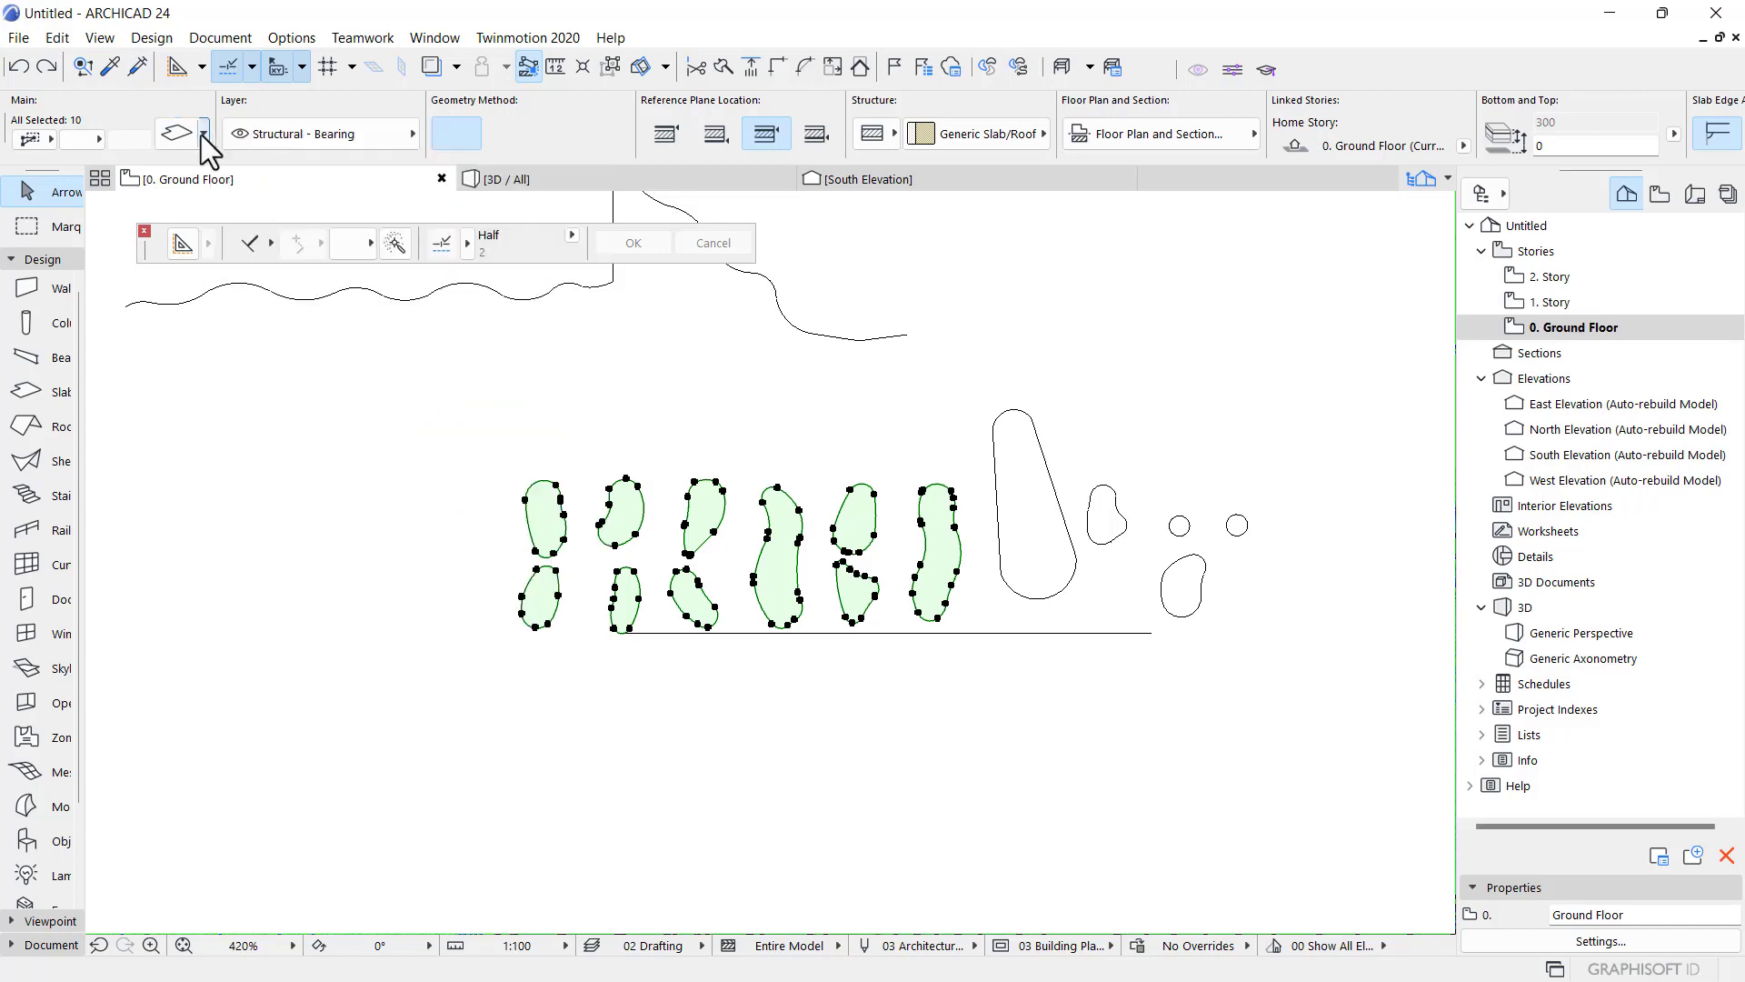
{"action": "key", "text": "ctrl+t"}
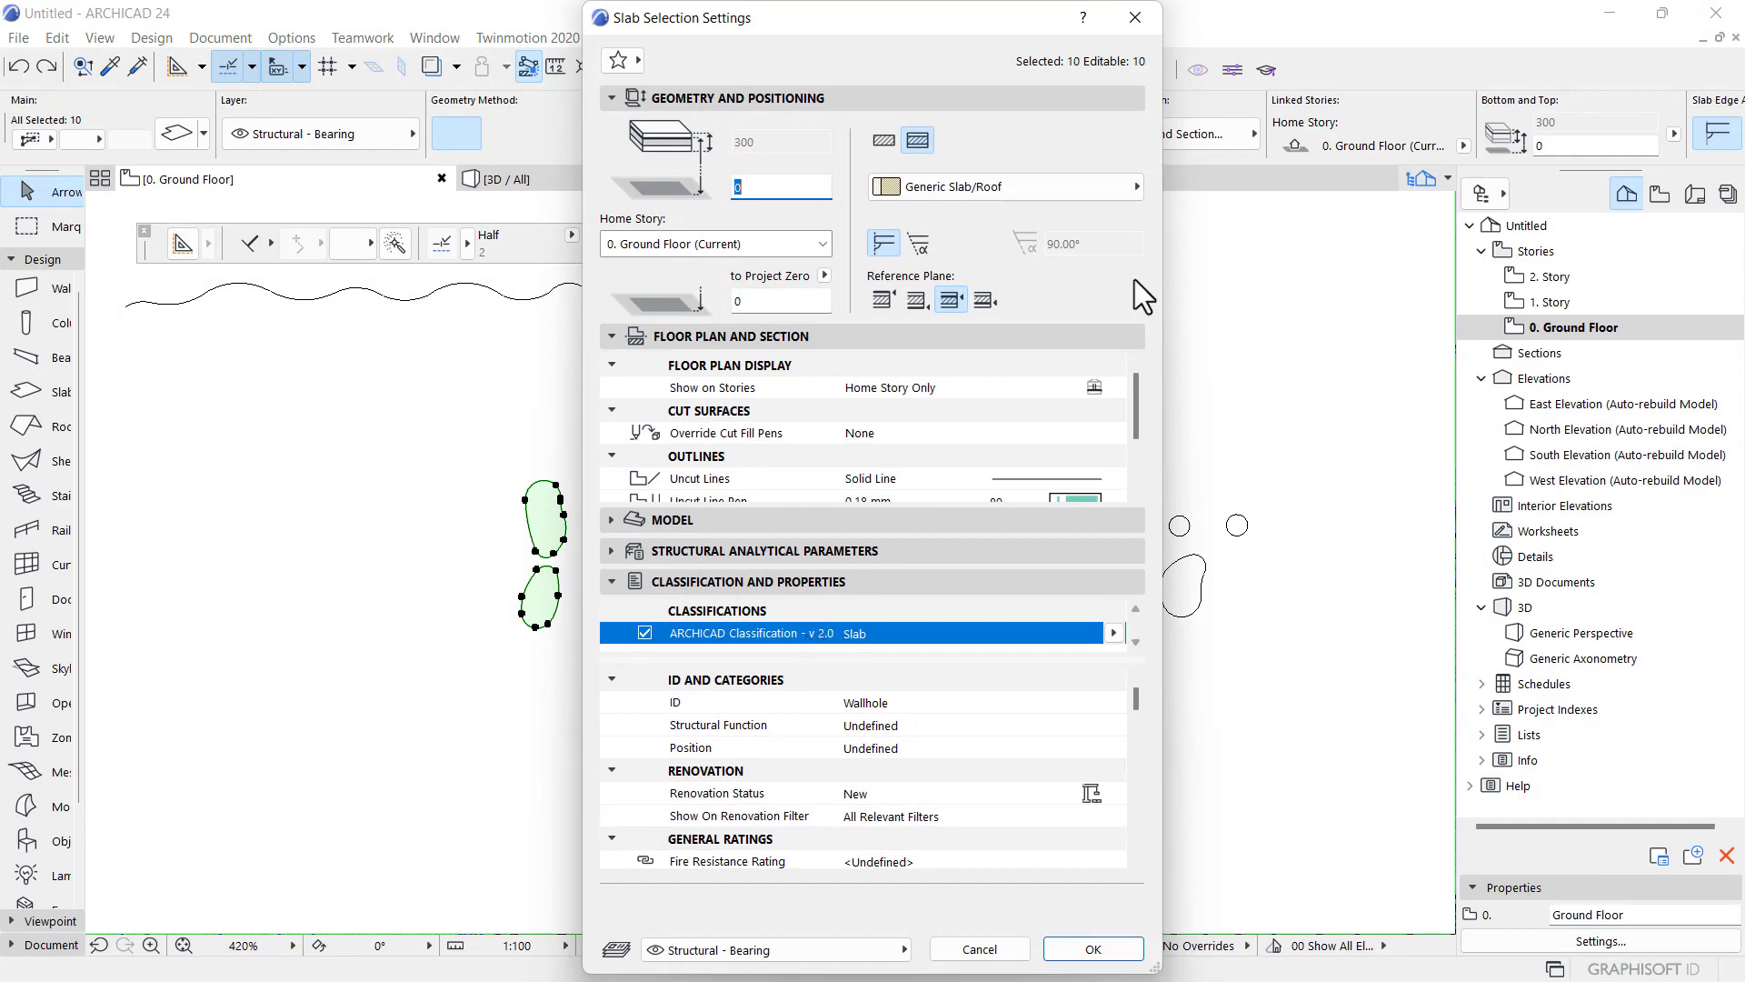
{"action": "left_click", "coordinate": [1156, 30]}
- Save the ten selected slabs to the Embedded Library as a window named "My window 1", keeping the default basic settings
{"action": "left_click", "coordinate": [24, 41]}
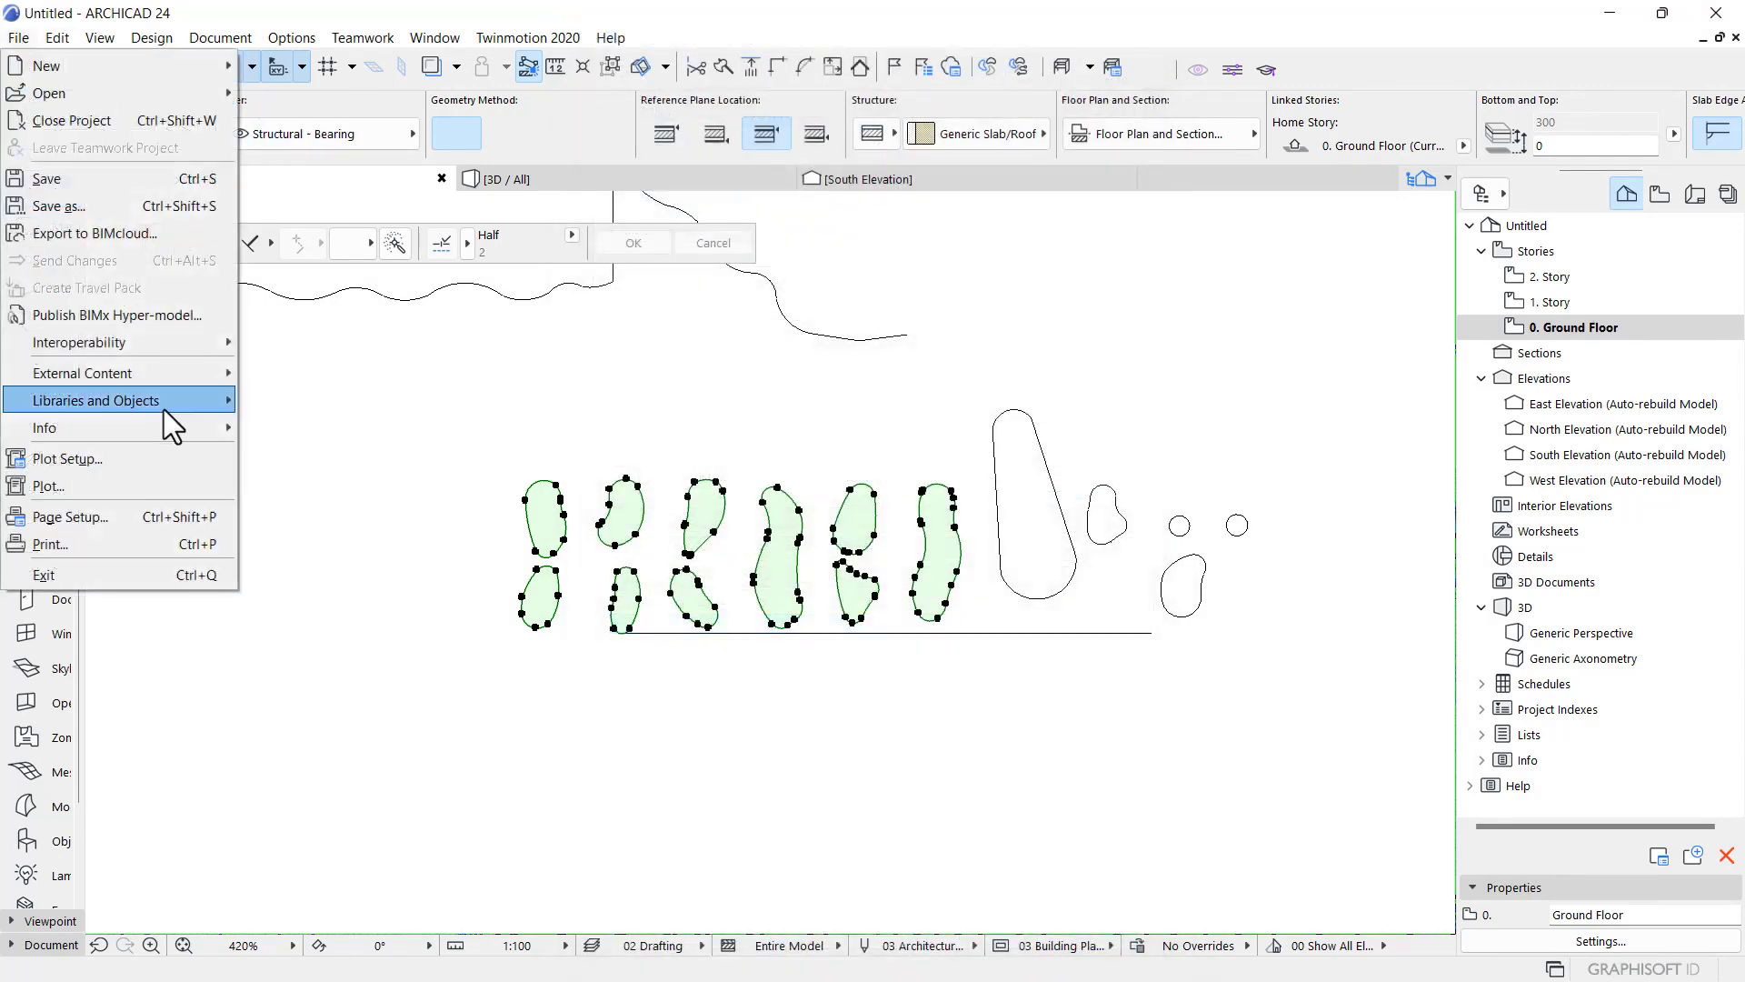
{"action": "mouse_move", "coordinate": [123, 406]}
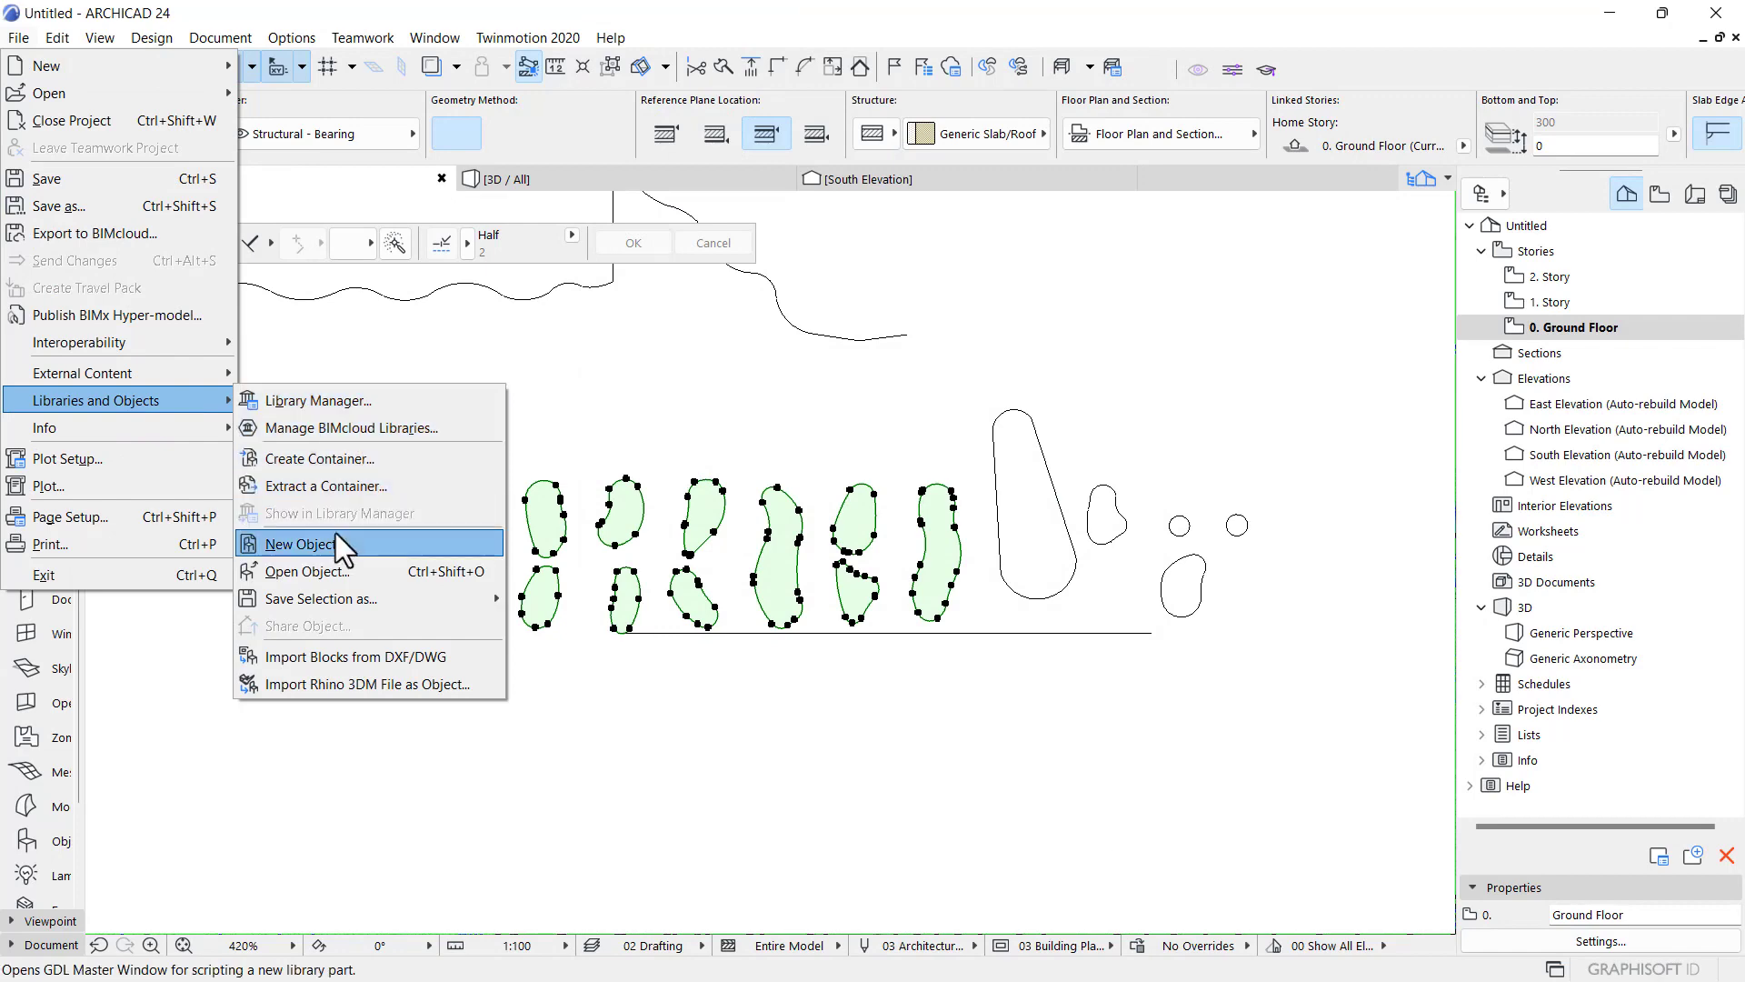
{"action": "mouse_move", "coordinate": [337, 593]}
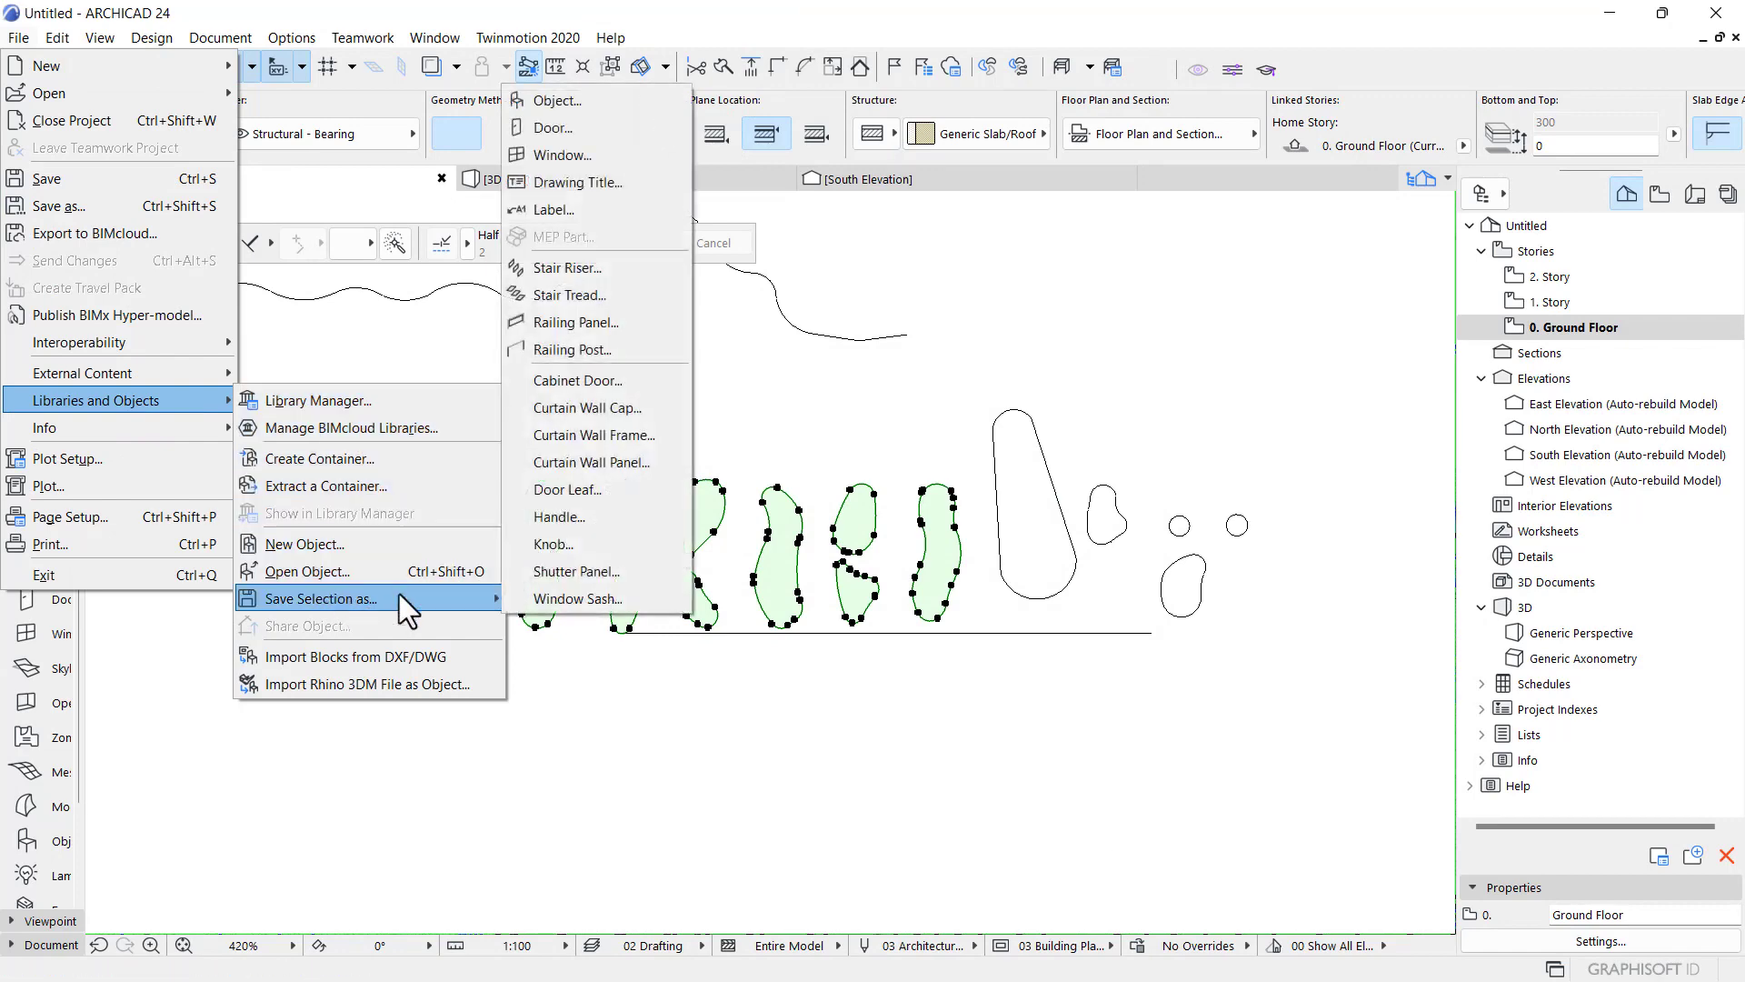
{"action": "left_click", "coordinate": [612, 156]}
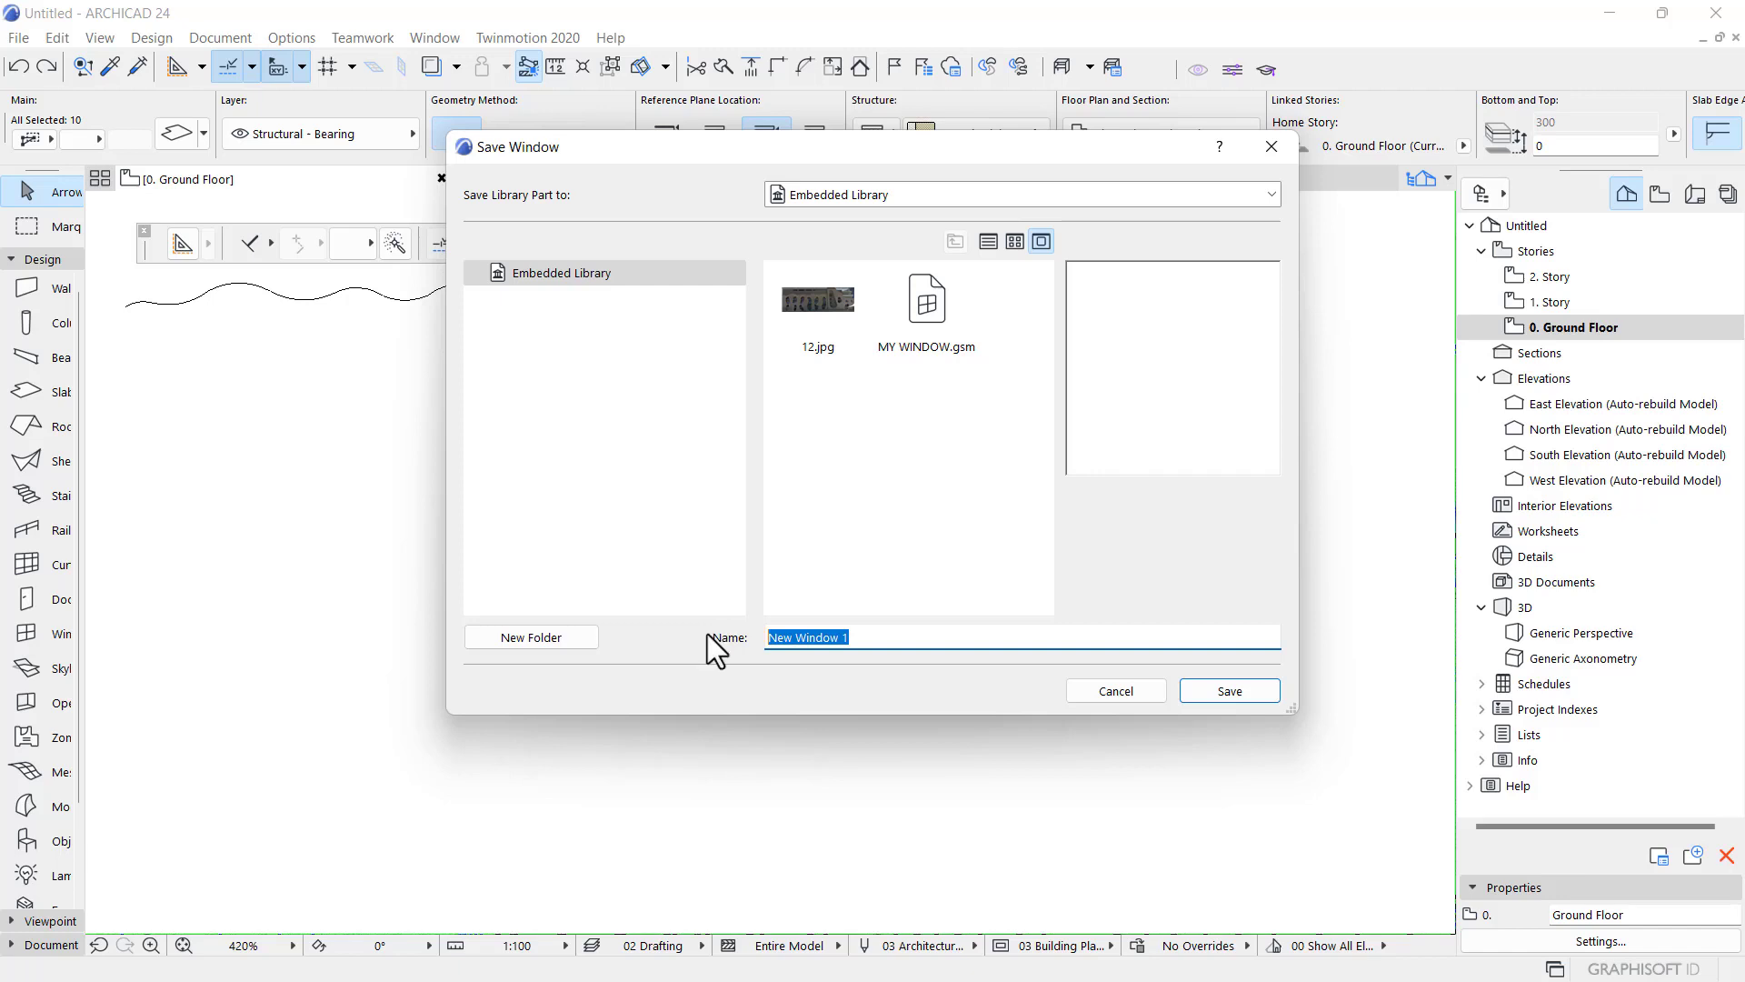
{"action": "type", "text": "My window "}
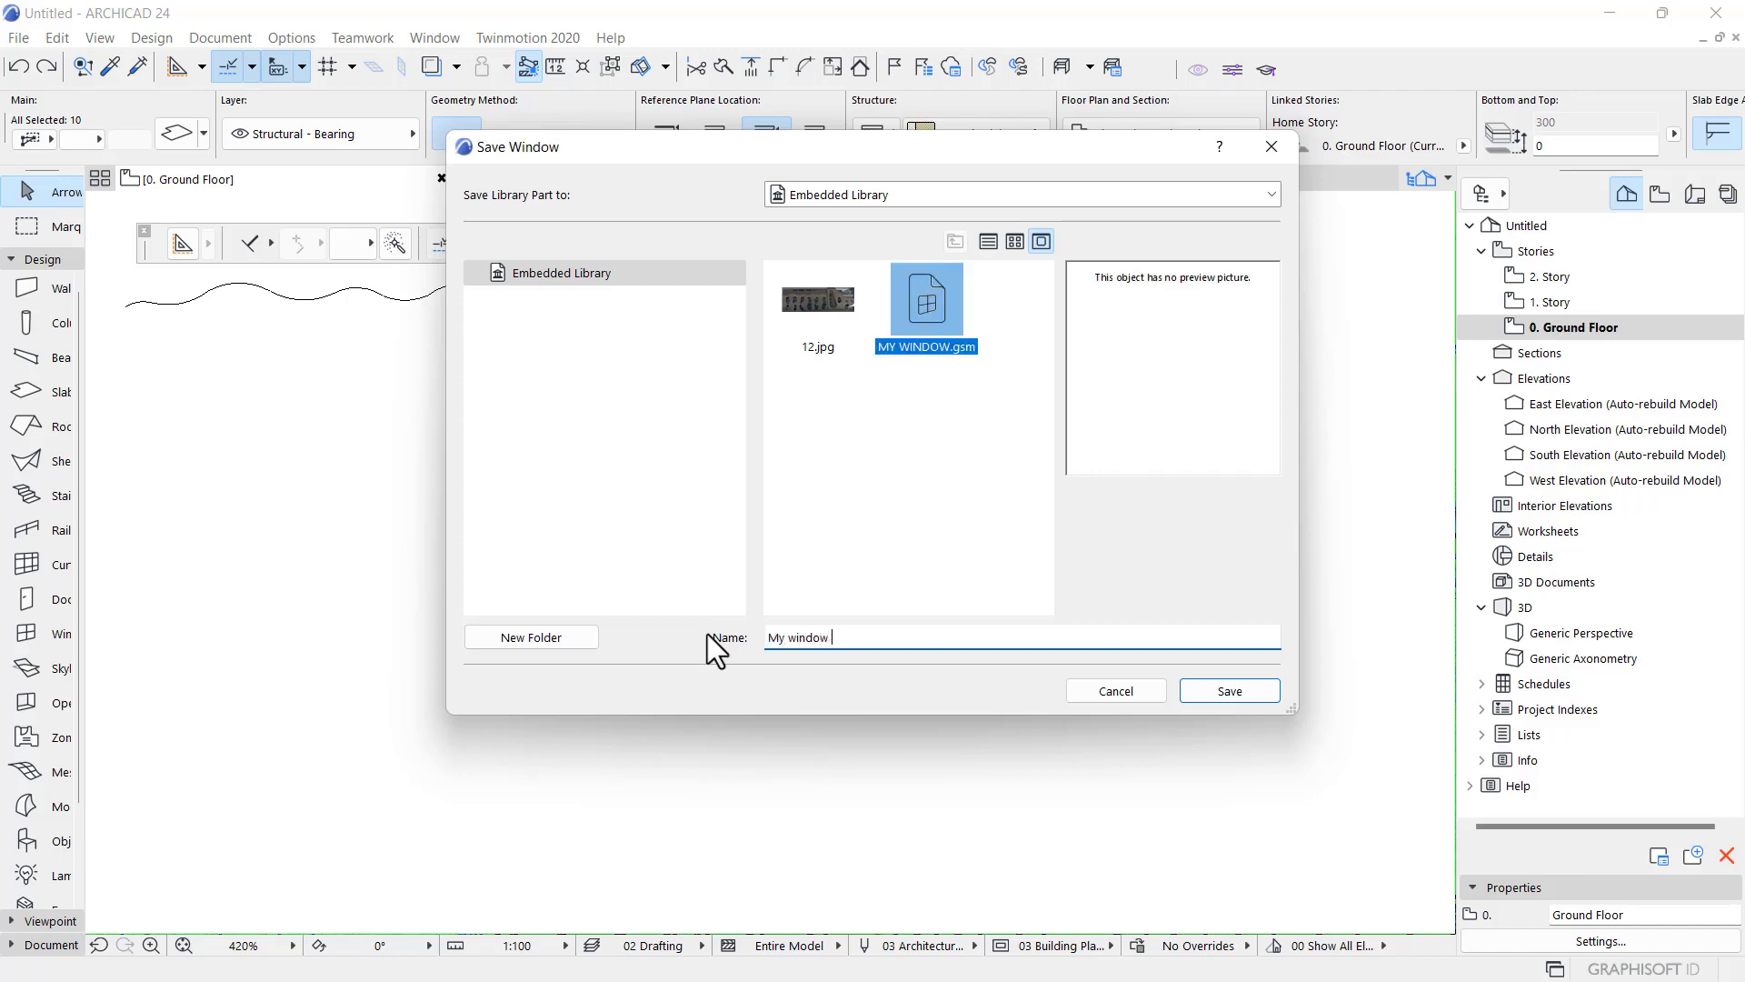
{"action": "type", "text": "1"}
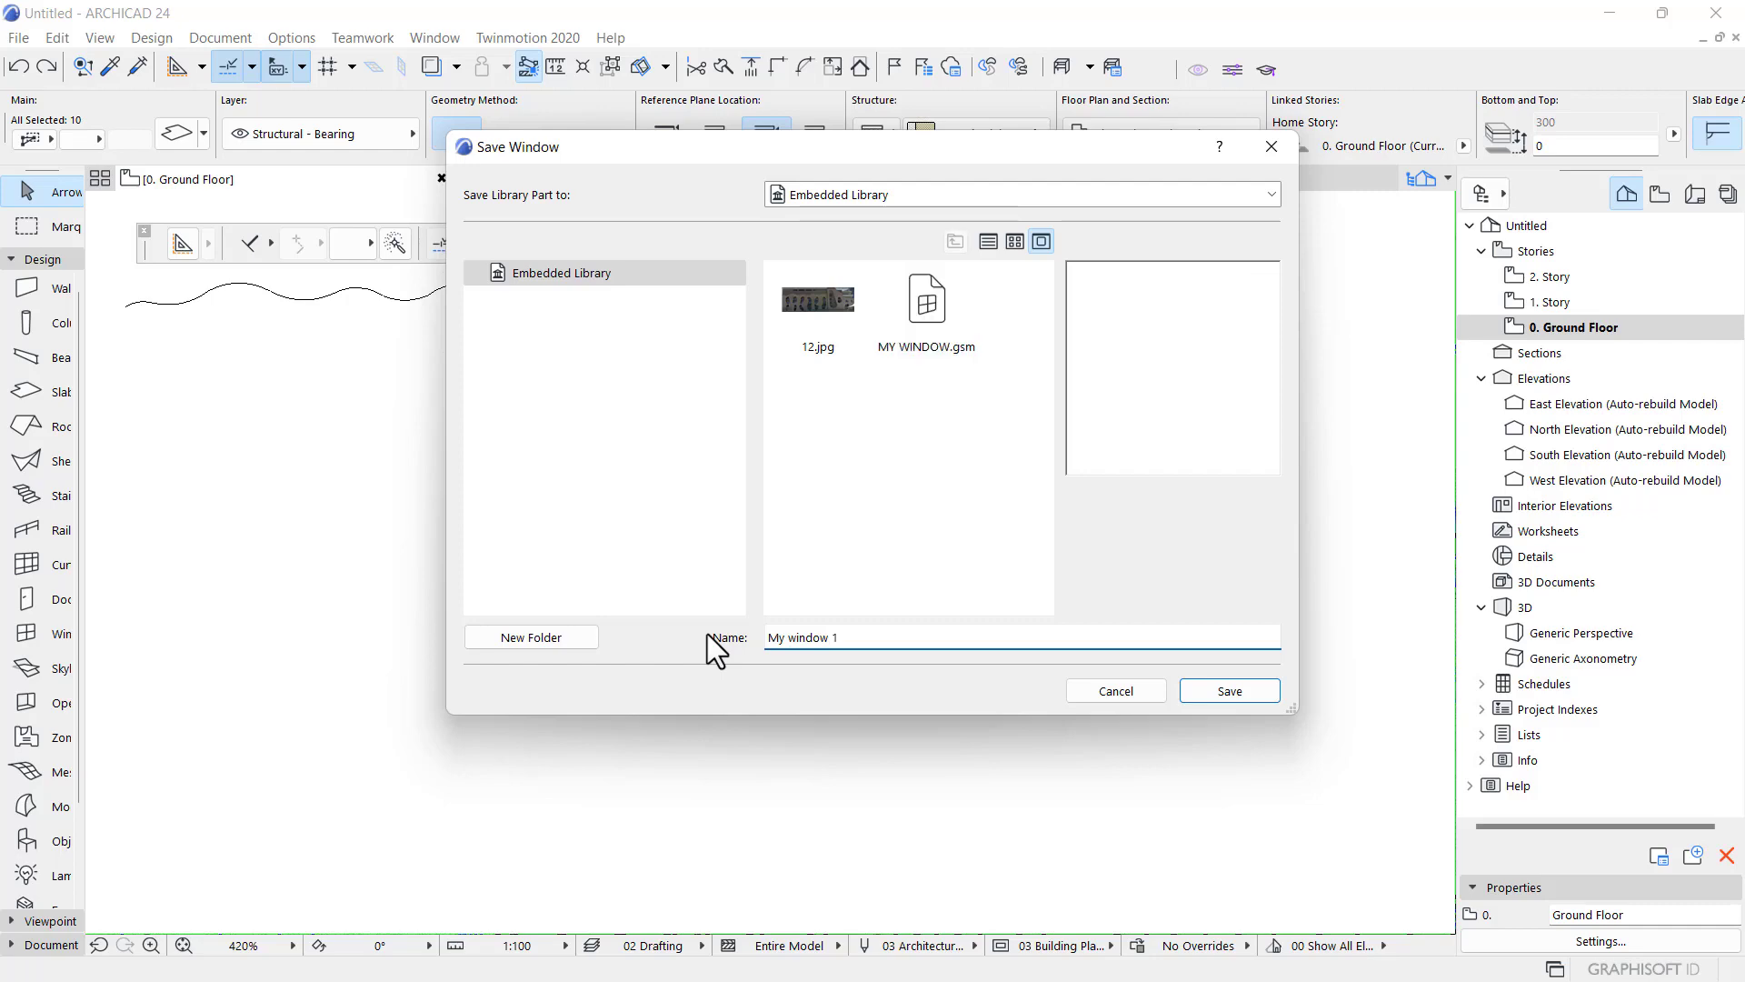
{"action": "left_click", "coordinate": [1229, 691]}
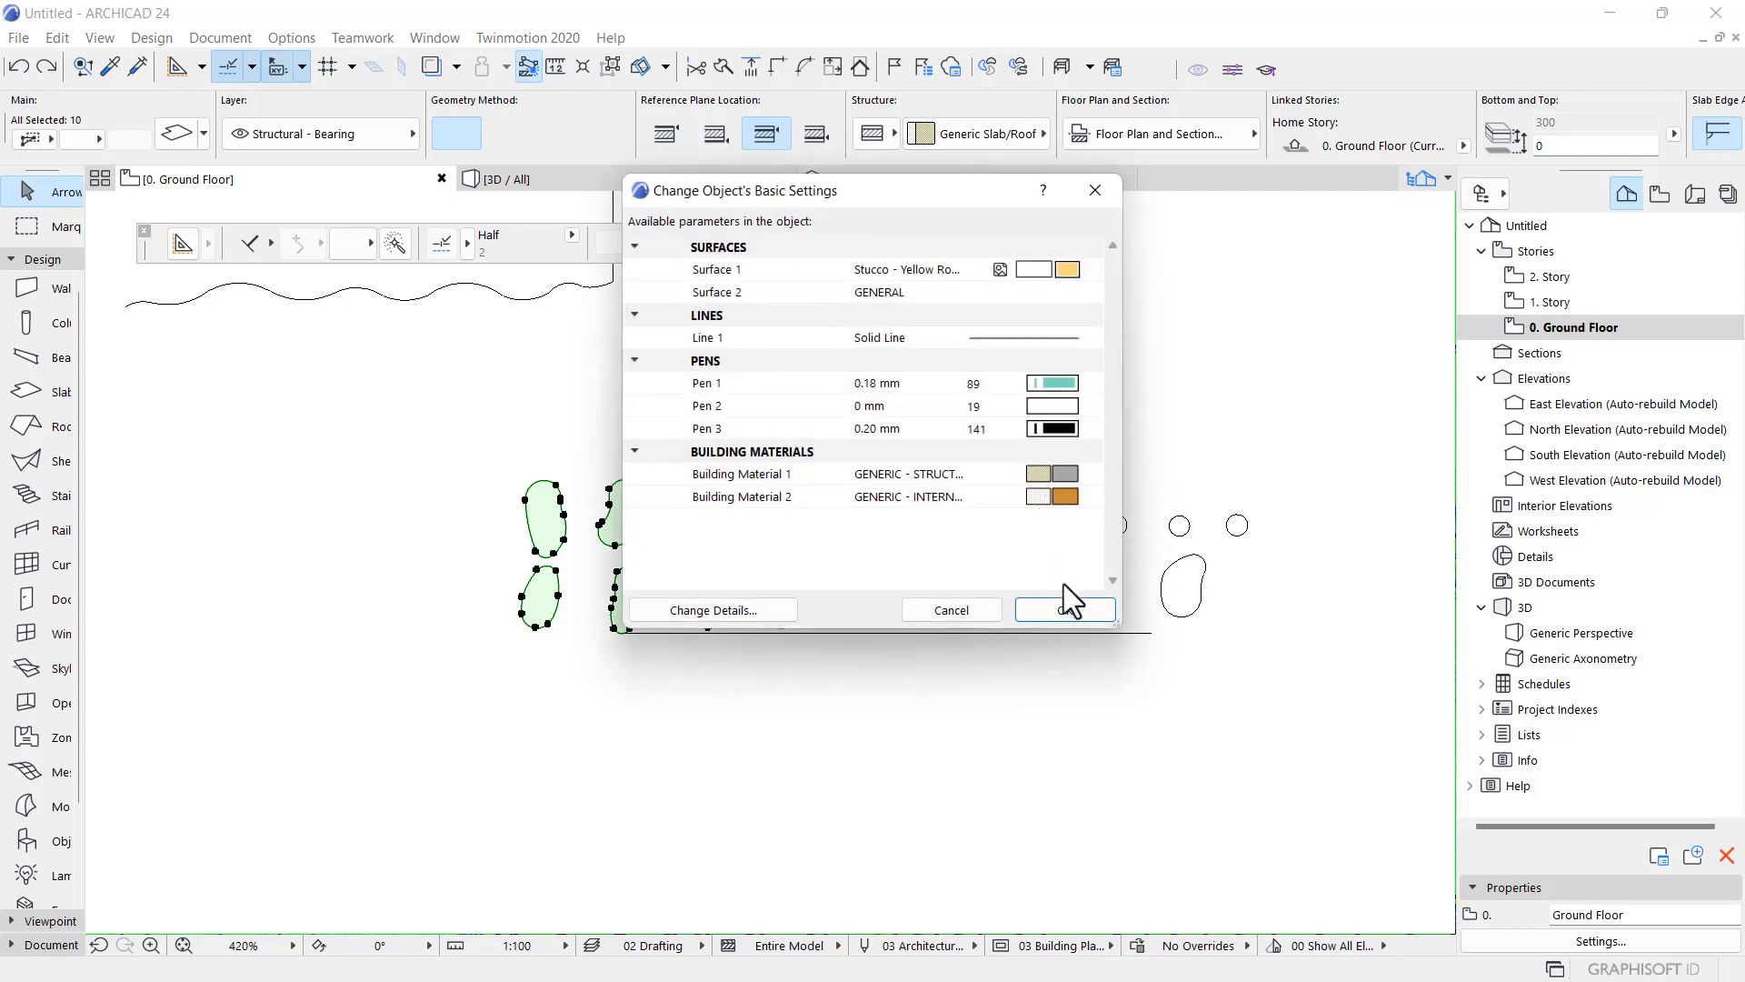
{"action": "left_click", "coordinate": [1065, 600]}
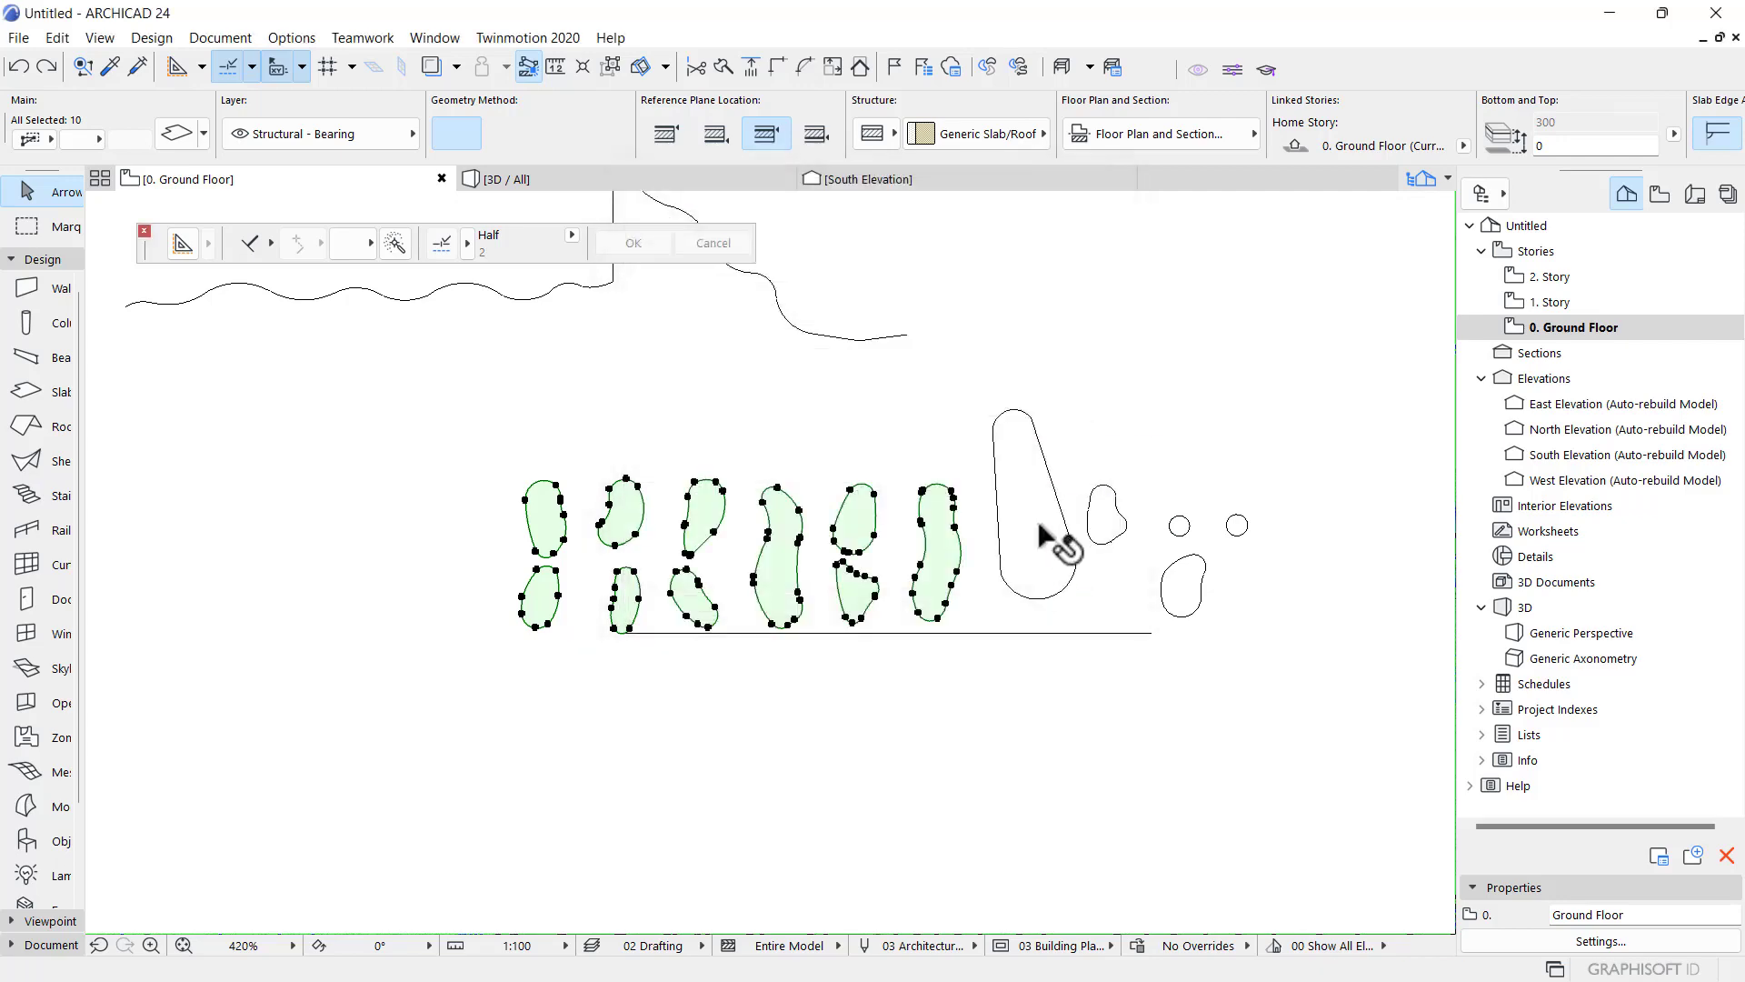
- Select the five remaining opening slabs: the large tapered one, the small one beside it, both circles and the rounded one below them
{"action": "left_click", "coordinate": [1048, 538]}
{"action": "left_click", "coordinate": [1117, 524], "text": "shift"}
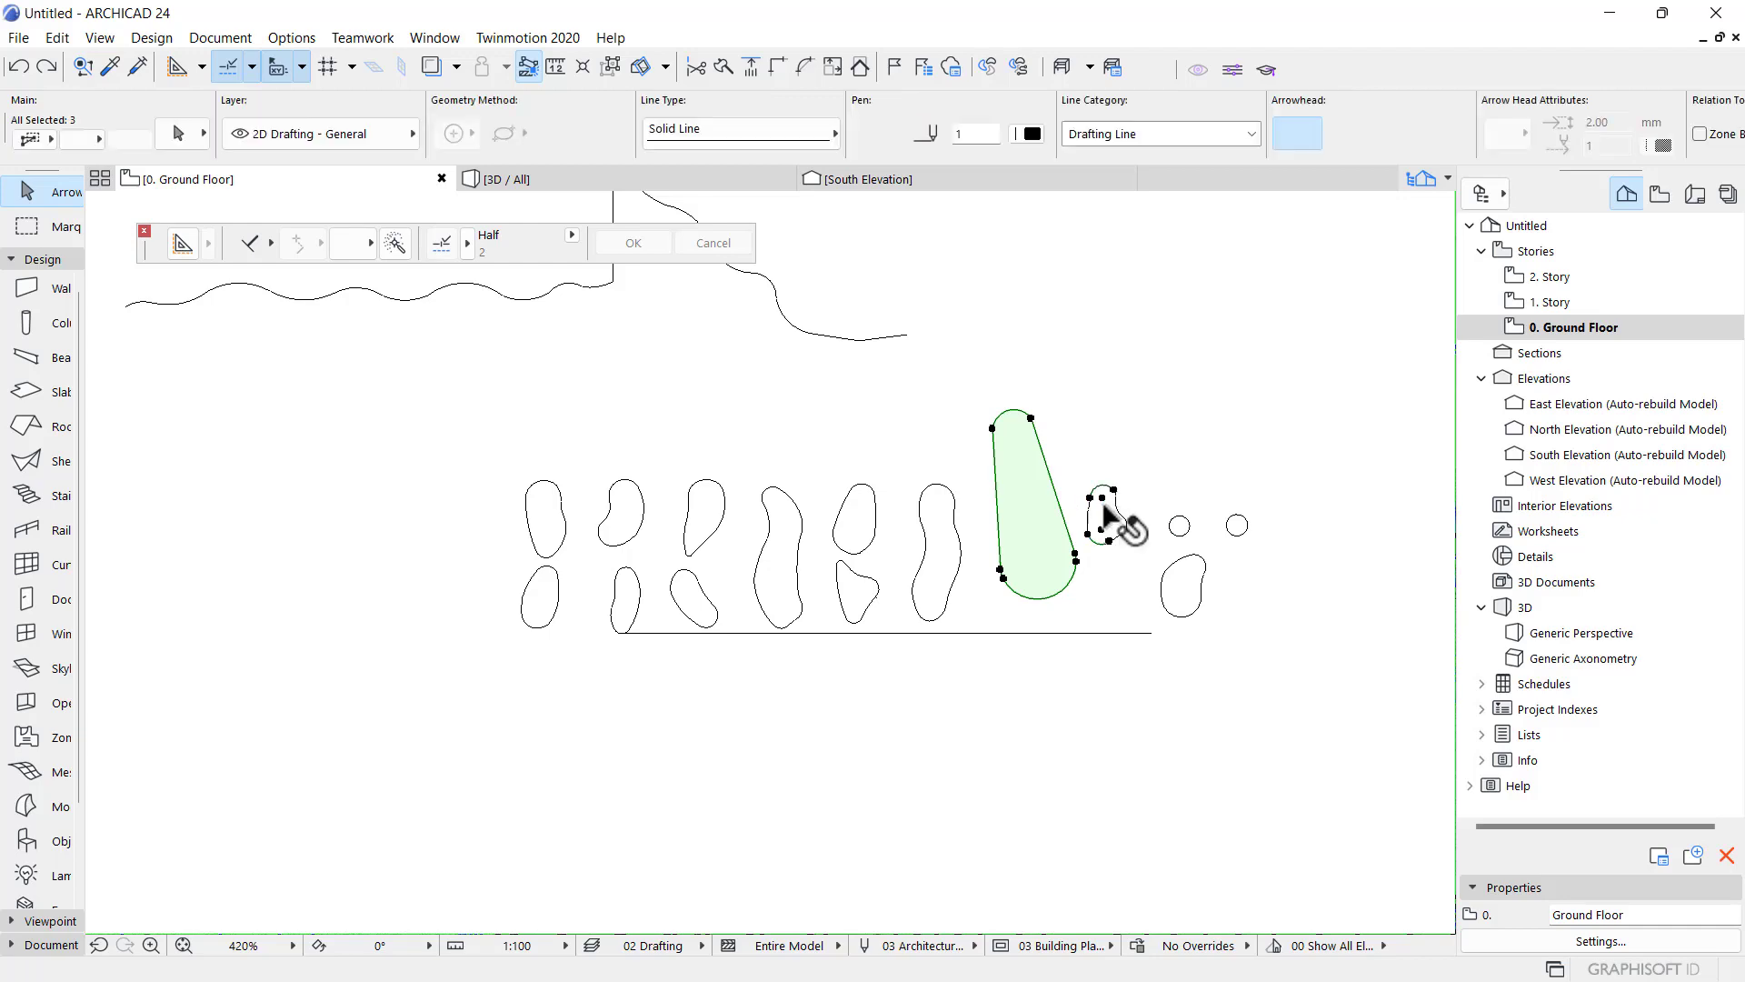
{"action": "scroll", "coordinate": [1118, 500], "scroll_direction": "up", "scroll_amount": 4}
{"action": "left_click", "coordinate": [1108, 512]}
{"action": "left_click", "coordinate": [1081, 547]}
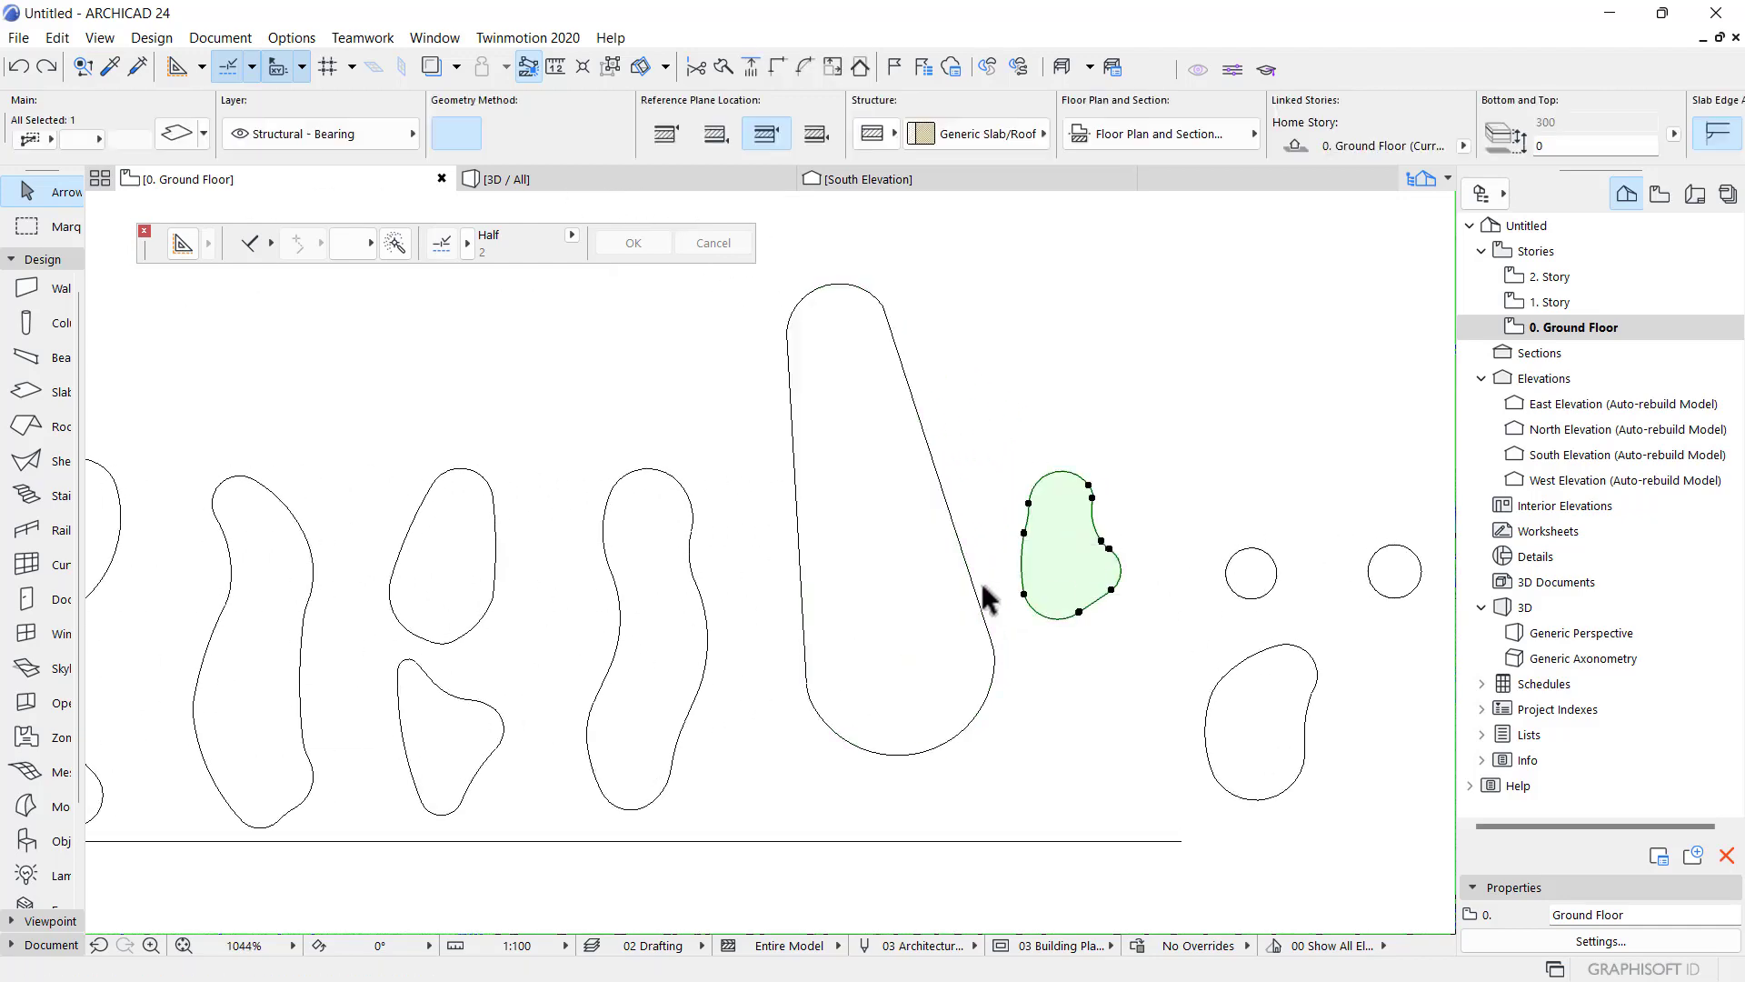
{"action": "left_click", "coordinate": [919, 537], "text": "shift"}
{"action": "left_click", "coordinate": [1287, 729], "text": "shift"}
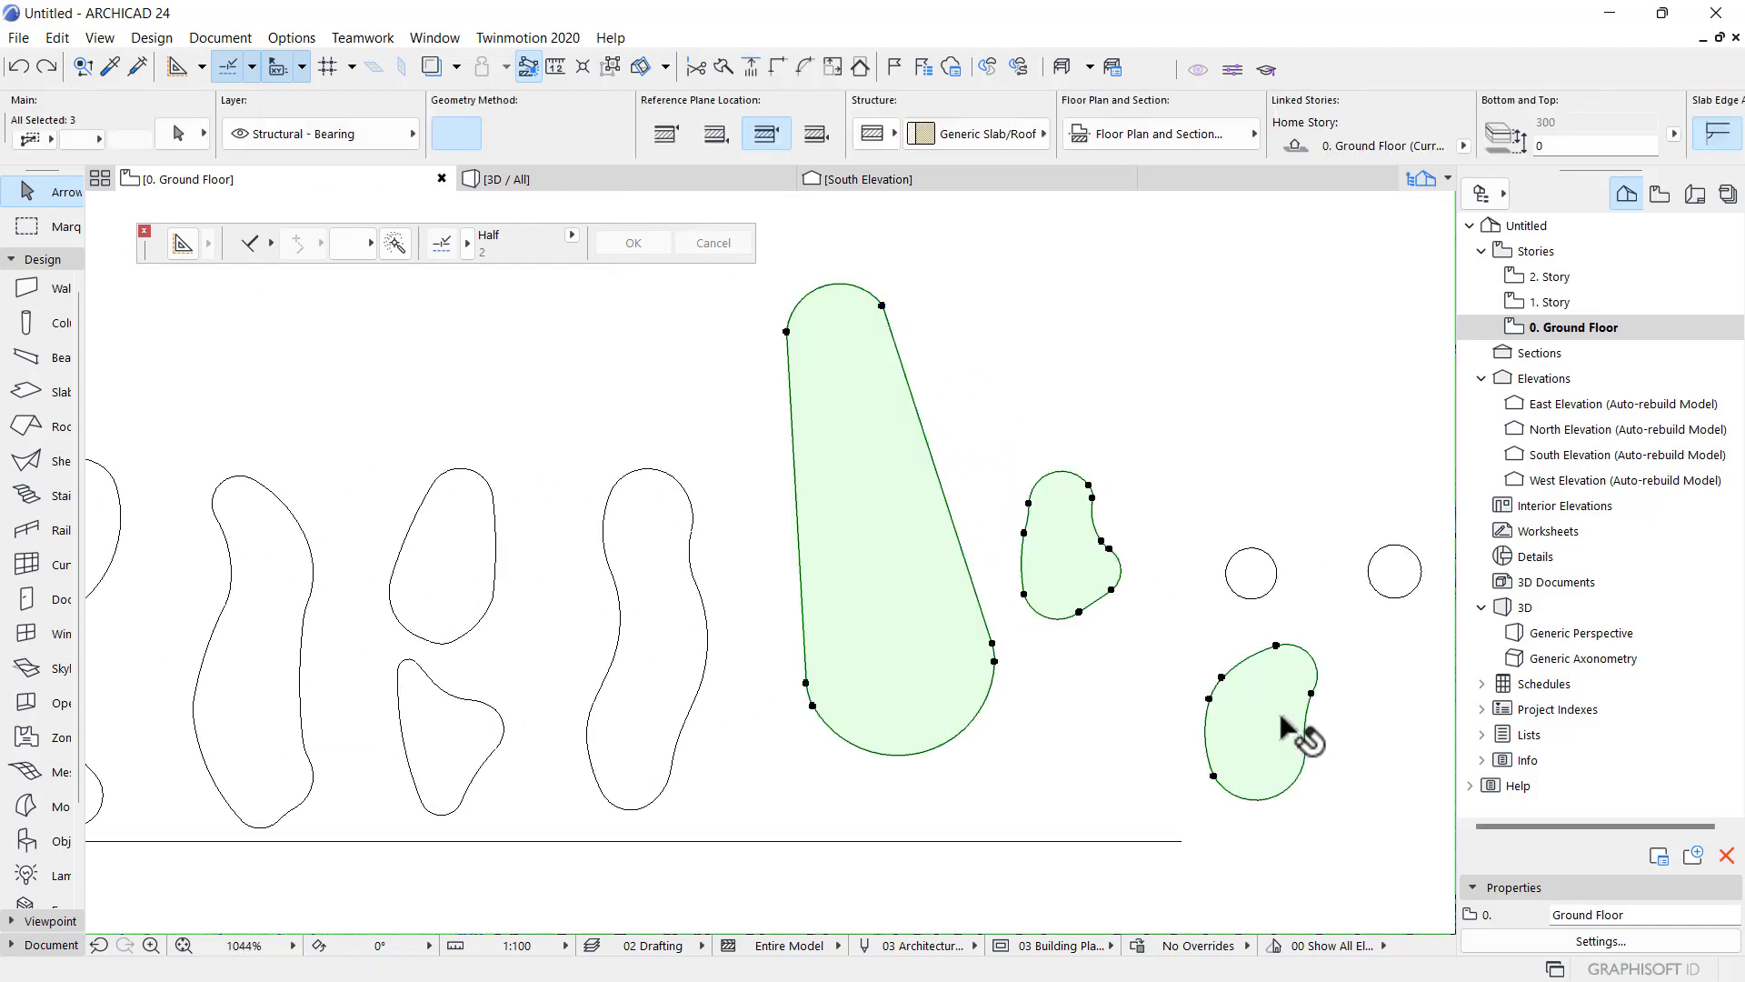
{"action": "left_click", "coordinate": [1268, 582], "text": "shift"}
{"action": "left_click", "coordinate": [1398, 574], "text": "shift"}
{"action": "scroll", "coordinate": [738, 449], "scroll_direction": "down", "scroll_amount": 3}
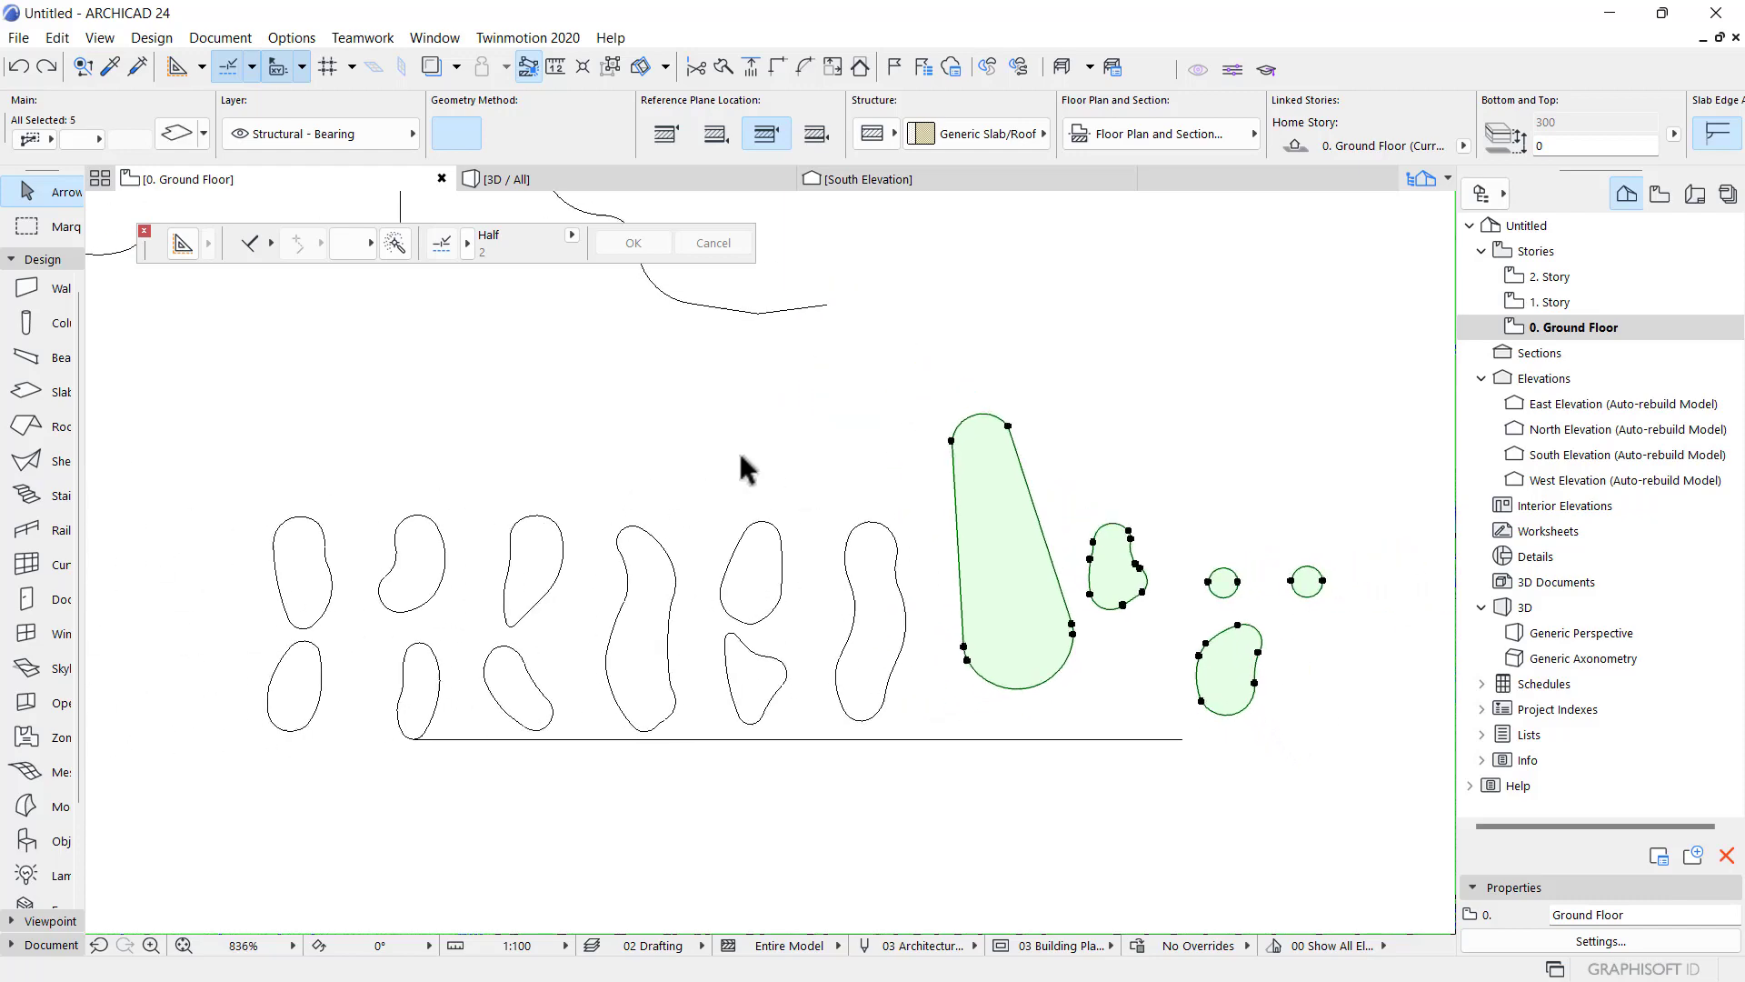
{"action": "left_click", "coordinate": [20, 38]}
{"action": "left_click", "coordinate": [84, 199]}
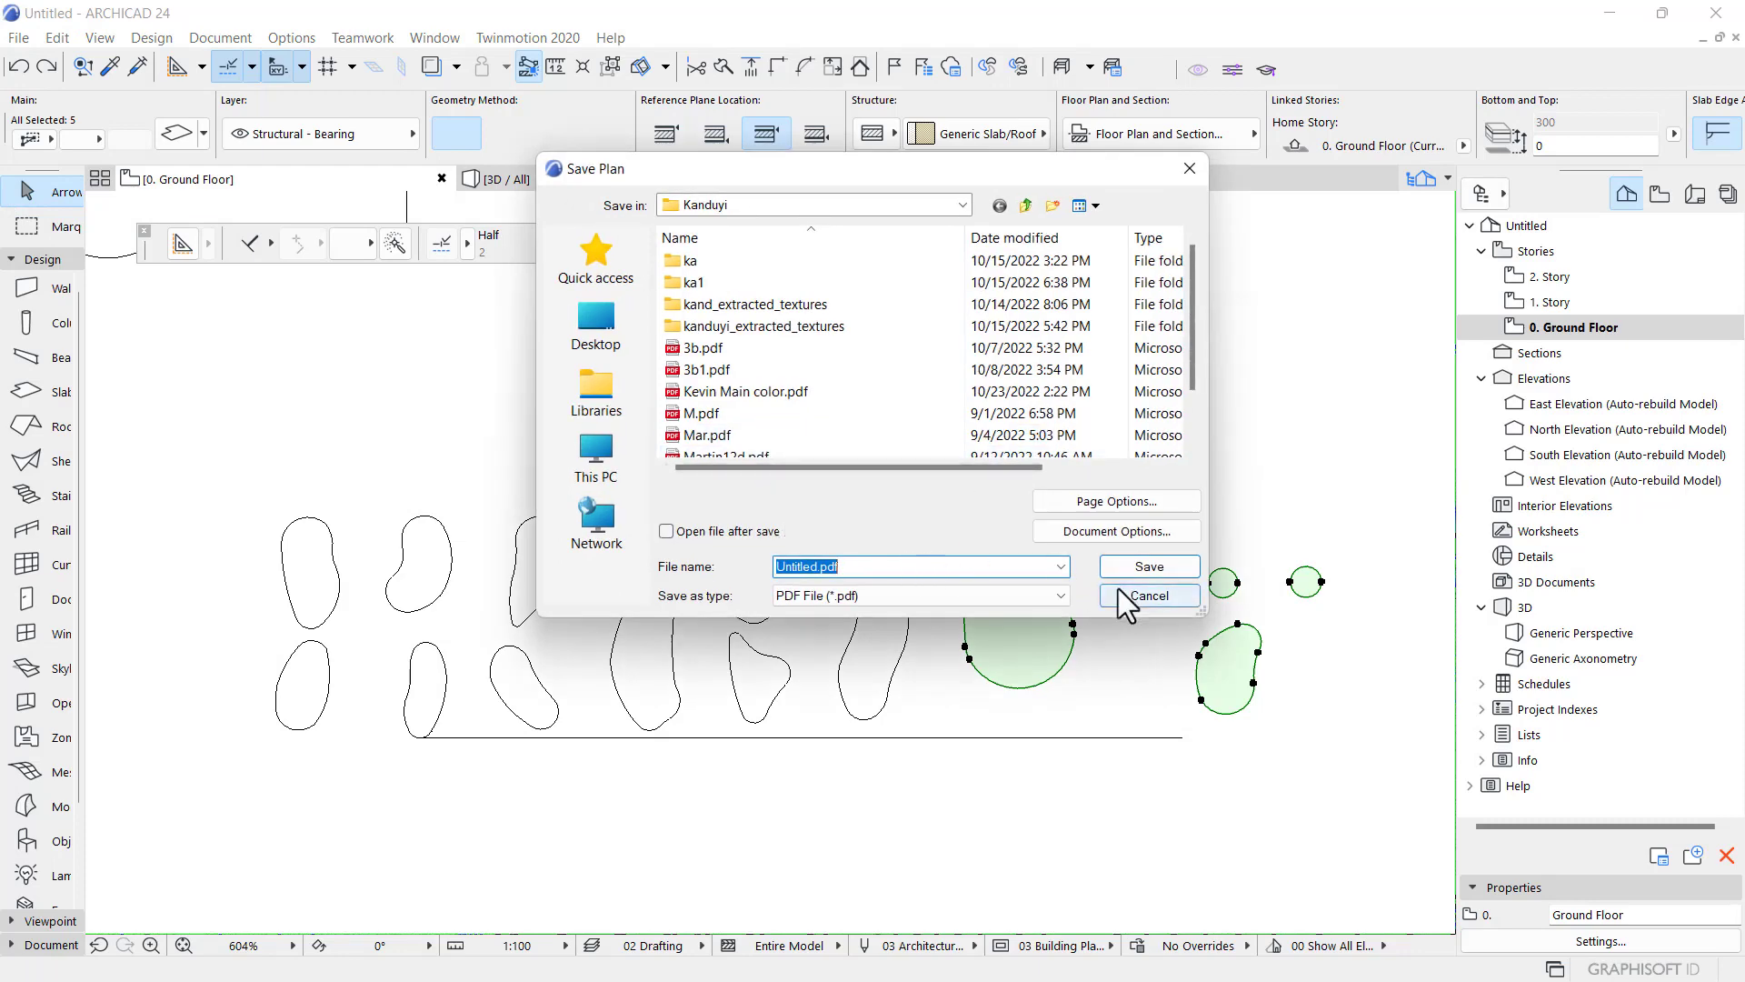
{"action": "left_click", "coordinate": [1147, 595]}
- Save the five selected slabs to the Embedded Library as a window named "My window 2", keeping the default basic settings
{"action": "left_click", "coordinate": [10, 38]}
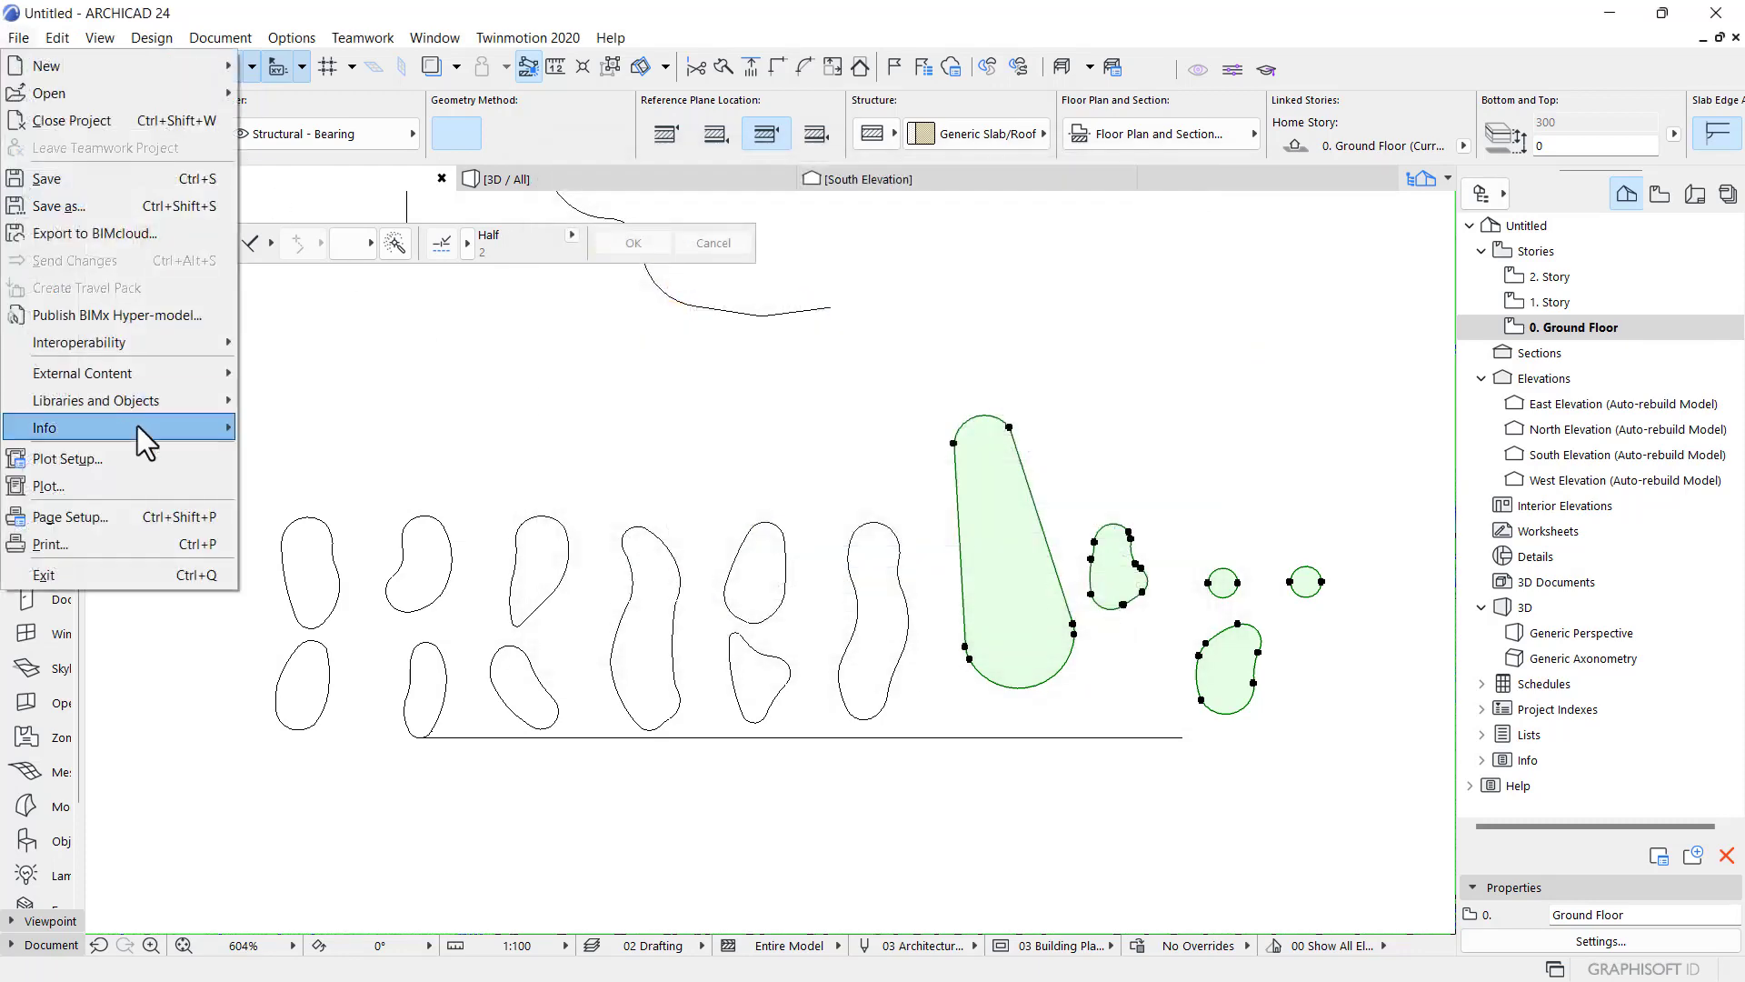
{"action": "mouse_move", "coordinate": [140, 405]}
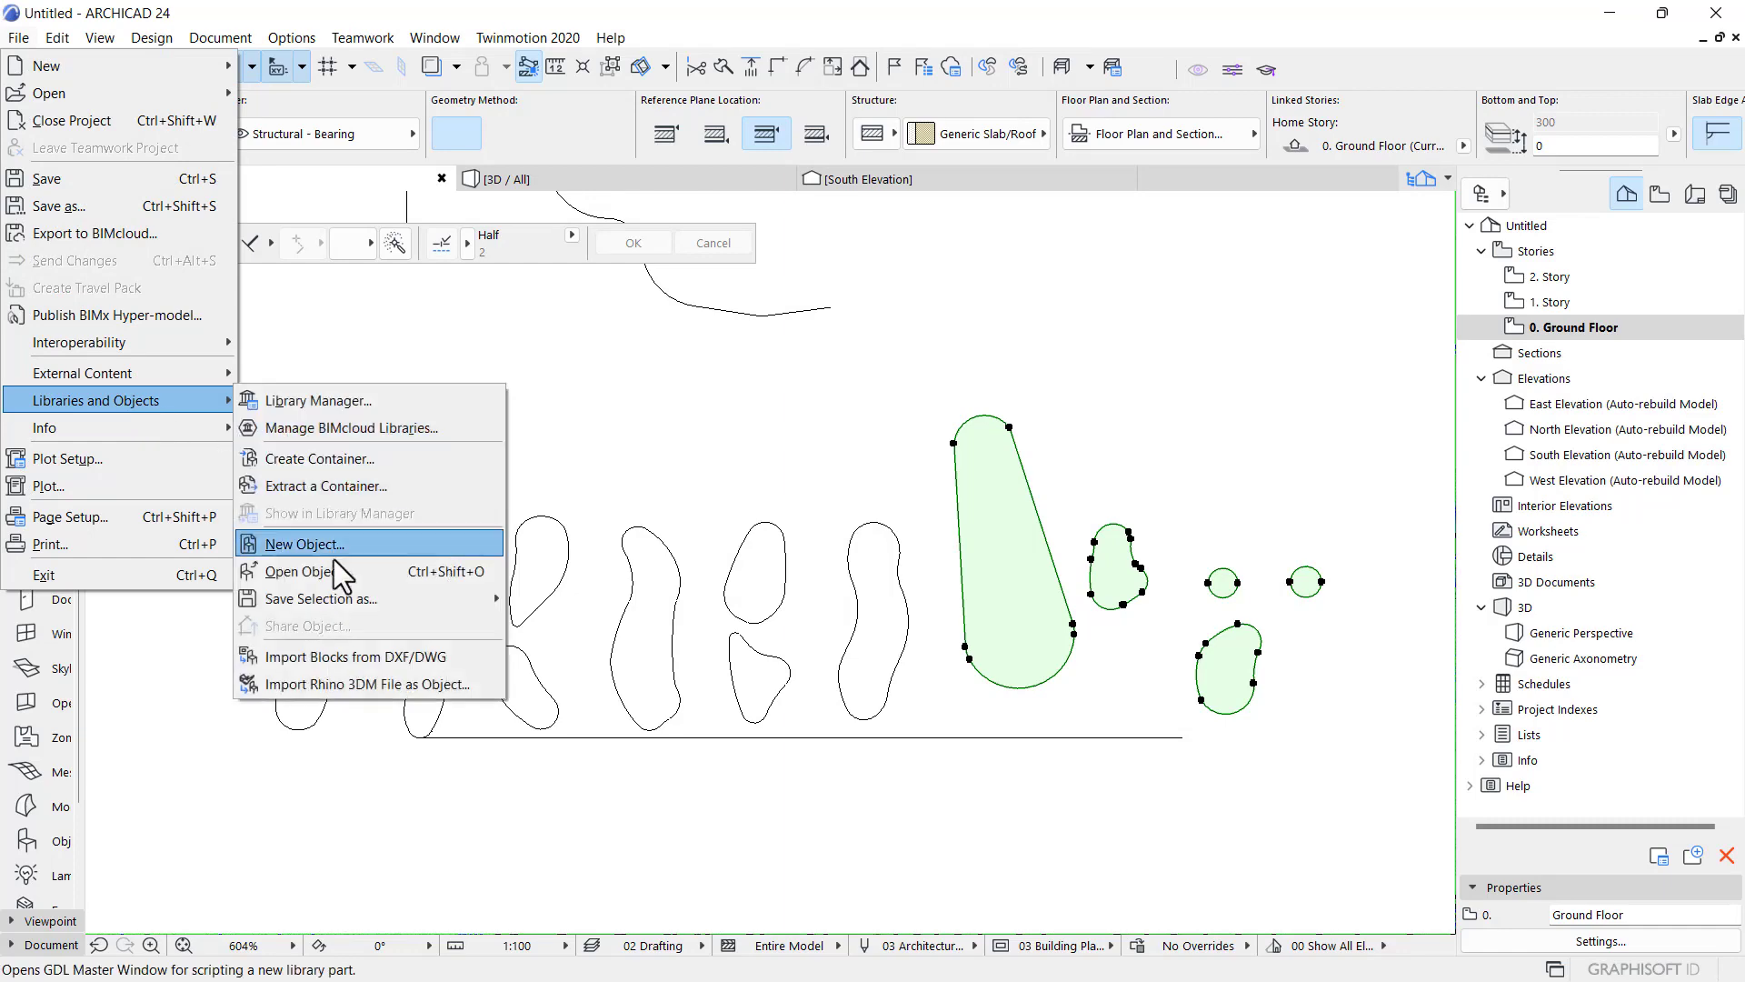
{"action": "mouse_move", "coordinate": [346, 600]}
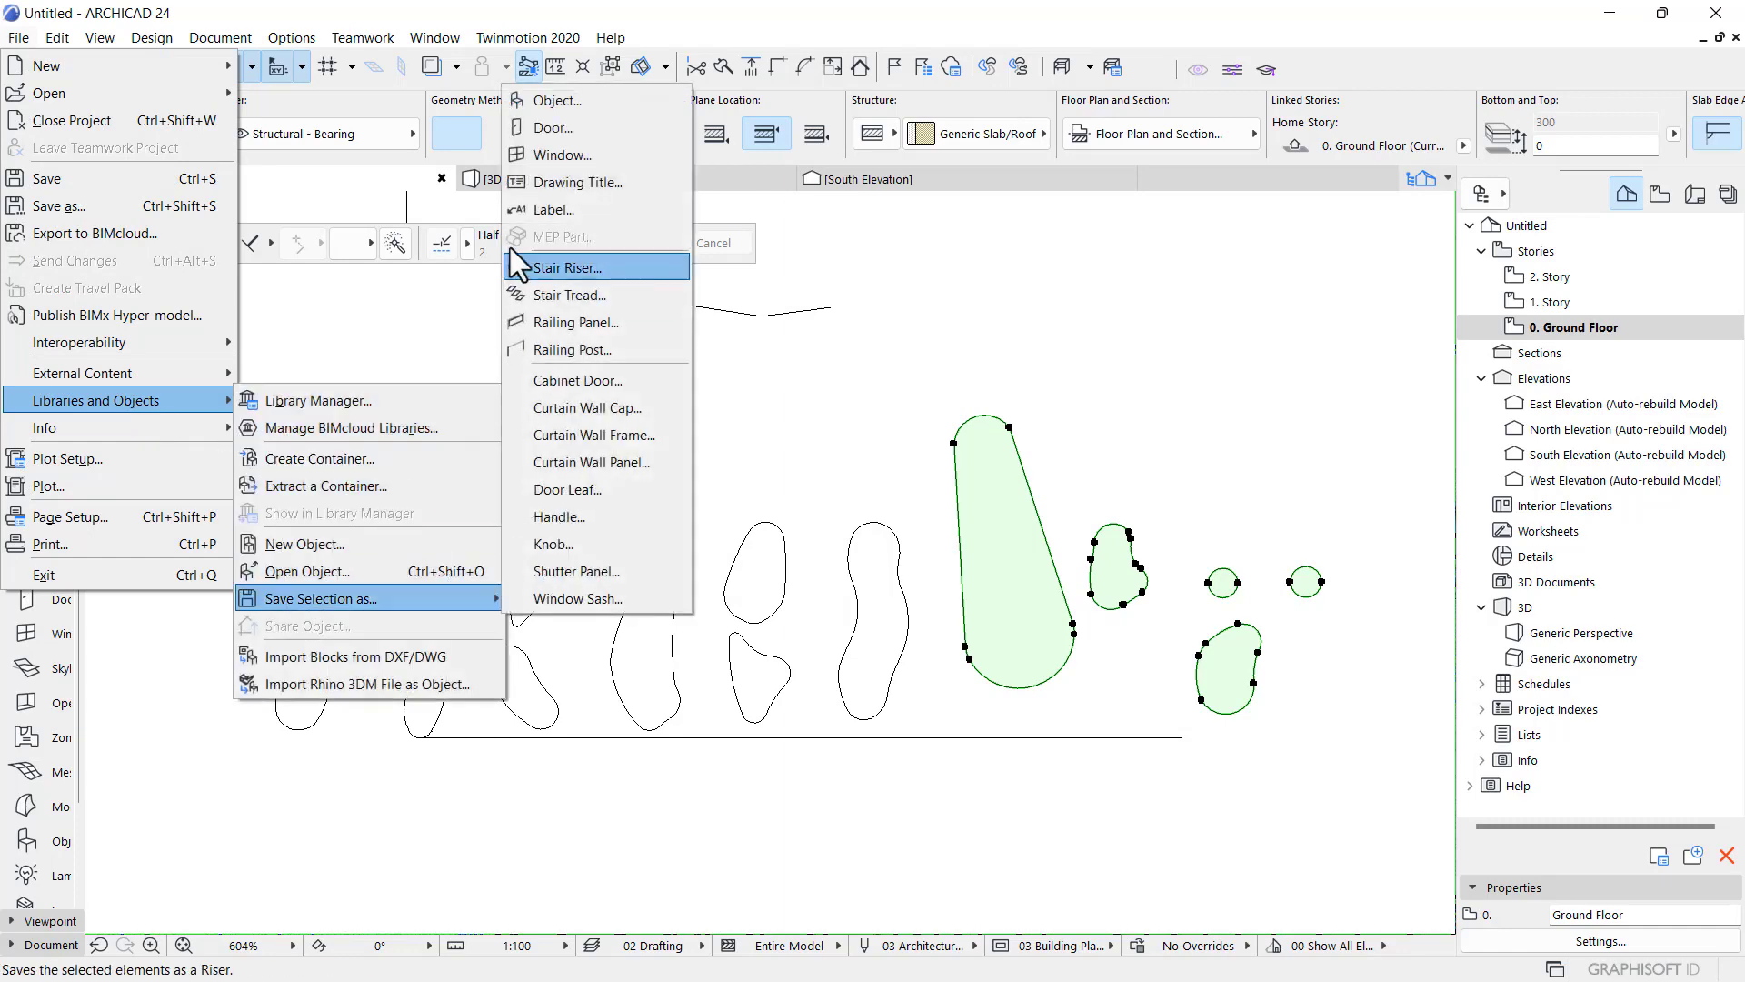
{"action": "left_click", "coordinate": [568, 156]}
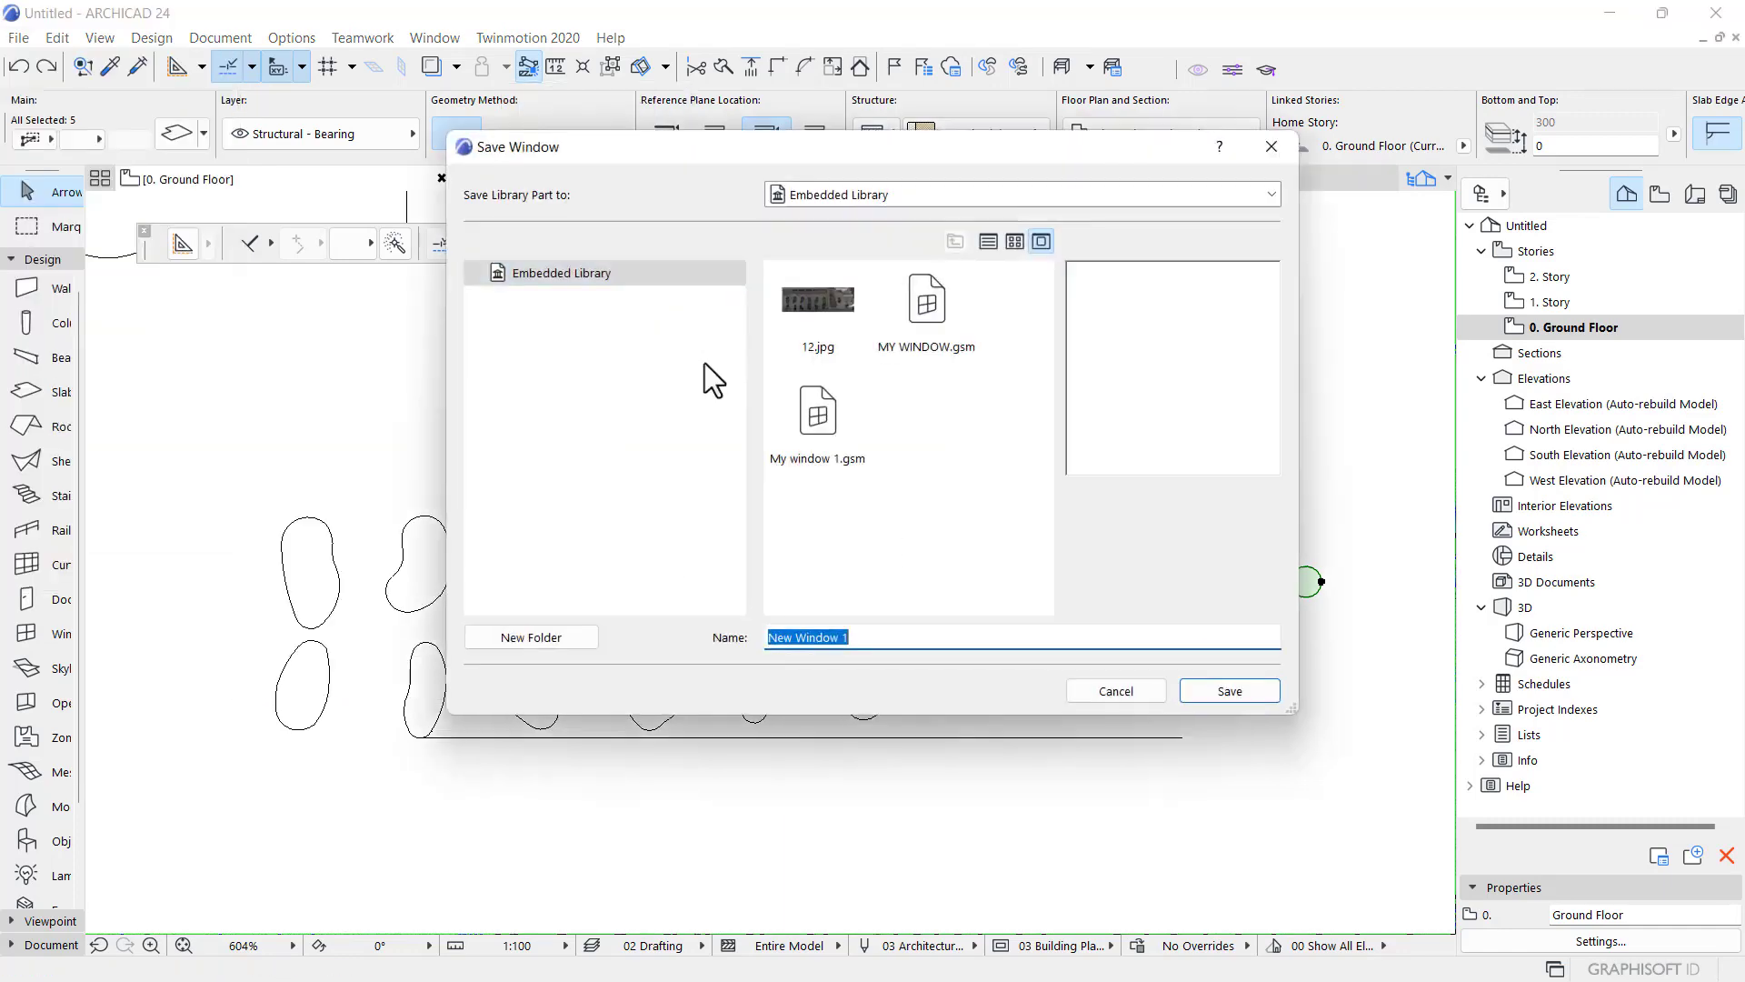
{"action": "type", "text": "My window 2"}
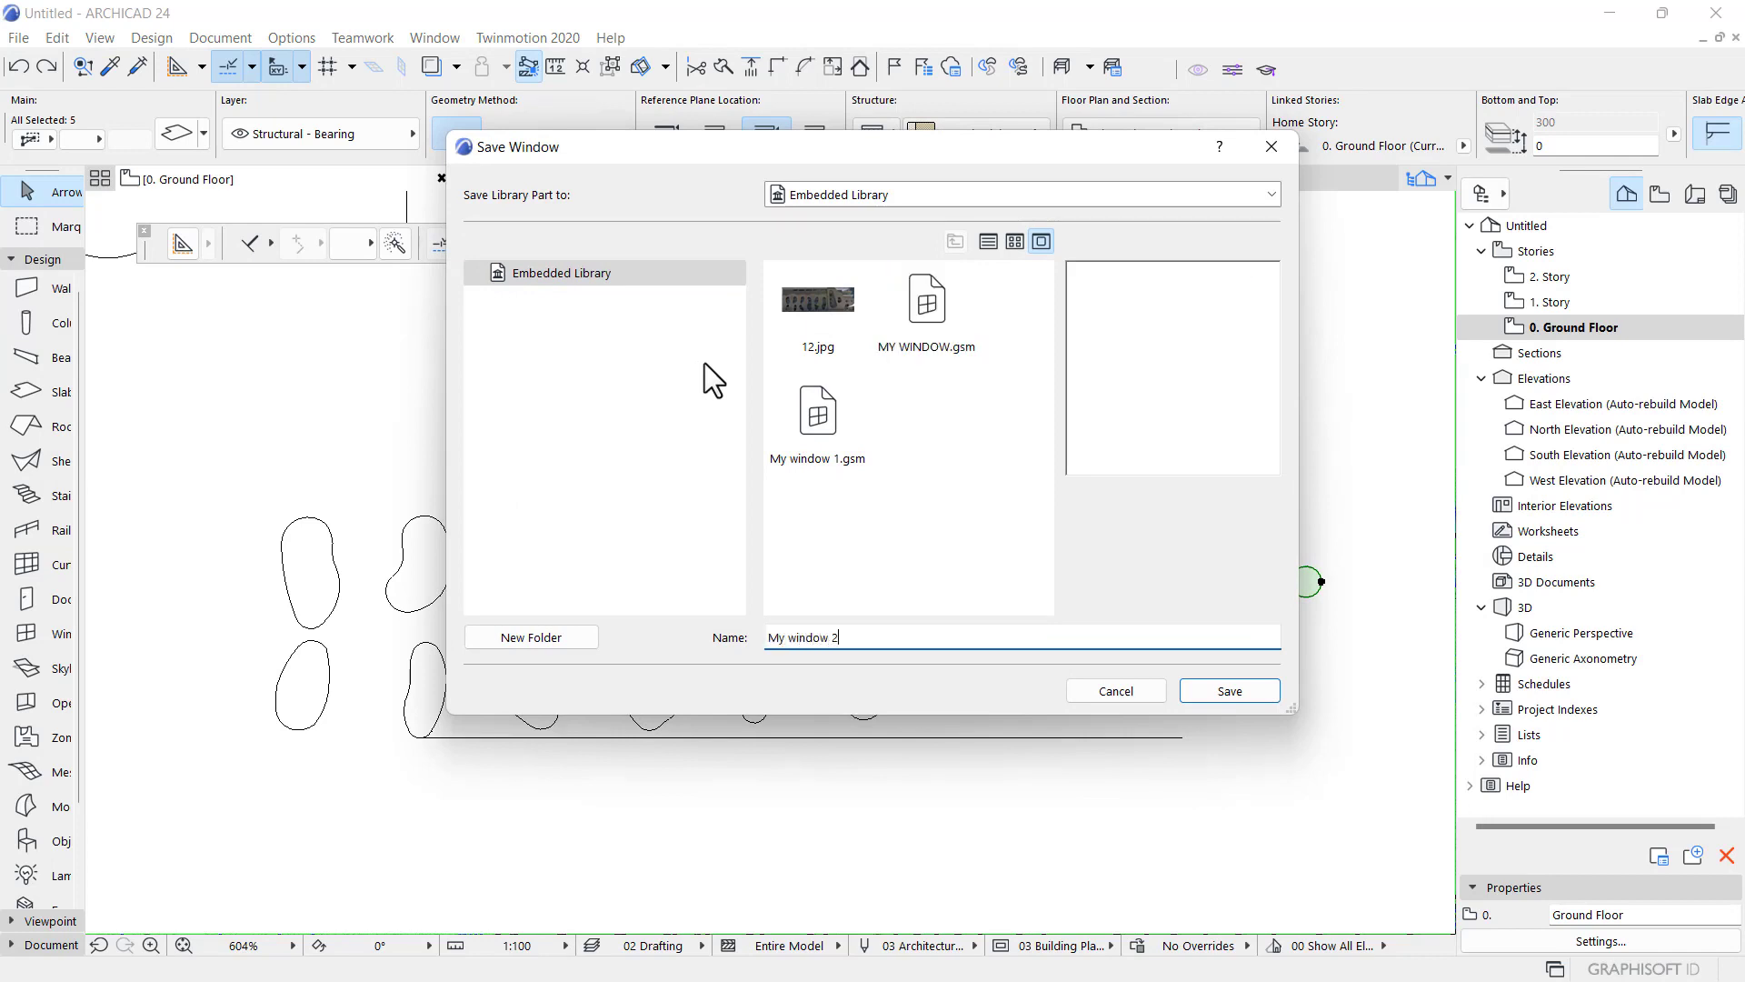
{"action": "left_click", "coordinate": [1235, 697]}
{"action": "left_click", "coordinate": [1028, 377]}
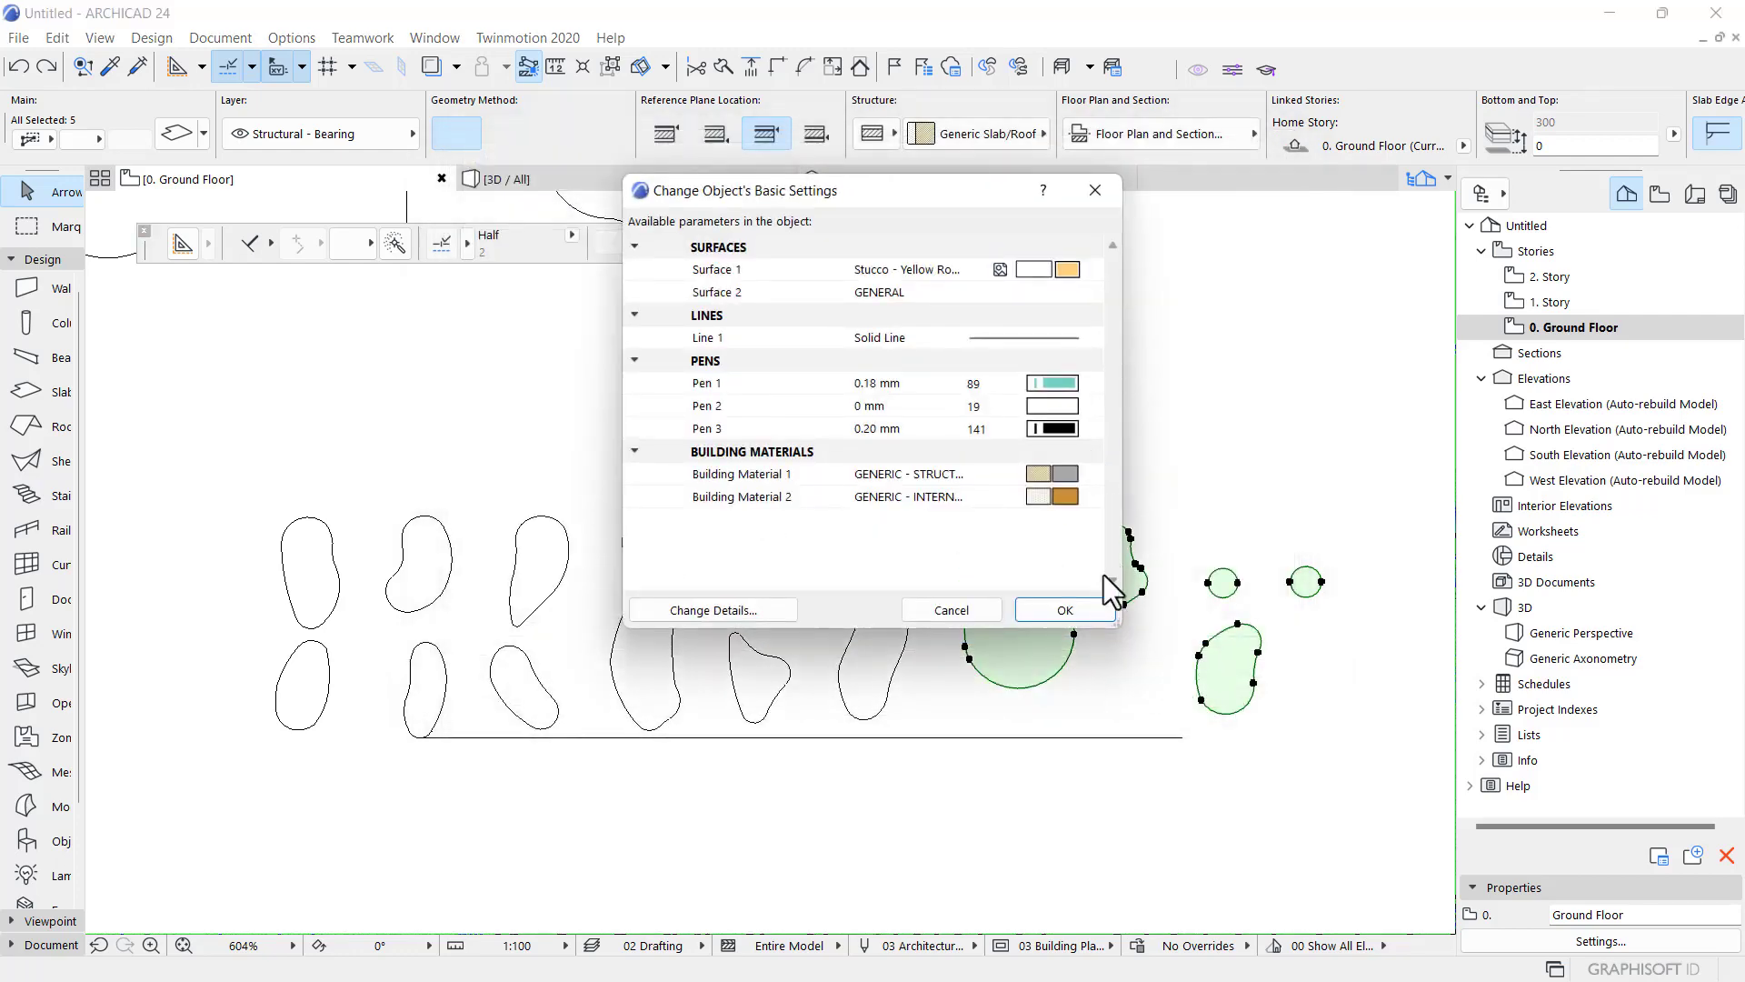
{"action": "left_click", "coordinate": [1062, 609]}
- Clear the slab selection and look over the opening outlines and the perforated wall on the ground floor plan
{"action": "scroll", "coordinate": [991, 569], "scroll_direction": "down", "scroll_amount": 9}
{"action": "scroll", "coordinate": [897, 511], "scroll_direction": "up", "scroll_amount": 7}
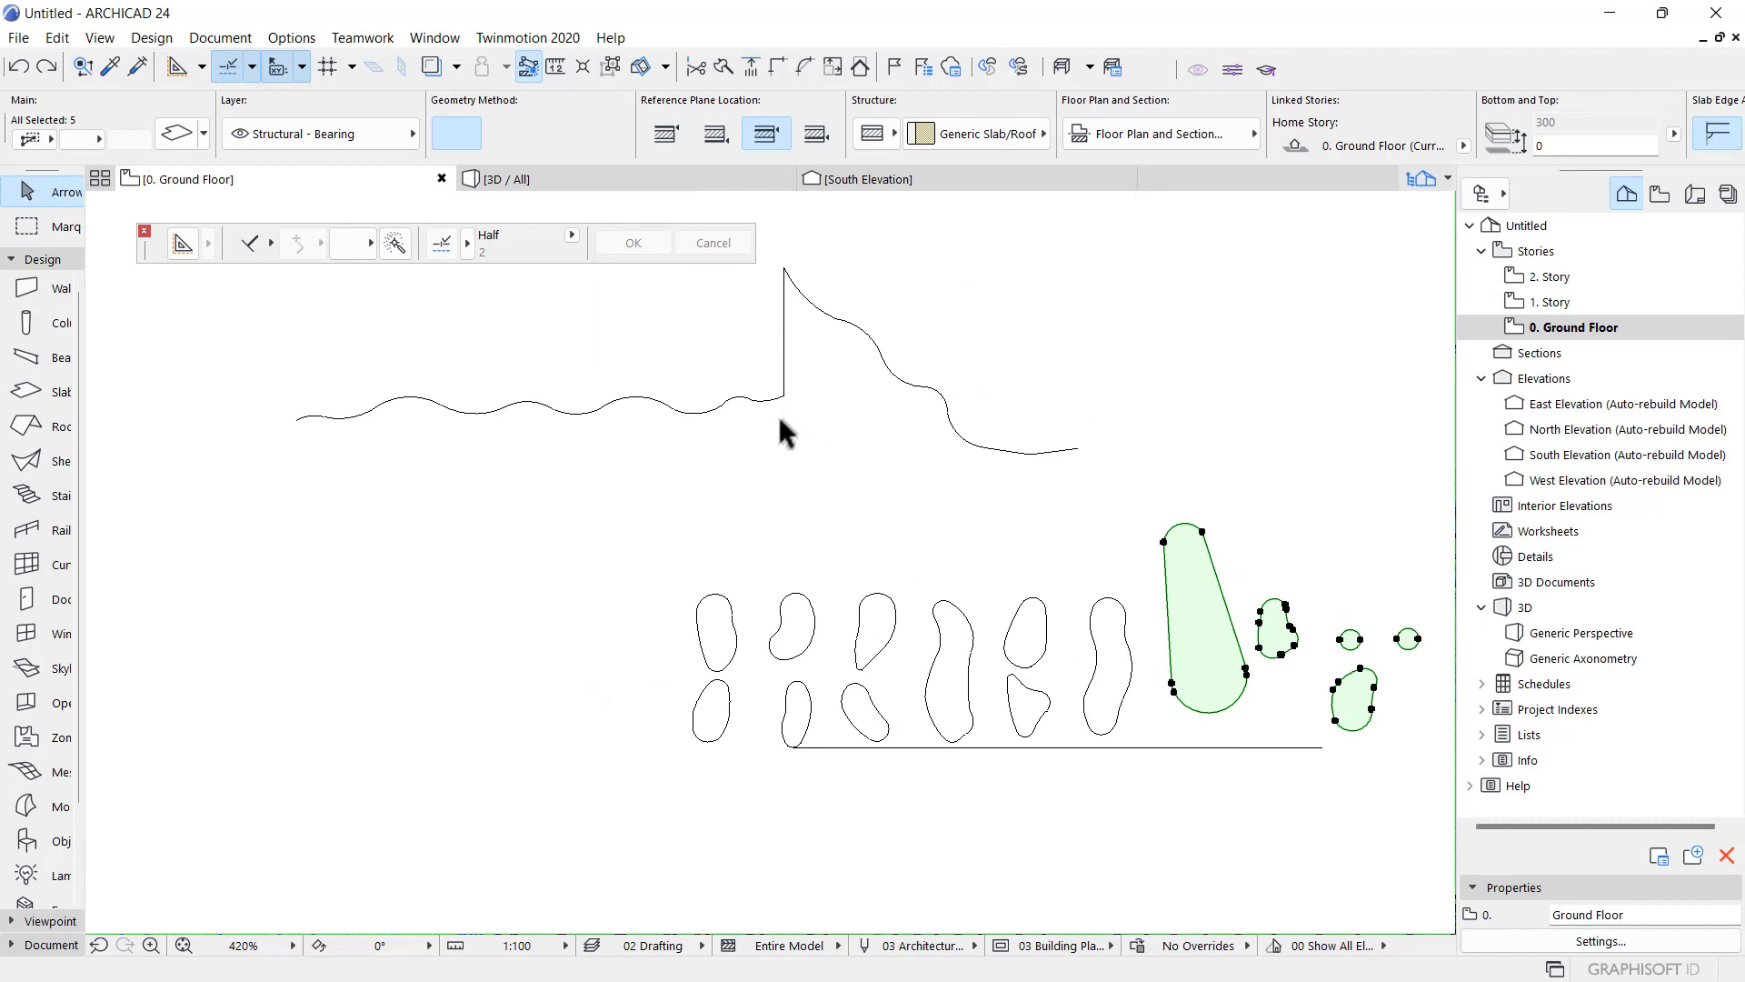
{"action": "scroll", "coordinate": [800, 400], "scroll_direction": "down", "scroll_amount": 3}
{"action": "scroll", "coordinate": [909, 418], "scroll_direction": "up", "scroll_amount": 2}
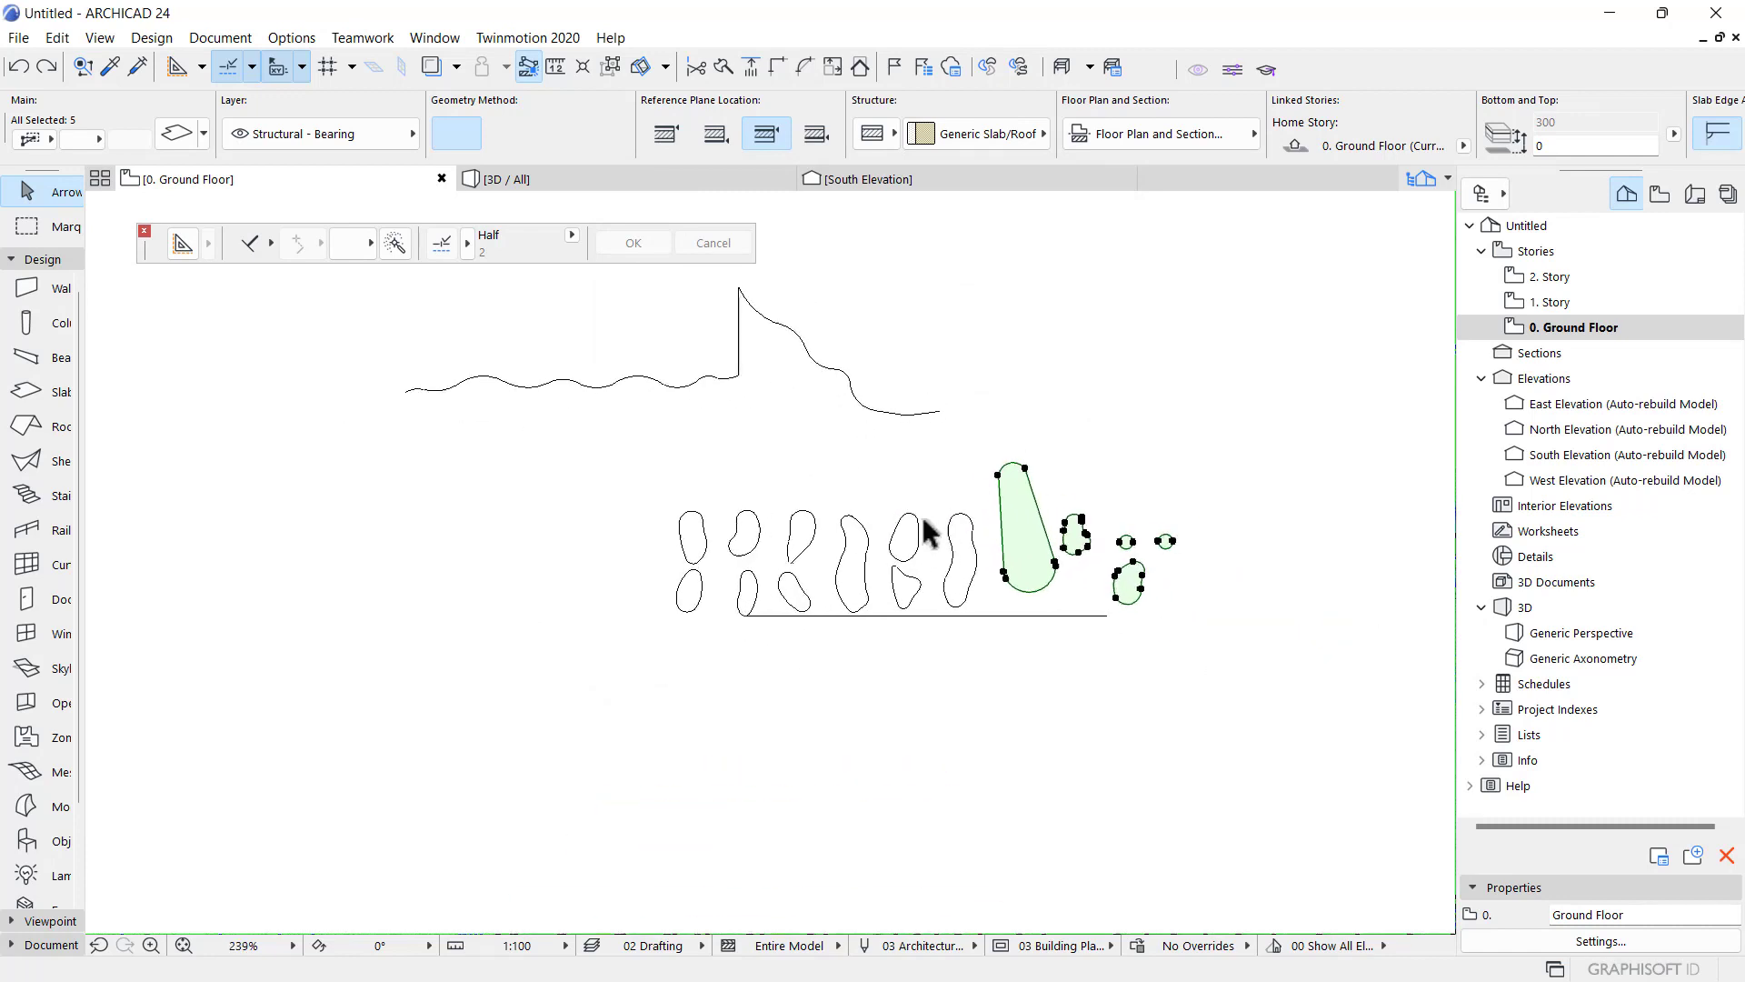
{"action": "left_click", "coordinate": [942, 492]}
{"action": "scroll", "coordinate": [882, 464], "scroll_direction": "down", "scroll_amount": 3}
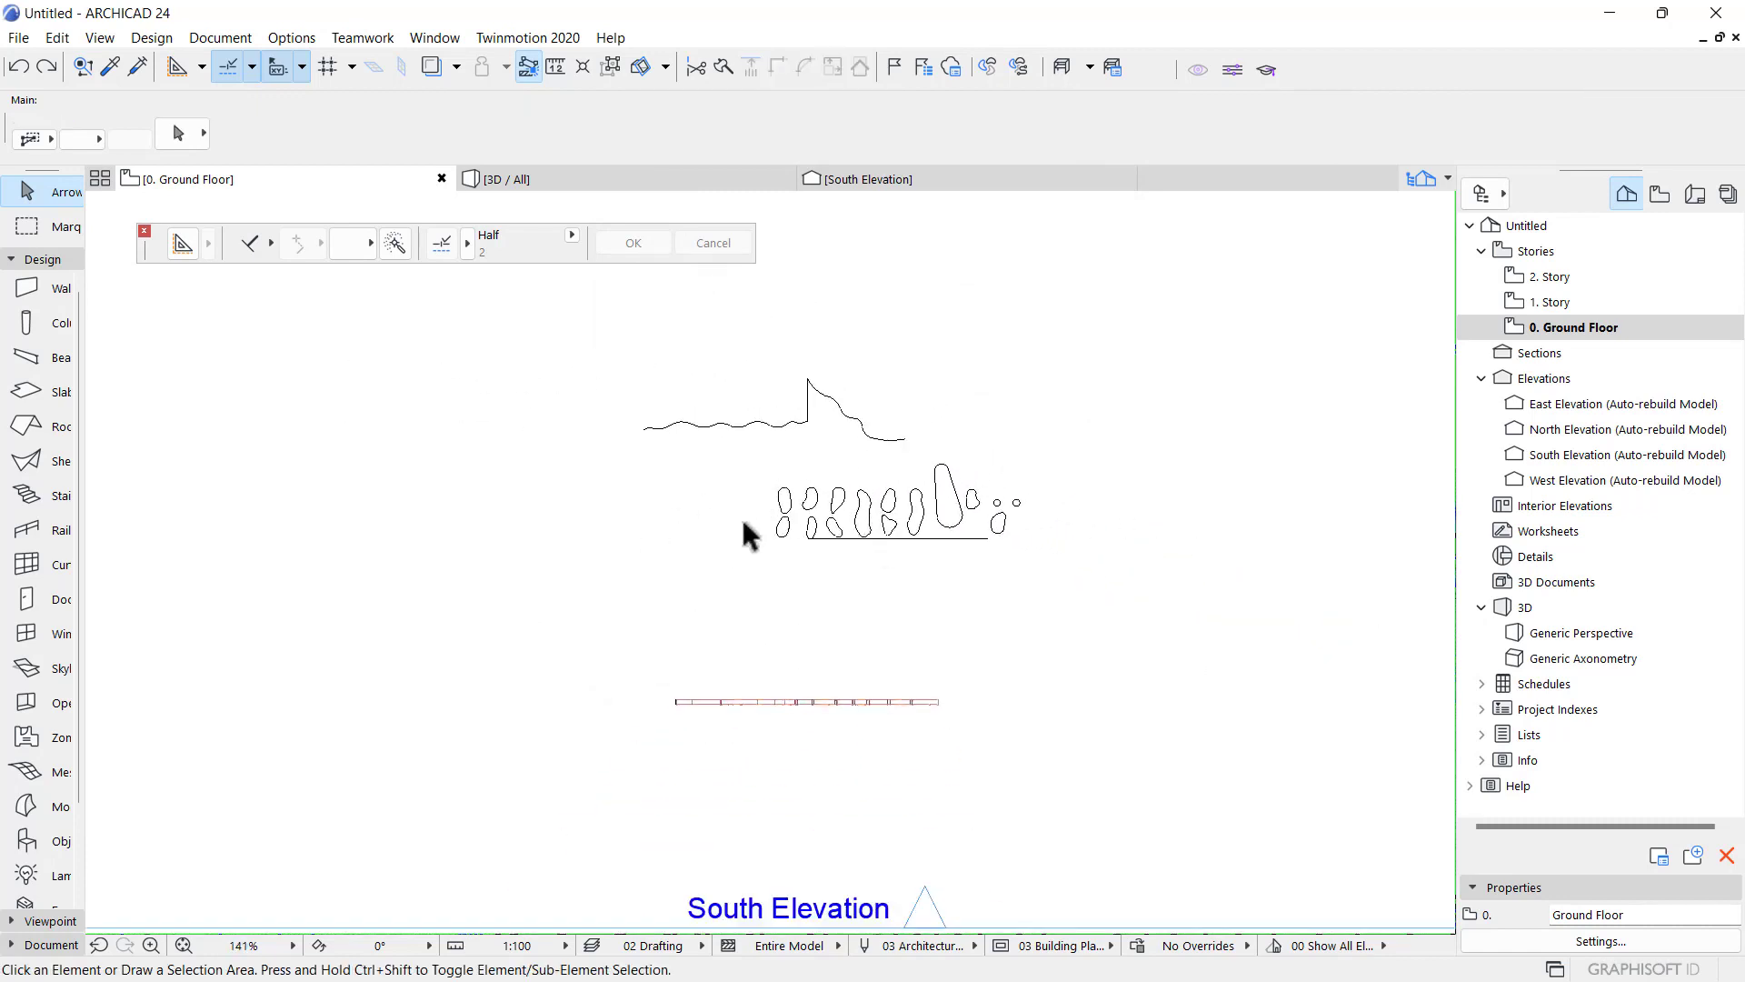
{"action": "scroll", "coordinate": [566, 396], "scroll_direction": "up", "scroll_amount": 3}
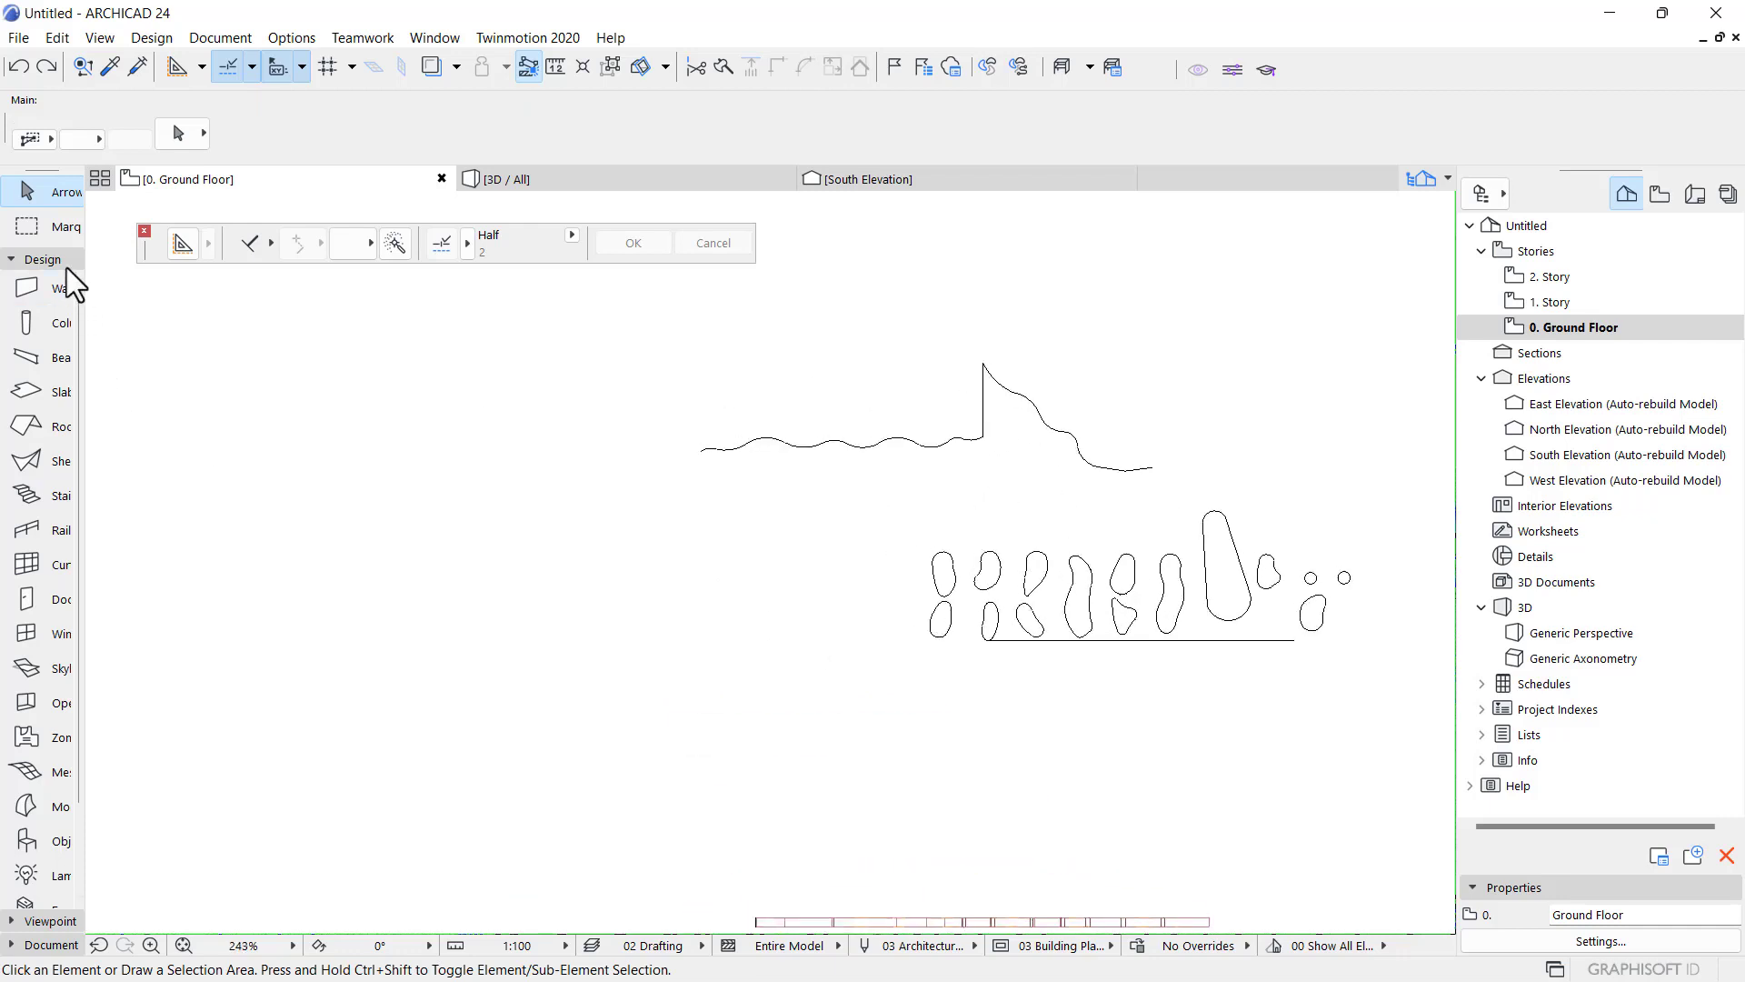
{"action": "scroll", "coordinate": [1012, 664], "scroll_direction": "down", "scroll_amount": 2}
{"action": "middle_click_drag", "start_coordinate": [1012, 663], "coordinate": [950, 647]}
{"action": "scroll", "coordinate": [949, 647], "scroll_direction": "up", "scroll_amount": 5}
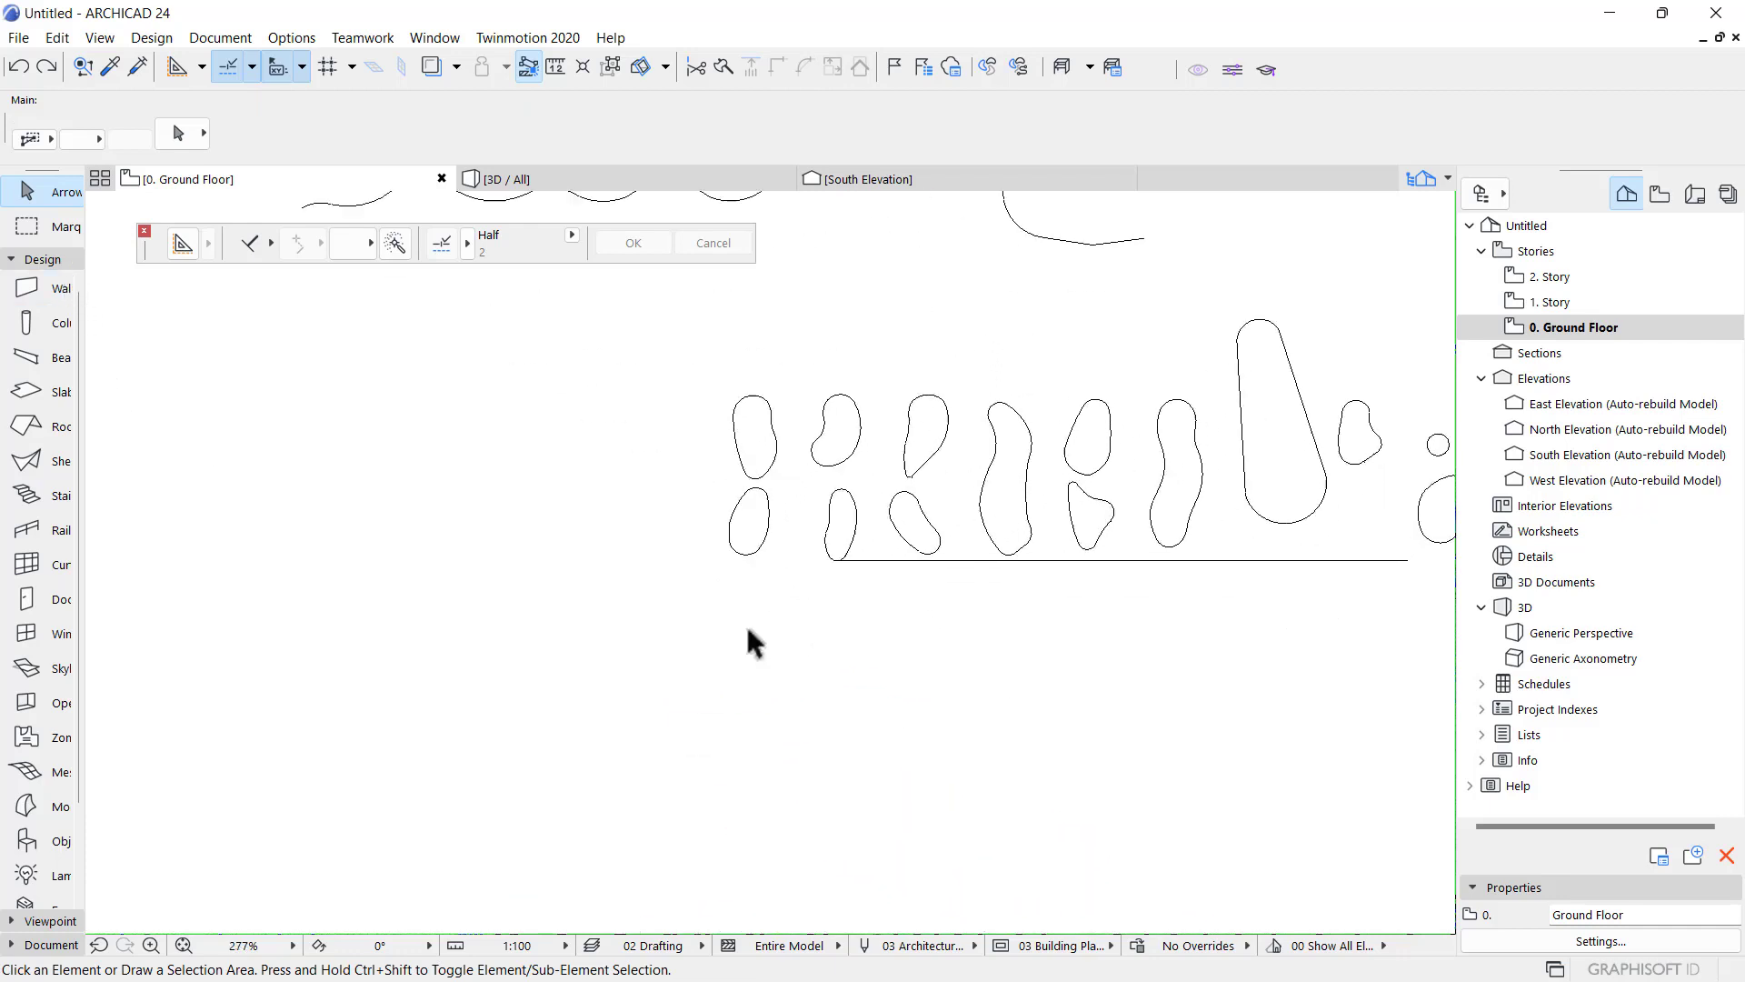
{"action": "scroll", "coordinate": [713, 614], "scroll_direction": "down", "scroll_amount": 3}
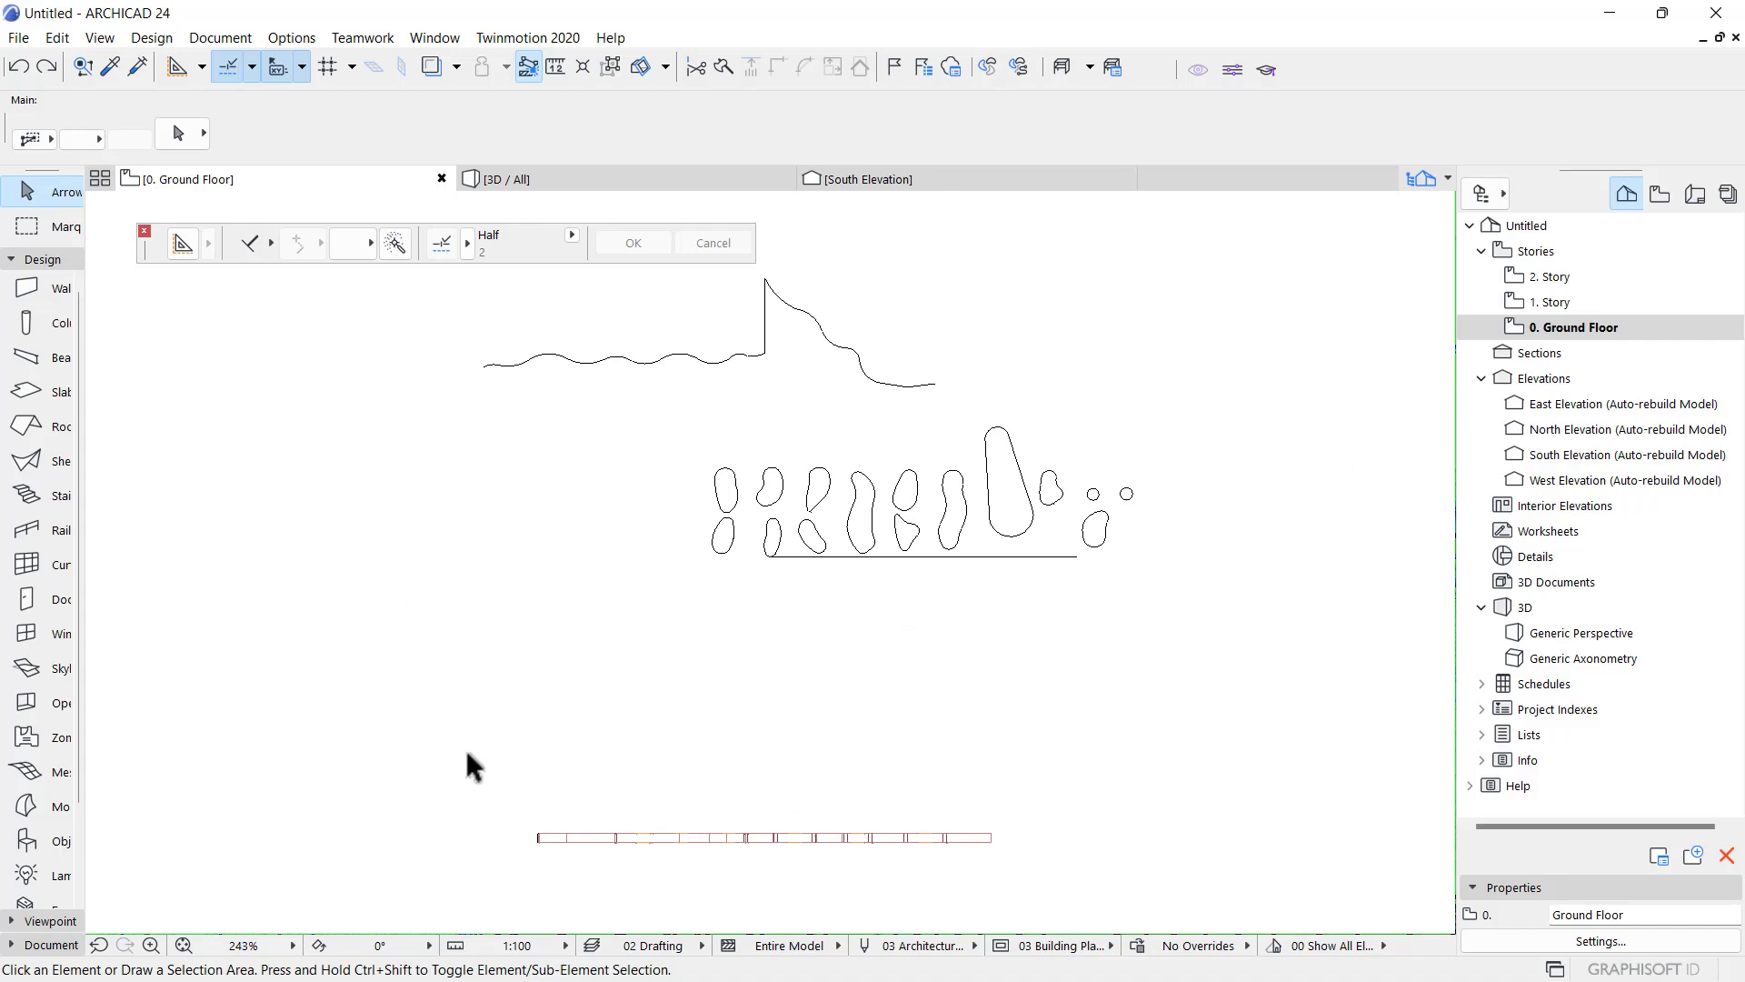
{"action": "scroll", "coordinate": [535, 834], "scroll_direction": "up", "scroll_amount": 4}
{"action": "scroll", "coordinate": [603, 682], "scroll_direction": "down", "scroll_amount": 4}
{"action": "scroll", "coordinate": [1009, 896], "scroll_direction": "up", "scroll_amount": 3}
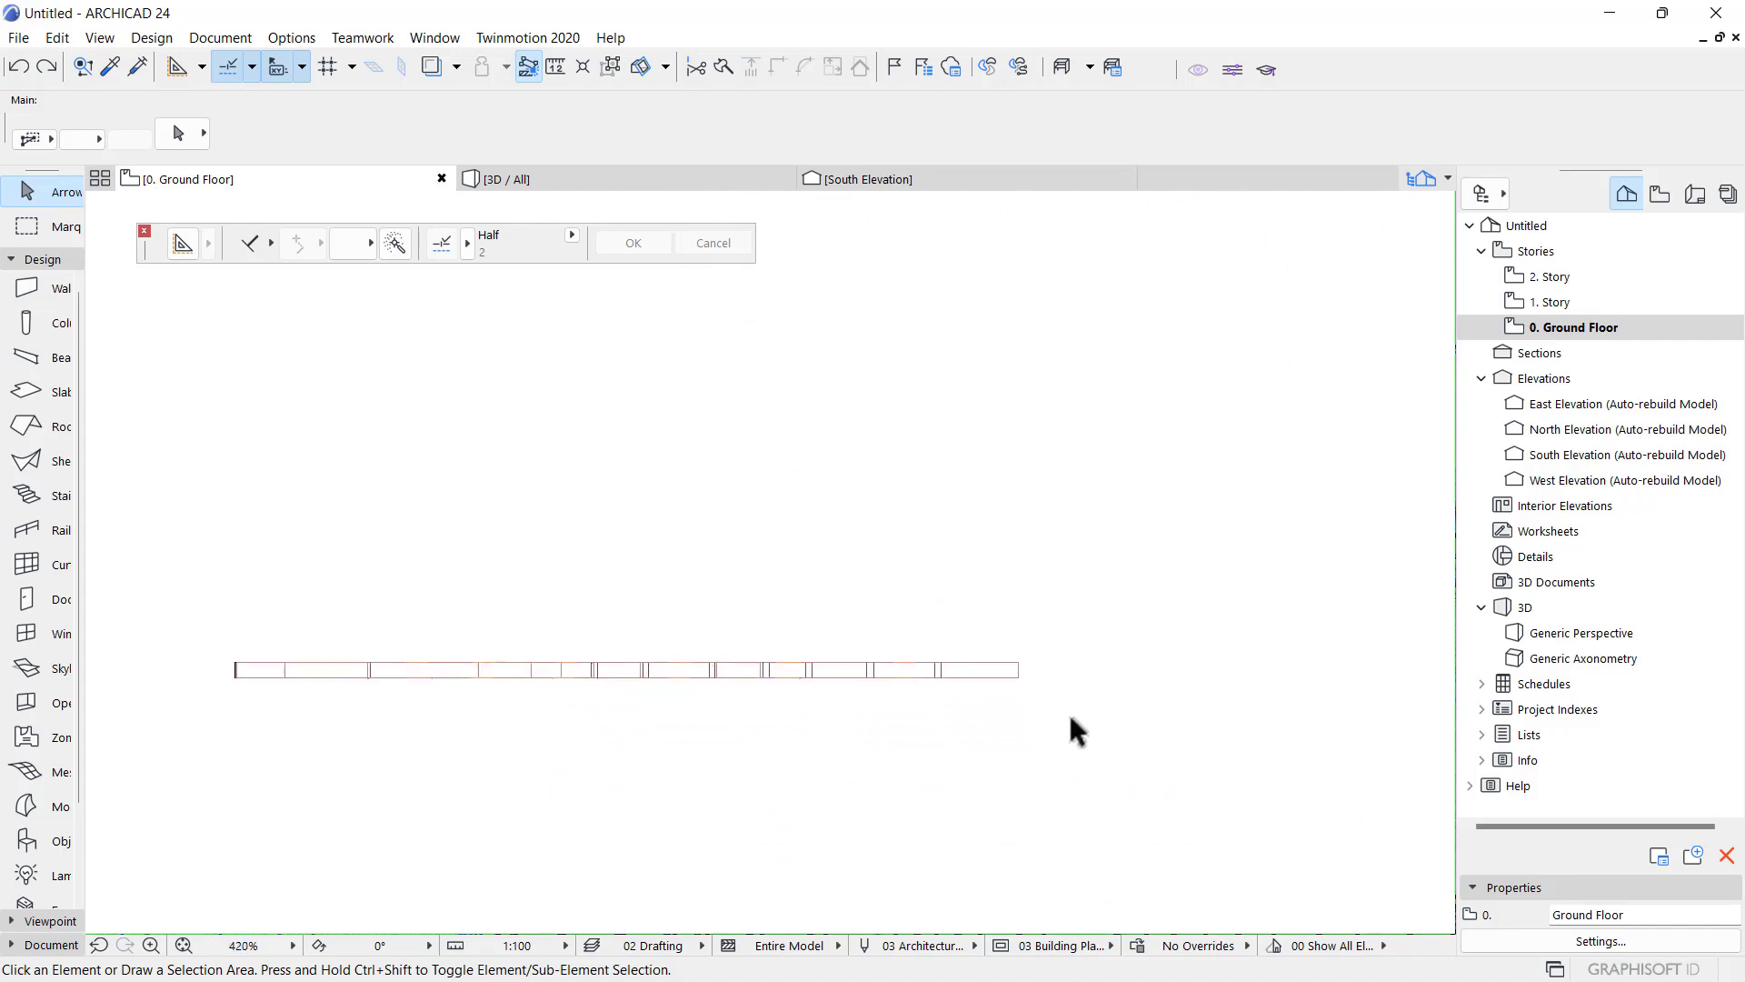
{"action": "left_click", "coordinate": [994, 668]}
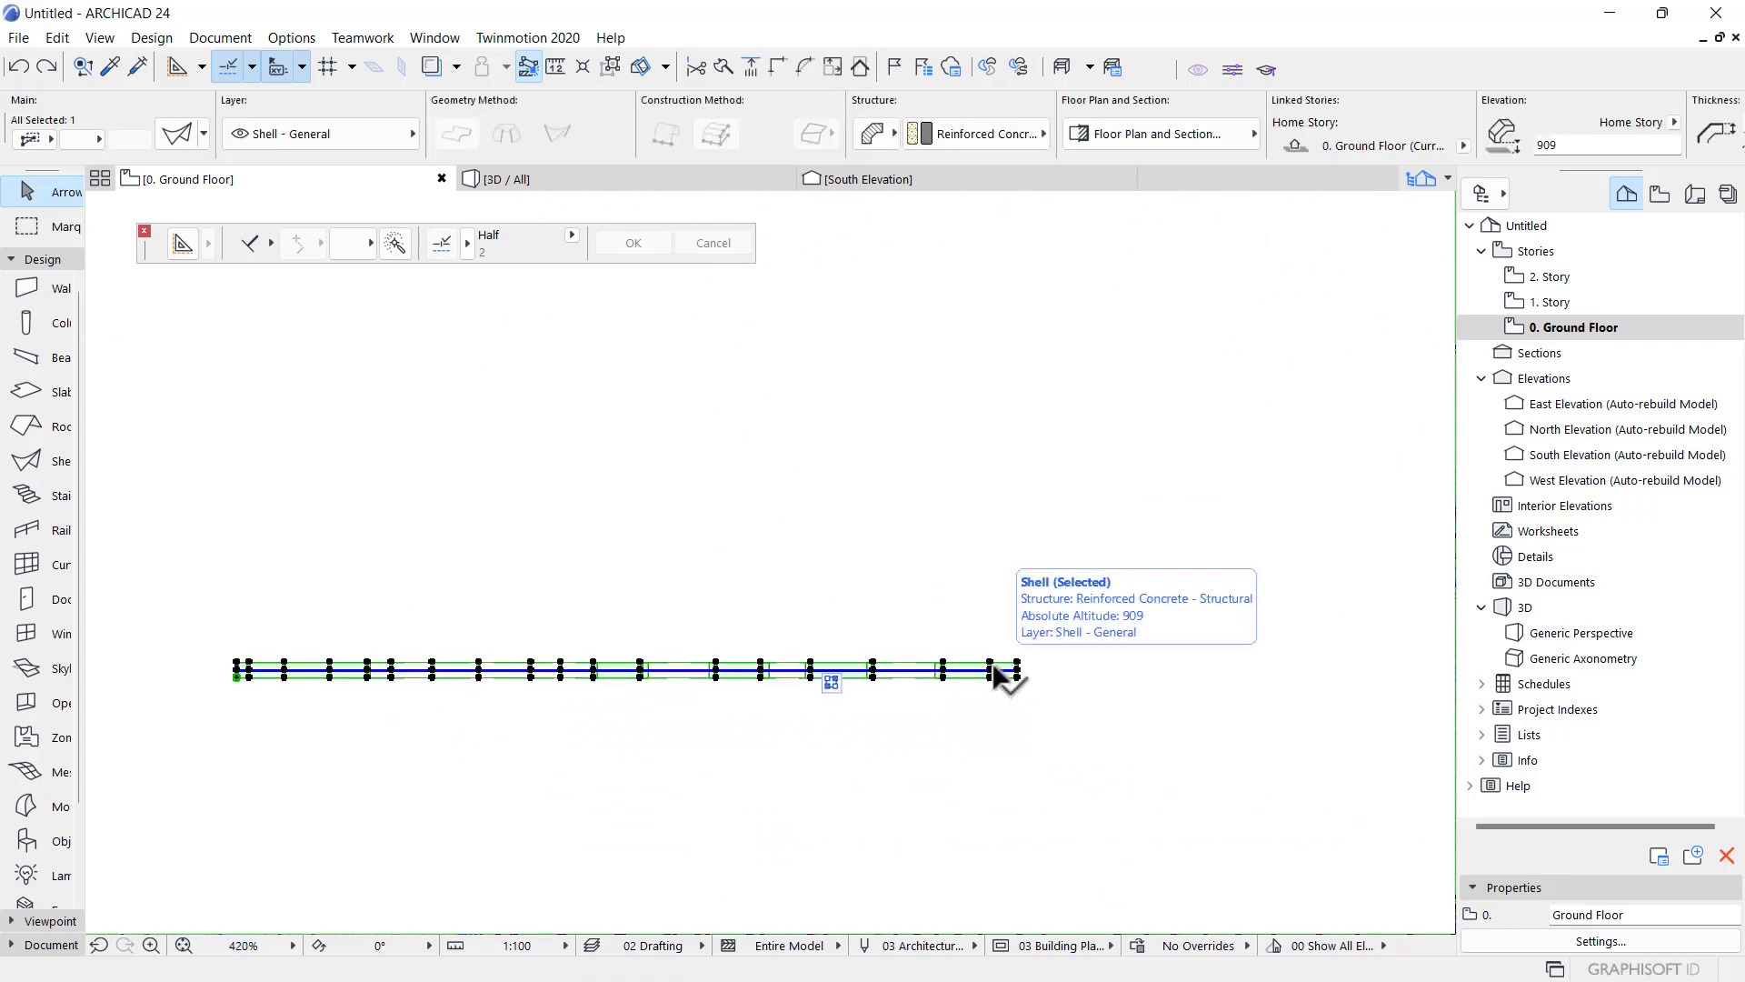
{"action": "scroll", "coordinate": [245, 728], "scroll_direction": "up", "scroll_amount": 8}
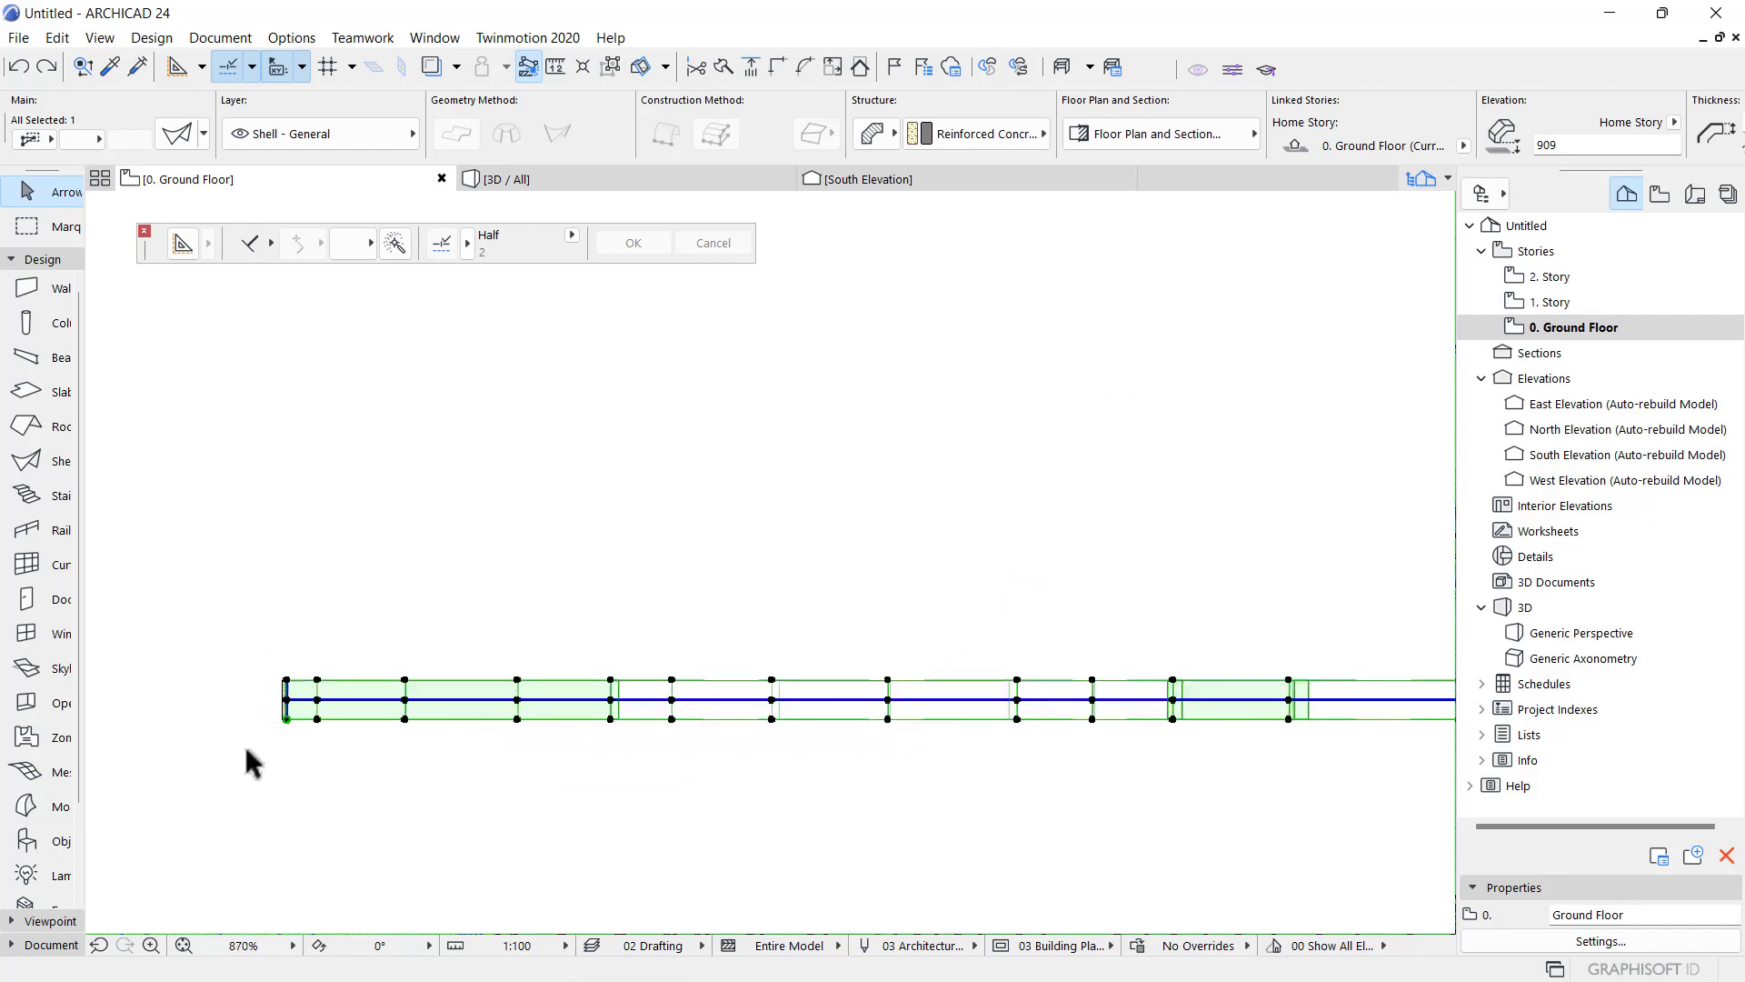
{"action": "key", "text": "Escape"}
{"action": "left_click", "coordinate": [330, 539]}
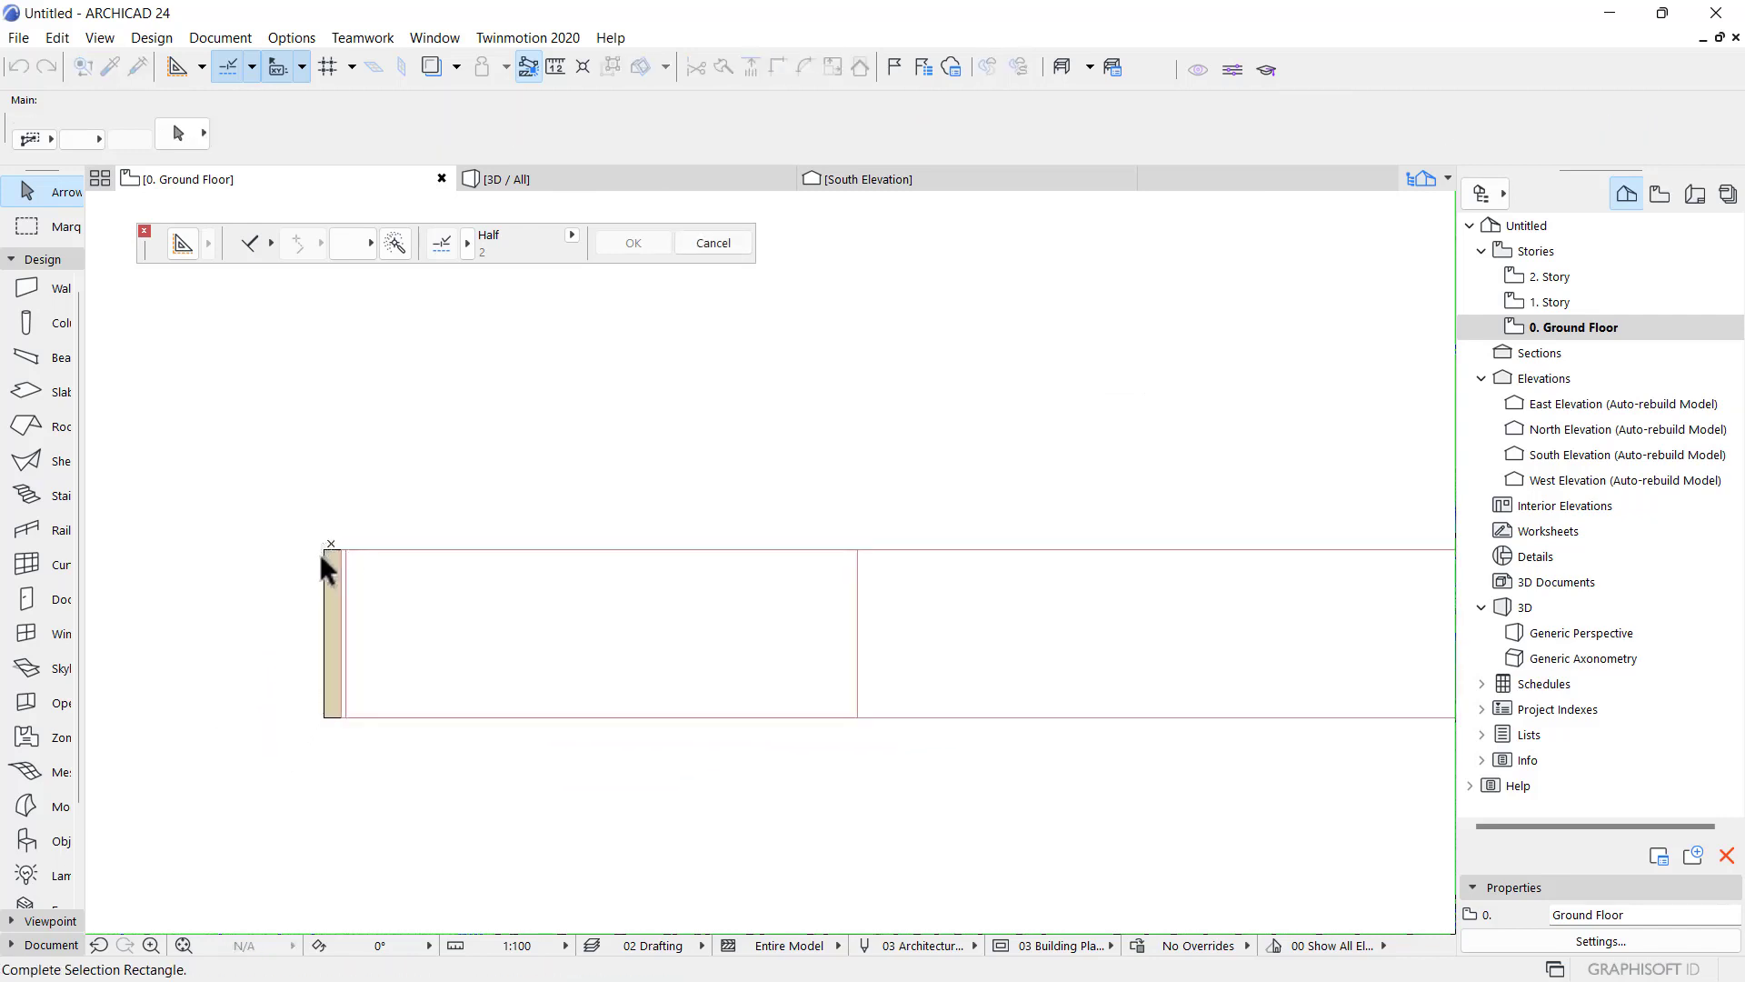
{"action": "key", "text": "Escape"}
- Copy the perforated wall without its shell, from its lower-left corner about 5980 mm to the right at 0°, and deselect it
{"action": "left_click", "coordinate": [320, 589]}
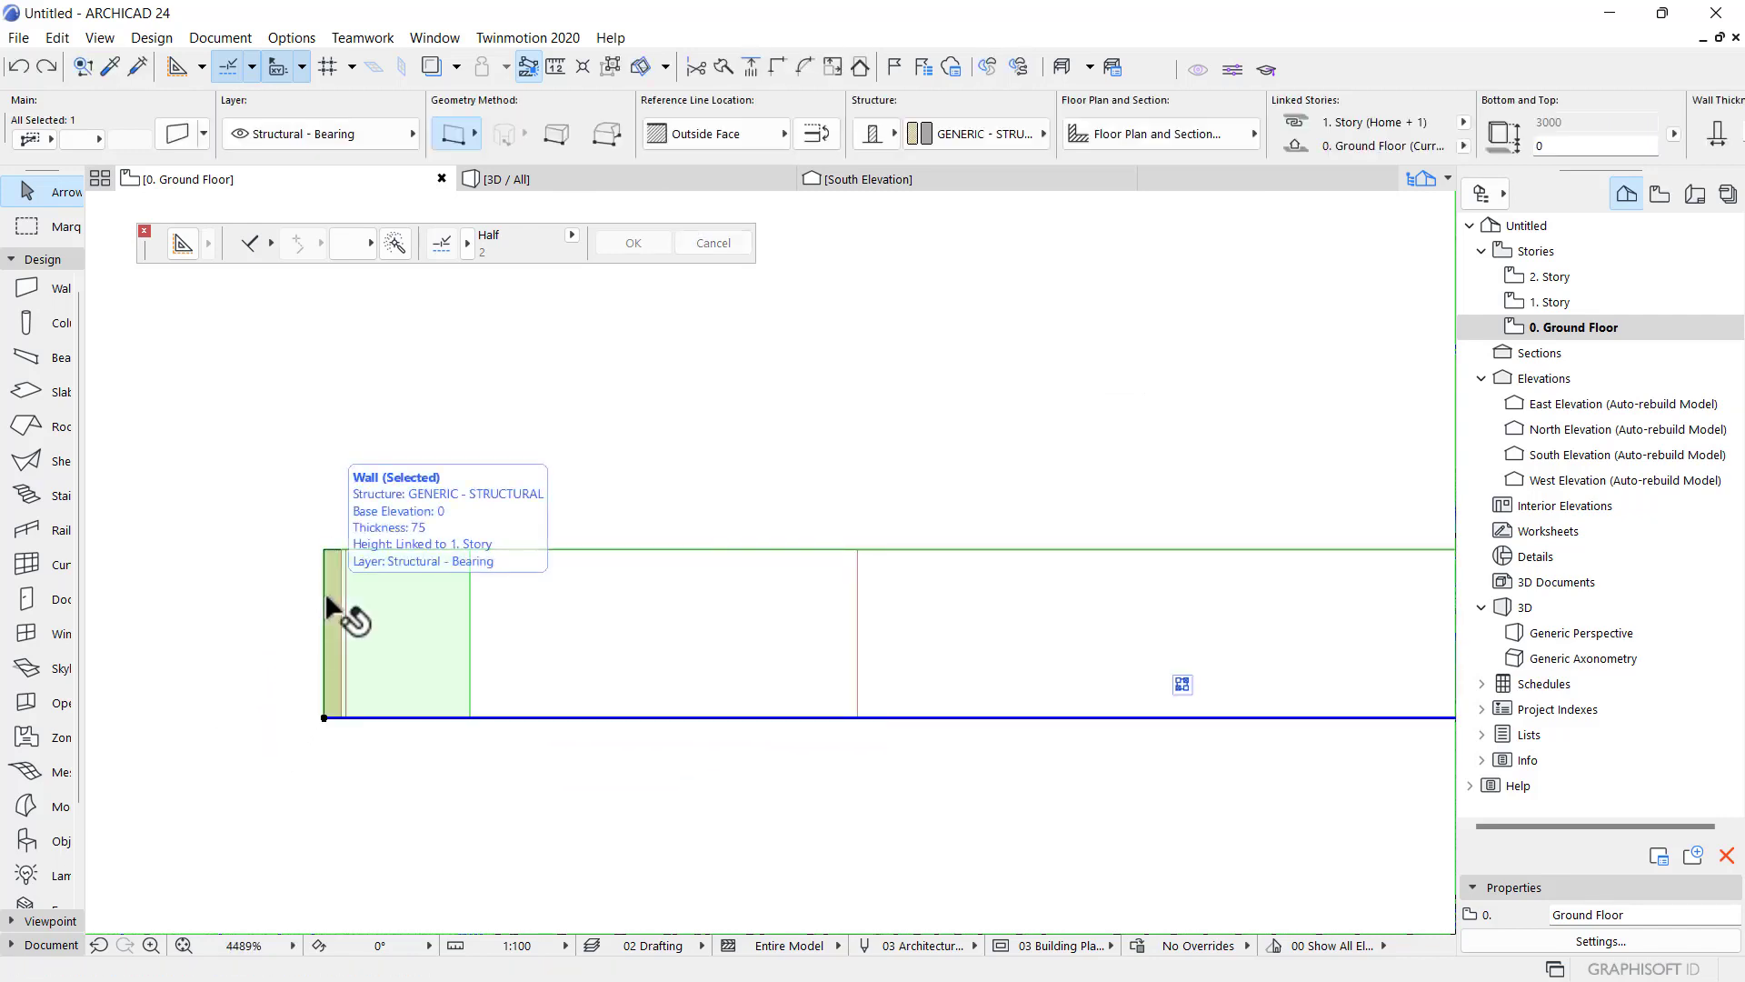
{"action": "left_click", "coordinate": [324, 719]}
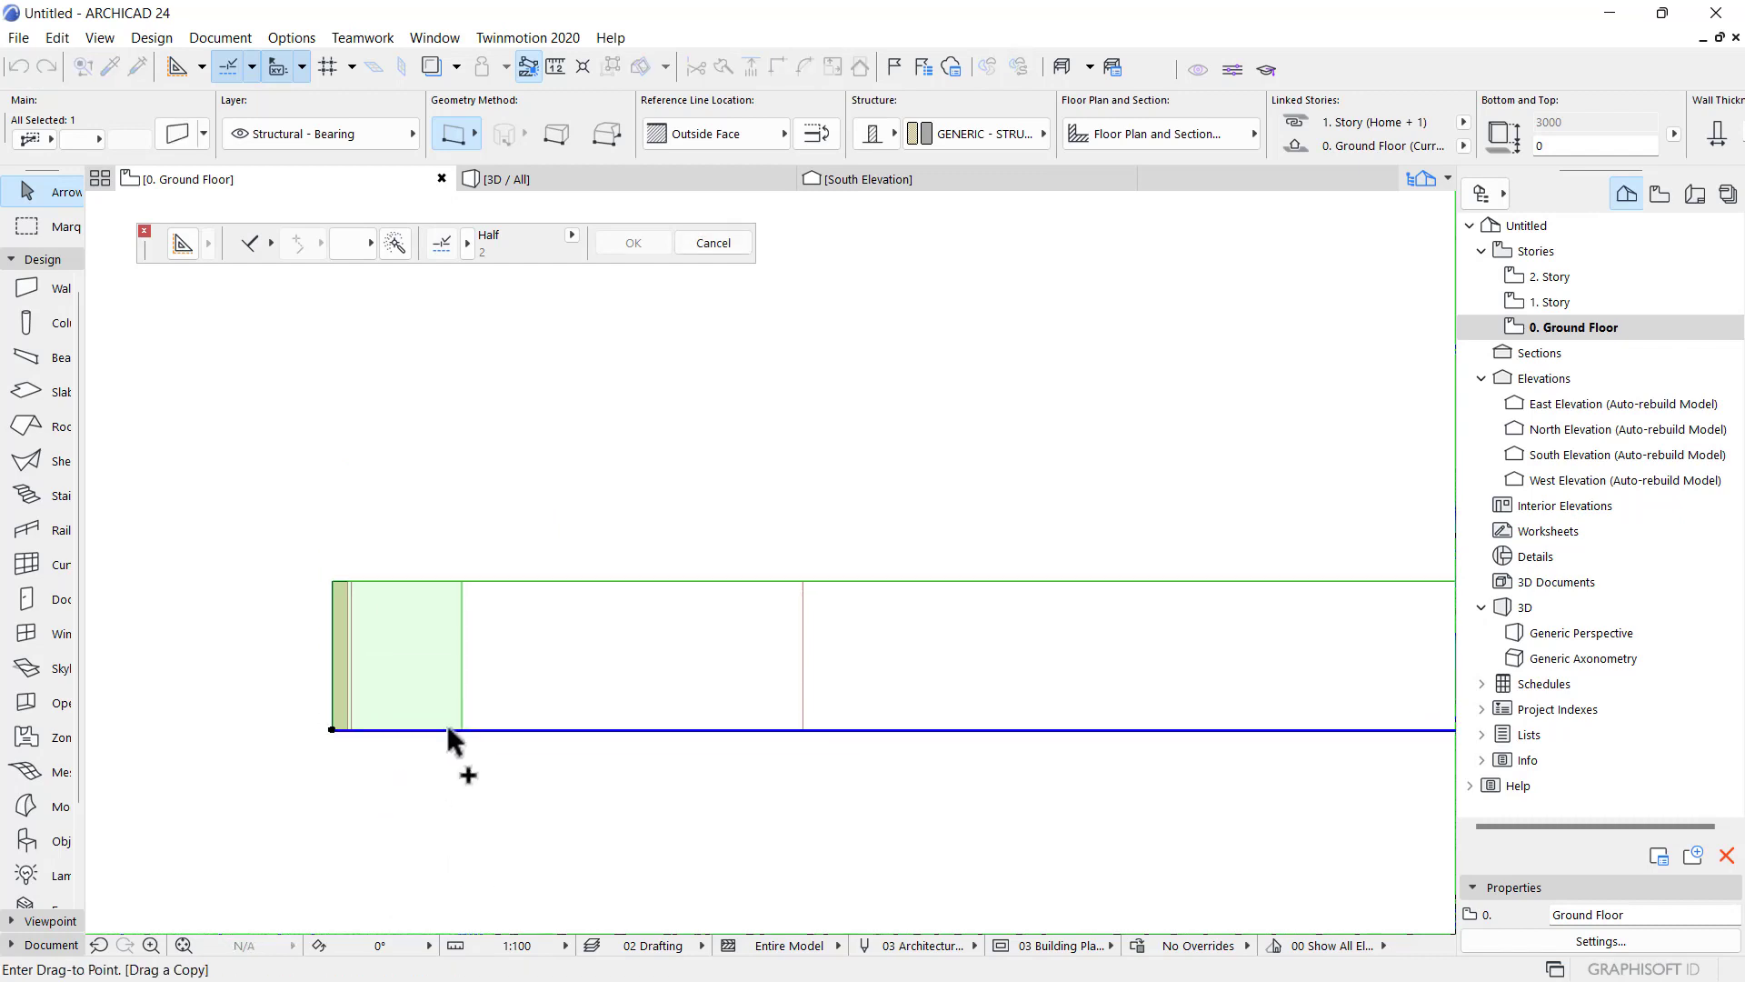
{"action": "scroll", "coordinate": [472, 667], "scroll_direction": "down", "scroll_amount": 8}
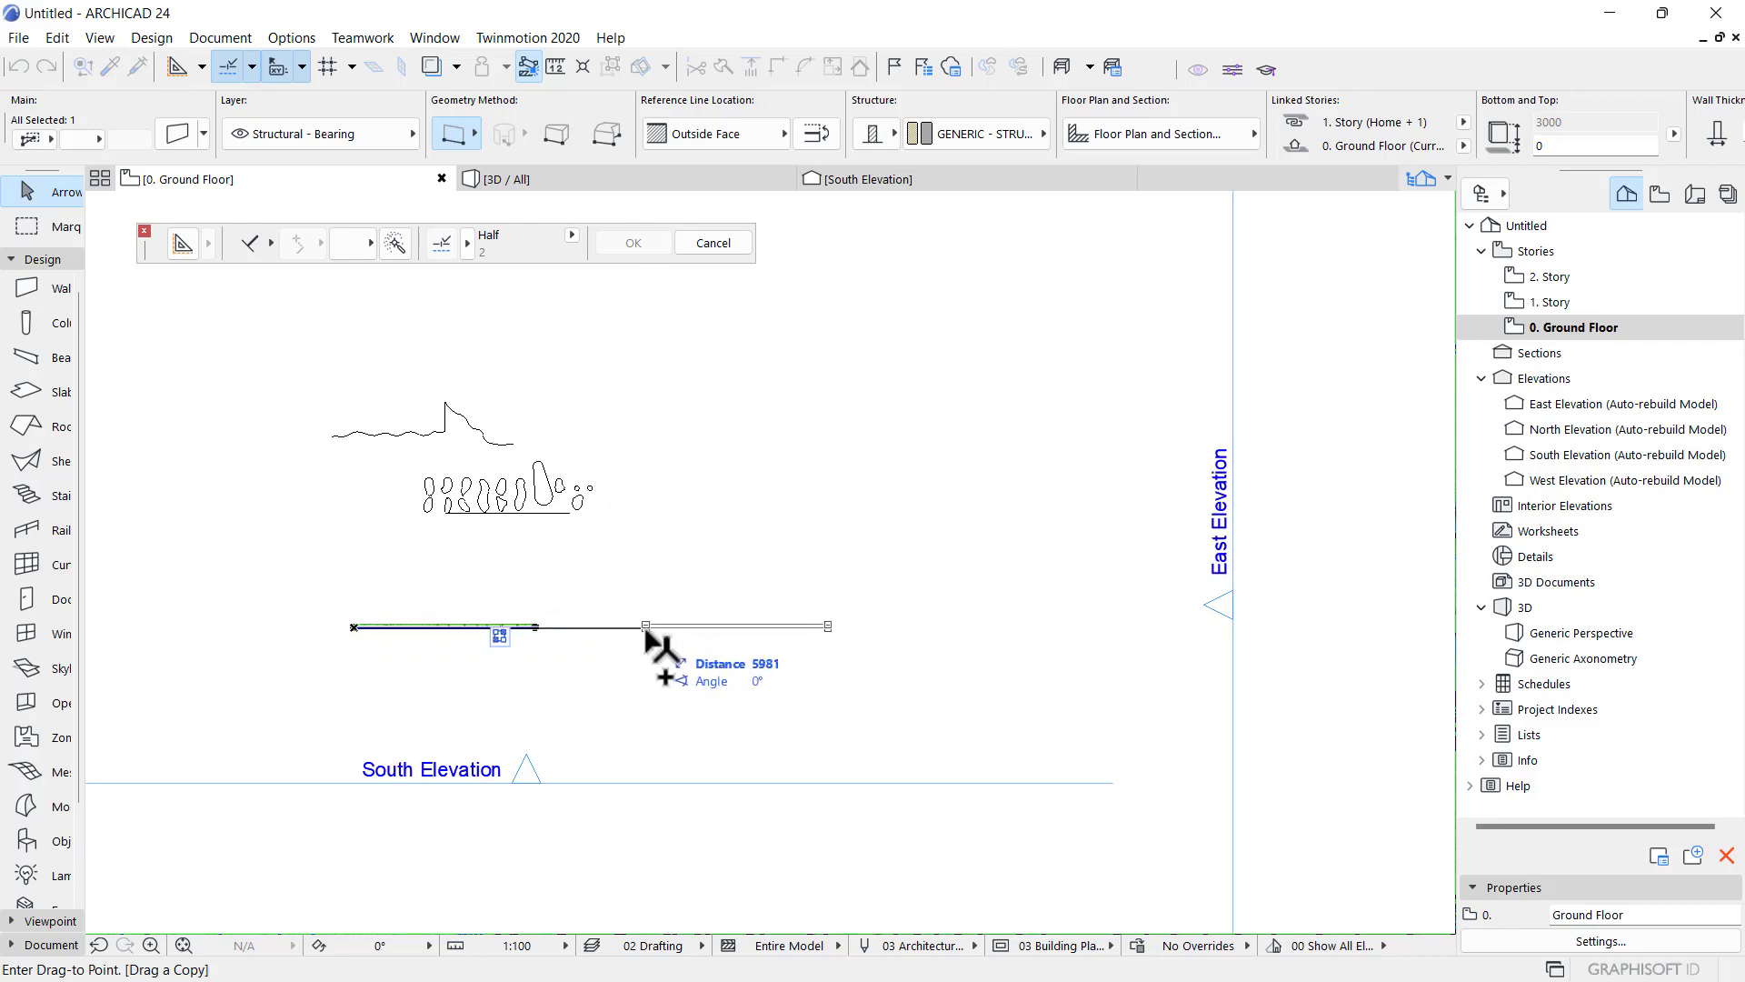
{"action": "left_click", "coordinate": [643, 628]}
{"action": "scroll", "coordinate": [585, 636], "scroll_direction": "up", "scroll_amount": 8}
{"action": "key", "text": "Escape"}
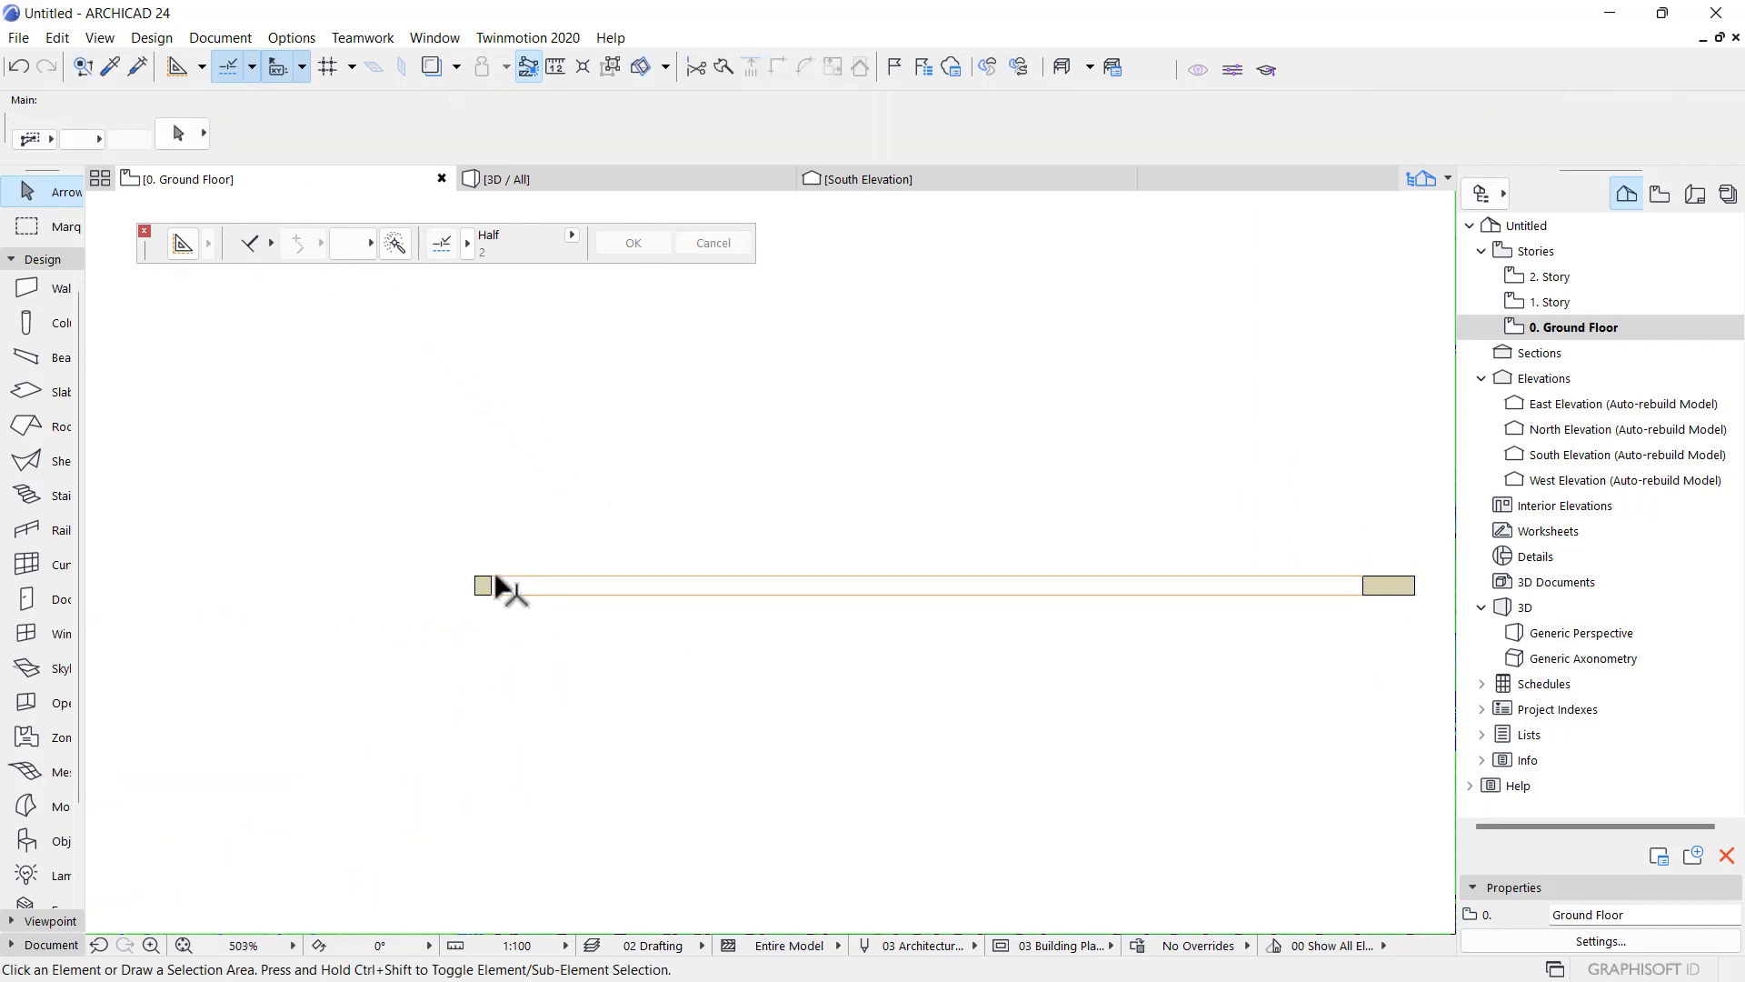
{"action": "scroll", "coordinate": [636, 655], "scroll_direction": "down", "scroll_amount": 5}
{"action": "scroll", "coordinate": [766, 716], "scroll_direction": "down", "scroll_amount": 6}
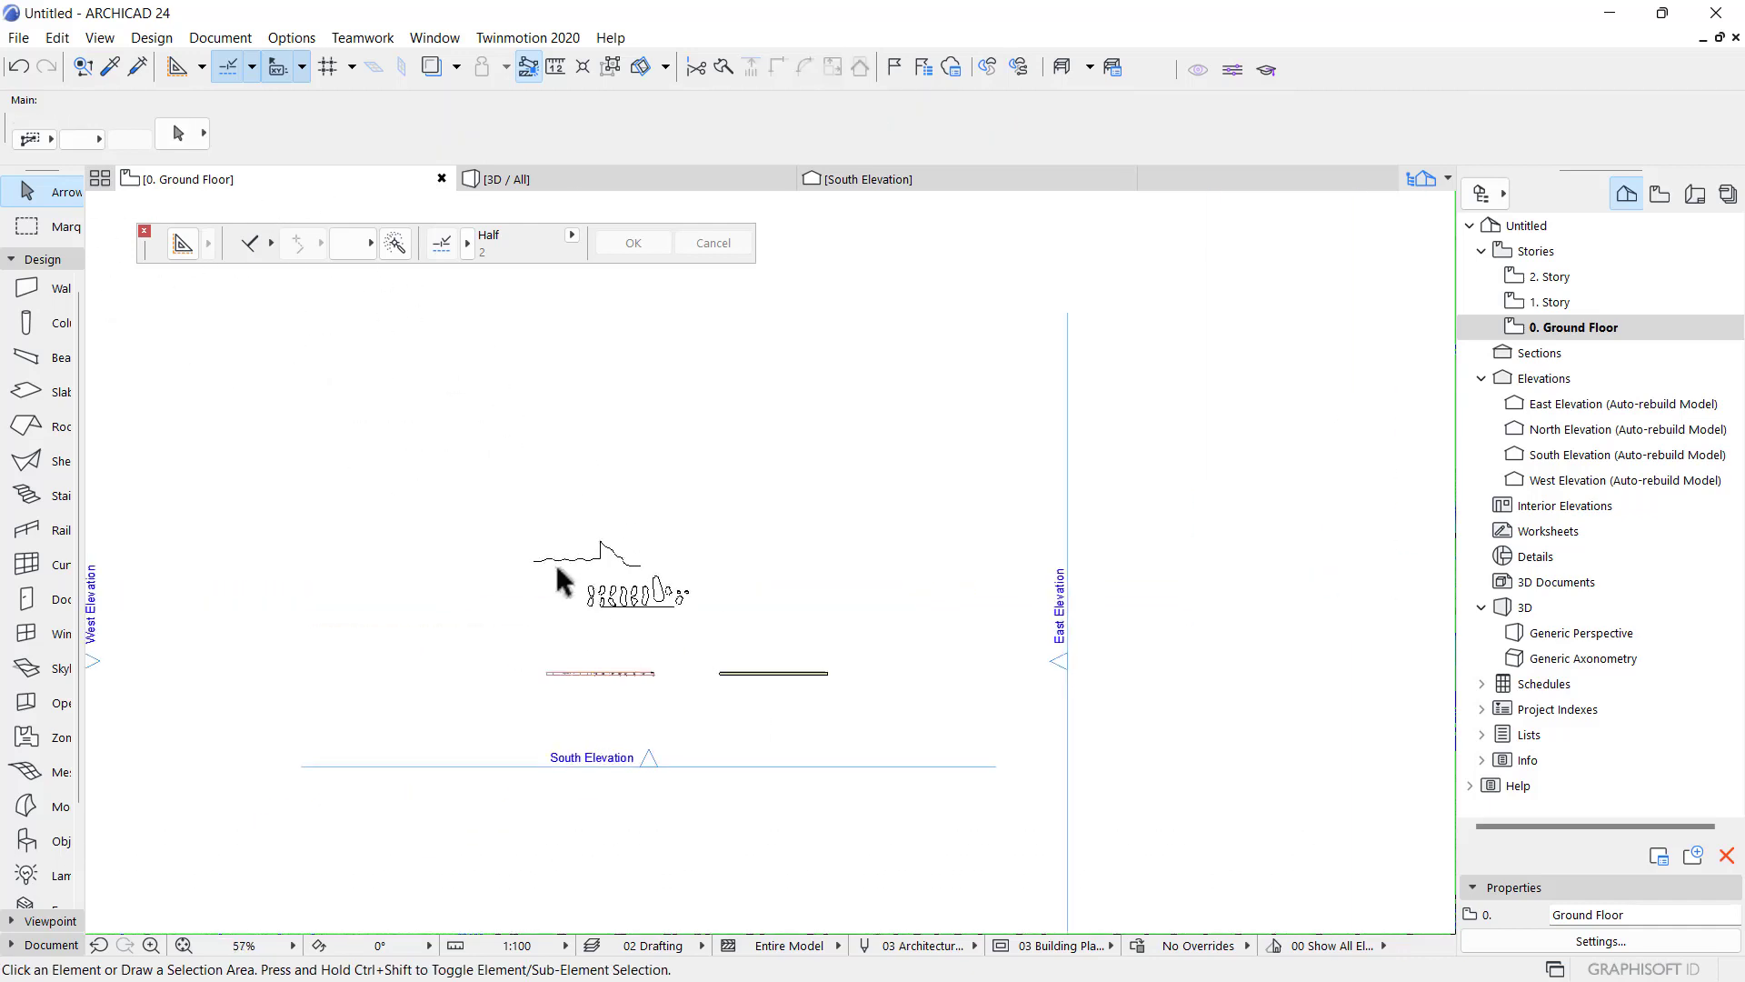
{"action": "scroll", "coordinate": [558, 565], "scroll_direction": "up", "scroll_amount": 3}
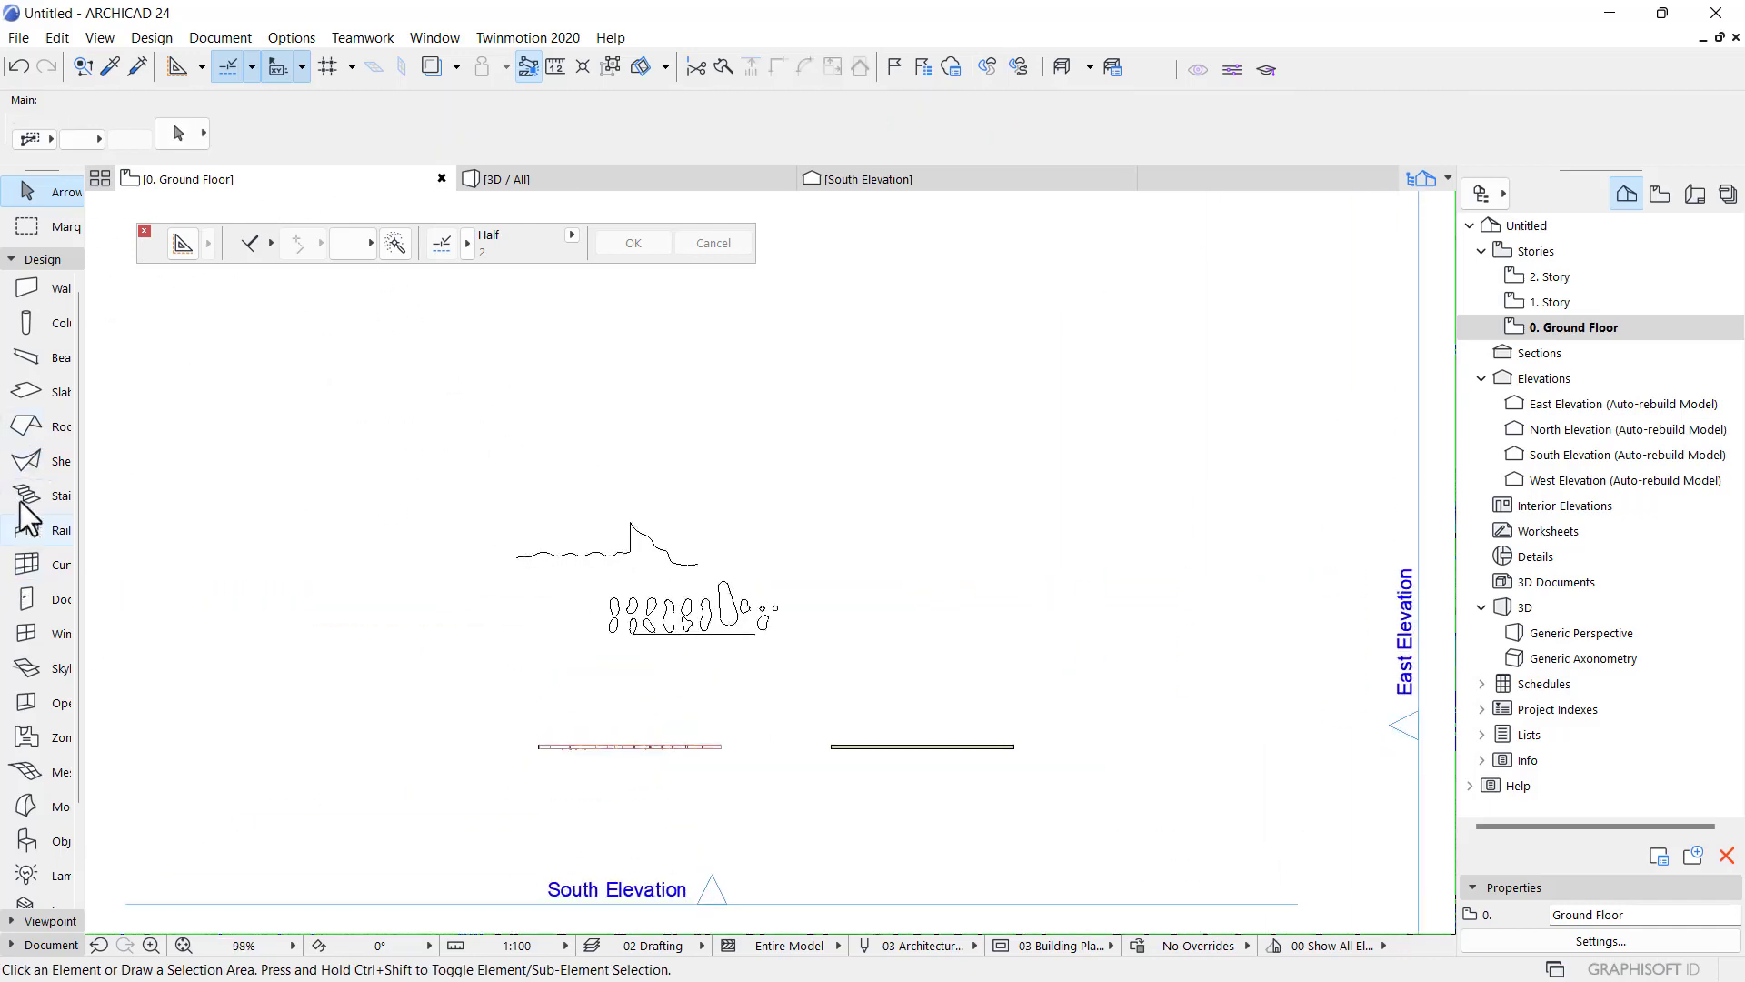
- Set the window defaults to the custom part "My window 1" with a sill height of 200 mm
{"action": "scroll", "coordinate": [19, 555], "scroll_direction": "down", "scroll_amount": 3}
{"action": "scroll", "coordinate": [14, 546], "scroll_direction": "up", "scroll_amount": 3}
{"action": "left_click", "coordinate": [53, 329]}
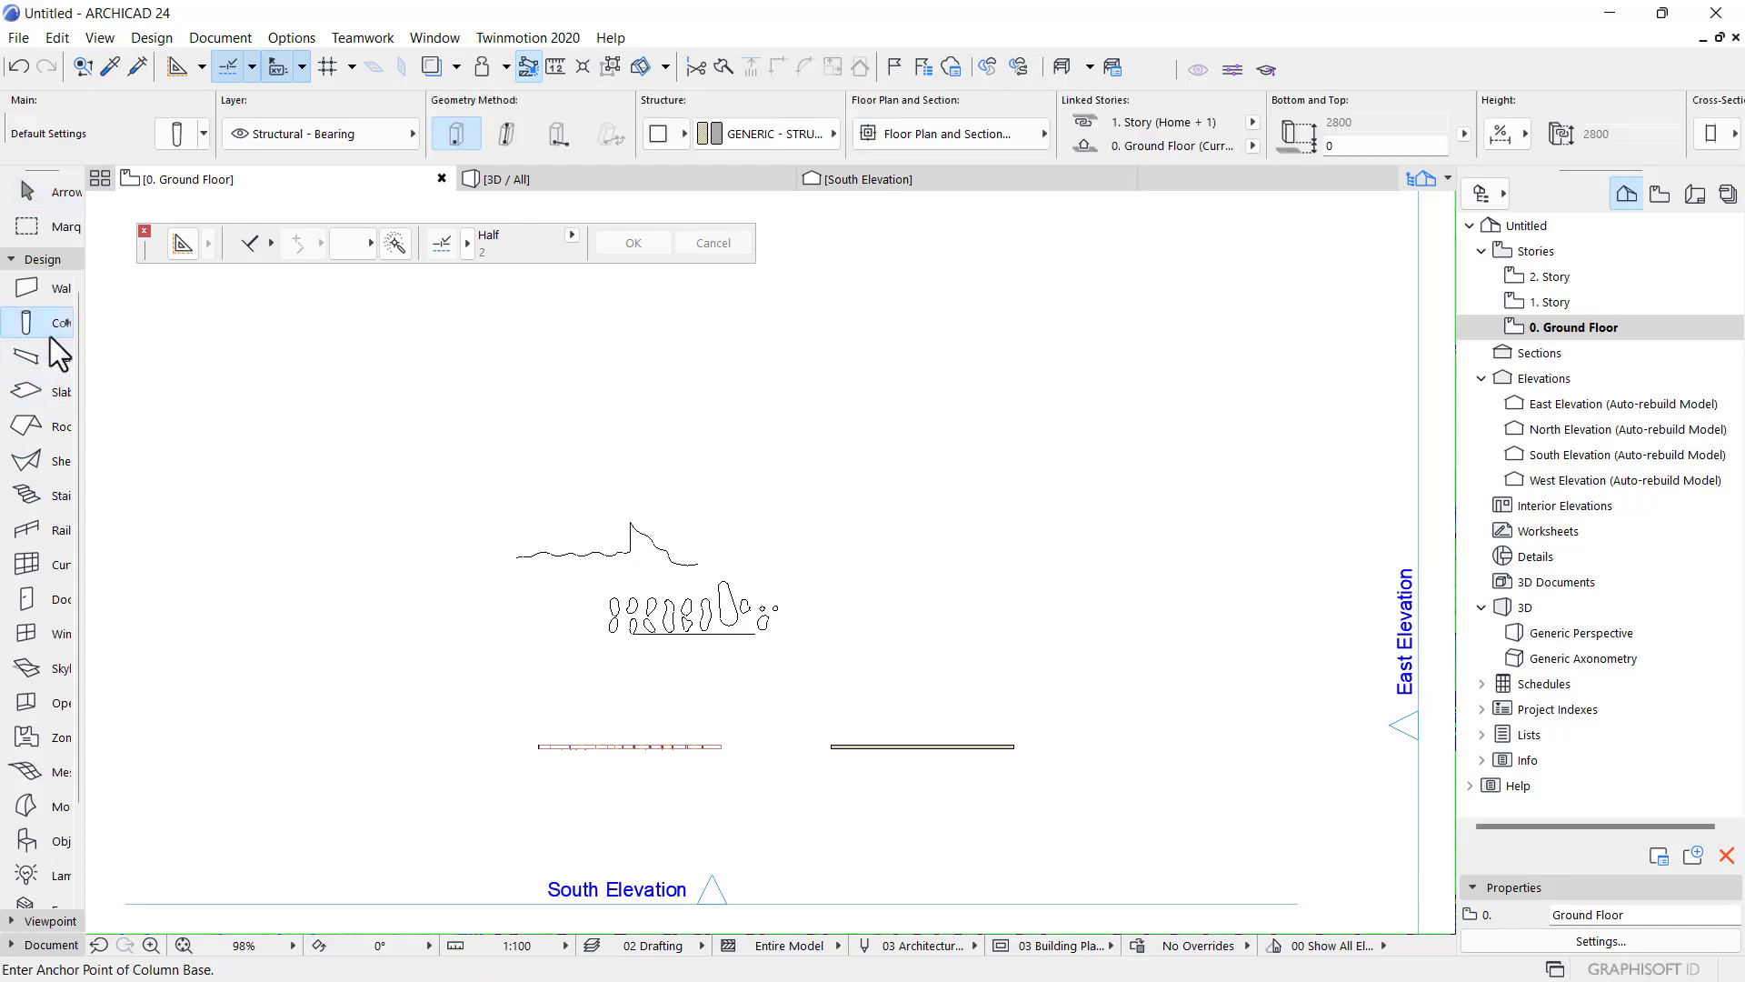
{"action": "left_click", "coordinate": [30, 629]}
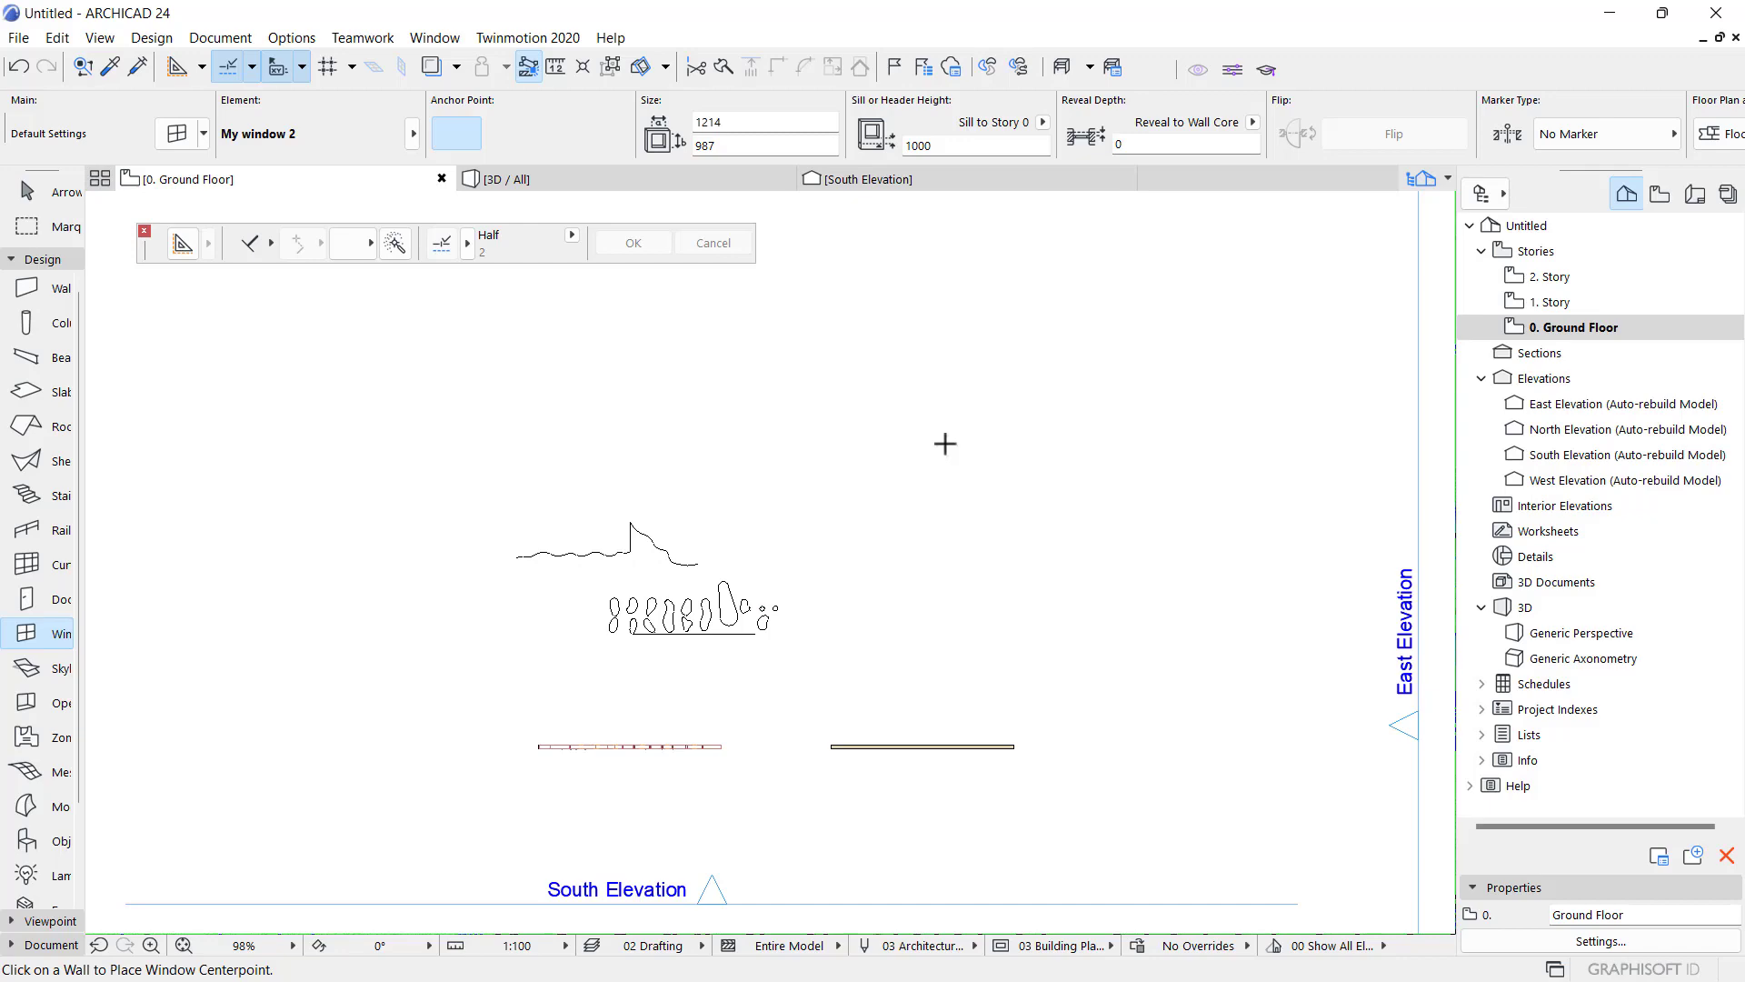
{"action": "double_click", "coordinate": [25, 626]}
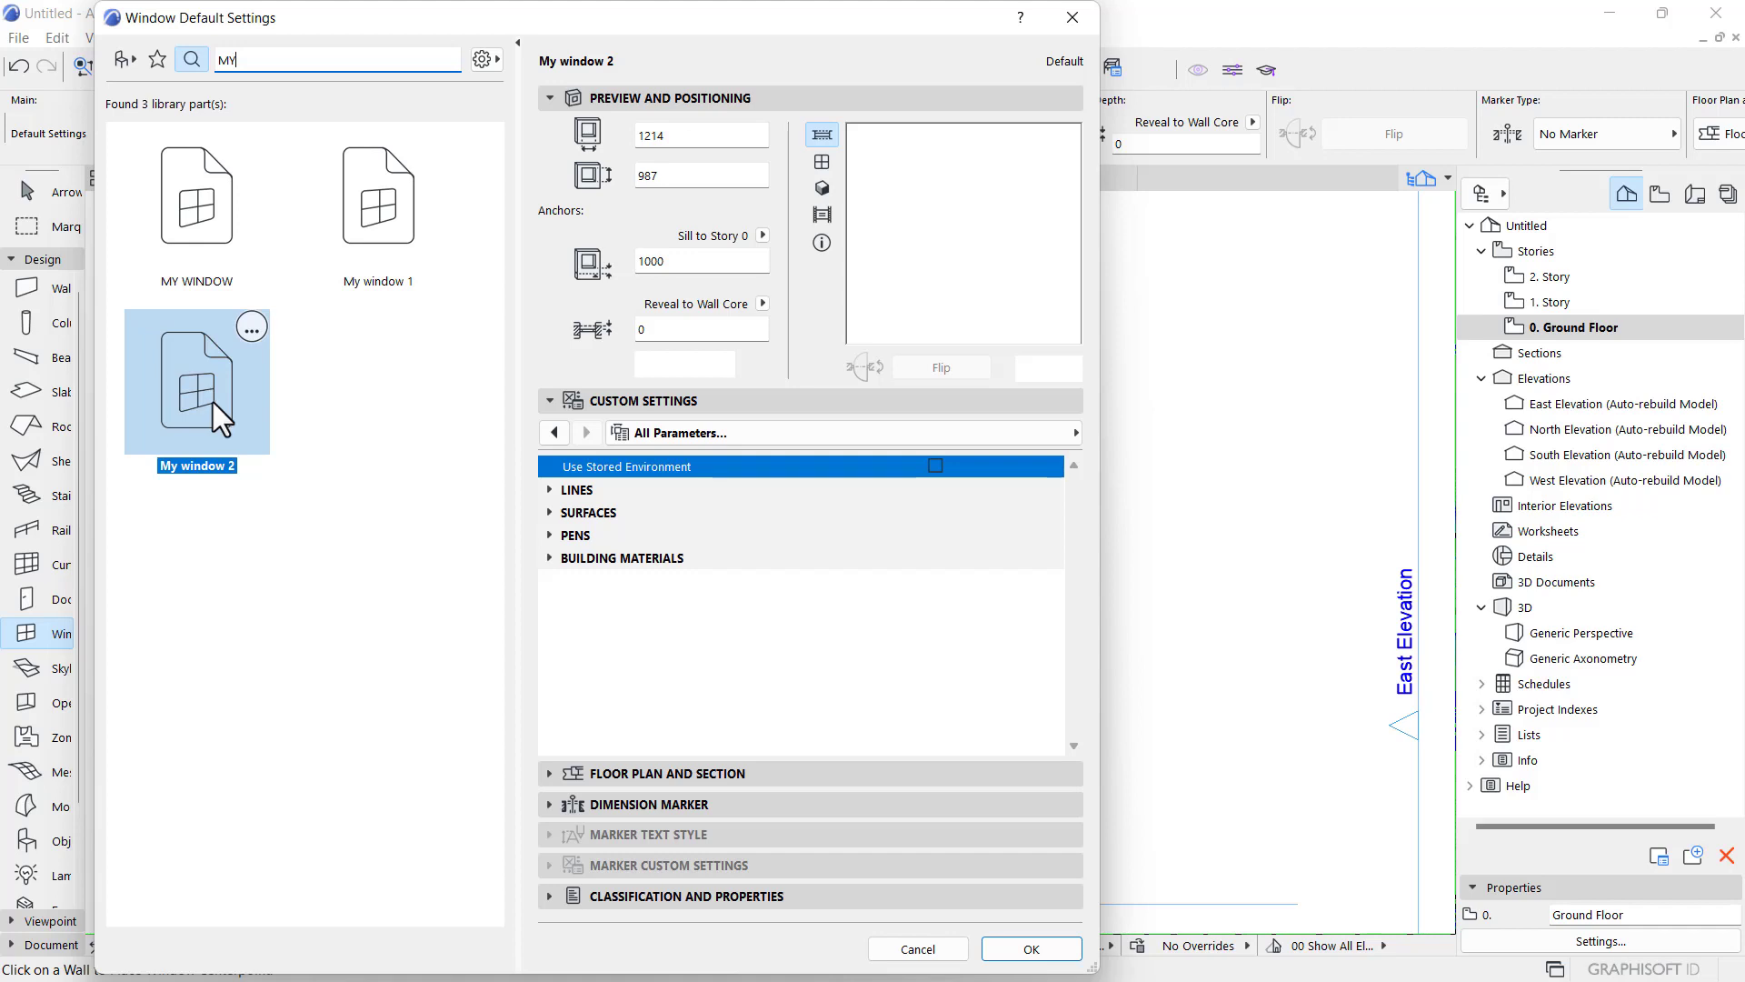
{"action": "left_click", "coordinate": [357, 258]}
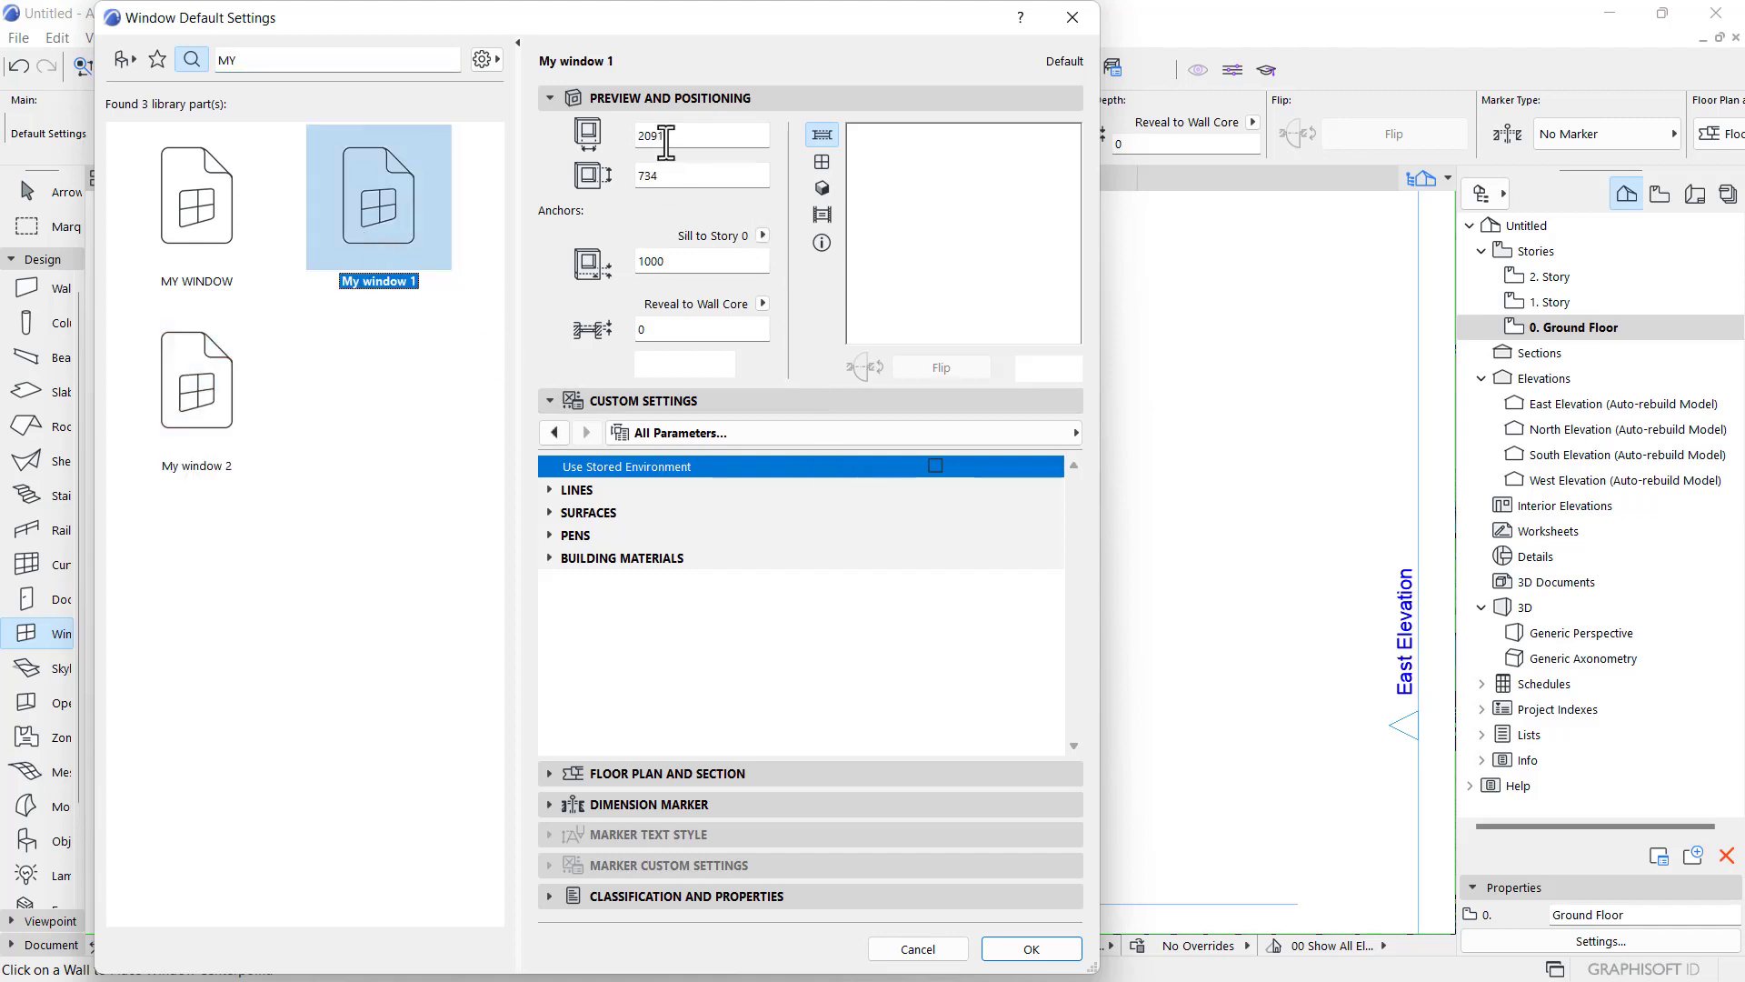
{"action": "left_click", "coordinate": [208, 346]}
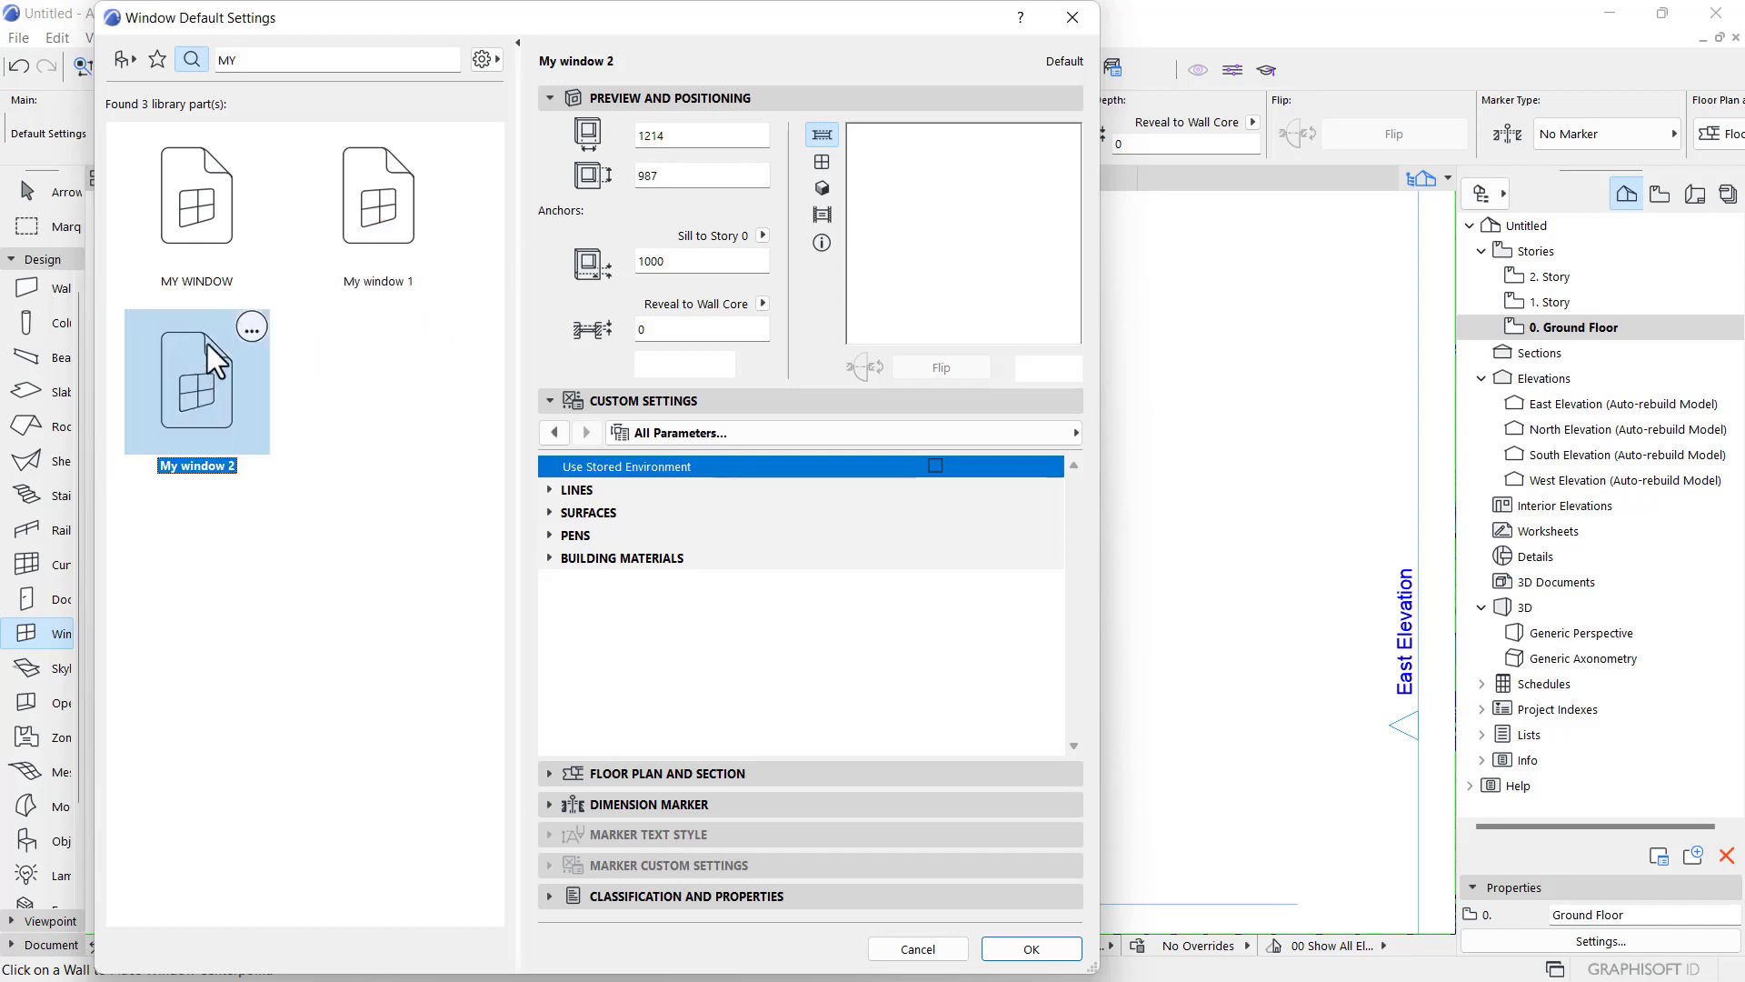
{"action": "left_click", "coordinate": [399, 189]}
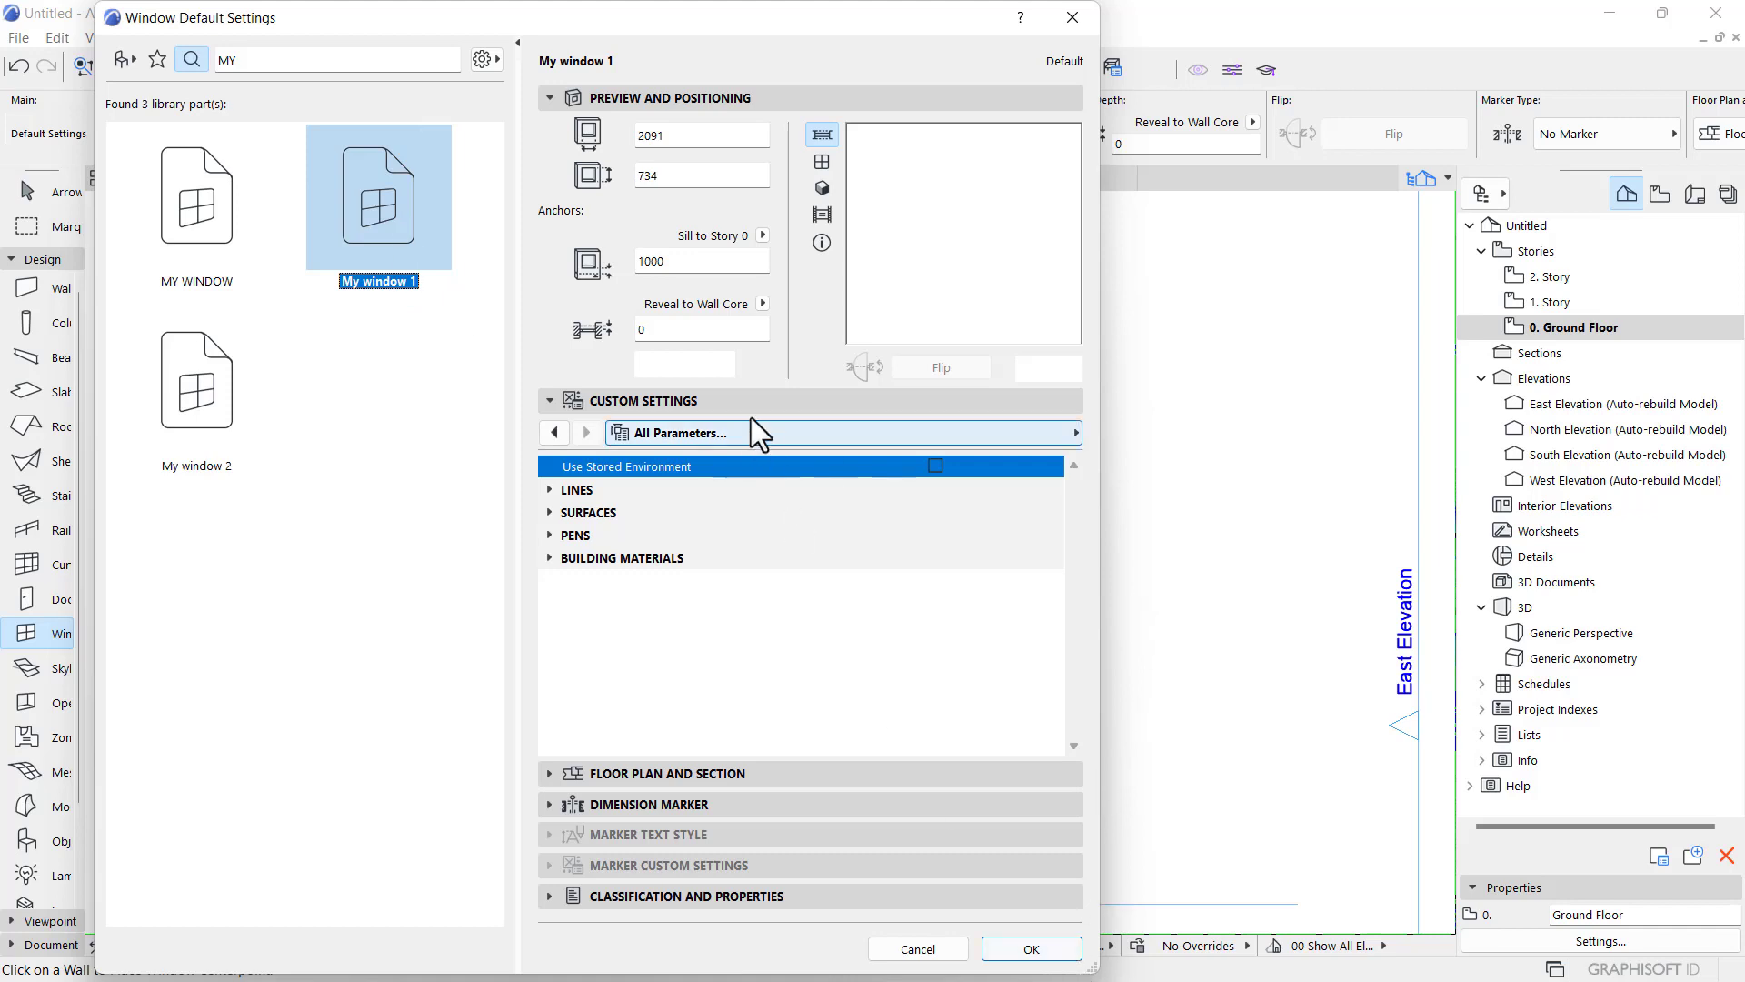
{"action": "double_click", "coordinate": [664, 261]}
{"action": "type", "text": "200"}
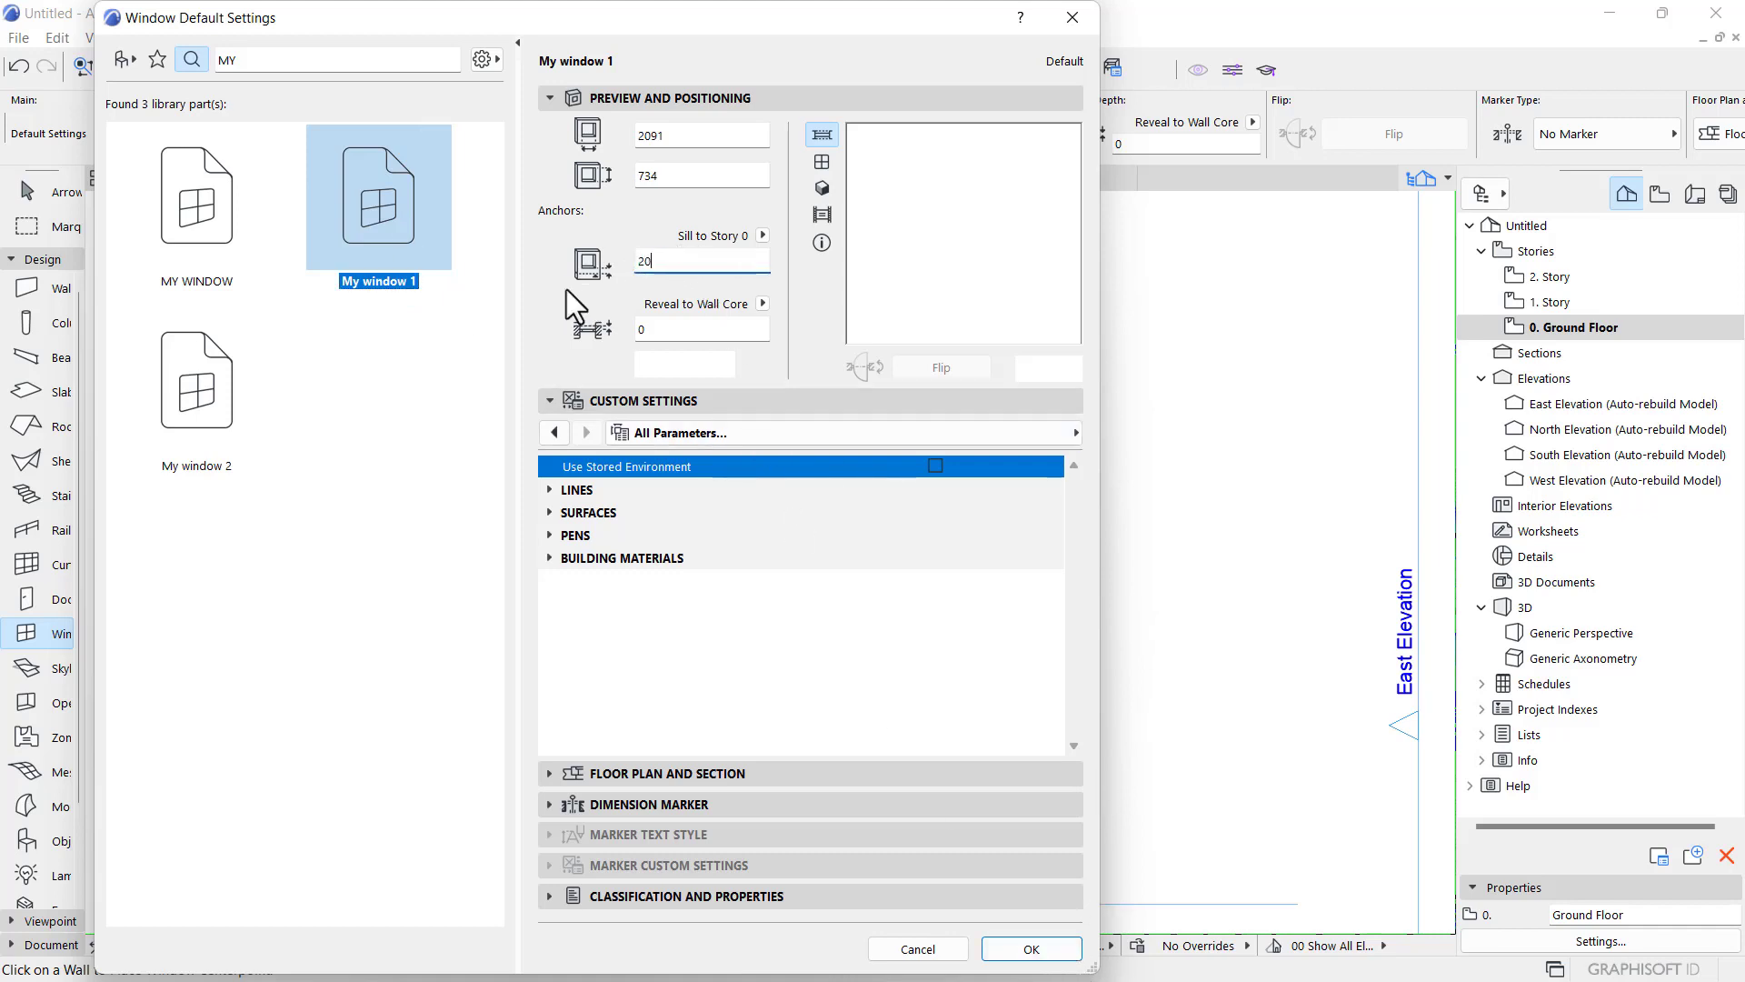
{"action": "left_click", "coordinate": [1027, 950]}
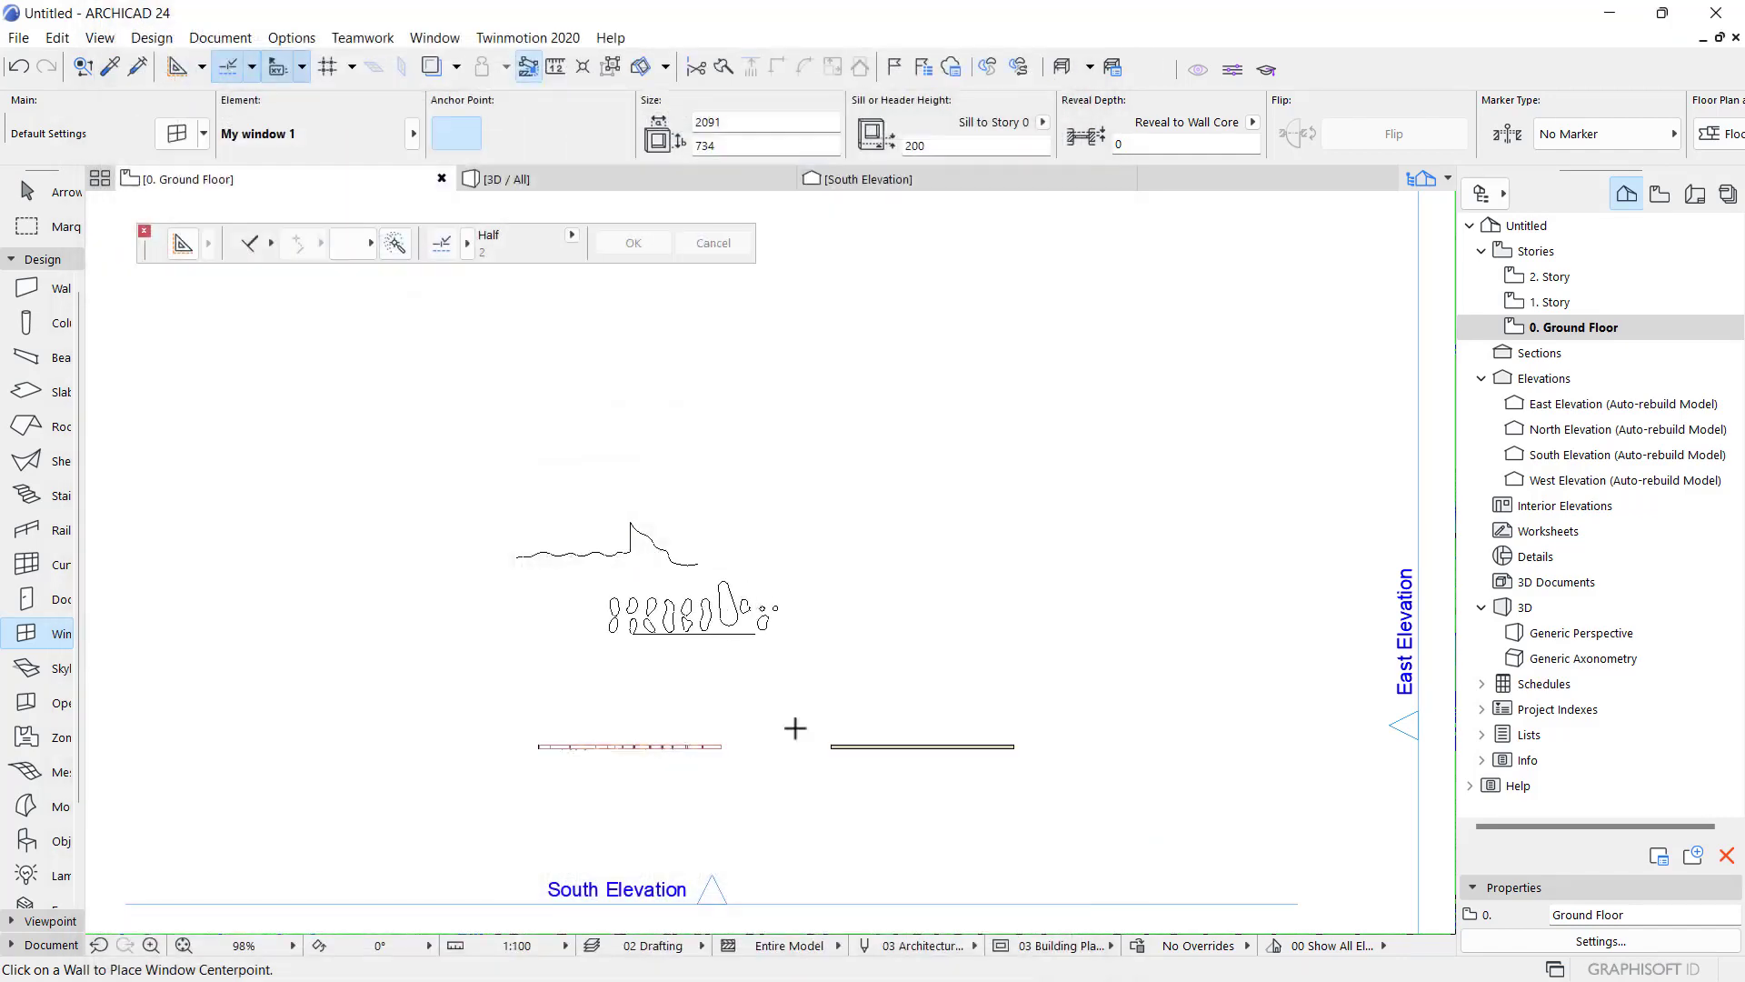
- Place "My window 1" near the left end of the copied wall on the ground floor plan and inspect it in 3D
{"action": "scroll", "coordinate": [895, 783], "scroll_direction": "up", "scroll_amount": 5}
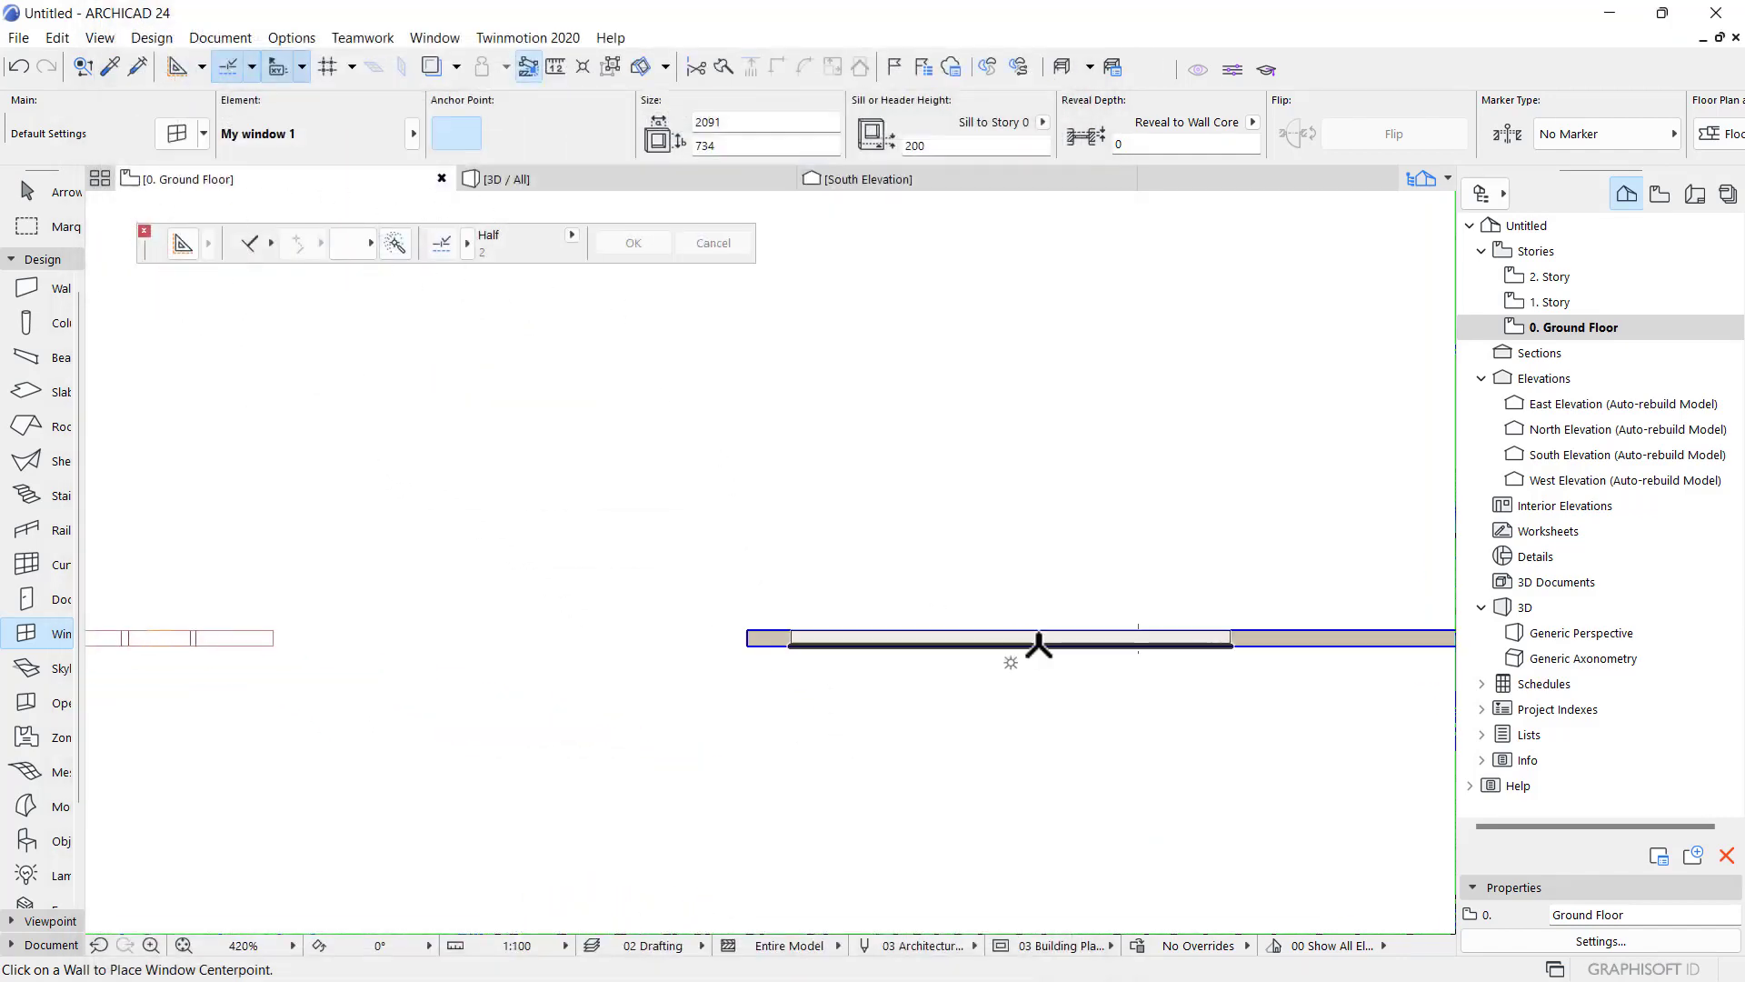
{"action": "left_click", "coordinate": [978, 644]}
{"action": "left_click", "coordinate": [978, 543]}
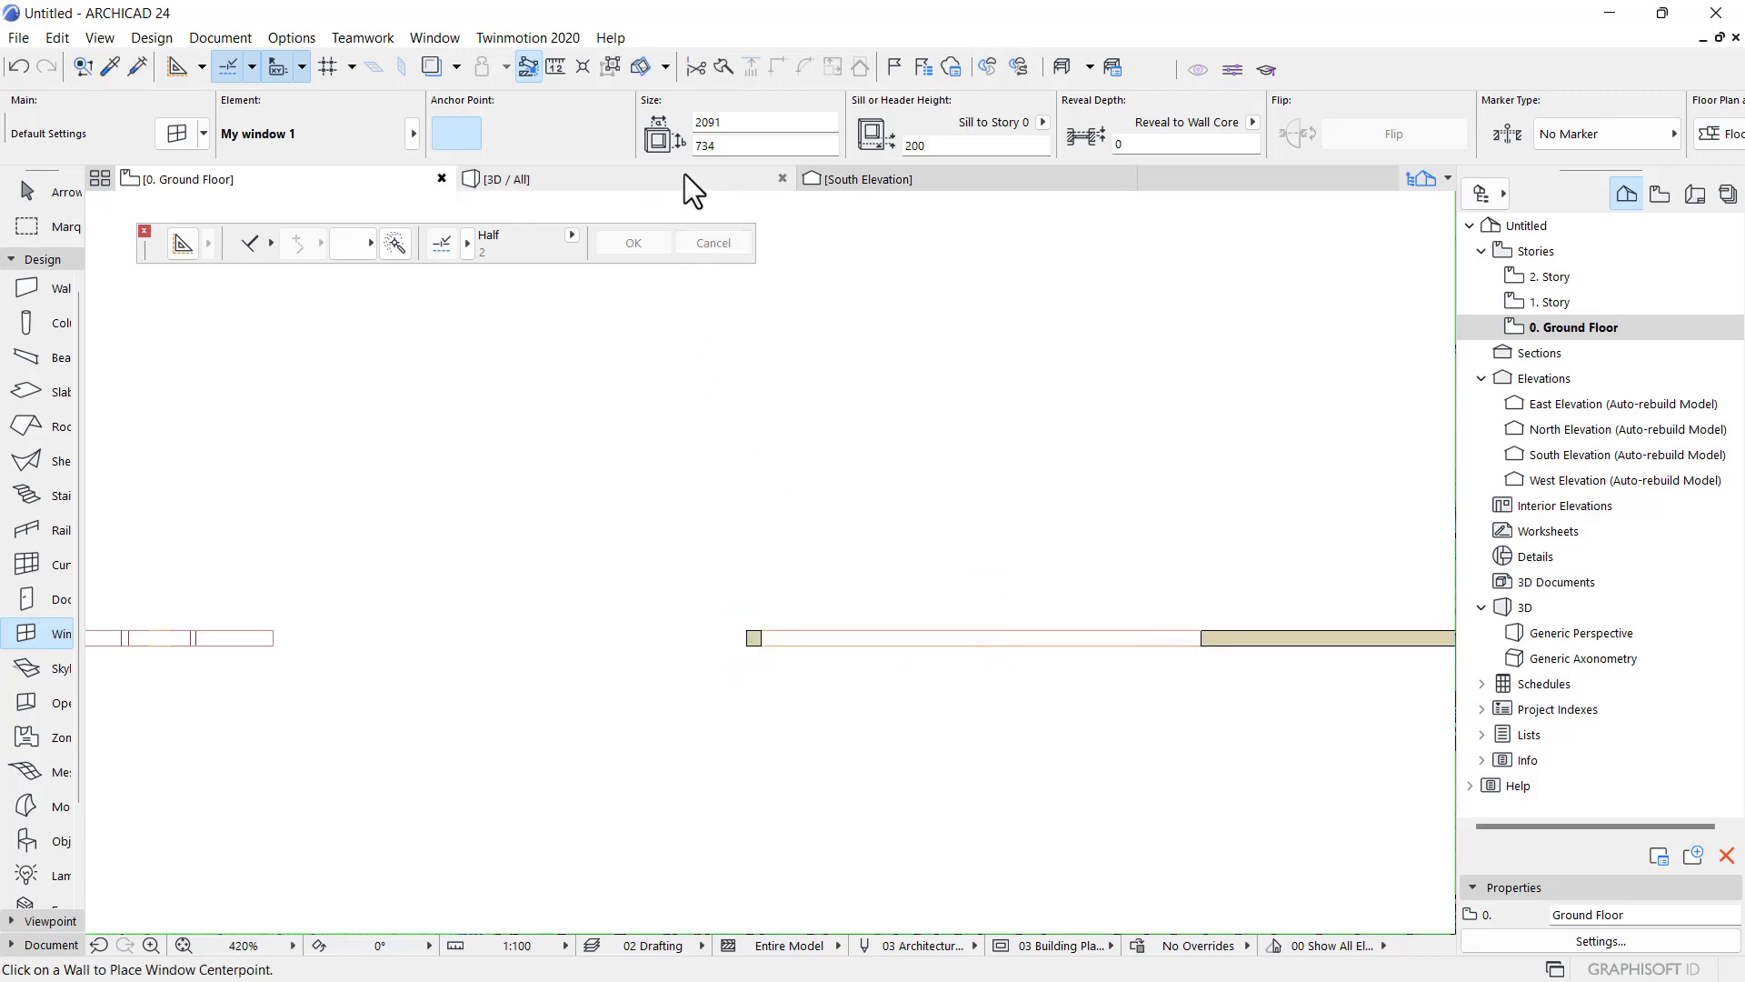
{"action": "mouse_move", "coordinate": [684, 172]}
{"action": "left_click", "coordinate": [550, 214]}
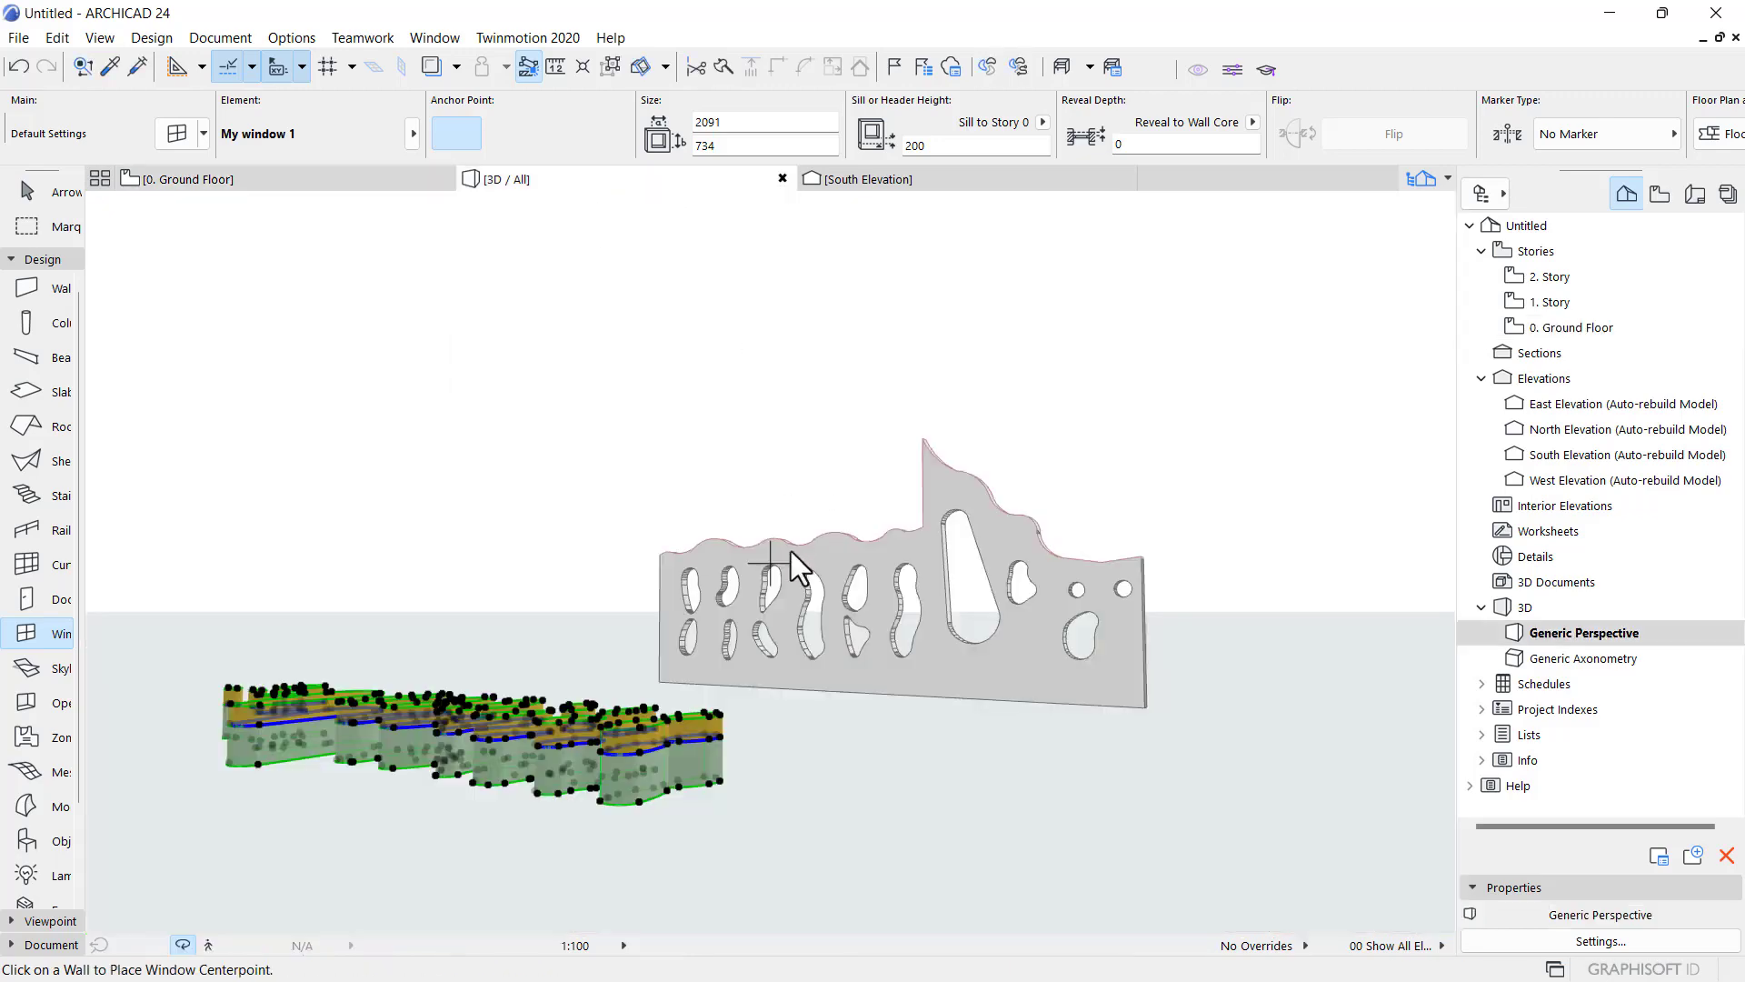
{"action": "scroll", "coordinate": [780, 607], "scroll_direction": "down", "scroll_amount": 3}
{"action": "key", "text": "Escape"}
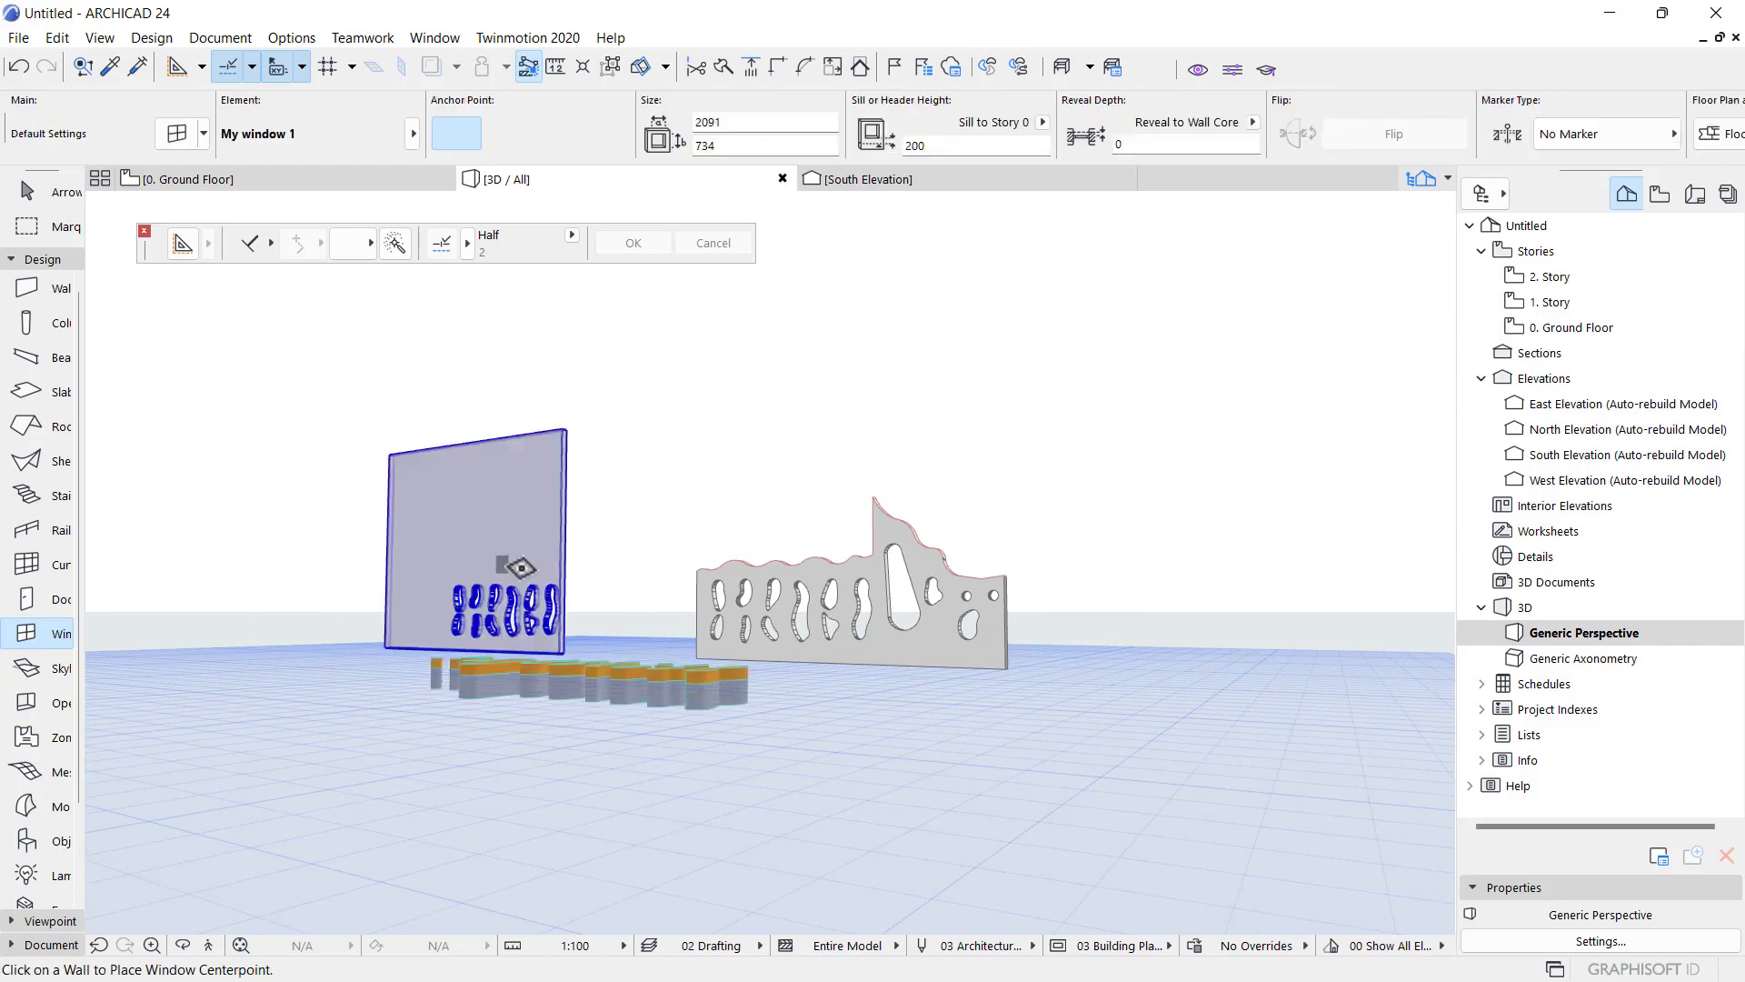
{"action": "middle_click_drag", "start_coordinate": [600, 545], "coordinate": [82, 611], "text": "shift"}
{"action": "middle_click_drag", "start_coordinate": [505, 502], "coordinate": [342, 549], "text": "shift"}
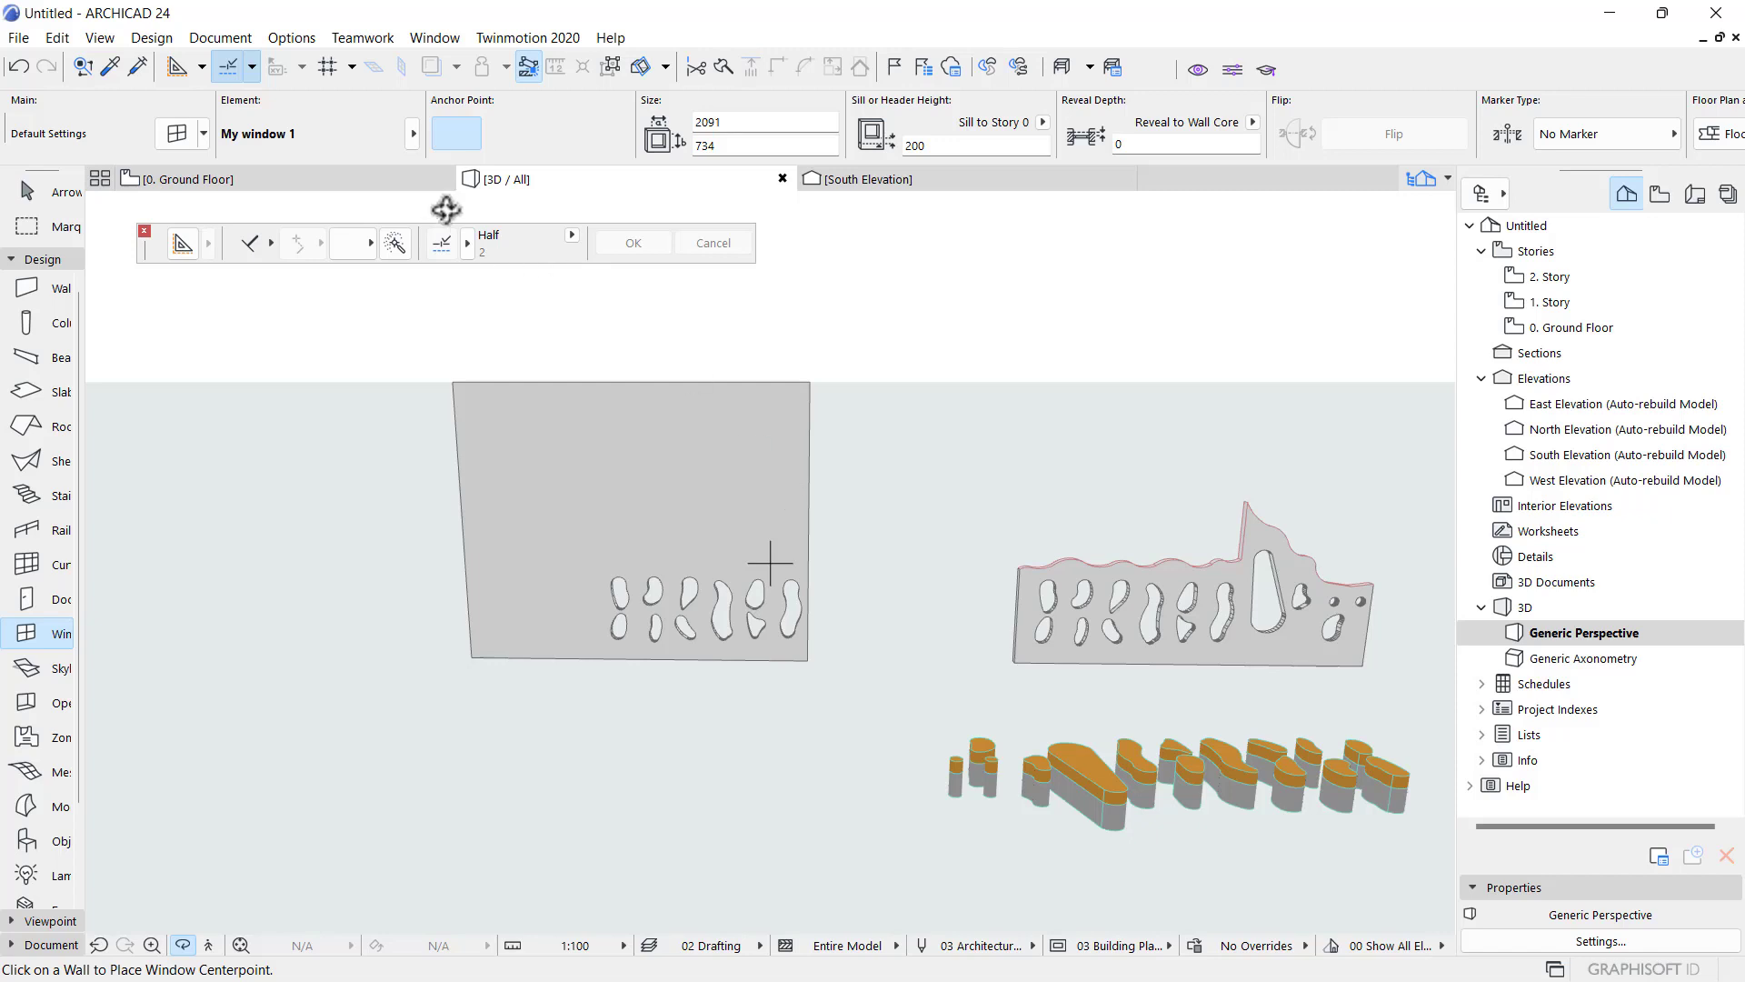
- On the ground floor plan, move the wall containing "My window 1" horizontally to the right, farther from the perforated original
{"action": "left_click", "coordinate": [360, 173]}
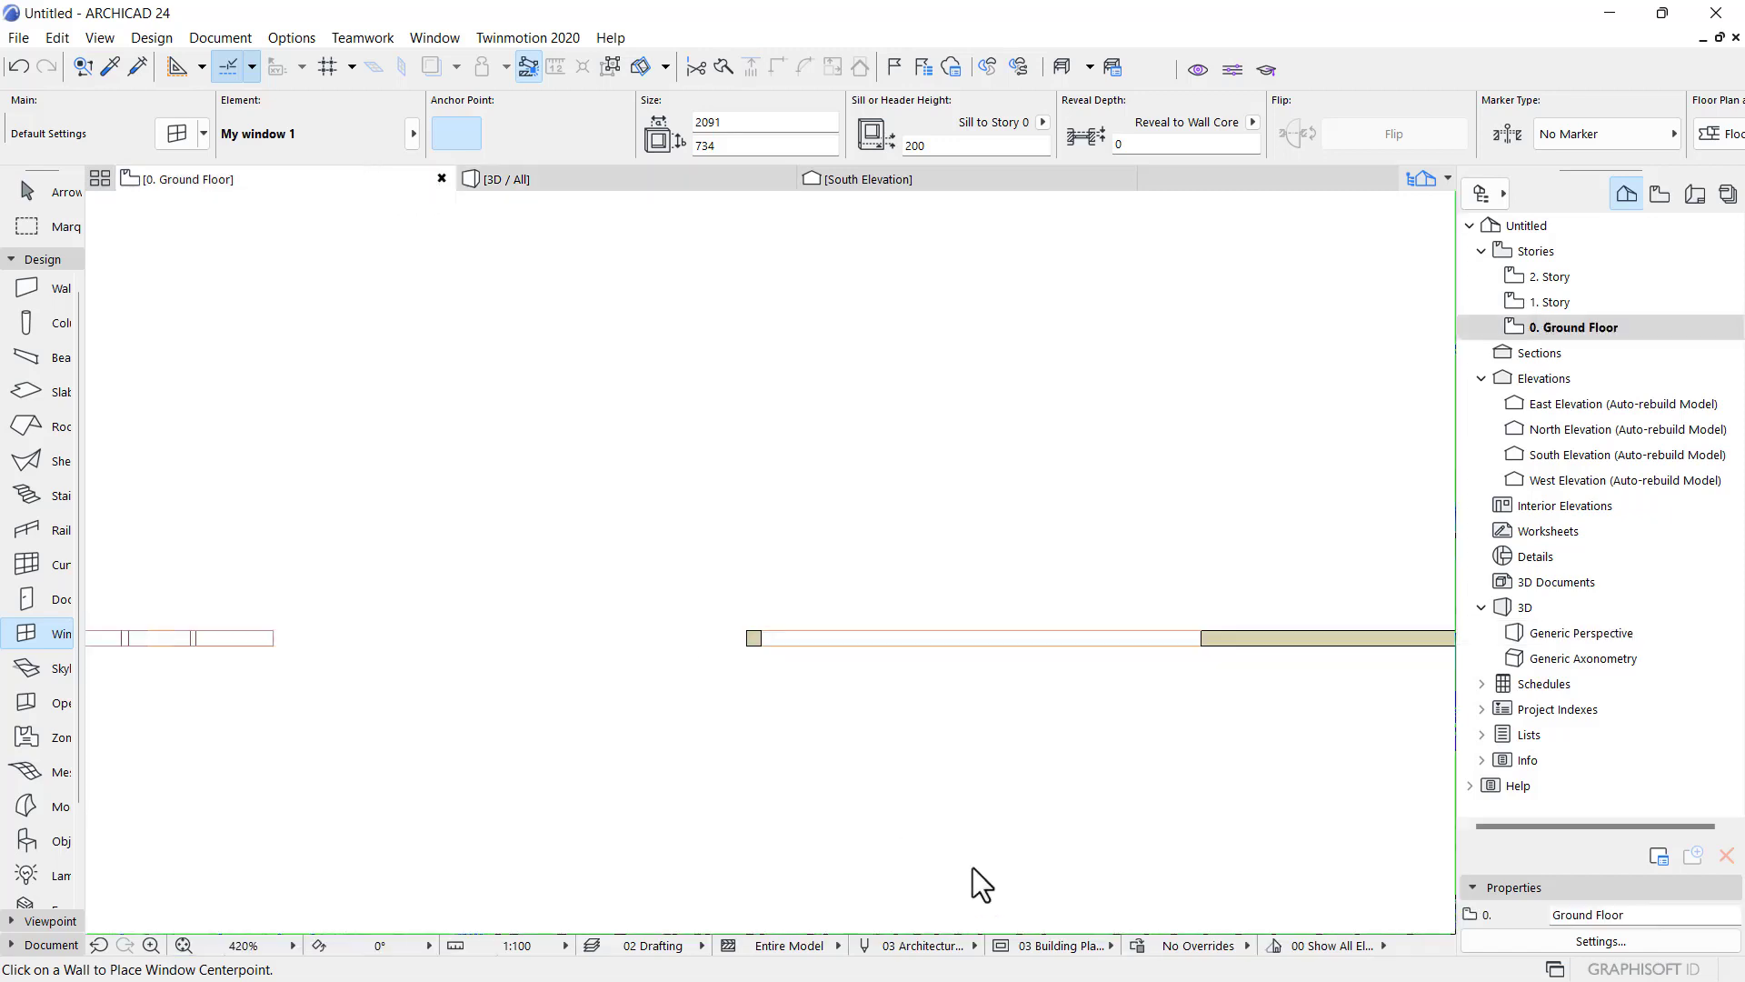
{"action": "scroll", "coordinate": [695, 591], "scroll_direction": "down", "scroll_amount": 5}
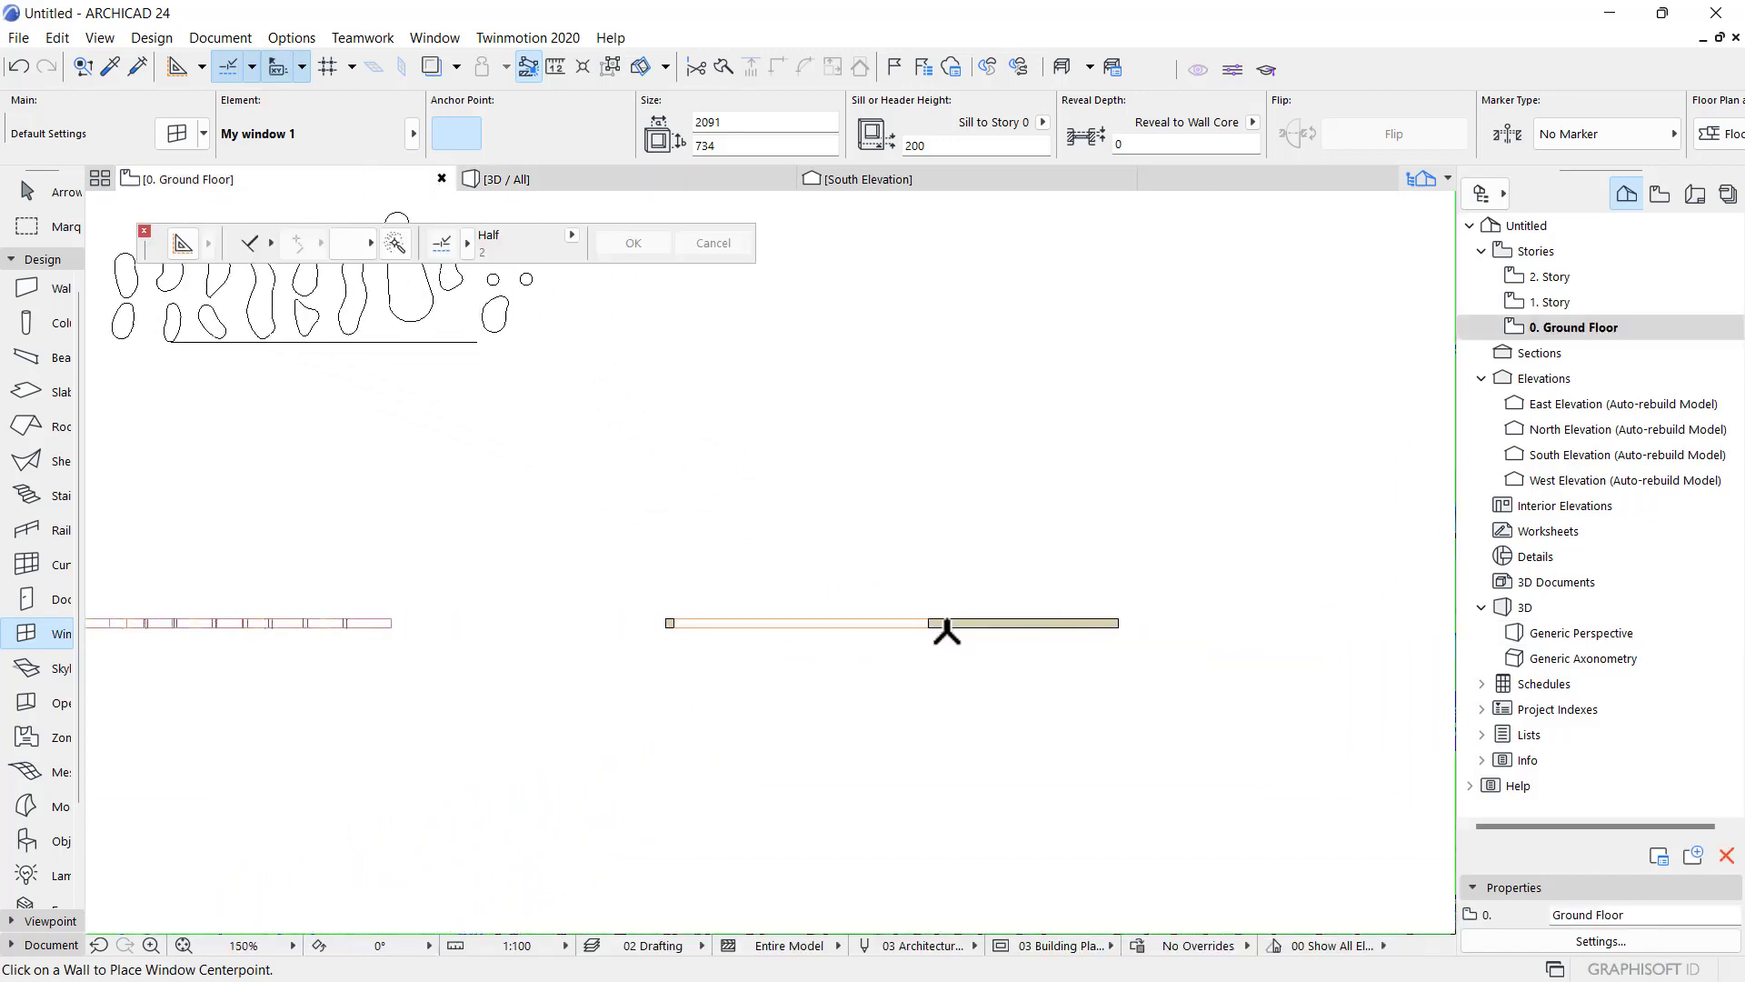
{"action": "key", "text": "Escape"}
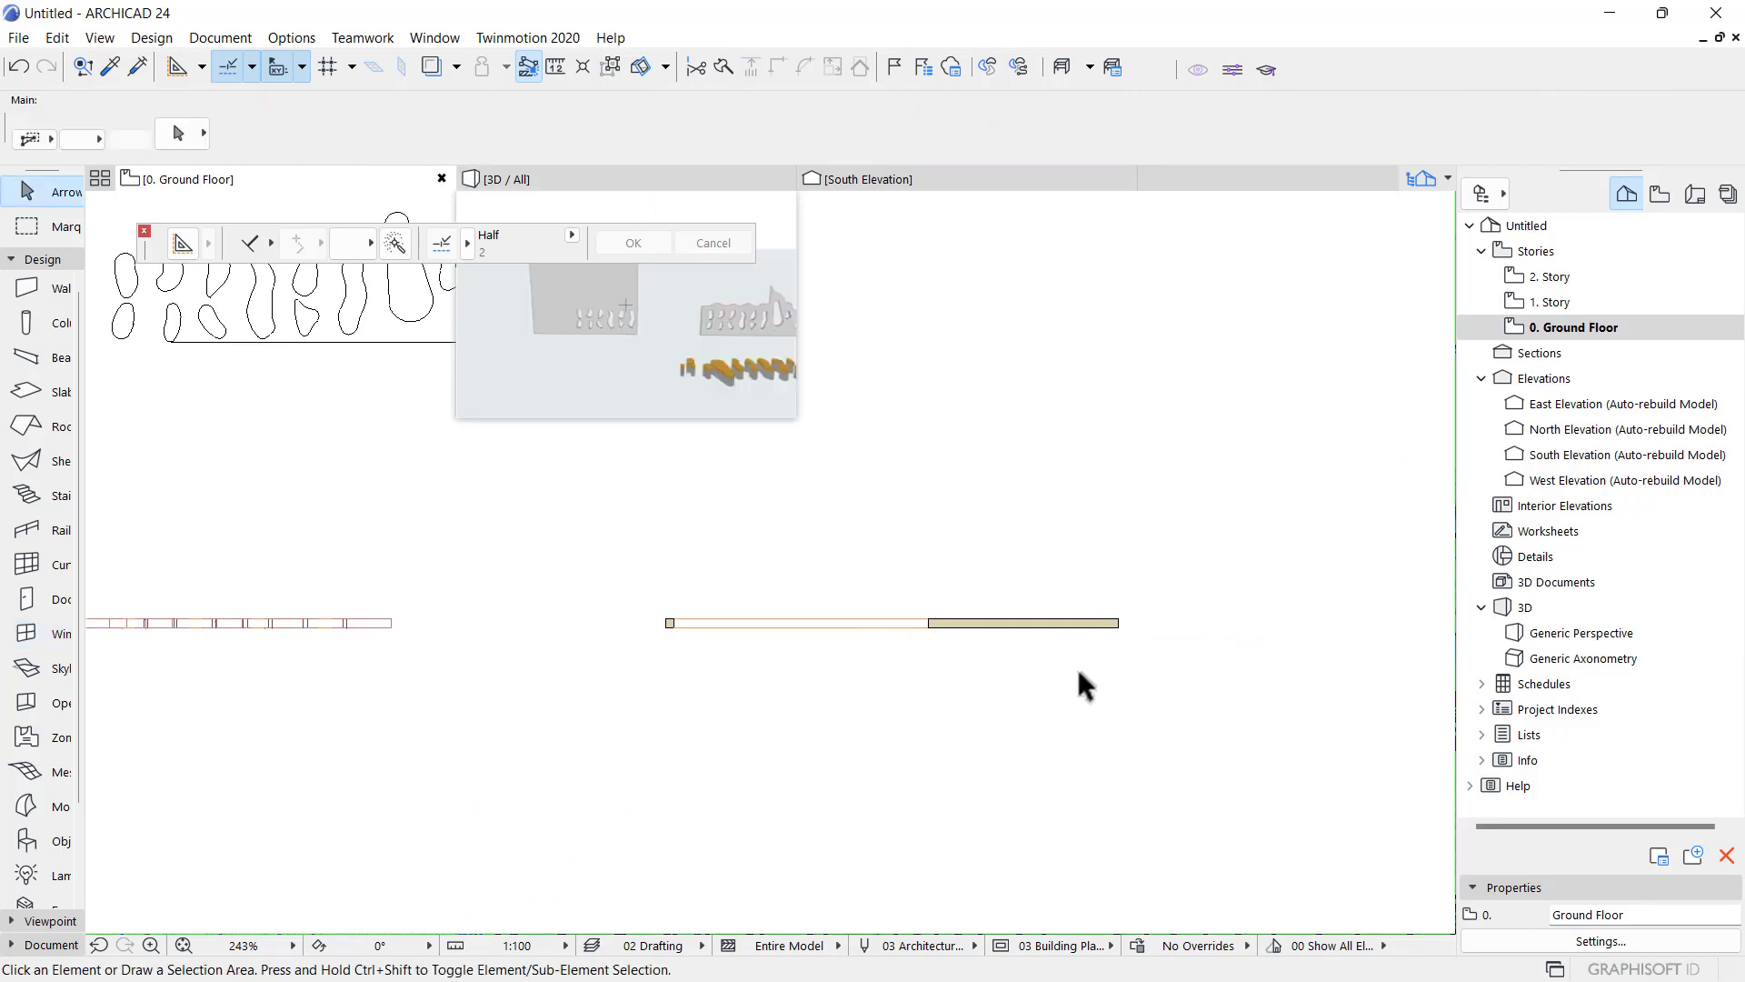
{"action": "left_click", "coordinate": [1022, 624]}
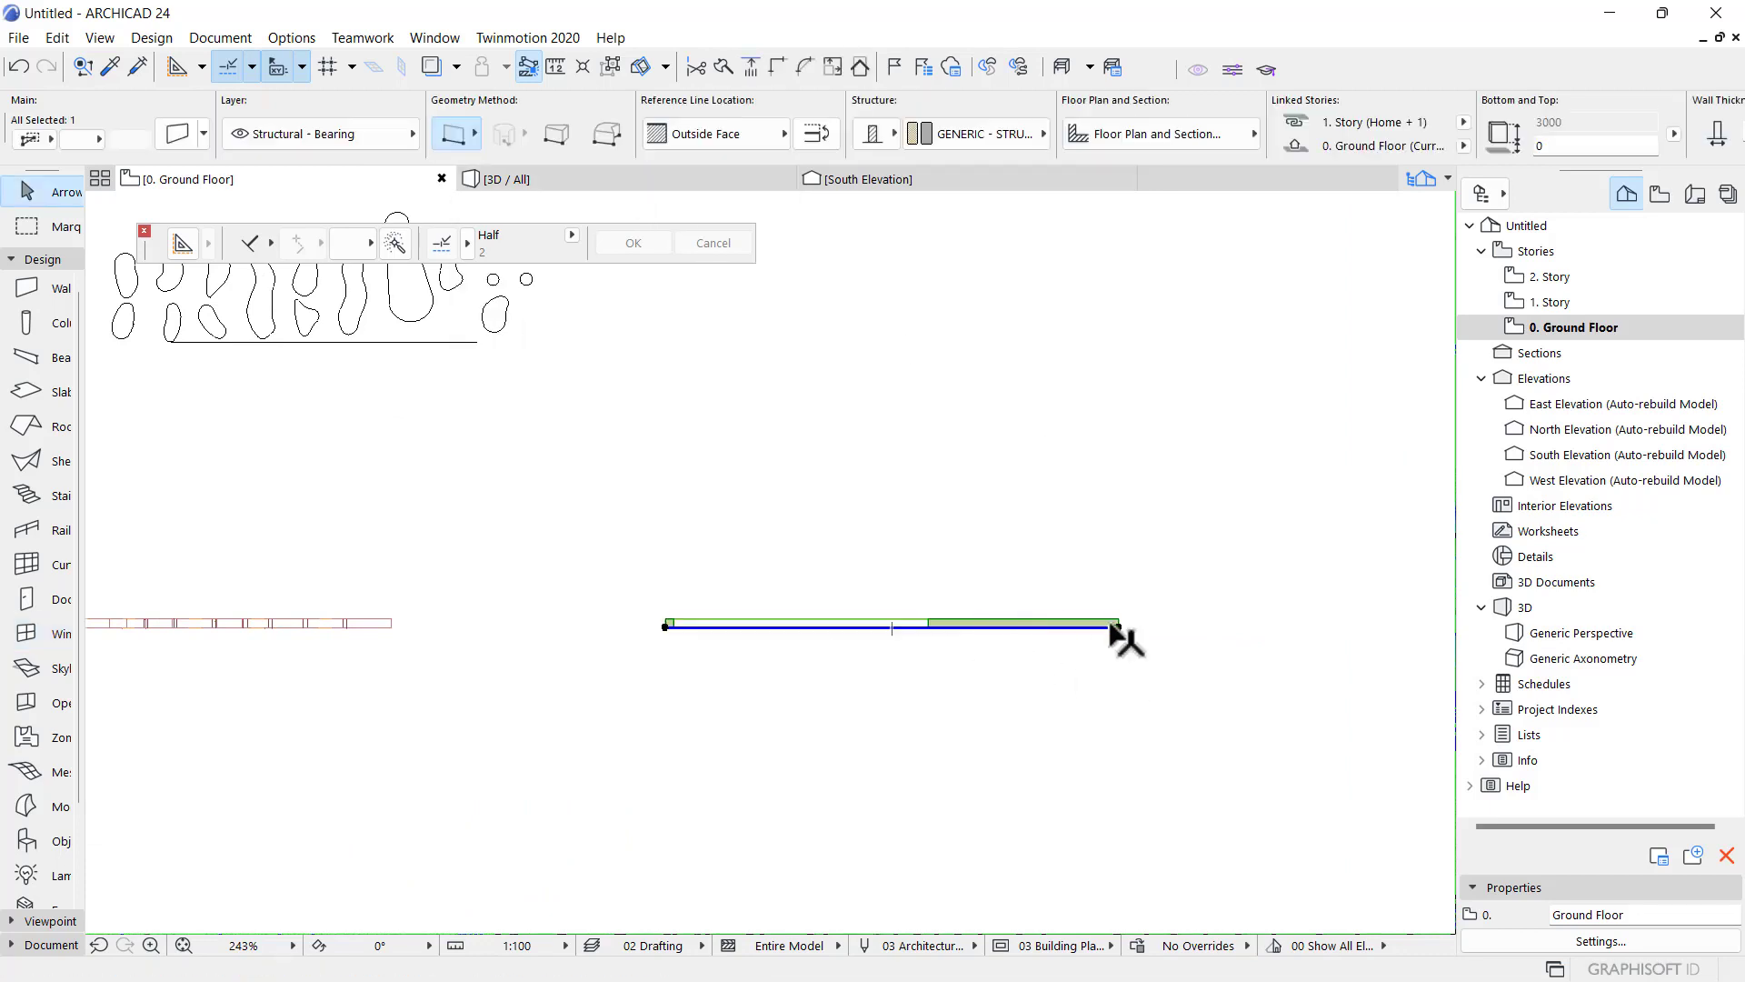
{"action": "left_click_drag", "start_coordinate": [1120, 627], "coordinate": [1281, 630]}
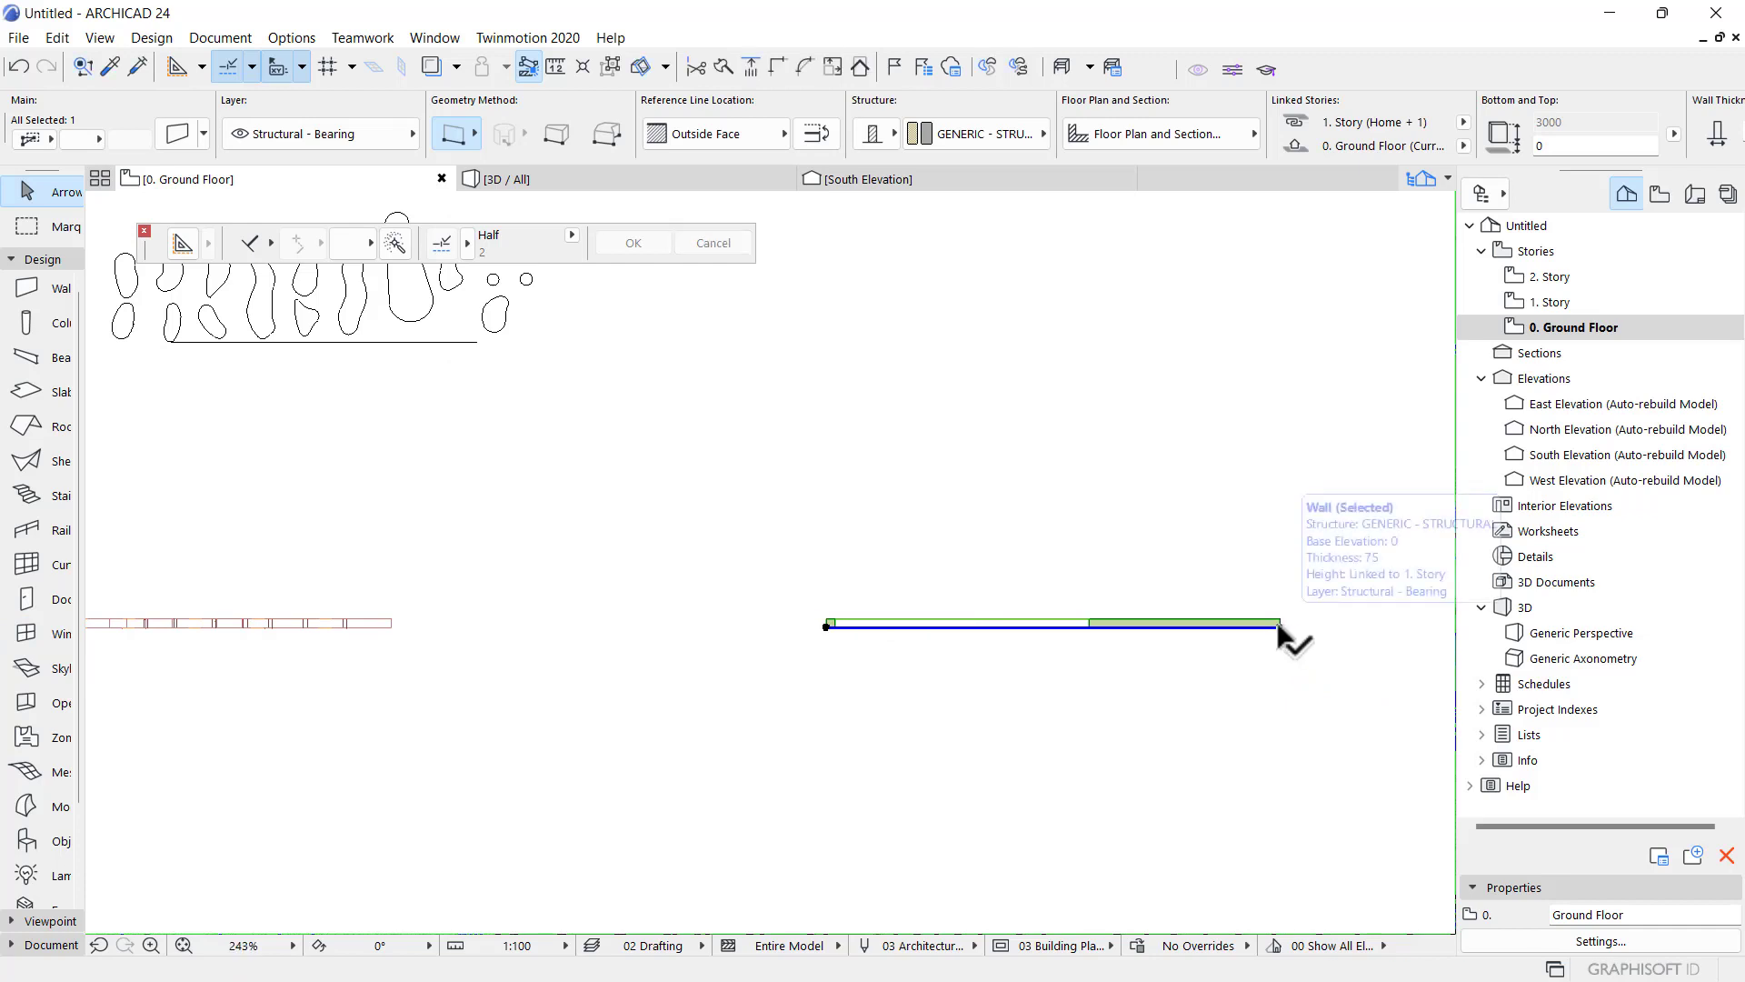
- Copy the moved wall leftward so that the copy's right end meets the source wall's left end
{"action": "key", "text": "ctrl+shift+d"}
{"action": "left_click", "coordinate": [1280, 628]}
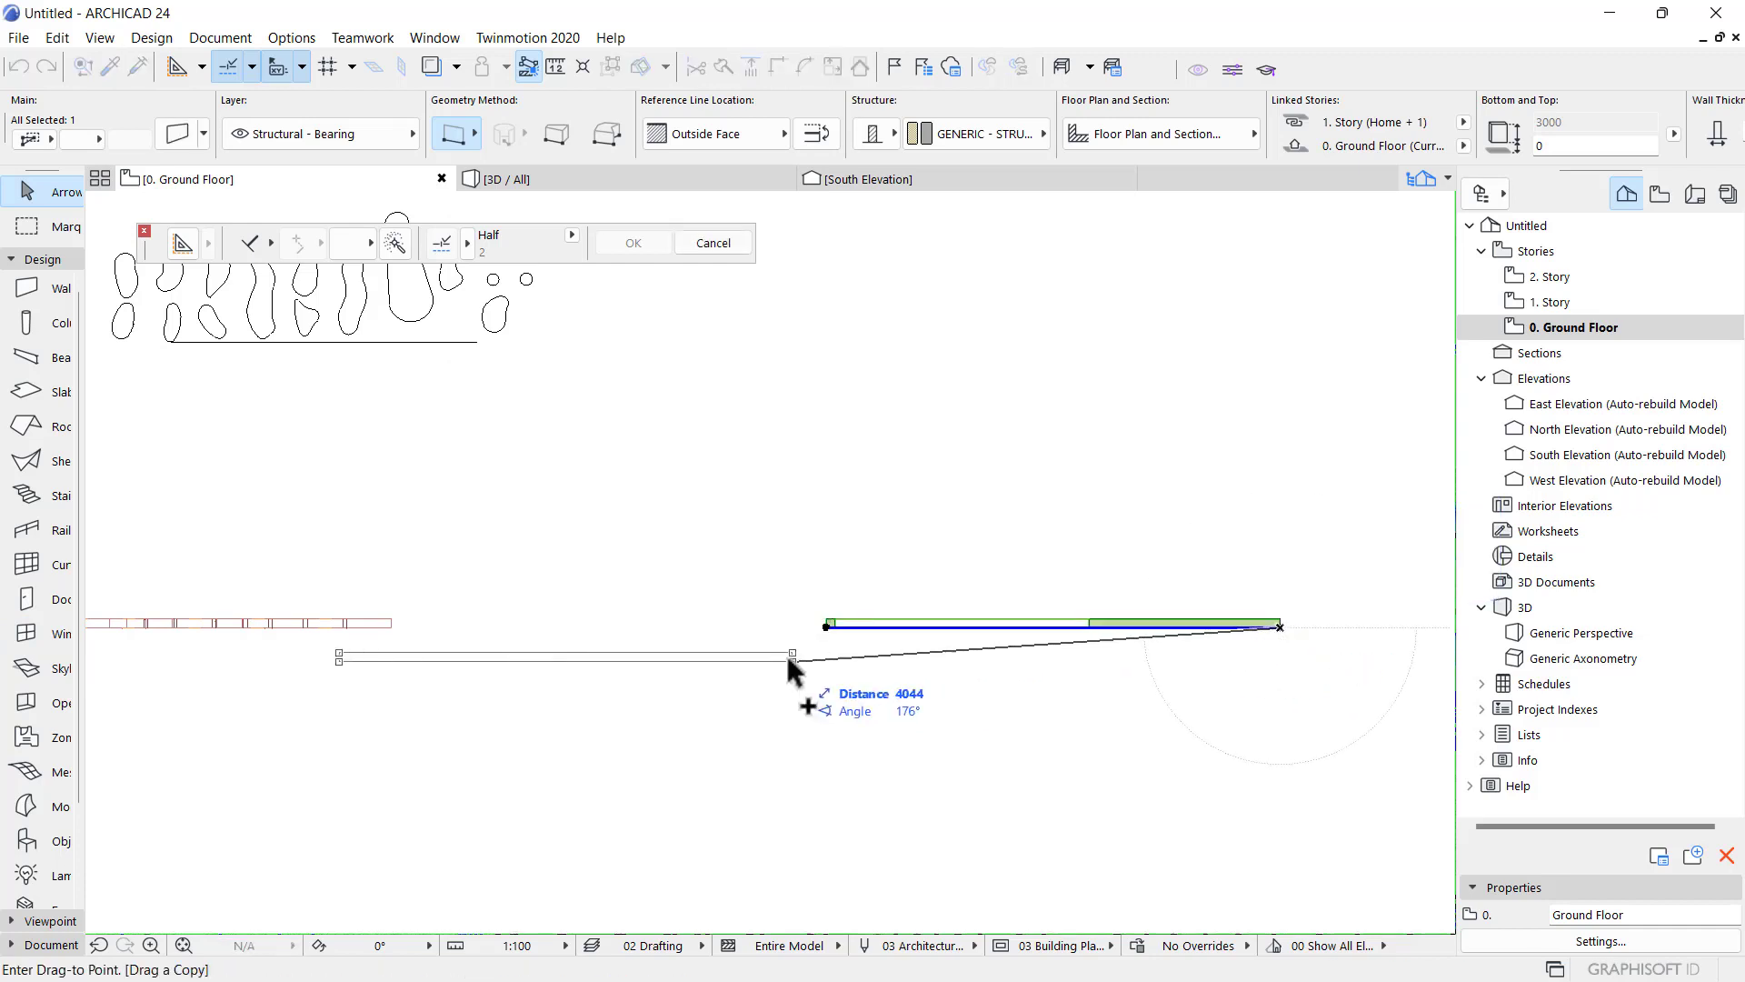
{"action": "left_click", "coordinate": [824, 624]}
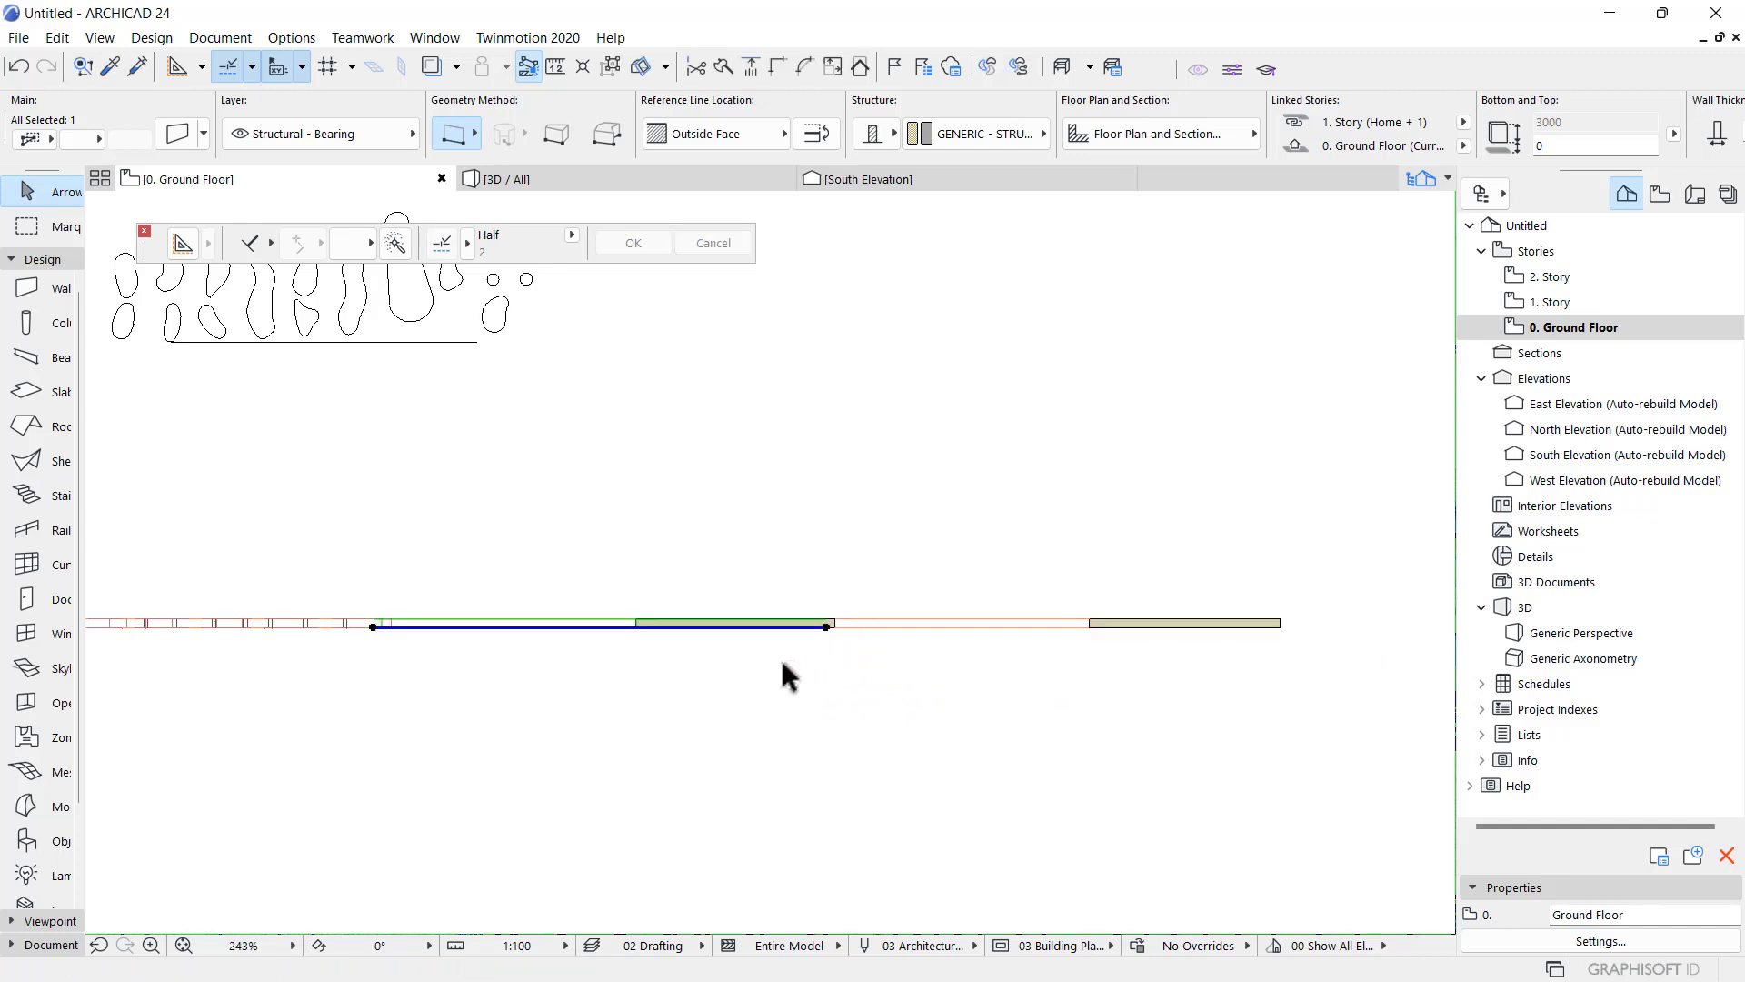
- Delete the window from the new wall copy and shorten the wall from its left end to about 2186 mm
{"action": "left_click", "coordinate": [634, 626]}
{"action": "left_click", "coordinate": [635, 629]}
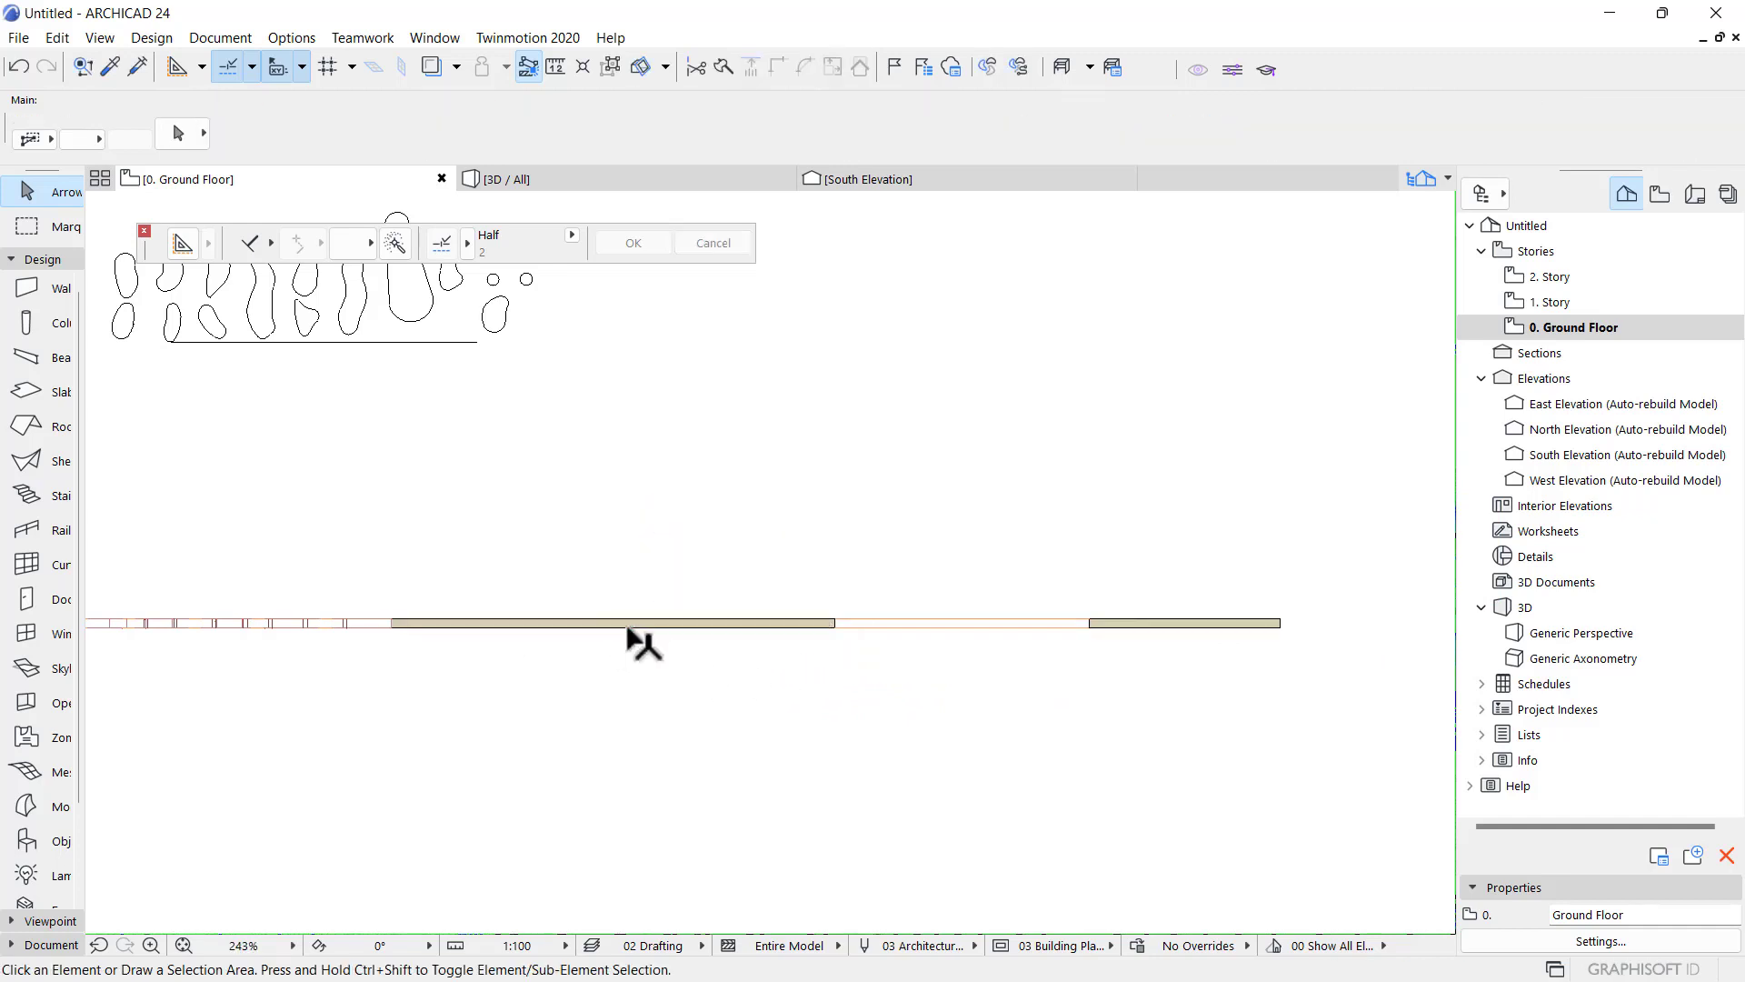
{"action": "left_click", "coordinate": [373, 627]}
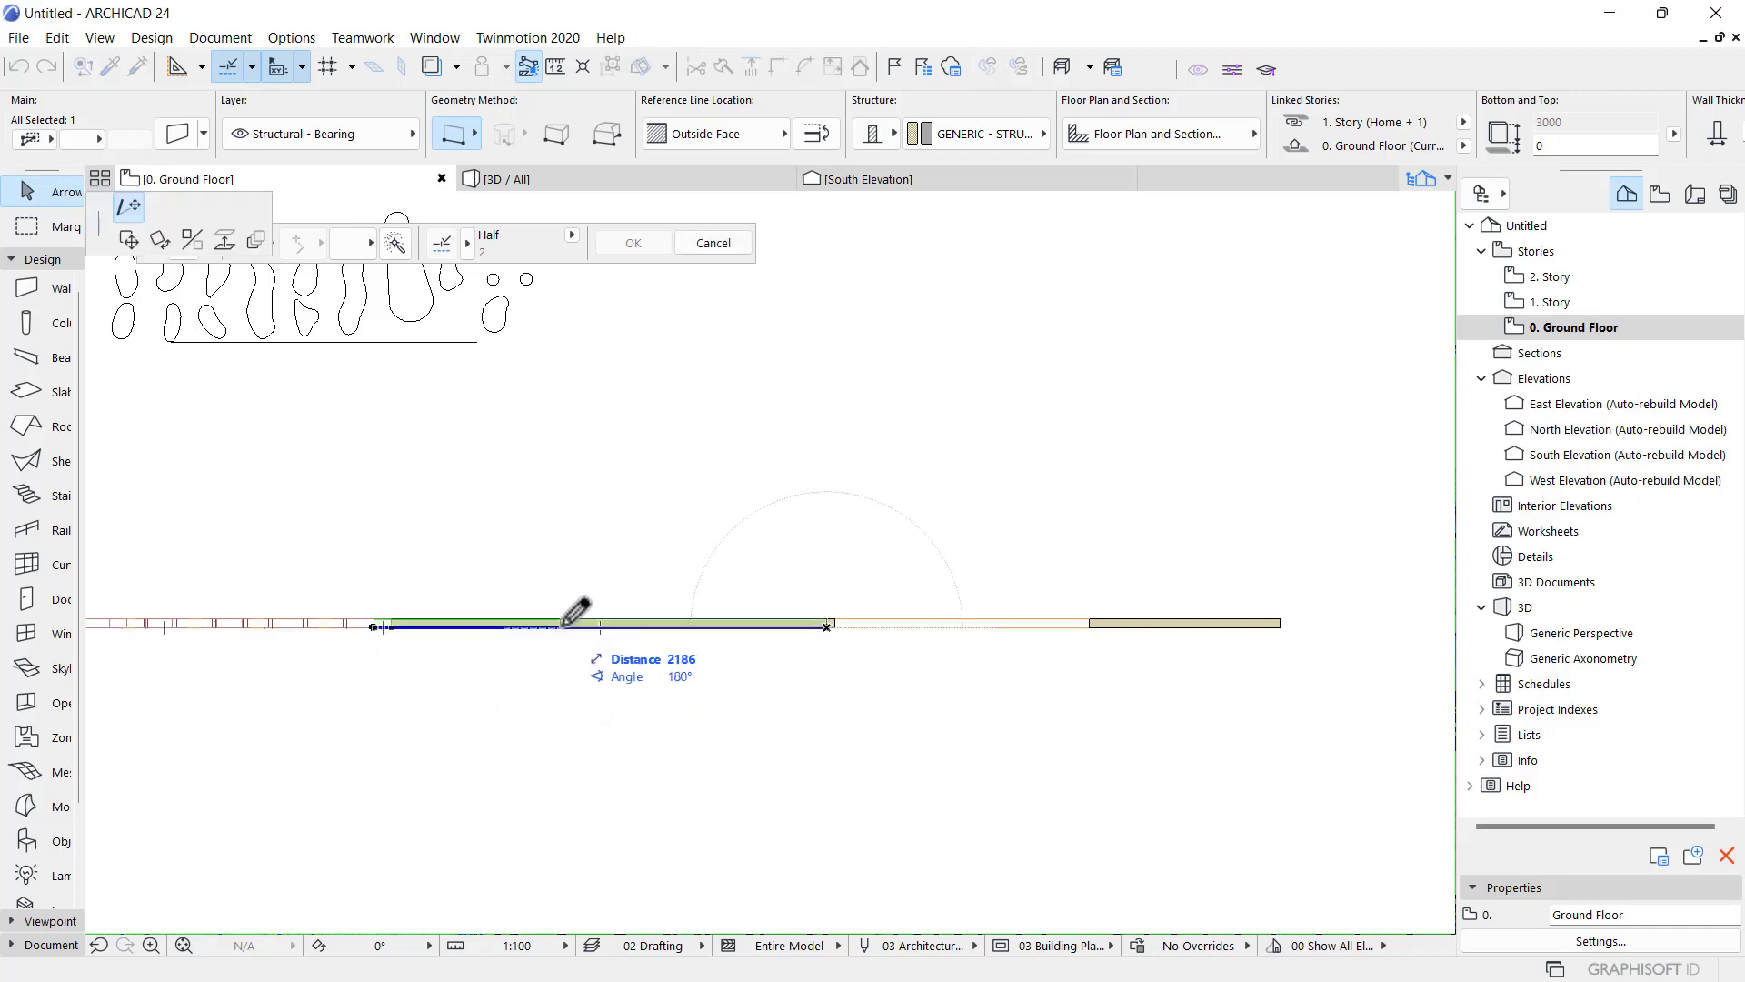
{"action": "left_click", "coordinate": [560, 627]}
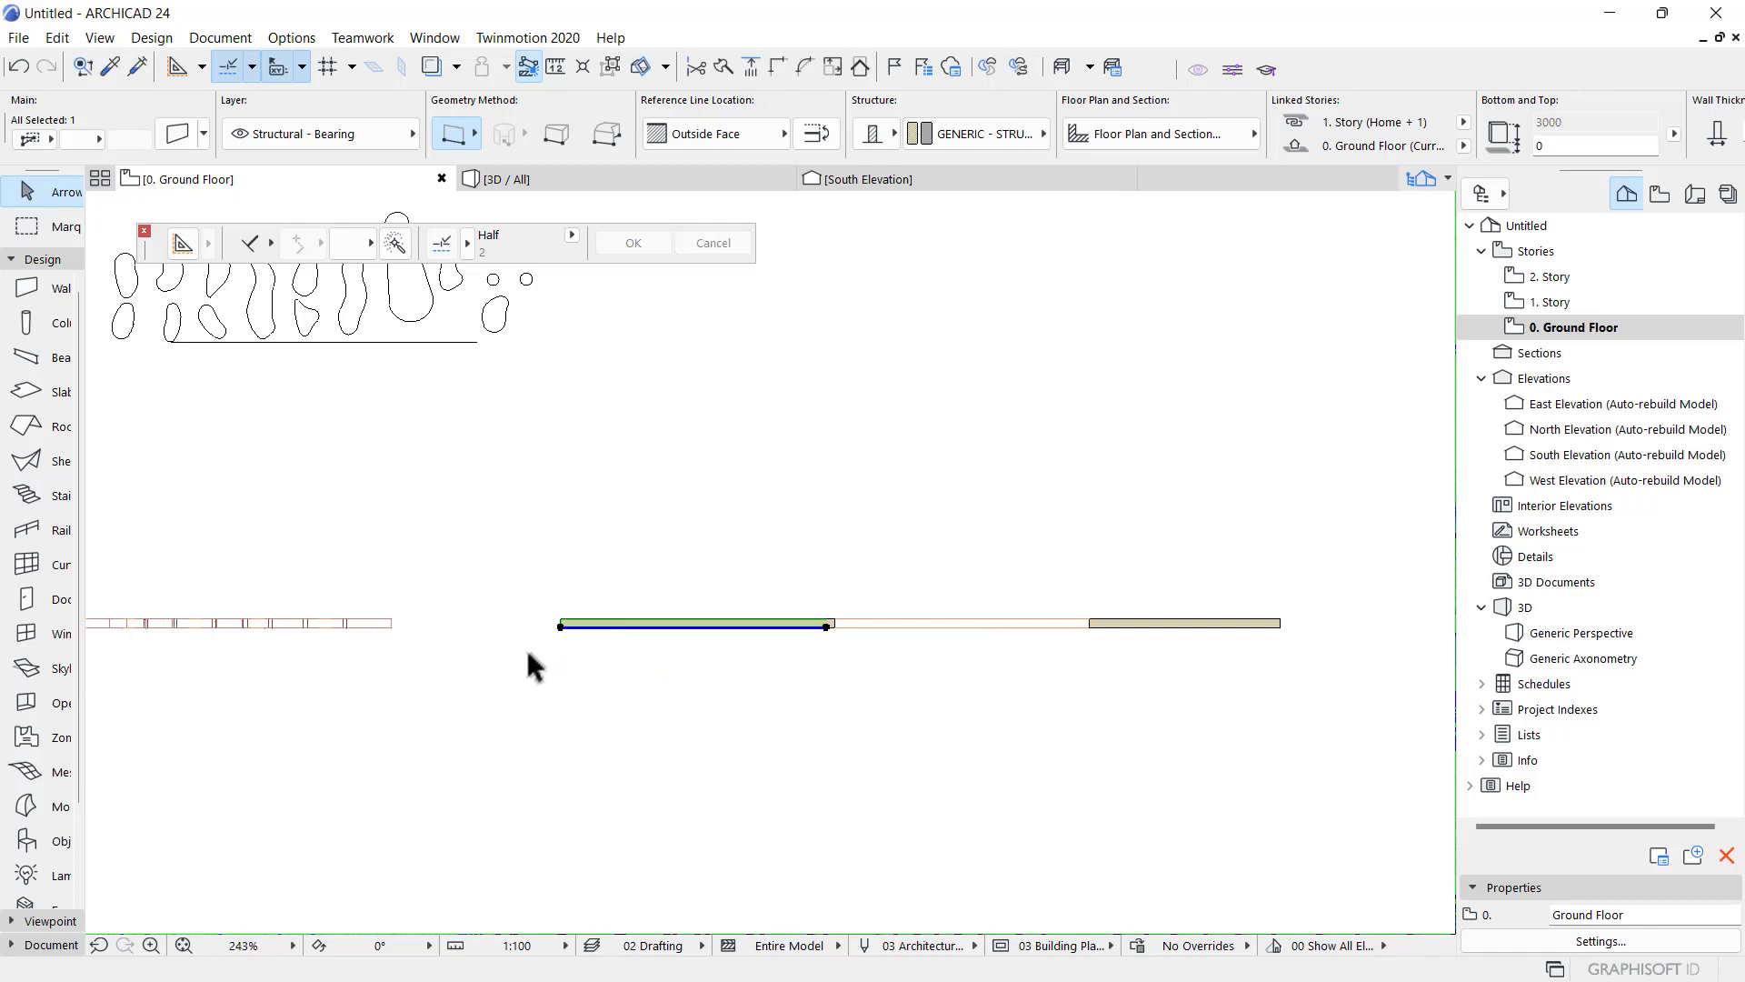
- Switch the window defaults to the custom part "My window 2", keeping the 200 mm sill height
{"action": "left_click", "coordinate": [36, 463]}
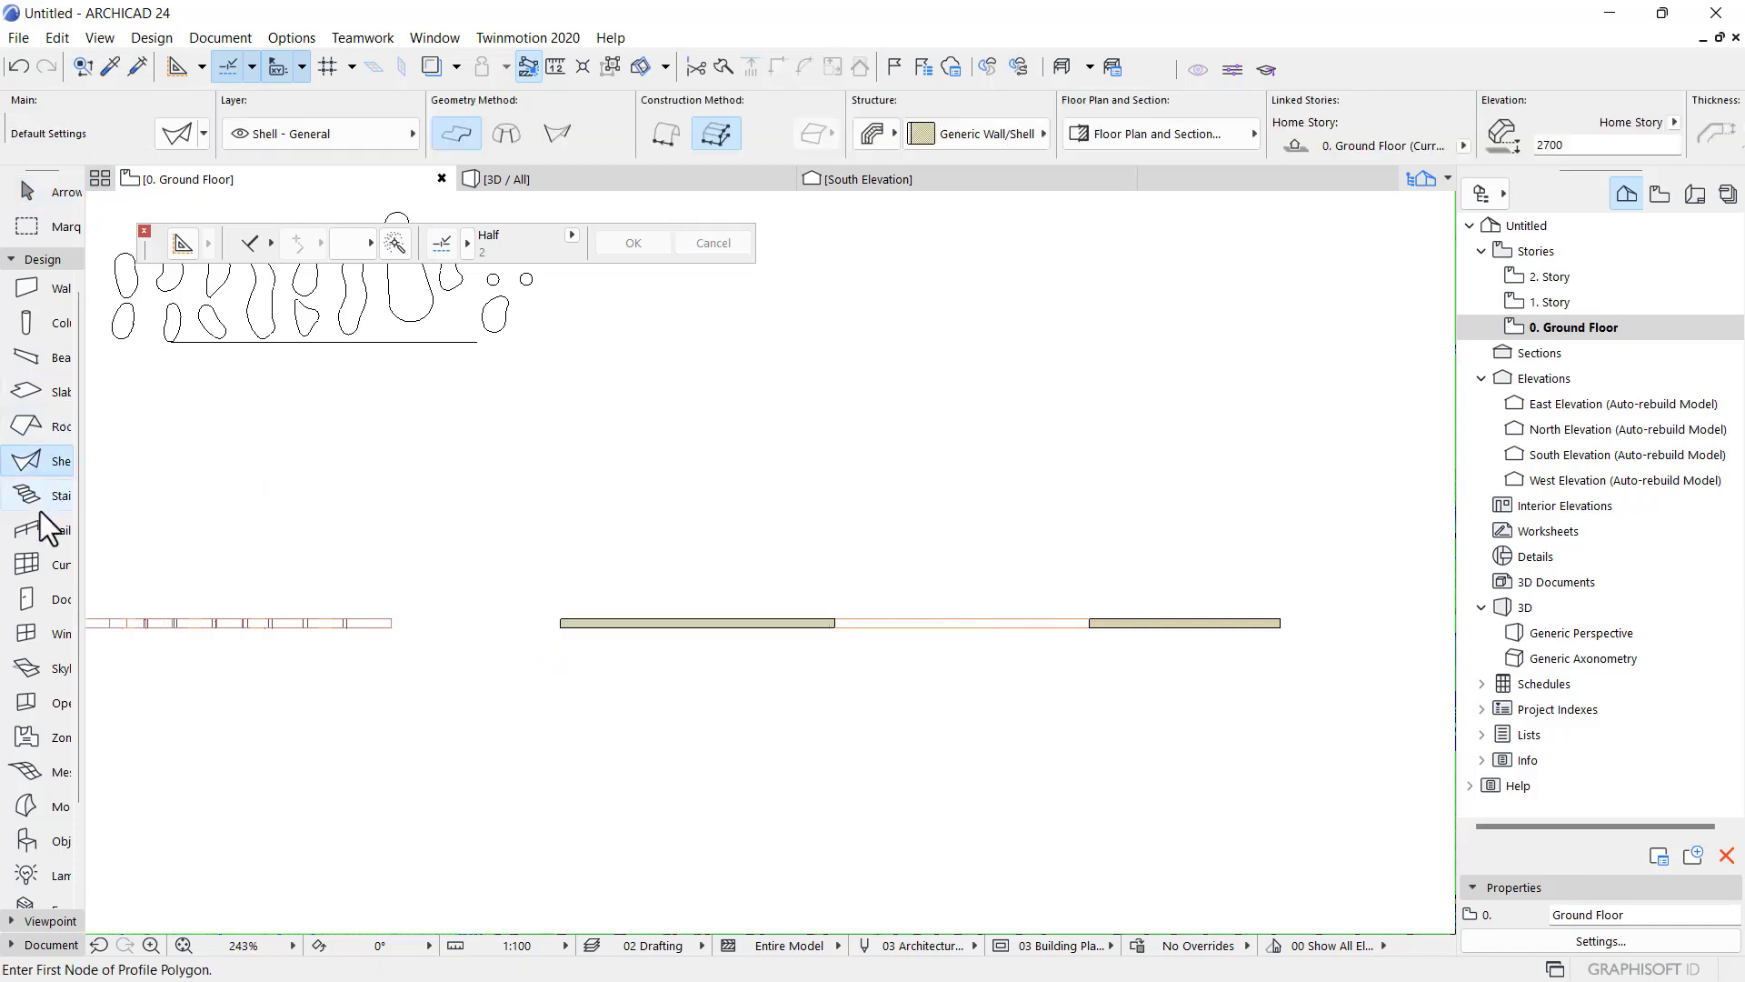
{"action": "left_click", "coordinate": [53, 633]}
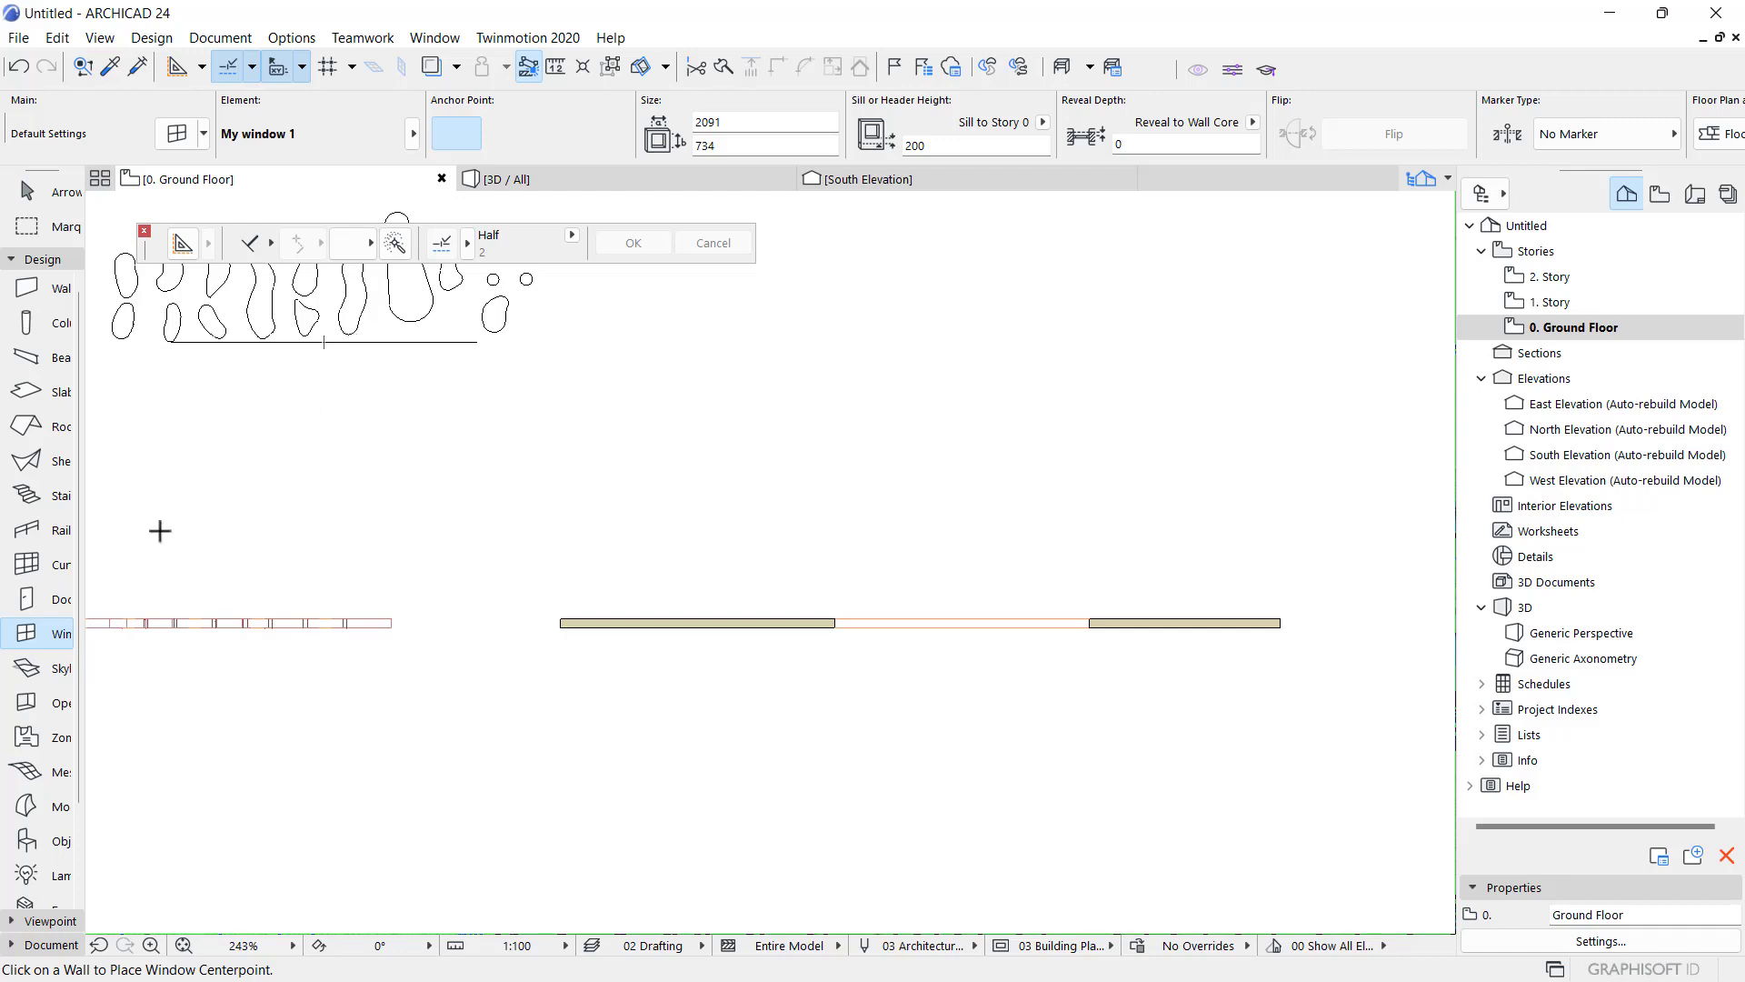
{"action": "left_click", "coordinate": [29, 655]}
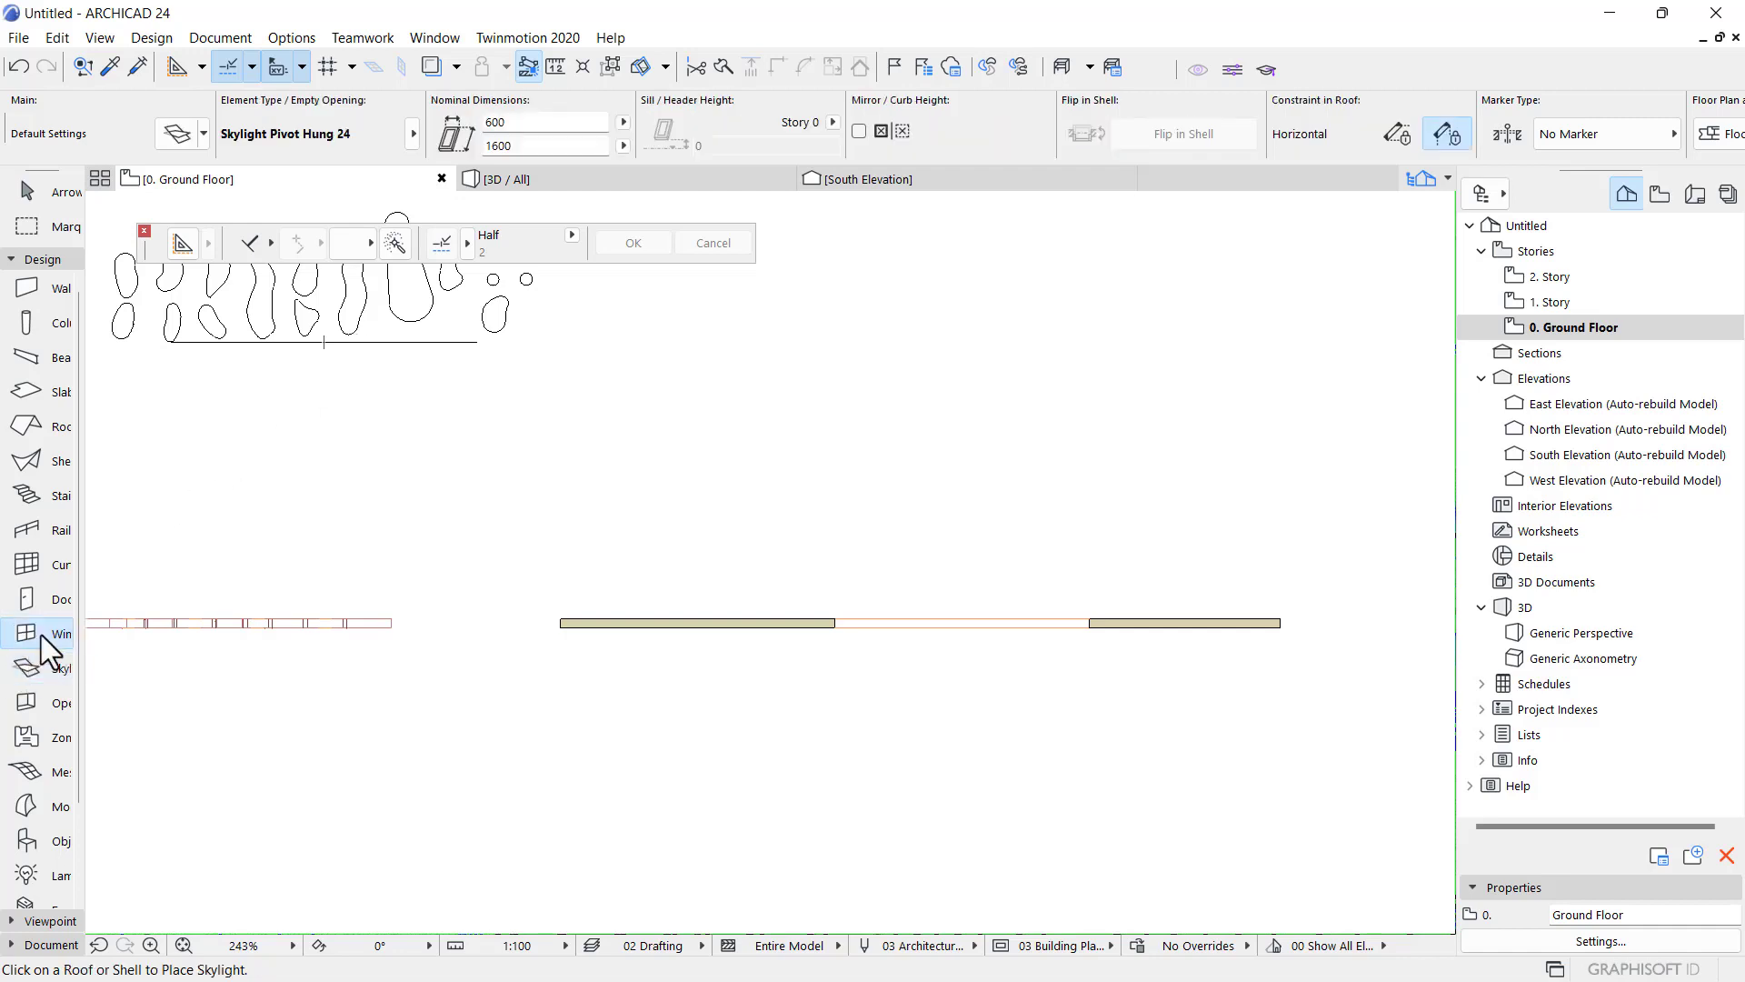
{"action": "left_click", "coordinate": [41, 634]}
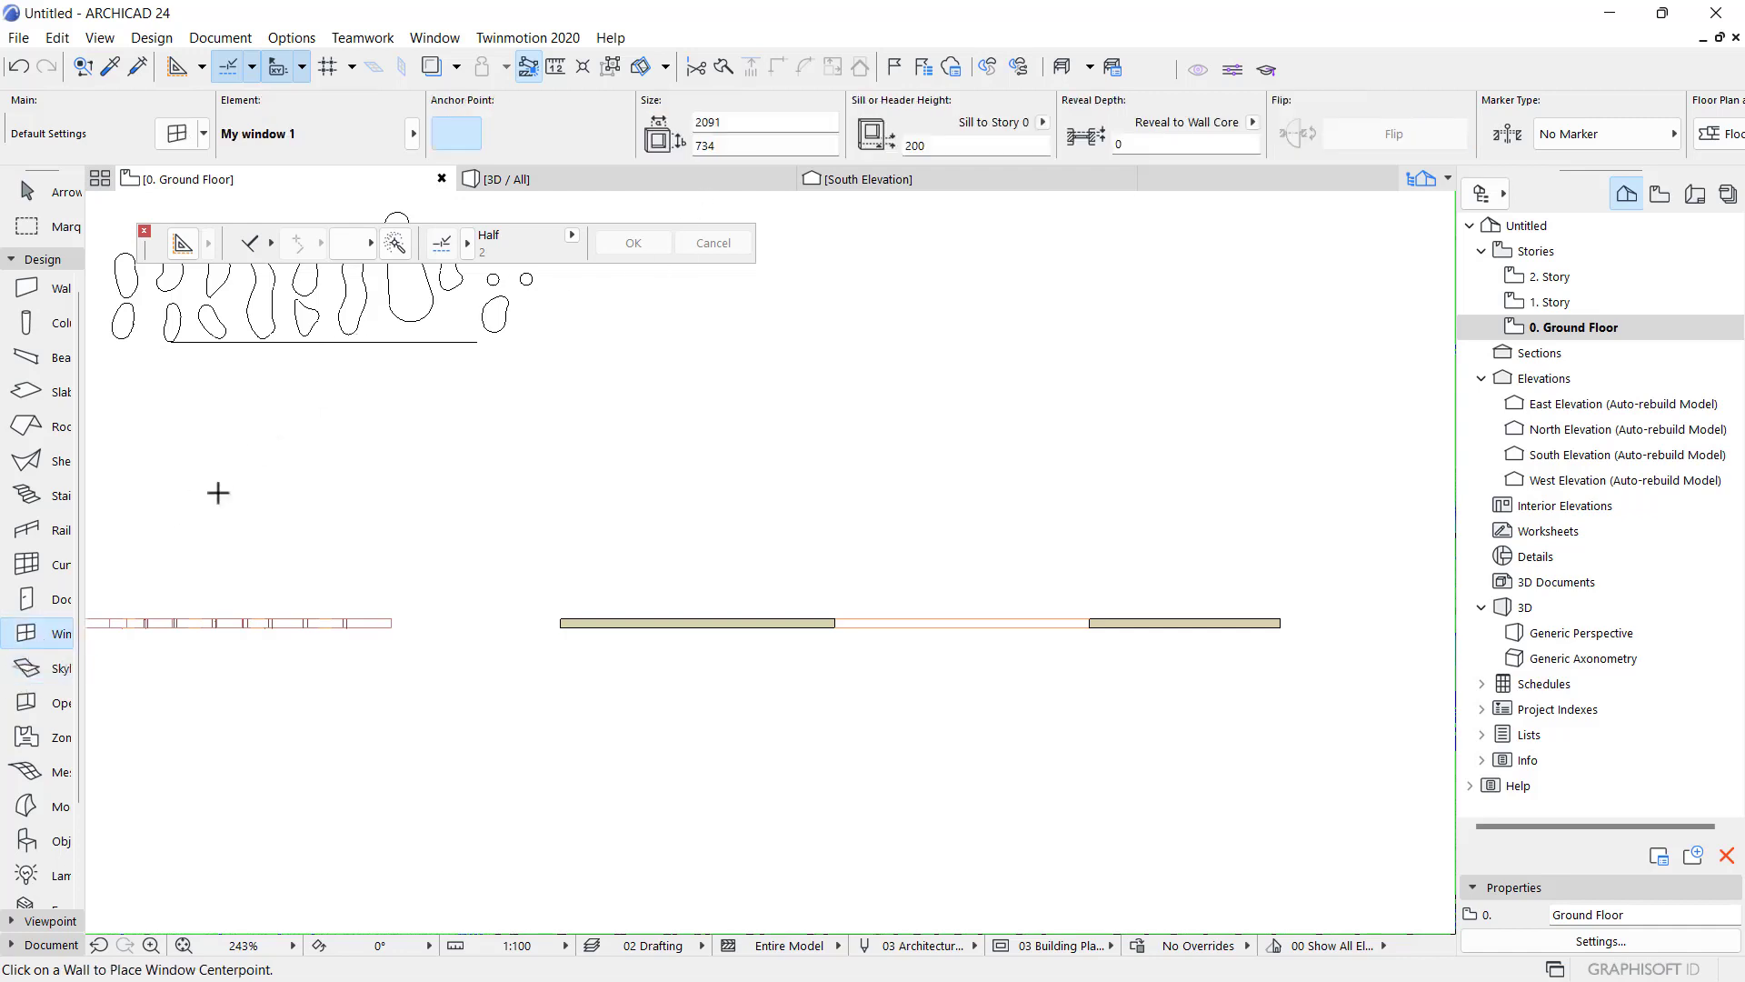
{"action": "double_click", "coordinate": [26, 636]}
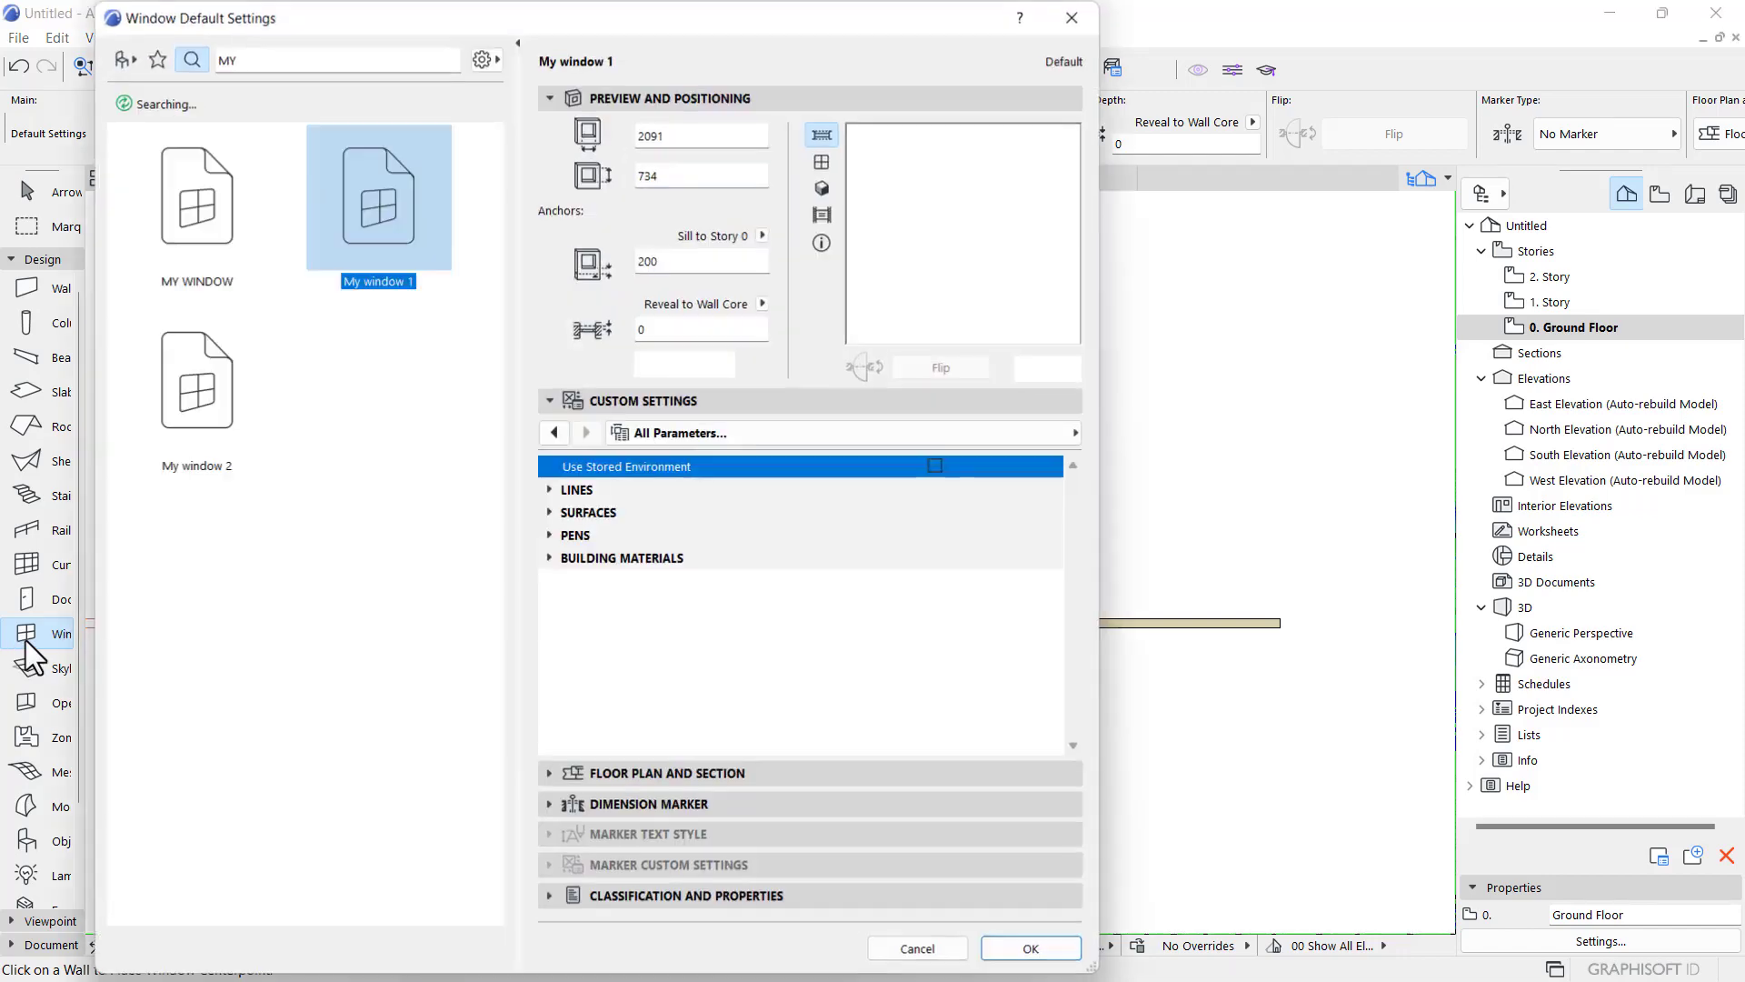
{"action": "left_click", "coordinate": [236, 401]}
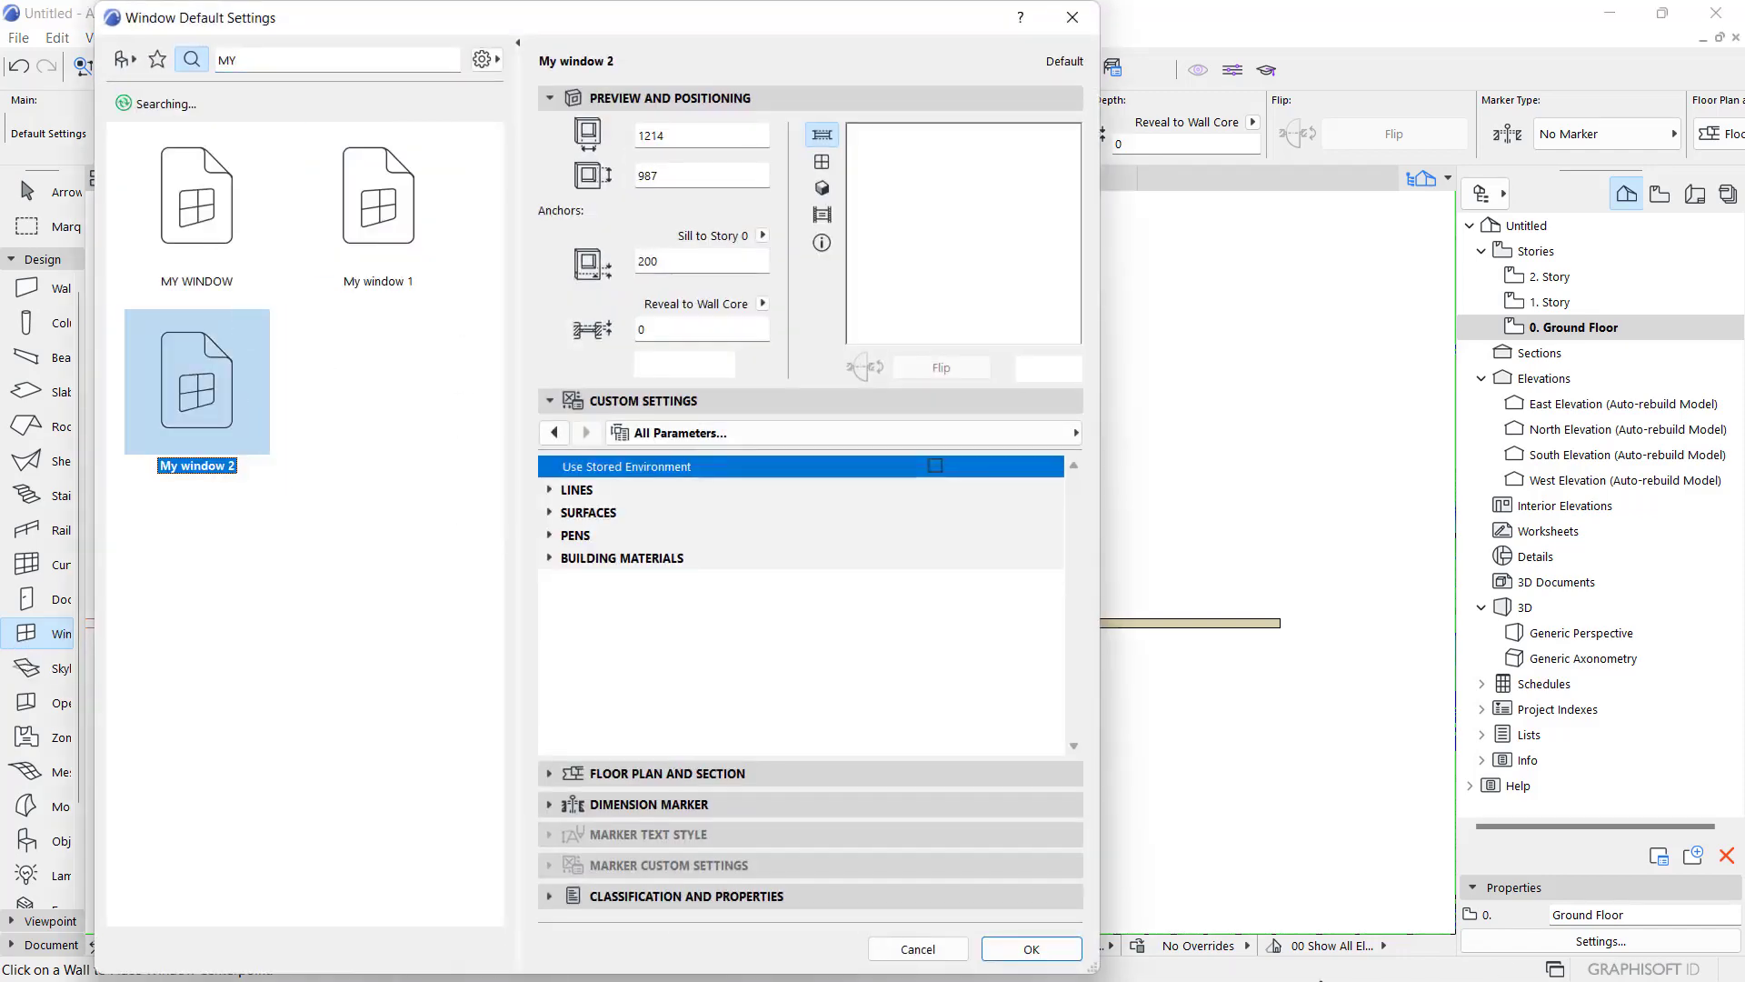
{"action": "left_click", "coordinate": [1031, 949]}
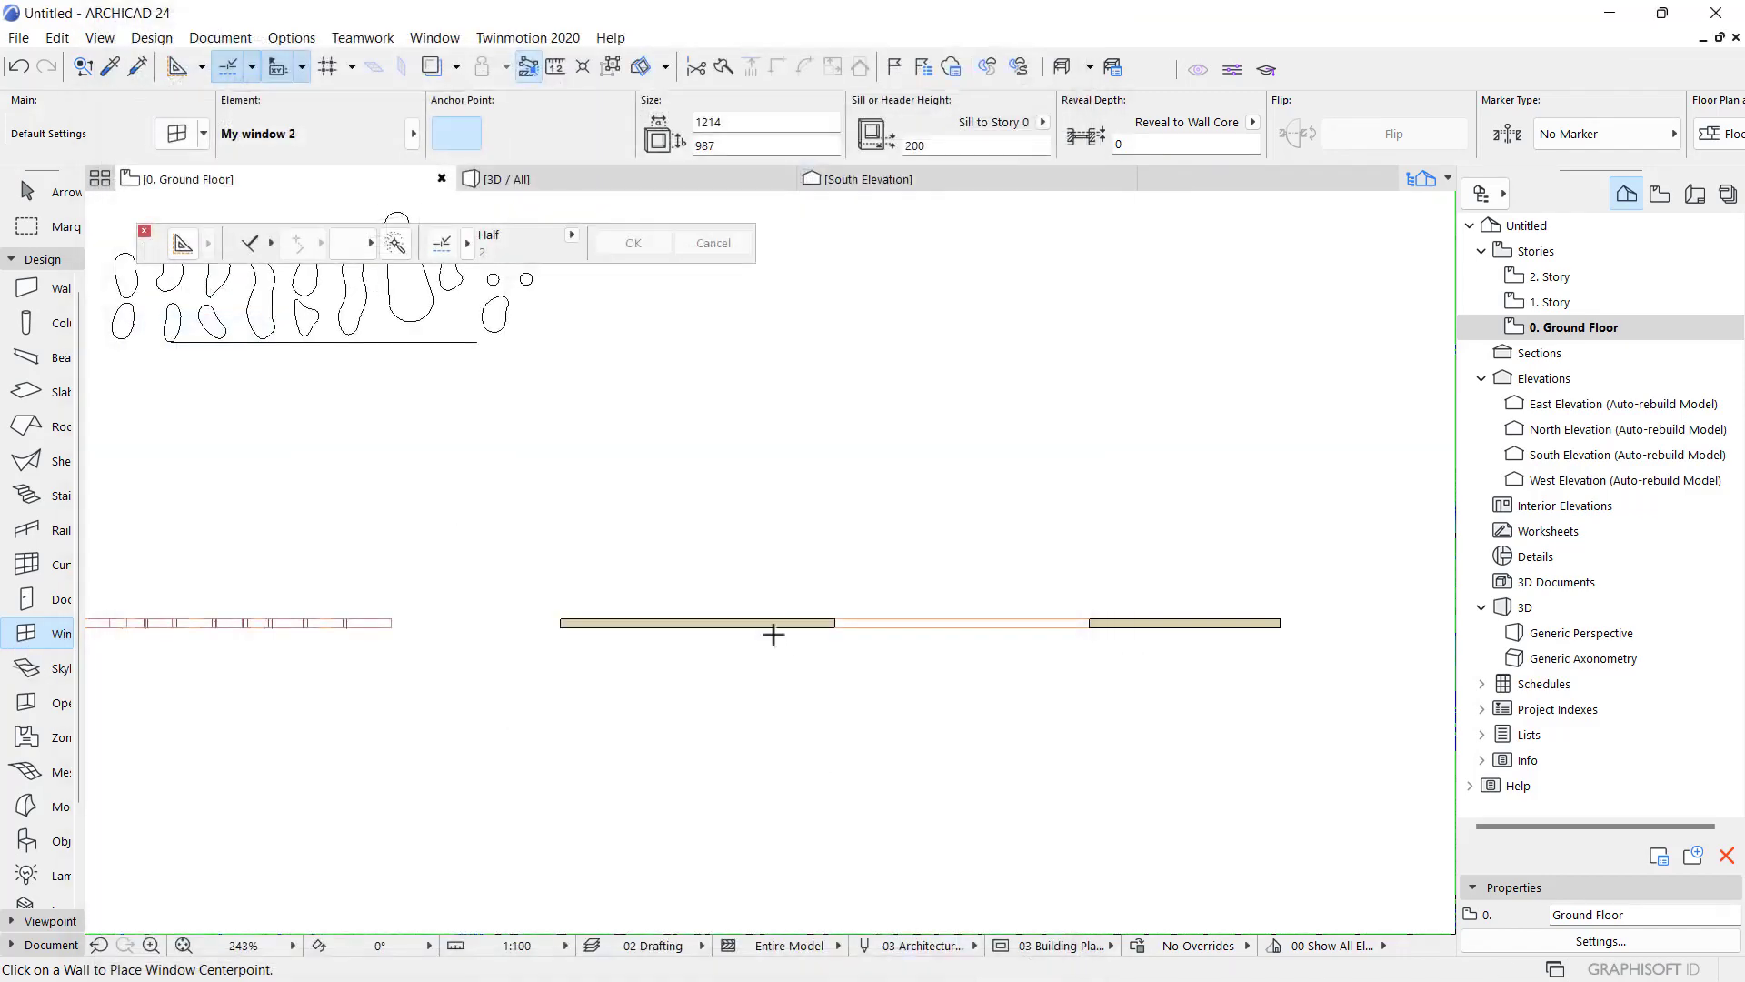
- Place "My window 2" in the shortened wall near its junction with the other wall and inspect both walls in 3D
{"action": "left_click", "coordinate": [735, 624]}
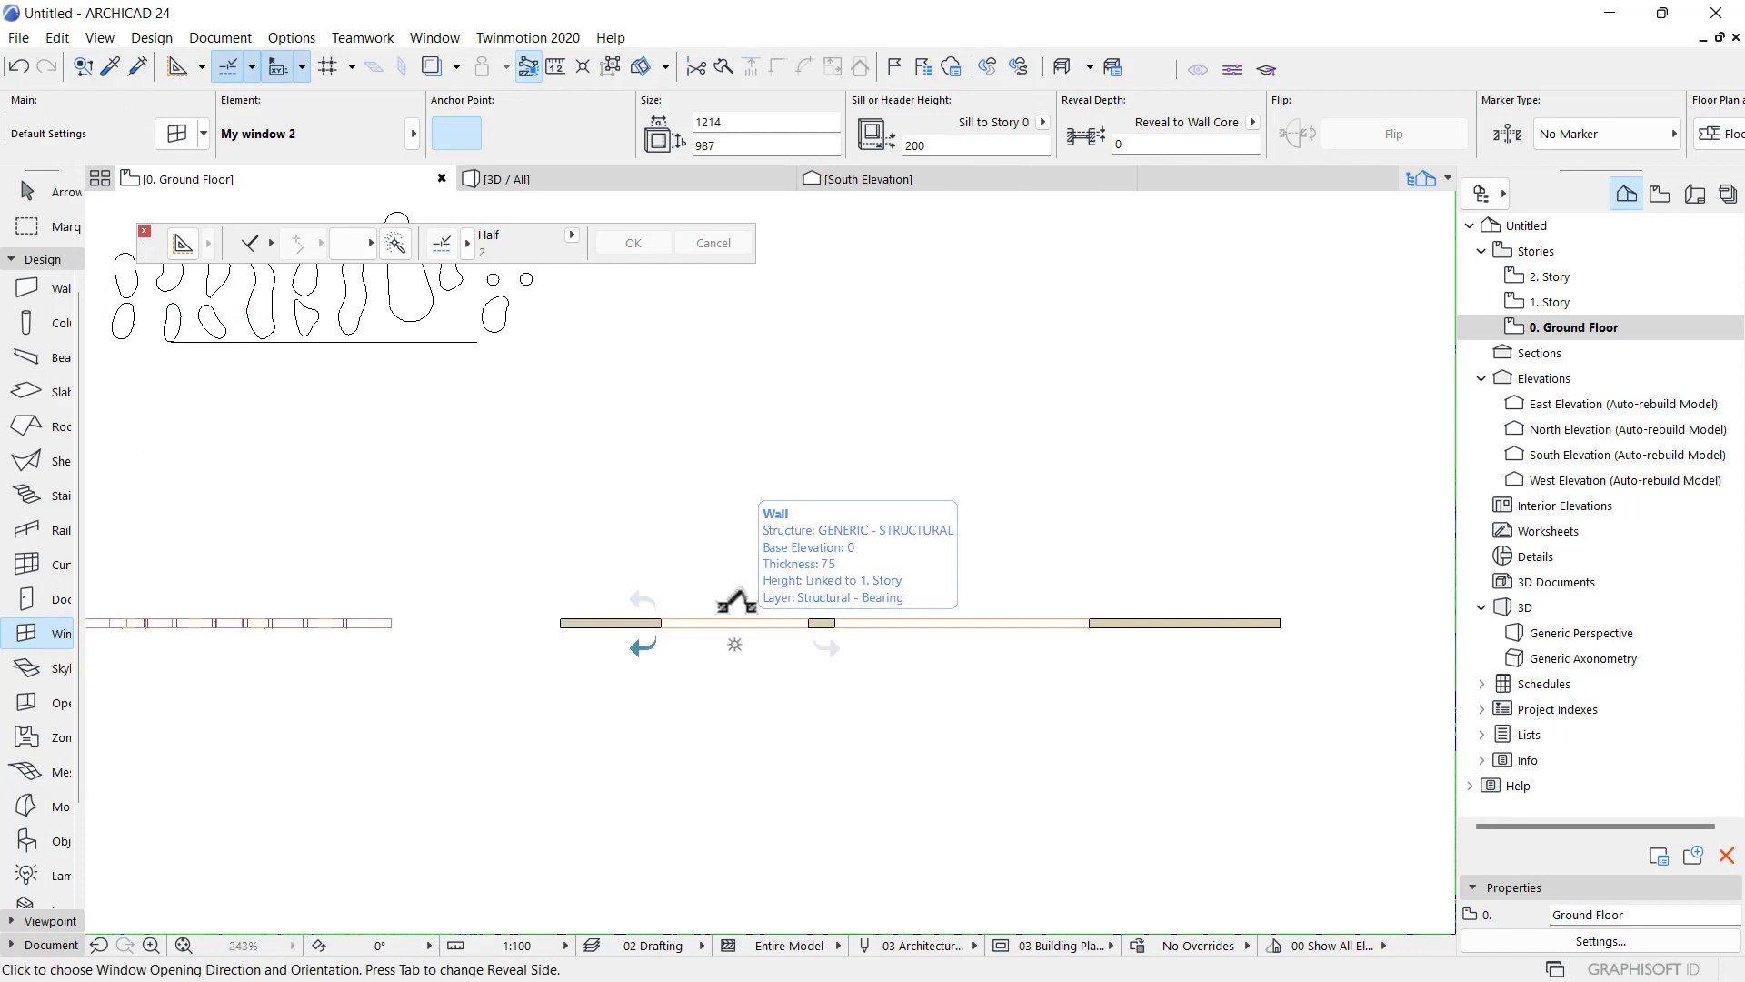
{"action": "left_click", "coordinate": [733, 571]}
{"action": "left_click", "coordinate": [586, 182]}
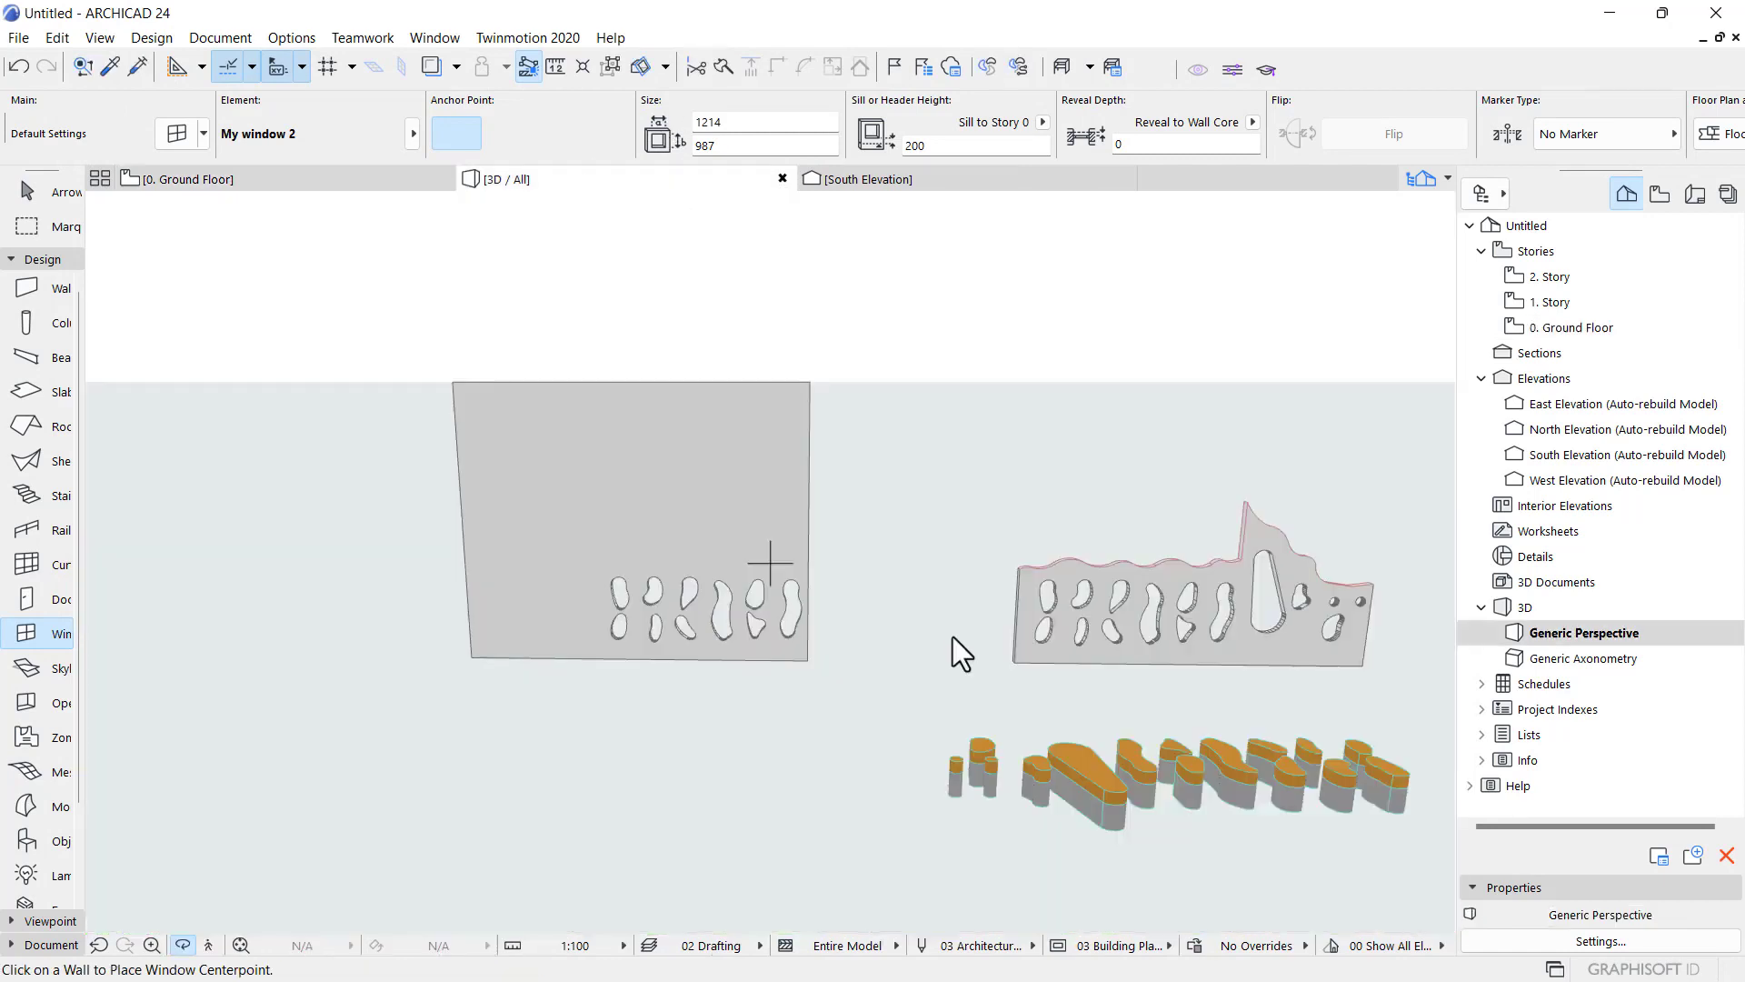
{"action": "scroll", "coordinate": [651, 559], "scroll_direction": "up", "scroll_amount": 2}
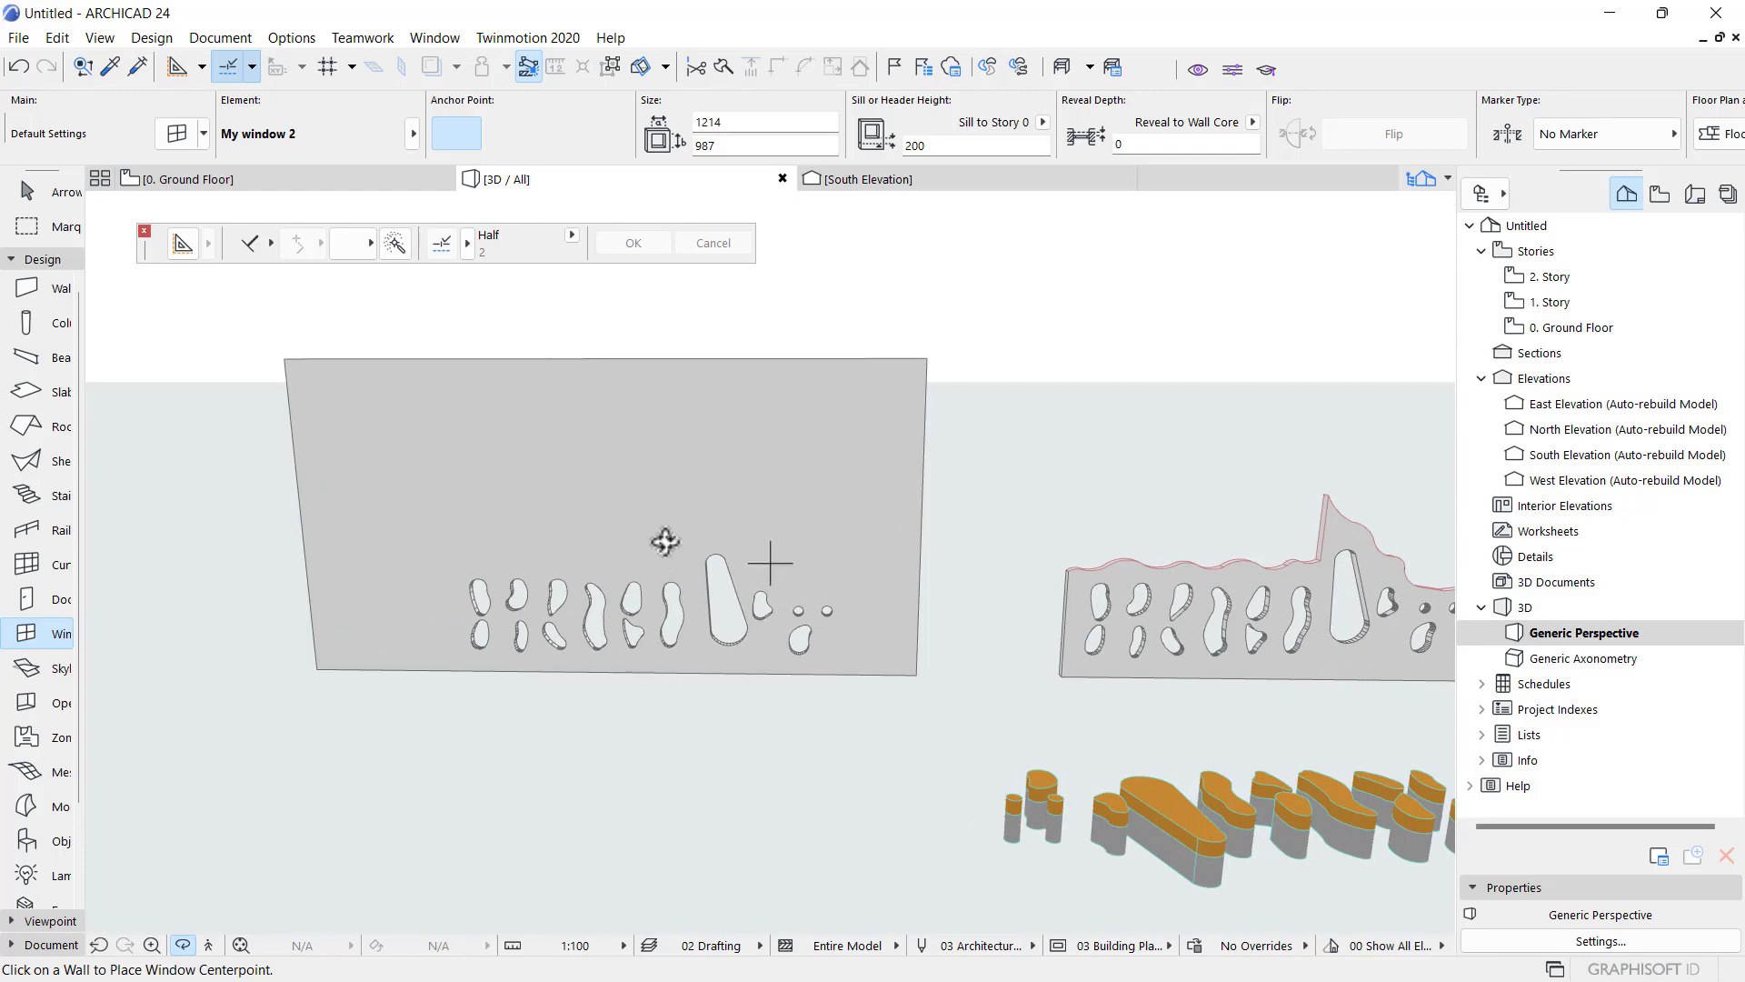
{"action": "mouse_move", "coordinate": [665, 542]}
{"action": "middle_mouse_down", "text": "shift"}
{"action": "mouse_move", "coordinate": [740, 409]}
{"action": "mouse_move", "coordinate": [732, 475]}
{"action": "mouse_move", "coordinate": [697, 527]}
{"action": "middle_mouse_up", "text": "shift"}
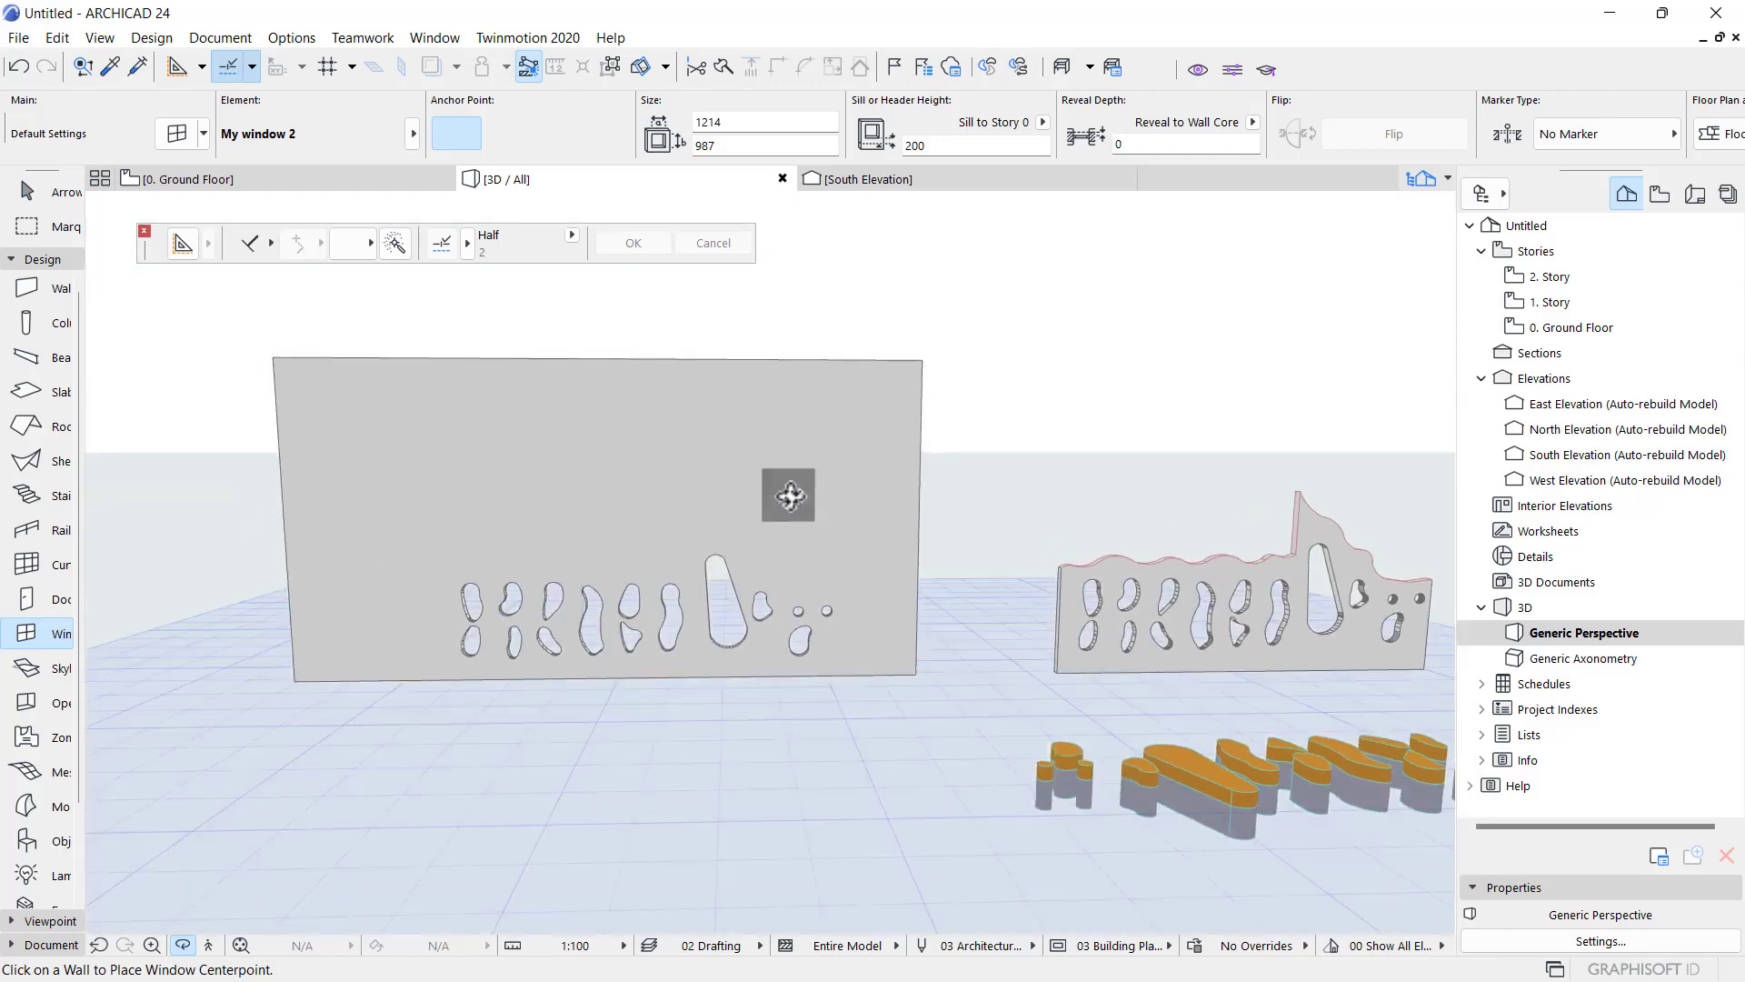
- Set the thickness of the shortened wall containing "My window 2" to 150 mm and check both walls in the ground floor plan
{"action": "key", "text": "Escape"}
{"action": "left_click", "coordinate": [804, 466]}
{"action": "key", "text": "ctrl+t"}
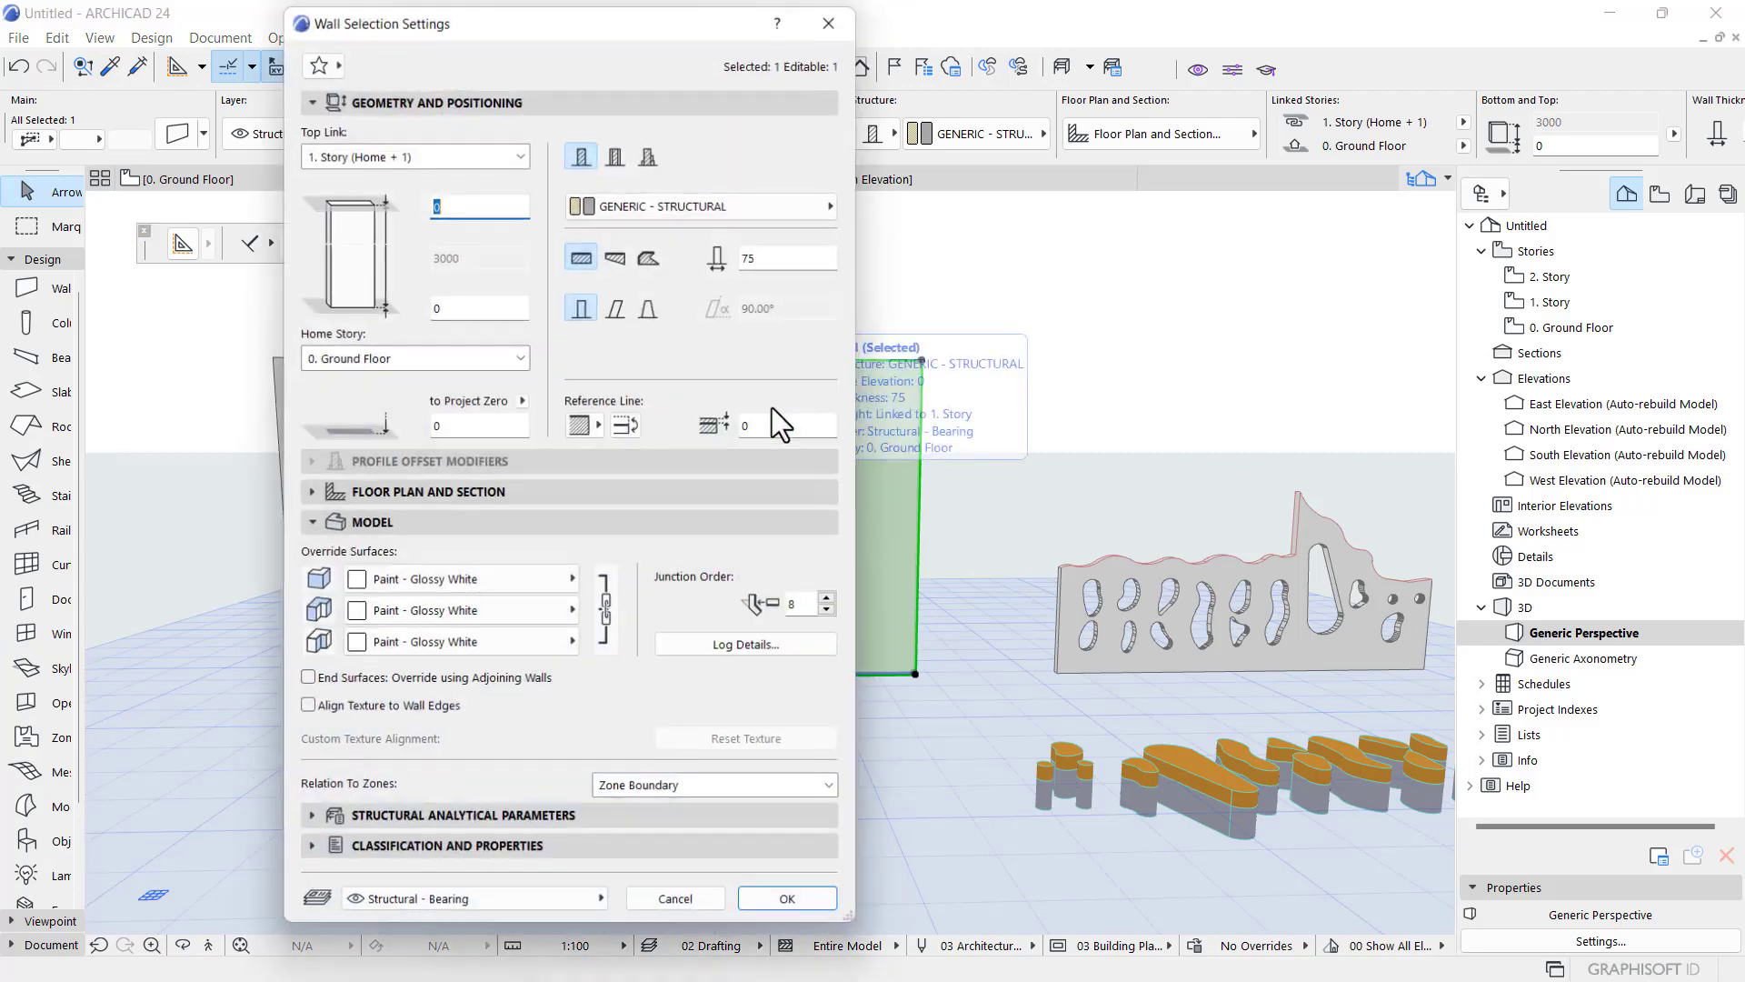
{"action": "left_click", "coordinate": [745, 256]}
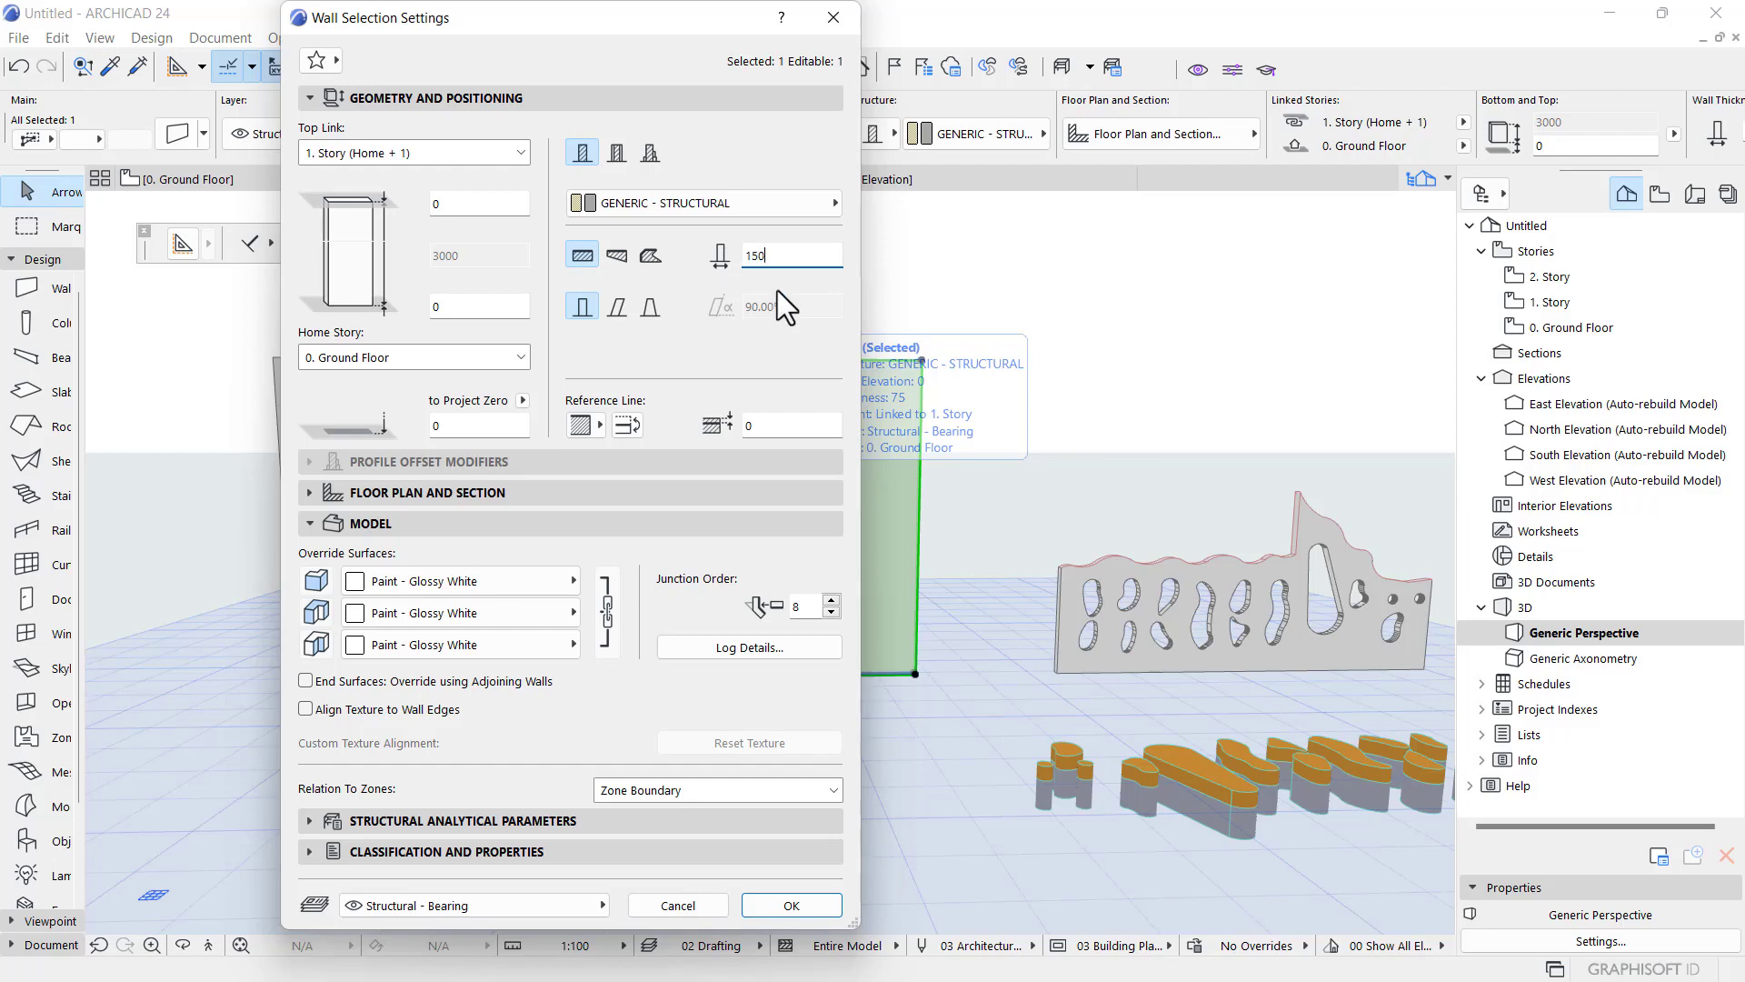
{"action": "left_click", "coordinate": [791, 905]}
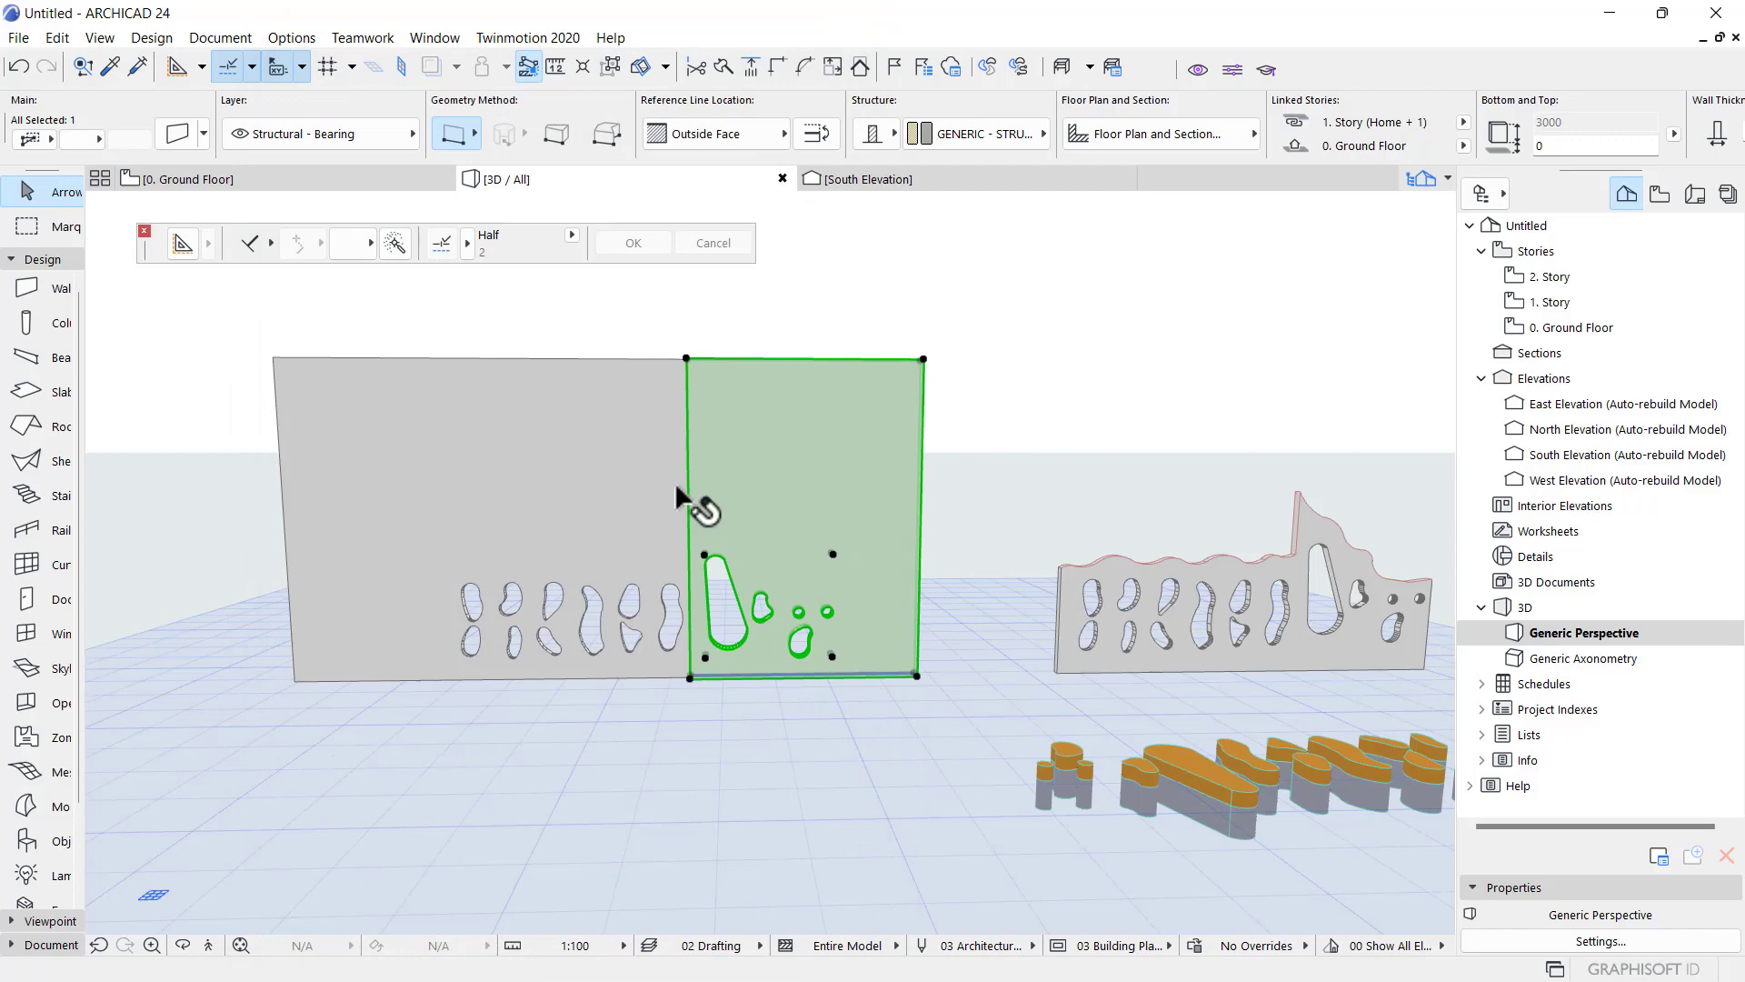
{"action": "middle_click_drag", "start_coordinate": [679, 491], "coordinate": [768, 527], "text": "shift"}
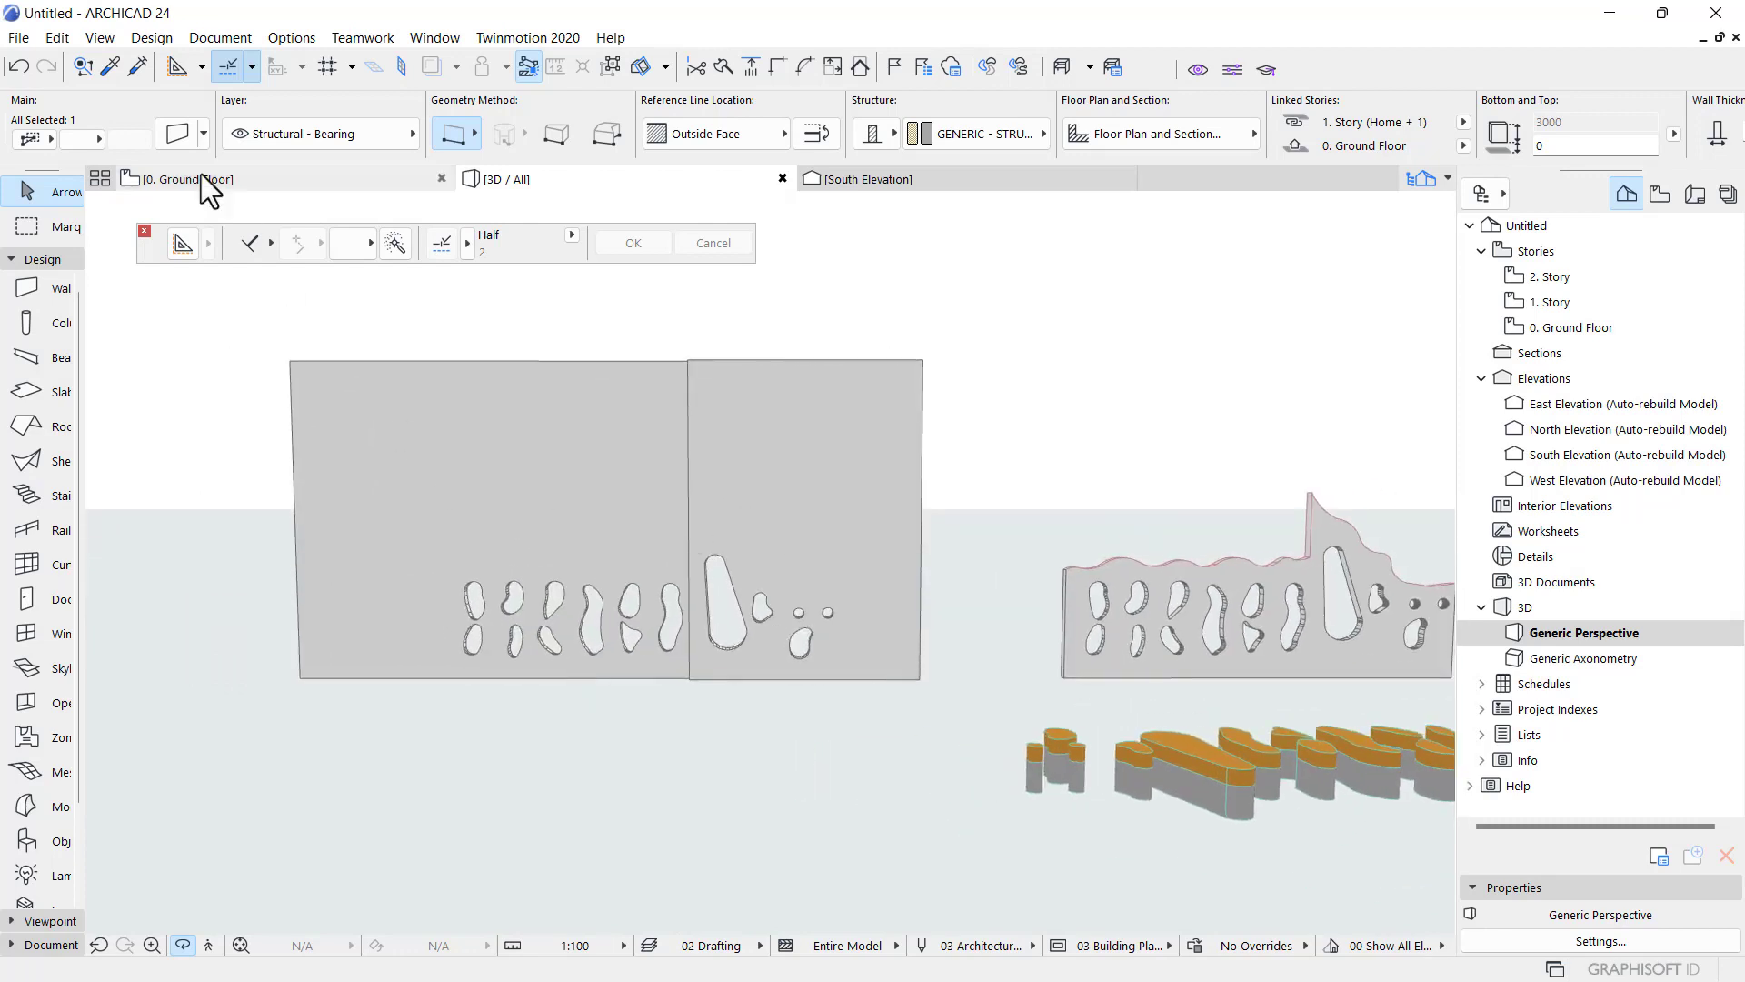
{"action": "left_click", "coordinate": [203, 179]}
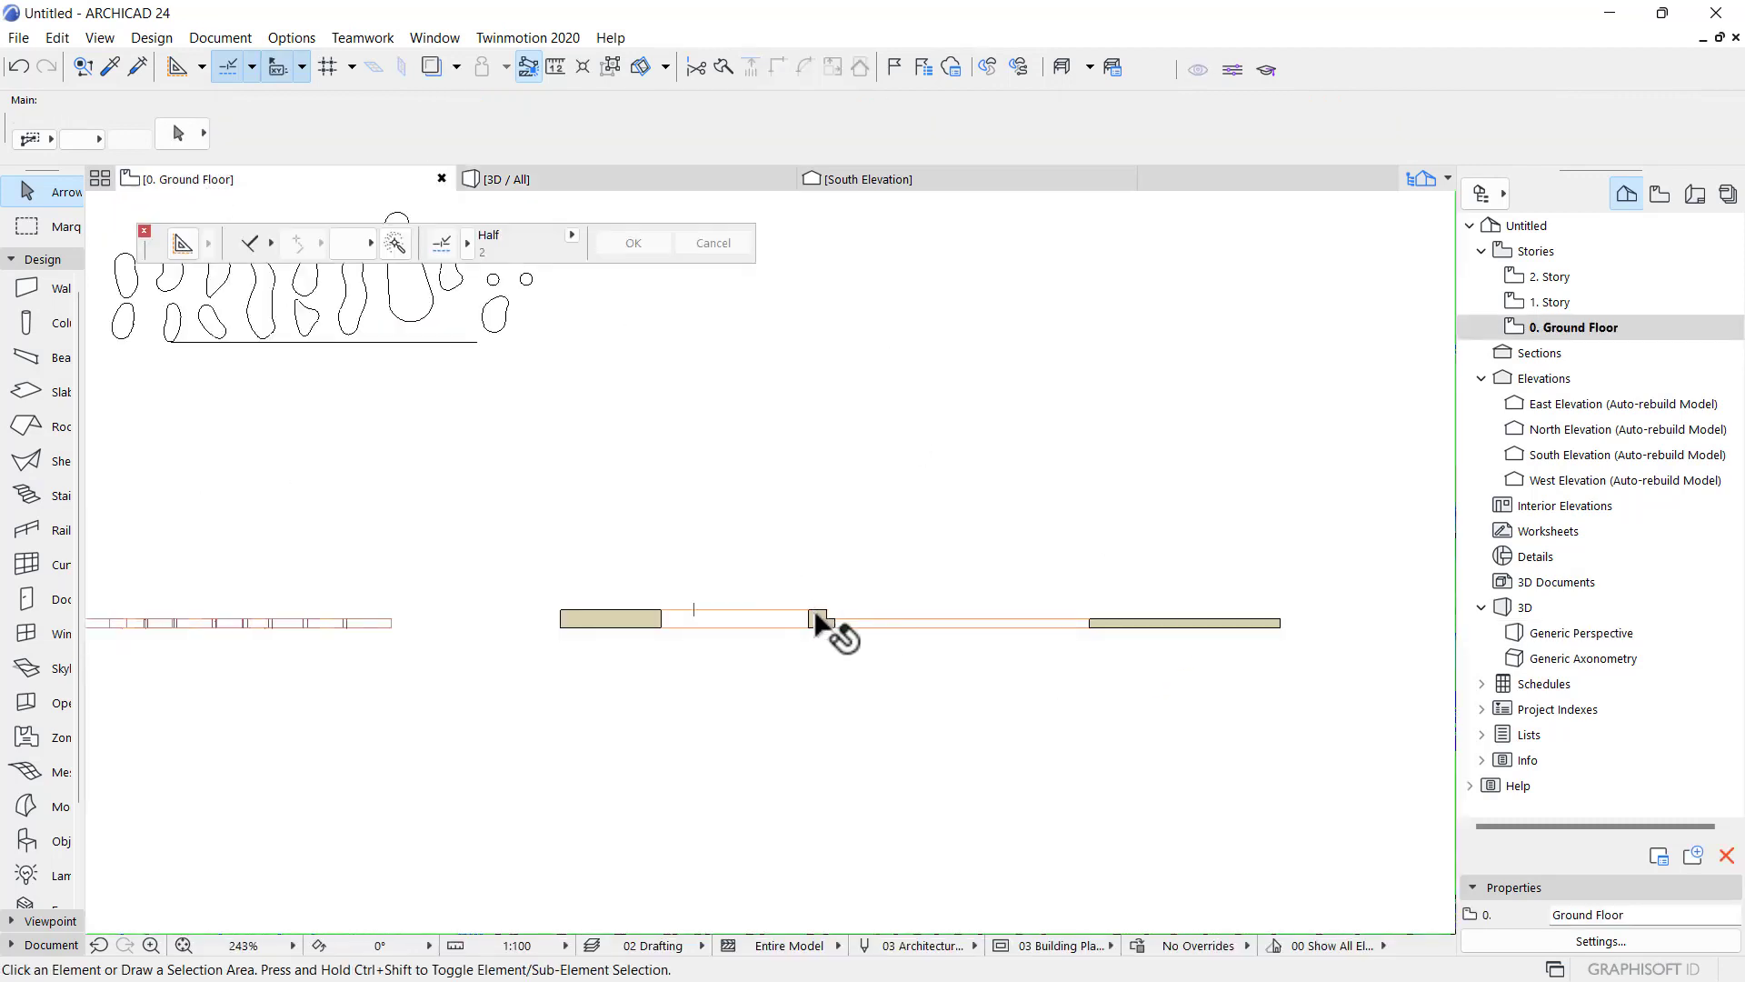
{"action": "scroll", "coordinate": [896, 636], "scroll_direction": "up", "scroll_amount": 5}
{"action": "scroll", "coordinate": [755, 568], "scroll_direction": "down", "scroll_amount": 5}
{"action": "left_click", "coordinate": [1166, 581]}
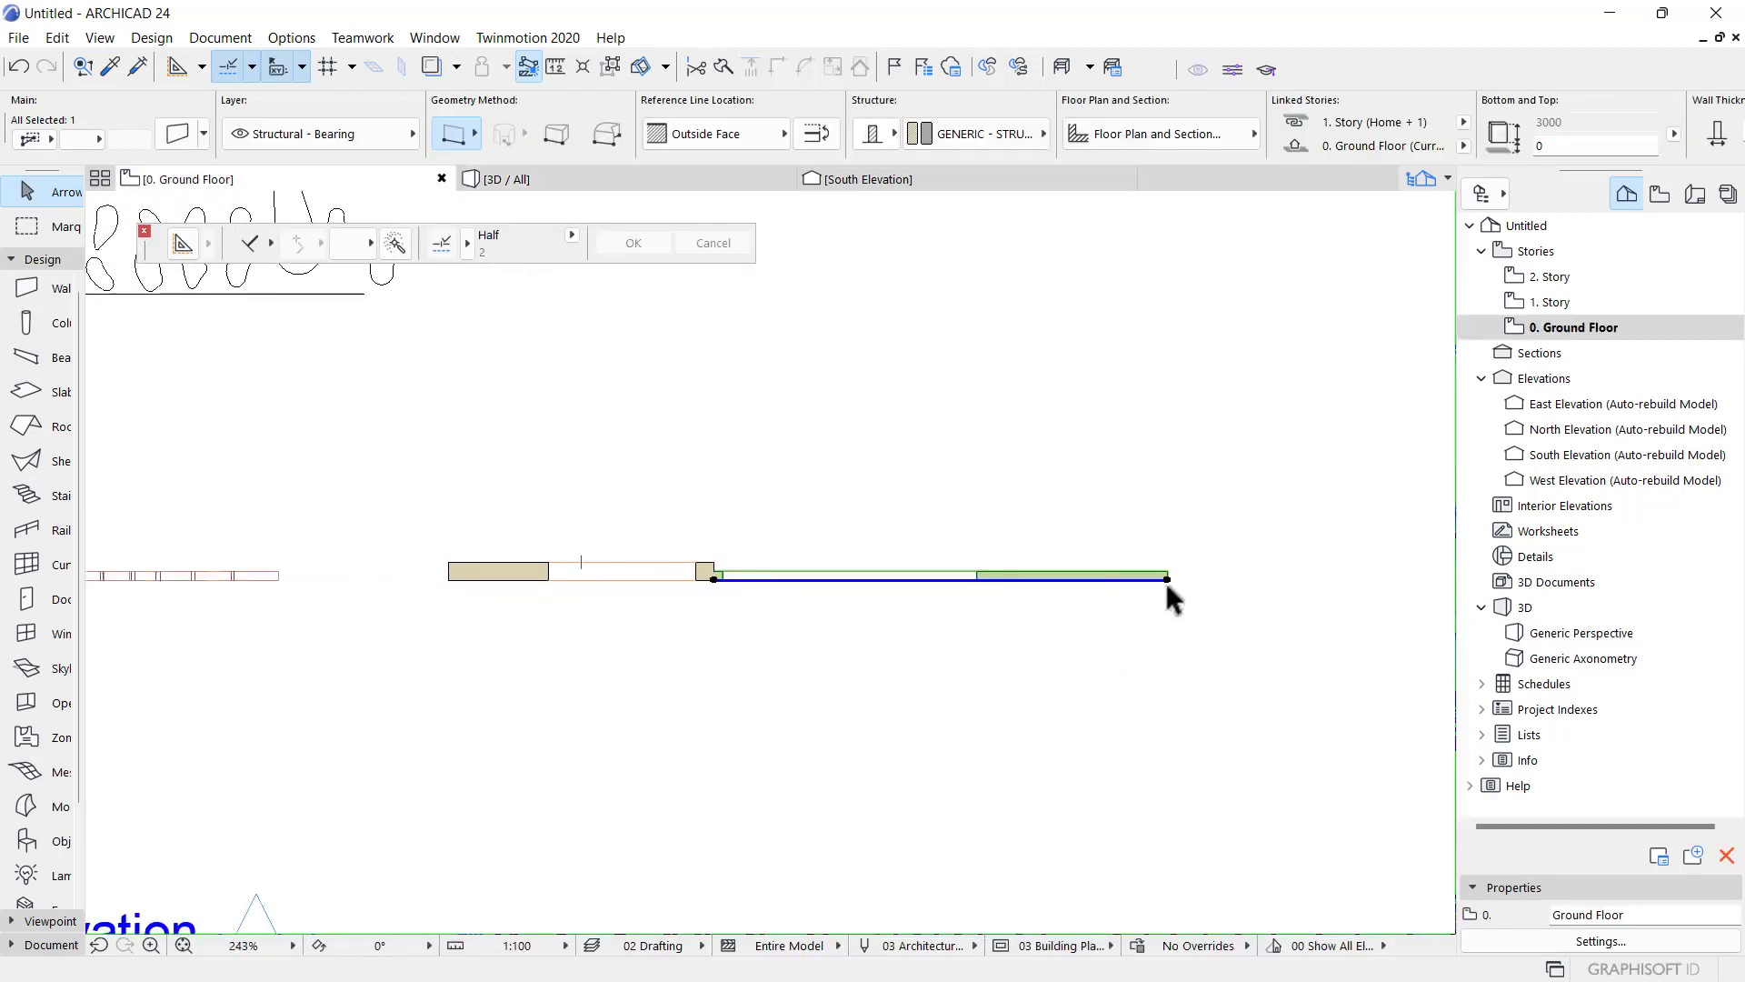
{"action": "key", "text": "Escape"}
- Suspend grouping and select the individual arcs of the wavy line adjoining the vertical segment of the stepped profile
{"action": "scroll", "coordinate": [806, 585], "scroll_direction": "down", "scroll_amount": 5}
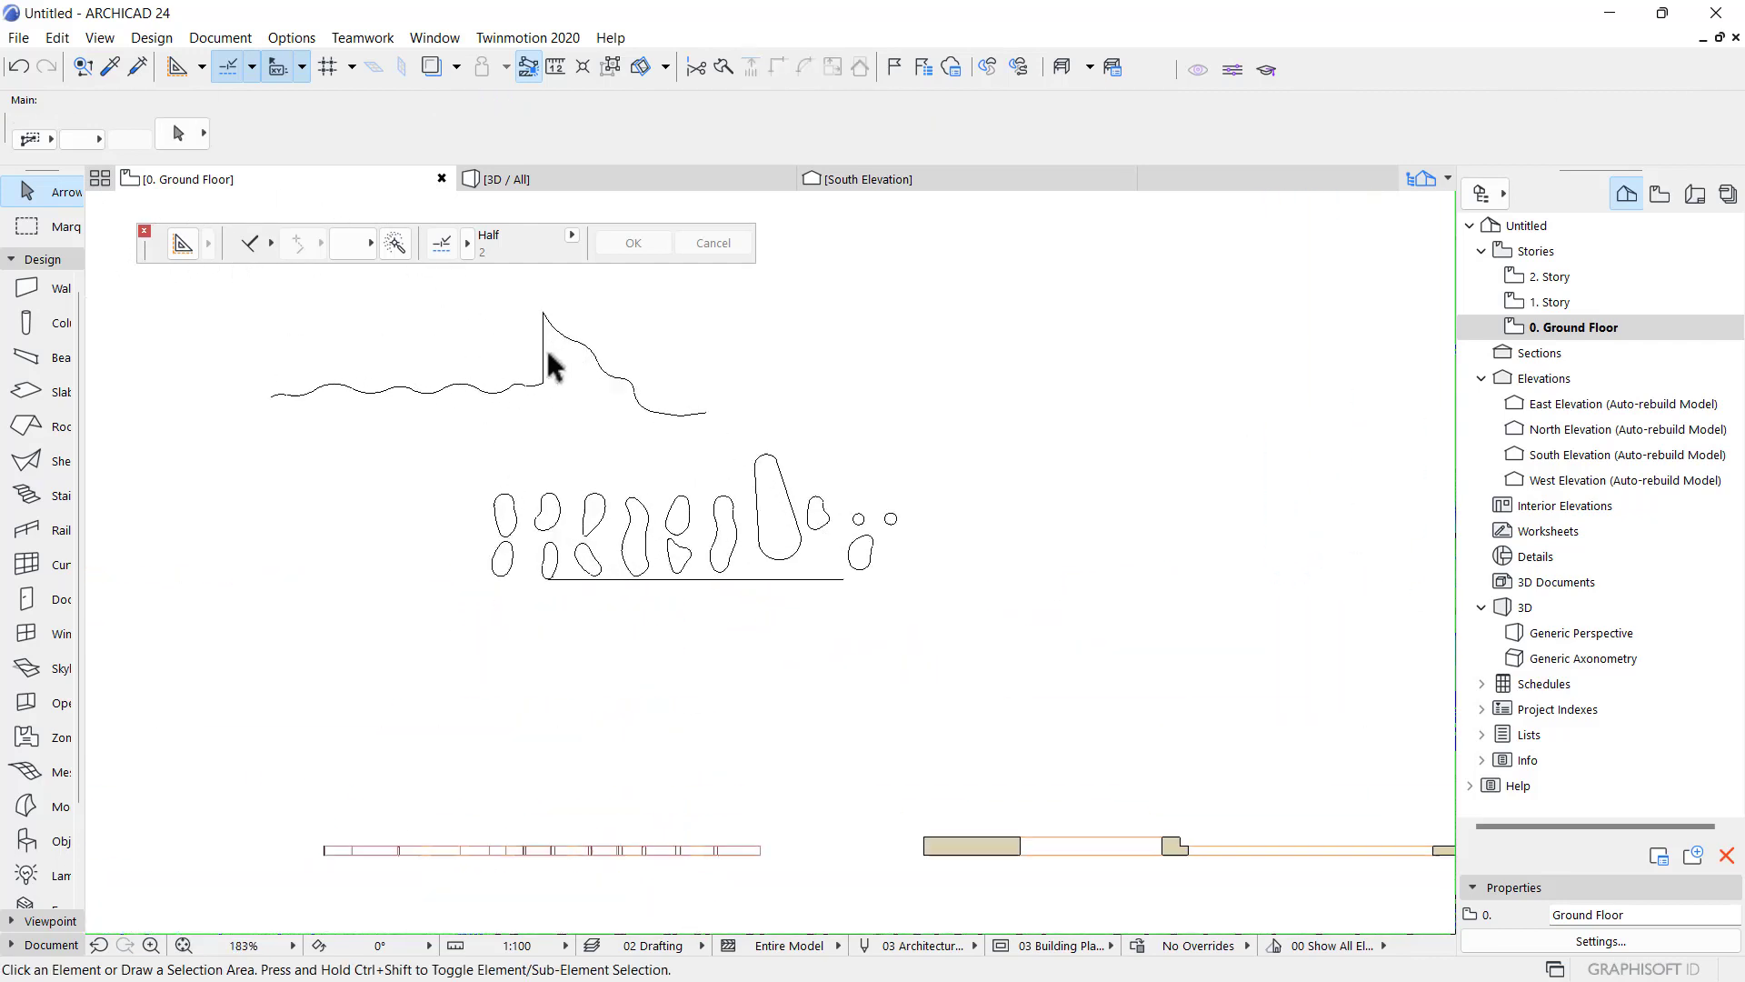
{"action": "scroll", "coordinate": [548, 354], "scroll_direction": "up", "scroll_amount": 10}
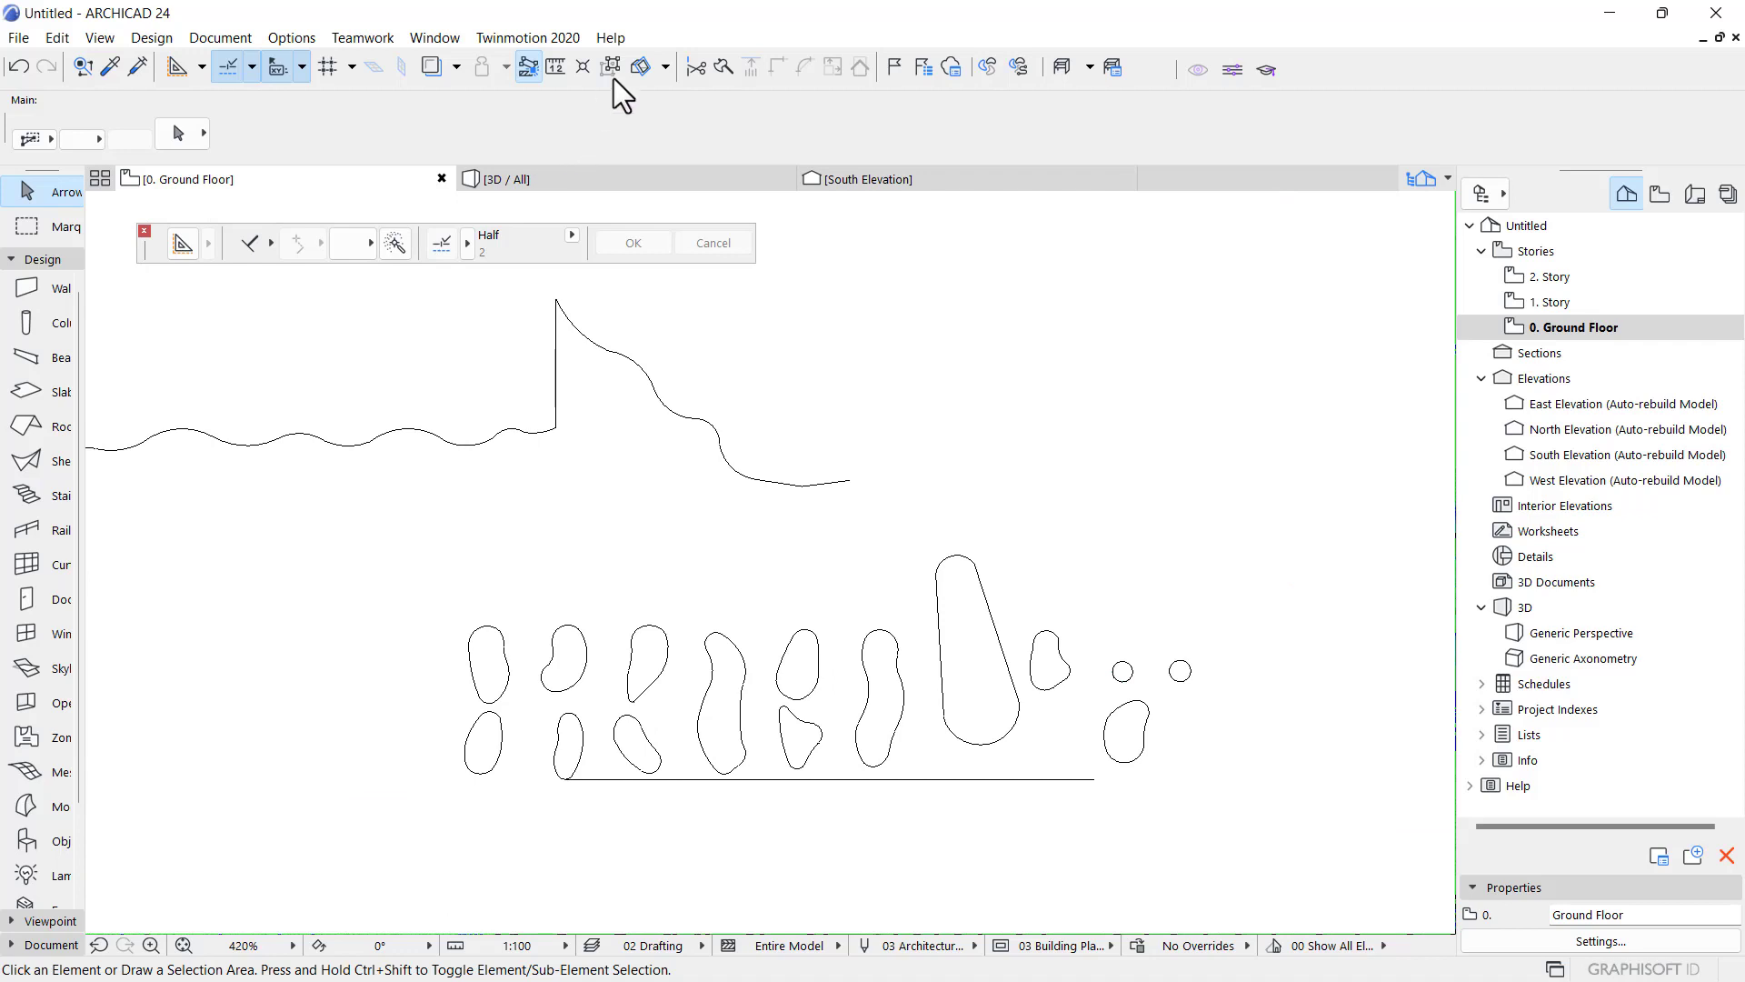
{"action": "scroll", "coordinate": [536, 342], "scroll_direction": "up", "scroll_amount": 3}
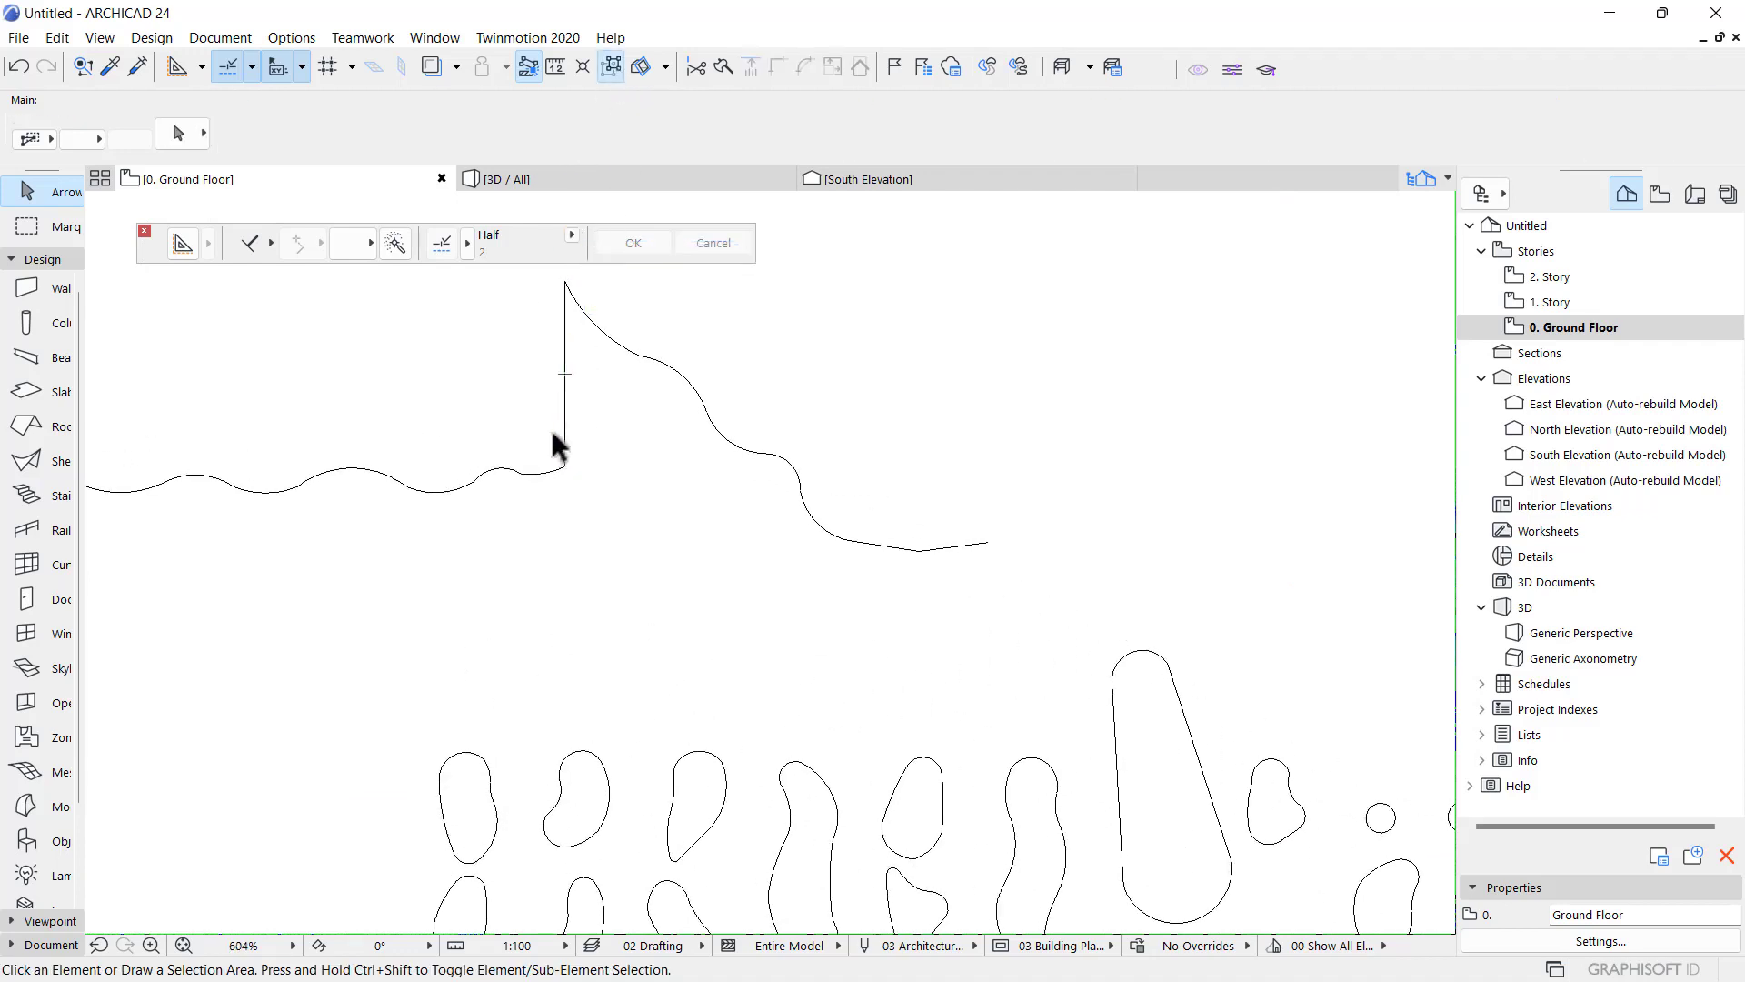
{"action": "left_click", "coordinate": [542, 472]}
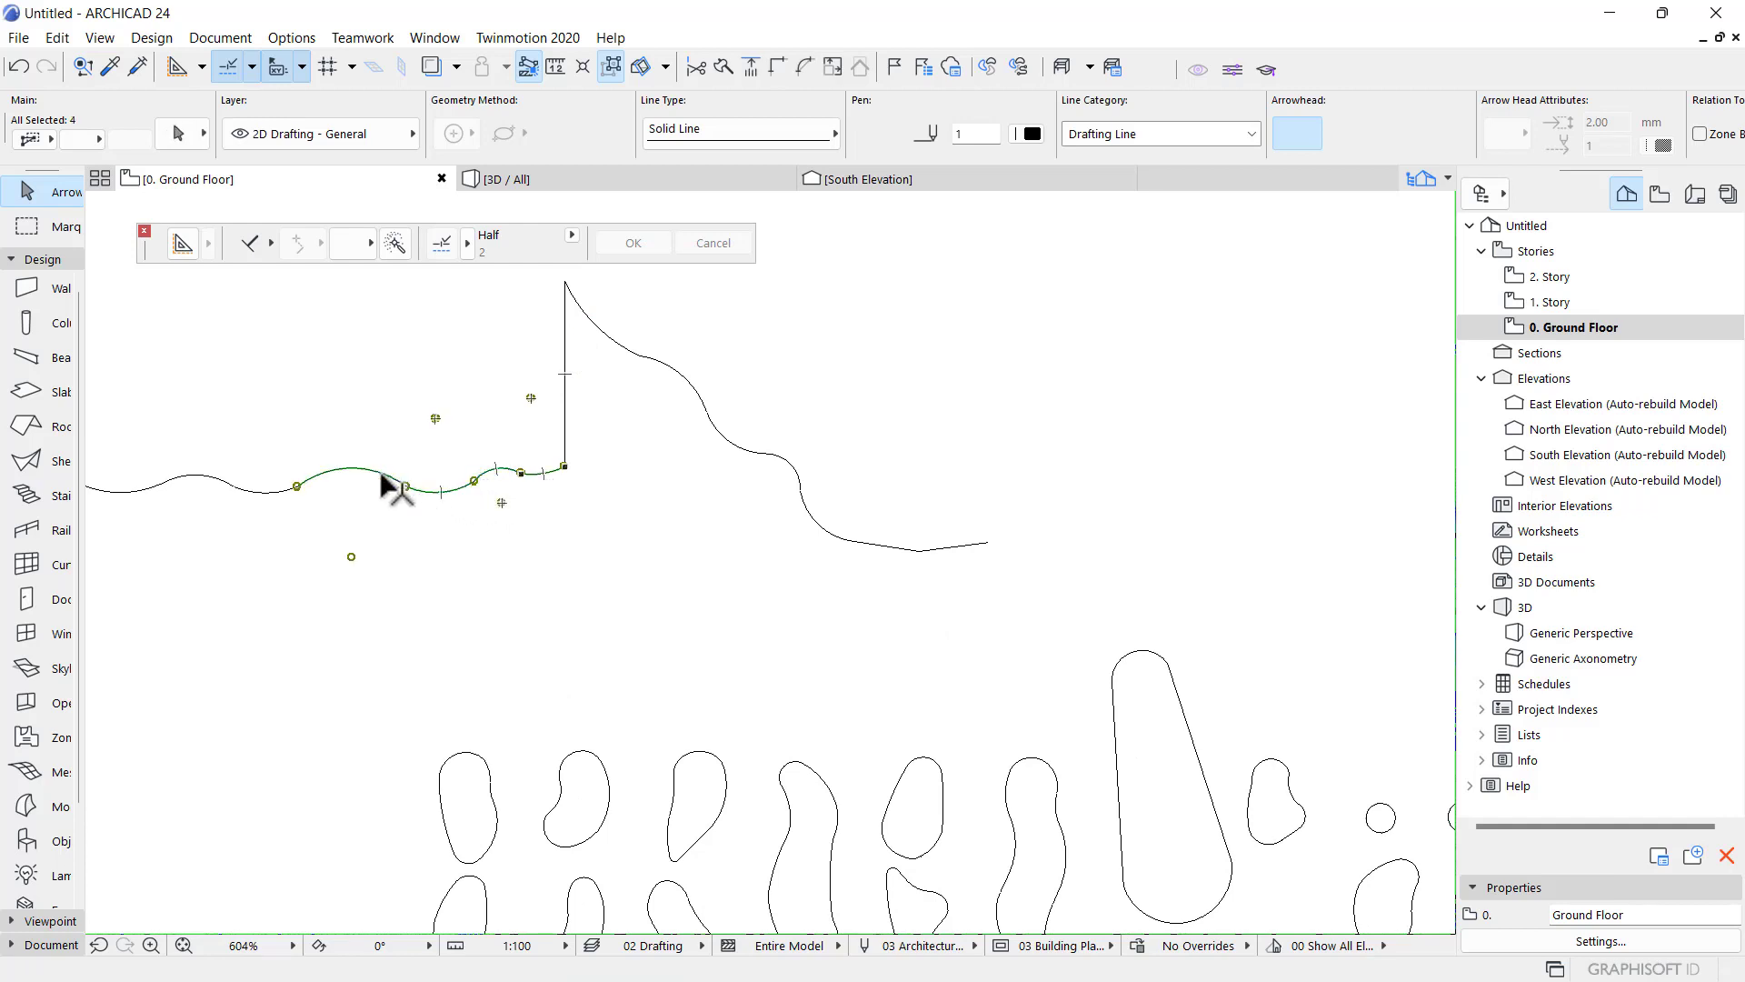
{"action": "scroll", "coordinate": [382, 474], "scroll_direction": "down", "scroll_amount": 3}
{"action": "scroll", "coordinate": [572, 472], "scroll_direction": "up", "scroll_amount": 2}
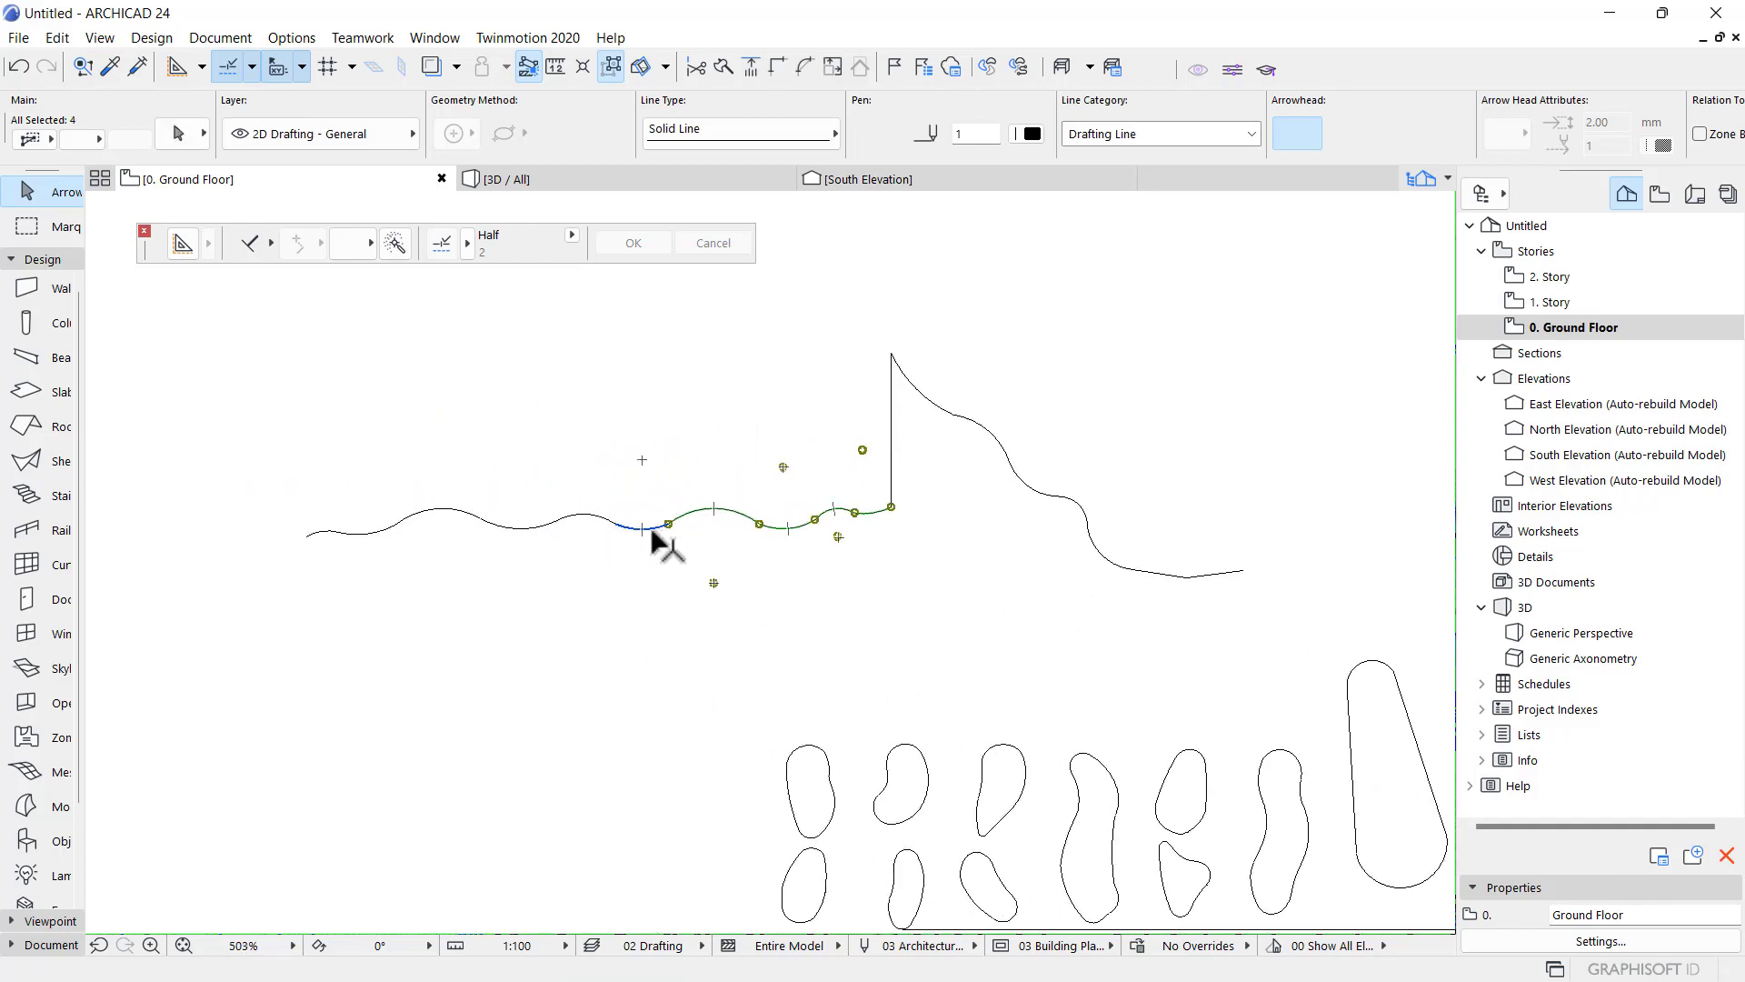
{"action": "left_click", "coordinate": [536, 533]}
{"action": "left_click", "coordinate": [455, 498]}
{"action": "left_click", "coordinate": [362, 534]}
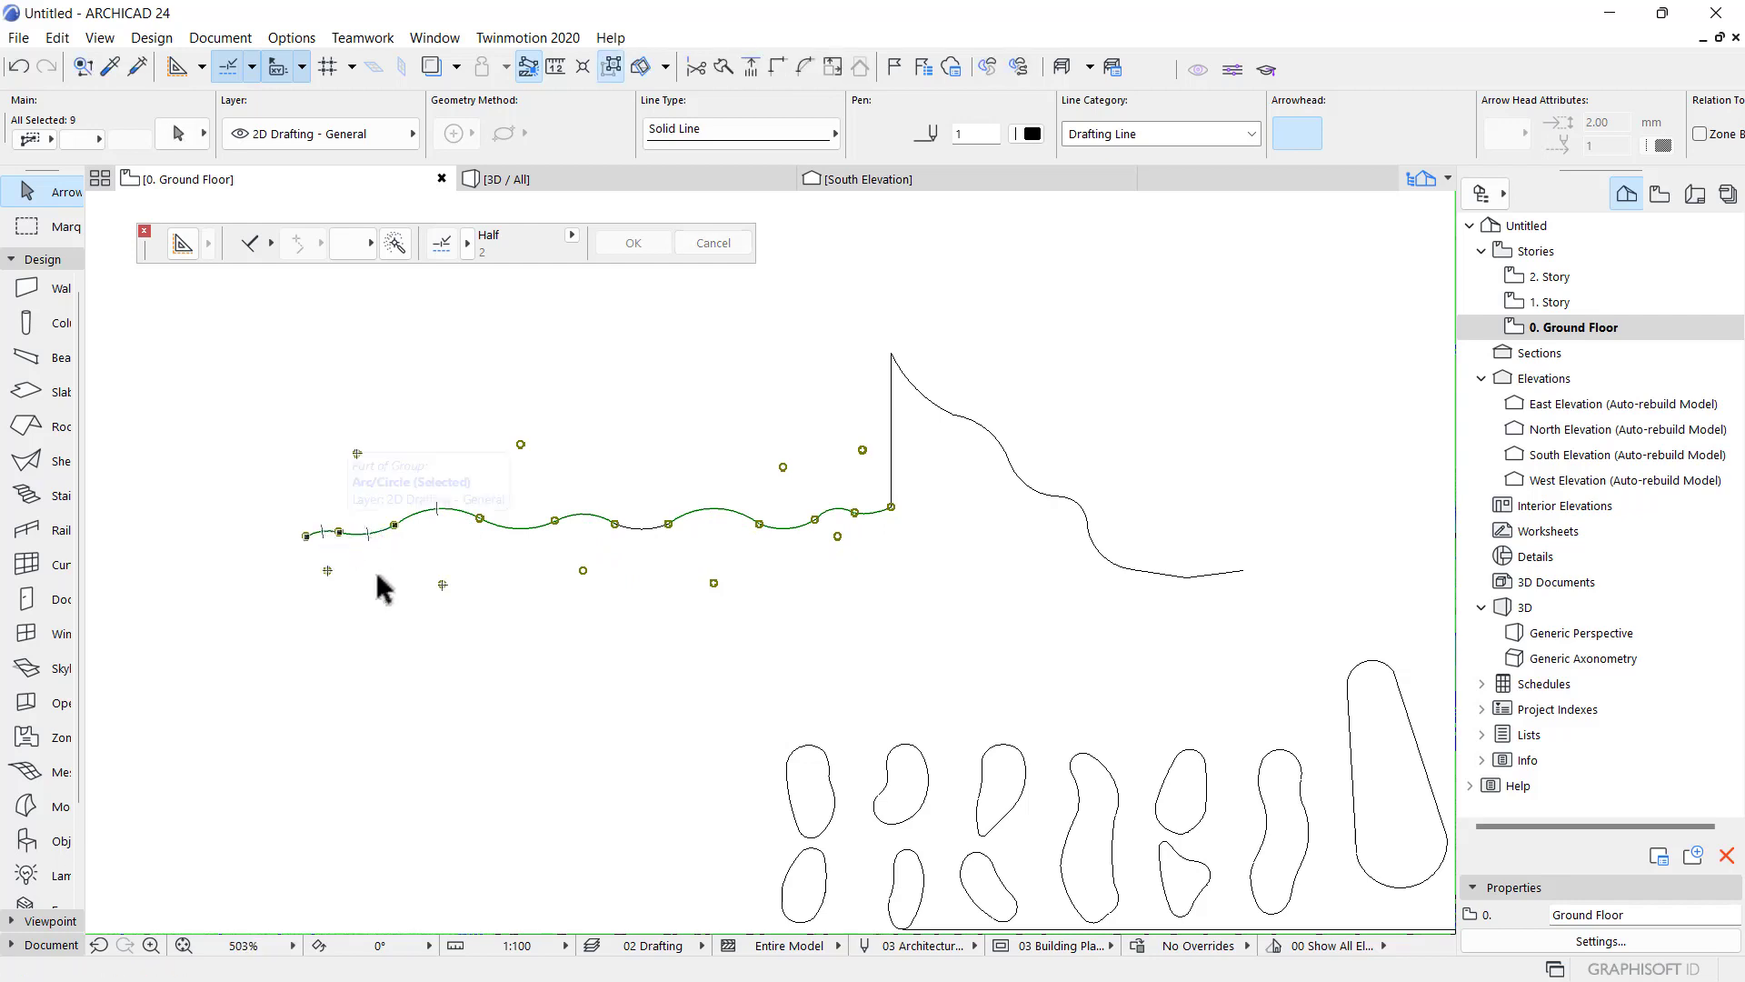
- Try to move the nine selected arcs down and to the left, away from the stepped profile
{"action": "key", "text": "ctrl+d"}
{"action": "left_click", "coordinate": [891, 507]}
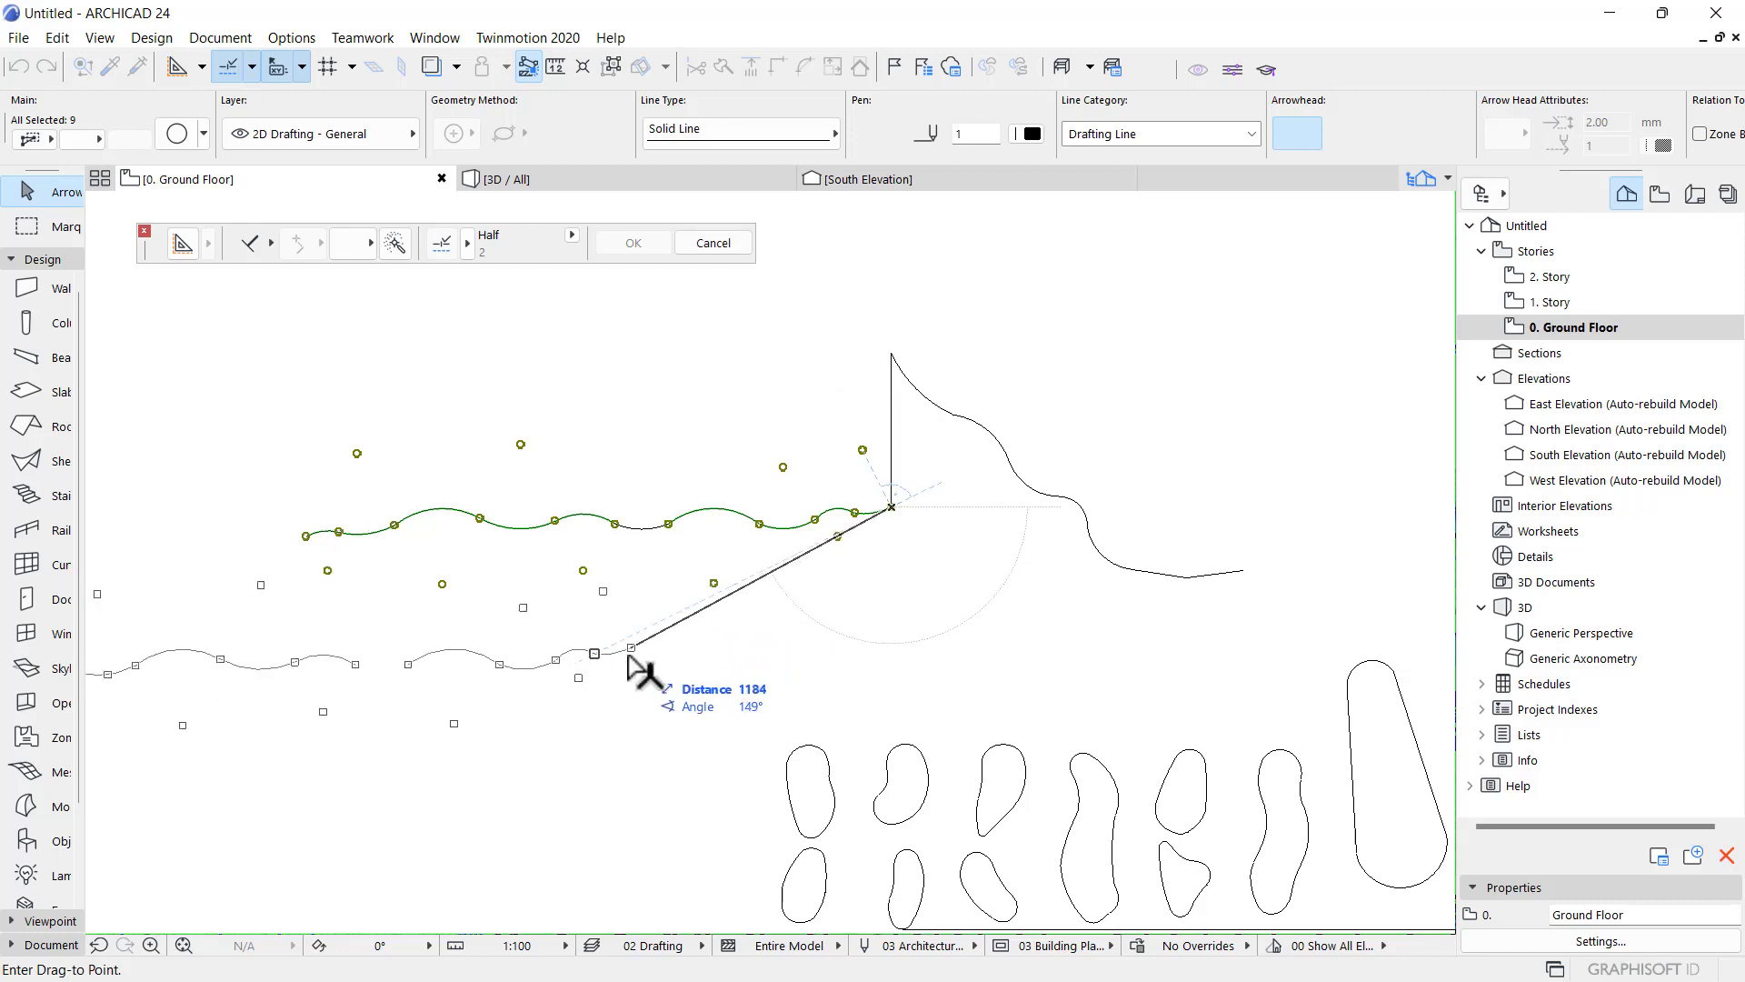
{"action": "left_click", "coordinate": [643, 649]}
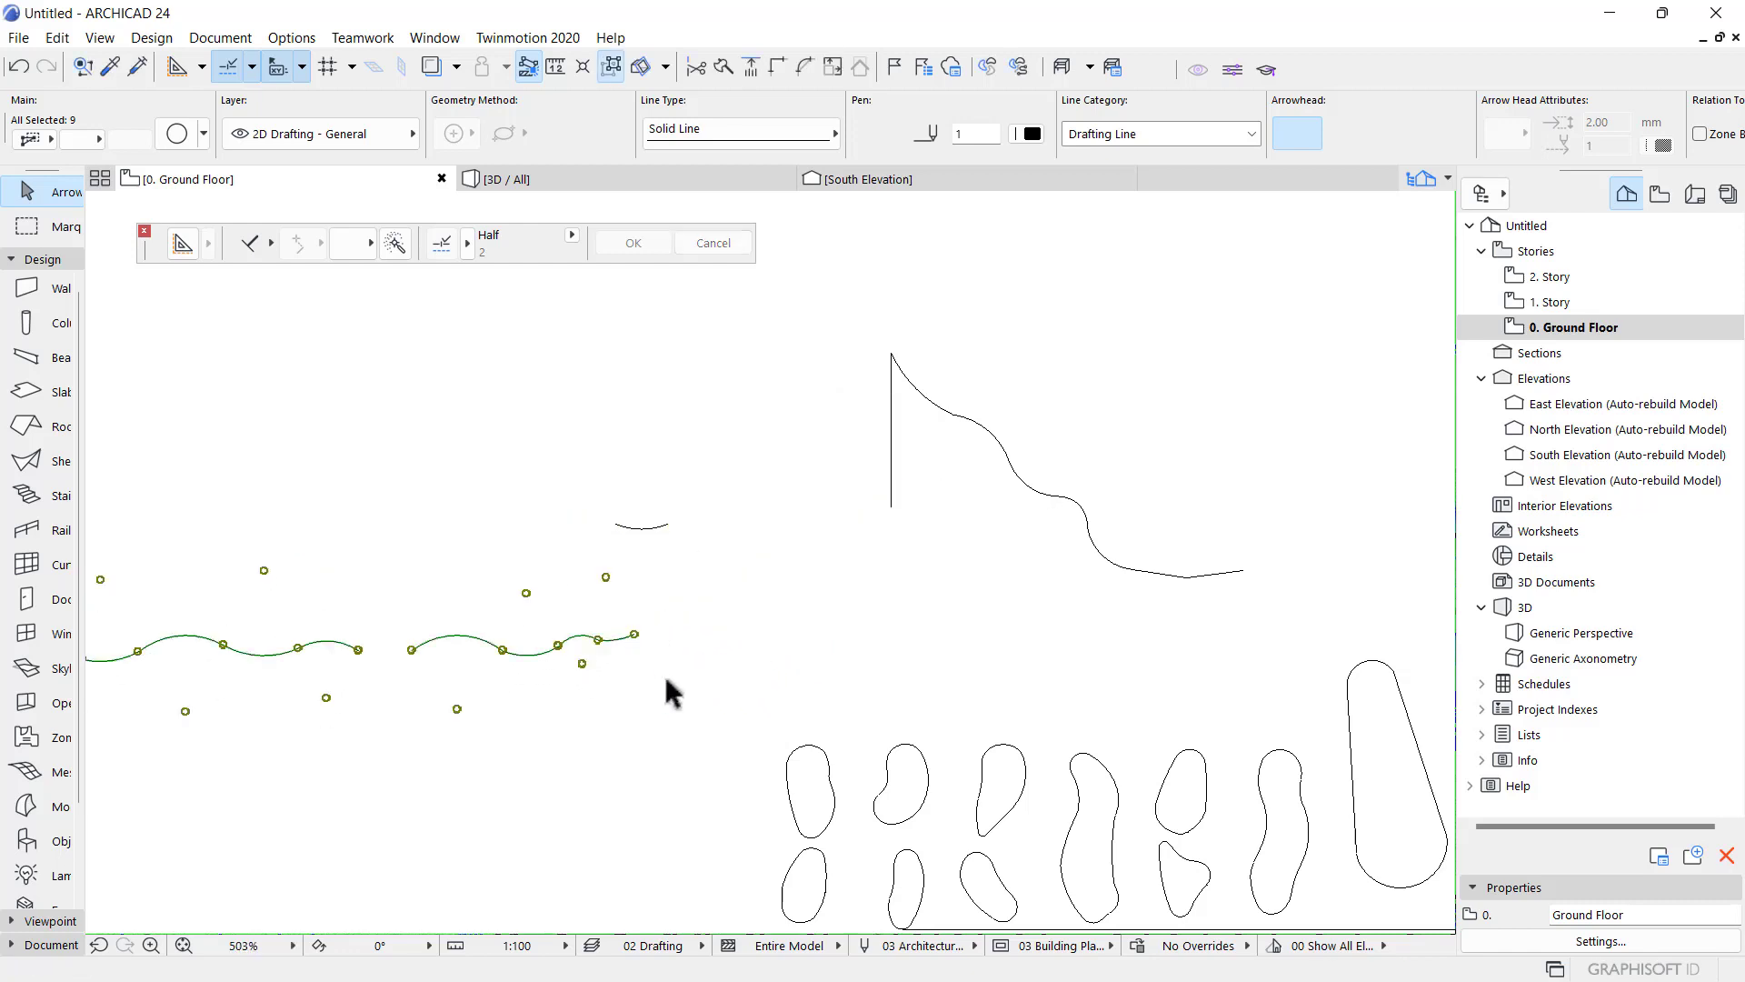
{"action": "key", "text": "Escape"}
{"action": "scroll", "coordinate": [695, 582], "scroll_direction": "down", "scroll_amount": 3}
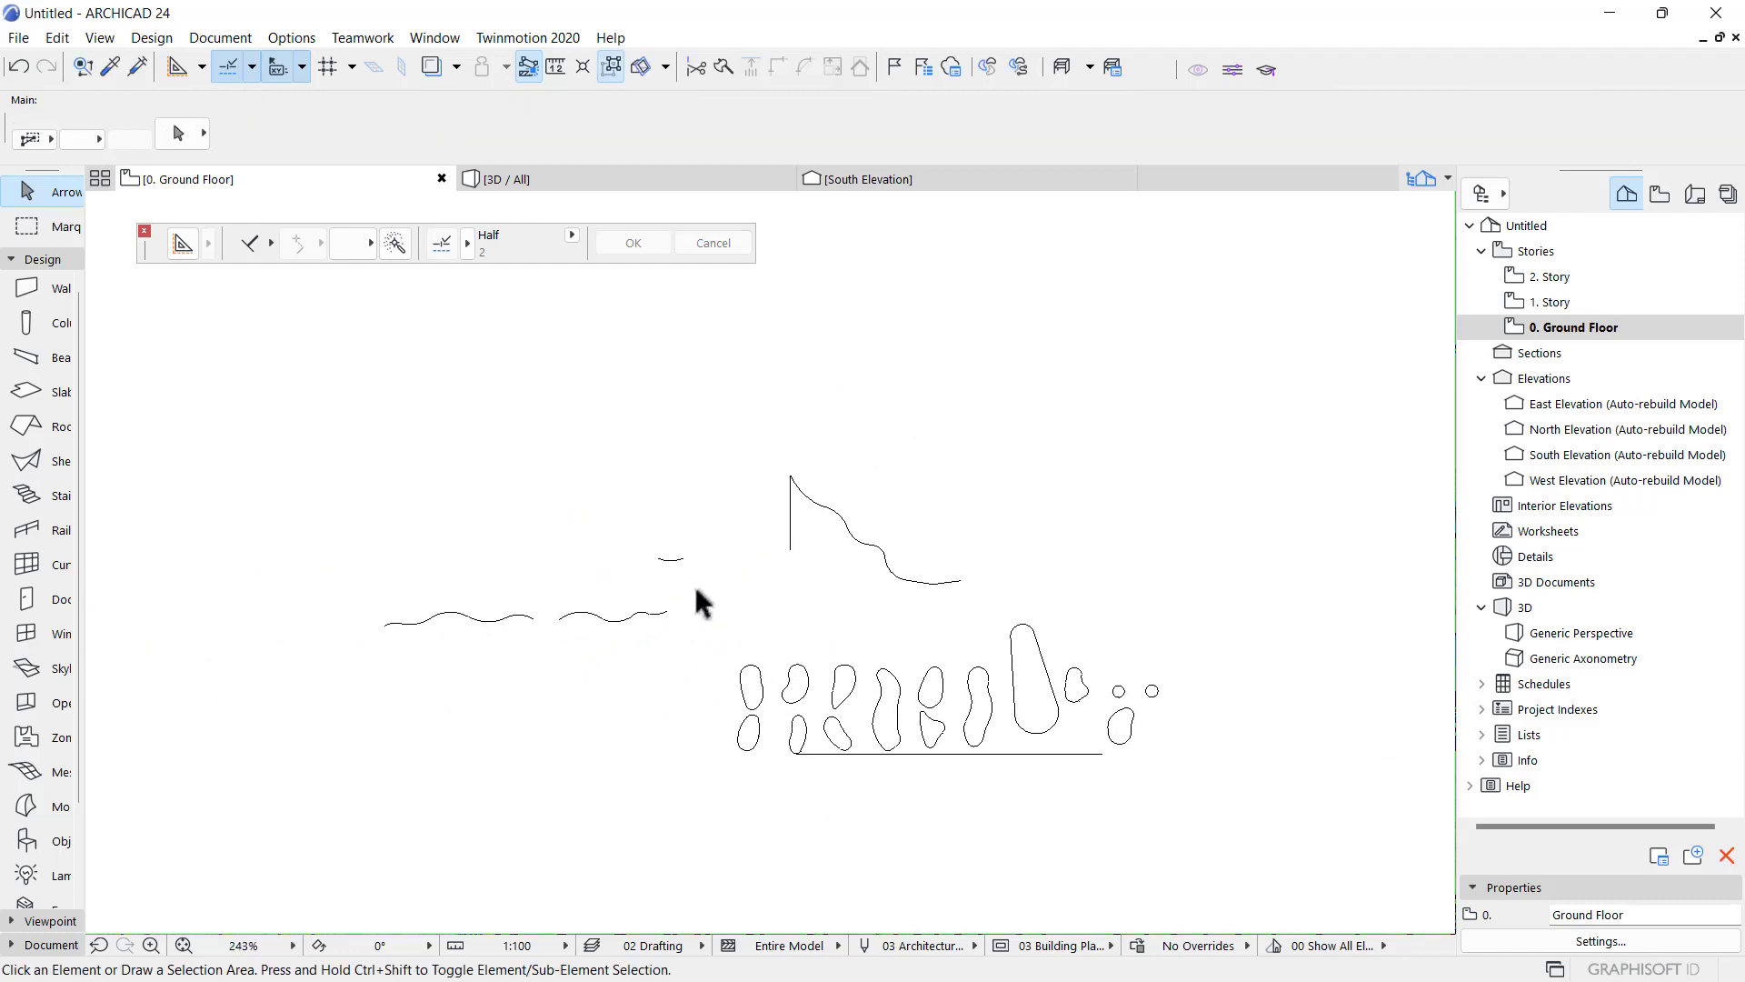
{"action": "key", "text": "ctrl+z"}
- Add the missed middle arc to the selection and move the complete wavy line down-left, clear of the stepped profile
{"action": "scroll", "coordinate": [694, 585], "scroll_direction": "up", "scroll_amount": 3}
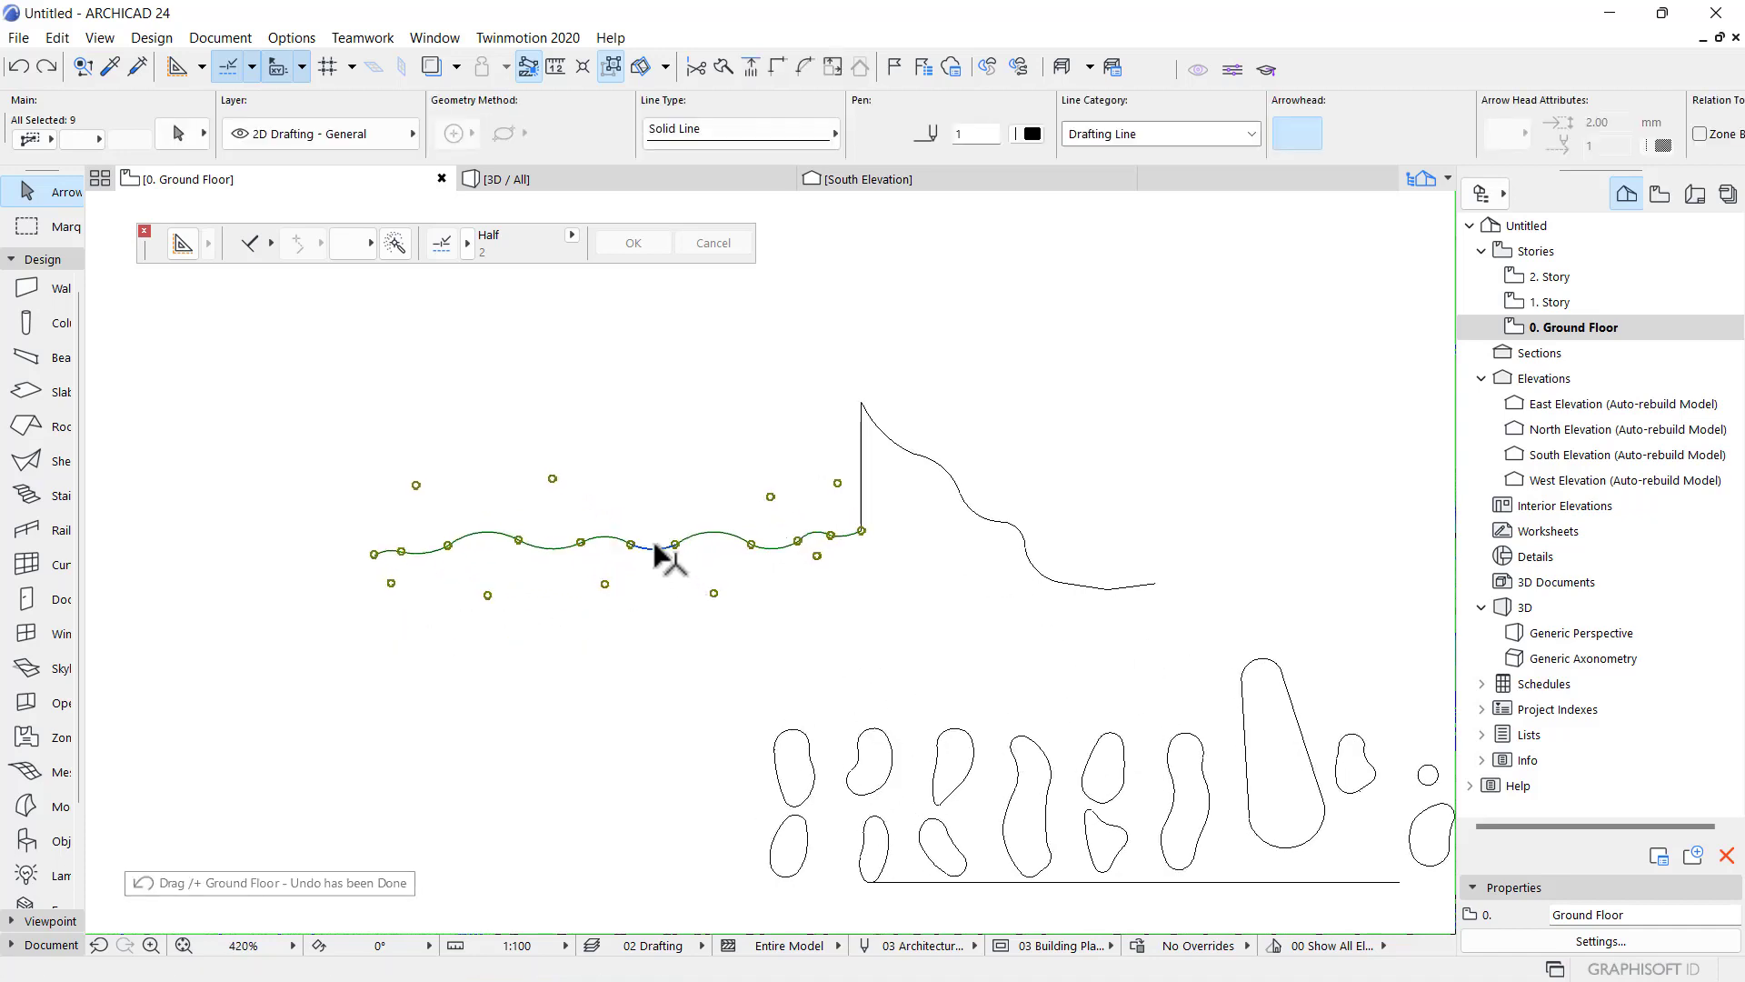
{"action": "left_click", "coordinate": [653, 546]}
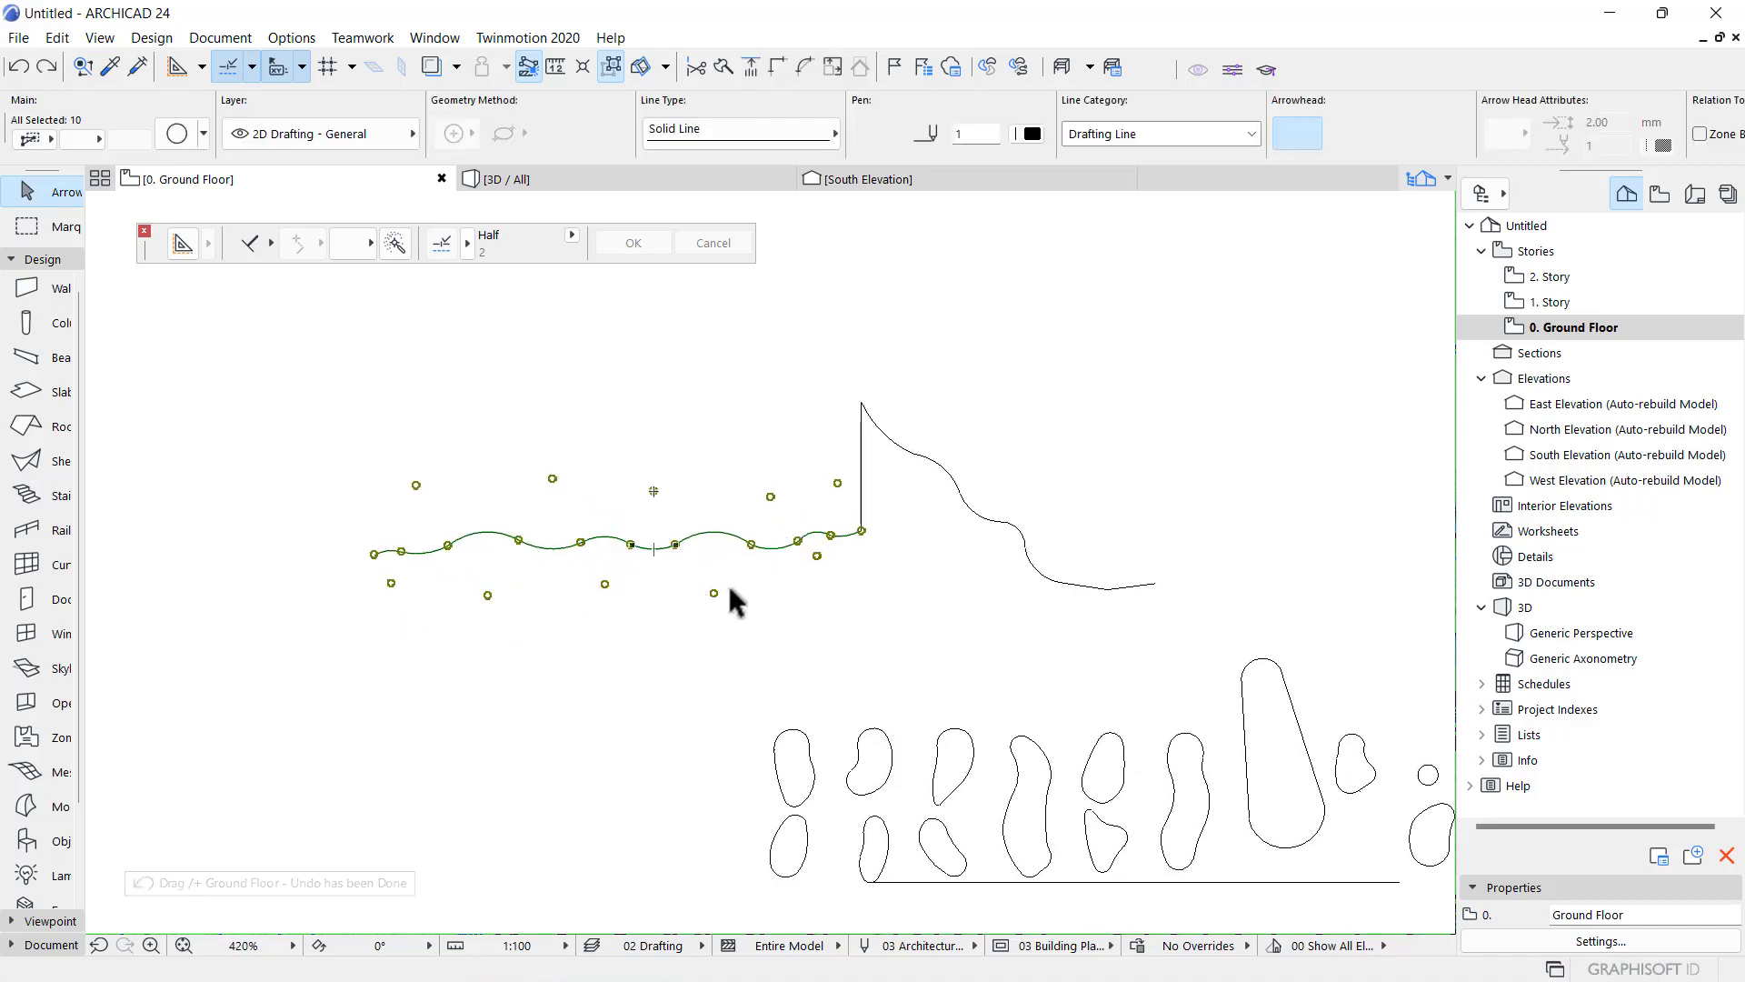
{"action": "left_click", "coordinate": [860, 529]}
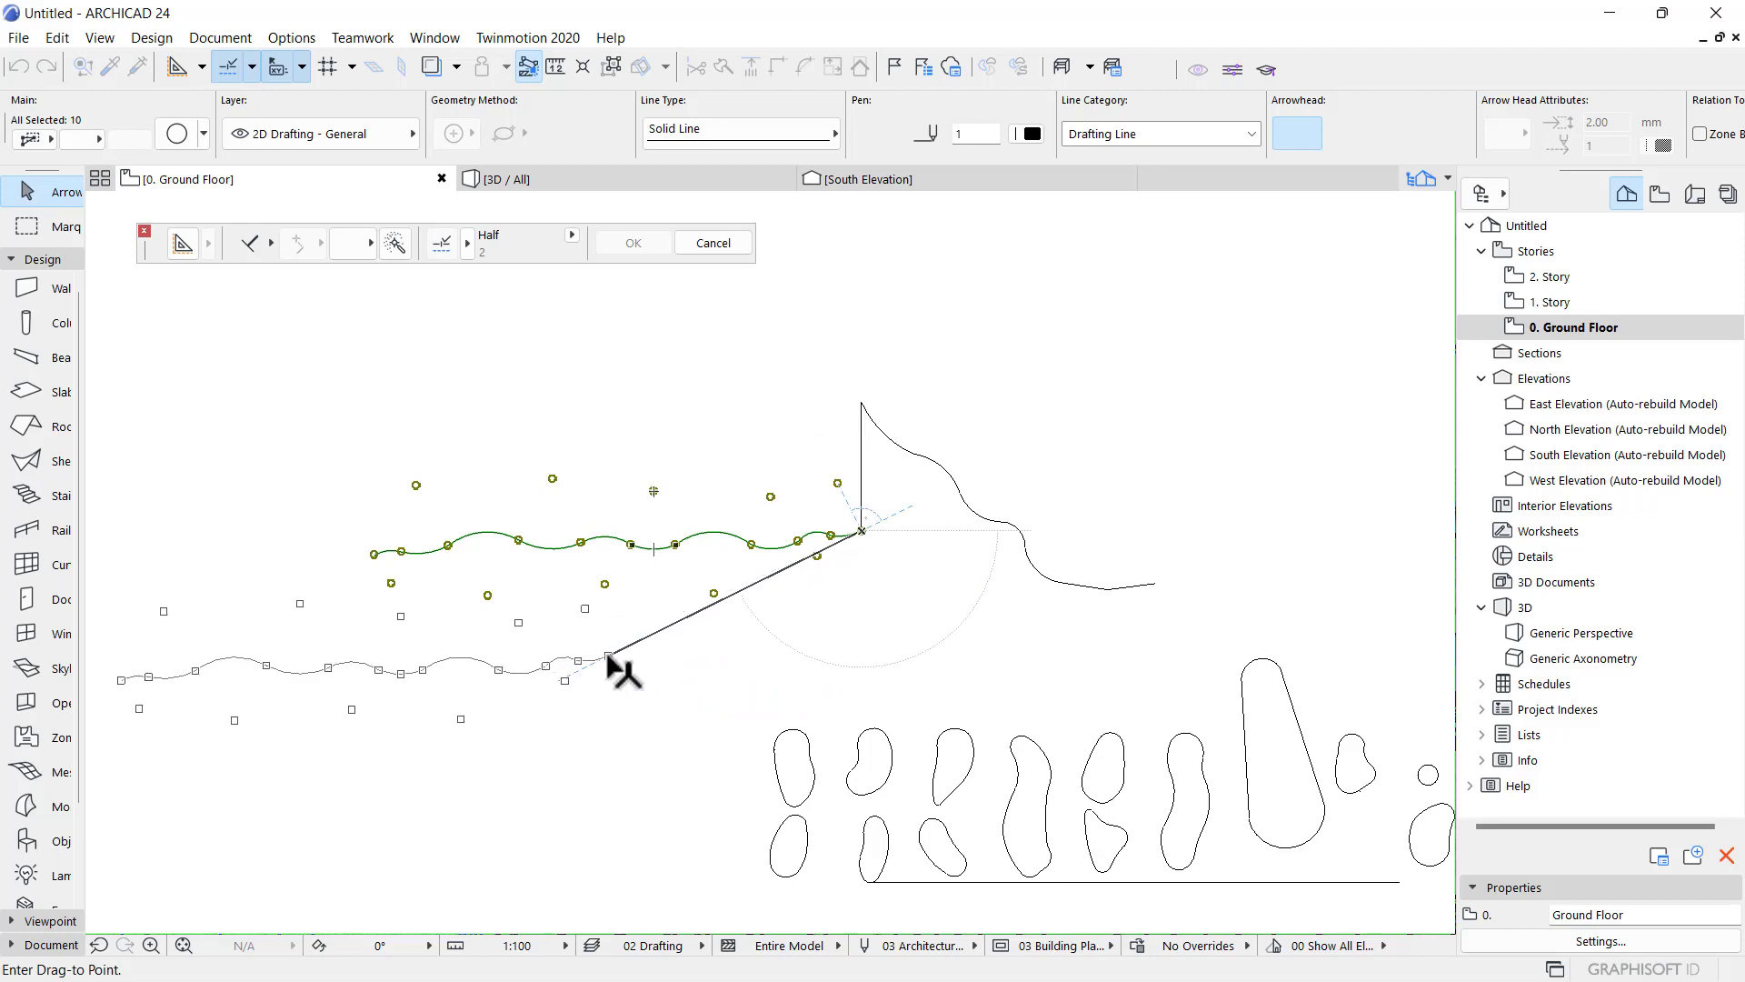
{"action": "left_click", "coordinate": [607, 655]}
{"action": "left_click", "coordinate": [756, 592]}
{"action": "scroll", "coordinate": [545, 604], "scroll_direction": "down", "scroll_amount": 3}
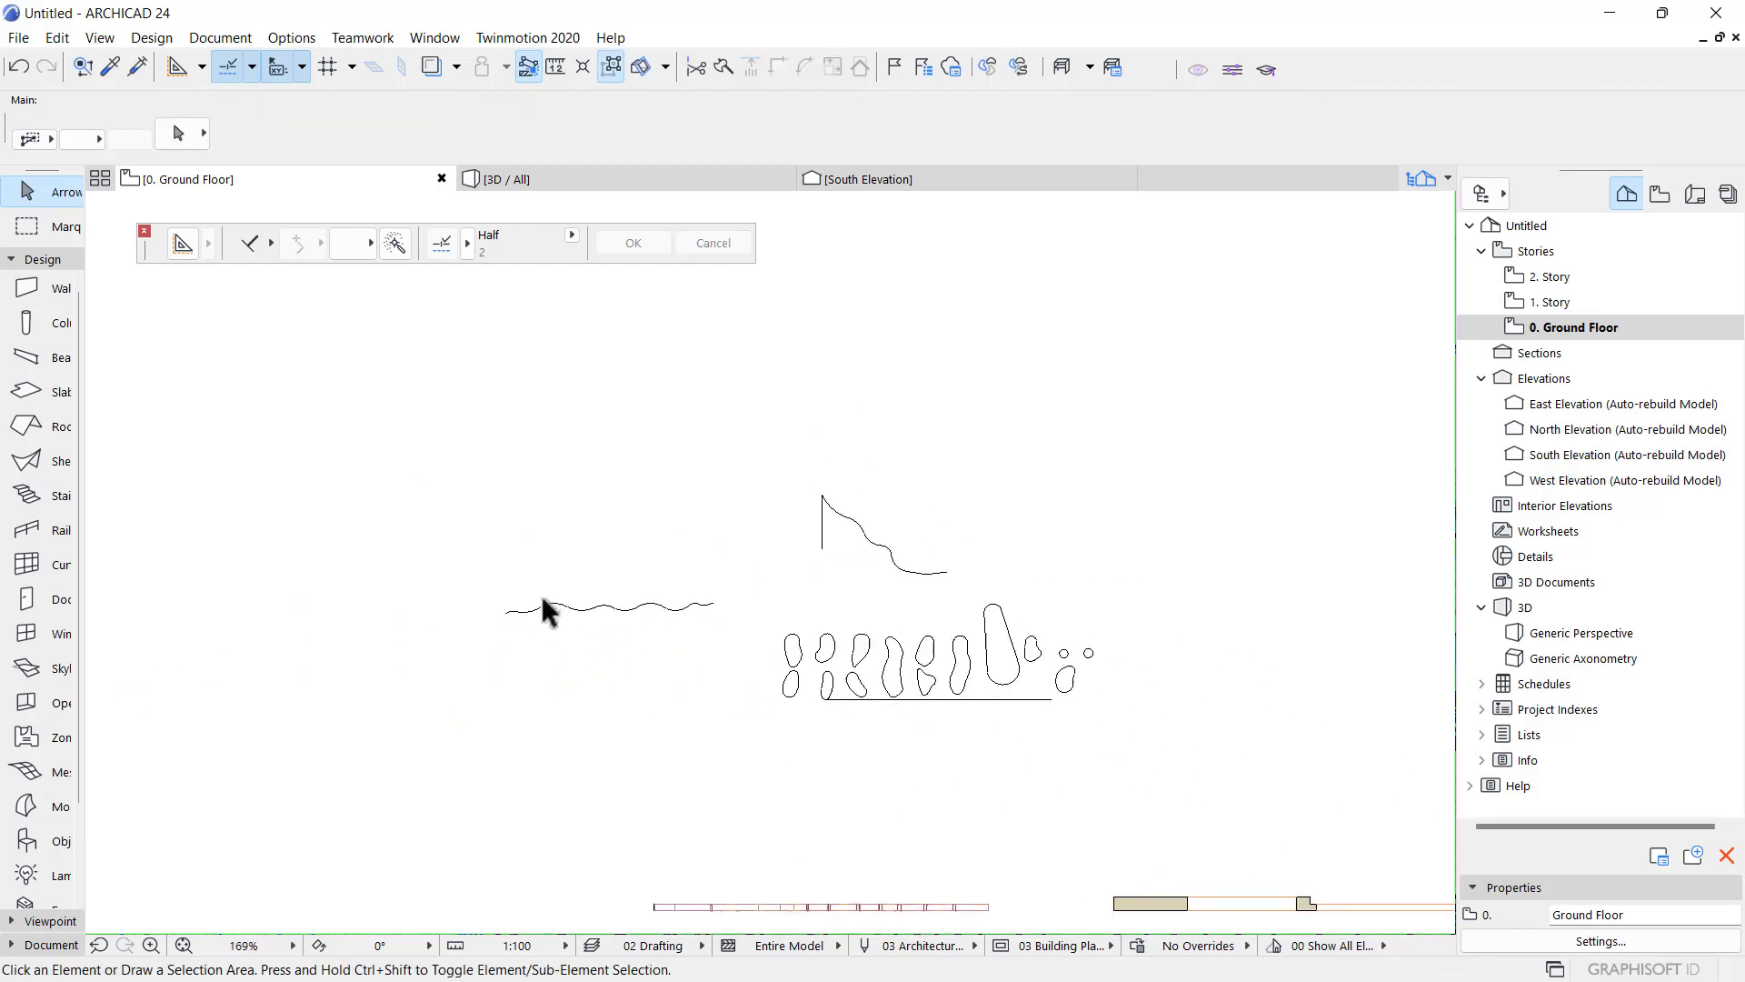
- Create an extruded shell that traces the moved wavy line, with an extrusion length of 3000 mm
{"action": "left_click", "coordinate": [39, 568]}
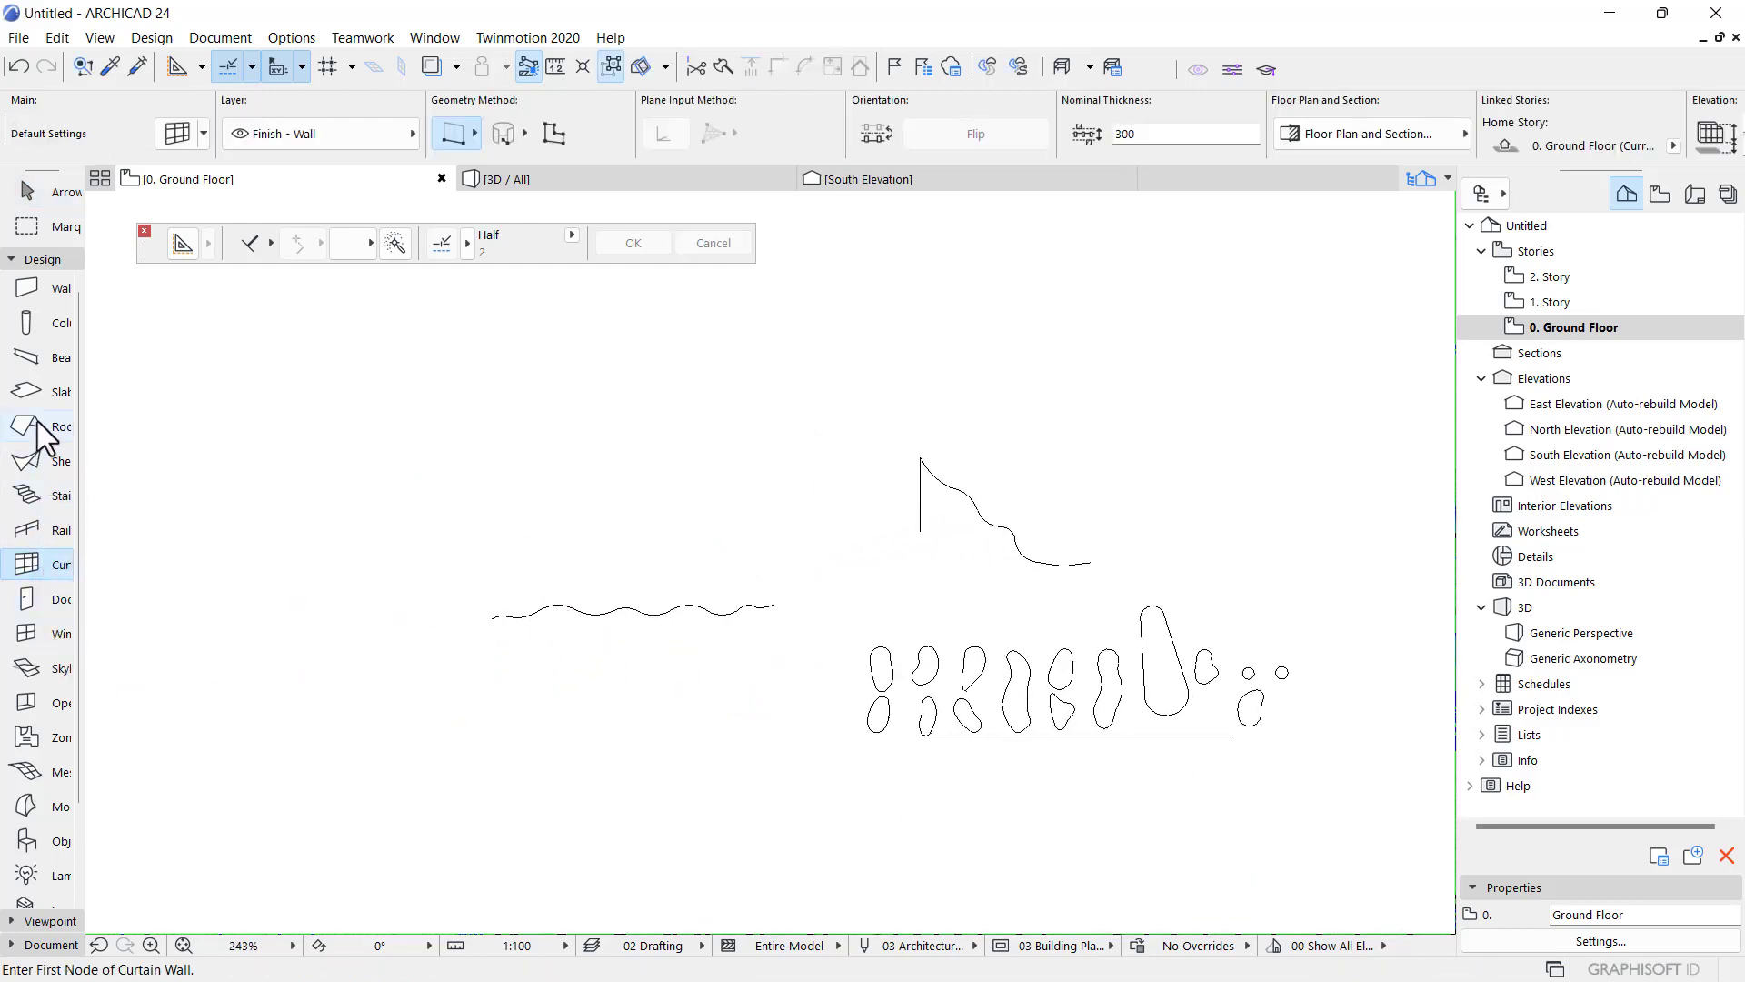
{"action": "left_click", "coordinate": [31, 392]}
{"action": "left_click", "coordinate": [27, 461]}
{"action": "scroll", "coordinate": [536, 627], "scroll_direction": "up", "scroll_amount": 5}
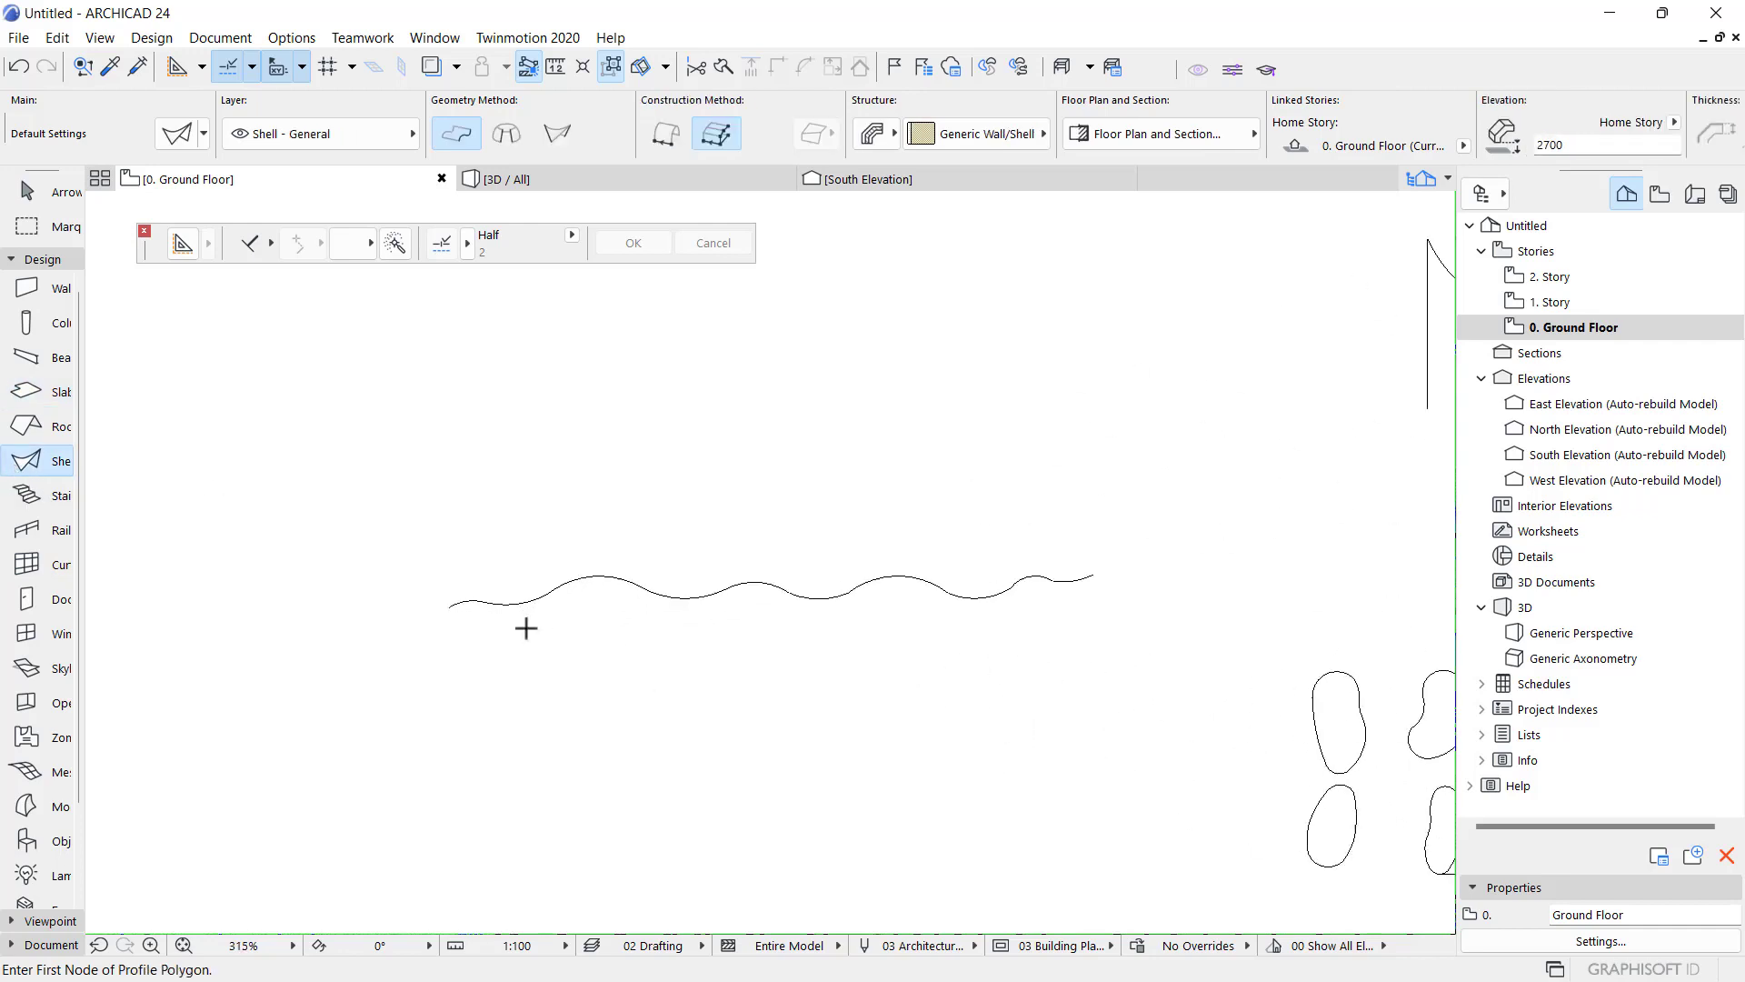
{"action": "left_click", "coordinate": [519, 602]}
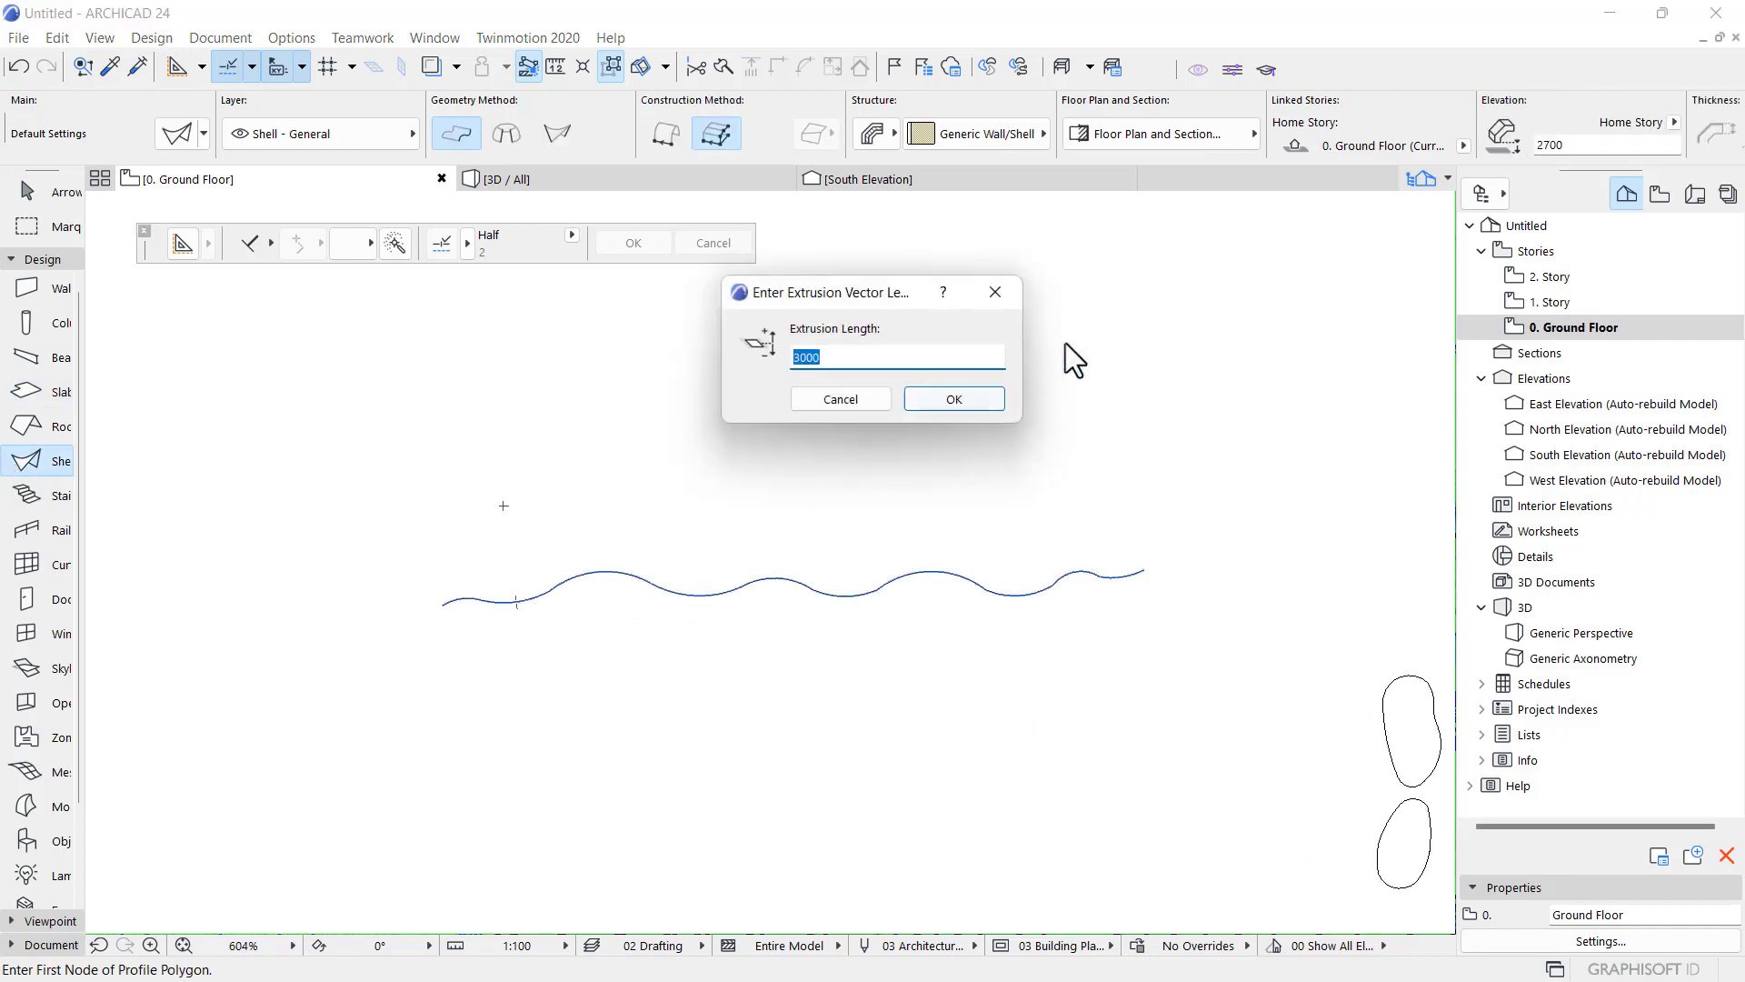
{"action": "left_click", "coordinate": [967, 398]}
{"action": "scroll", "coordinate": [389, 568], "scroll_direction": "down", "scroll_amount": 4}
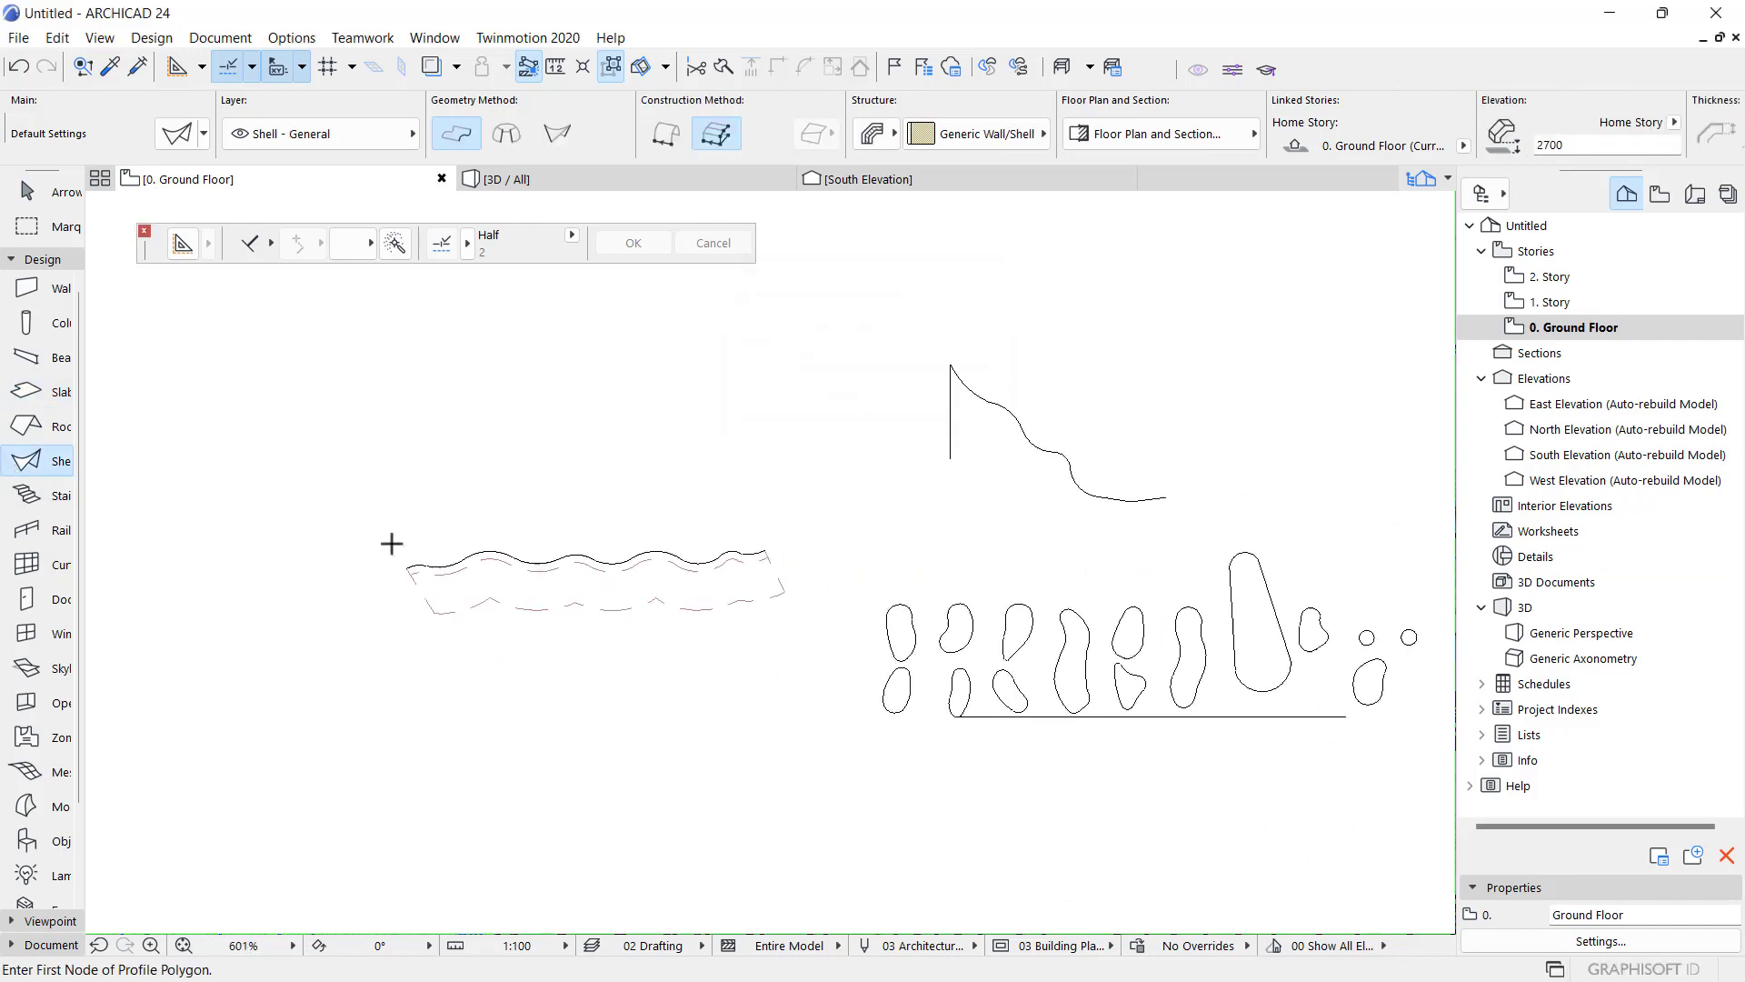
- Change the wavy shell to the basic Reinforced Concrete - Structural structure with a thickness of 15 mm
{"action": "left_click", "coordinate": [760, 600]}
{"action": "key", "text": "ctrl+t"}
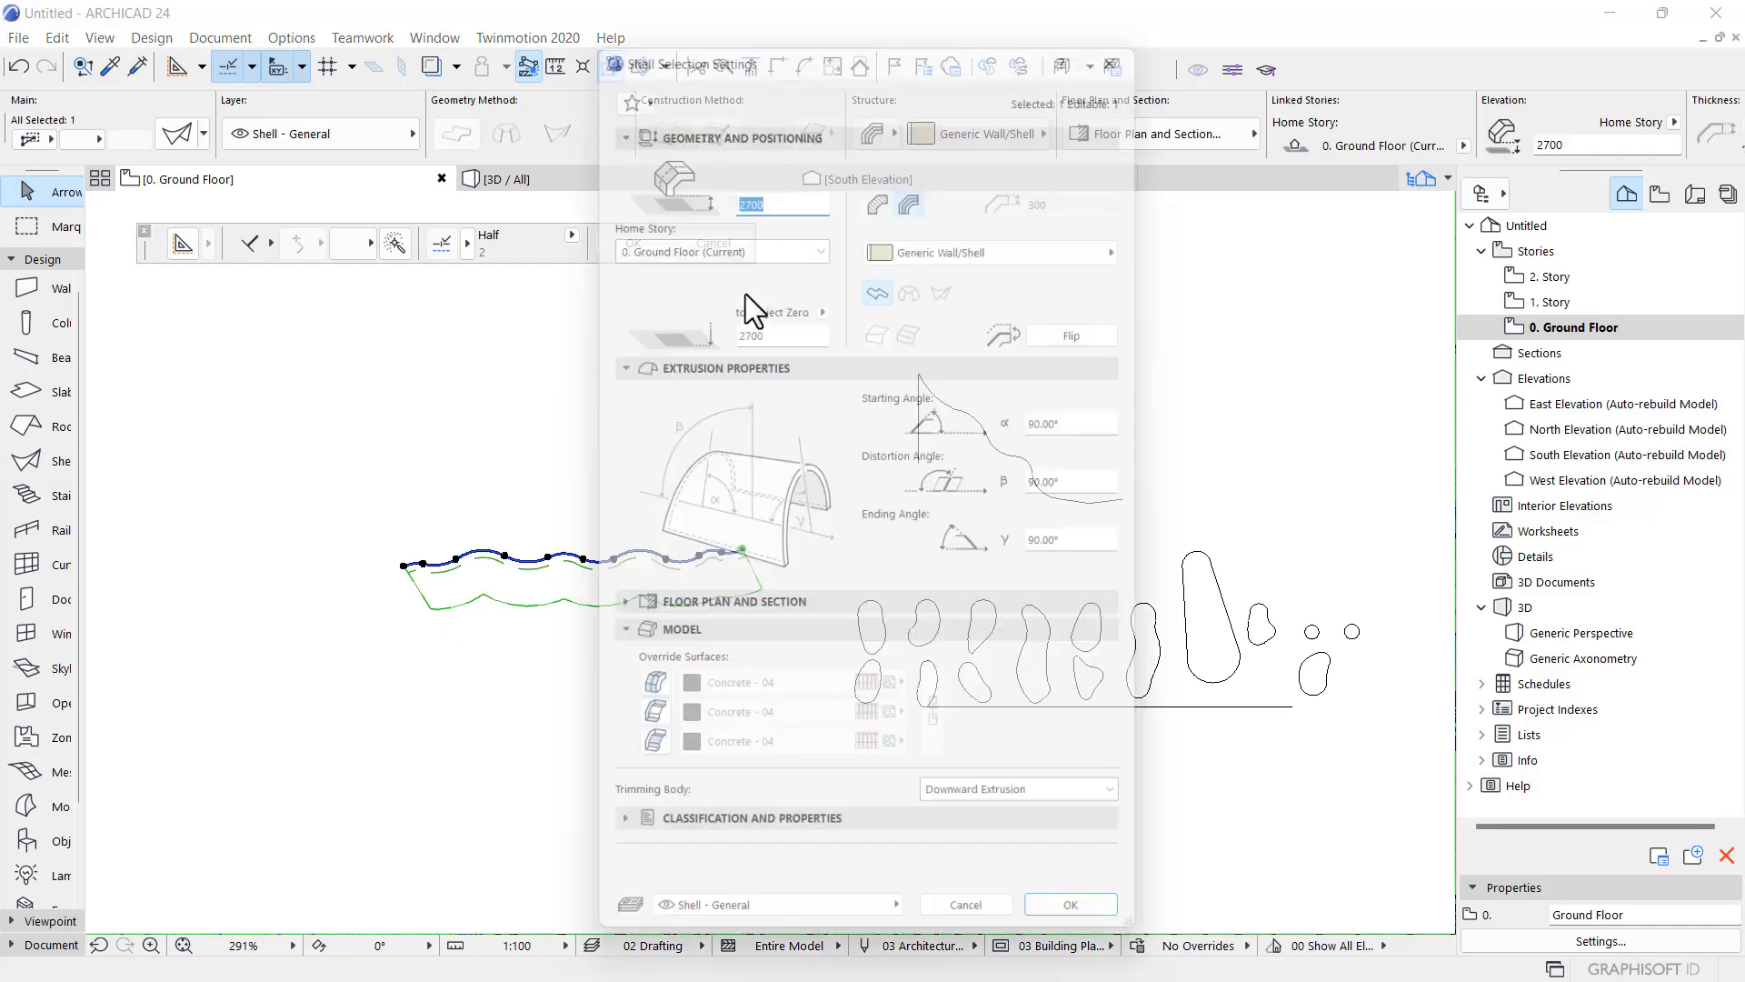
{"action": "left_click", "coordinate": [879, 184]}
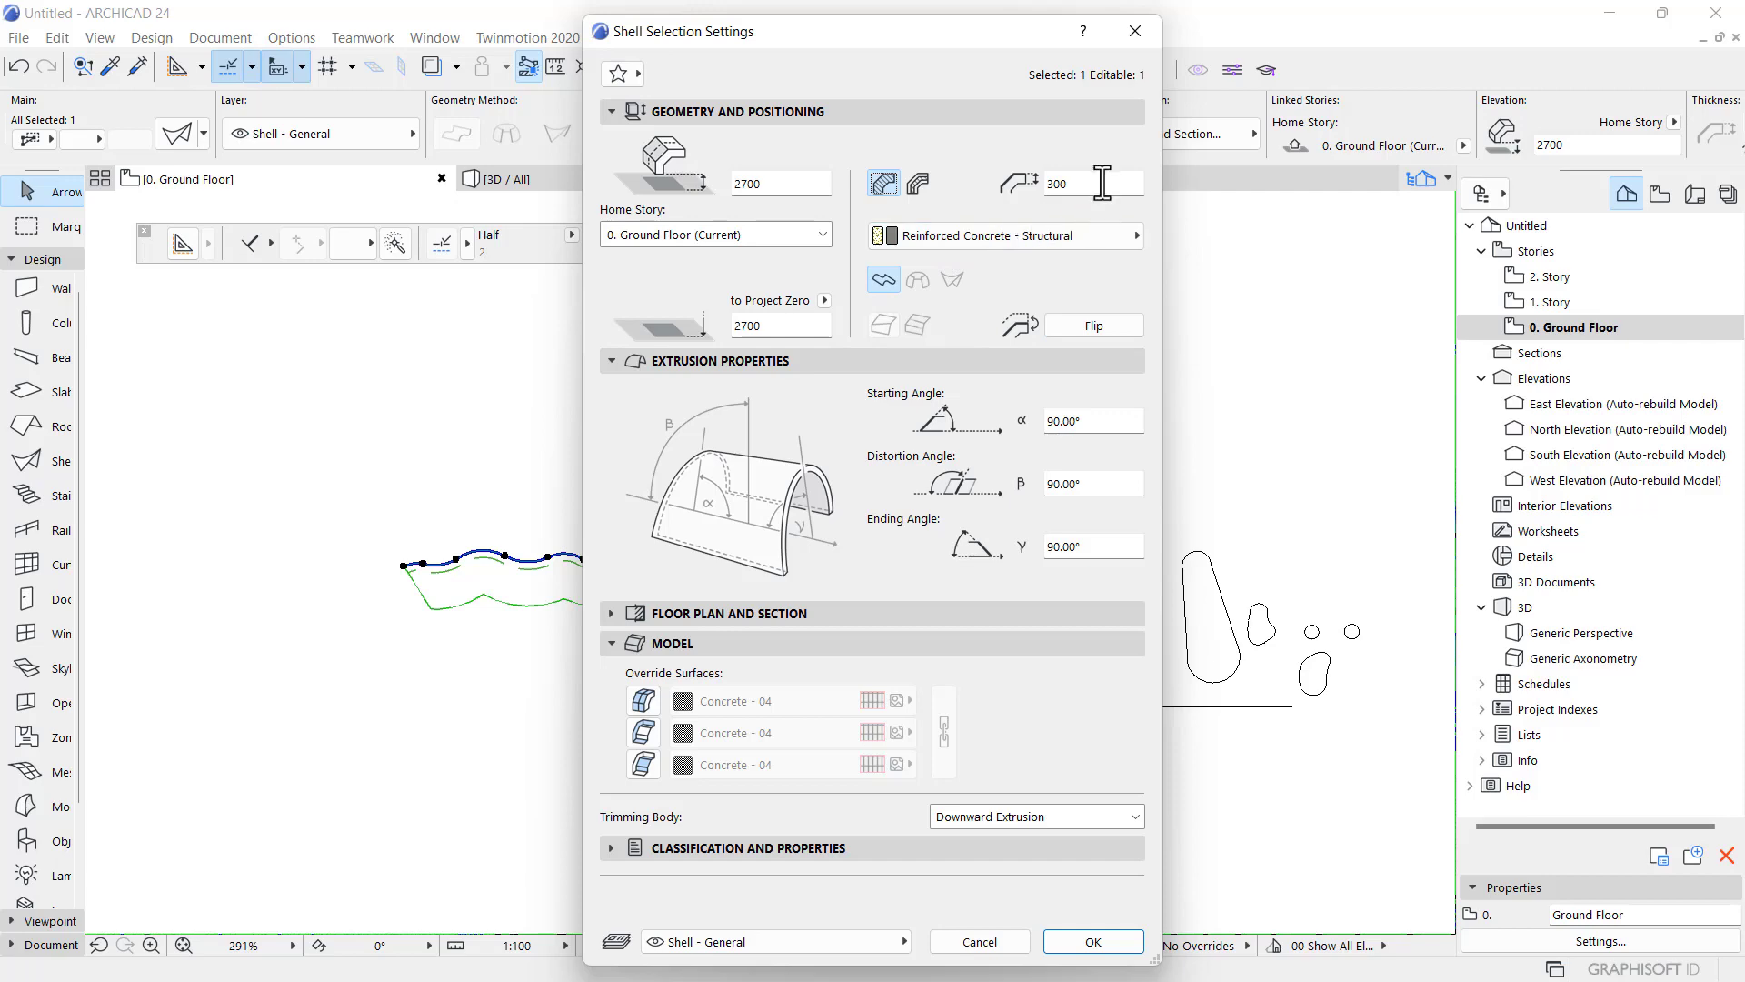
{"action": "type", "text": "15"}
{"action": "left_click", "coordinate": [1102, 938]}
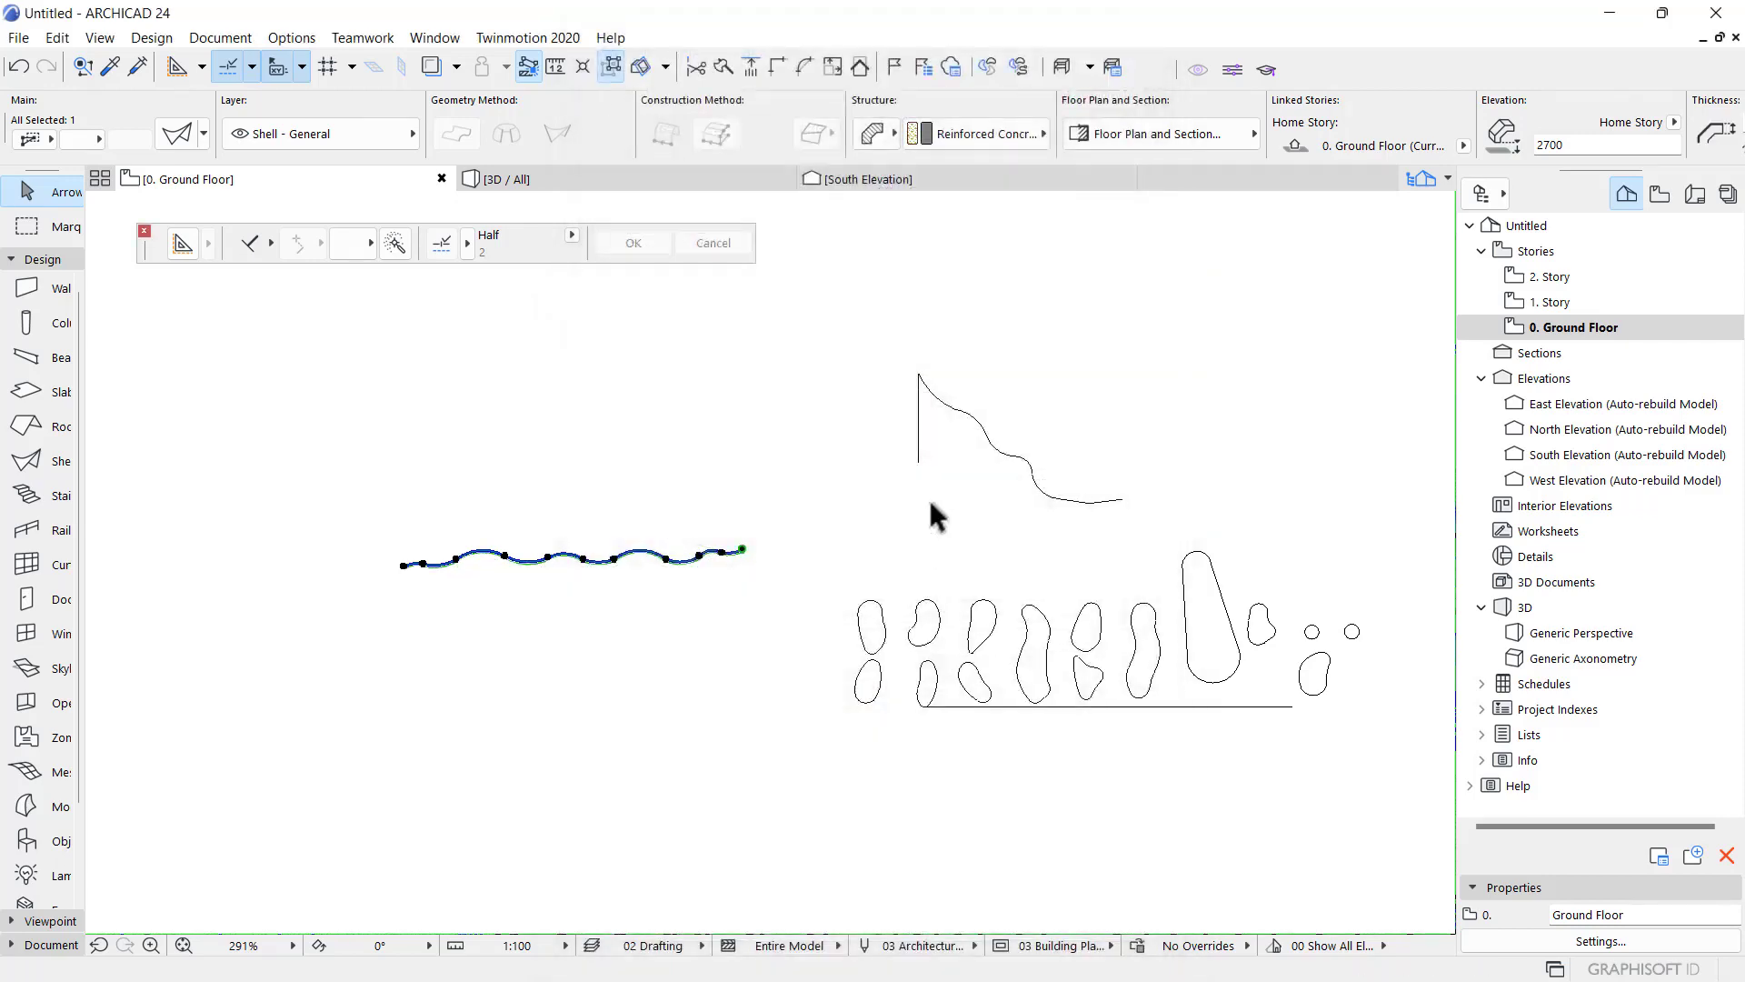
{"action": "key", "text": "Escape"}
- Create an extruded shell that traces the stepped profile line, with an extrusion length of 3000 mm
{"action": "scroll", "coordinate": [925, 440], "scroll_direction": "up", "scroll_amount": 2}
{"action": "left_click", "coordinate": [57, 293]}
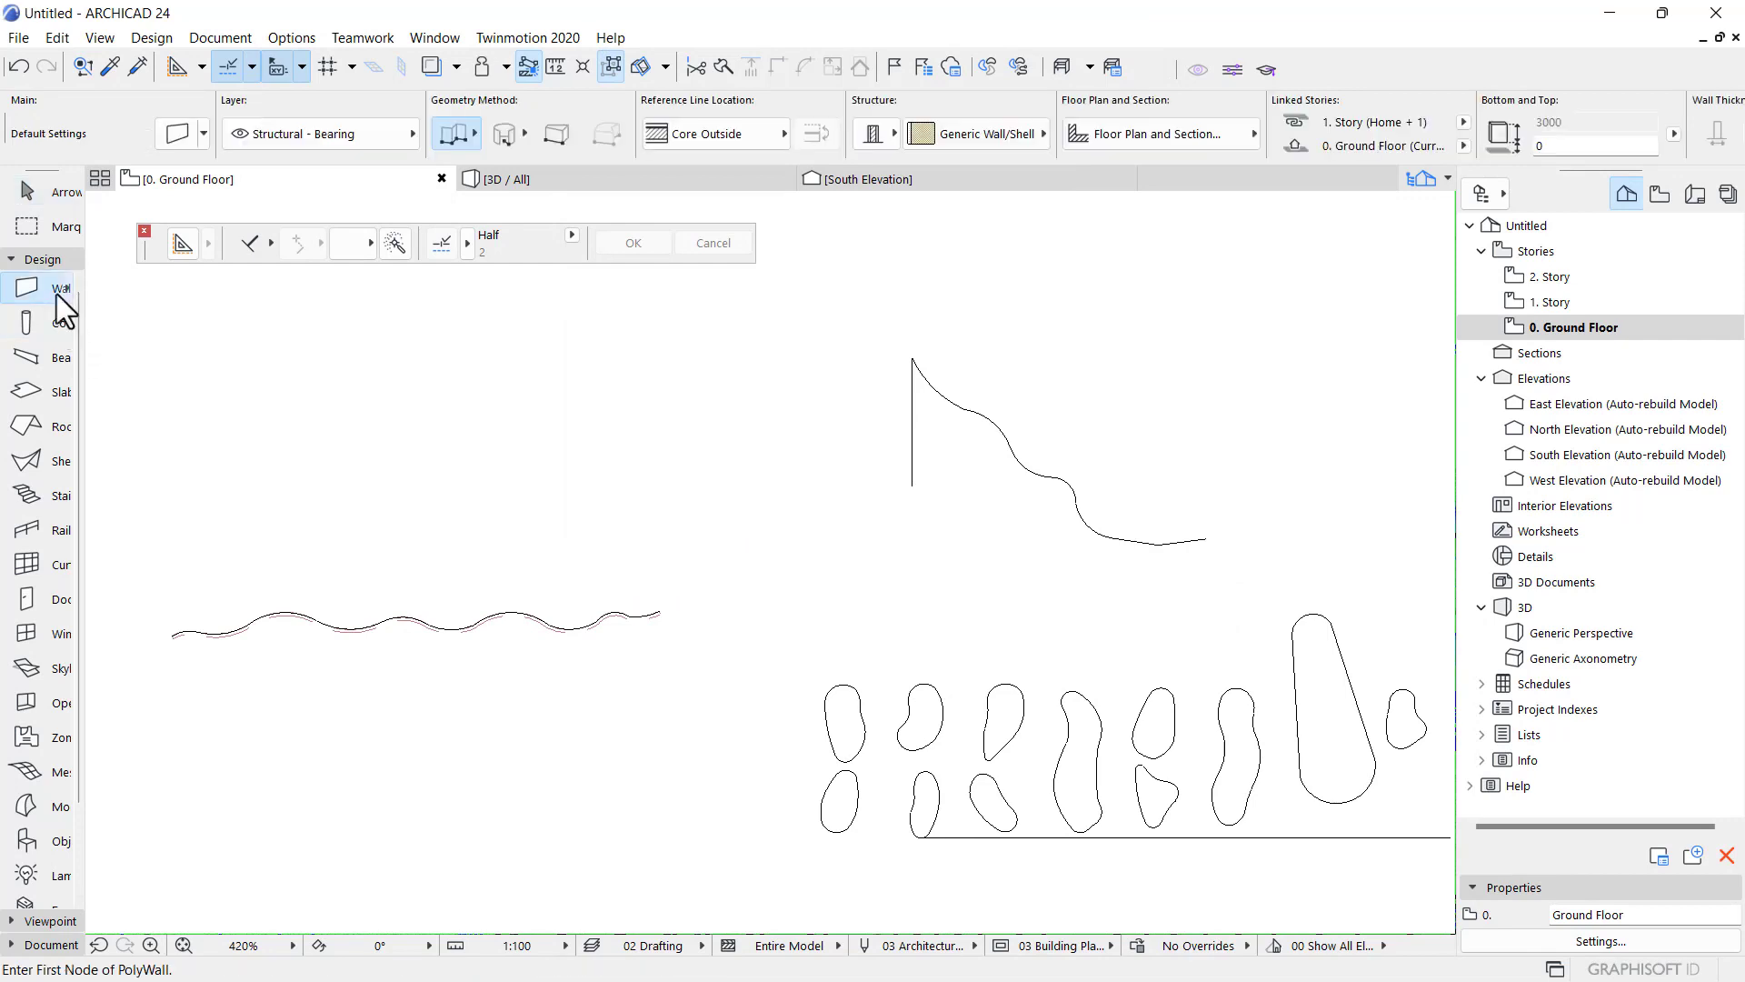
{"action": "left_click", "coordinate": [25, 462]}
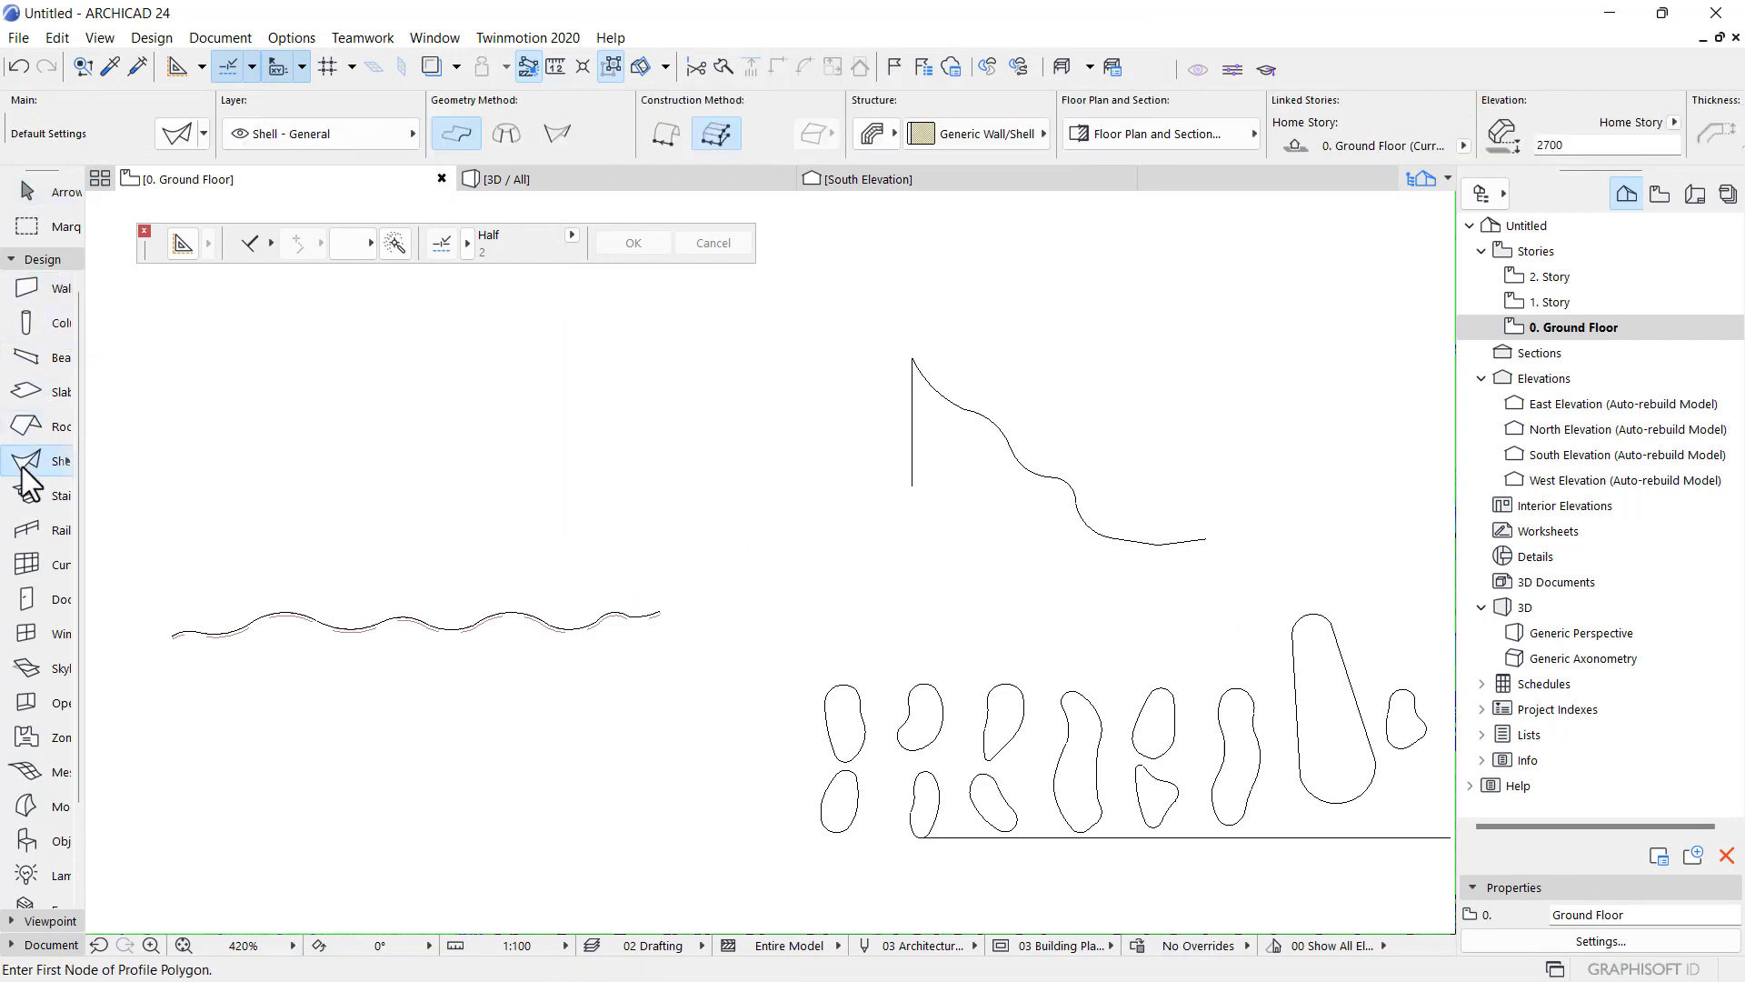
{"action": "double_click", "coordinate": [914, 413]}
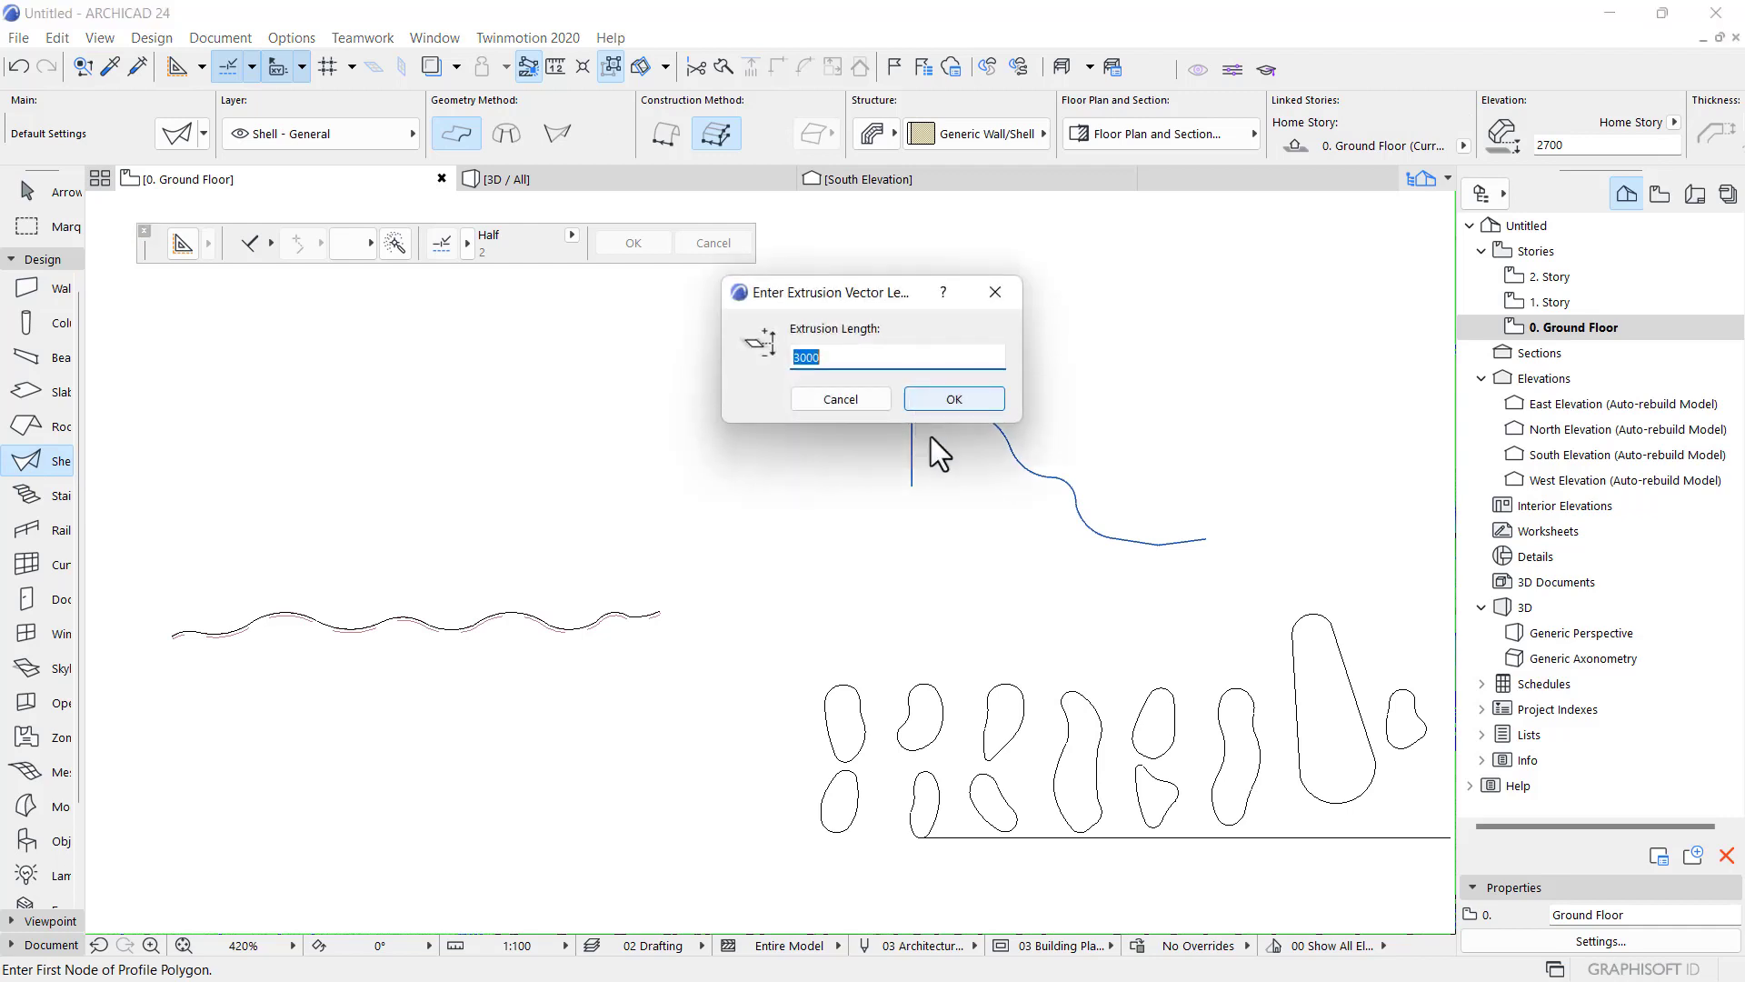
{"action": "left_click", "coordinate": [954, 399]}
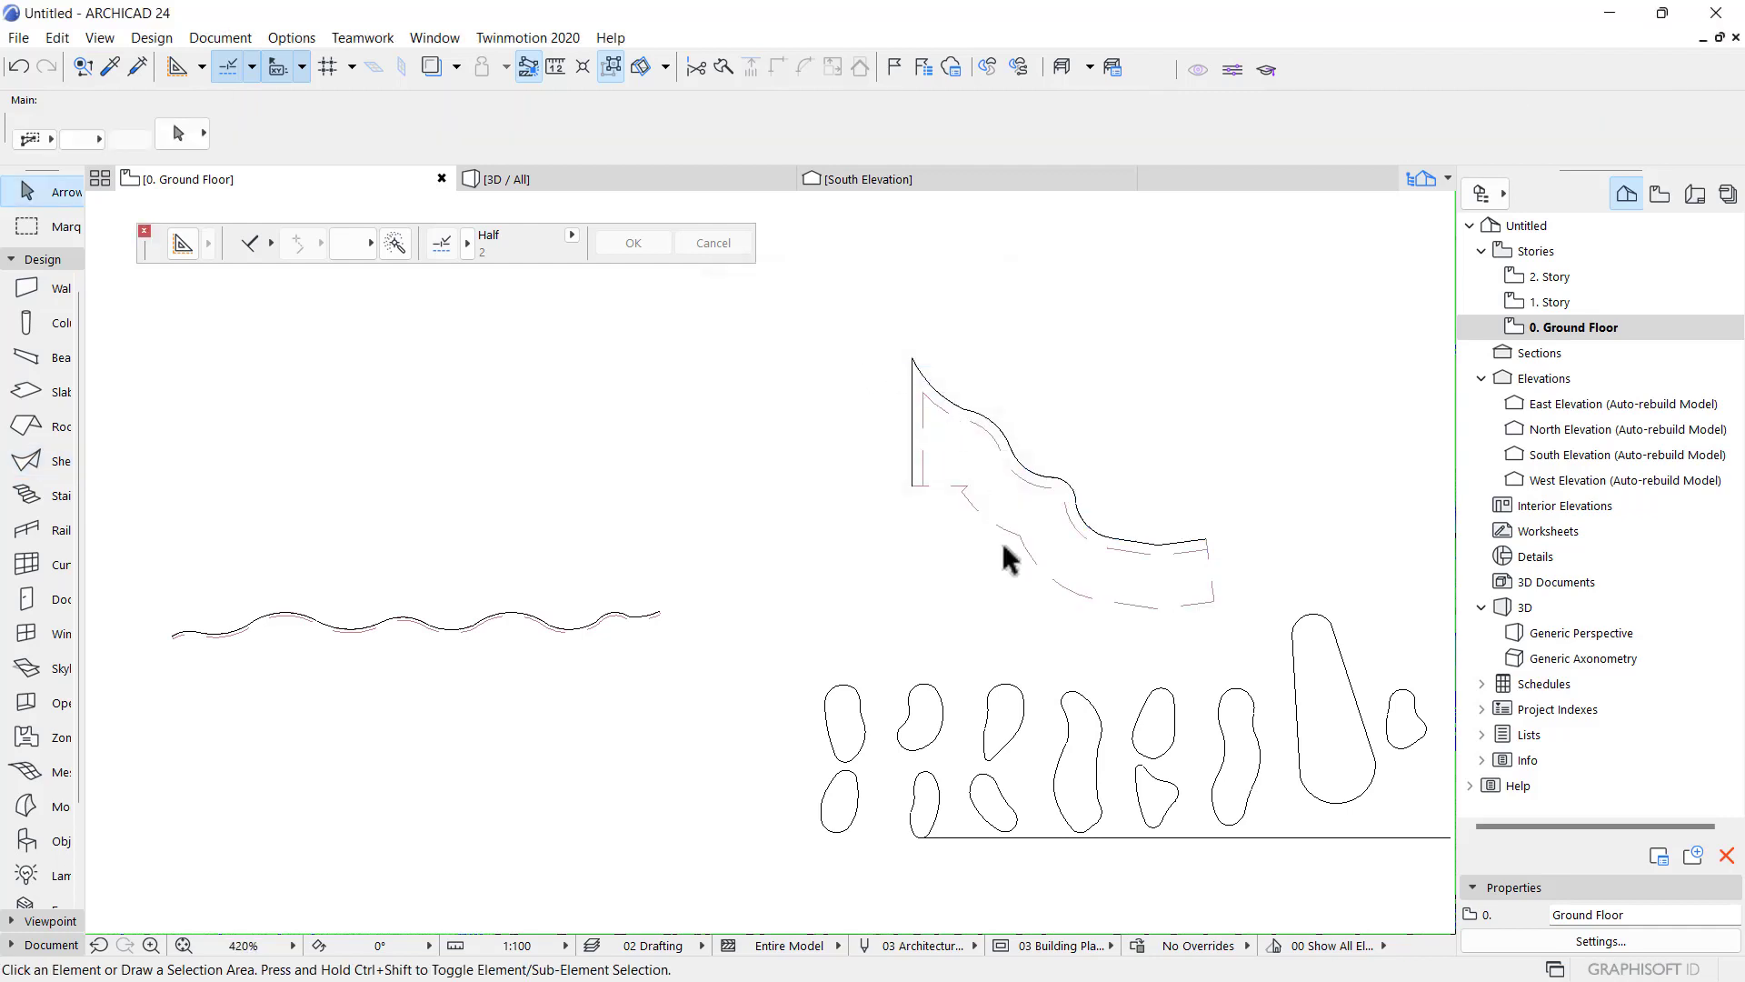
- Change the stepped-profile shell to the basic Reinforced Concrete - Structural structure with a thickness of 15 mm
{"action": "left_click", "coordinate": [969, 492]}
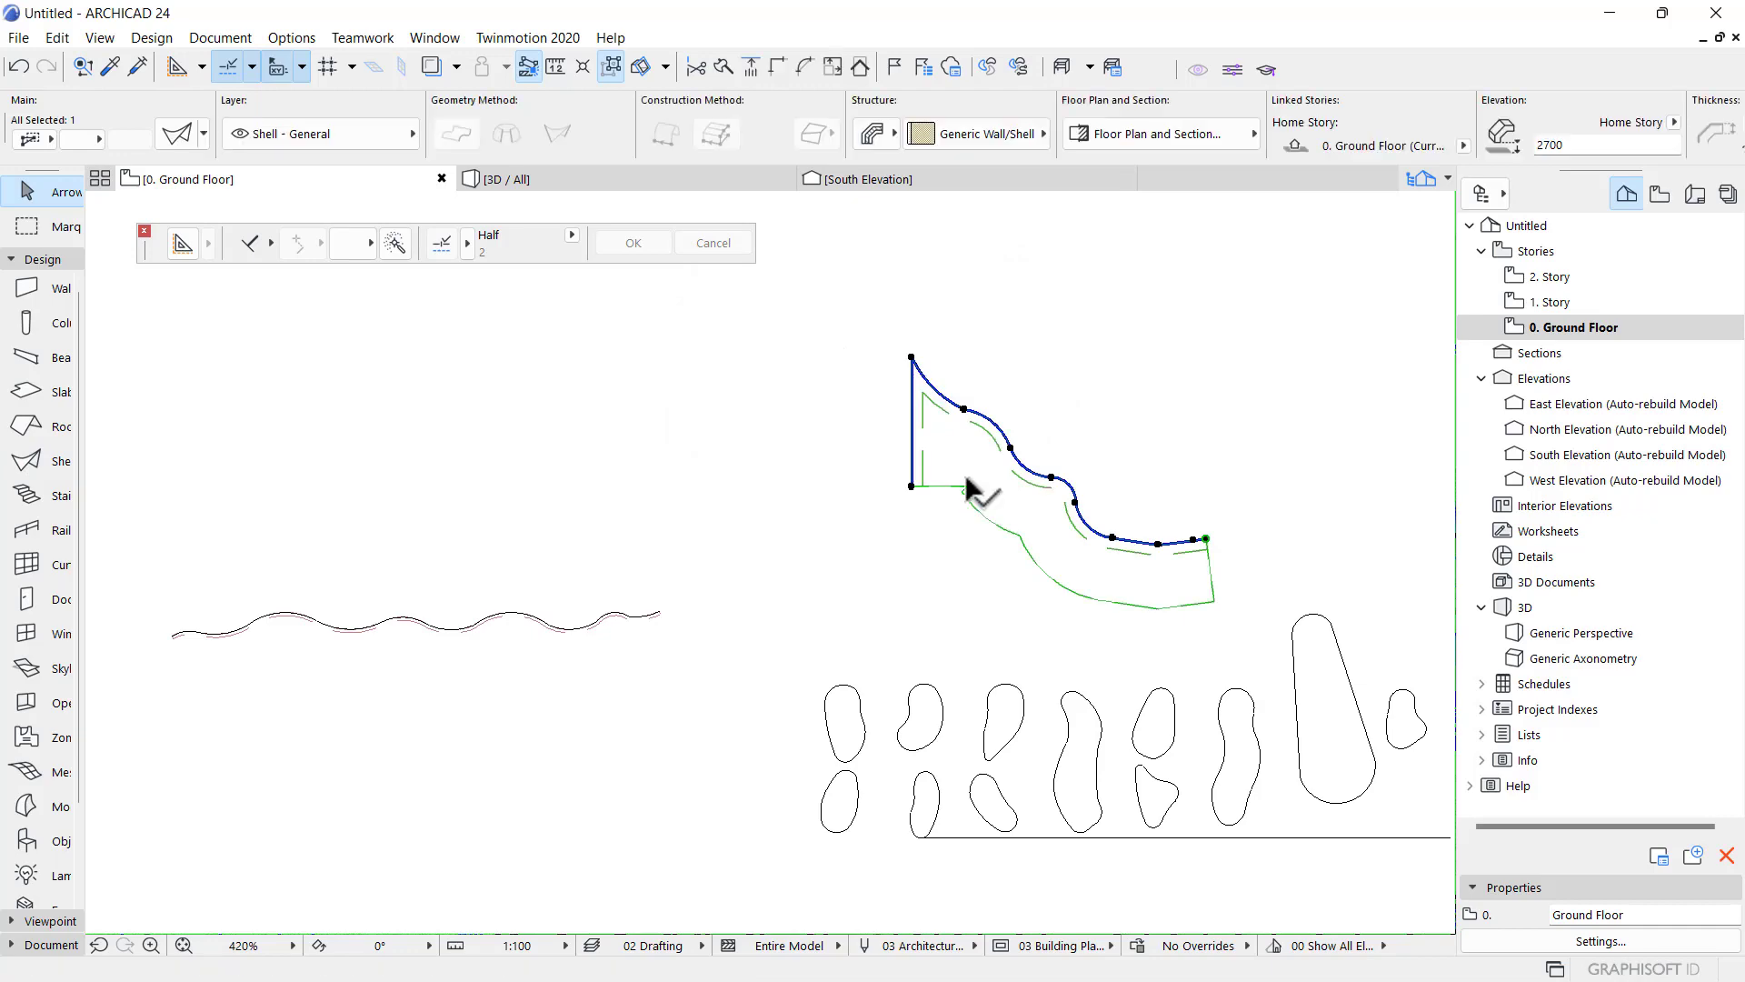
{"action": "double_click", "coordinate": [955, 400]}
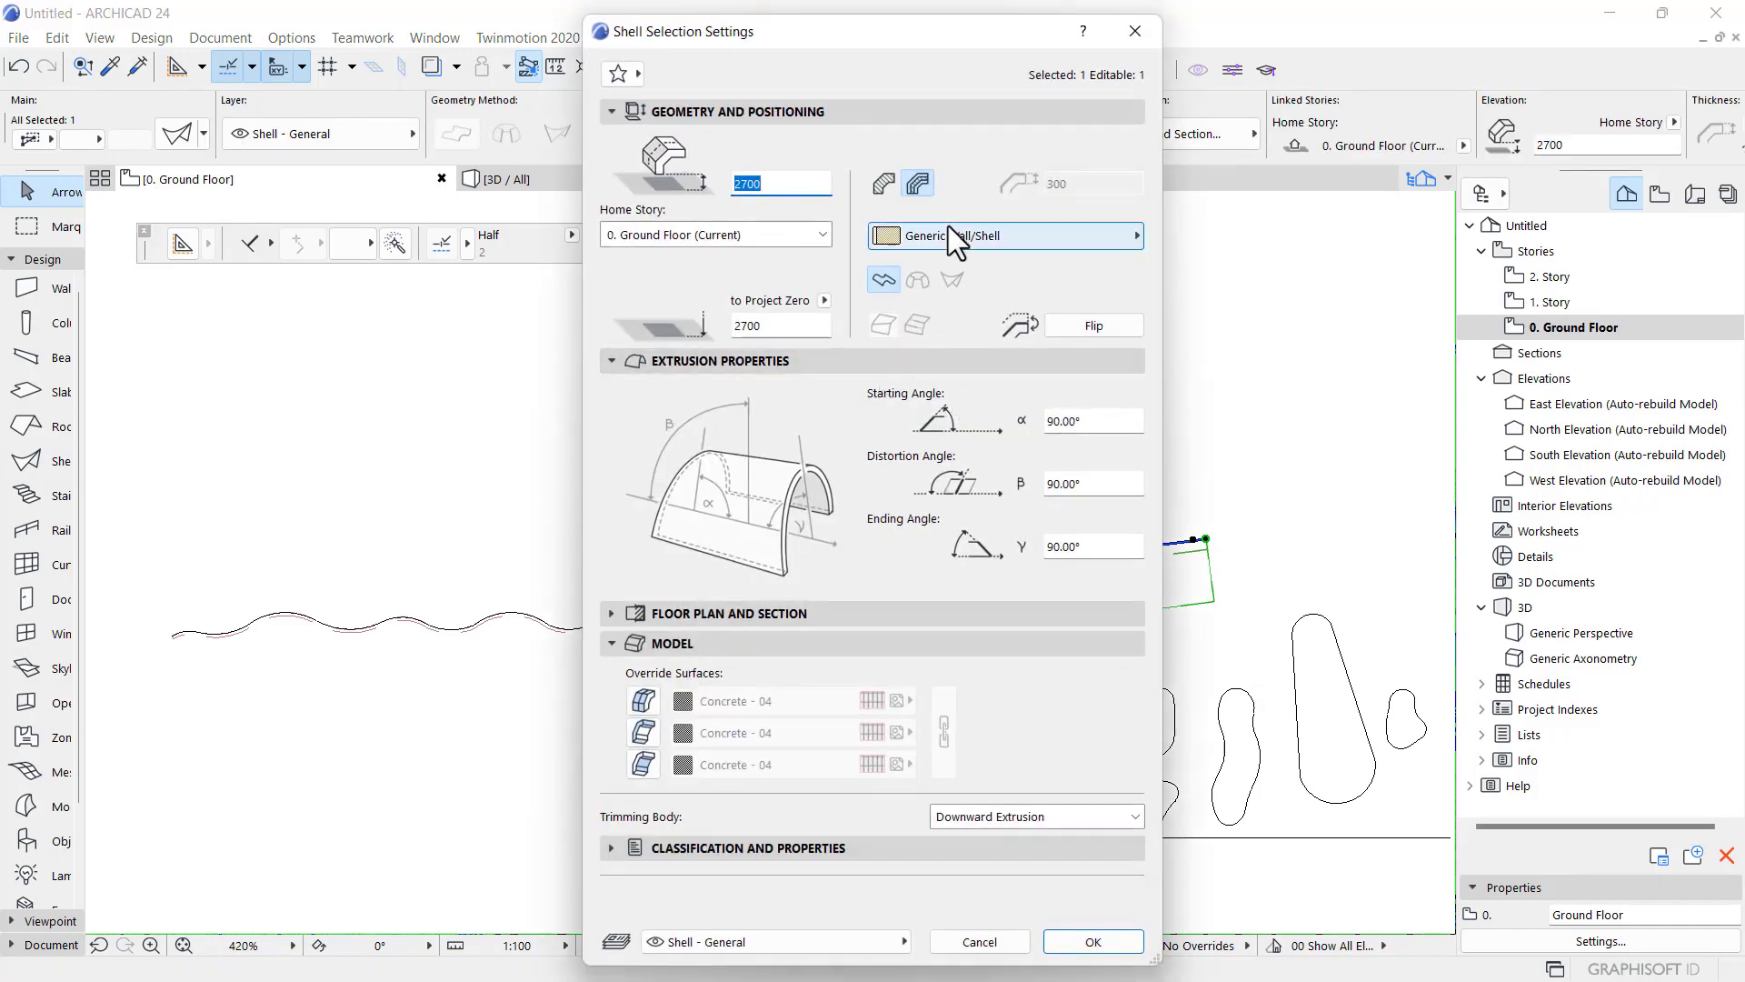
{"action": "left_click", "coordinate": [883, 184]}
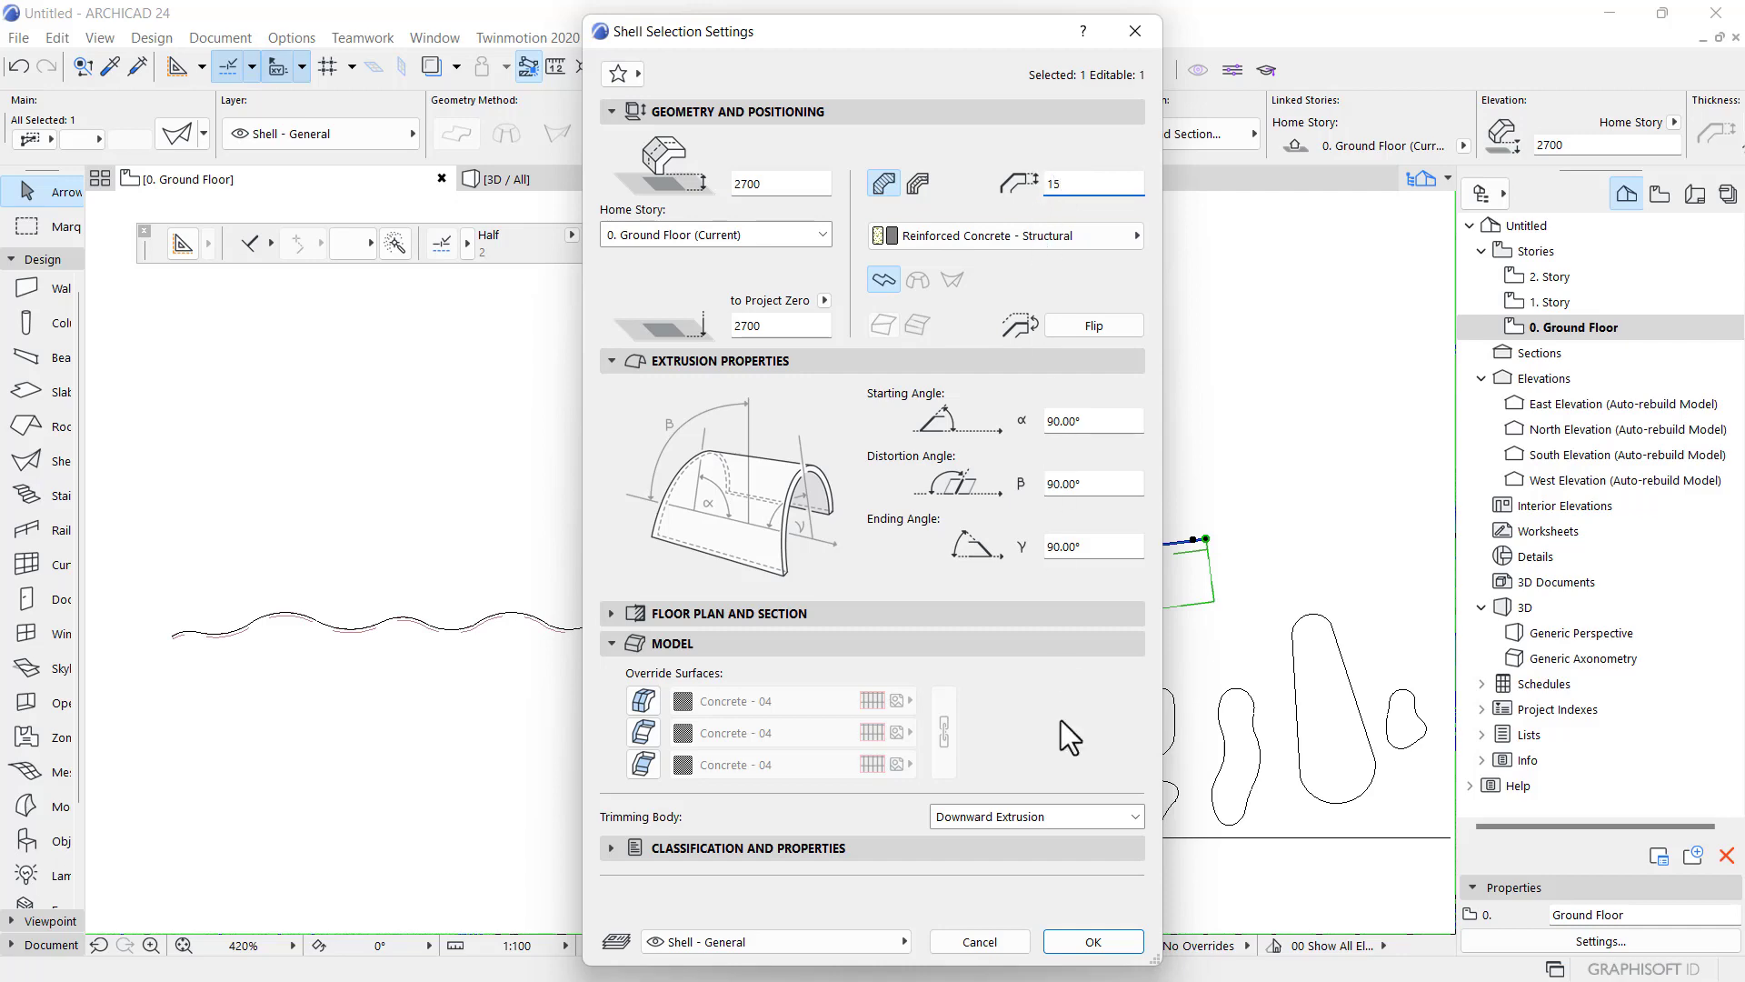
{"action": "left_click", "coordinate": [1091, 942]}
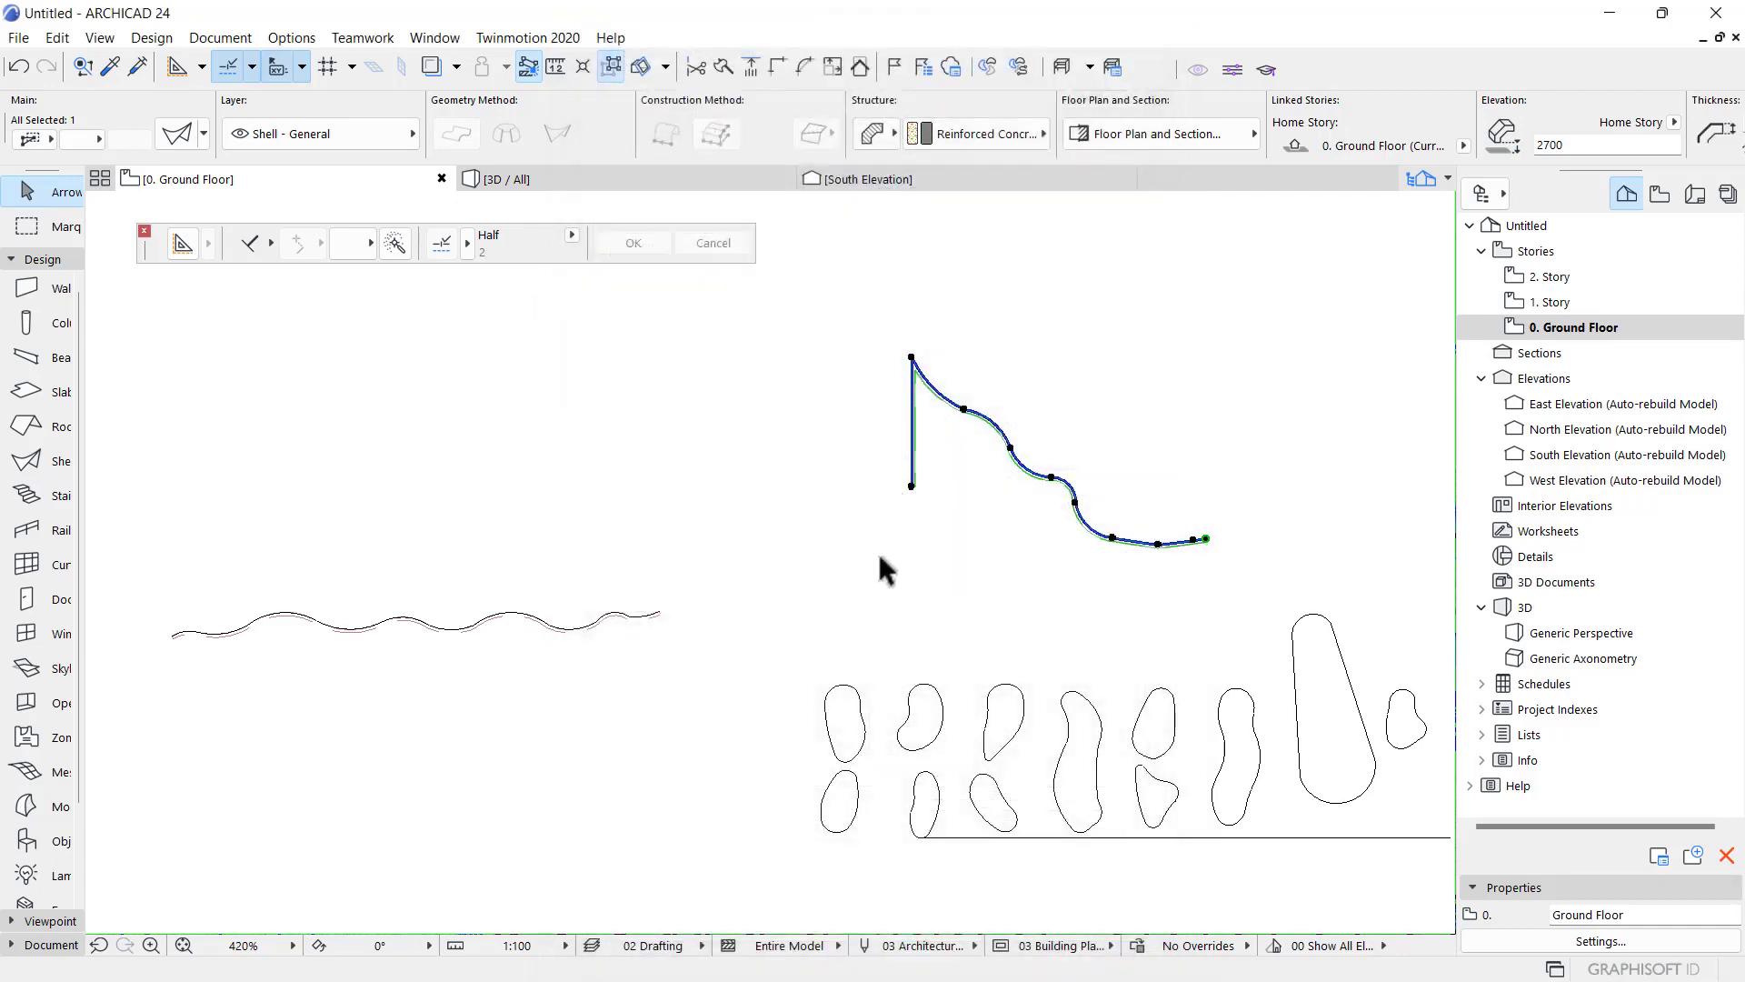
{"action": "scroll", "coordinate": [689, 490], "scroll_direction": "down", "scroll_amount": 8}
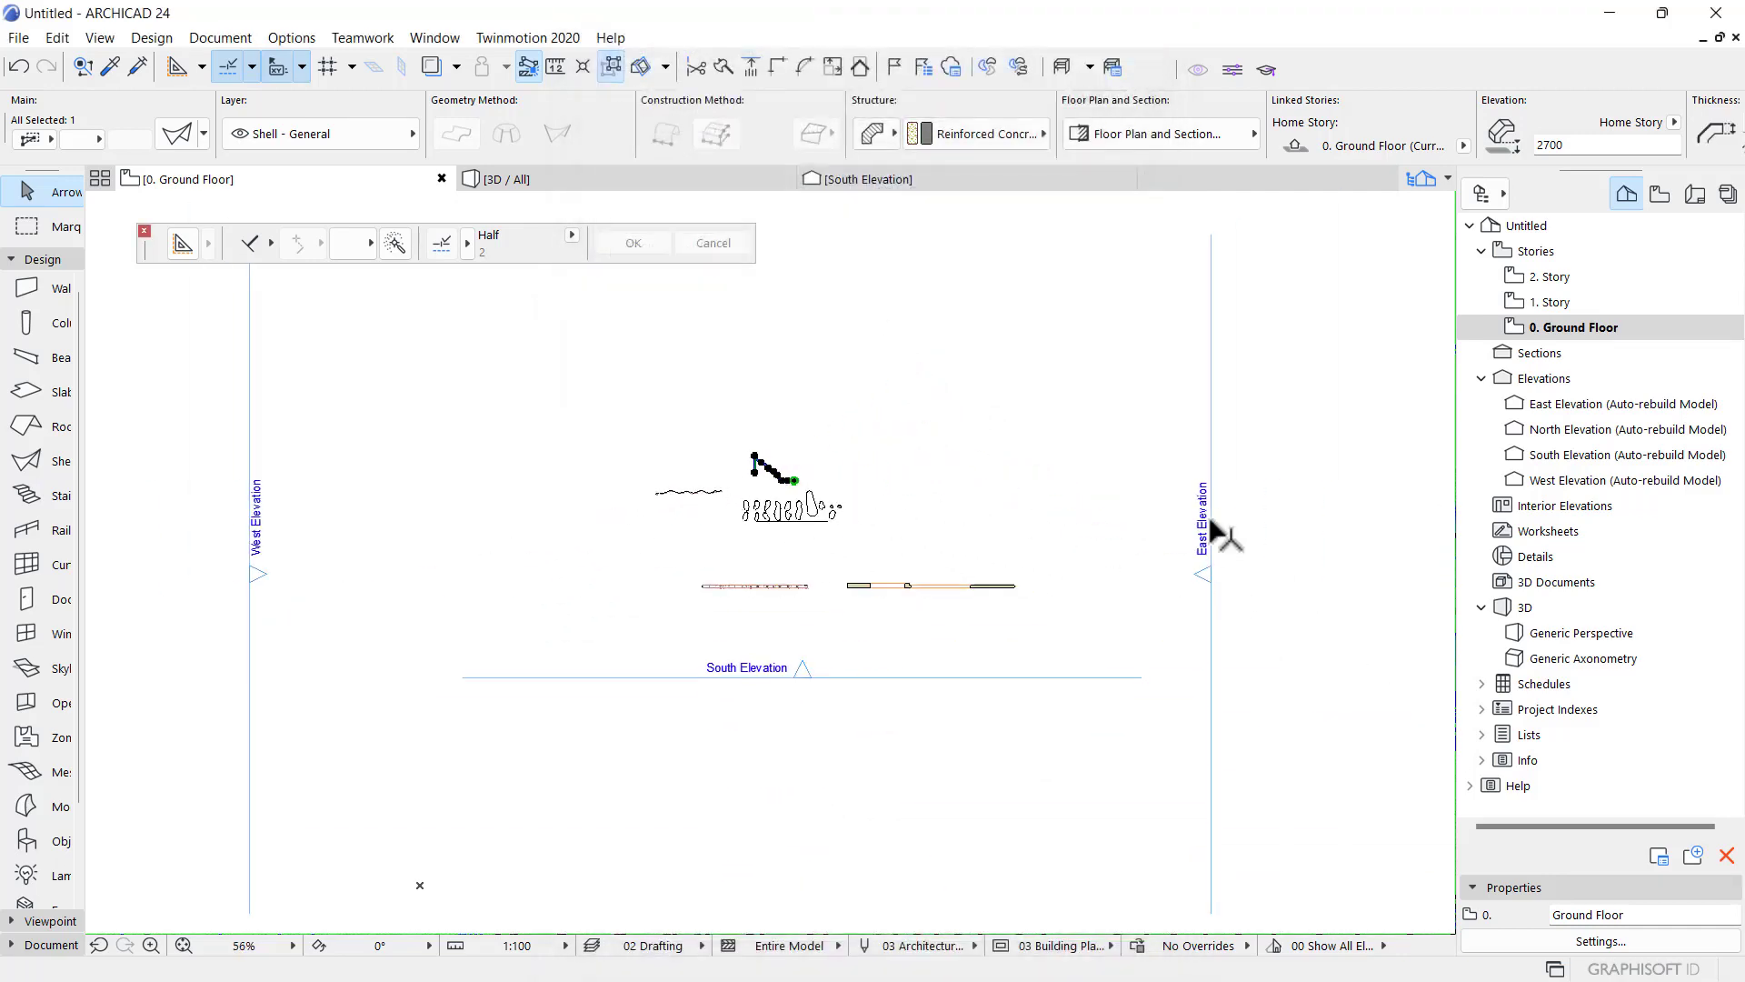
- In the East Elevation, rotate the wavy and stepped shells together by 90° about a node on the stepped shell's centre line
{"action": "left_click", "coordinate": [627, 179]}
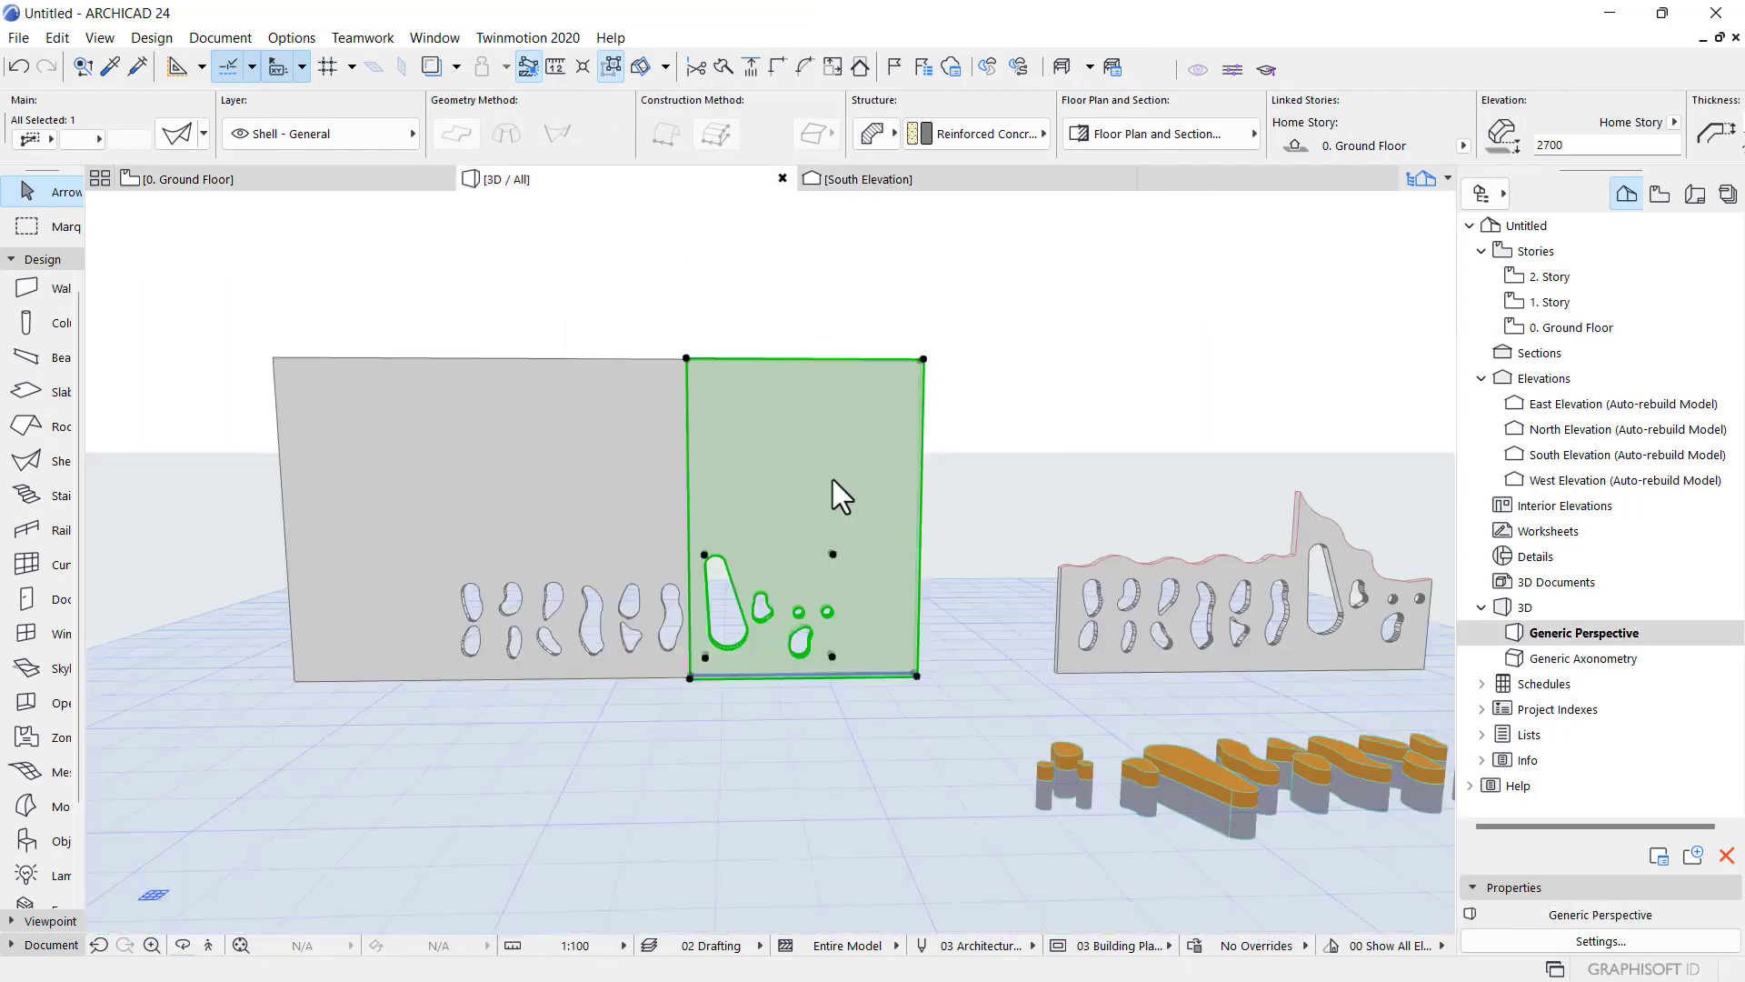
{"action": "scroll", "coordinate": [832, 478], "scroll_direction": "down", "scroll_amount": 6}
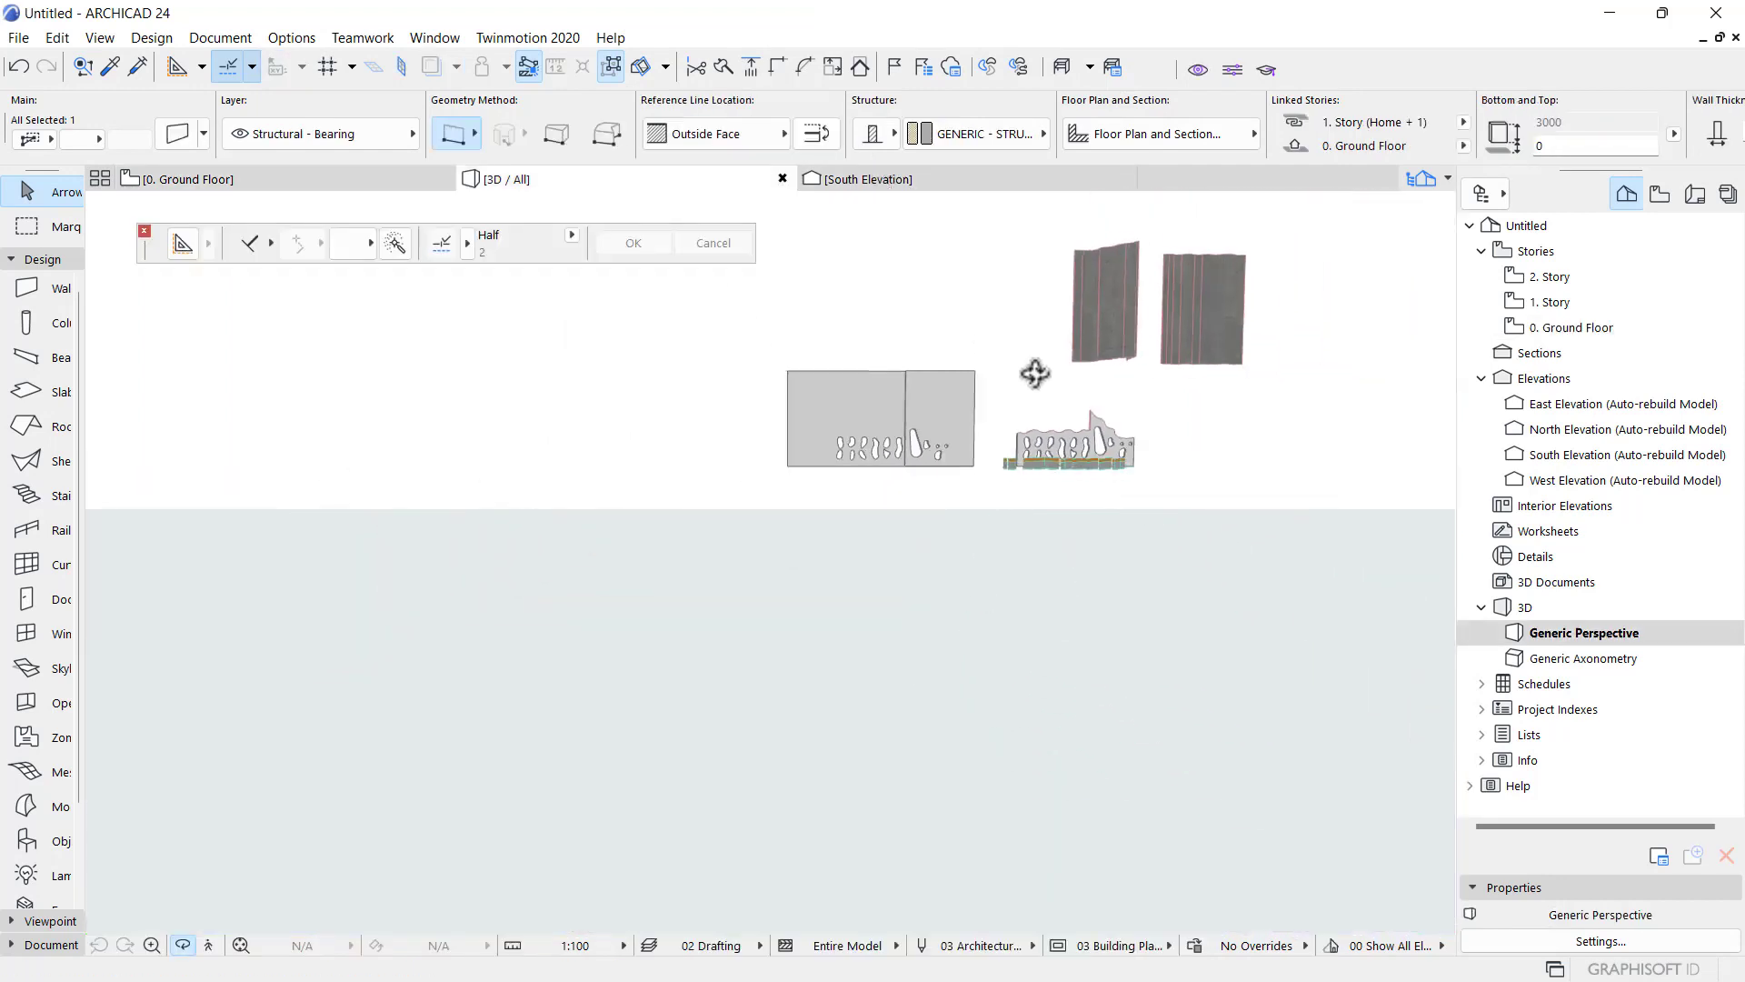
{"action": "middle_click_drag", "start_coordinate": [835, 507], "coordinate": [636, 340], "text": "shift"}
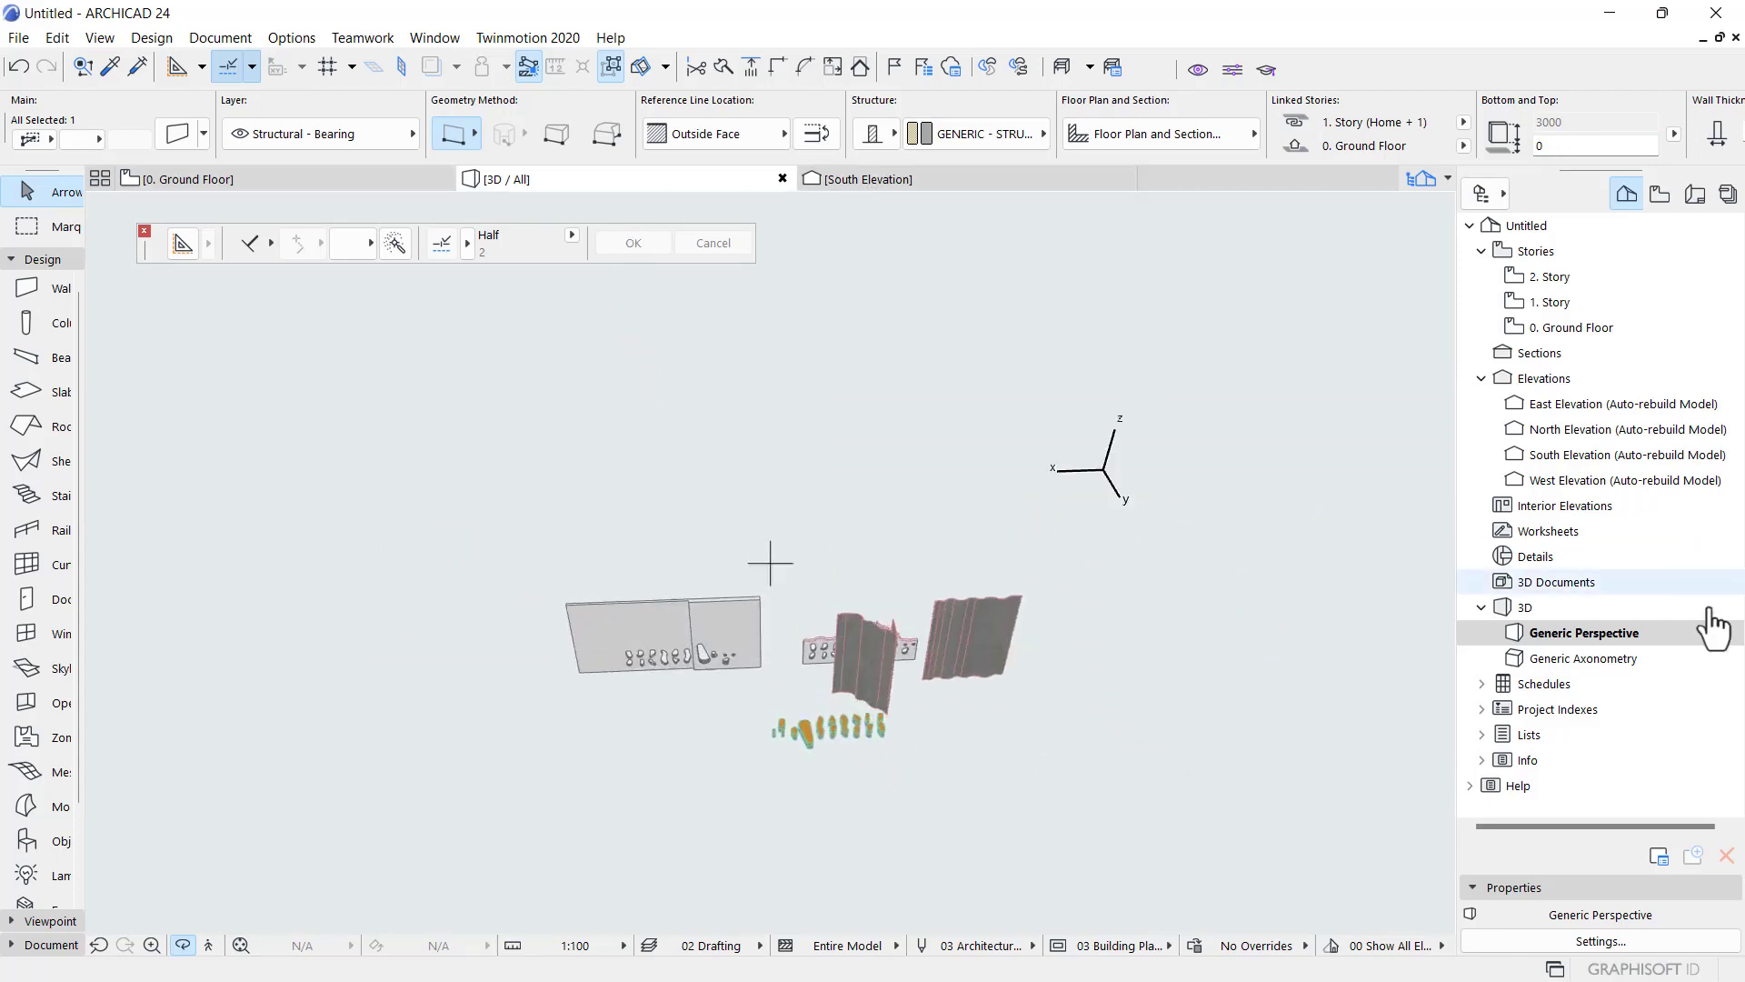
{"action": "double_click", "coordinate": [1609, 404]}
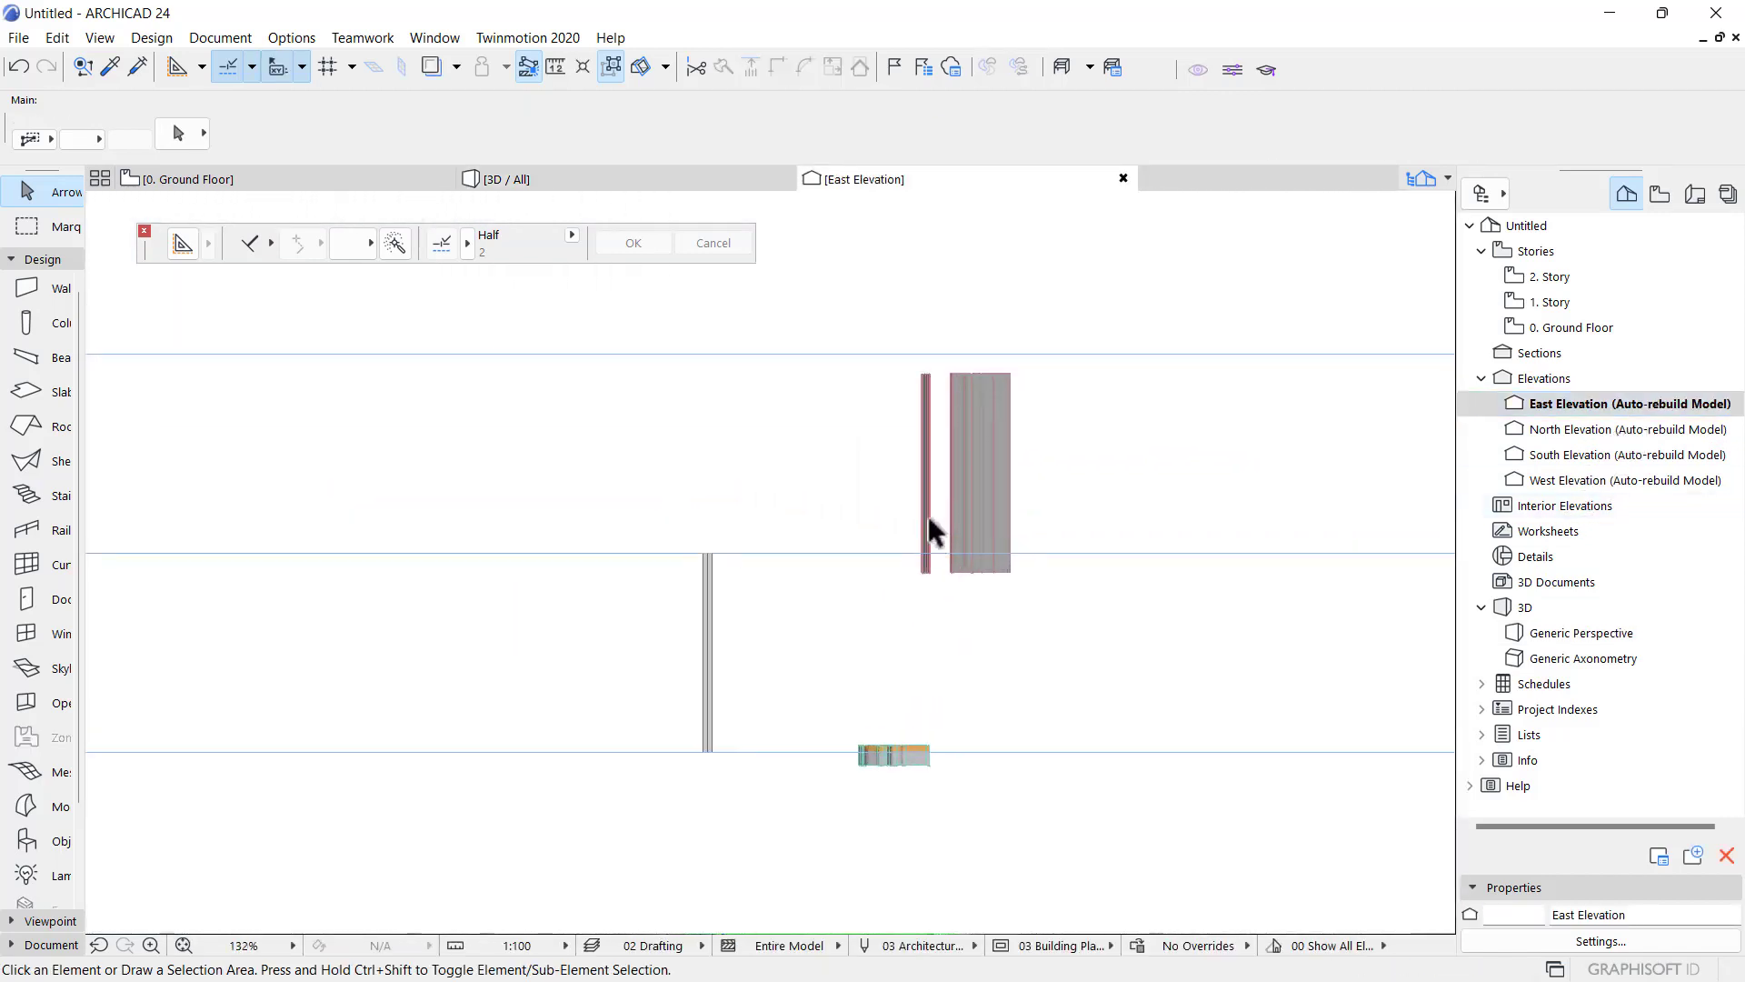
{"action": "left_click", "coordinate": [927, 513]}
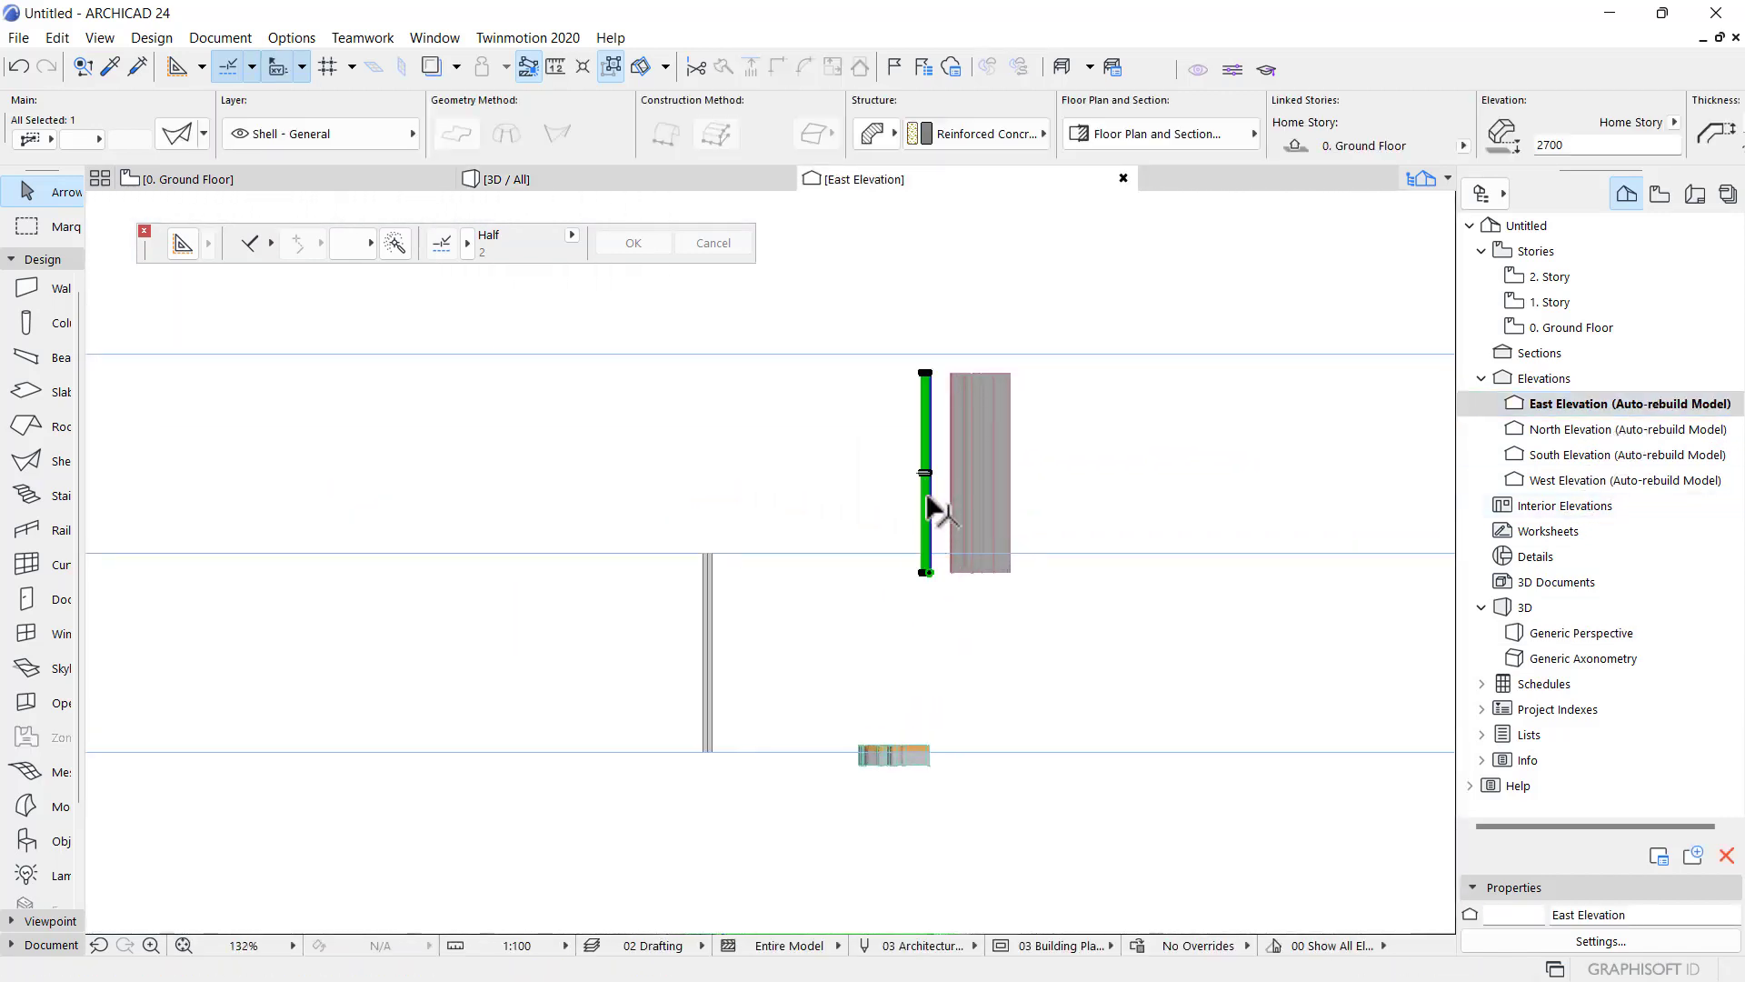
{"action": "left_click", "coordinate": [987, 471], "text": "shift"}
{"action": "scroll", "coordinate": [989, 475], "scroll_direction": "up", "scroll_amount": 4}
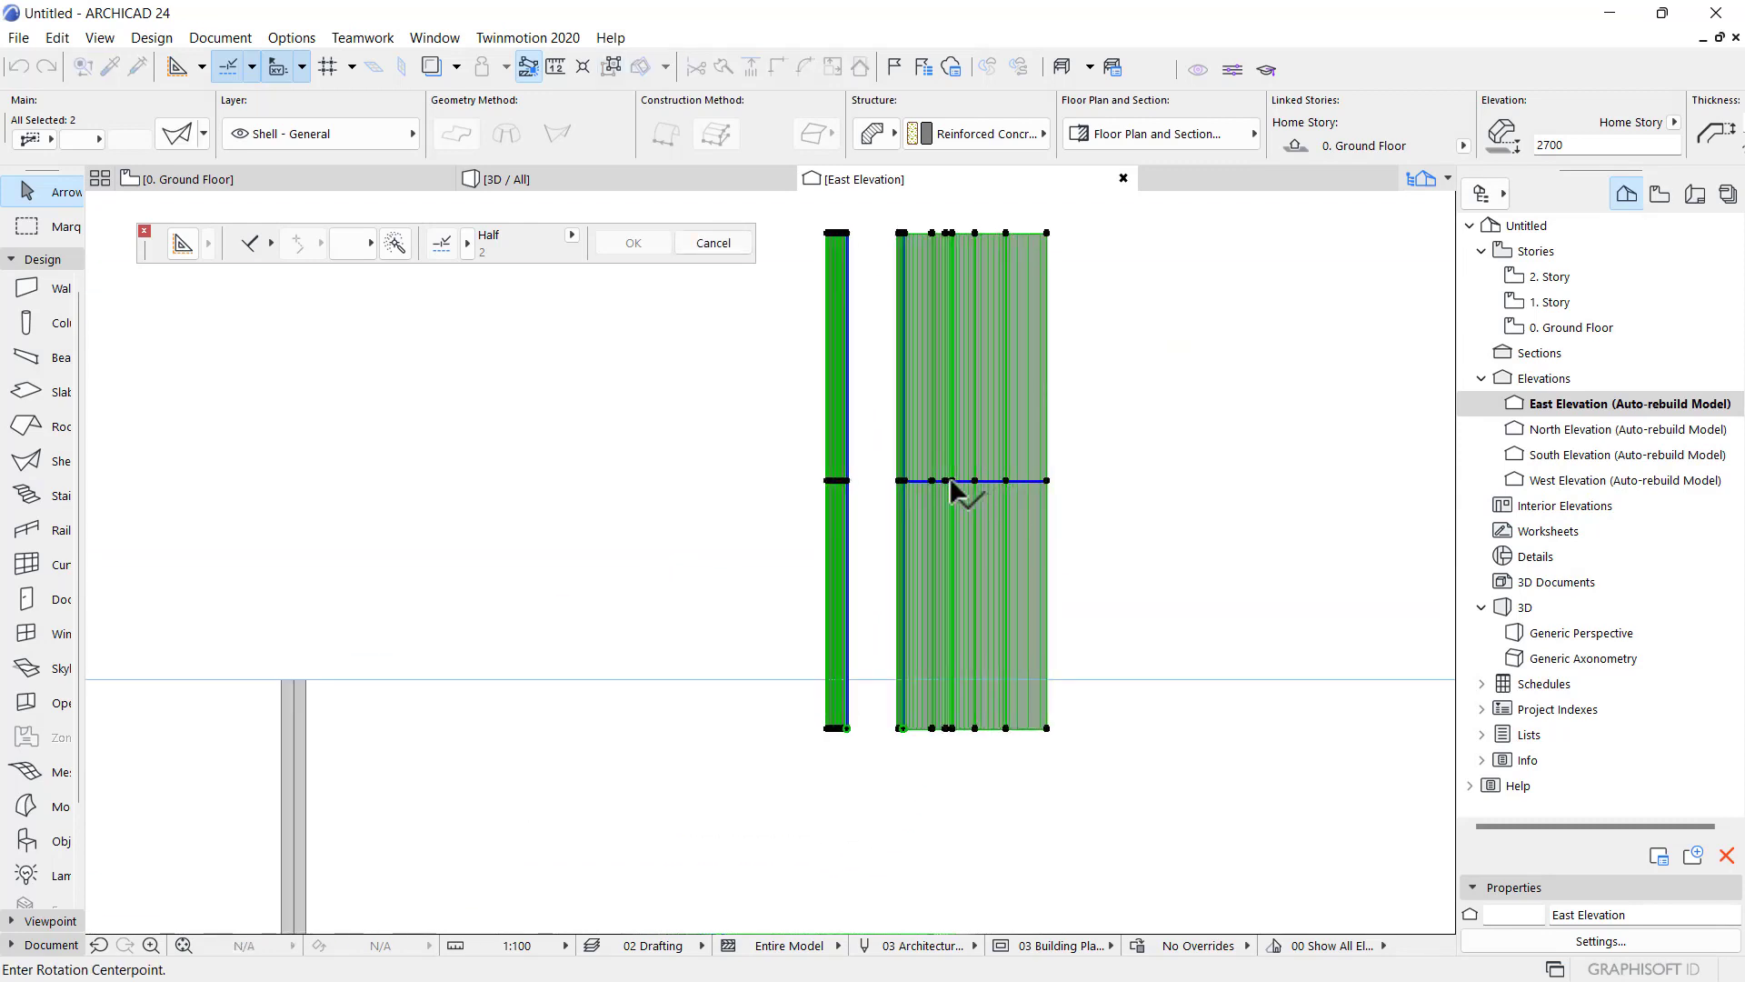
{"action": "key", "text": "ctrl+e"}
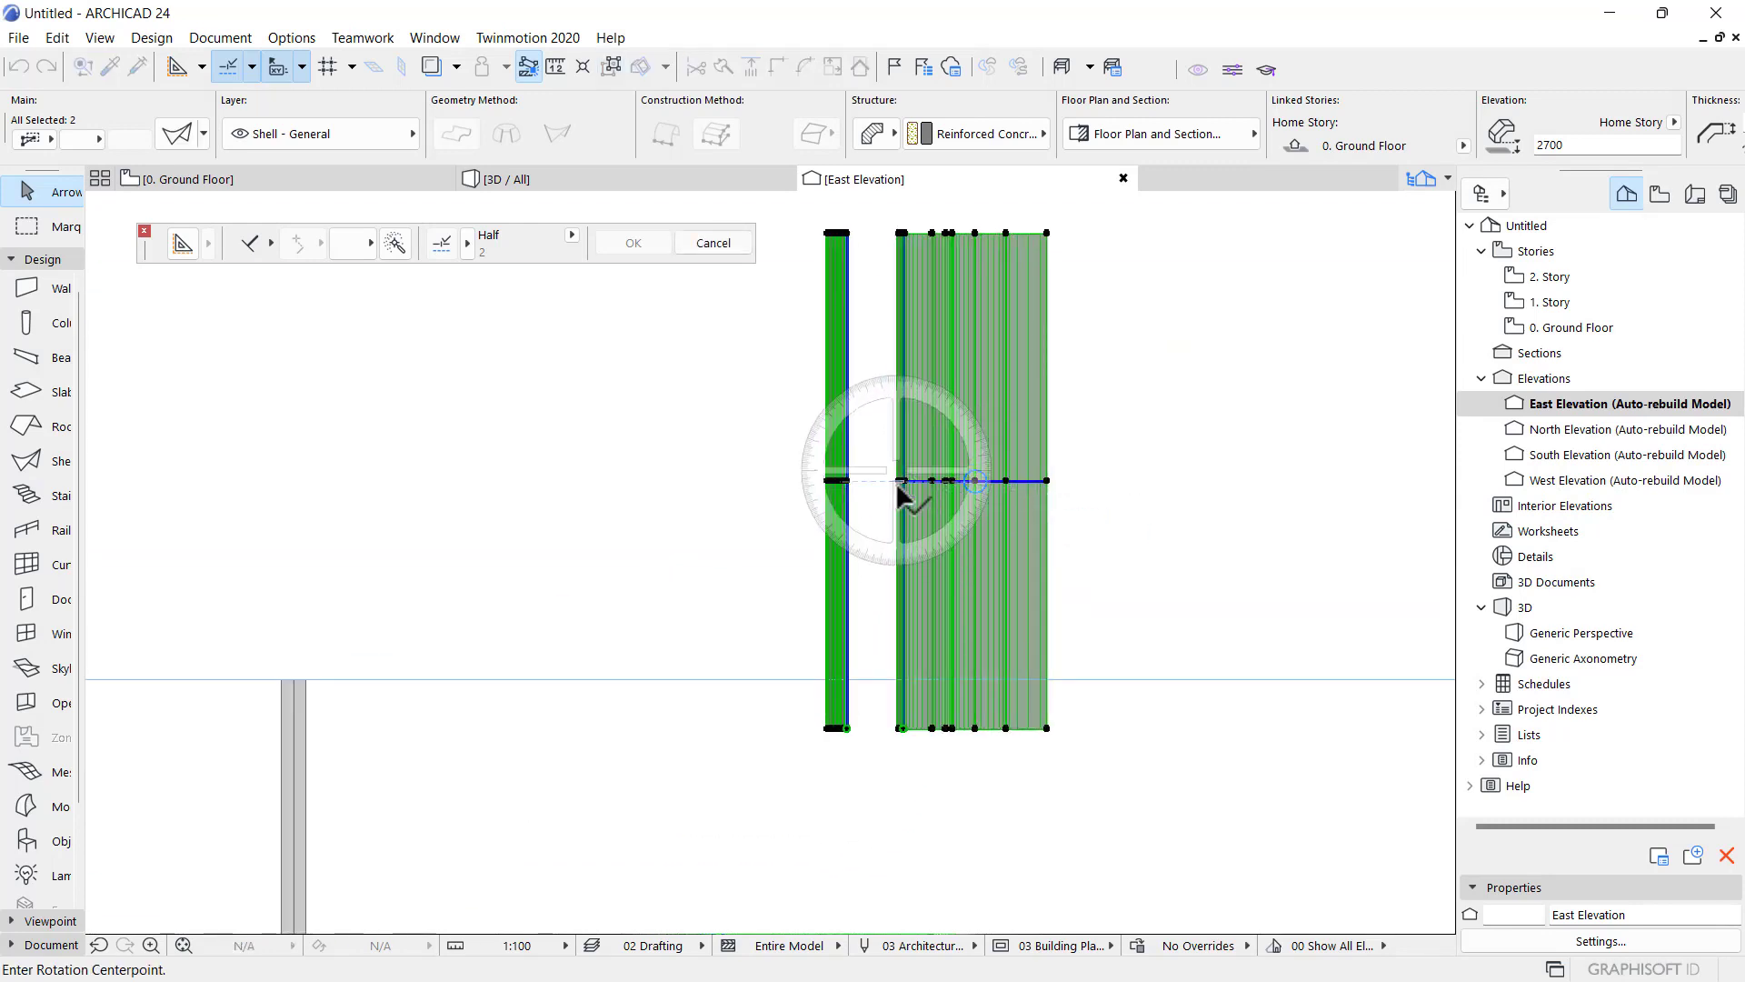
{"action": "left_click", "coordinate": [975, 480]}
{"action": "left_click", "coordinate": [1076, 480]}
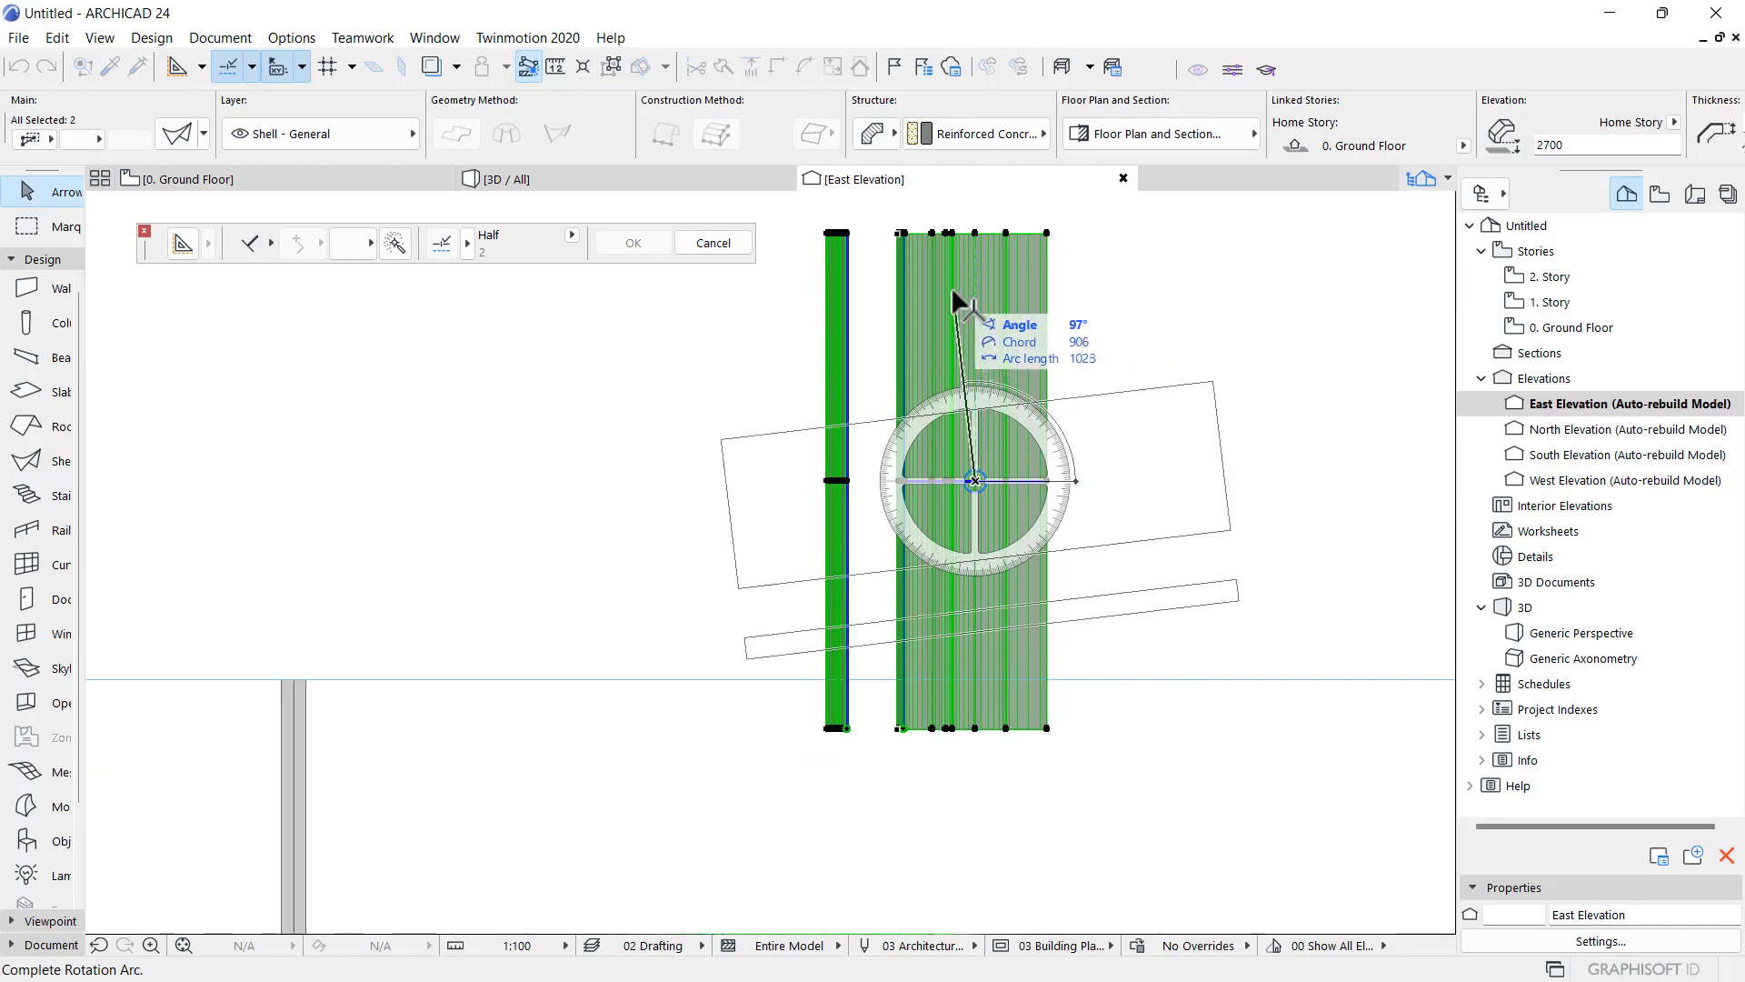
{"action": "left_click", "coordinate": [975, 305]}
- Move both horizontal shells down and toward the wall, between the ground floor and first story lines, to an elevation of about 1348 mm
{"action": "scroll", "coordinate": [963, 382], "scroll_direction": "down", "scroll_amount": 2}
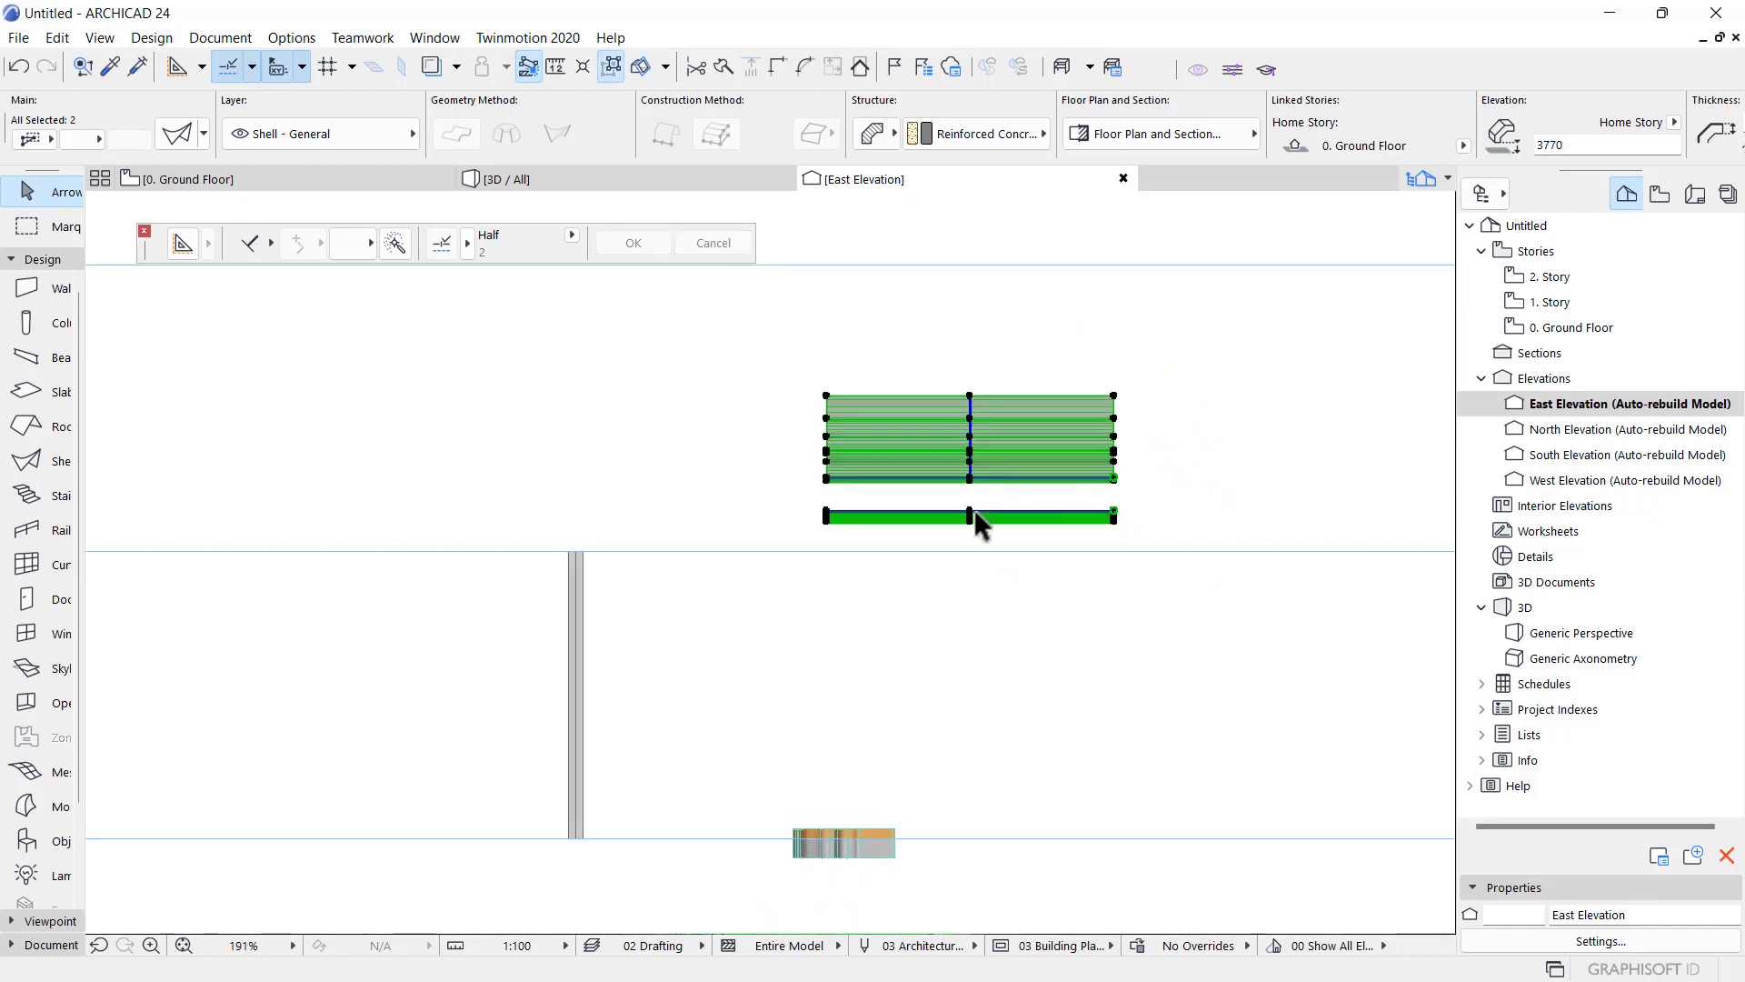
{"action": "key", "text": "ctrl+d"}
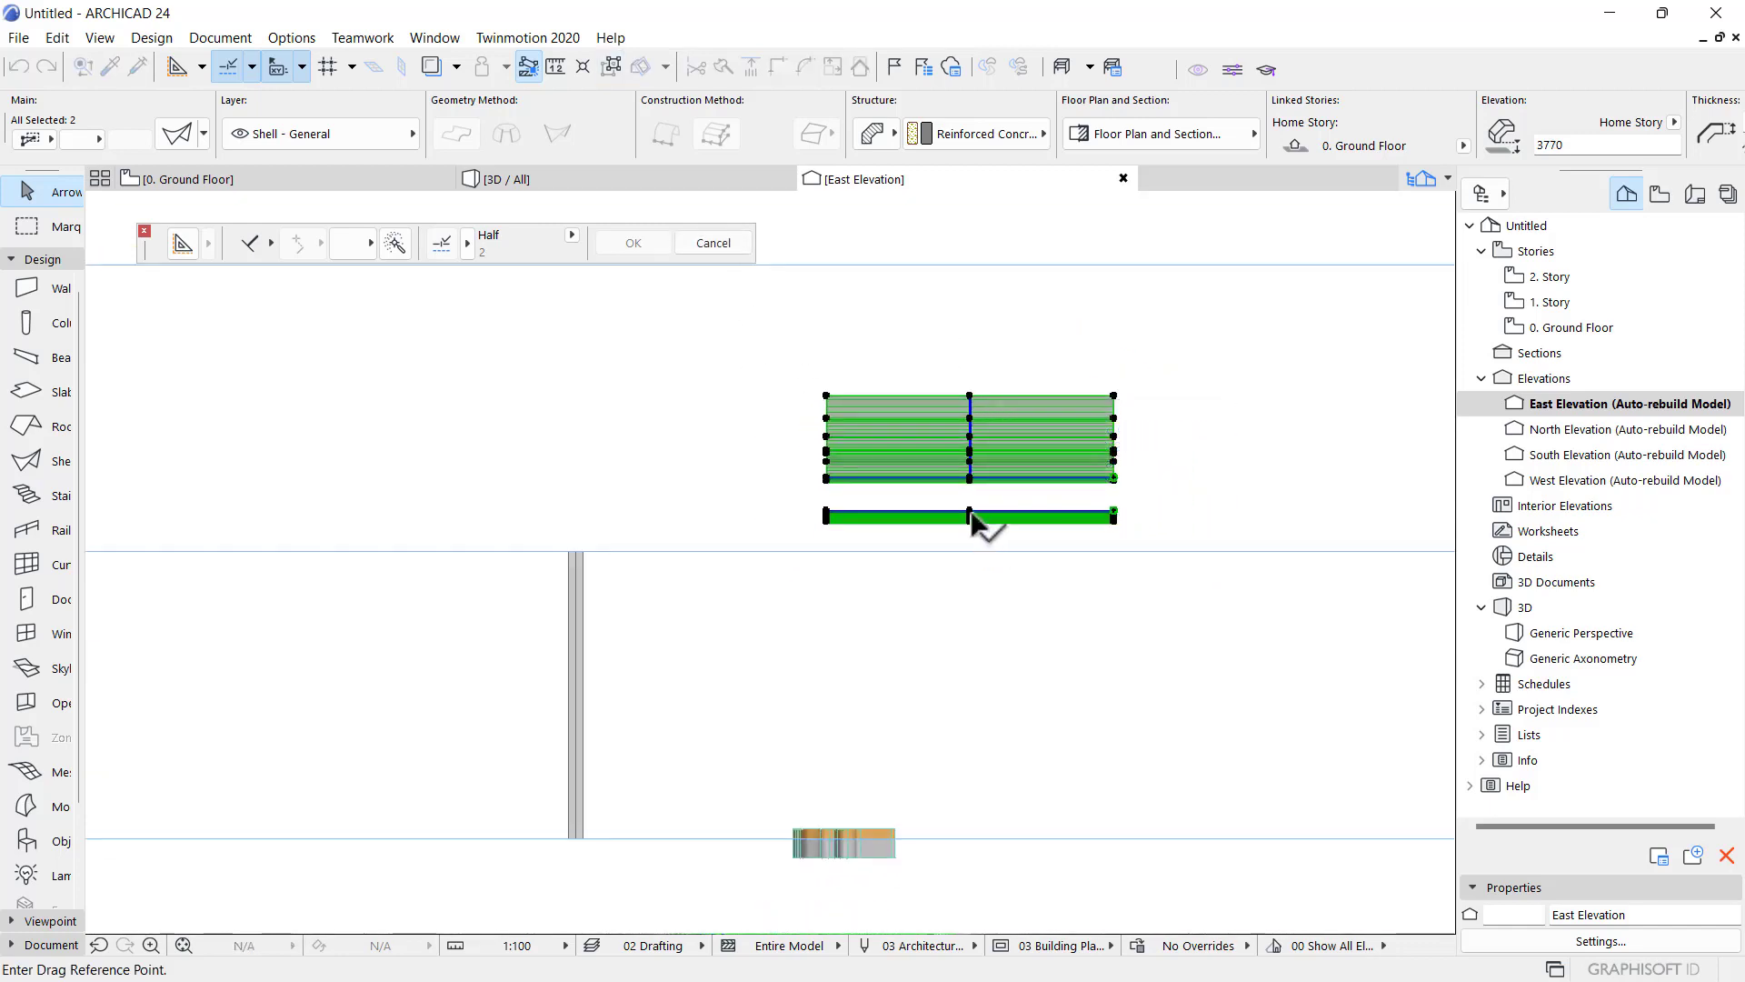
{"action": "left_click", "coordinate": [968, 515]}
{"action": "left_click", "coordinate": [816, 738]}
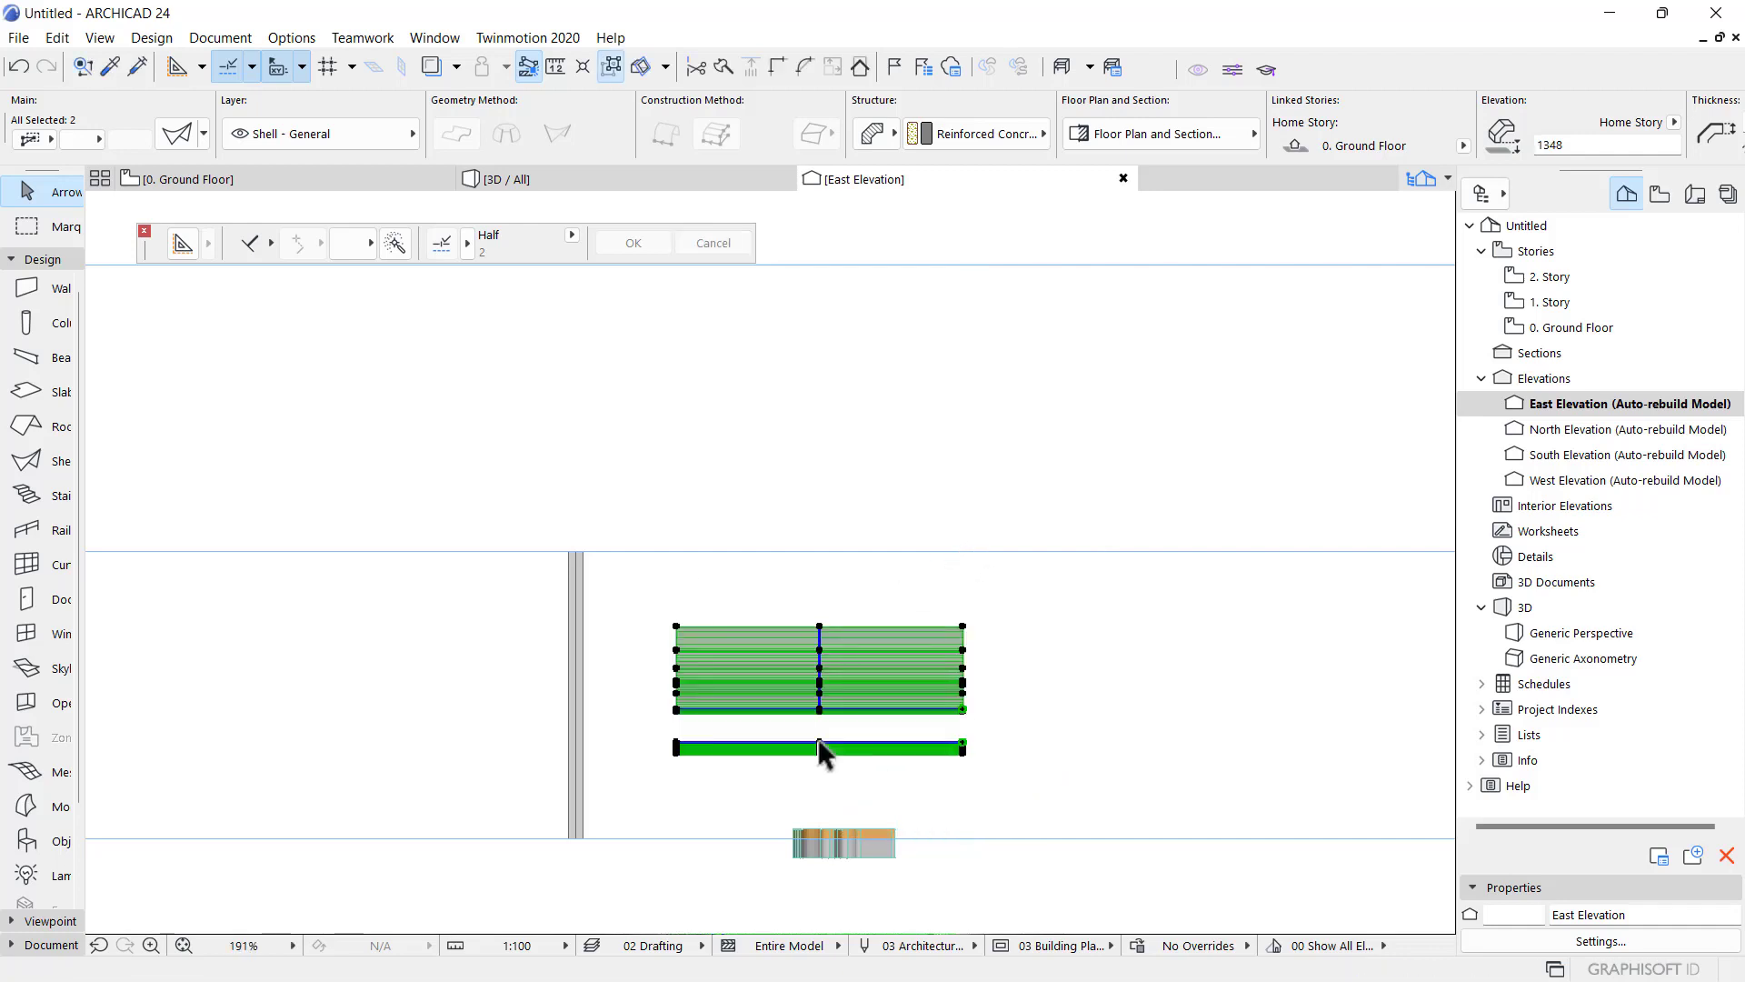
- Move only the stepped-profile shell horizontally away from the wall, clear of the wavy shell, keeping its height
{"action": "left_click", "coordinate": [818, 738]}
{"action": "left_click", "coordinate": [802, 711]}
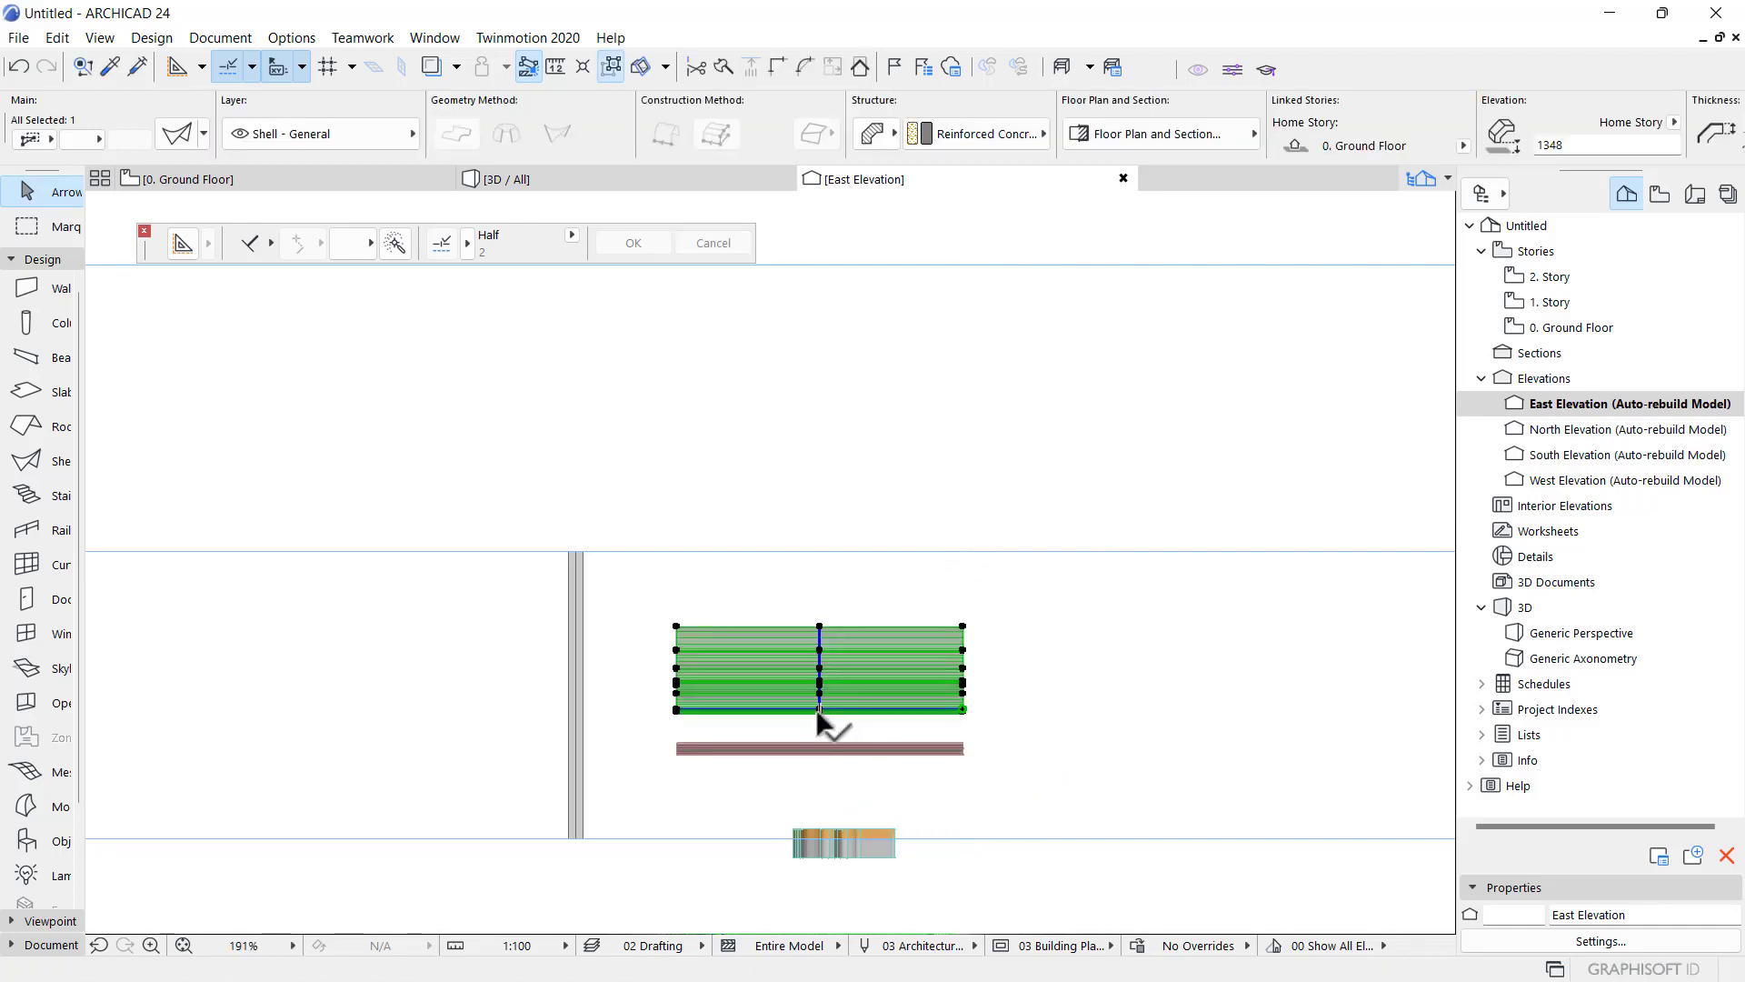
{"action": "key", "text": "ctrl+d"}
{"action": "left_click", "coordinate": [819, 710]}
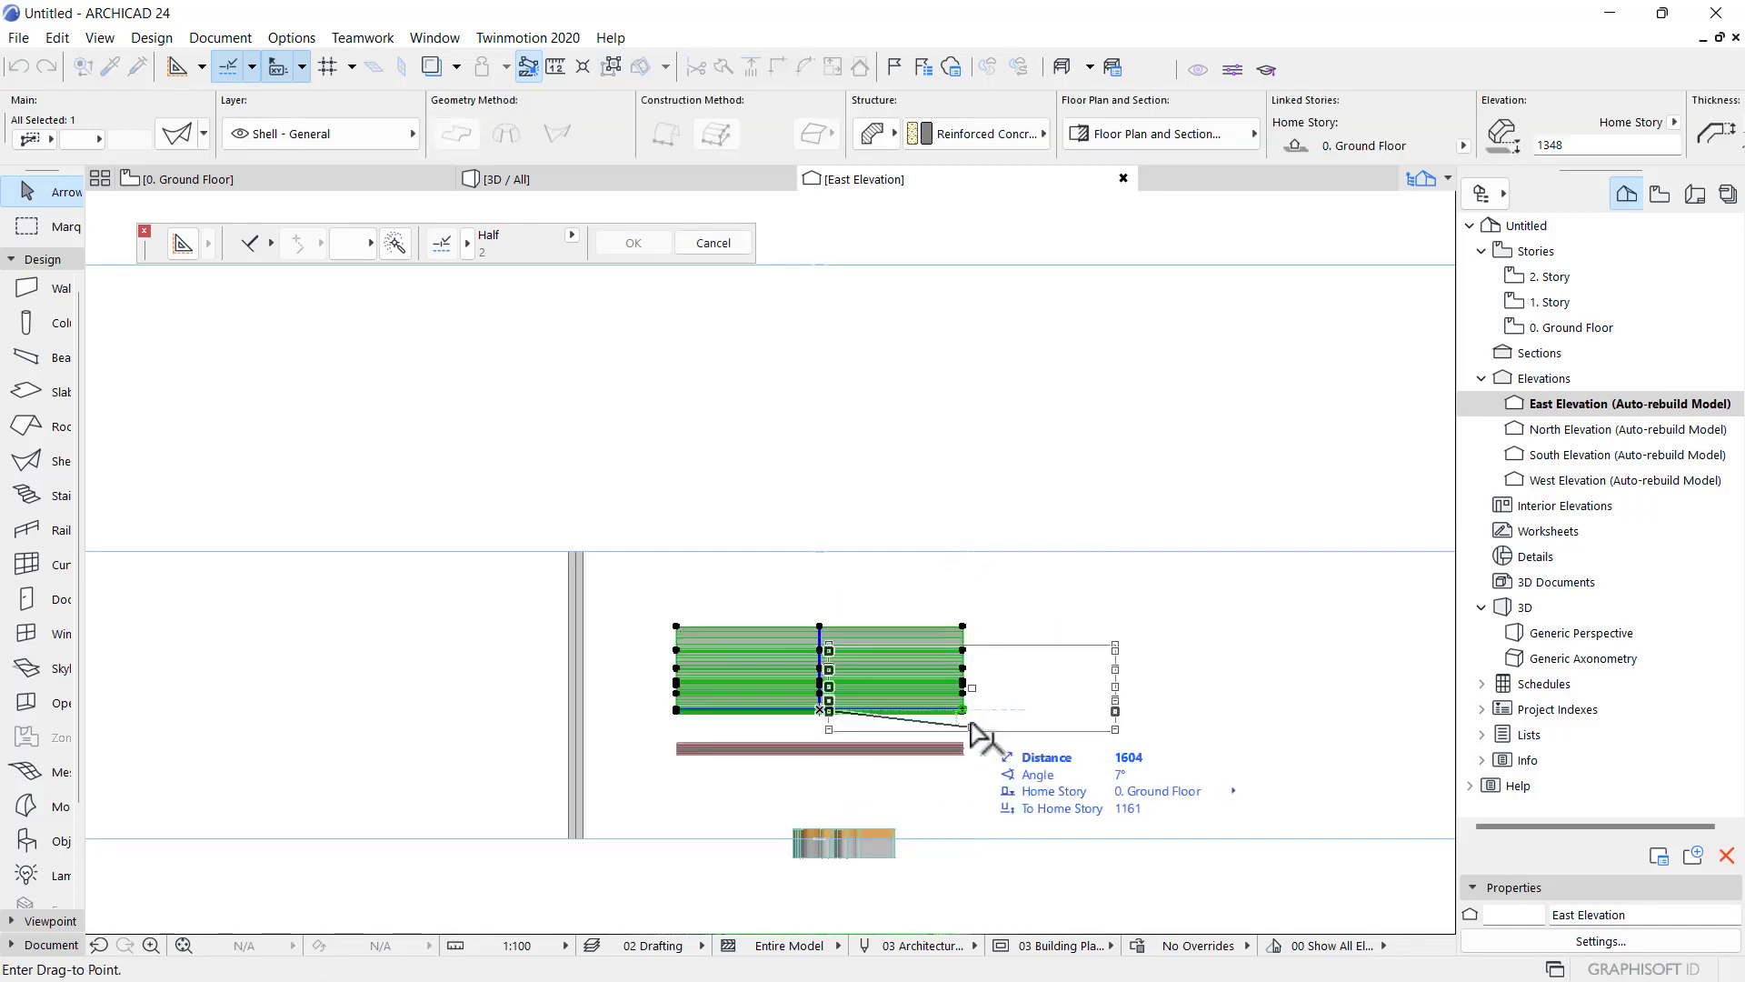
{"action": "left_click", "coordinate": [1129, 710]}
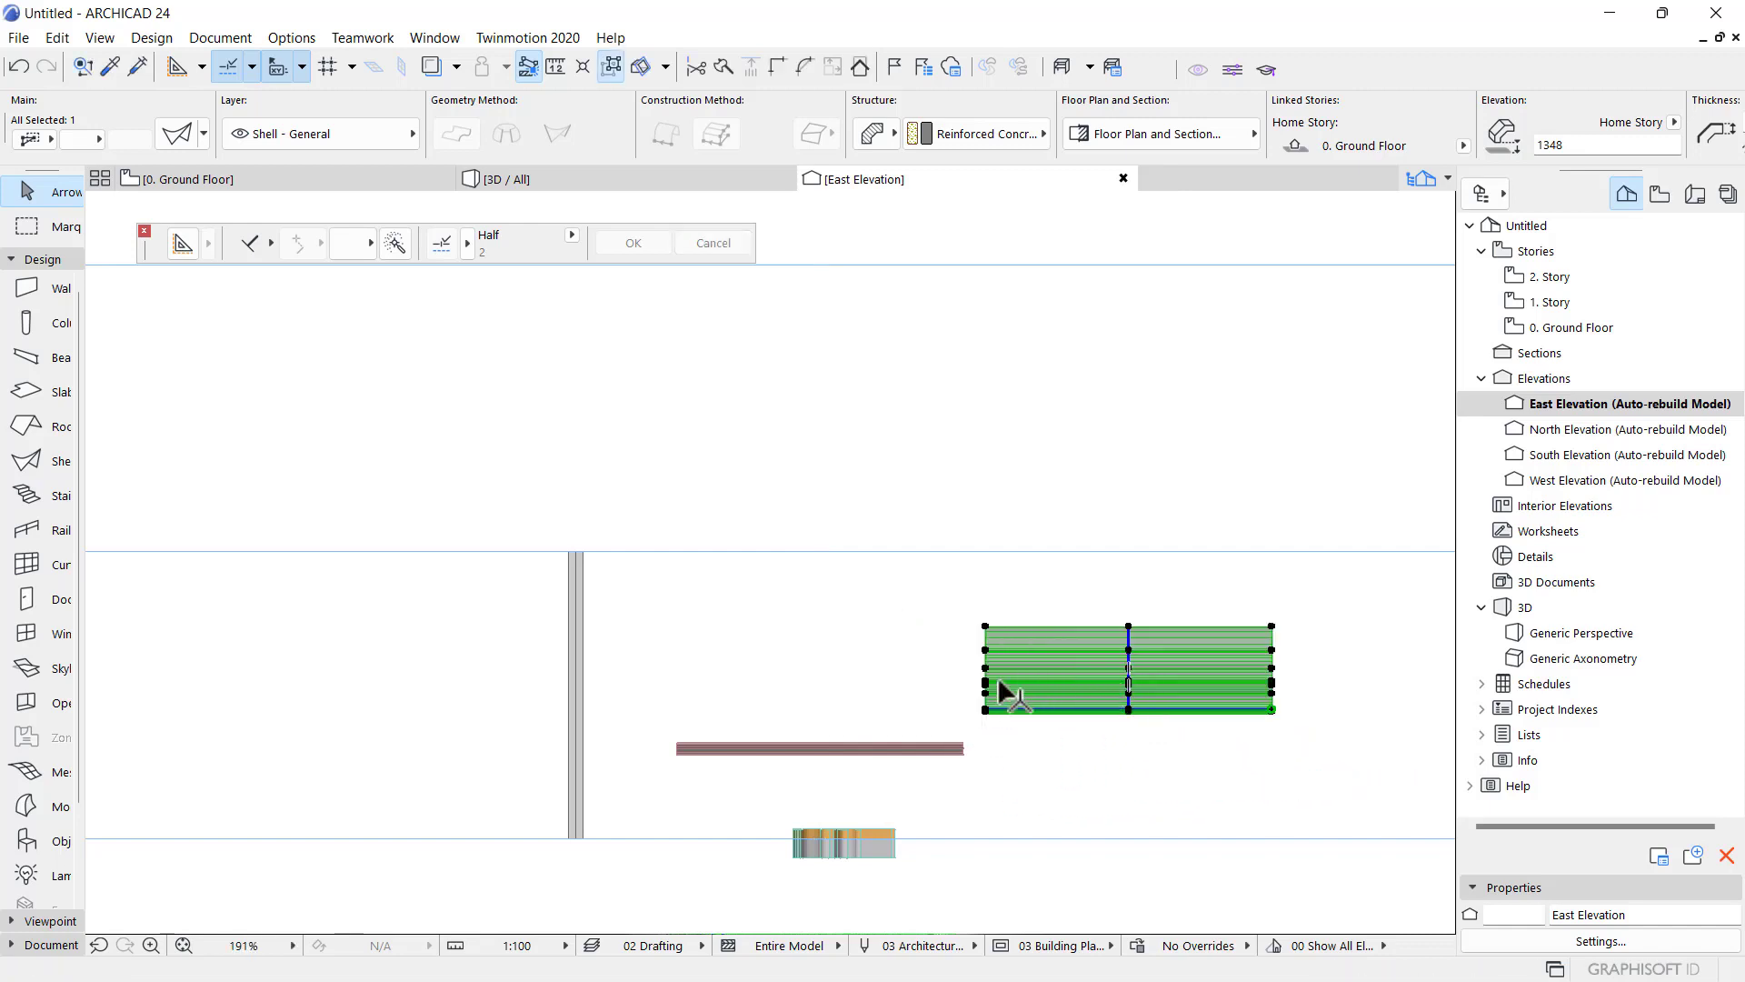
- In the ground floor plan, move the wavy shell over the two adjoining walls with custom windows, and check its position in 3D
{"action": "left_click", "coordinate": [358, 181]}
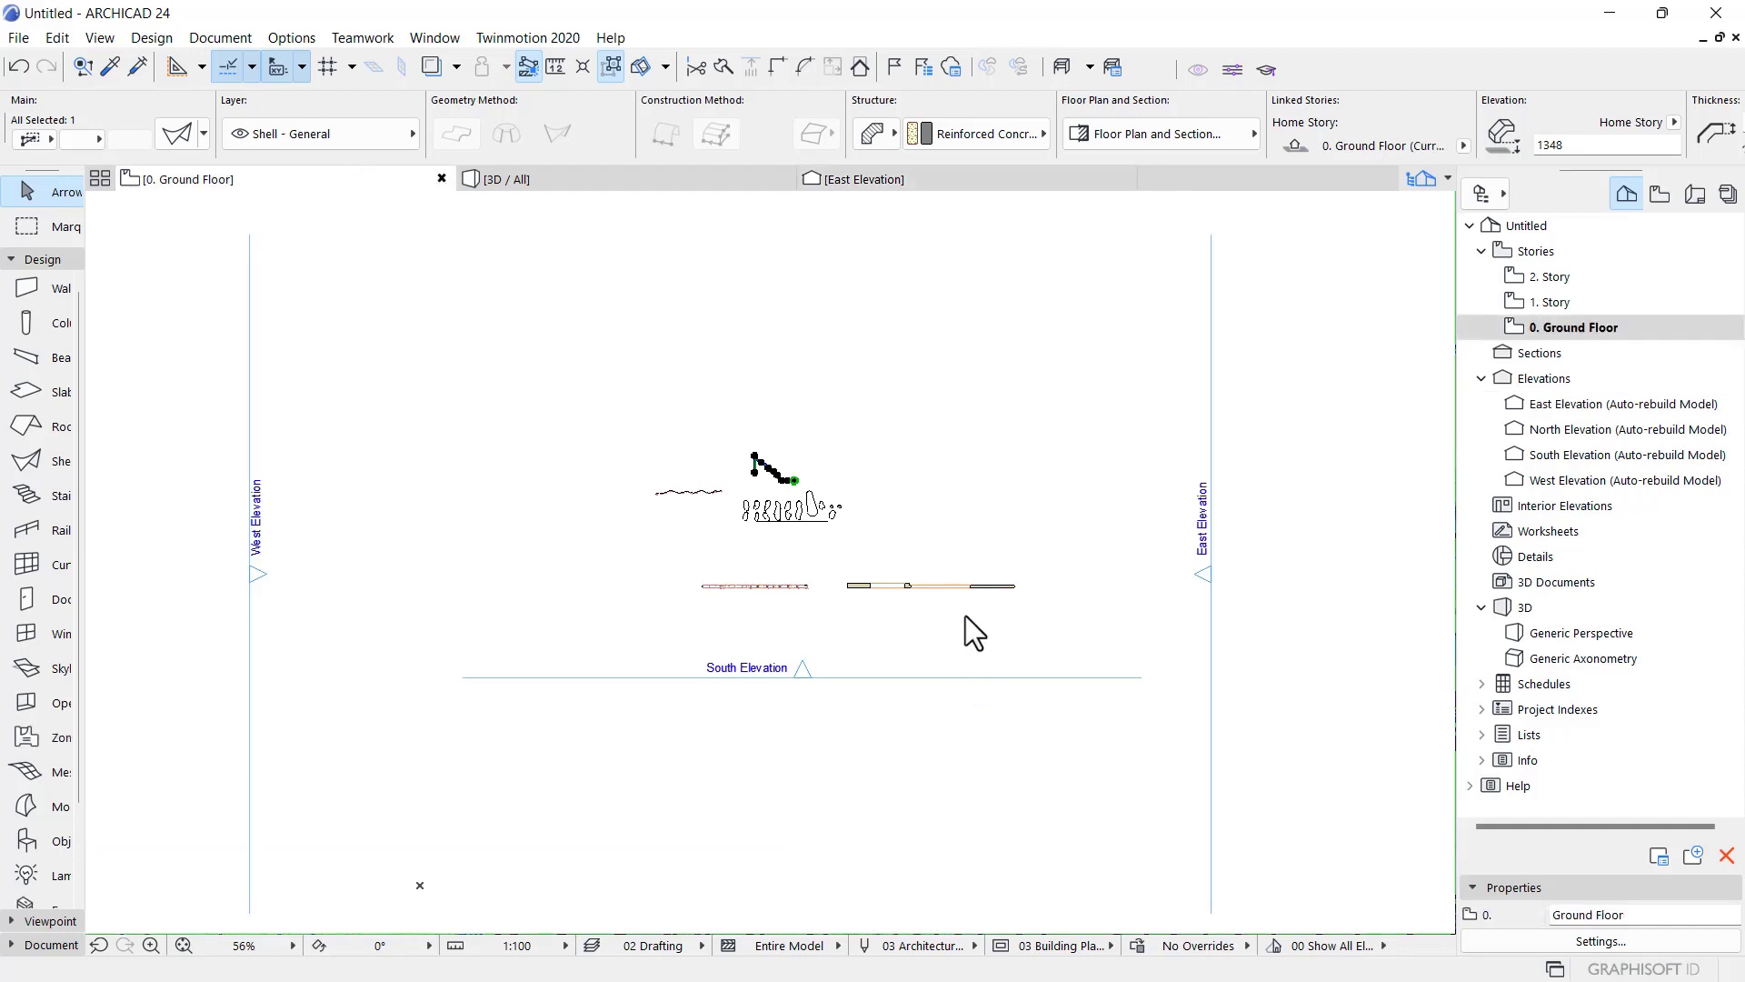
{"action": "scroll", "coordinate": [711, 585], "scroll_direction": "up", "scroll_amount": 5}
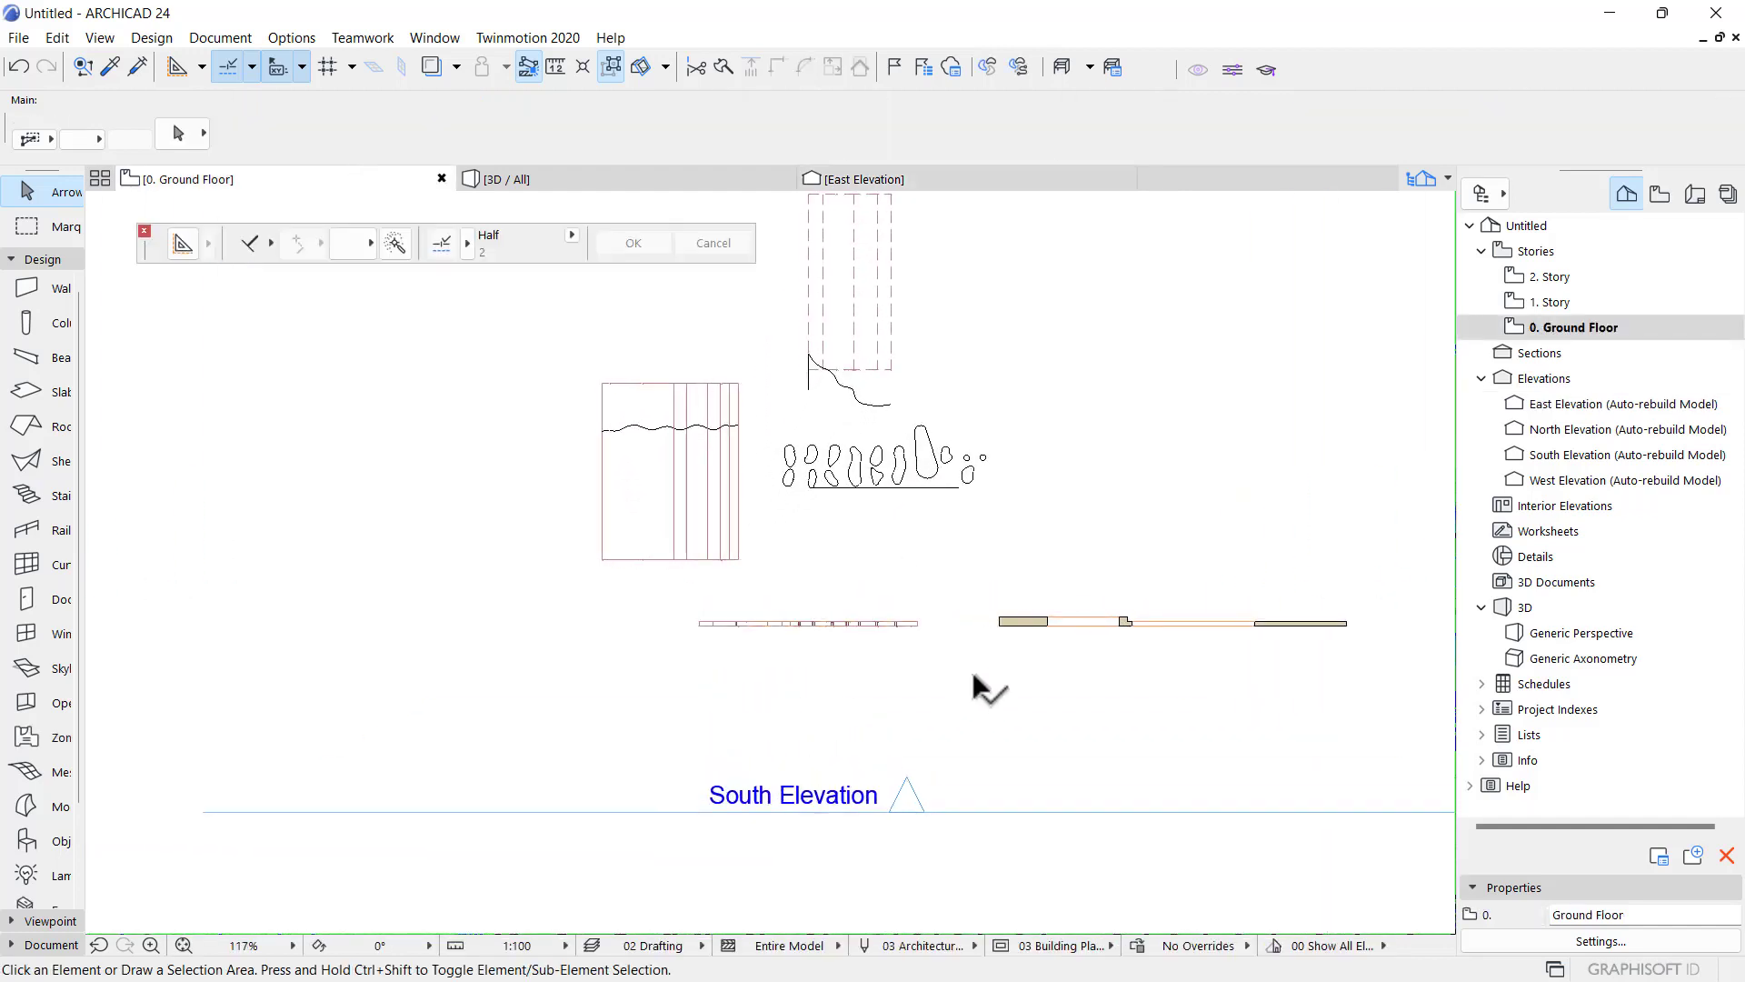
{"action": "scroll", "coordinate": [795, 625], "scroll_direction": "down", "scroll_amount": 1}
{"action": "scroll", "coordinate": [772, 582], "scroll_direction": "up", "scroll_amount": 1}
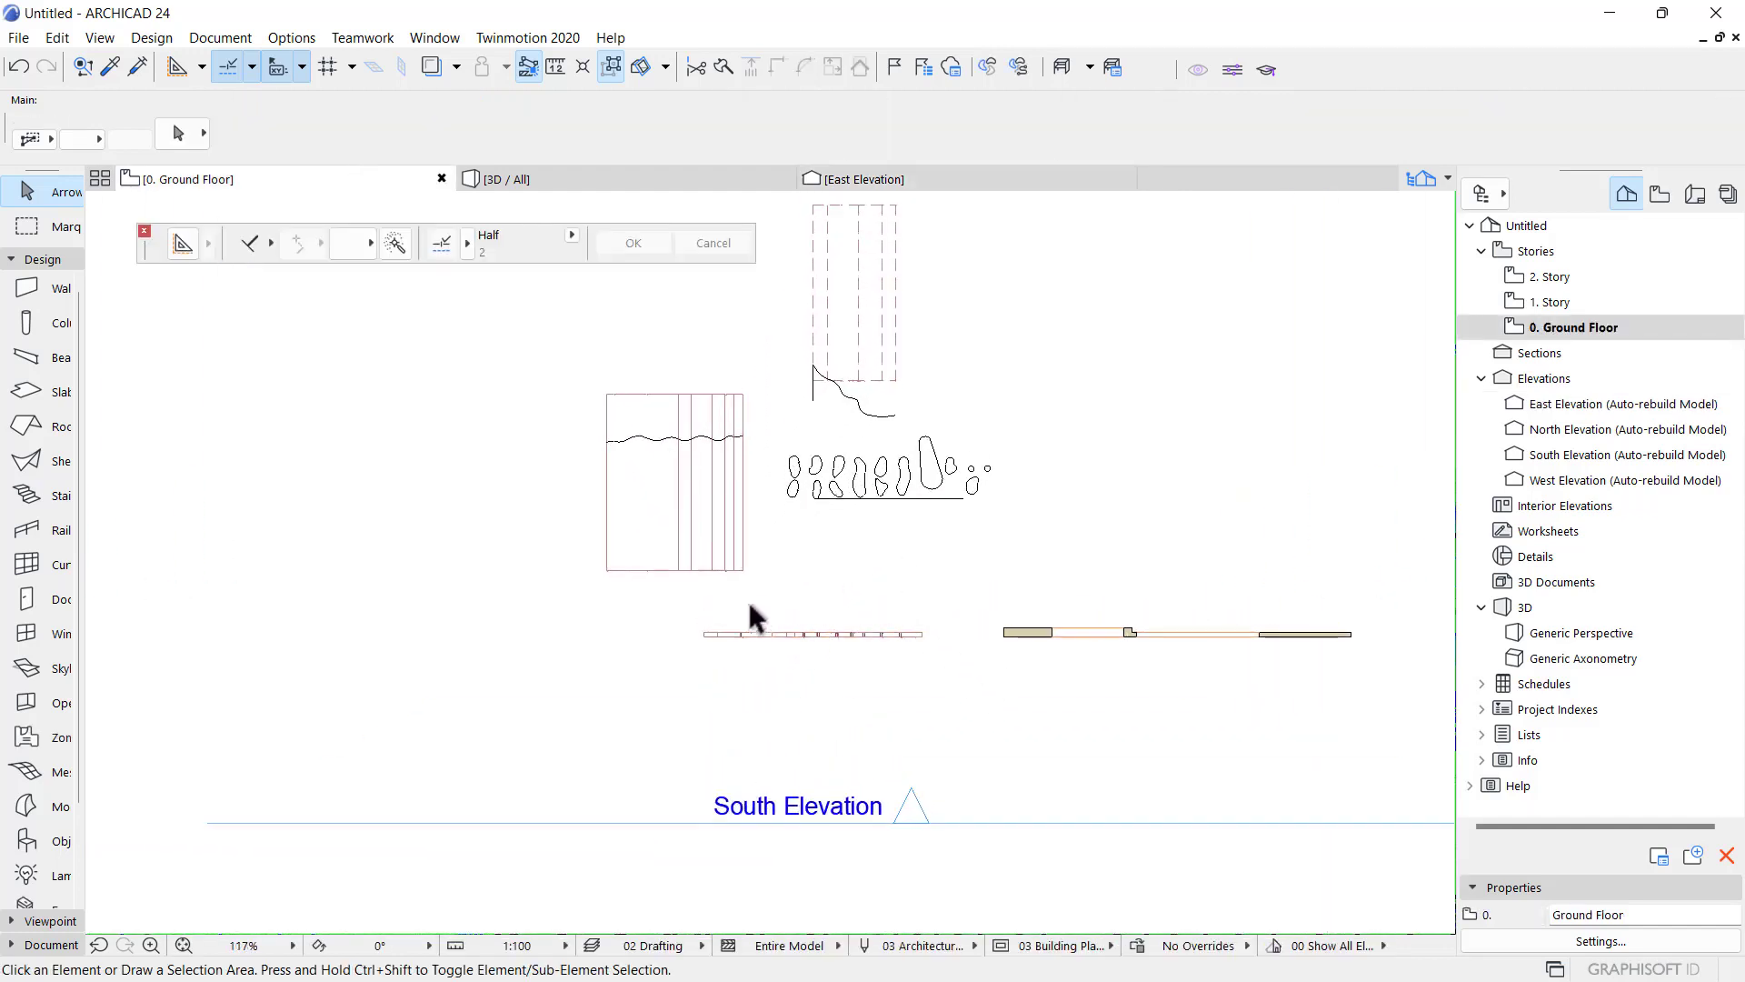
{"action": "left_click", "coordinate": [741, 560]}
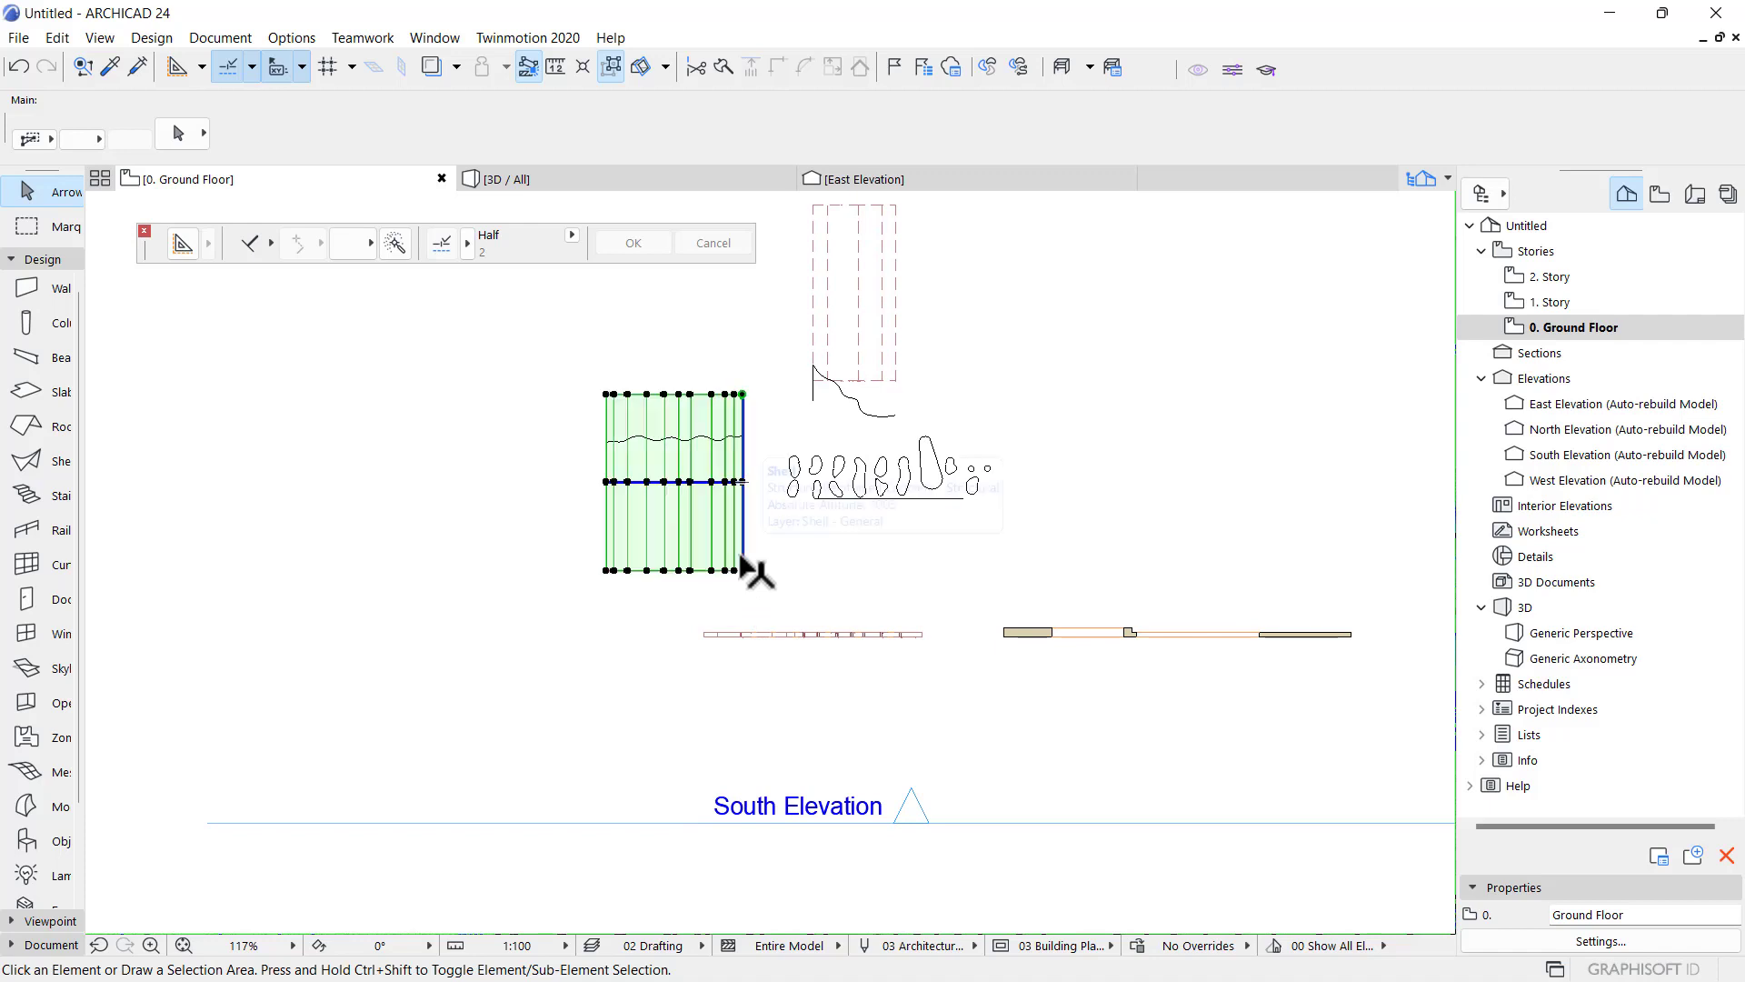
{"action": "left_click", "coordinate": [743, 394]}
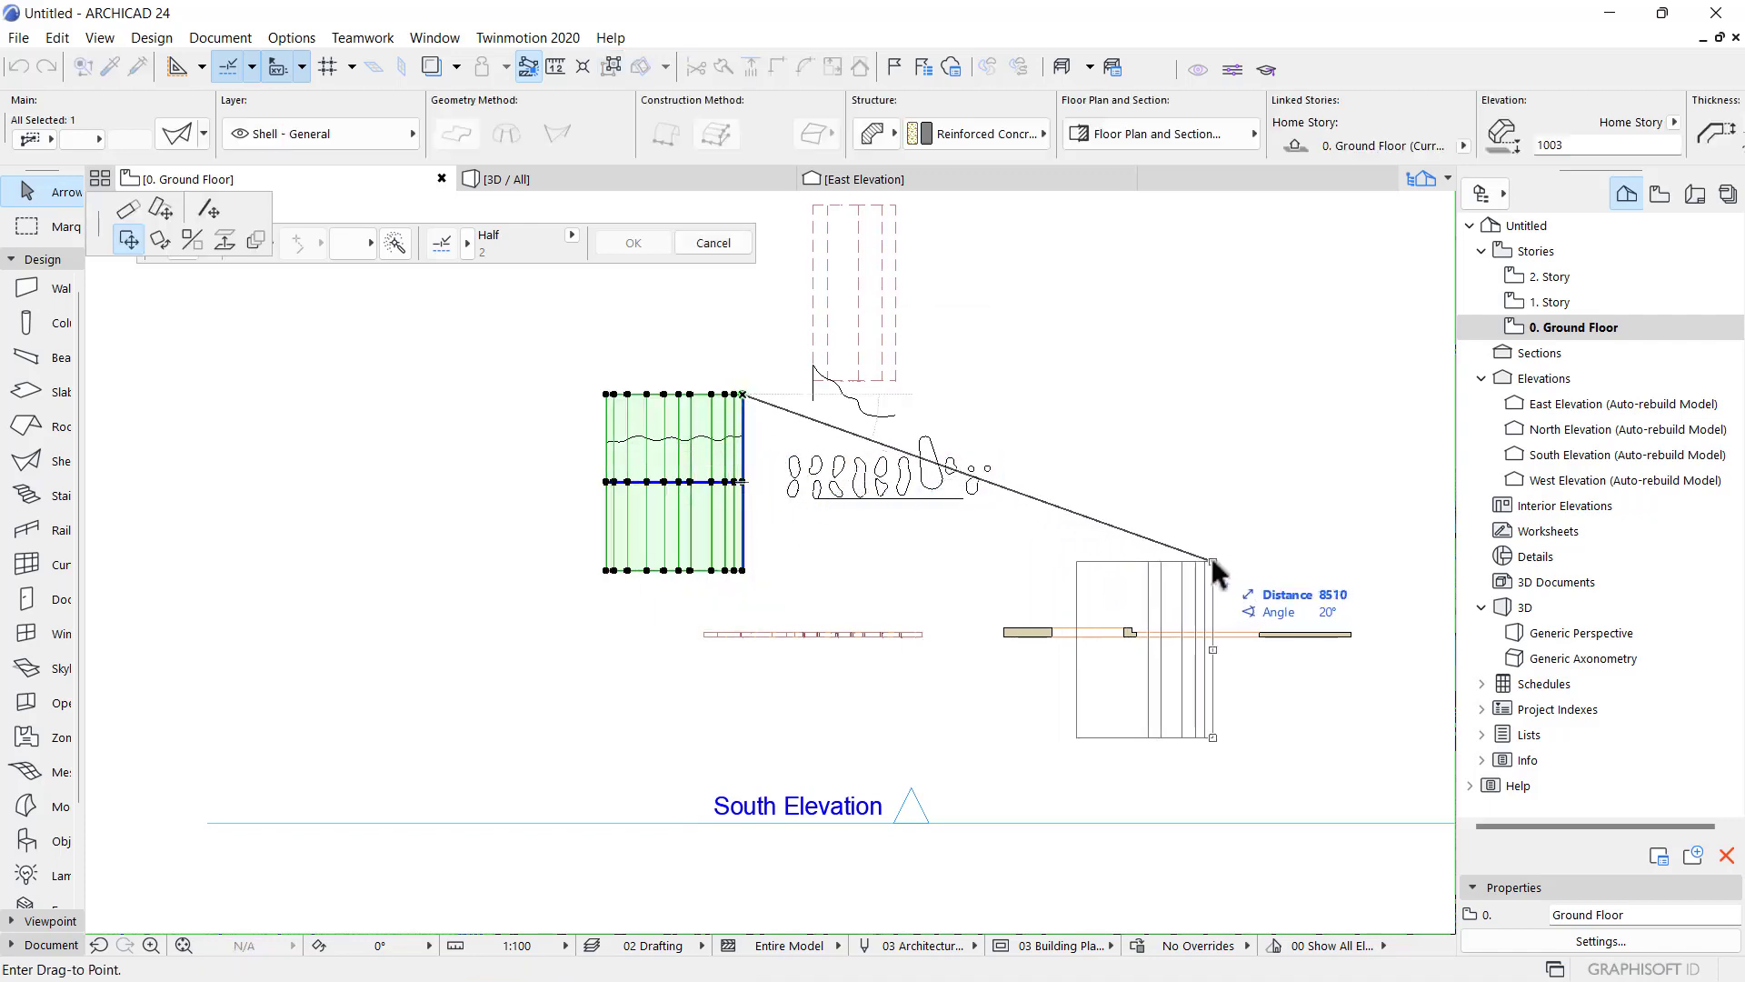
{"action": "scroll", "coordinate": [1214, 568], "scroll_direction": "up", "scroll_amount": 5}
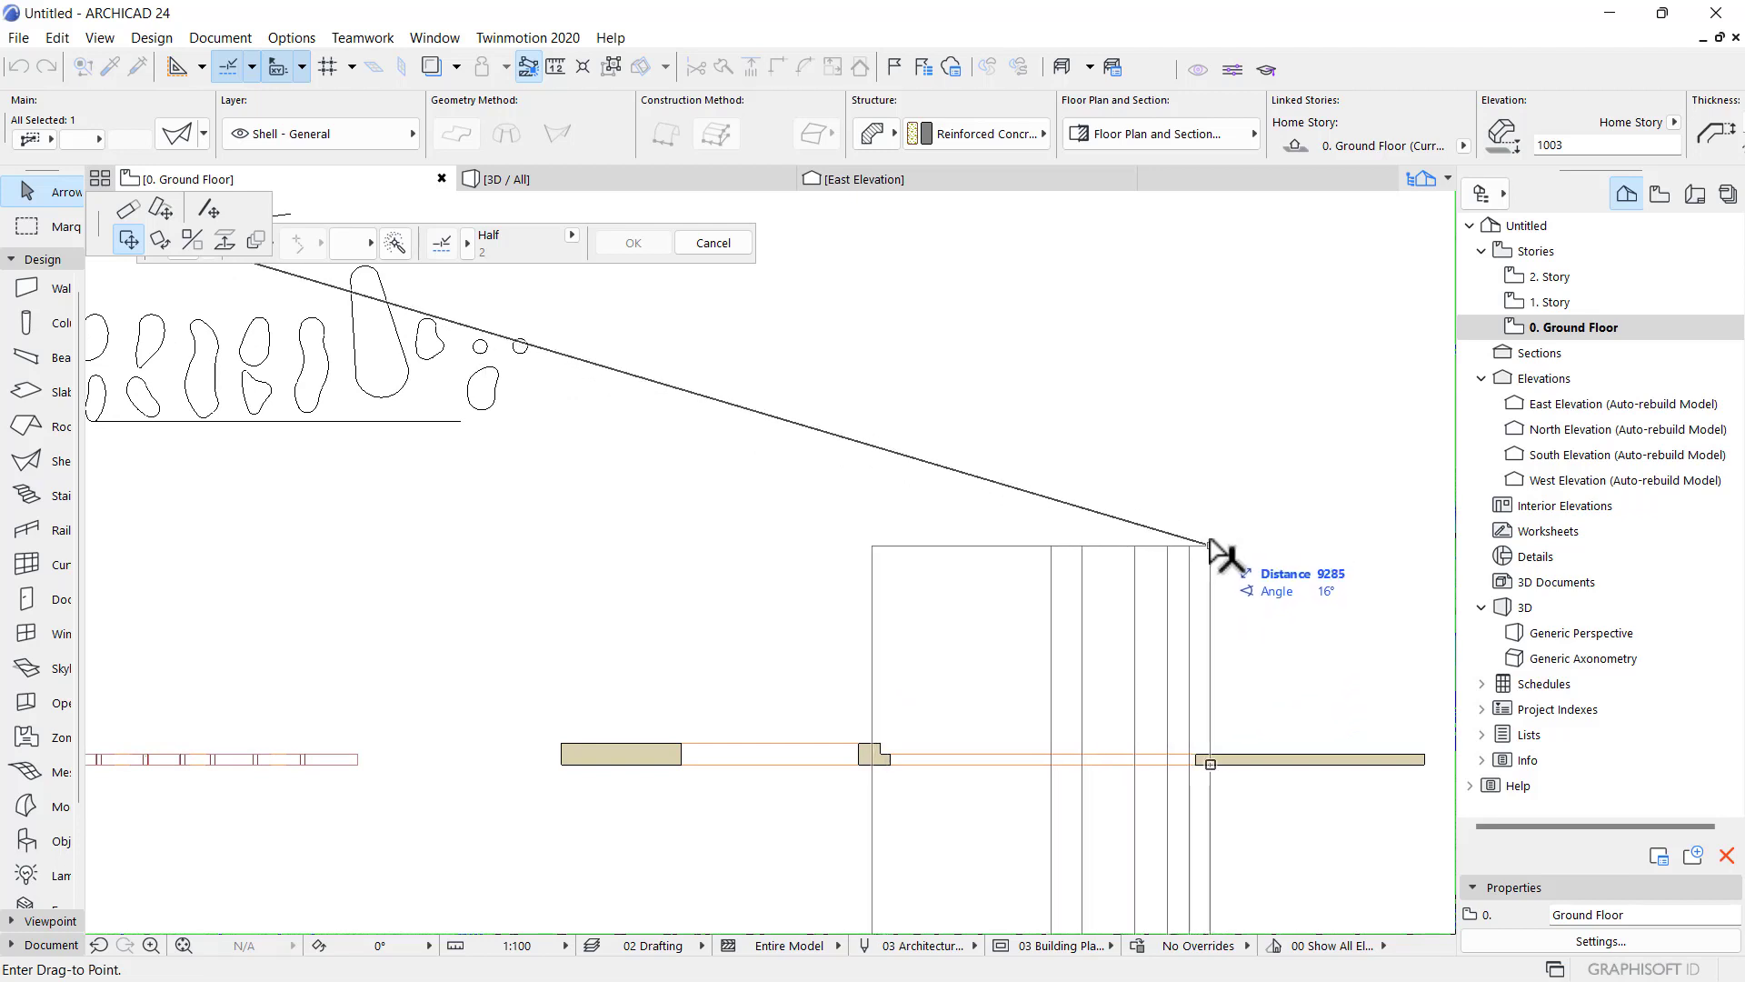
{"action": "left_click", "coordinate": [1210, 536]}
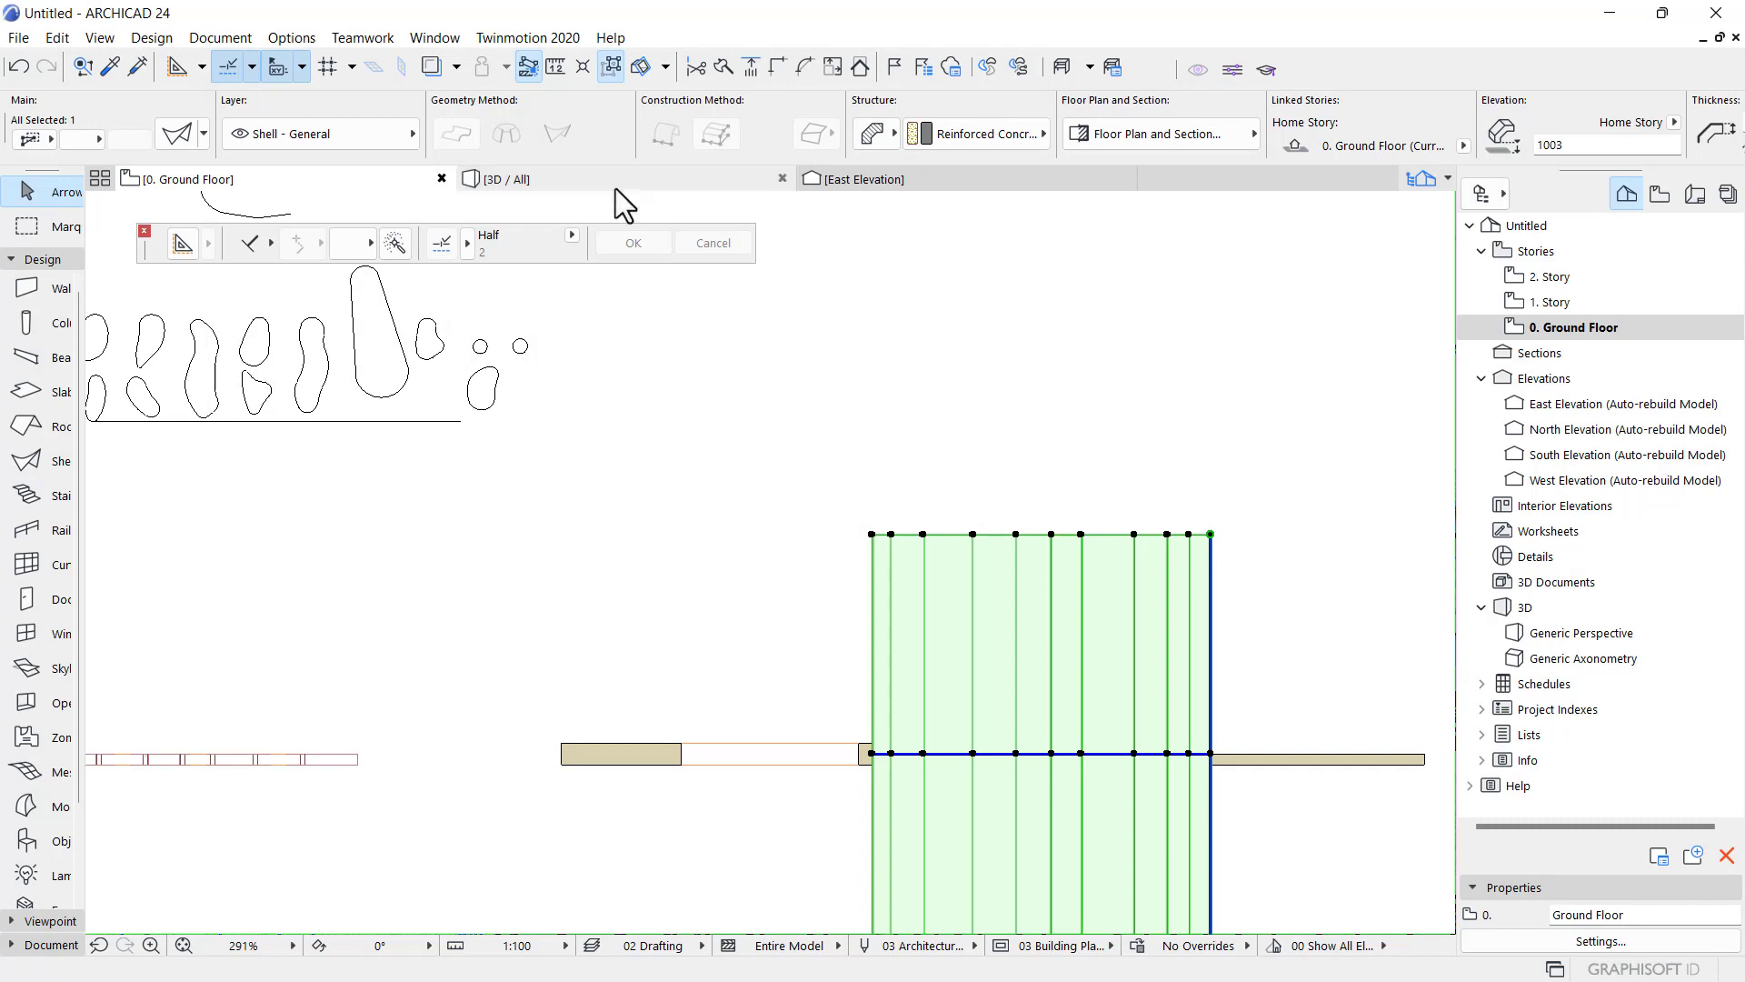
{"action": "left_click", "coordinate": [615, 189]}
{"action": "mouse_move", "coordinate": [904, 573]}
{"action": "middle_mouse_down", "text": "shift"}
{"action": "mouse_move", "coordinate": [611, 663]}
{"action": "mouse_move", "coordinate": [752, 400]}
{"action": "mouse_move", "coordinate": [692, 601]}
{"action": "middle_mouse_up", "text": "shift"}
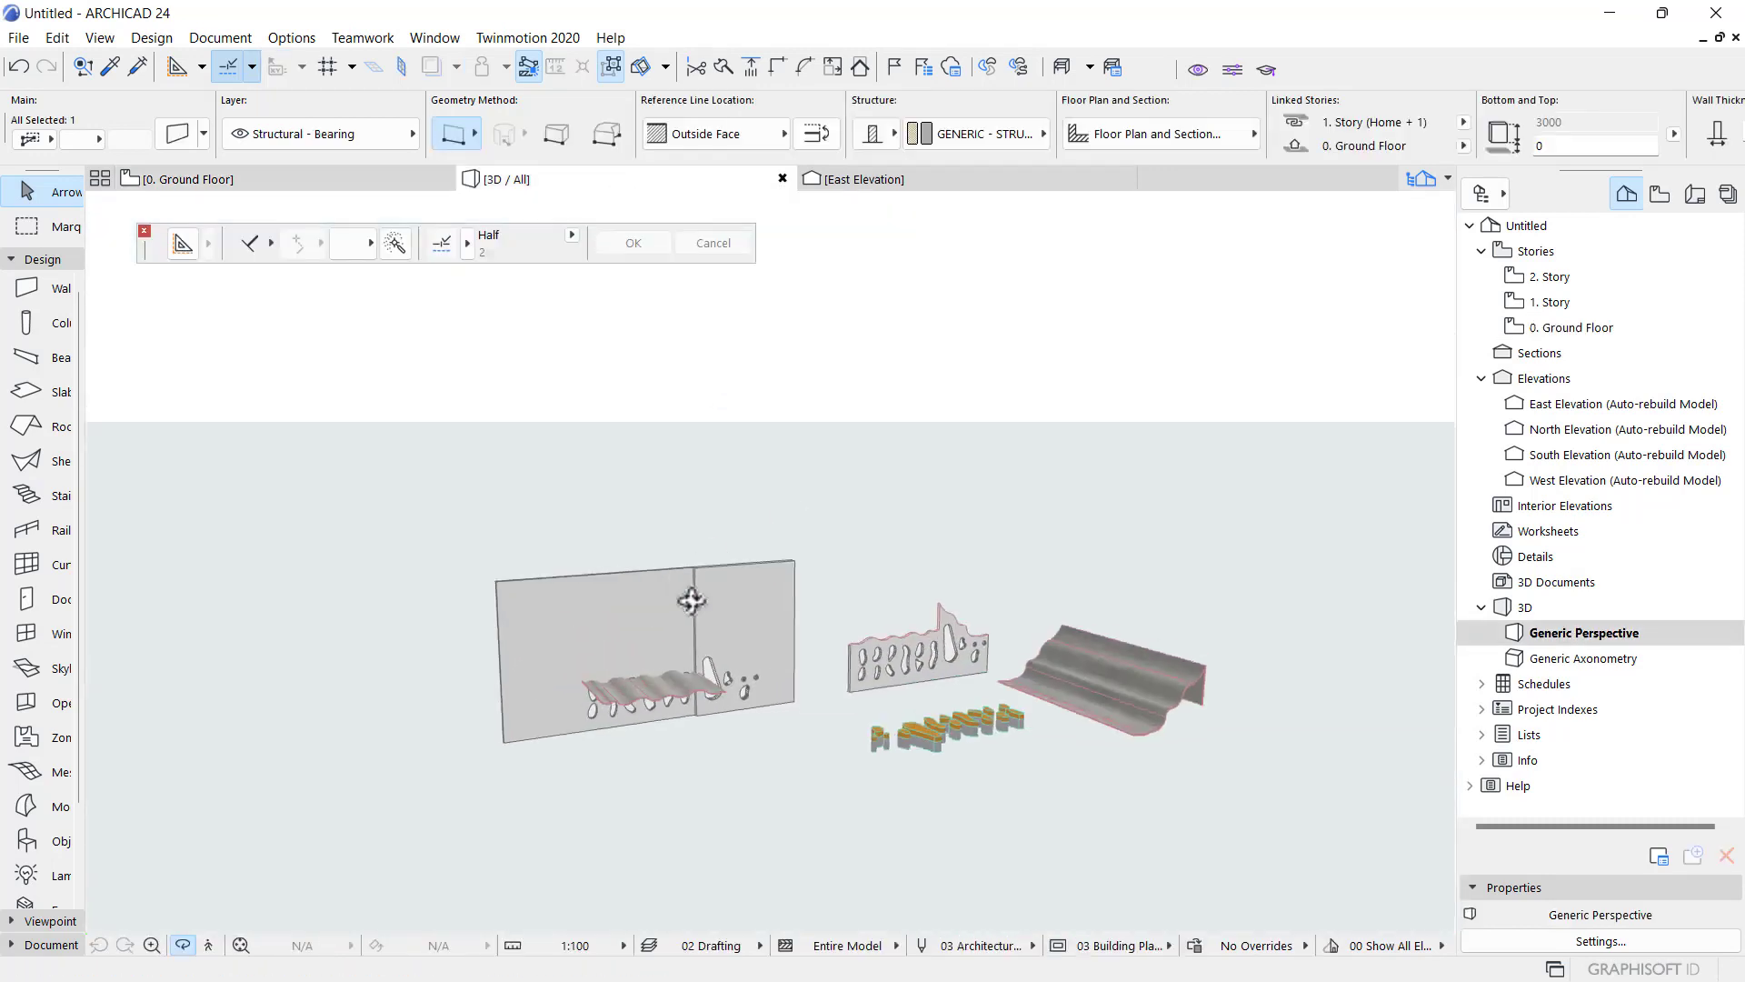
{"action": "scroll", "coordinate": [655, 725], "scroll_direction": "up", "scroll_amount": 5}
{"action": "middle_click_drag", "start_coordinate": [677, 668], "coordinate": [600, 619], "text": "shift"}
{"action": "left_click", "coordinate": [292, 178]}
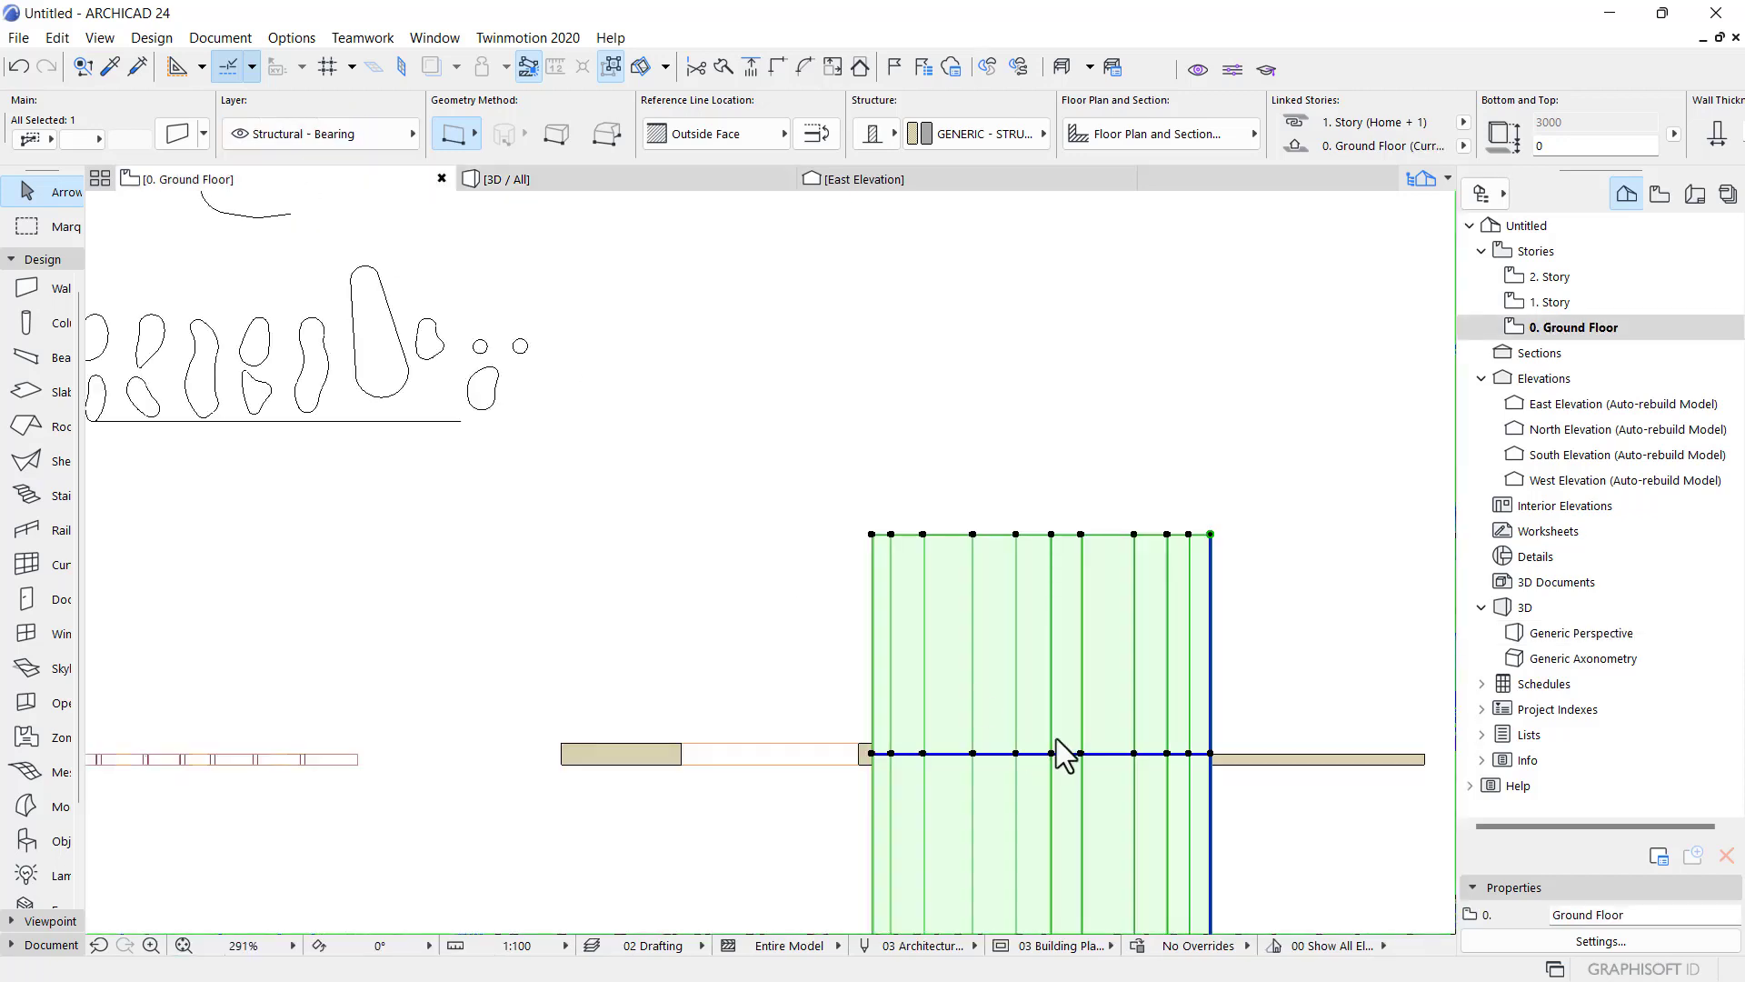
- Try to rotate the wavy shell half a turn from a freehand vertical reference, and undo the rotation
{"action": "key", "text": "ctrl+e"}
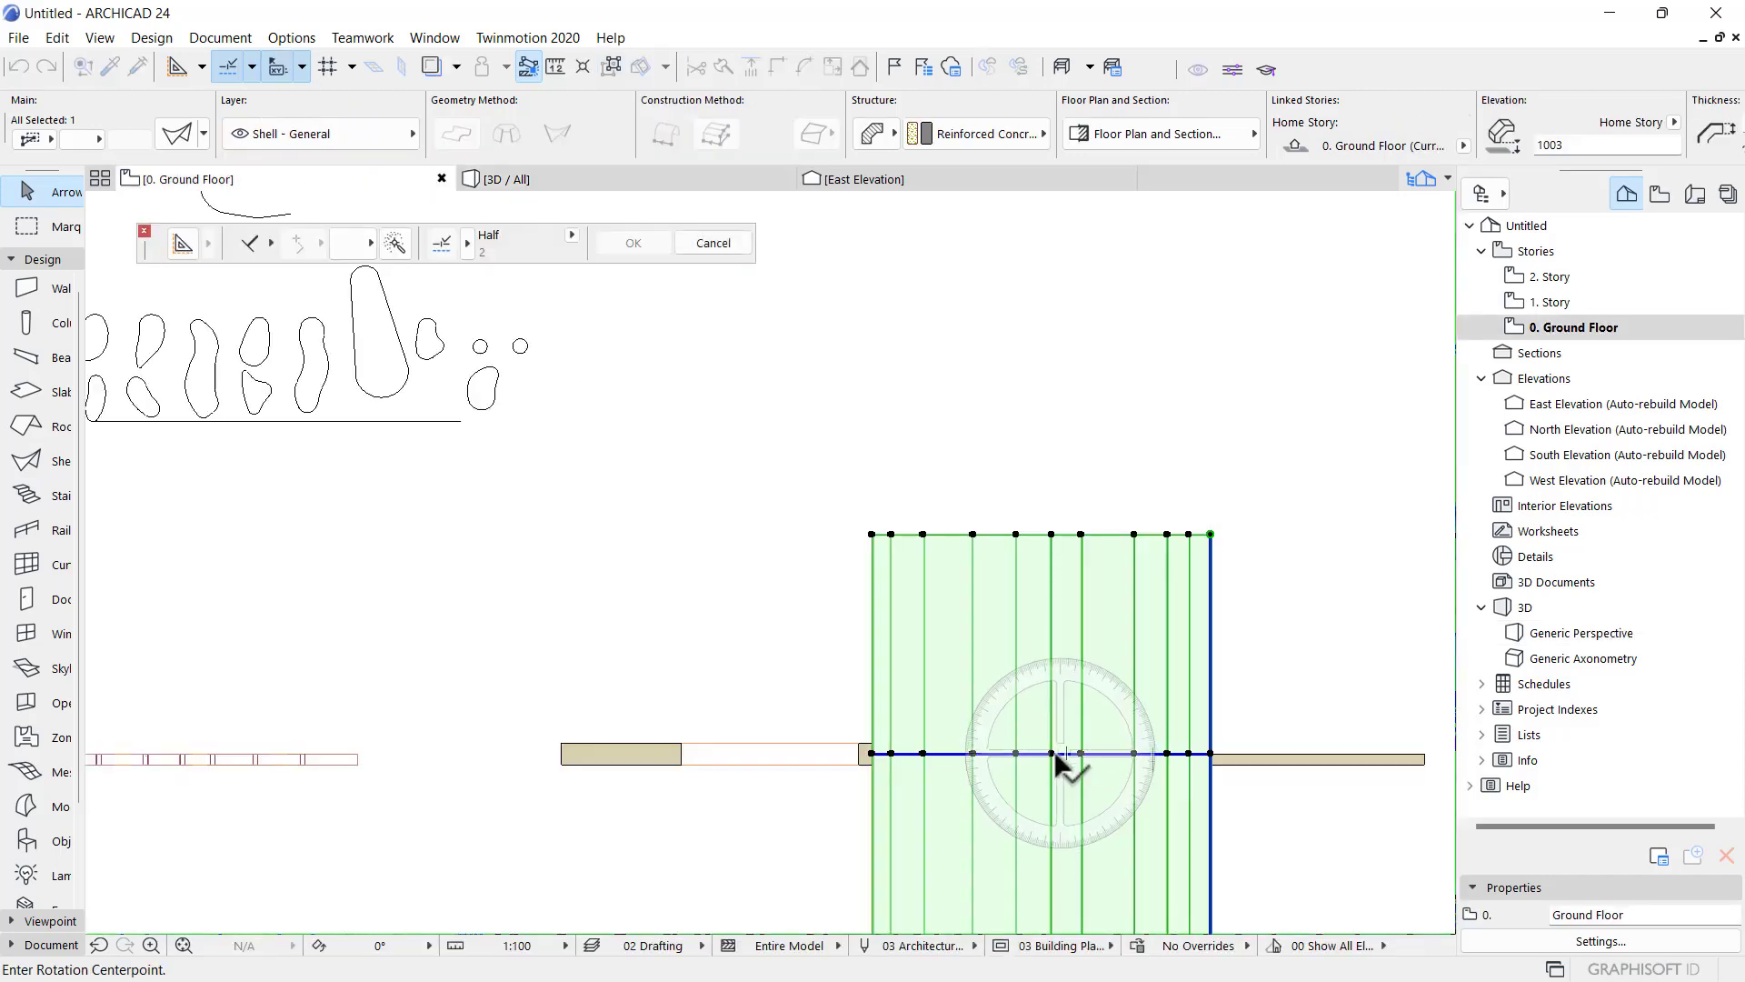
{"action": "left_click", "coordinate": [1052, 746]}
{"action": "left_click", "coordinate": [1040, 831]}
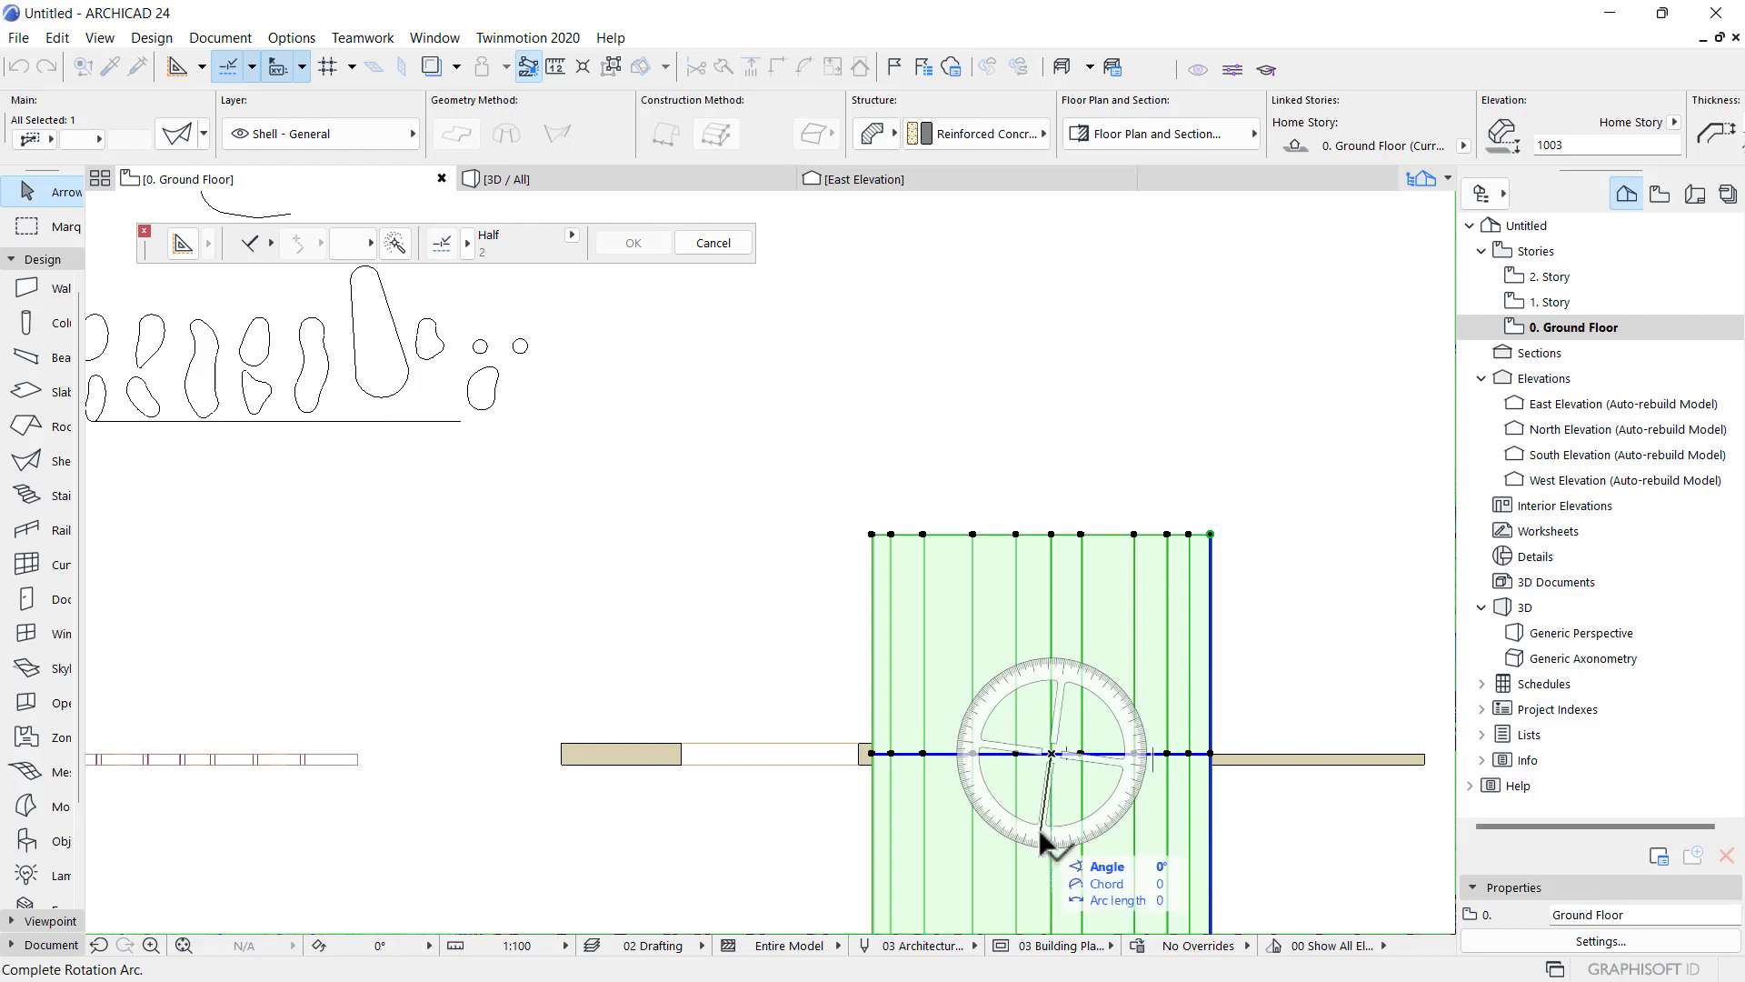
{"action": "left_click", "coordinate": [1077, 624]}
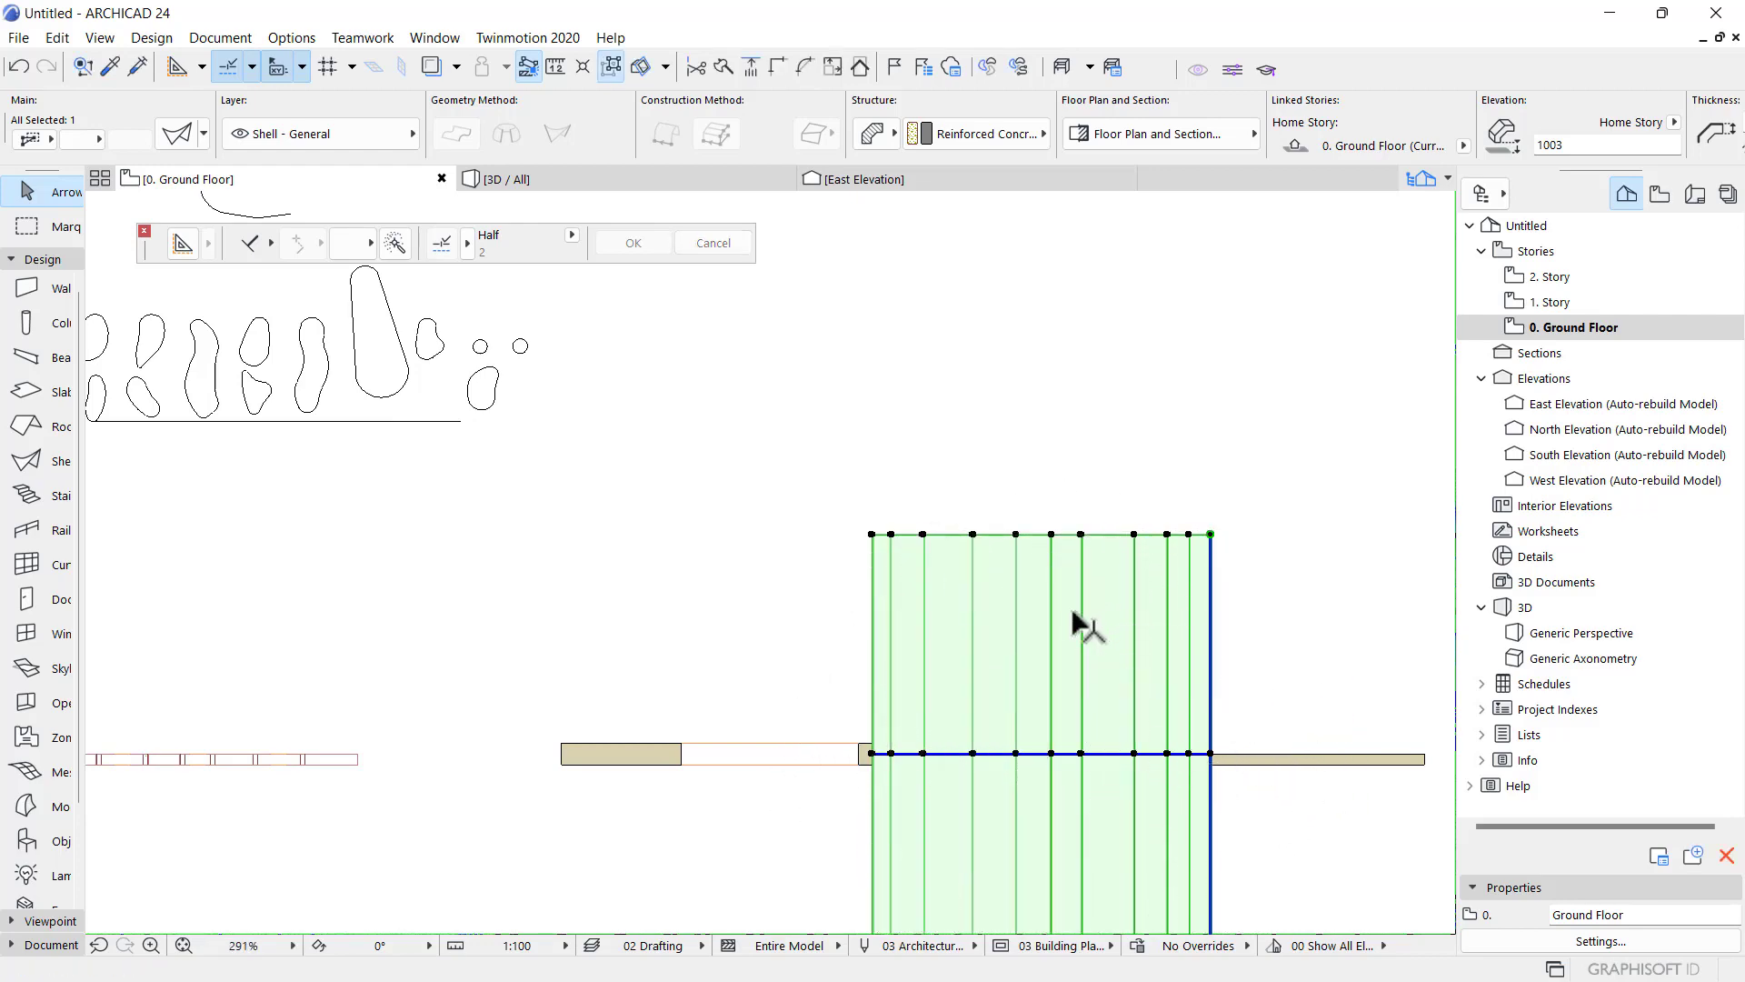
{"action": "left_click", "coordinate": [1052, 754]}
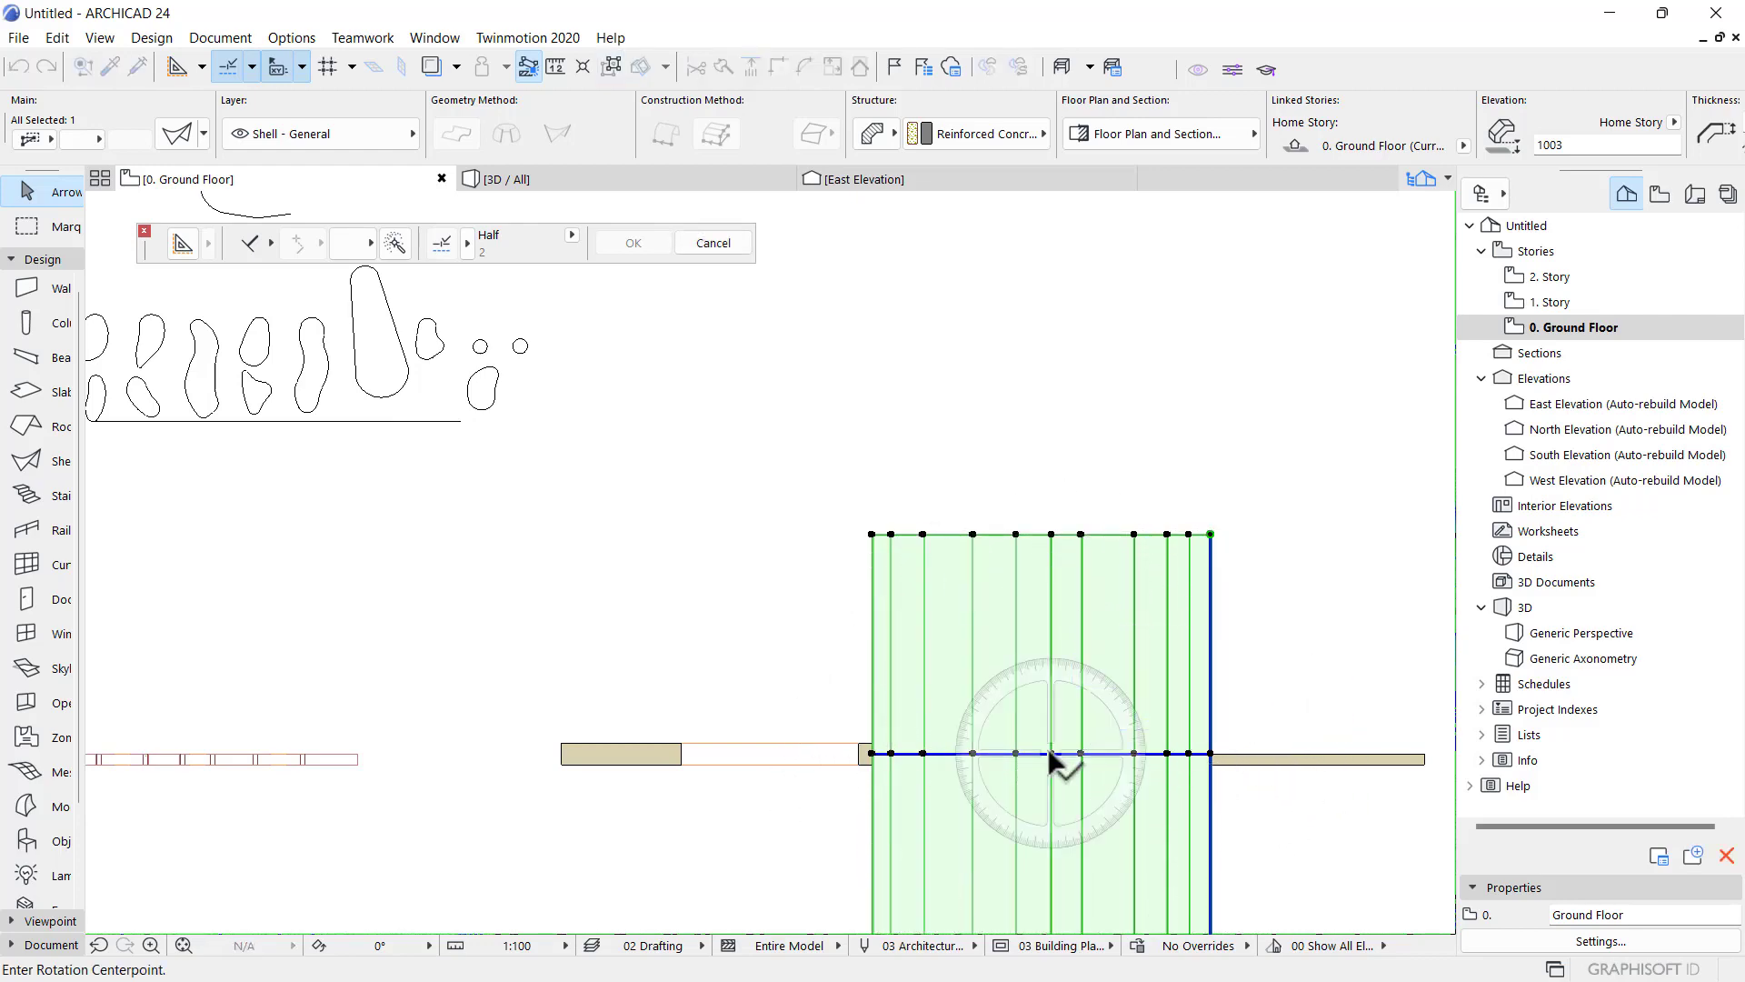
{"action": "left_click", "coordinate": [1044, 845]}
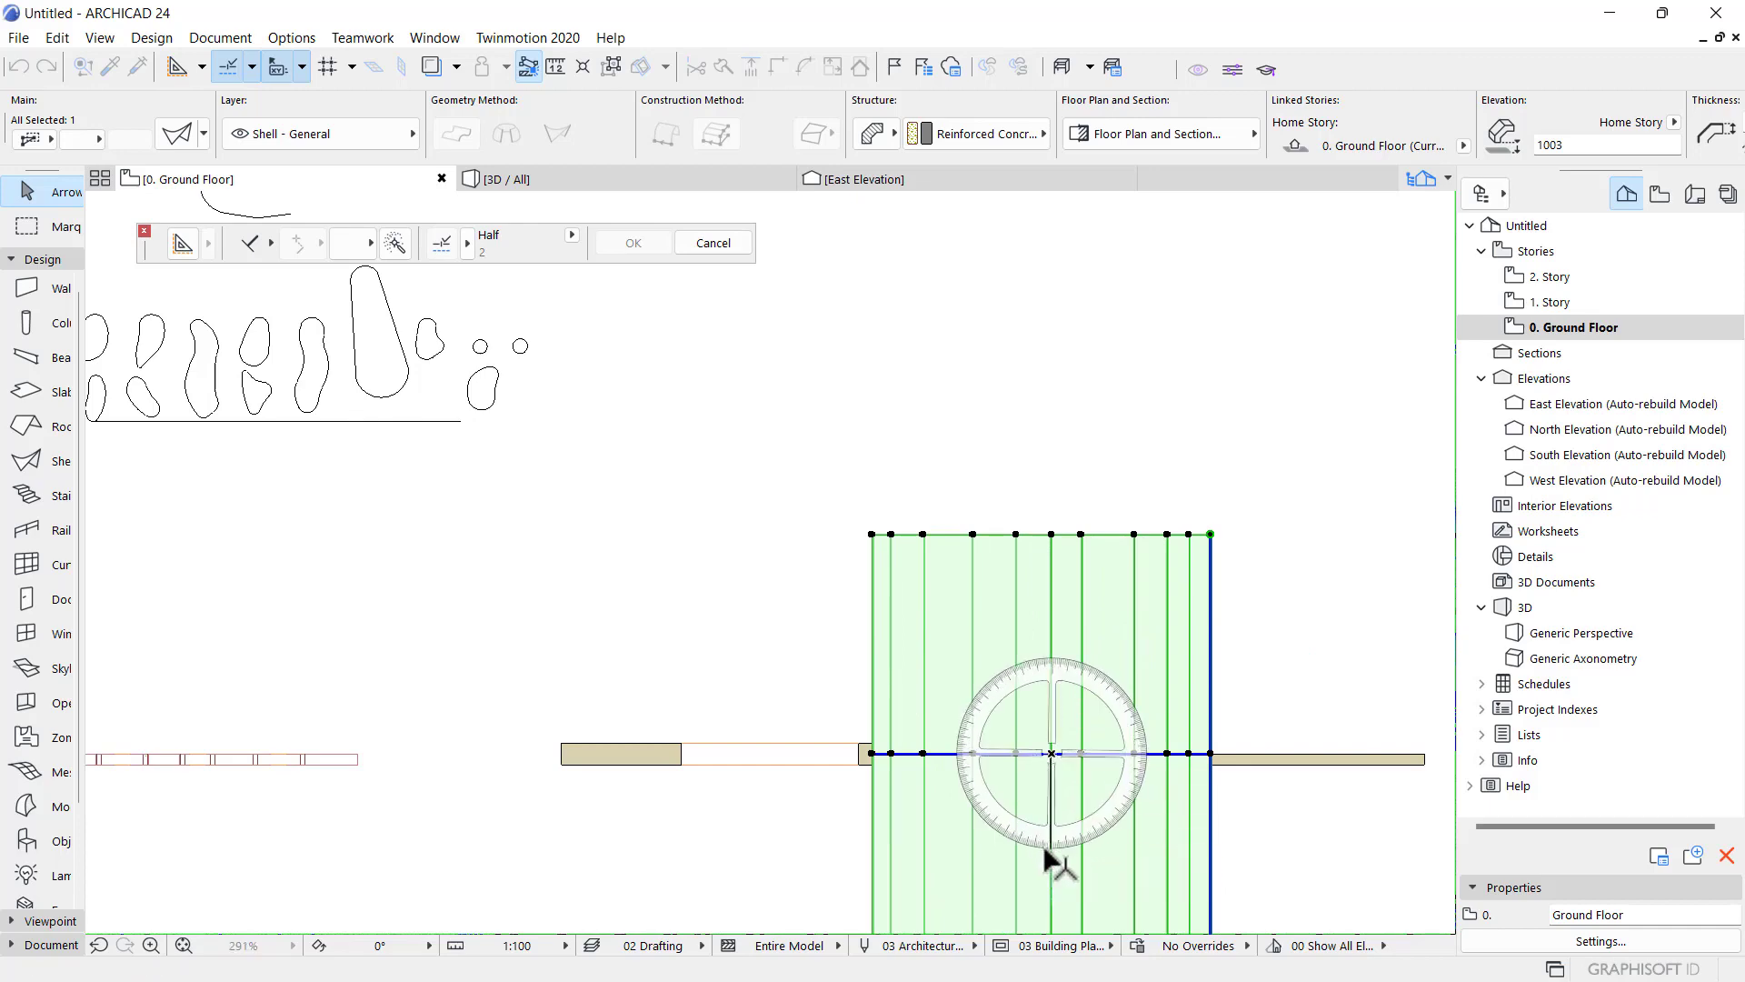
{"action": "left_click", "coordinate": [1051, 618]}
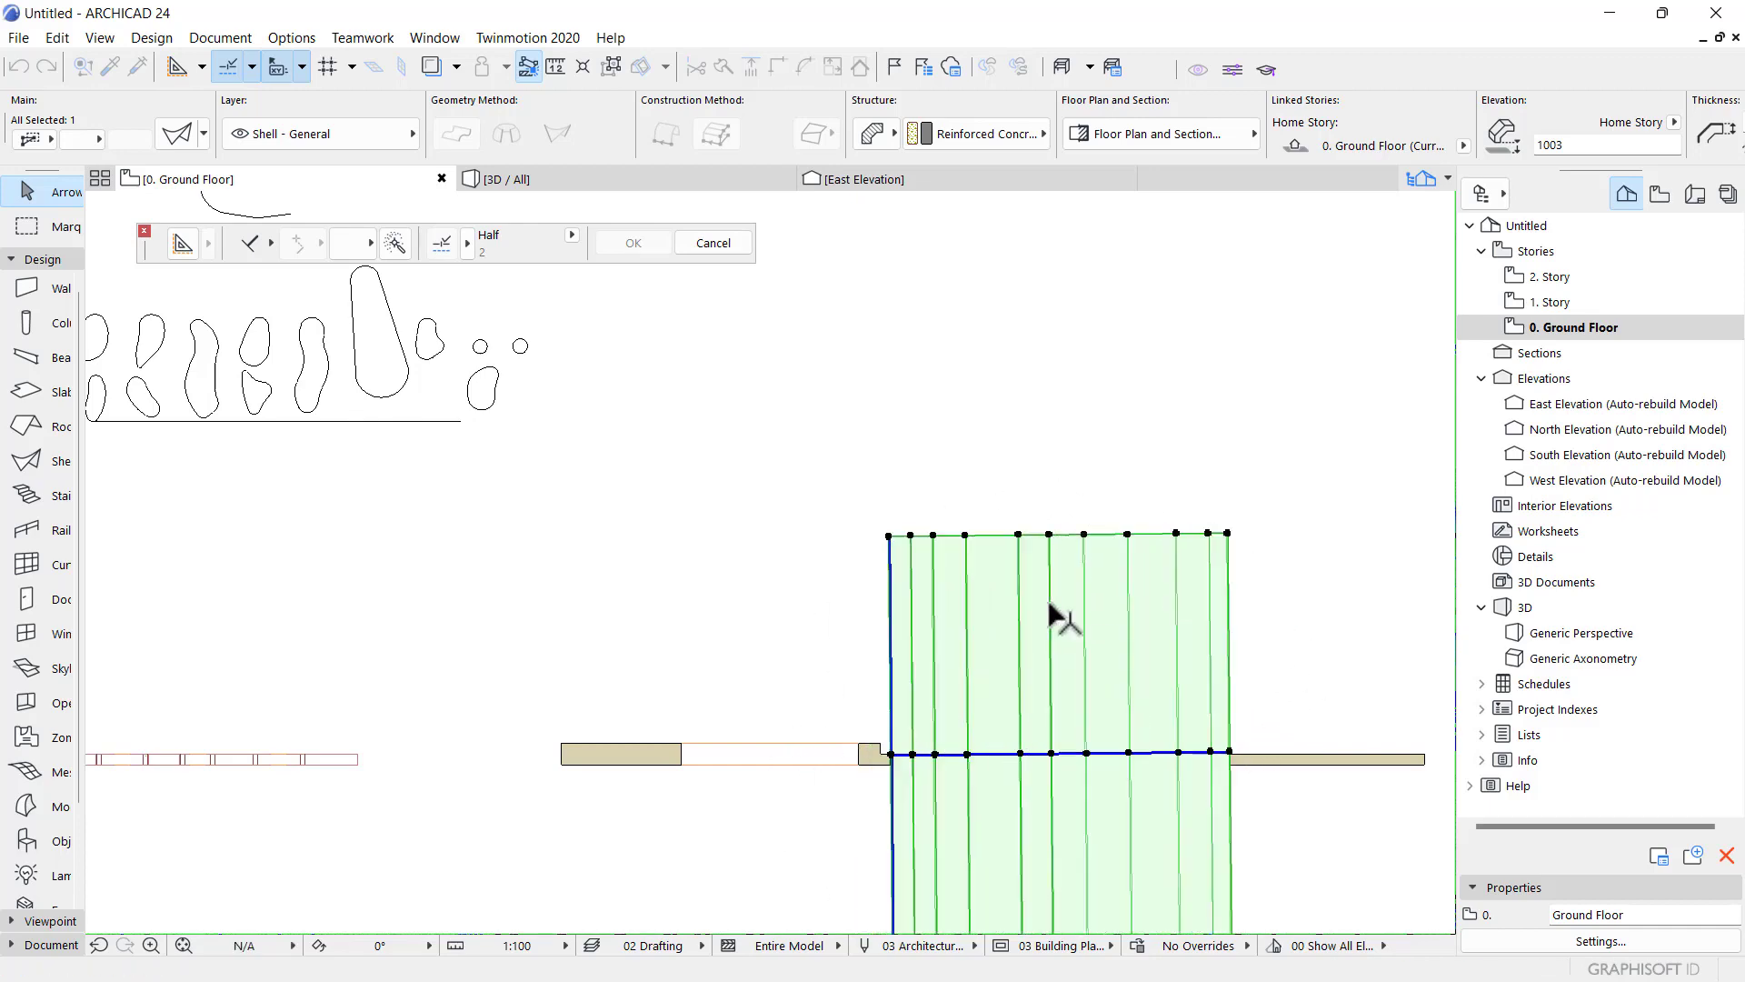
{"action": "key", "text": "ctrl+z"}
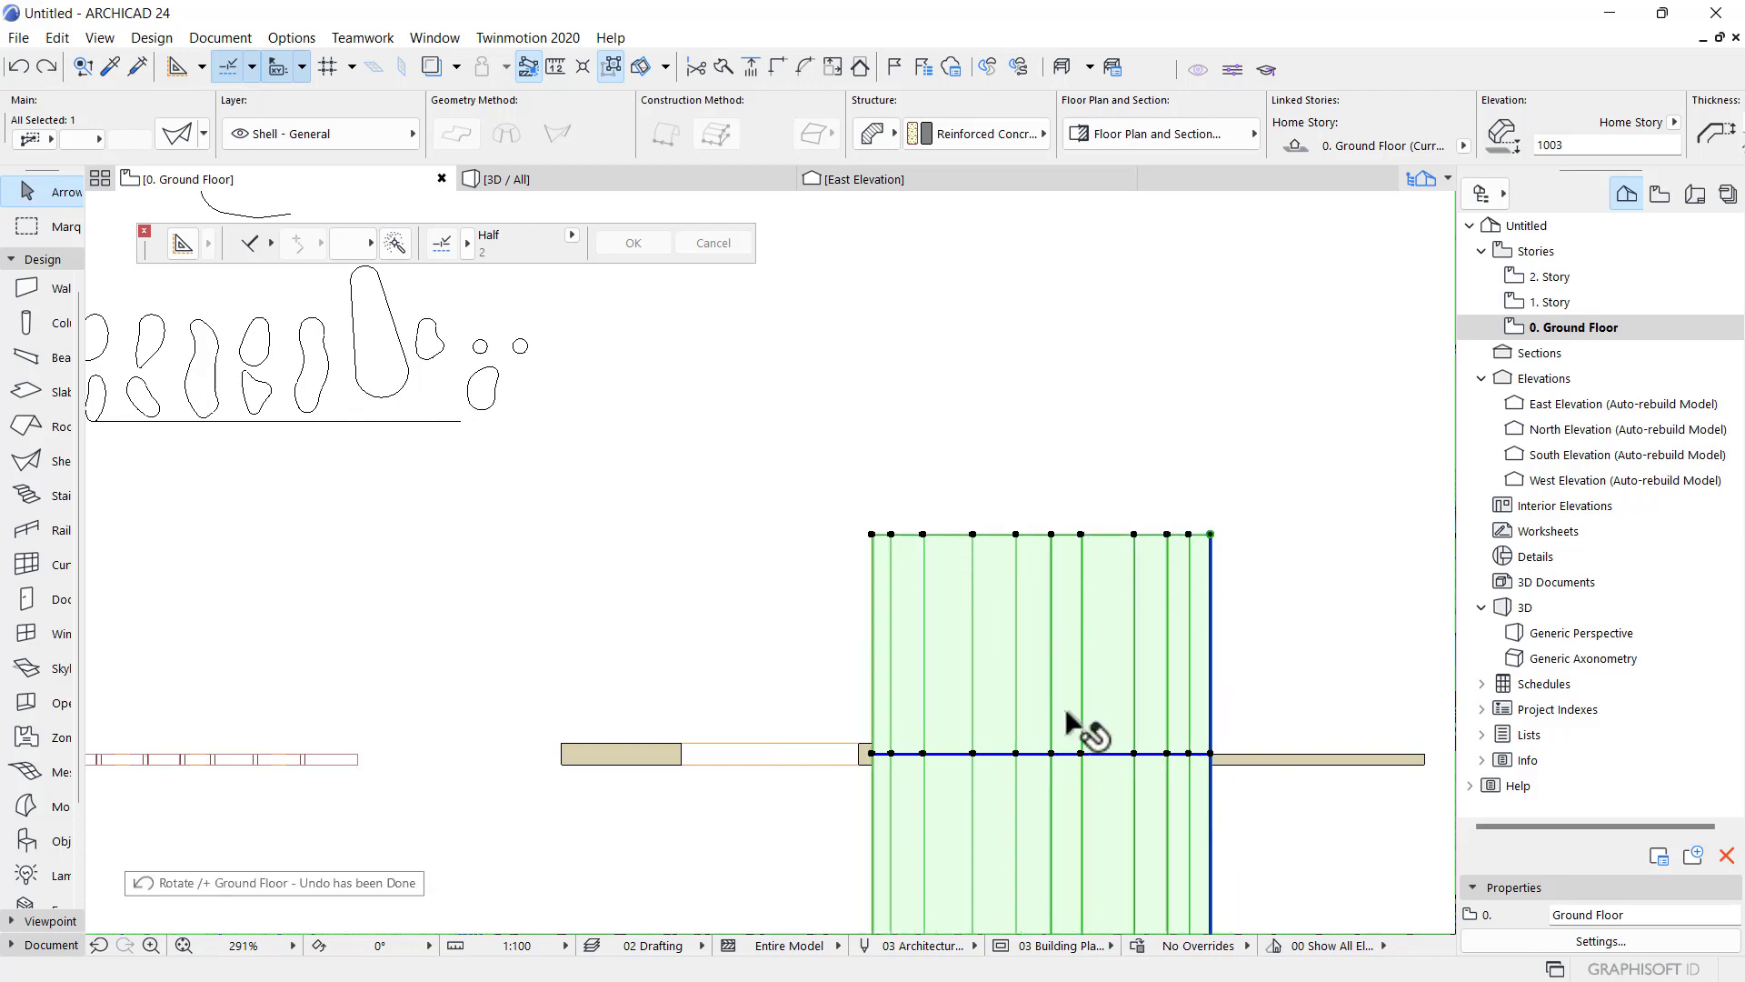
- Rotate the wavy shell 180° in plan about a node near the middle of its centre line, and check it against the windows in 3D
{"action": "key", "text": "ctrl+e"}
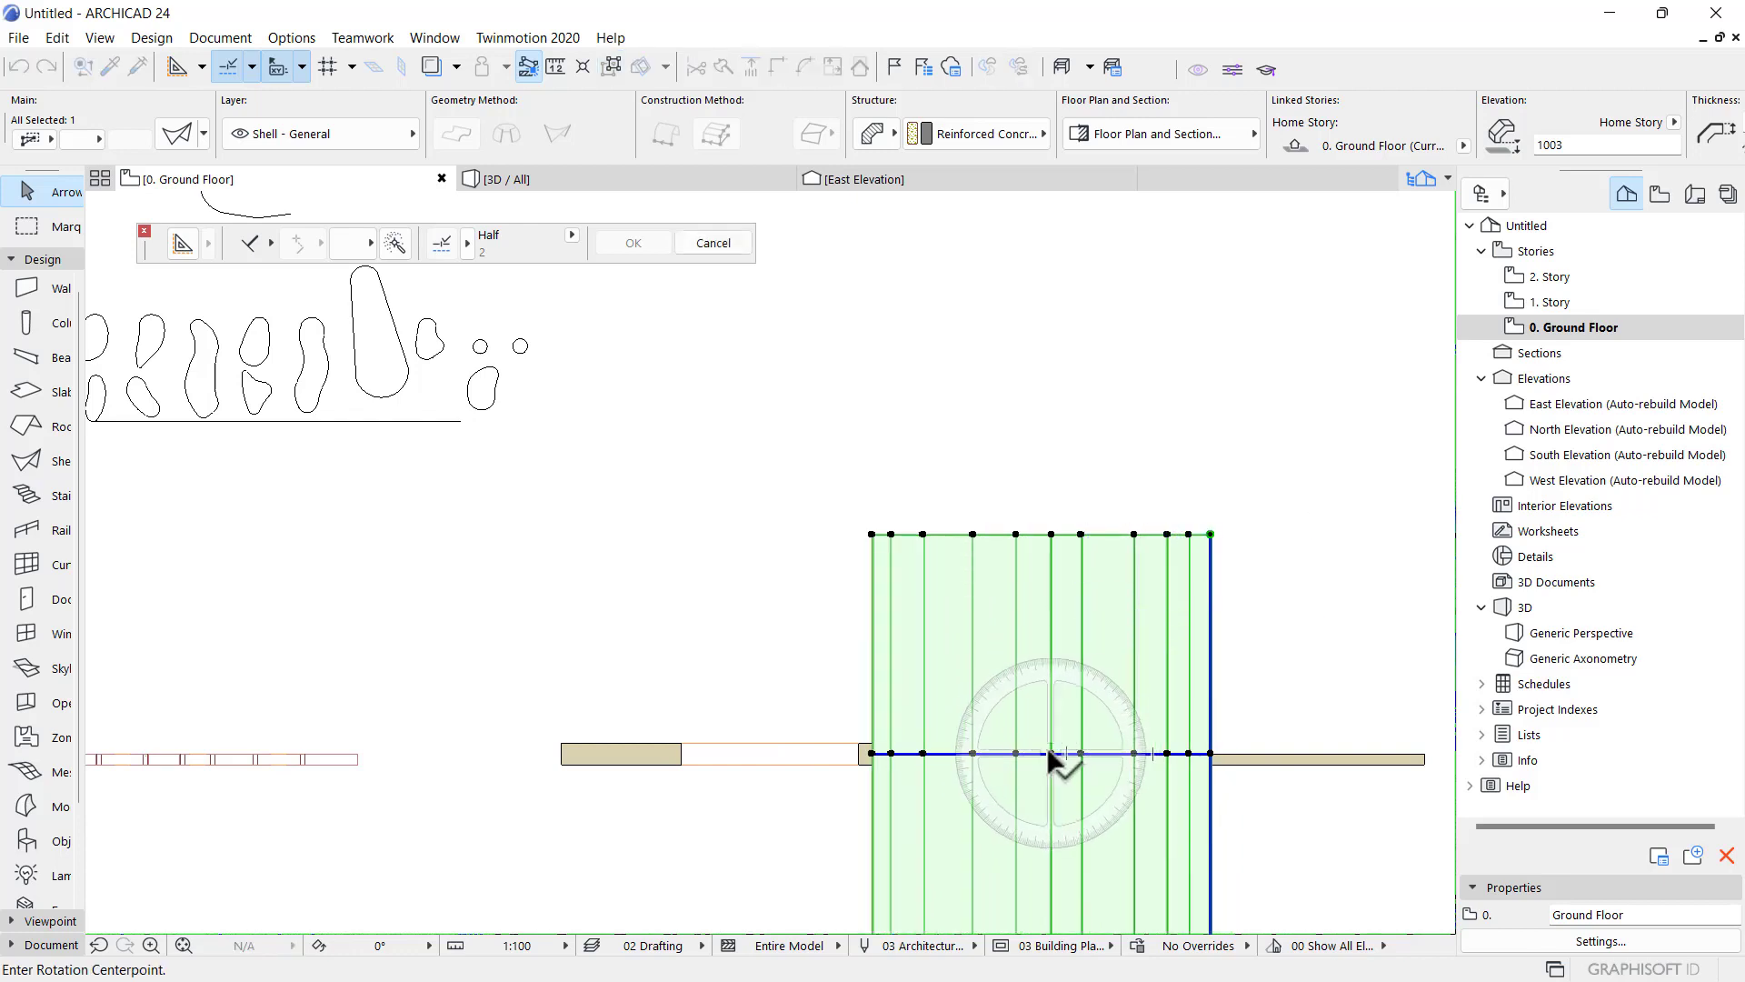
{"action": "left_click", "coordinate": [1052, 753]}
{"action": "left_click", "coordinate": [1236, 754]}
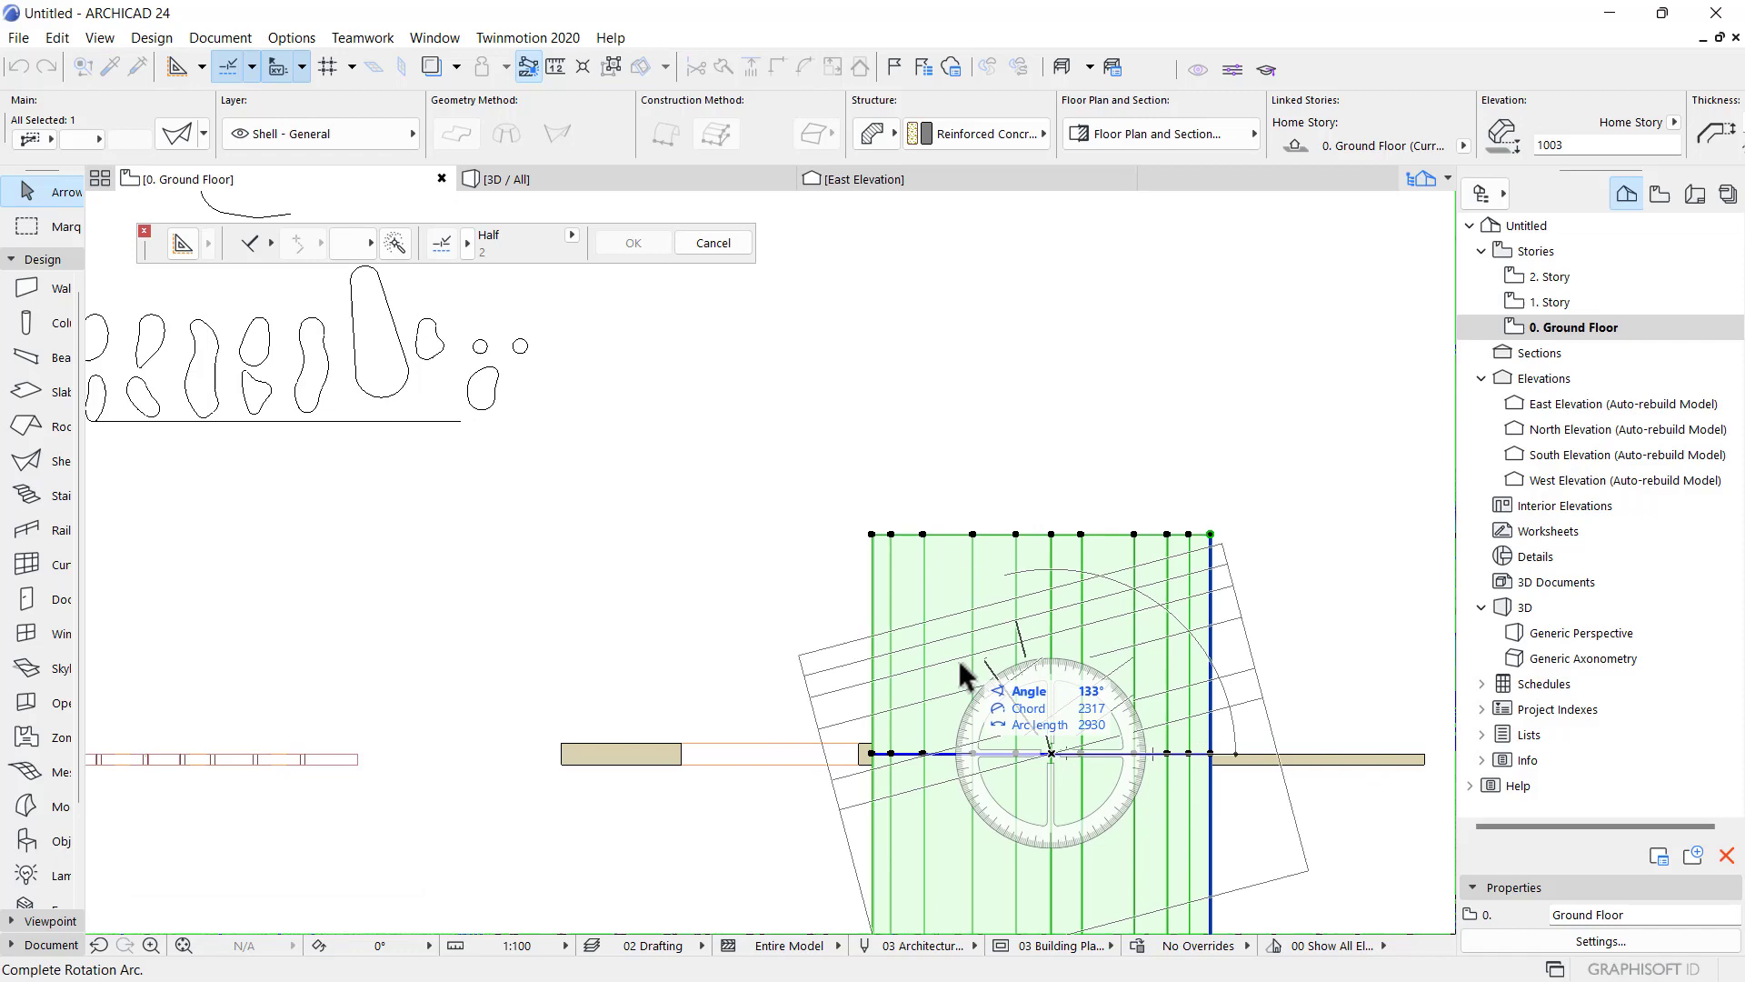
{"action": "left_click", "coordinate": [923, 753]}
{"action": "scroll", "coordinate": [966, 670], "scroll_direction": "down", "scroll_amount": 2}
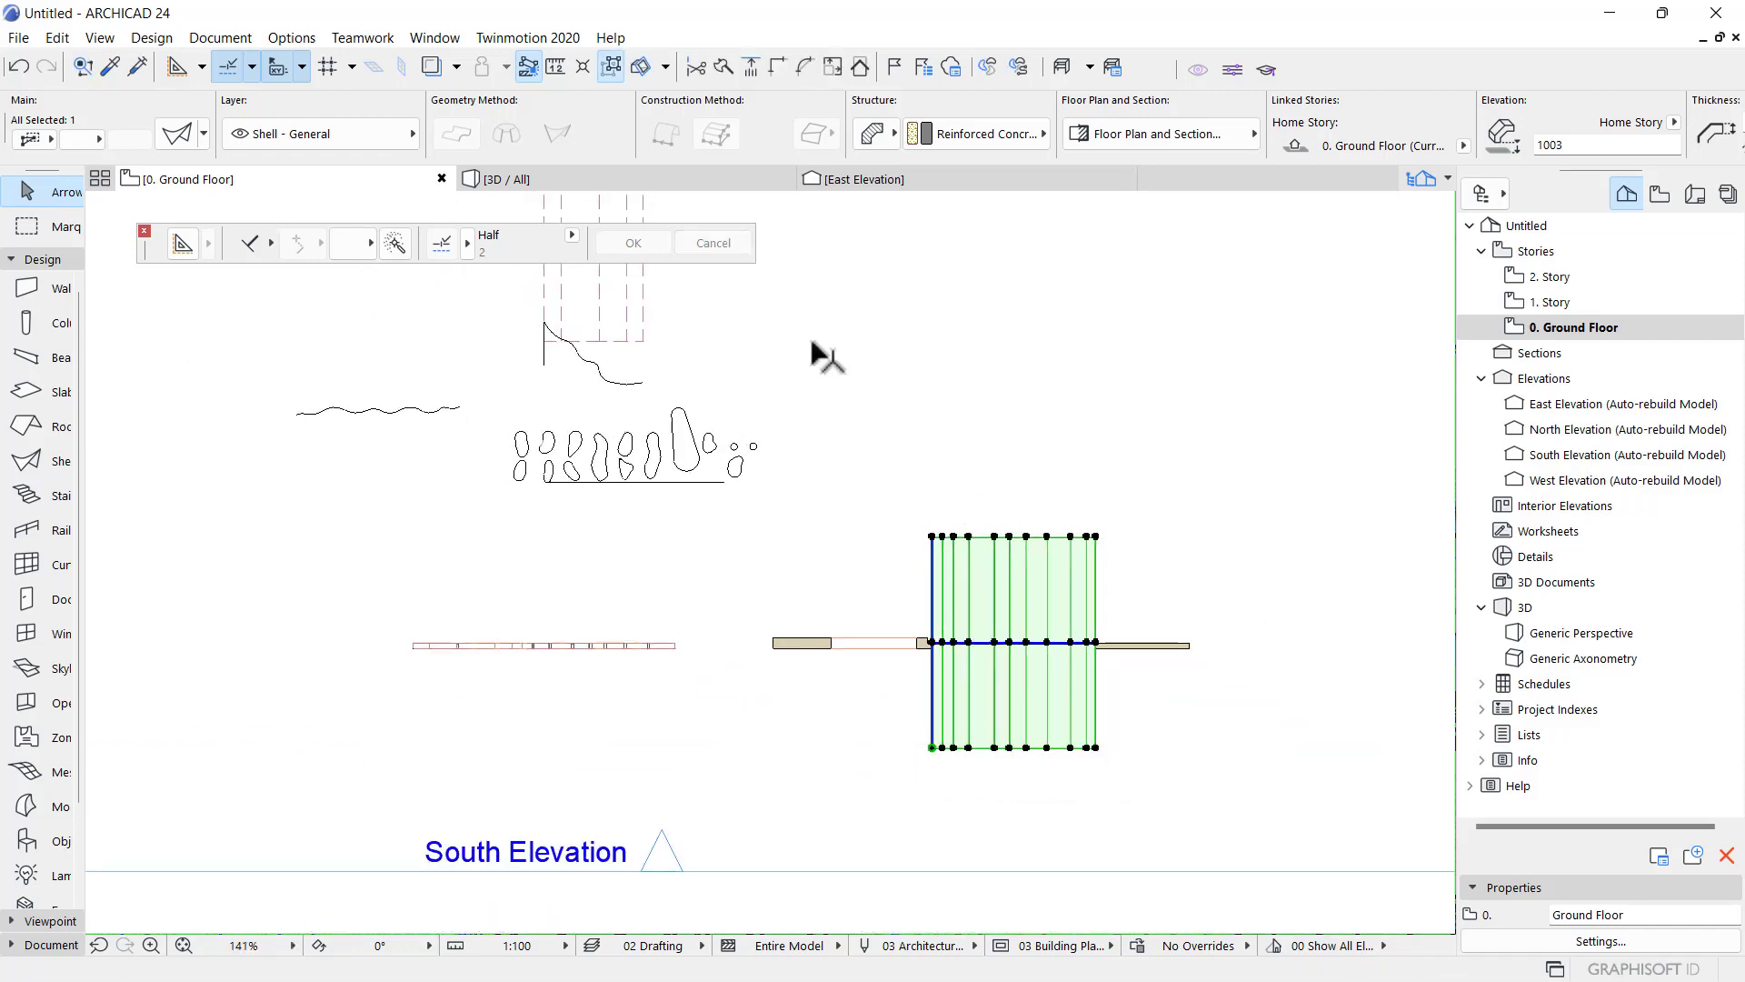
{"action": "left_click", "coordinate": [536, 181]}
{"action": "scroll", "coordinate": [625, 680], "scroll_direction": "up", "scroll_amount": 5}
{"action": "middle_click_drag", "start_coordinate": [626, 680], "coordinate": [612, 616], "text": "shift"}
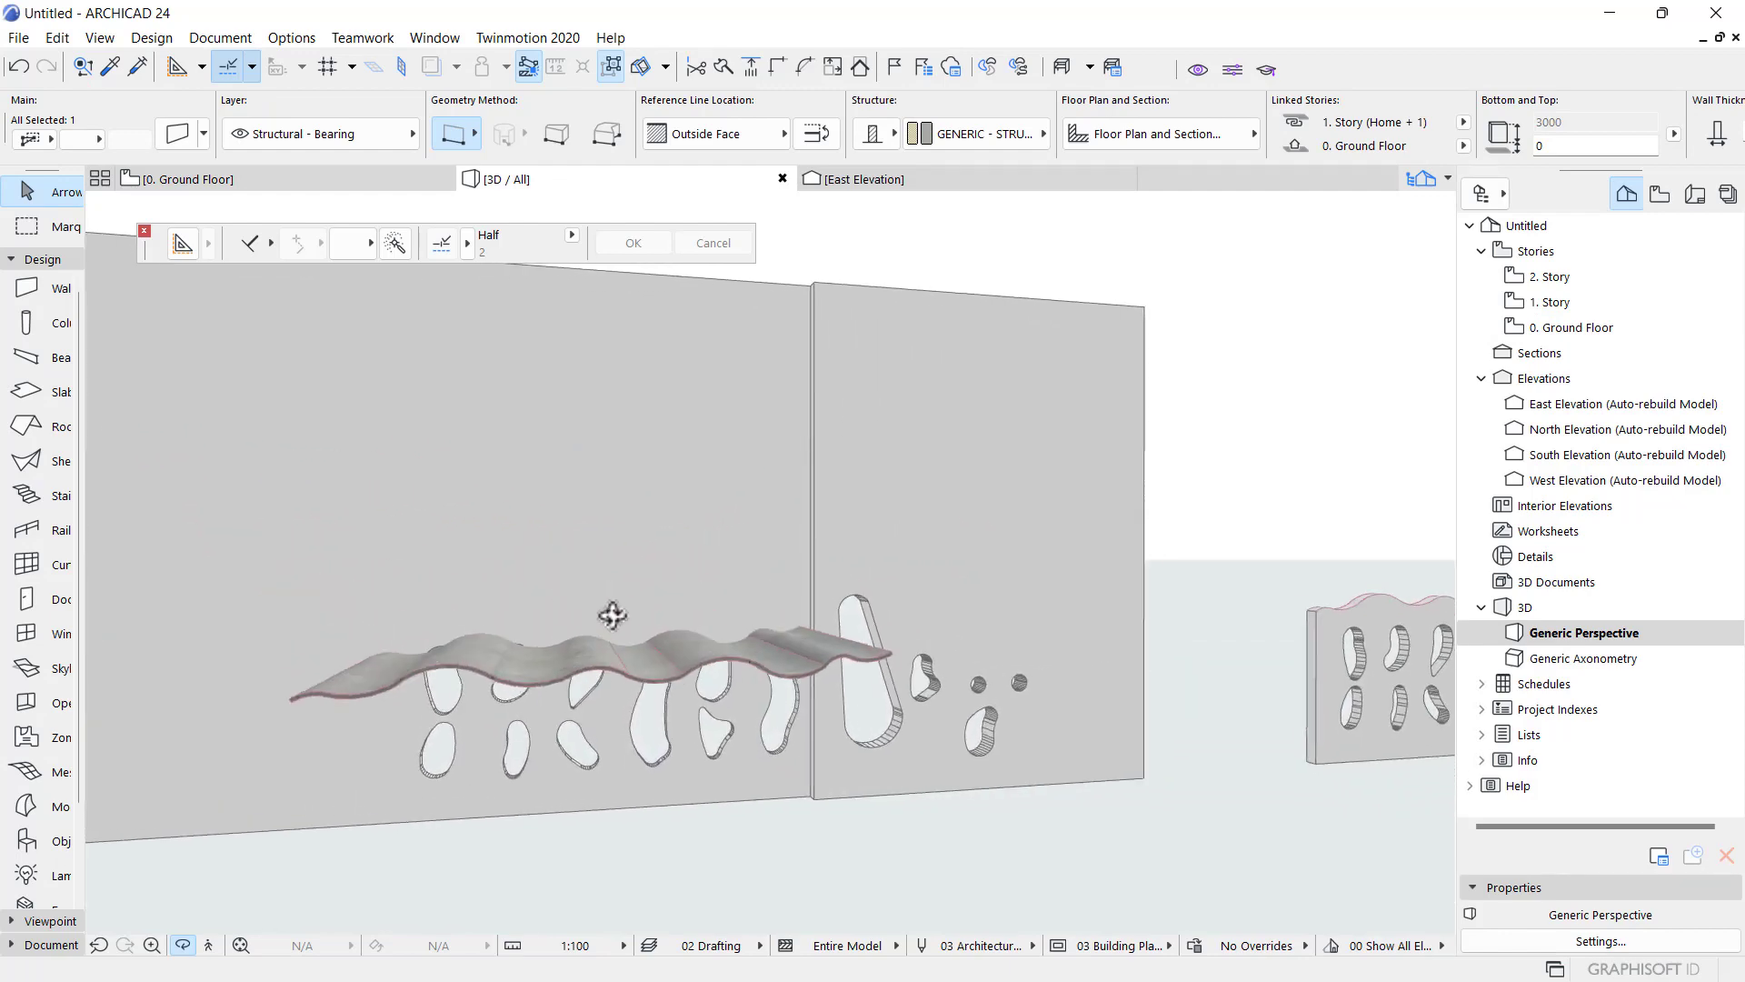
{"action": "left_click", "coordinate": [296, 181]}
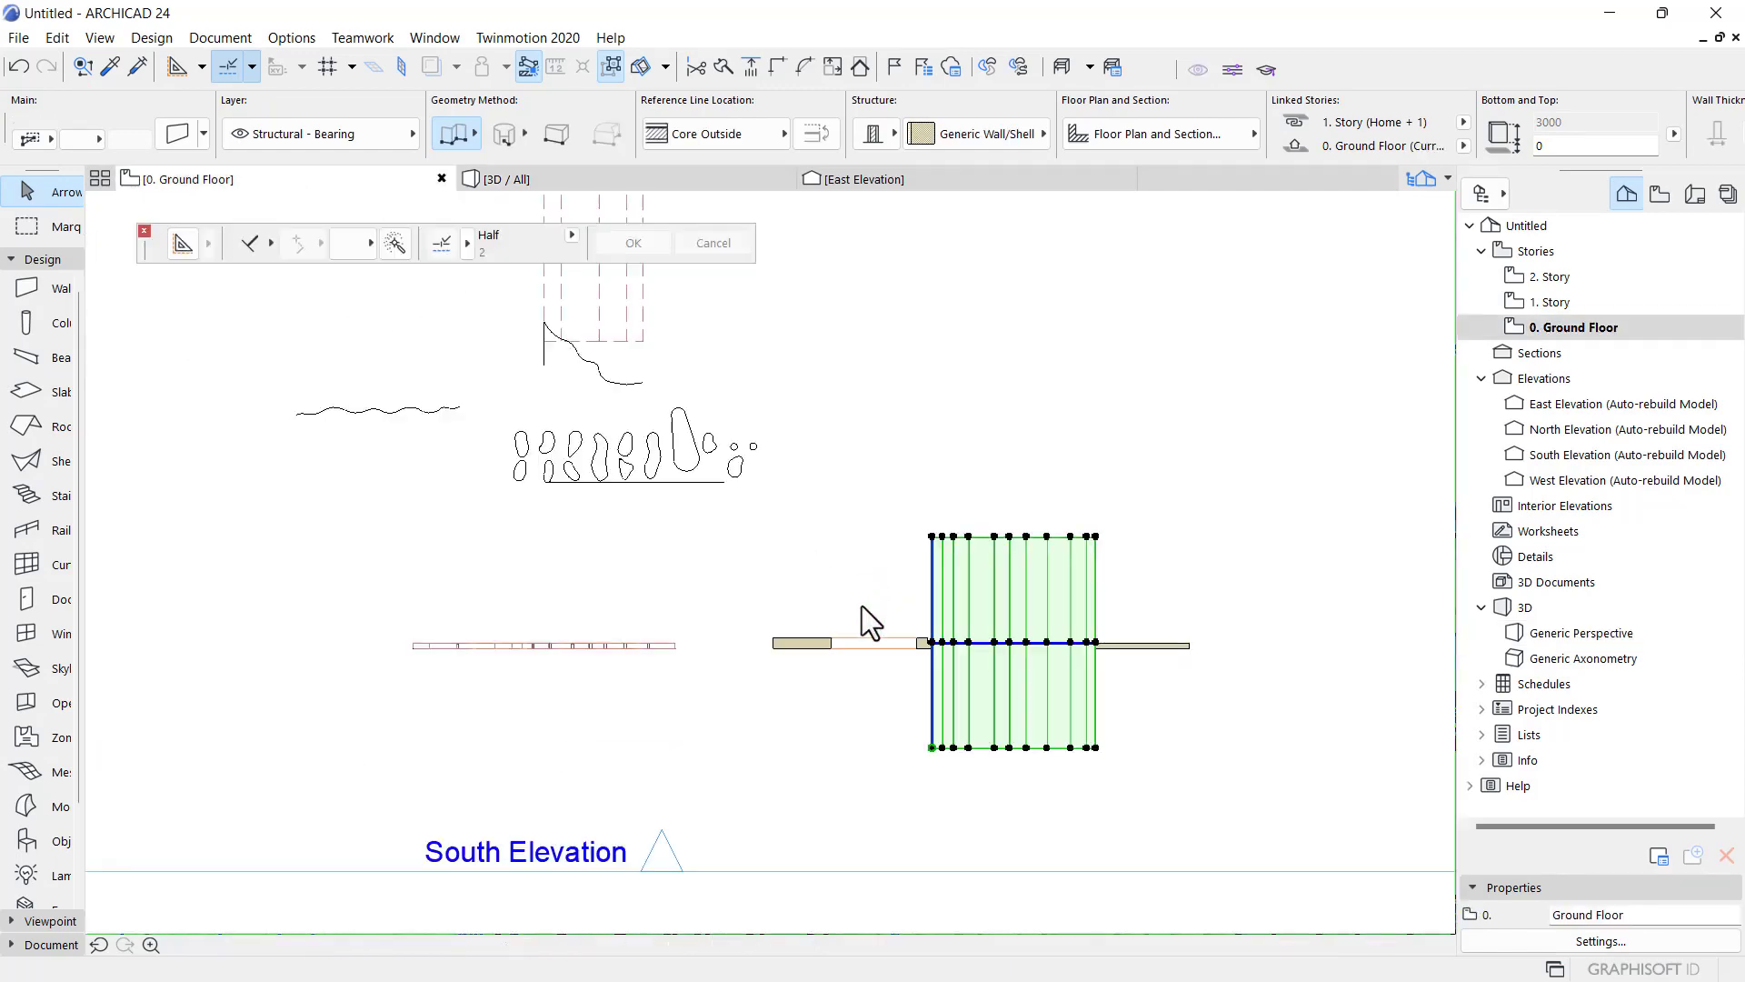
- Shorten the wavy shell's extrusion in the ground floor plan to a narrow strip about as deep as the thinner wall
{"action": "scroll", "coordinate": [864, 610], "scroll_direction": "down", "scroll_amount": 3}
{"action": "scroll", "coordinate": [929, 665], "scroll_direction": "up", "scroll_amount": 3}
{"action": "scroll", "coordinate": [991, 591], "scroll_direction": "up", "scroll_amount": 1}
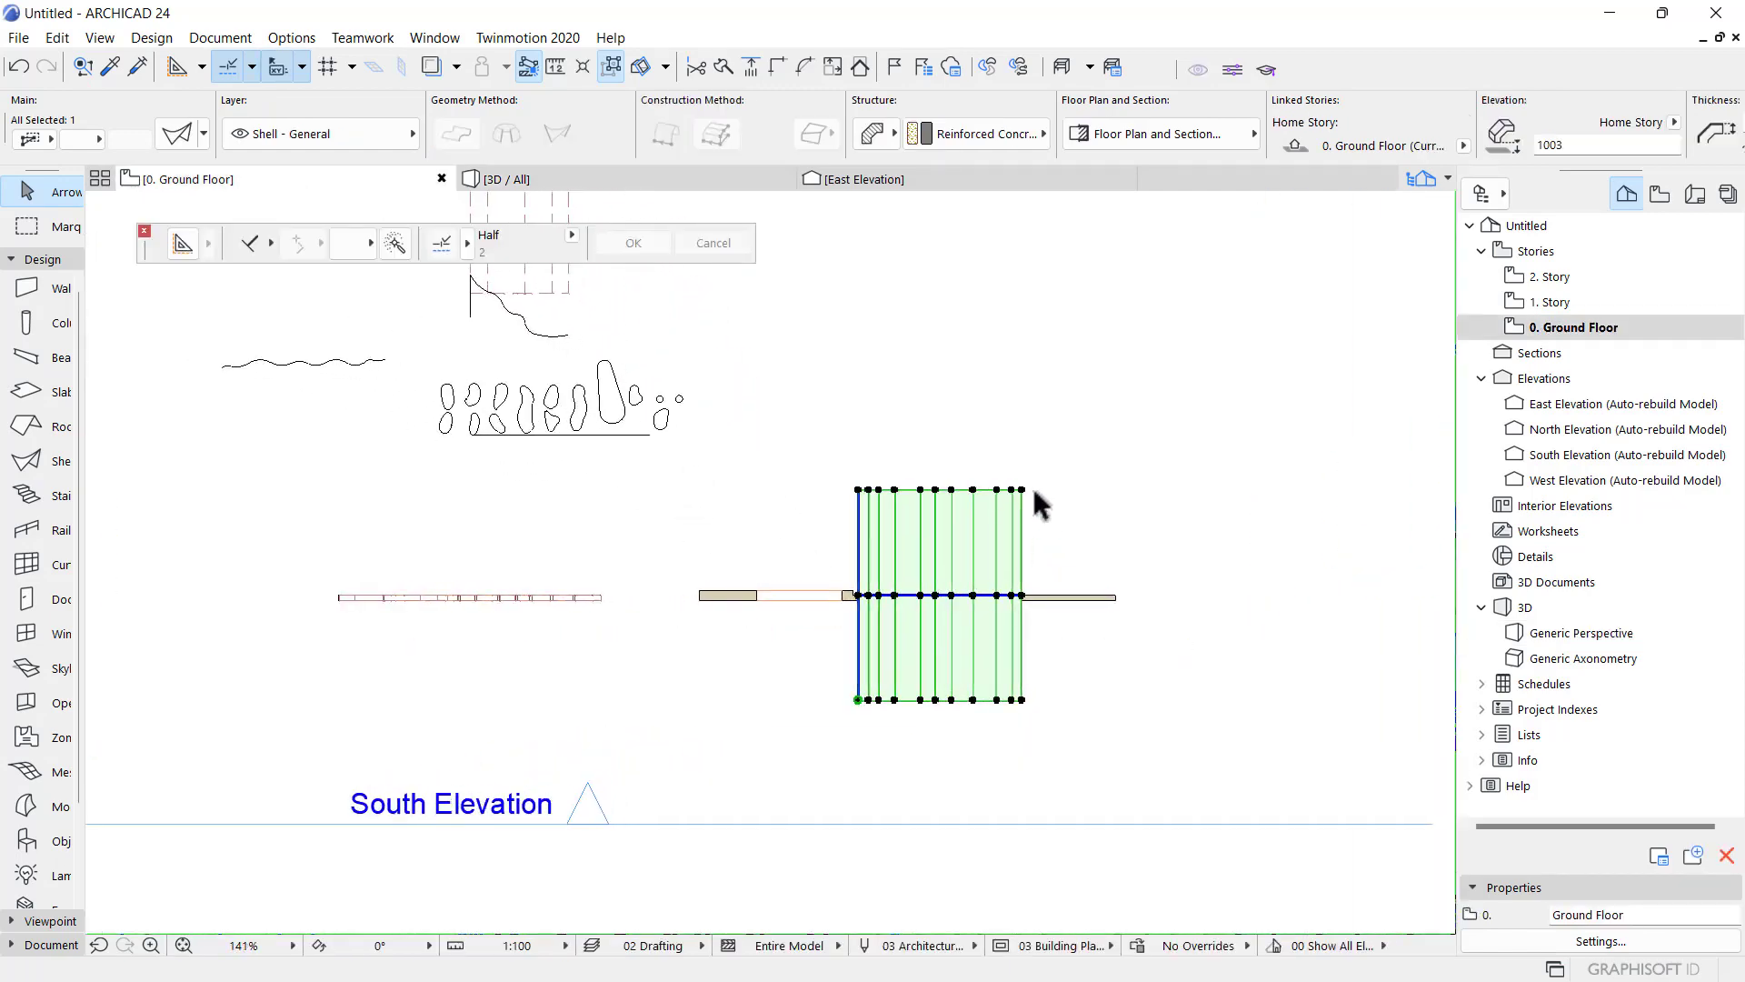
{"action": "left_click", "coordinate": [1023, 489]}
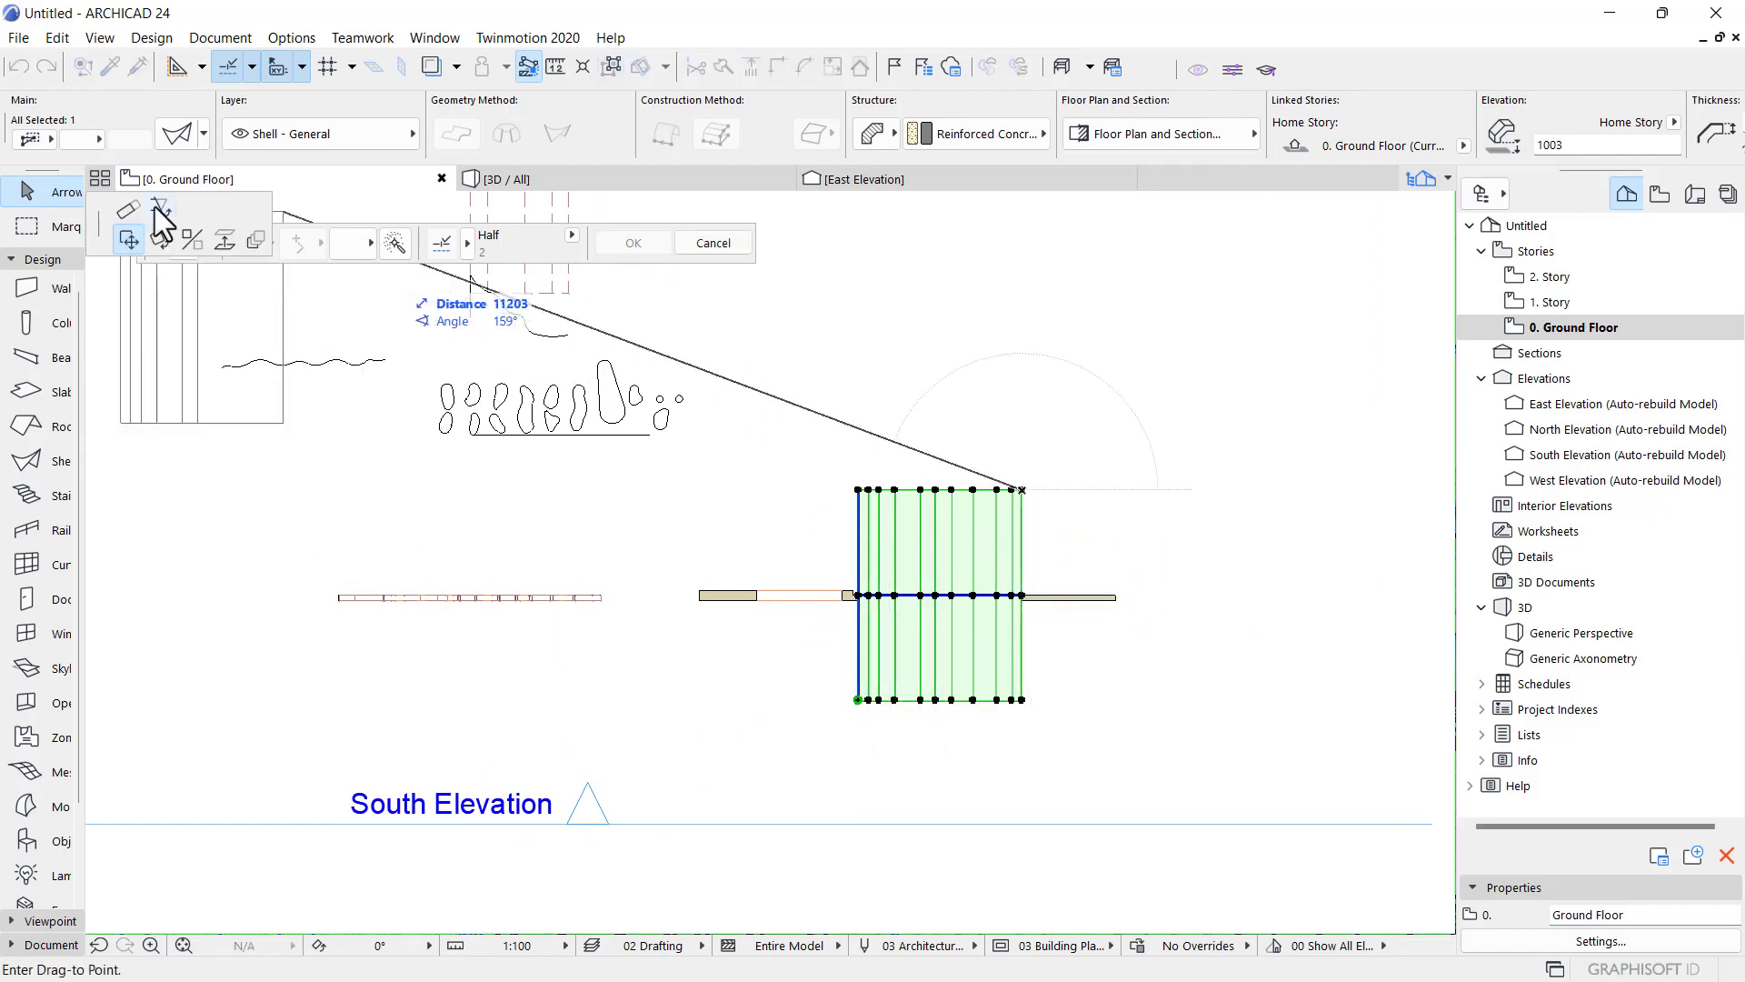
{"action": "left_click", "coordinate": [130, 210]}
{"action": "scroll", "coordinate": [978, 624], "scroll_direction": "up", "scroll_amount": 5}
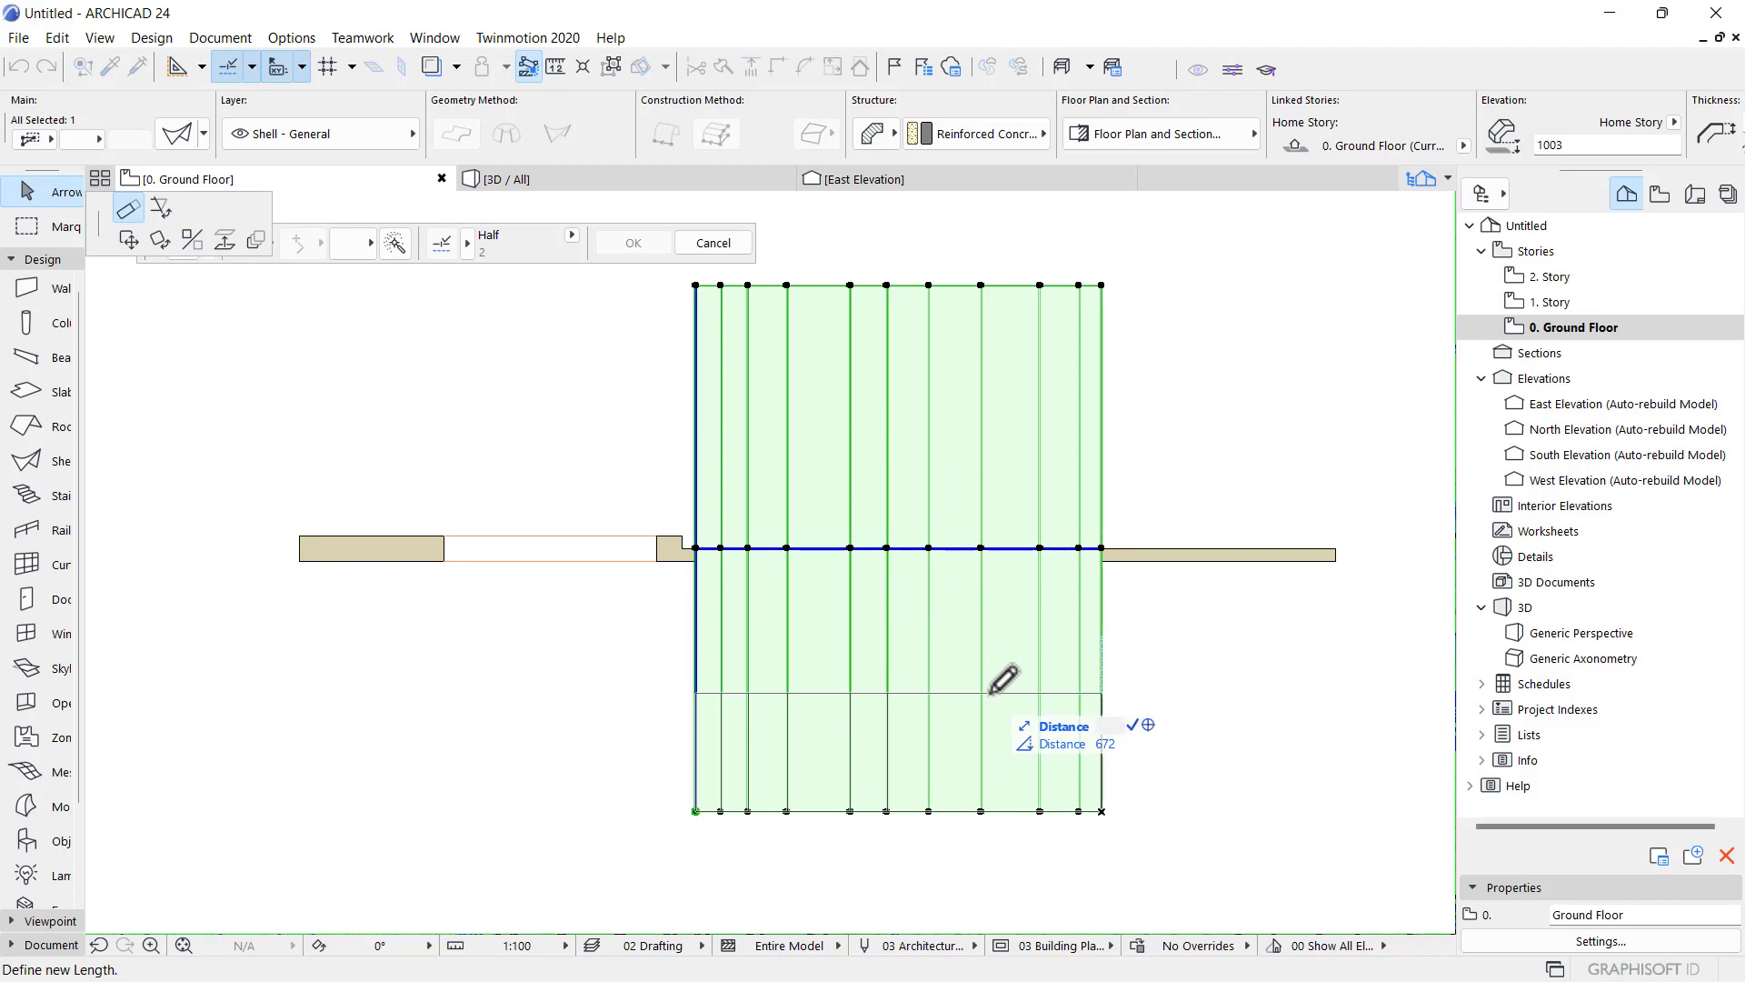
{"action": "key", "text": "Return"}
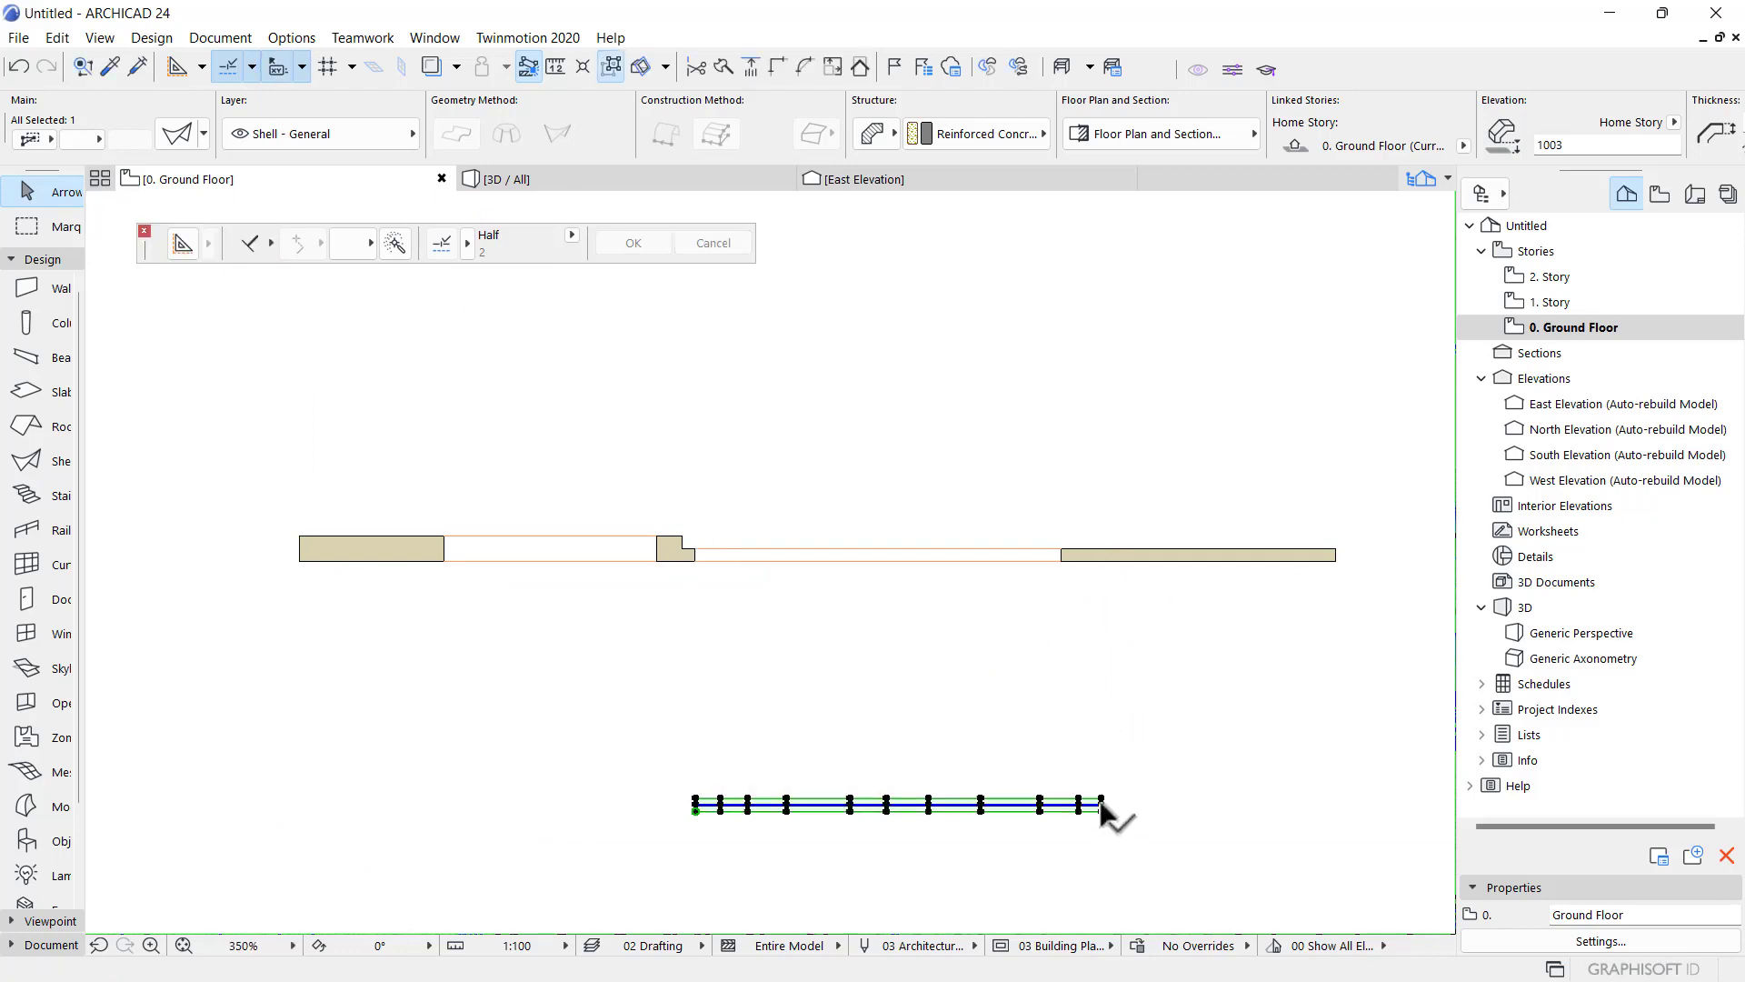
- Move the narrow wavy shell into the thinner wall, starting at the joint with the thicker wall, and check it in 3D
{"action": "left_click", "coordinate": [1101, 804]}
{"action": "scroll", "coordinate": [1104, 614], "scroll_direction": "up", "scroll_amount": 3}
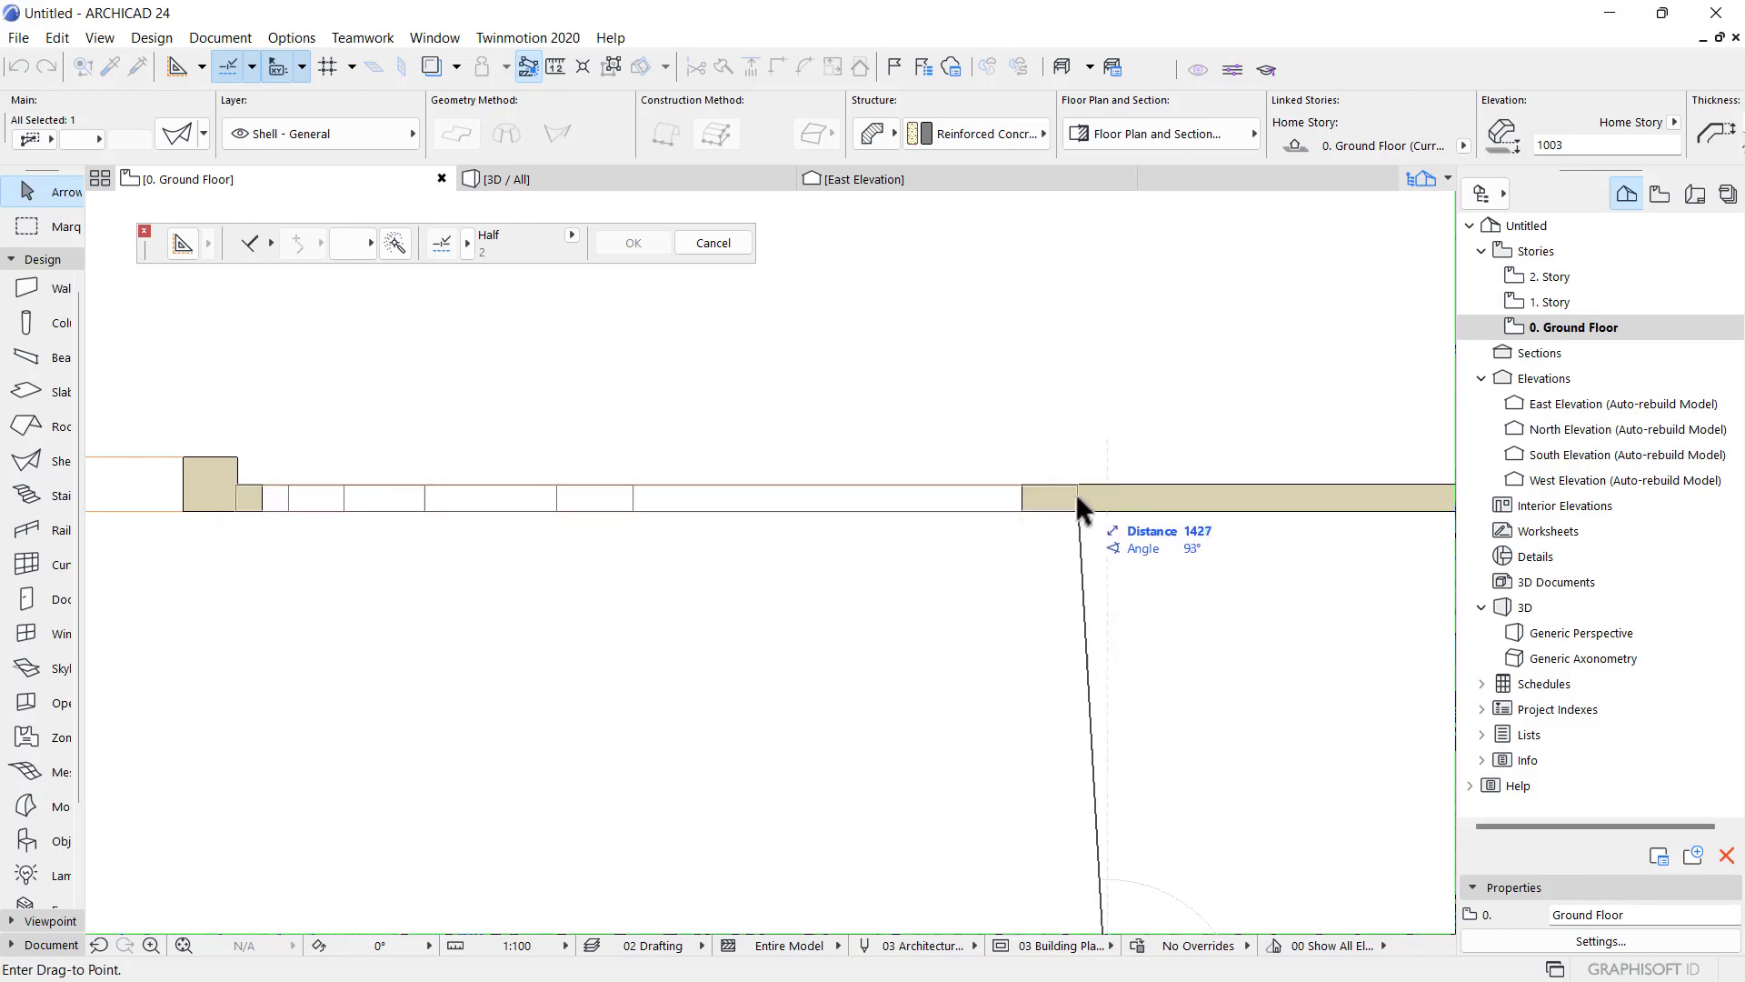
{"action": "left_click", "coordinate": [1076, 493]}
{"action": "scroll", "coordinate": [236, 513], "scroll_direction": "up", "scroll_amount": 2}
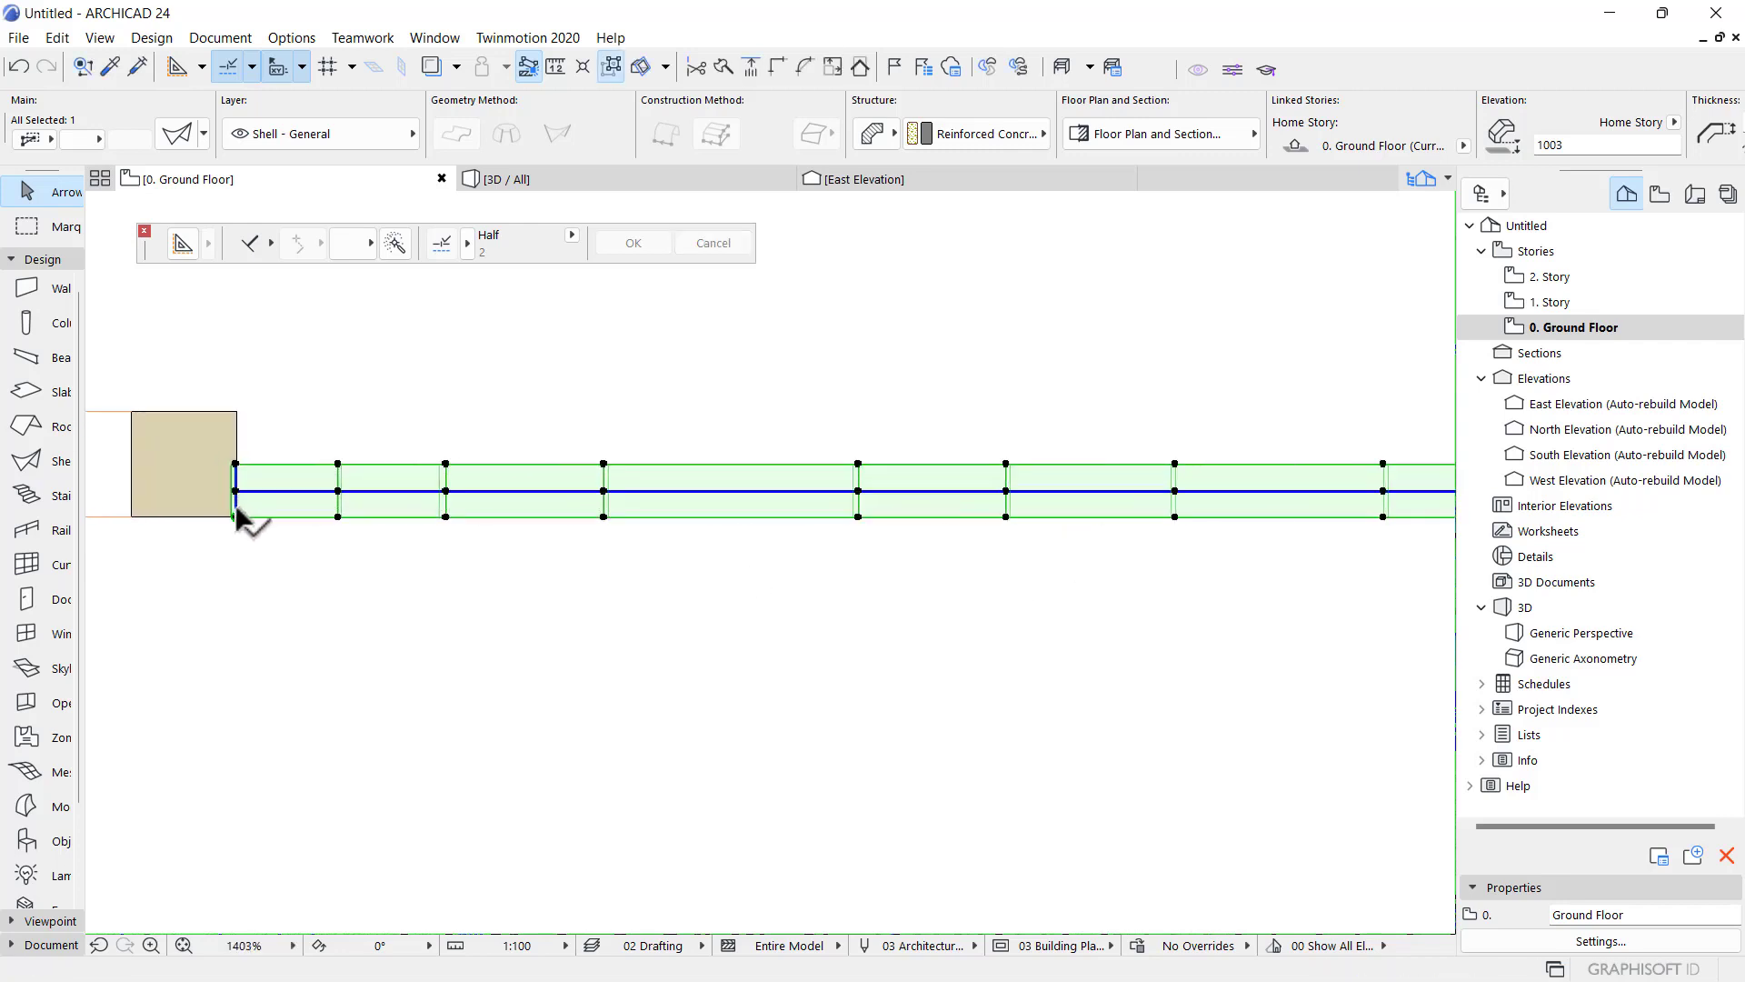
{"action": "scroll", "coordinate": [236, 512], "scroll_direction": "up", "scroll_amount": 2}
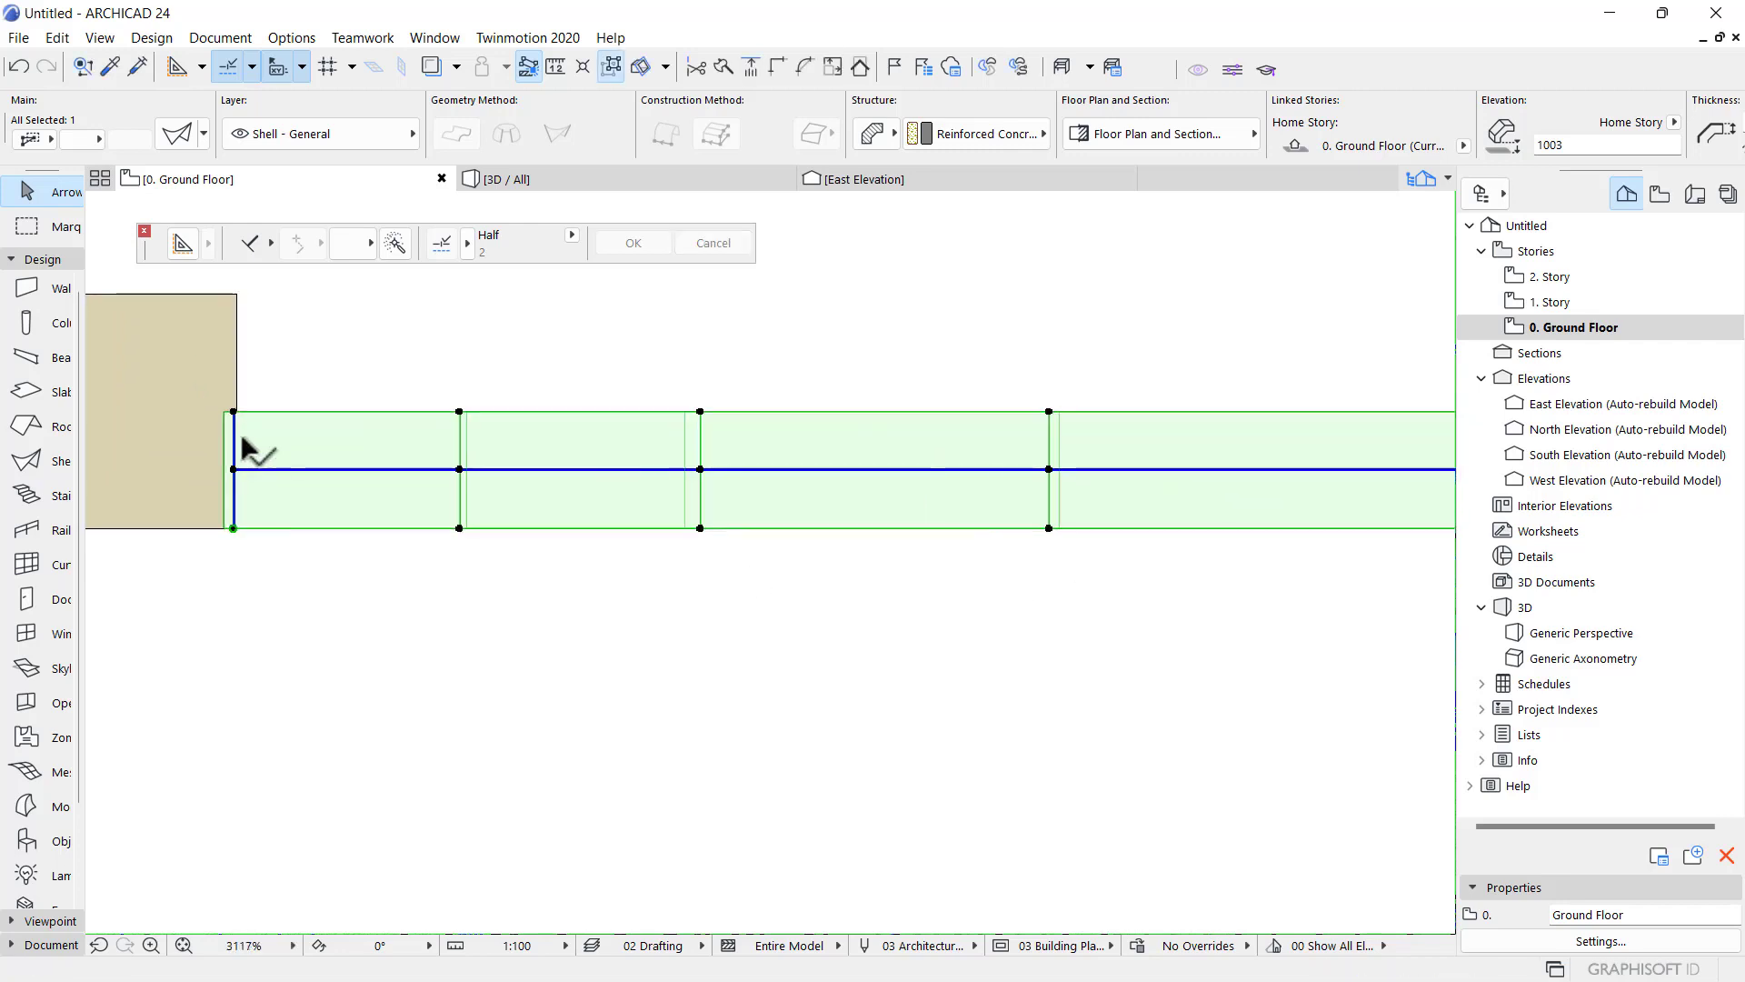
{"action": "left_click", "coordinate": [636, 187]}
{"action": "middle_click_drag", "start_coordinate": [695, 624], "coordinate": [717, 662], "text": "shift"}
{"action": "key", "text": "Escape"}
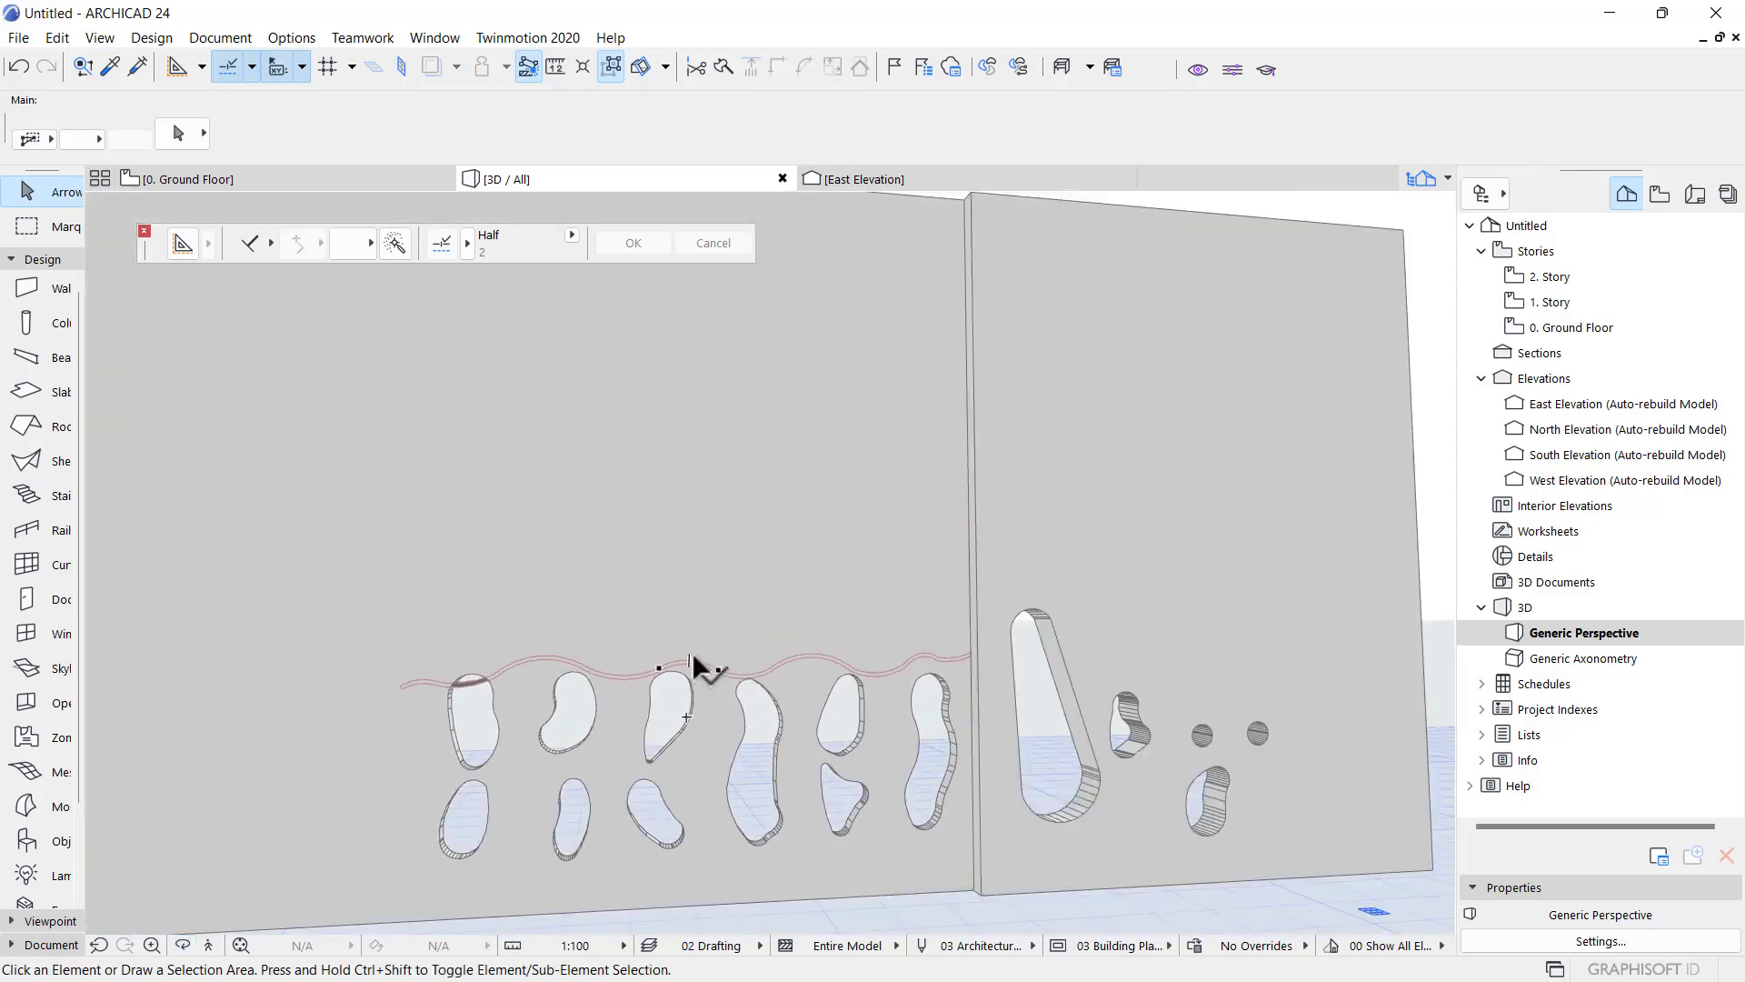
{"action": "left_click", "coordinate": [693, 664]}
{"action": "scroll", "coordinate": [678, 591], "scroll_direction": "down", "scroll_amount": 3}
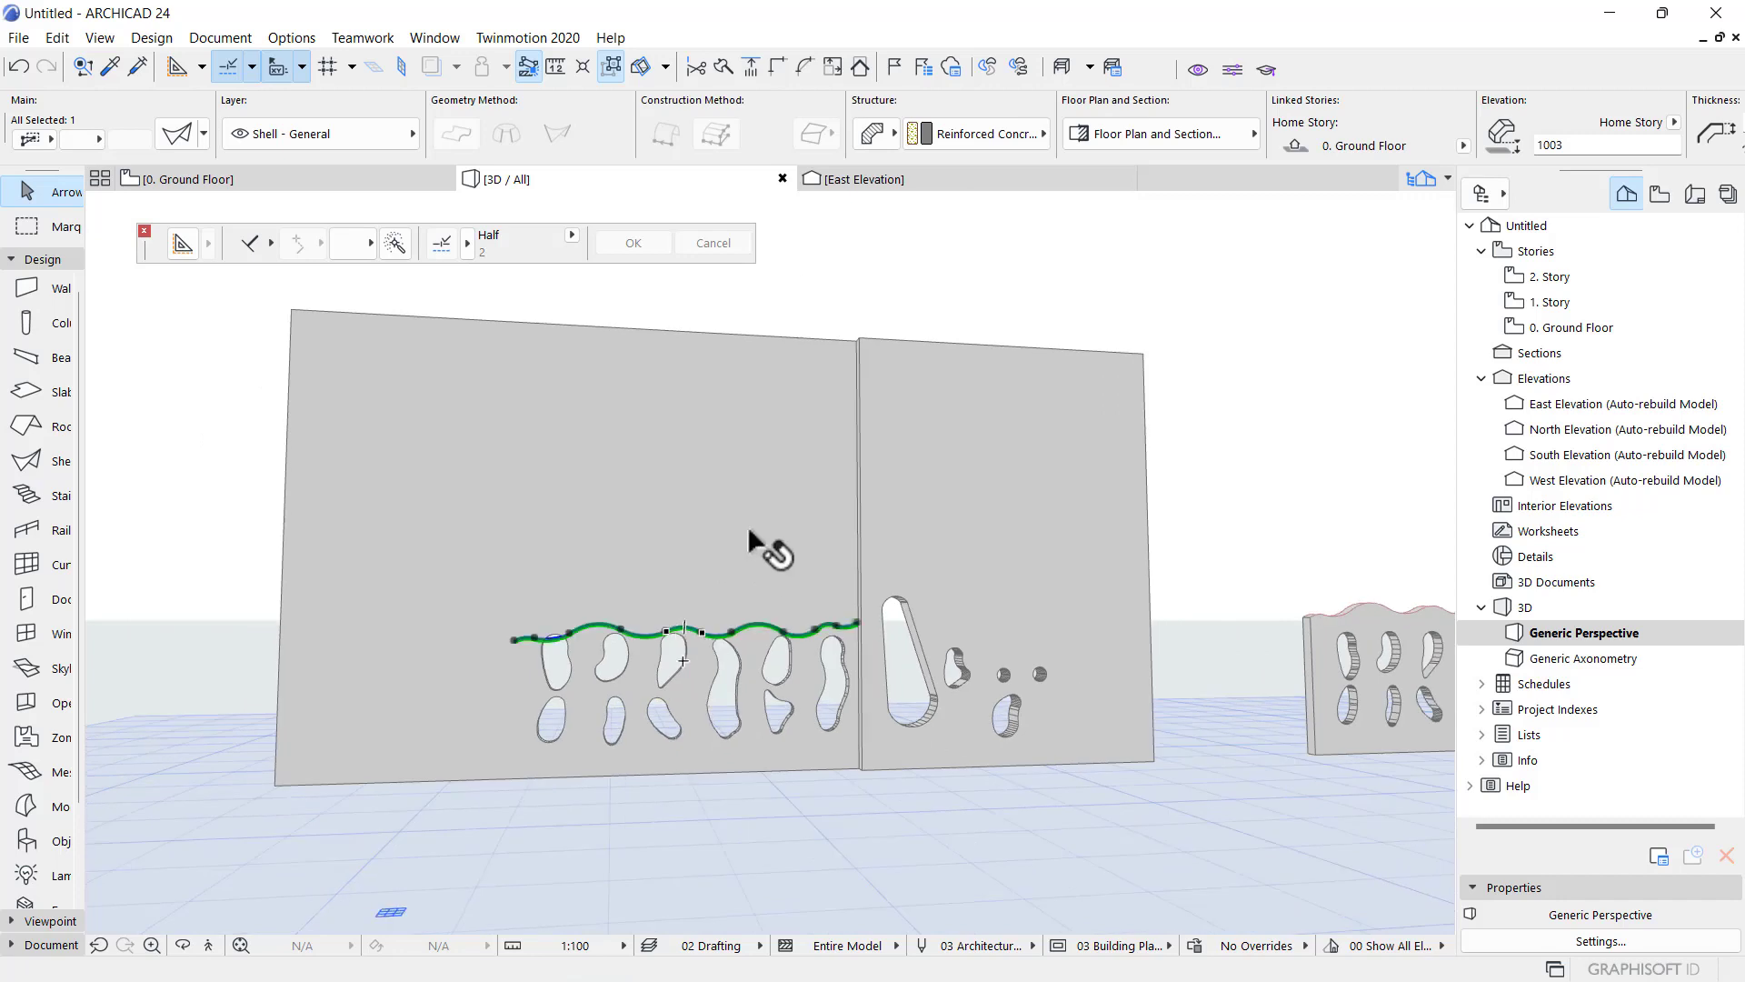
{"action": "middle_click_drag", "start_coordinate": [884, 495], "coordinate": [753, 565]}
- In the ground floor plan, move the stepped-profile shell over the thicker wall by a node near the middle of its centre line
{"action": "left_click", "coordinate": [351, 181]}
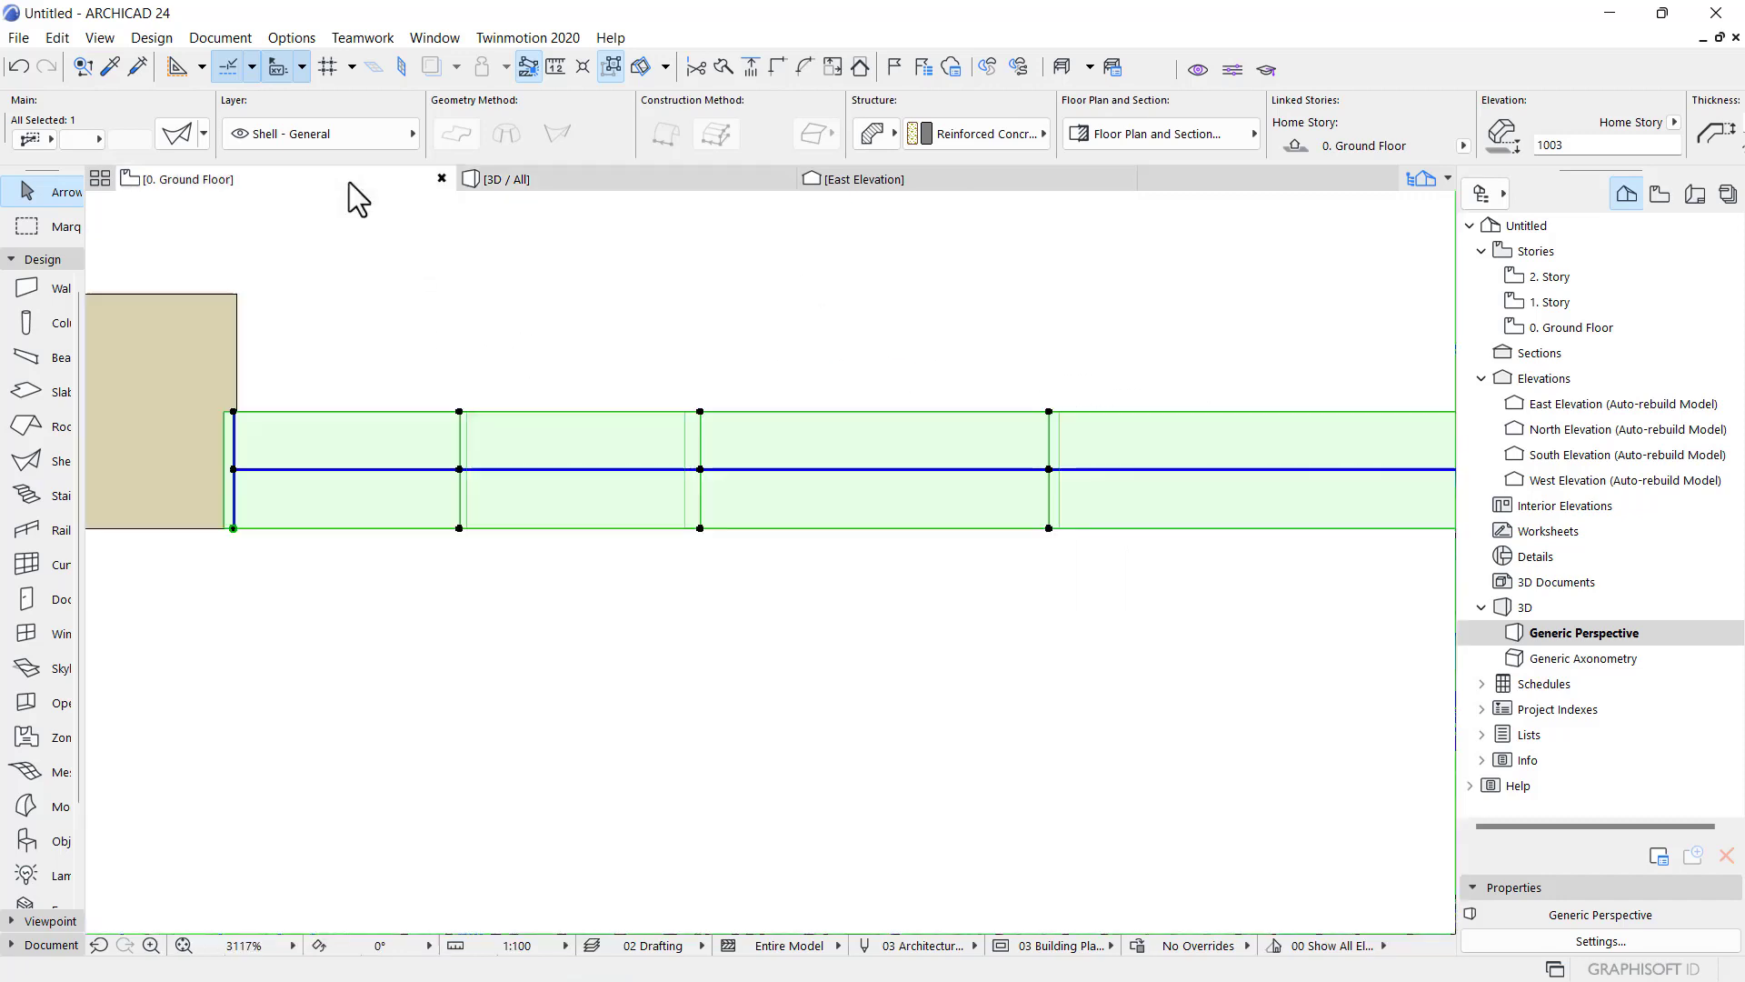
{"action": "scroll", "coordinate": [782, 636], "scroll_direction": "down", "scroll_amount": 3}
{"action": "scroll", "coordinate": [780, 600], "scroll_direction": "down", "scroll_amount": 5}
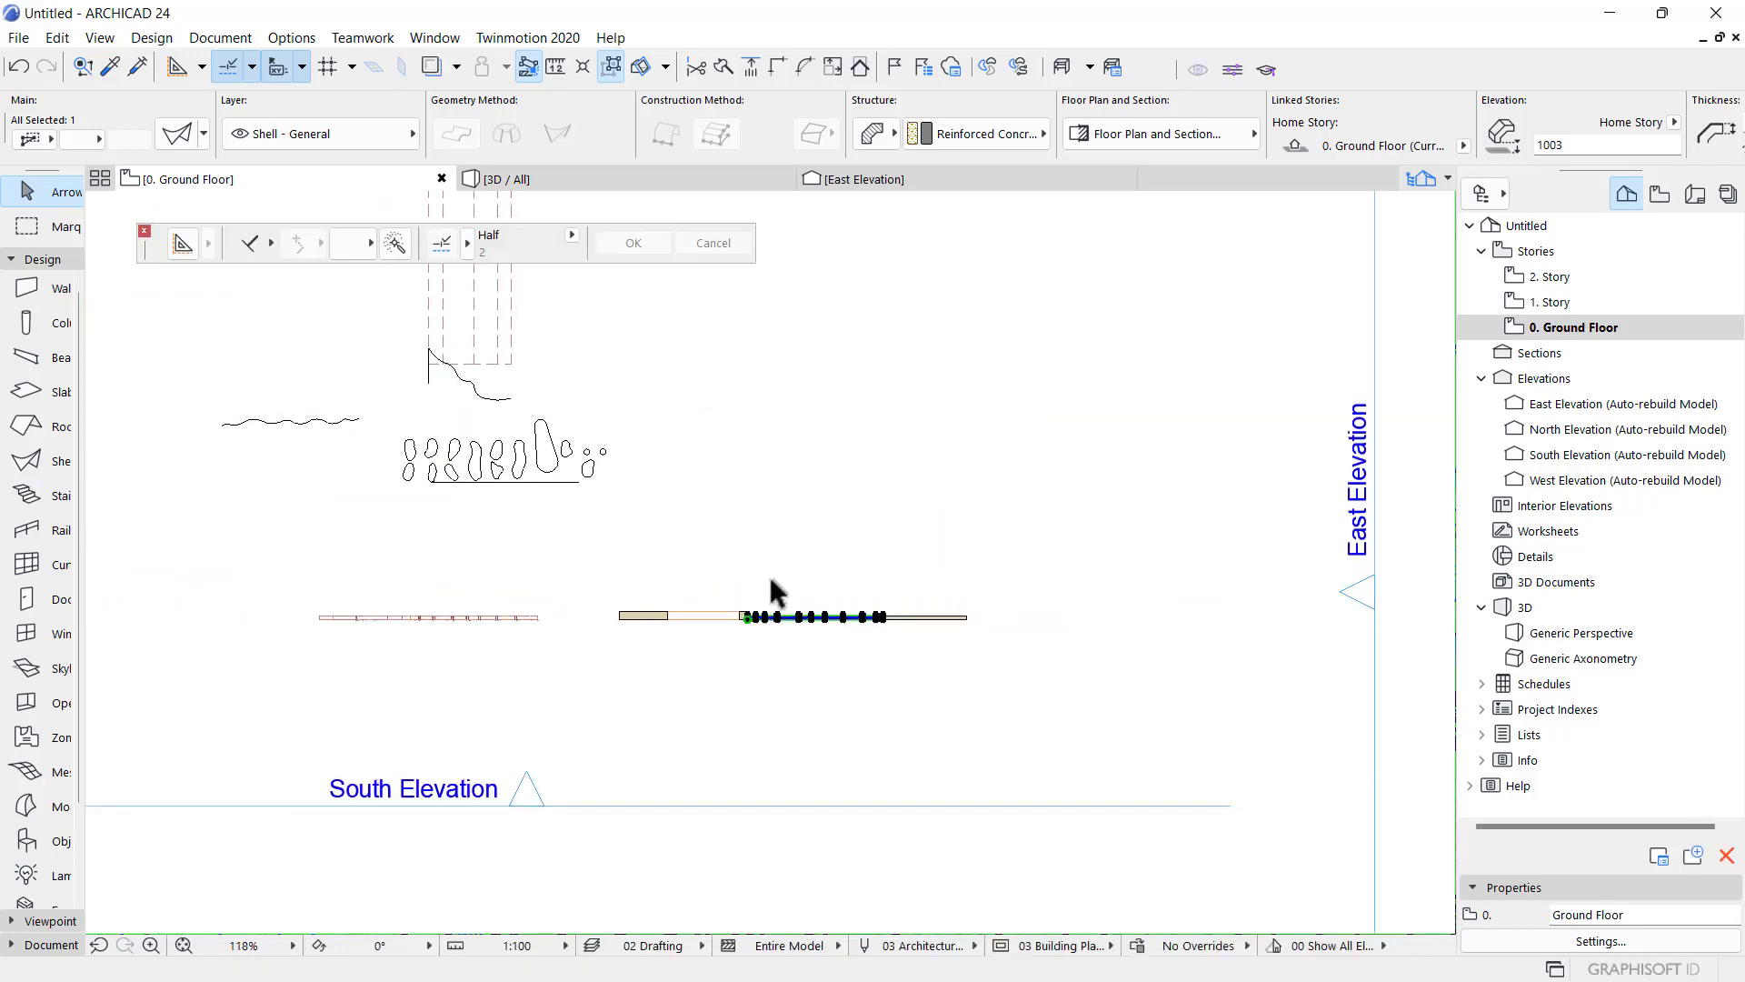
{"action": "scroll", "coordinate": [527, 409], "scroll_direction": "down", "scroll_amount": 2}
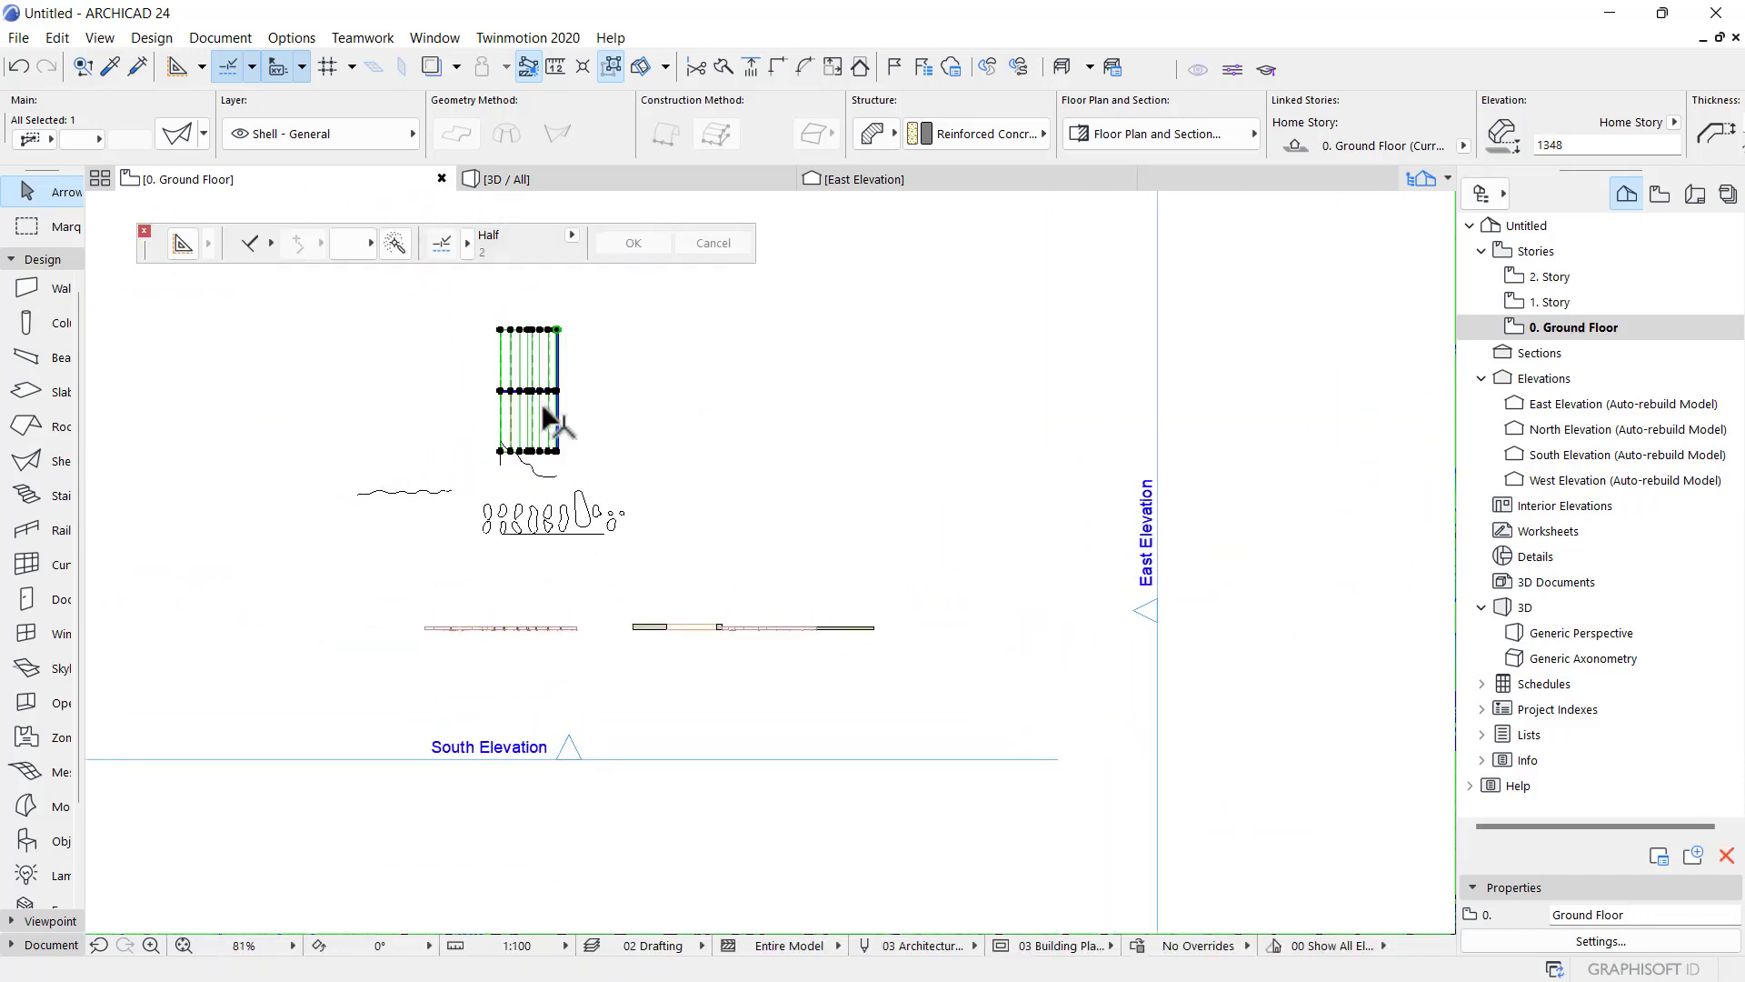
{"action": "key", "text": "ctrl+d"}
{"action": "scroll", "coordinate": [525, 413], "scroll_direction": "up", "scroll_amount": 2}
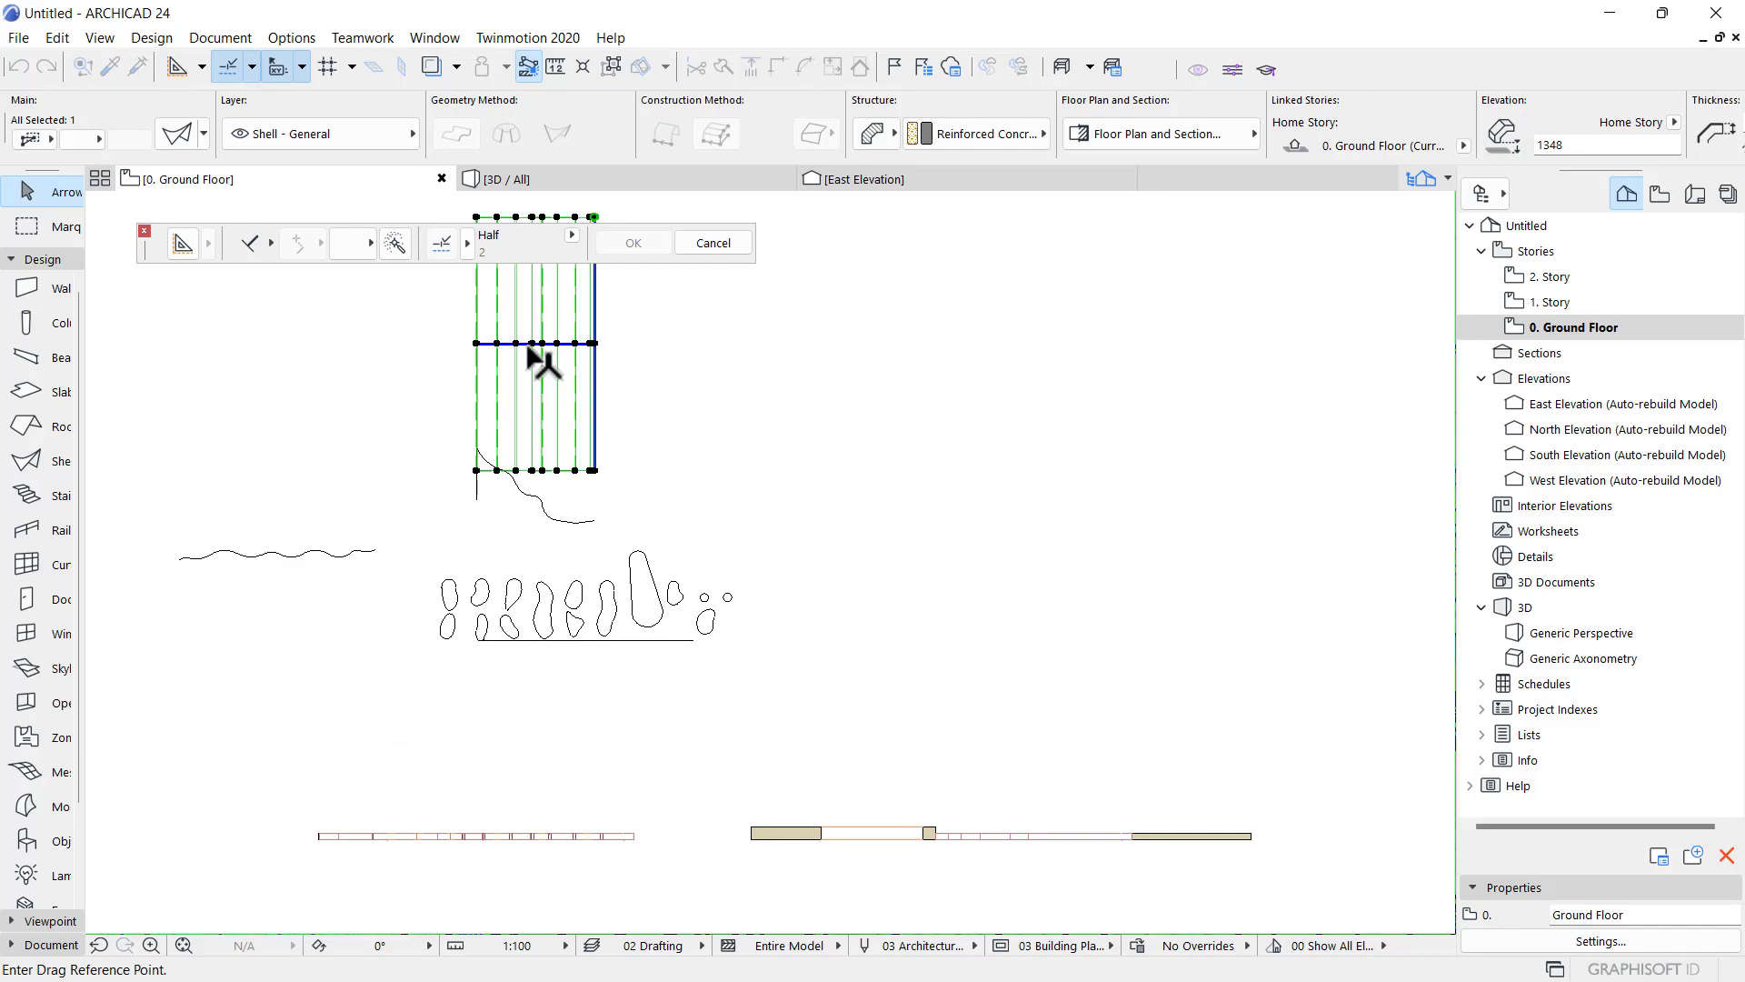
{"action": "left_click", "coordinate": [532, 344]}
{"action": "scroll", "coordinate": [868, 822], "scroll_direction": "up", "scroll_amount": 3}
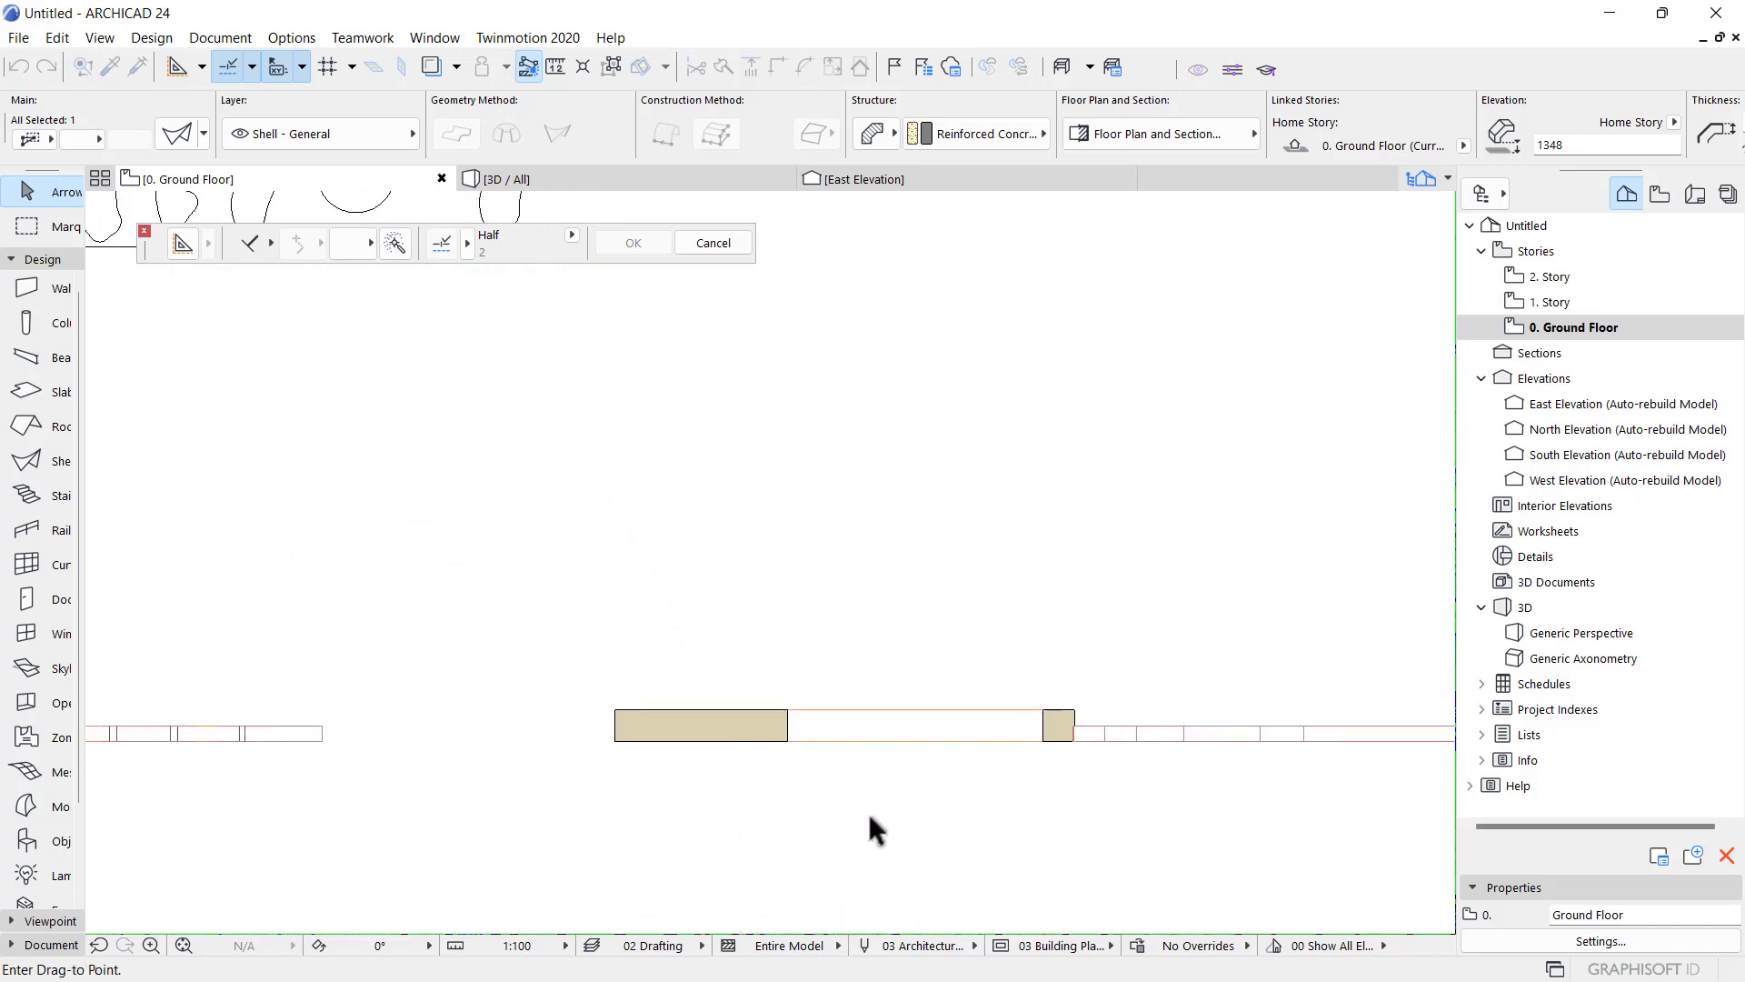
{"action": "left_click", "coordinate": [902, 723]}
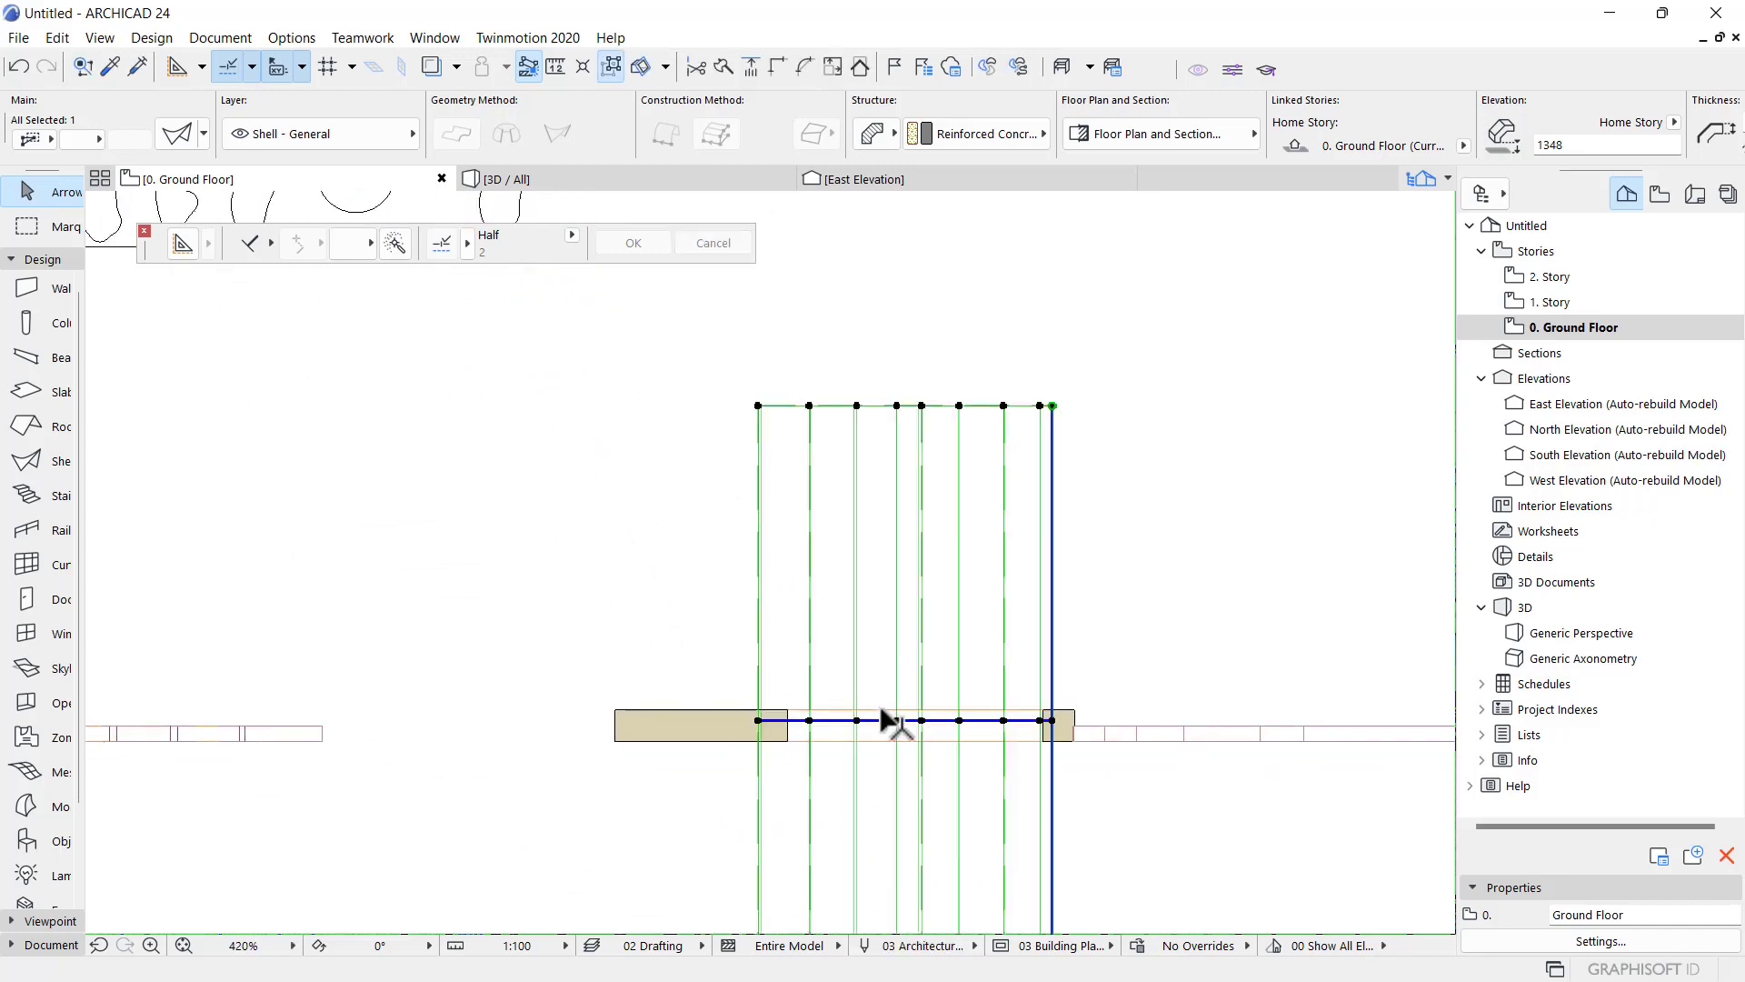
- Rotate the stepped shell 180° in plan about a node near the middle of its centre line, and check its direction in 3D
{"action": "key", "text": "ctrl+e"}
{"action": "scroll", "coordinate": [913, 723], "scroll_direction": "up", "scroll_amount": 3}
{"action": "left_click", "coordinate": [899, 699]}
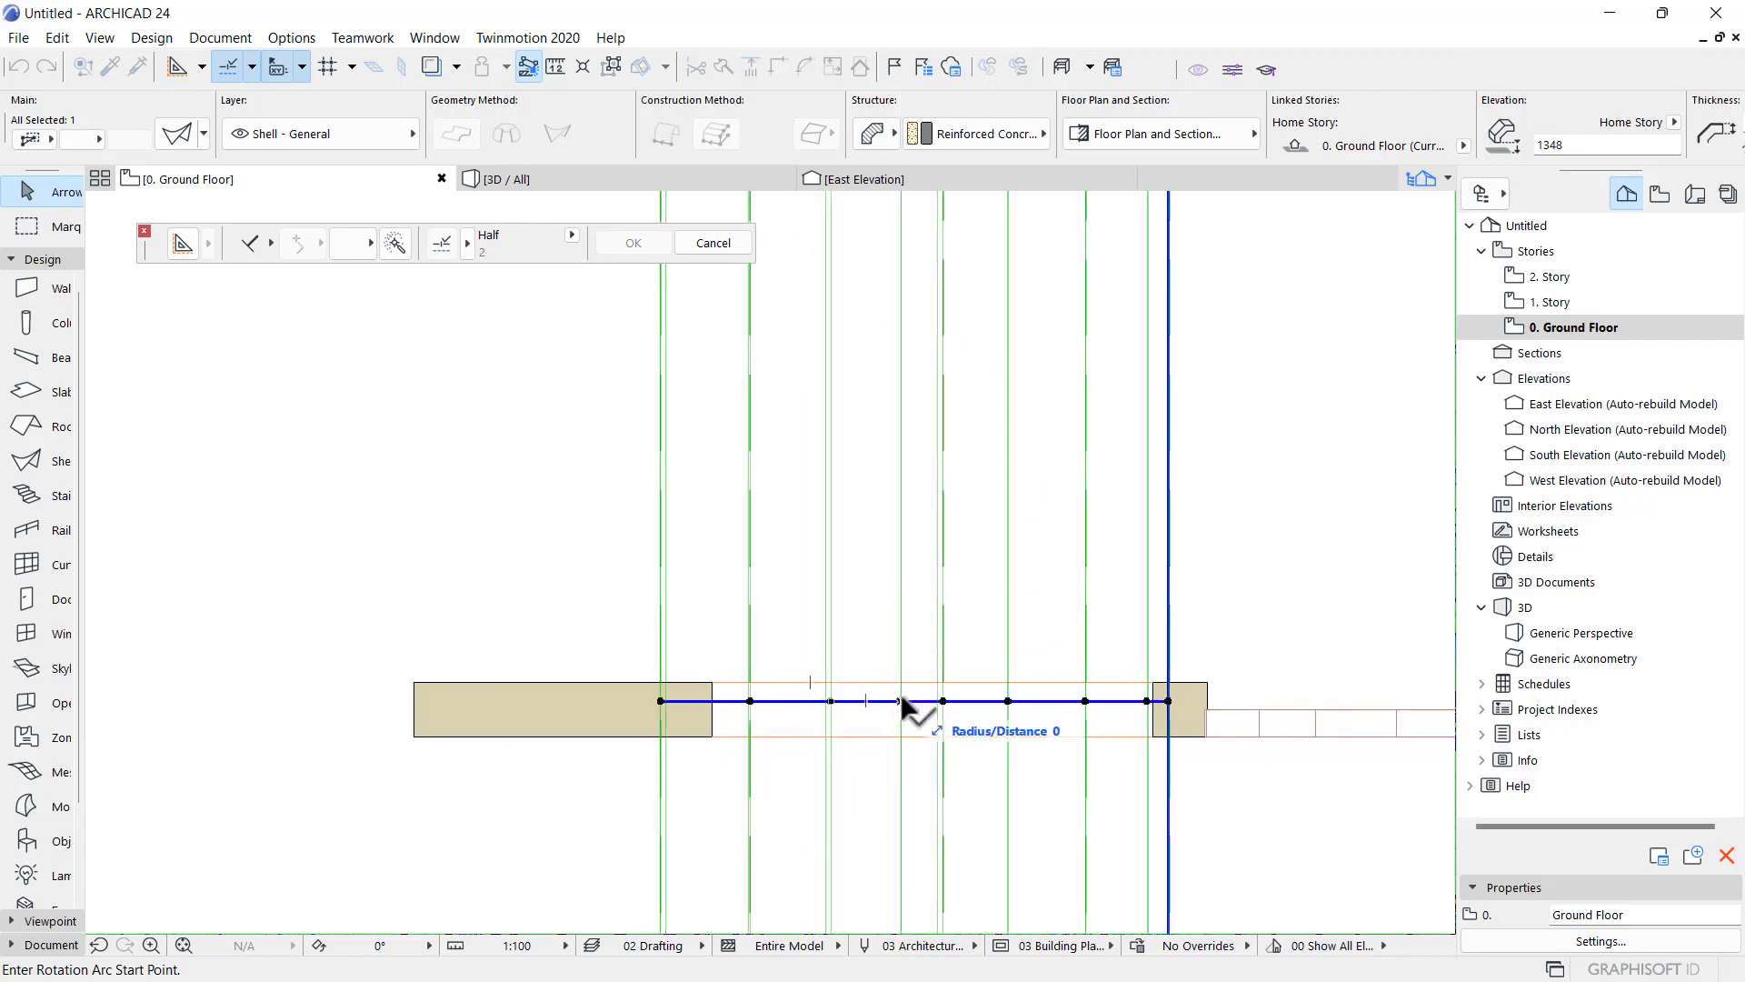
{"action": "left_click", "coordinate": [900, 819]}
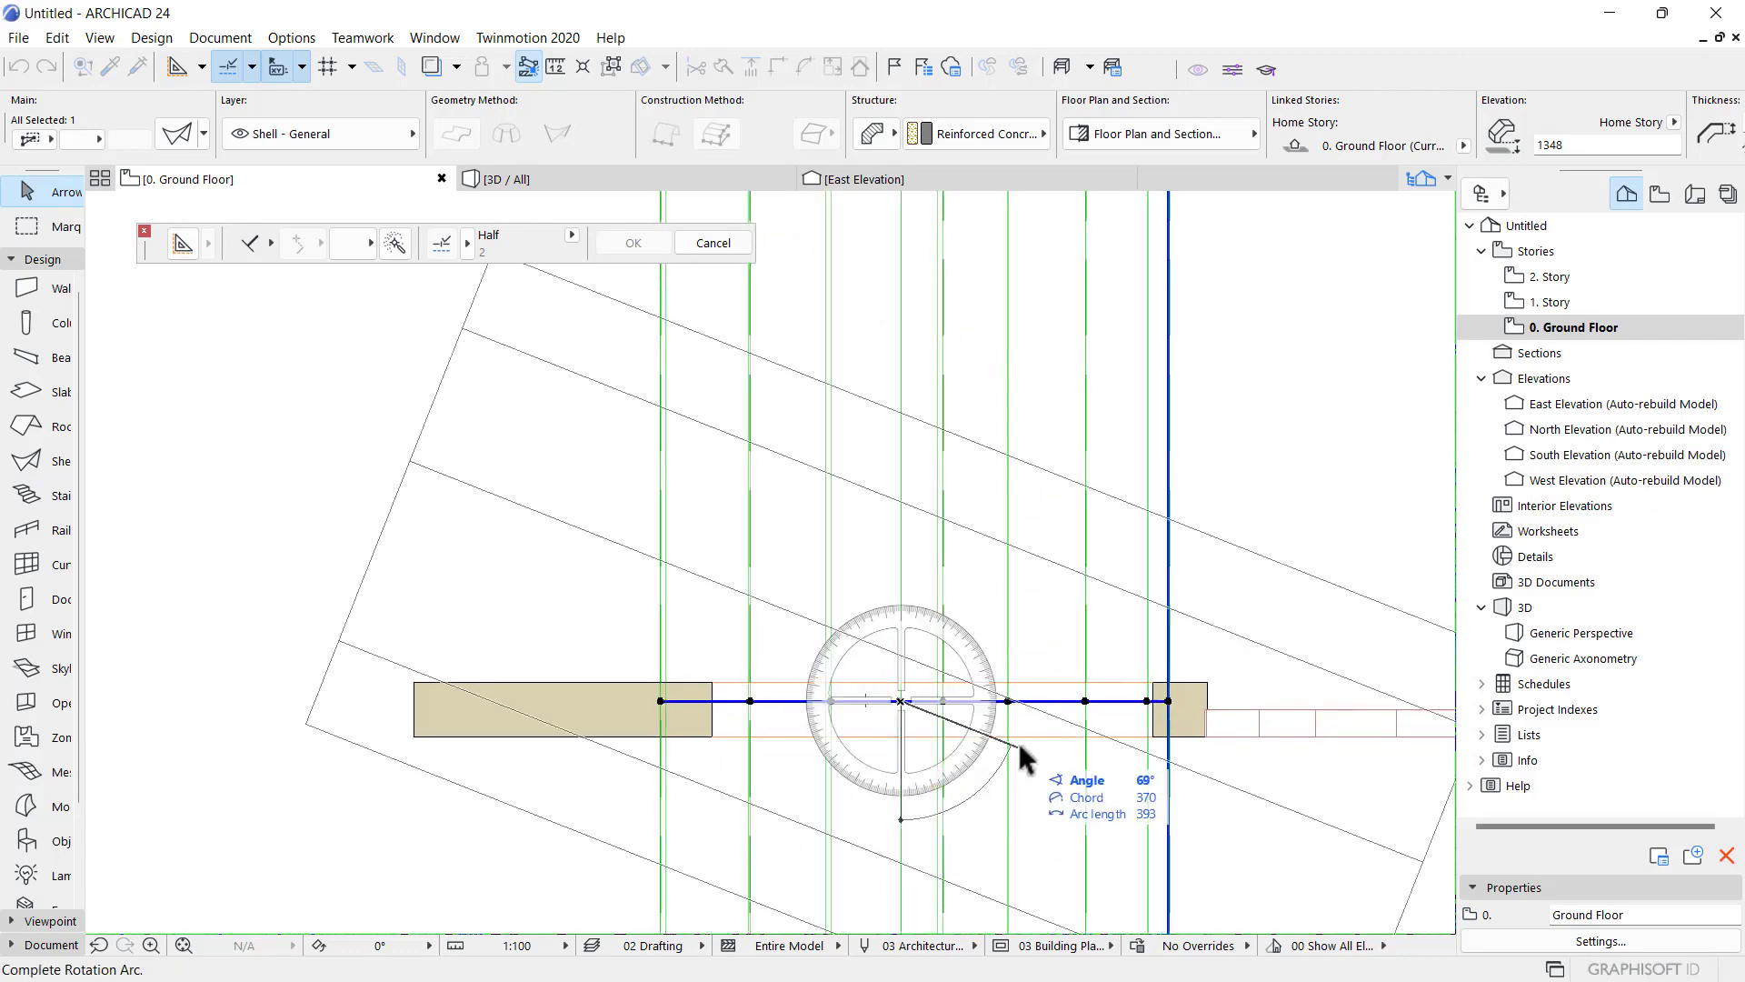
{"action": "left_click", "coordinate": [901, 505]}
{"action": "scroll", "coordinate": [796, 568], "scroll_direction": "down", "scroll_amount": 3}
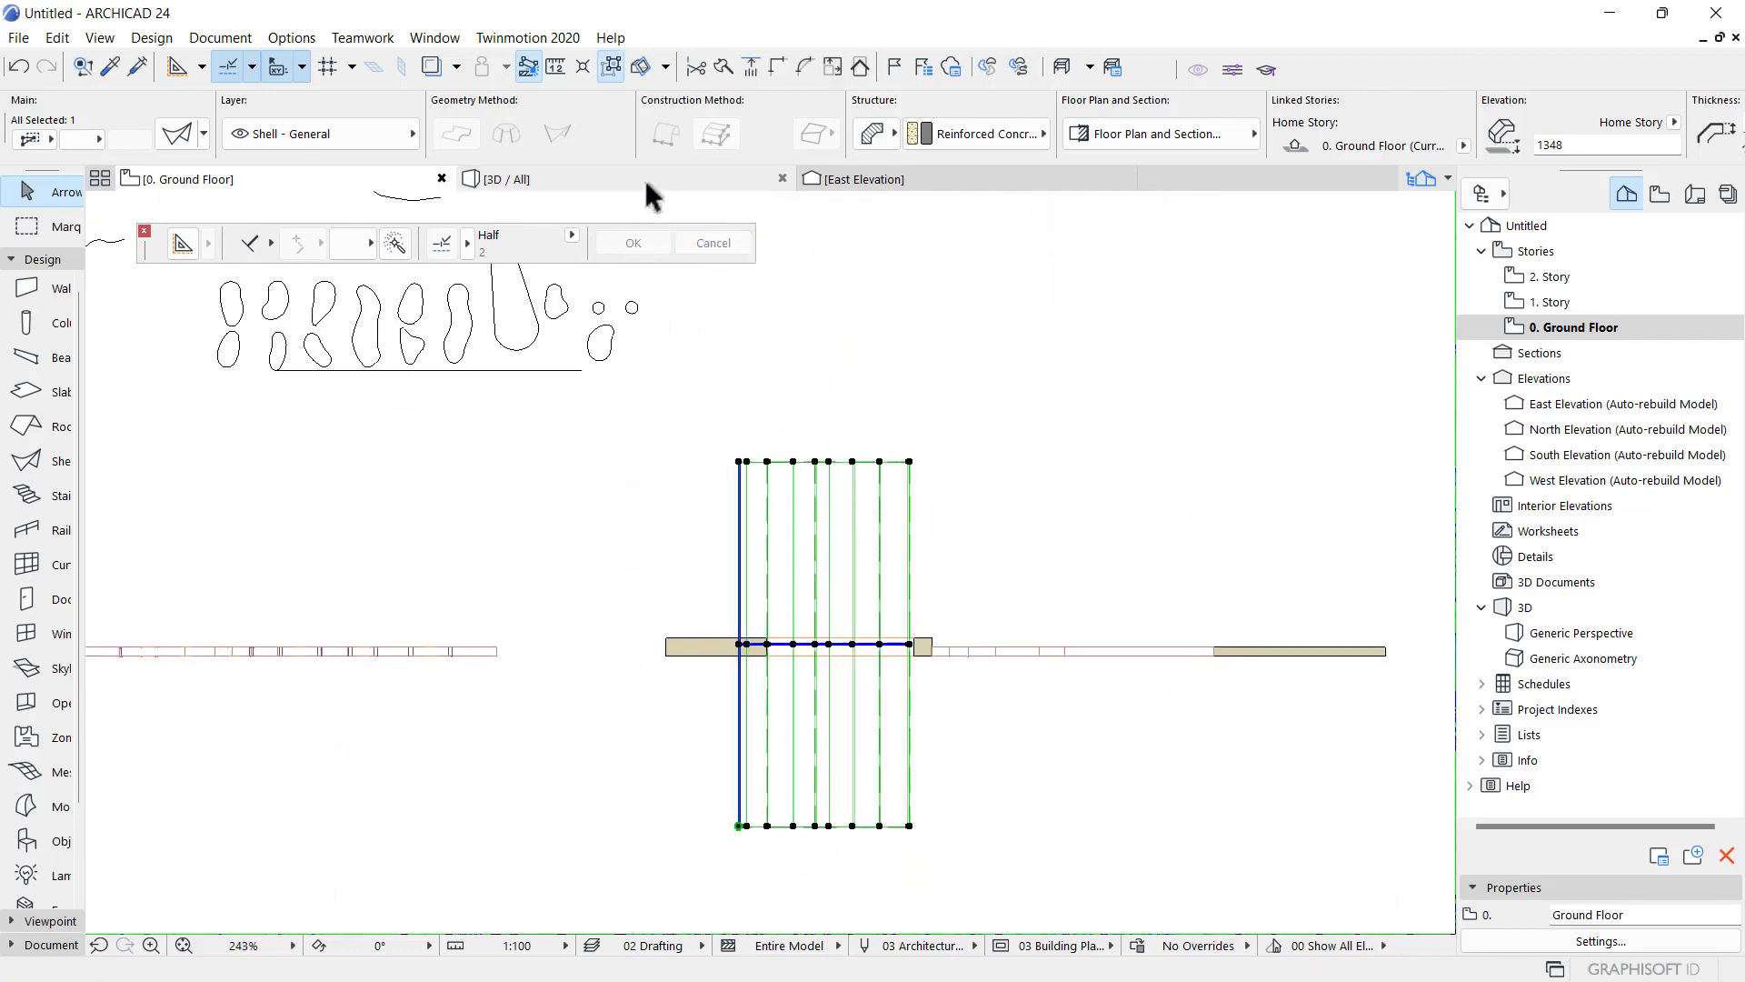
{"action": "left_click", "coordinate": [646, 181]}
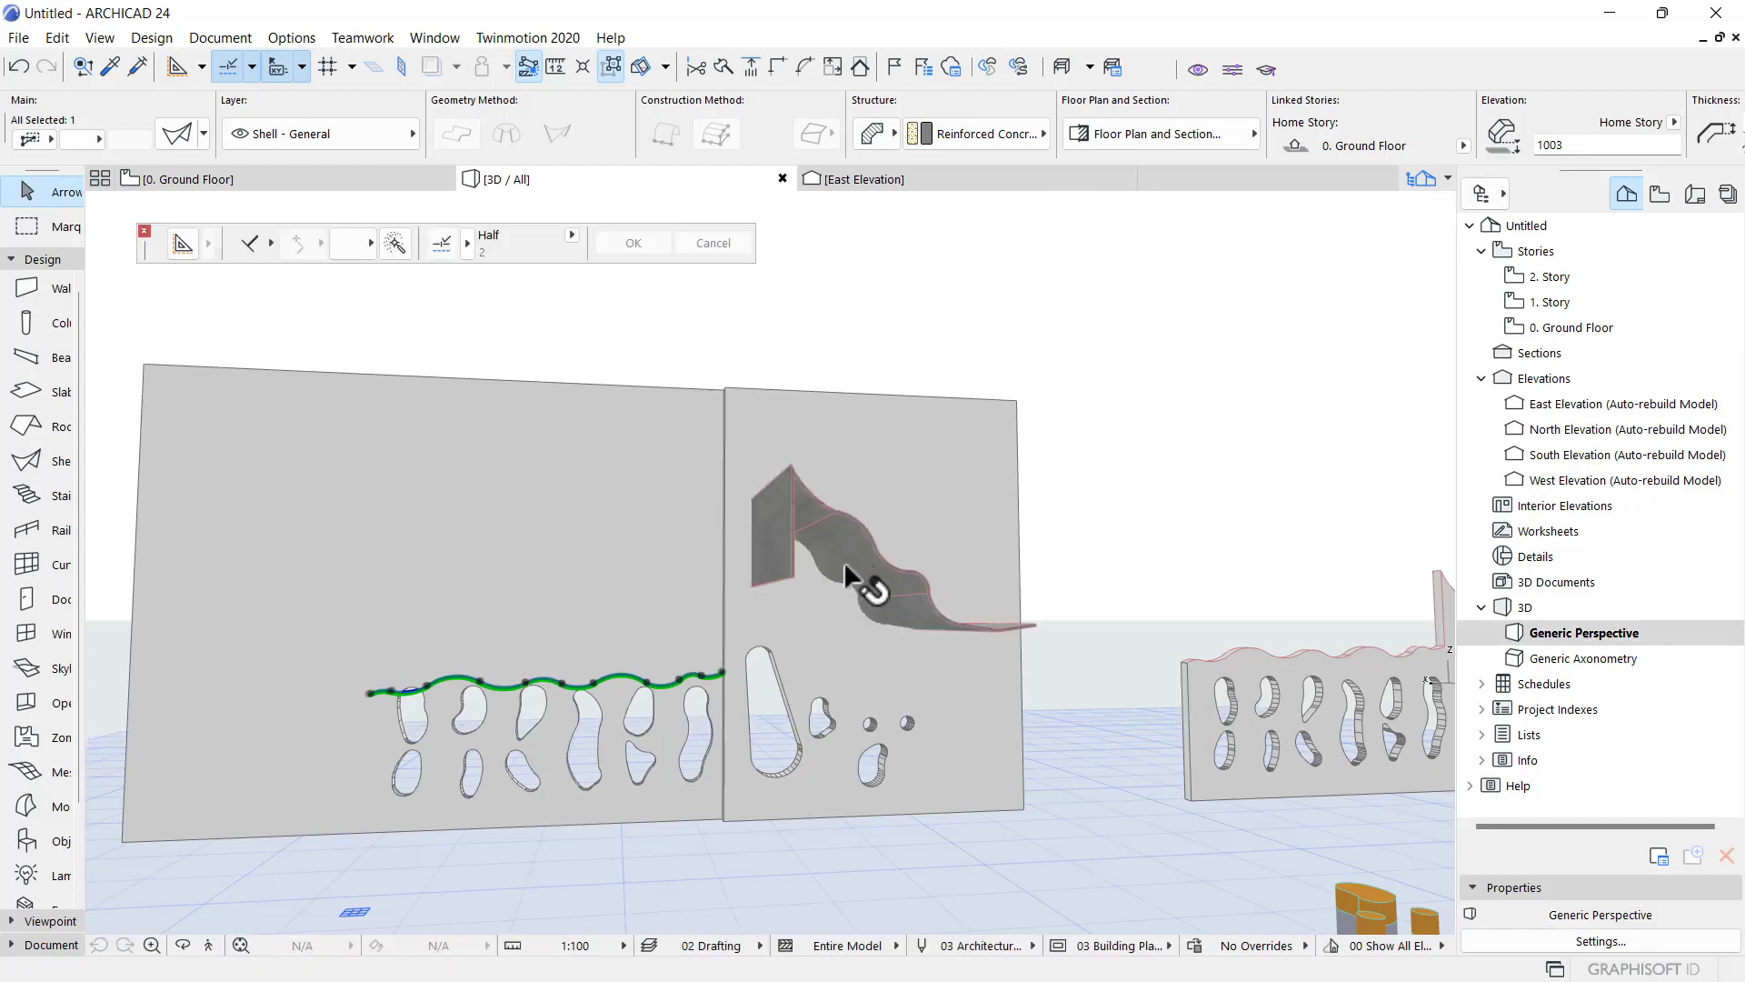
{"action": "mouse_move", "coordinate": [891, 592]}
{"action": "middle_mouse_down", "text": "shift"}
{"action": "mouse_move", "coordinate": [678, 651]}
{"action": "mouse_move", "coordinate": [799, 553]}
{"action": "mouse_move", "coordinate": [787, 643]}
{"action": "mouse_move", "coordinate": [904, 591]}
{"action": "mouse_move", "coordinate": [542, 421]}
{"action": "middle_mouse_up", "text": "shift"}
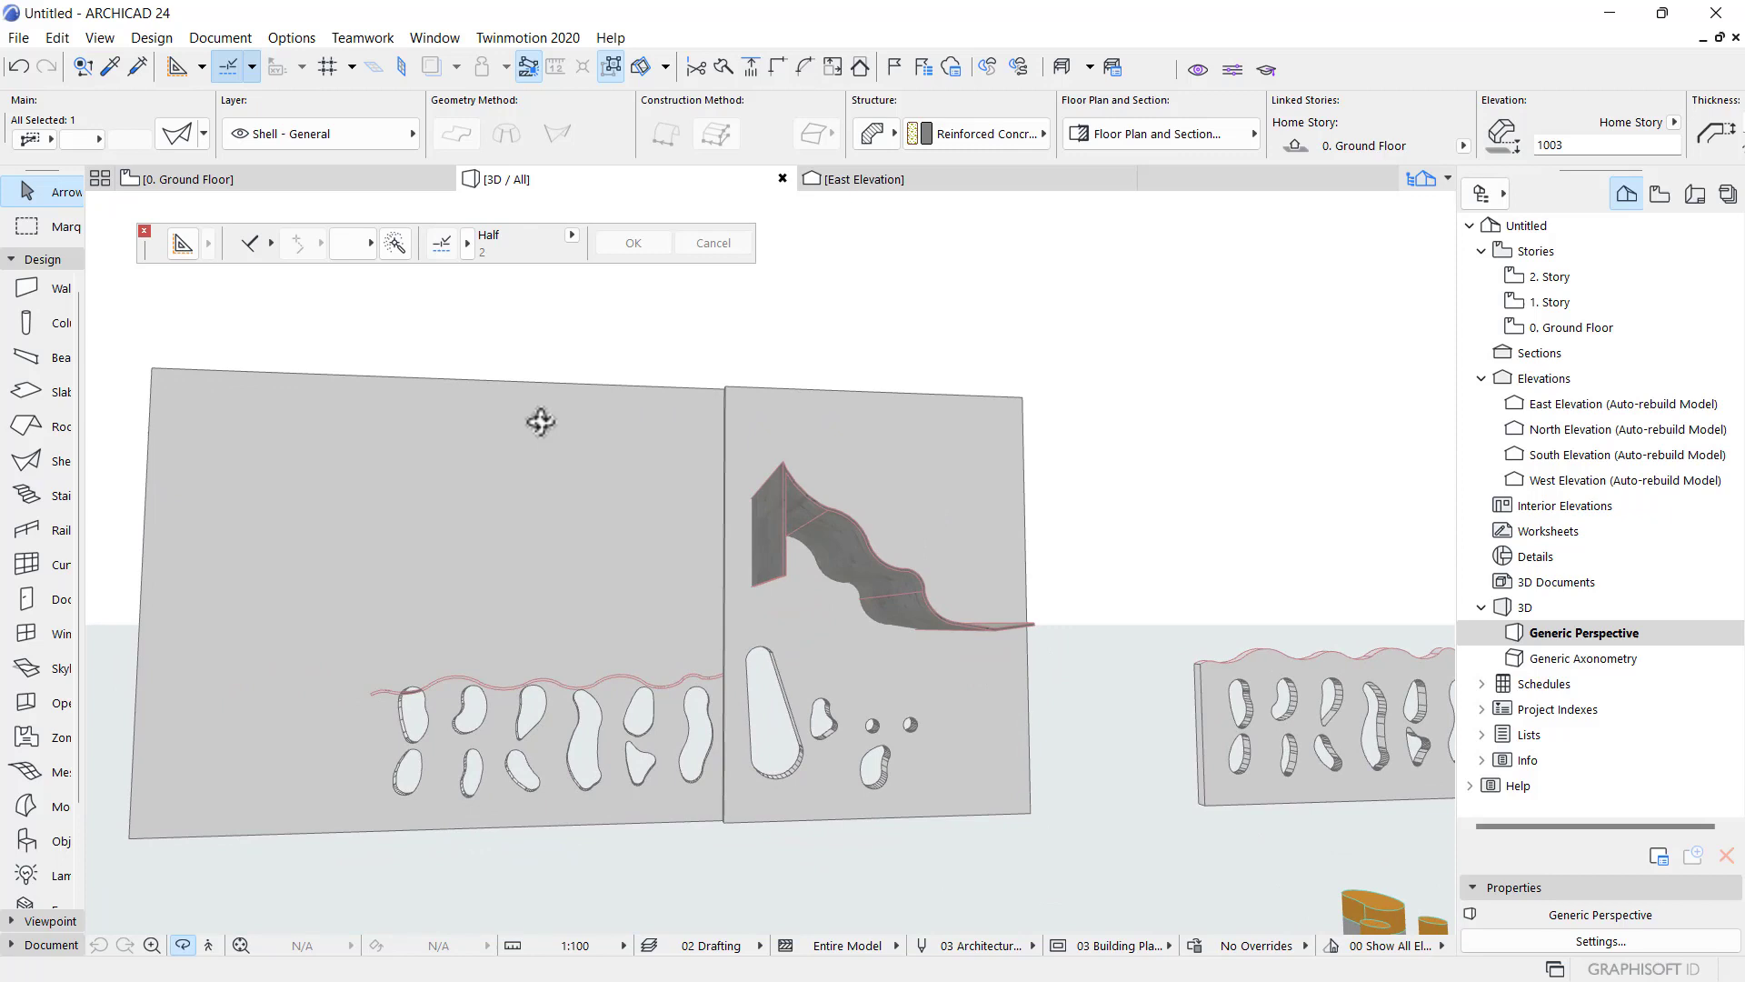
- Shorten the stepped shell's extrusion in the ground floor plan to a narrow strip about as deep as the thicker wall
{"action": "left_click", "coordinate": [334, 178]}
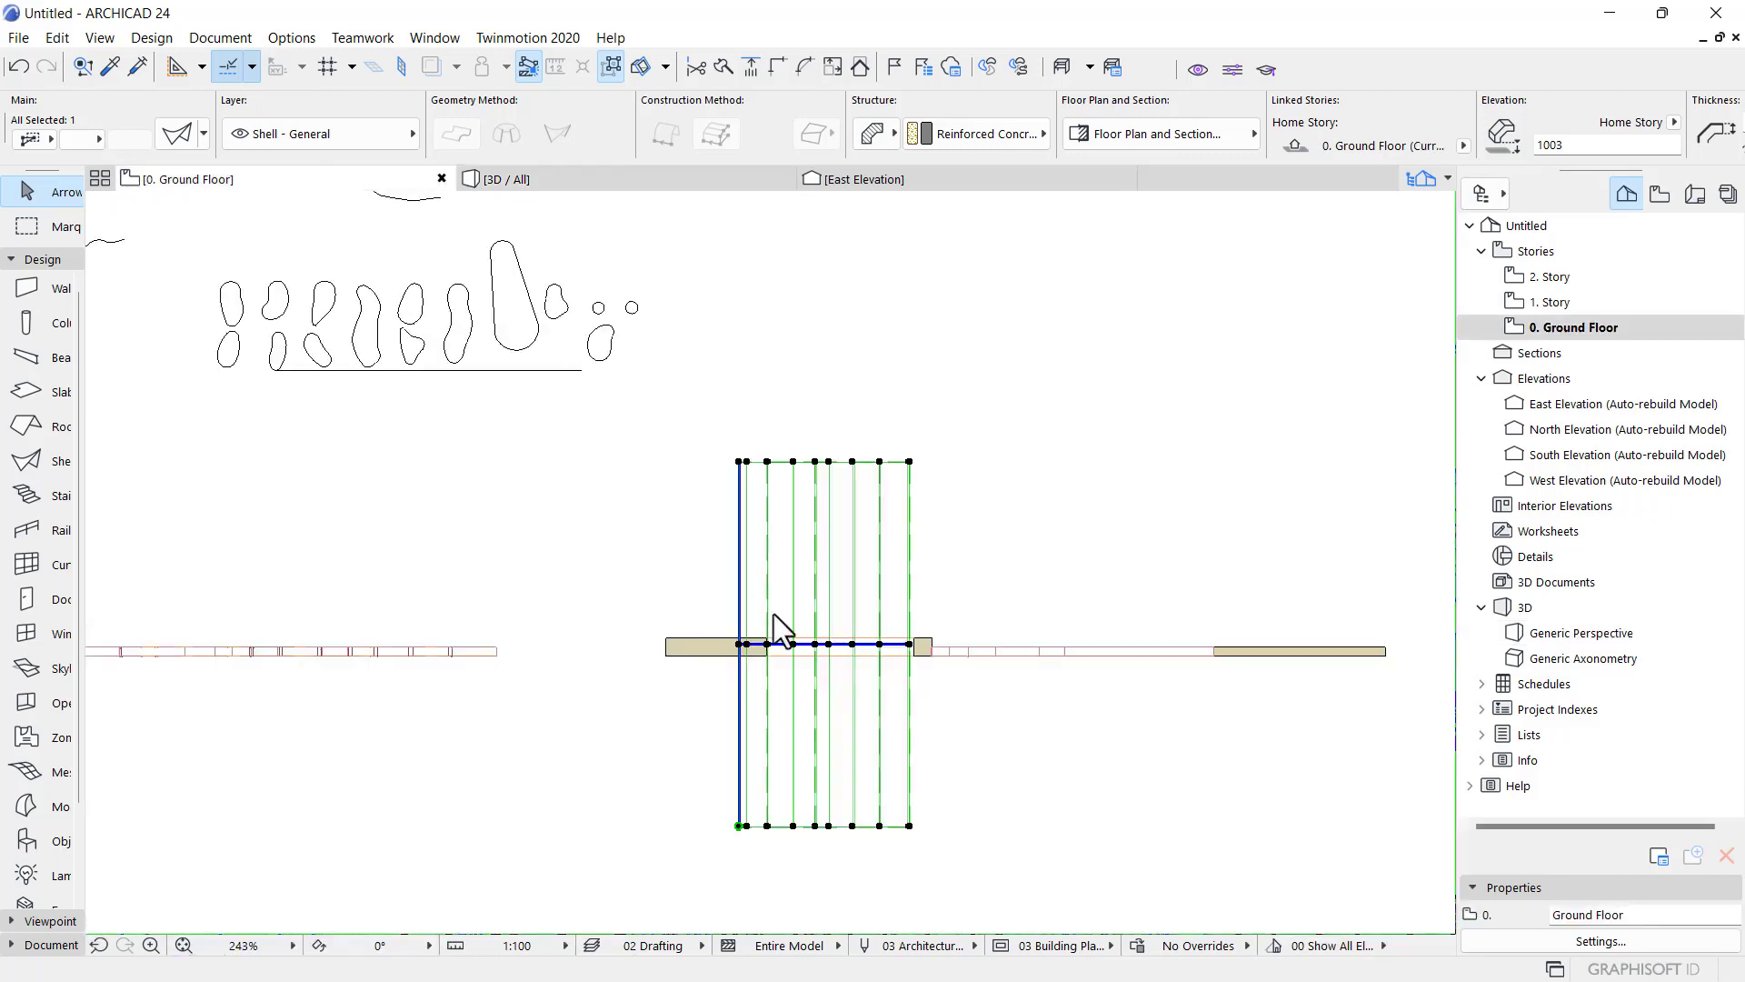
{"action": "left_click", "coordinate": [907, 669]}
{"action": "scroll", "coordinate": [907, 669], "scroll_direction": "up", "scroll_amount": 3}
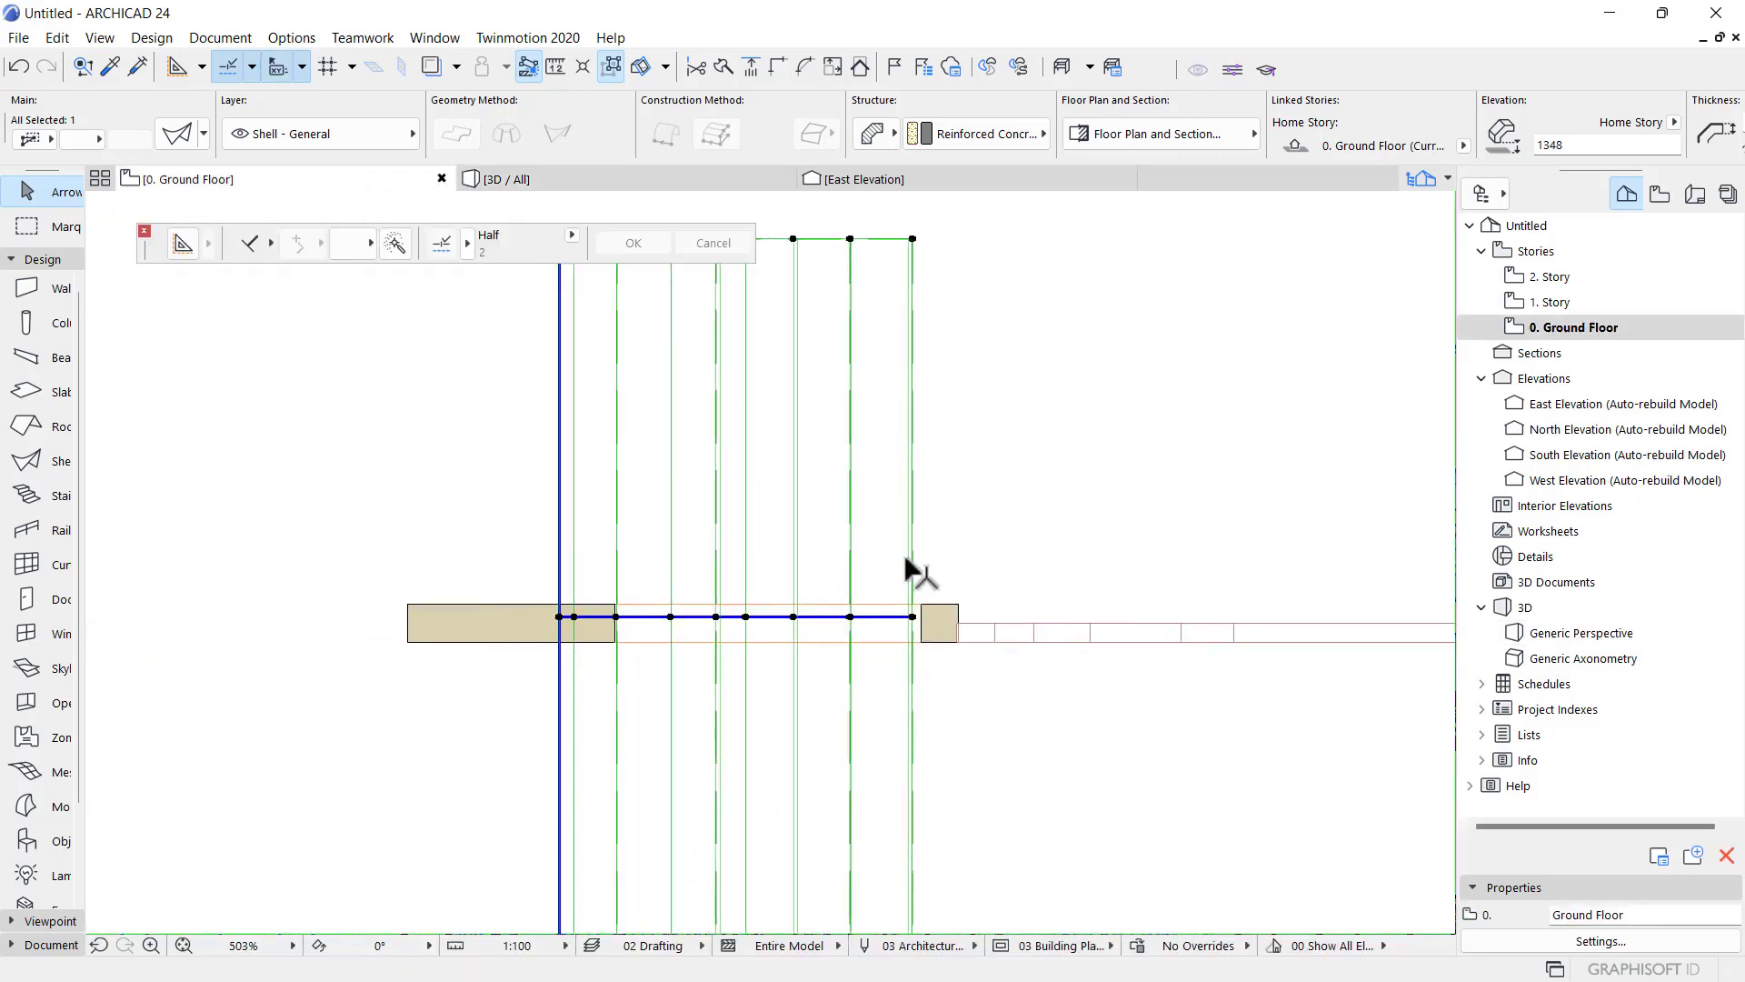
{"action": "left_click", "coordinate": [913, 239]}
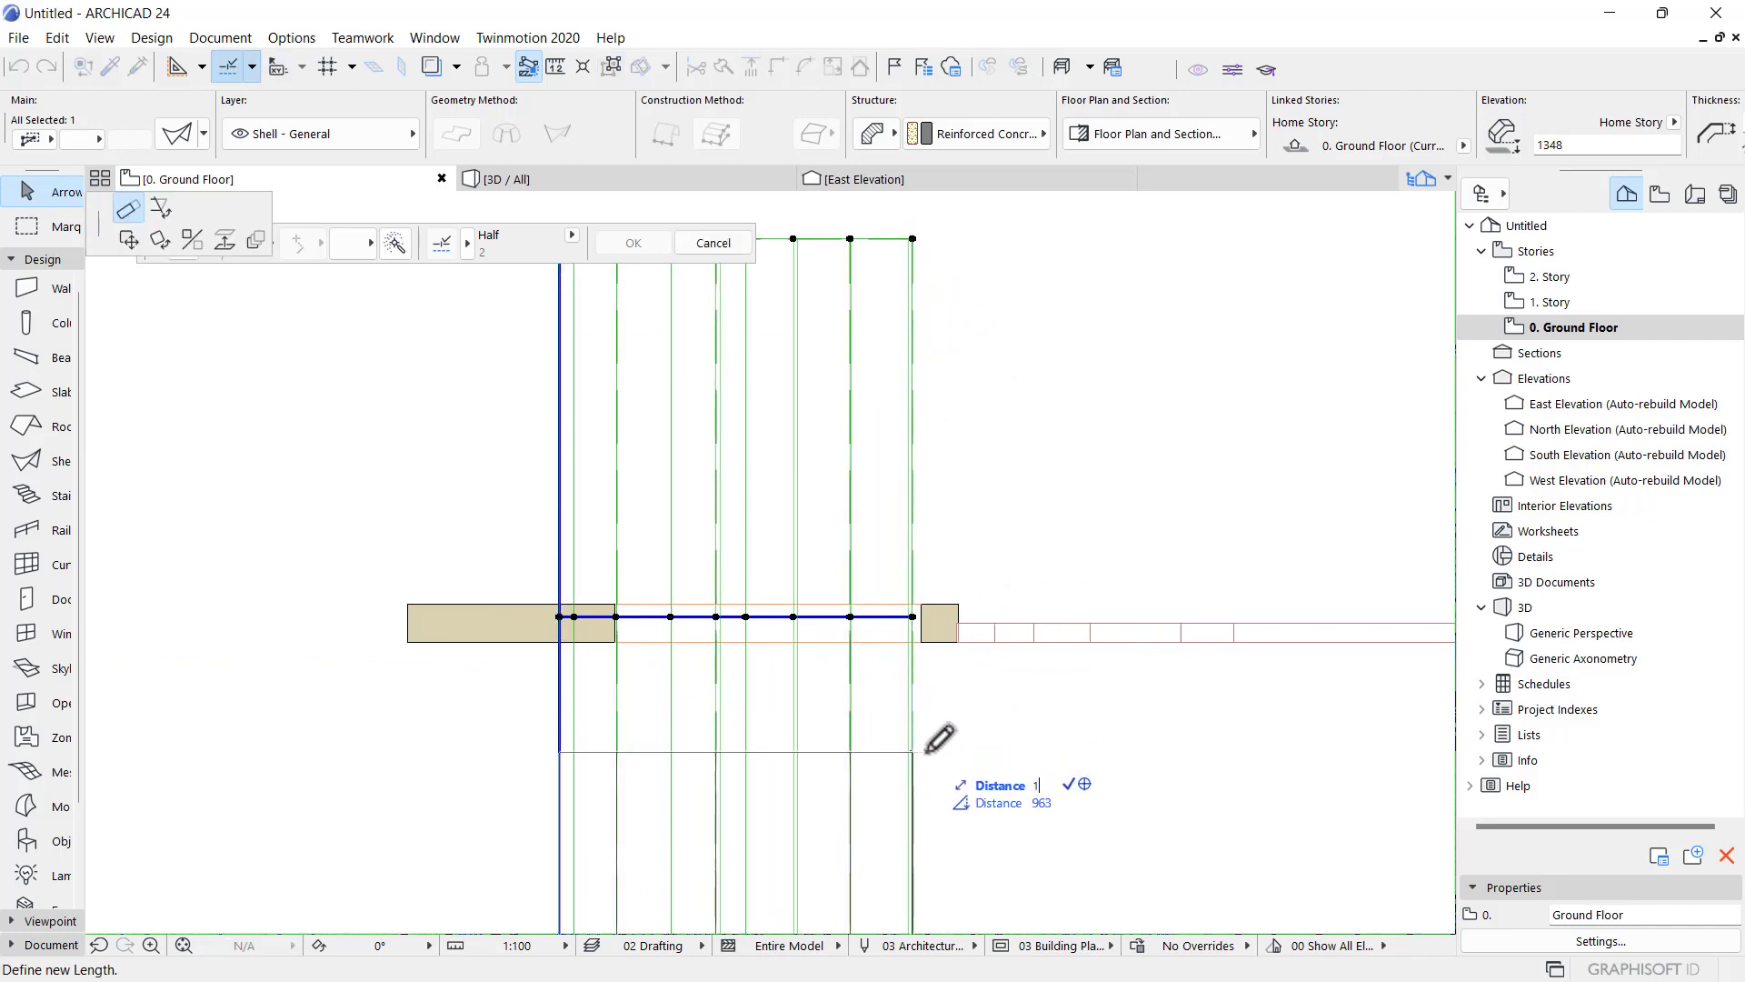
{"action": "key", "text": "Return"}
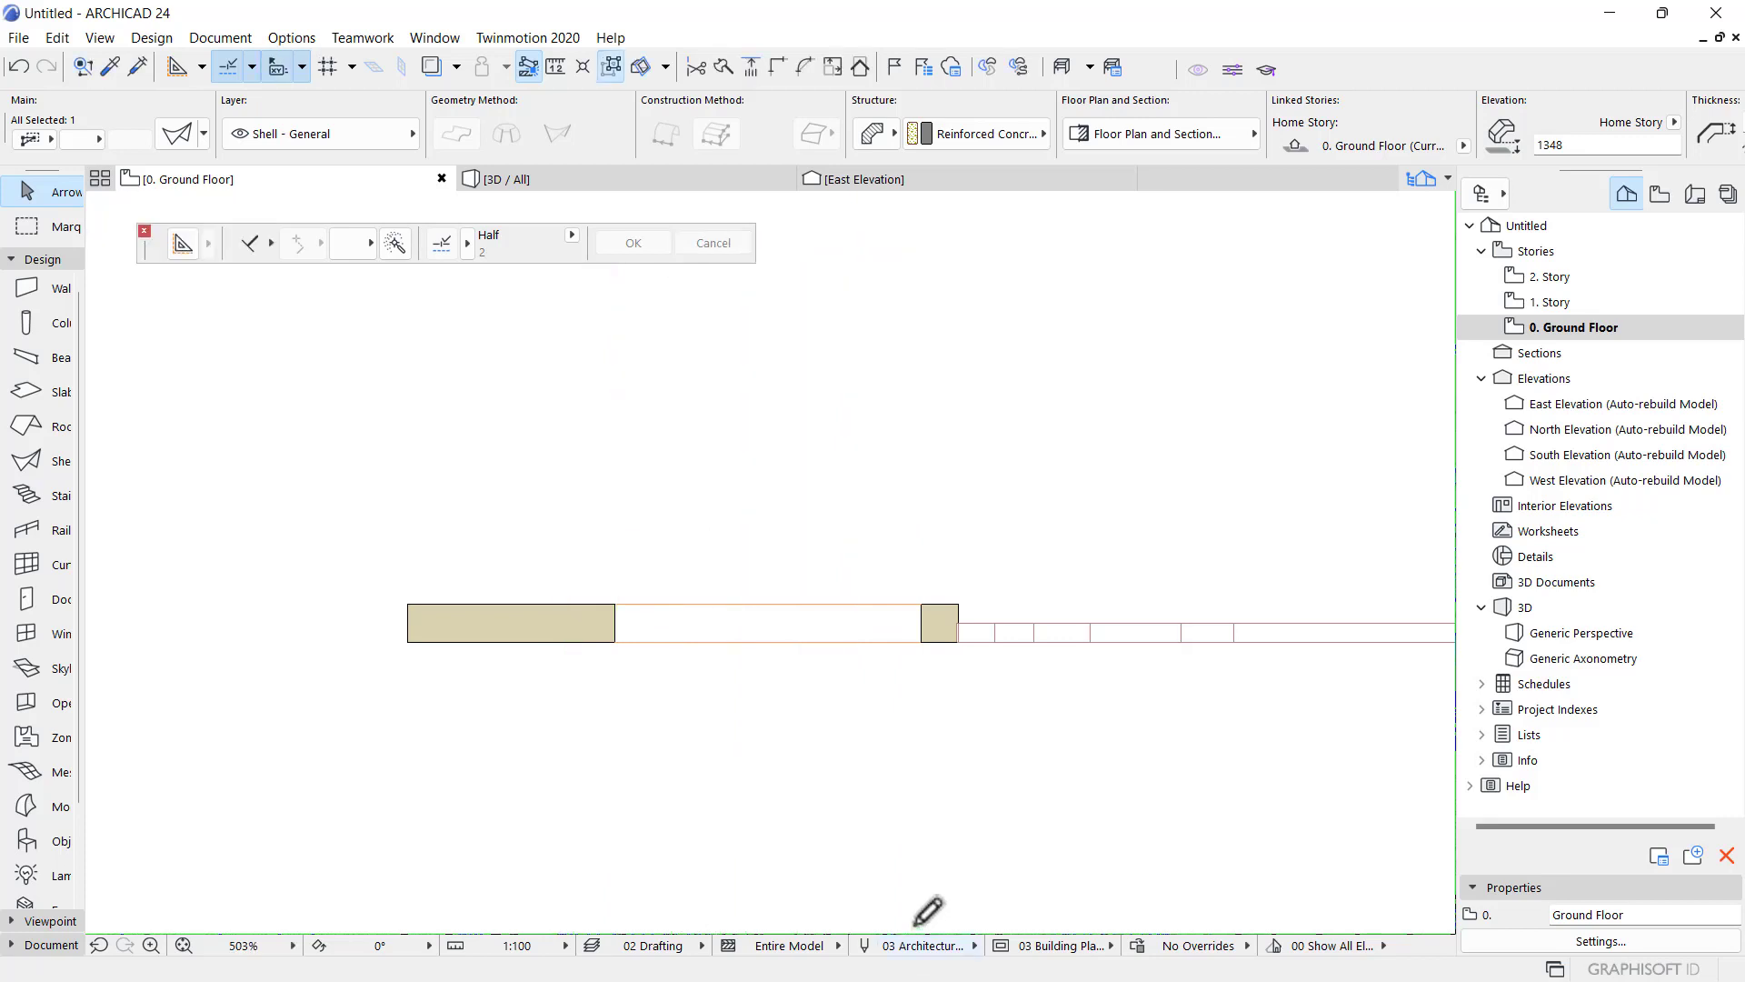
- Move the narrow stepped shell into the thicker wall, its corner at the joint with the thinner wall, and check both shells in 3D
{"action": "scroll", "coordinate": [830, 674], "scroll_direction": "down", "scroll_amount": 3}
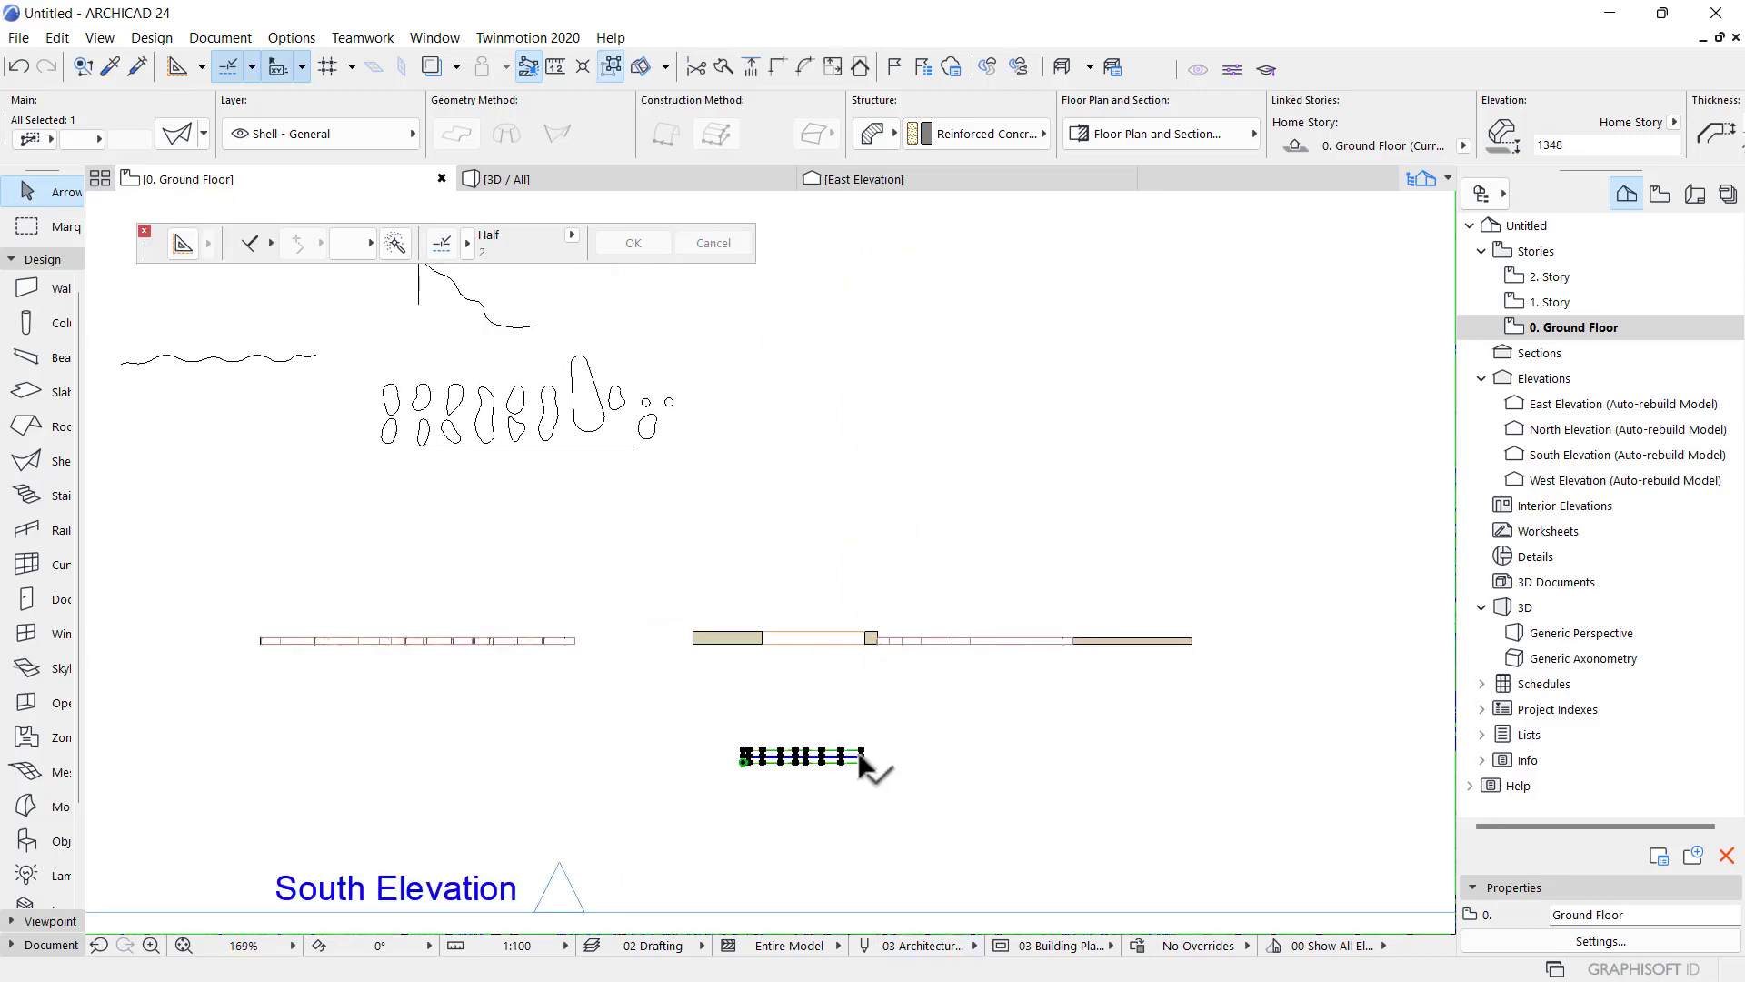
{"action": "scroll", "coordinate": [862, 757], "scroll_direction": "up", "scroll_amount": 3}
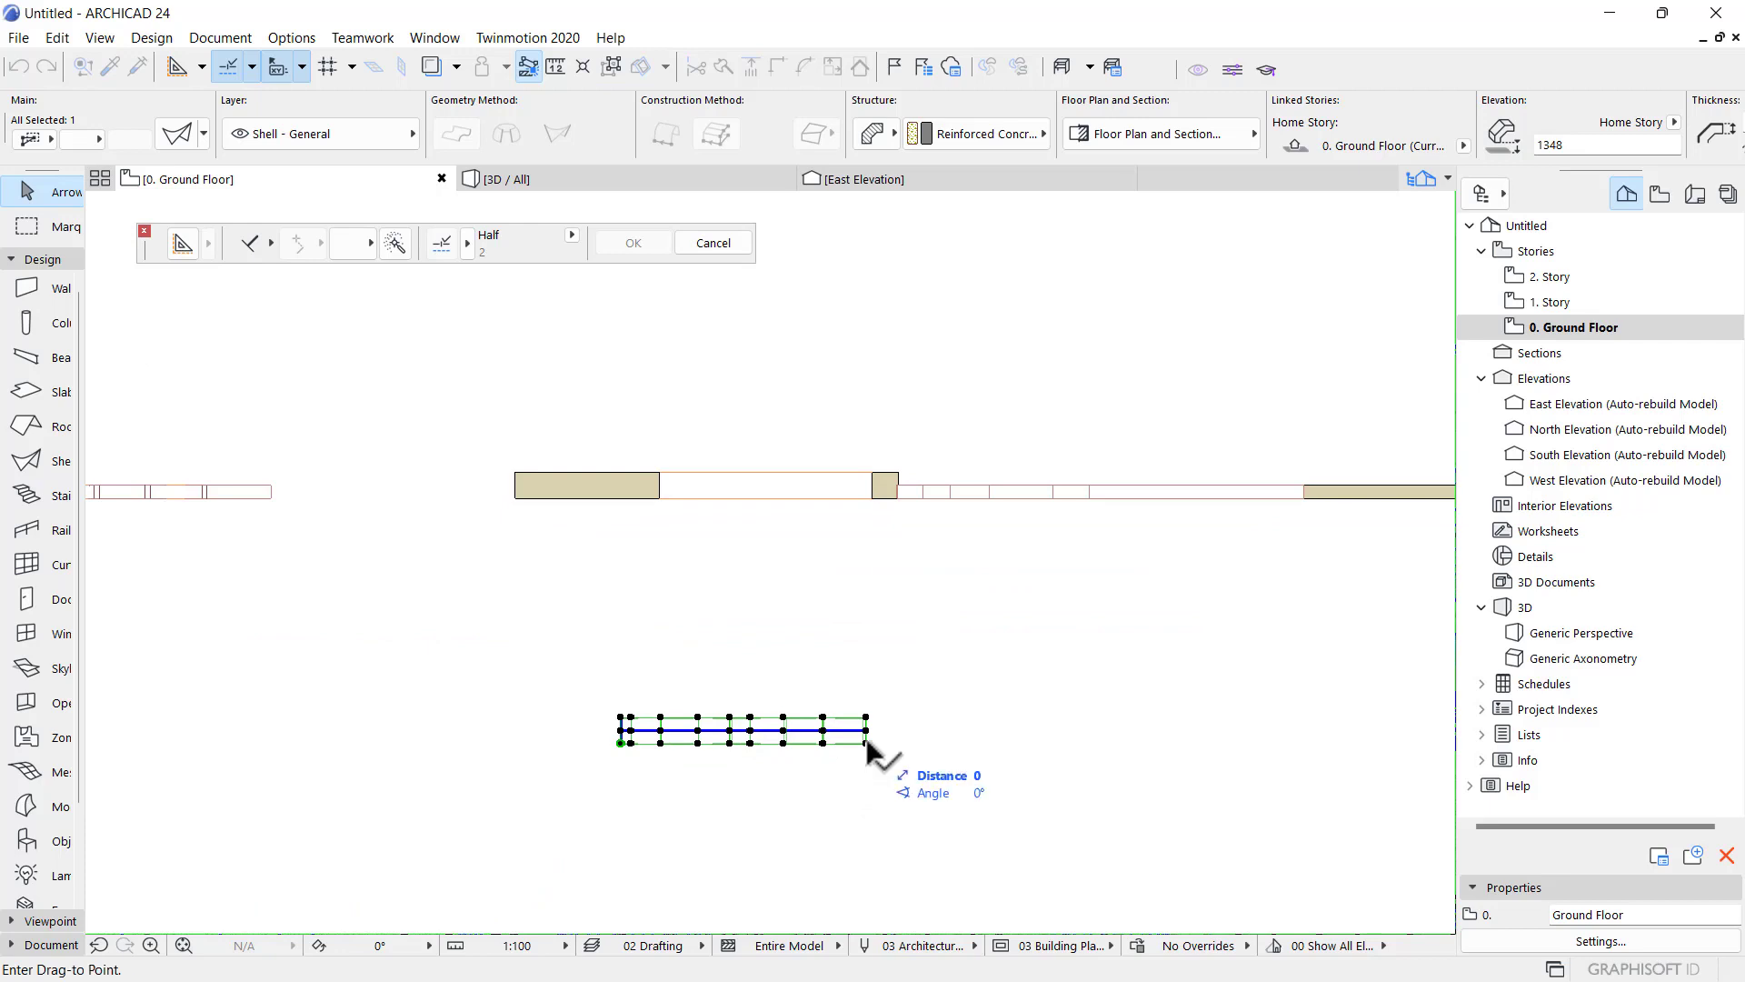
{"action": "scroll", "coordinate": [864, 536], "scroll_direction": "up", "scroll_amount": 6}
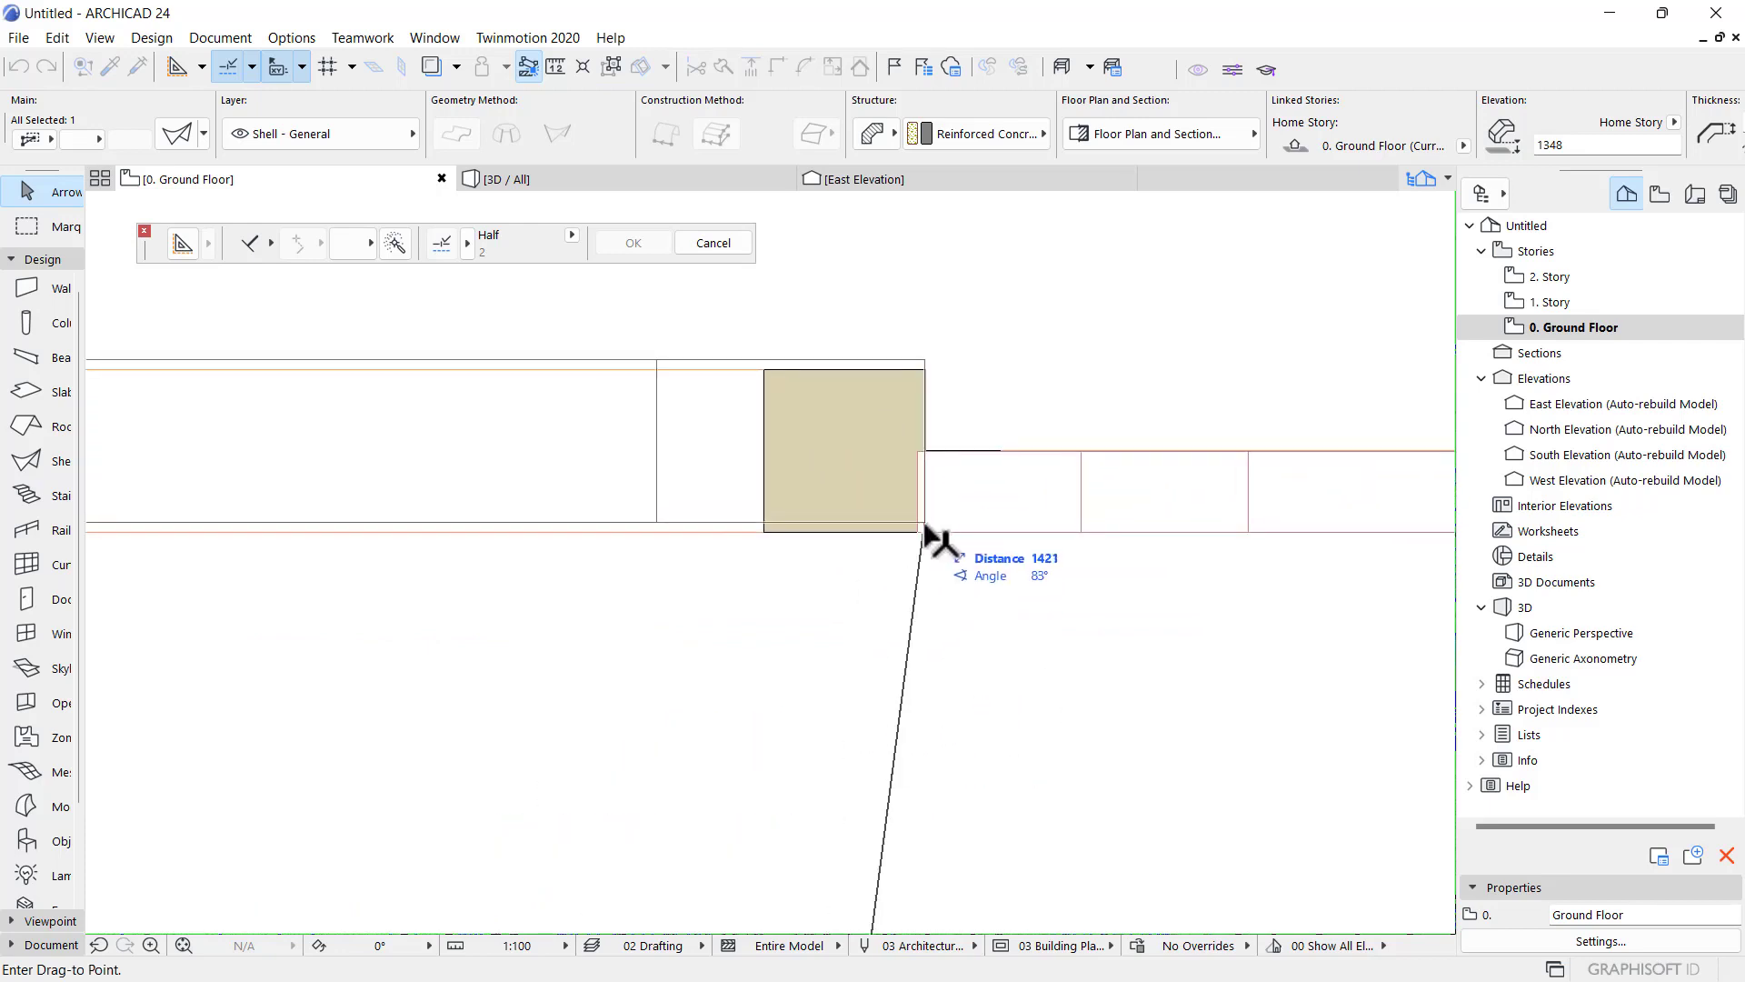
{"action": "left_click", "coordinate": [923, 531]}
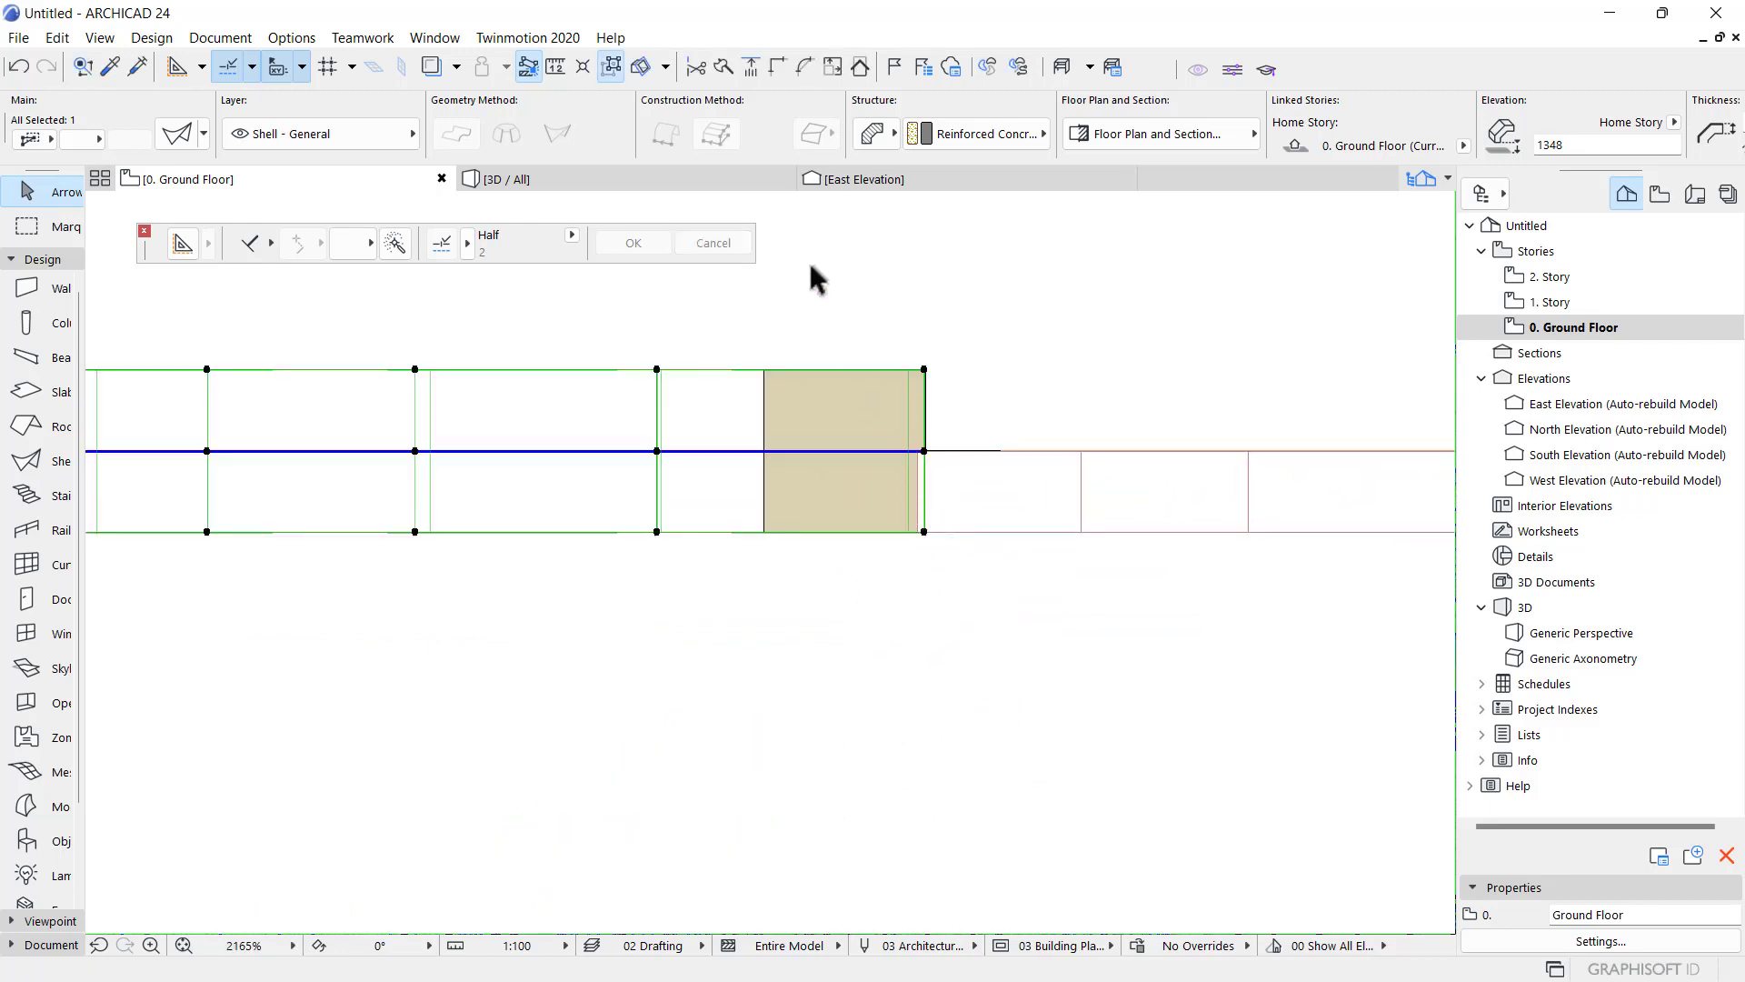
{"action": "left_click", "coordinate": [772, 180]}
{"action": "left_click", "coordinate": [769, 549]}
{"action": "middle_click_drag", "start_coordinate": [769, 549], "coordinate": [851, 312], "text": "shift"}
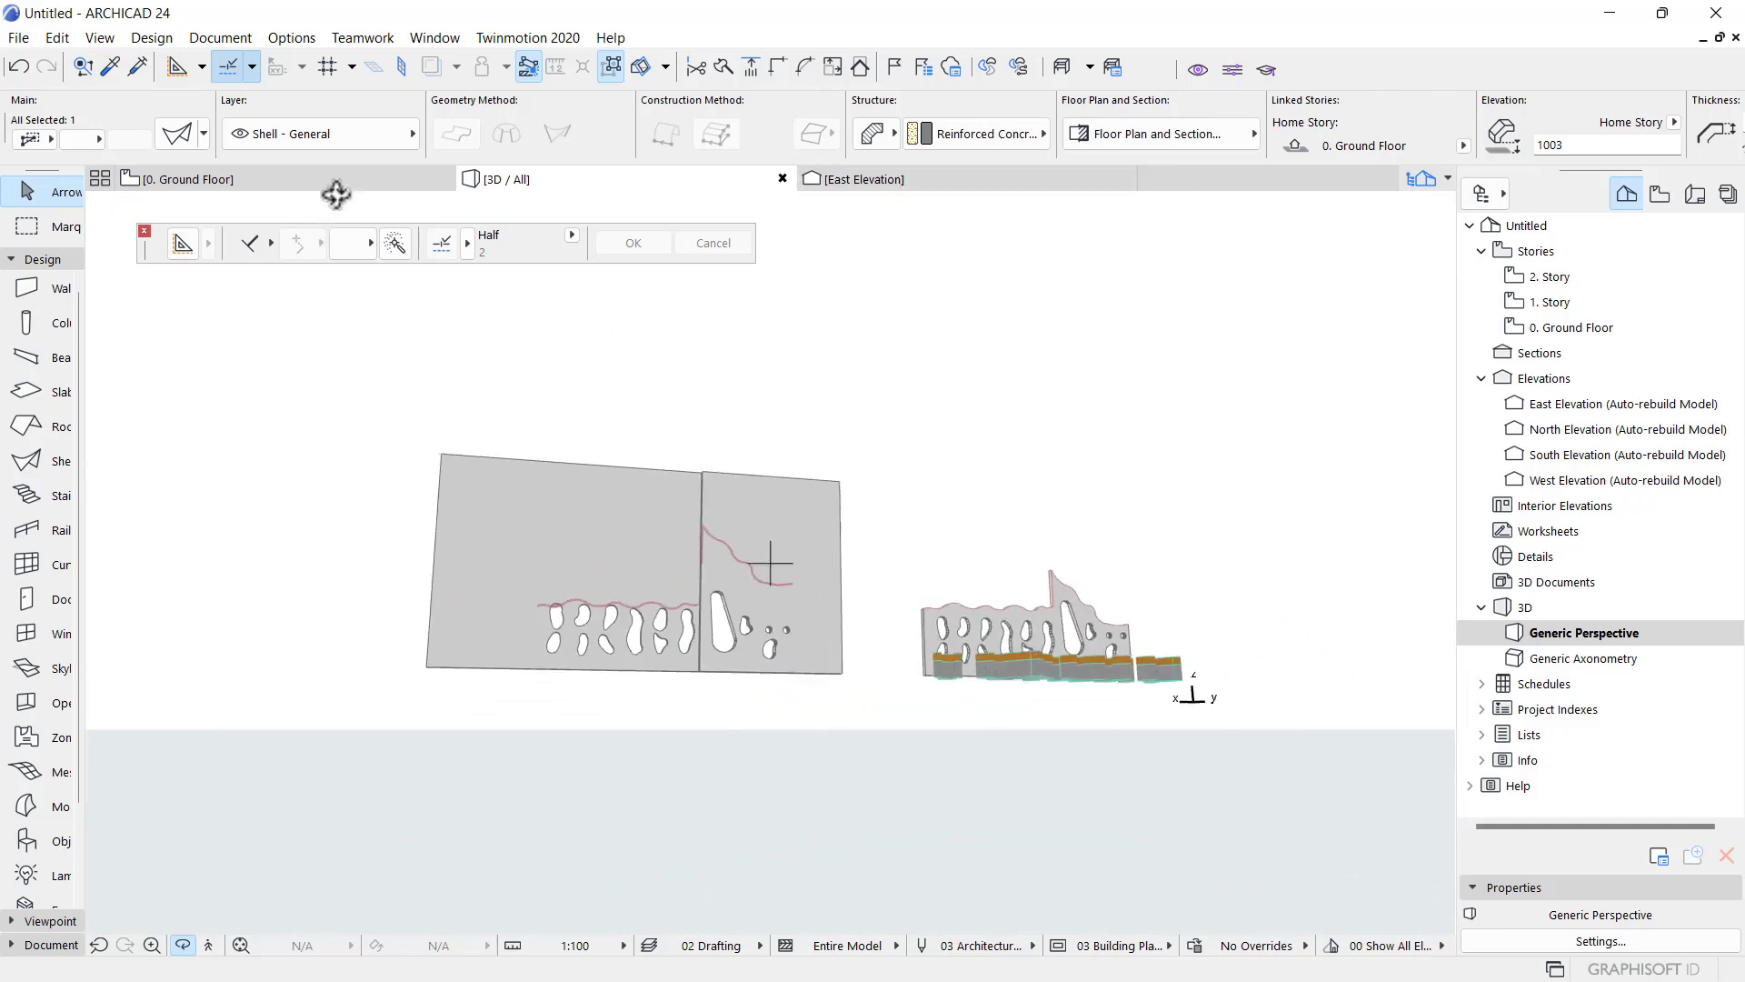
- In the ground floor plan, shorten the thicker wall to a length of 1401, ending its free side at the stepped shell's end
{"action": "left_click", "coordinate": [336, 182]}
{"action": "scroll", "coordinate": [631, 677], "scroll_direction": "down", "scroll_amount": 5}
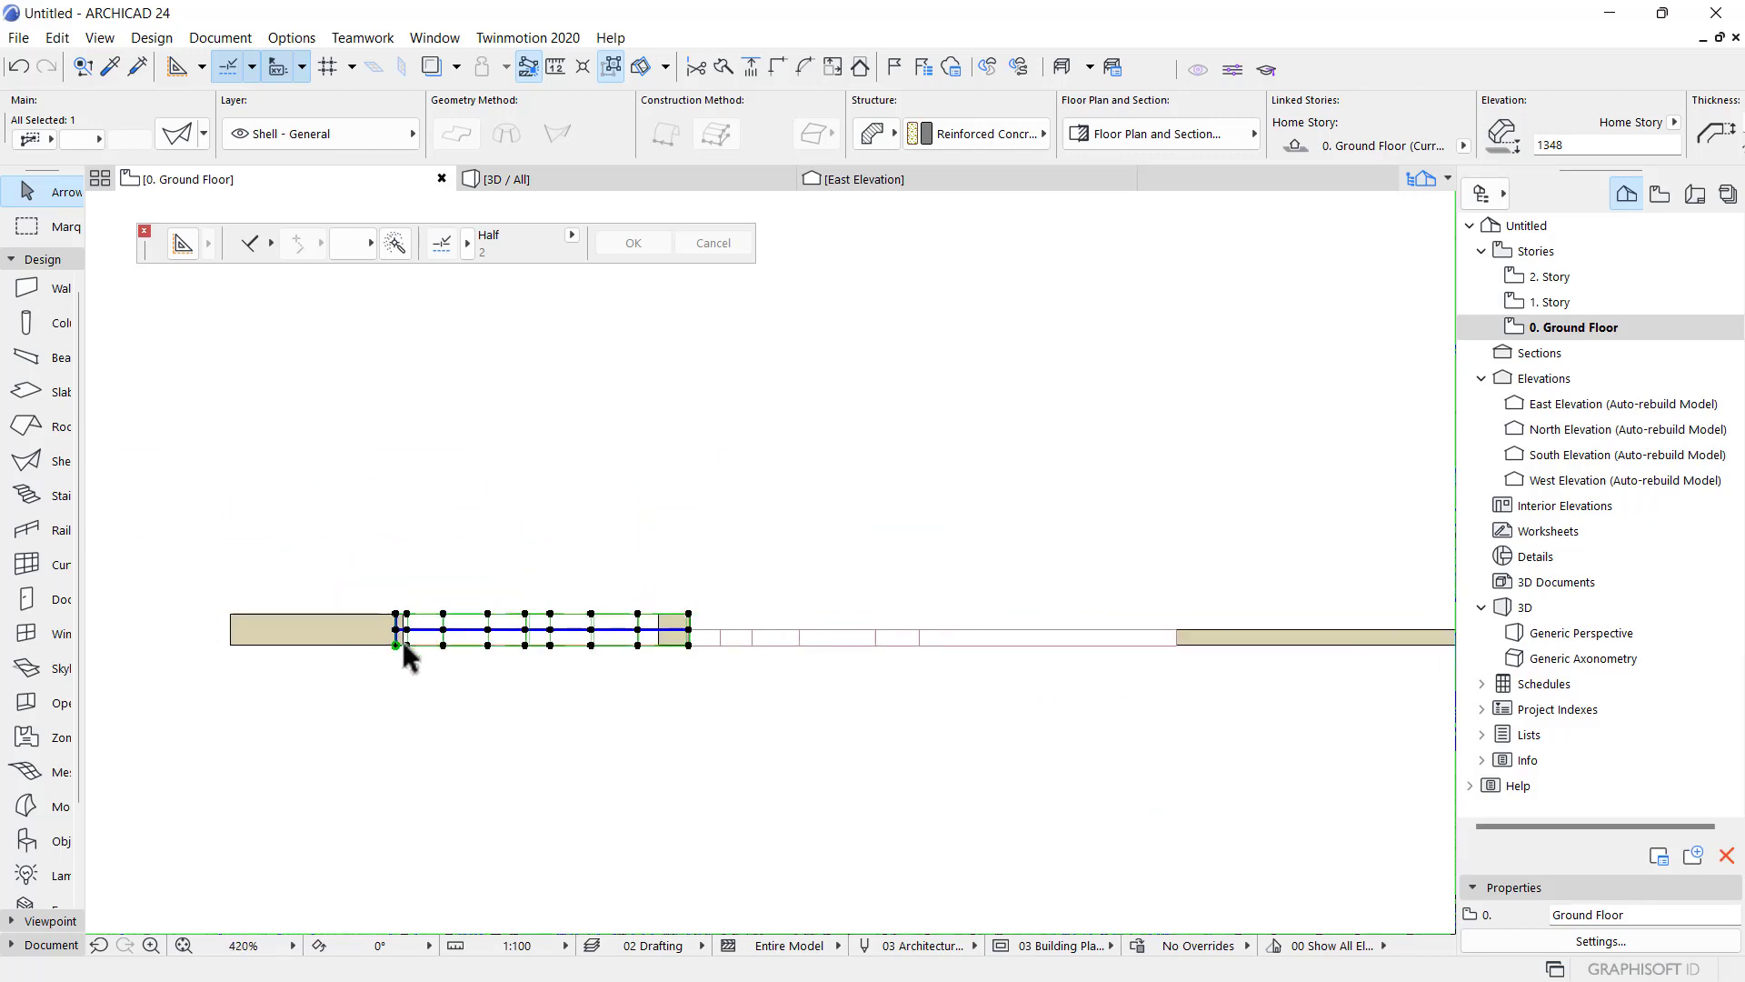
{"action": "scroll", "coordinate": [351, 674], "scroll_direction": "up", "scroll_amount": 3}
{"action": "left_click", "coordinate": [323, 640]}
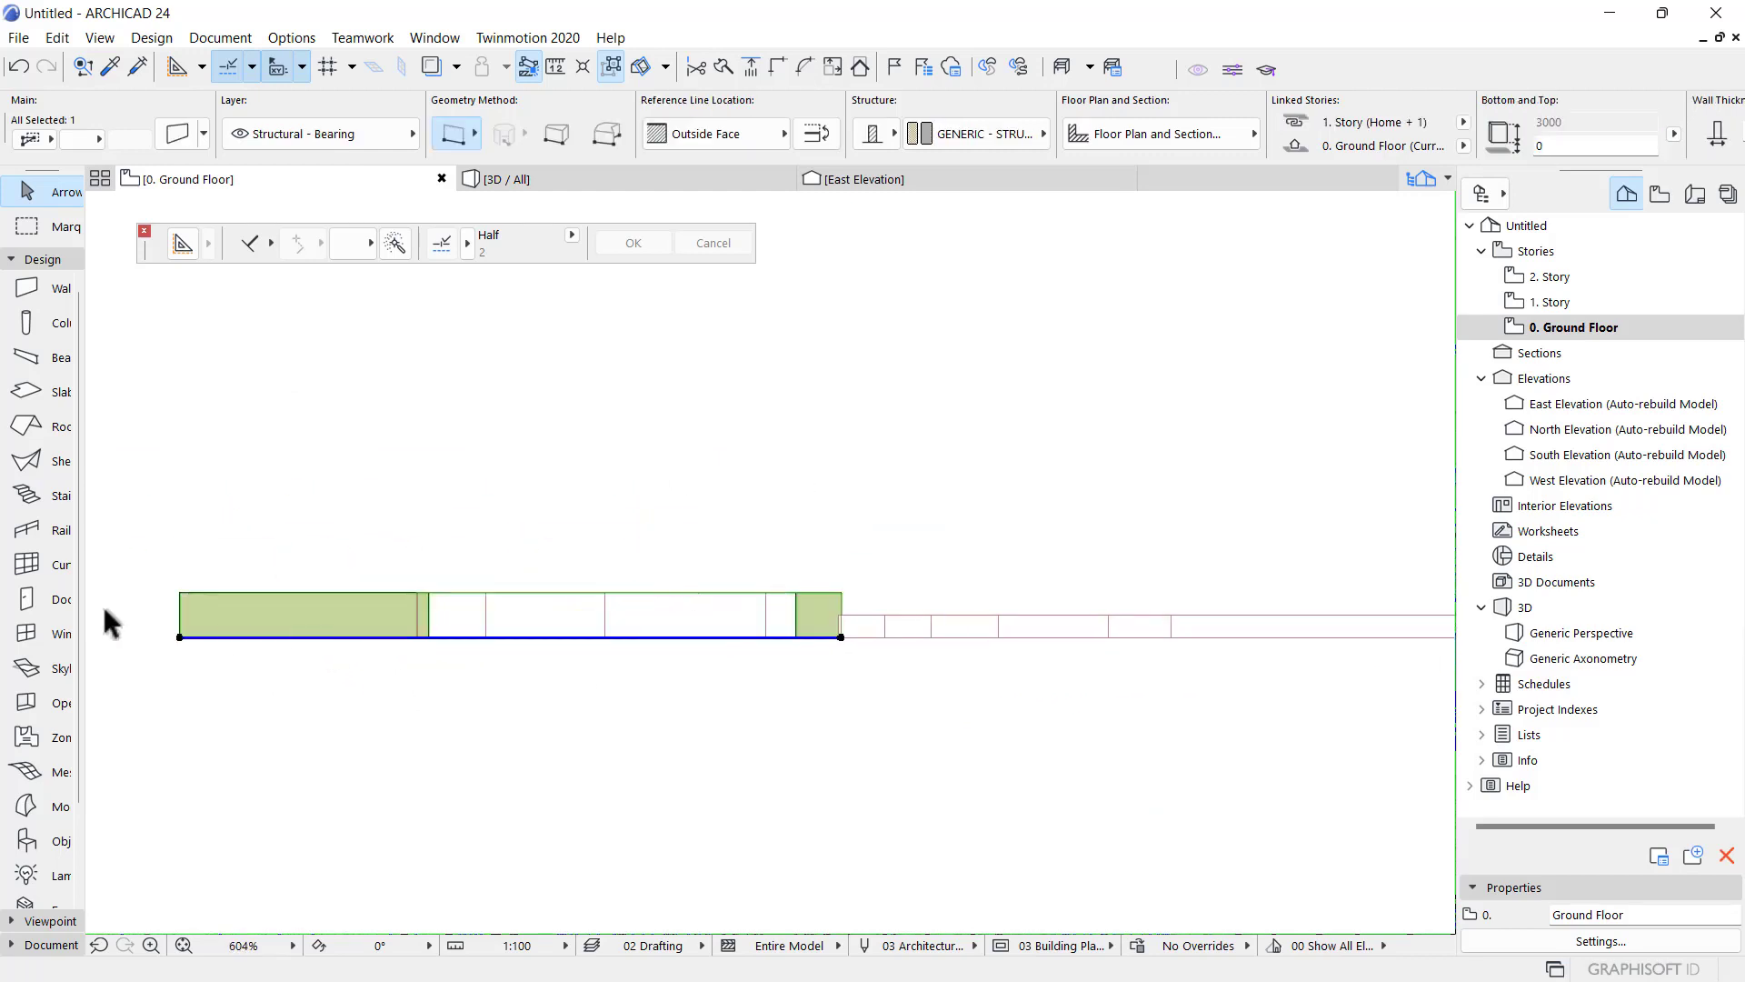
{"action": "left_click", "coordinate": [180, 638]}
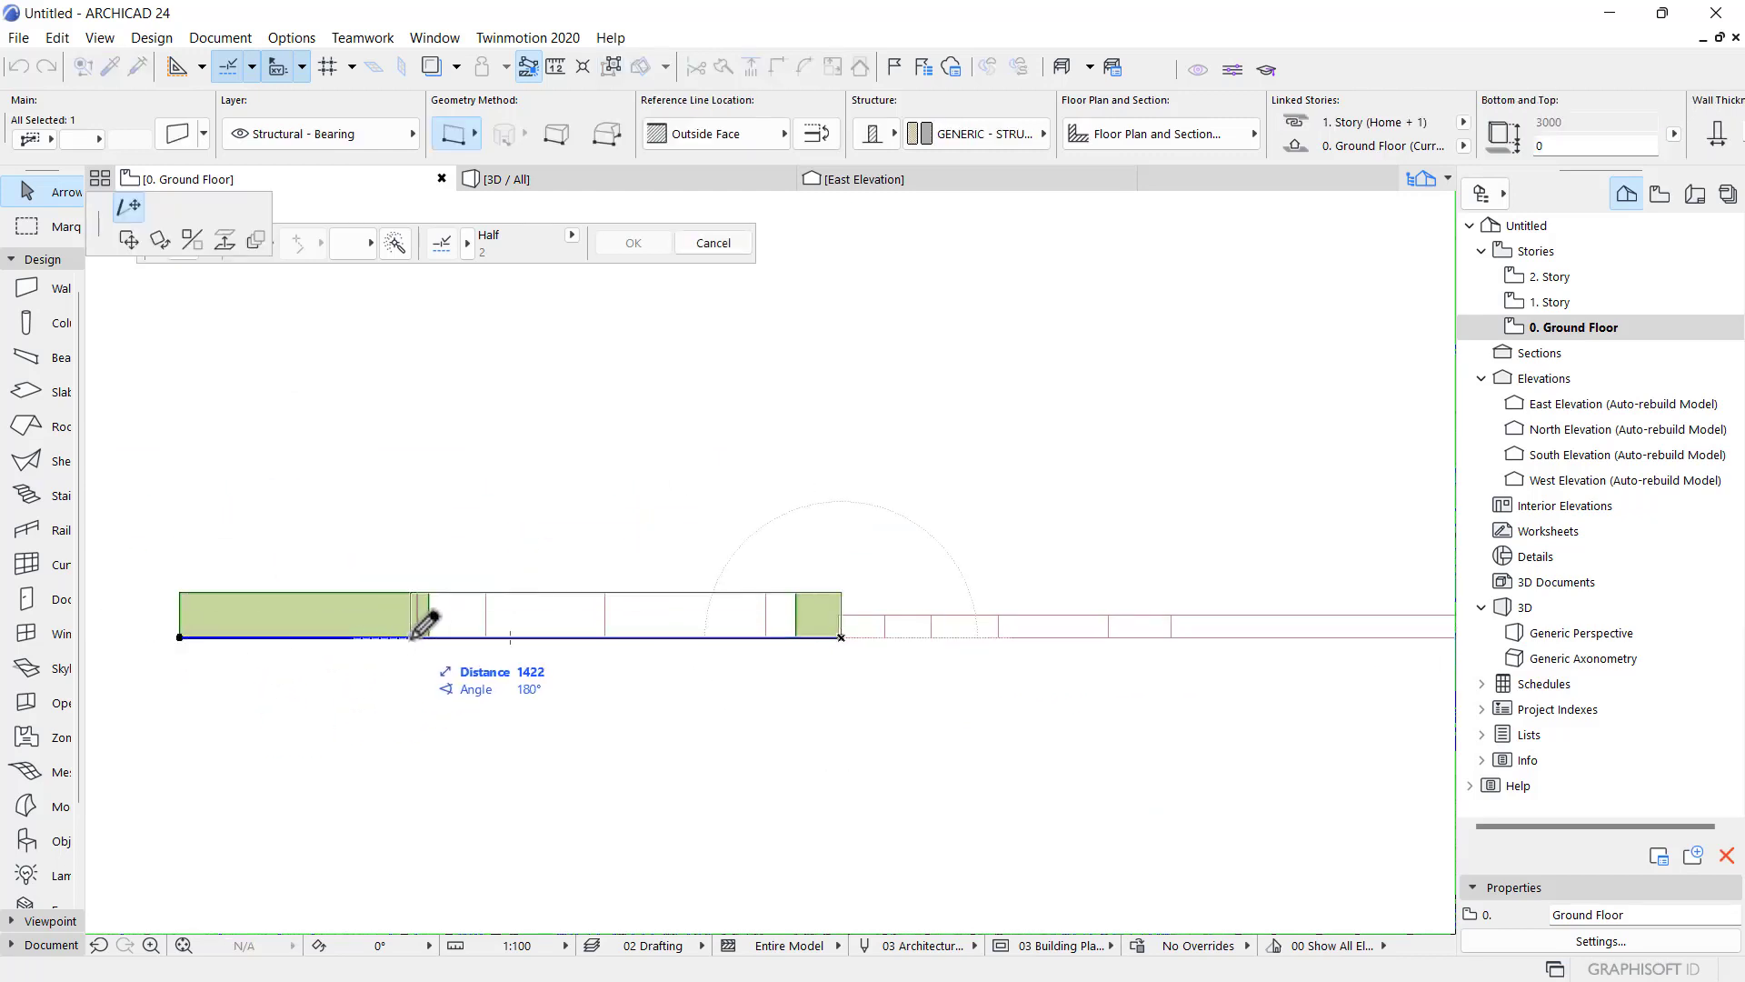
{"action": "scroll", "coordinate": [432, 621], "scroll_direction": "up", "scroll_amount": 4}
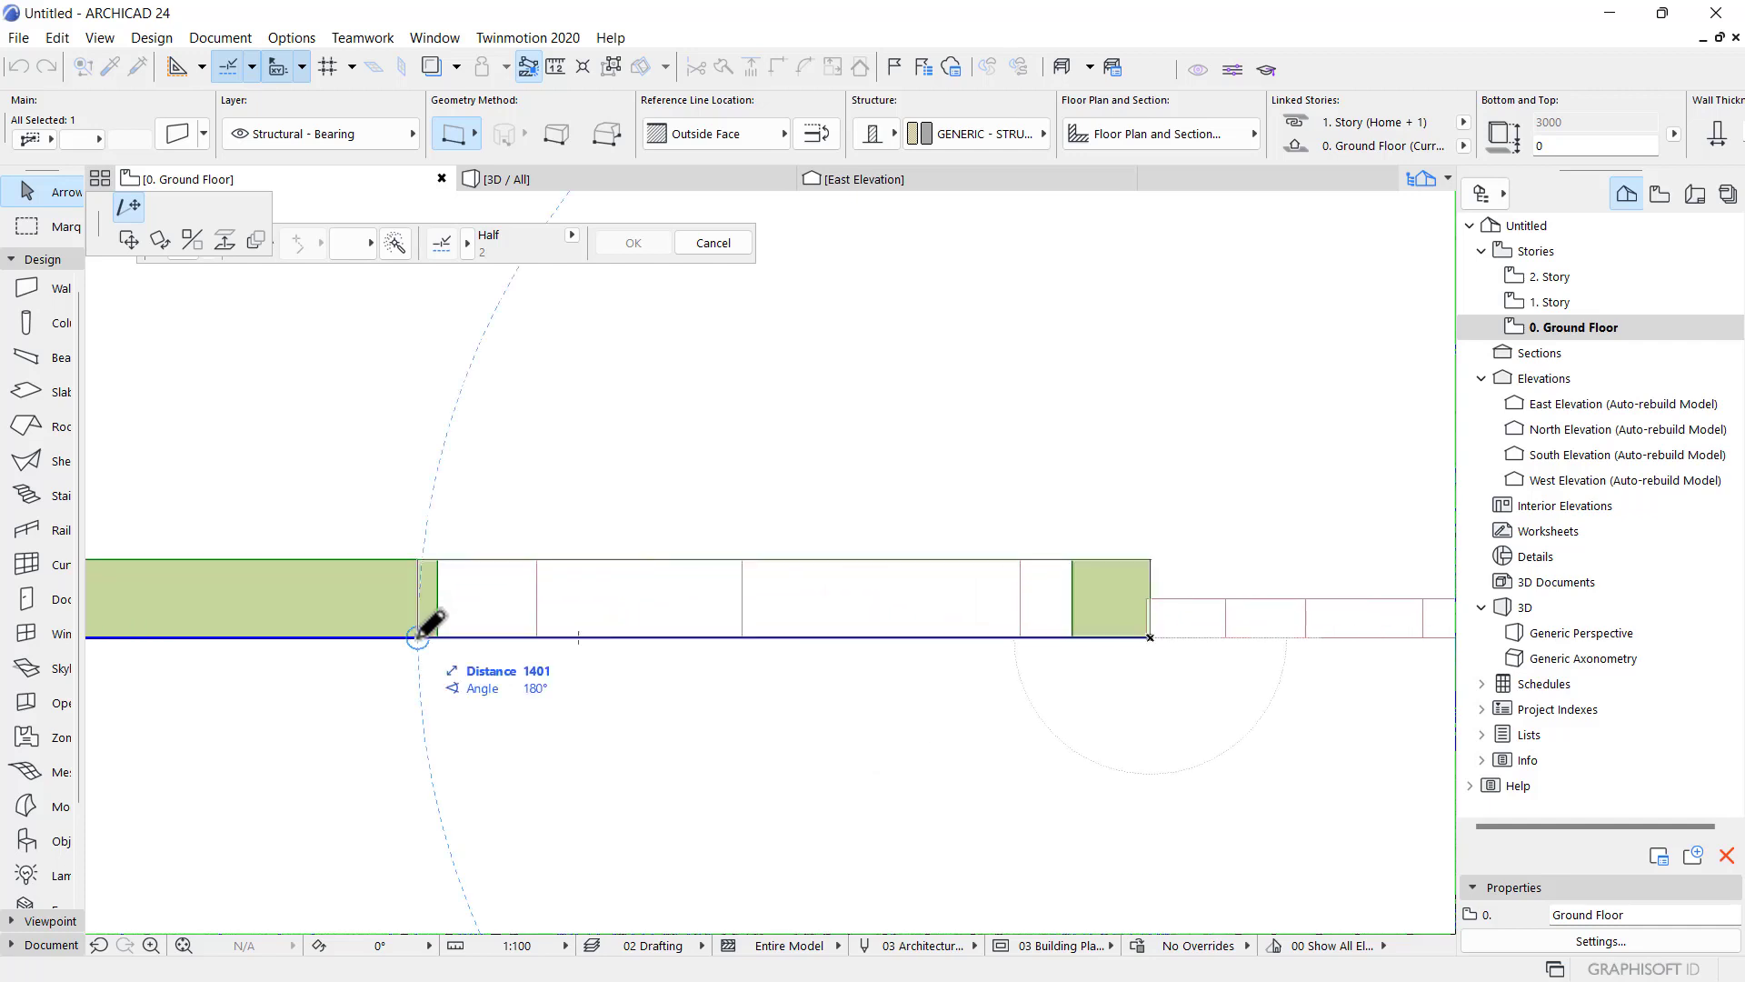
{"action": "left_click", "coordinate": [420, 635]}
- In the ground floor plan, shorten the thinner wall by moving its free end back to the end of the wavy shell
{"action": "scroll", "coordinate": [393, 623], "scroll_direction": "down", "scroll_amount": 6}
{"action": "scroll", "coordinate": [779, 612], "scroll_direction": "up", "scroll_amount": 5}
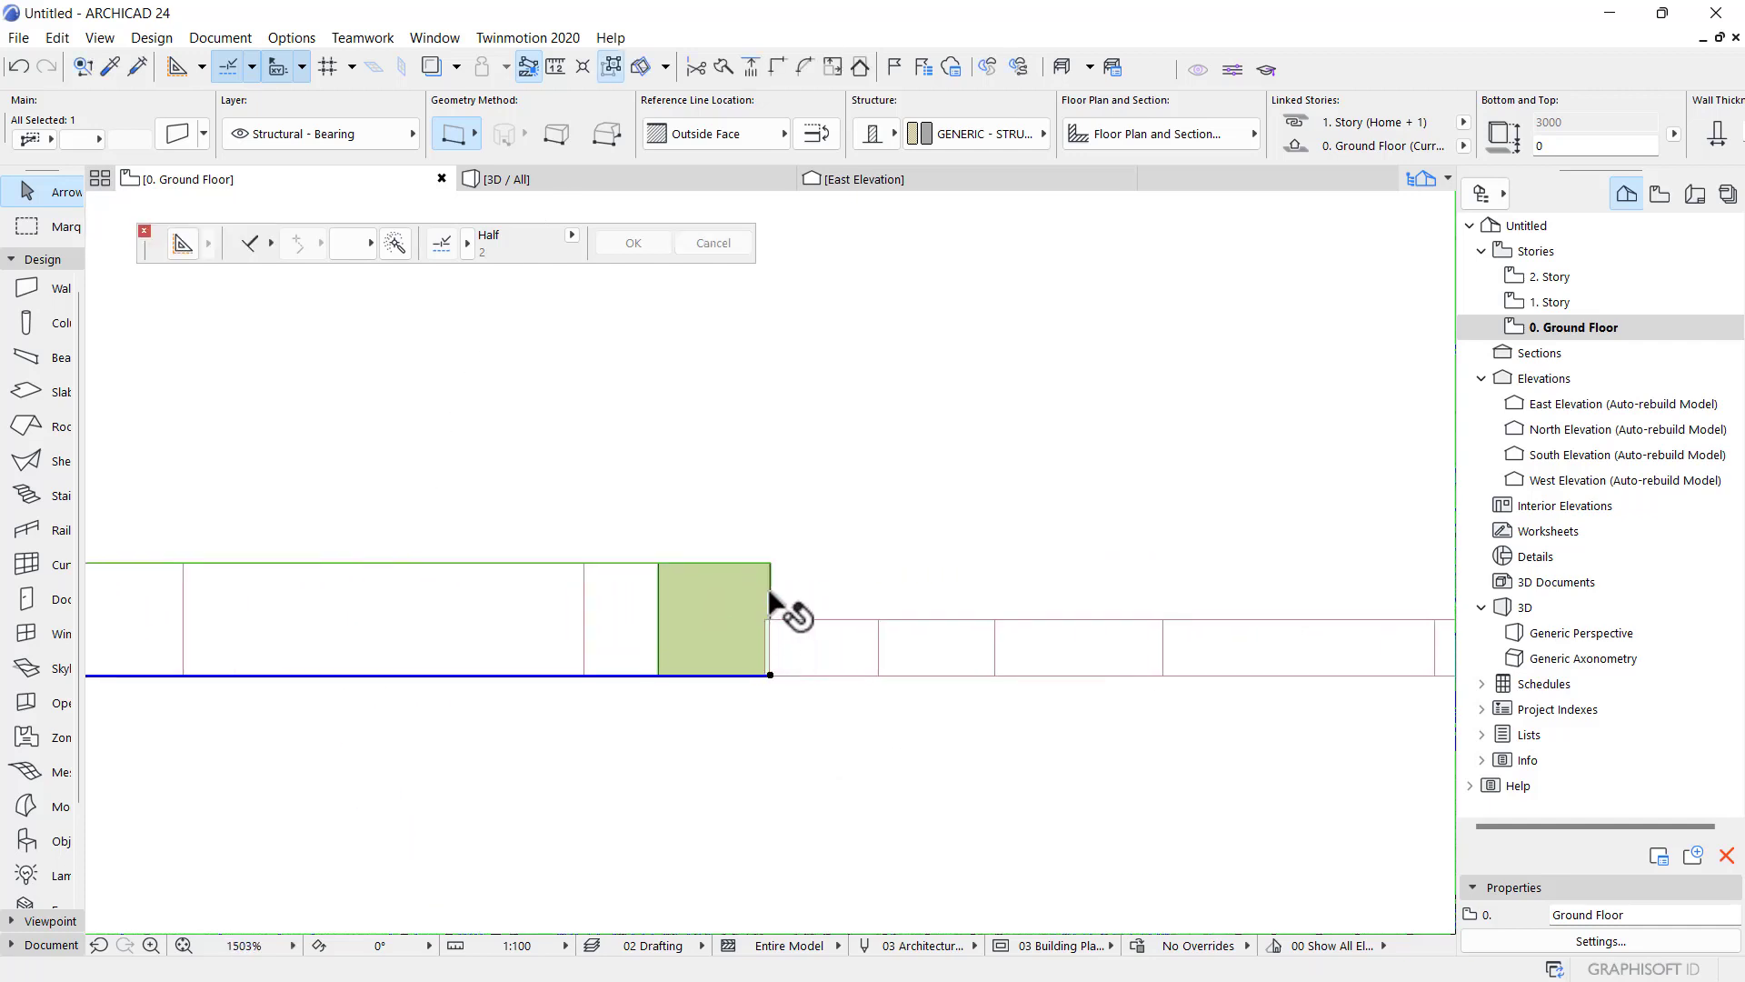
{"action": "scroll", "coordinate": [603, 573], "scroll_direction": "down", "scroll_amount": 8}
{"action": "scroll", "coordinate": [854, 545], "scroll_direction": "up", "scroll_amount": 8}
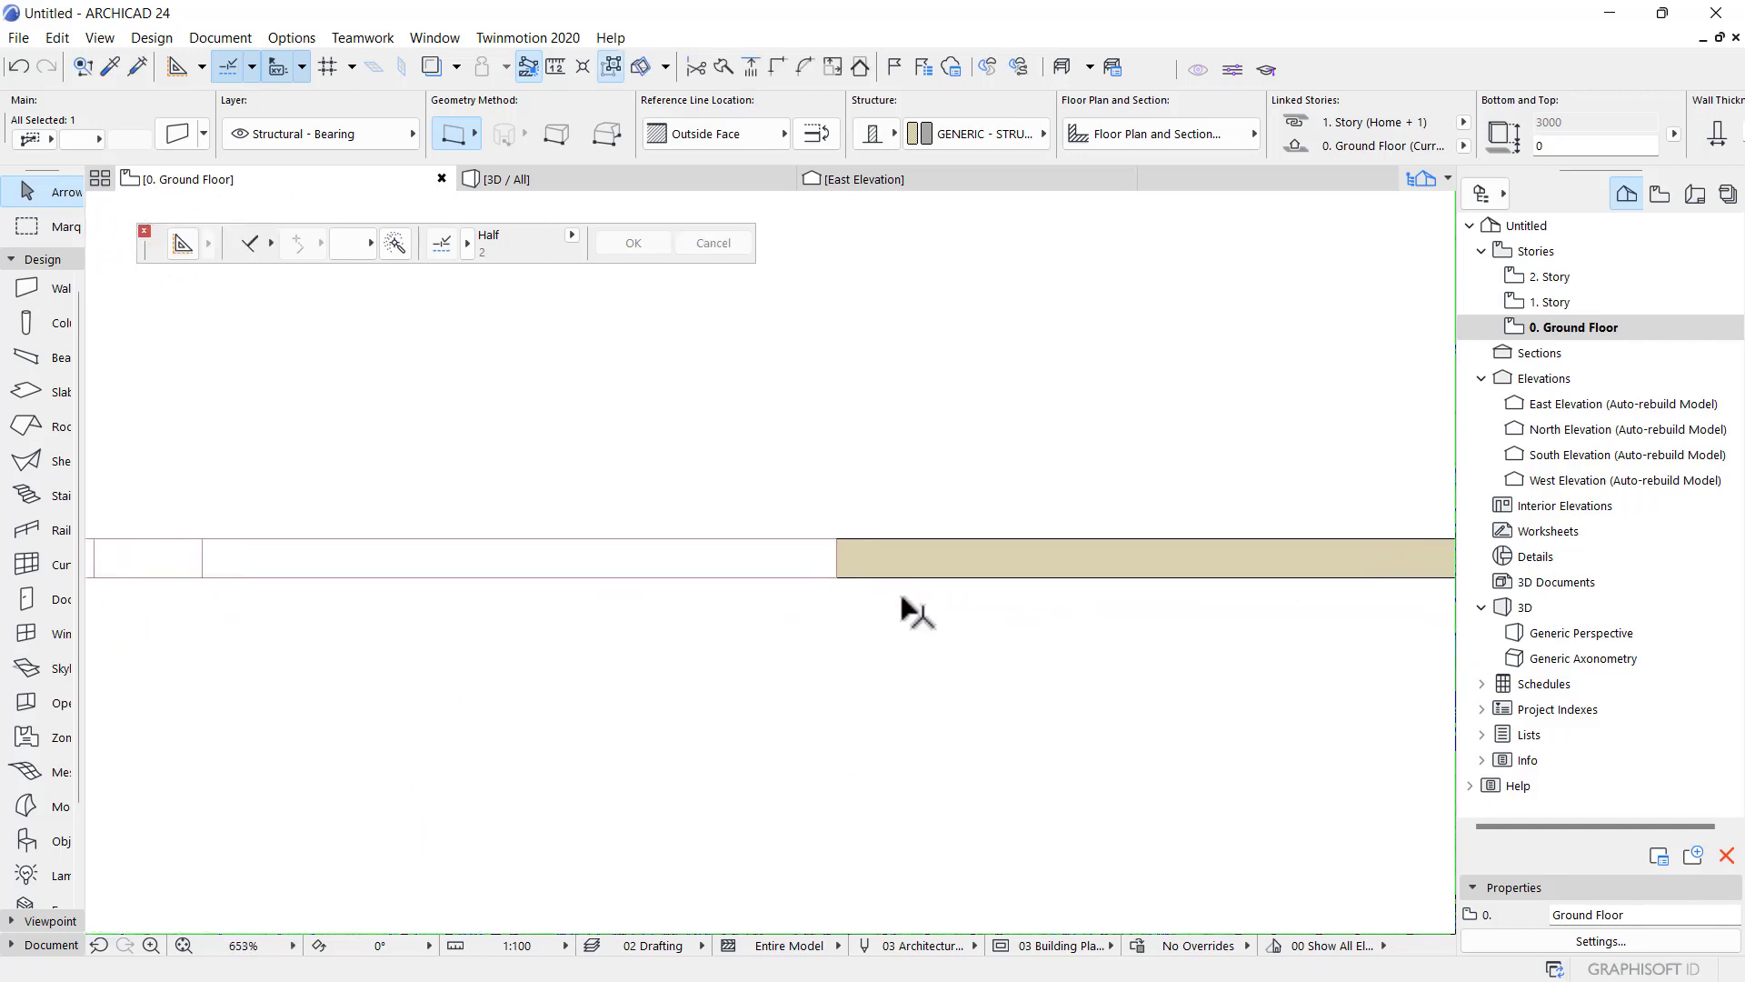
{"action": "scroll", "coordinate": [886, 533], "scroll_direction": "down", "scroll_amount": 4}
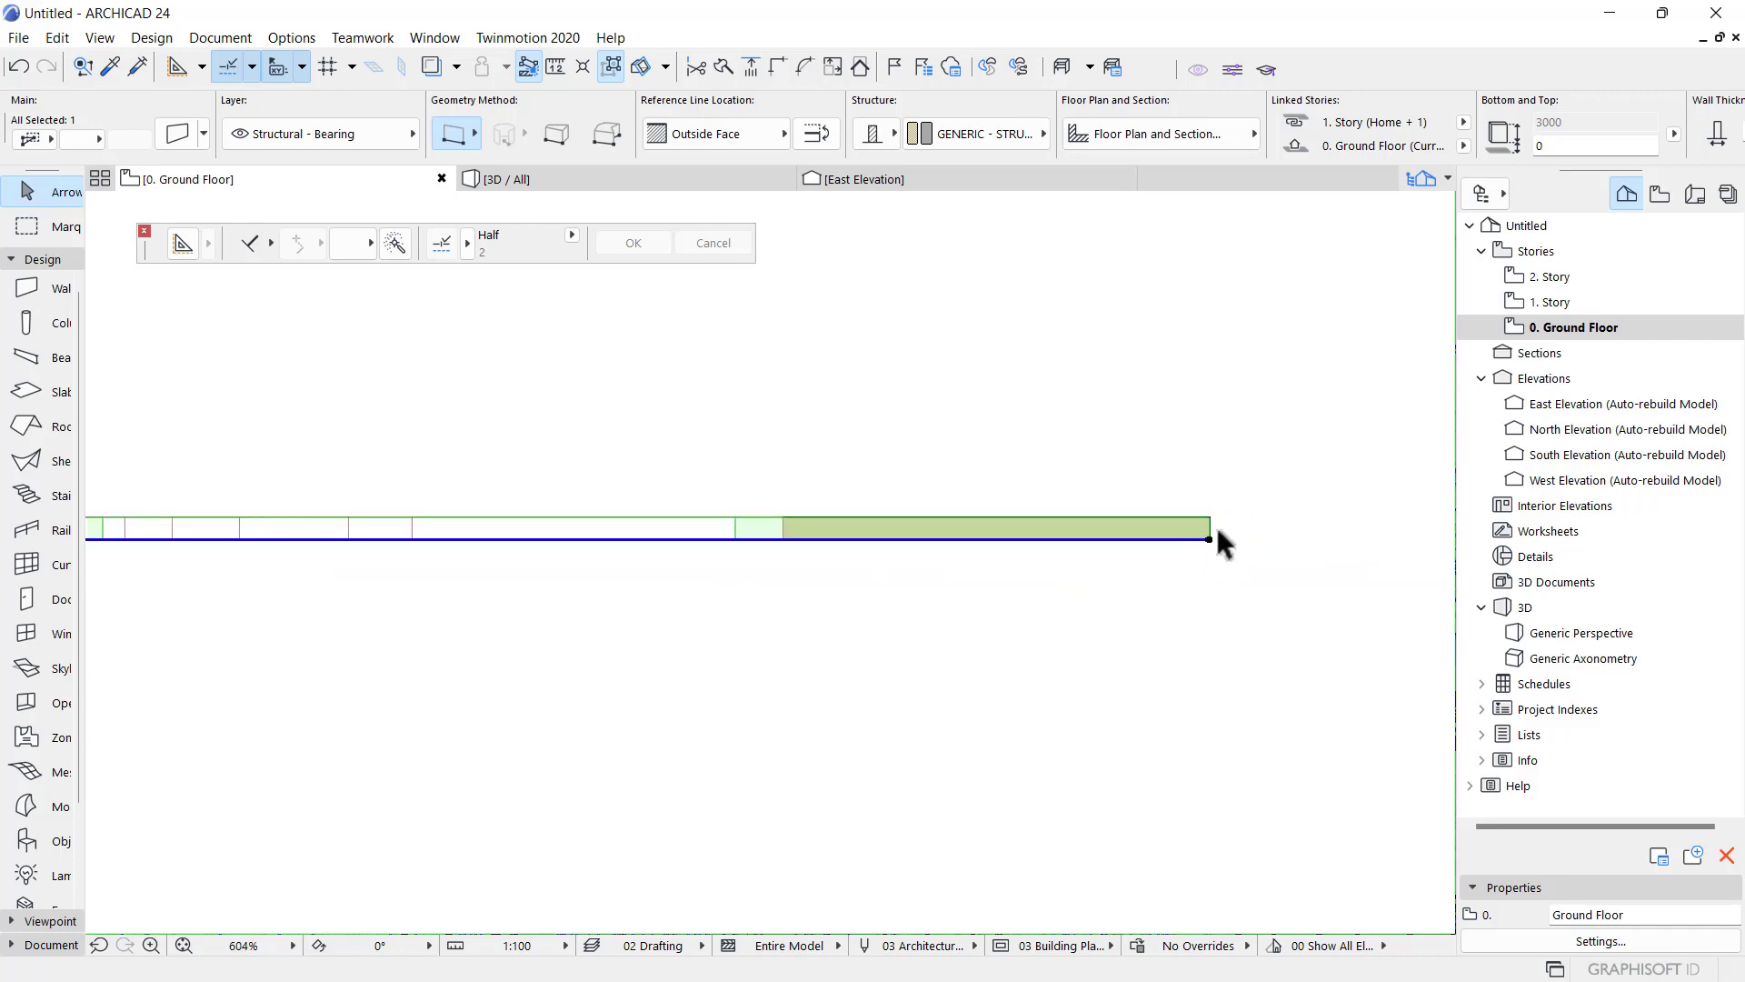
{"action": "left_click", "coordinate": [1209, 539]}
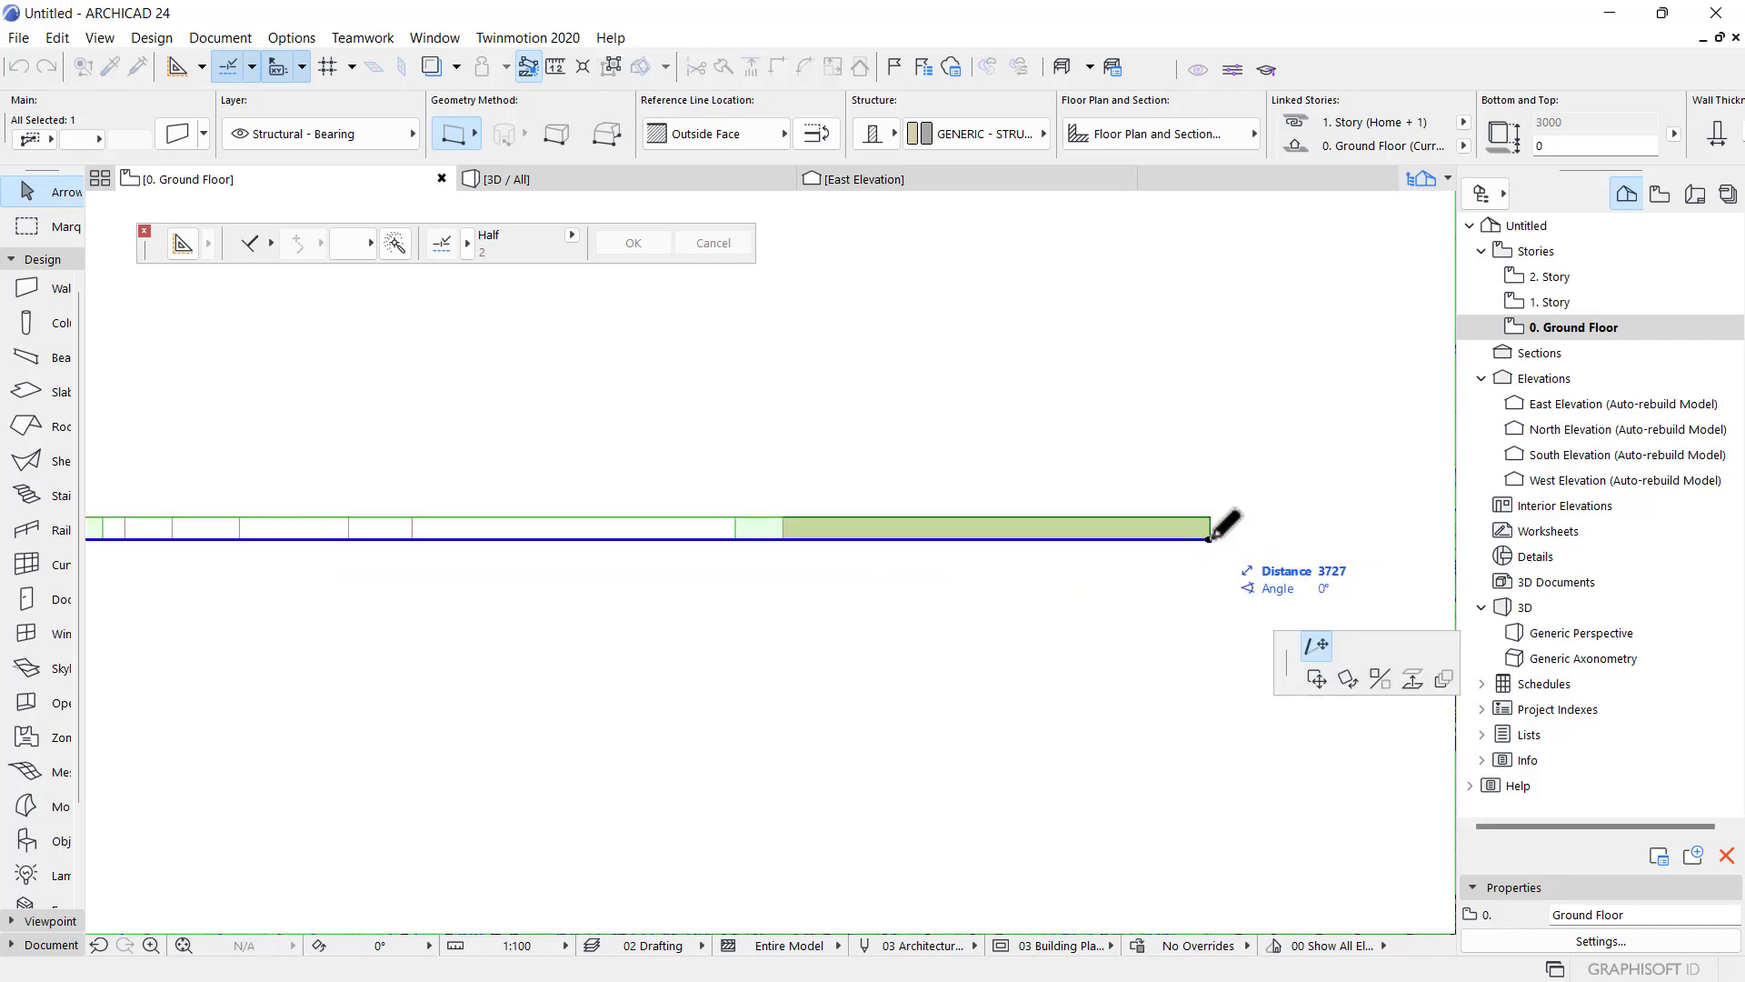
{"action": "left_click", "coordinate": [783, 539]}
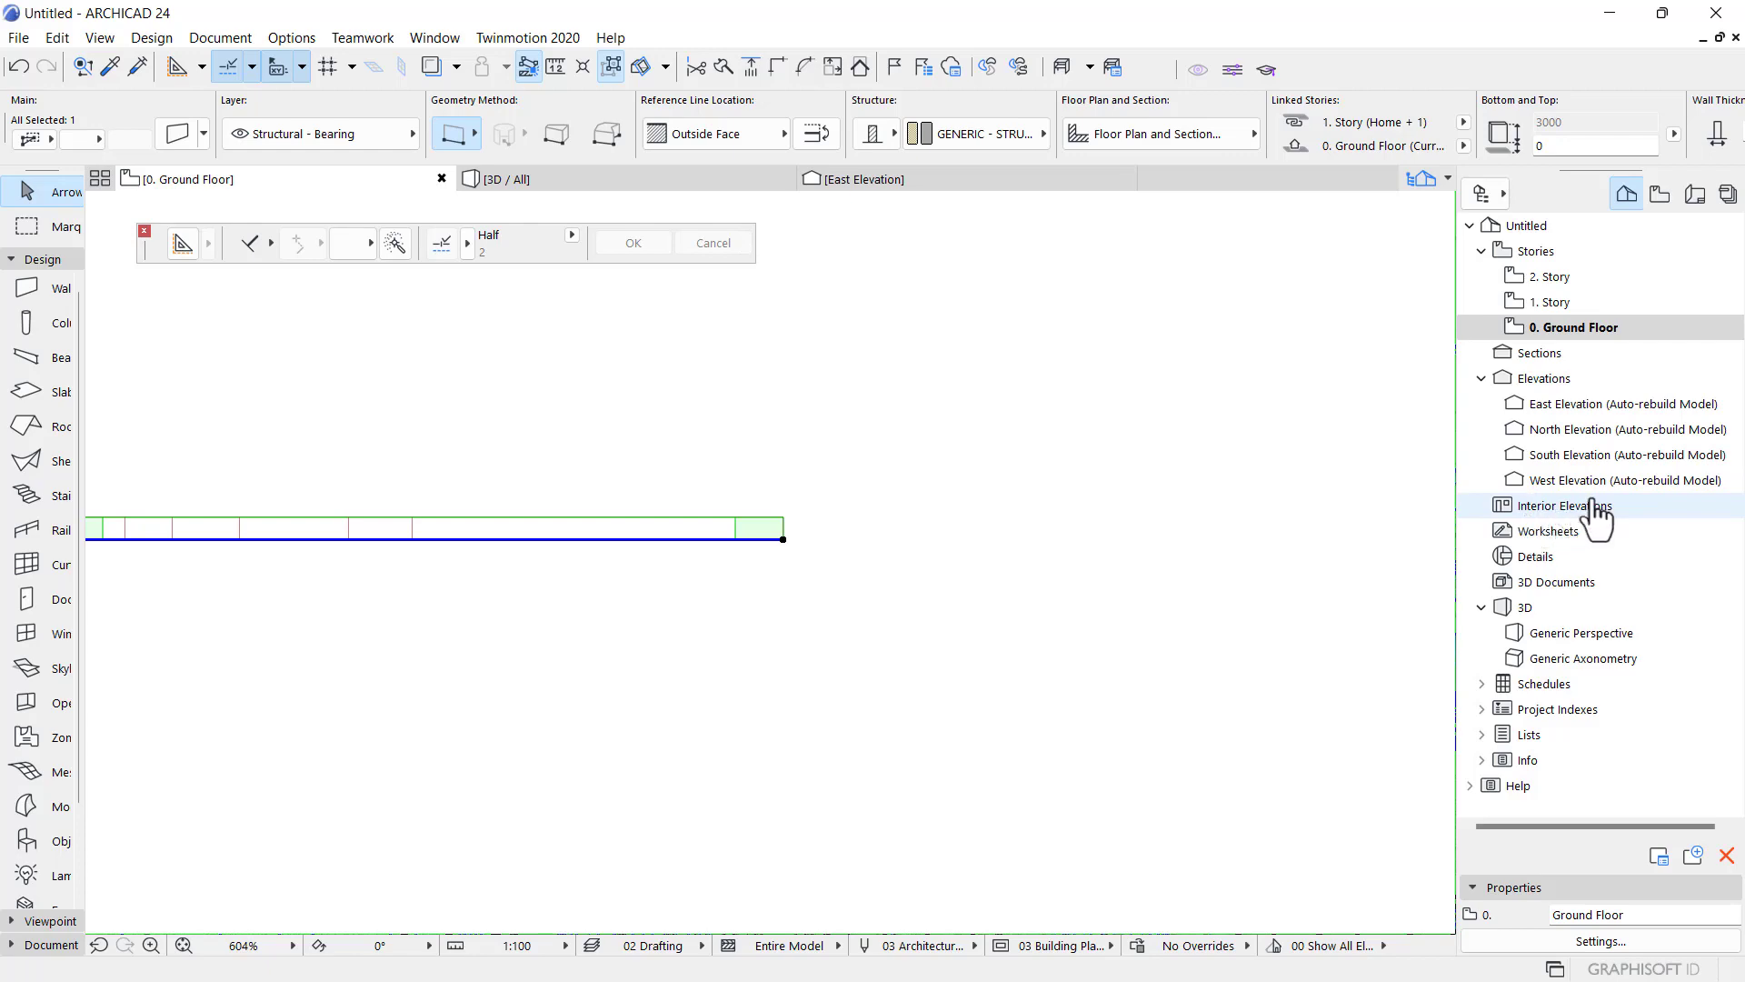
- In the 3D view, trim the thicker wall to the stepped shell, using the shell from the current selection
{"action": "left_click", "coordinate": [528, 176]}
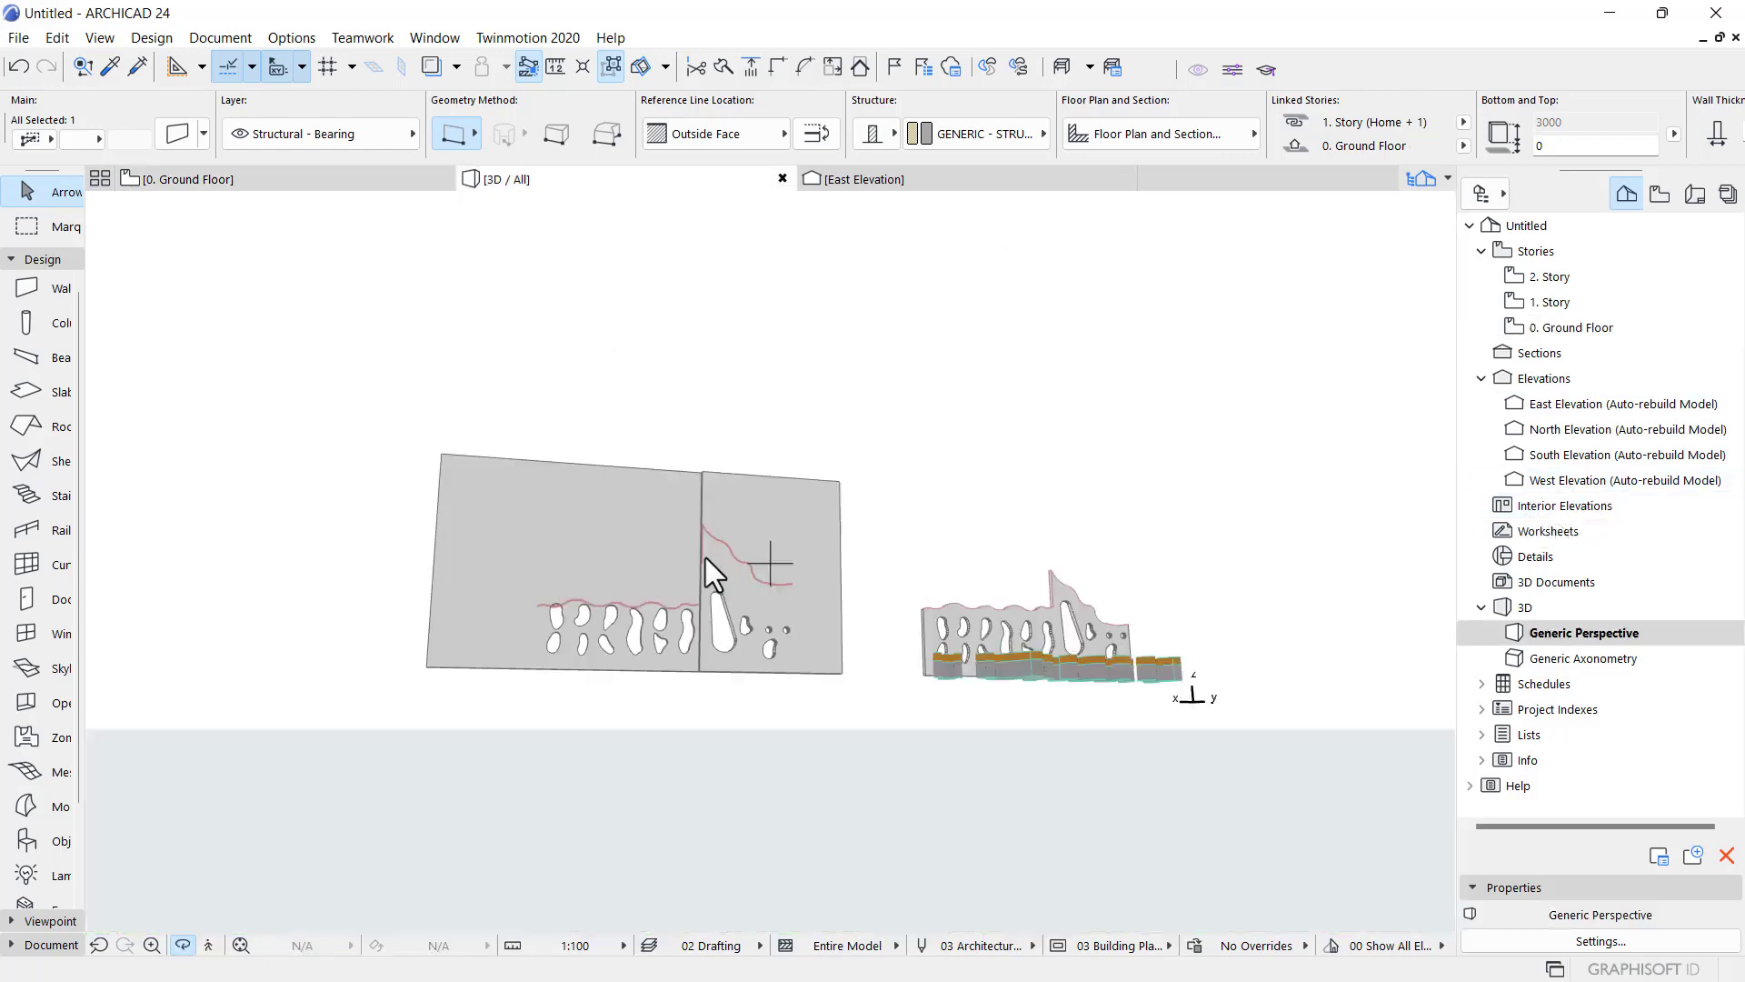
{"action": "scroll", "coordinate": [702, 541], "scroll_direction": "up", "scroll_amount": 2}
{"action": "scroll", "coordinate": [718, 552], "scroll_direction": "up", "scroll_amount": 2}
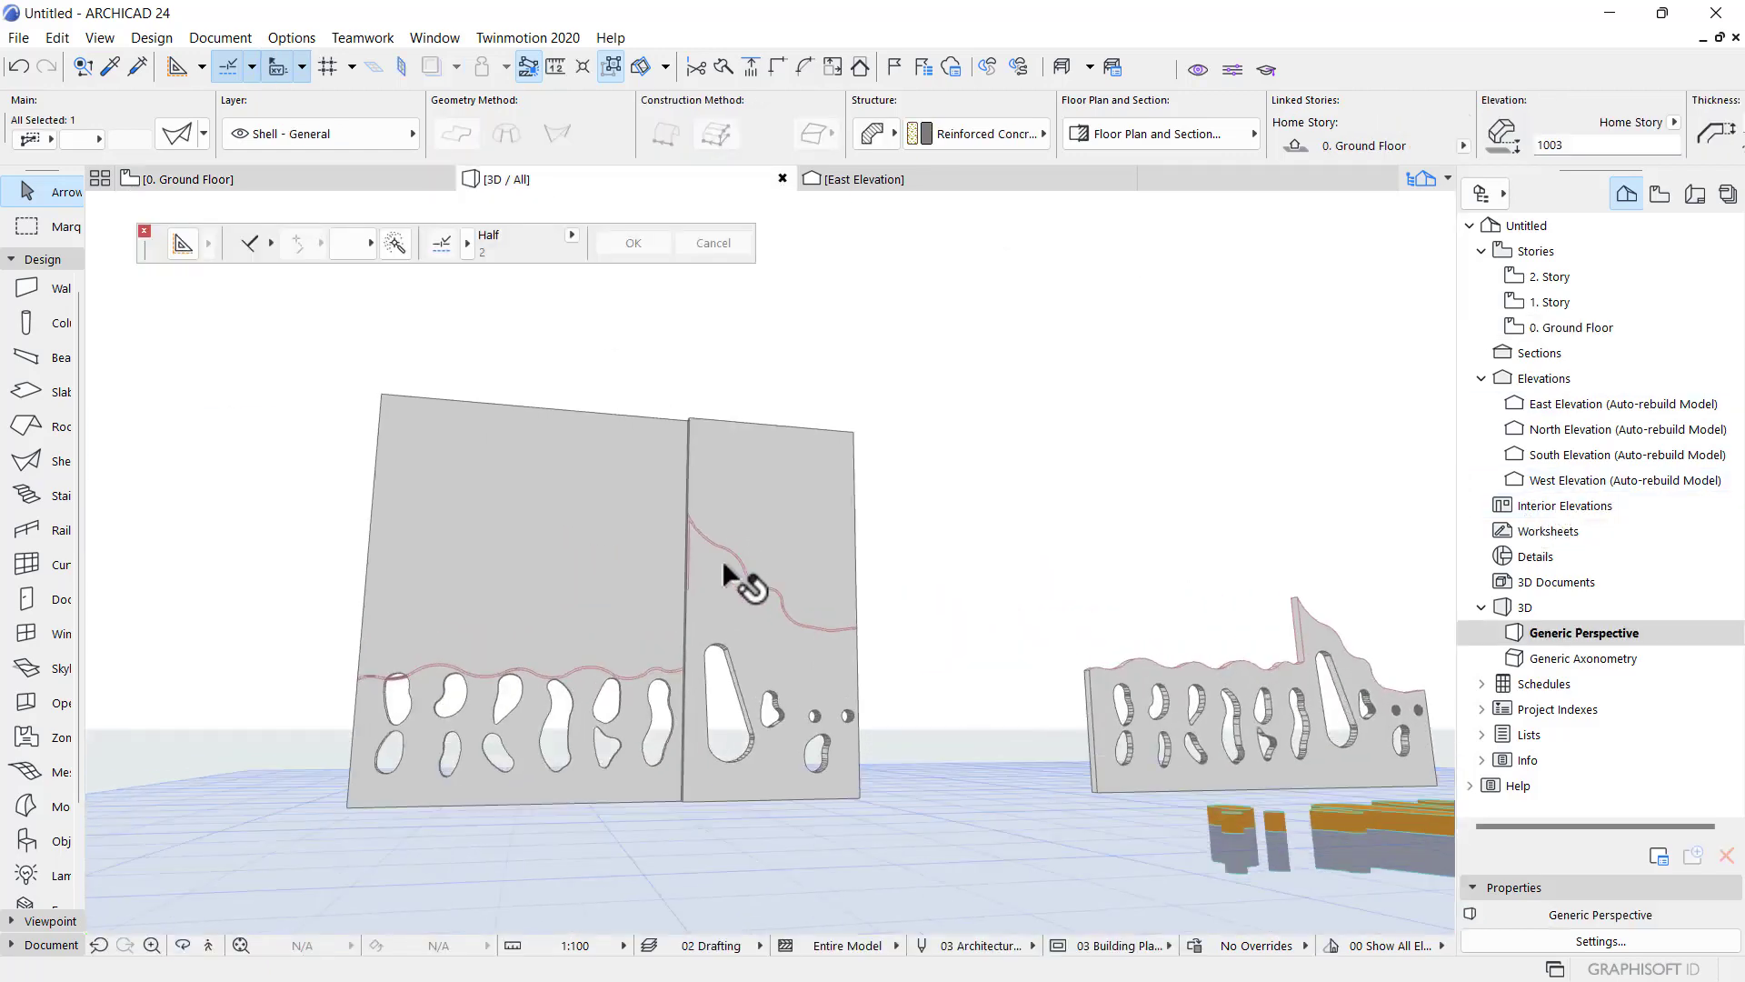
{"action": "left_click", "coordinate": [735, 550]}
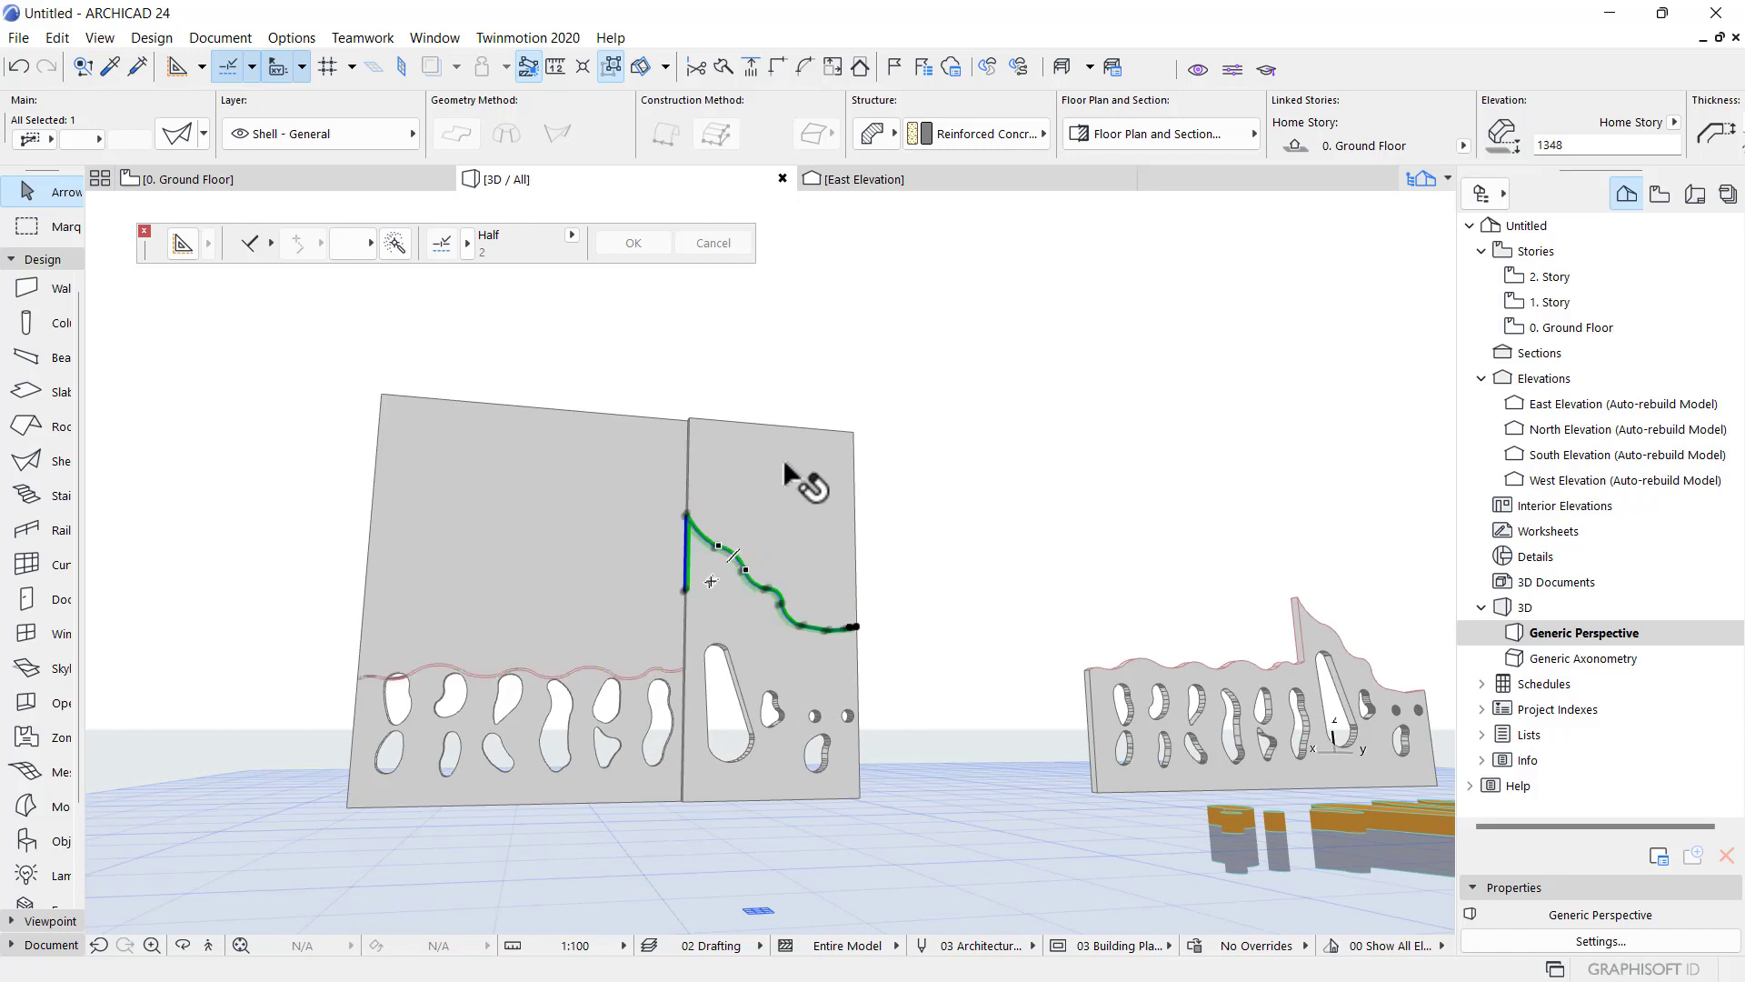
{"action": "left_click", "coordinate": [793, 473]}
{"action": "right_click", "coordinate": [820, 322]}
{"action": "mouse_move", "coordinate": [1000, 545]}
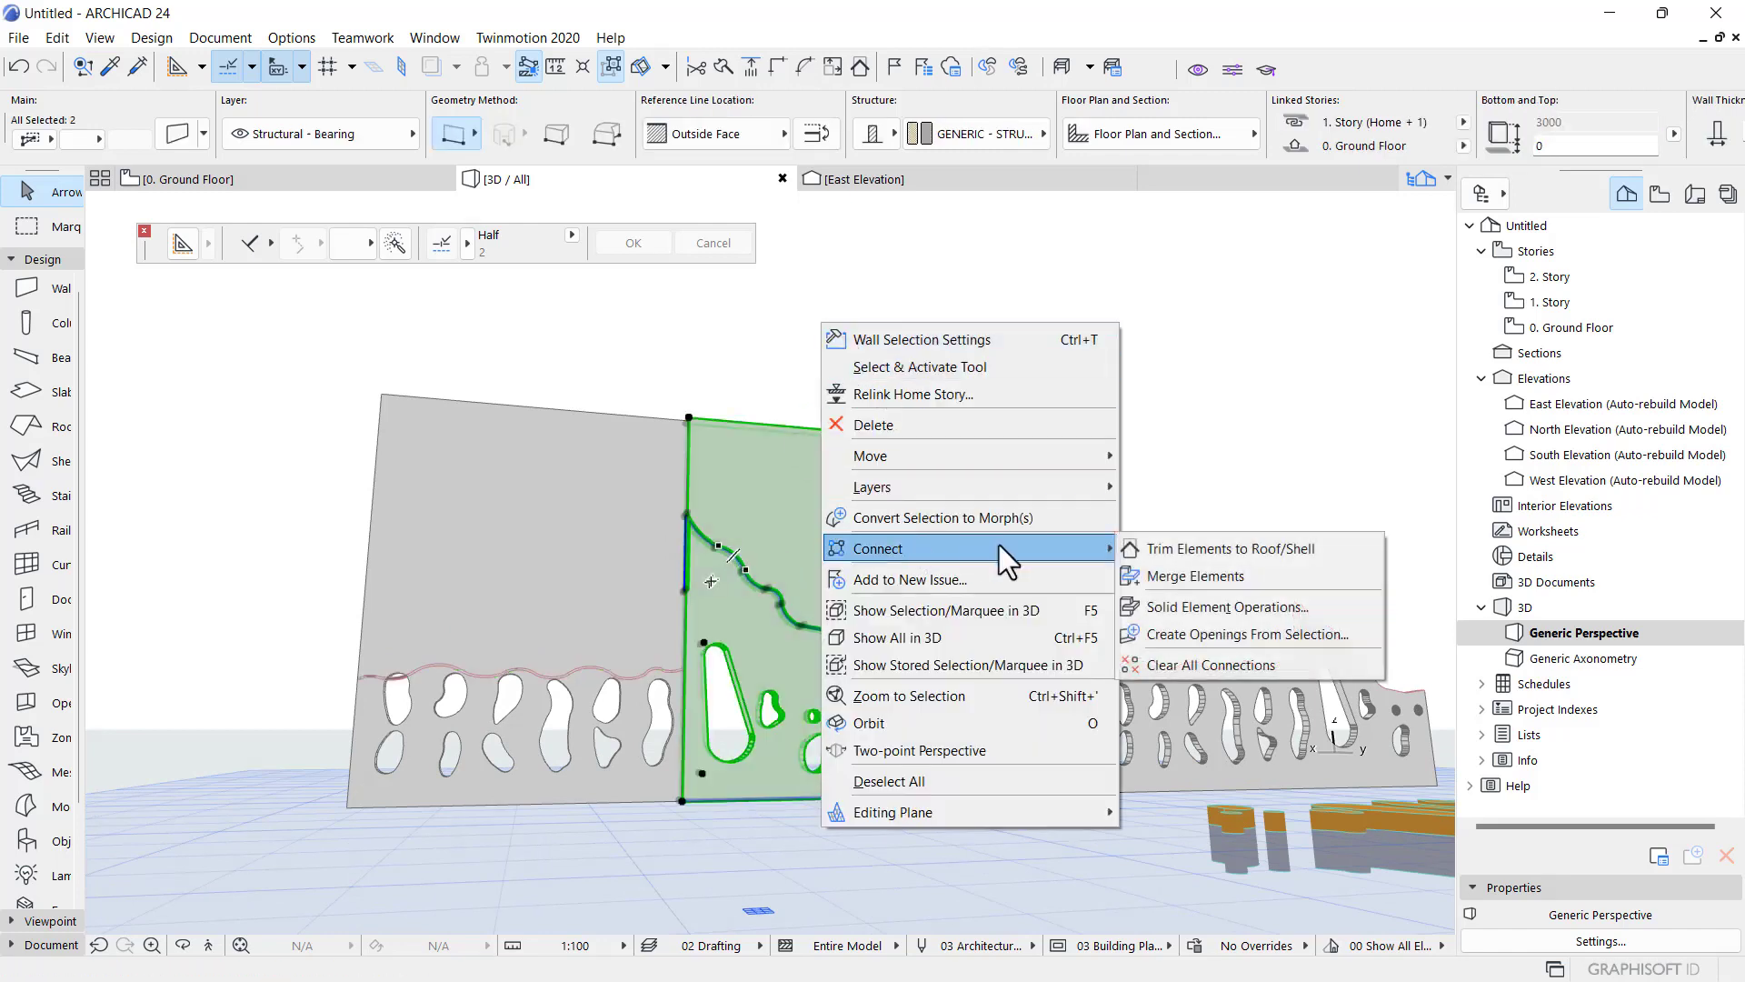
{"action": "left_click", "coordinate": [1229, 548]}
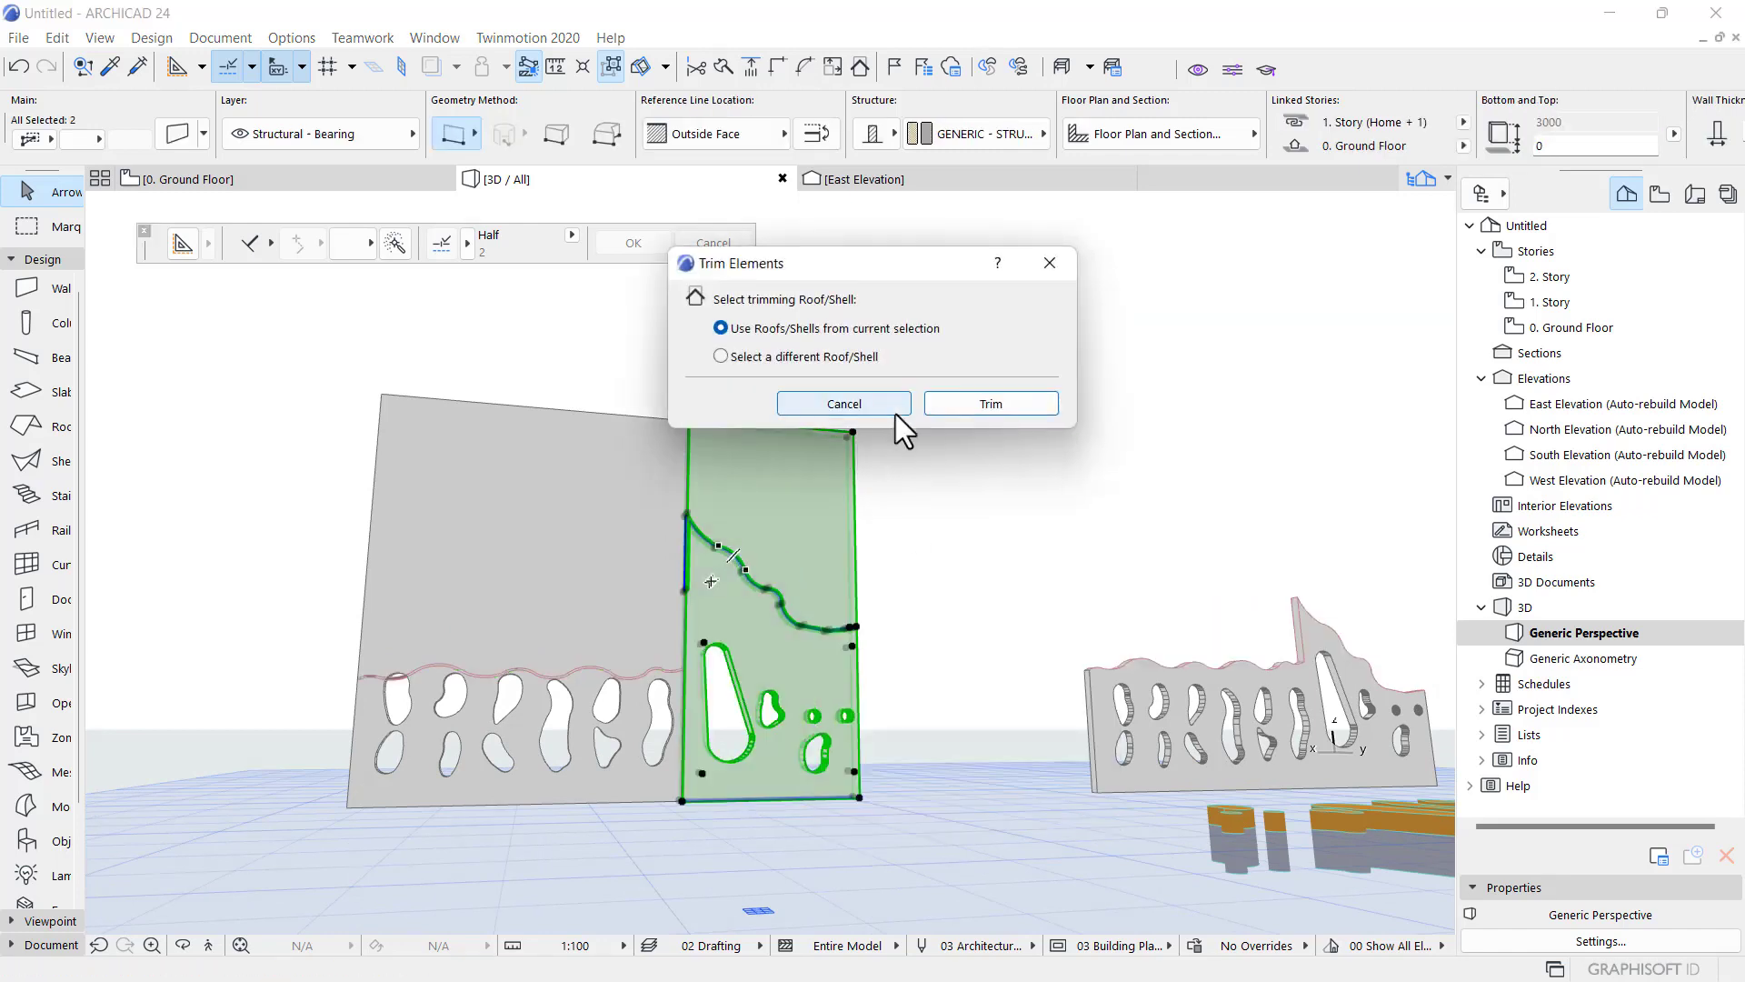
{"action": "left_click", "coordinate": [985, 412]}
{"action": "scroll", "coordinate": [690, 536], "scroll_direction": "up", "scroll_amount": 2}
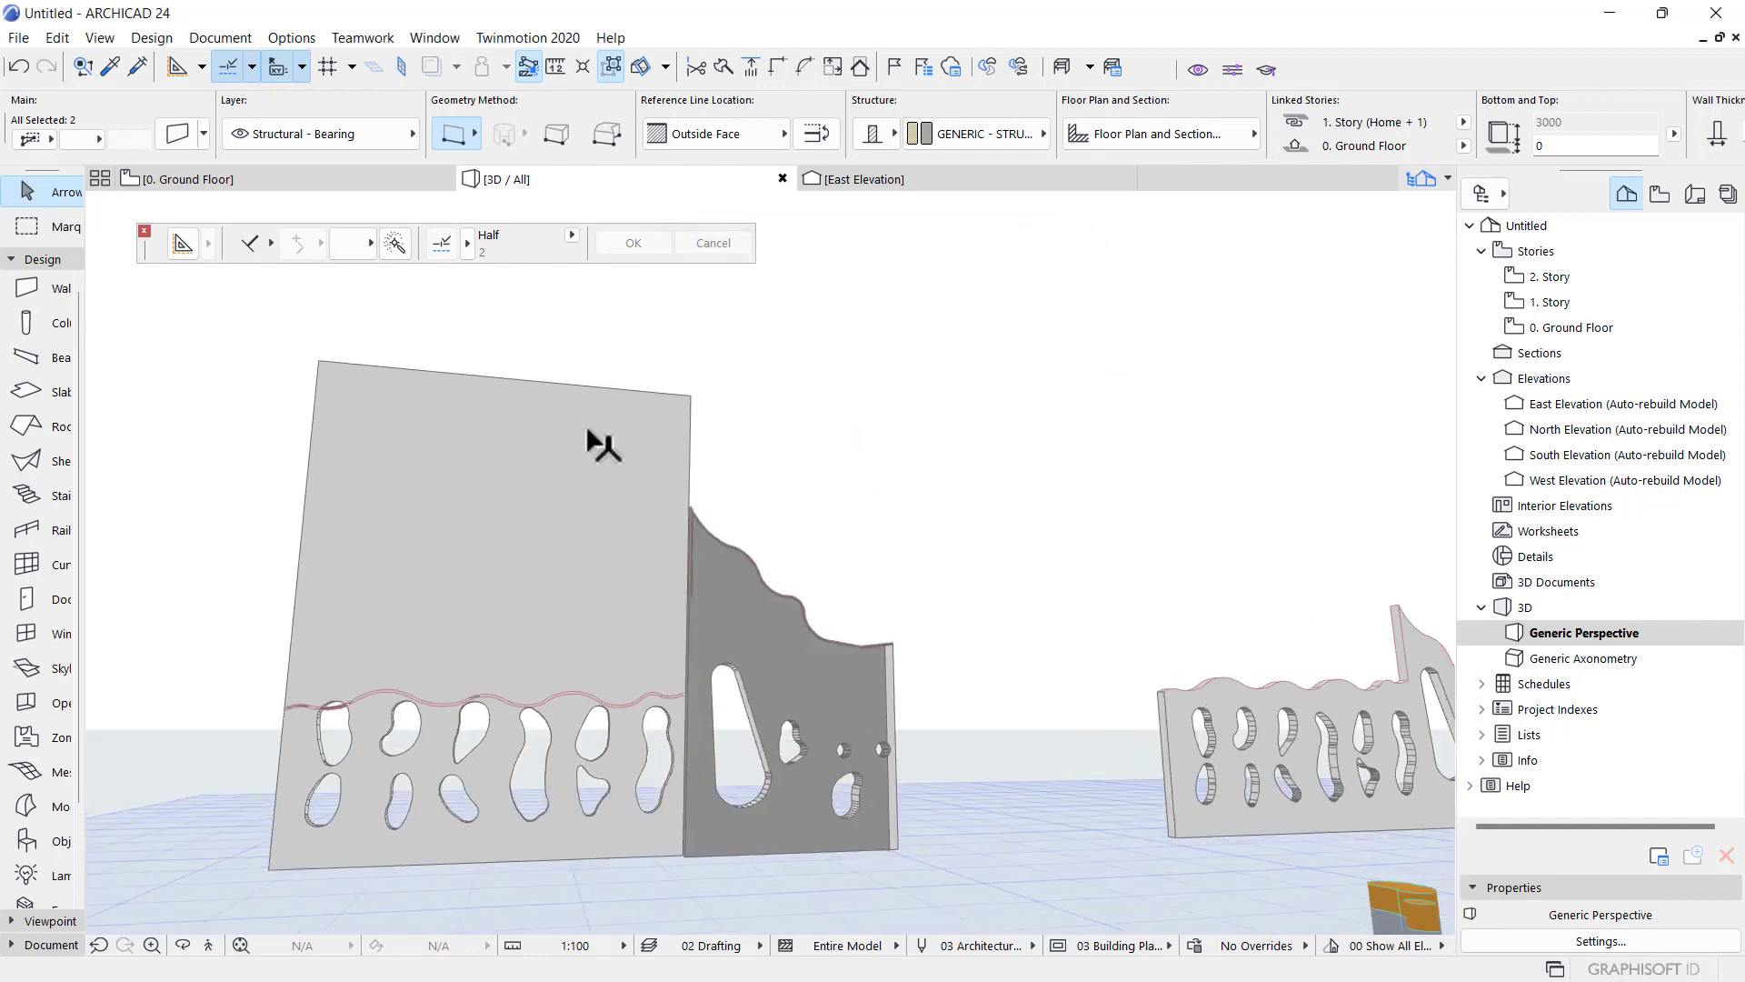
- Trim the thinner wall to the wavy shell, using the shell from the current selection
{"action": "left_click", "coordinate": [588, 431]}
{"action": "scroll", "coordinate": [636, 692], "scroll_direction": "up", "scroll_amount": 2}
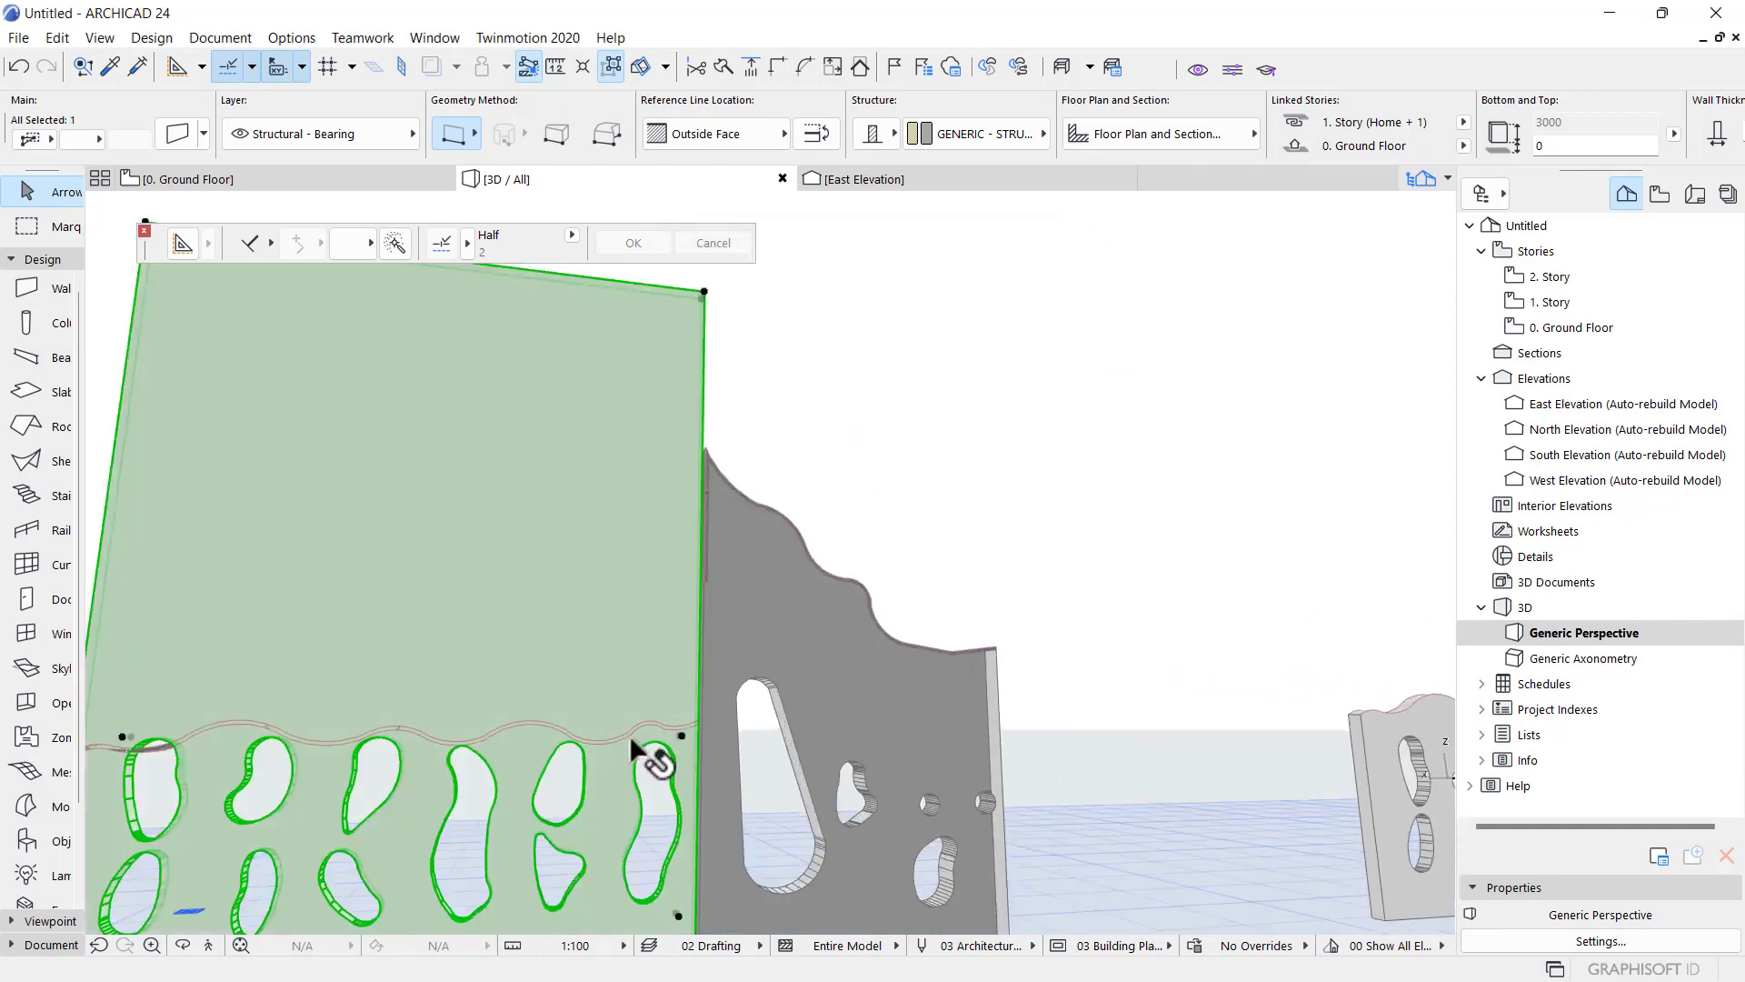
{"action": "left_click", "coordinate": [634, 750], "text": "shift"}
{"action": "right_click", "coordinate": [945, 329]}
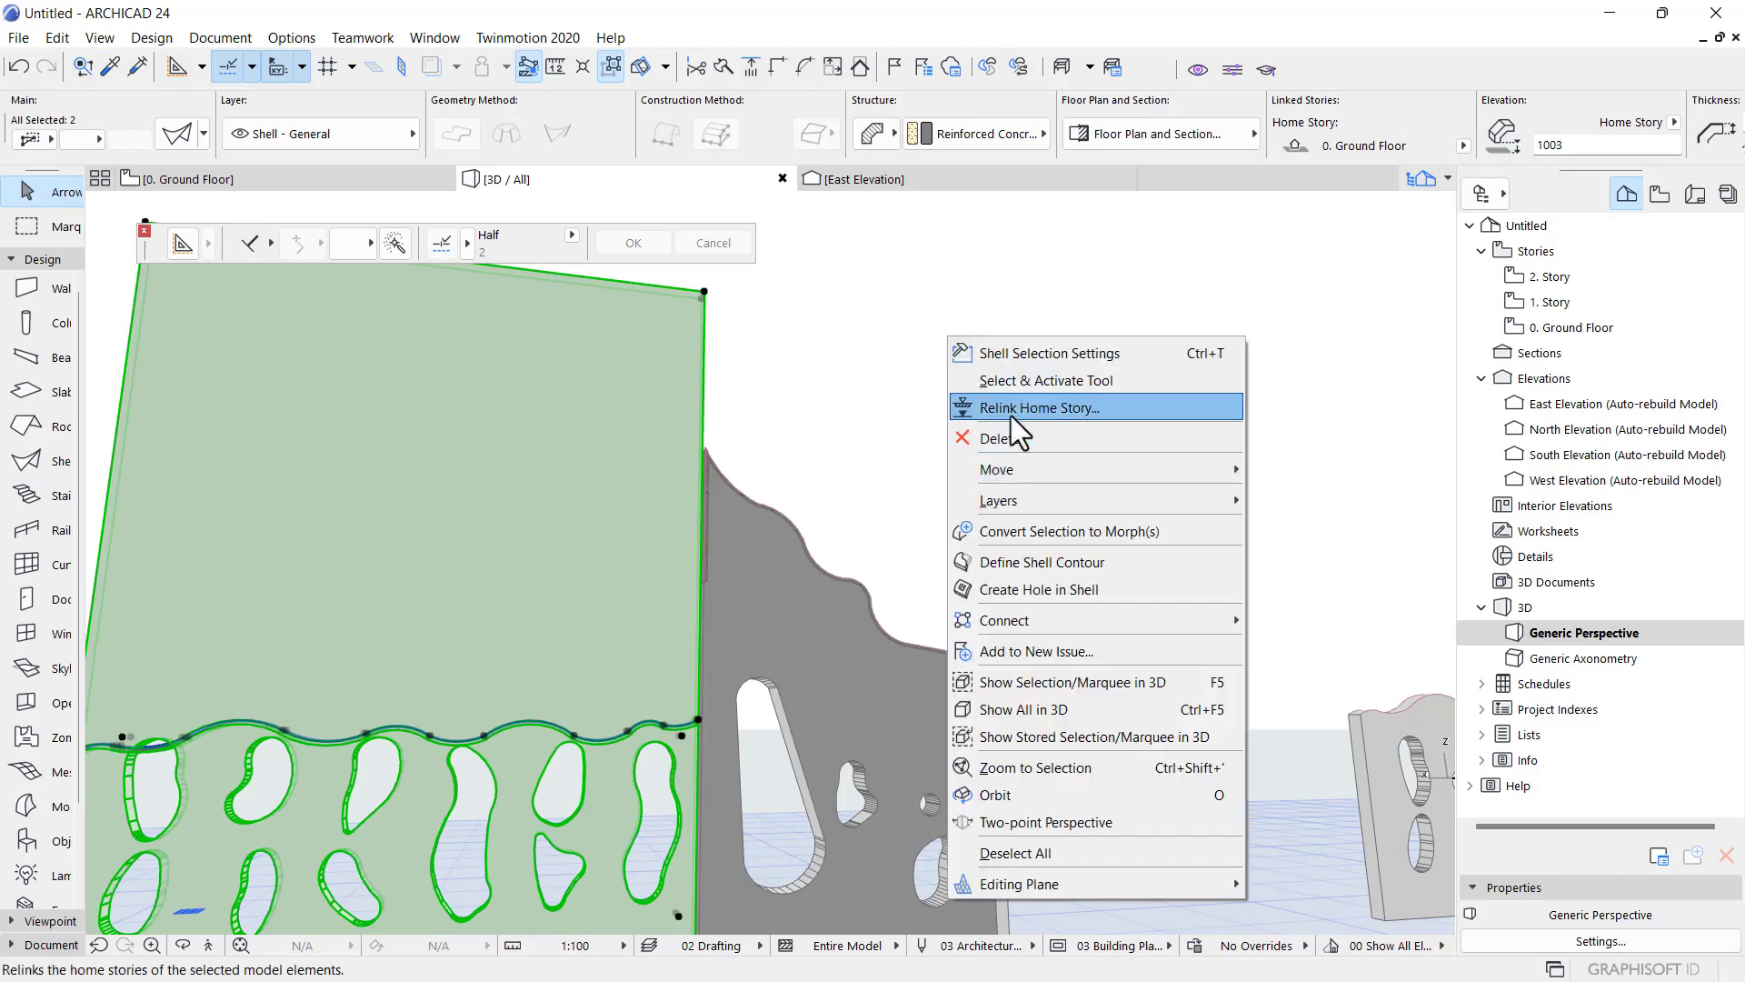
{"action": "mouse_move", "coordinate": [1036, 620]}
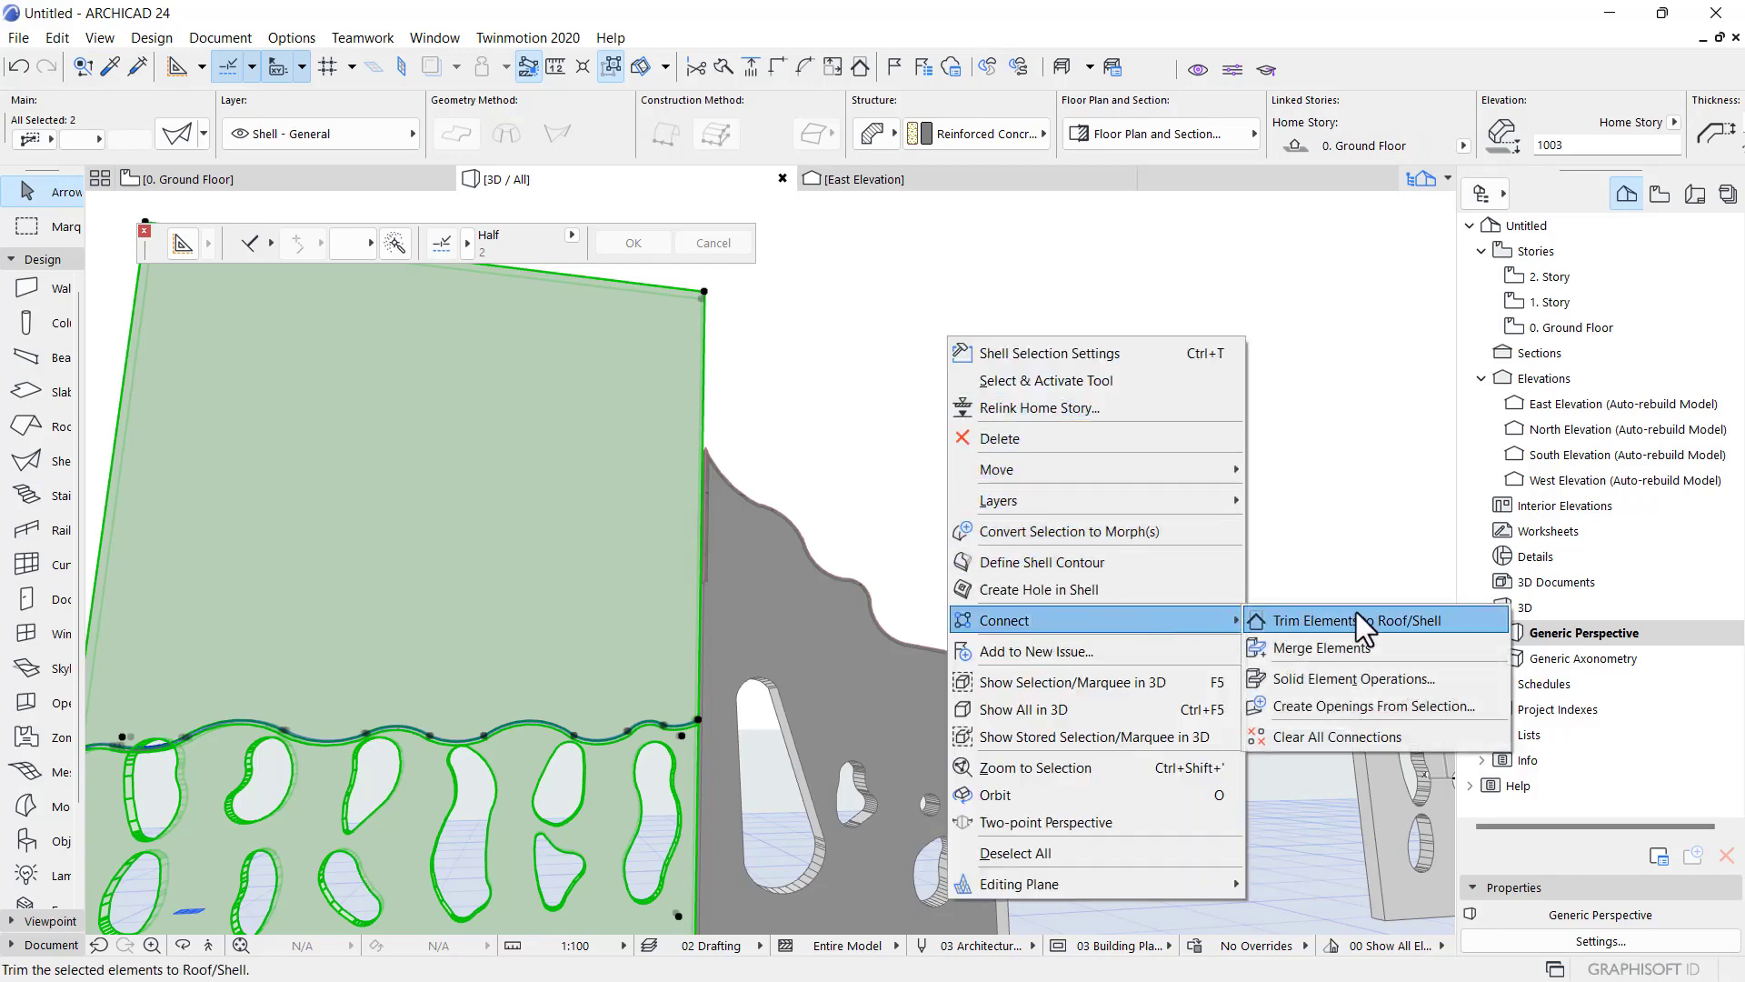
{"action": "left_click", "coordinate": [1357, 613]}
{"action": "left_click", "coordinate": [1033, 413]}
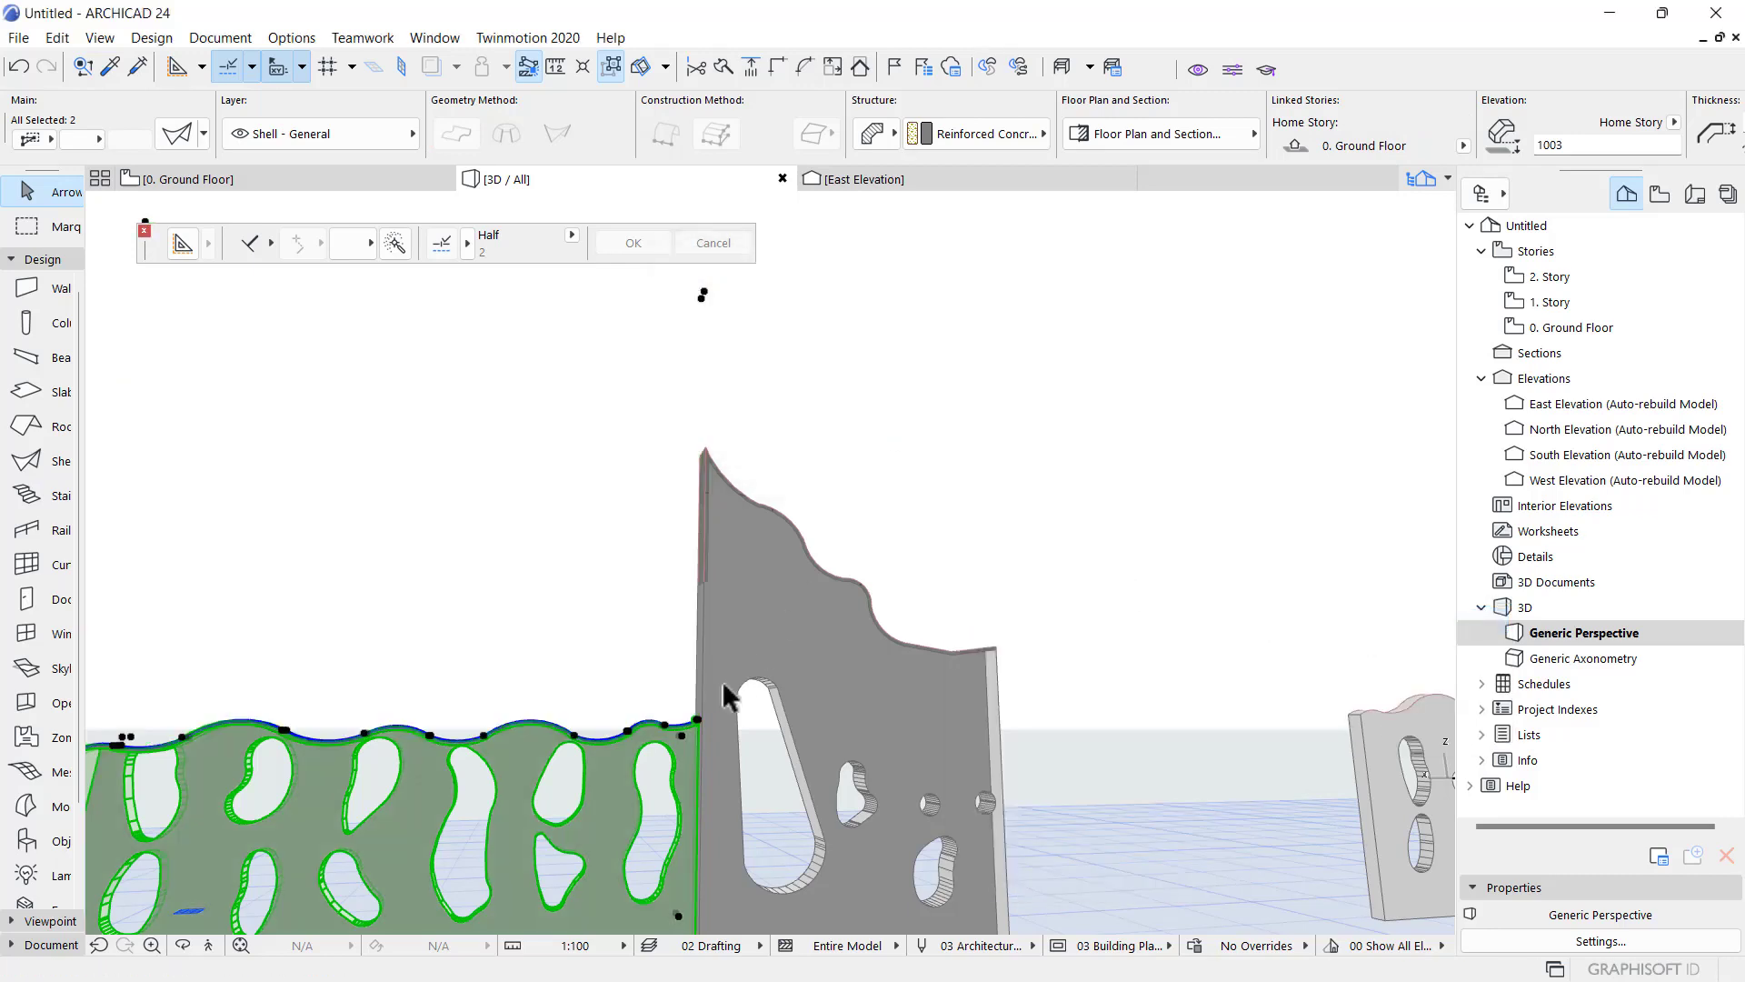
- Select both walls and both shells, and override all shell surfaces with Paint - Glossy White
{"action": "left_click", "coordinate": [831, 582], "text": "shift"}
{"action": "scroll", "coordinate": [694, 557], "scroll_direction": "up", "scroll_amount": 2}
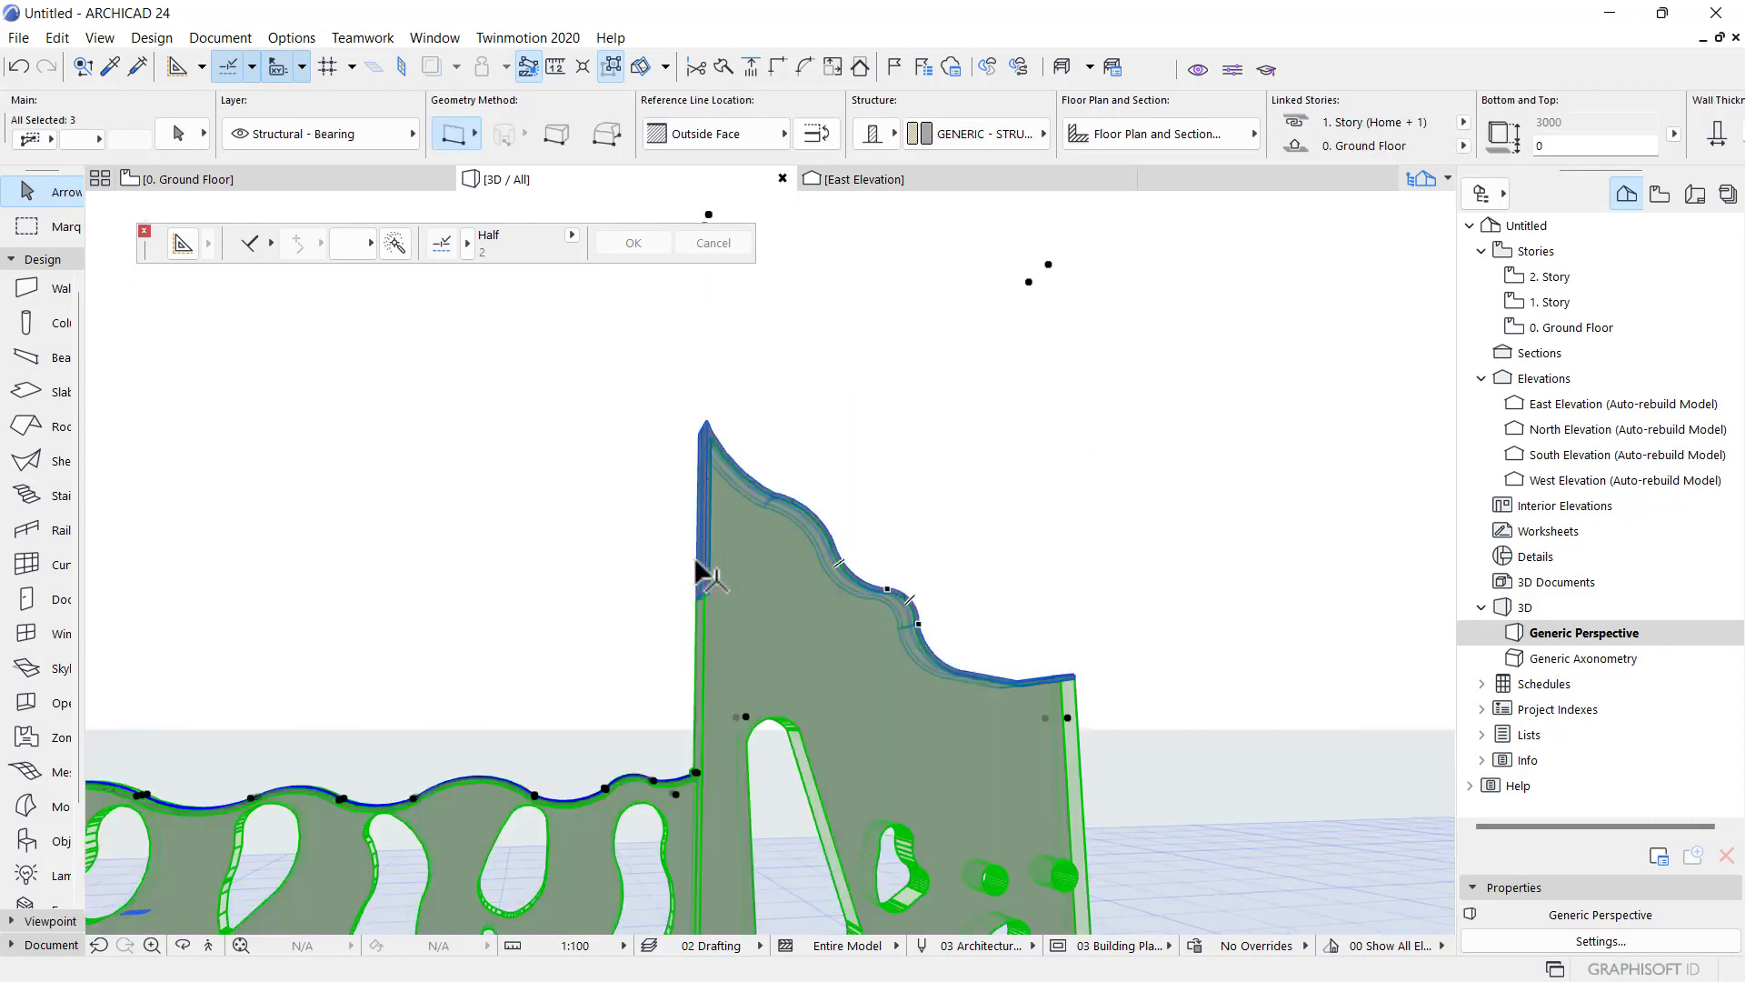
{"action": "left_click", "coordinate": [695, 559], "text": "shift"}
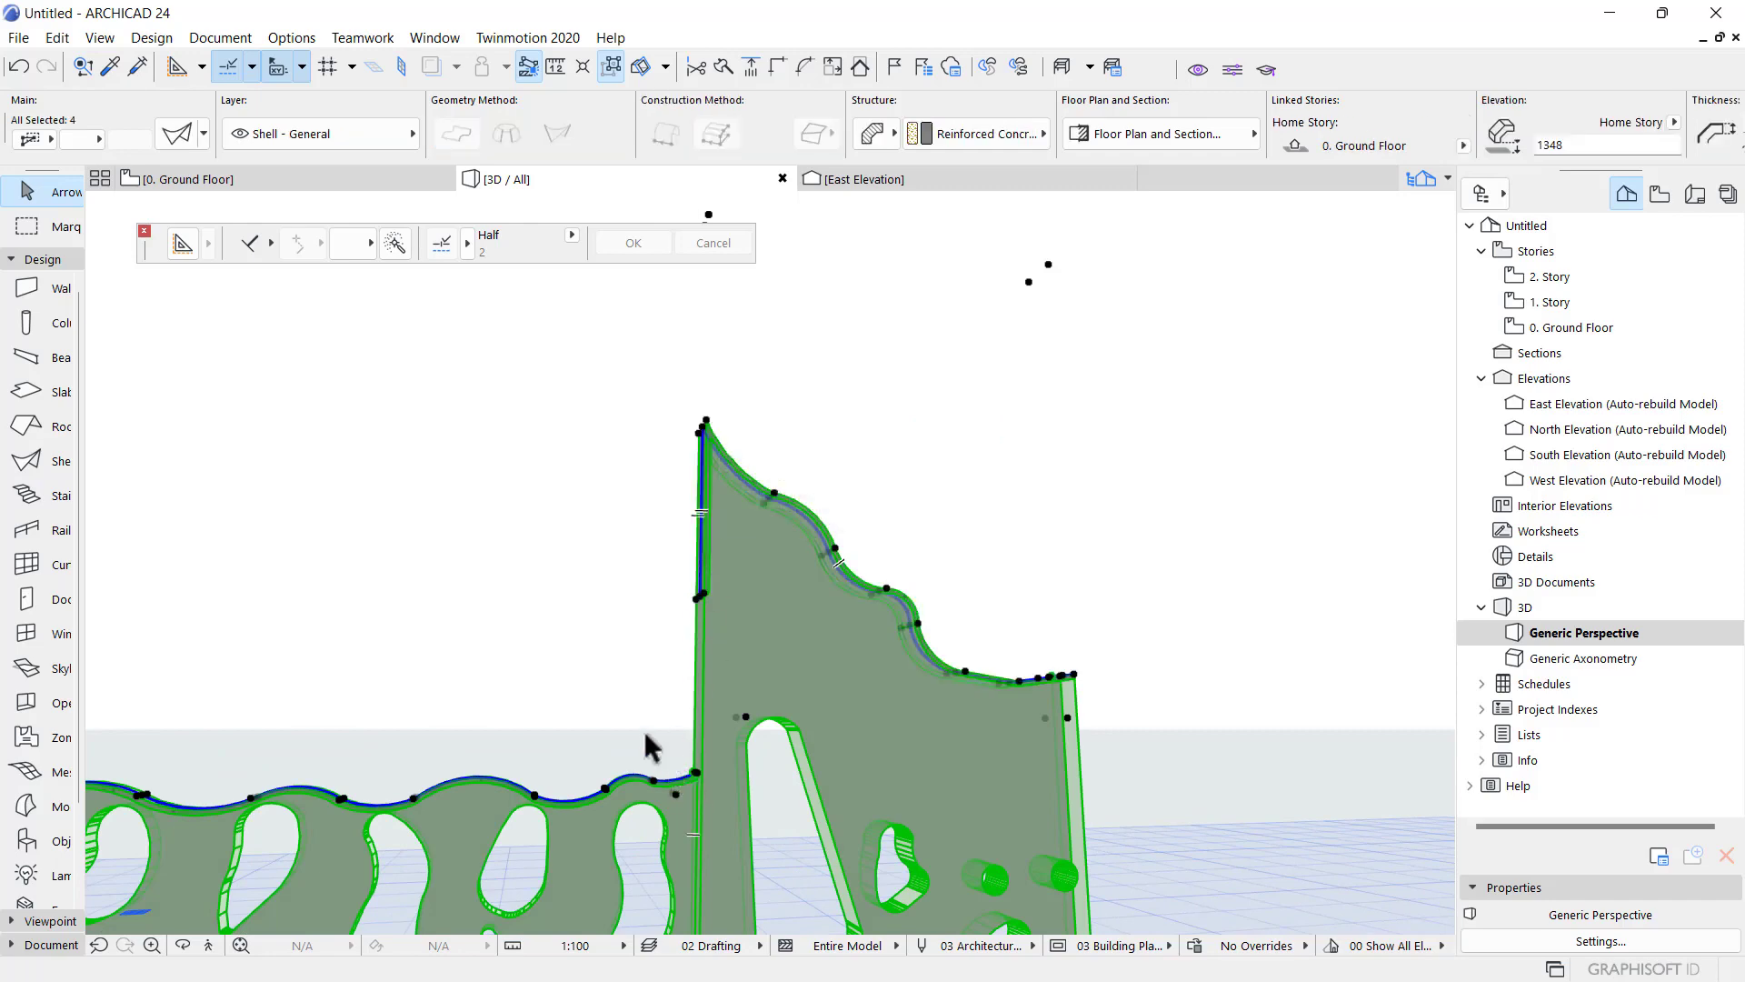
{"action": "key", "text": "ctrl+t"}
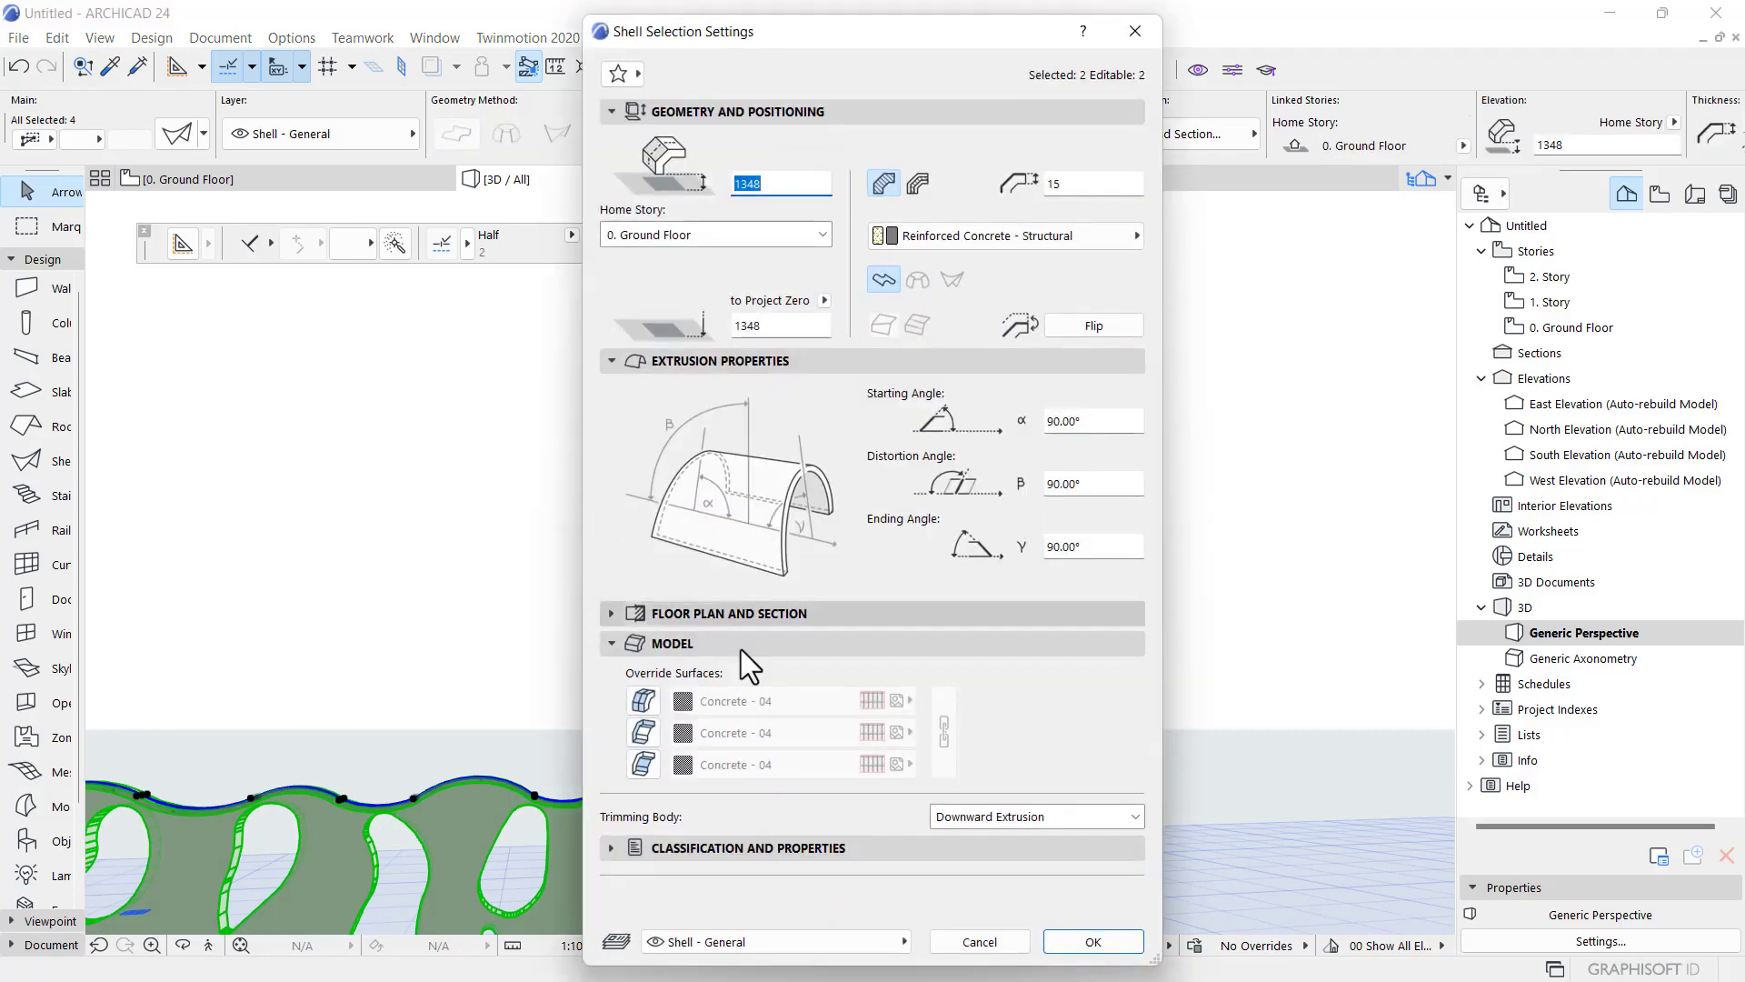
{"action": "left_click", "coordinate": [645, 766]}
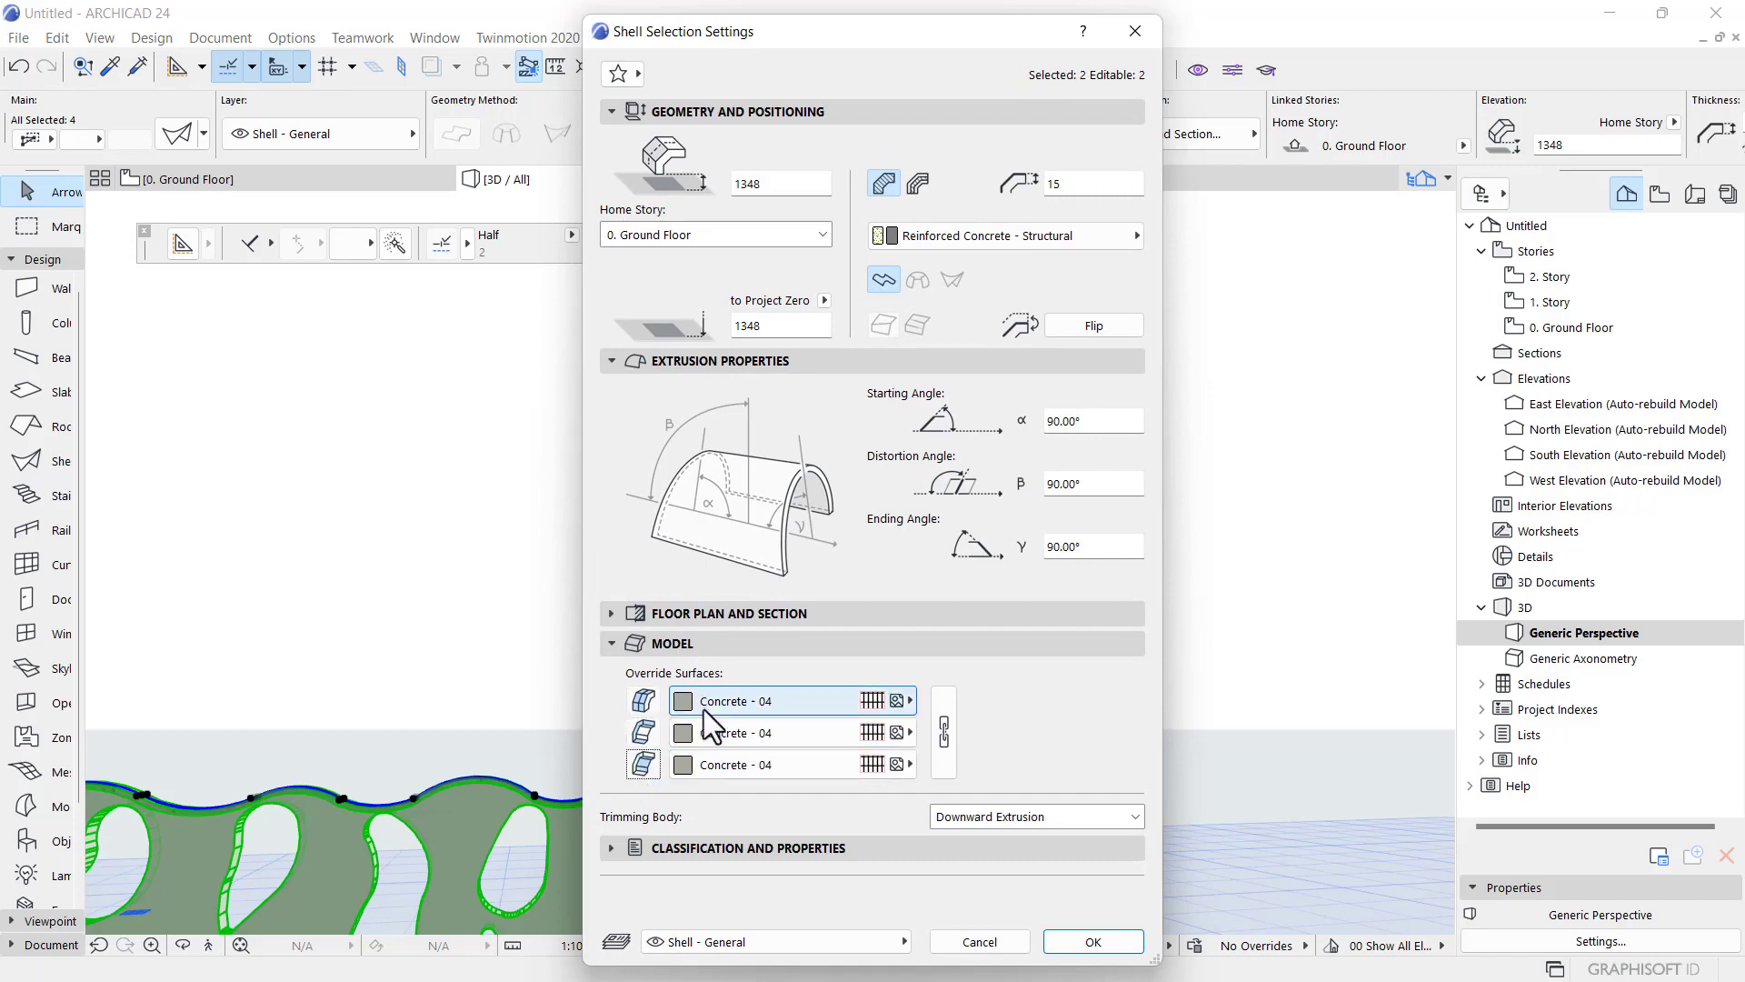
{"action": "left_click", "coordinate": [703, 704]}
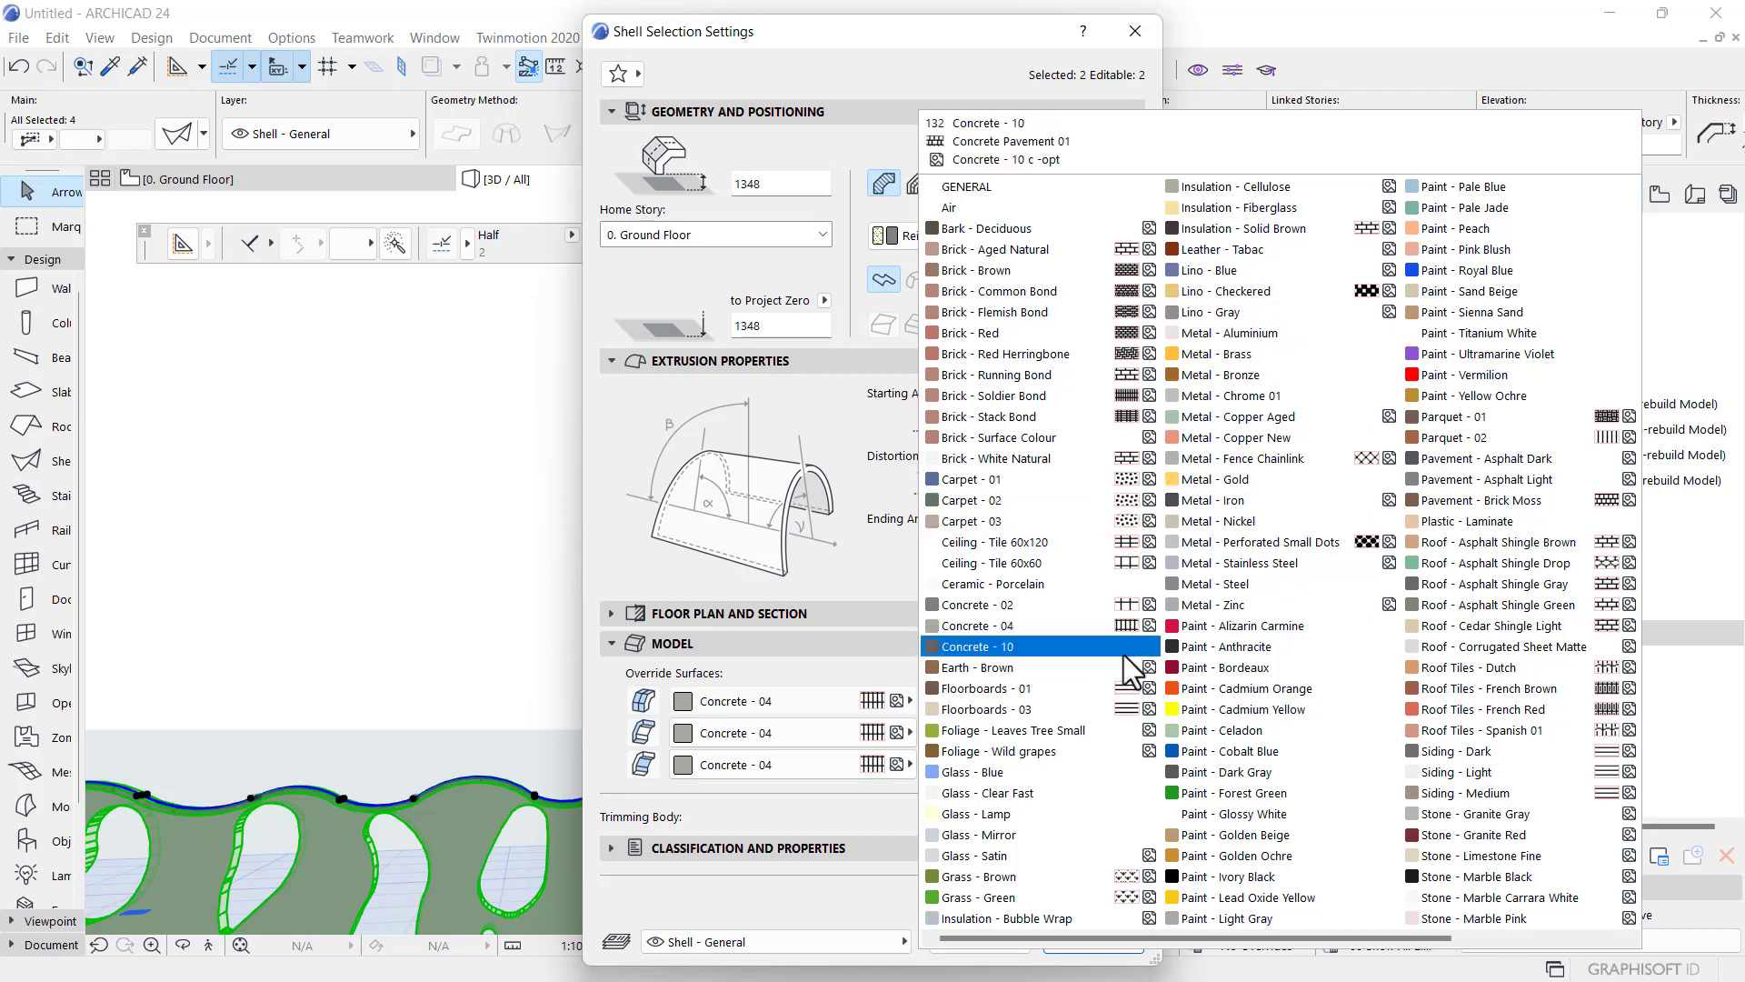
{"action": "left_click", "coordinate": [1253, 820]}
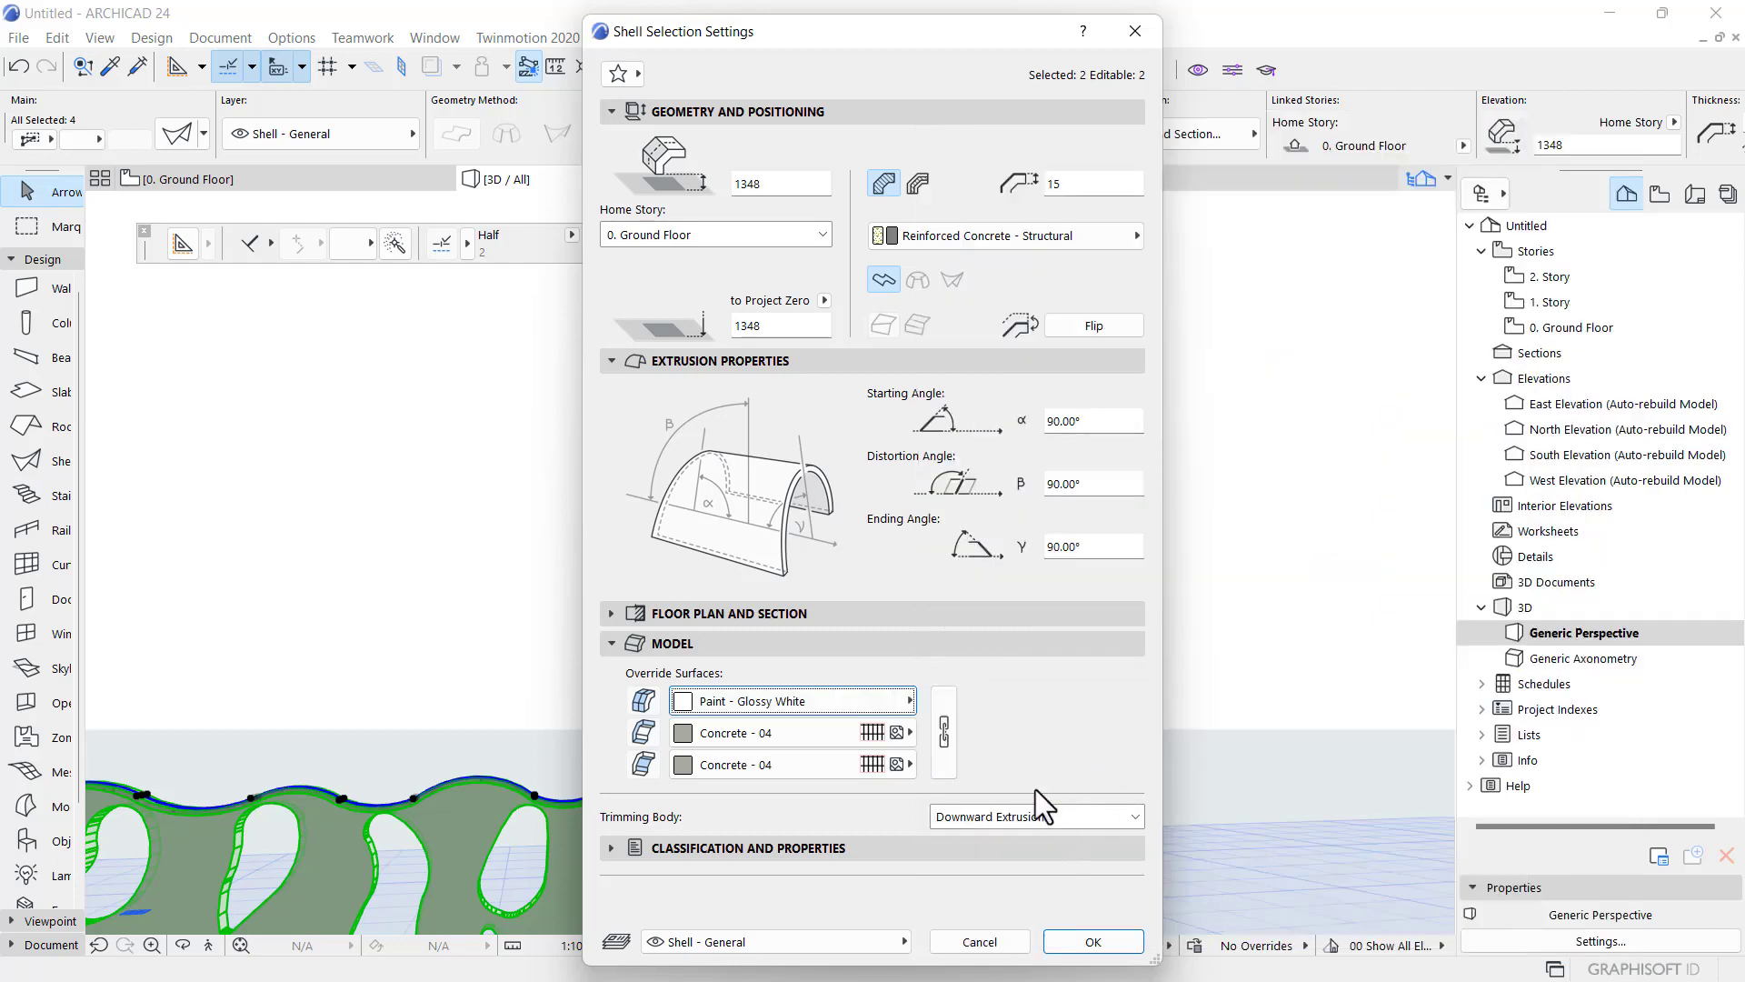
{"action": "left_click", "coordinate": [942, 727]}
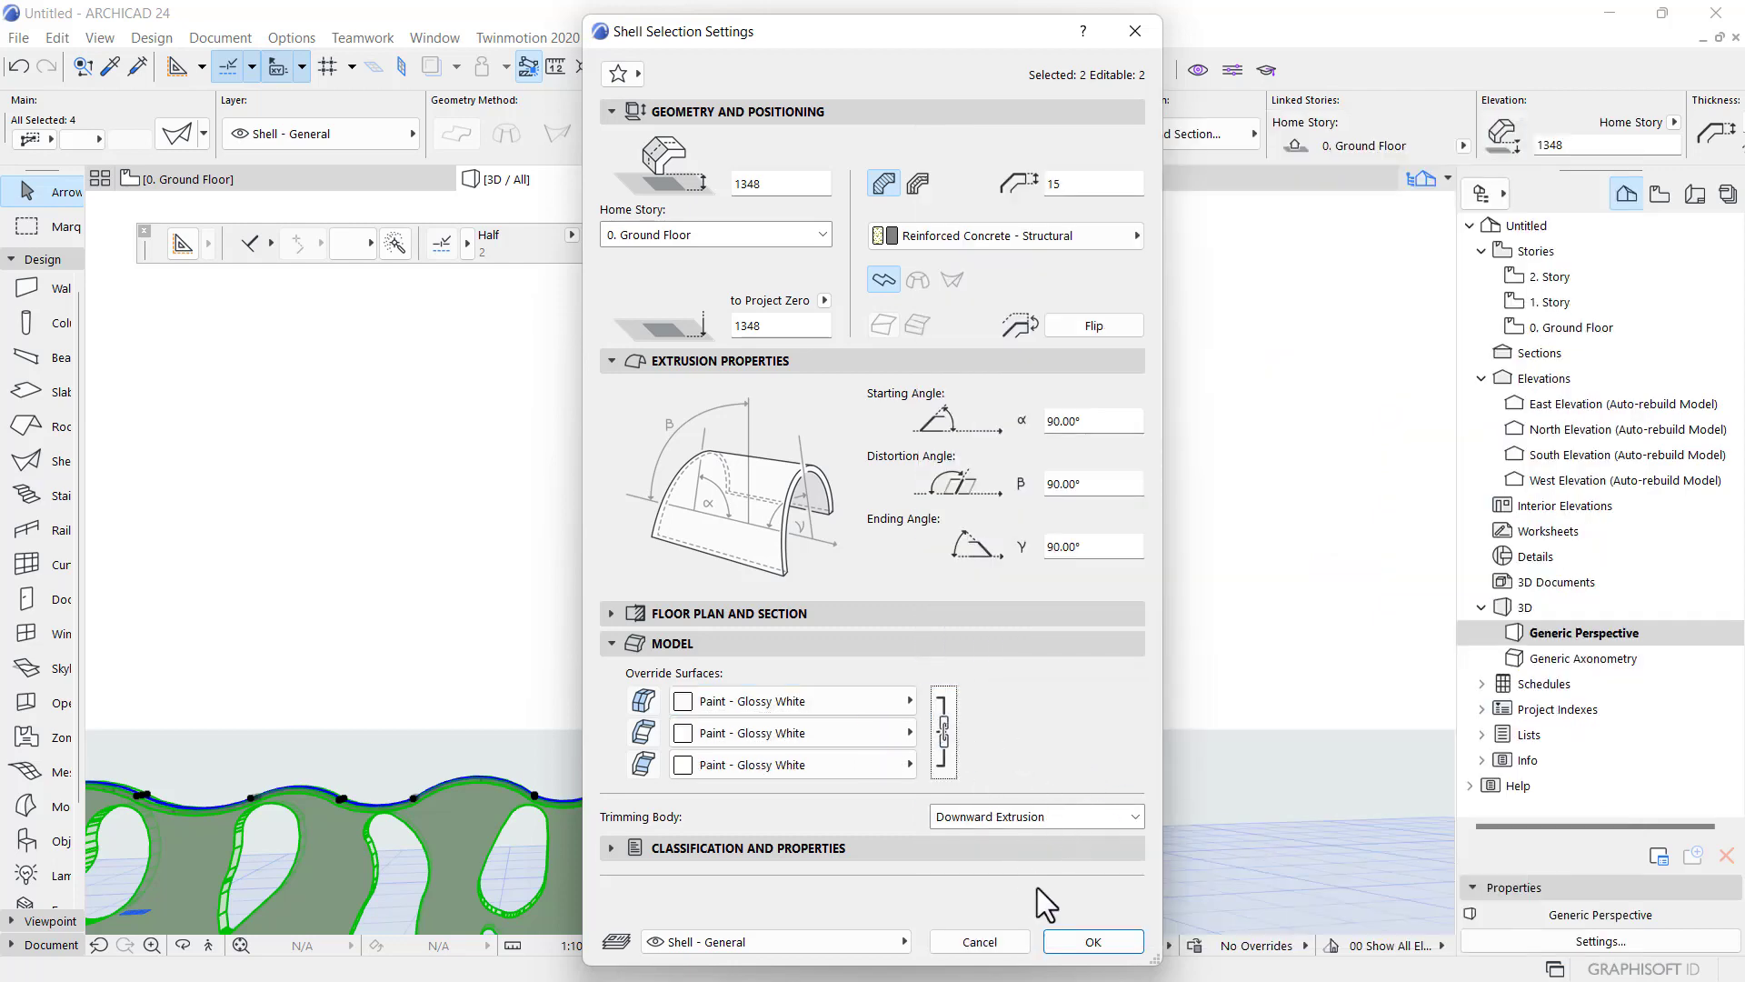
{"action": "left_click", "coordinate": [1093, 942]}
{"action": "key", "text": "Escape"}
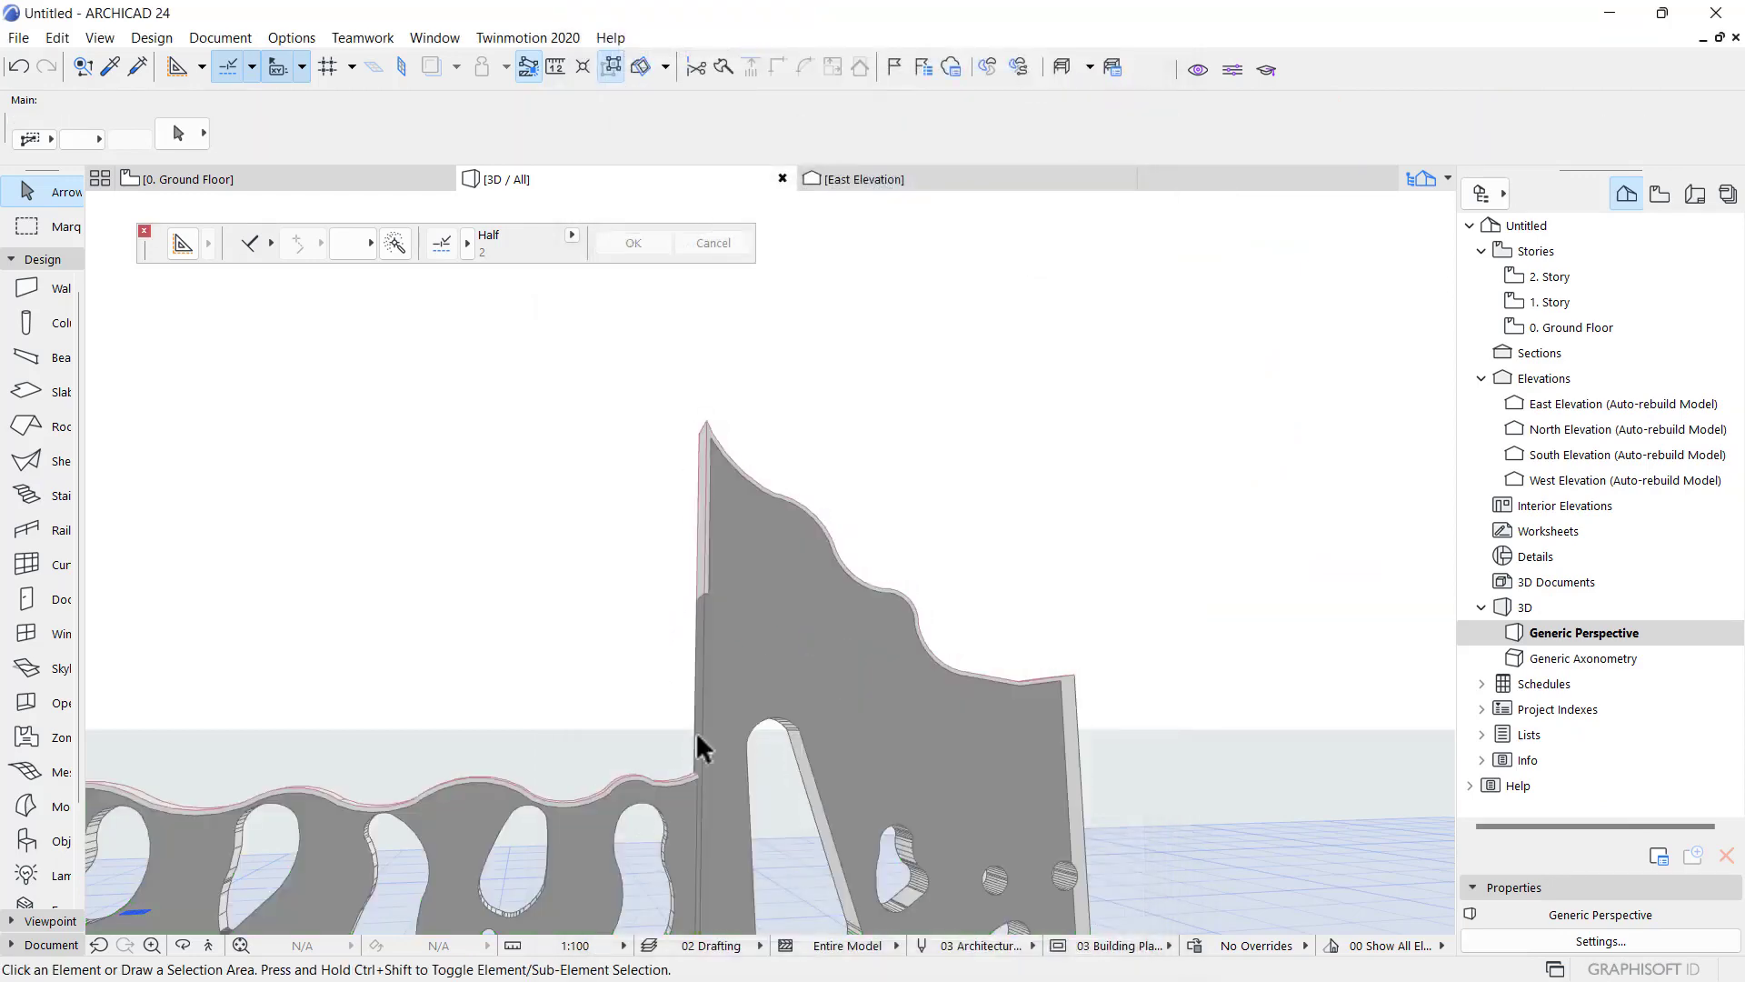
- Select both trimmed walls and override all their surfaces with Paint - Glossy White
{"action": "scroll", "coordinate": [619, 835], "scroll_direction": "up", "scroll_amount": 4}
{"action": "scroll", "coordinate": [751, 617], "scroll_direction": "down", "scroll_amount": 3}
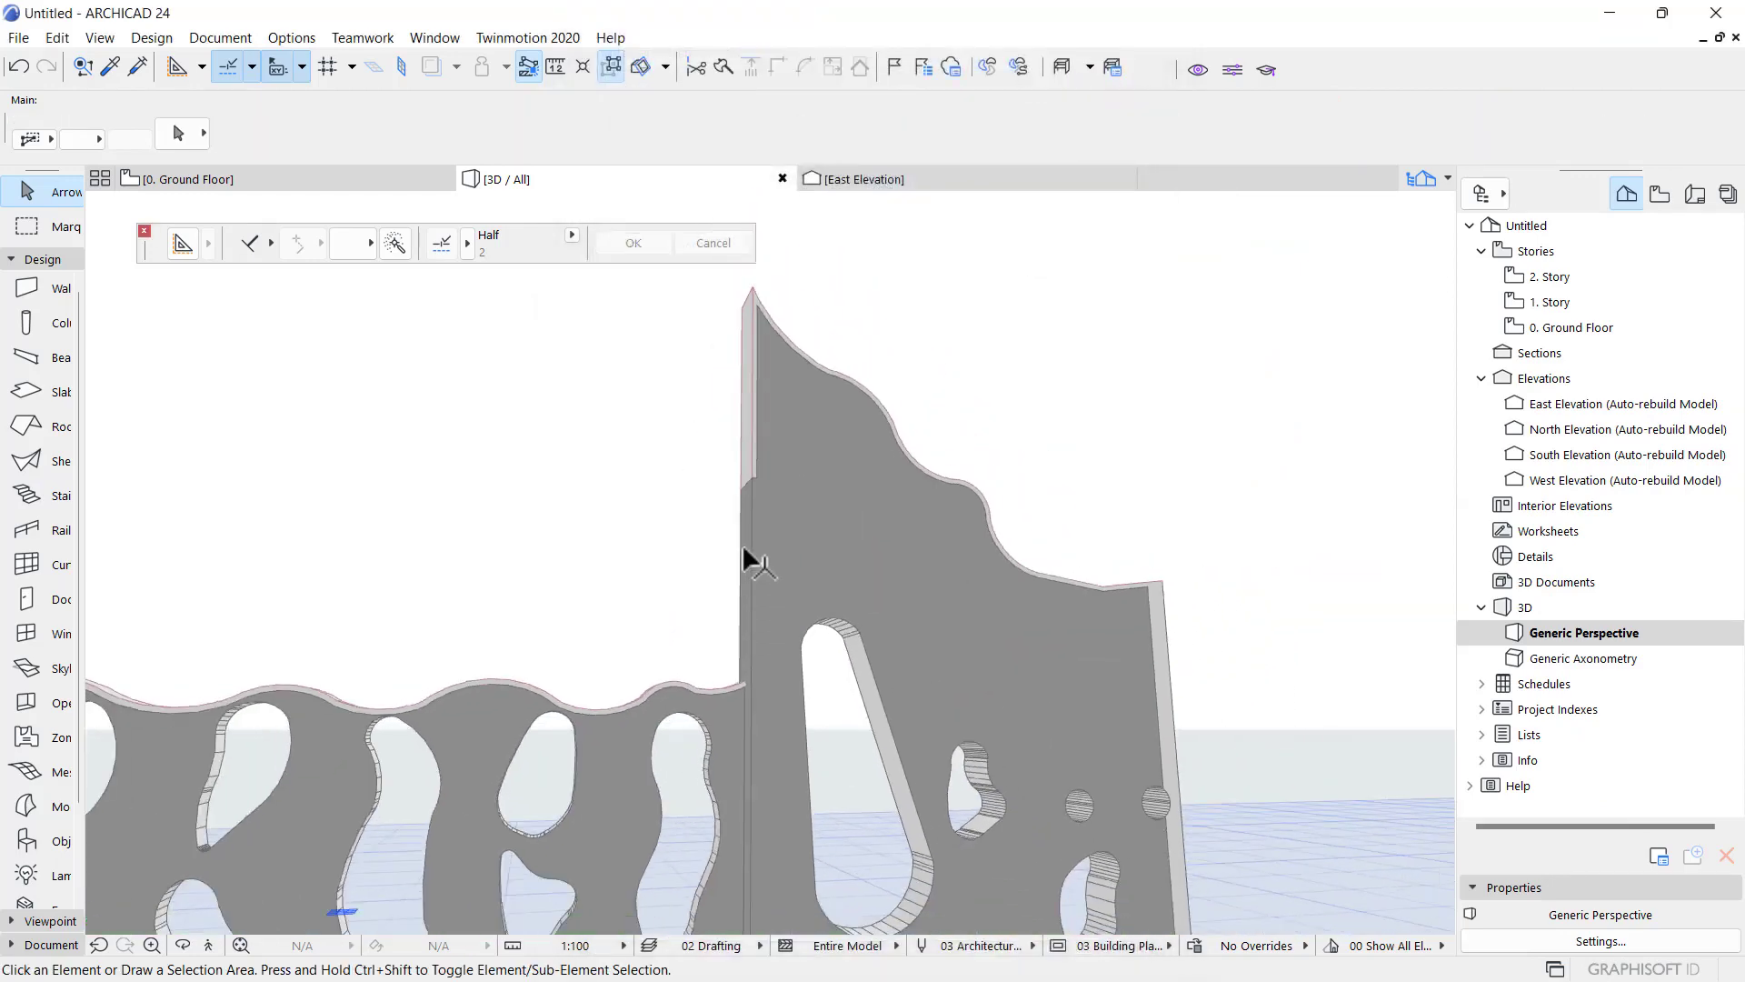
{"action": "scroll", "coordinate": [747, 509], "scroll_direction": "down", "scroll_amount": 2}
{"action": "middle_click_drag", "start_coordinate": [758, 477], "coordinate": [507, 715], "text": "shift"}
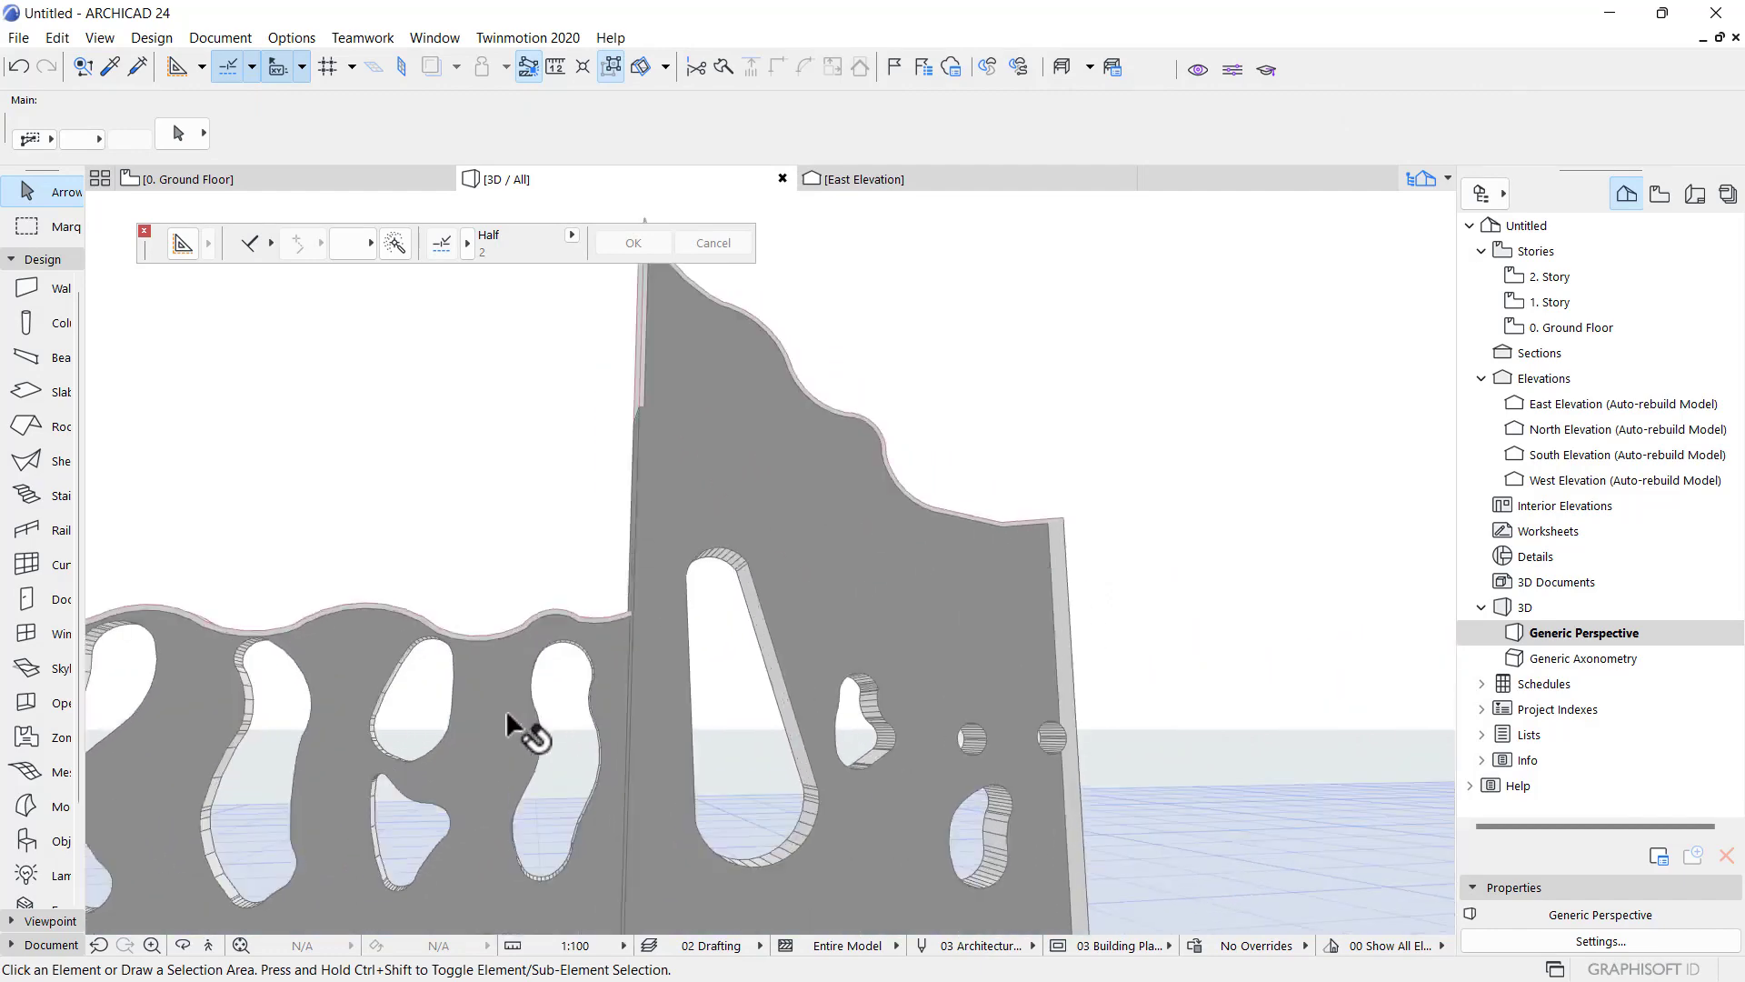
{"action": "left_click", "coordinate": [604, 648]}
{"action": "left_click", "coordinate": [740, 457], "text": "shift"}
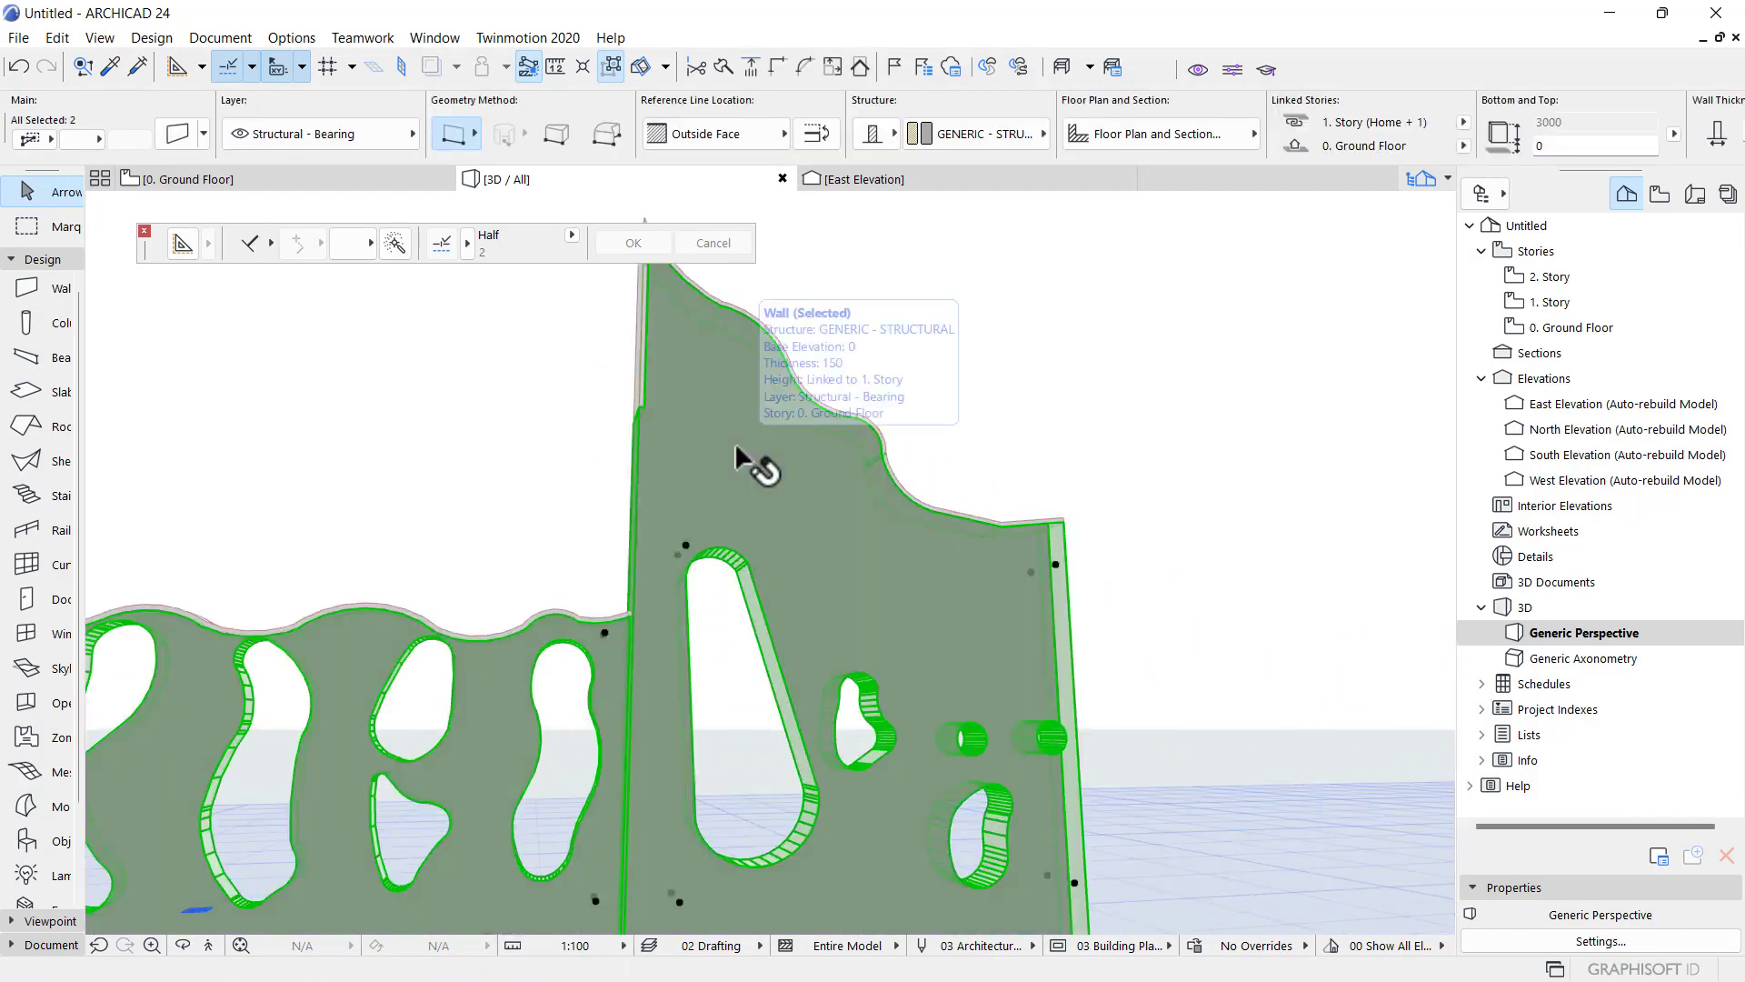
{"action": "double_click", "coordinate": [748, 455]}
{"action": "left_click", "coordinate": [440, 614]}
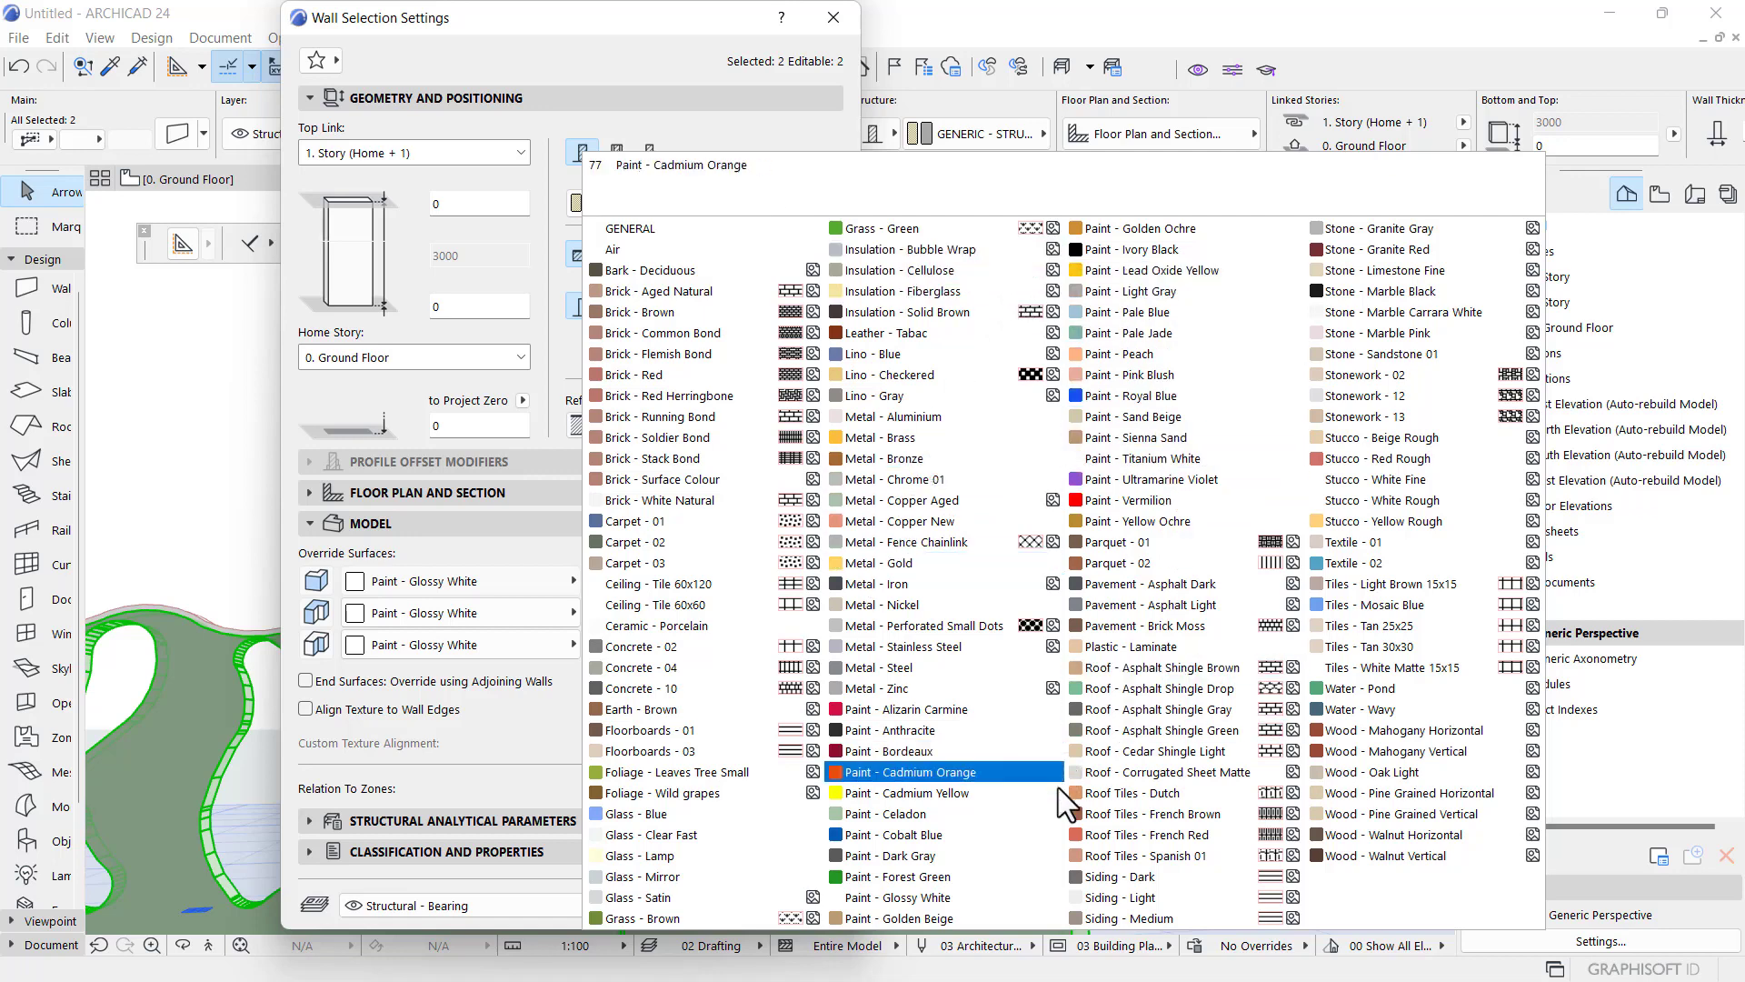
{"action": "left_click", "coordinate": [965, 898]}
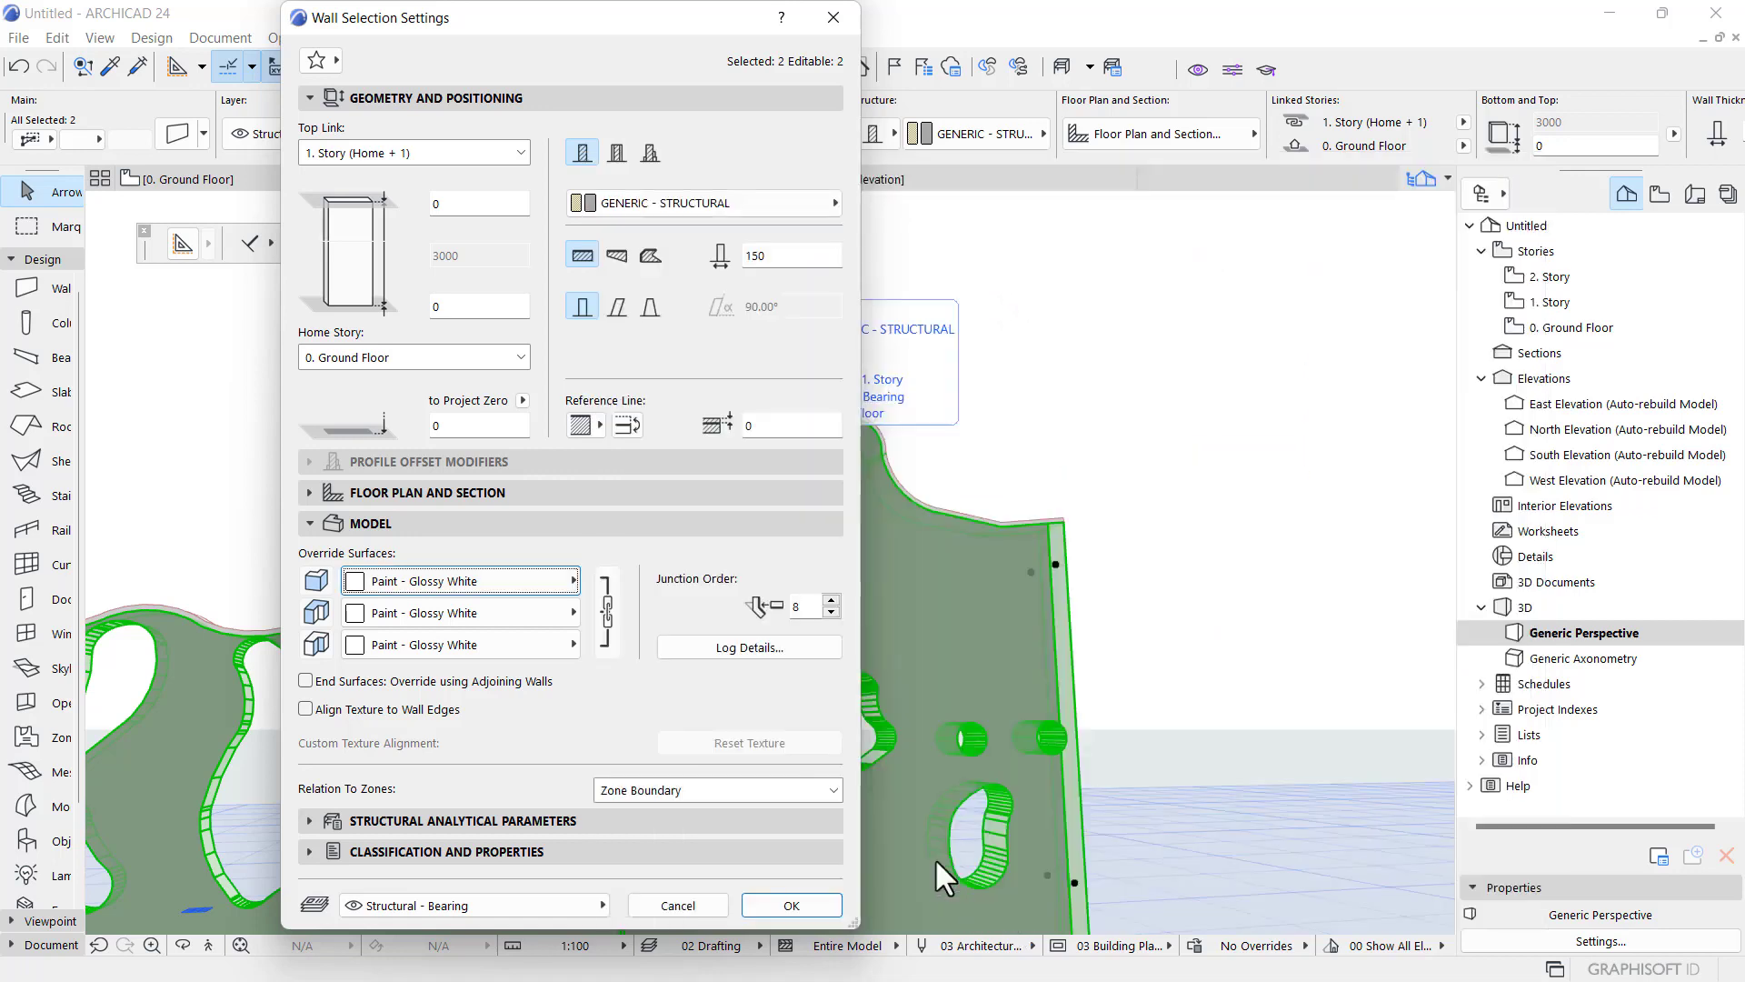
{"action": "left_click", "coordinate": [769, 905]}
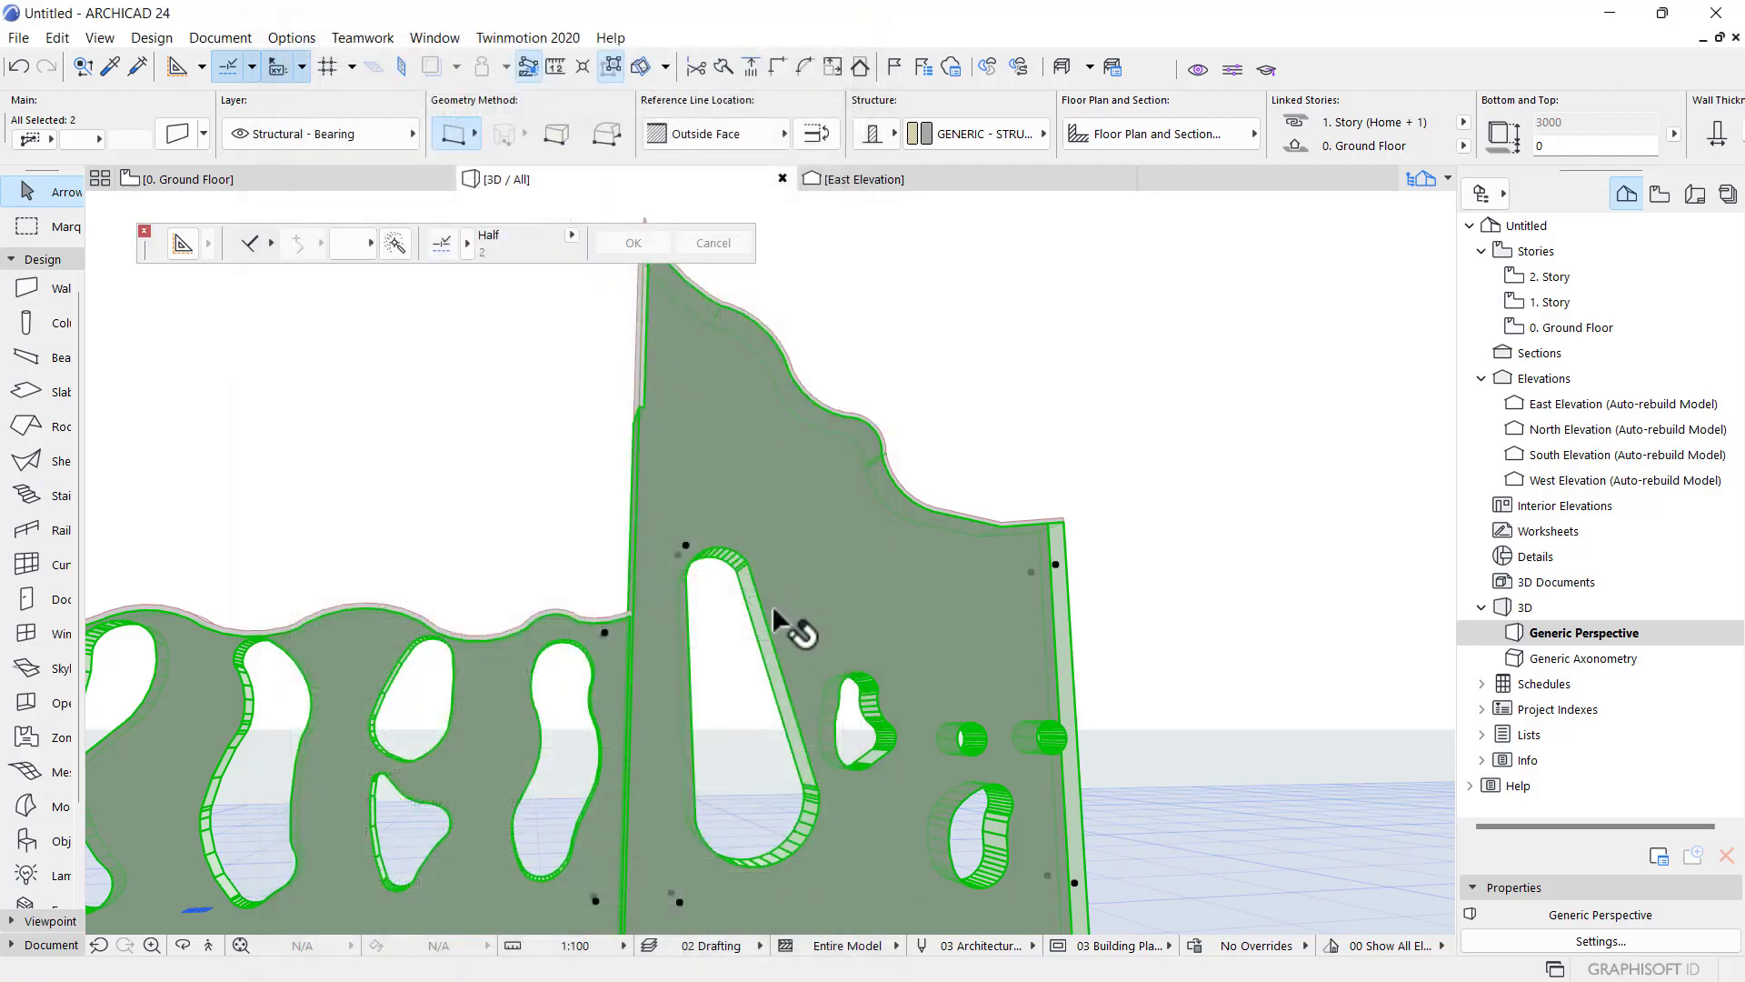
- Review the surface overrides of both walls and inspect the joint between them in 3D
{"action": "middle_click_drag", "start_coordinate": [773, 611], "coordinate": [732, 532], "text": "shift"}
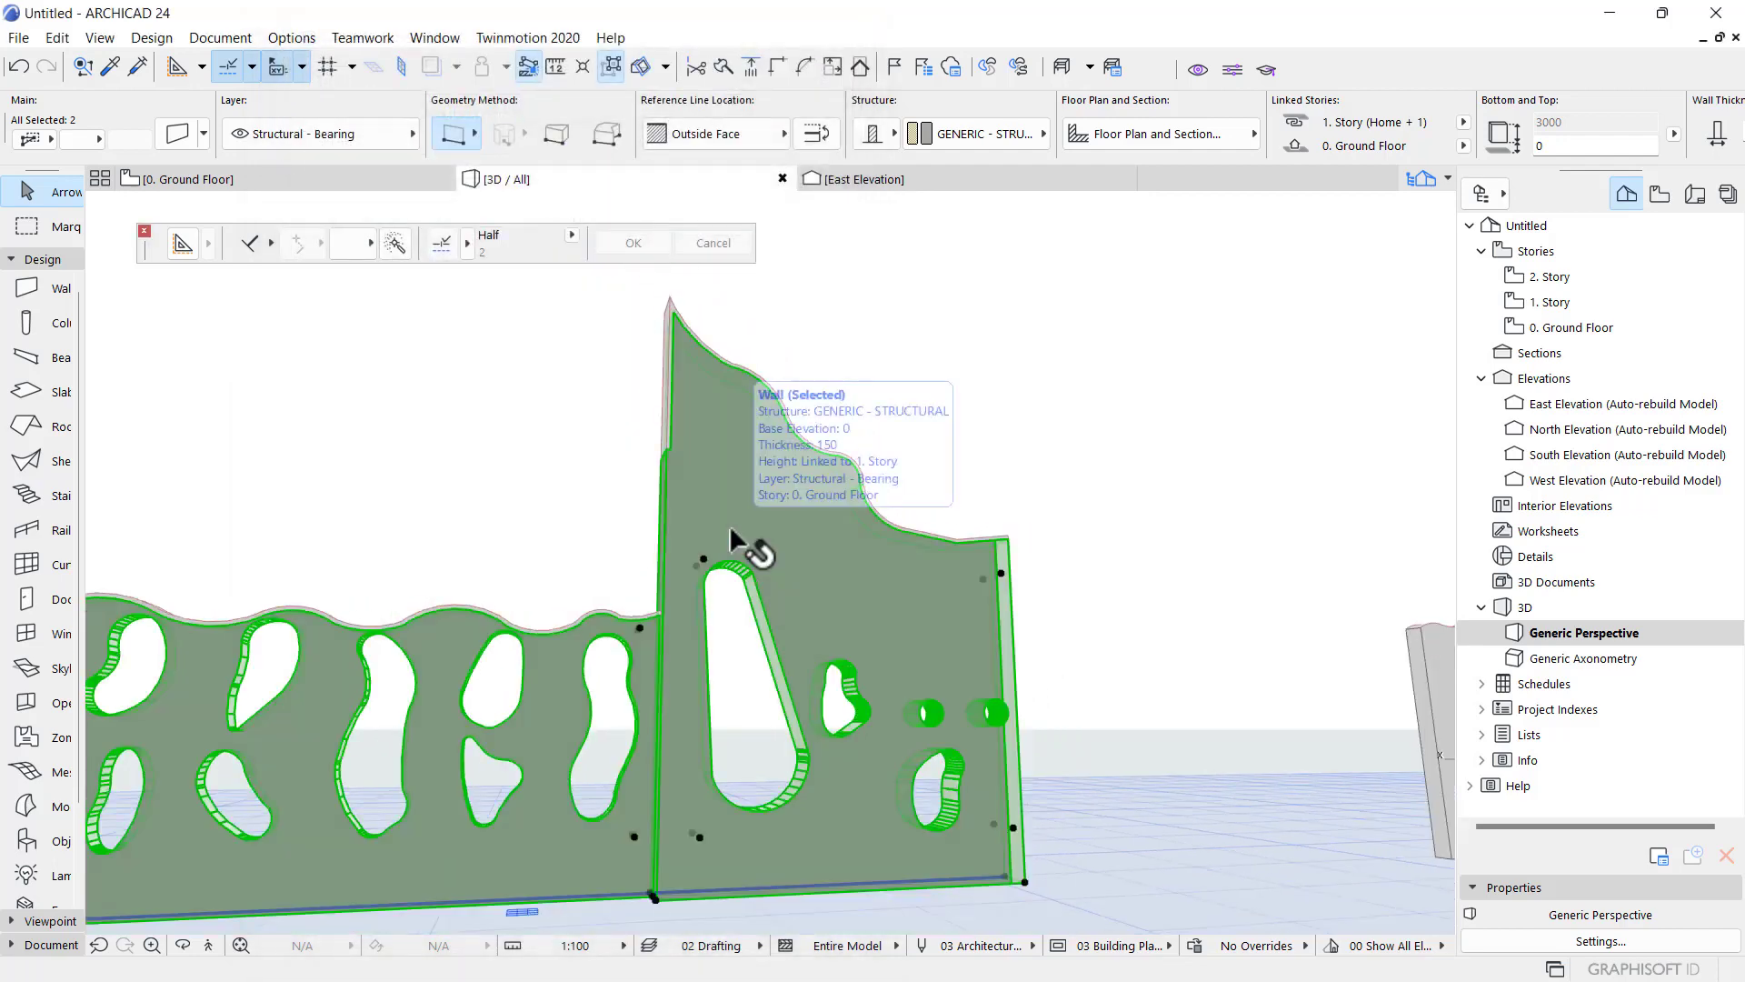
{"action": "key", "text": "ctrl+t"}
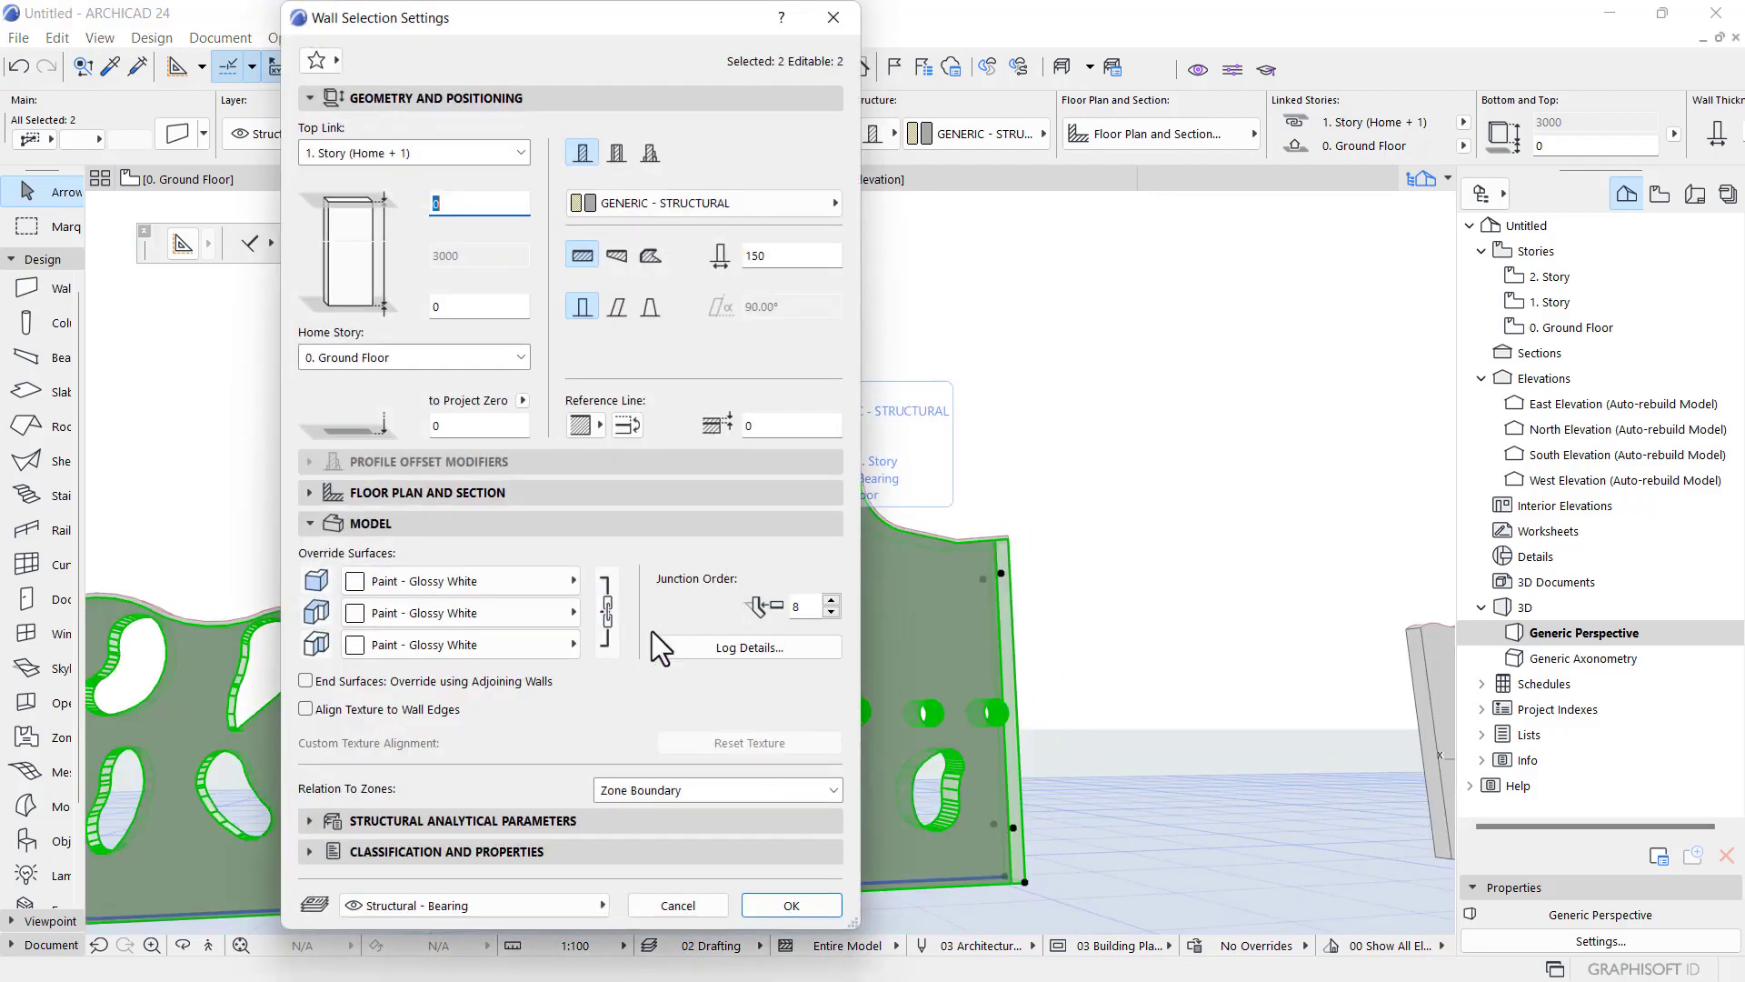
{"action": "left_click", "coordinate": [824, 905]}
{"action": "left_click", "coordinate": [852, 573]}
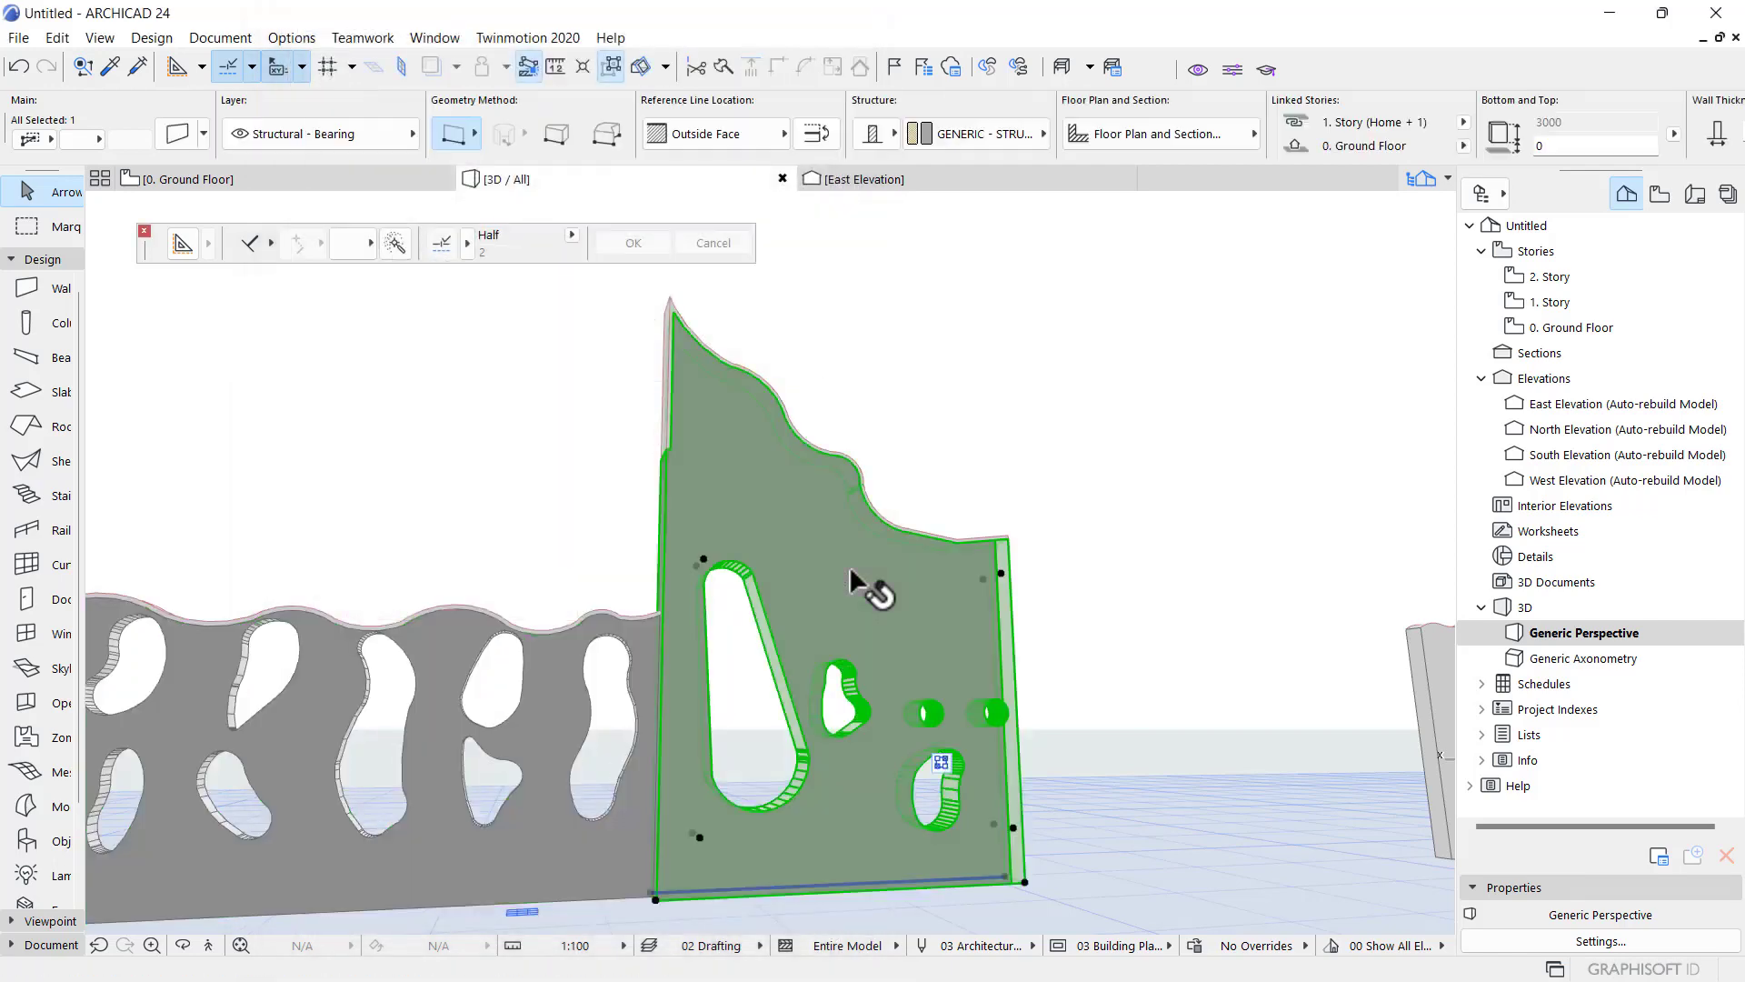
{"action": "mouse_move", "coordinate": [876, 479]}
{"action": "middle_mouse_down", "text": "shift"}
{"action": "mouse_move", "coordinate": [499, 518]}
{"action": "mouse_move", "coordinate": [518, 577]}
{"action": "mouse_move", "coordinate": [627, 571]}
{"action": "mouse_move", "coordinate": [401, 491]}
{"action": "mouse_move", "coordinate": [912, 502]}
{"action": "mouse_move", "coordinate": [930, 628]}
{"action": "mouse_move", "coordinate": [167, 673]}
{"action": "mouse_move", "coordinate": [460, 631]}
{"action": "mouse_move", "coordinate": [23, 655]}
{"action": "mouse_move", "coordinate": [531, 624]}
{"action": "middle_mouse_up", "text": "shift"}
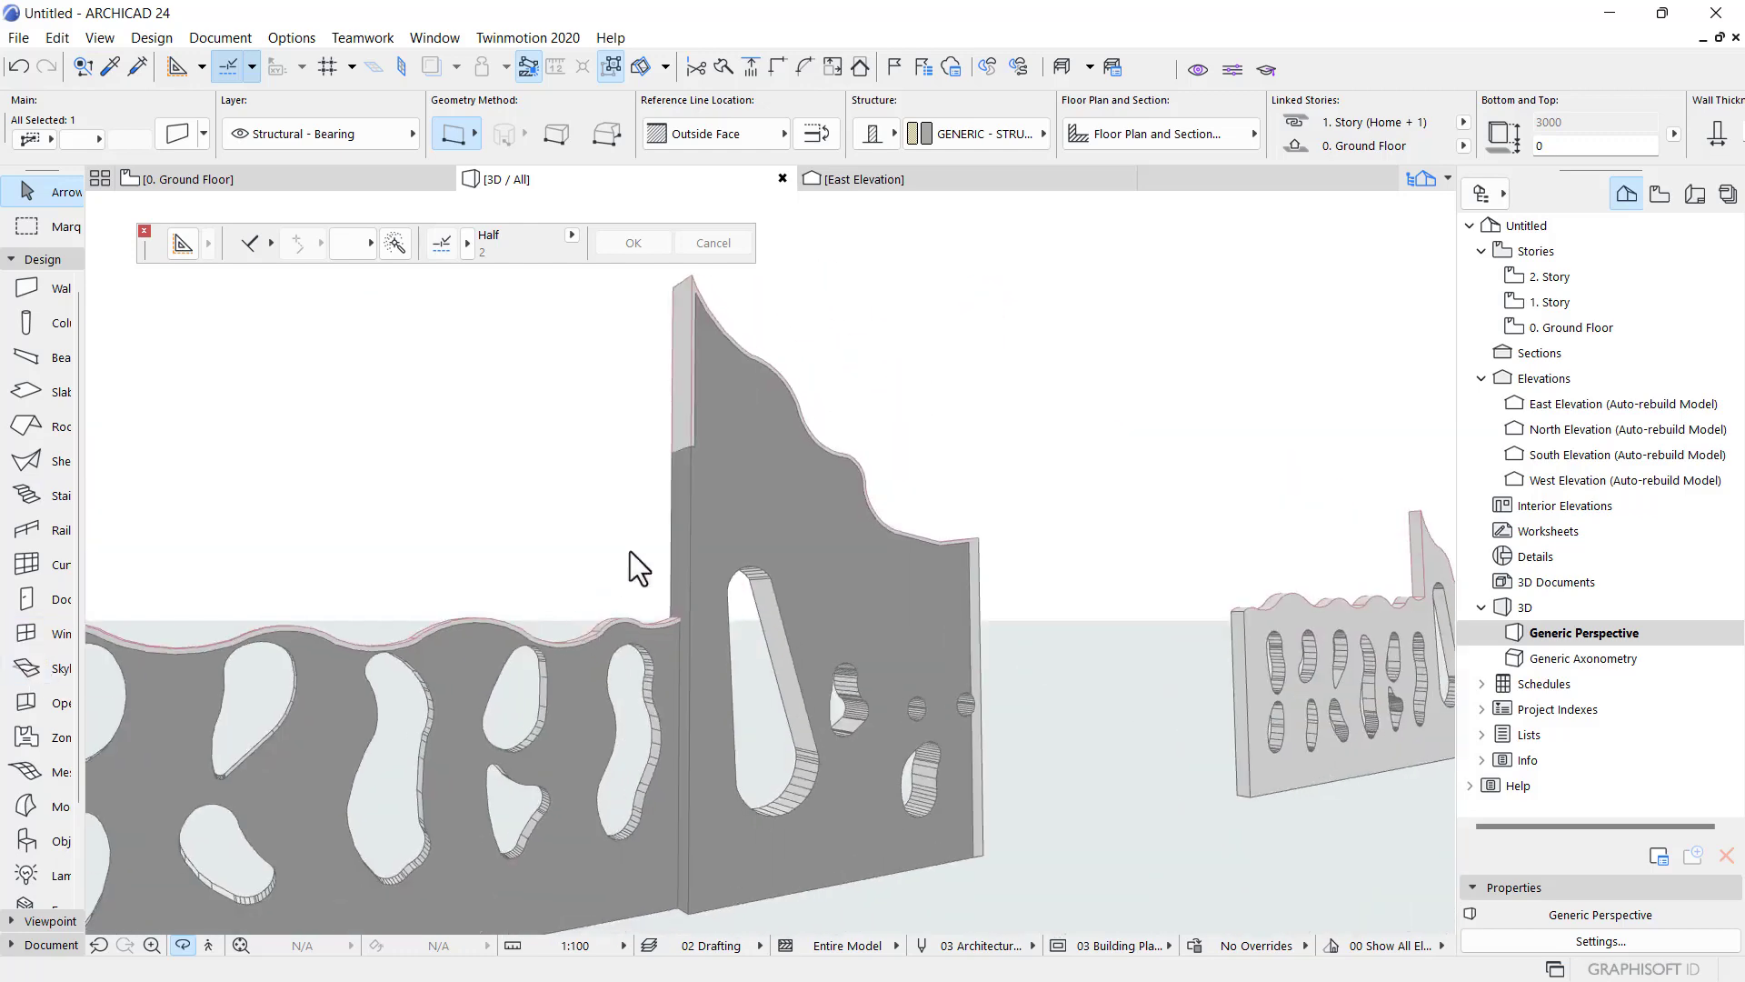
- Select both trimmed walls and toggle the second and third of their Paint - Glossy White surface overrides
{"action": "left_click", "coordinate": [764, 517]}
{"action": "left_click", "coordinate": [602, 729], "text": "shift"}
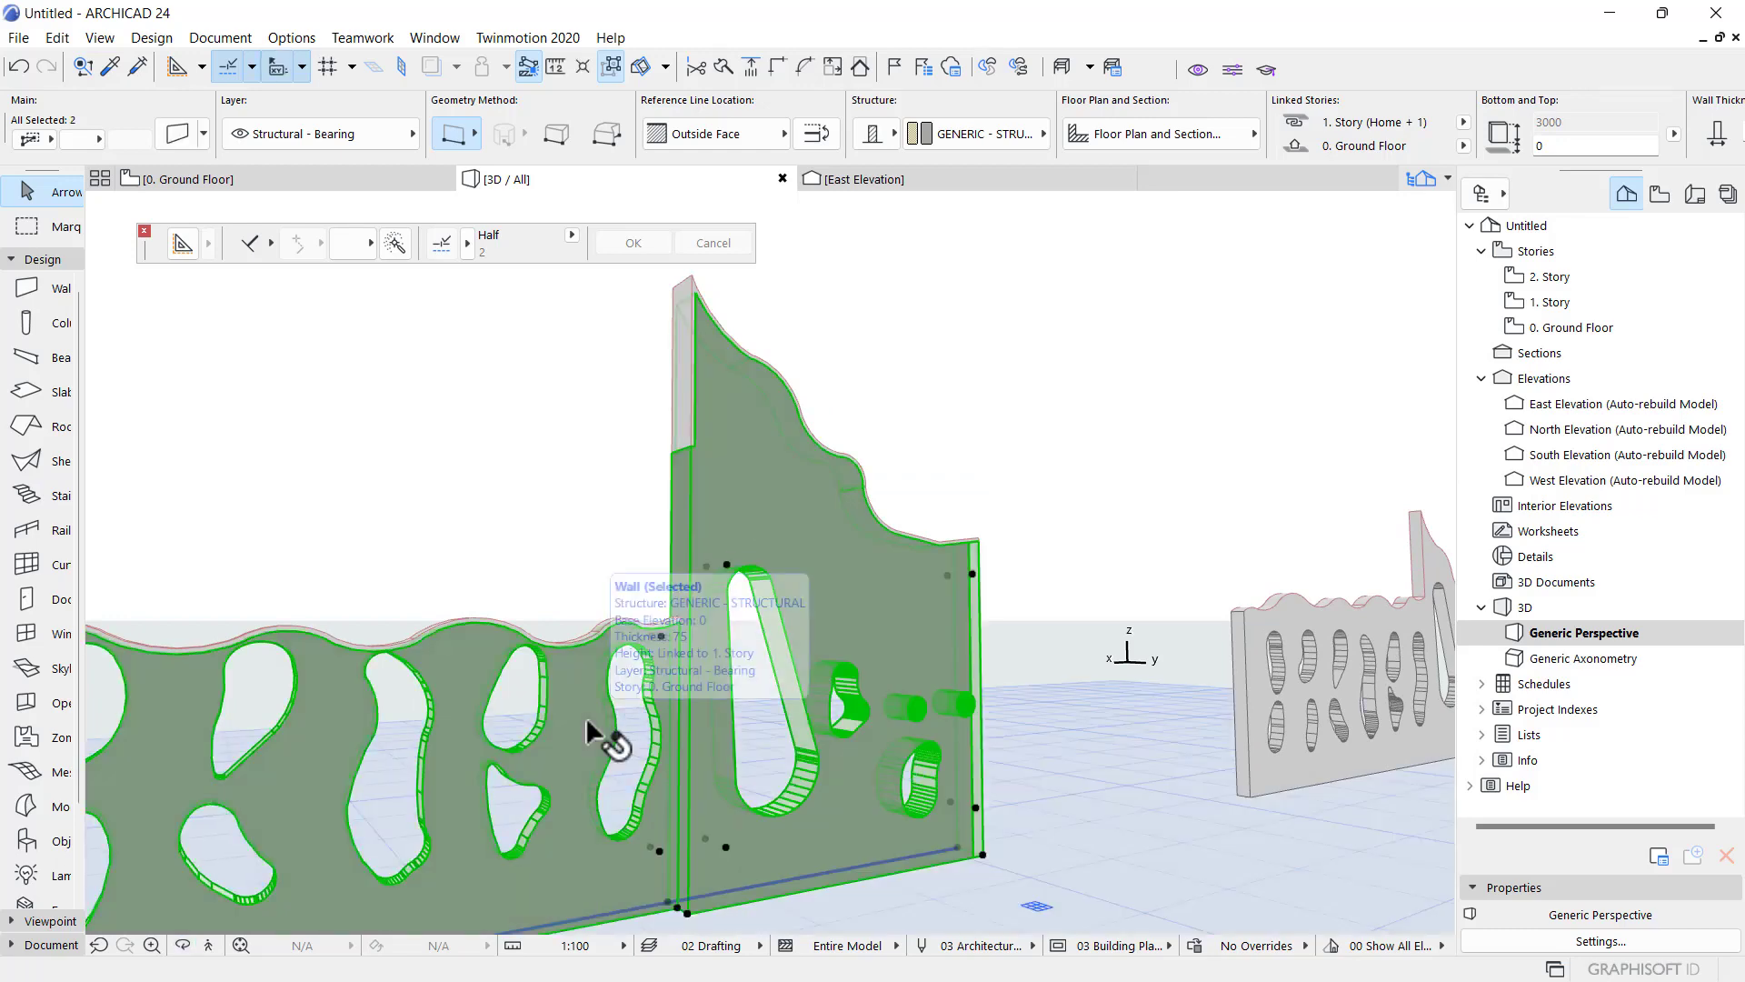
{"action": "key", "text": "ctrl+t"}
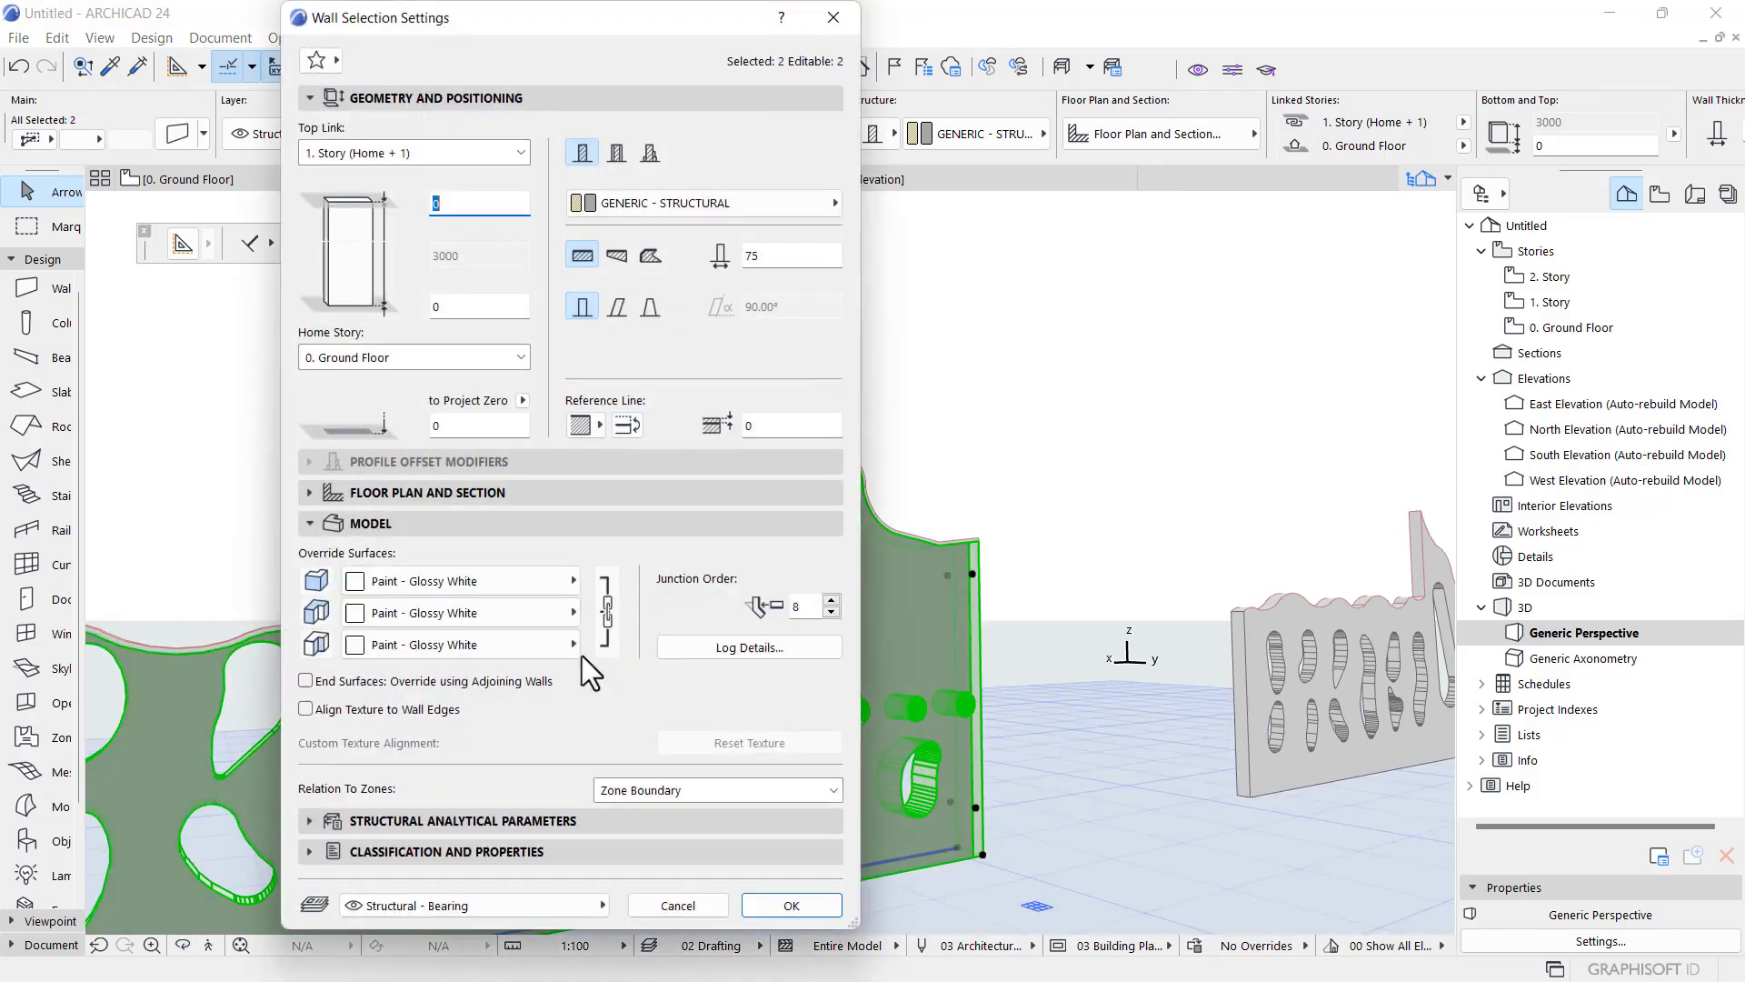
{"action": "left_click", "coordinate": [319, 614]}
{"action": "left_click", "coordinate": [317, 645]}
{"action": "left_click", "coordinate": [791, 906]}
{"action": "mouse_move", "coordinate": [918, 494]}
{"action": "middle_mouse_down", "text": "shift"}
{"action": "mouse_move", "coordinate": [995, 420]}
{"action": "mouse_move", "coordinate": [1118, 511]}
{"action": "mouse_move", "coordinate": [542, 370]}
{"action": "mouse_move", "coordinate": [455, 373]}
{"action": "mouse_move", "coordinate": [701, 363]}
{"action": "mouse_move", "coordinate": [697, 472]}
{"action": "mouse_move", "coordinate": [624, 654]}
{"action": "mouse_move", "coordinate": [803, 451]}
{"action": "mouse_move", "coordinate": [724, 475]}
{"action": "mouse_move", "coordinate": [779, 444]}
{"action": "mouse_move", "coordinate": [639, 452]}
{"action": "mouse_move", "coordinate": [822, 476]}
{"action": "mouse_move", "coordinate": [600, 487]}
{"action": "mouse_move", "coordinate": [1048, 533]}
{"action": "mouse_move", "coordinate": [731, 512]}
{"action": "mouse_move", "coordinate": [479, 642]}
{"action": "mouse_move", "coordinate": [343, 328]}
{"action": "mouse_move", "coordinate": [487, 421]}
{"action": "mouse_move", "coordinate": [394, 410]}
{"action": "mouse_move", "coordinate": [799, 401]}
{"action": "mouse_move", "coordinate": [554, 437]}
{"action": "mouse_move", "coordinate": [546, 394]}
{"action": "mouse_move", "coordinate": [872, 414]}
{"action": "middle_mouse_up", "text": "shift"}
- On the Ground Floor plan, move the wavy shell so its corner aligns with the thinner wall's edge at the joint
{"action": "left_click", "coordinate": [273, 179]}
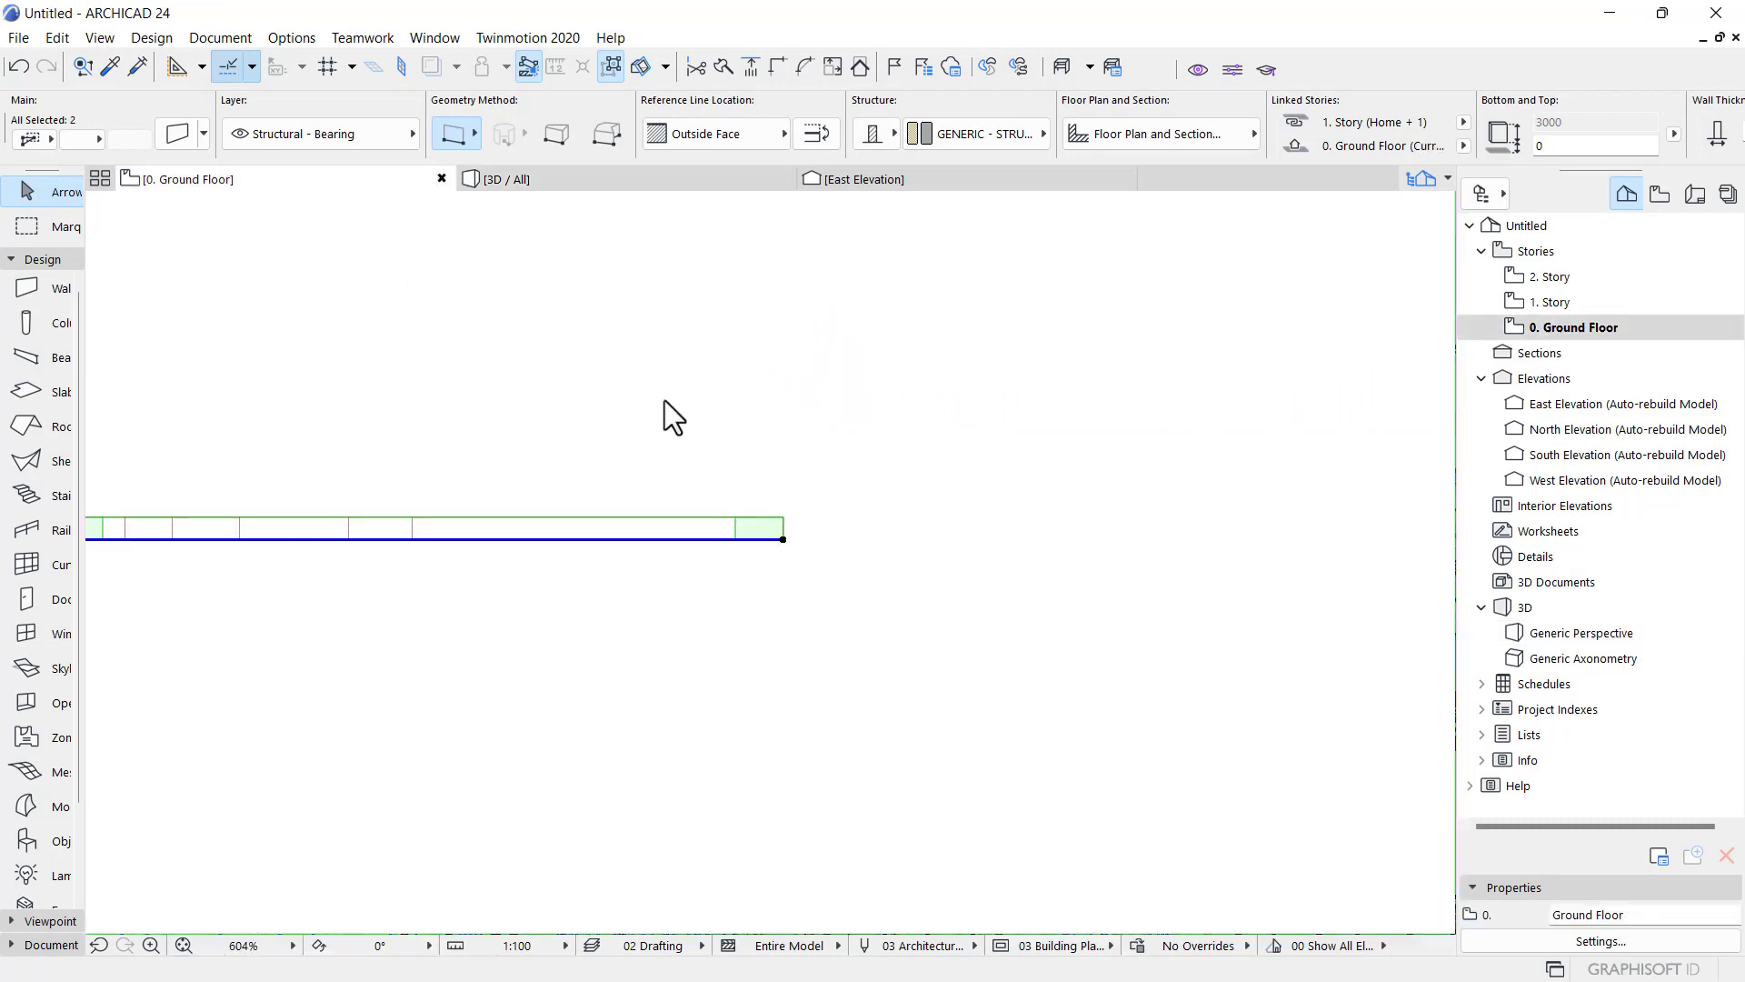
{"action": "scroll", "coordinate": [1007, 543], "scroll_direction": "up", "scroll_amount": 1}
{"action": "scroll", "coordinate": [1007, 542], "scroll_direction": "down", "scroll_amount": 5}
{"action": "scroll", "coordinate": [744, 569], "scroll_direction": "up", "scroll_amount": 5}
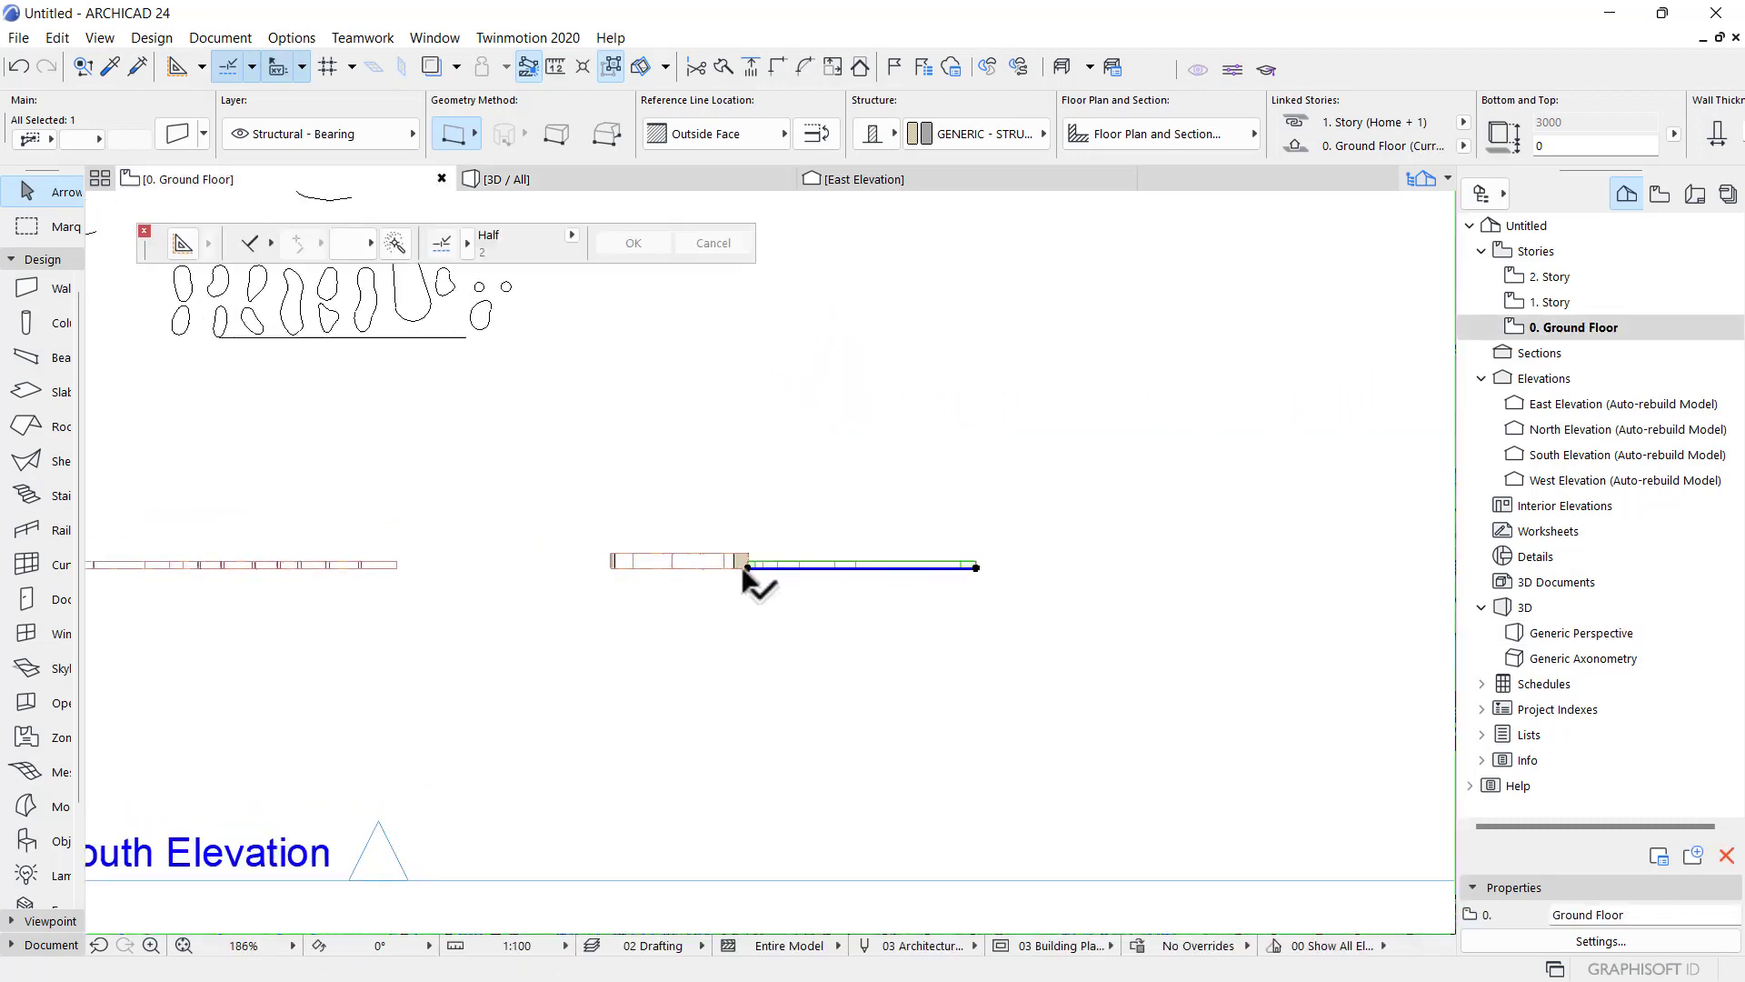
{"action": "scroll", "coordinate": [755, 573], "scroll_direction": "up", "scroll_amount": 10}
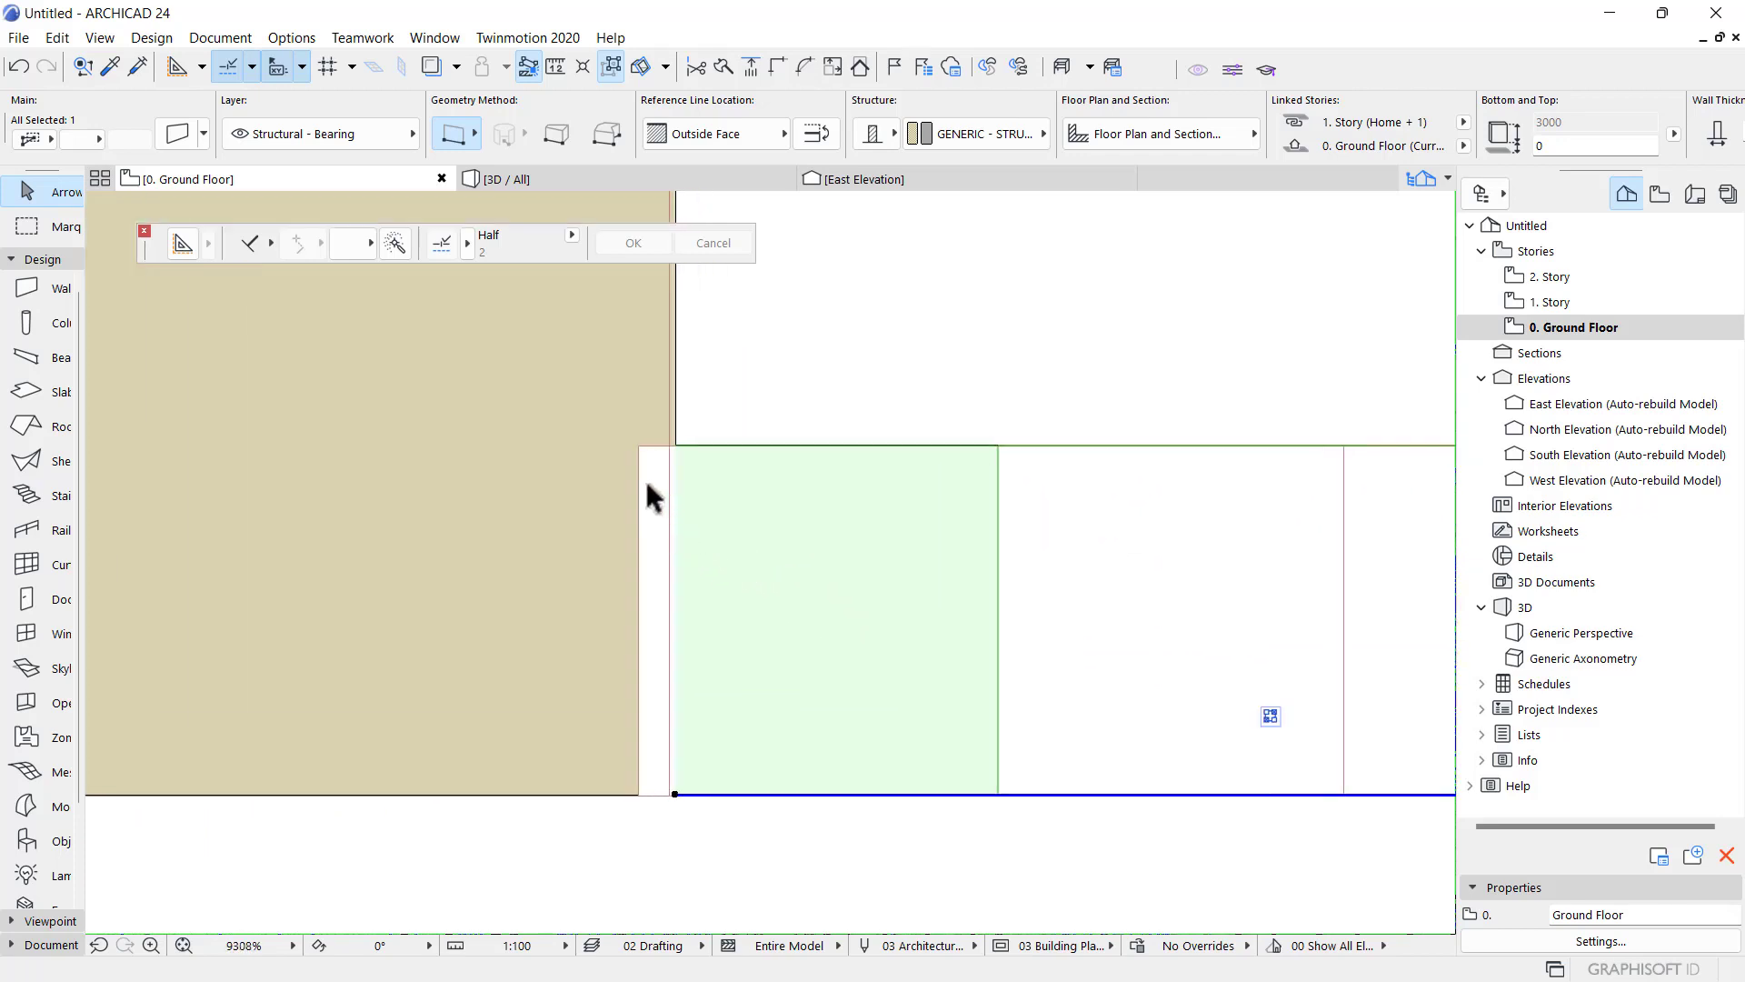
{"action": "left_click", "coordinate": [636, 461]}
{"action": "scroll", "coordinate": [640, 453], "scroll_direction": "up", "scroll_amount": 1}
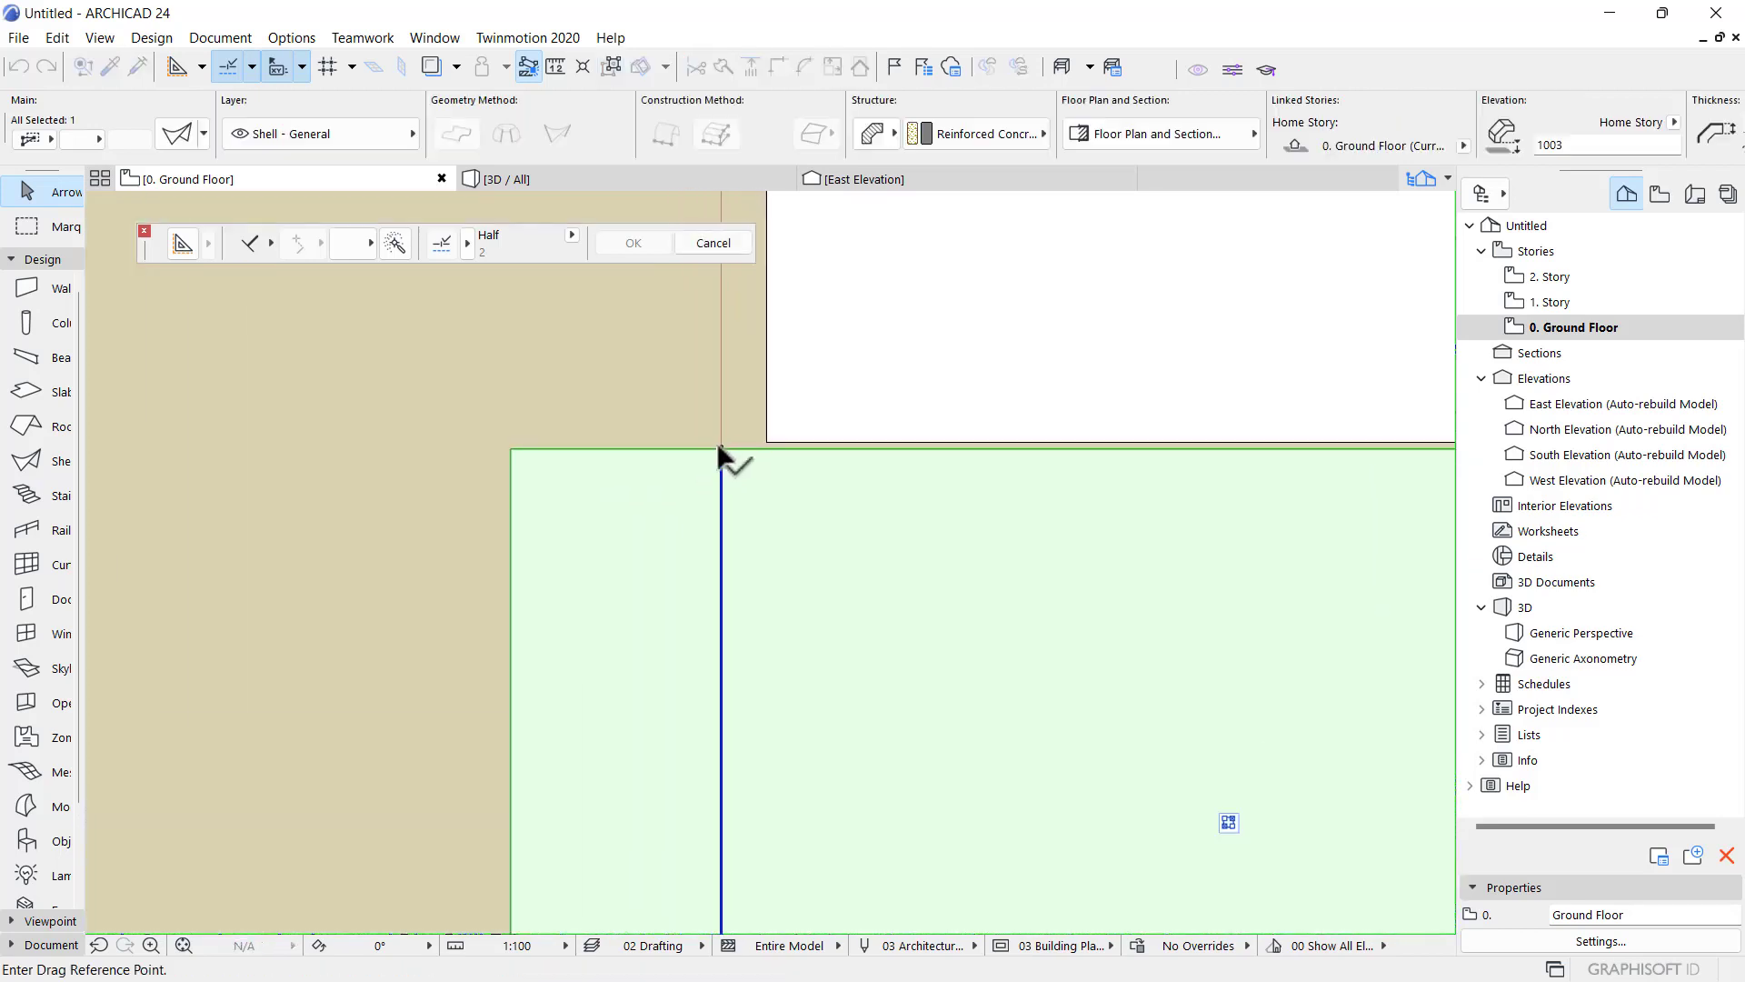
{"action": "left_click", "coordinate": [720, 443]}
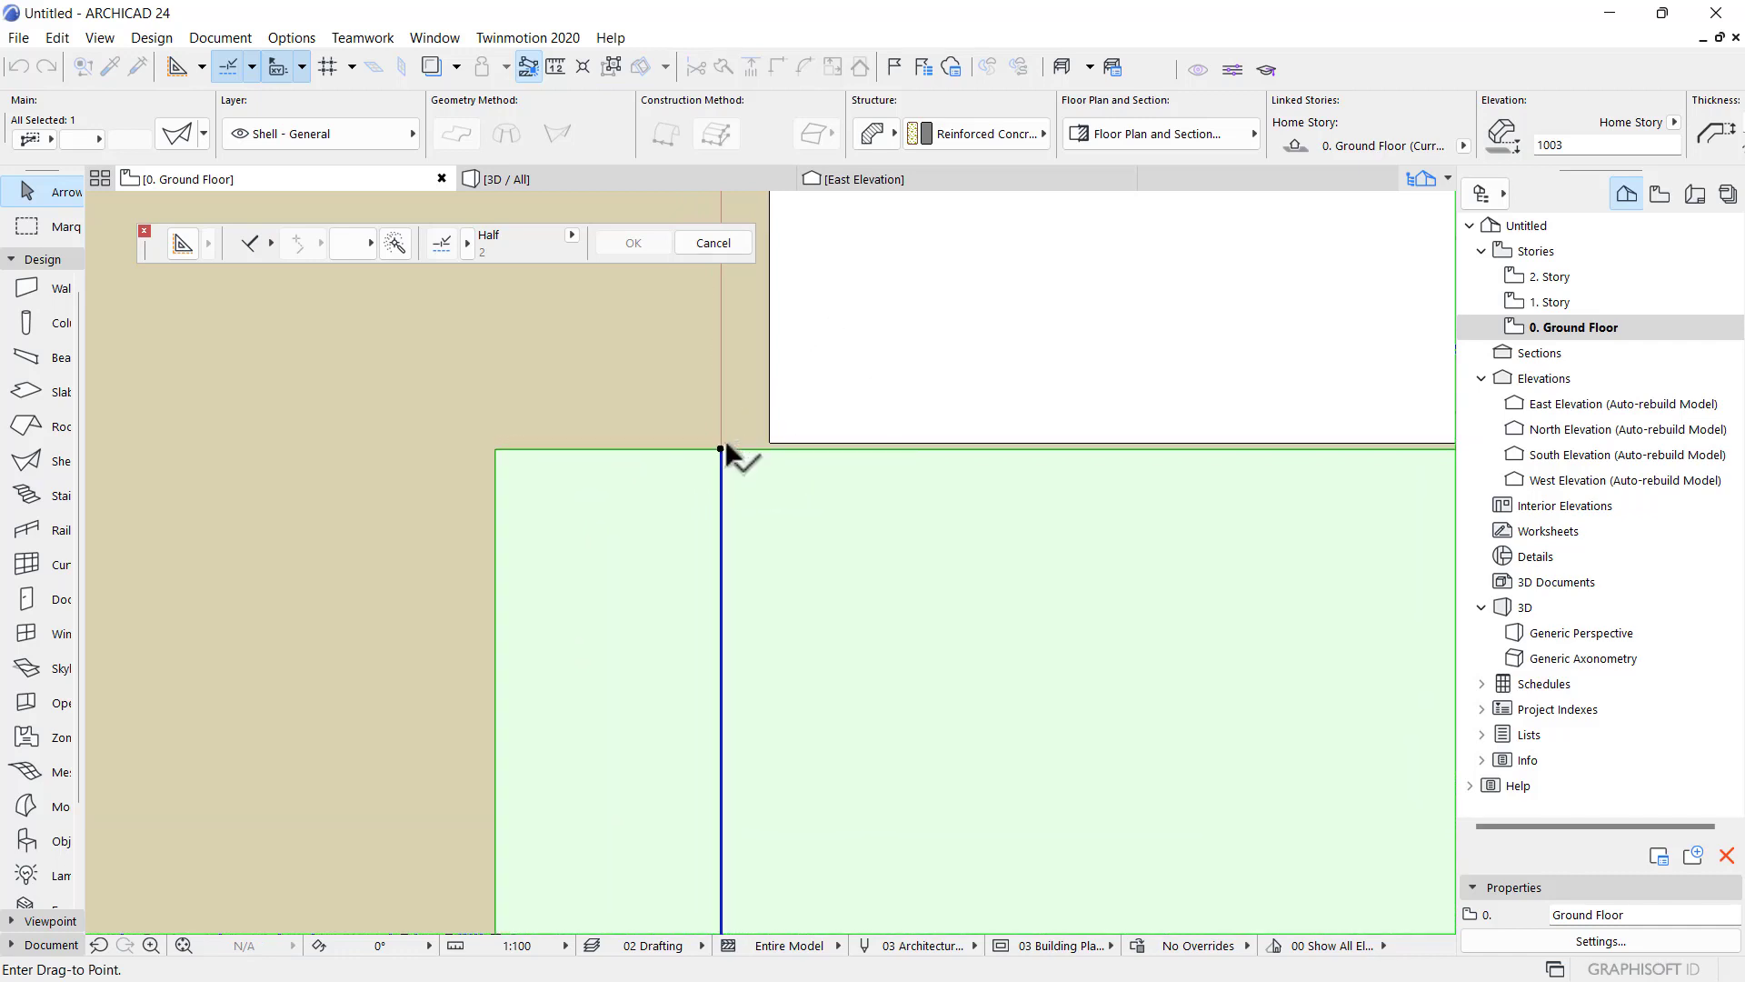
{"action": "scroll", "coordinate": [725, 444], "scroll_direction": "up", "scroll_amount": 2}
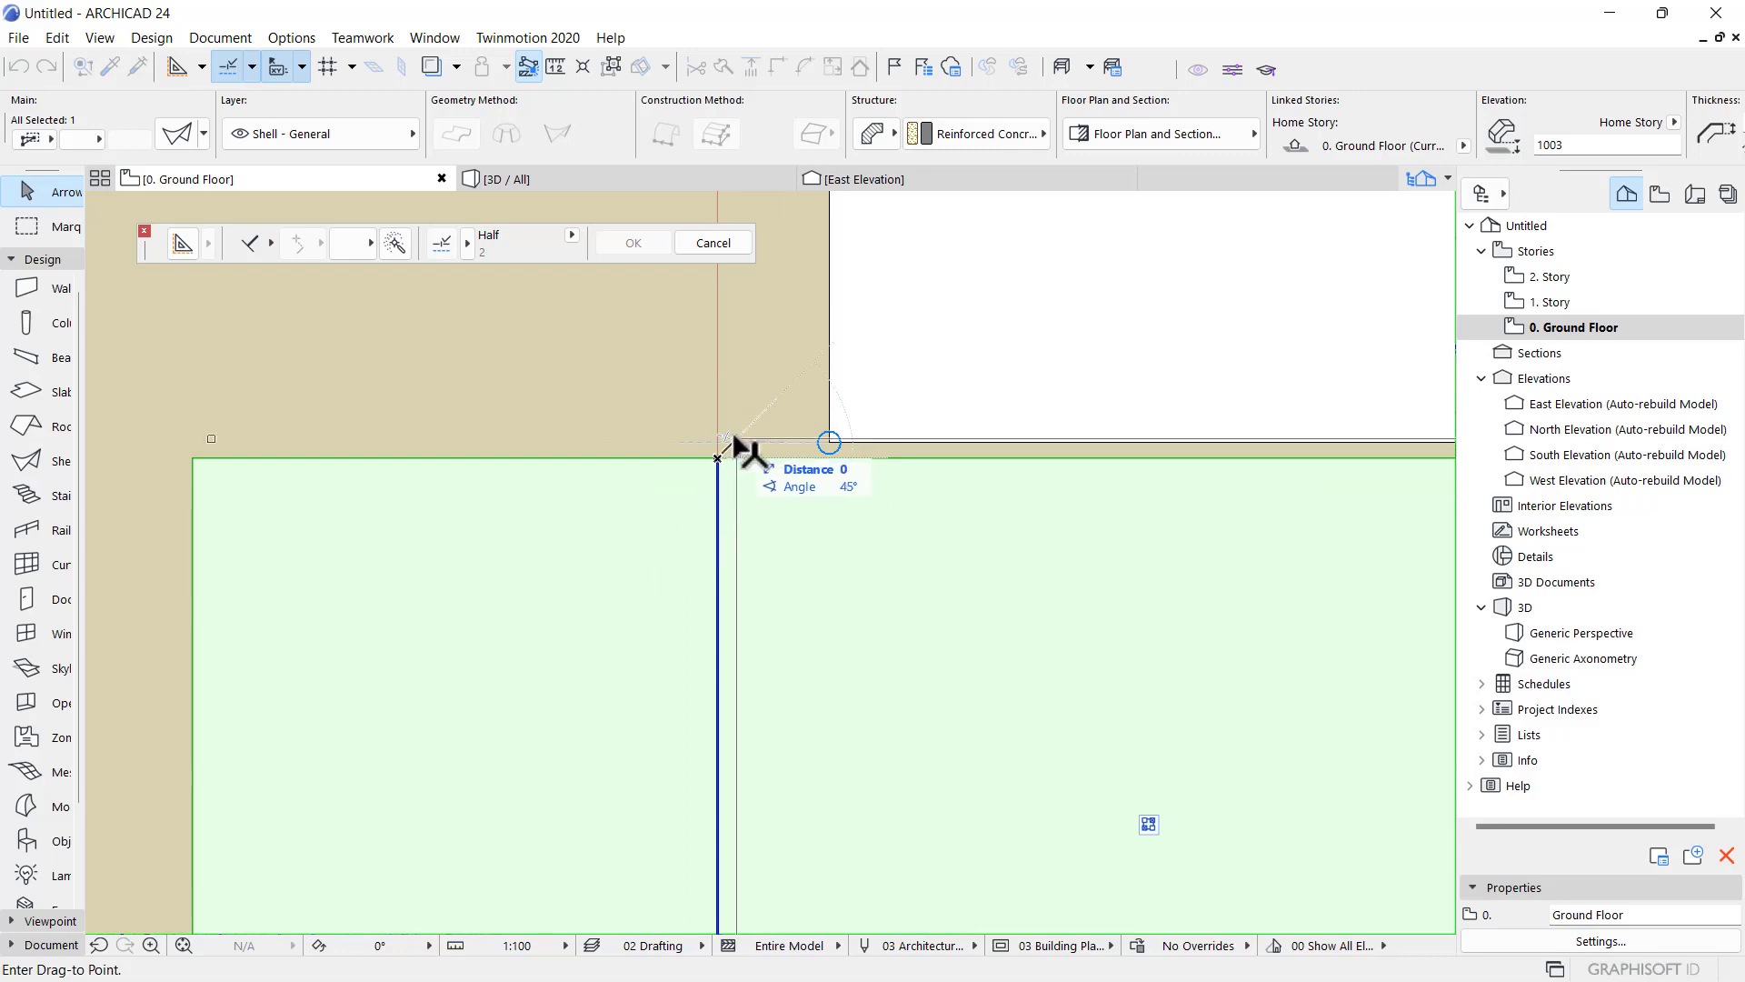
{"action": "left_click", "coordinate": [718, 443]}
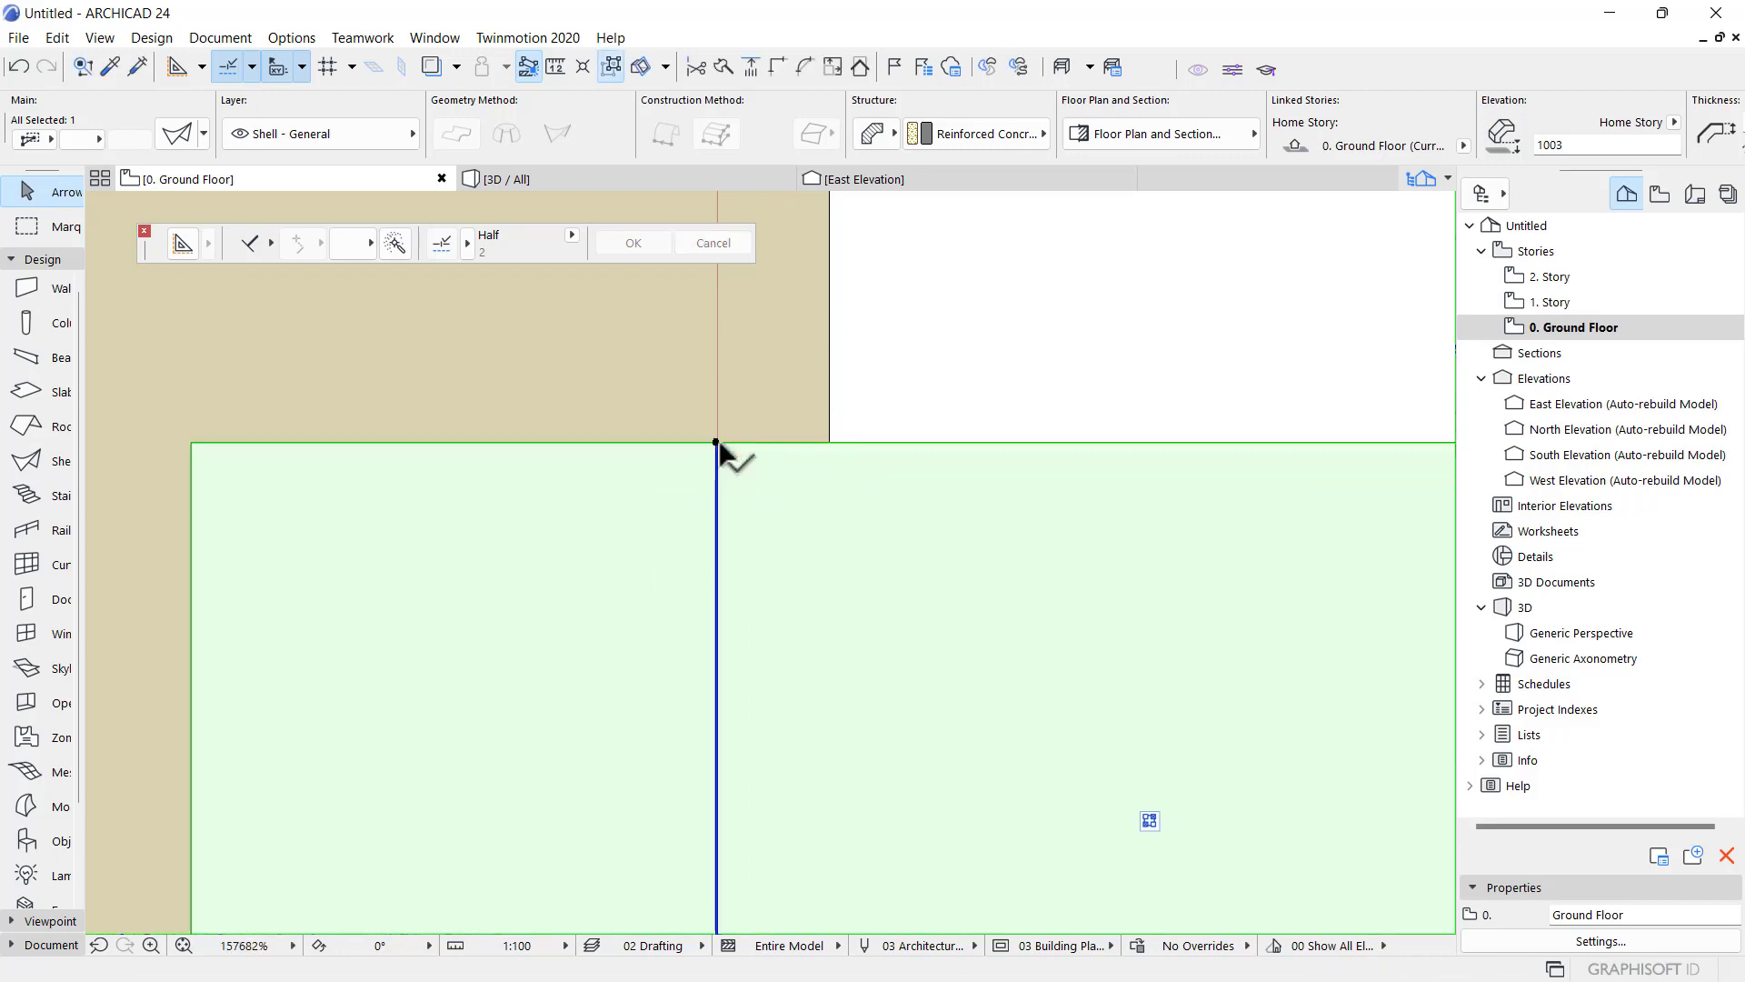
- Move the stepped shell on the plan so its corner lines up with the thicker wall's outer edge at the joint
{"action": "scroll", "coordinate": [793, 470], "scroll_direction": "down", "scroll_amount": 10}
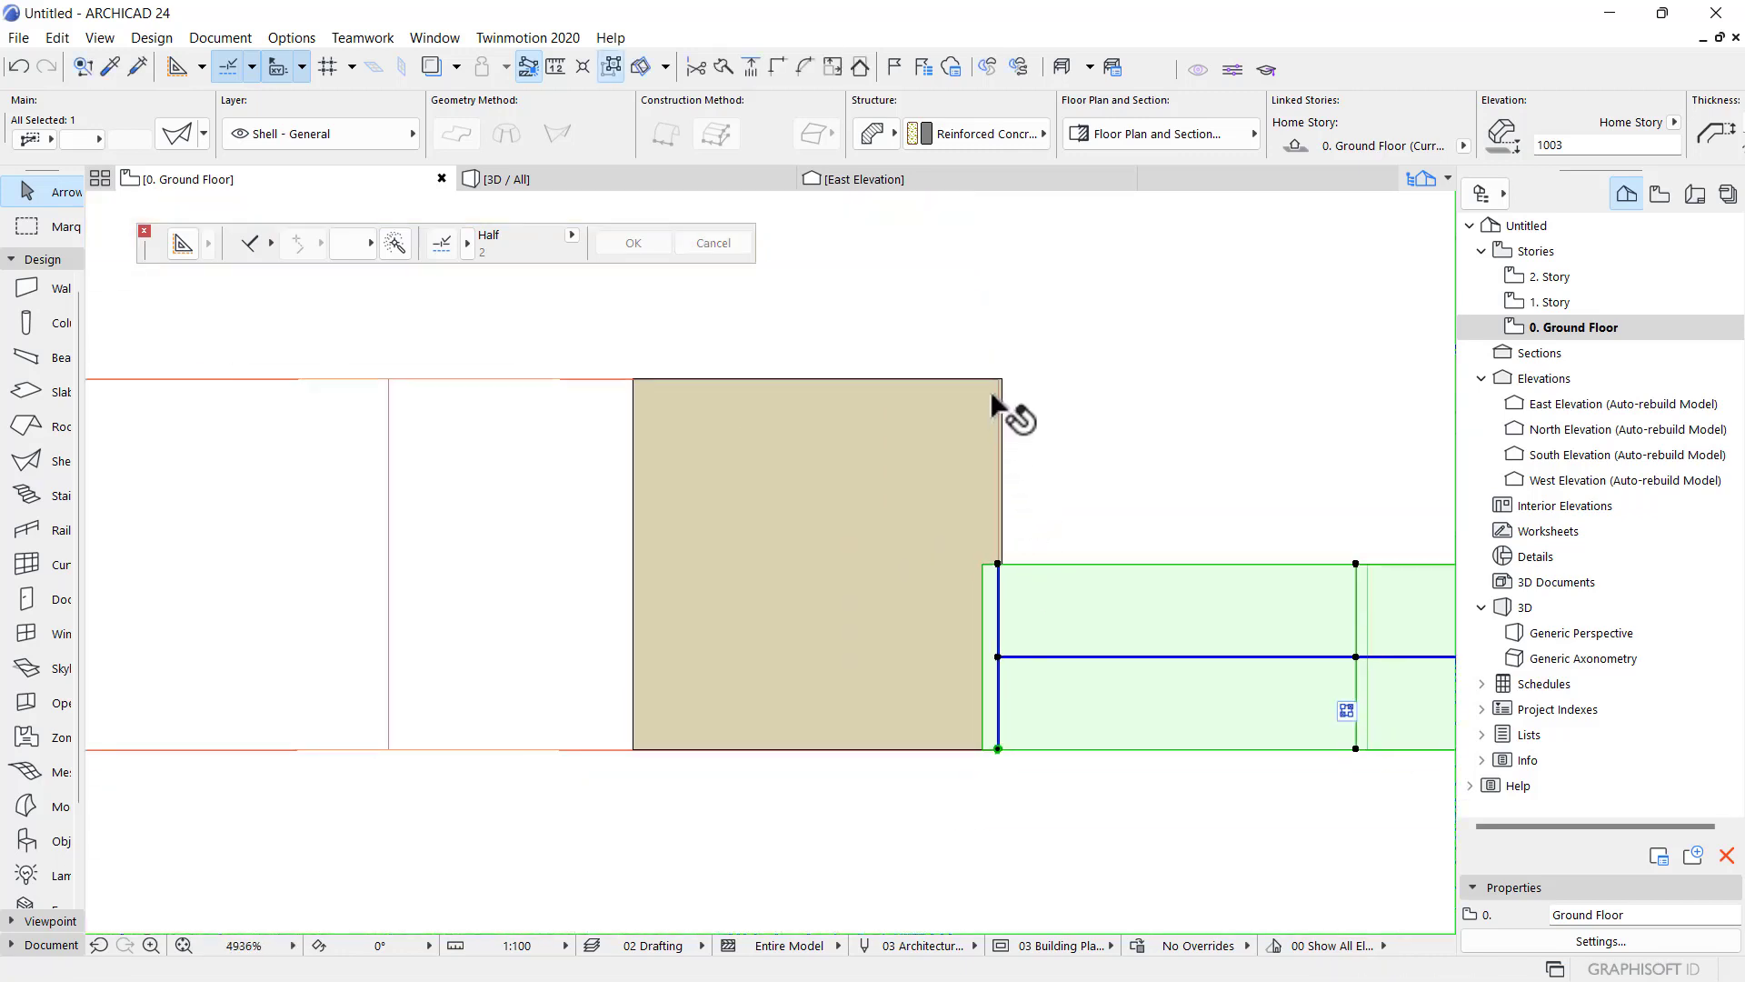
{"action": "scroll", "coordinate": [994, 403], "scroll_direction": "up", "scroll_amount": 6}
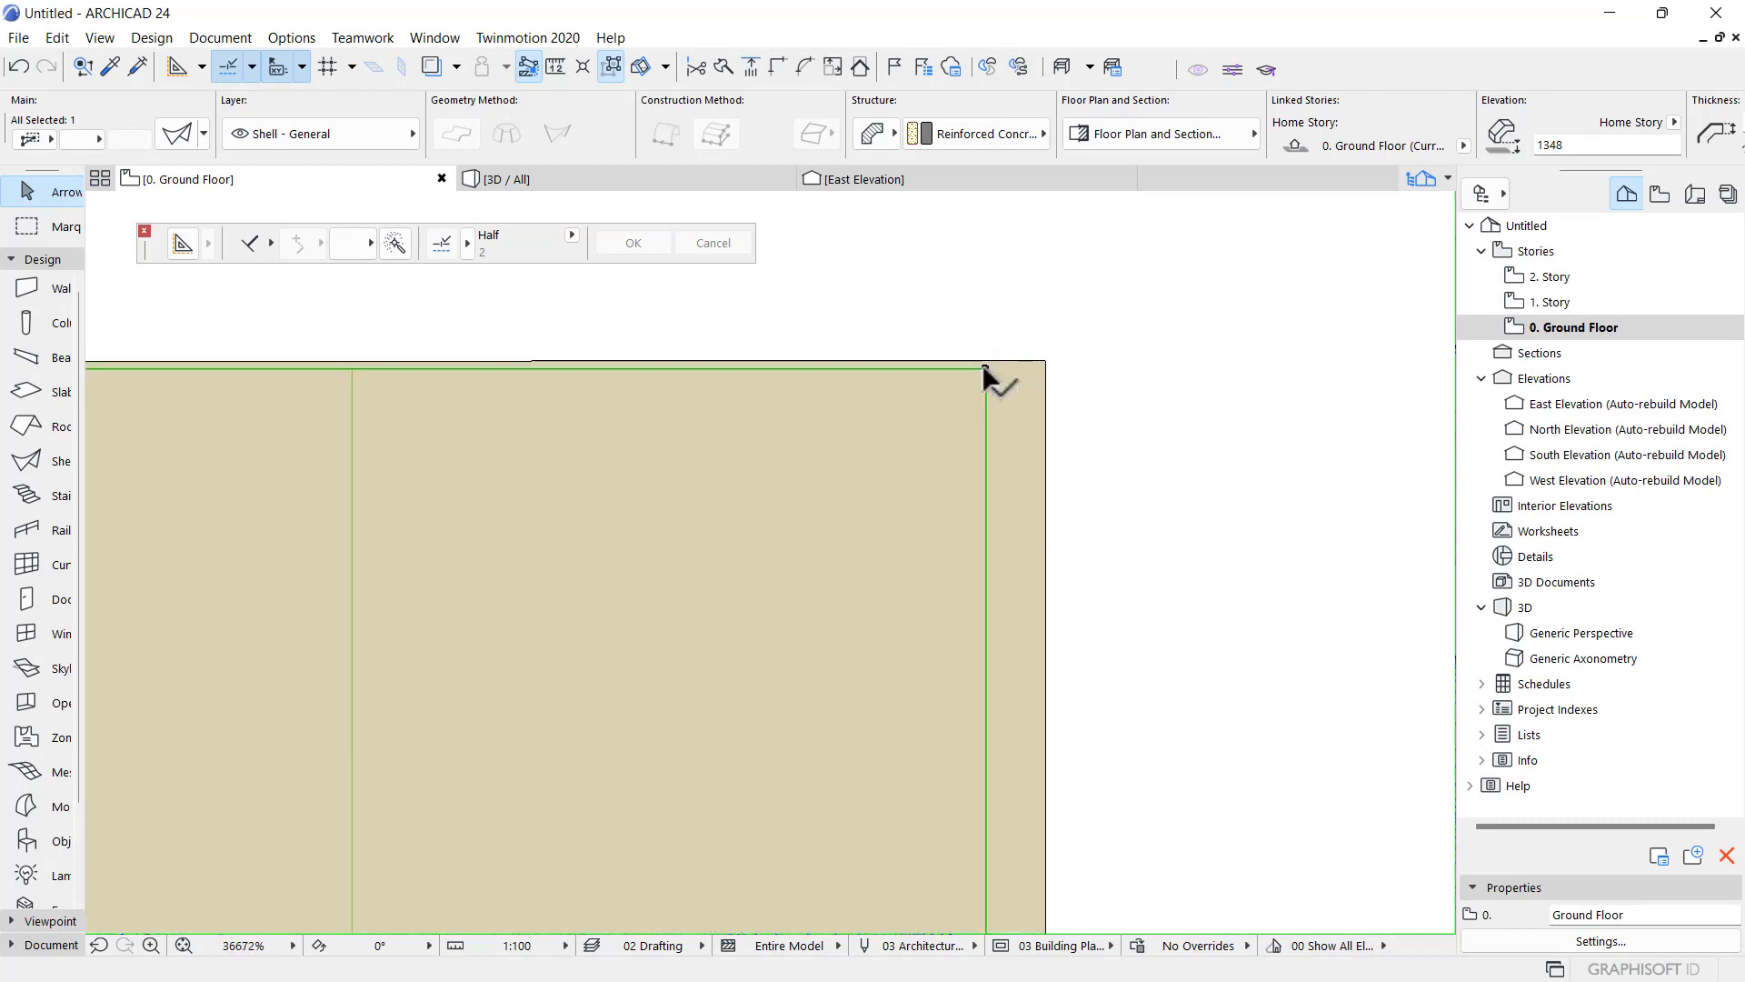
{"action": "scroll", "coordinate": [985, 363], "scroll_direction": "down", "scroll_amount": 4}
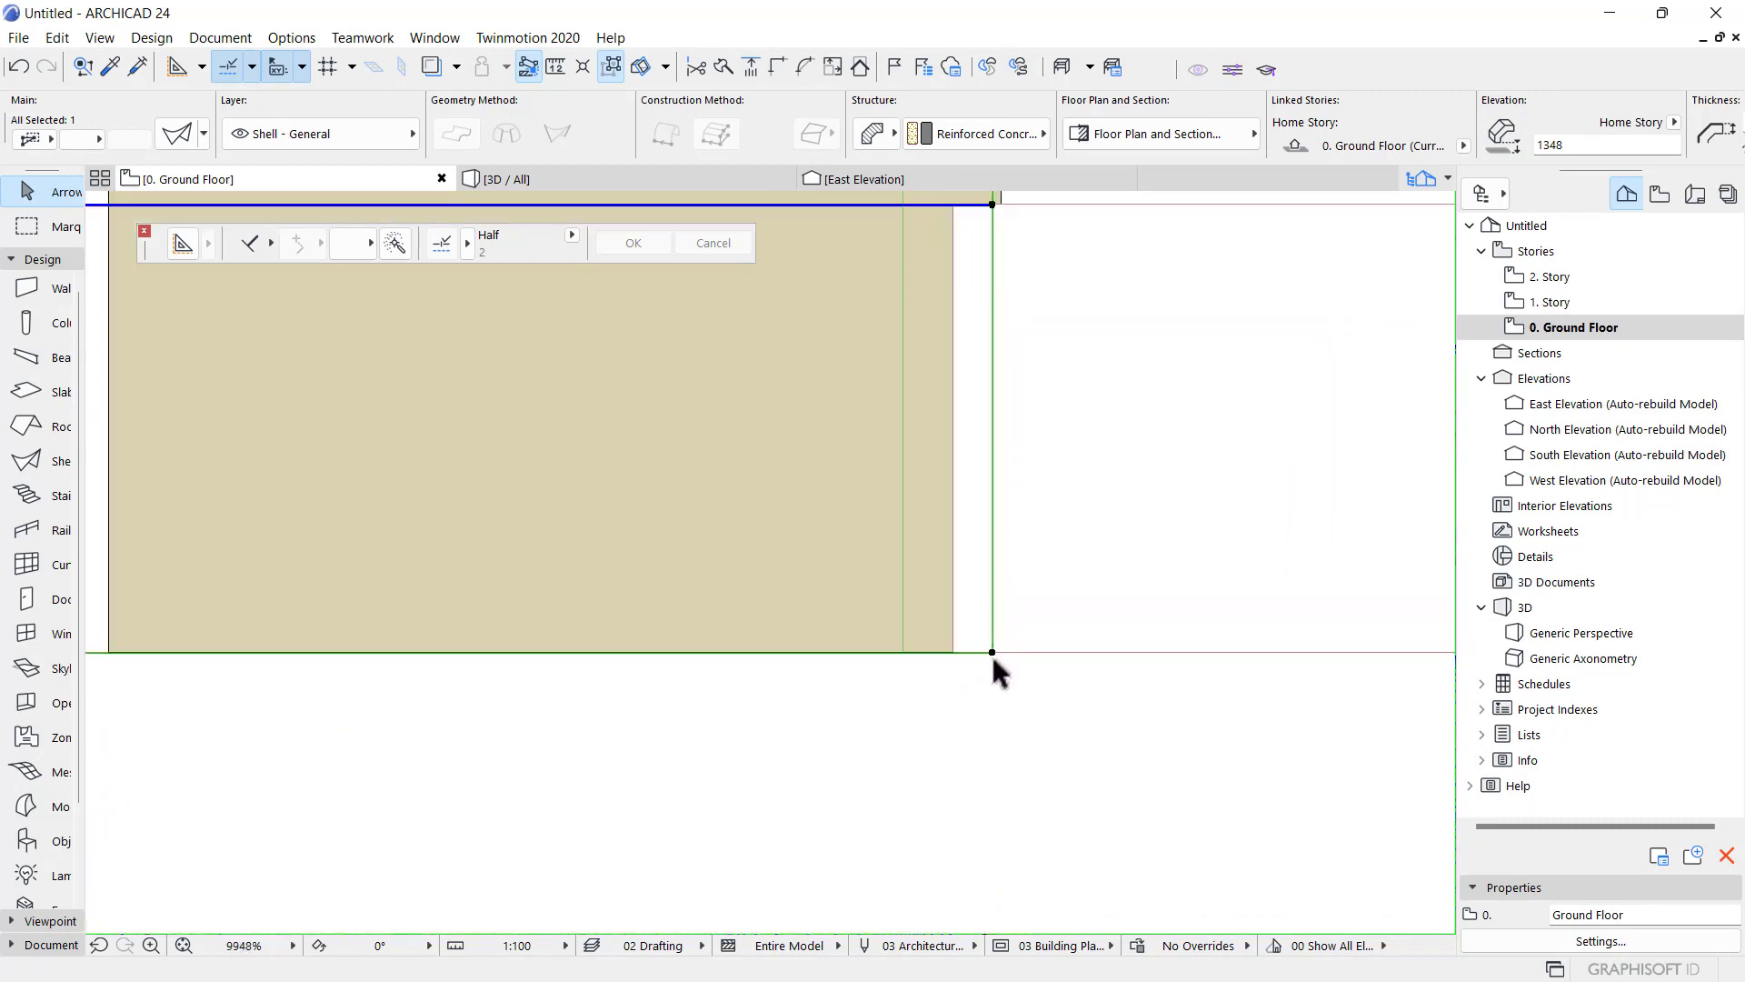
{"action": "scroll", "coordinate": [991, 654], "scroll_direction": "up", "scroll_amount": 3}
{"action": "scroll", "coordinate": [918, 784], "scroll_direction": "down", "scroll_amount": 7}
{"action": "scroll", "coordinate": [935, 503], "scroll_direction": "up", "scroll_amount": 4}
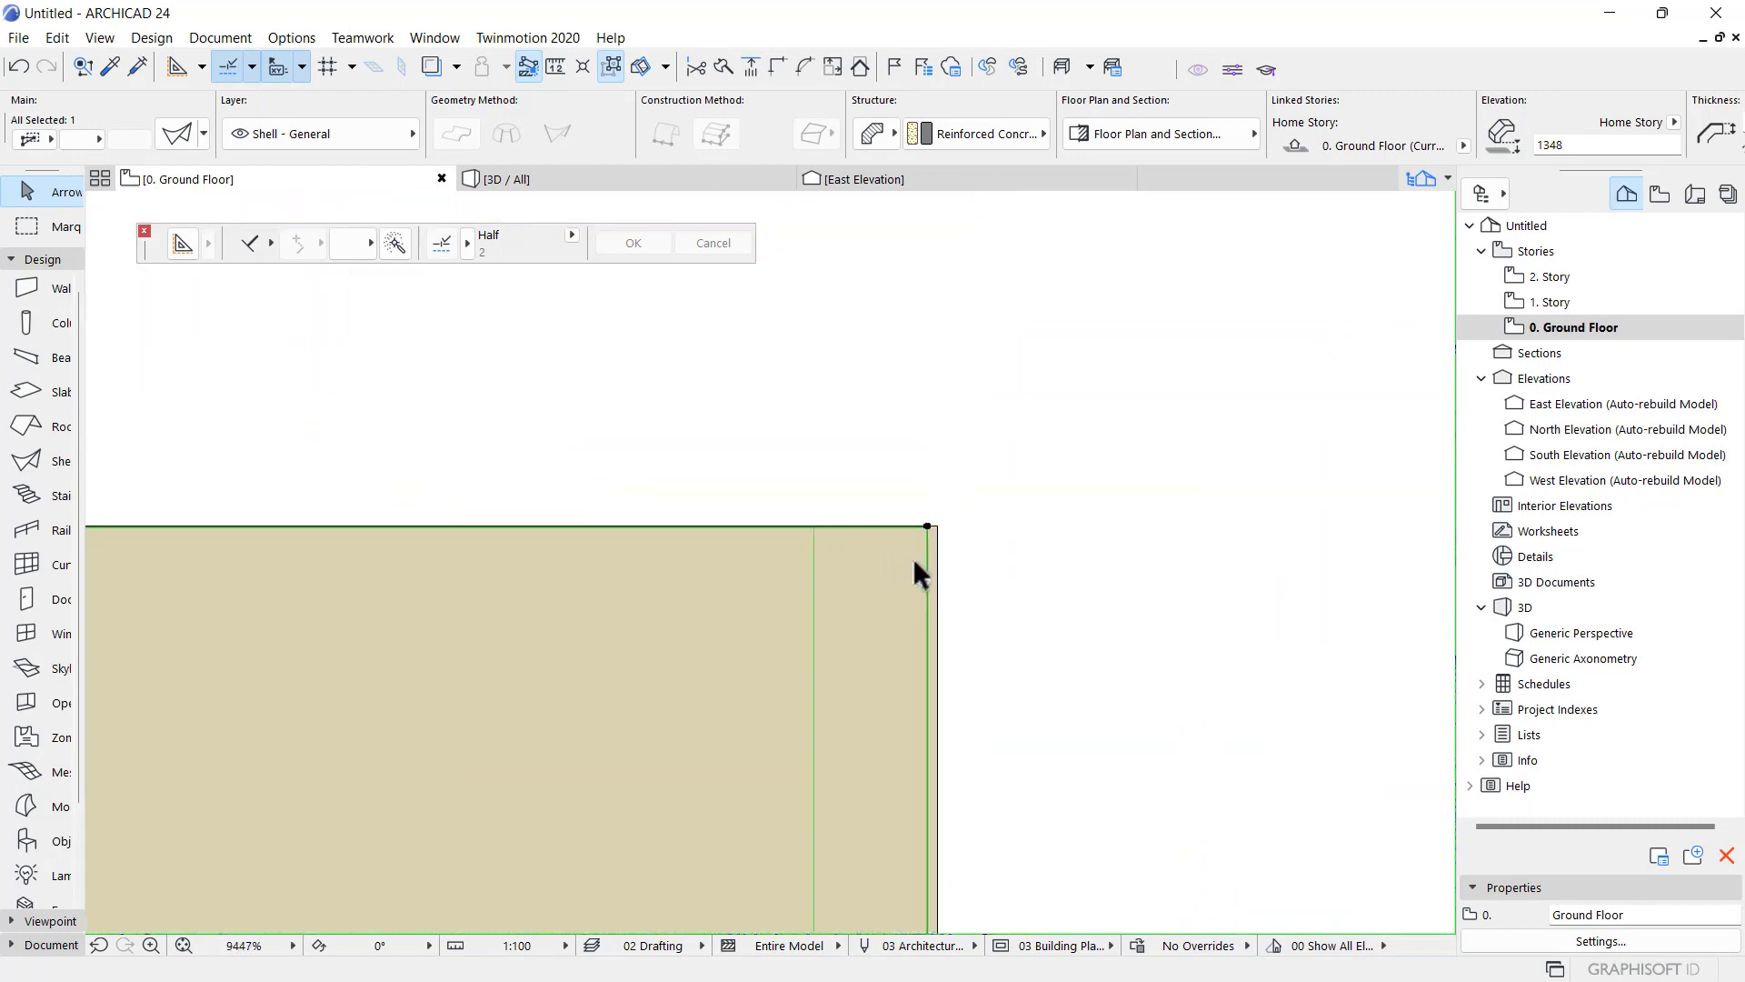
{"action": "scroll", "coordinate": [913, 558], "scroll_direction": "up", "scroll_amount": 1}
{"action": "key", "text": "ctrl+d"}
{"action": "scroll", "coordinate": [939, 511], "scroll_direction": "up", "scroll_amount": 2}
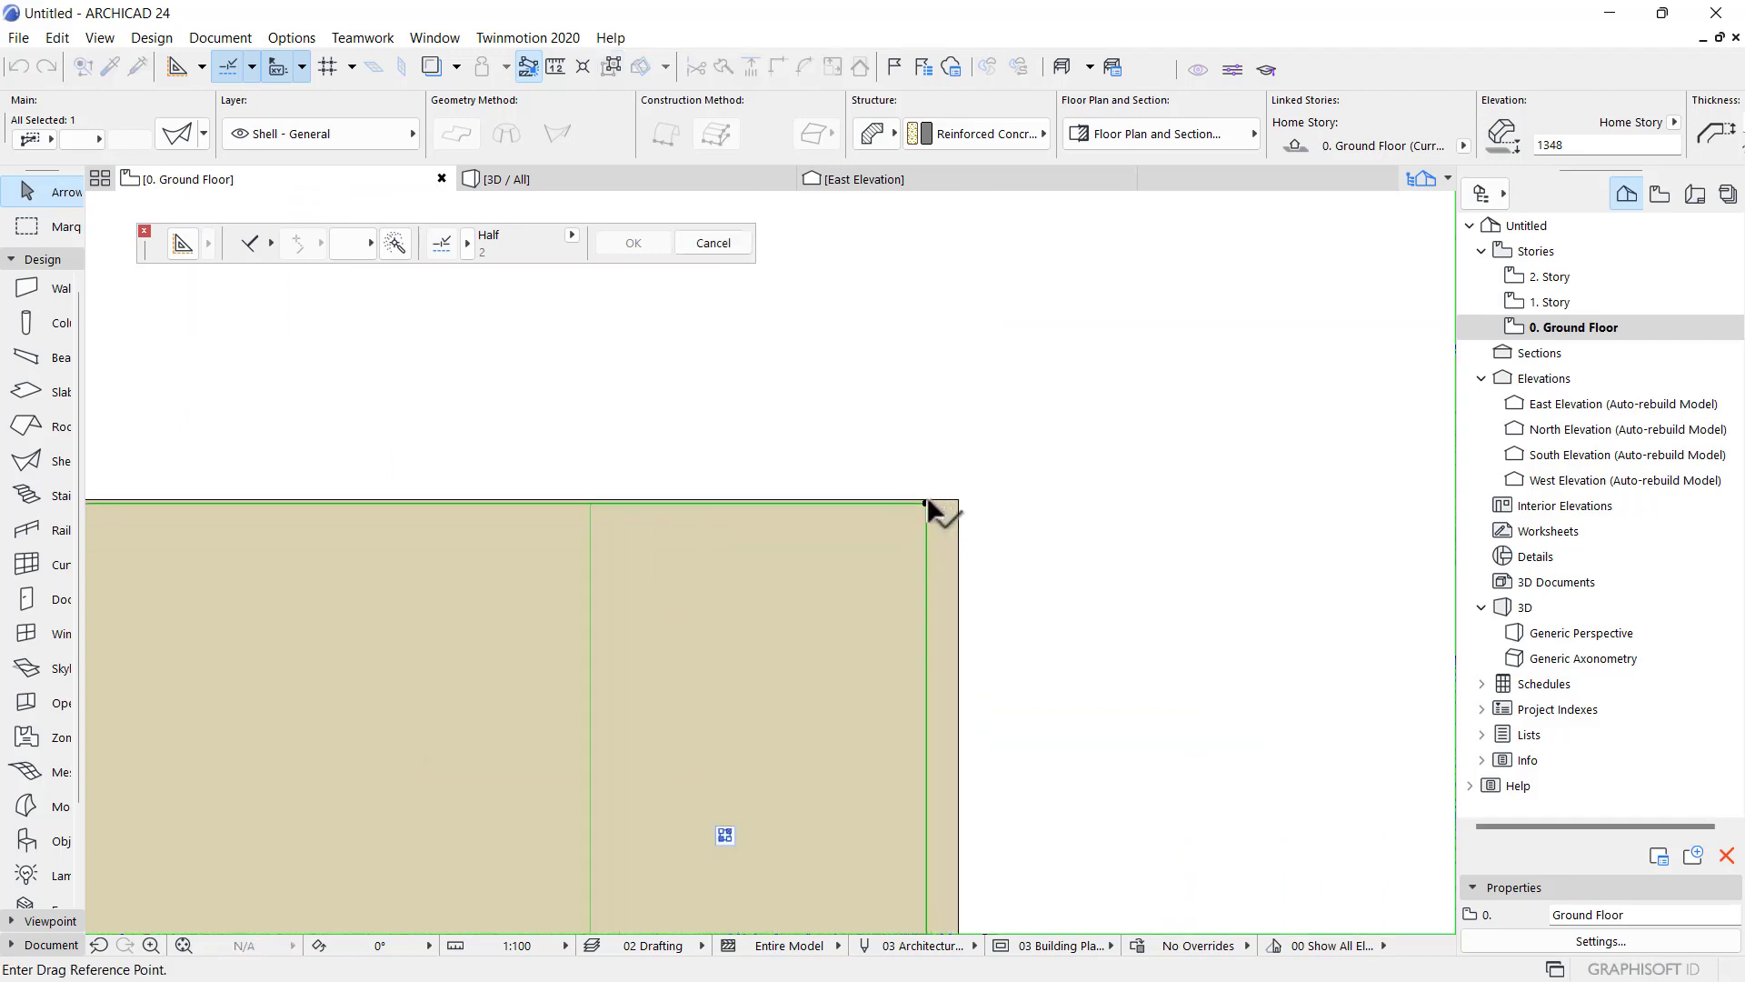
{"action": "left_click", "coordinate": [926, 500]}
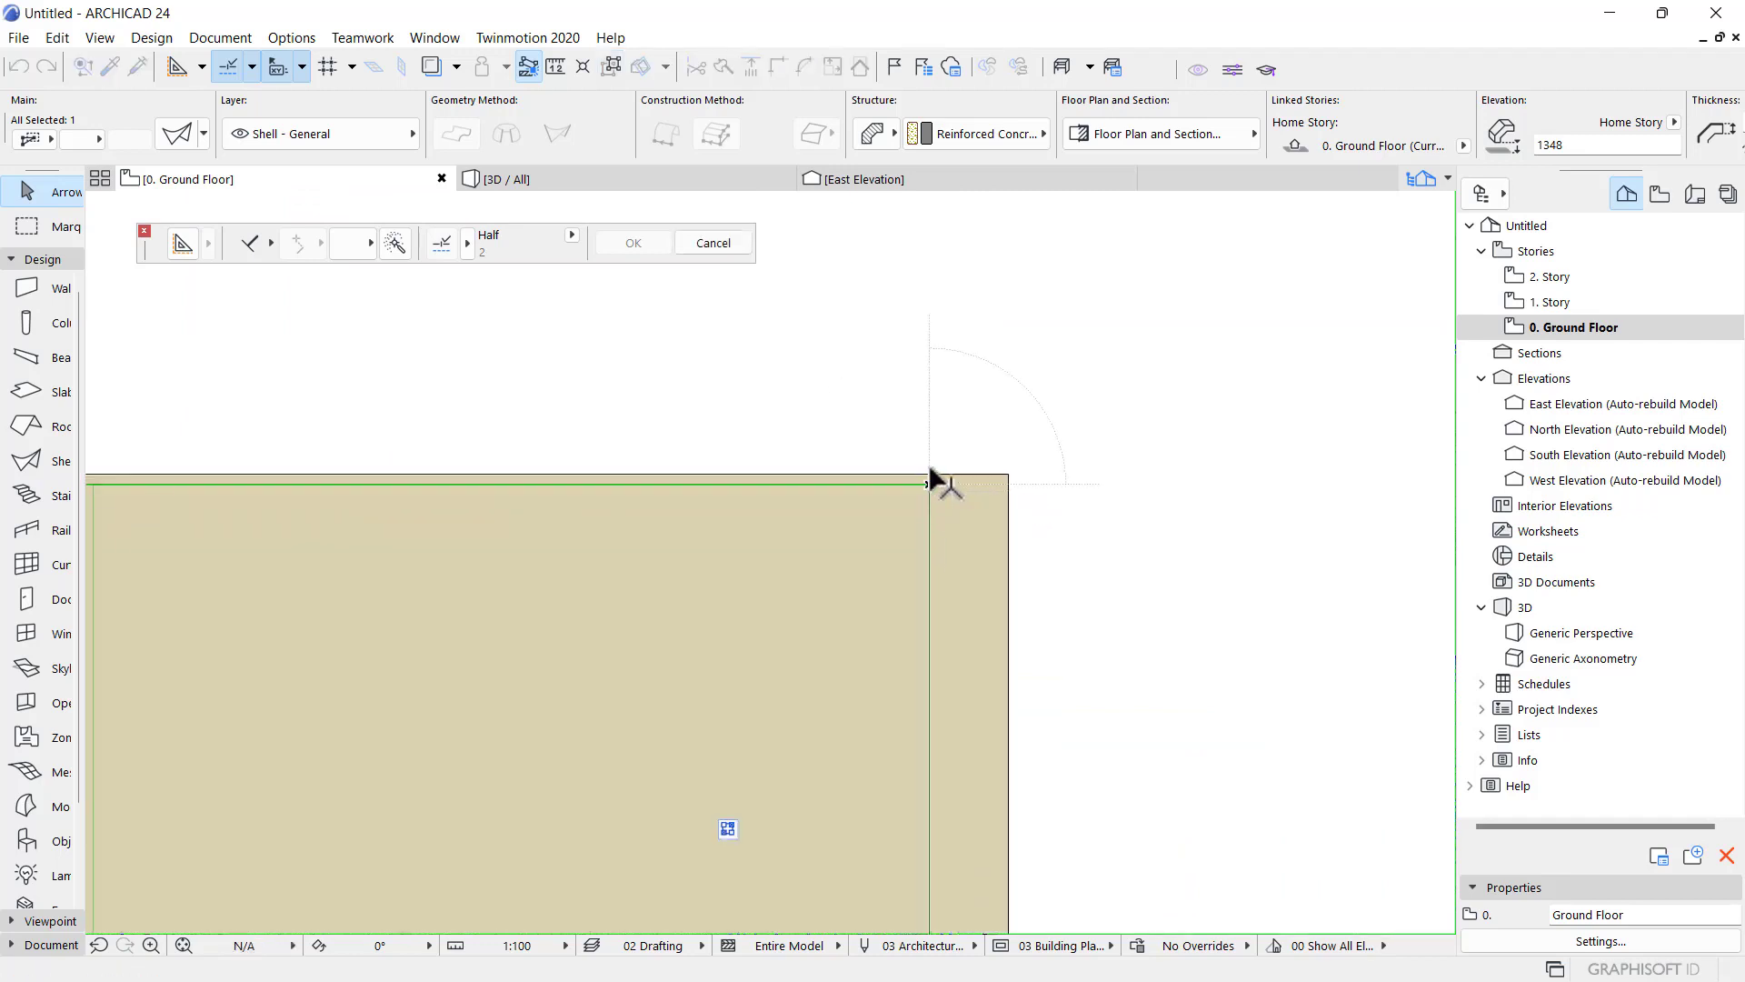
{"action": "scroll", "coordinate": [802, 387], "scroll_direction": "down", "scroll_amount": 10}
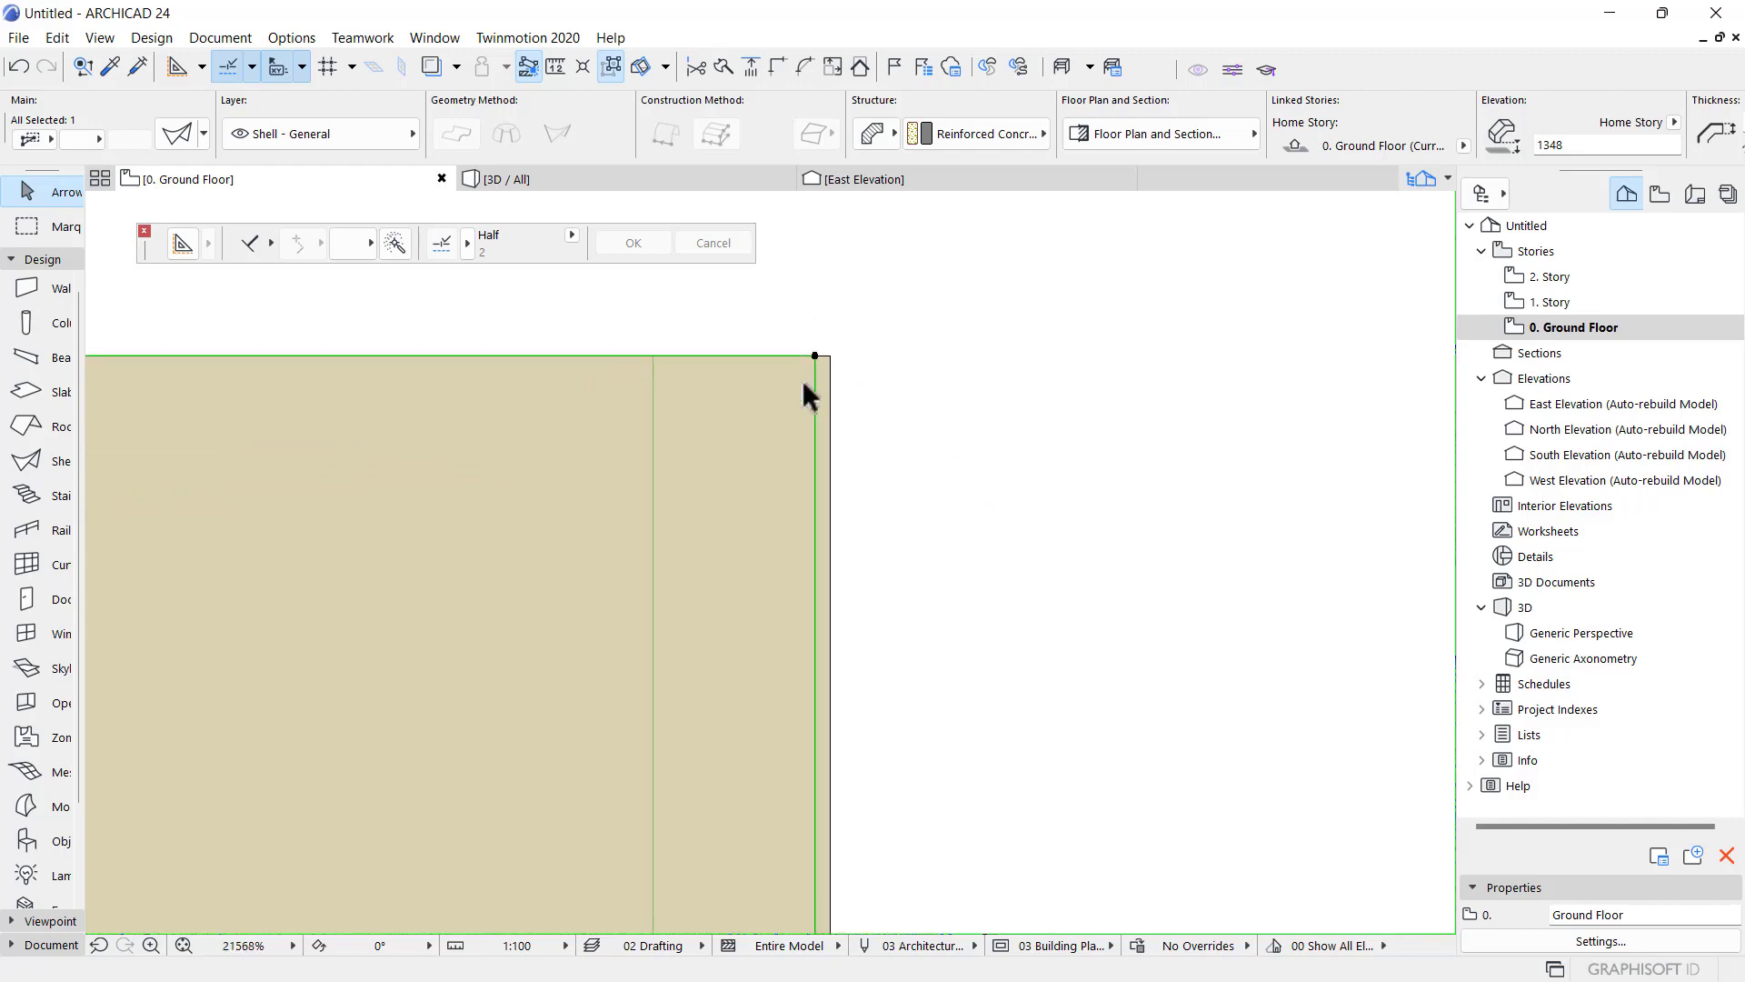
- In the South Elevation, raise the wavy shell vertically to an elevation of 1078, clear of the thinner wall's upper windows
{"action": "left_click", "coordinate": [705, 177]}
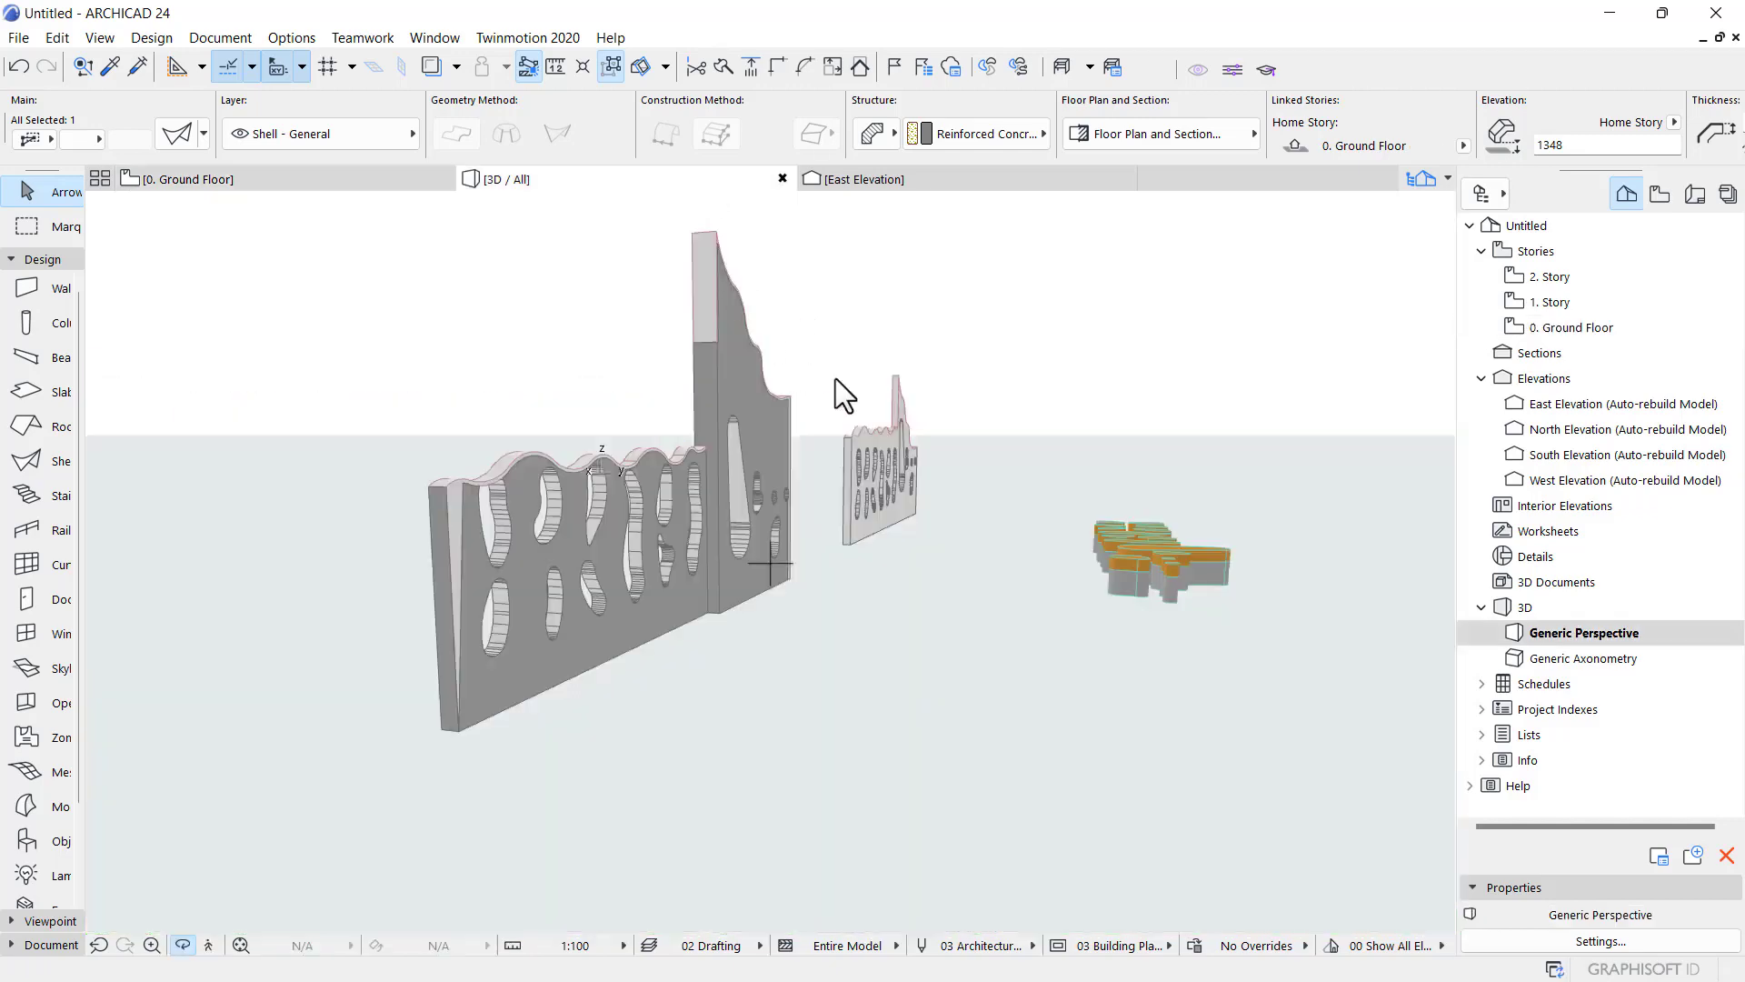
{"action": "middle_click_drag", "start_coordinate": [803, 432], "coordinate": [461, 398], "text": "shift"}
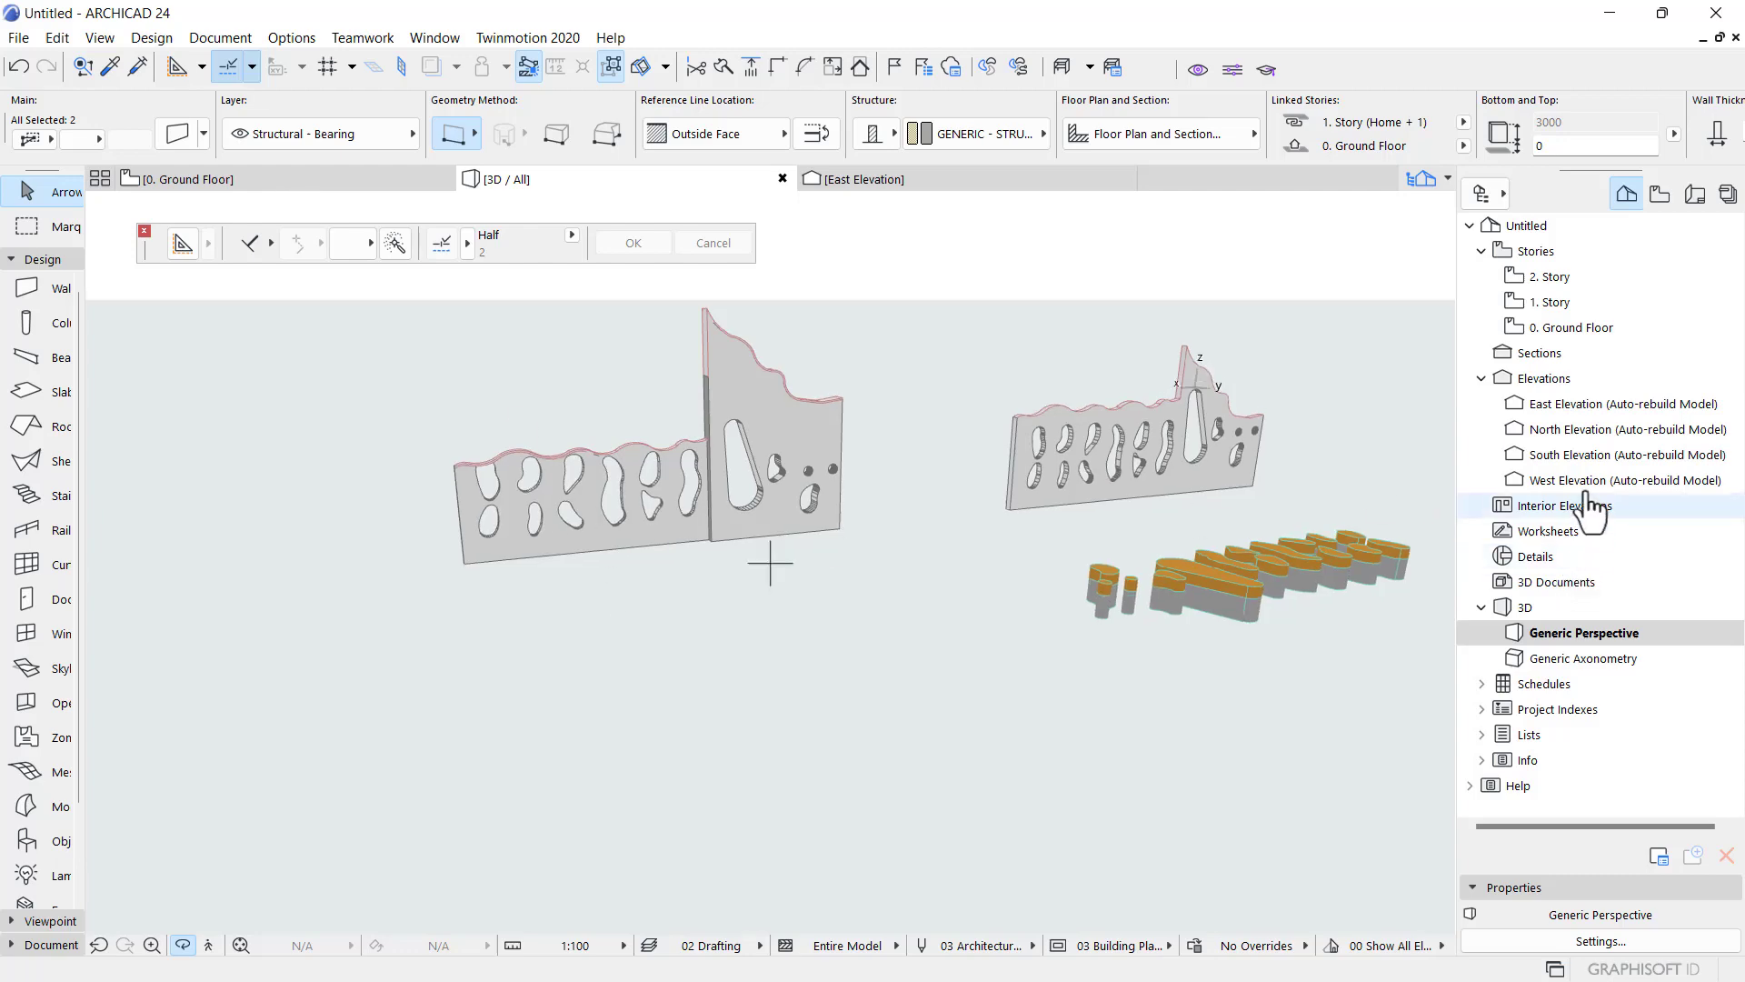
{"action": "double_click", "coordinate": [1597, 455]}
{"action": "scroll", "coordinate": [1000, 608], "scroll_direction": "down", "scroll_amount": 3}
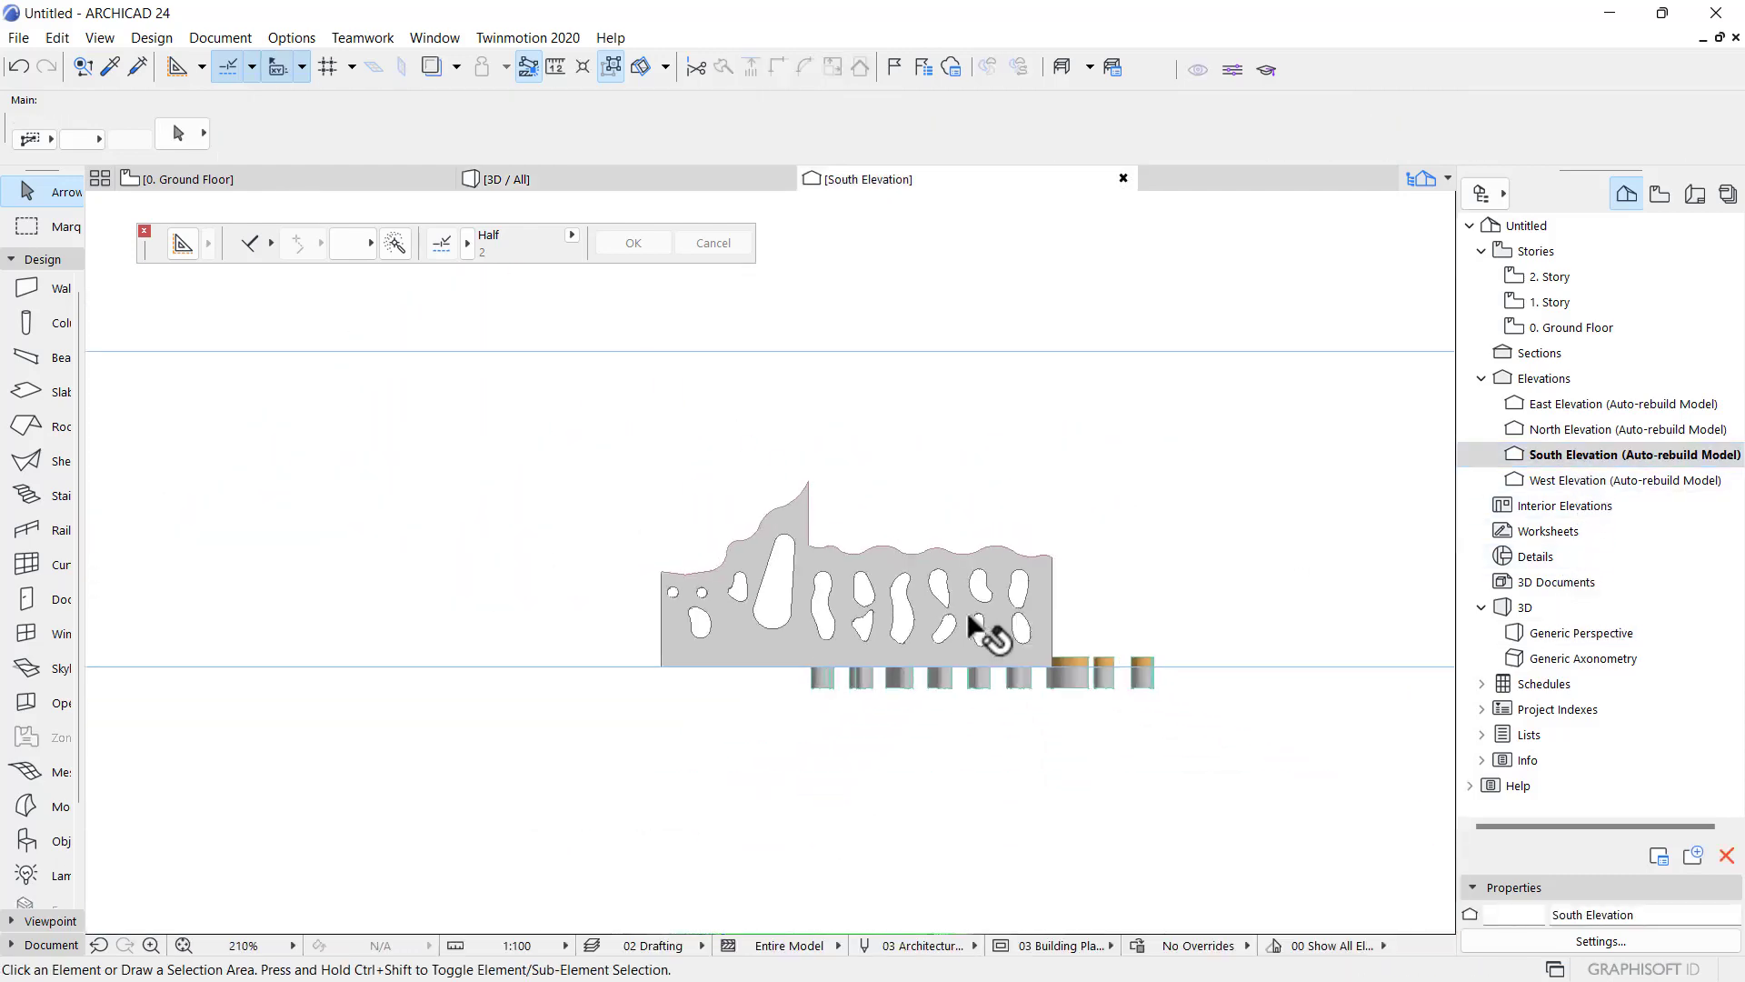
{"action": "scroll", "coordinate": [954, 509], "scroll_direction": "down", "scroll_amount": 4}
{"action": "scroll", "coordinate": [1200, 545], "scroll_direction": "up", "scroll_amount": 5}
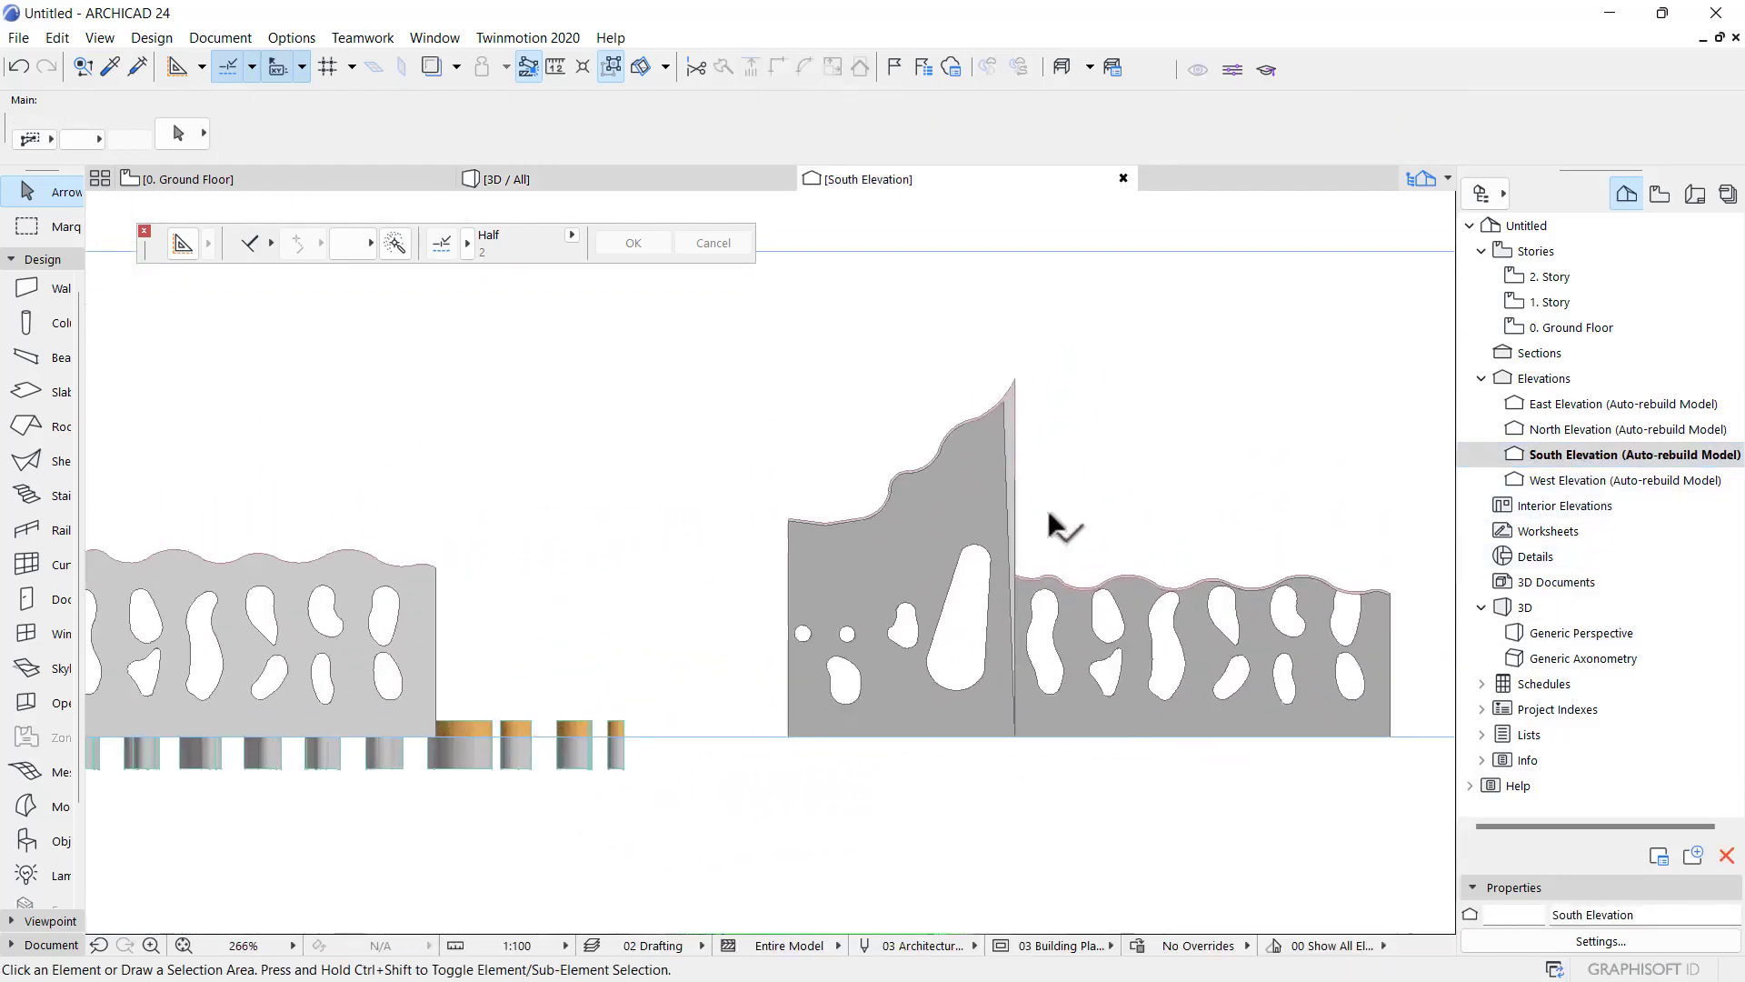
{"action": "scroll", "coordinate": [1045, 527], "scroll_direction": "up", "scroll_amount": 5}
{"action": "left_click", "coordinate": [975, 309]}
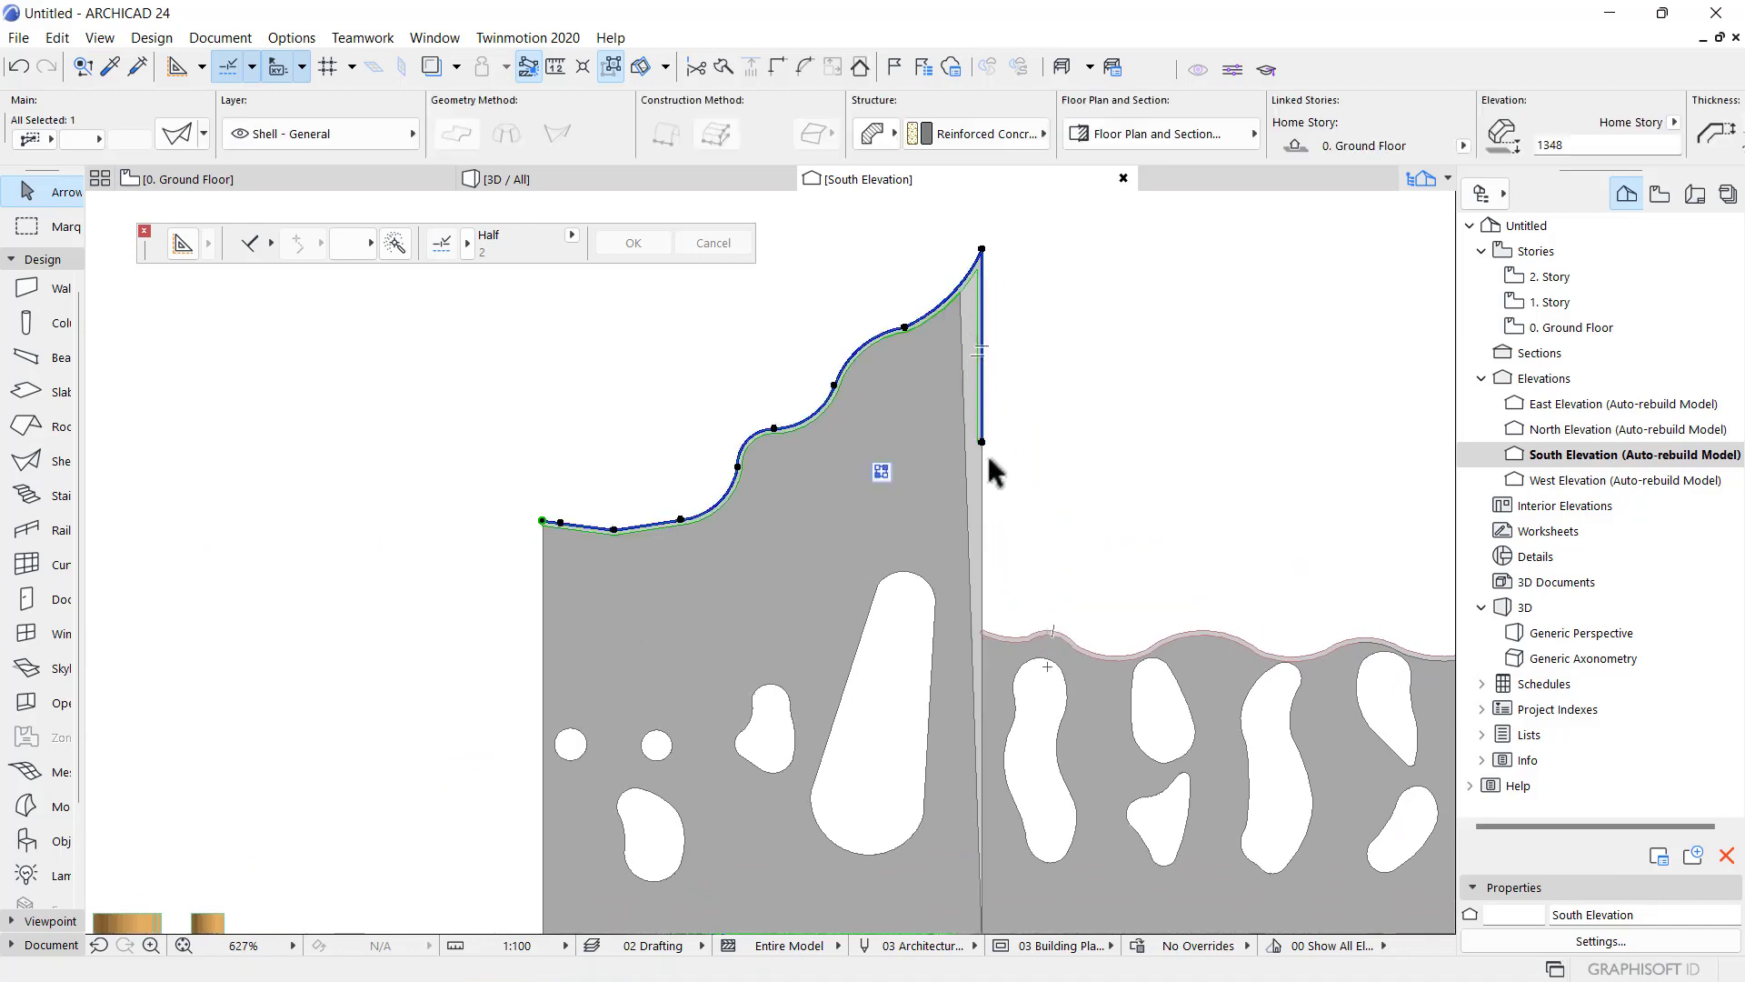
{"action": "scroll", "coordinate": [1000, 559], "scroll_direction": "down", "scroll_amount": 5}
{"action": "scroll", "coordinate": [1099, 615], "scroll_direction": "up", "scroll_amount": 7}
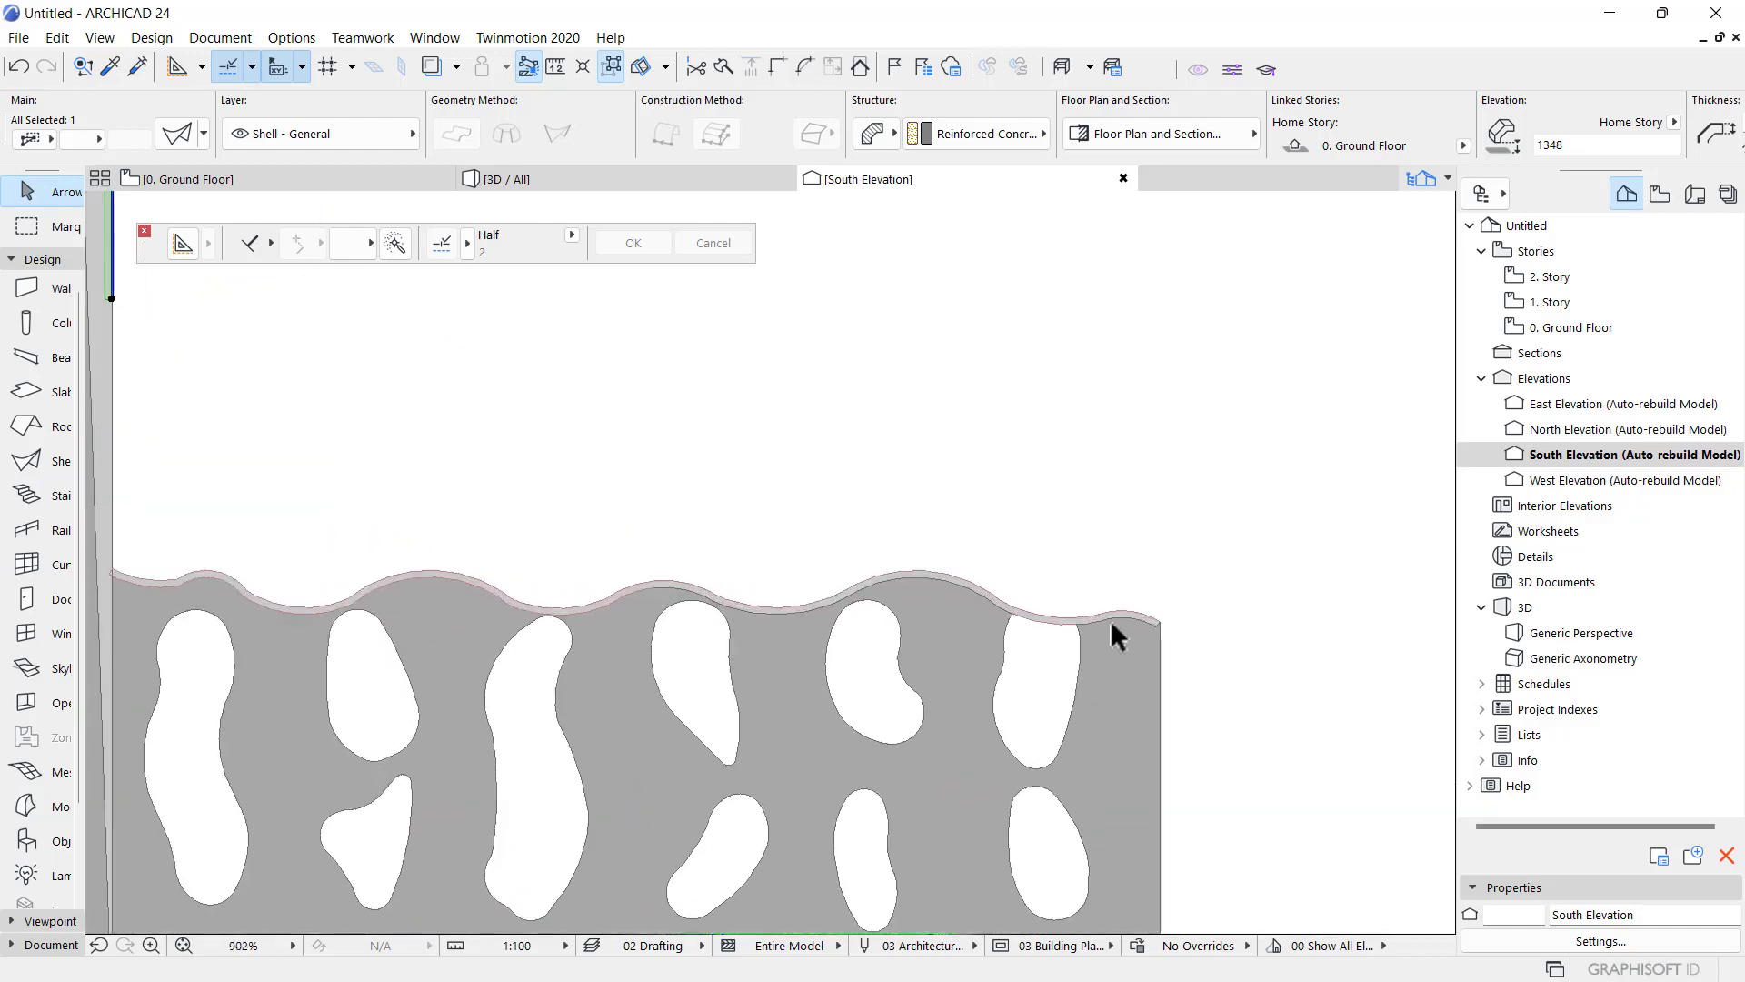
{"action": "scroll", "coordinate": [1155, 625], "scroll_direction": "up", "scroll_amount": 2}
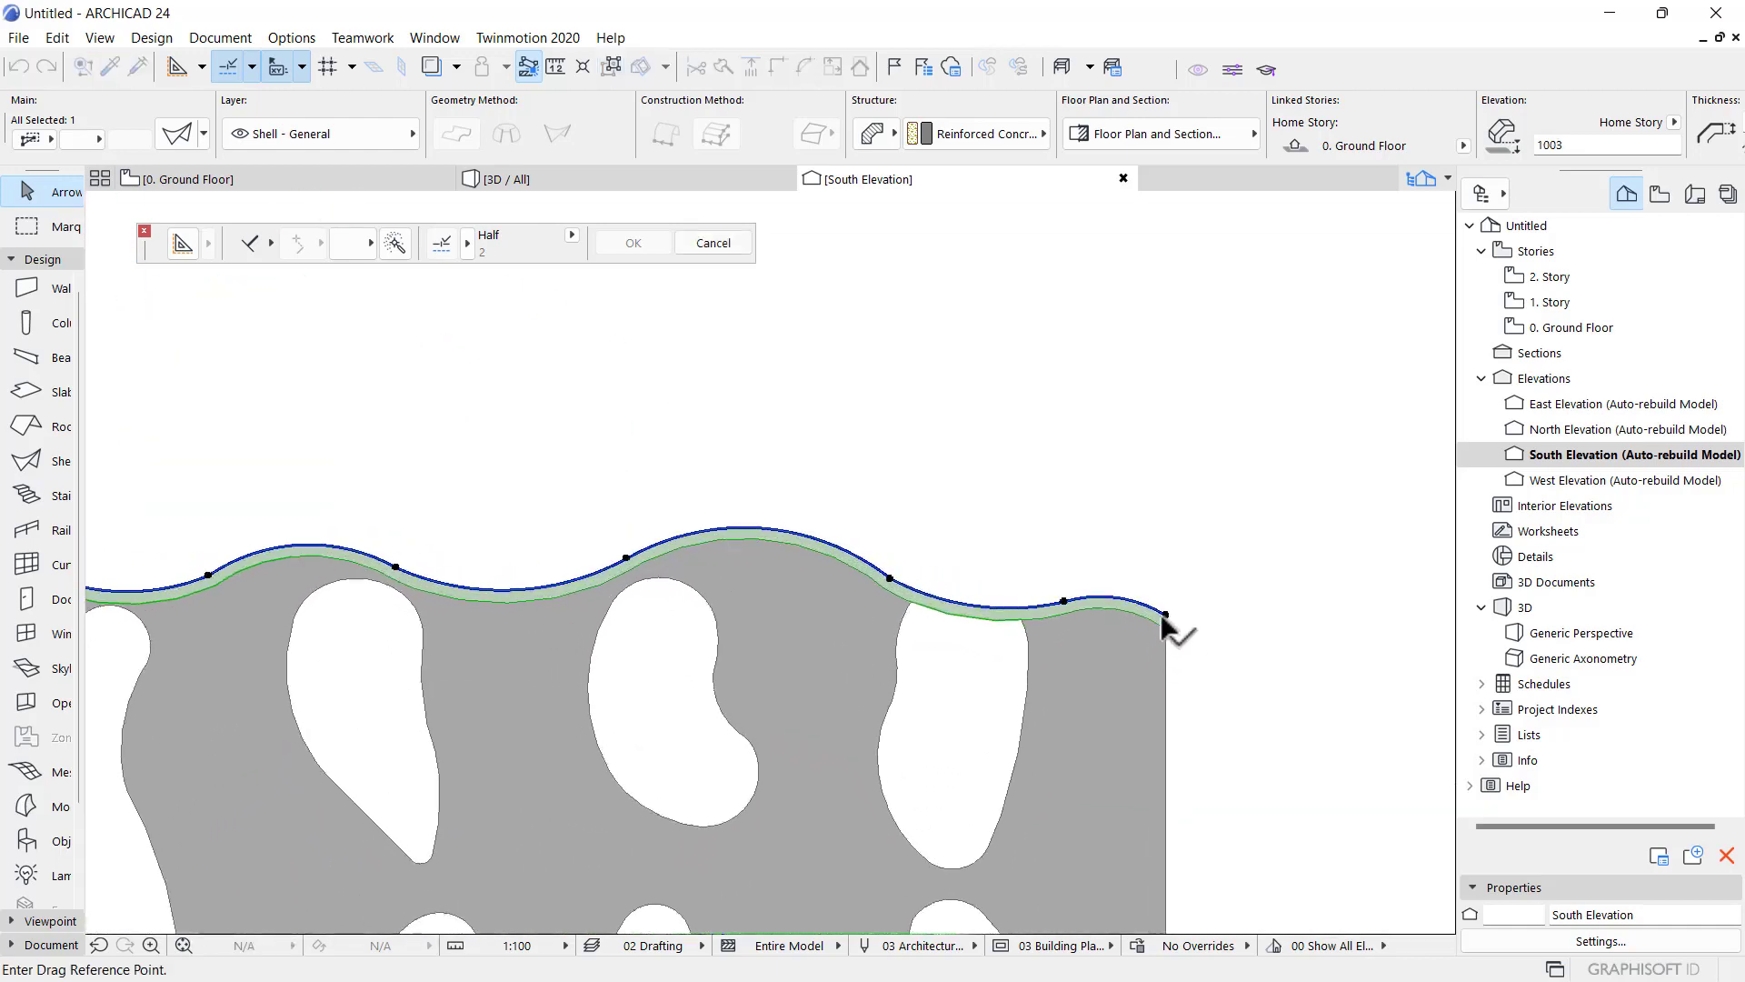
{"action": "scroll", "coordinate": [1166, 626], "scroll_direction": "down", "scroll_amount": 2}
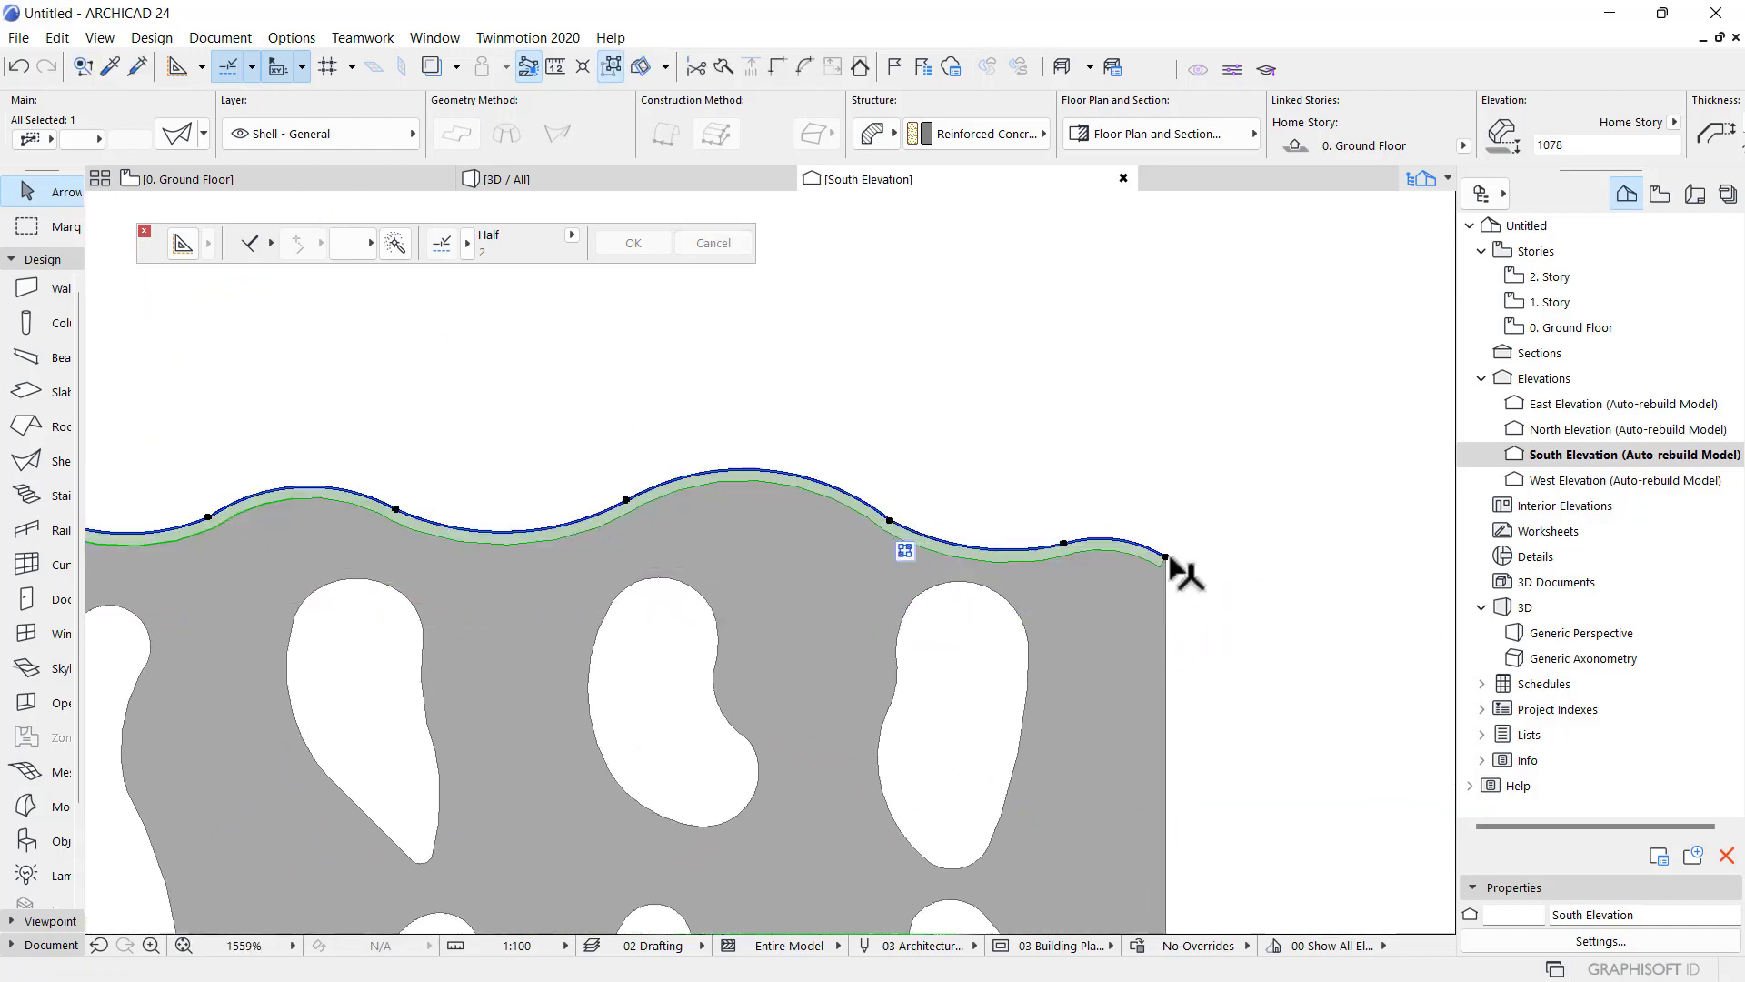
{"action": "scroll", "coordinate": [1176, 545], "scroll_direction": "down", "scroll_amount": 8}
{"action": "key", "text": "Escape"}
- Lower the stepped shell in the elevation to 827, so its vertical leg ends where the wavy shell starts
{"action": "scroll", "coordinate": [693, 511], "scroll_direction": "up", "scroll_amount": 5}
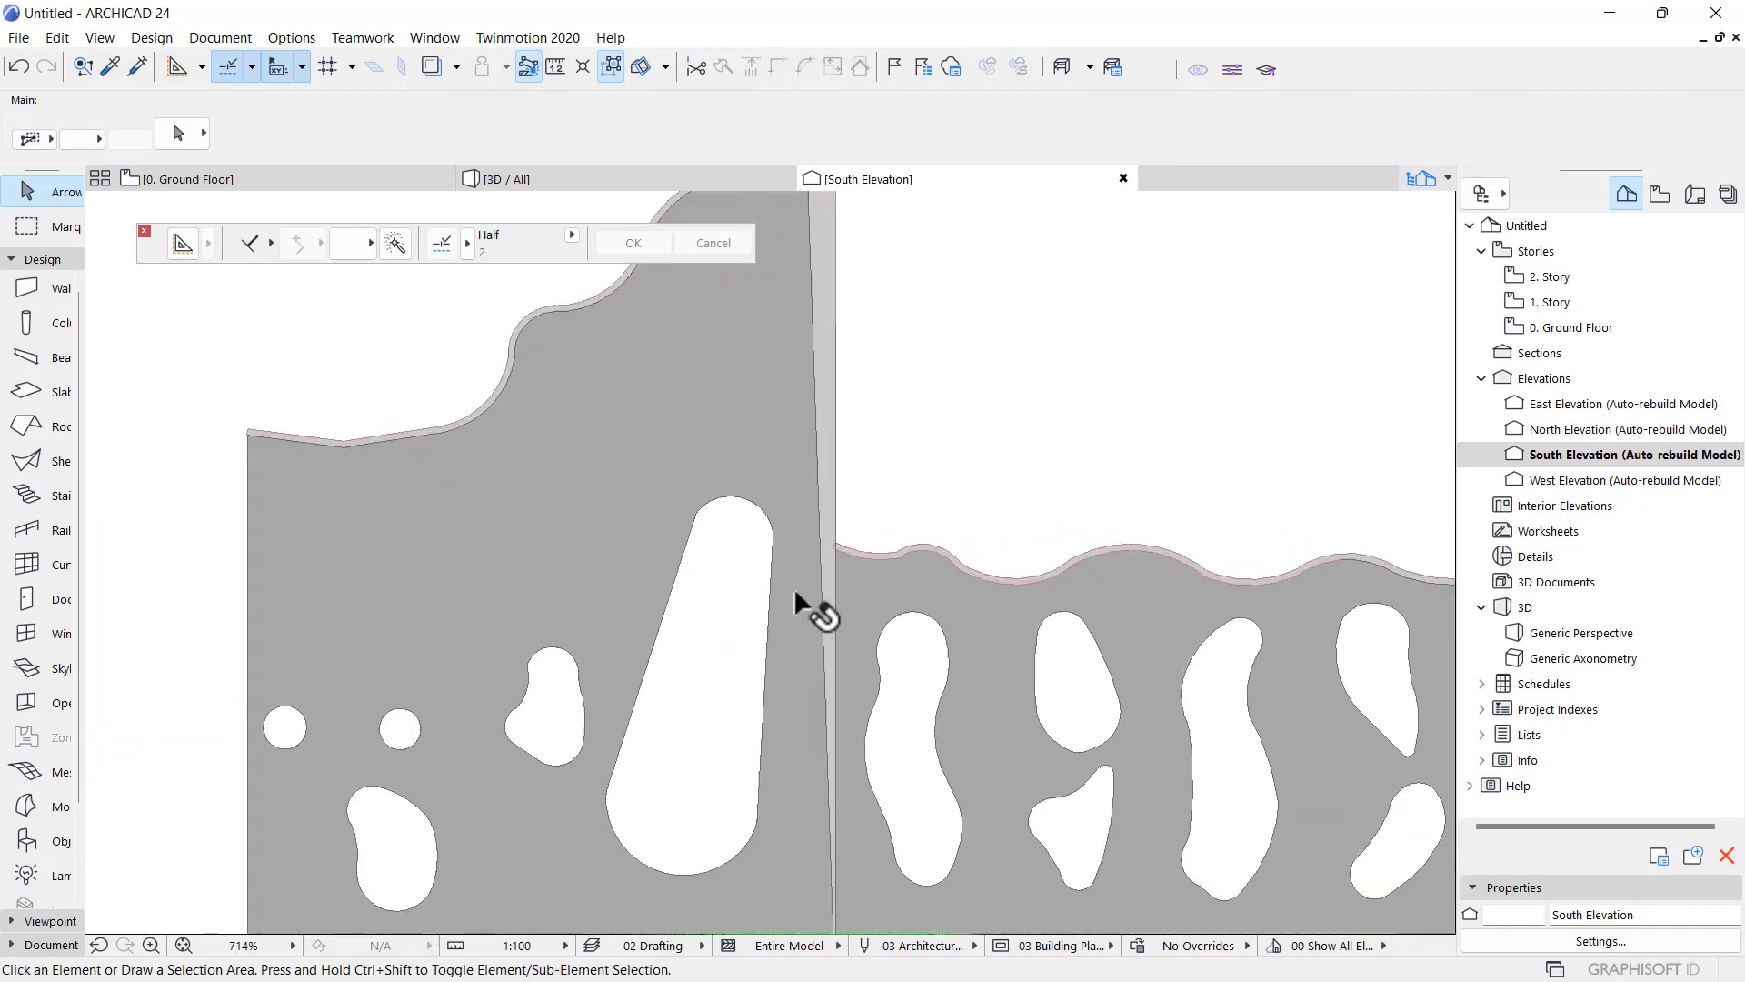
{"action": "scroll", "coordinate": [866, 446], "scroll_direction": "down", "scroll_amount": 5}
{"action": "left_click", "coordinate": [825, 435]}
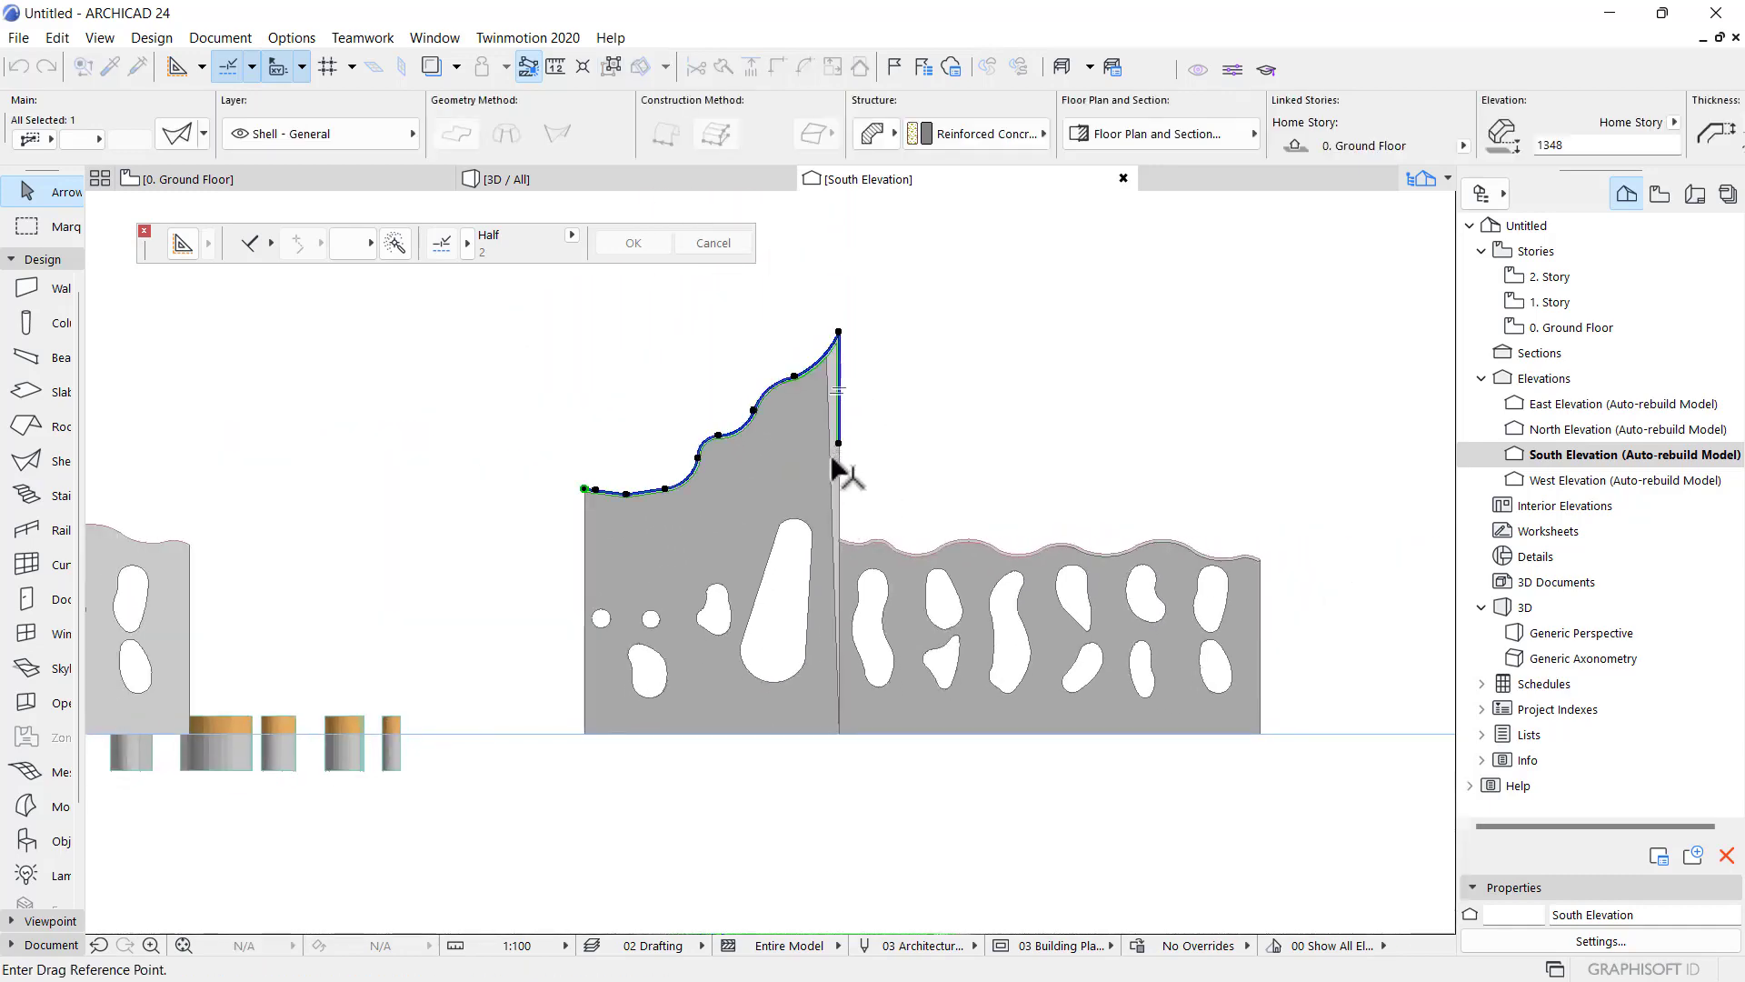
{"action": "scroll", "coordinate": [833, 468], "scroll_direction": "up", "scroll_amount": 3}
{"action": "left_click", "coordinate": [846, 429]}
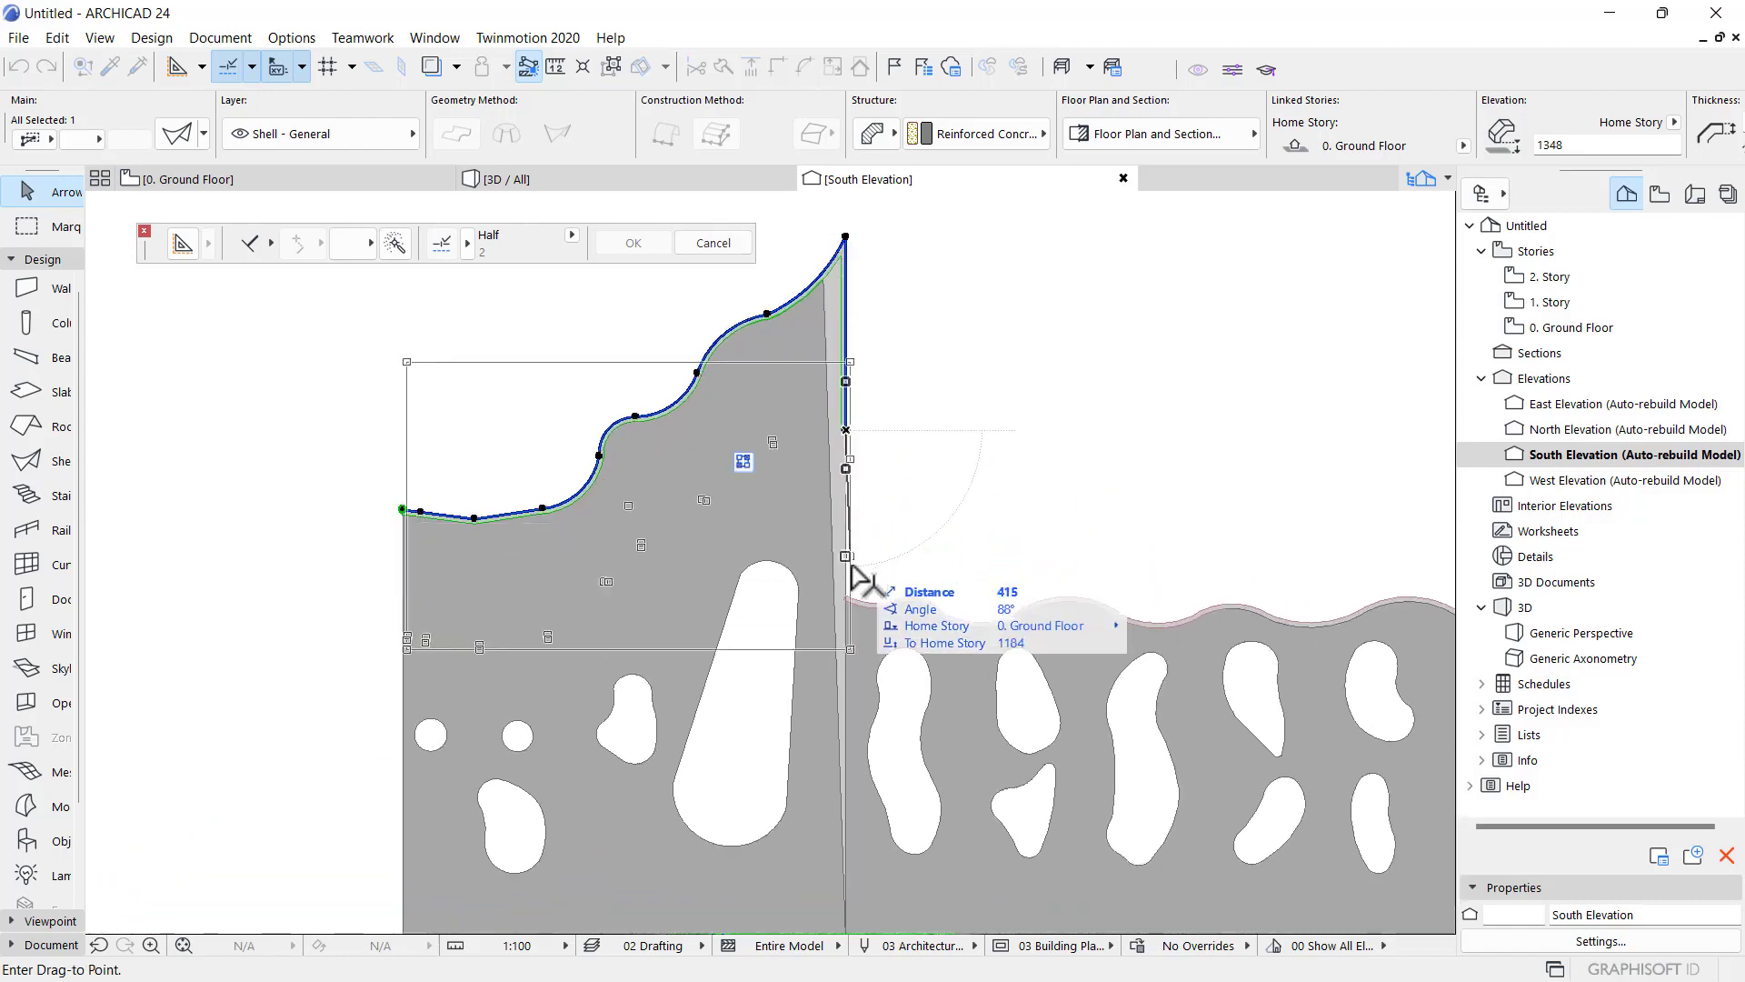
{"action": "scroll", "coordinate": [837, 598], "scroll_direction": "up", "scroll_amount": 3}
{"action": "left_click", "coordinate": [853, 593]}
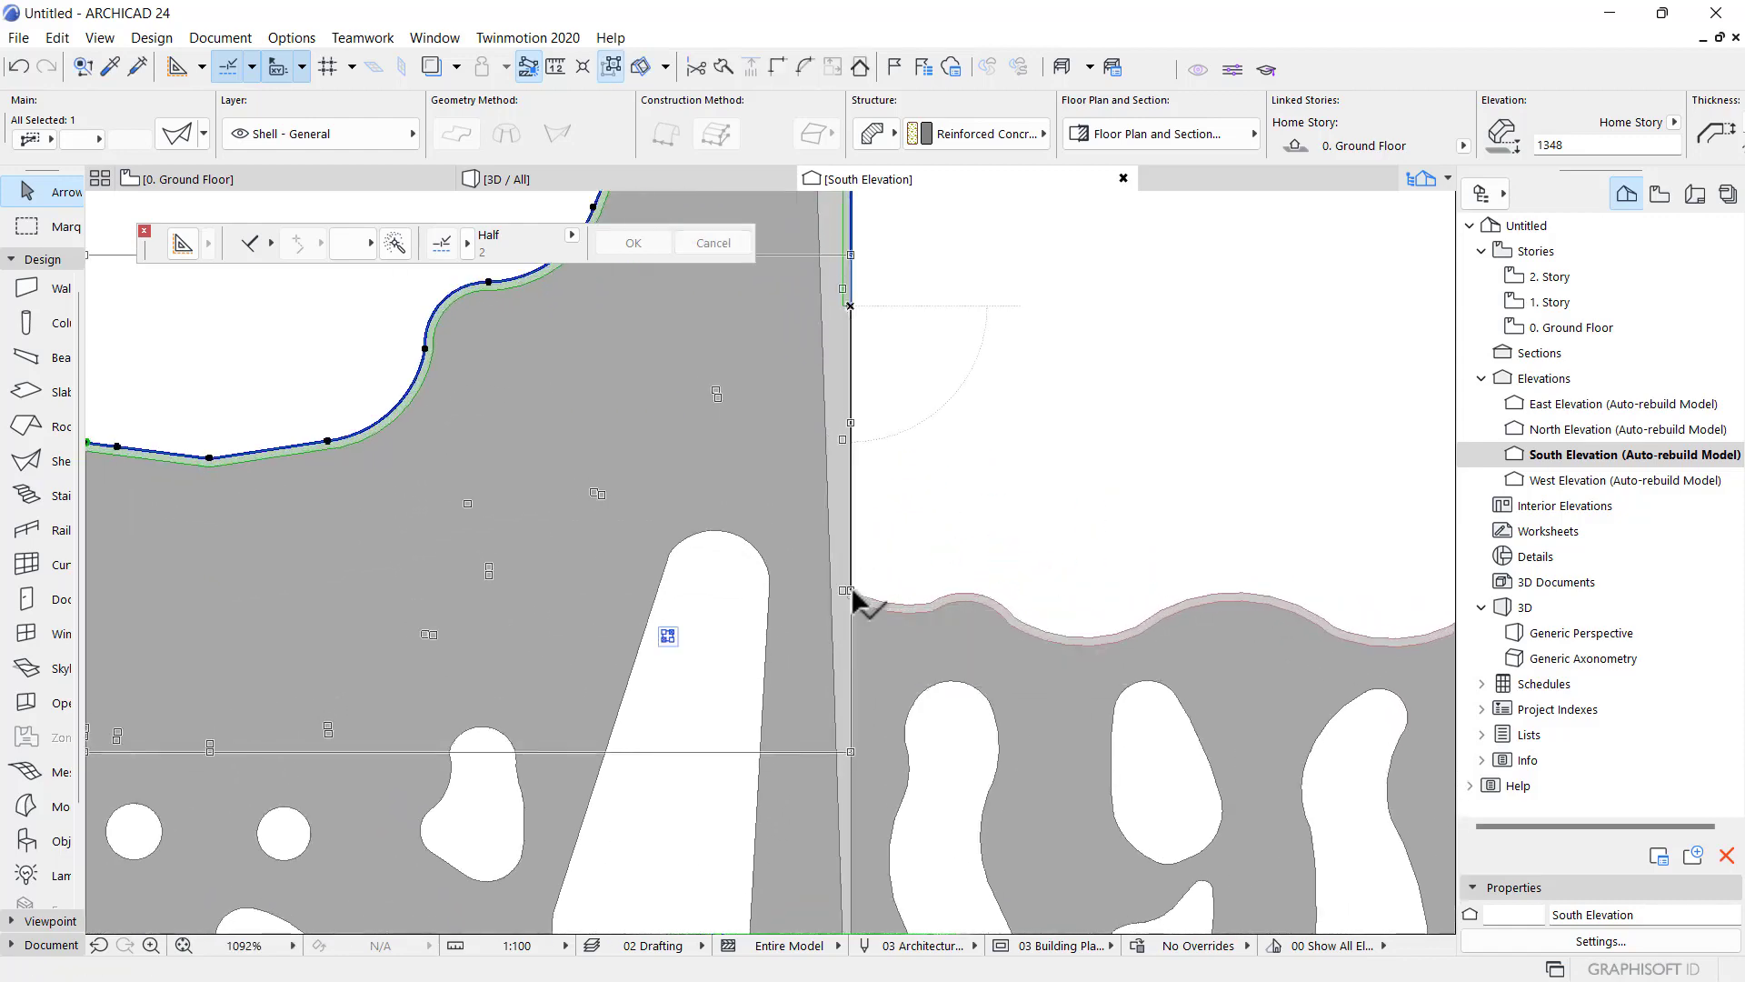
{"action": "scroll", "coordinate": [853, 596], "scroll_direction": "down", "scroll_amount": 5}
- Inspect the repositioned shells, the trimmed wall tops and the joint from both sides in 3D
{"action": "left_click", "coordinate": [714, 182]}
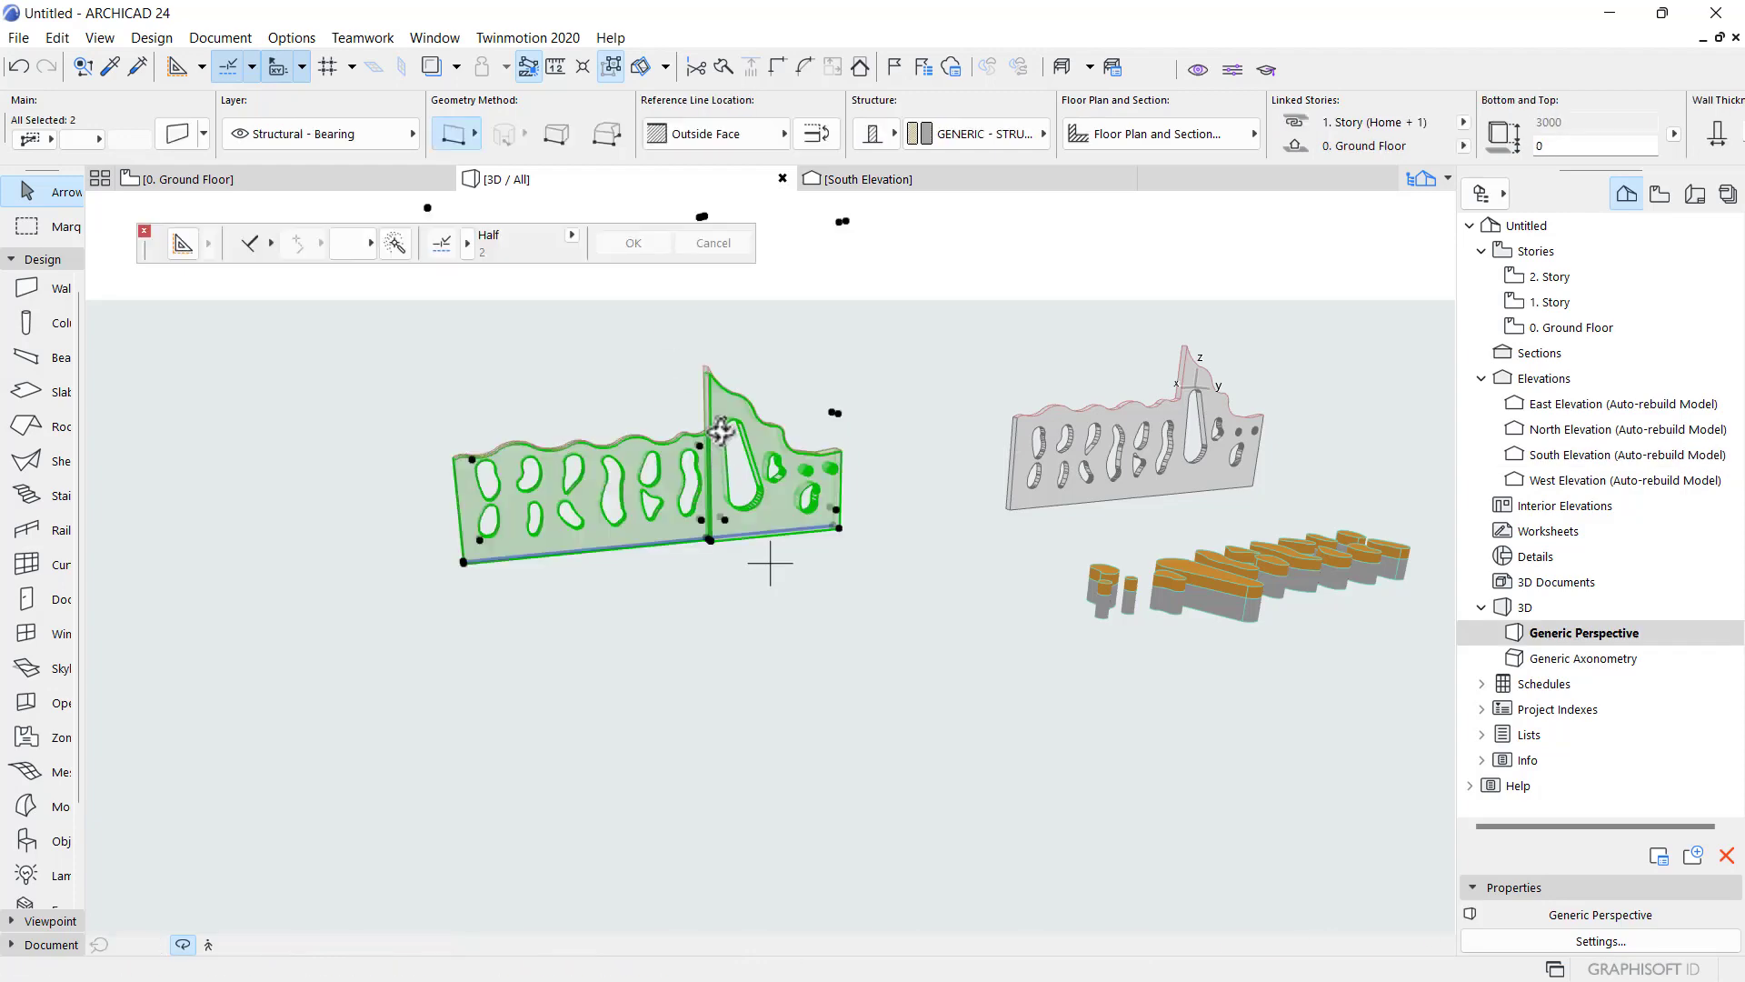
{"action": "scroll", "coordinate": [730, 394], "scroll_direction": "up", "scroll_amount": 2}
{"action": "middle_click_drag", "start_coordinate": [721, 442], "coordinate": [916, 456], "text": "shift"}
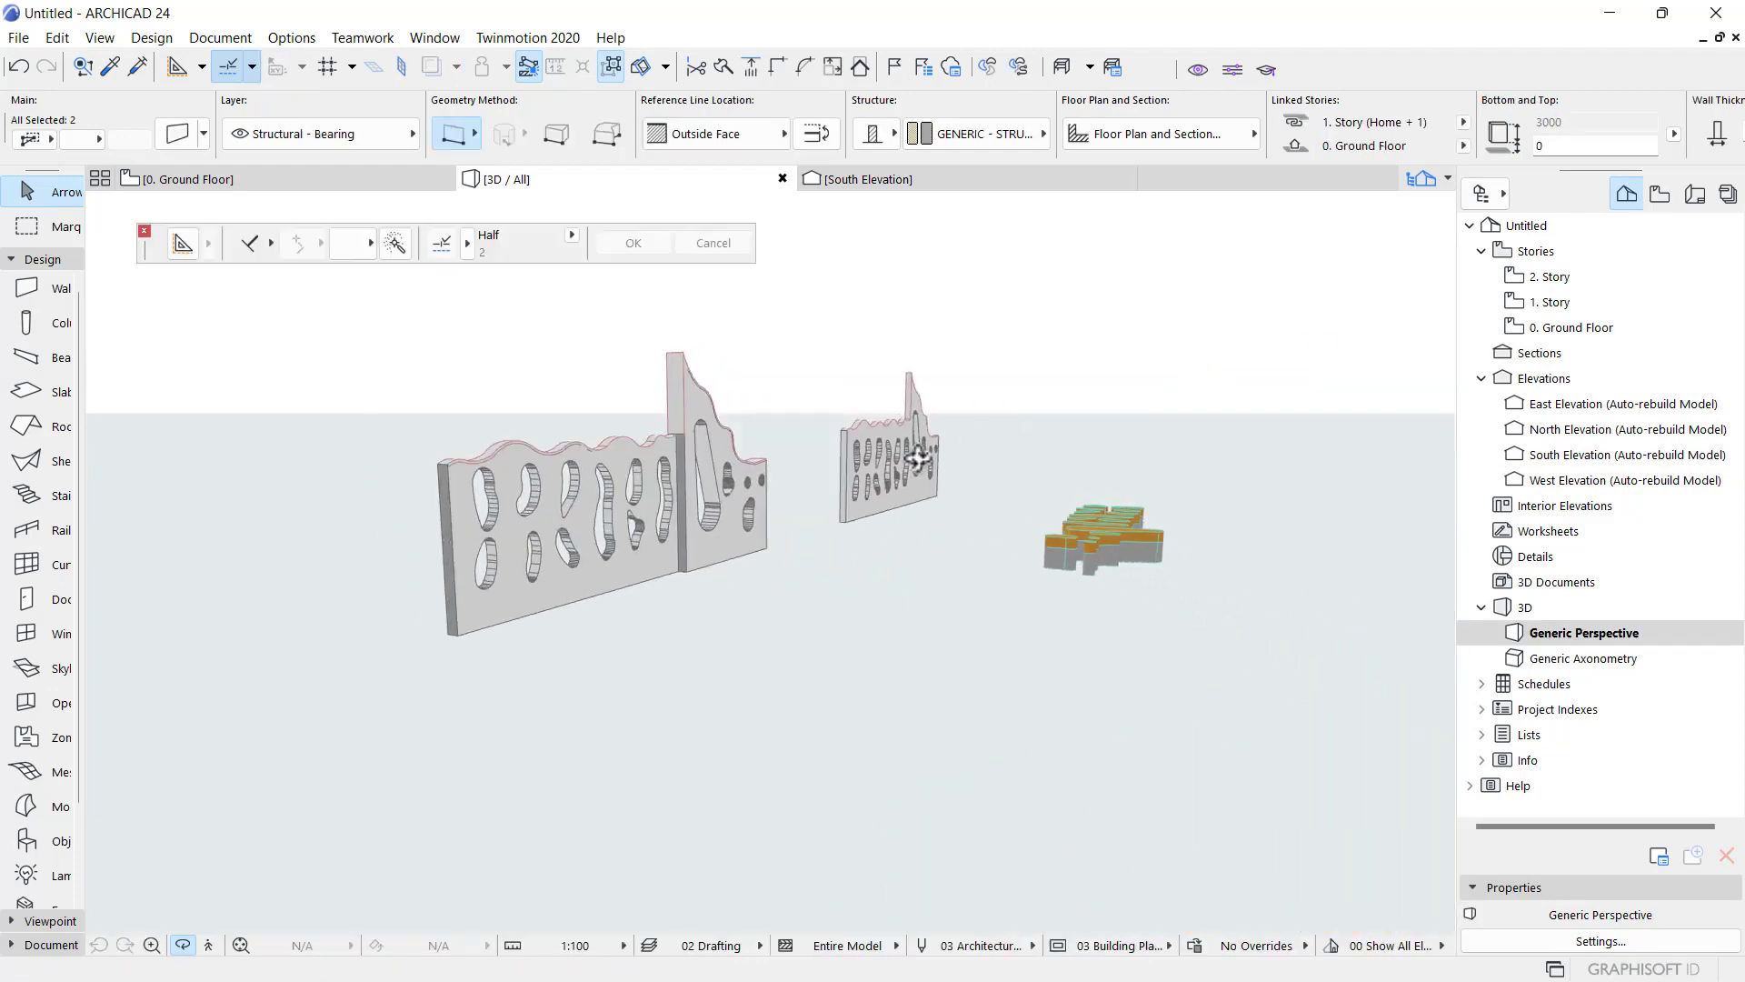
{"action": "middle_click_drag", "start_coordinate": [455, 484], "coordinate": [585, 351], "text": "shift"}
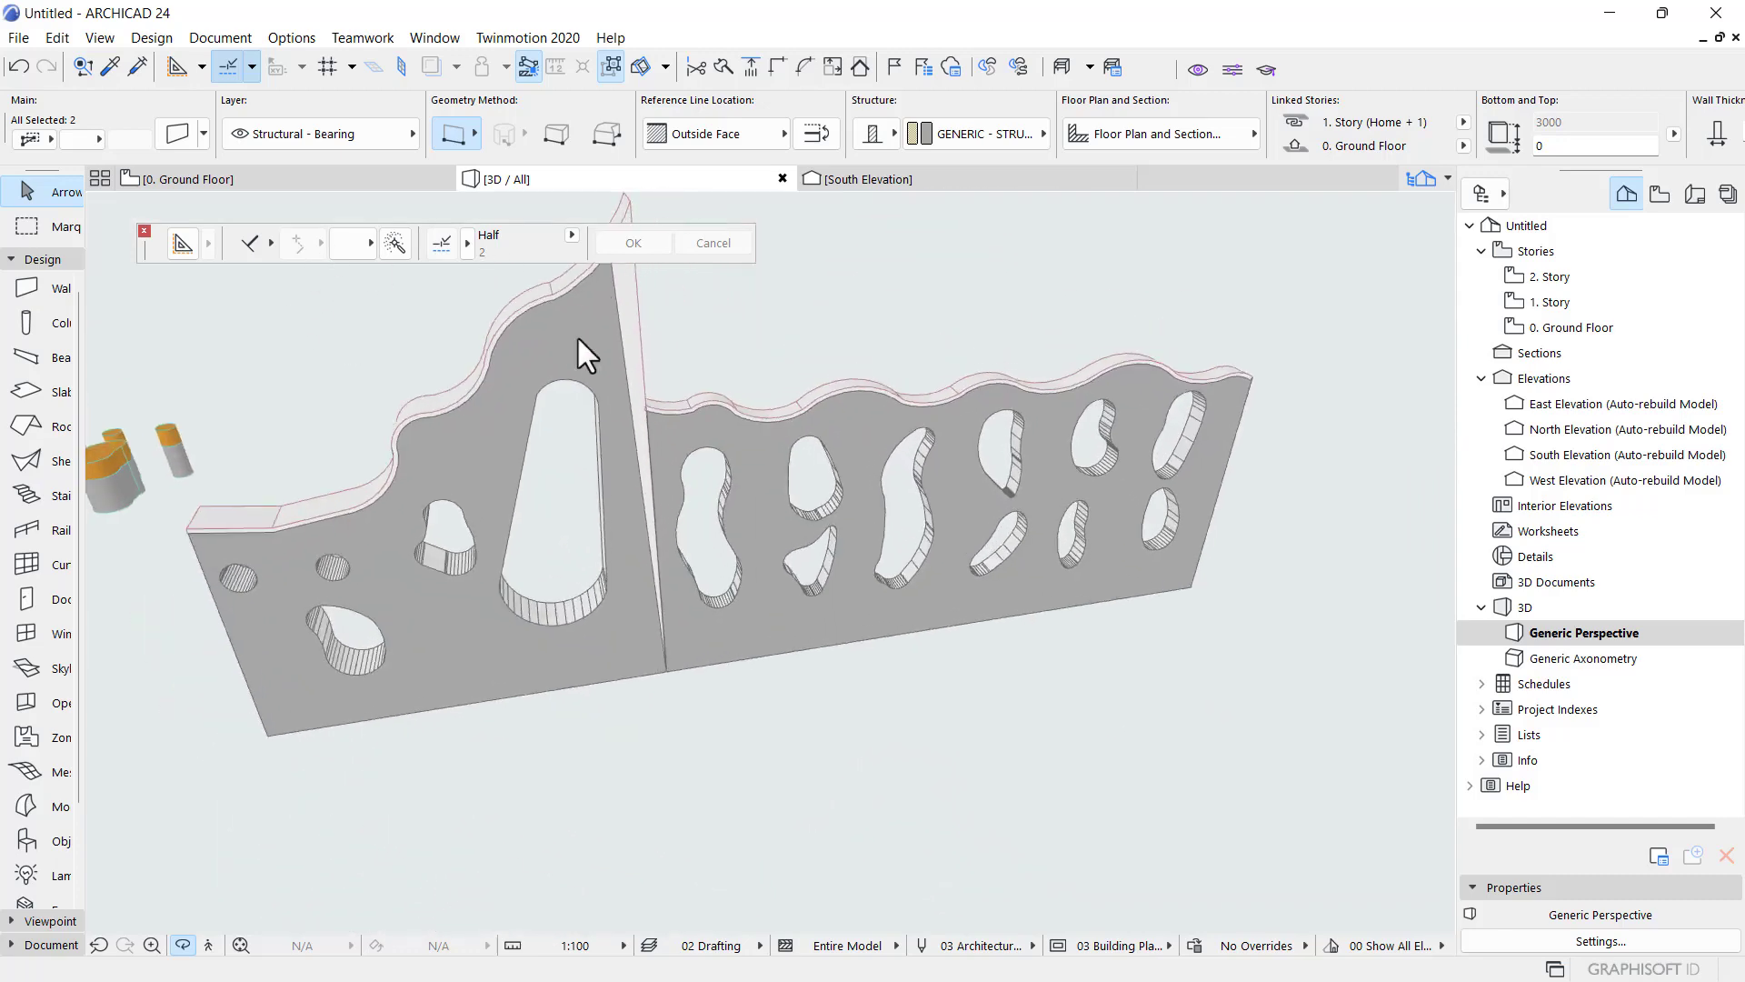
{"action": "scroll", "coordinate": [569, 472], "scroll_direction": "up", "scroll_amount": 6}
{"action": "middle_click_drag", "start_coordinate": [731, 309], "coordinate": [270, 550], "text": "shift"}
{"action": "scroll", "coordinate": [536, 526], "scroll_direction": "down", "scroll_amount": 5}
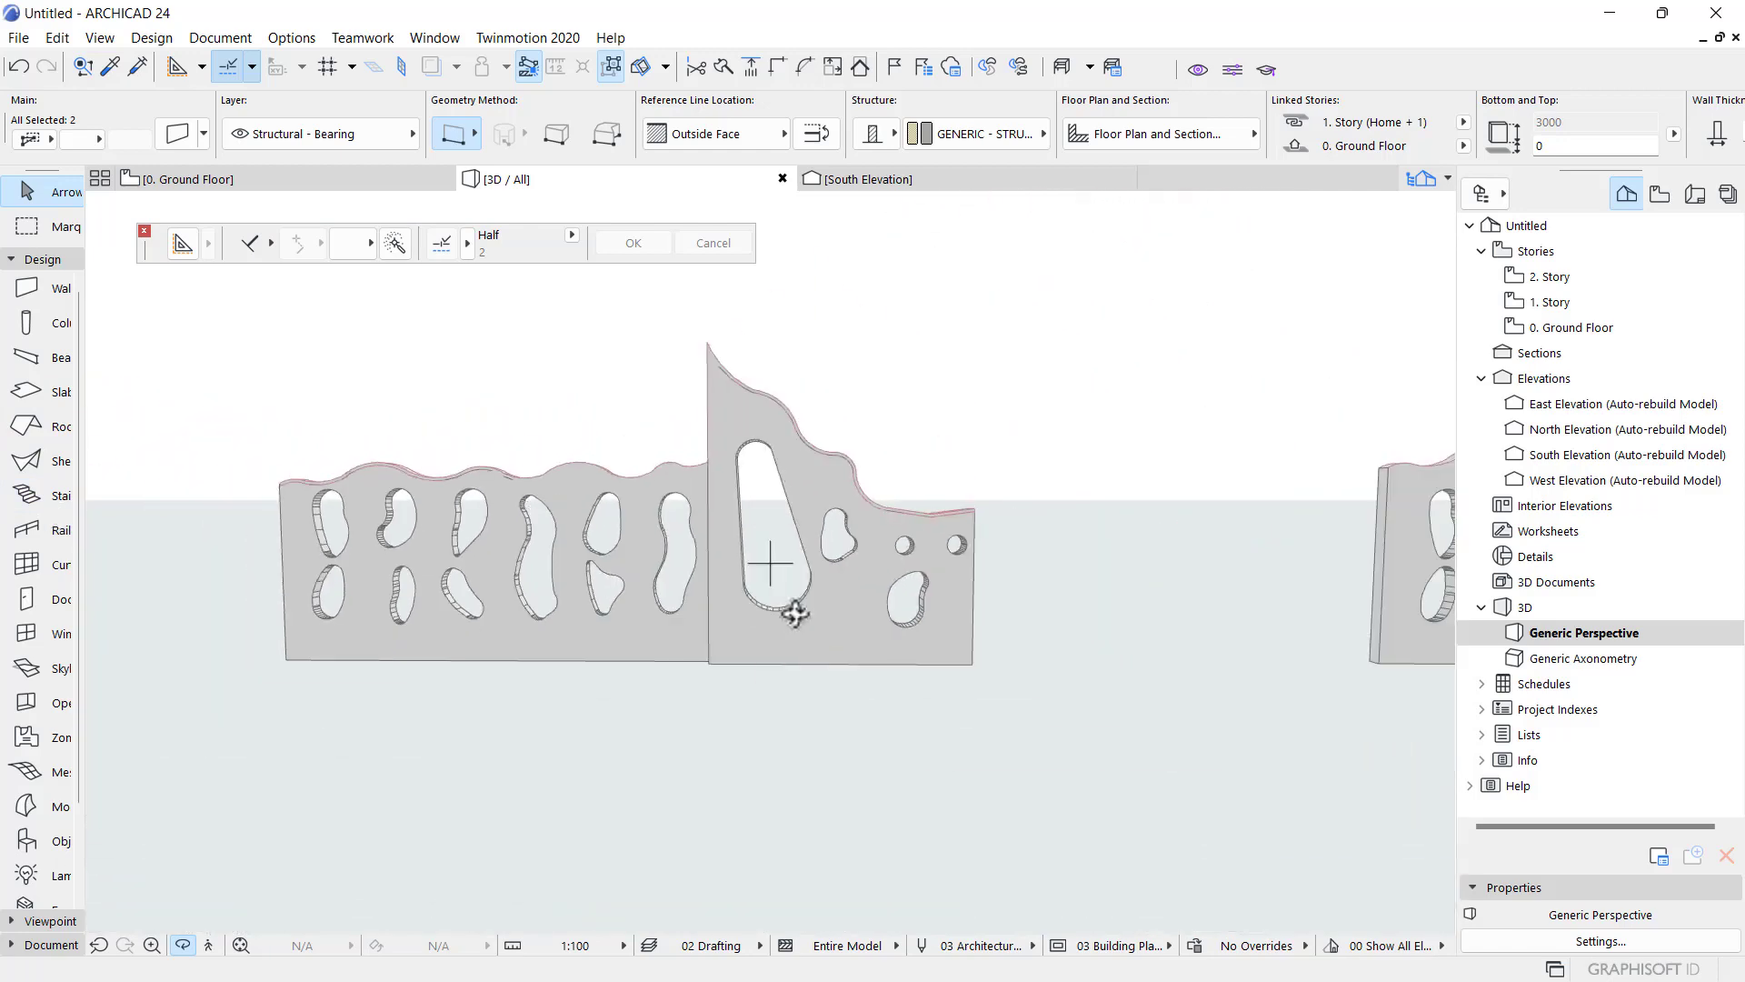
{"action": "middle_click_drag", "start_coordinate": [795, 615], "coordinate": [978, 524], "text": "shift"}
{"action": "middle_click_drag", "start_coordinate": [803, 559], "coordinate": [645, 479], "text": "shift"}
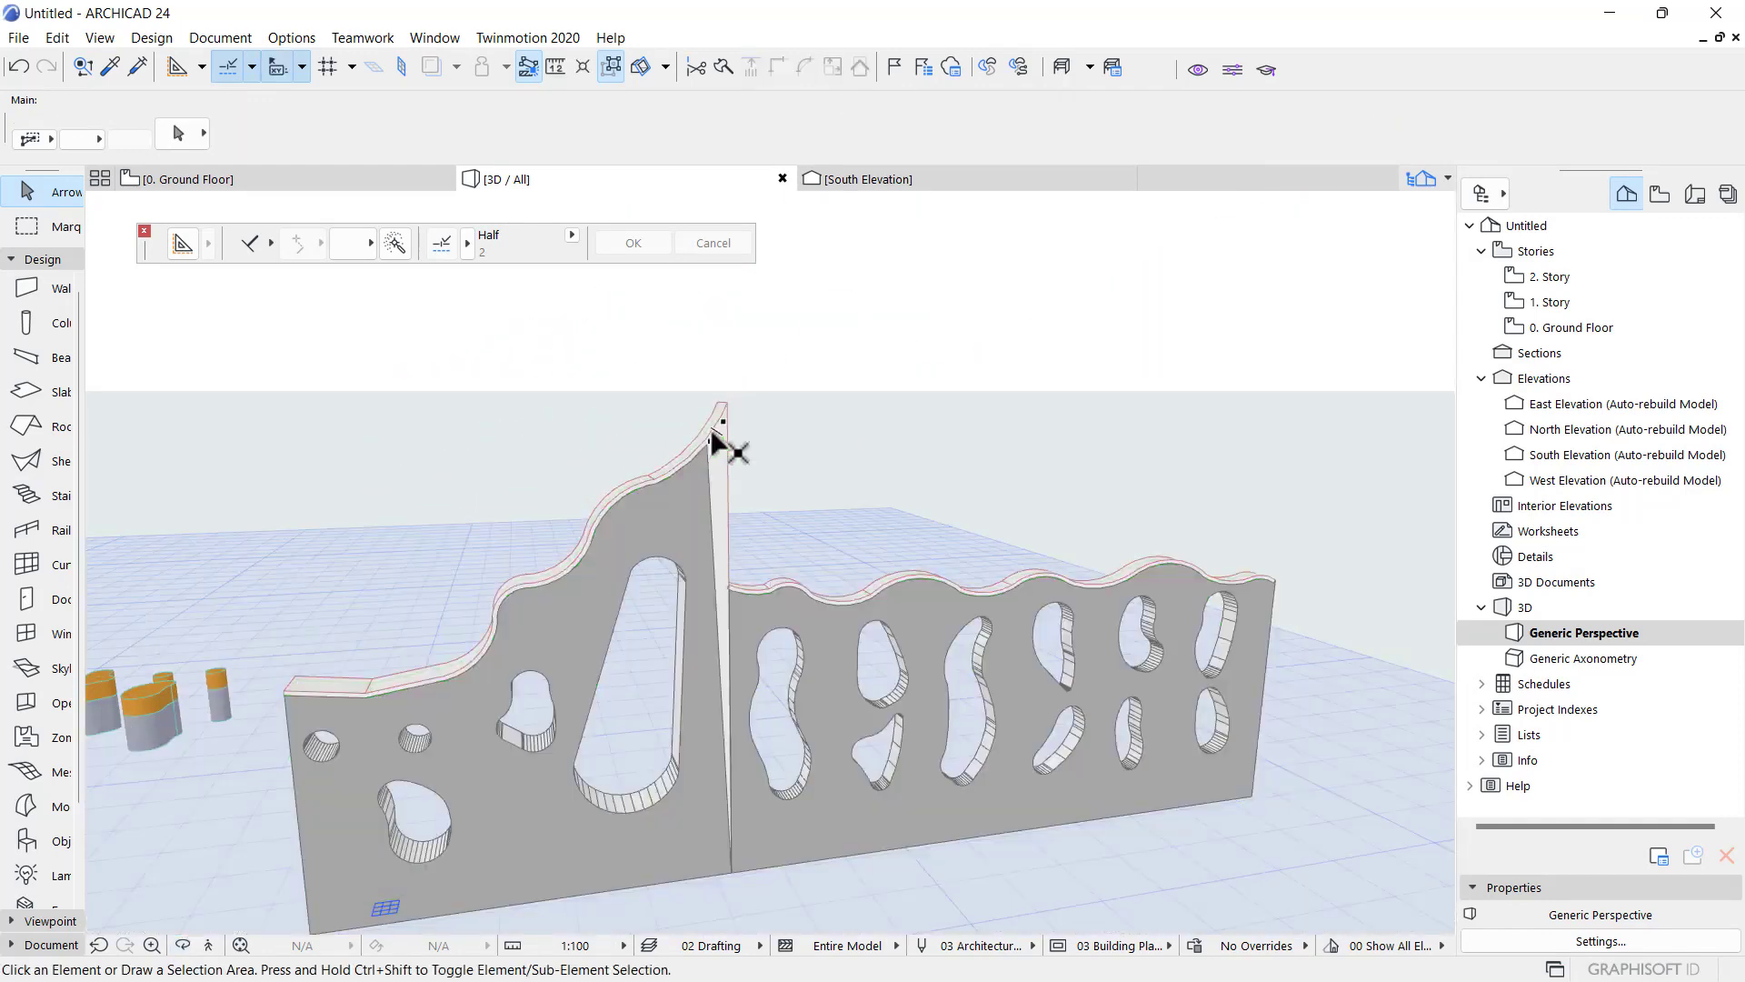
- Inspect the stepped shell where it caps the thicker wall and the joint between the two walls from both sides in 3D
{"action": "left_click", "coordinate": [723, 440]}
{"action": "left_click", "coordinate": [684, 476]}
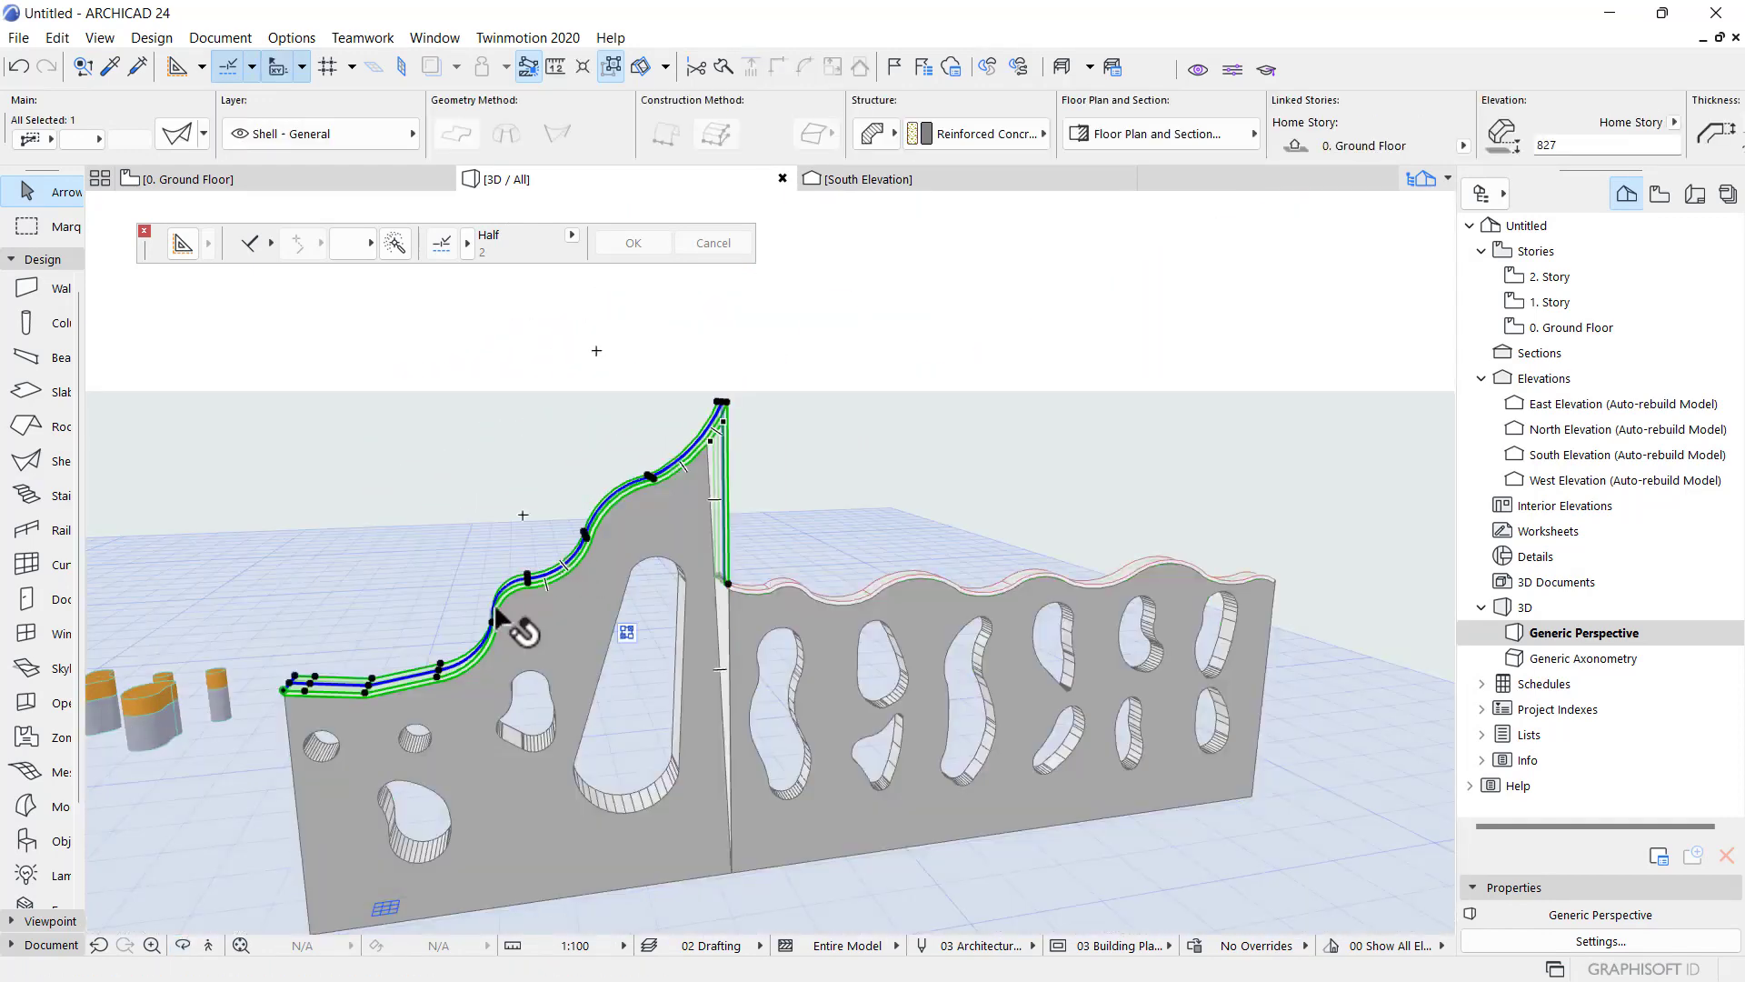
{"action": "scroll", "coordinate": [701, 460], "scroll_direction": "up", "scroll_amount": 5}
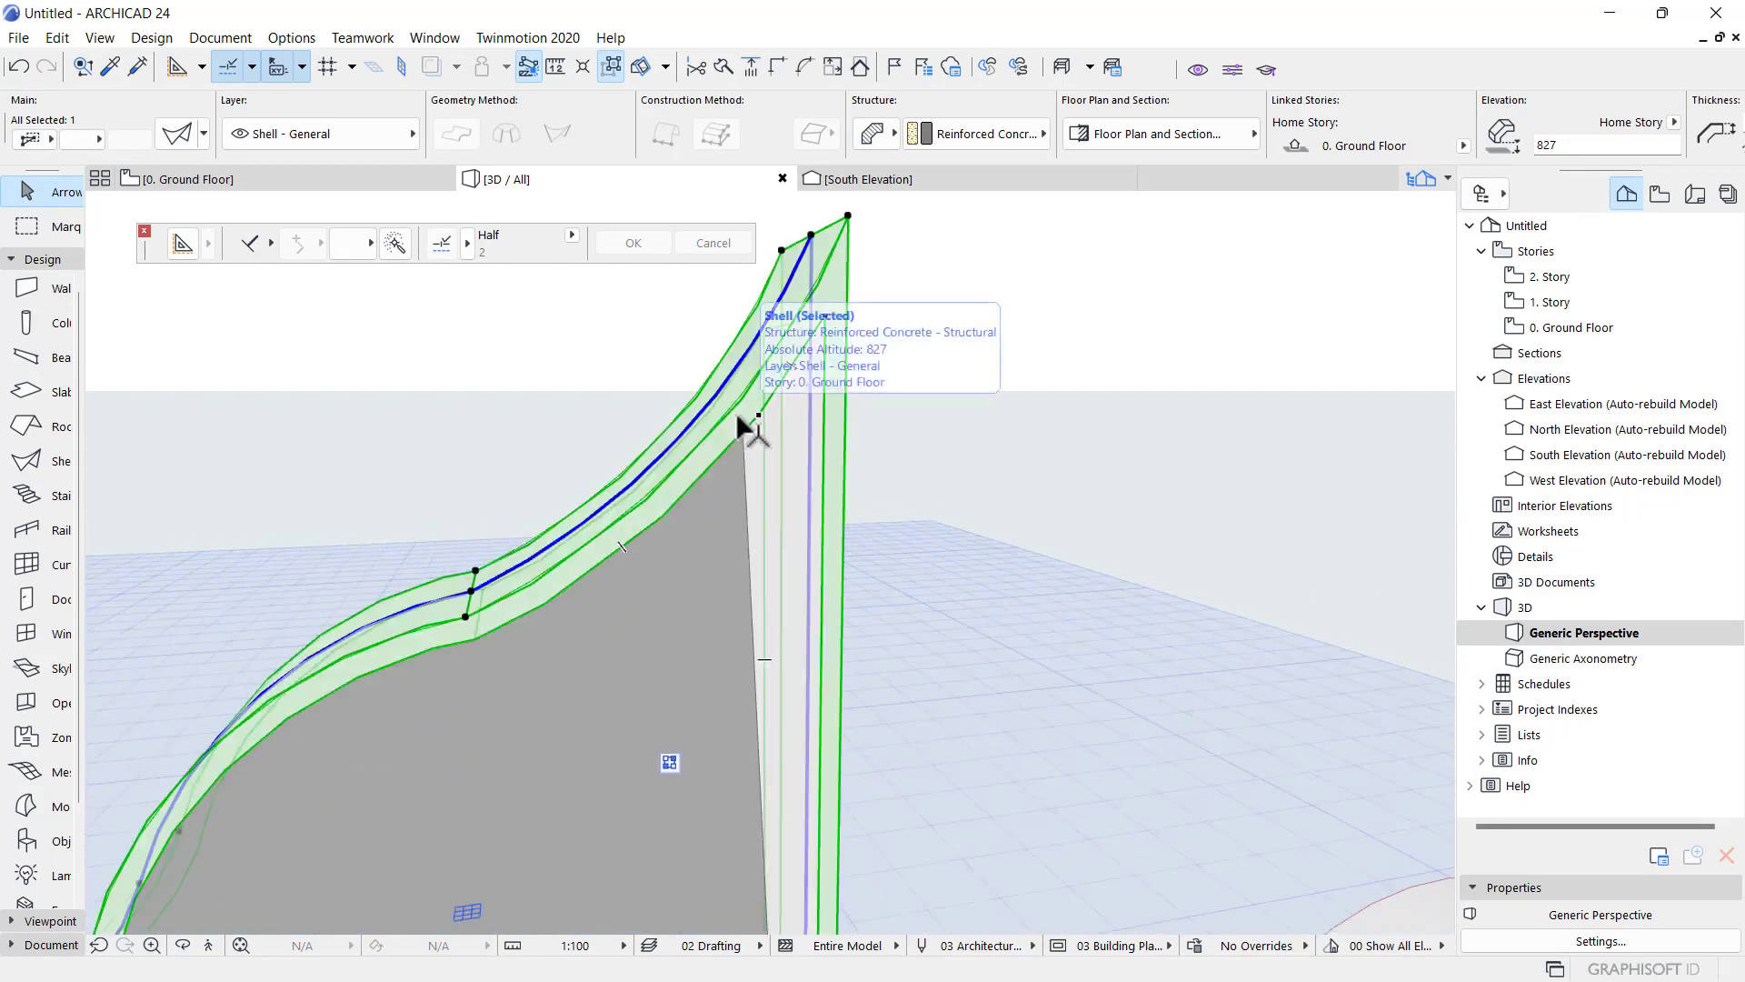
{"action": "scroll", "coordinate": [762, 376], "scroll_direction": "down", "scroll_amount": 3}
{"action": "middle_click_drag", "start_coordinate": [761, 364], "coordinate": [817, 446], "text": "shift"}
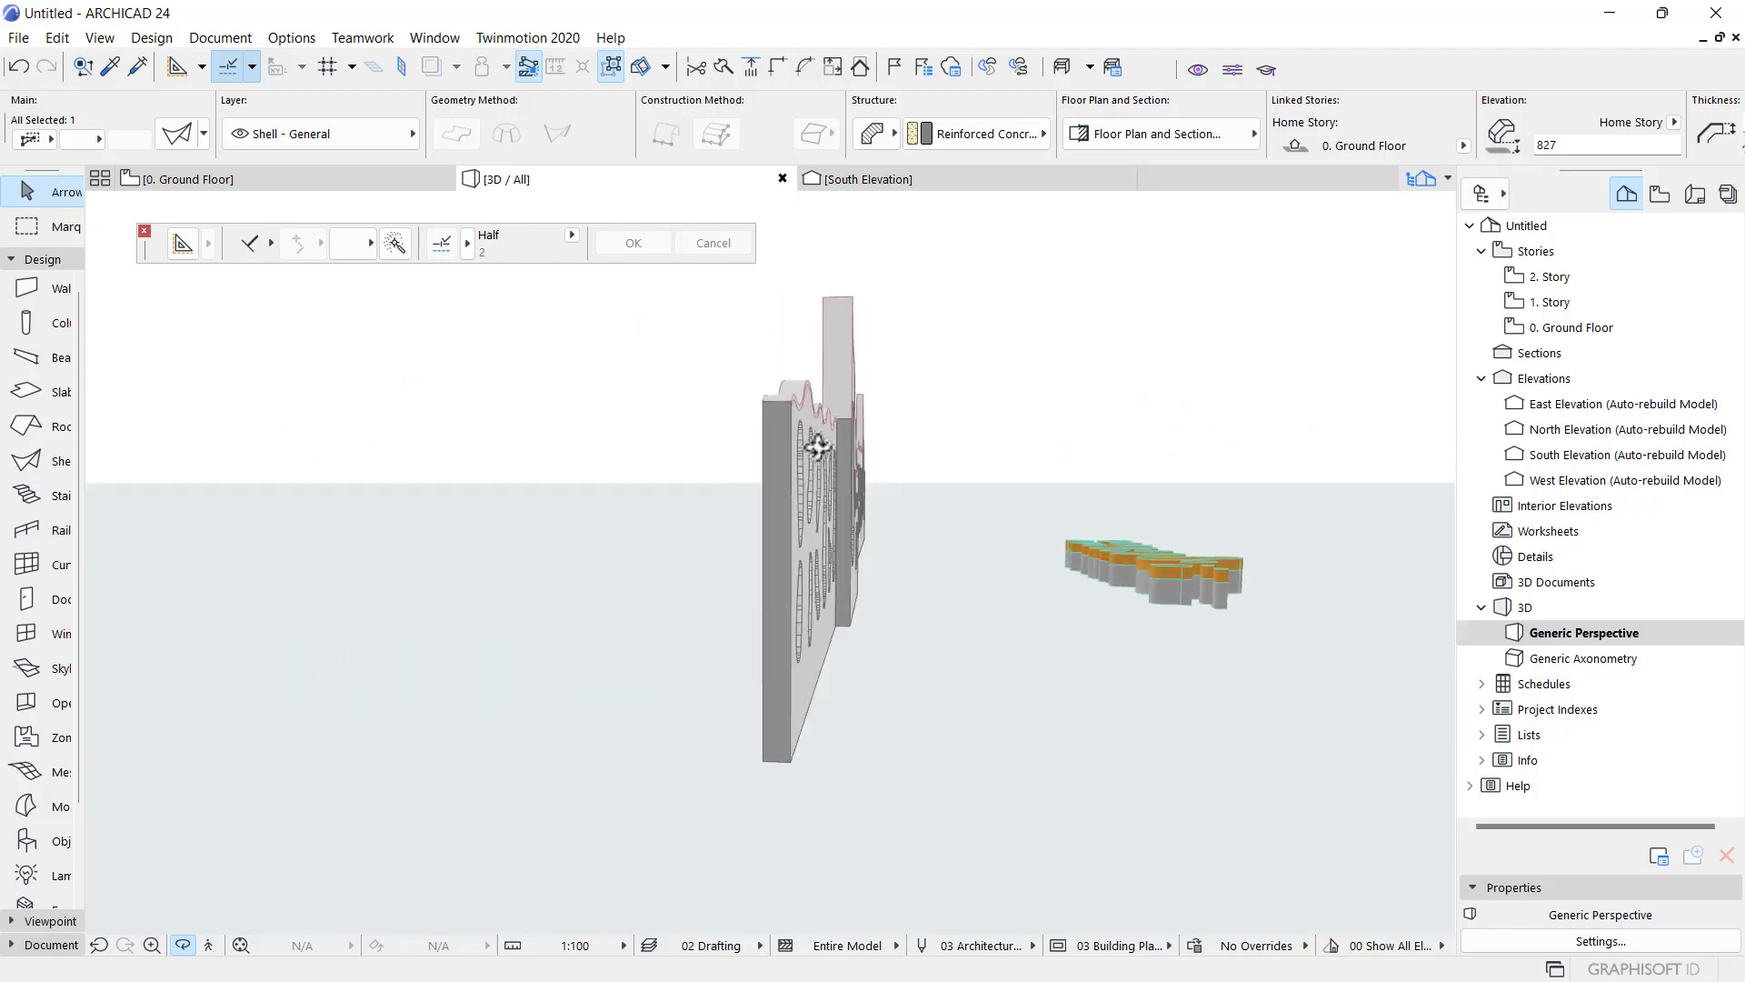
{"action": "middle_click_drag", "start_coordinate": [822, 556], "coordinate": [482, 456], "text": "shift"}
{"action": "scroll", "coordinate": [533, 510], "scroll_direction": "up", "scroll_amount": 4}
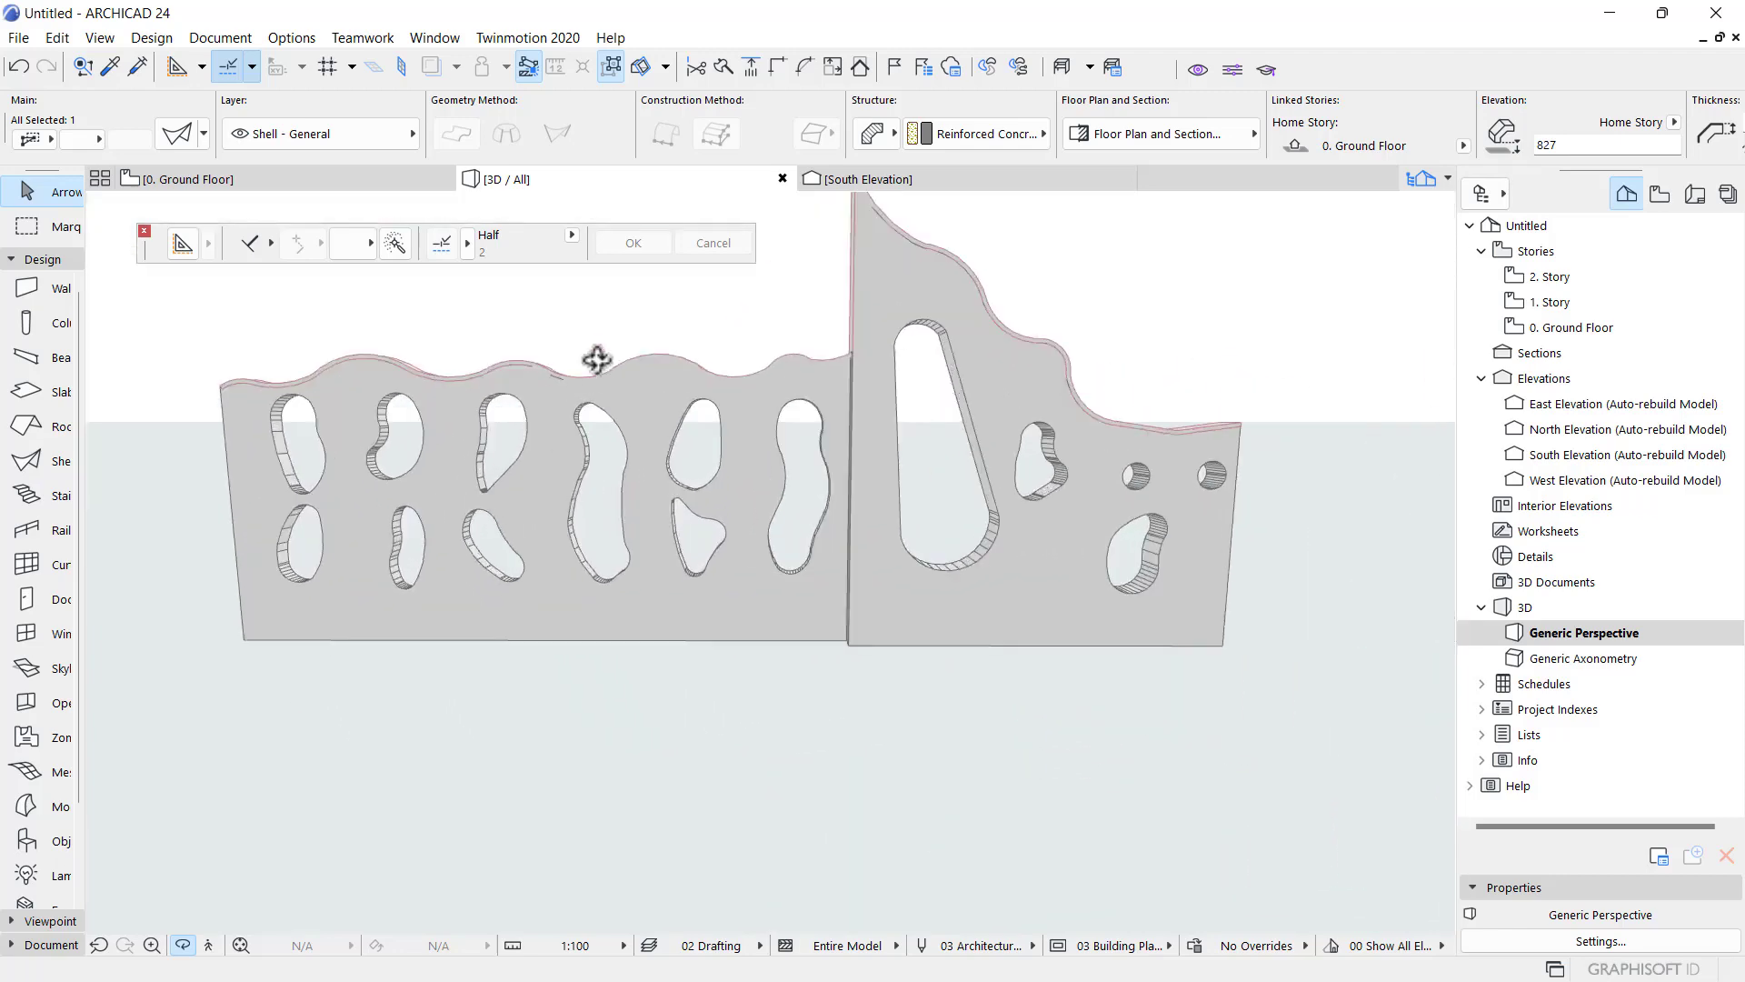
{"action": "scroll", "coordinate": [598, 375], "scroll_direction": "up", "scroll_amount": 4}
{"action": "scroll", "coordinate": [598, 374], "scroll_direction": "down", "scroll_amount": 5}
{"action": "scroll", "coordinate": [935, 569], "scroll_direction": "down", "scroll_amount": 3}
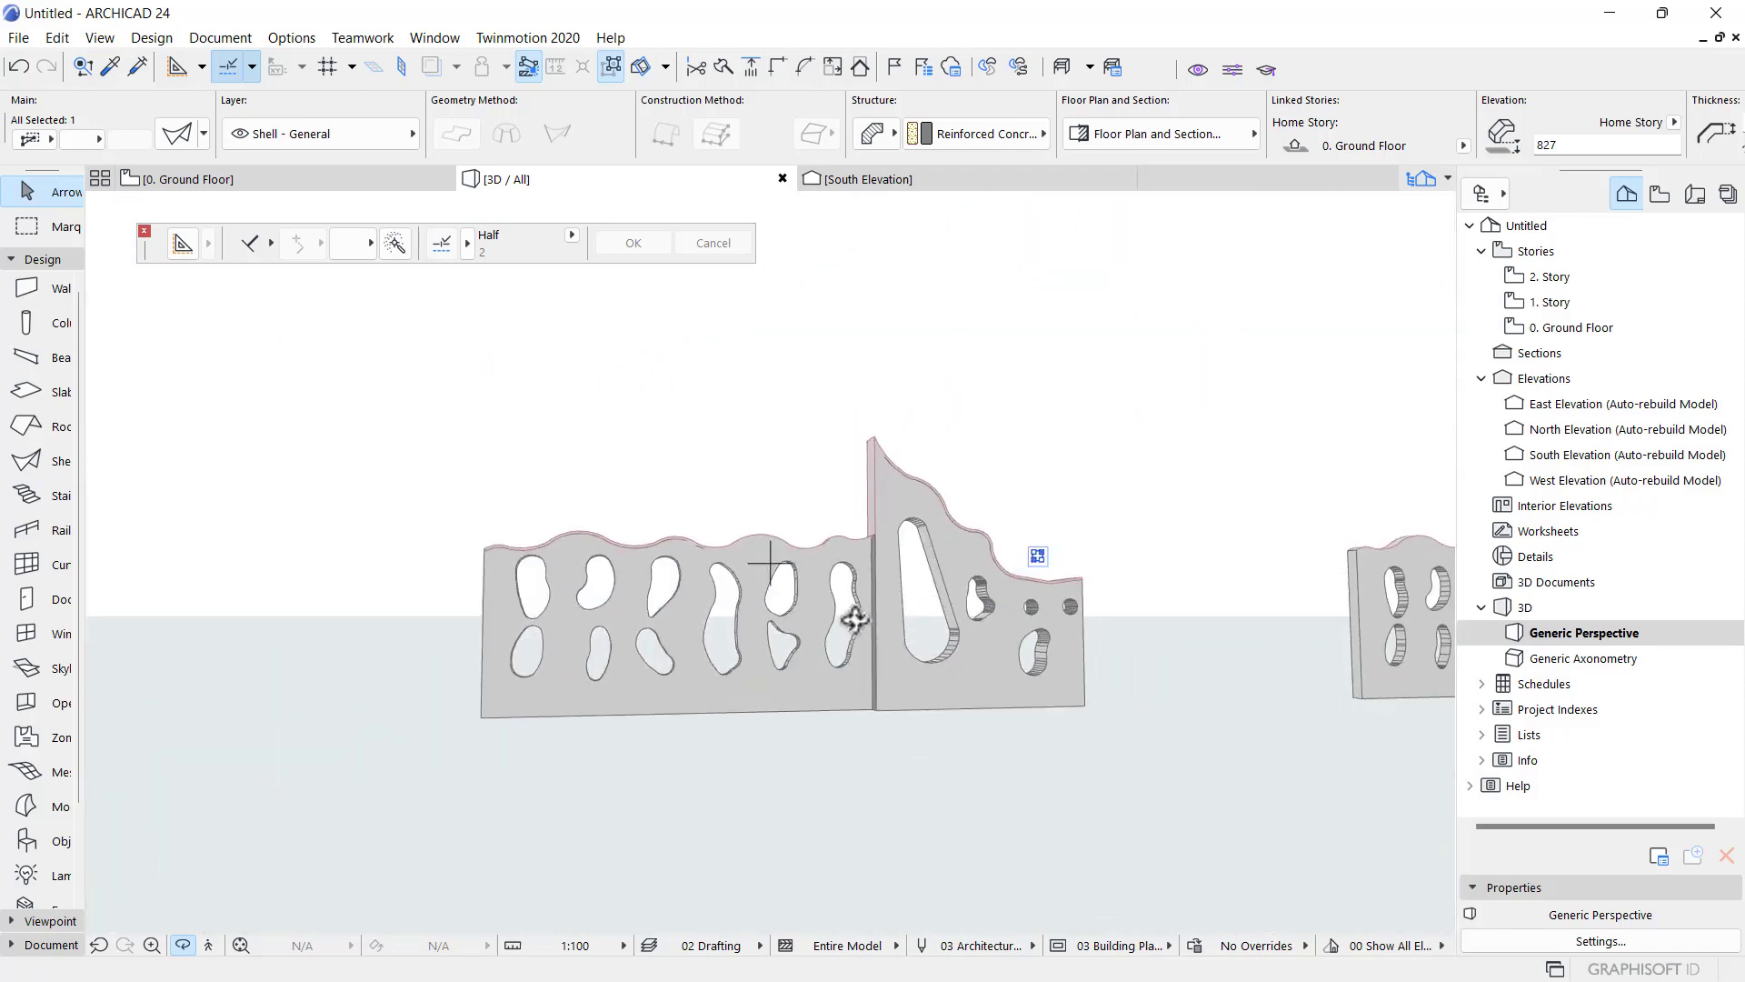
{"action": "middle_click_drag", "start_coordinate": [854, 620], "coordinate": [802, 700], "text": "shift"}
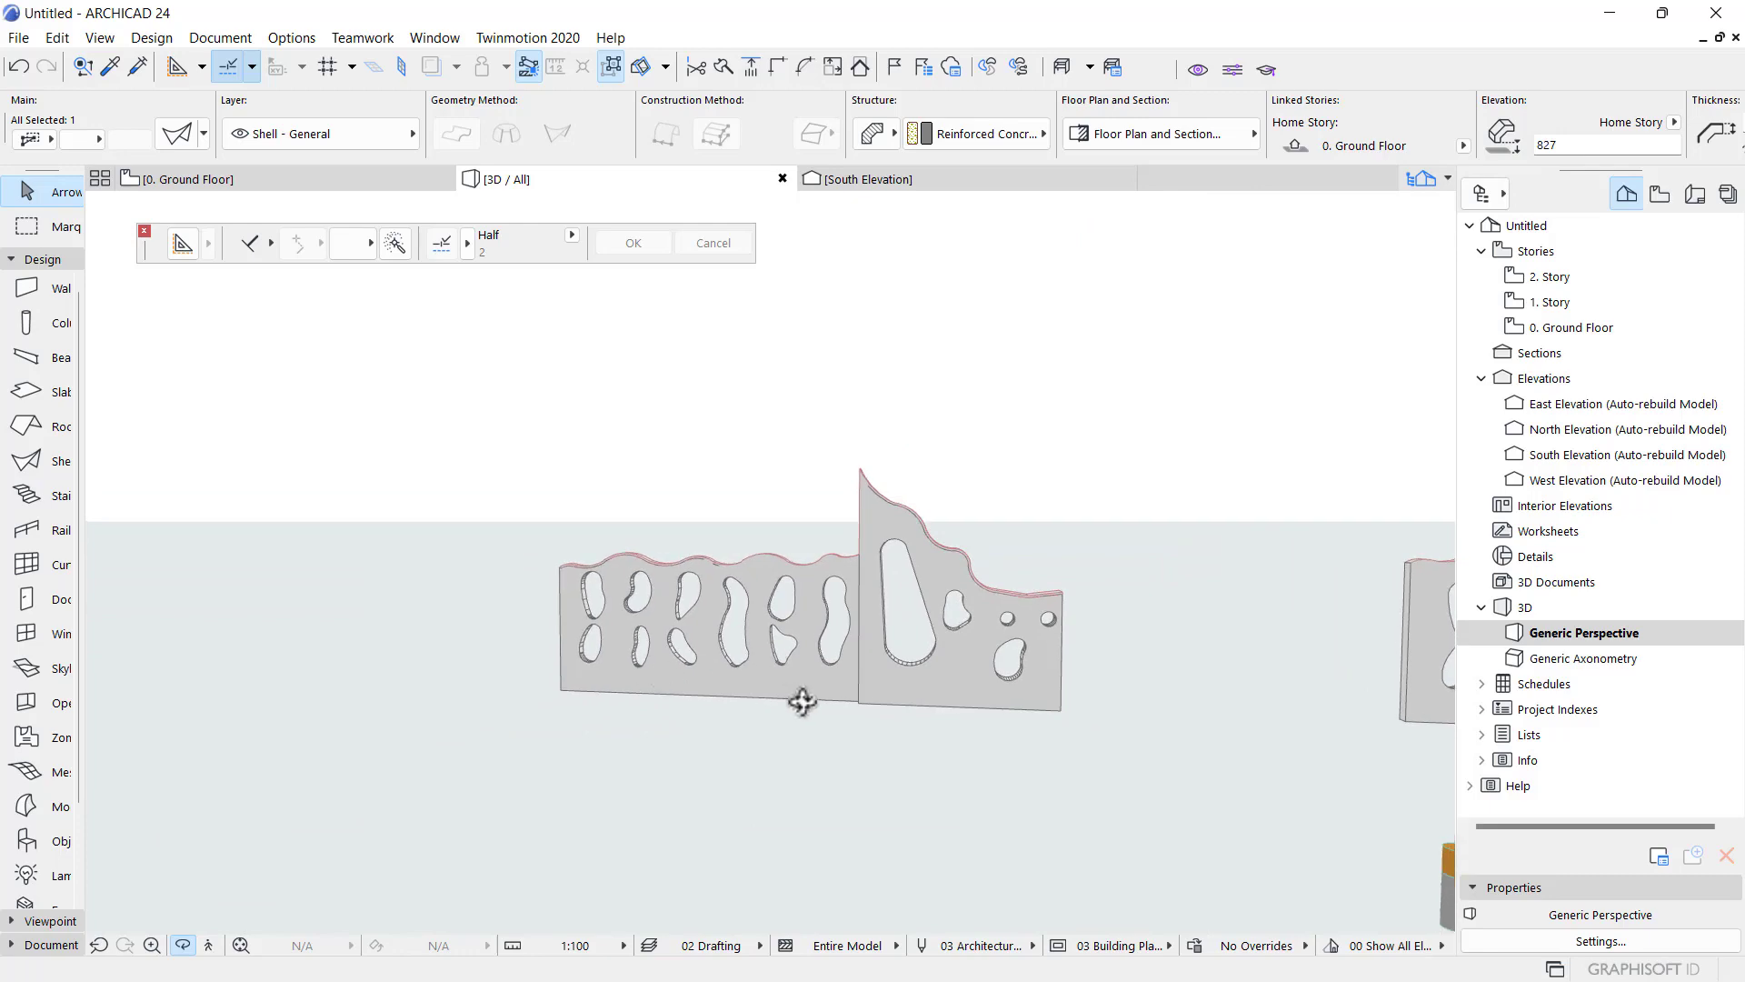
{"action": "key", "text": "Escape"}
- Delete all the leftover window-shape slabs standing in front of the two perforated walls in the 3D view
{"action": "scroll", "coordinate": [807, 656], "scroll_direction": "up", "scroll_amount": 3}
{"action": "scroll", "coordinate": [472, 445], "scroll_direction": "down", "scroll_amount": 3}
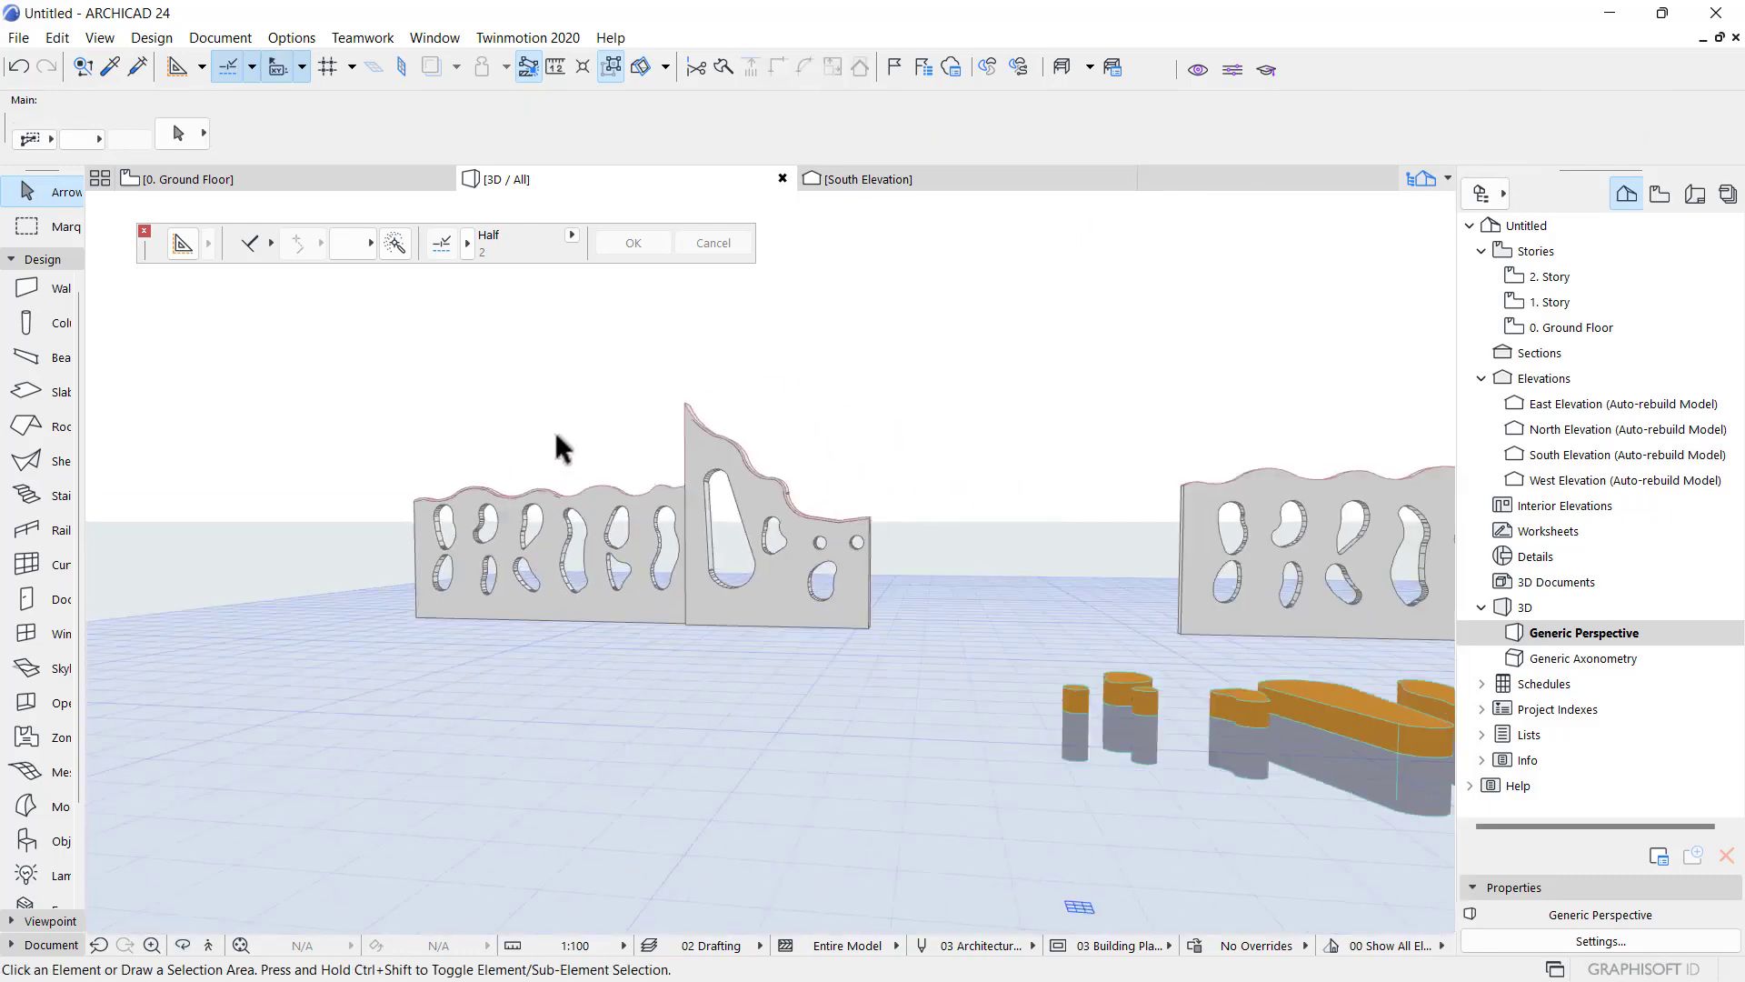
{"action": "scroll", "coordinate": [555, 434], "scroll_direction": "down", "scroll_amount": 2}
{"action": "scroll", "coordinate": [831, 606], "scroll_direction": "down", "scroll_amount": 2}
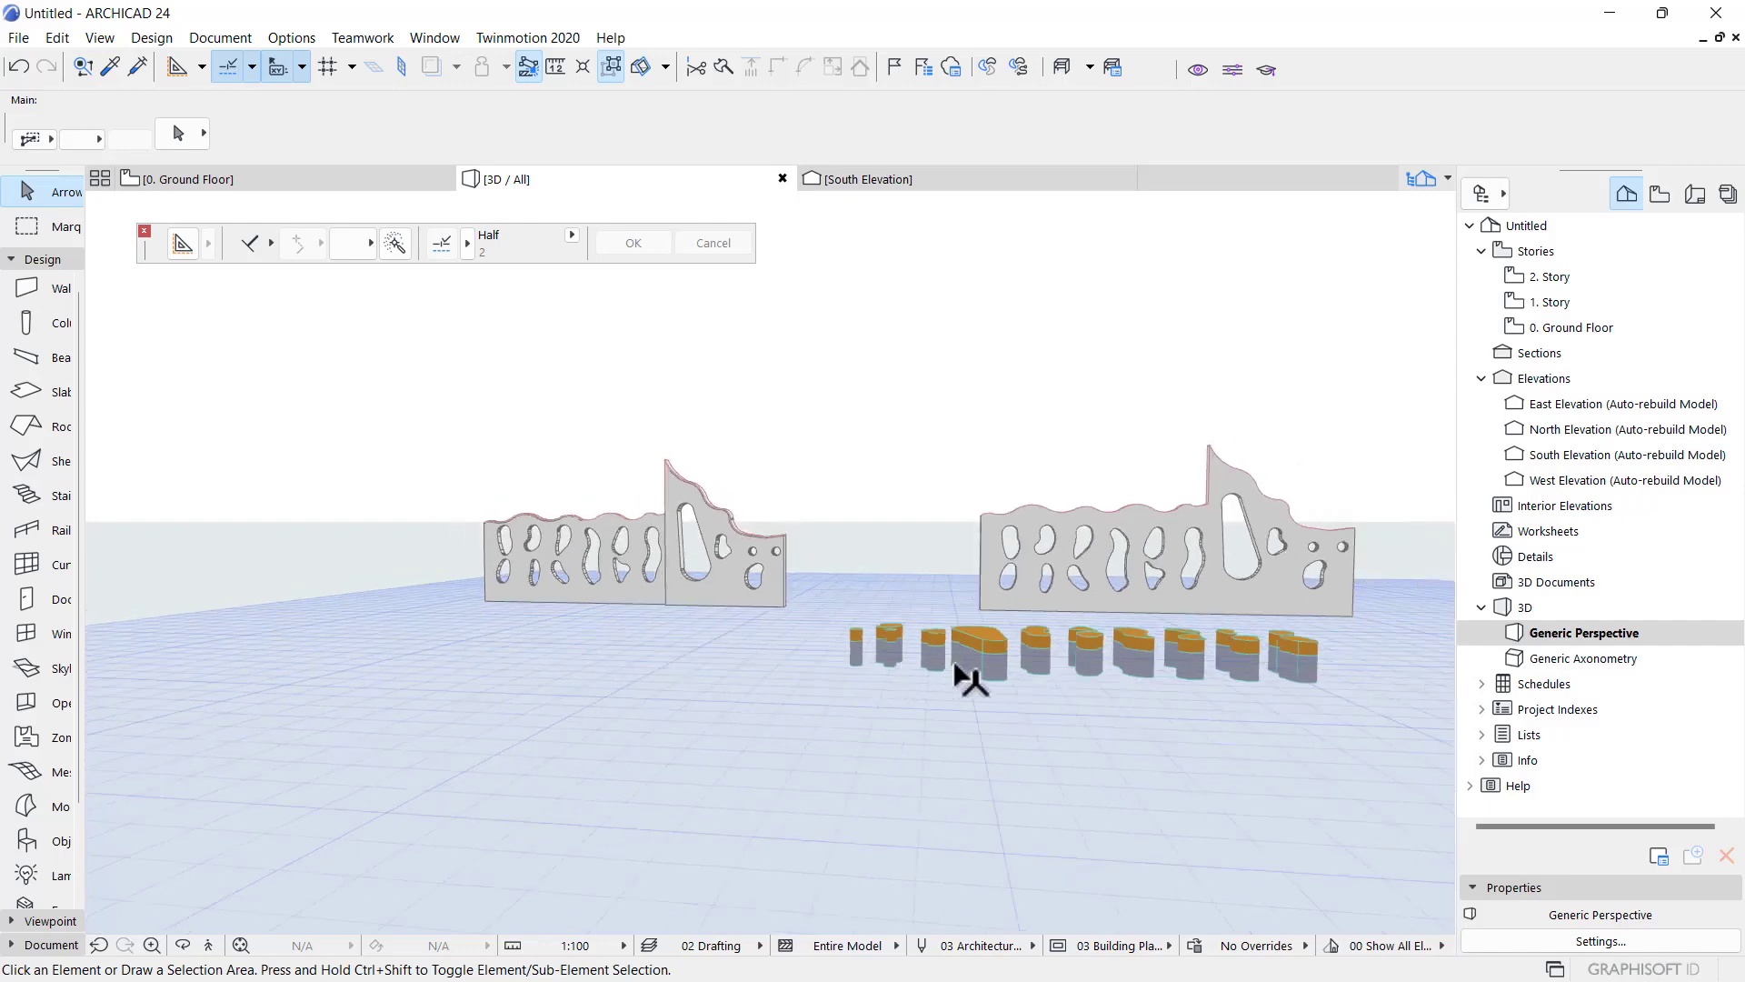
{"action": "left_click", "coordinate": [976, 652]}
{"action": "key", "text": "Delete"}
{"action": "left_click", "coordinate": [1088, 644]}
{"action": "key", "text": "Delete"}
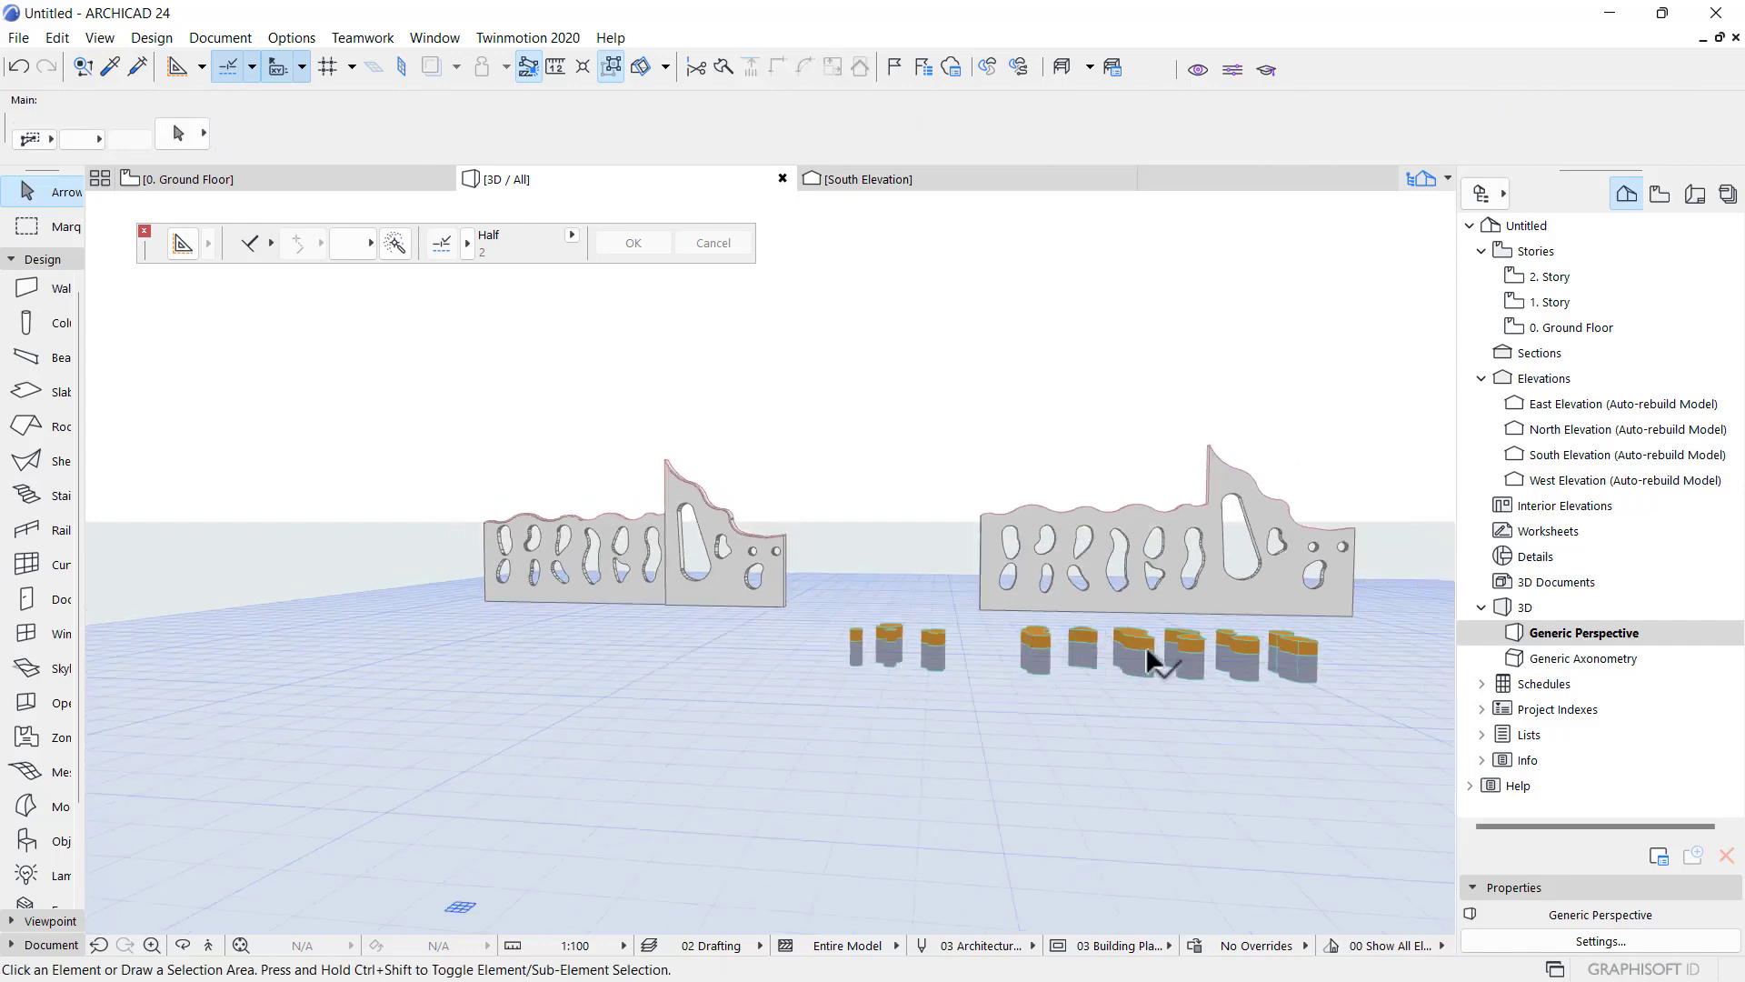
{"action": "left_click", "coordinate": [1146, 647]}
{"action": "key", "text": "Delete"}
{"action": "left_click", "coordinate": [1181, 645]}
{"action": "key", "text": "Delete"}
{"action": "left_click", "coordinate": [1291, 662]}
{"action": "key", "text": "Delete"}
{"action": "left_click", "coordinate": [1232, 678]}
{"action": "key", "text": "Delete"}
{"action": "left_click", "coordinate": [1084, 647]}
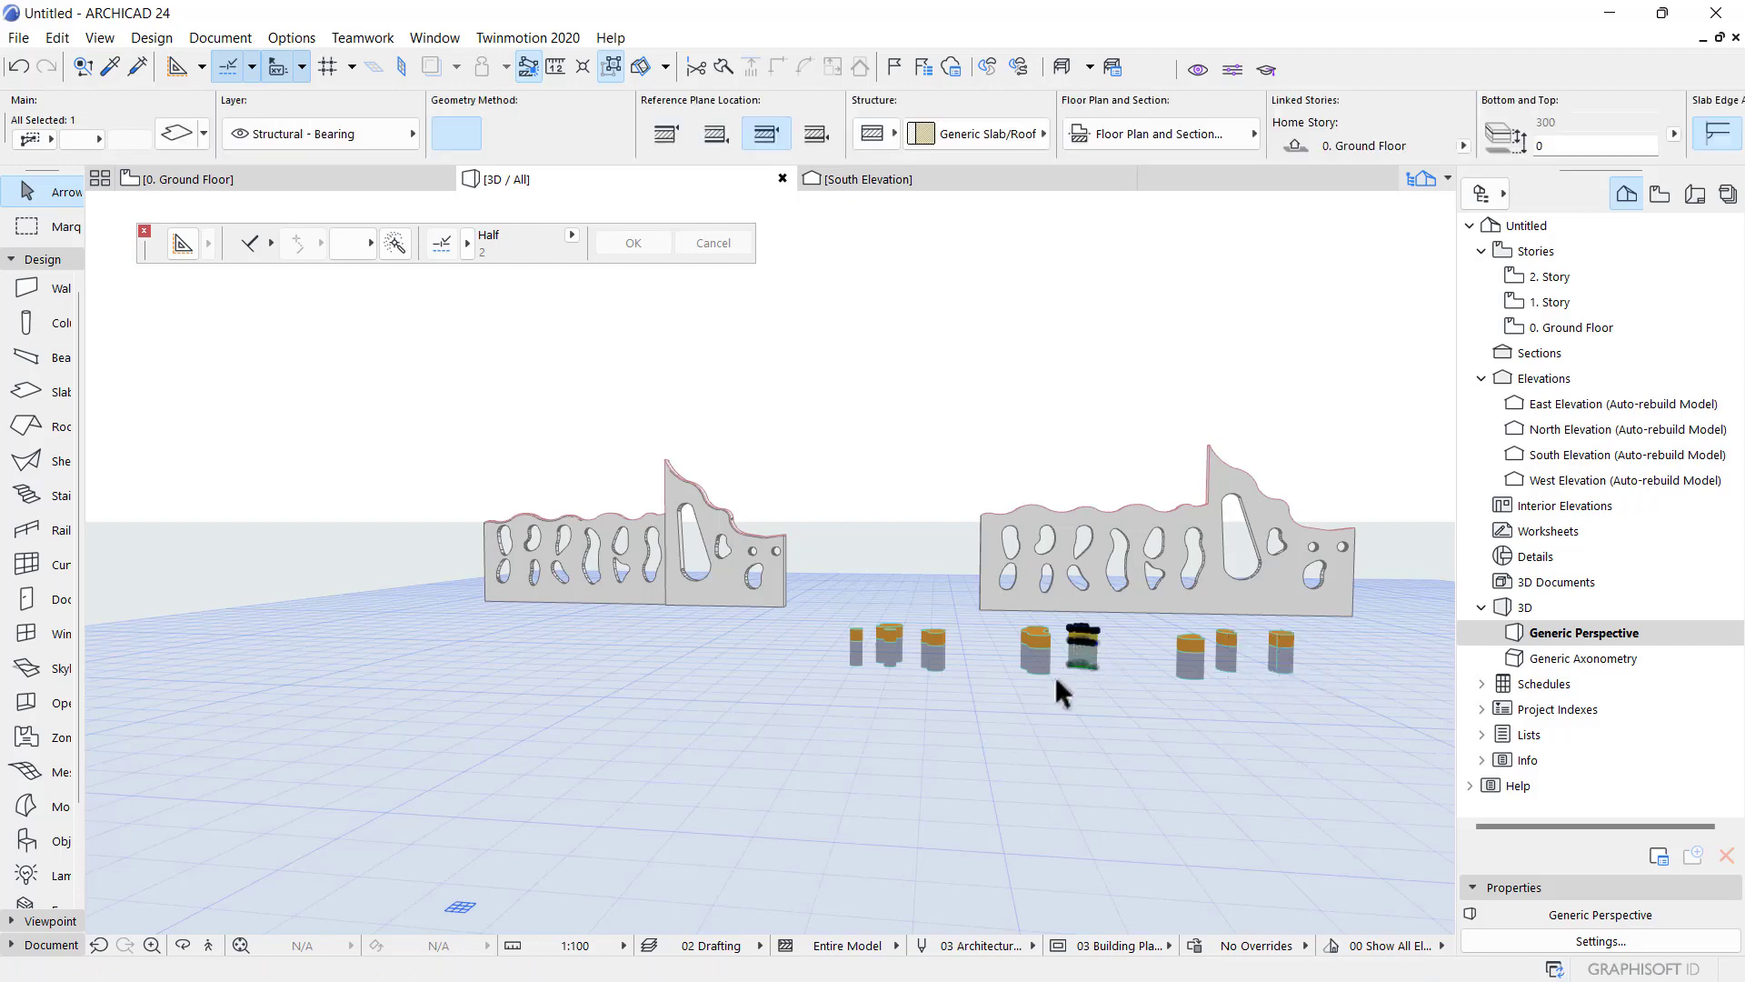
{"action": "key", "text": "Delete"}
{"action": "left_click", "coordinate": [1045, 656]}
{"action": "key", "text": "Delete"}
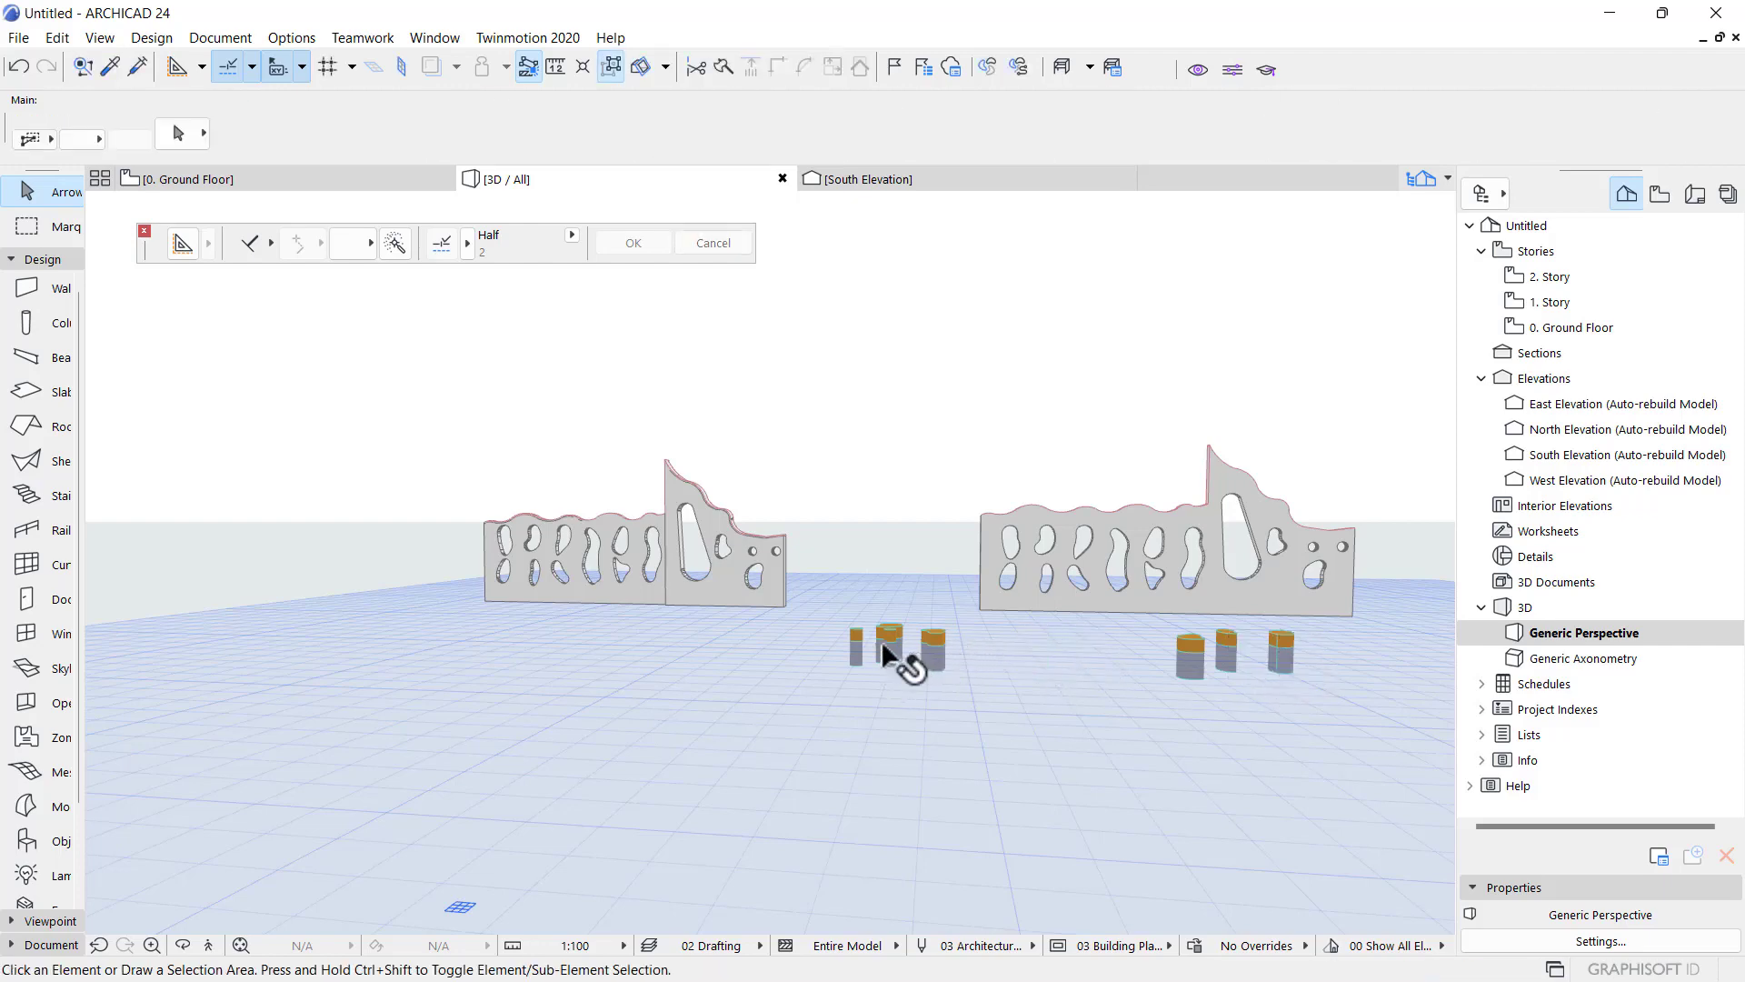
{"action": "left_click", "coordinate": [935, 650]}
{"action": "key", "text": "Delete"}
{"action": "left_click", "coordinate": [889, 640]}
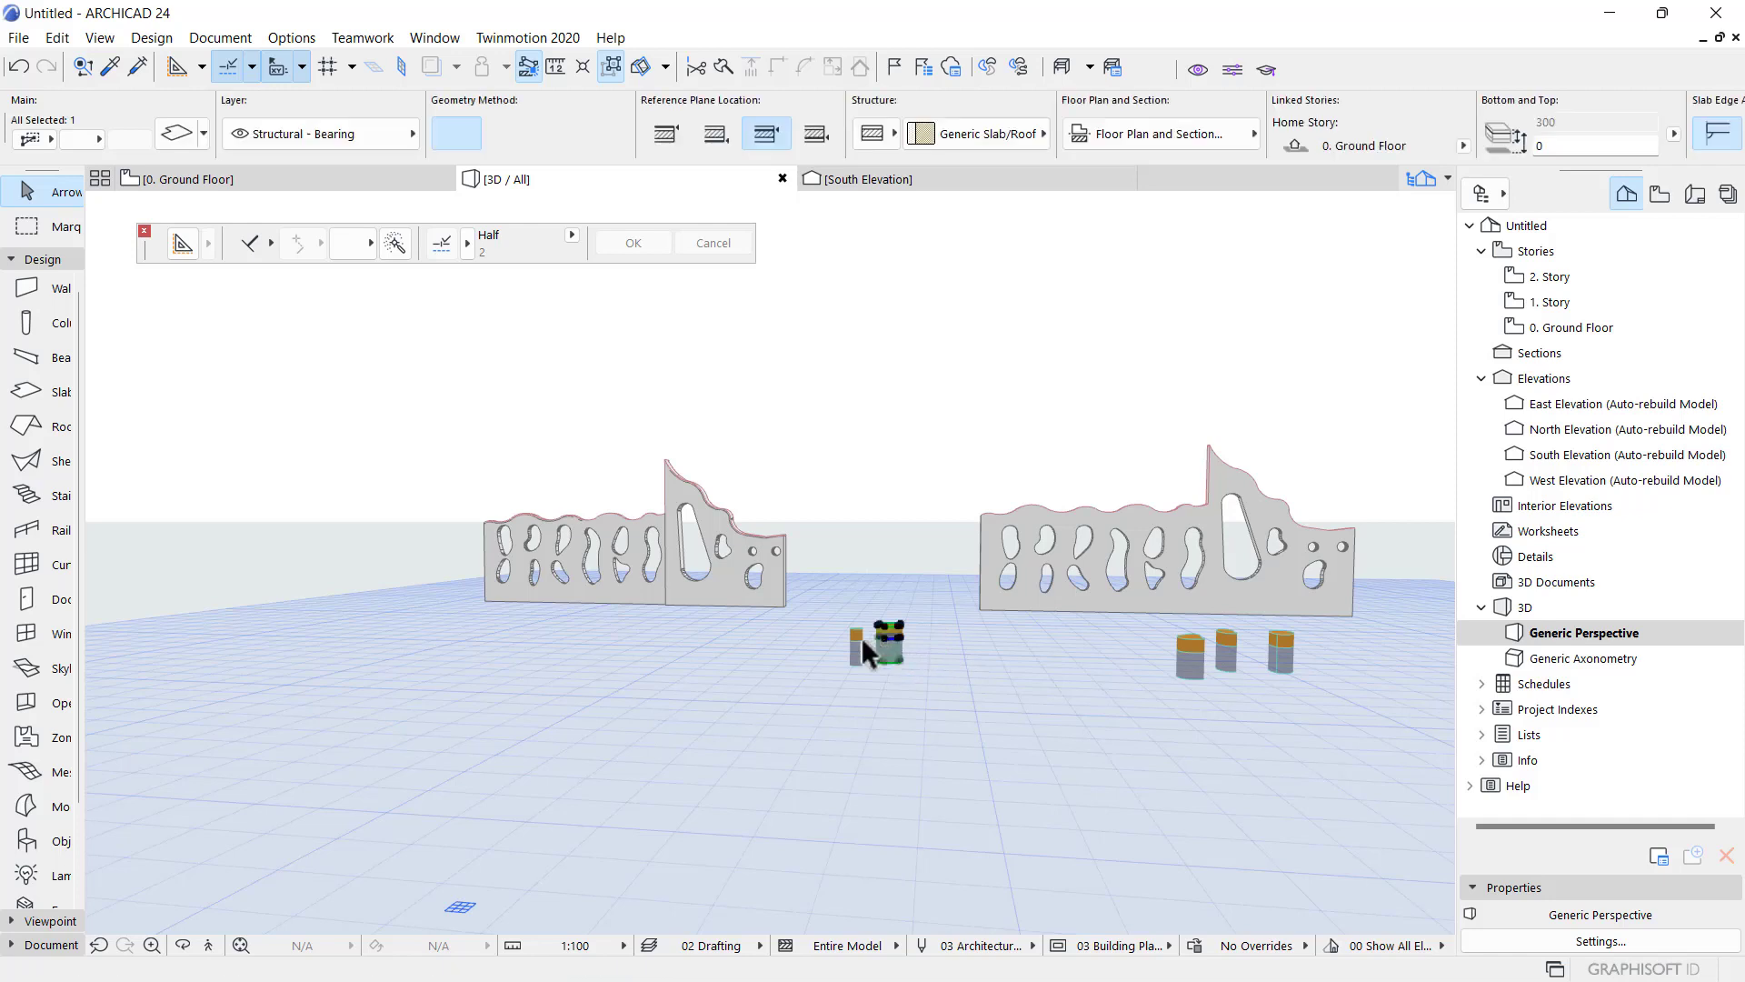
{"action": "key", "text": "Delete"}
{"action": "left_click", "coordinate": [854, 639]}
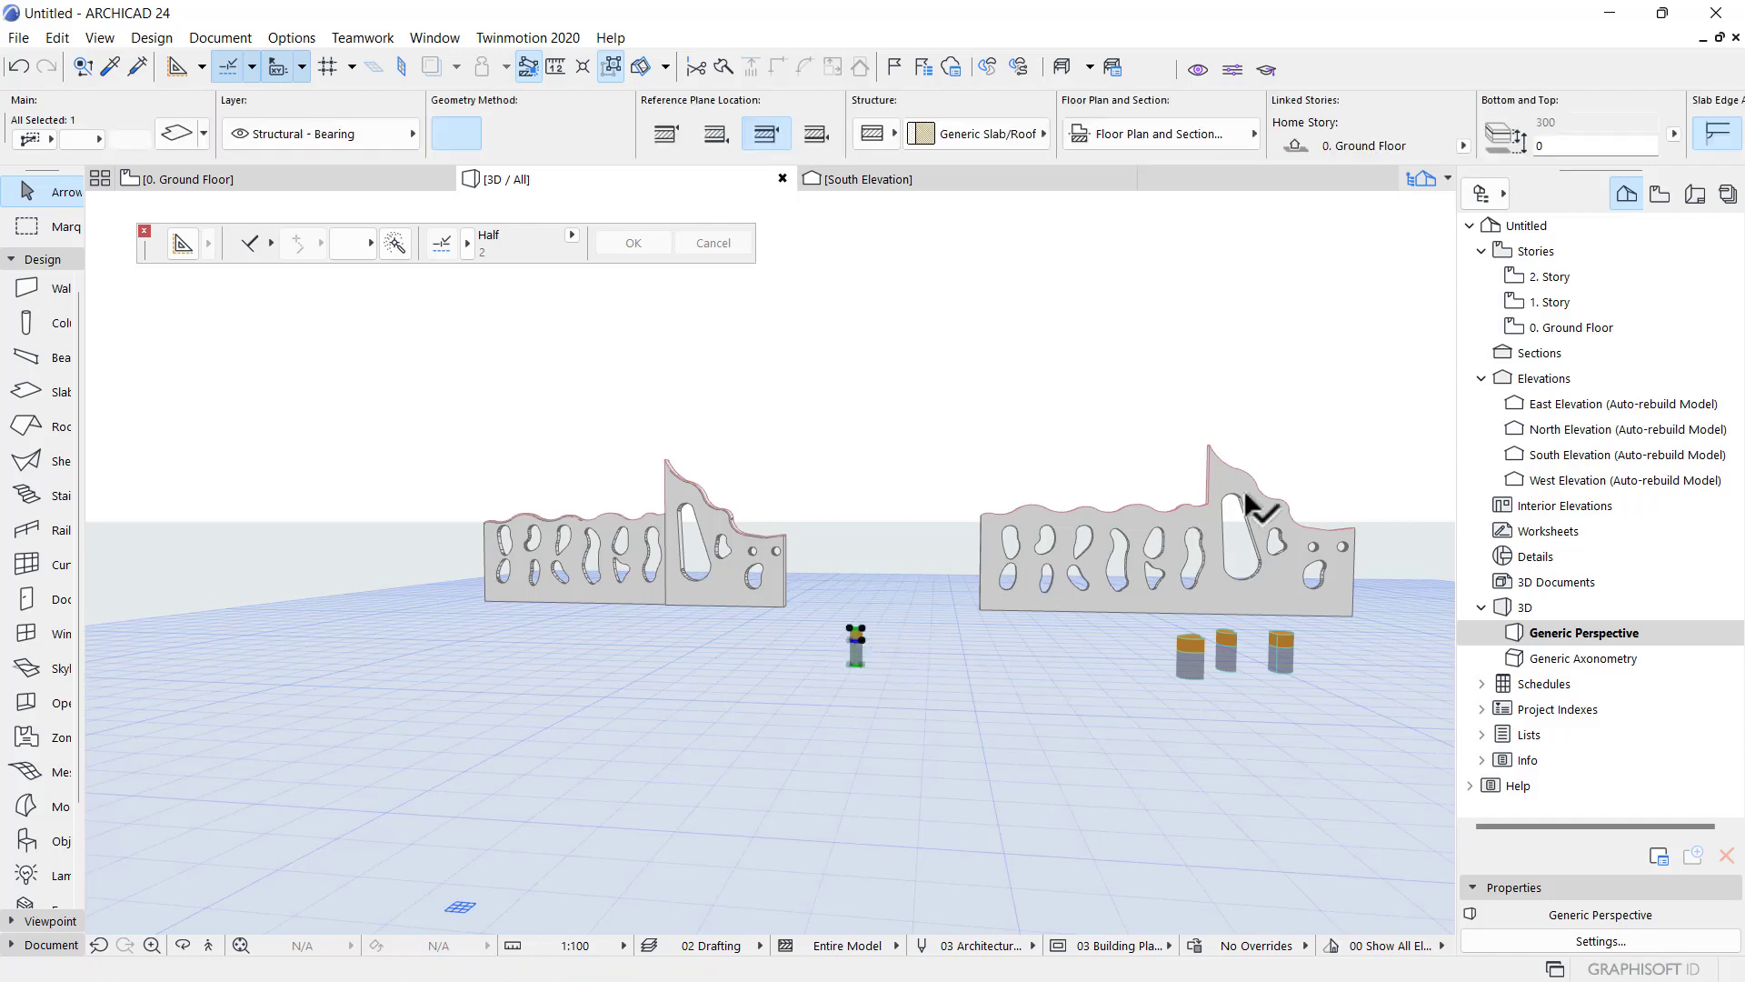
{"action": "key", "text": "Delete"}
{"action": "left_click", "coordinate": [1189, 647]}
{"action": "key", "text": "Delete"}
{"action": "left_click", "coordinate": [1226, 647]}
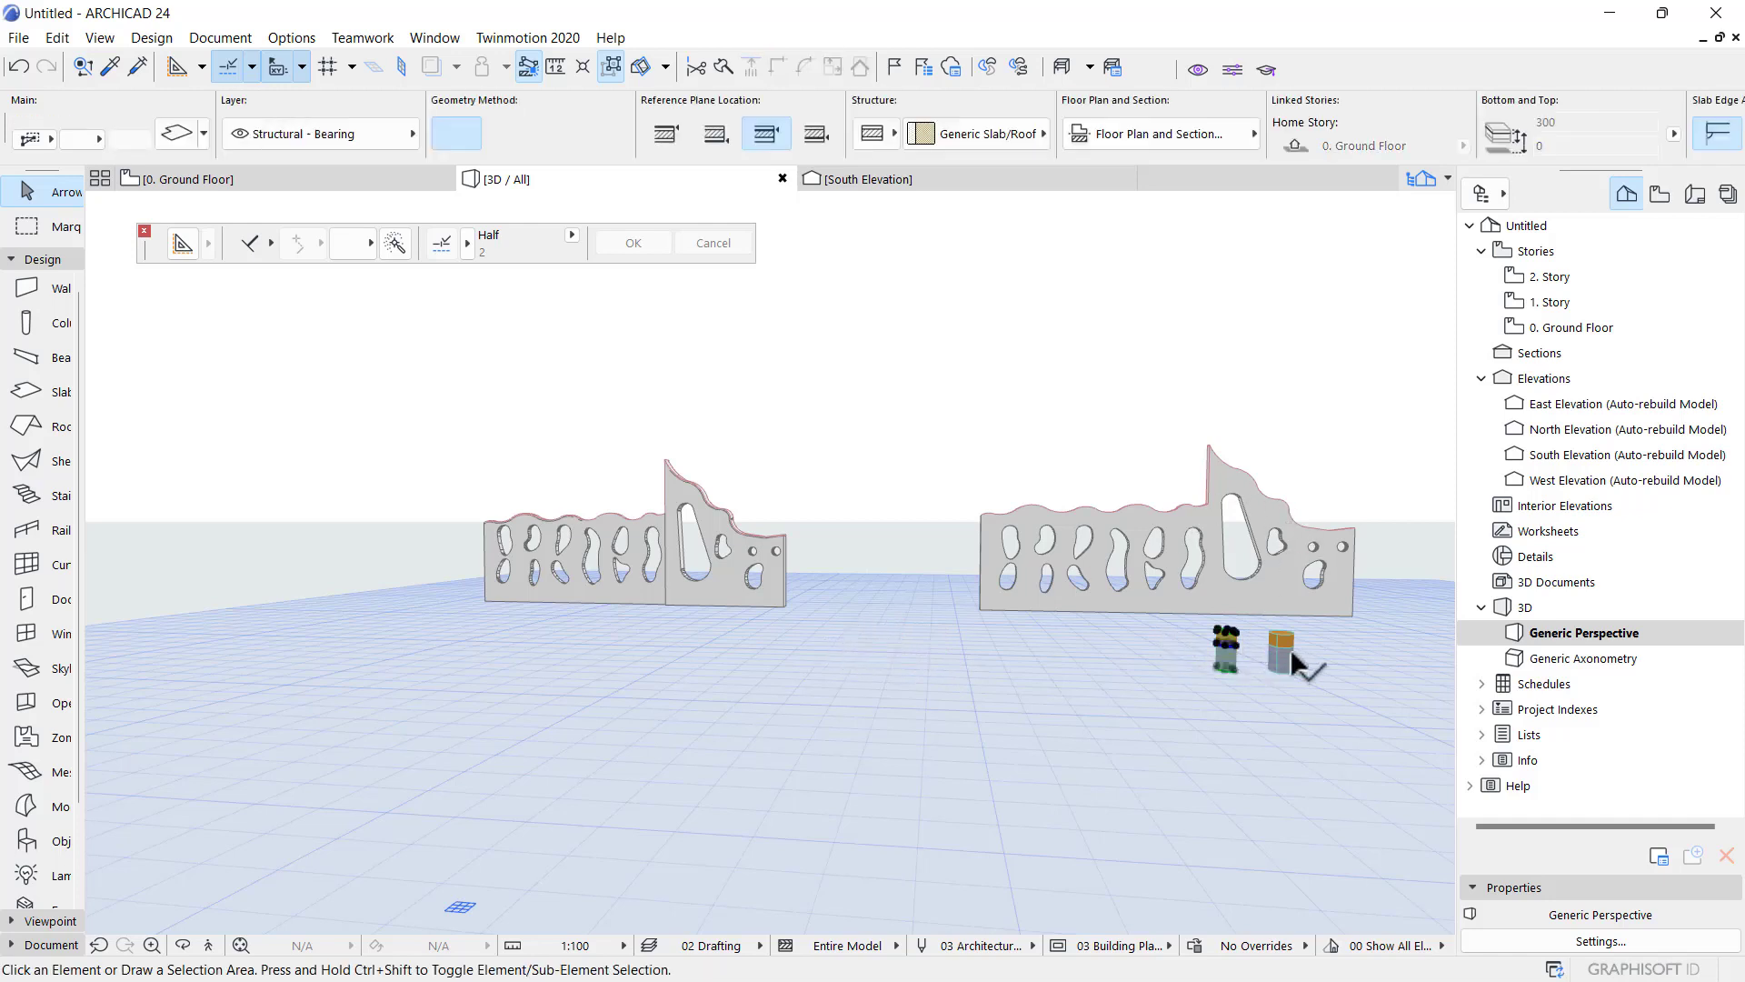
{"action": "key", "text": "Delete"}
{"action": "left_click", "coordinate": [1283, 653]}
{"action": "key", "text": "Delete"}
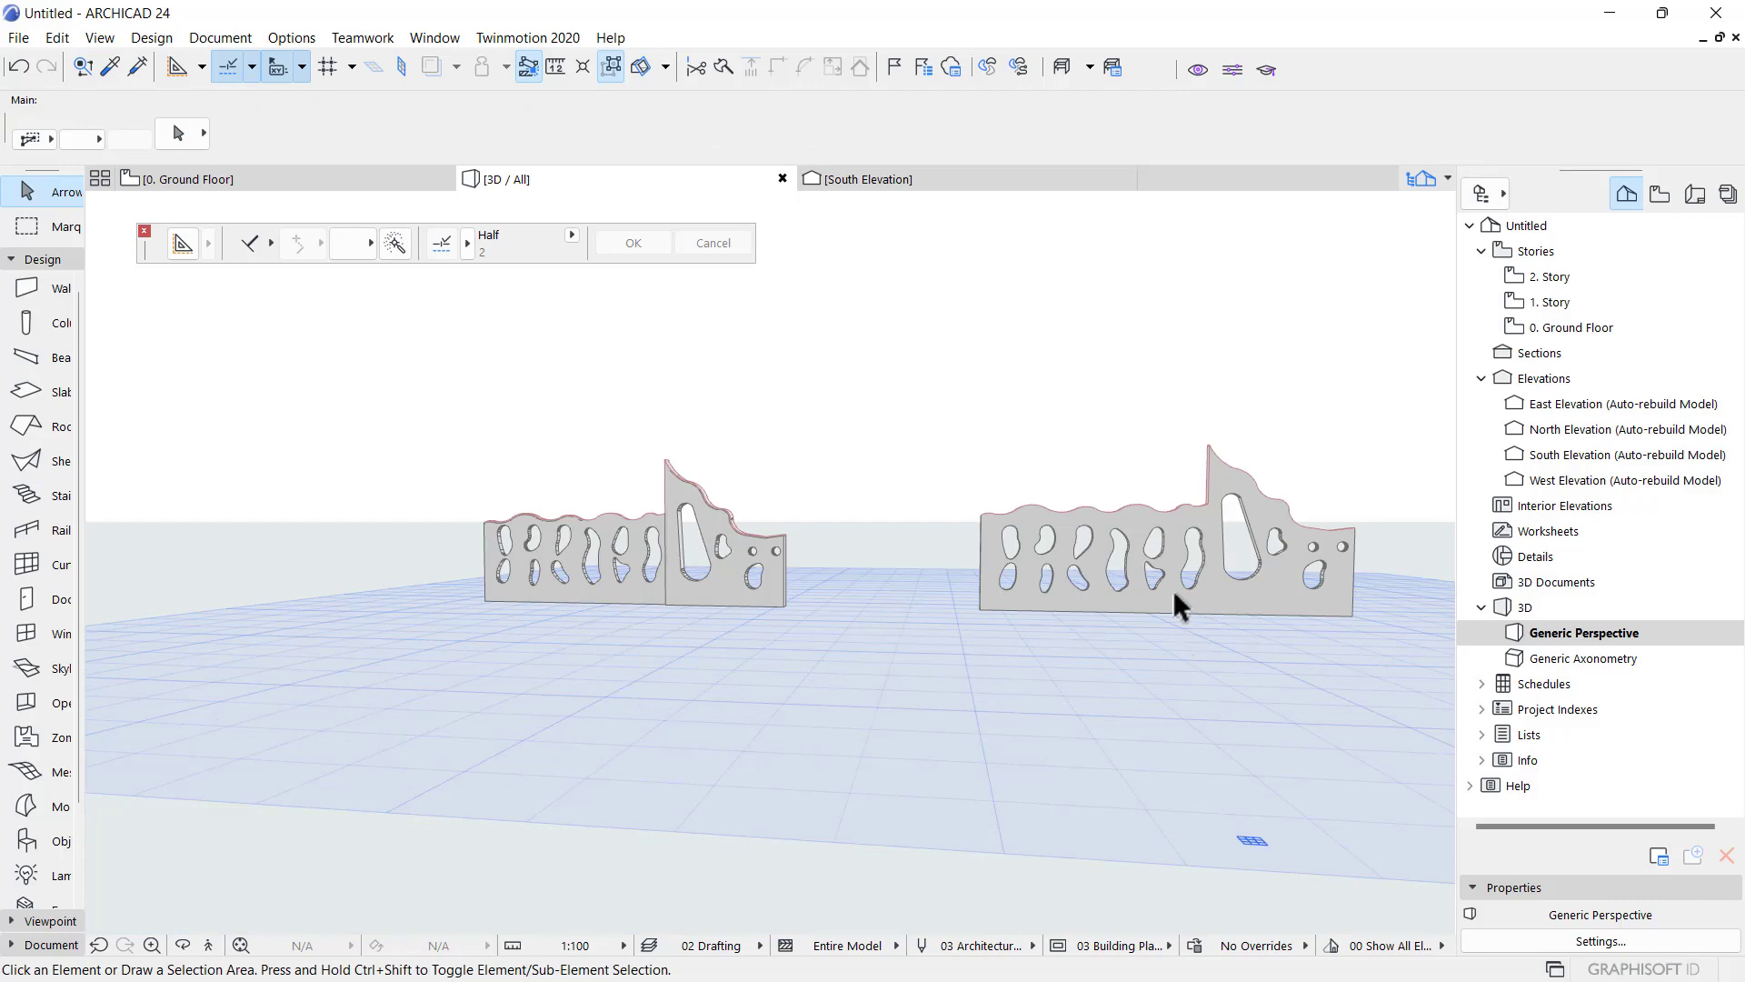
{"action": "left_click", "coordinate": [1618, 11]}
{"action": "mouse_move", "coordinate": [1221, 977]}
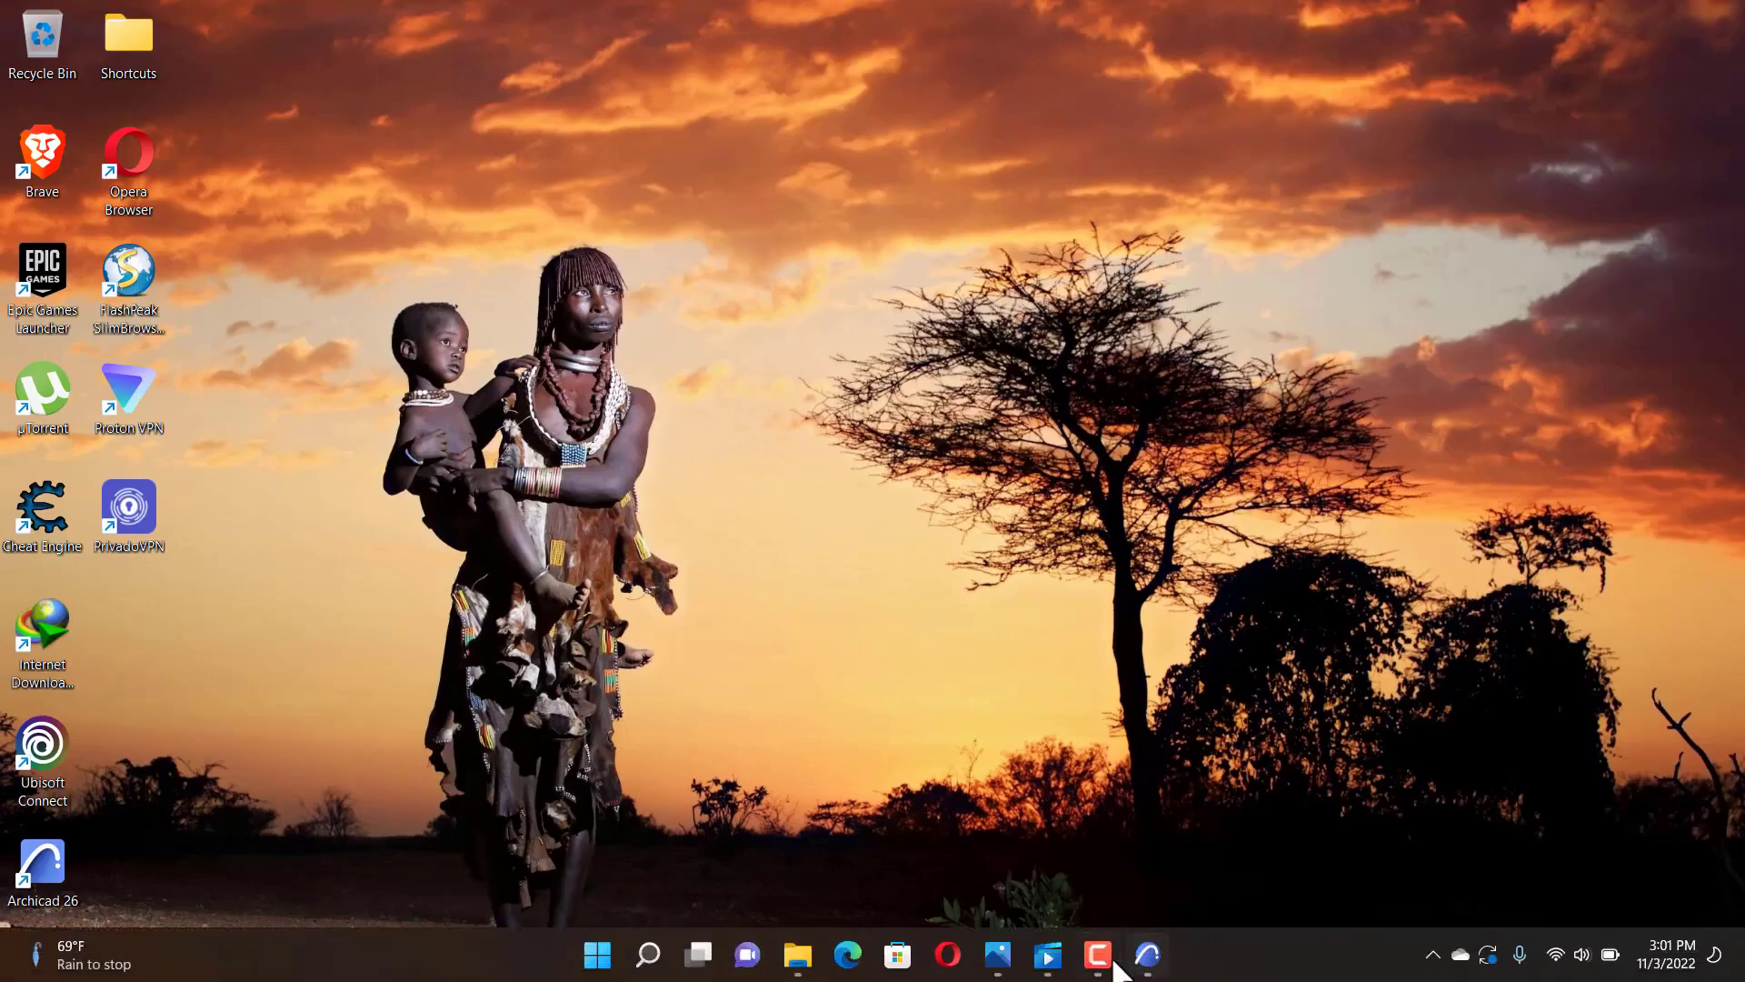